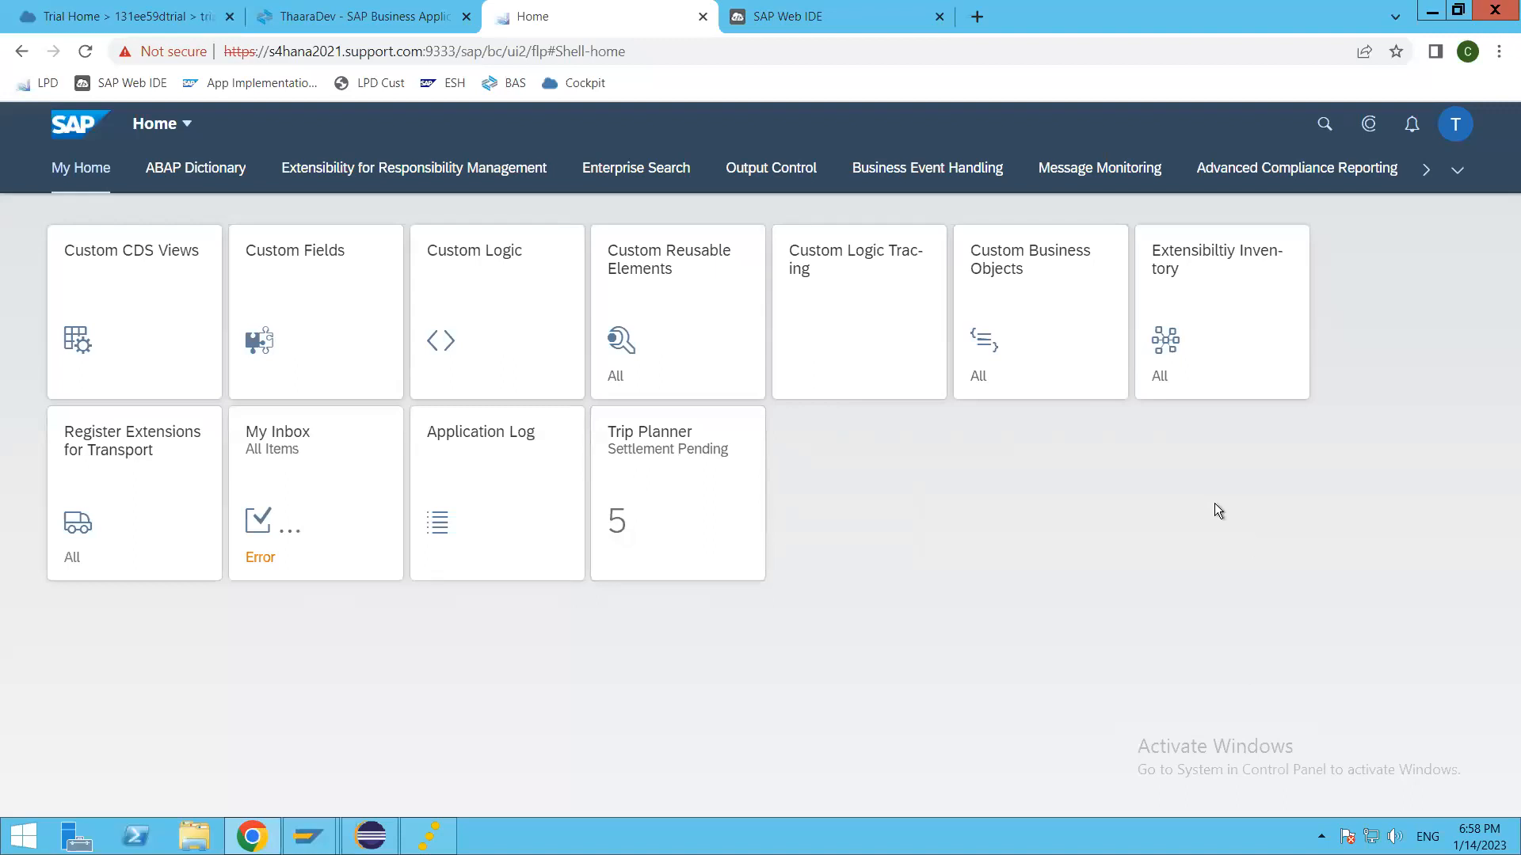
Step: Open the Thaara Developers group of the Fiori launchpad and look through its app tiles
click(1456, 171)
scroll(1307, 697, down, 1)
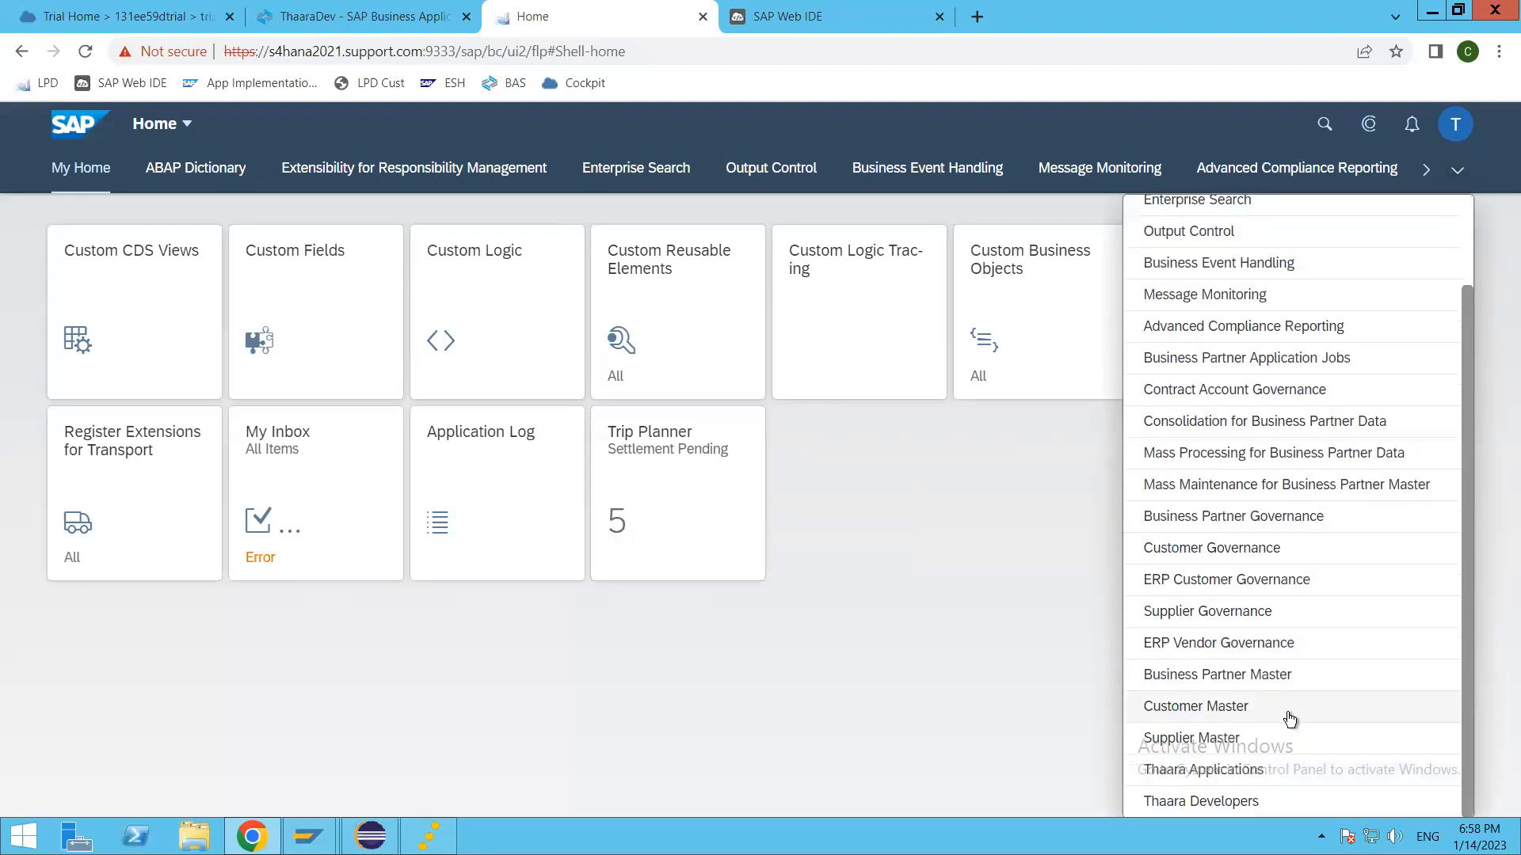
click(1169, 800)
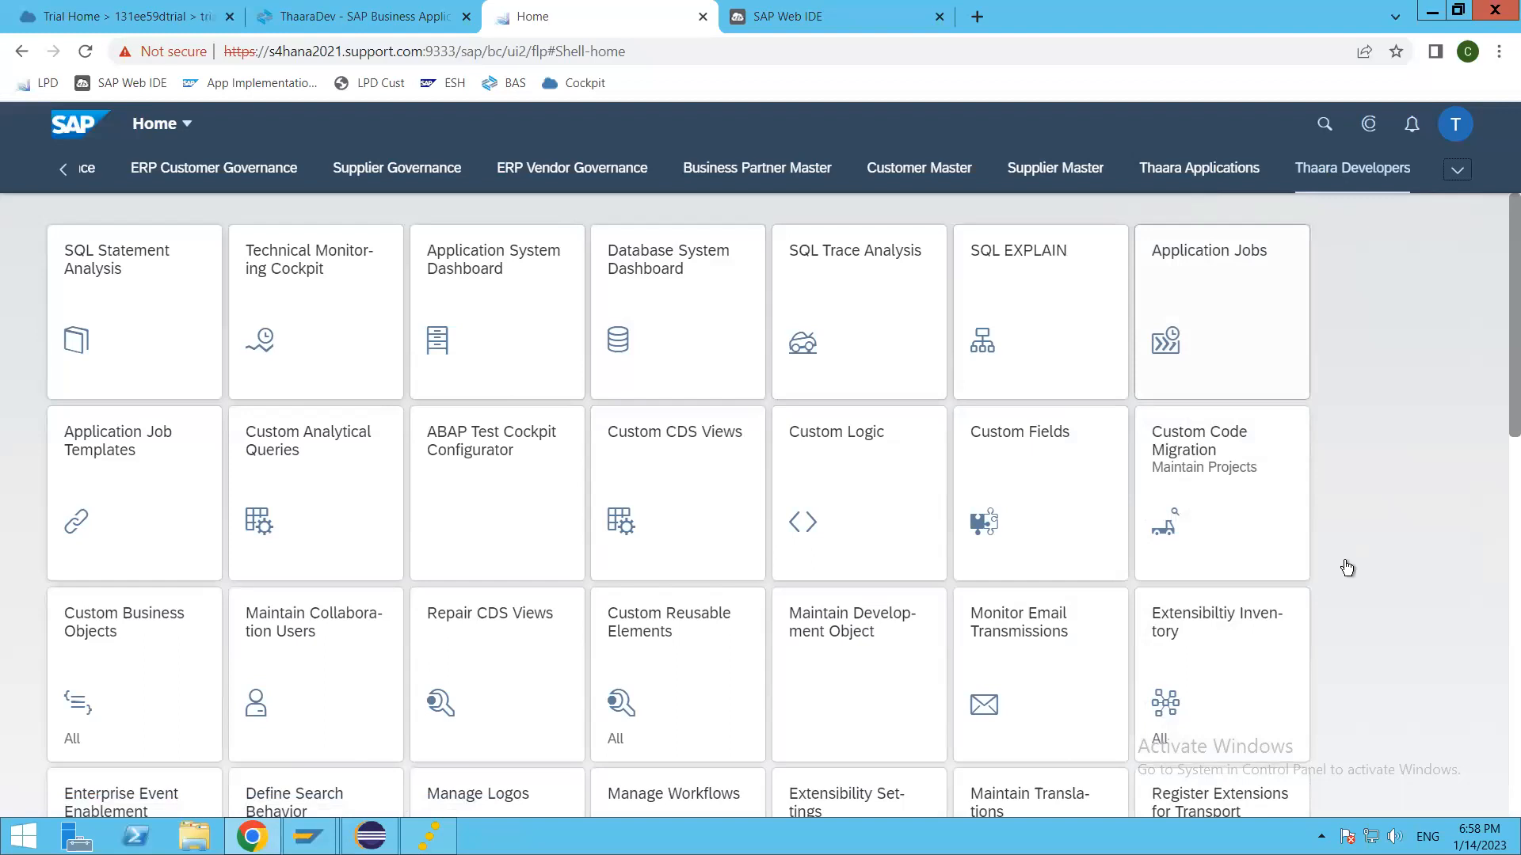
scroll(1349, 562, down, 3)
scroll(1349, 559, down, 8)
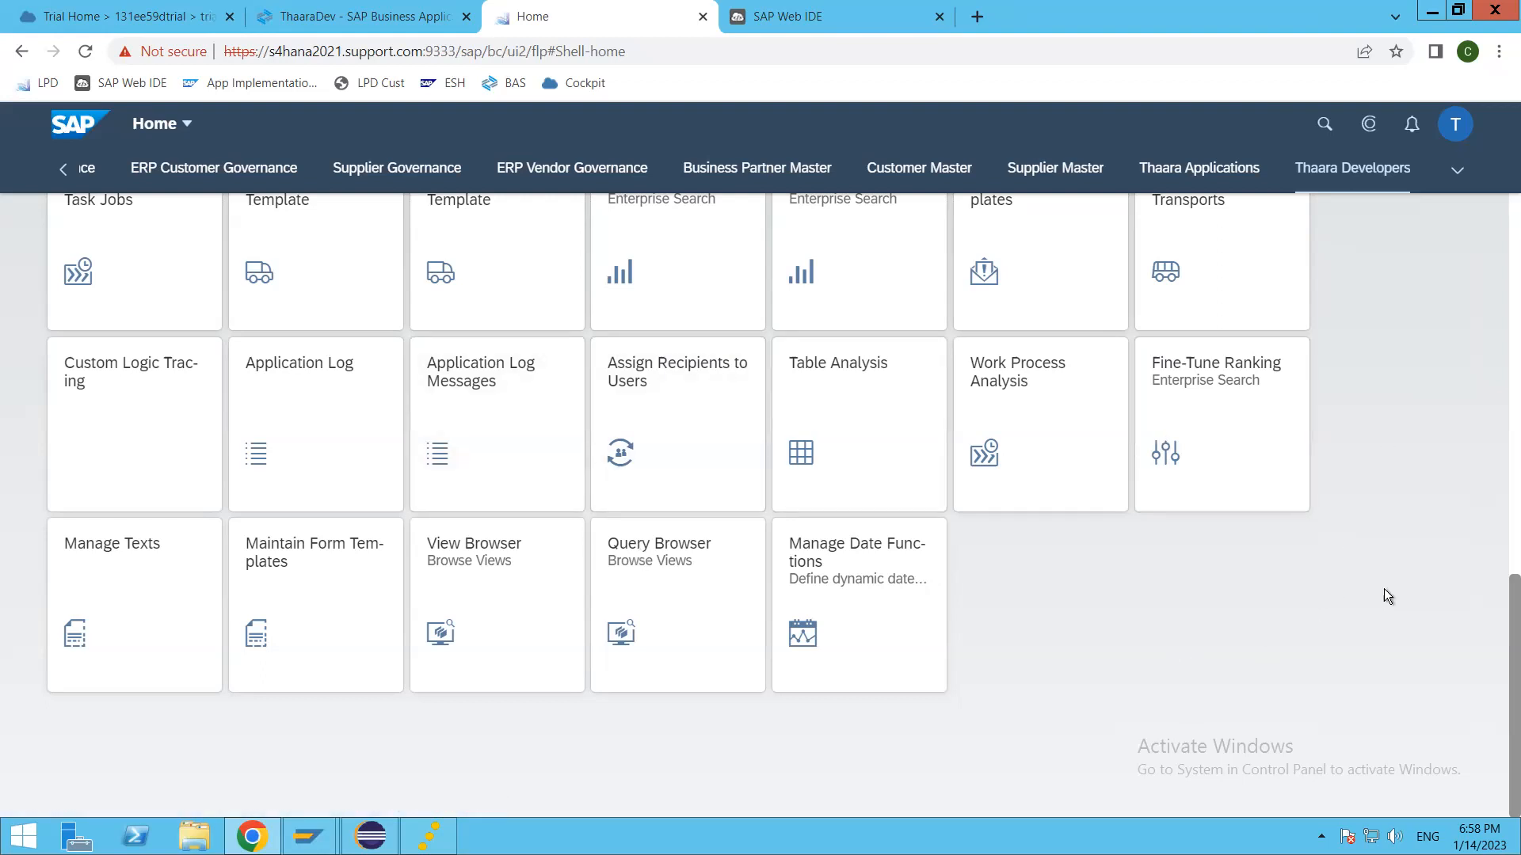
scroll(1387, 596, up, 8)
scroll(1386, 596, up, 2)
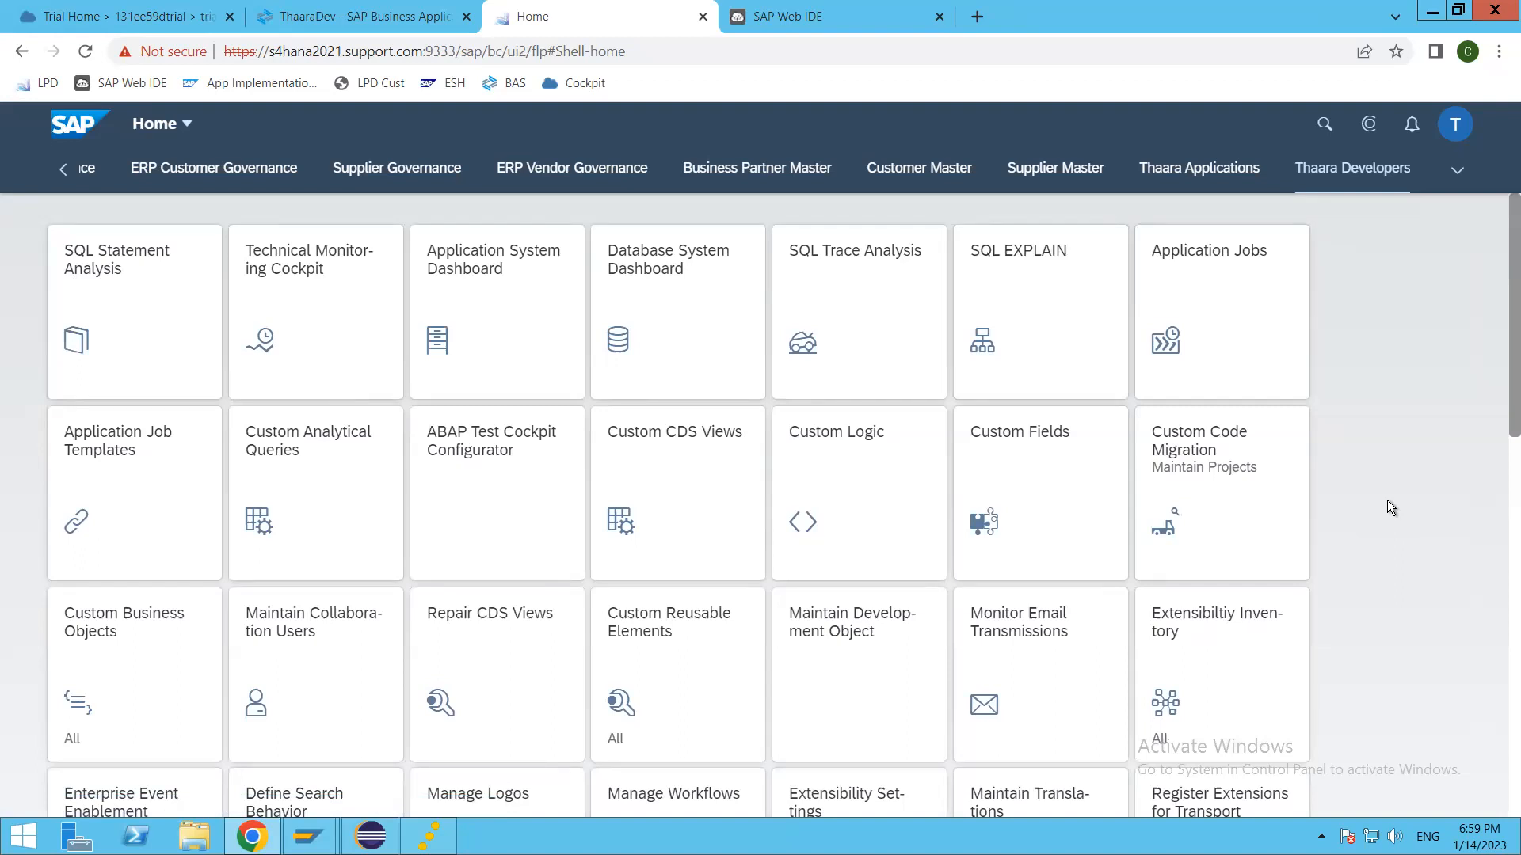
Step: Open Google Drive in a new browser tab and go to the S/4 HANA Common folder under My Drive
click(977, 11)
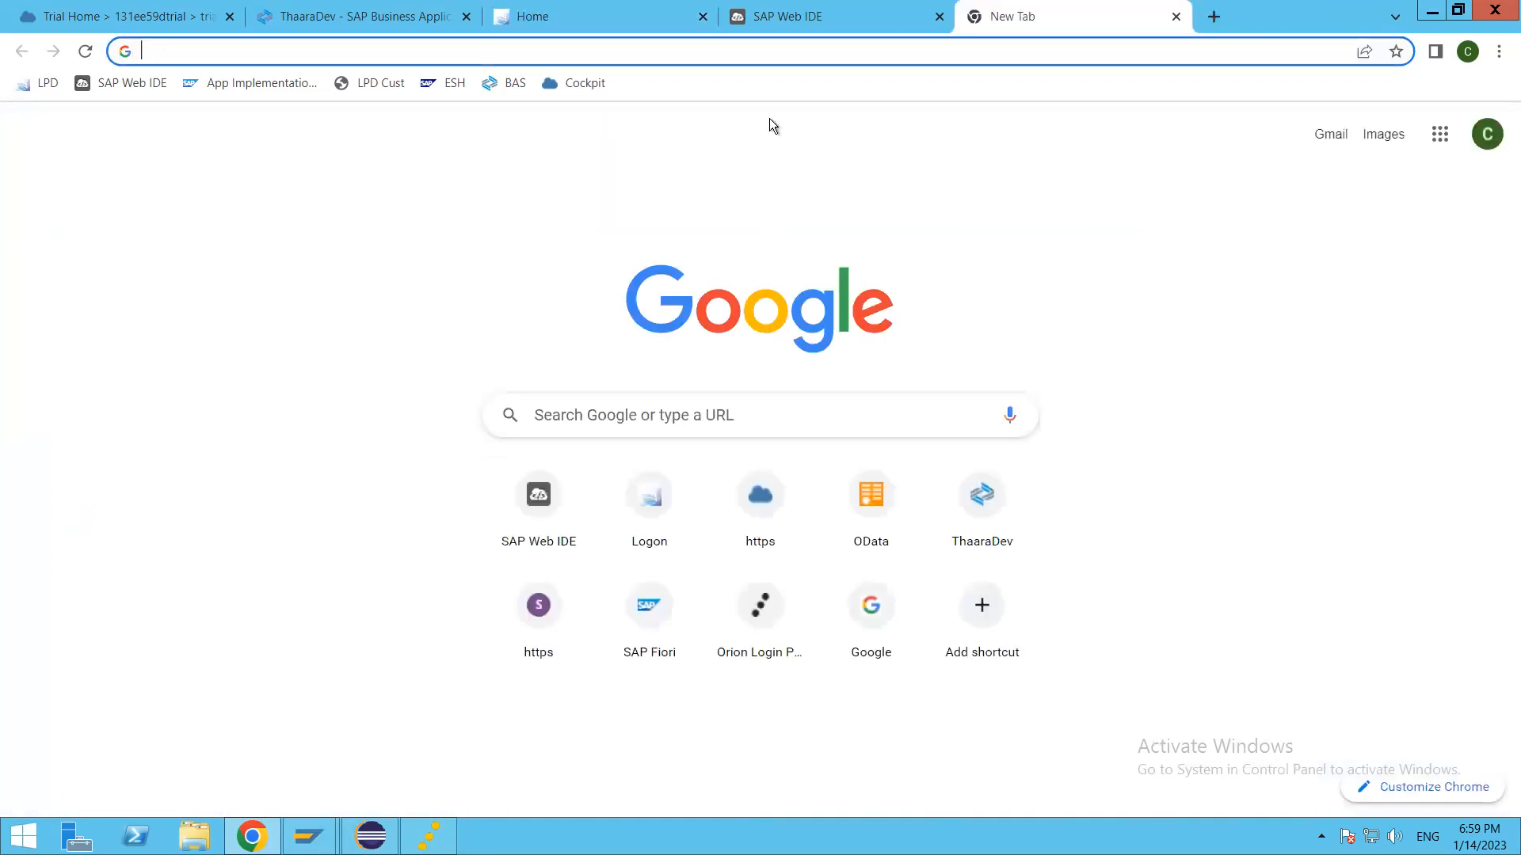
click(832, 17)
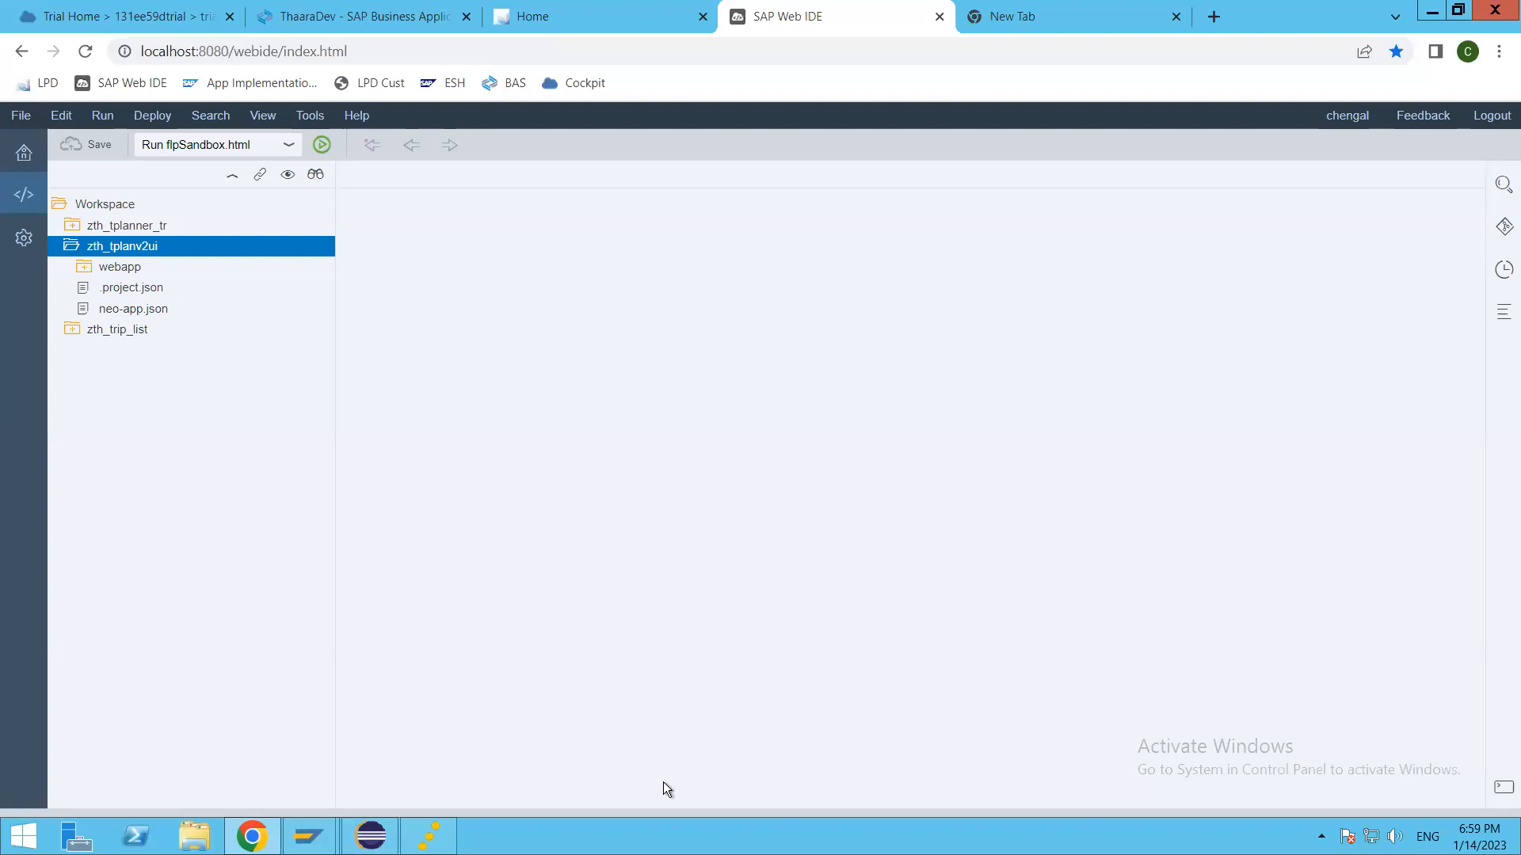
click(1035, 11)
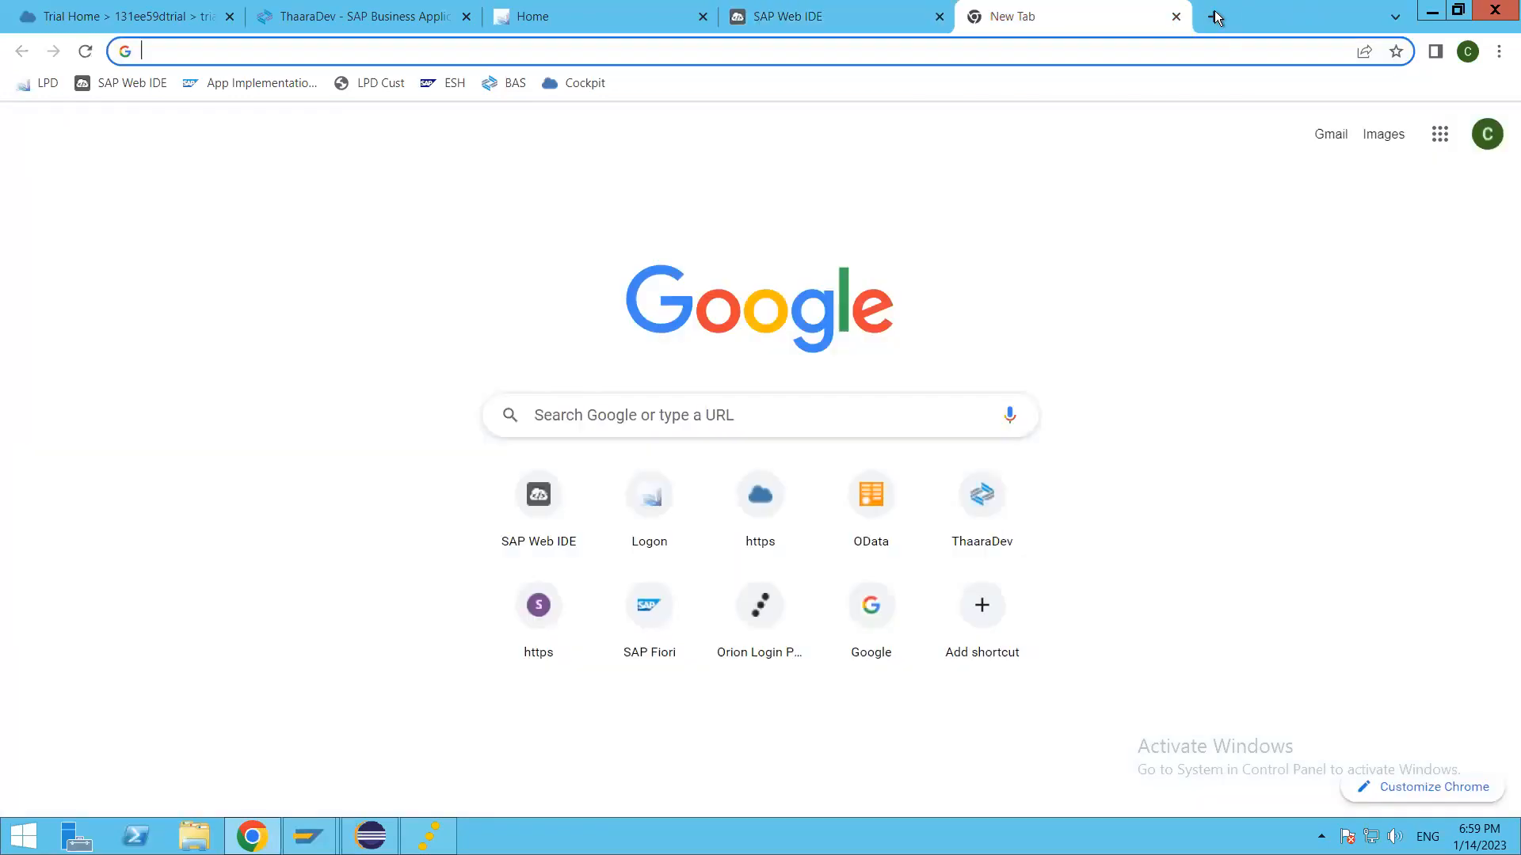
click(1440, 134)
click(1452, 214)
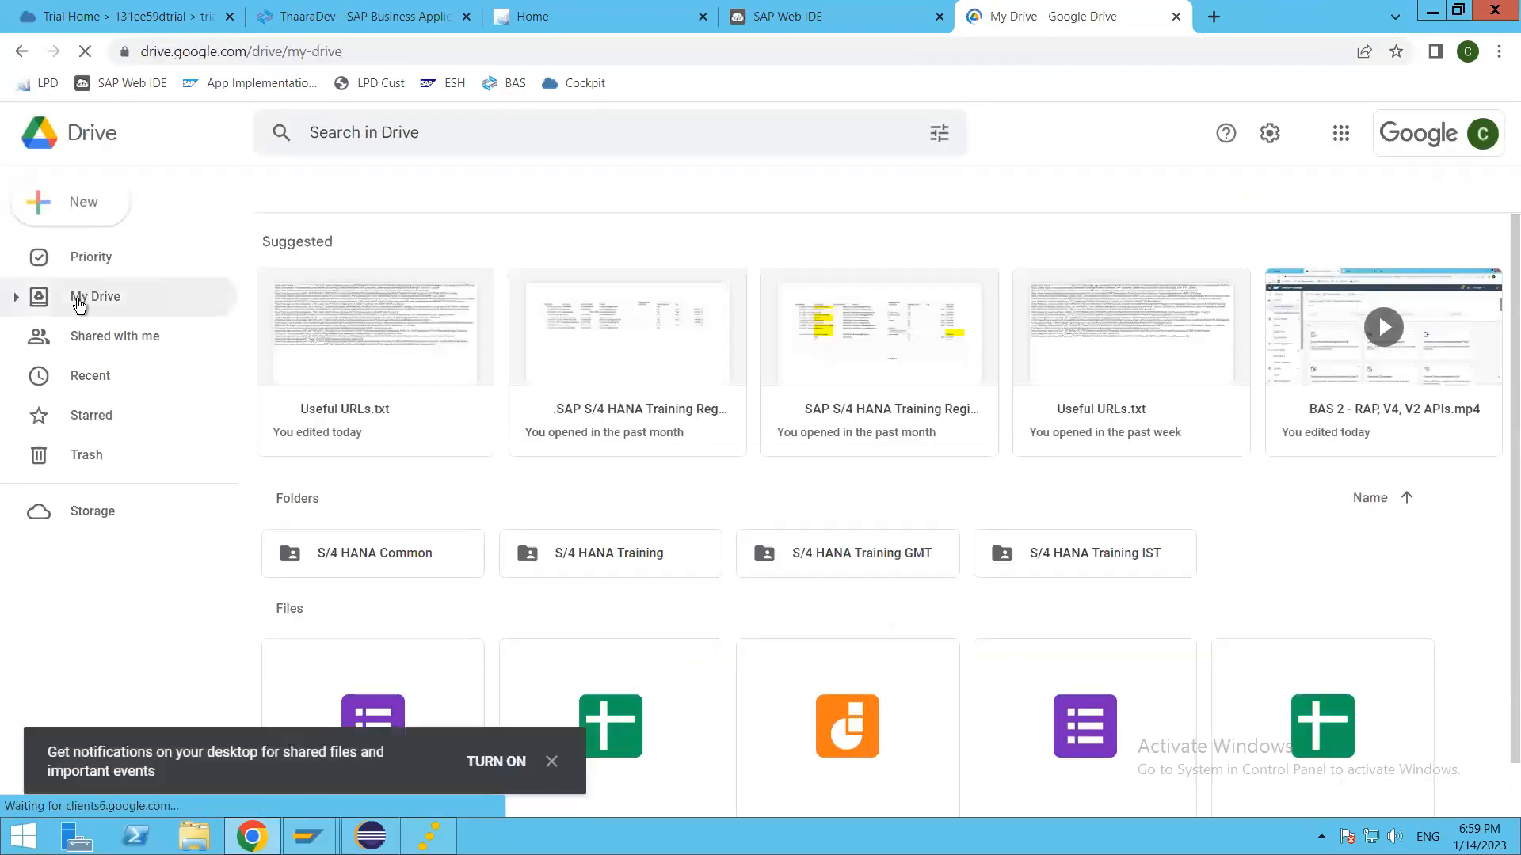
click(76, 299)
click(15, 298)
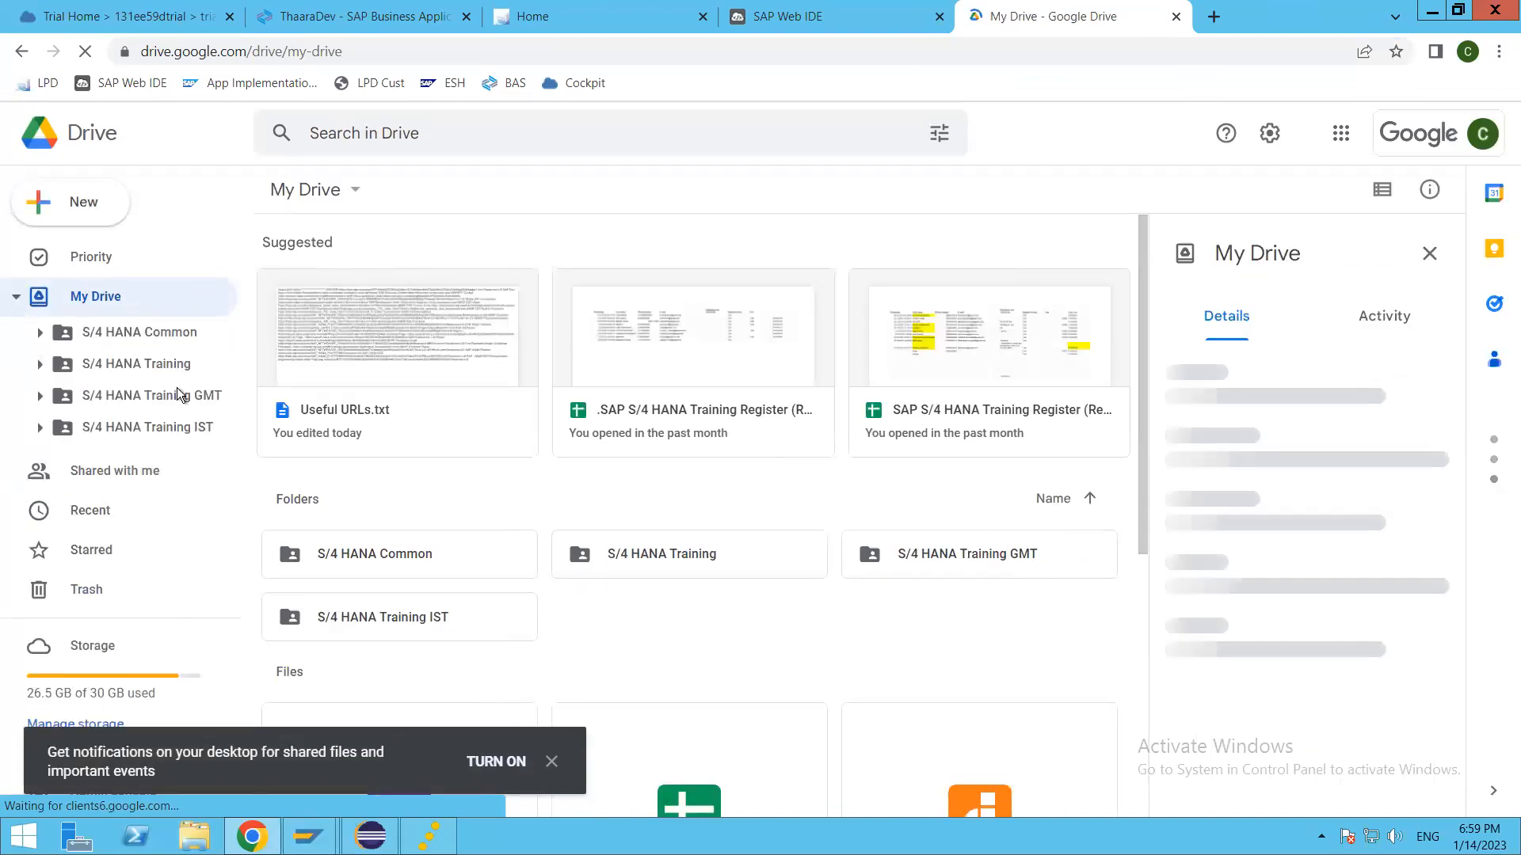
click(167, 336)
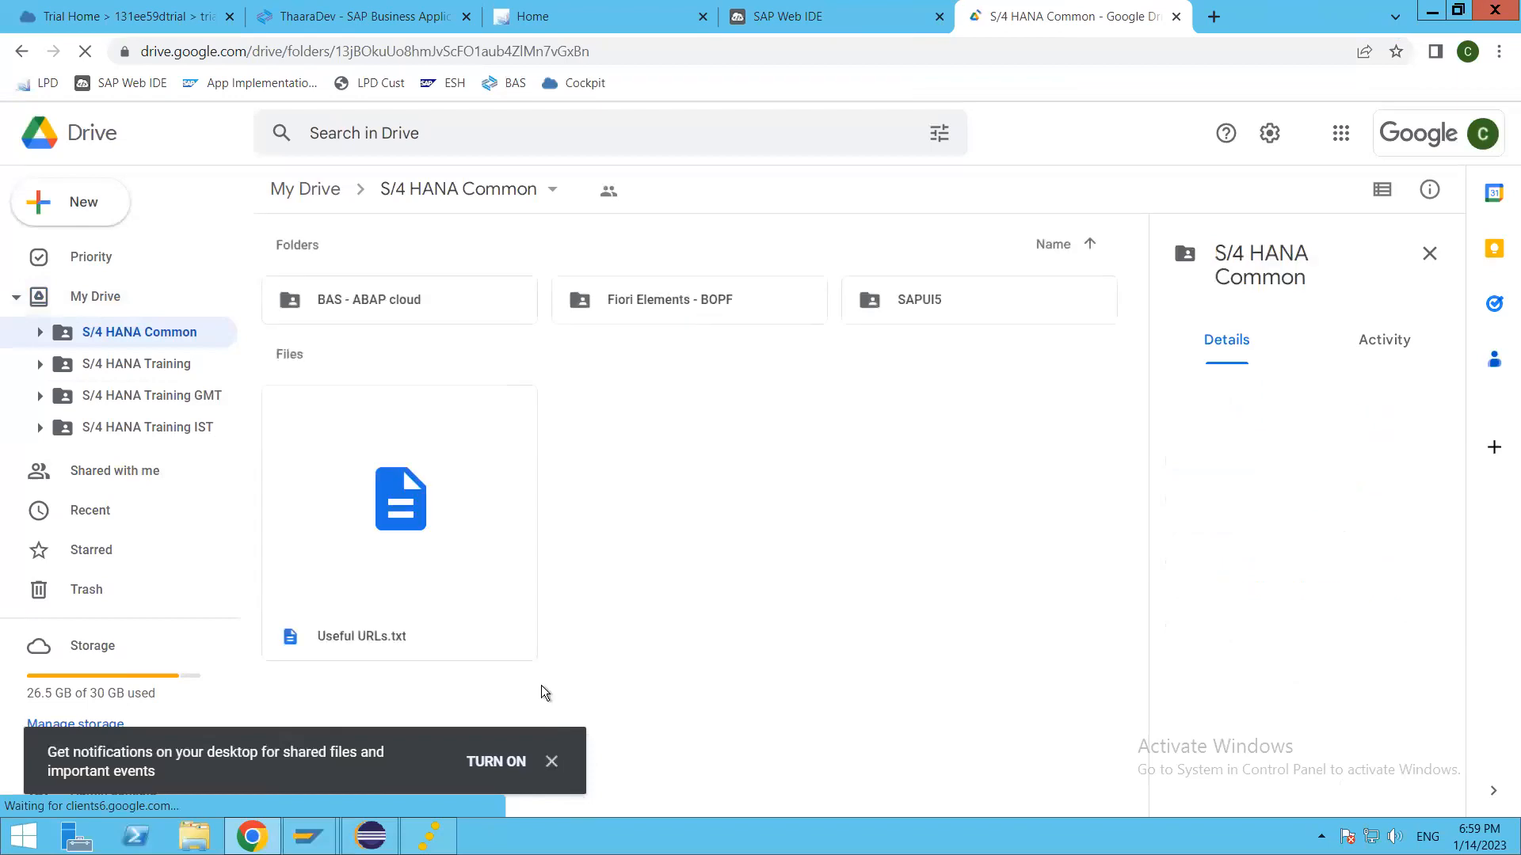
Step: Download Useful URLs.txt from the S/4 HANA Common folder and open the downloaded copy
click(386, 514)
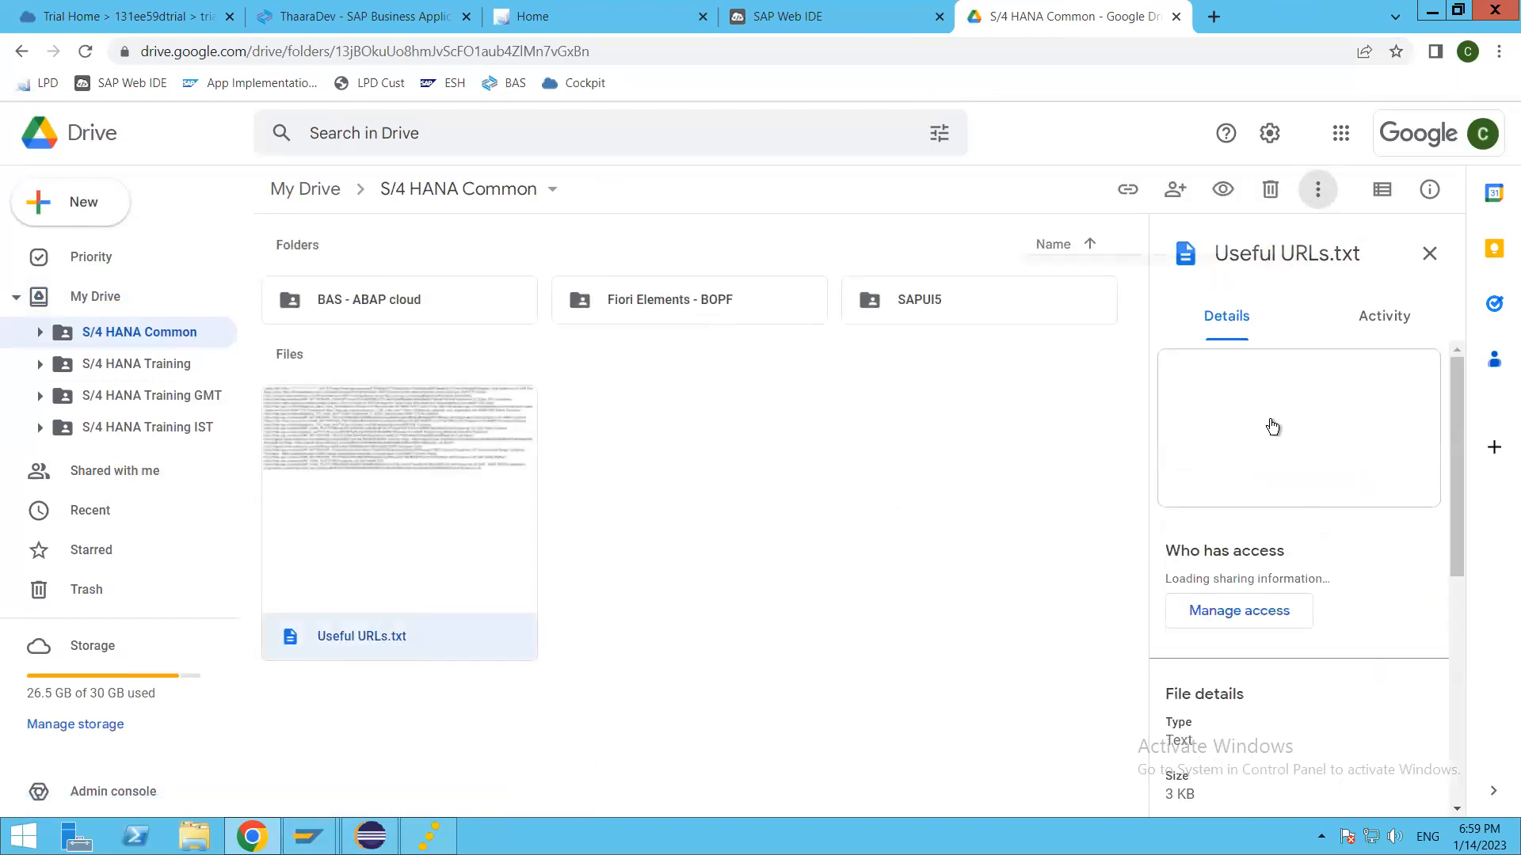
click(1317, 190)
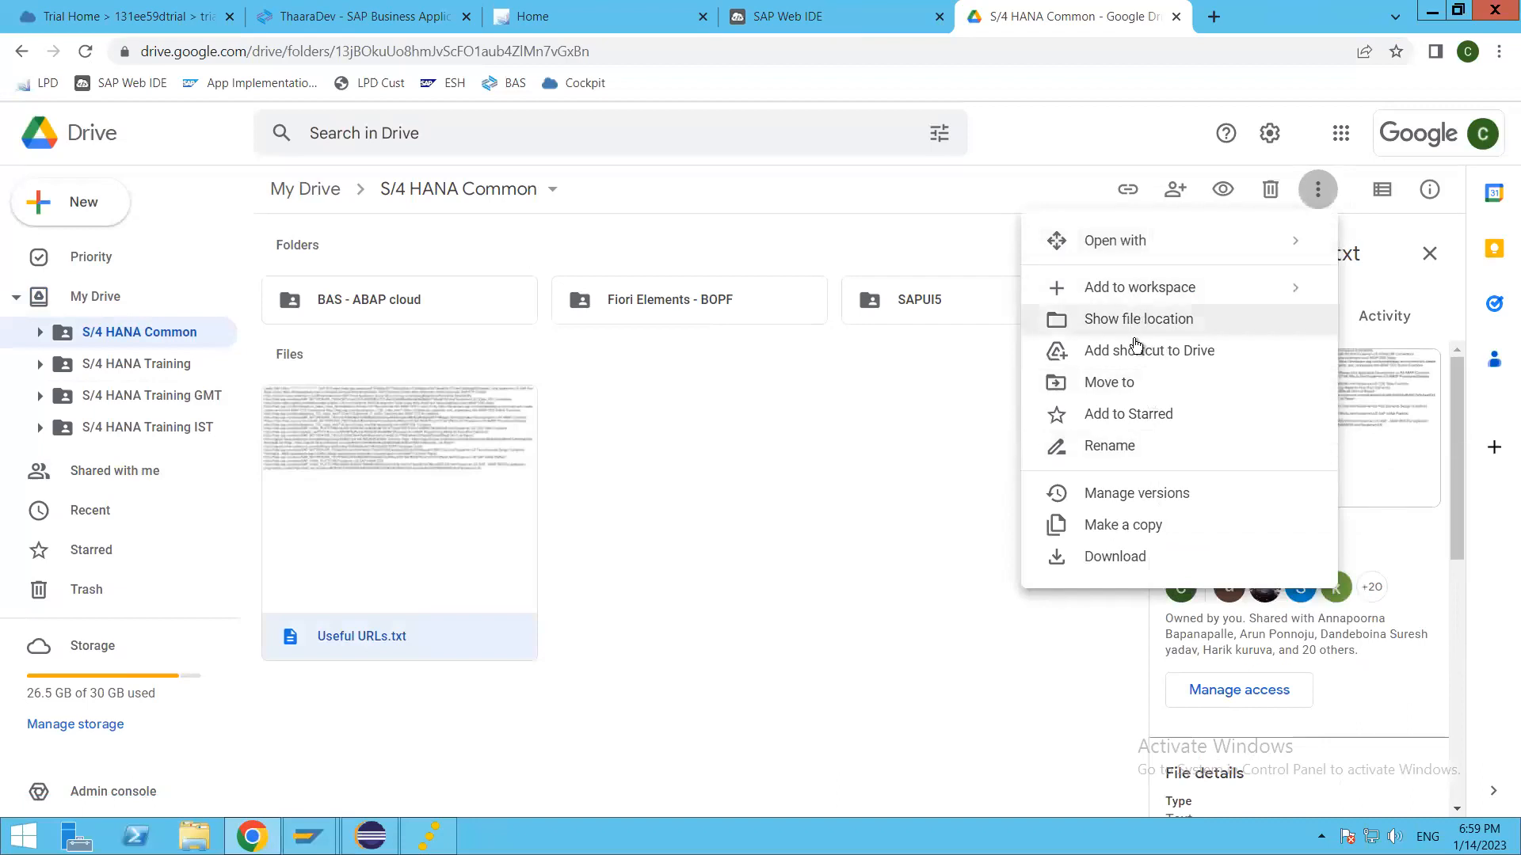
click(1116, 558)
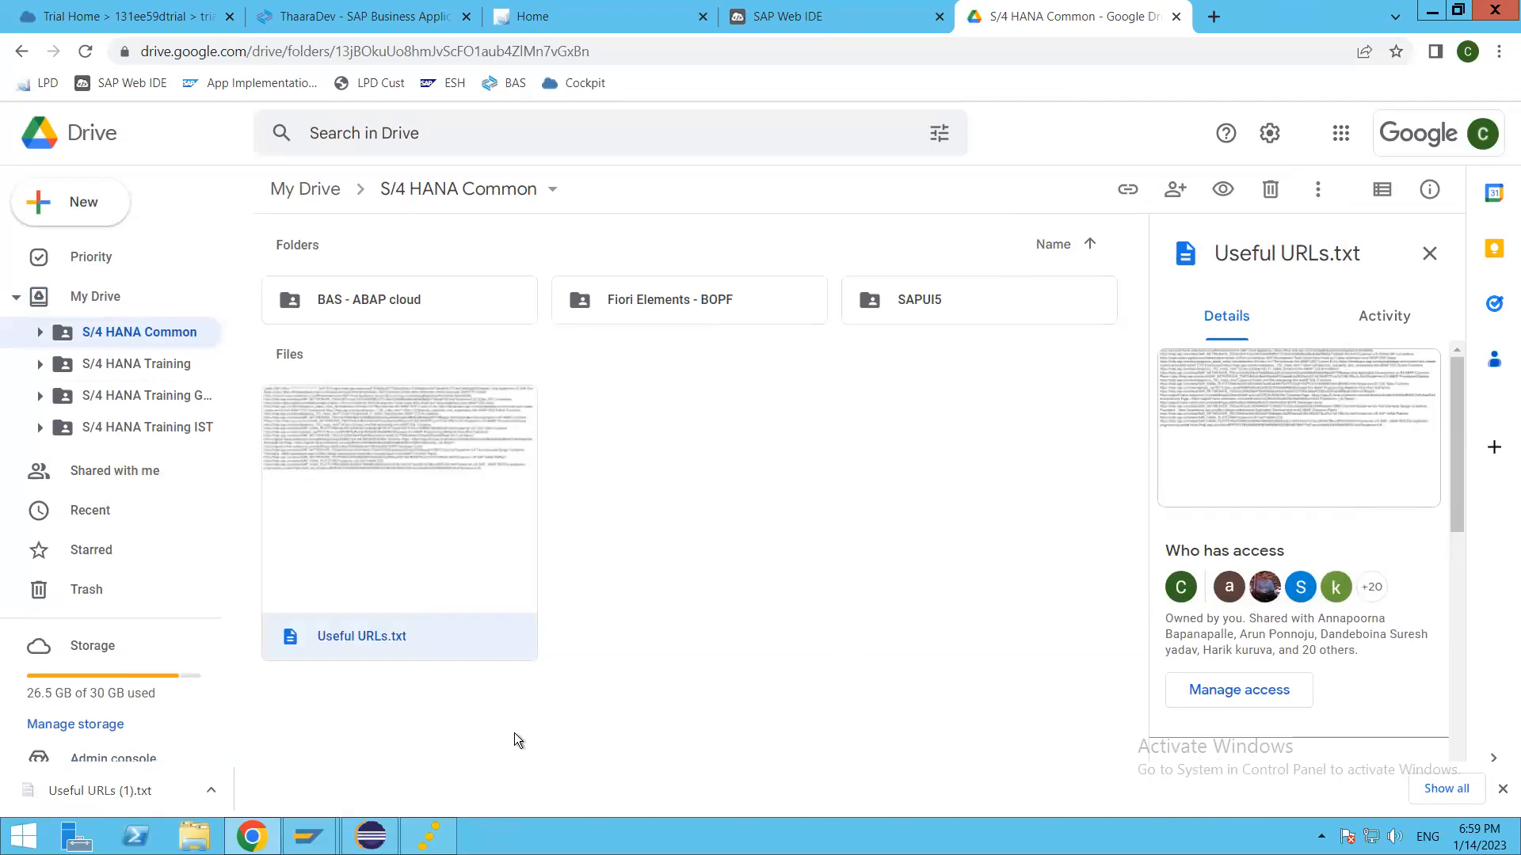
click(103, 792)
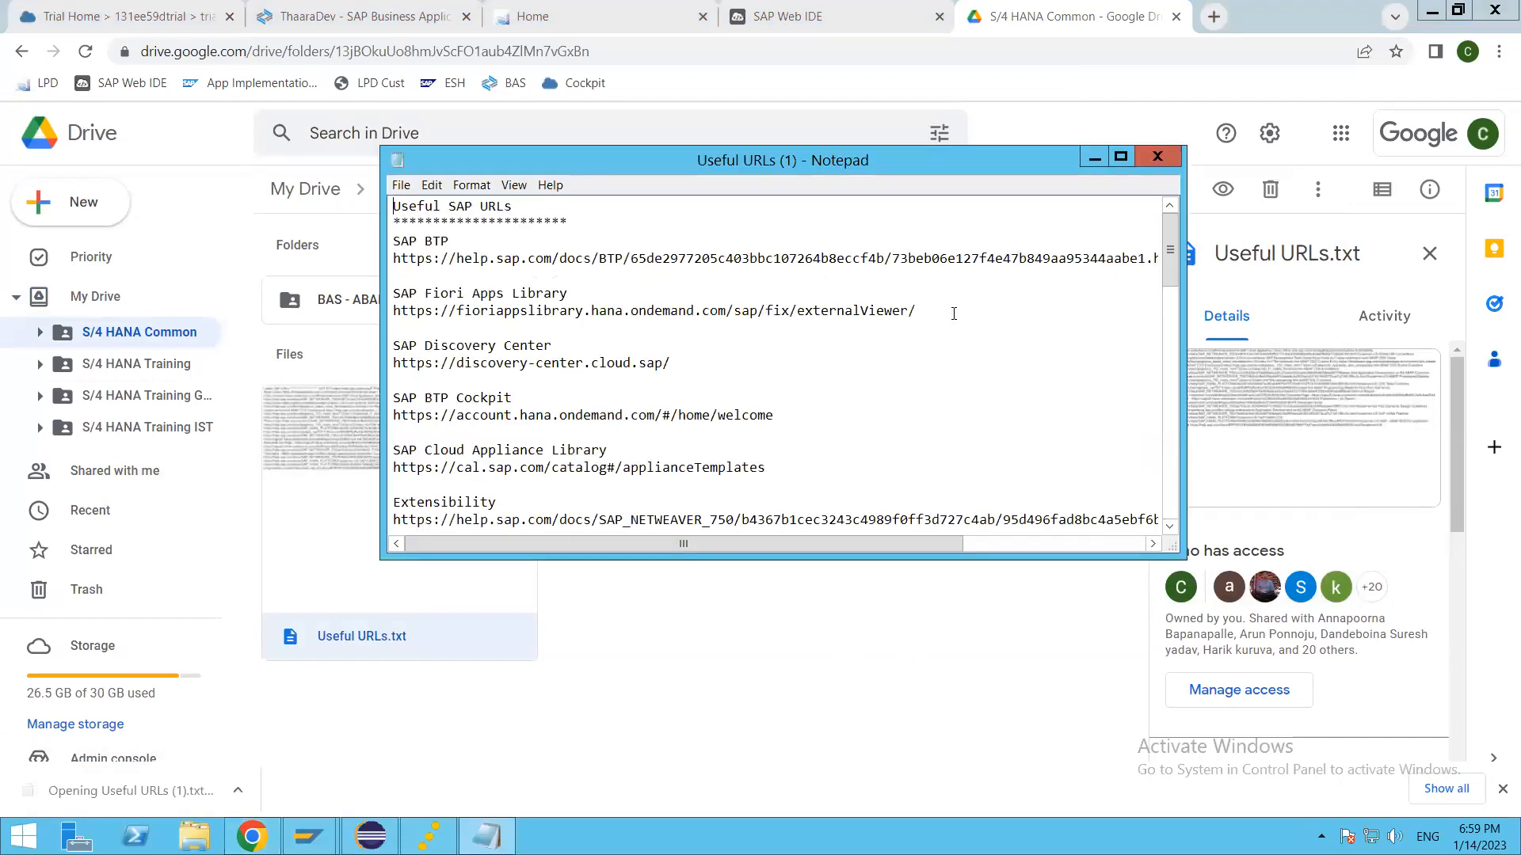
Step: Copy the Extensibility URL from the Useful URLs text file and load it in a new browser tab
click(662, 443)
scroll(662, 444, down, 2)
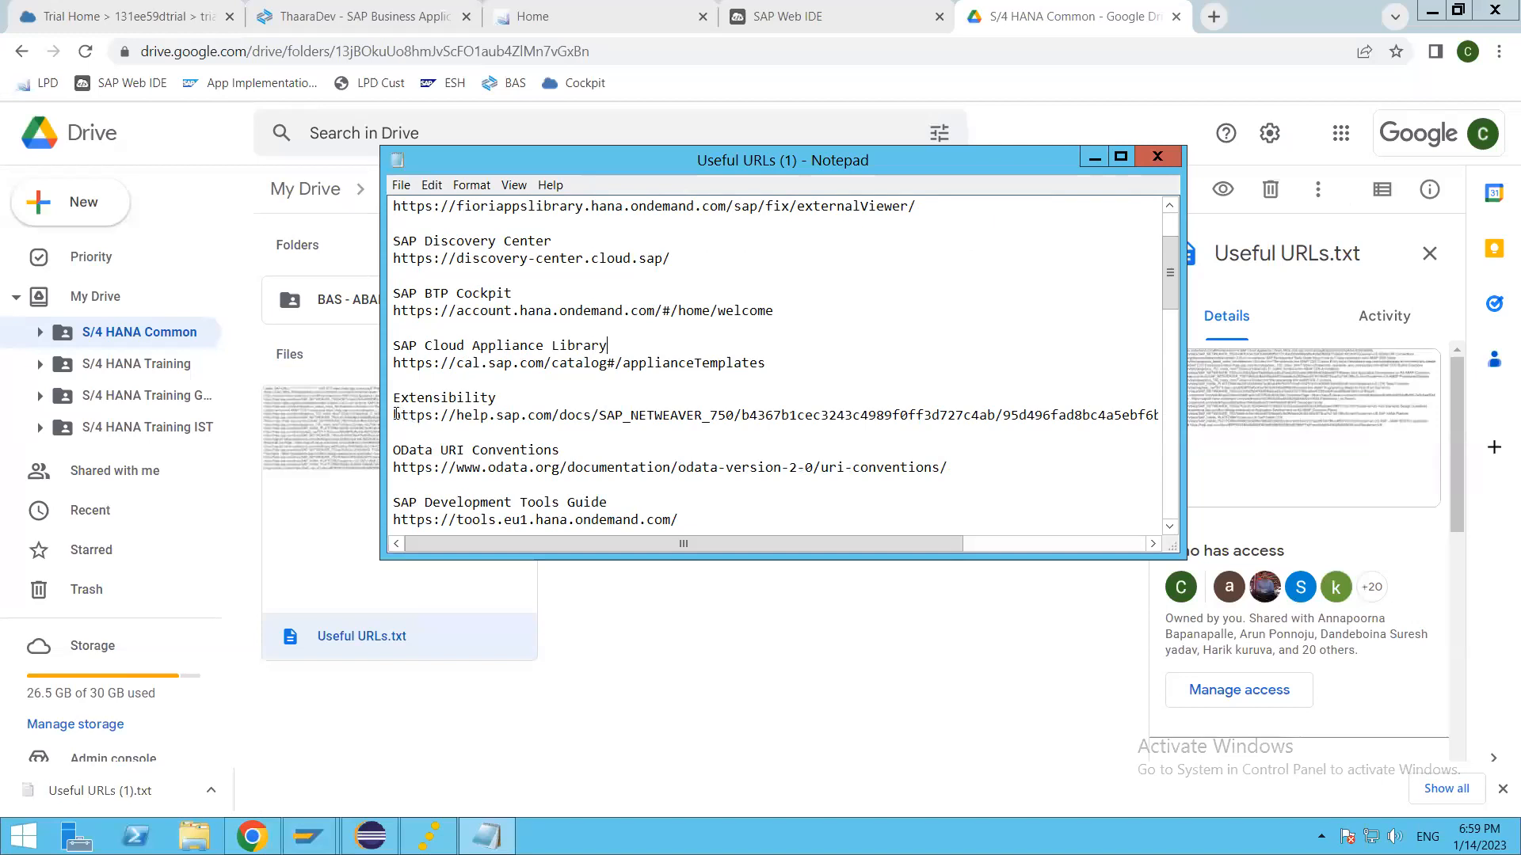
drag(396, 414, 1216, 431)
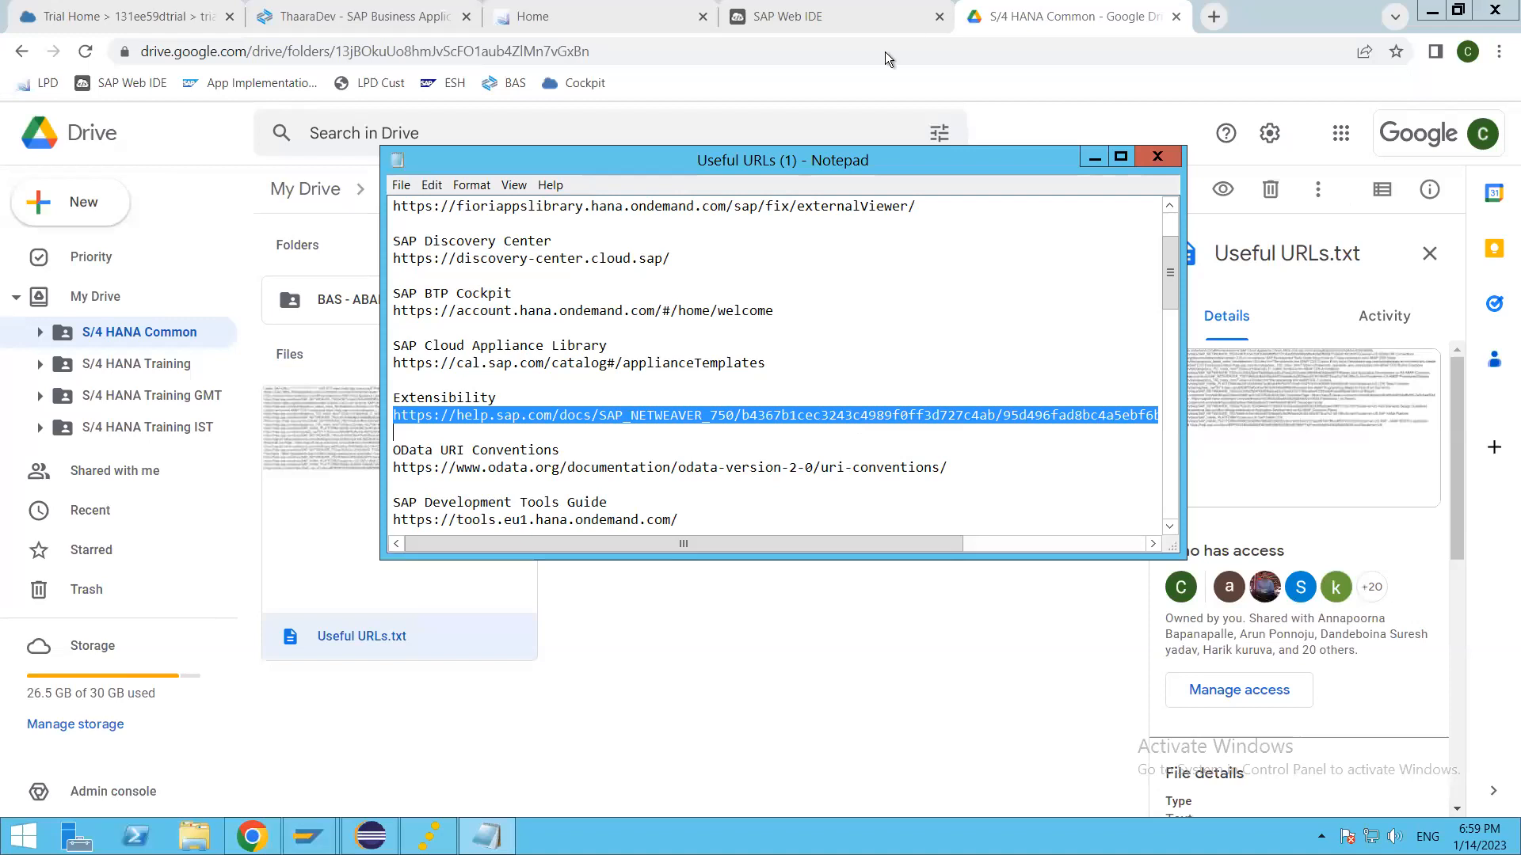
click(1215, 18)
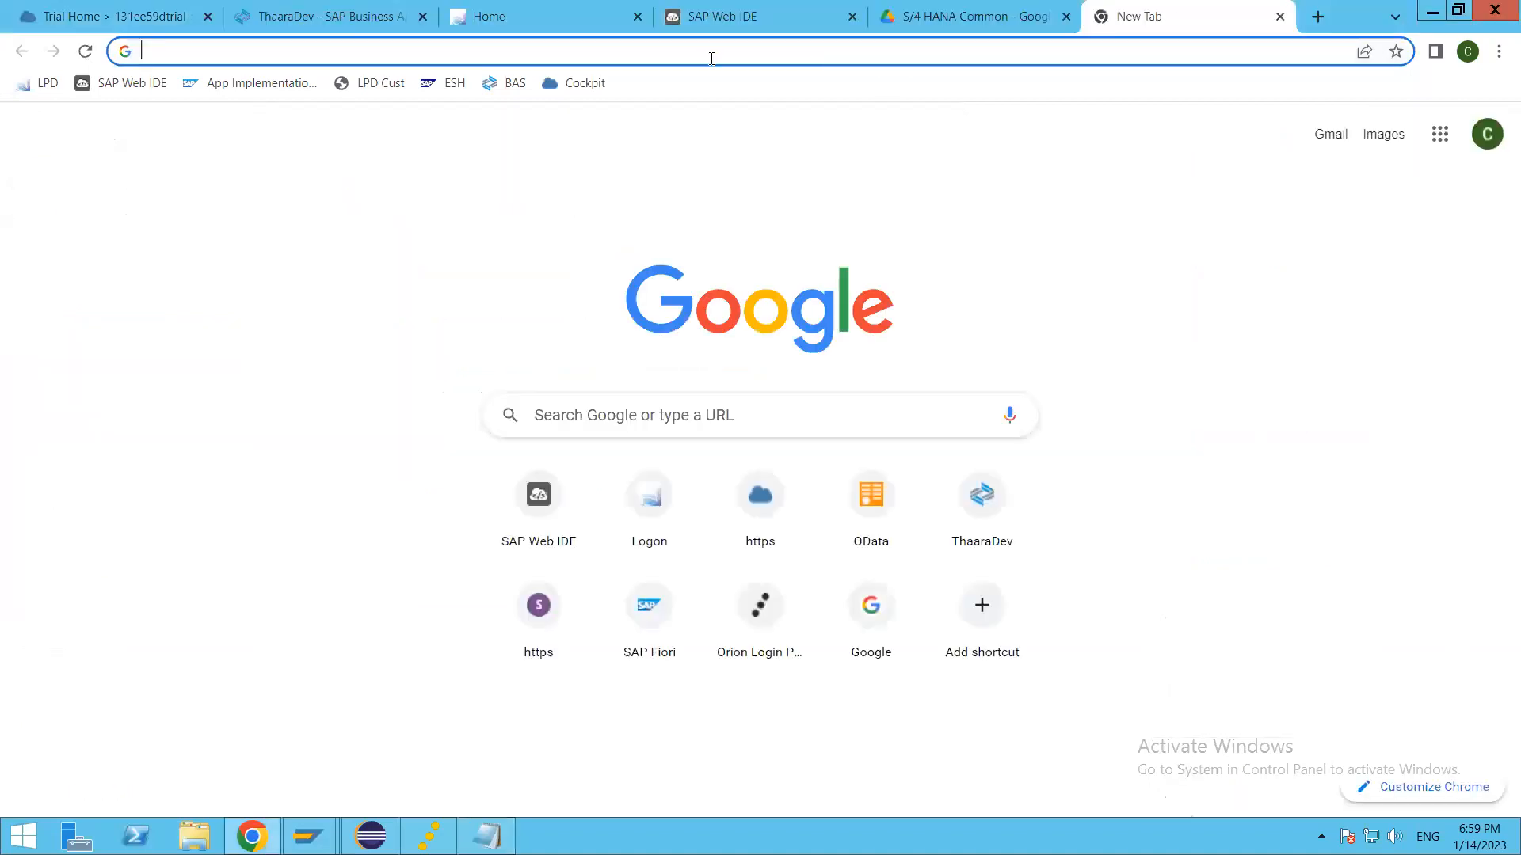
text(help.sap.com/docs/SAP_NETWEAVER_750/b4367b1cec3243c4989f0ff3d727c4ab/95d496fad8bc4a5ebf6b6a77a9eb616d.html?locale=en-US)
key(Return)
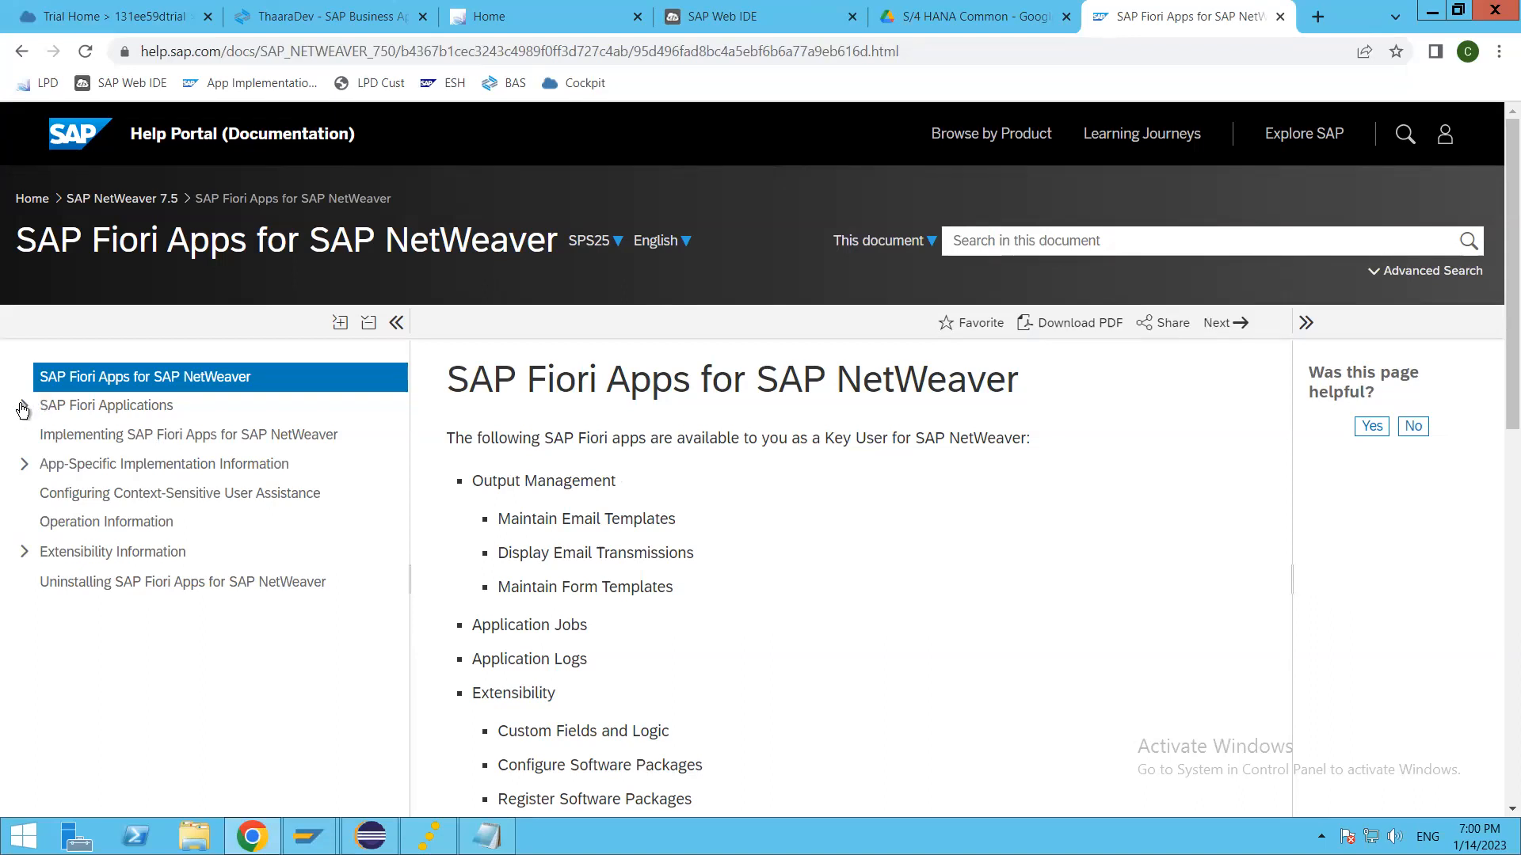
Step: Expand SAP Fiori Applications and App-Specific Implementation Information in the documentation contents and examine the listed app implementation topics
click(119, 406)
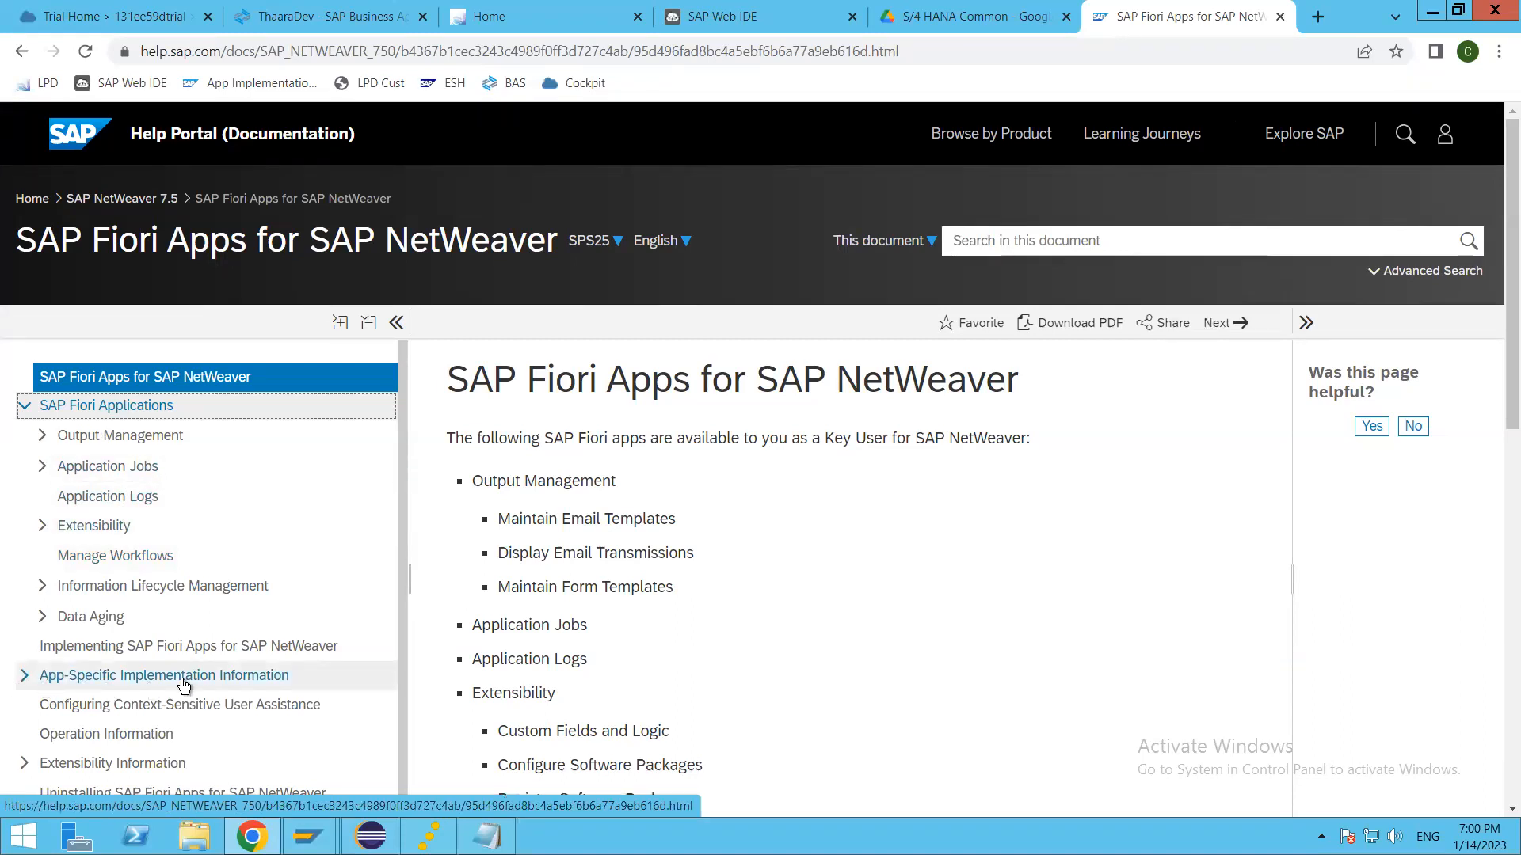
click(26, 681)
scroll(174, 637, down, 5)
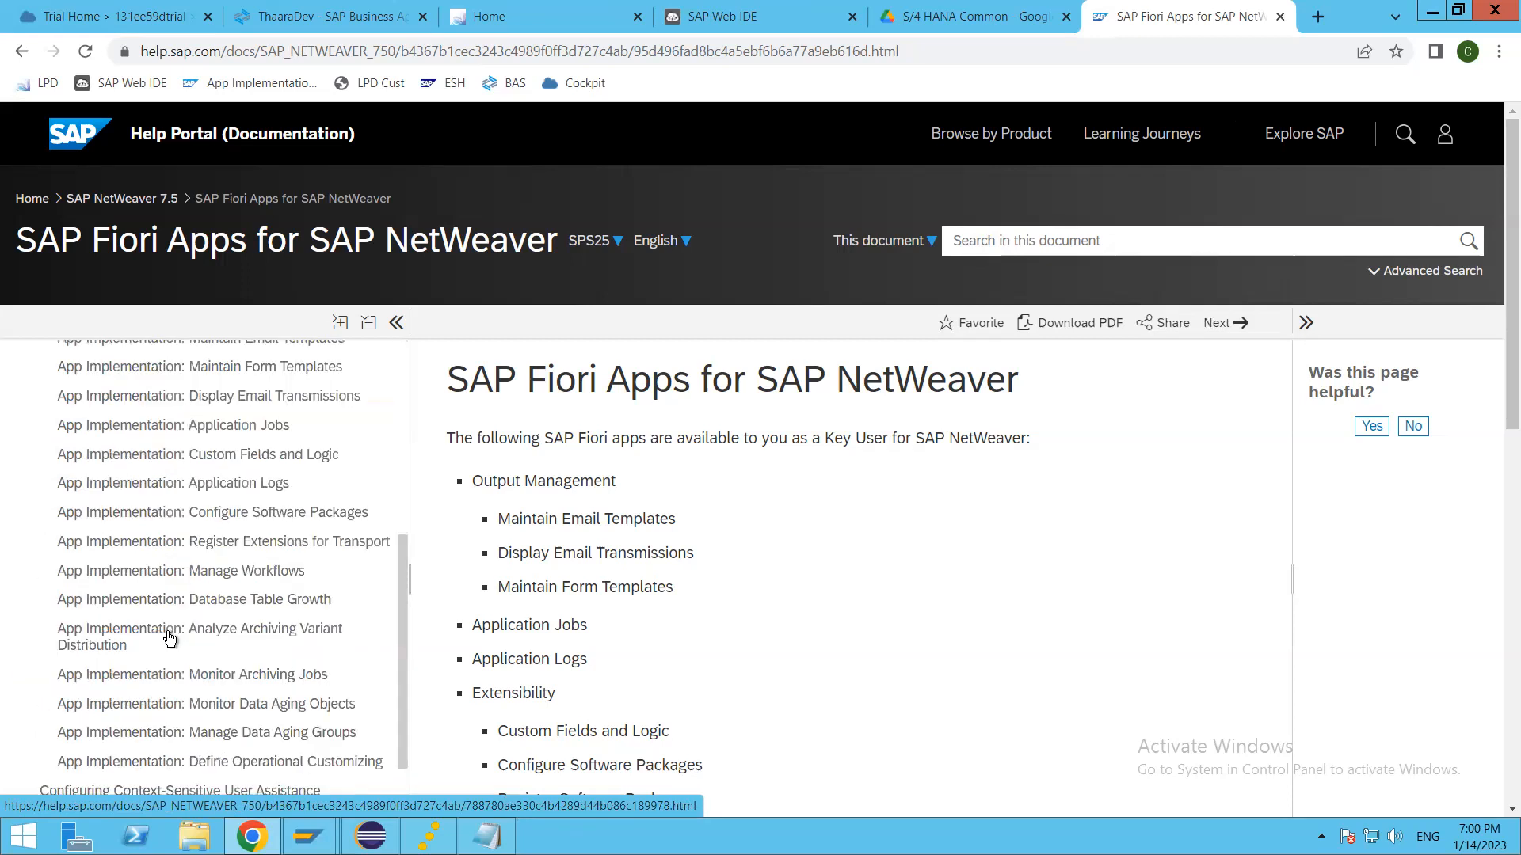
scroll(174, 641, up, 2)
scroll(175, 643, down, 3)
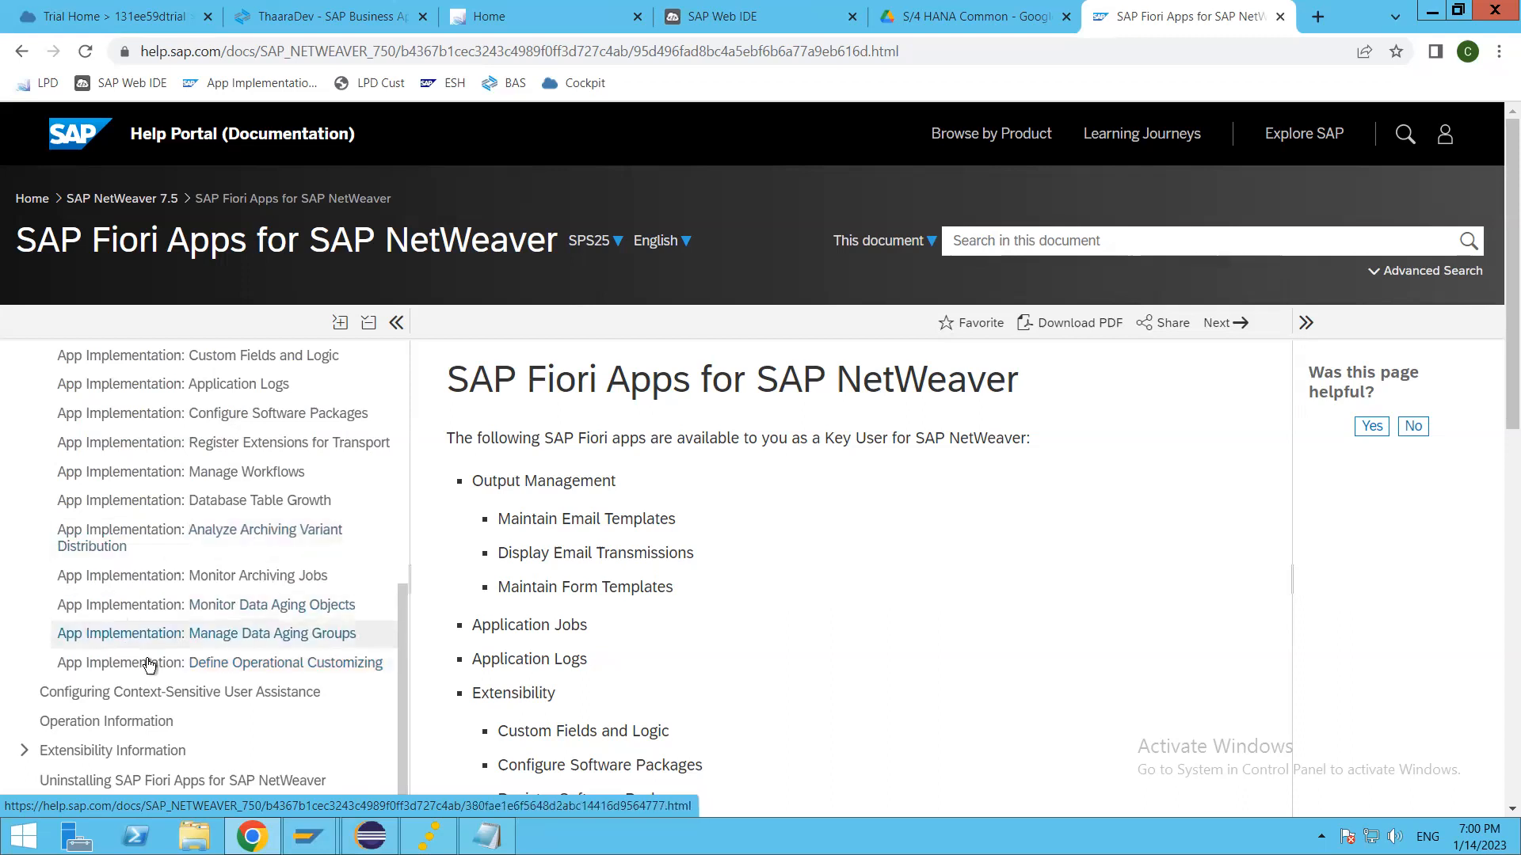
scroll(149, 665, up, 2)
scroll(149, 666, up, 2)
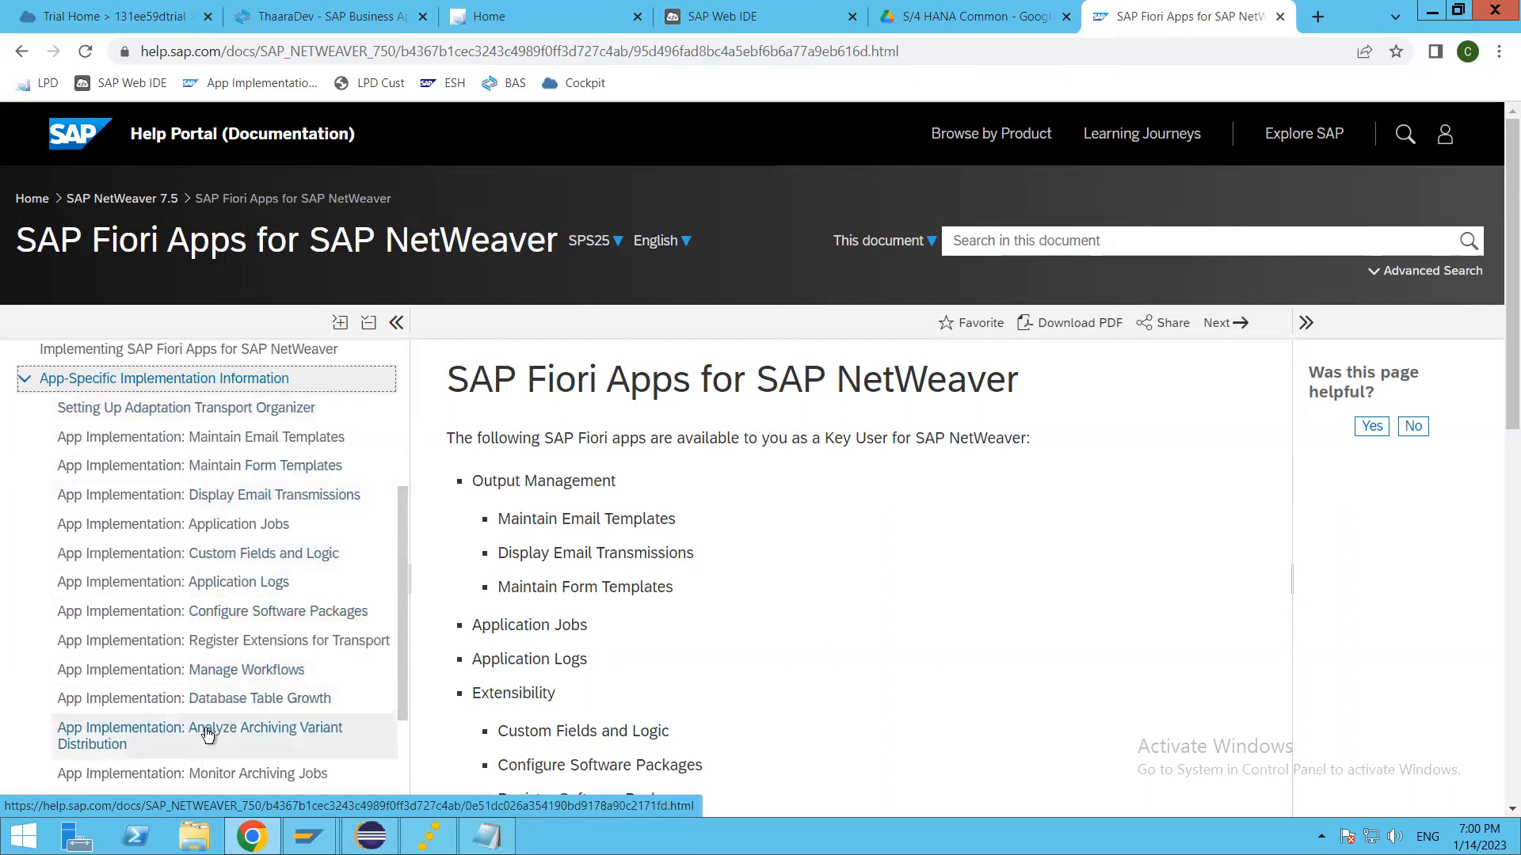
scroll(218, 664, down, 2)
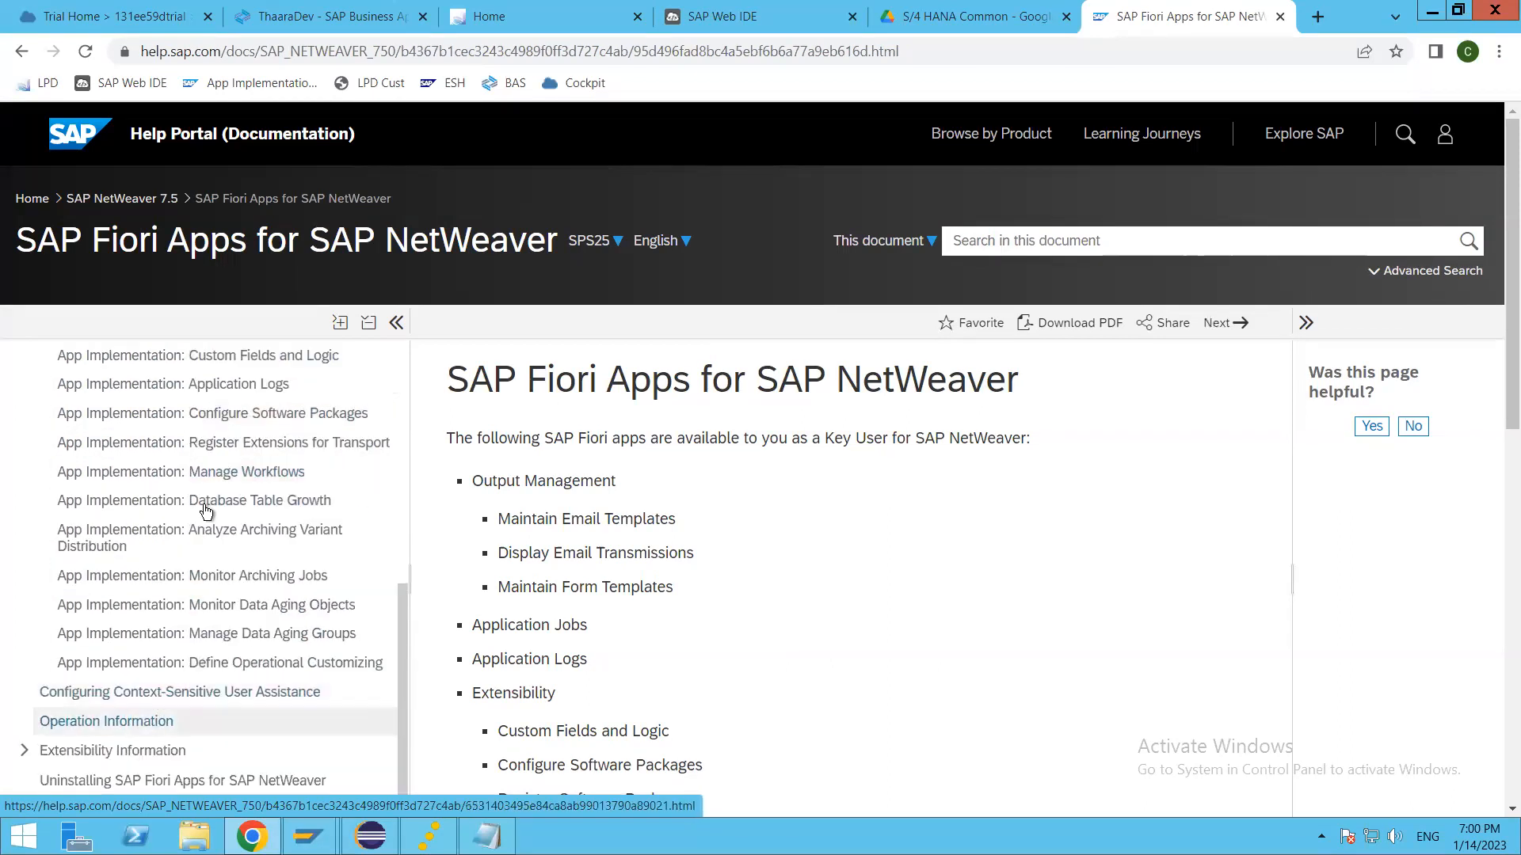
scroll(195, 663, down, 2)
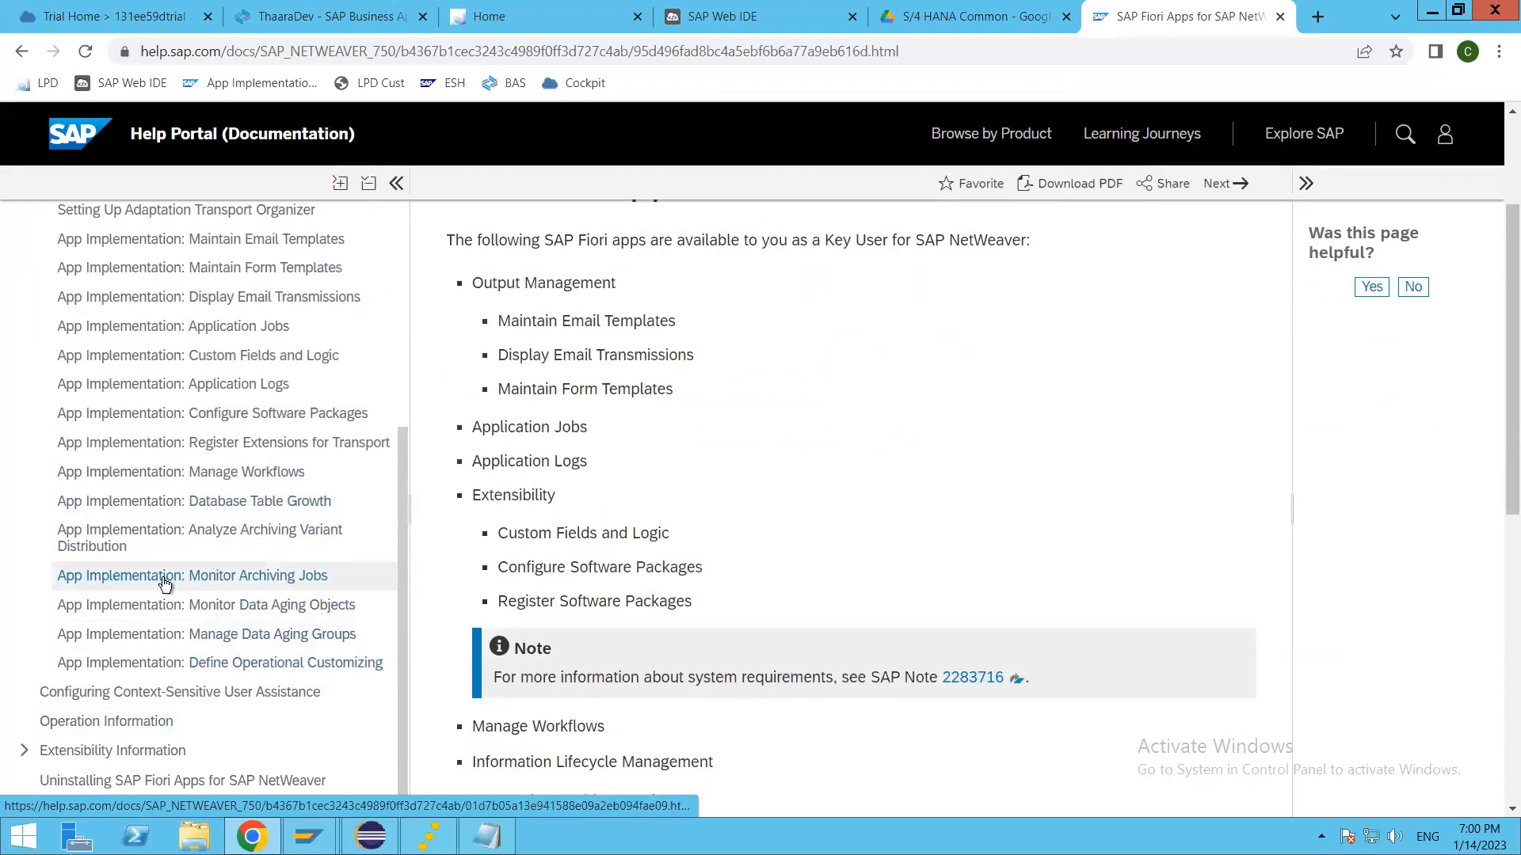
scroll(201, 615, up, 2)
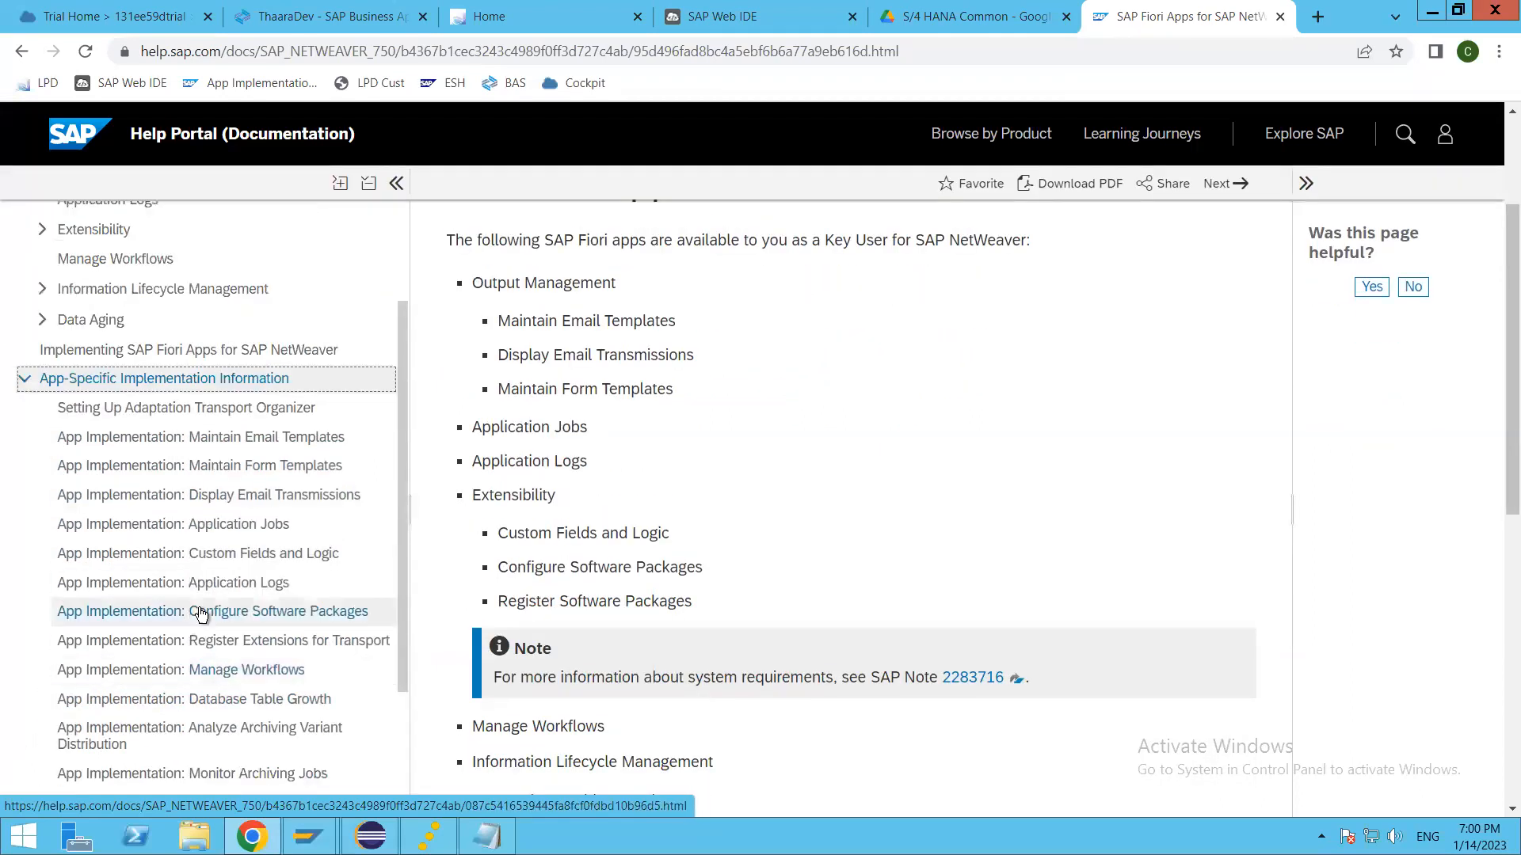
Step: Open the App Implementation: Custom Fields and Logic page and review its prerequisites, service activation tasks and authorization assignments
click(230, 560)
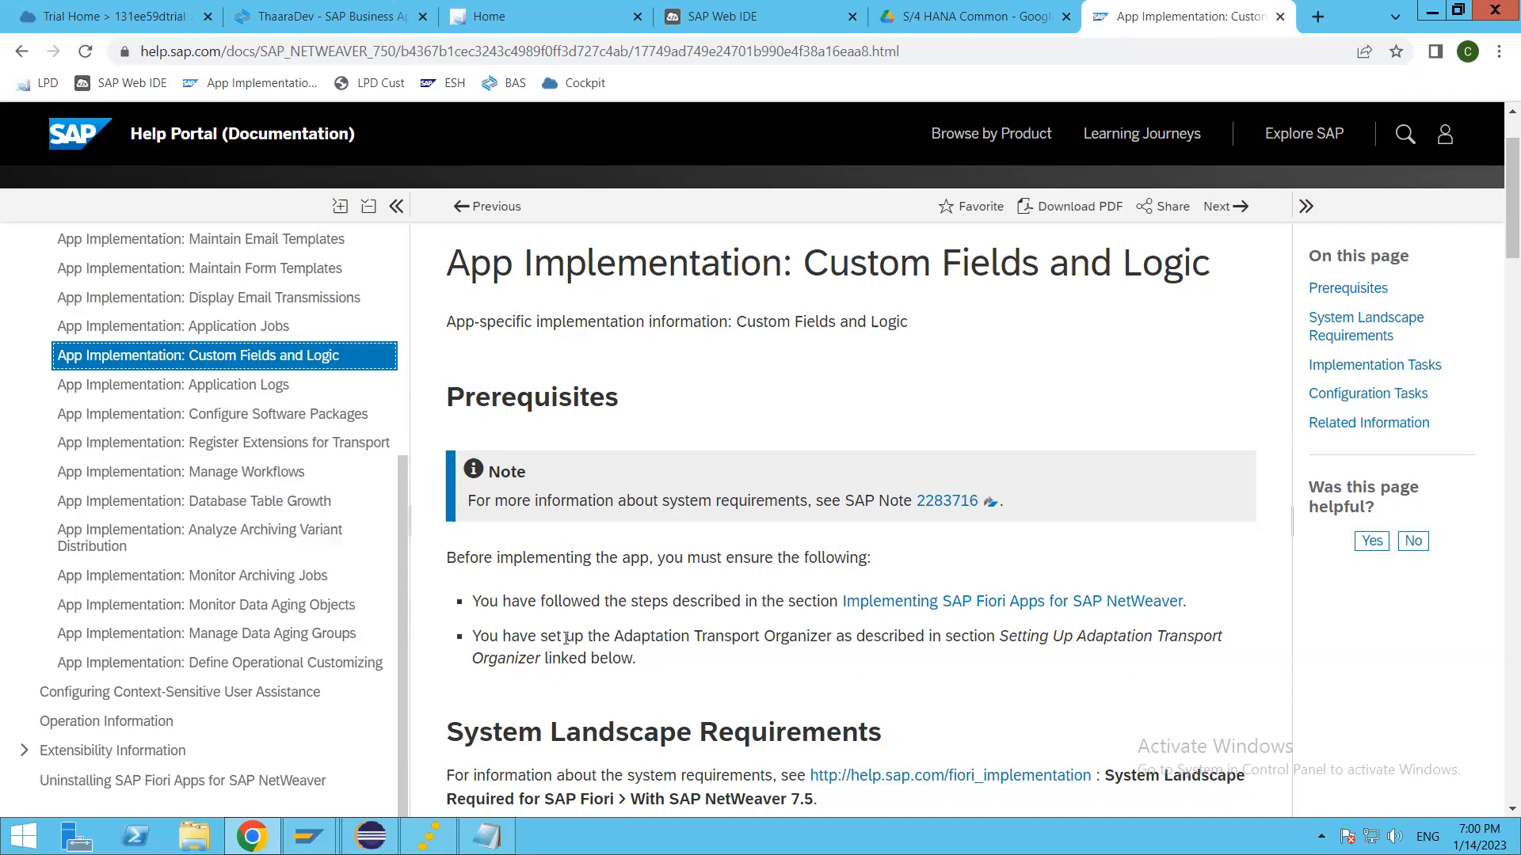
scroll(558, 633, down, 4)
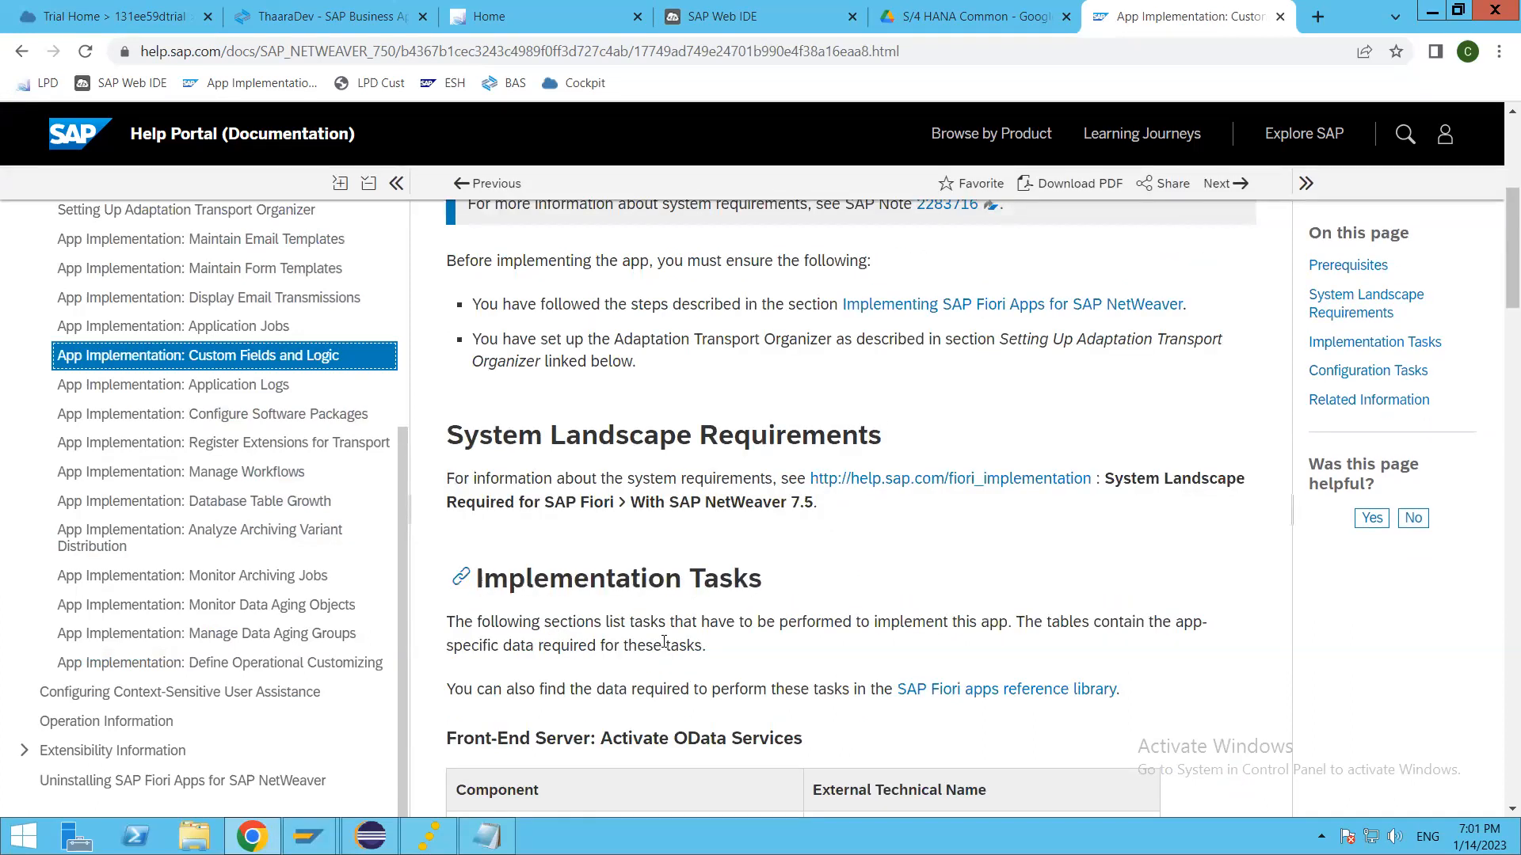
scroll(664, 643, down, 5)
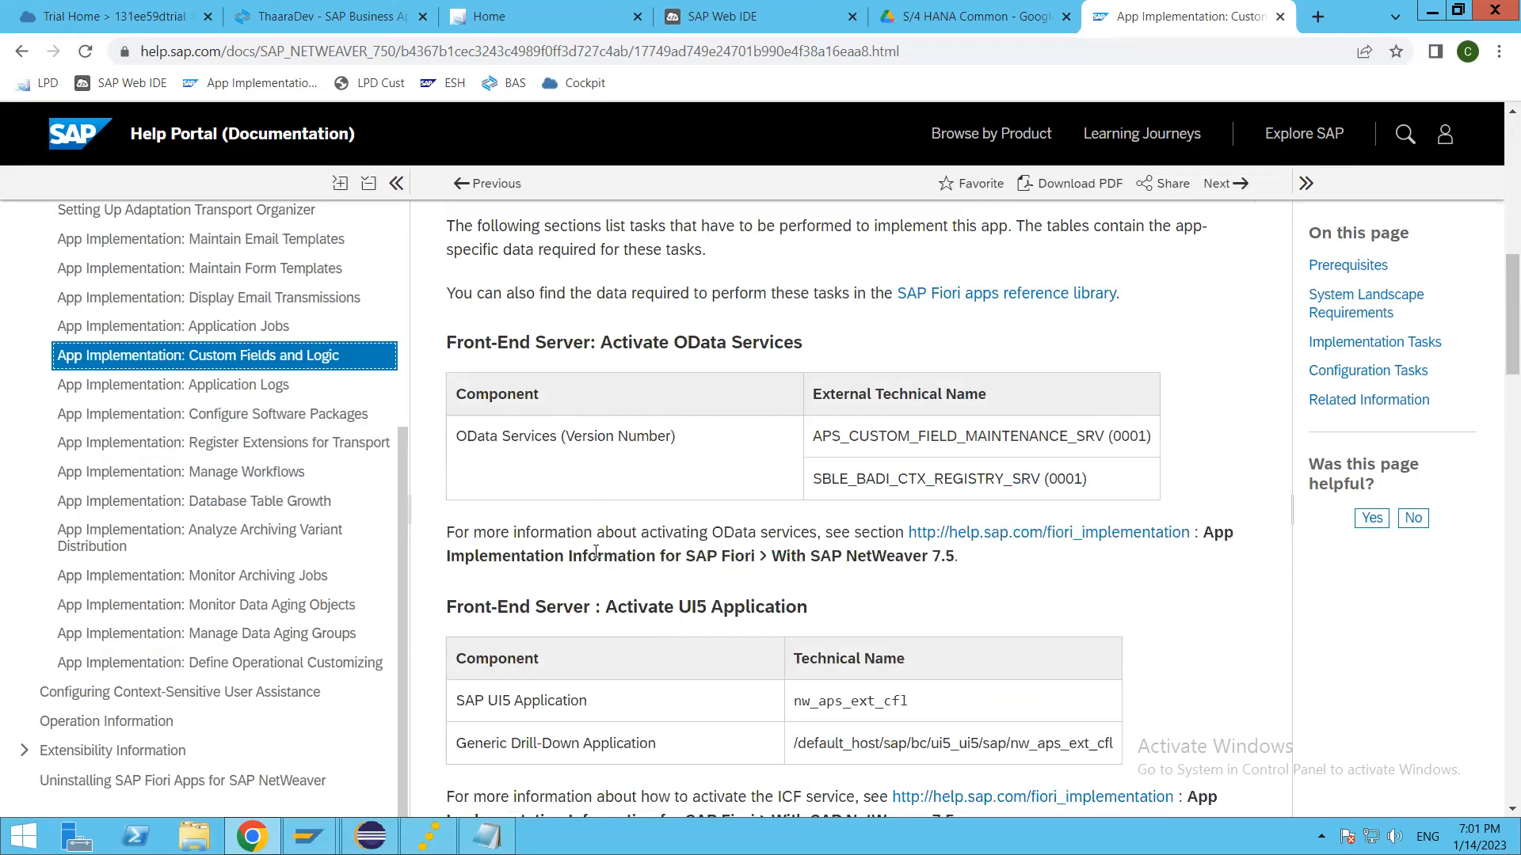
scroll(600, 579, down, 4)
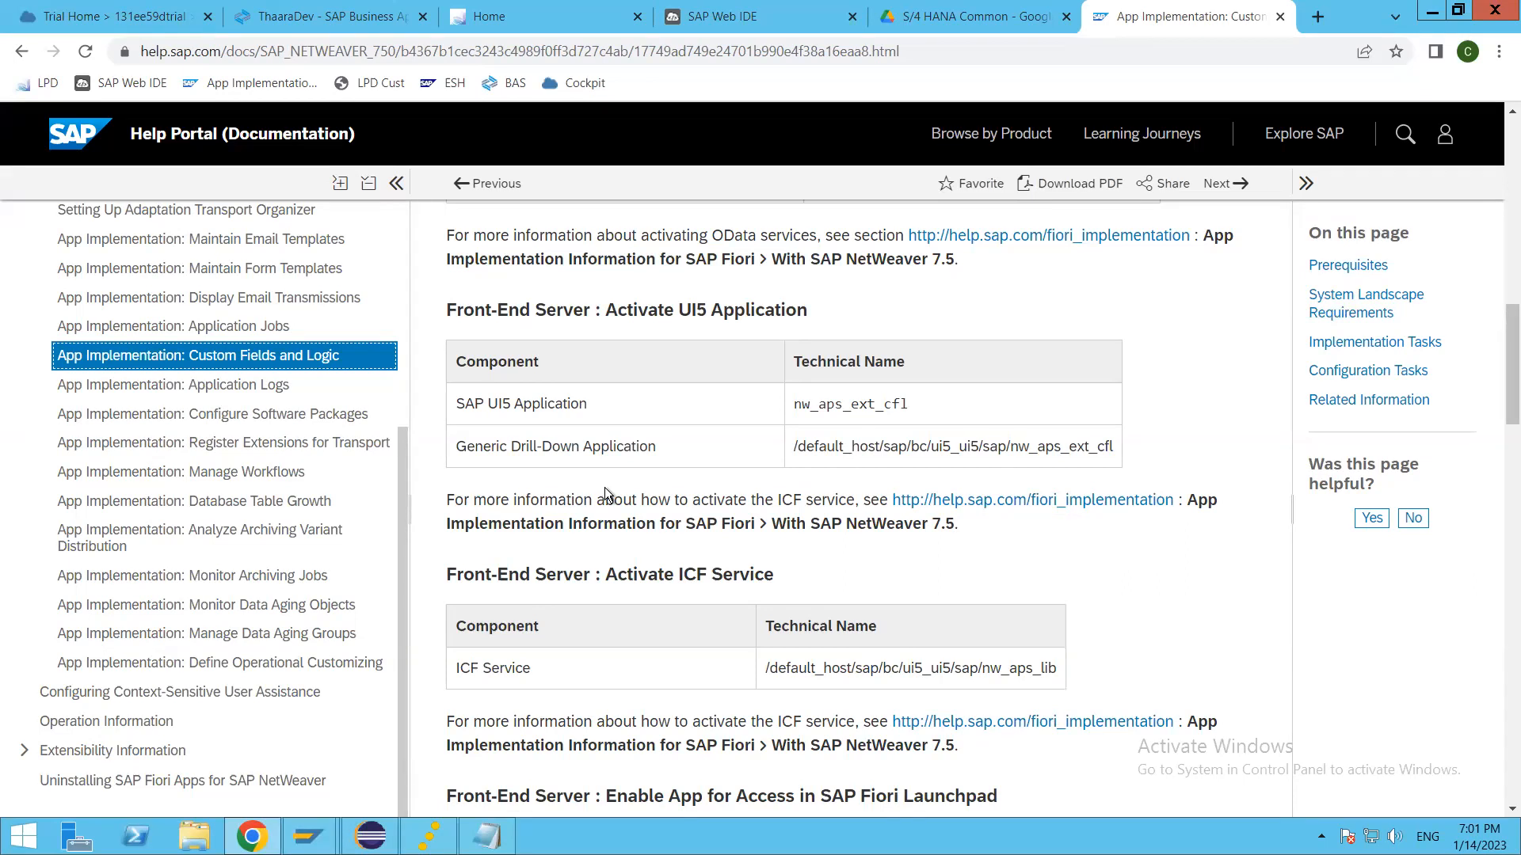
scroll(605, 487, down, 4)
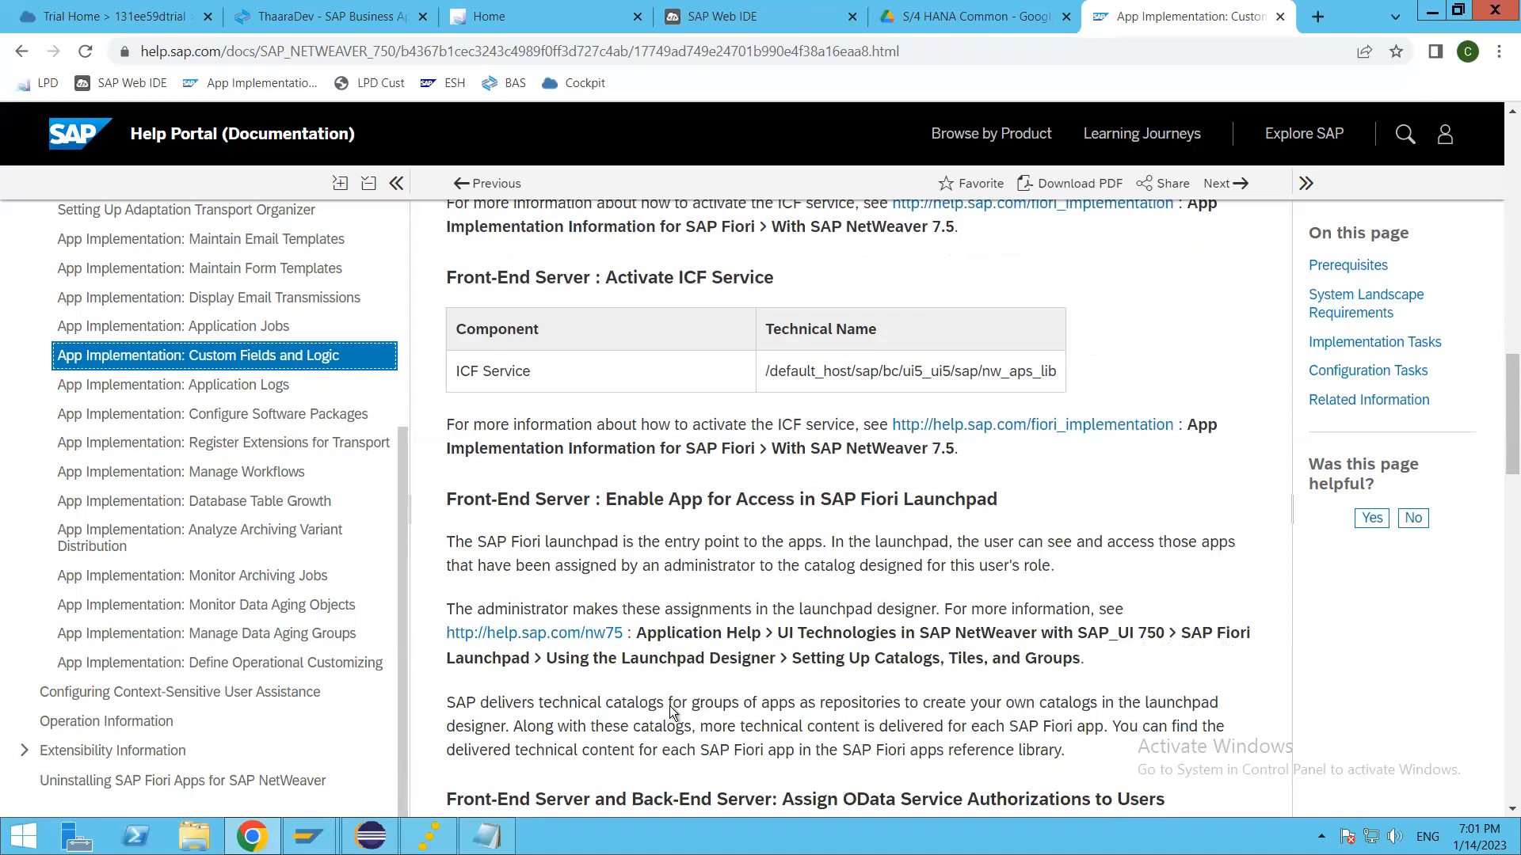
scroll(671, 705, down, 5)
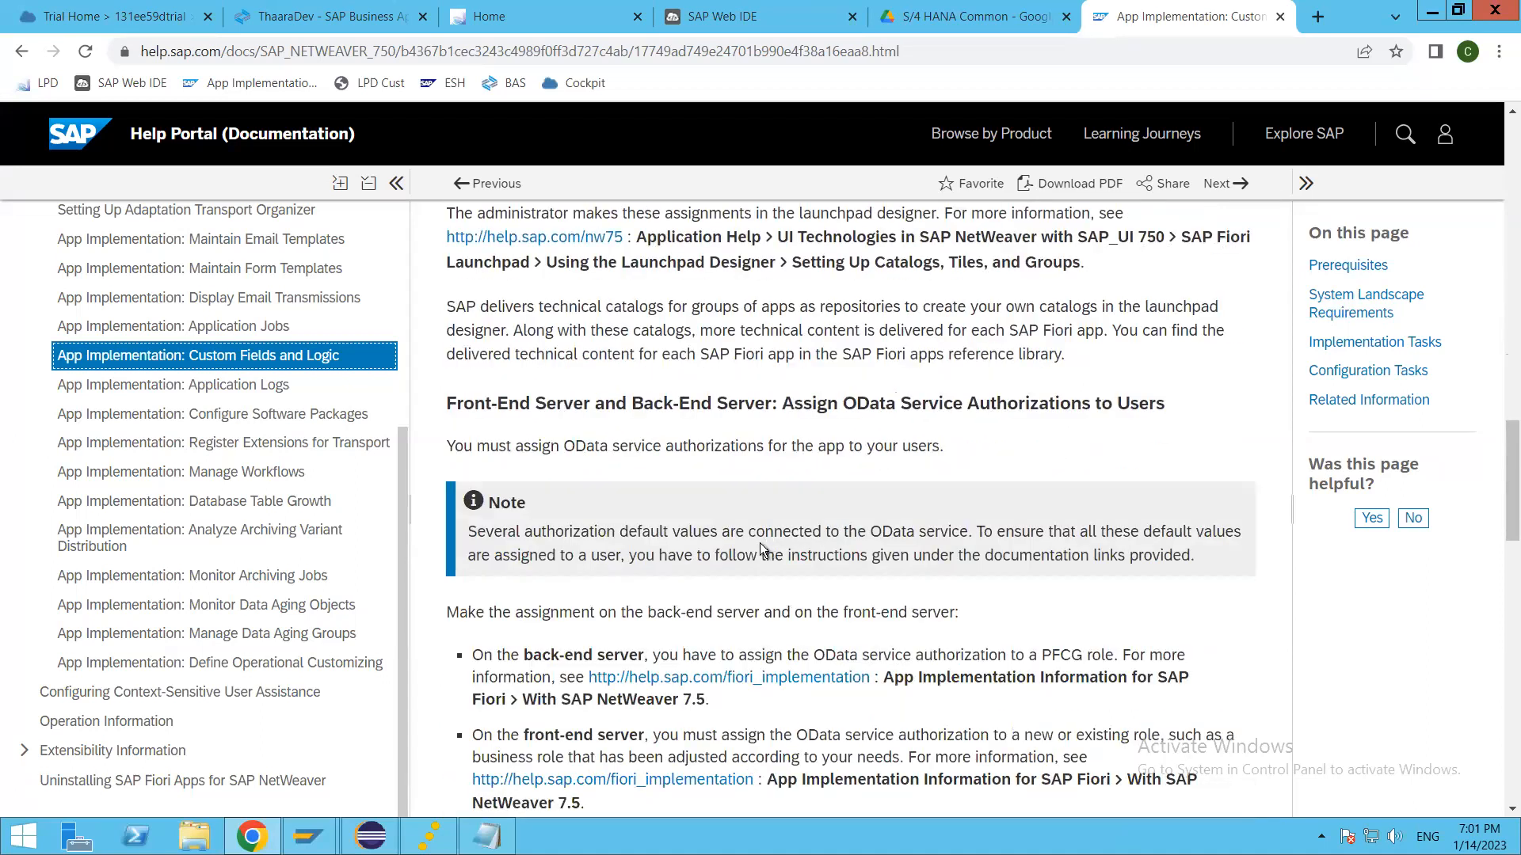
scroll(744, 588, up, 15)
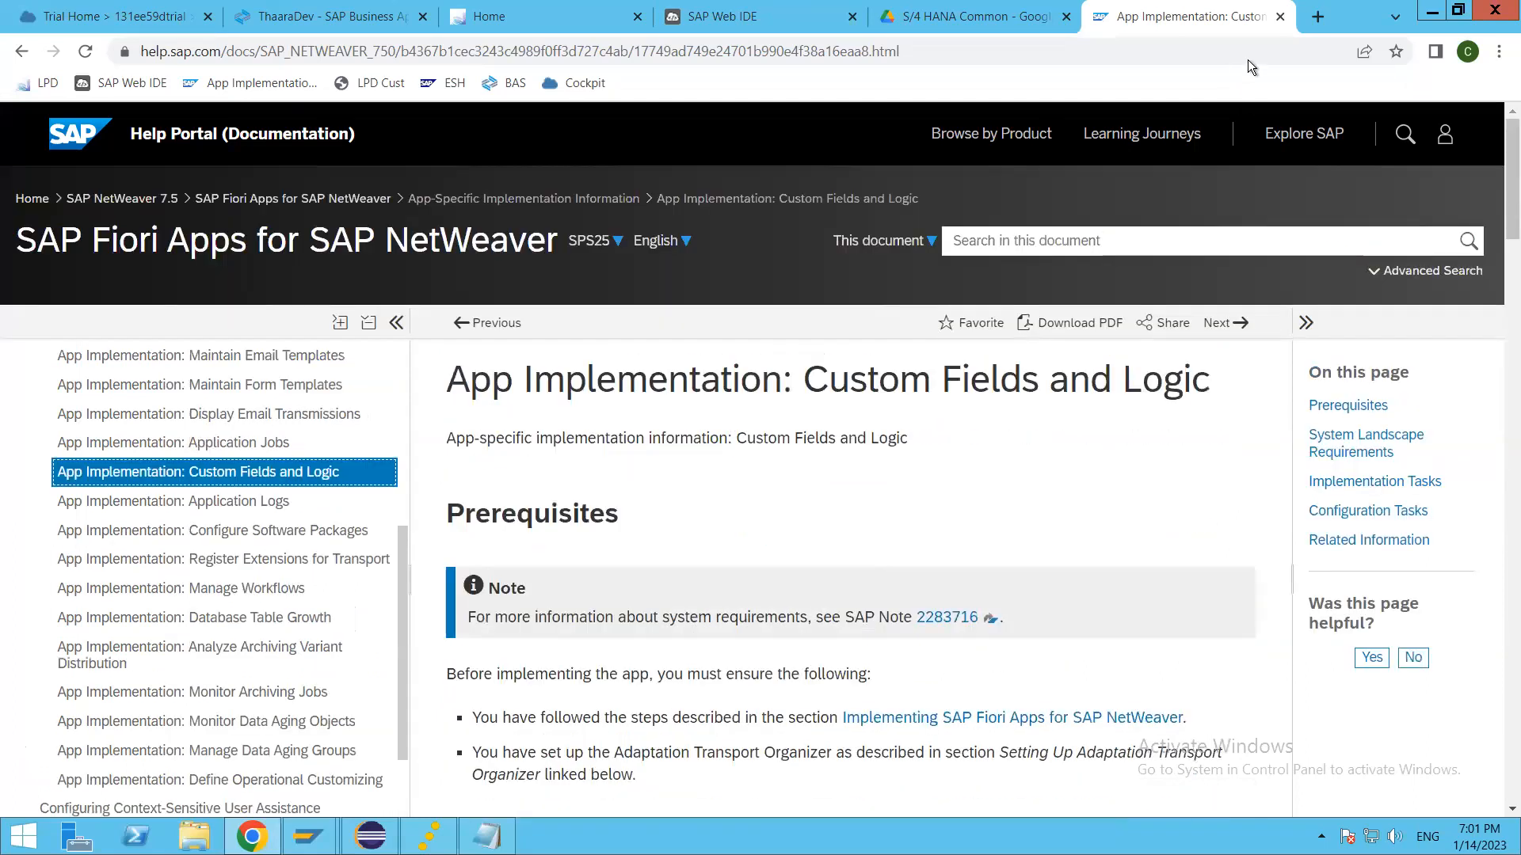
Step: Search Google for "fiori apps library" in a new browser tab and open the SAP Fiori Apps Reference Library
click(1317, 17)
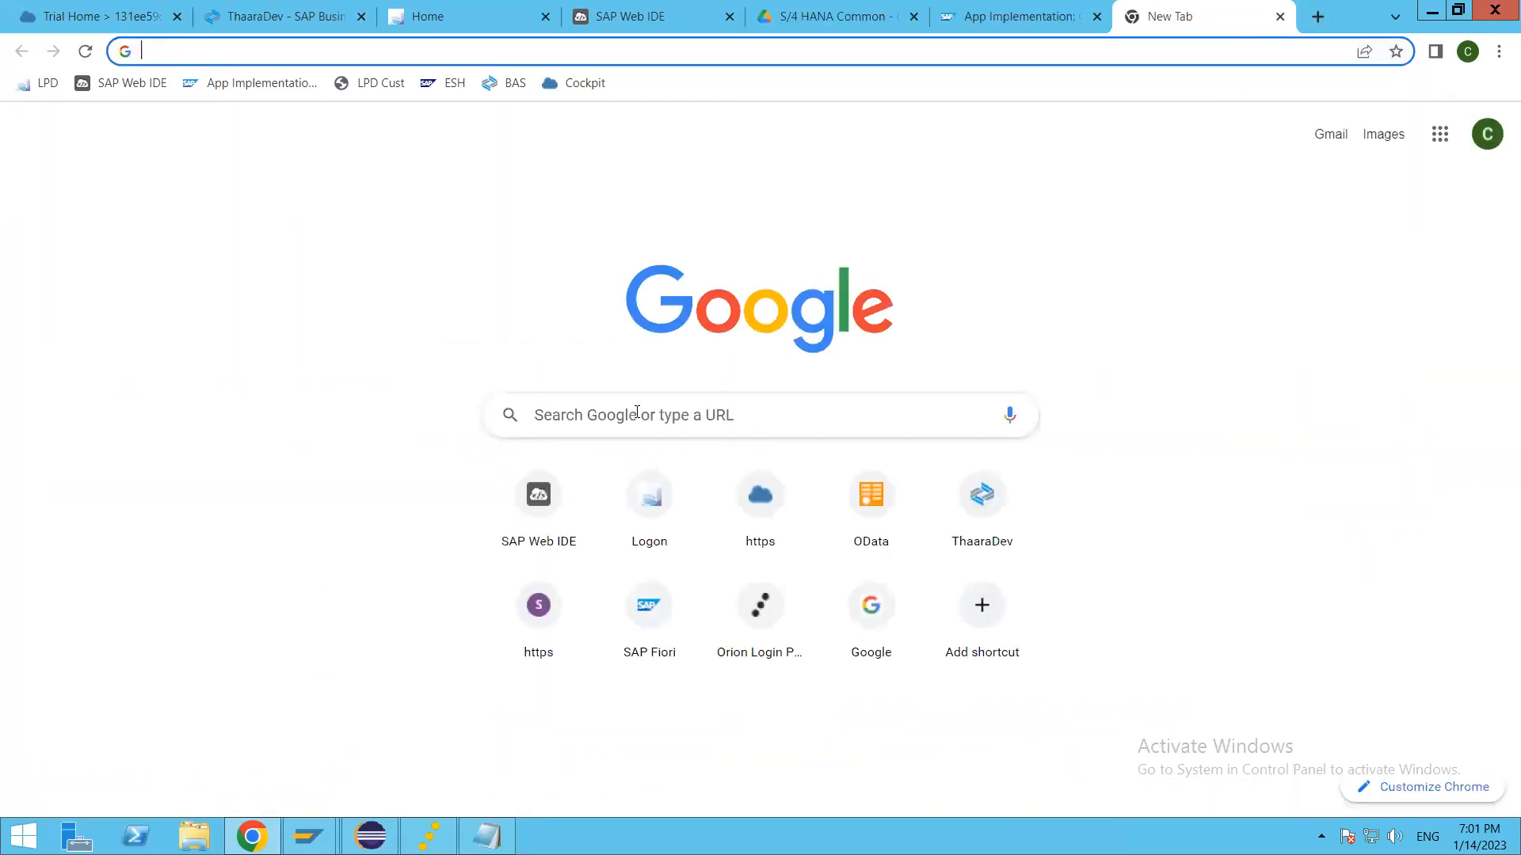
click(718, 422)
text(f)
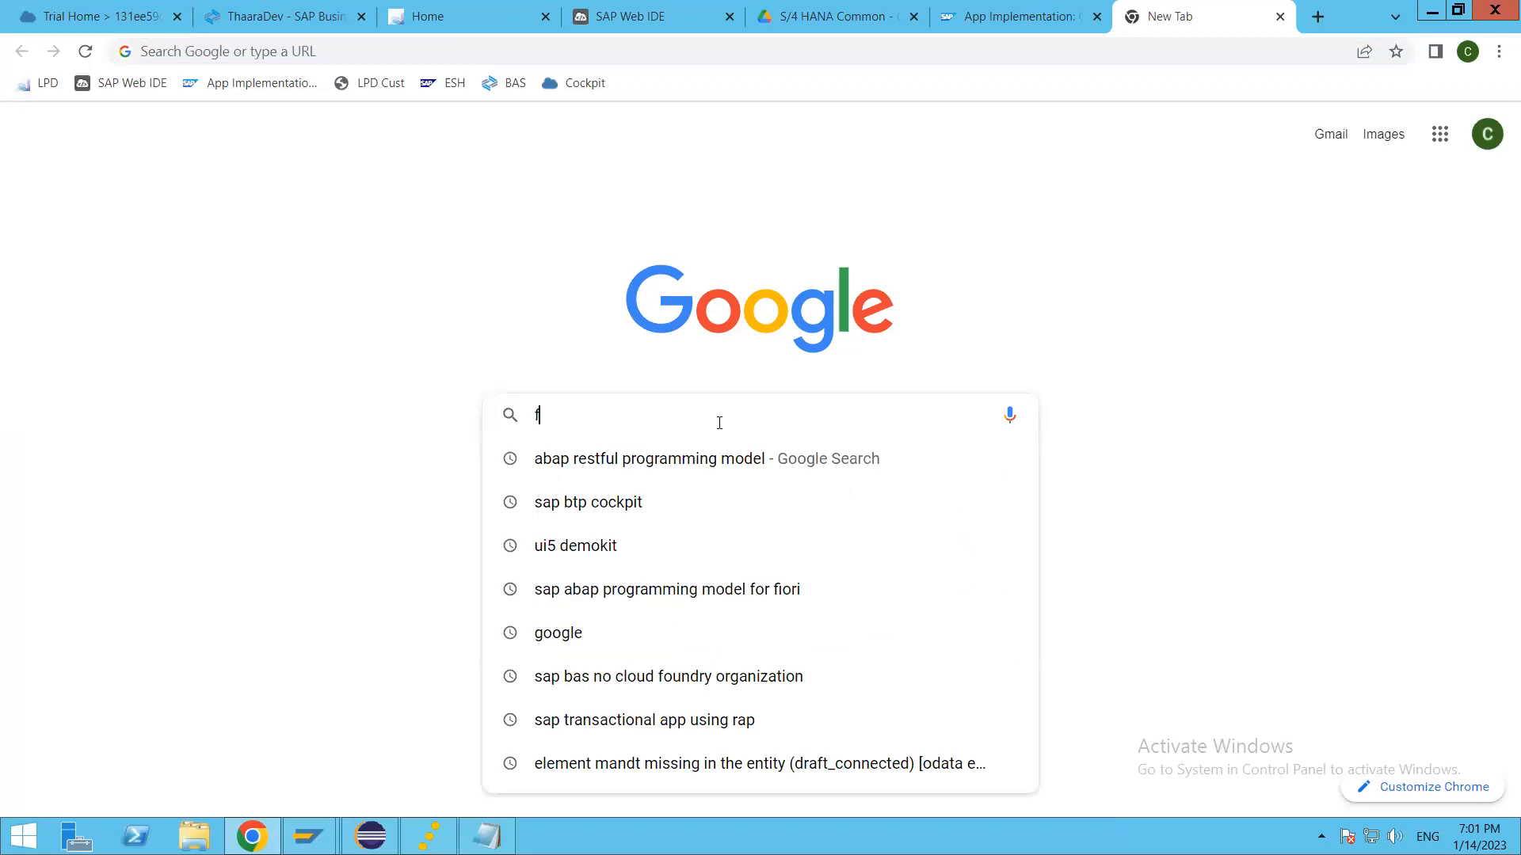
text(iori apps)
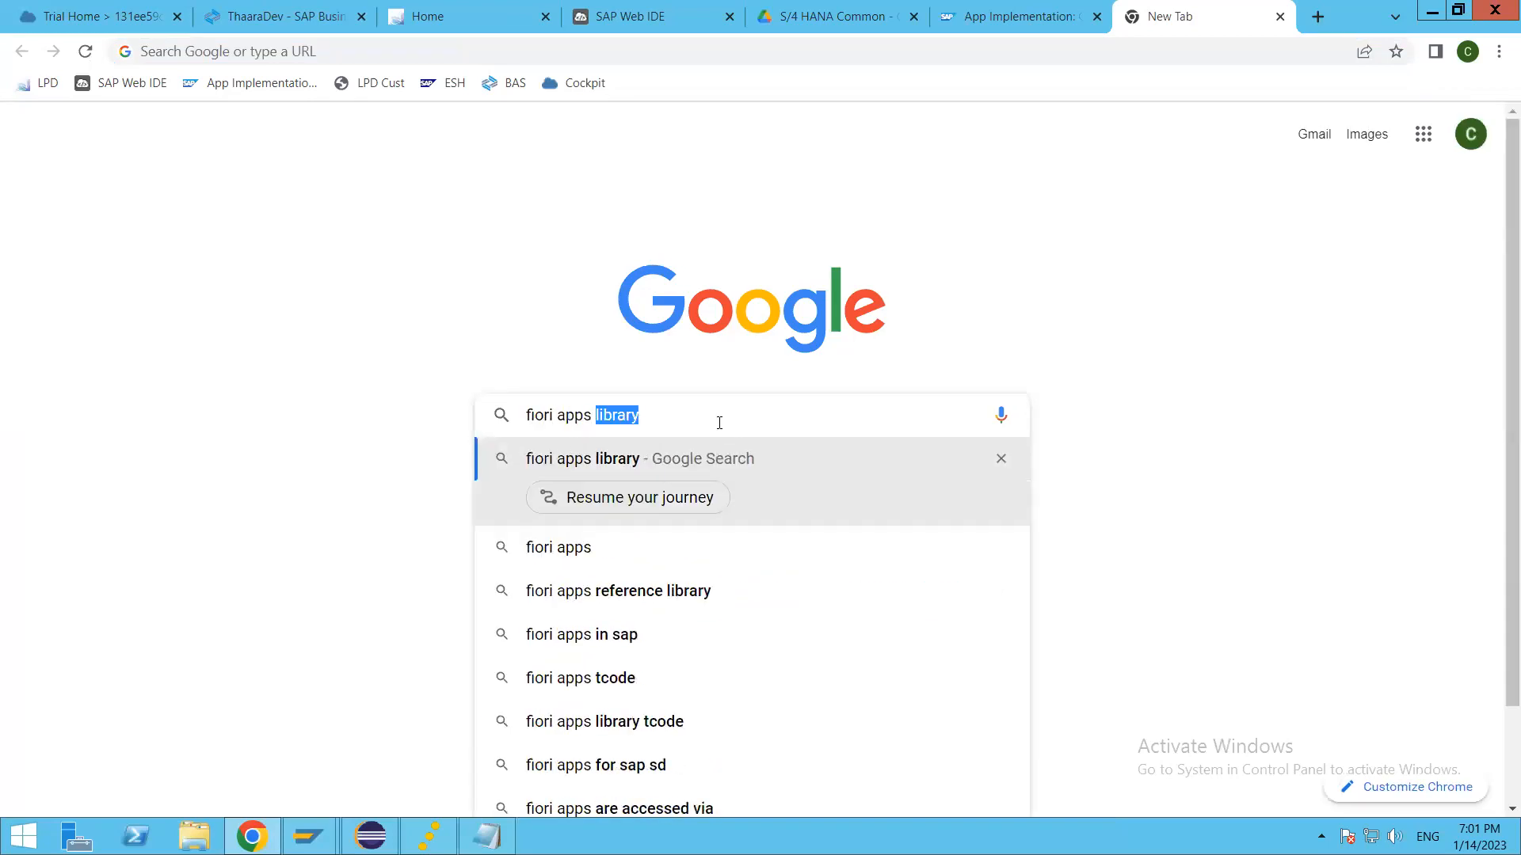
key(Return)
click(297, 331)
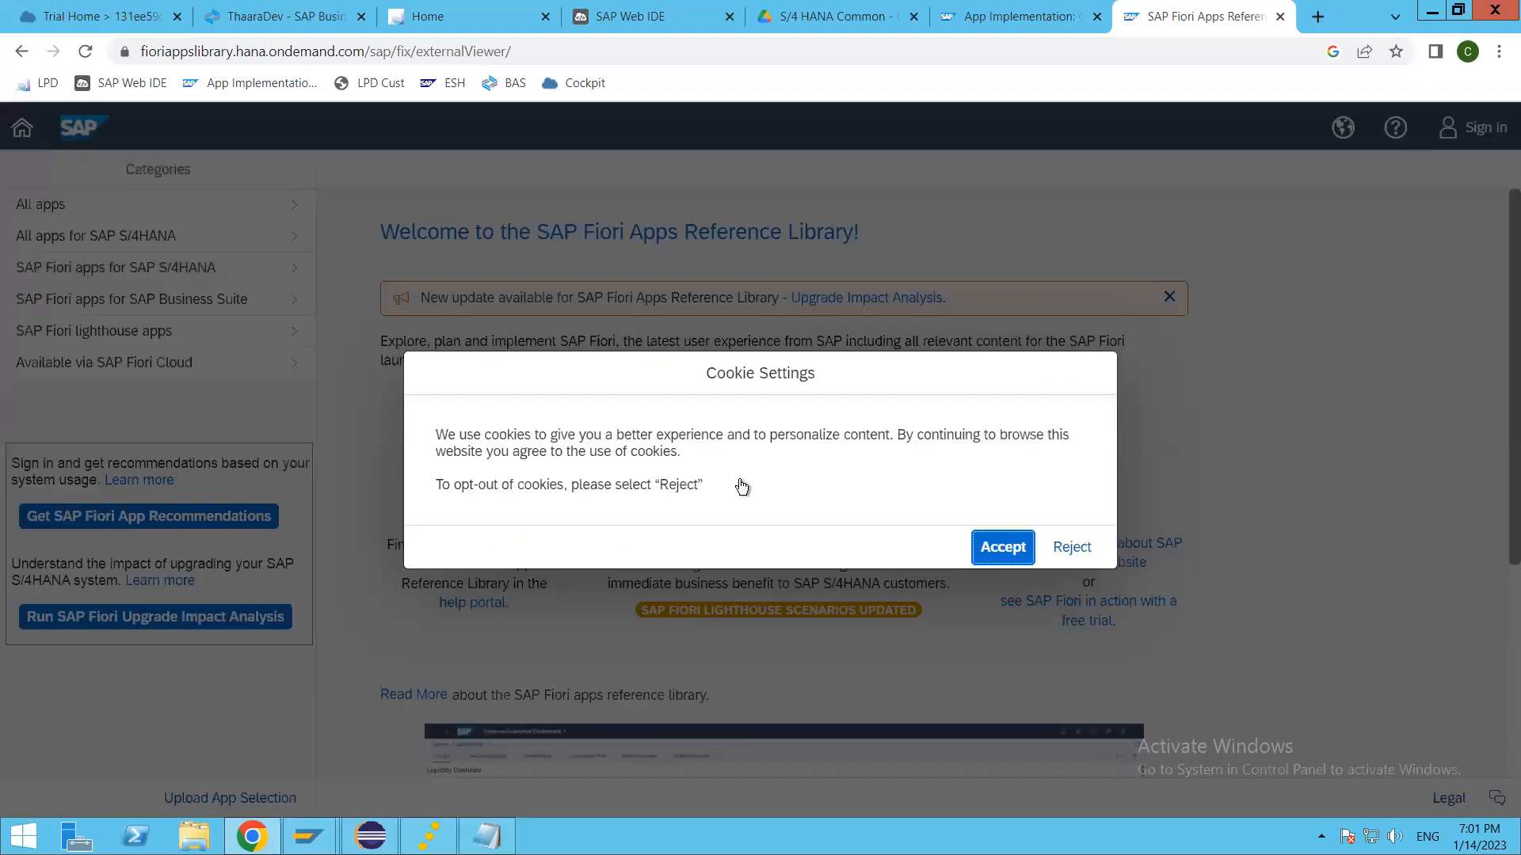
Step: List all apps in the reference library and search them for "custom fields"
click(92, 202)
click(204, 224)
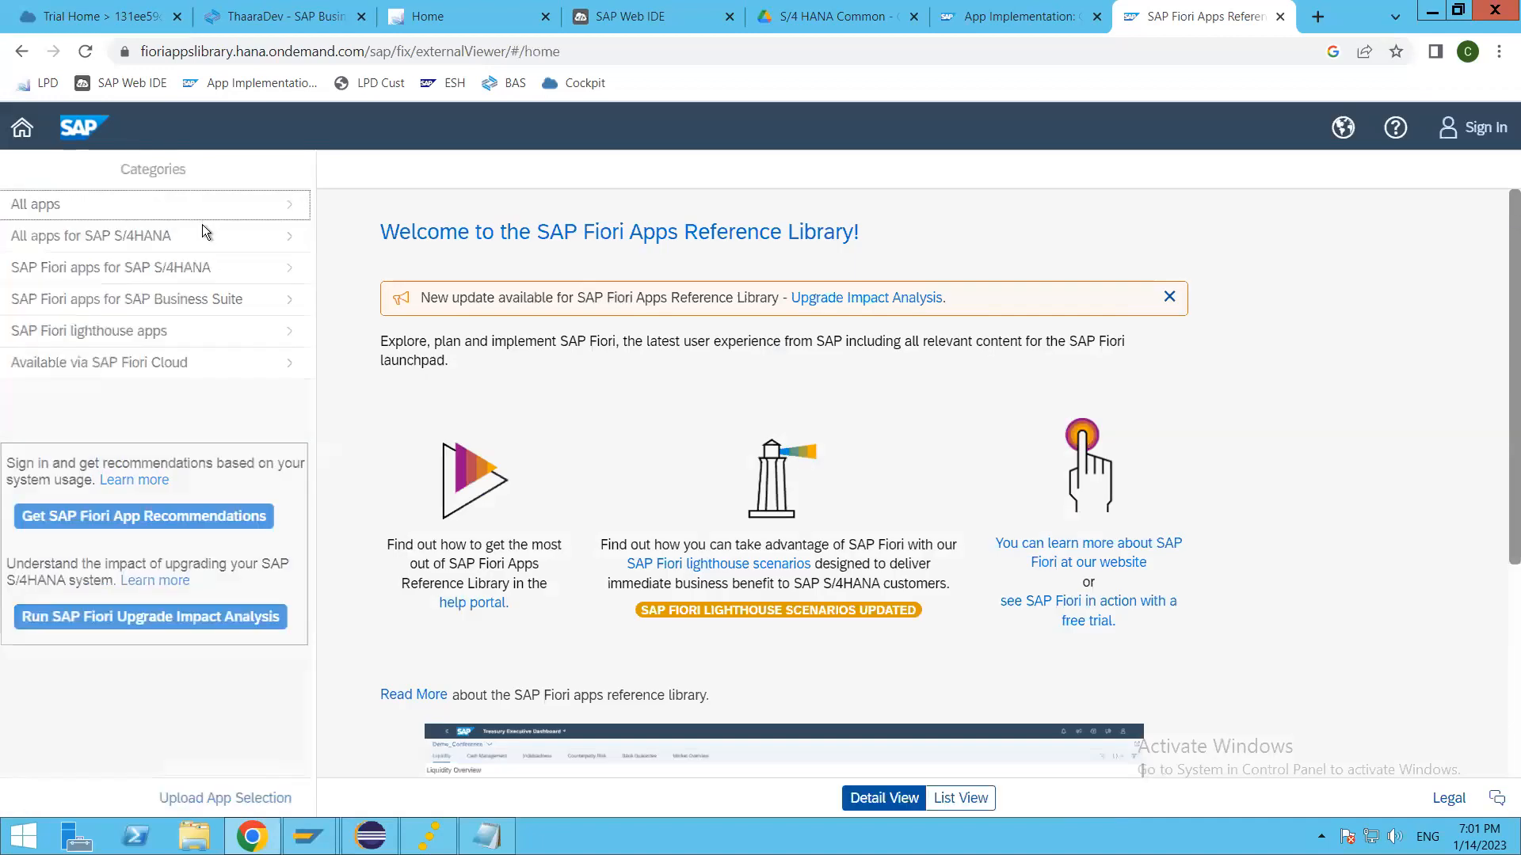
click(160, 201)
text(custom fields)
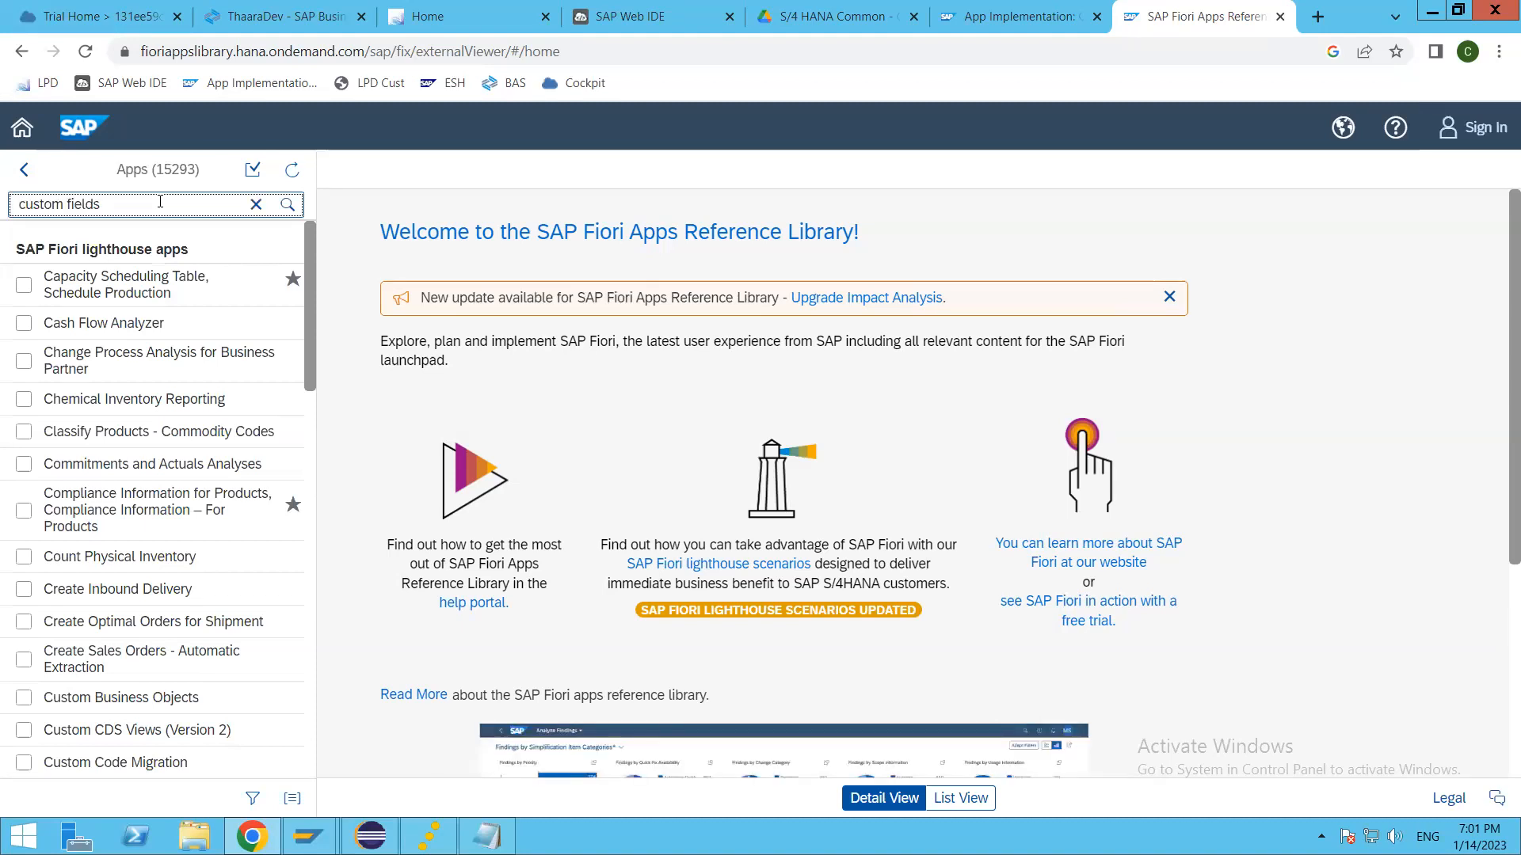
key(Return)
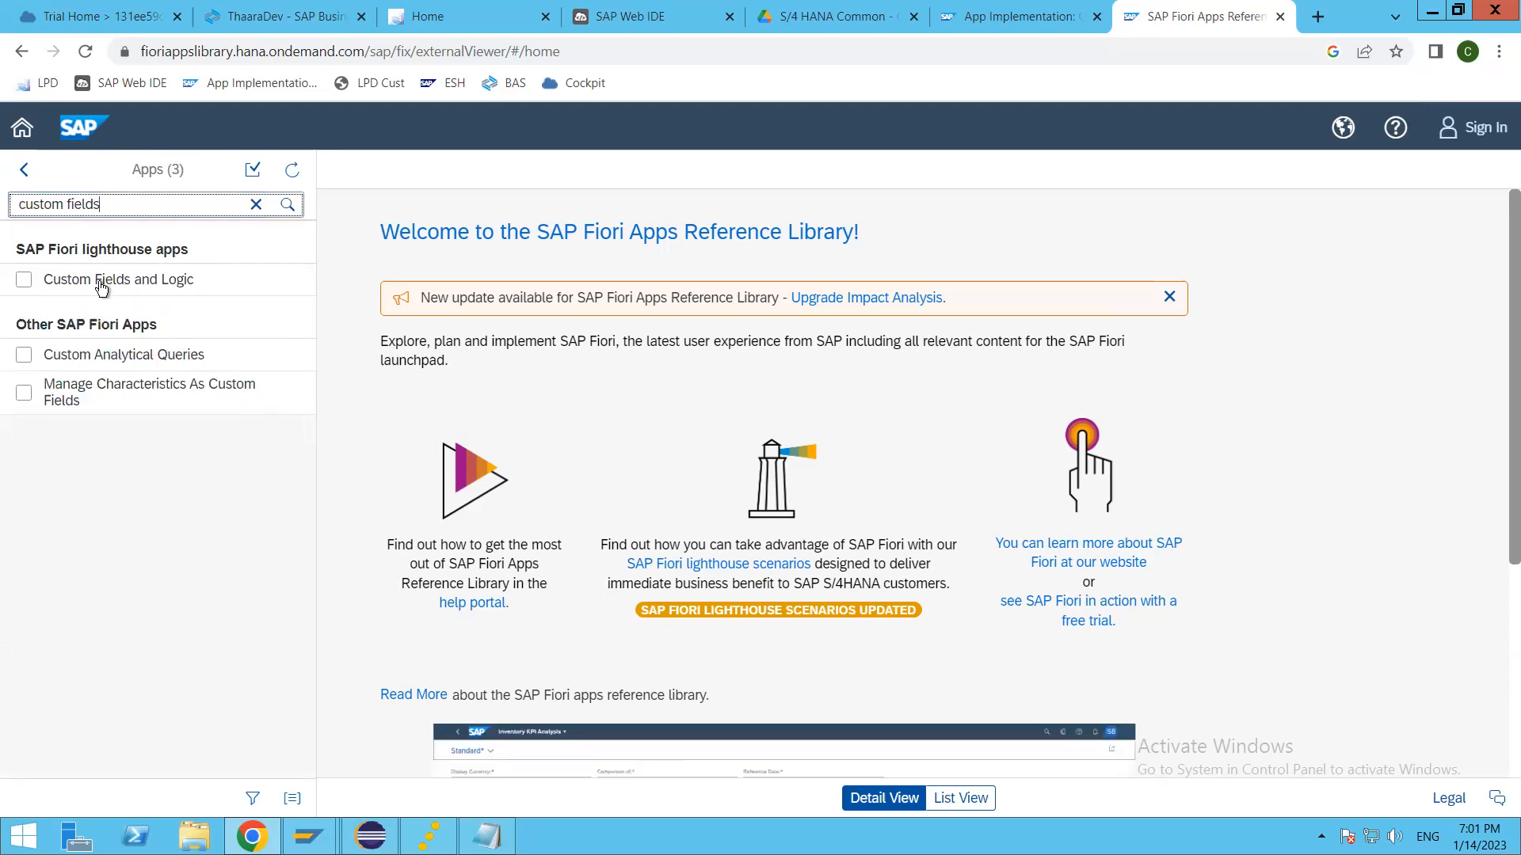
Step: Open the Custom Fields and Logic app details and set the product version to SAP S/4HANA 2021
click(126, 285)
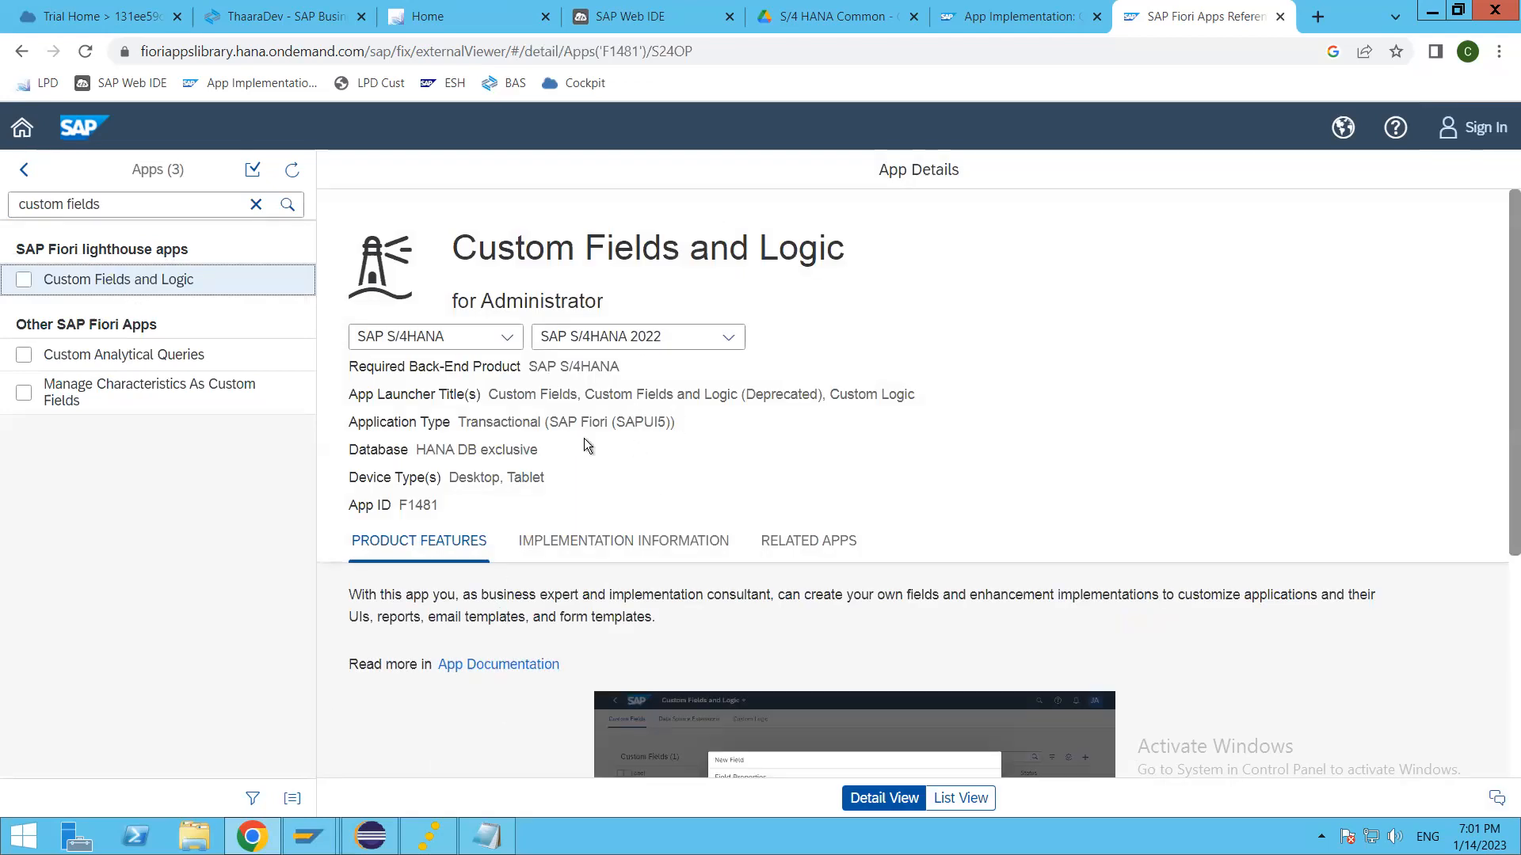
click(743, 339)
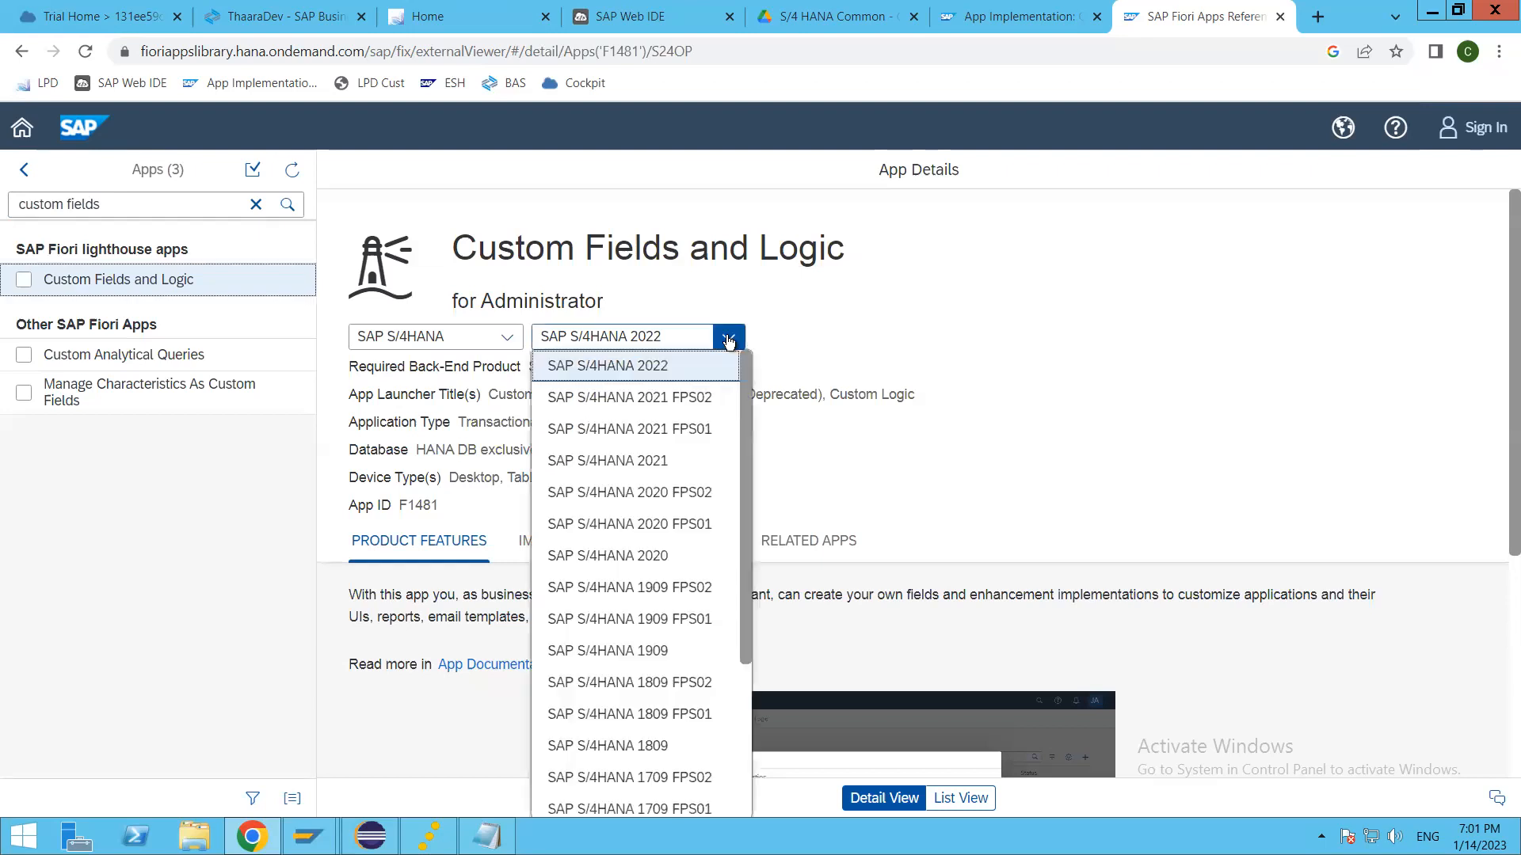
click(657, 463)
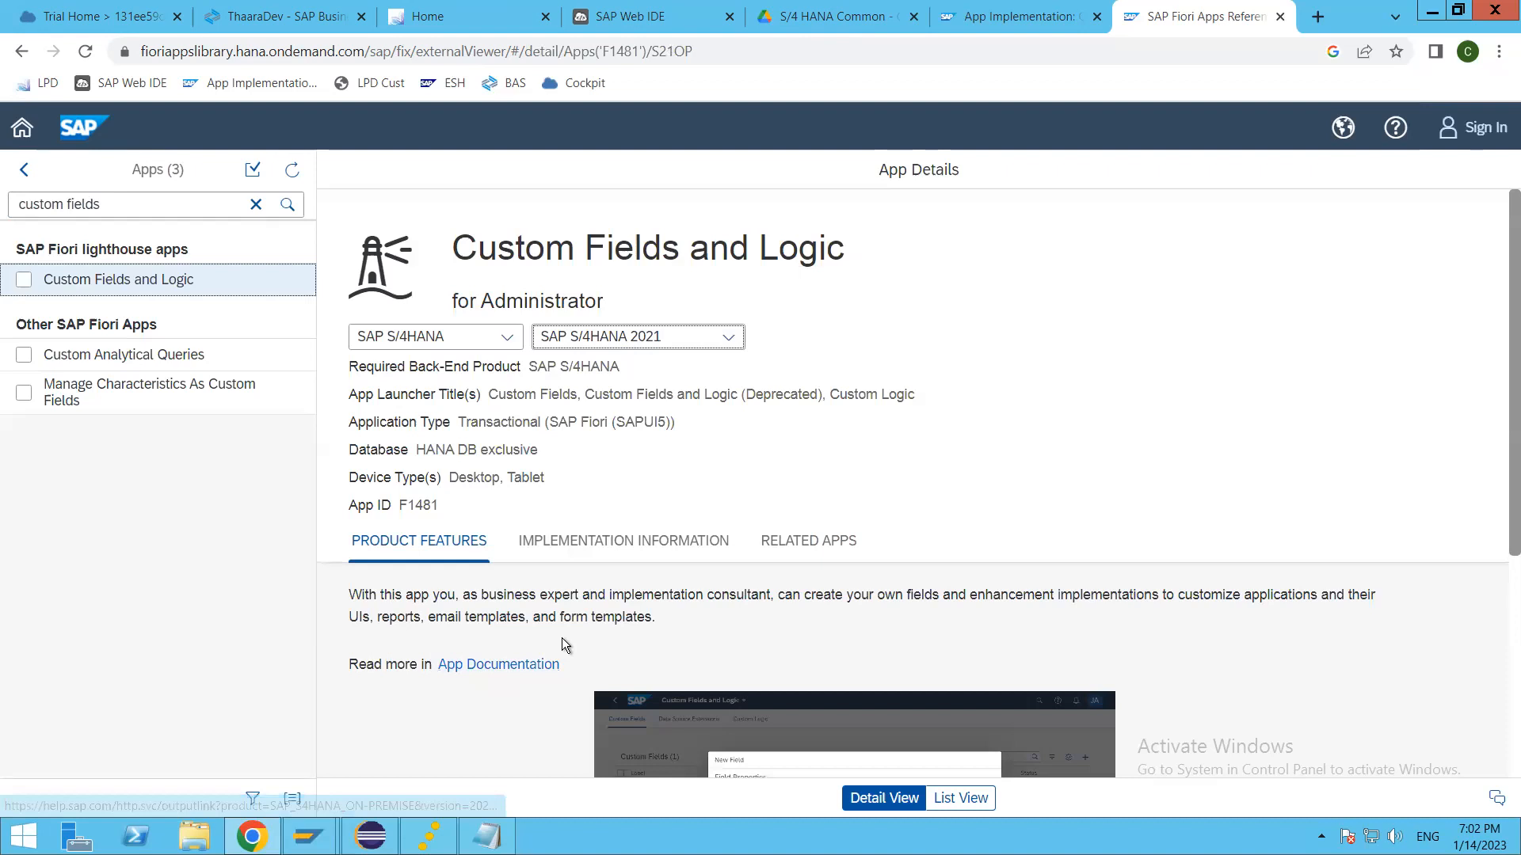
Step: Review the product features of Custom Fields and Logic and open its App Documentation
scroll(562, 638, down, 3)
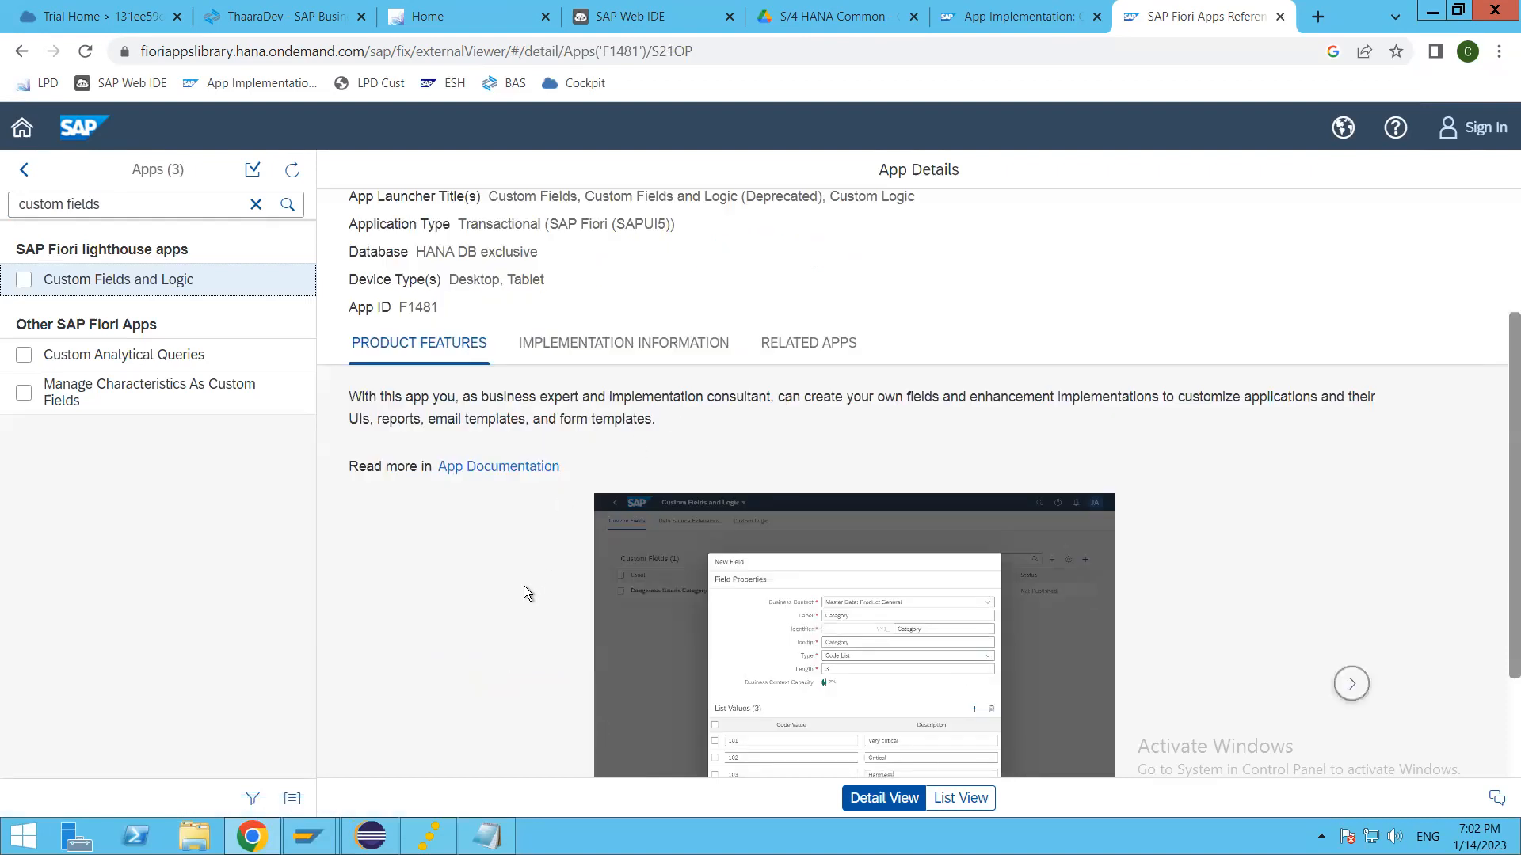
scroll(525, 587, down, 2)
scroll(521, 591, up, 3)
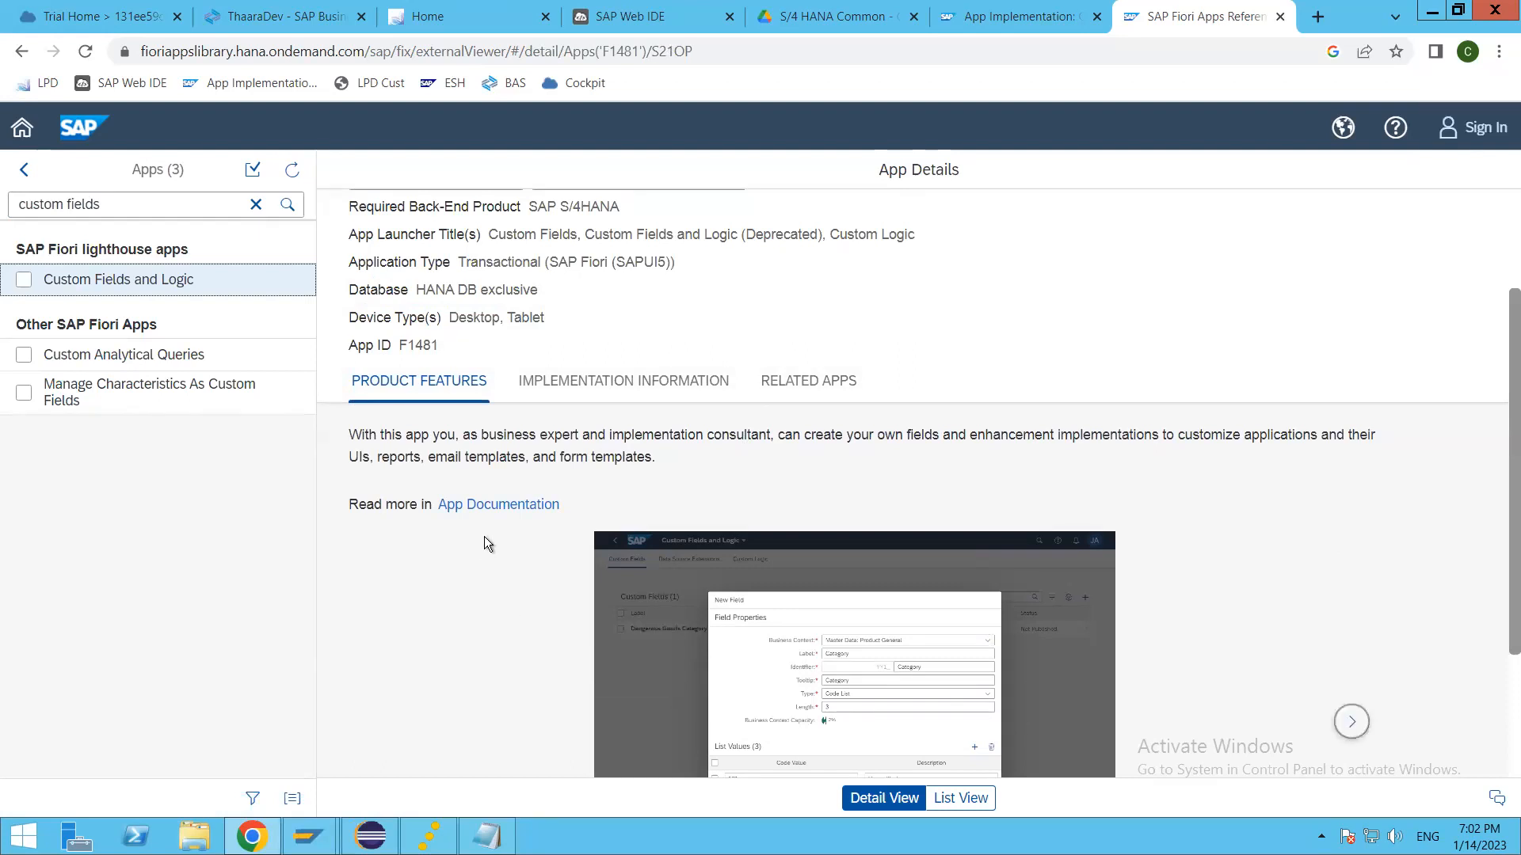
click(457, 511)
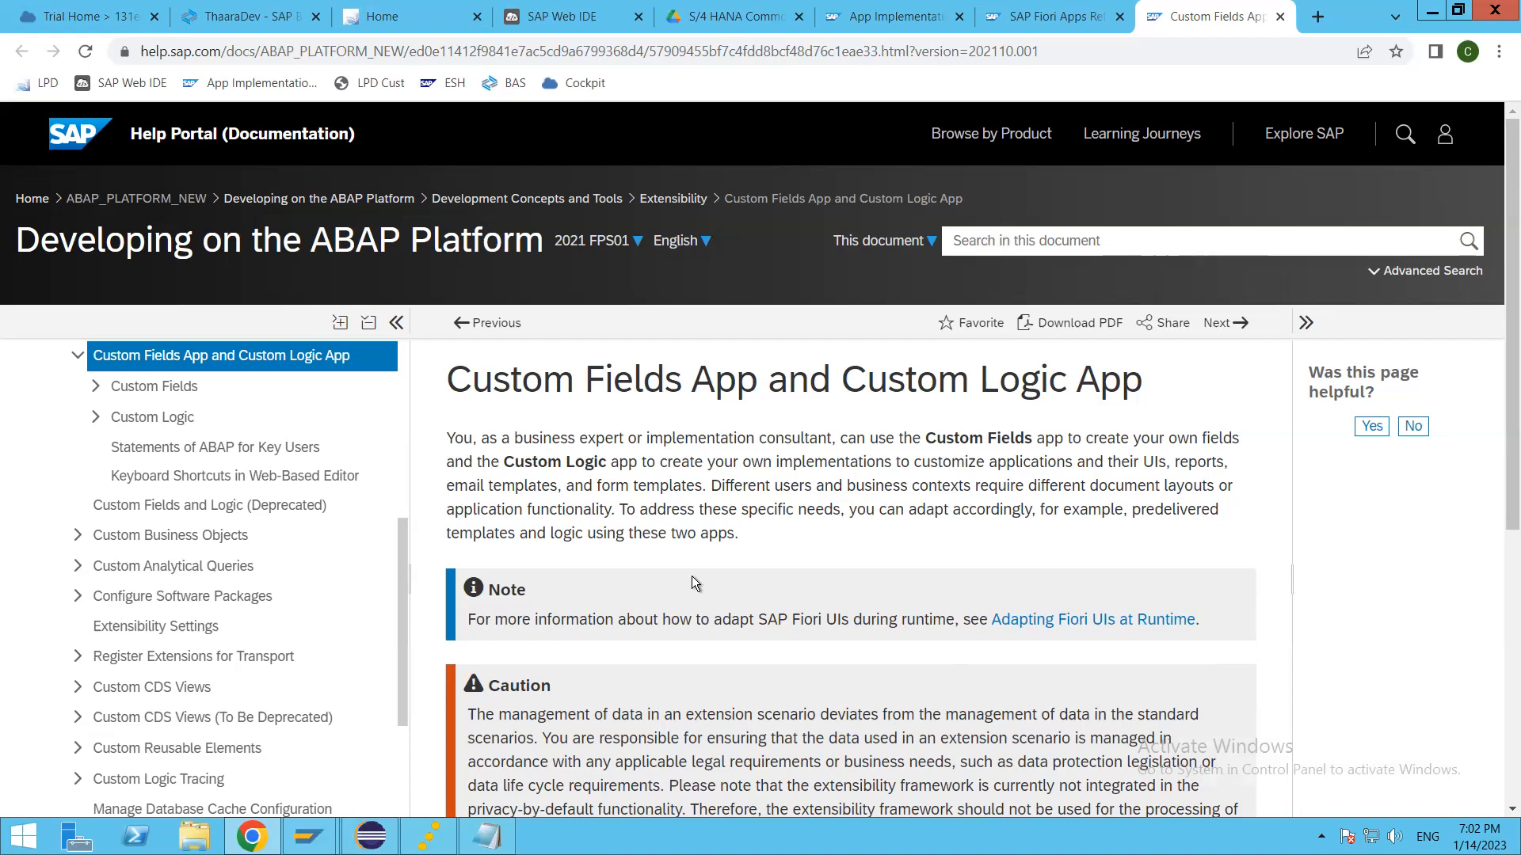
Step: Open the How to Create Custom Fields topic in the documentation contents and read its first process steps
scroll(692, 584, down, 6)
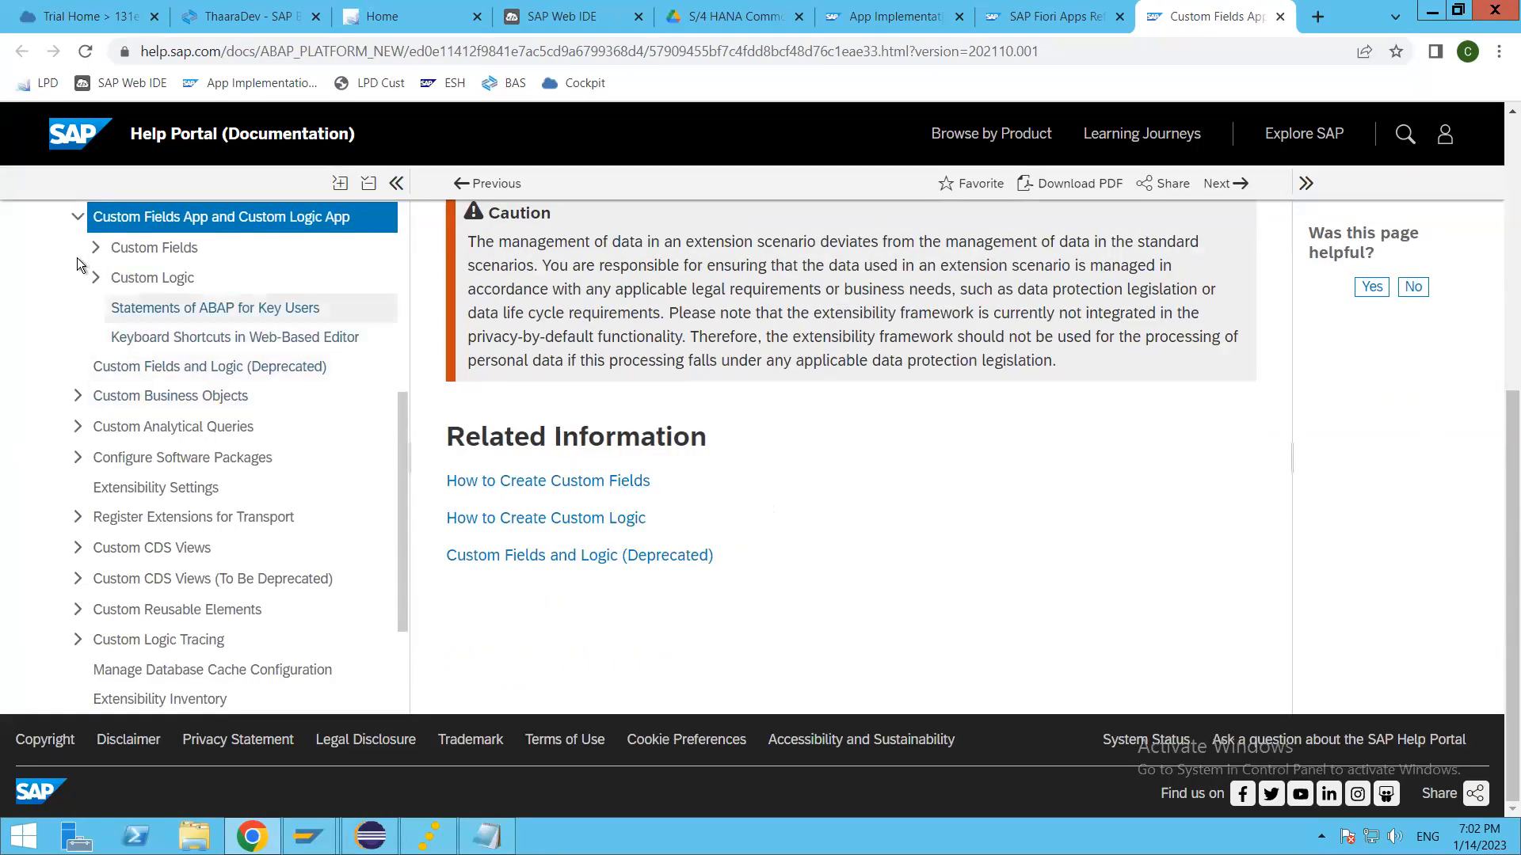
click(195, 280)
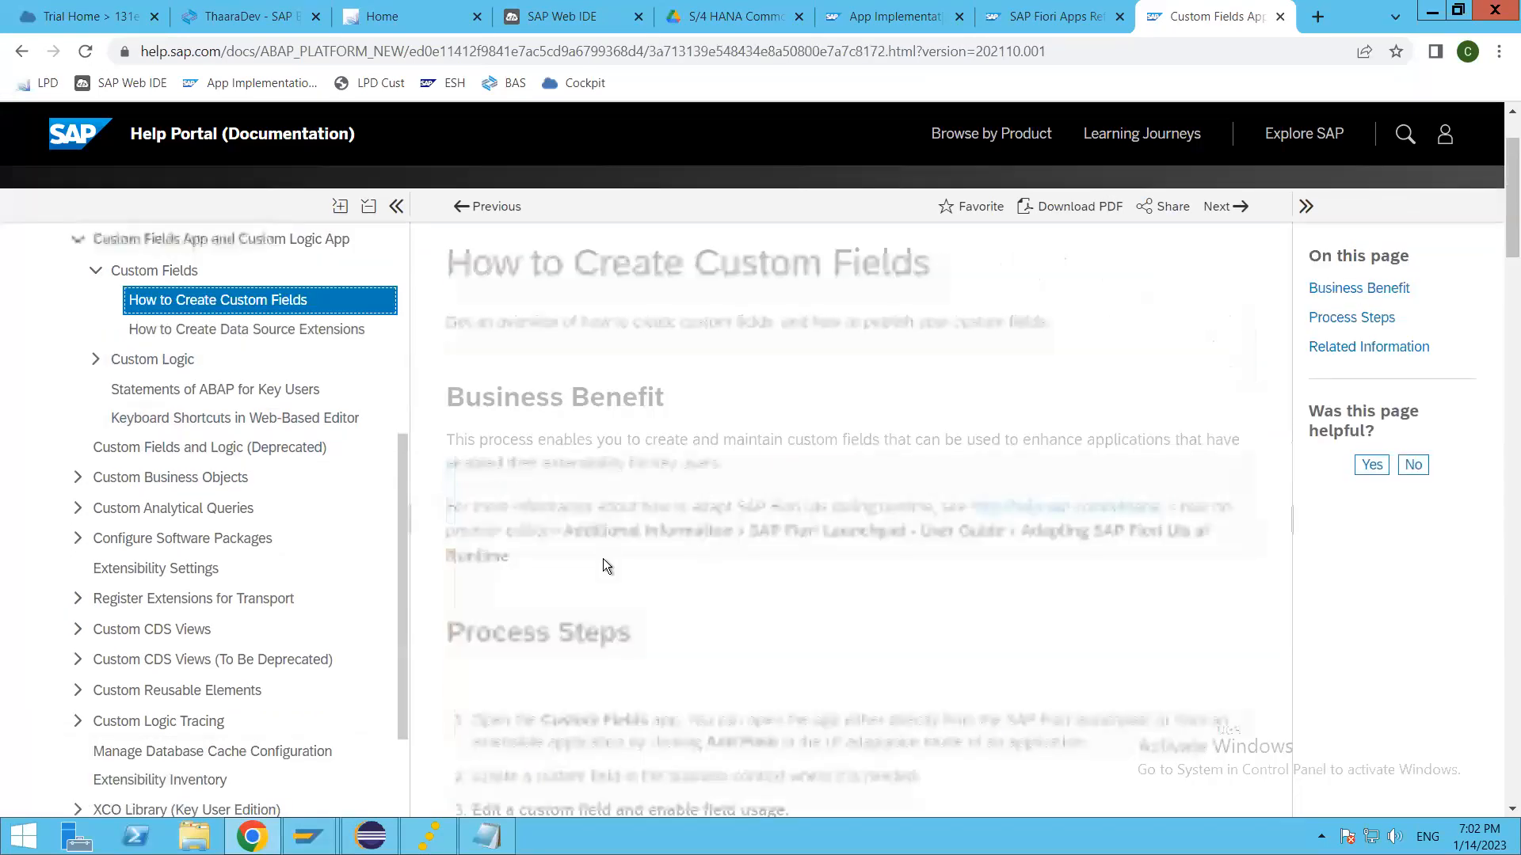
scroll(781, 642, down, 4)
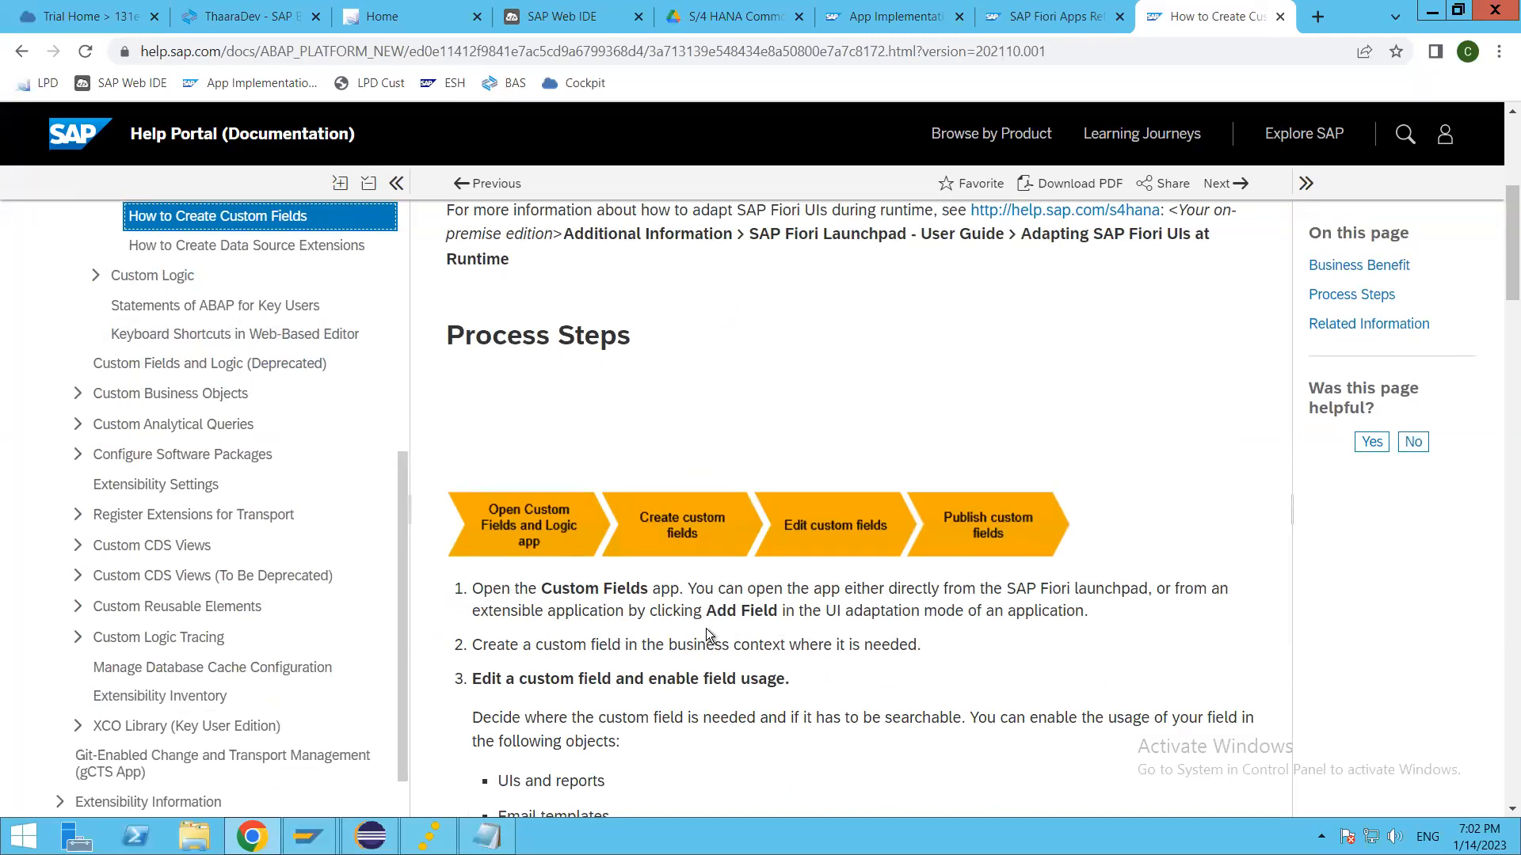
click(753, 613)
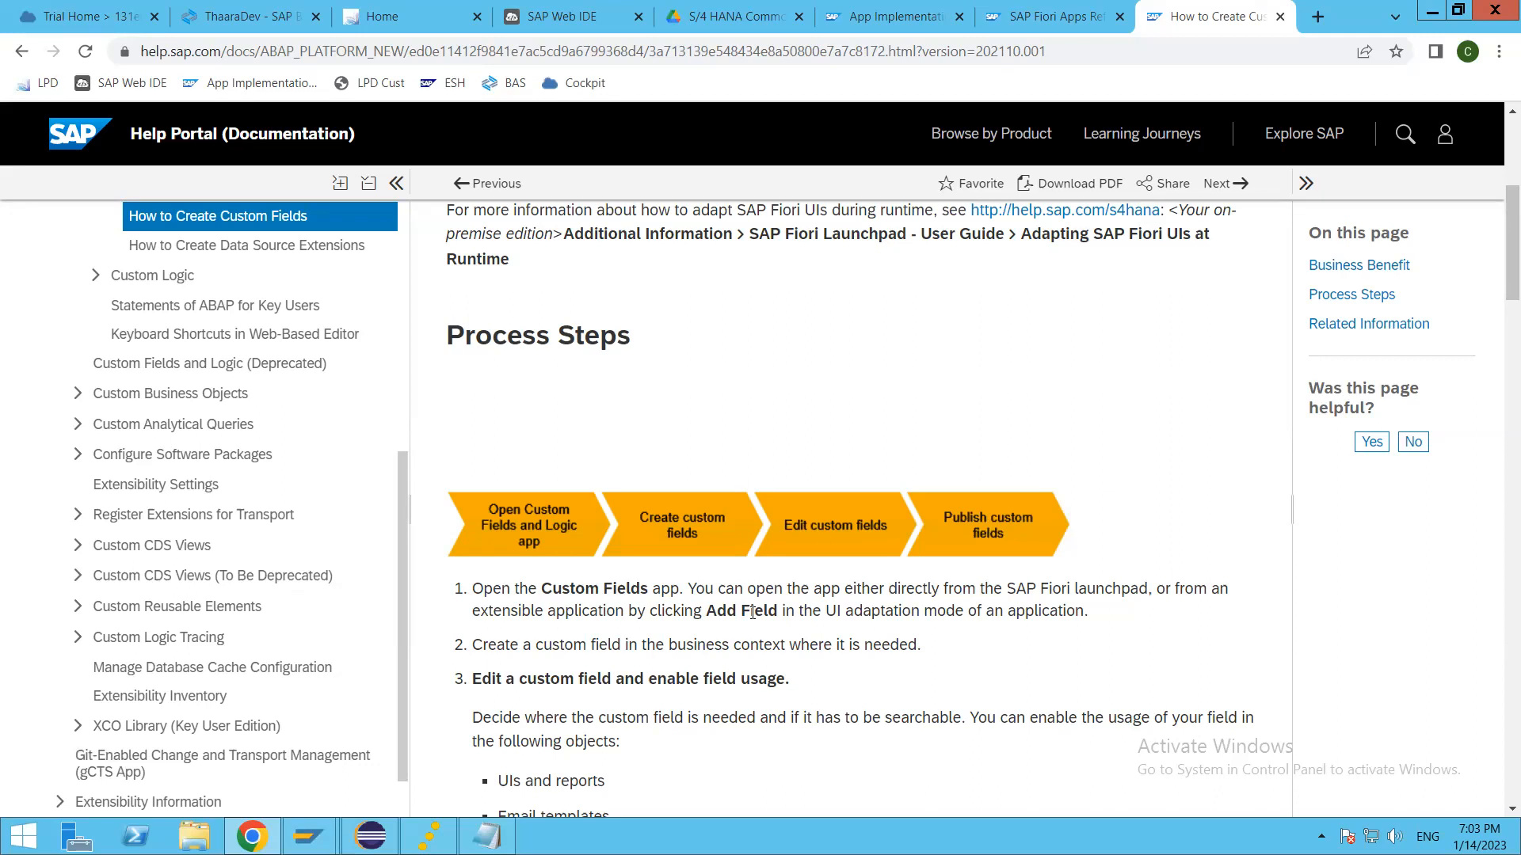
Step: Return to the Fiori launchpad, look through the Thaara Developers tiles and open the Custom Logic app, waiting for it to load
click(438, 17)
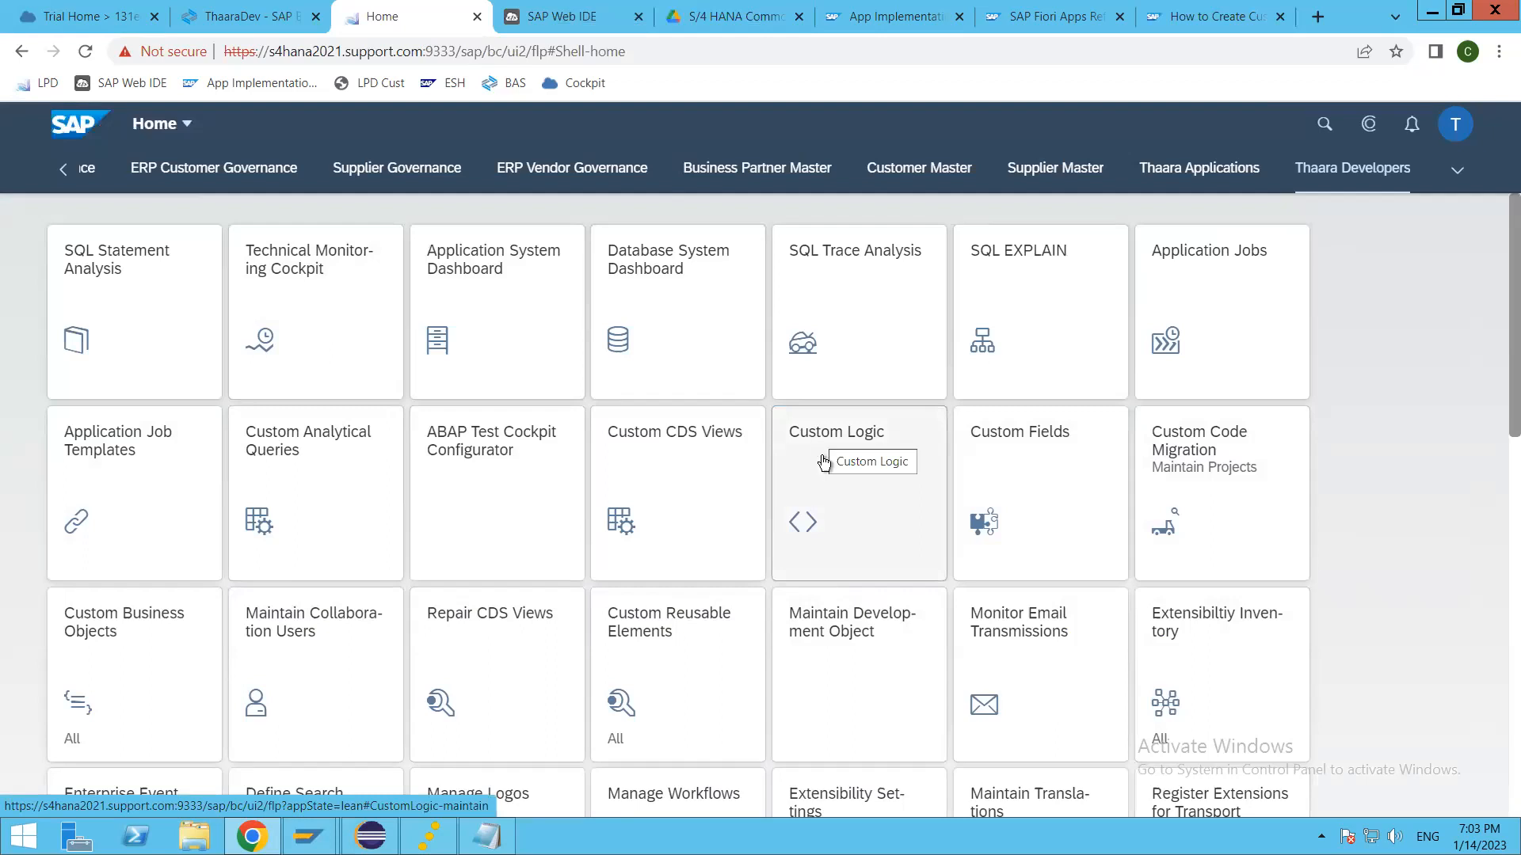
scroll(819, 441, down, 2)
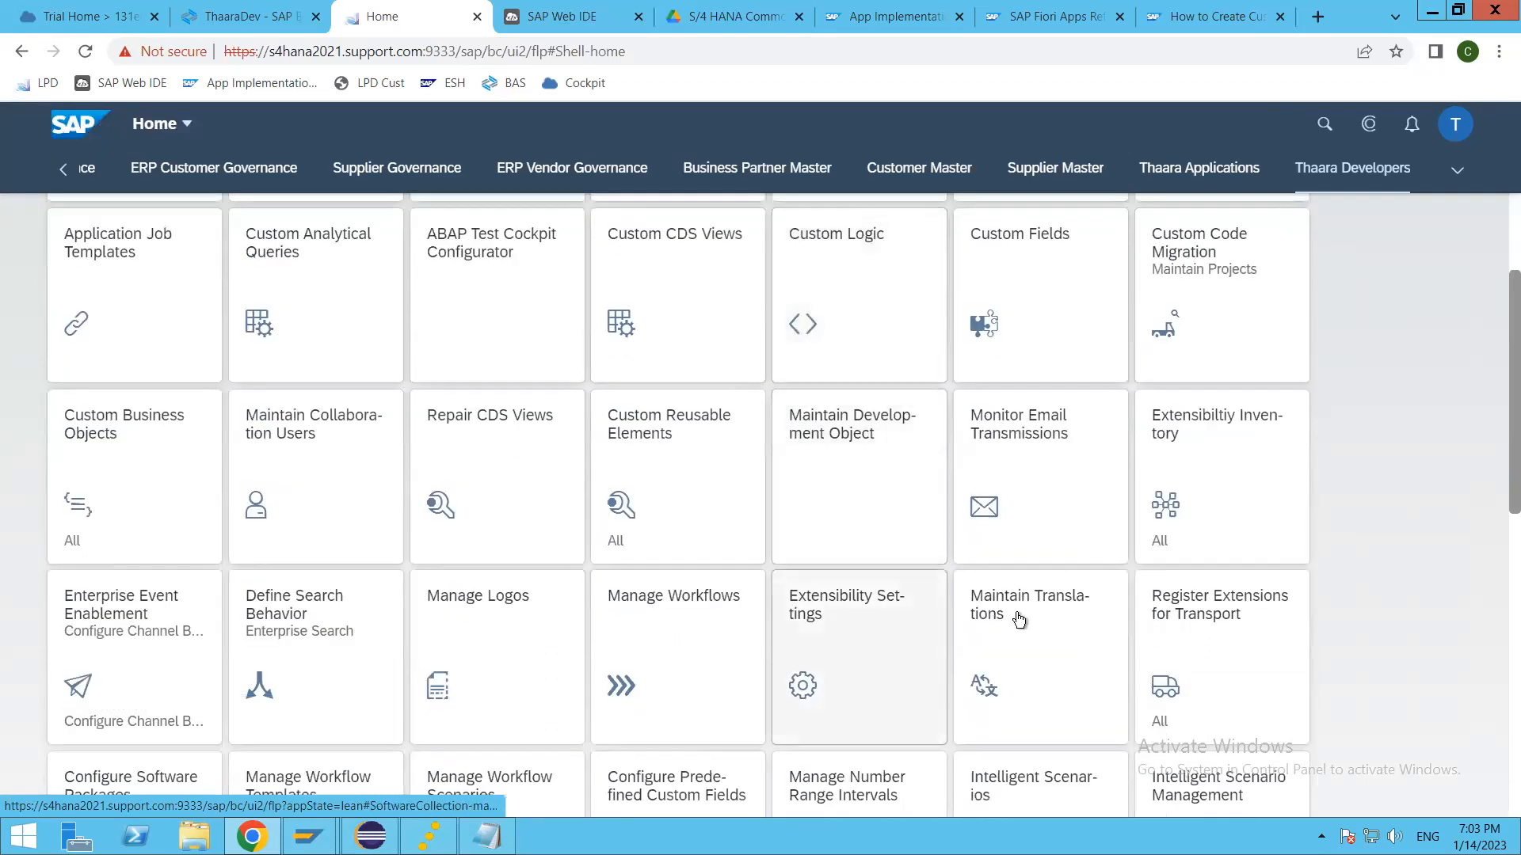
scroll(1053, 665, down, 3)
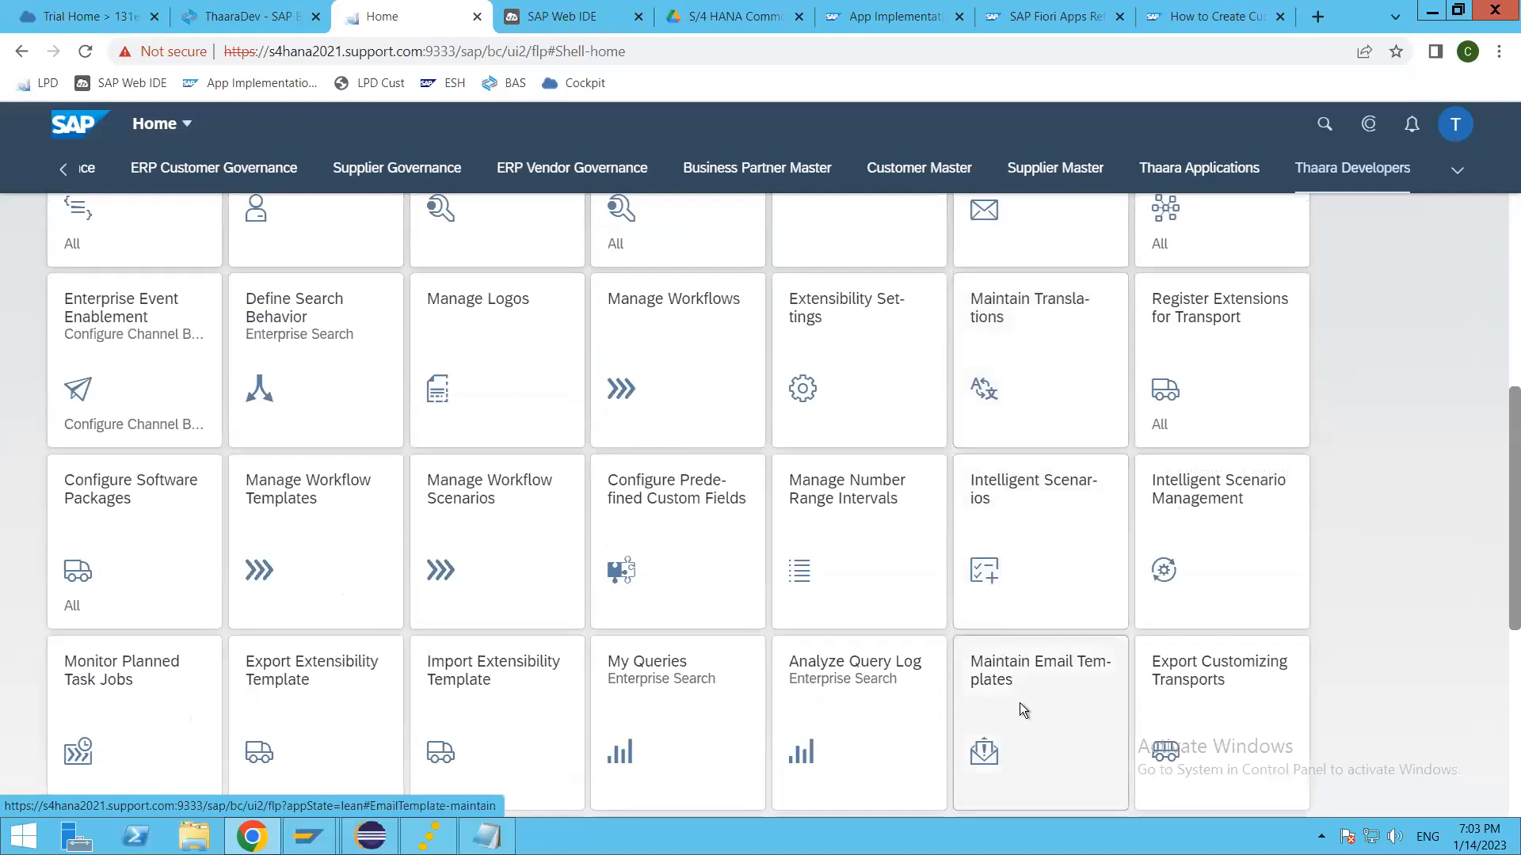
scroll(1022, 709, down, 5)
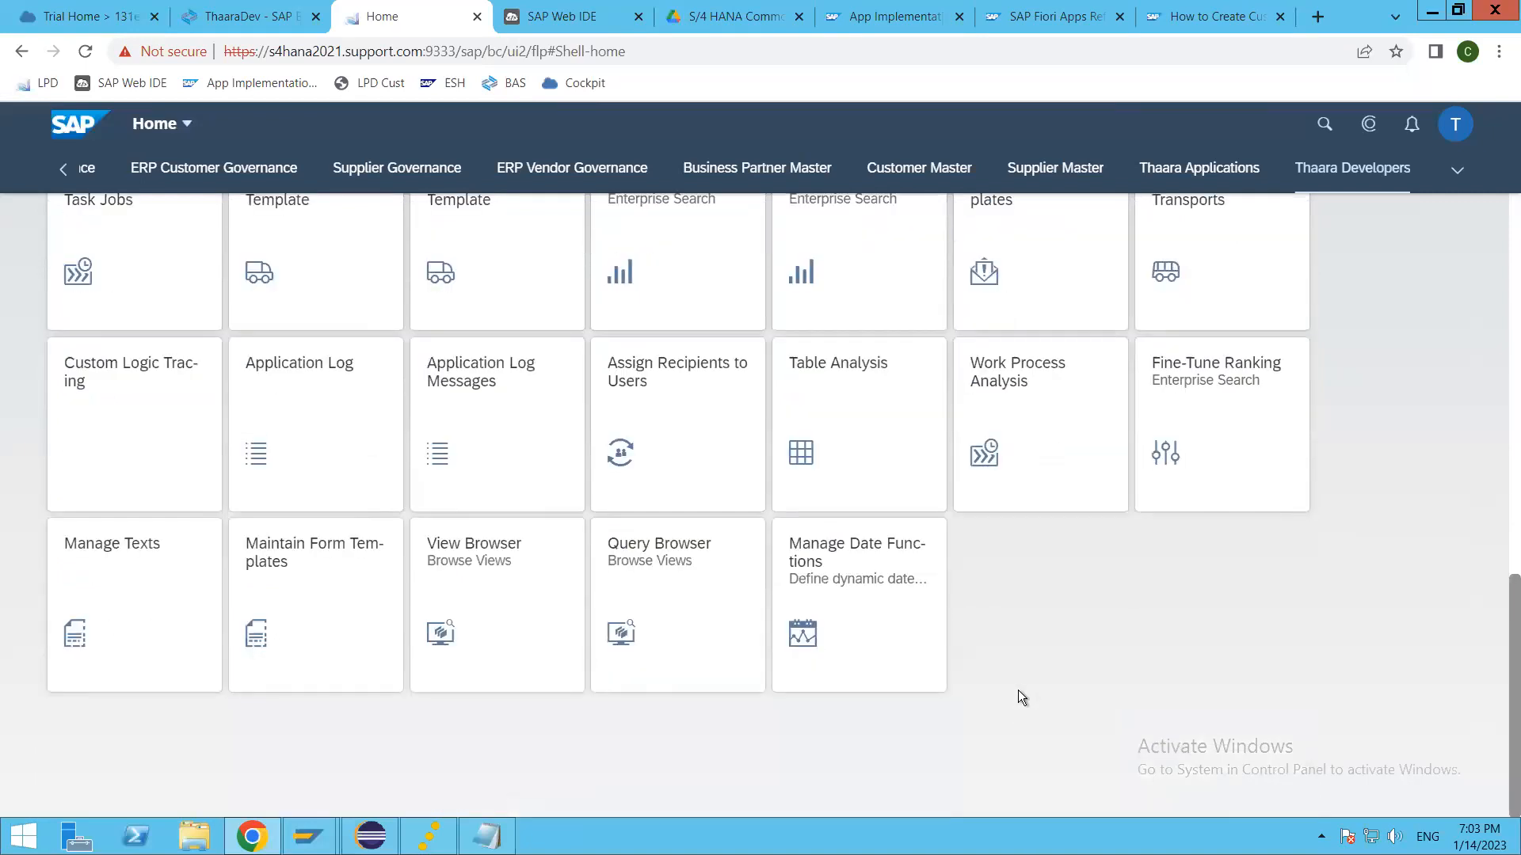
scroll(1019, 692, up, 1)
scroll(1019, 691, up, 4)
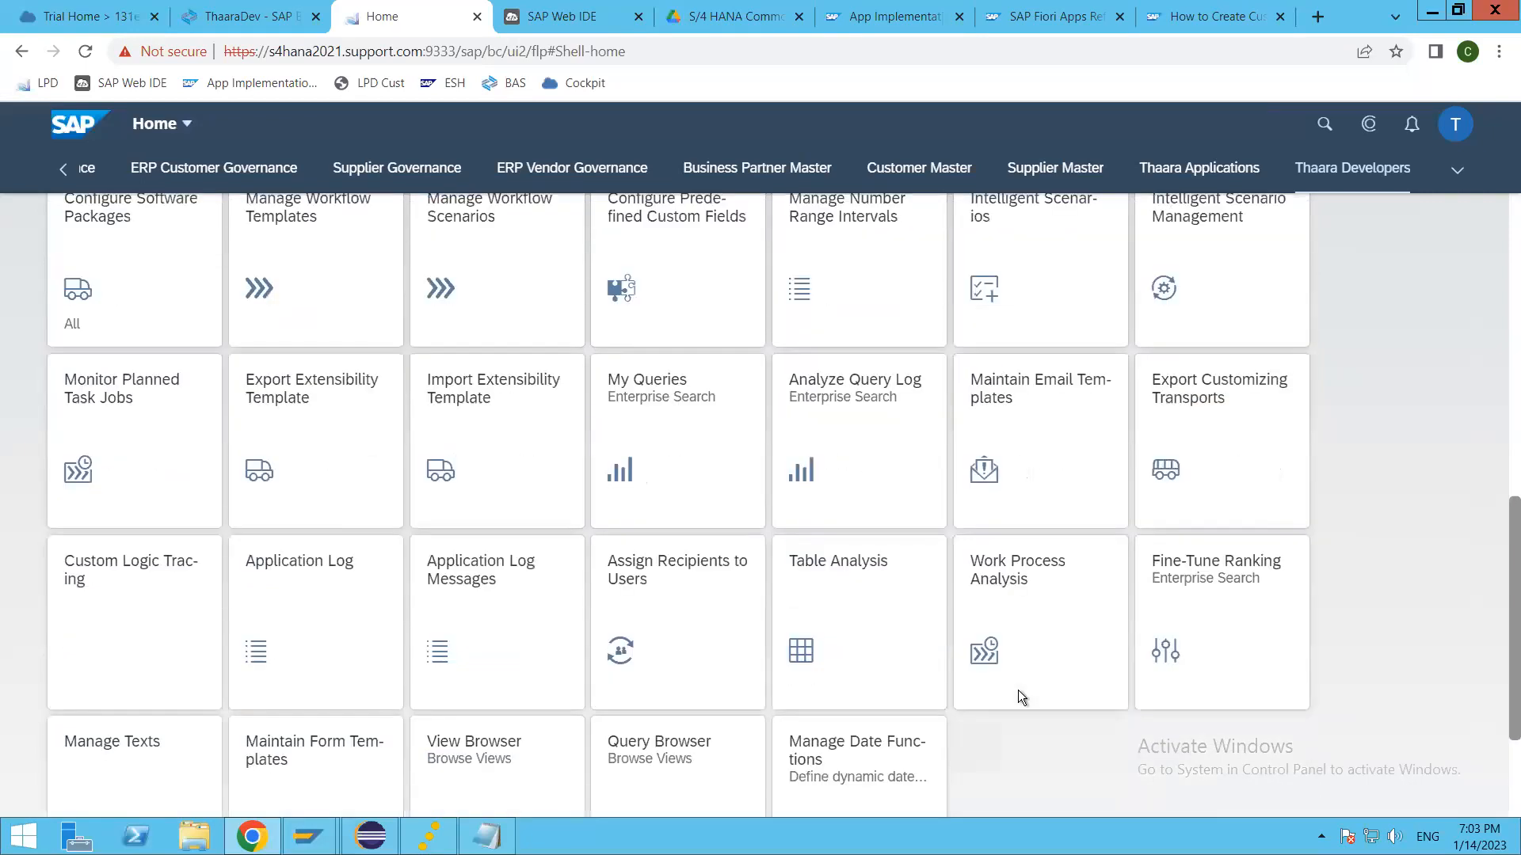
scroll(1020, 697, down, 3)
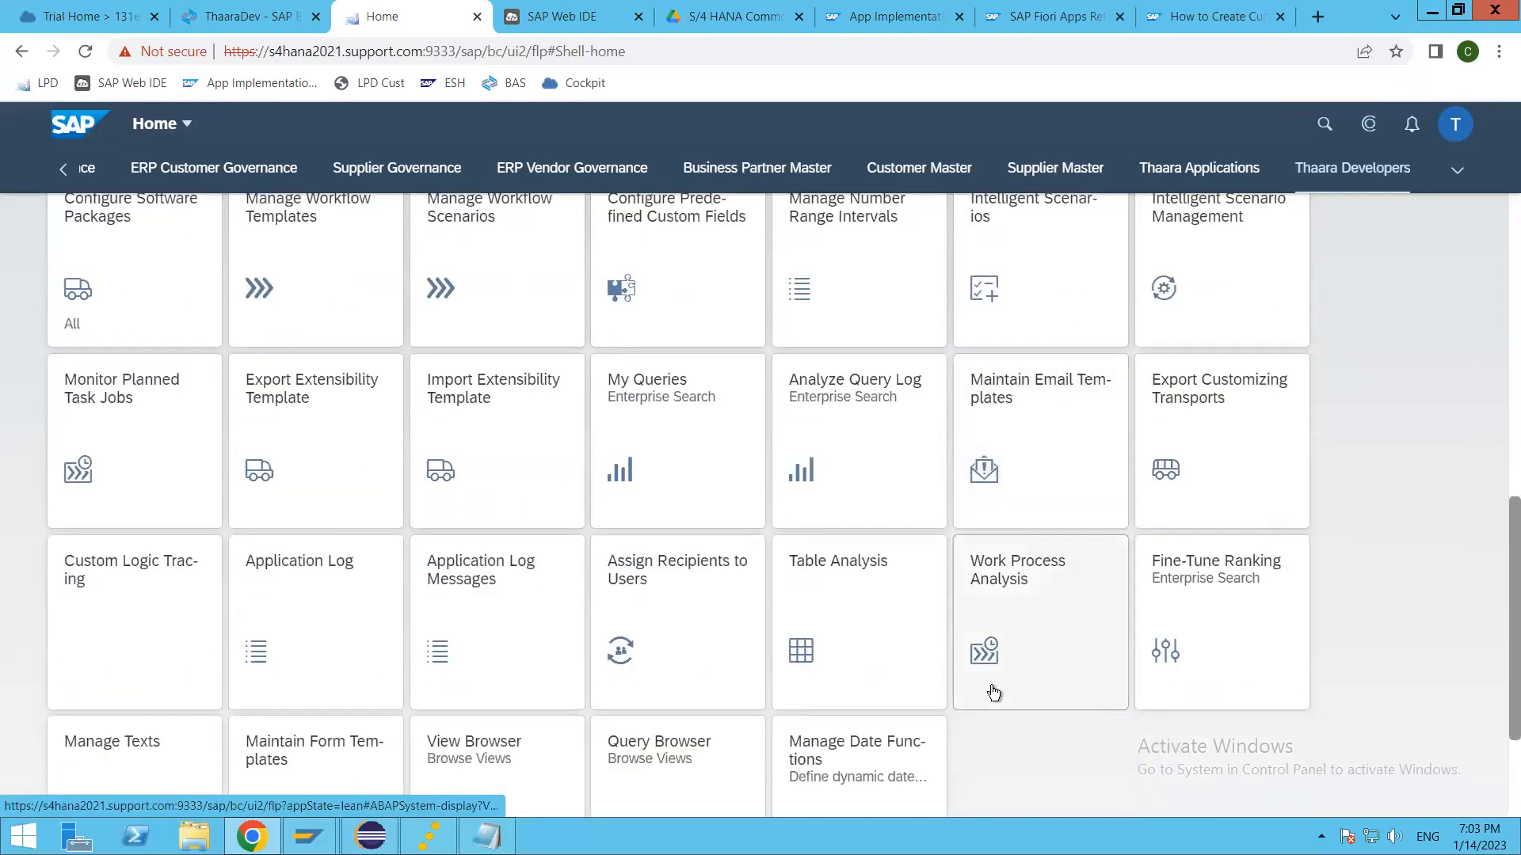
scroll(1042, 673, up, 3)
scroll(1044, 674, up, 4)
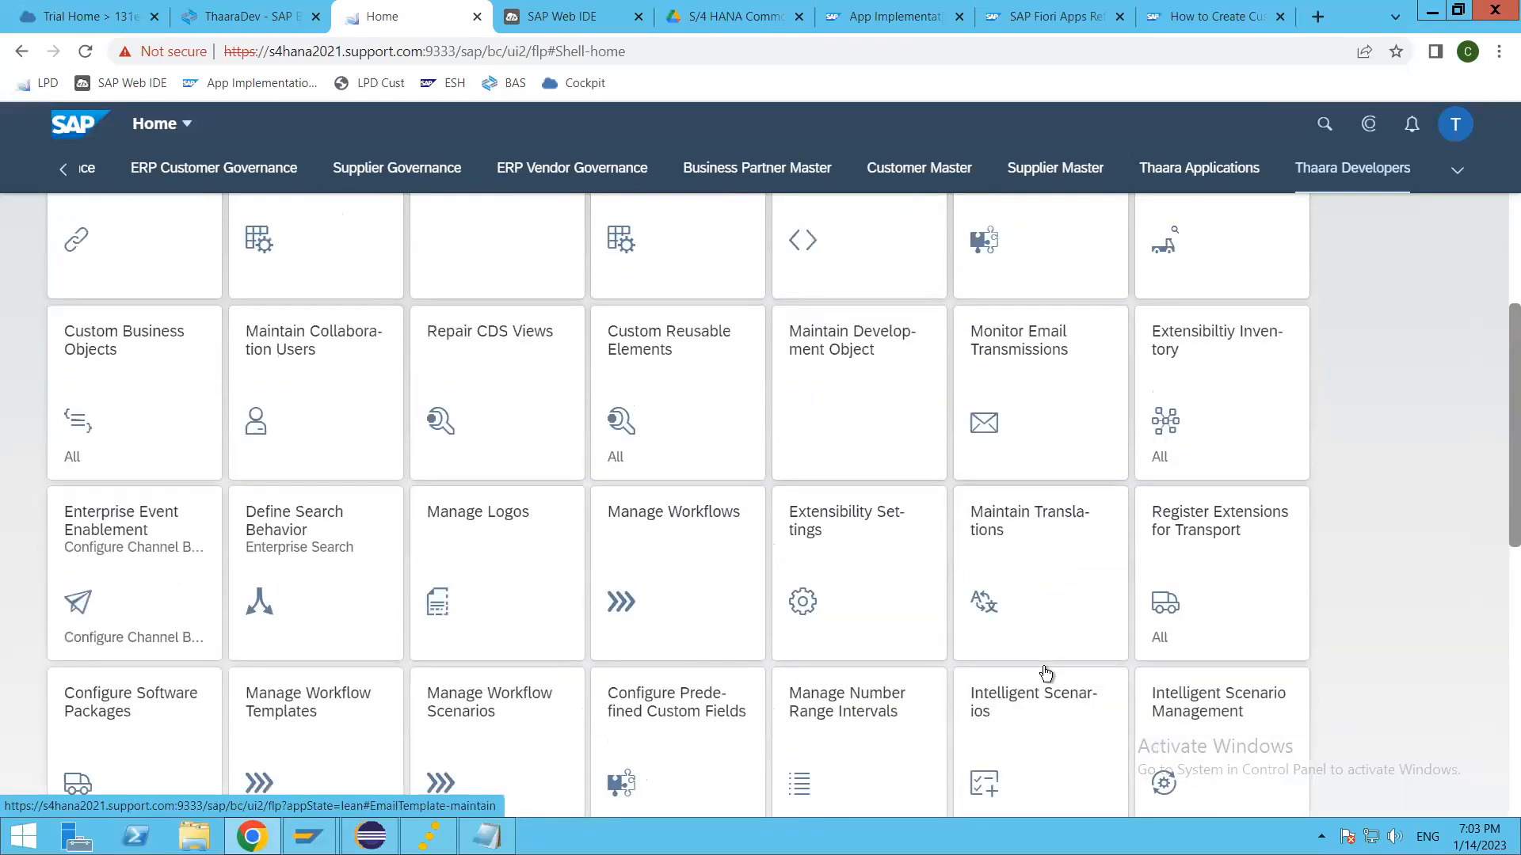
click(852, 363)
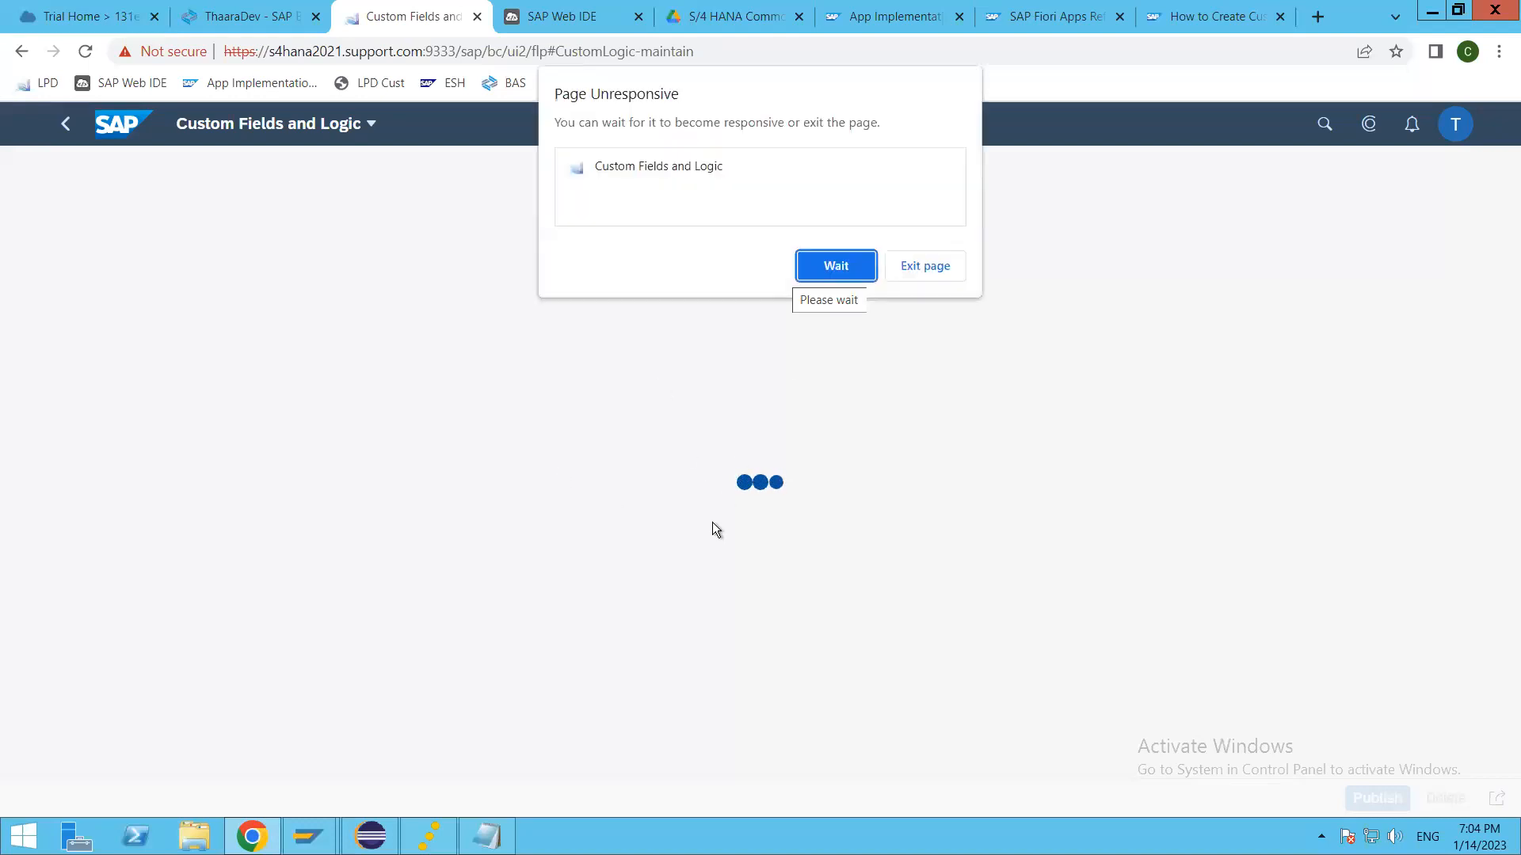
click(840, 265)
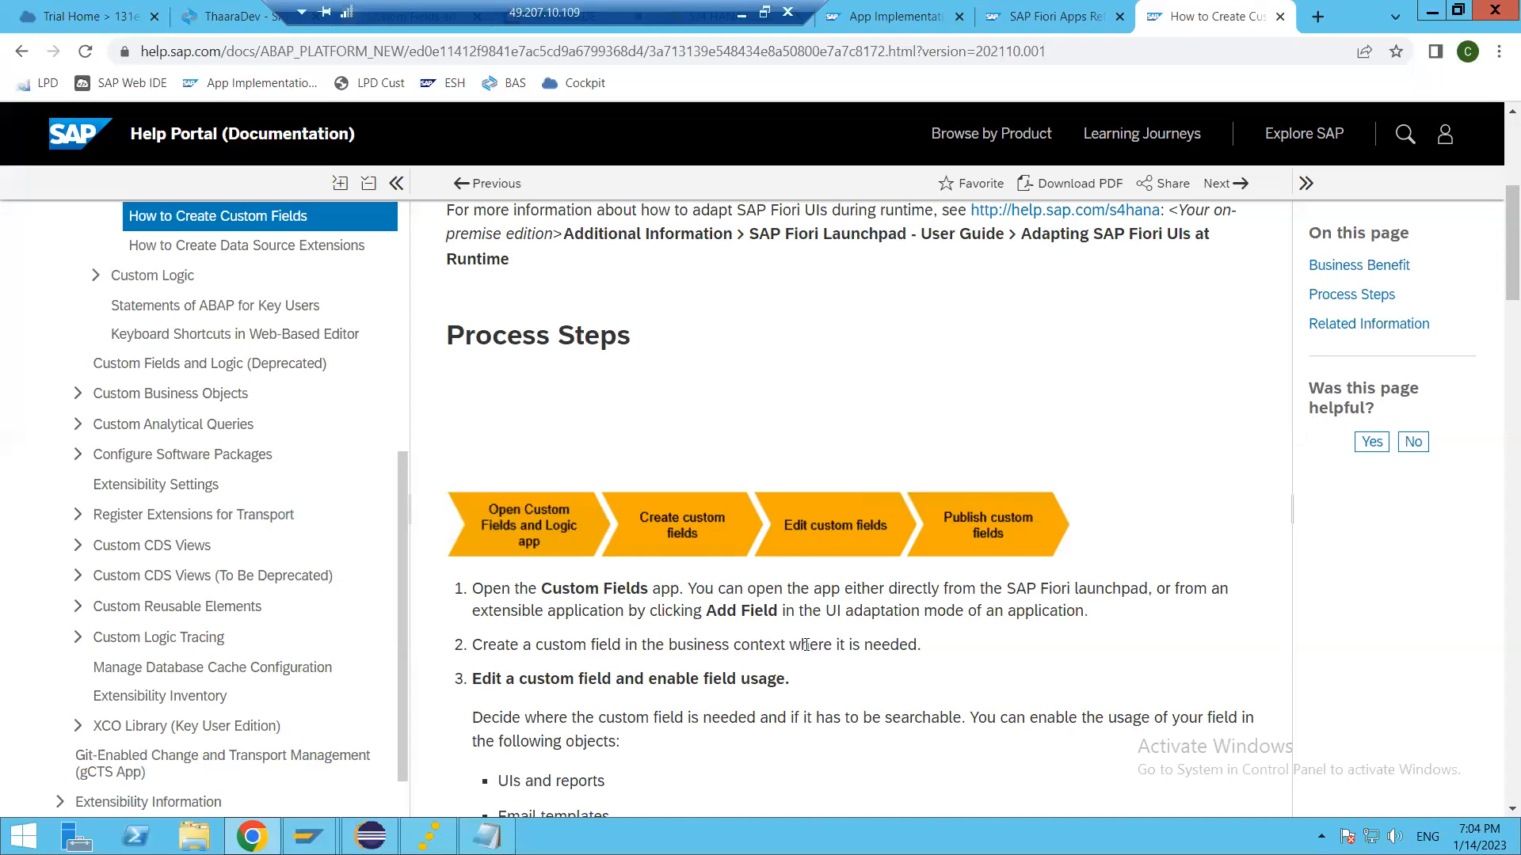
Step: Return to How to Create Custom Fields and examine the objects where field usage can be enabled, plus the translation and search notes
scroll(567, 442, down, 1)
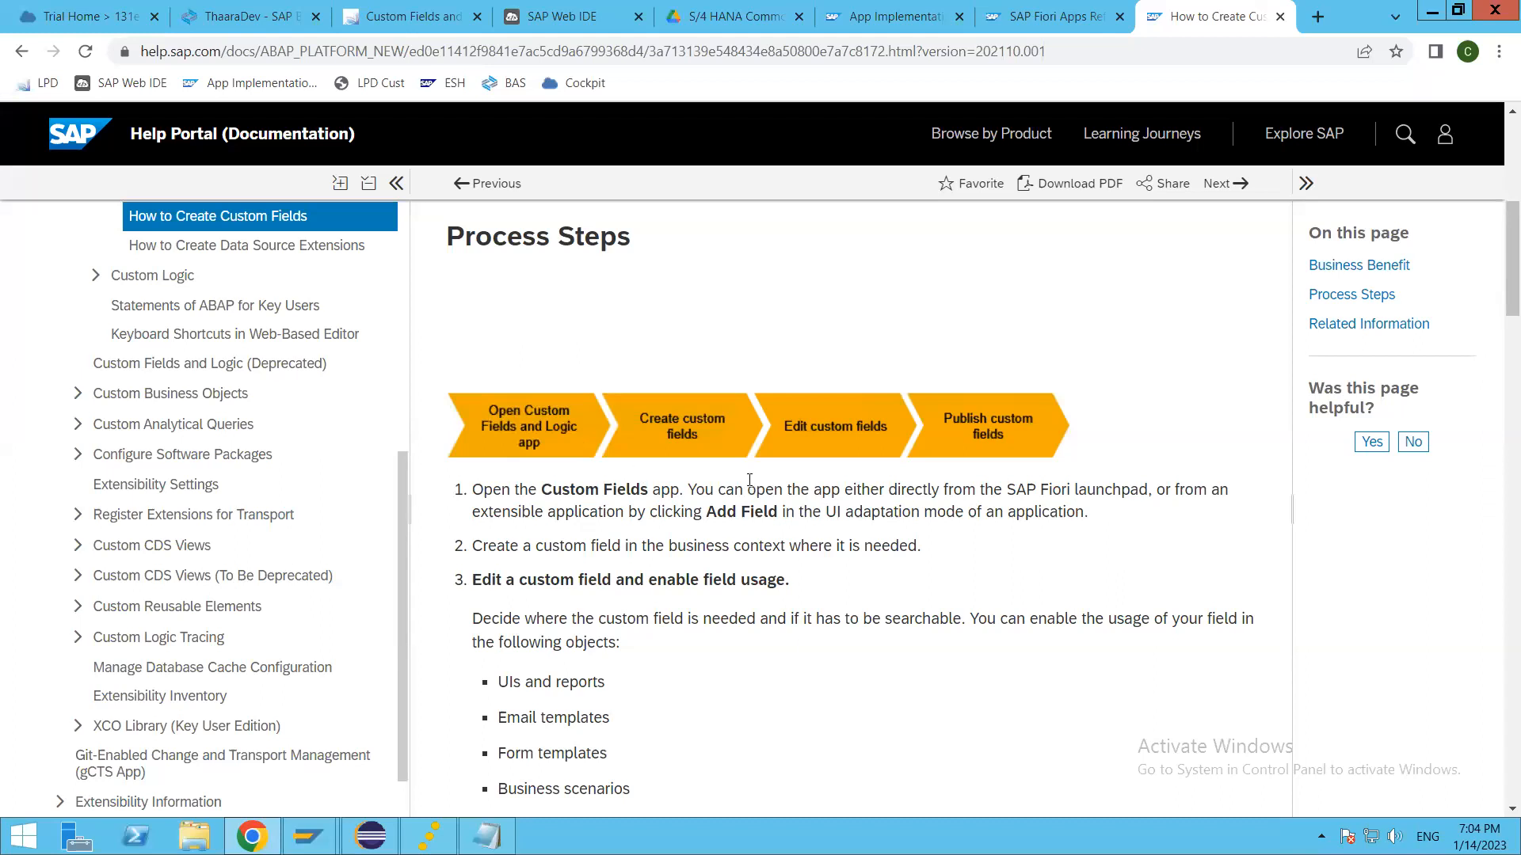
scroll(795, 616, down, 5)
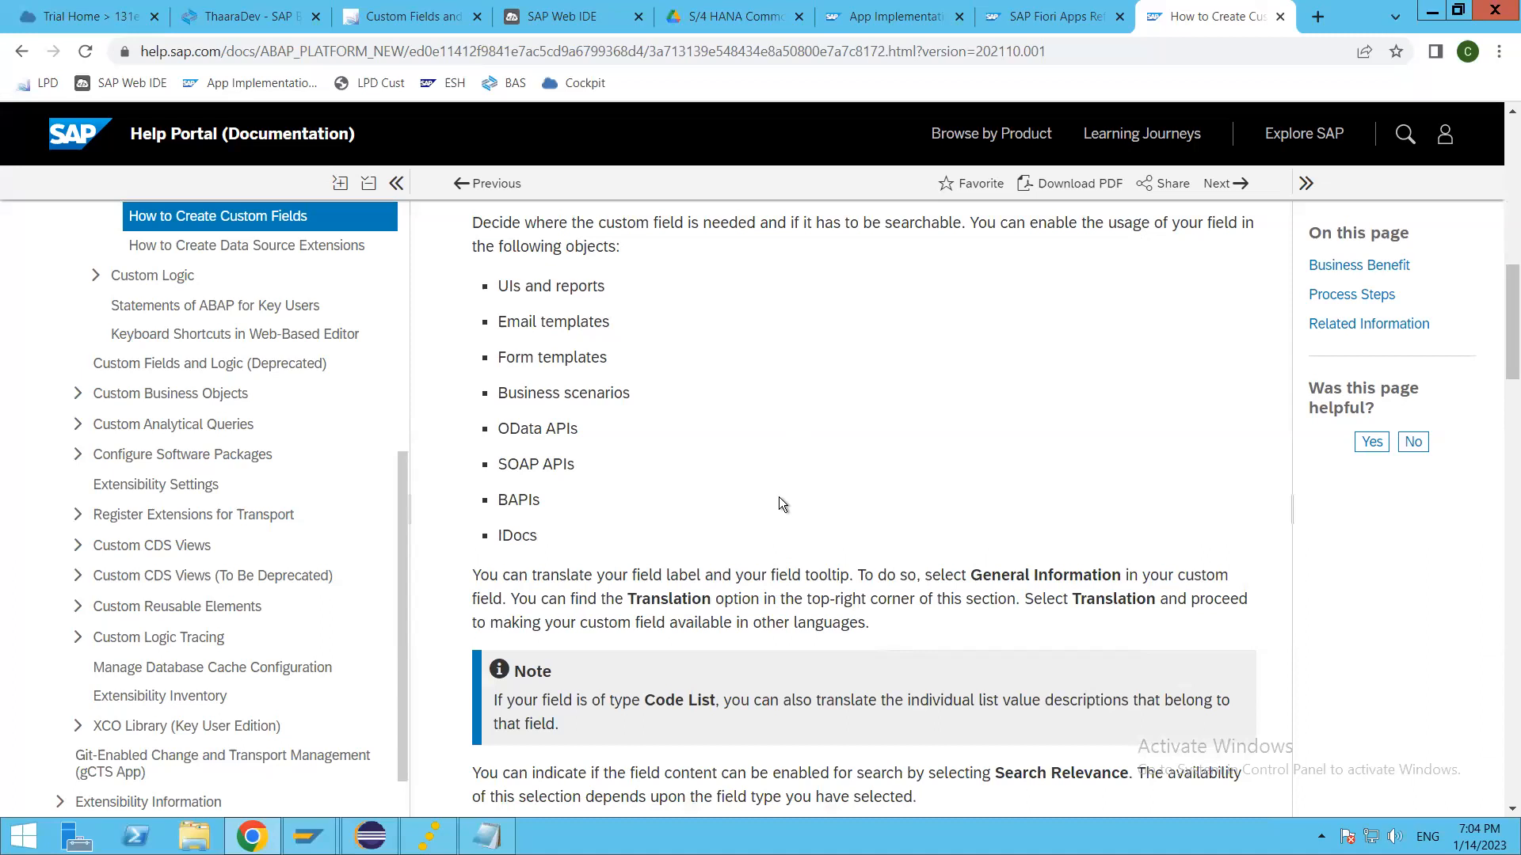
scroll(778, 498, up, 1)
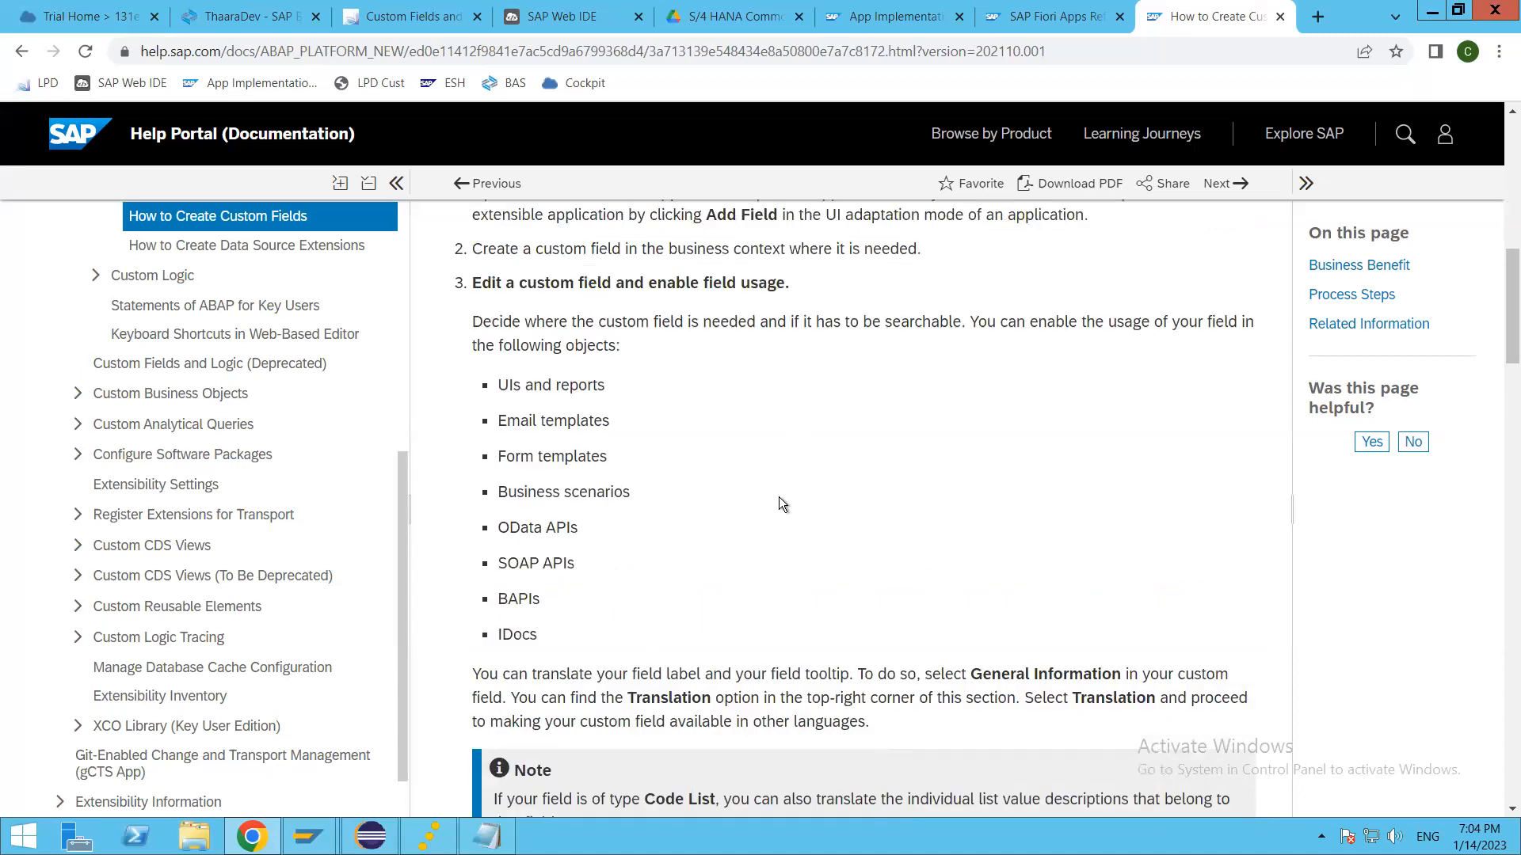
scroll(779, 497, up, 1)
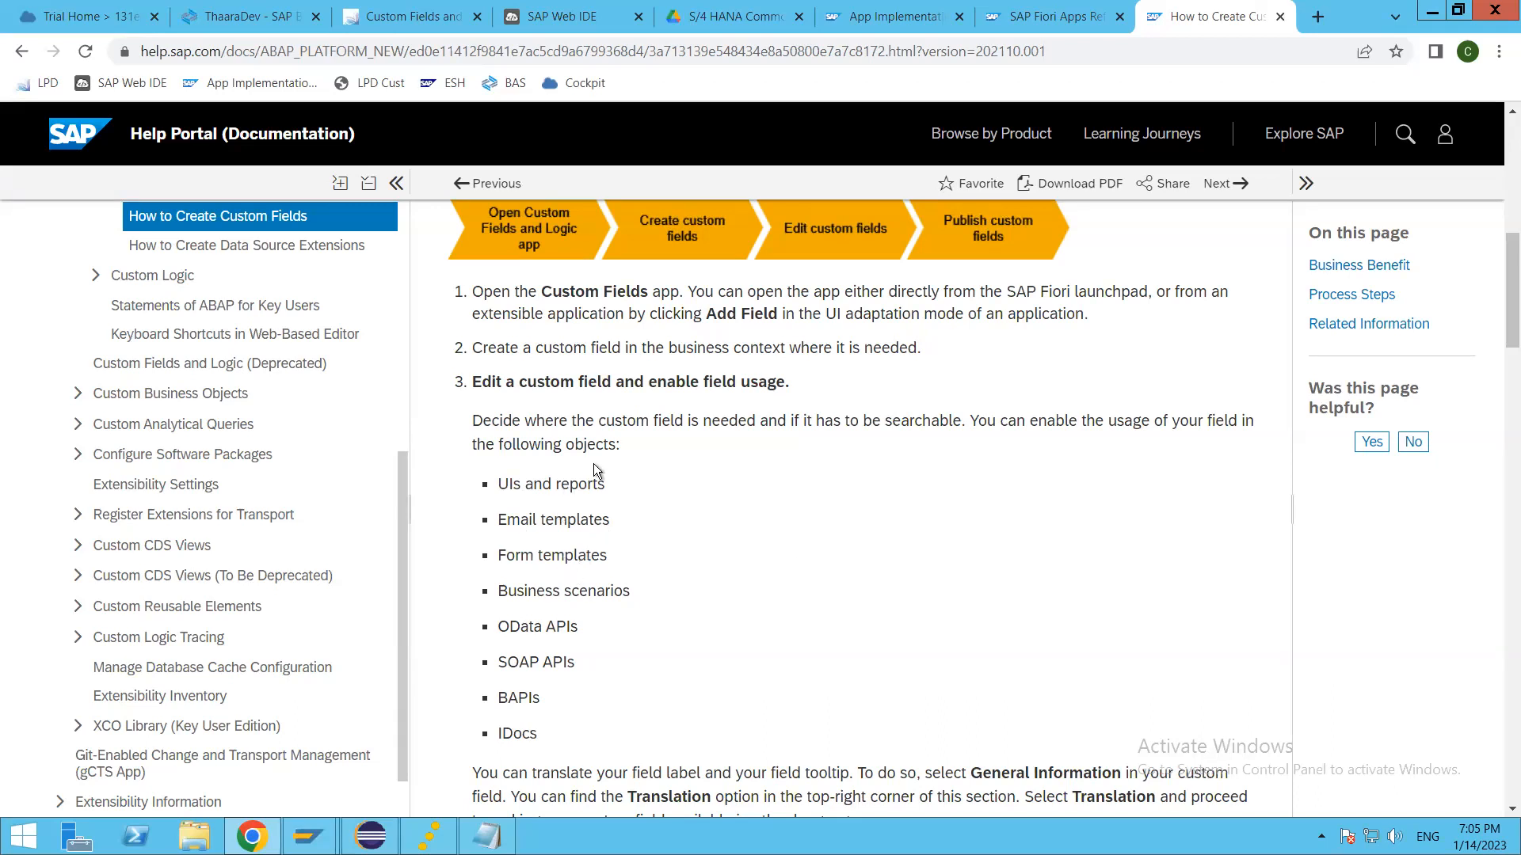
drag(535, 387, 798, 405)
click(701, 525)
scroll(701, 525, down, 1)
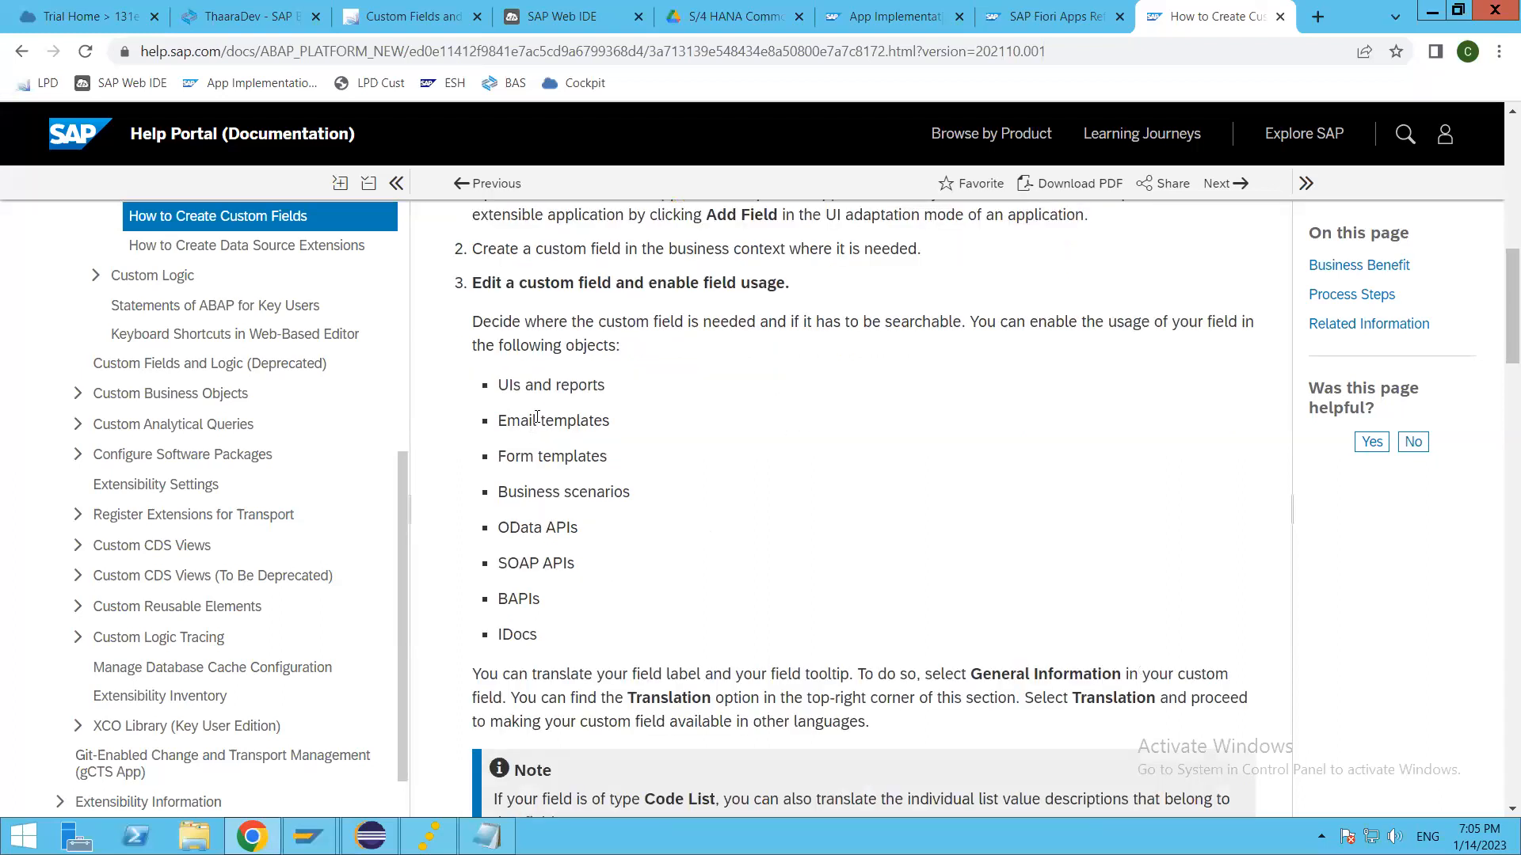
drag(497, 382, 712, 630)
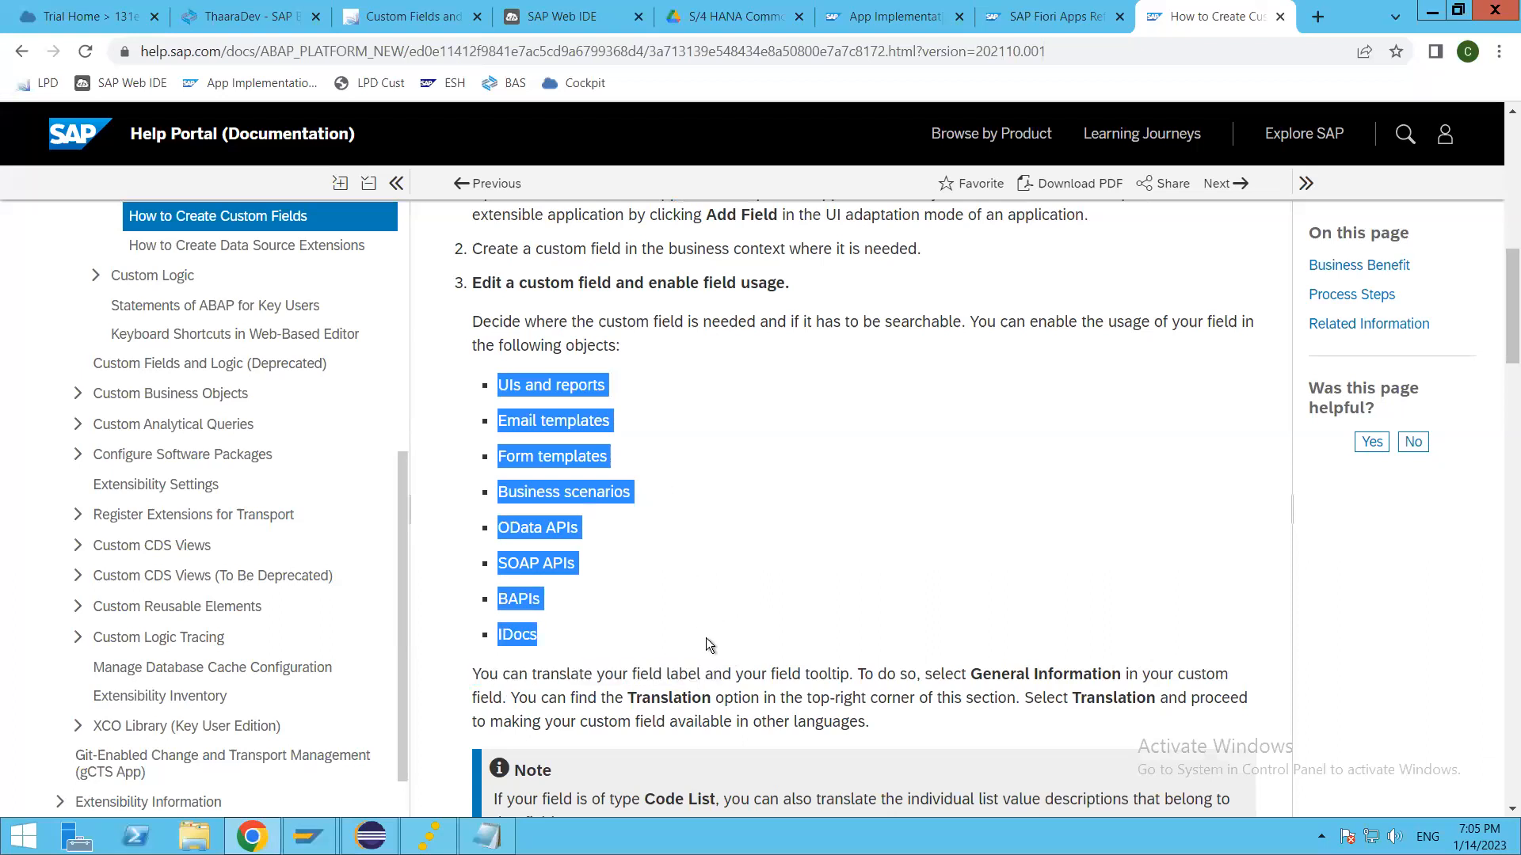
click(705, 640)
scroll(678, 614, down, 3)
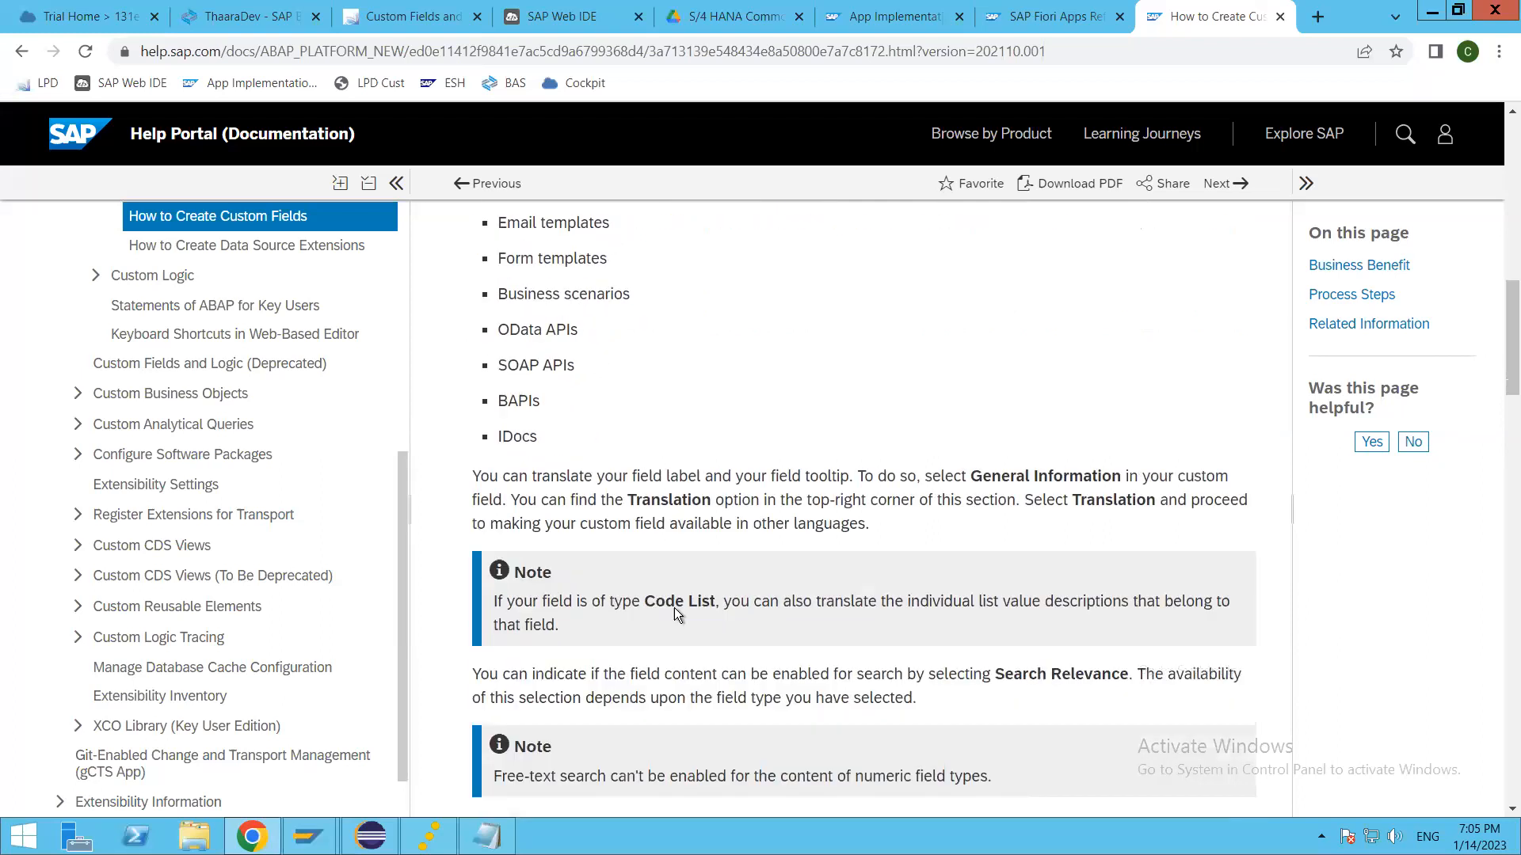
scroll(801, 501, up, 2)
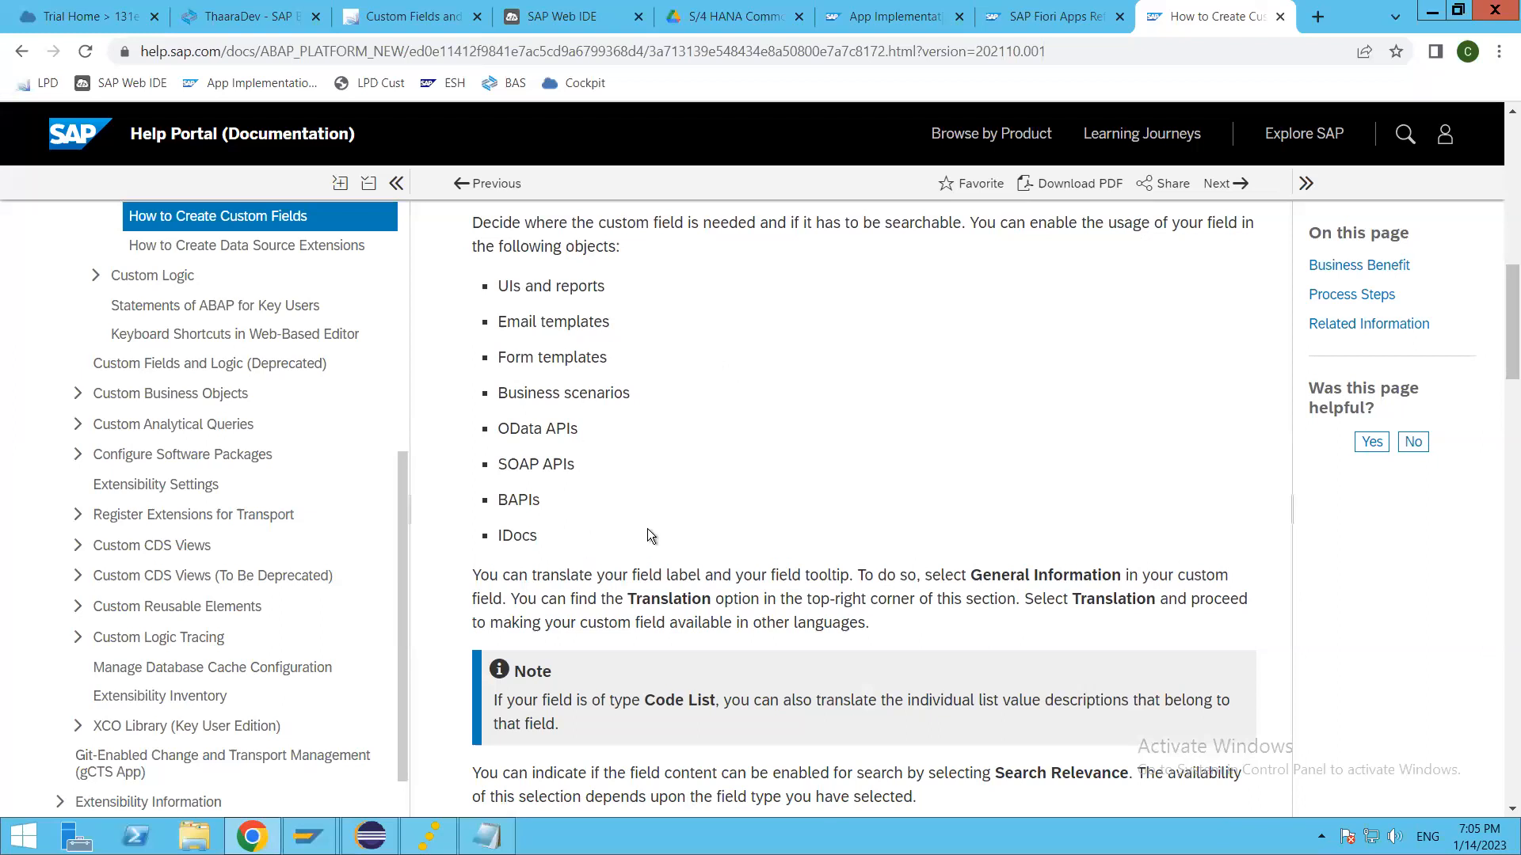
scroll(648, 536, down, 2)
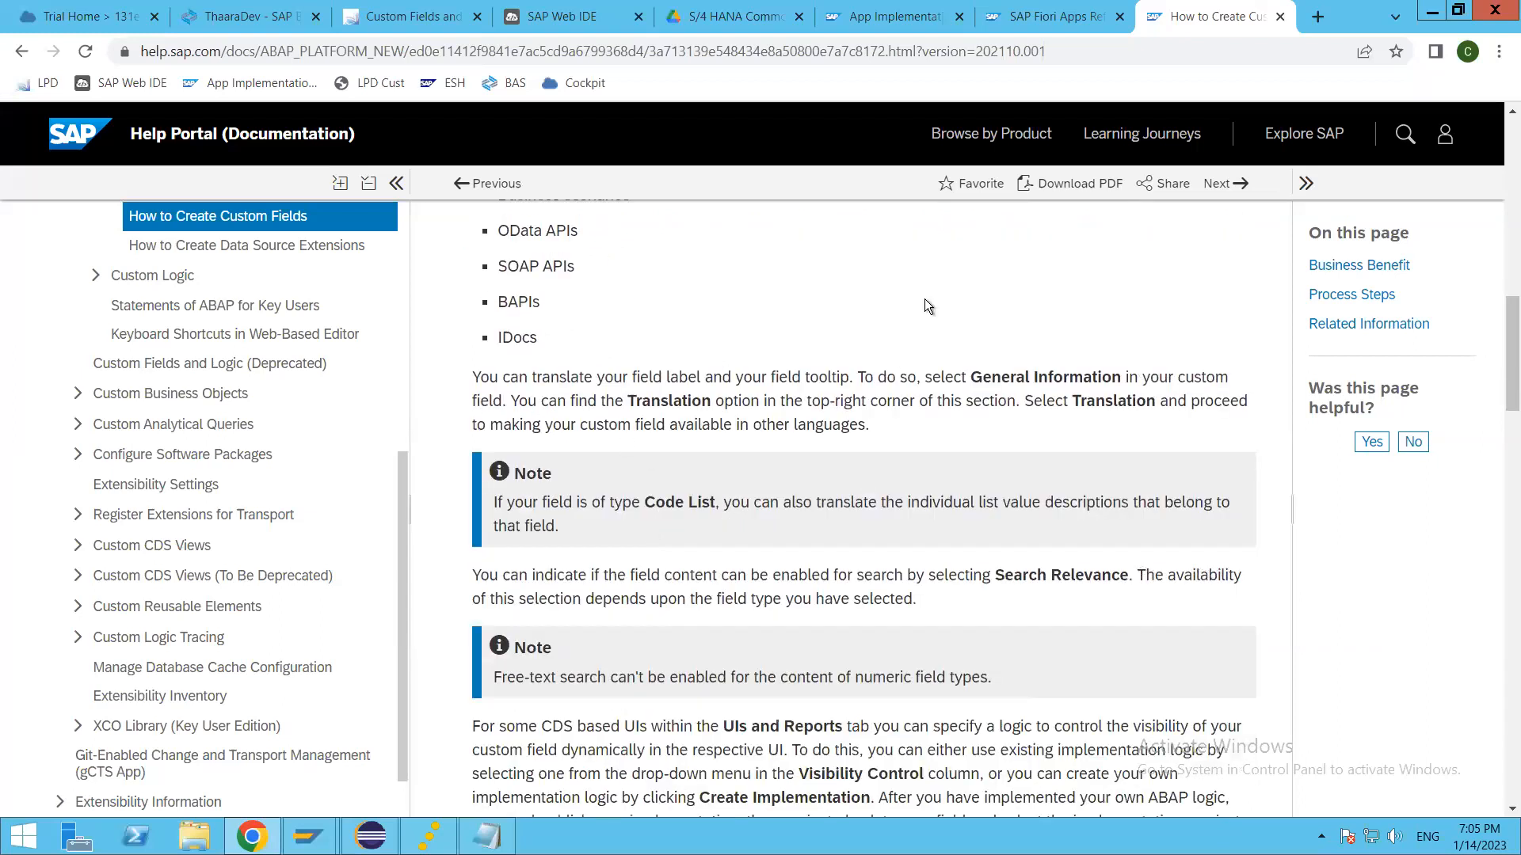
Step: Read the visibility control, mandatory or read-only behavior and aggregation notes in How to Create Custom Fields
scroll(777, 572, down, 2)
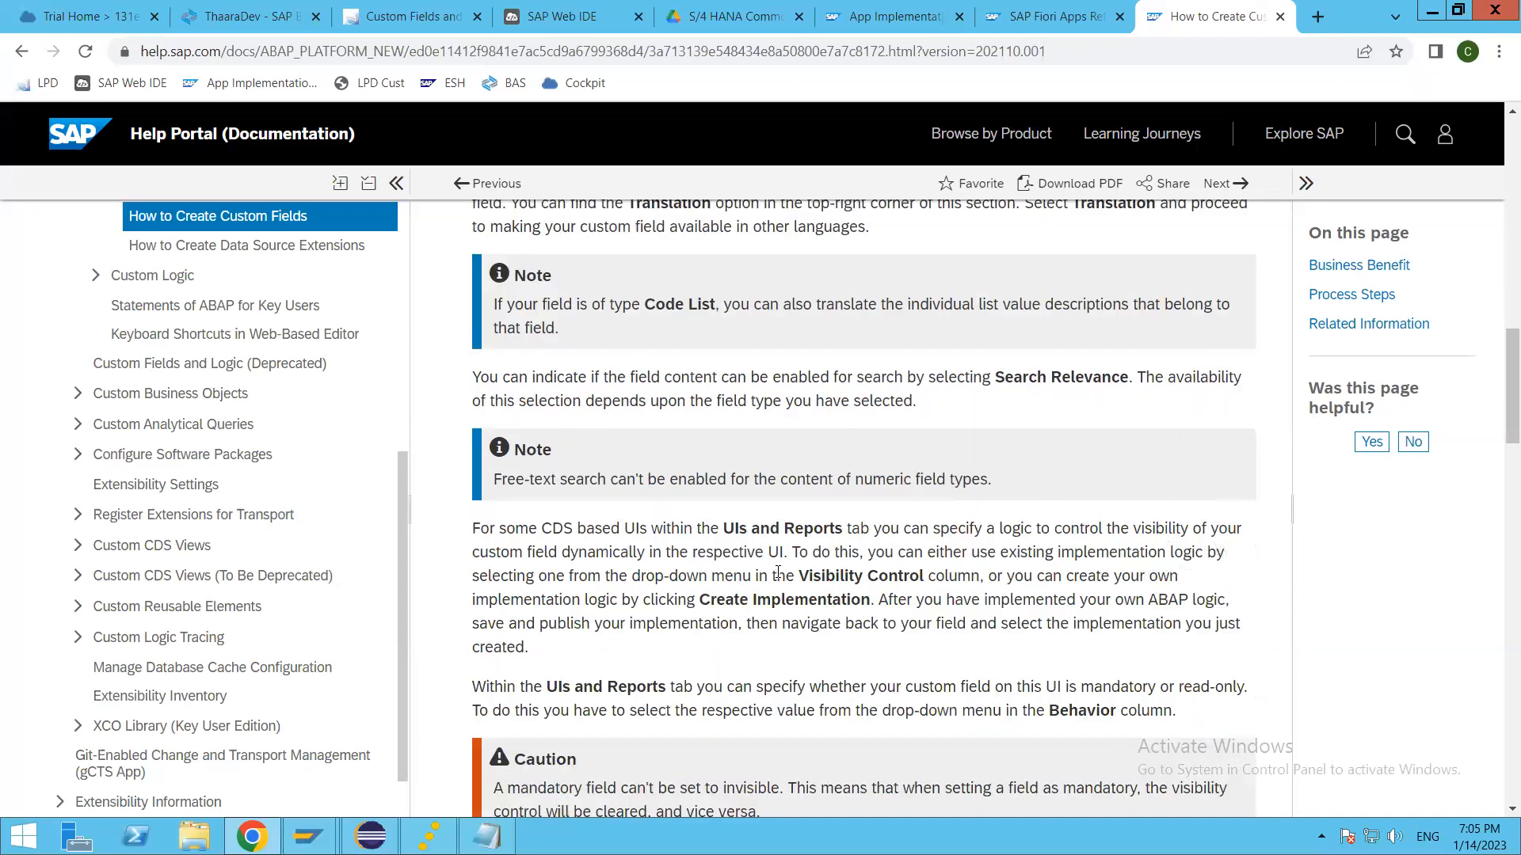
scroll(778, 571, down, 5)
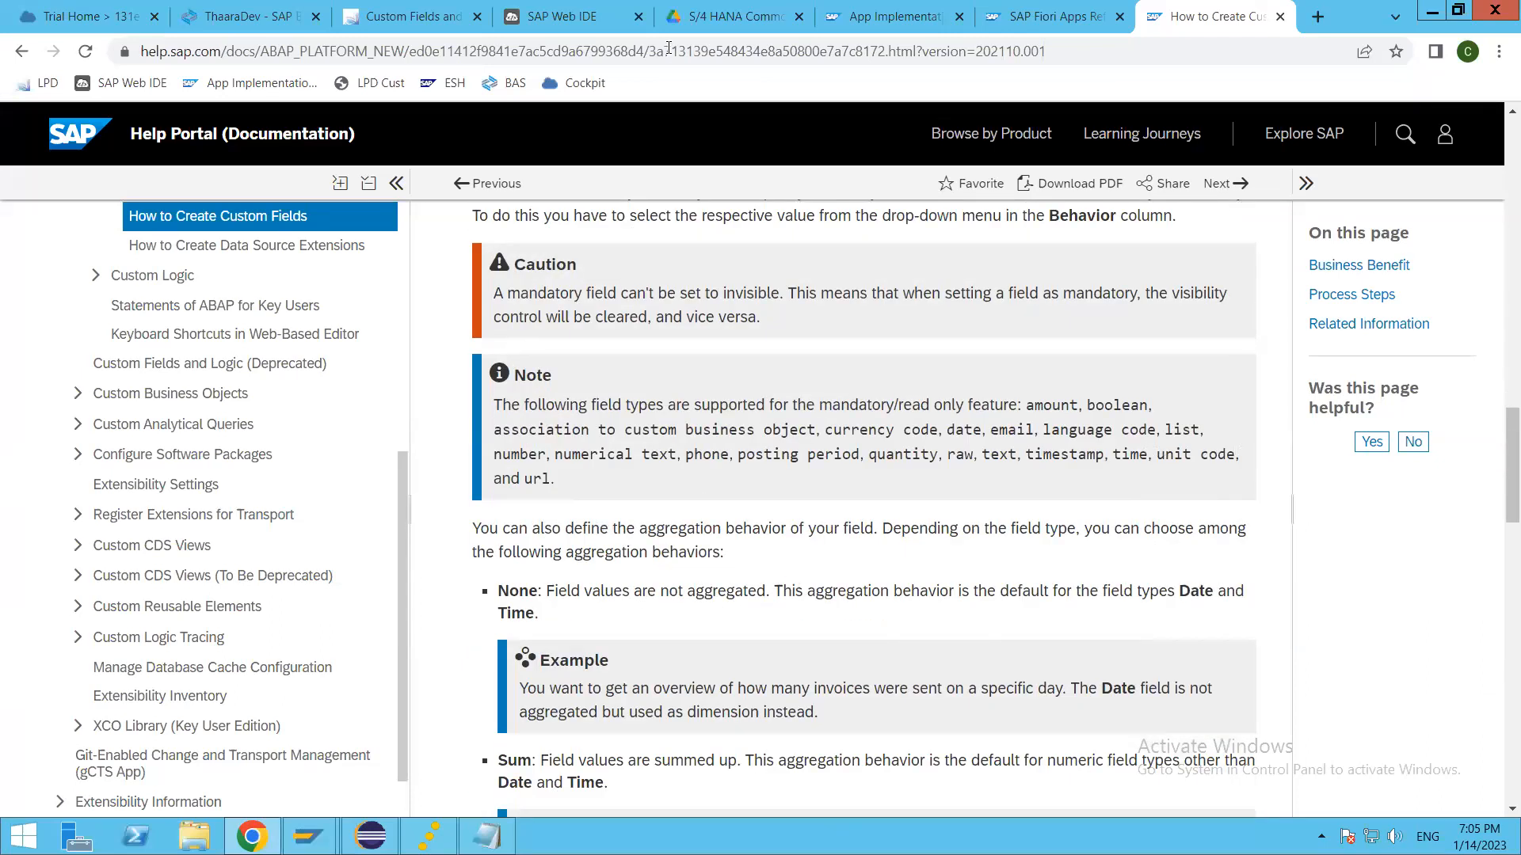
scroll(778, 572, up, 5)
Step: Return to the Custom Fields and Logic app, look at the Enhancement Implementations list and switch to the Custom Fields list
click(412, 17)
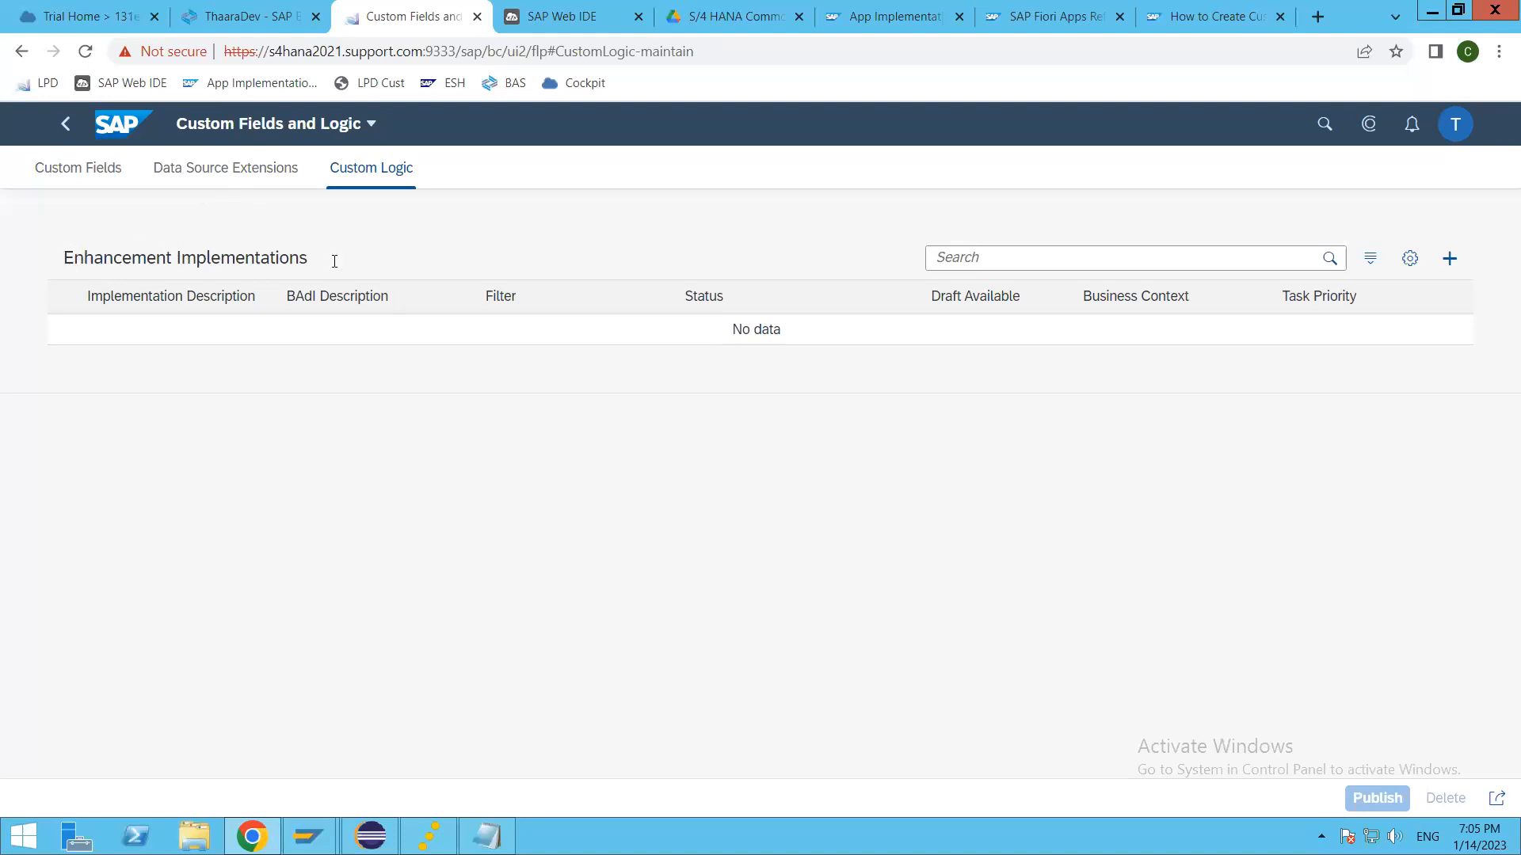
drag(63, 258, 372, 264)
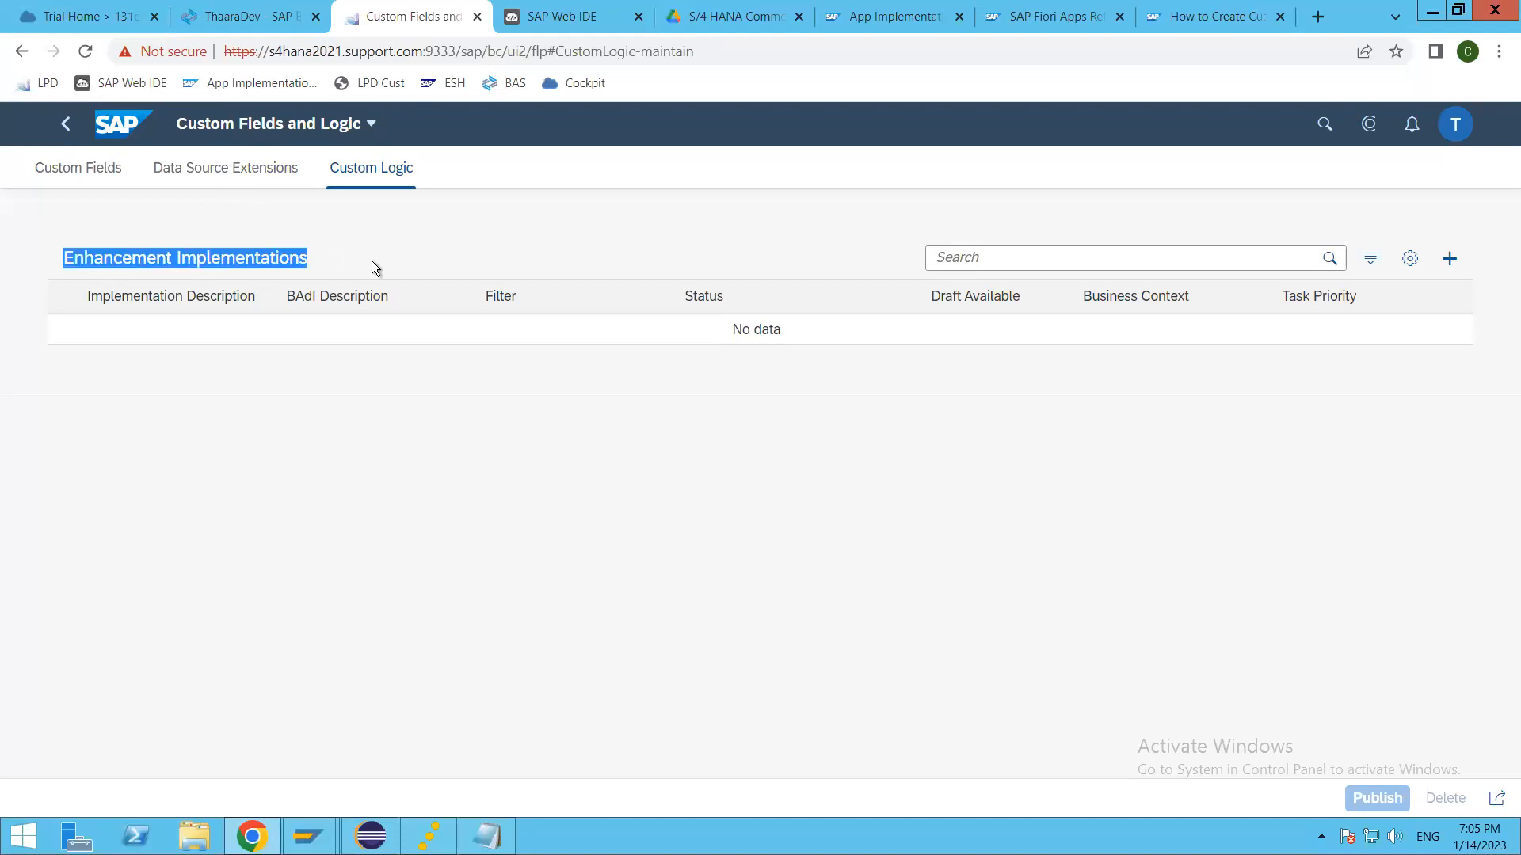
click(182, 260)
click(69, 179)
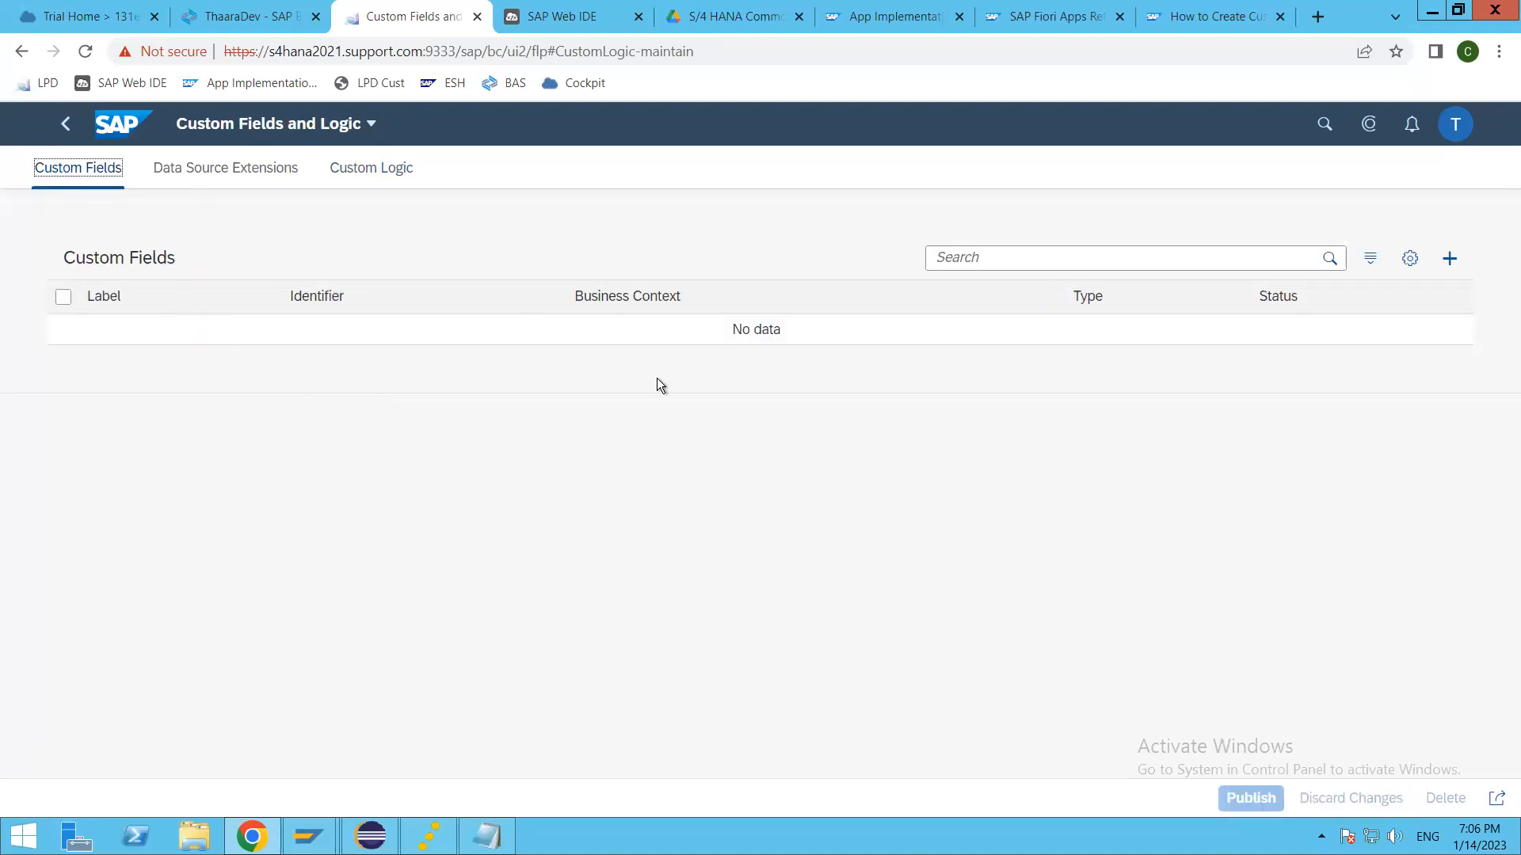
Step: Start a new custom field and set its business context to Master Data: Business Partner
click(1450, 261)
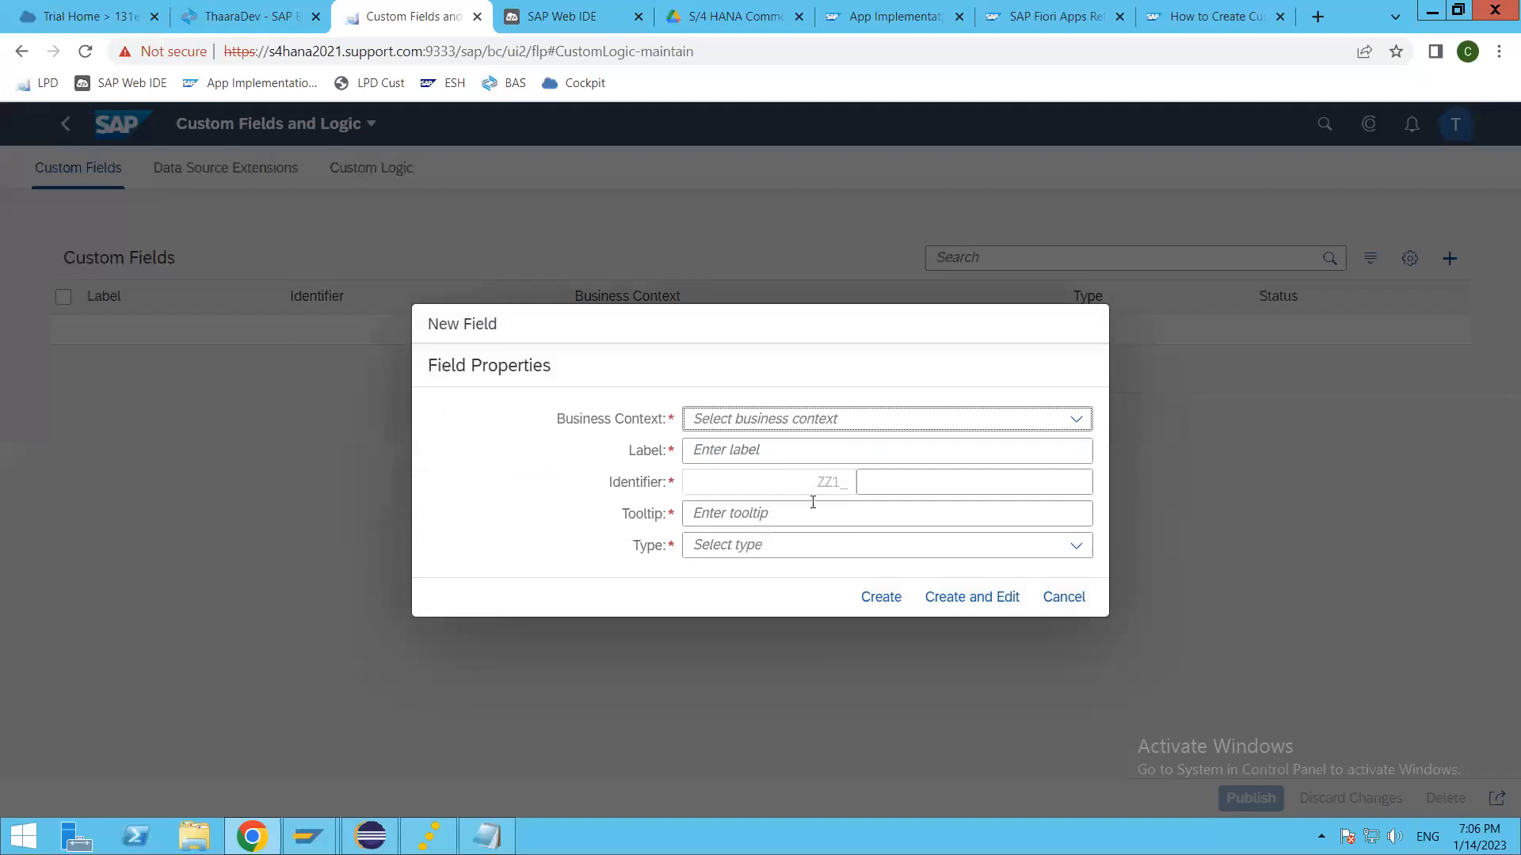
click(1075, 419)
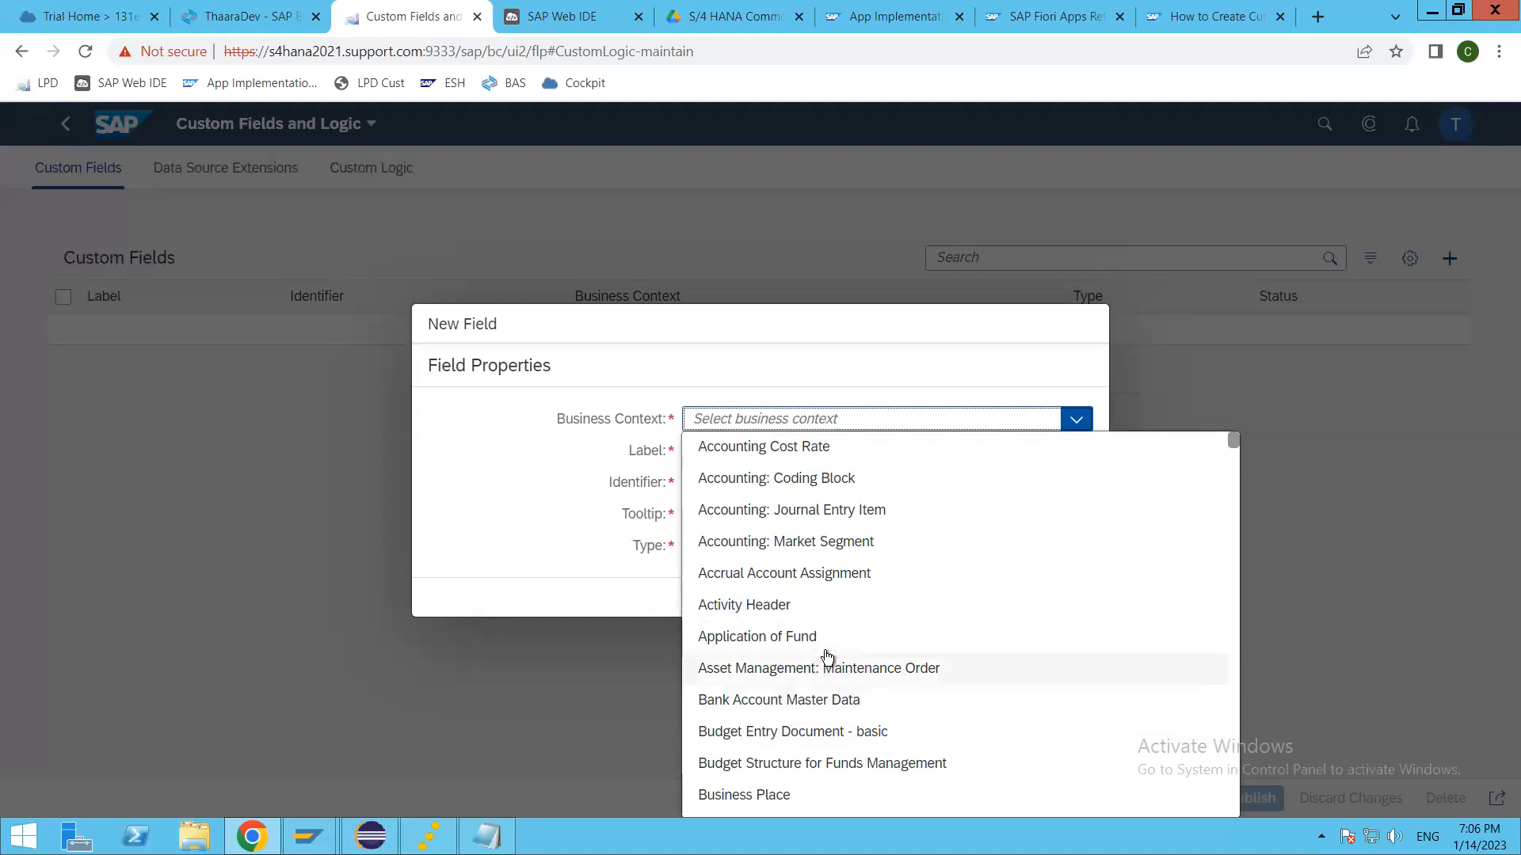
scroll(820, 661, down, 5)
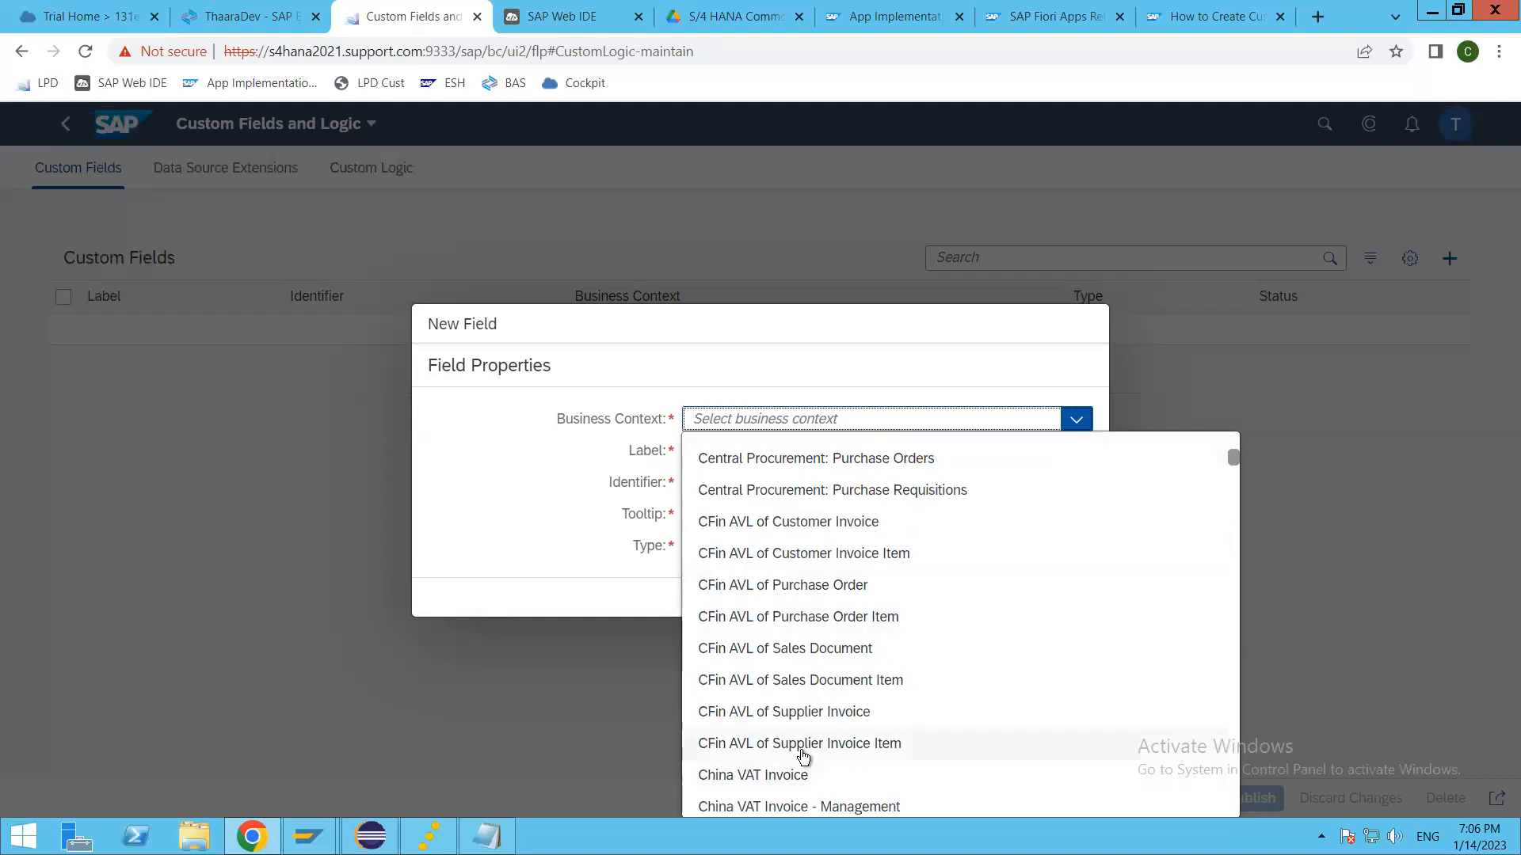
scroll(802, 753, down, 3)
scroll(815, 710, down, 4)
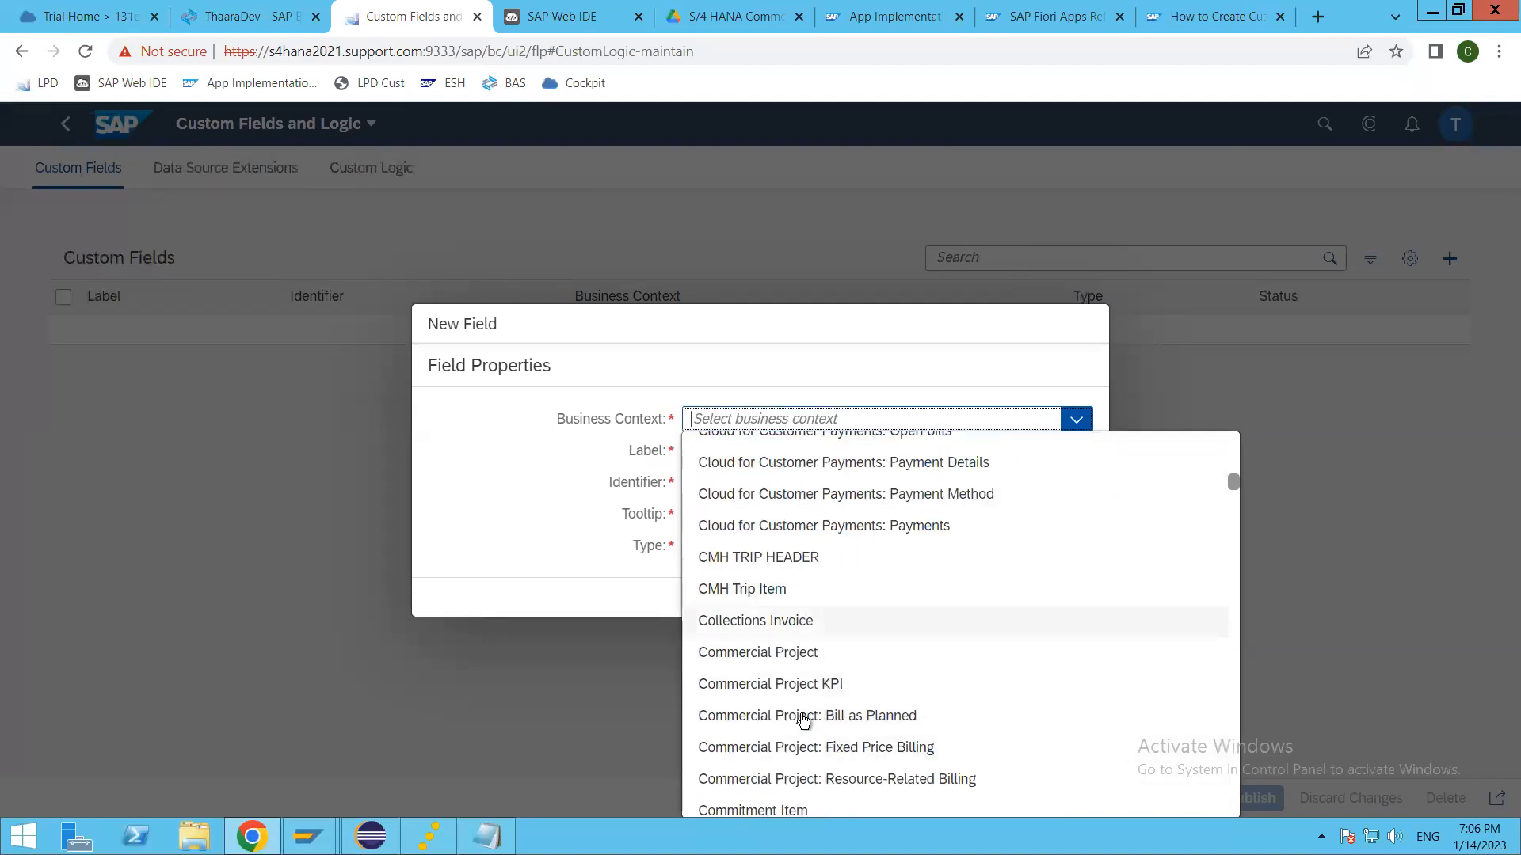
scroll(804, 716, down, 4)
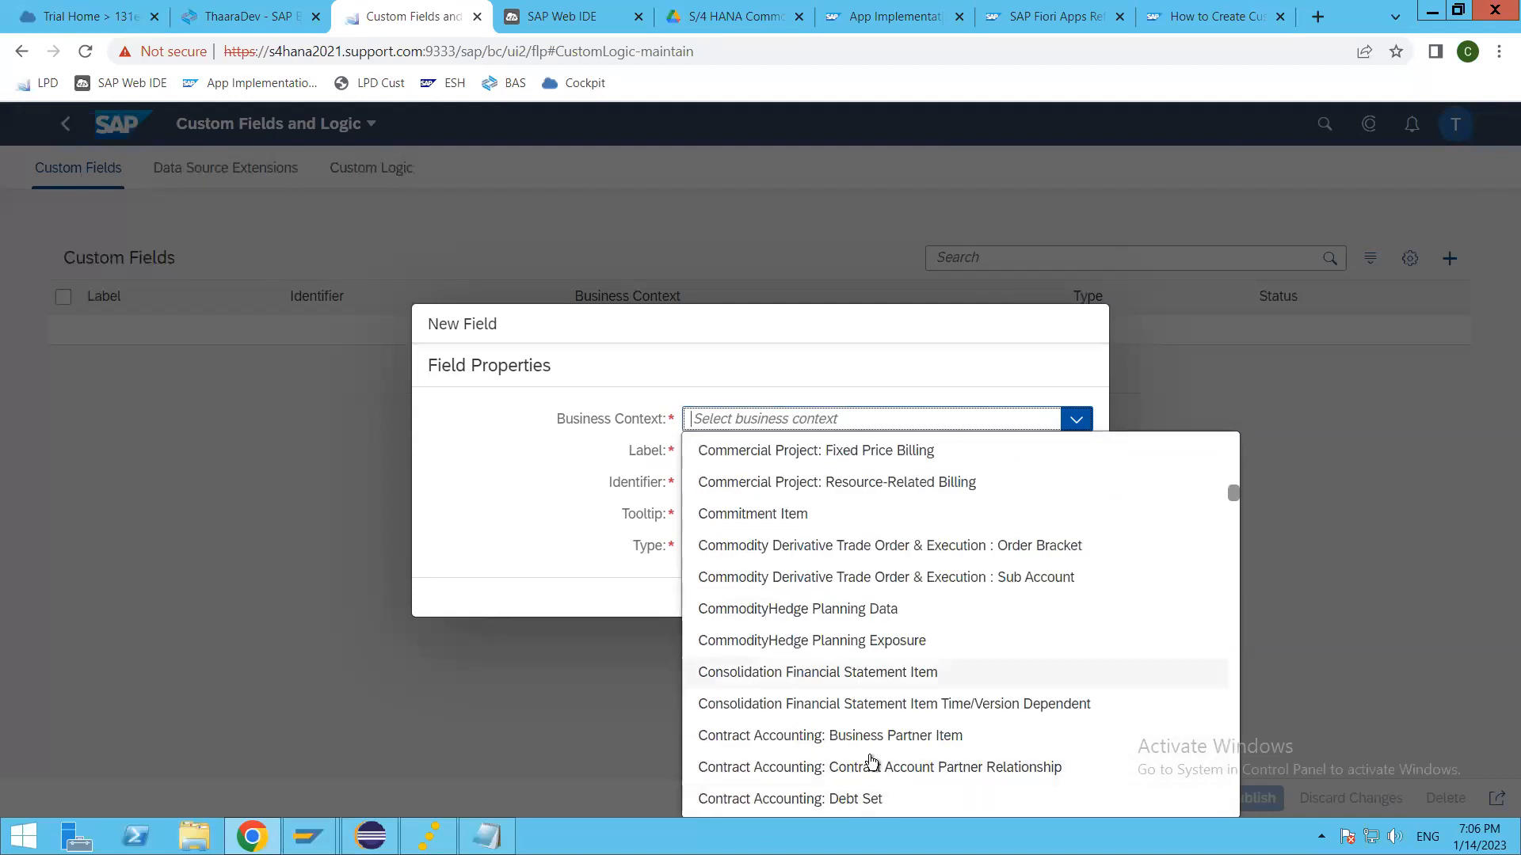
scroll(867, 764, down, 2)
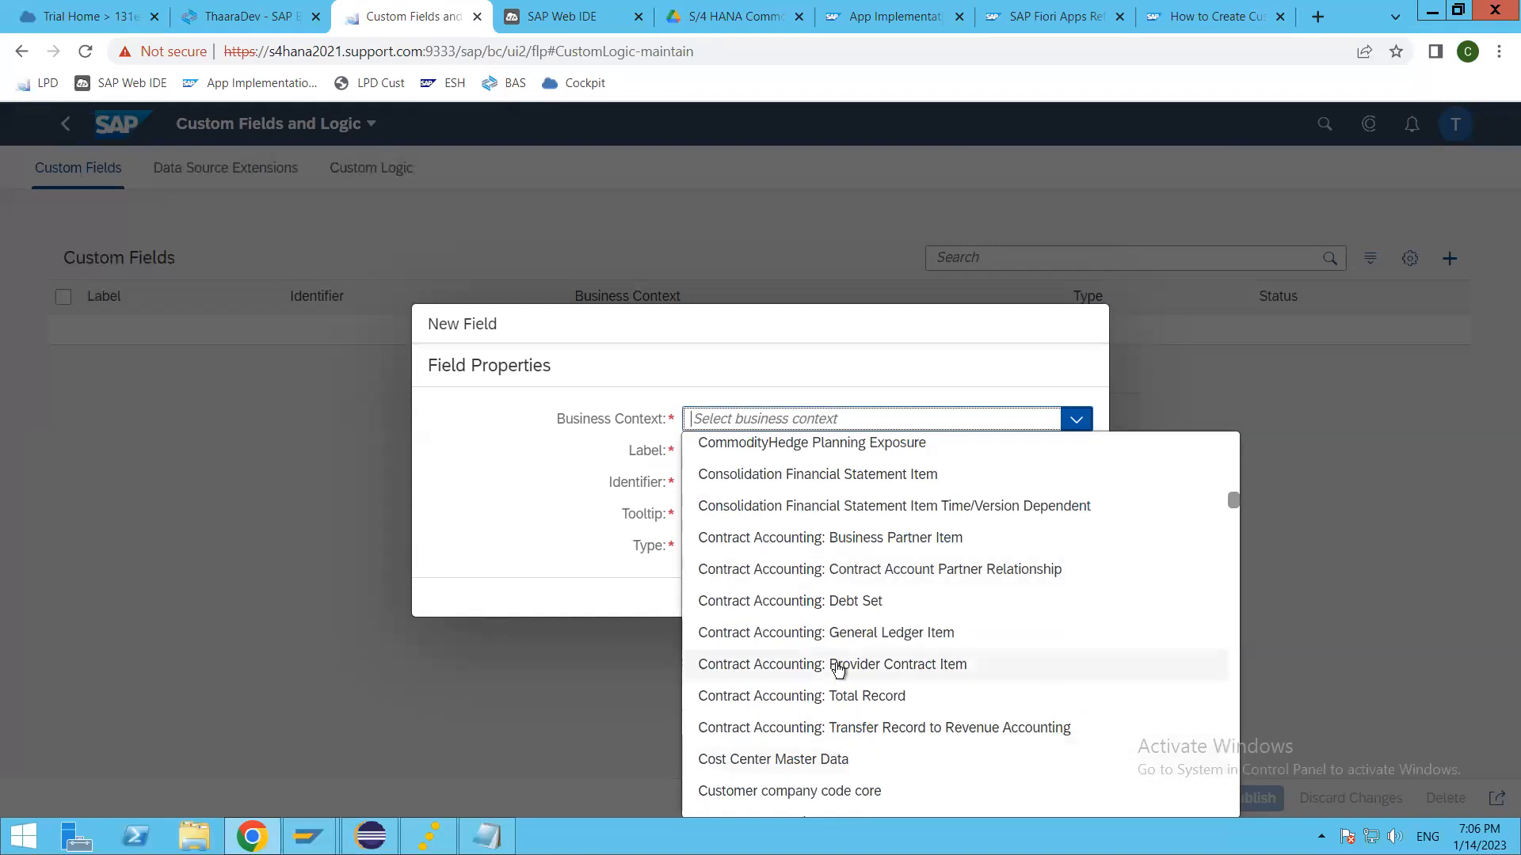
scroll(838, 669, down, 3)
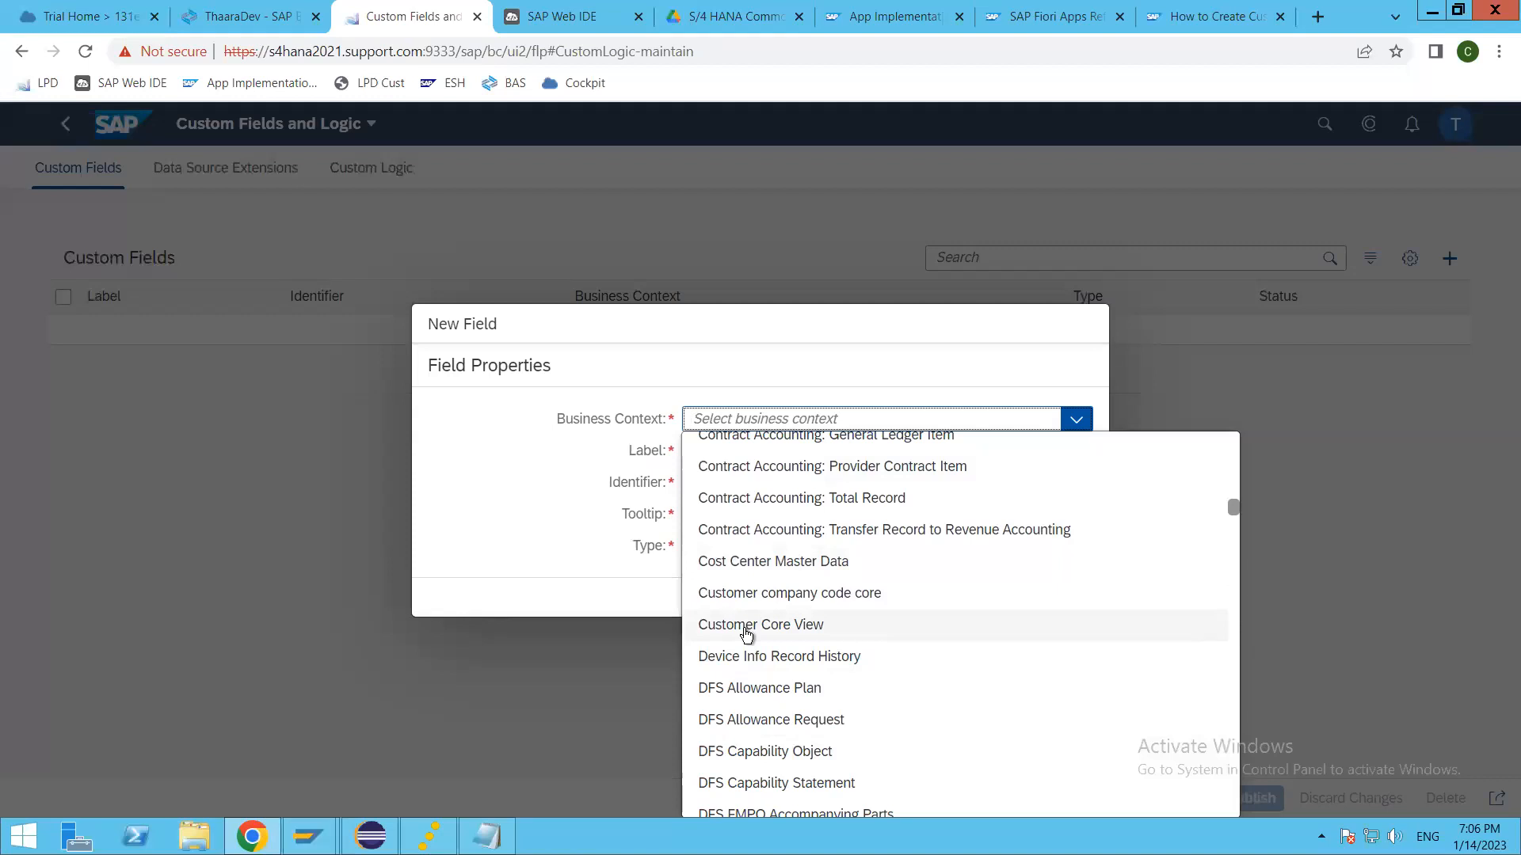
scroll(744, 634, down, 3)
scroll(791, 736, down, 4)
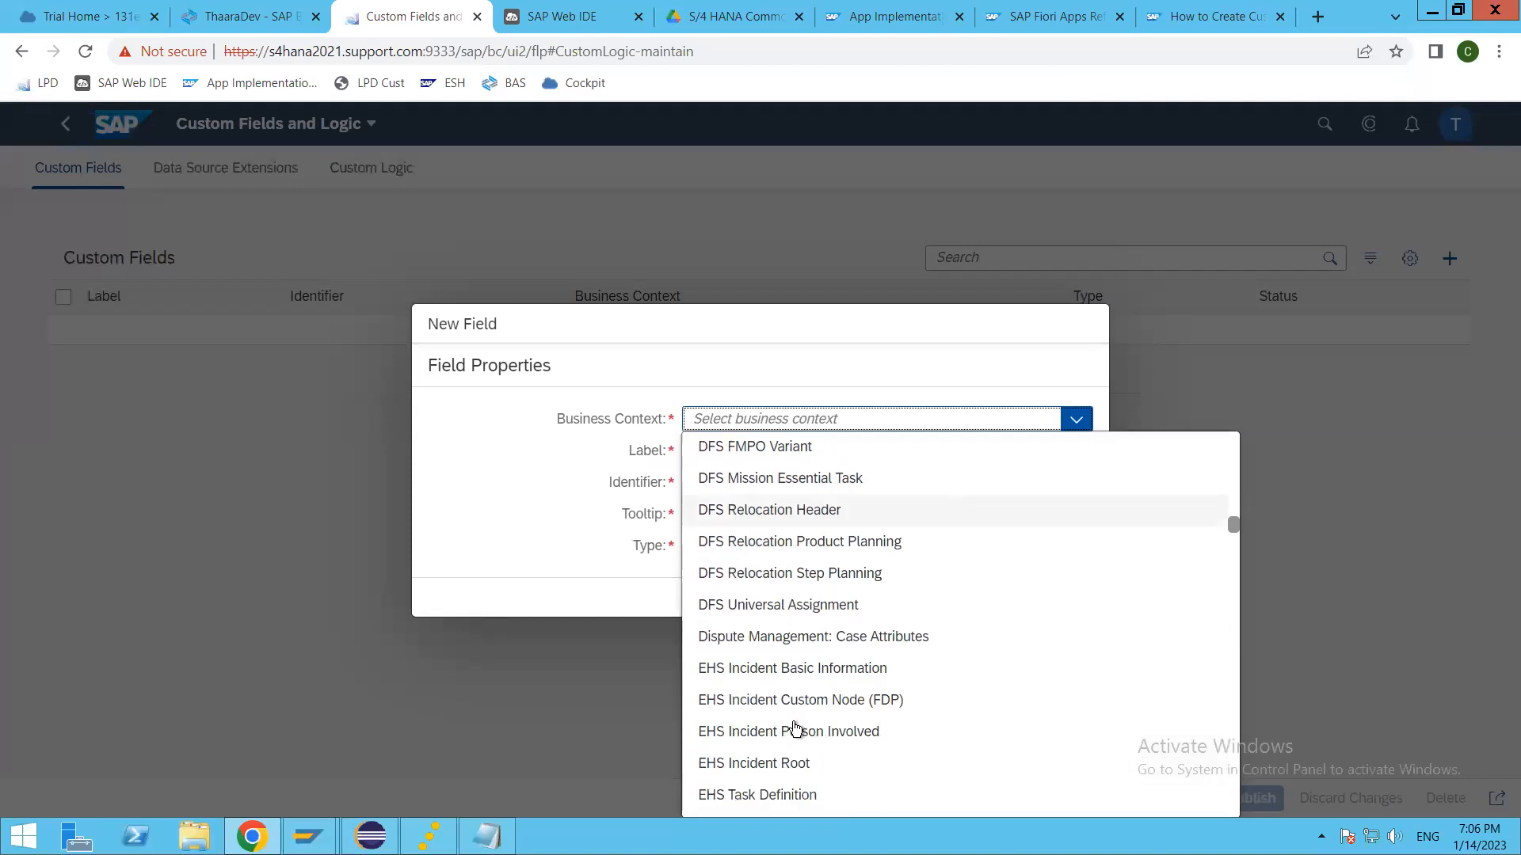
scroll(795, 728, down, 5)
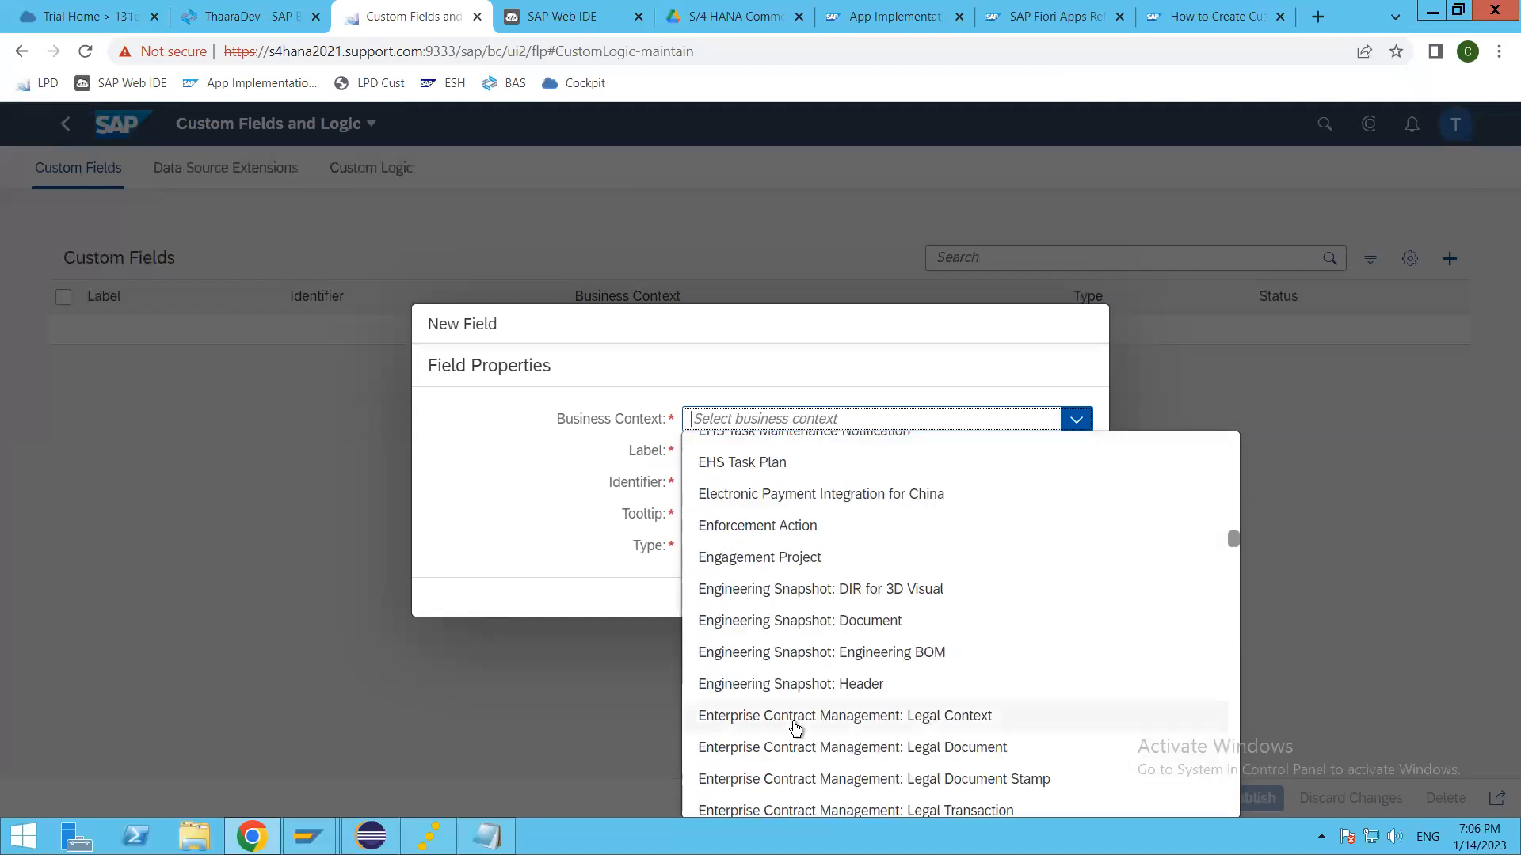
scroll(795, 727, down, 5)
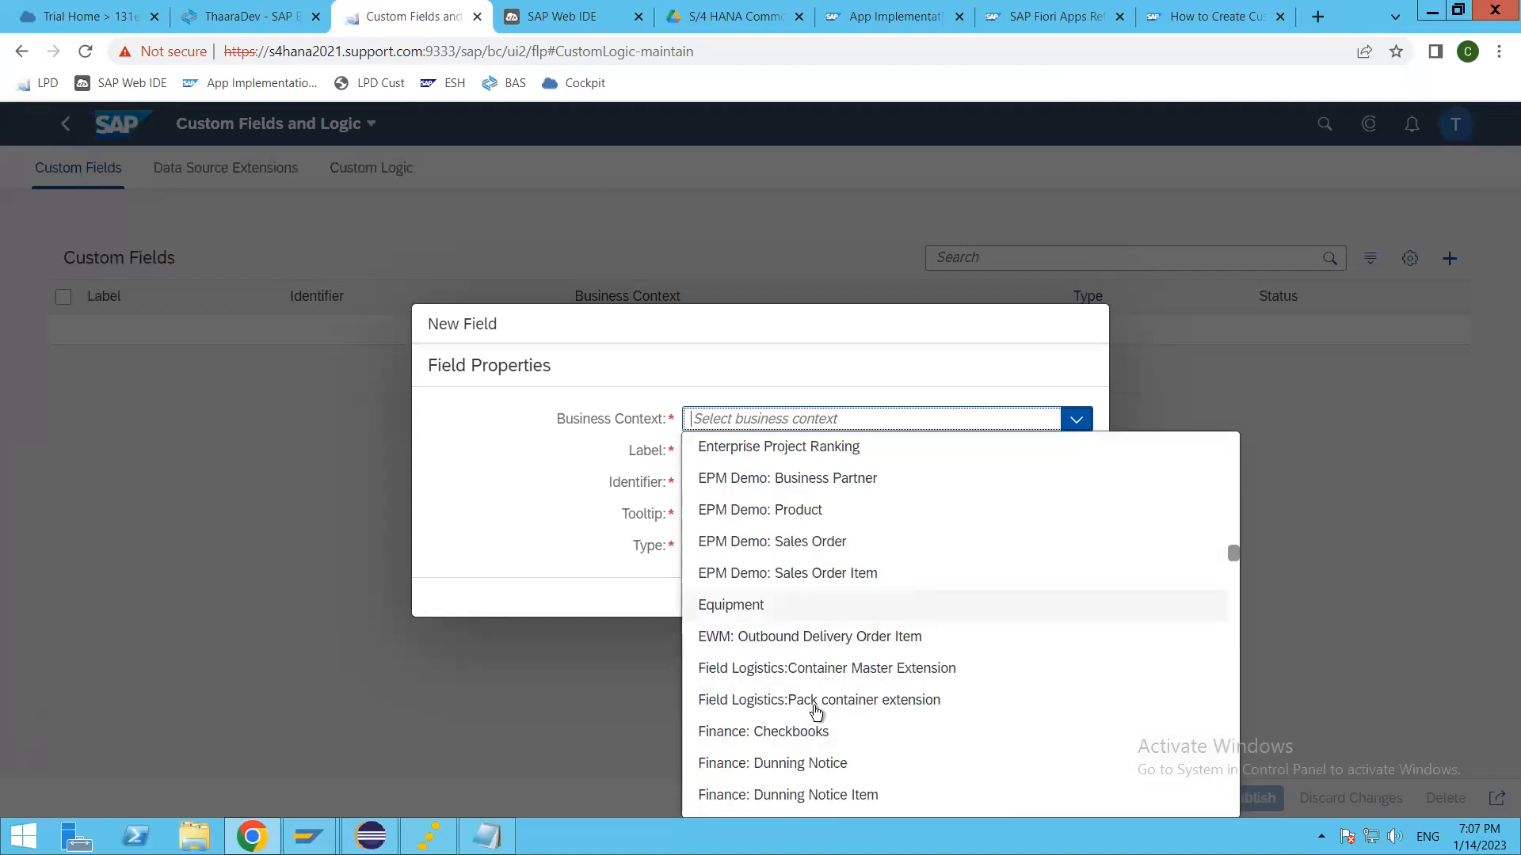
scroll(816, 711, down, 5)
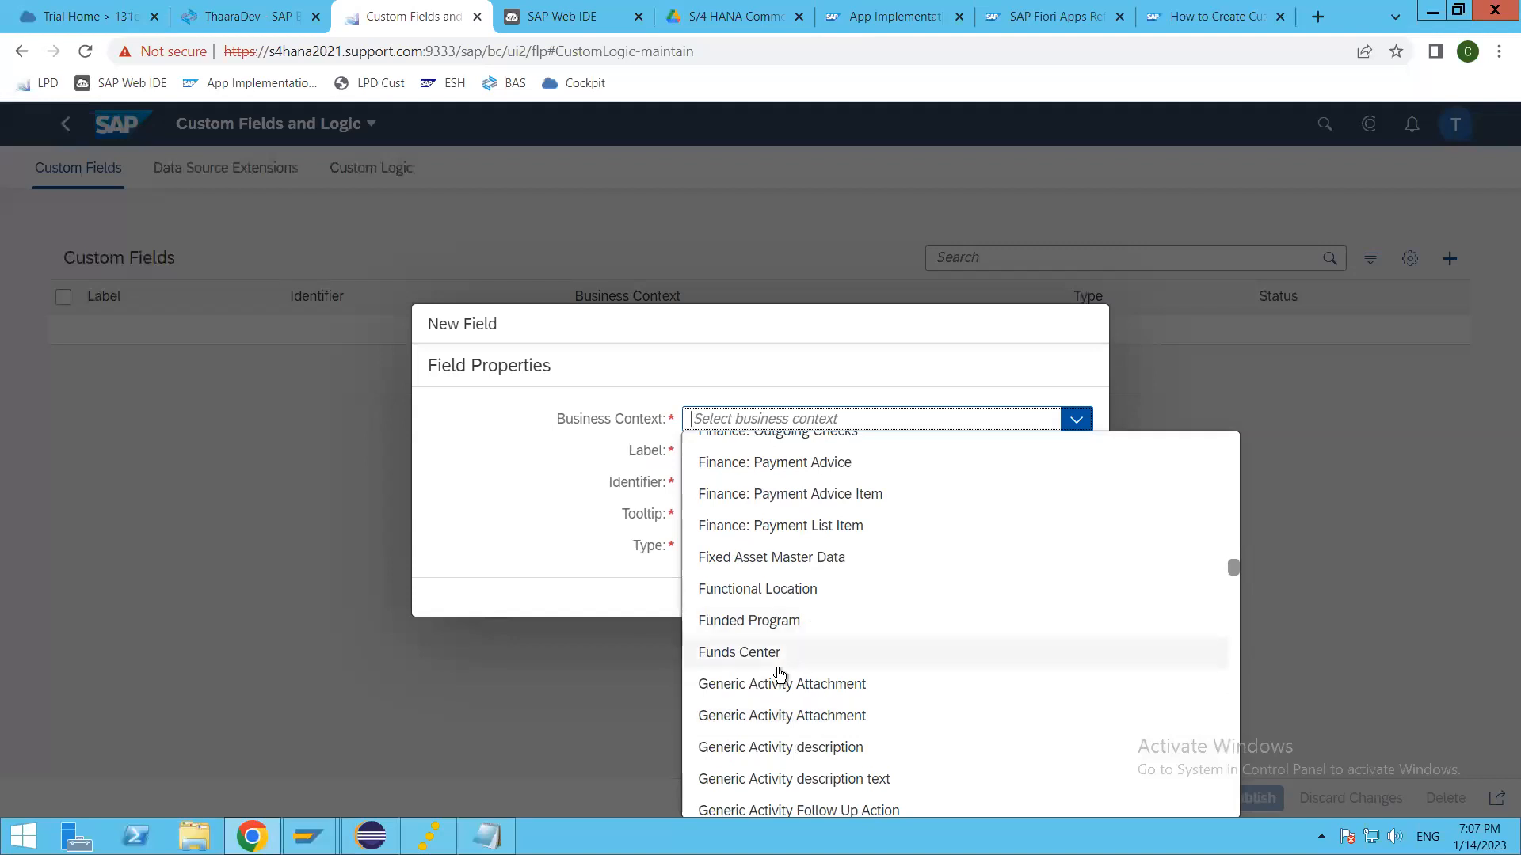
scroll(780, 673, down, 5)
scroll(780, 756, down, 3)
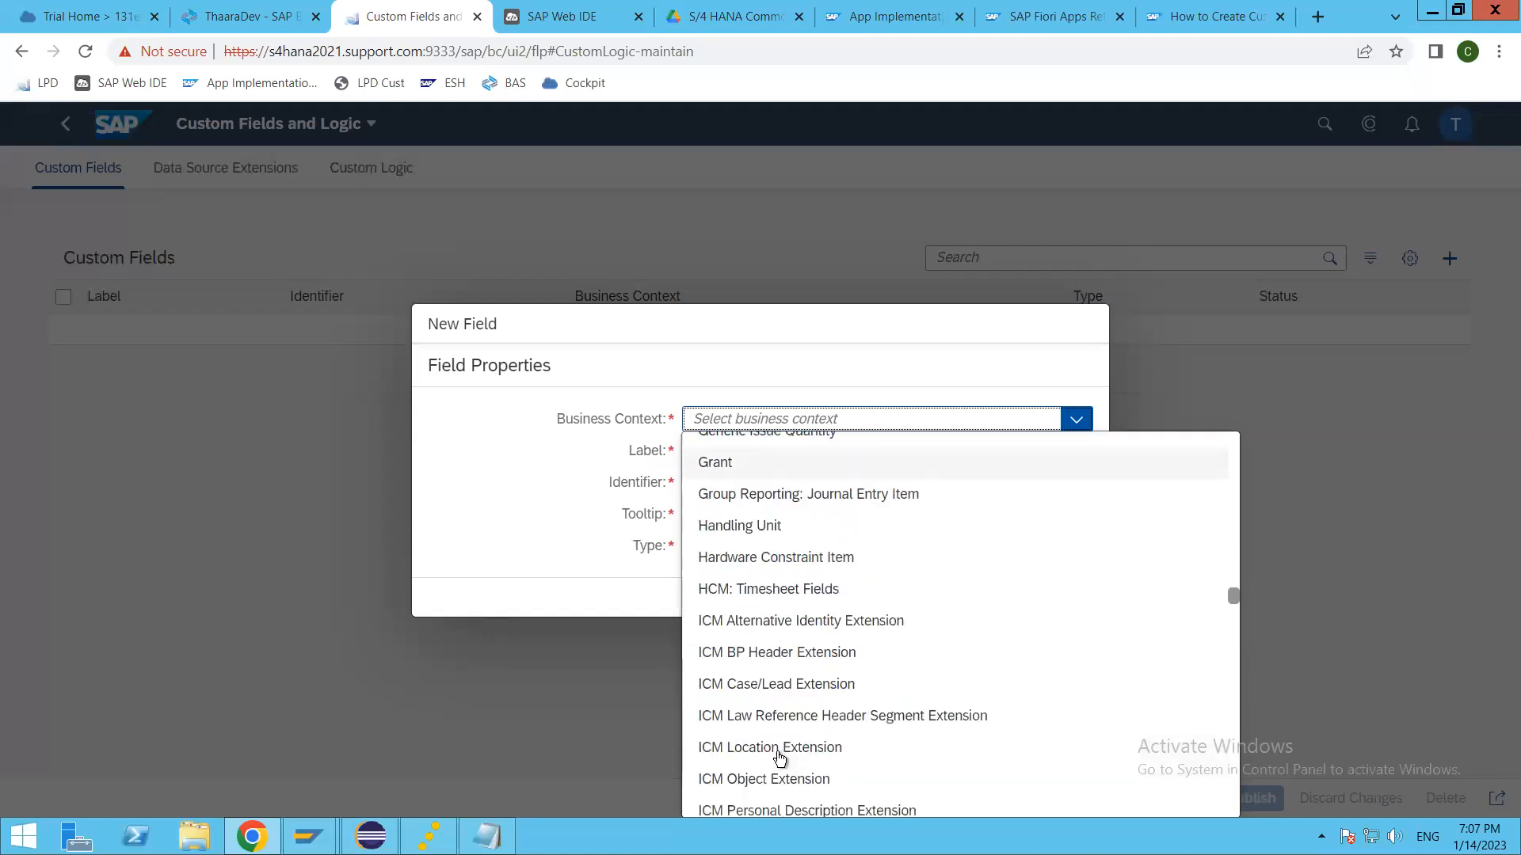
scroll(780, 752, down, 2)
scroll(744, 709, down, 5)
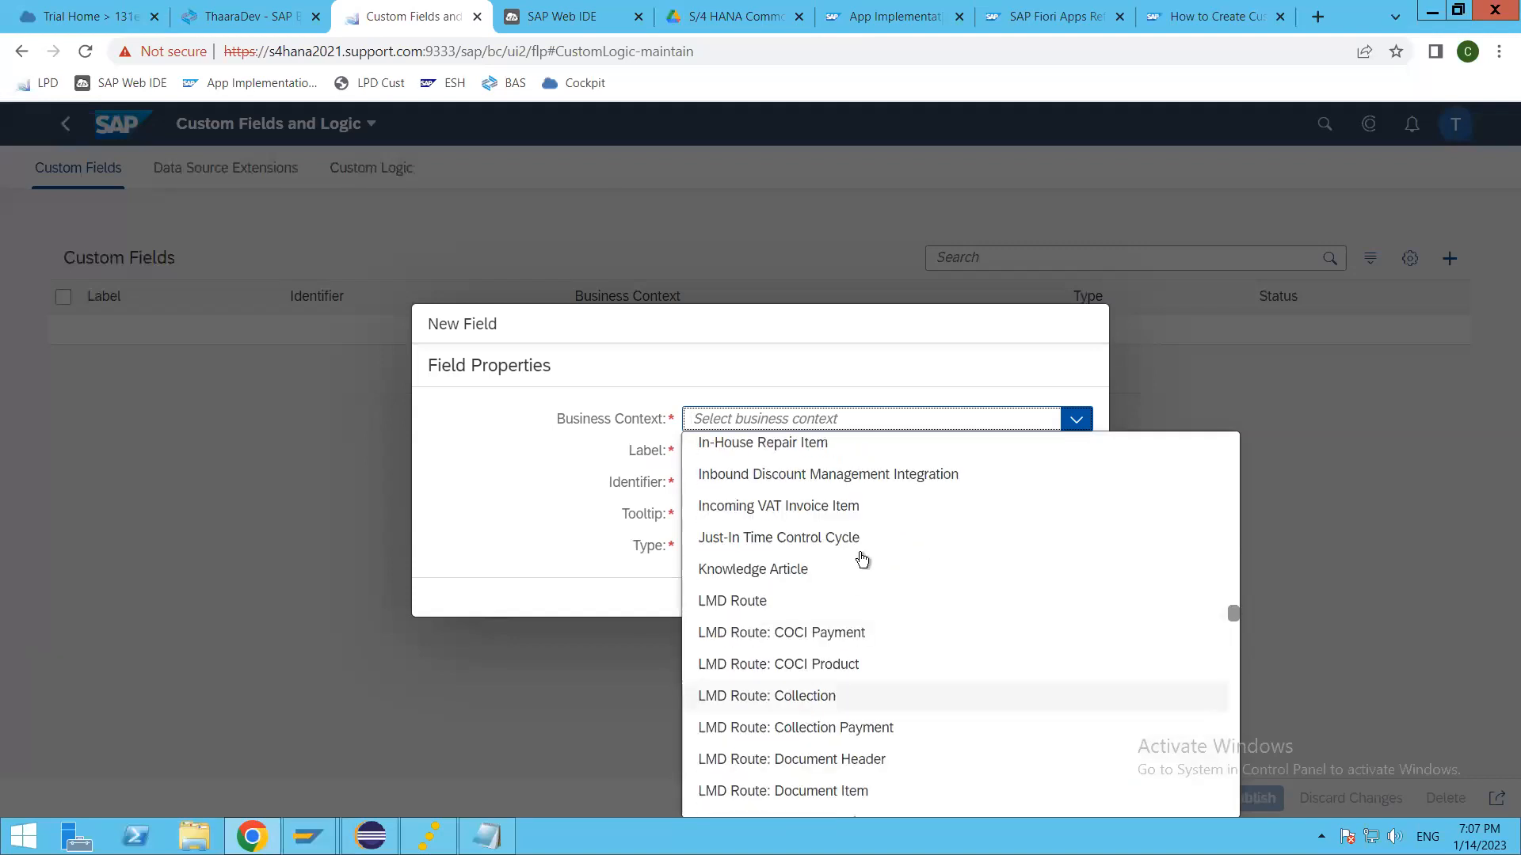
scroll(788, 662, down, 6)
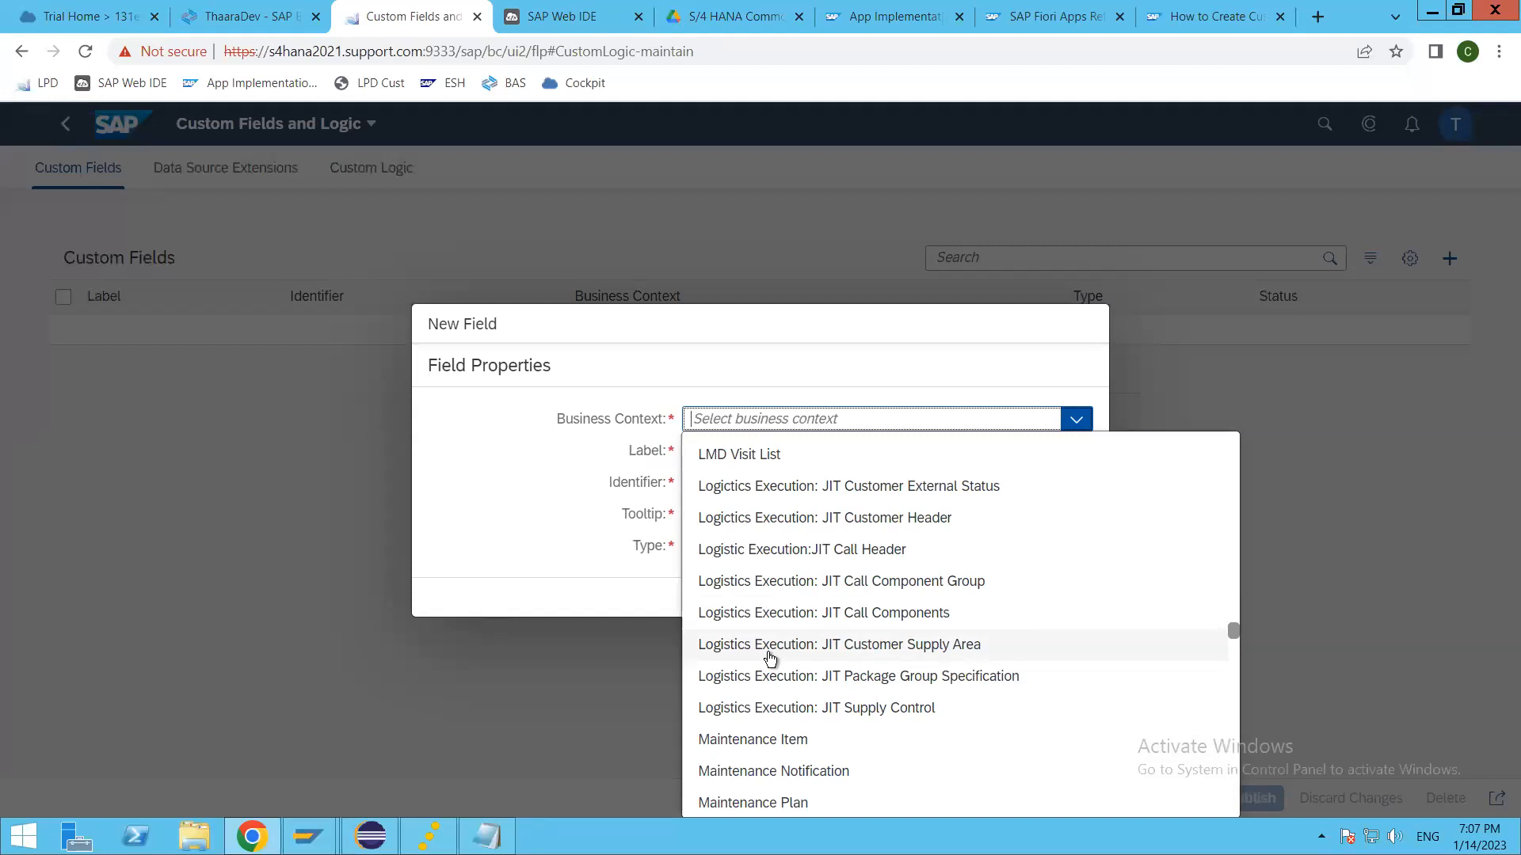
scroll(770, 657, down, 3)
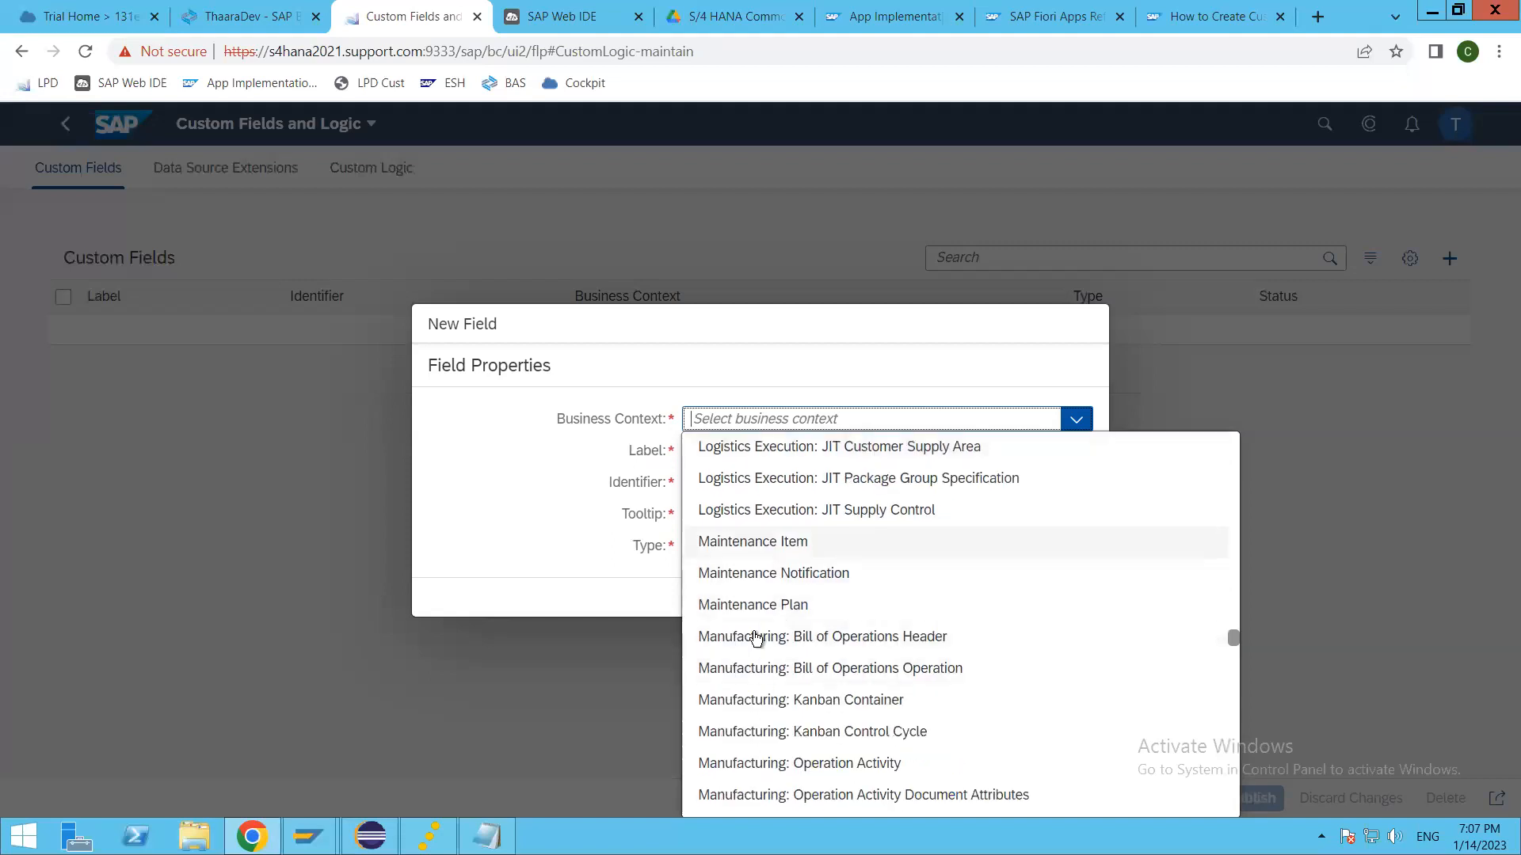
scroll(767, 745, down, 5)
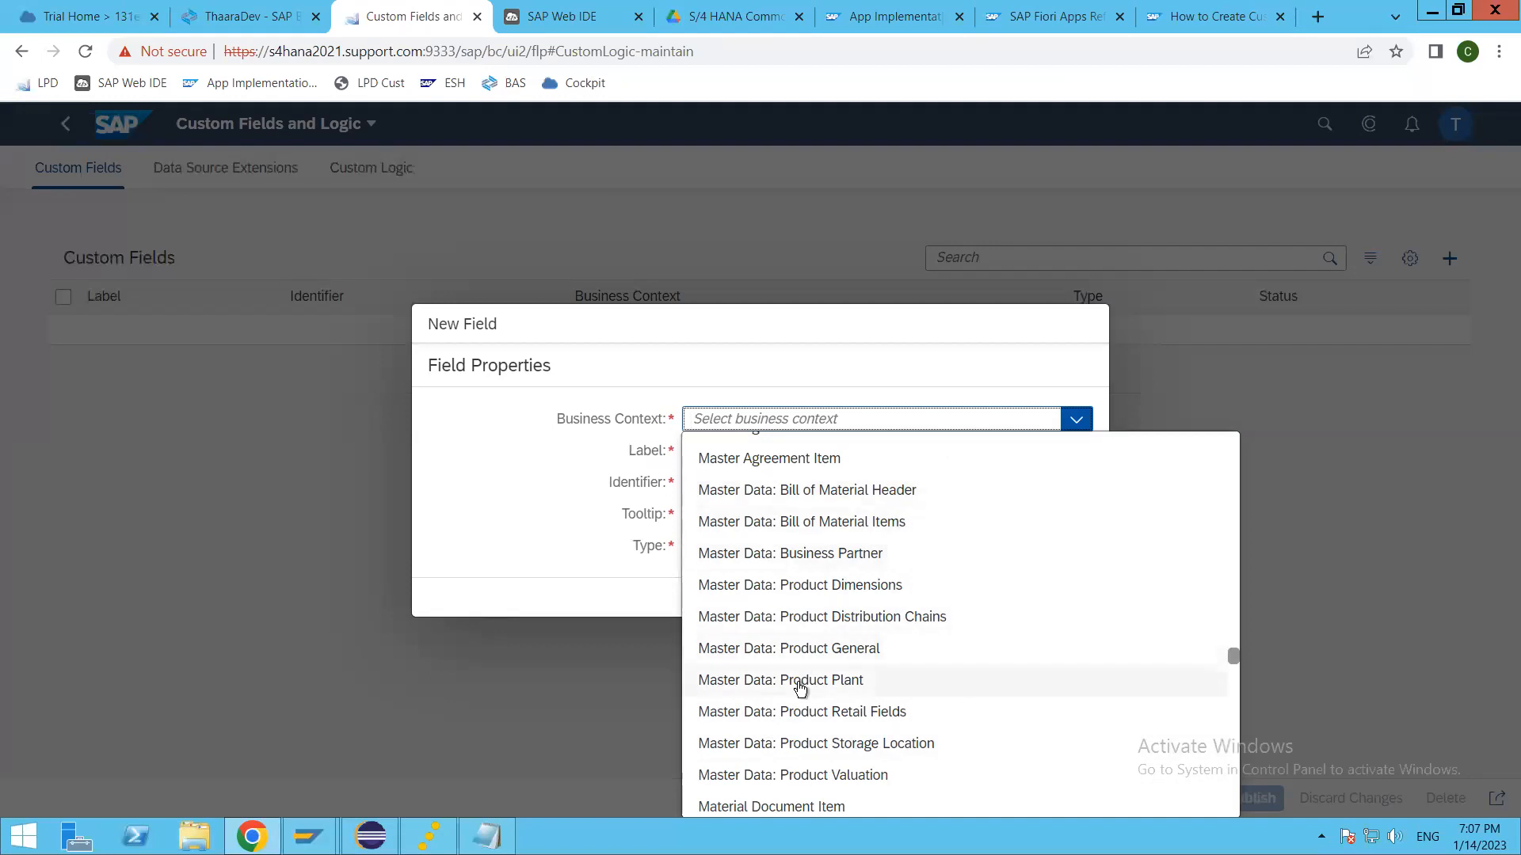
scroll(800, 685, up, 1)
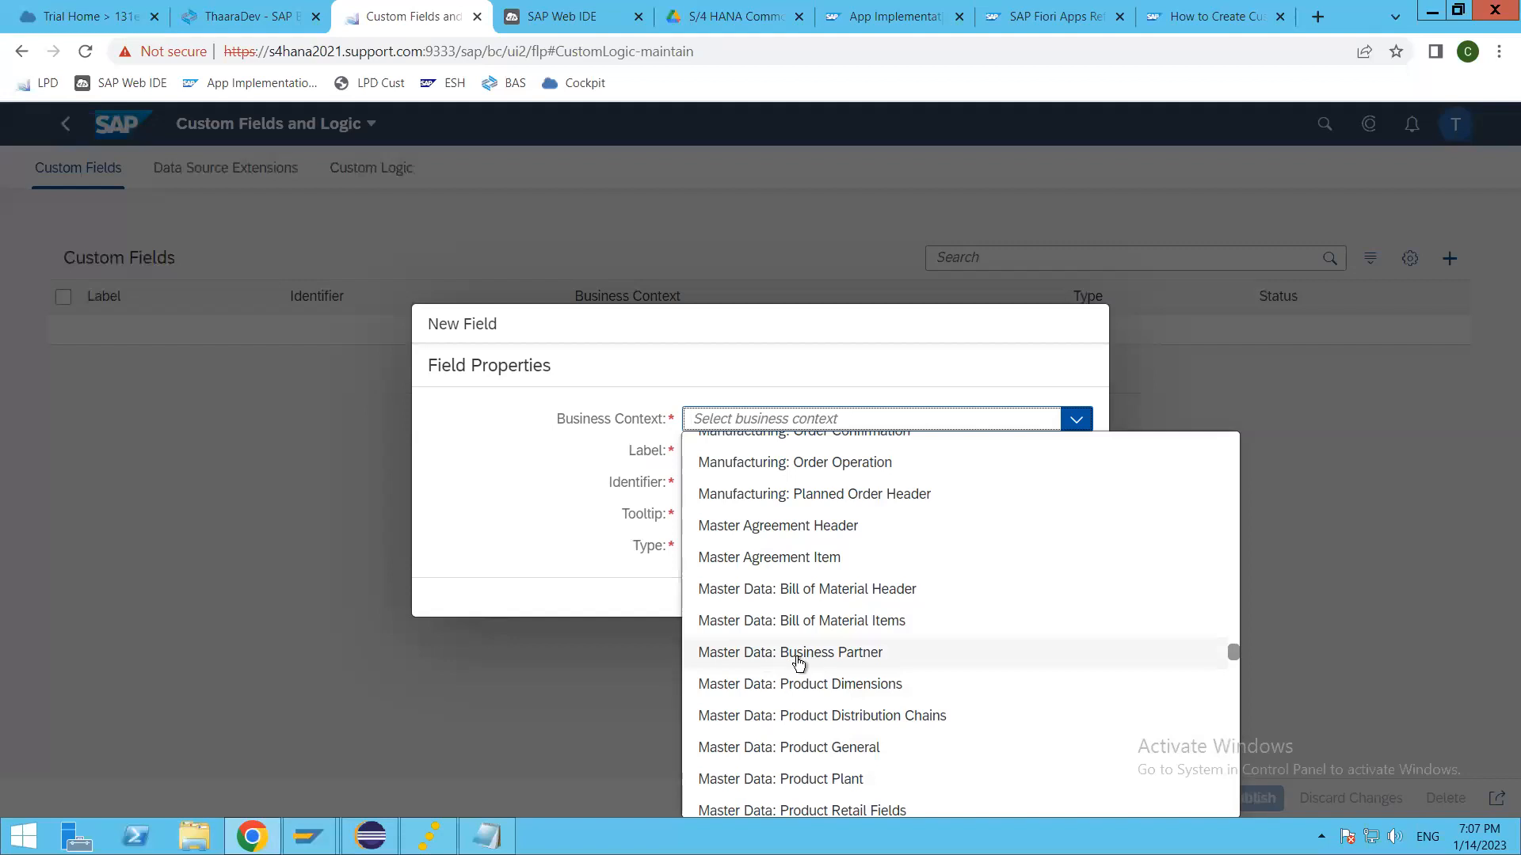
click(798, 656)
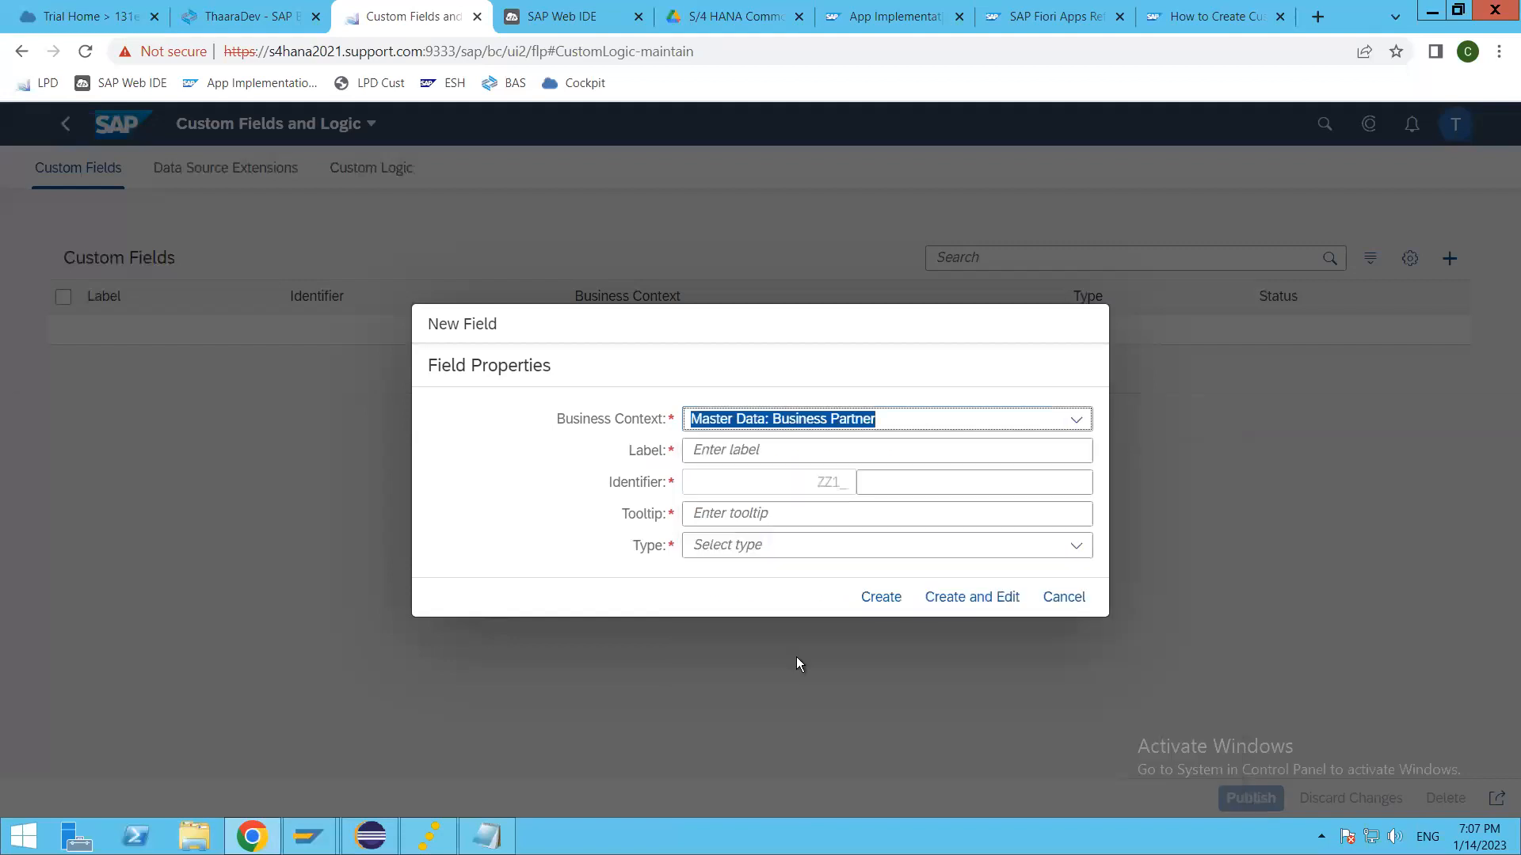
Step: Label the new field Thaara Custom and check its identifier
click(771, 451)
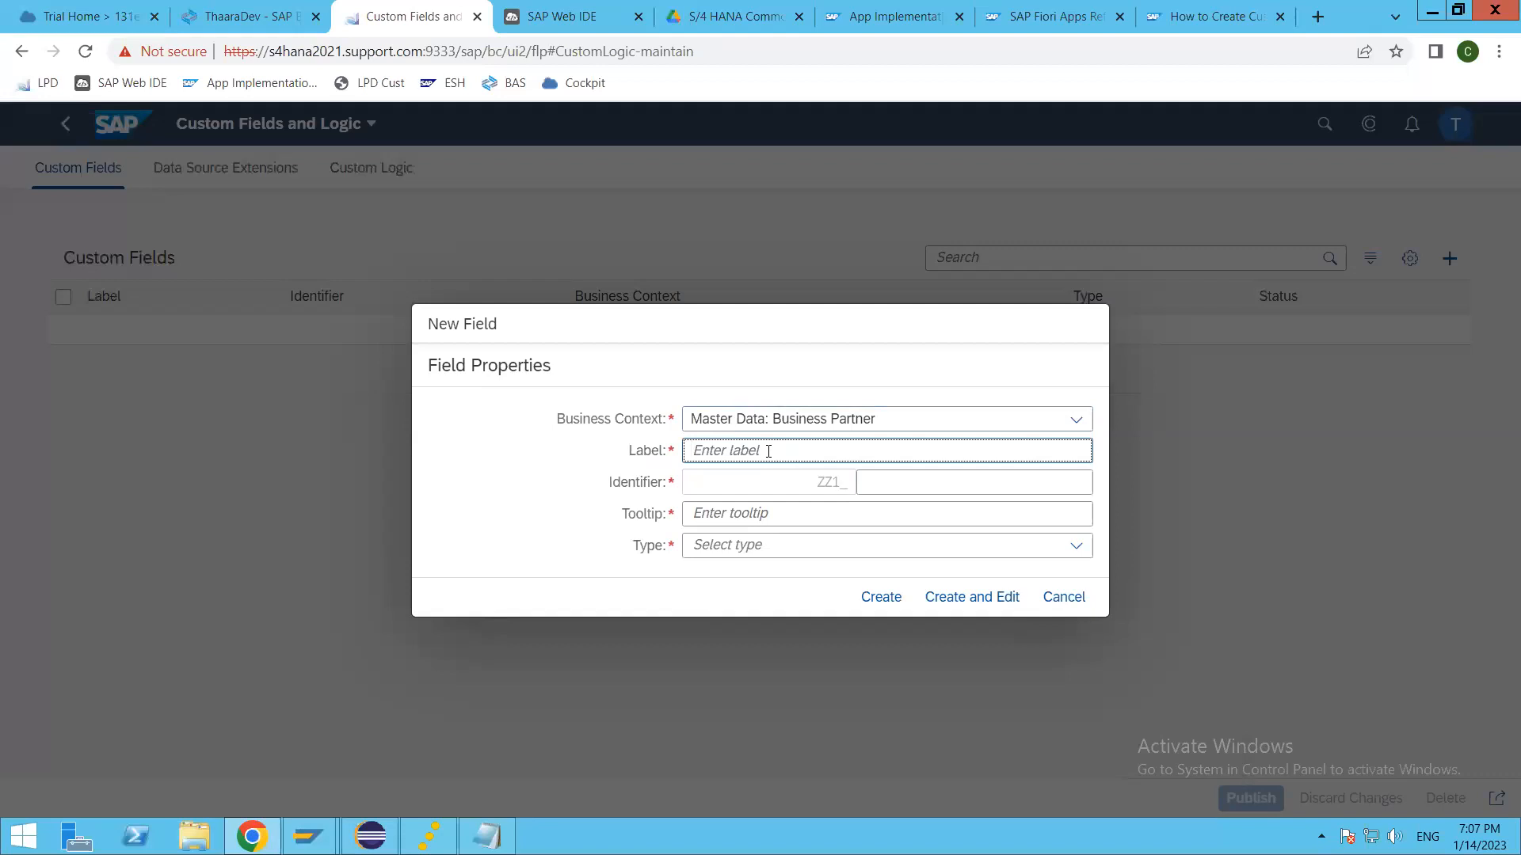
text(T)
key(BackSpace)
text(Thaara)
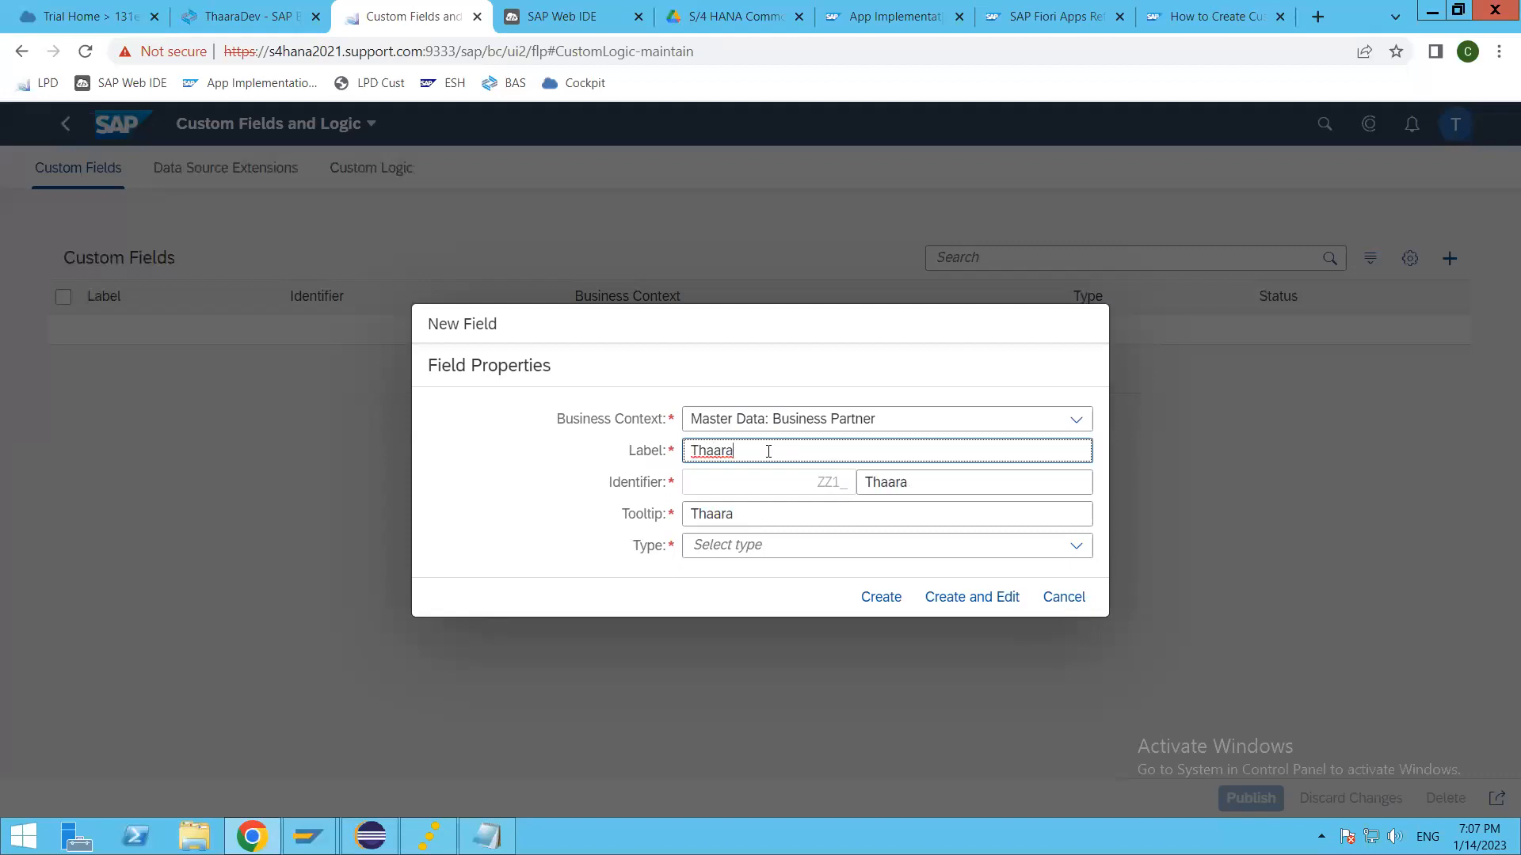
text( Field)
key(BackSpace)
key(BackSpace)
key(BackSpace)
key(BackSpace)
key(BackSpace)
text(Custom)
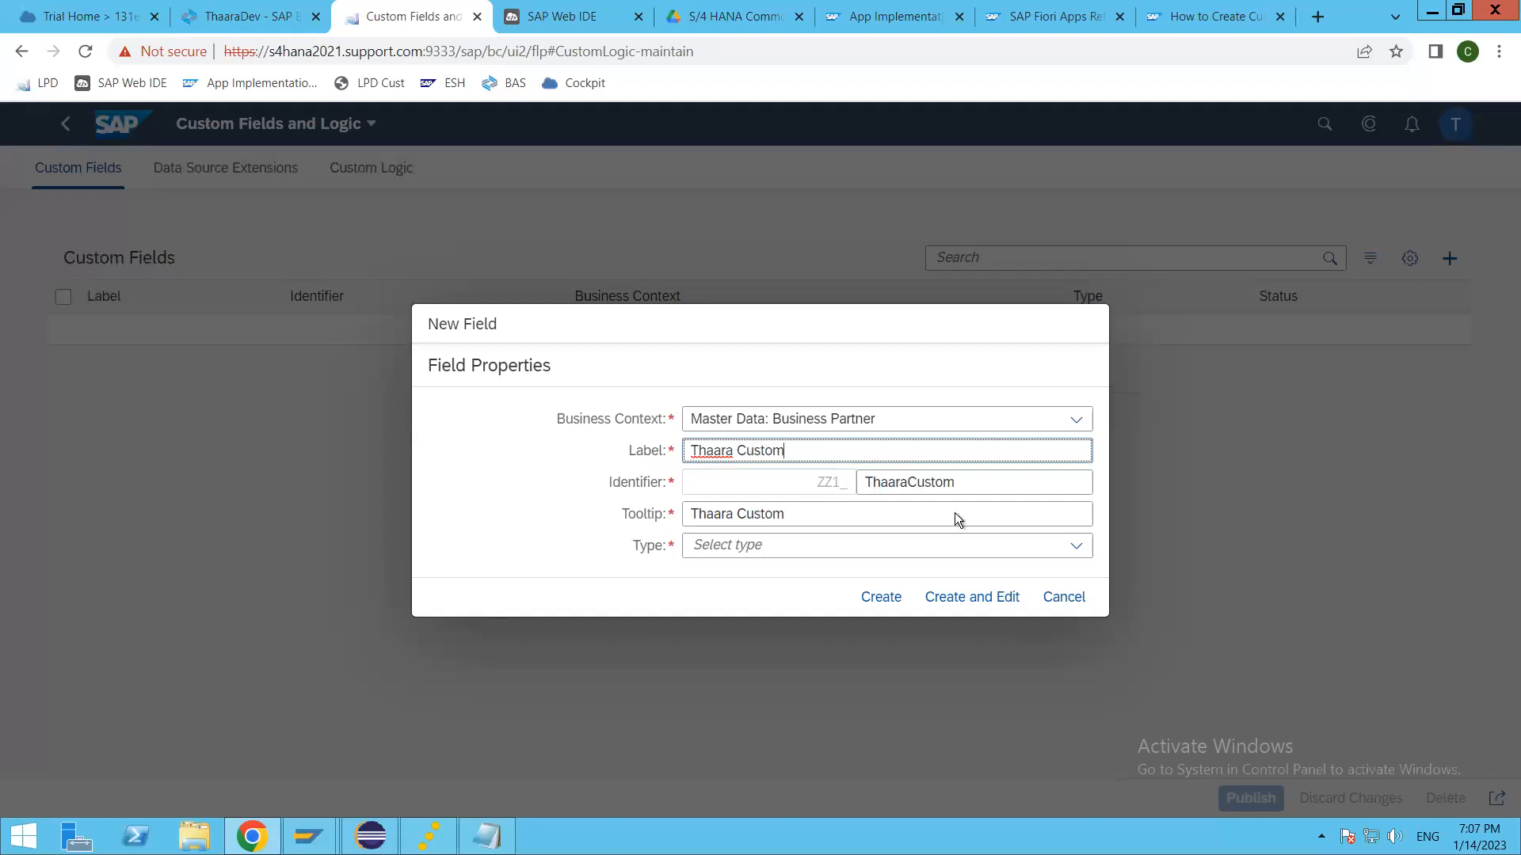
click(971, 480)
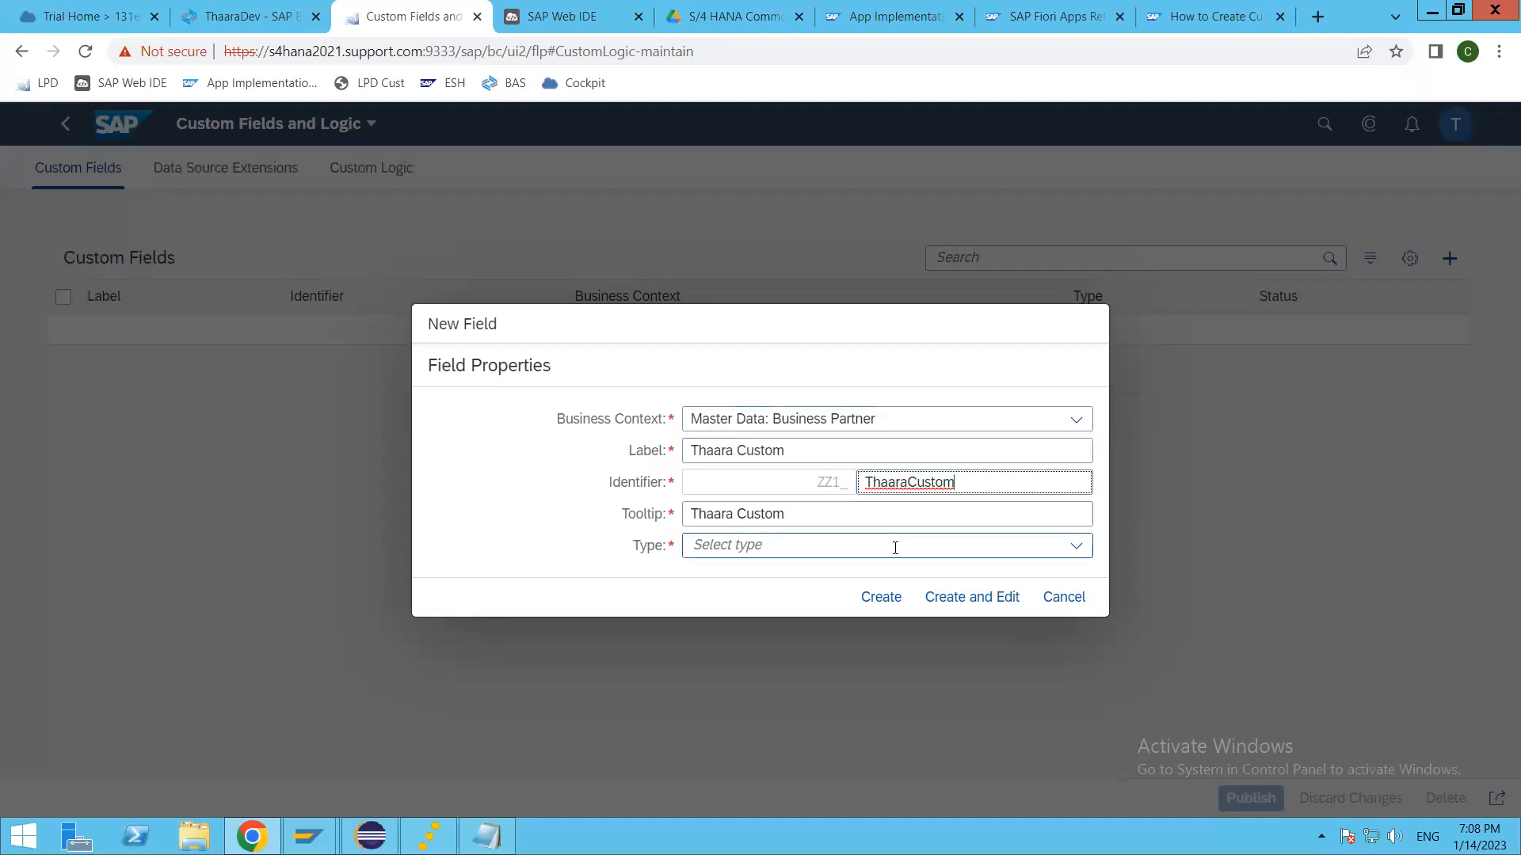
Step: Review the available field types, set the type to Text with a length of 20 and create the field
click(1078, 547)
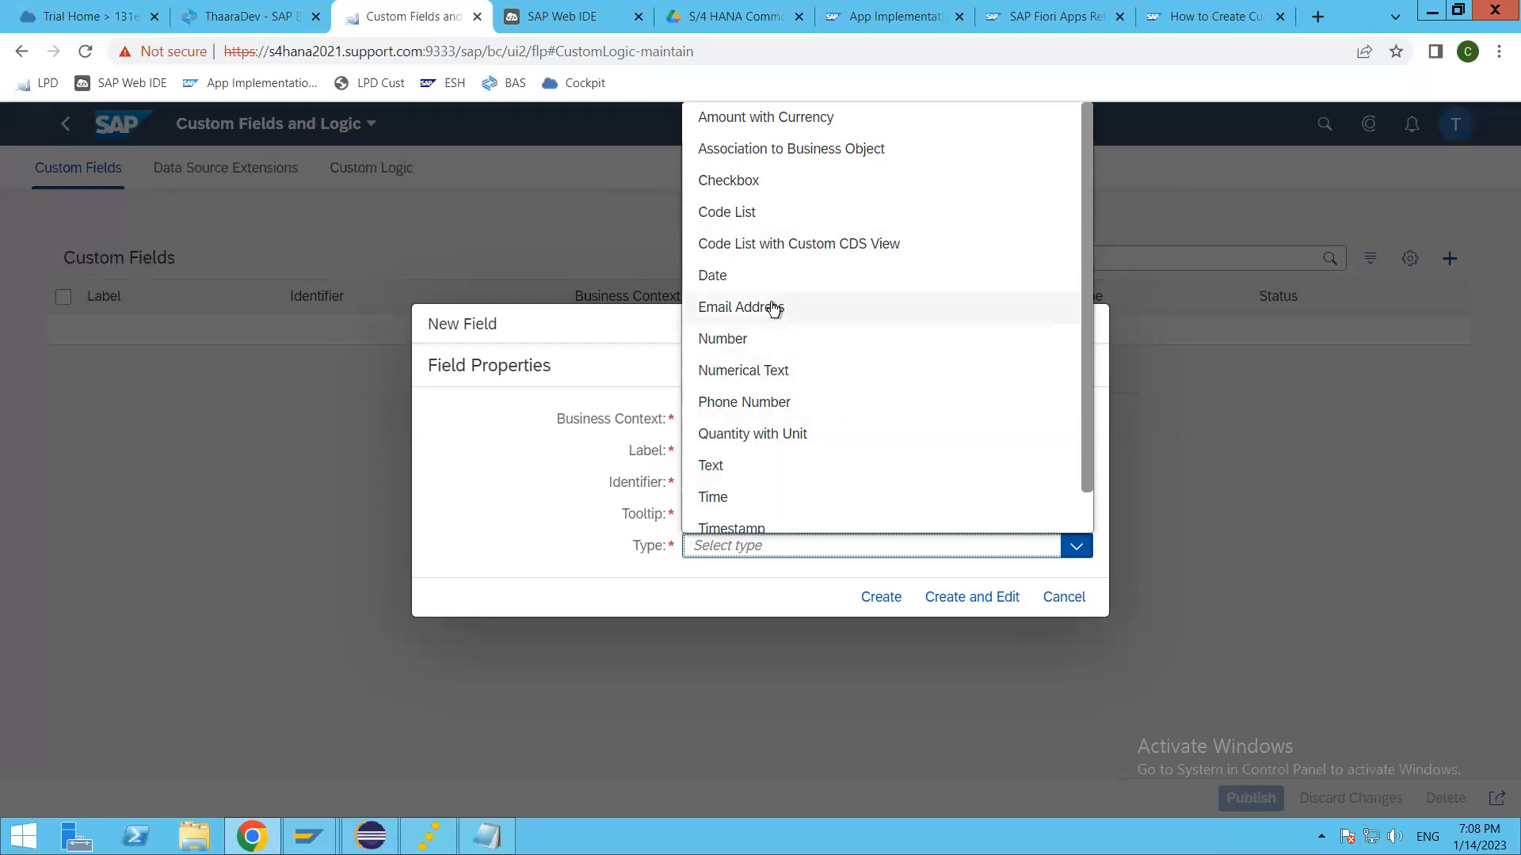
scroll(754, 469, down, 1)
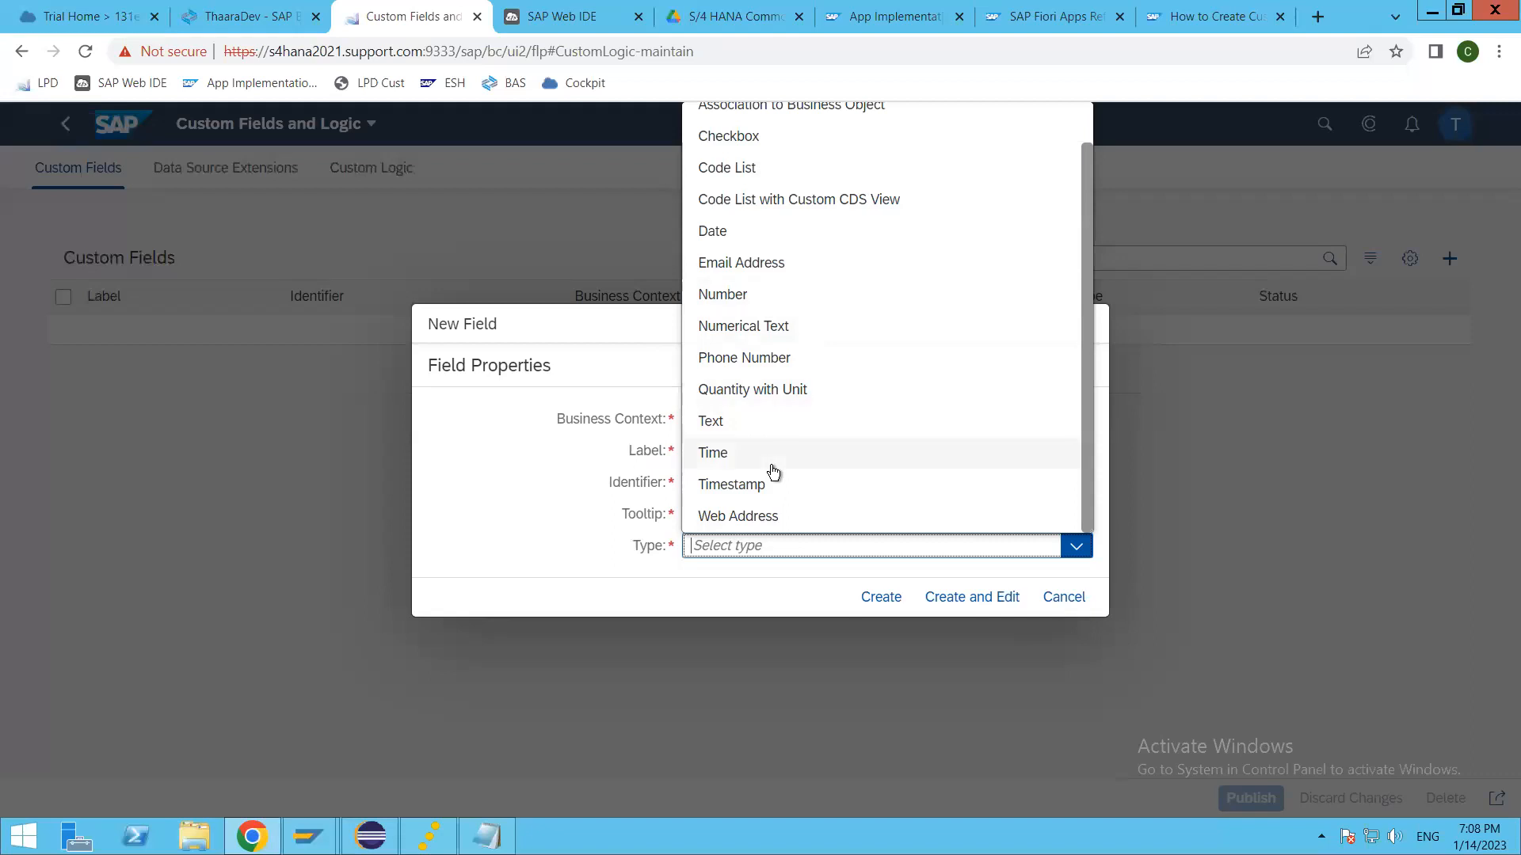
scroll(769, 469, up, 1)
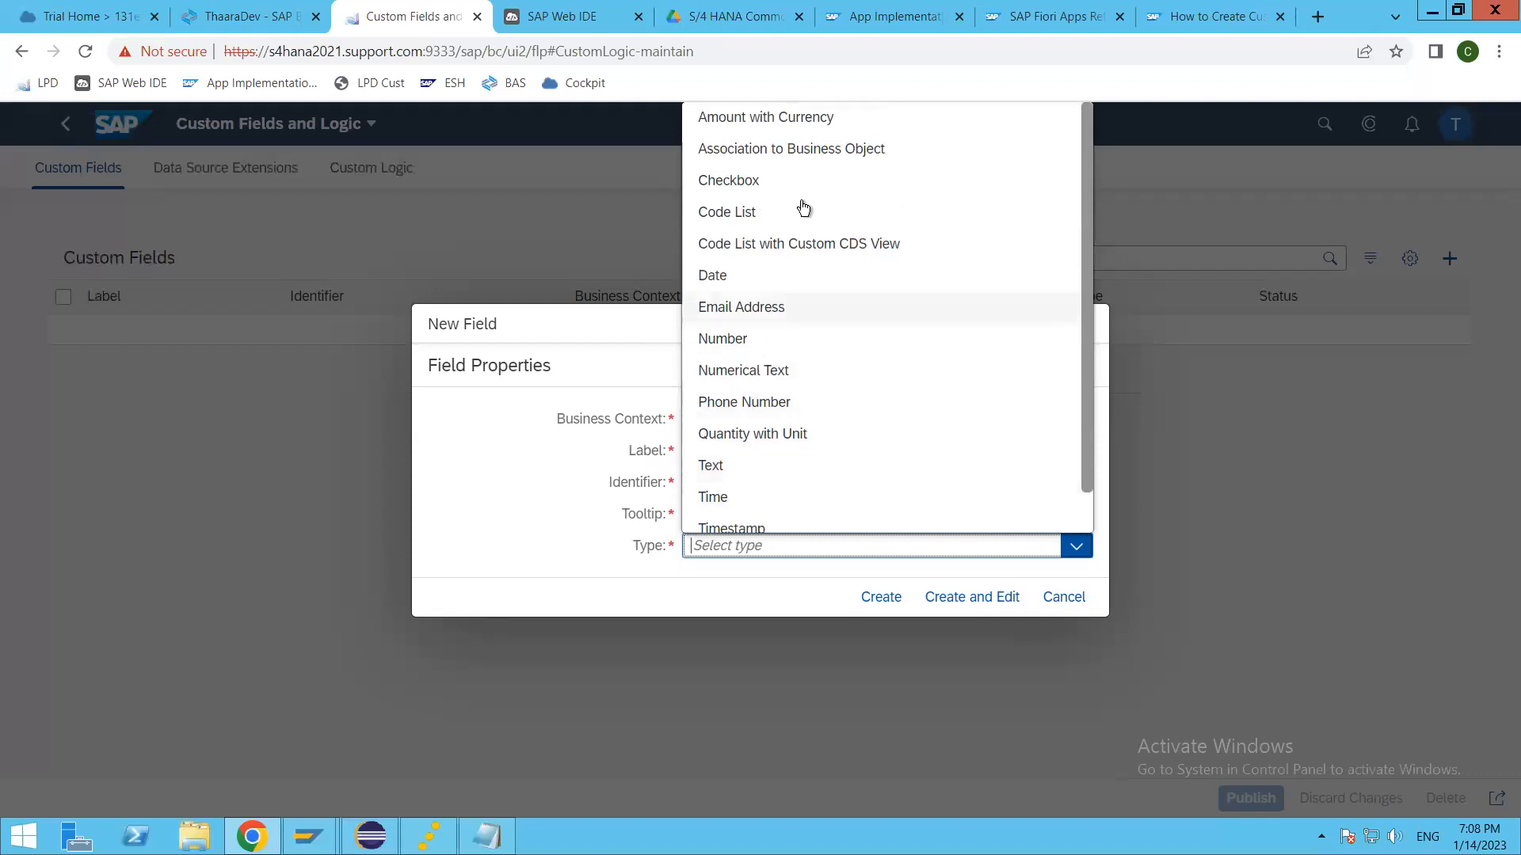
scroll(736, 475, down, 1)
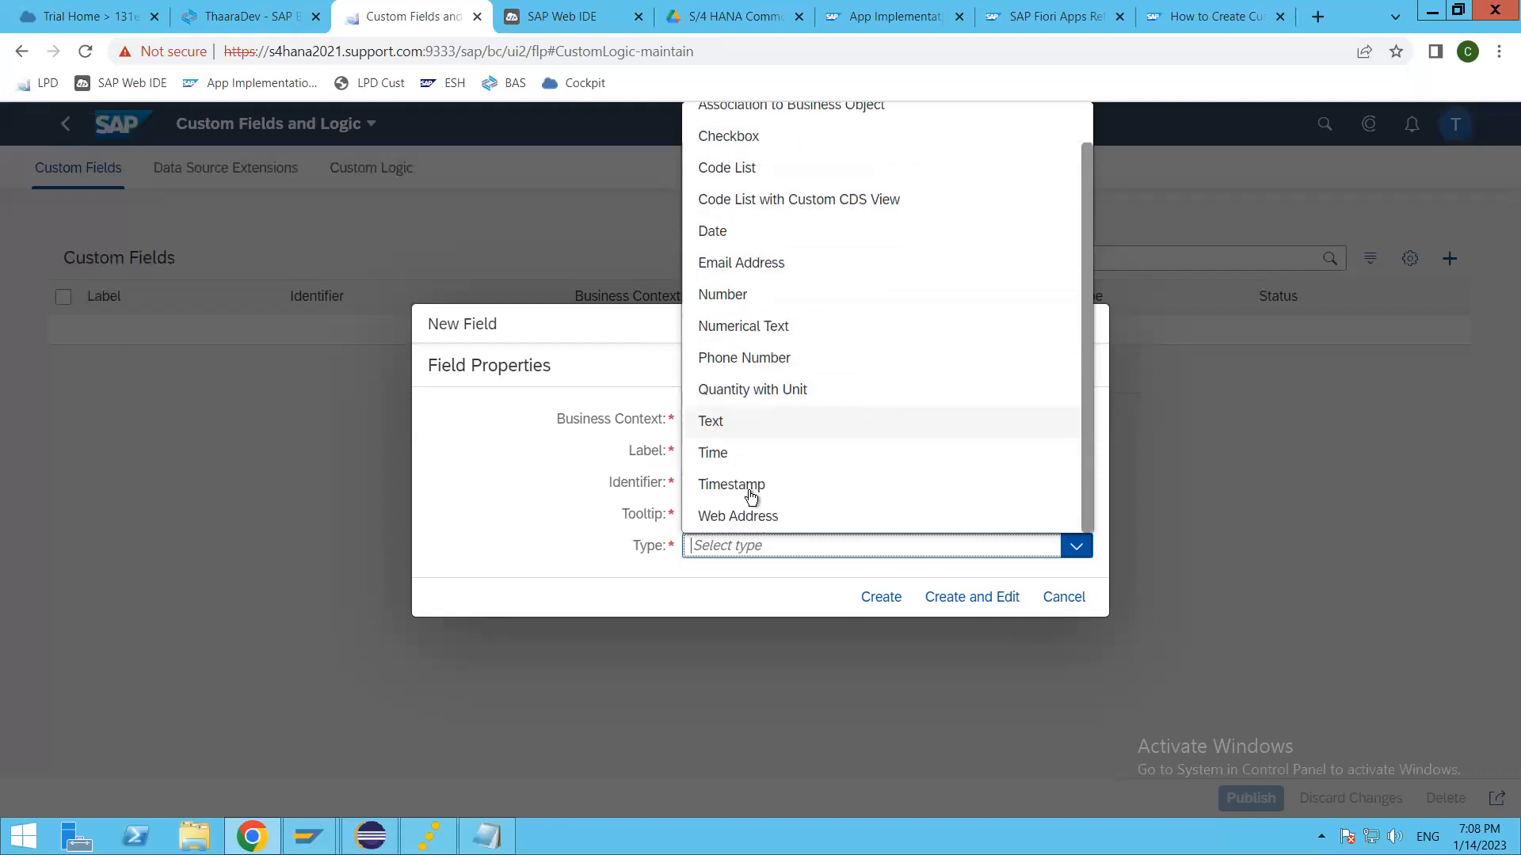
click(723, 421)
click(762, 566)
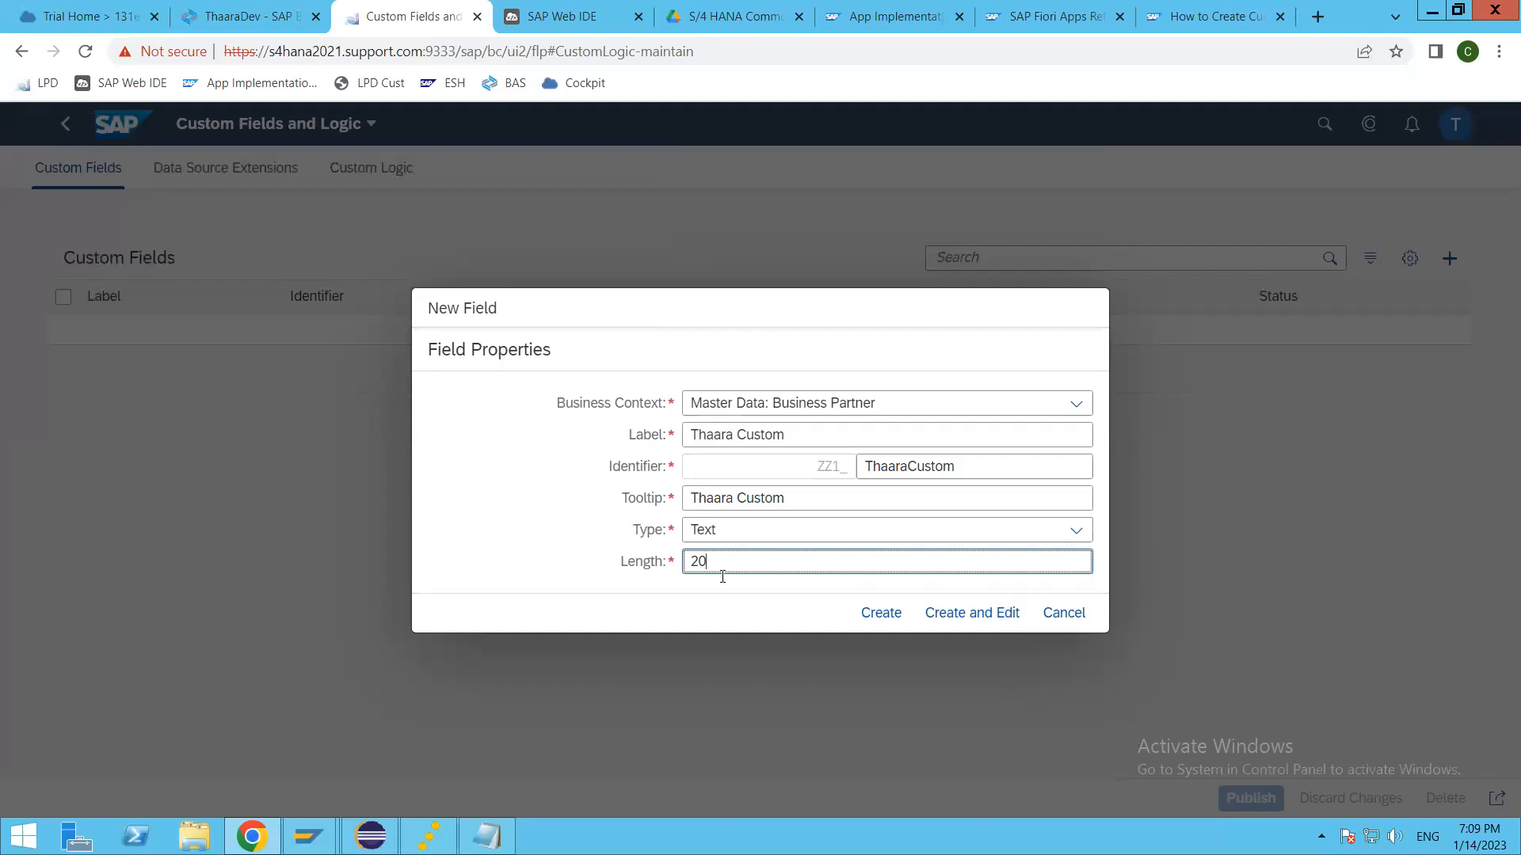
click(876, 621)
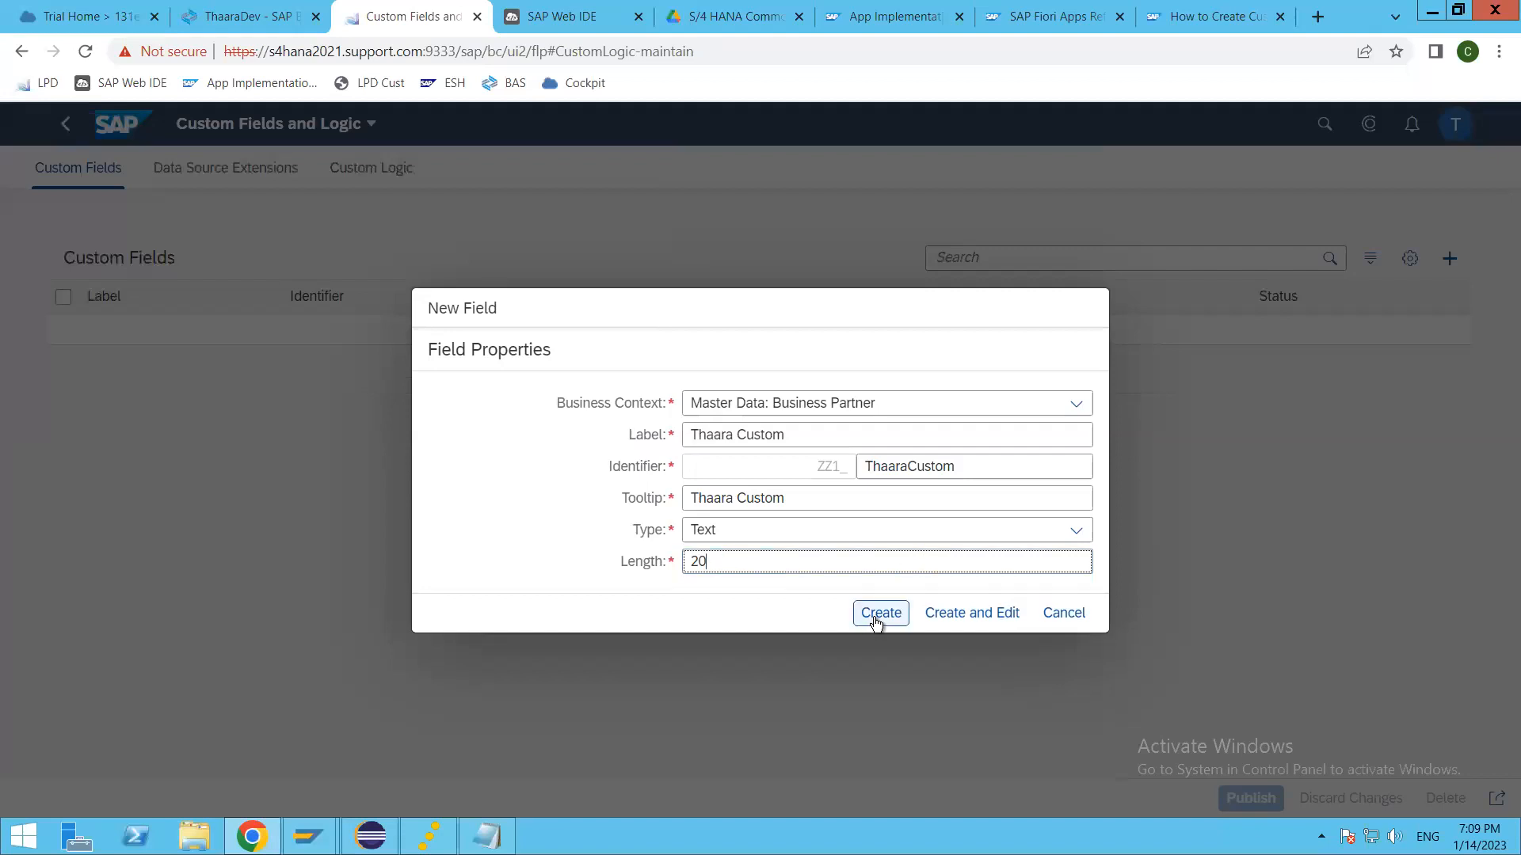
click(883, 614)
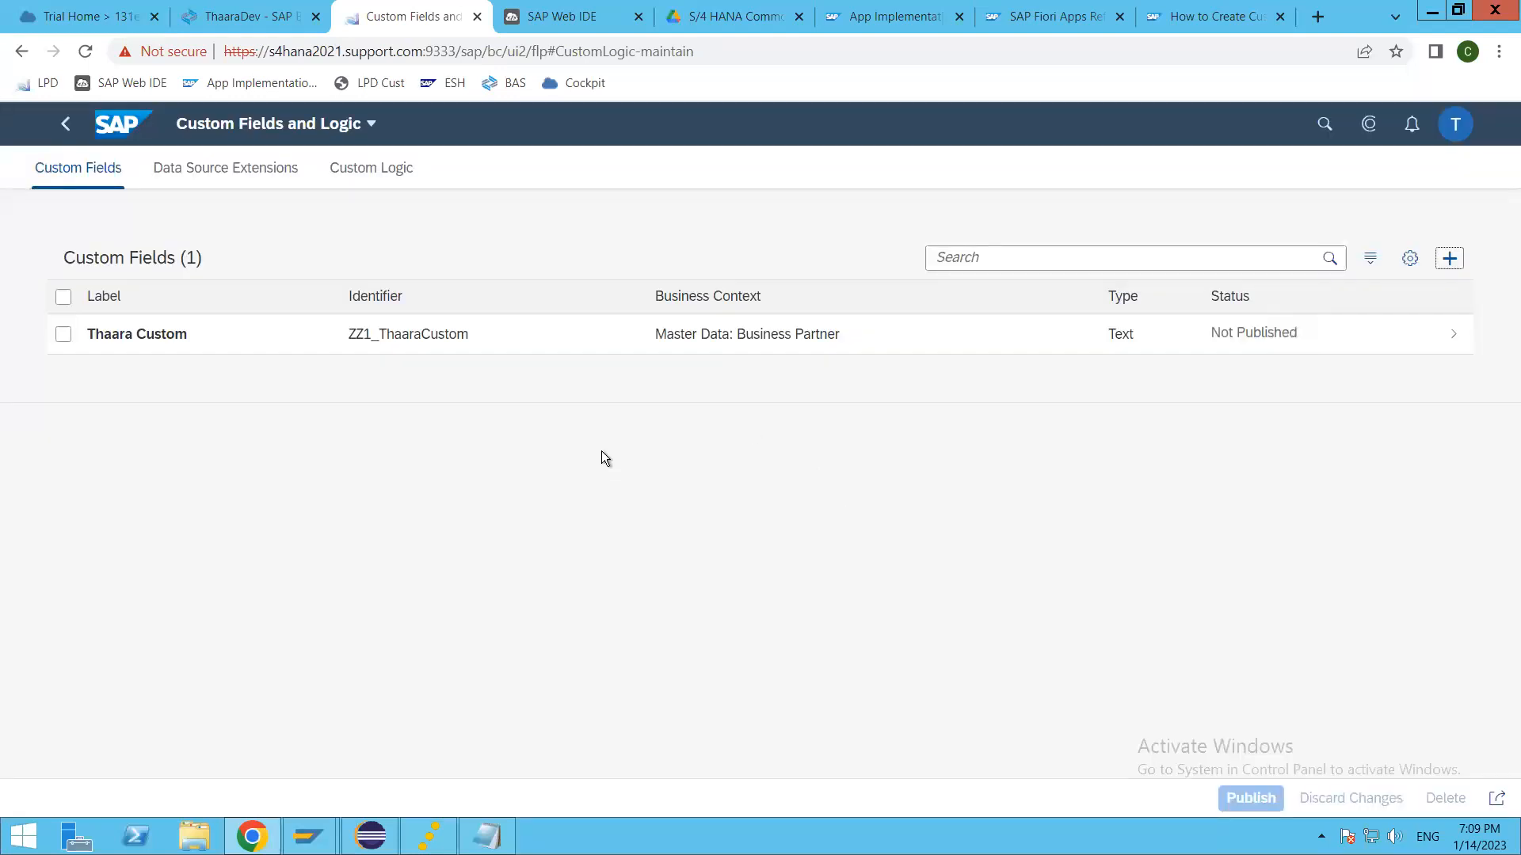
Step: Open the details of the Thaara Custom field, letting the unresponsive page keep loading
click(444, 339)
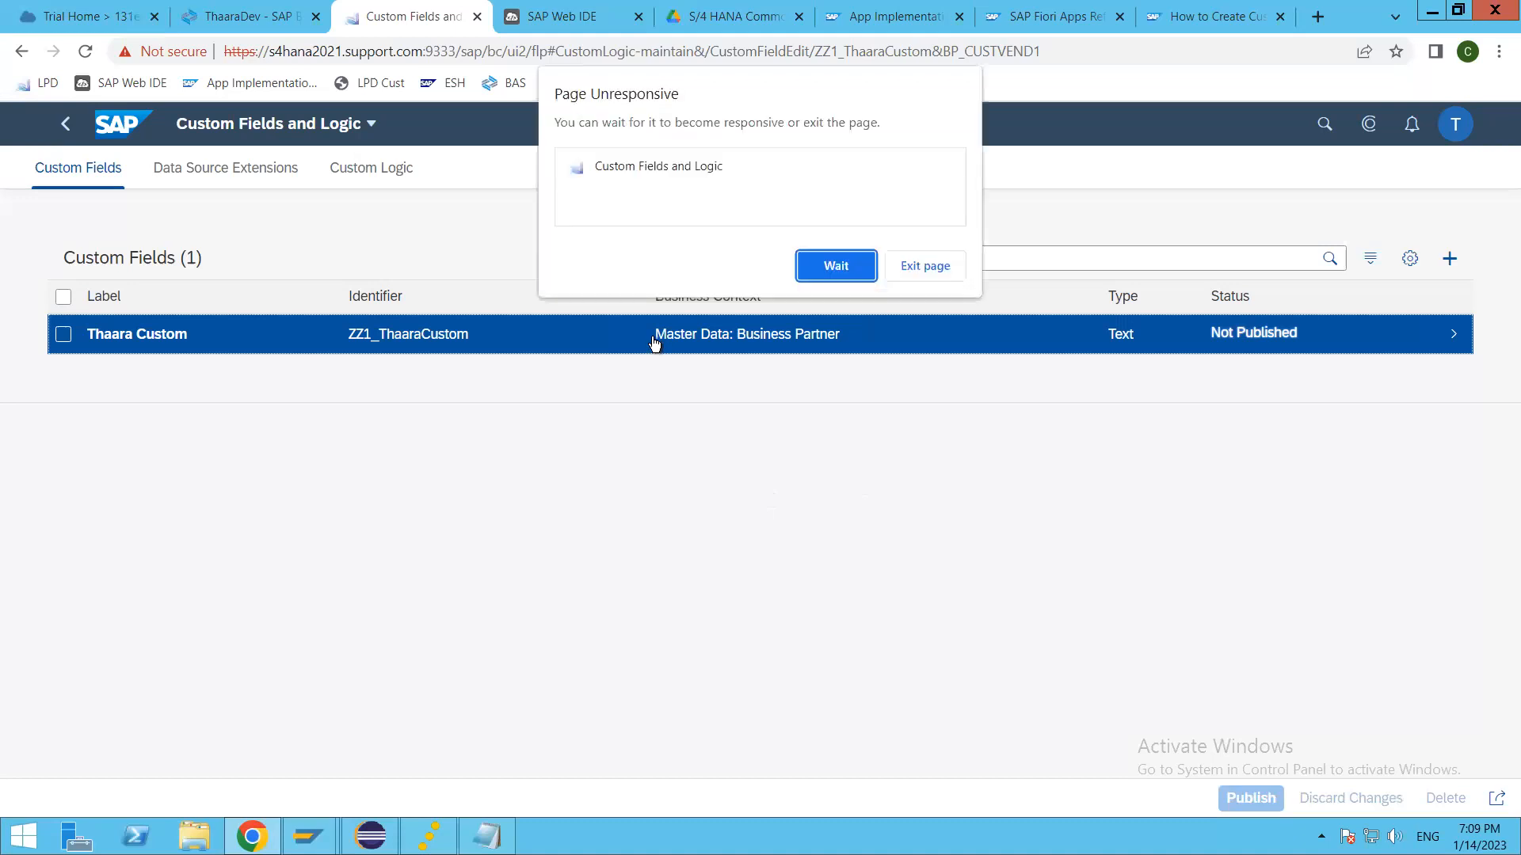
click(823, 268)
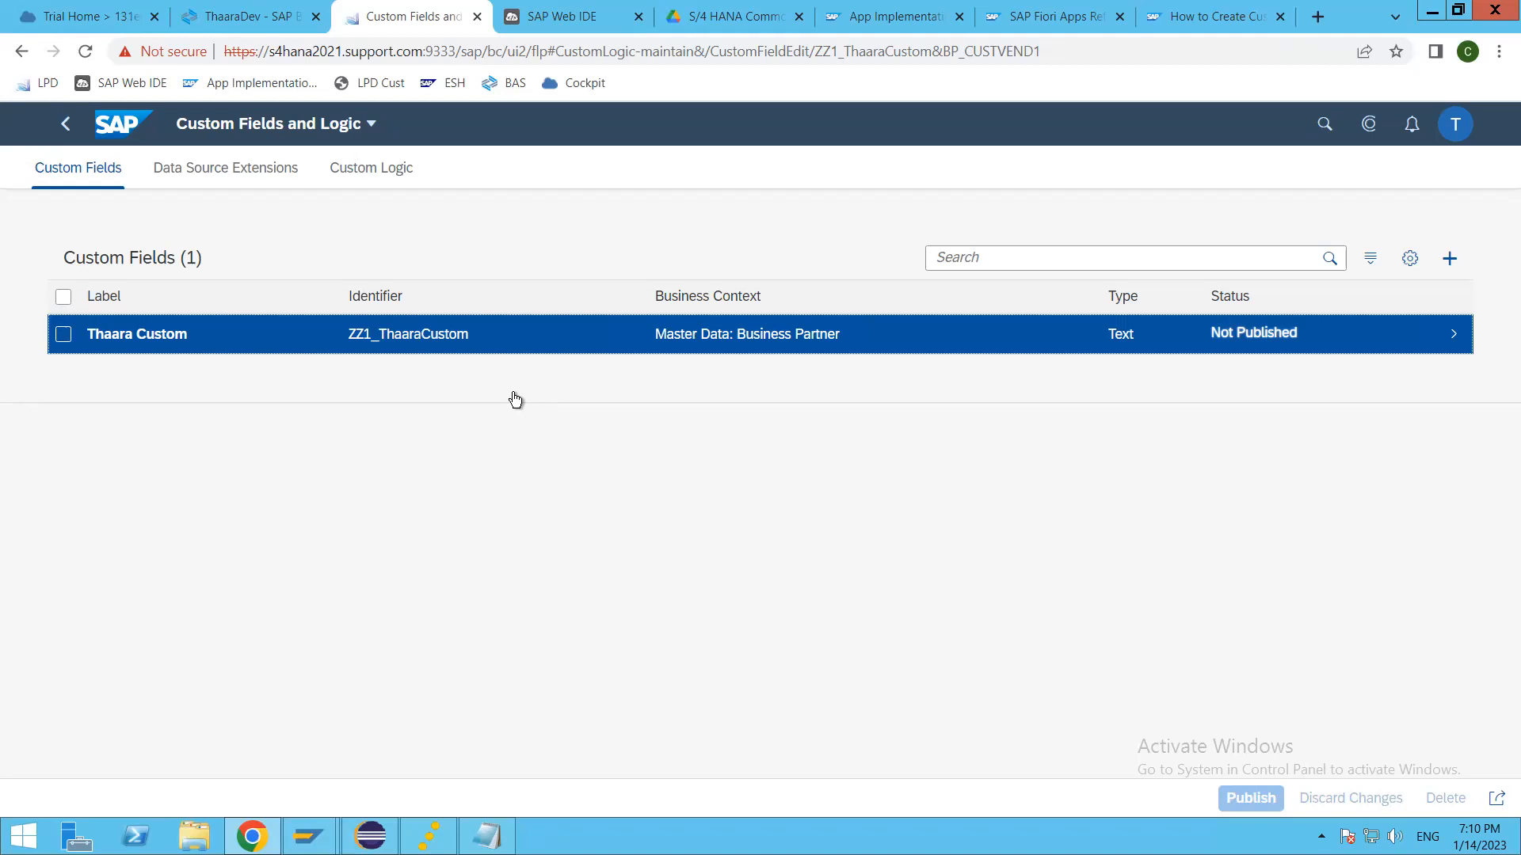
click(823, 268)
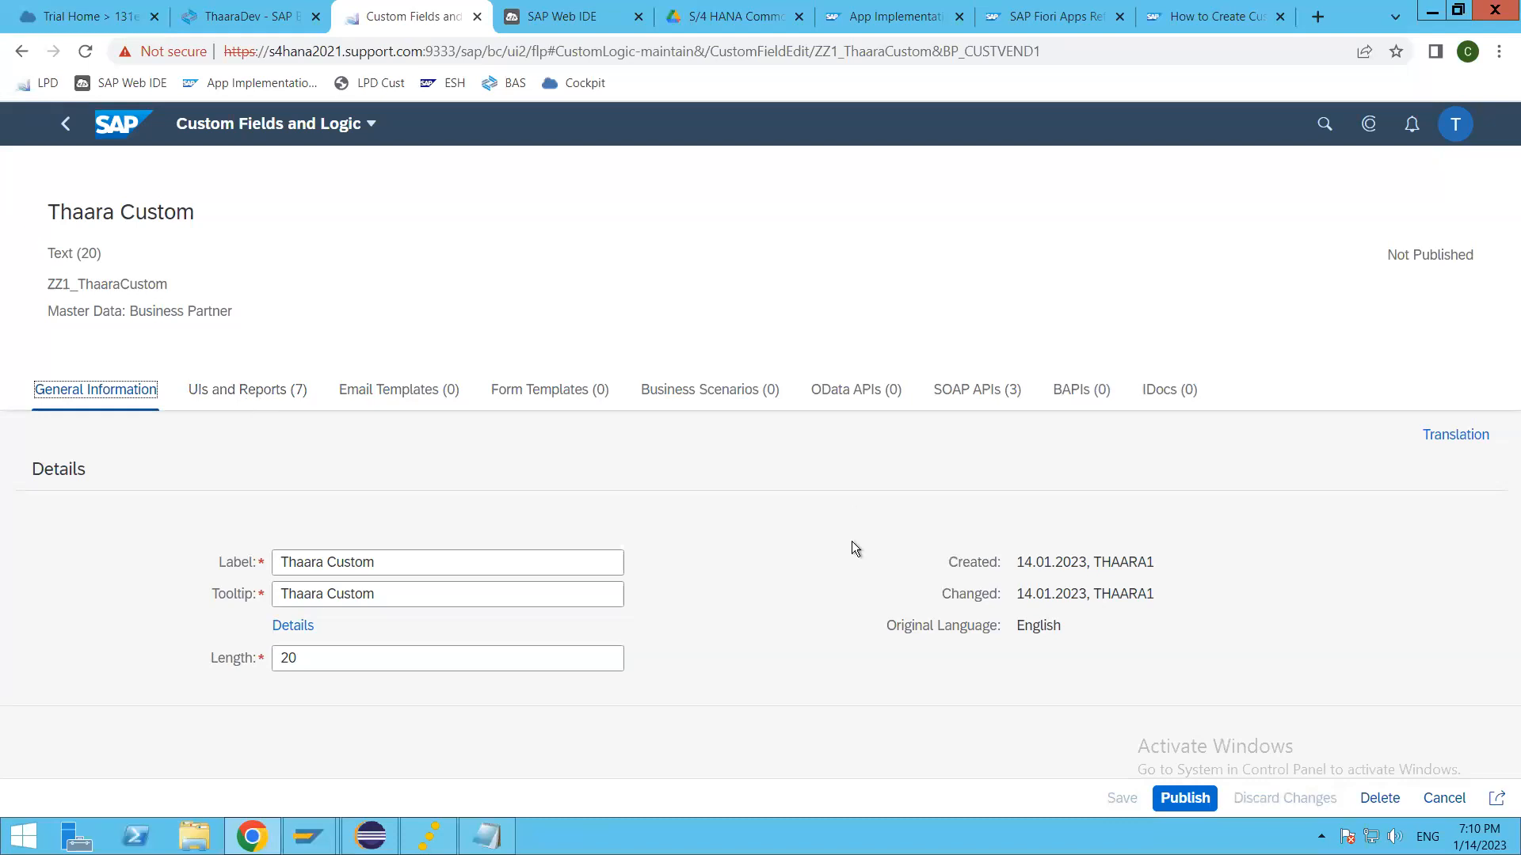
Step: Enable the Thaara Custom field's usage in the ODATA service for Business Partner among its UIs and reports
click(233, 393)
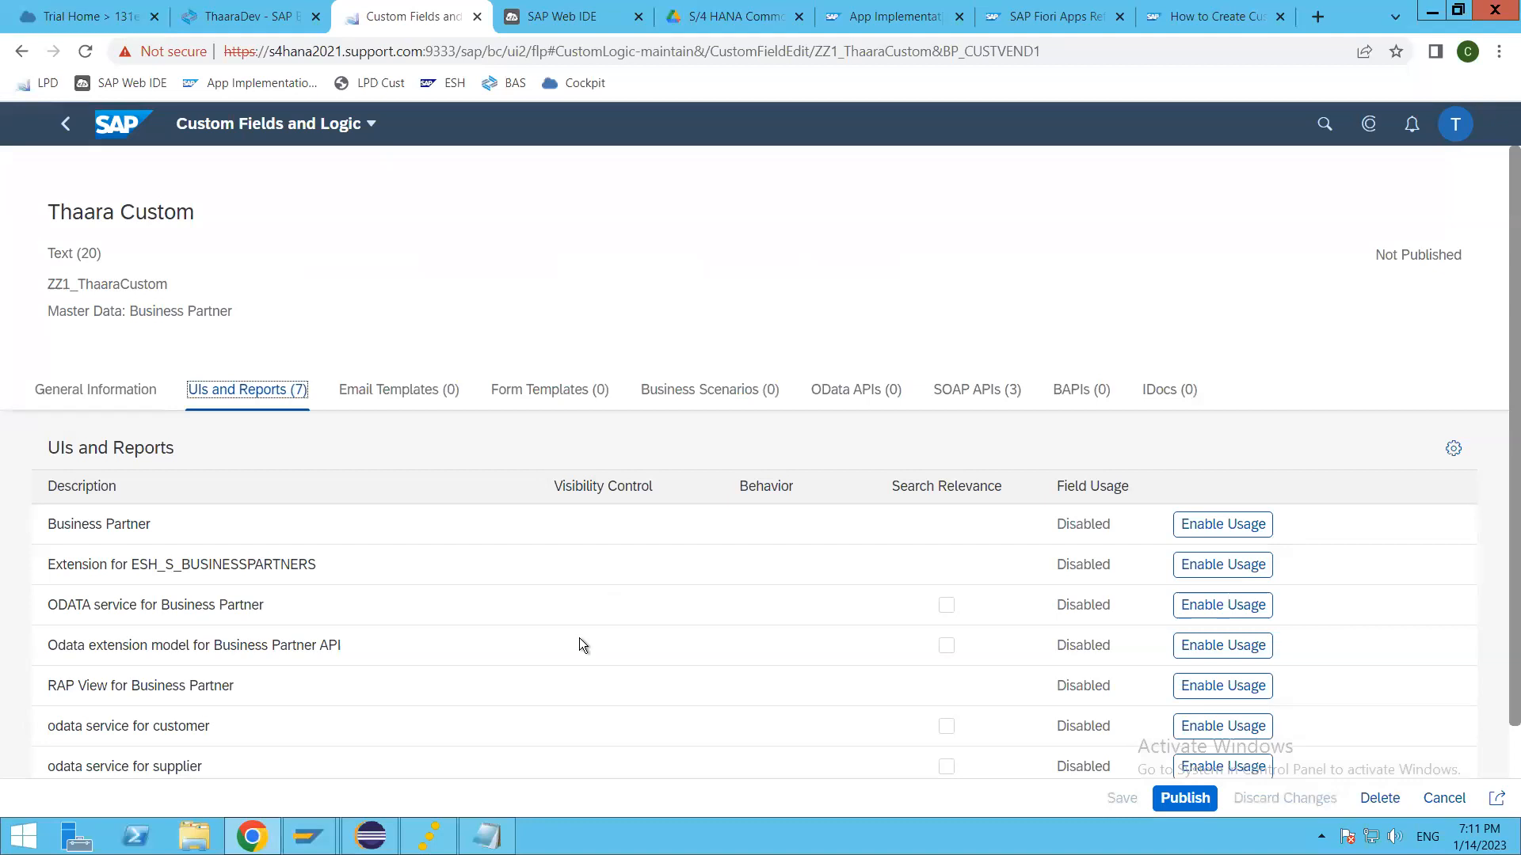
scroll(578, 644, down, 1)
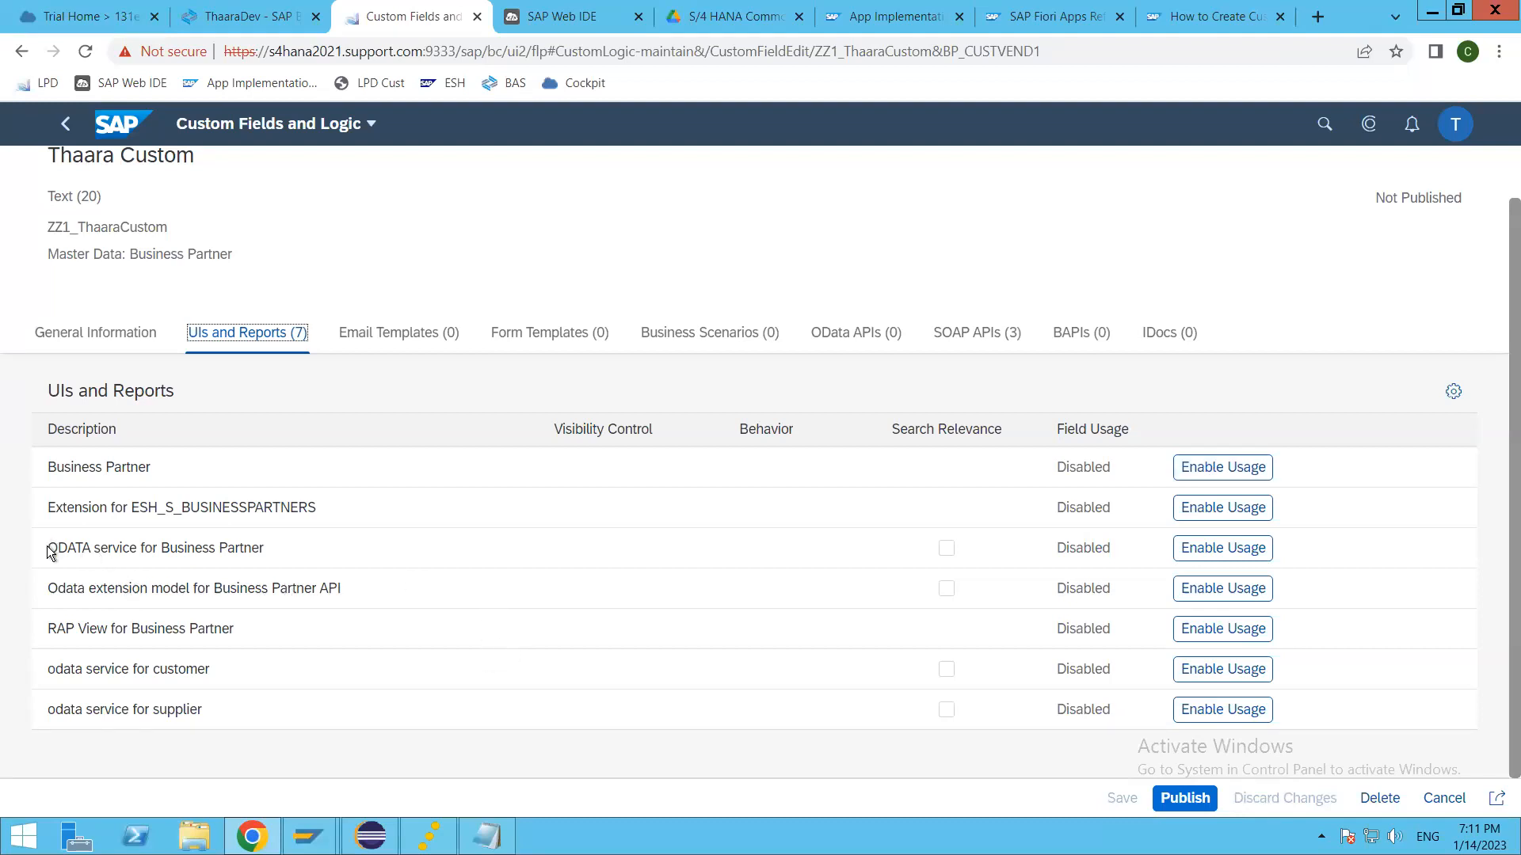
drag(46, 548, 315, 558)
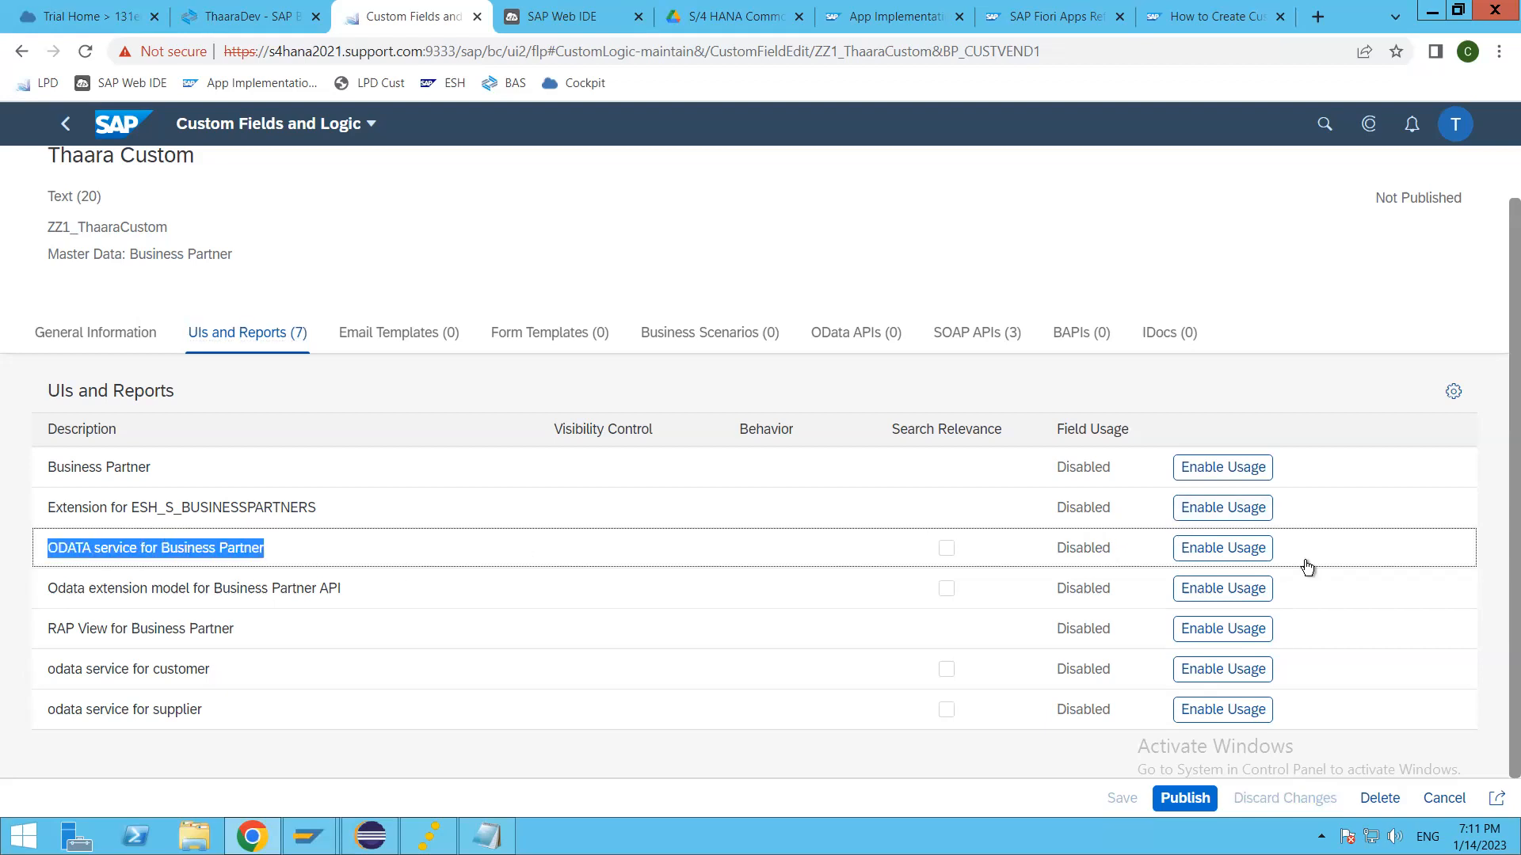
click(1235, 550)
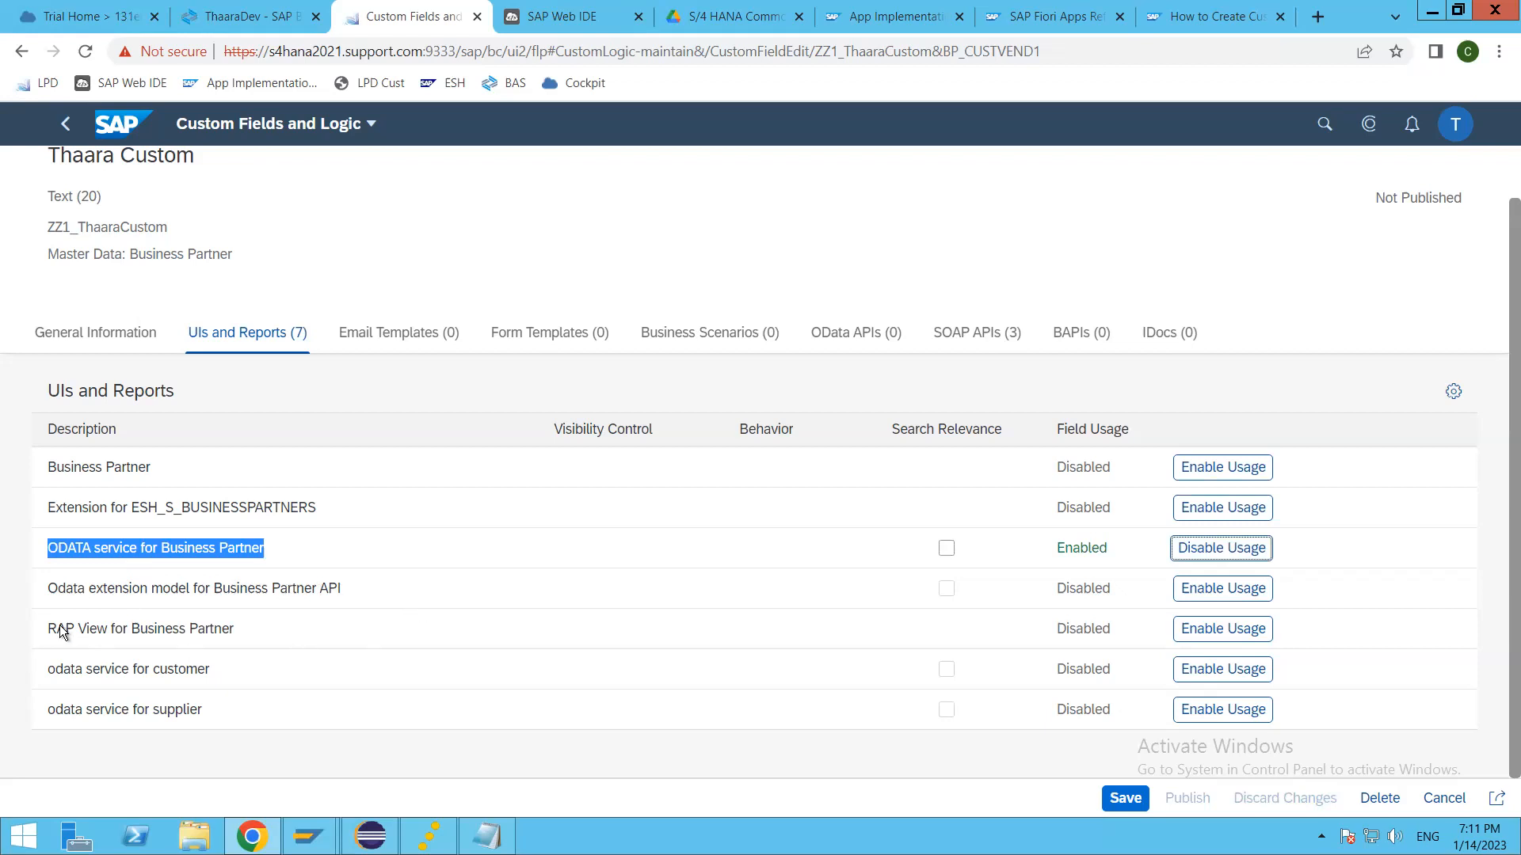
Step: Review the remaining UI and report entries and enable the field's usage in the odata service for customer
drag(57, 629, 158, 710)
click(201, 634)
drag(264, 710, 250, 712)
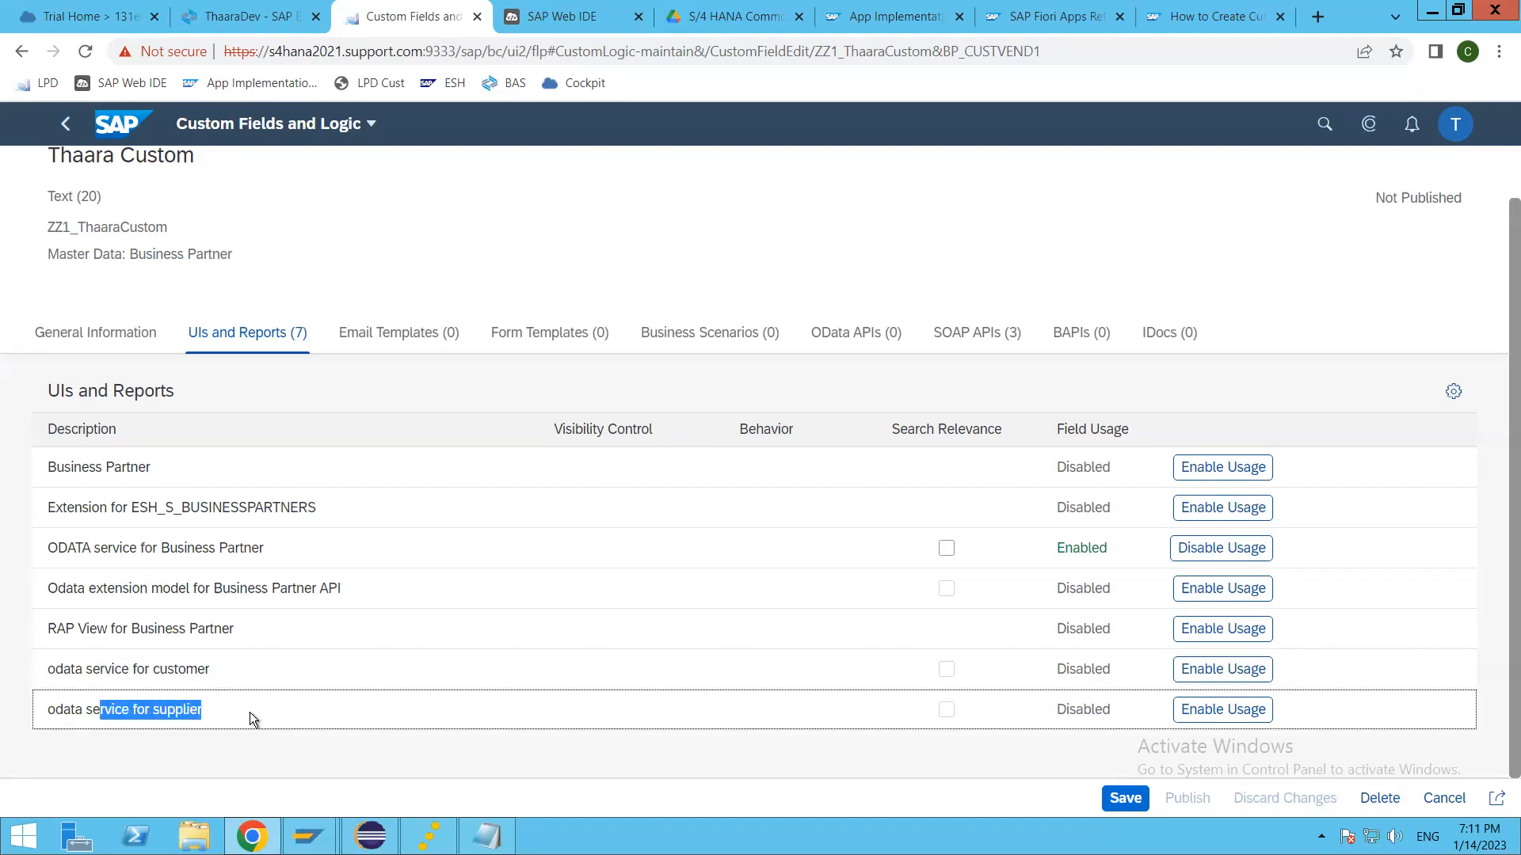
click(250, 711)
click(188, 670)
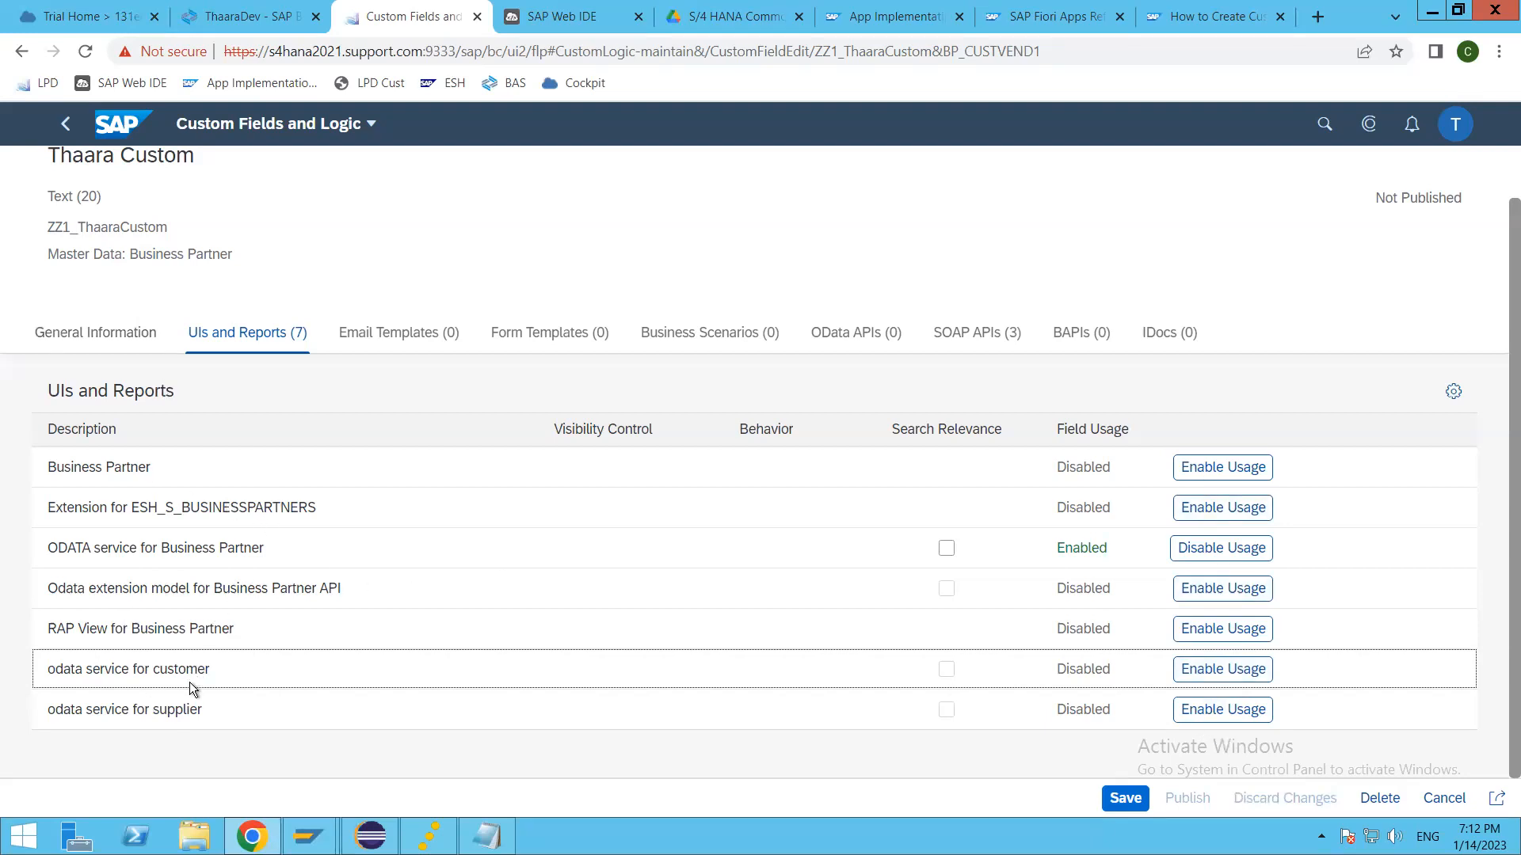
triple_click(446, 546)
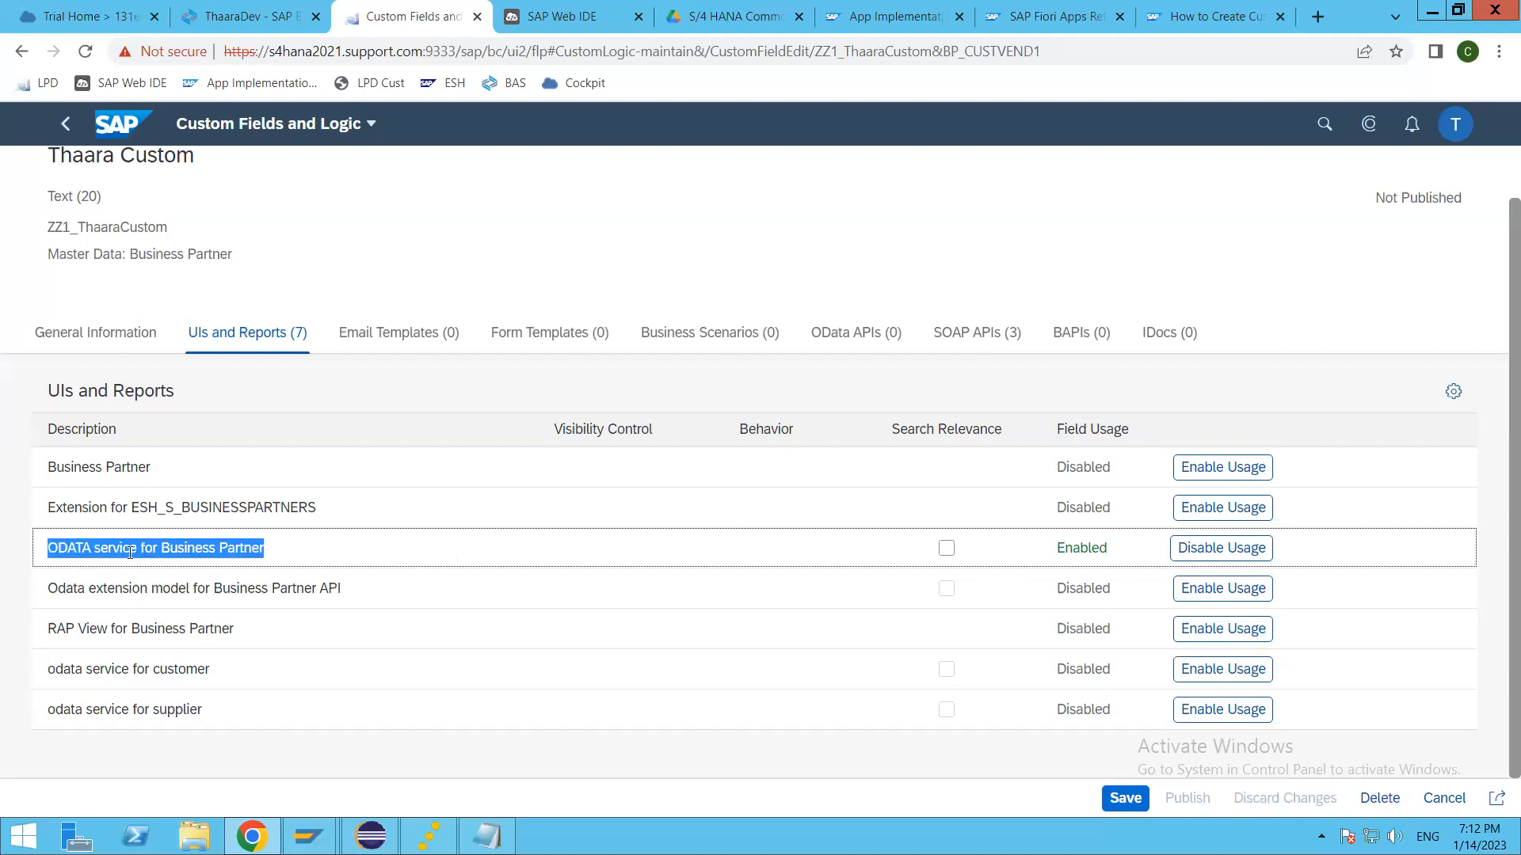
click(554, 575)
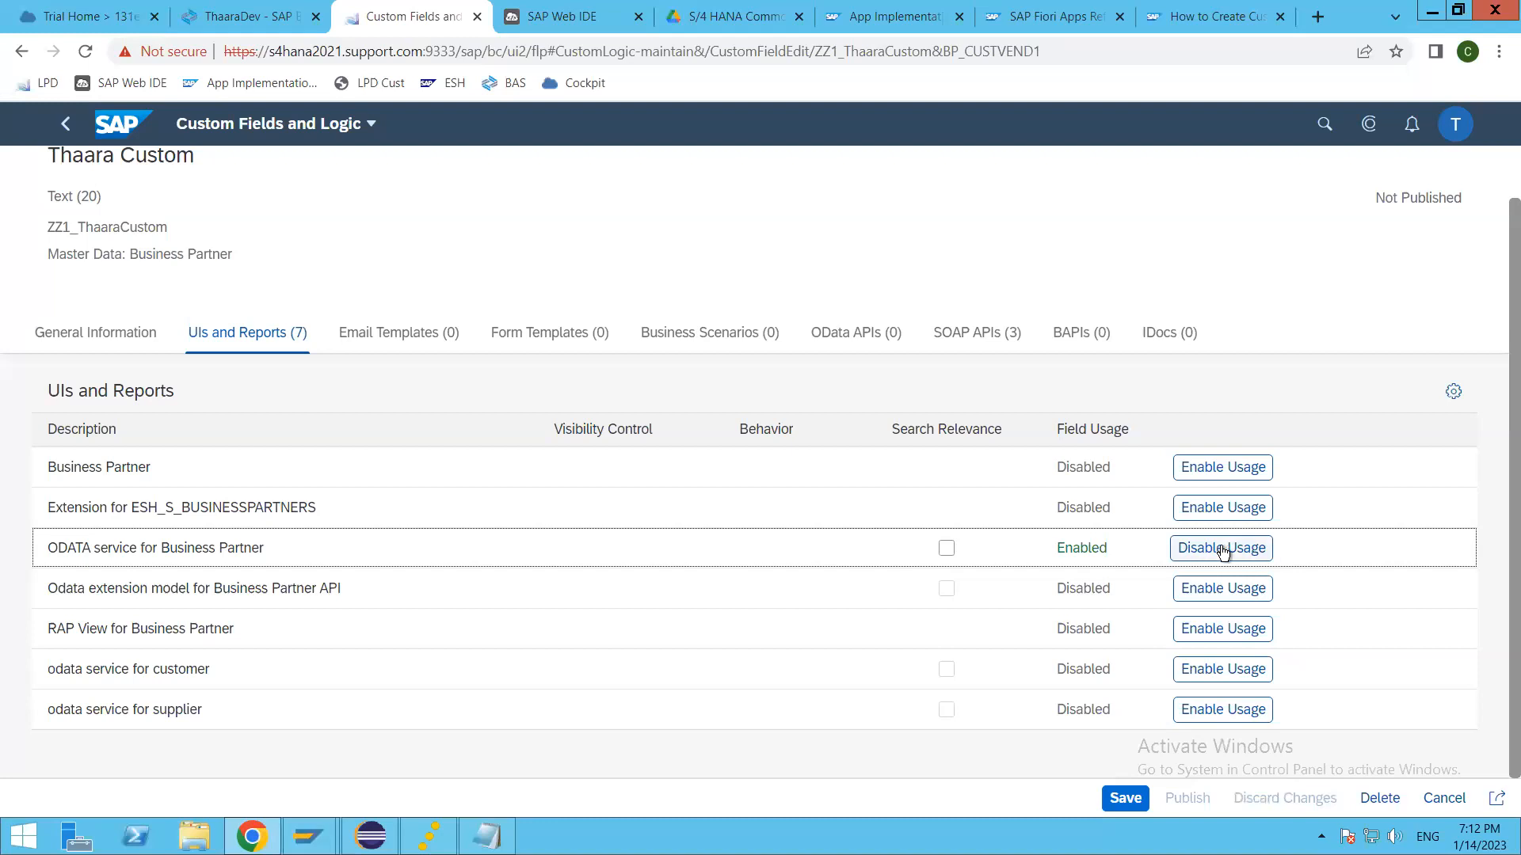
drag(99, 665, 312, 677)
click(299, 682)
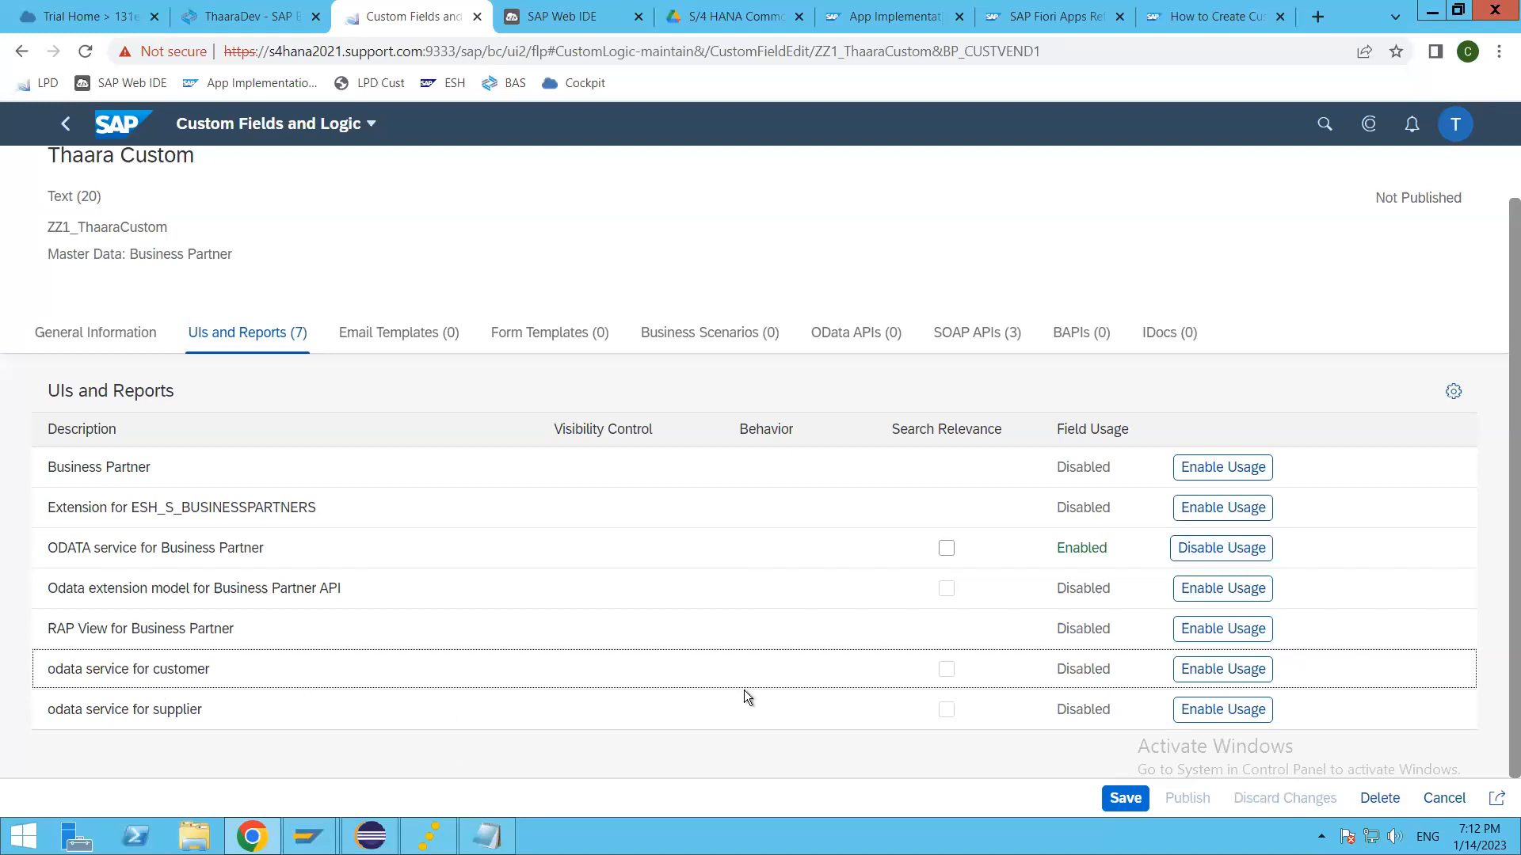
click(1240, 669)
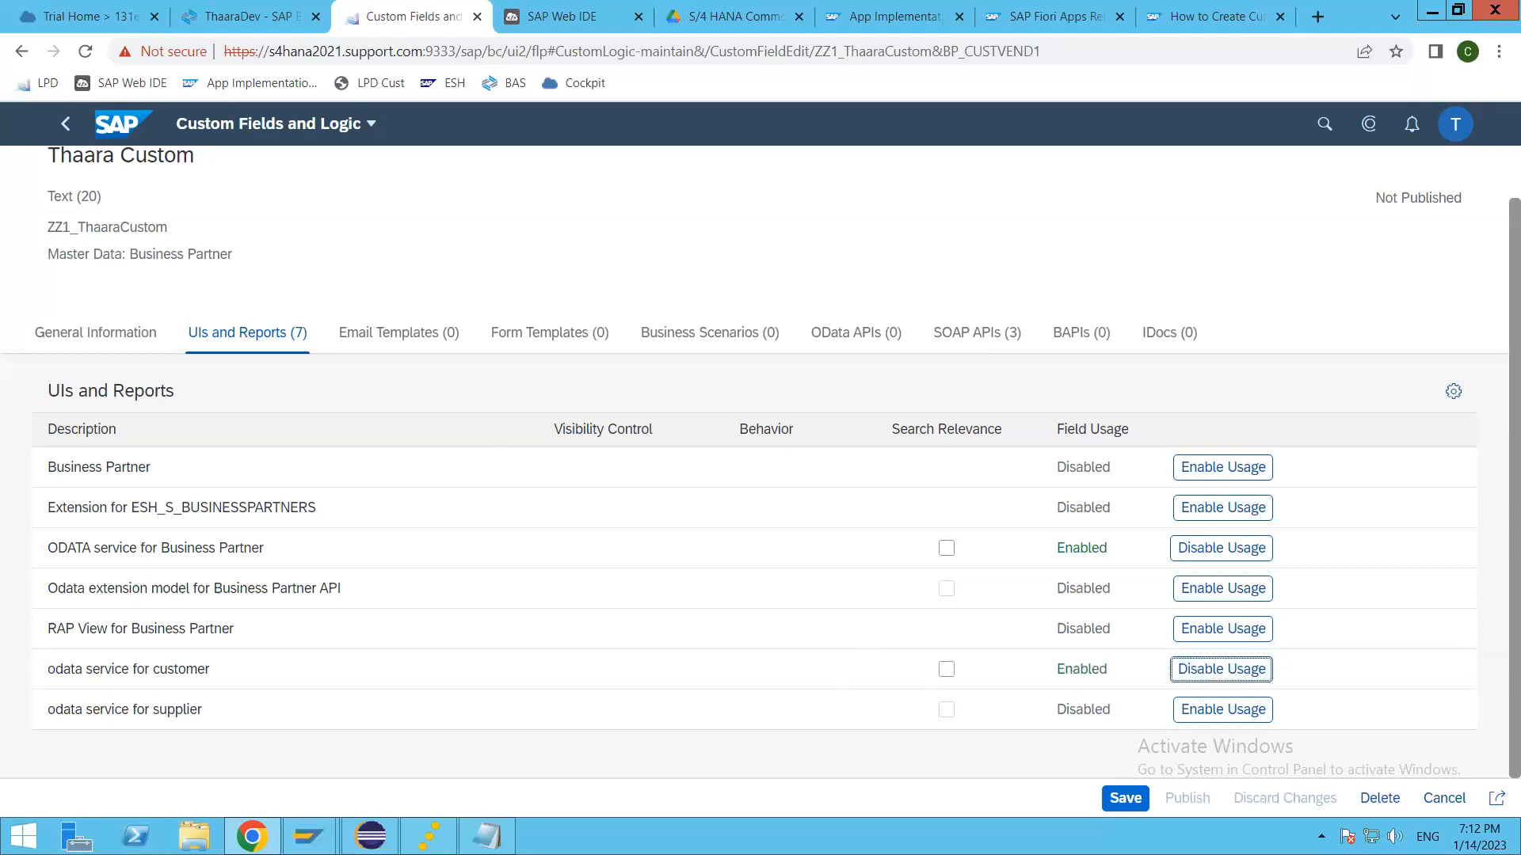
Step: Check the field's email templates and look through the SOAP APIs where it can be used
click(390, 332)
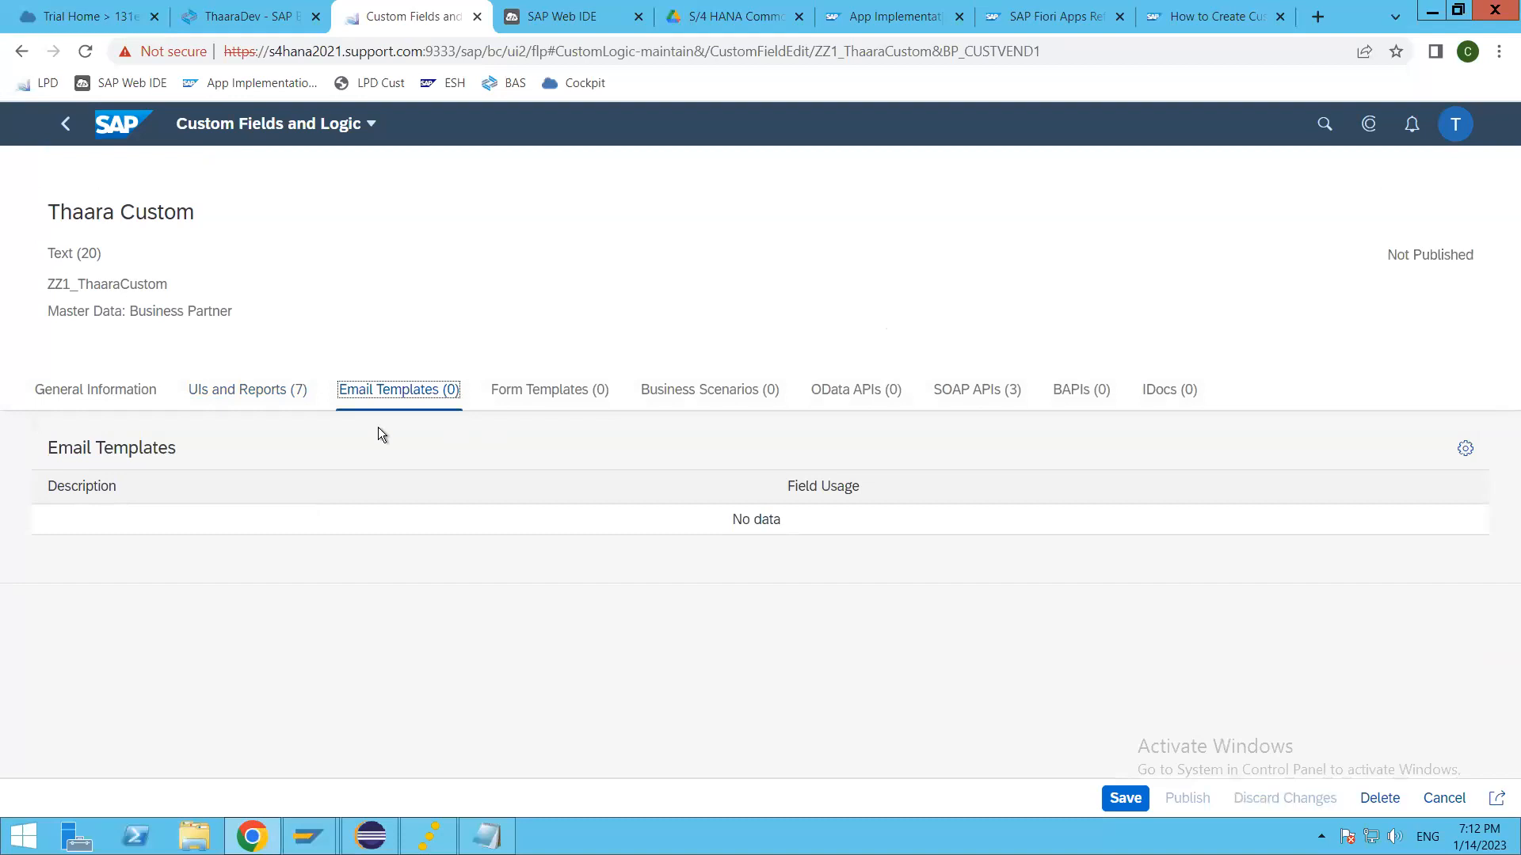
click(977, 392)
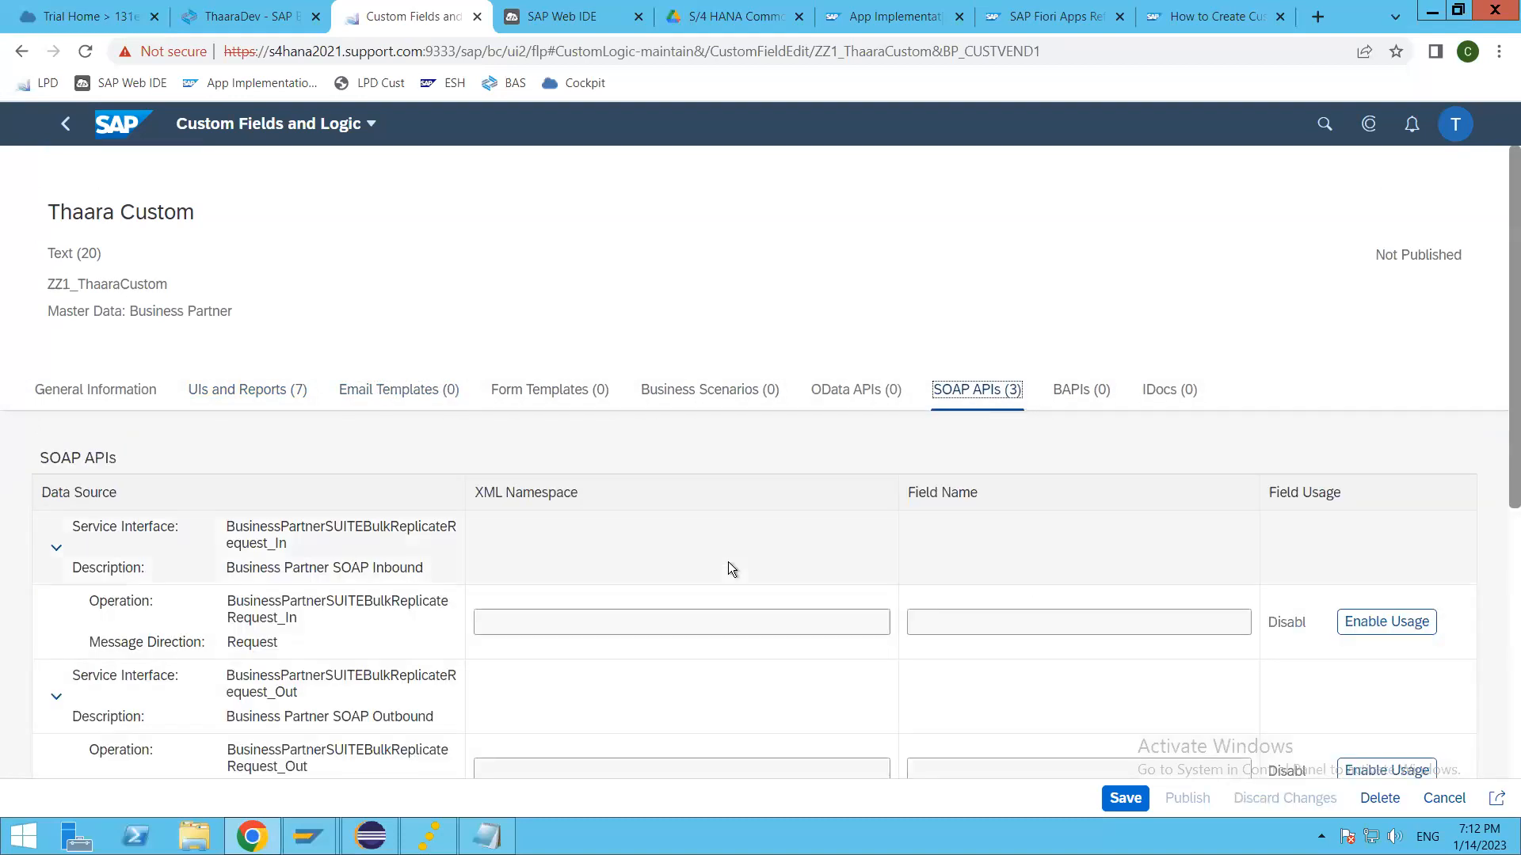
scroll(735, 563, down, 2)
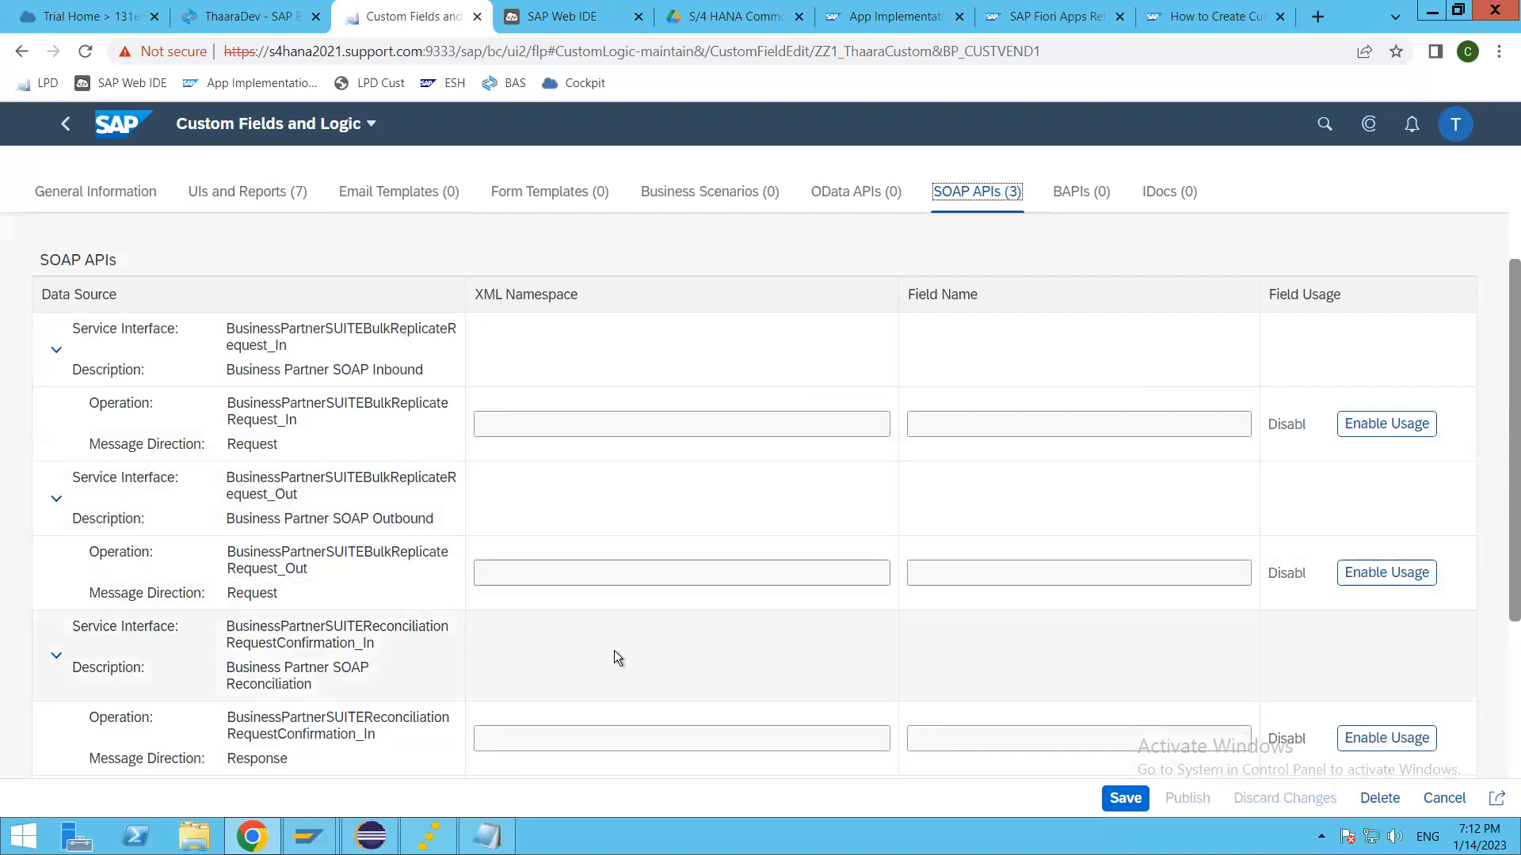
scroll(674, 626, down, 3)
scroll(596, 590, up, 3)
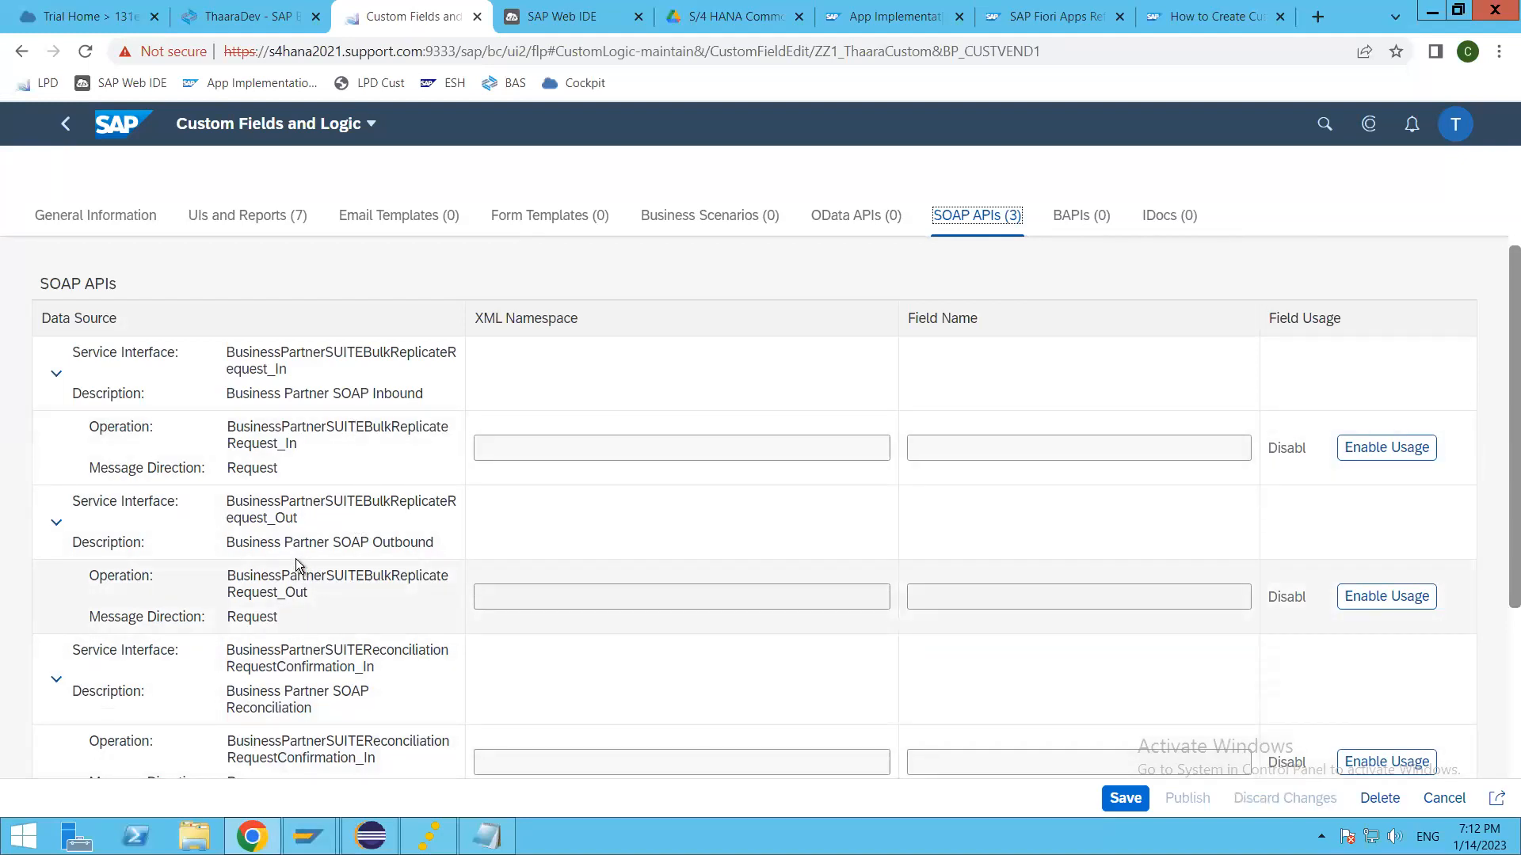
scroll(296, 557, up, 2)
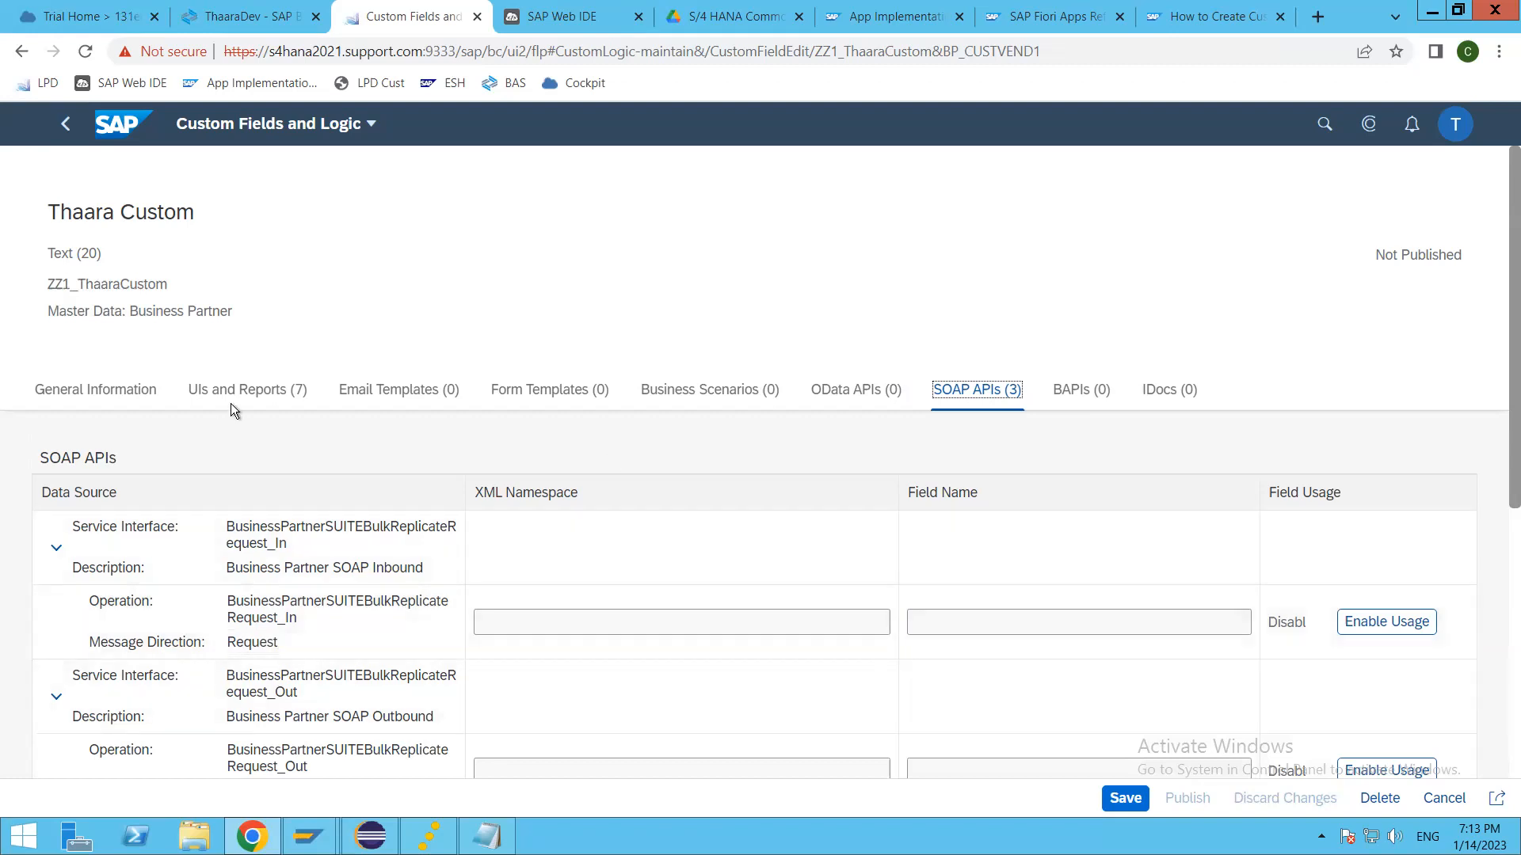
Step: Recheck the enabled UI and report usages, then save and publish the Thaara Custom field
click(234, 389)
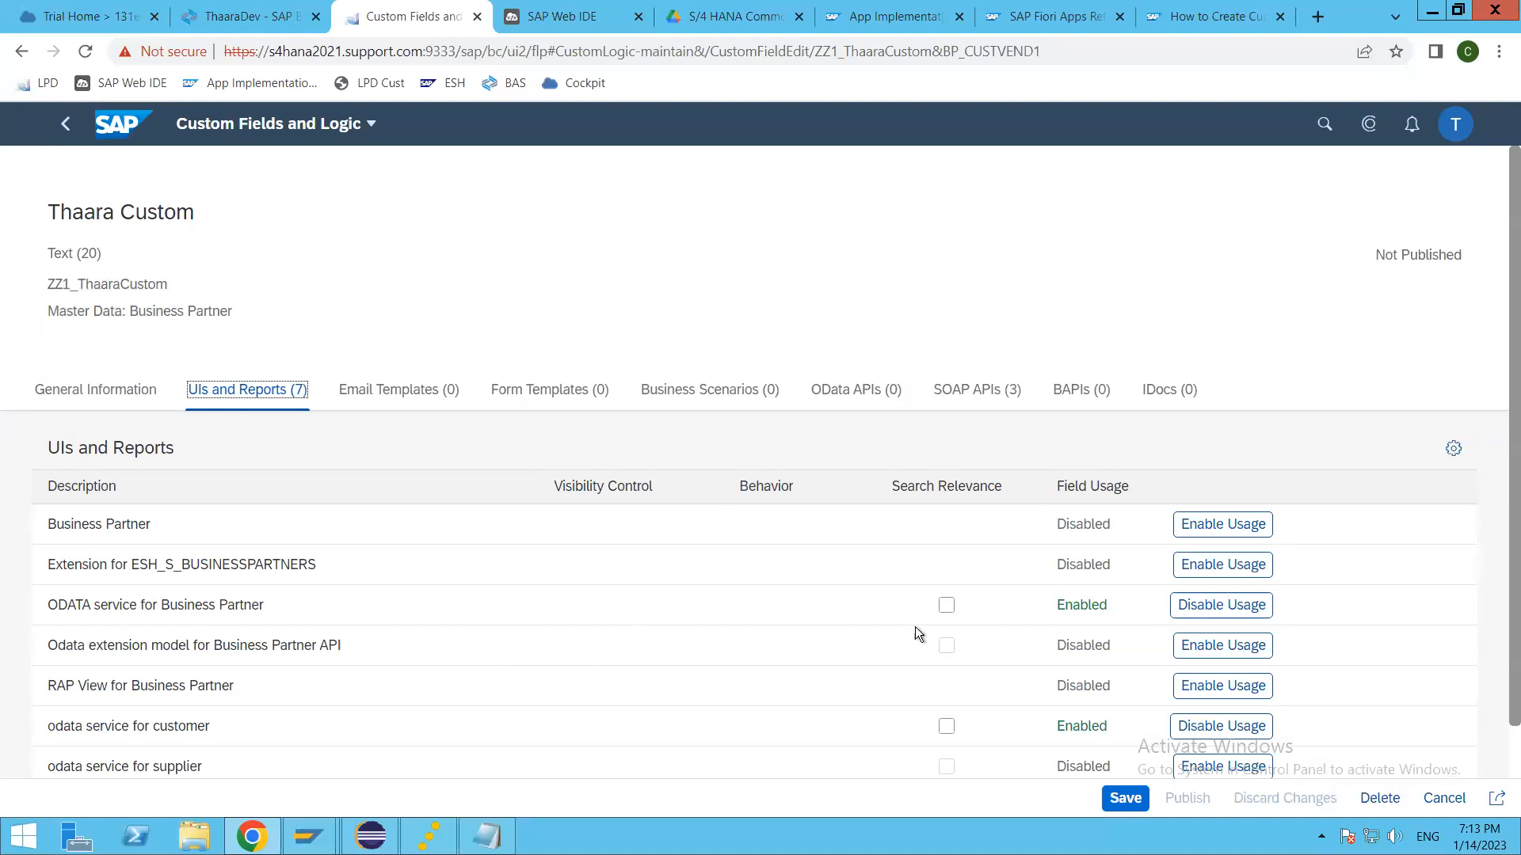
scroll(881, 639, down, 1)
click(1124, 800)
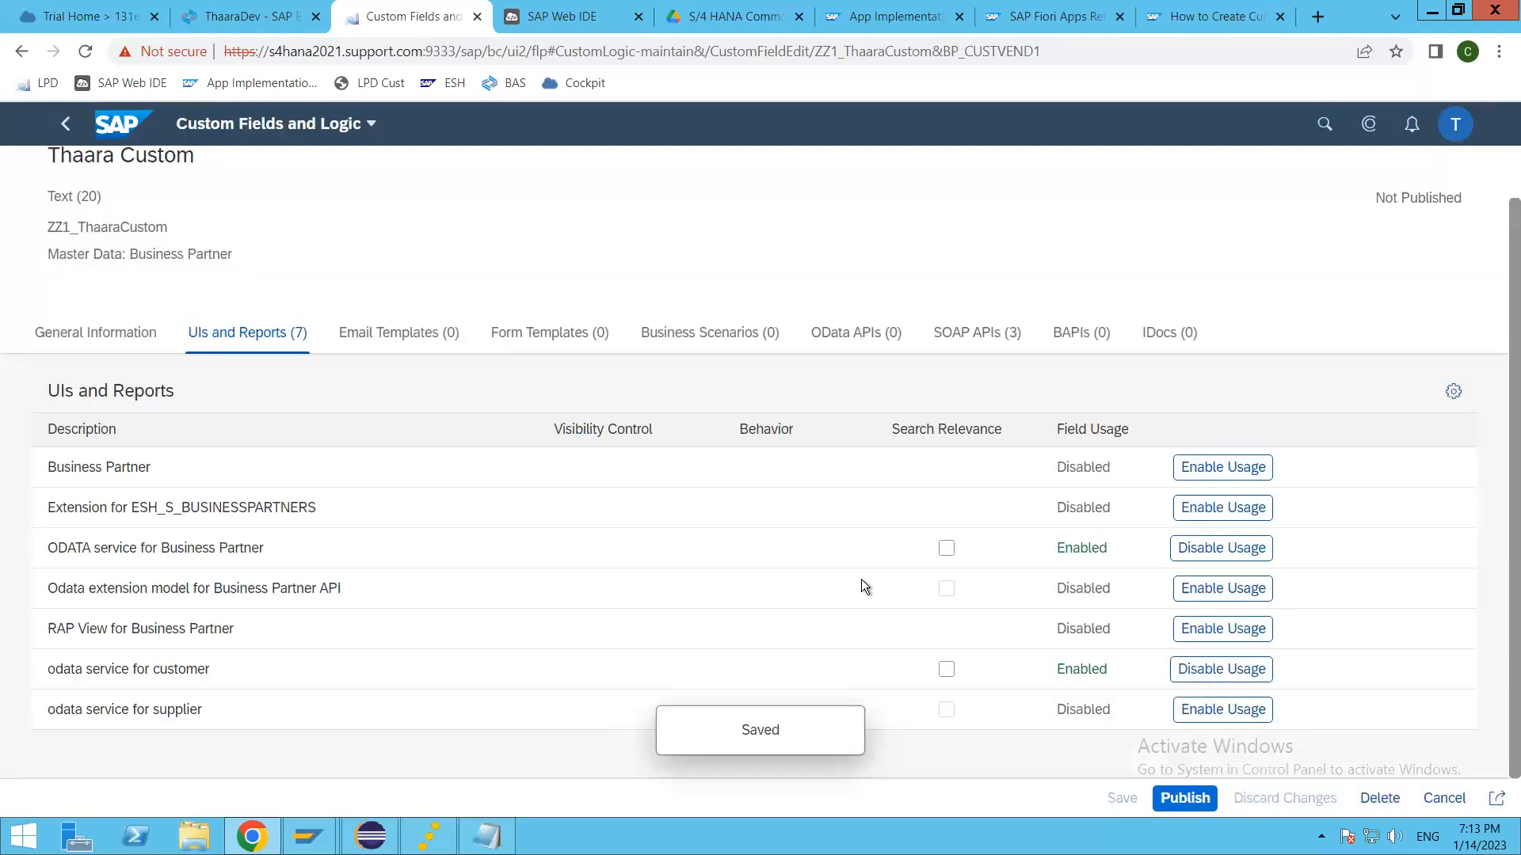
click(1193, 800)
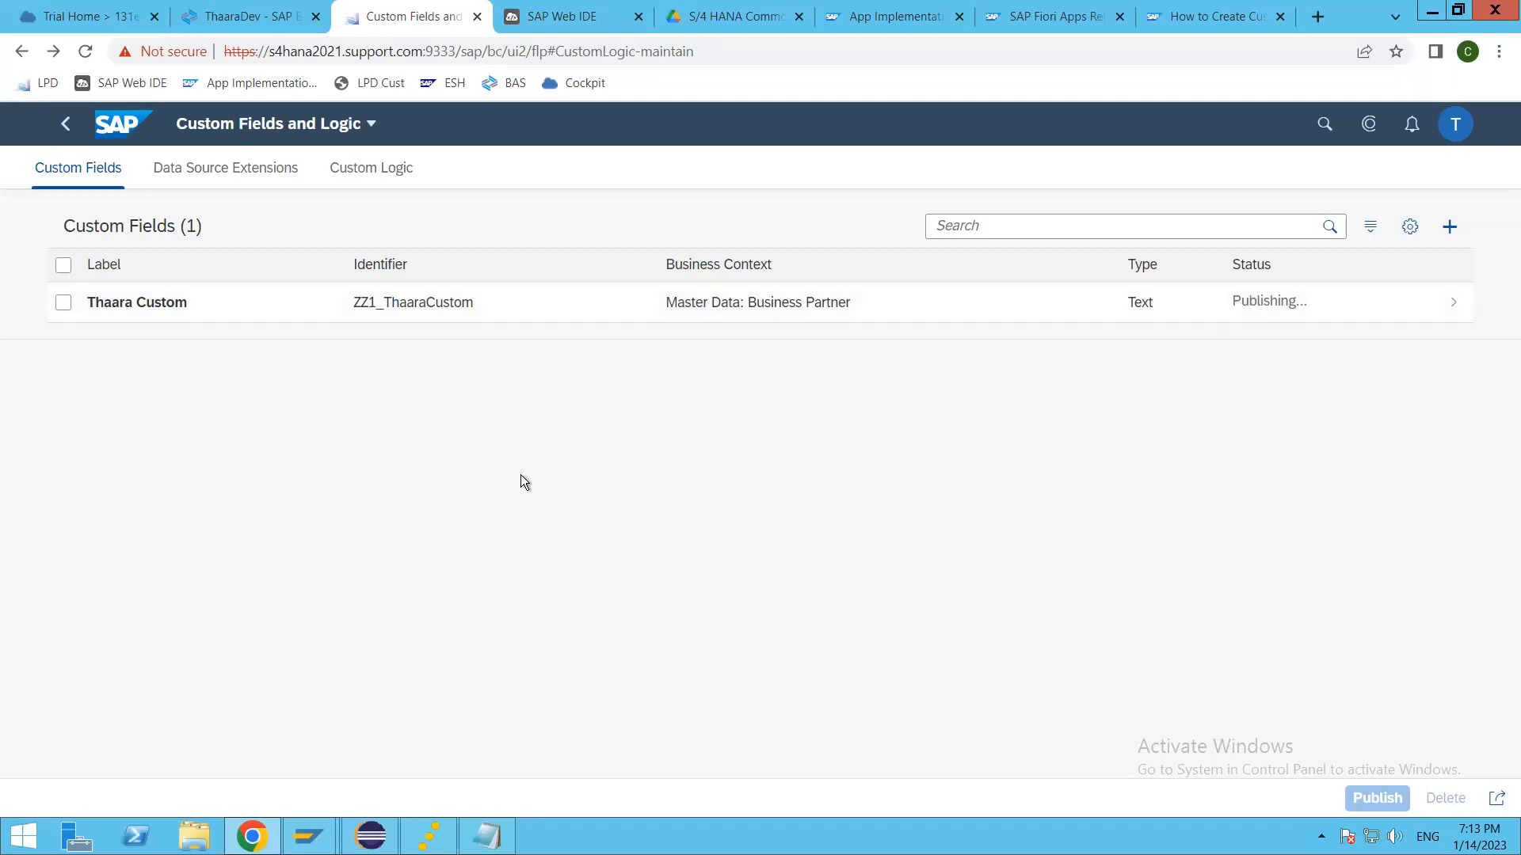
Step: Start a new data source extension and open the list of available data sources
click(215, 176)
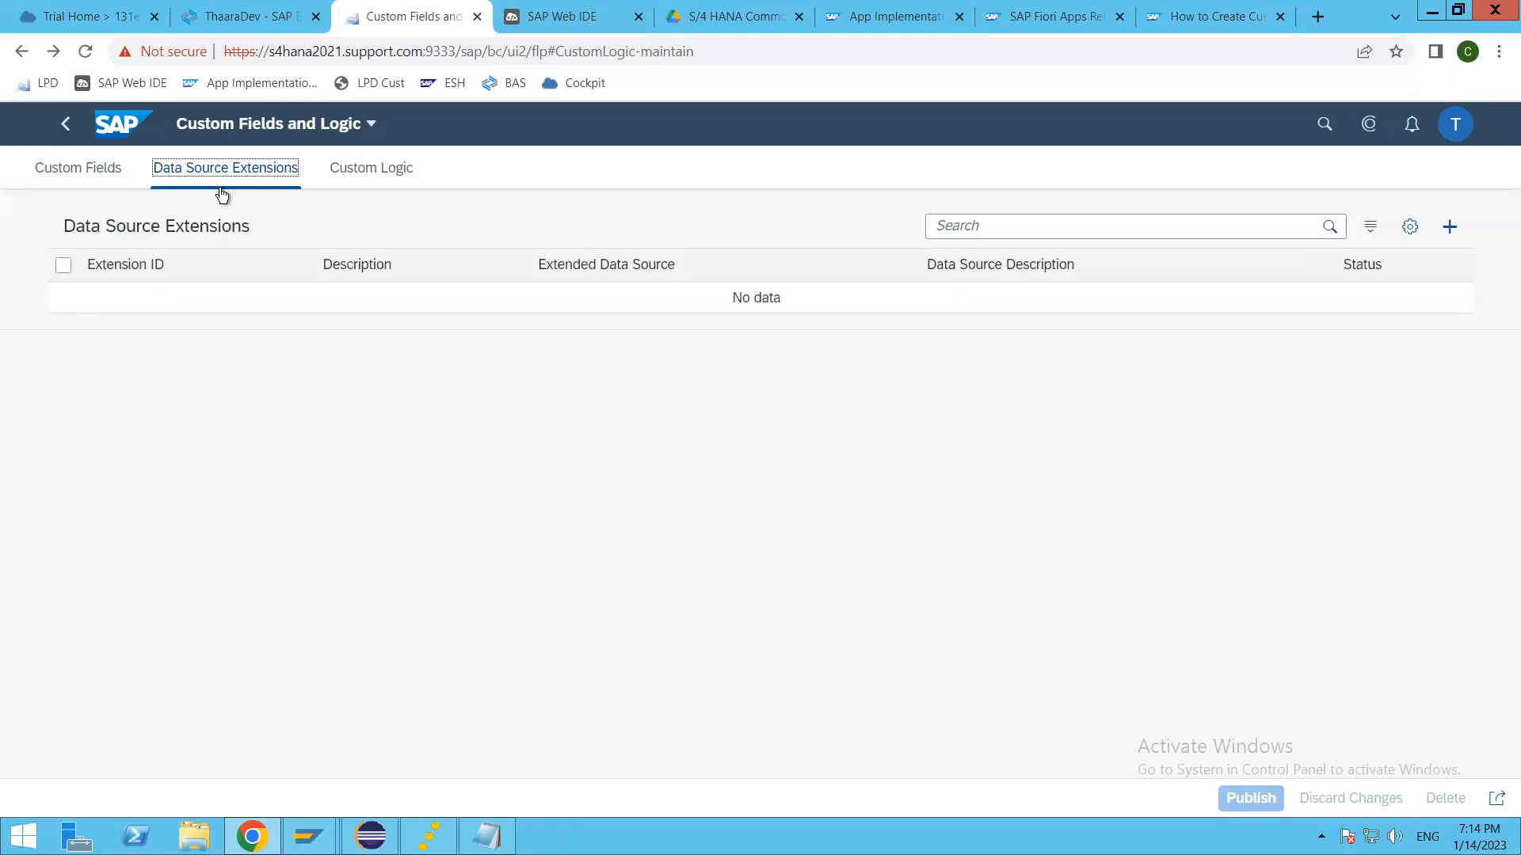
click(1450, 229)
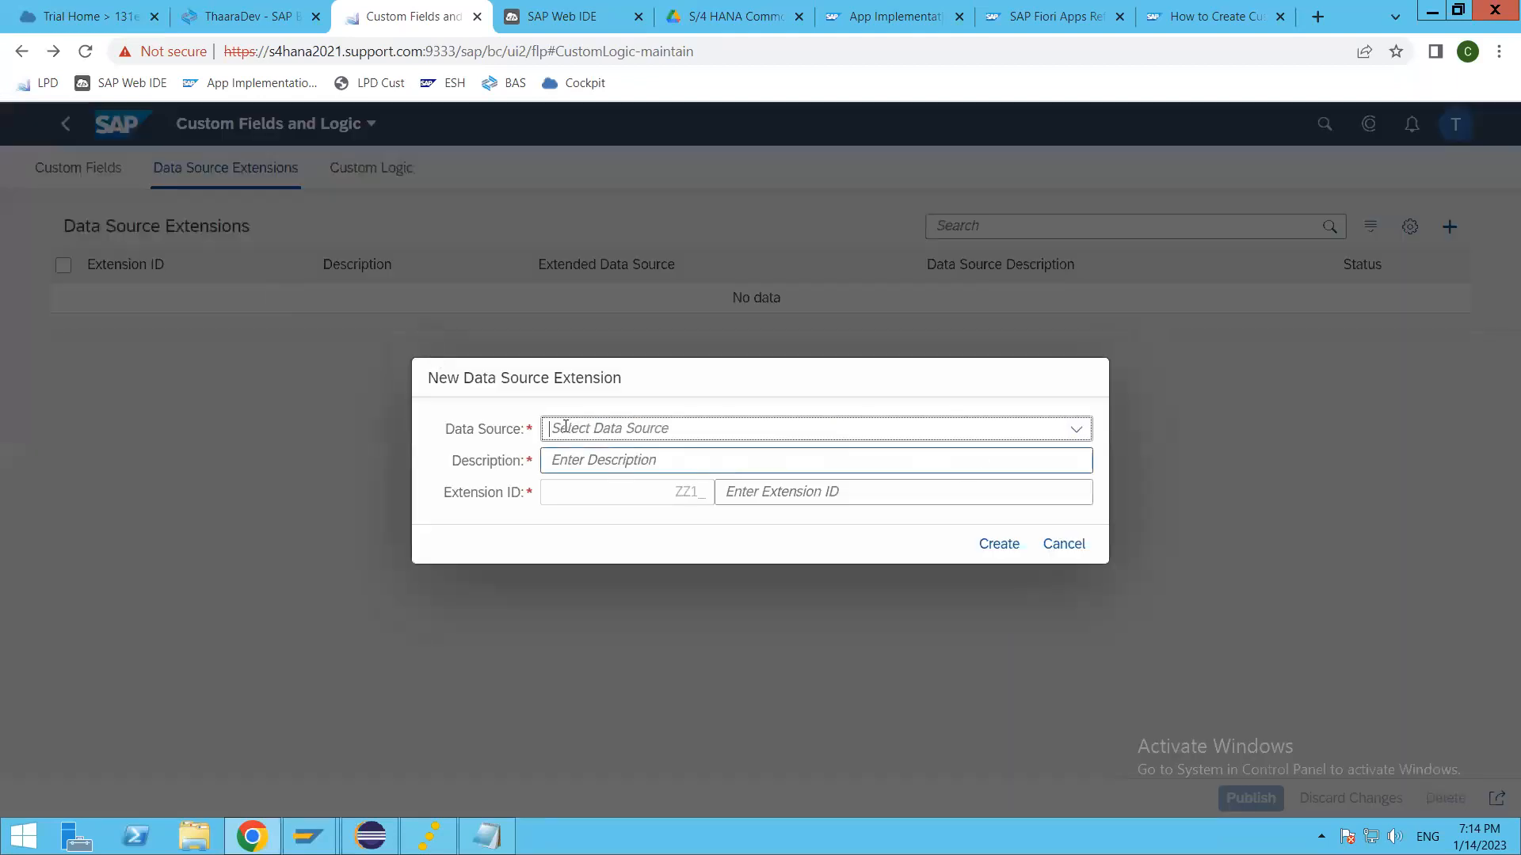
click(1082, 430)
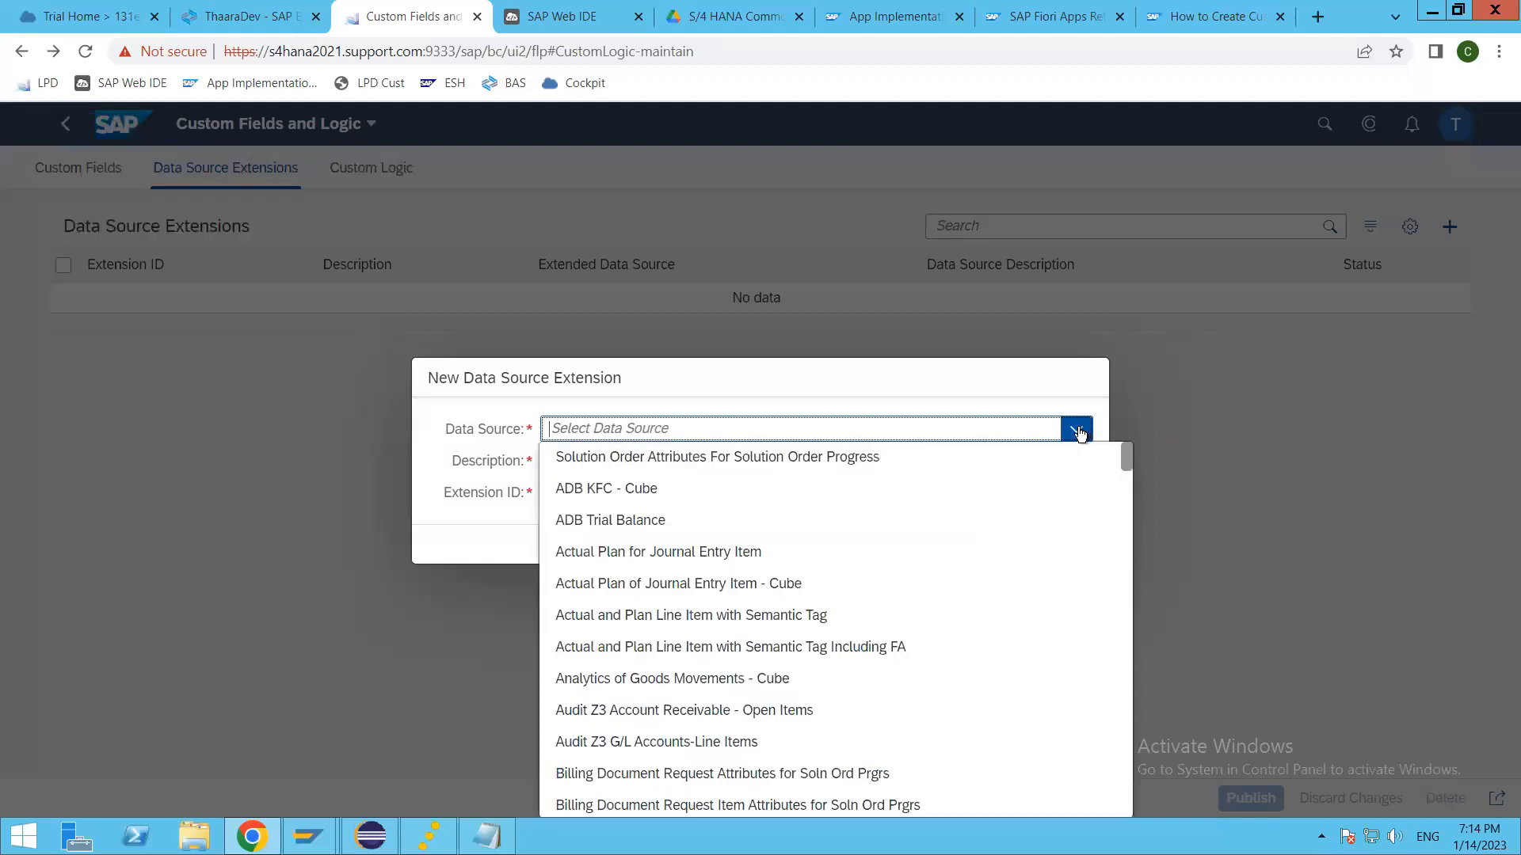
Step: Examine the full list of data sources that can be extended, then return to the entries near its beginning
scroll(713, 674, down, 8)
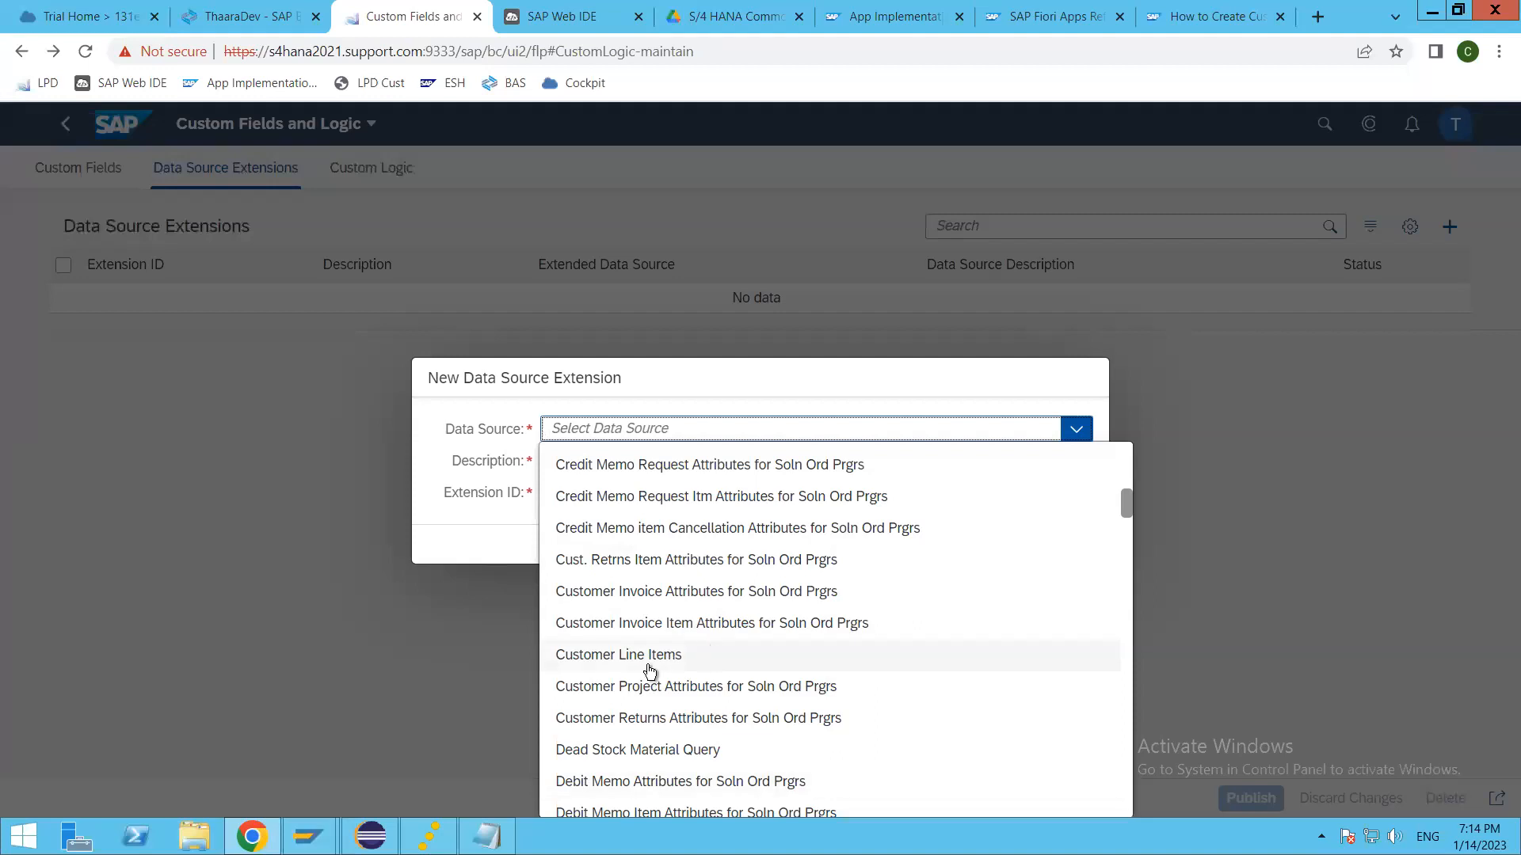
scroll(650, 671, down, 5)
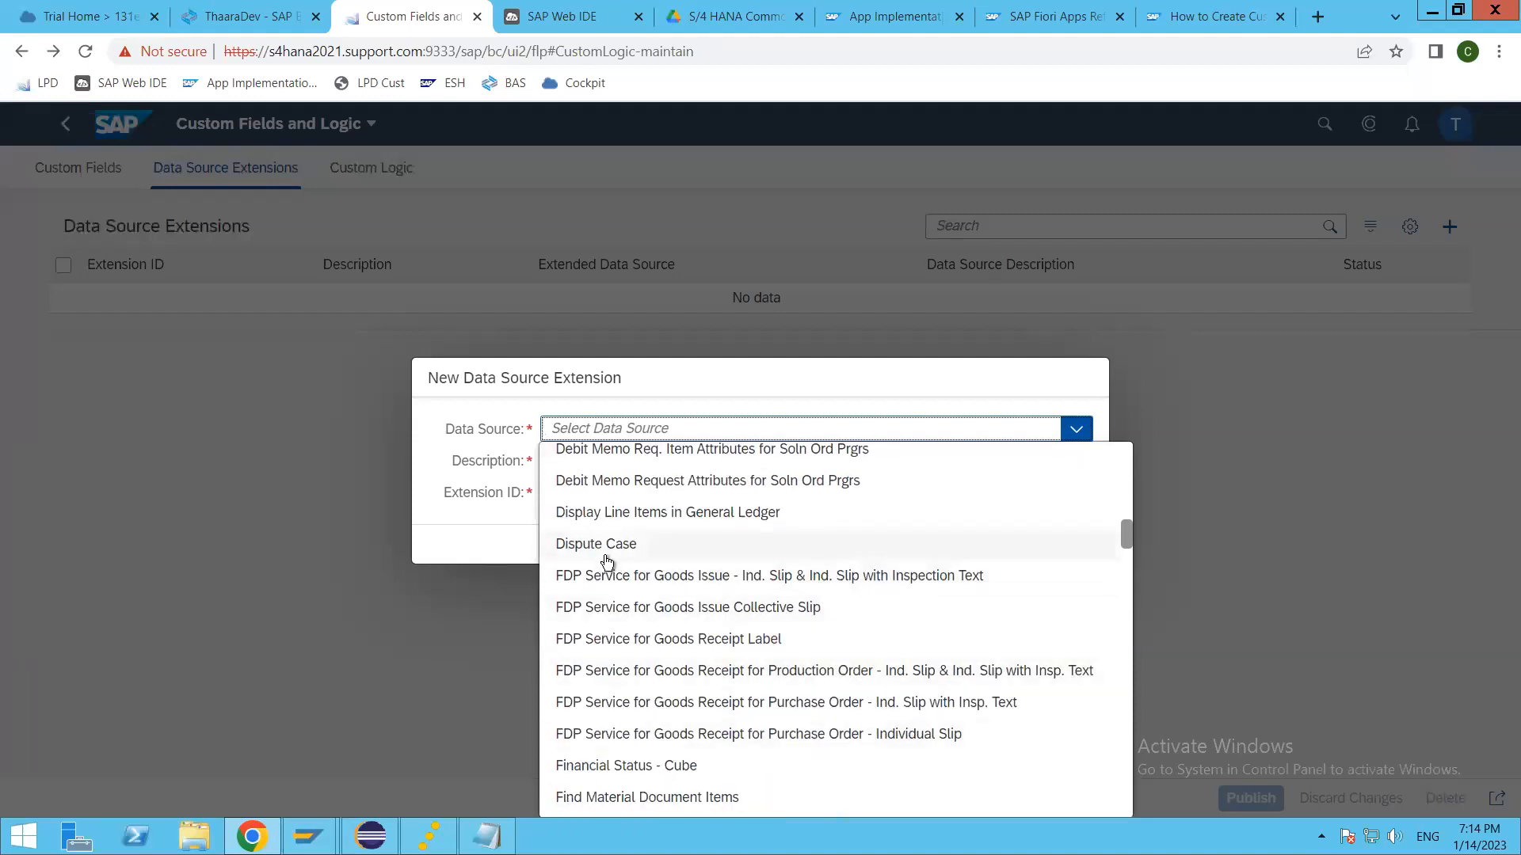
scroll(709, 698, down, 3)
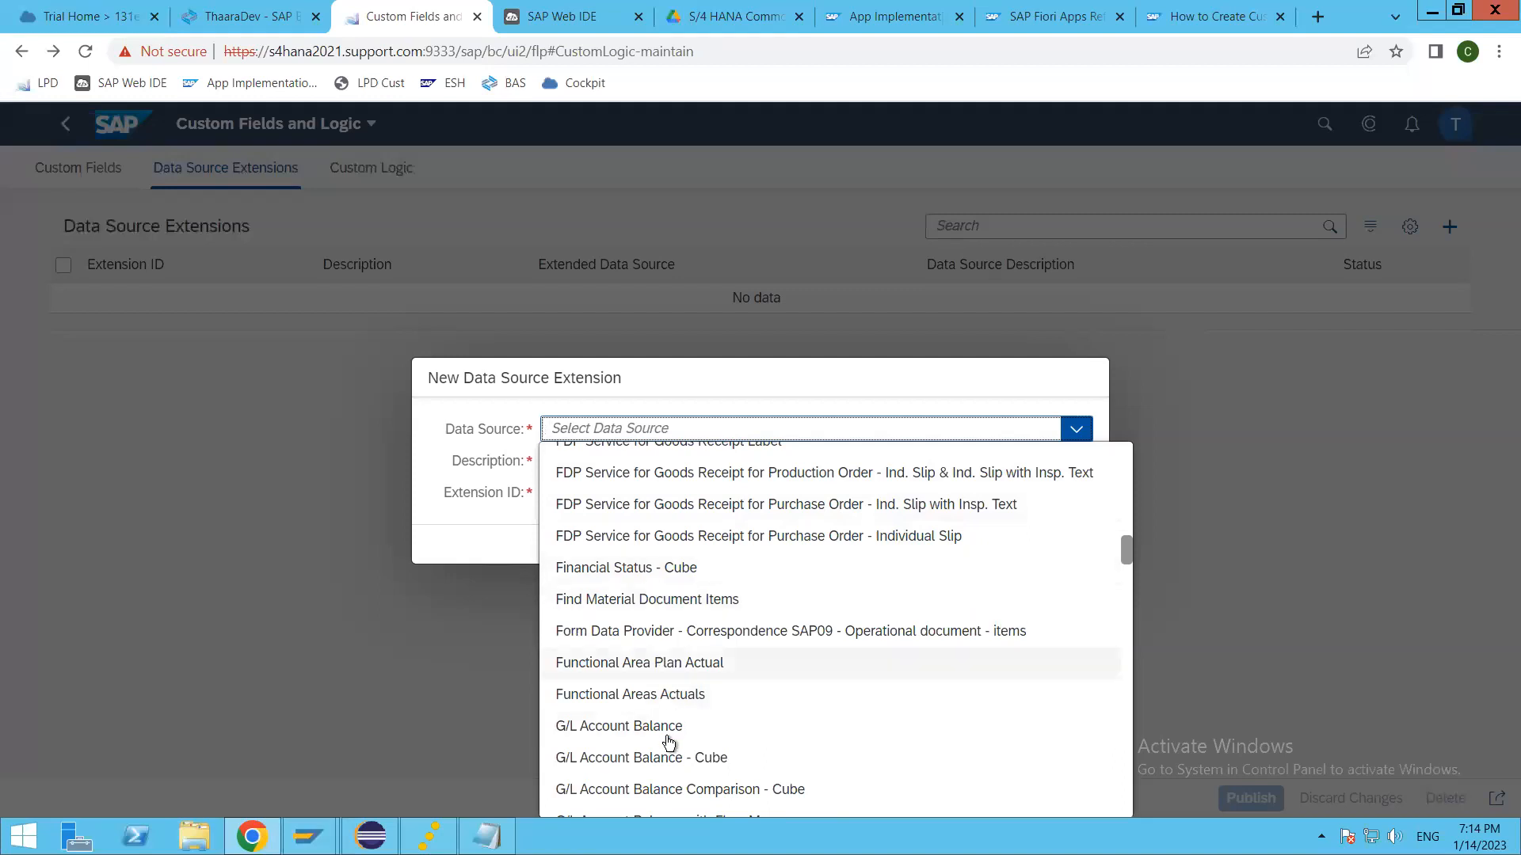
scroll(668, 742, down, 3)
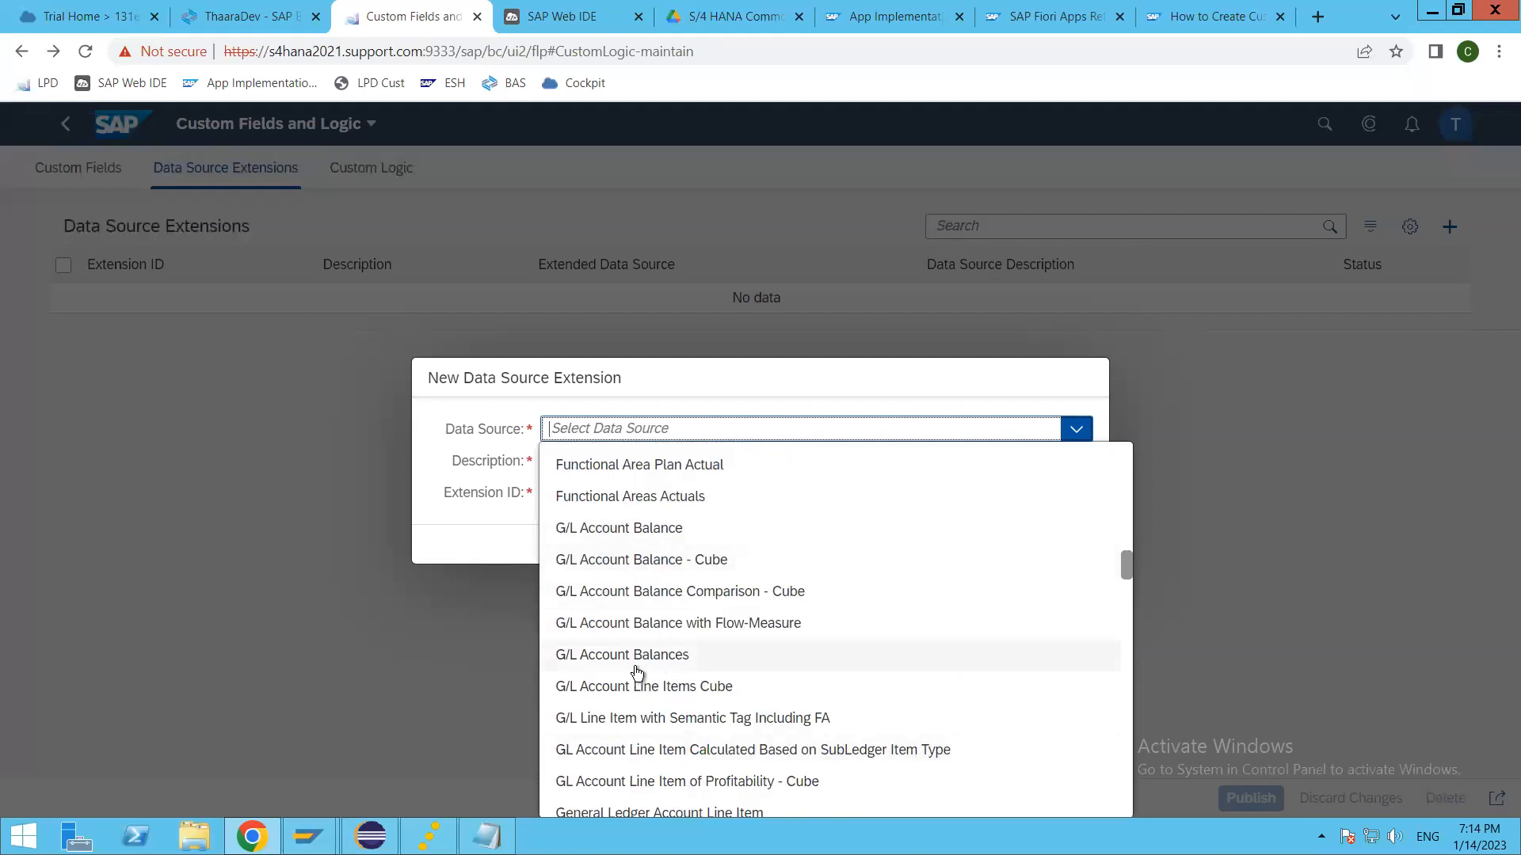
scroll(638, 673, down, 4)
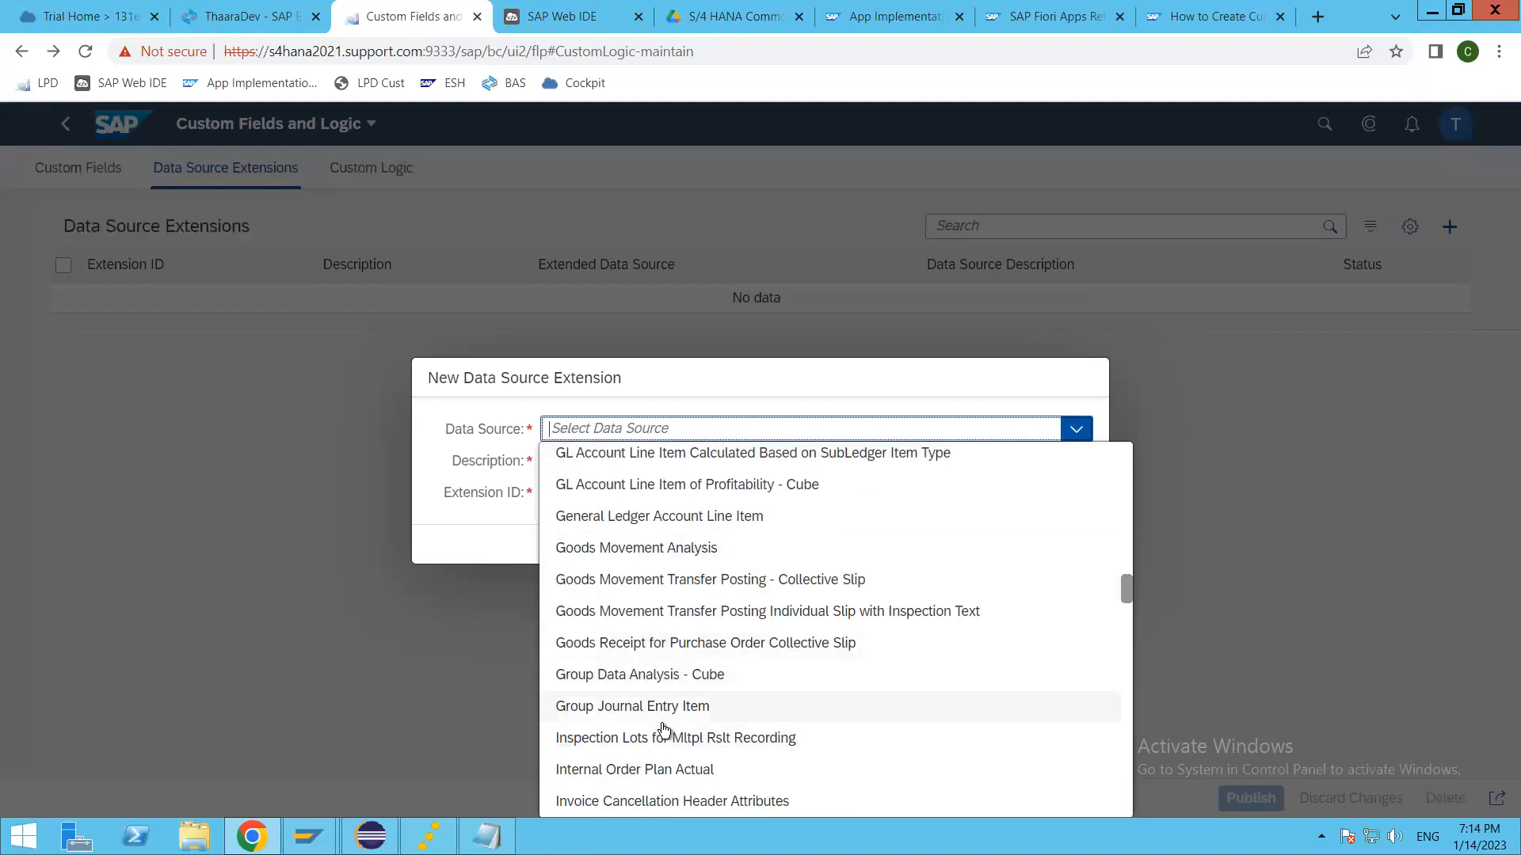
scroll(661, 720, down, 3)
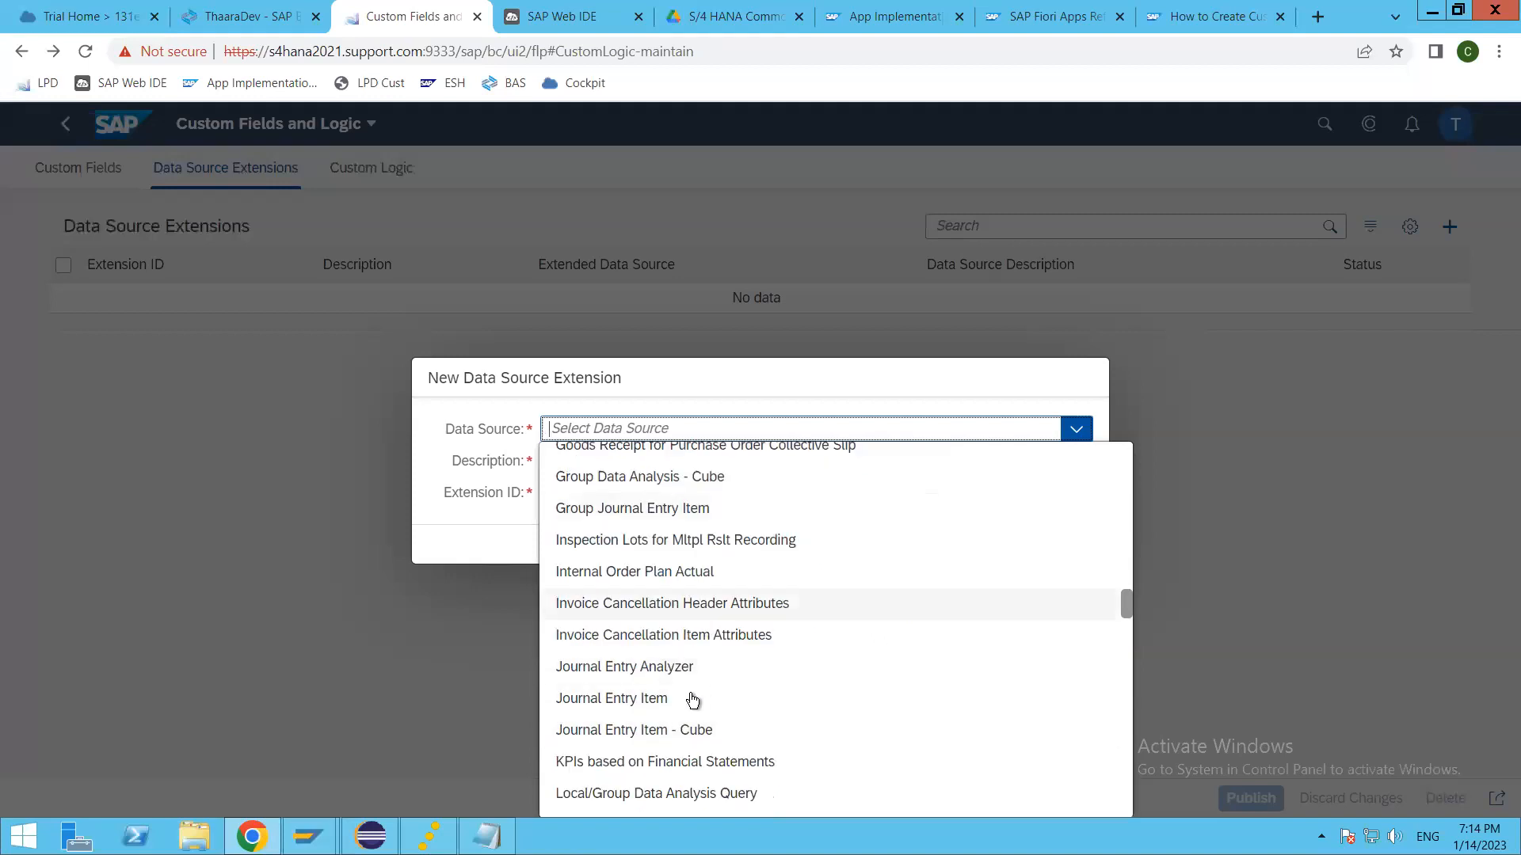
scroll(765, 677, down, 3)
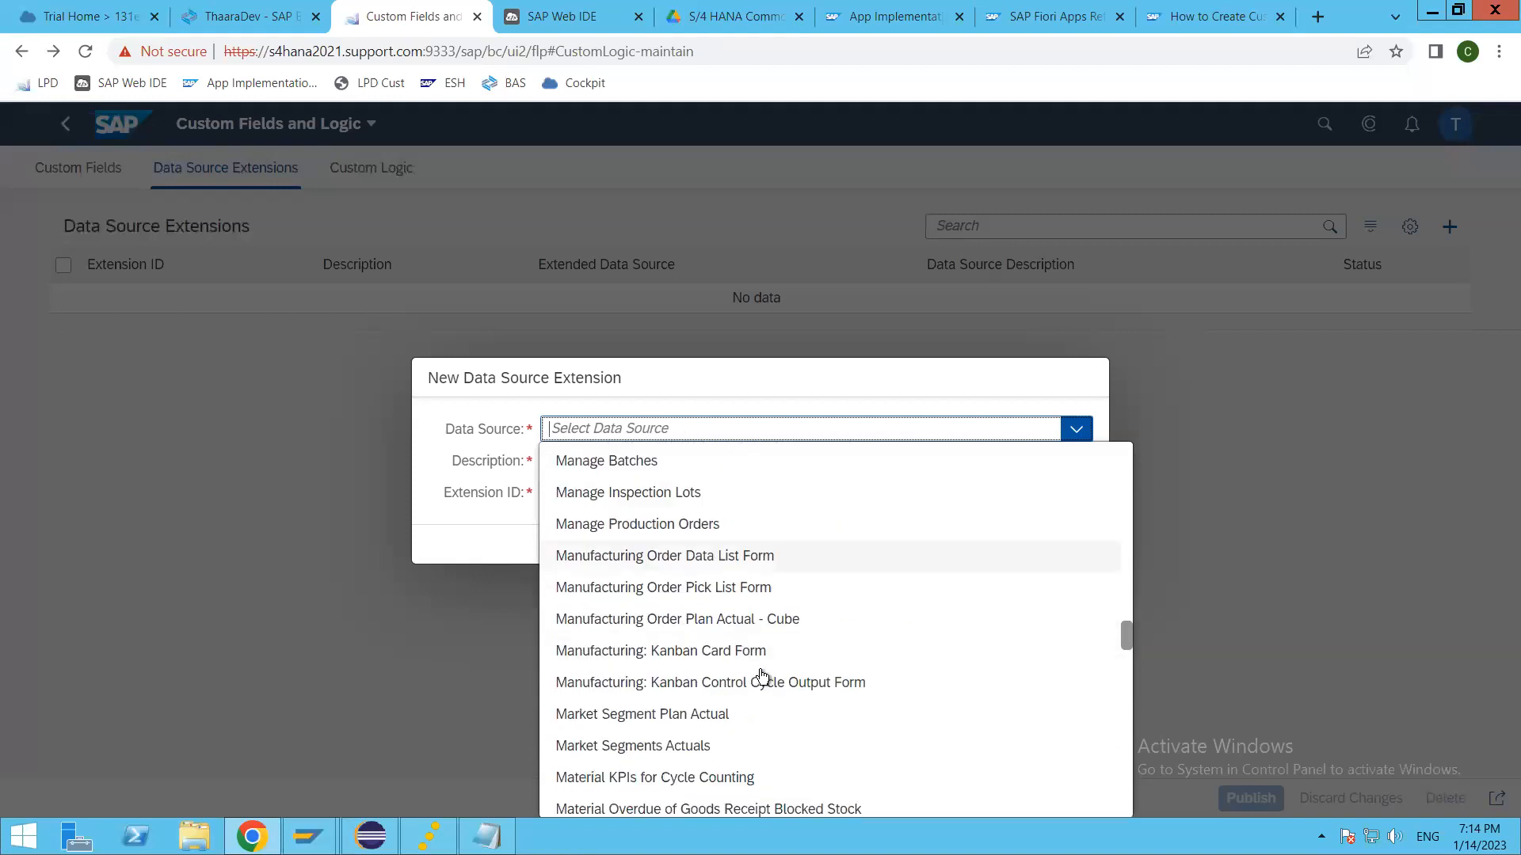
scroll(763, 676, up, 1)
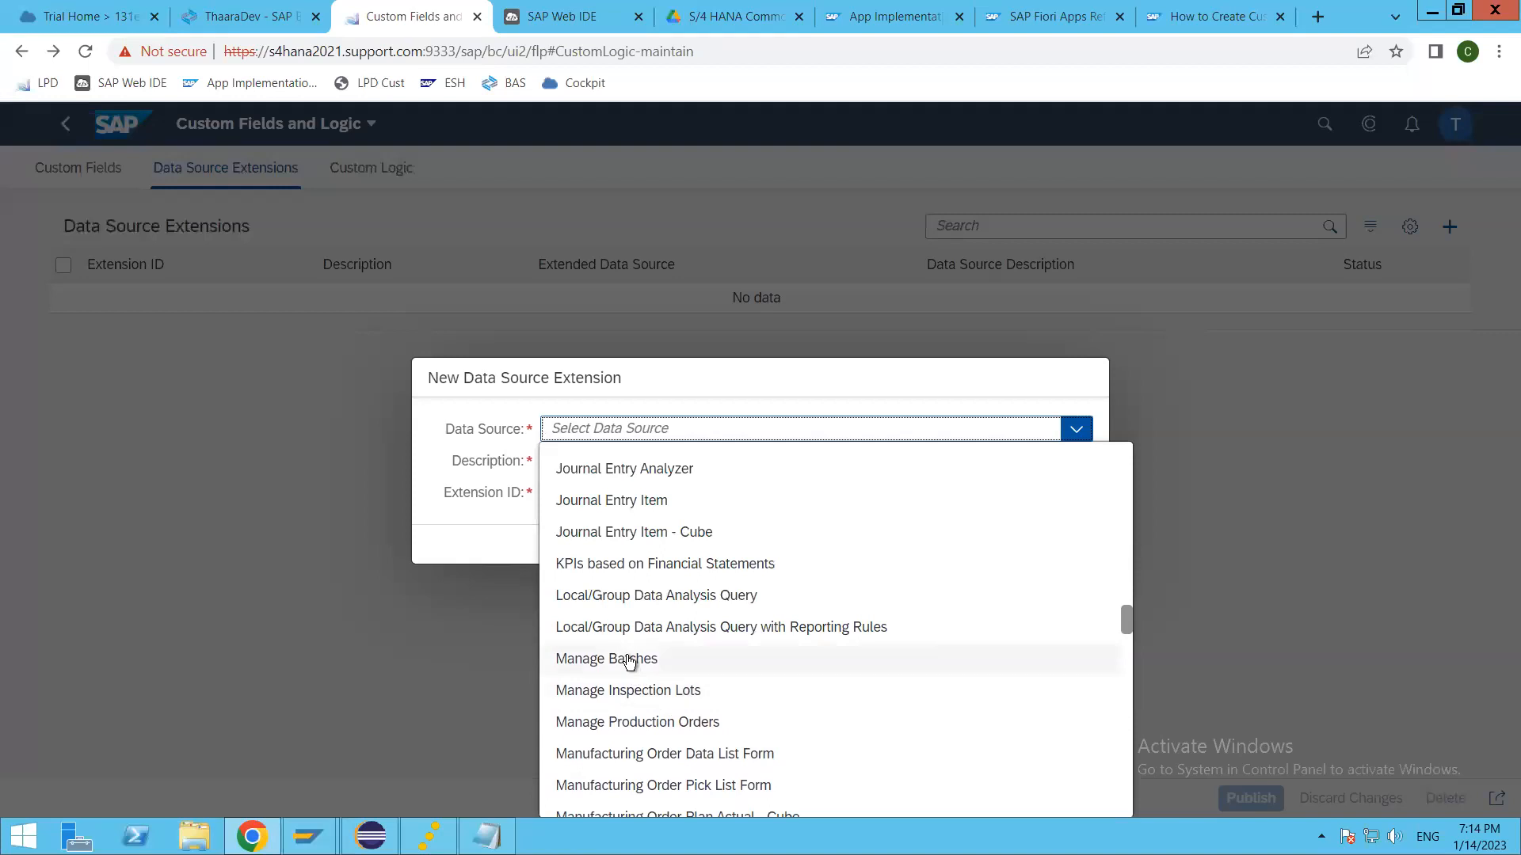
scroll(697, 721, down, 7)
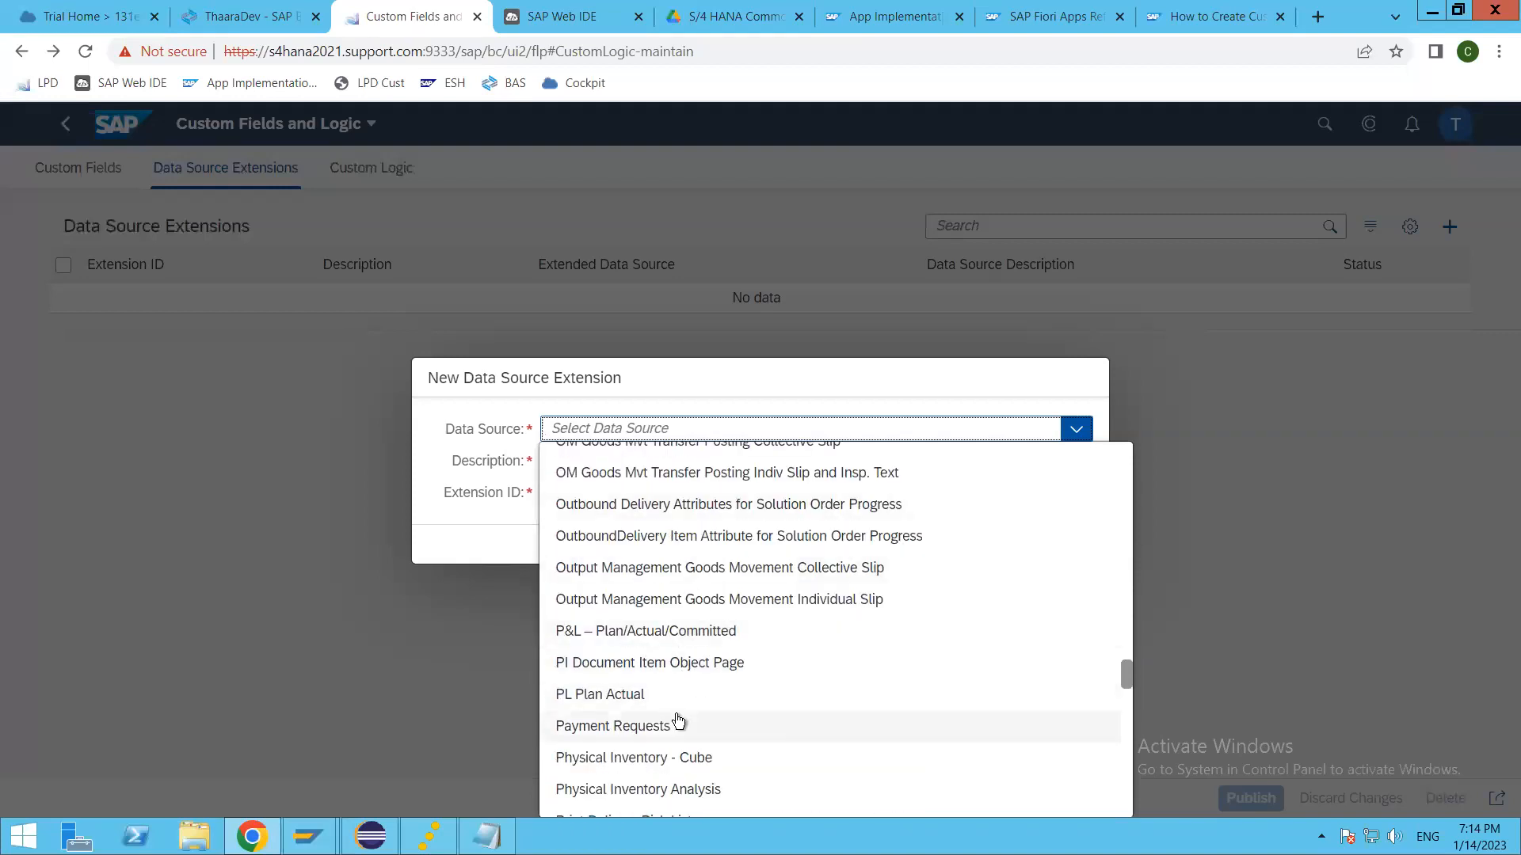
scroll(686, 735, down, 4)
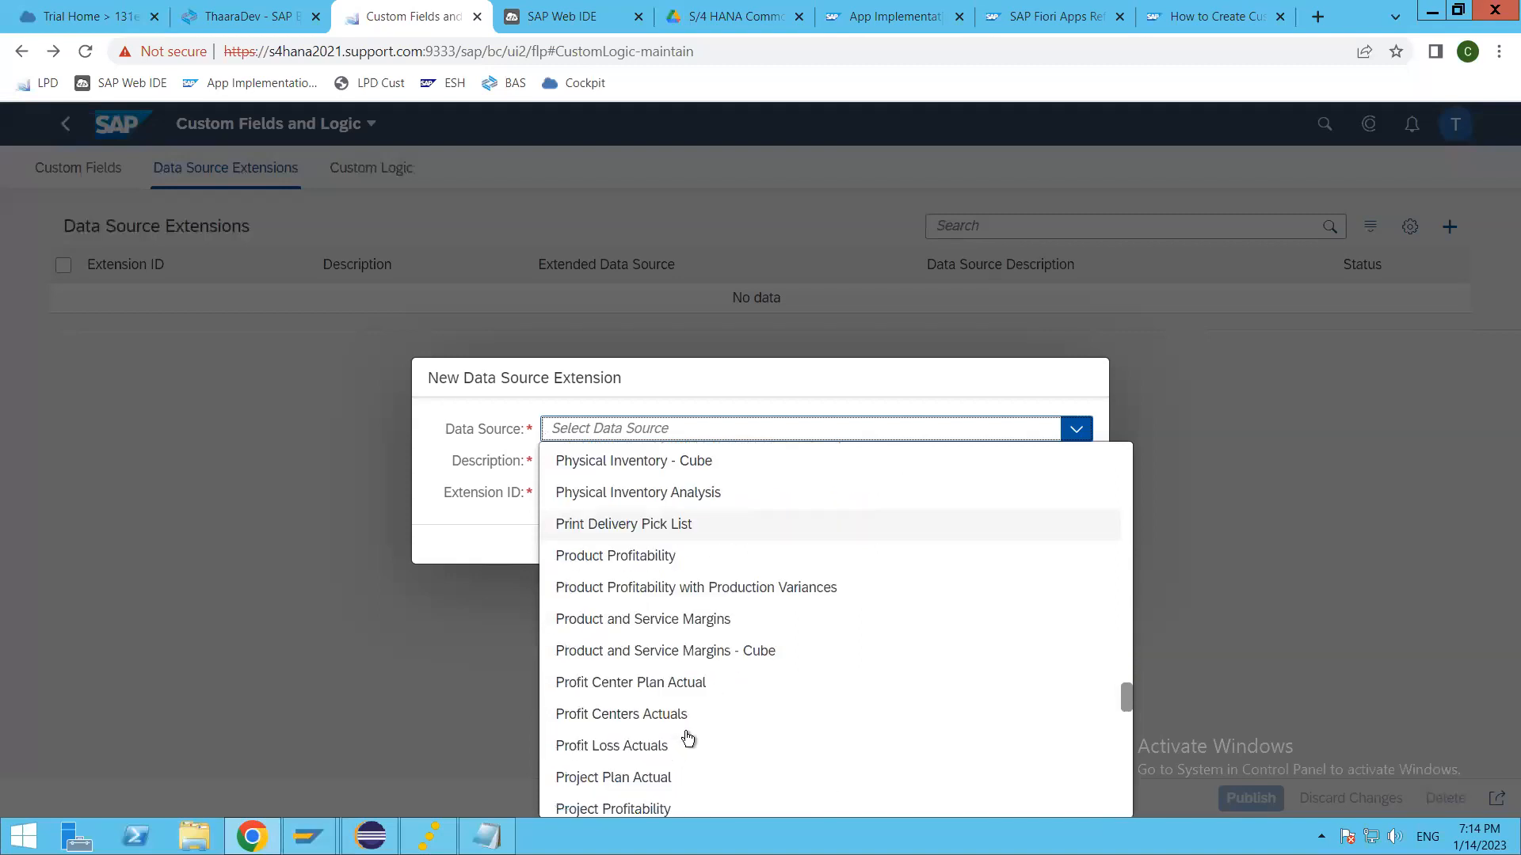
scroll(688, 738, down, 8)
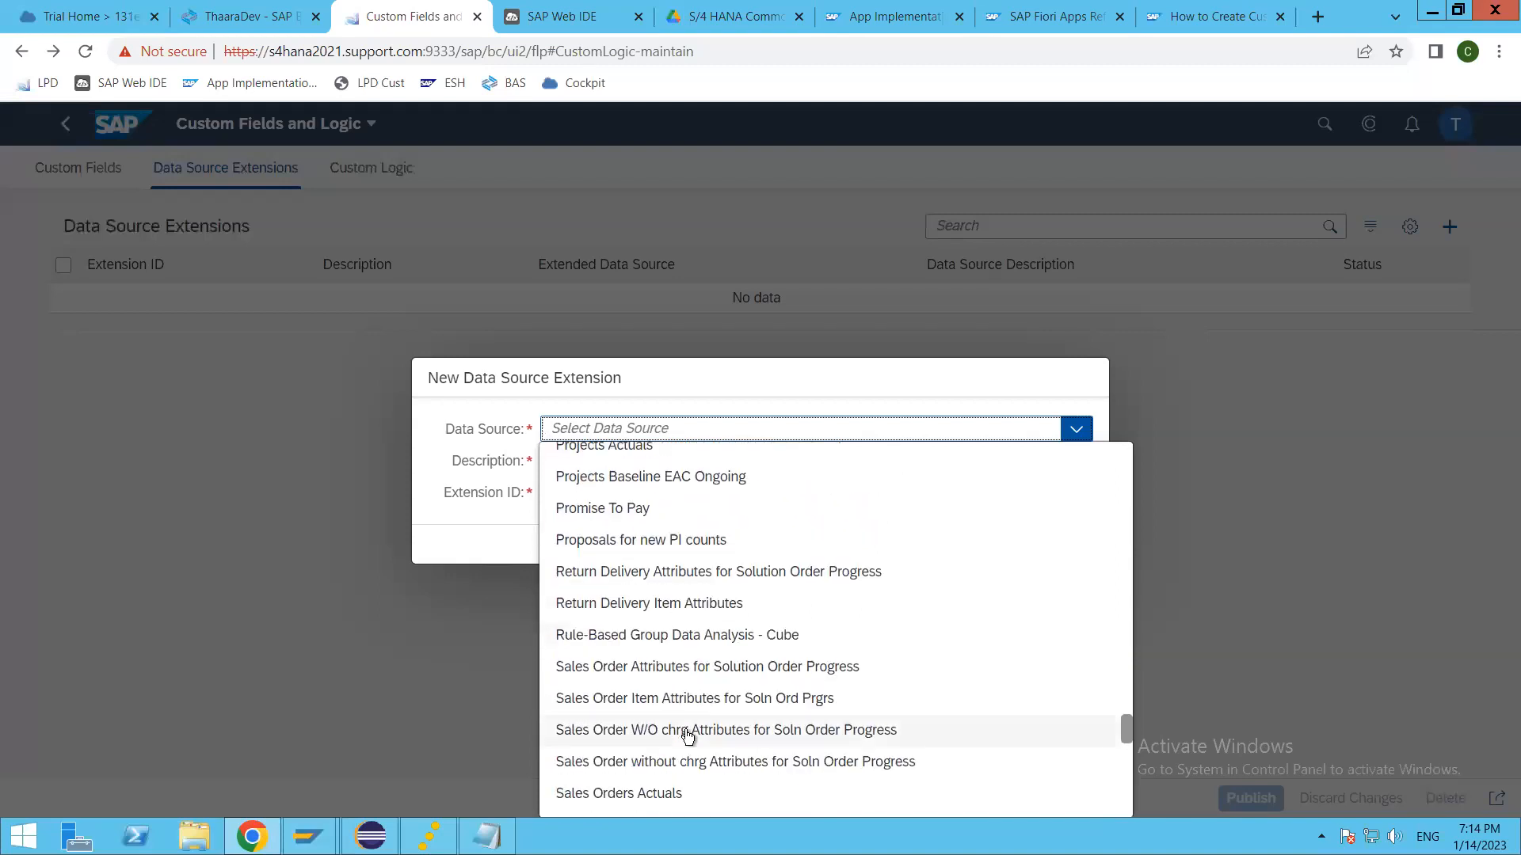
scroll(688, 738, down, 6)
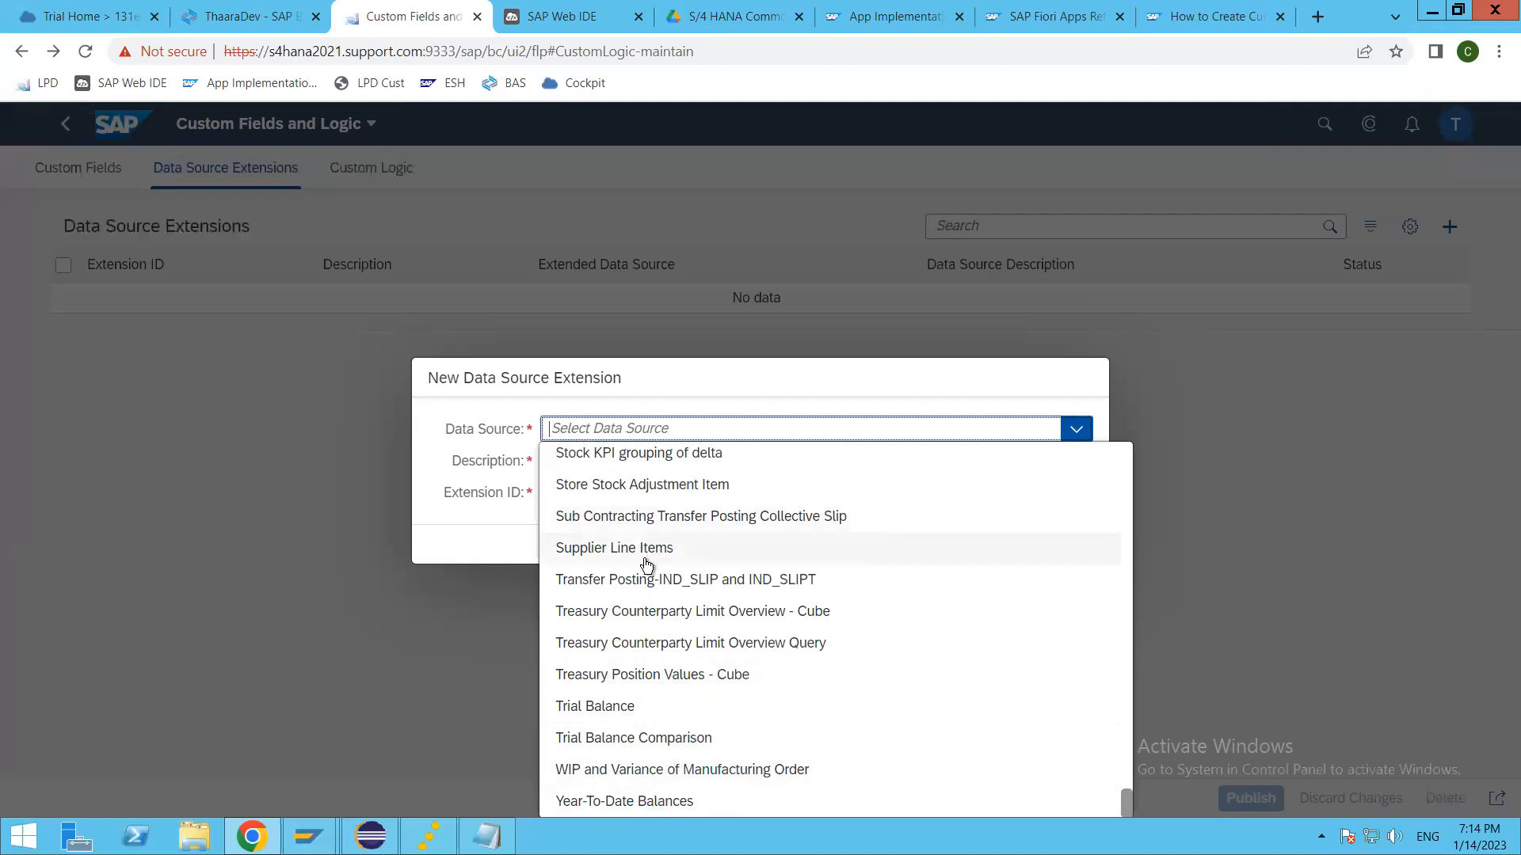
scroll(668, 690, up, 12)
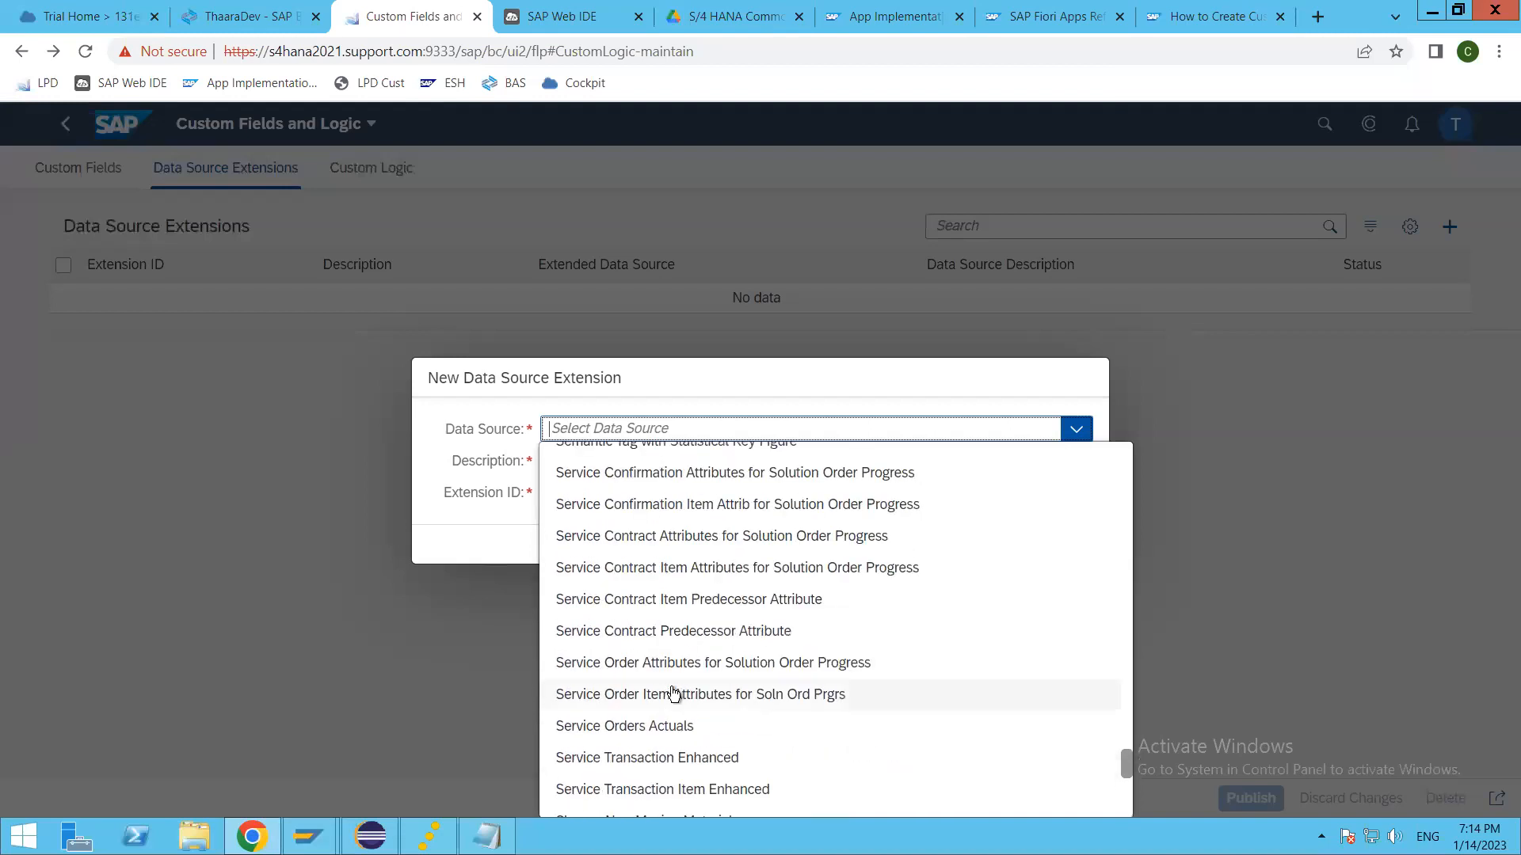
scroll(674, 694, up, 8)
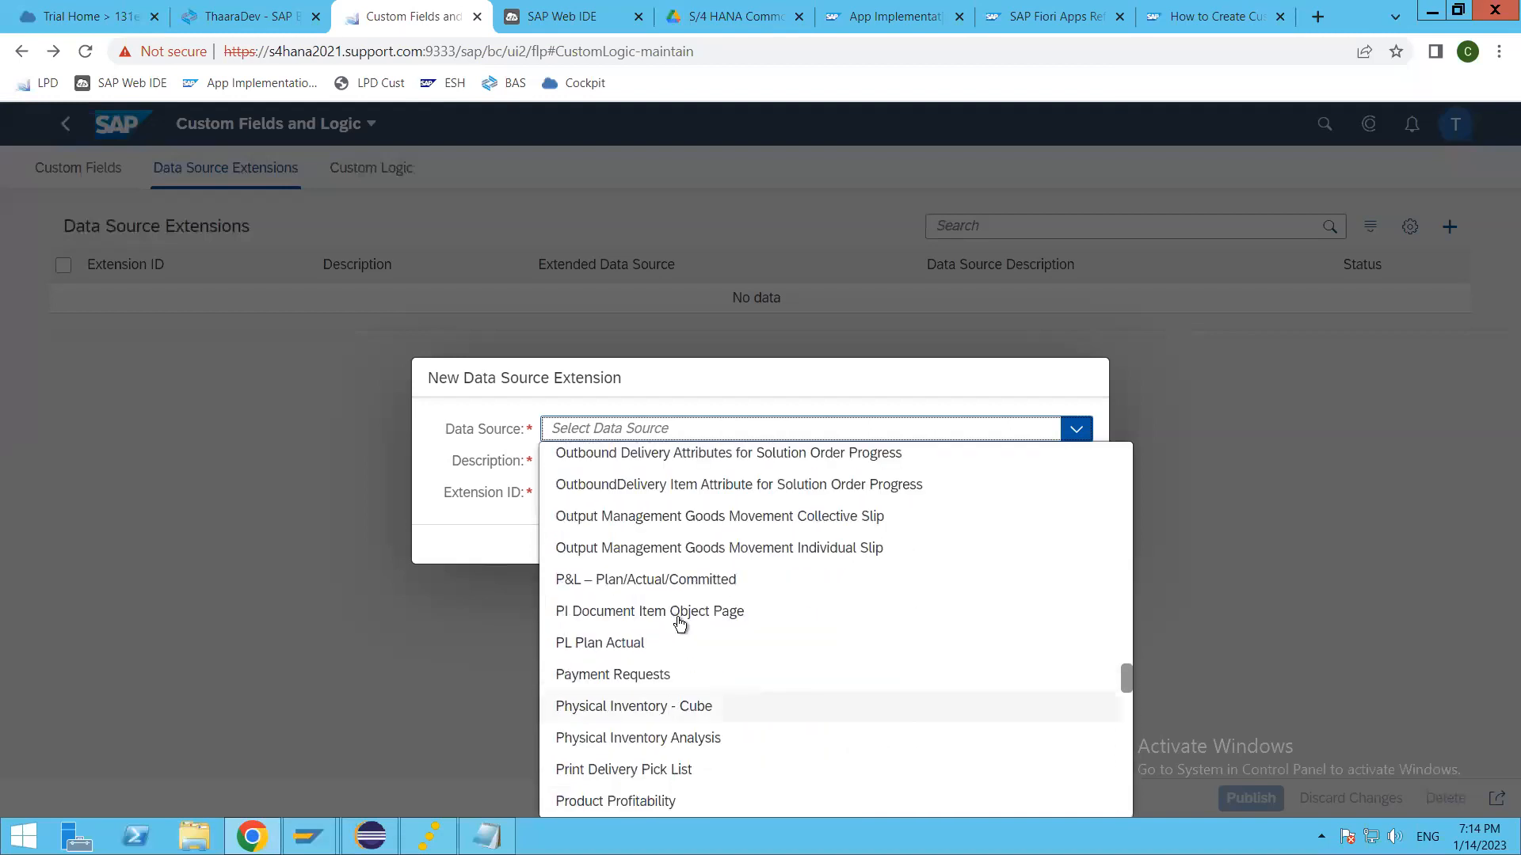
scroll(657, 760, up, 10)
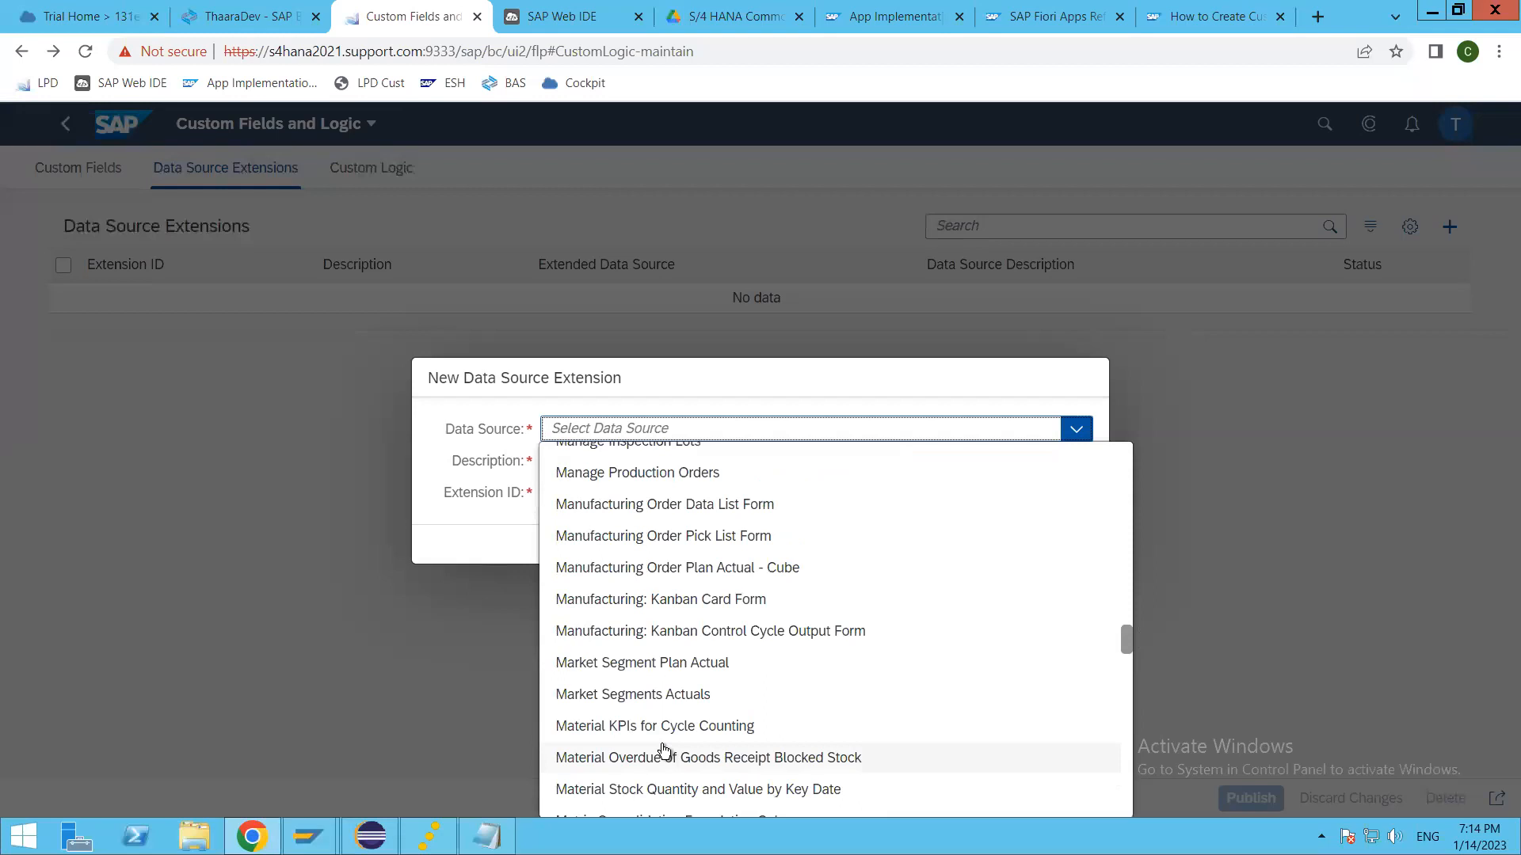
scroll(664, 749, up, 10)
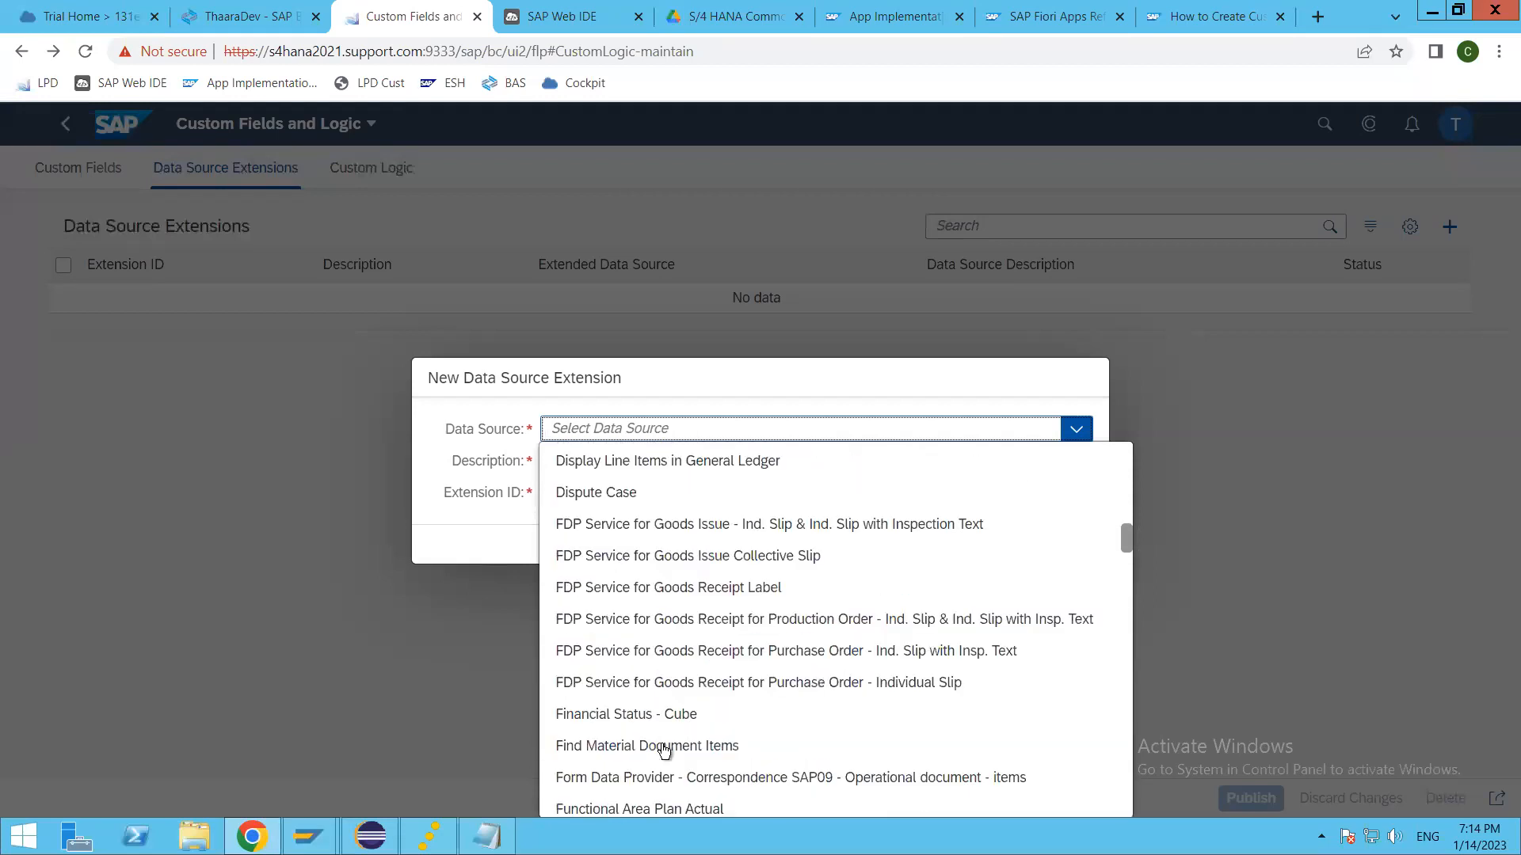
scroll(674, 752, up, 10)
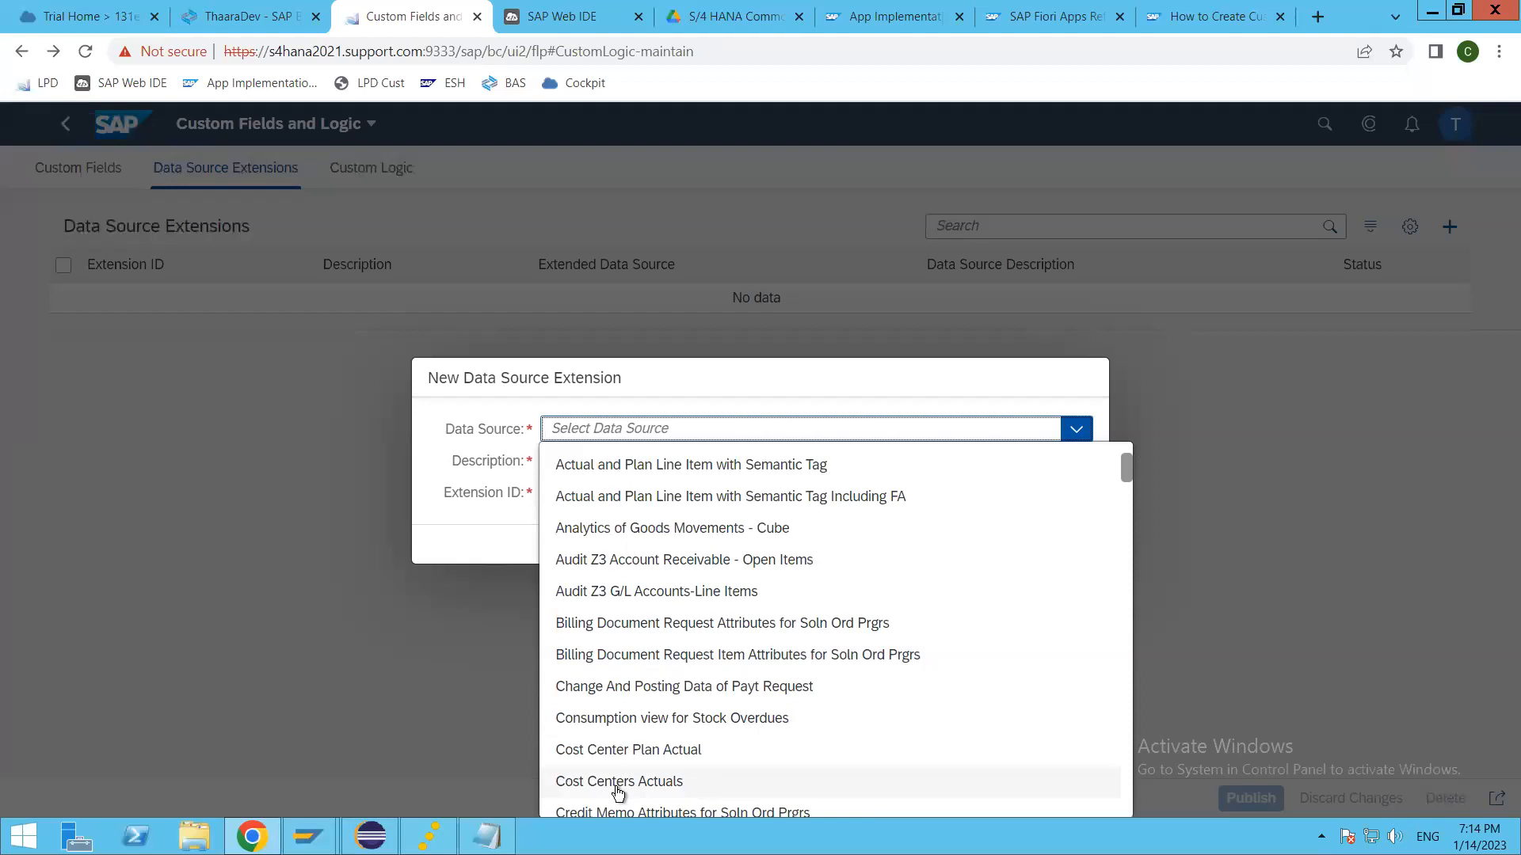
Step: Choose Cost Centers Actuals as the data source and describe the extension as Thaara DS Ext
scroll(618, 792, down, 1)
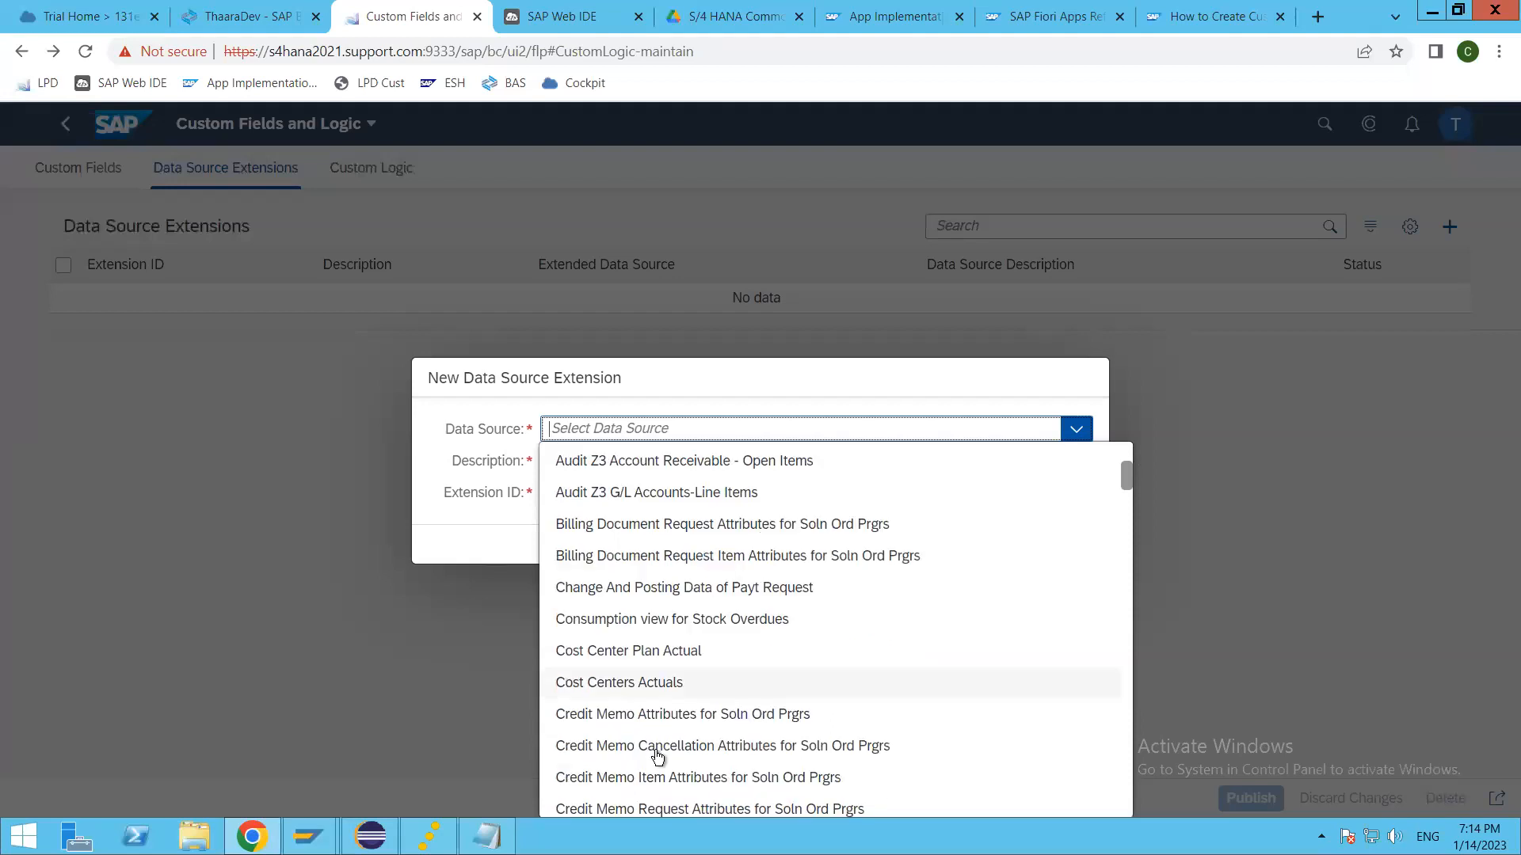
click(620, 686)
click(729, 461)
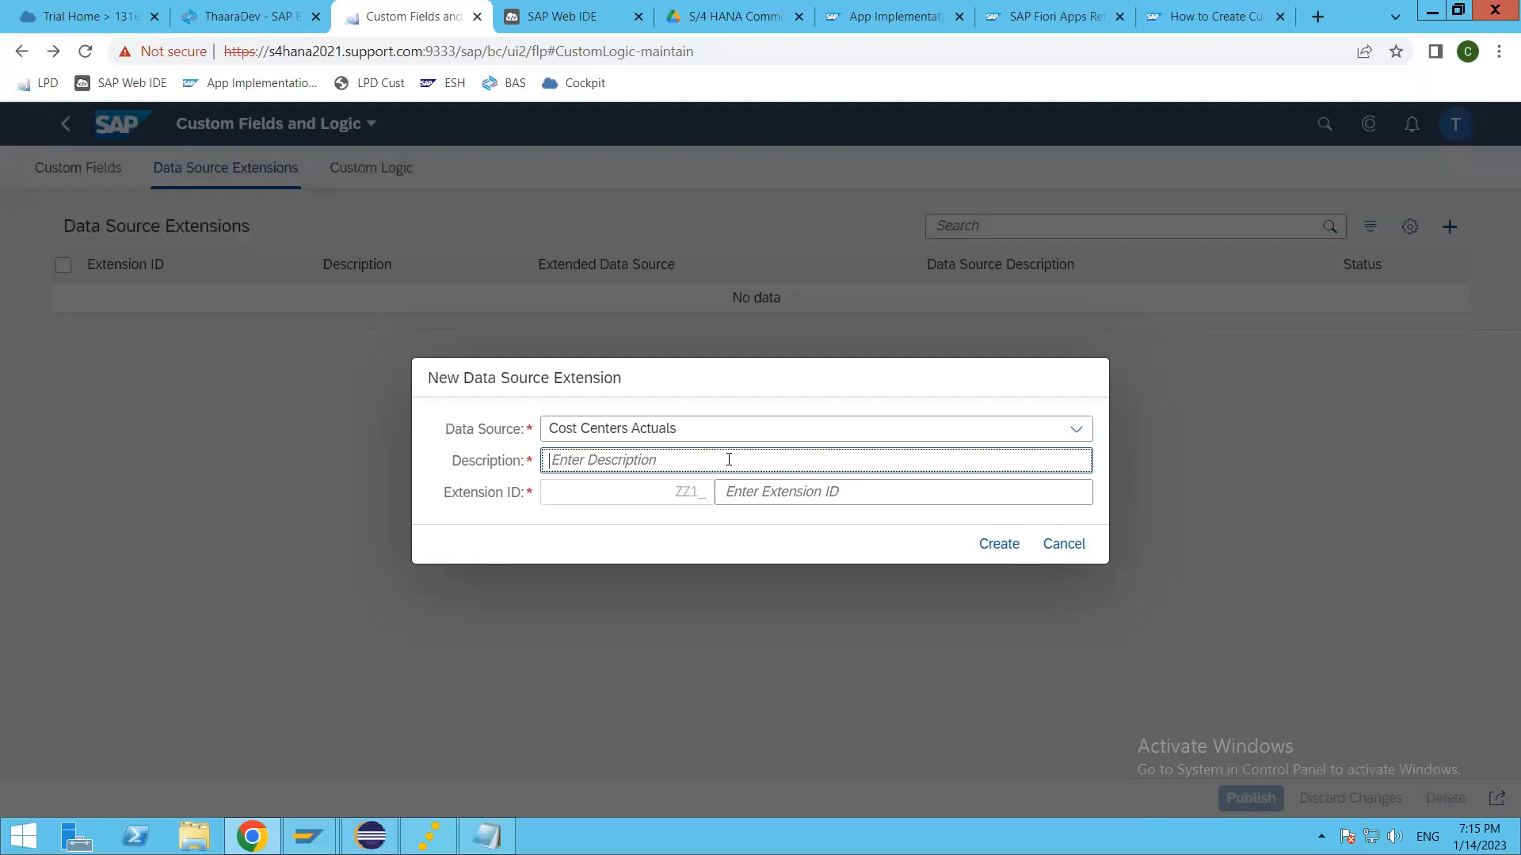
text(Tha)
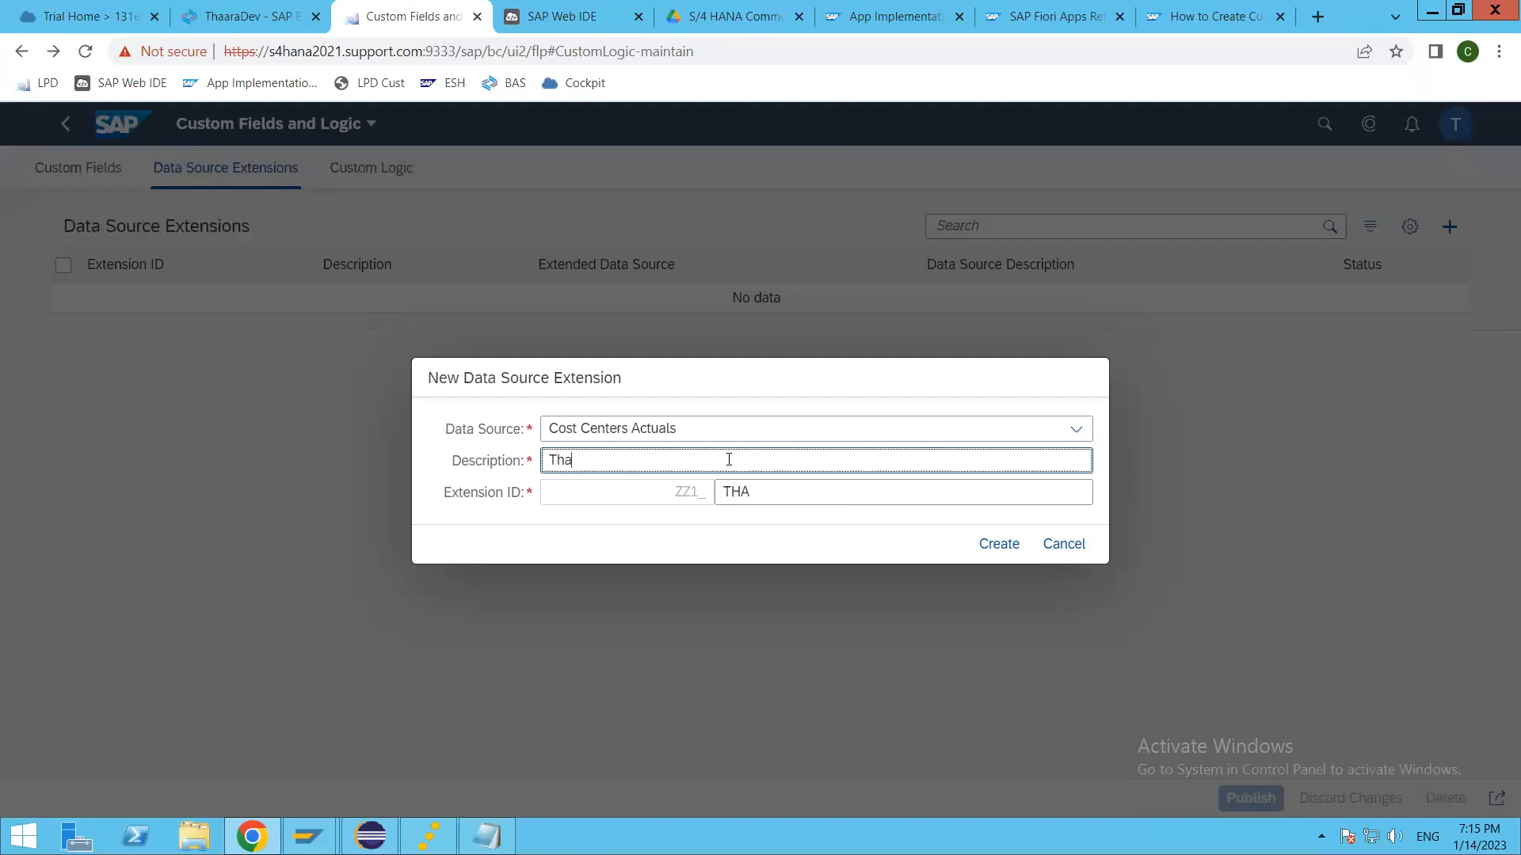
text(ara DS Ext)
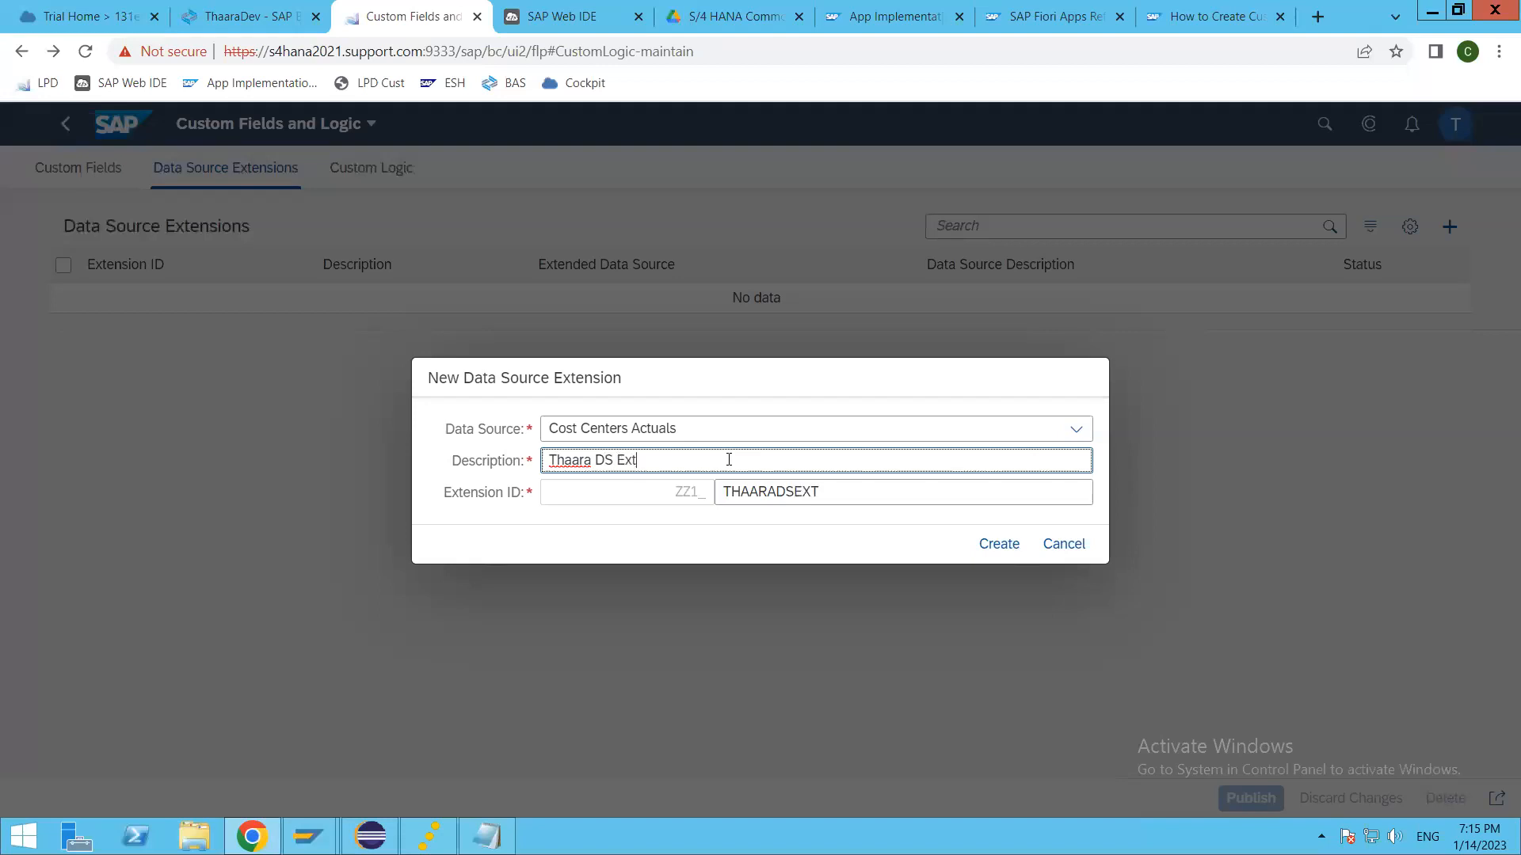
click(838, 497)
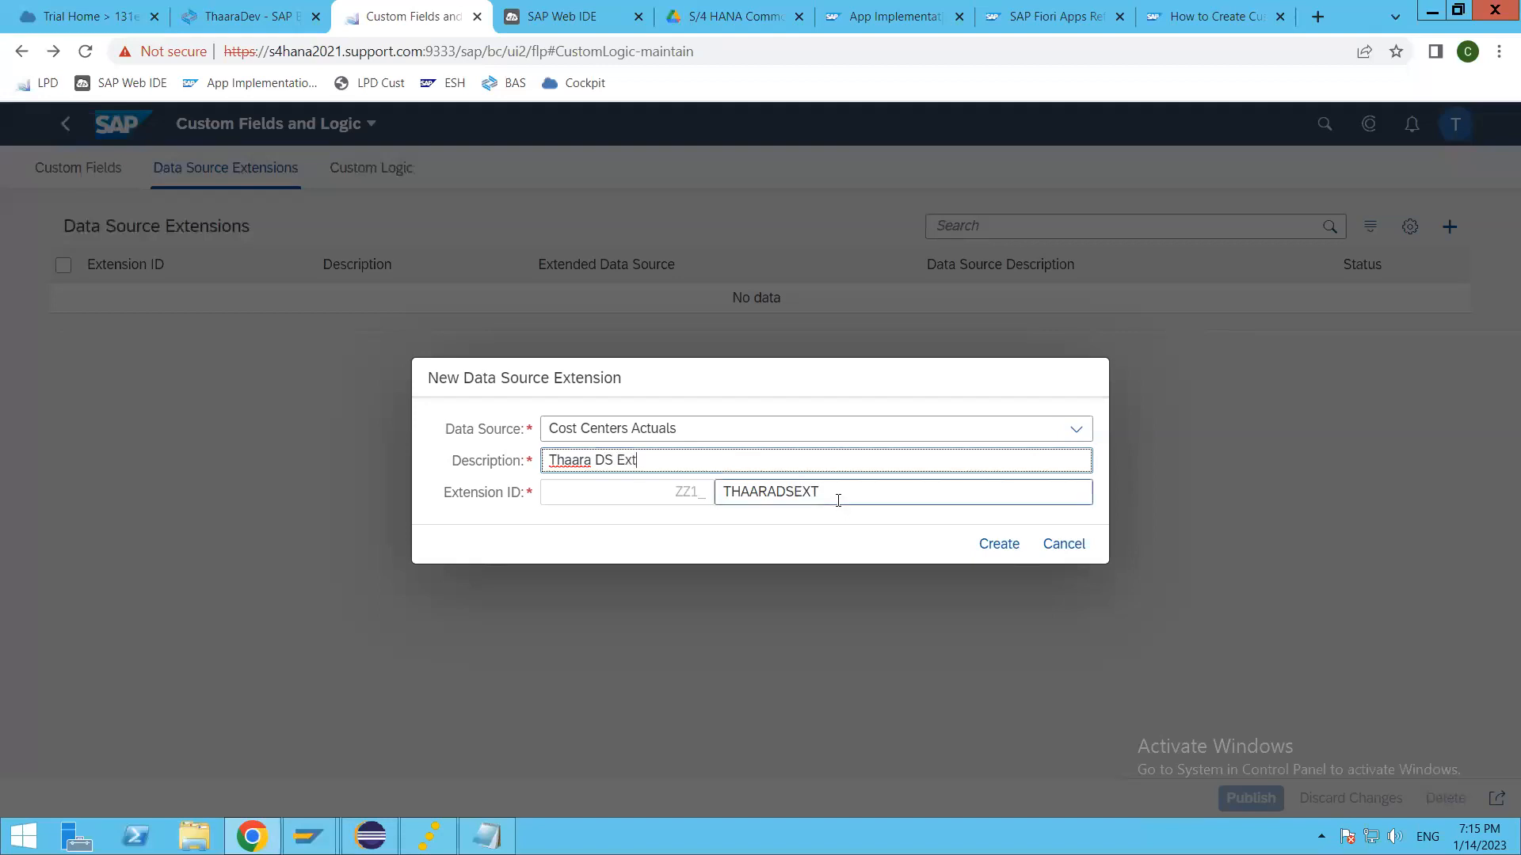
Step: Switch to Eclipse and try searching the ABAP development objects for cost center act, then clear the search text
click(390, 828)
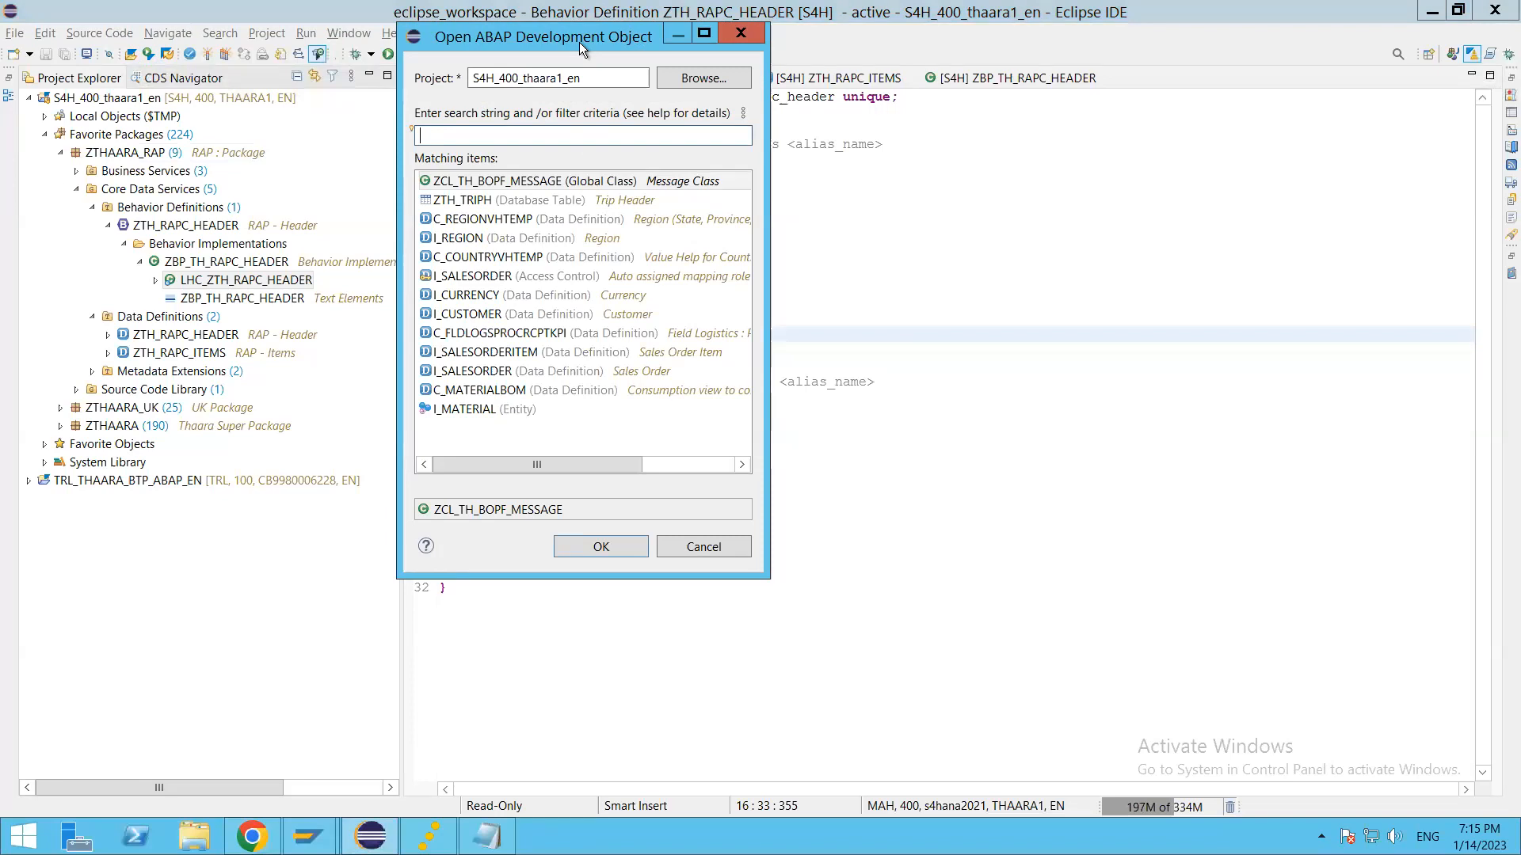
drag(578, 41, 824, 113)
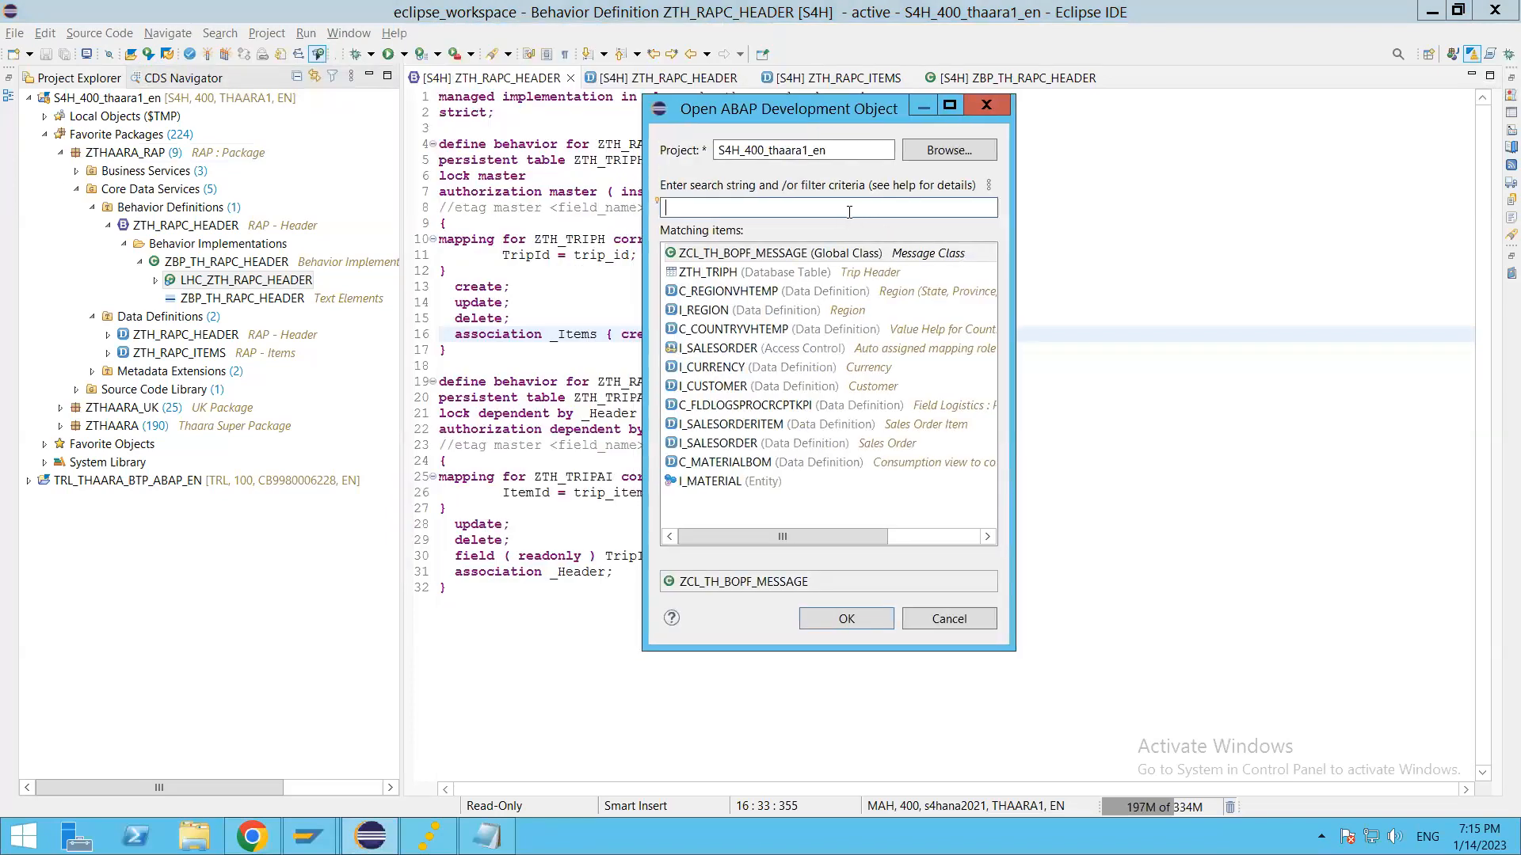
text(cost center act)
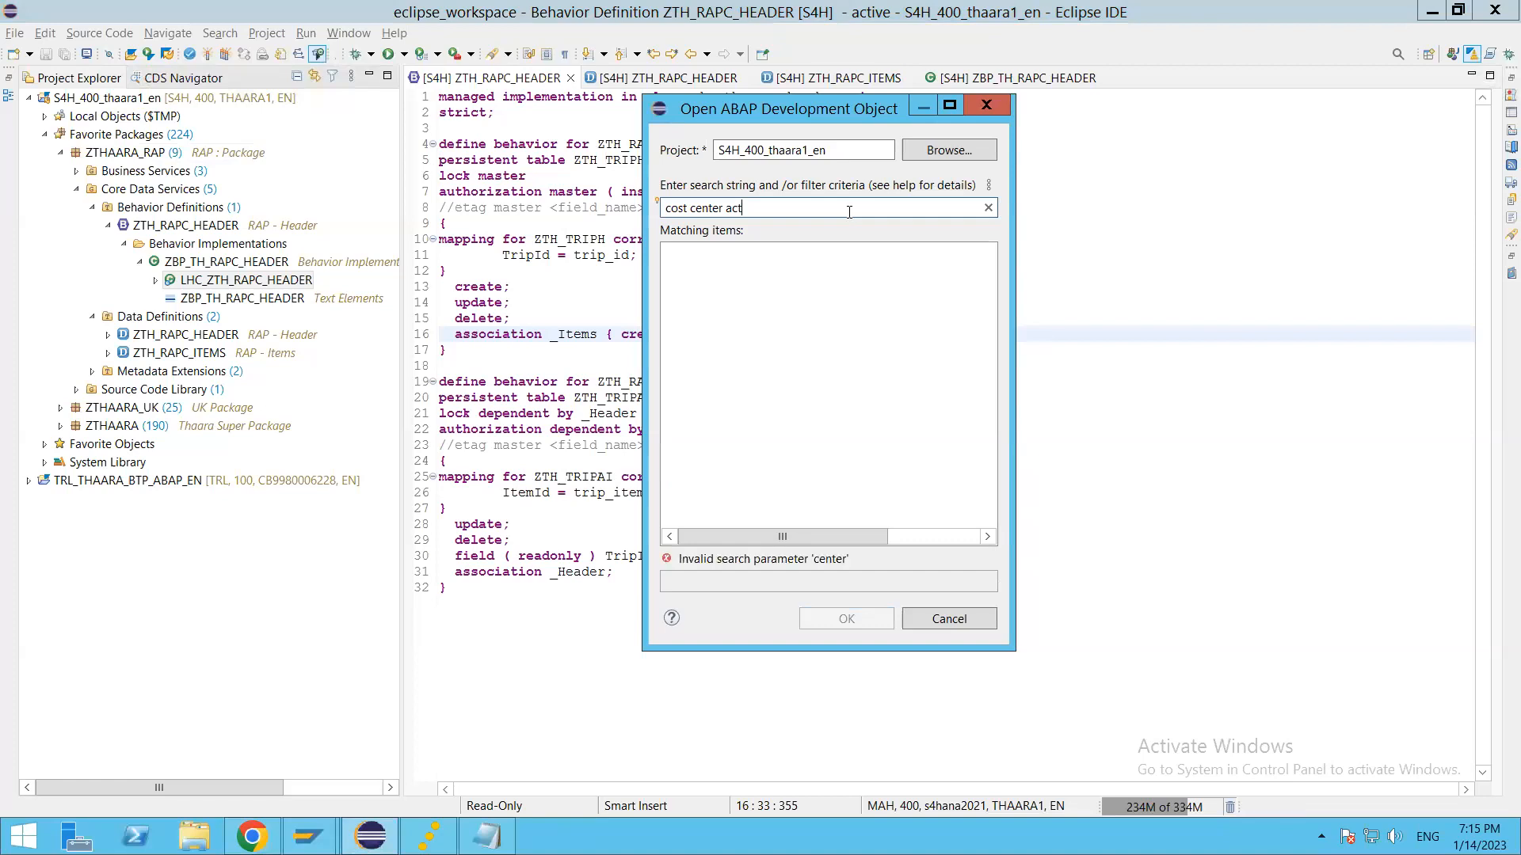
key(BackSpace)
key(BackSpace)
key(BackSpace)
key(BackSpace)
key(BackSpace)
key(BackSpace)
key(BackSpace)
key(BackSpace)
key(BackSpace)
key(BackSpace)
key(BackSpace)
key(BackSpace)
key(BackSpace)
key(BackSpace)
key(BackSpace)
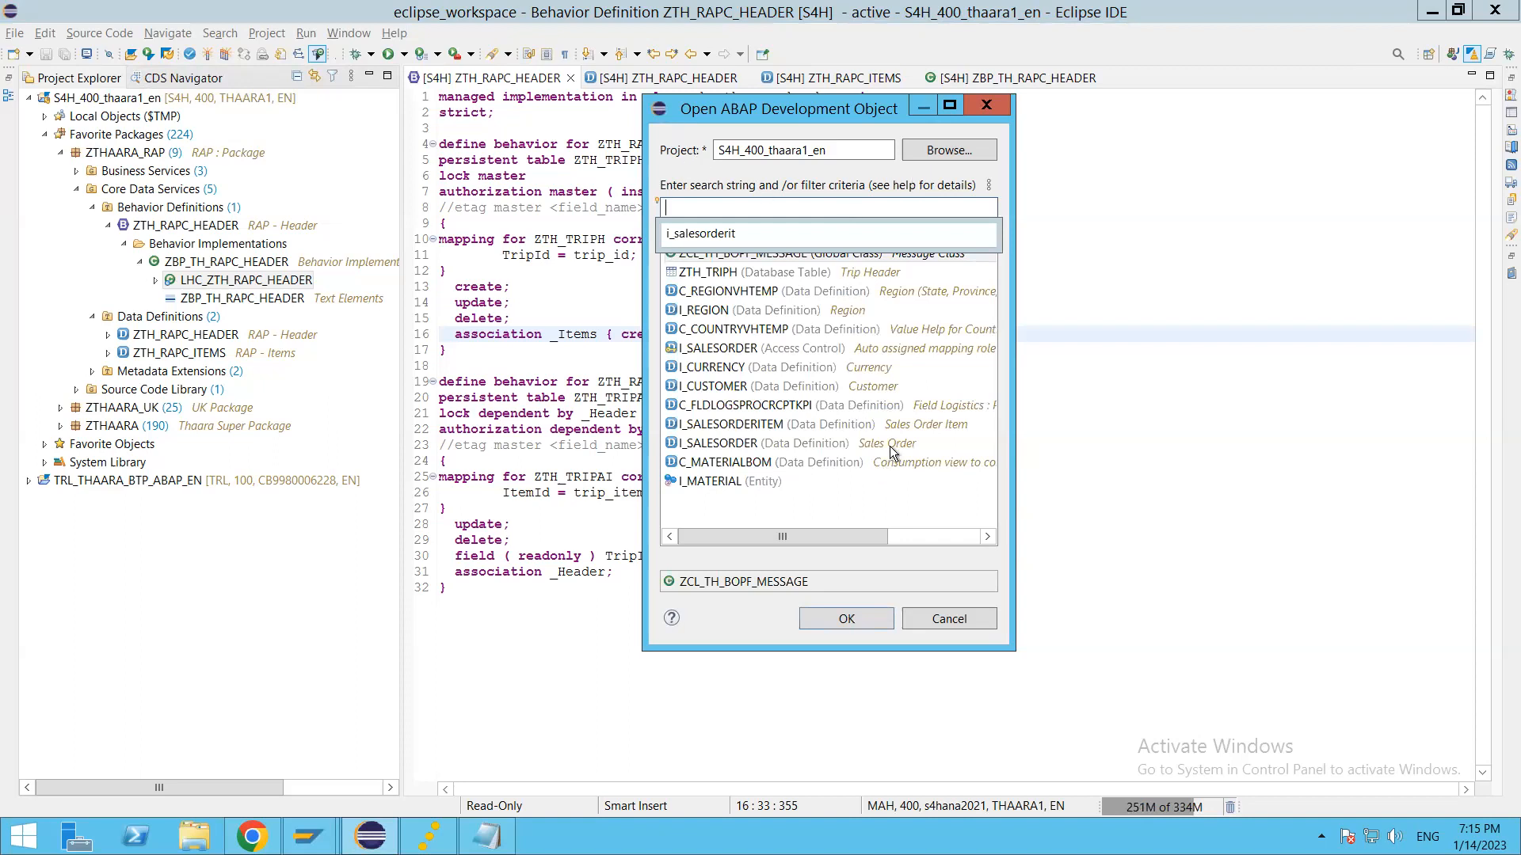
Step: Try searching the ABAP development objects by the name prefixes _cost and i_co, then clear the search text
click(767, 204)
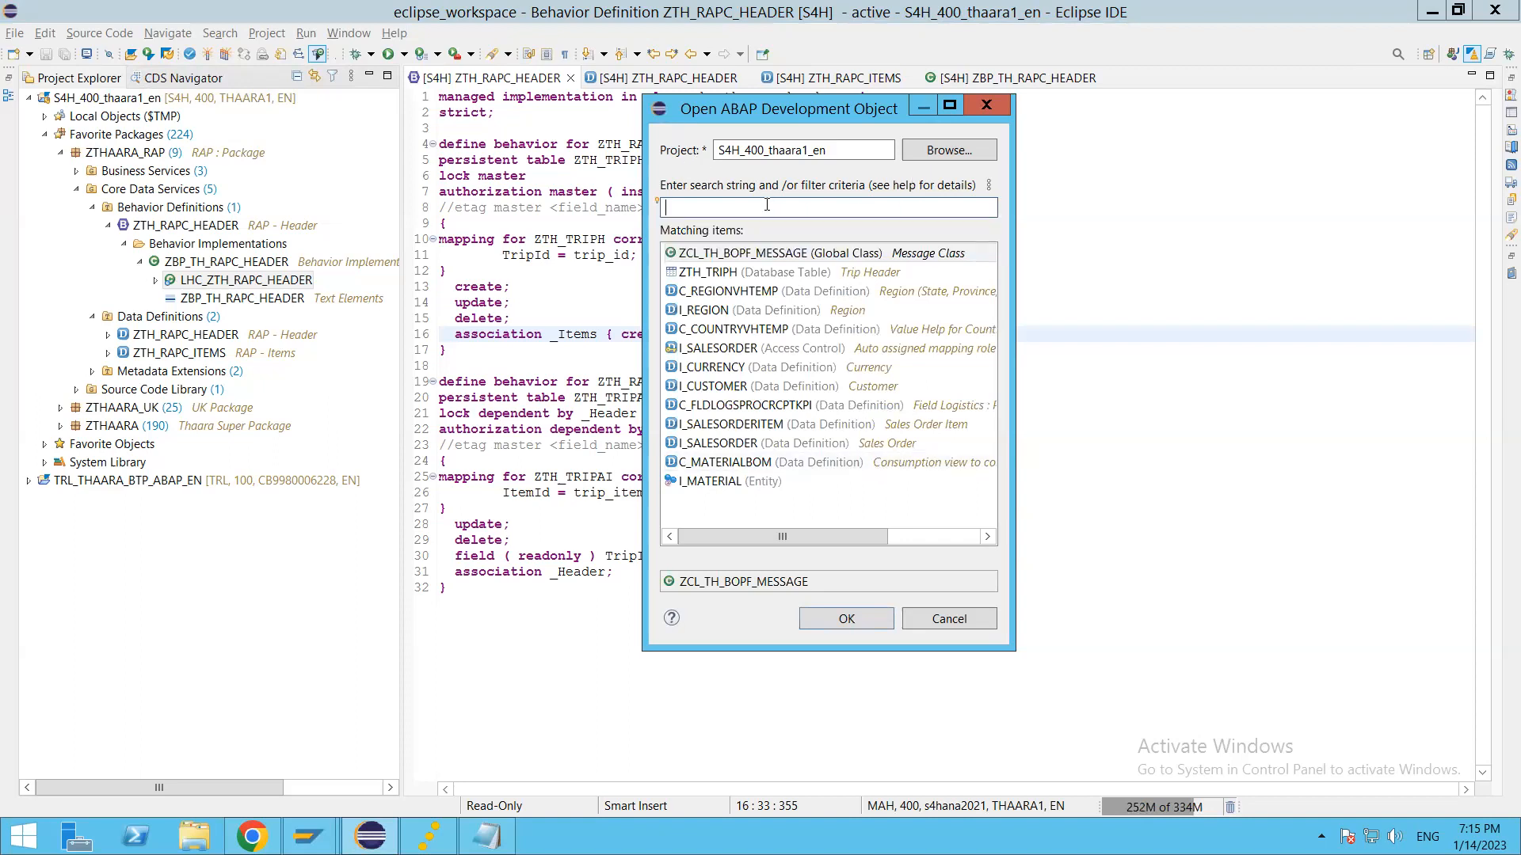
text(_cost)
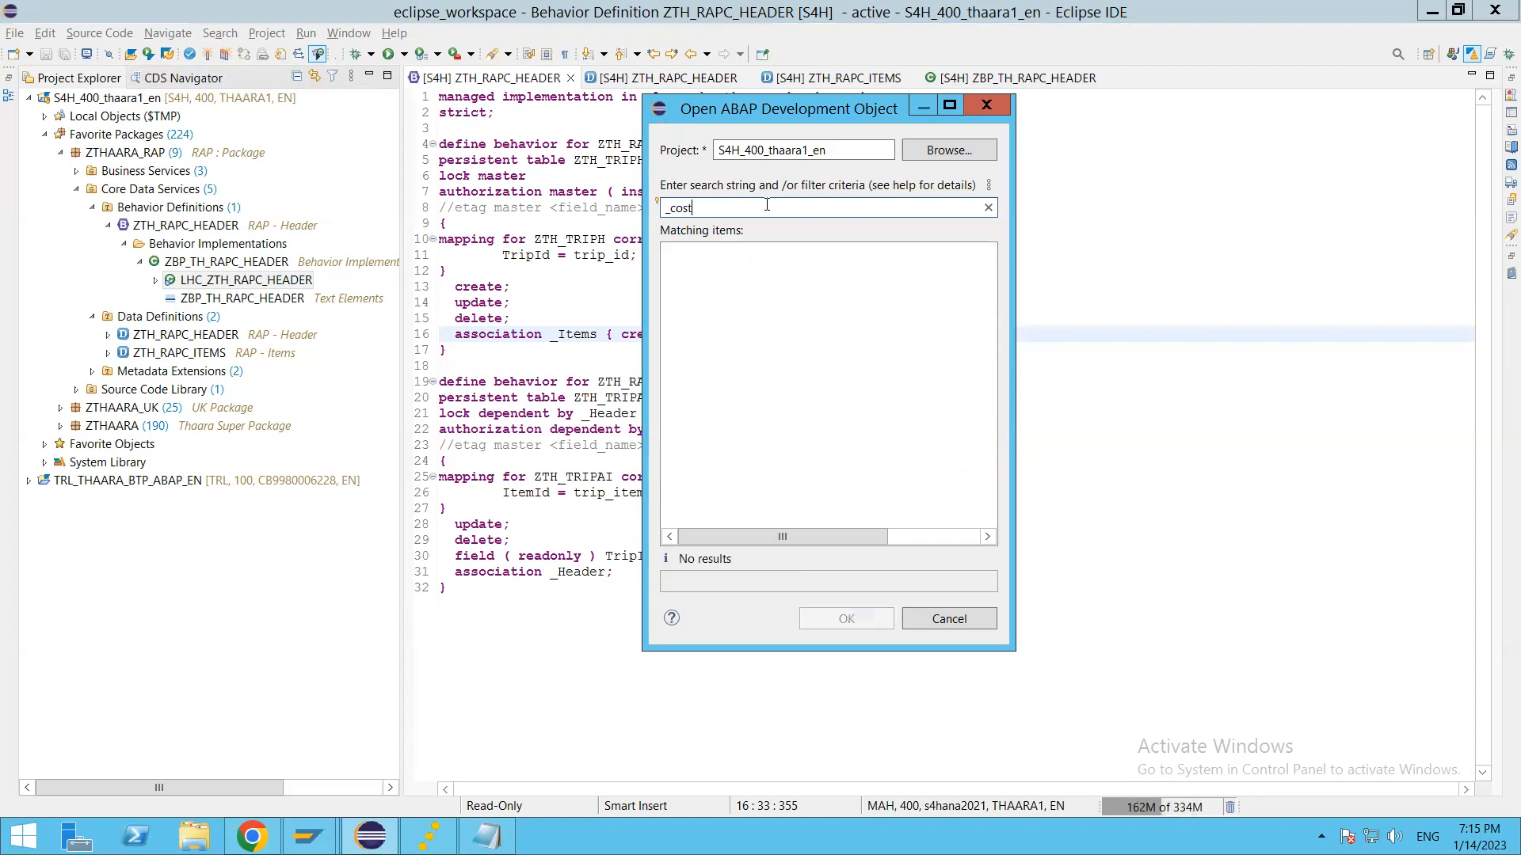
key(BackSpace)
key(BackSpace)
key(BackSpace)
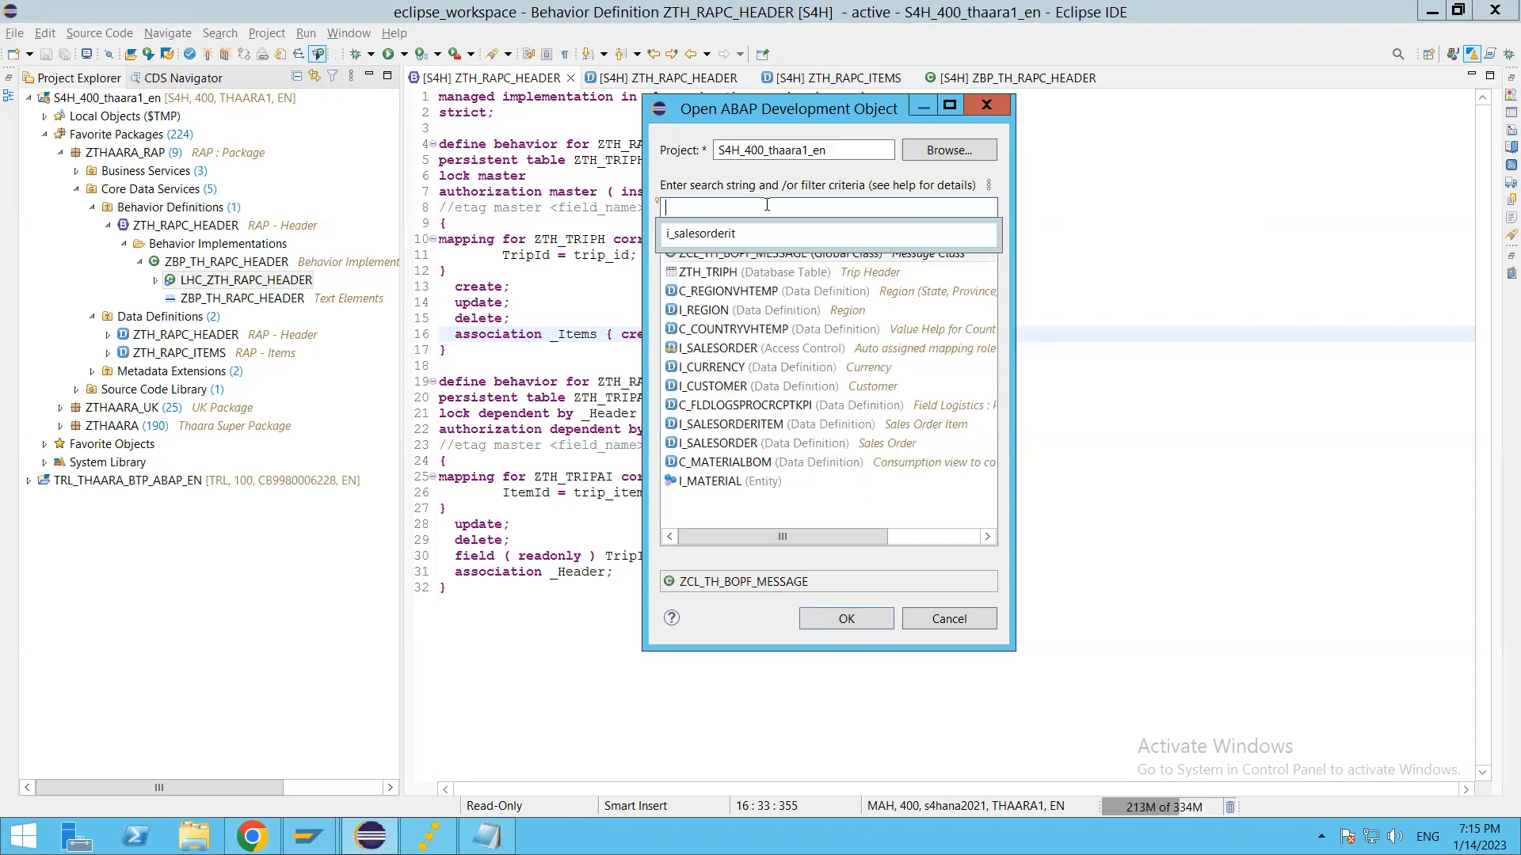
text(i_co)
key(BackSpace)
key(BackSpace)
key(BackSpace)
key(BackSpace)
Step: Search the ABAP development objects with the wildcard pattern *cost*cent*act*
text(*c)
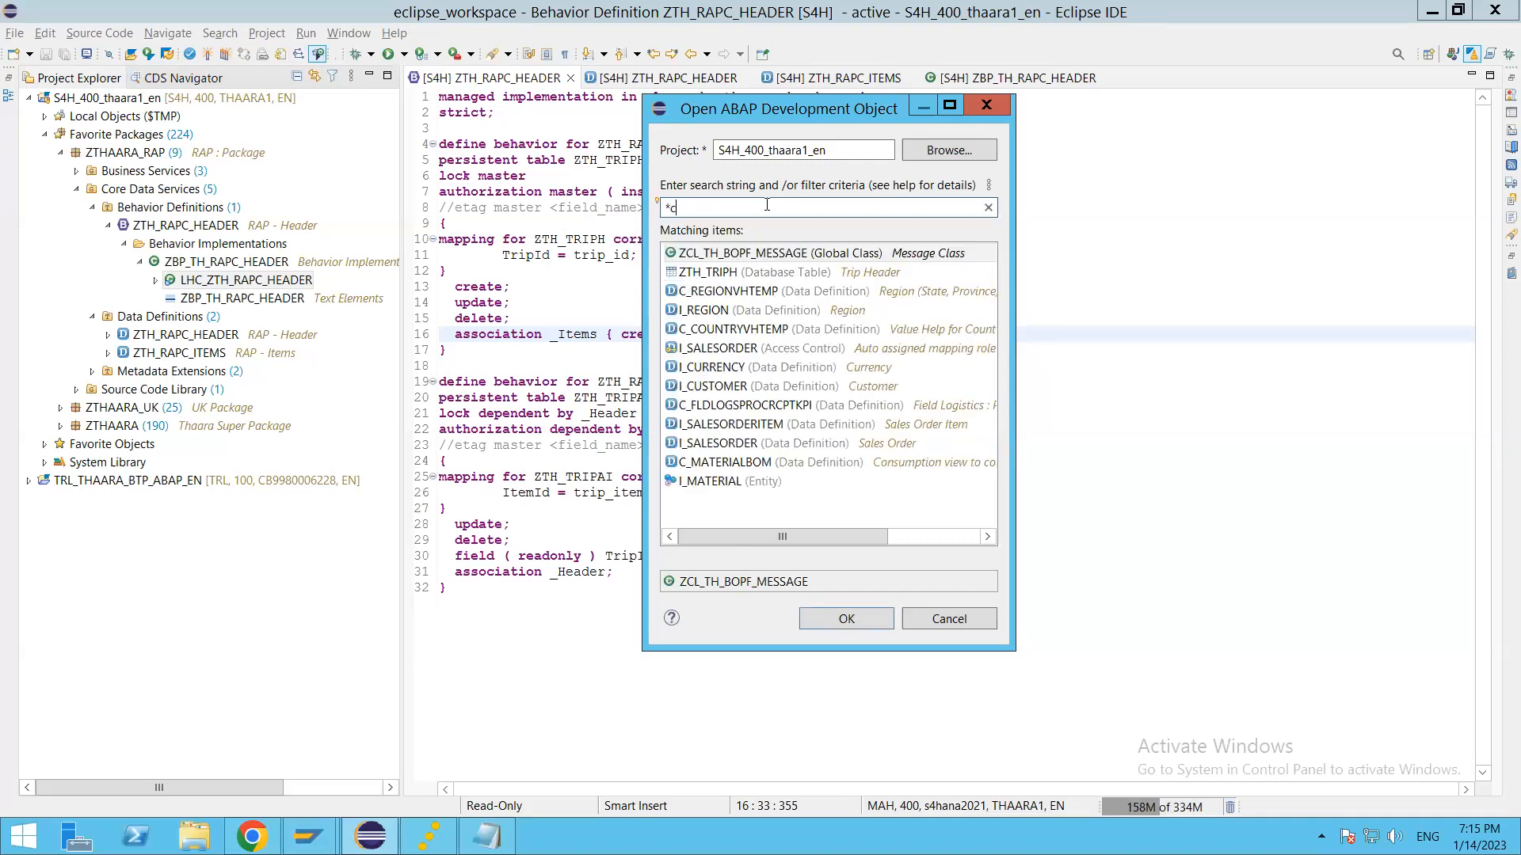
text(ost*cen)
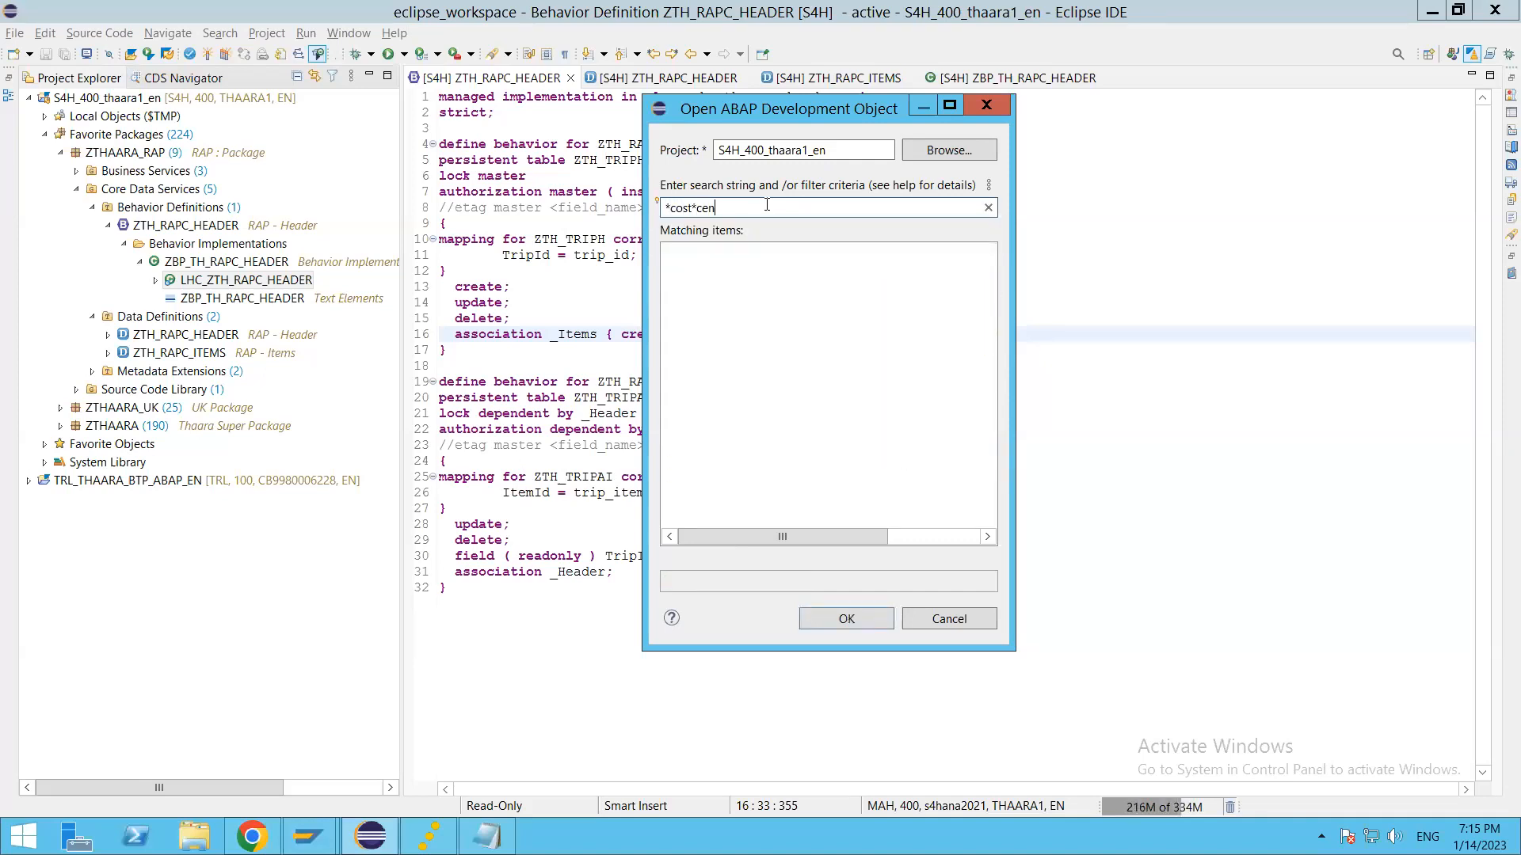
text(t*act*)
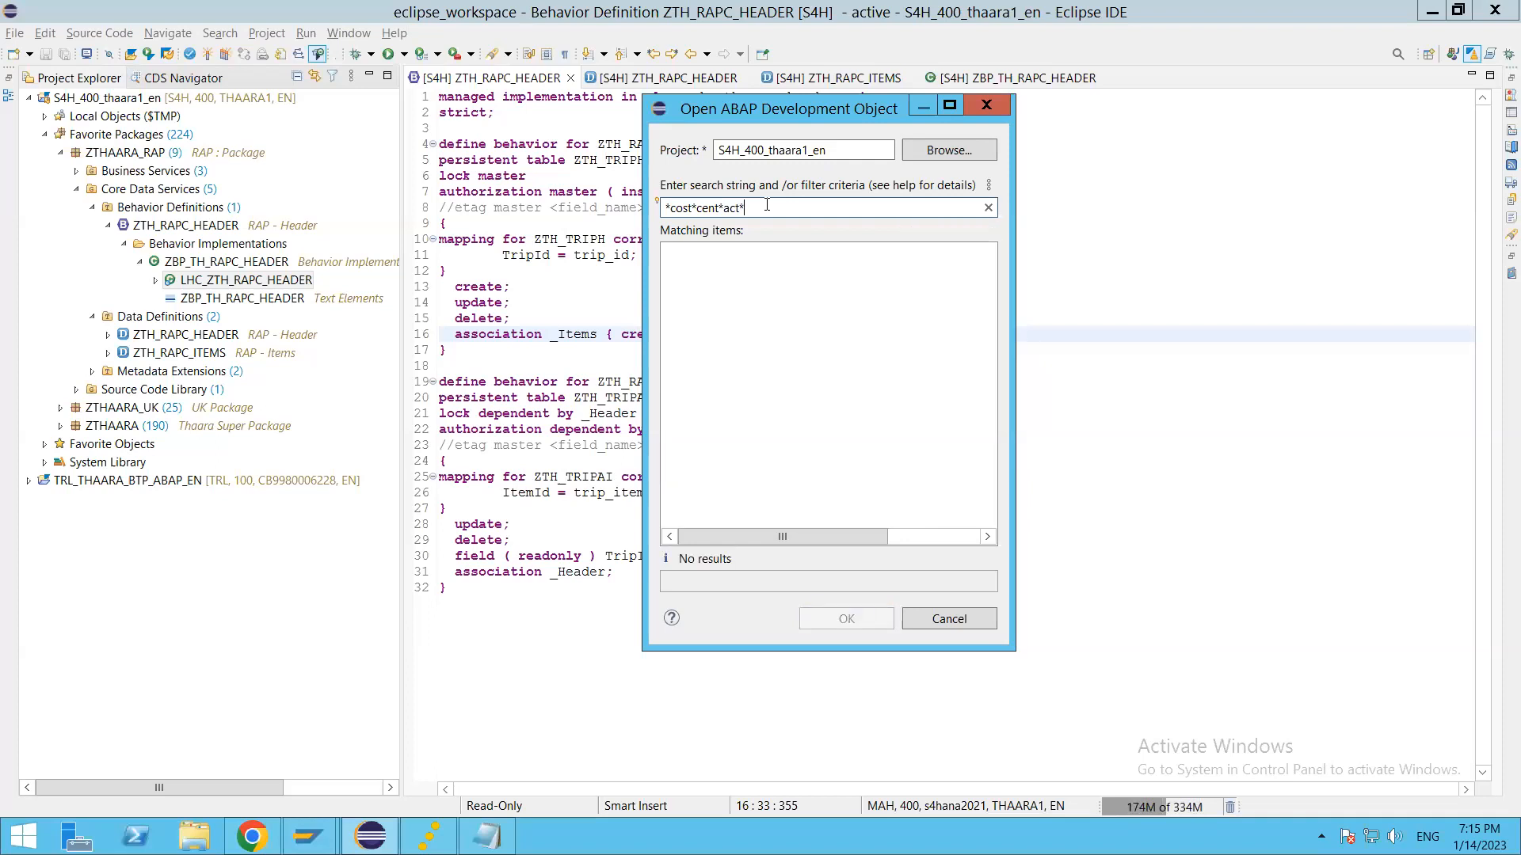
Step: Clear the search text and close the ABAP development object search
key(BackSpace)
key(BackSpace)
key(BackSpace)
key(BackSpace)
key(BackSpace)
key(BackSpace)
key(BackSpace)
key(BackSpace)
key(BackSpace)
key(BackSpace)
key(BackSpace)
key(BackSpace)
key(BackSpace)
key(BackSpace)
key(BackSpace)
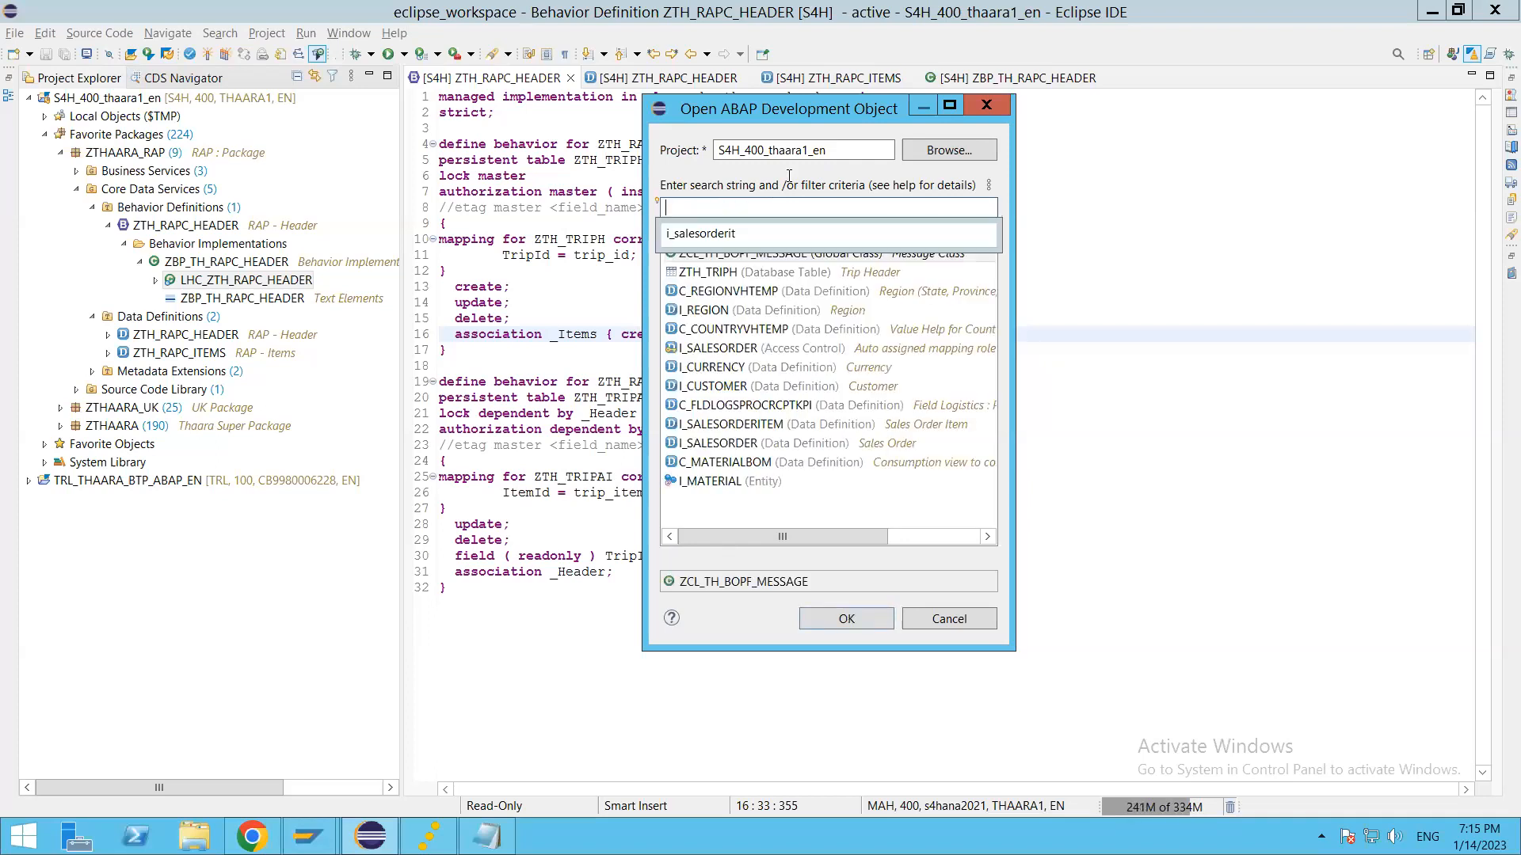
click(986, 106)
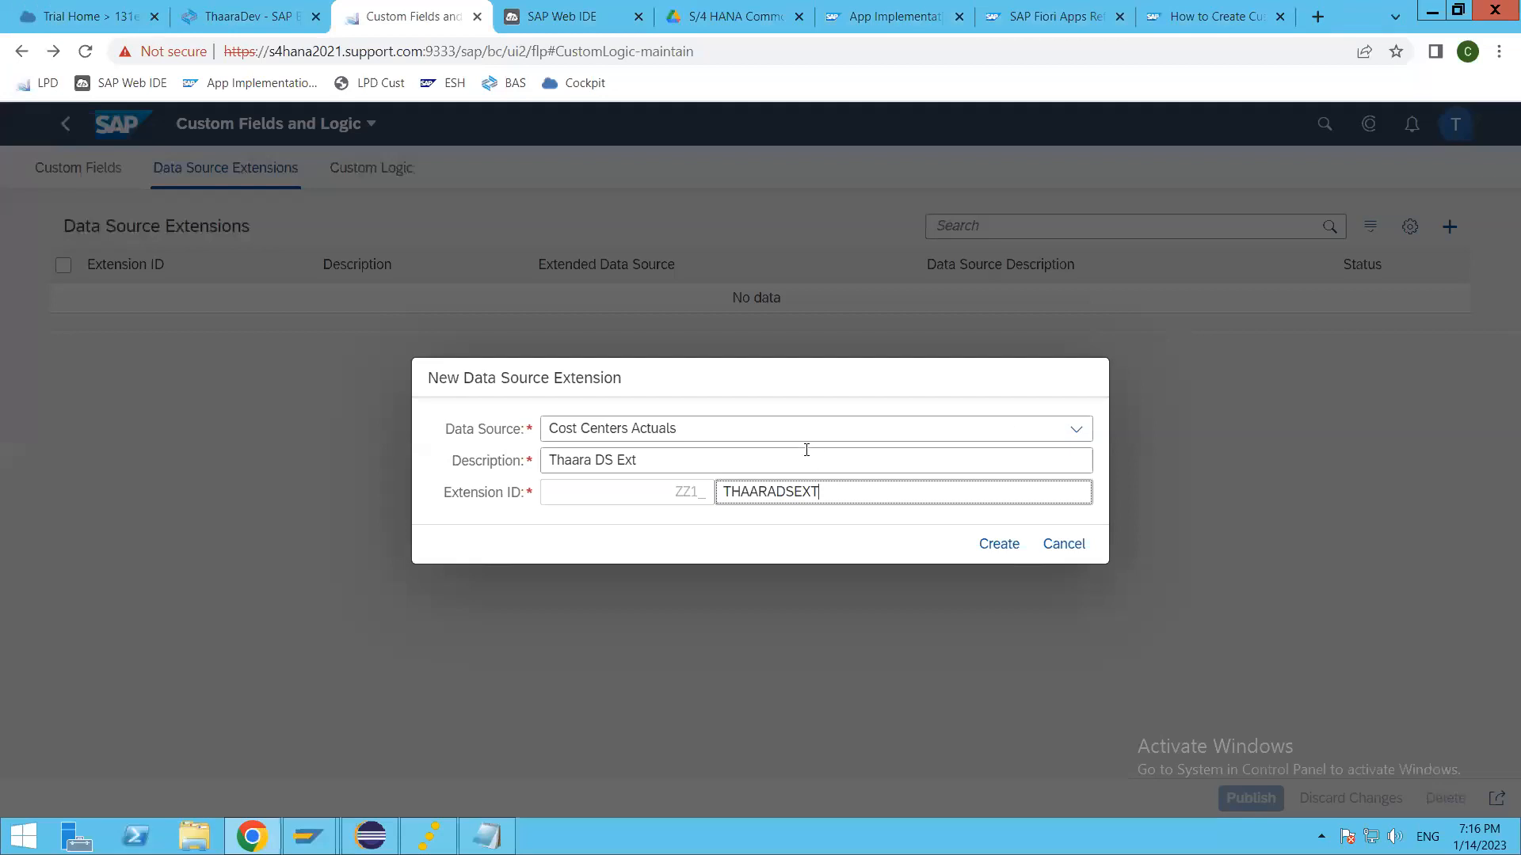
Step: Create the data source extension THAARADSEXT and copy its extended data source name C_COSTCENTERQ2001 from the general information
click(996, 546)
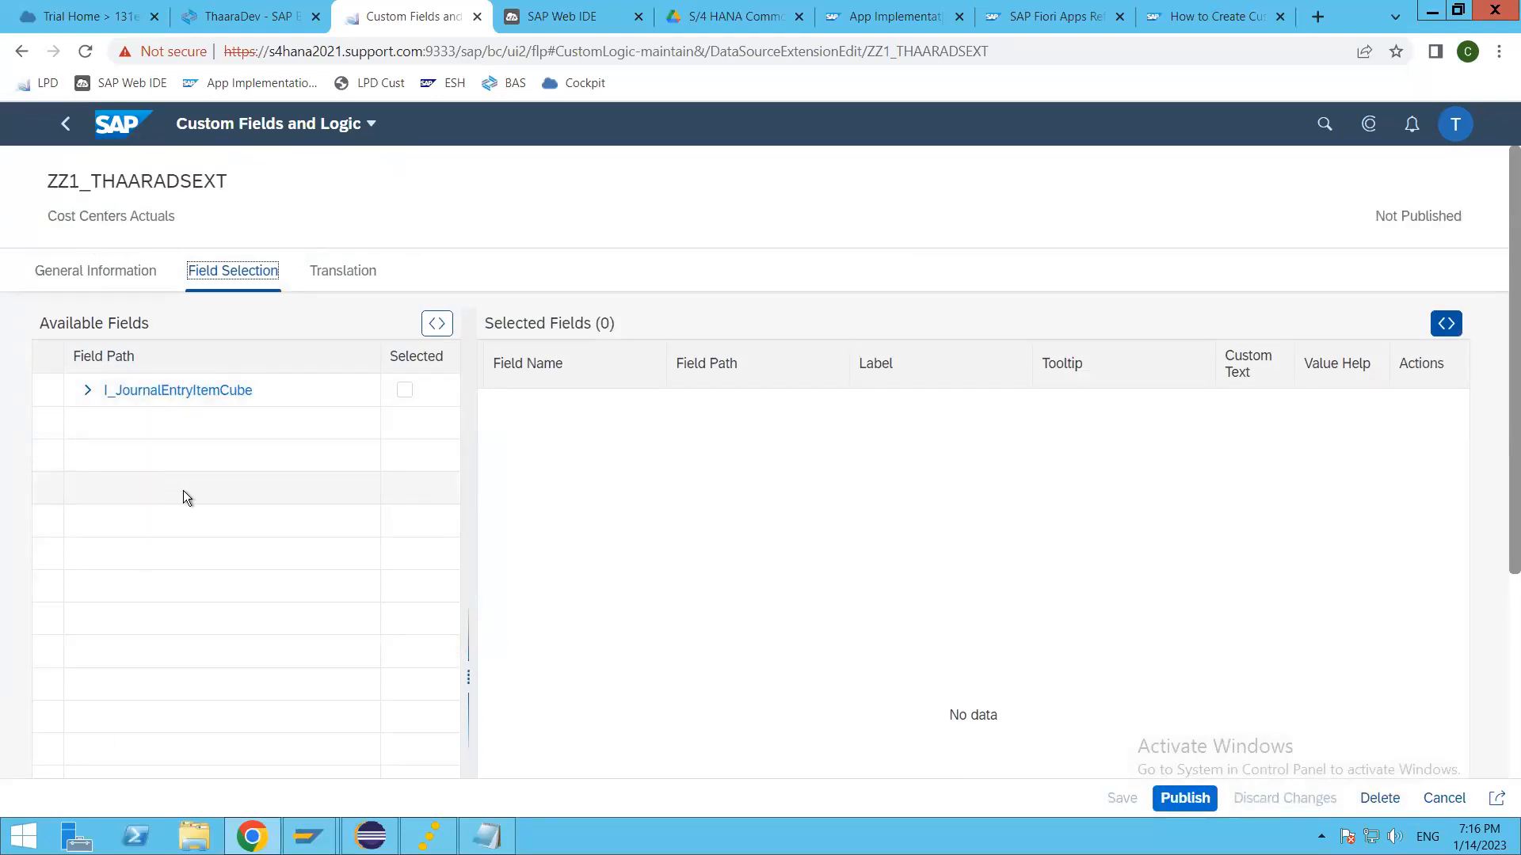
click(96, 274)
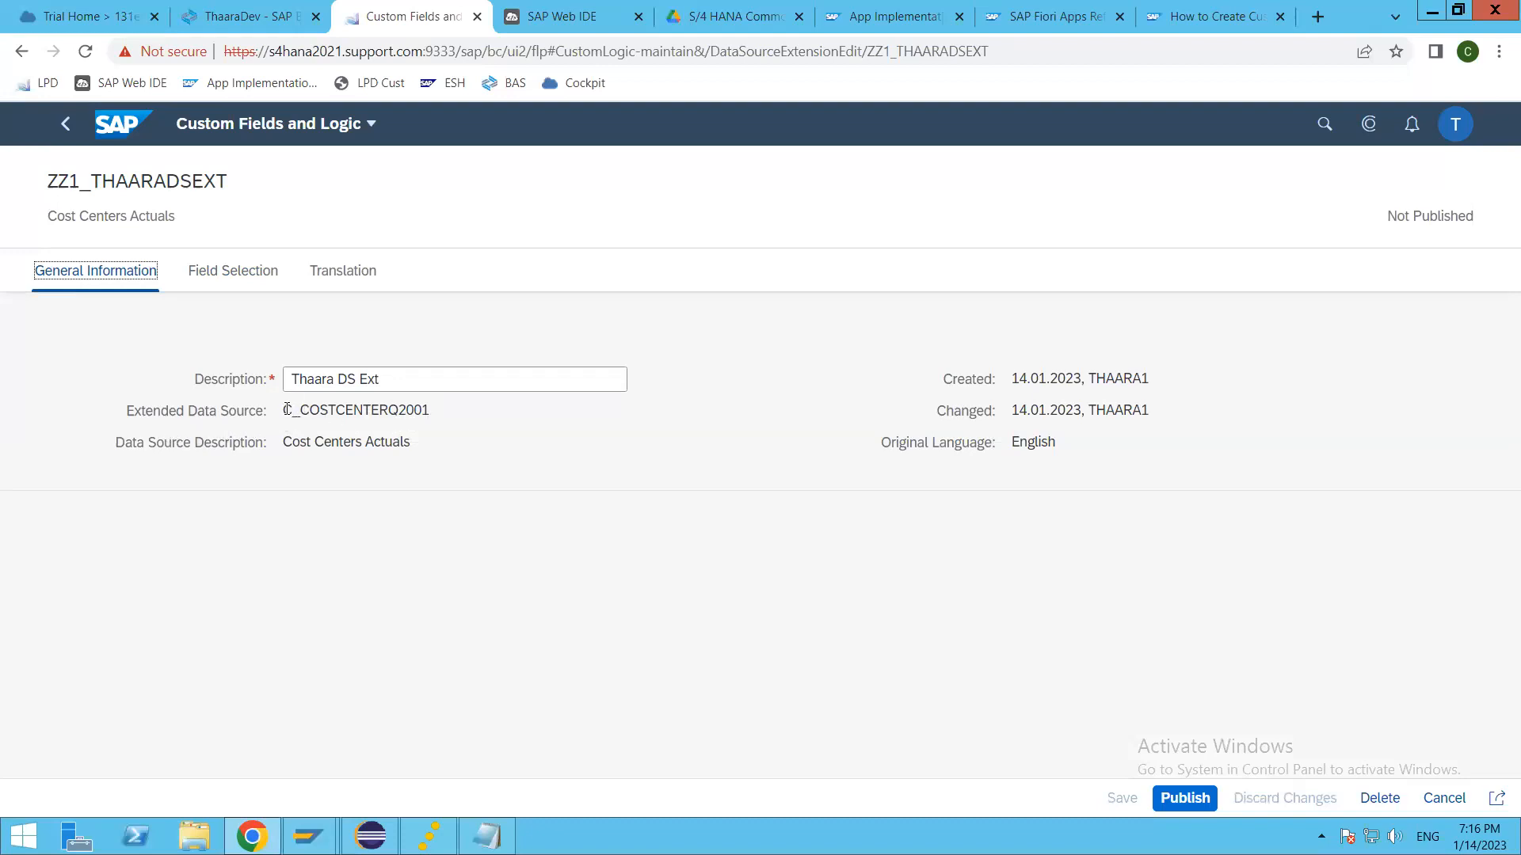
double_click(324, 410)
key(ctrl+c)
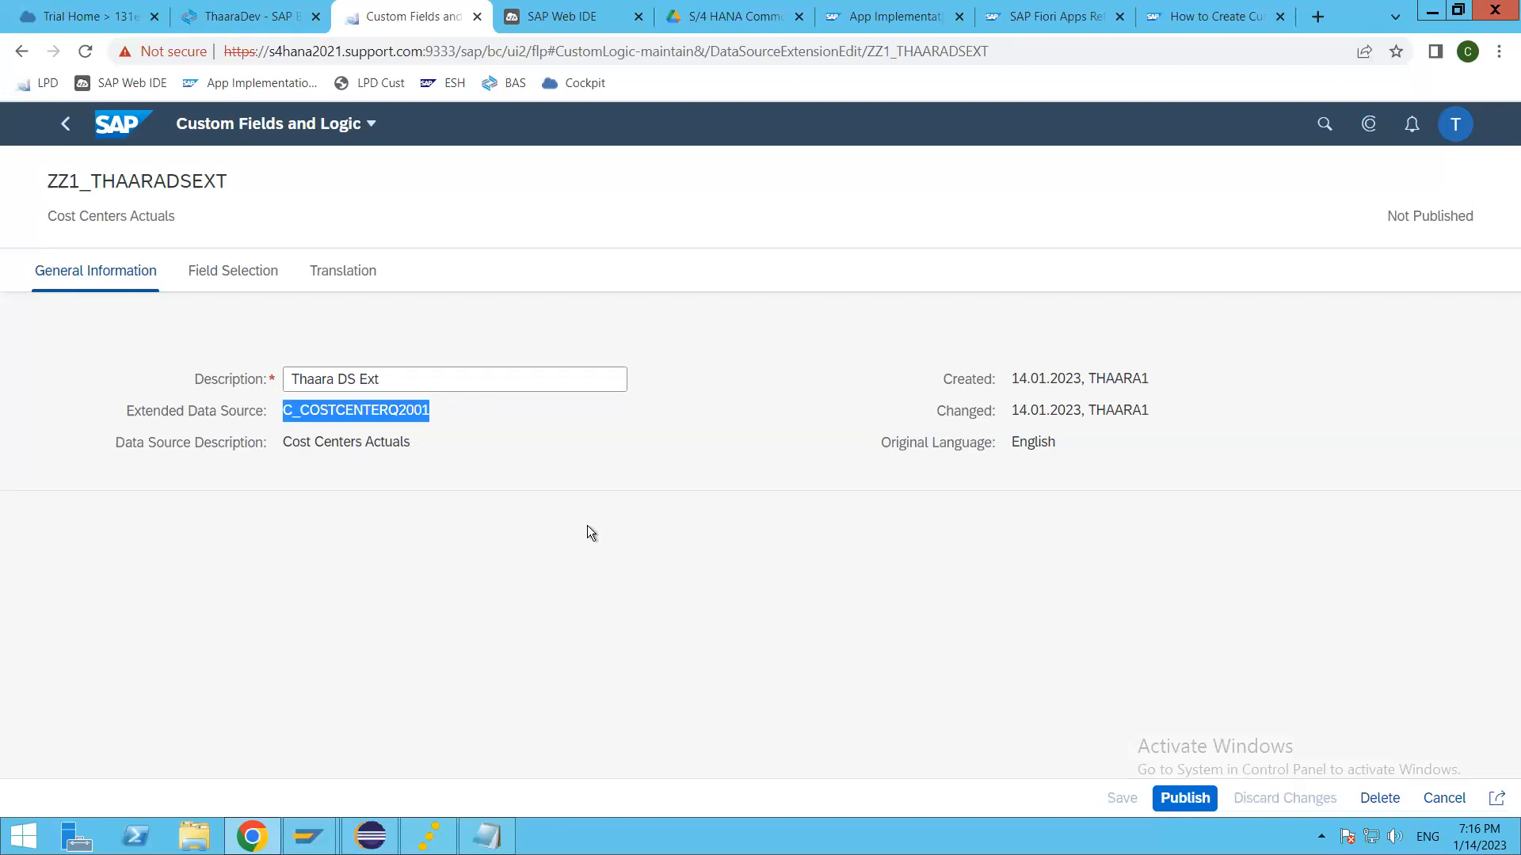
Step: Switch to Eclipse, search the ABAP development objects for C_COSTCENTERQ2001 and open its data definition
click(371, 836)
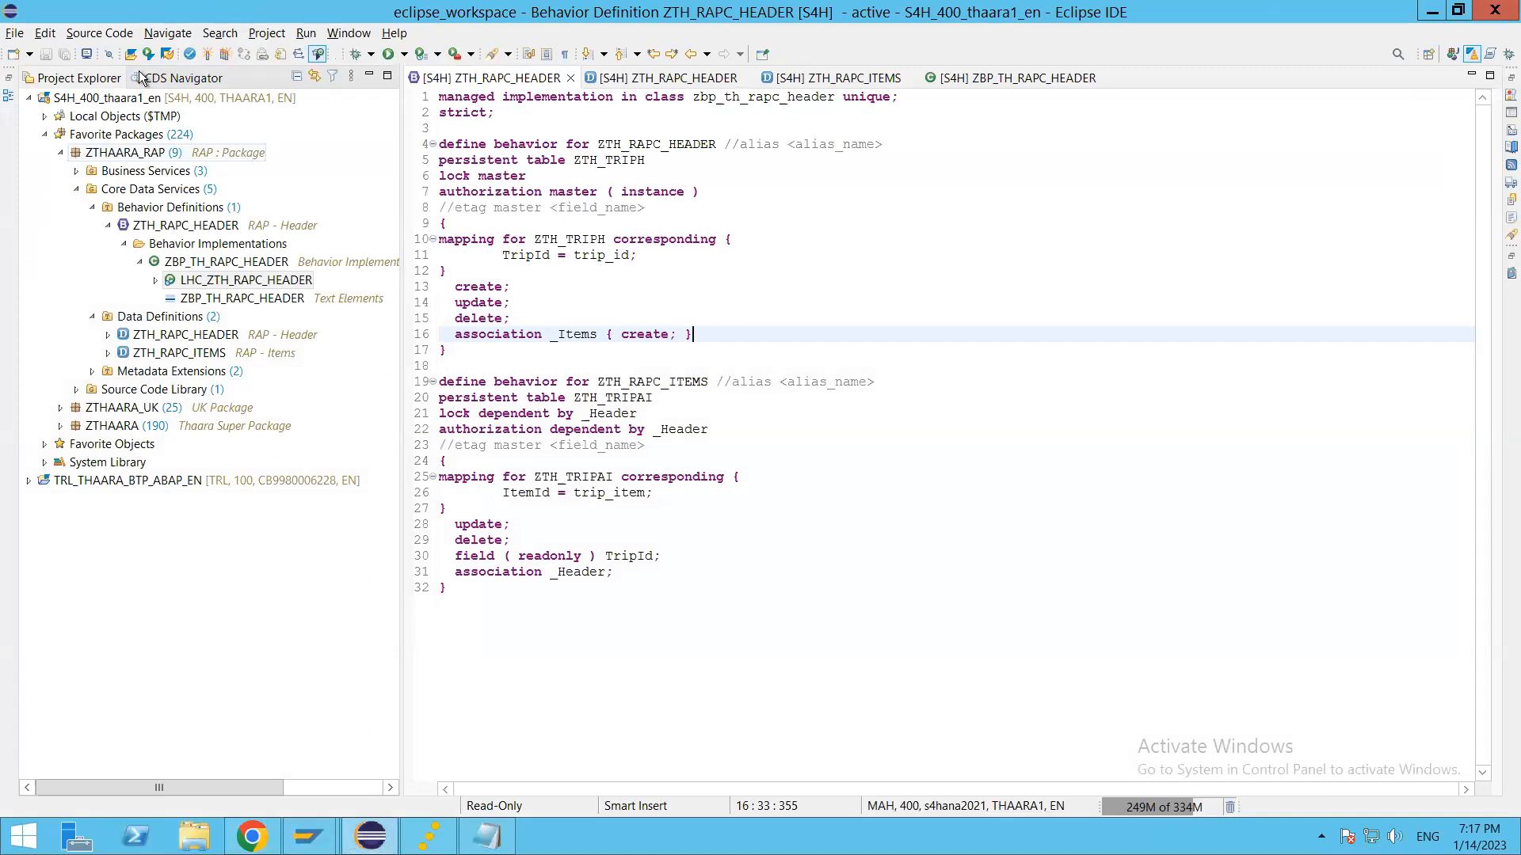
key(ctrl+shift+a)
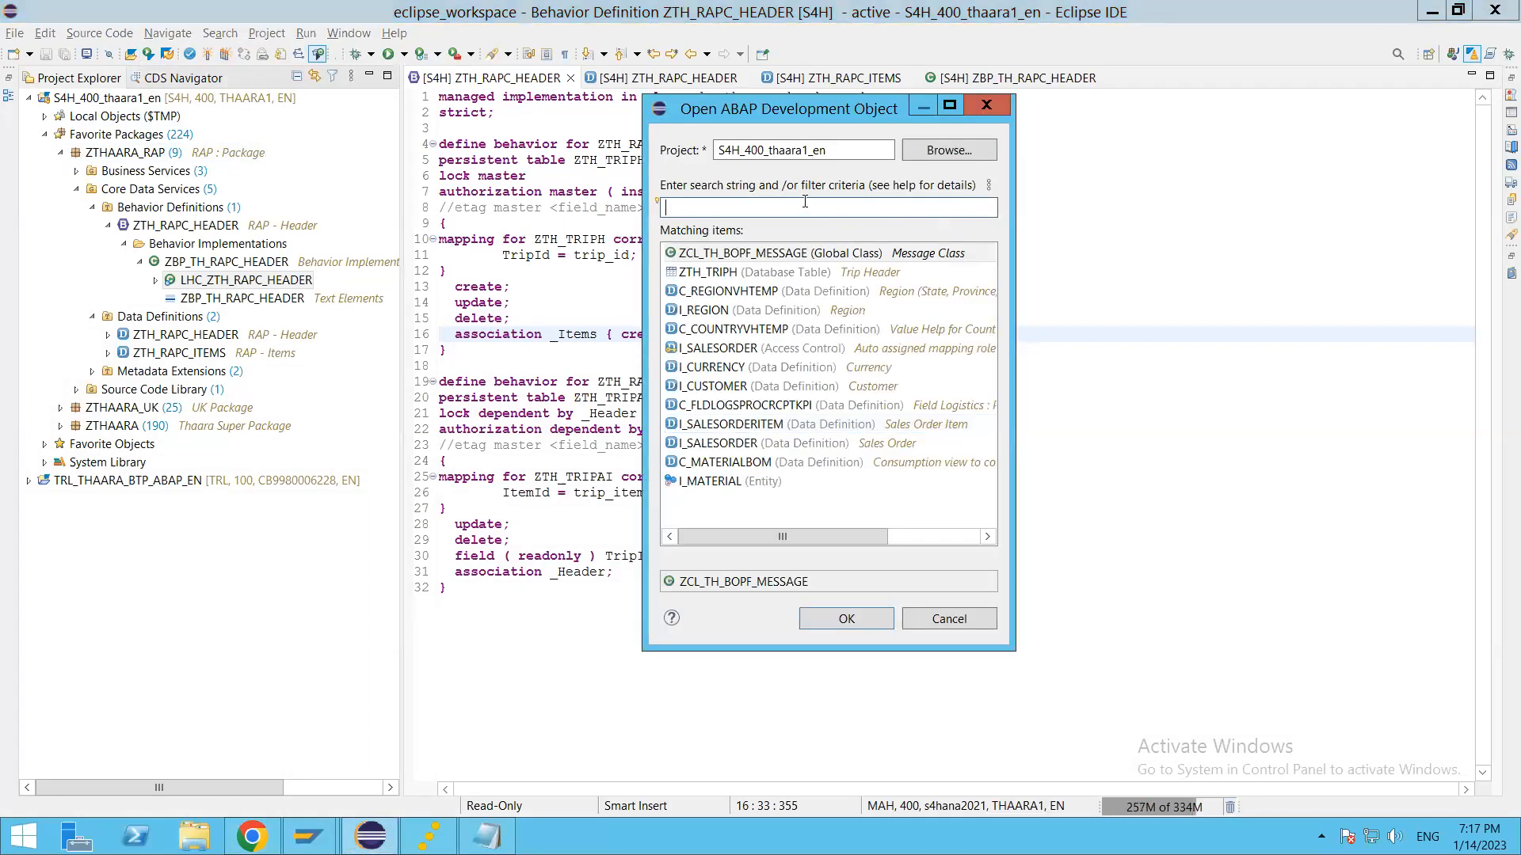
key(ctrl+v)
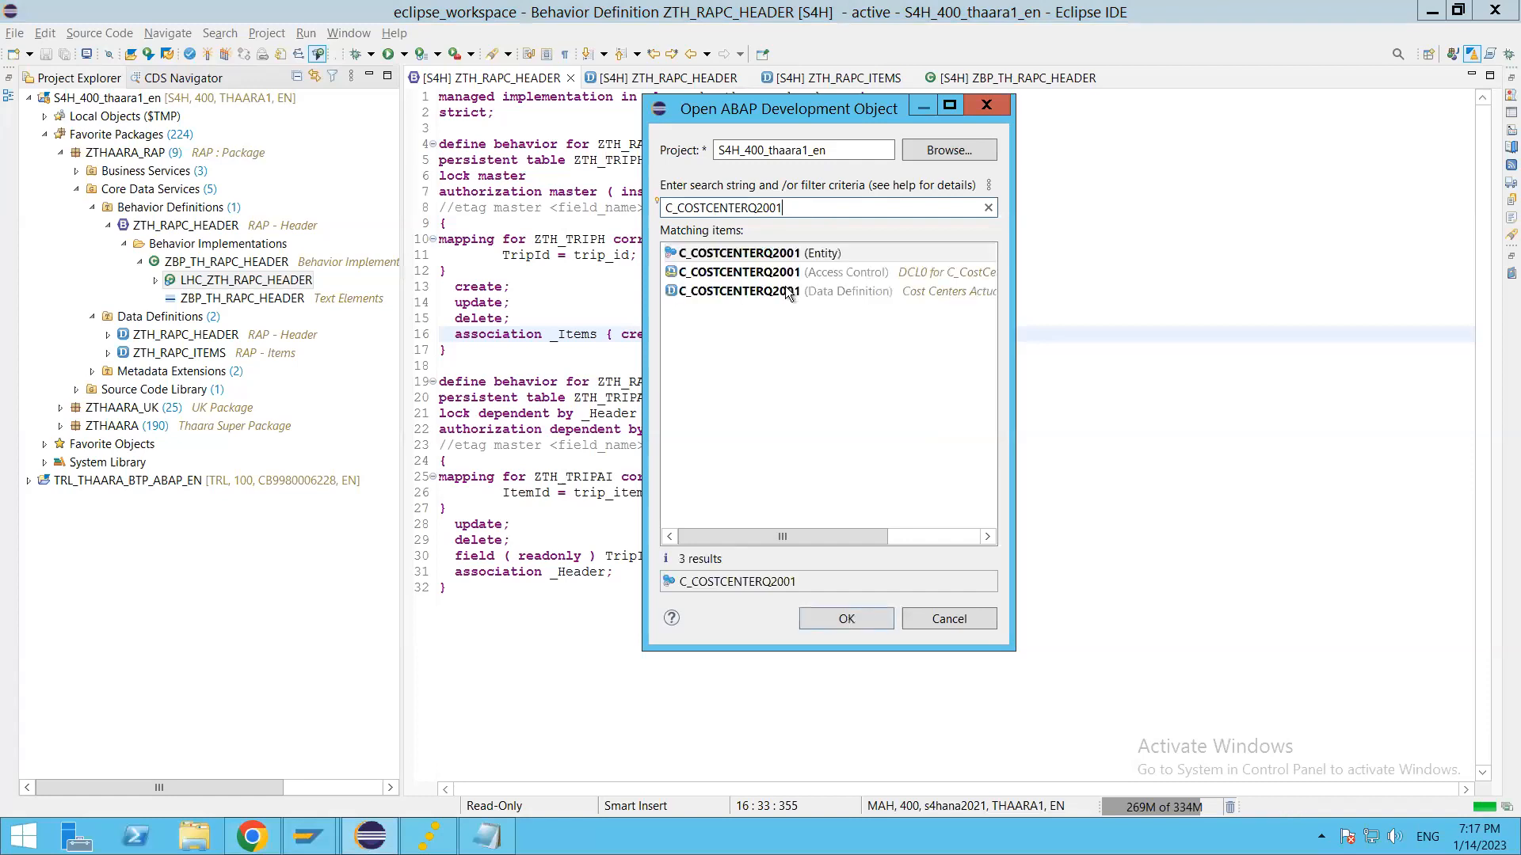
double_click(736, 292)
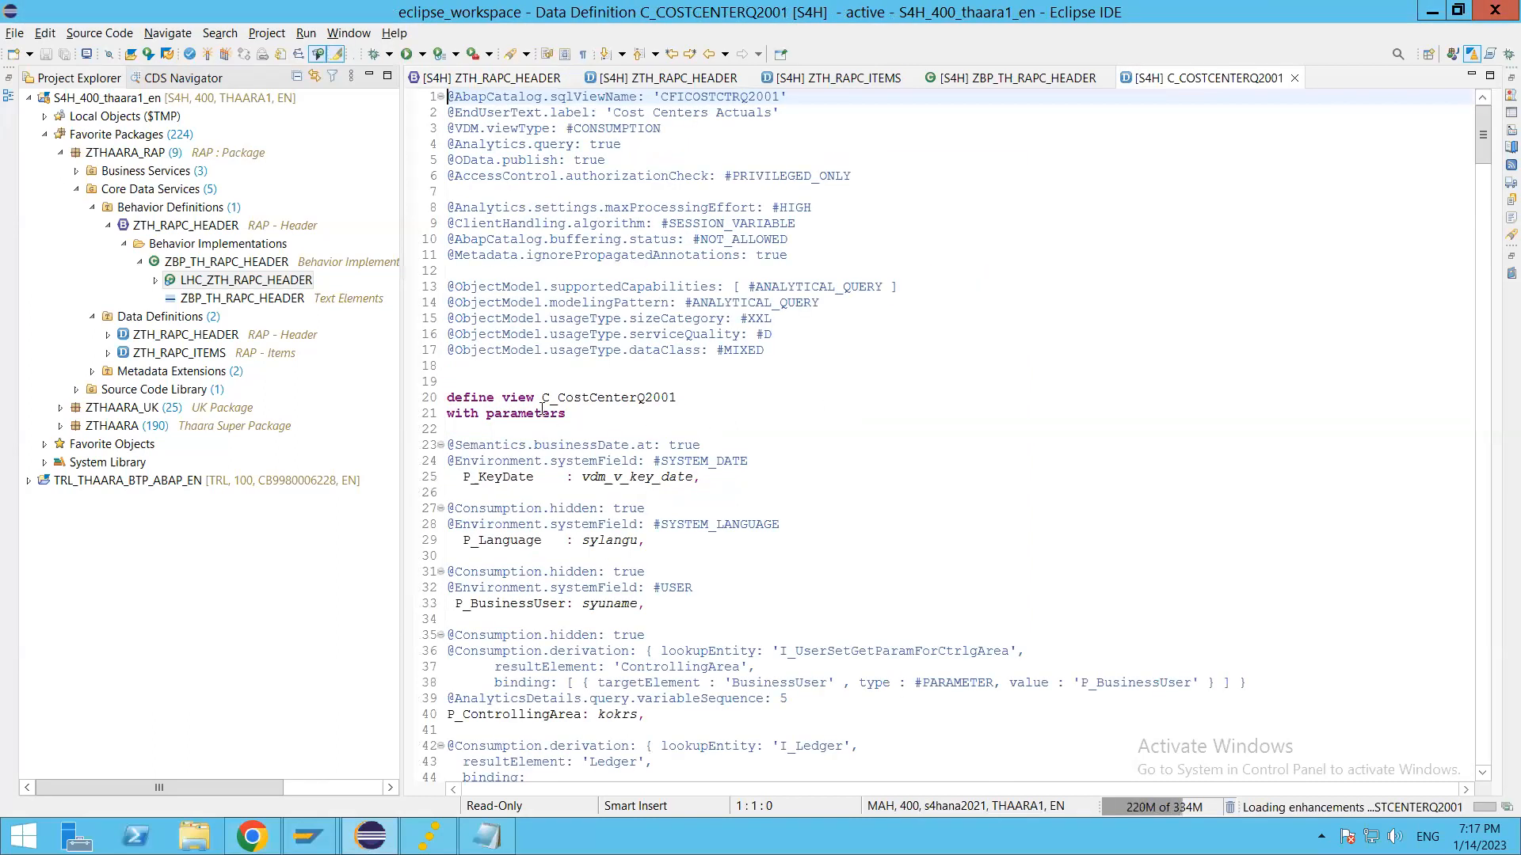
Step: Look through the C_CostCenterQ2001 view source from its definition line down to the closing where clause and back to the beginning
click(559, 398)
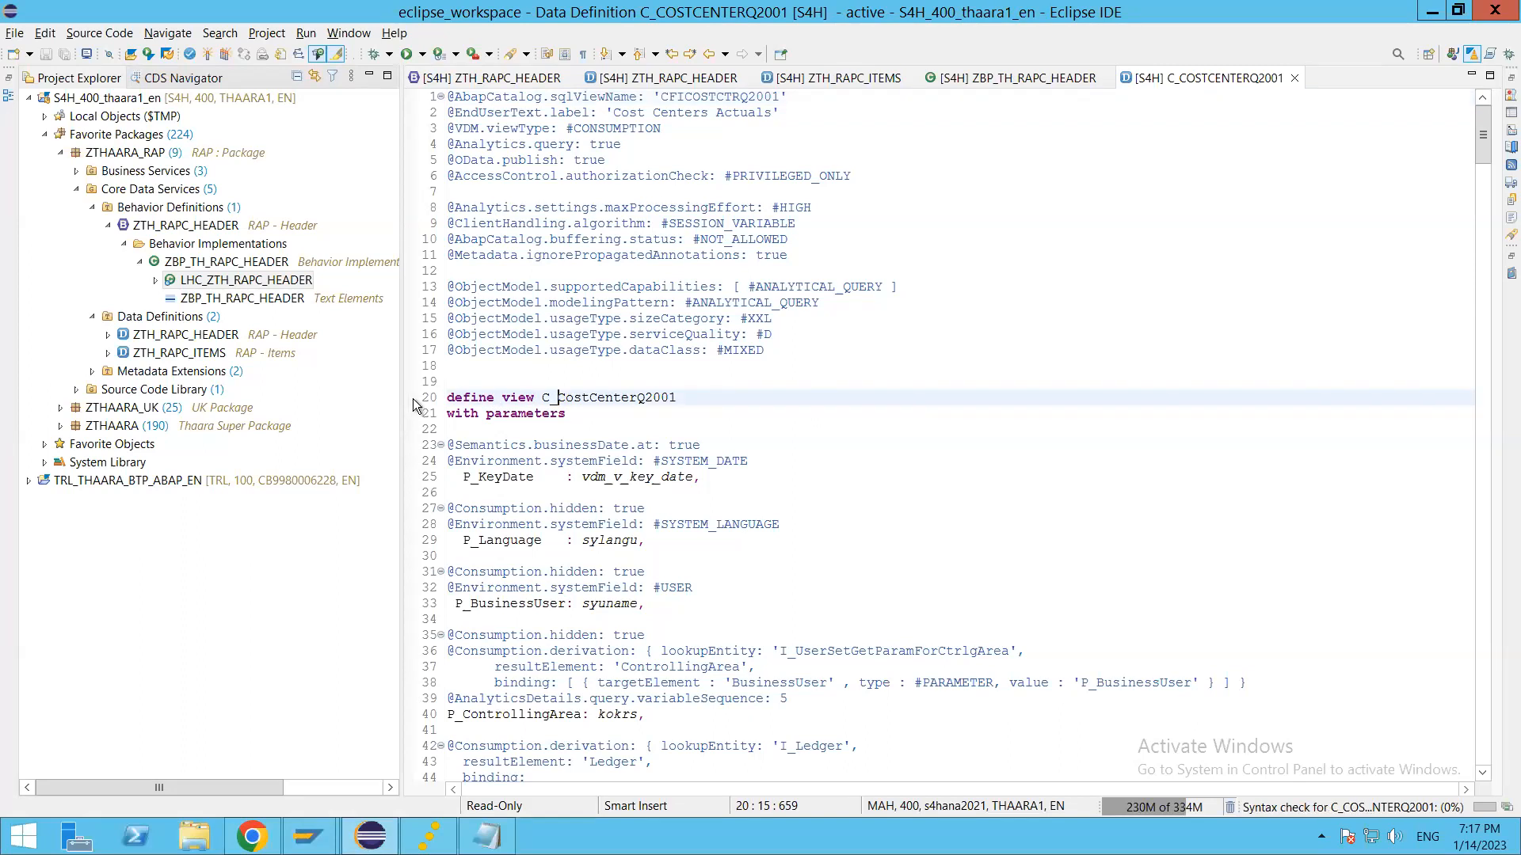
click(597, 398)
scroll(933, 620, down, 20)
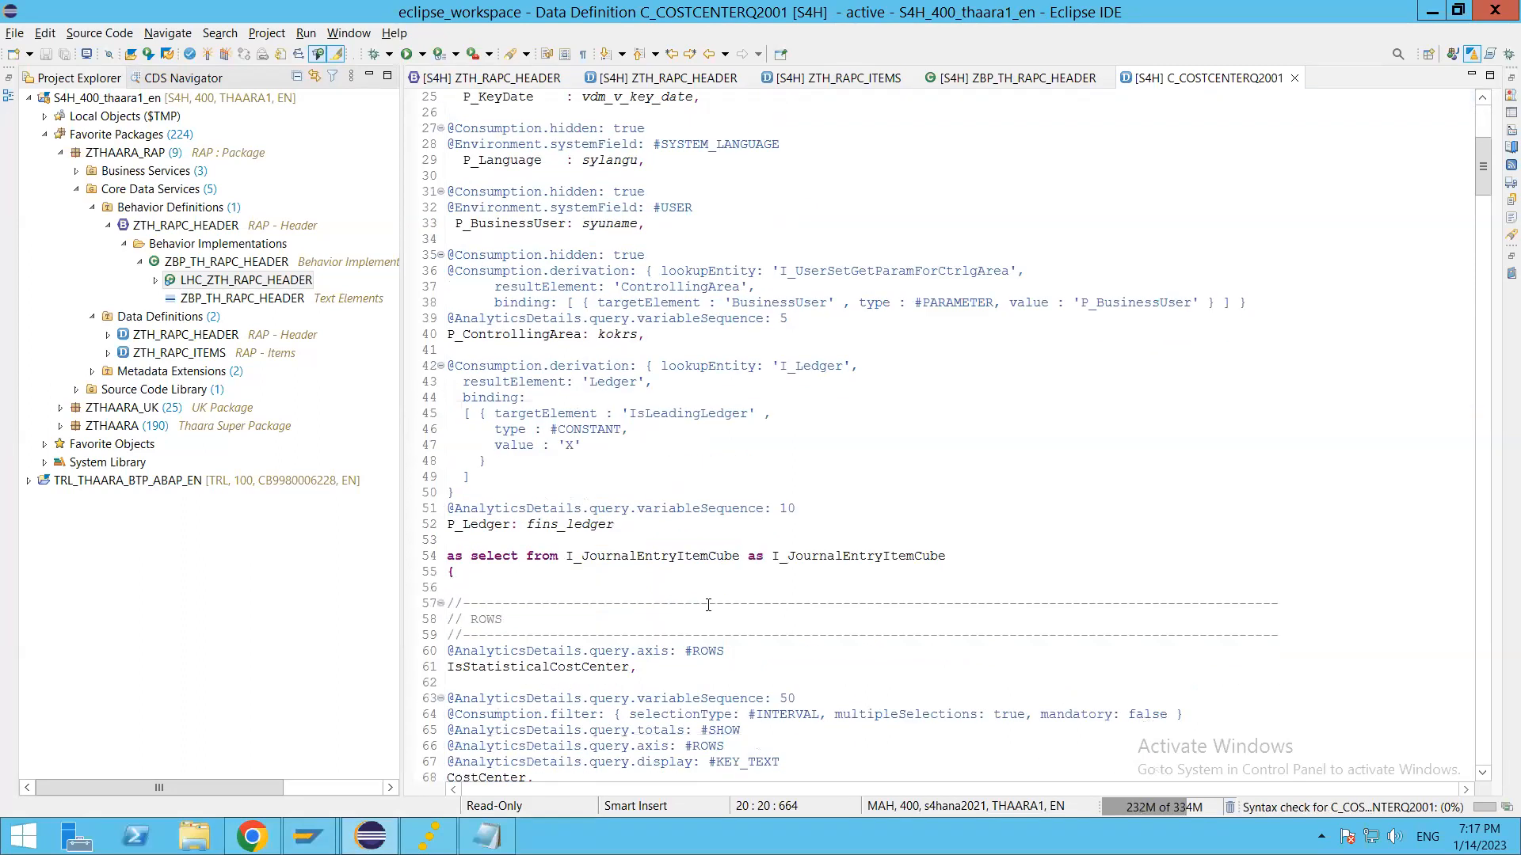
scroll(933, 620, down, 8)
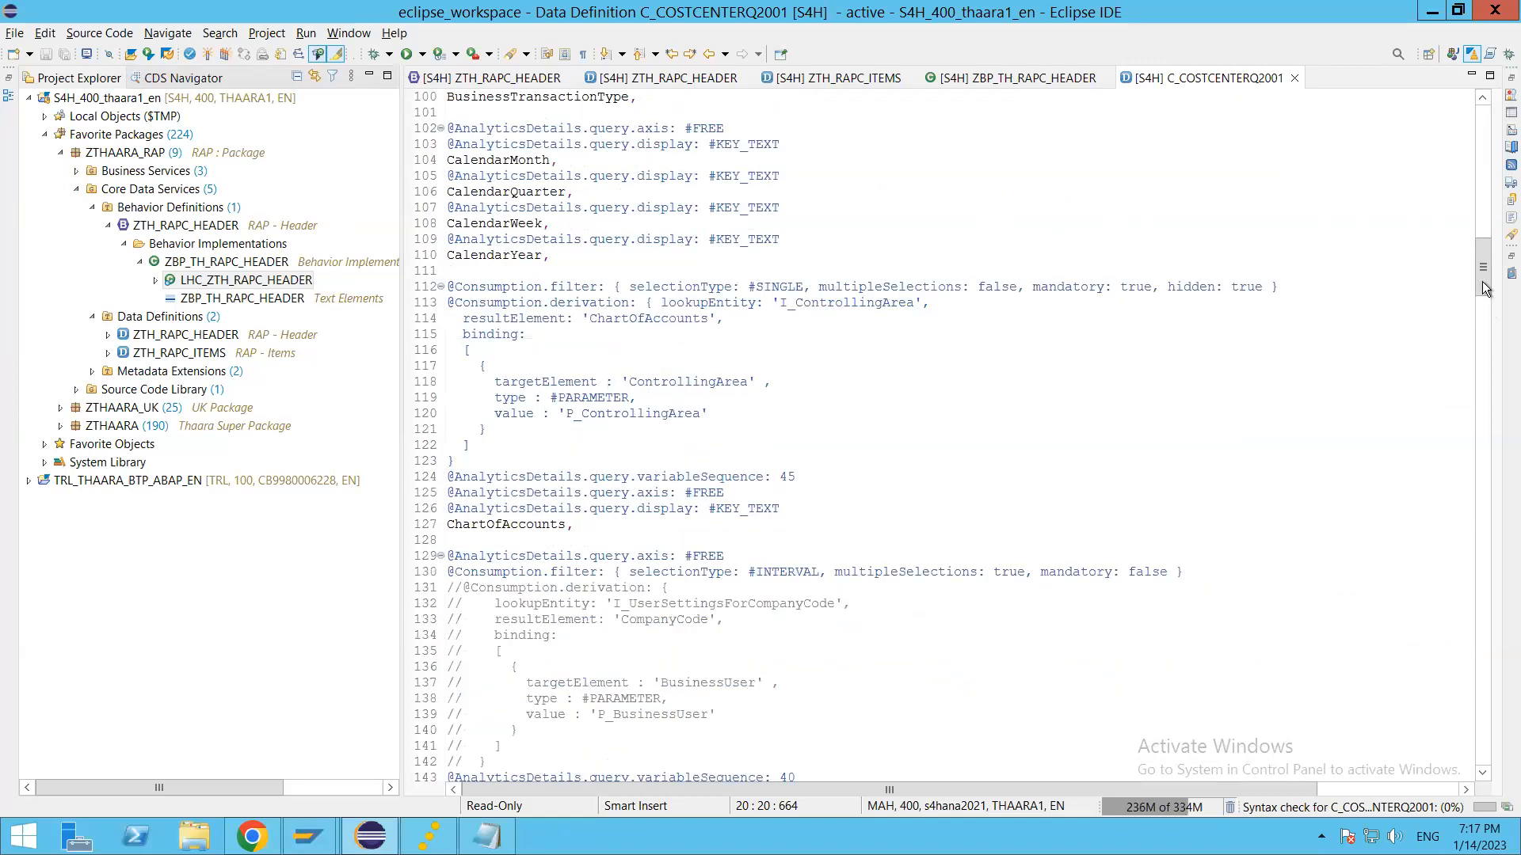
drag(1492, 622, 1472, 765)
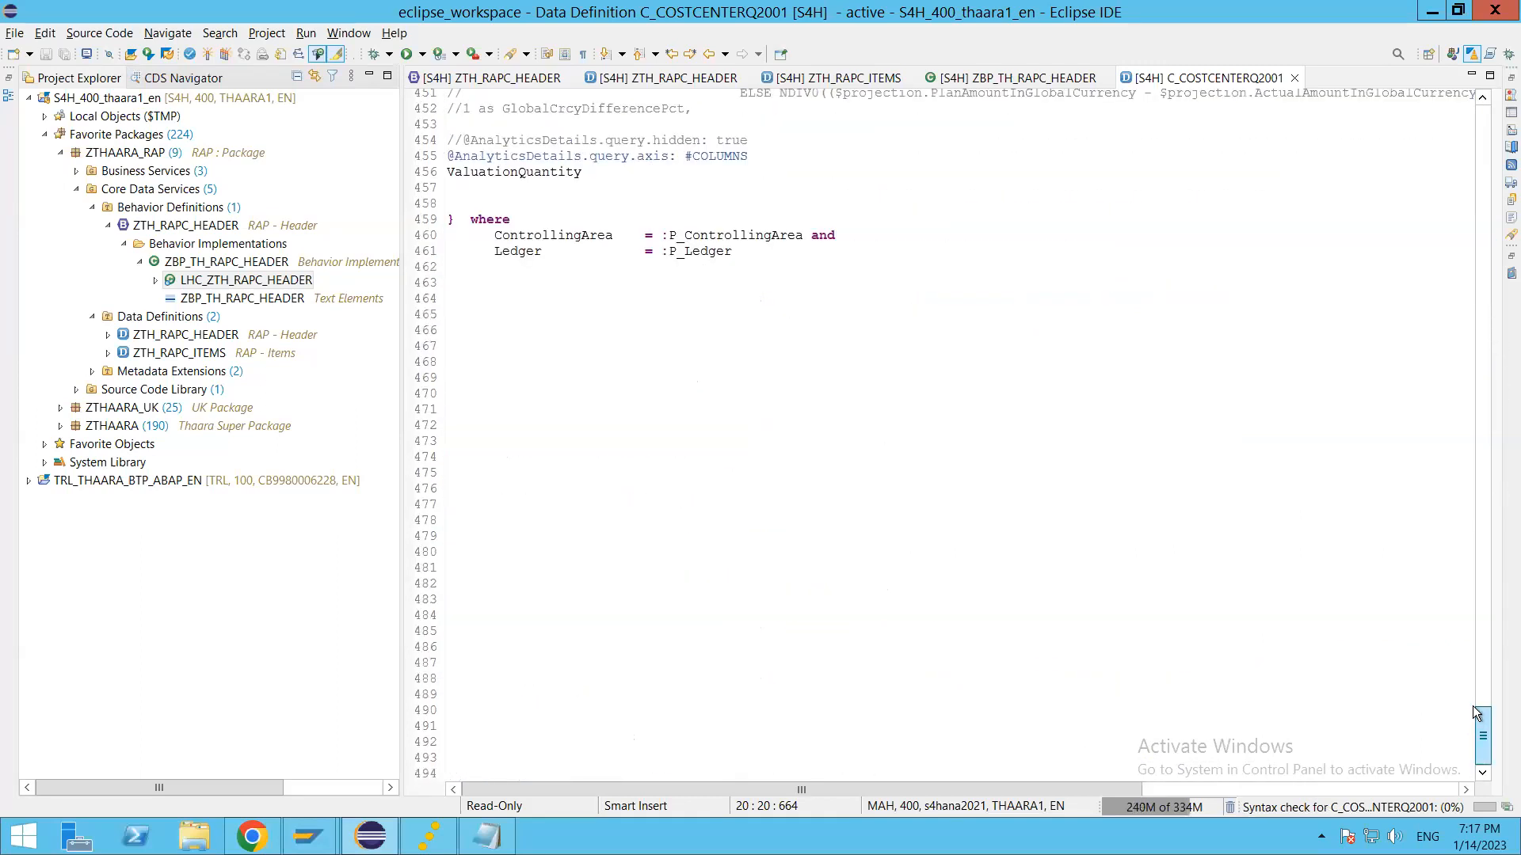
scroll(1474, 706, up, 10)
drag(1474, 707, 1470, 107)
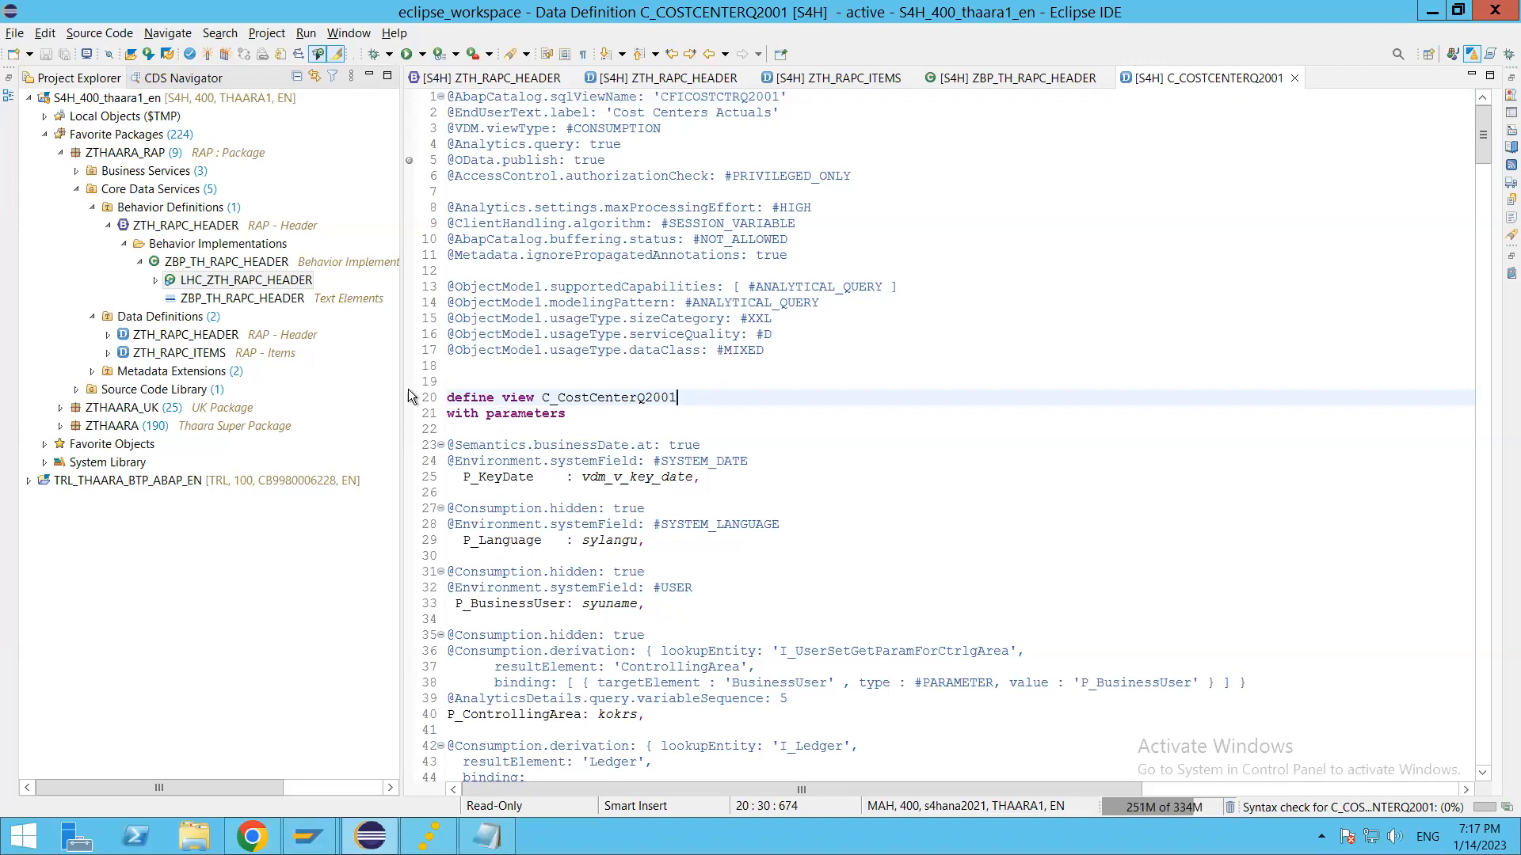
Step: Switch to Chrome and show the field selection of the data source extension
key(alt+Tab)
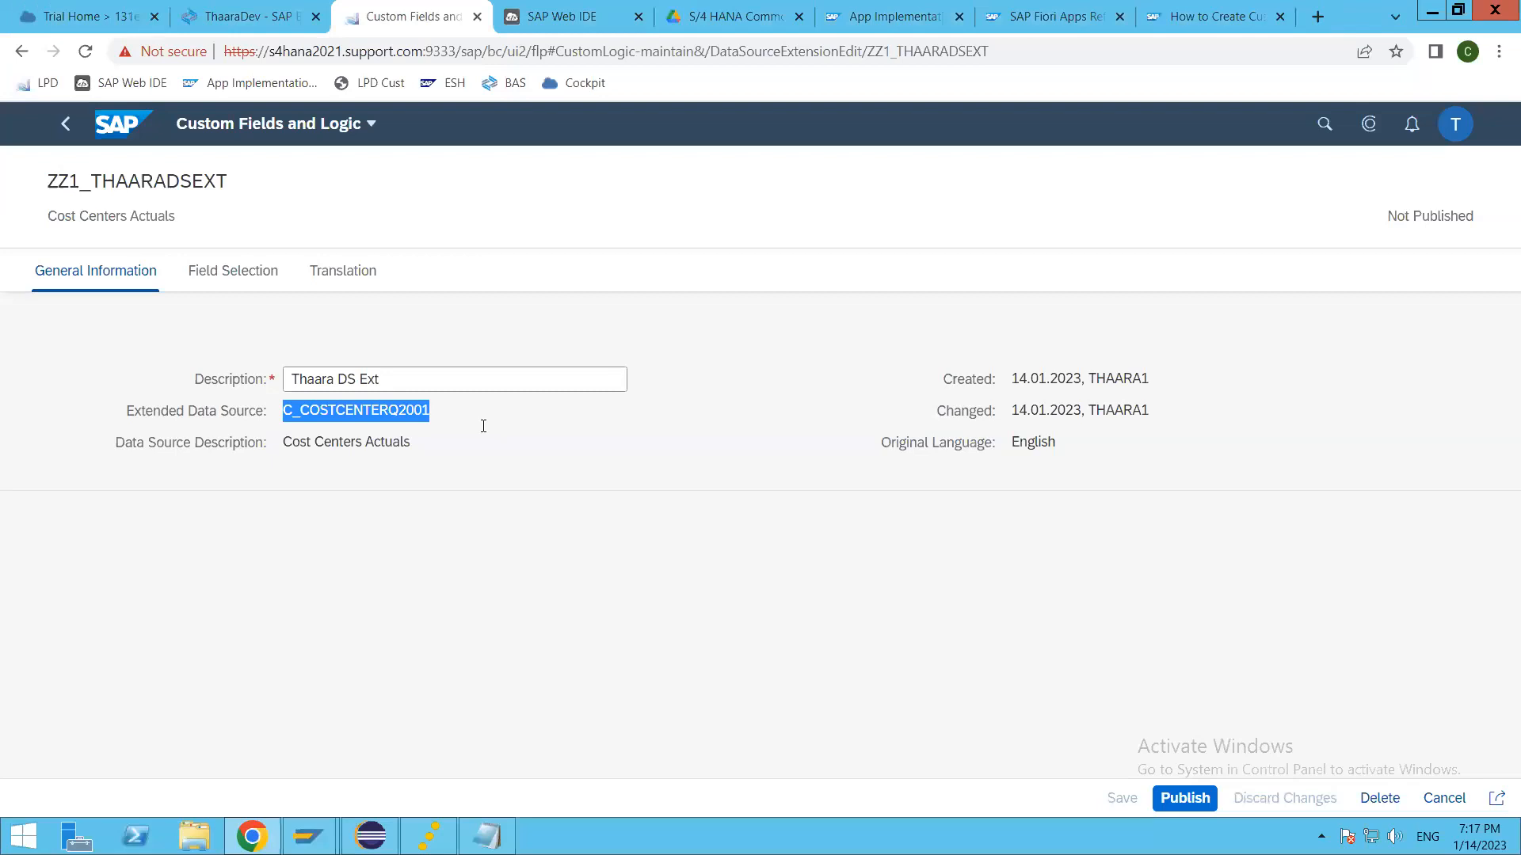
click(233, 270)
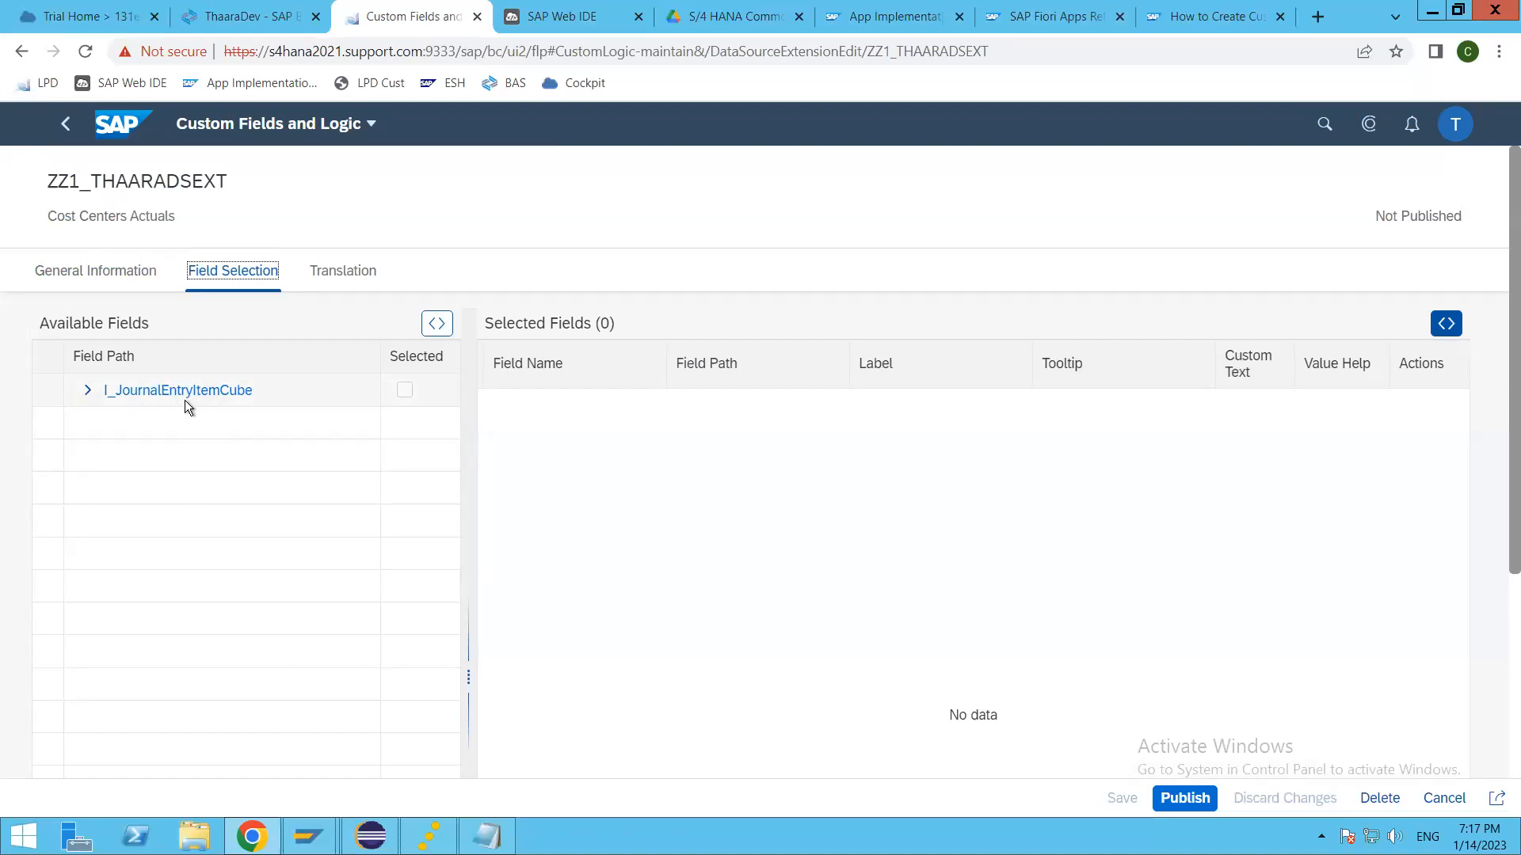
Step: Switch to Eclipse and locate I_JournalEntryItemCube in the select statement of the C_CostCenterQ2001 view, highlighting the name
key(alt+Tab)
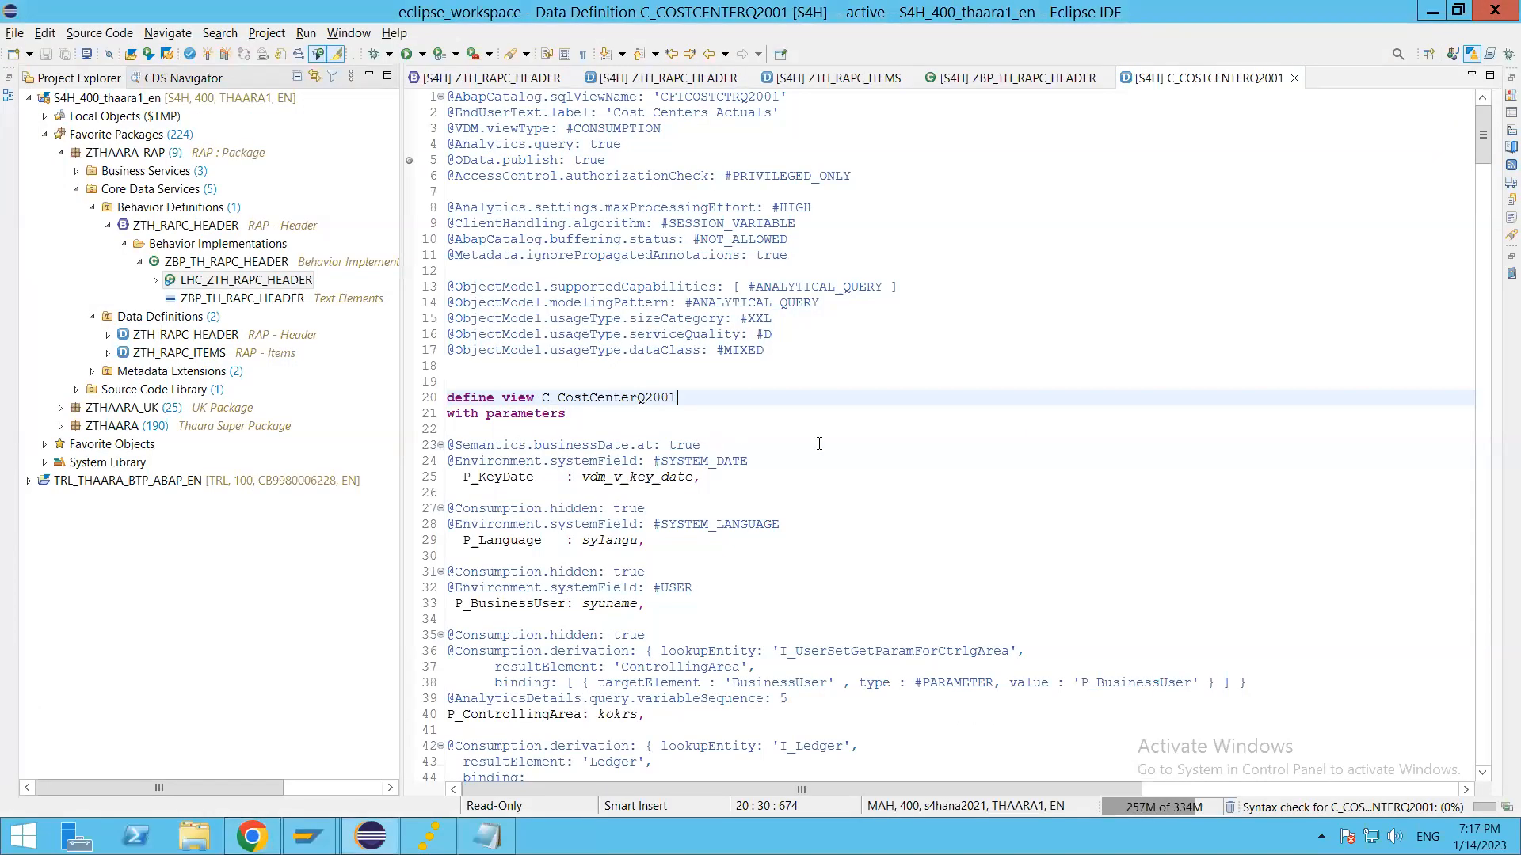
click(586, 408)
click(611, 381)
scroll(729, 560, down, 5)
scroll(729, 559, down, 4)
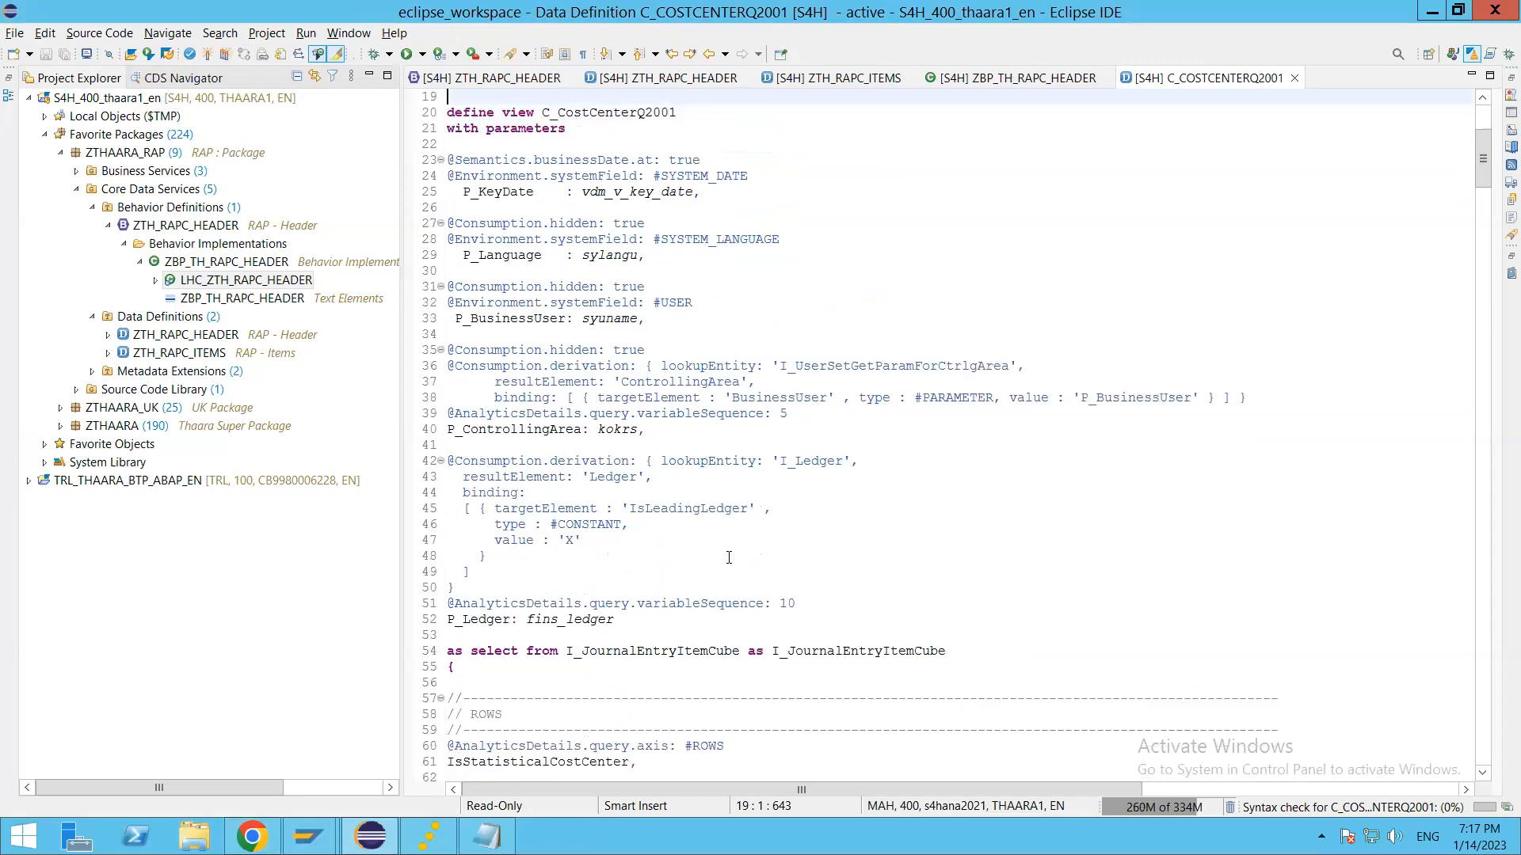
click(515, 511)
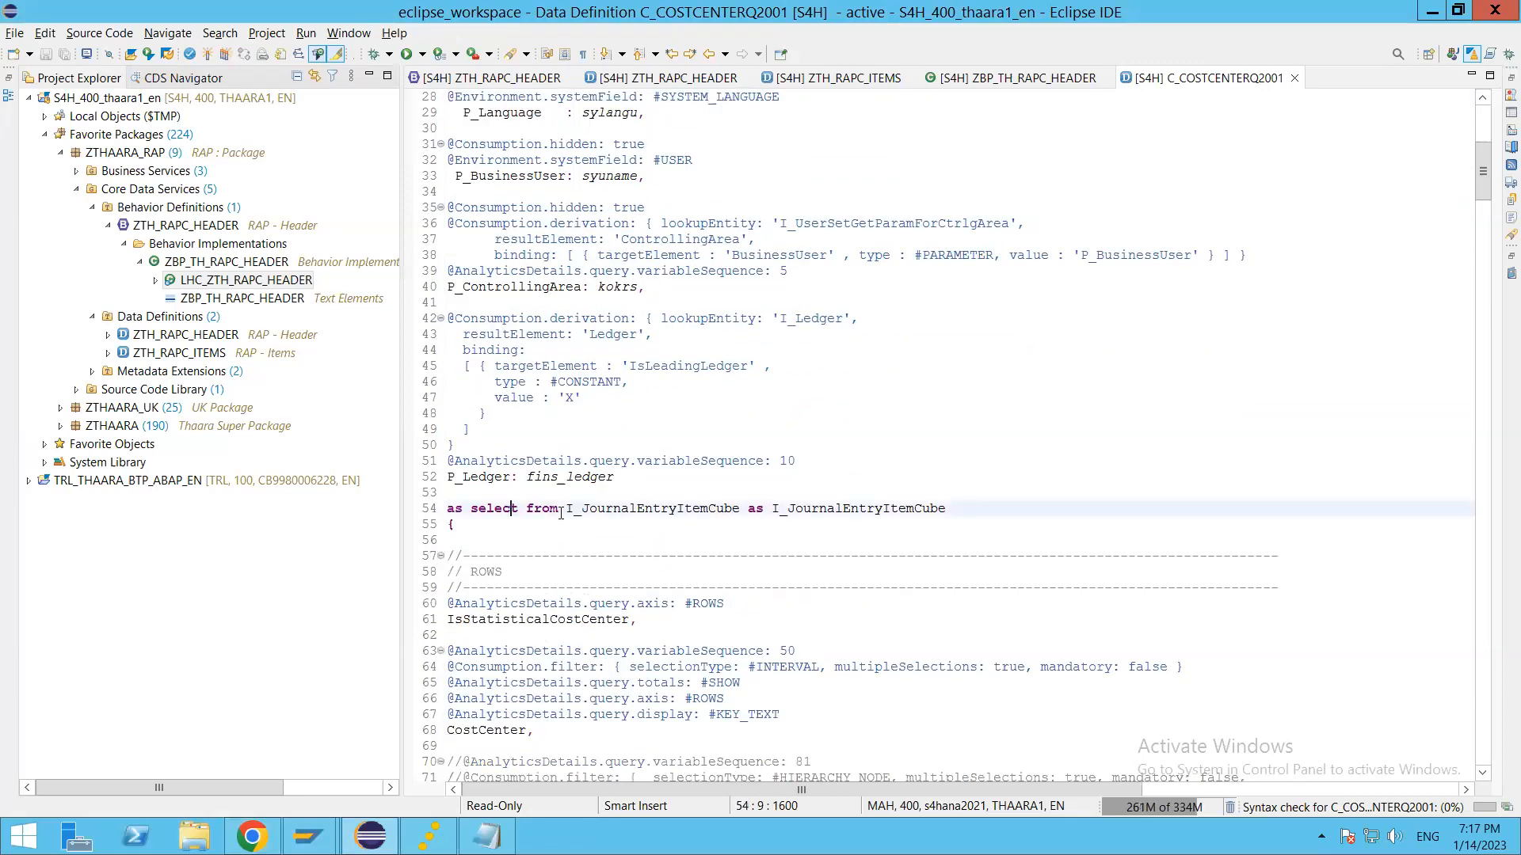
drag(567, 509, 741, 509)
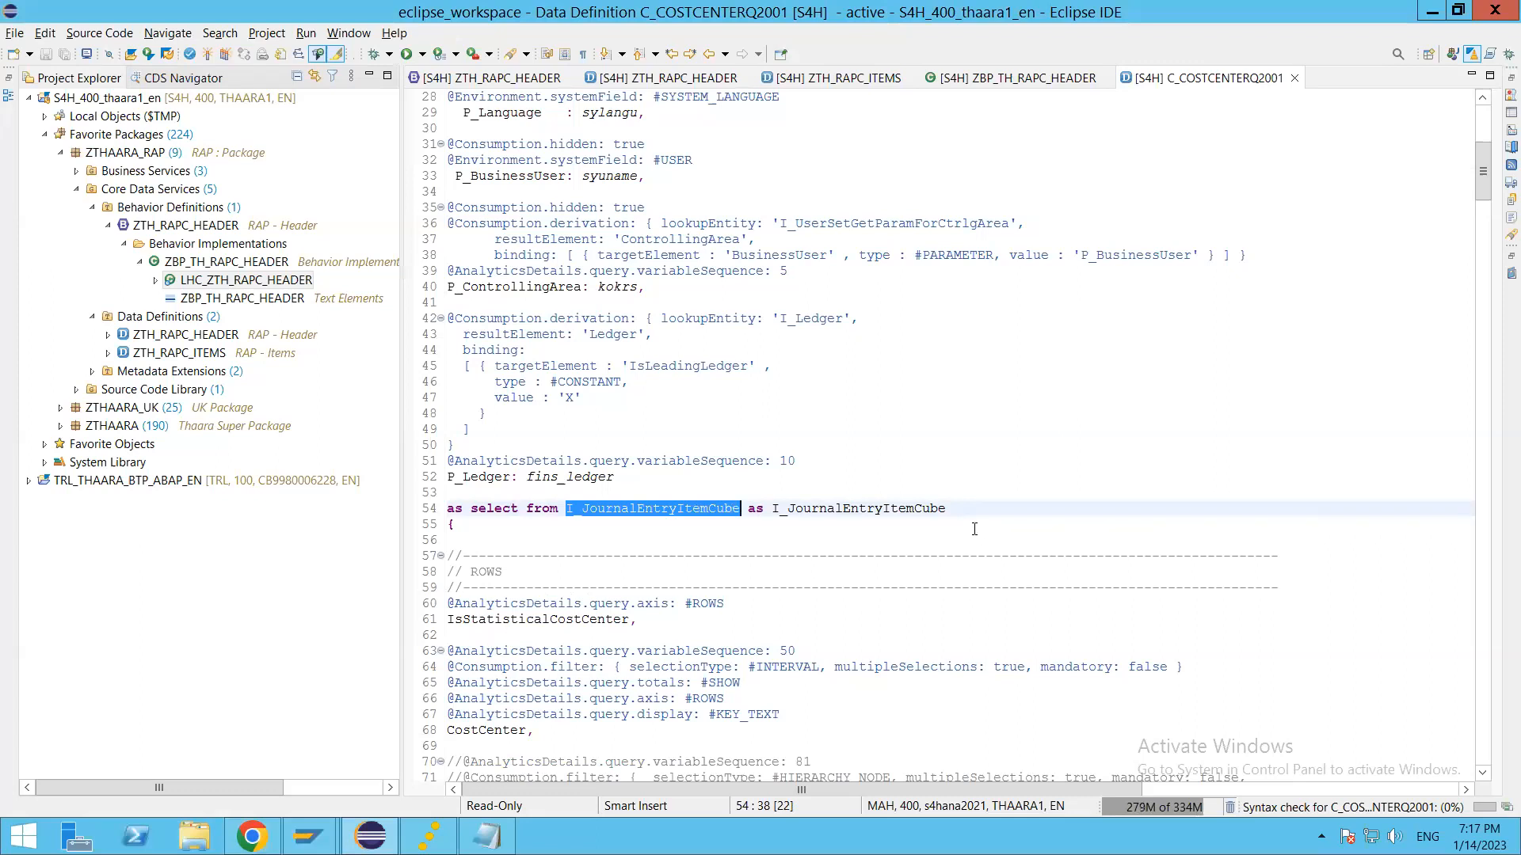
Step: Switch to Chrome, expand I_JournalEntryItemCube in the extension's available fields, and compare it with the view's select source in Eclipse
key(alt+Tab)
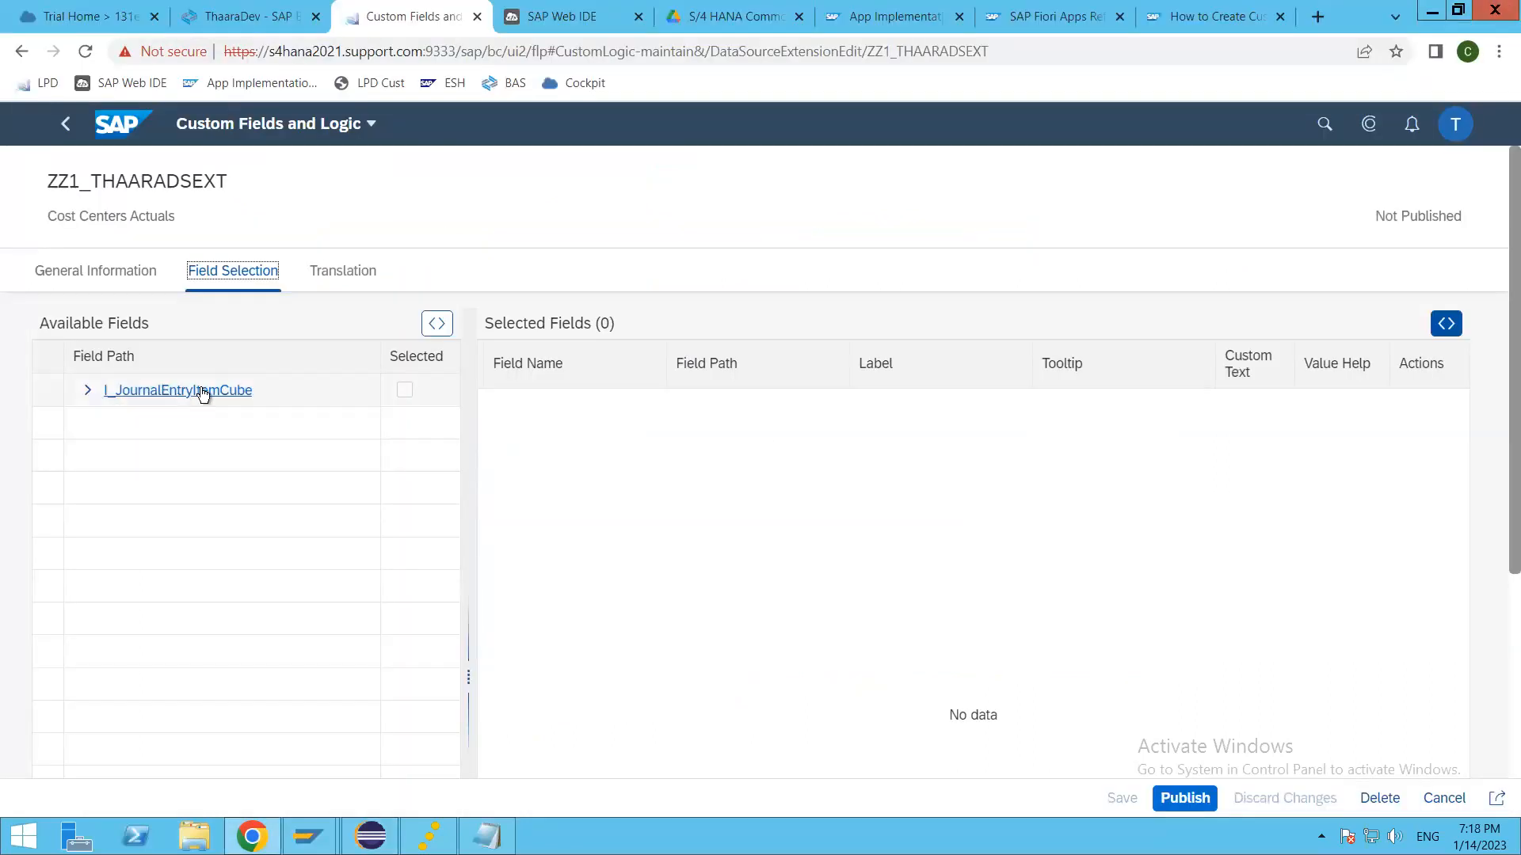
click(88, 390)
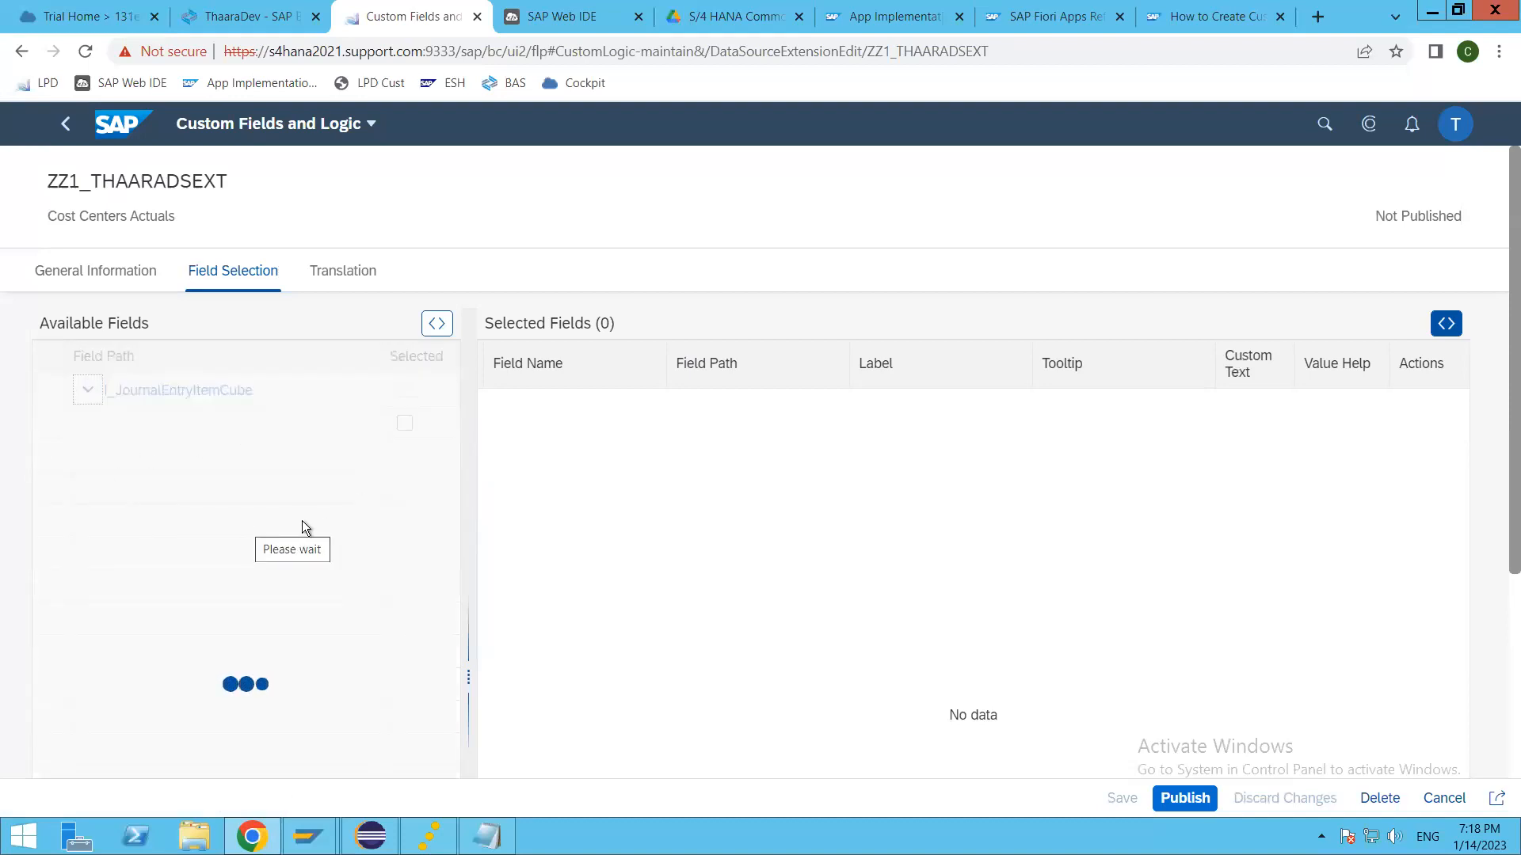
key(alt+Tab)
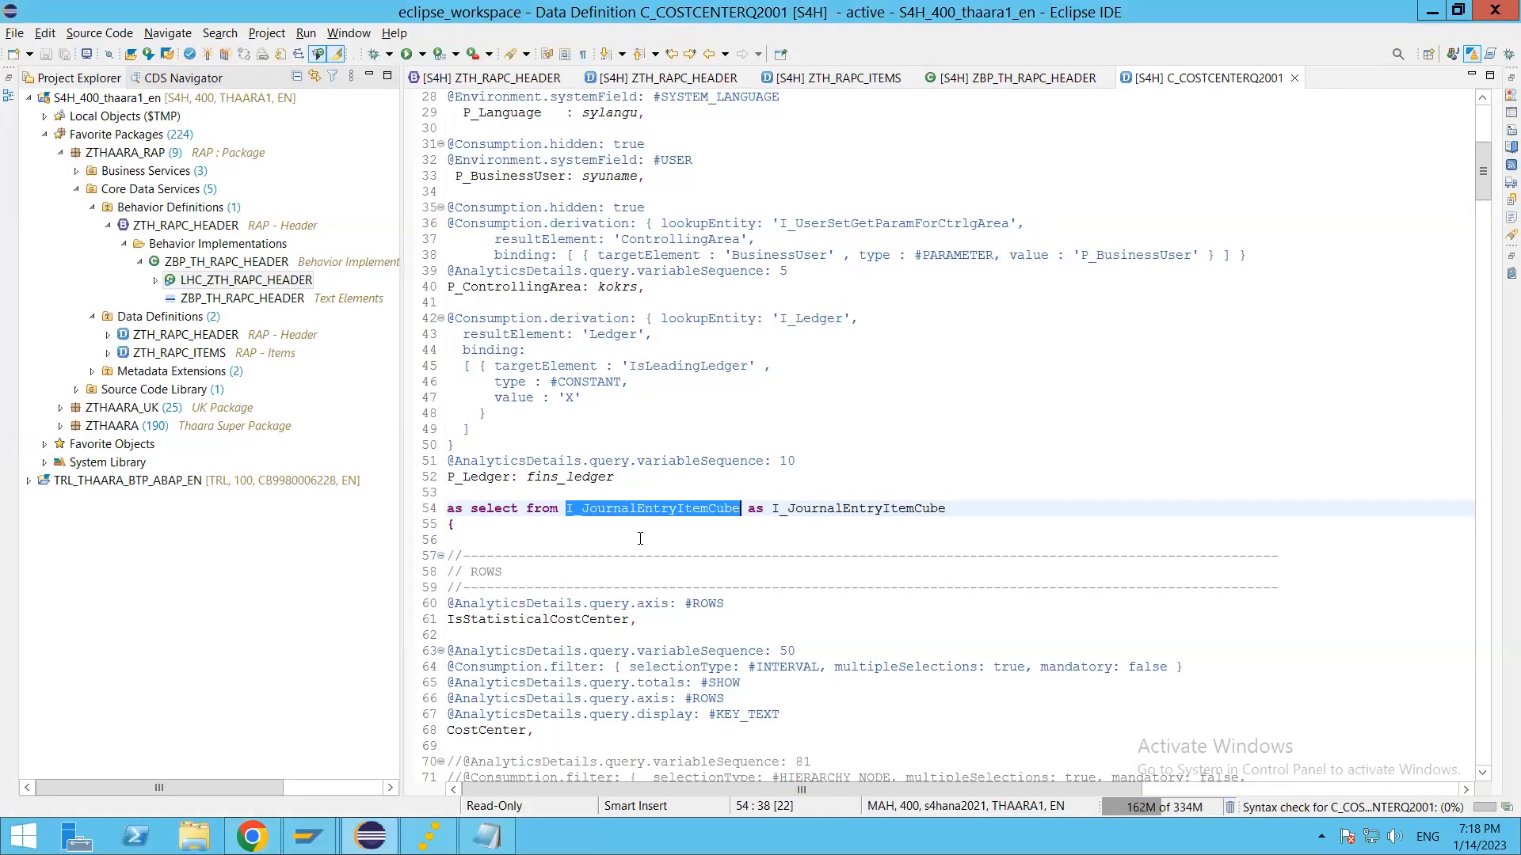
click(704, 505)
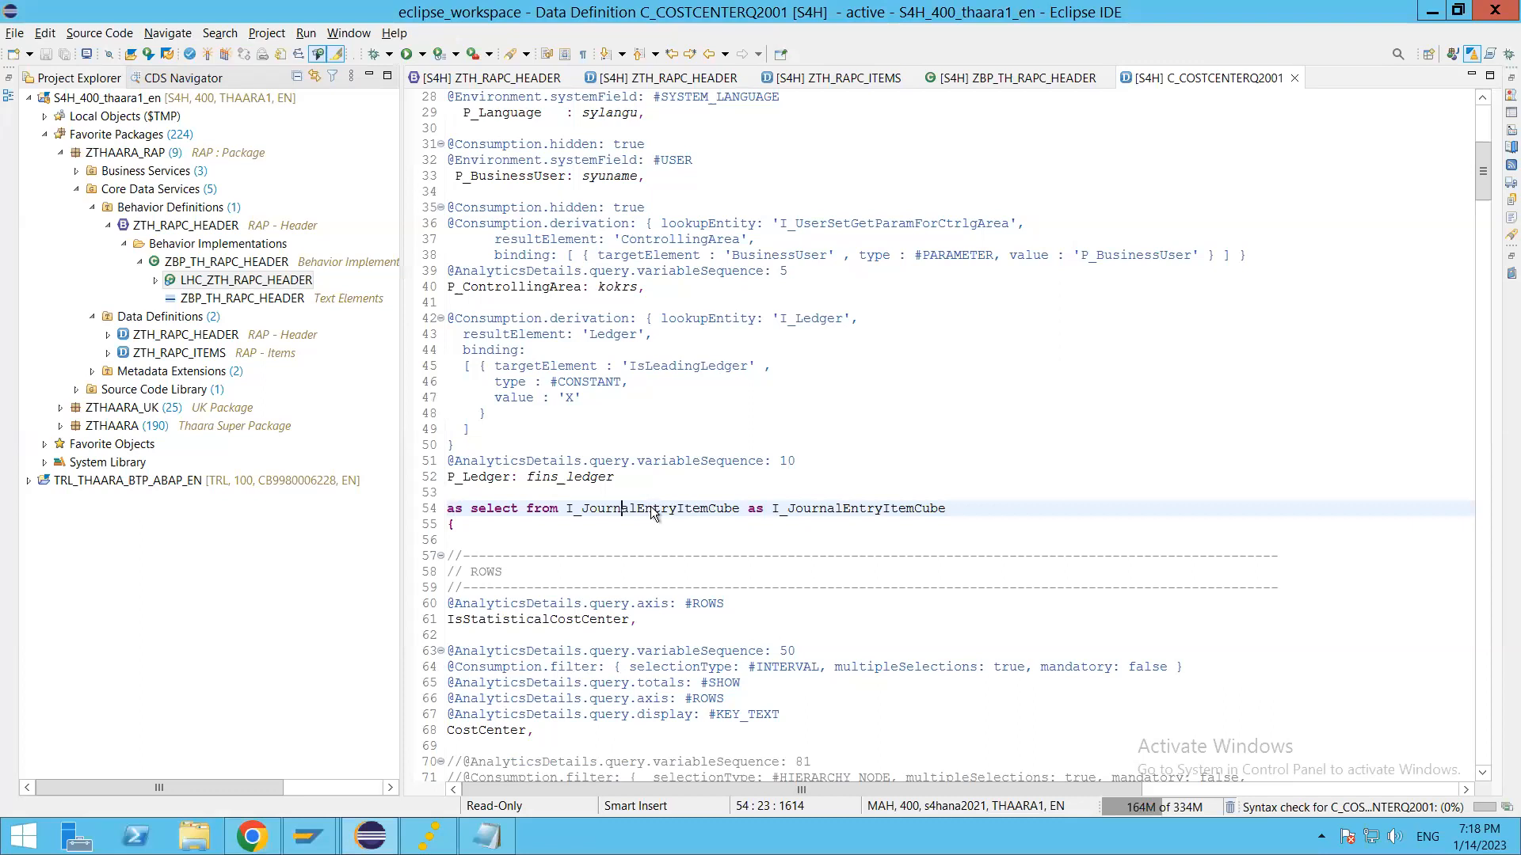
Step: Switch to Chrome and look through the I_JournalEntryItemCube fields offered for the extension, down to the authorization group and document type entries
key(alt+Tab)
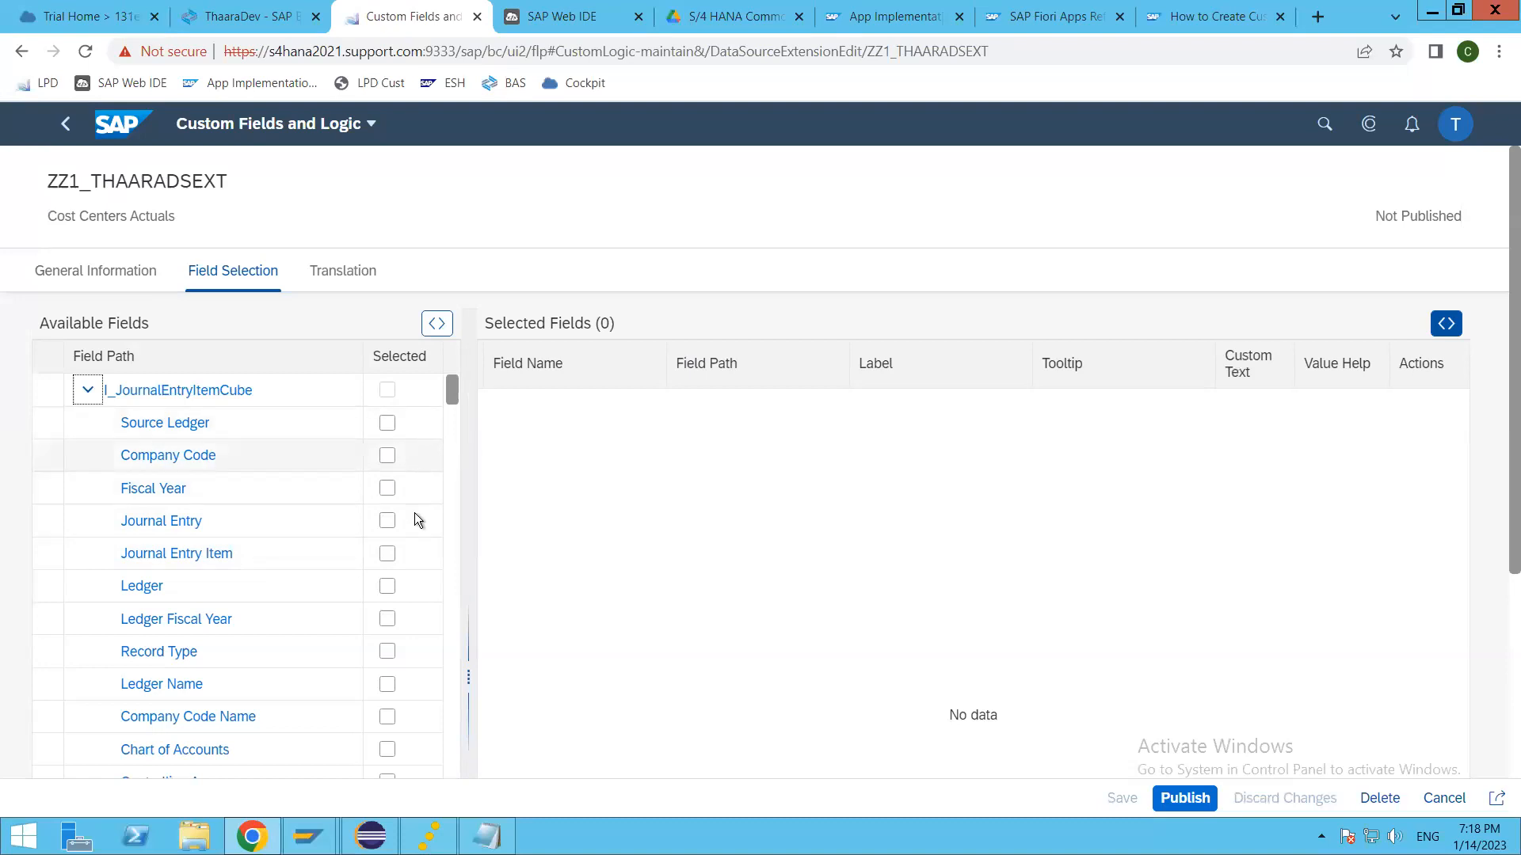
scroll(307, 620, down, 5)
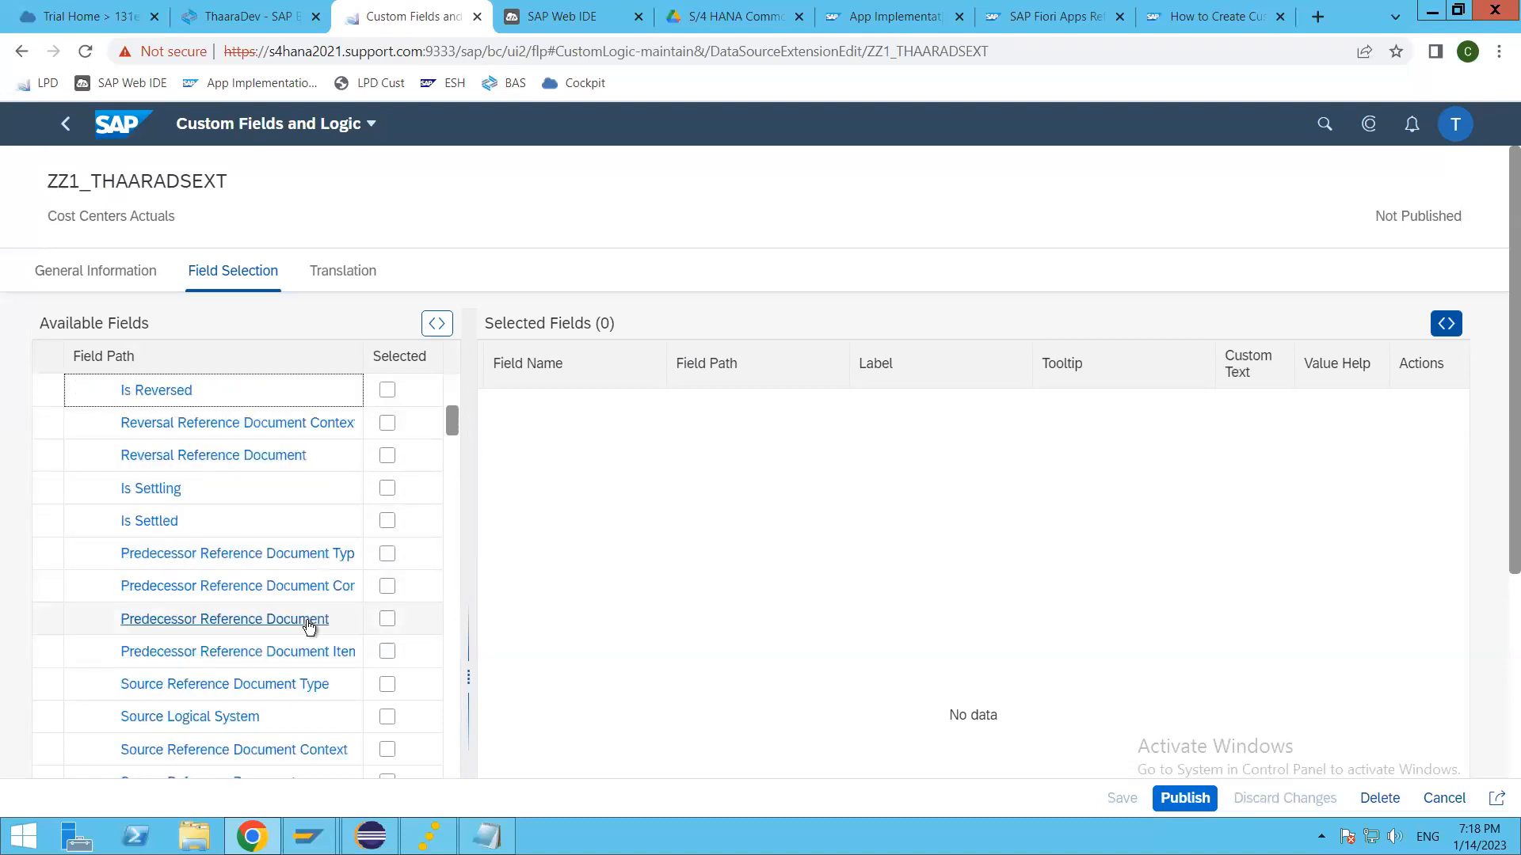
scroll(306, 617, down, 15)
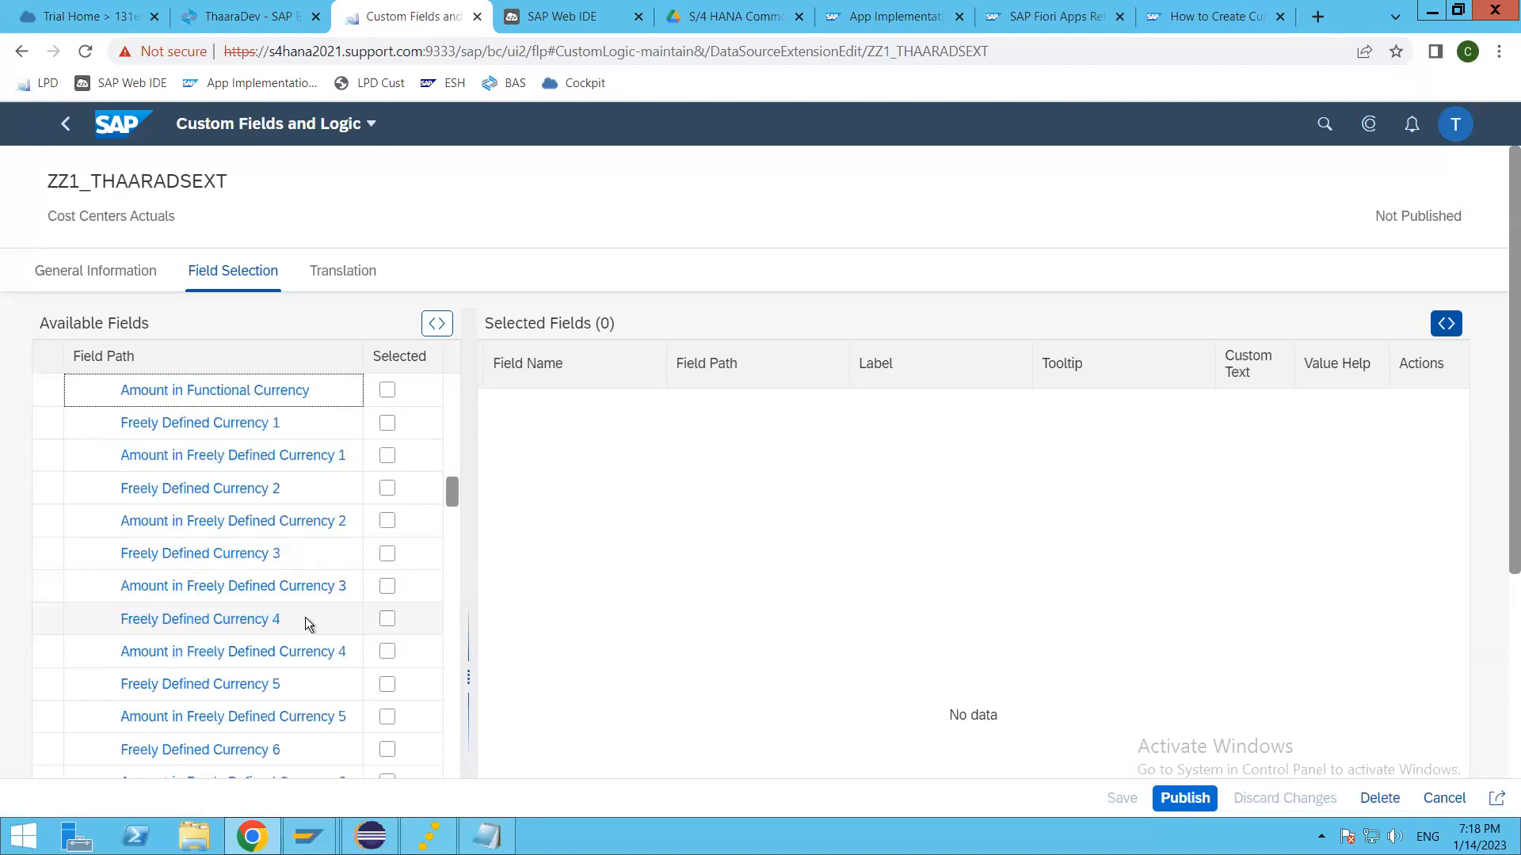
scroll(308, 624, down, 10)
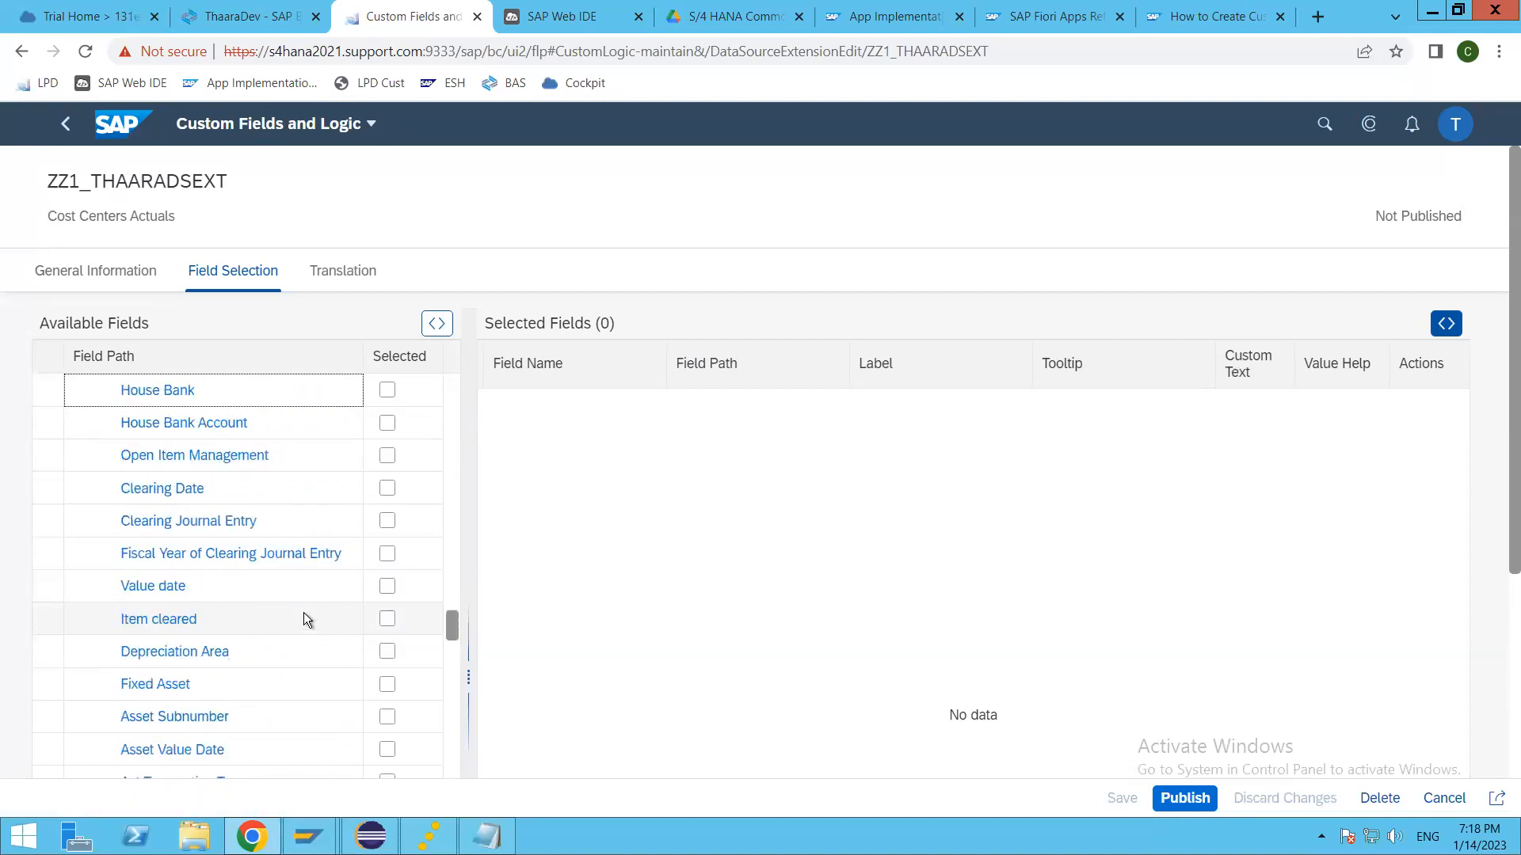
scroll(308, 619, down, 20)
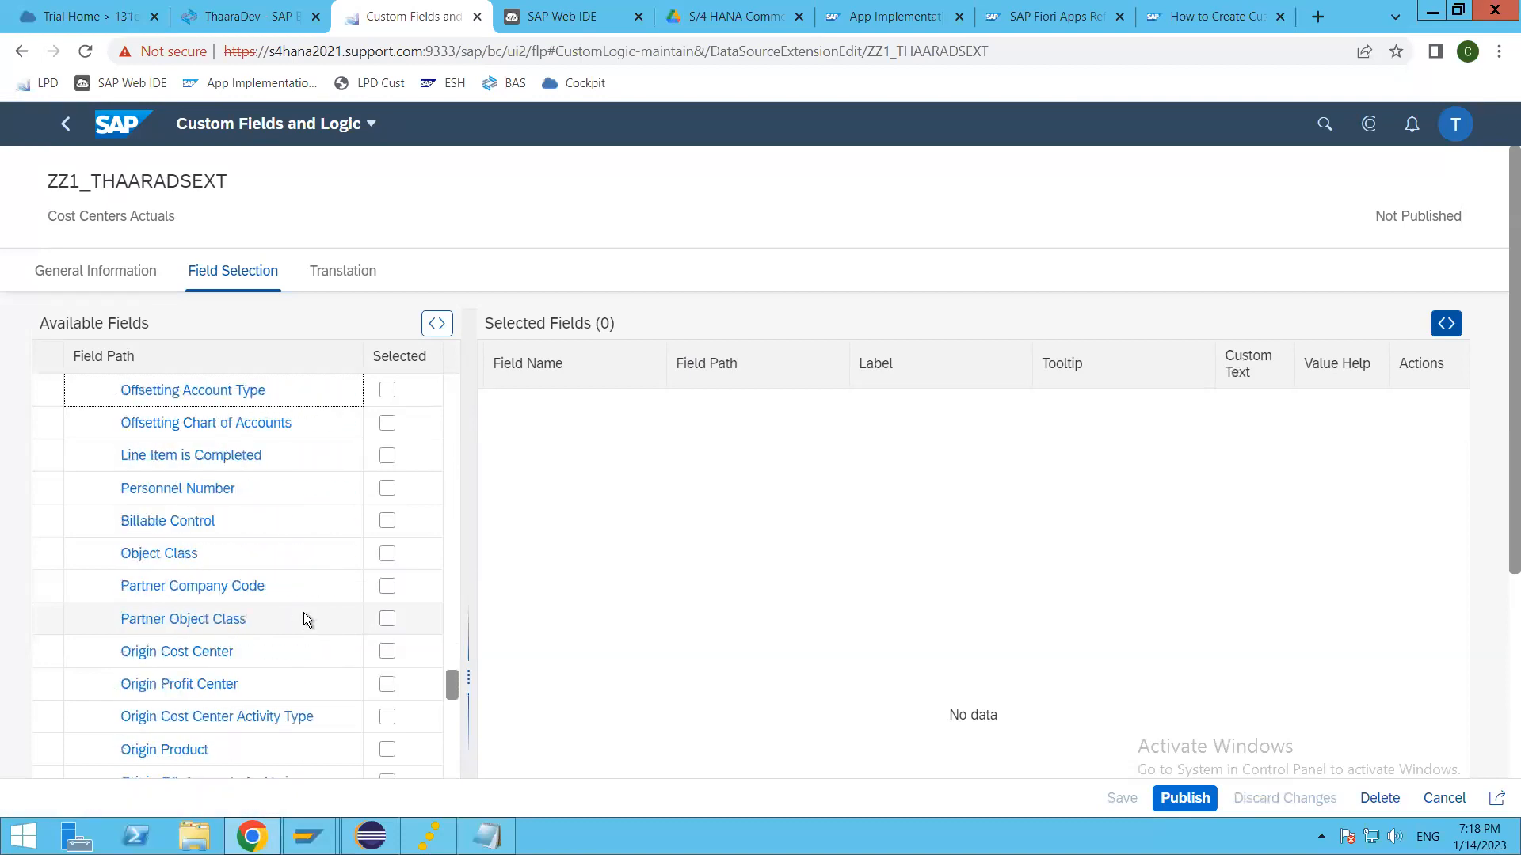
scroll(306, 620, down, 20)
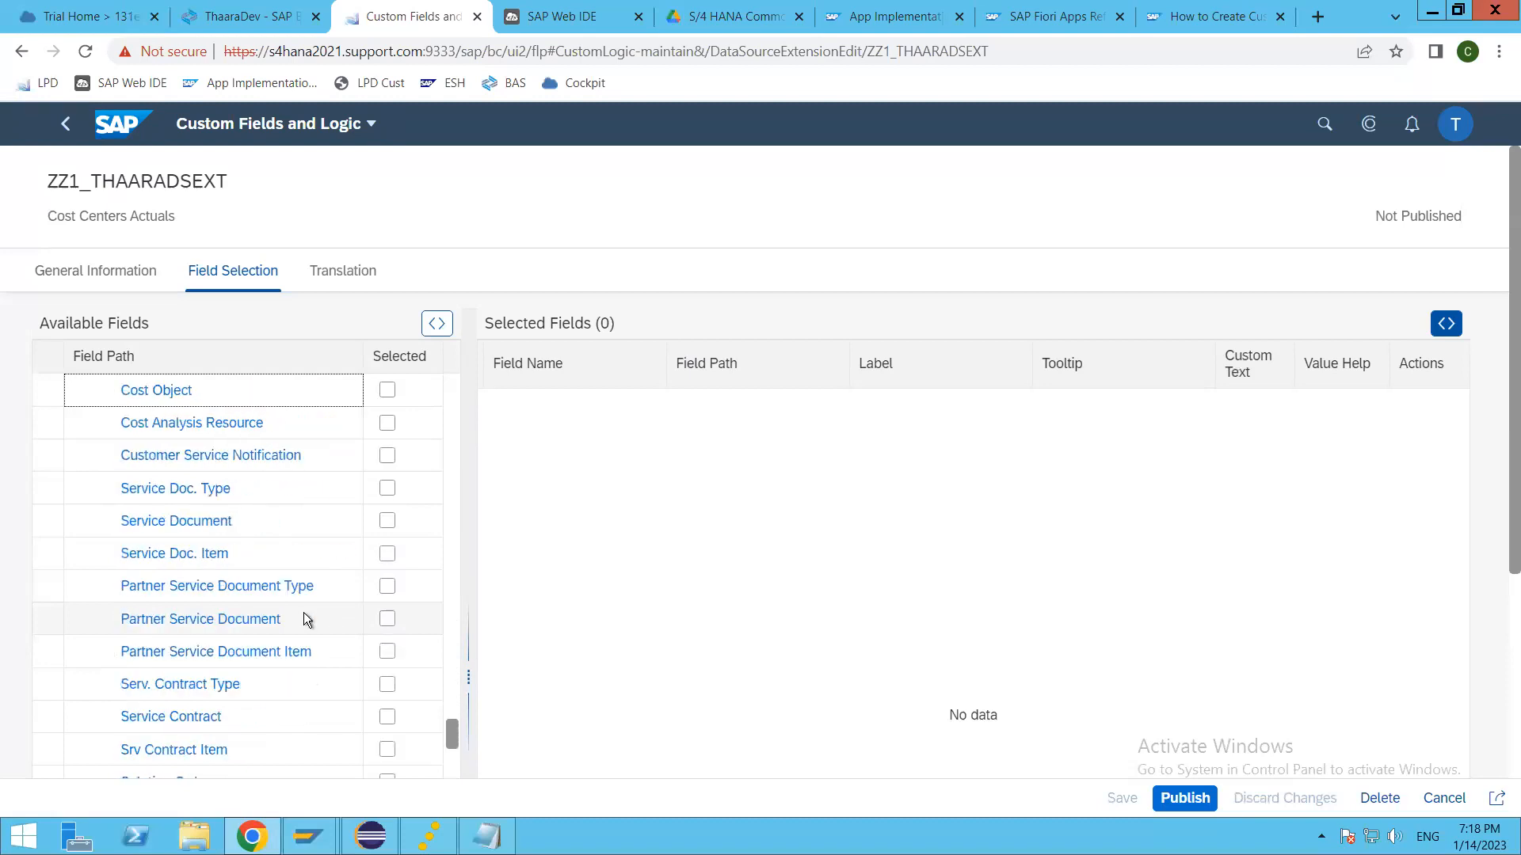
scroll(306, 620, up, 4)
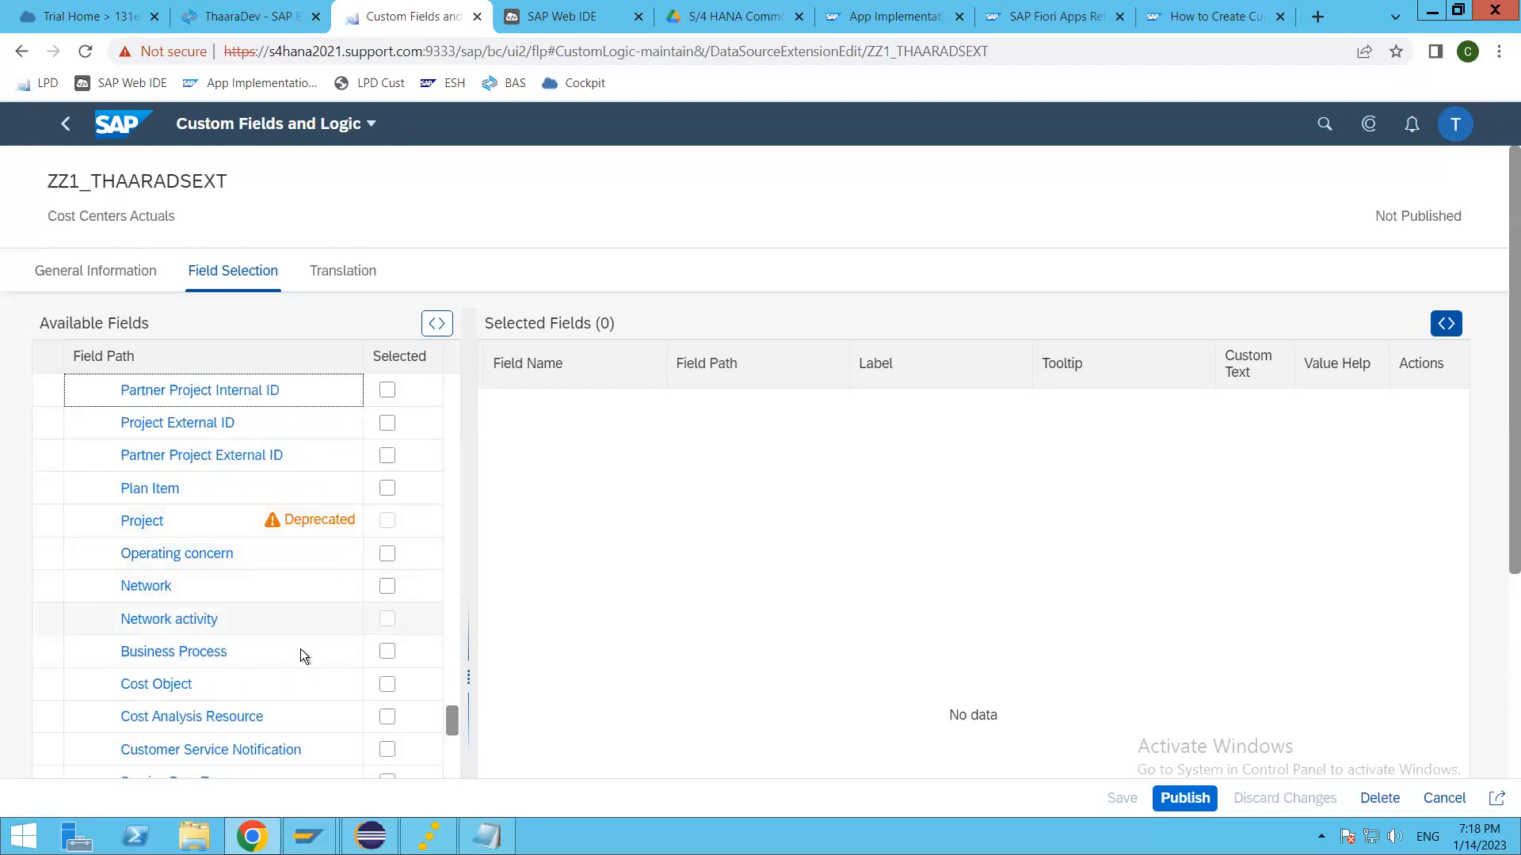
scroll(301, 654, down, 5)
scroll(303, 654, down, 5)
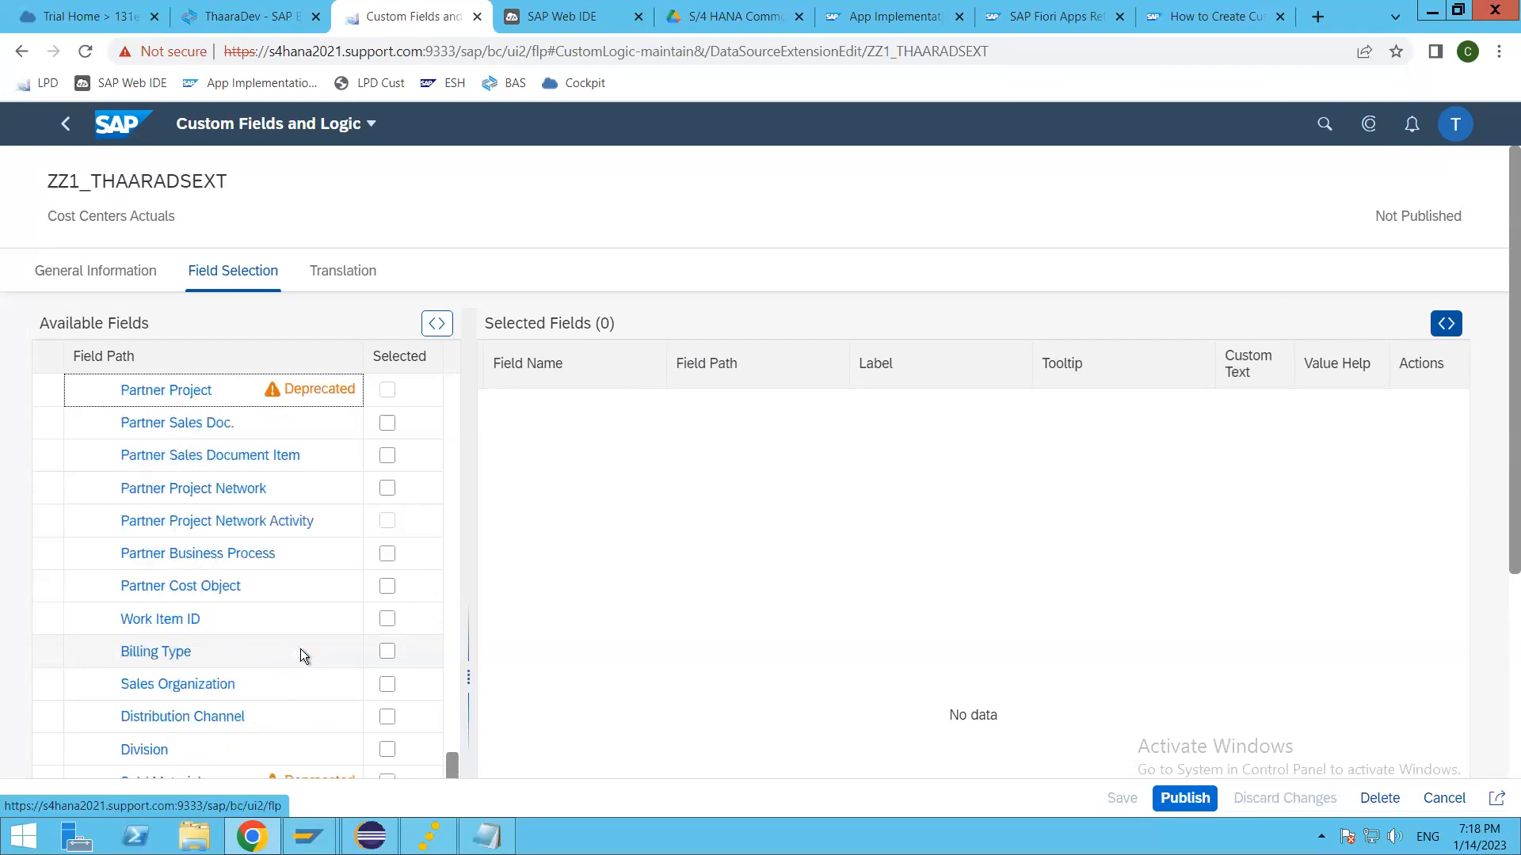
scroll(303, 654, down, 5)
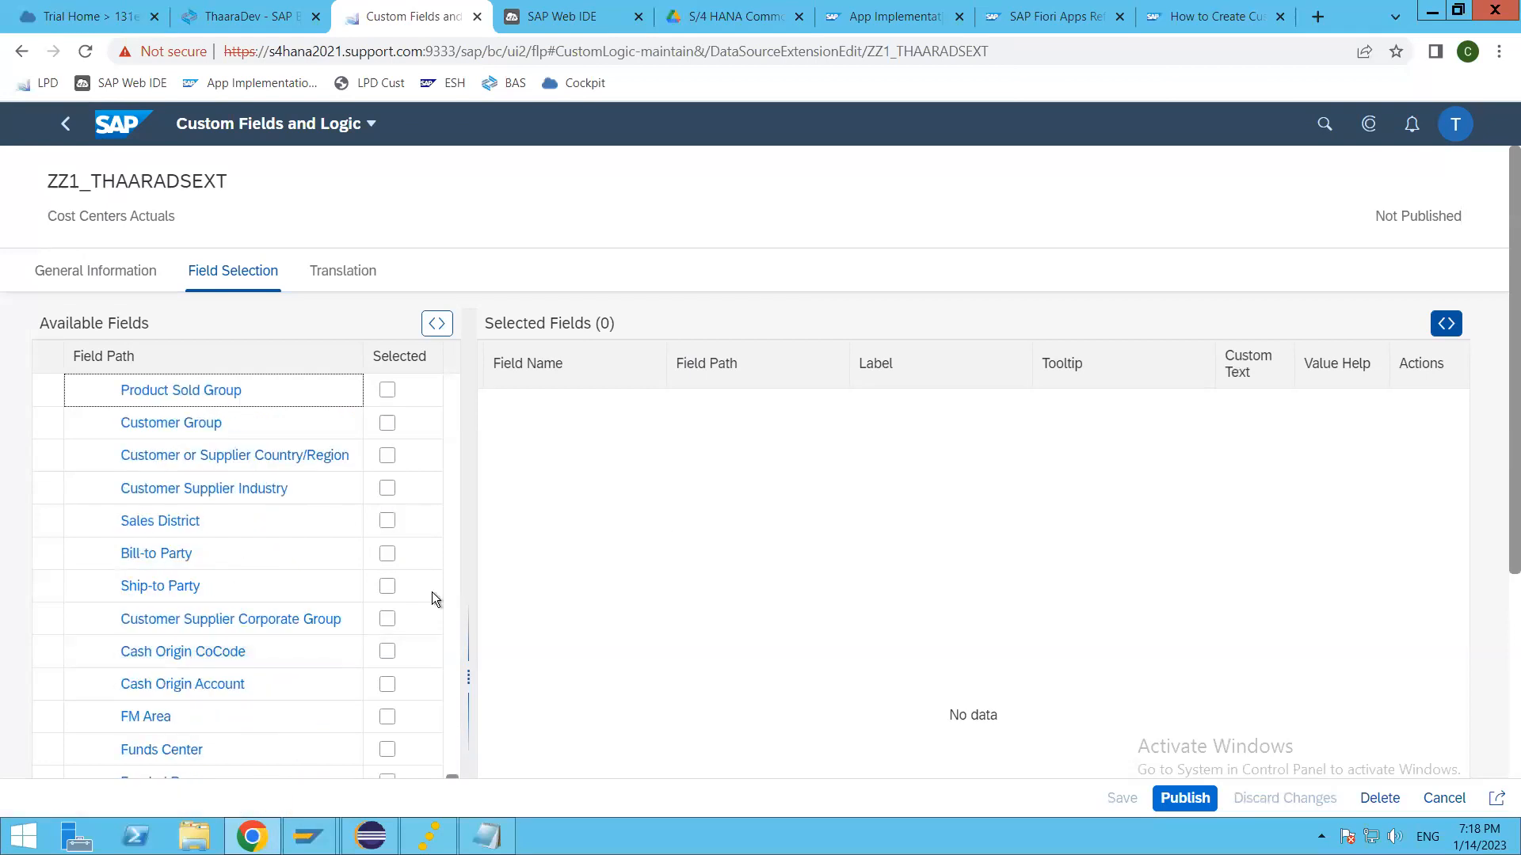
scroll(353, 658, down, 5)
scroll(694, 579, down, 4)
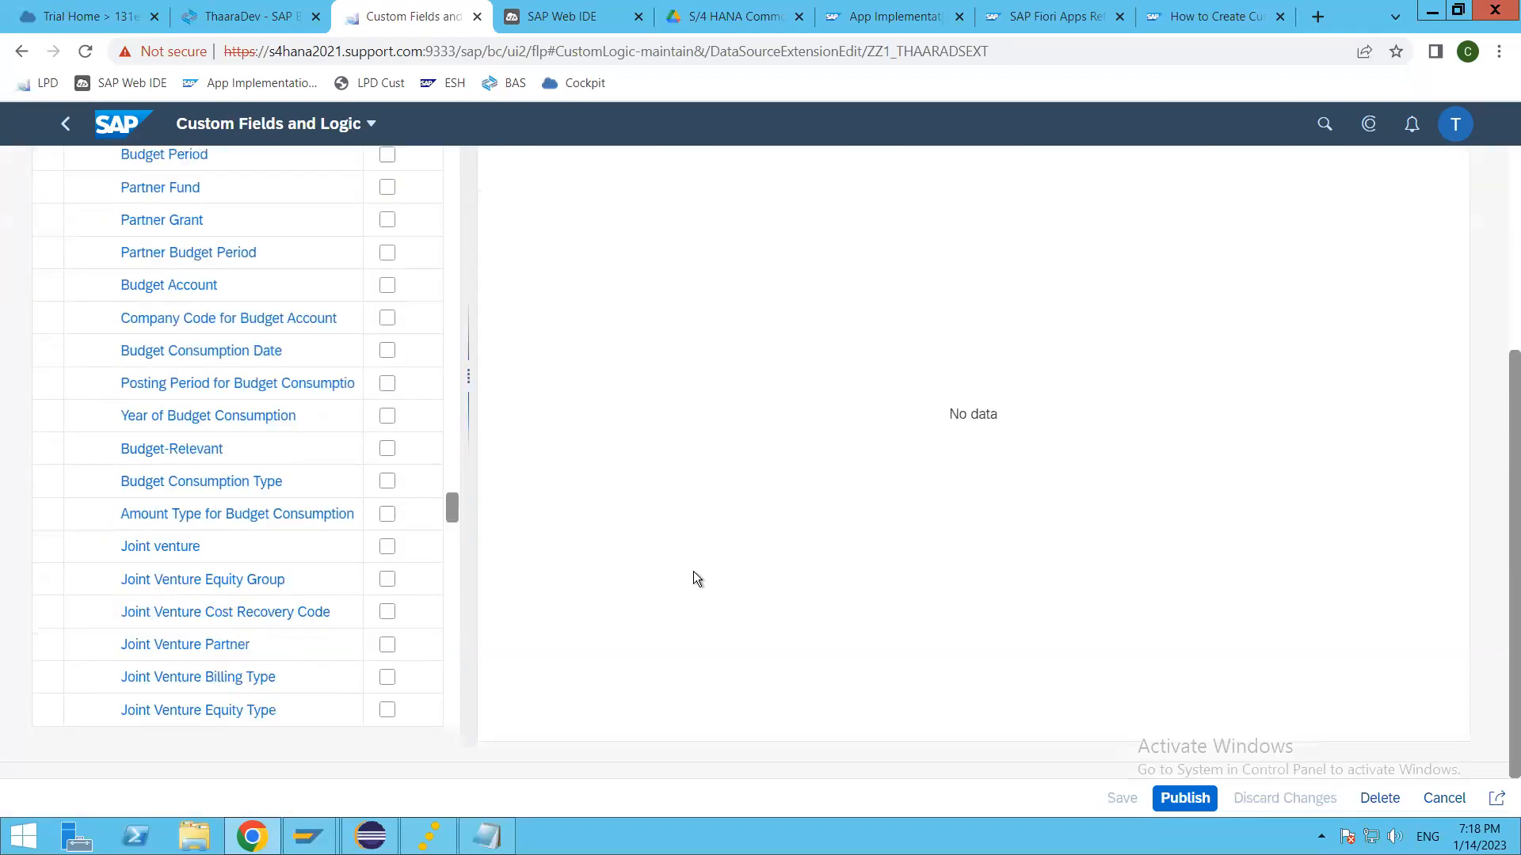
scroll(244, 610, down, 10)
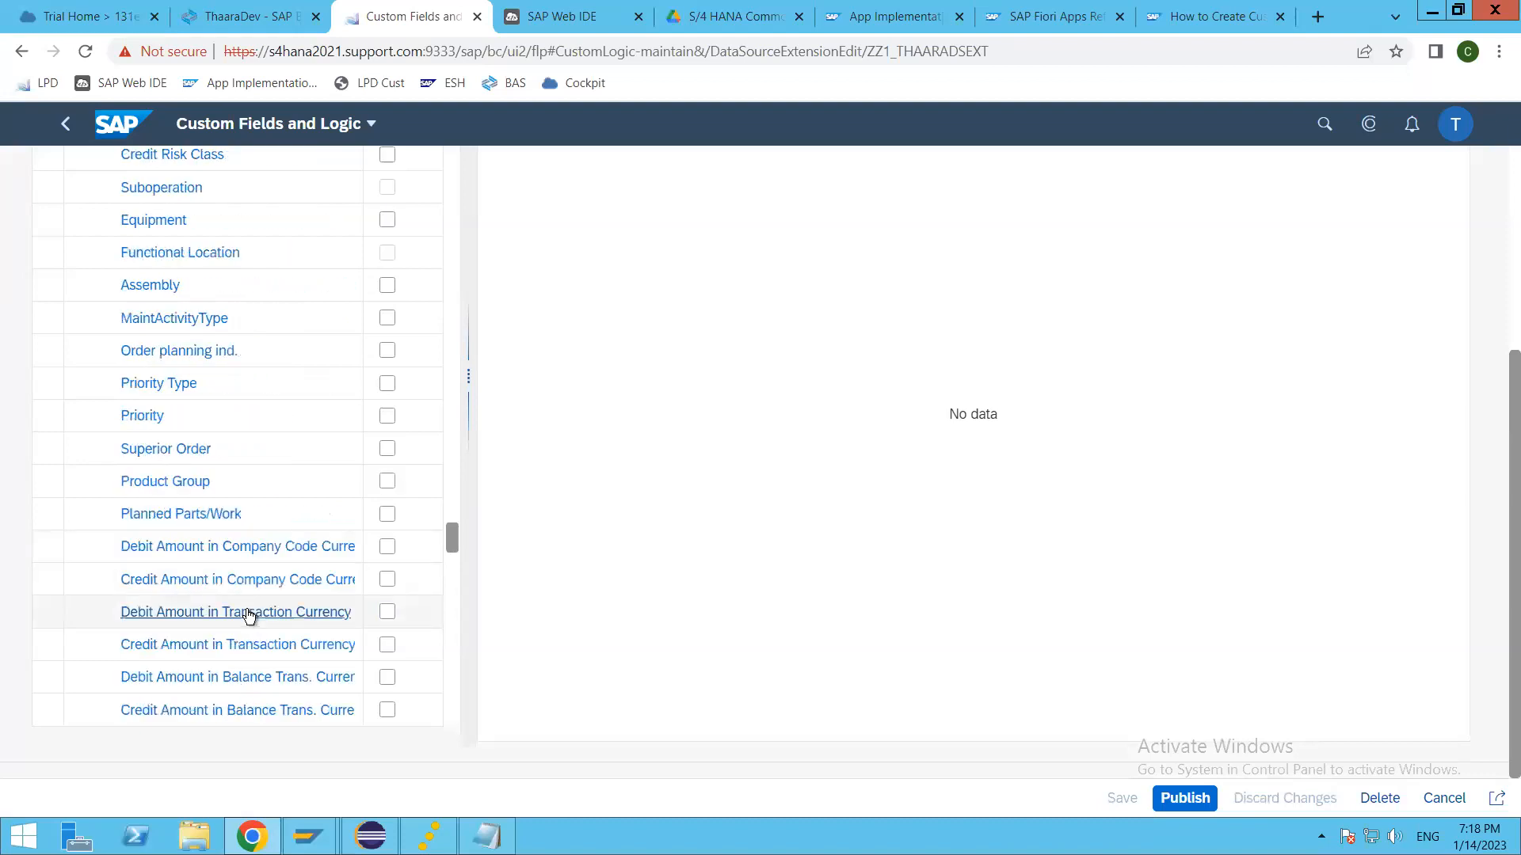
scroll(249, 611, down, 15)
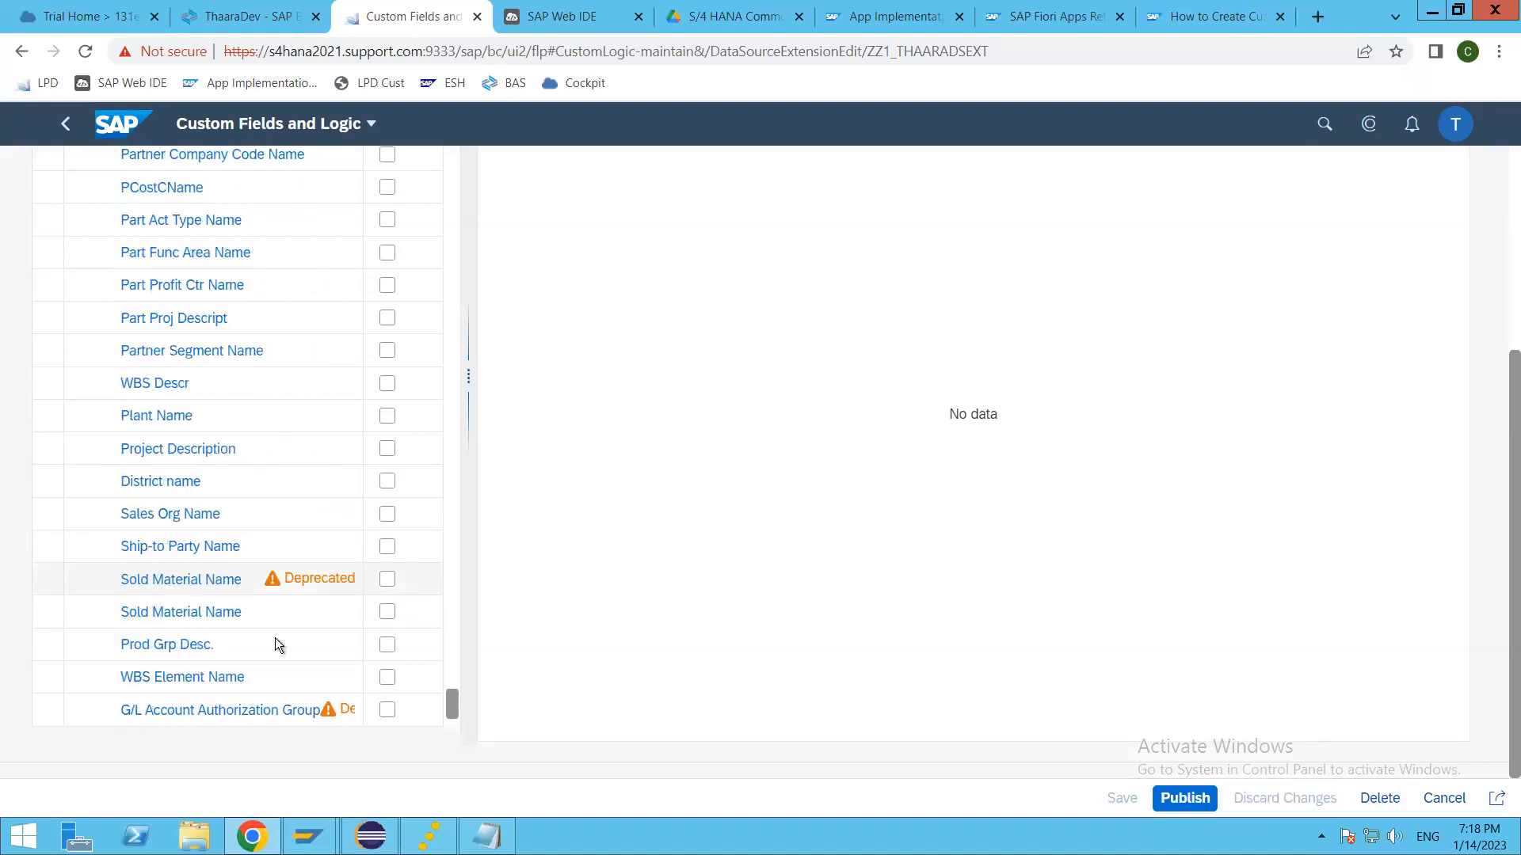
scroll(276, 631, down, 2)
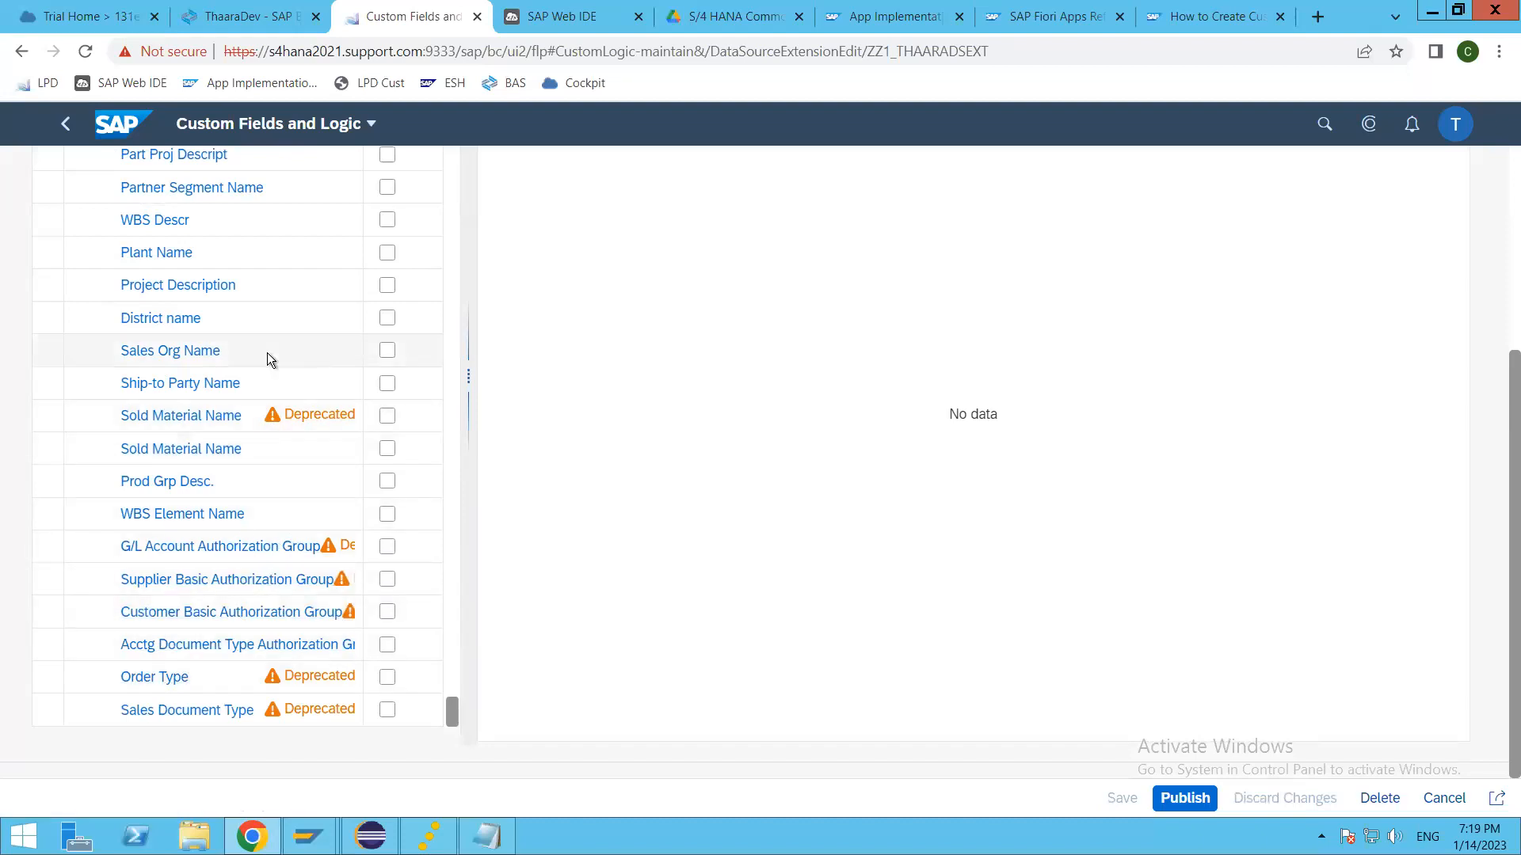
Step: Switch to Eclipse and search the C_CostCenterQ2001 view source for "salesorg"
key(alt+Tab)
click(778, 453)
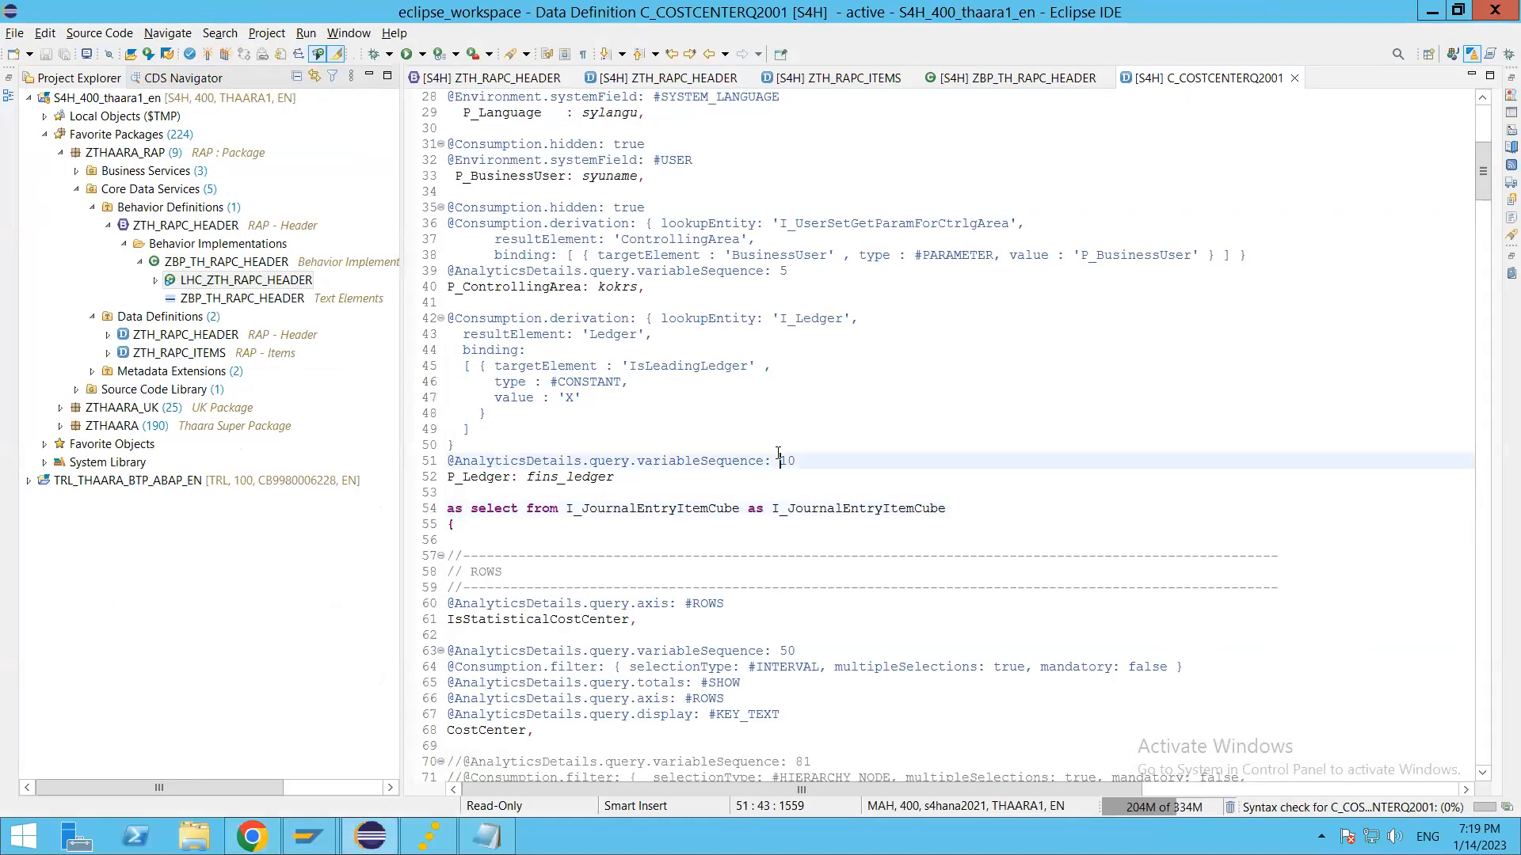
key(ctrl+f)
text(salesorg)
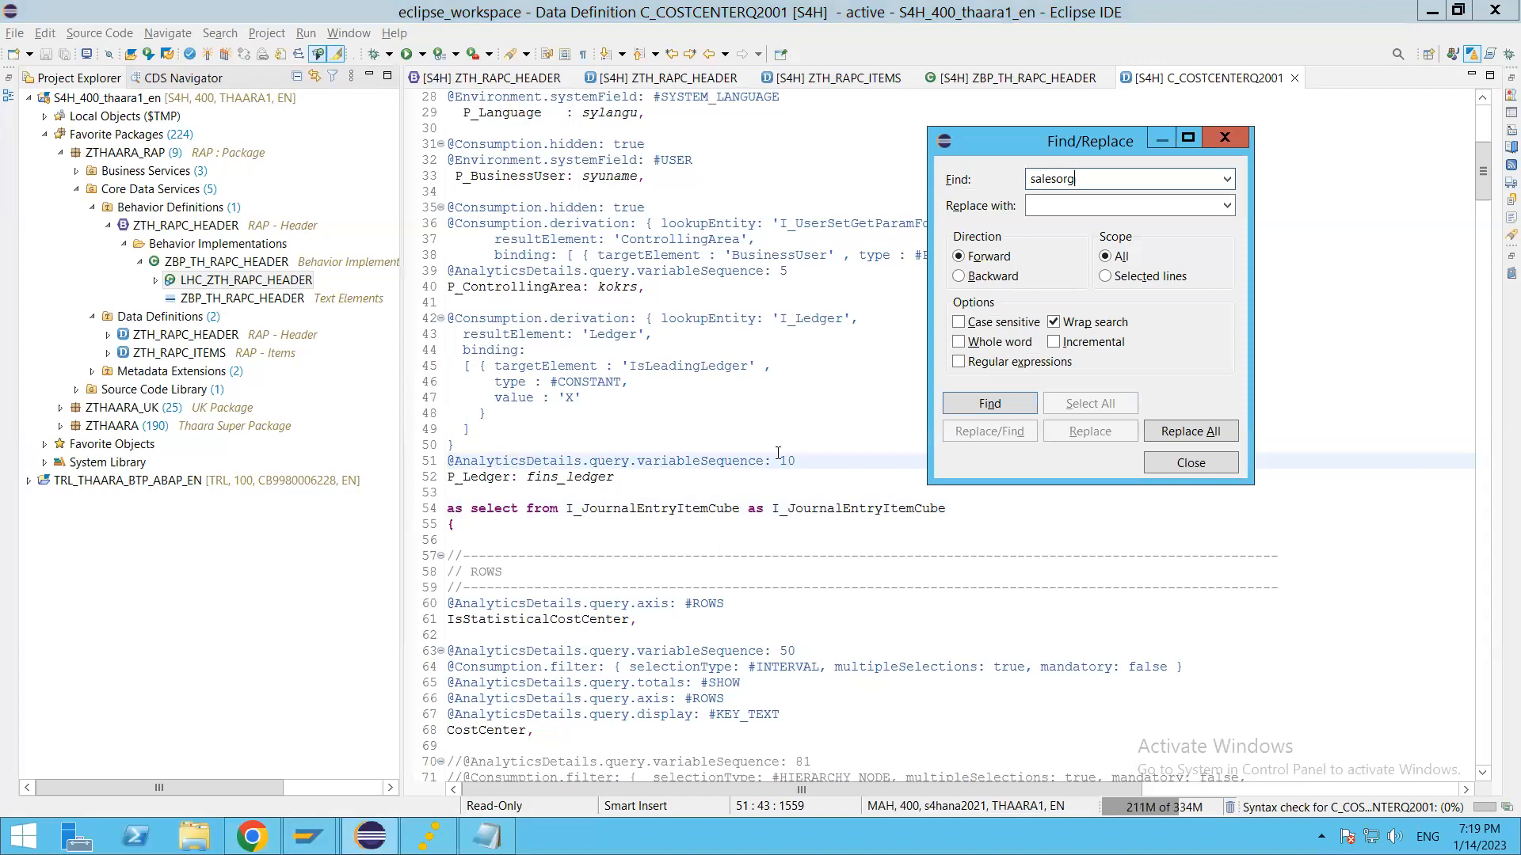
key(Return)
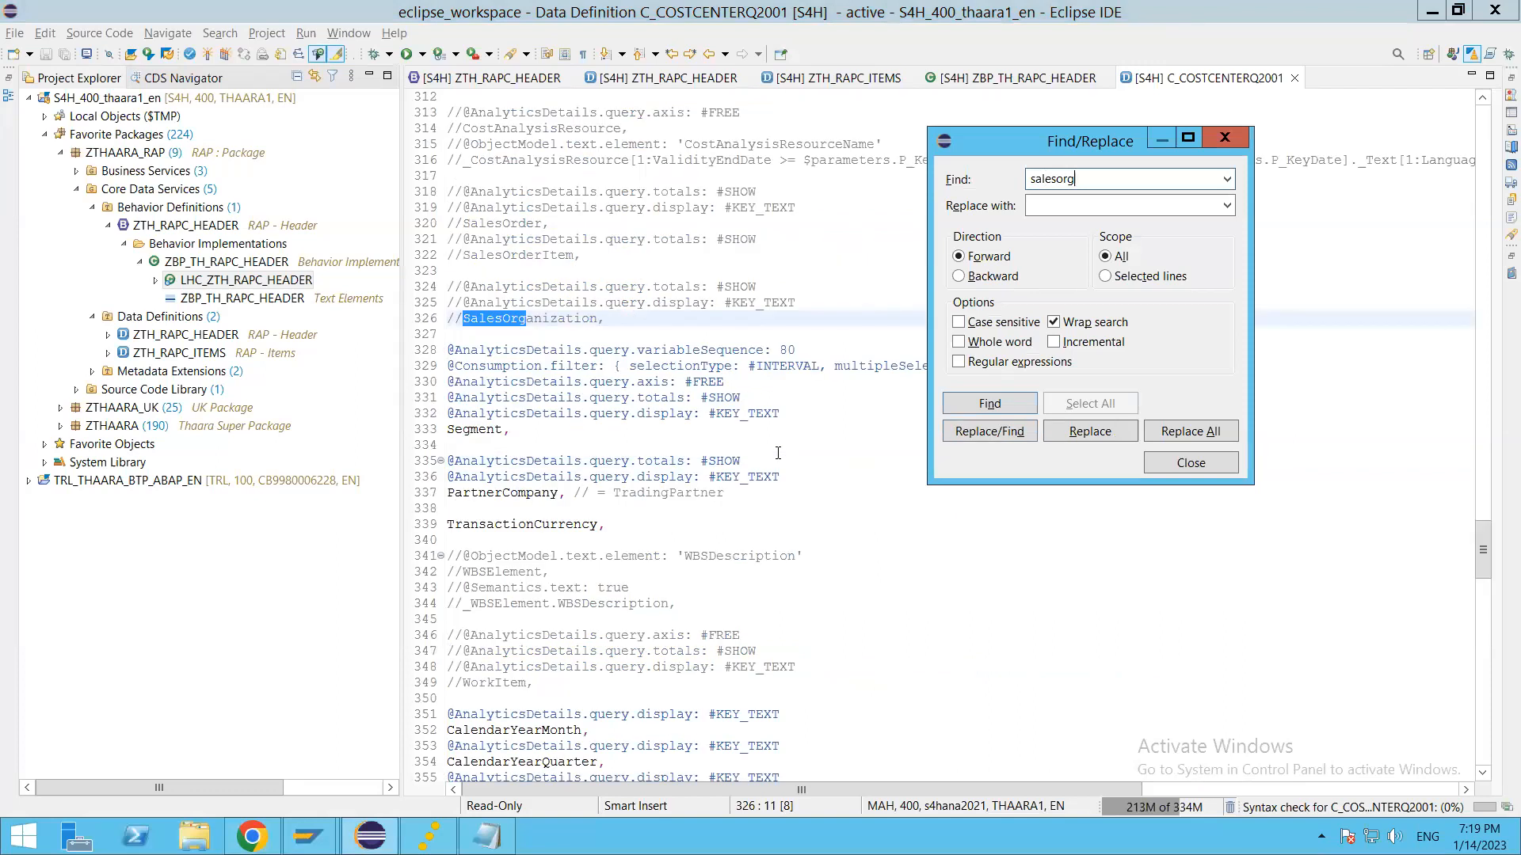
key(Return)
key(Escape)
Step: Switch to Chrome and add the Sales Org Name field to the data source extension
key(alt+Tab)
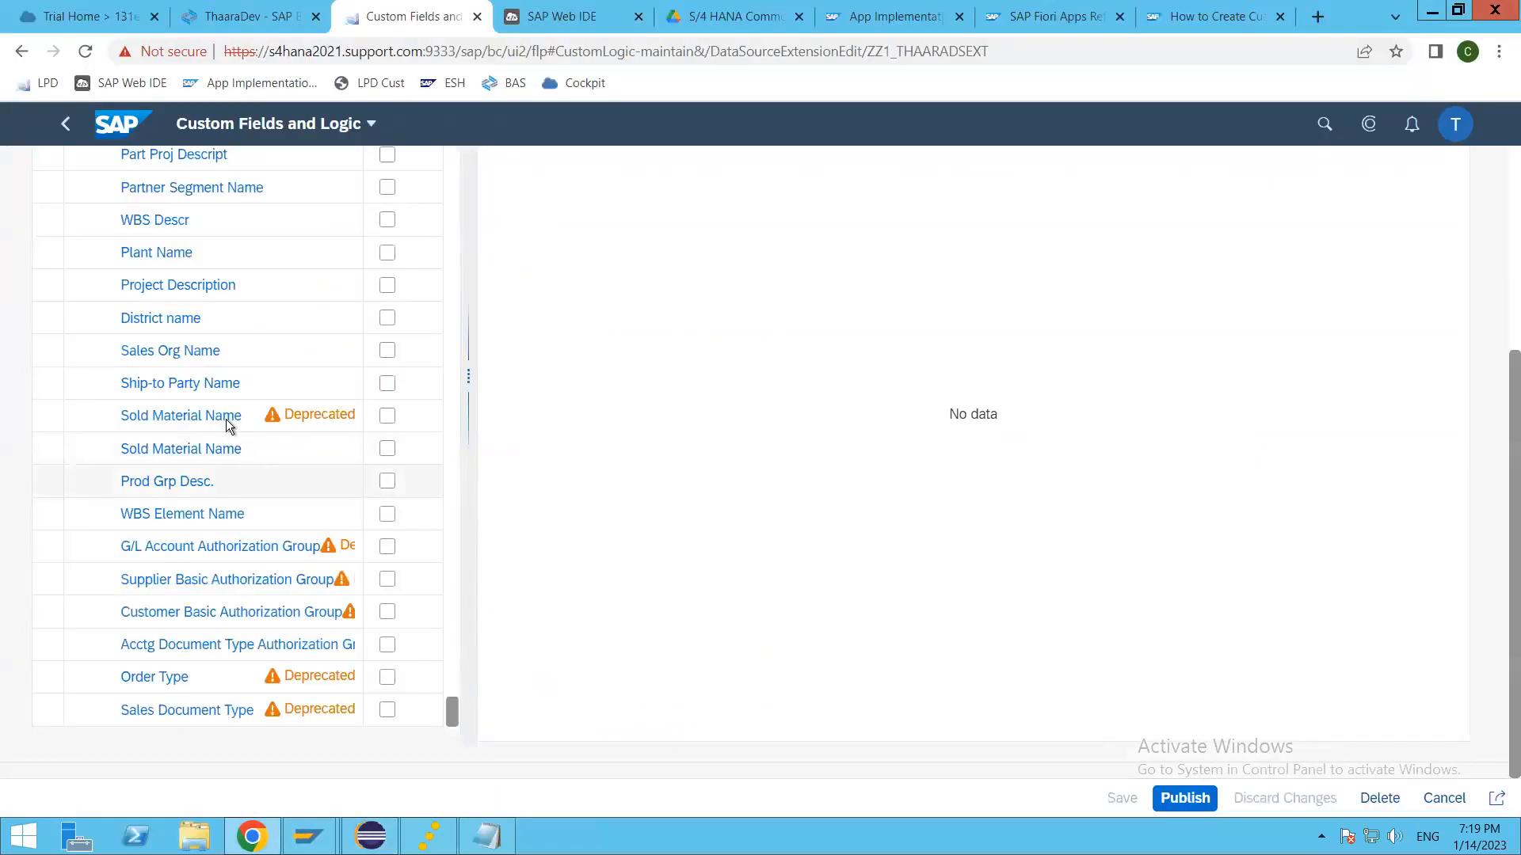
click(388, 353)
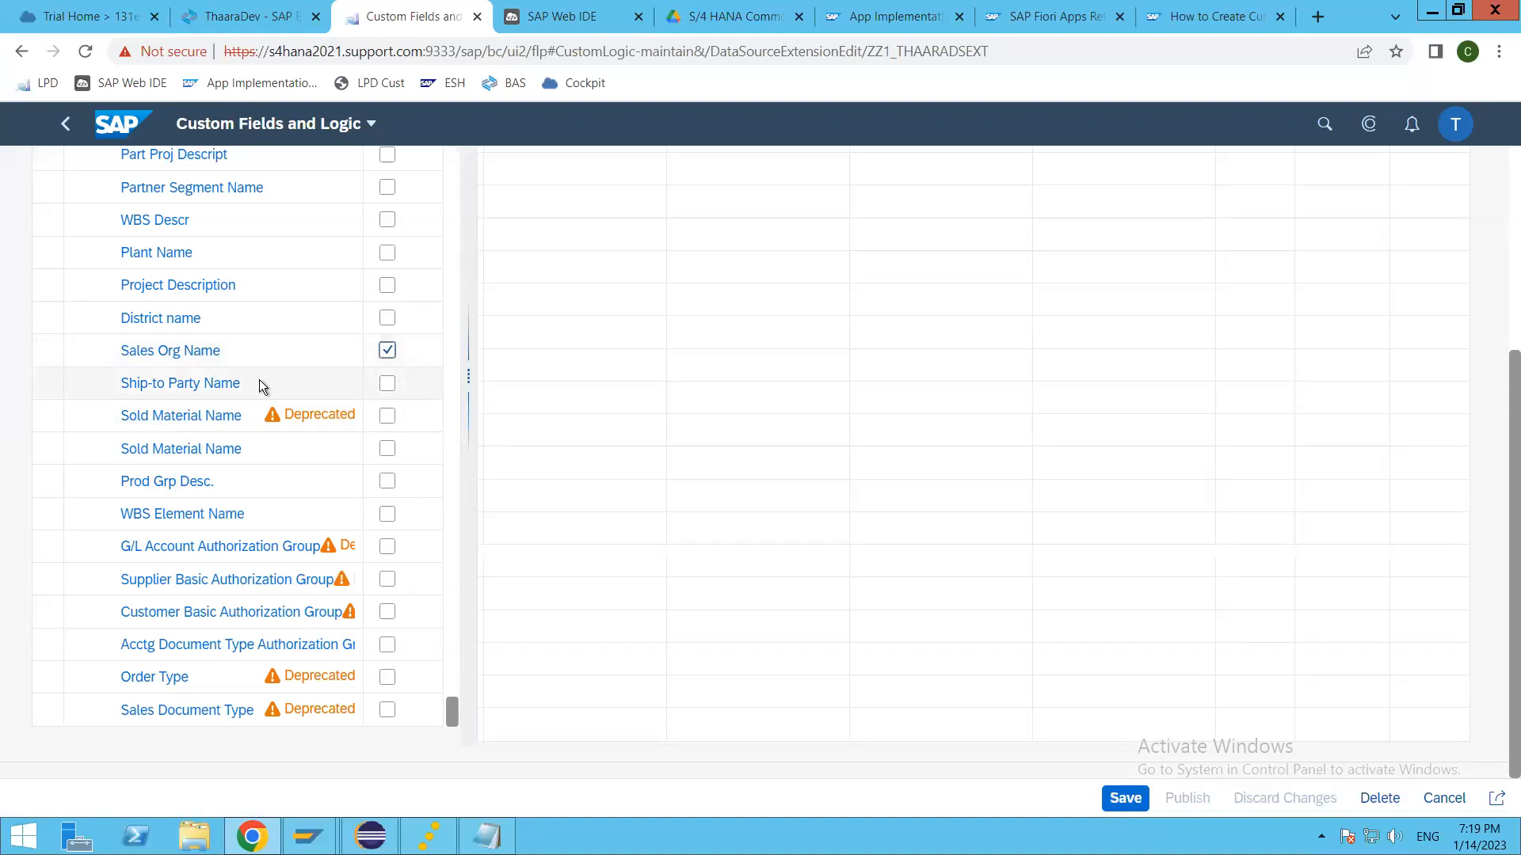
Step: Look back through the available fields from Sales Org Name up to the accrual and settlement fields, and return to Sales Org Name
scroll(261, 385, up, 2)
scroll(264, 436, up, 1)
scroll(260, 431, up, 2)
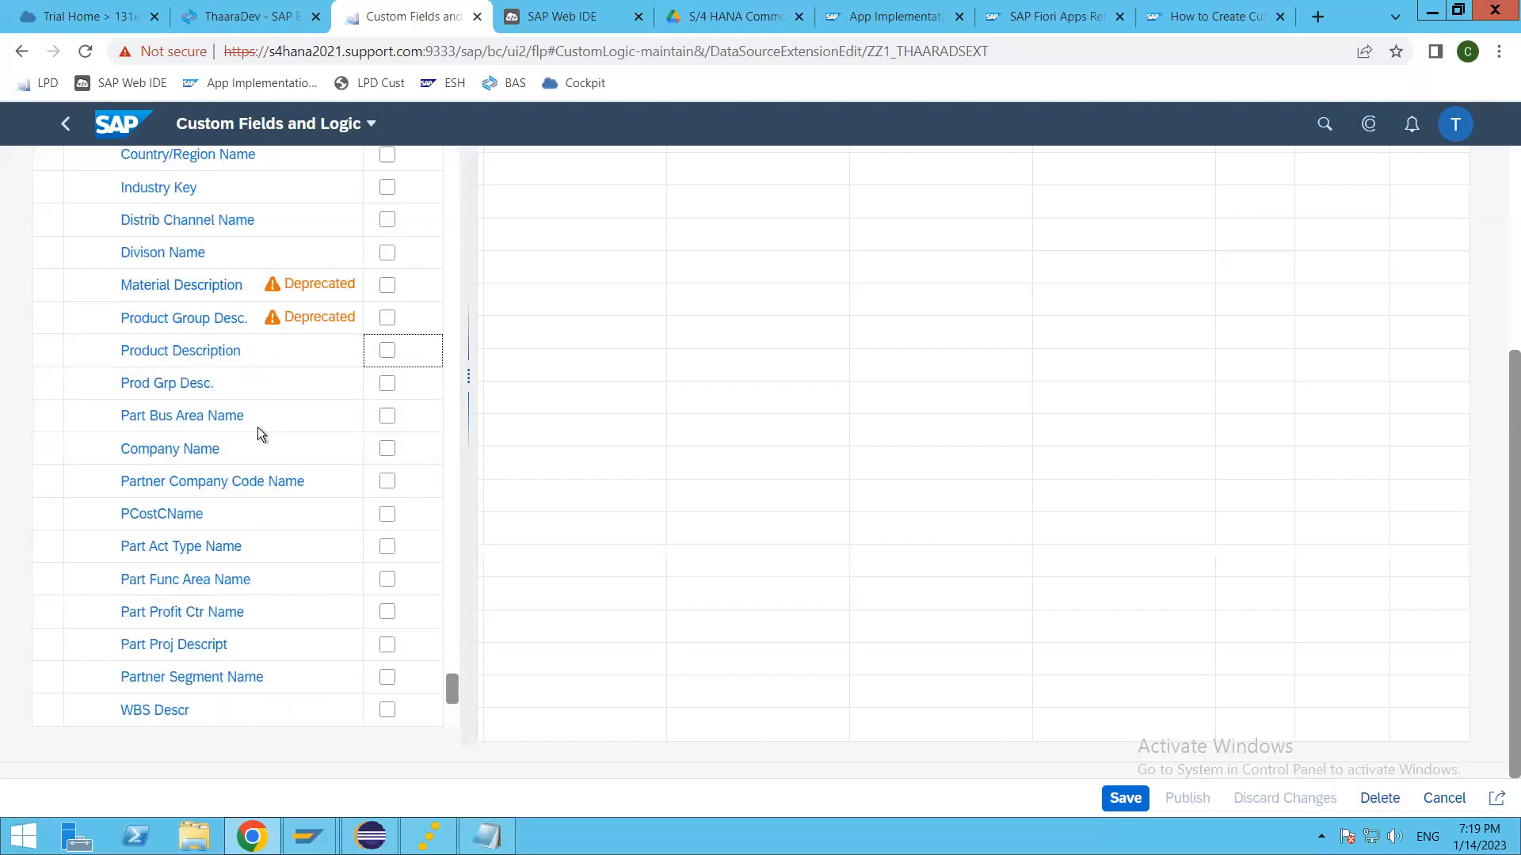
scroll(259, 432, up, 3)
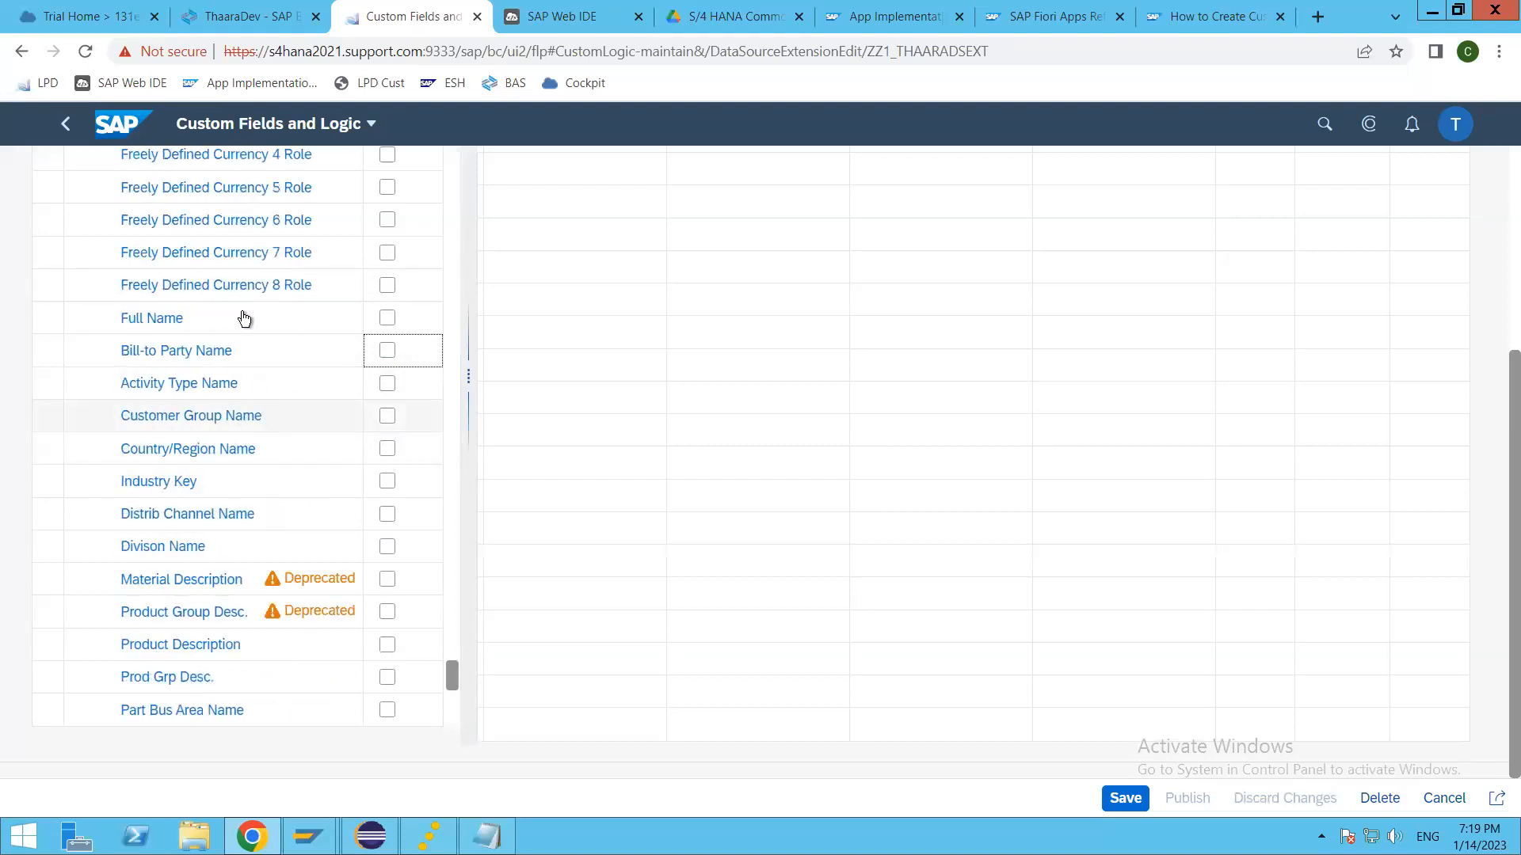
scroll(269, 449, up, 6)
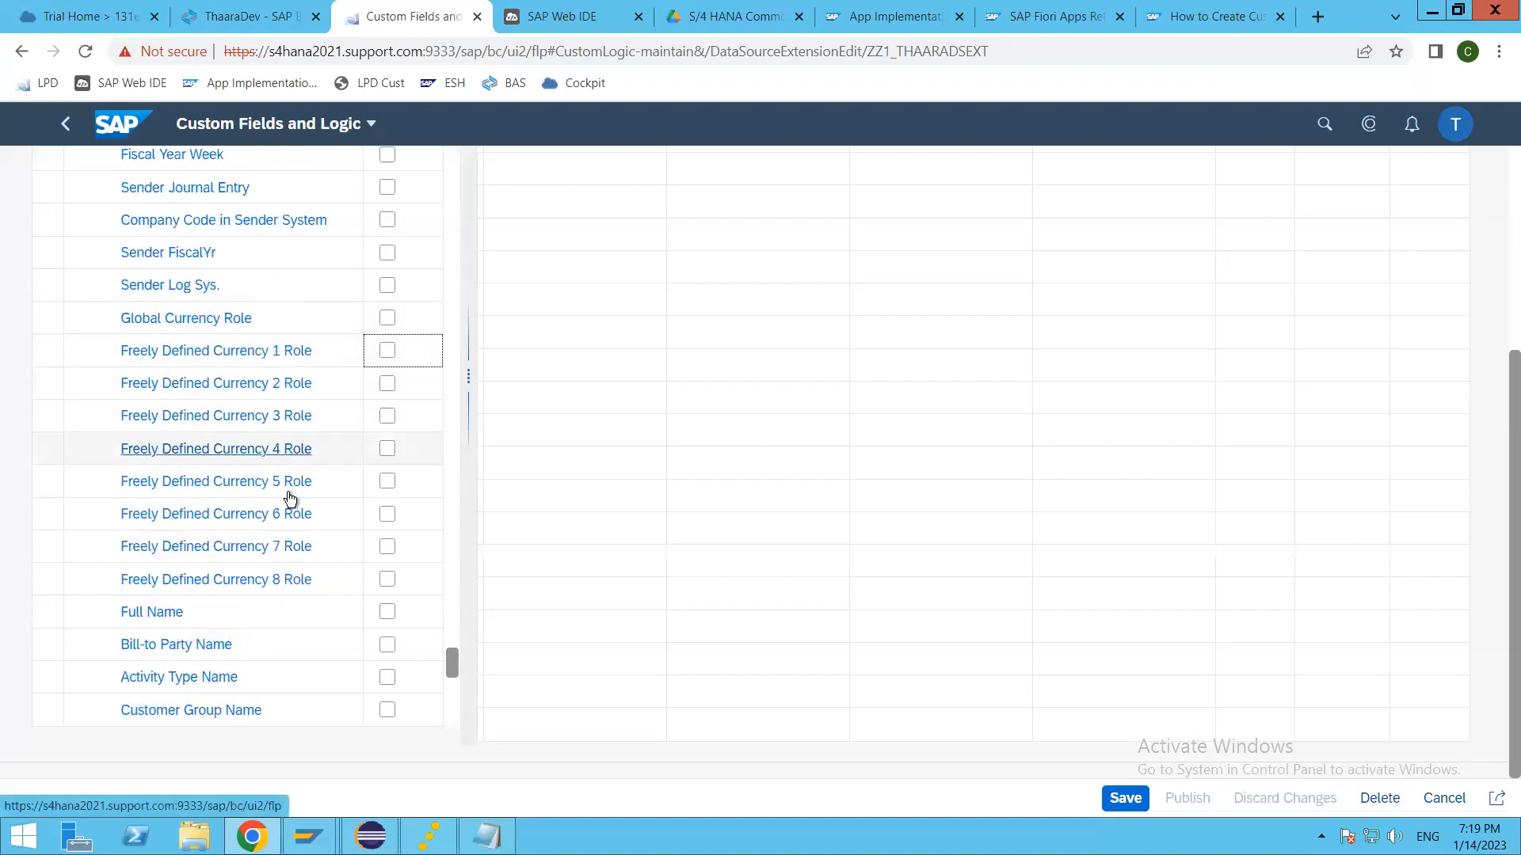
scroll(285, 491, up, 4)
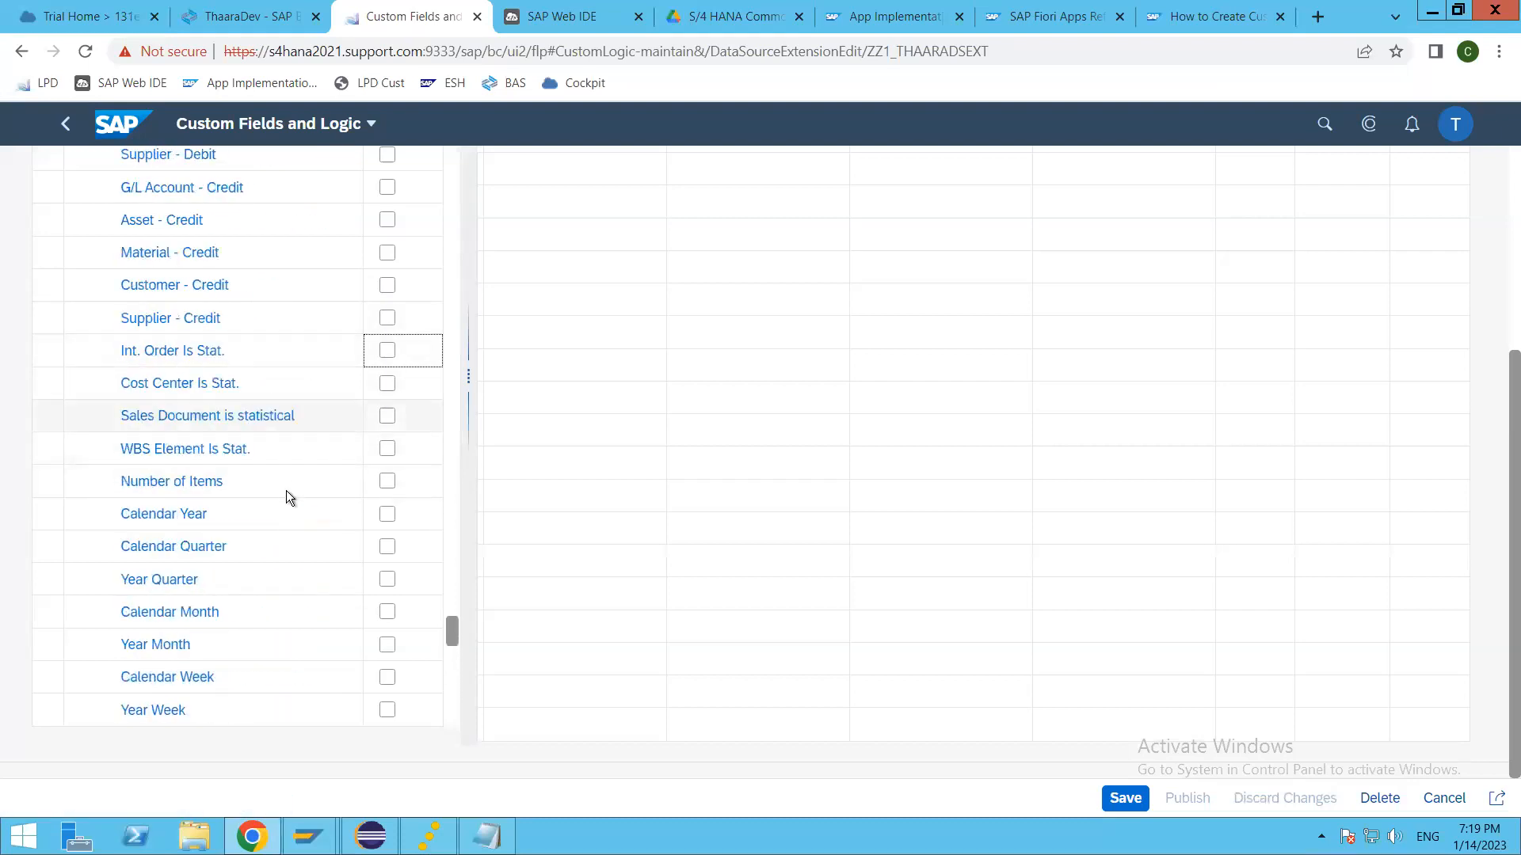
scroll(283, 491, up, 3)
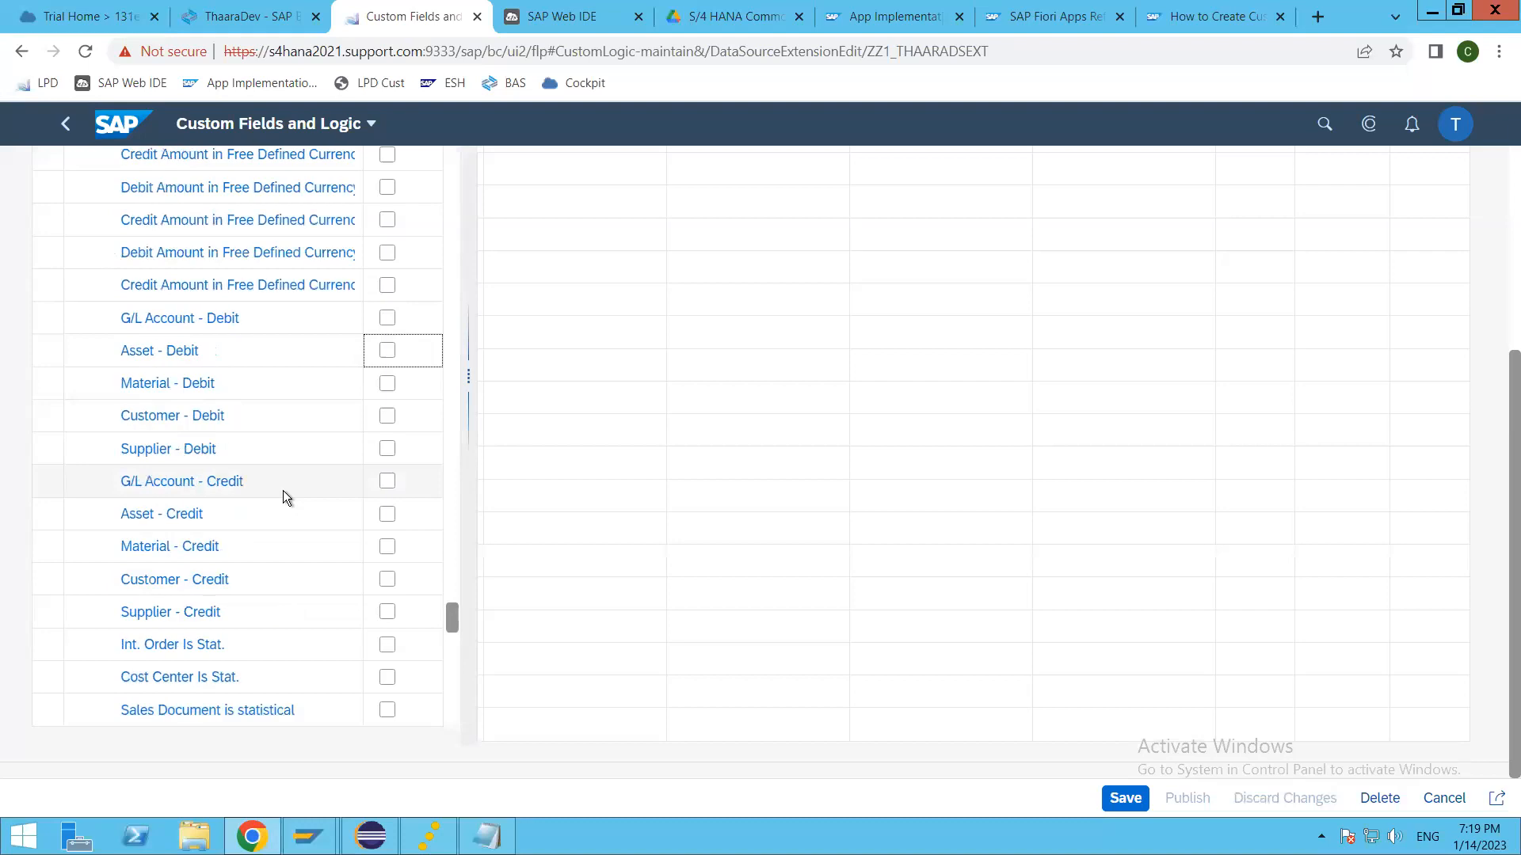
scroll(309, 424, up, 8)
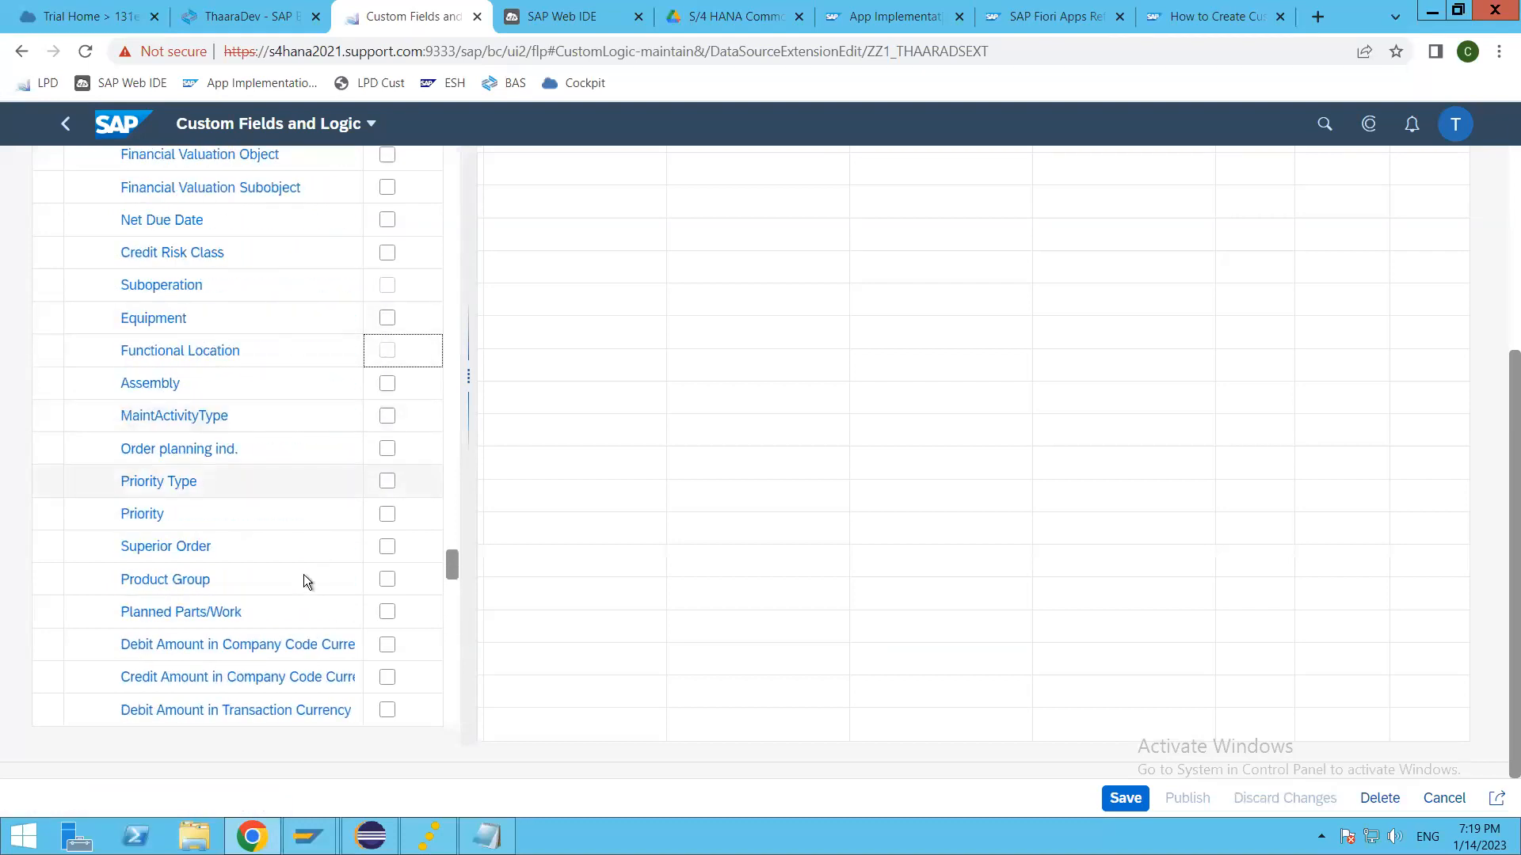
scroll(307, 569, up, 4)
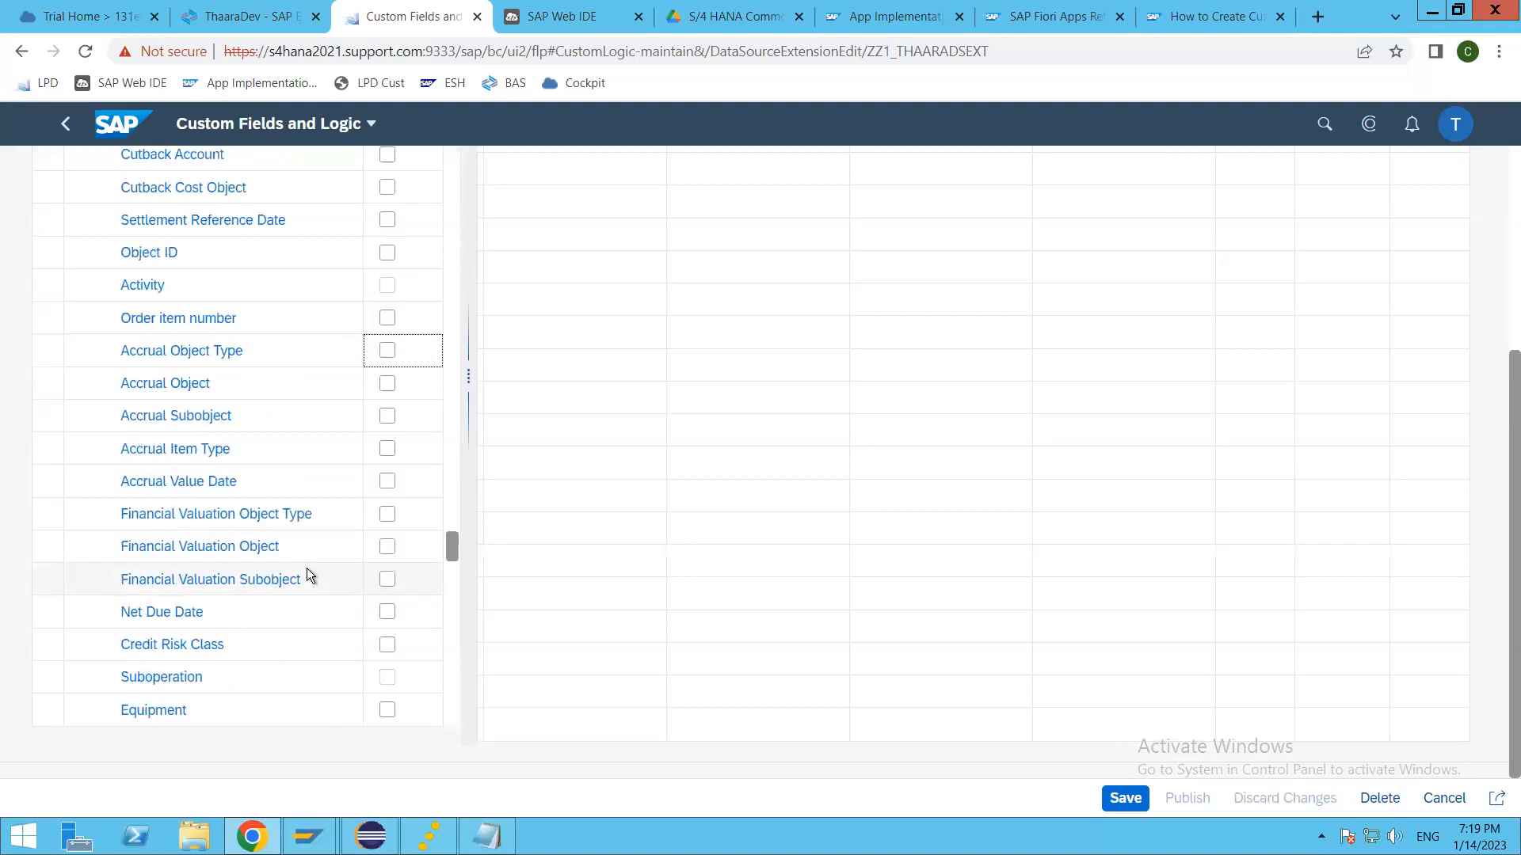
scroll(307, 570, down, 15)
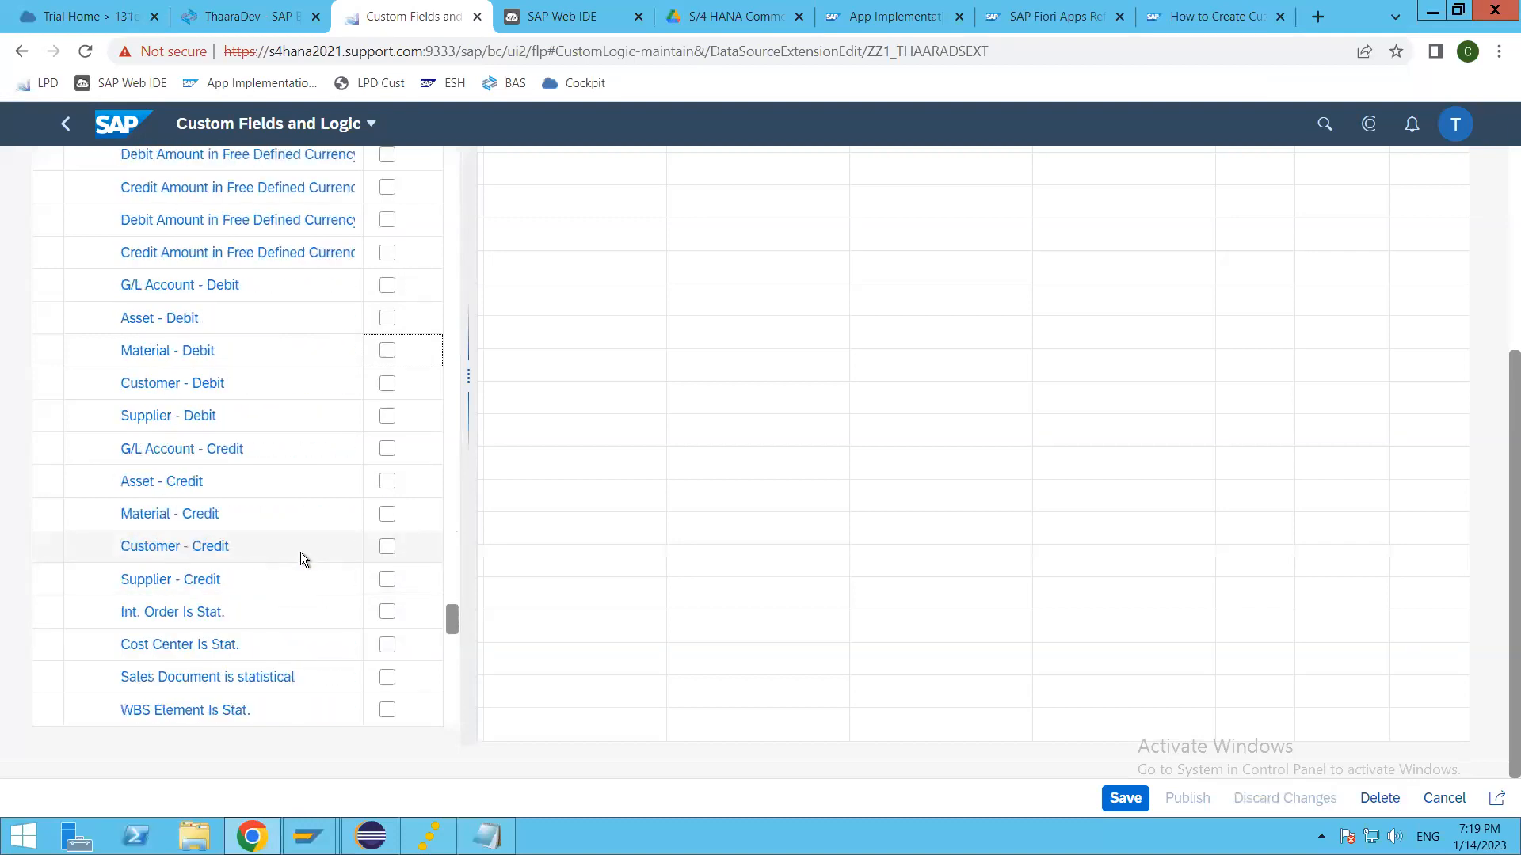
scroll(301, 555, down, 10)
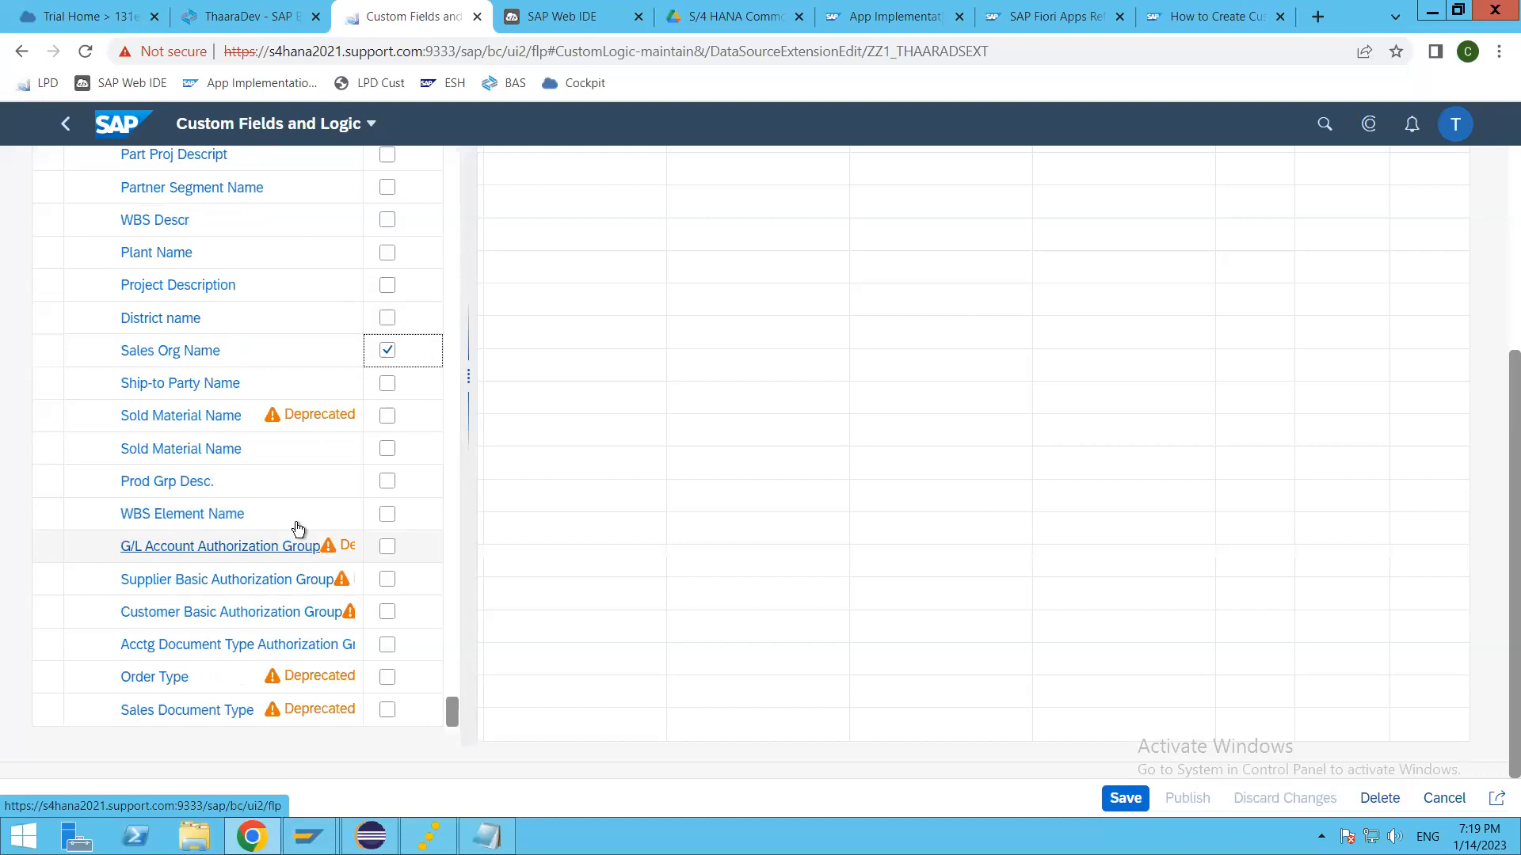
Step: Add Ship-to Party Name, the non-deprecated Sold Material Name, WBS Element Name and District name to the extension's selected fields
click(386, 385)
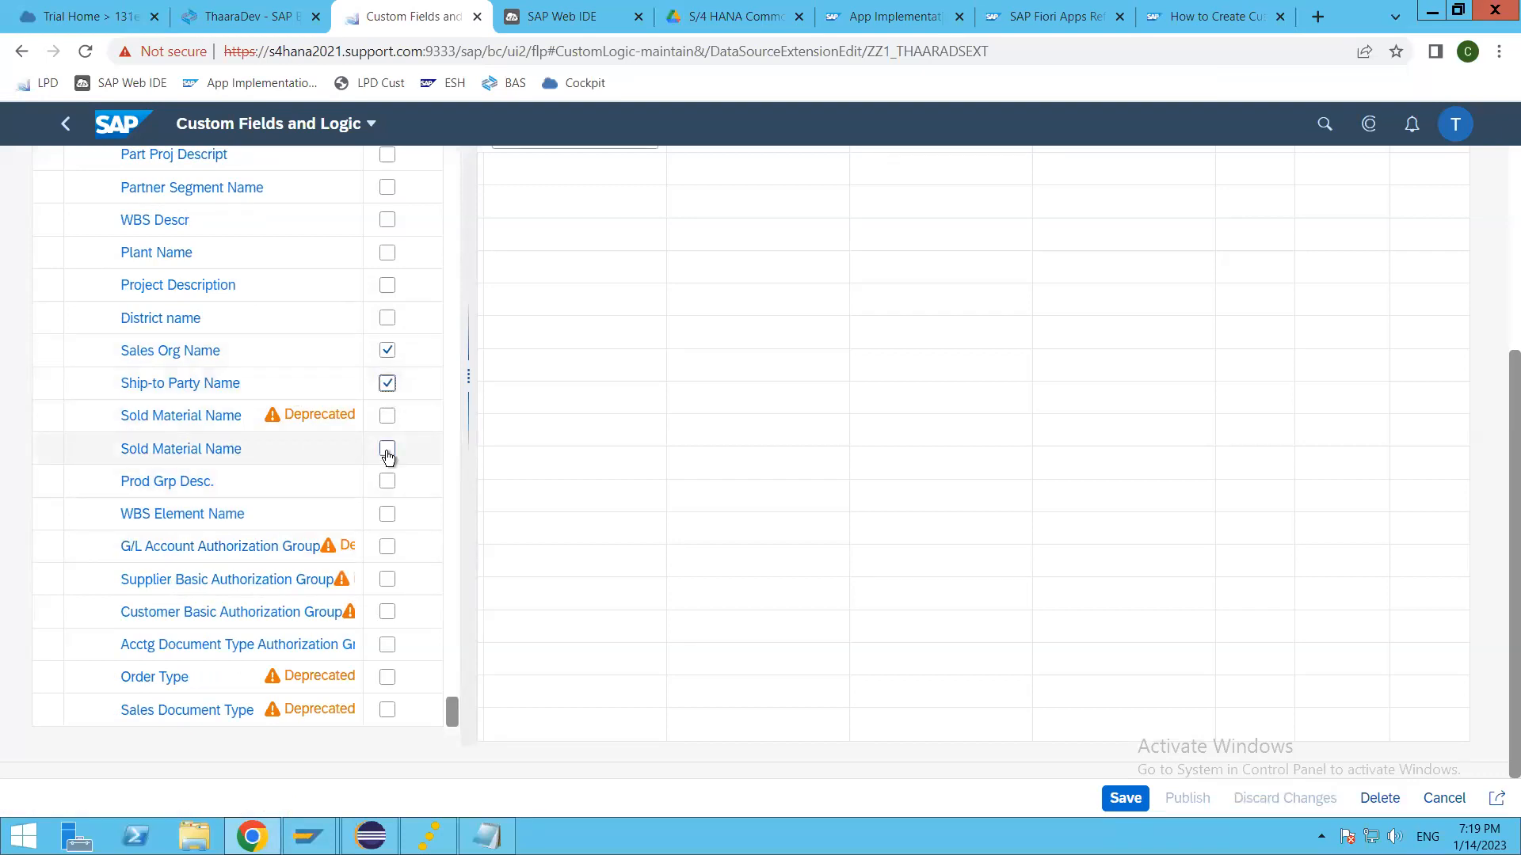
click(387, 452)
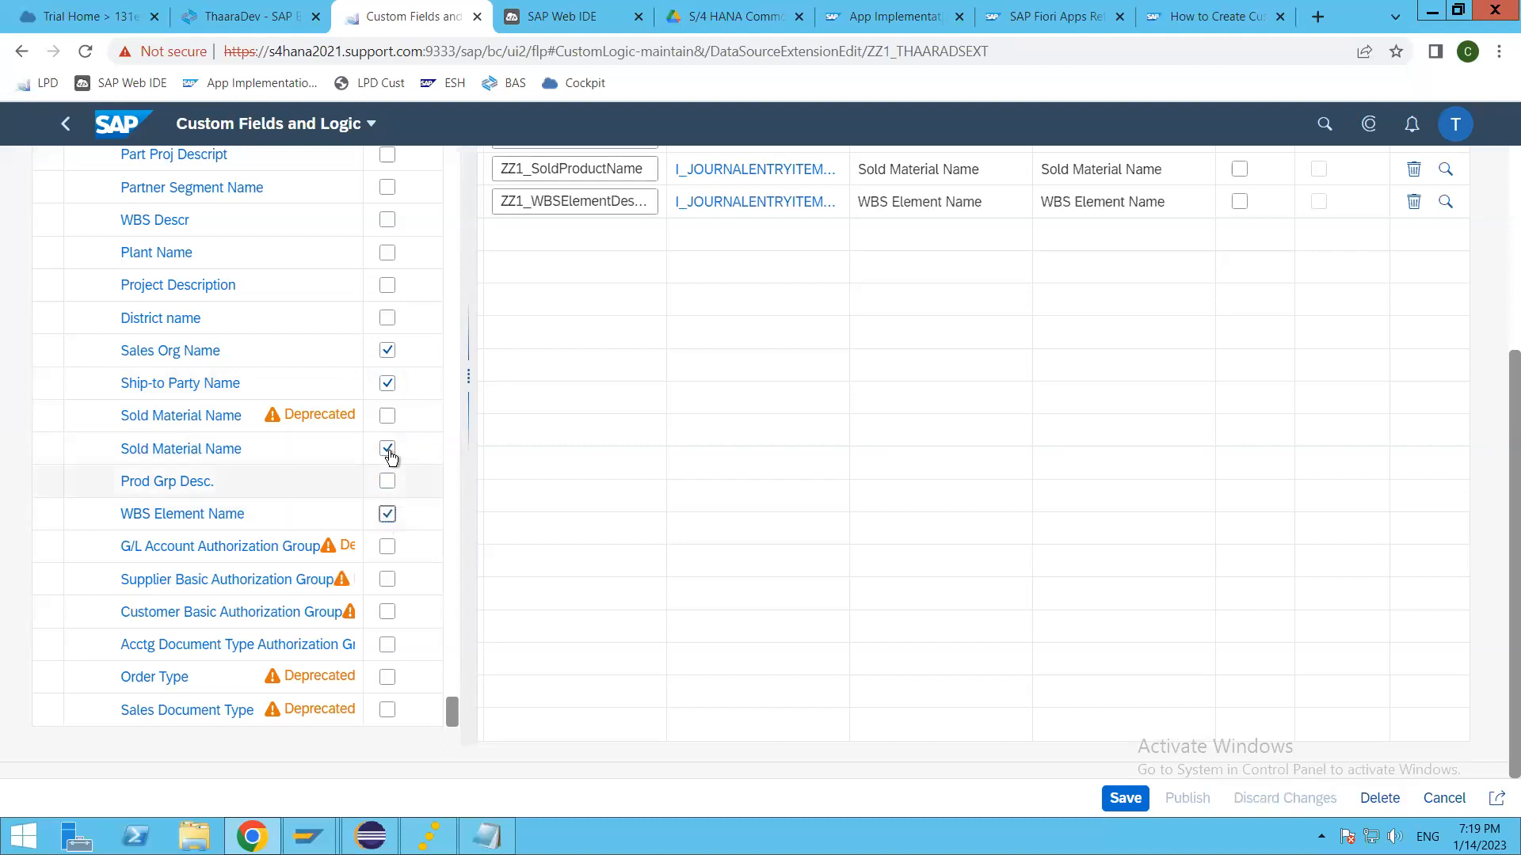
click(387, 320)
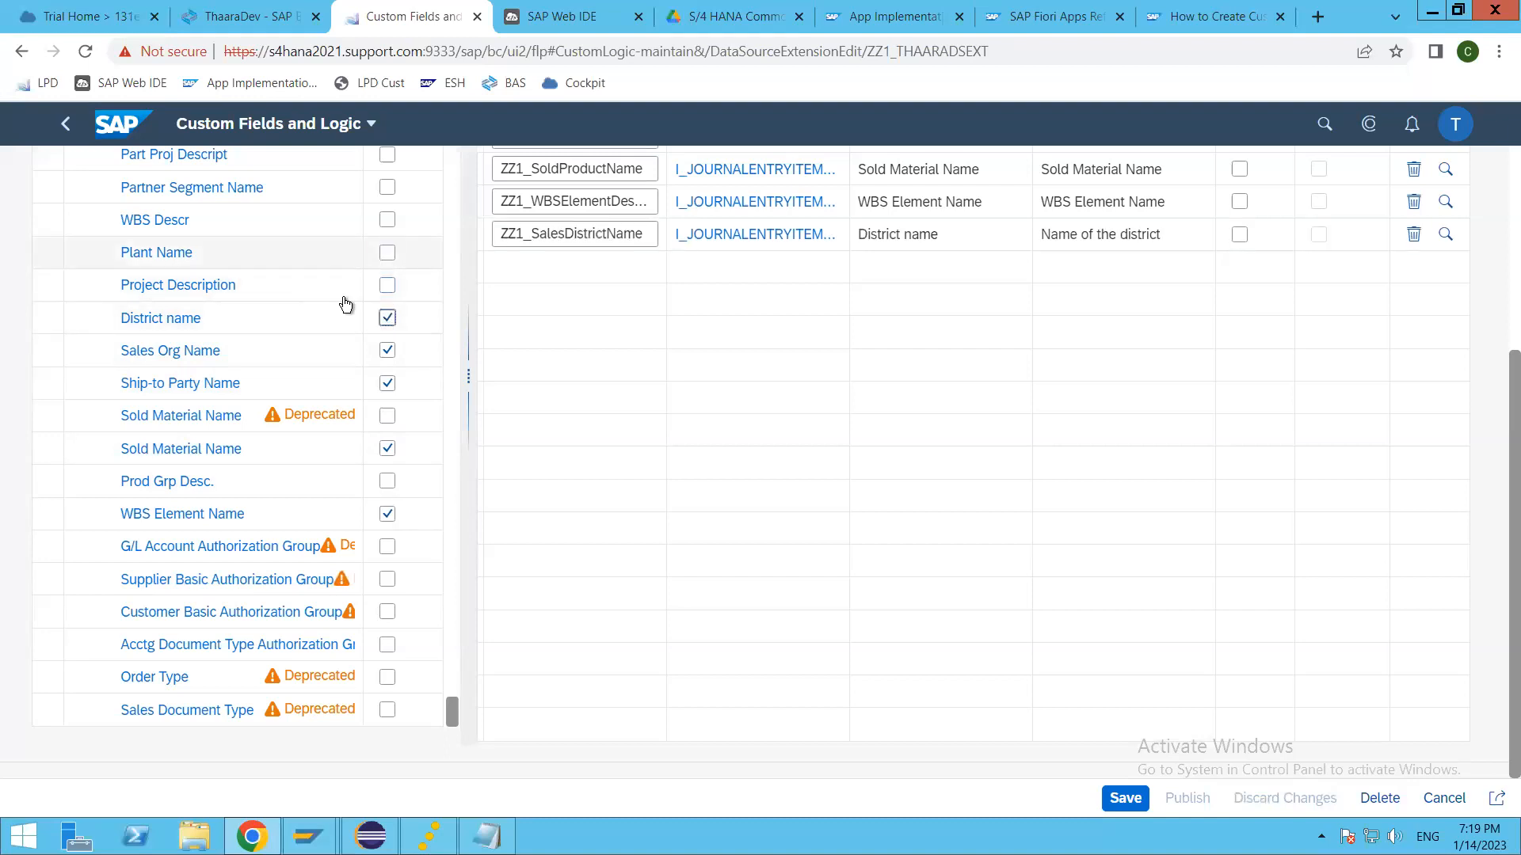
Step: Add Company Name, Divison Name and Distrib Channel Name to the extension's selected fields
scroll(313, 313, up, 1)
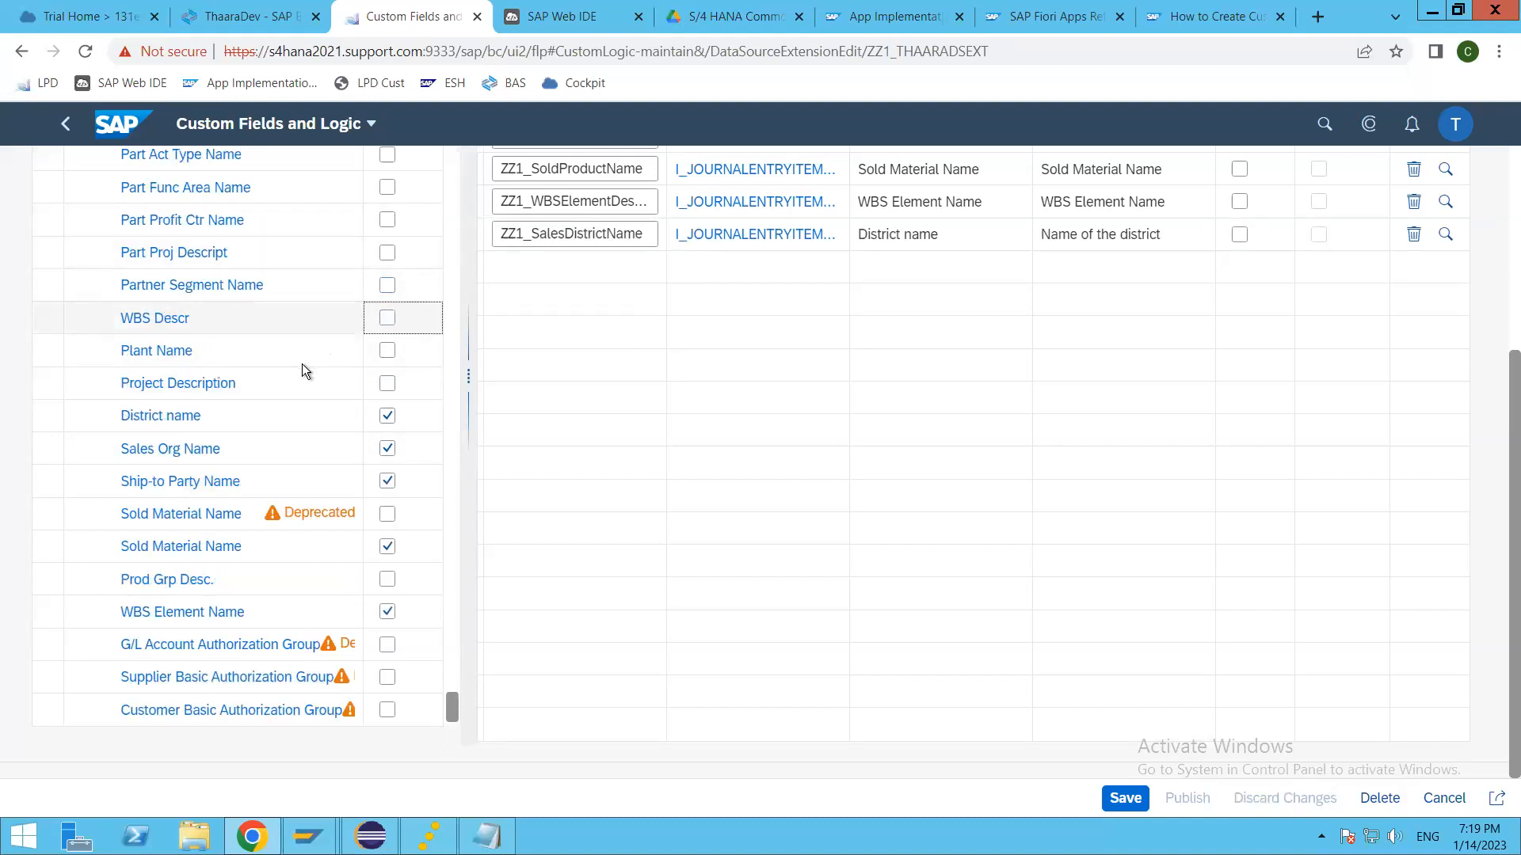
scroll(302, 364, up, 2)
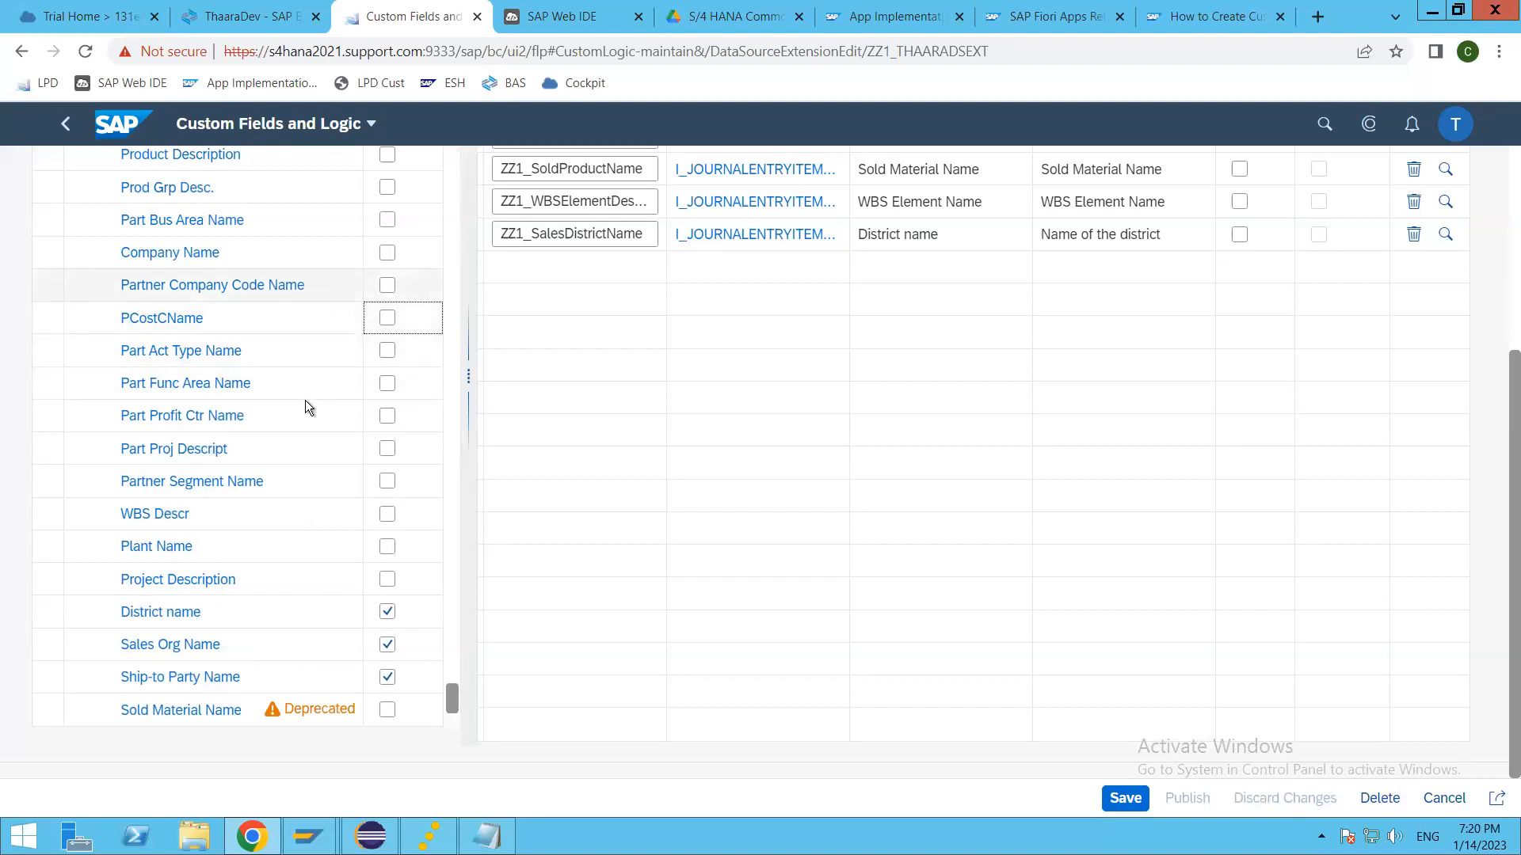
click(385, 254)
scroll(263, 392, up, 2)
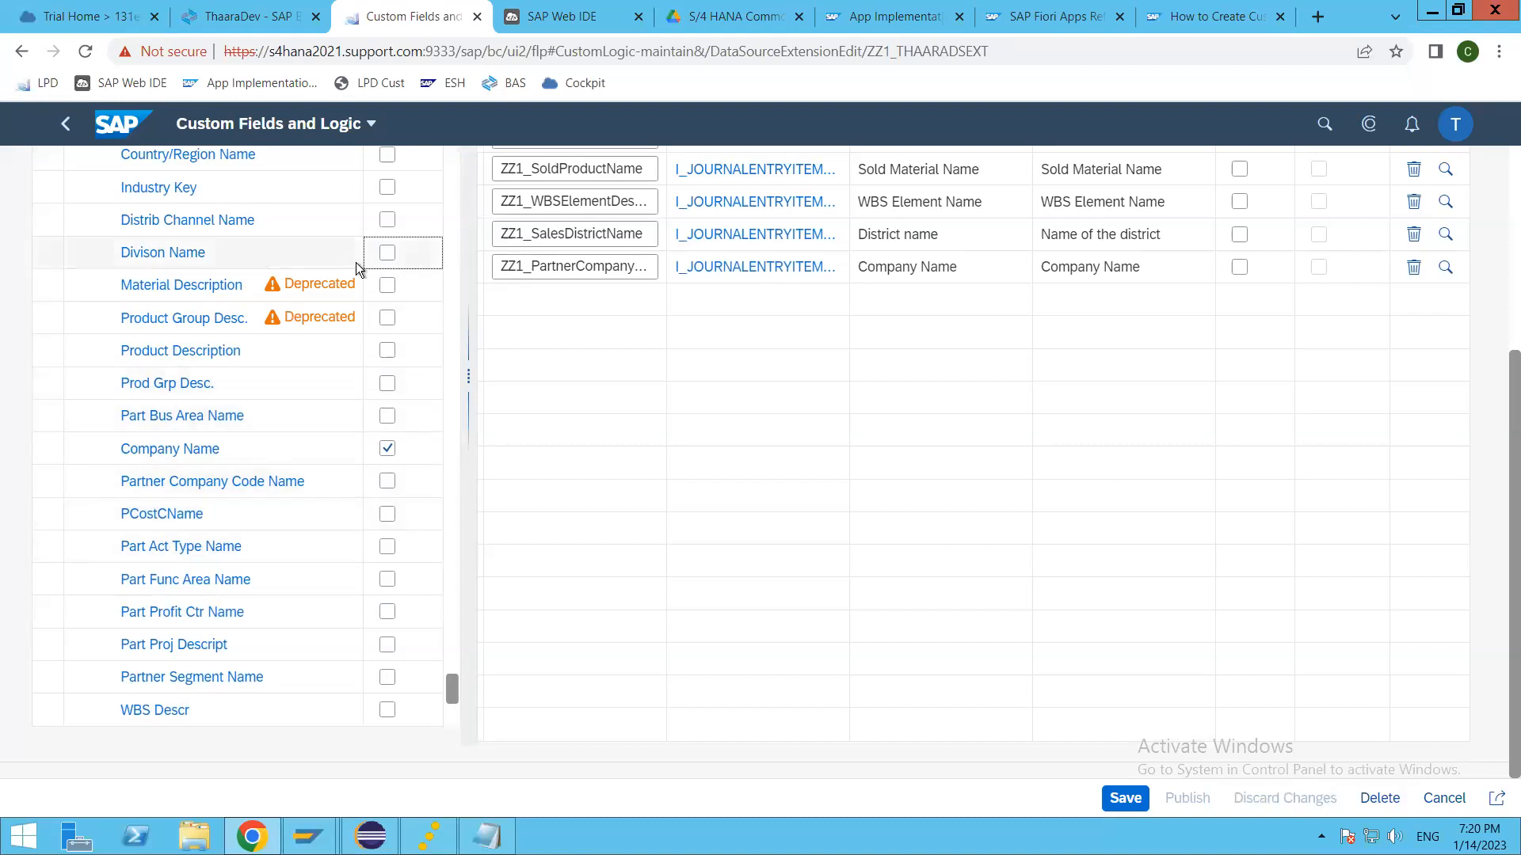
click(388, 253)
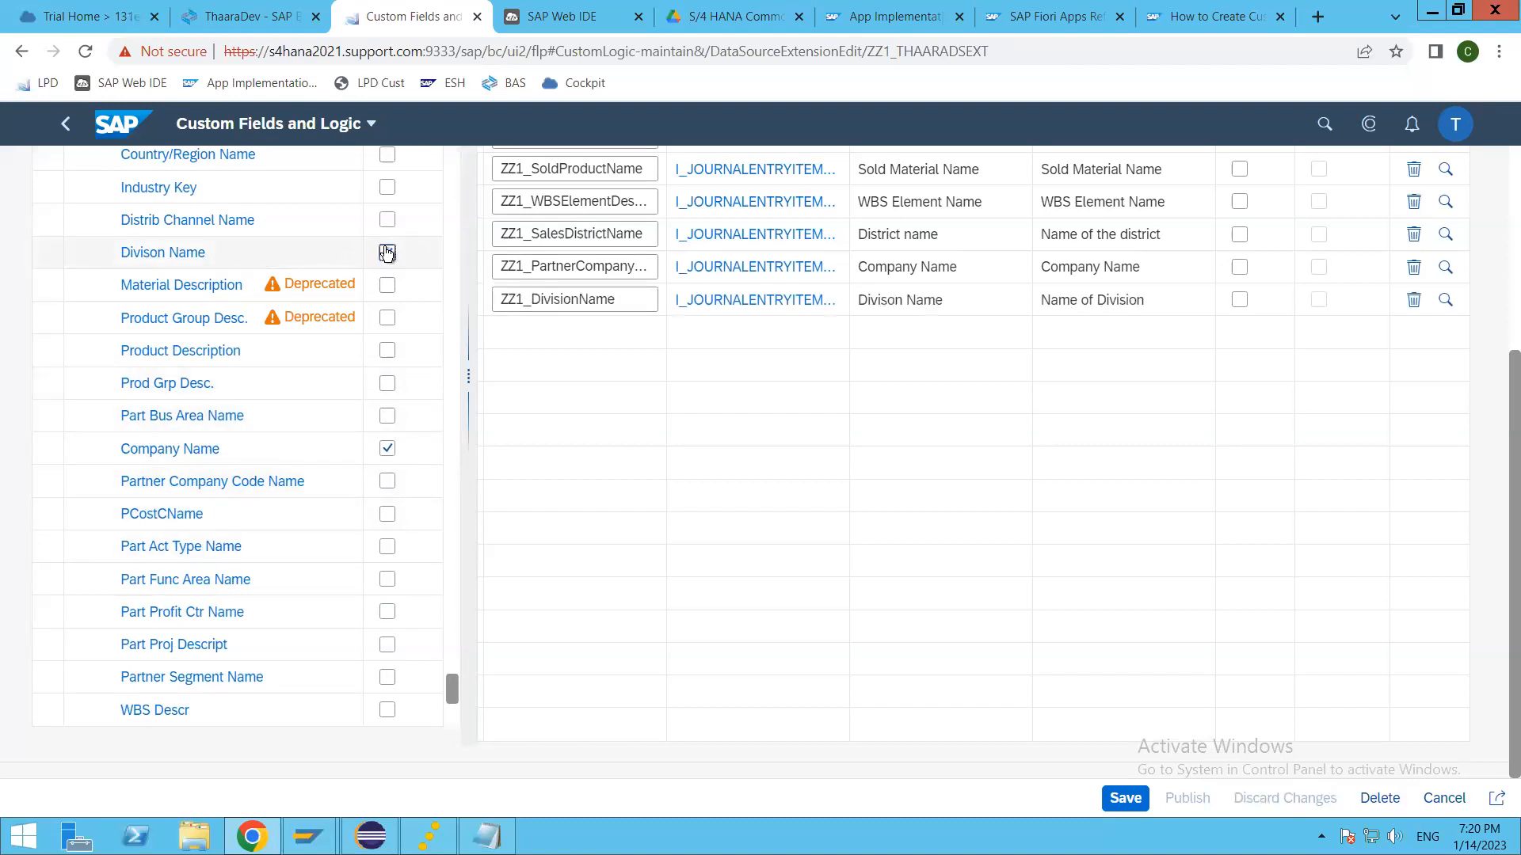
click(388, 221)
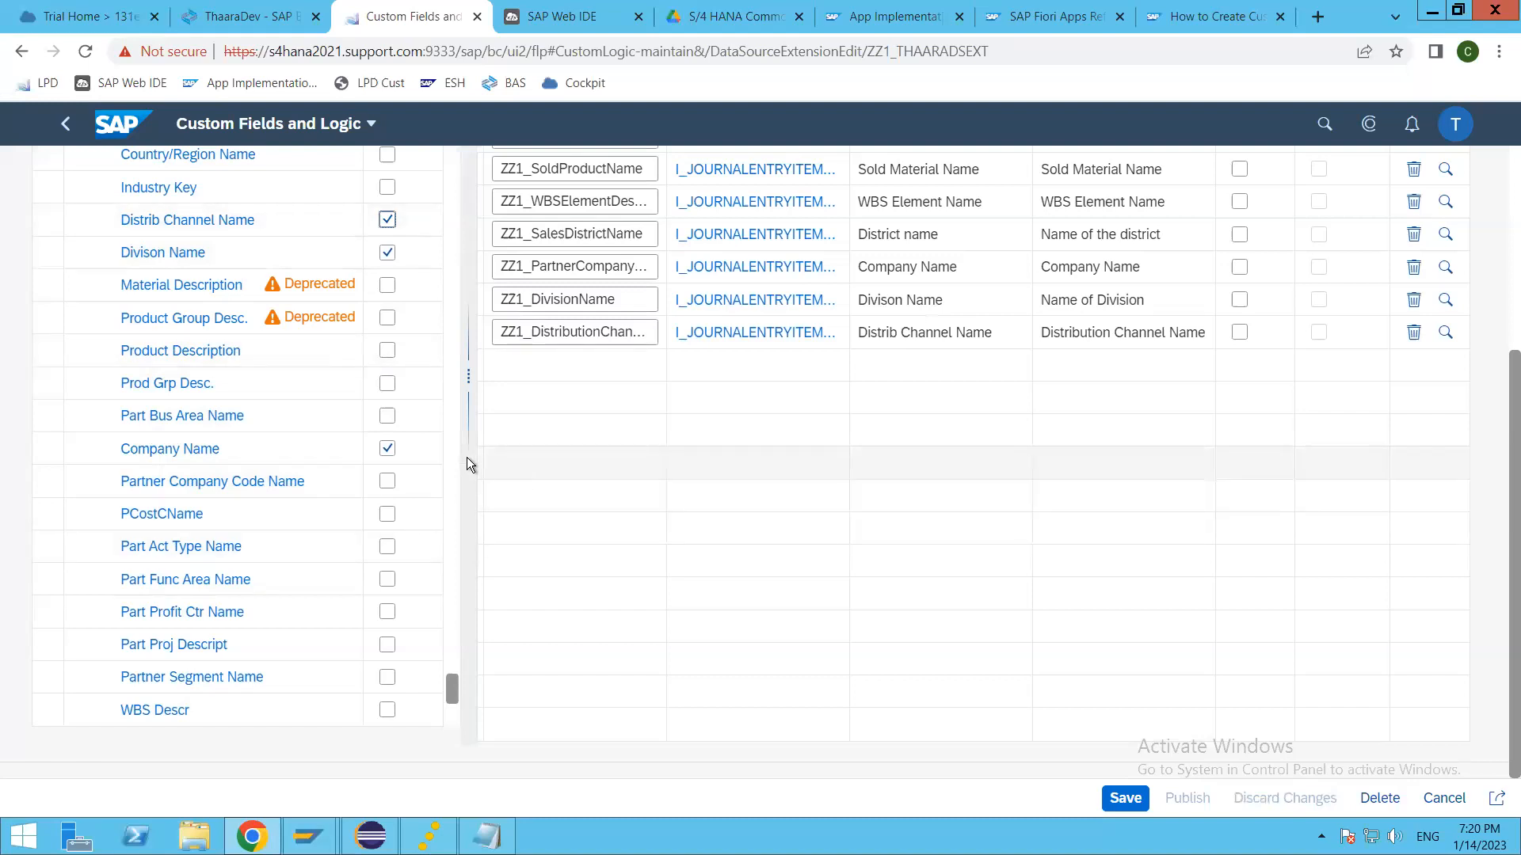
Step: Widen the Field Name column in the selected fields list enough to show the complete technical names
scroll(344, 549, up, 3)
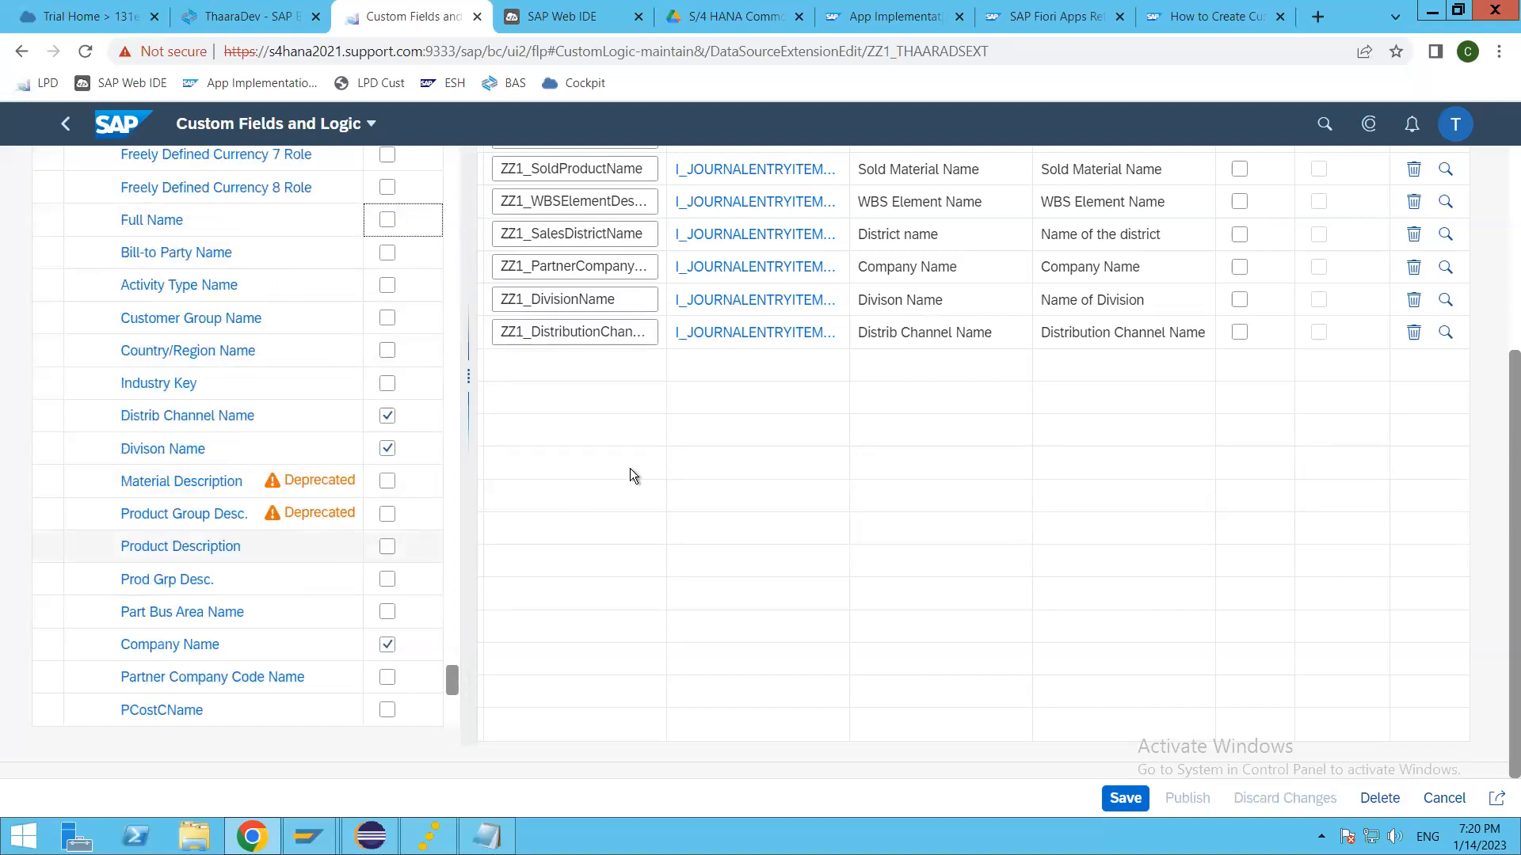
scroll(1354, 519, up, 4)
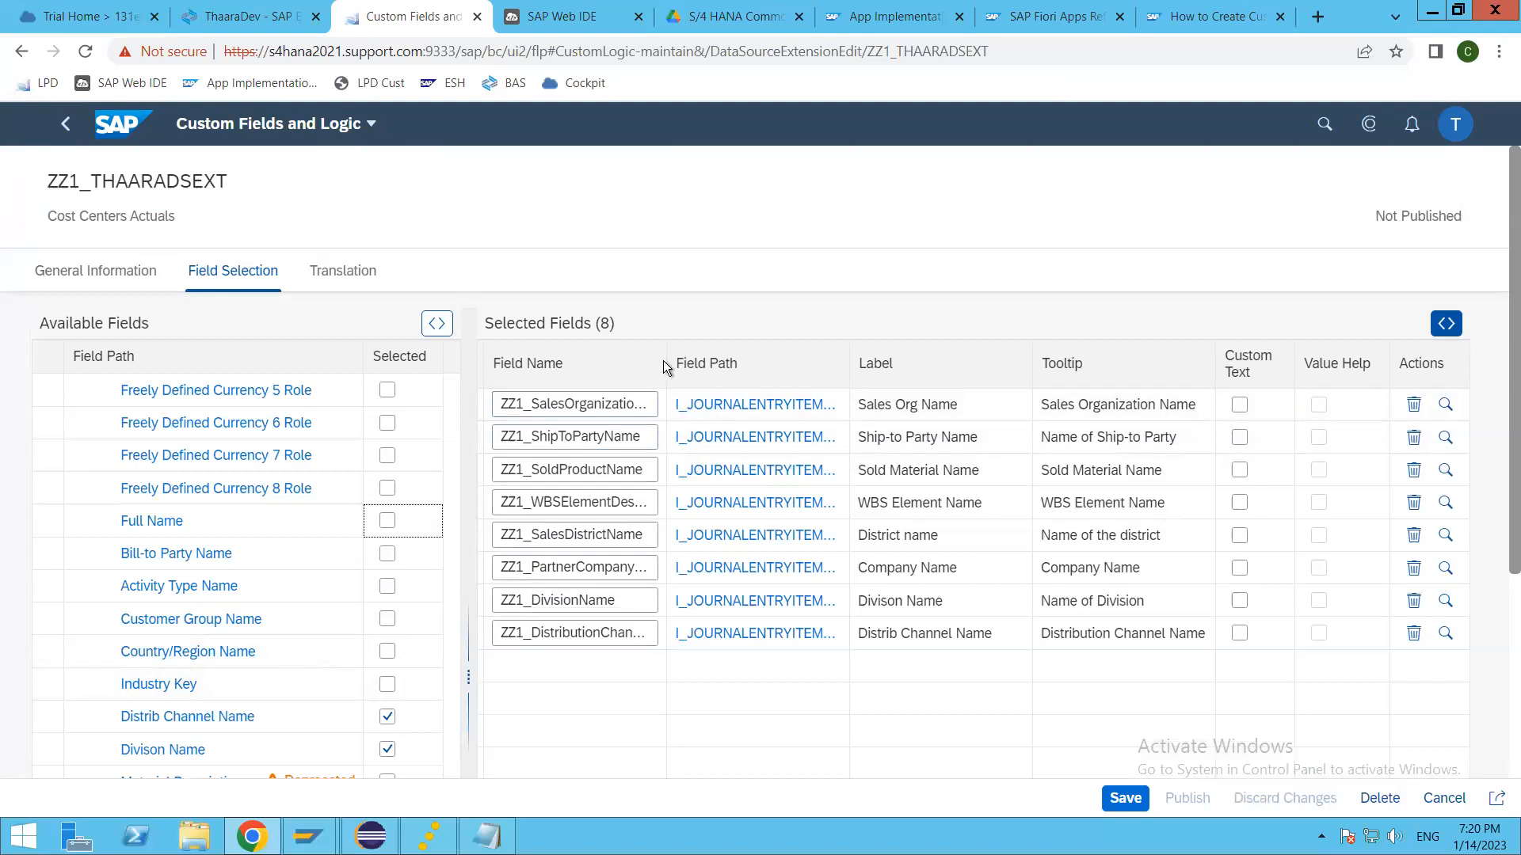
drag(666, 358, 739, 372)
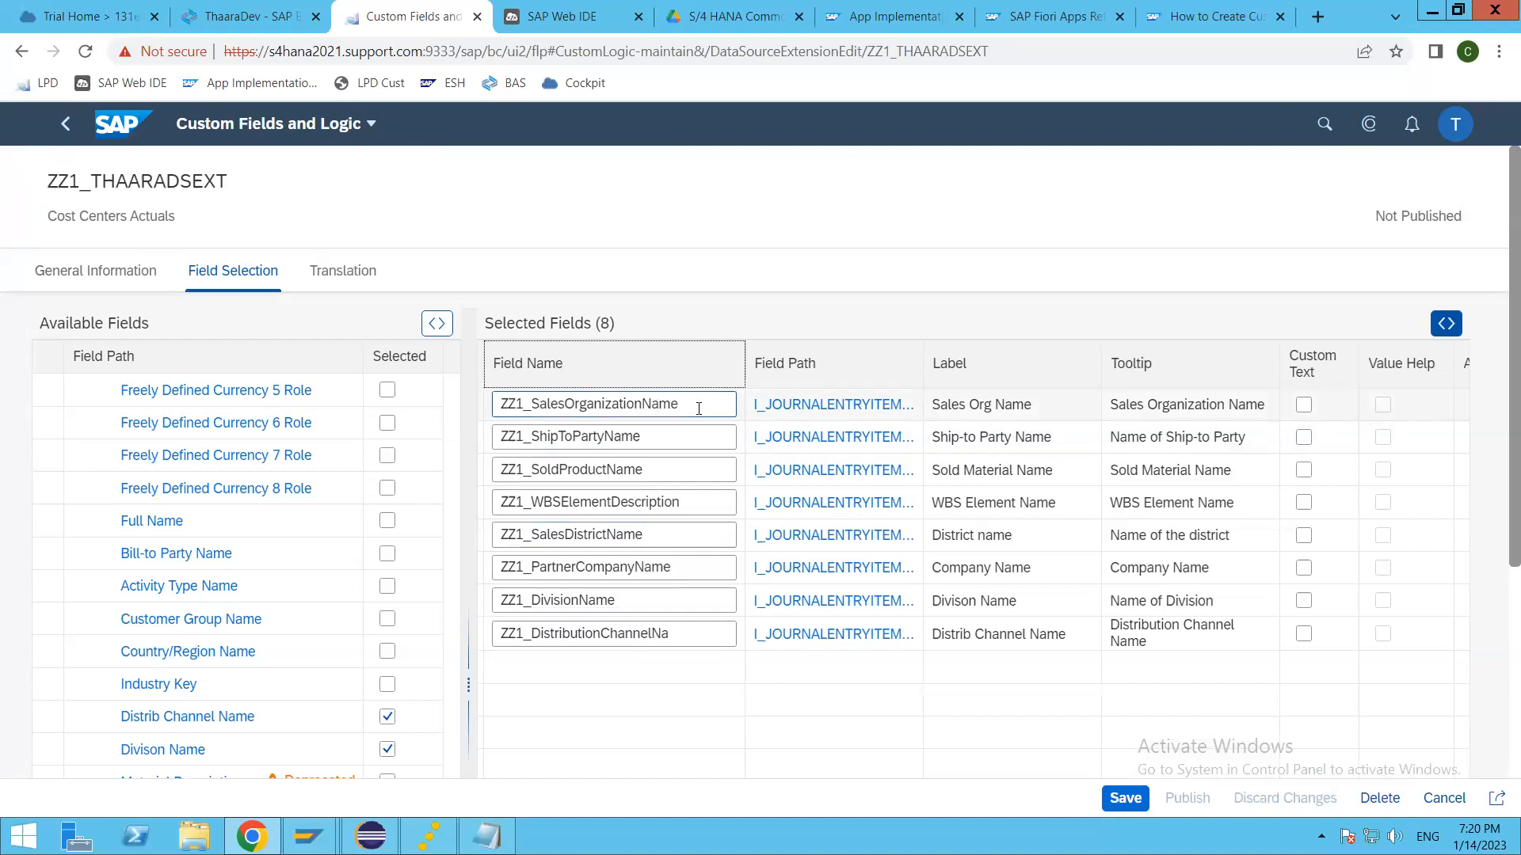
Step: Try to remove the ZZ1_ prefix from the technical field name of the selected Sales Org Name field
click(699, 408)
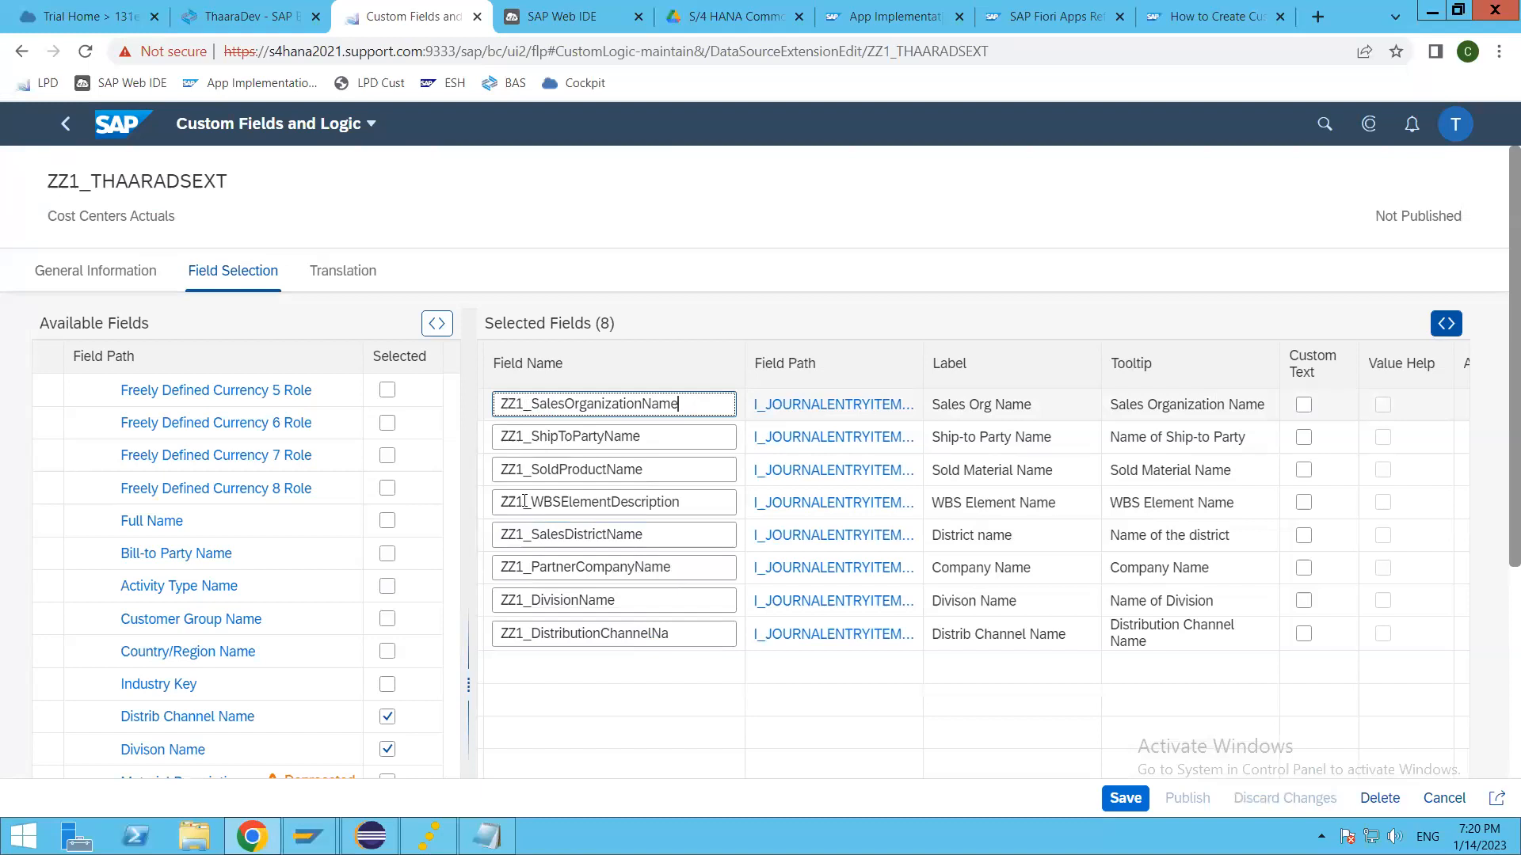
click(530, 404)
drag(530, 404, 462, 410)
key(BackSpace)
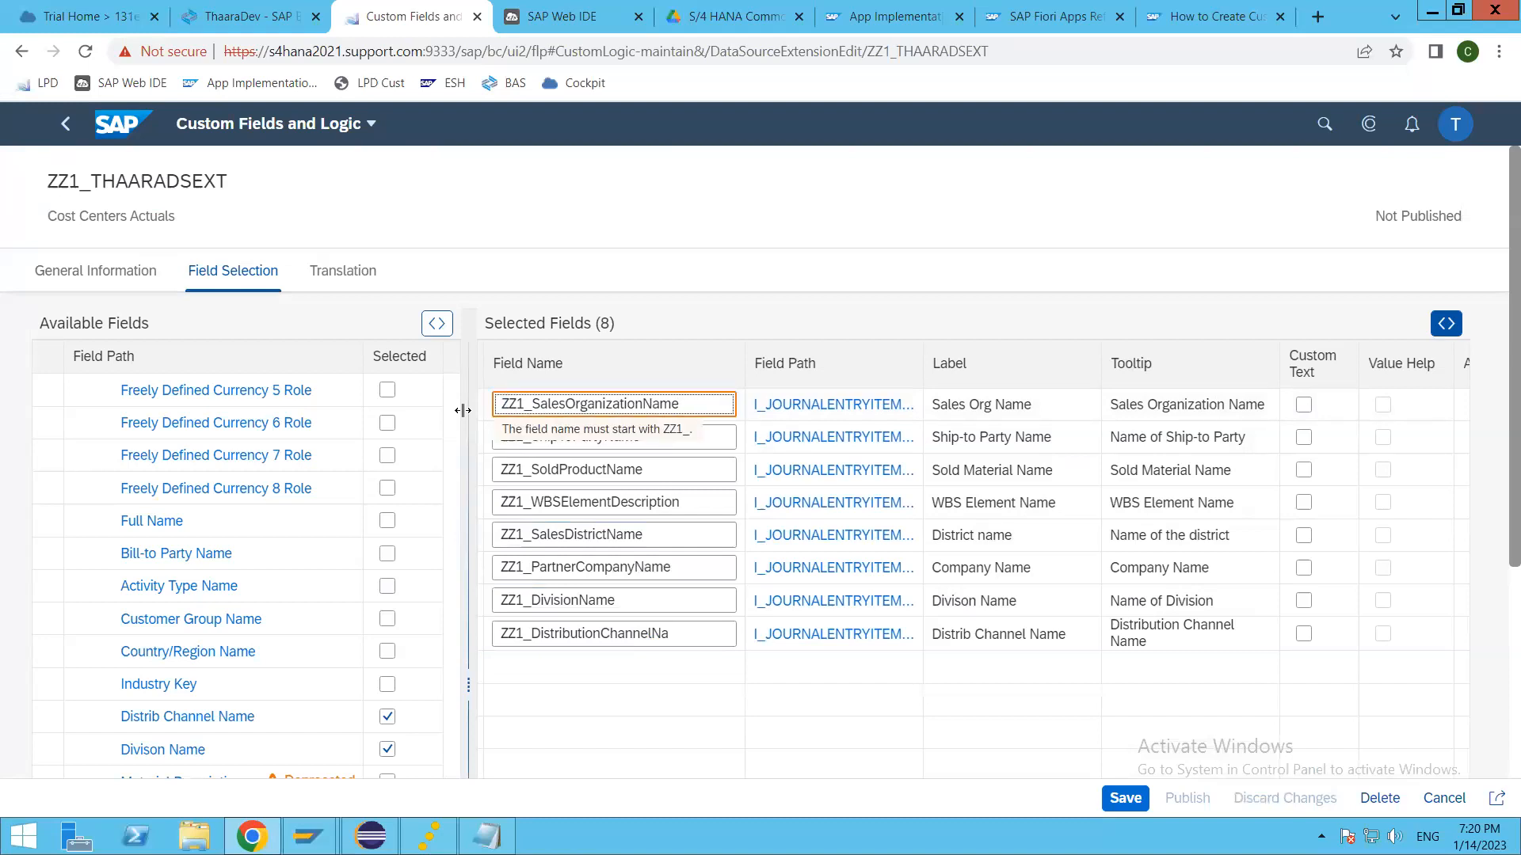
click(522, 405)
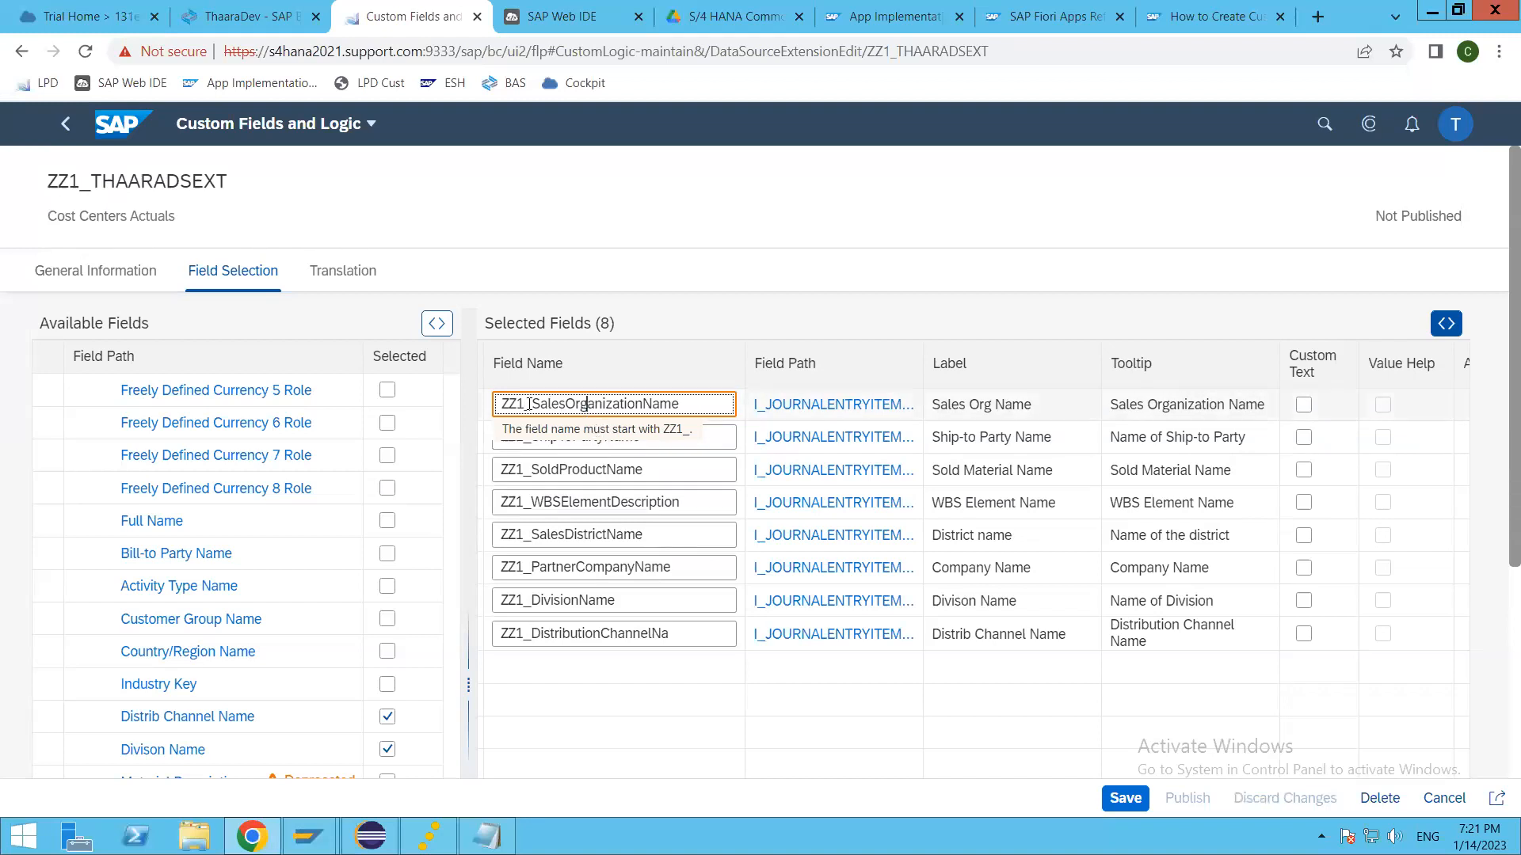
Step: Try the custom text option on the Sales Org Name field and switch it back off
drag(530, 404, 707, 400)
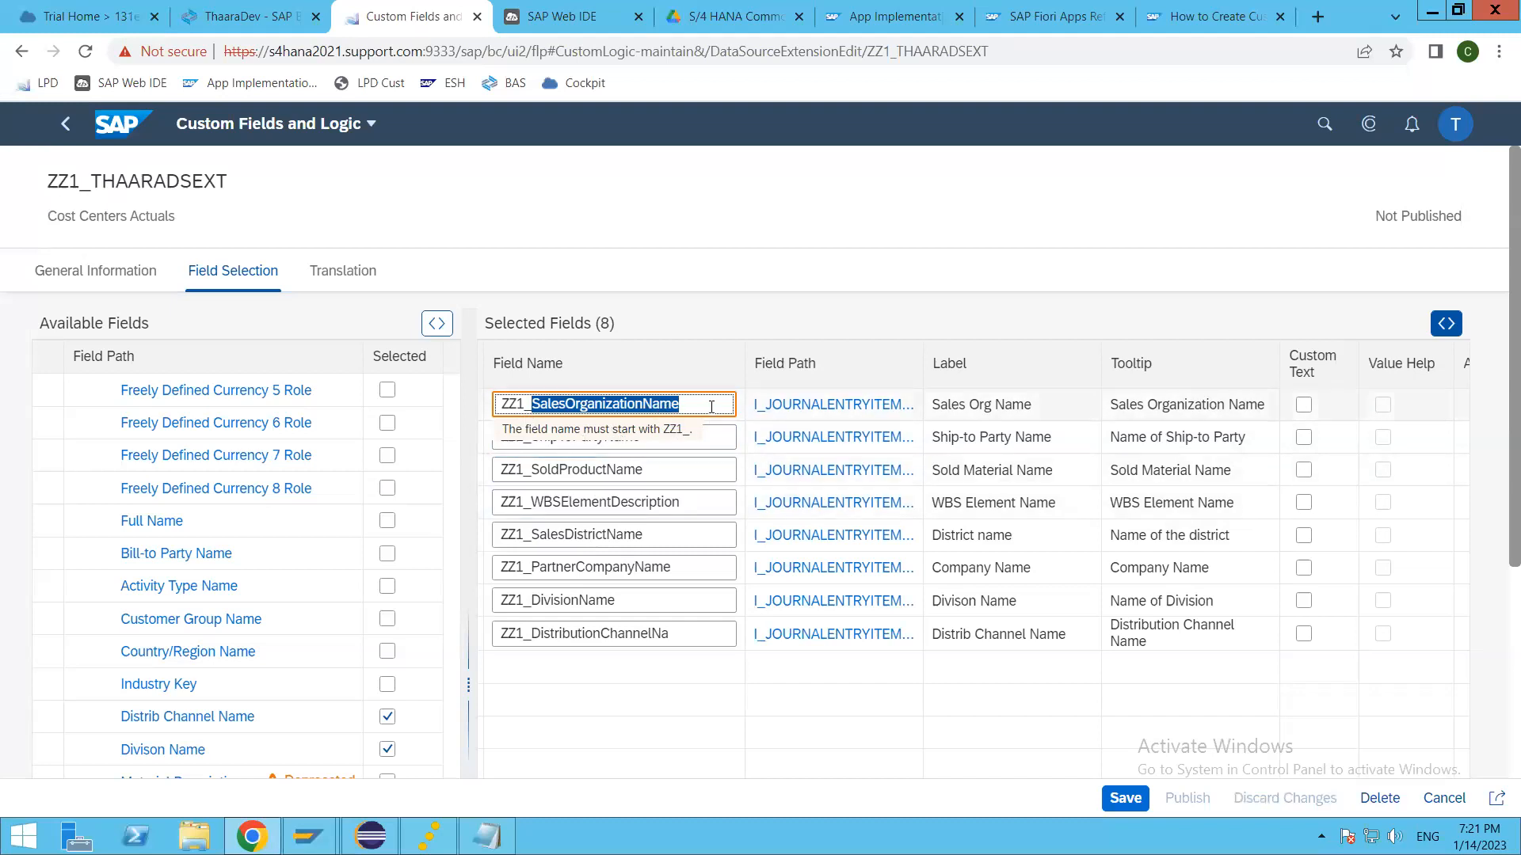
click(634, 691)
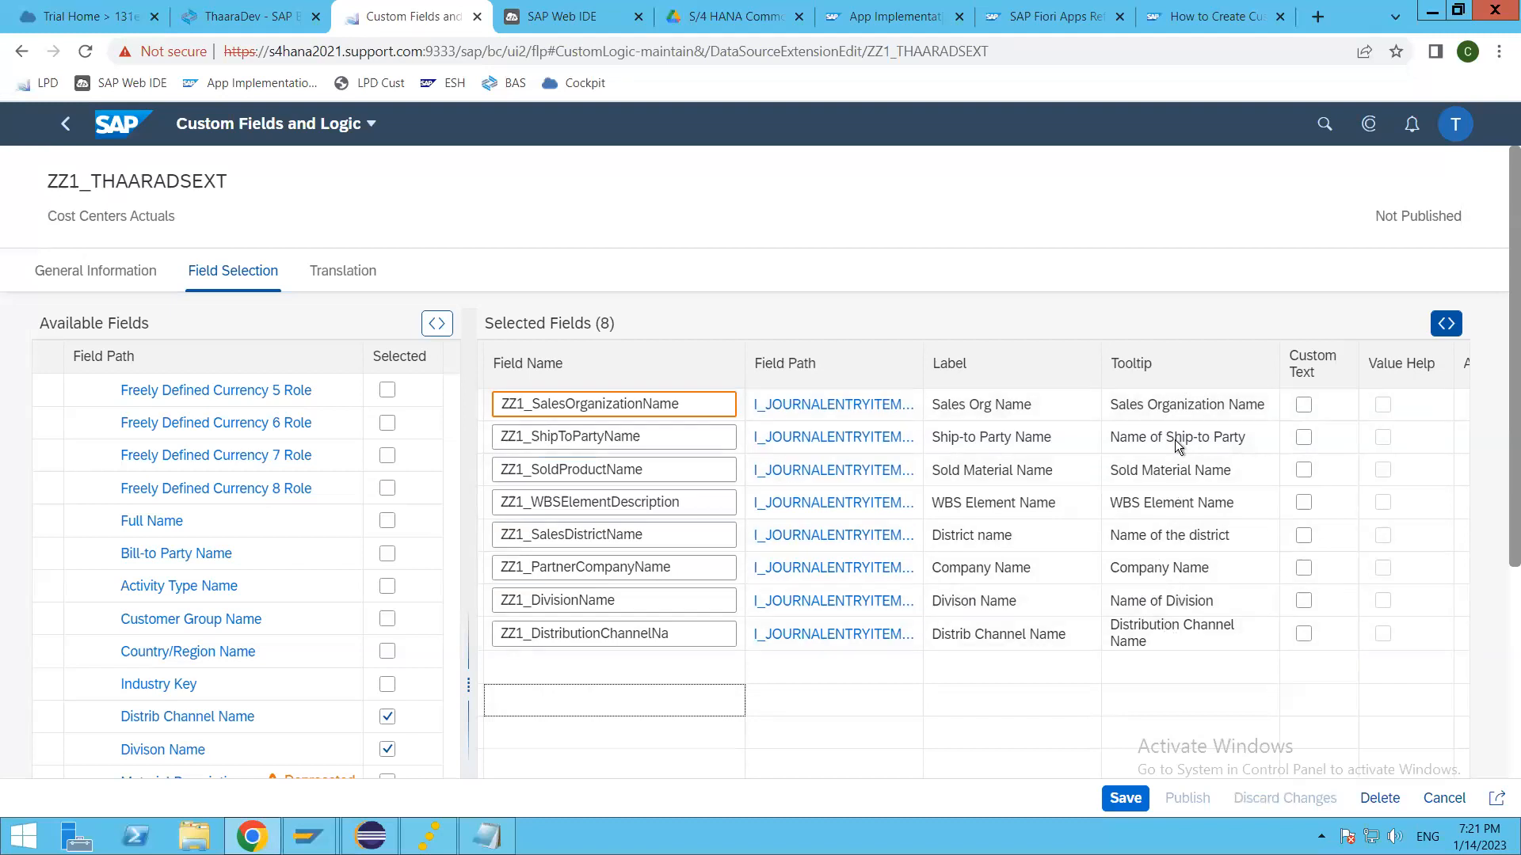
click(1303, 406)
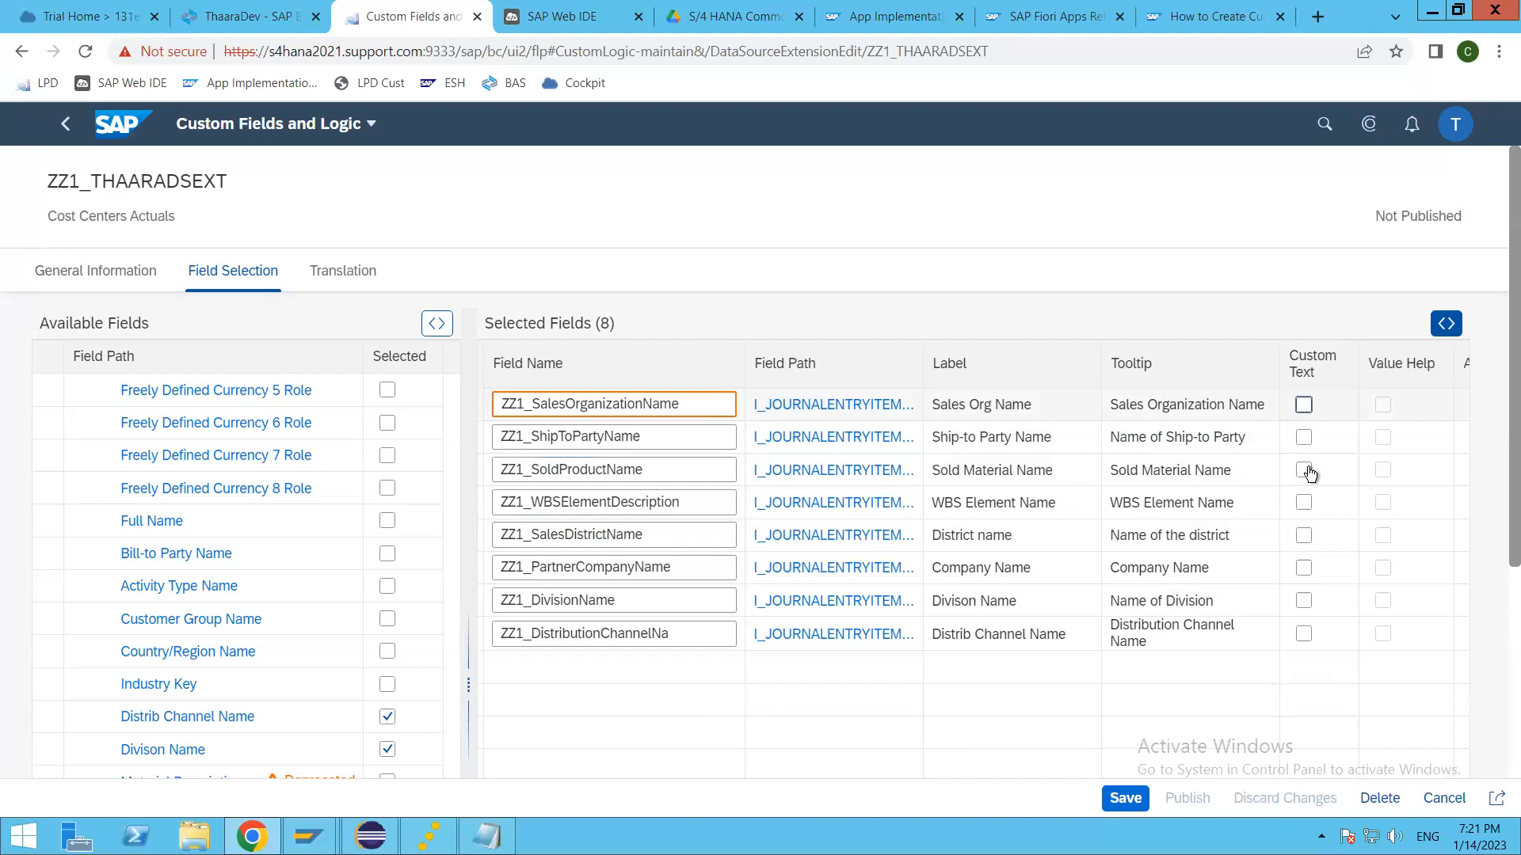
click(1306, 407)
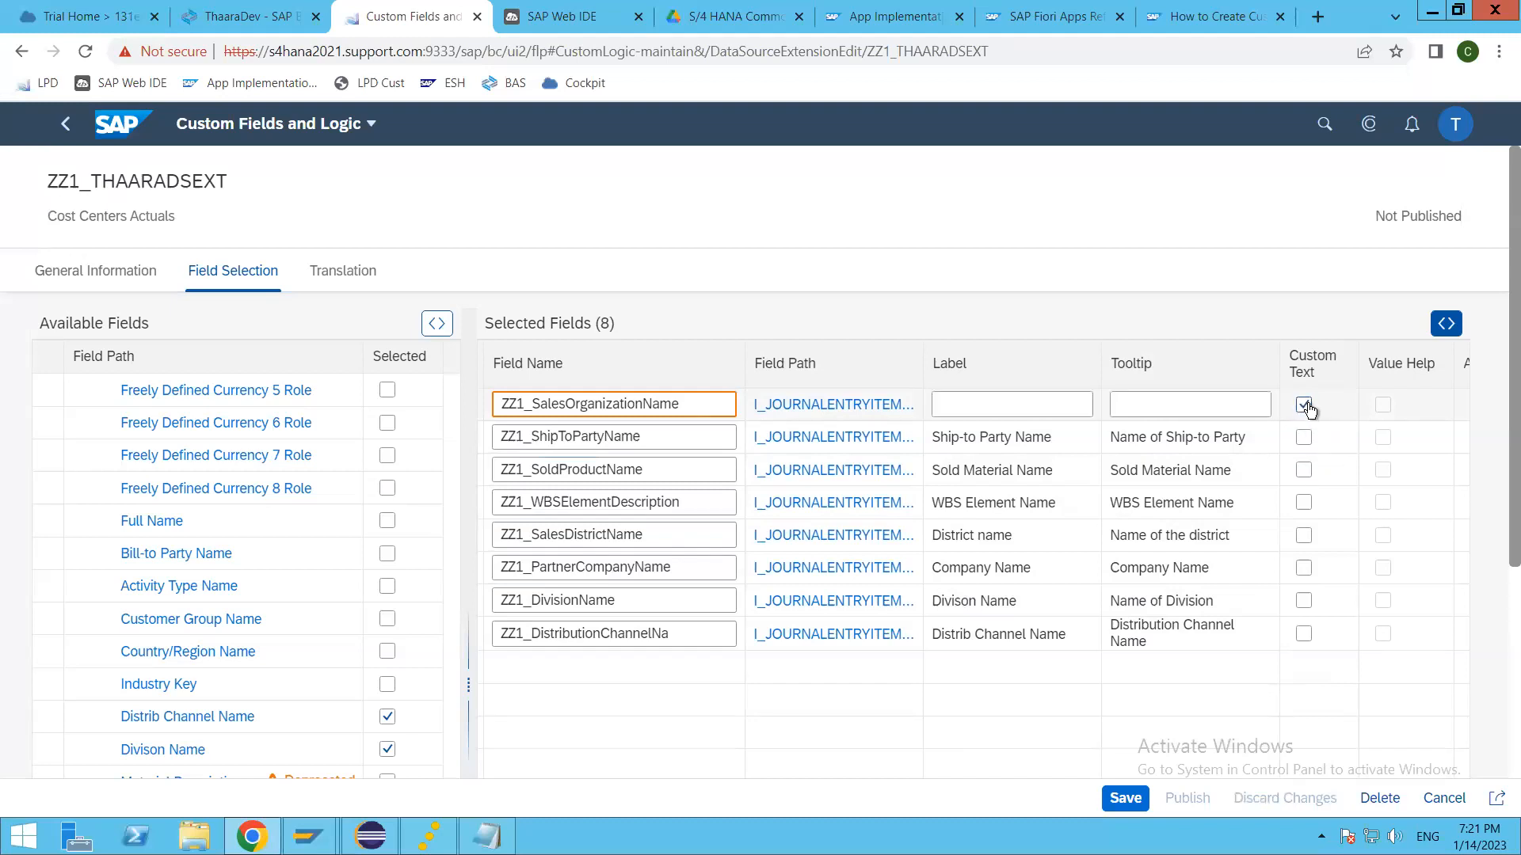
click(1192, 406)
click(1304, 404)
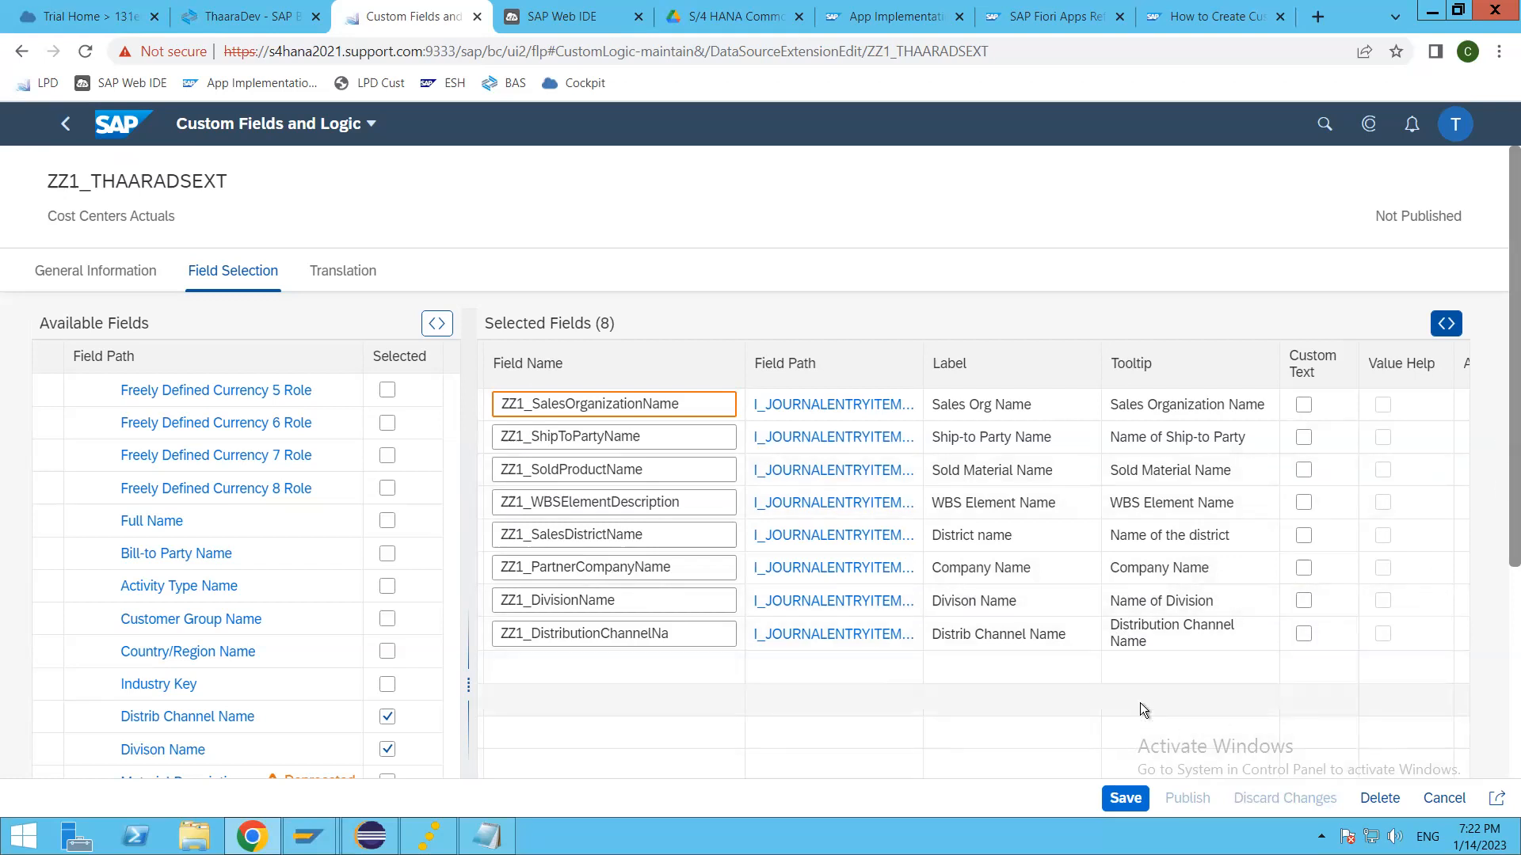
Step: Review the remaining columns of the selected fields and save the ZZ1_THAARADSEXT data source extension
scroll(1500, 357, down, 4)
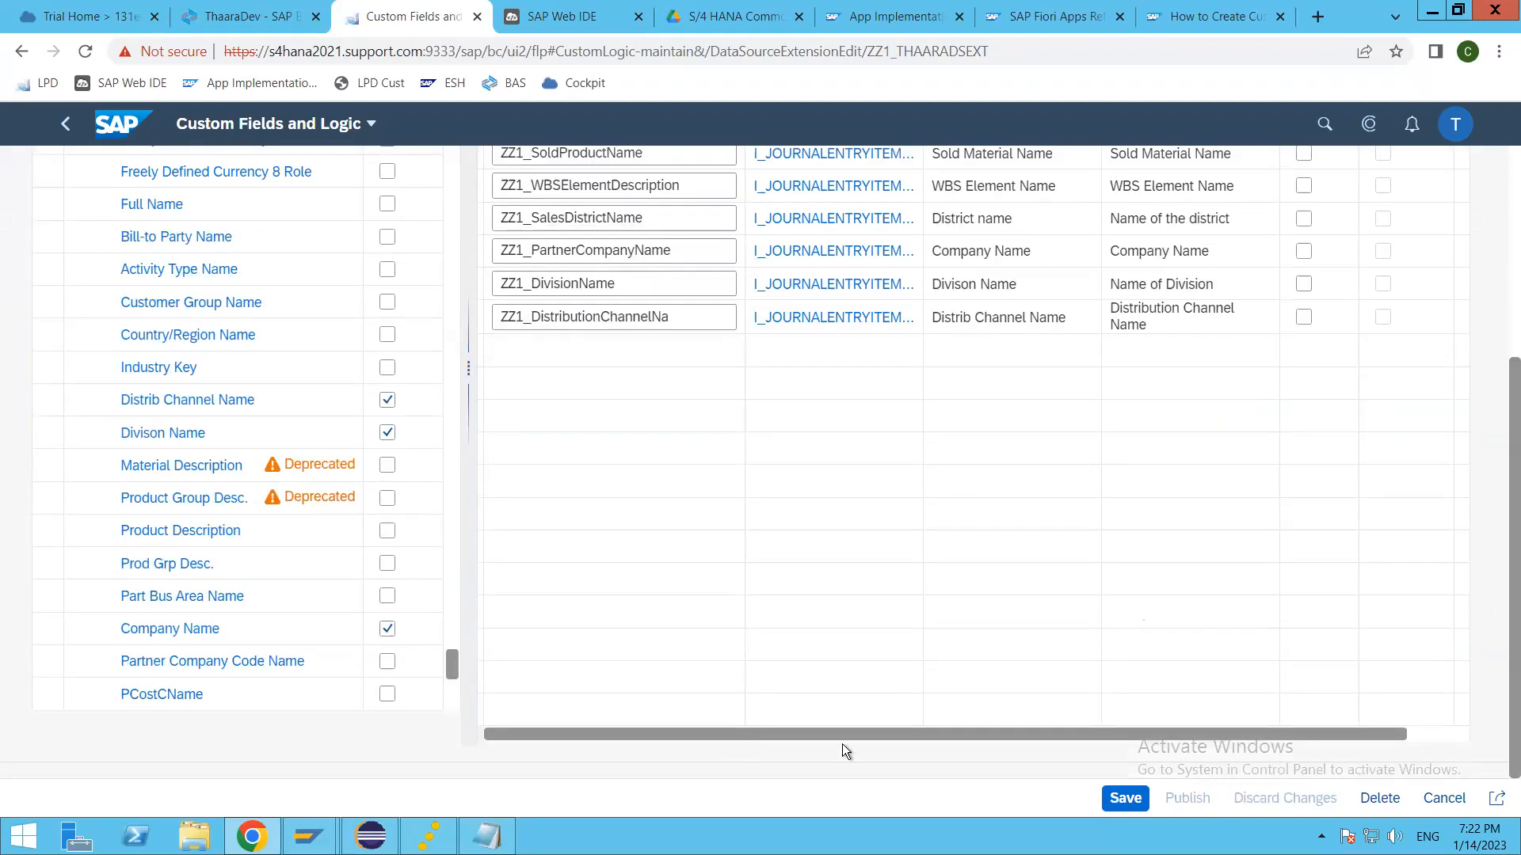
scroll(843, 752, right, 2)
scroll(1180, 626, up, 4)
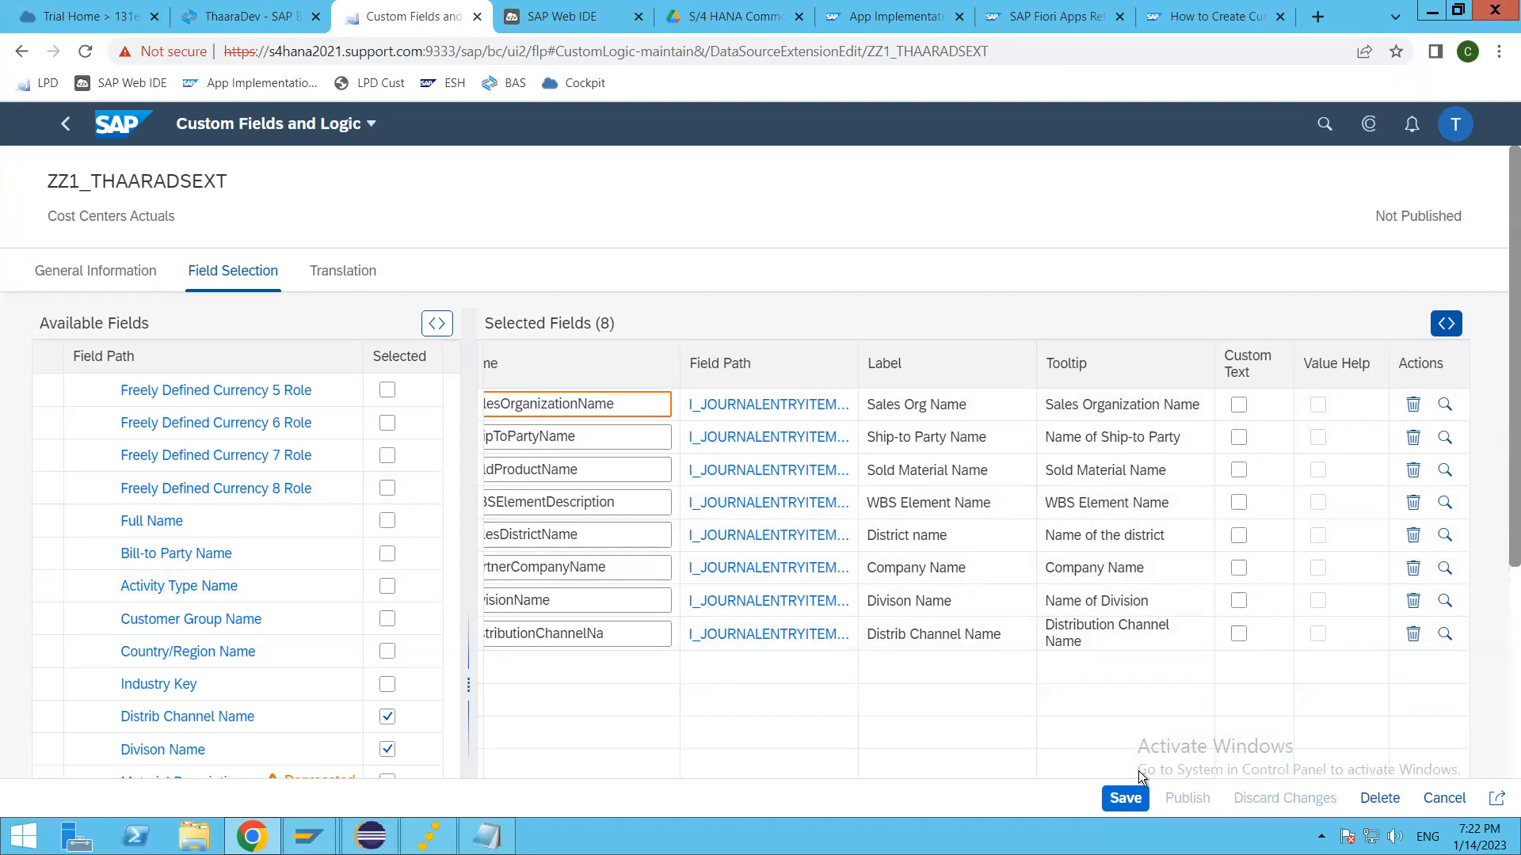
click(1121, 800)
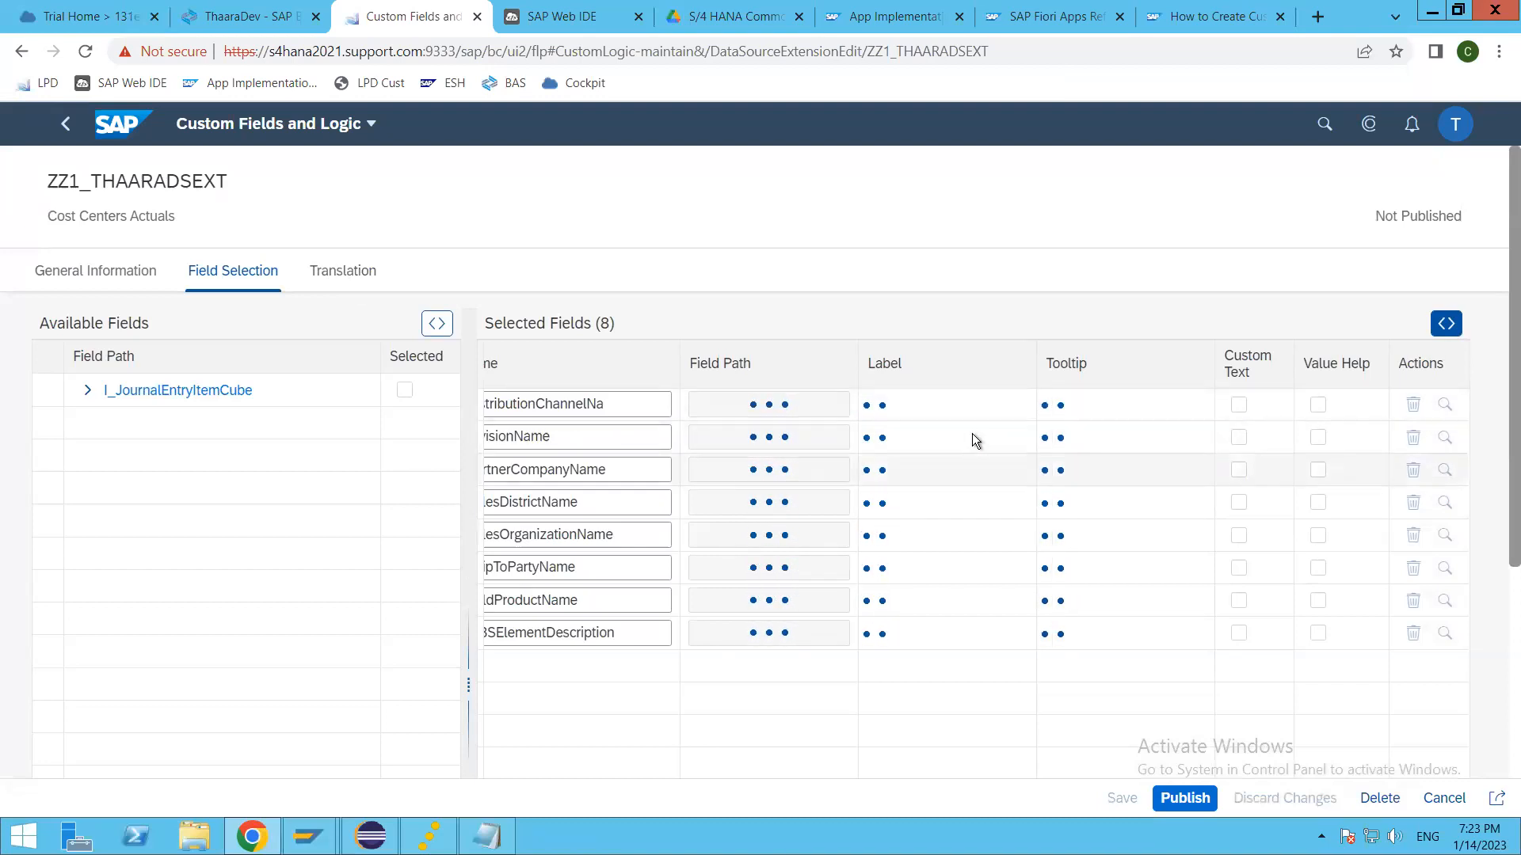
Step: Check the extension's translations and try to publish ZZ1_THAARADSEXT
click(345, 272)
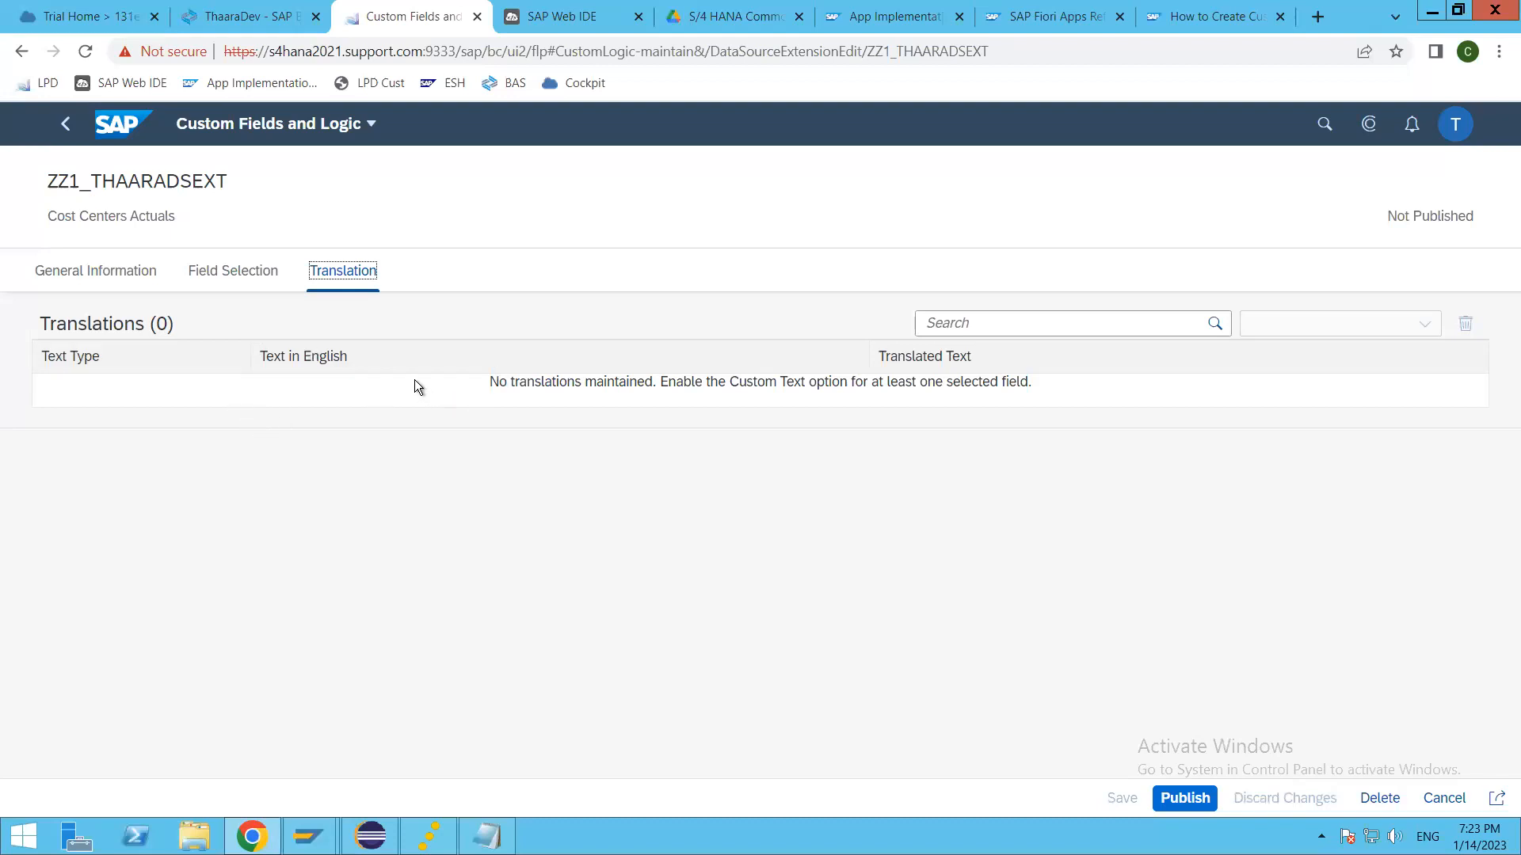
click(226, 273)
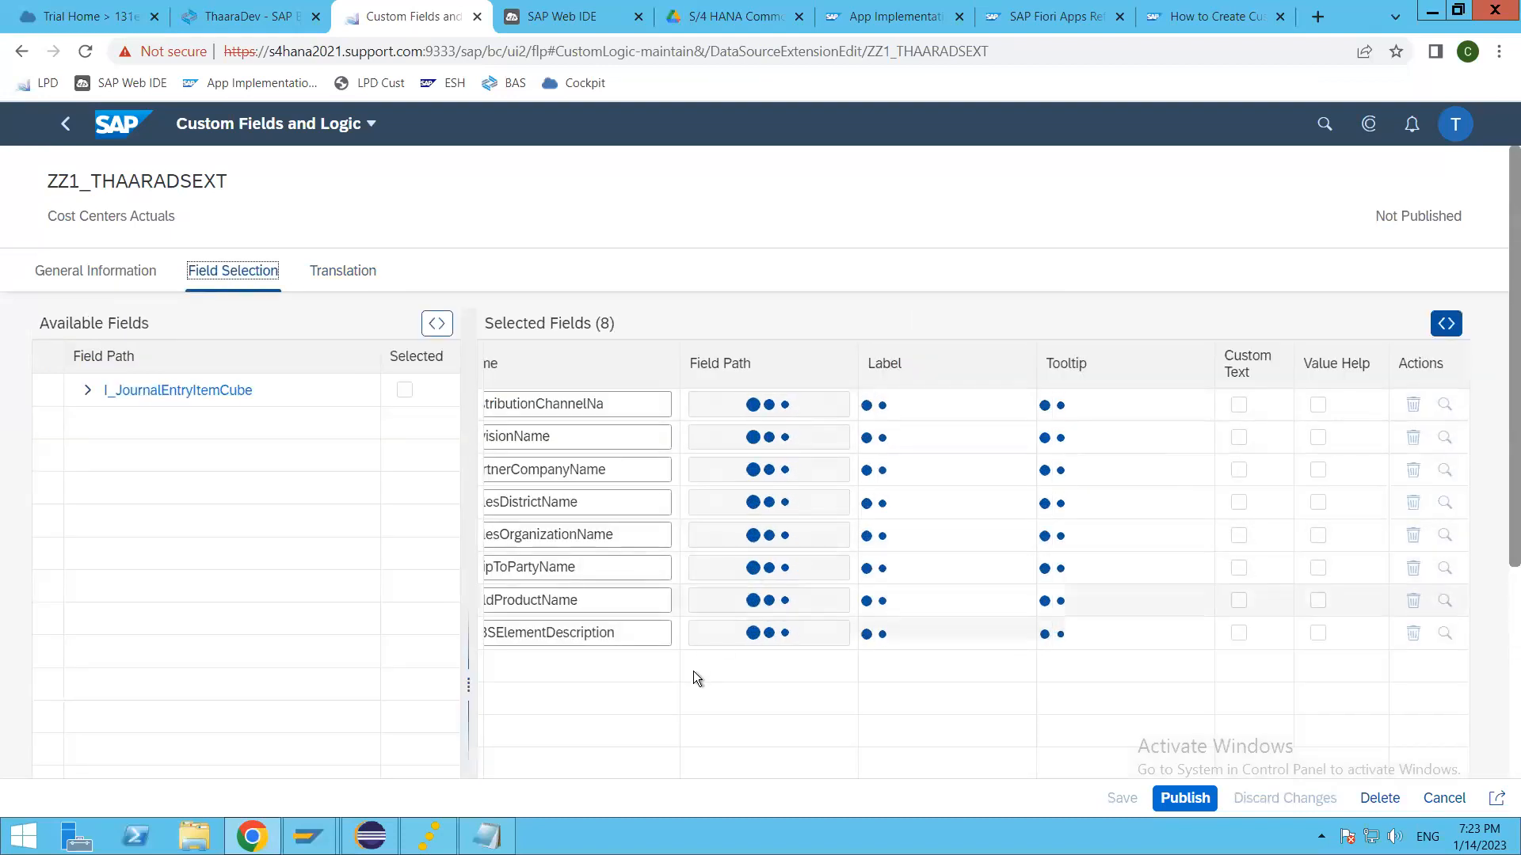
click(1186, 799)
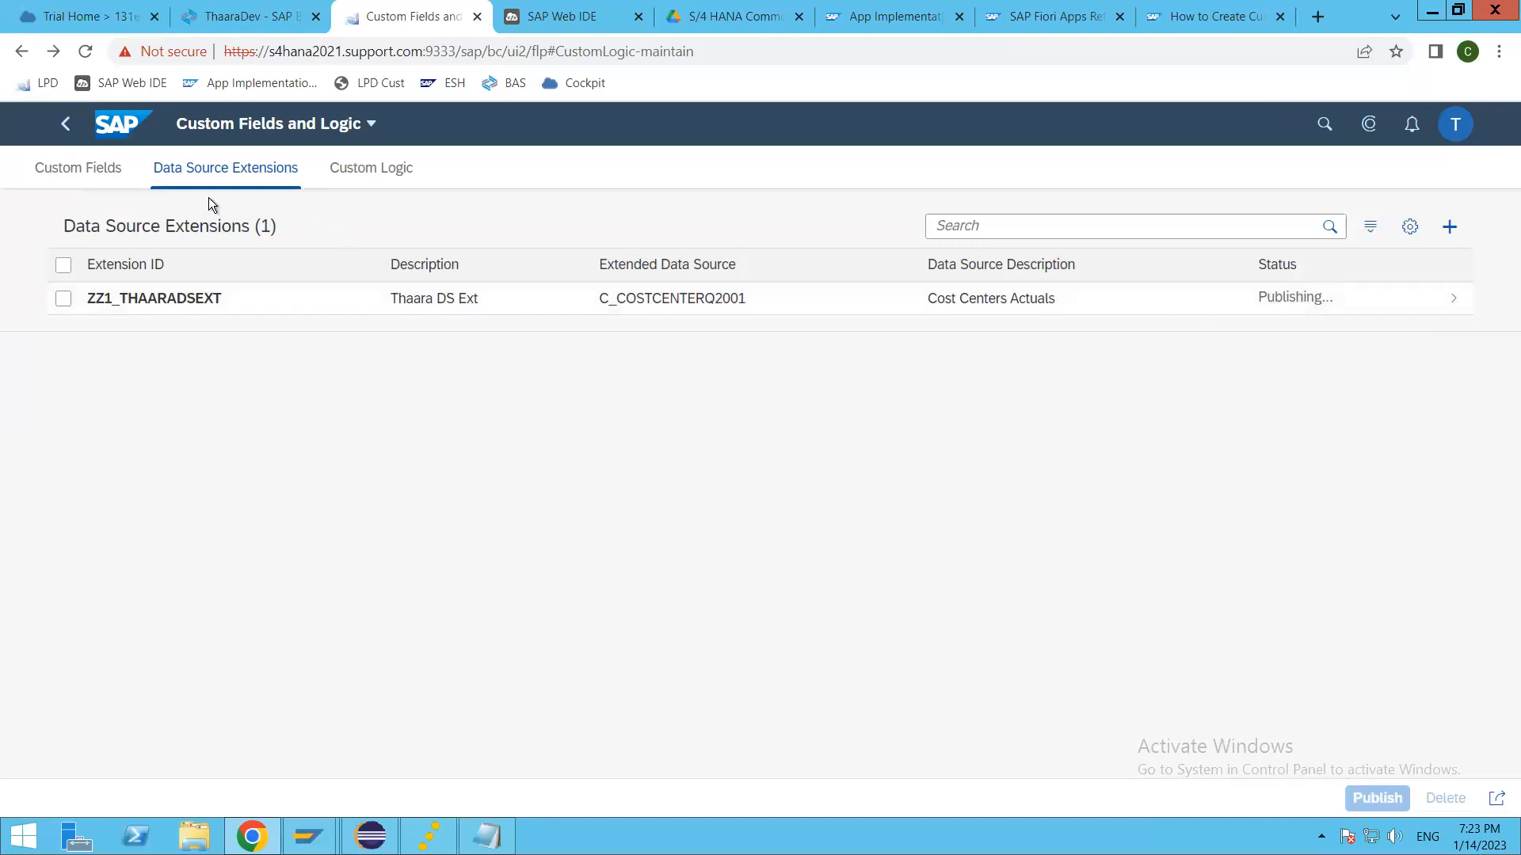
click(70, 170)
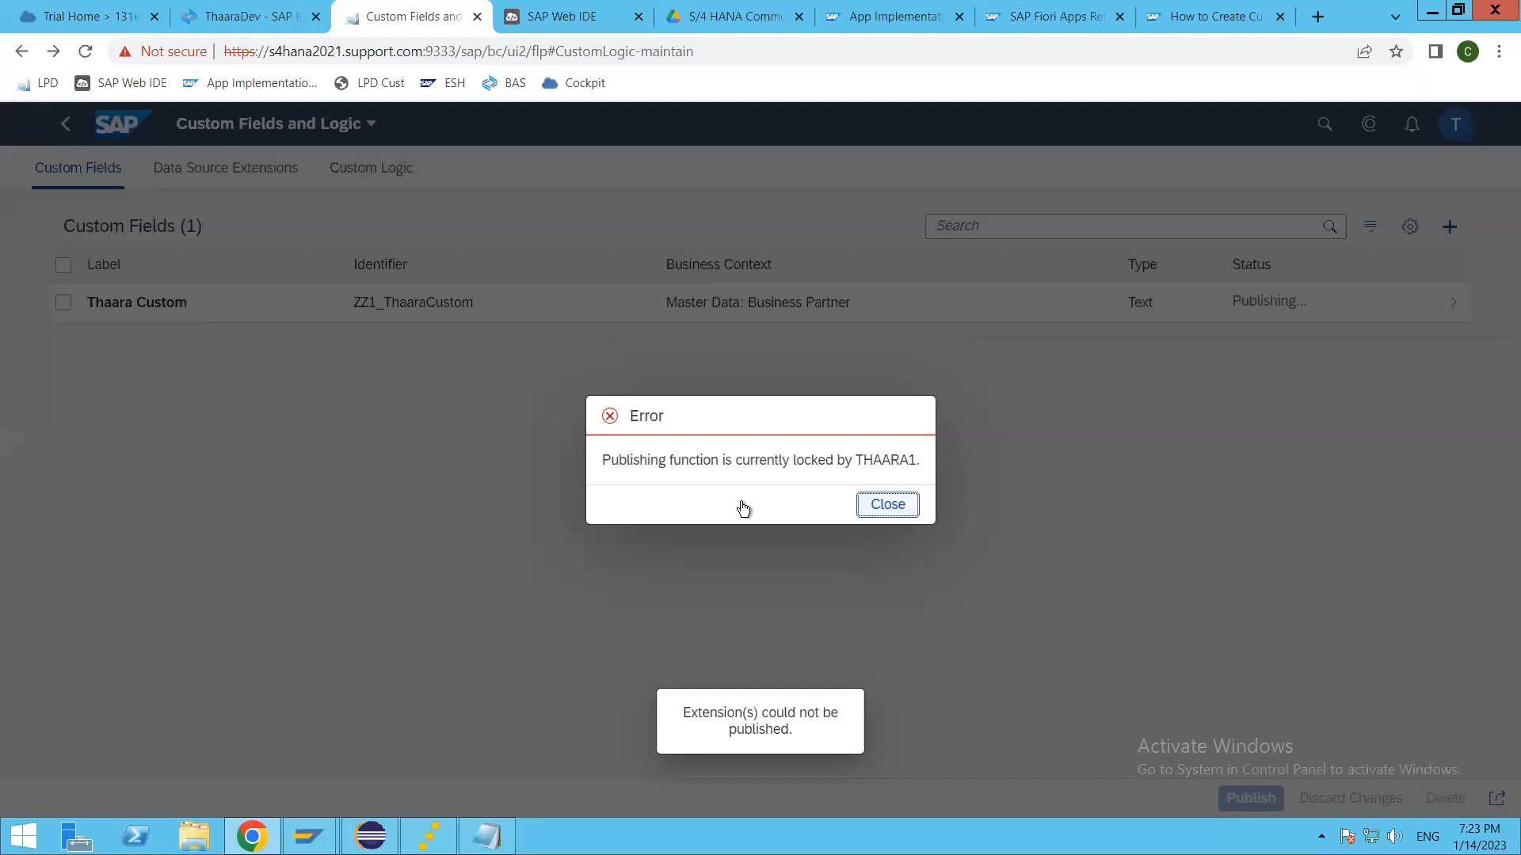
click(888, 505)
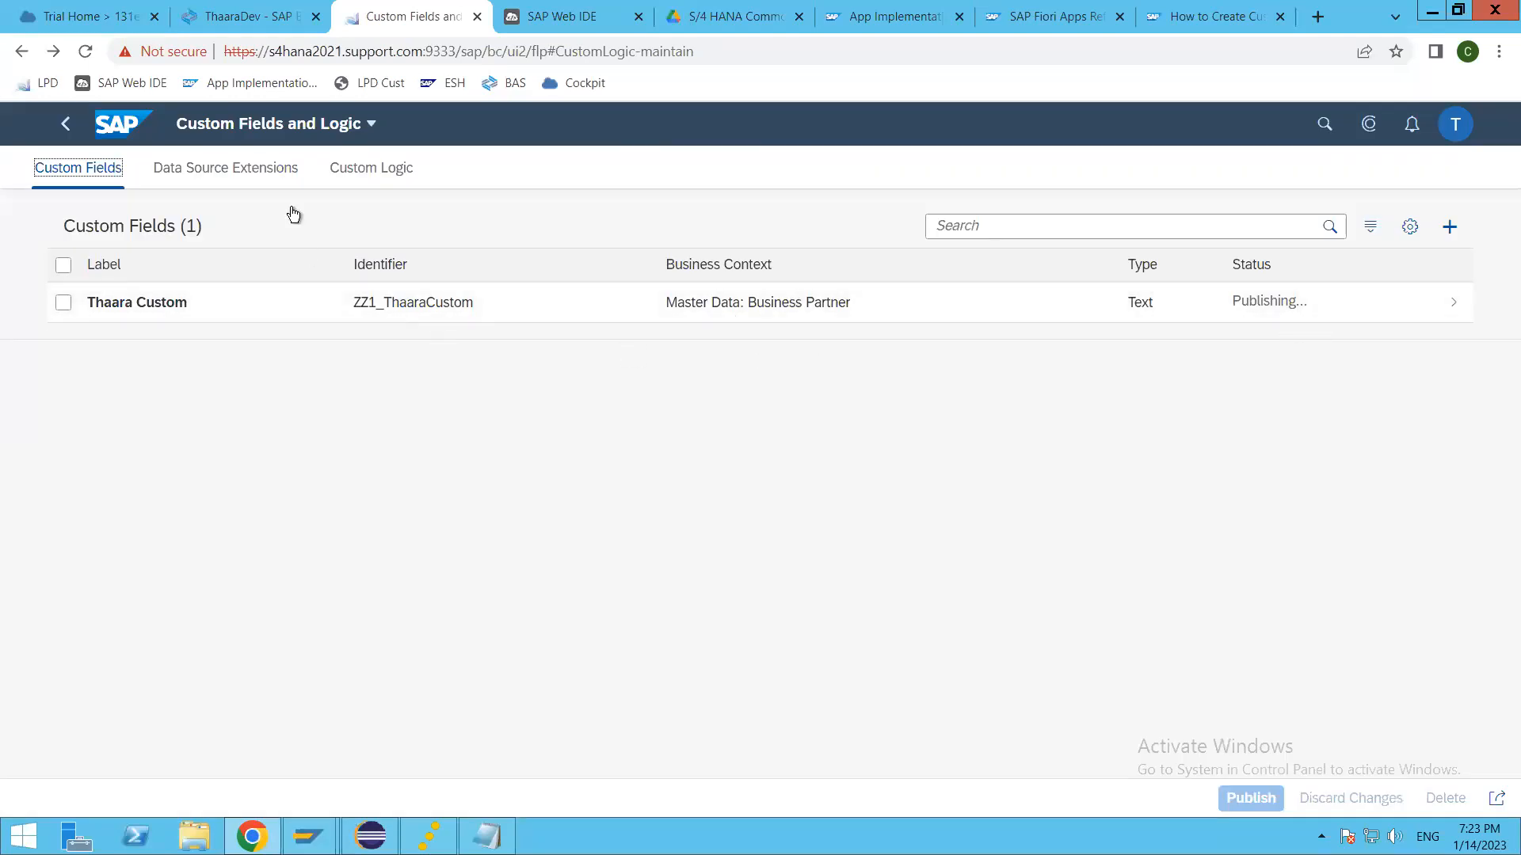
Step: Check the publishing status of the ZZ1_THAARADSEXT extension and look into its details
click(252, 173)
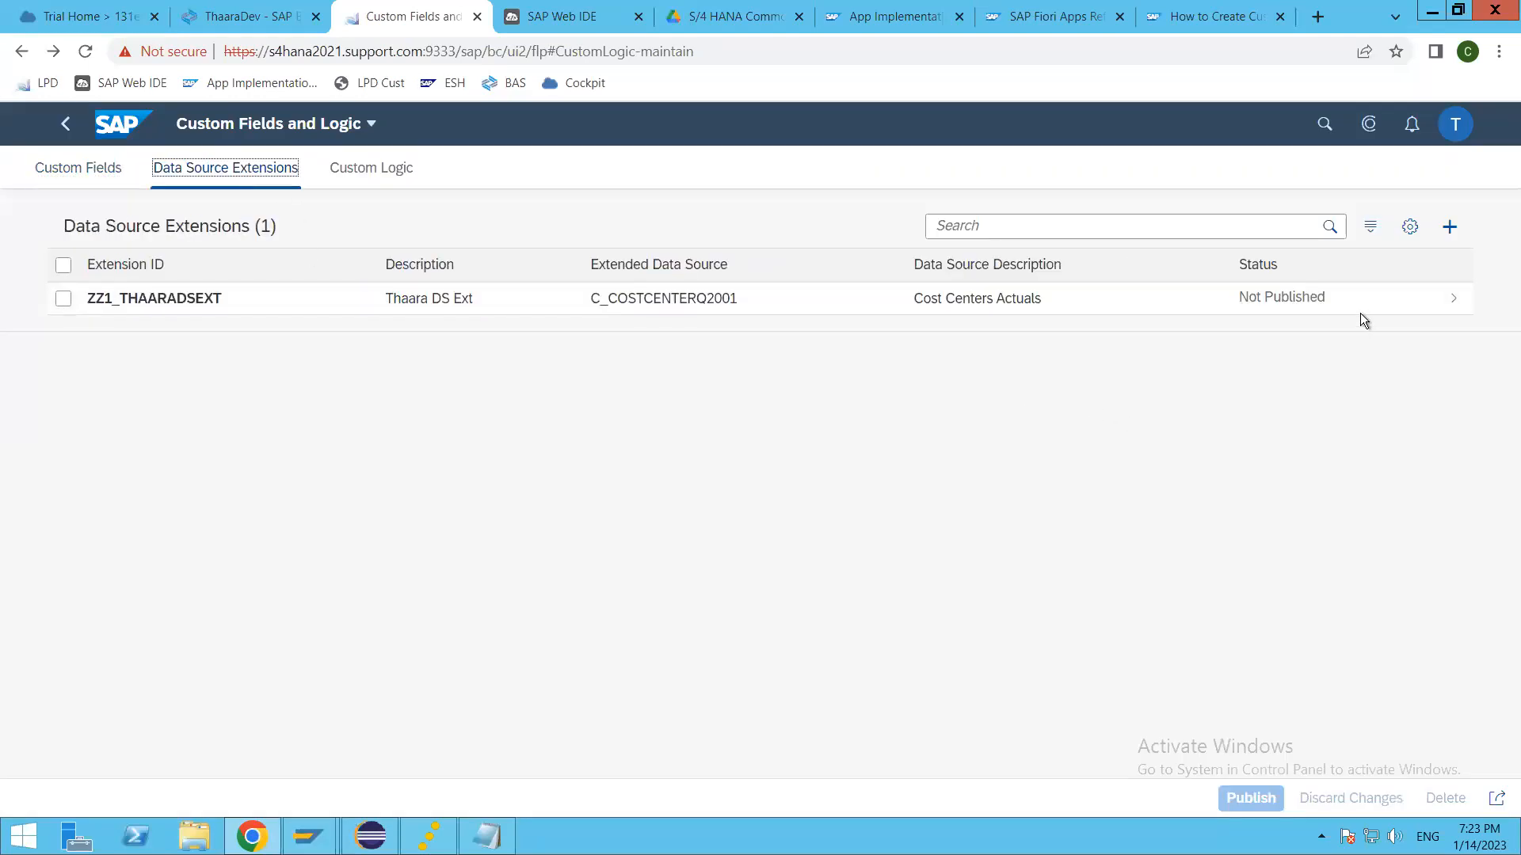
click(1058, 312)
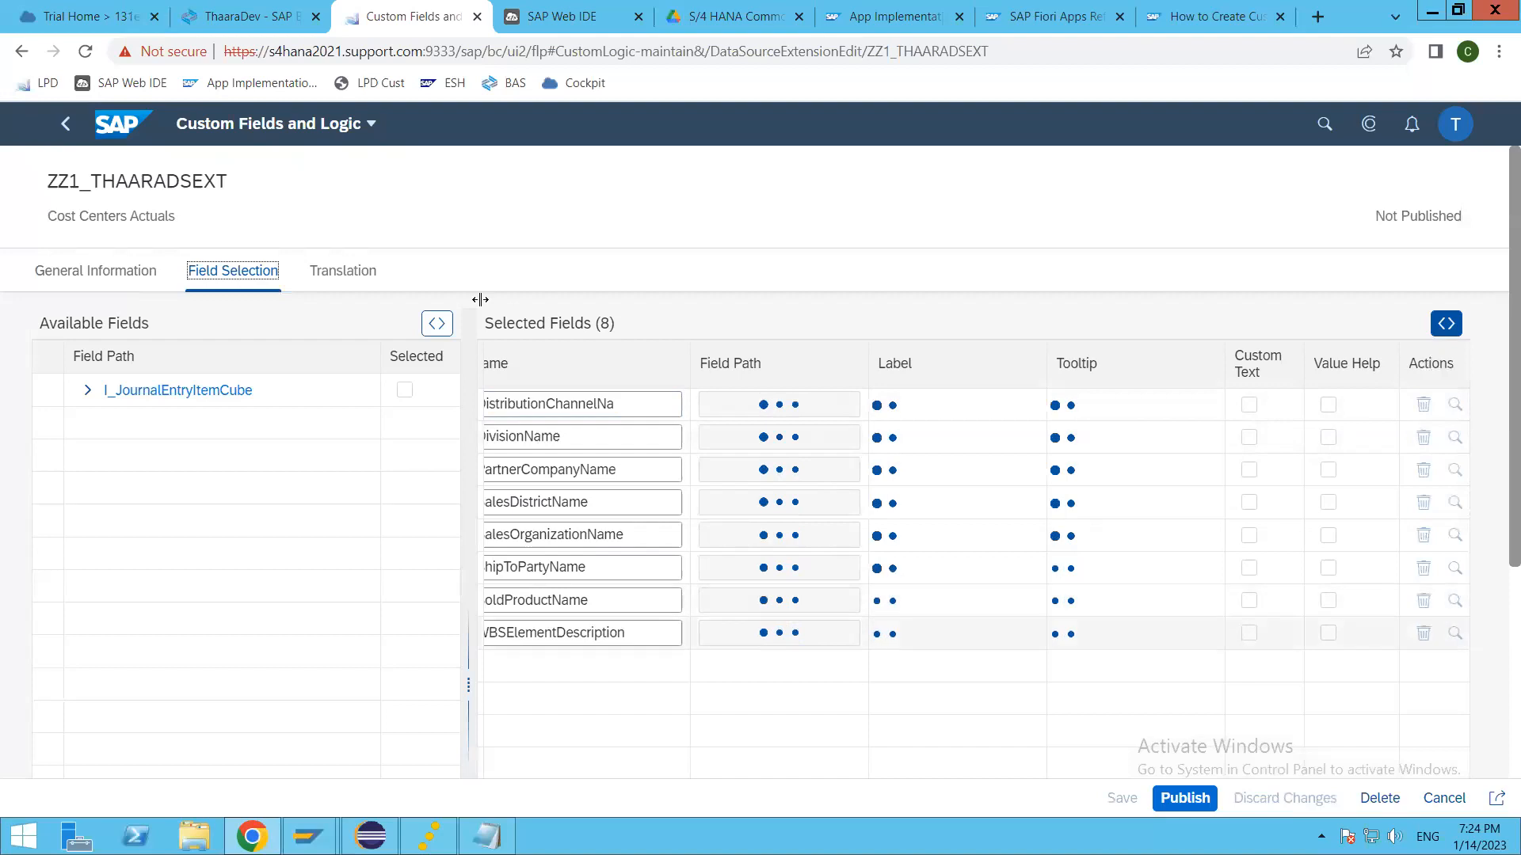
click(68, 125)
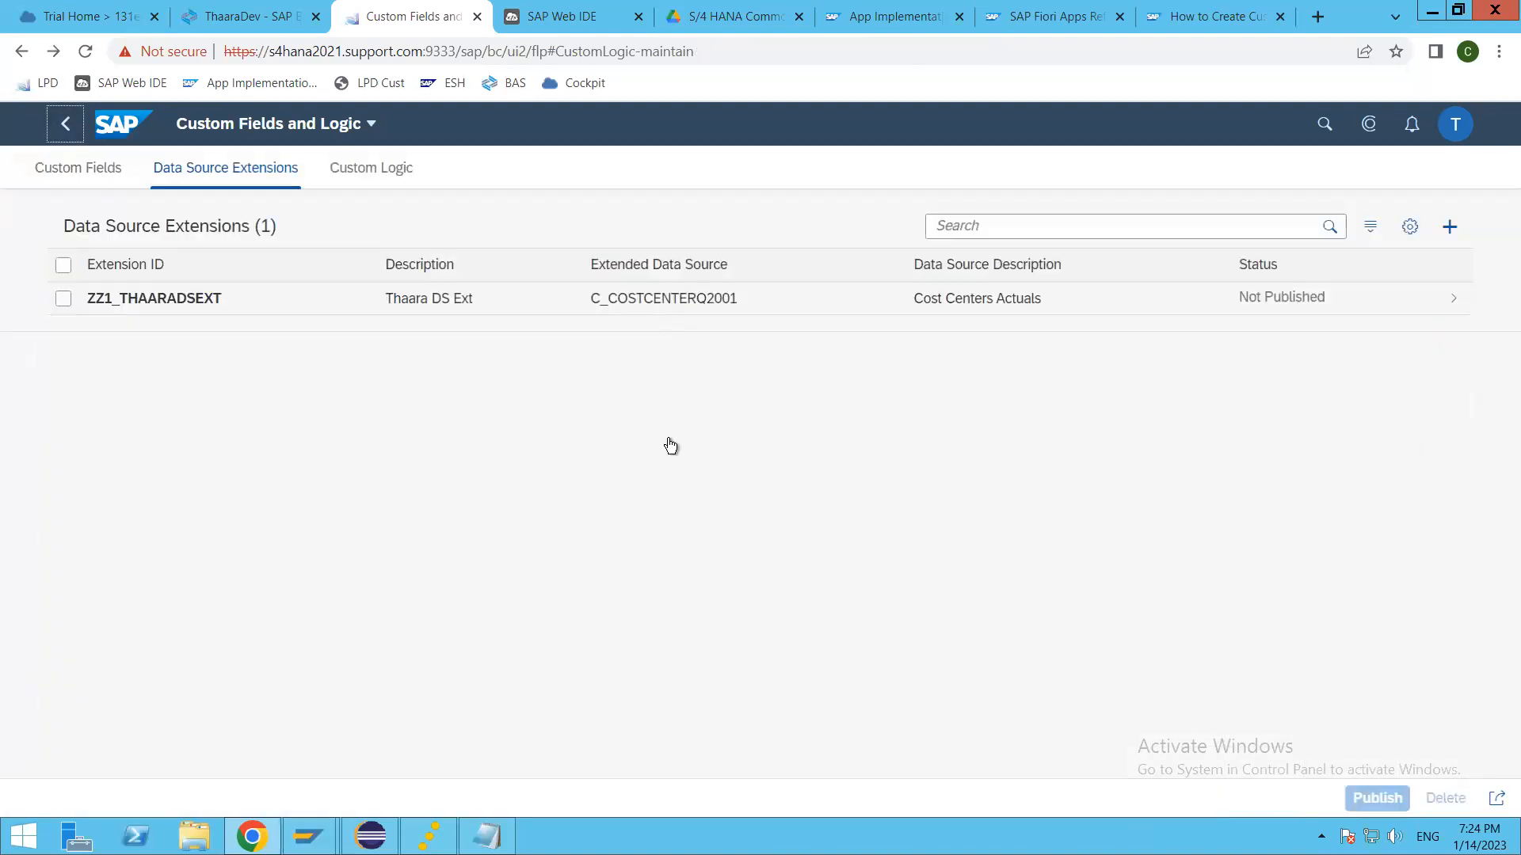
Step: Review the custom logic overview and the general information of the Thaara Custom field
click(88, 172)
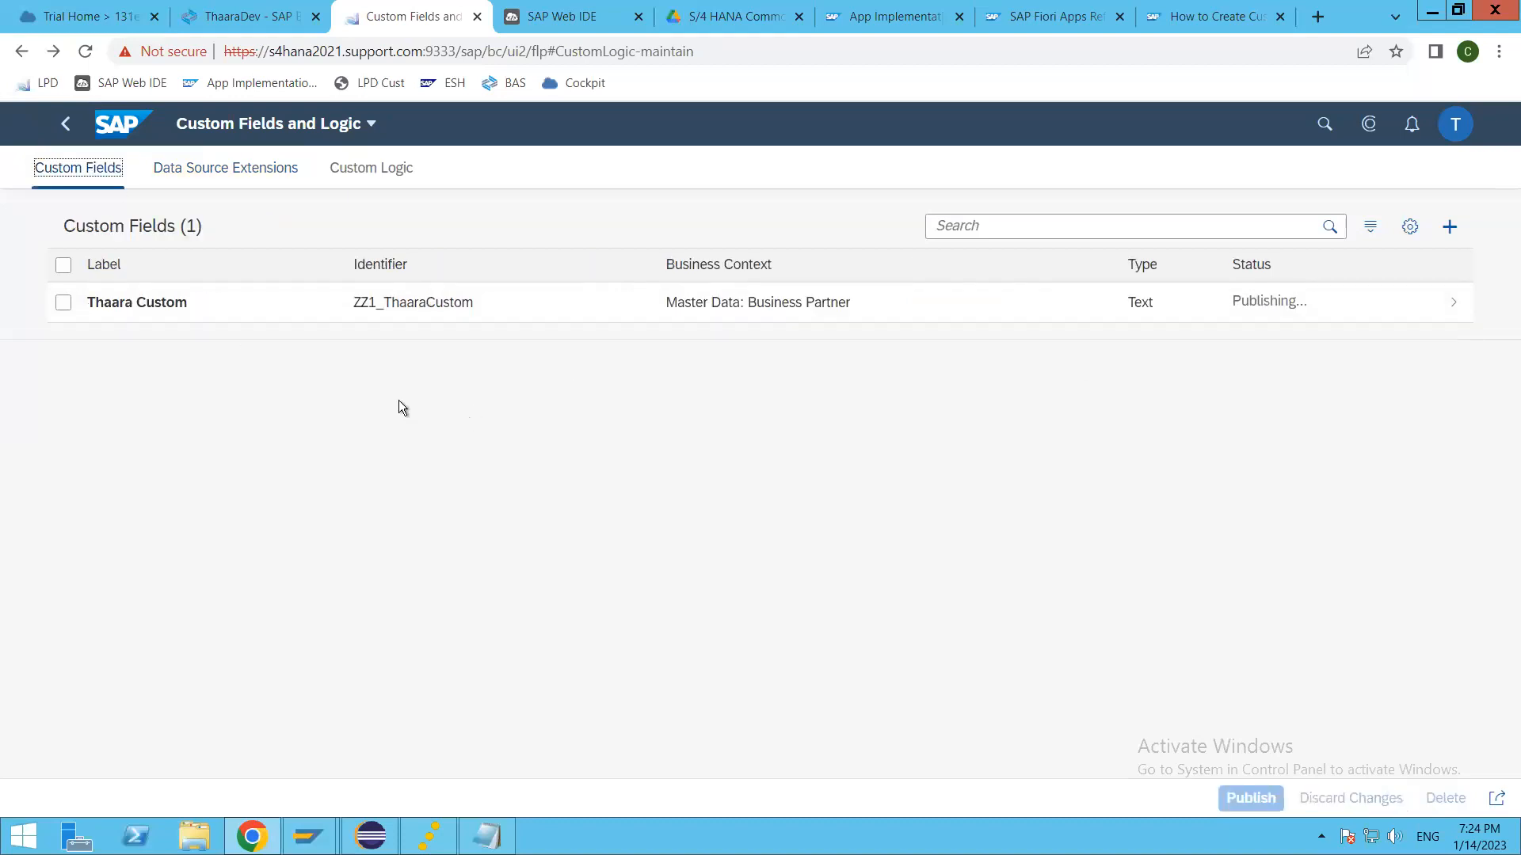
click(379, 170)
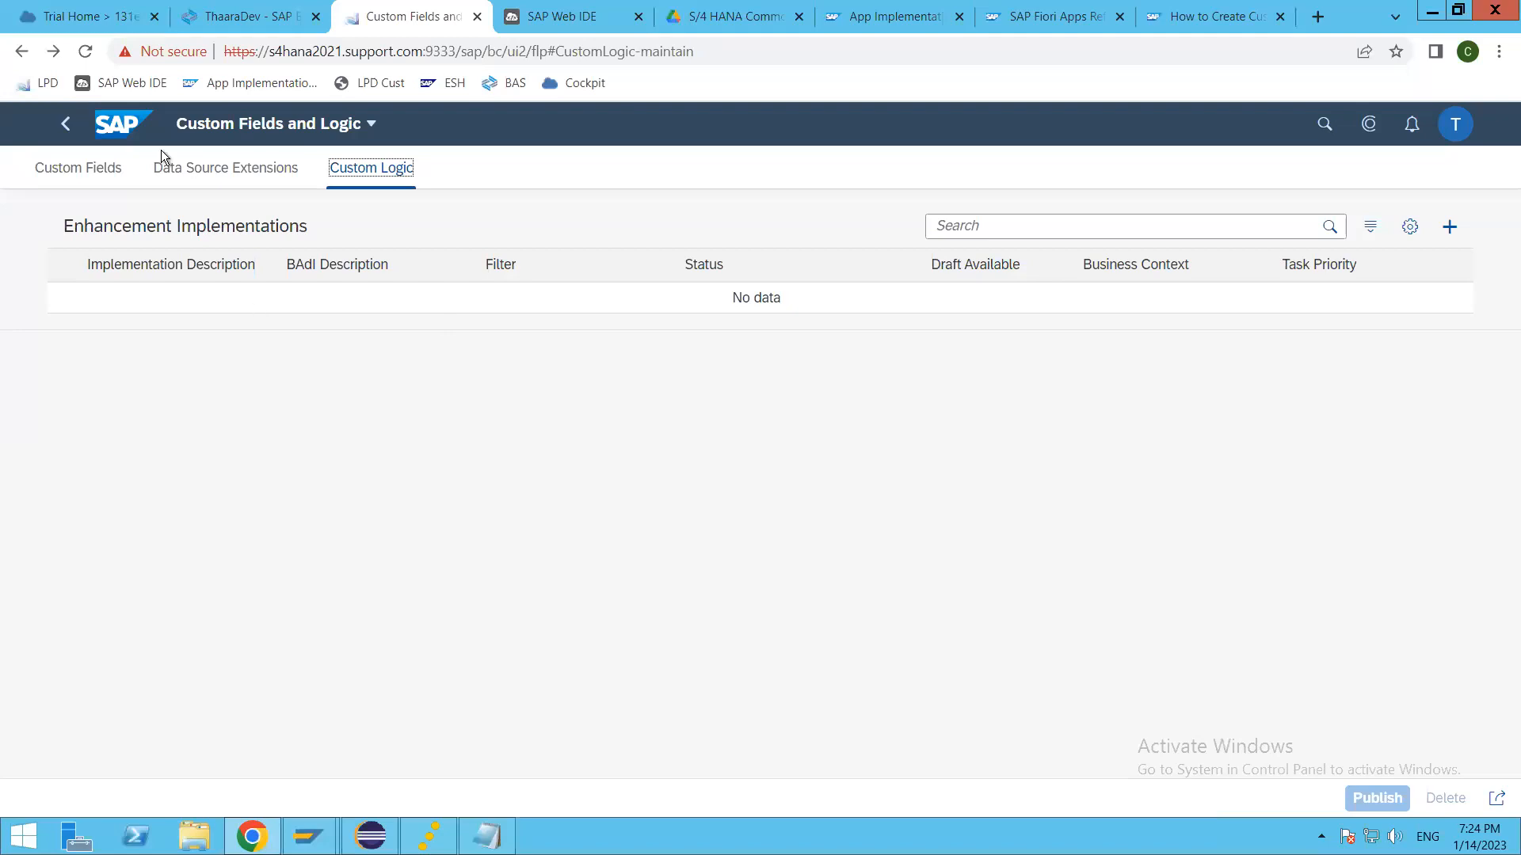
click(79, 171)
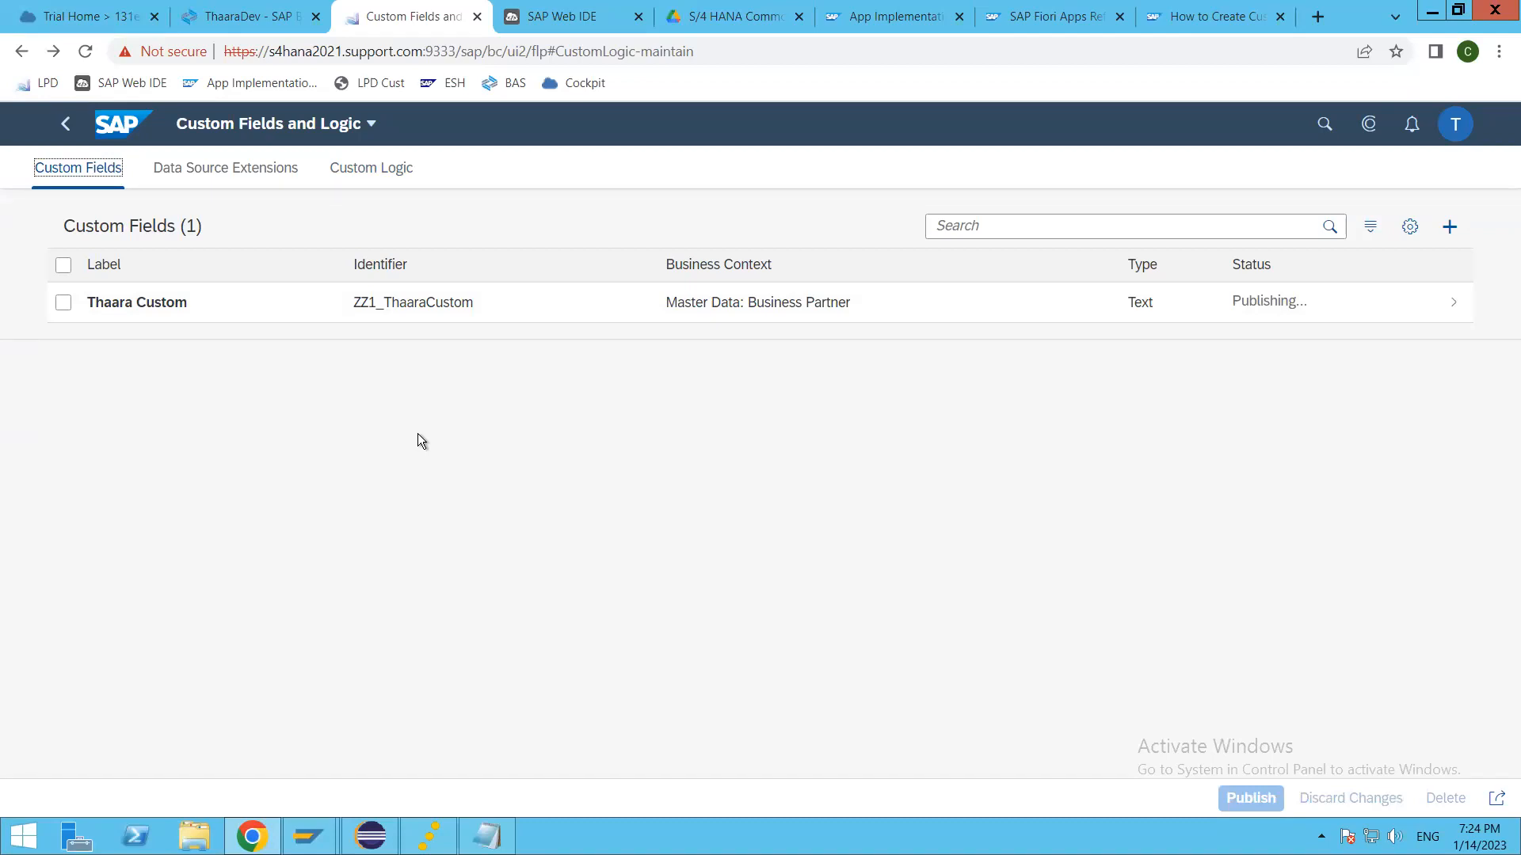
click(360, 305)
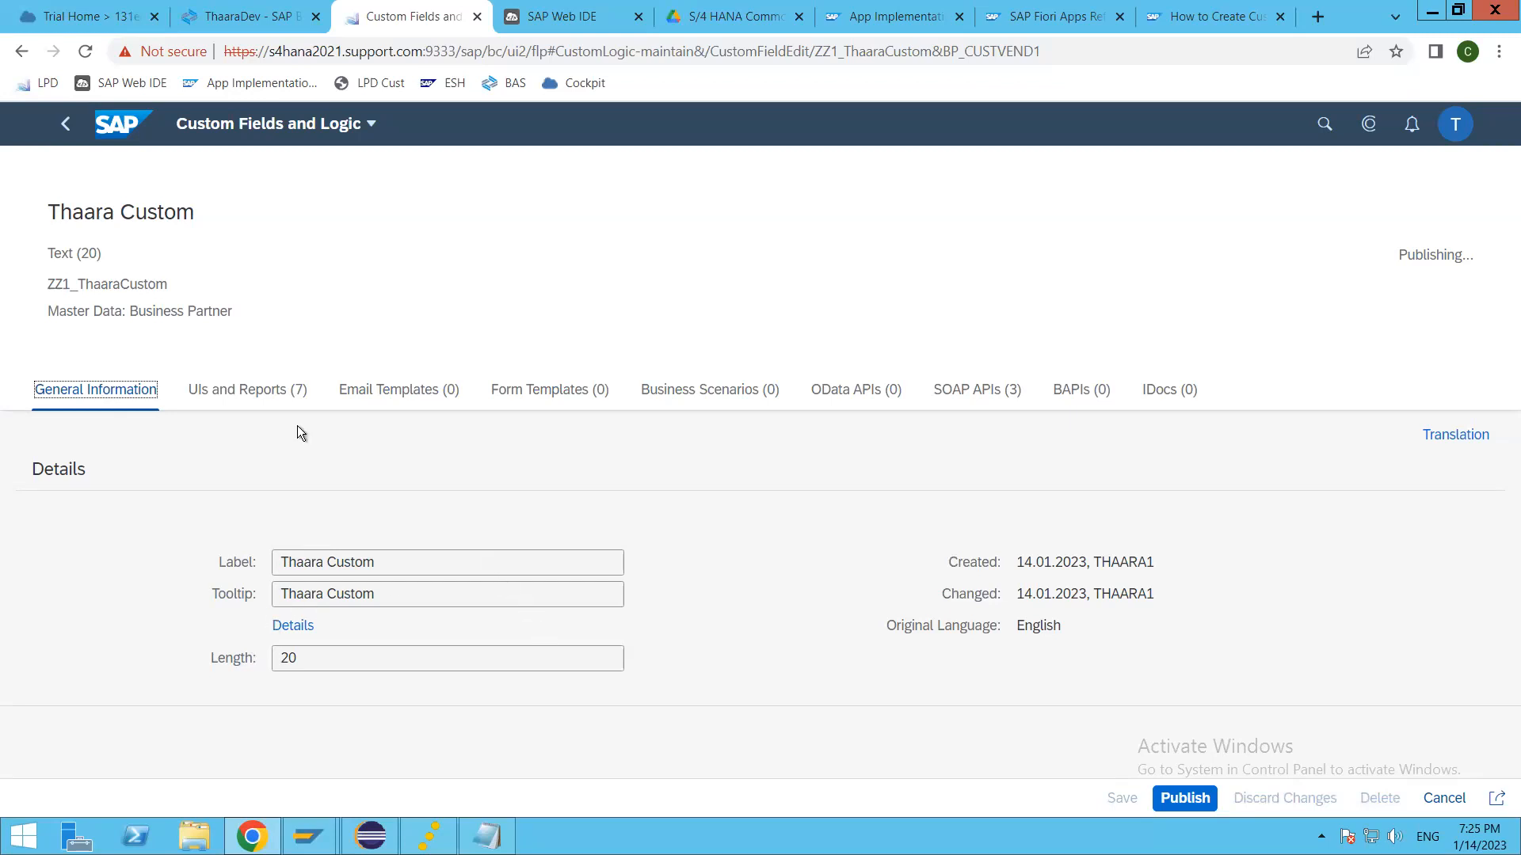
click(71, 125)
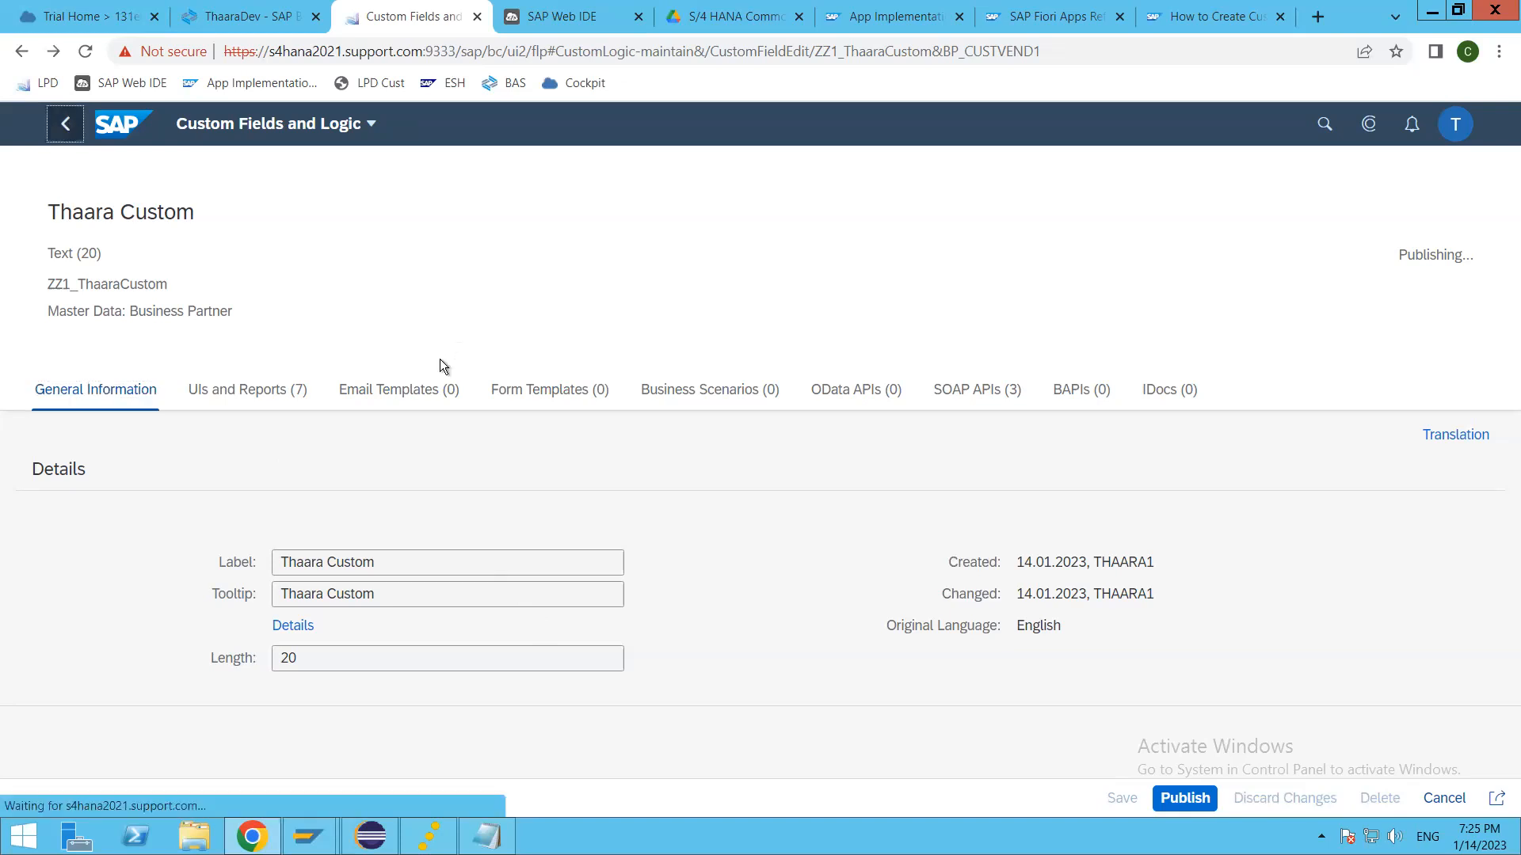
Step: Start a new custom logic enhancement implementation with Accrual Engine as the business context
click(388, 168)
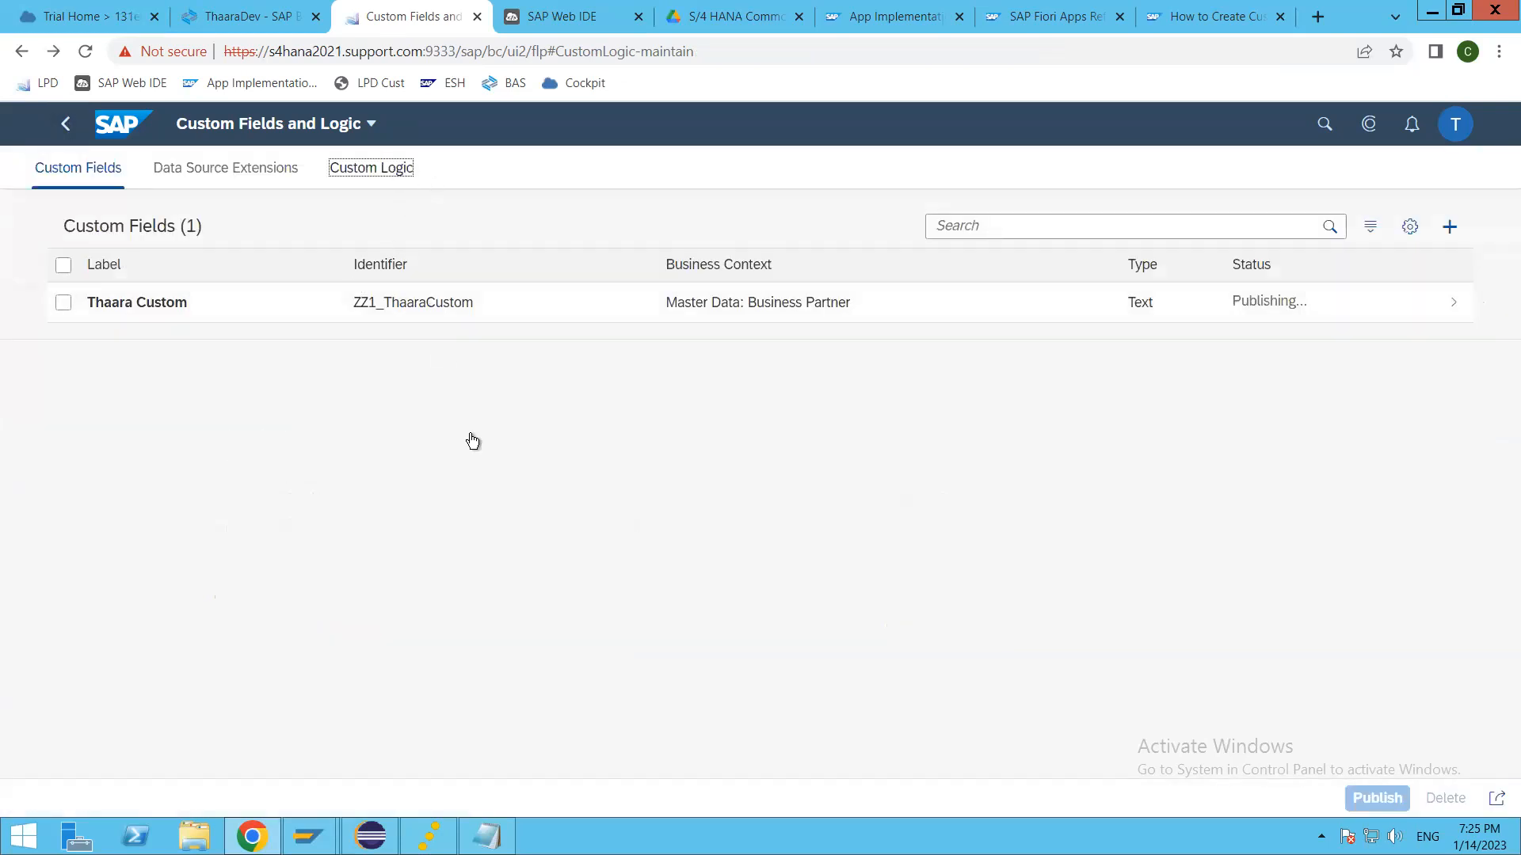
click(1452, 228)
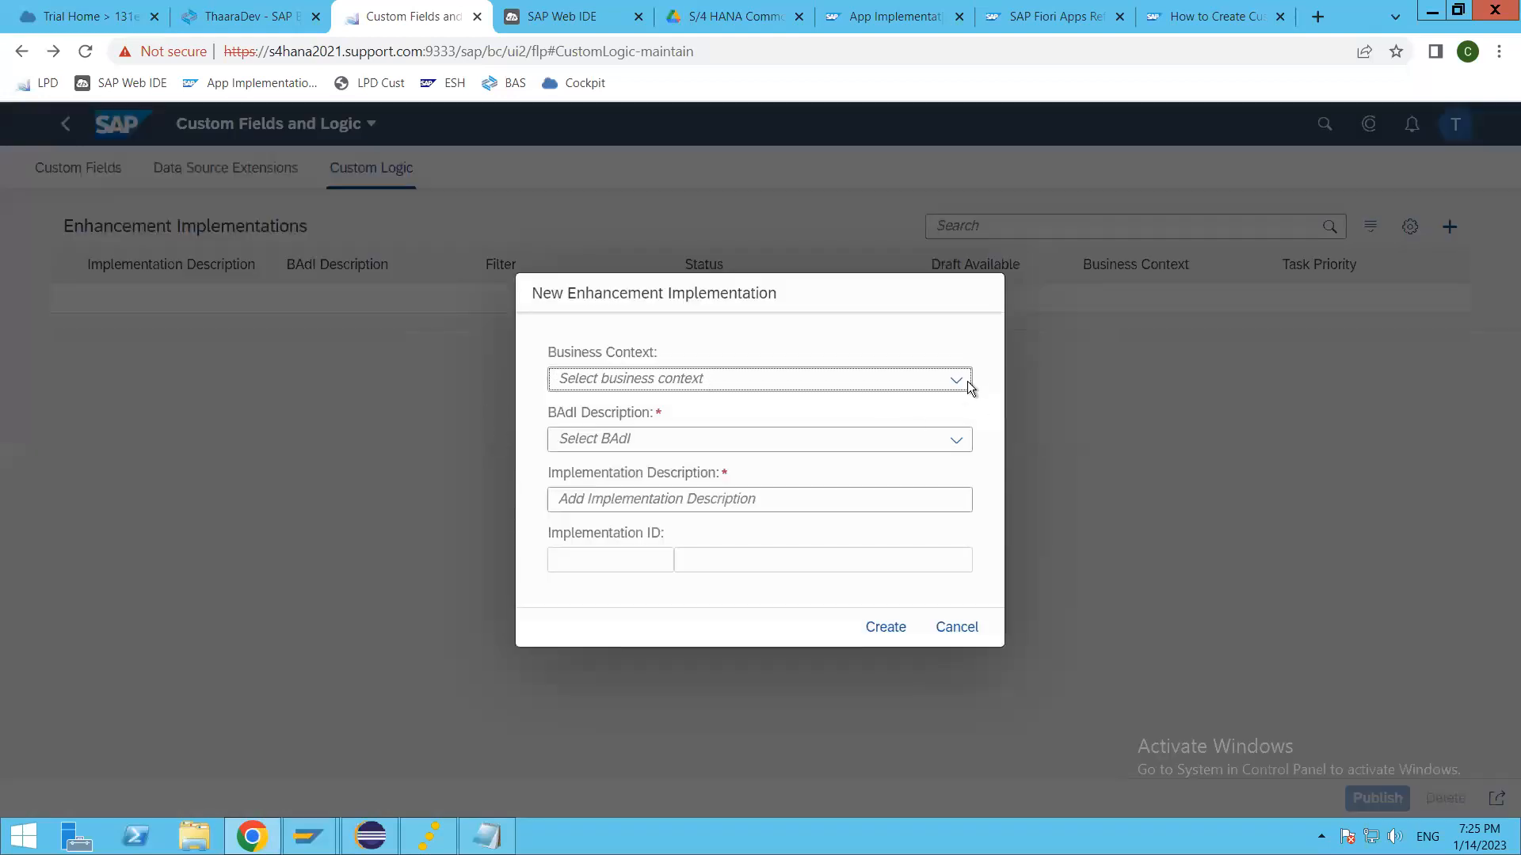
click(958, 381)
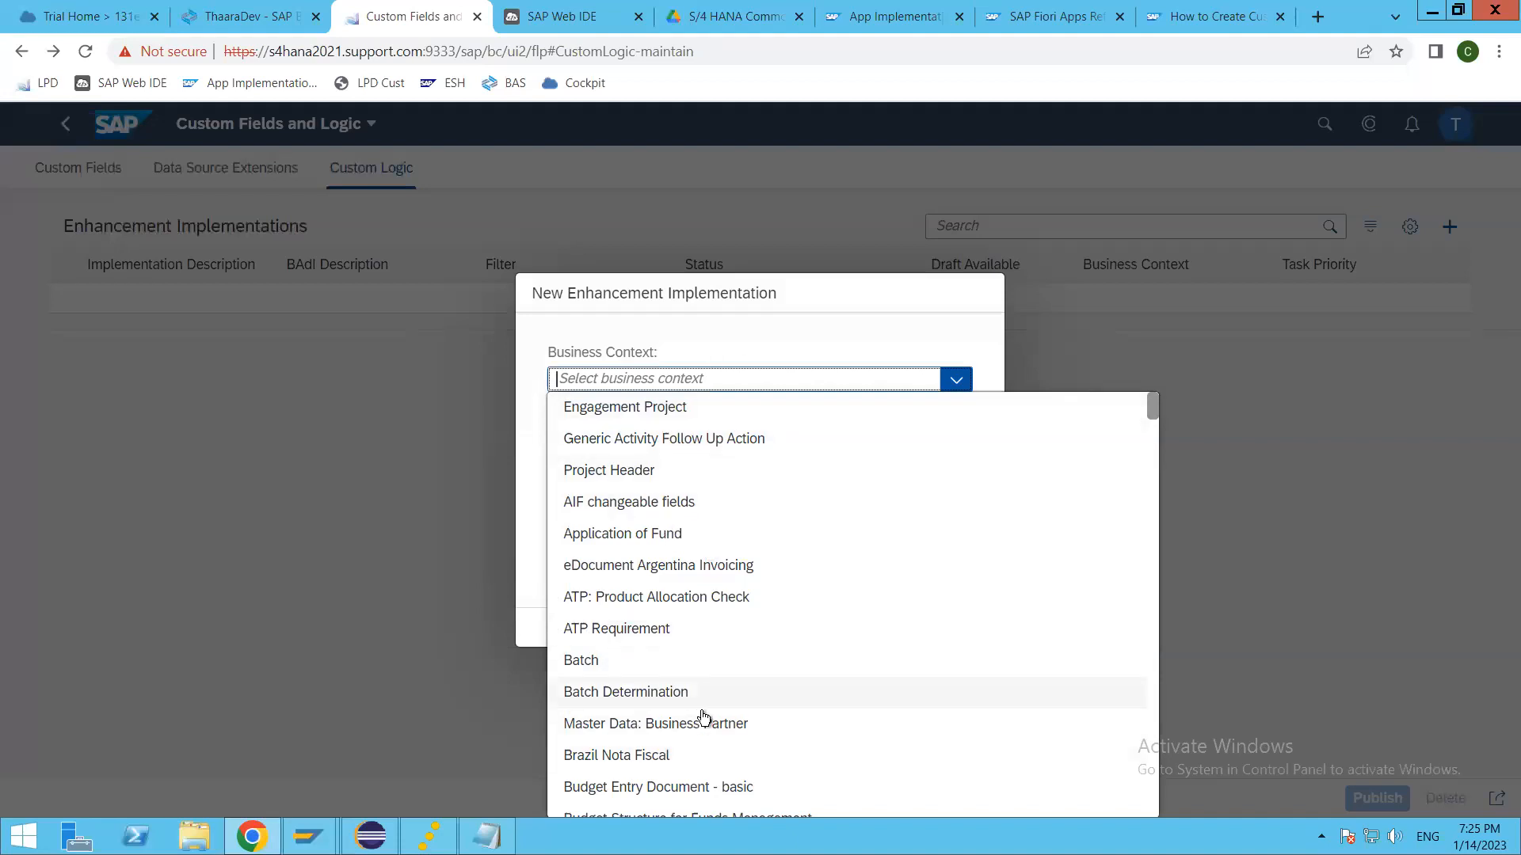
scroll(703, 718, down, 1)
scroll(703, 719, down, 10)
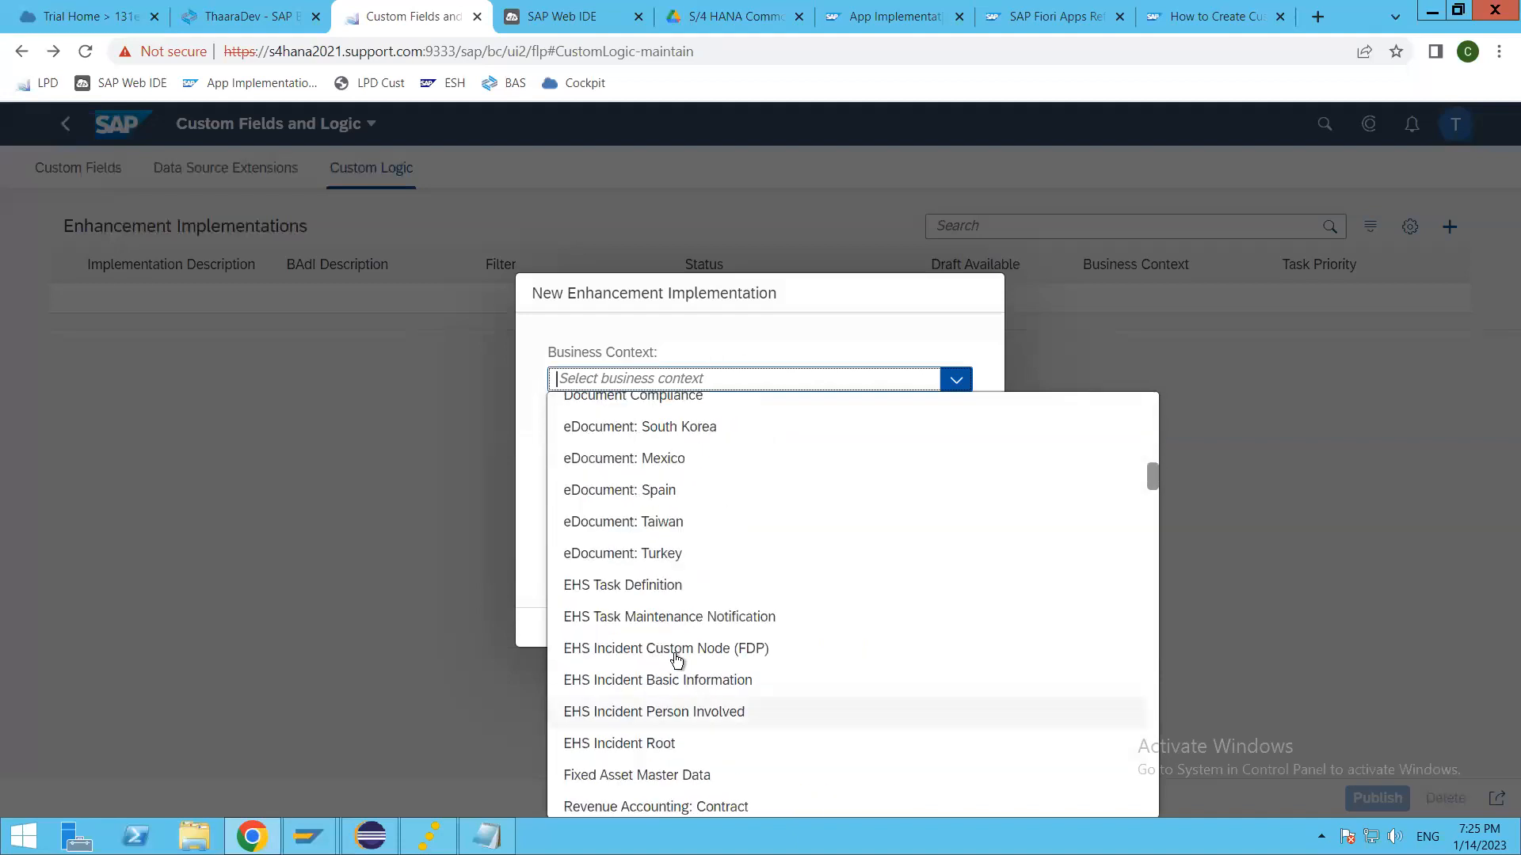
scroll(715, 725, down, 5)
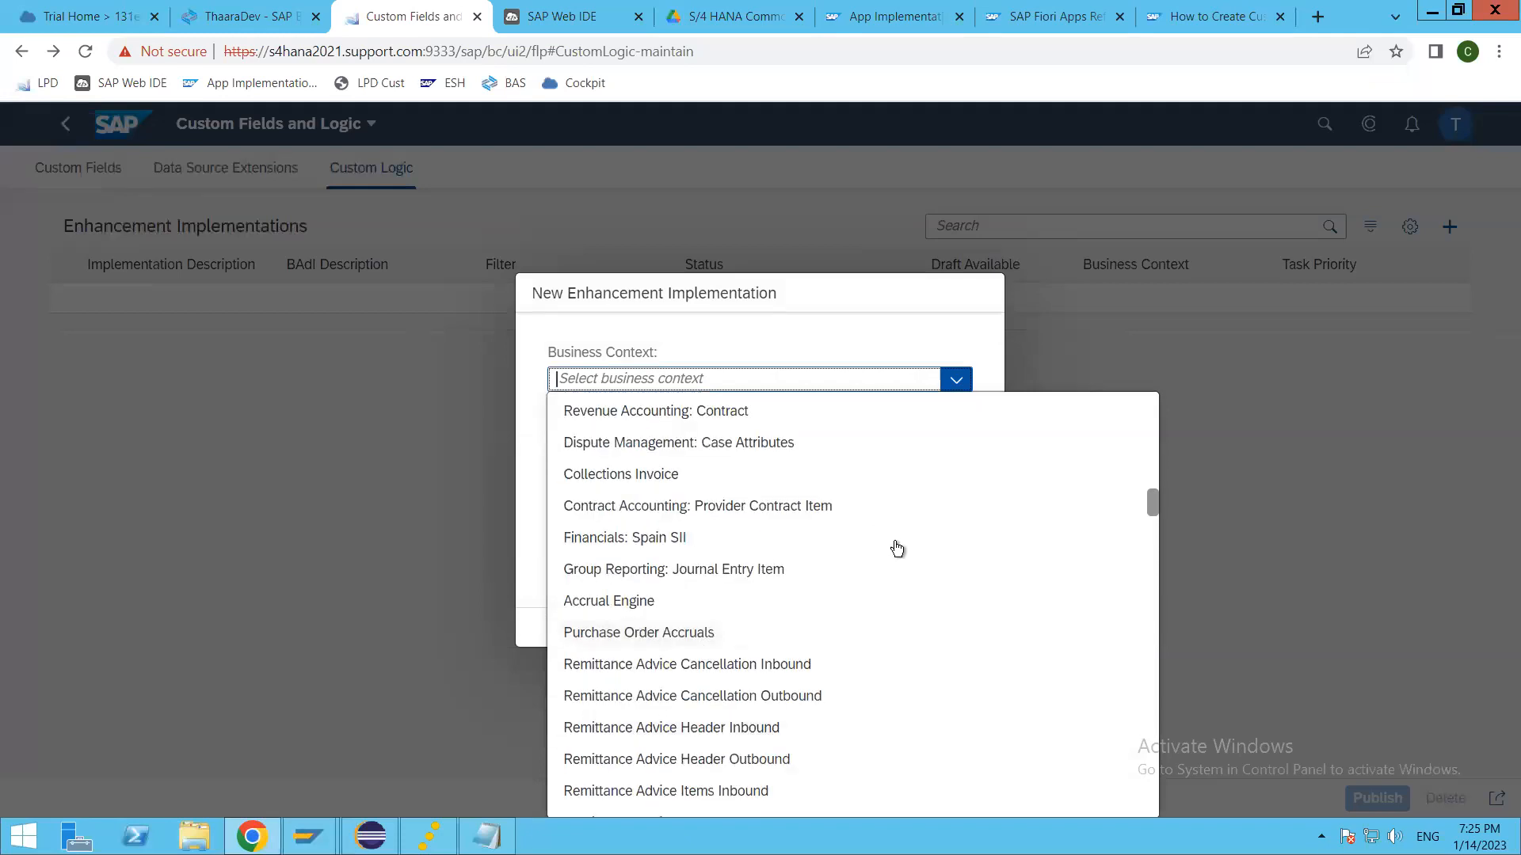
click(681, 610)
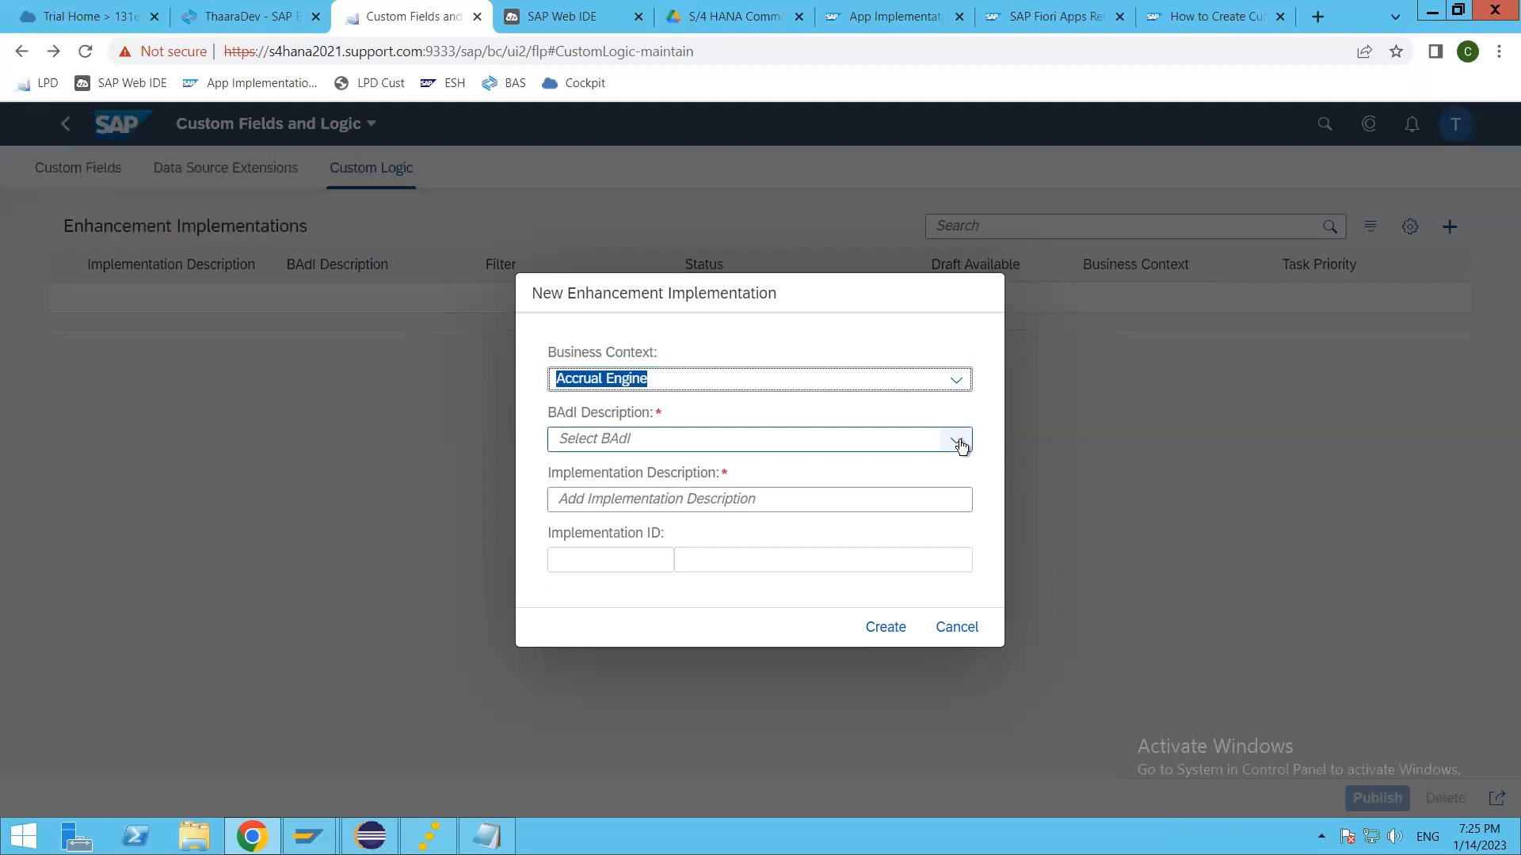
Step: Choose the BAdI "Change result of check if archiving is possible", look at the description and ID fields, and cancel the new implementation
click(958, 441)
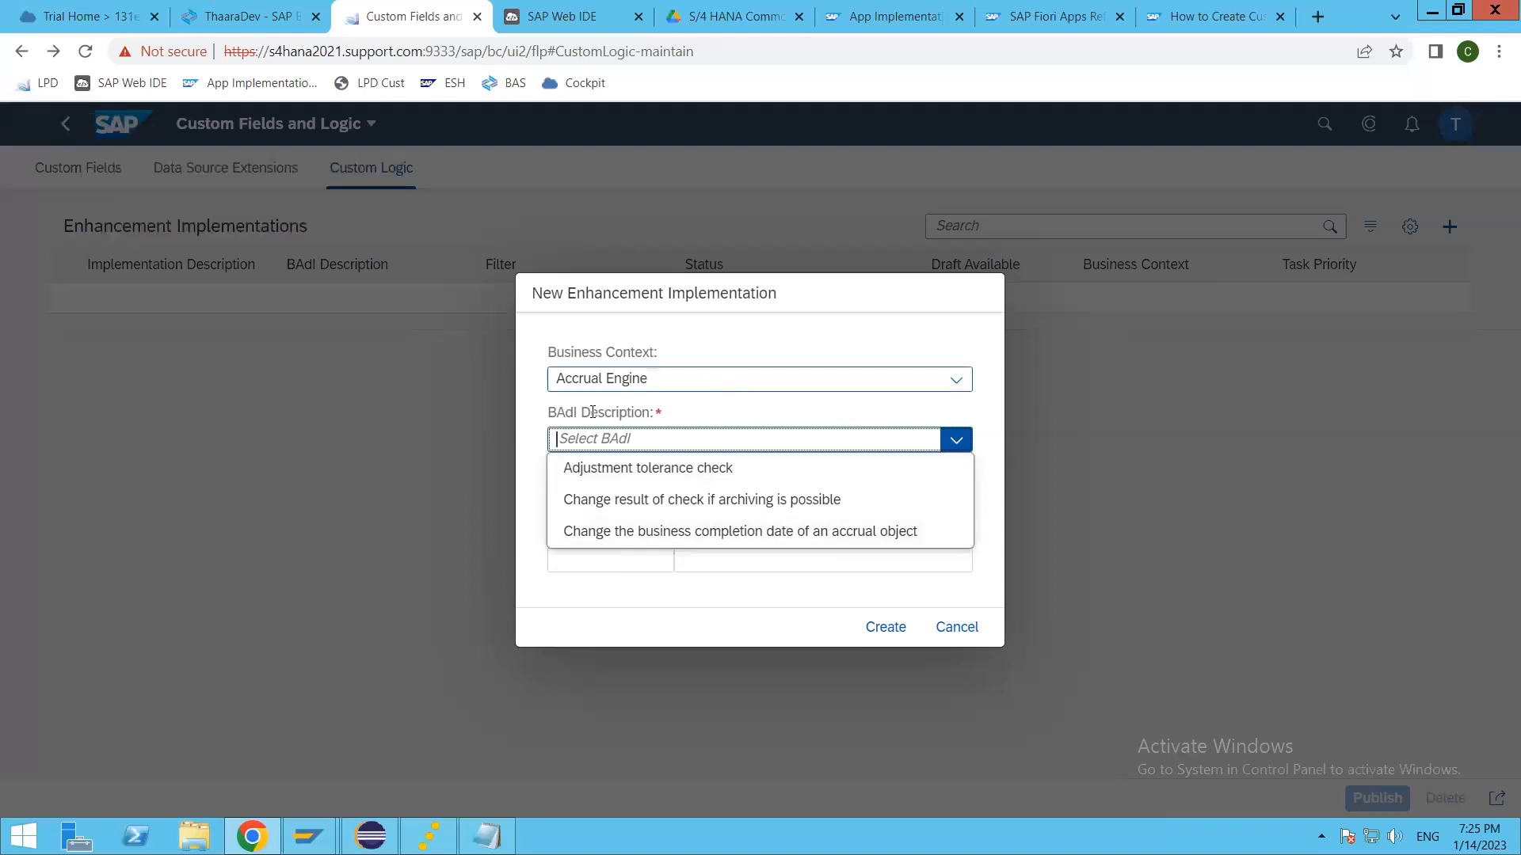
click(651, 497)
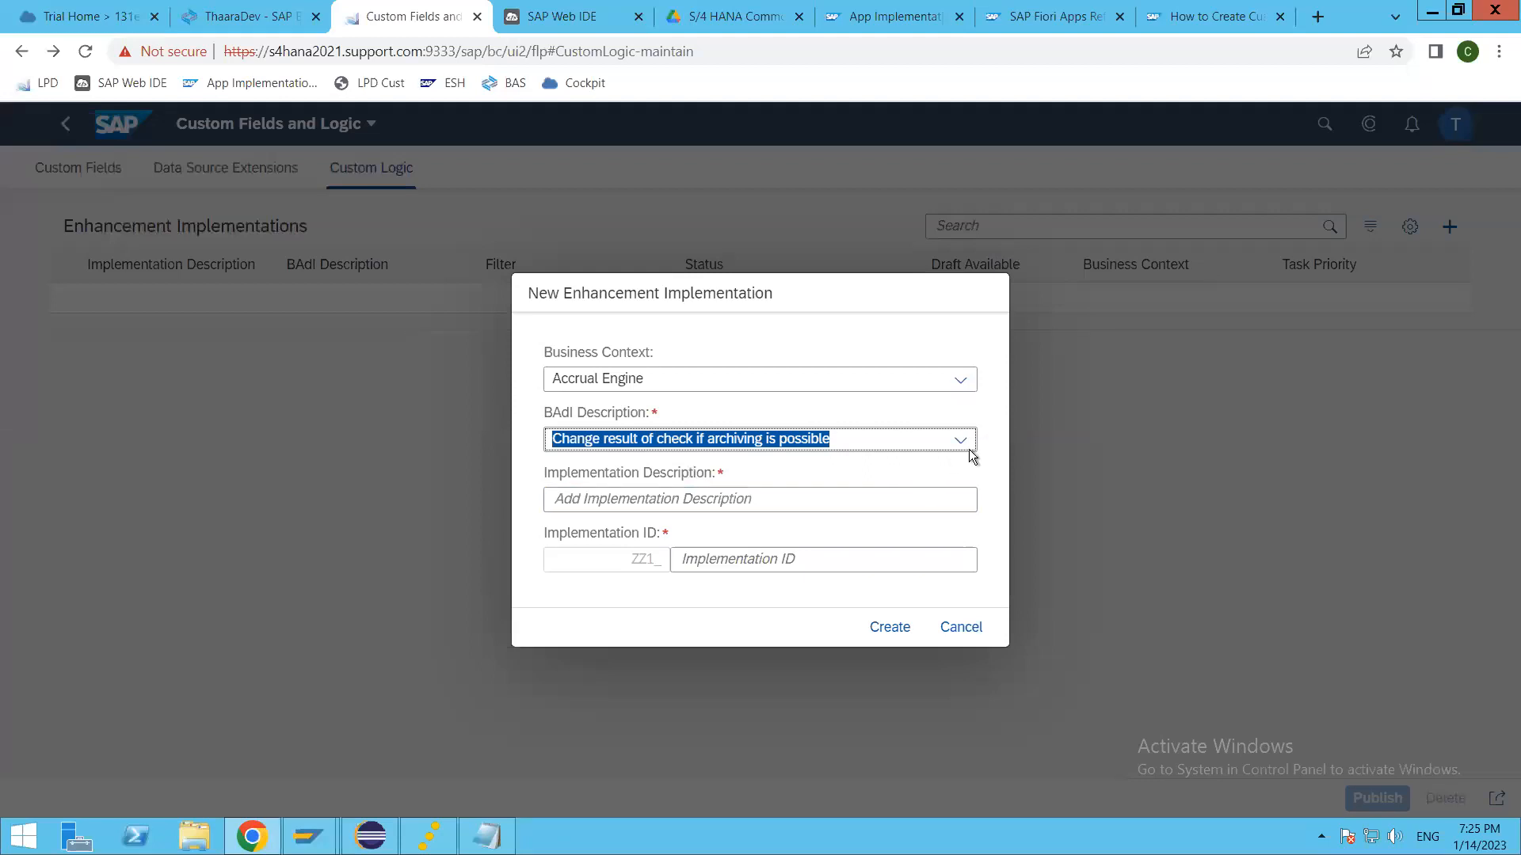
click(849, 501)
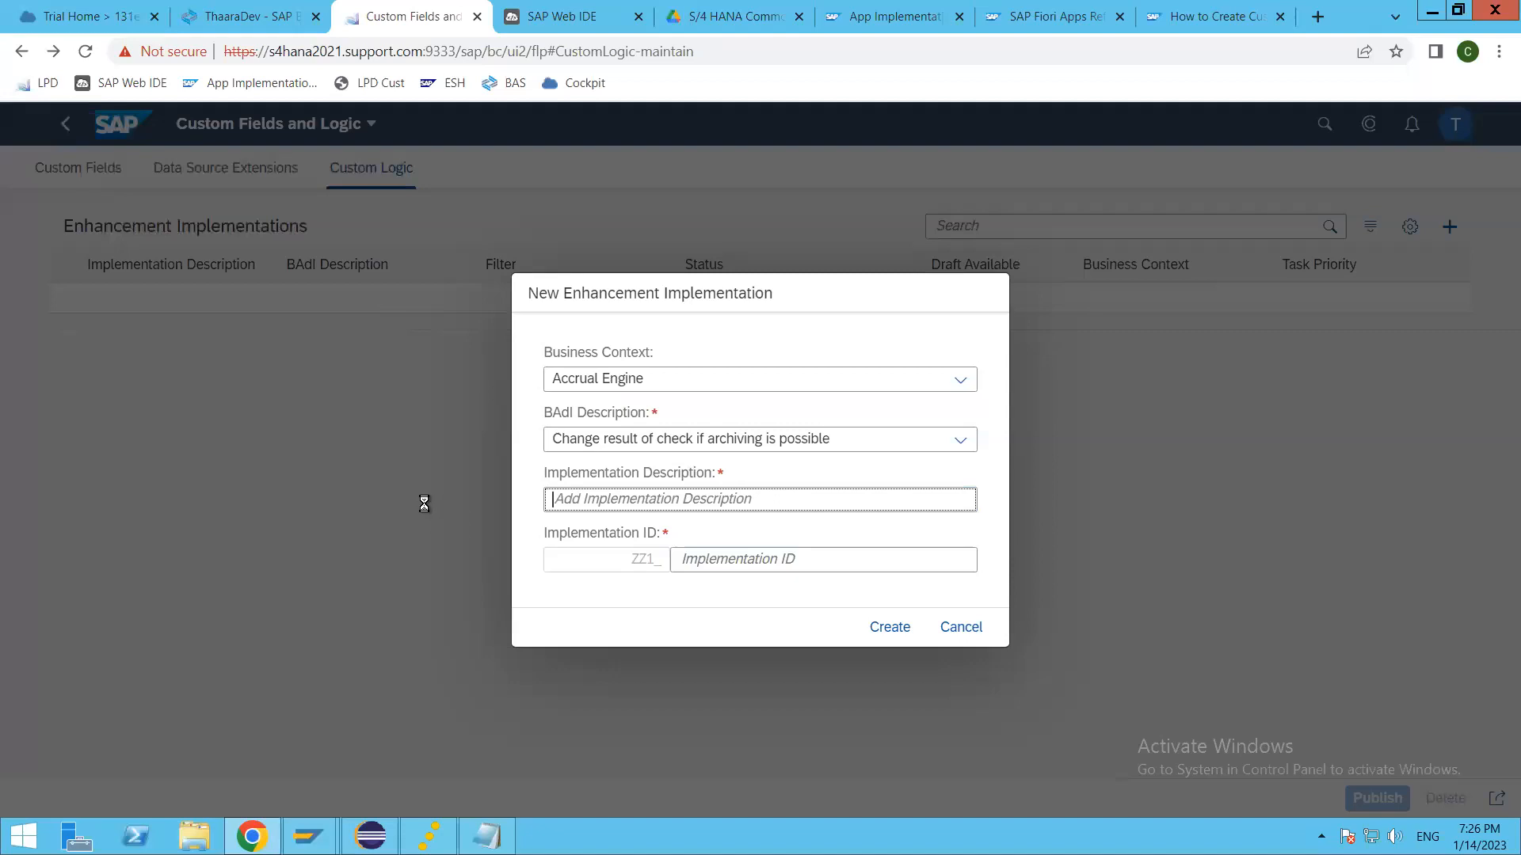
click(796, 560)
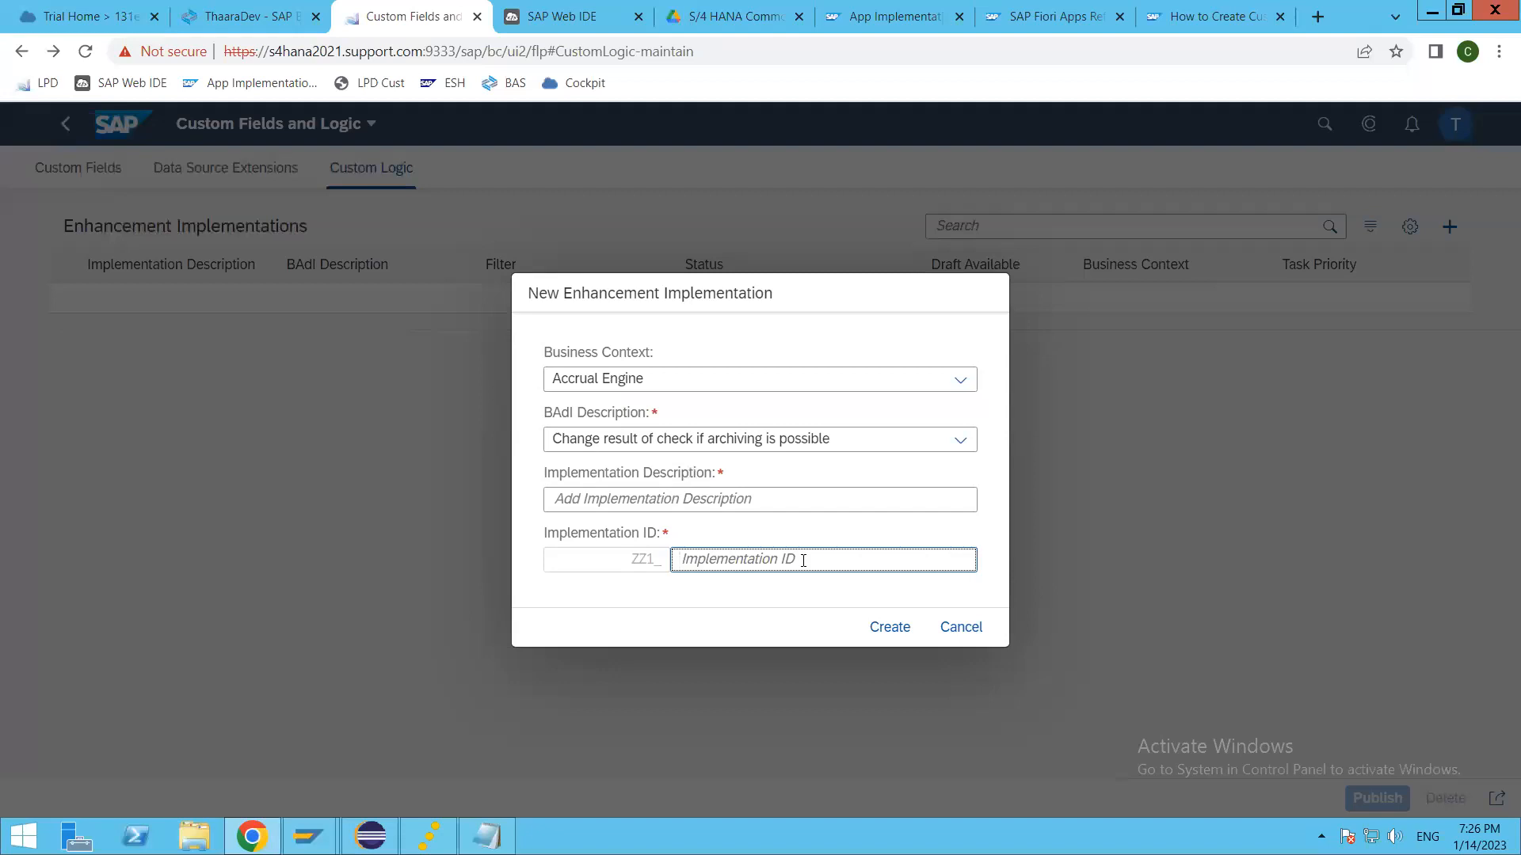
click(973, 629)
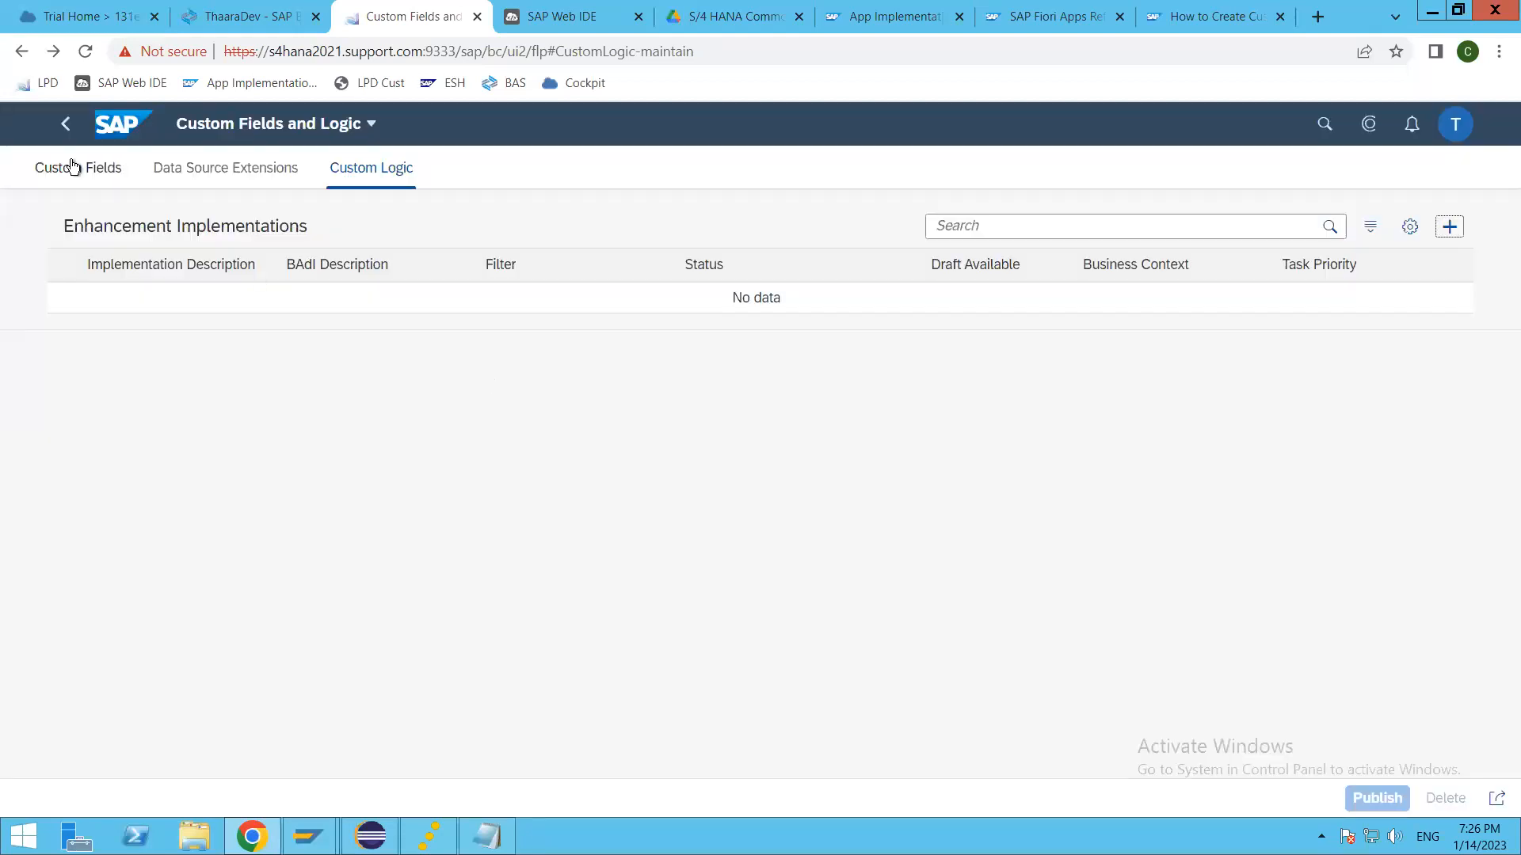
Step: Check the publishing status of the Thaara Custom field and return to the launchpad's Thaara Developers tiles
click(71, 167)
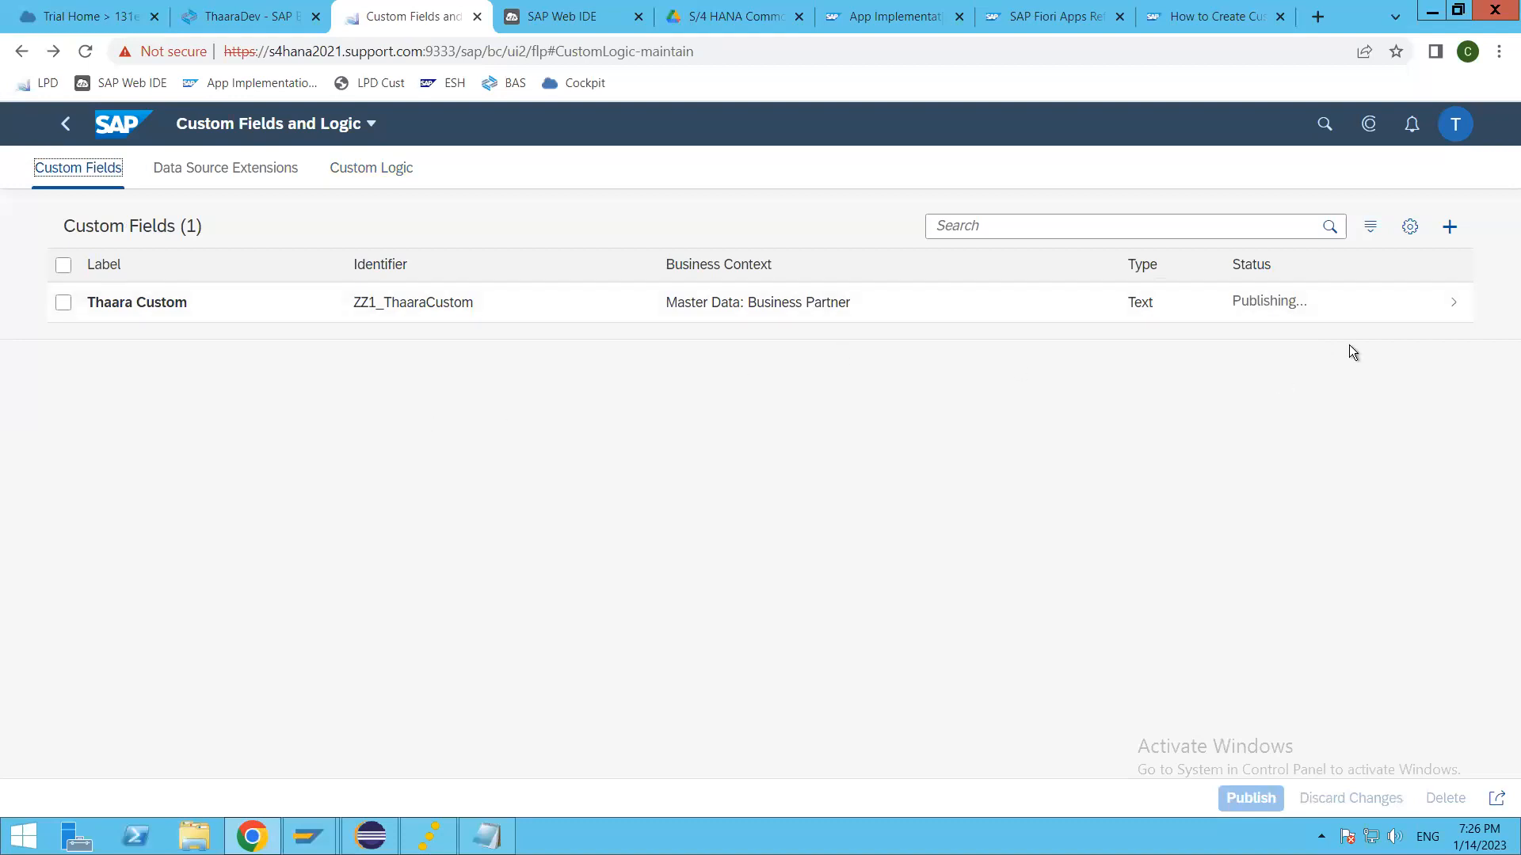
click(67, 126)
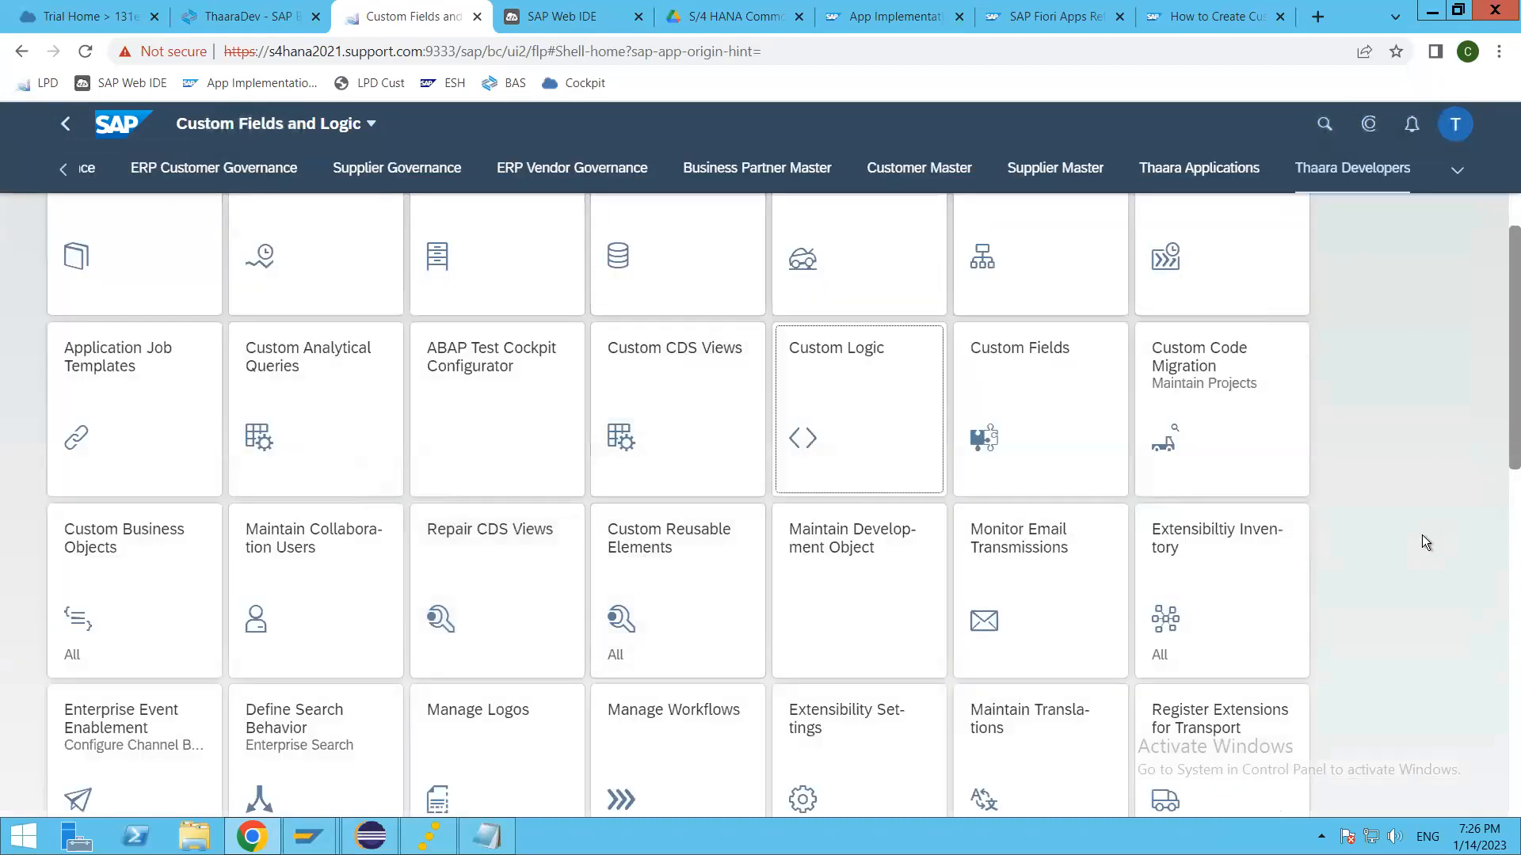
scroll(1323, 562, up, 1)
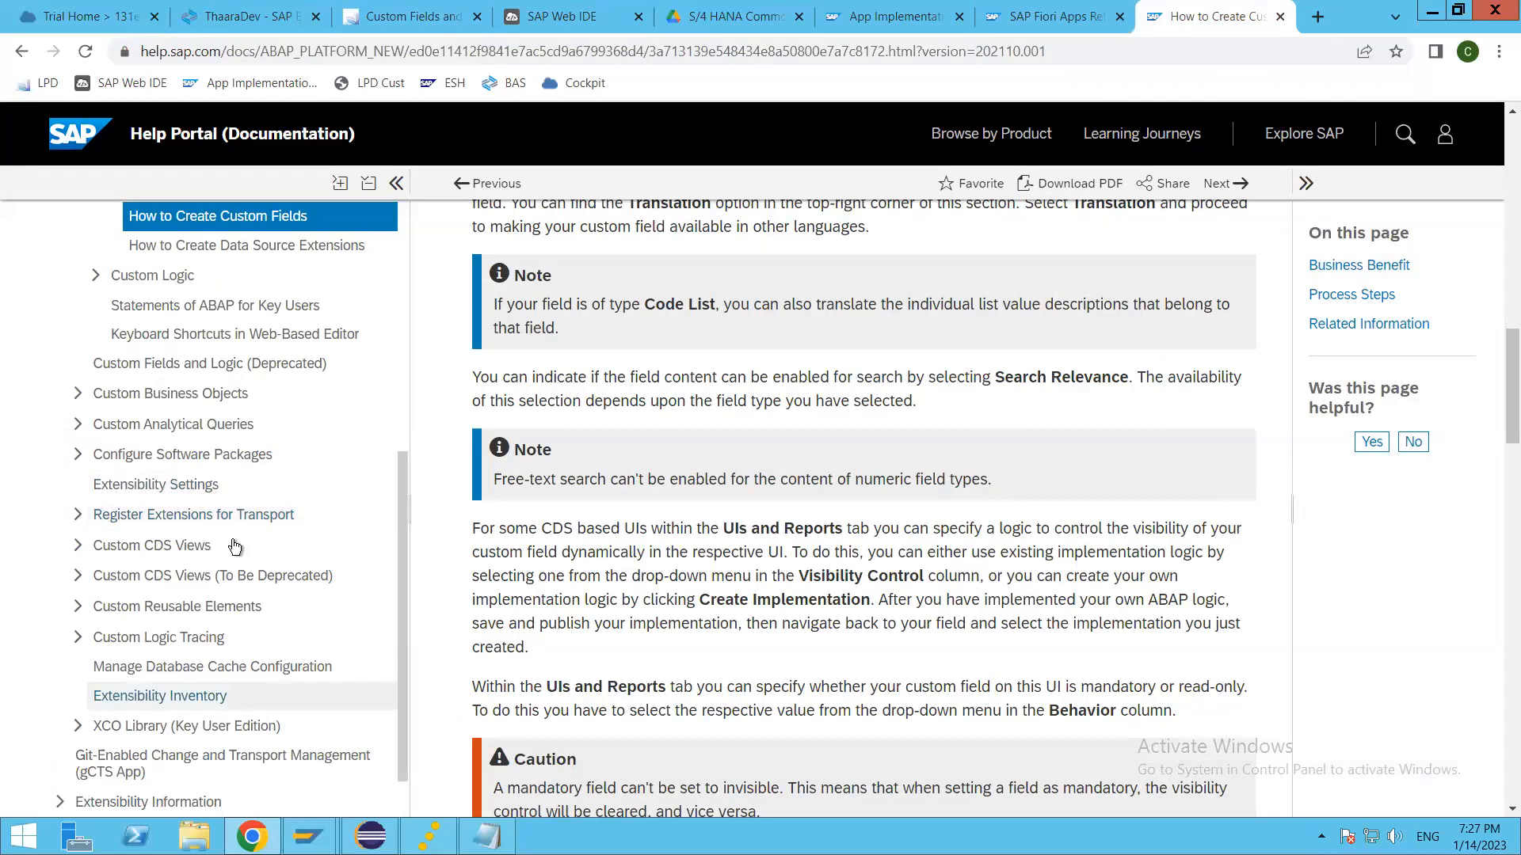
Step: Browse the key user extensibility topics in the Help Portal contents, collapsing the Custom Fields App and Custom Logic App branch
scroll(214, 516, up, 5)
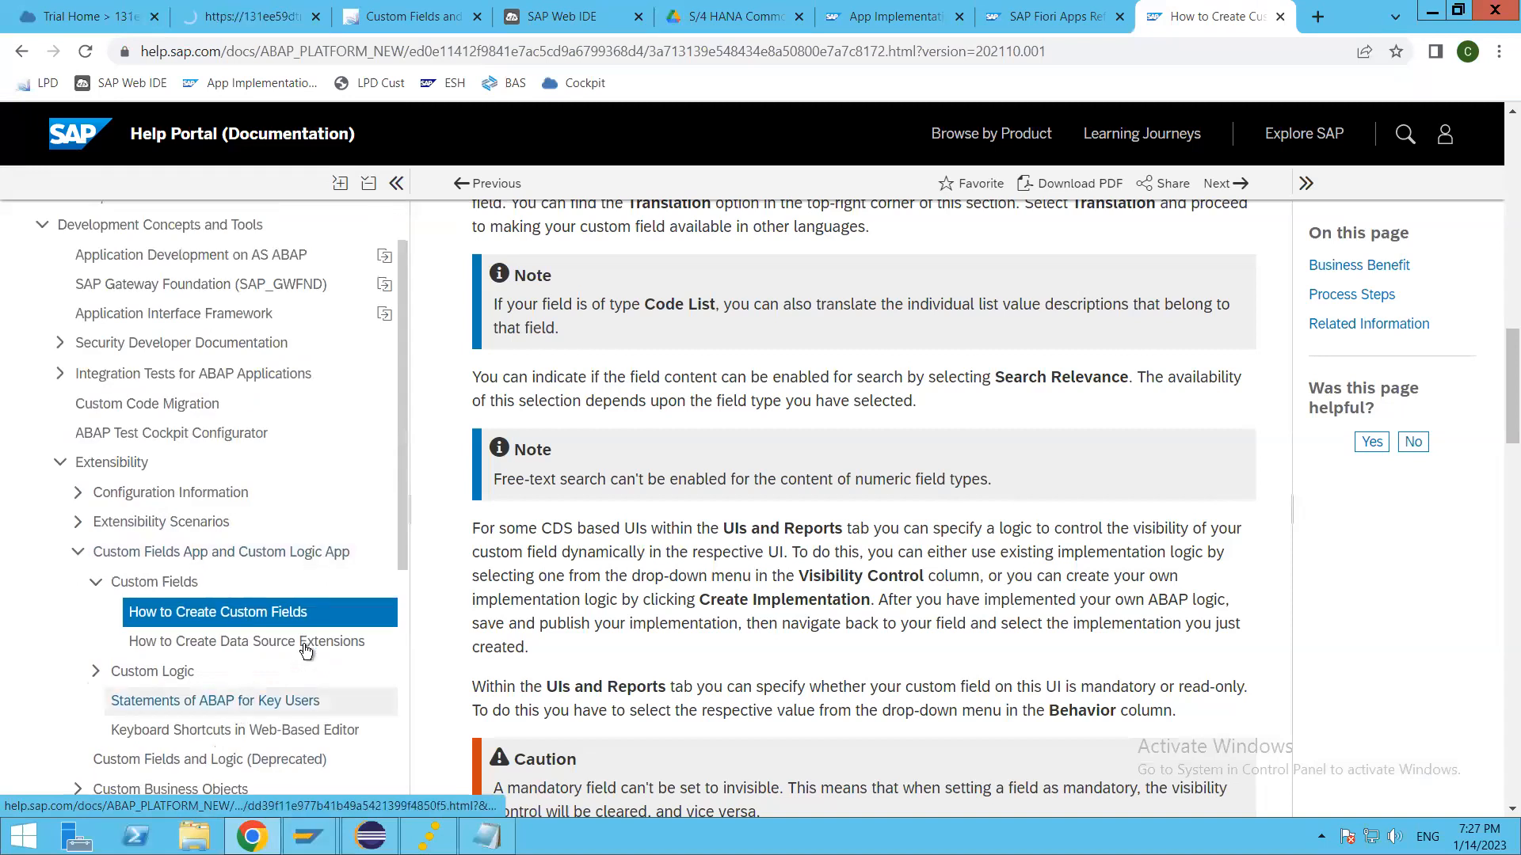
scroll(163, 641, down, 2)
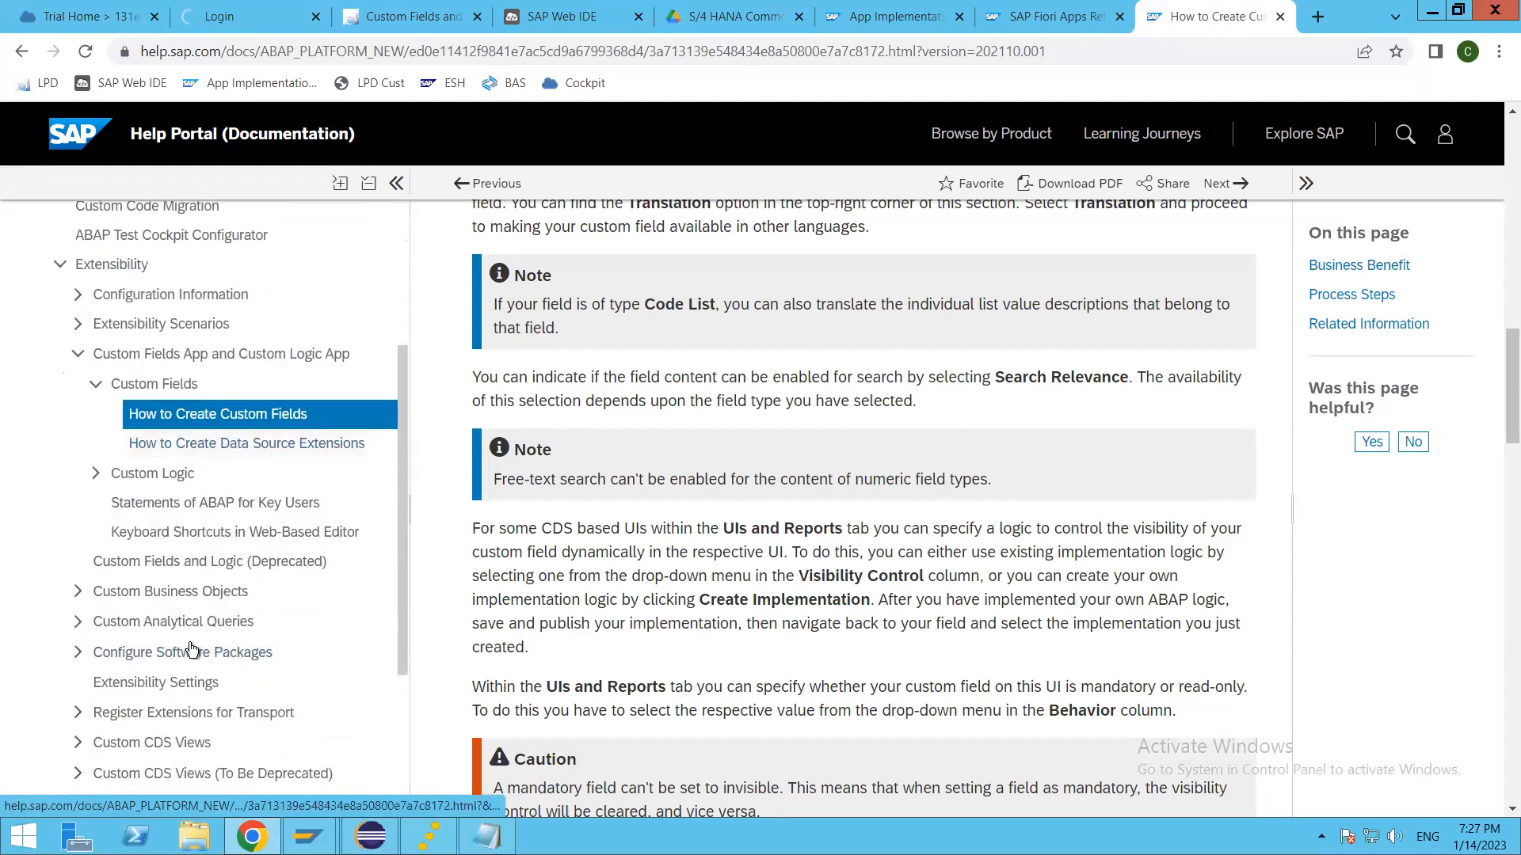
scroll(198, 555, up, 3)
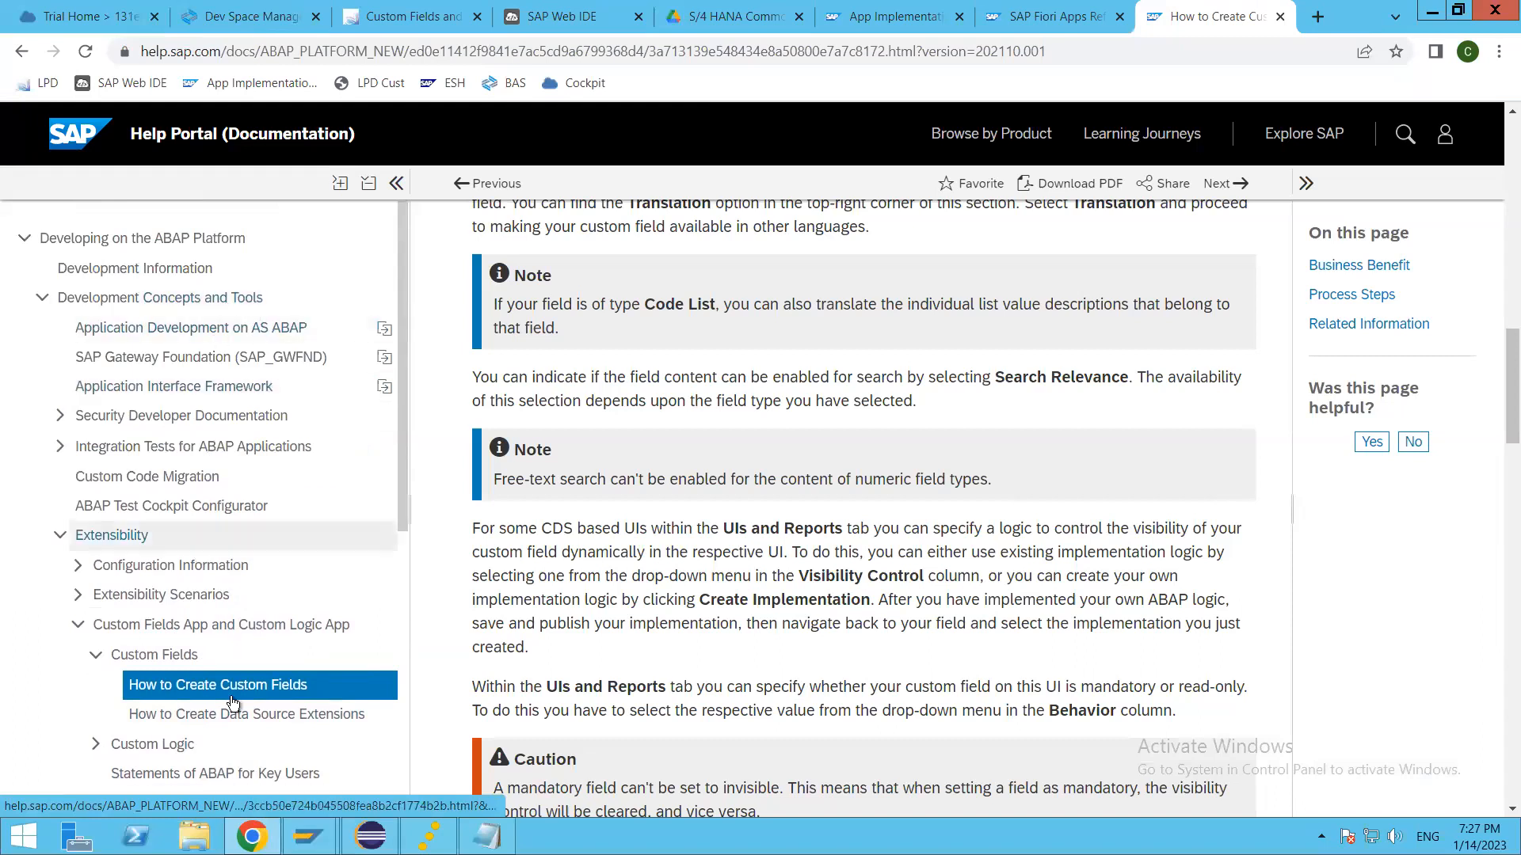
click(702, 49)
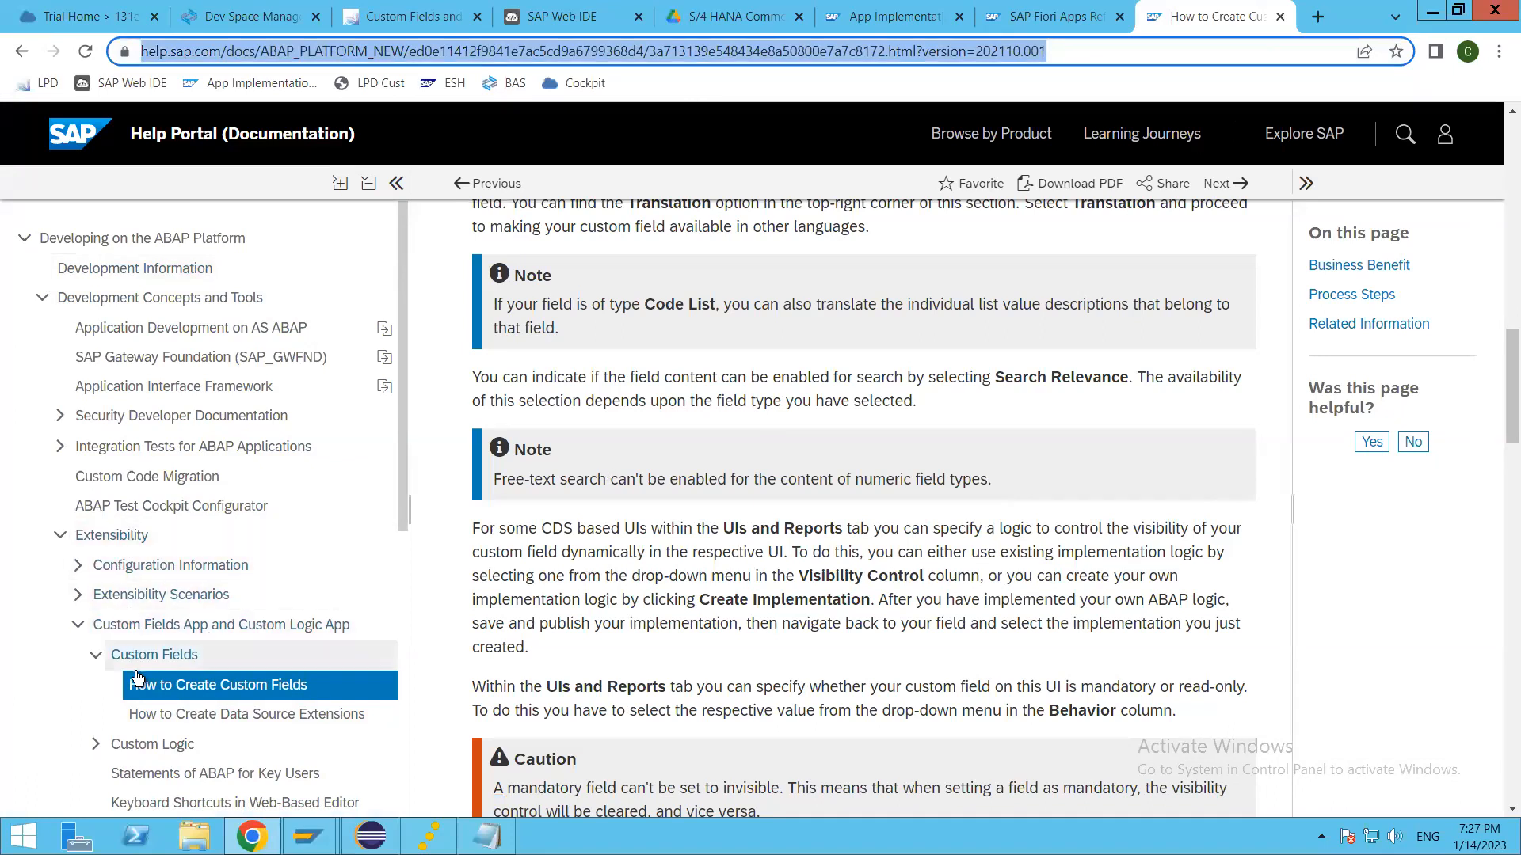
scroll(136, 677, down, 3)
click(78, 427)
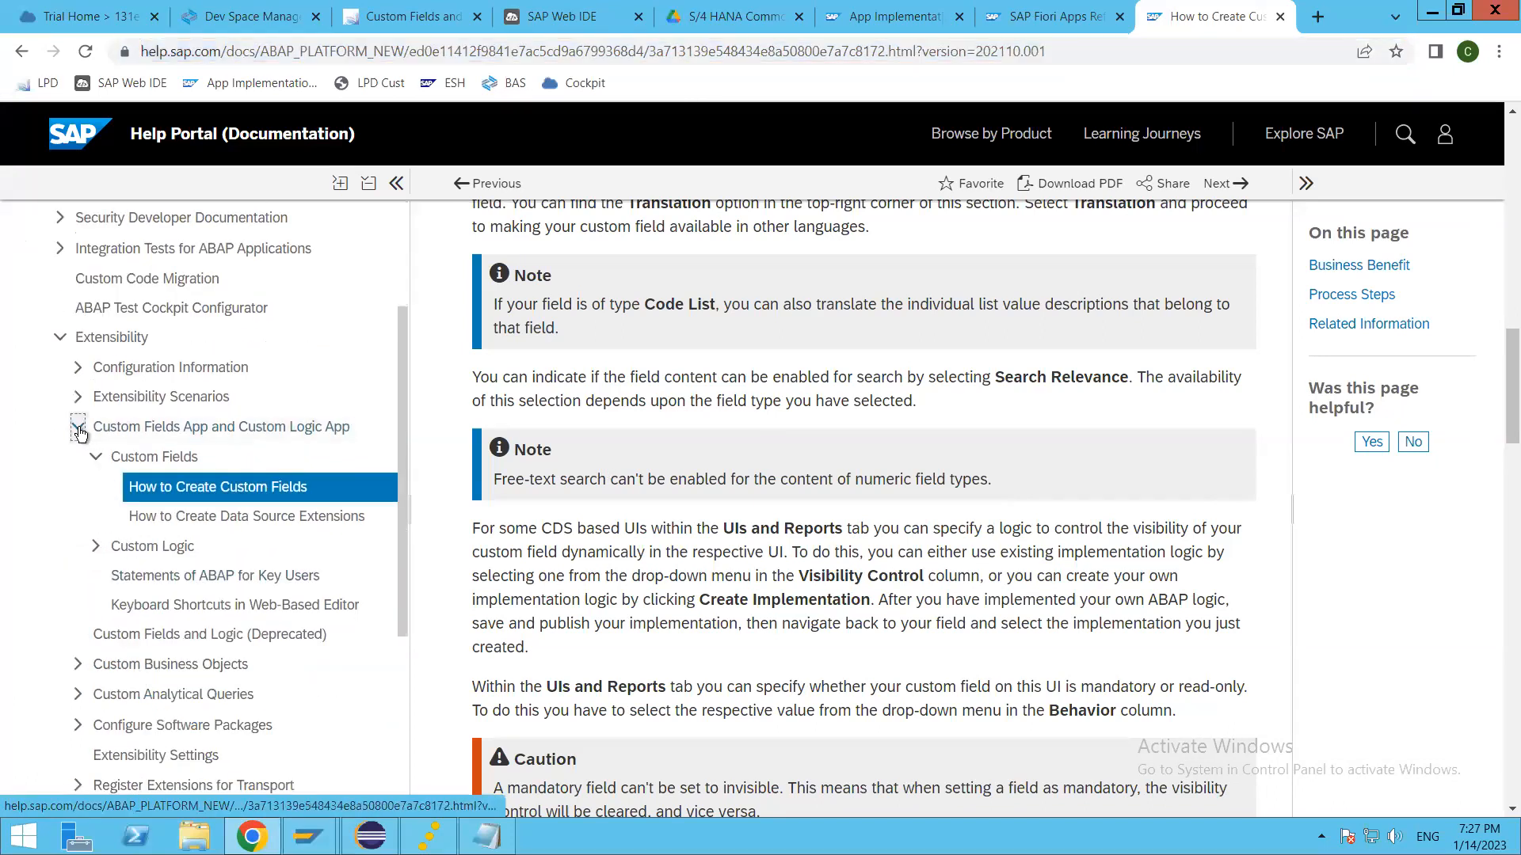
scroll(145, 600, down, 2)
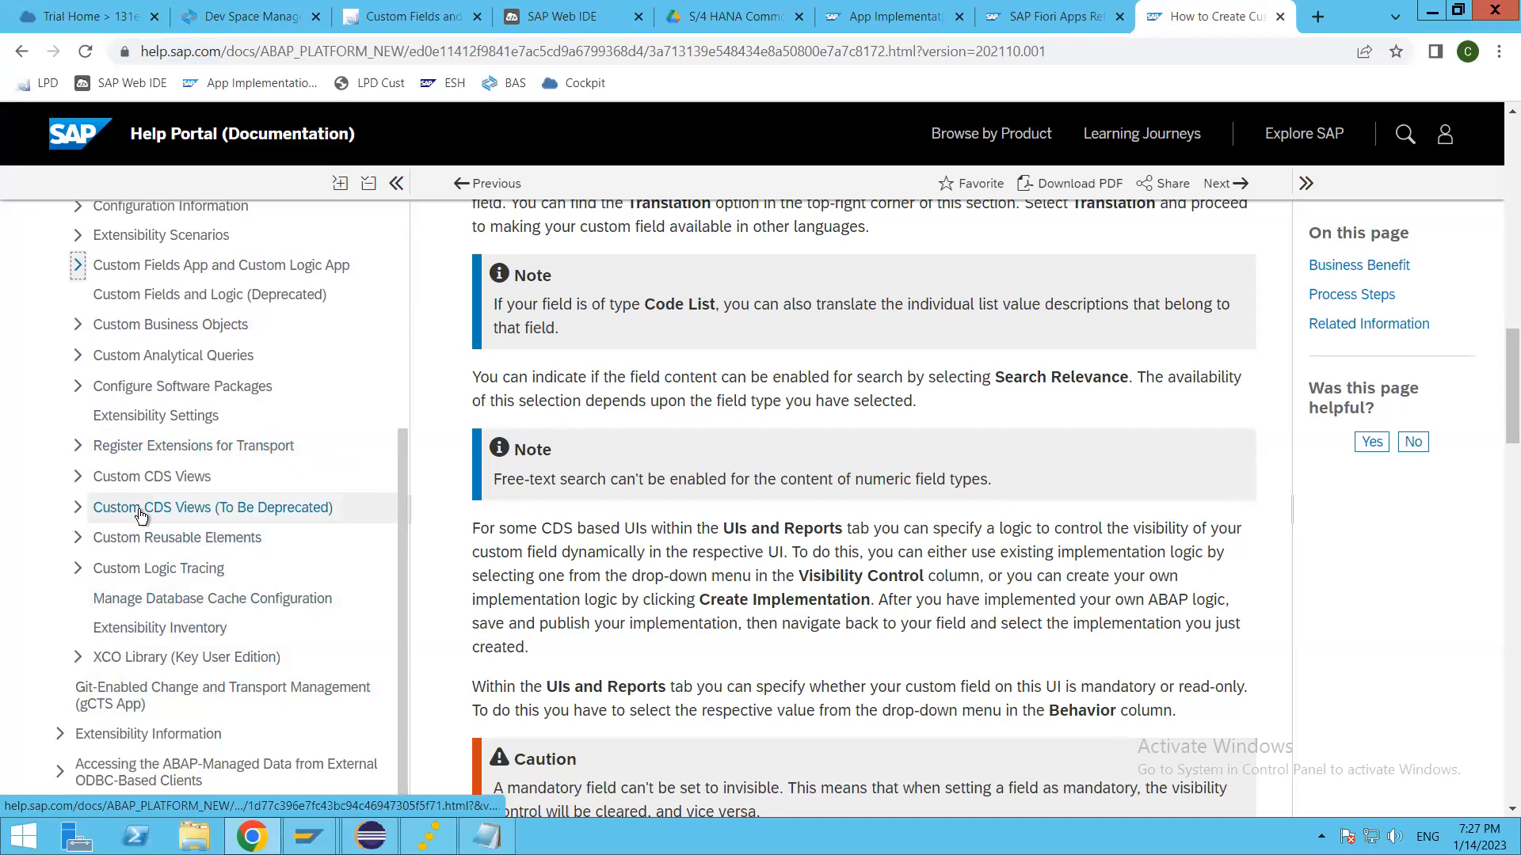
scroll(141, 516, up, 1)
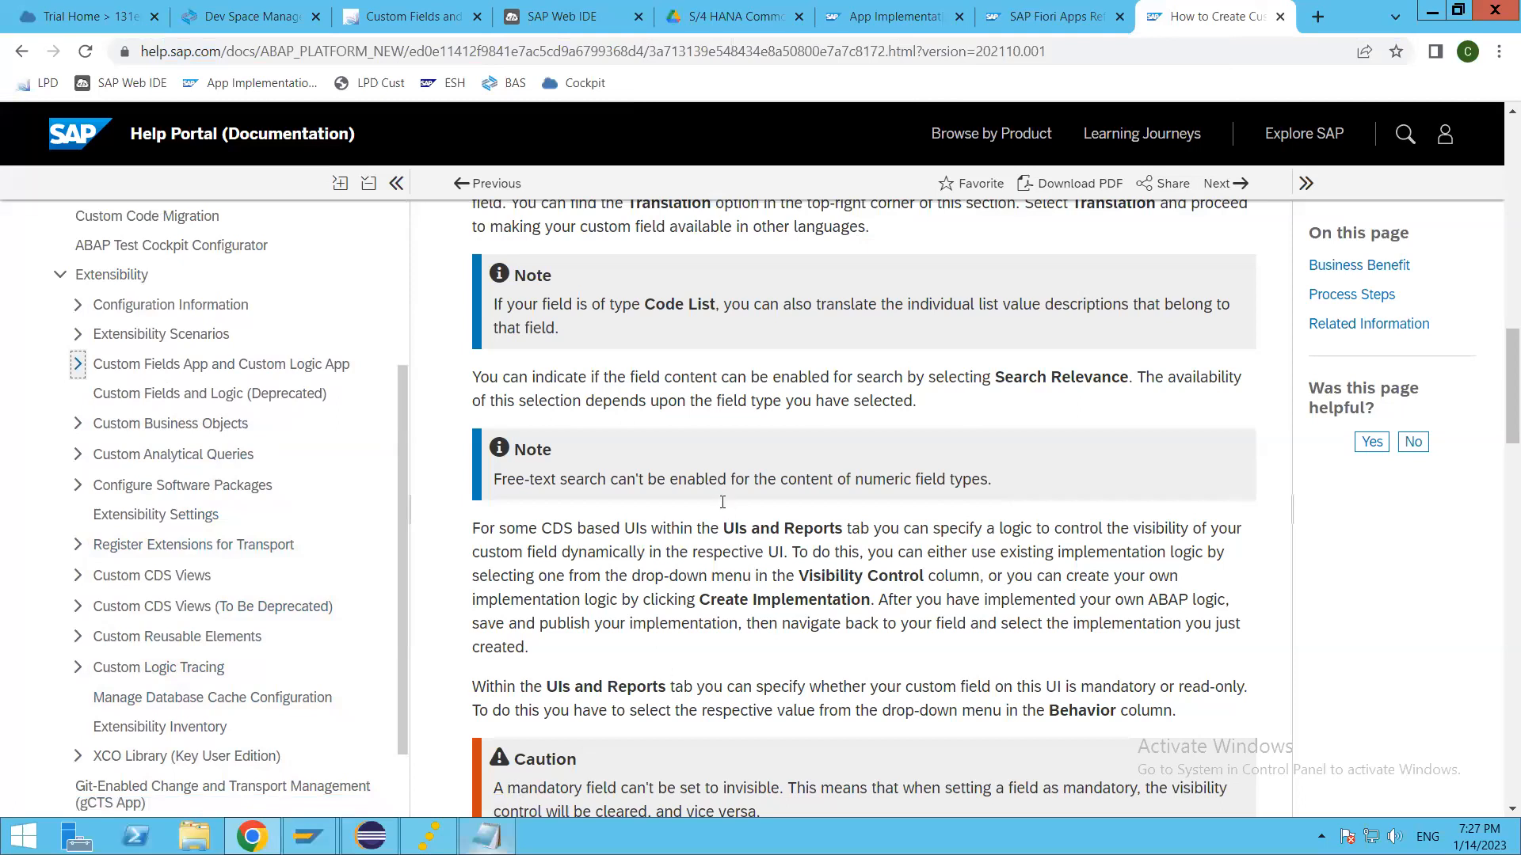
Step: Check the Extensibility link in the Useful URLs notes and switch to the SAP Fiori Apps Library
key(alt+Tab)
click(926, 420)
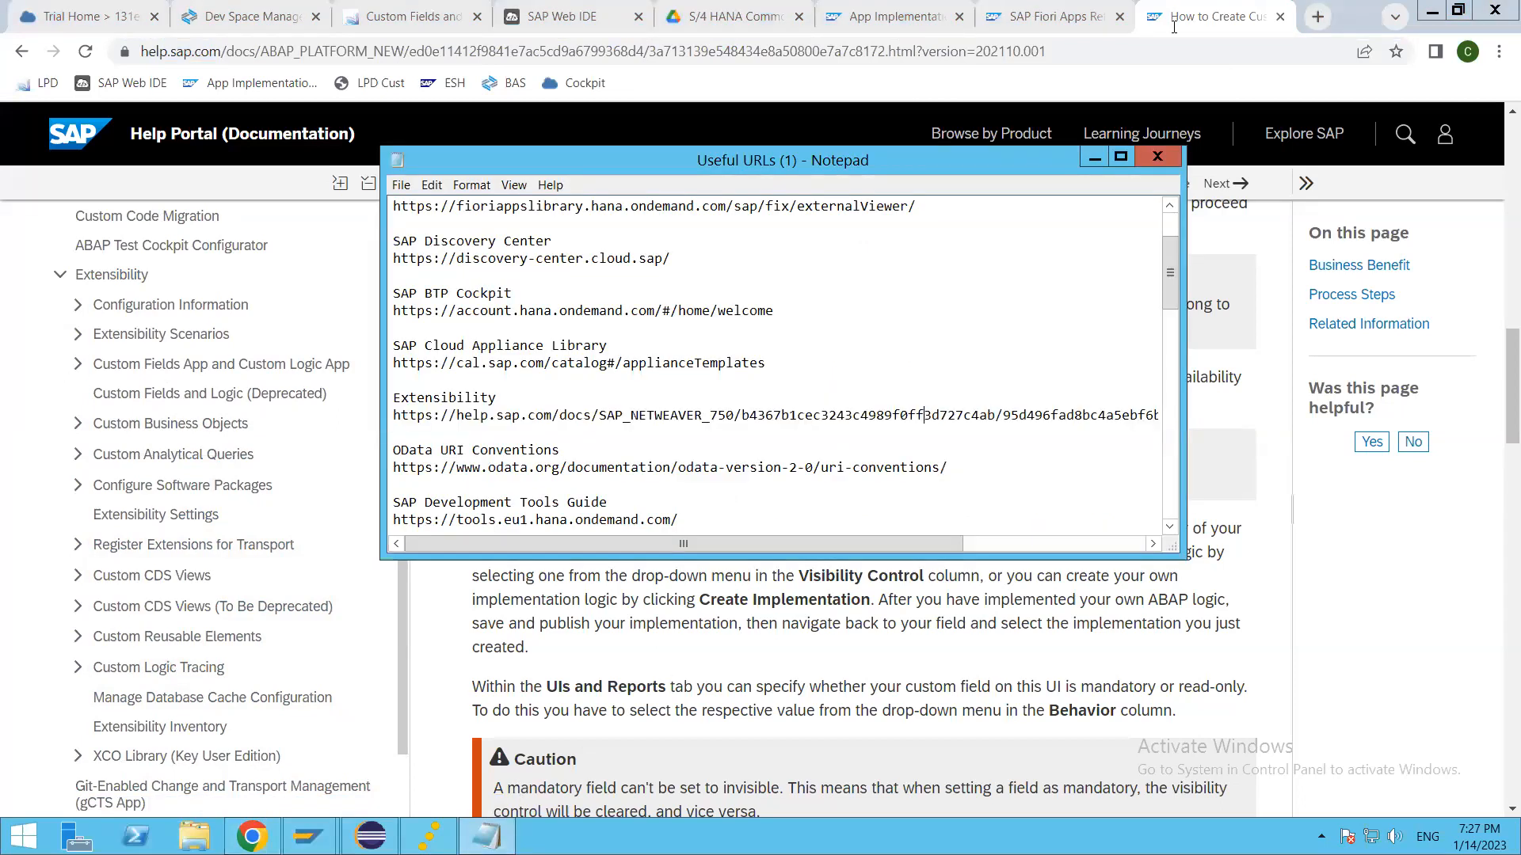
click(1205, 17)
click(1044, 16)
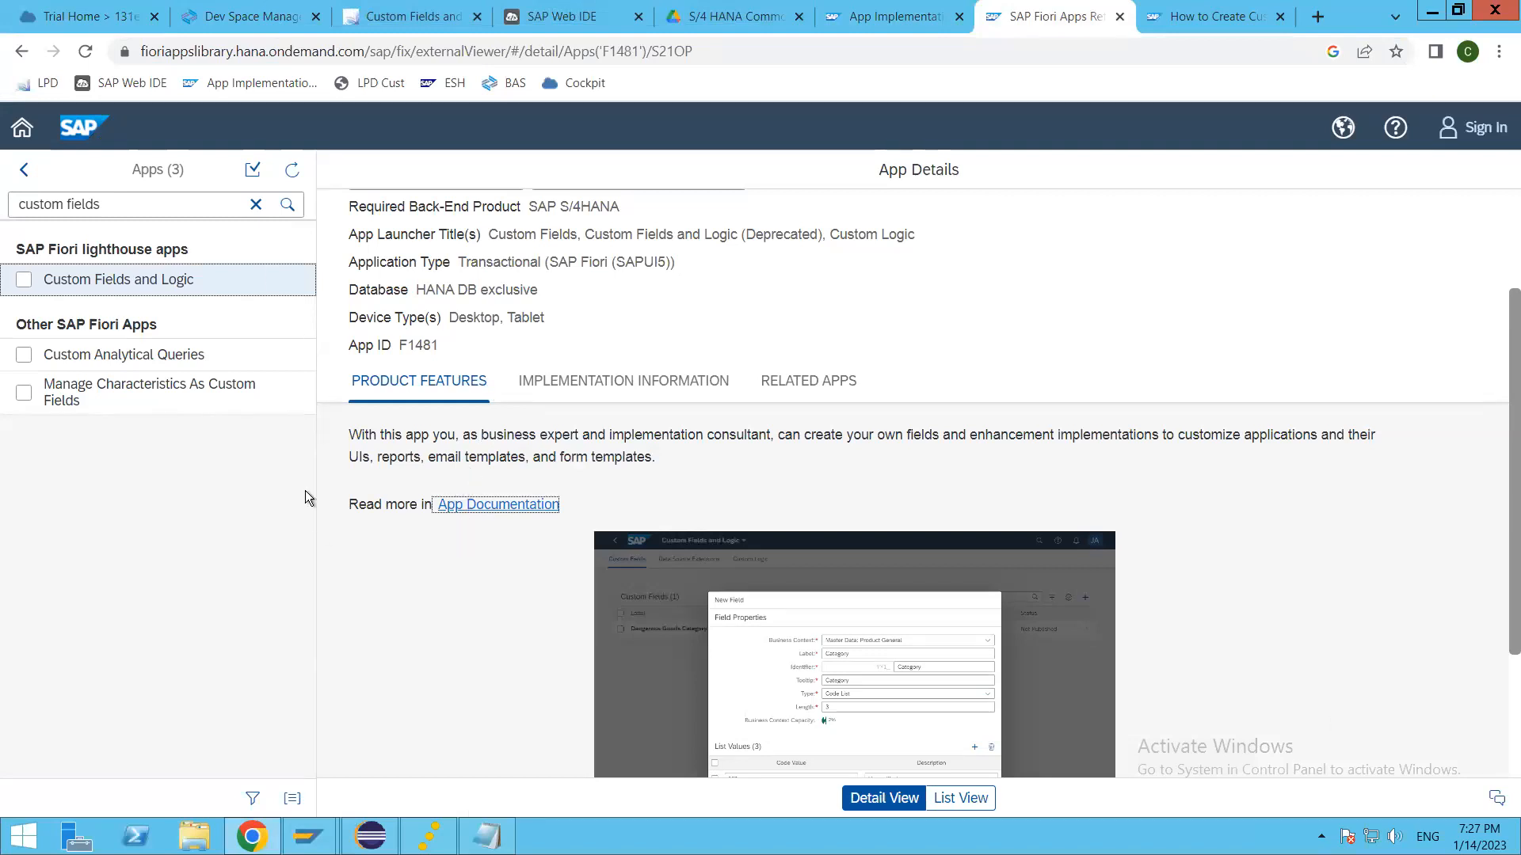
Step: Open the implementation information of the Custom Fields and Logic app and expand its Configuration details
click(601, 383)
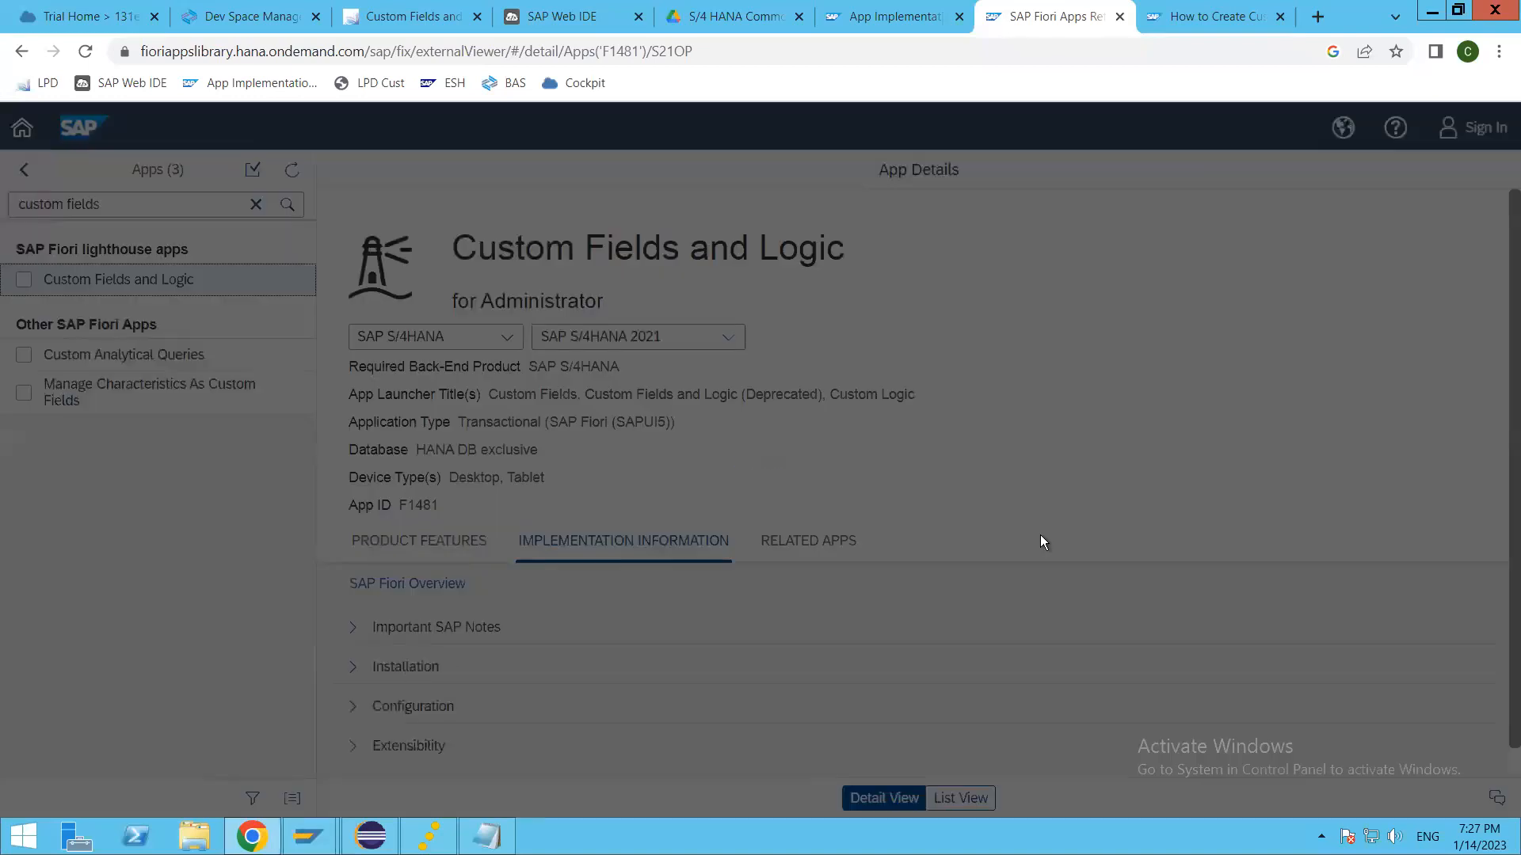
scroll(638, 673, down, 1)
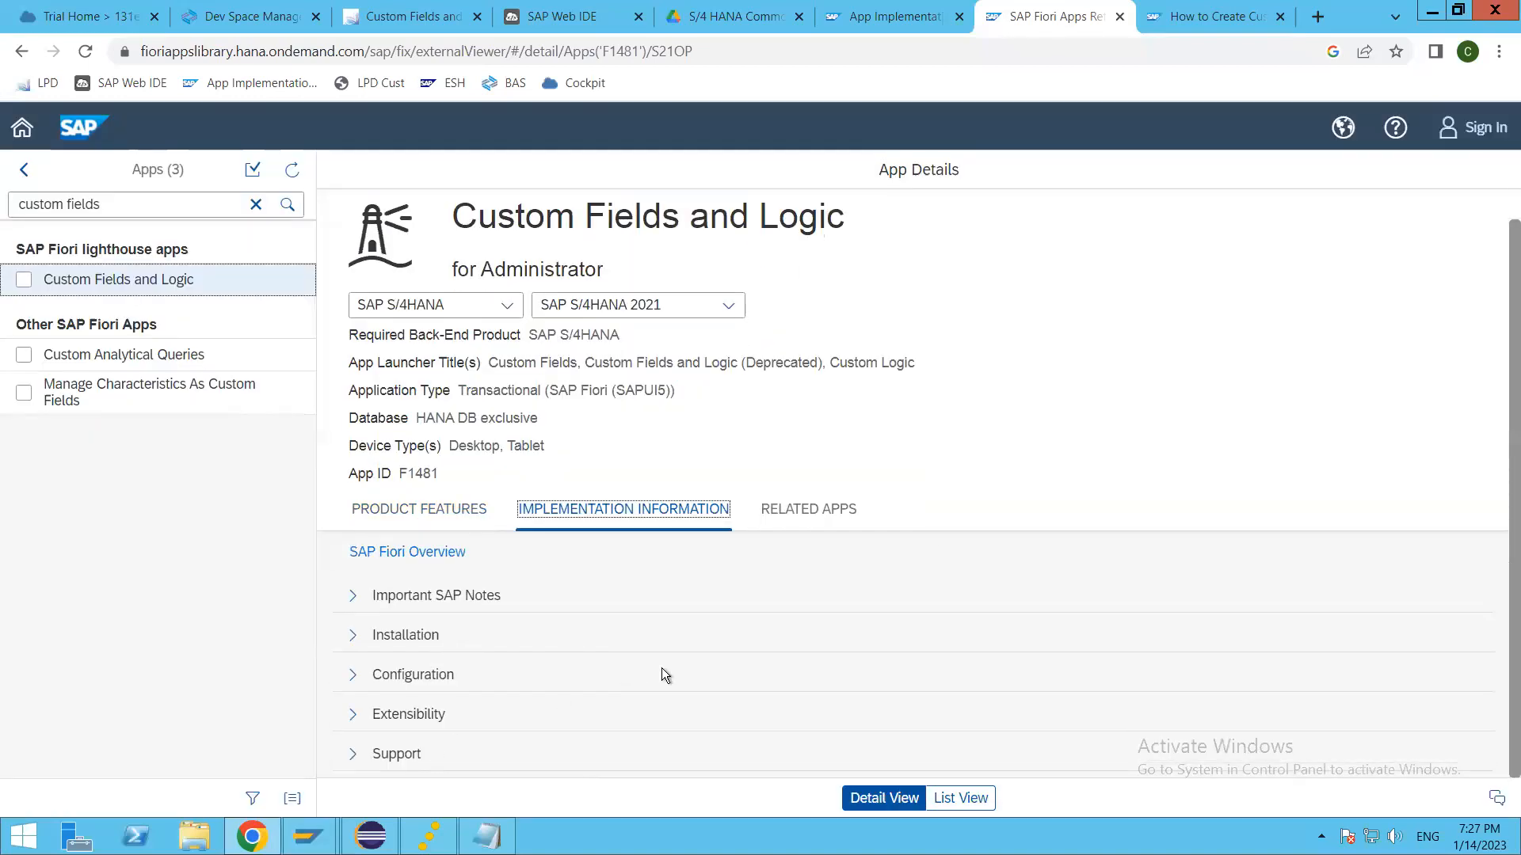
click(353, 674)
scroll(654, 681, down, 14)
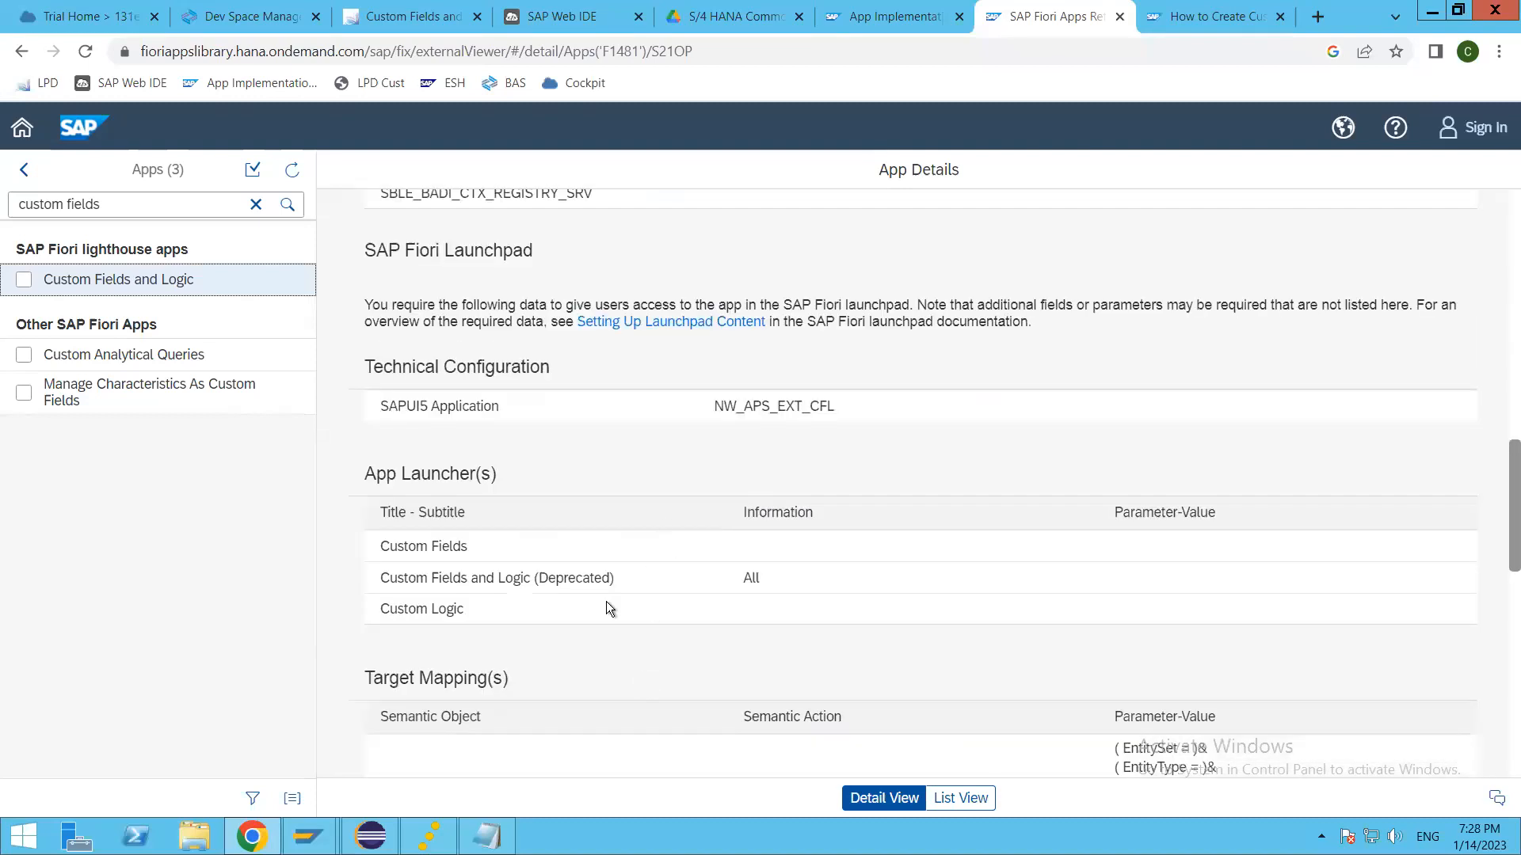
Step: Examine the OData services, app launchers and target mappings listed in the Custom Fields and Logic configuration
scroll(604, 610, down, 4)
scroll(602, 607, up, 4)
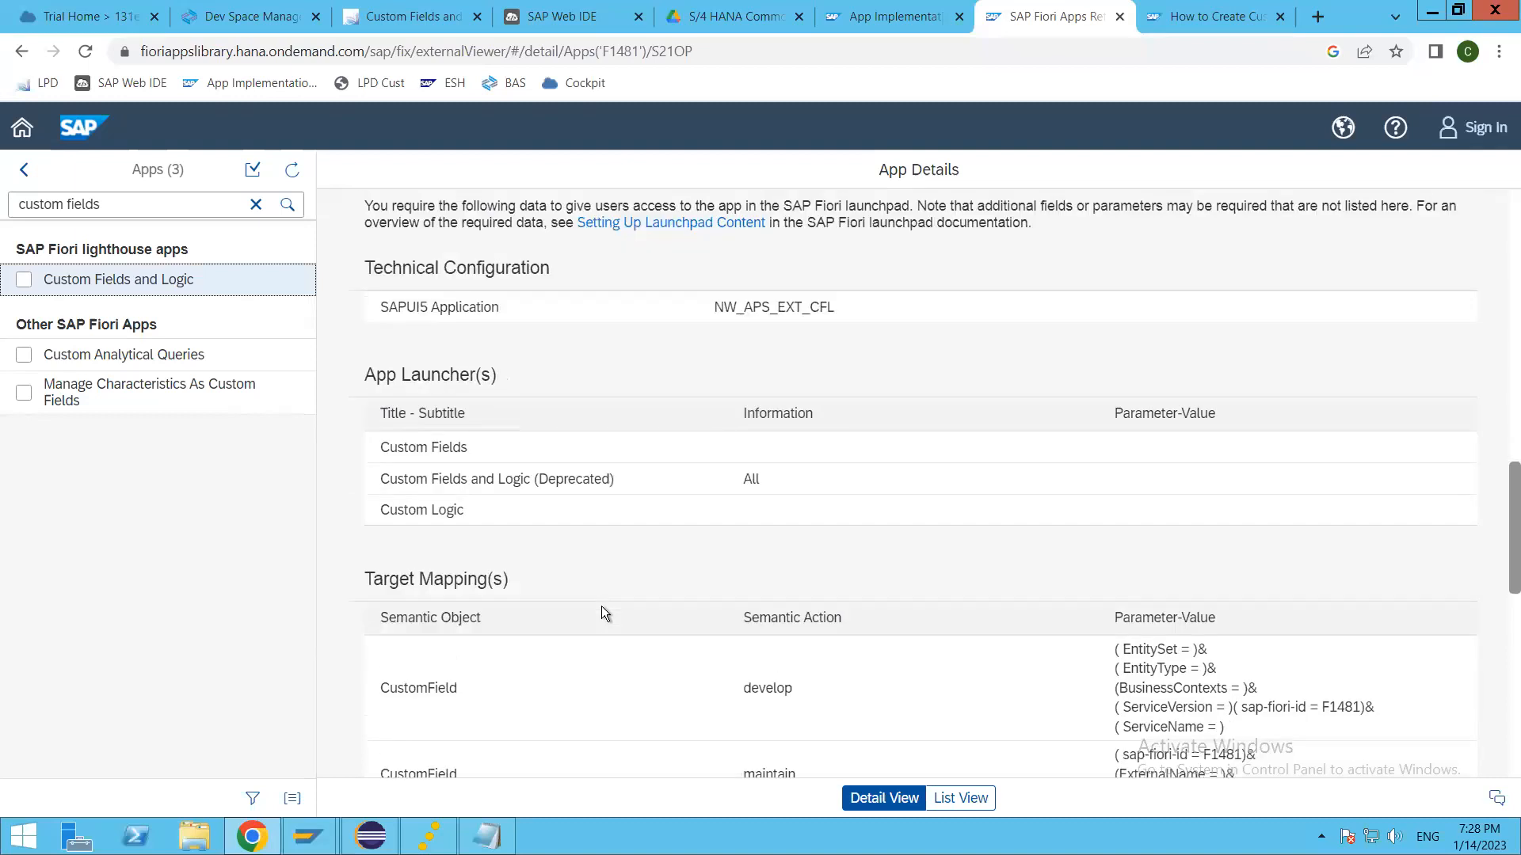
scroll(595, 607, up, 3)
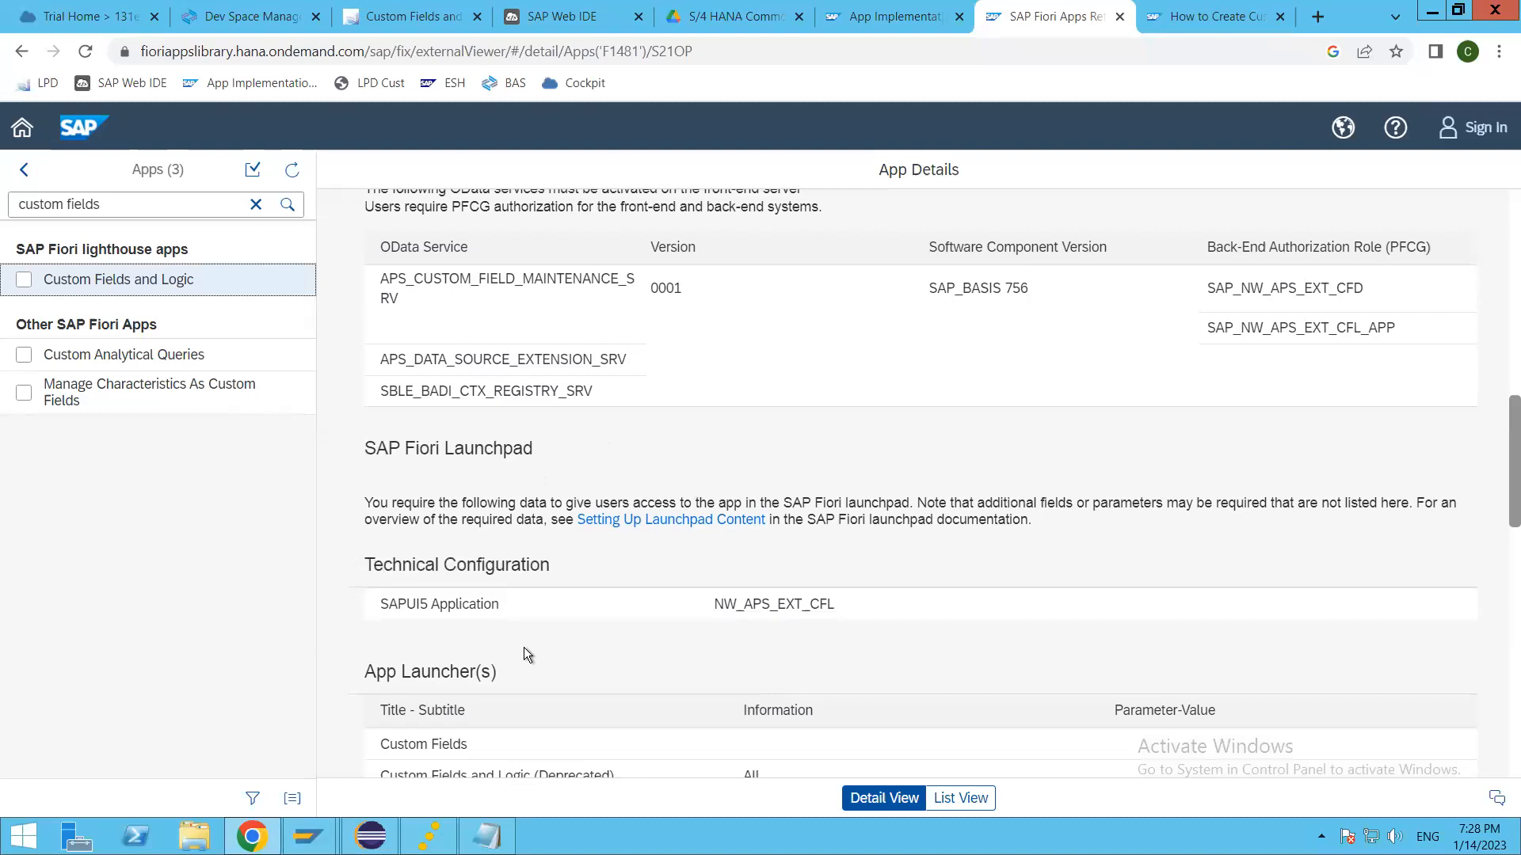
scroll(524, 648, down, 4)
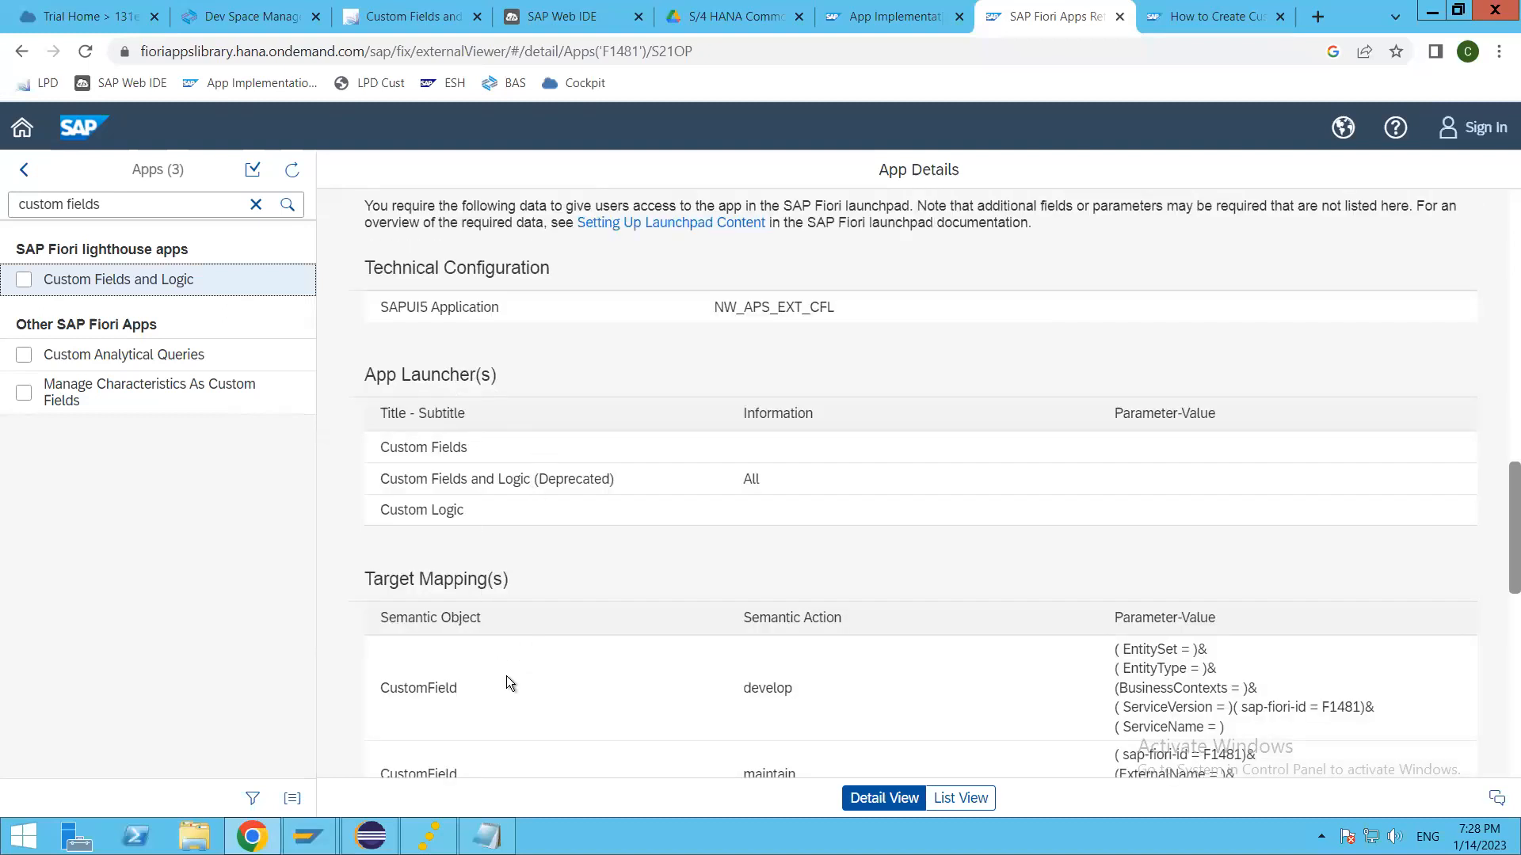
scroll(507, 677, down, 13)
scroll(510, 667, up, 3)
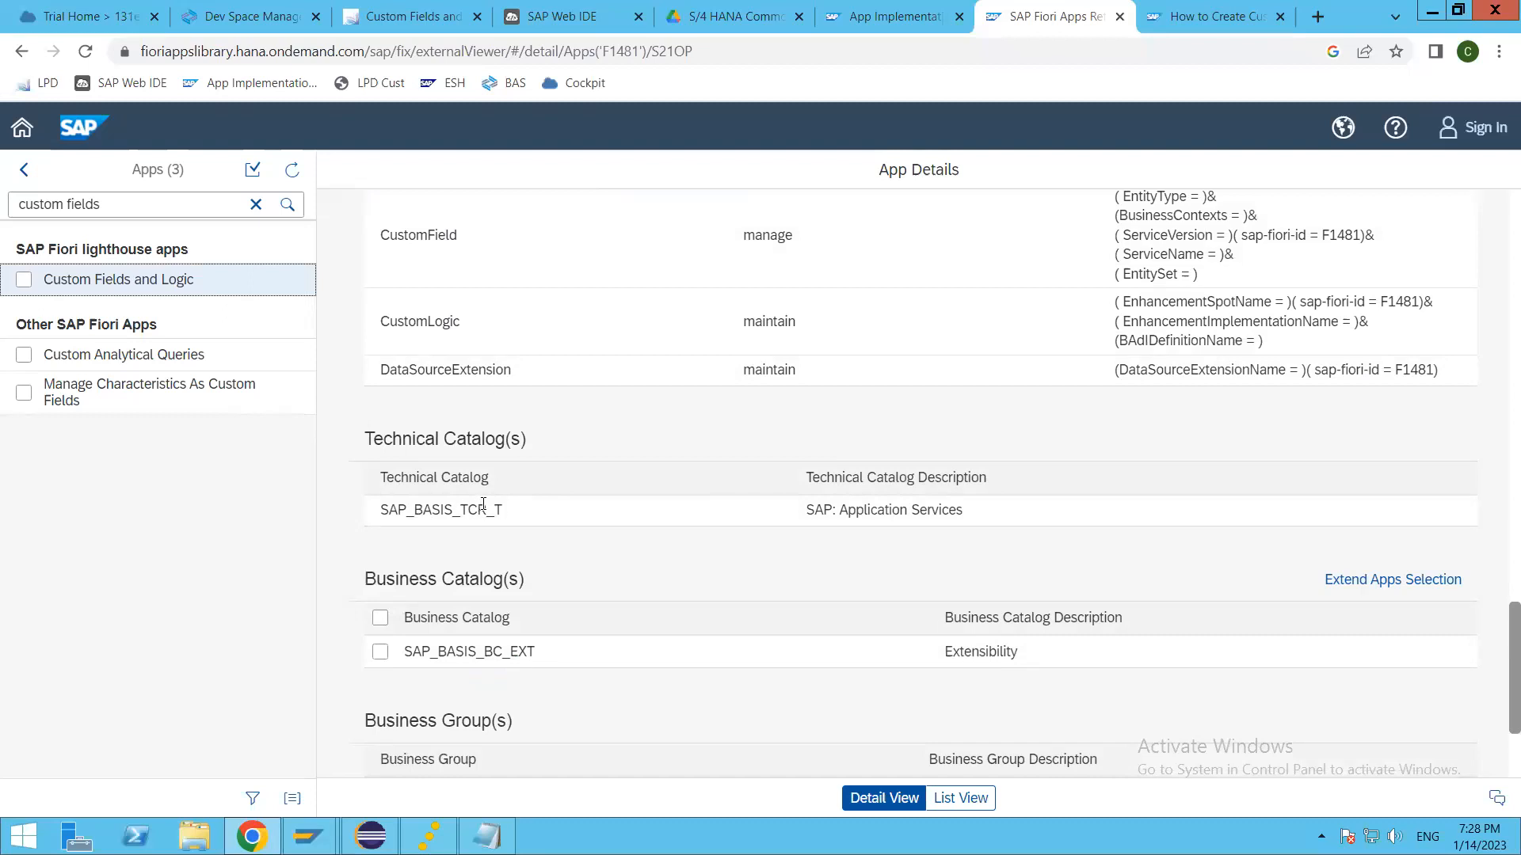
Step: Inspect the technical catalog SAP_BASIS_TCR_T and the business group SAP_BASIS_BCG_EXT with their descriptions
double_click(421, 510)
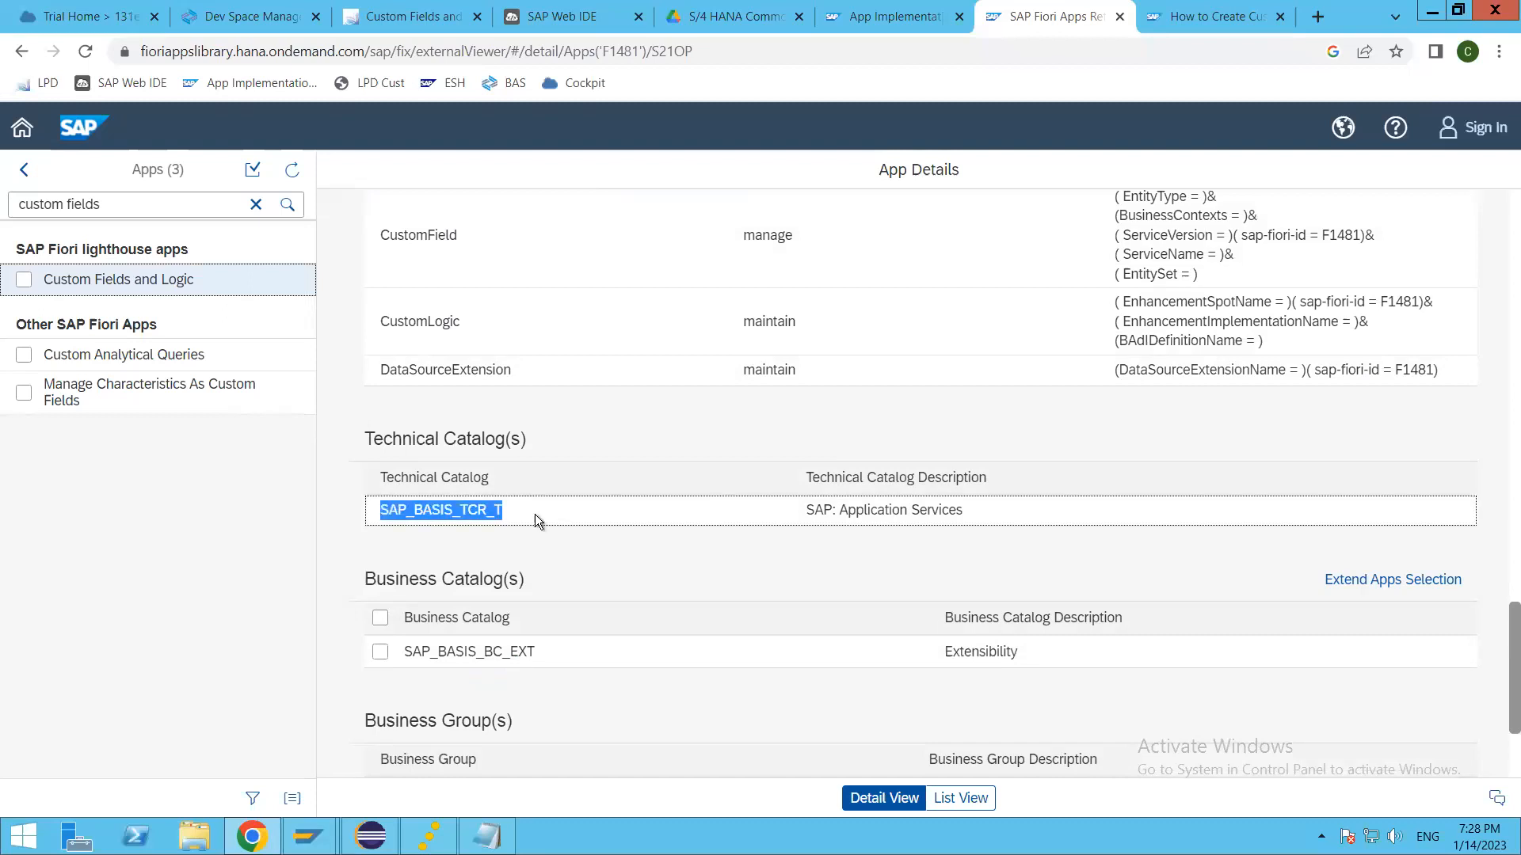
scroll(535, 515, down, 2)
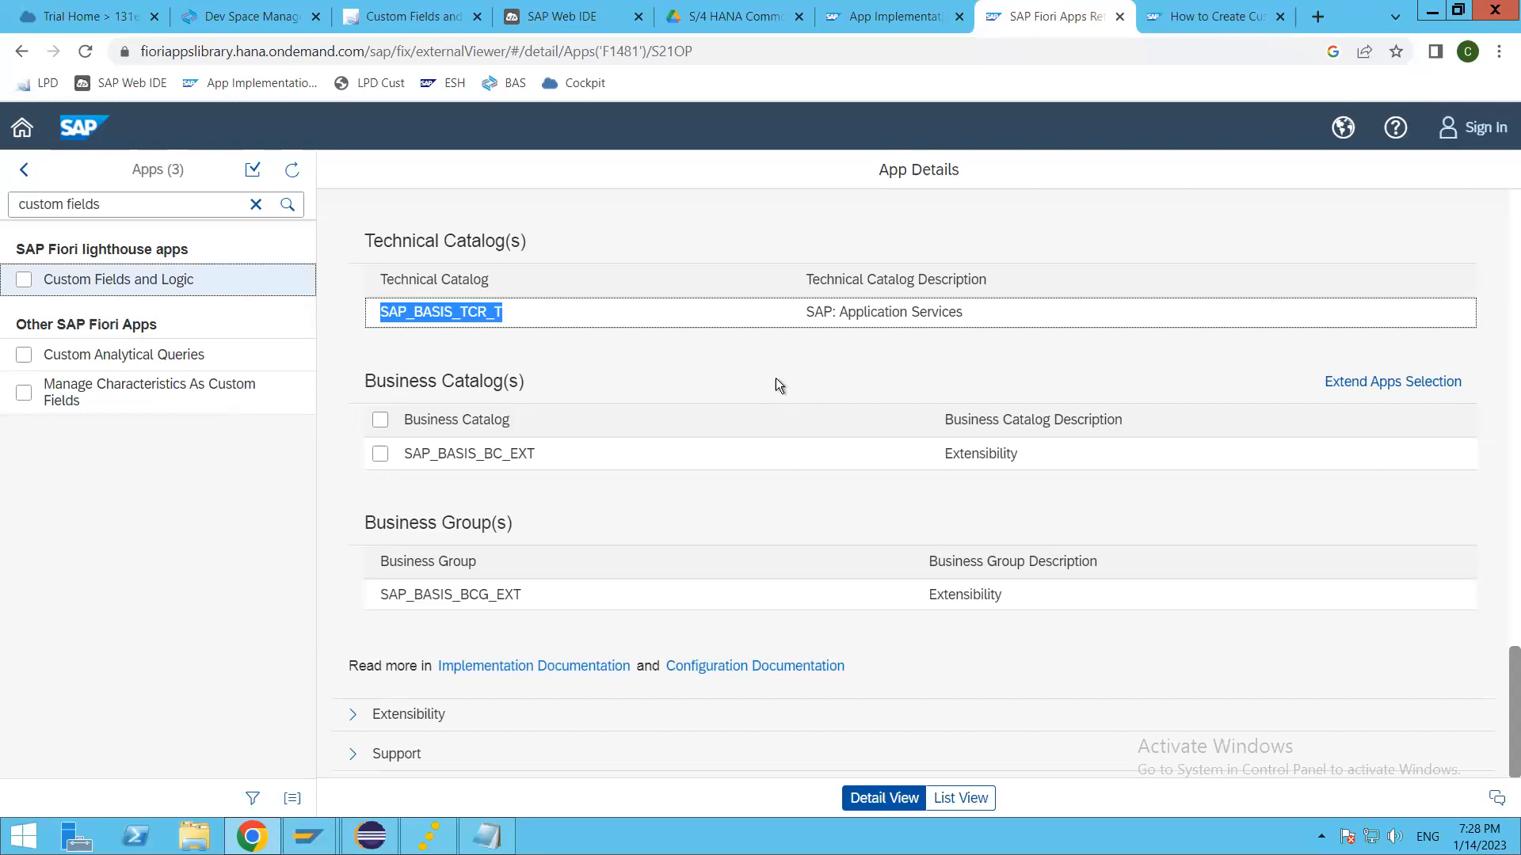
double_click(864, 312)
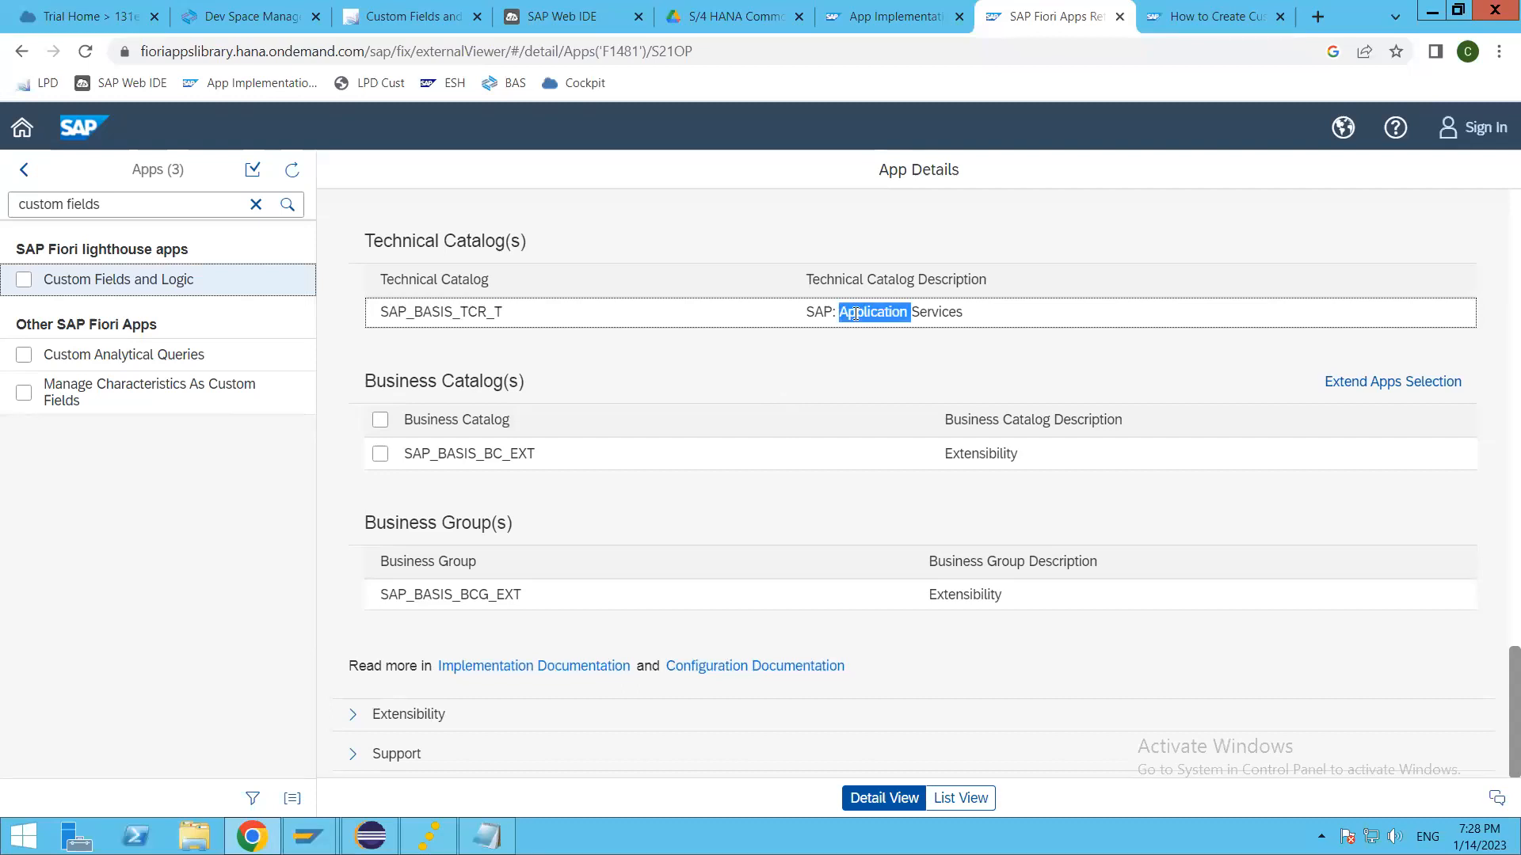
click(824, 312)
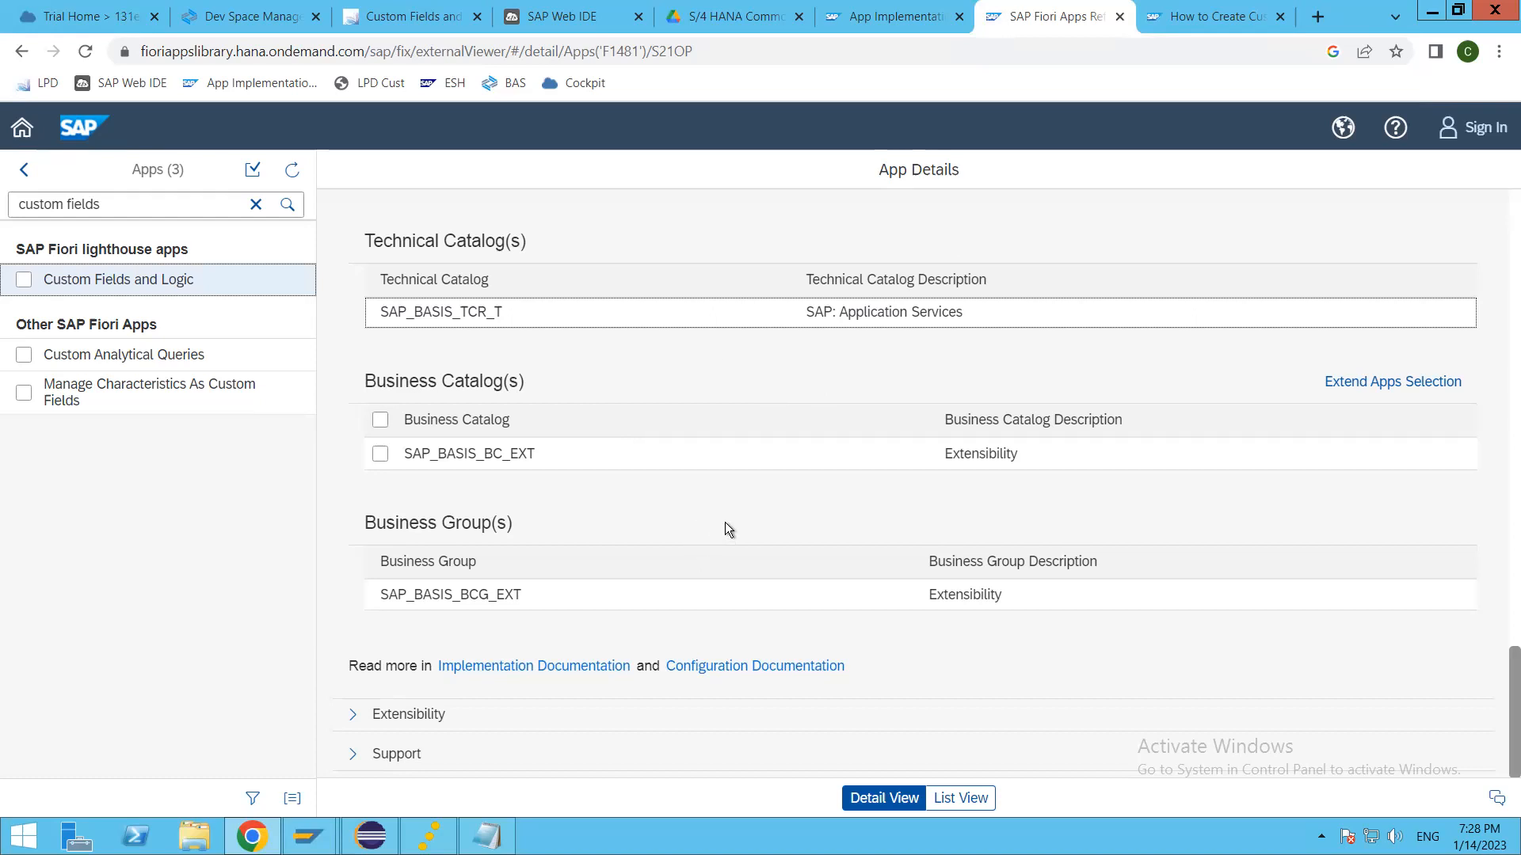
double_click(468, 594)
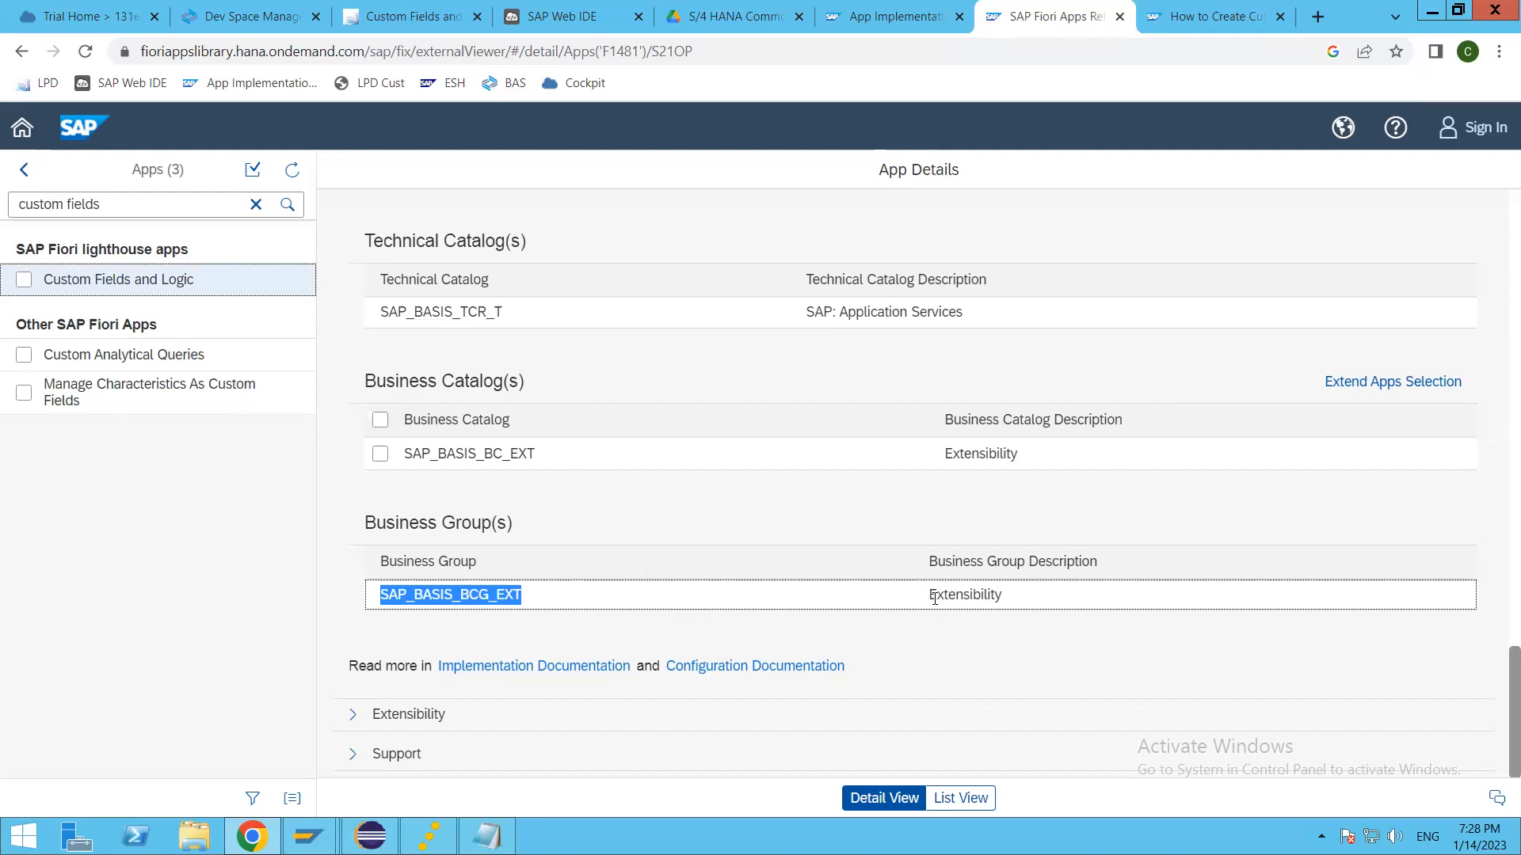
double_click(998, 596)
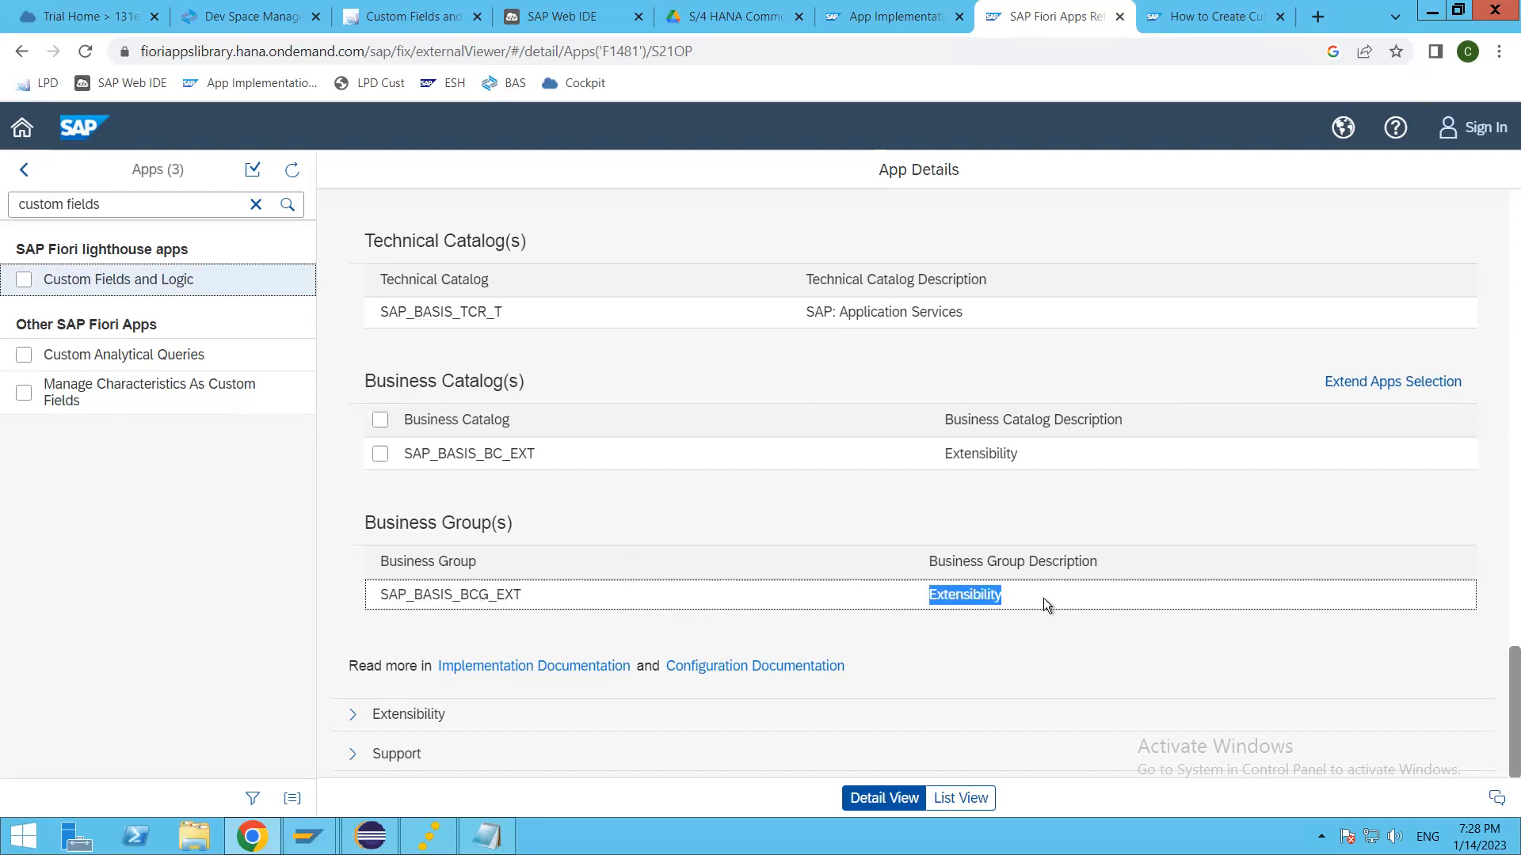
click(957, 596)
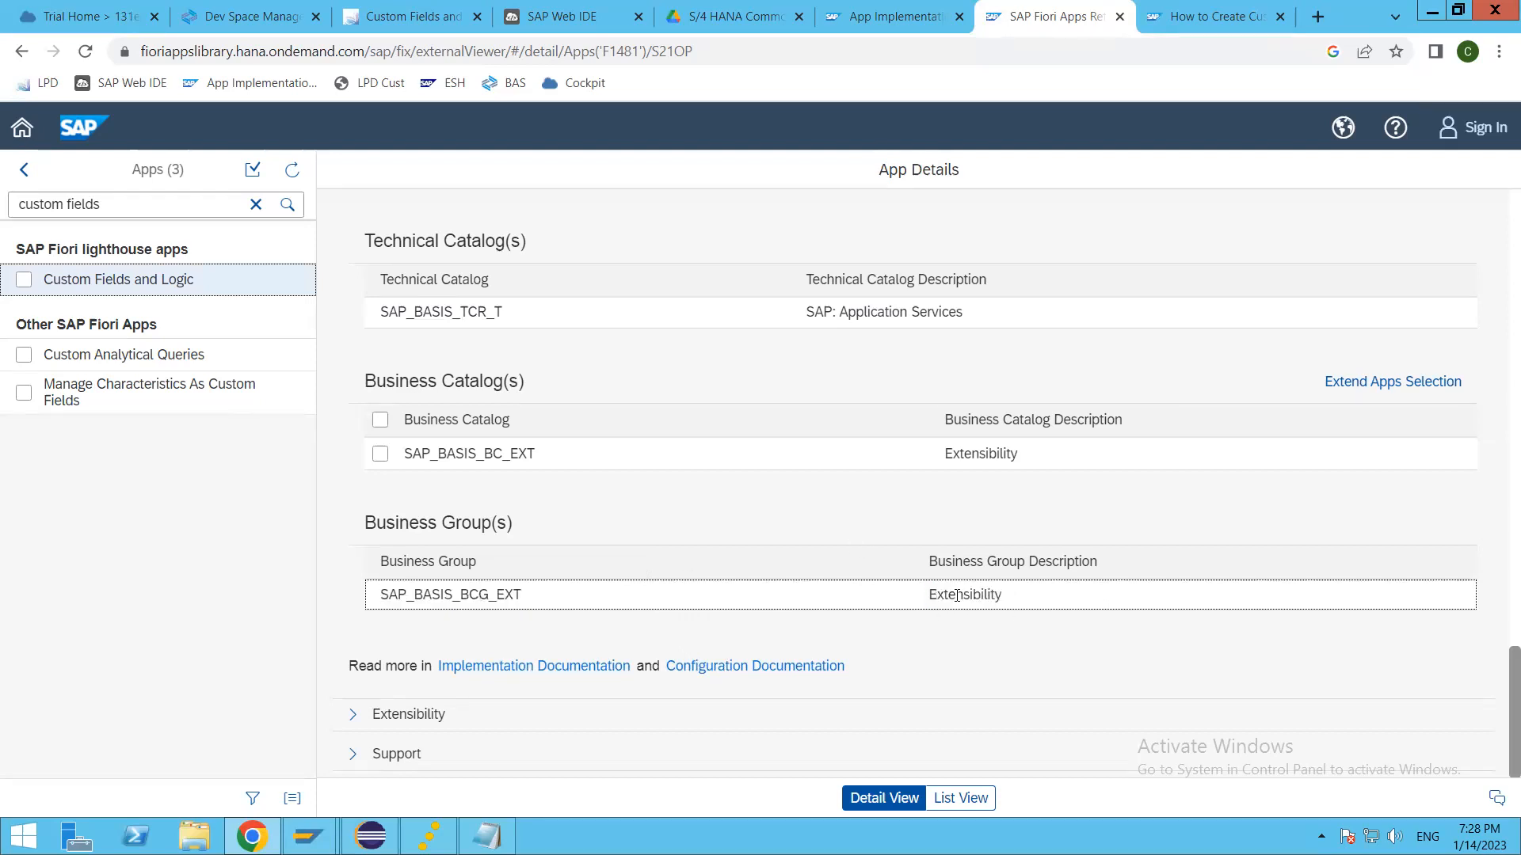
double_click(480, 594)
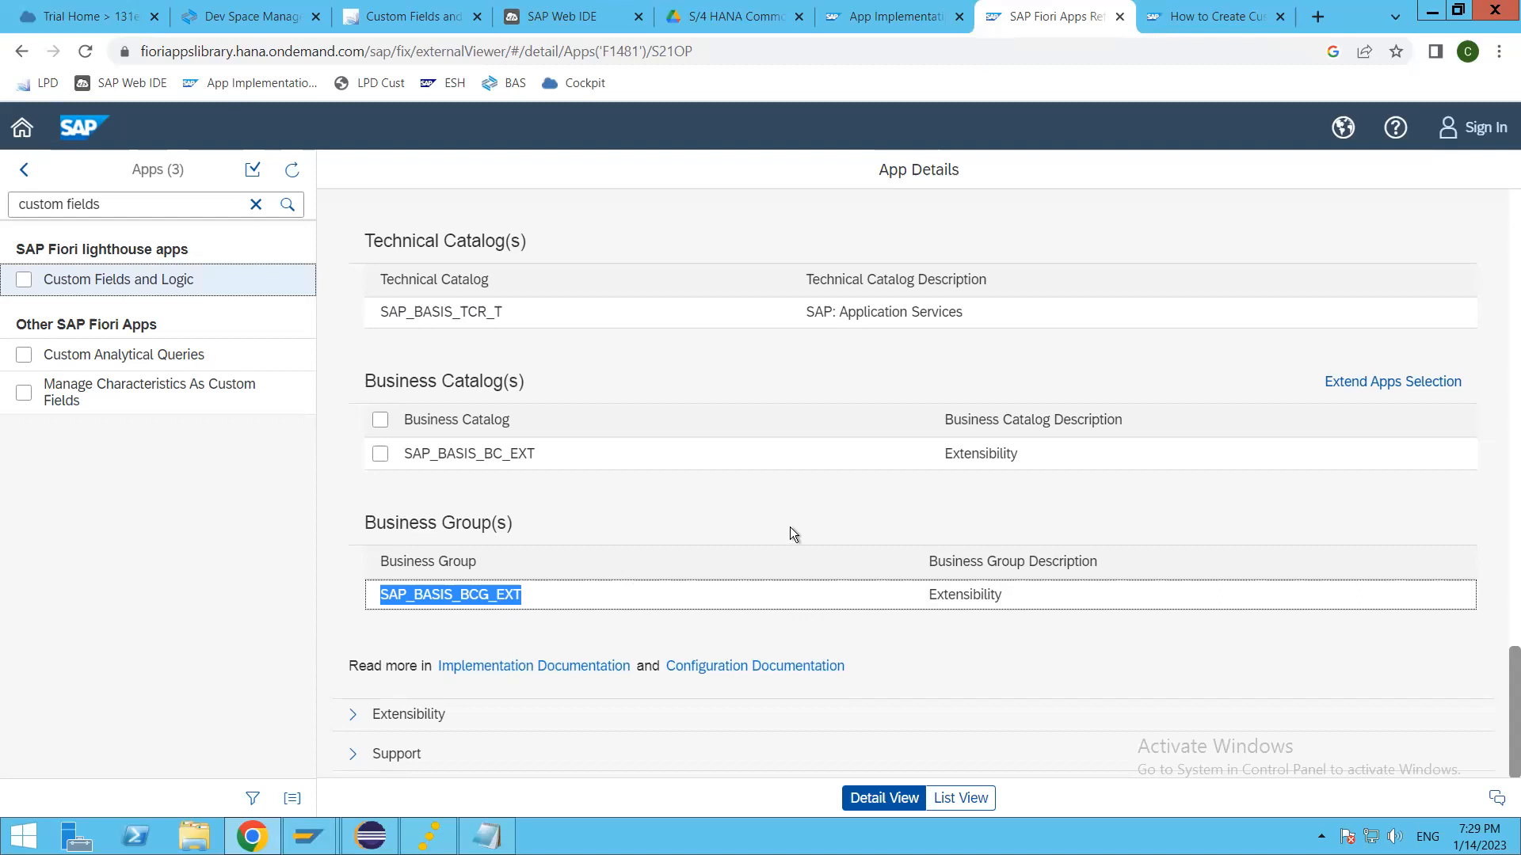
Step: Copy the business group description "Extensibility" and search the apps list for it in place of the current search term
scroll(857, 507, up, 15)
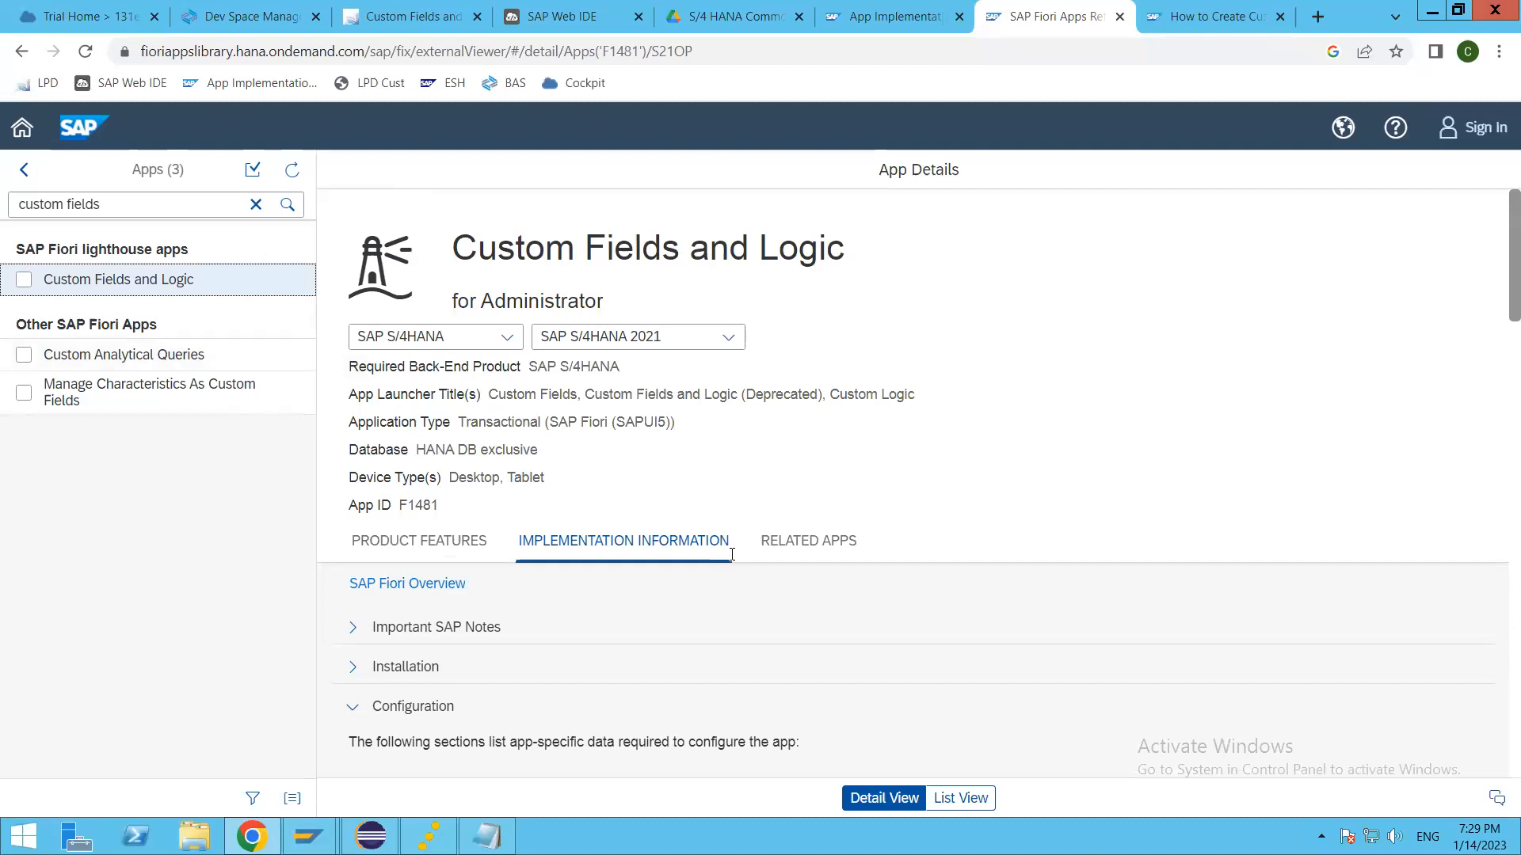
scroll(732, 554, down, 15)
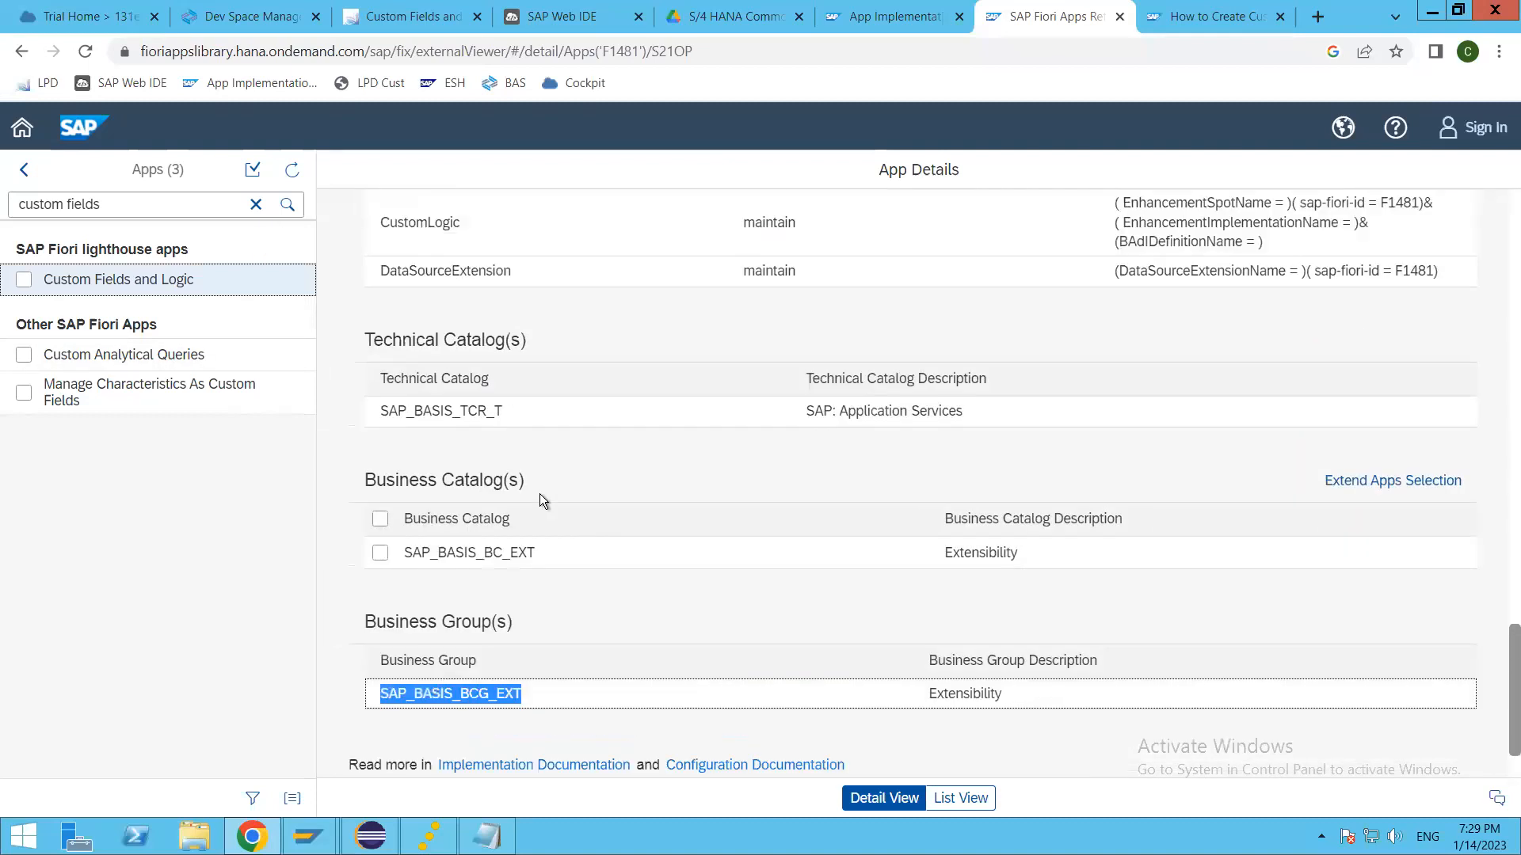
double_click(963, 691)
key(ctrl+c)
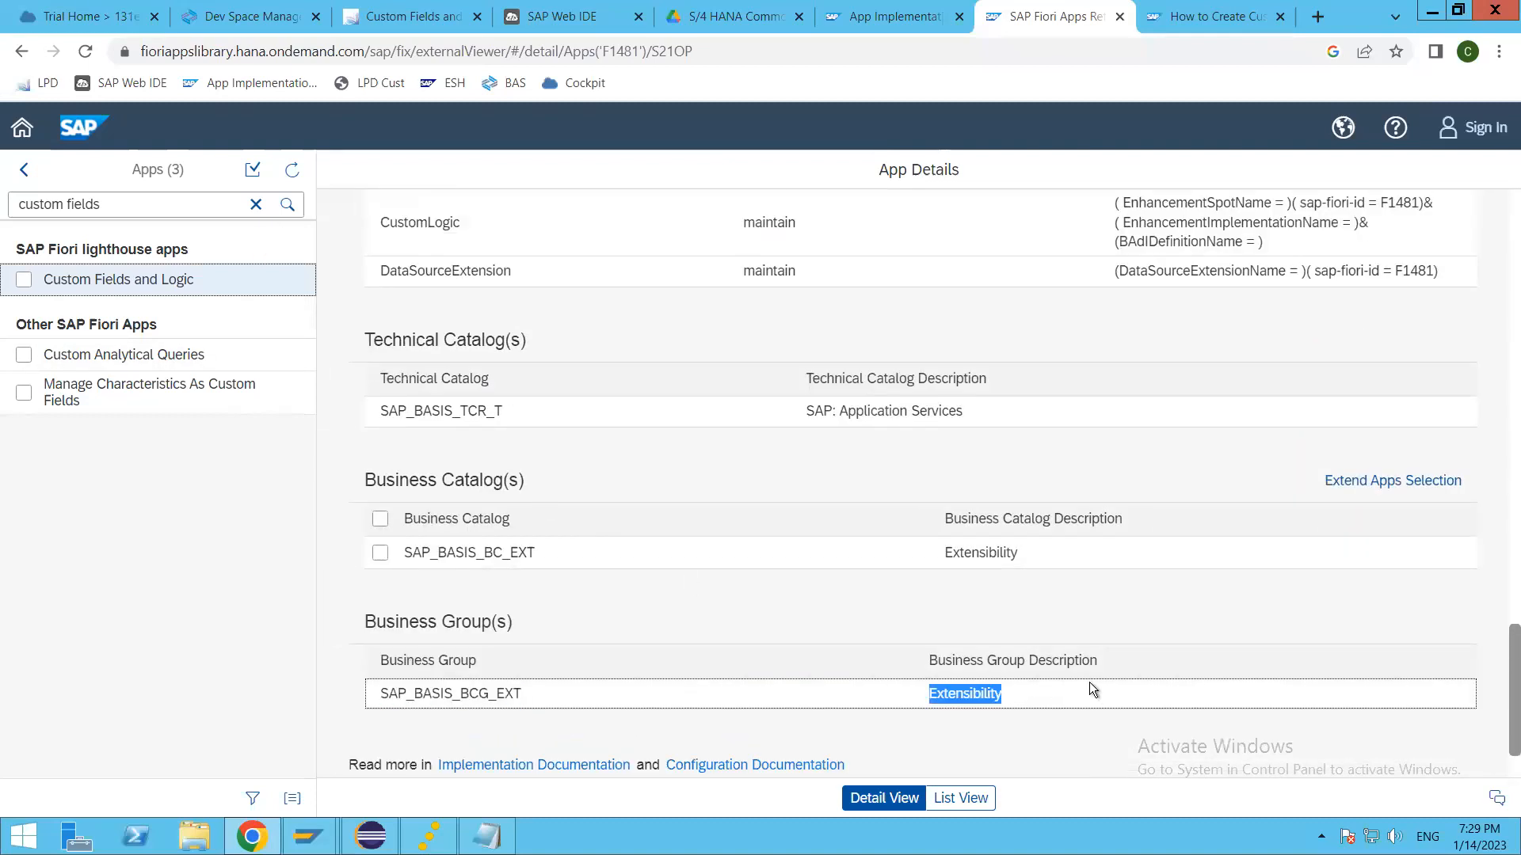
click(256, 204)
key(ctrl+v)
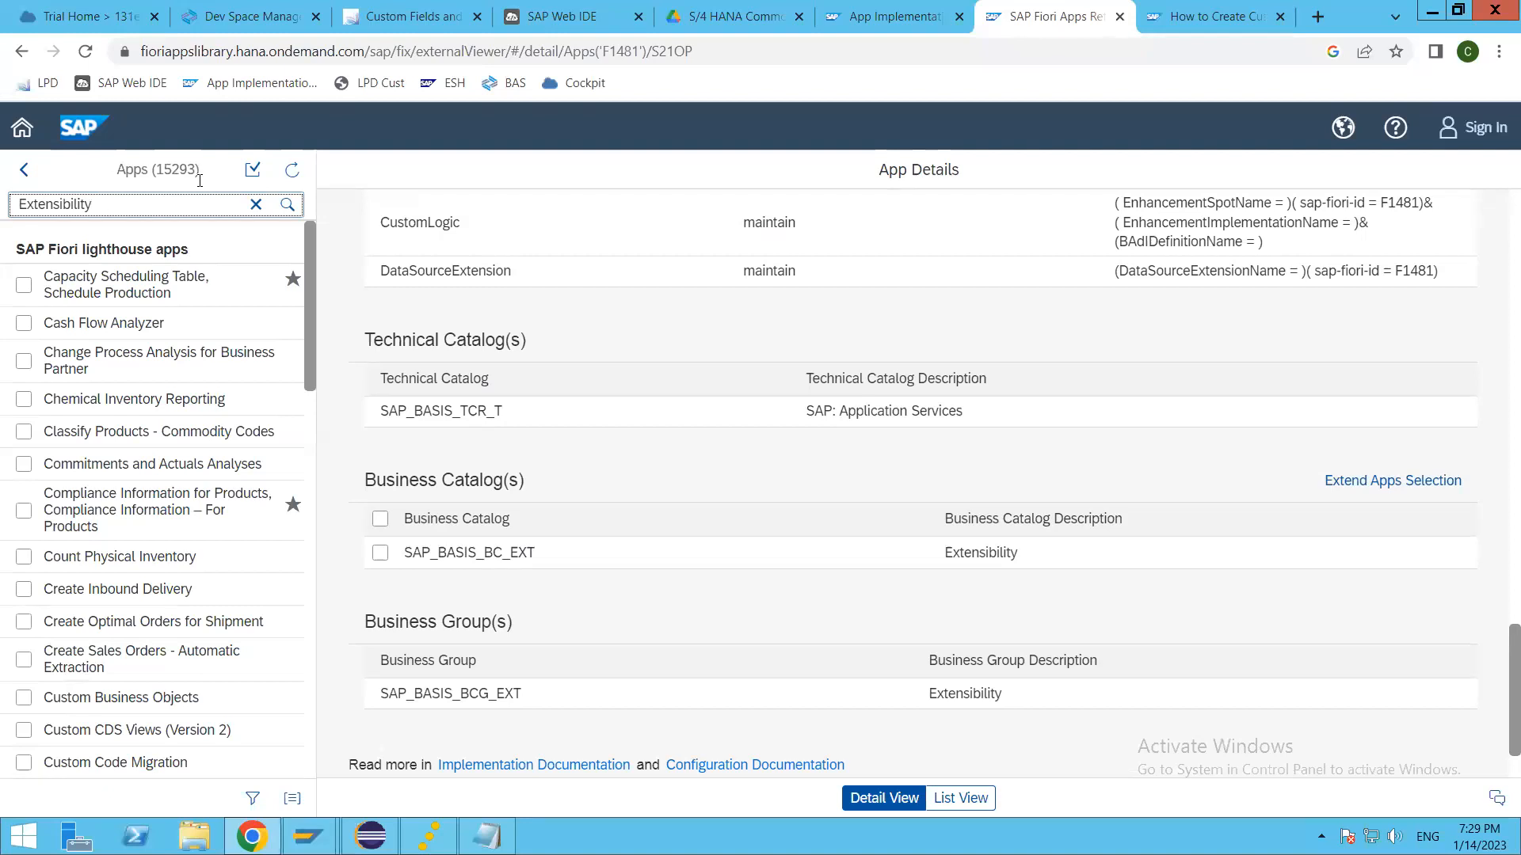
key(Return)
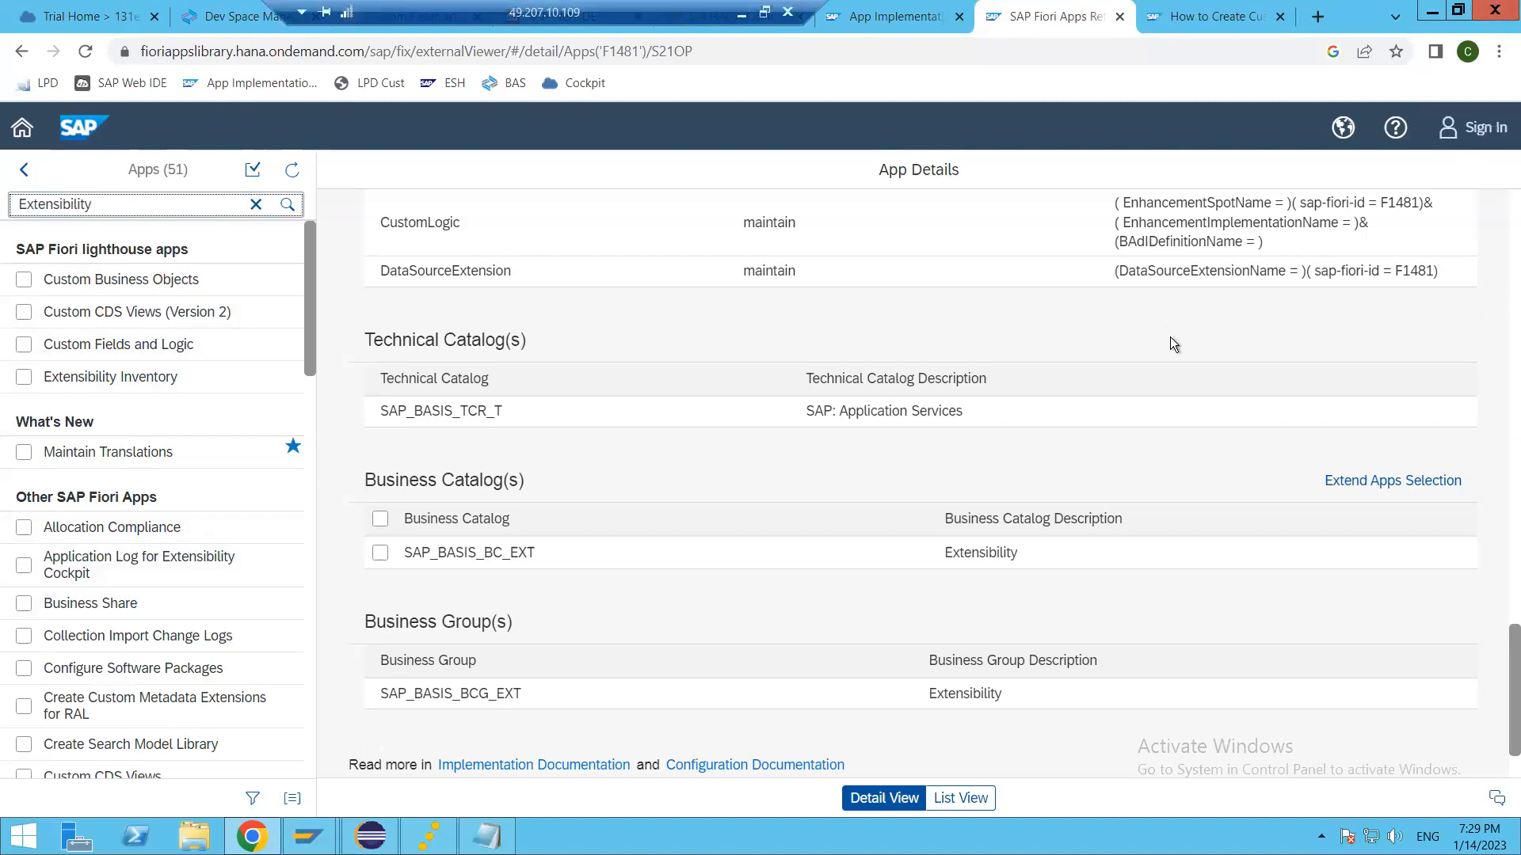
Step: Open the Custom Business Objects app details, show its product features and open the linked app documentation
click(115, 287)
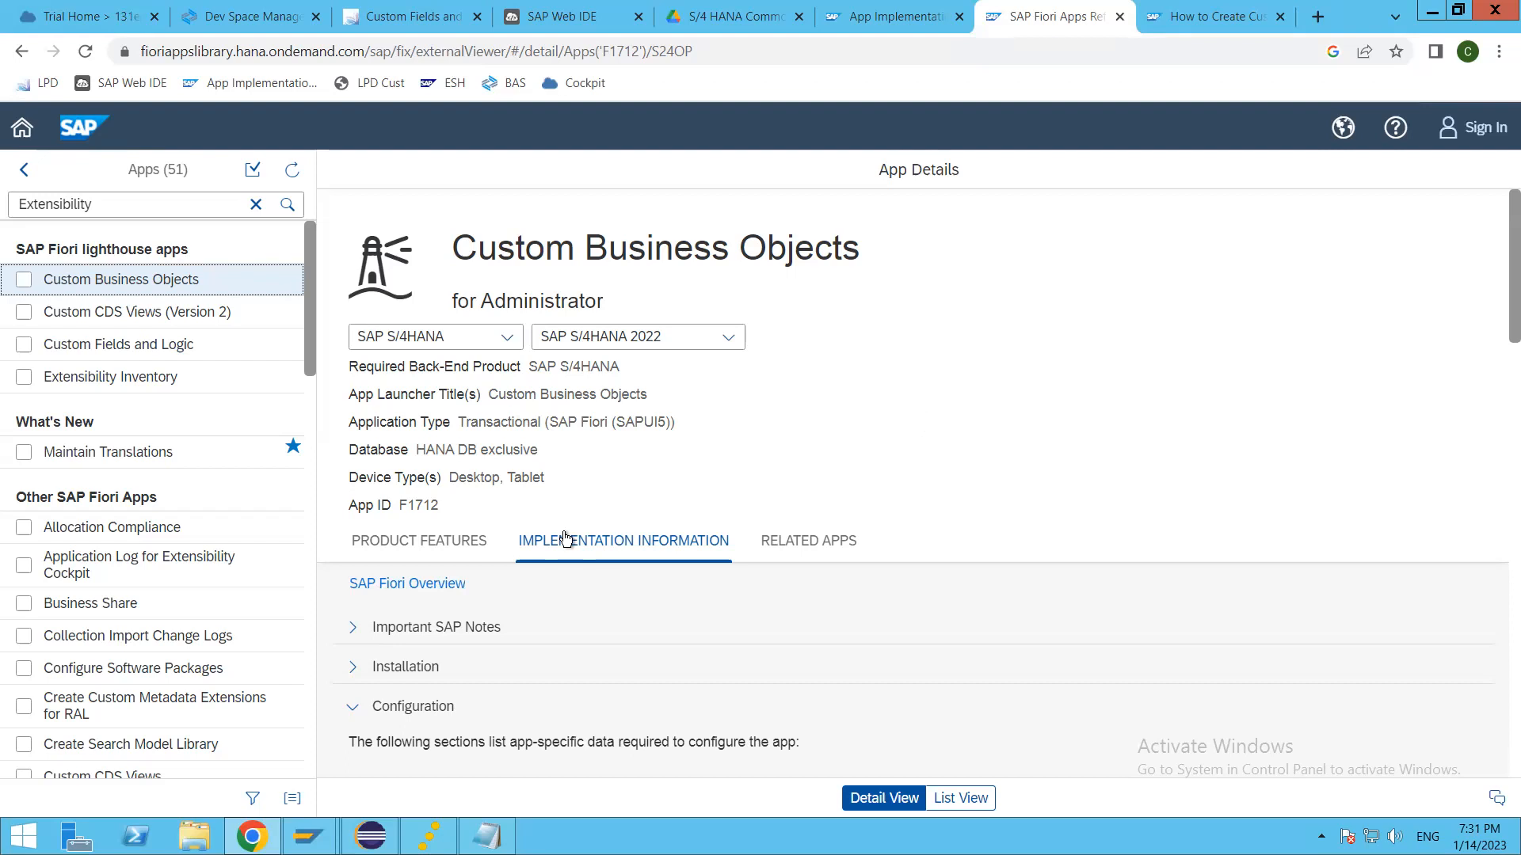
click(458, 542)
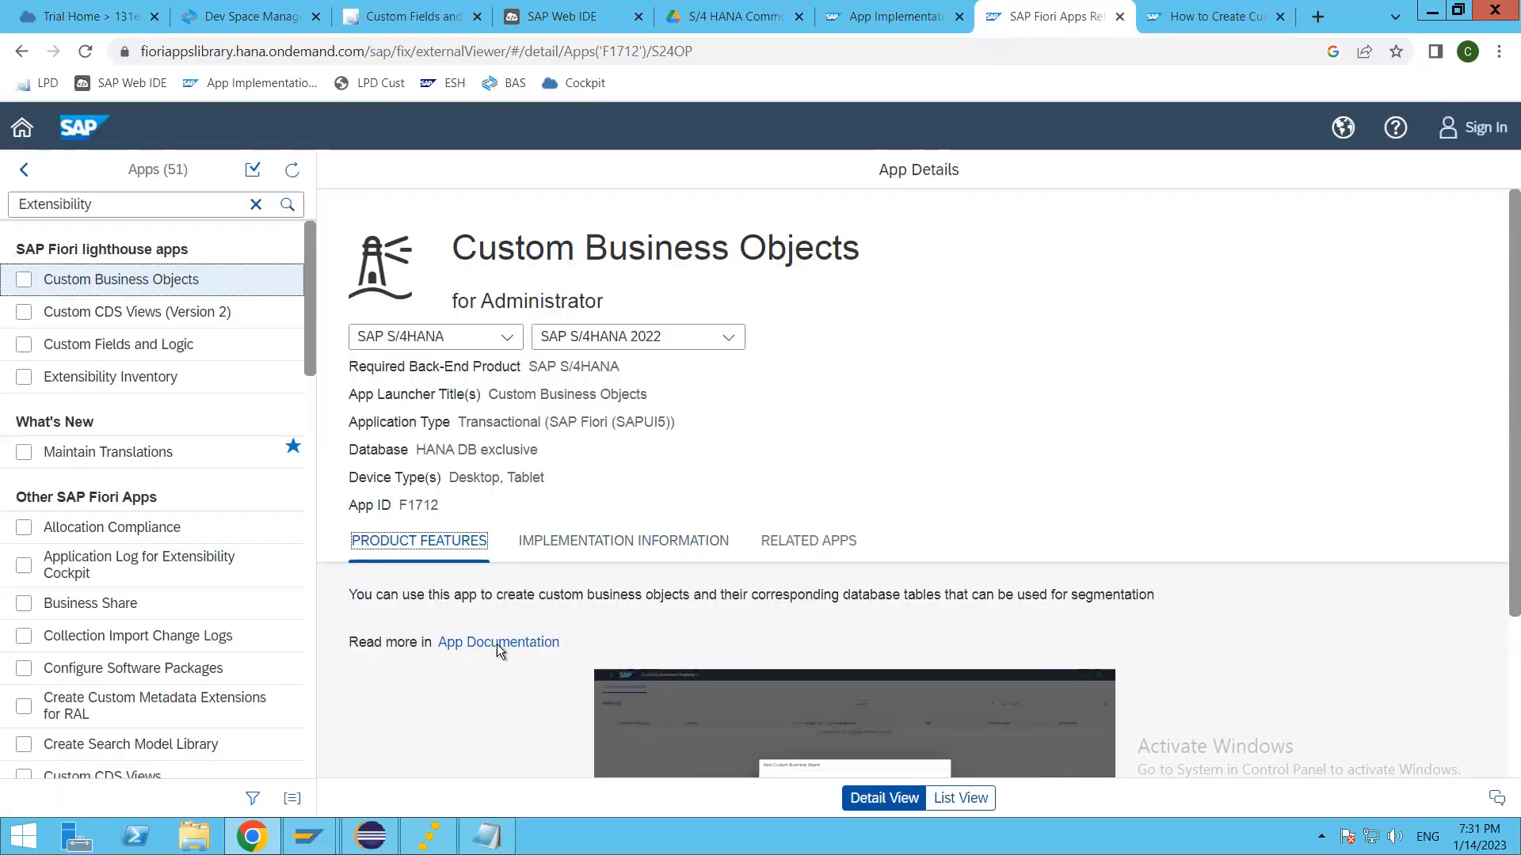
click(497, 644)
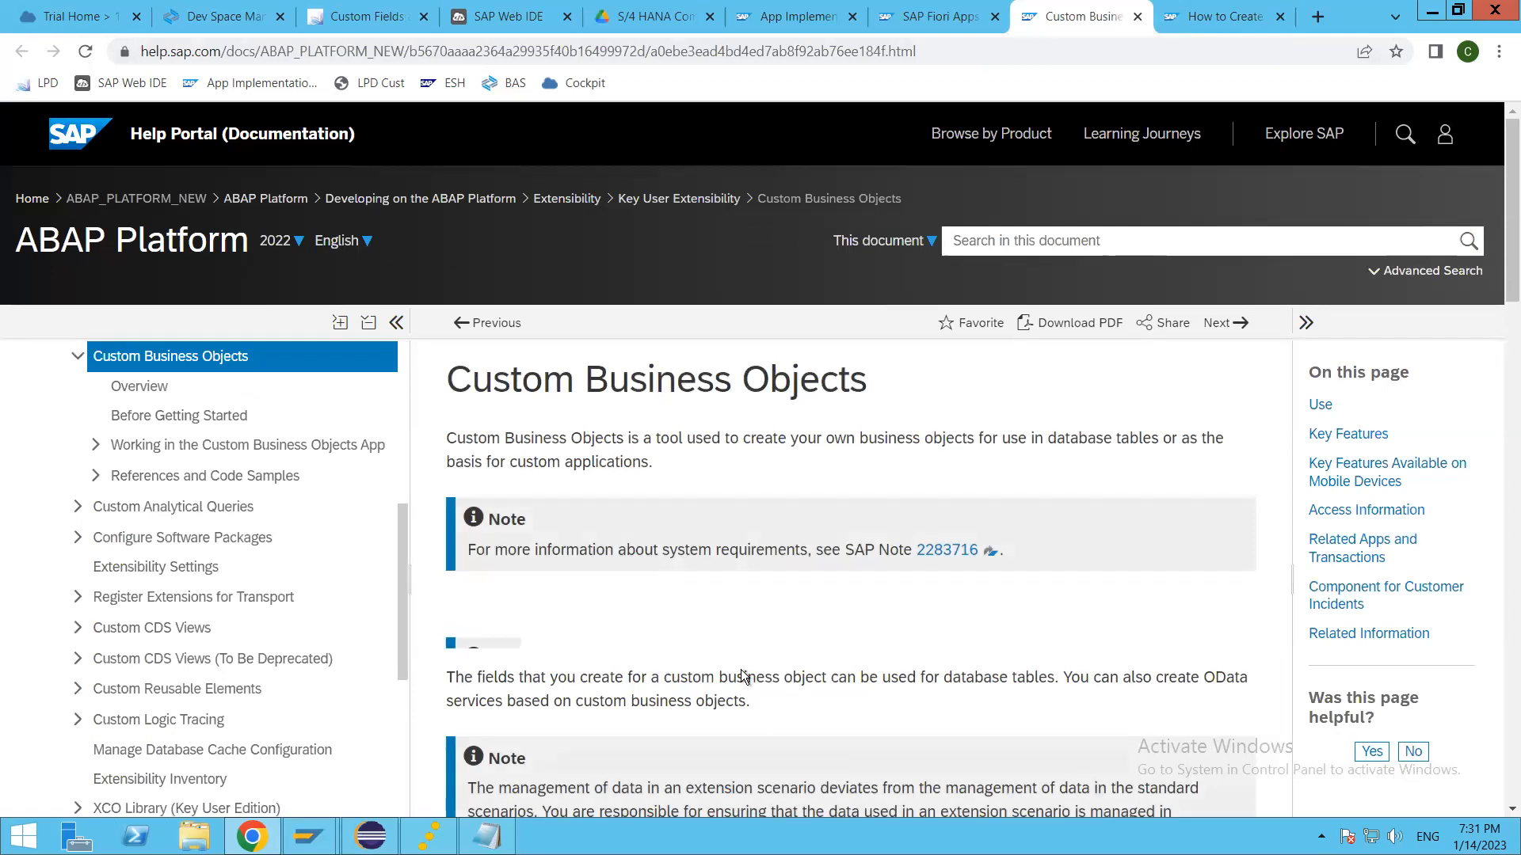
Step: Read the Custom Business Objects help page, from the introduction and key features through the related apps and transactions
scroll(745, 677, down, 5)
drag(519, 485, 830, 485)
click(691, 659)
scroll(692, 659, down, 1)
scroll(693, 661, down, 10)
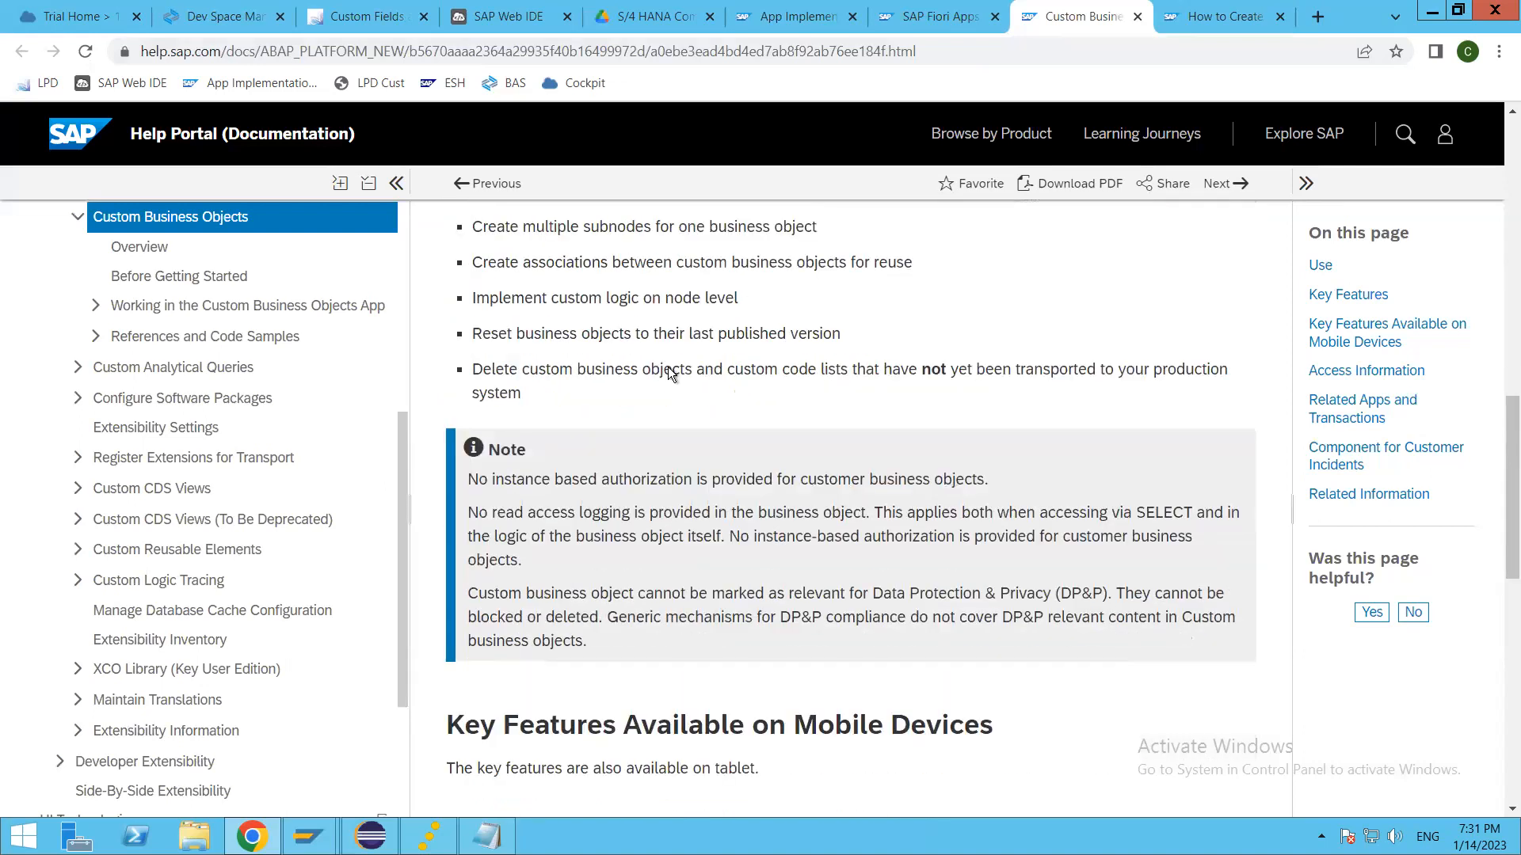
scroll(700, 666, down, 1)
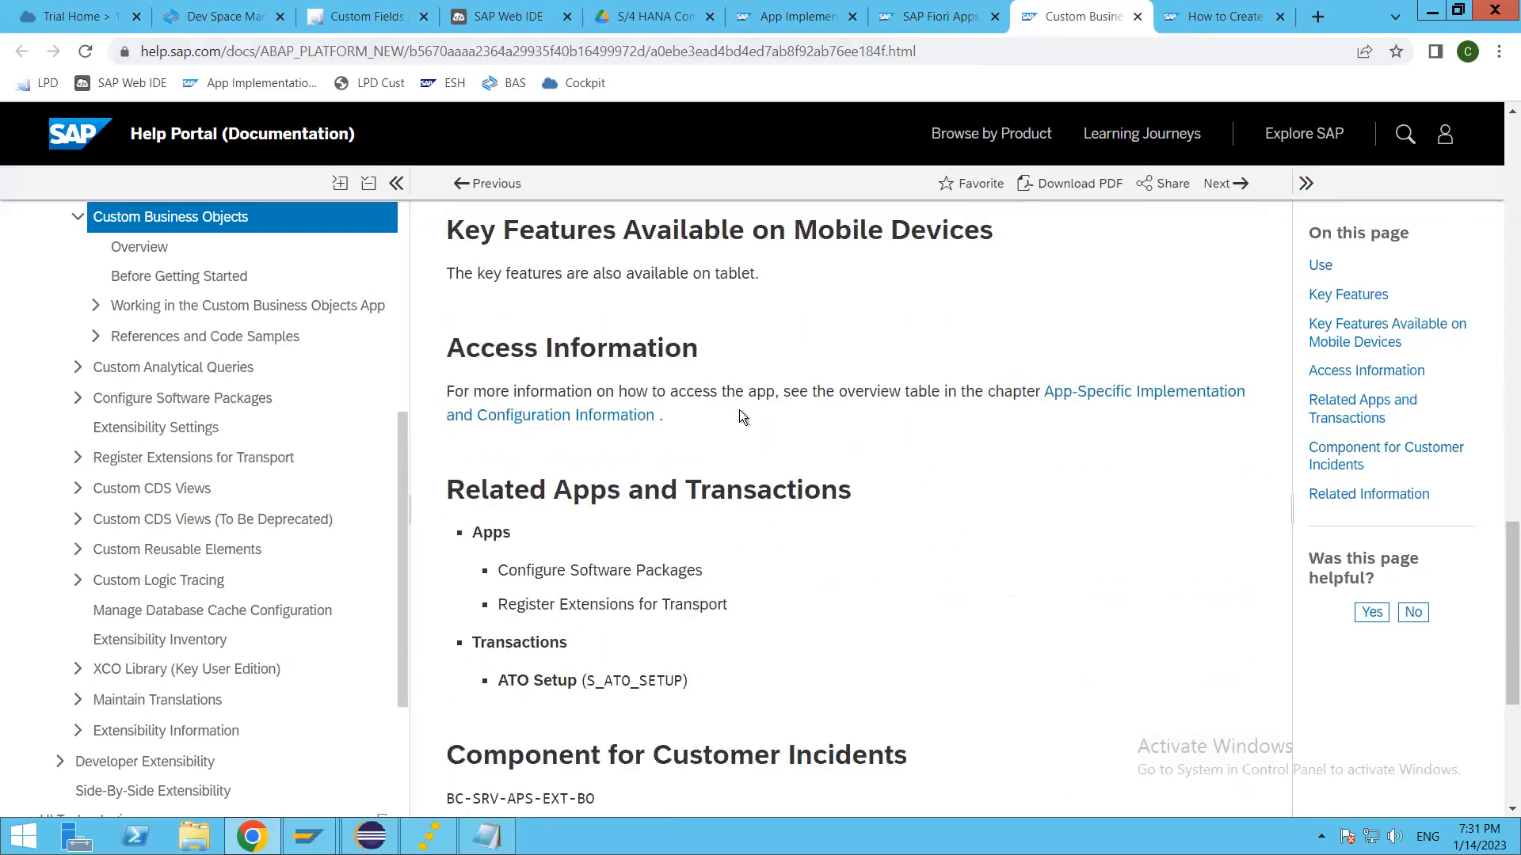
Step: Open the help topic "Creating Custom Business Objects" under Working in the Custom Business Objects App
click(95, 306)
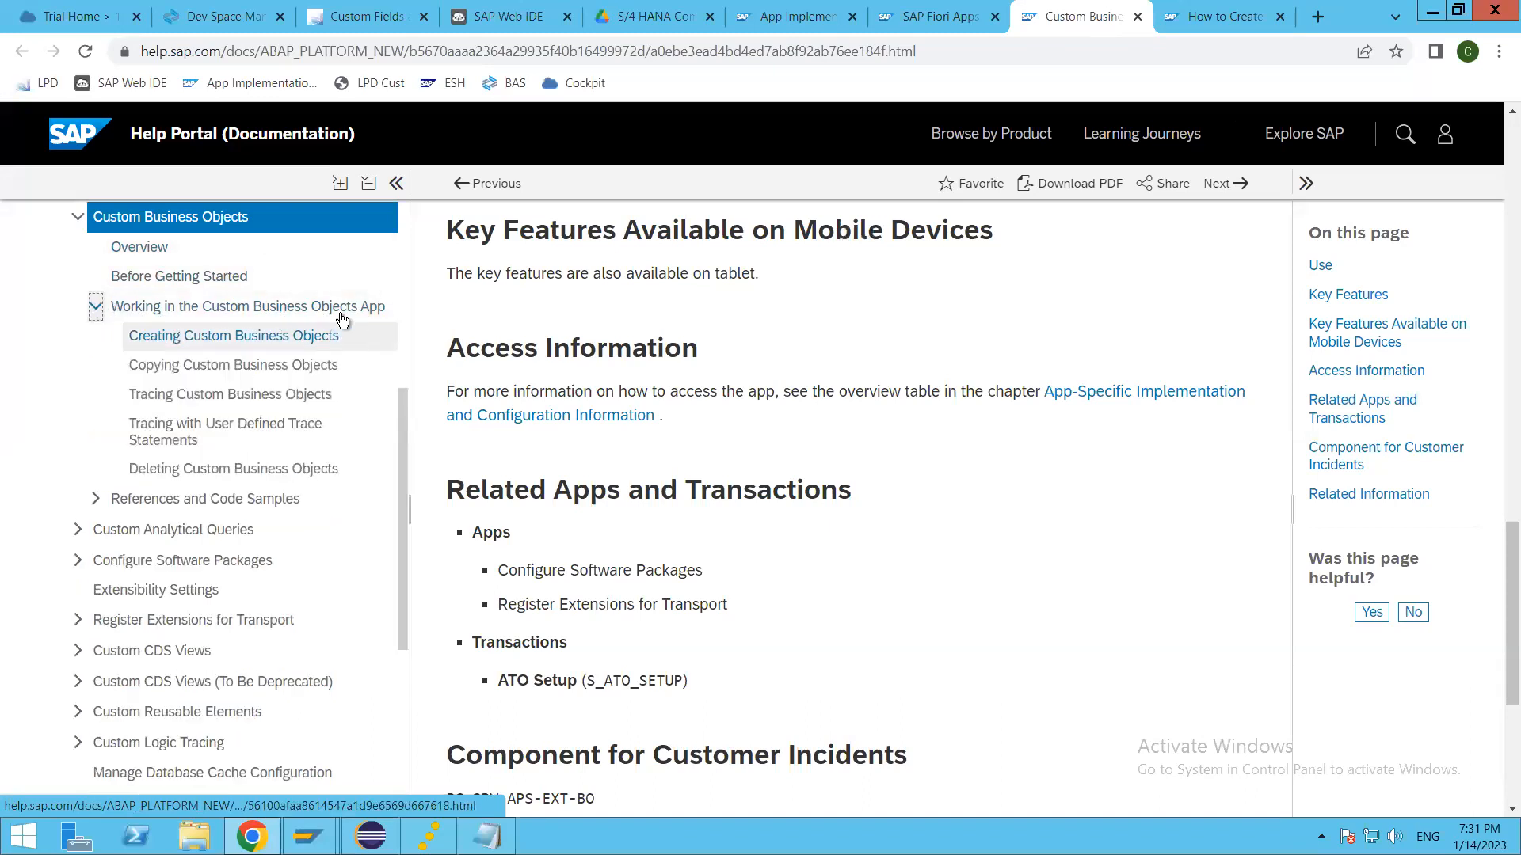
click(366, 368)
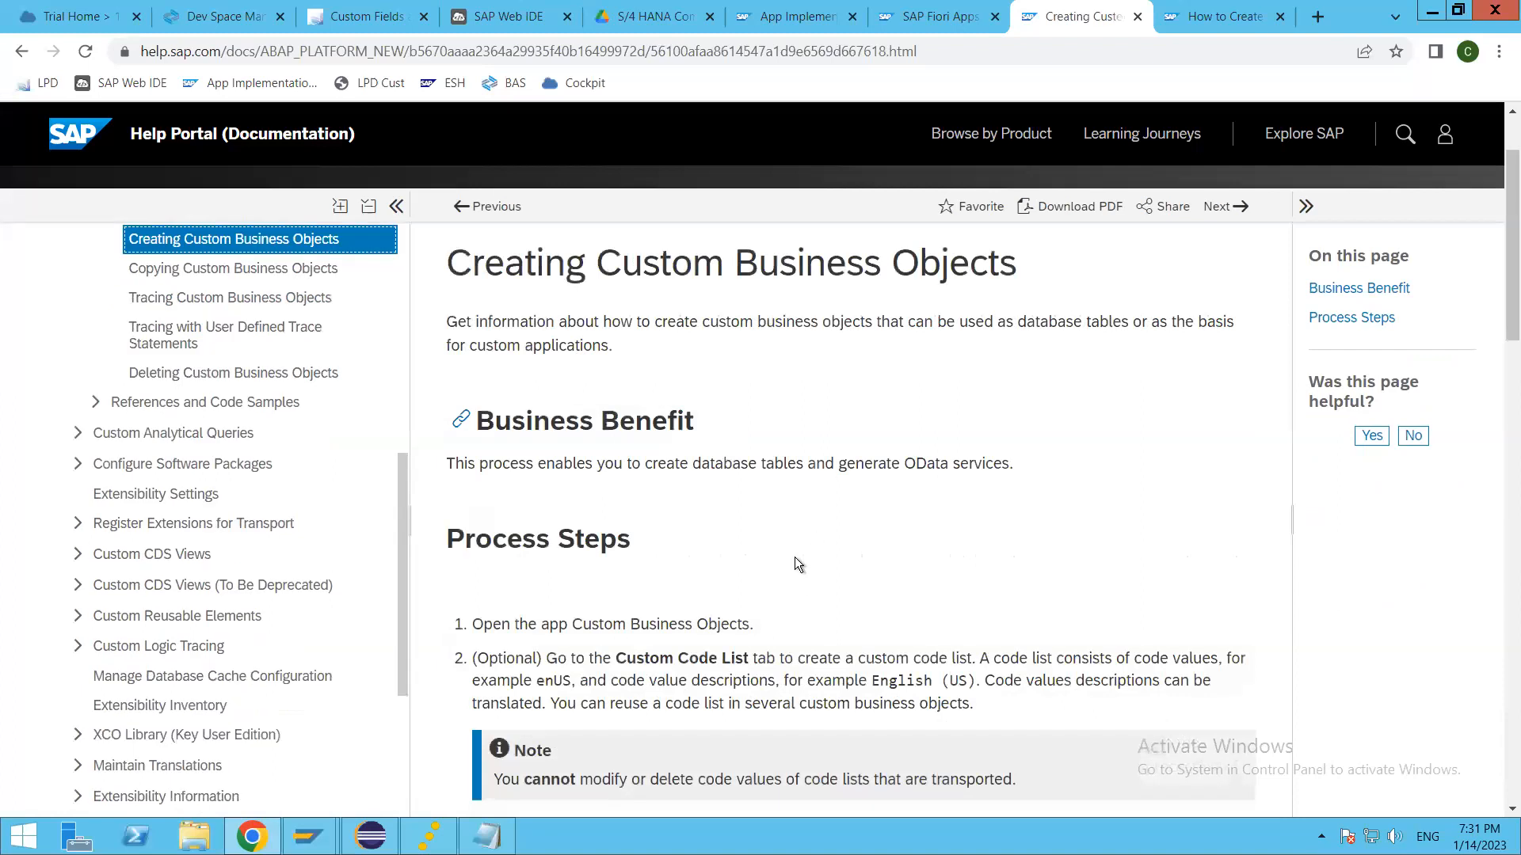
Step: Read the Creating Custom Business Objects help page, from the process steps diagram through the After Modification and Before Save sample code
scroll(745, 672, down, 3)
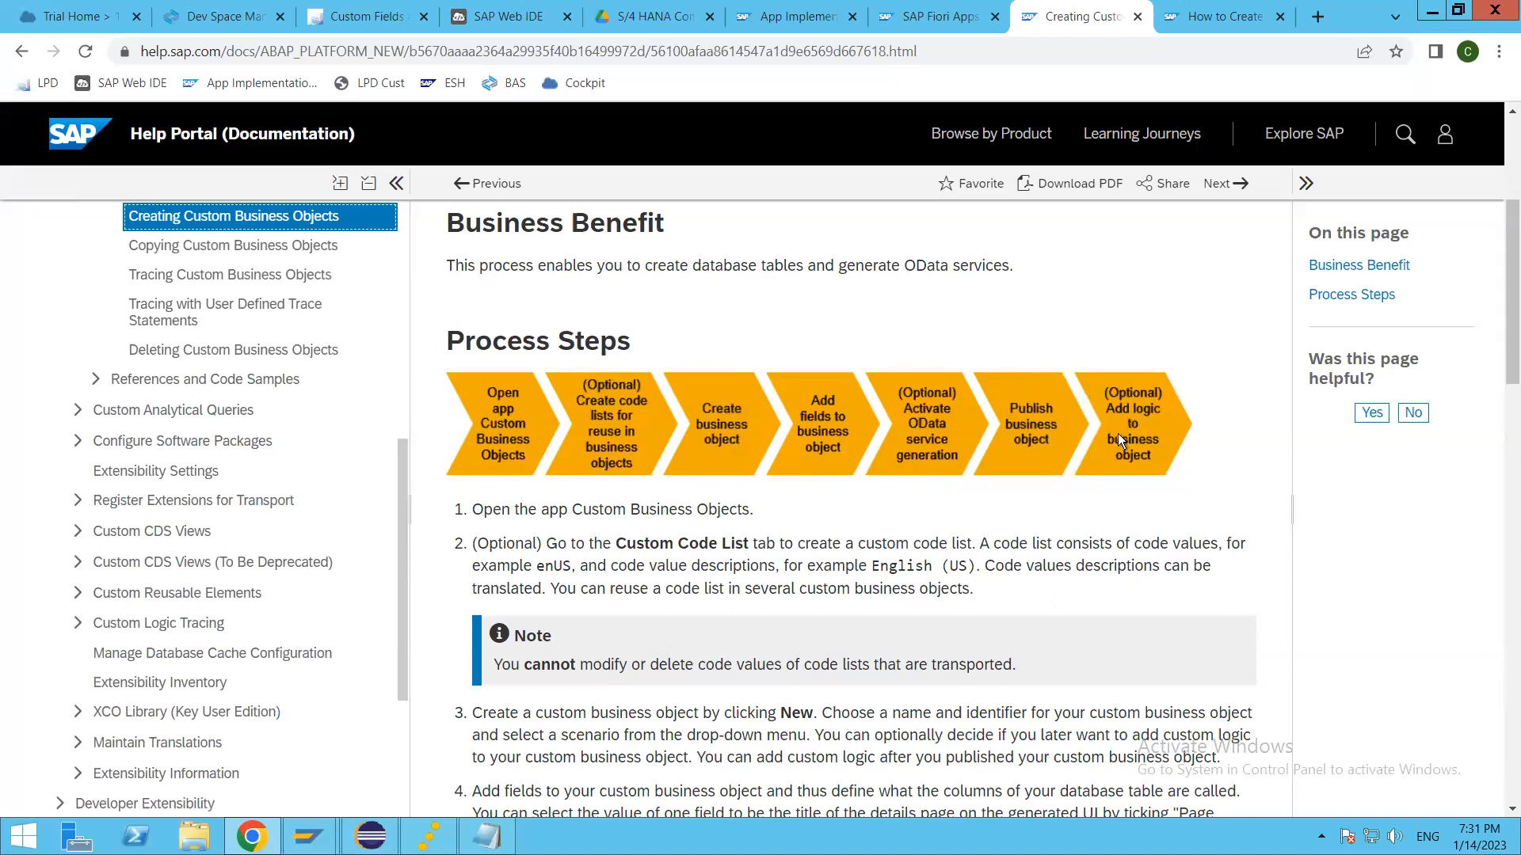
click(1133, 415)
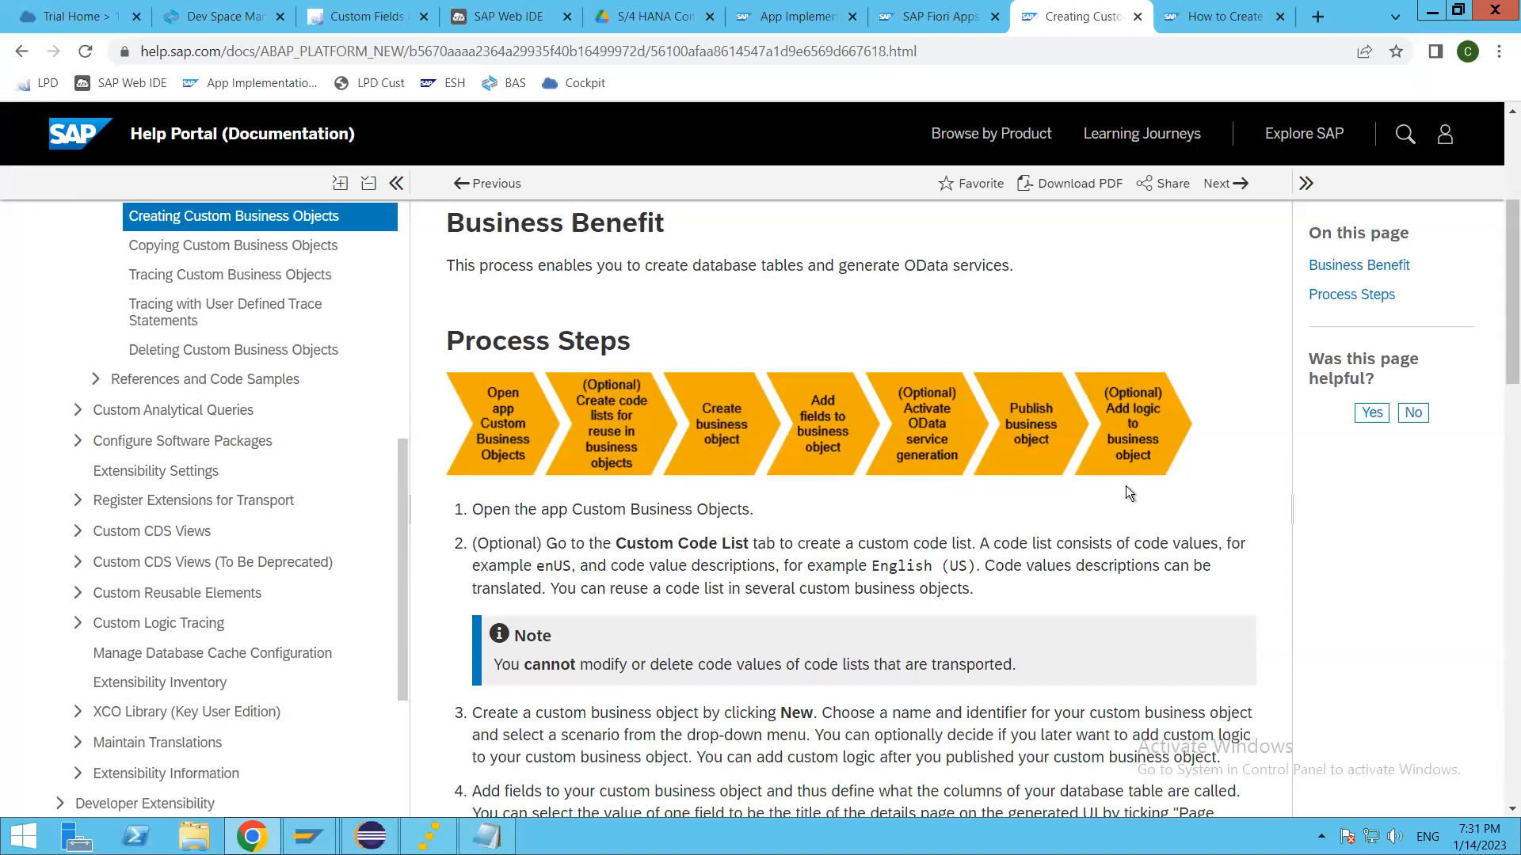
scroll(1104, 549, down, 10)
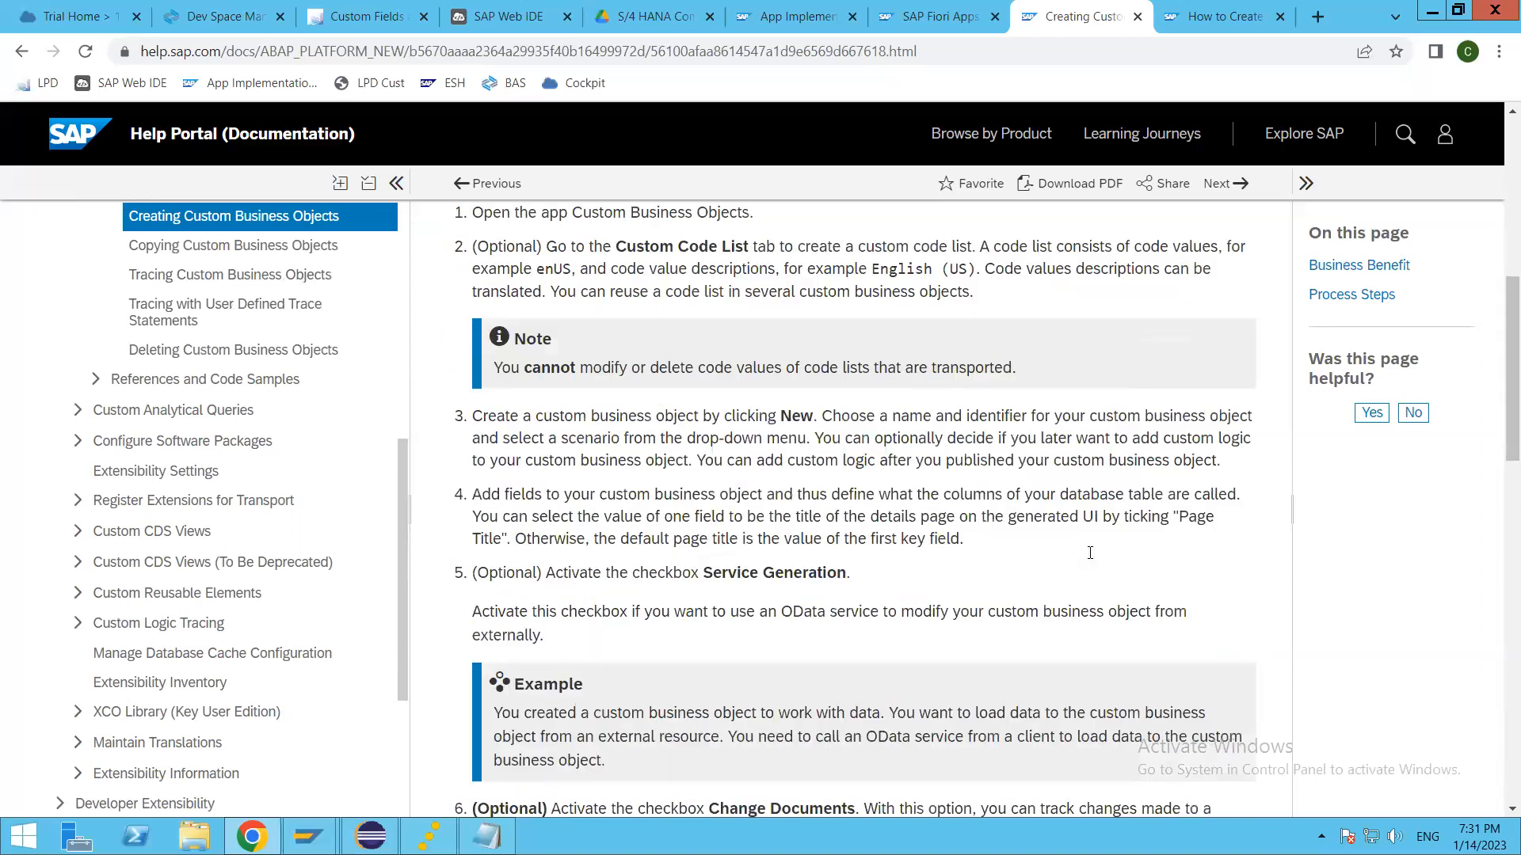
scroll(959, 599, down, 6)
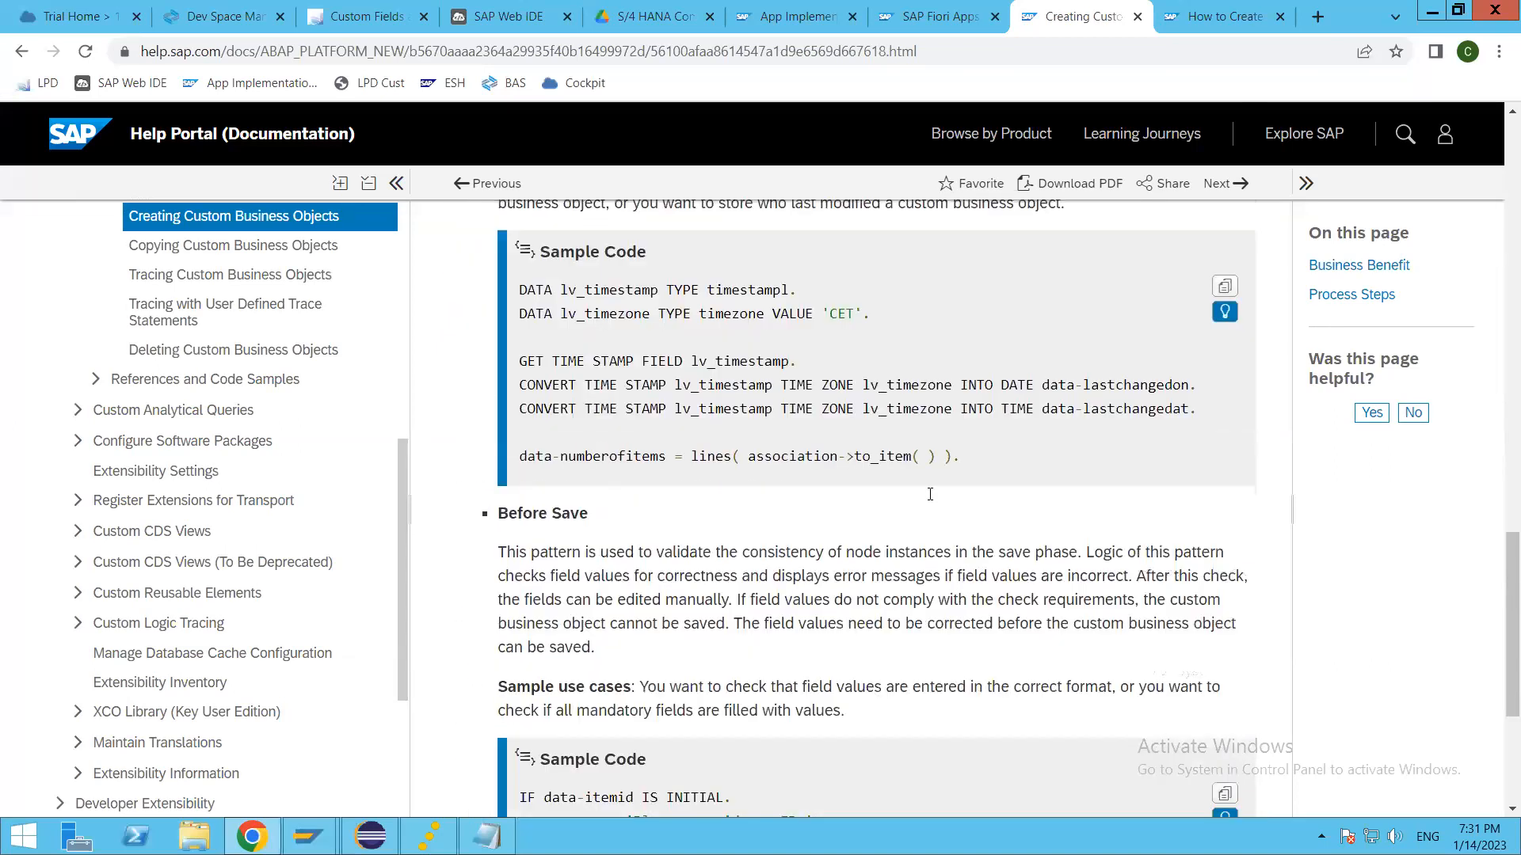
scroll(715, 513, up, 3)
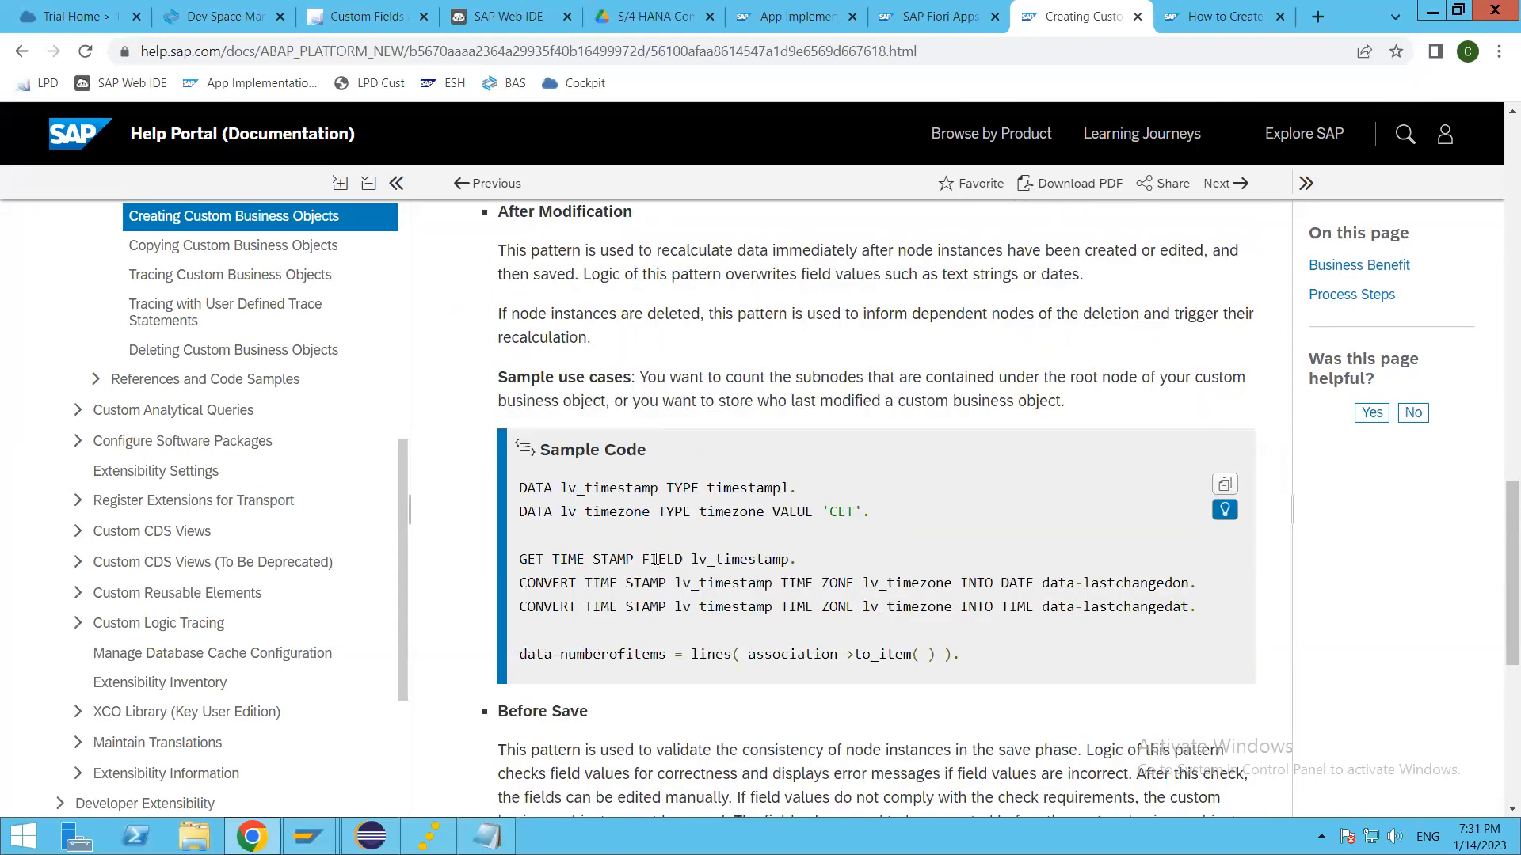
drag(568, 488, 877, 681)
click(839, 612)
scroll(776, 653, down, 6)
scroll(778, 648, up, 6)
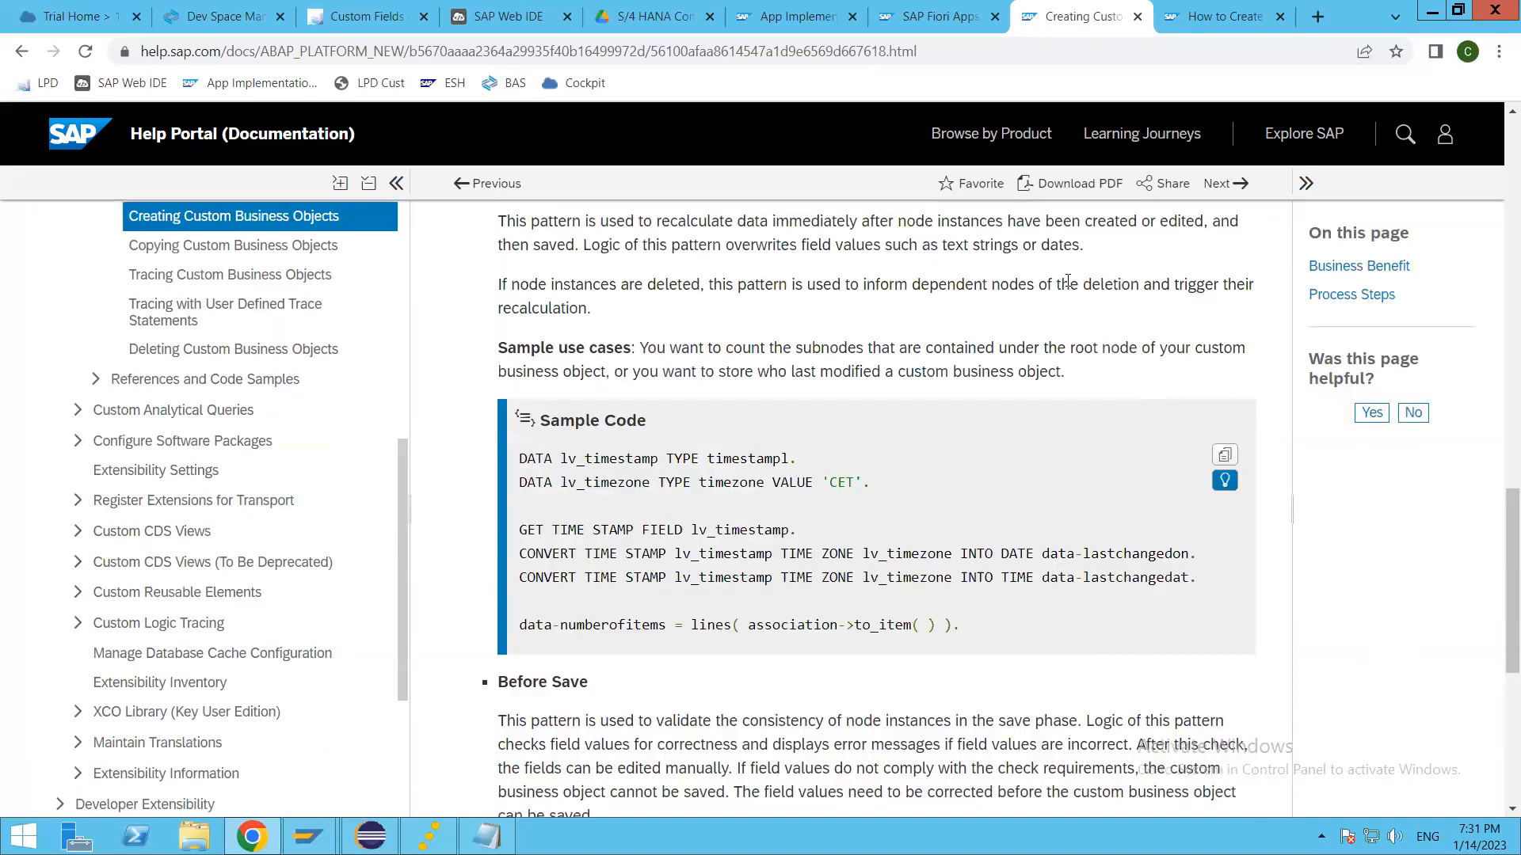
Step: Return to the Fiori launchpad and open the Custom Business Objects app
click(1212, 16)
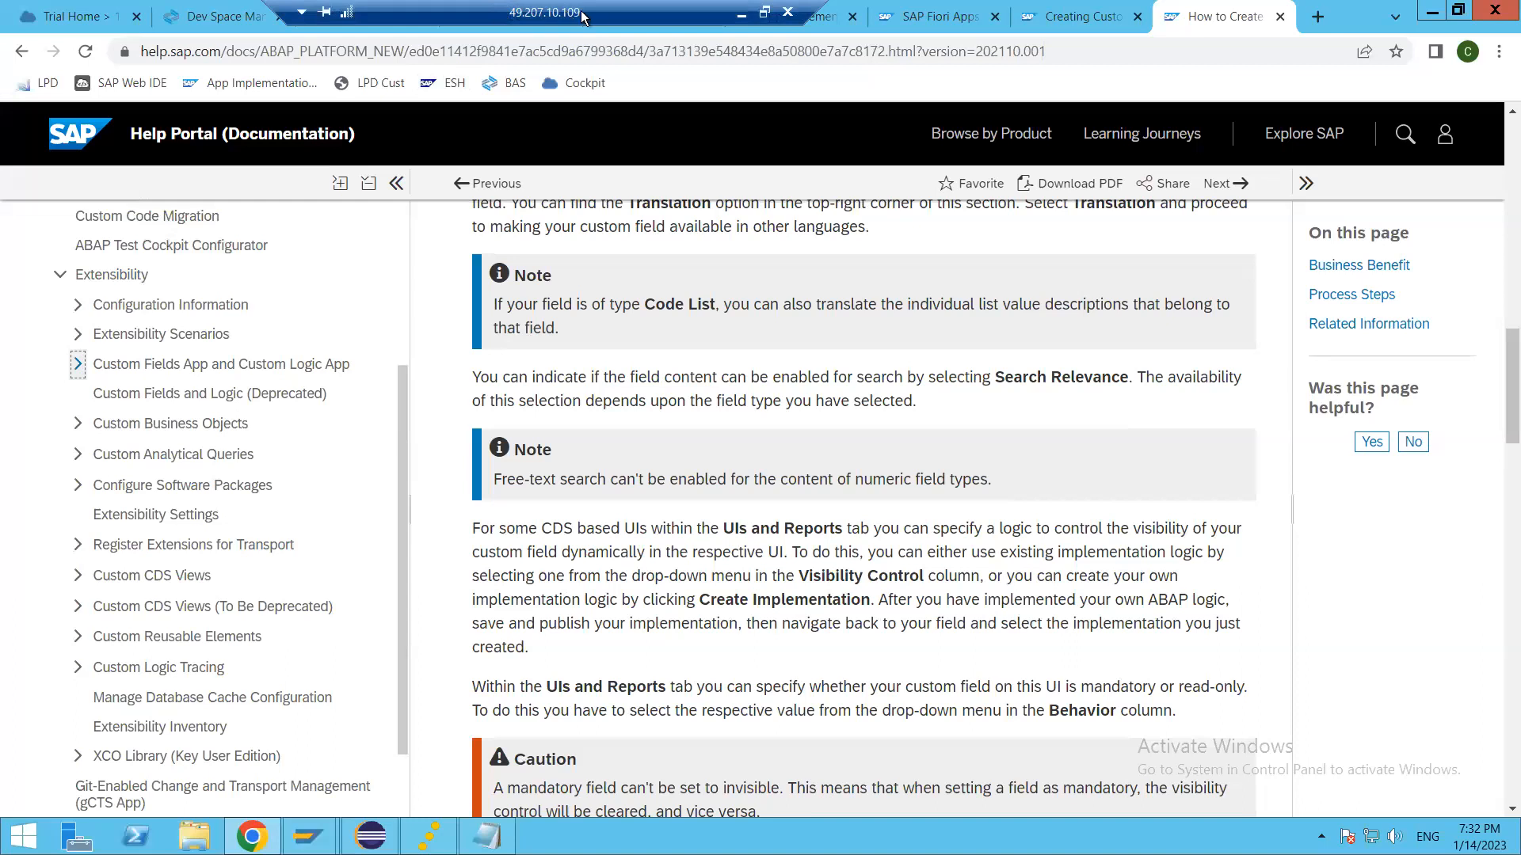
click(349, 17)
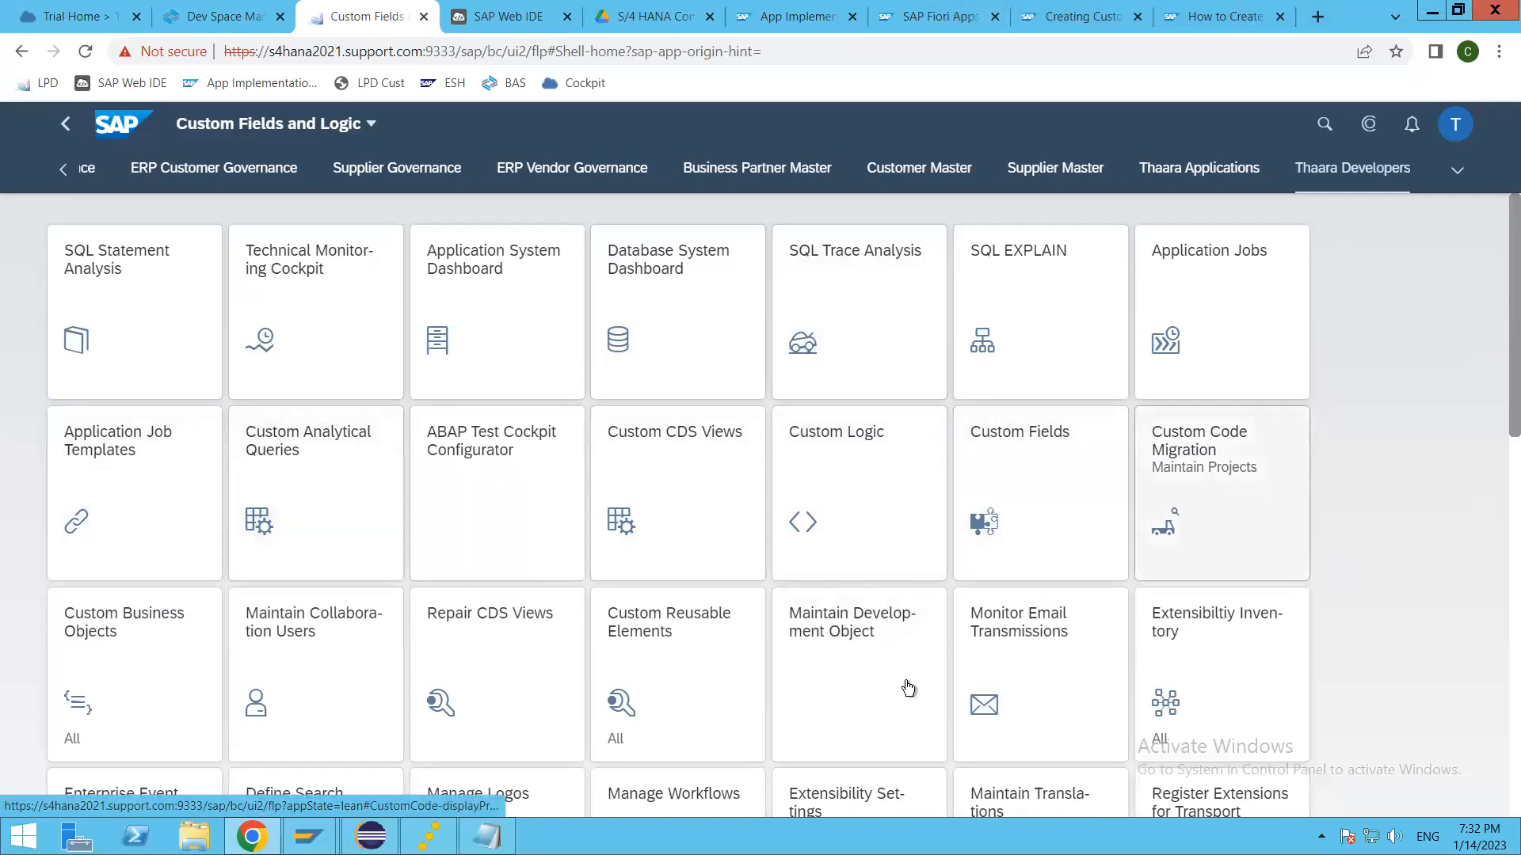
click(85, 648)
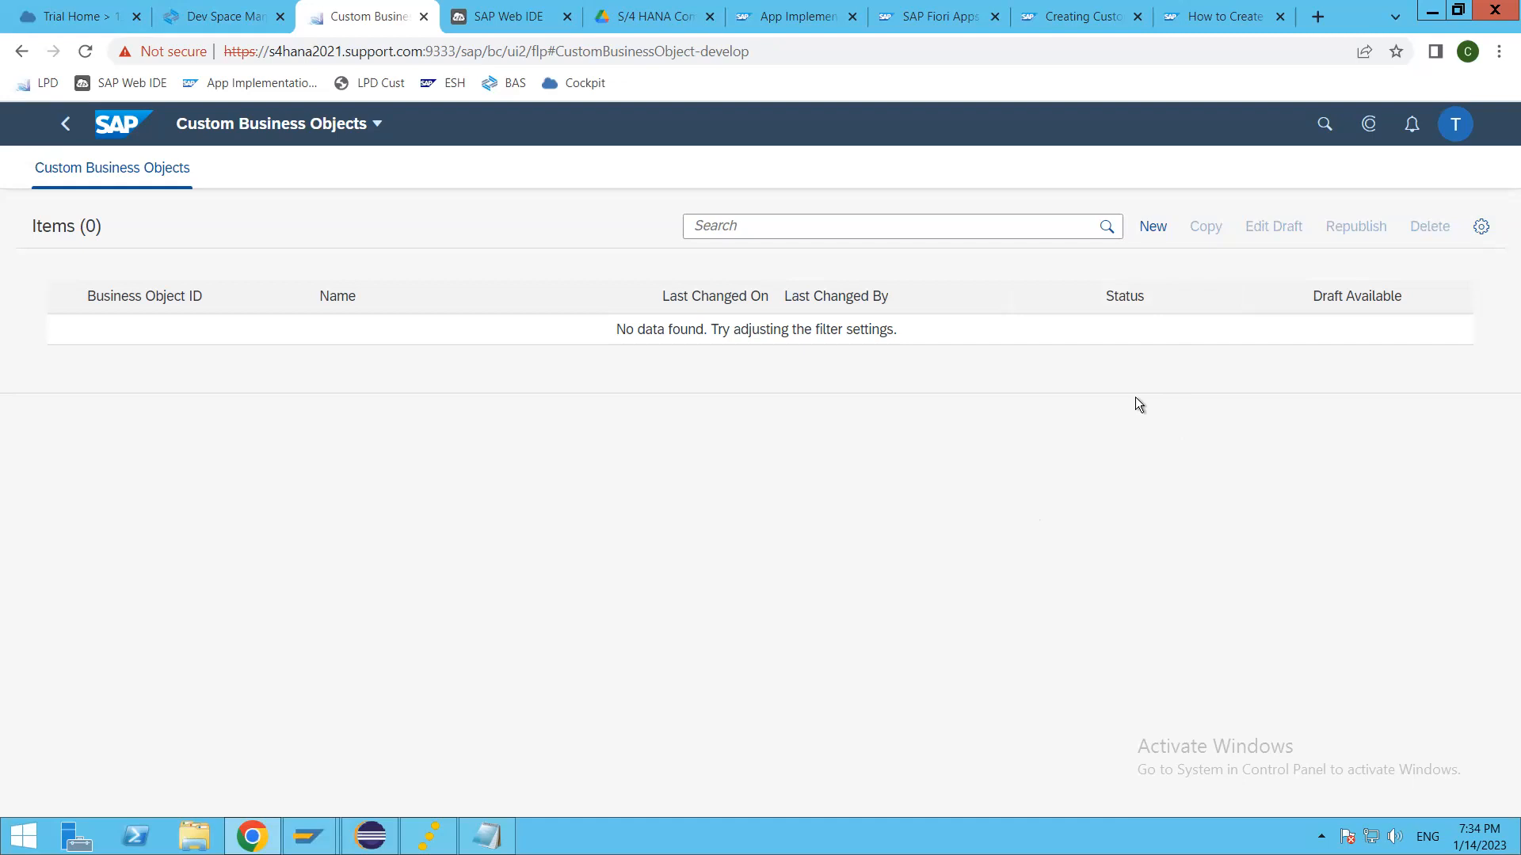
Step: Start a new custom business object and enter THAARA_APP as its name
click(1152, 227)
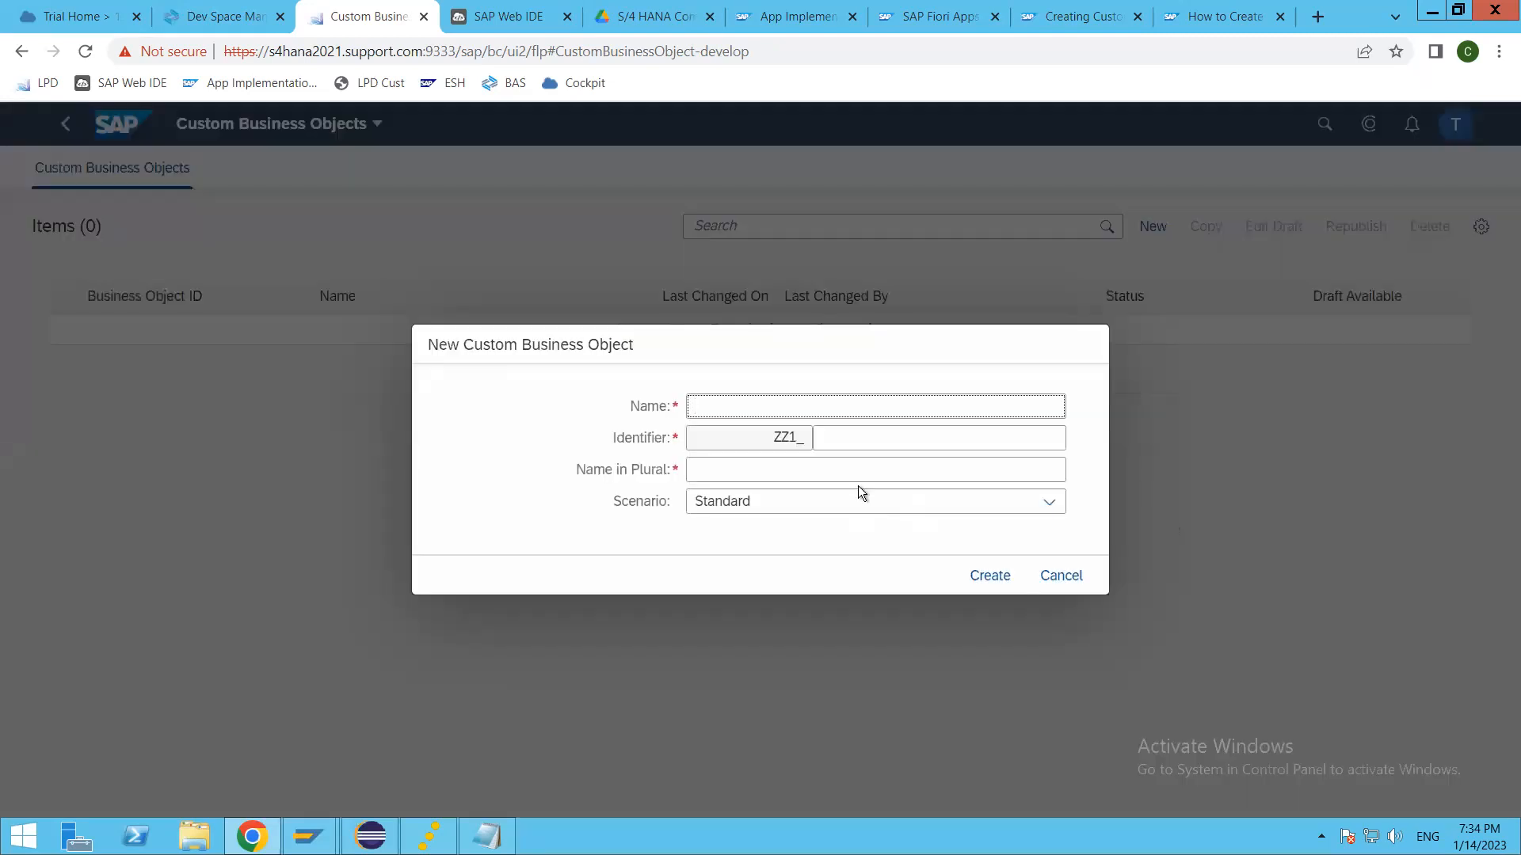
click(865, 408)
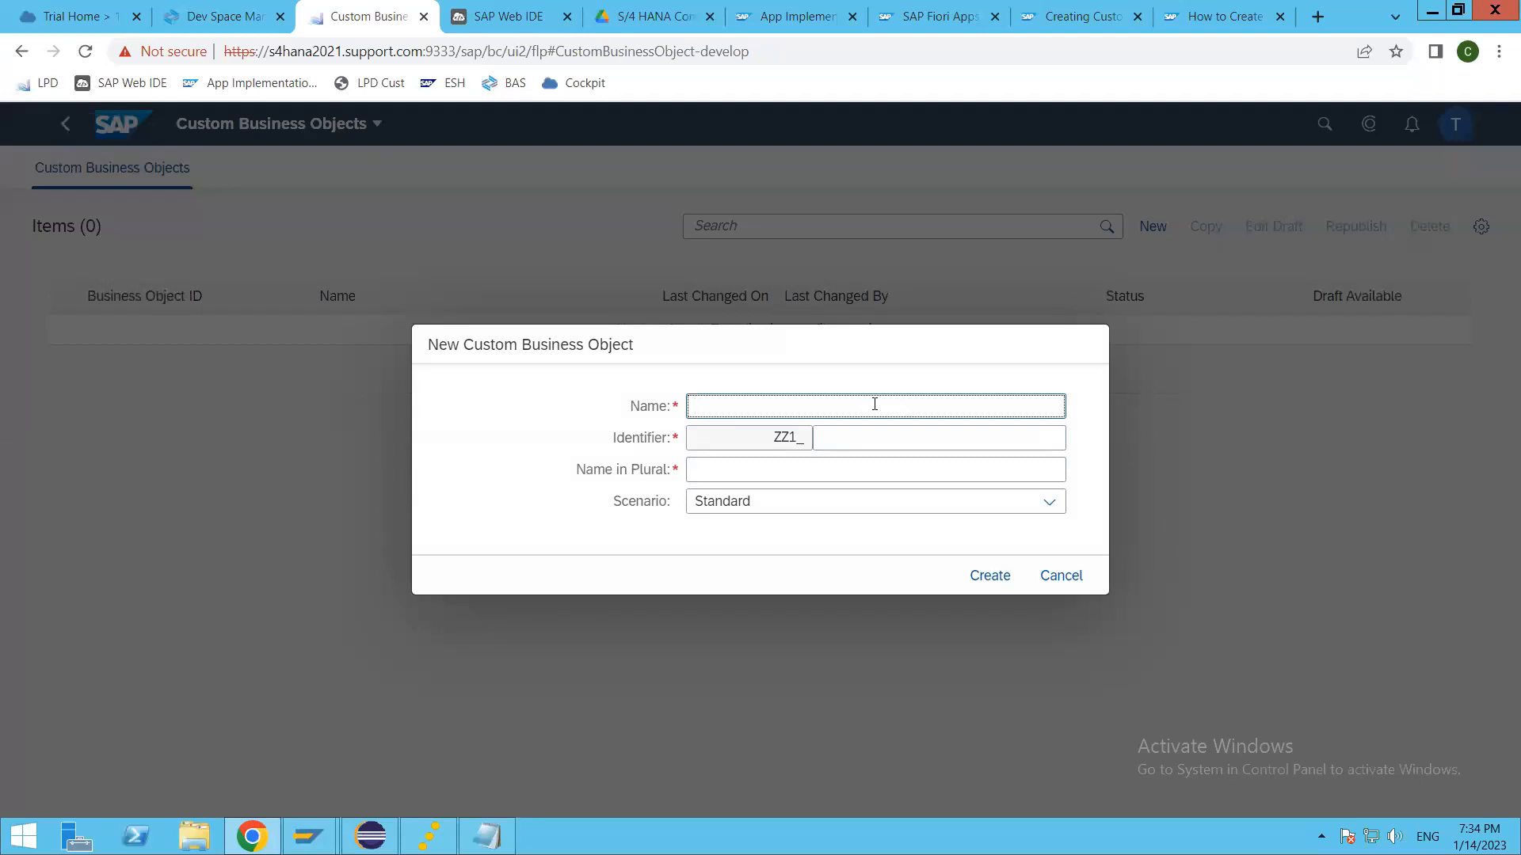
text(THAARA)
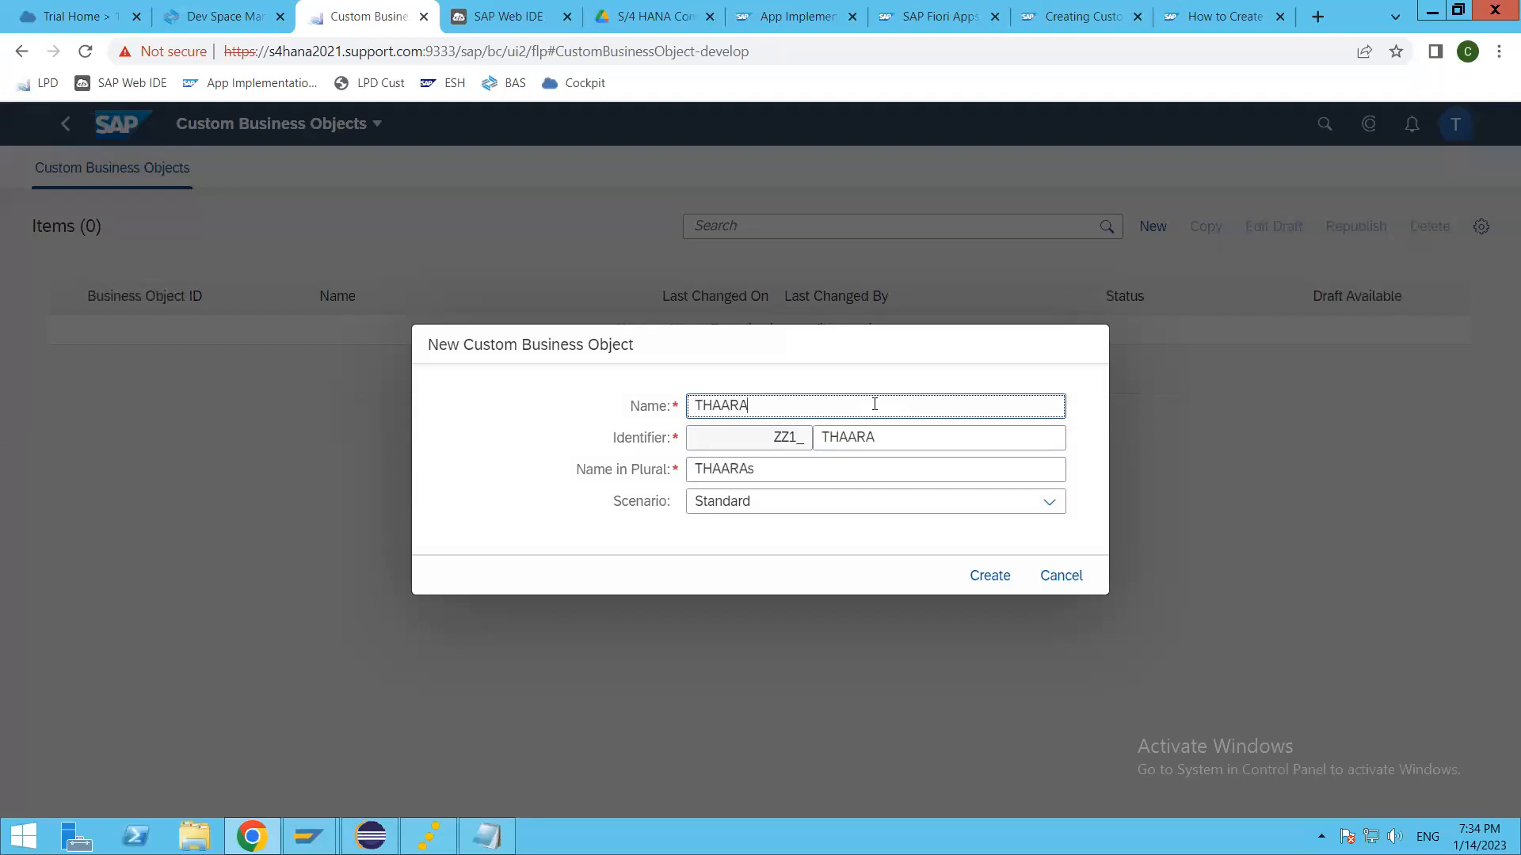
text(_APP)
key(Tab)
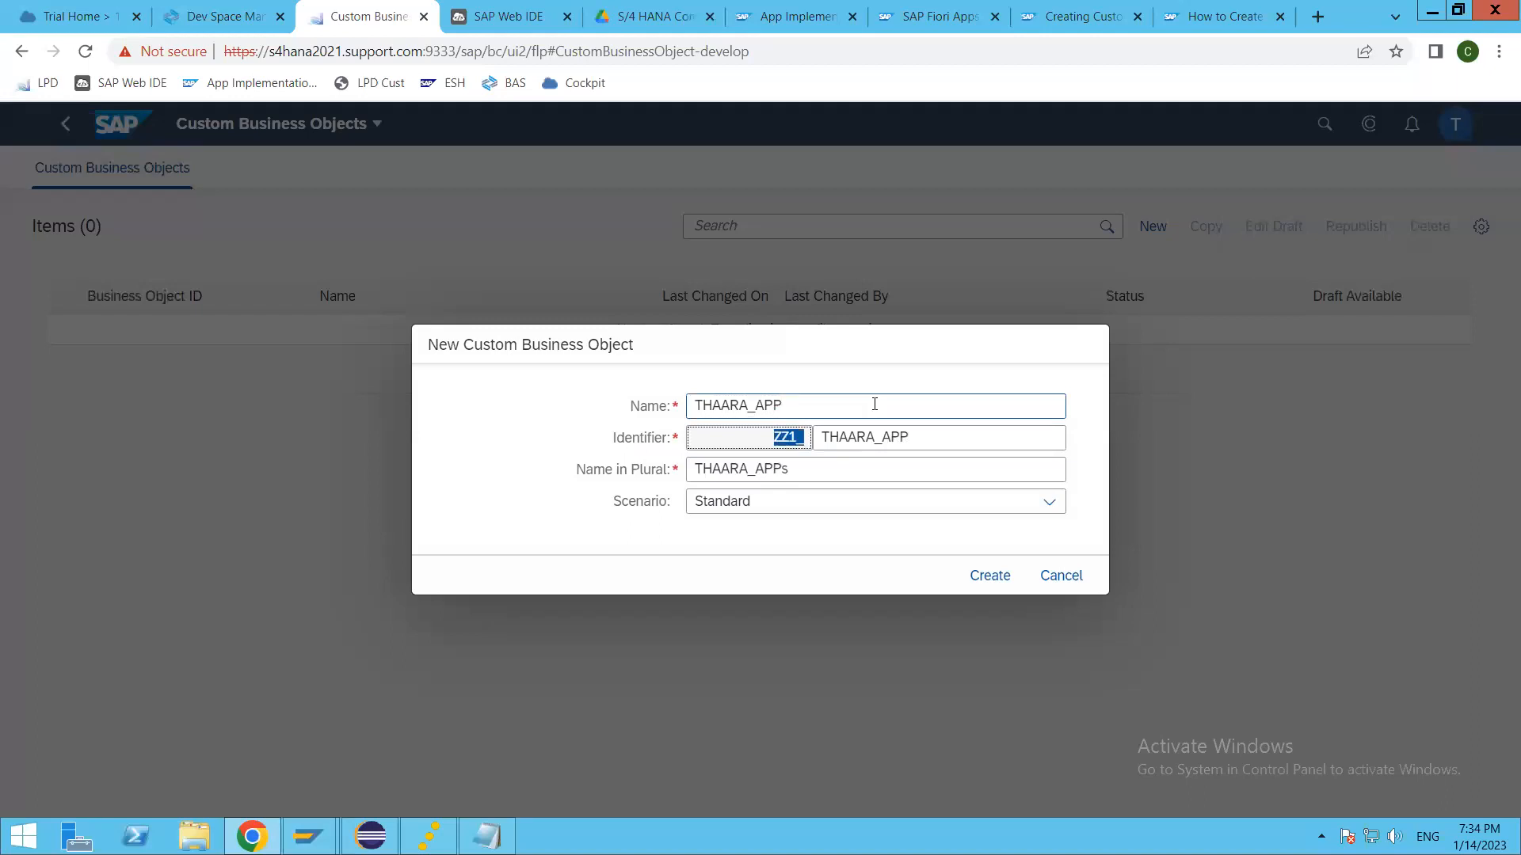
Step: Extend the new business object's identifier after the ZZ1_ prefix to THAARA_APP_CBO
click(951, 438)
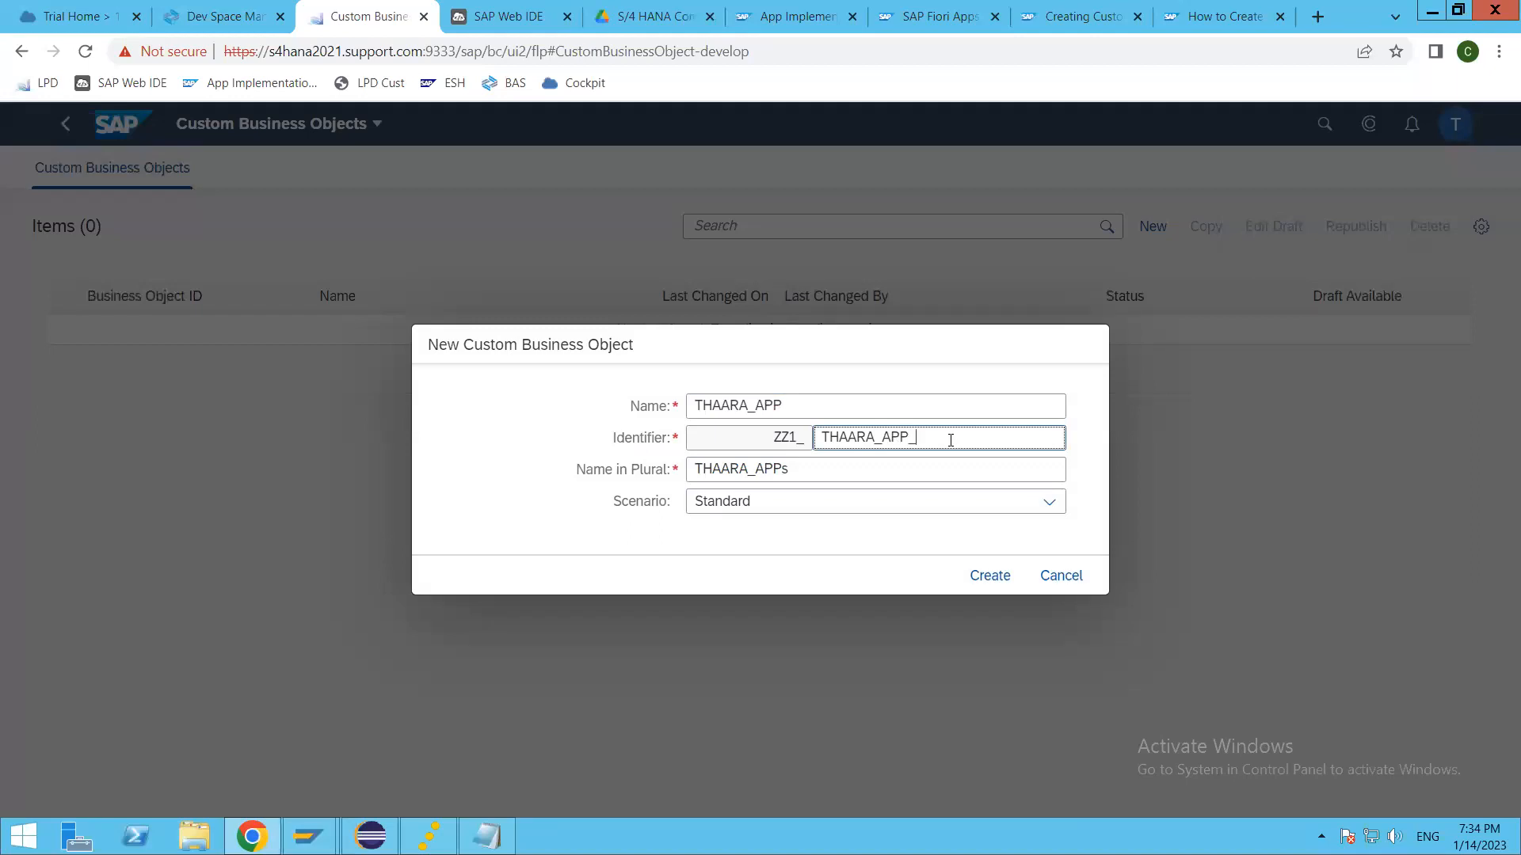
text(_CBO)
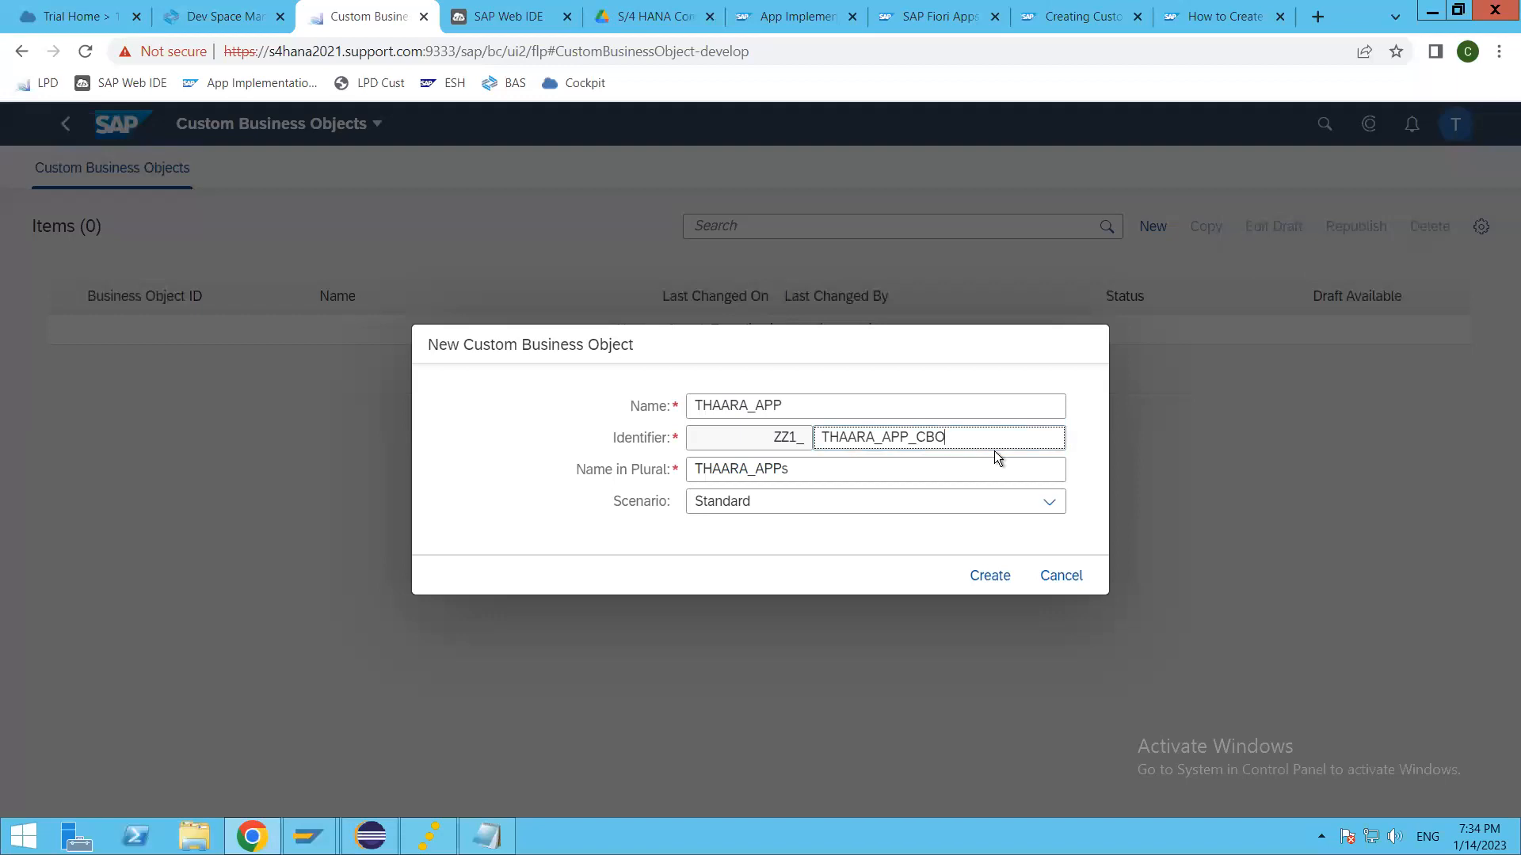
double_click(806, 435)
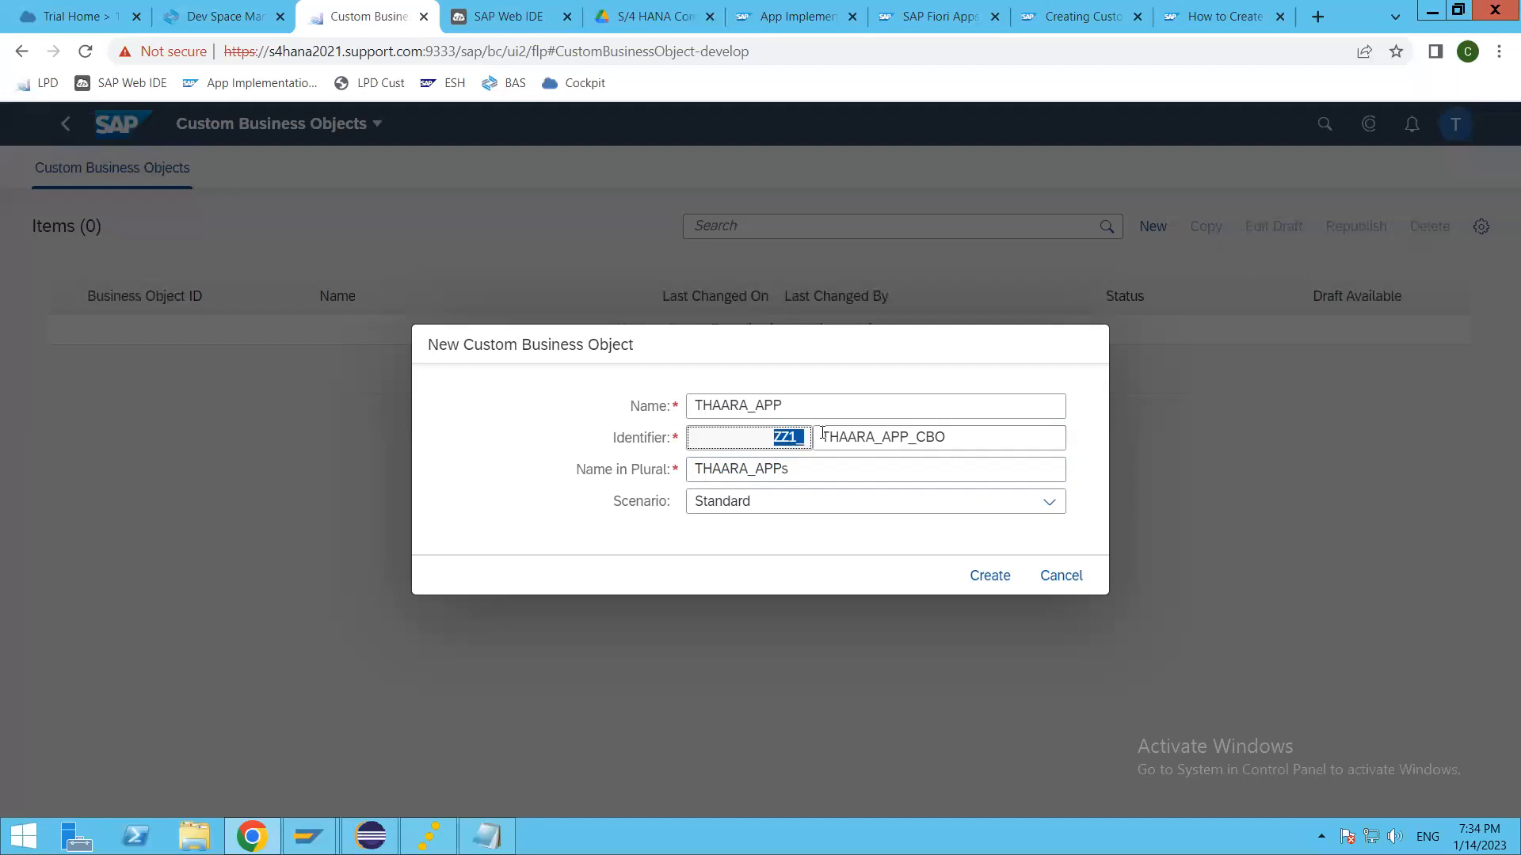
click(995, 443)
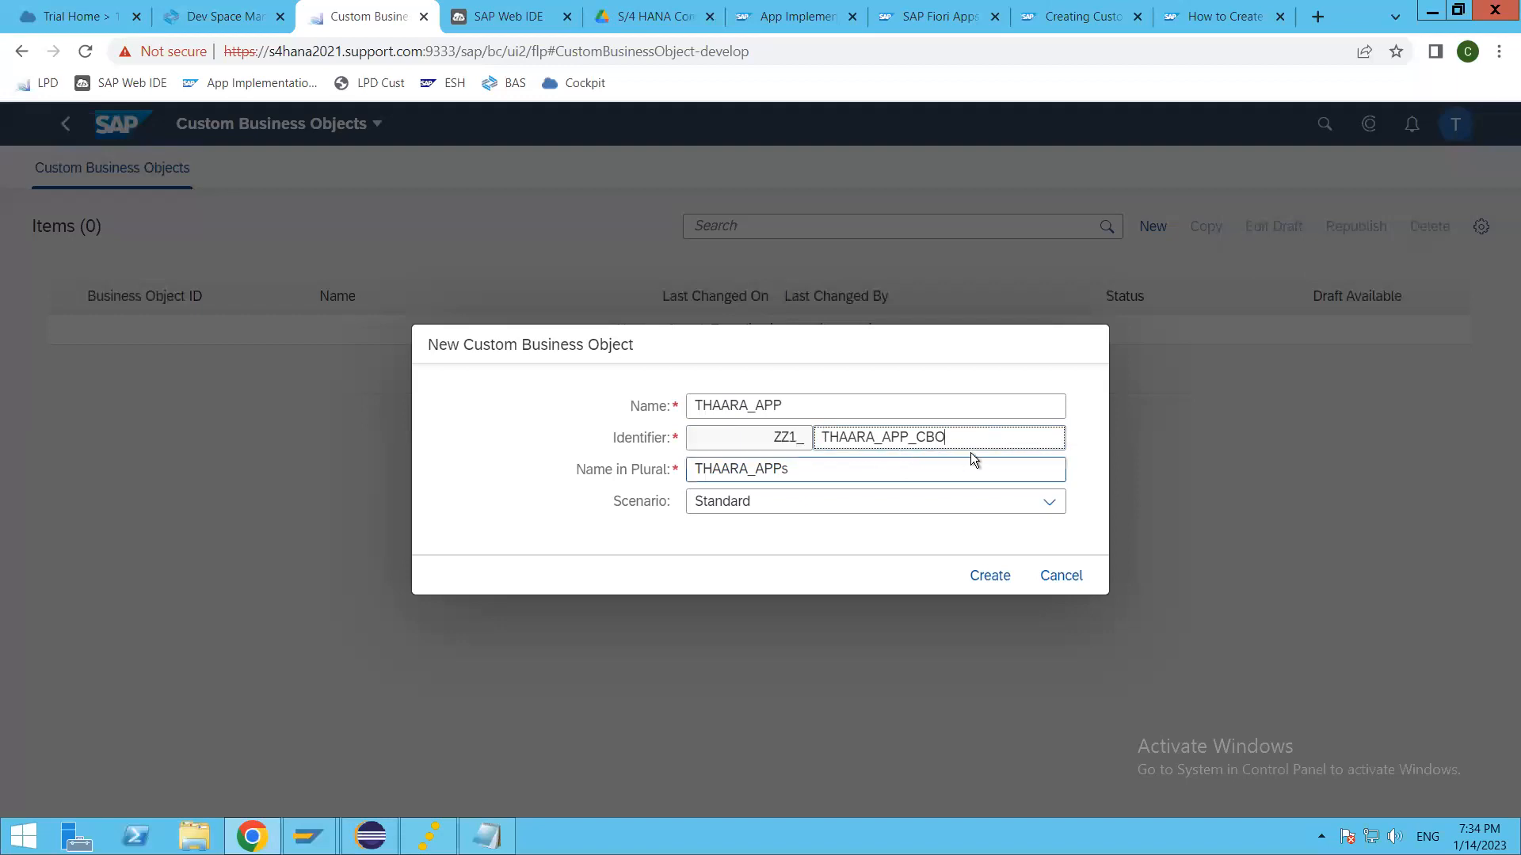
click(862, 473)
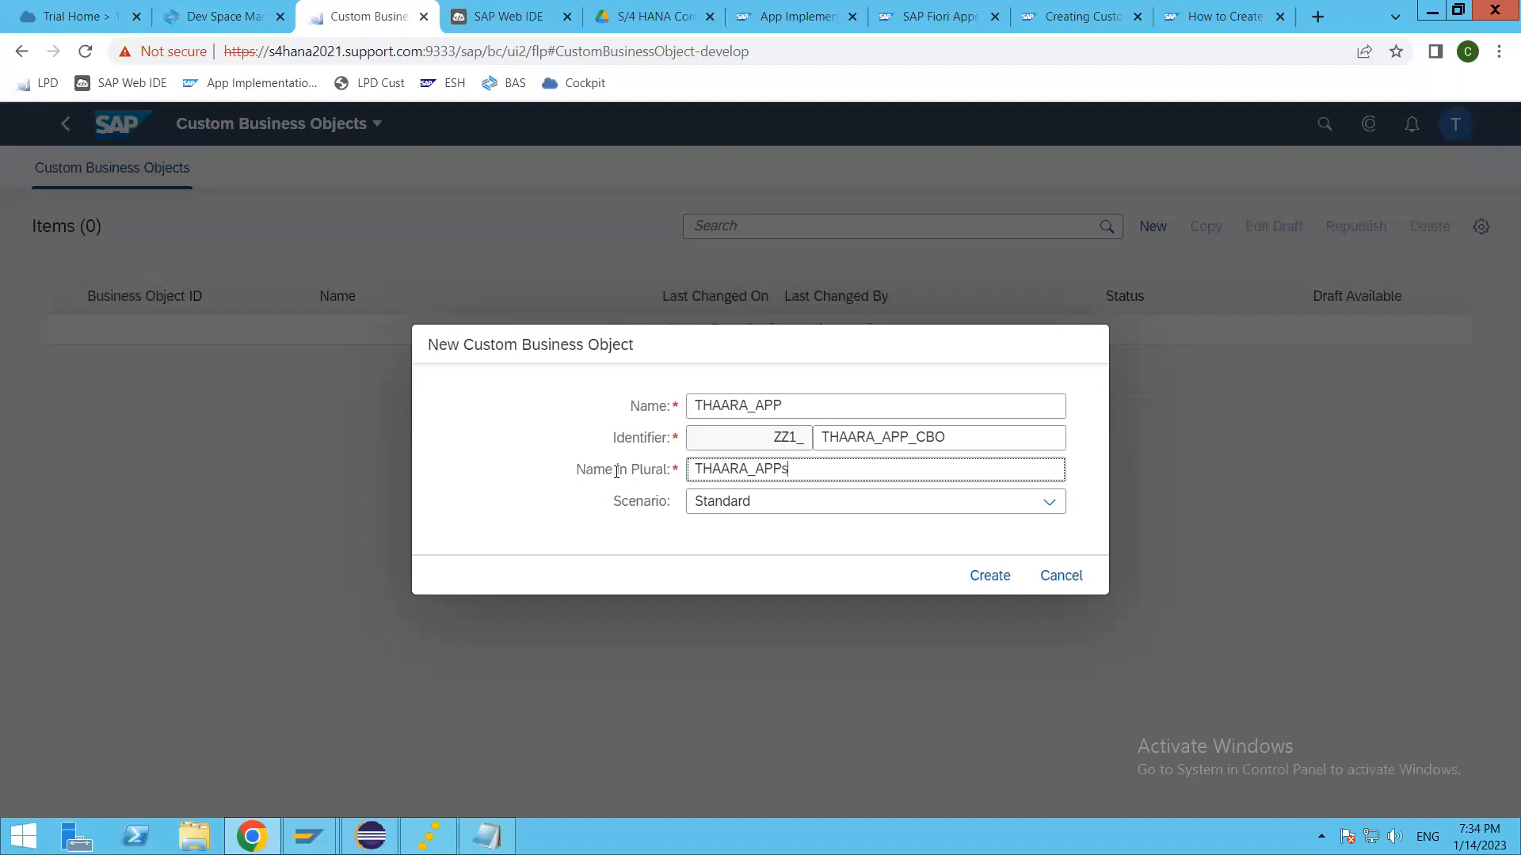
mouse_move(616, 472)
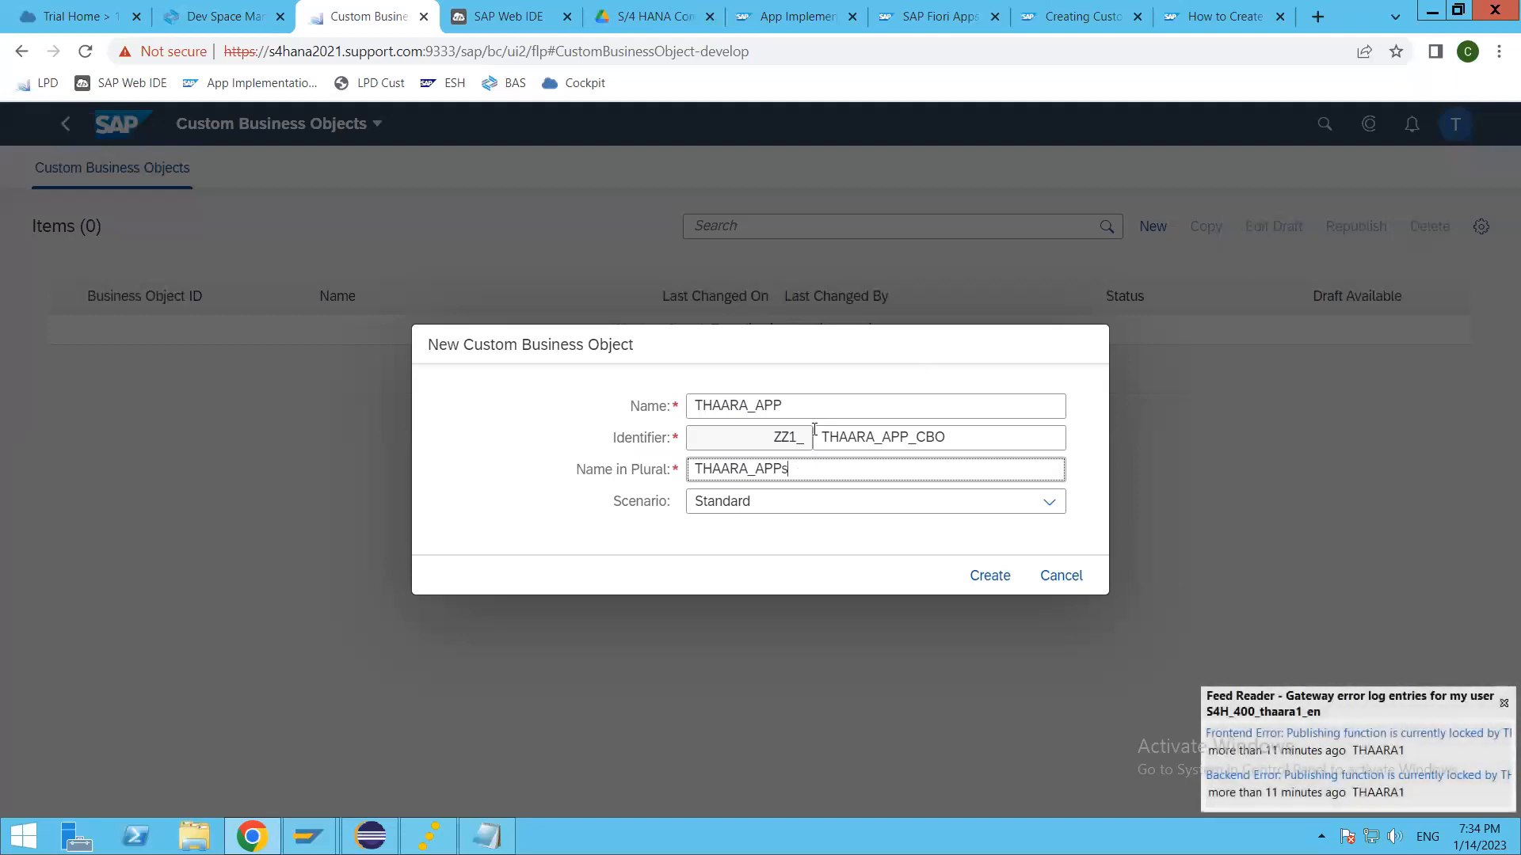
Step: Replace the new business object's name with "Thaara Trip Planner"
drag(797, 407, 647, 410)
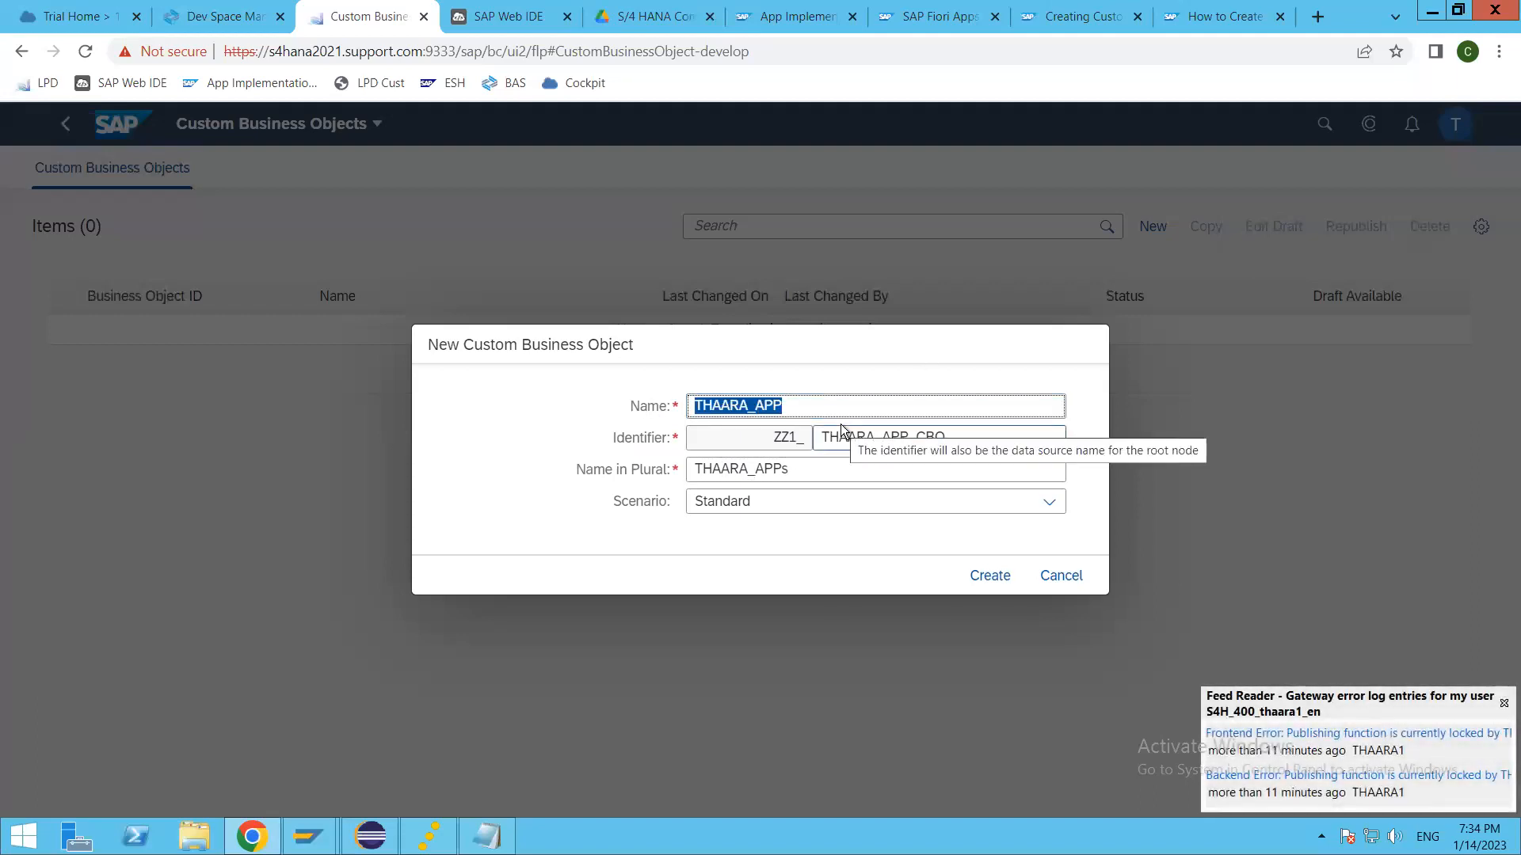
text(tHAAR)
key(BackSpace)
key(BackSpace)
key(BackSpace)
key(BackSpace)
key(BackSpace)
text(Thaara Trip Planner)
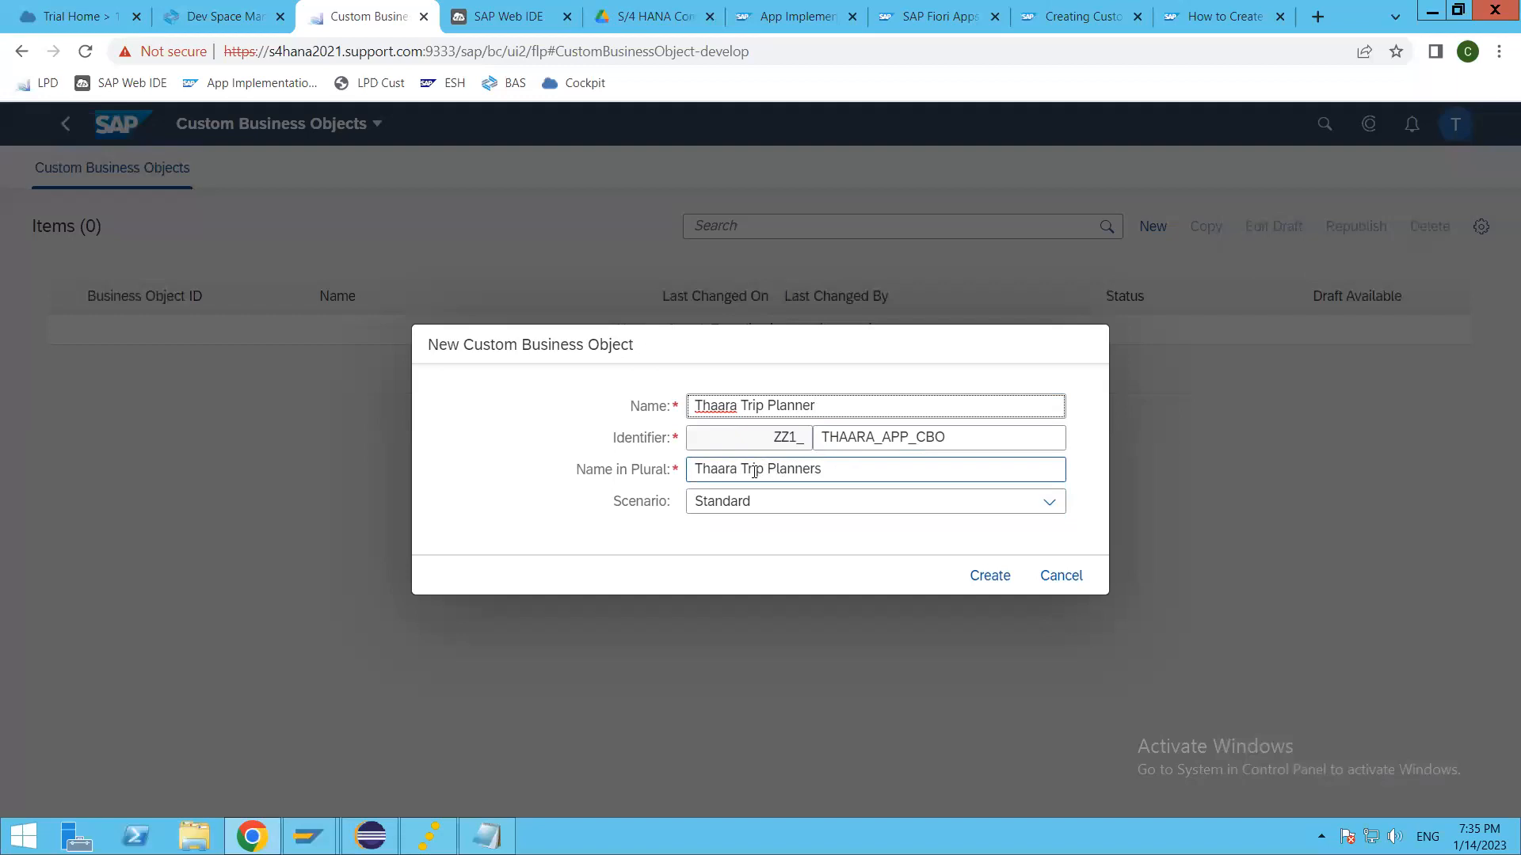
Step: Shorten the new business object's plural name to "Thaara Trips"
drag(766, 468, 998, 470)
key(BackSpace)
text(s)
click(896, 407)
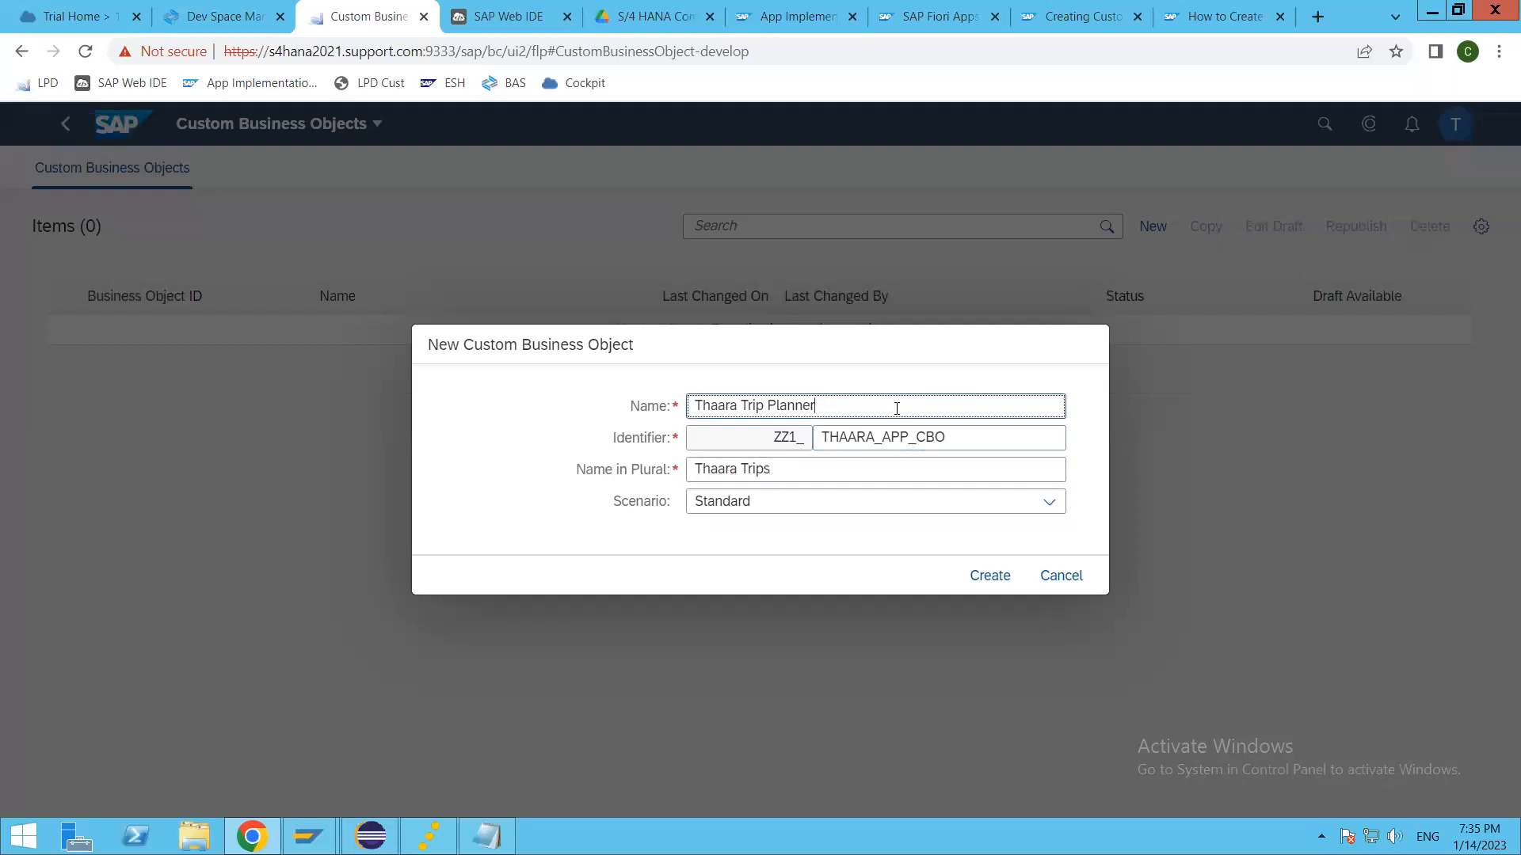
Step: Choose the Standard scenario and create the custom business object
click(786, 513)
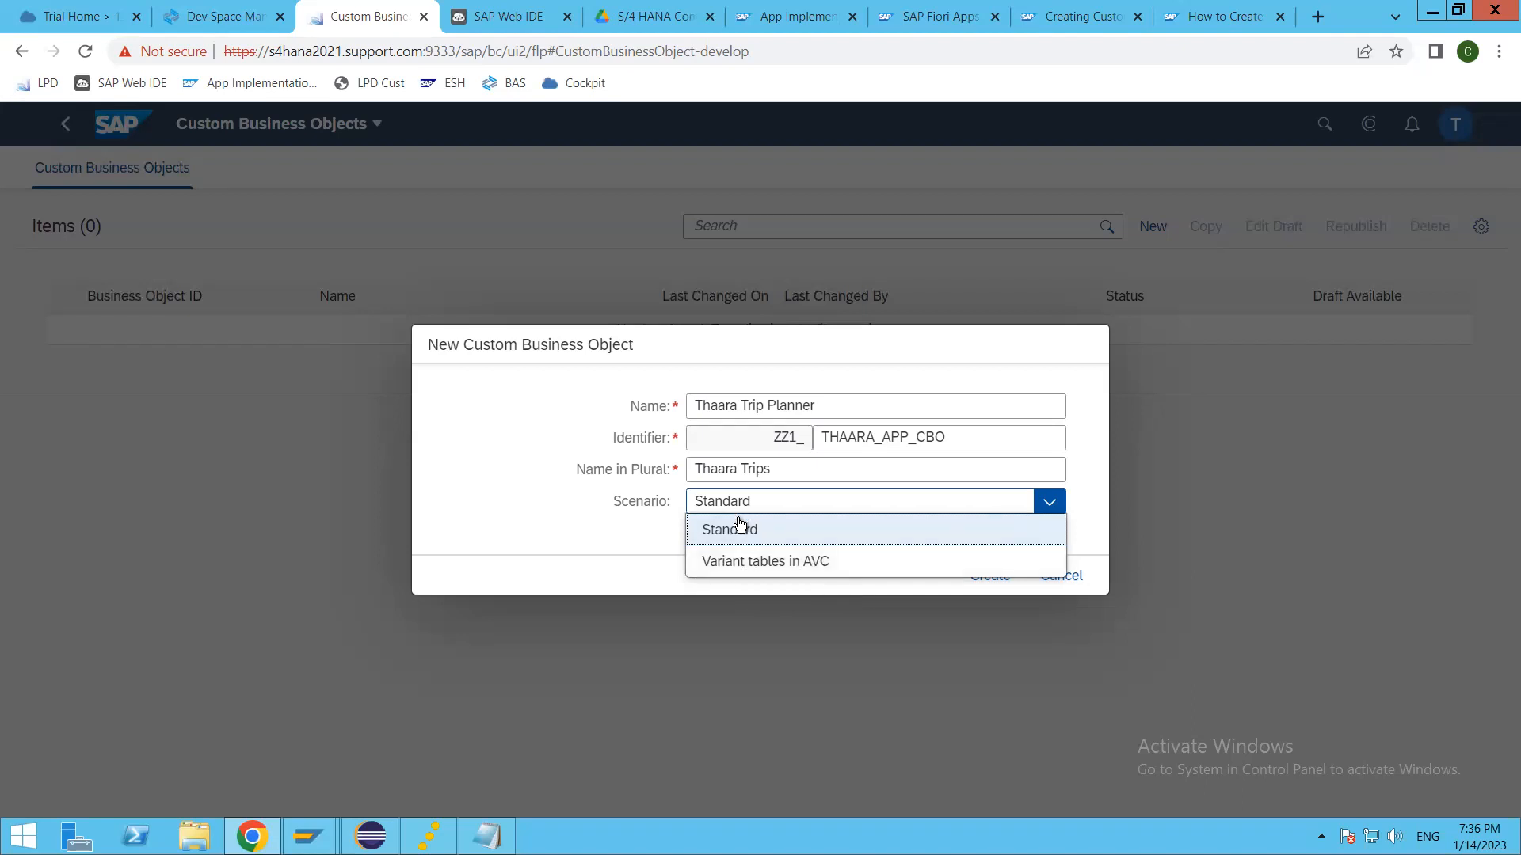
click(733, 527)
click(990, 575)
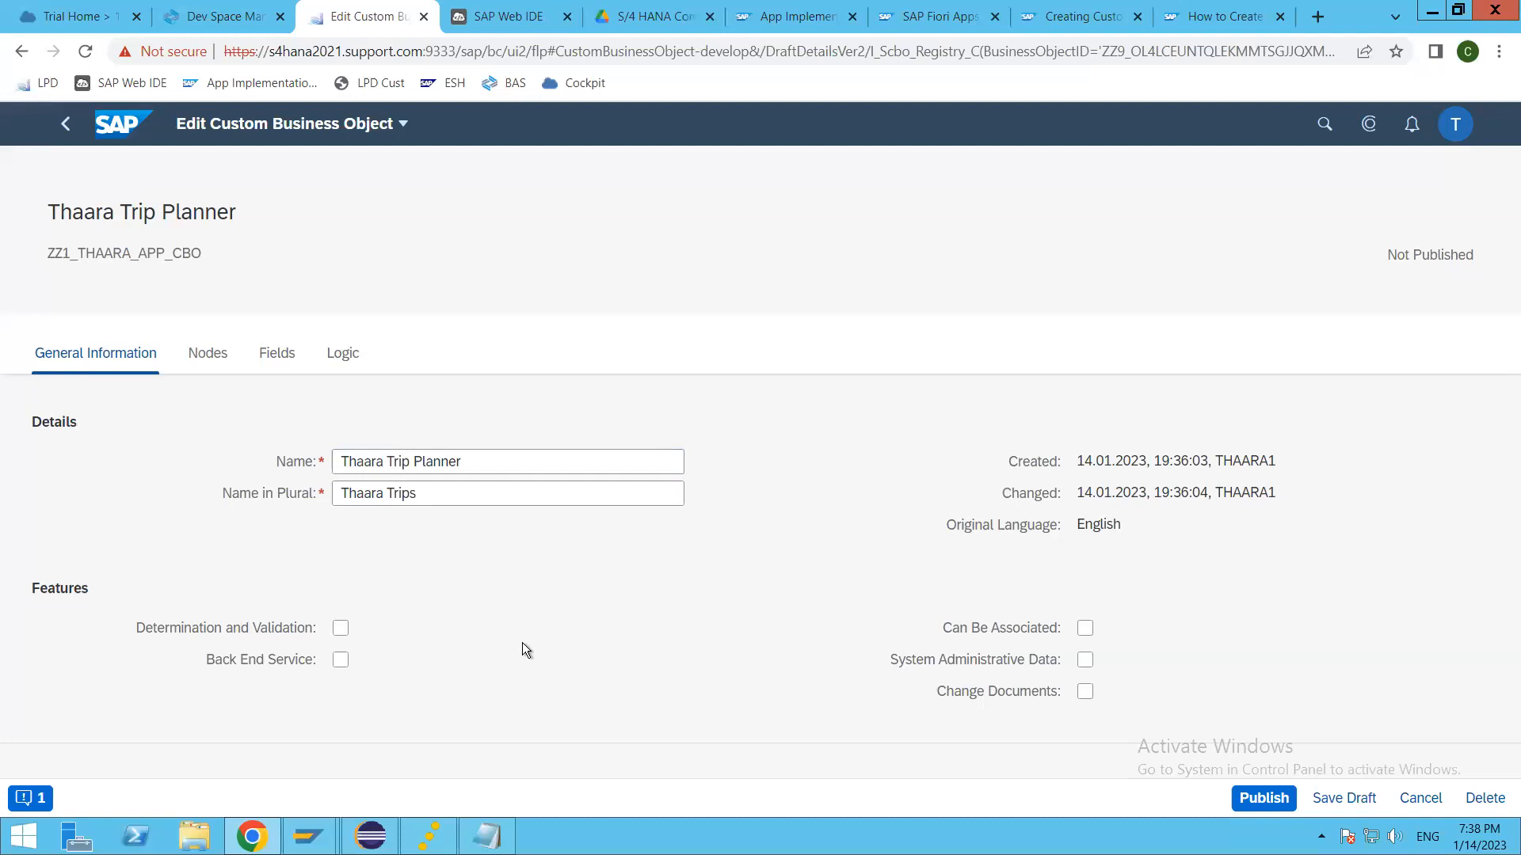
Step: Enable Determination and Validation, Back End Service, System Administrative Data and Can Be Associated for the business object
click(340, 631)
click(342, 663)
click(1086, 661)
click(1083, 628)
Step: Show the business object's nodes and examine the root node's name, identifier and plural name
click(204, 359)
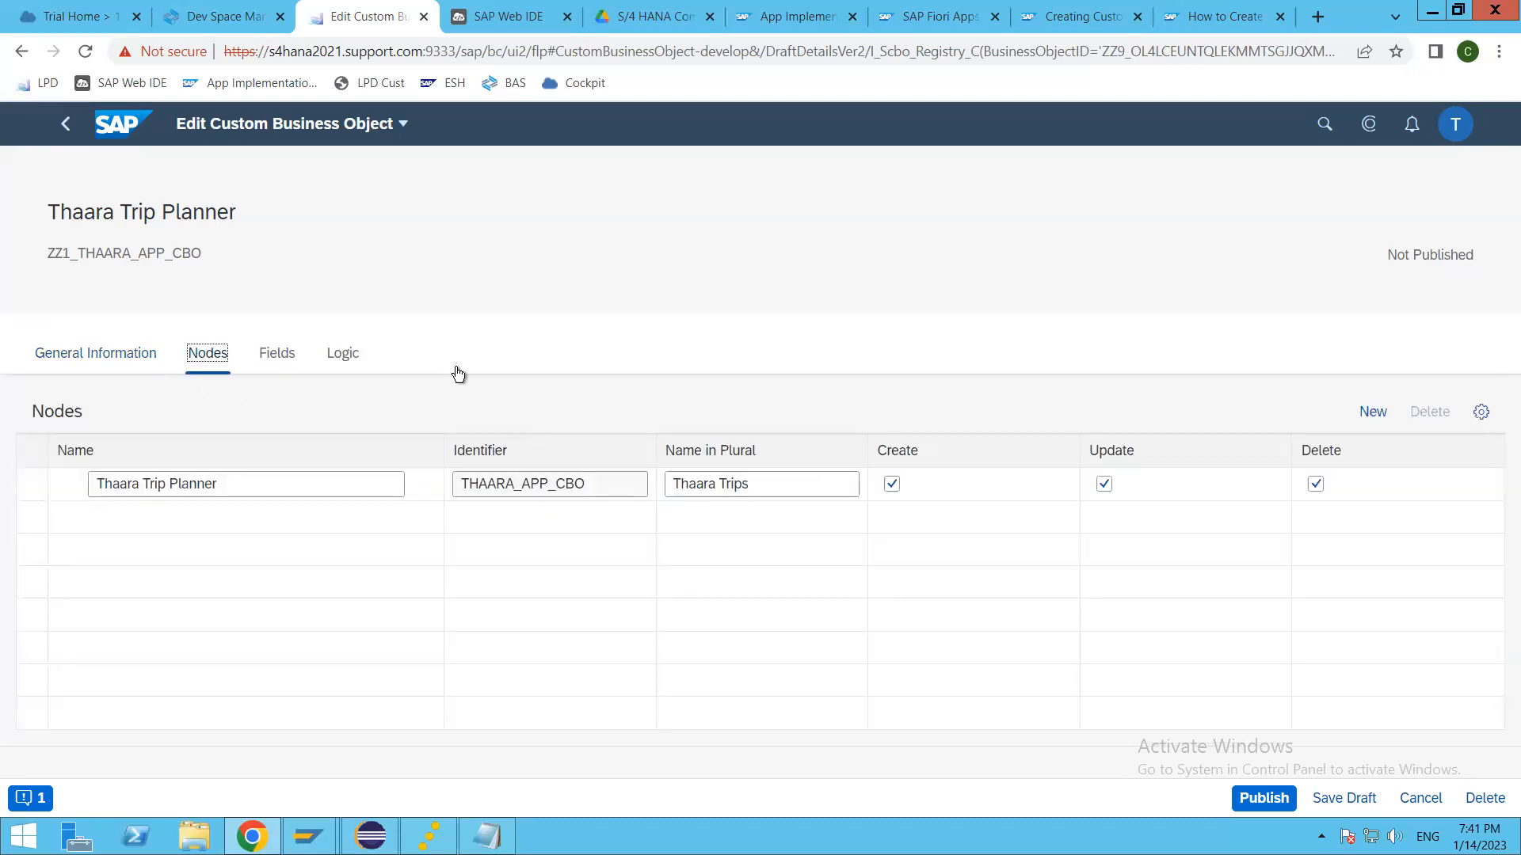
click(278, 491)
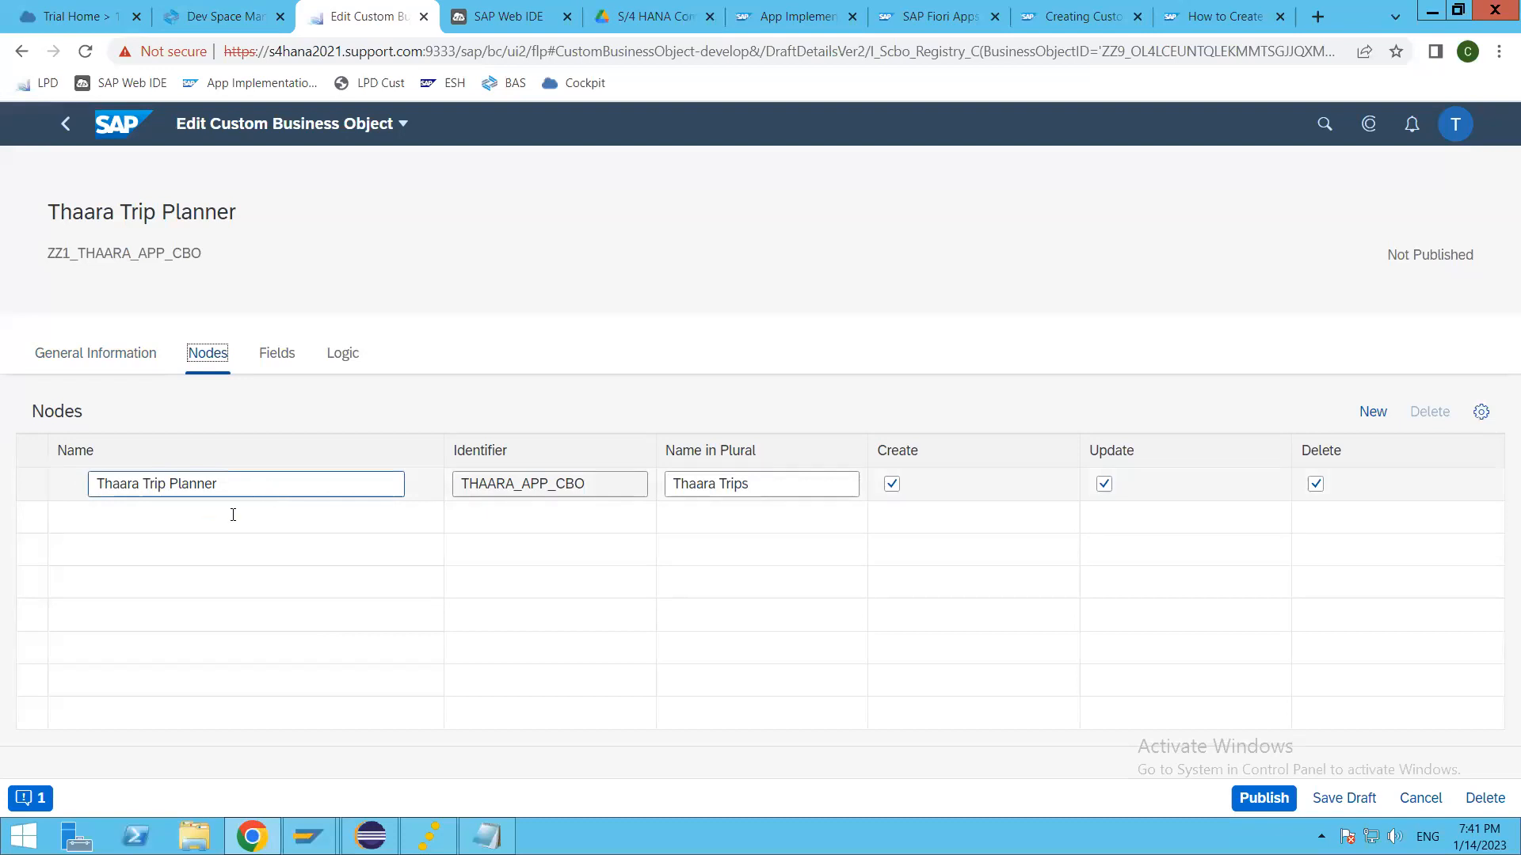
click(309, 483)
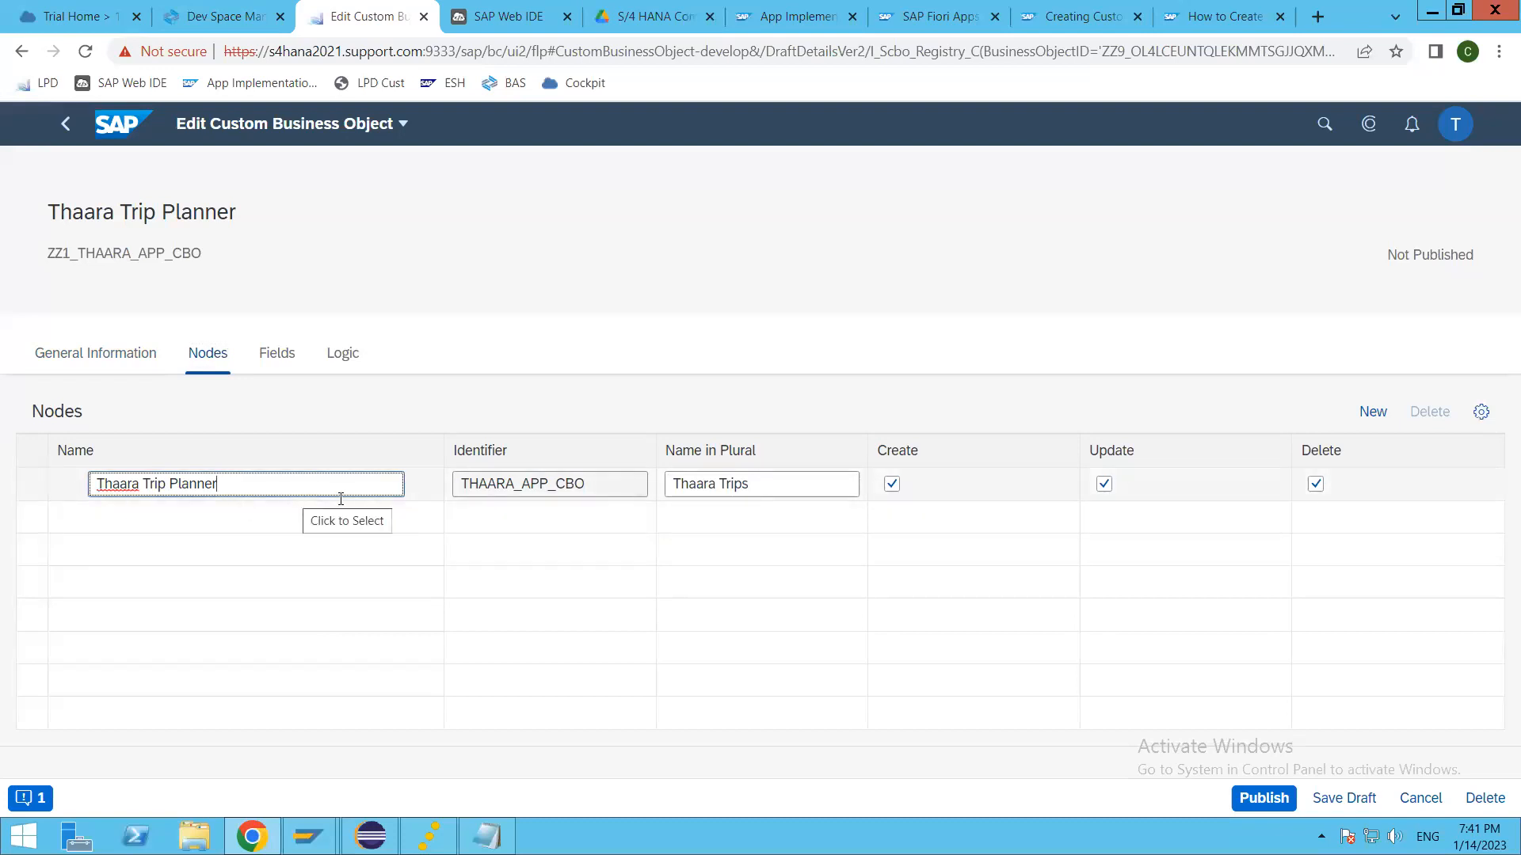
click(614, 483)
click(776, 491)
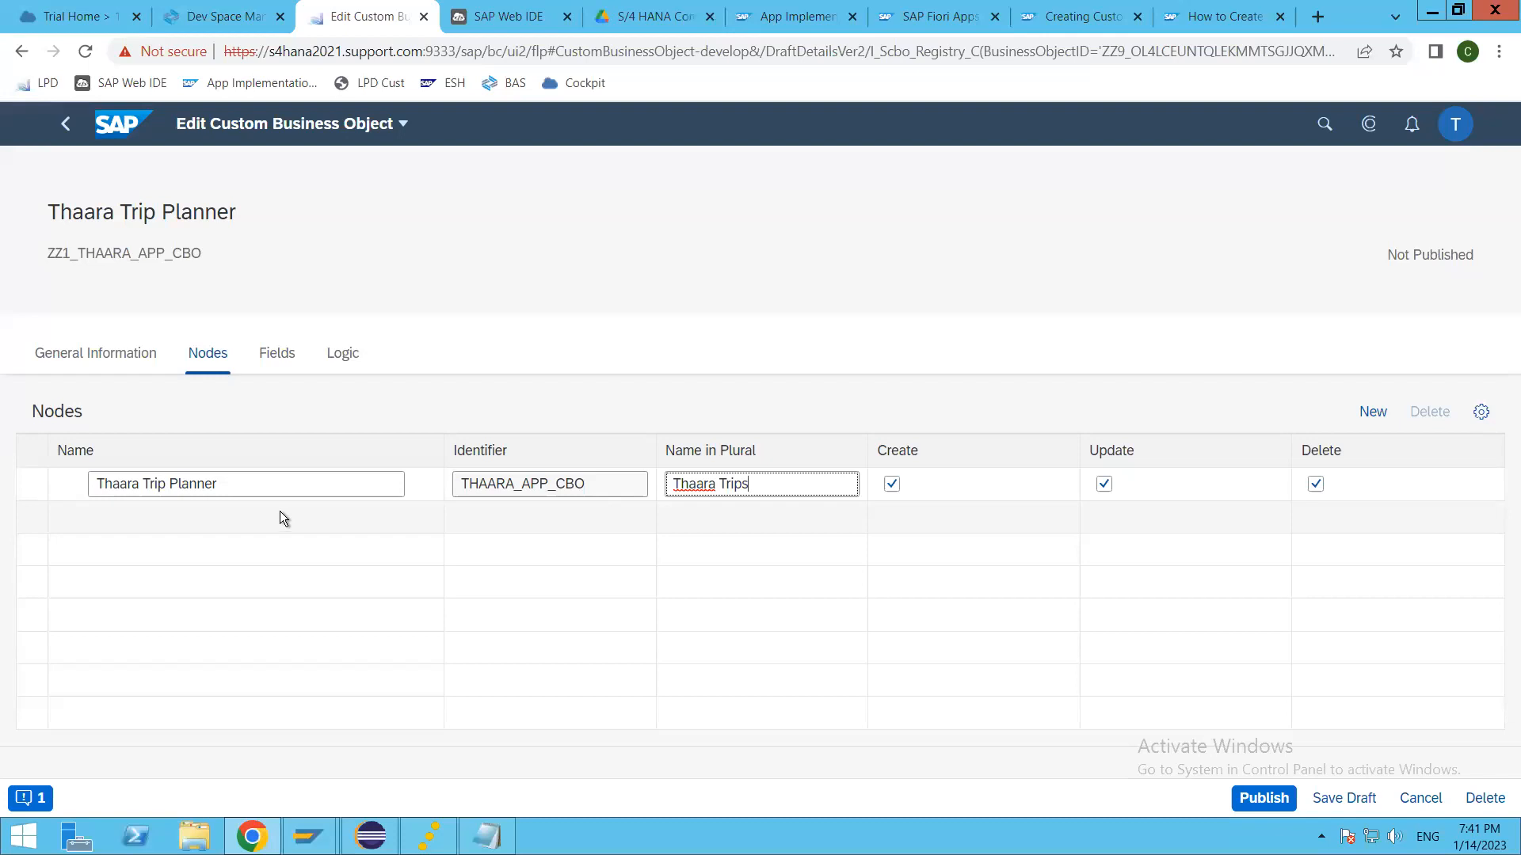
Step: Add a blank child node under the Thaara Trip Planner root node and delete it again
click(1379, 411)
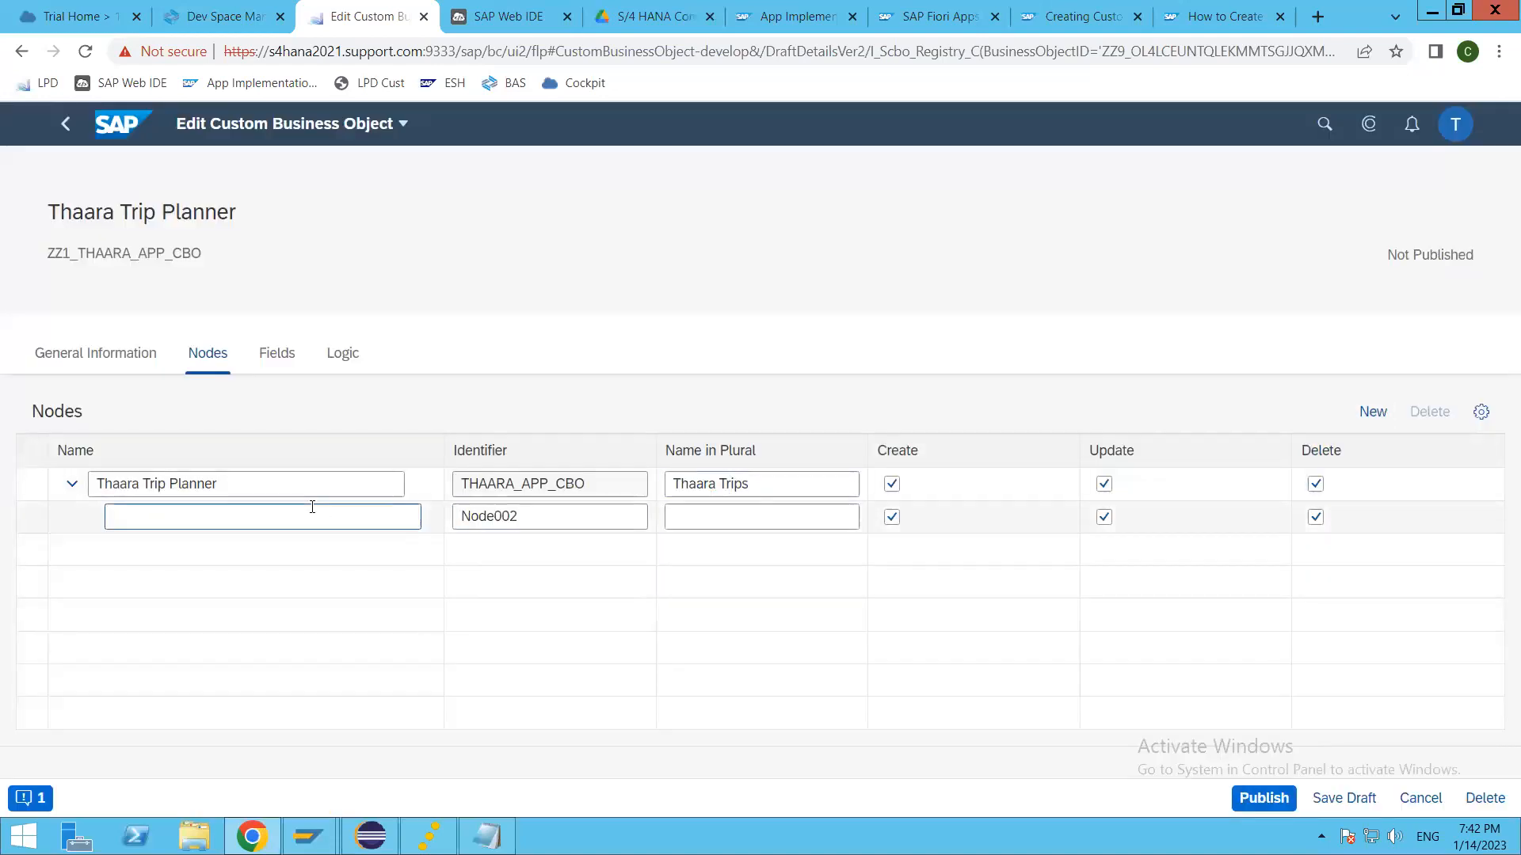
click(314, 519)
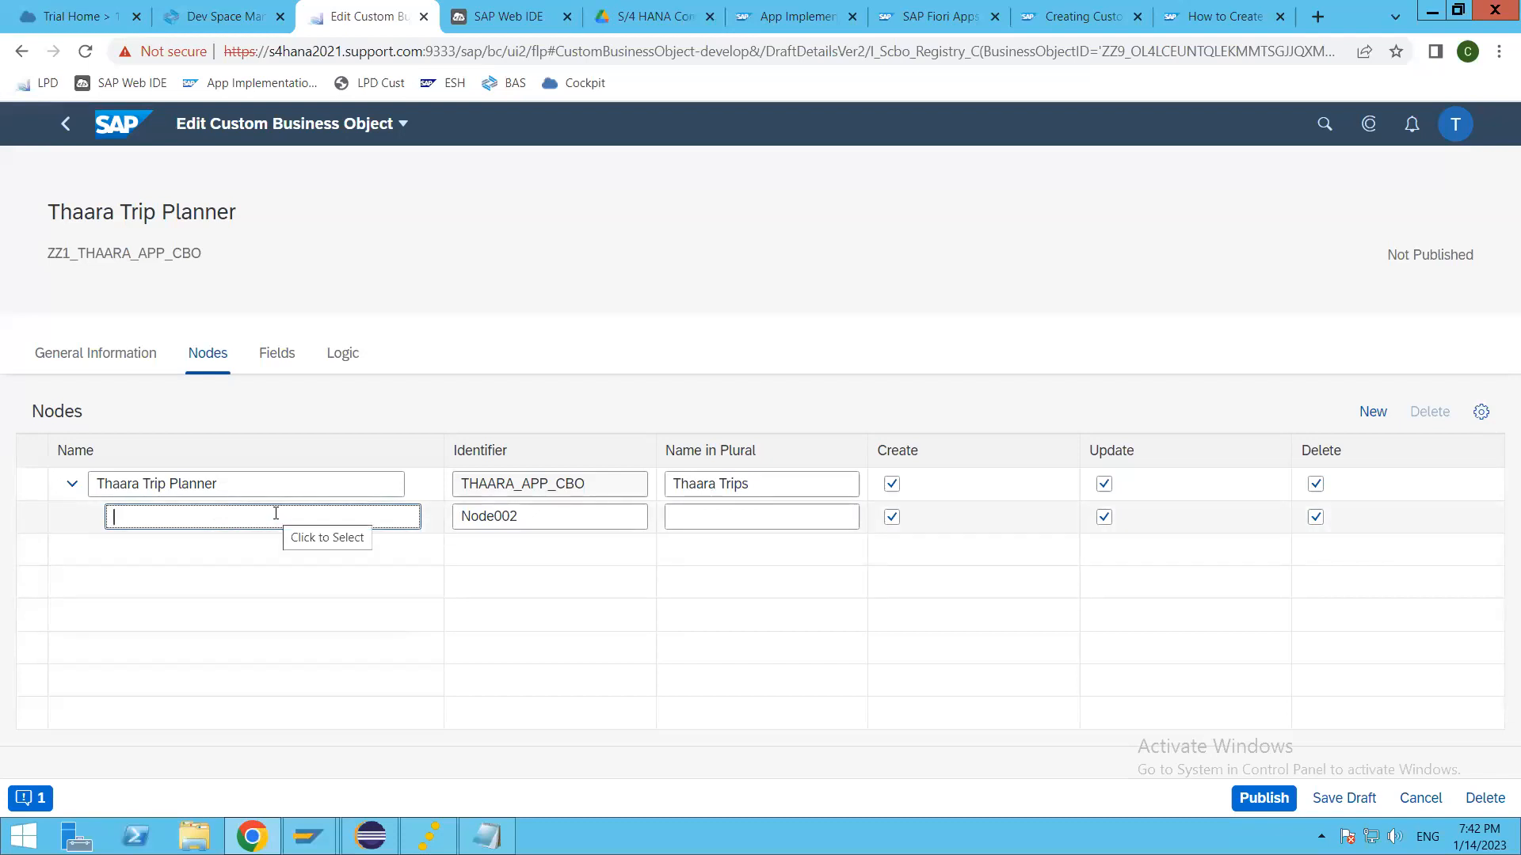
click(22, 524)
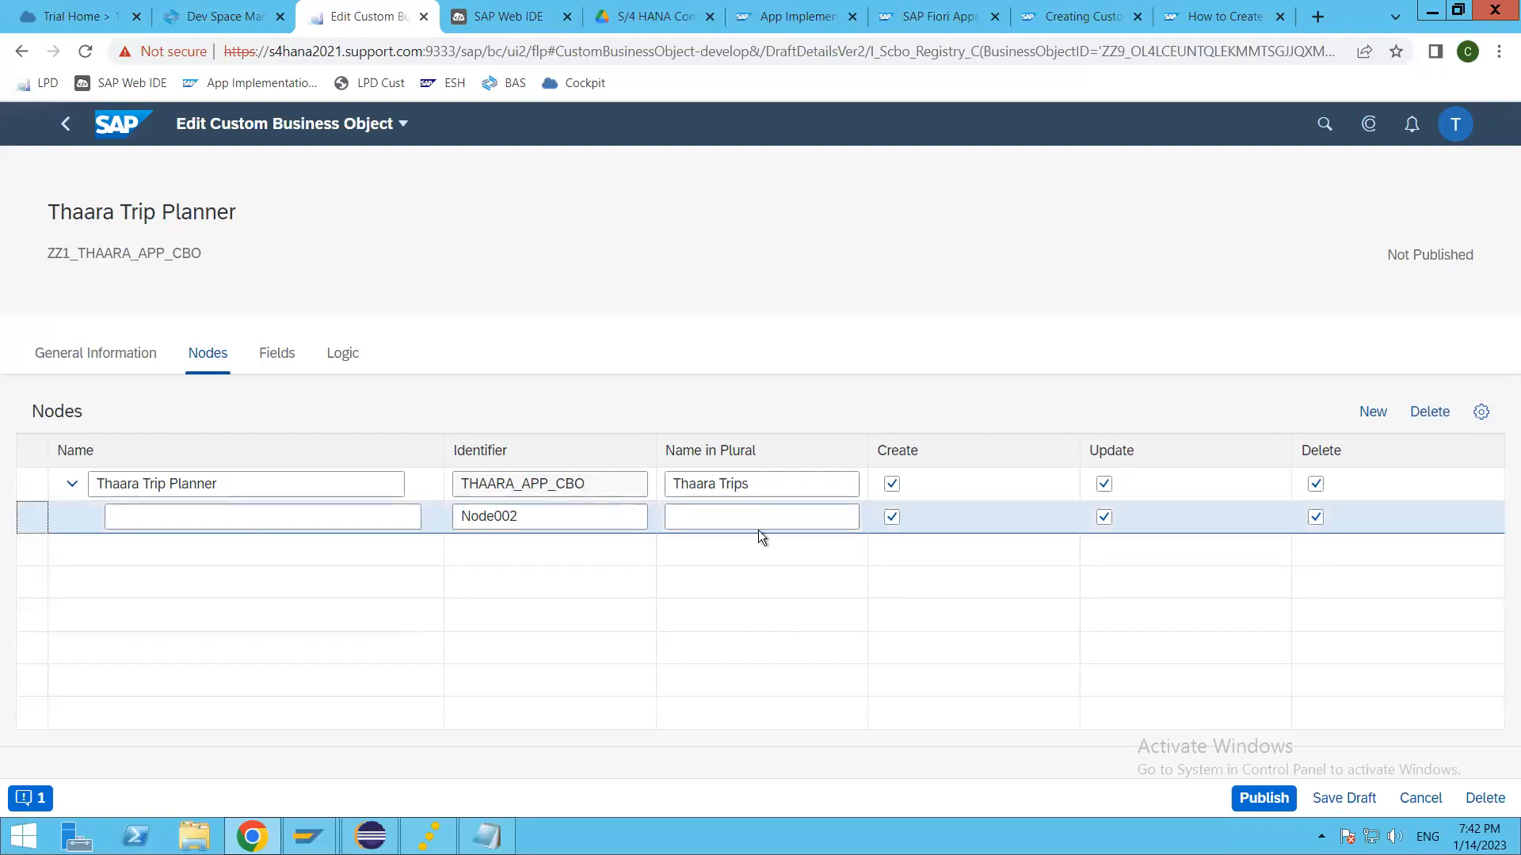
click(1429, 413)
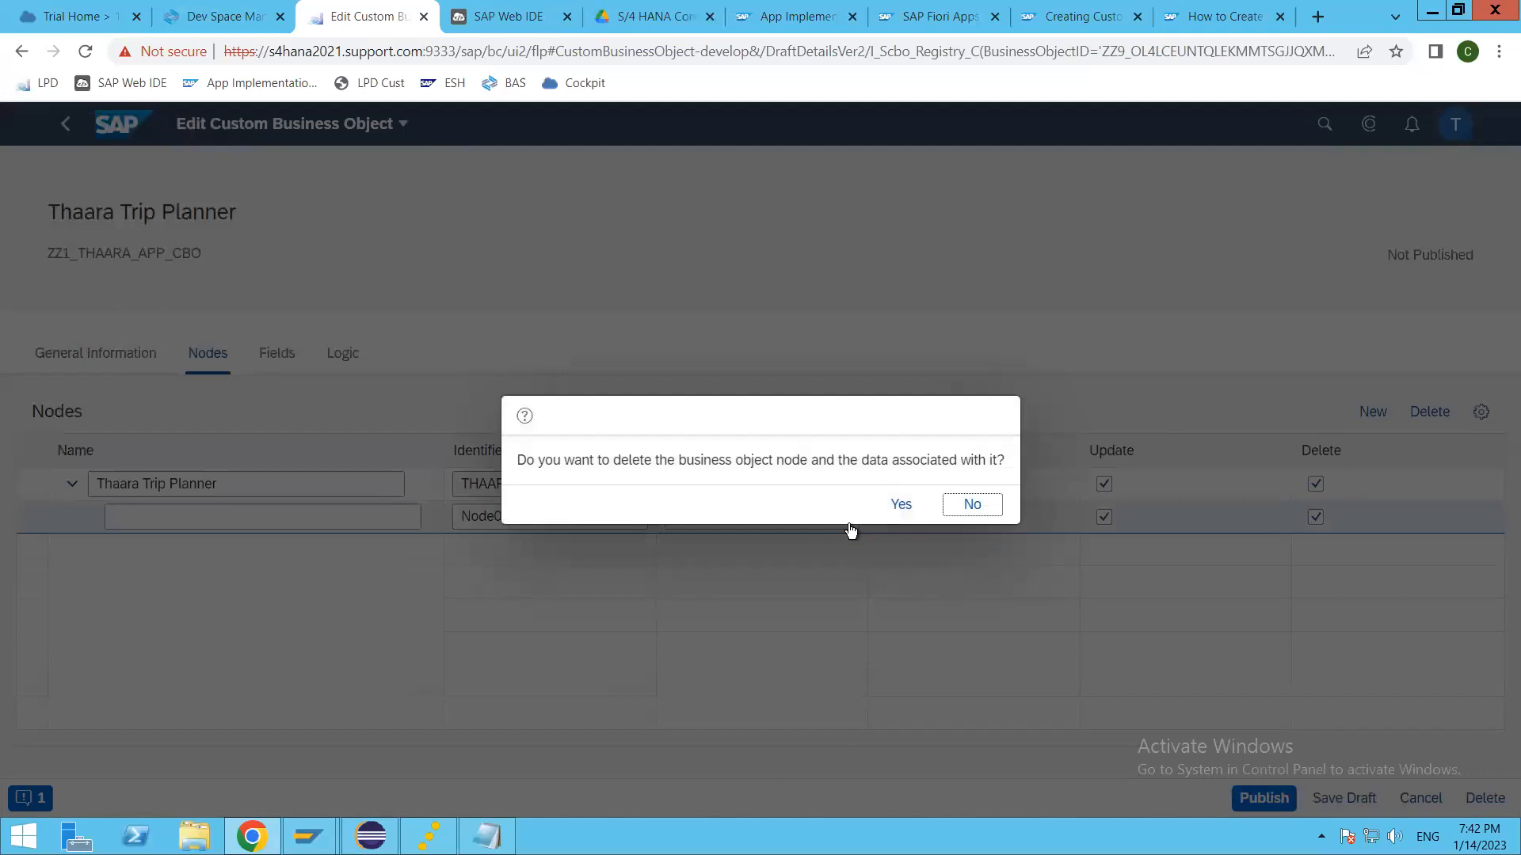
click(900, 504)
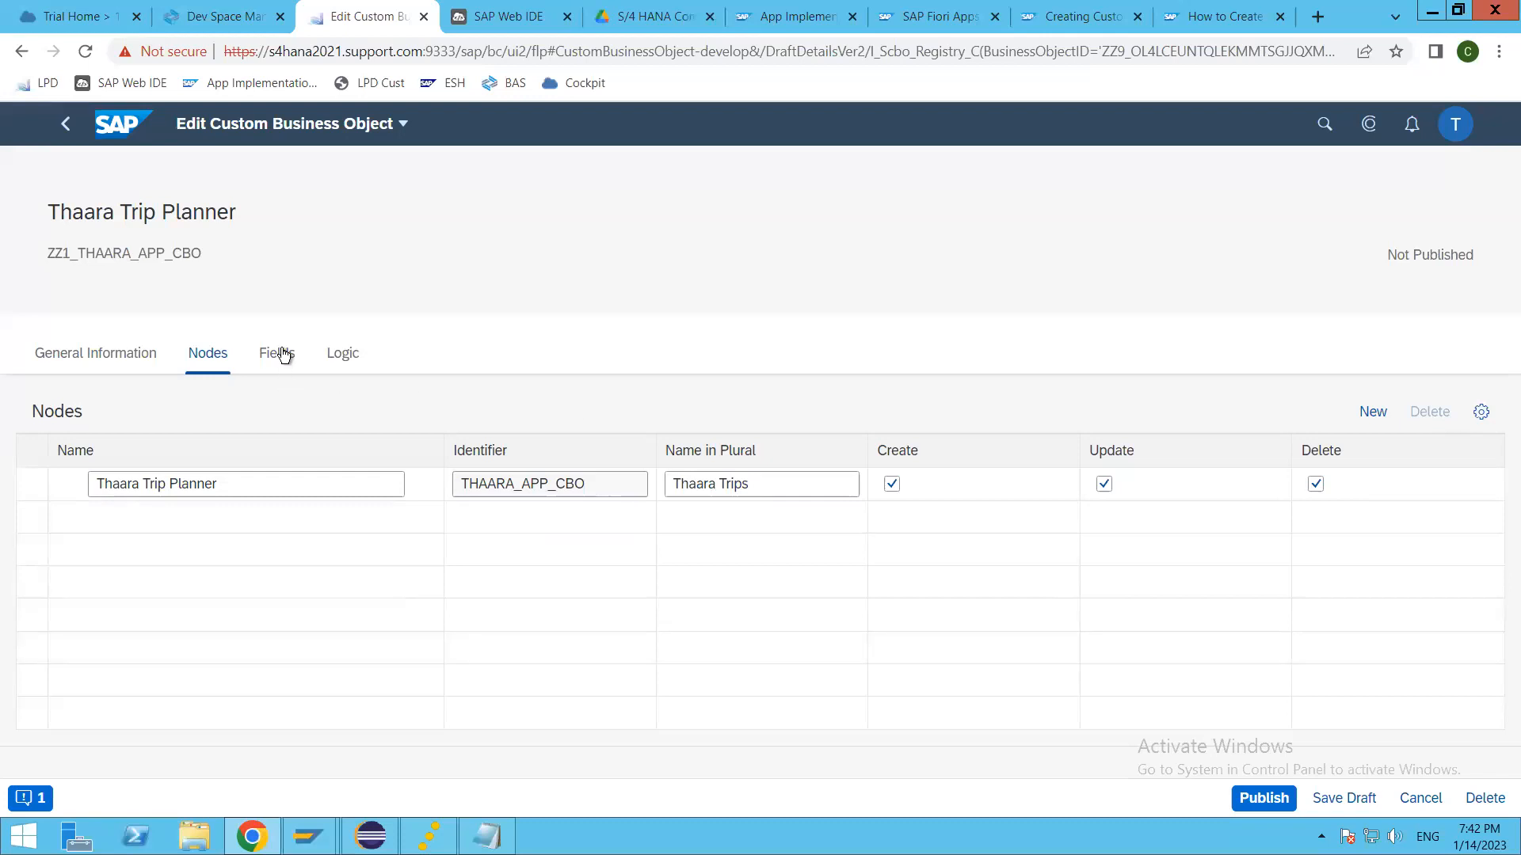
Step: Show the fields of the THAARA_APP_CBO node and examine the properties of the Description and Created On fields
click(283, 354)
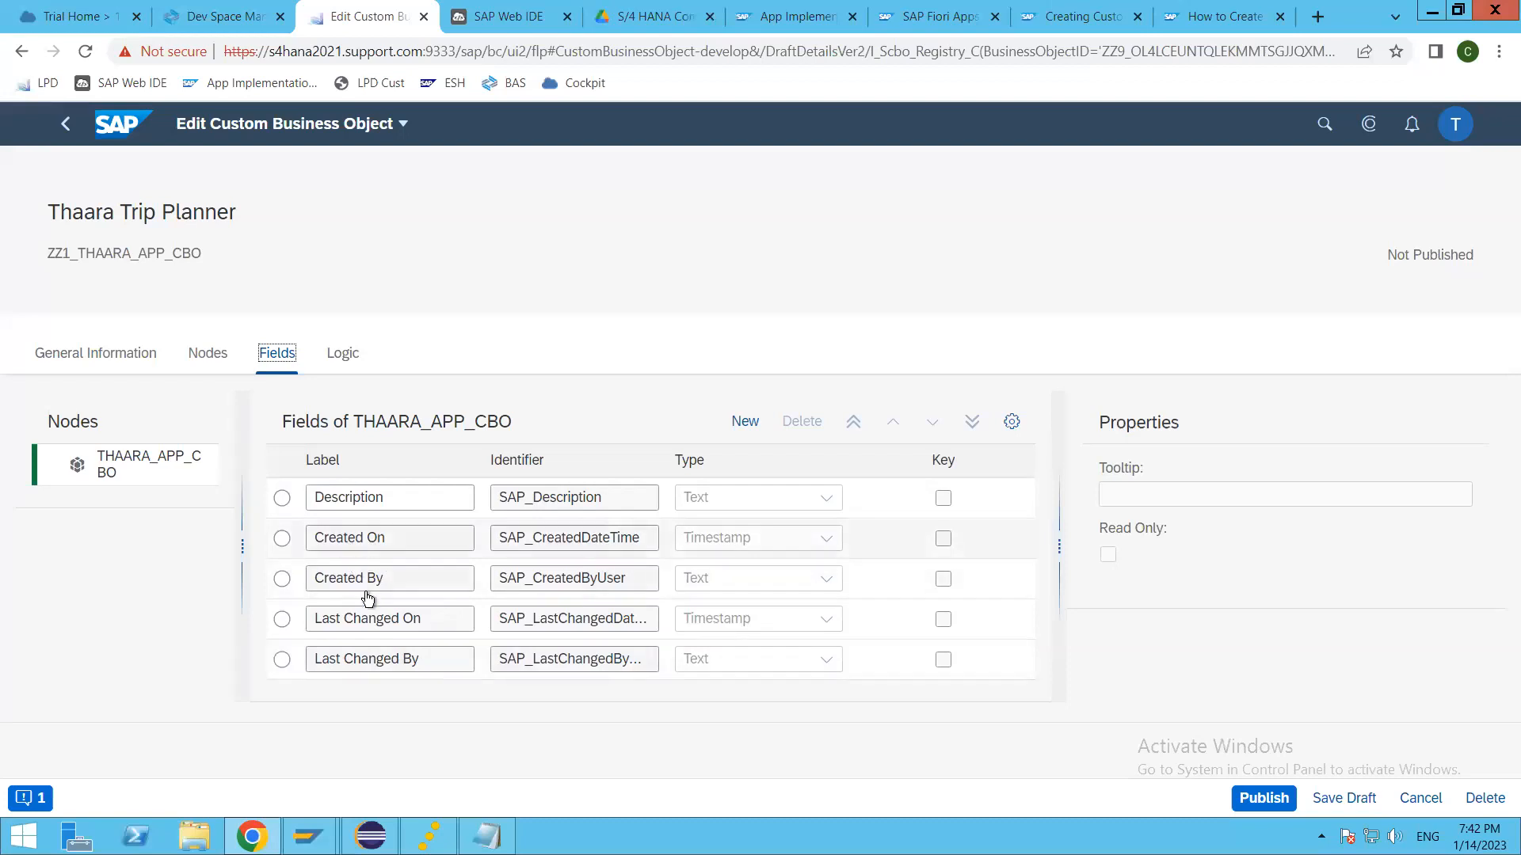
click(282, 501)
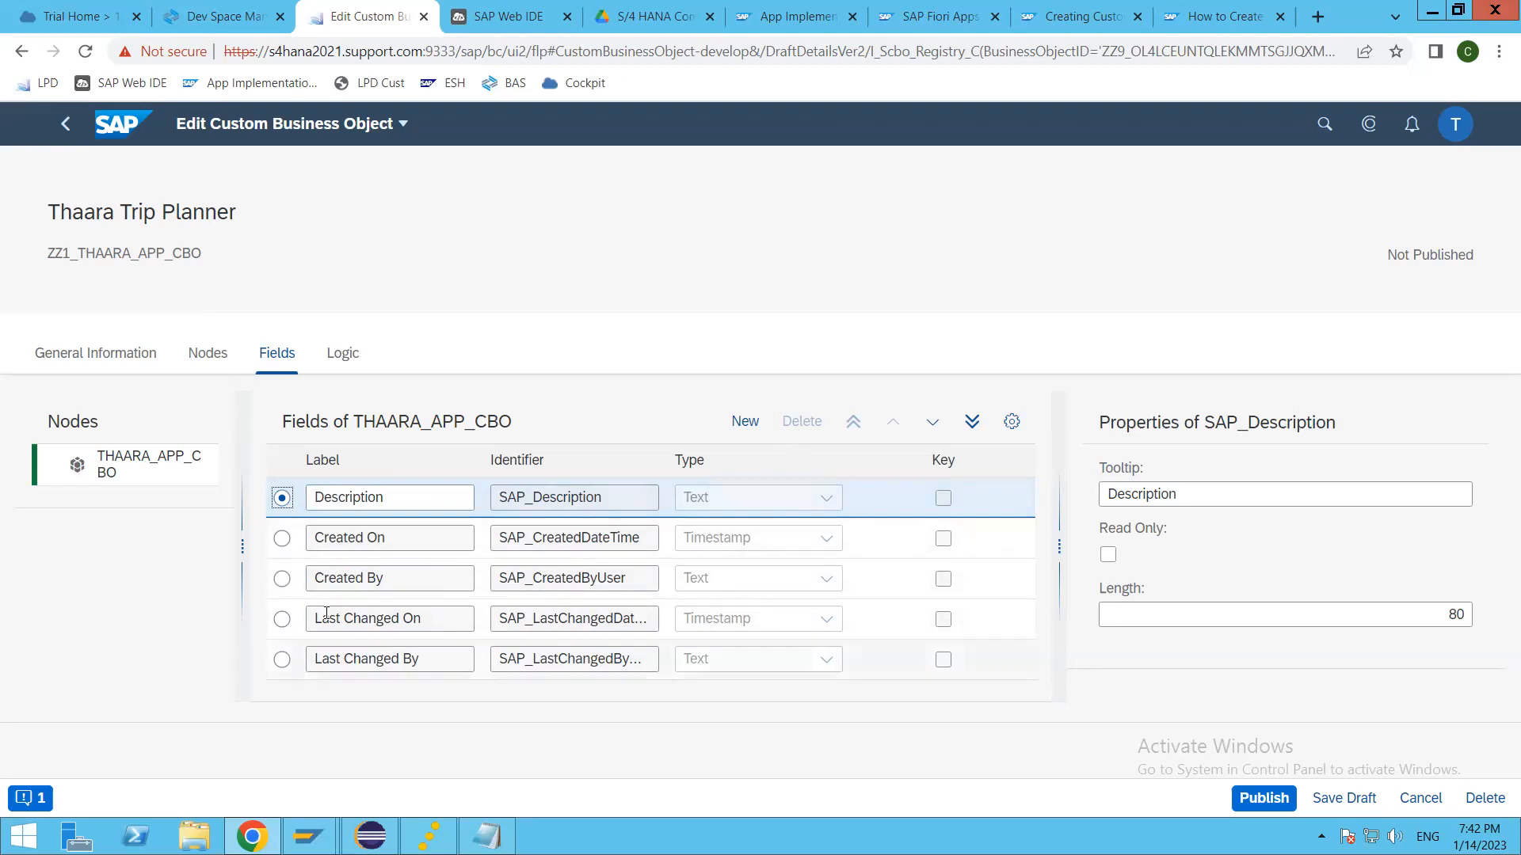
click(282, 539)
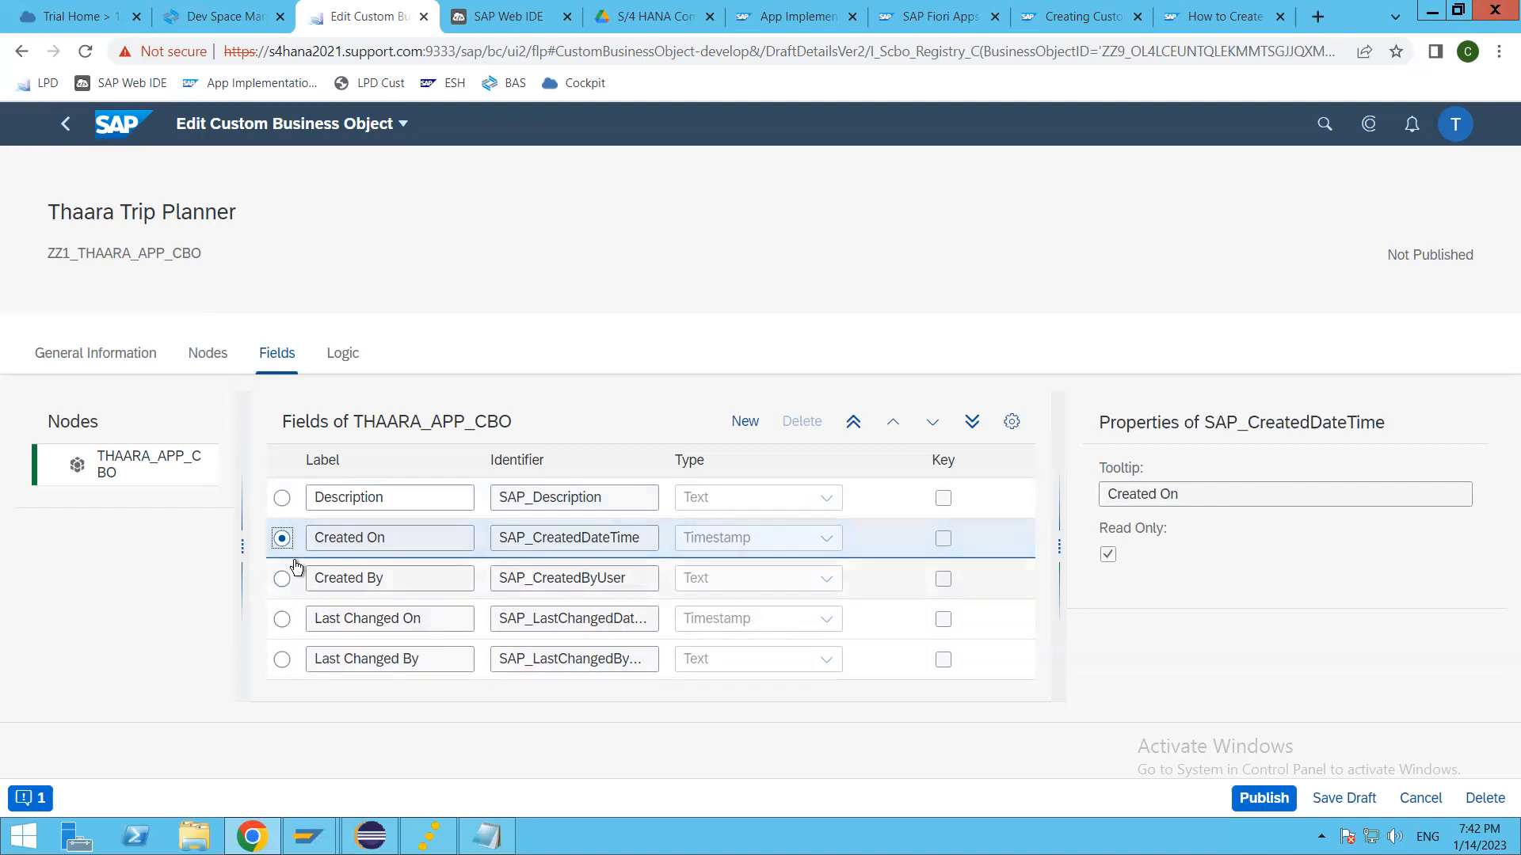
Step: Add a new field labelled TripId to the THAARA_APP_CBO node, with TripId as its identifier
click(745, 422)
click(394, 499)
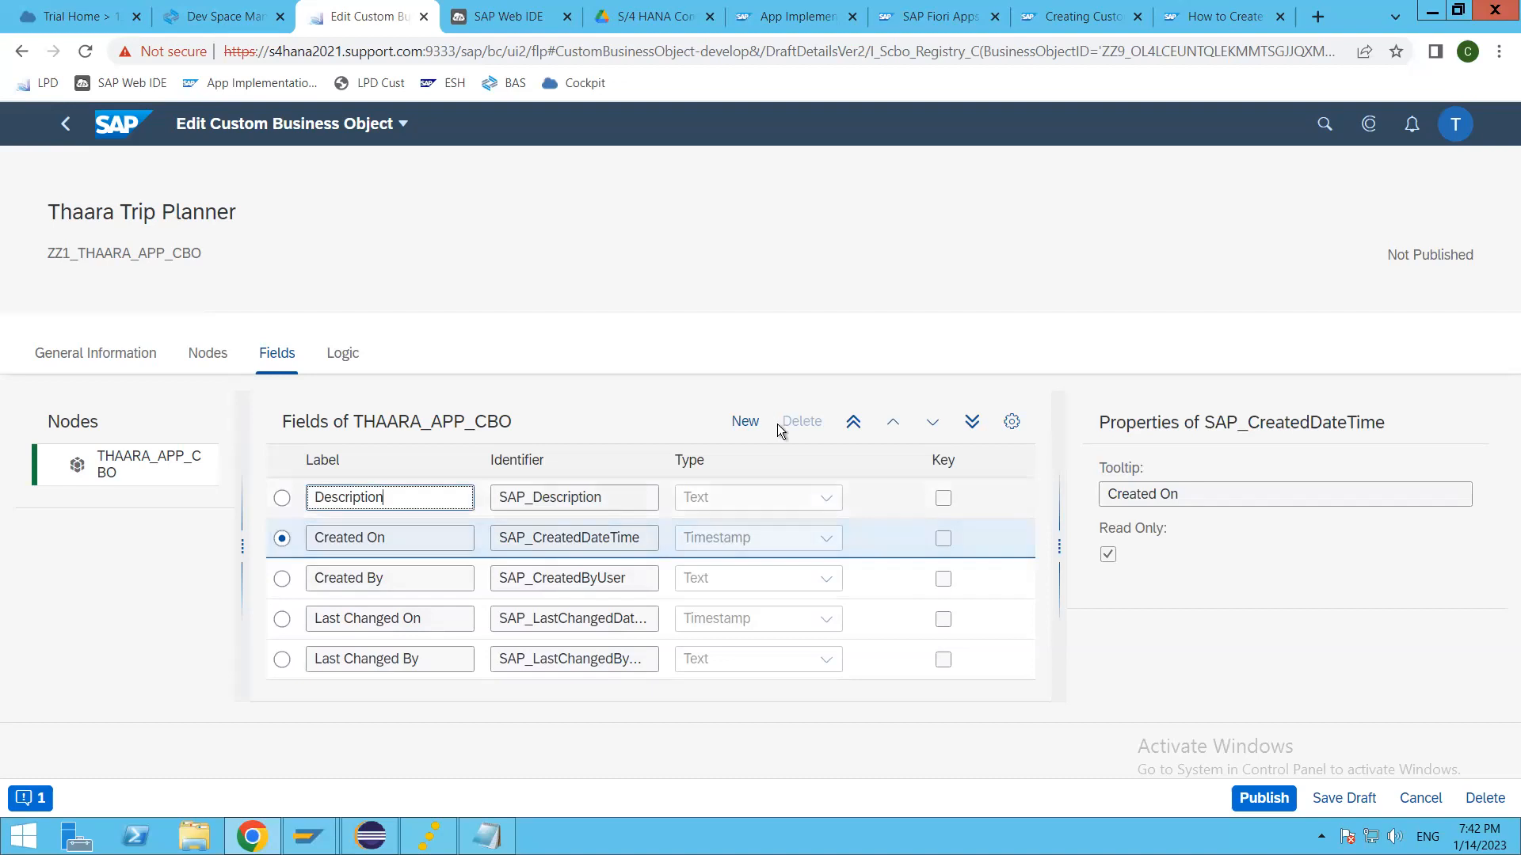
click(745, 422)
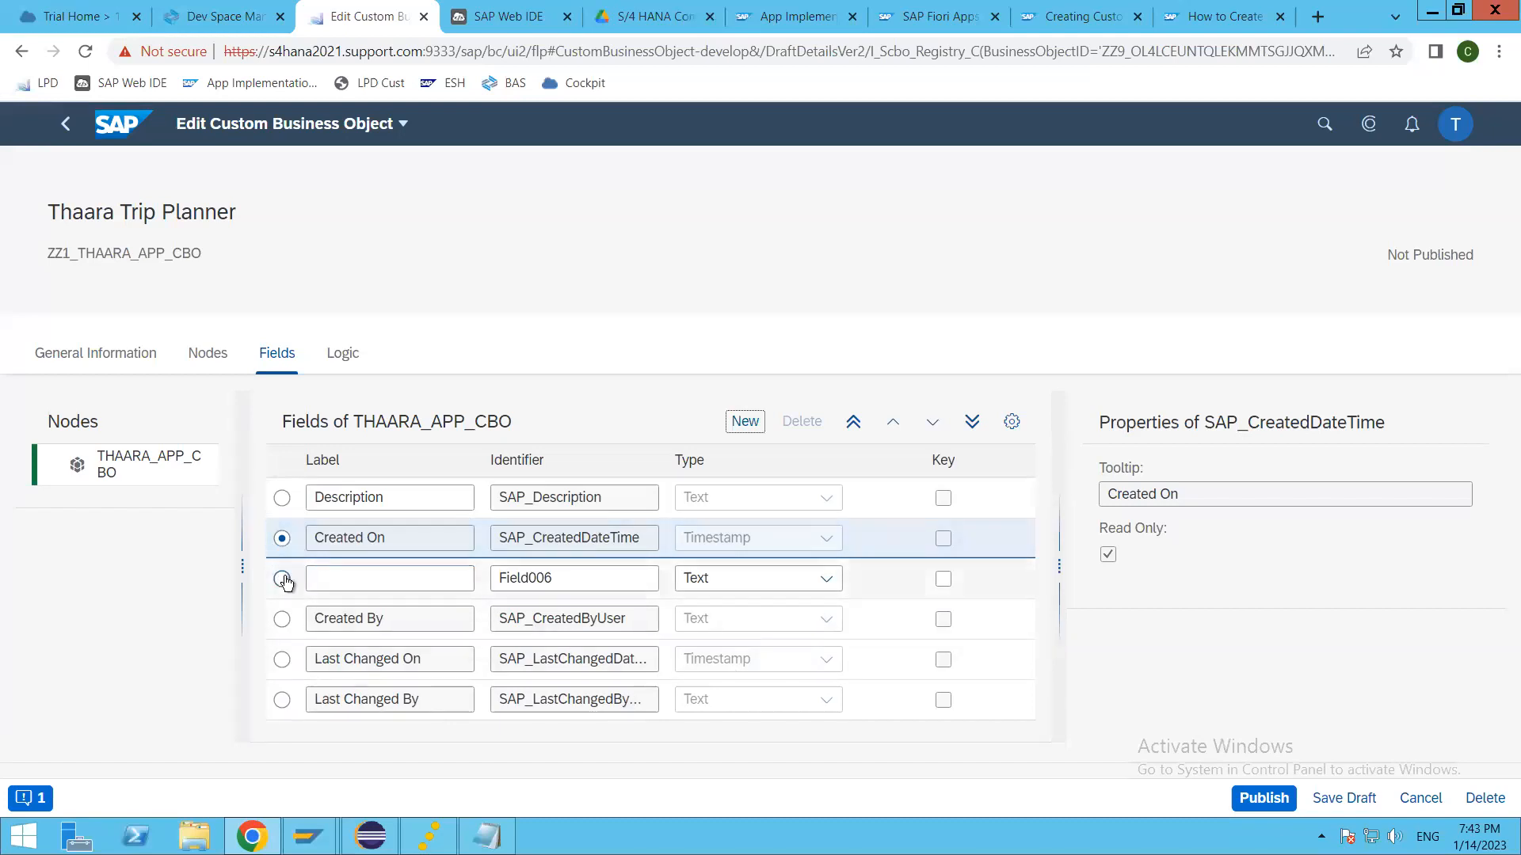
click(281, 579)
click(363, 578)
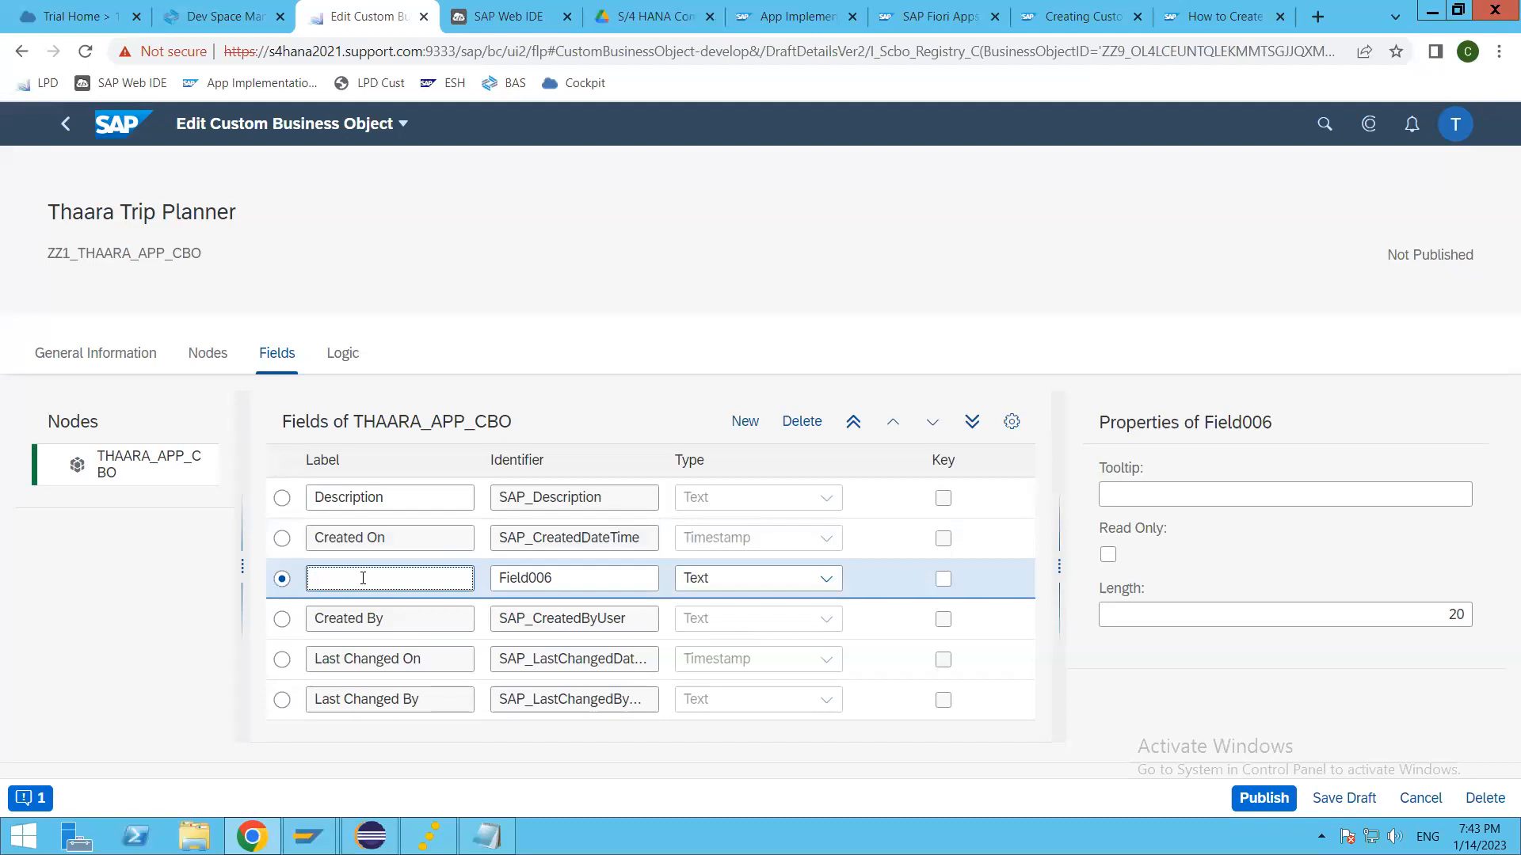
text(TripId)
key(Tab)
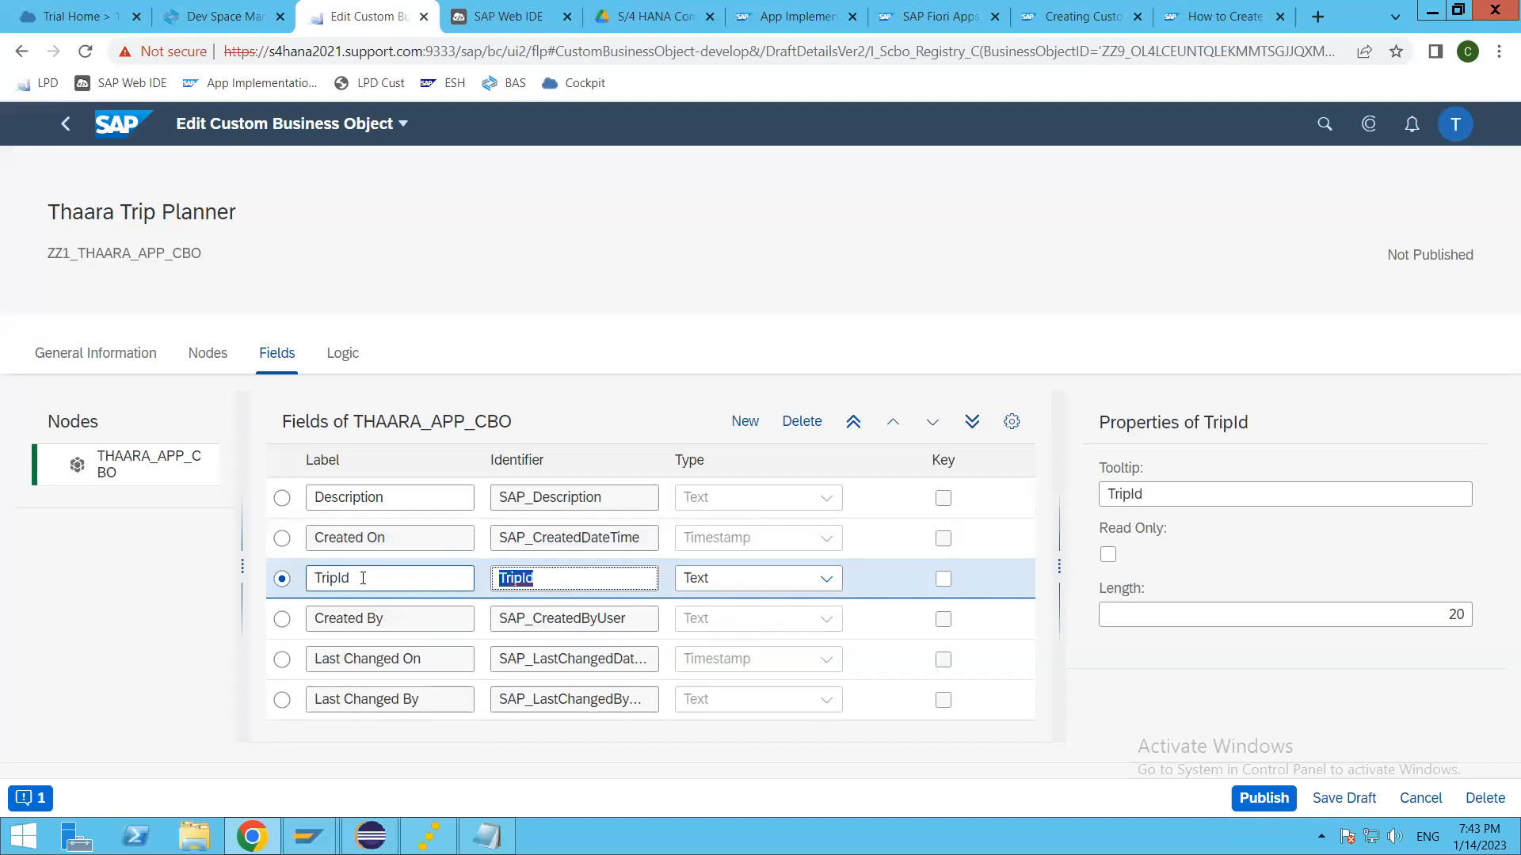
Step: Set the TripId field's type to Number and its tooltip to "Trip id"
click(828, 580)
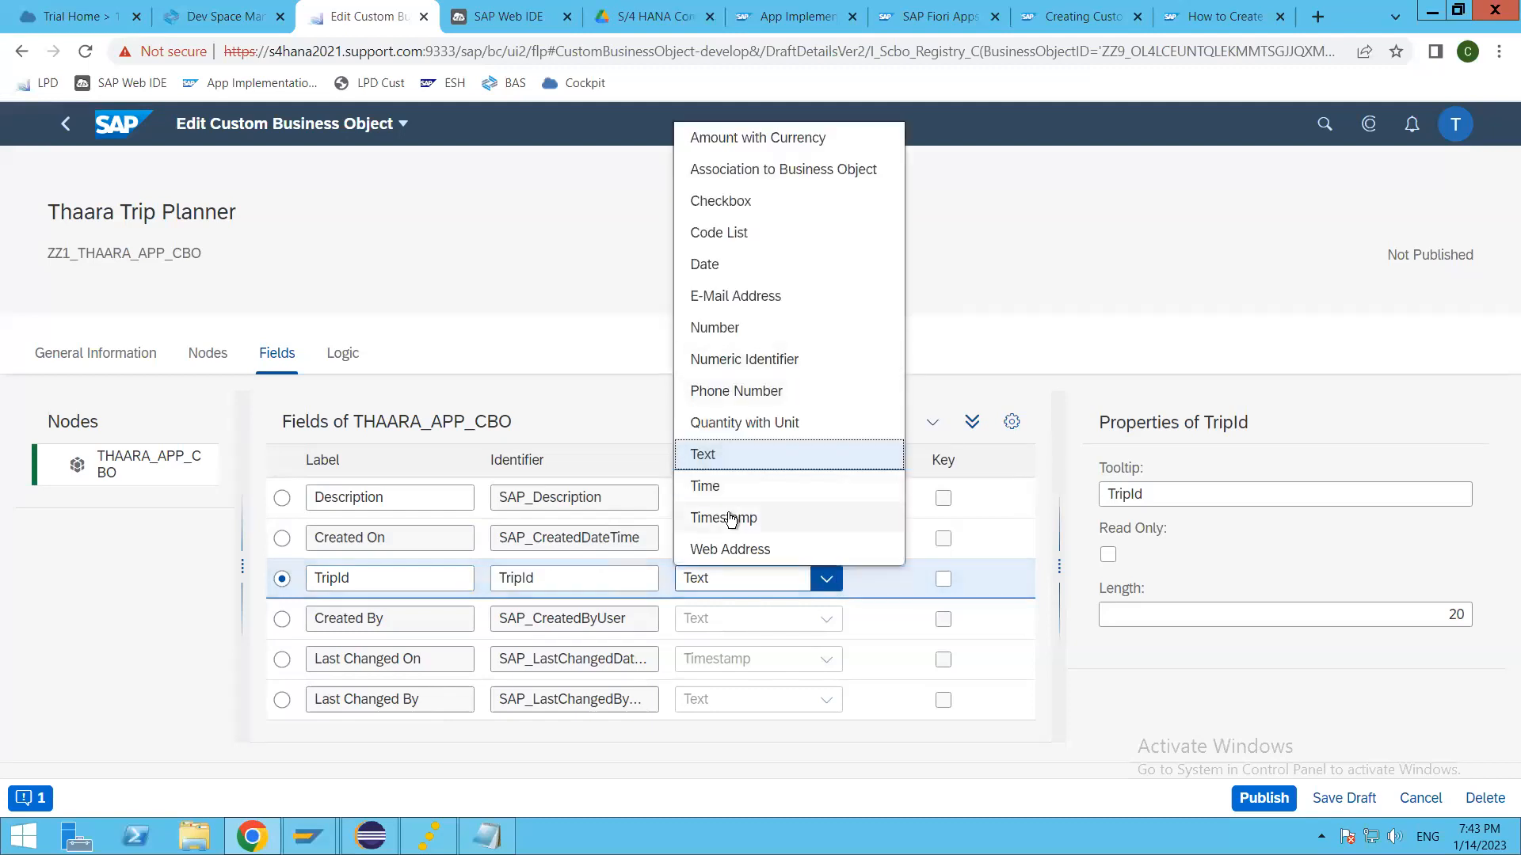
click(764, 335)
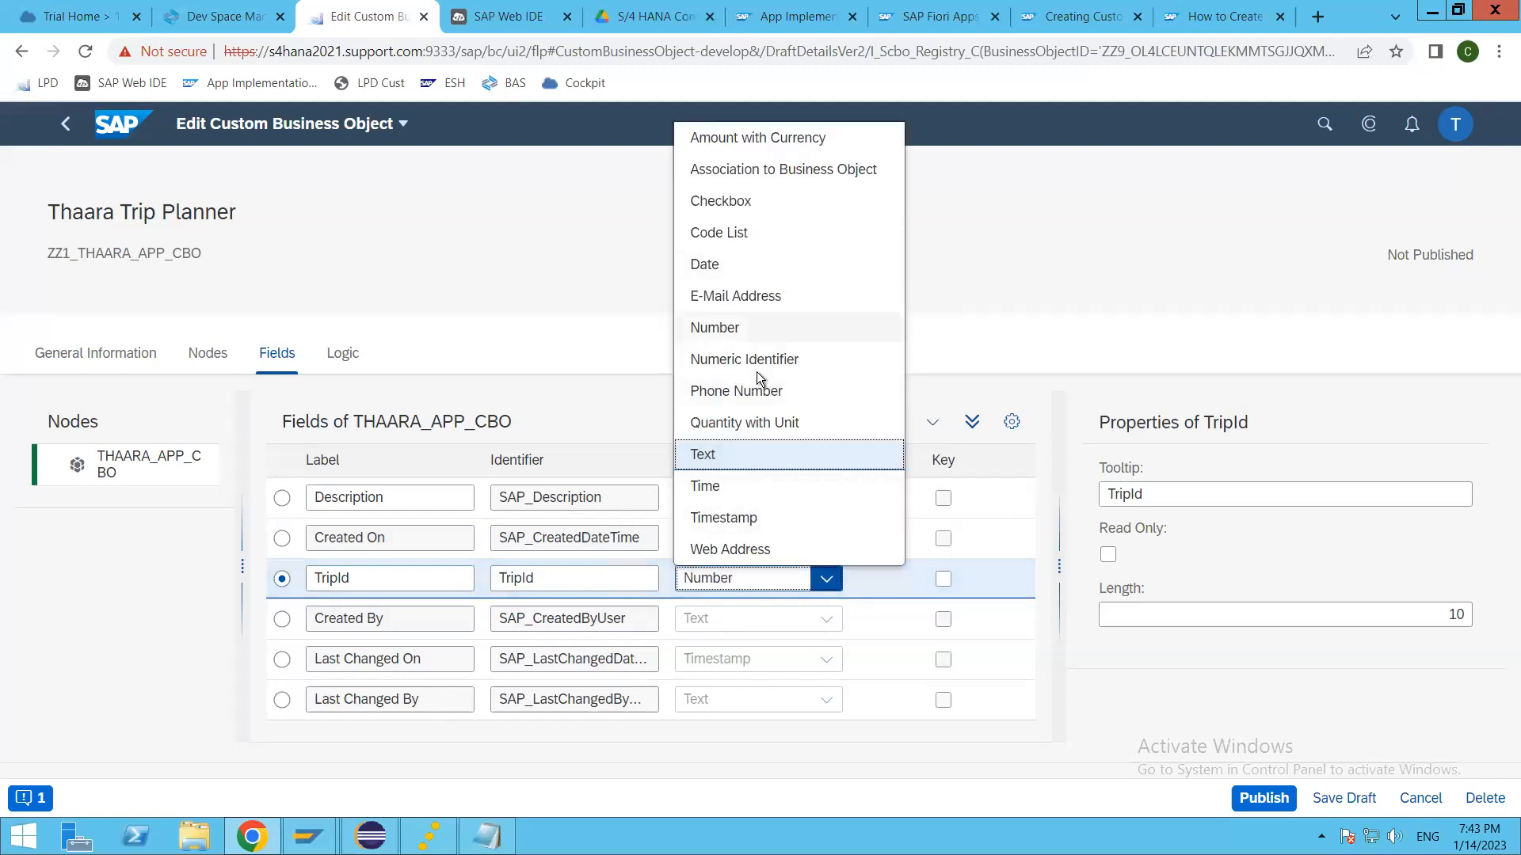
click(1180, 494)
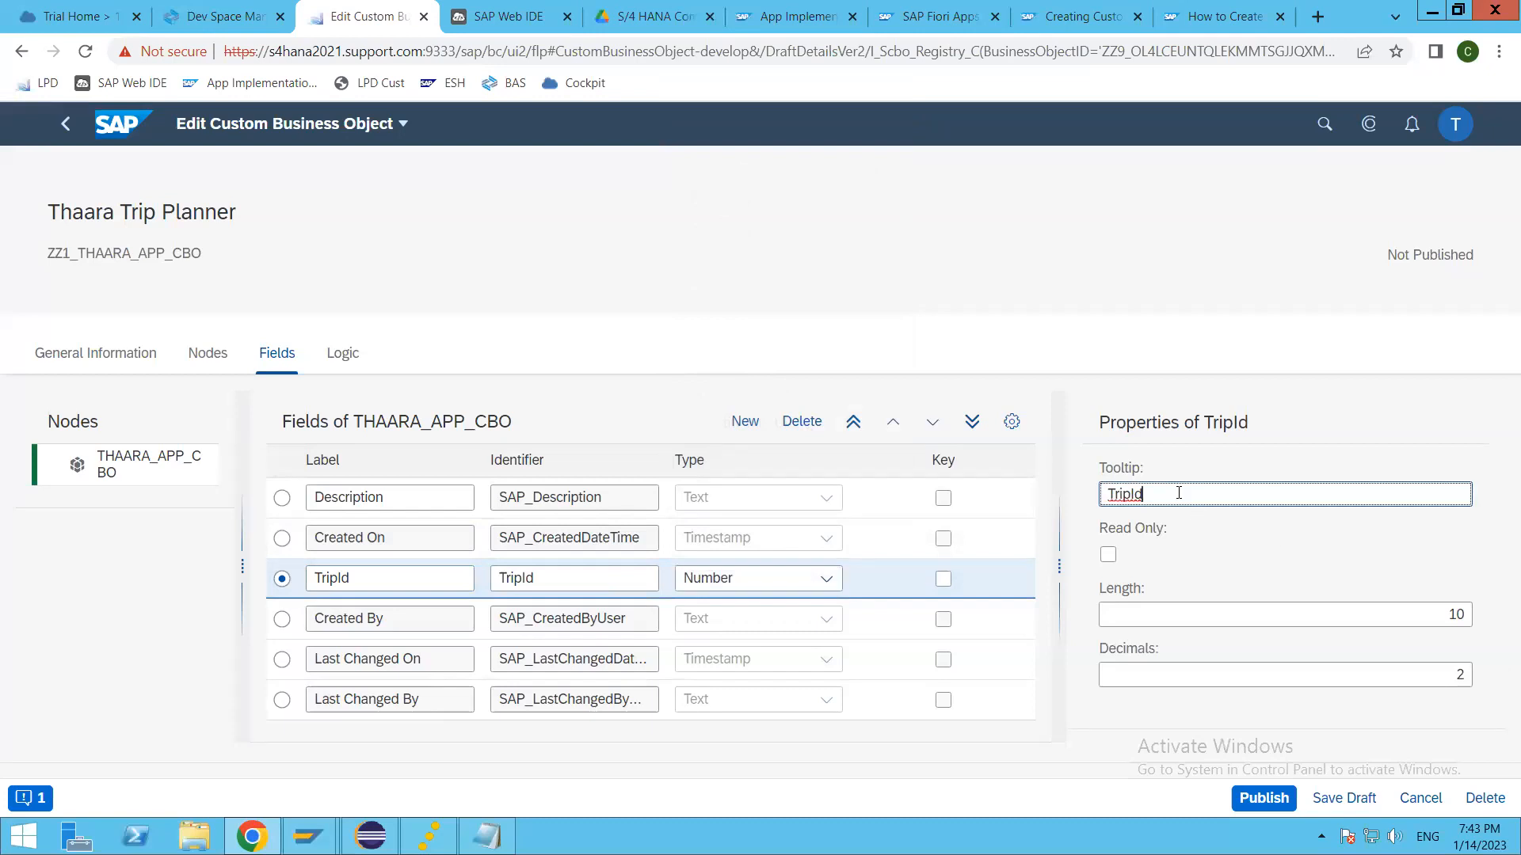
key(ctrl+a)
text(Trip id)
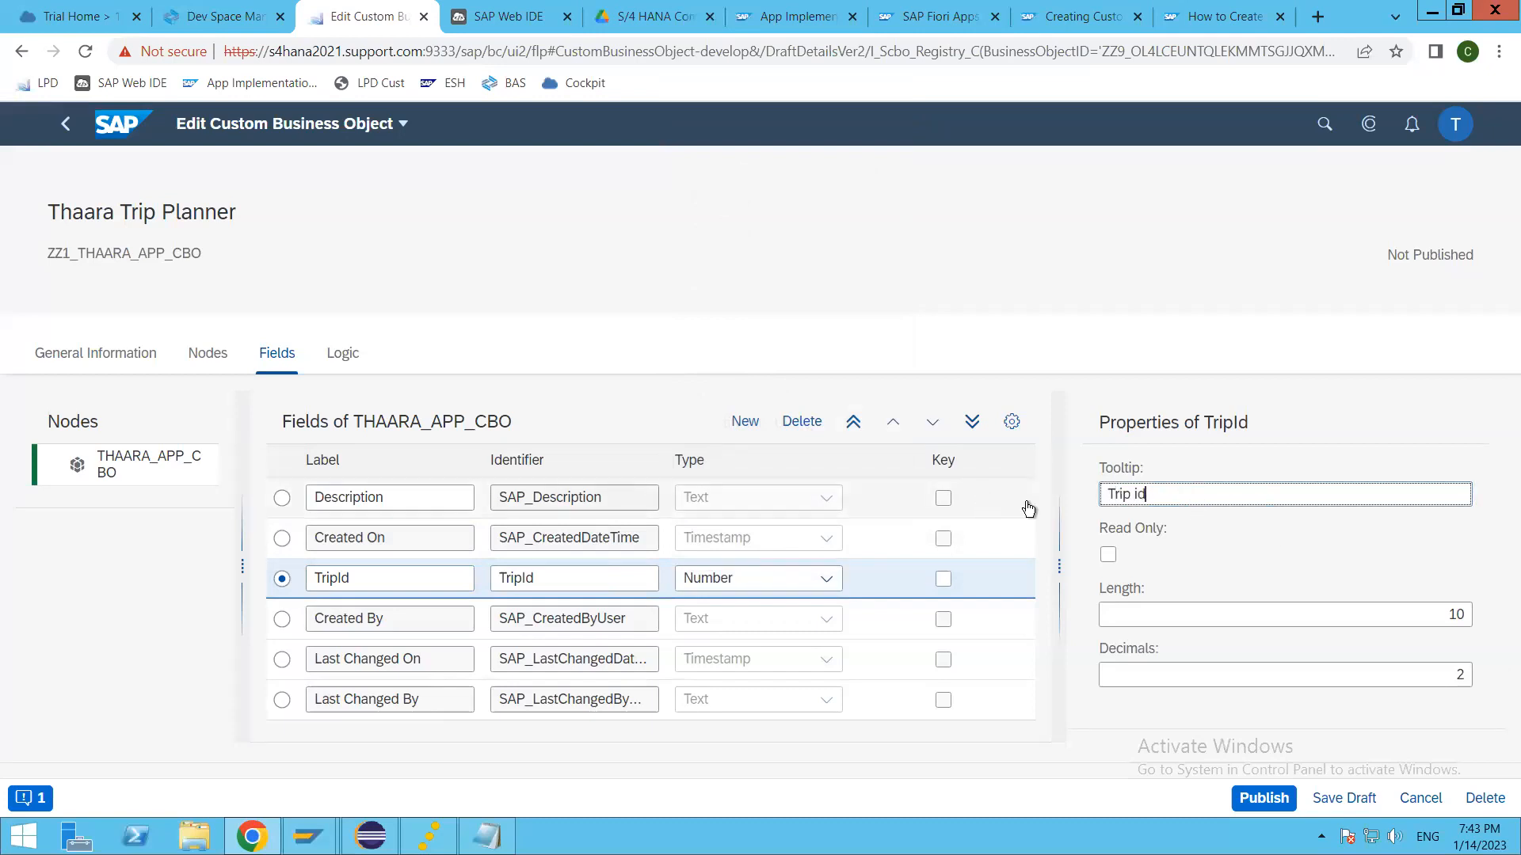
Step: Make the TripId field read-only and set its decimals to 0
click(1108, 556)
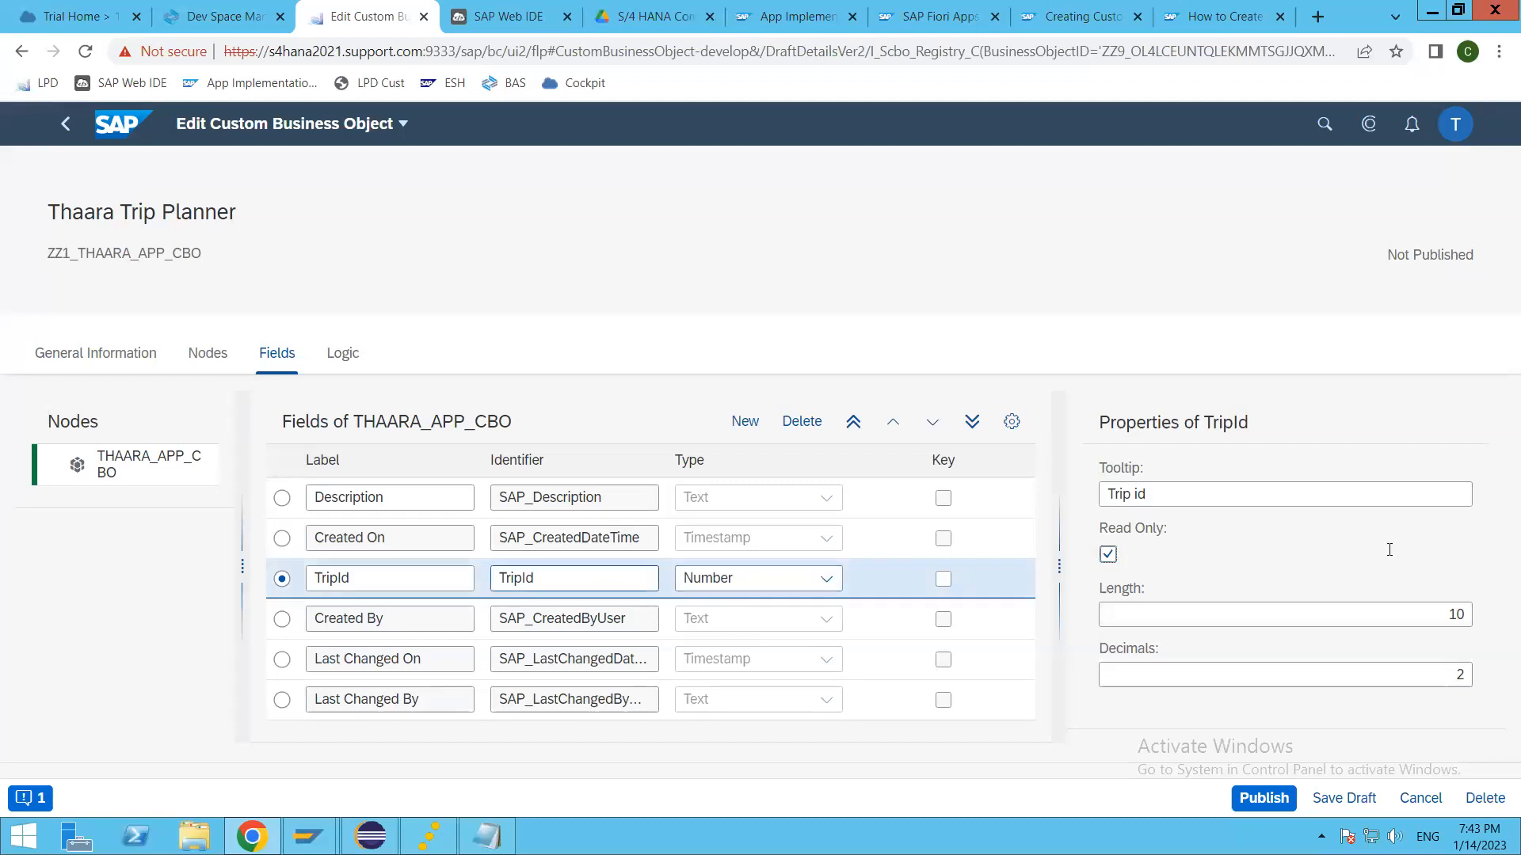
click(1244, 613)
key(Tab)
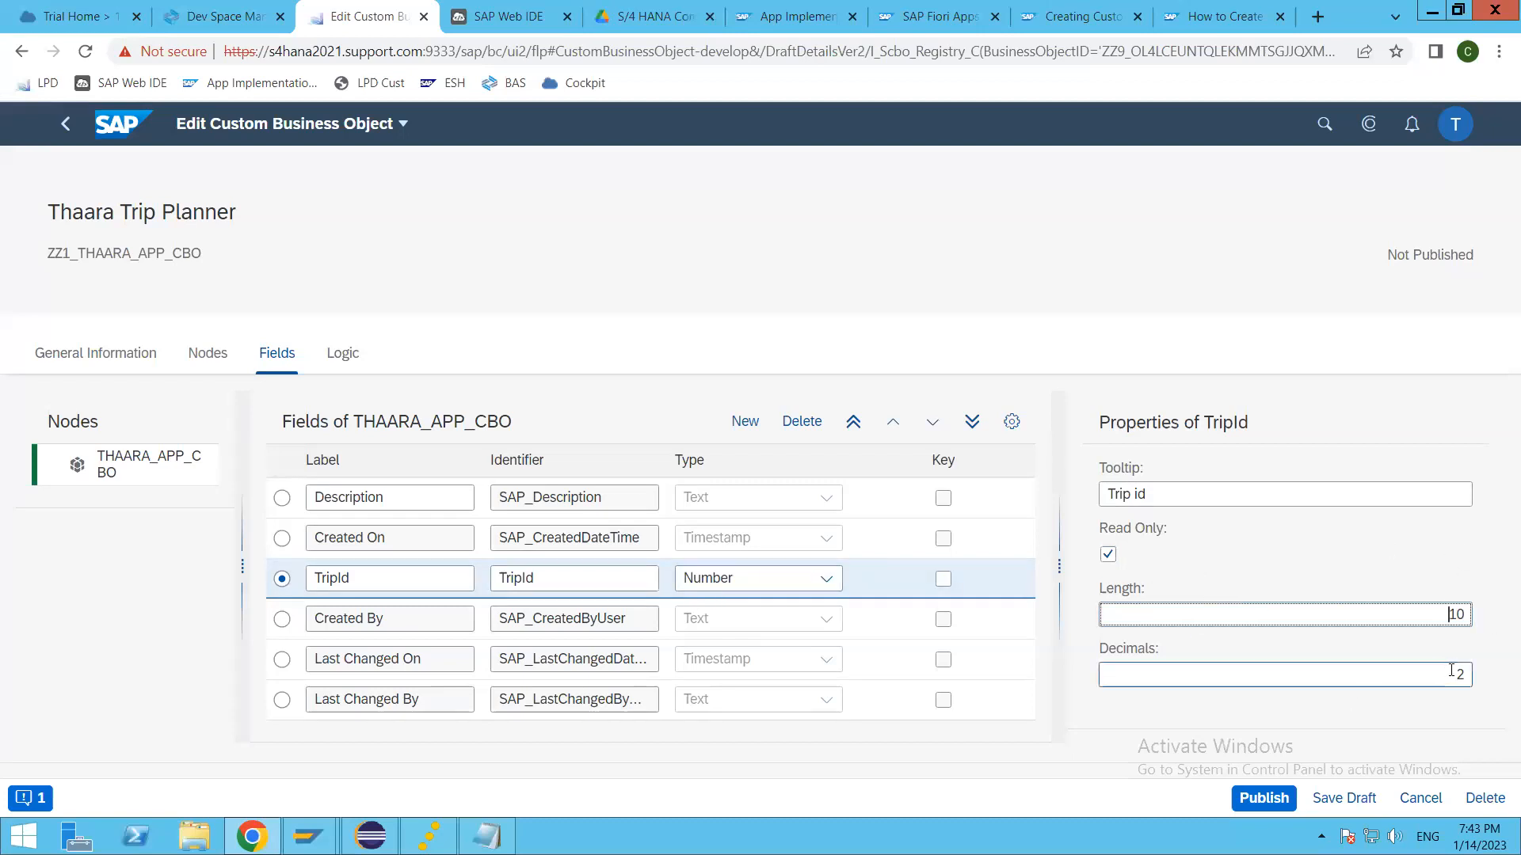
text(0)
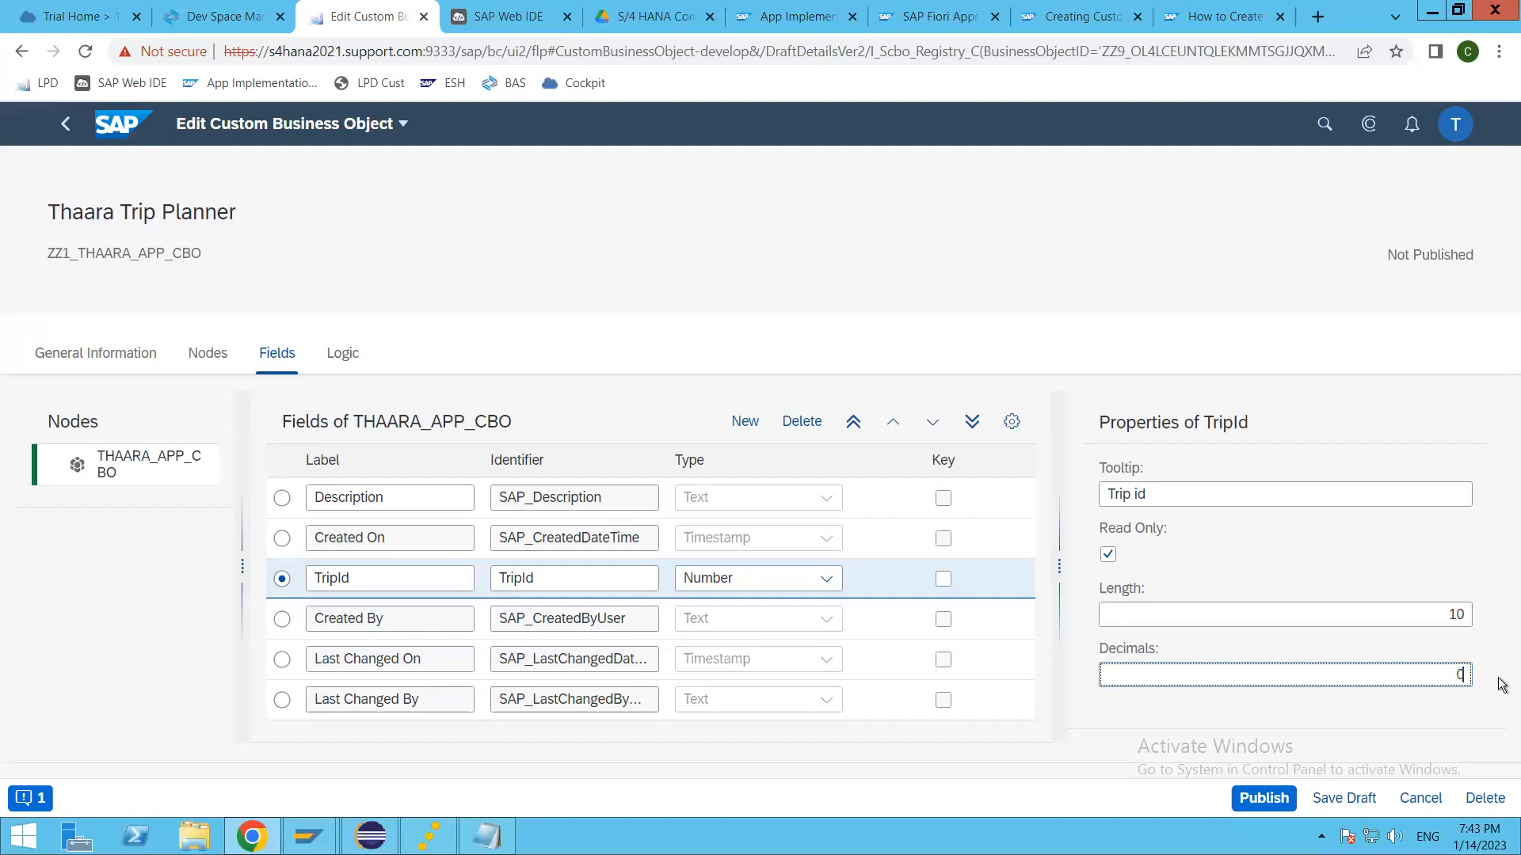
click(1383, 600)
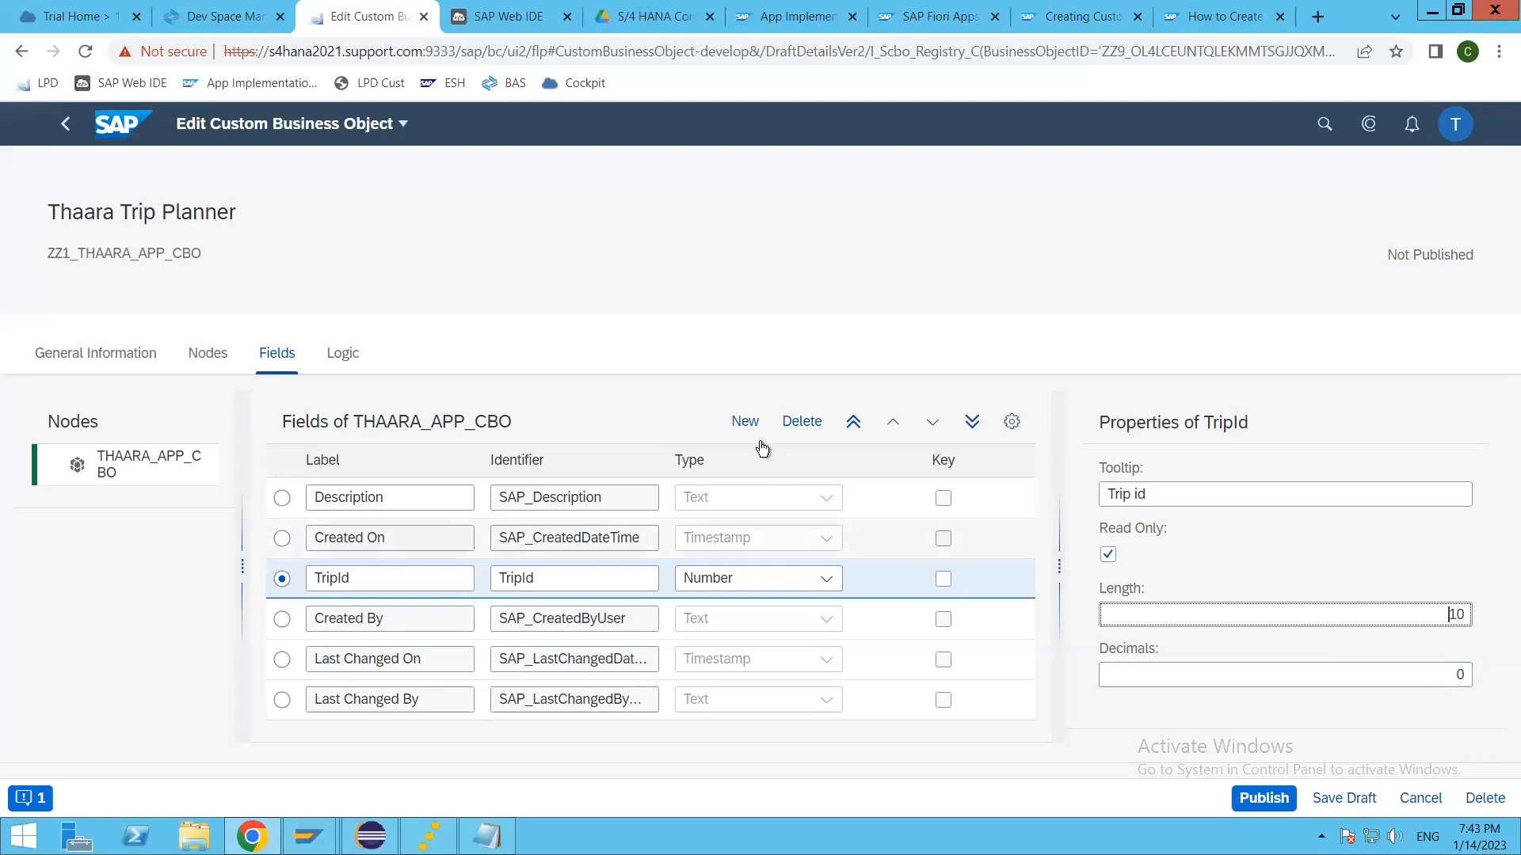
Step: Add another field labelled FromCountry below TripId, with FromCountry as its identifier
click(745, 421)
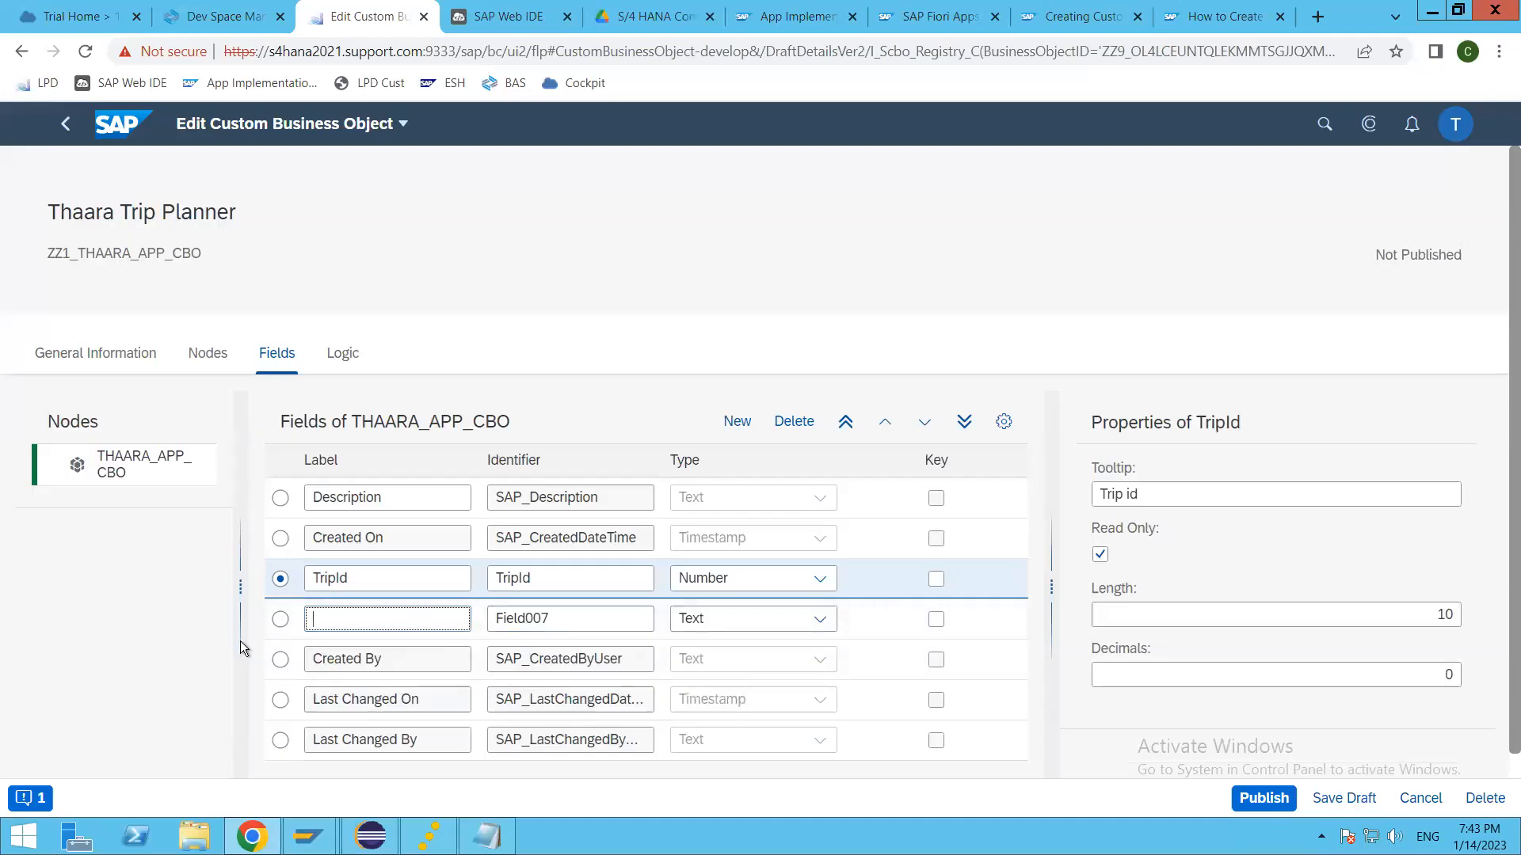
click(281, 619)
click(401, 616)
text(F)
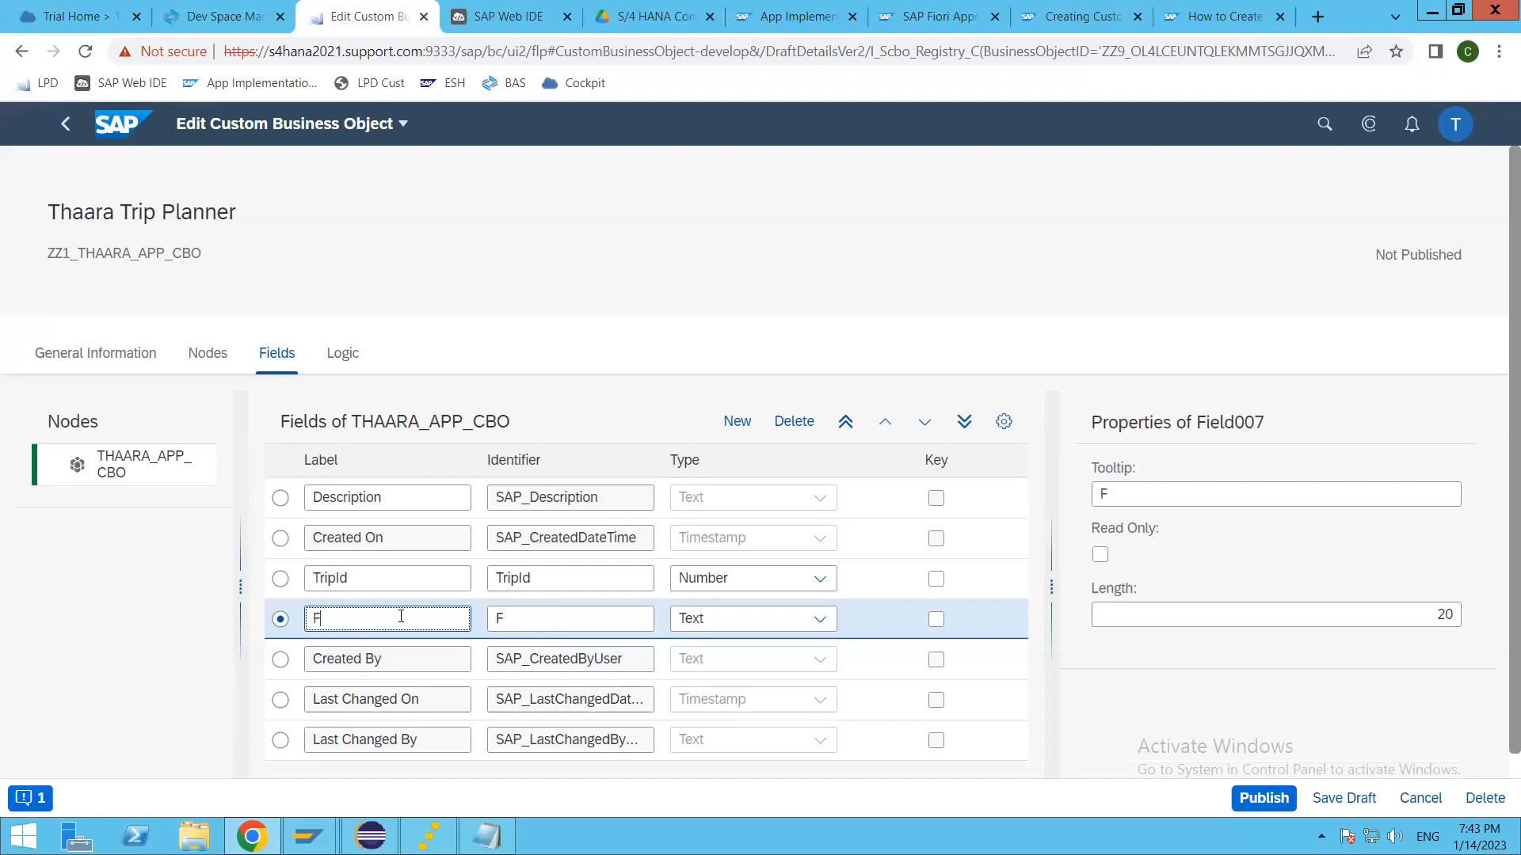
text(romCountry)
key(Tab)
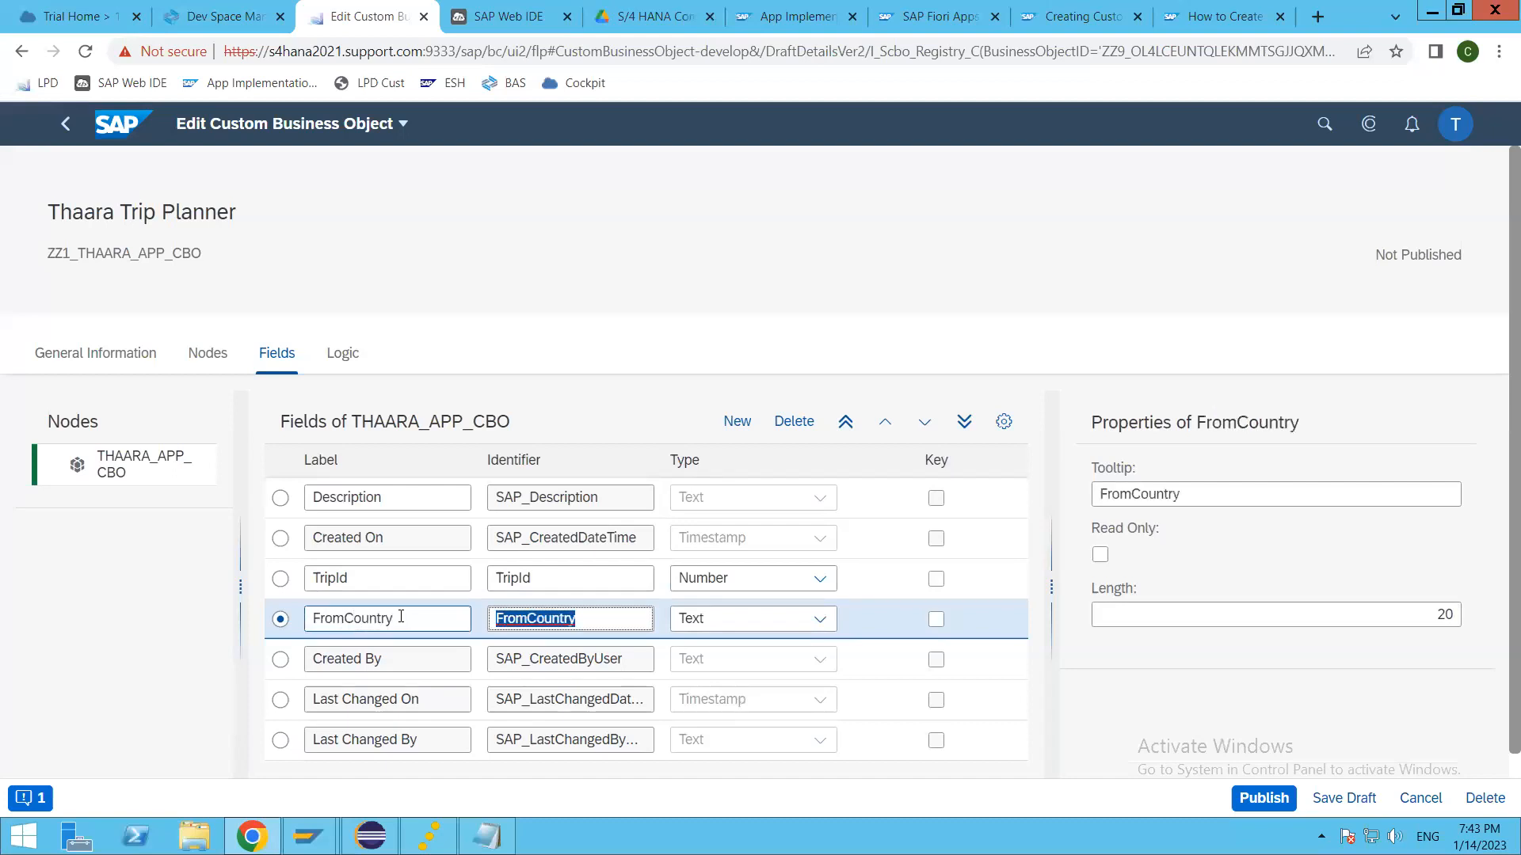
key(Tab)
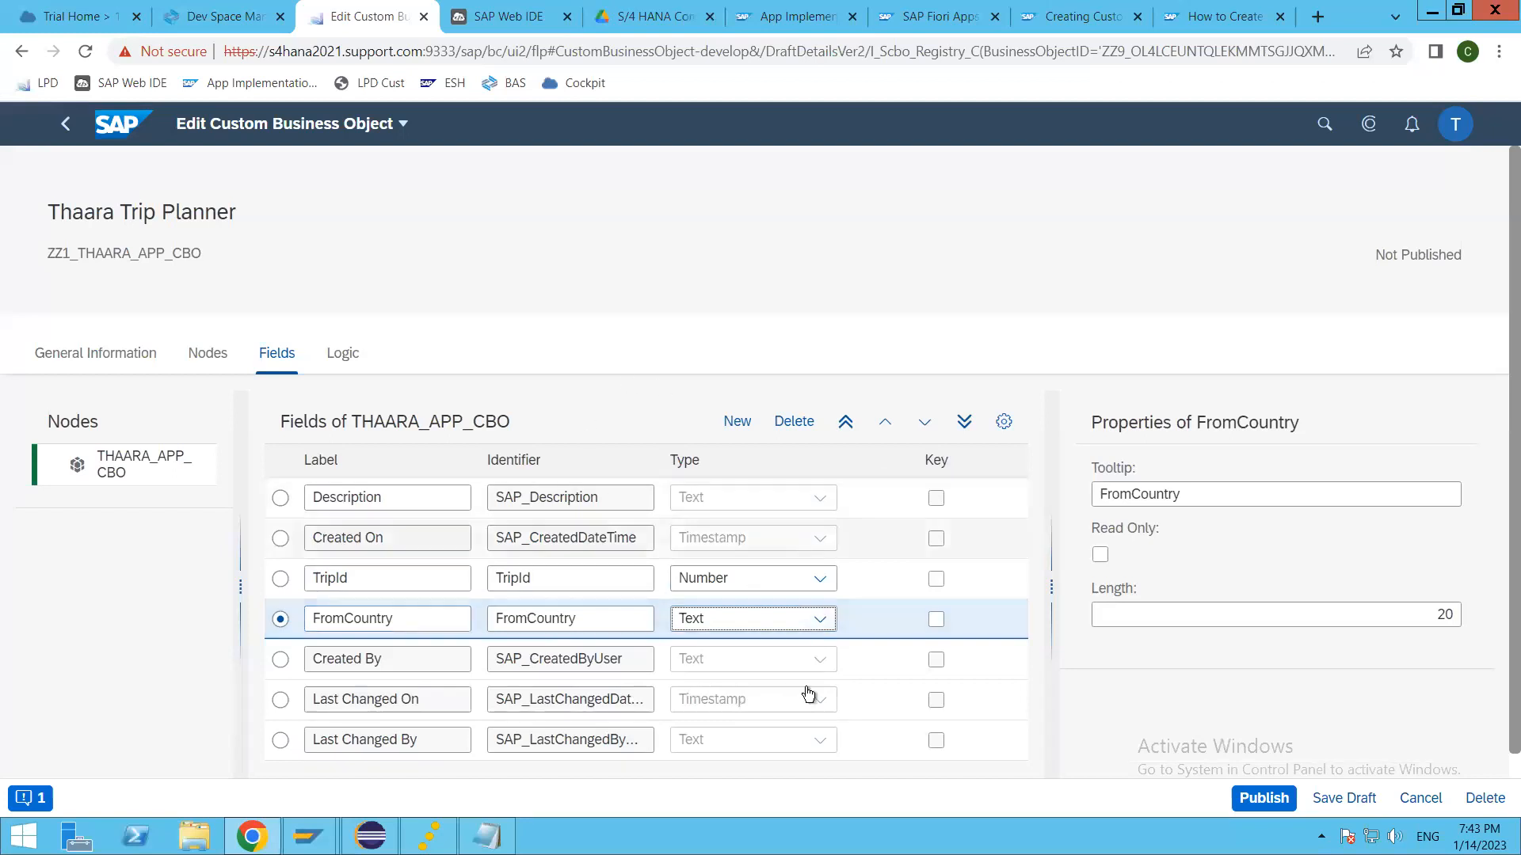
Step: Change the two custom field labels to "From Country" and "Trip Id" by inserting a space between the words
click(345, 620)
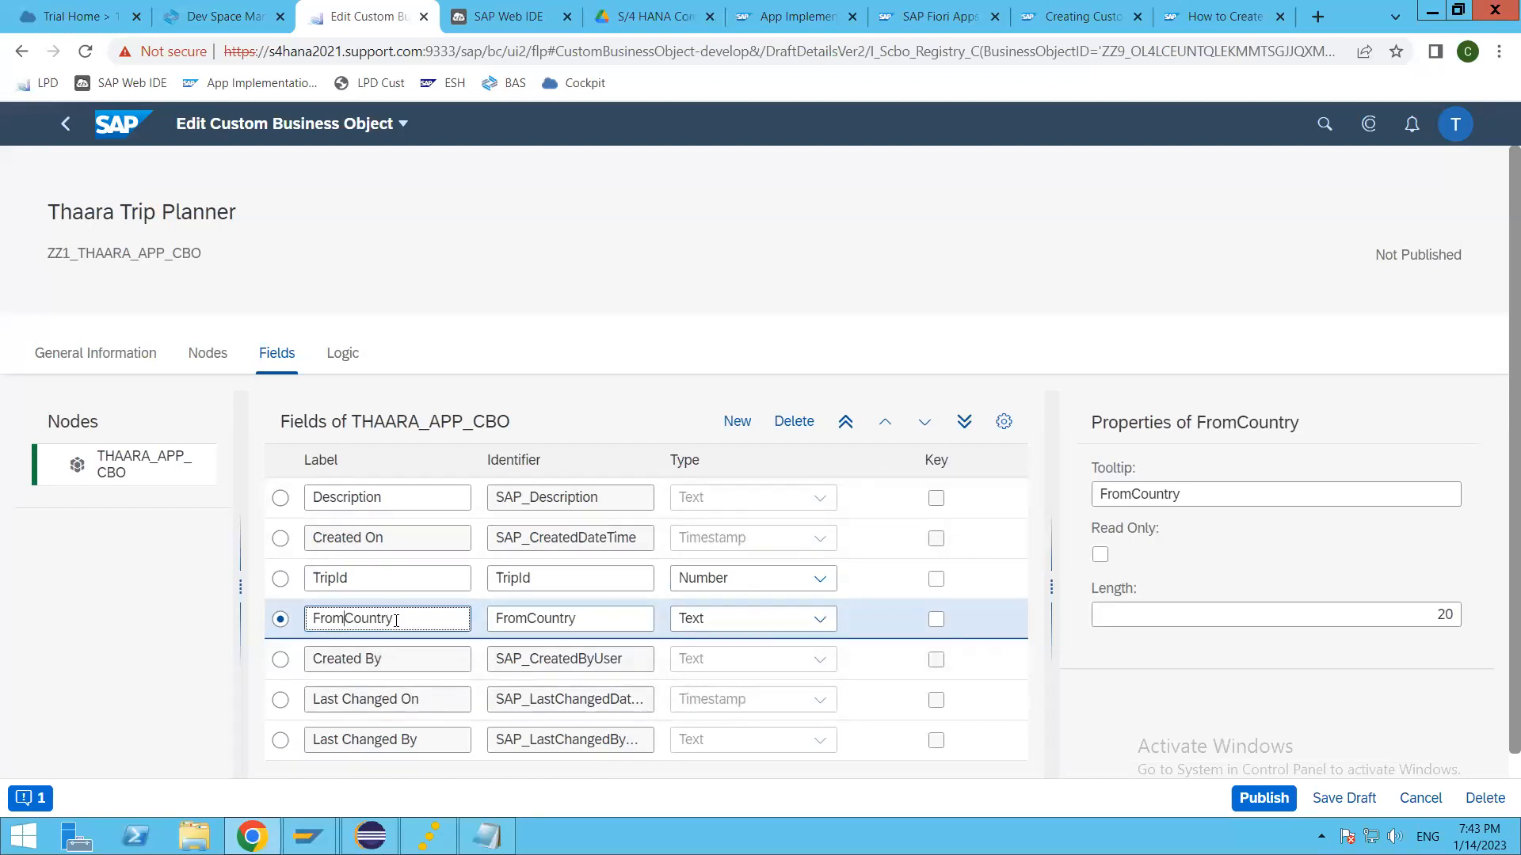
click(335, 576)
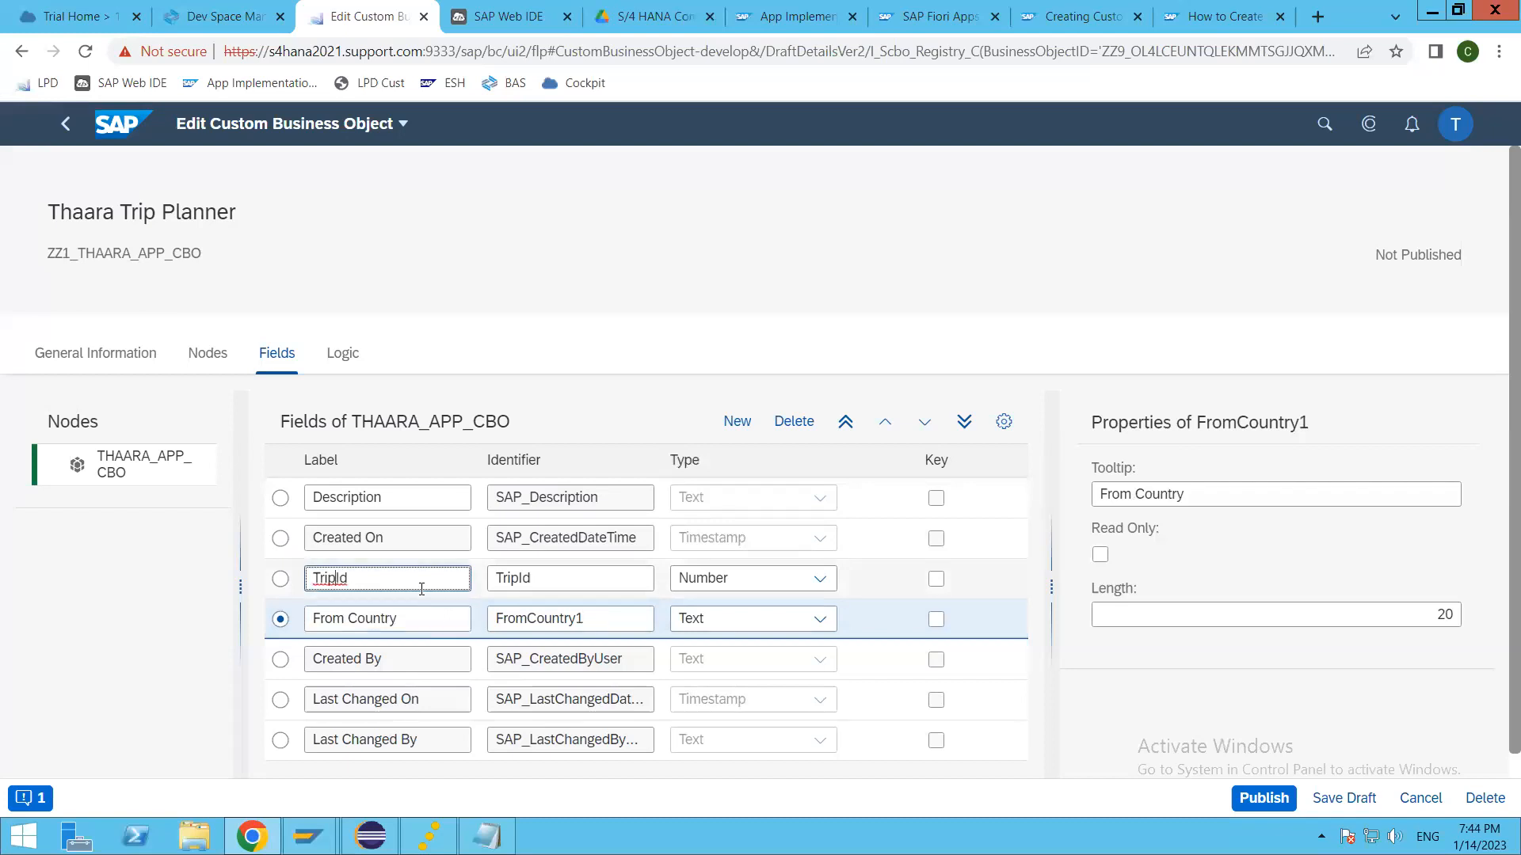
Step: Select the From Country field and open its list of available data types
click(280, 620)
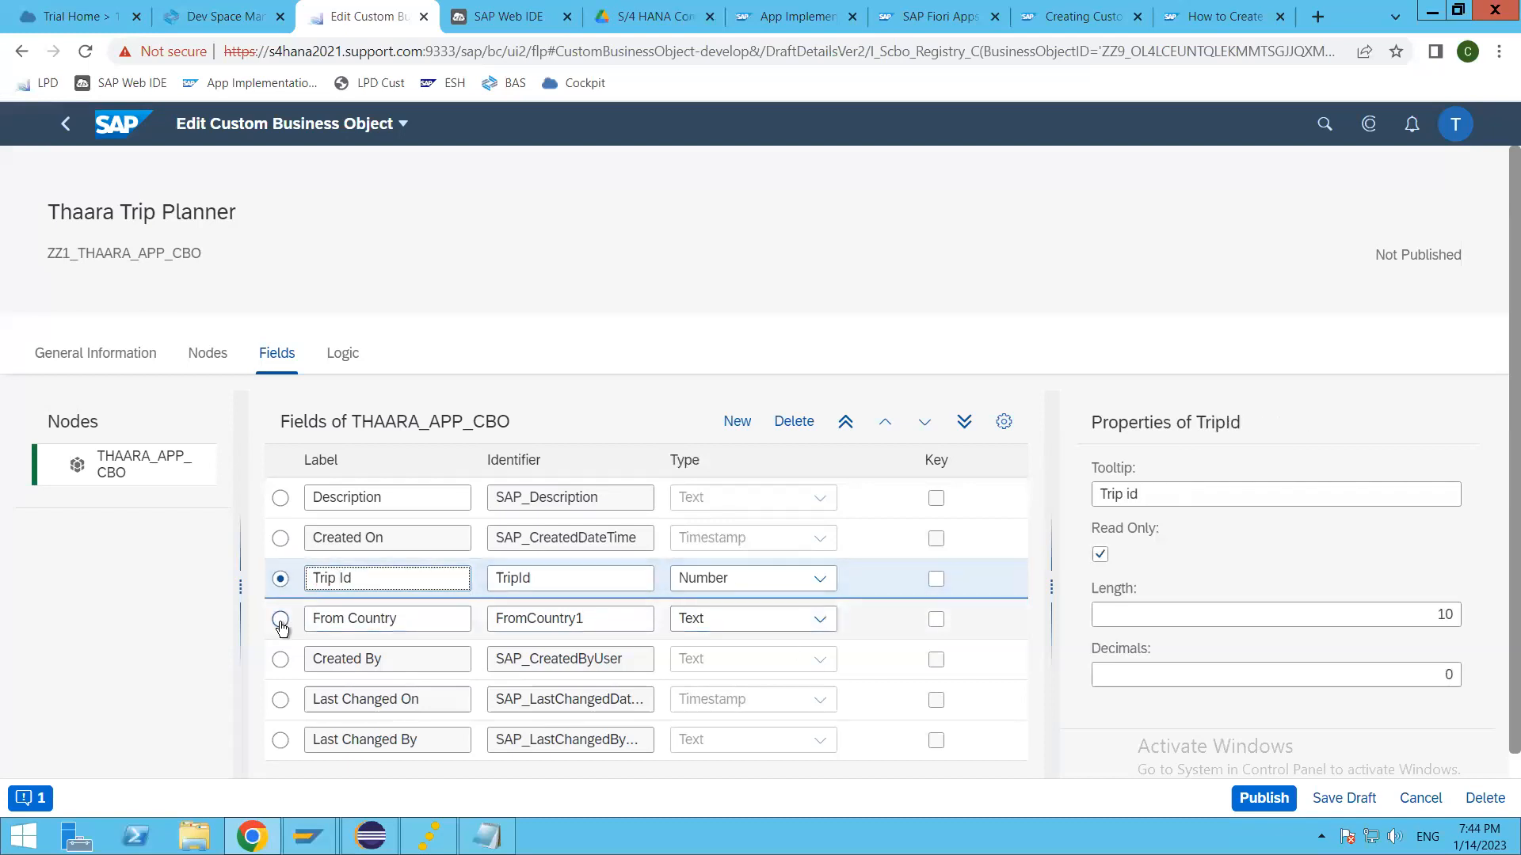
click(440, 619)
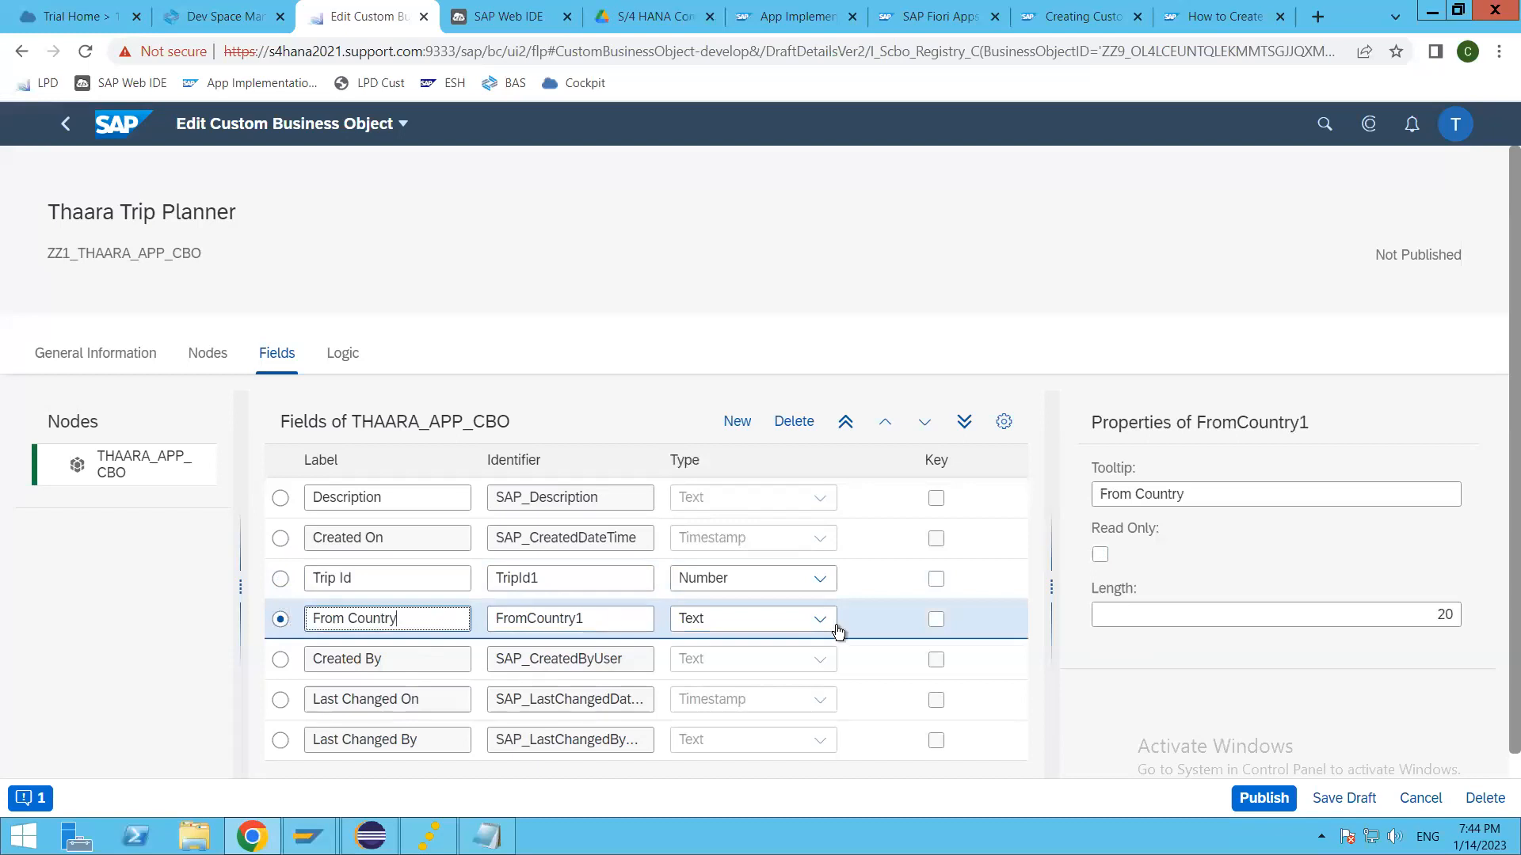
click(819, 625)
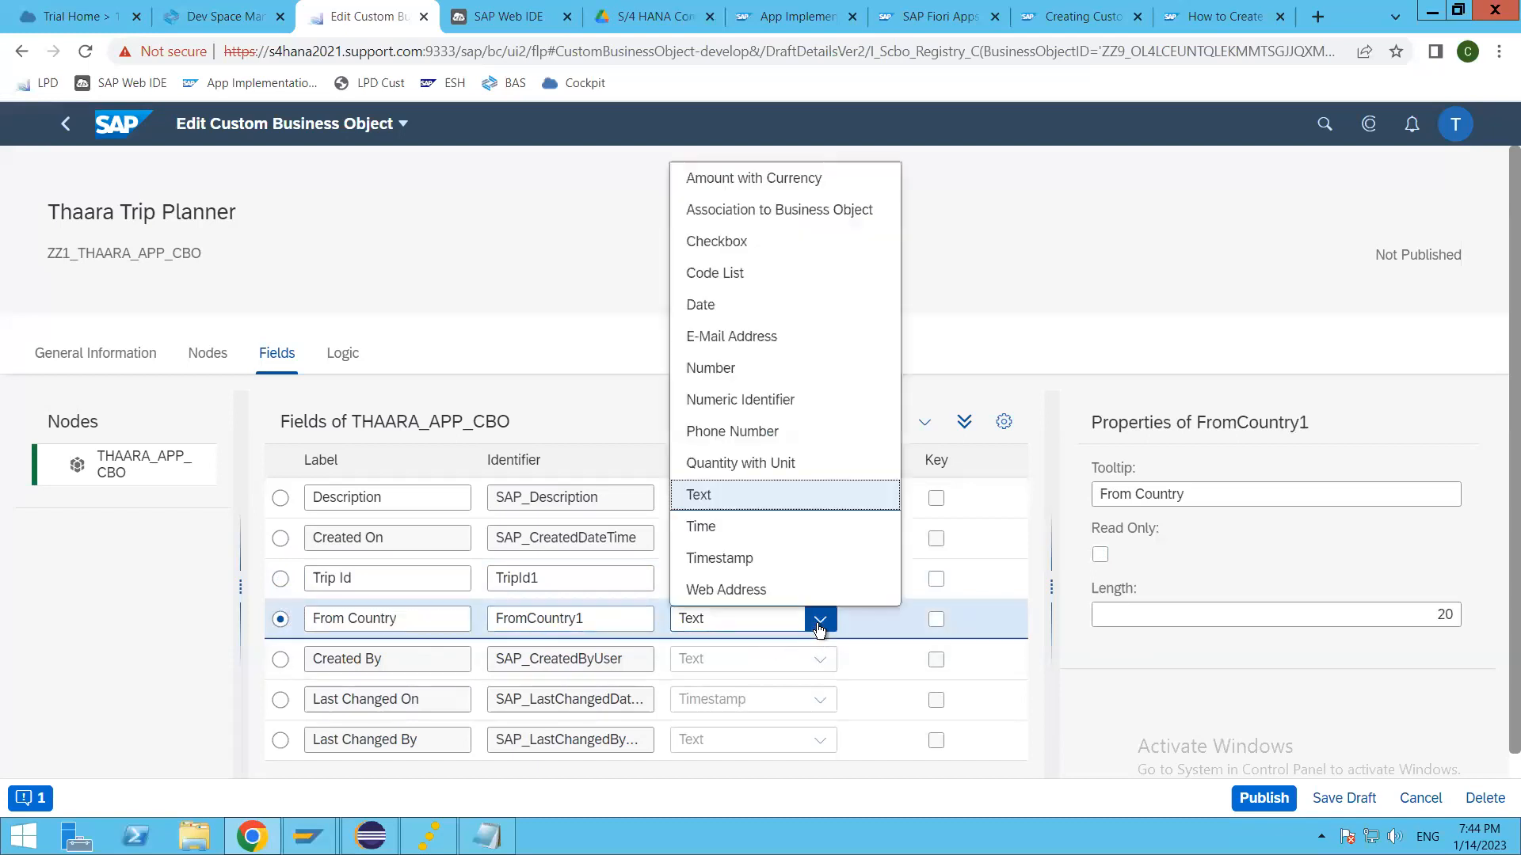
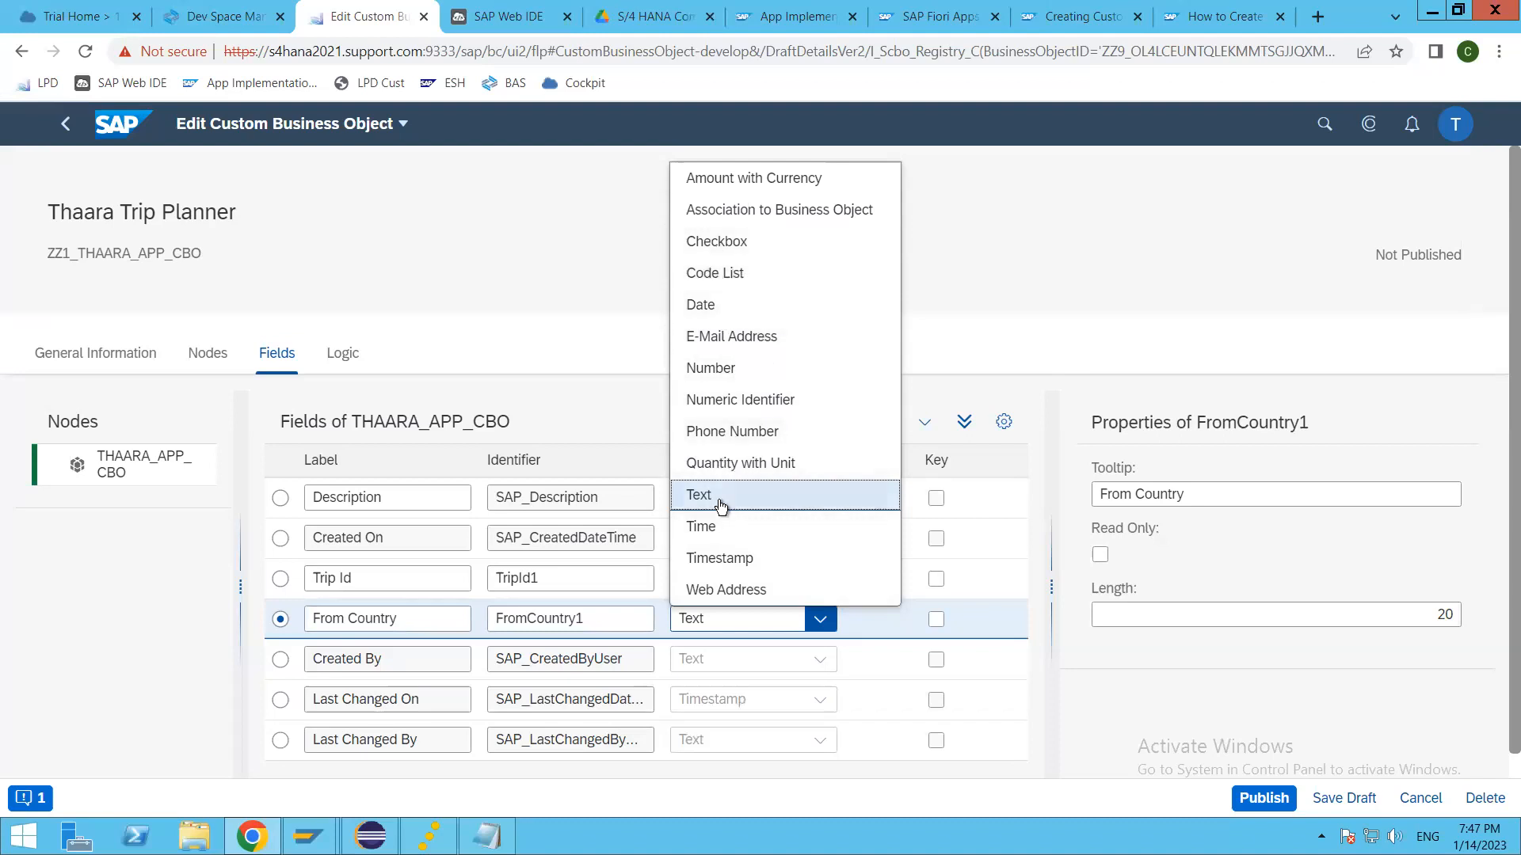
Step: Keep the From Country field as Text with a length of 2, and mark Trip Id as a key field
click(832, 703)
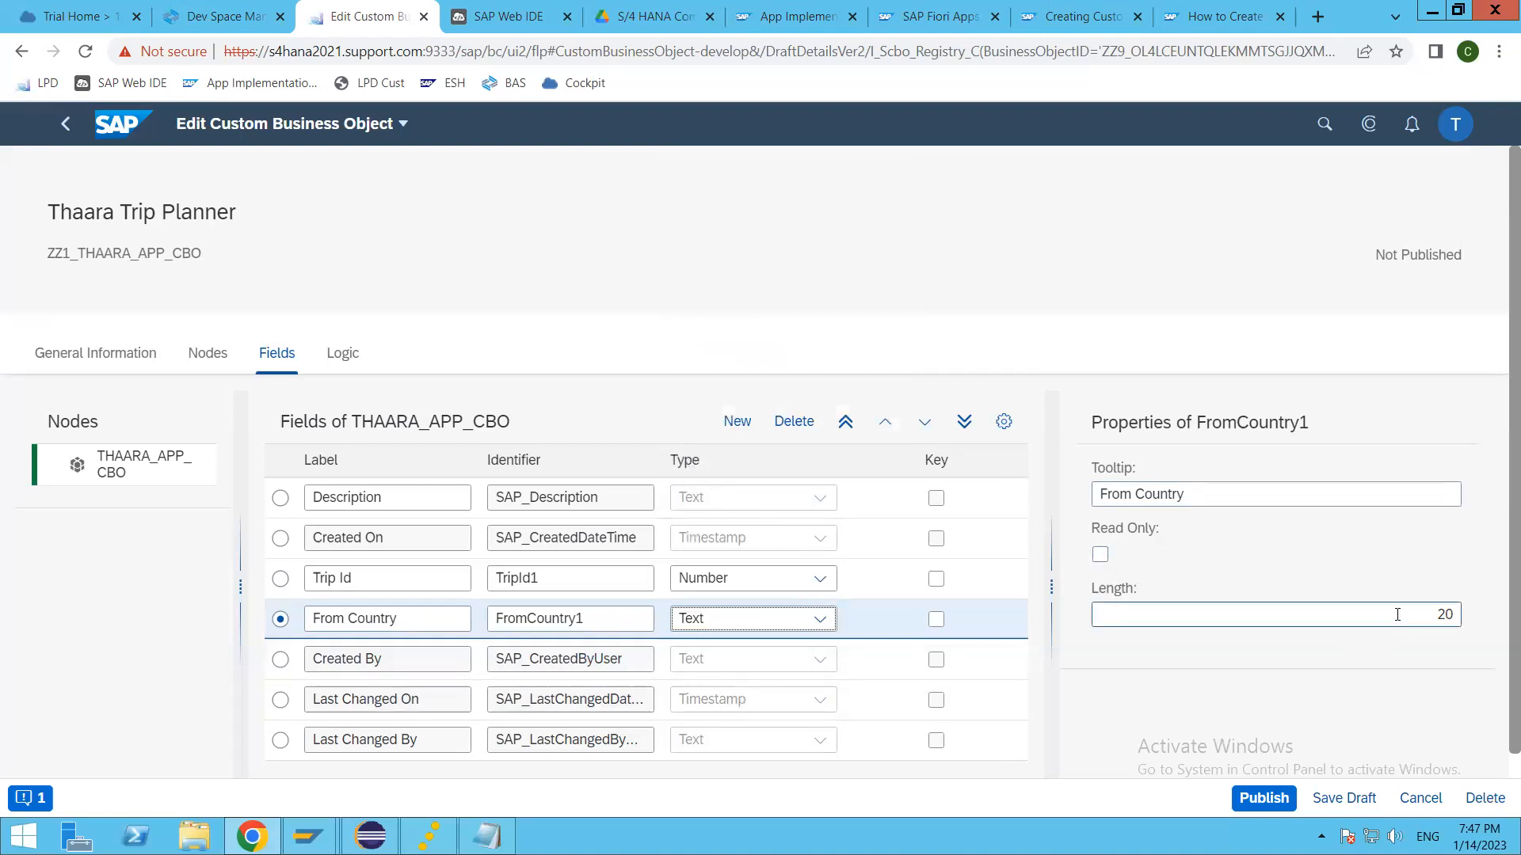
double_click(1445, 616)
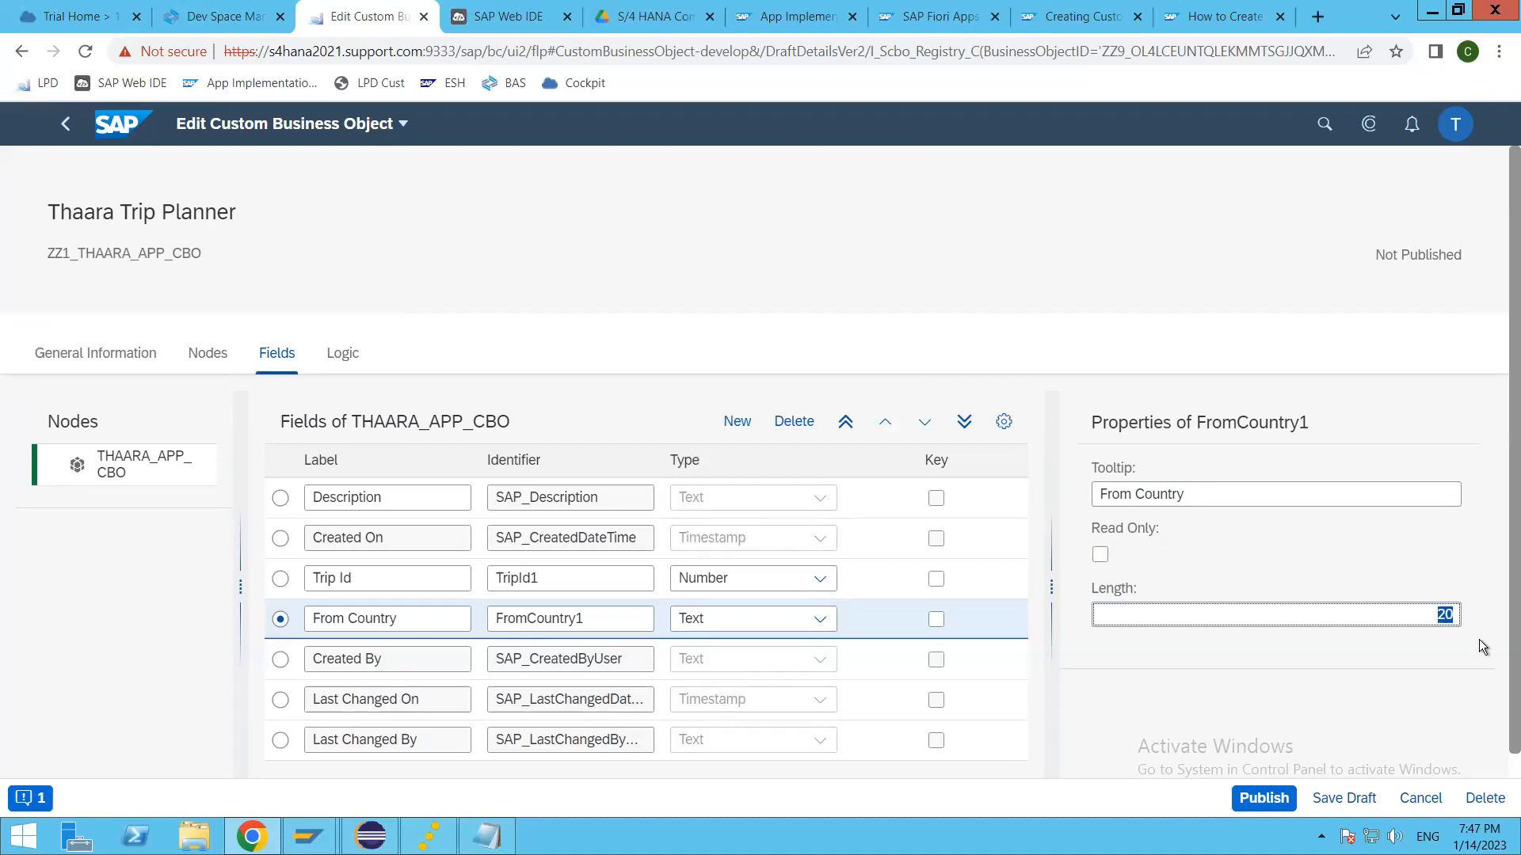
click(1287, 654)
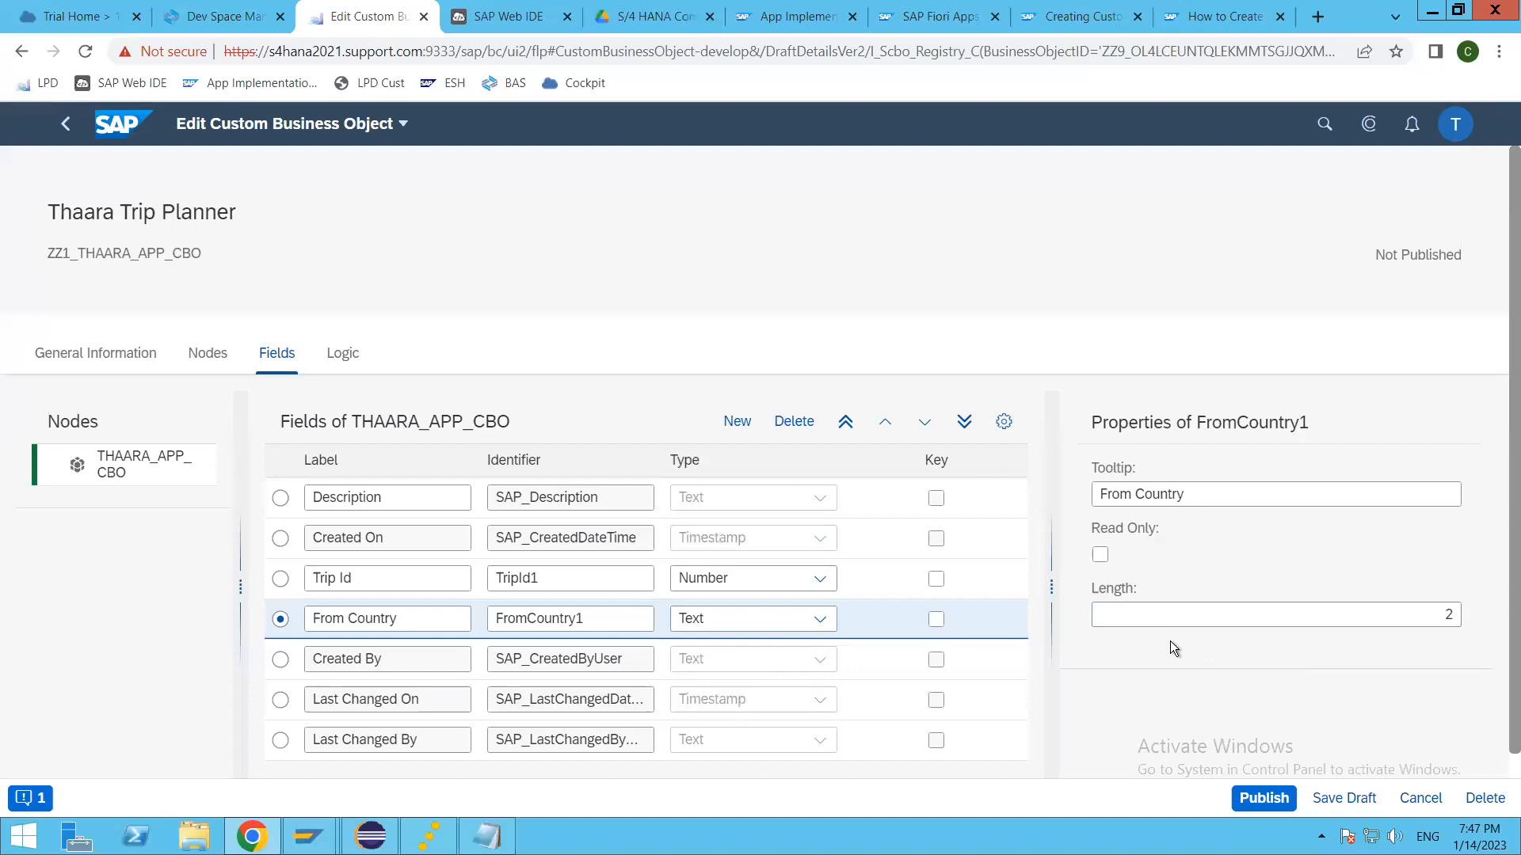
click(280, 579)
click(936, 581)
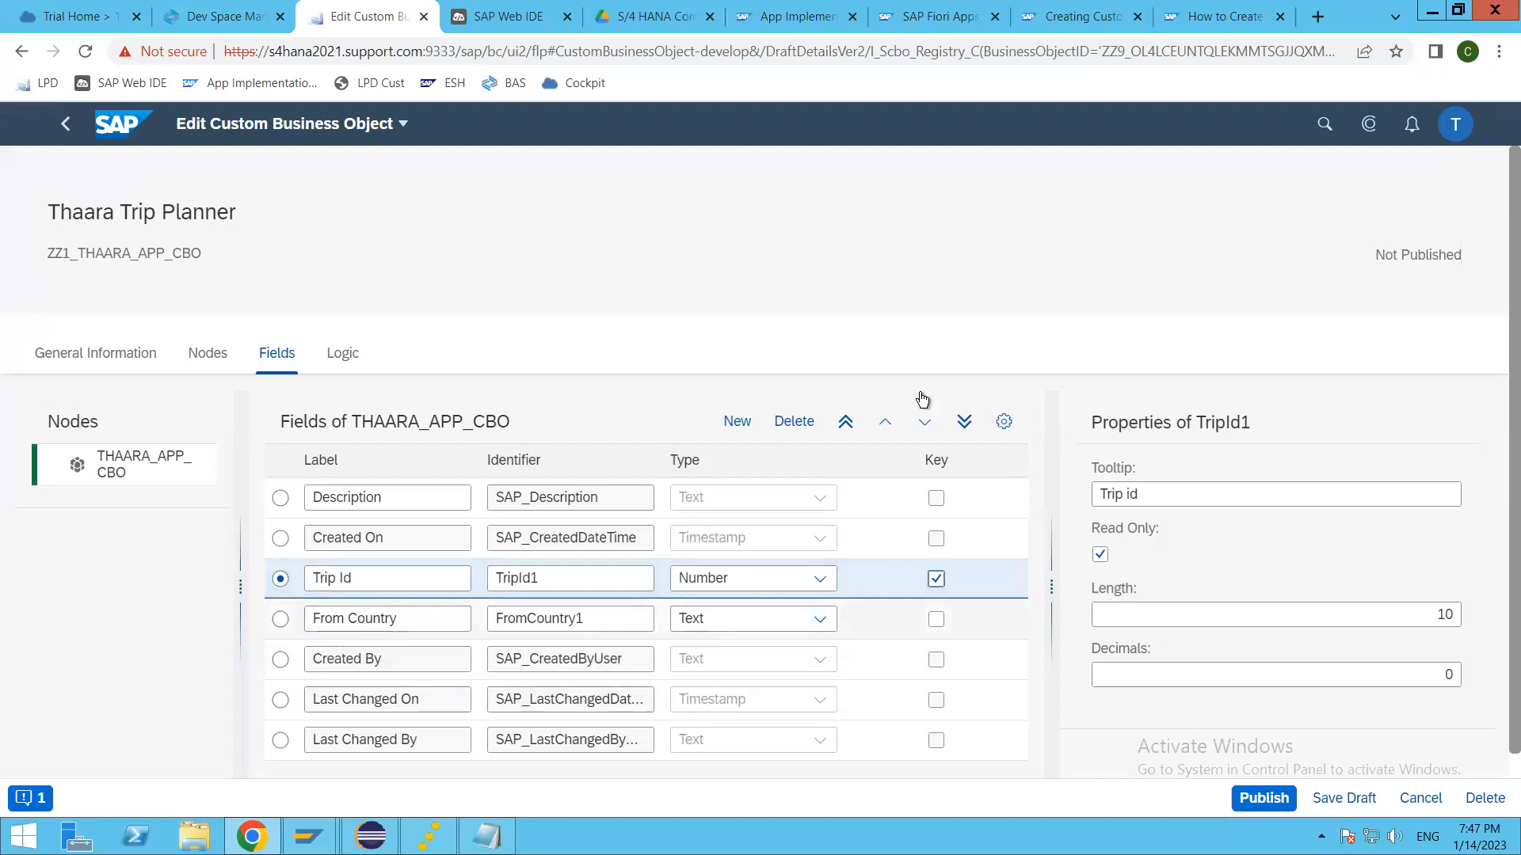
Step: Add a new field labelled To Country directly below Trip Id, with ToCountry as its identifier
click(751, 419)
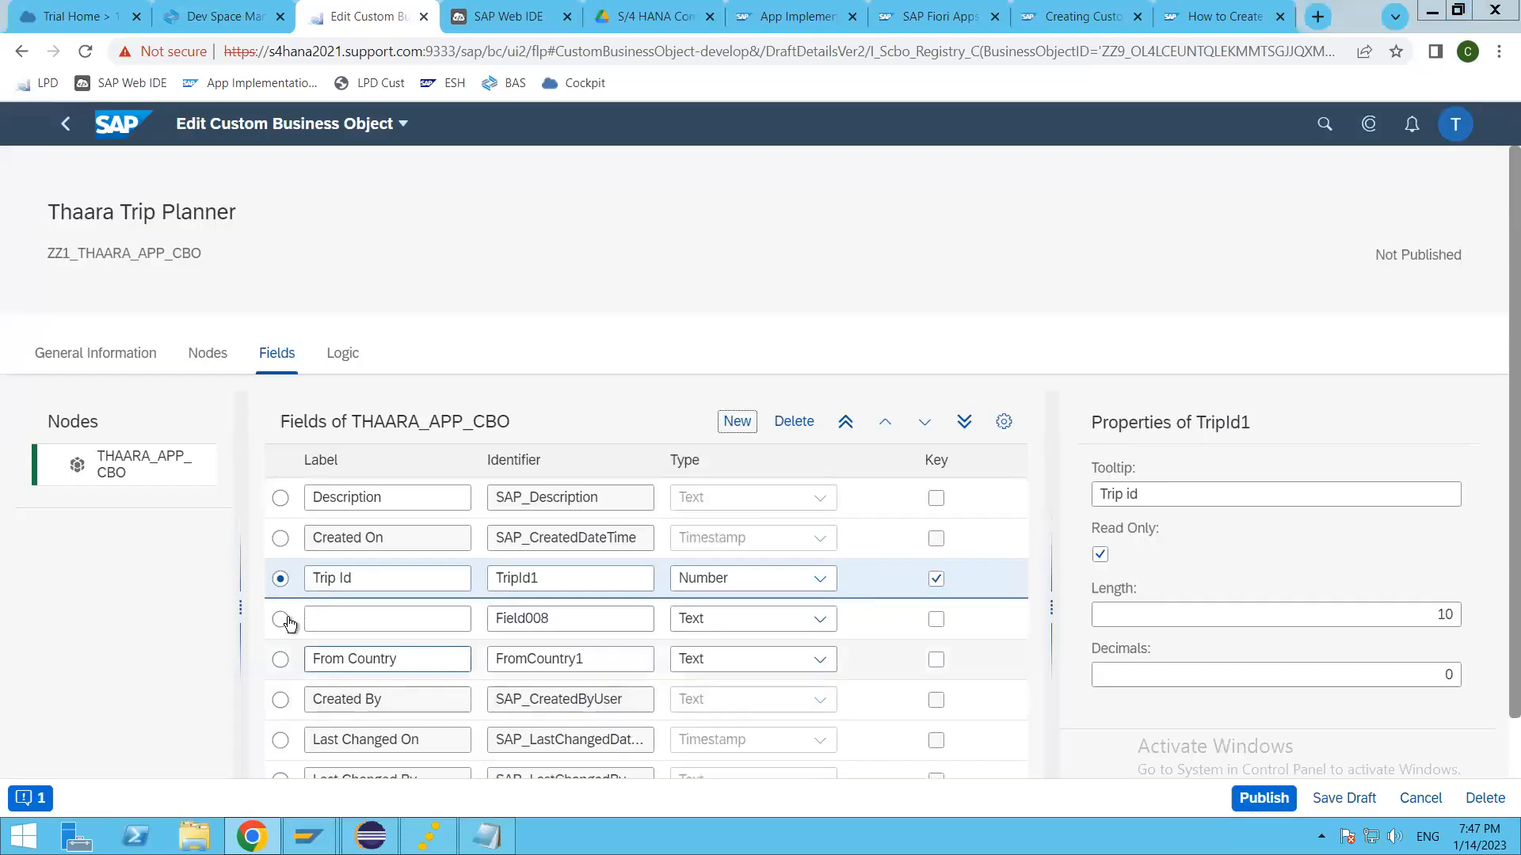
click(918, 516)
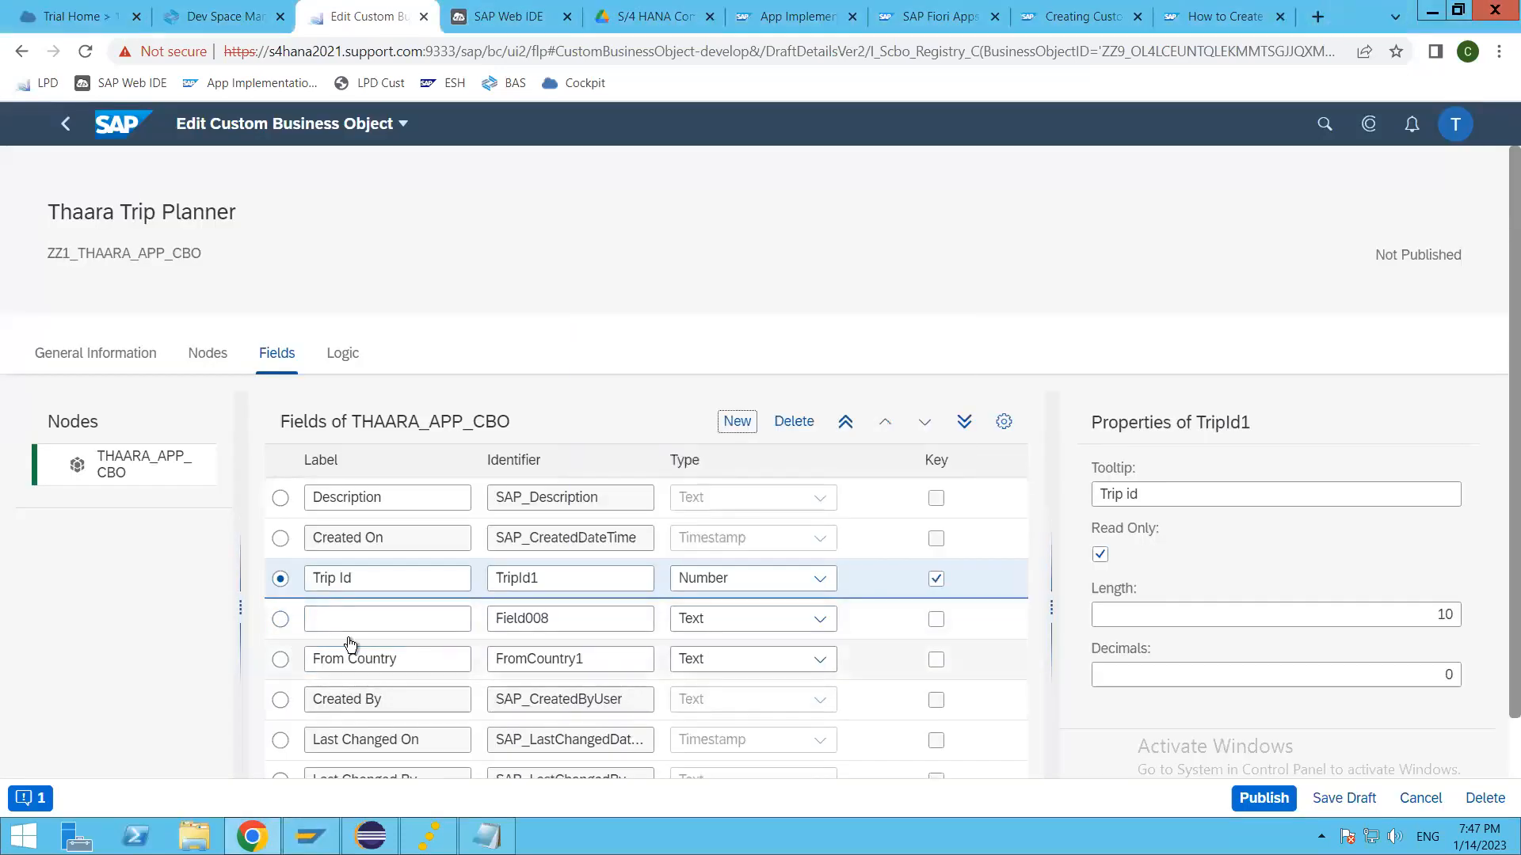
click(282, 620)
click(418, 617)
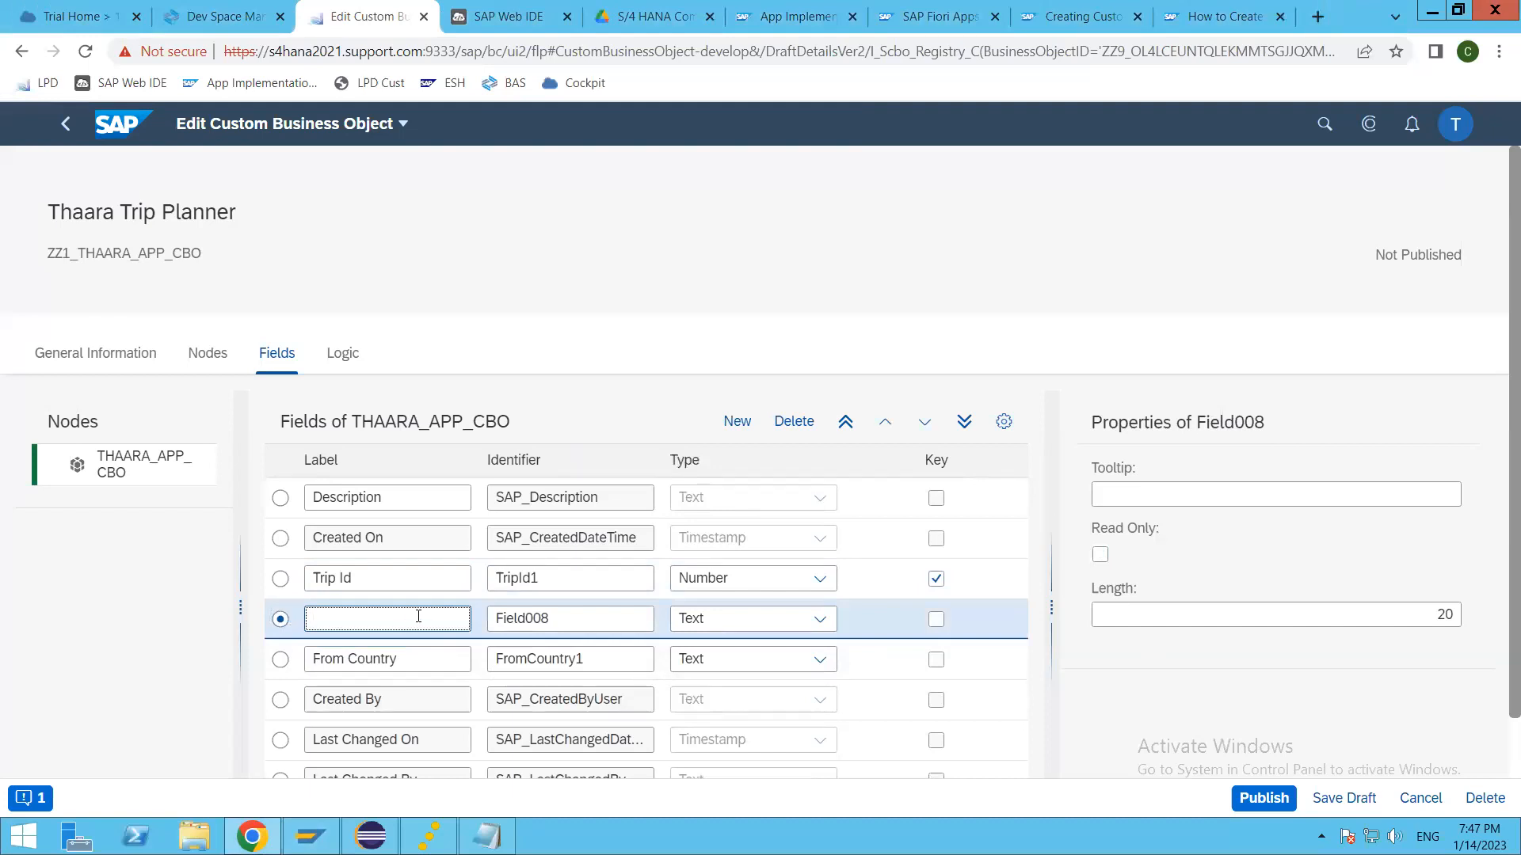
text(To Countr)
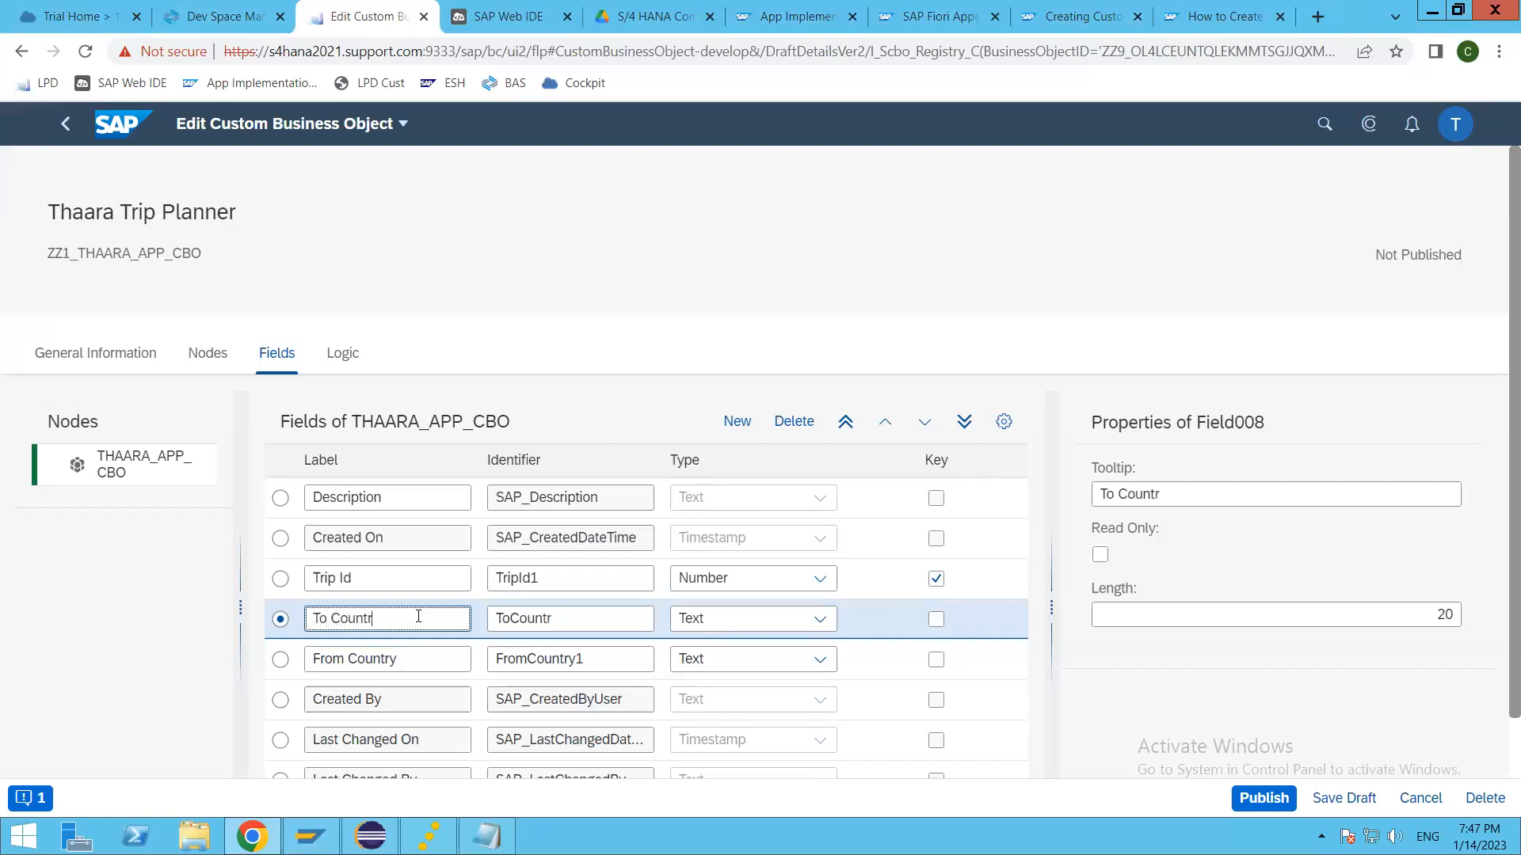
text(y)
key(Tab)
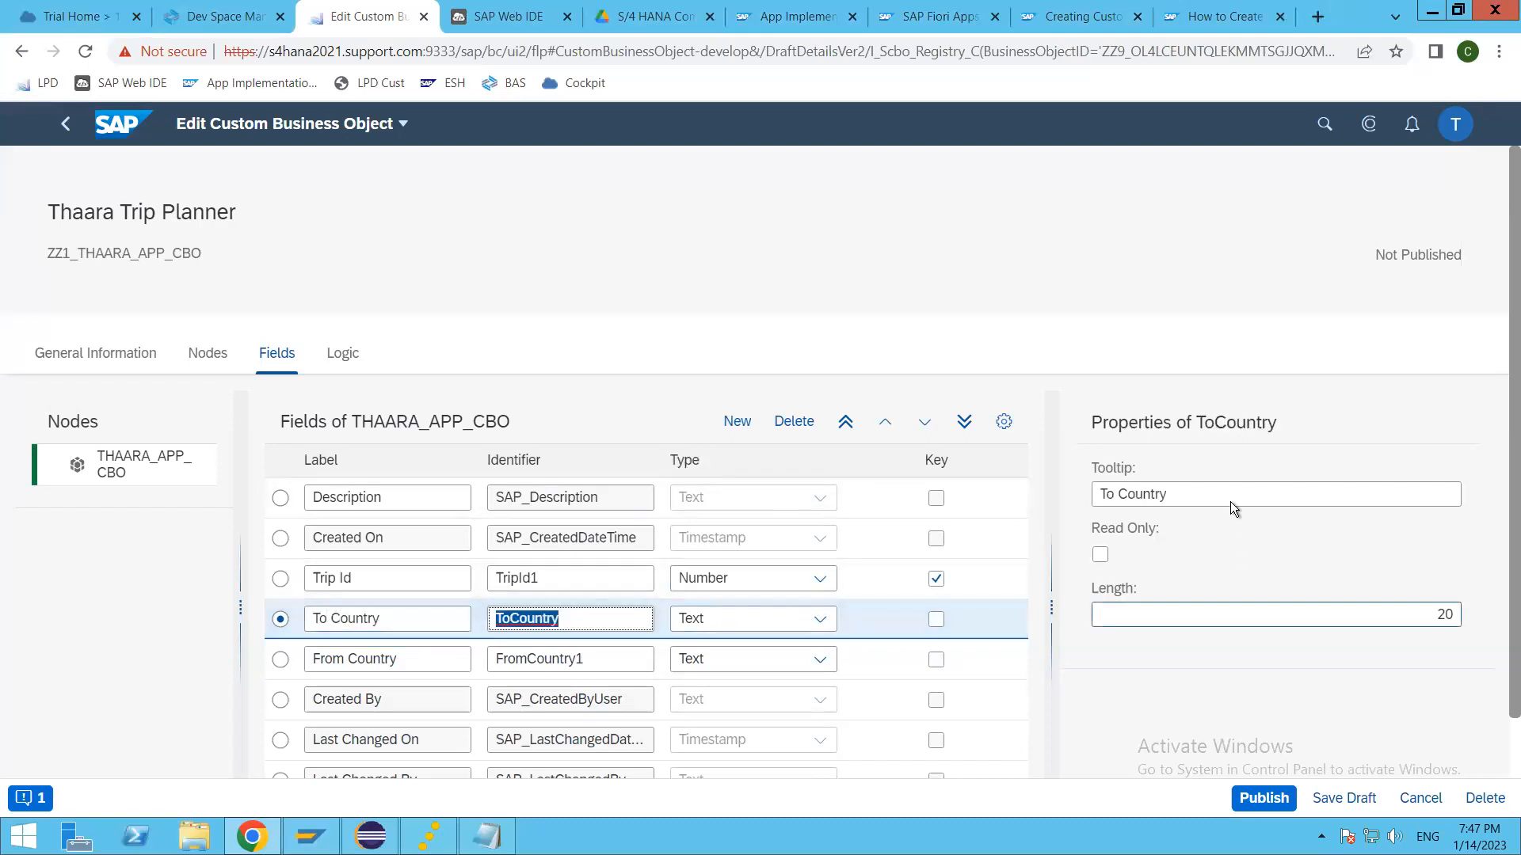
Step: Set the length of the To Country field to 2
click(1207, 623)
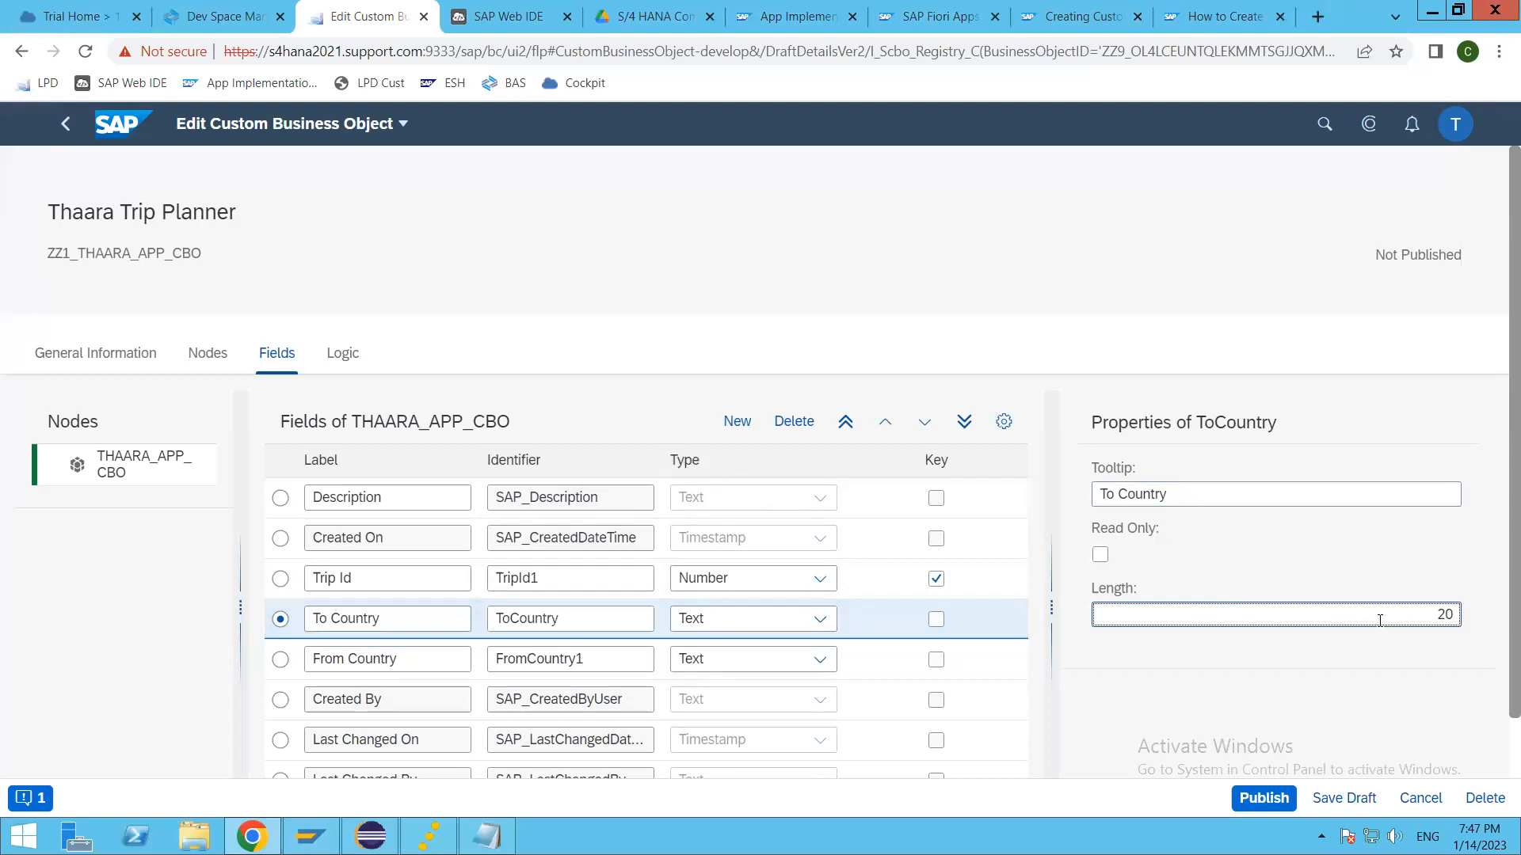
double_click(1440, 621)
text(2)
click(1314, 648)
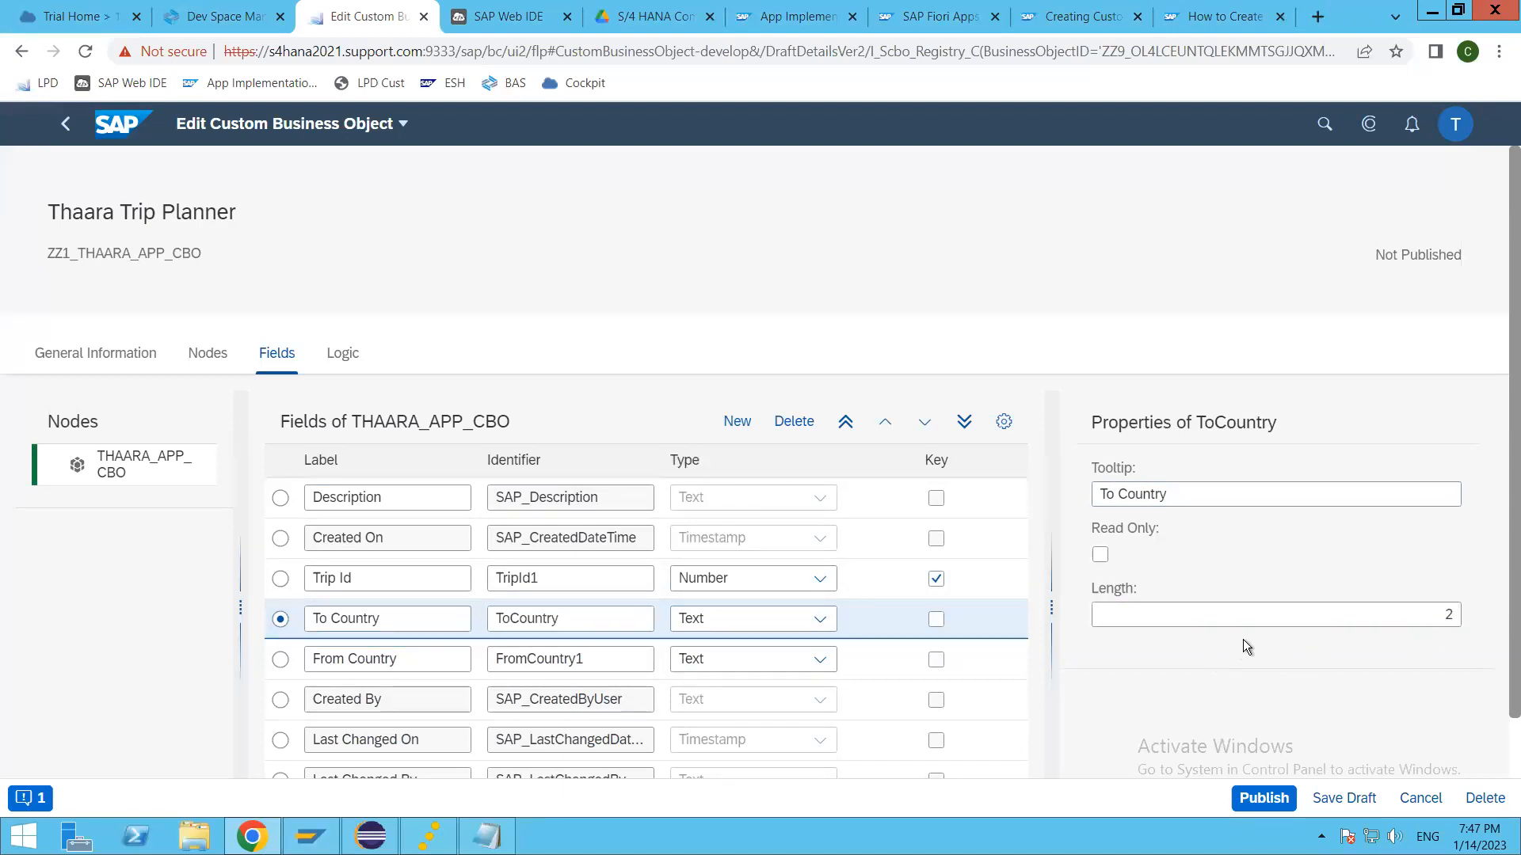
Step: Save the draft of the Thaara Trip Planner business object and try to publish it
scroll(1243, 639, down, 1)
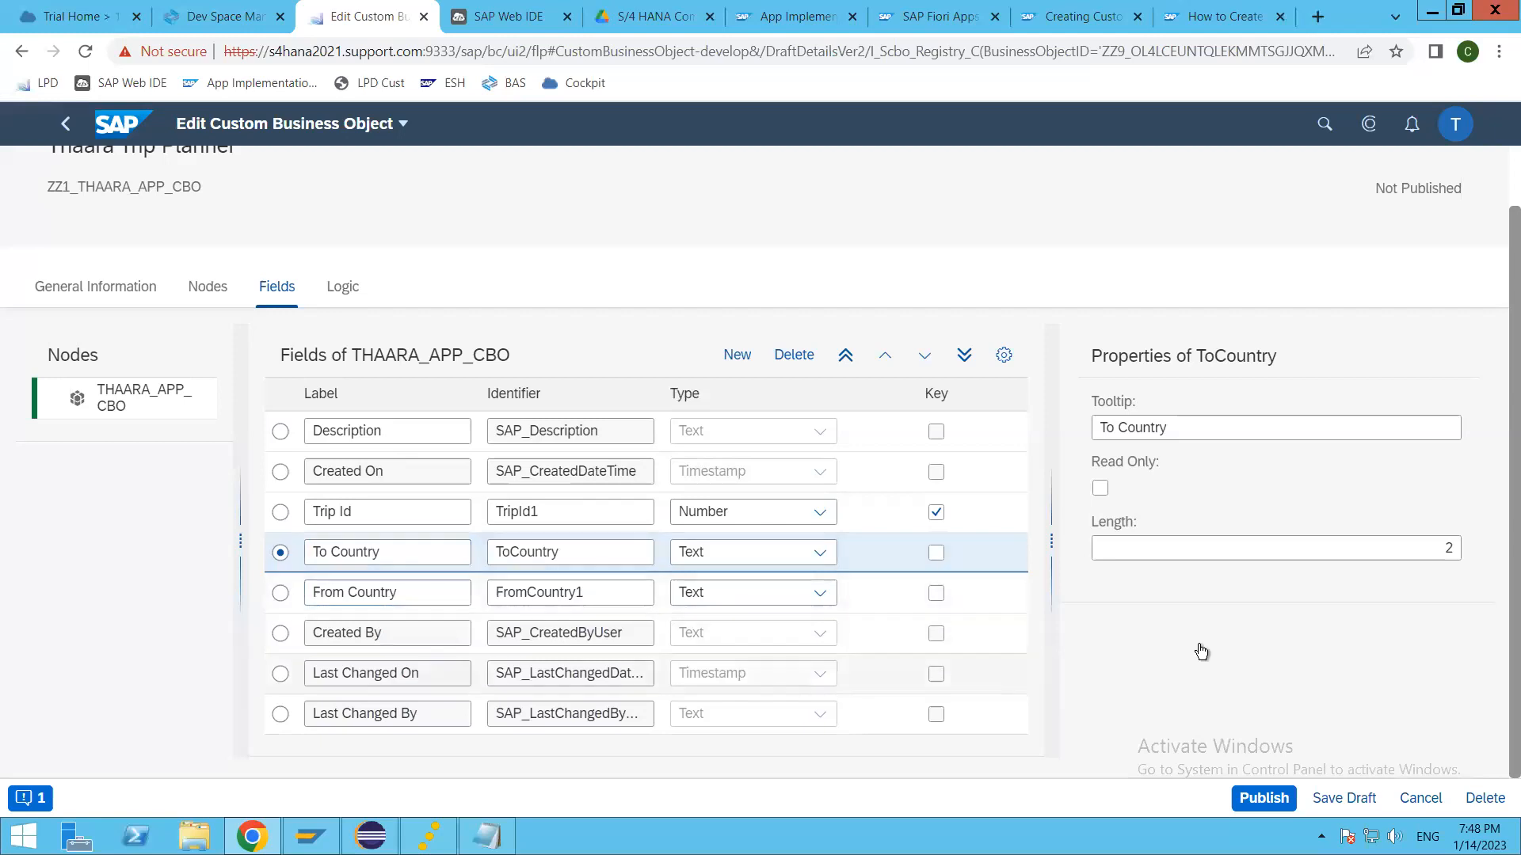
click(1353, 800)
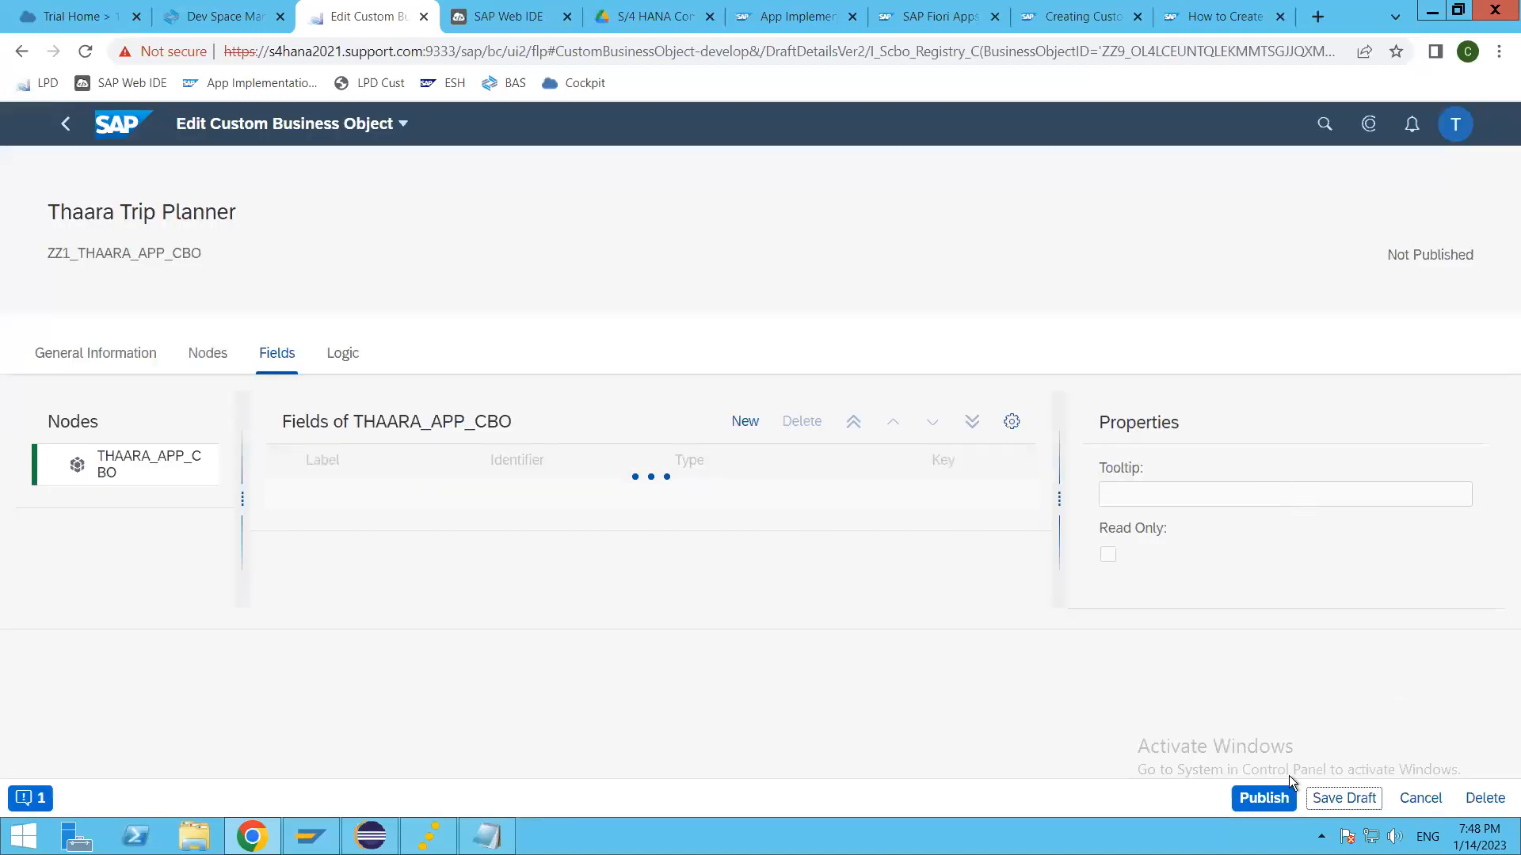
click(1257, 805)
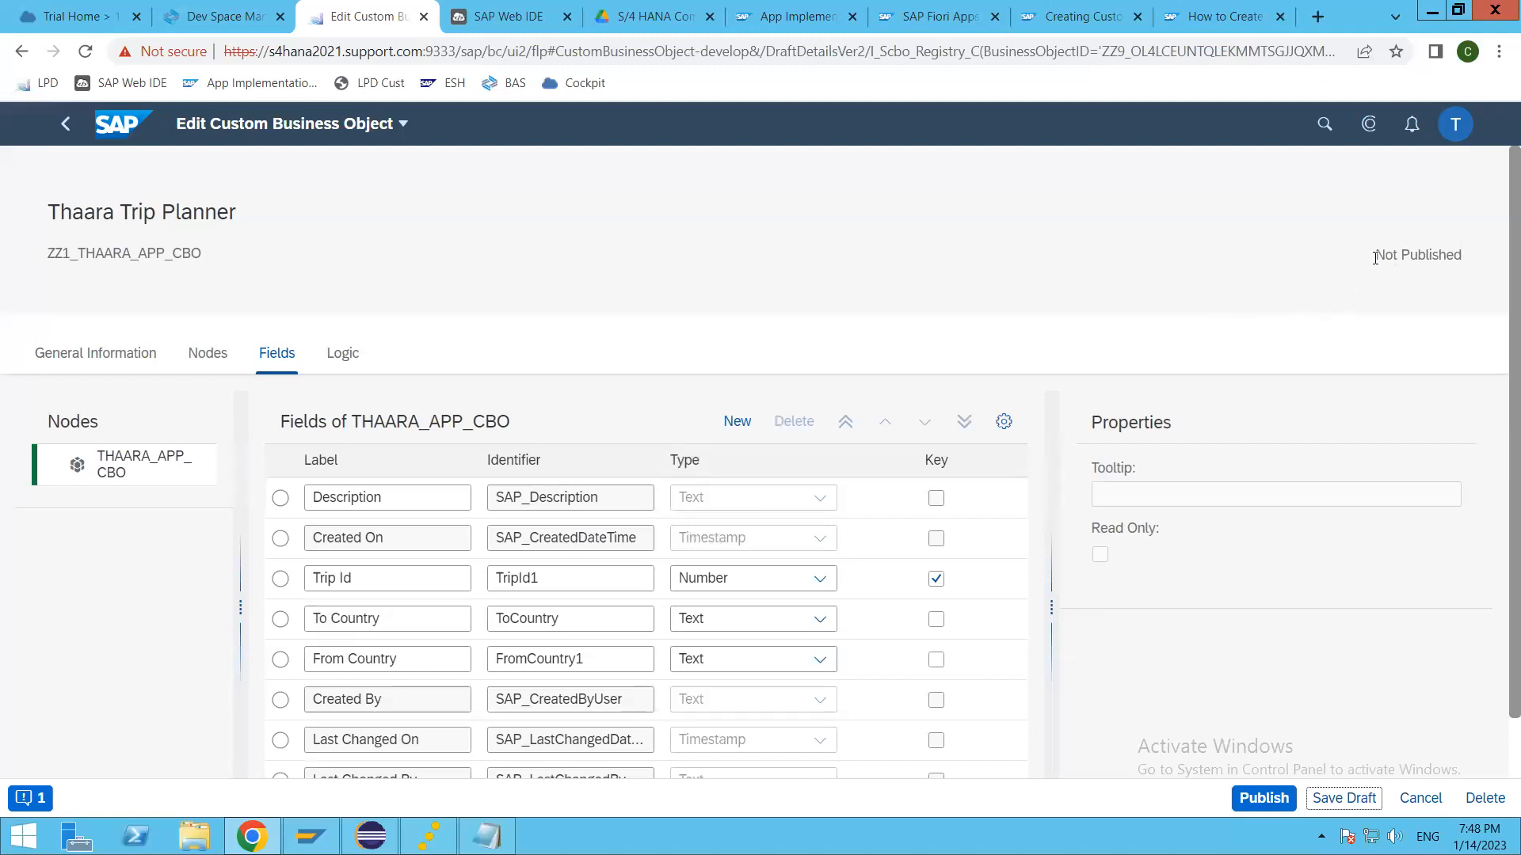
mouse_move(1375, 255)
mouse_down()
mouse_move(1482, 260)
mouse_move(1382, 263)
mouse_up()
click(592, 269)
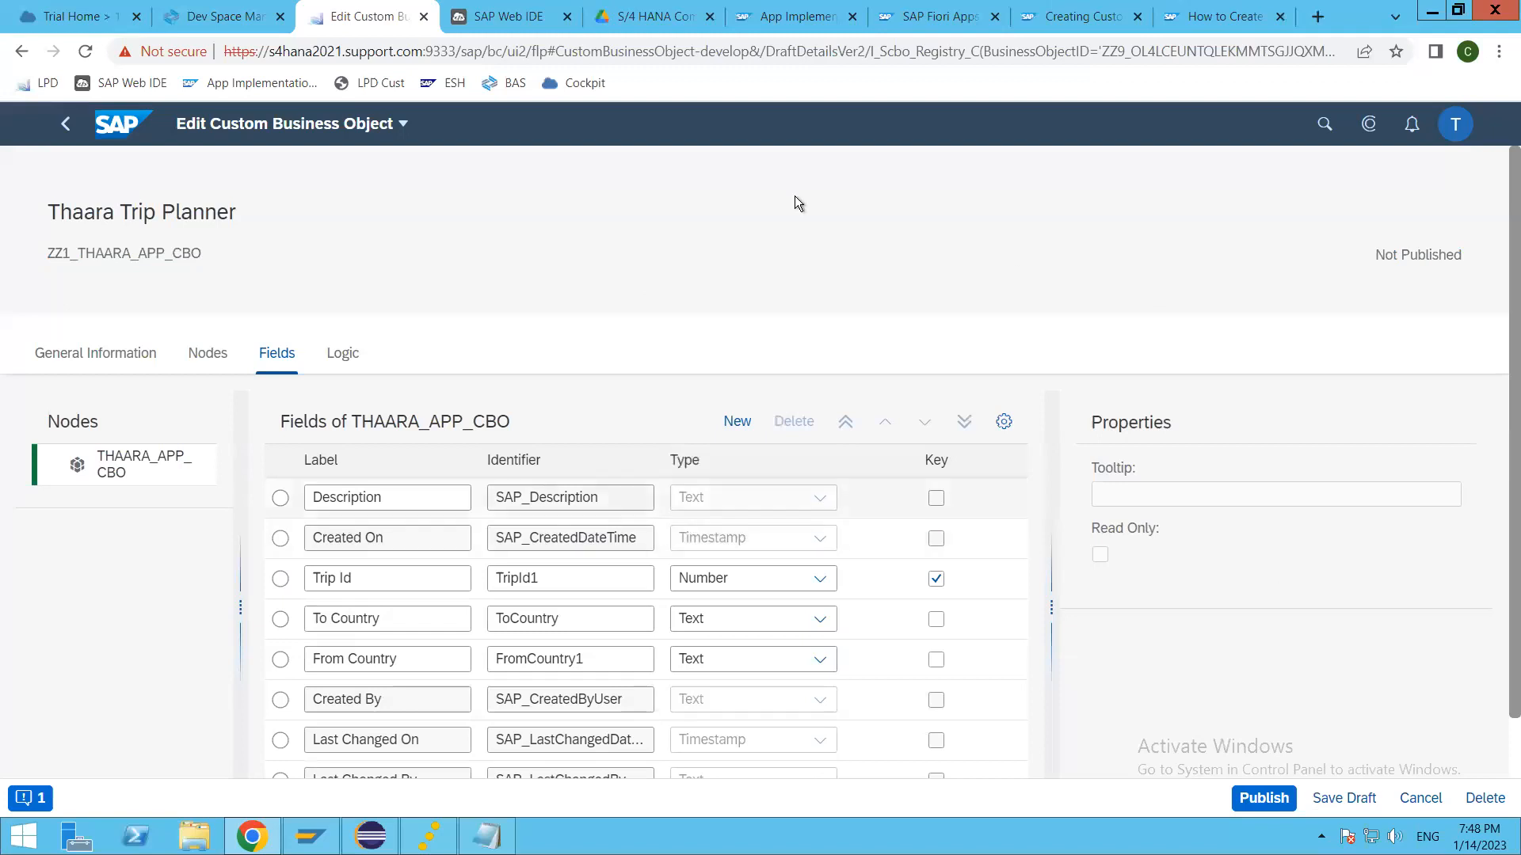
Step: Return to the launchpad home and open the Thaara Custom field's details in the Custom Fields app
click(66, 125)
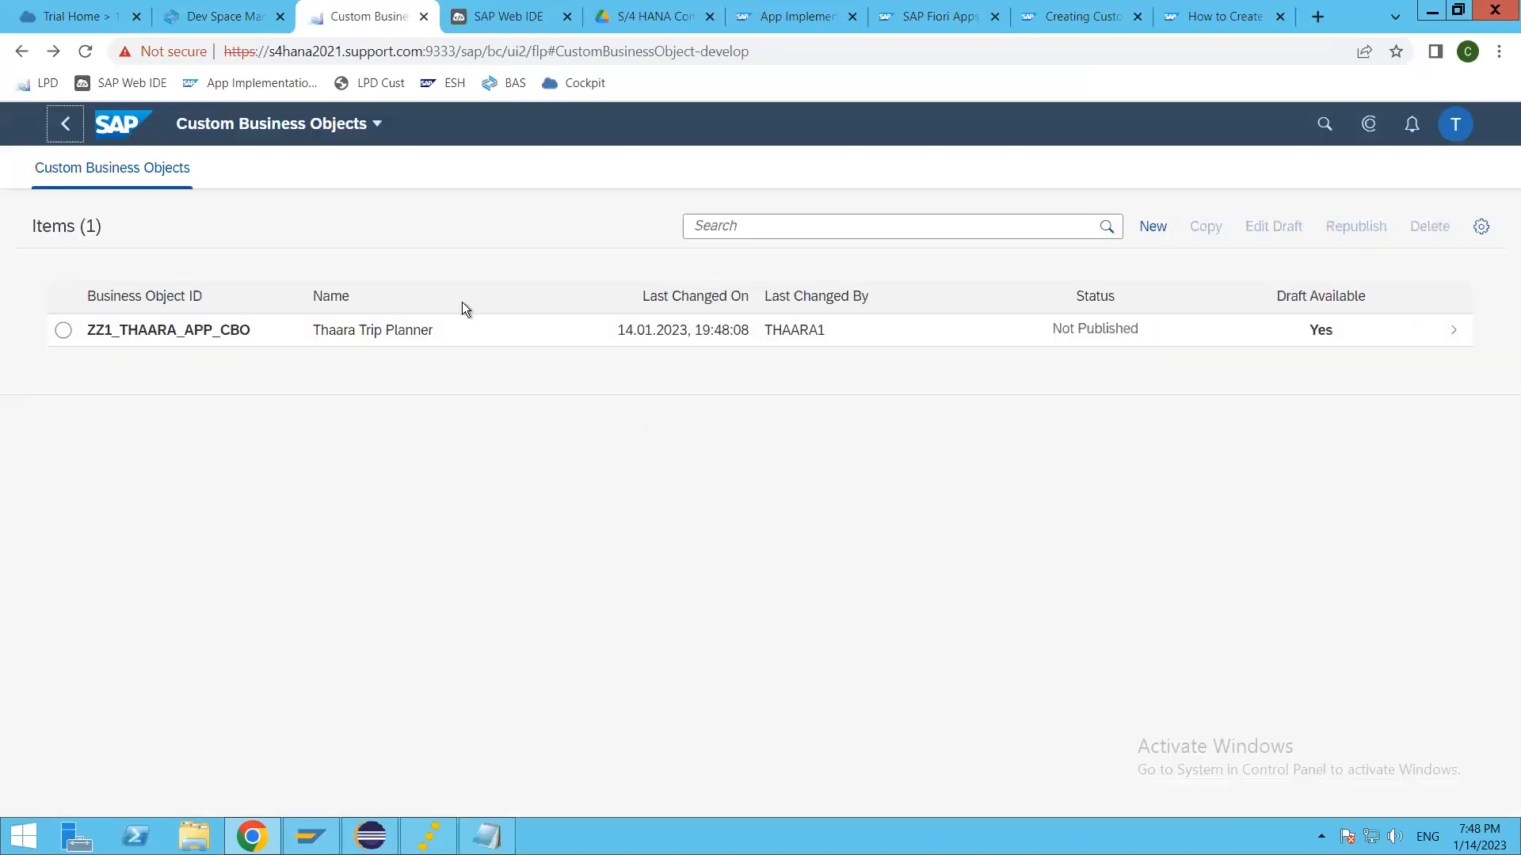
click(67, 125)
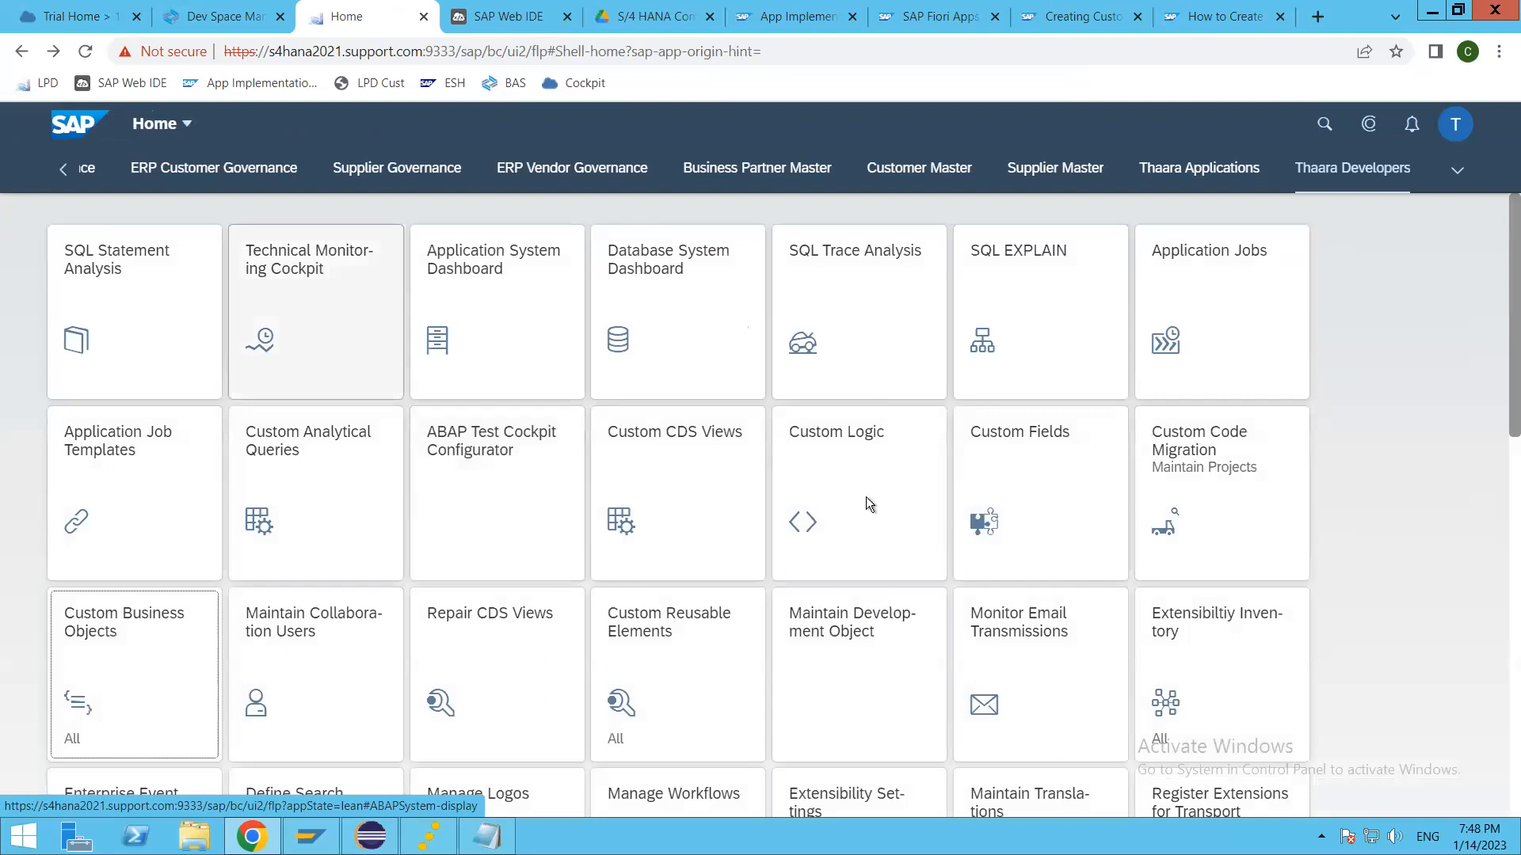
click(1011, 452)
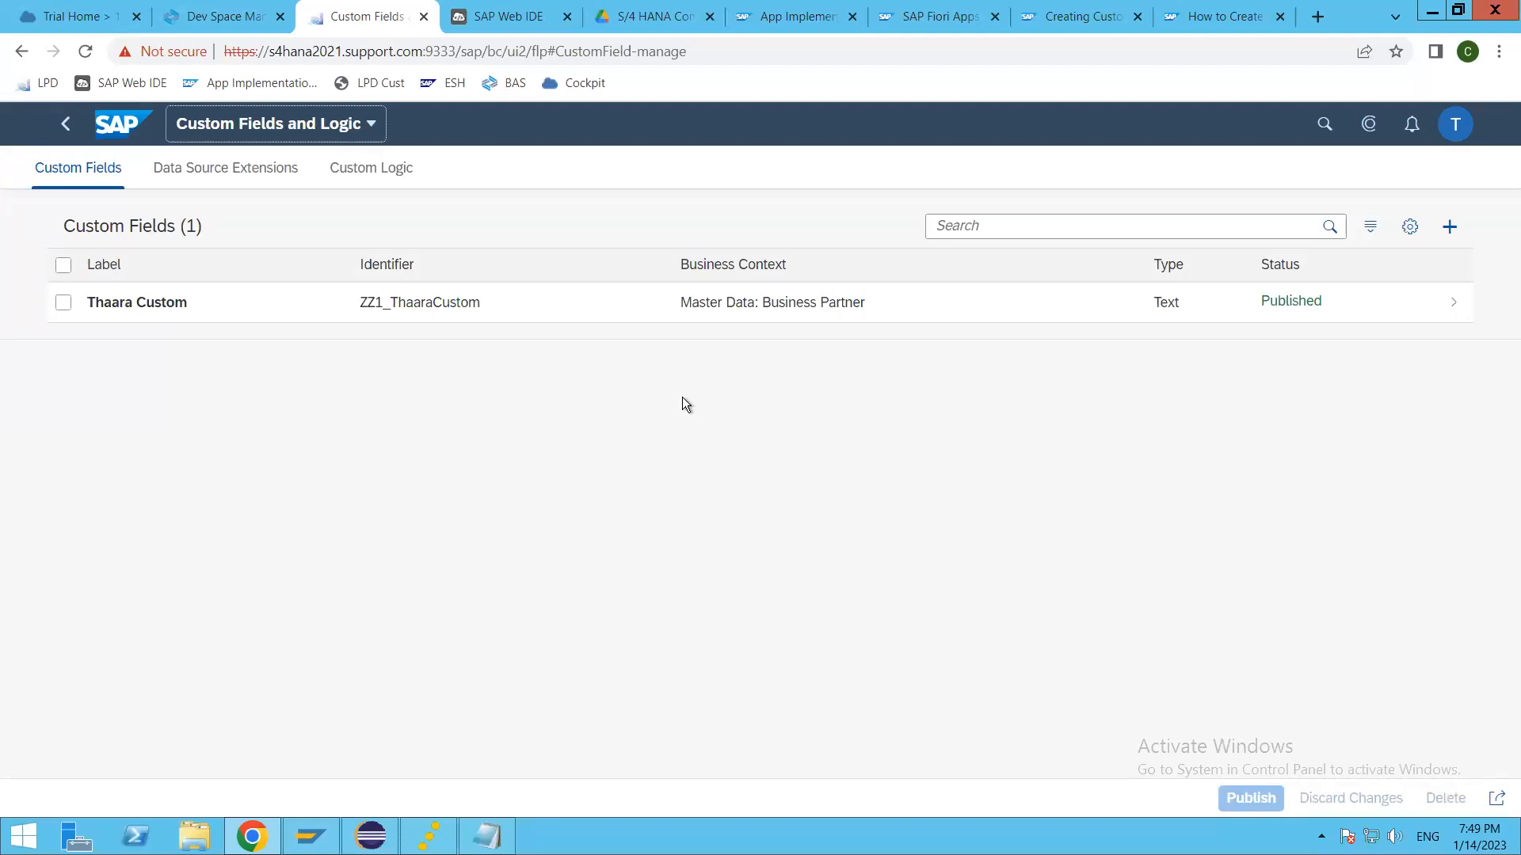
click(495, 317)
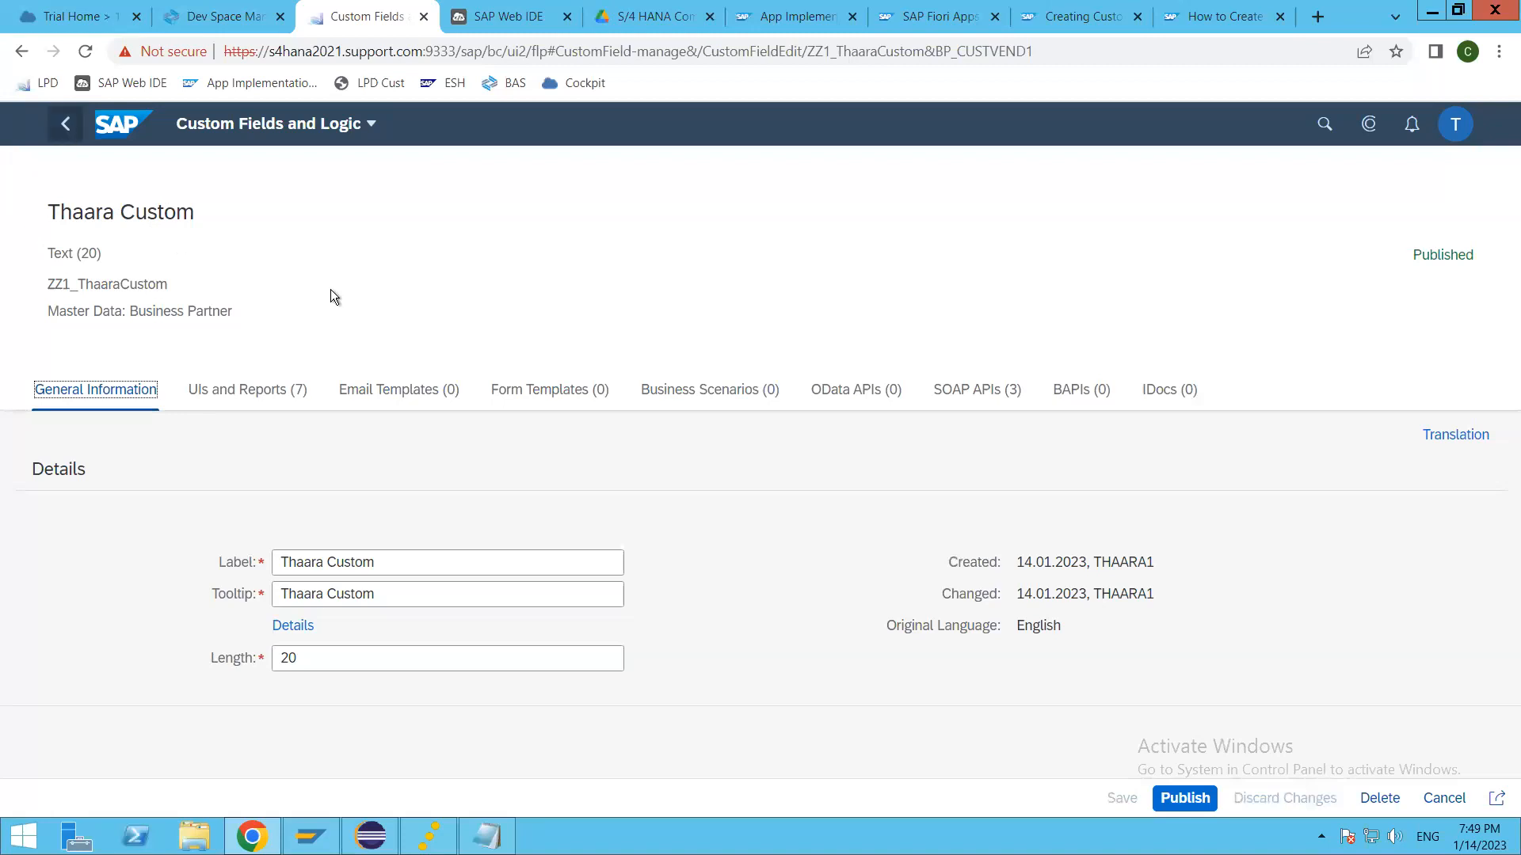
Step: Go back to the launchpad home and reopen Thaara Trip Planner from the Custom Business Objects app
click(65, 125)
click(67, 130)
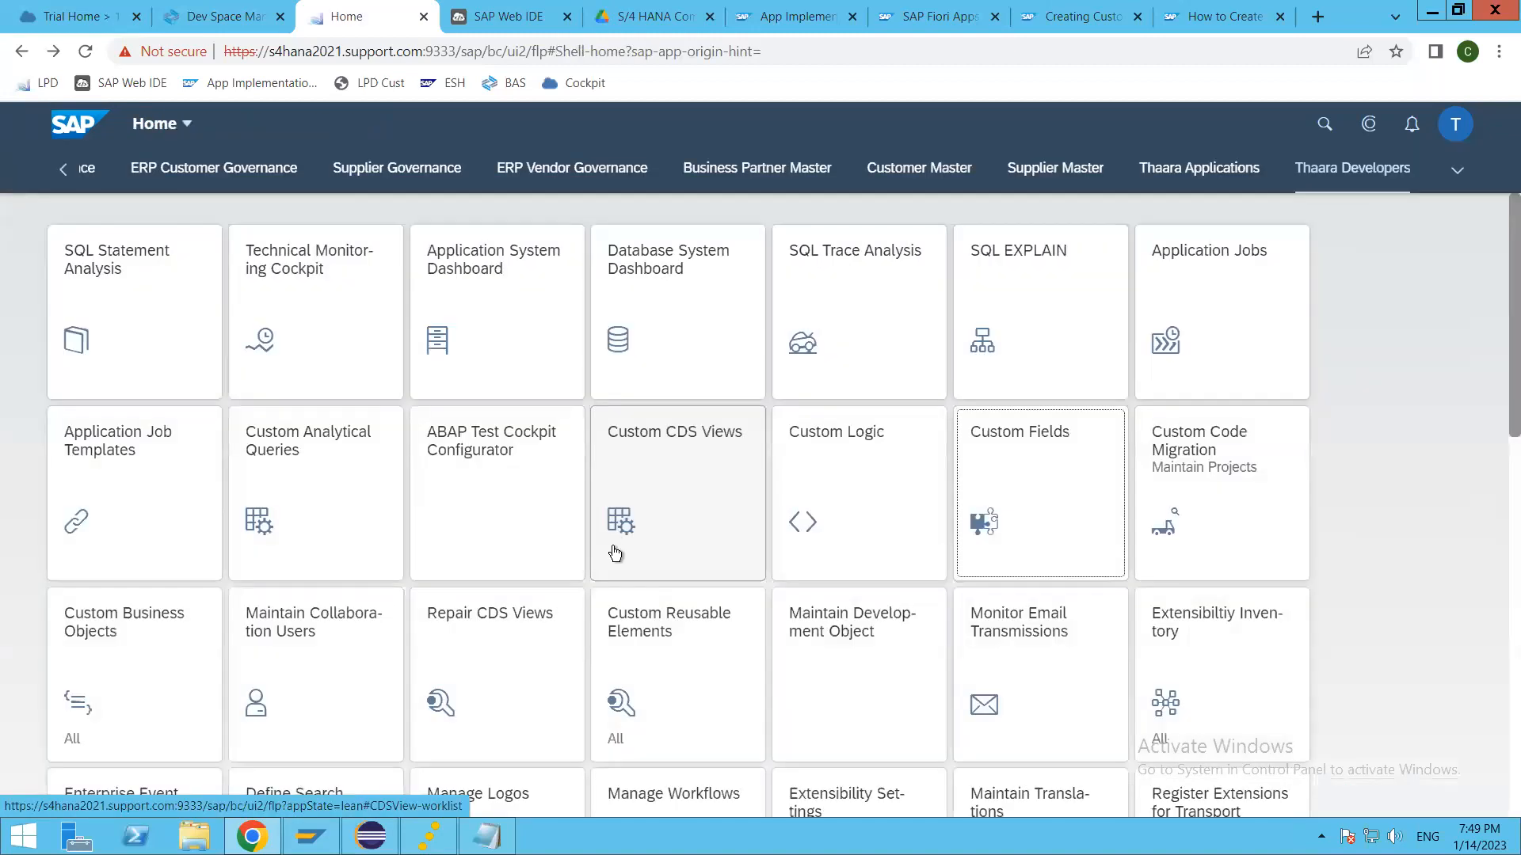
click(156, 655)
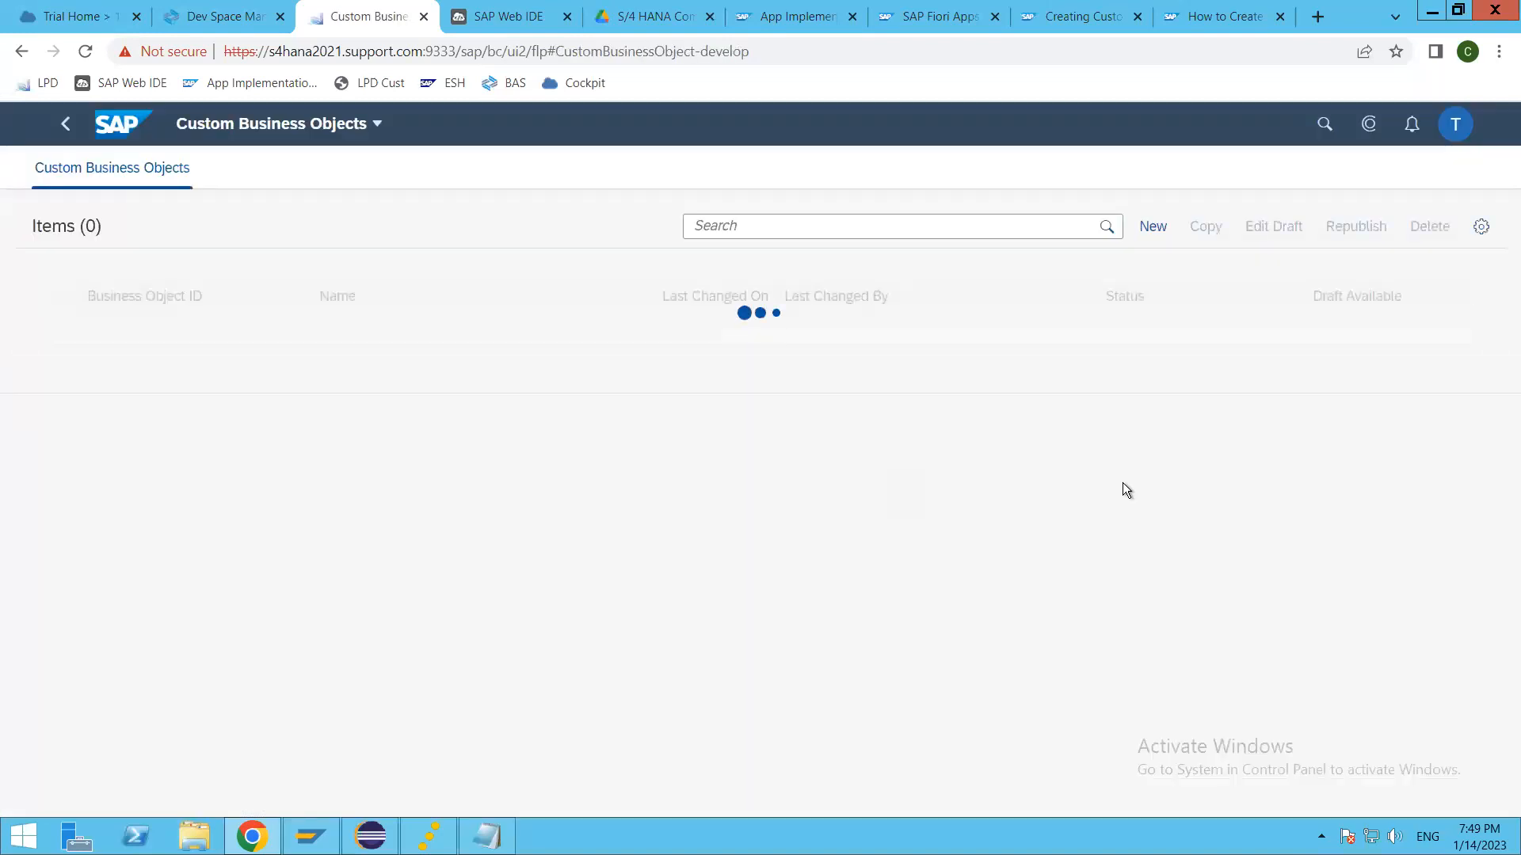
click(822, 332)
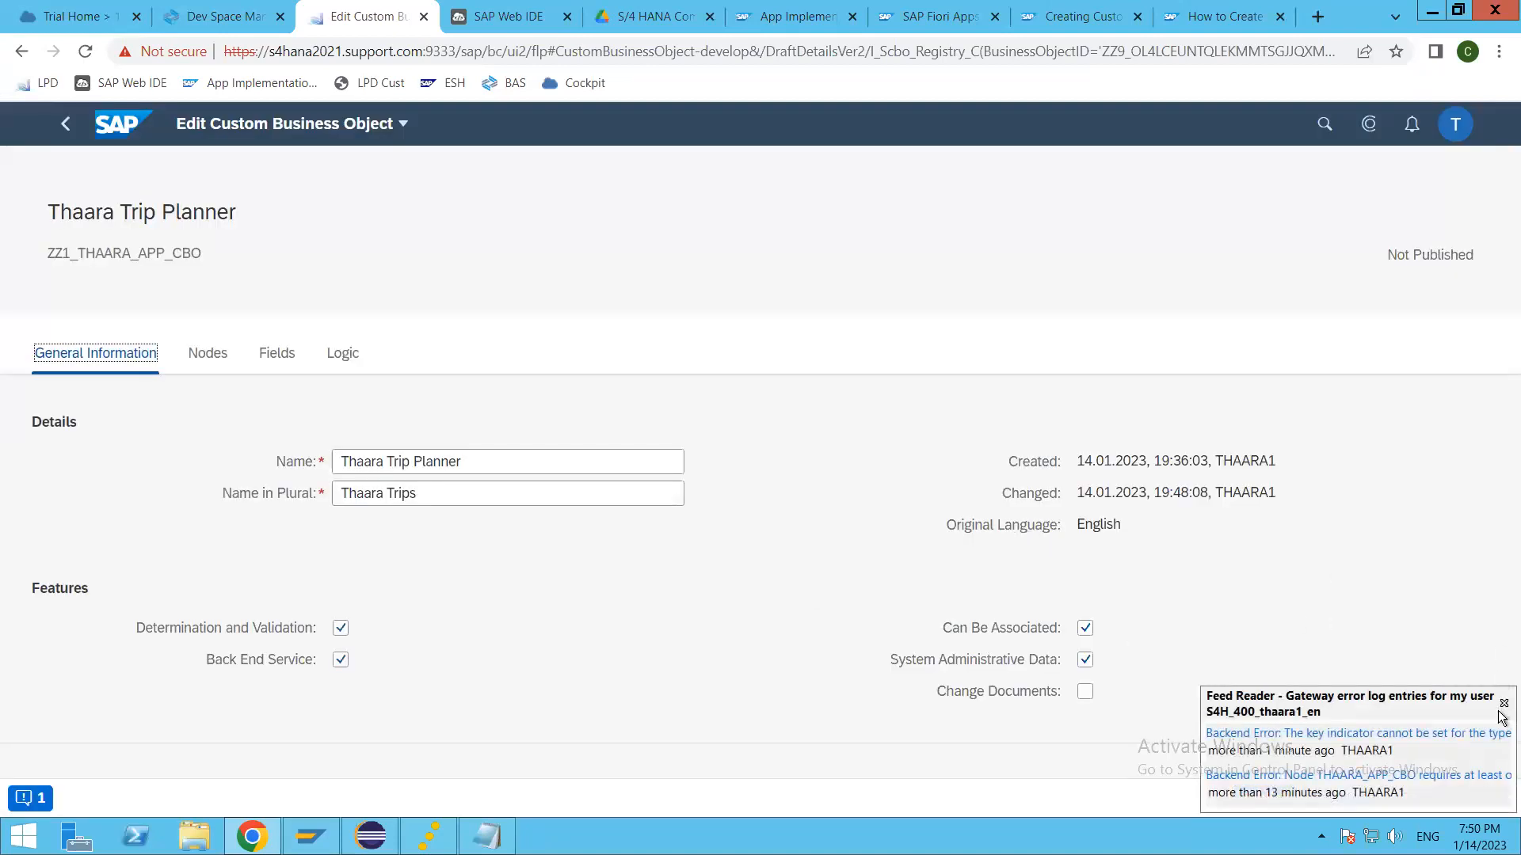
key(alt+Tab)
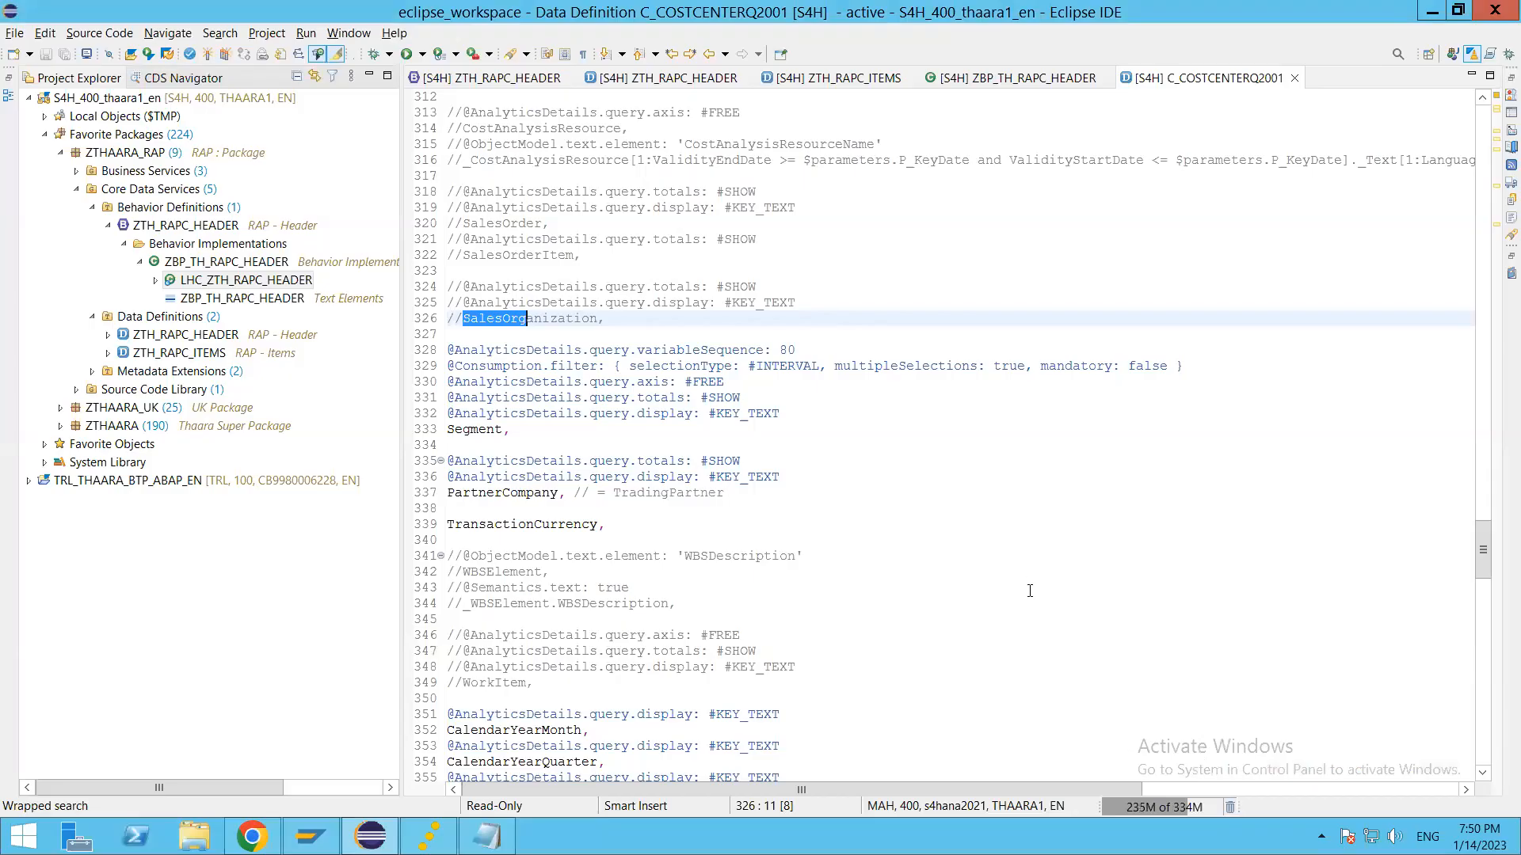
key(alt+Tab)
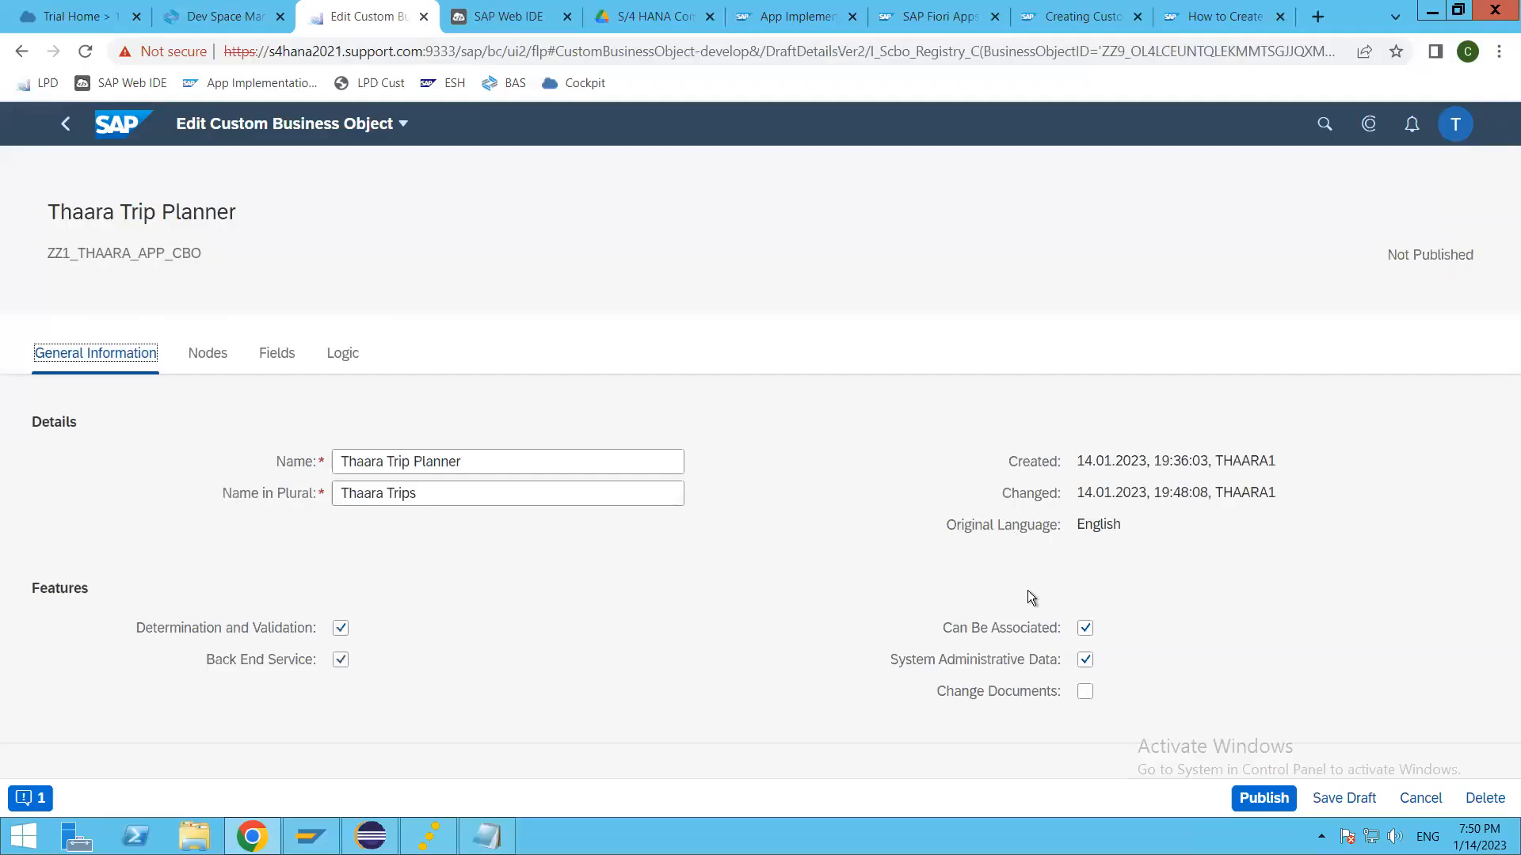
Step: Try to publish the Thaara Trip Planner business object and read the message detailing its conflicts
click(1261, 802)
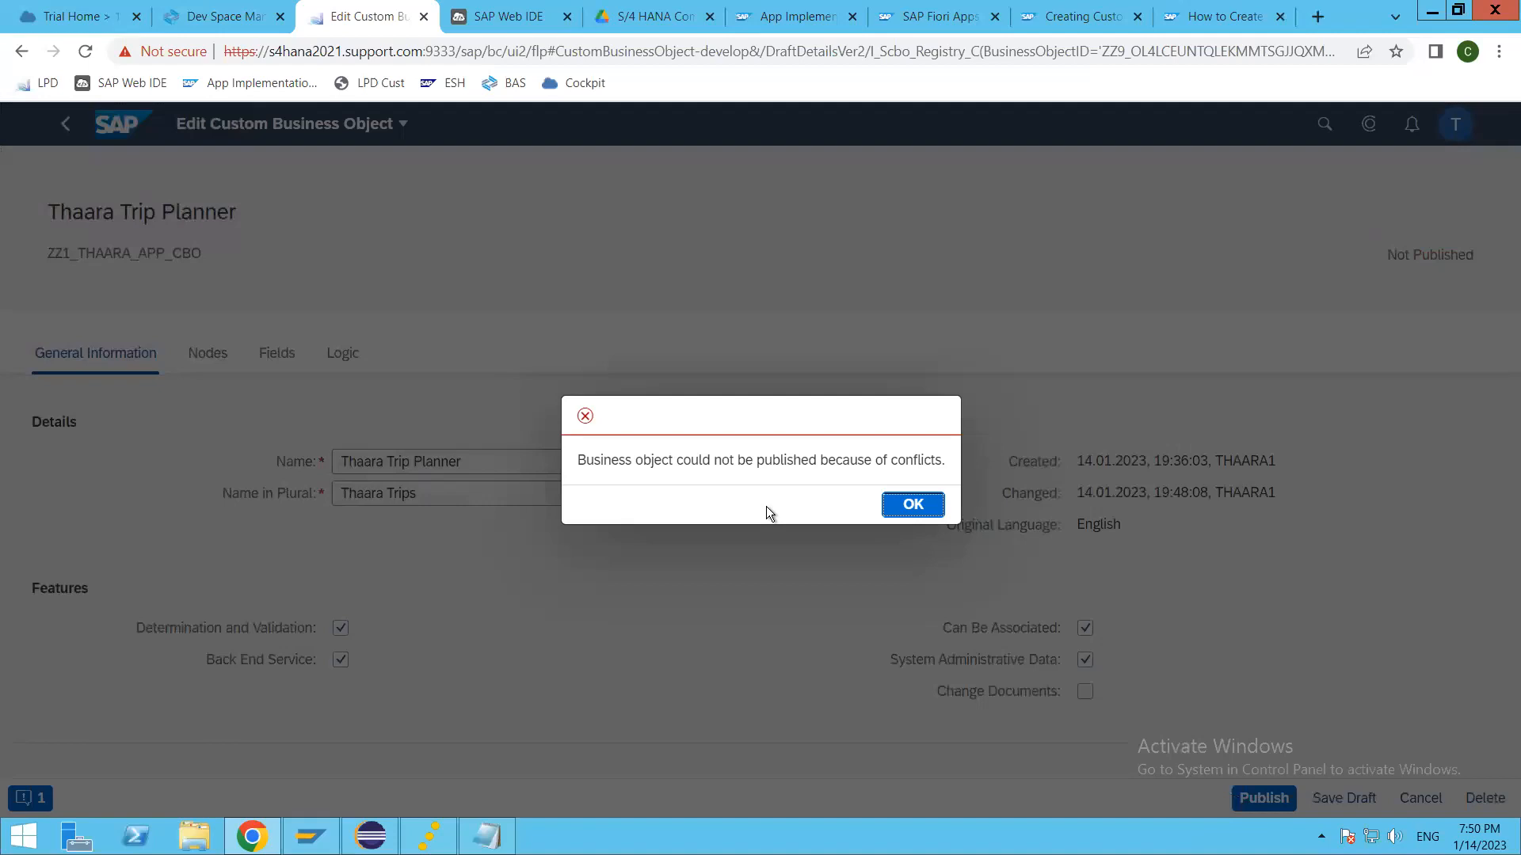
click(909, 504)
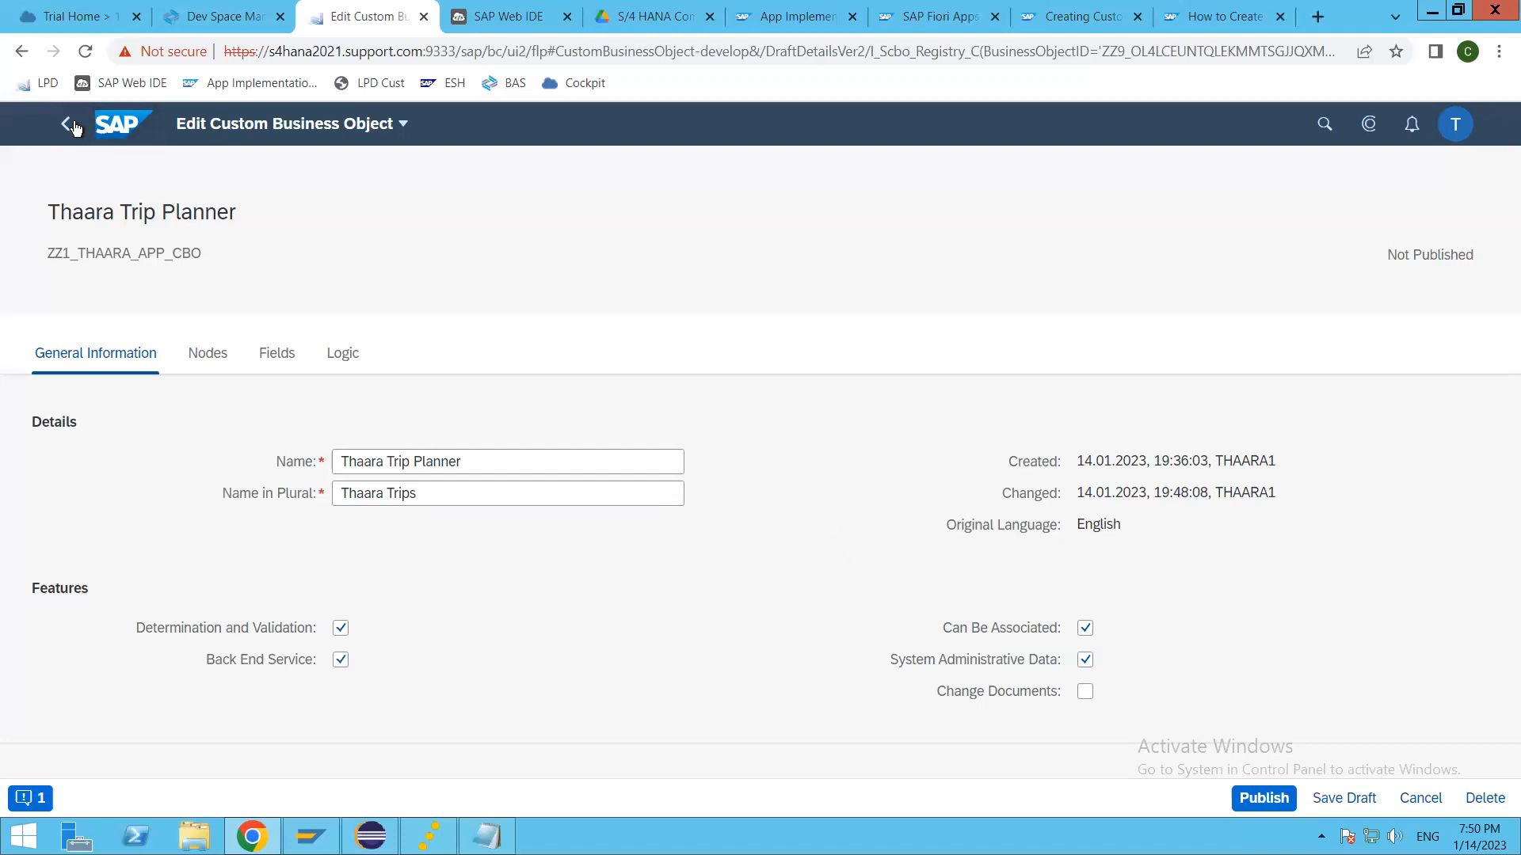
click(27, 800)
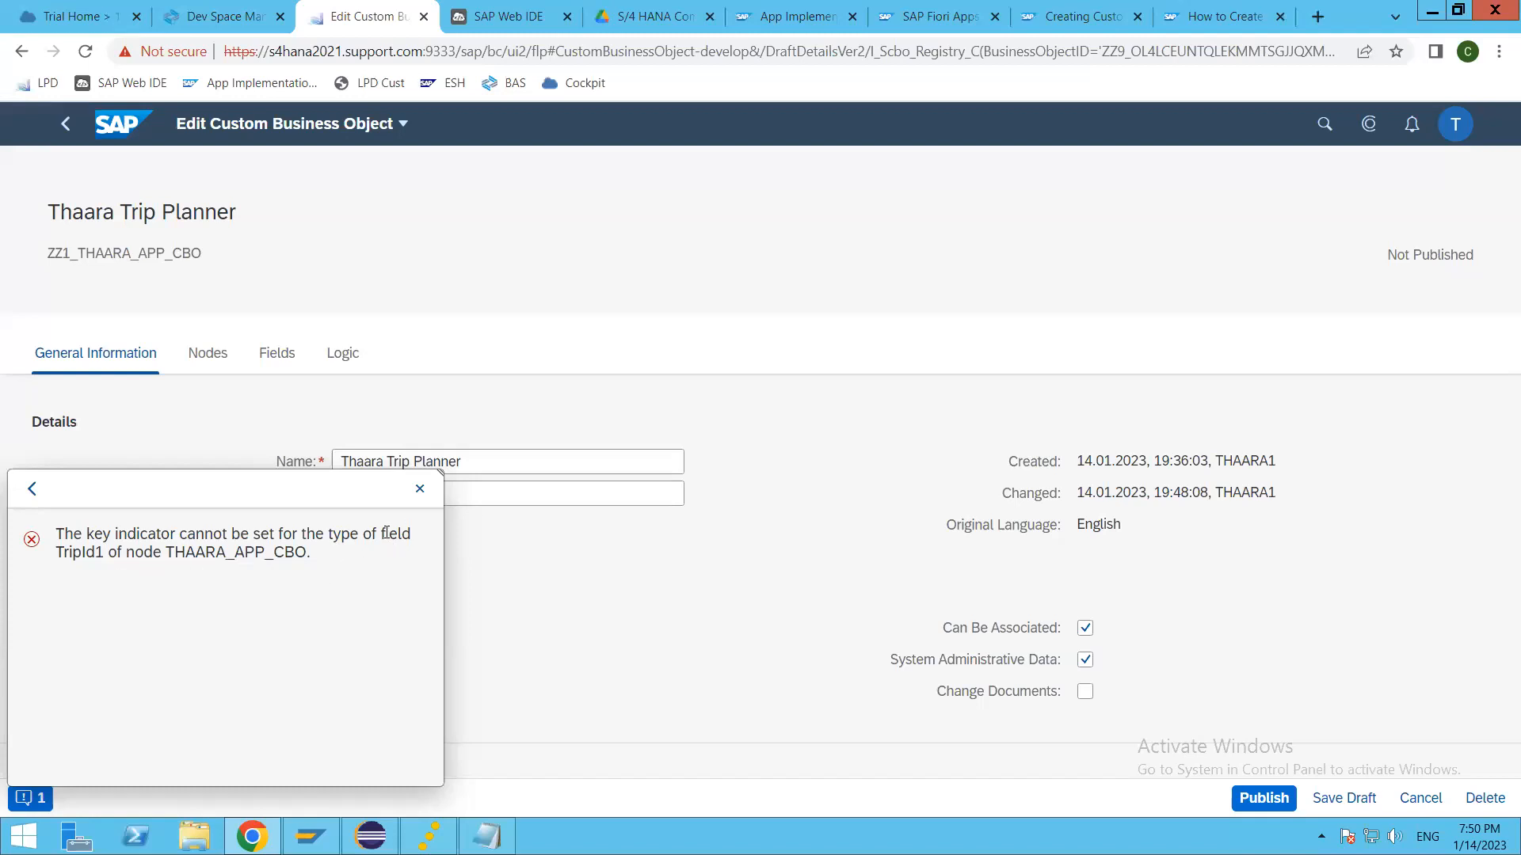
click(420, 491)
Step: Change the identifiers of the Trip Id and From Country fields to TripId and FromCountry
click(291, 353)
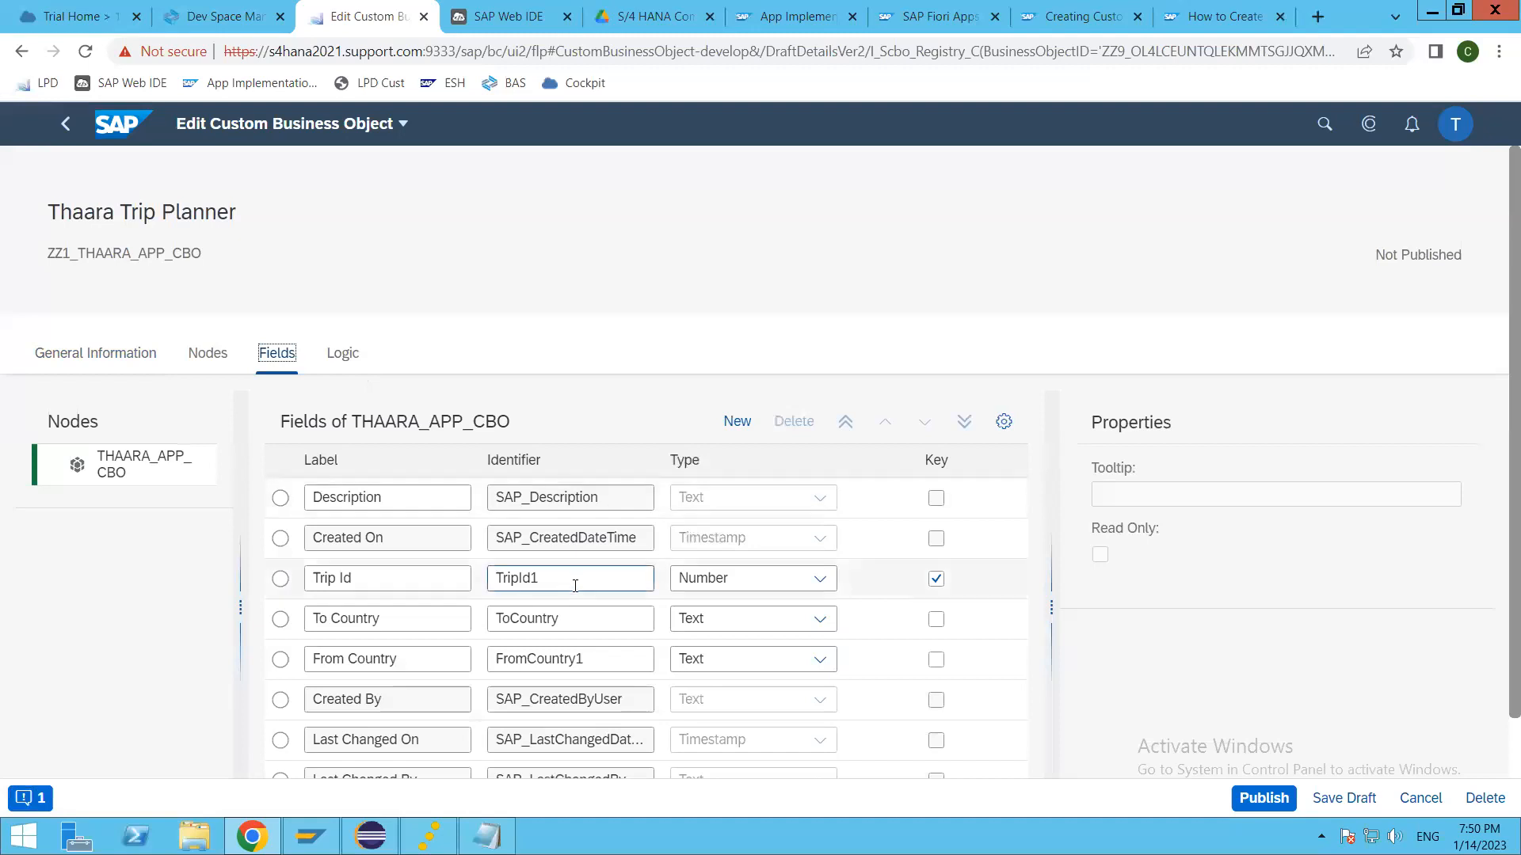
click(573, 579)
key(BackSpace)
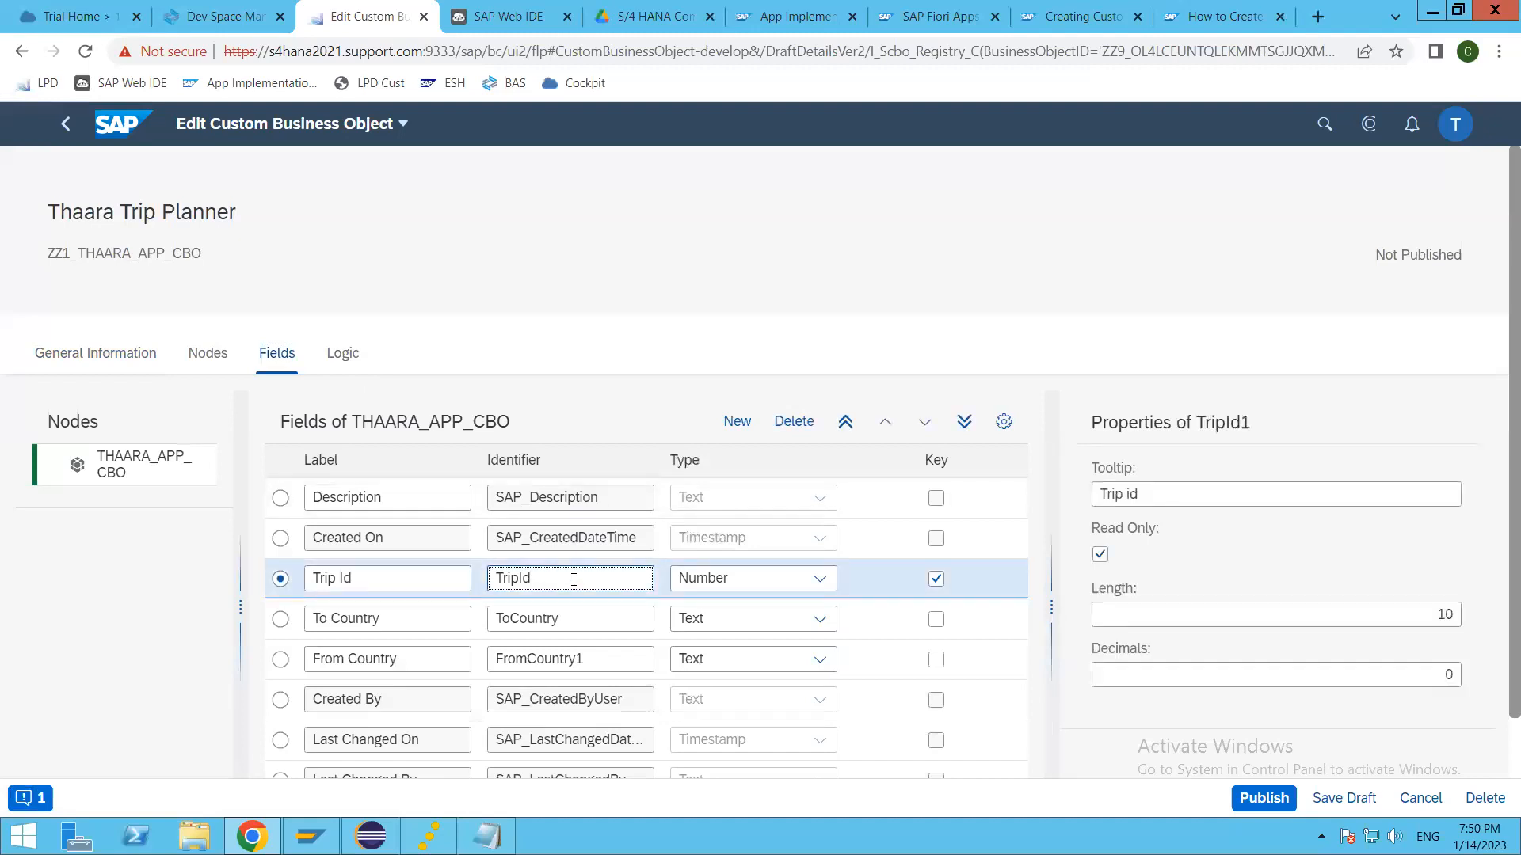
key(Tab)
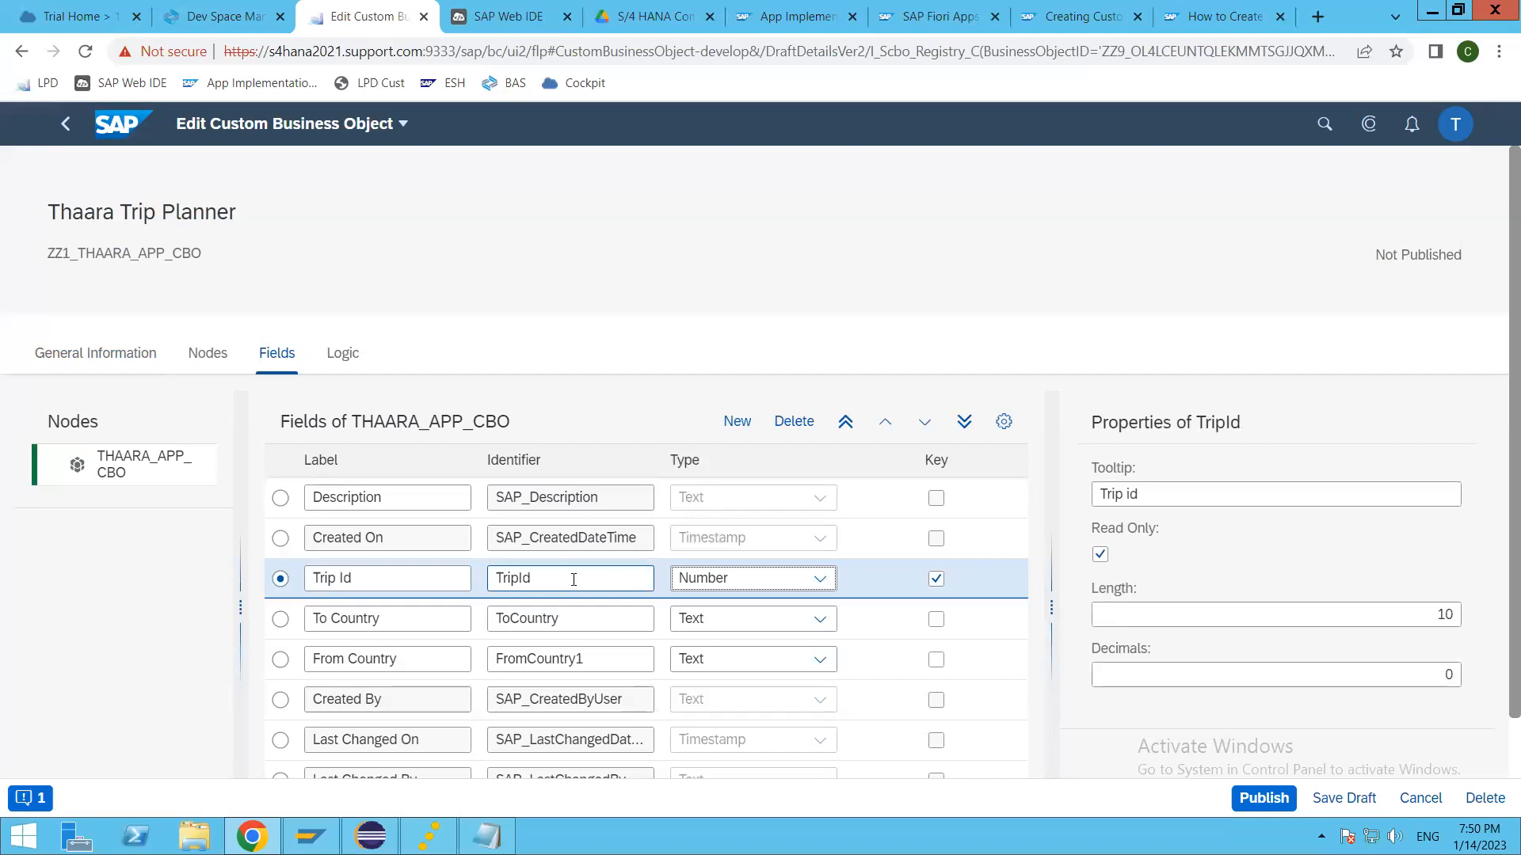
click(620, 662)
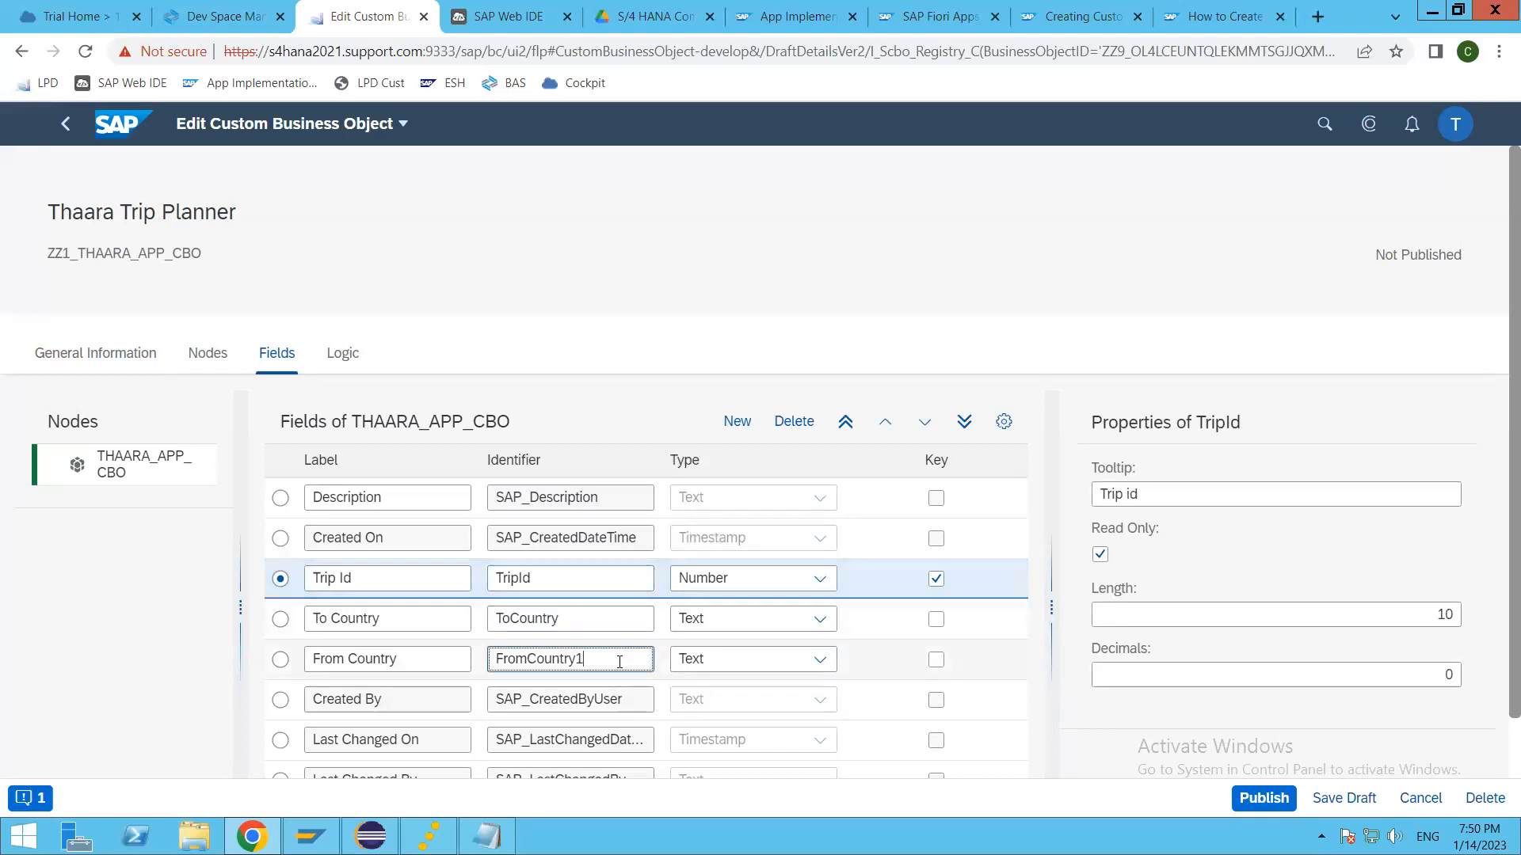
key(BackSpace)
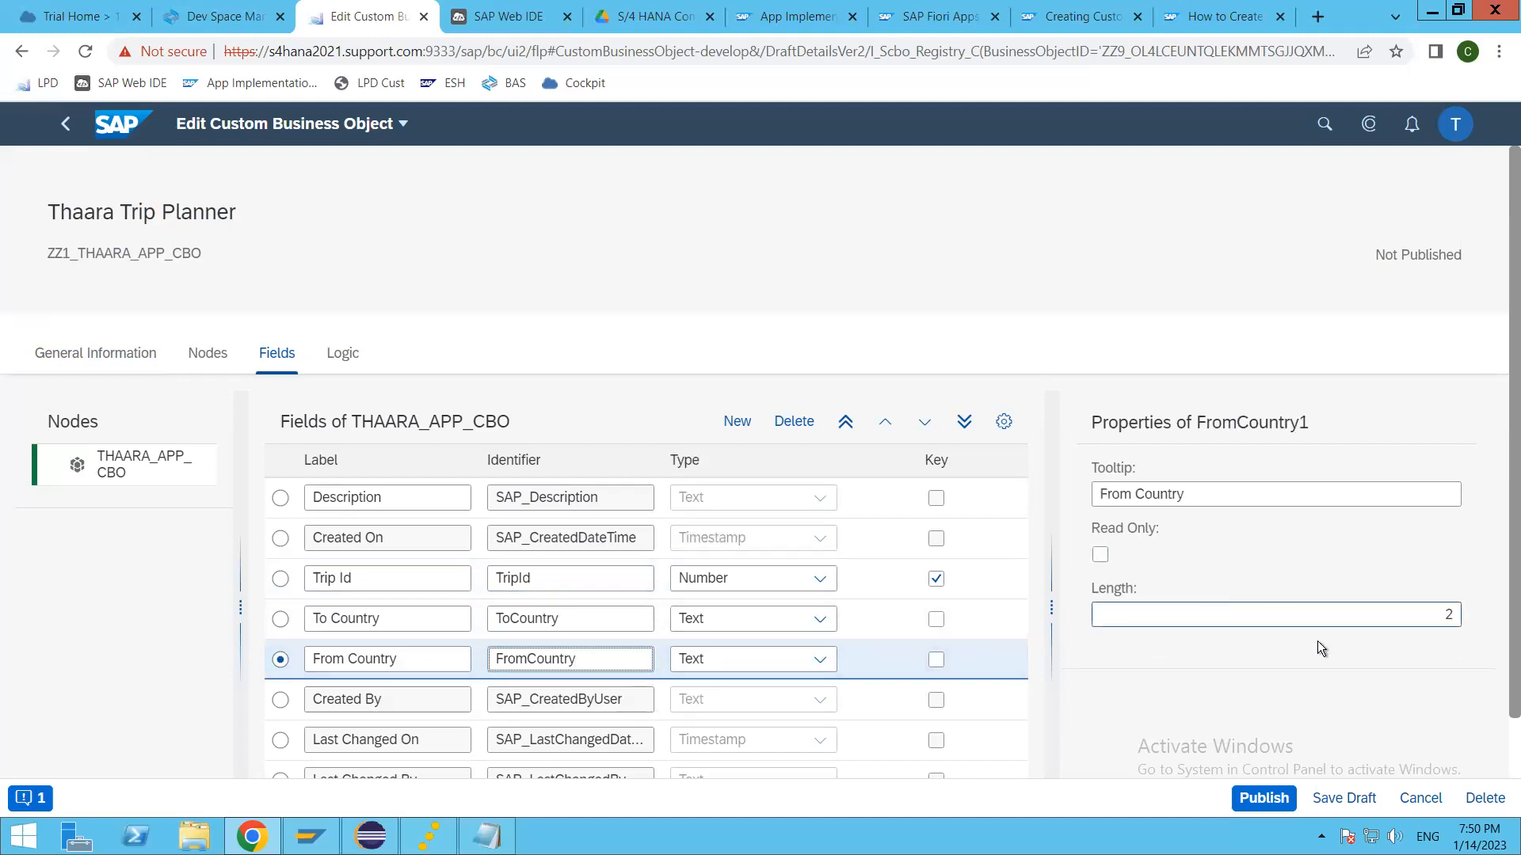
Step: Try to publish the business object again with the shortened identifiers, and look over its field list
click(1265, 799)
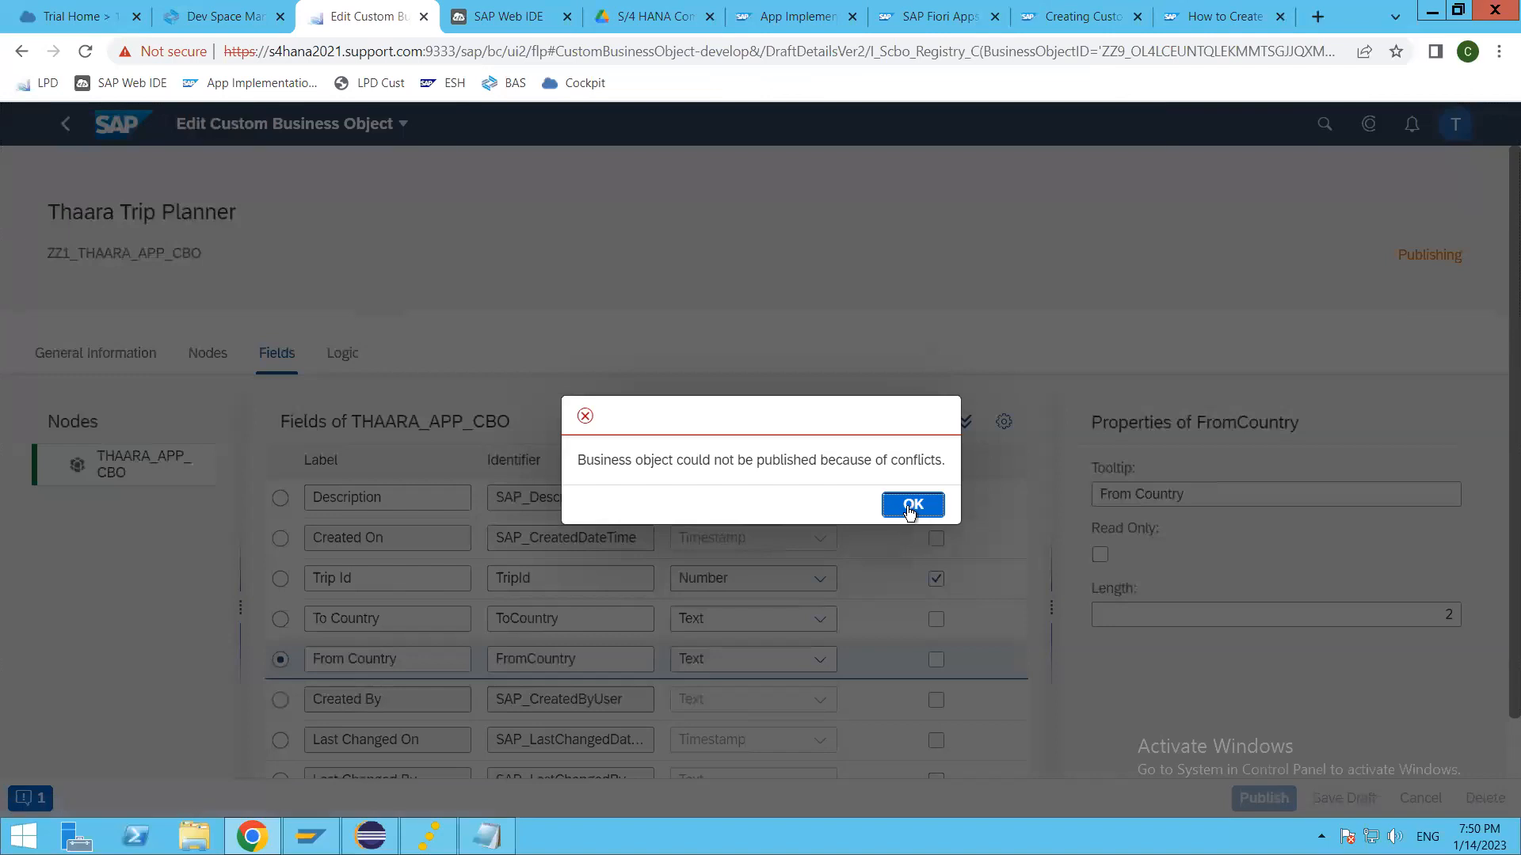
click(915, 505)
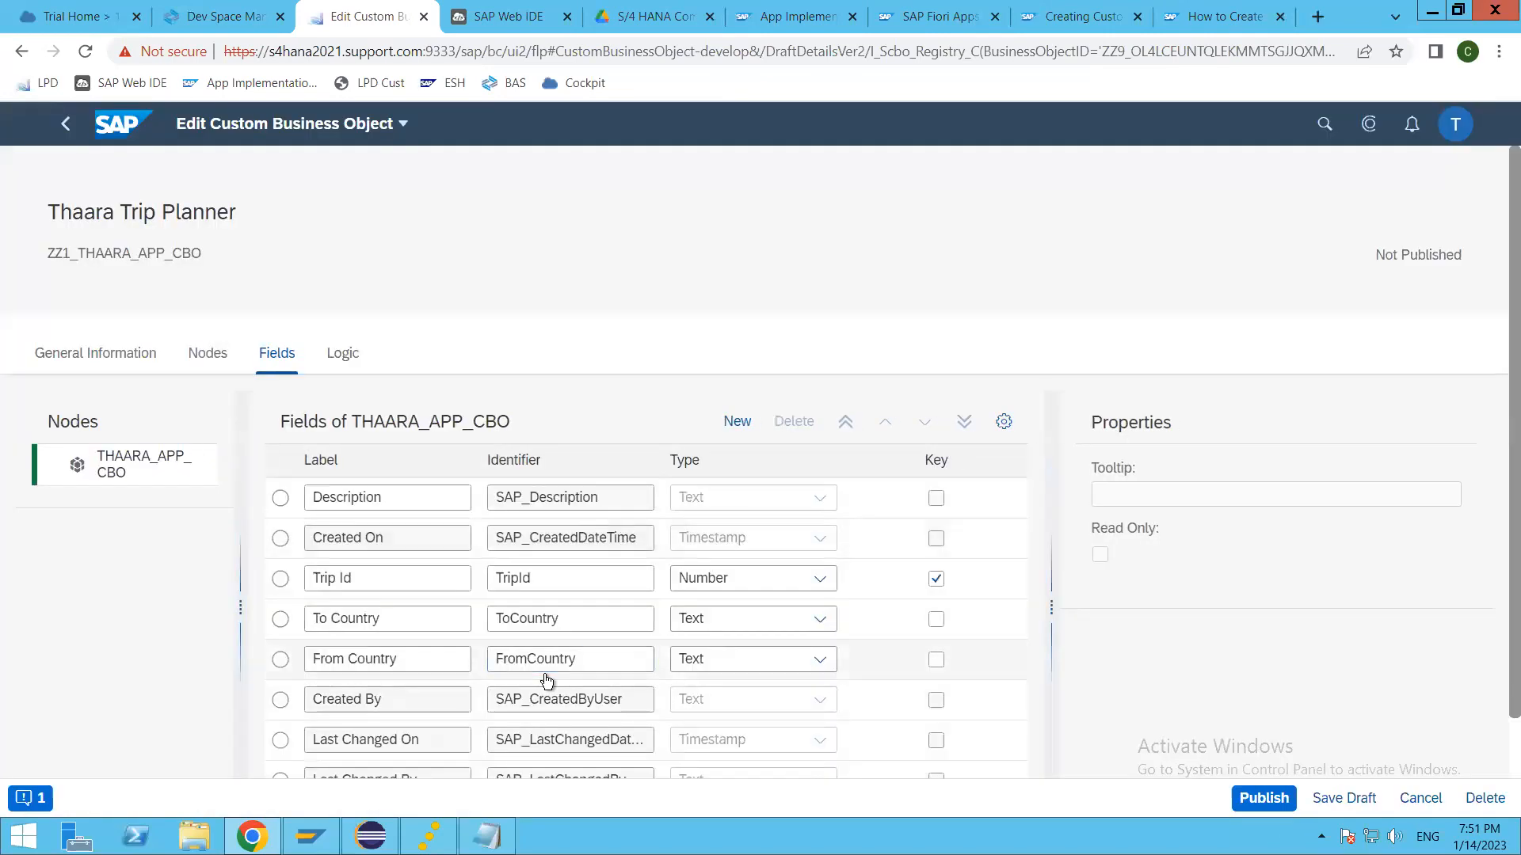
click(413, 669)
scroll(413, 671, down, 1)
scroll(413, 671, up, 1)
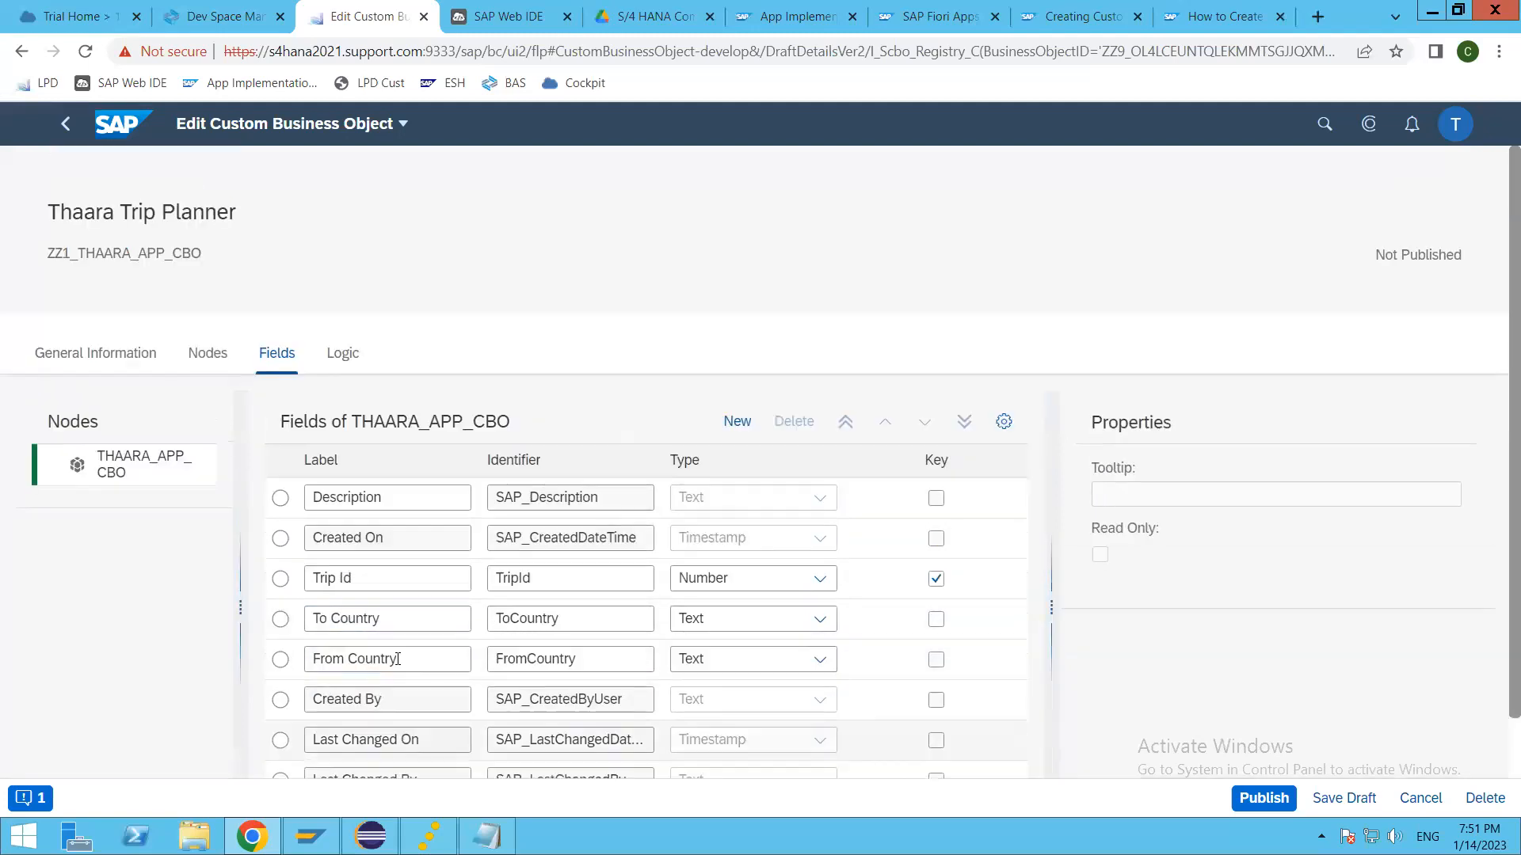
Step: Read the conflict message, clear the Key and Read Only settings of the Trip Id field, and try to publish the business object
click(23, 800)
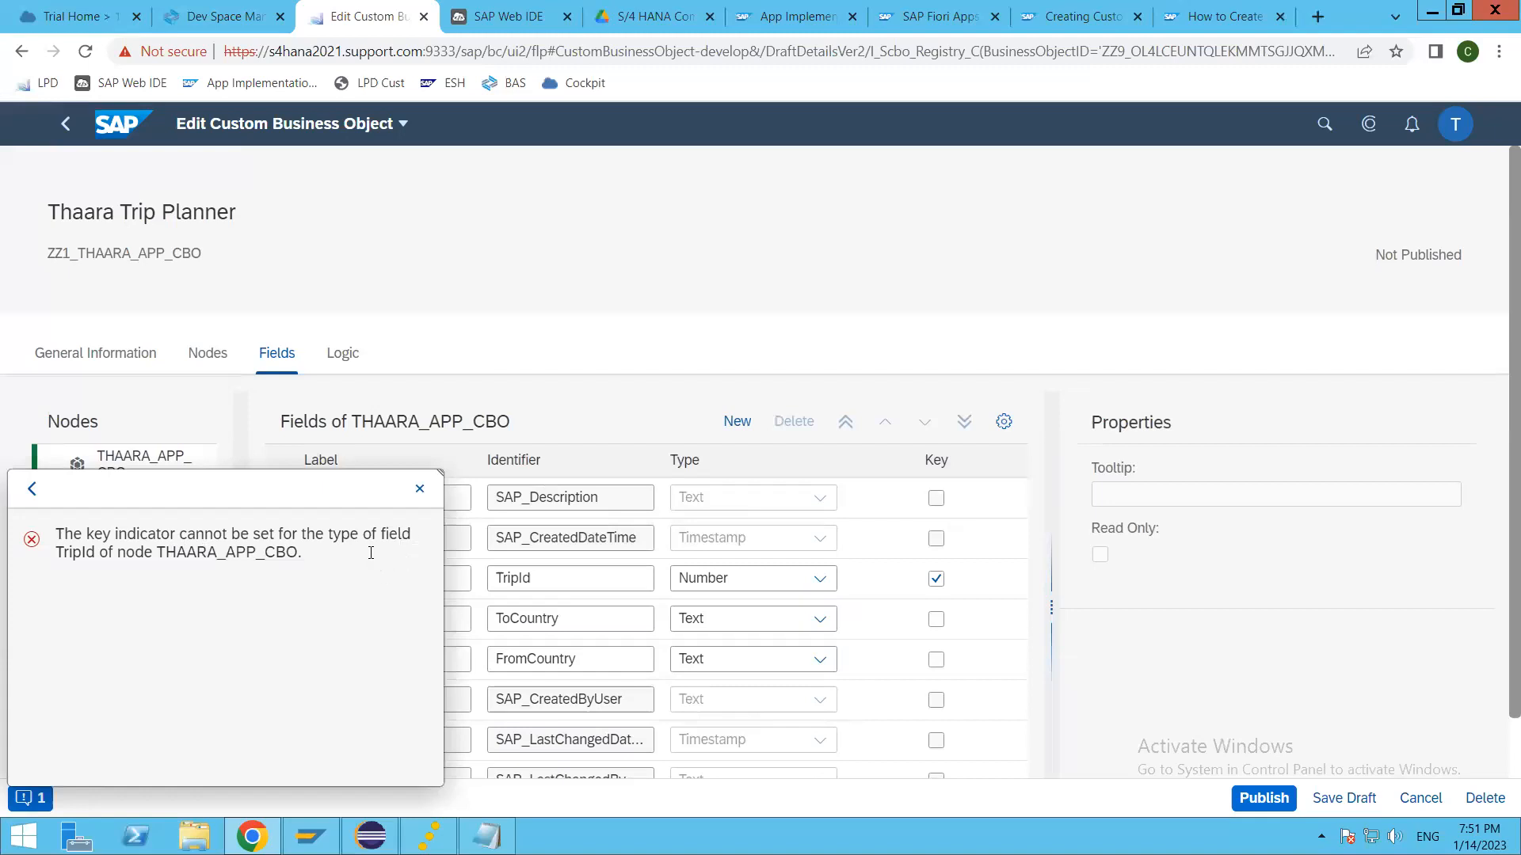
click(420, 488)
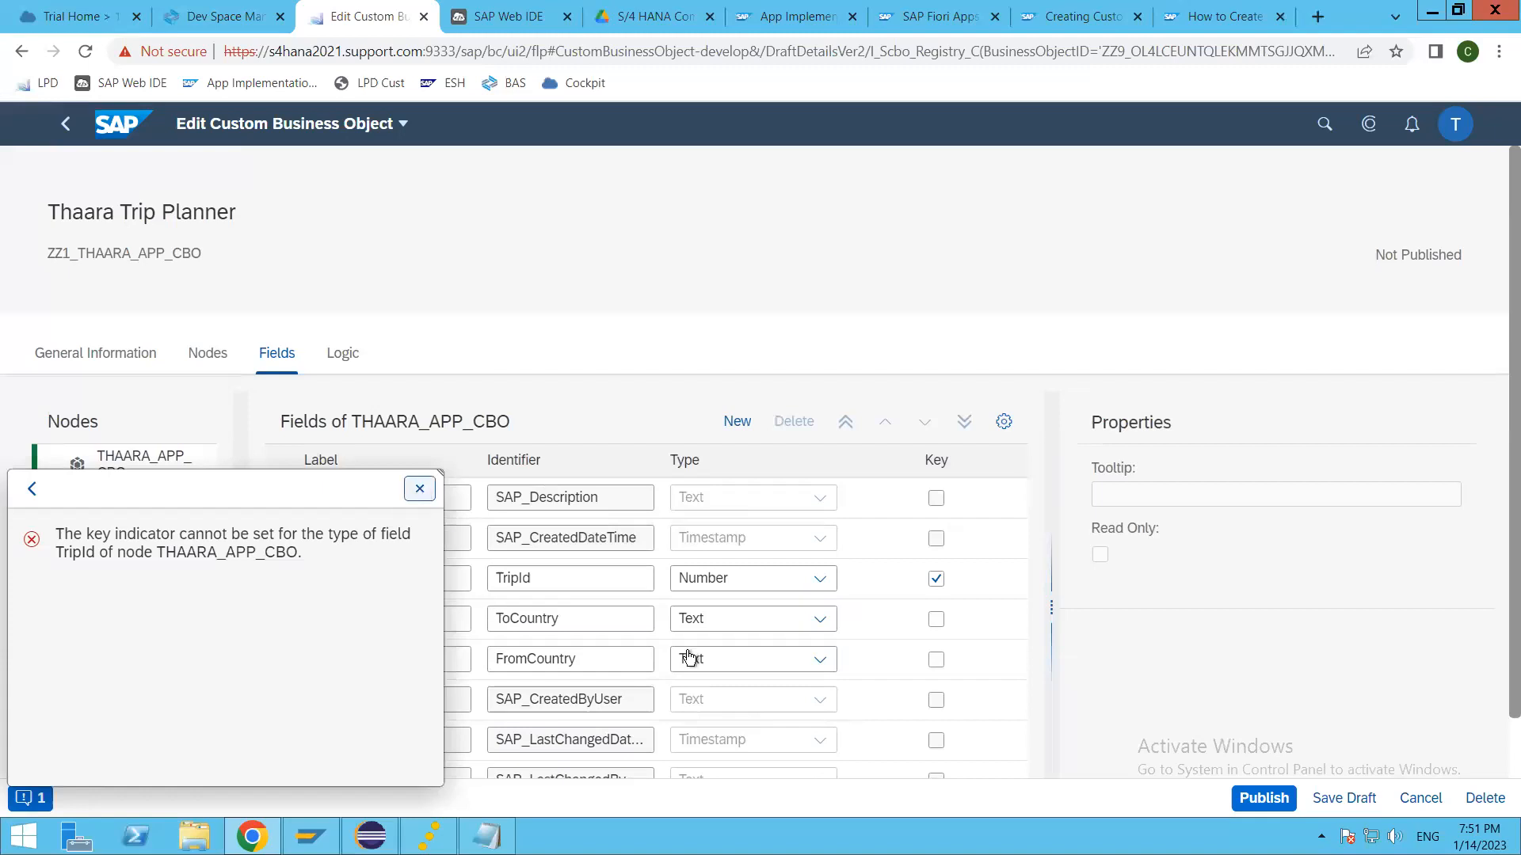
click(936, 579)
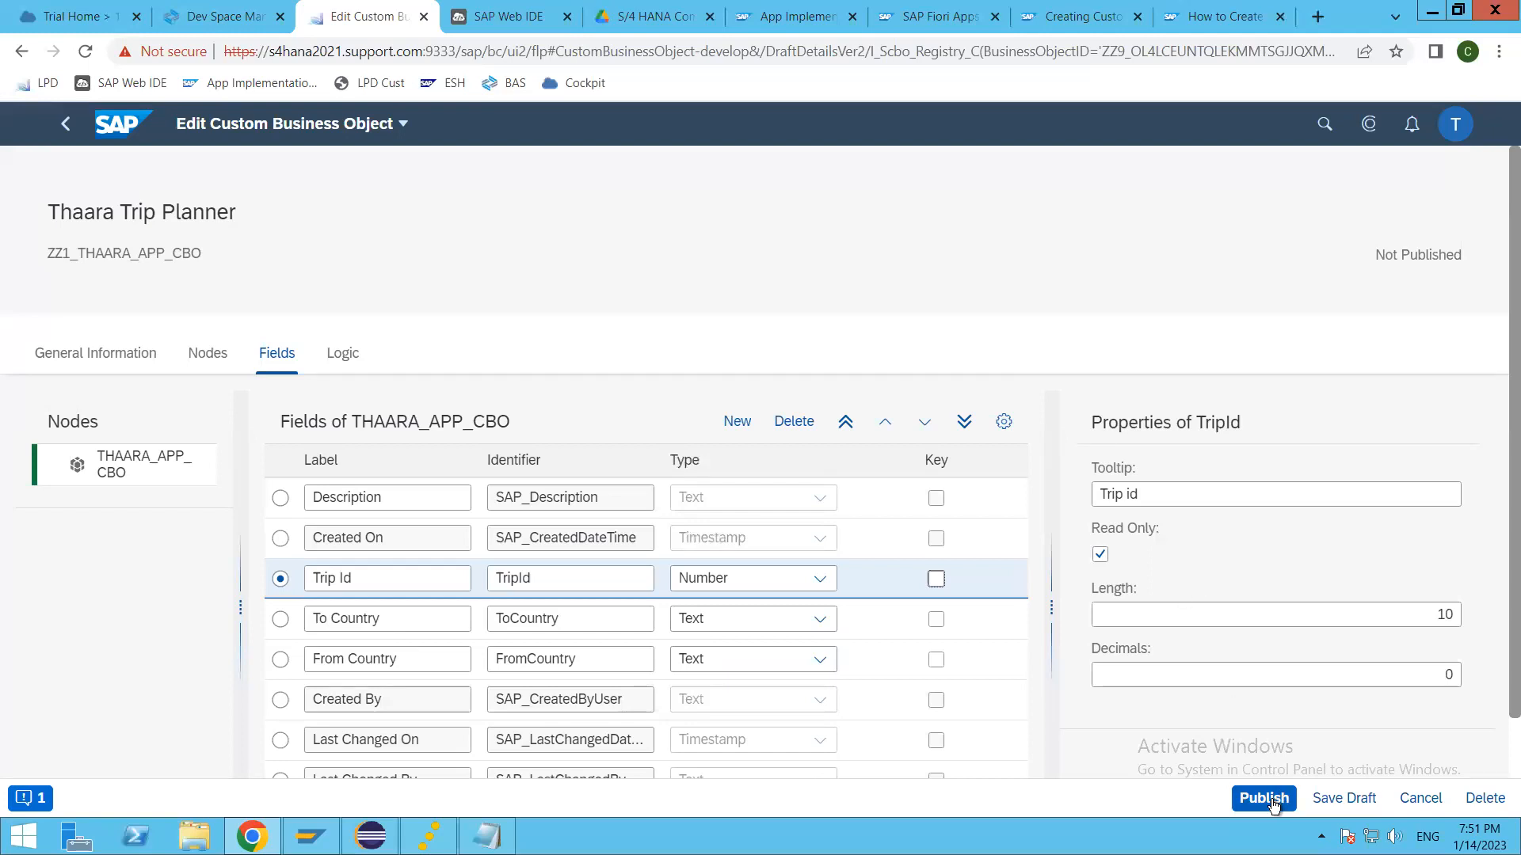
click(1104, 558)
click(1265, 799)
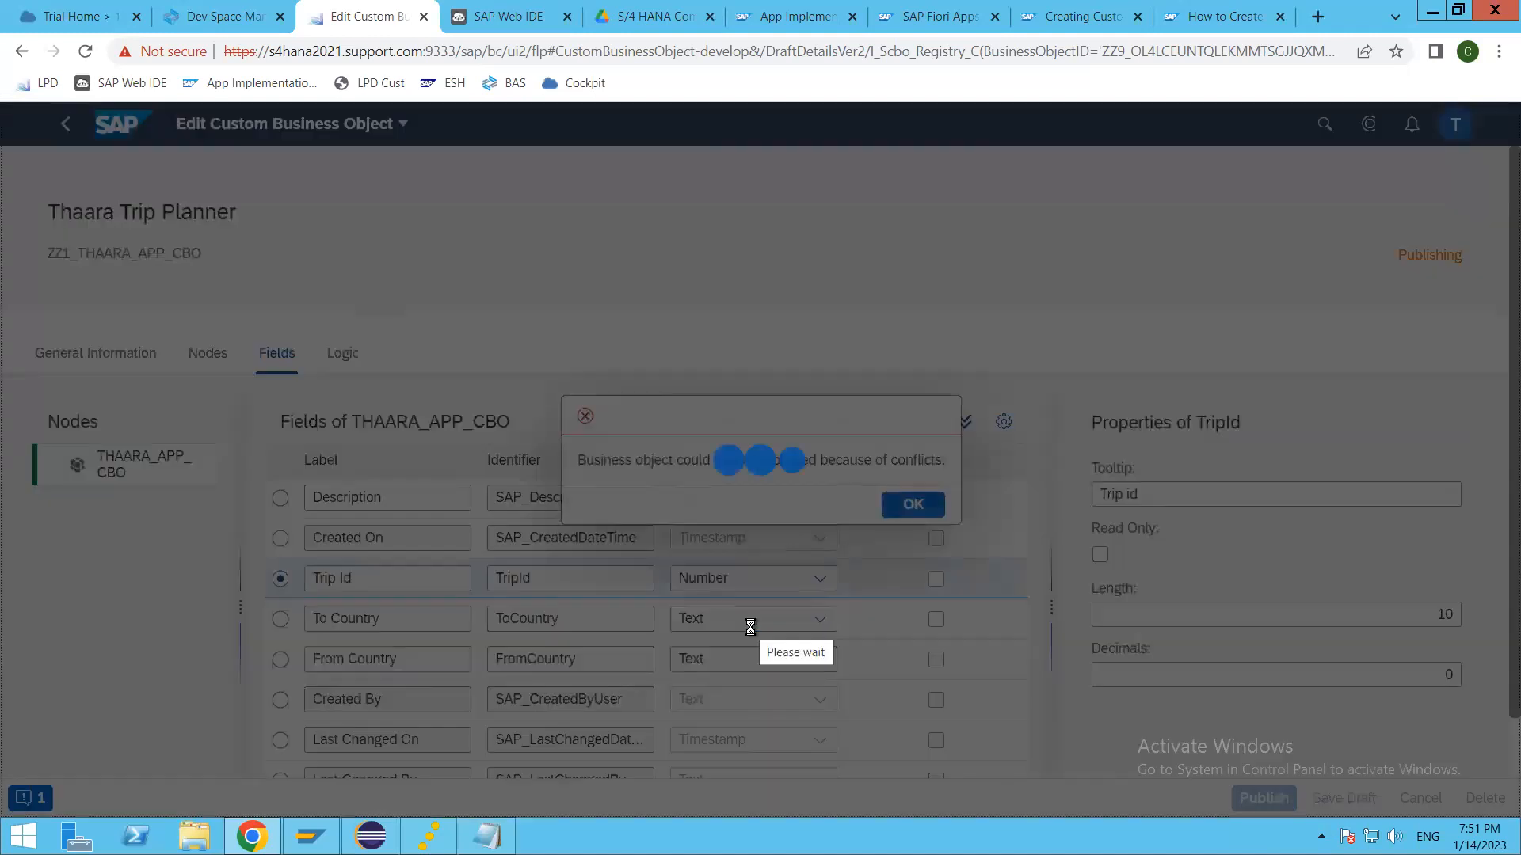
click(911, 506)
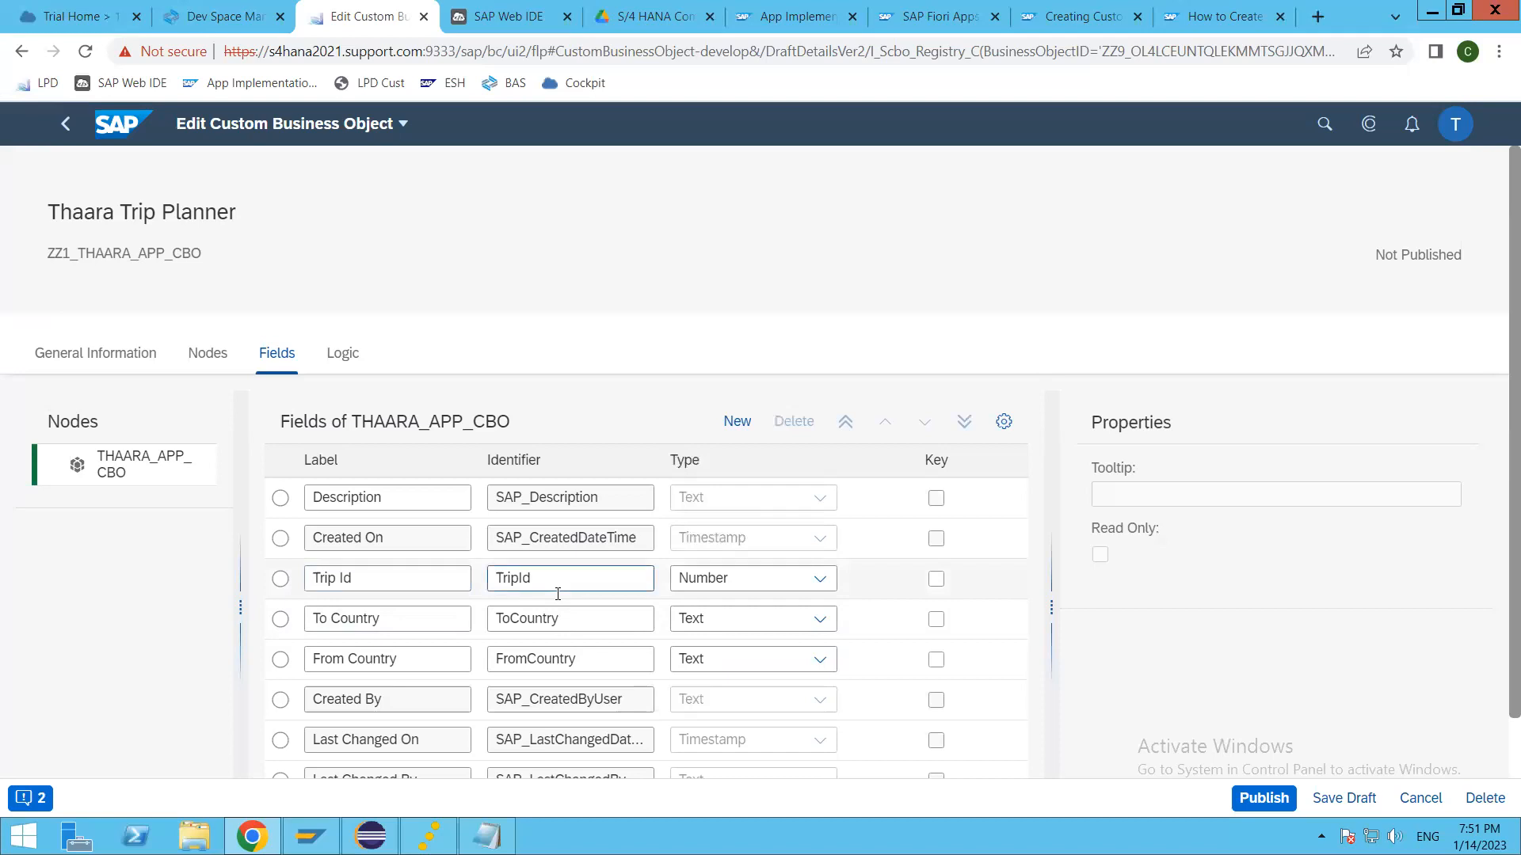
Step: Review the list of publishing conflicts and read the details of the error concerning ZZ1_THAARA_APP_CBO
click(30, 797)
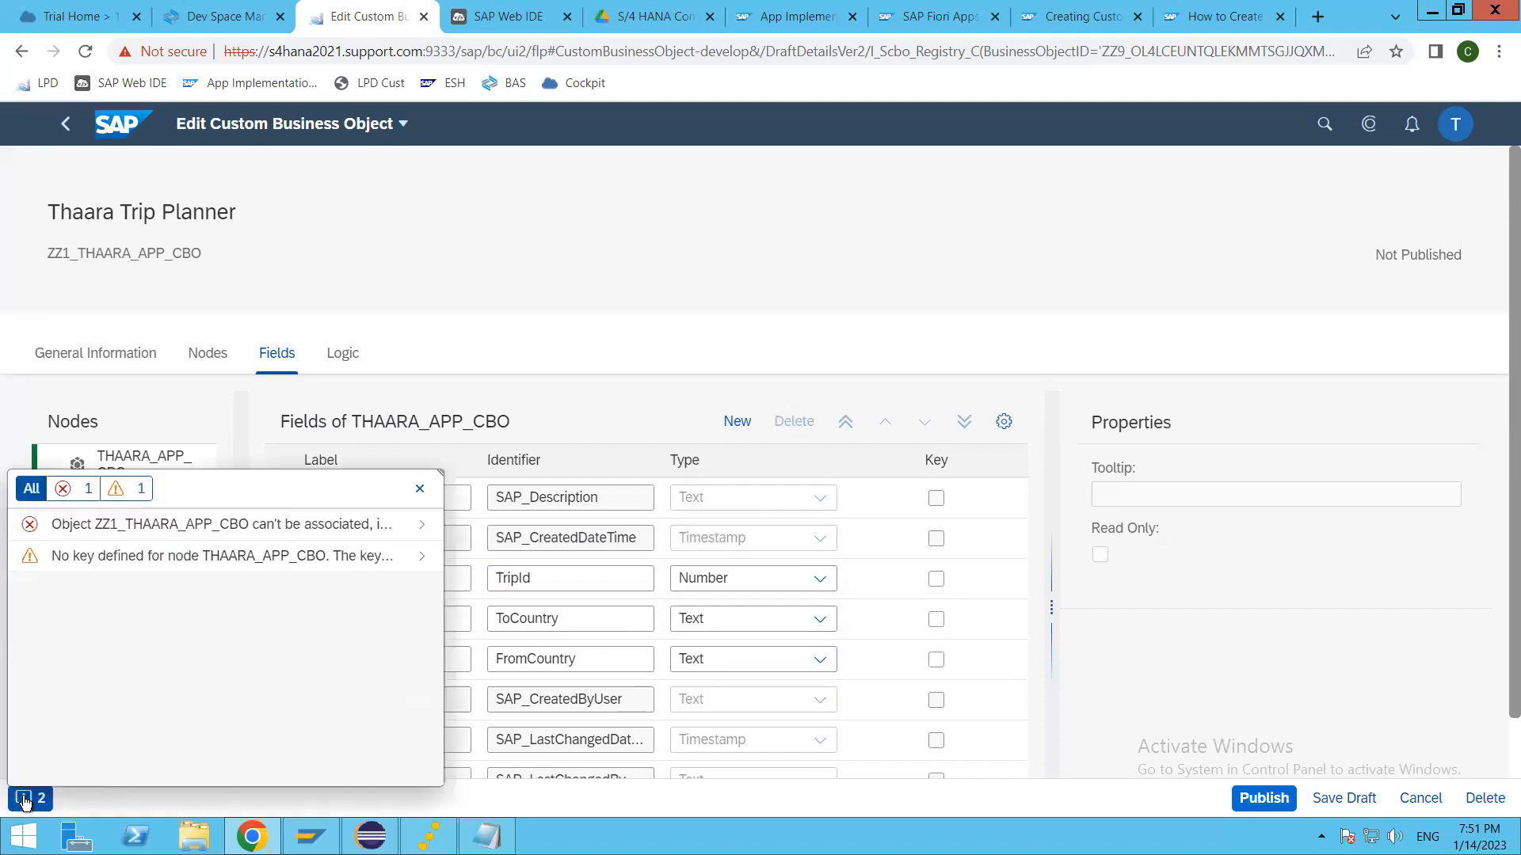
click(117, 529)
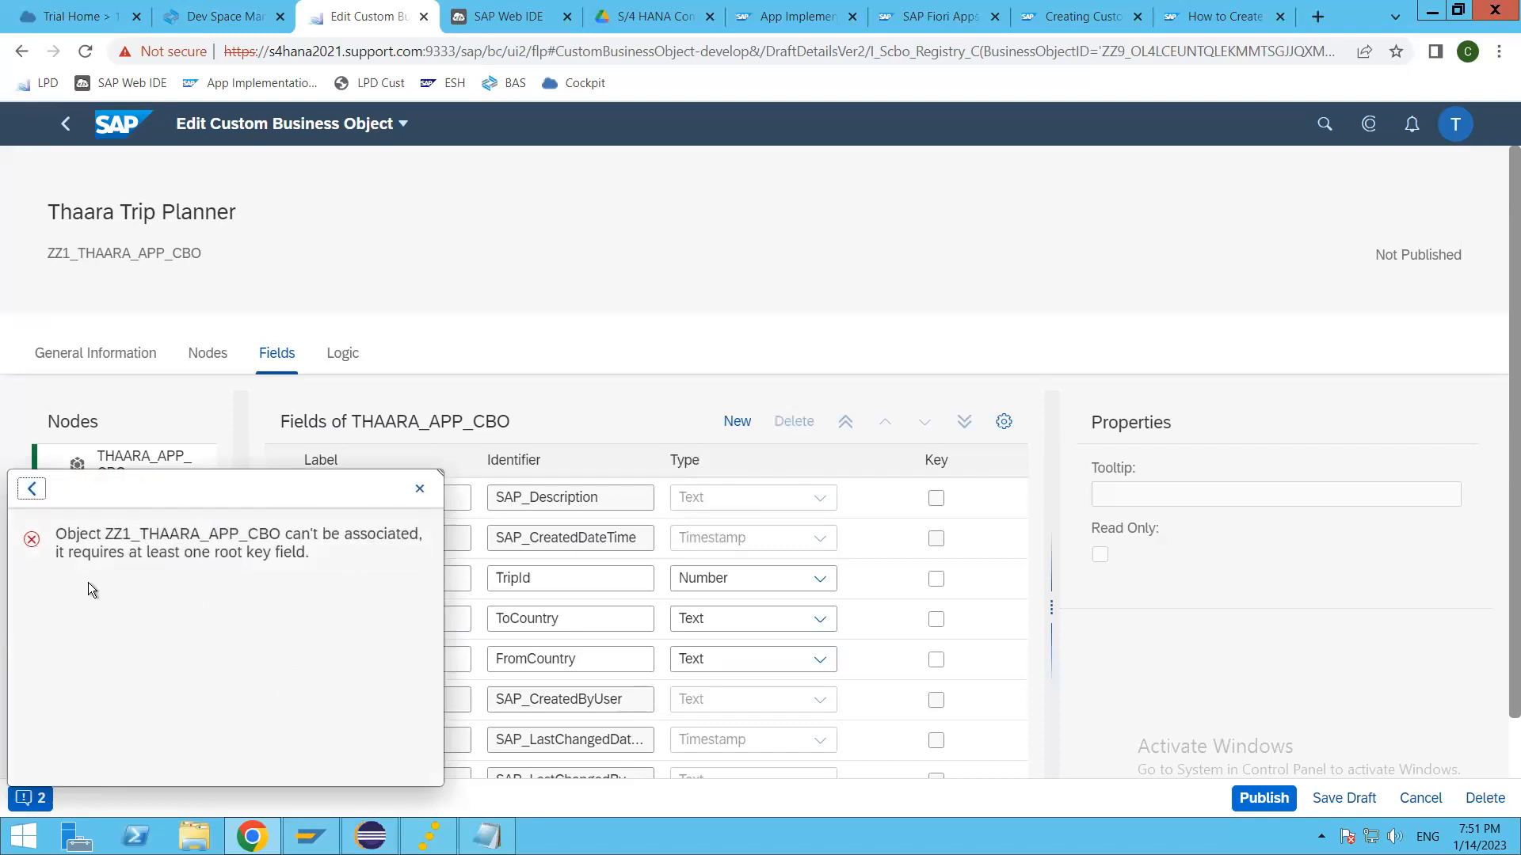
click(32, 490)
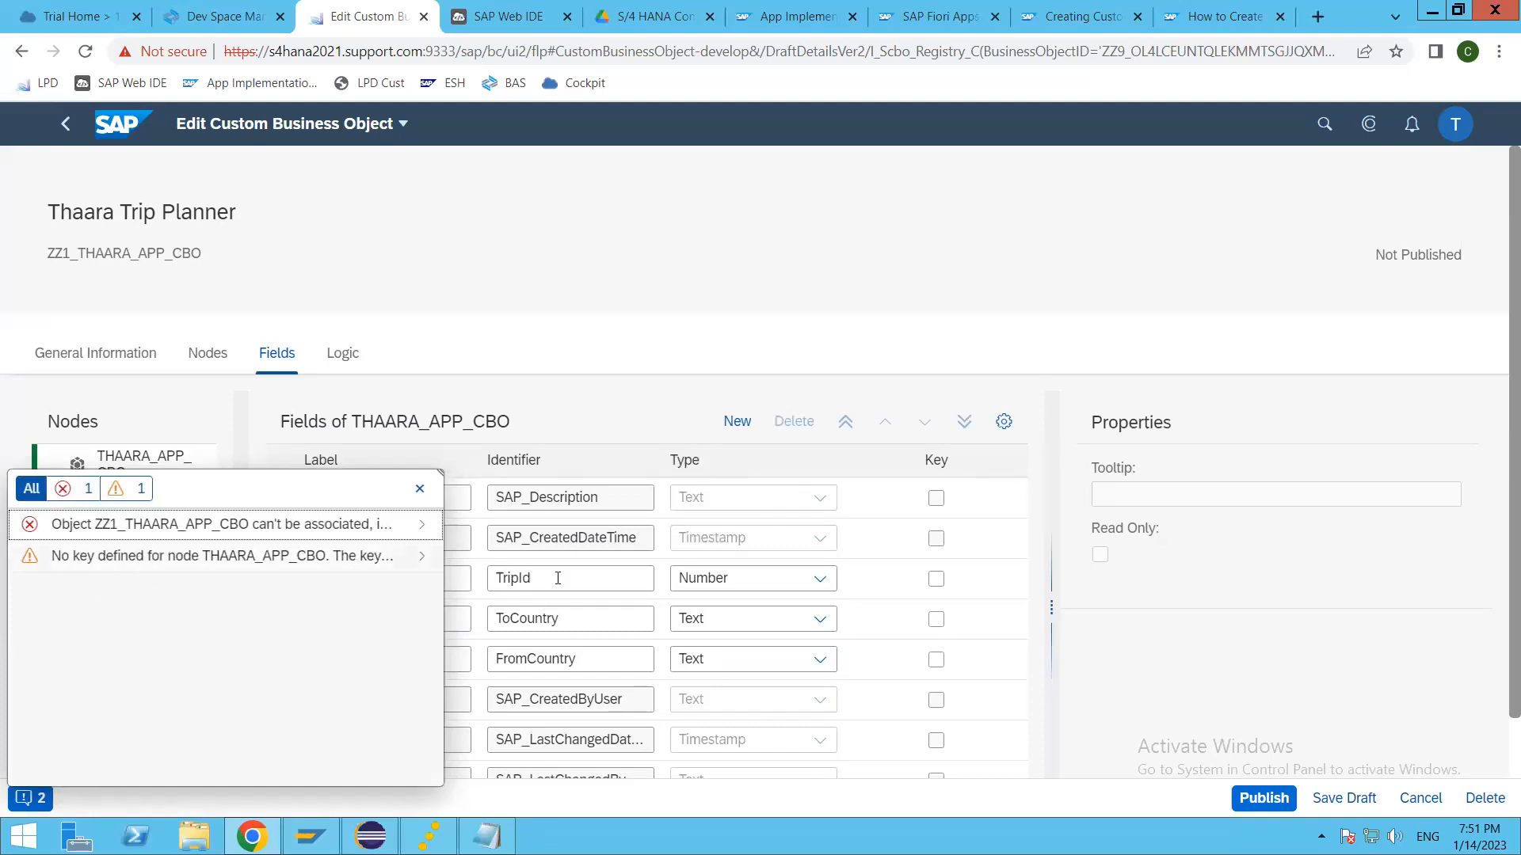
click(420, 489)
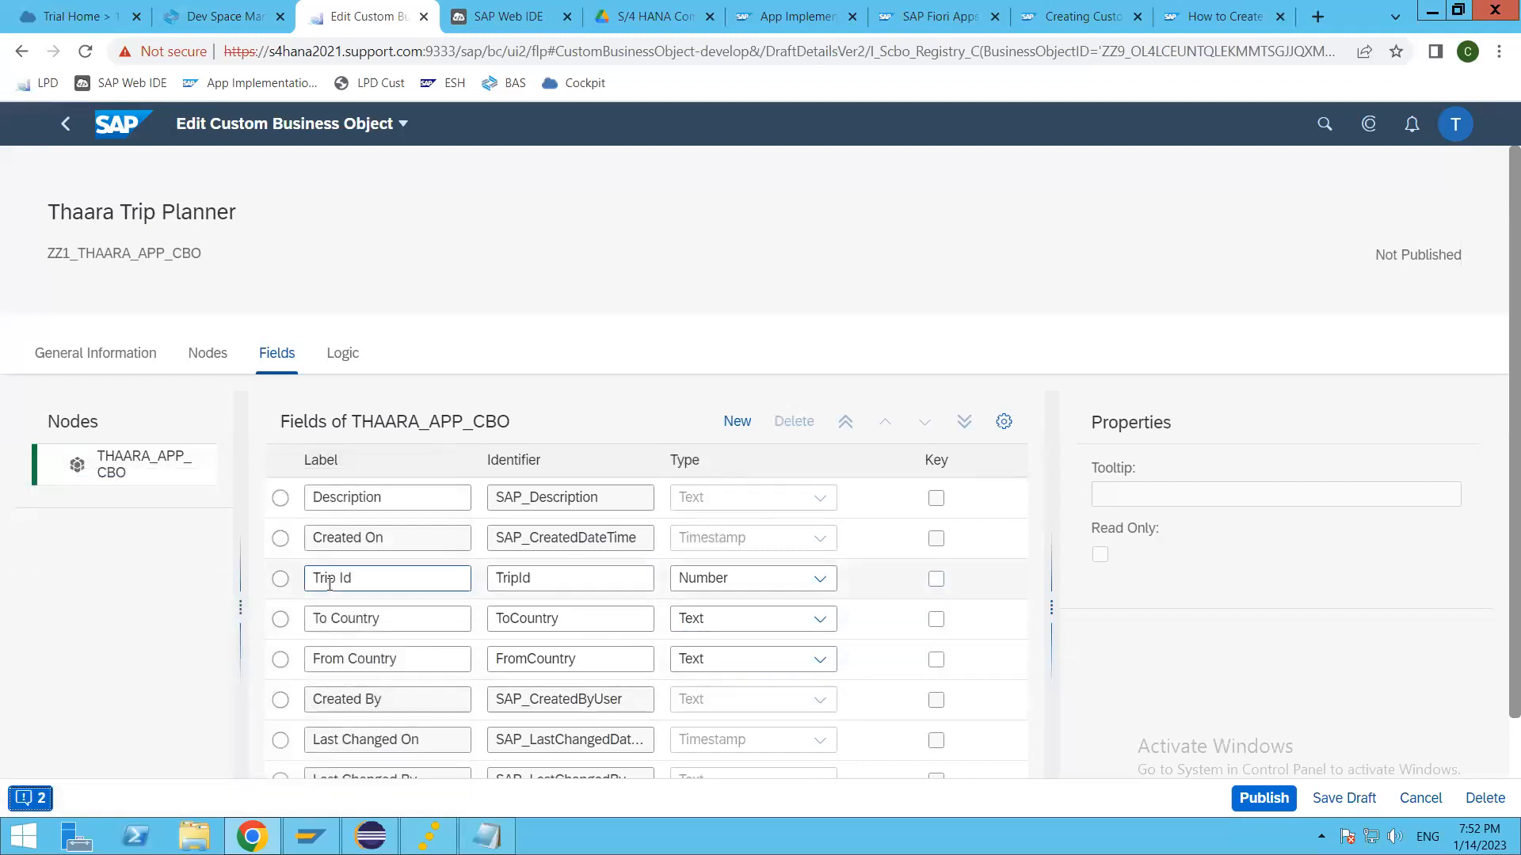
Step: Mark the Trip Id field as a key again, try to publish, and read the conflict message
click(282, 578)
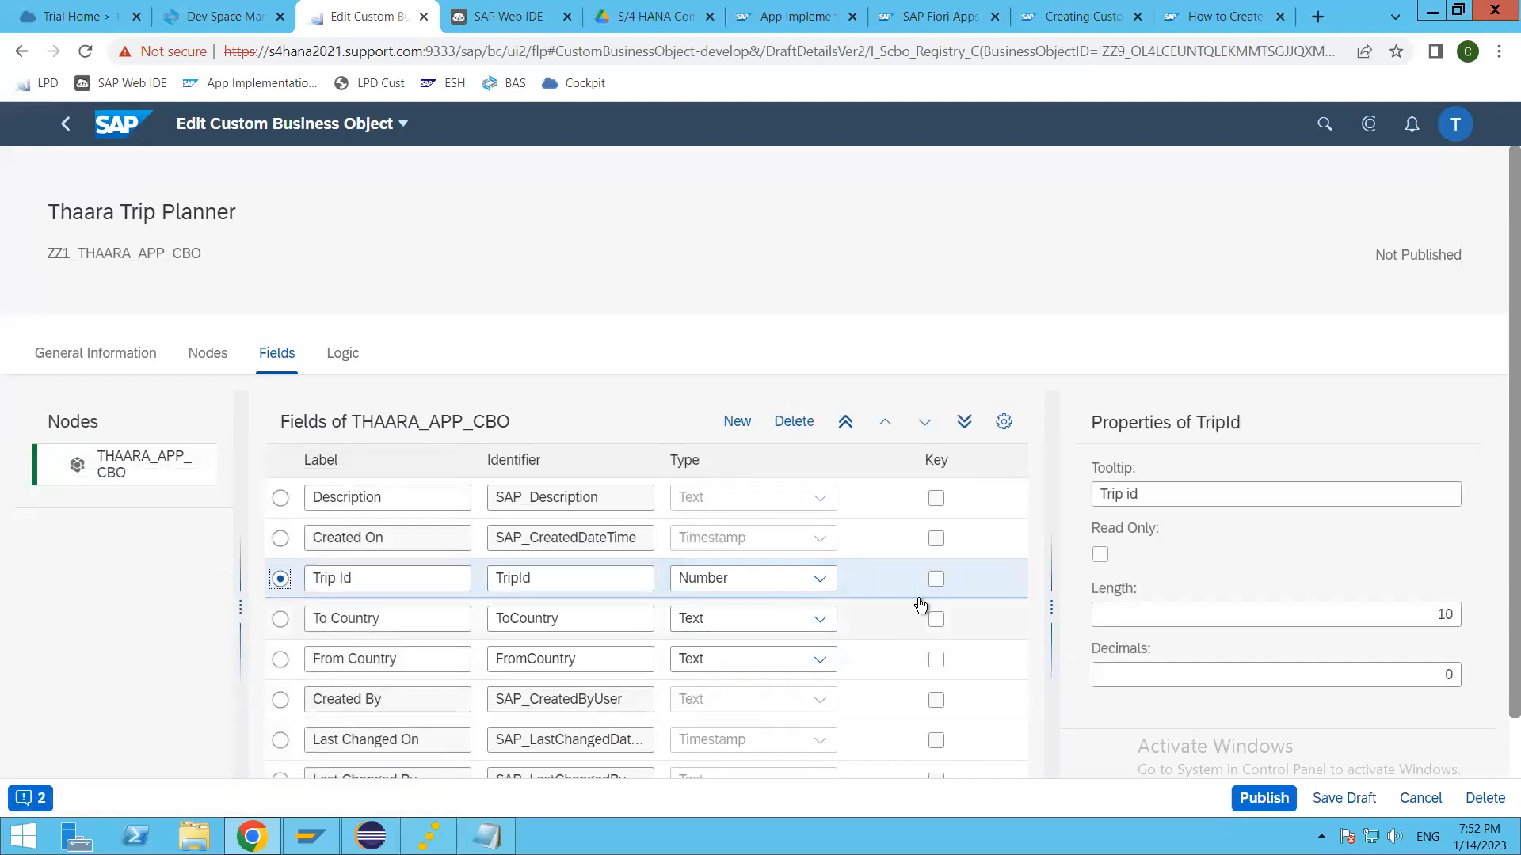
click(936, 584)
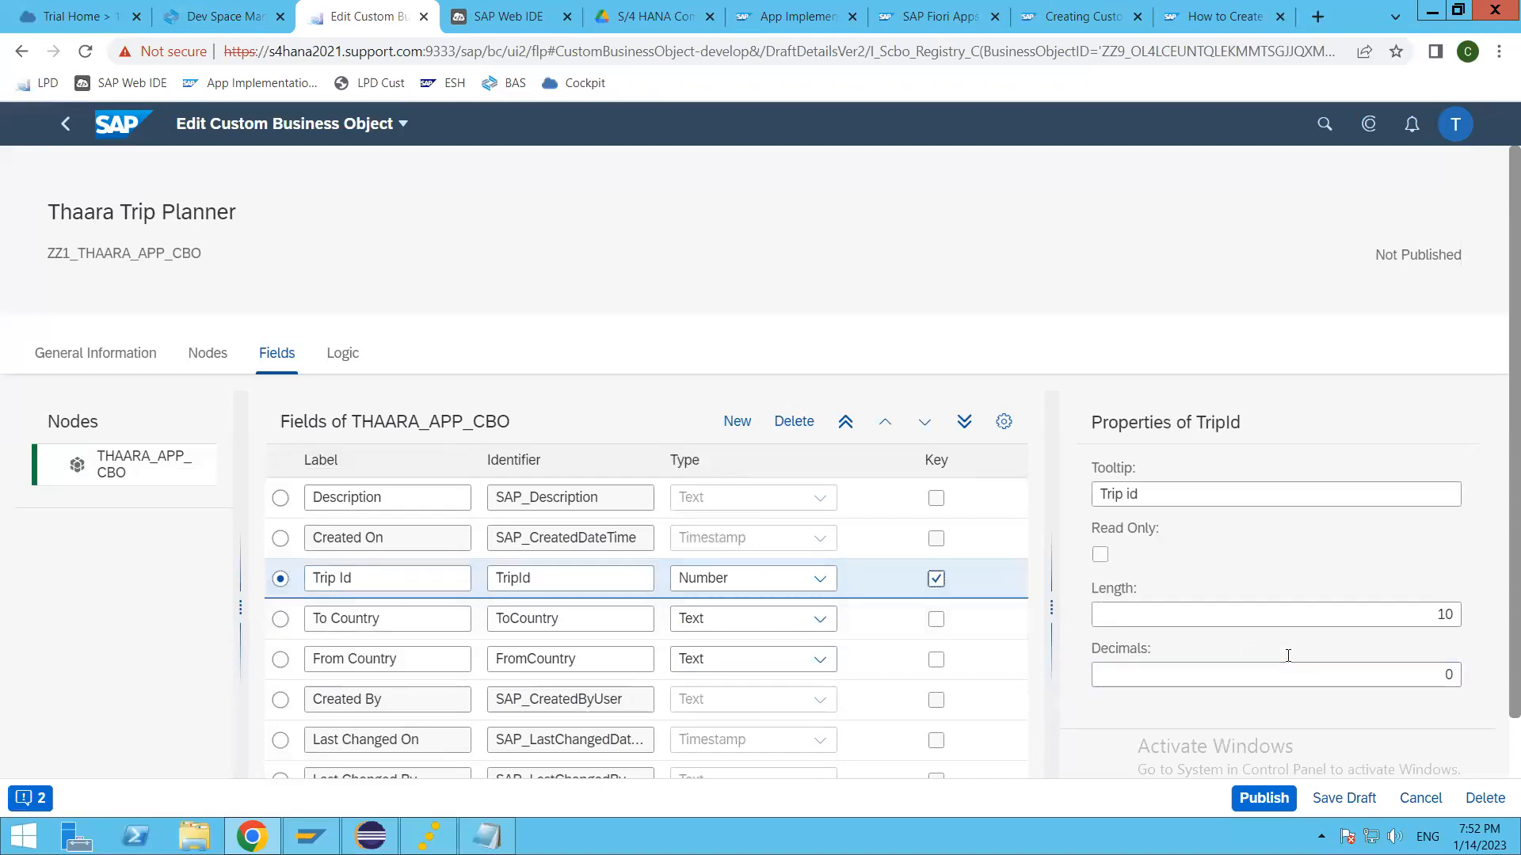
scroll(1288, 656, down, 2)
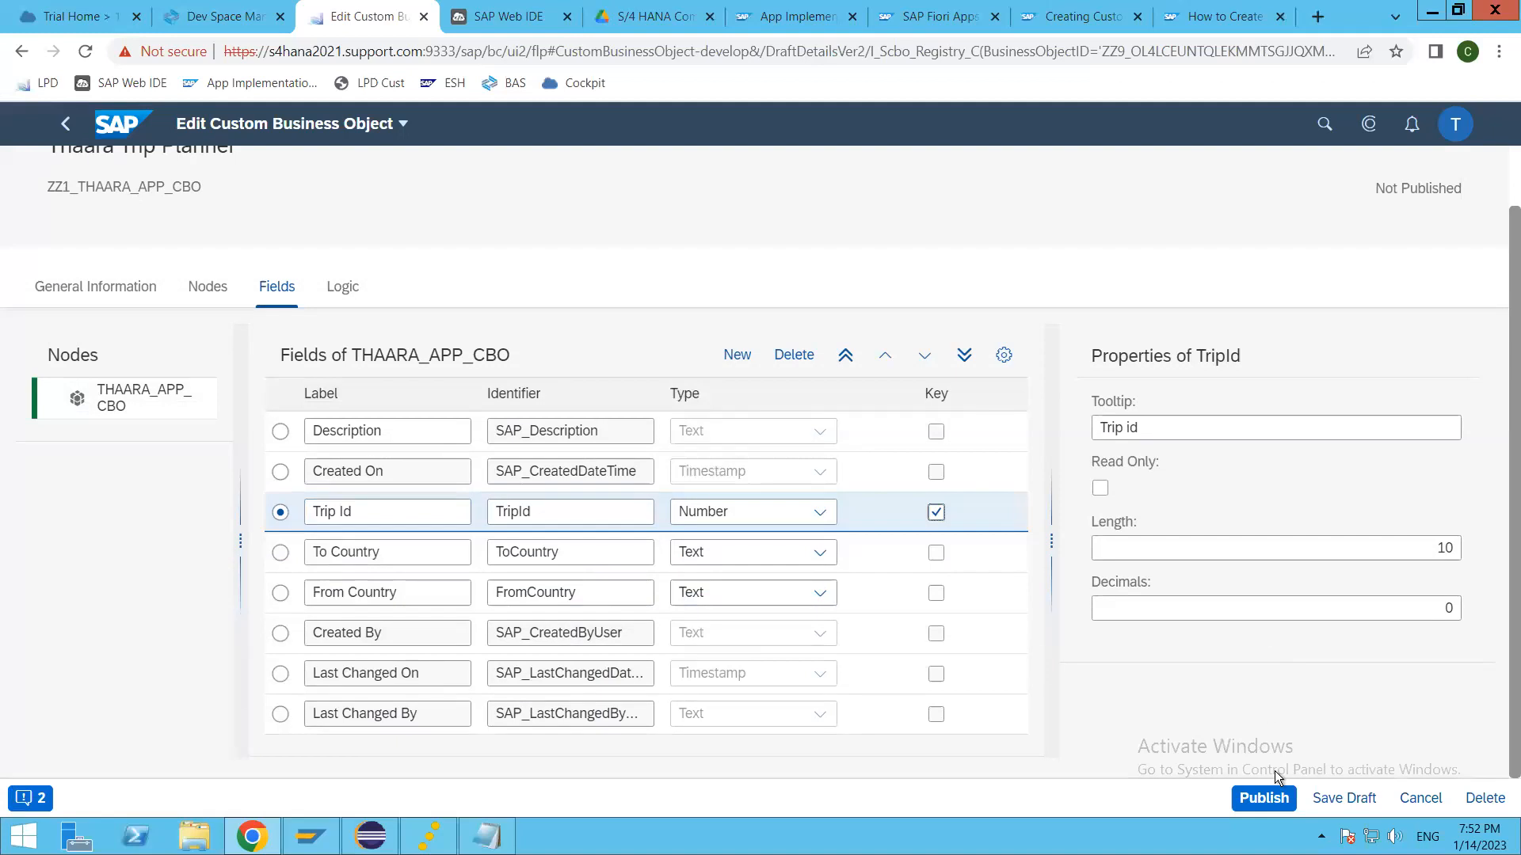
click(1270, 798)
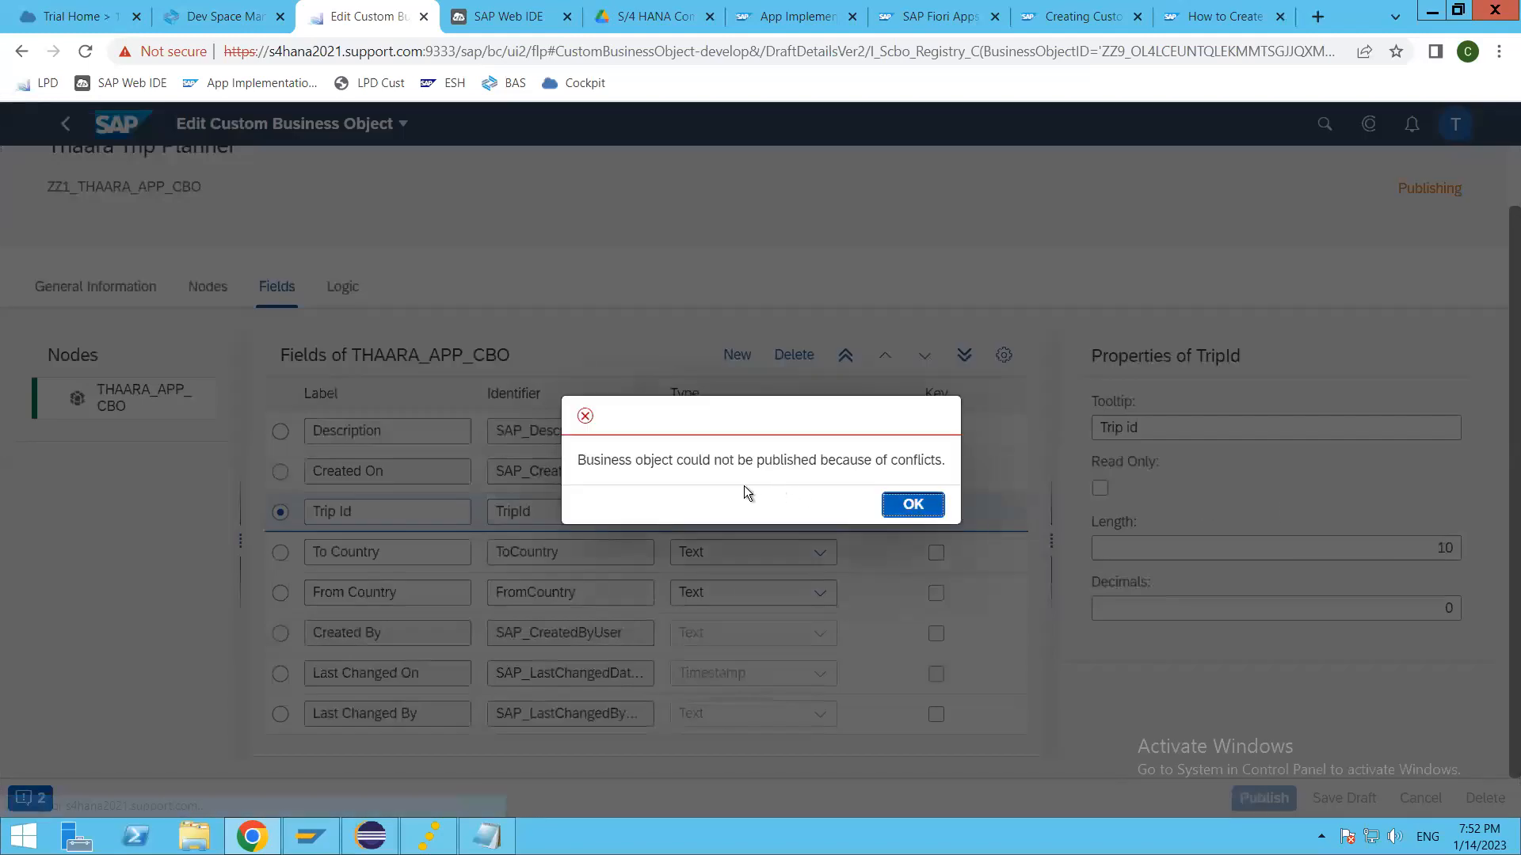
click(911, 505)
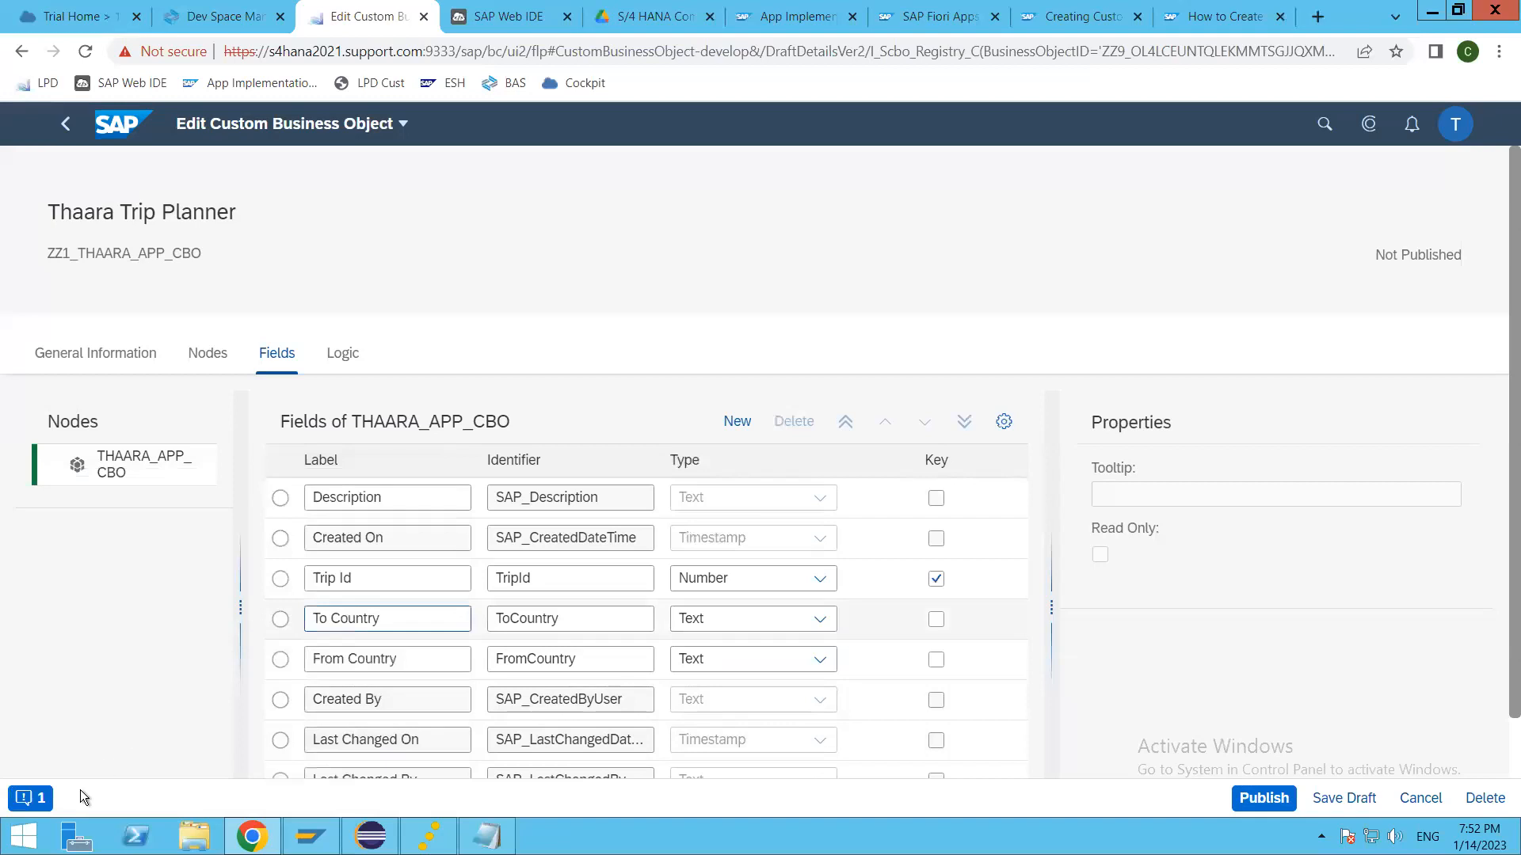
click(38, 797)
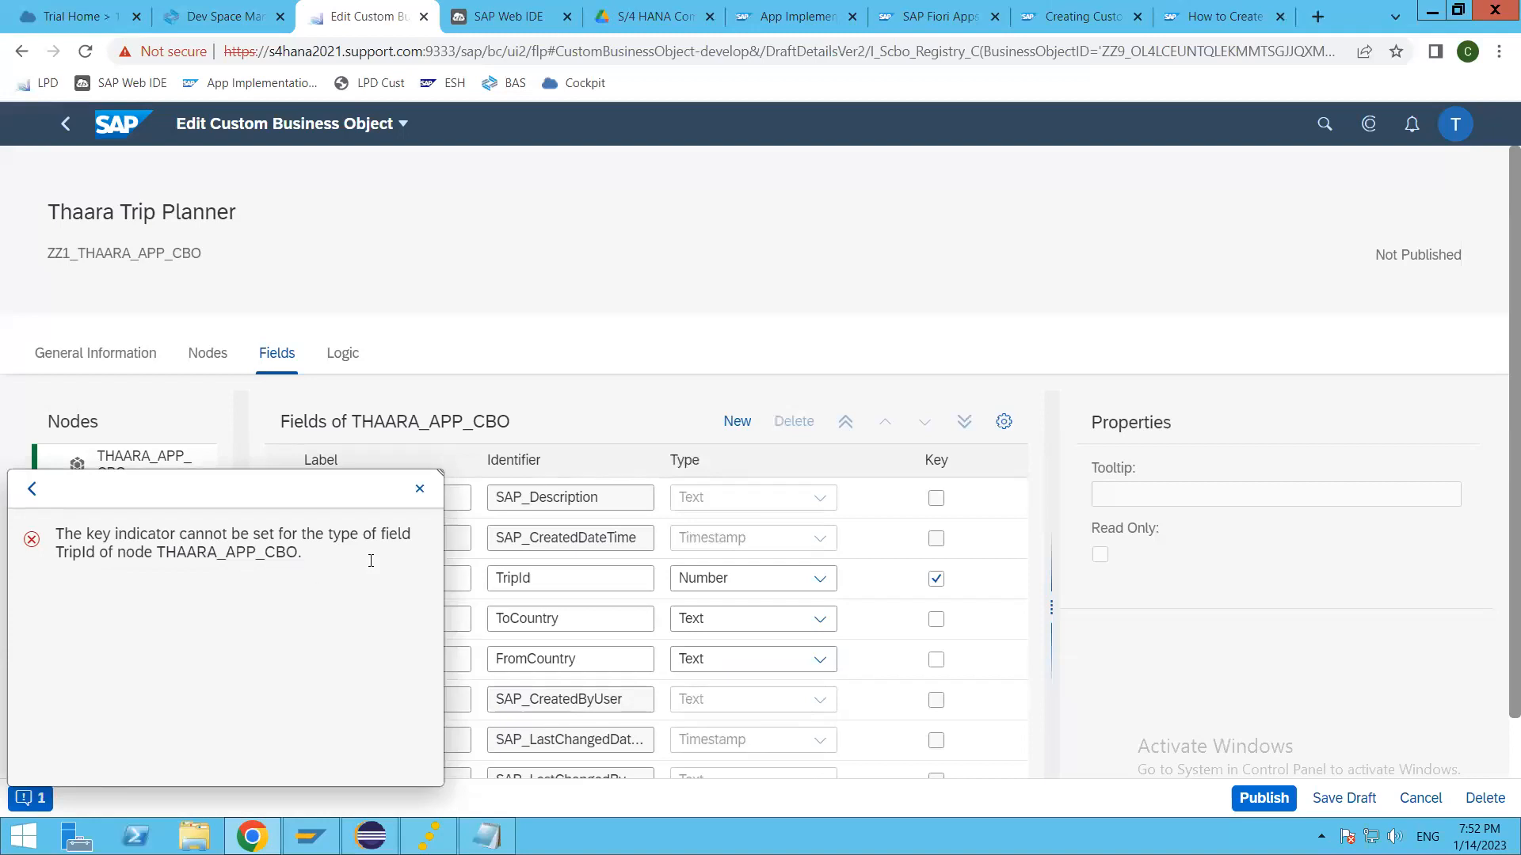
click(420, 489)
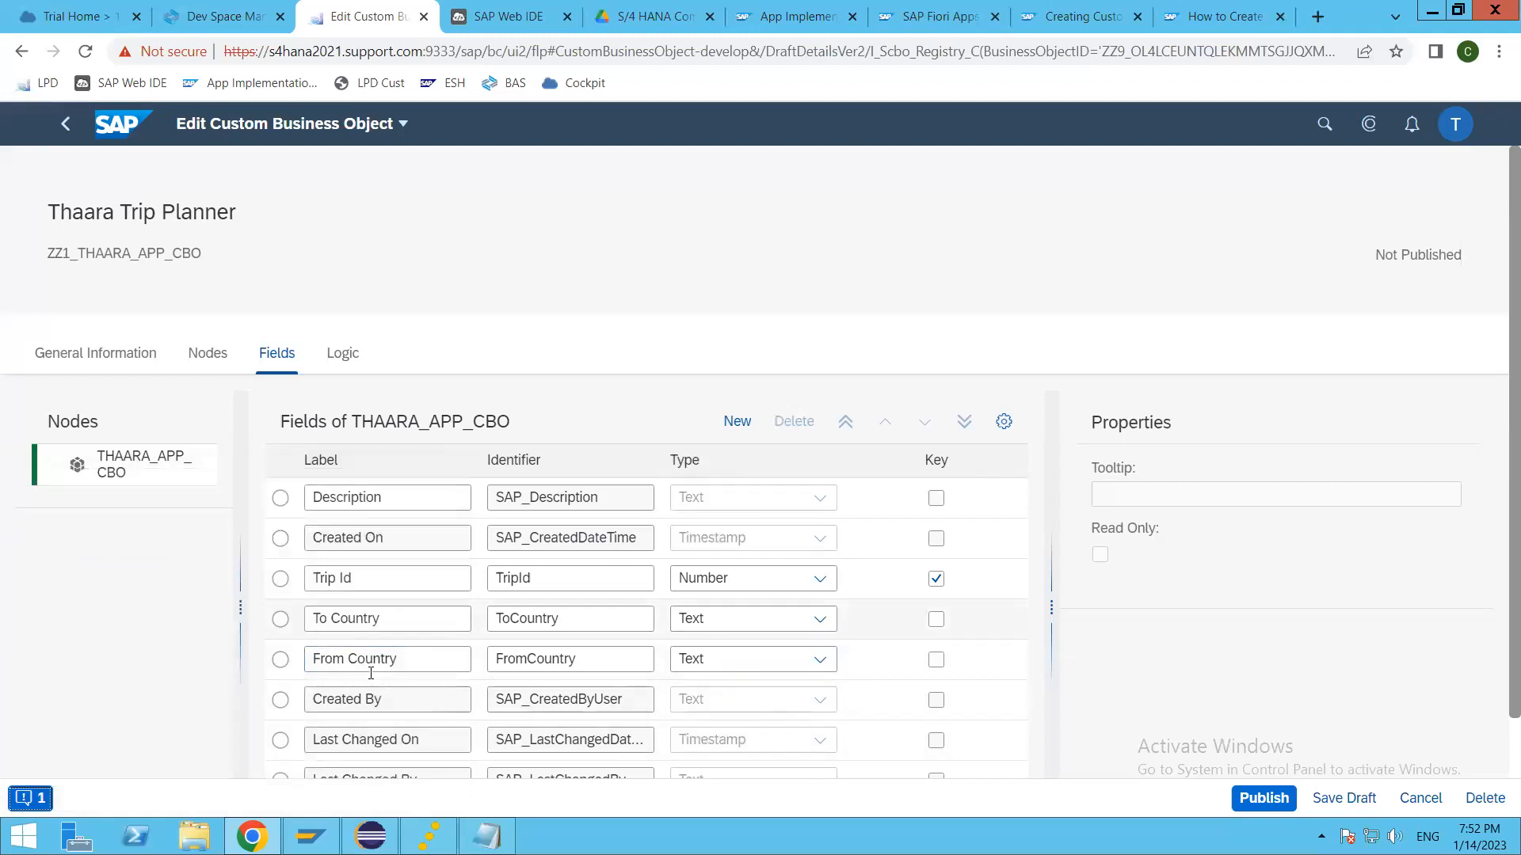
Step: Mark the From Country field as a key, try to publish, and read the conflict message
click(936, 660)
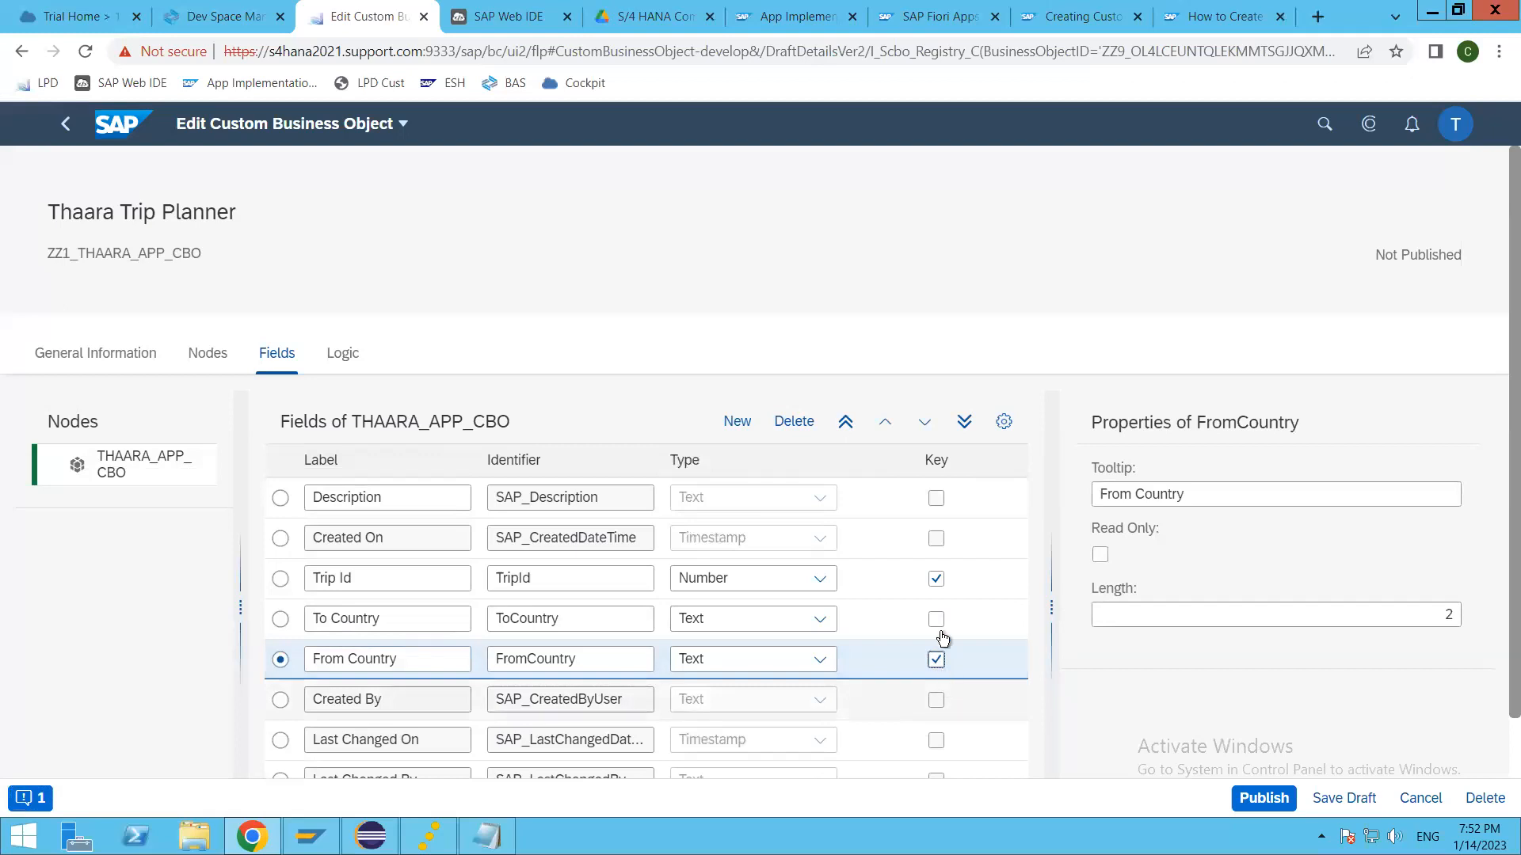
click(1264, 798)
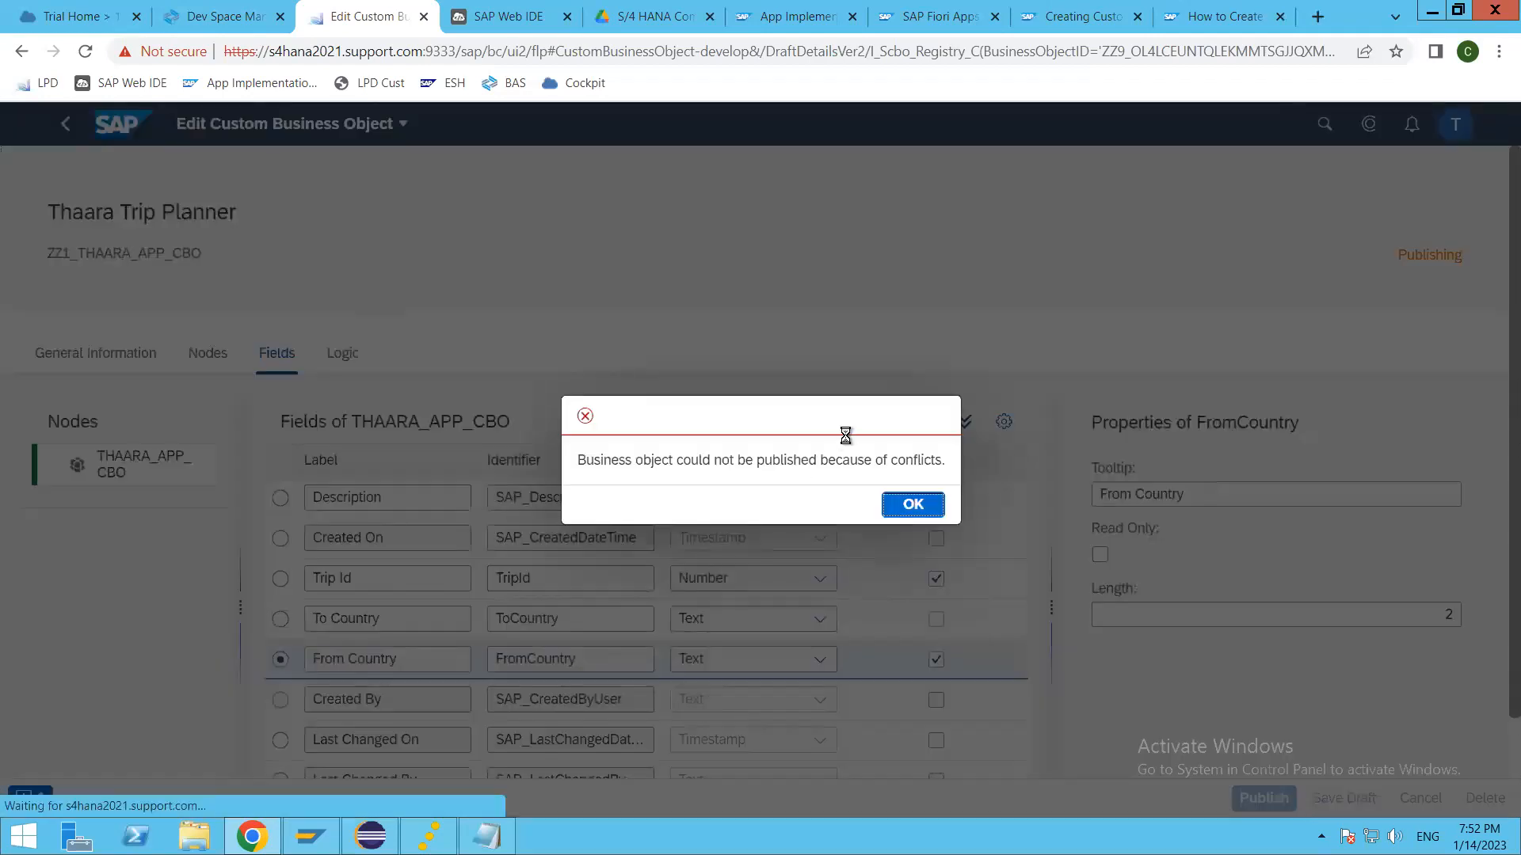
click(912, 507)
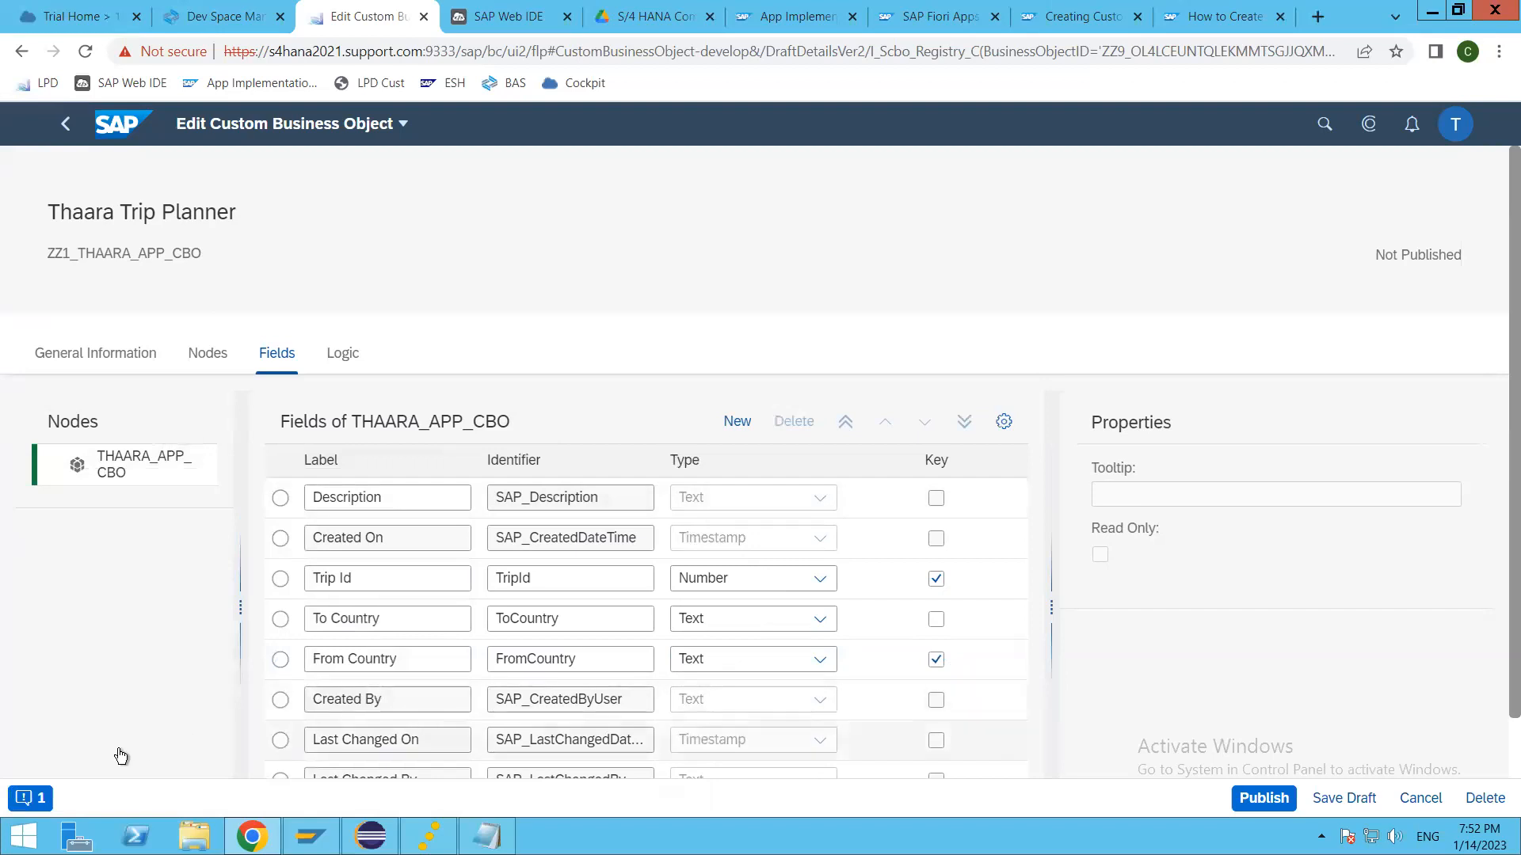
click(33, 800)
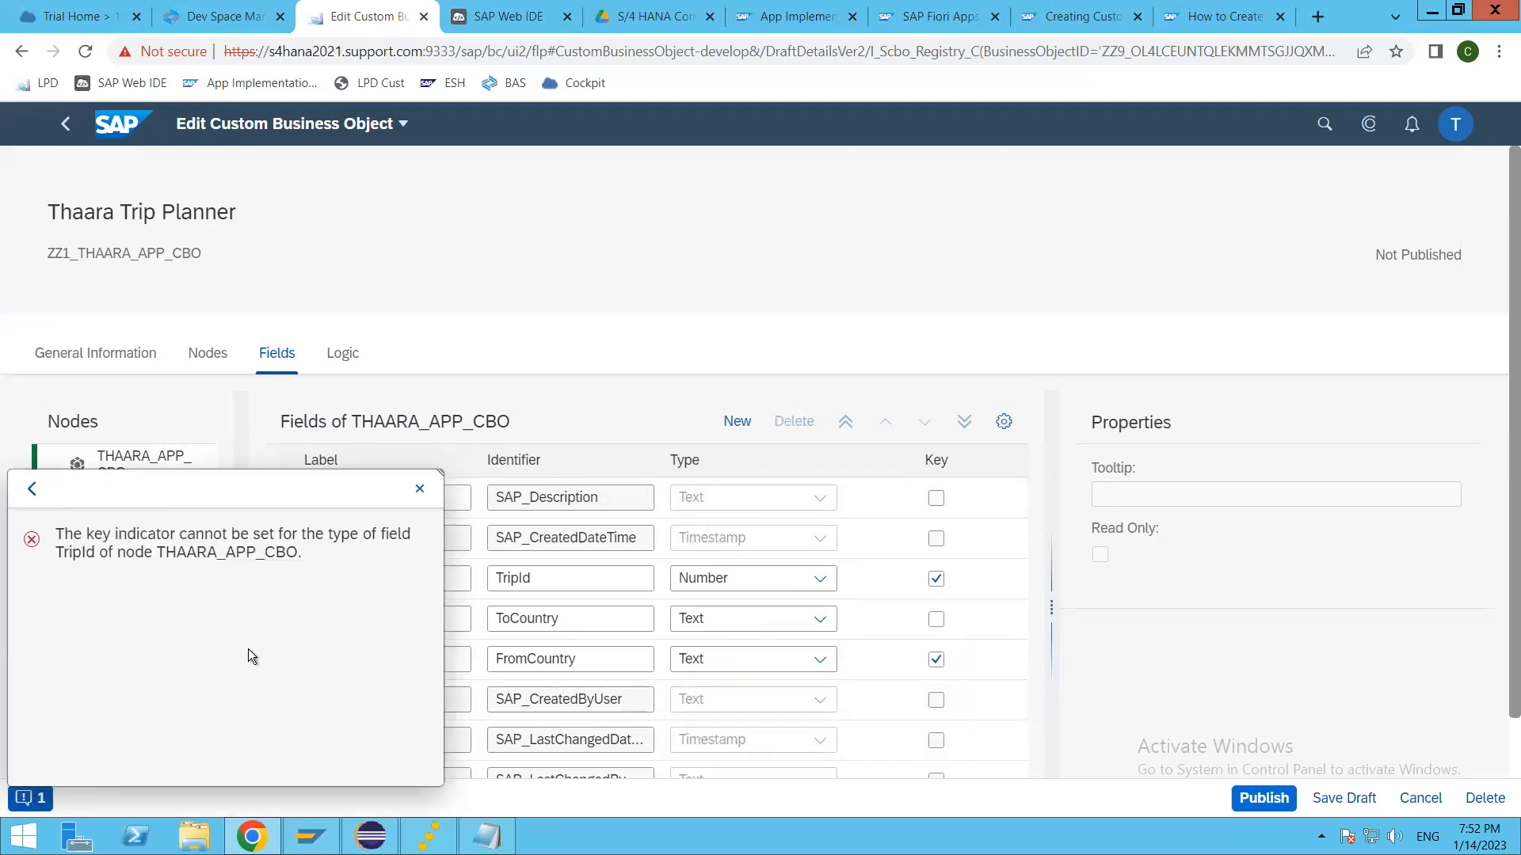
click(418, 487)
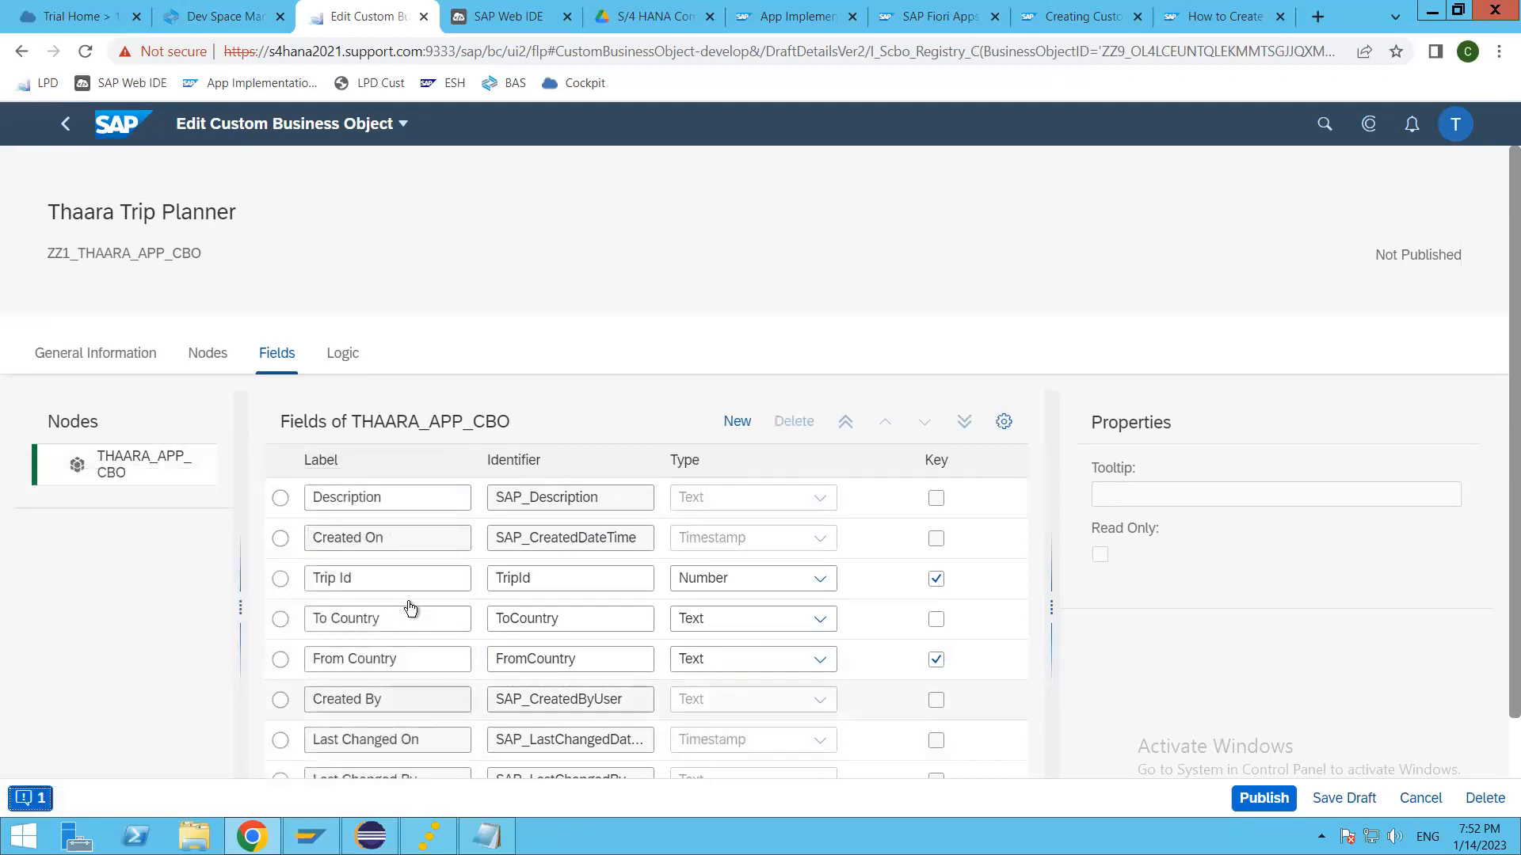
Step: Remove the key setting from the Trip Id field and publish Thaara Trip Planner
click(941, 584)
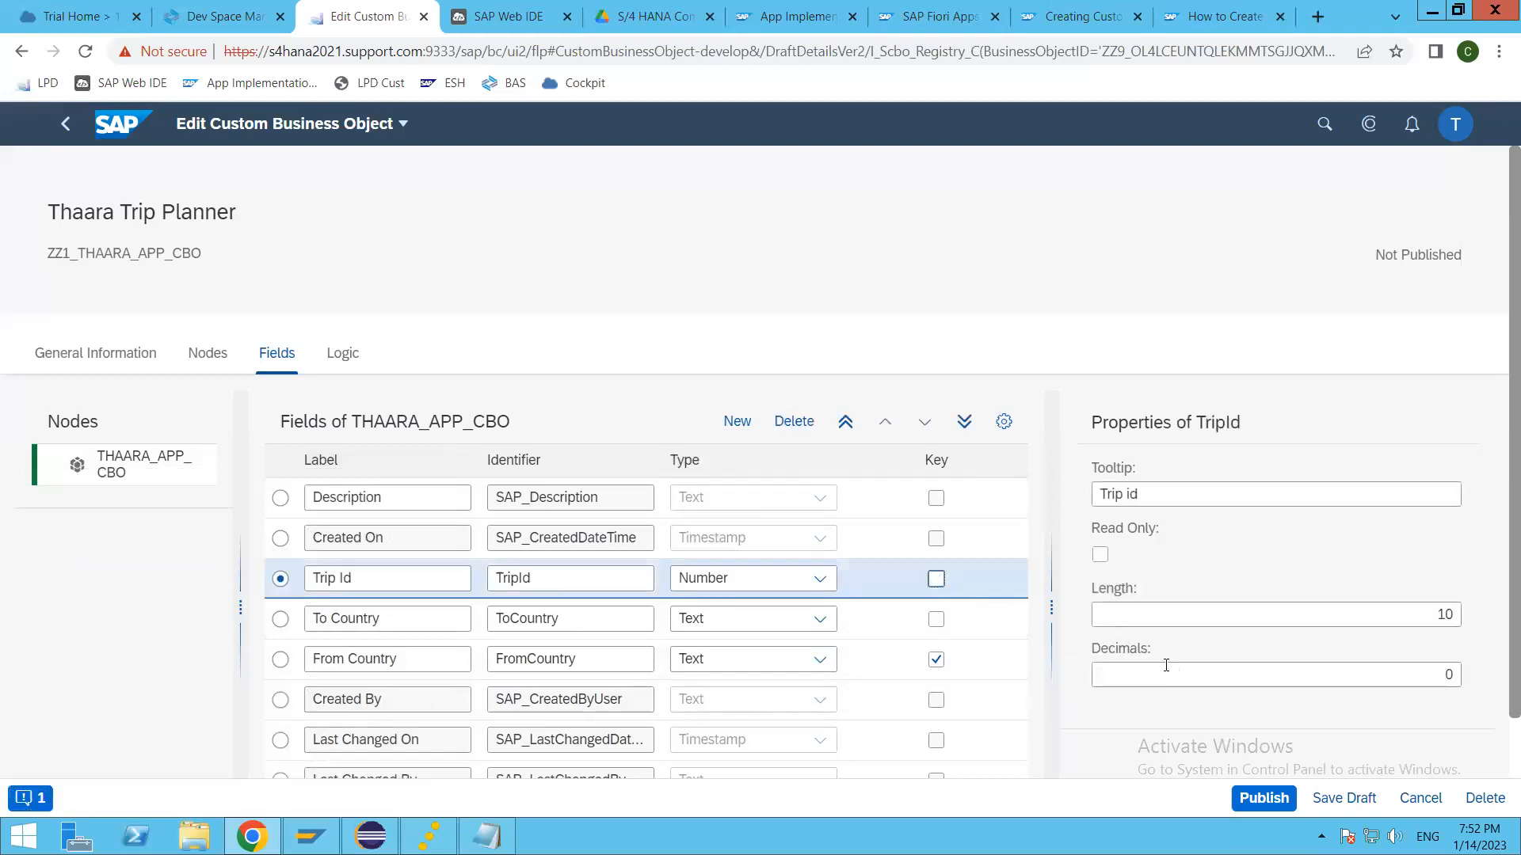
click(1263, 799)
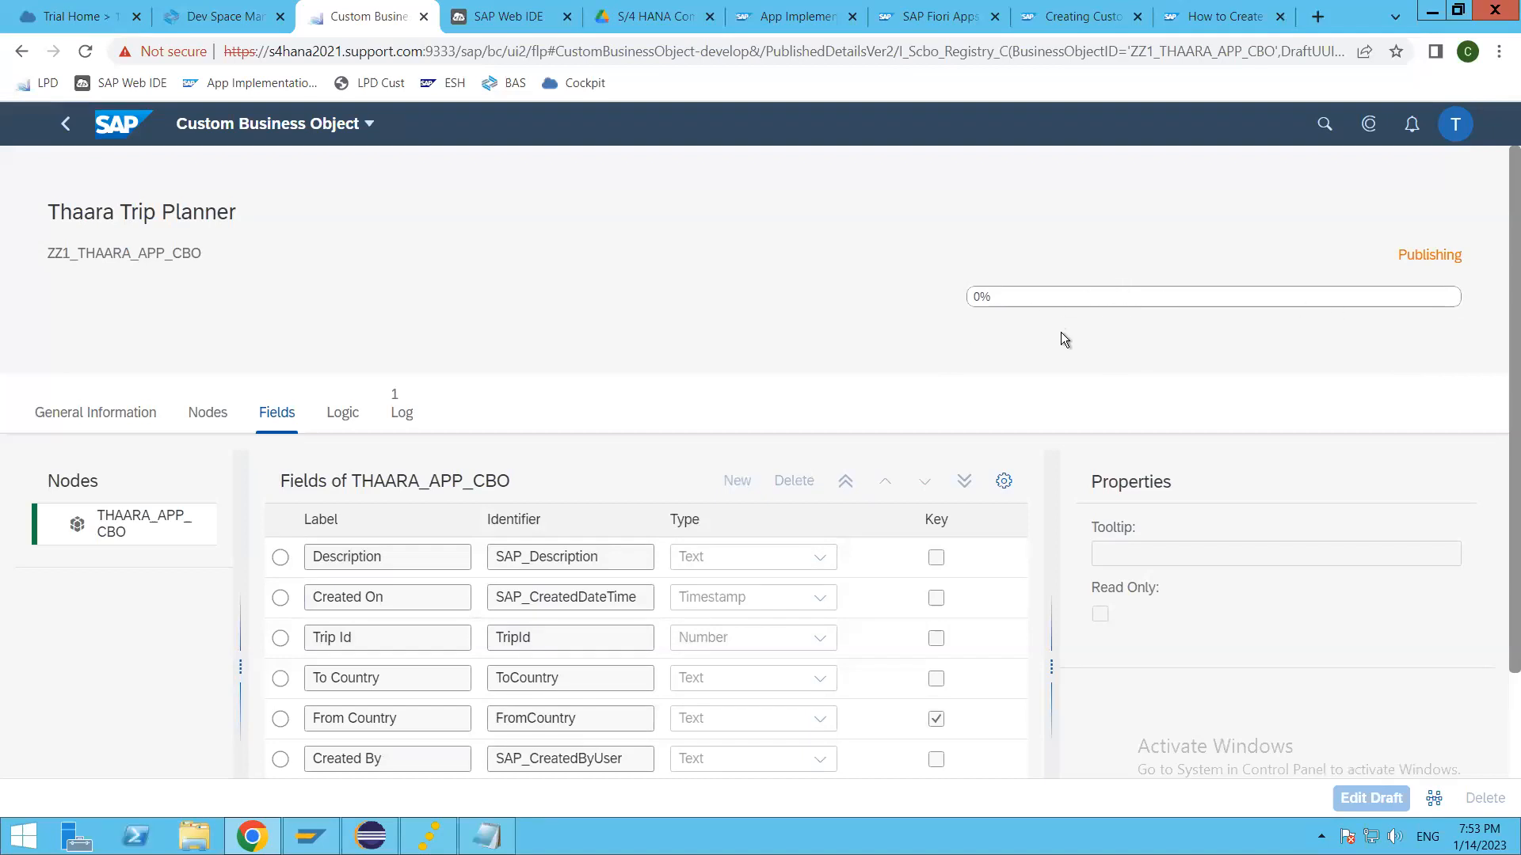
Step: Return to the launchpad home and open the Custom Fields app
click(72, 128)
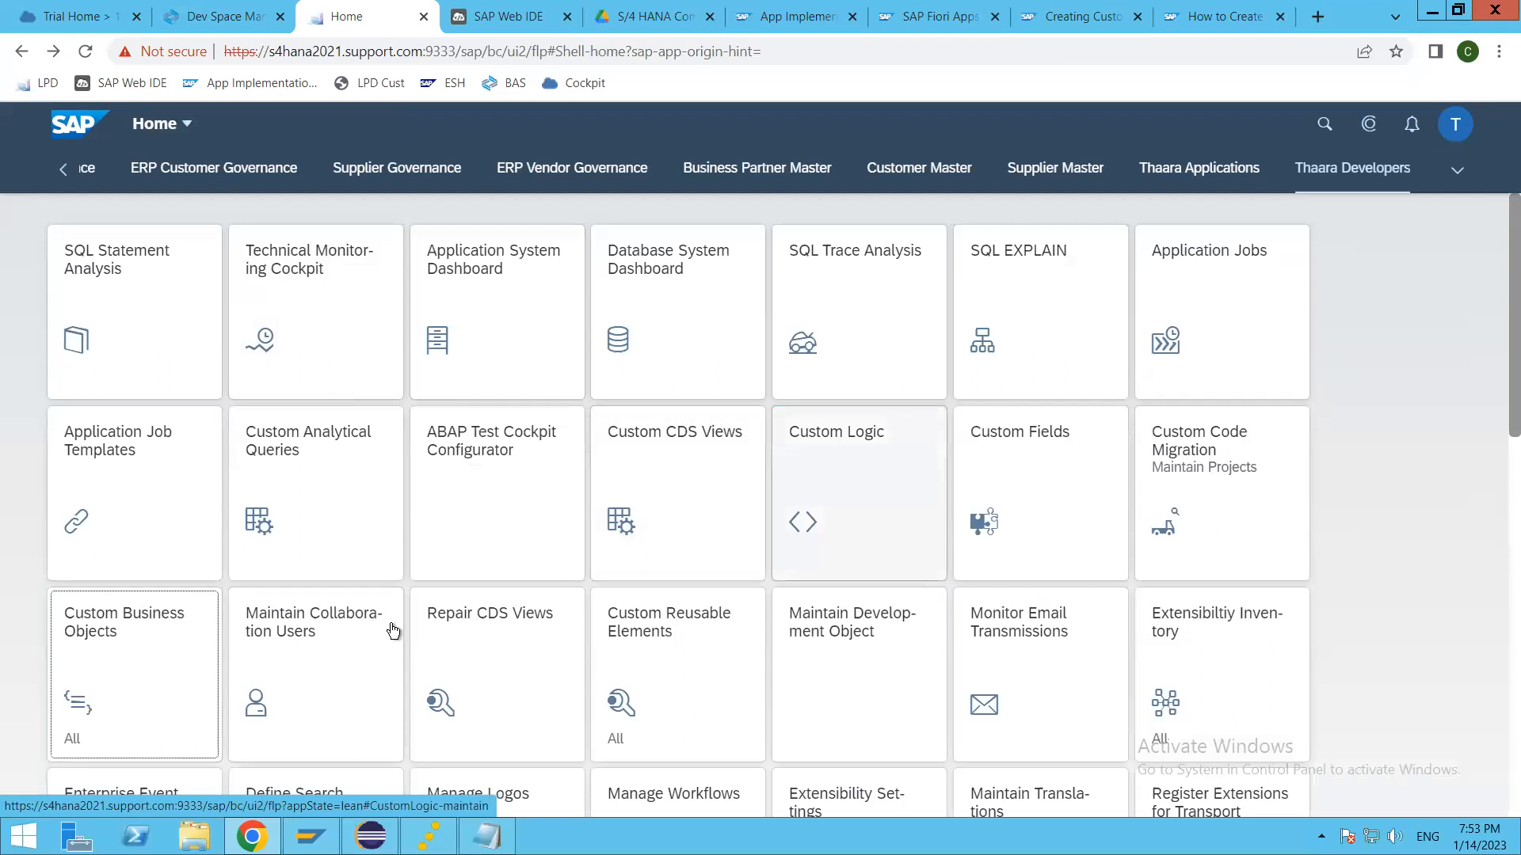
click(996, 474)
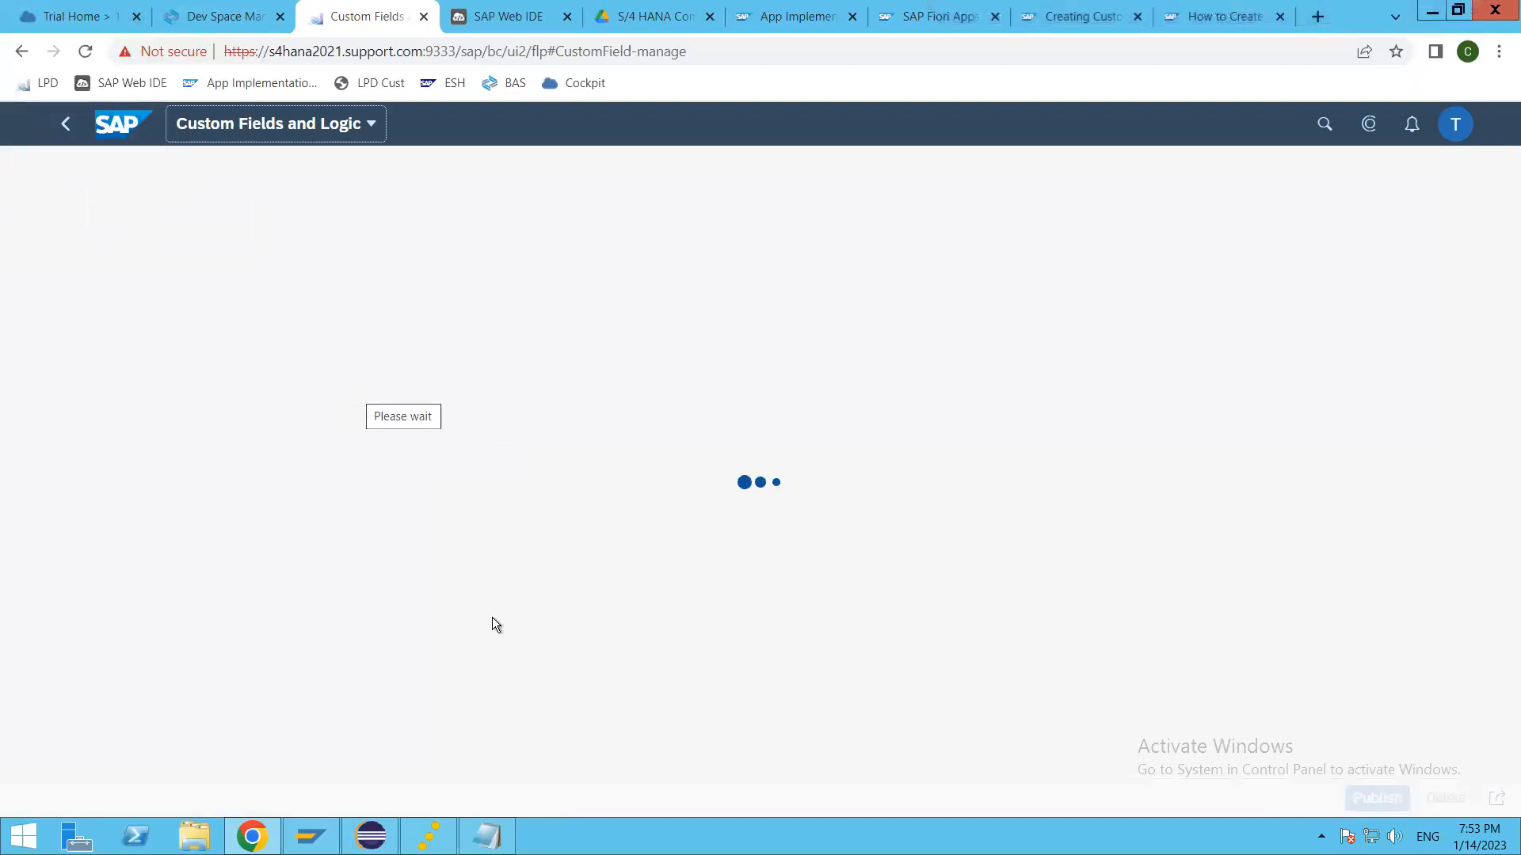
Step: Switch to SAP GUI and log on to client 400 with the saved user name and the account password
click(309, 837)
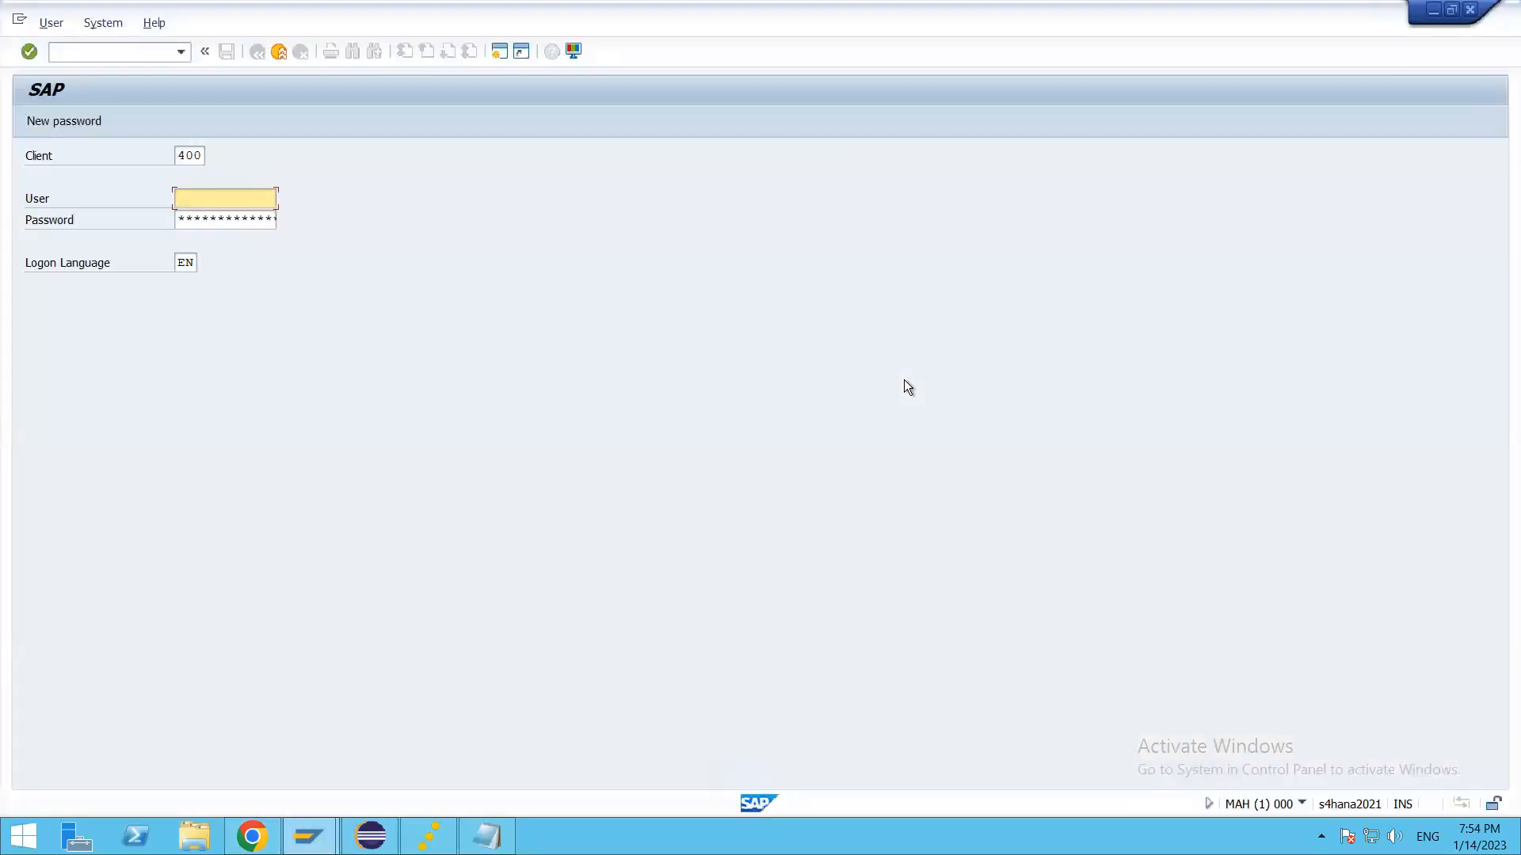
text(t)
key(Down)
key(Return)
key(Tab)
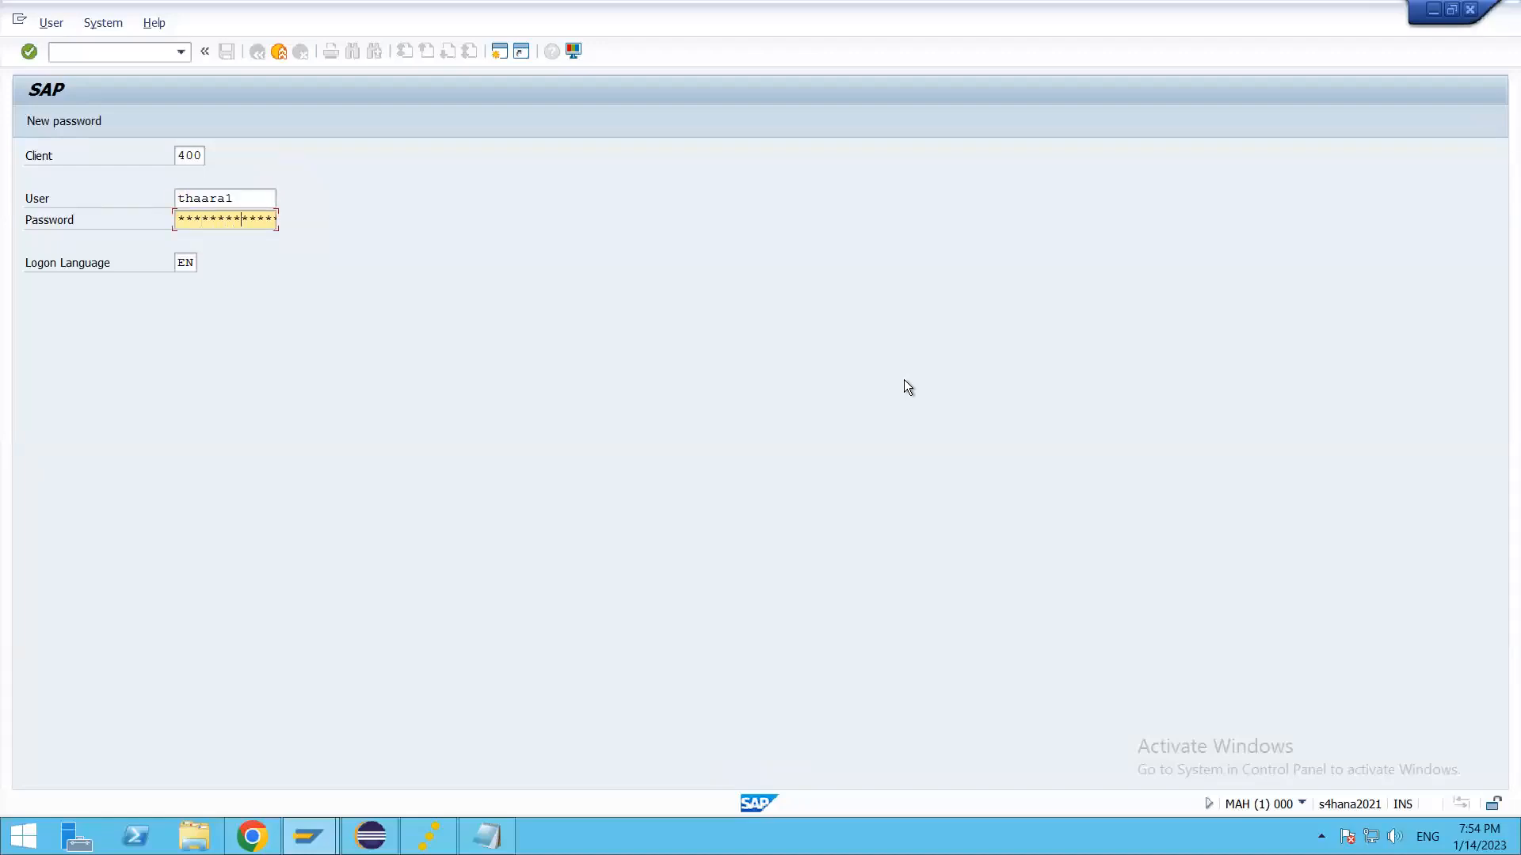
key(Return)
key(Return)
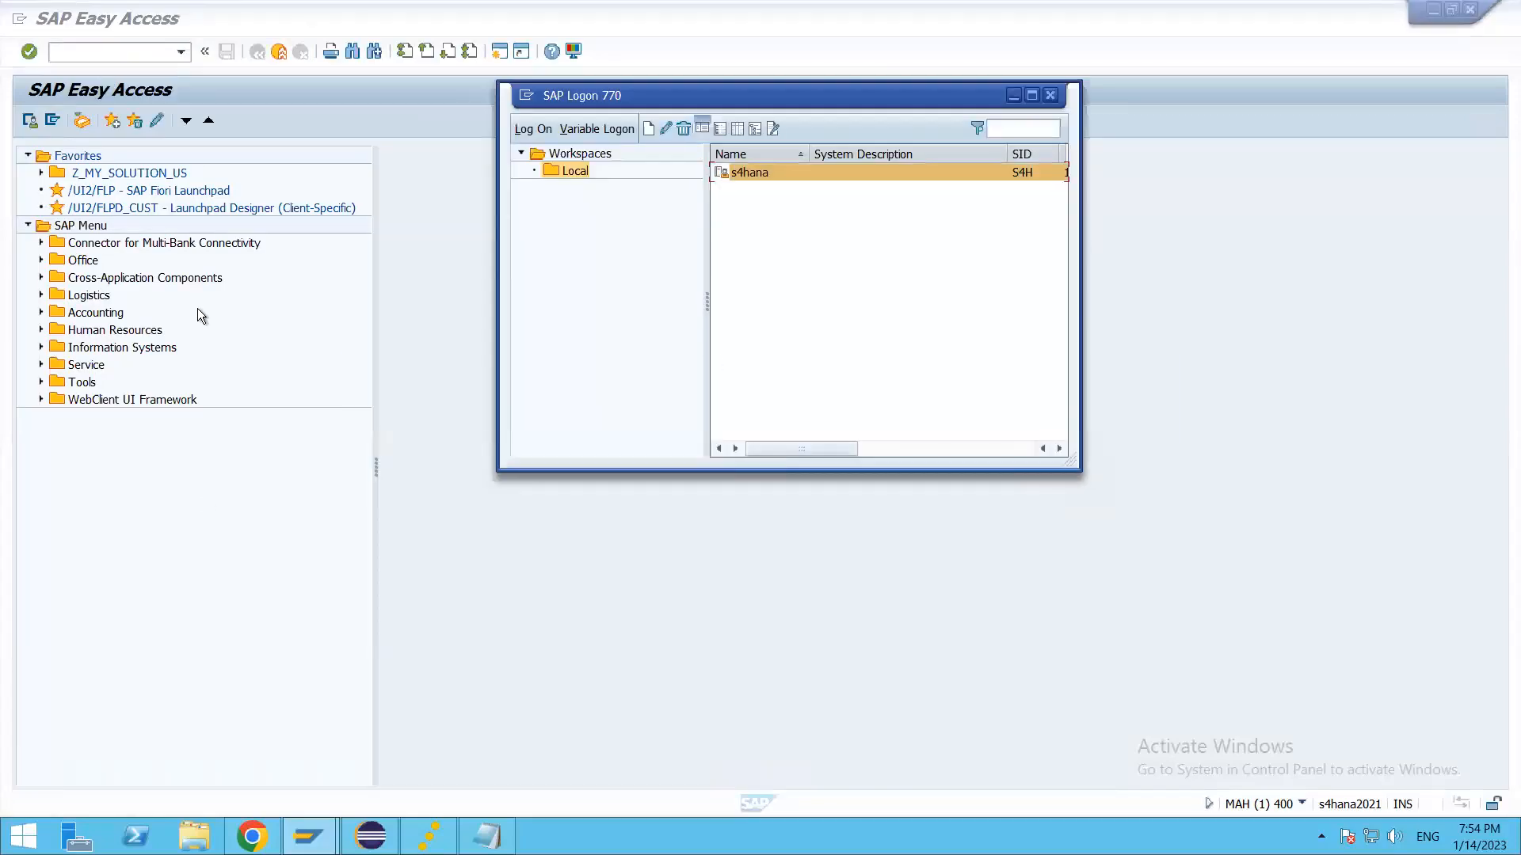
Step: Open the Activate and Maintain Services transaction with /n/iwfnd/maint_service
click(203, 542)
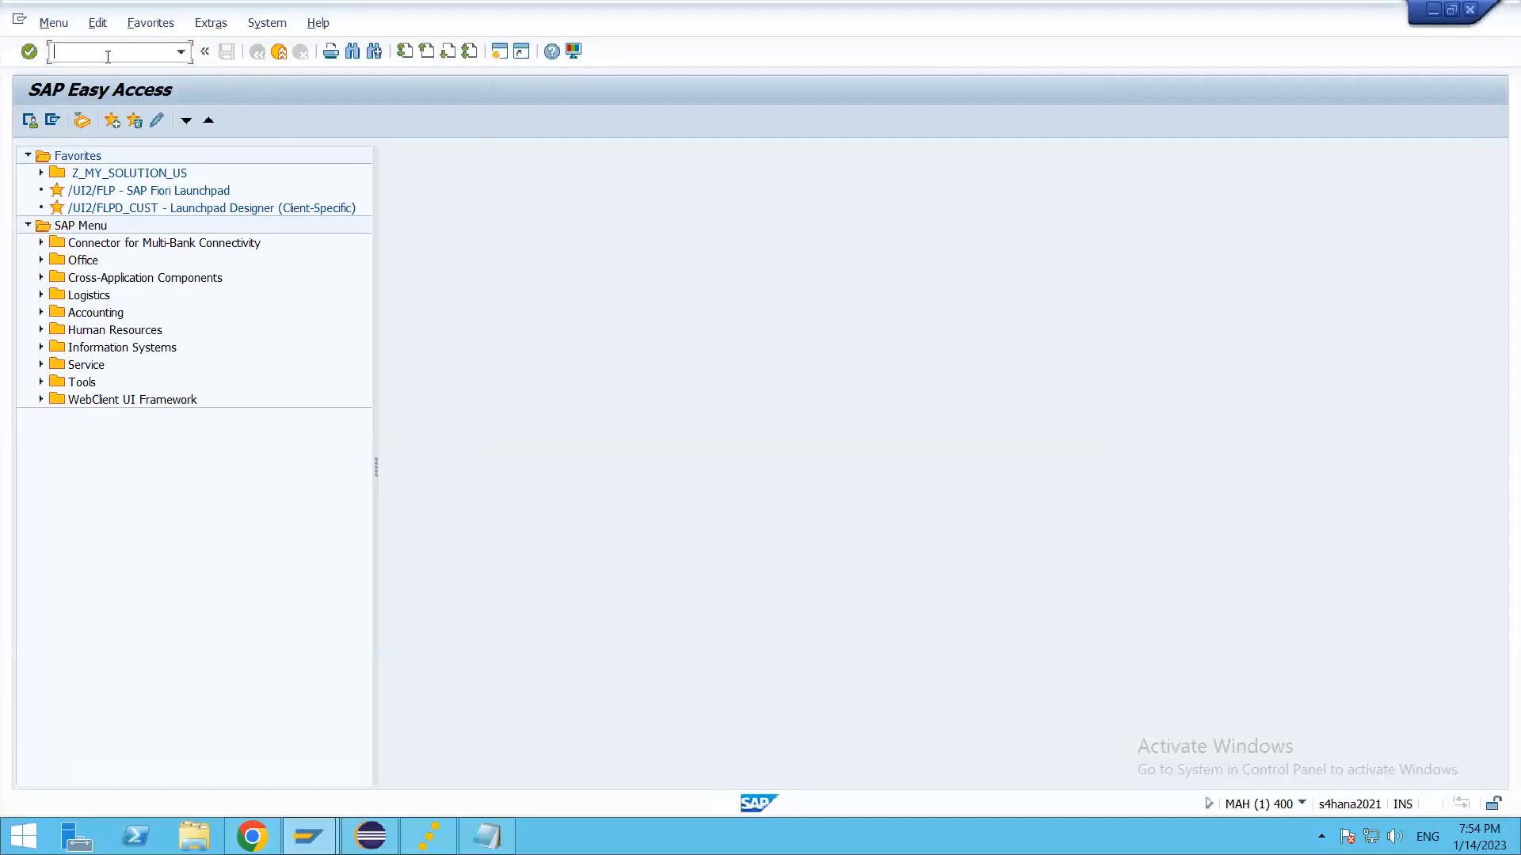
text(/n/iwfnd/maint_service)
key(Return)
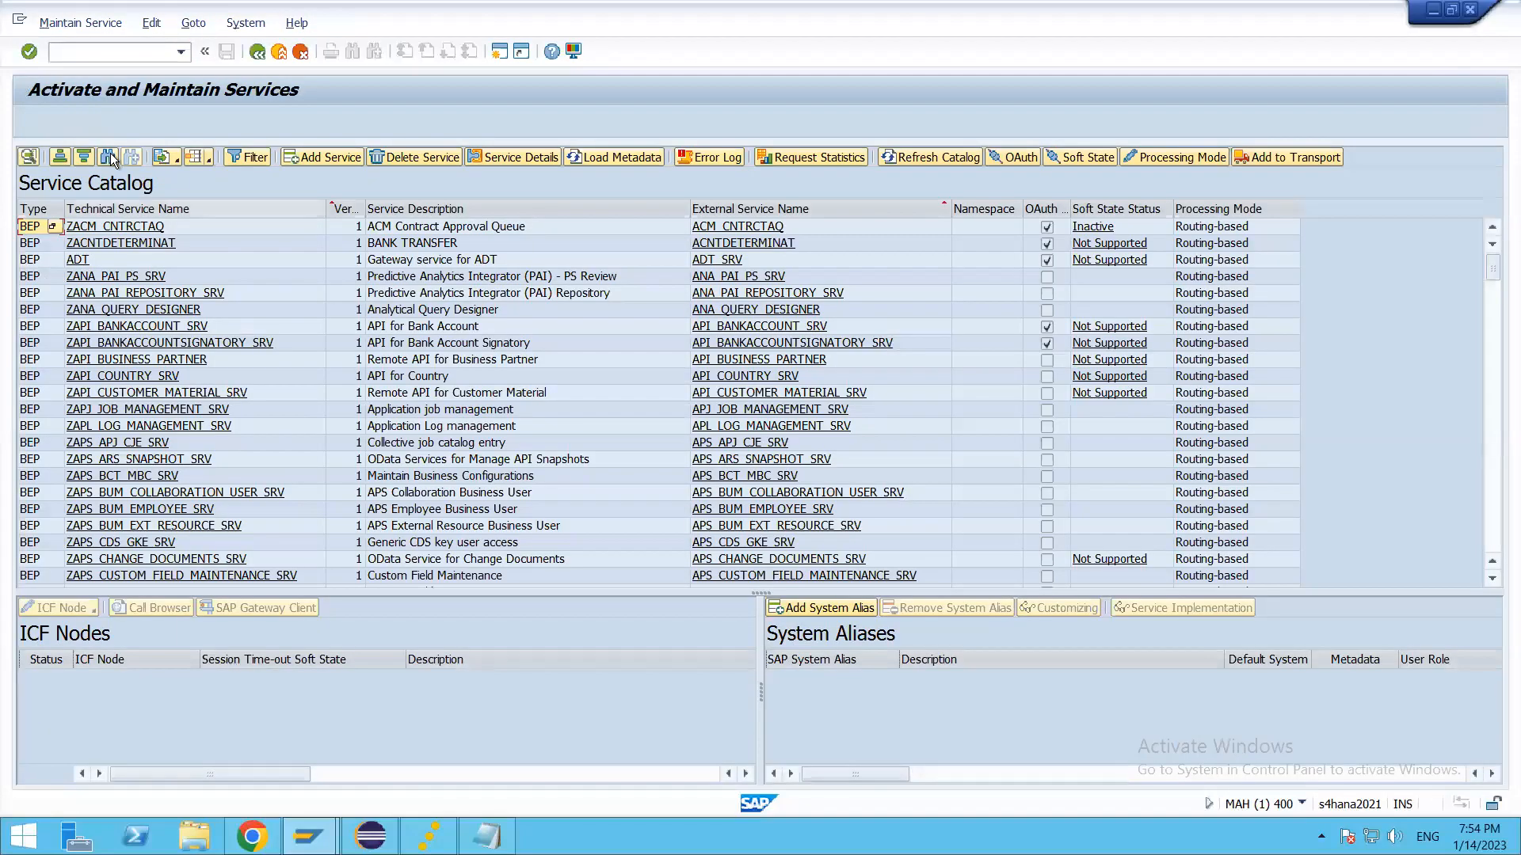
Step: Find API_BUS in the service catalog, select the ZAPI_BUSINESS_PARTNER service, and load its metadata
click(108, 157)
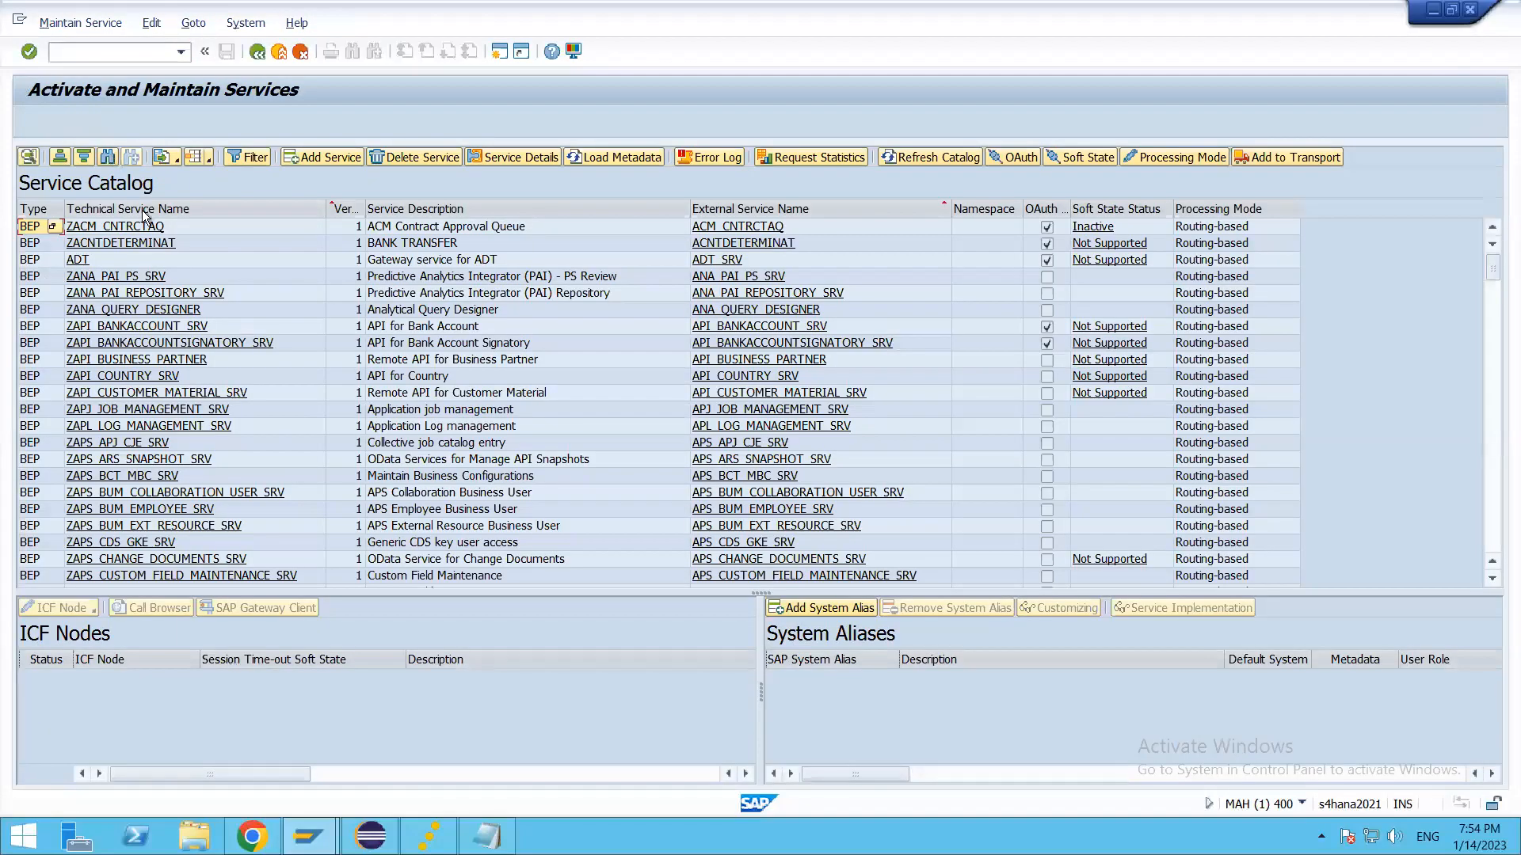
text(API_BUS)
key(Return)
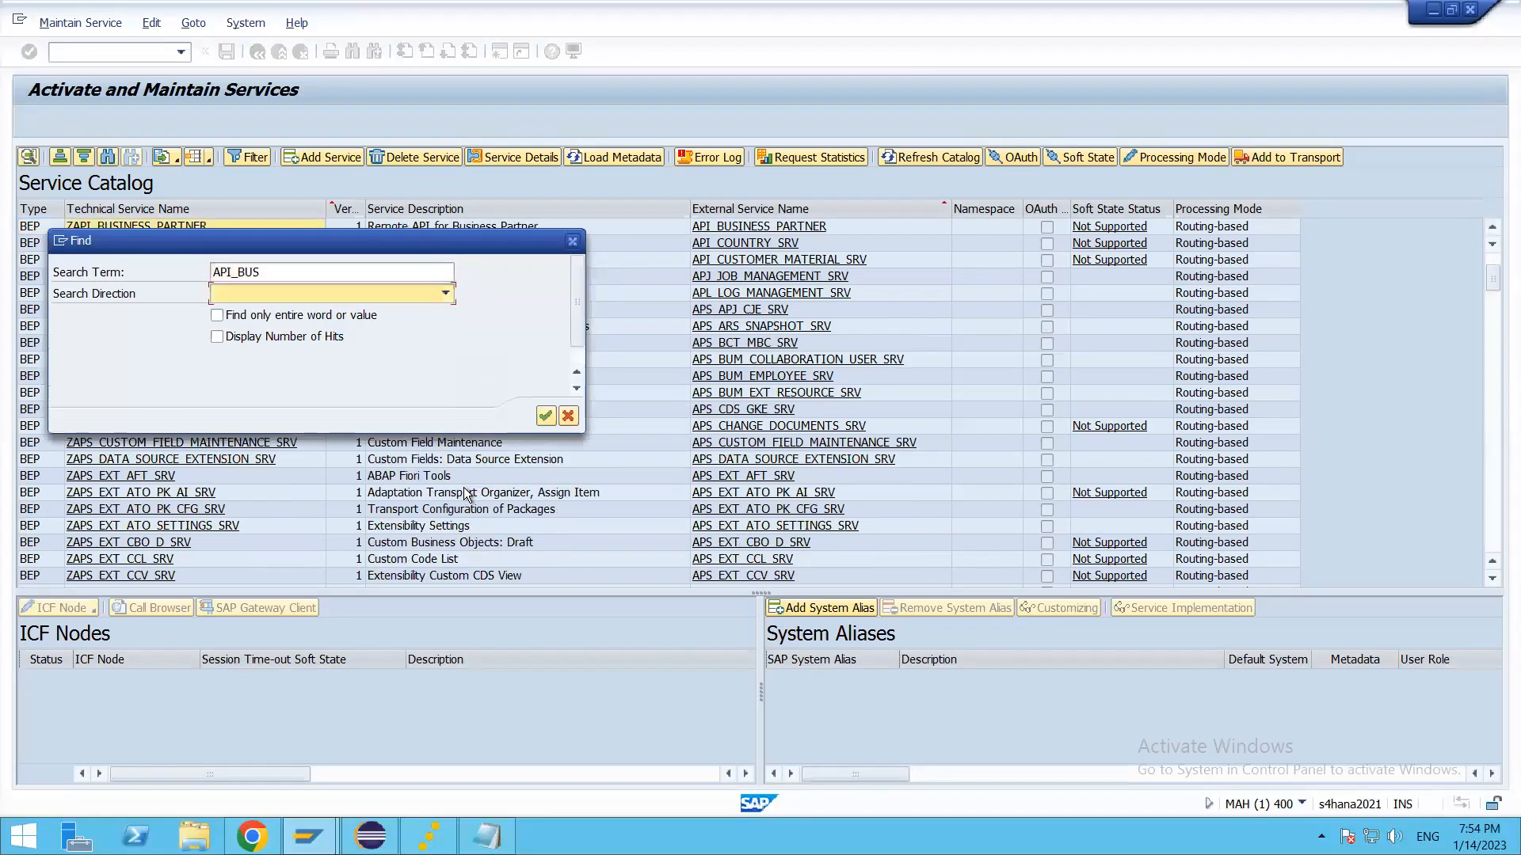
click(575, 243)
click(184, 228)
click(592, 156)
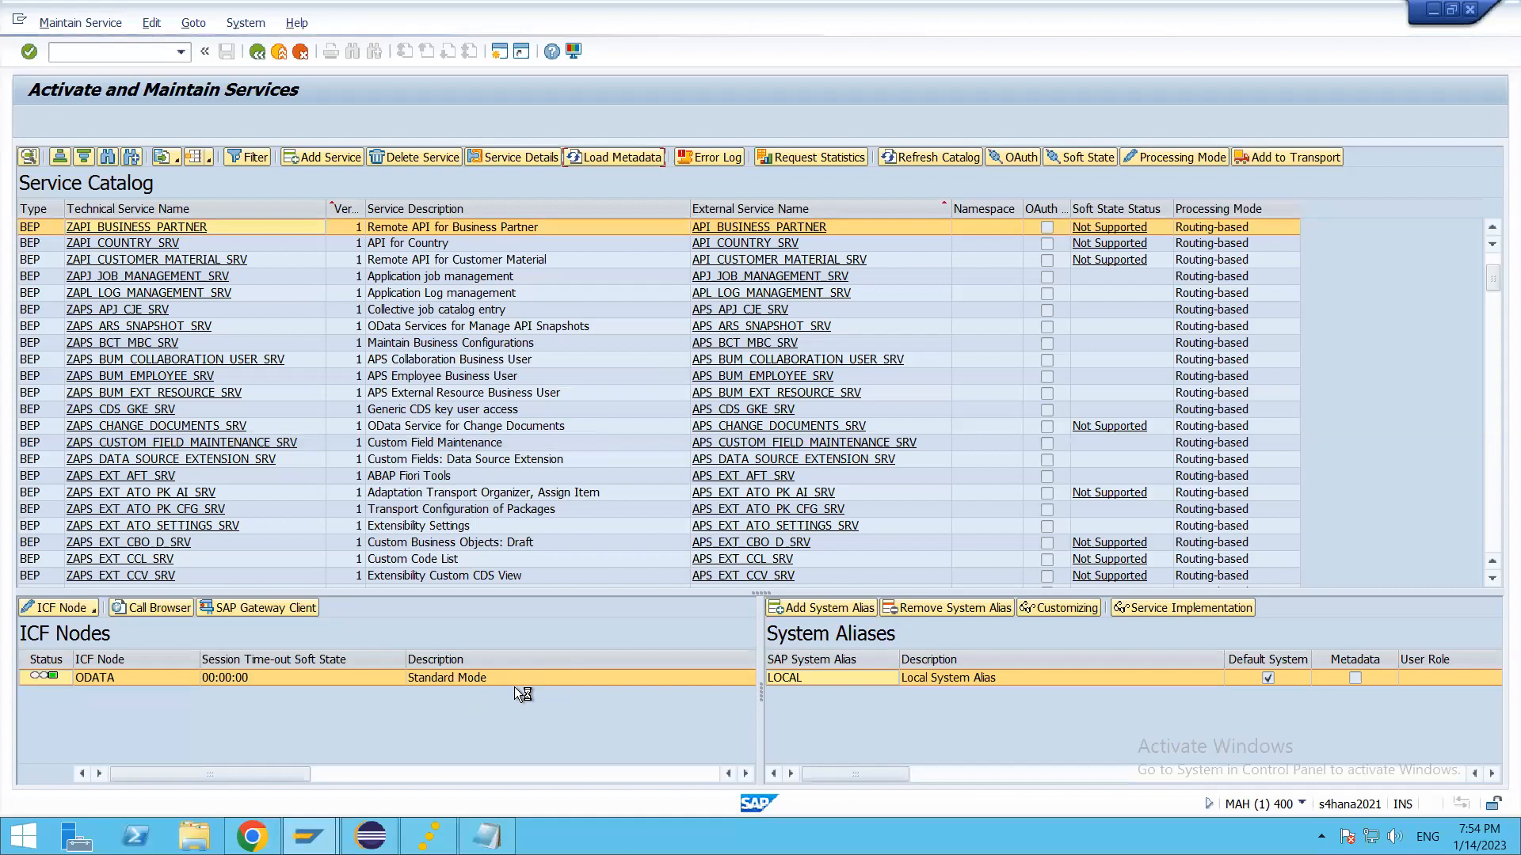
Step: Switch back to the Custom Fields and Logic page in Chrome
key(alt+Tab)
key(alt+Tab)
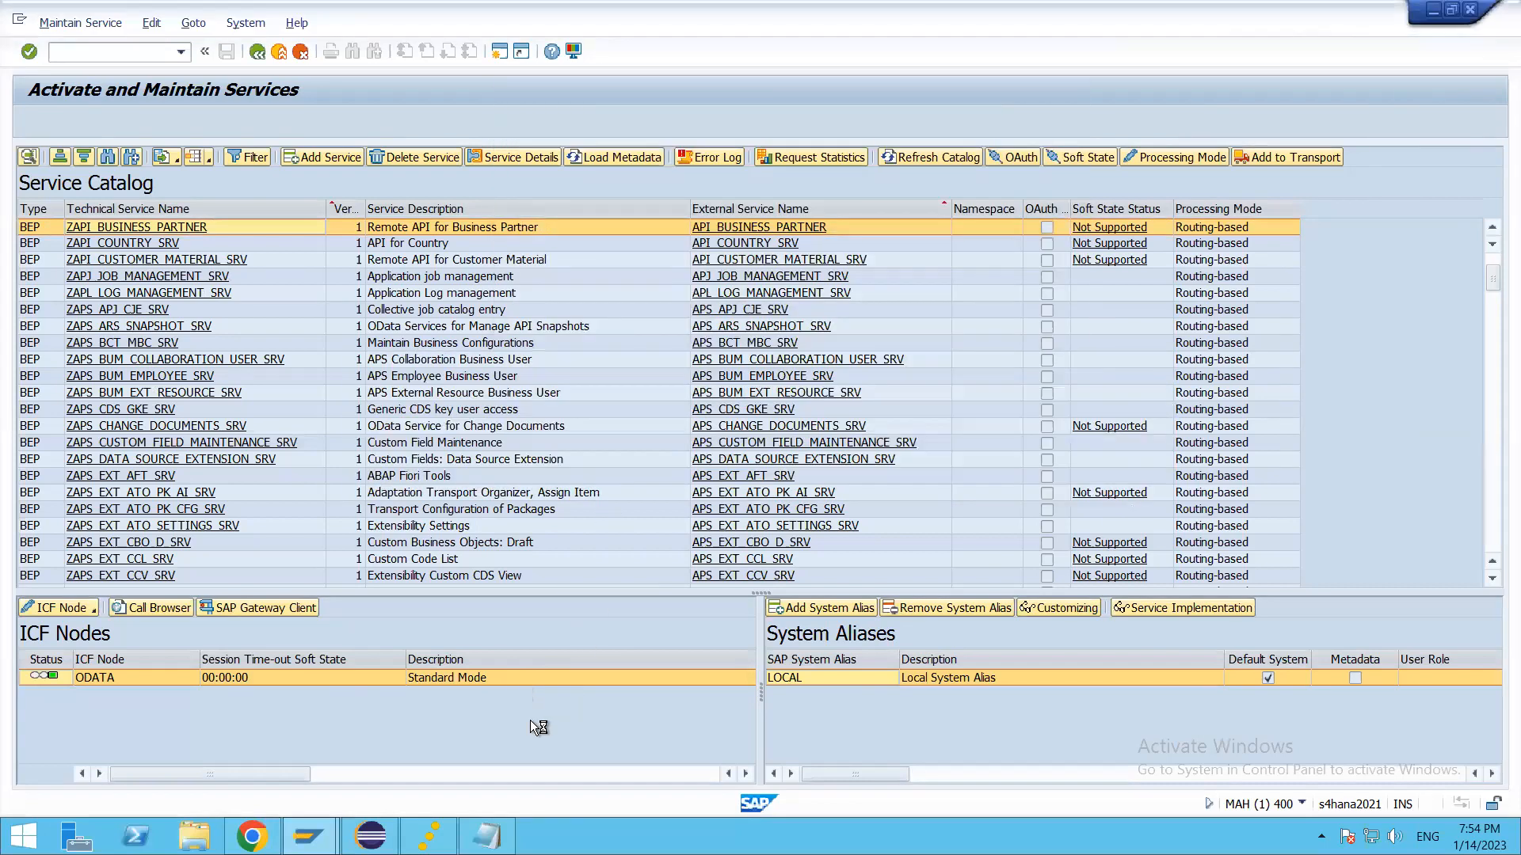
key(alt+Tab)
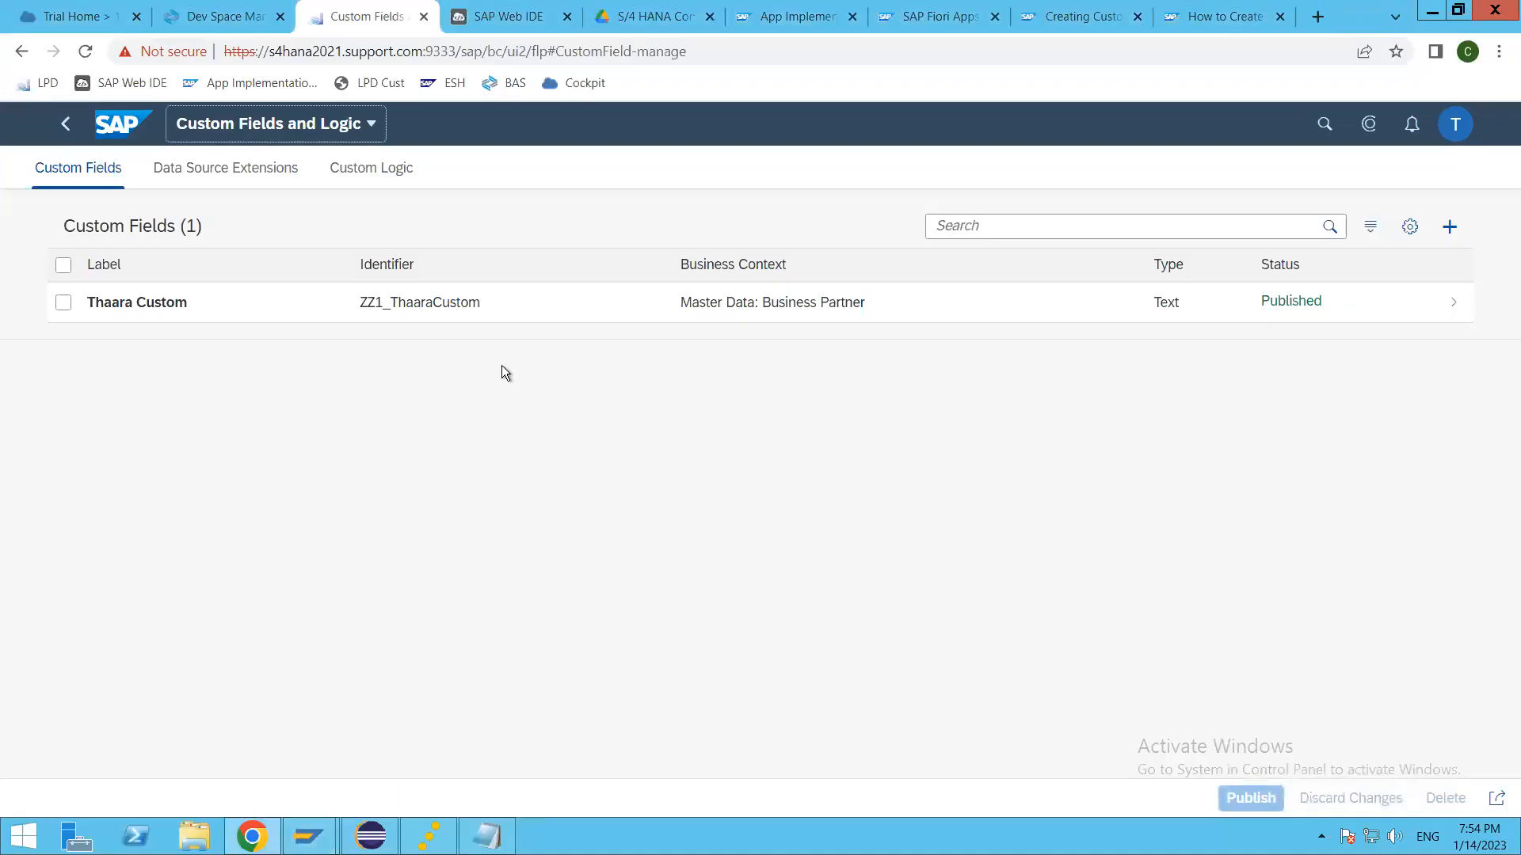
Step: Open the Thaara Custom field and check its field usage for the UIs and Reports, including the business partner and customer OData services
click(611, 316)
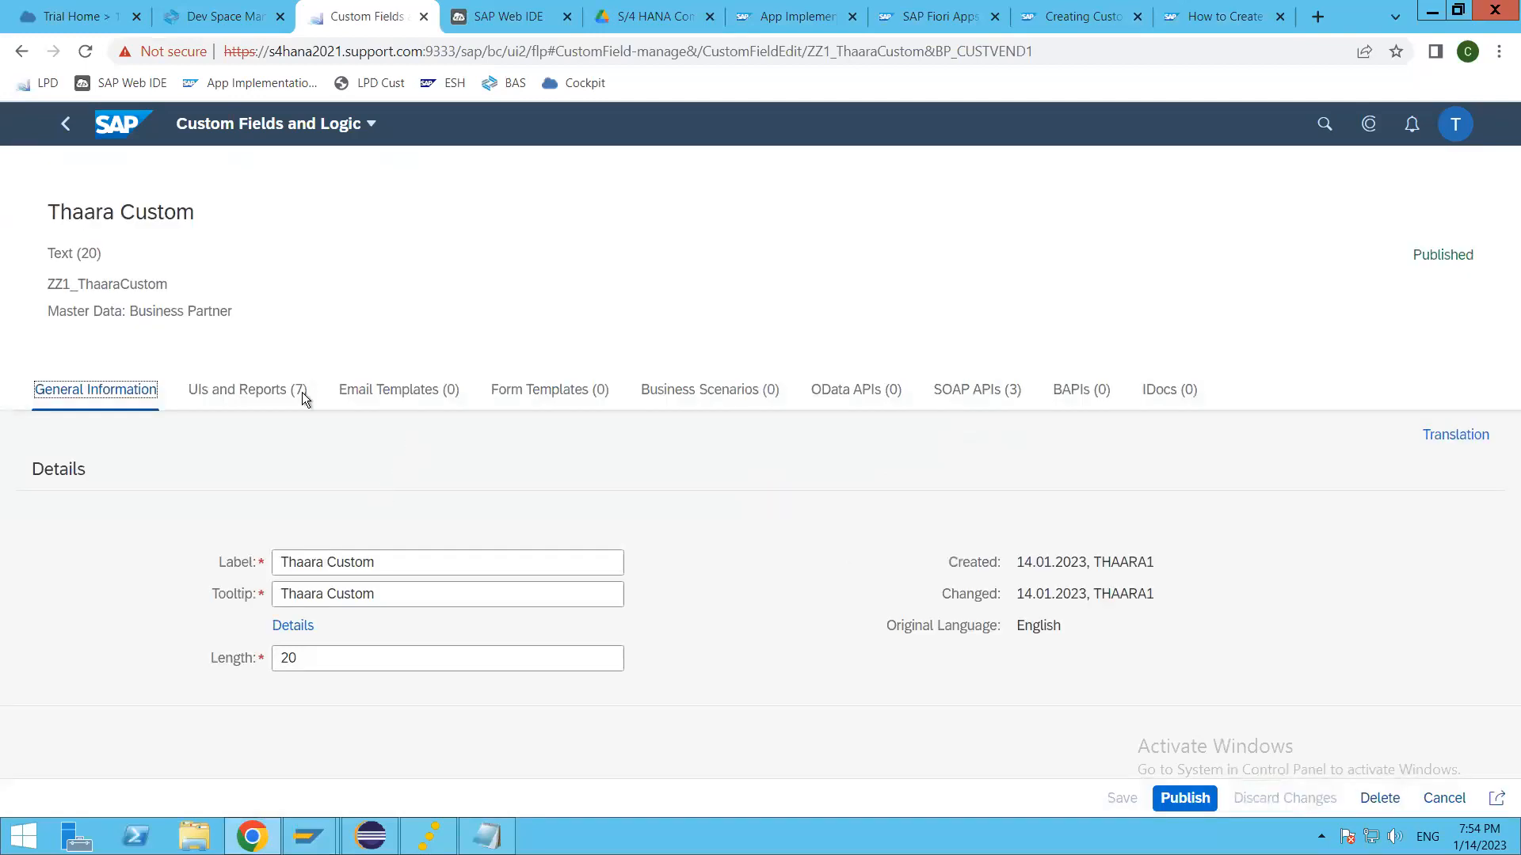
click(268, 390)
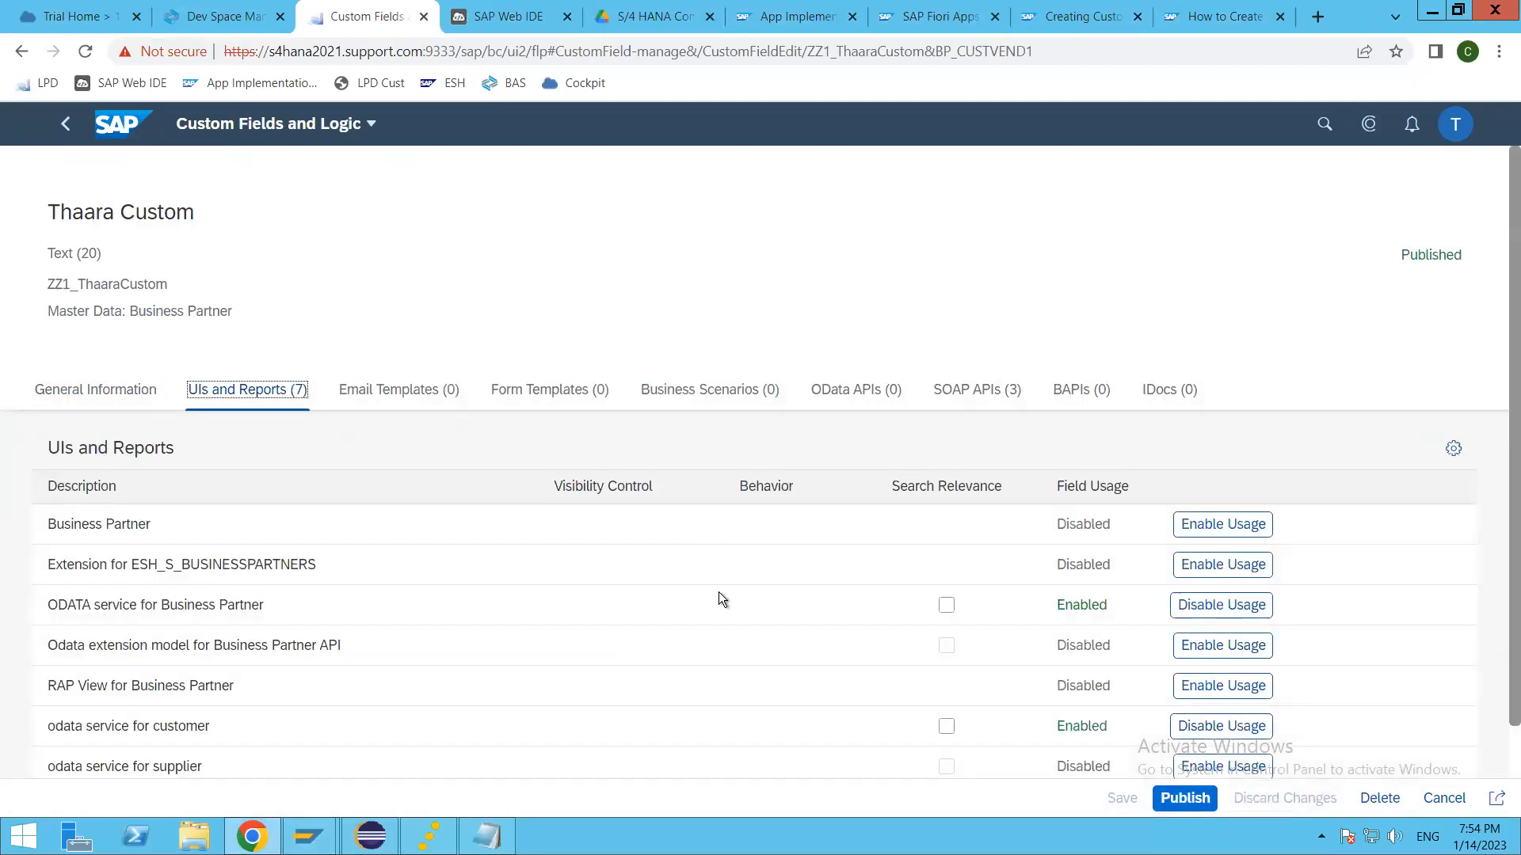
scroll(719, 594, down, 1)
double_click(1081, 550)
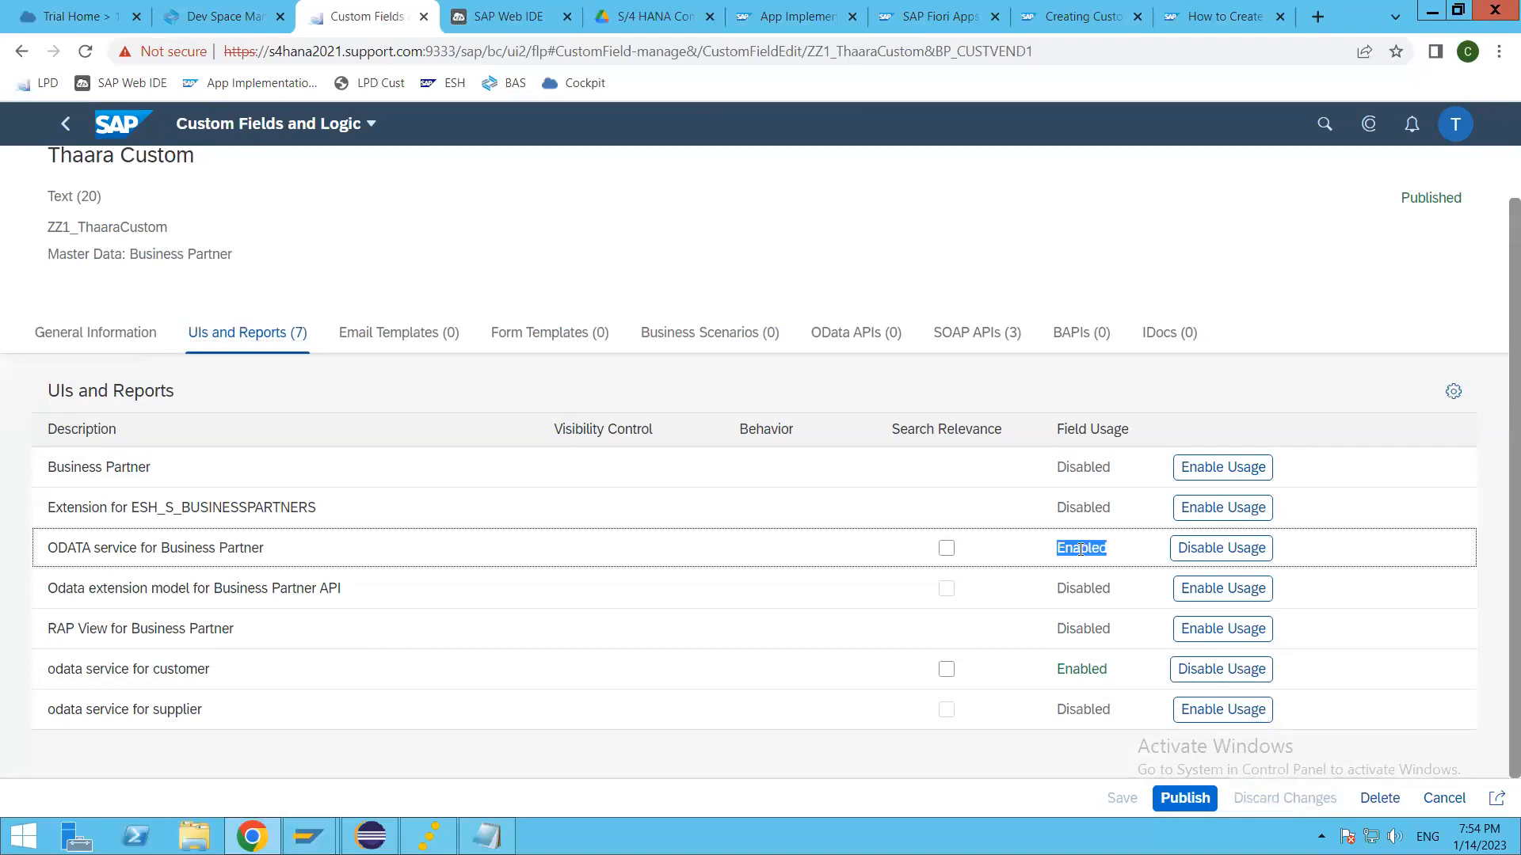
double_click(1090, 672)
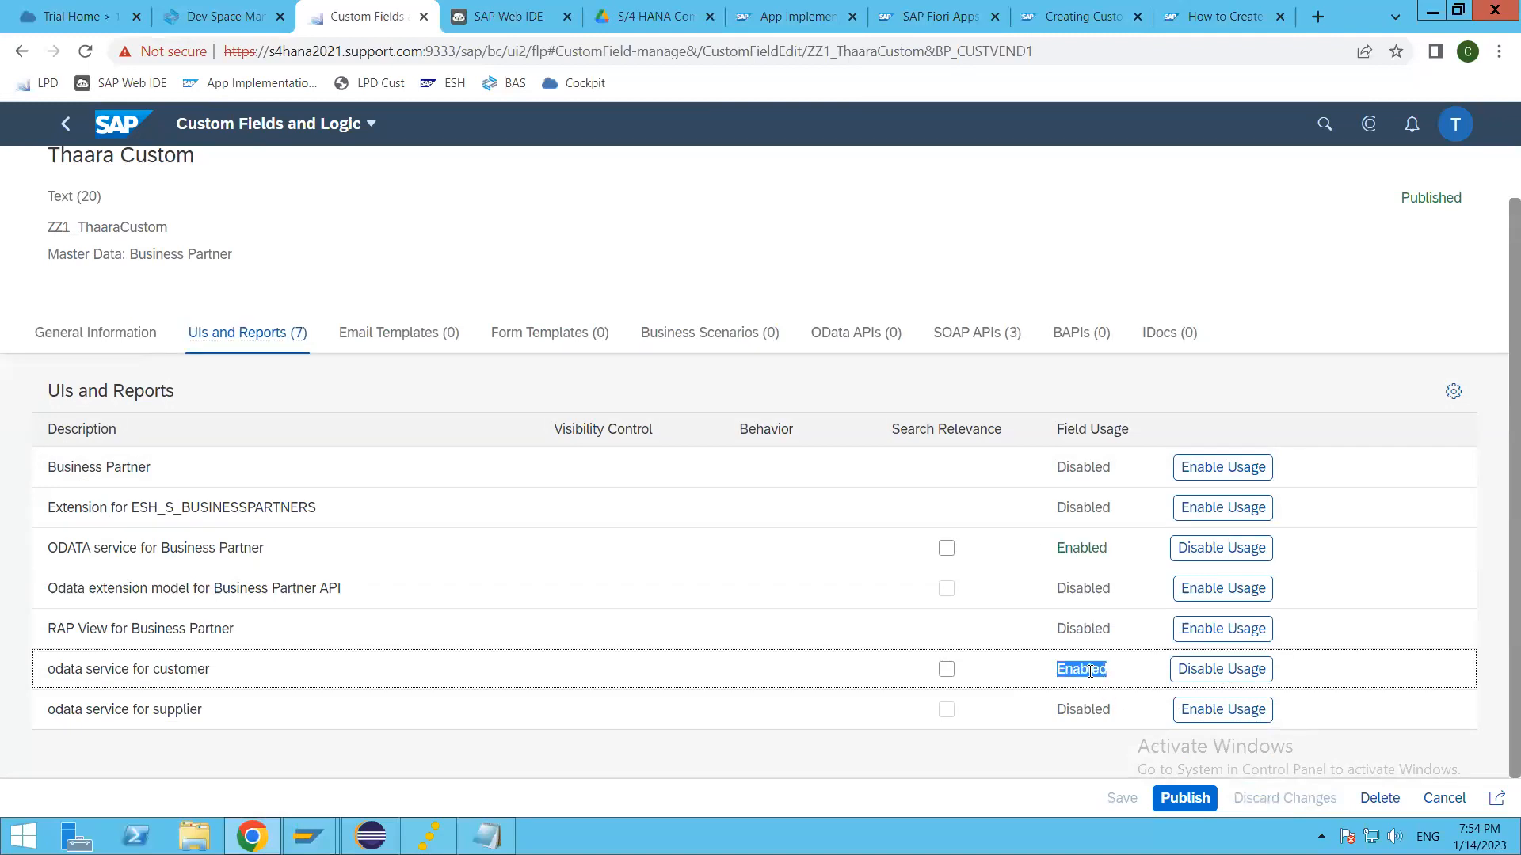
Step: Switch to SAP GUI, dismiss the message, and request $metadata for API_BUSINESS_PARTNER in the SAP Gateway Client
key(alt+Tab)
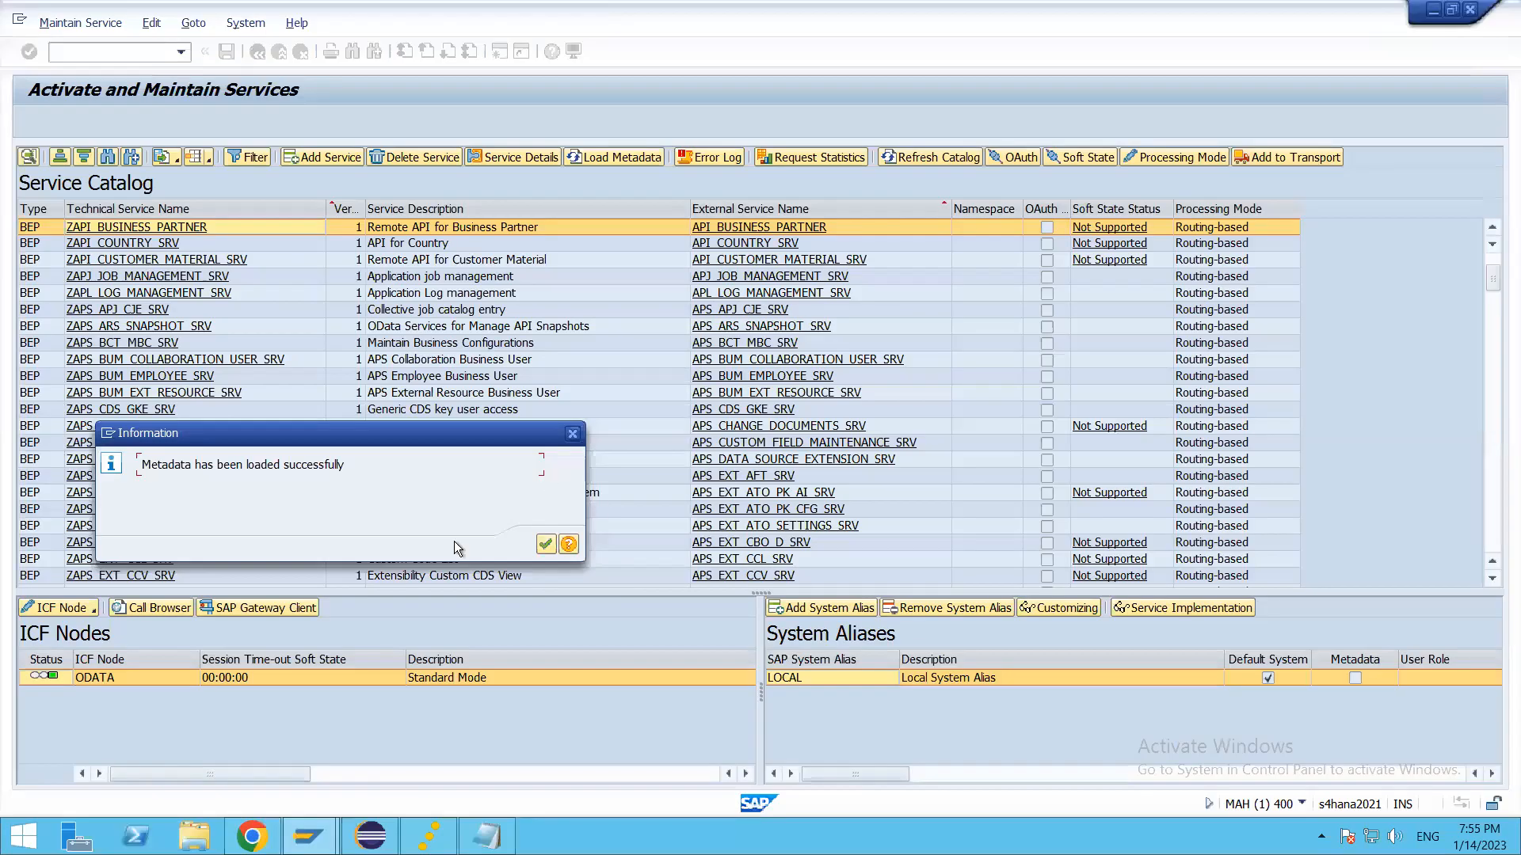
click(544, 546)
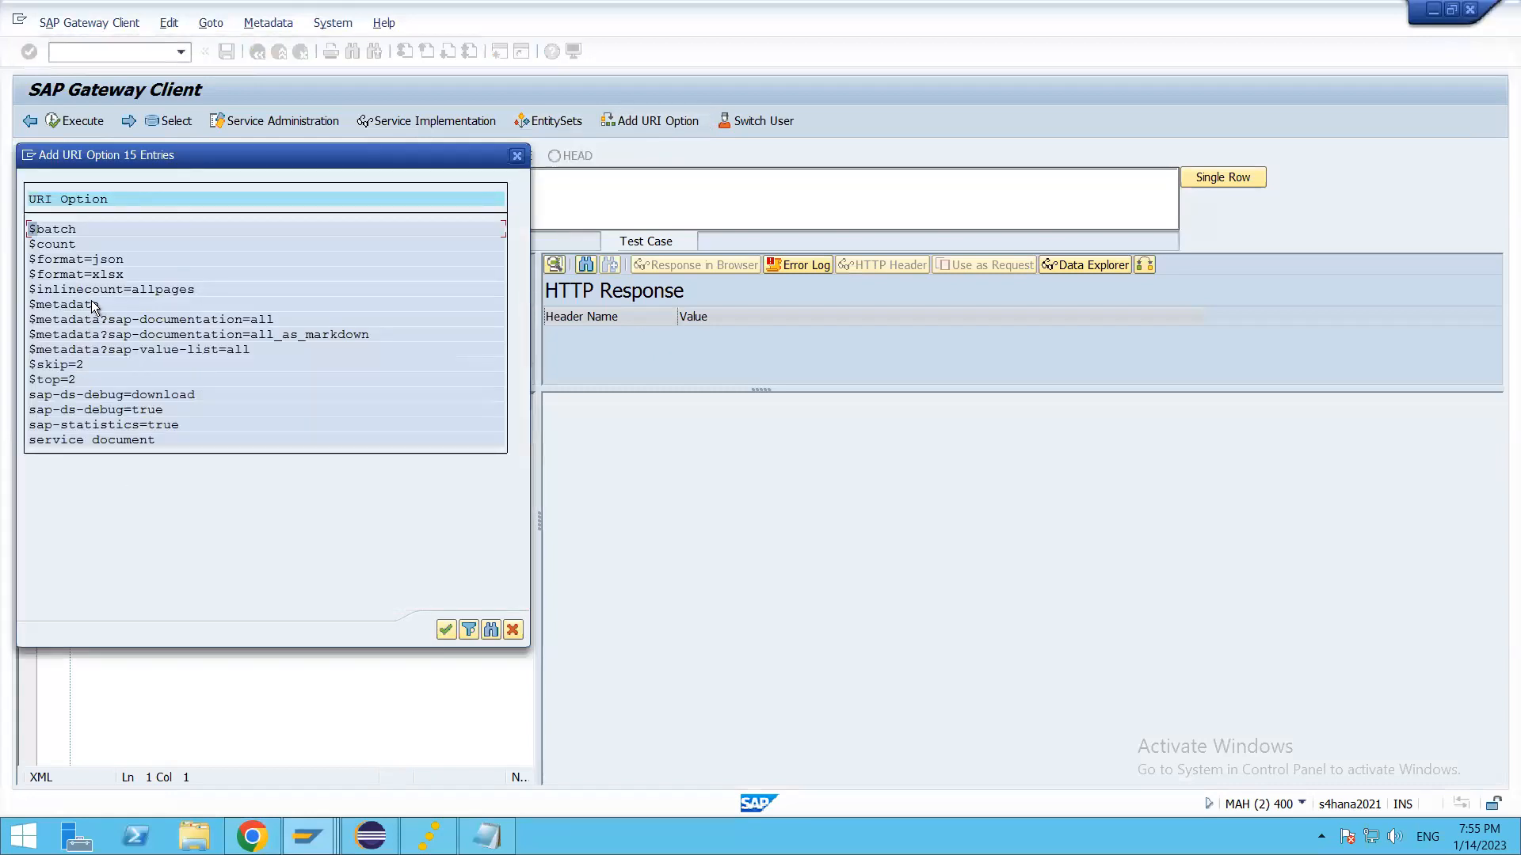
double_click(64, 307)
click(73, 120)
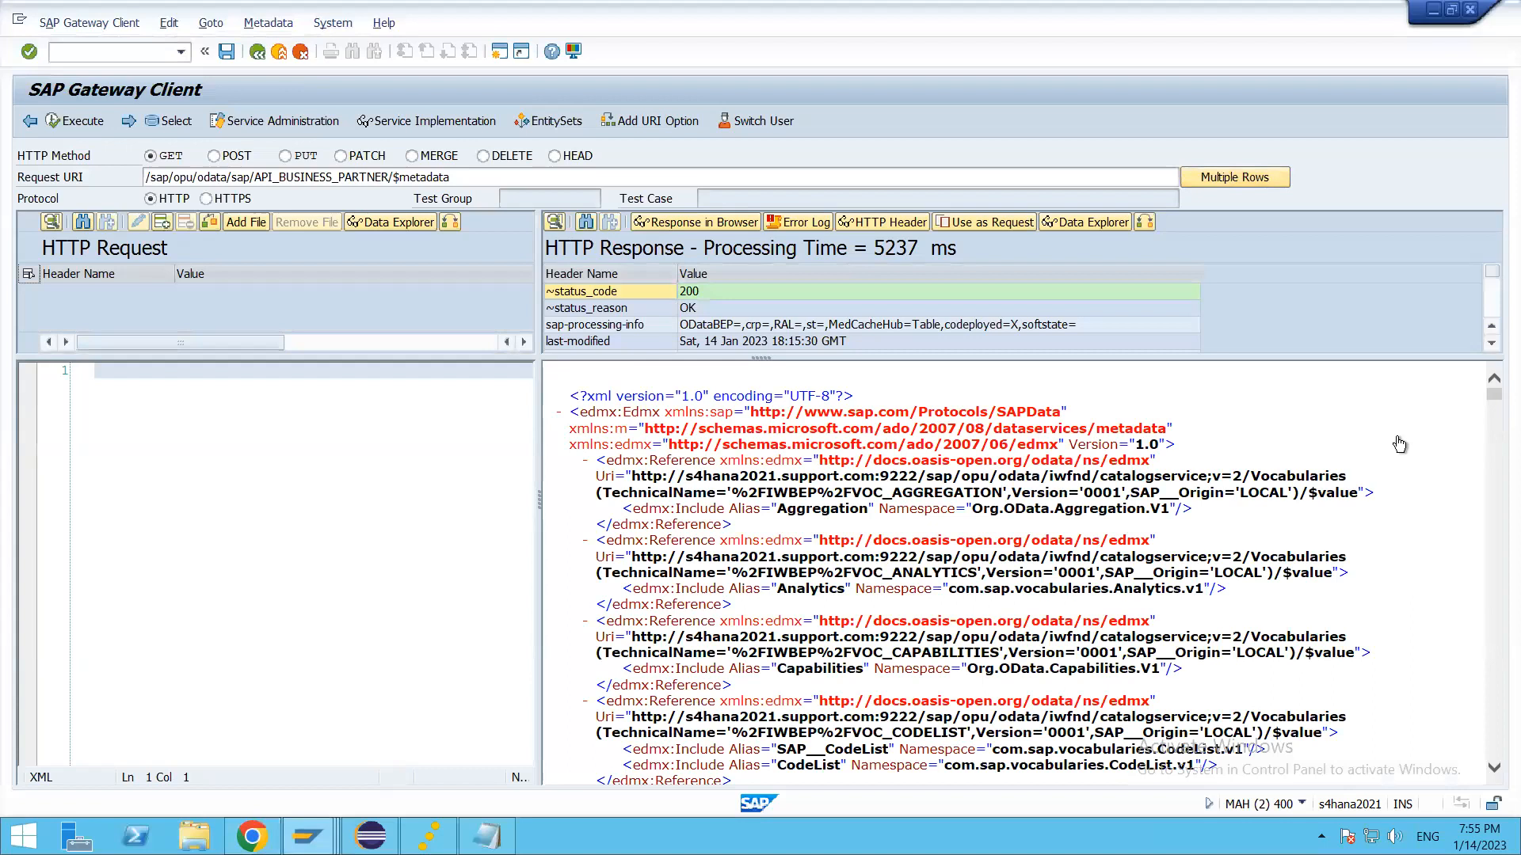
Step: Switch to Chrome and copy the identifier ZZ1_ThaaraCustom from the custom field's header
key(F3)
key(alt+Tab)
key(Tab)
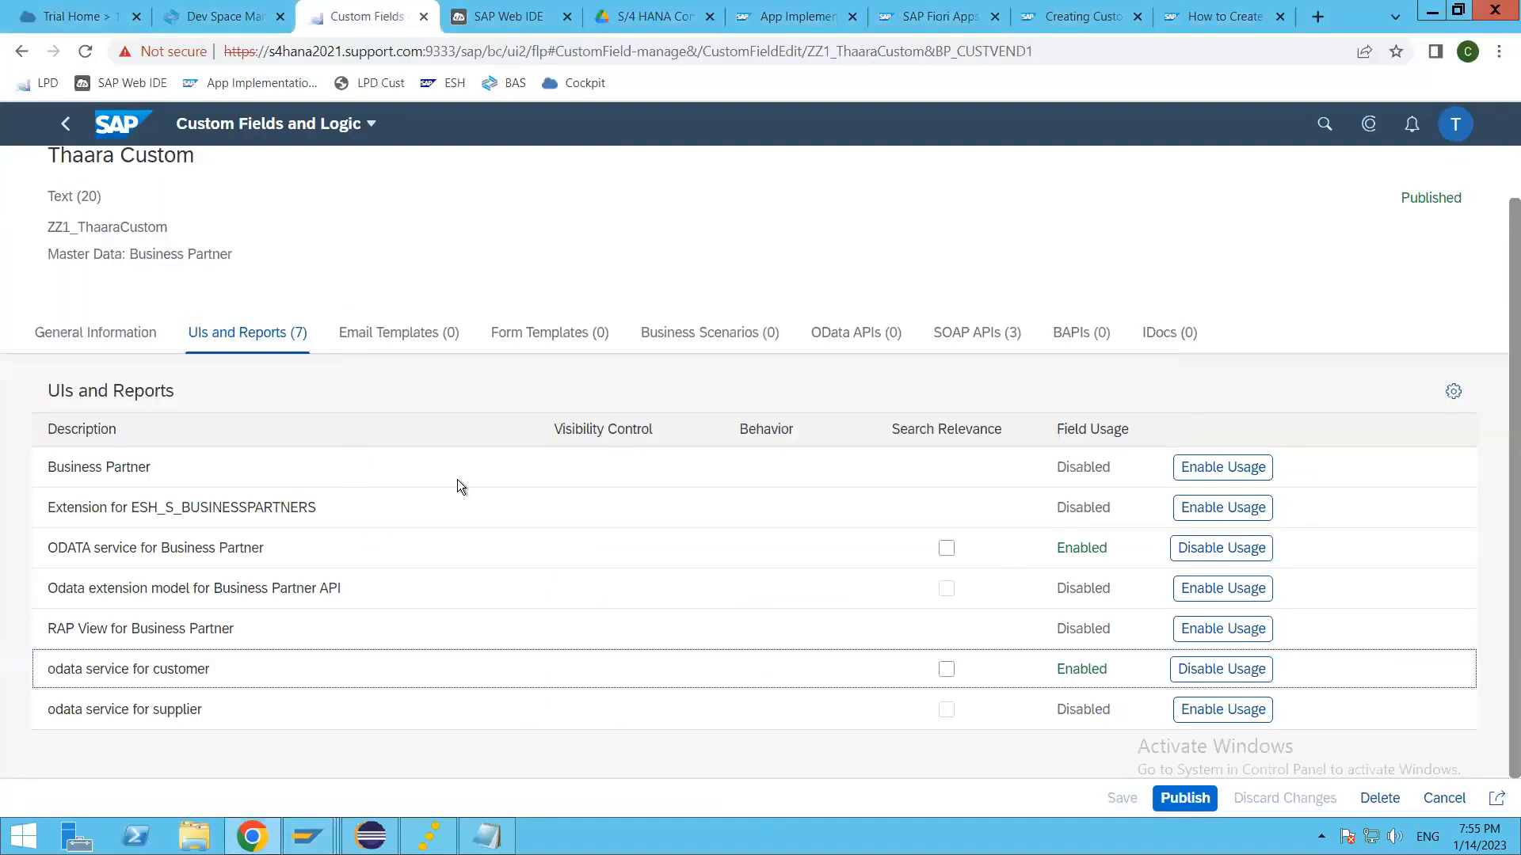
drag(46, 227, 250, 235)
key(ctrl+c)
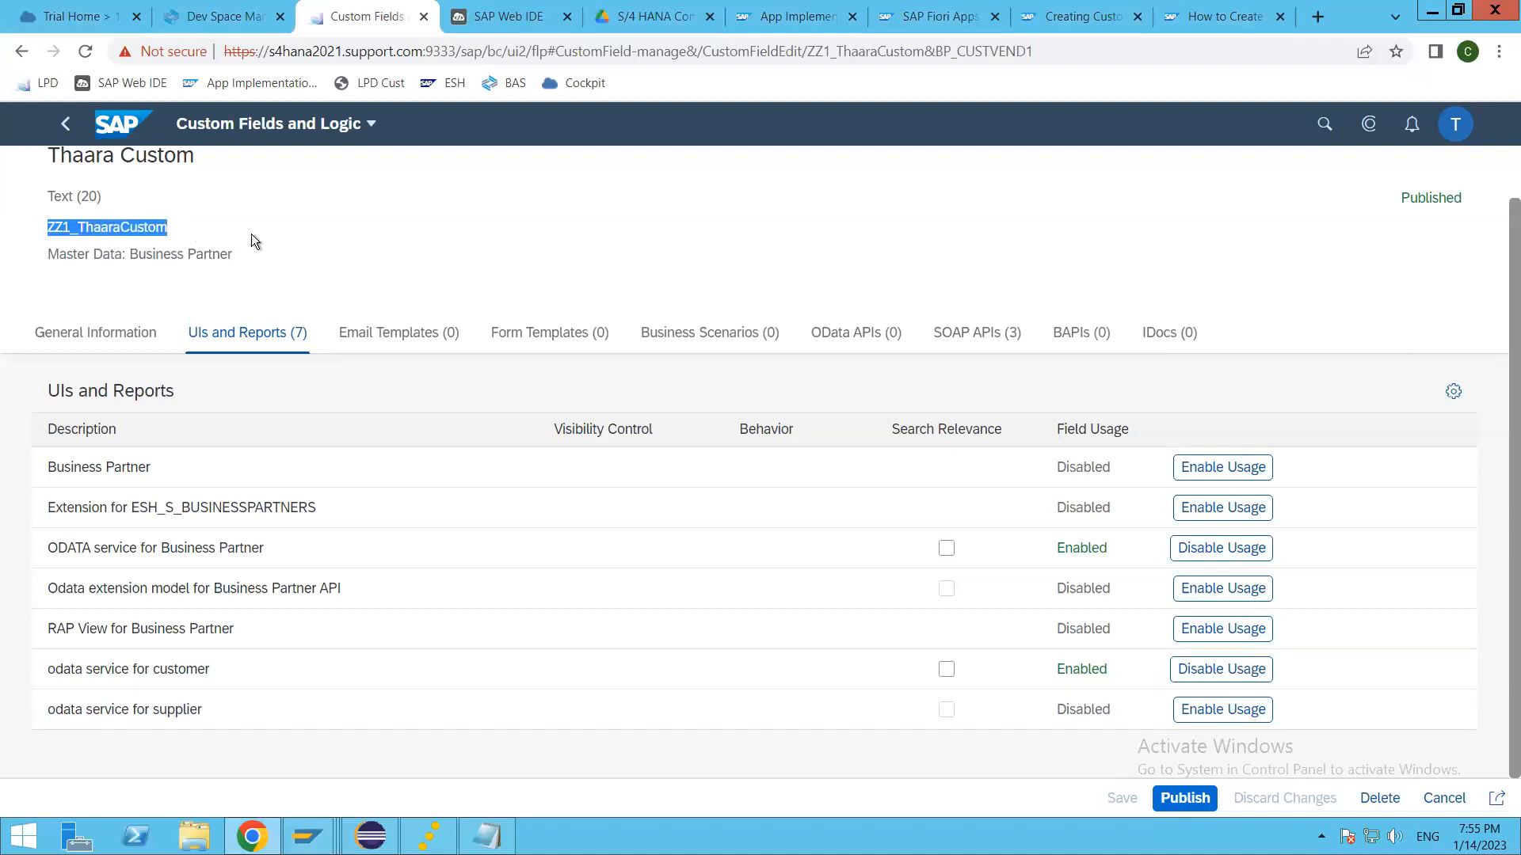
Step: Return to the SAP Gateway Client and search the metadata response for ZZ1_ThaaraCustom
key(alt+Tab)
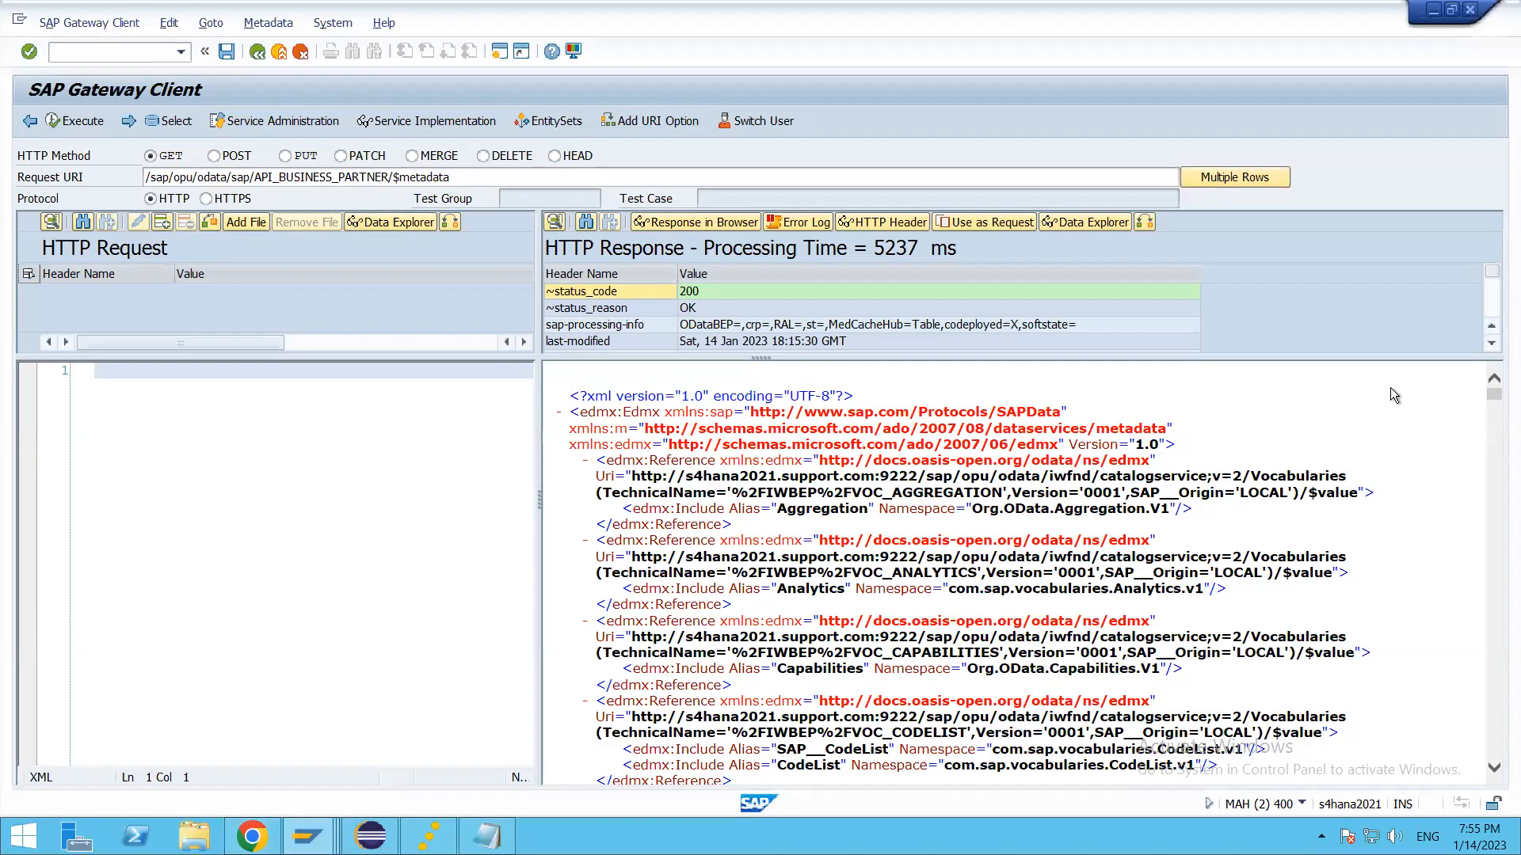
key(ctrl+f)
key(ctrl+v)
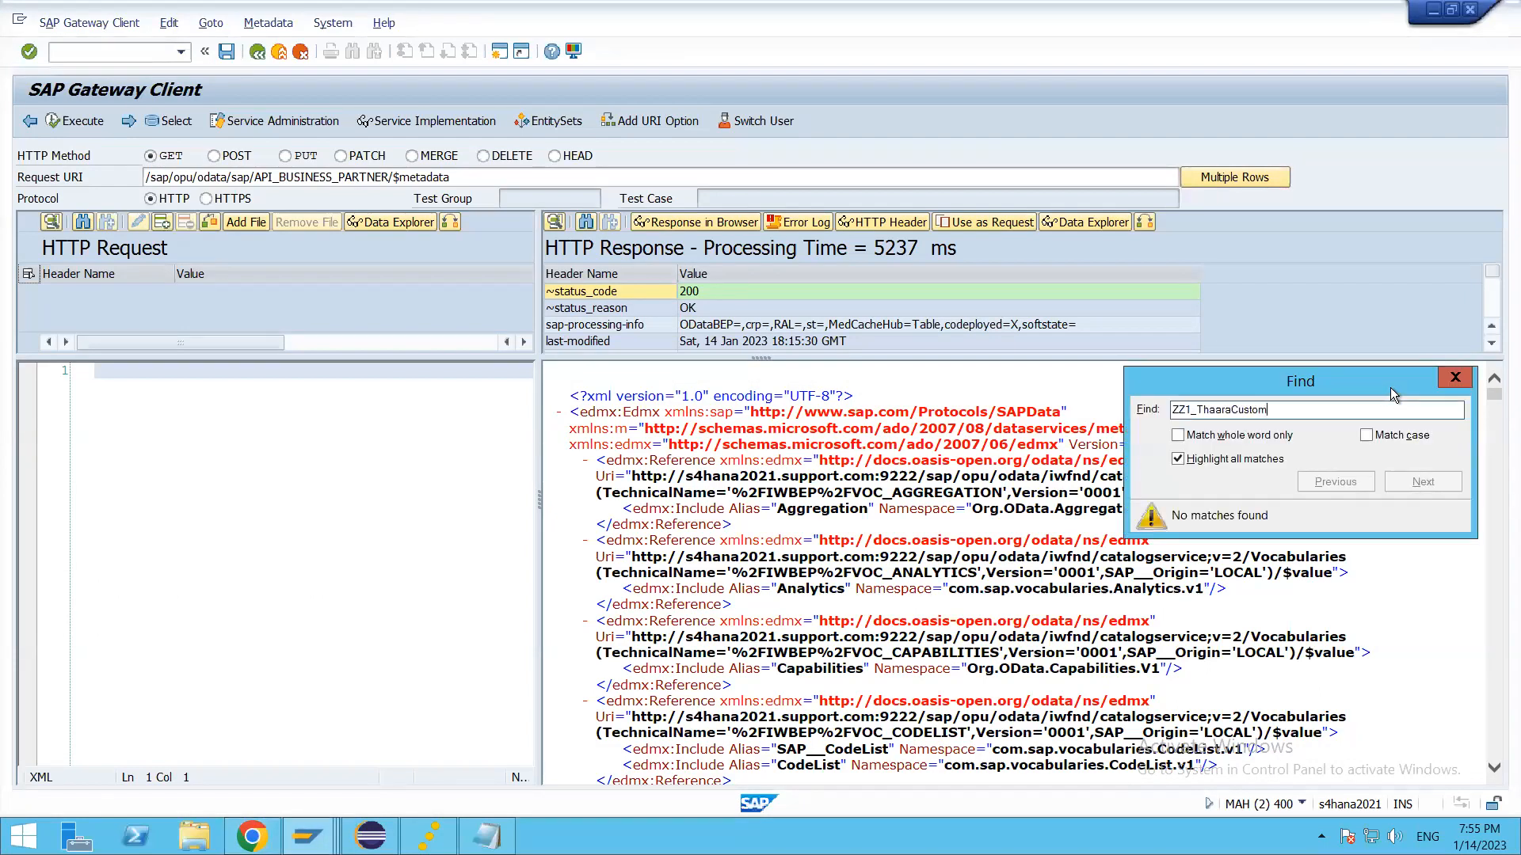
key(BackSpace)
key(BackSpace)
key(BackSpace)
key(BackSpace)
key(BackSpace)
key(BackSpace)
key(BackSpace)
key(BackSpace)
key(BackSpace)
key(BackSpace)
key(BackSpace)
key(BackSpace)
key(BackSpace)
key(Escape)
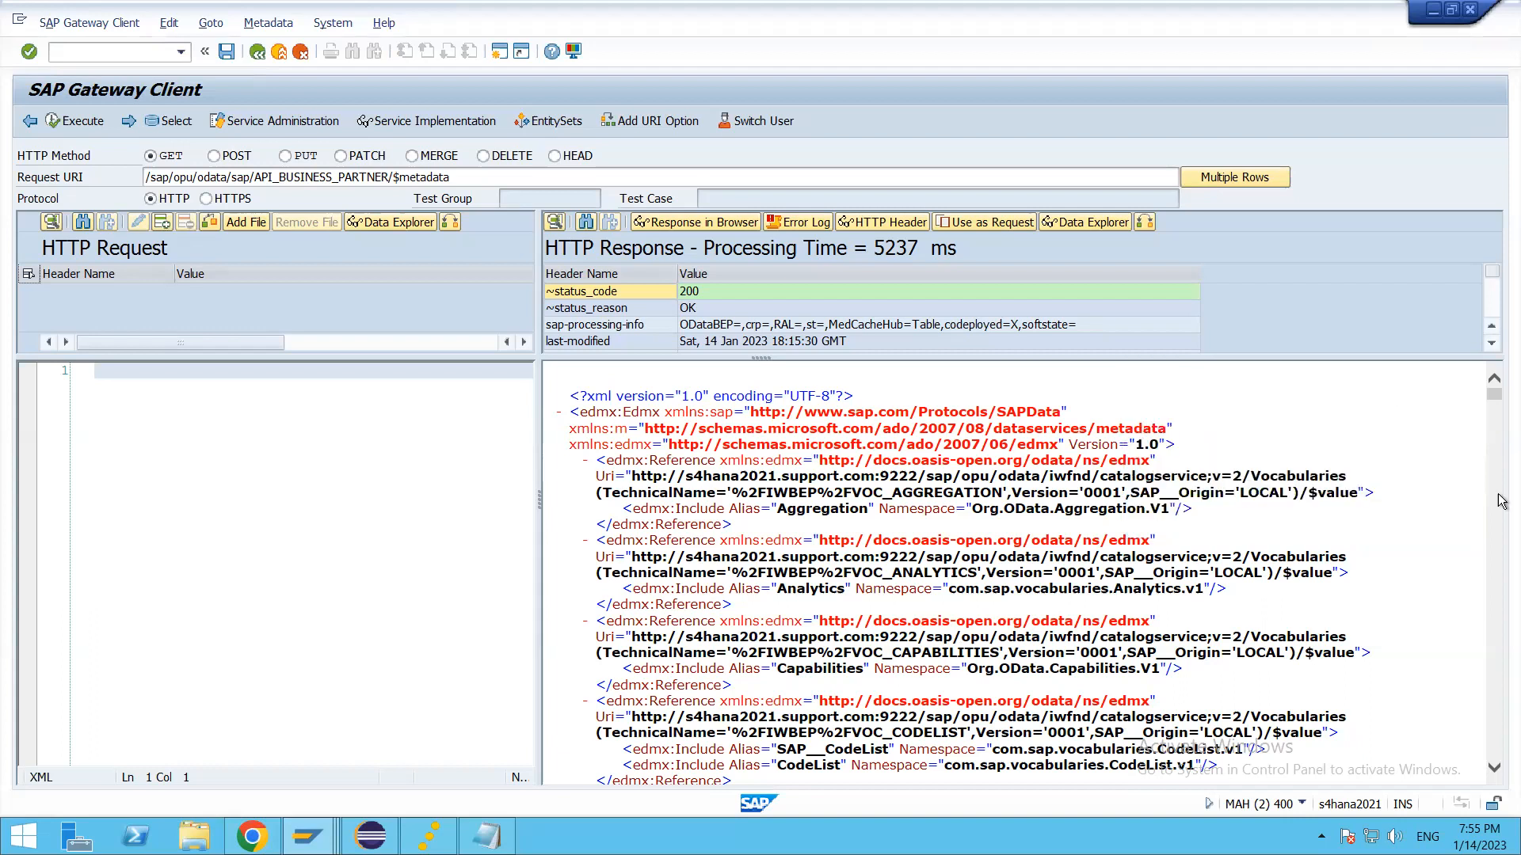
Step: Look through the metadata response and search it for "thaa"
click(554, 185)
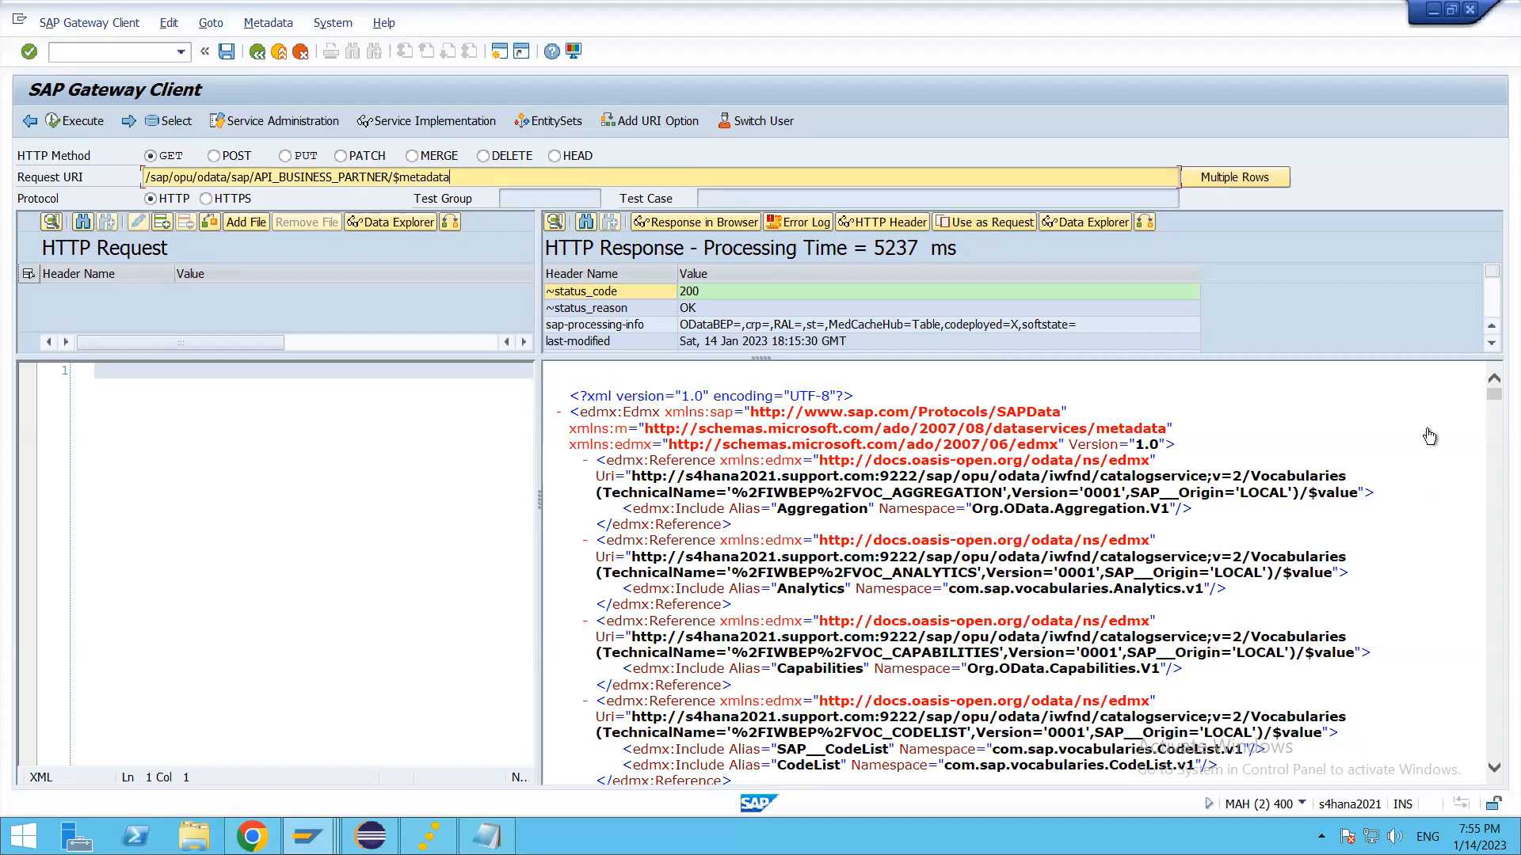
click(1426, 626)
scroll(1424, 630, down, 3)
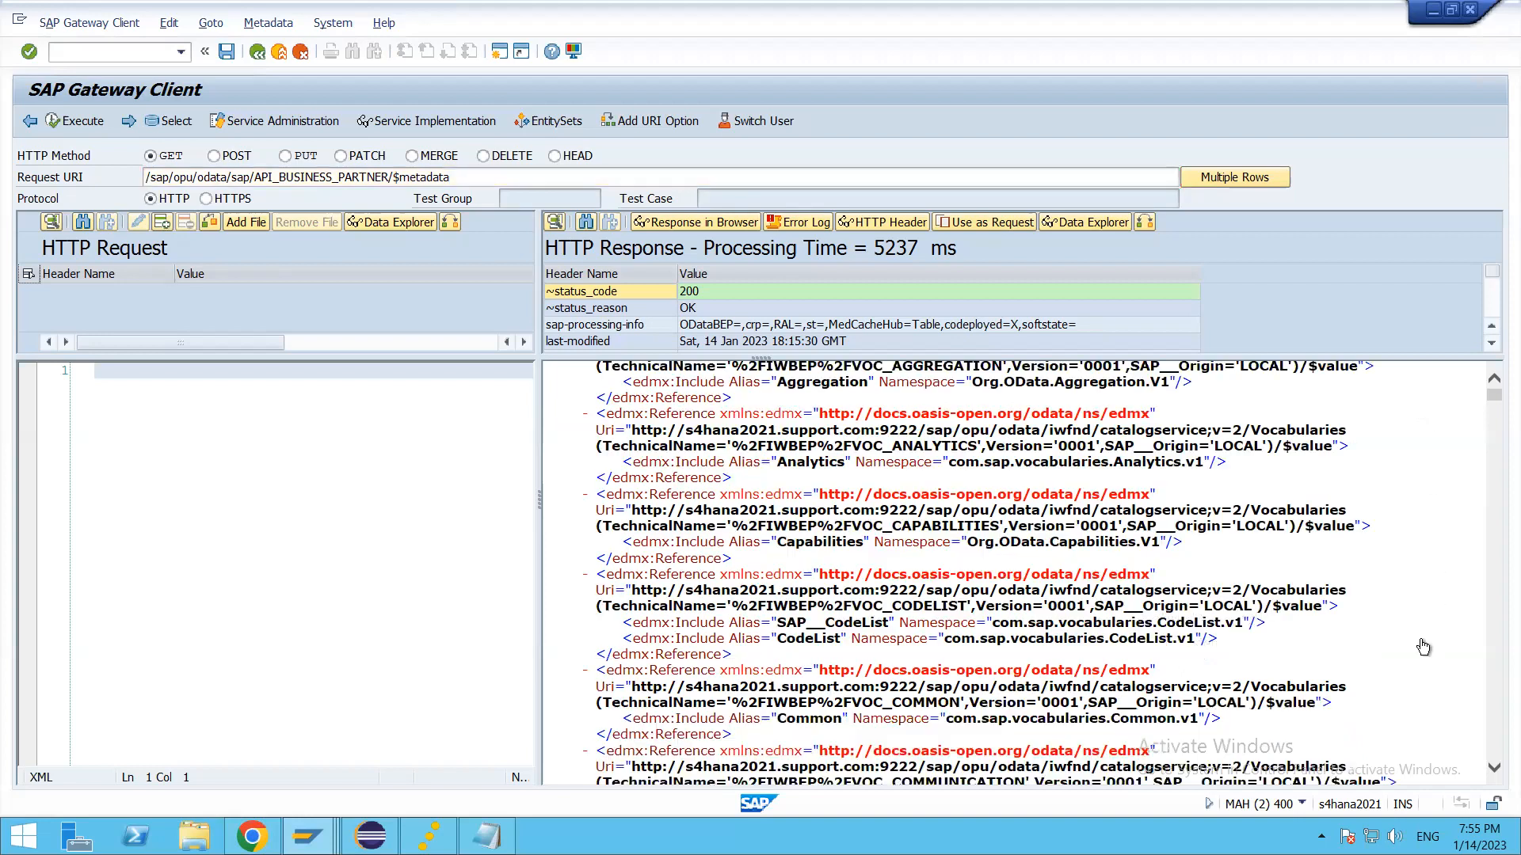
scroll(1422, 643, down, 5)
scroll(1418, 639, down, 5)
scroll(1411, 638, down, 2)
scroll(1247, 519, down, 5)
key(ctrl+f)
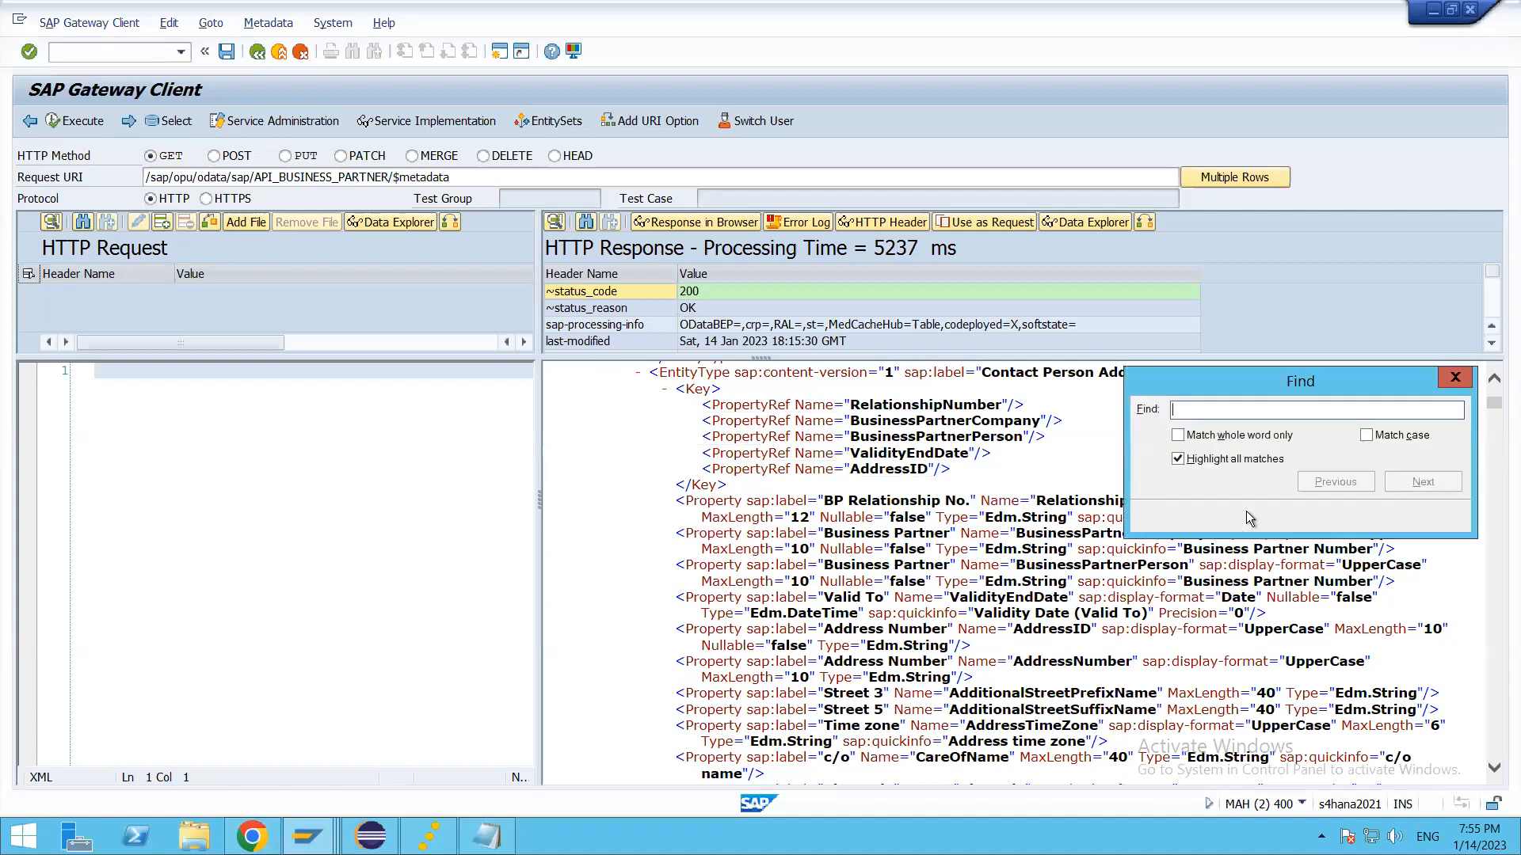
text(thaa)
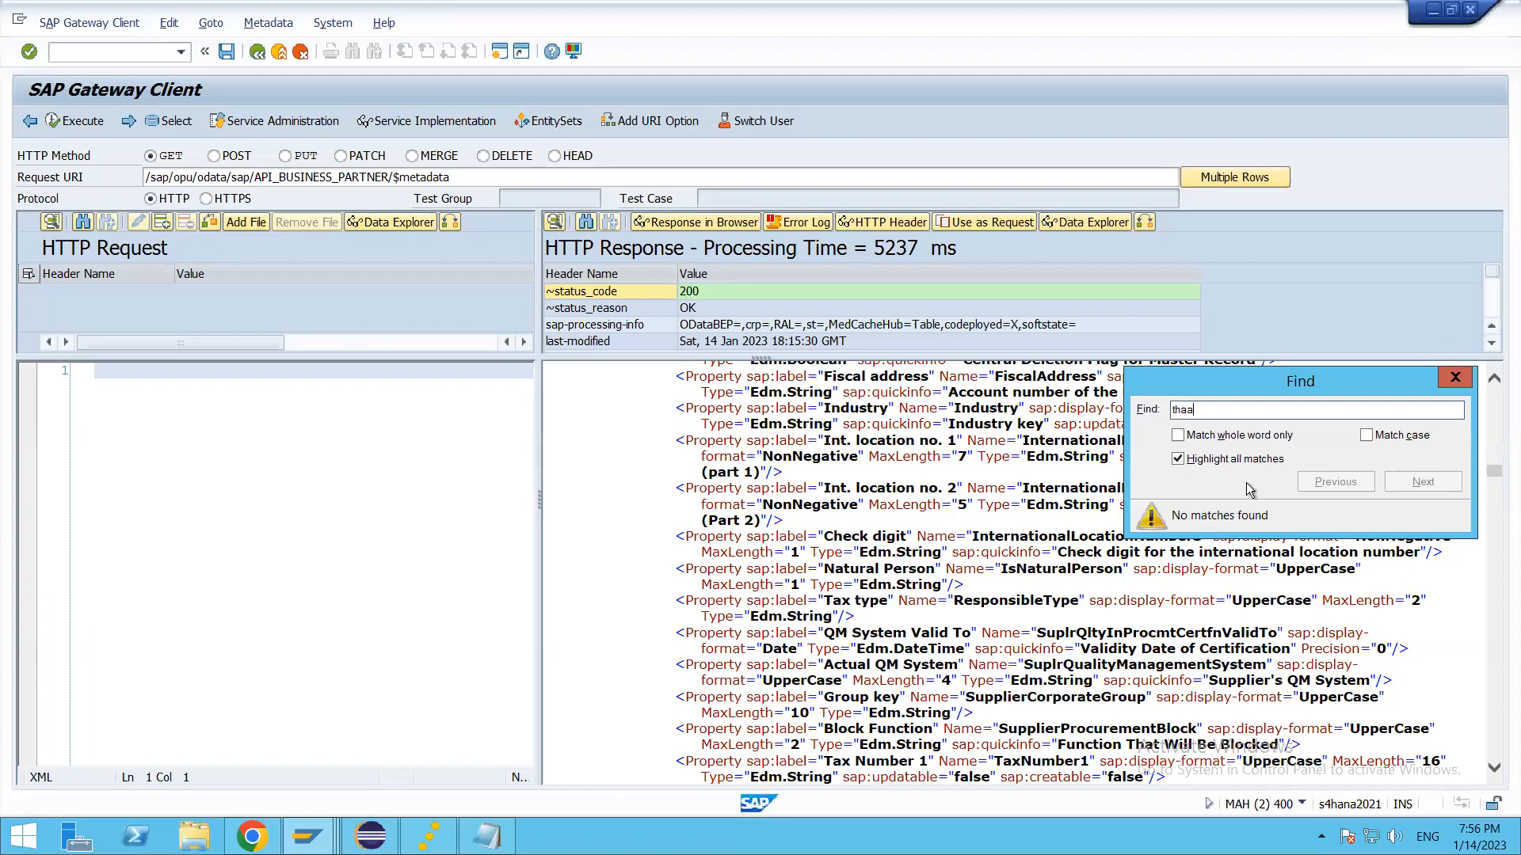
key(Escape)
Step: Recheck the usage of the ODATA service for Business Partner in Chrome, and return to SAP GUI to examine the supplier metadata
key(alt+Tab)
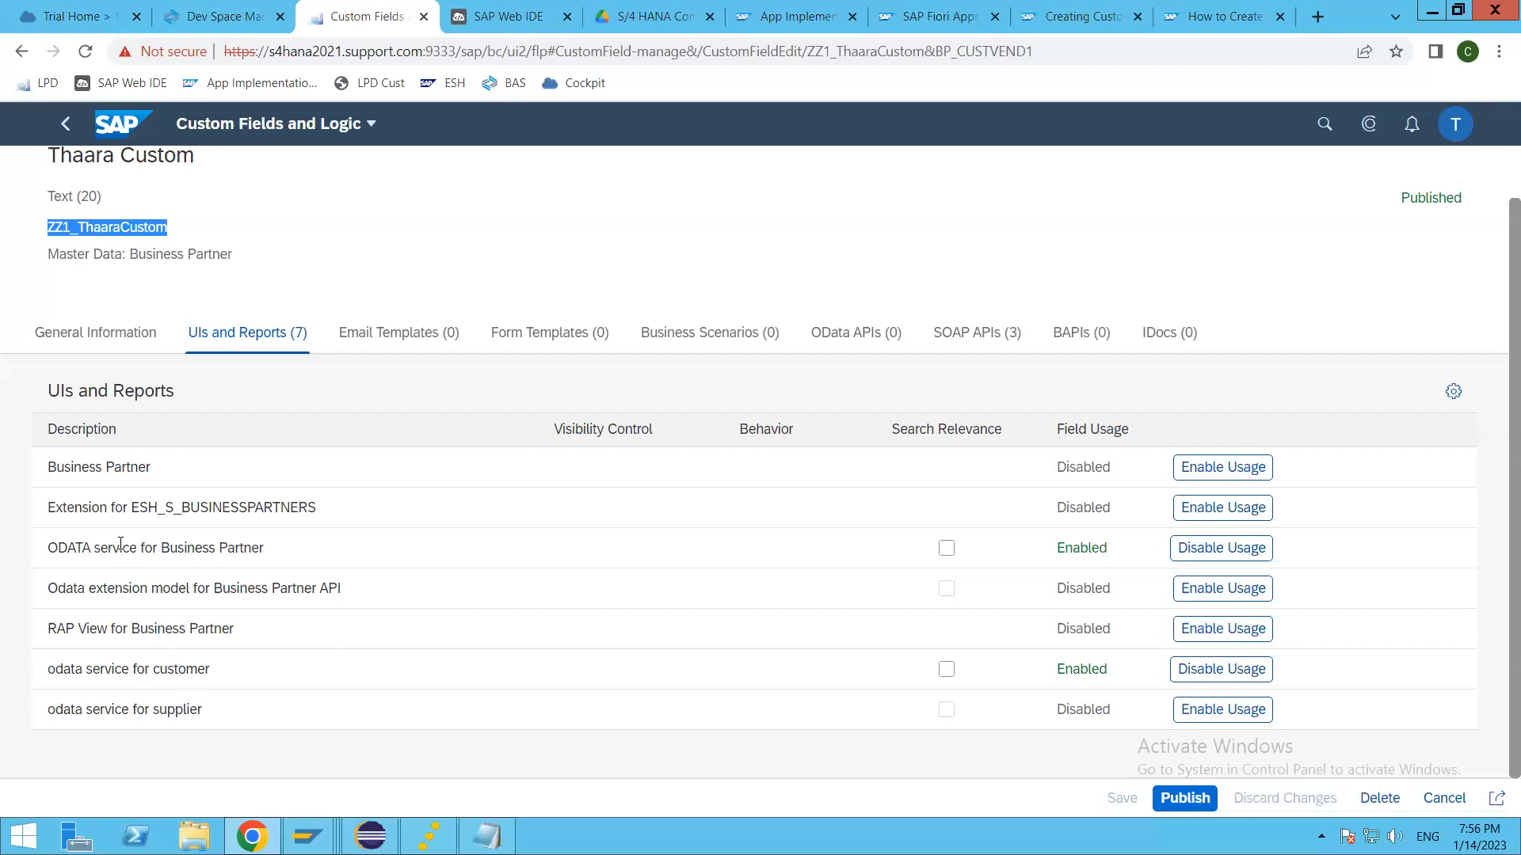
click(625, 549)
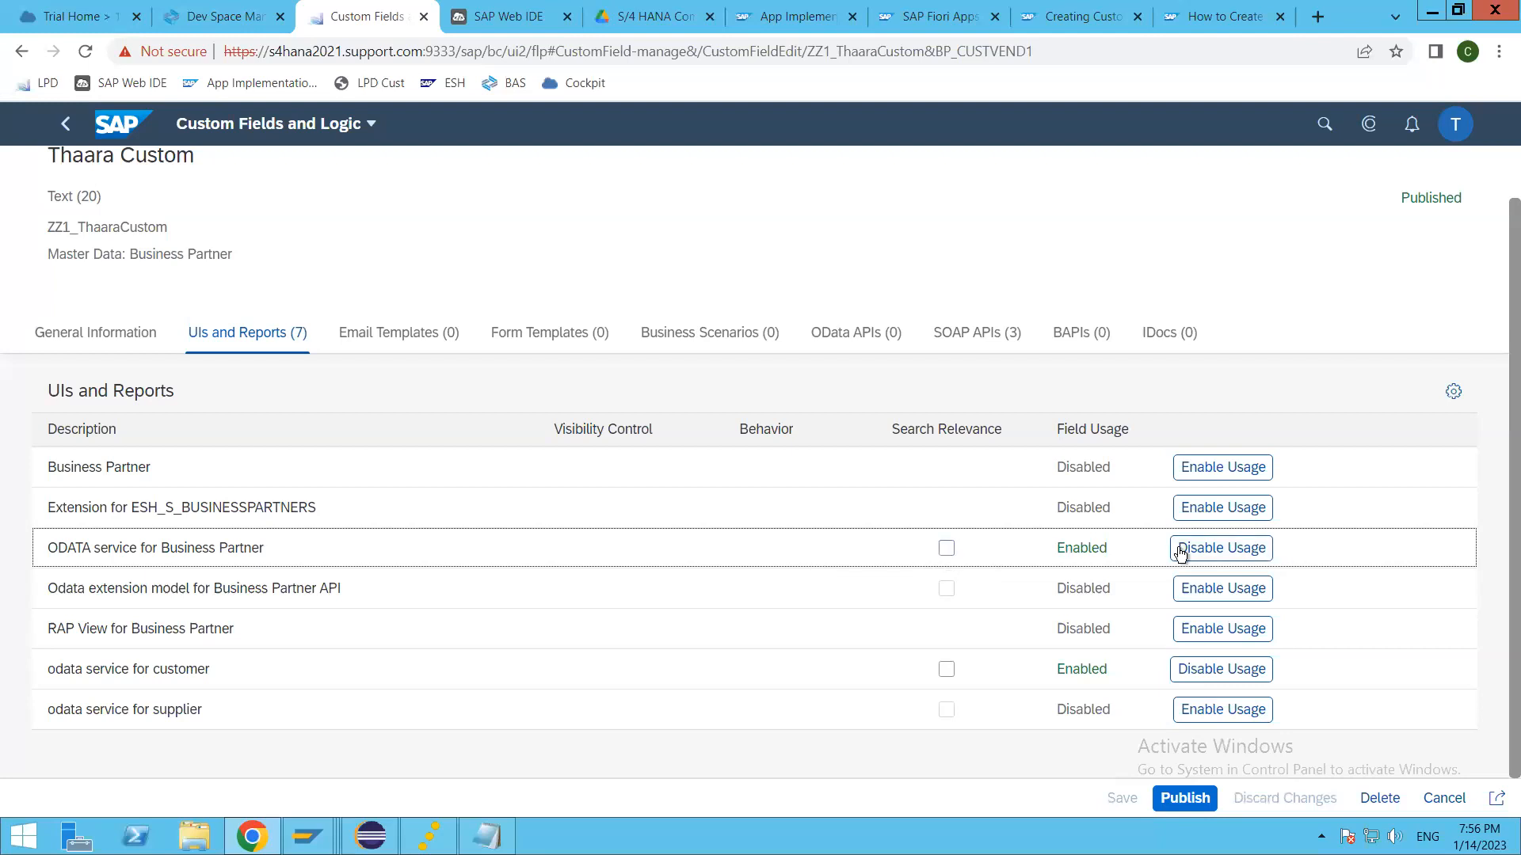
double_click(1076, 547)
key(alt+Tab)
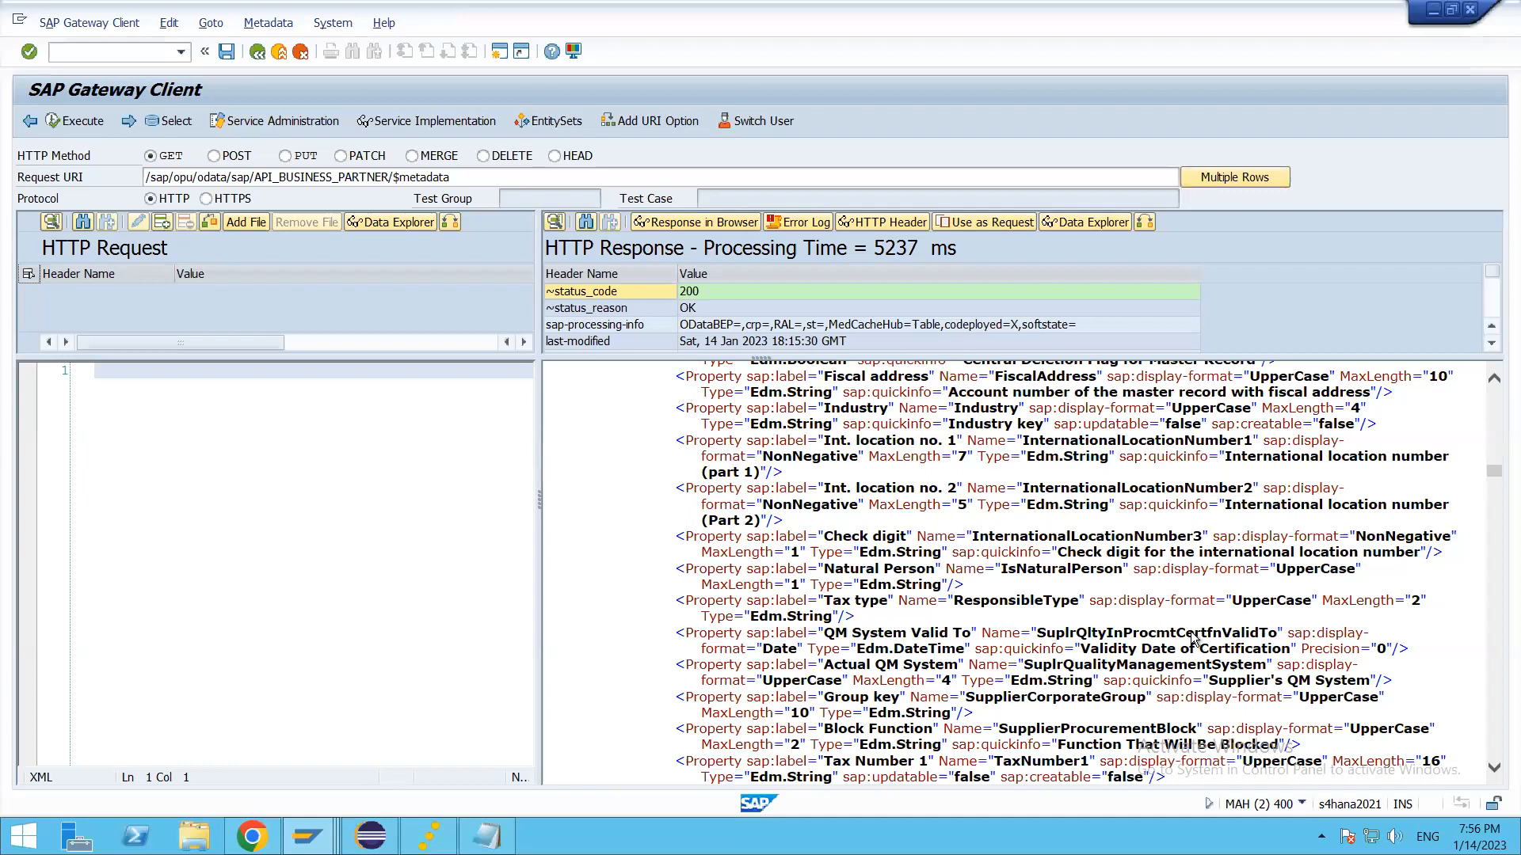
scroll(1194, 639, down, 15)
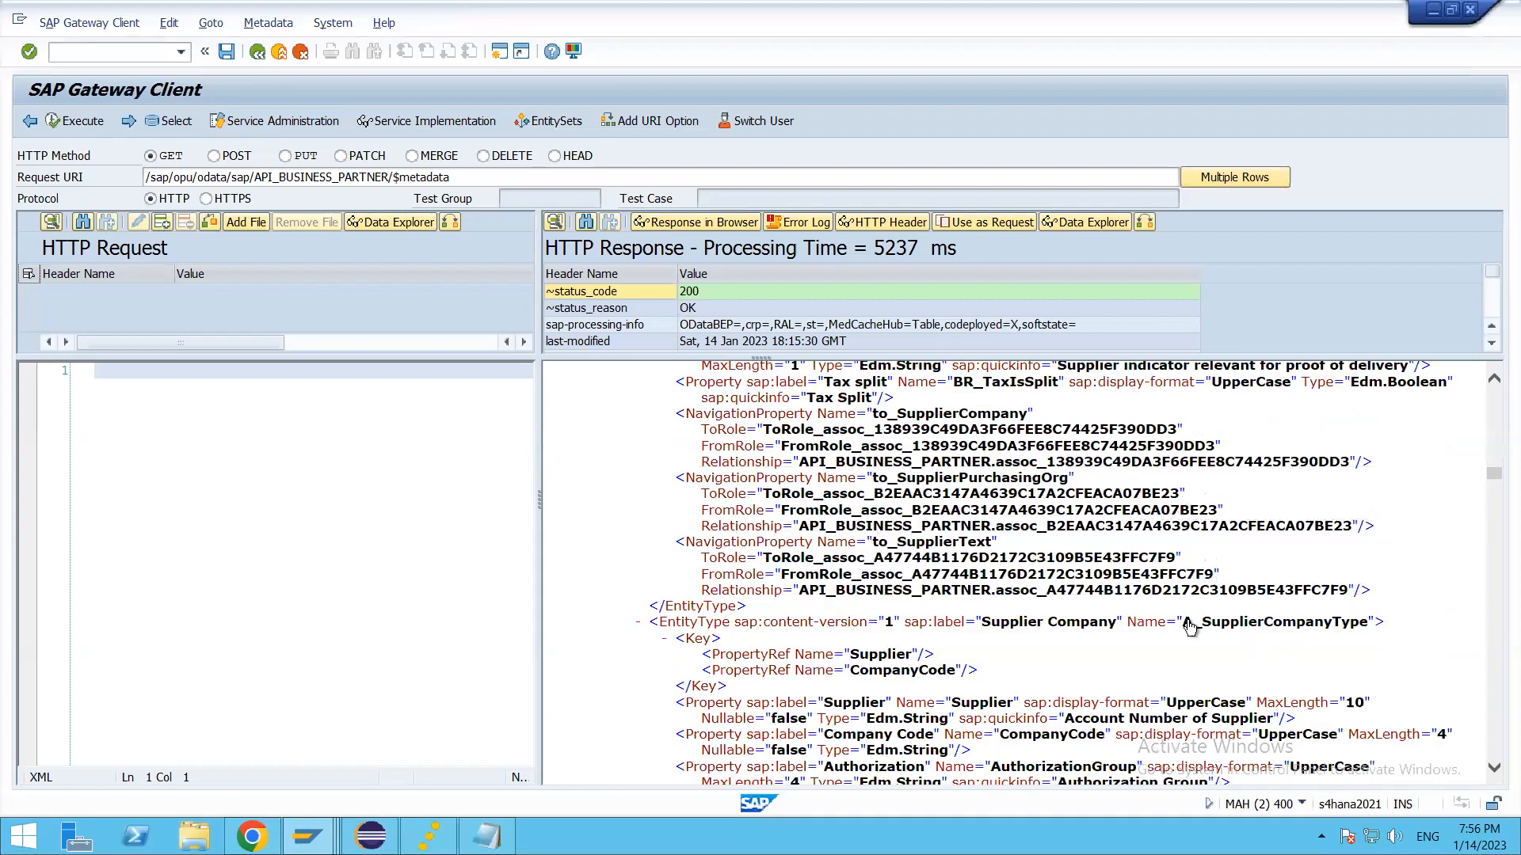
scroll(574, 753, down, 7)
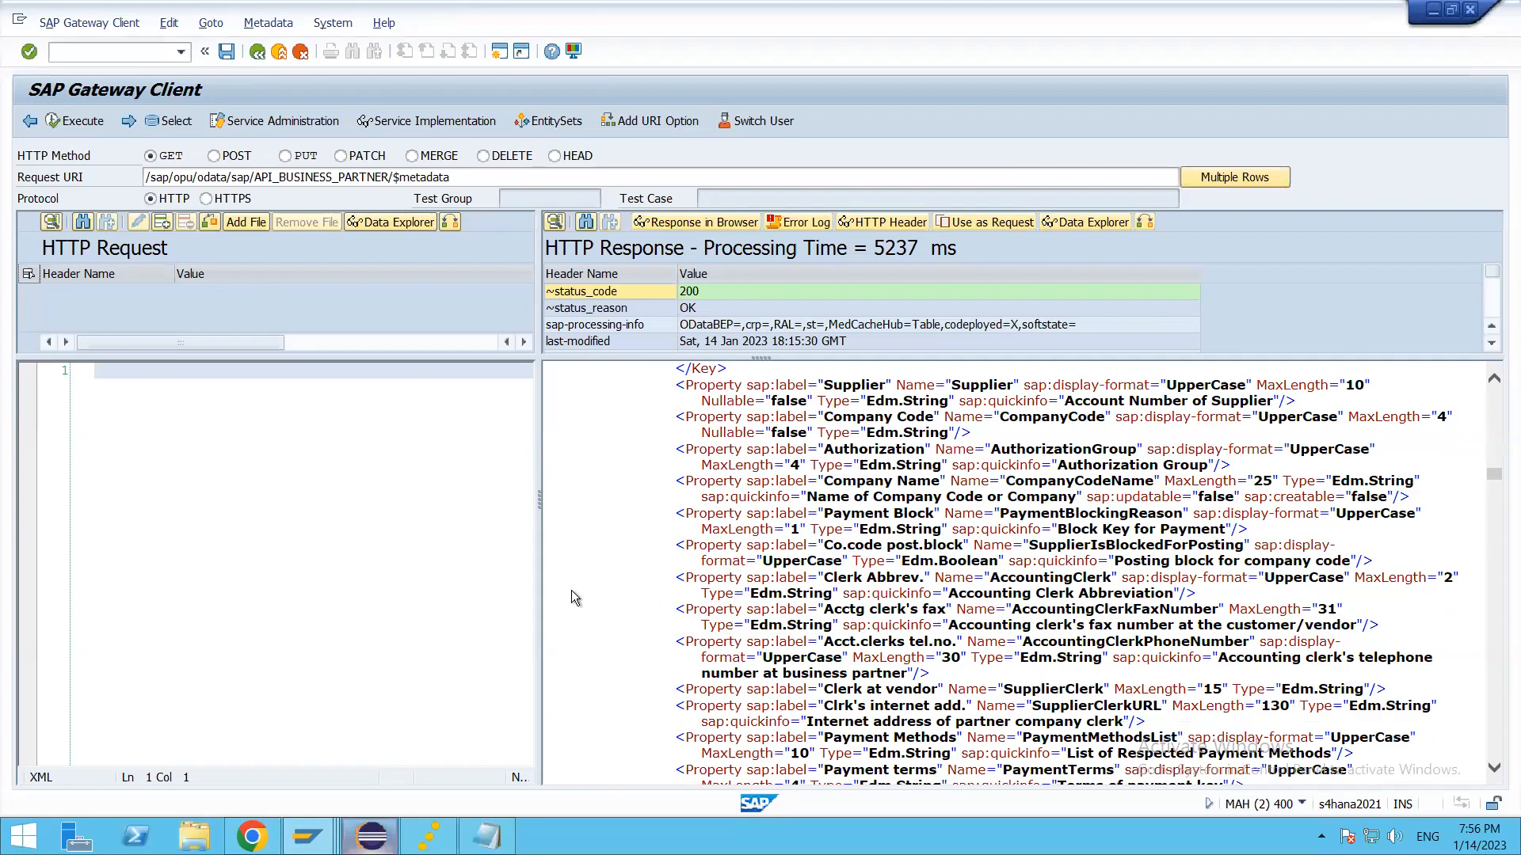
Step: Switch to Eclipse, open the I_BUSINESSPARTNER data definition in project S4H_400_thaara1_en, and view the view's source table
key(alt+Tab)
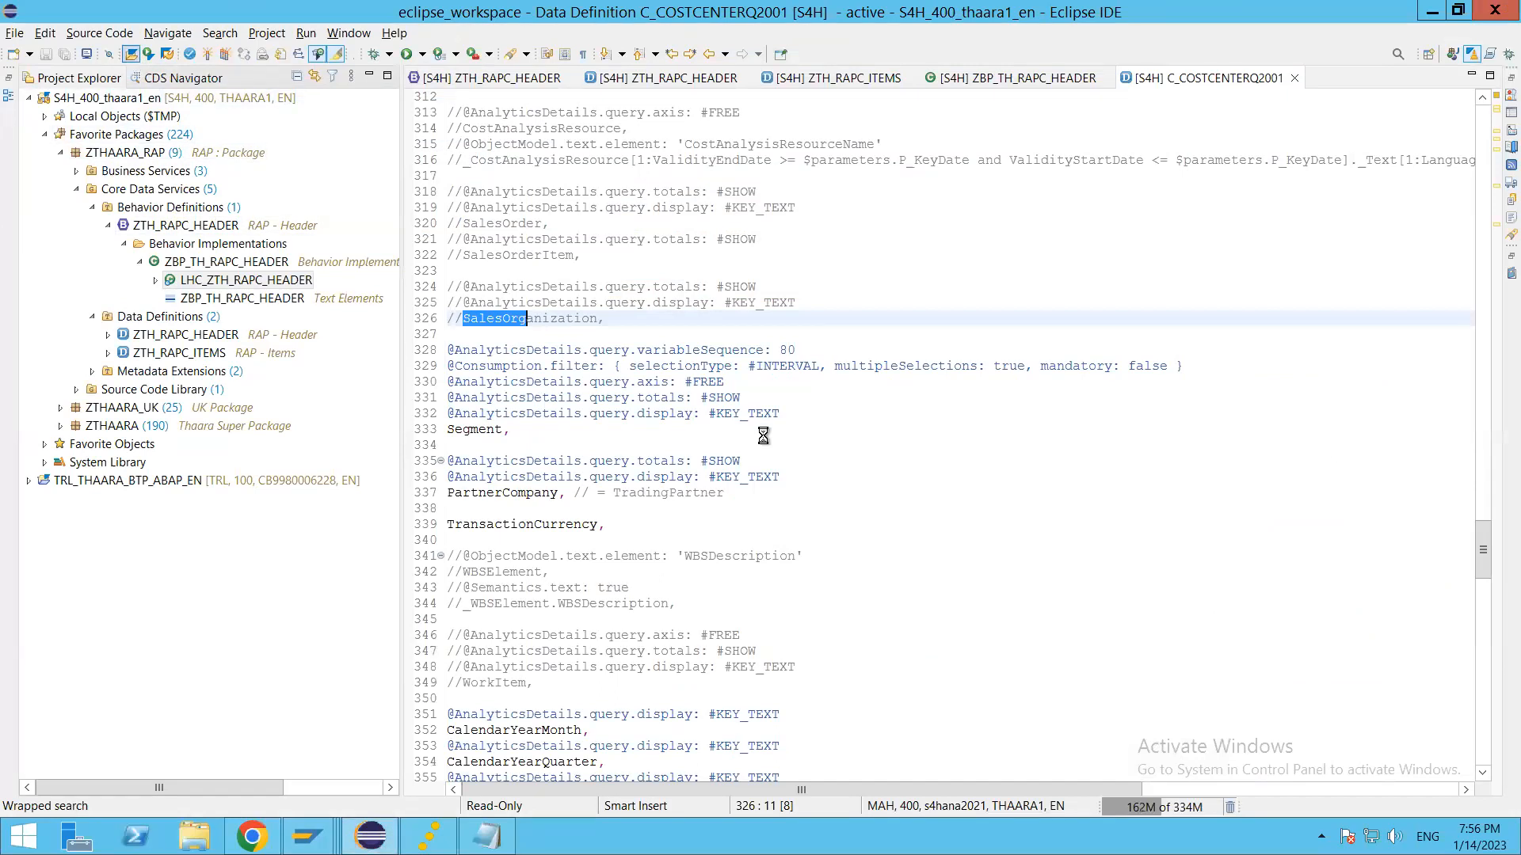
key(ctrl+shift+a)
text(I_)
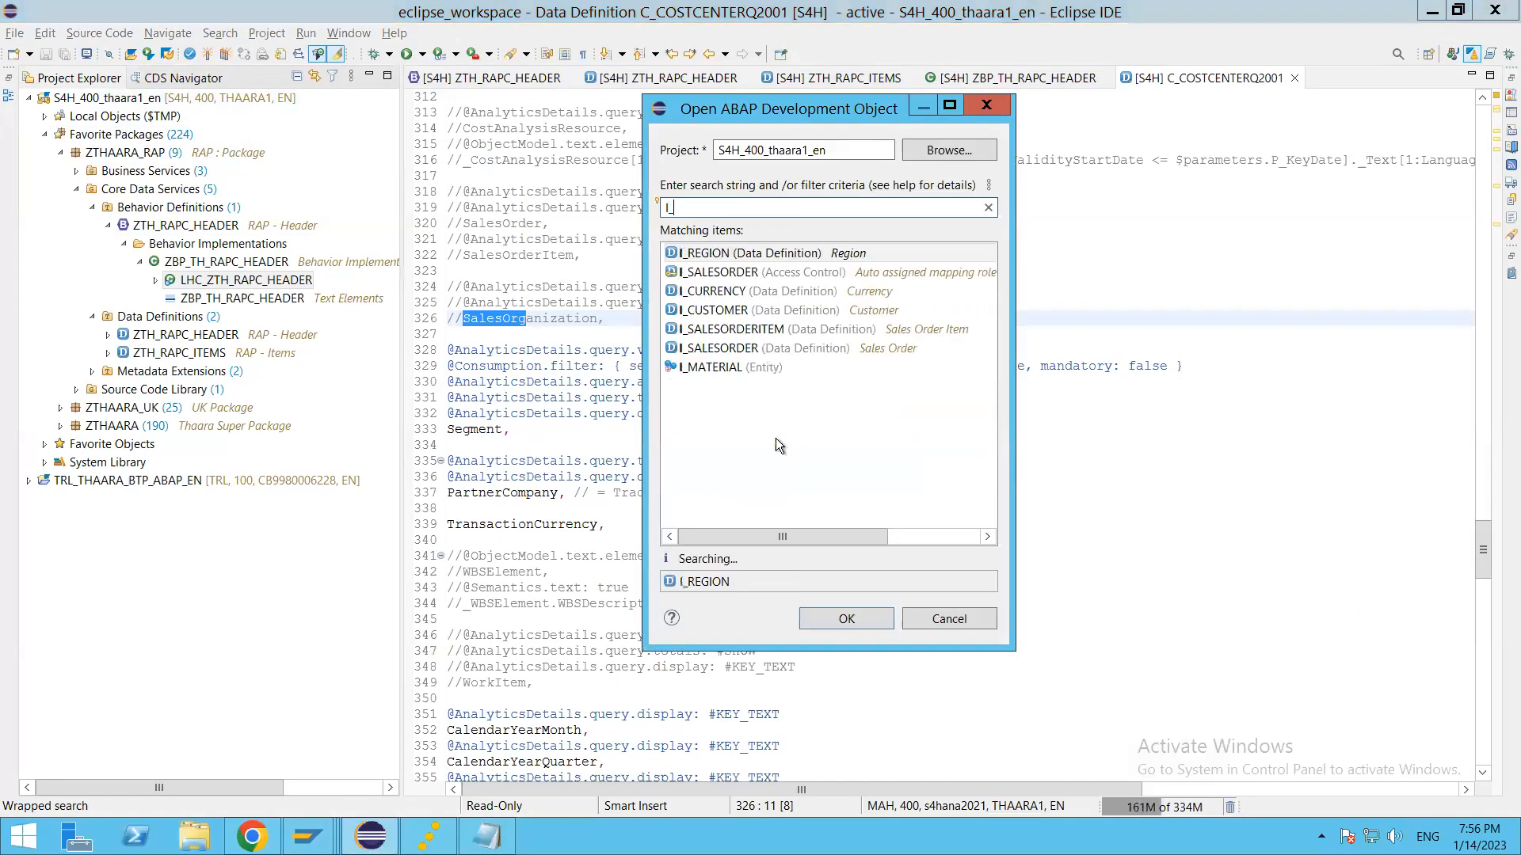
text(BUSINESS_)
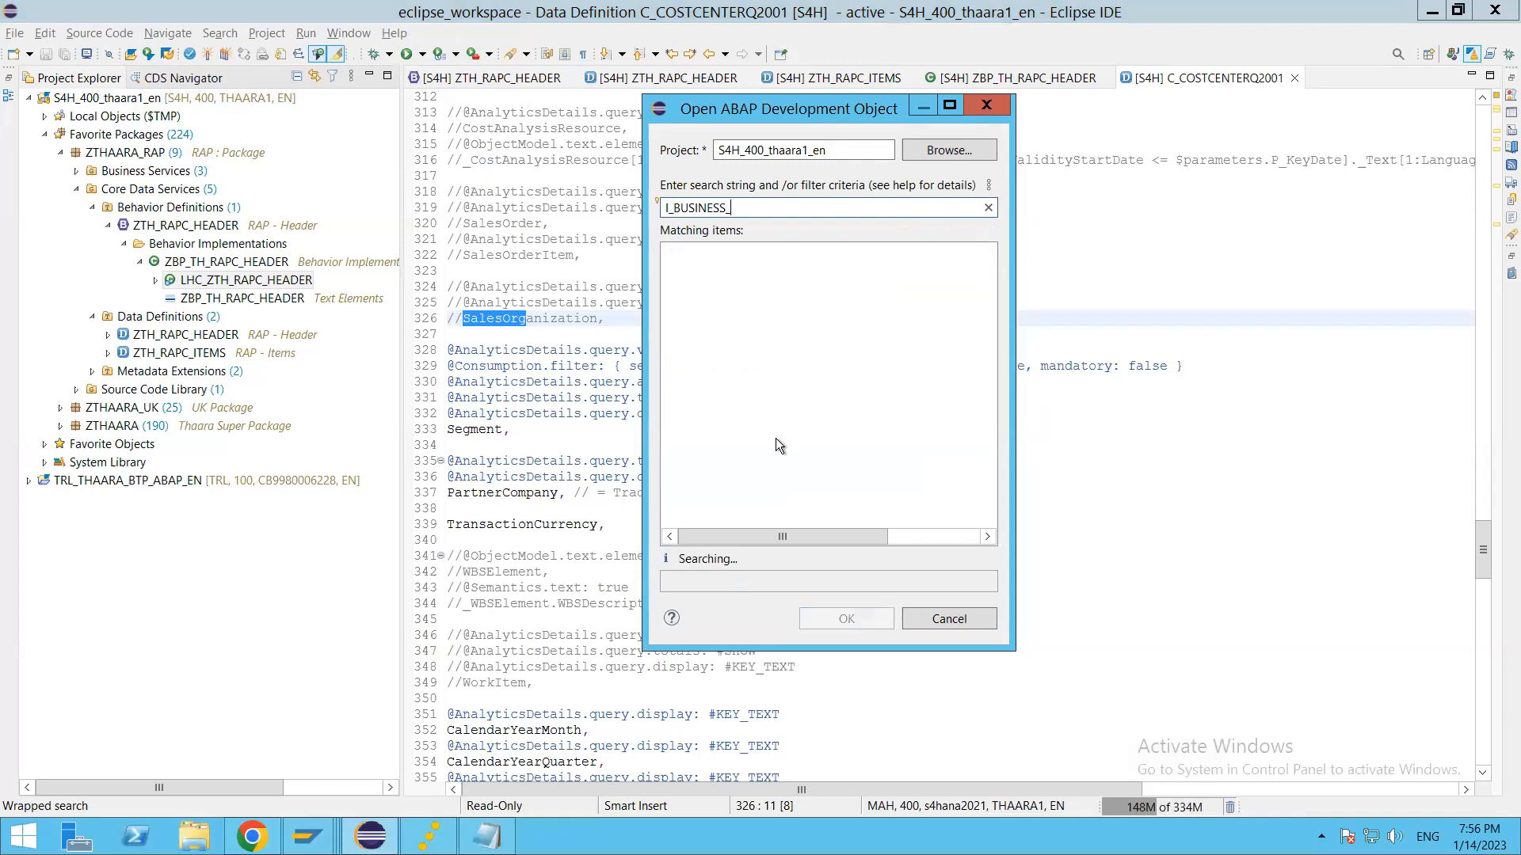
key(BackSpace)
text(PARTNER)
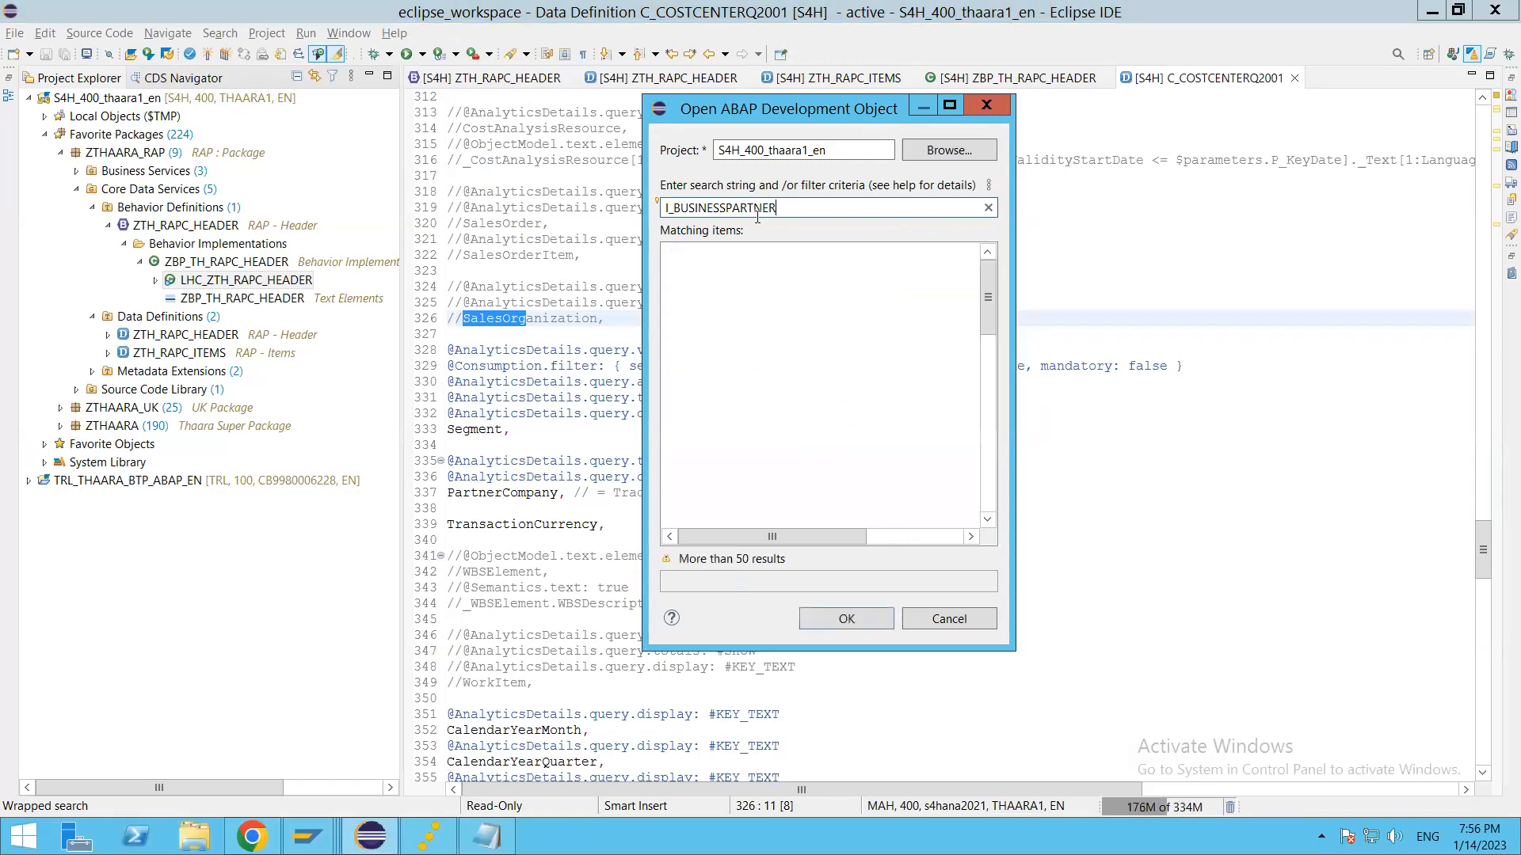
double_click(790, 290)
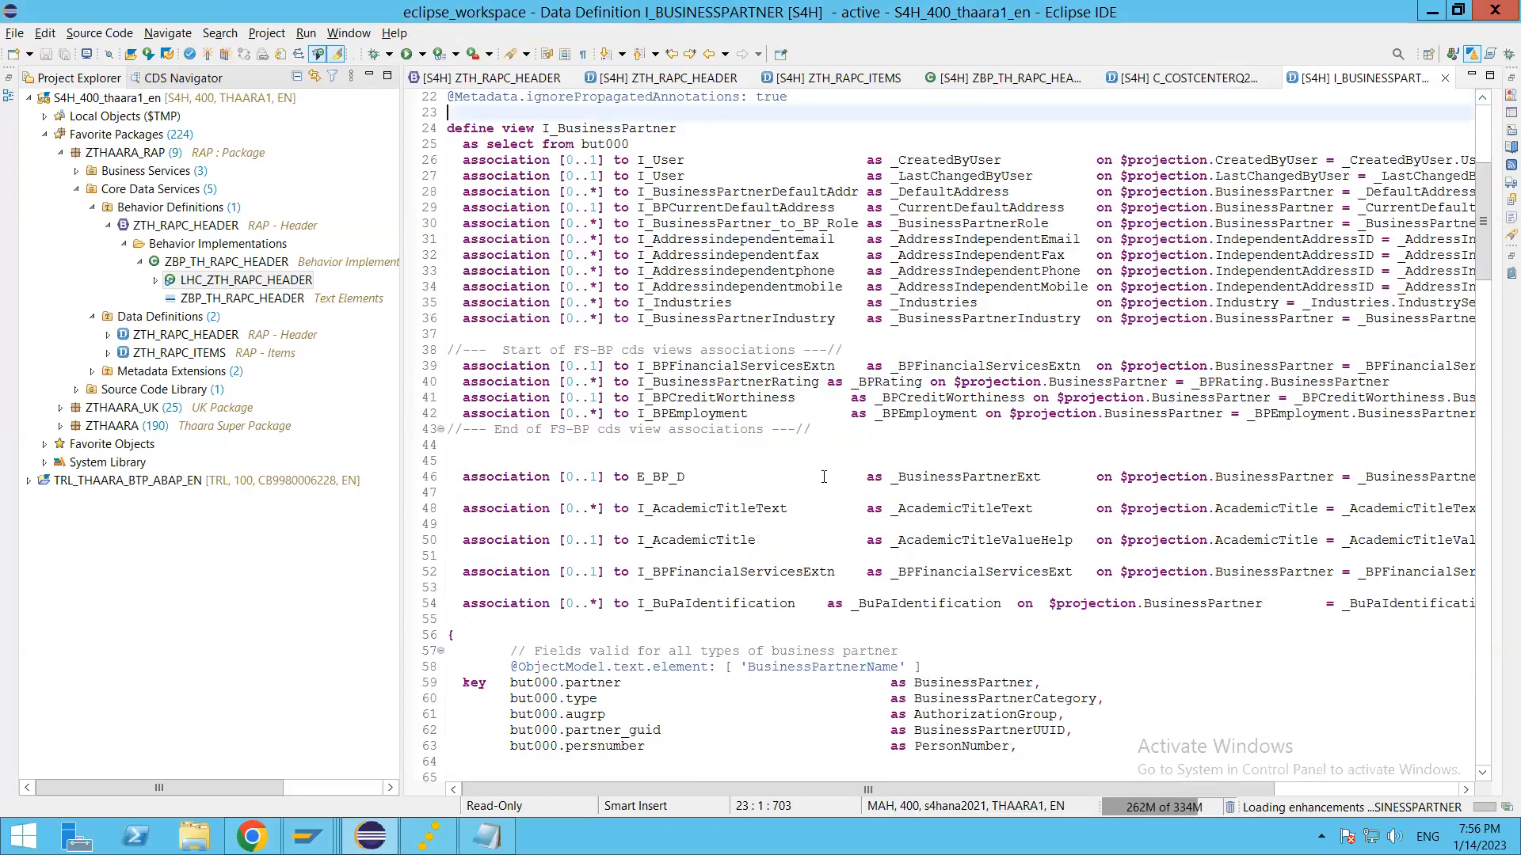
scroll(824, 477, up, 7)
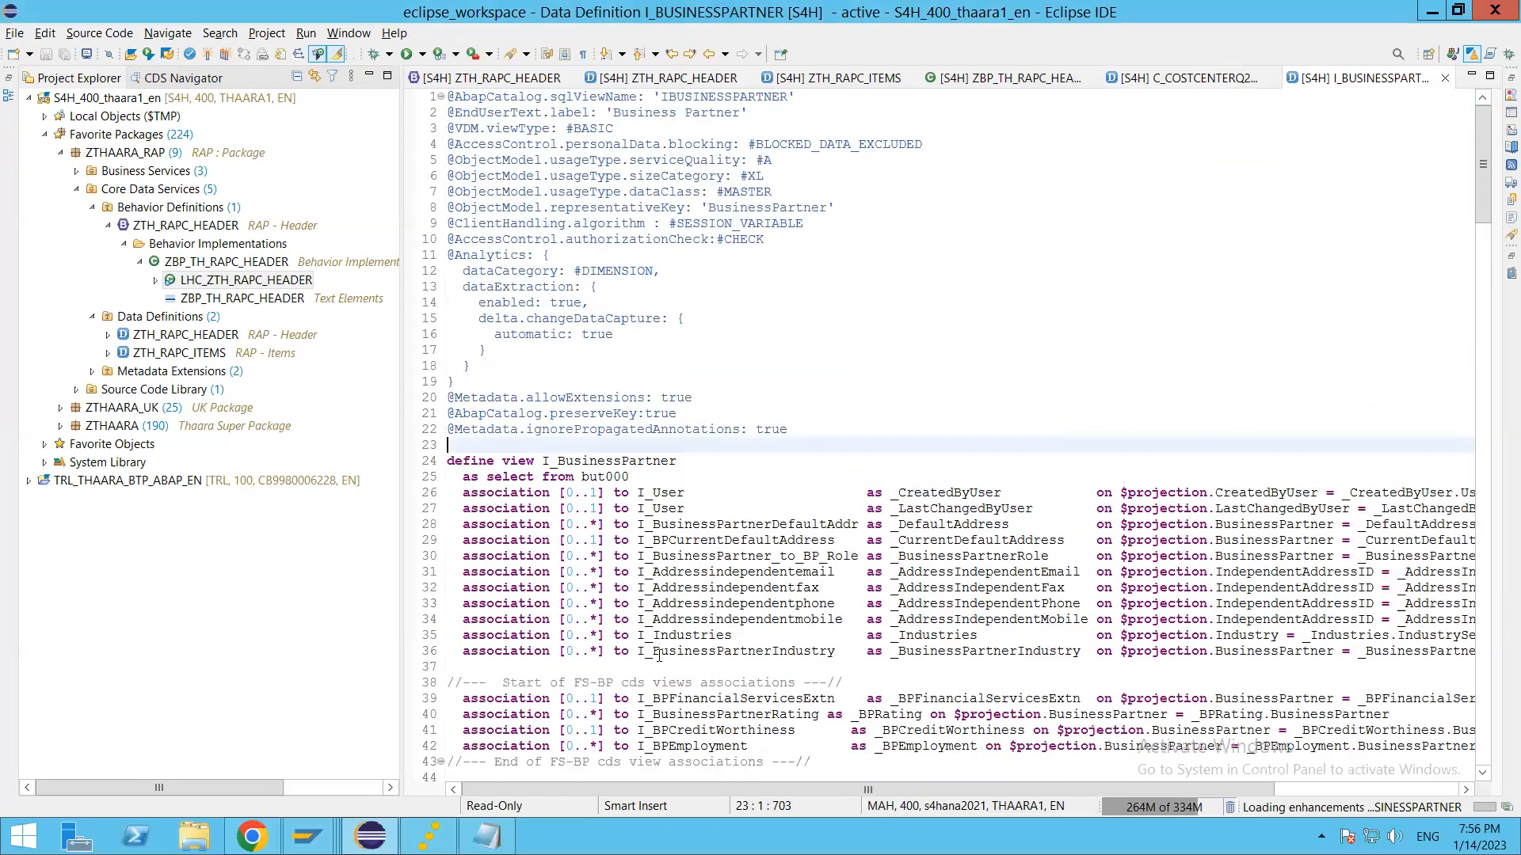
Step: Switch to SAP GUI, start a new session with /OSE11, and display the database table BUT000
mouse_move(326, 805)
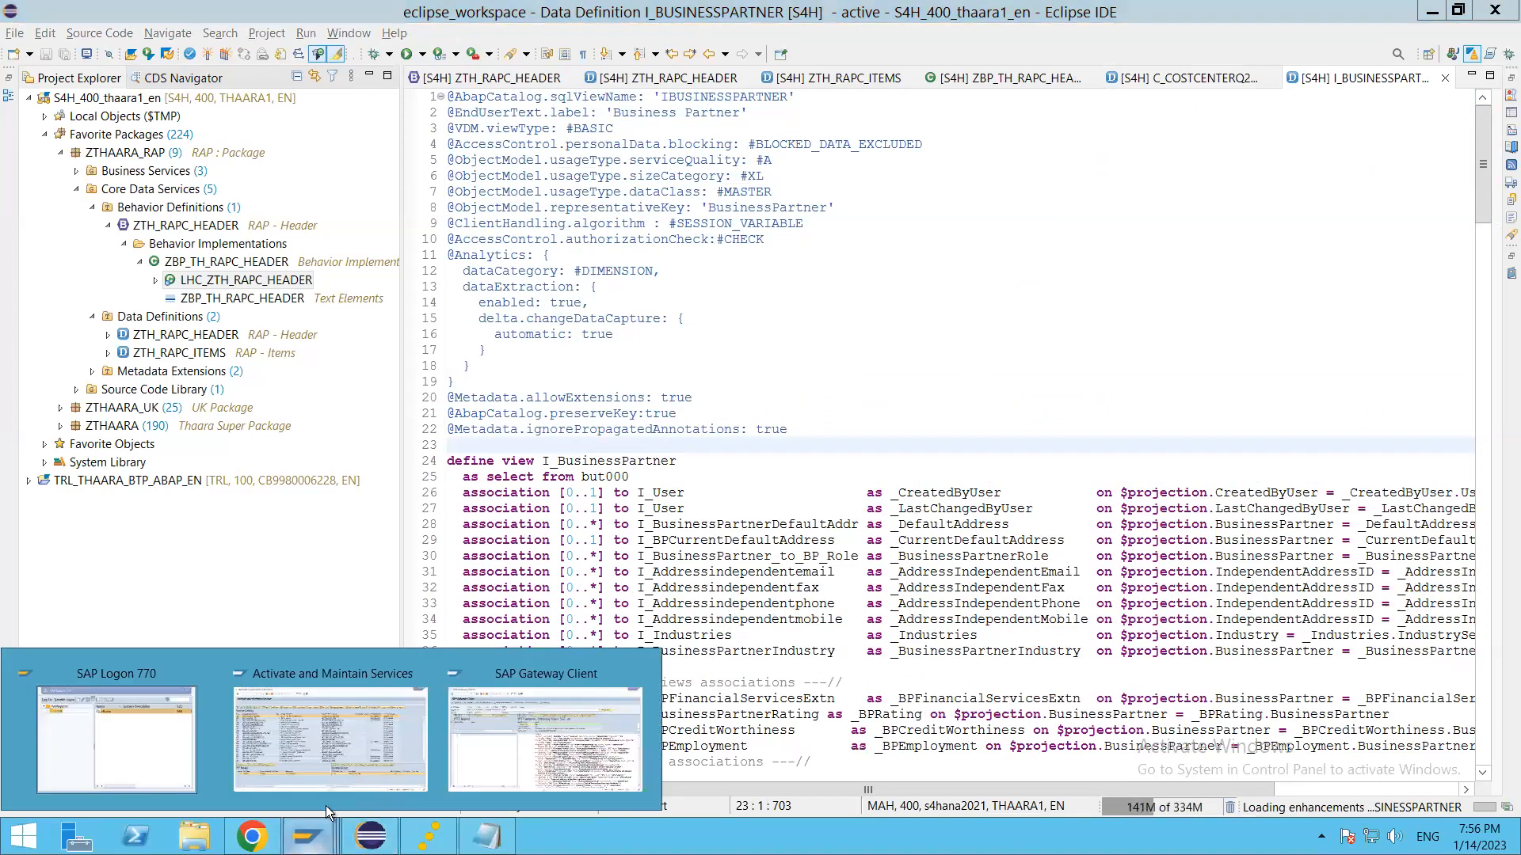
click(506, 740)
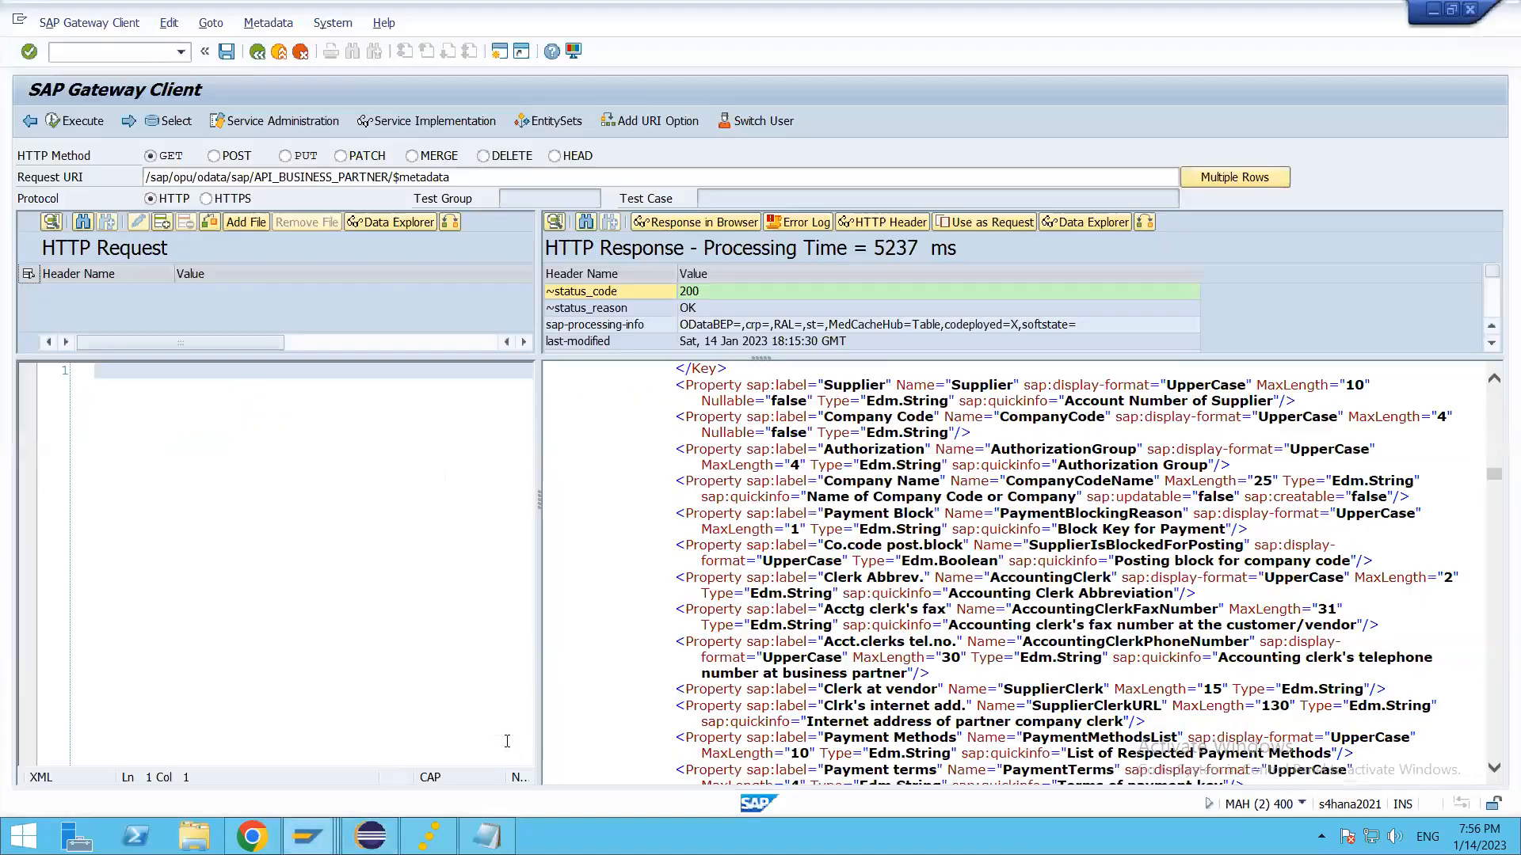
text(/OSE11)
key(Return)
text(BUT000)
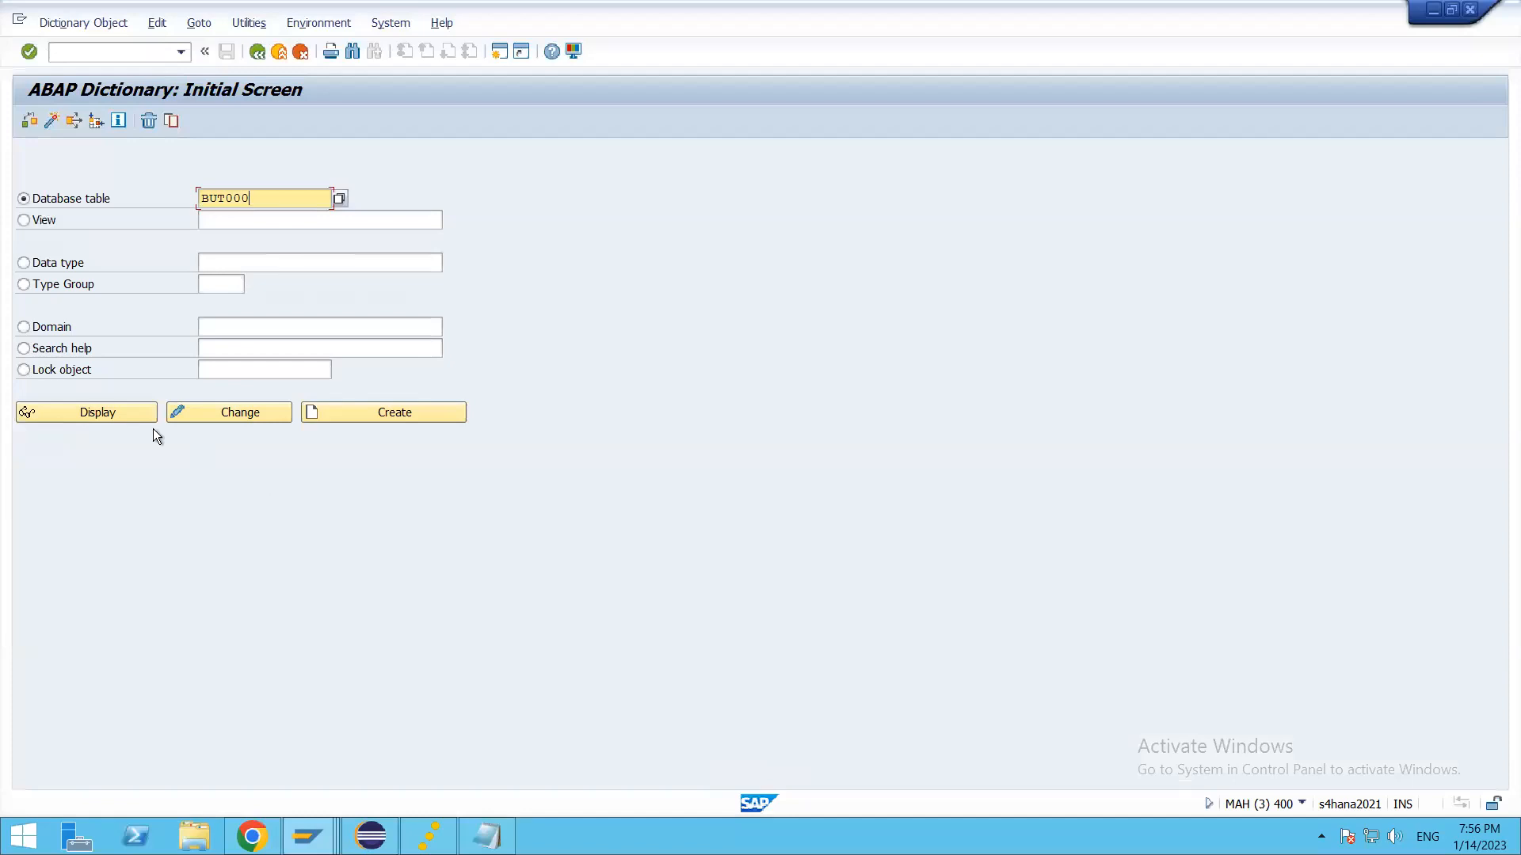
click(135, 412)
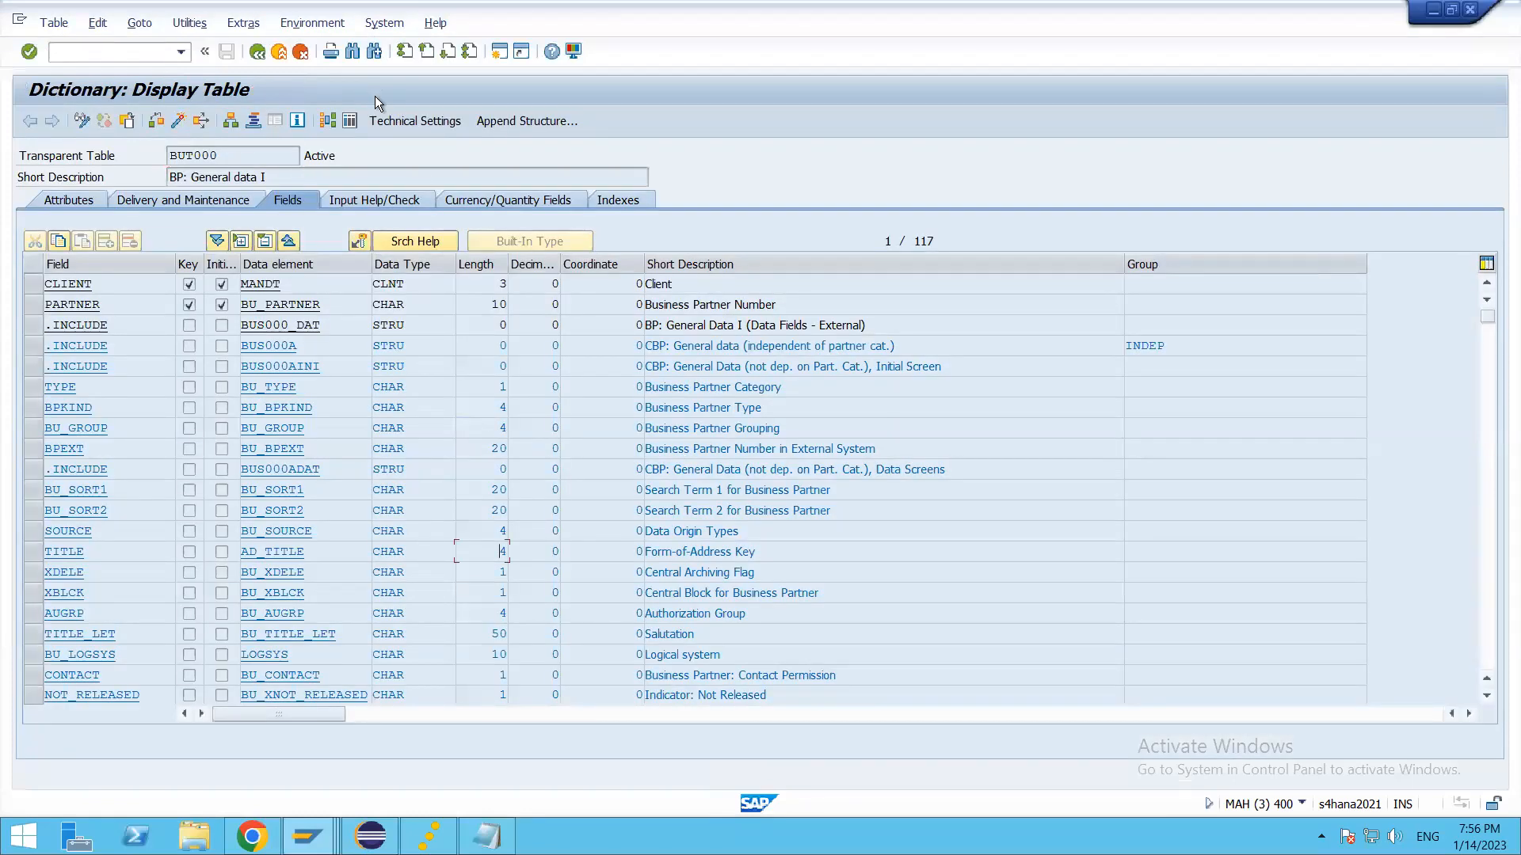
Step: Search the fields of table BUT000 for "zz1"
click(353, 51)
text(zz1)
key(Return)
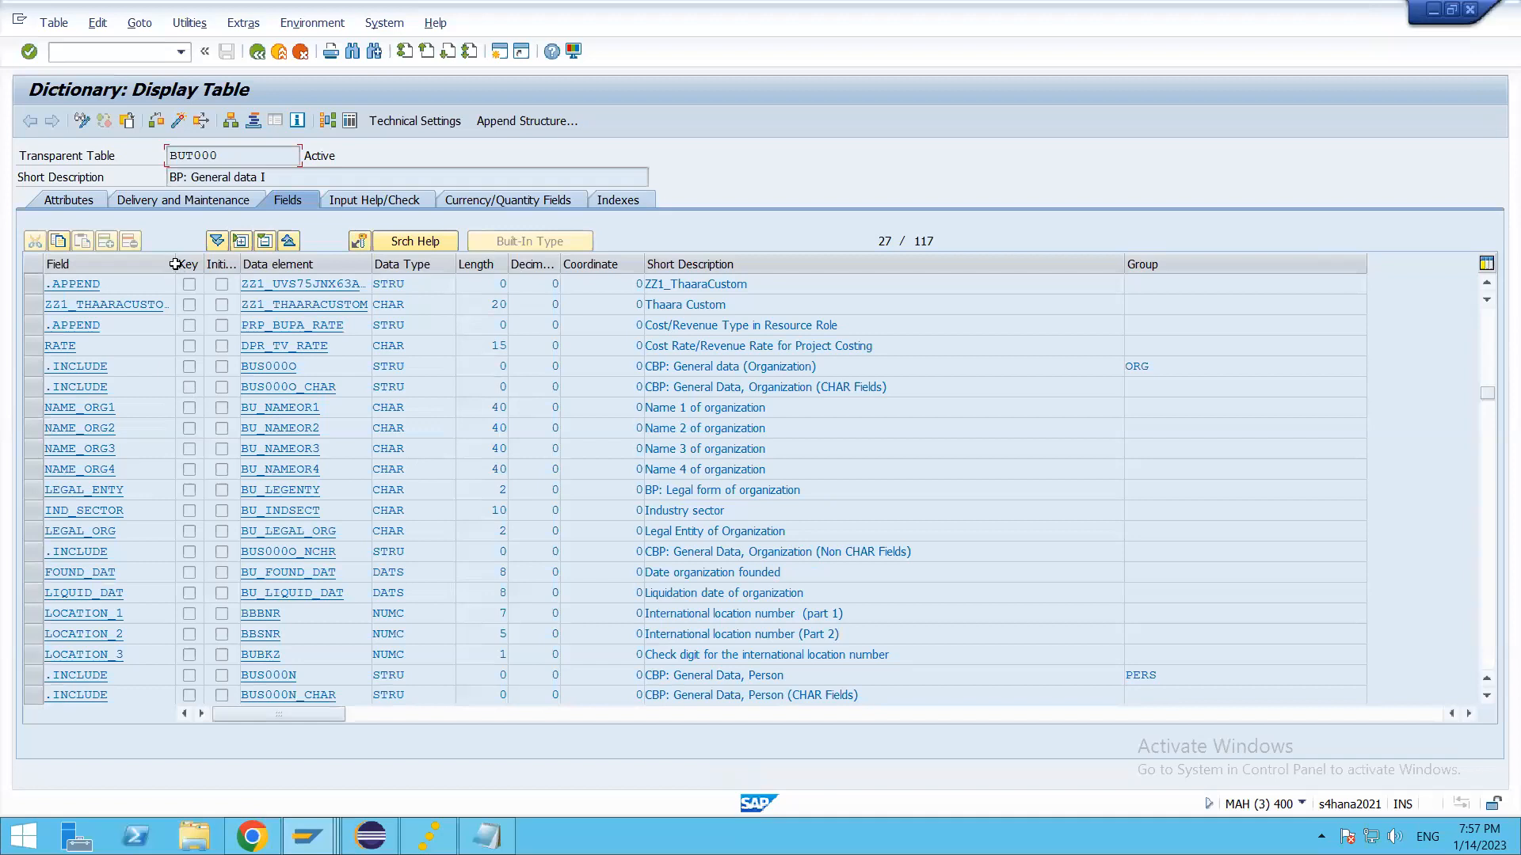
Step: Widen the Field column to show the full custom field name and copy ZZ1_THAARACUSTOM_BUS
drag(175, 264, 247, 267)
click(241, 155)
click(219, 302)
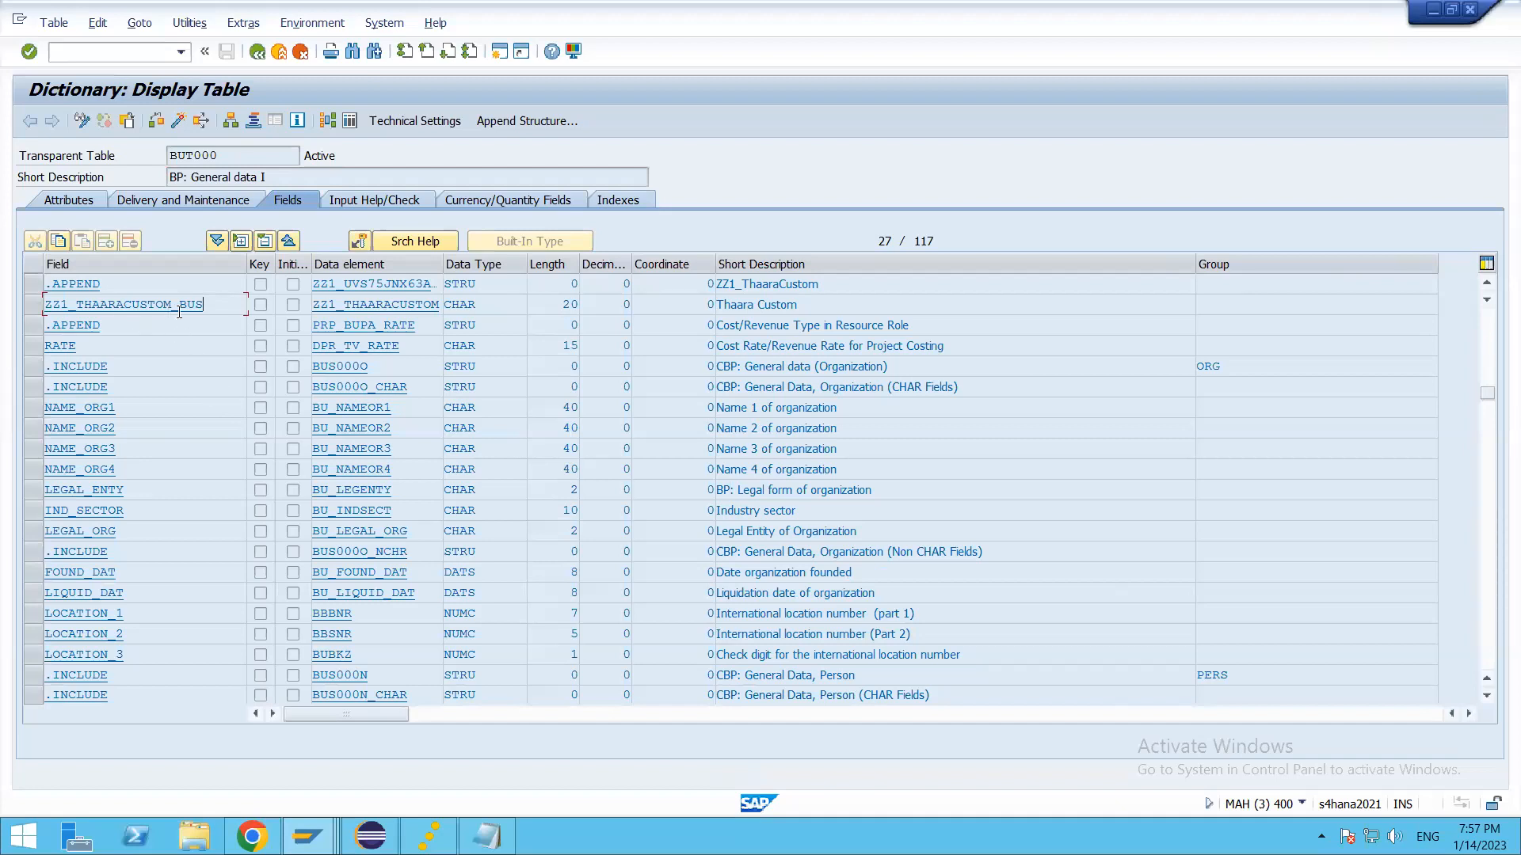
drag(214, 309, 22, 304)
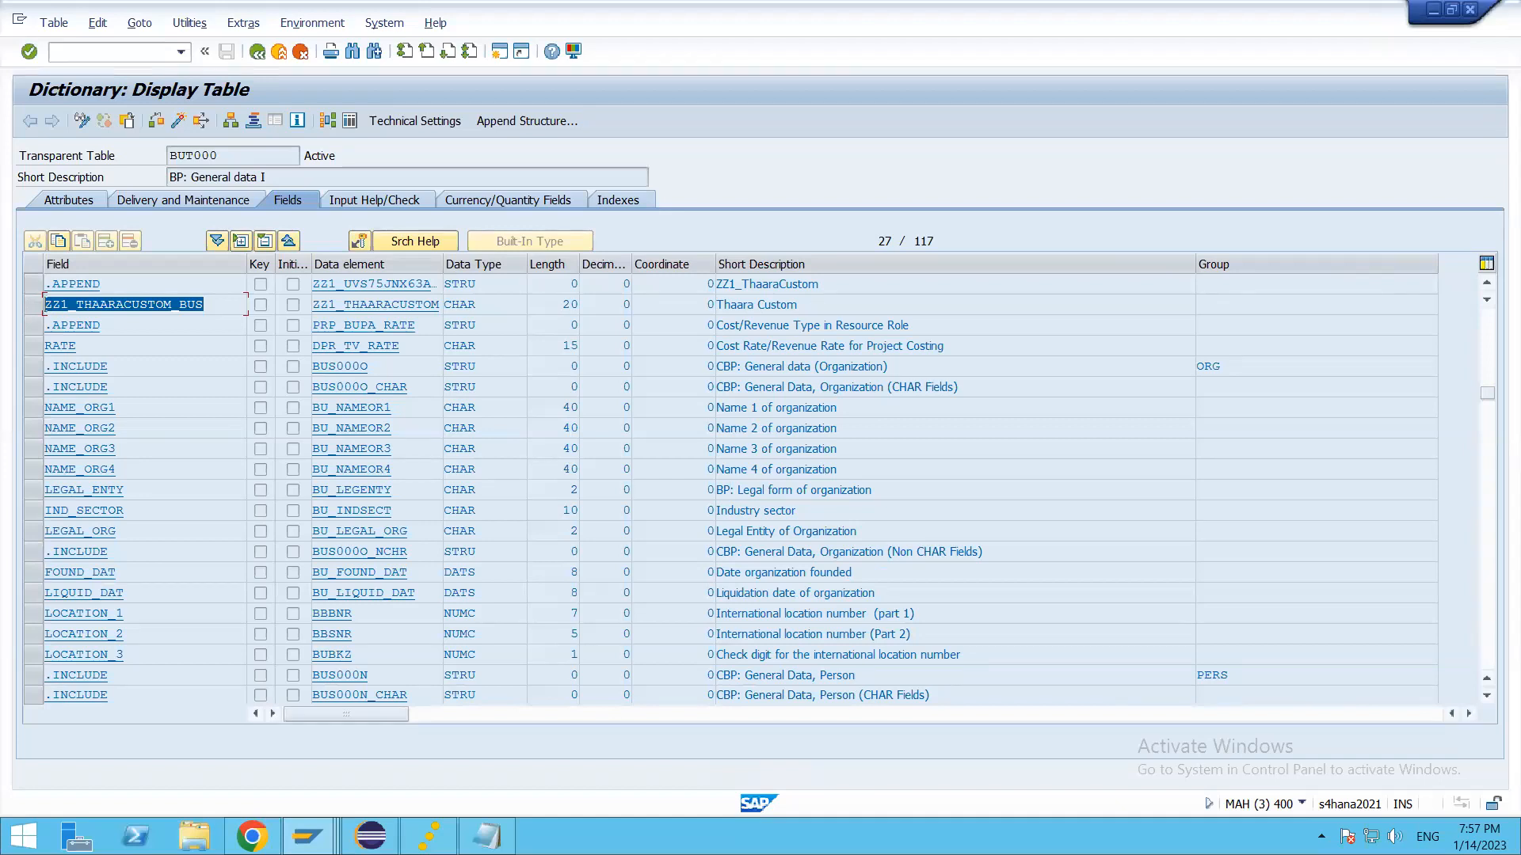
key(ctrl+c)
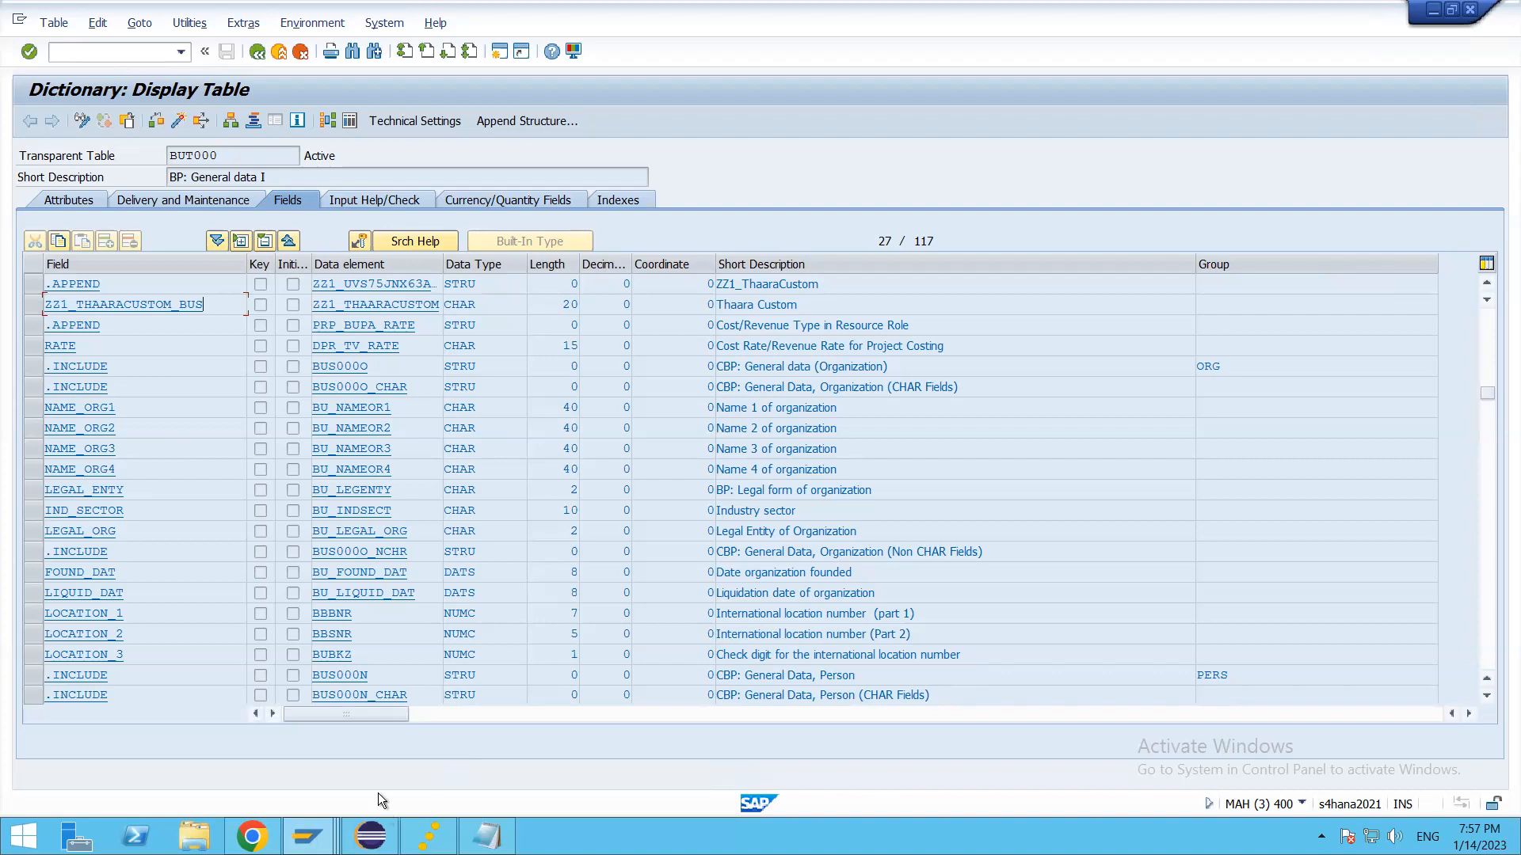
Step: Switch to the SAP Gateway Client session and choose the entity set A_BusinessPartner for the request URI
mouse_move(308, 837)
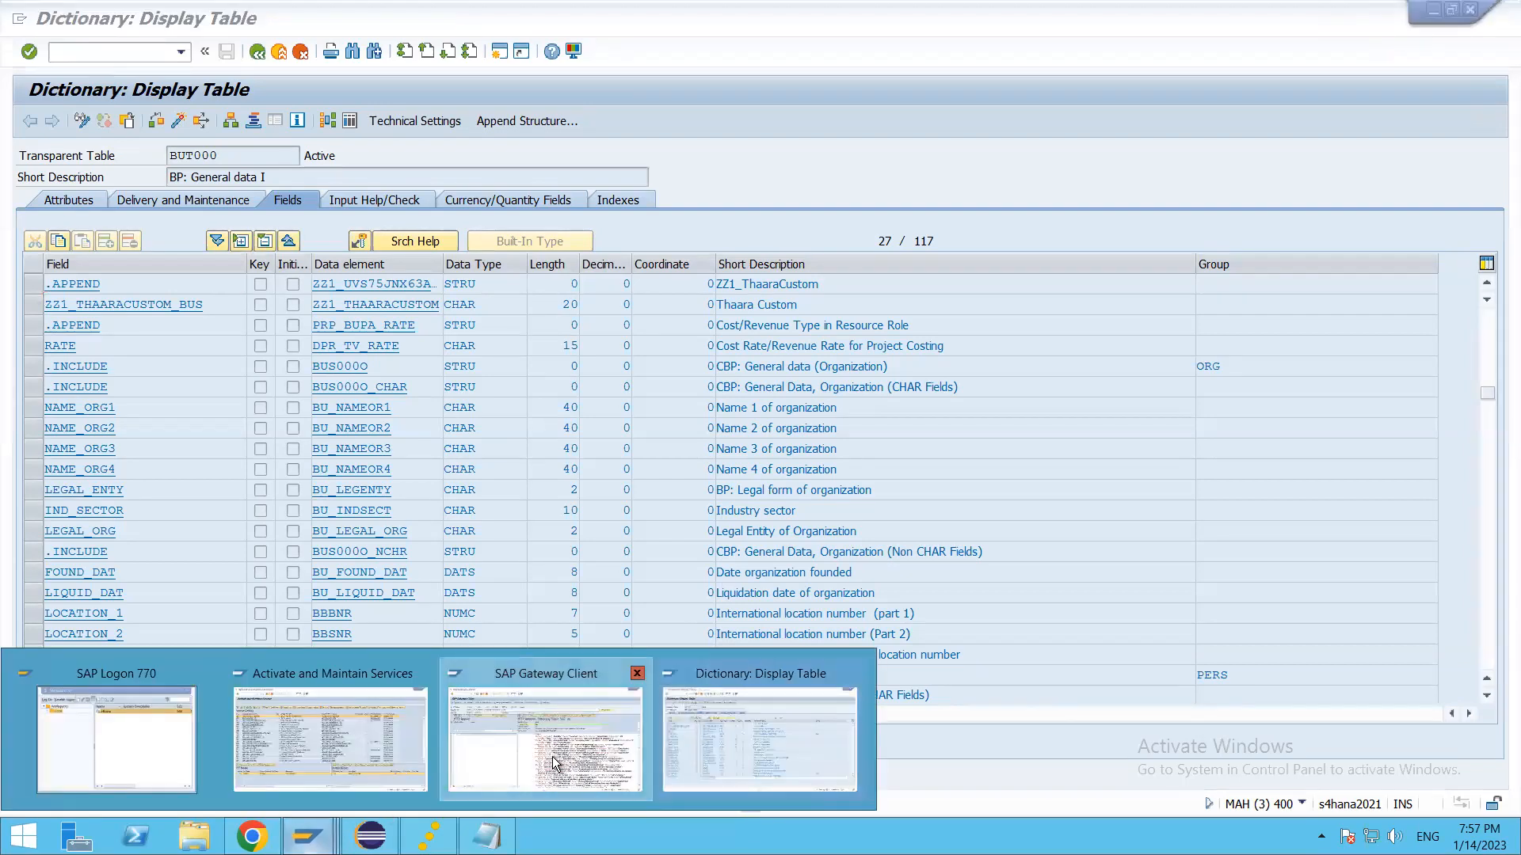
click(545, 729)
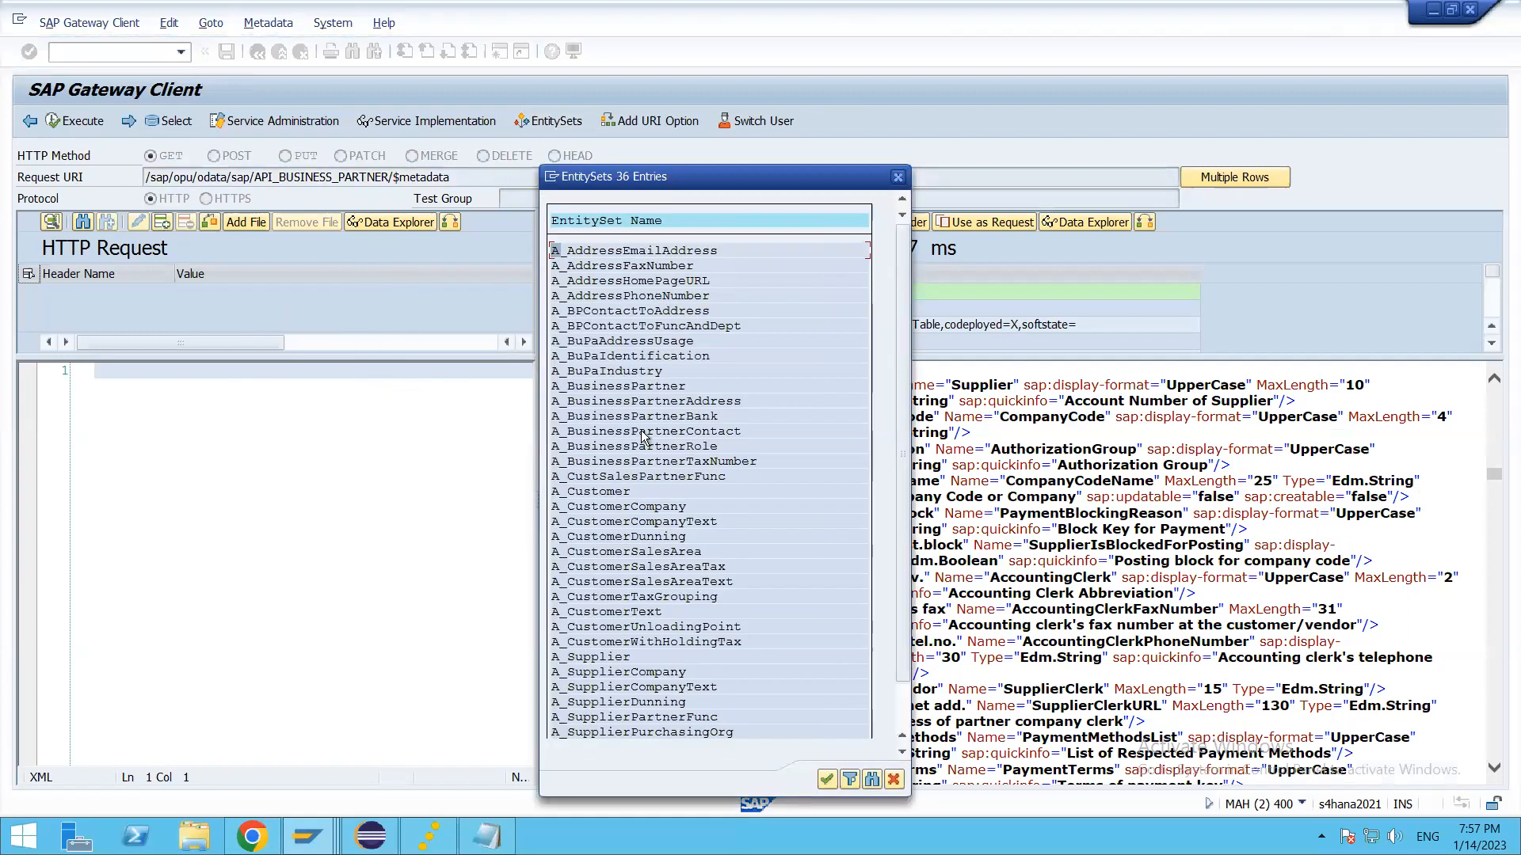
double_click(634, 387)
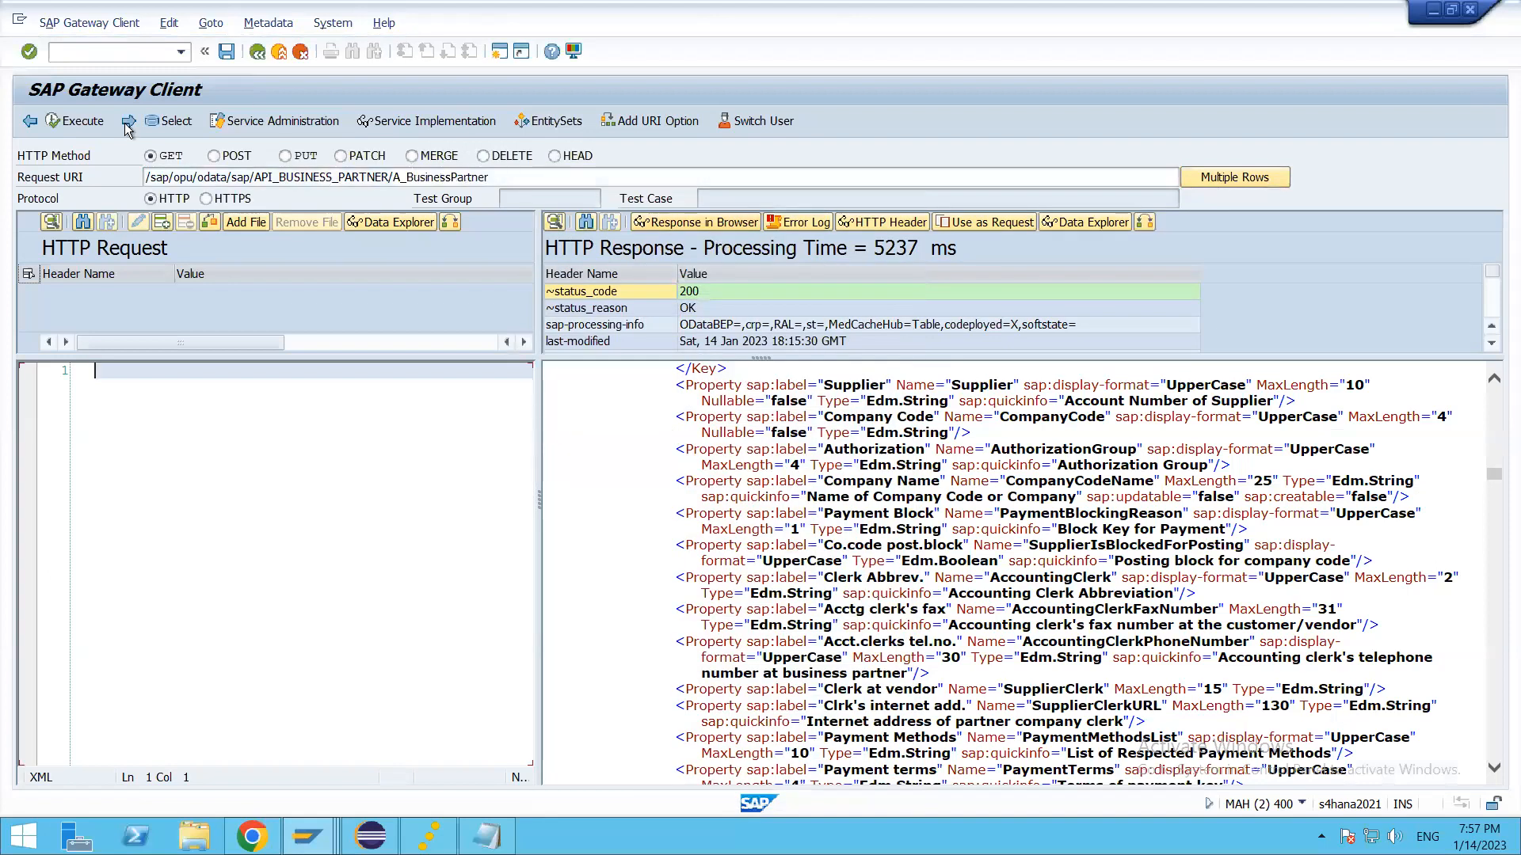
Step: Add the options $format=json and $top=2 to the A_BusinessPartner request URI and execute the GET request
click(507, 179)
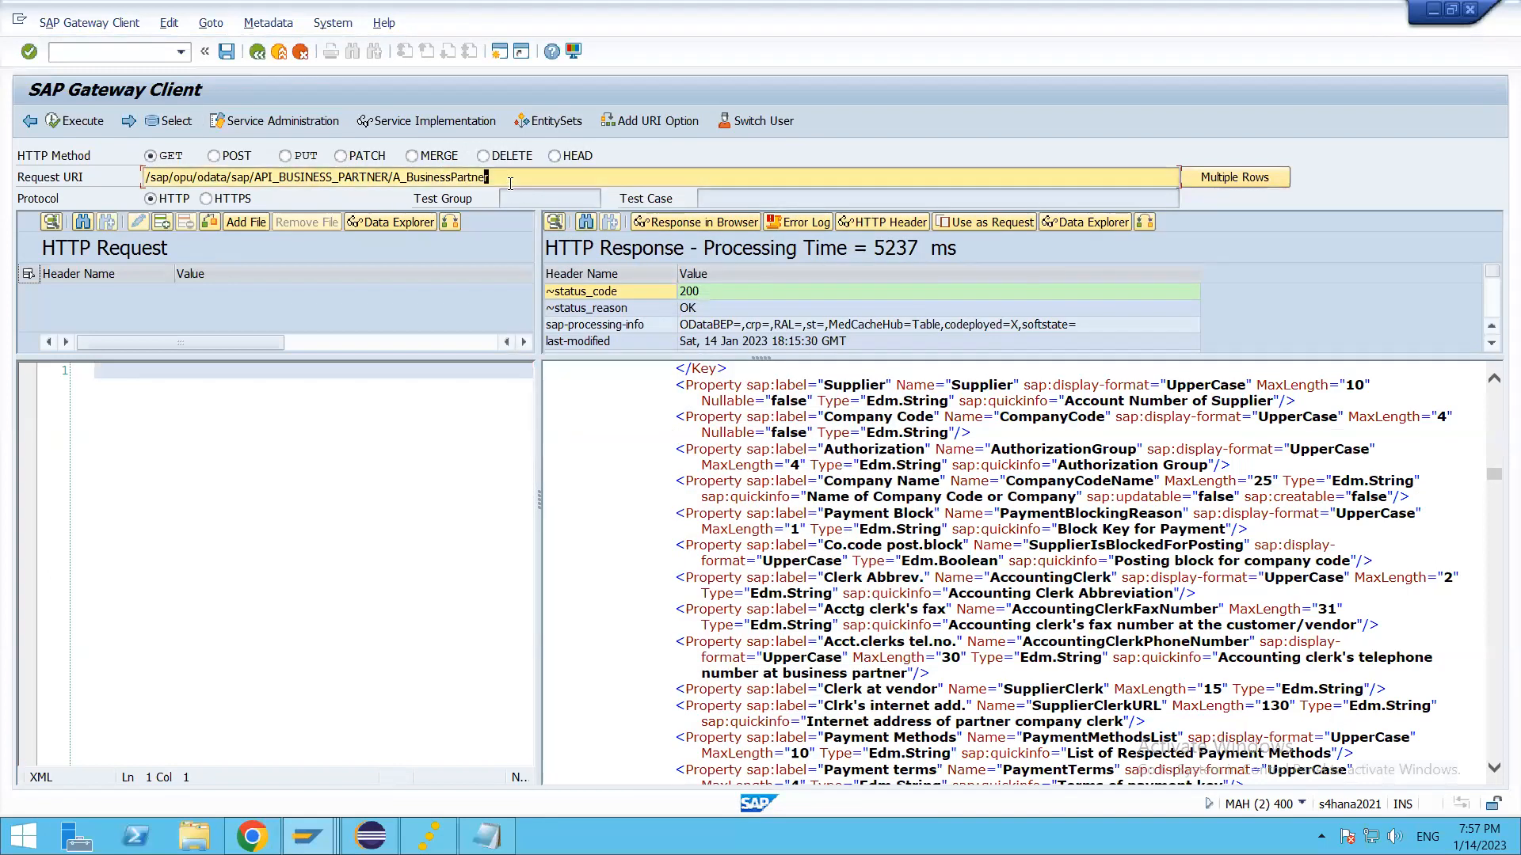
click(651, 121)
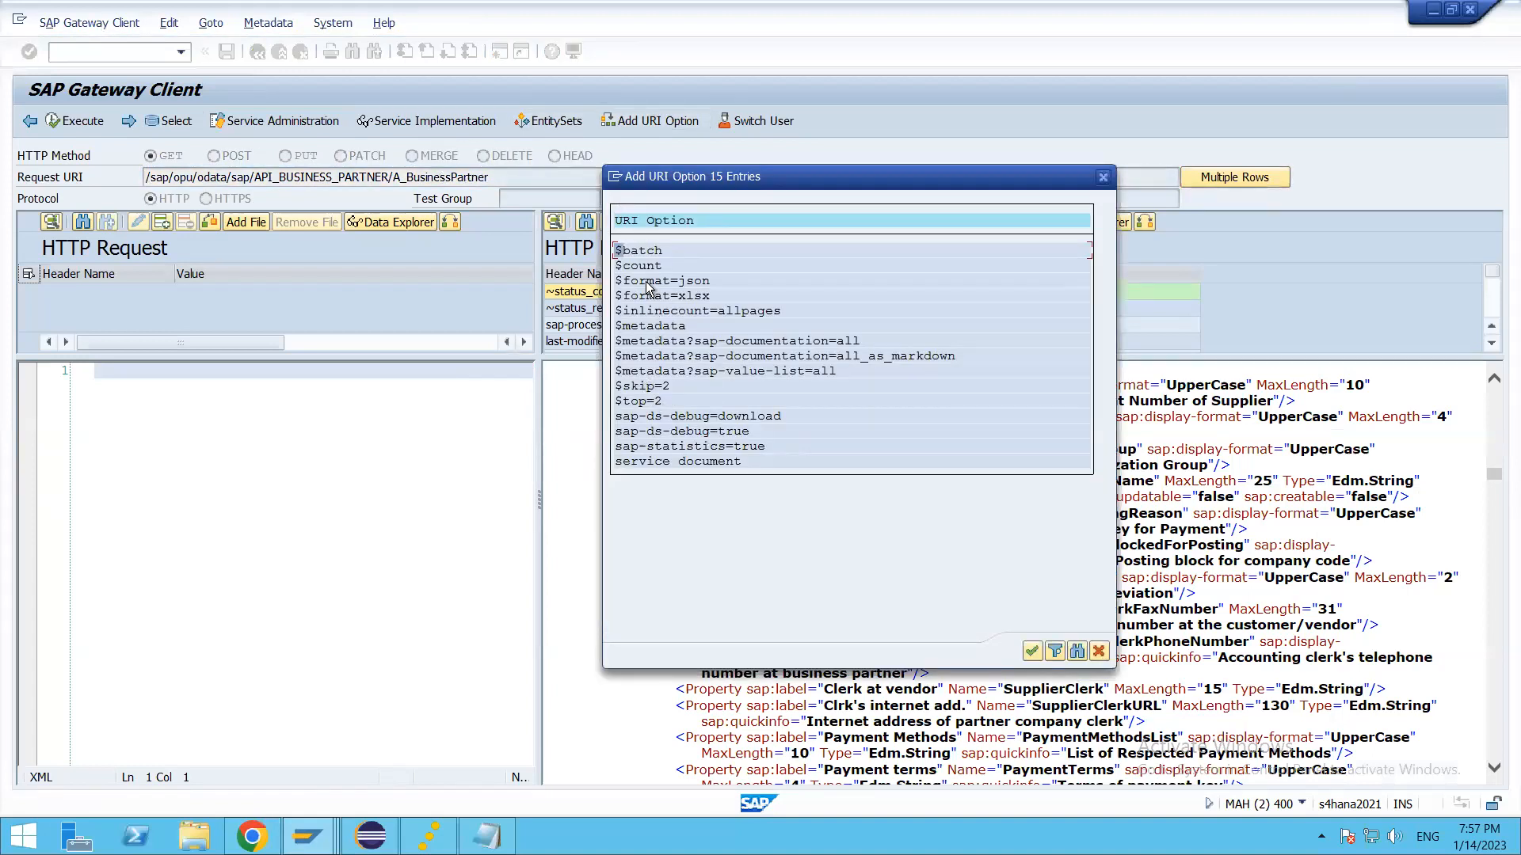
double_click(649, 280)
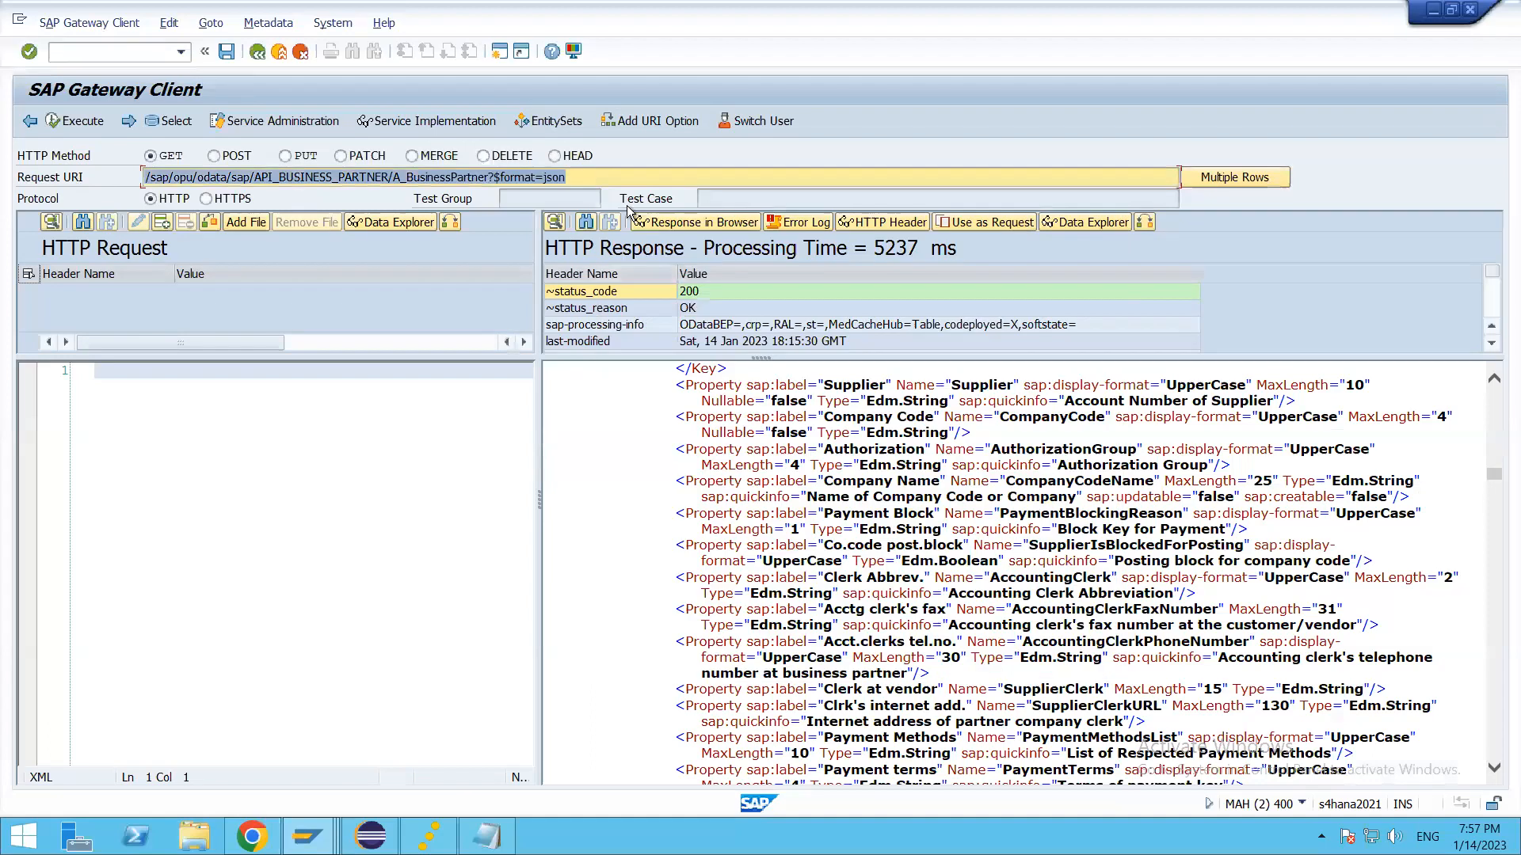
click(640, 170)
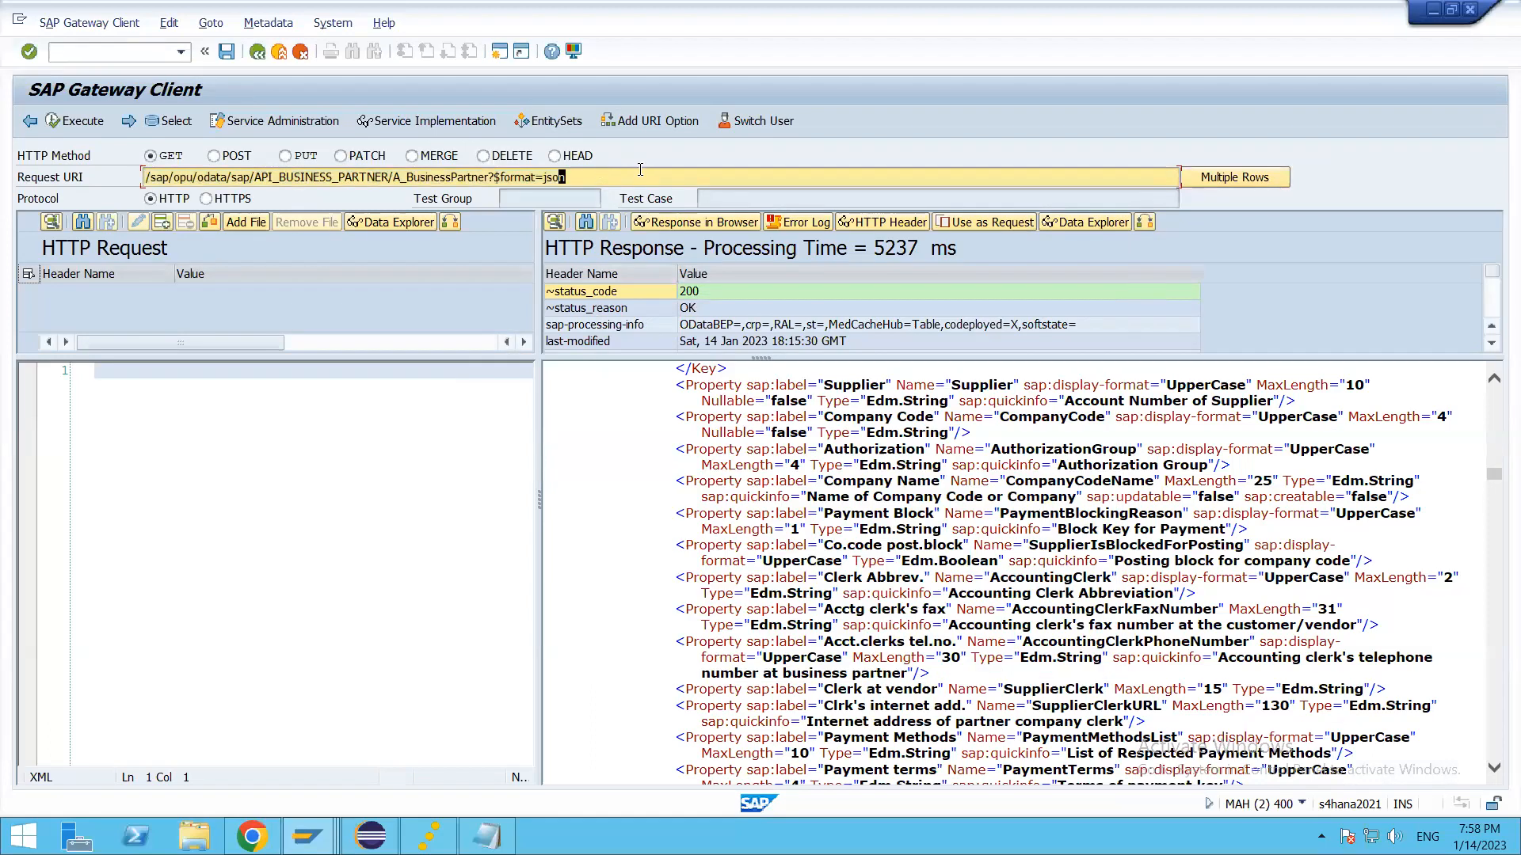
text(&$top=2)
click(79, 120)
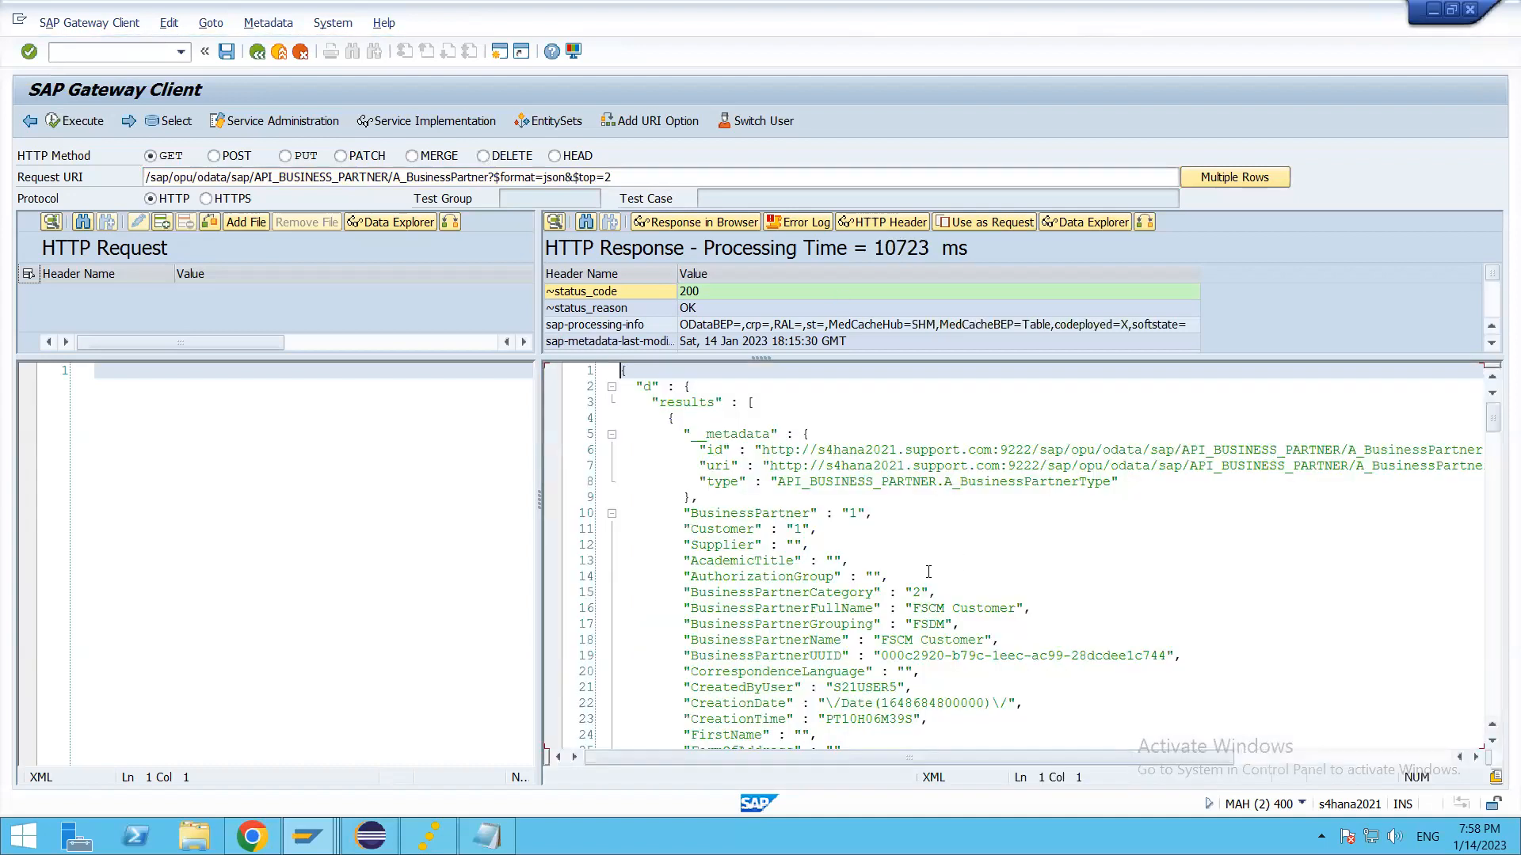
Step: Examine the first business partner's fields in the JSON response, down to TradingPartner
click(928, 570)
scroll(917, 606, down, 18)
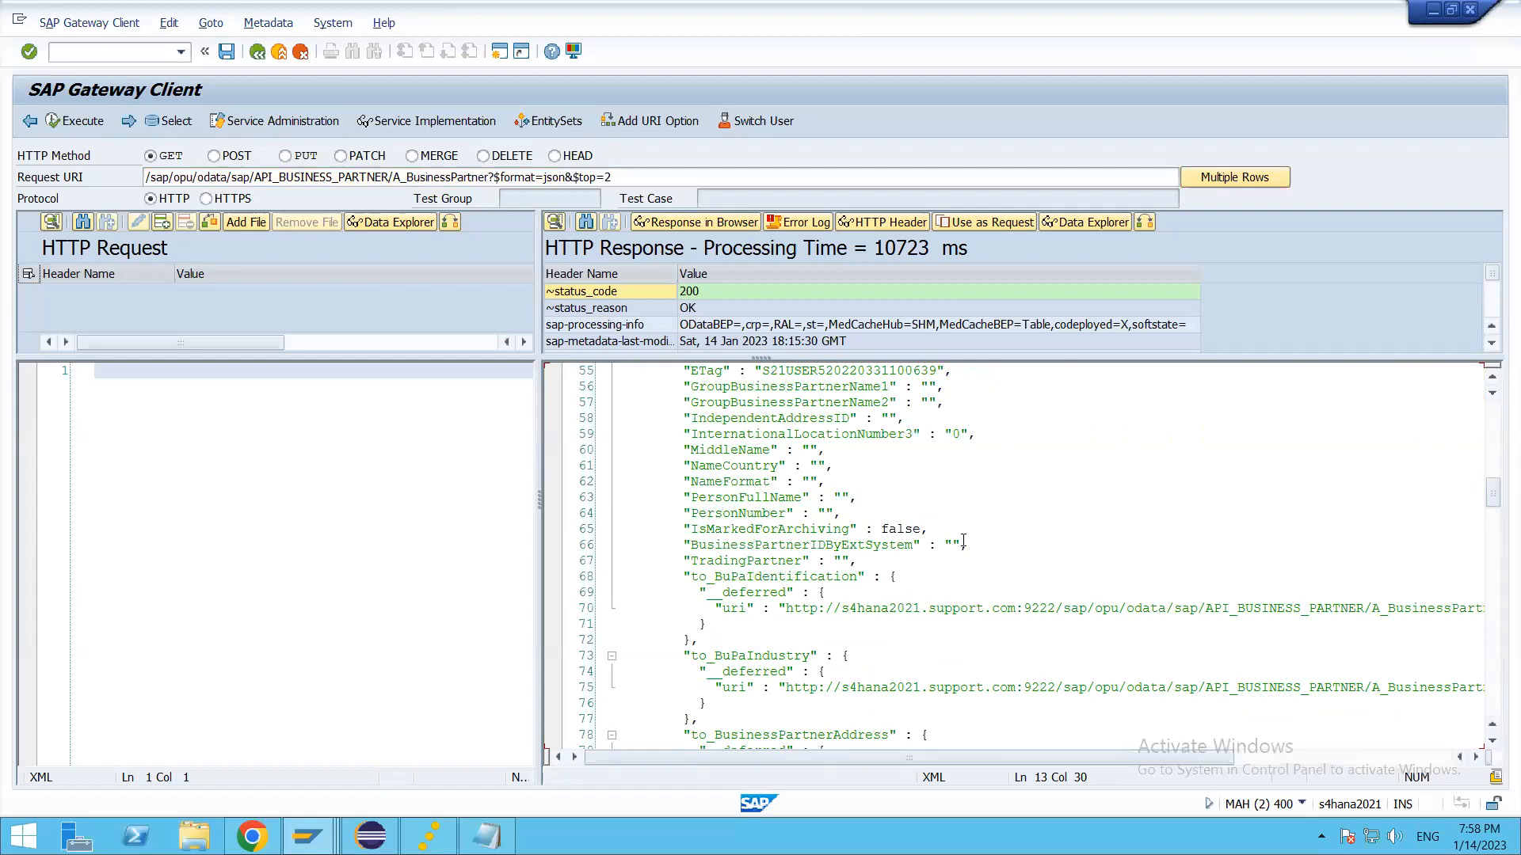
click(871, 513)
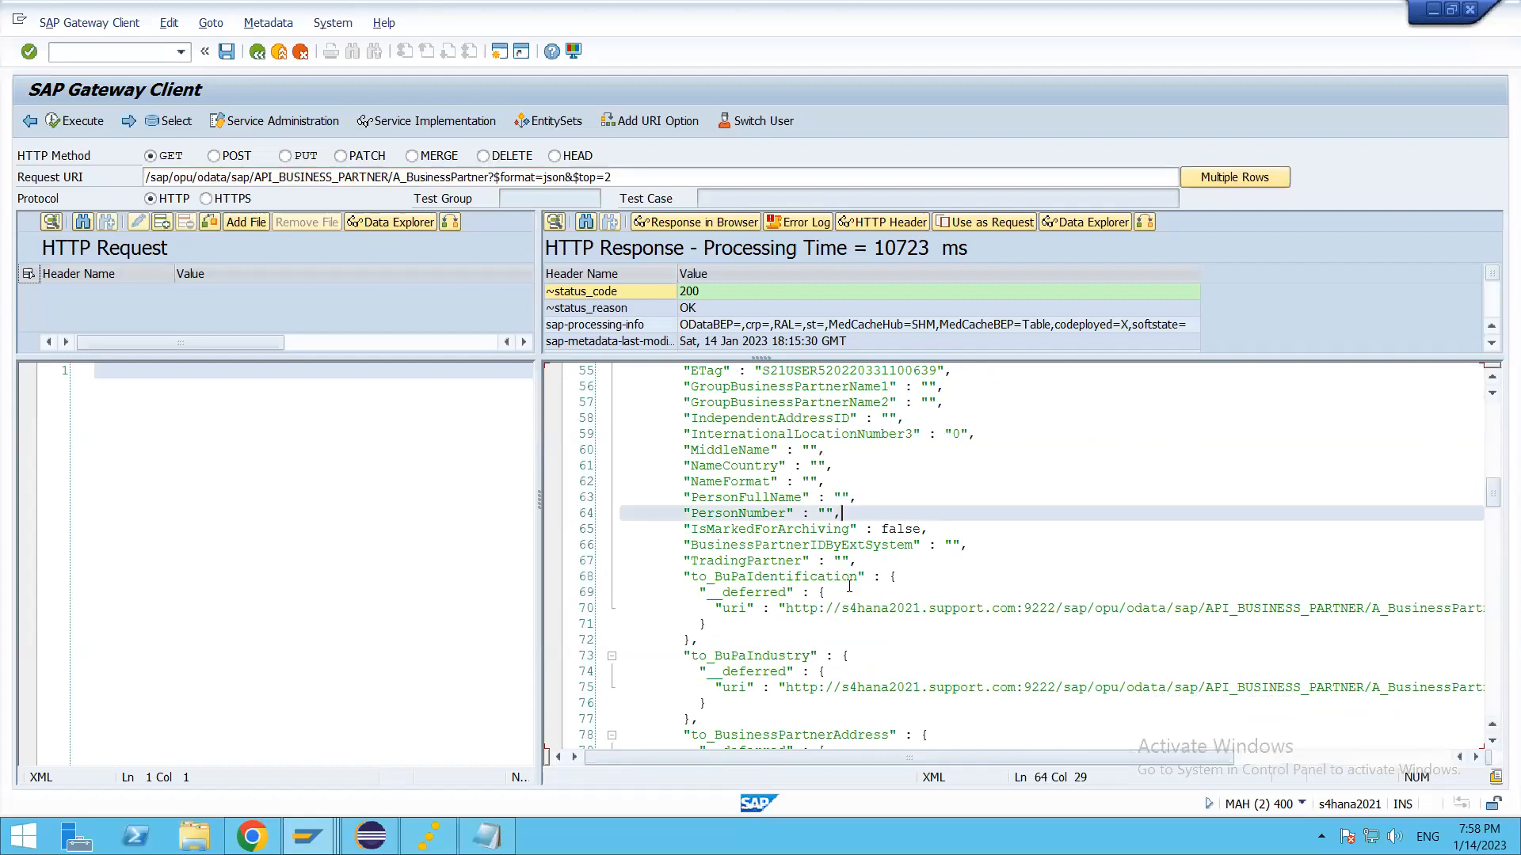
scroll(933, 617, up, 4)
scroll(911, 634, up, 3)
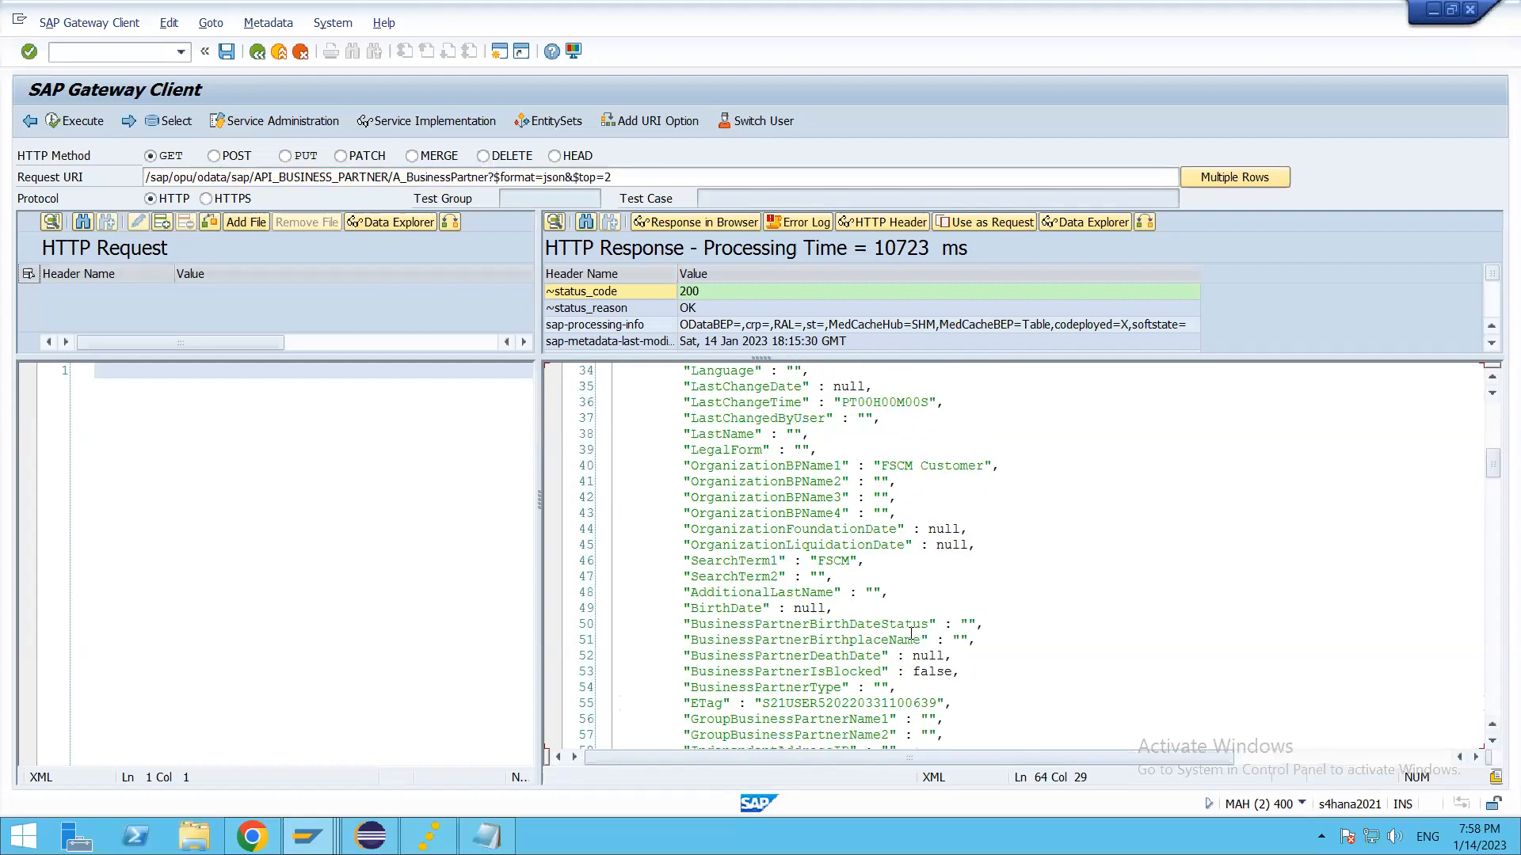
scroll(912, 634, up, 11)
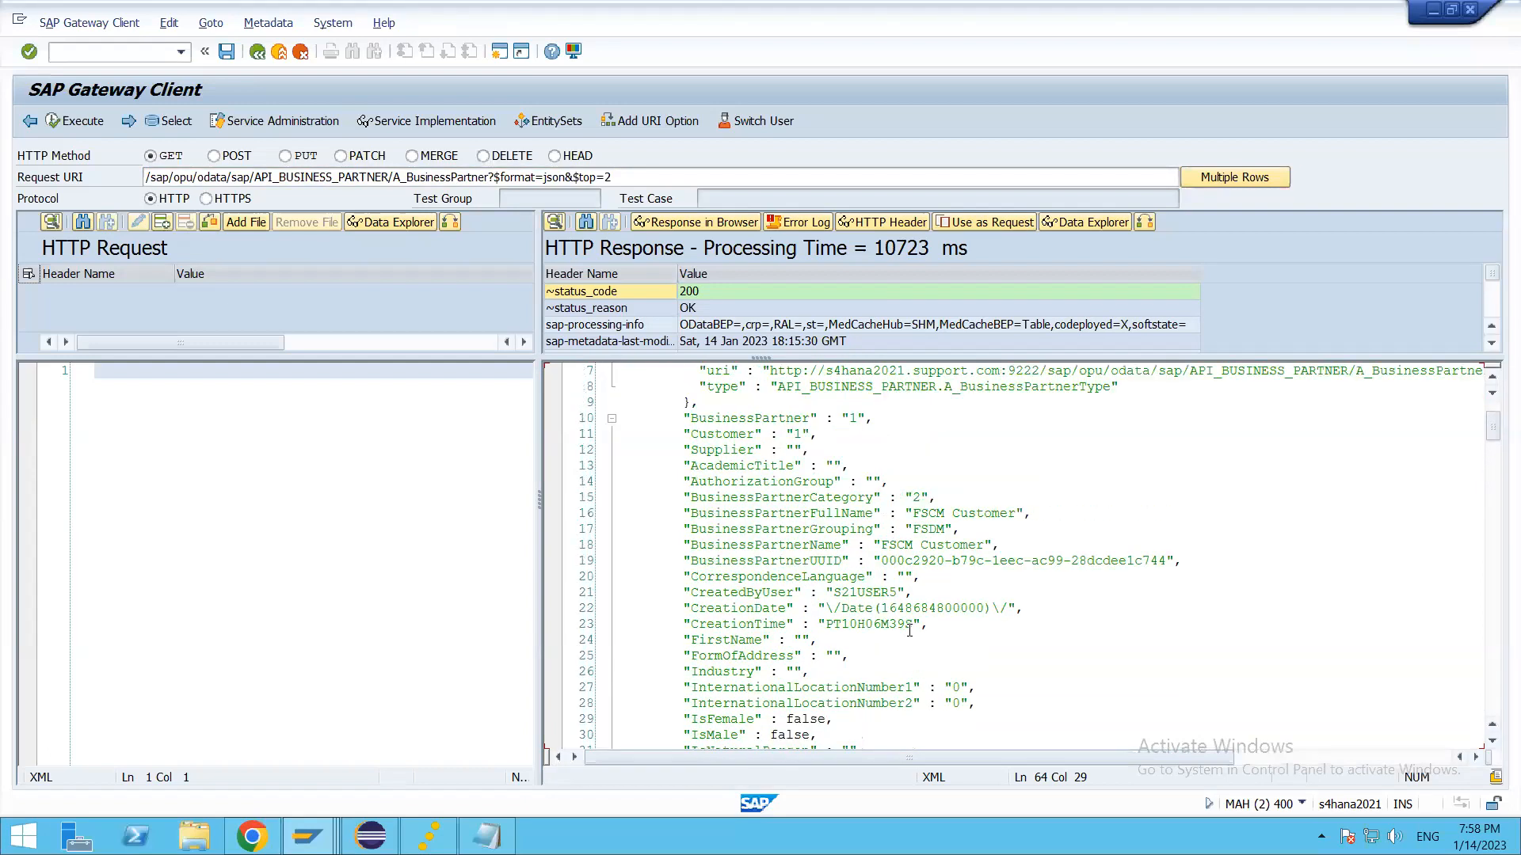
scroll(889, 654, down, 6)
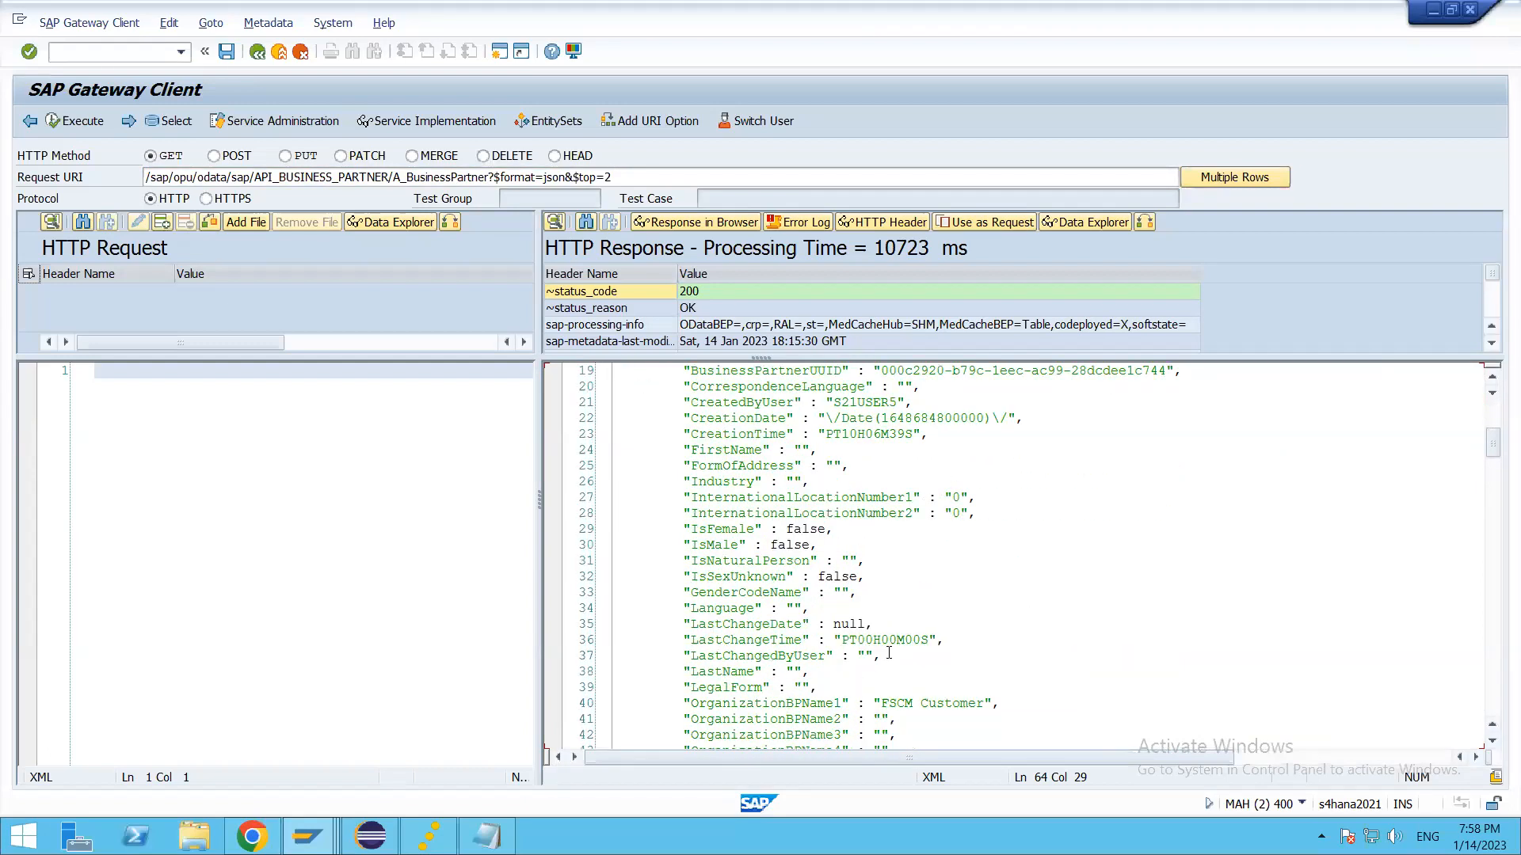
scroll(889, 654, down, 7)
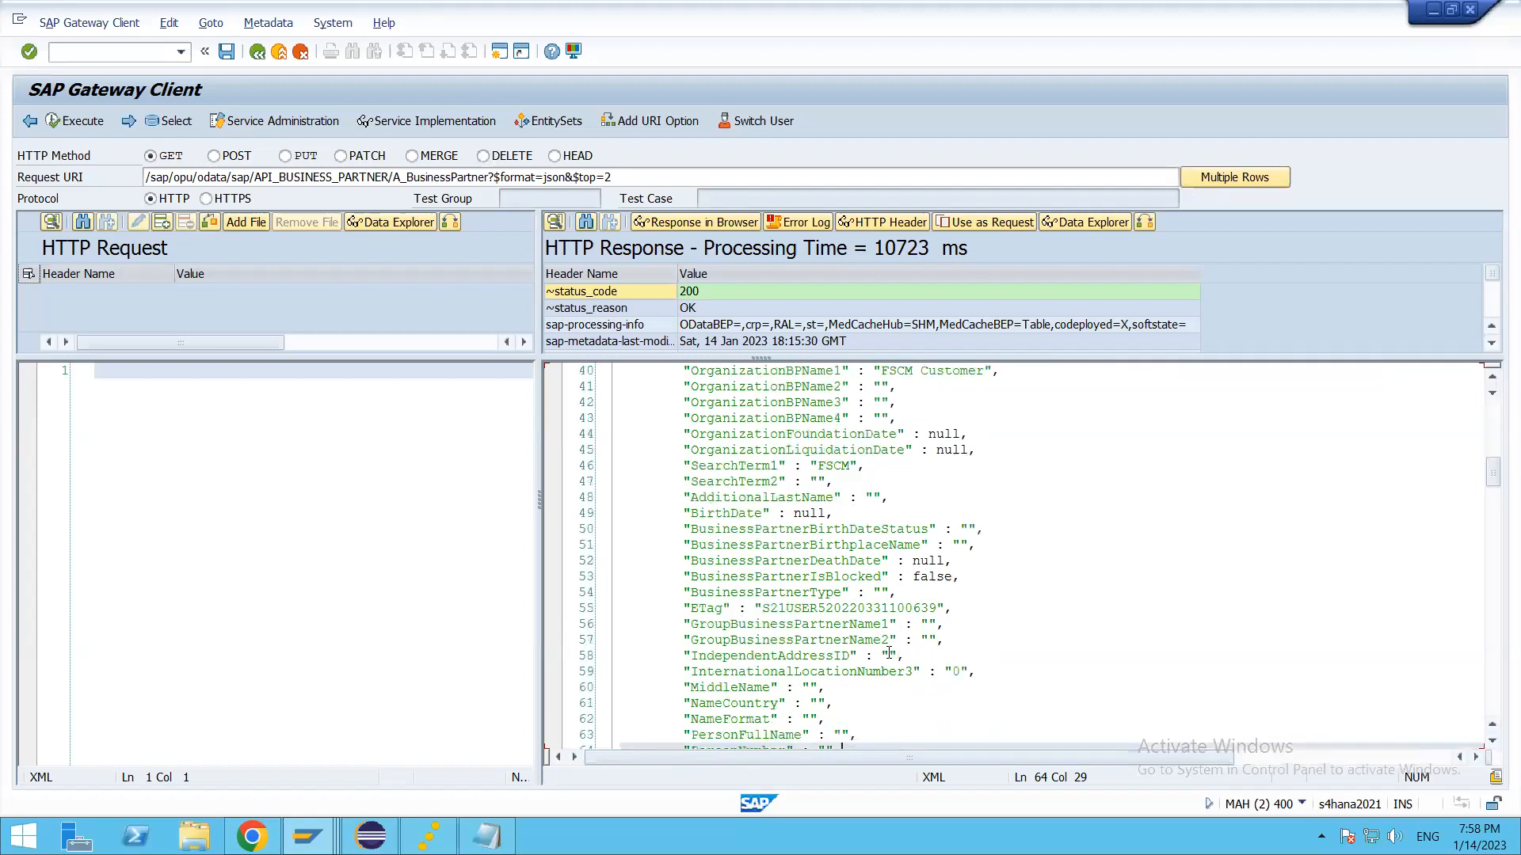
scroll(889, 653, down, 2)
click(942, 640)
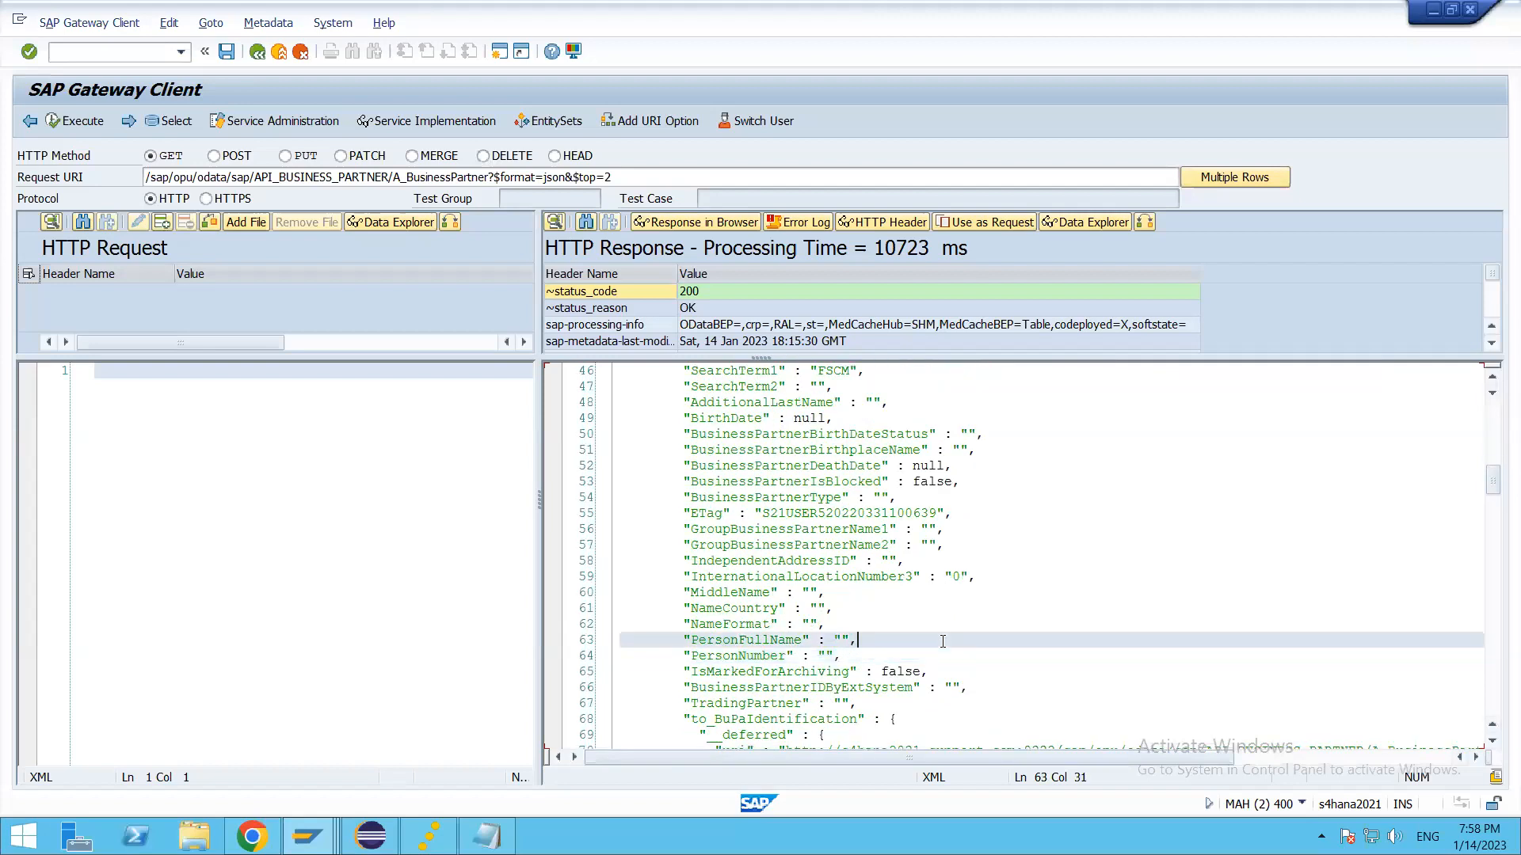
scroll(943, 641, down, 1)
drag(871, 655, 602, 657)
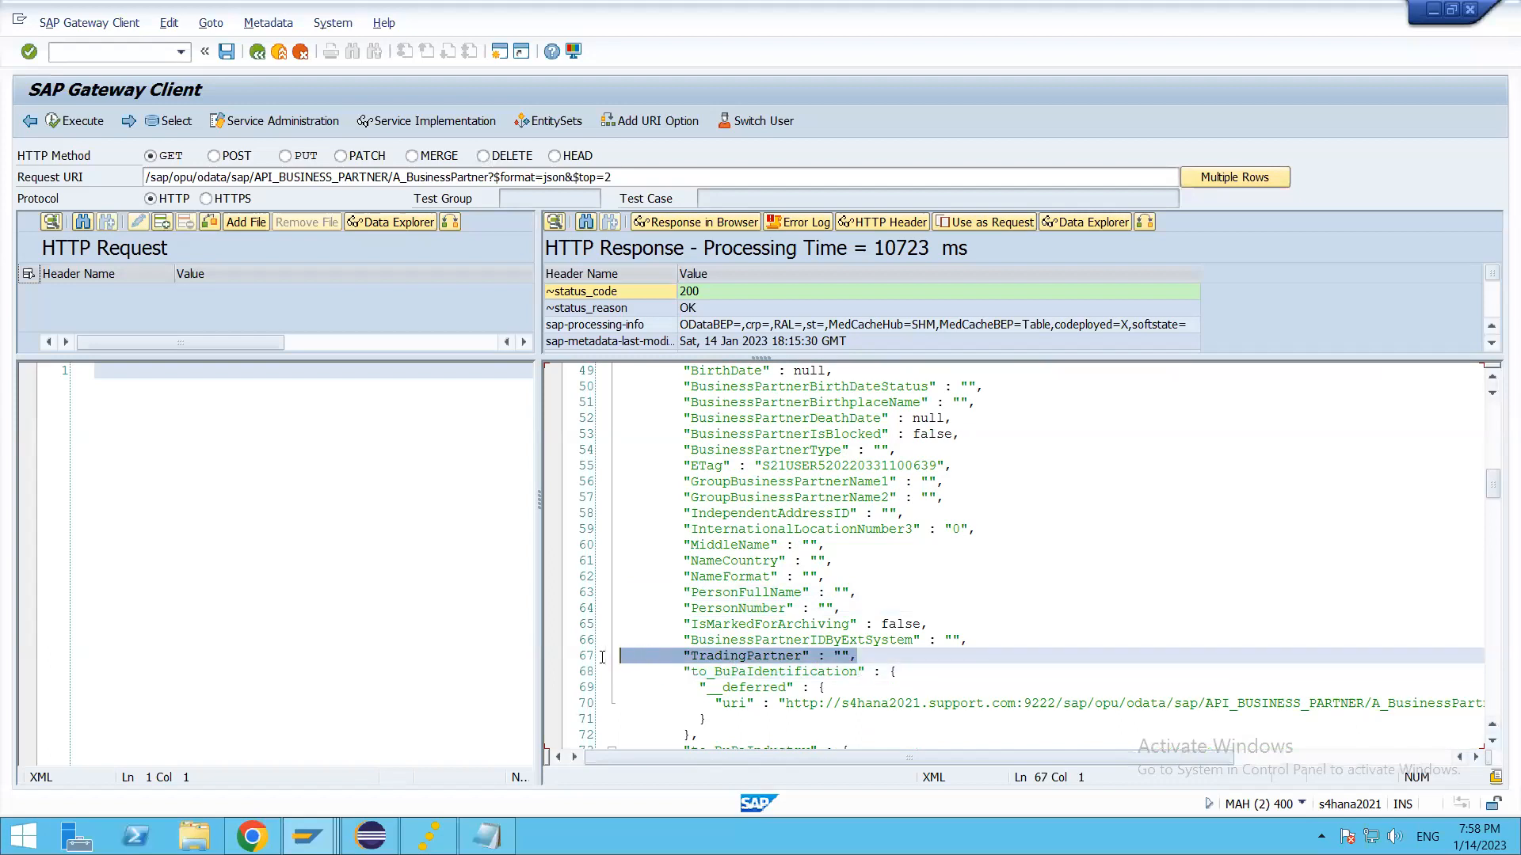
click(878, 588)
click(881, 656)
Step: Examine the deferred navigation properties from to_BuPaIdentification to to_Supplier, and the start of the second business partner record
scroll(884, 649, down, 3)
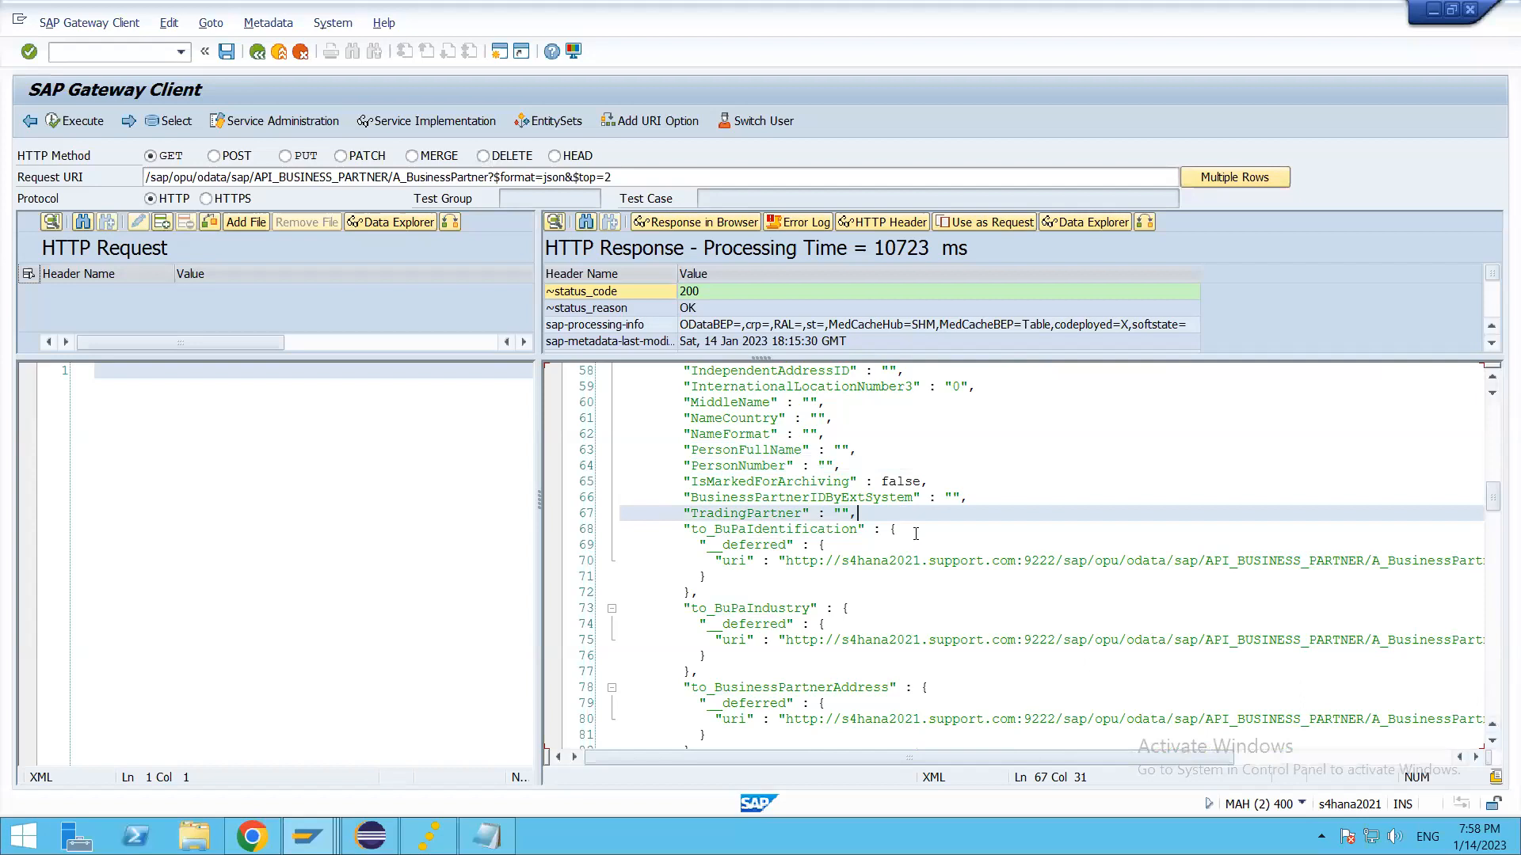
click(914, 529)
click(879, 609)
scroll(884, 618, down, 3)
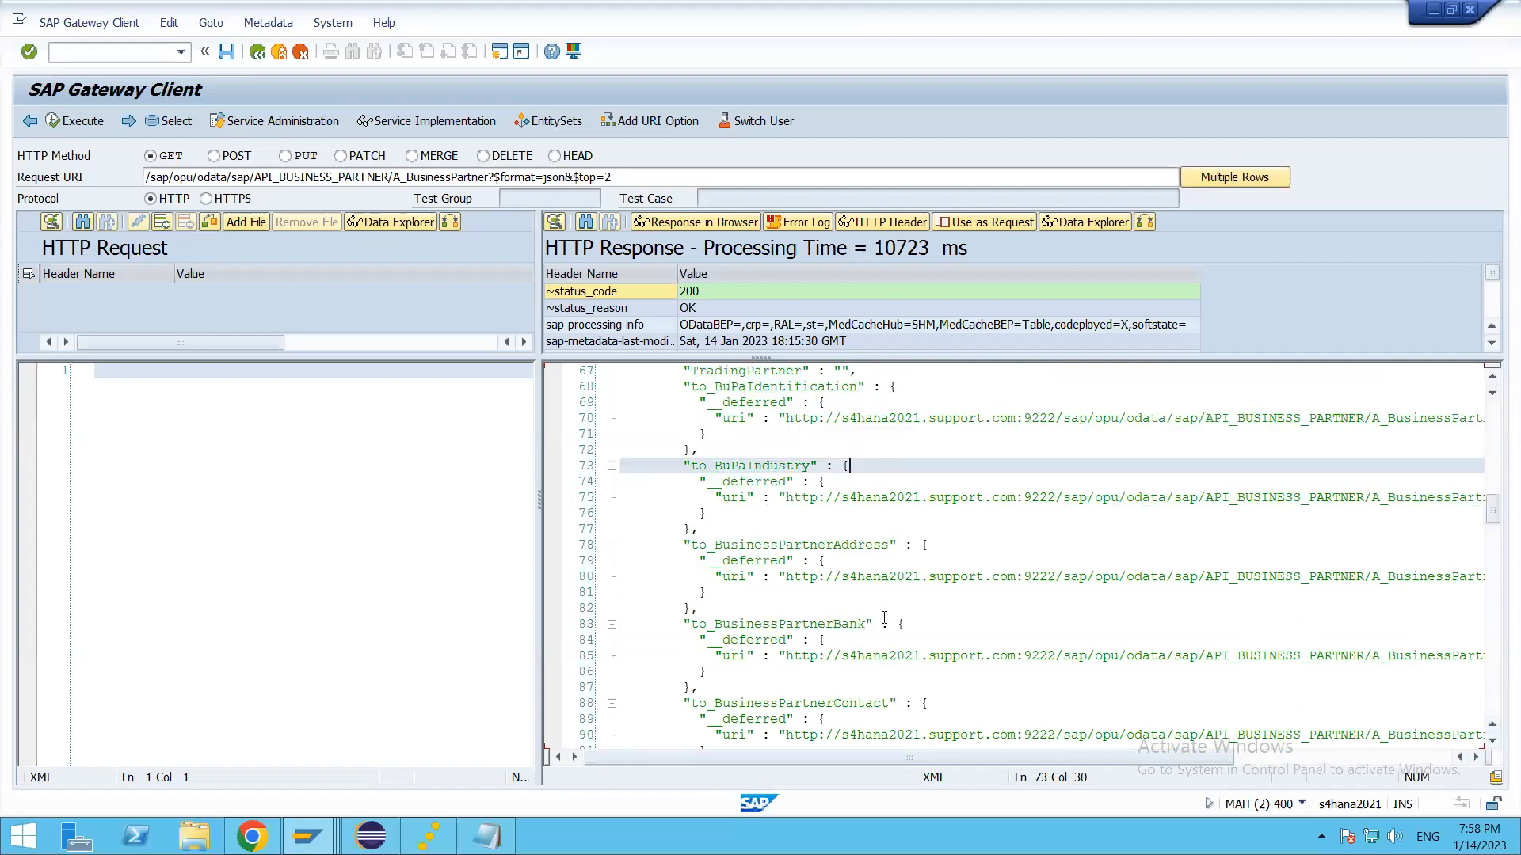
click(944, 558)
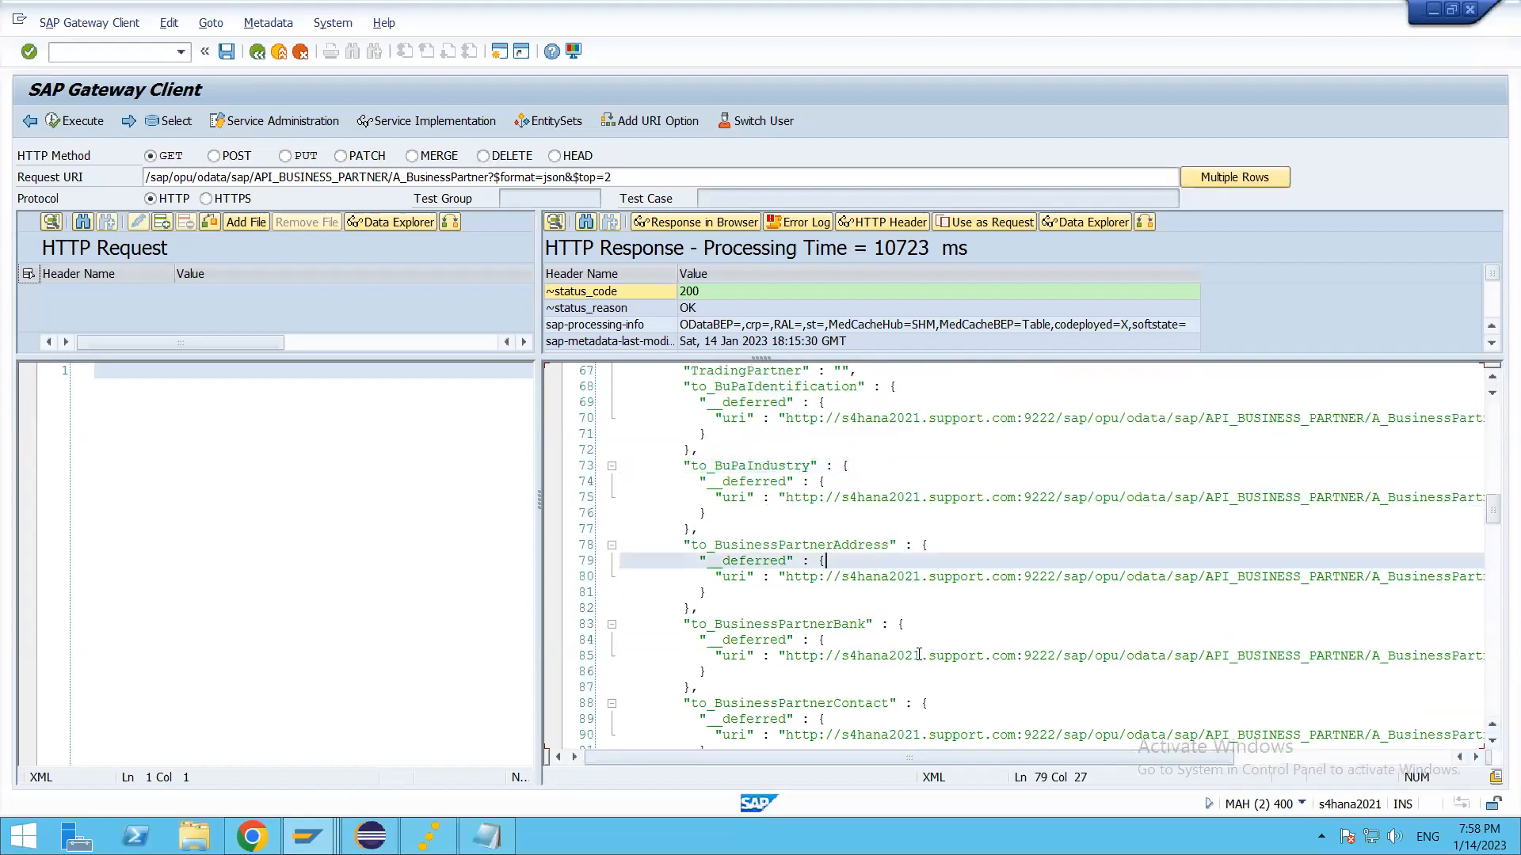
click(916, 631)
scroll(983, 560, down, 5)
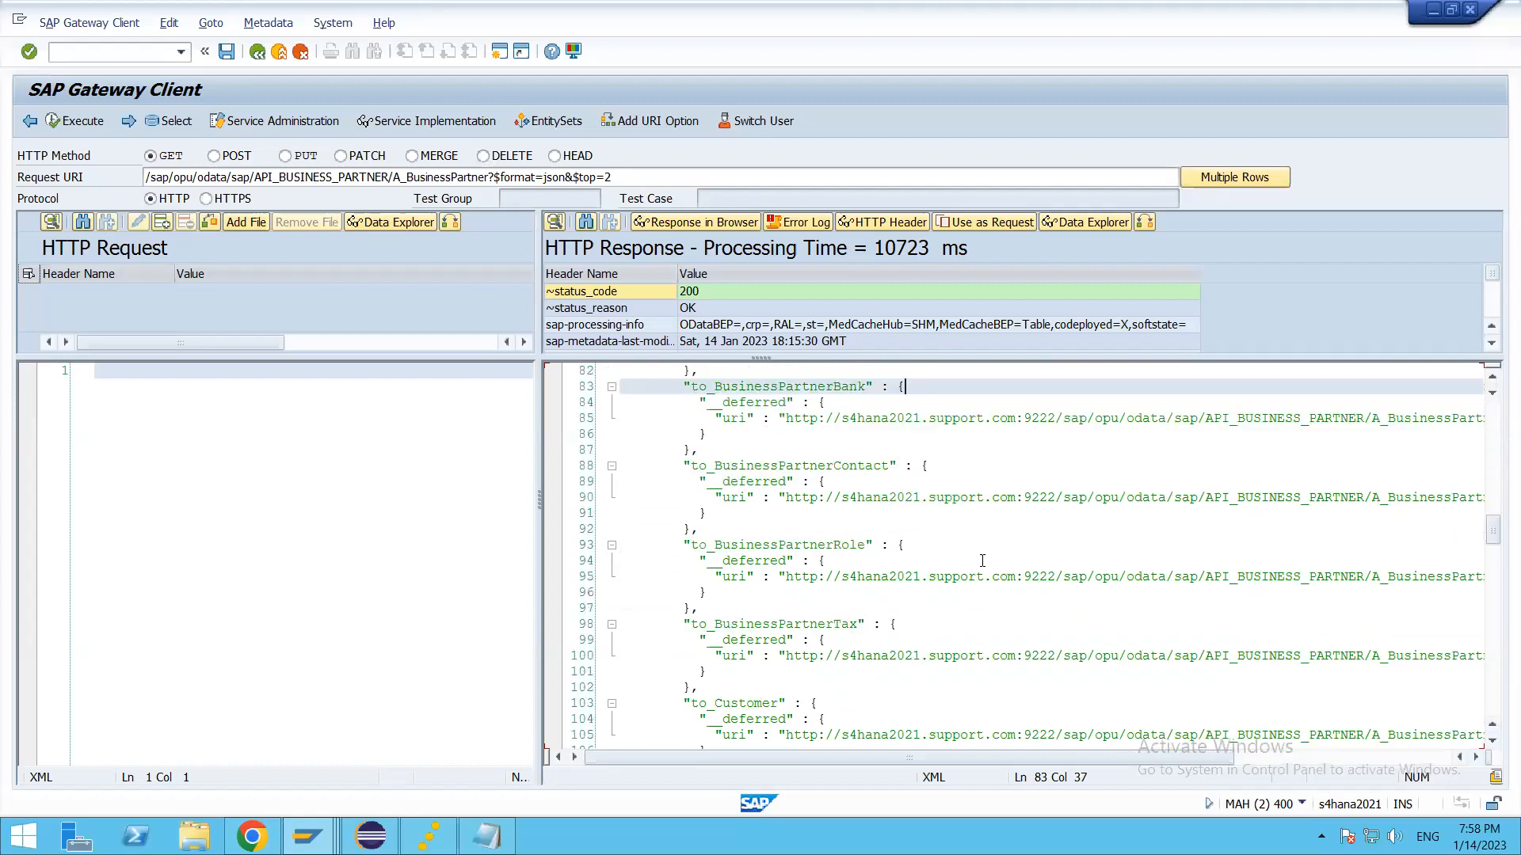
click(954, 466)
click(946, 545)
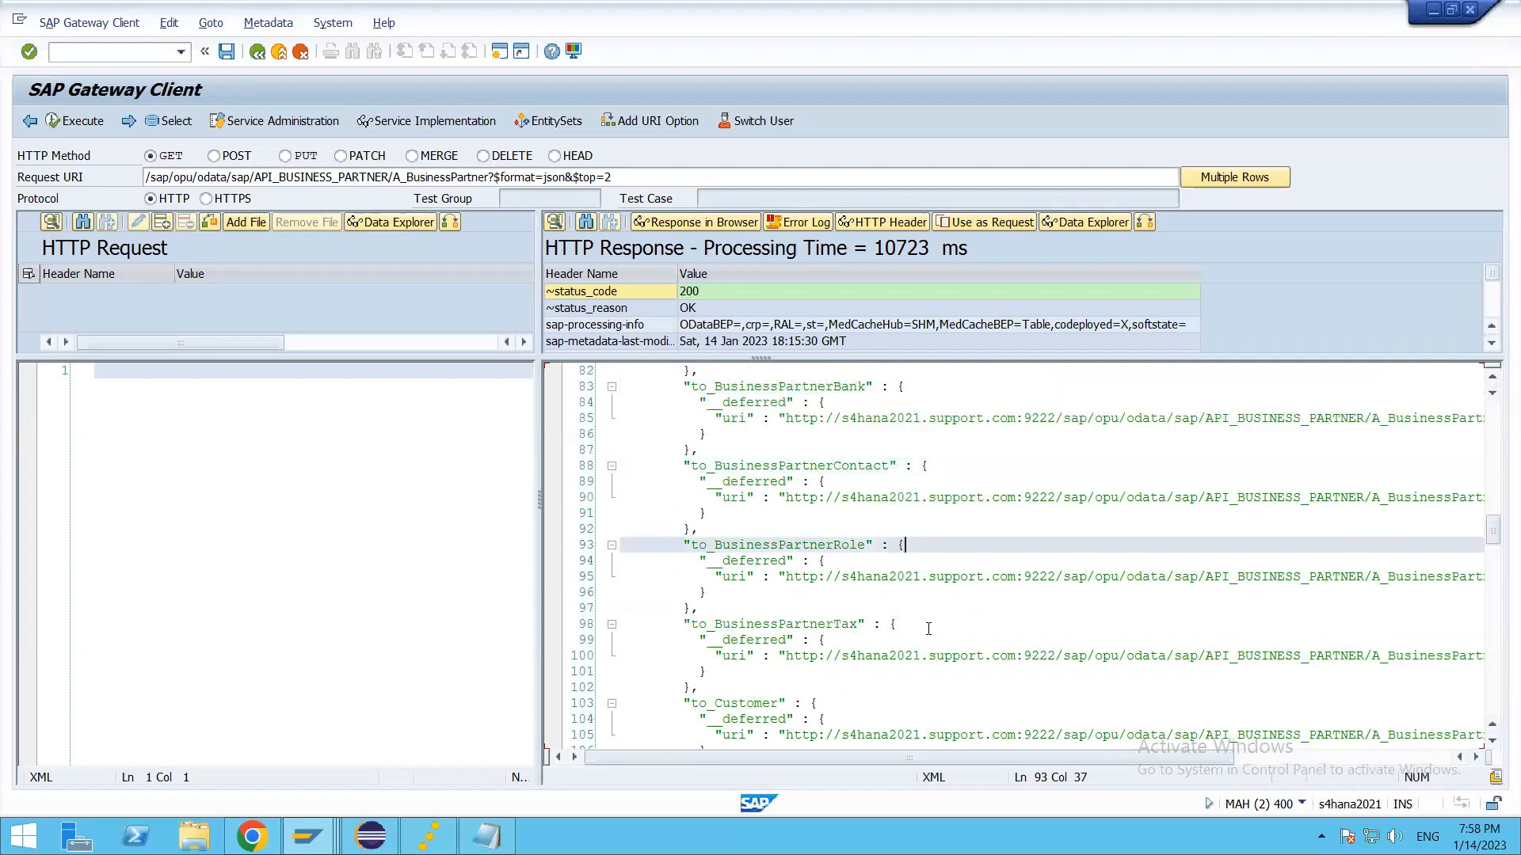
click(929, 608)
scroll(934, 630, down, 4)
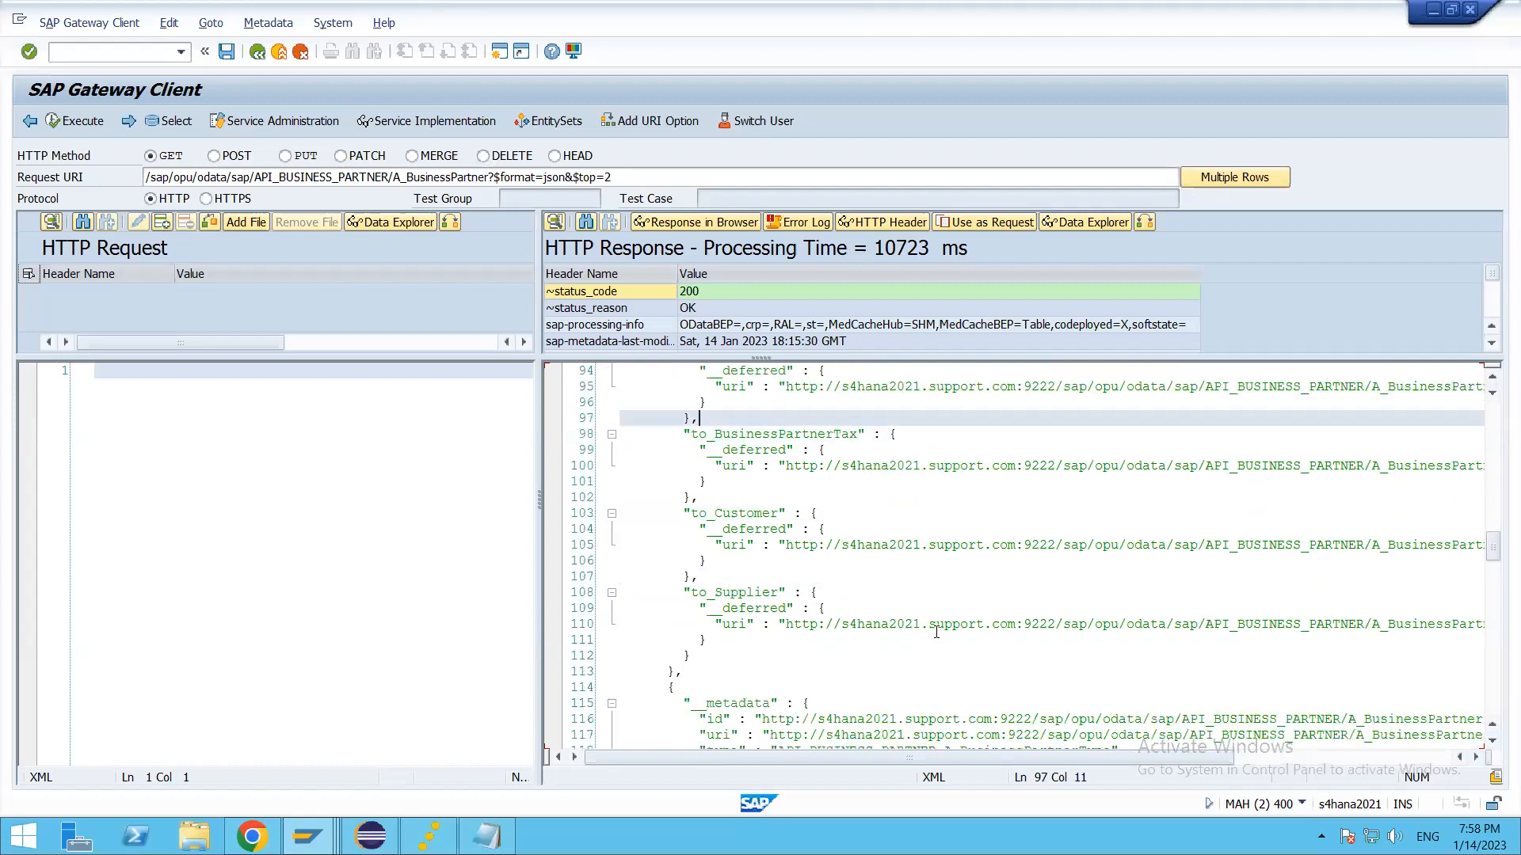
click(852, 518)
scroll(819, 692, down, 5)
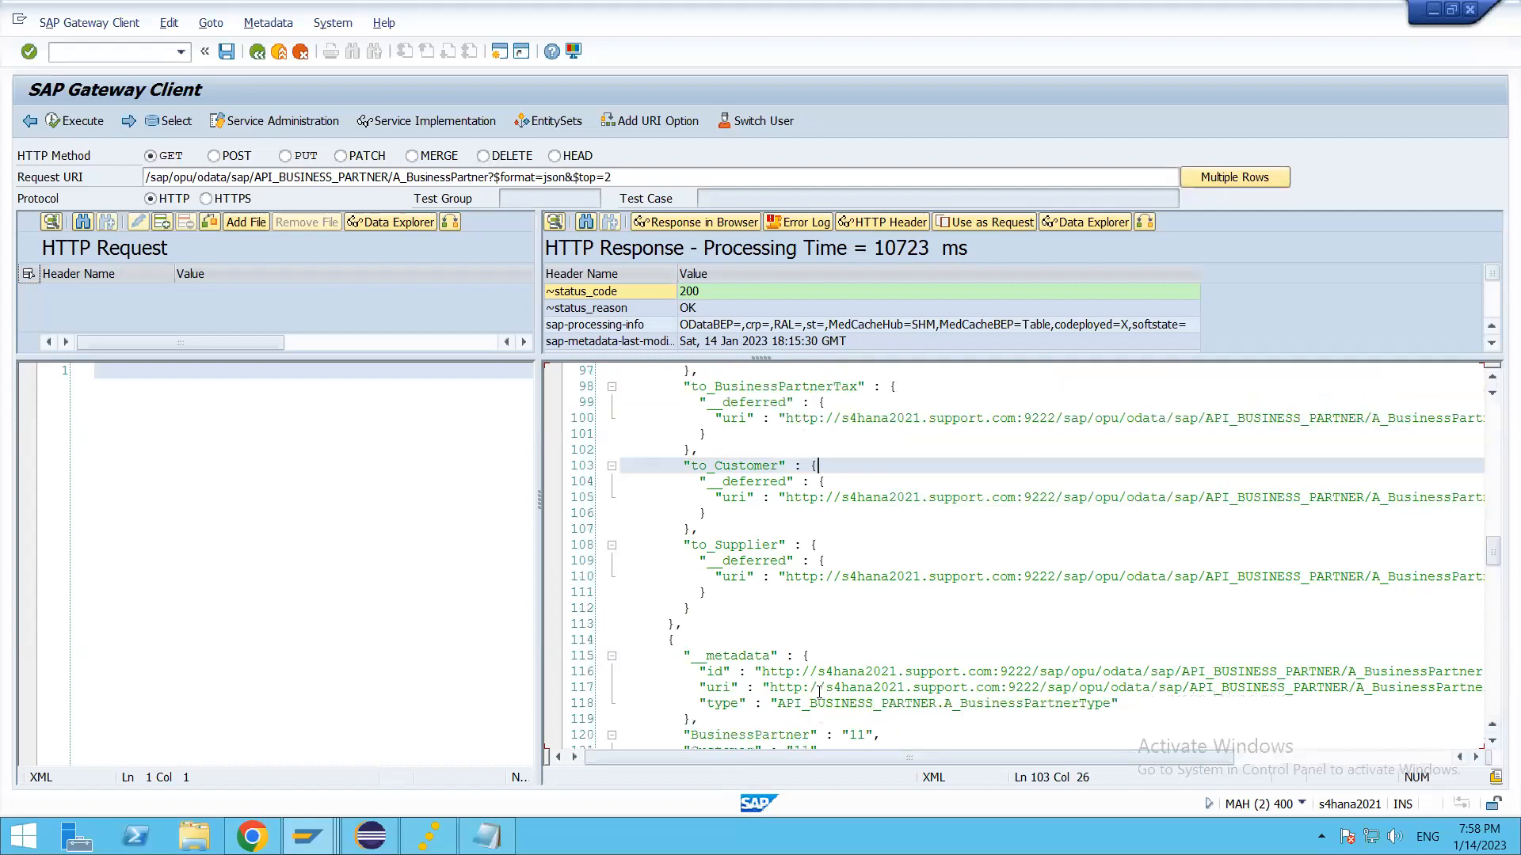
click(949, 581)
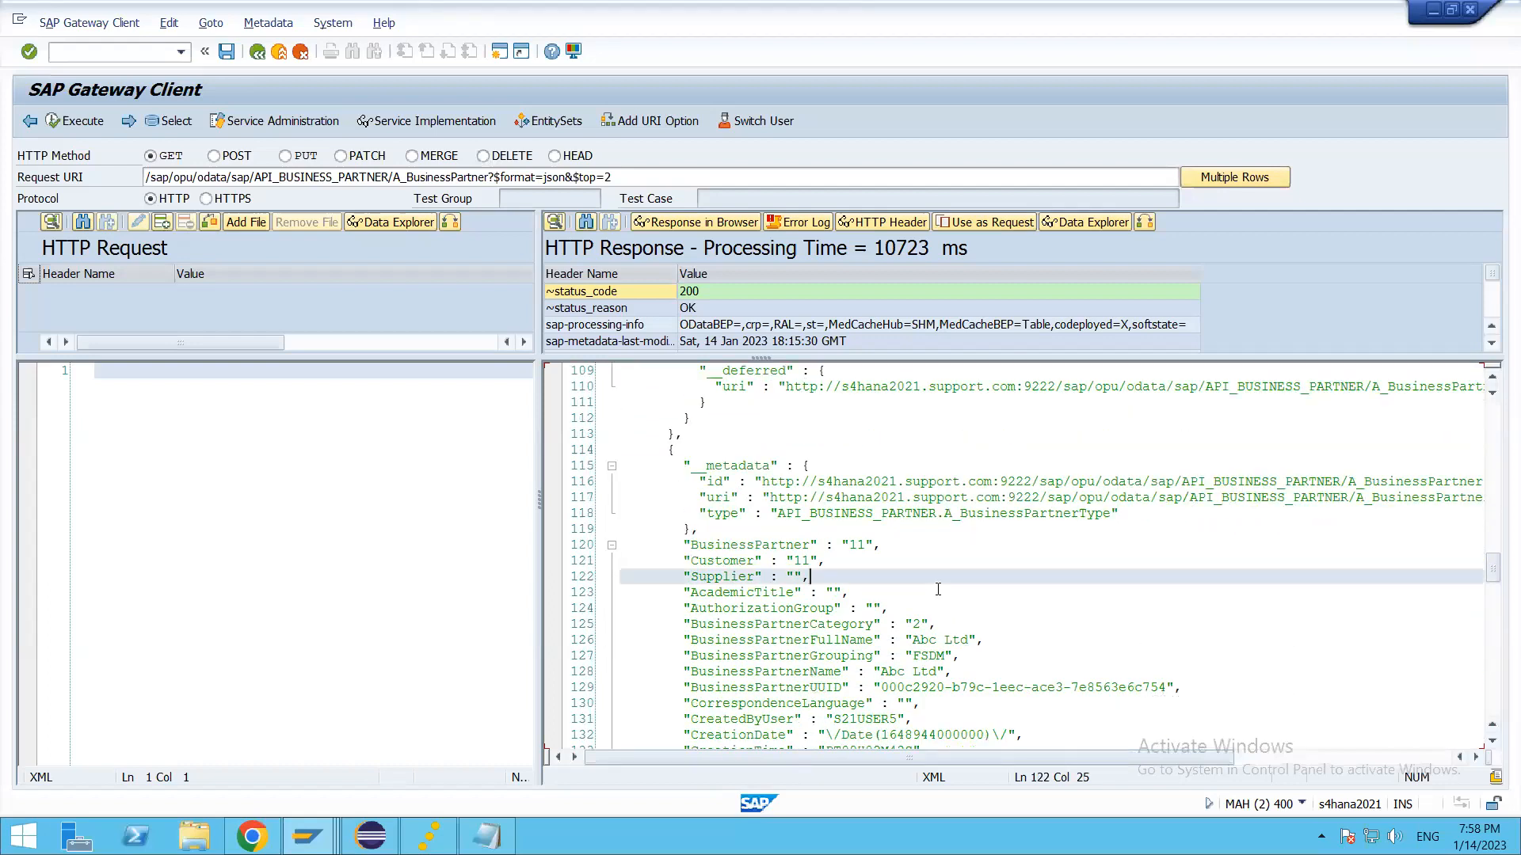
scroll(882, 659, down, 5)
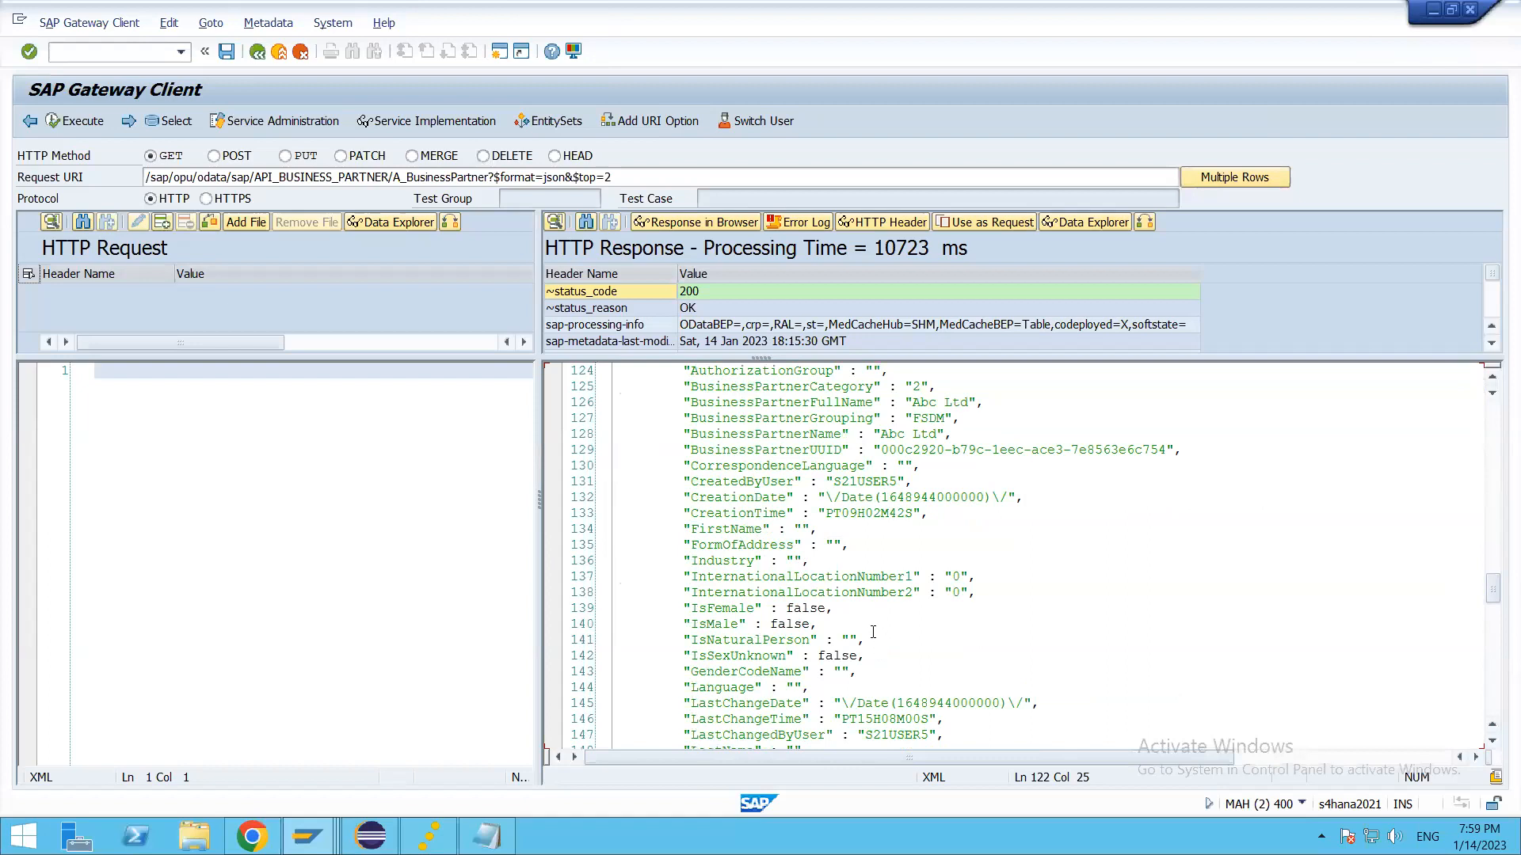
Step: Search the JSON response for "thaa" and close the search
scroll(927, 614, up, 10)
key(ctrl+f)
text(thaa)
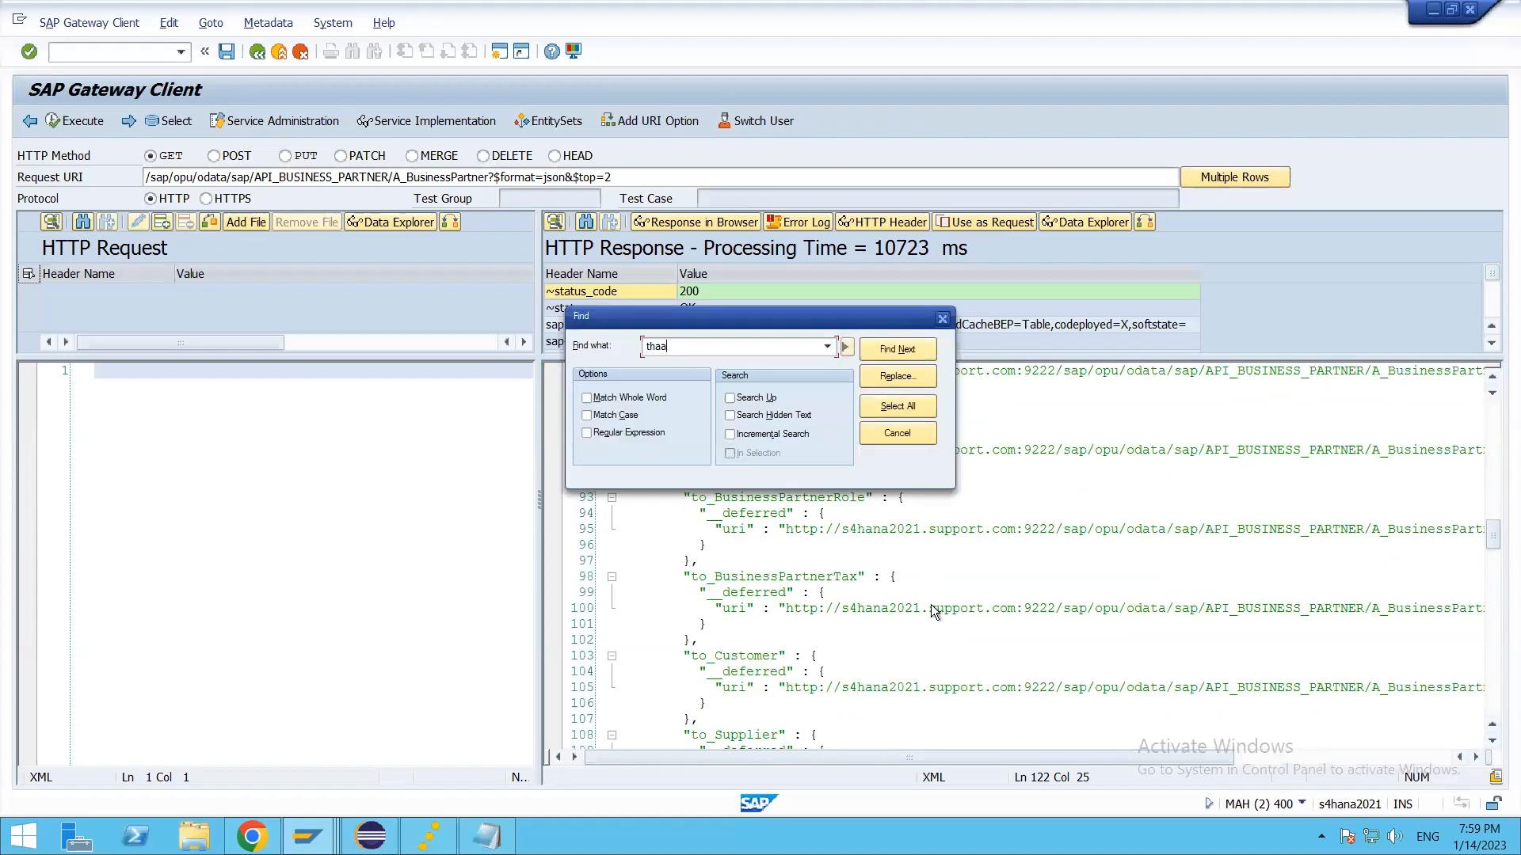
key(Return)
key(Return)
key(Escape)
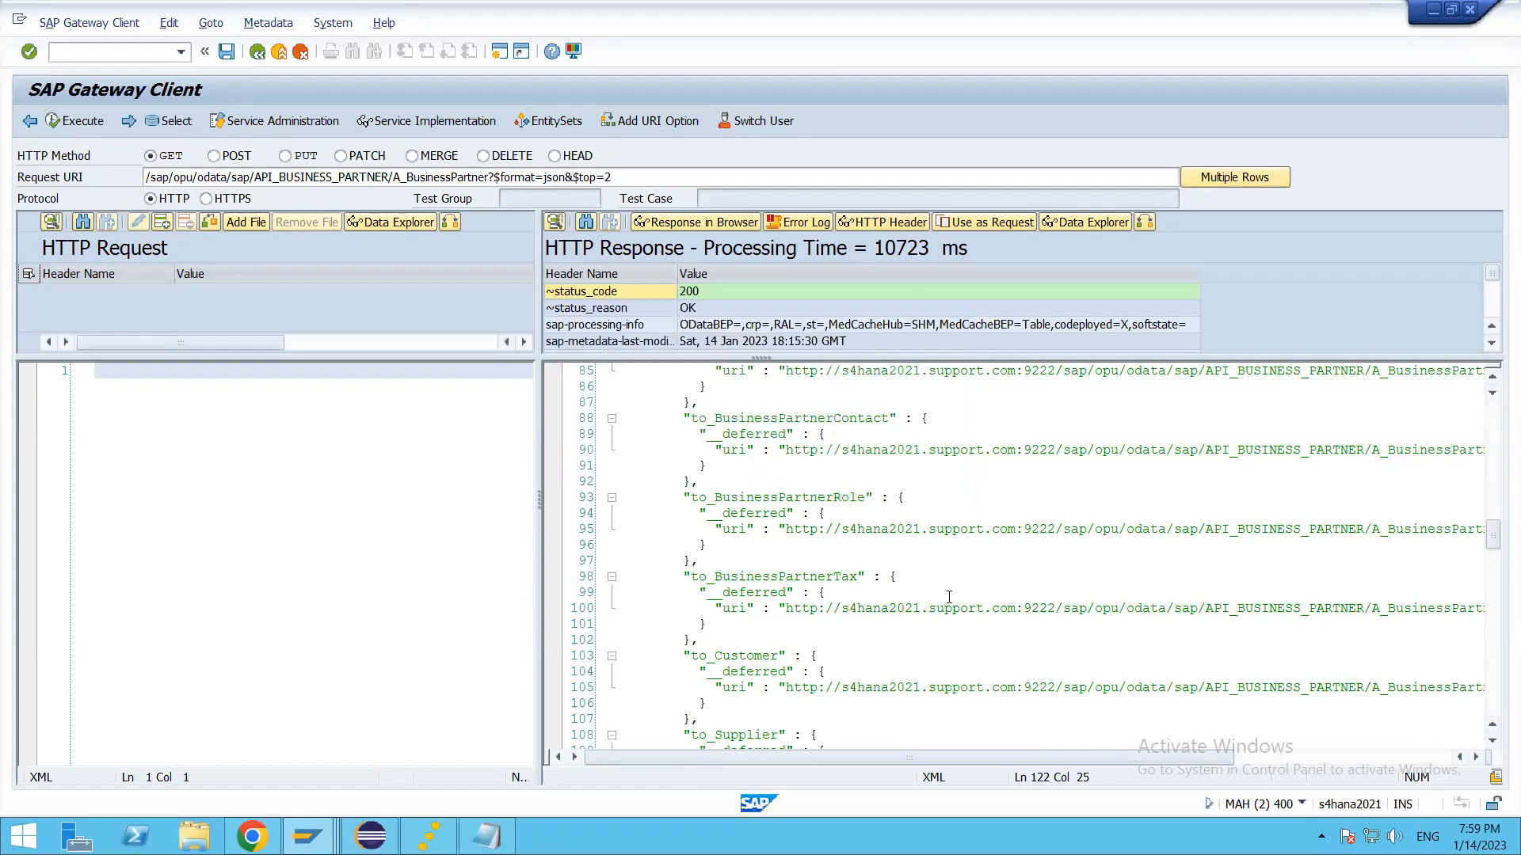
Step: Append &$expand=to_Customer to the request URI, set $top to 1, and execute the request
scroll(792, 330, up, 5)
click(778, 175)
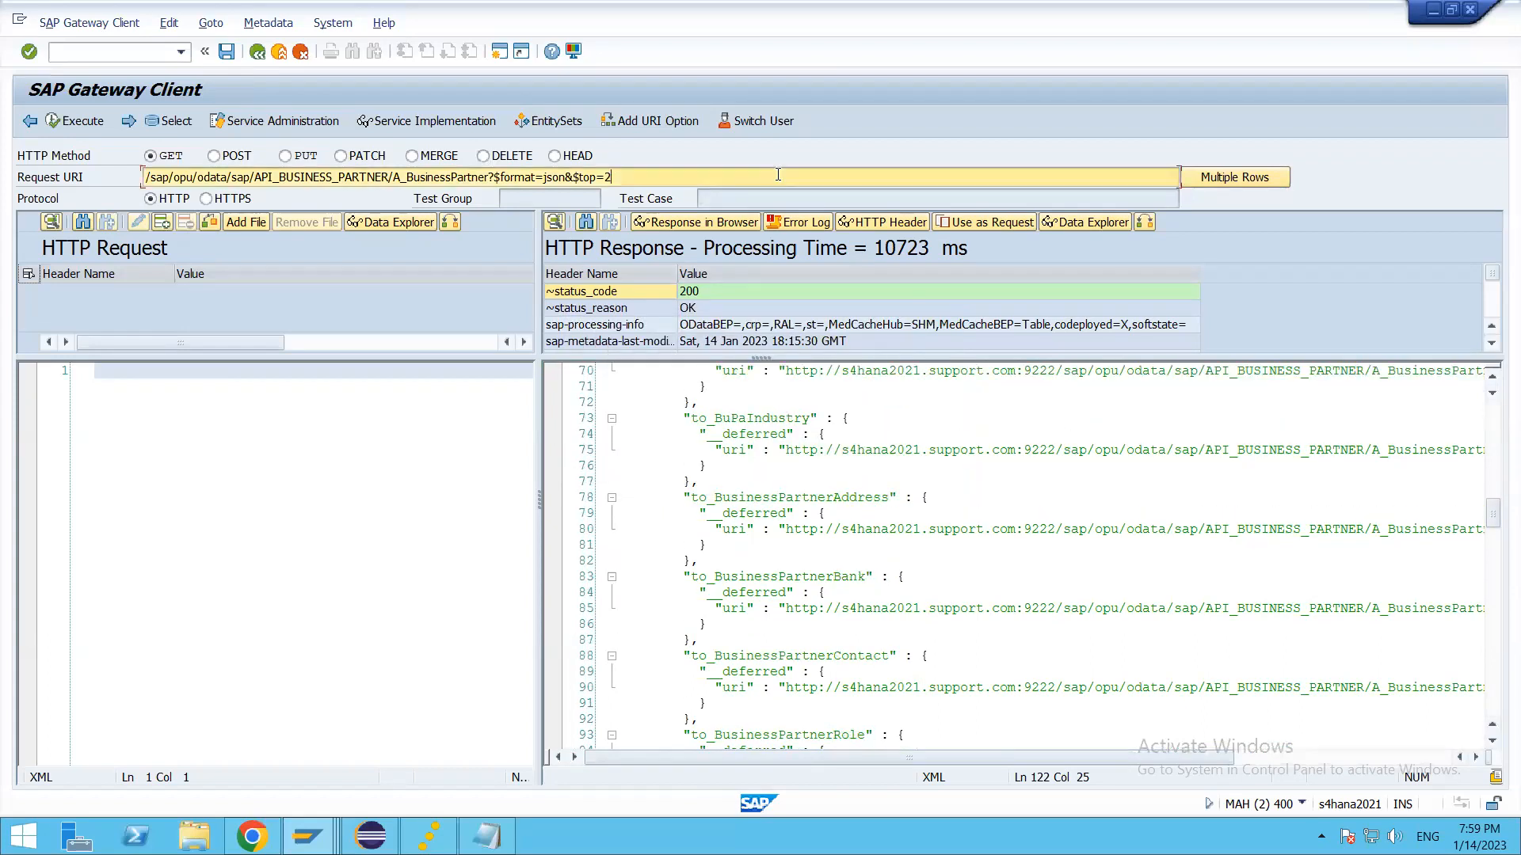
text(&$expand=to_Customer)
click(605, 178)
key(Delete)
text(1)
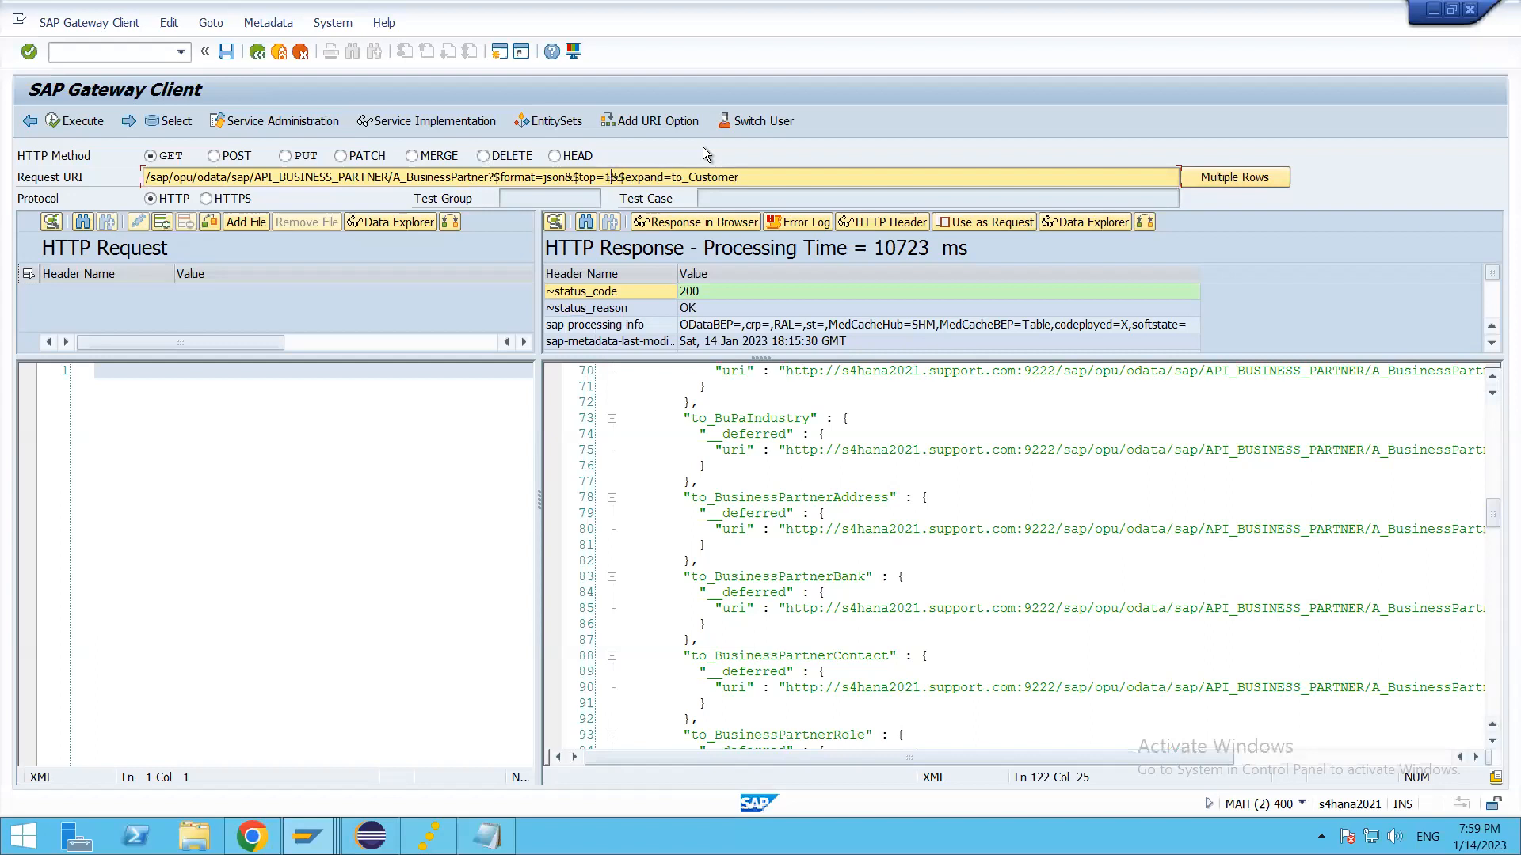
click(87, 127)
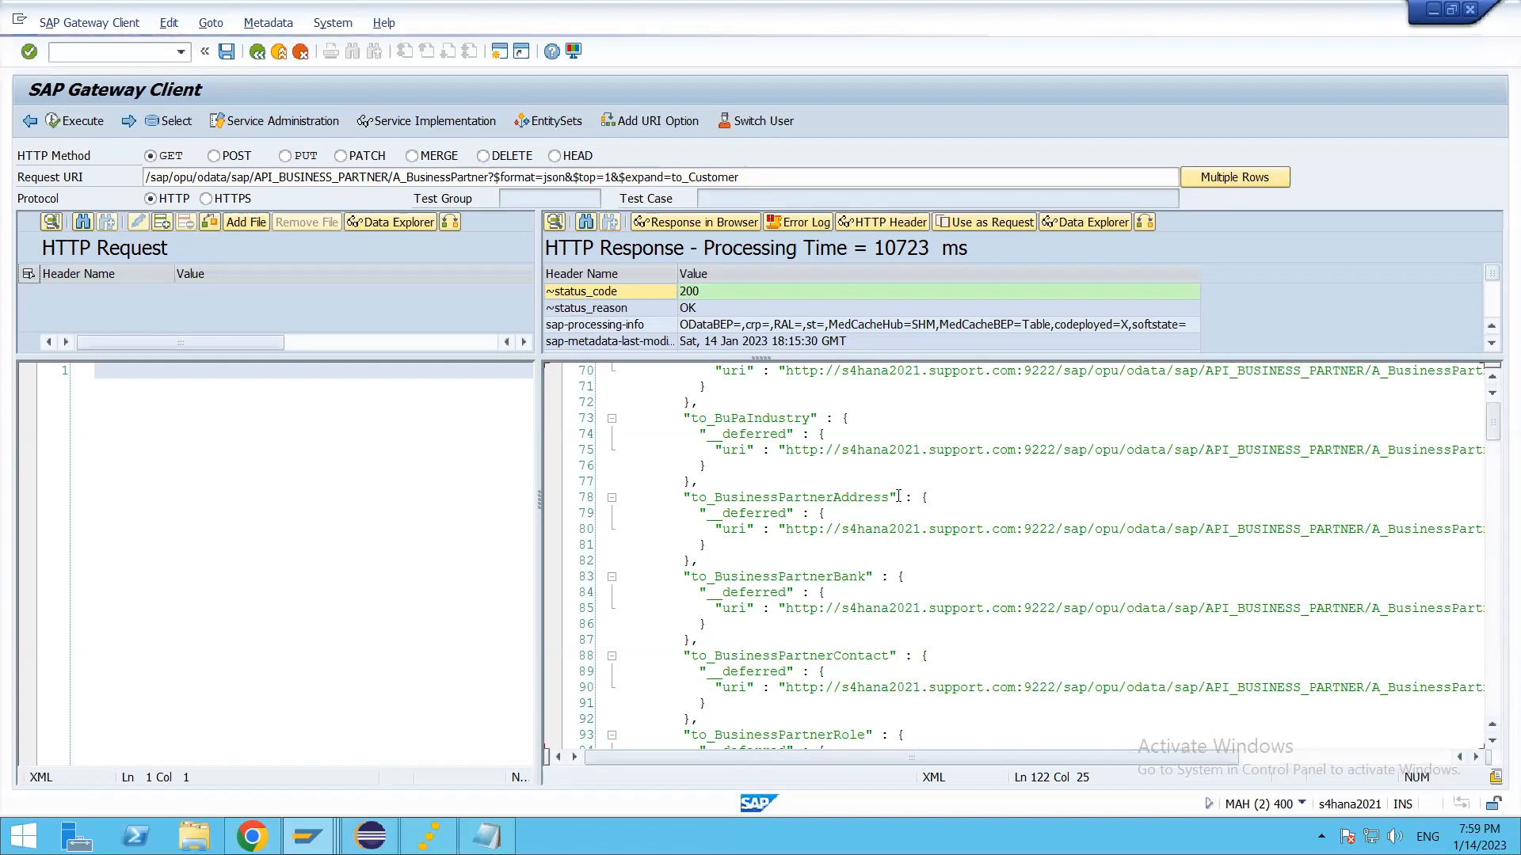
Step: Examine the customer fields nested under to_Customer in the expanded response
click(1003, 536)
scroll(1006, 570, down, 14)
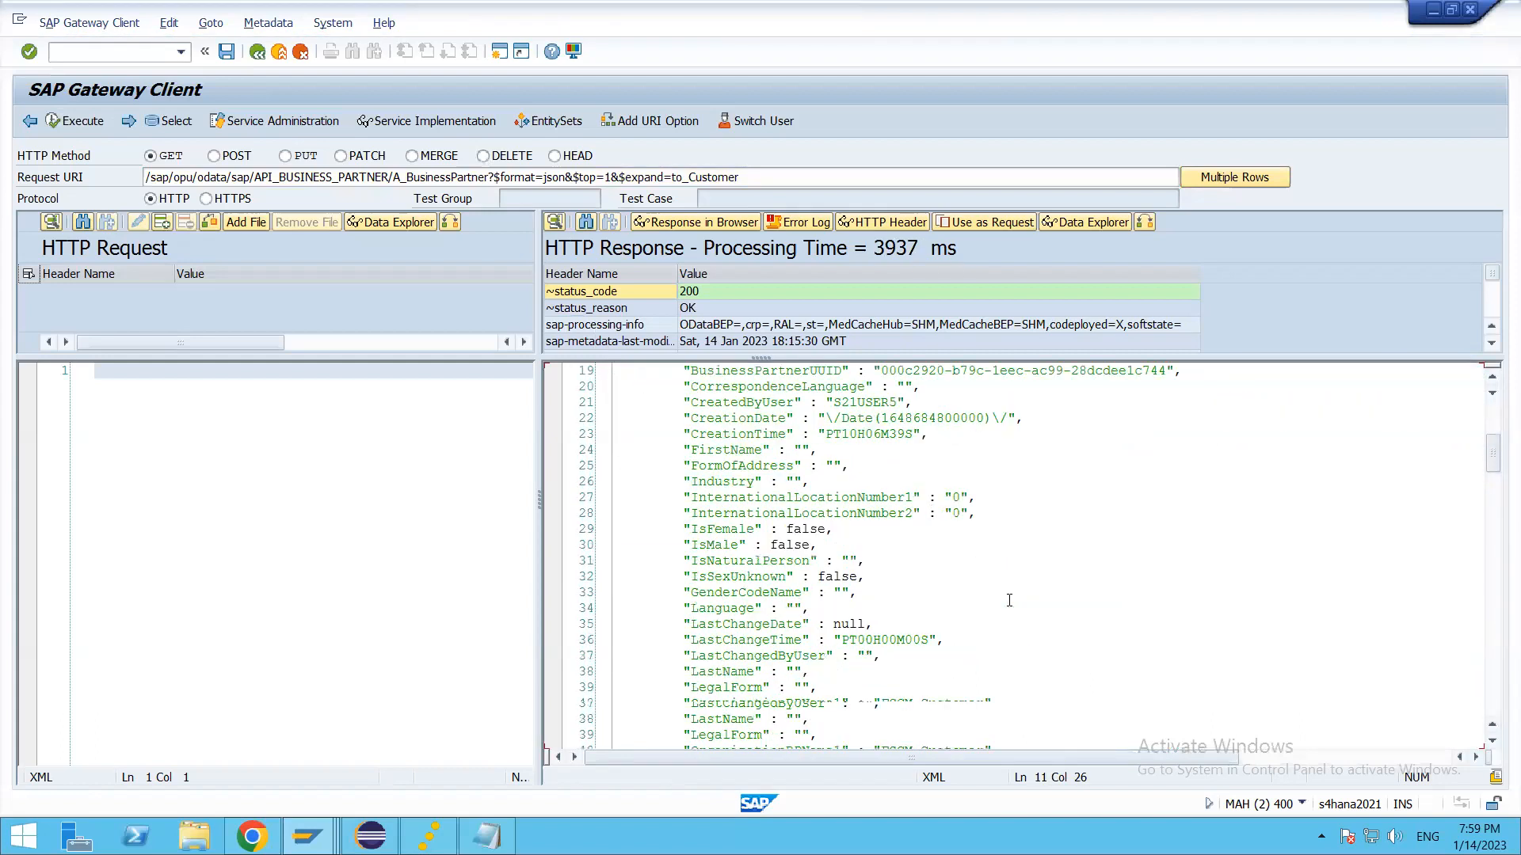
scroll(1009, 602, down, 20)
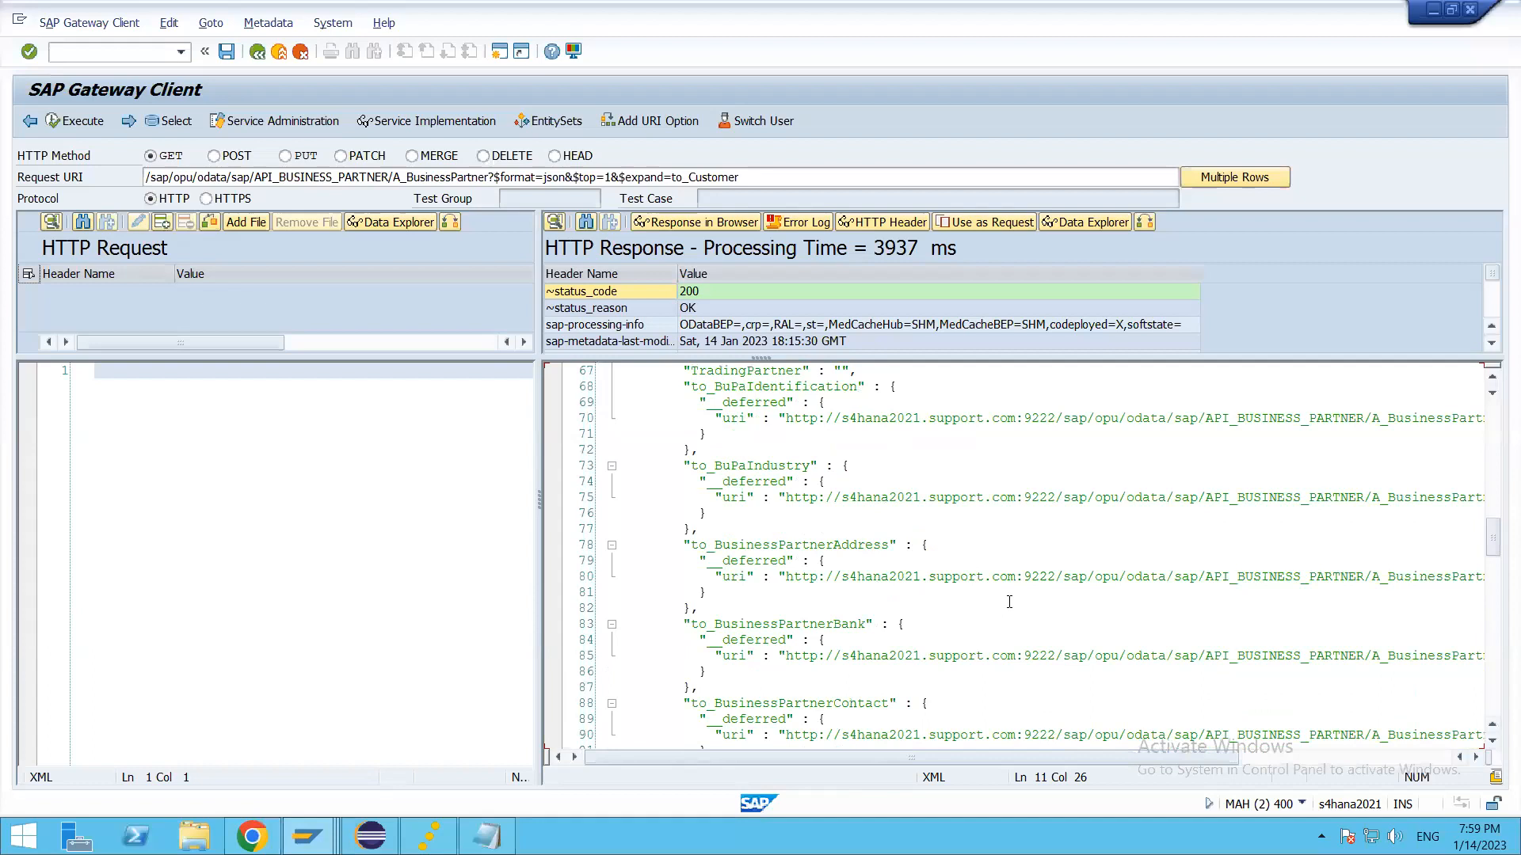
scroll(1006, 602, up, 3)
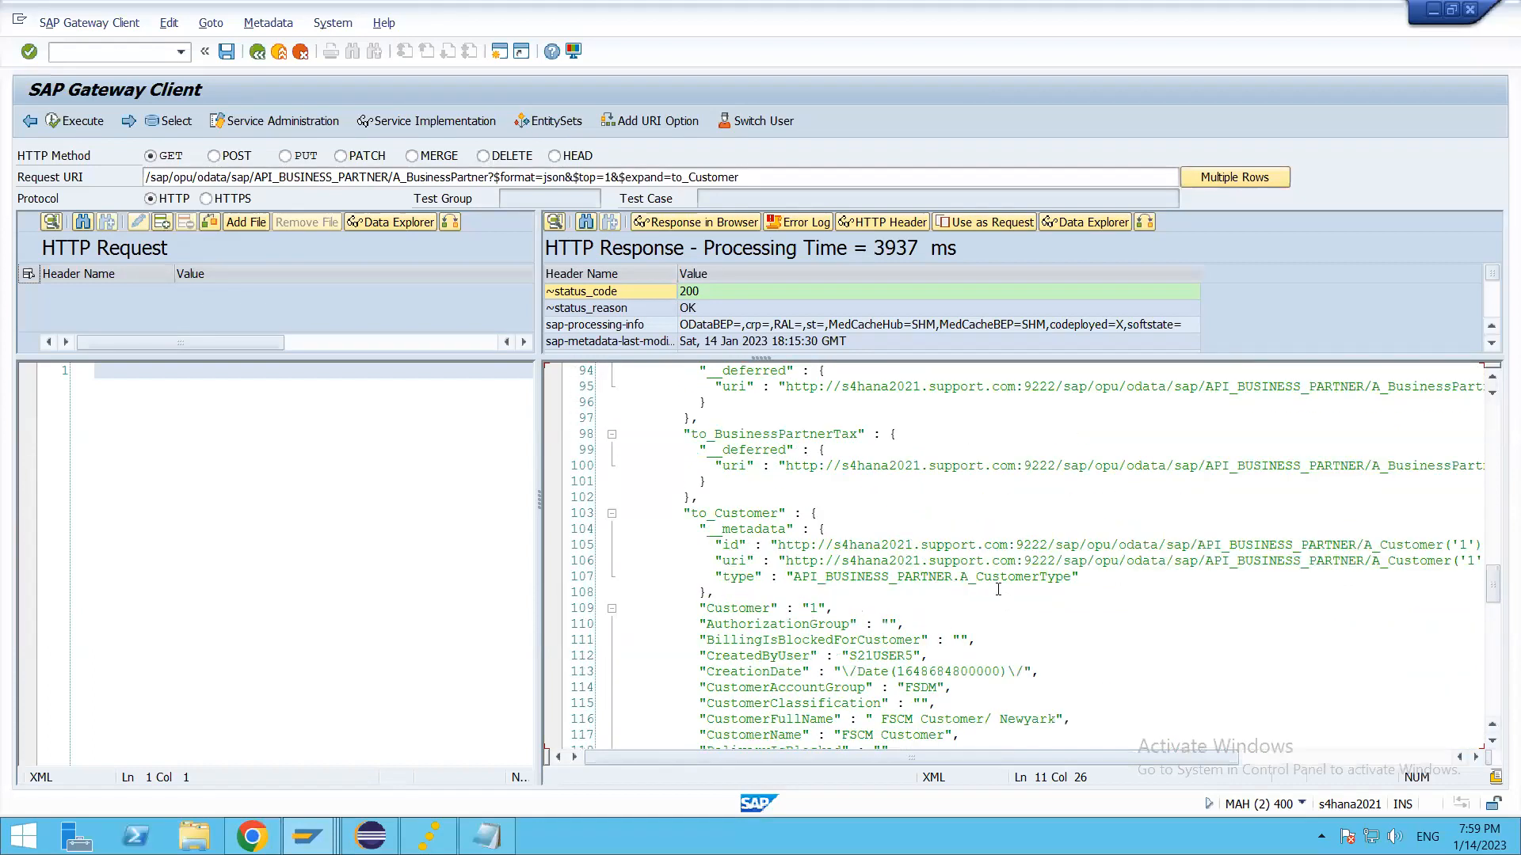
click(1125, 646)
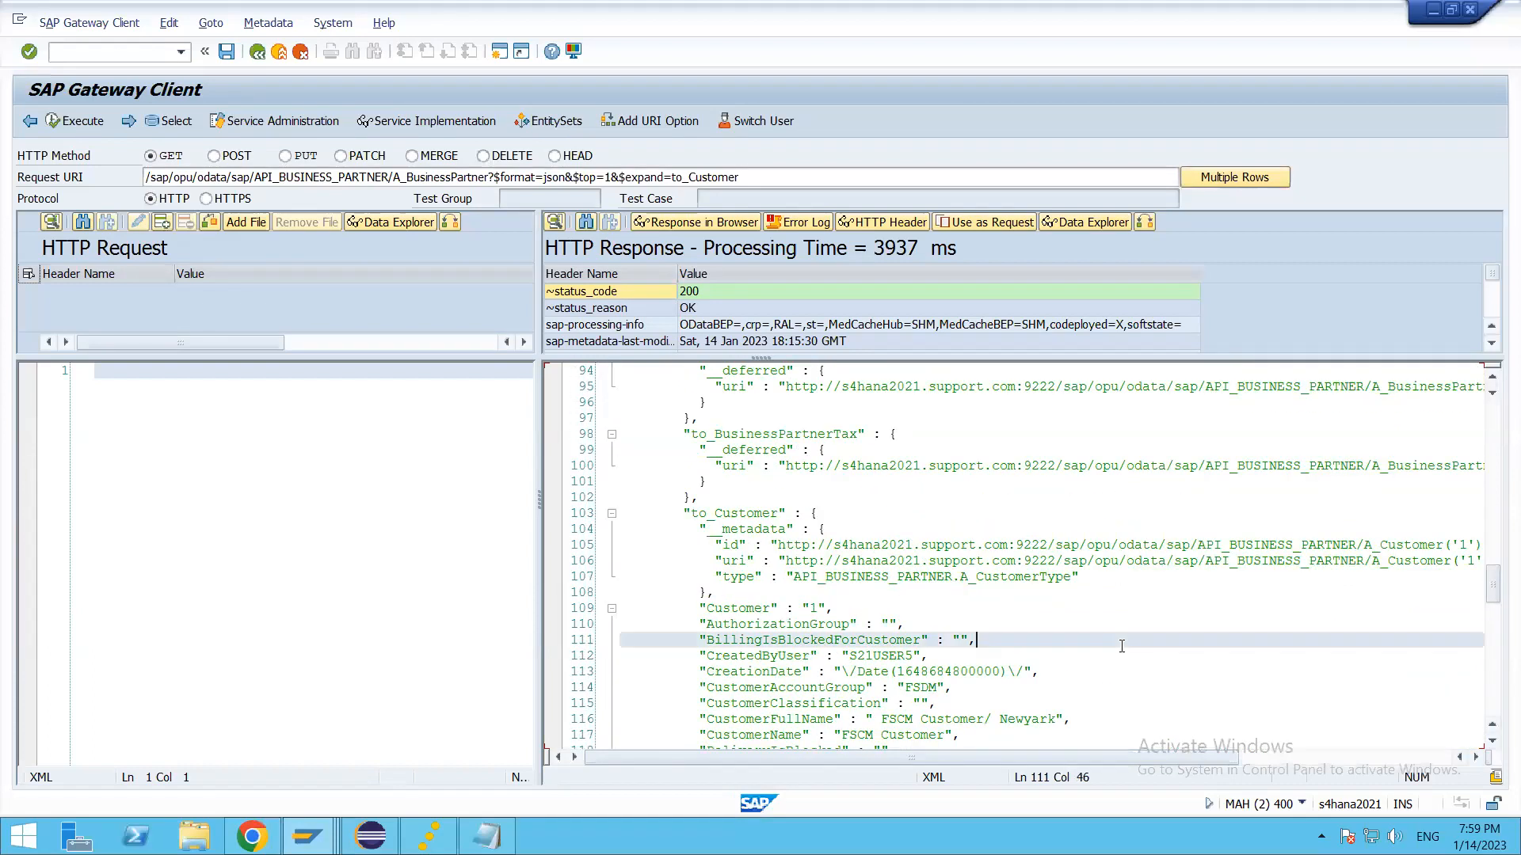
scroll(1078, 633, down, 4)
click(1036, 621)
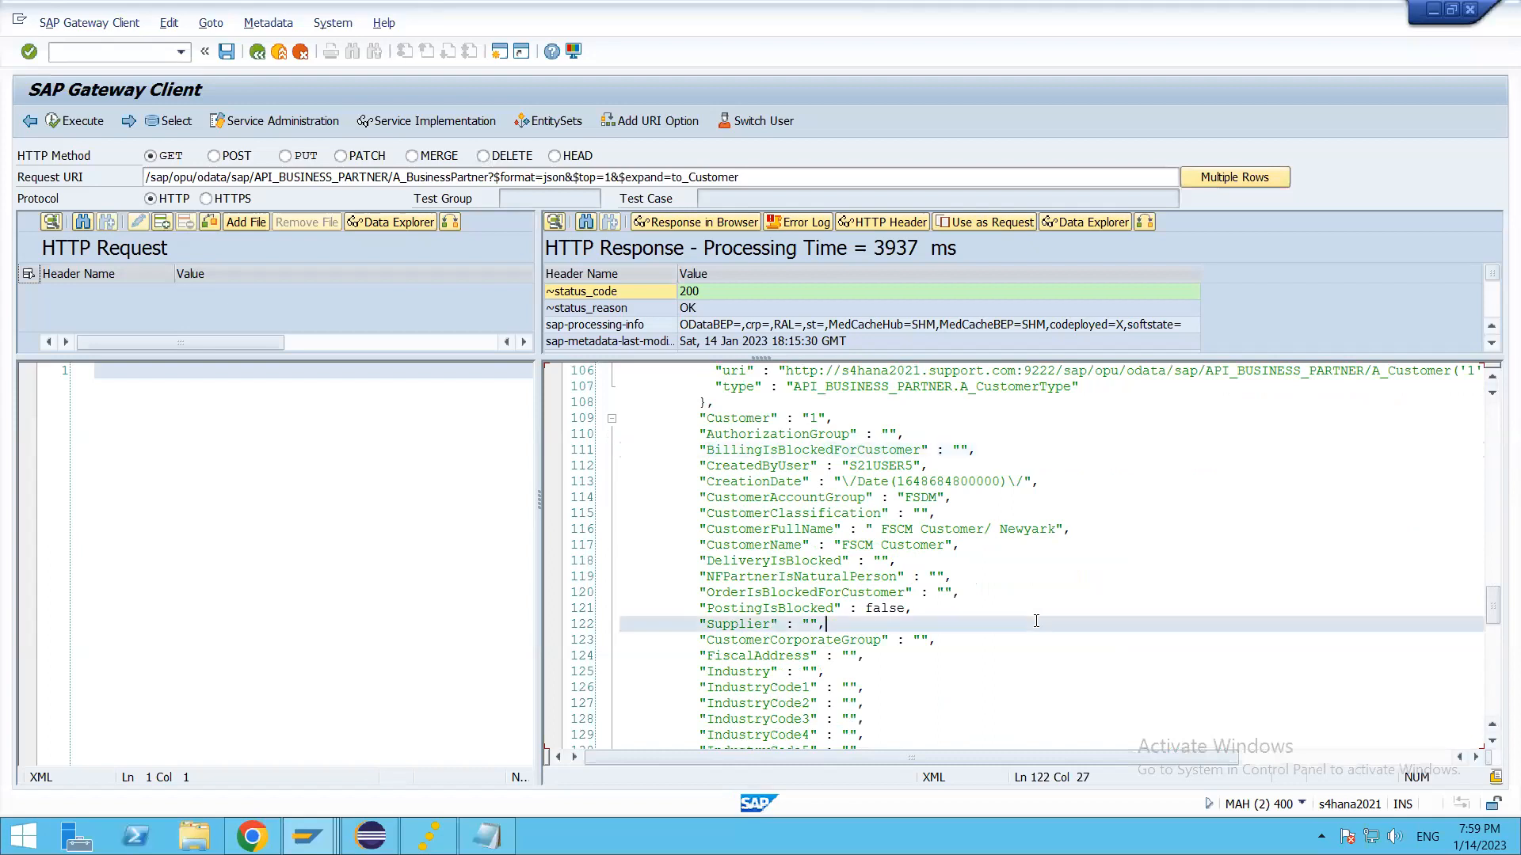
Step: Search the expanded JSON response for "thaa" and "zz1", and close the search
key(ctrl+f)
text(thaa)
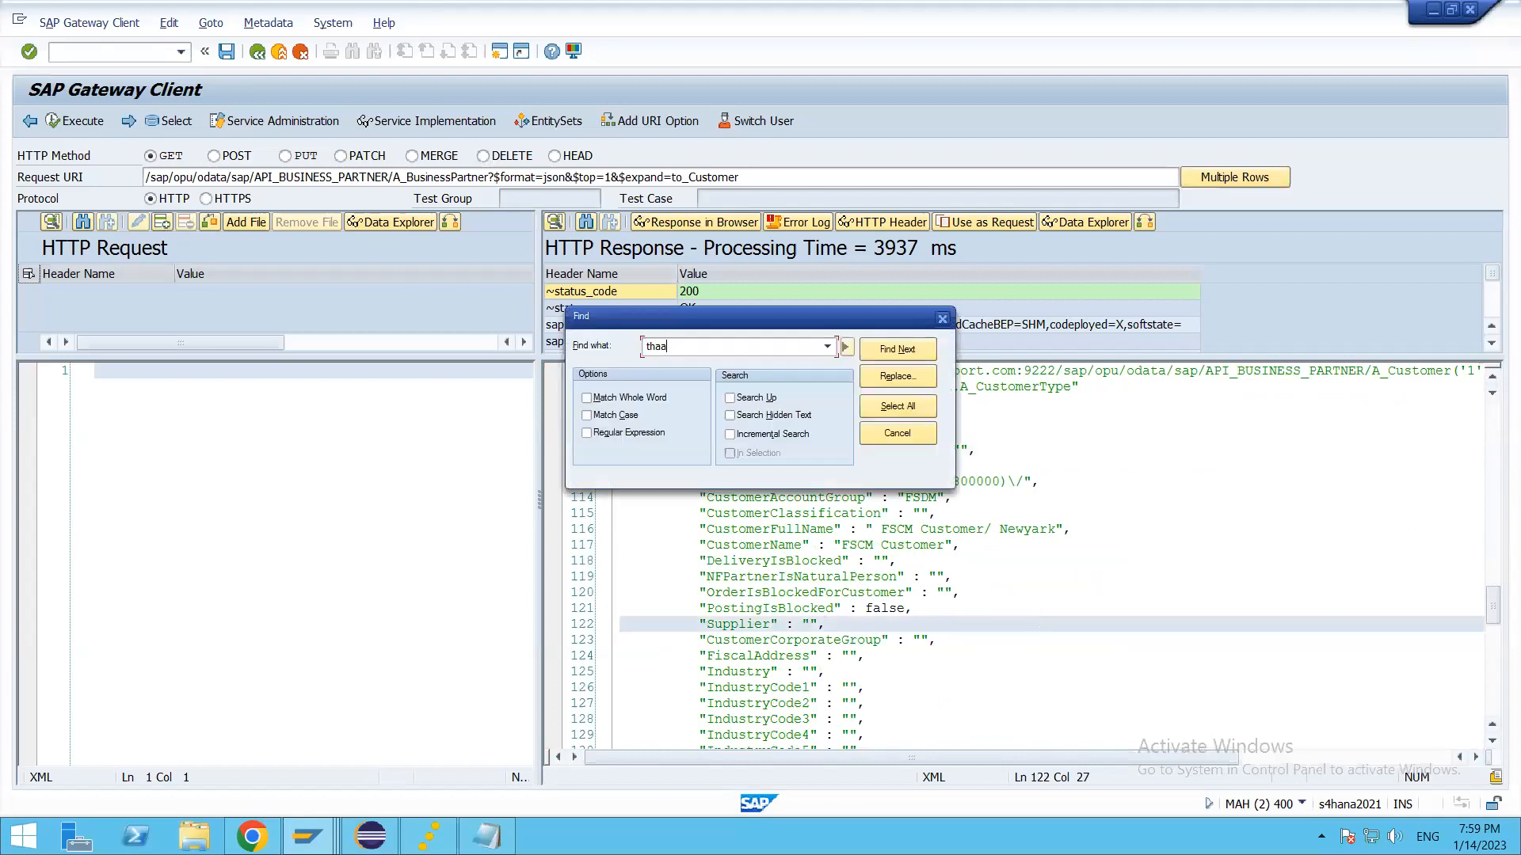
key(Return)
key(Return)
text(zz1)
key(Return)
key(Return)
key(Escape)
Step: Review the business partner's metadata and main fields at the start of the JSON response
click(1051, 528)
scroll(903, 634, up, 4)
scroll(904, 634, up, 20)
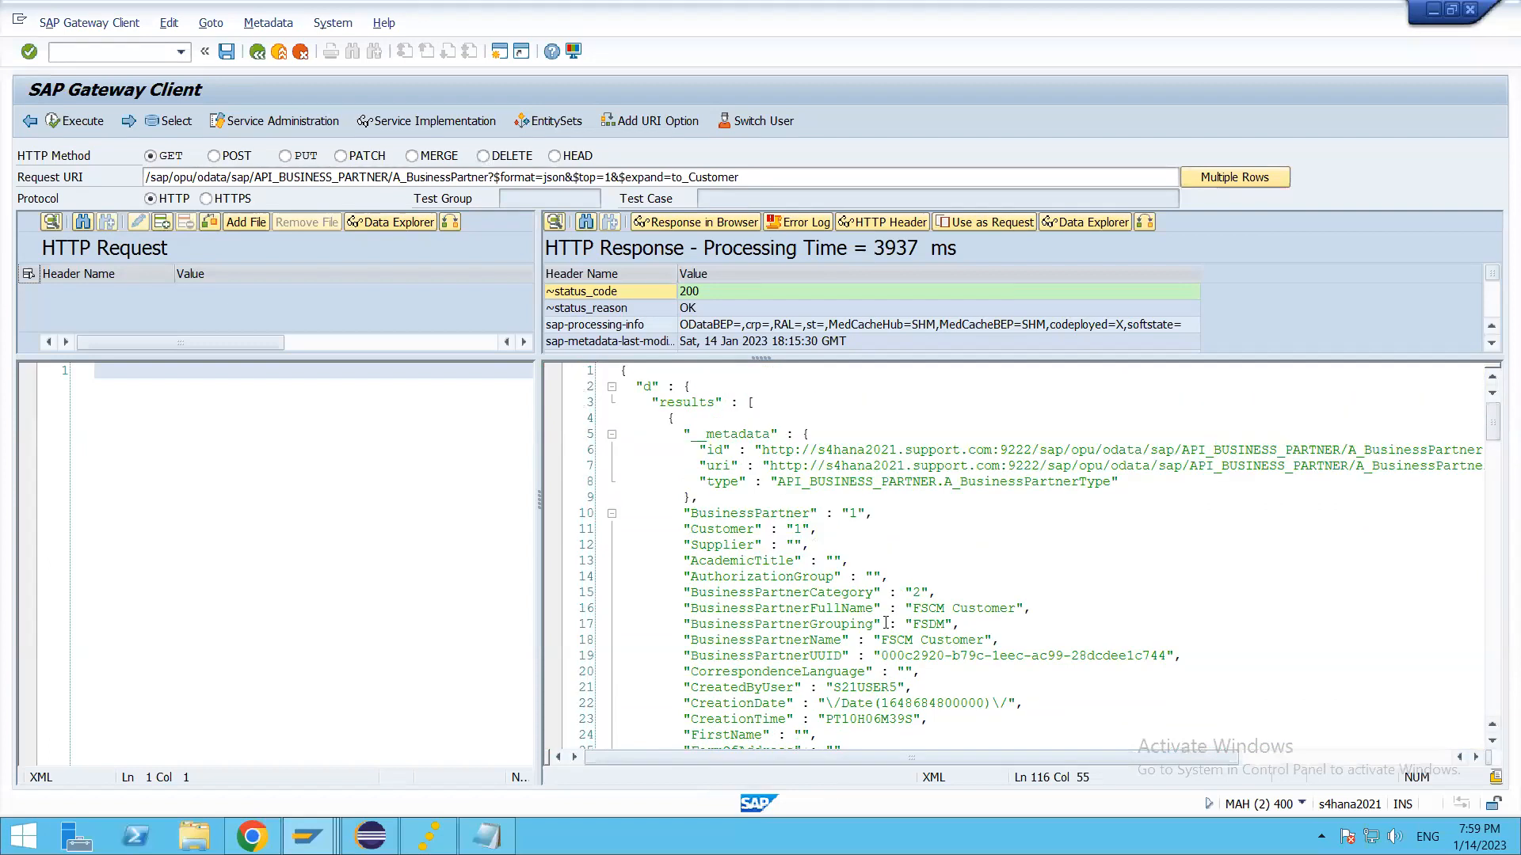
click(884, 581)
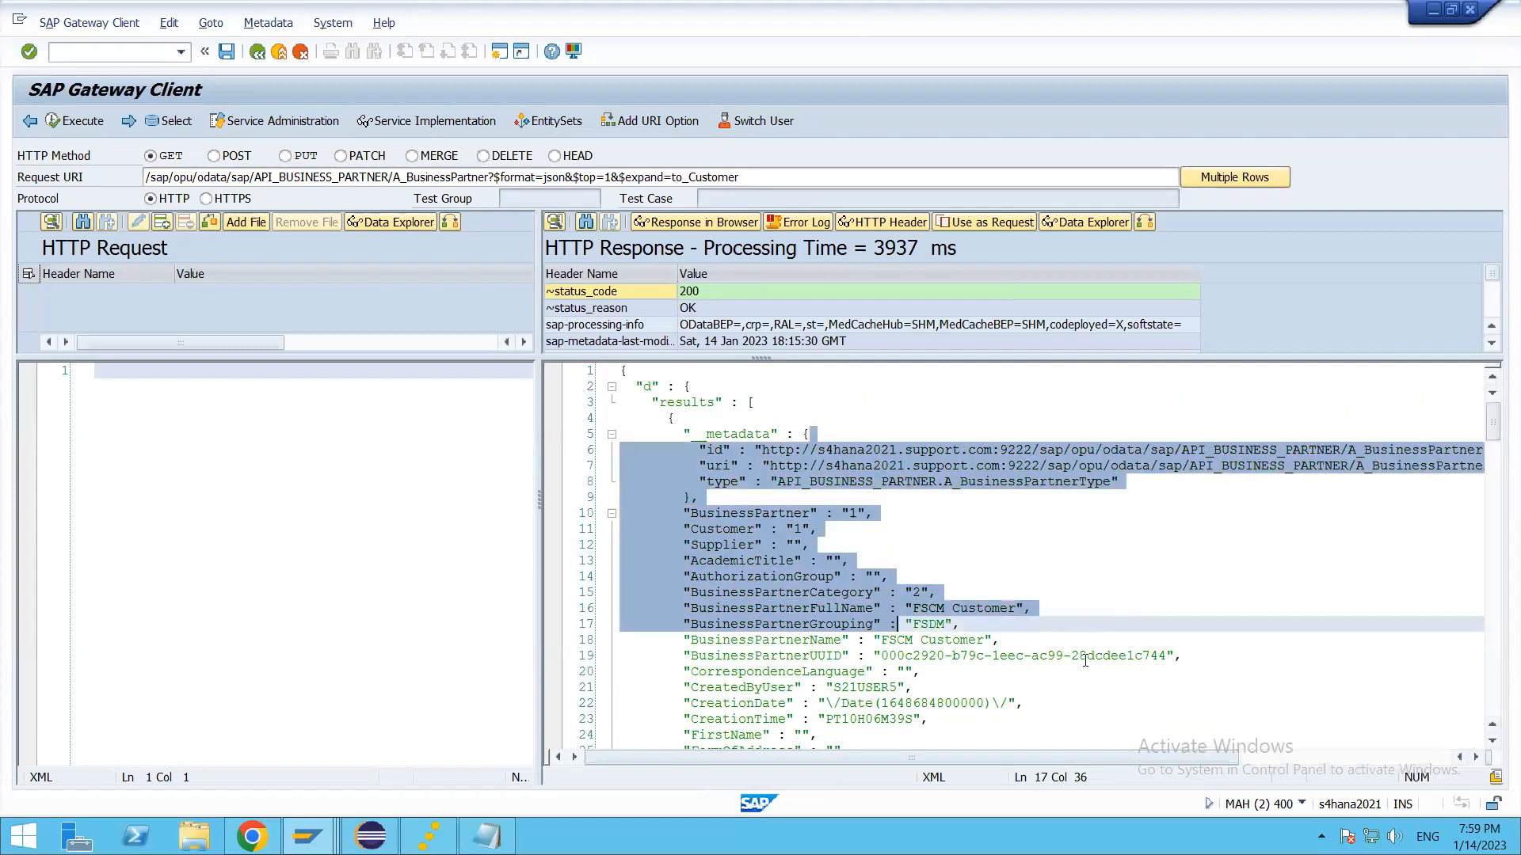
Step: Switch to the BUT000 table display and highlight the ZZ1_THAARACUSTOM_BUS field row
key(alt+Tab)
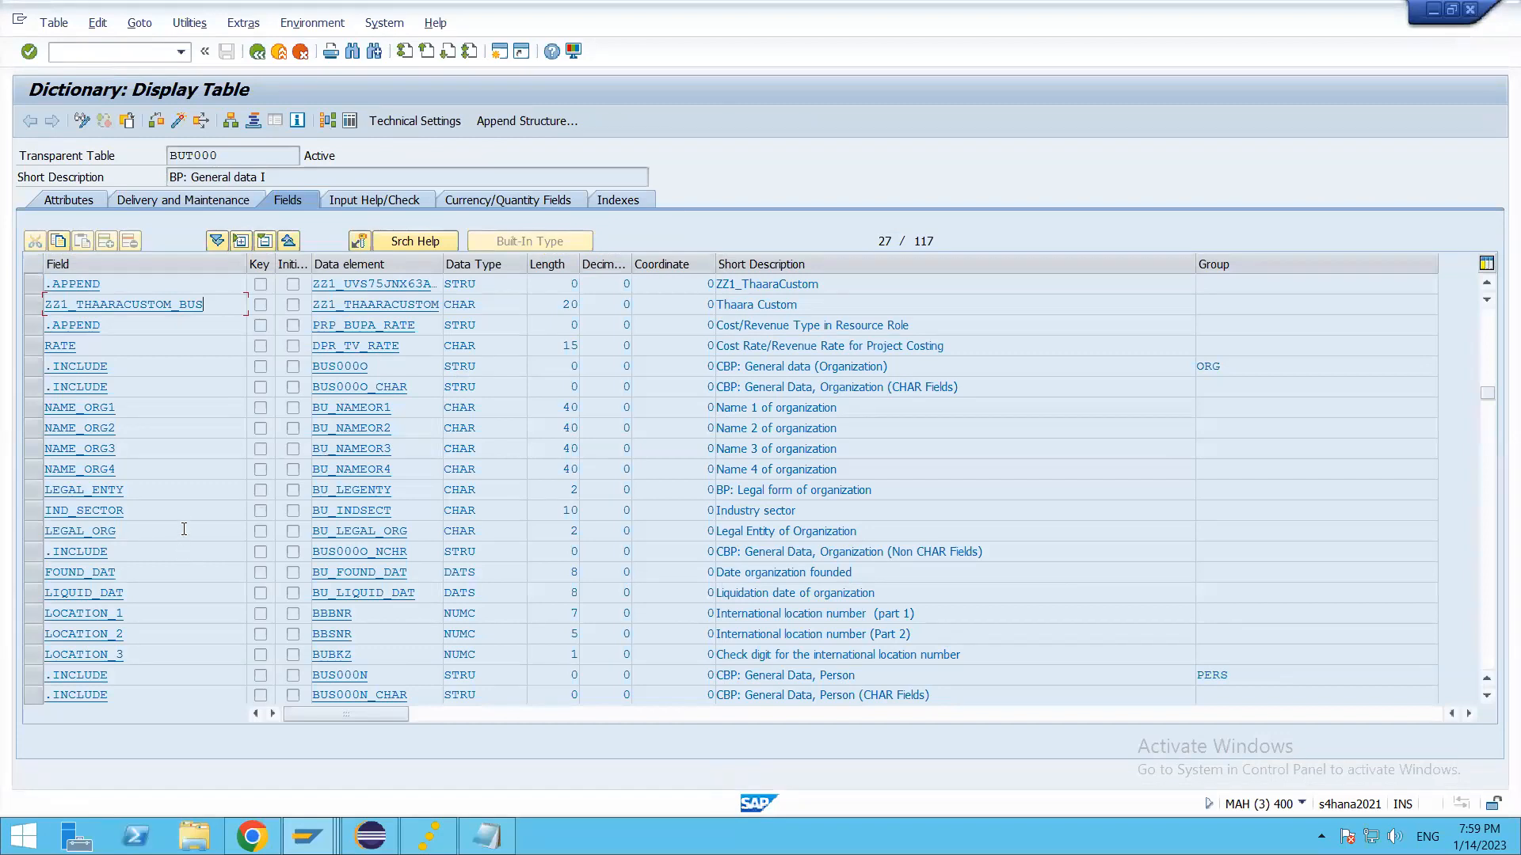
click(35, 305)
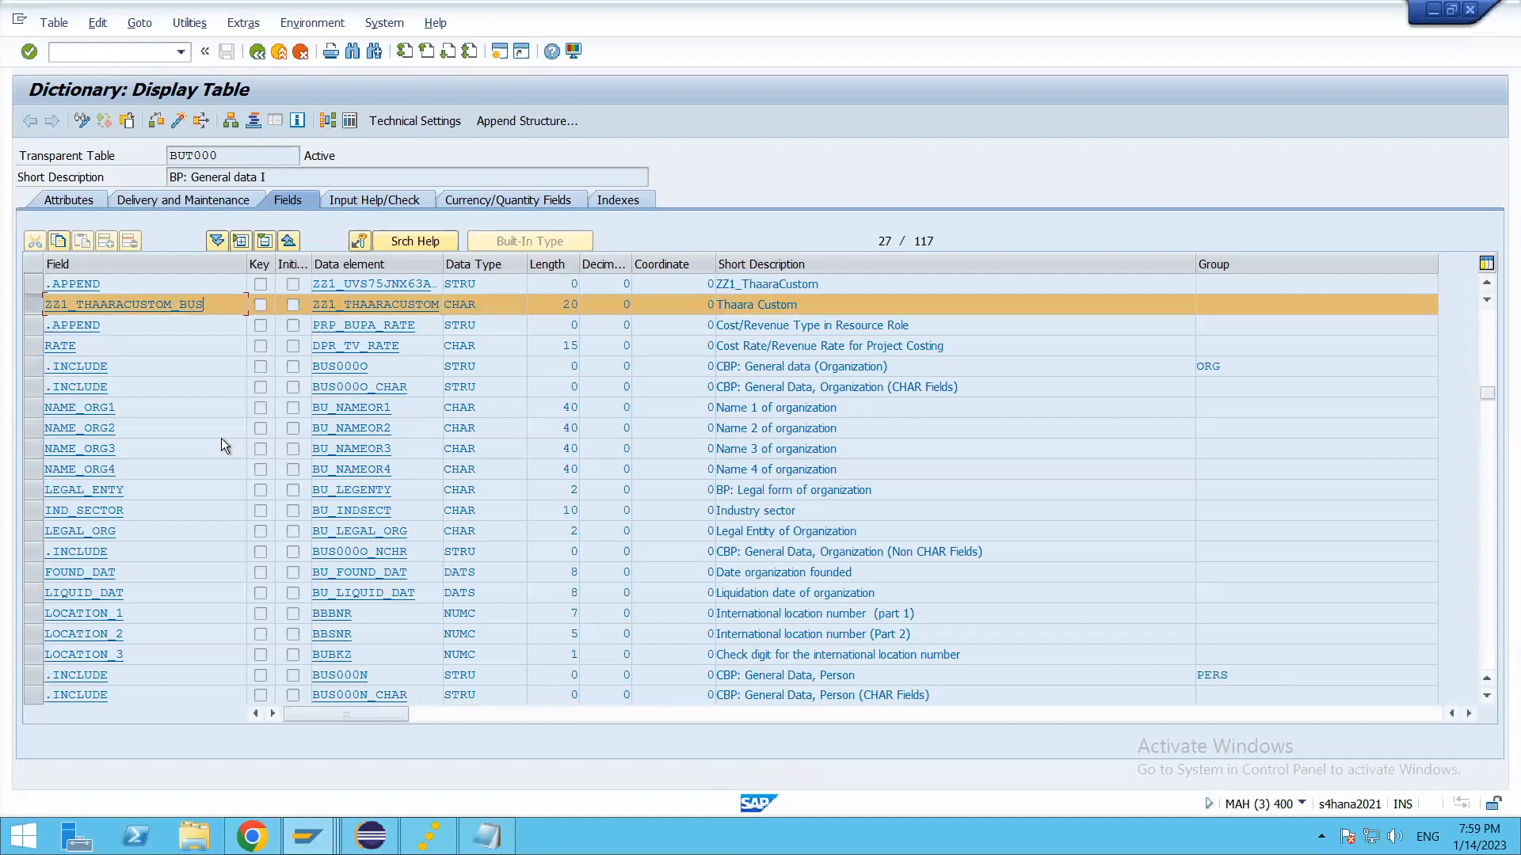
scroll(221, 439, up, 2)
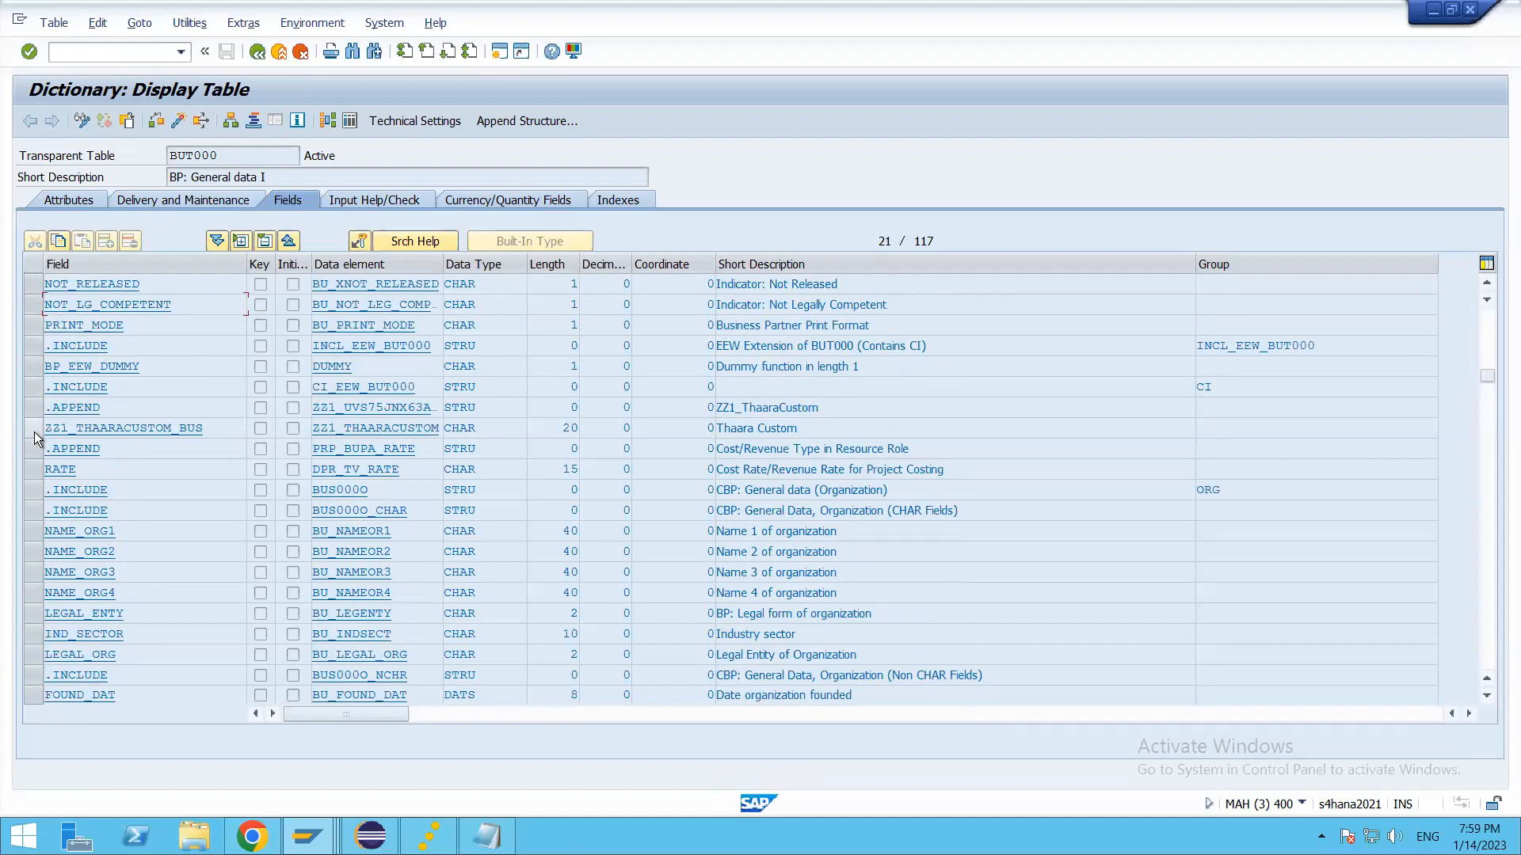
click(34, 430)
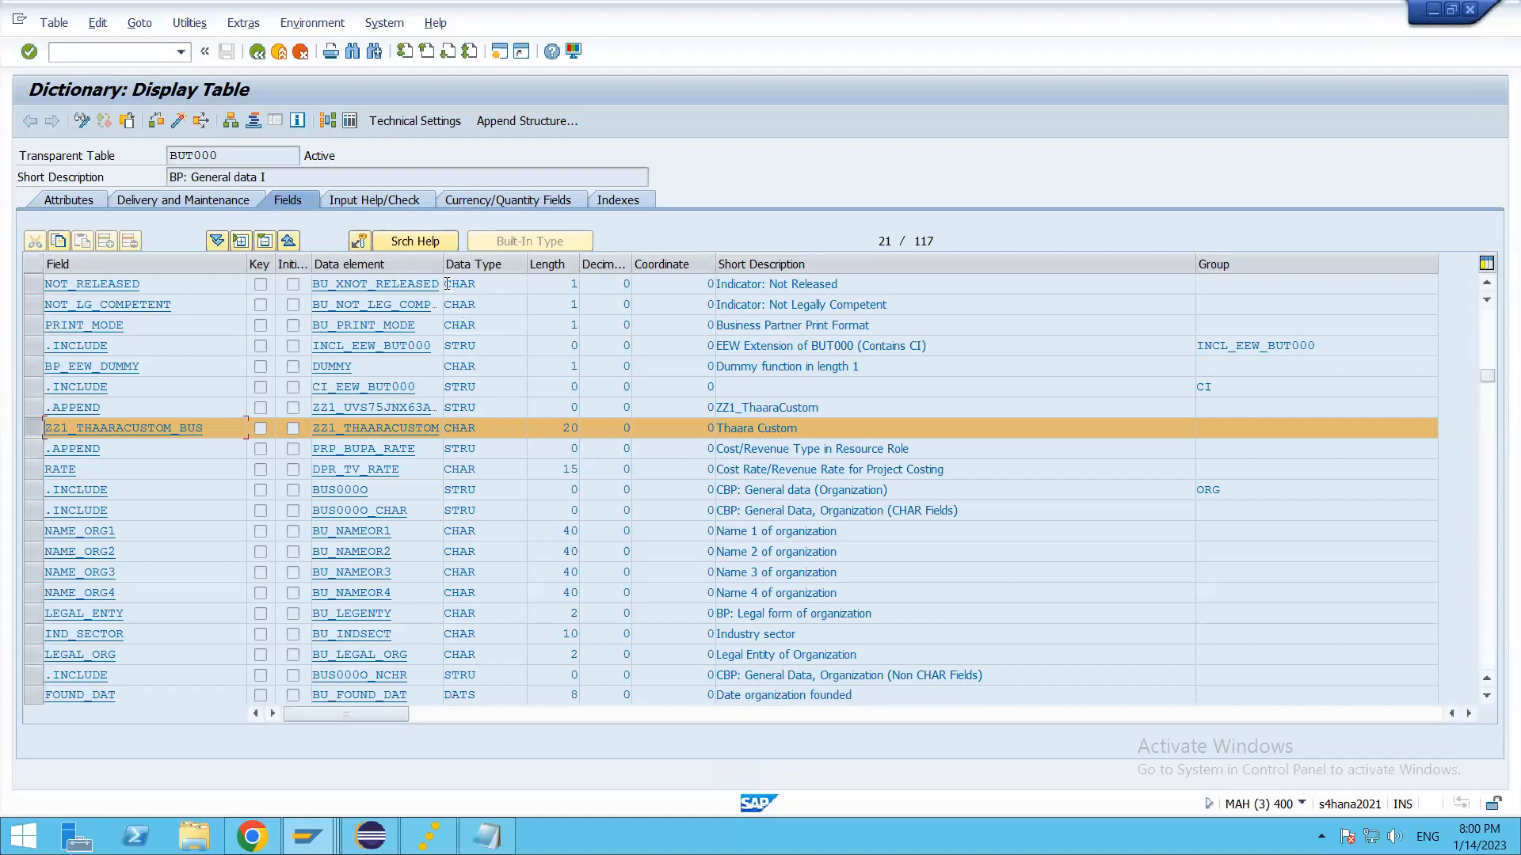
Step: Widen the Data element column and inspect the custom field's data element and short description
drag(441, 264, 562, 274)
click(499, 433)
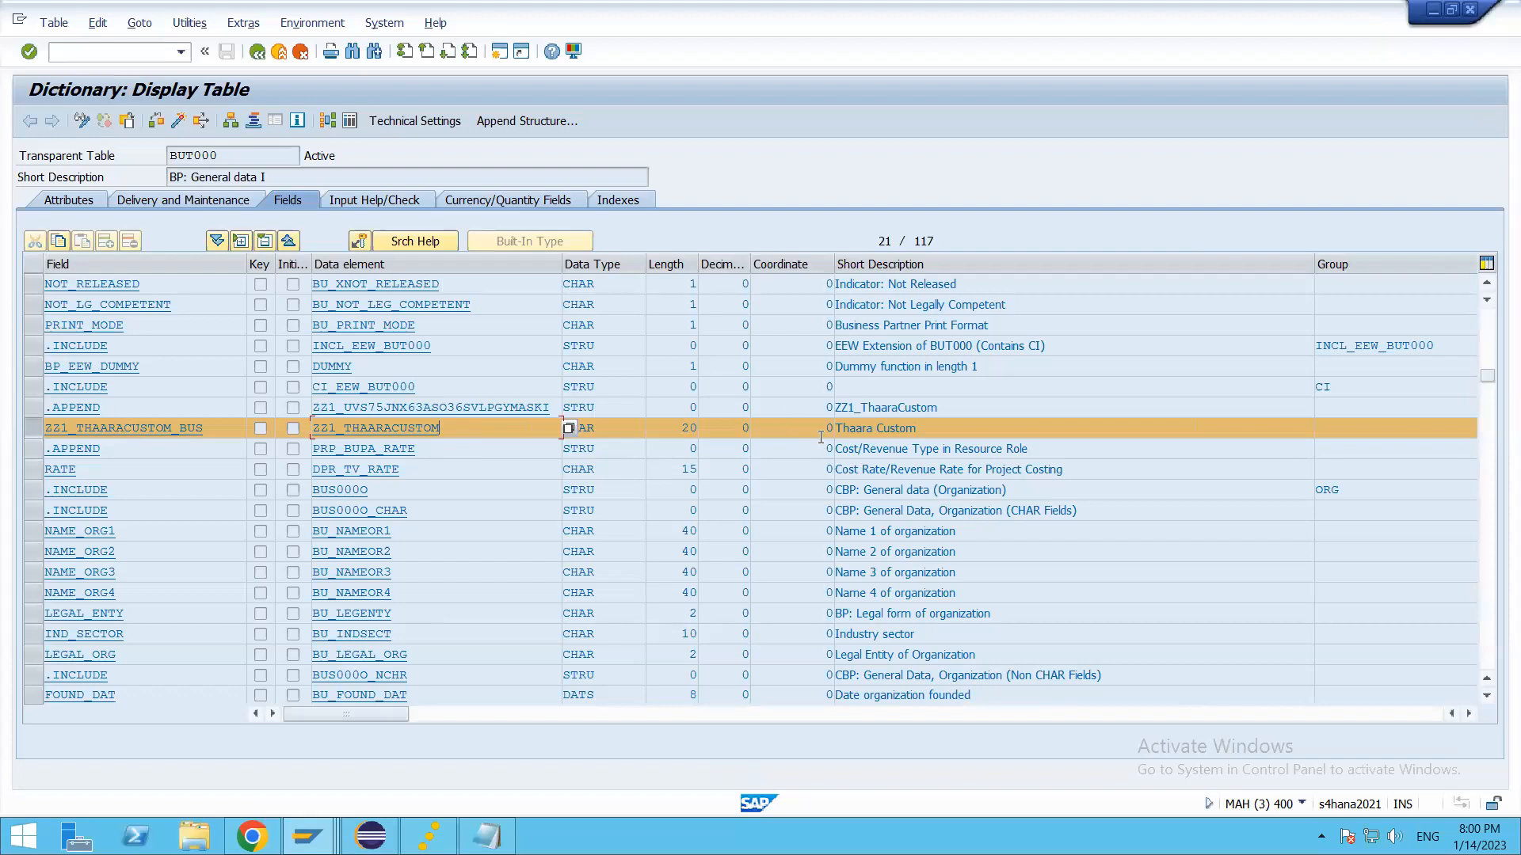
click(930, 430)
Step: Switch to Custom Fields and Logic in Chrome and show the general information of the Thaara Custom field
key(alt+Tab)
key(alt+Tab)
key(alt+Tab)
key(alt+Tab)
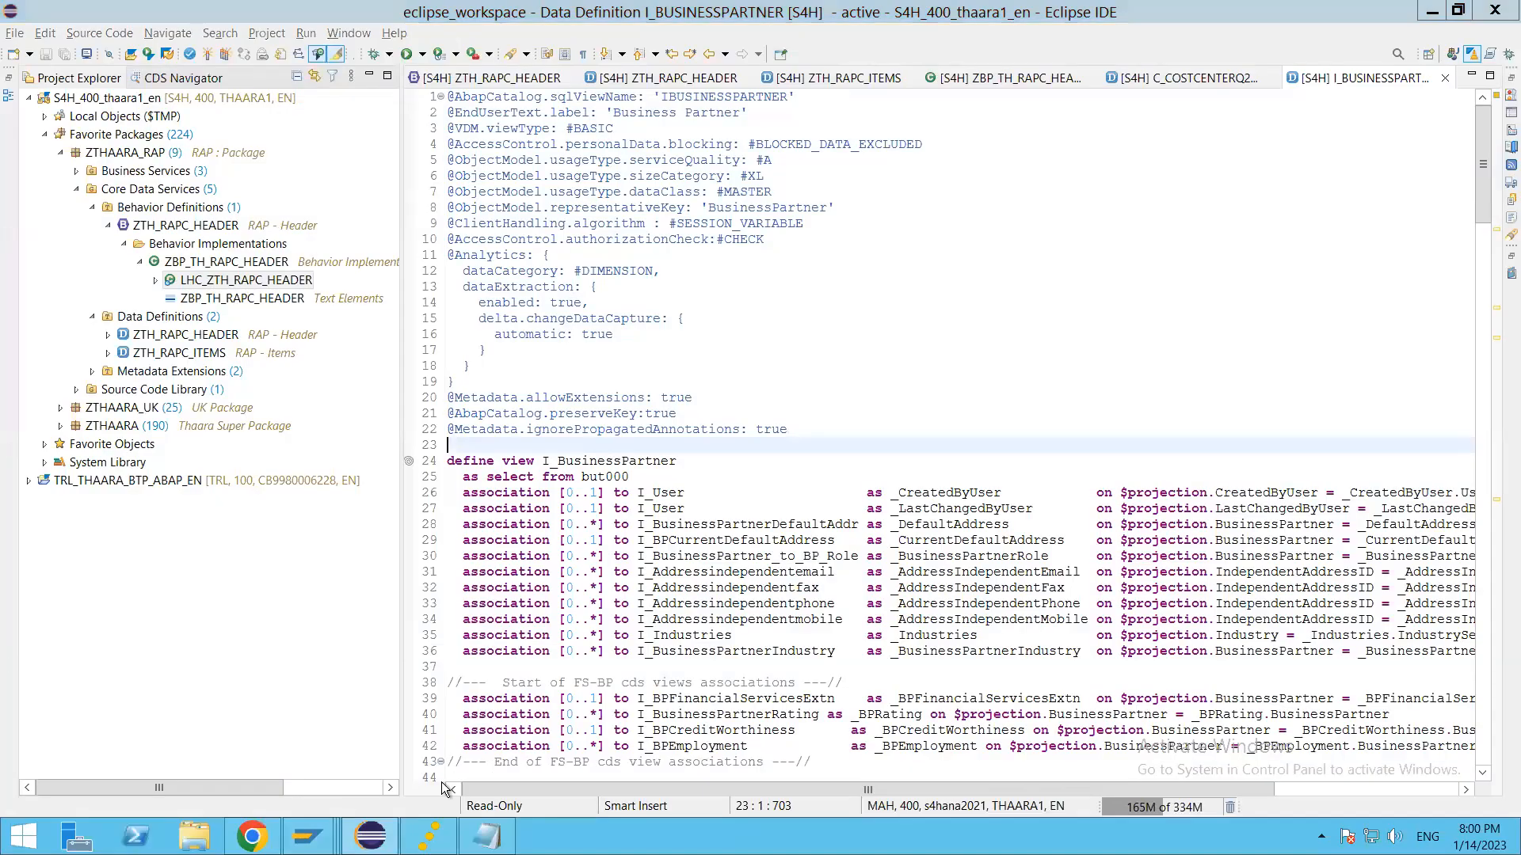
key(alt+Tab)
key(alt+Tab)
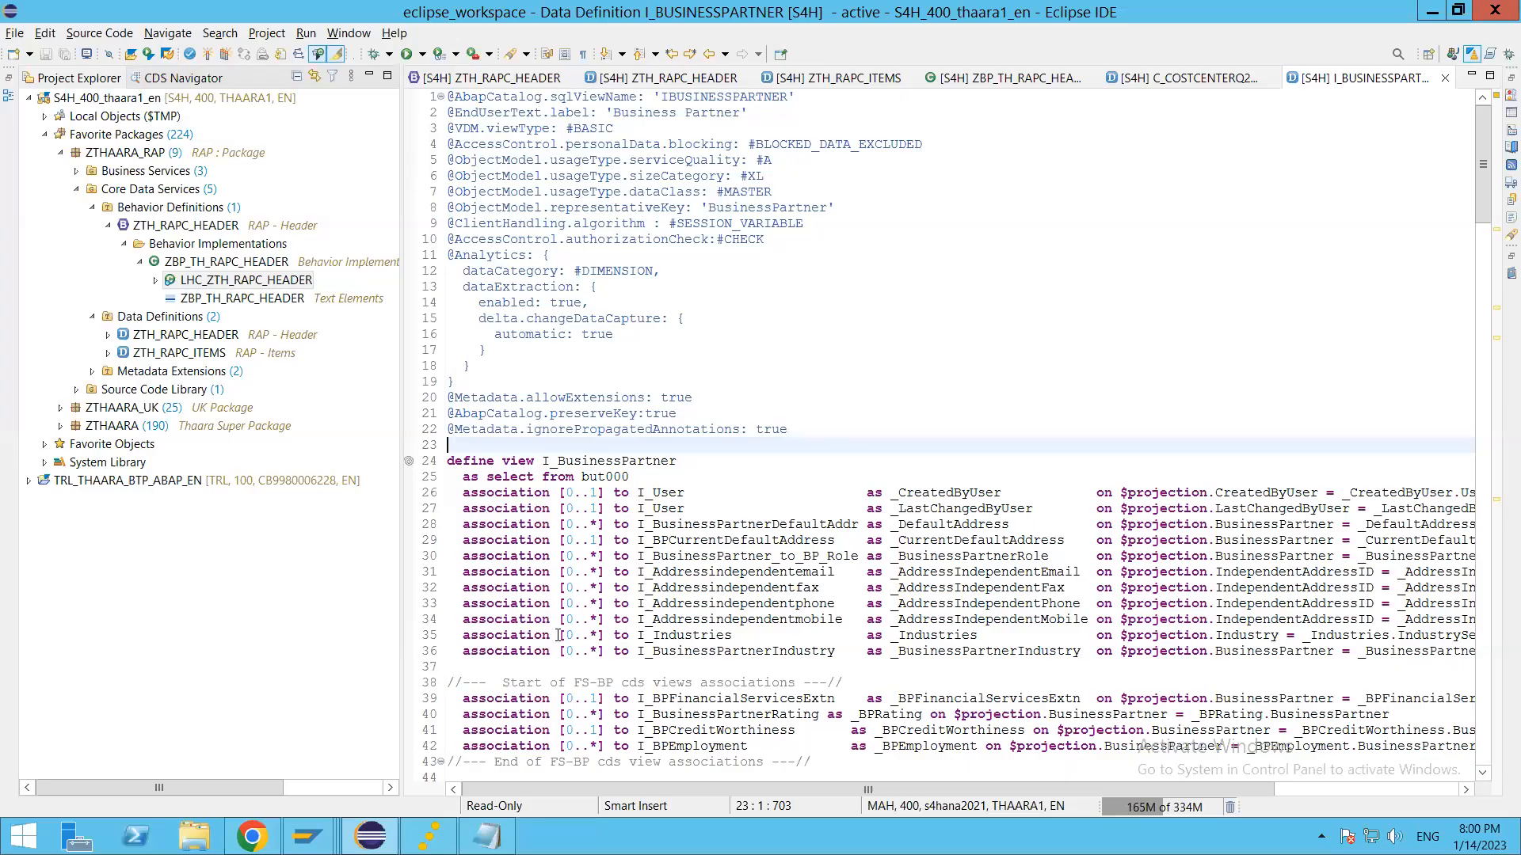
click(307, 836)
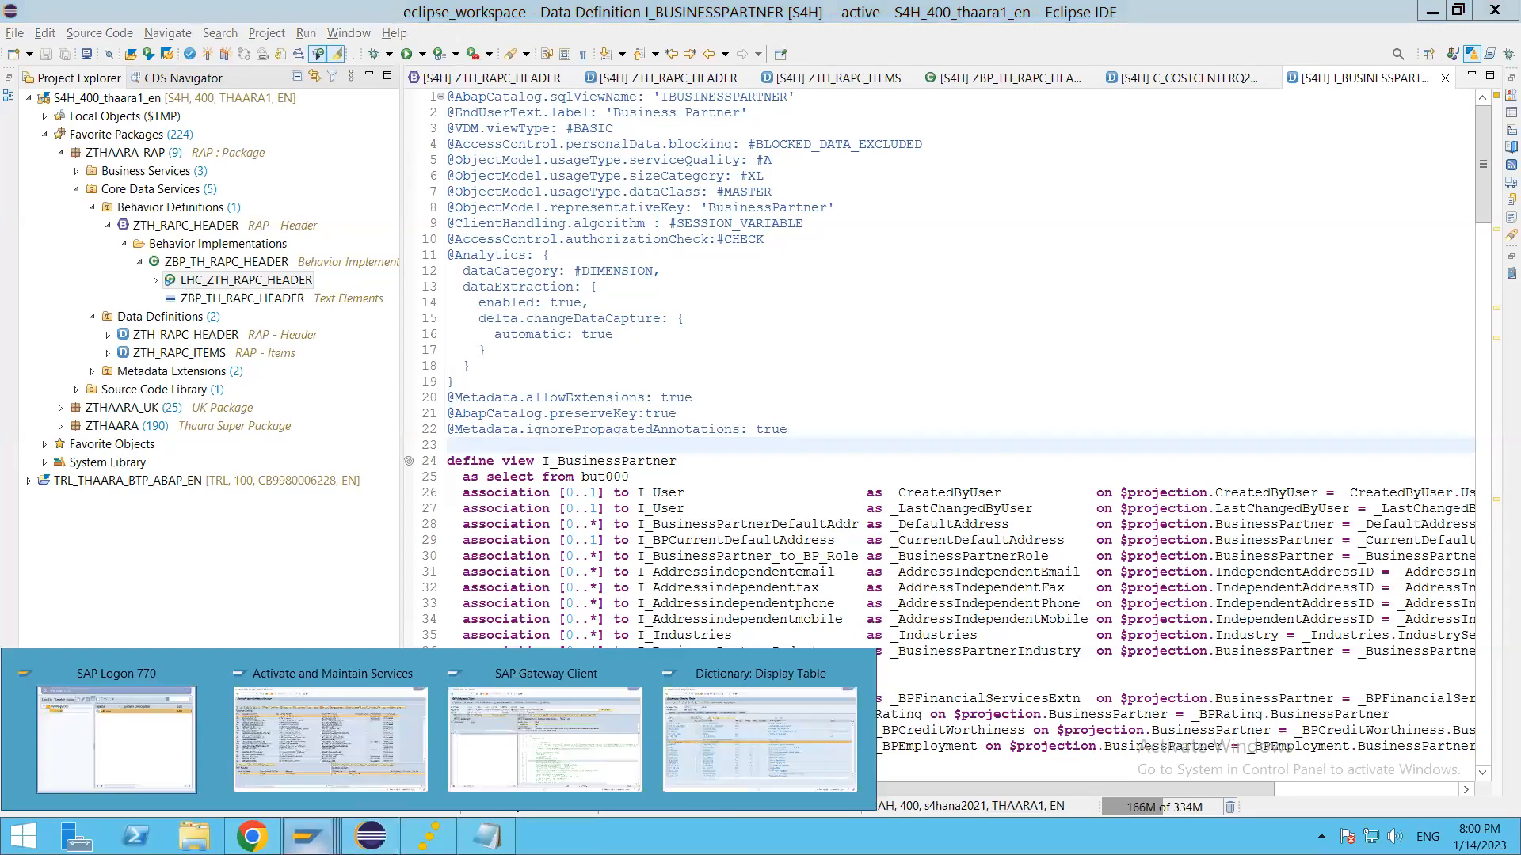
click(251, 837)
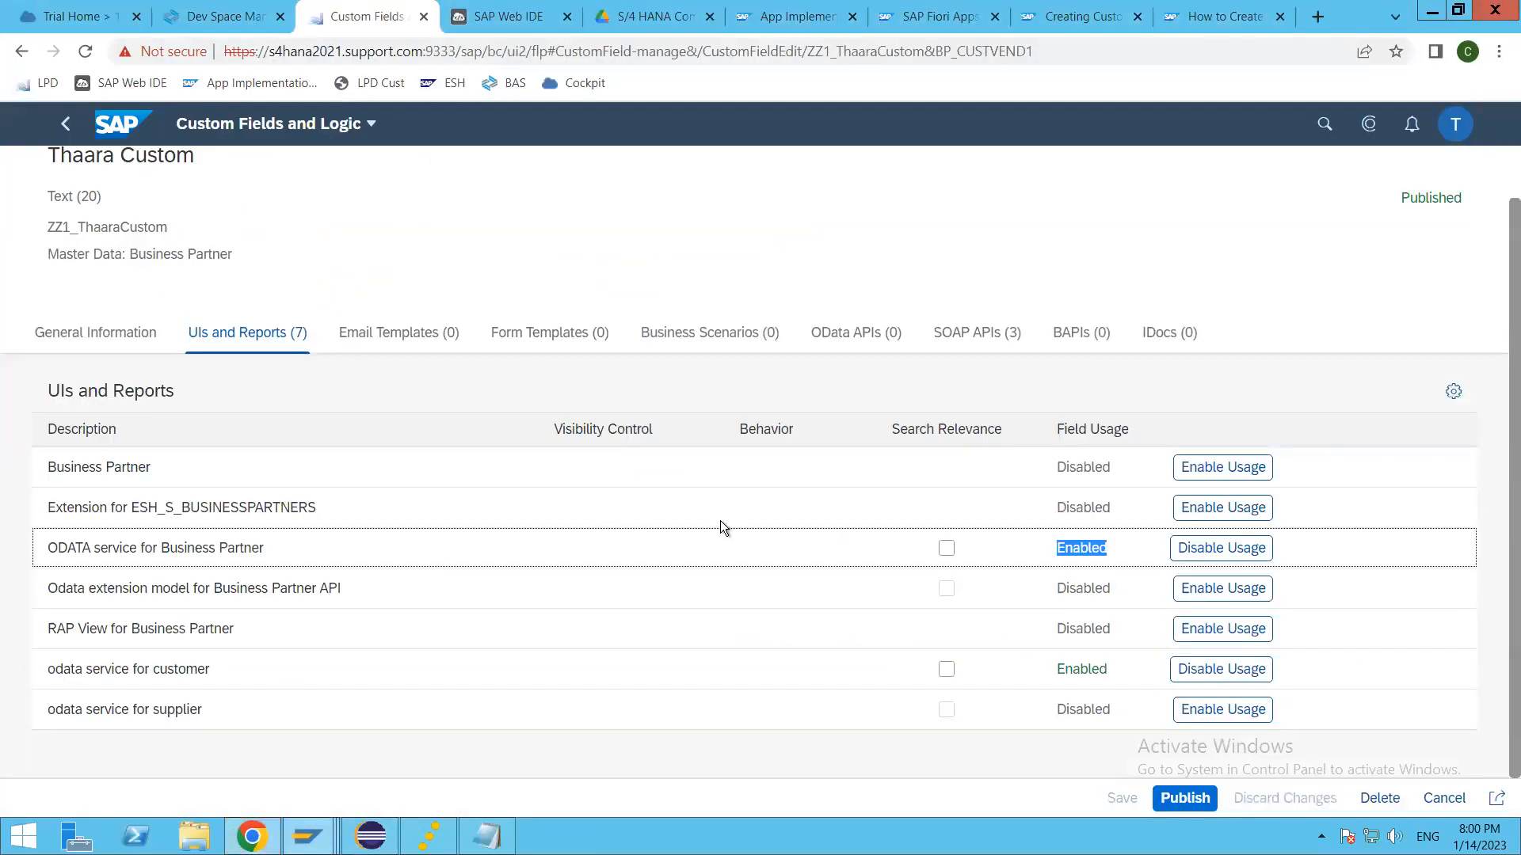
click(92, 223)
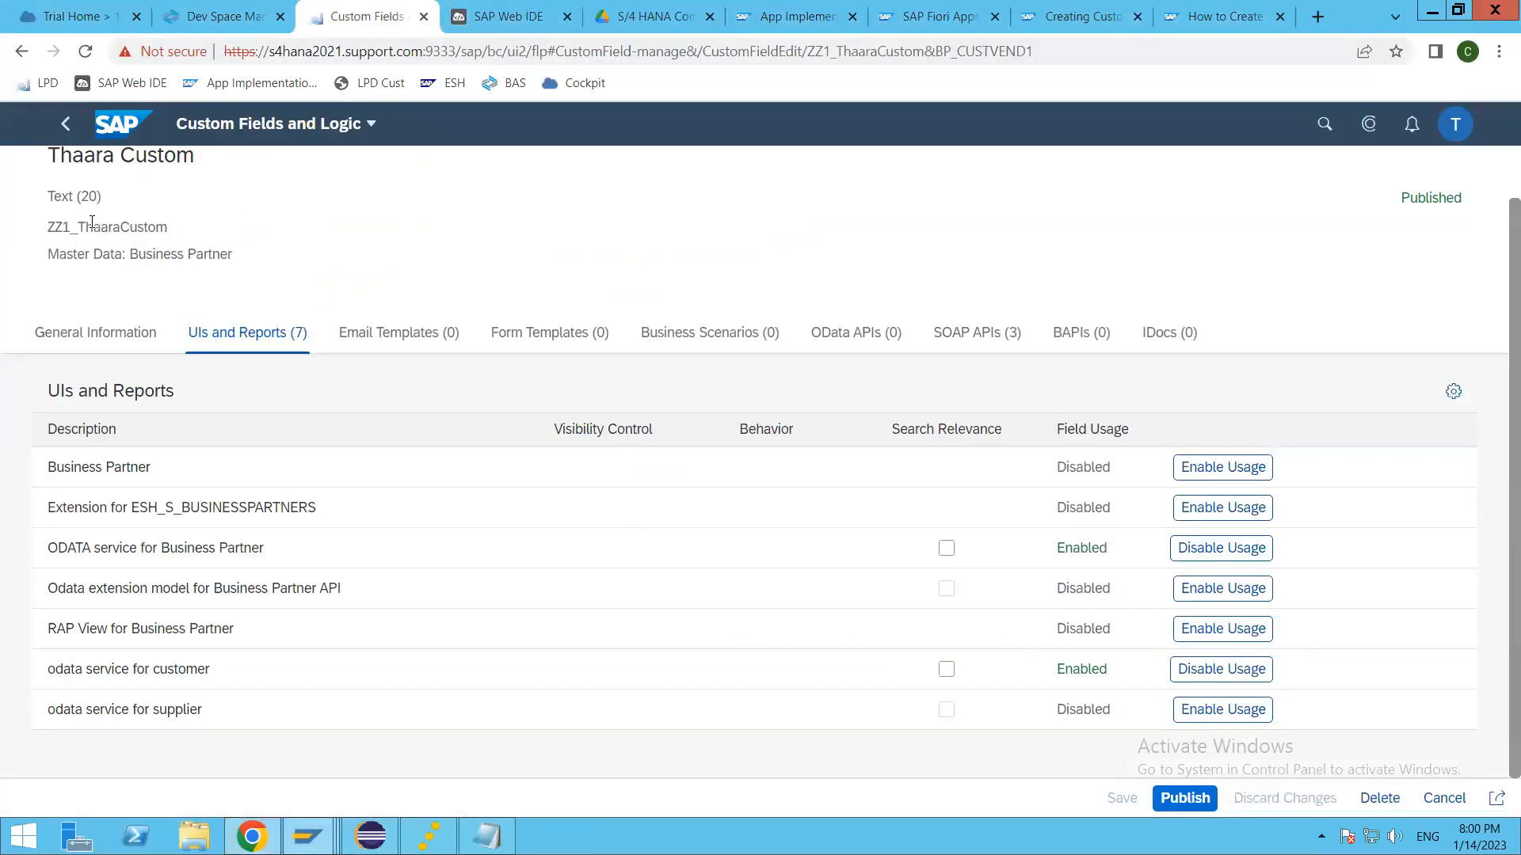
double_click(236, 222)
click(71, 336)
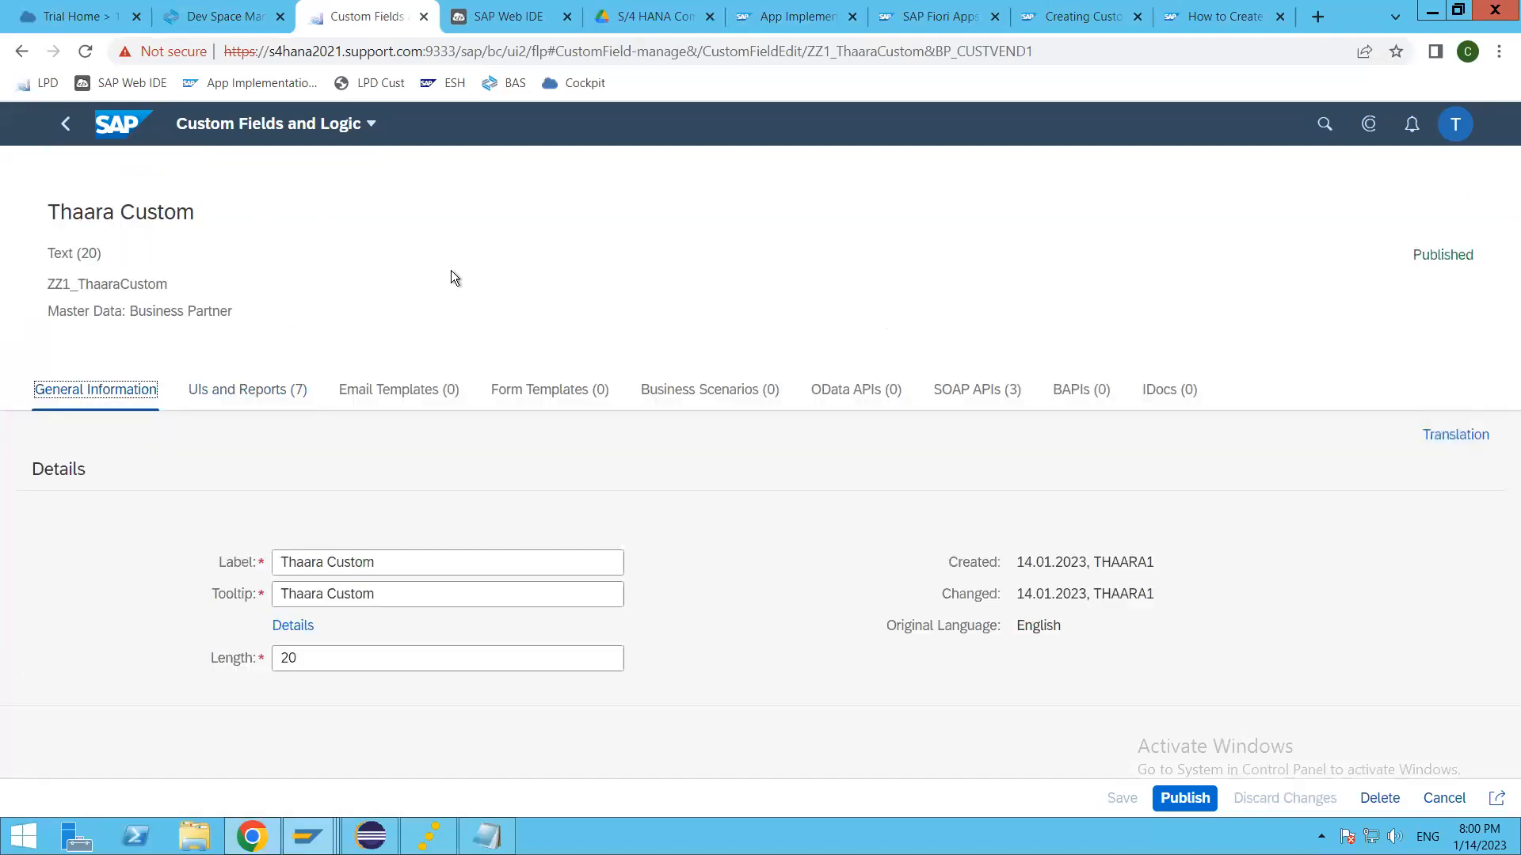
Step: Compare the custom field's Label and Tooltip with its short description in the BUT000 table display
click(458, 565)
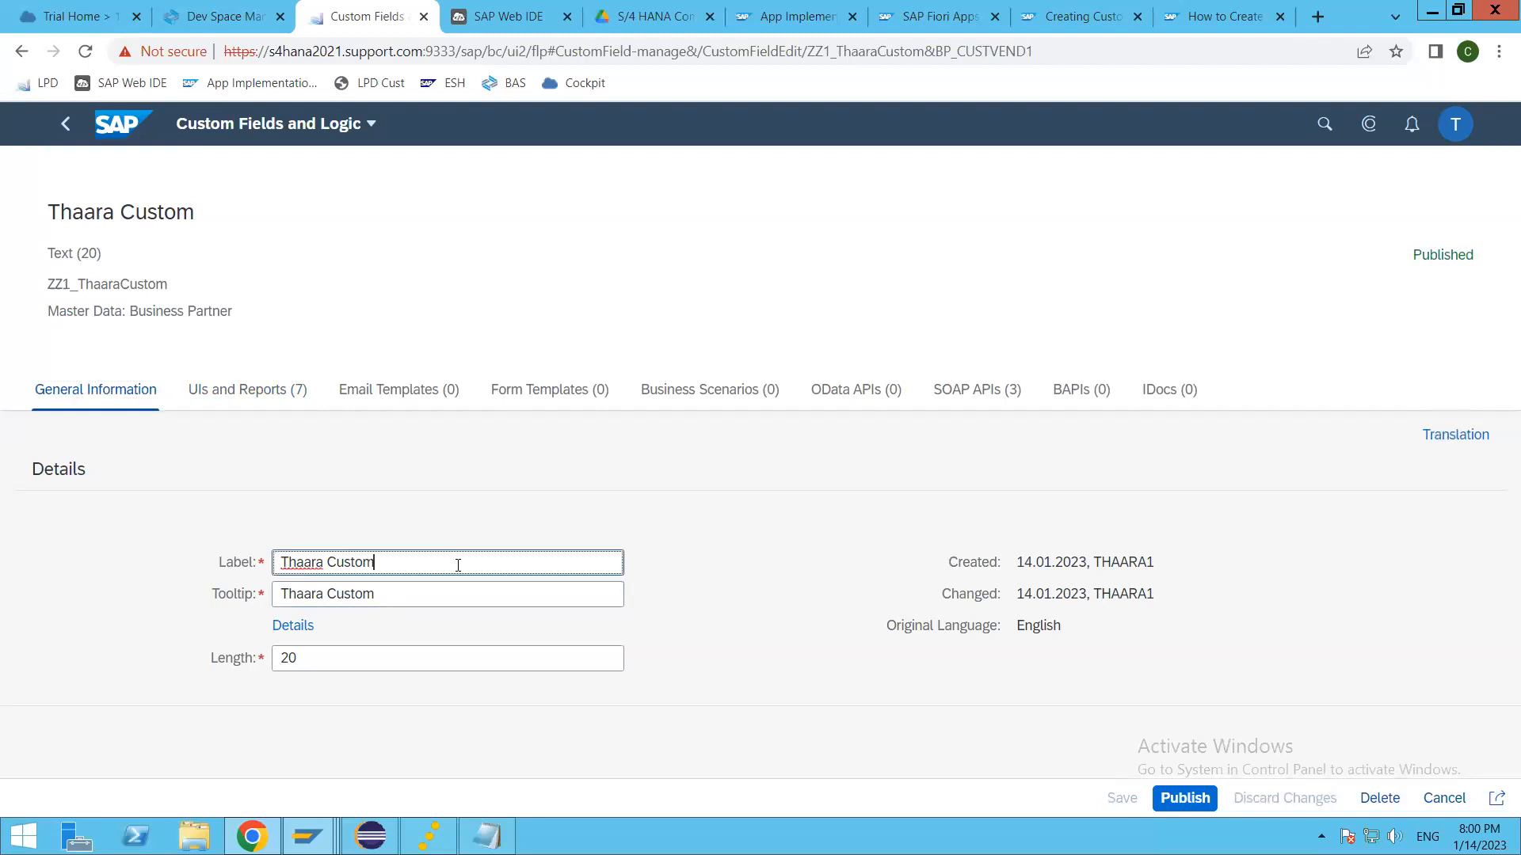
key(ctrl+a)
click(440, 596)
key(alt+Tab)
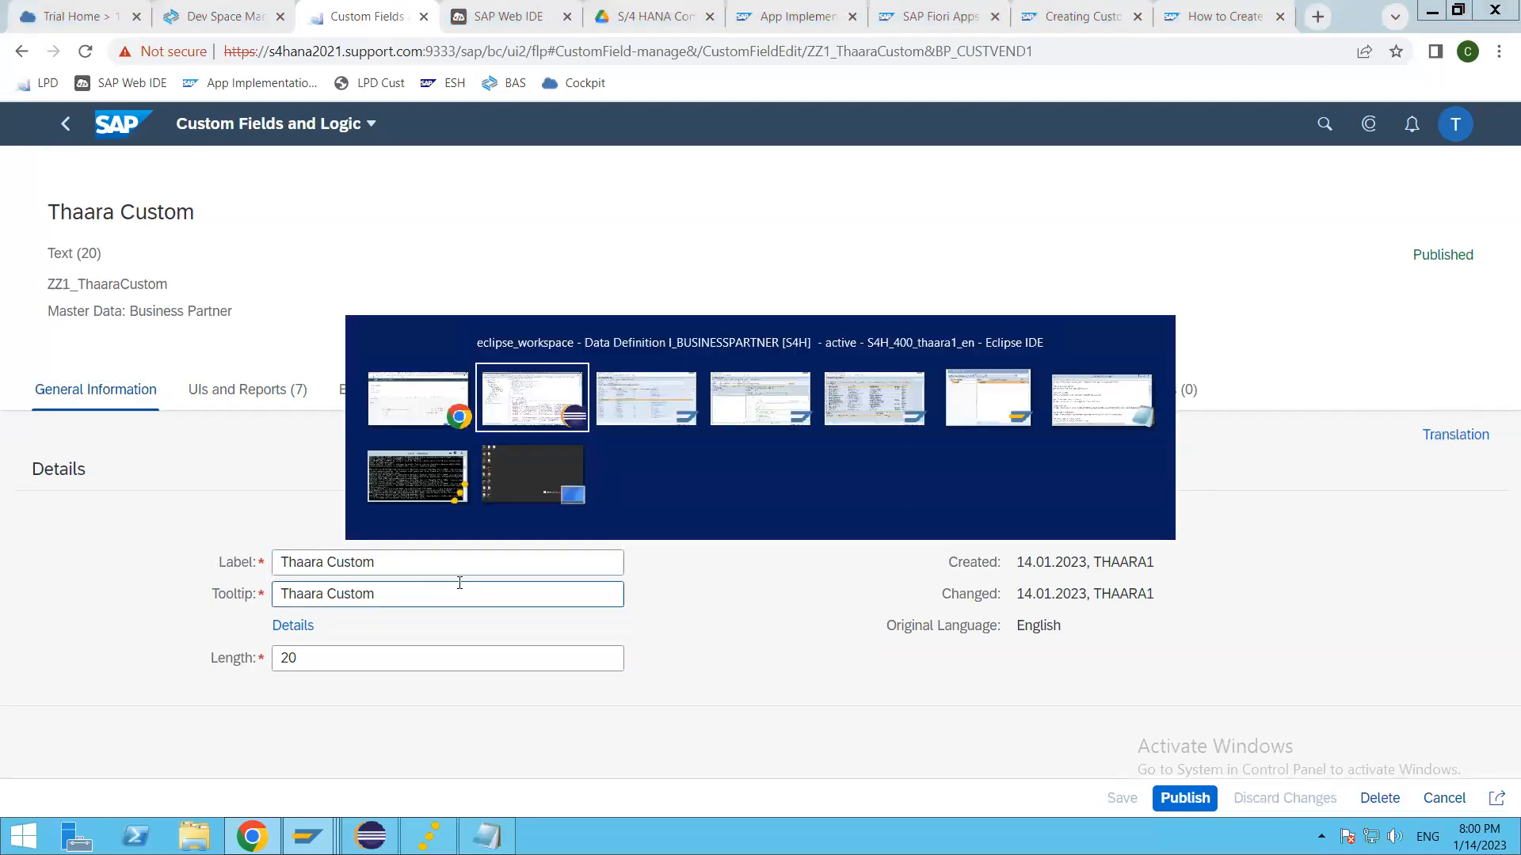
key(alt+Tab)
key(alt+Tab)
key(alt+Tab)
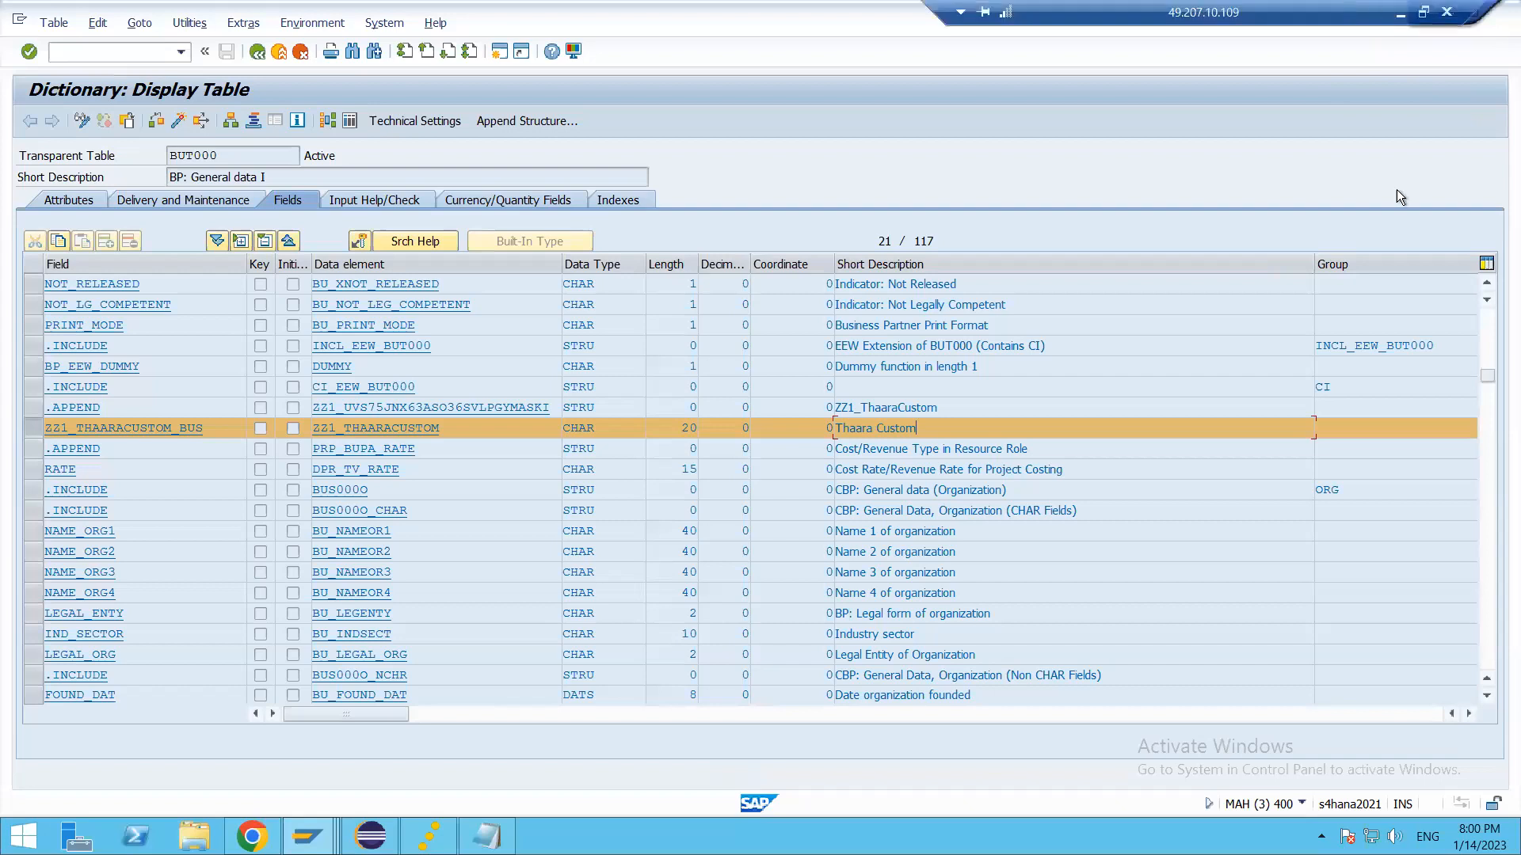
key(alt+Tab)
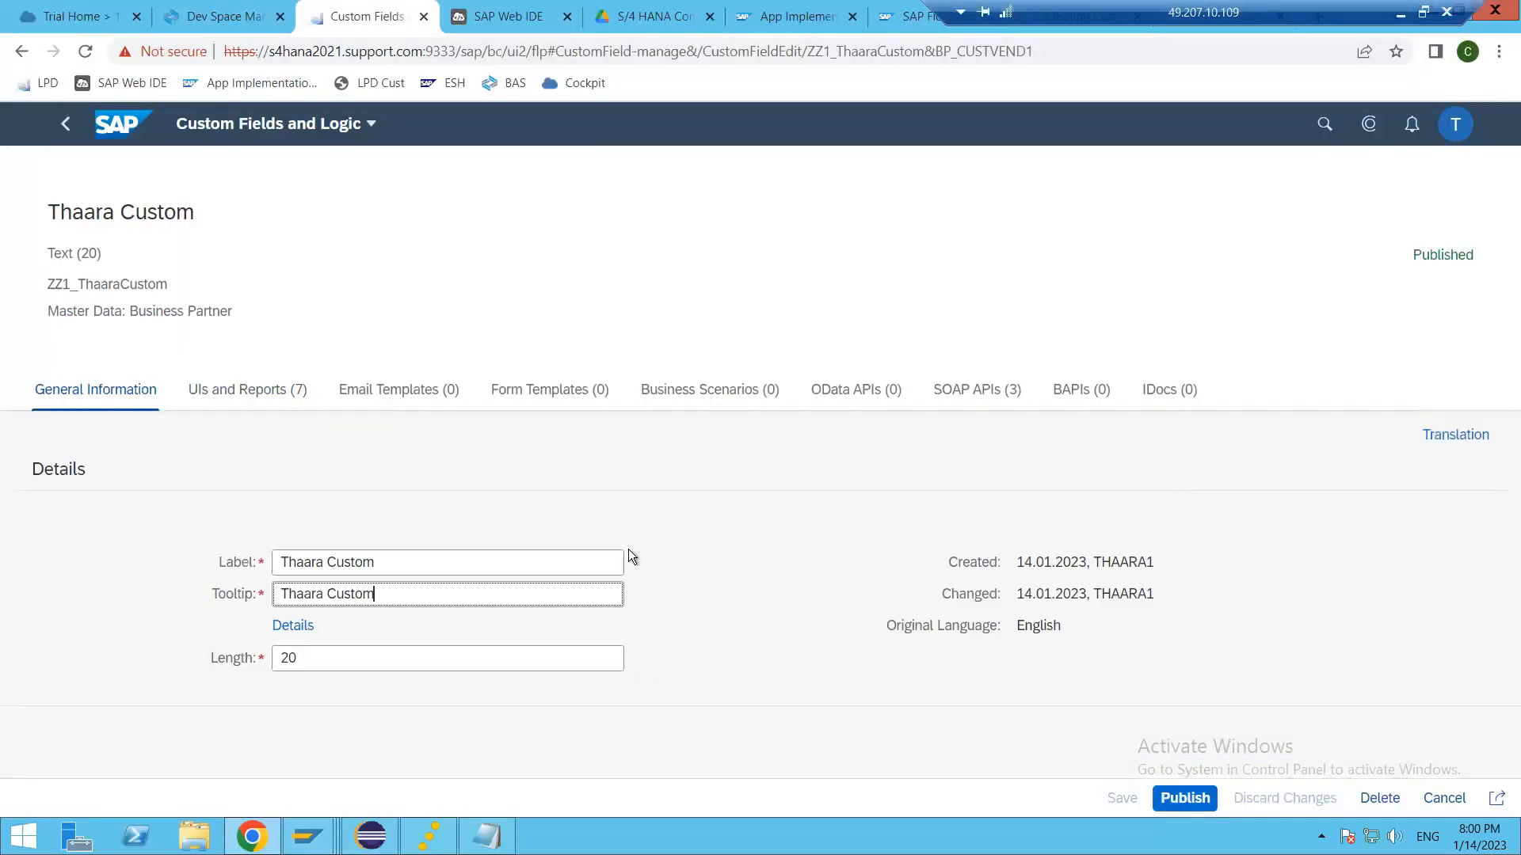
Step: Switch to Eclipse, inspect the I_BusinessPartner view's extension information and but000 source, and run a syntax check on the data definition
key(alt+Tab)
key(alt+Tab)
key(Tab)
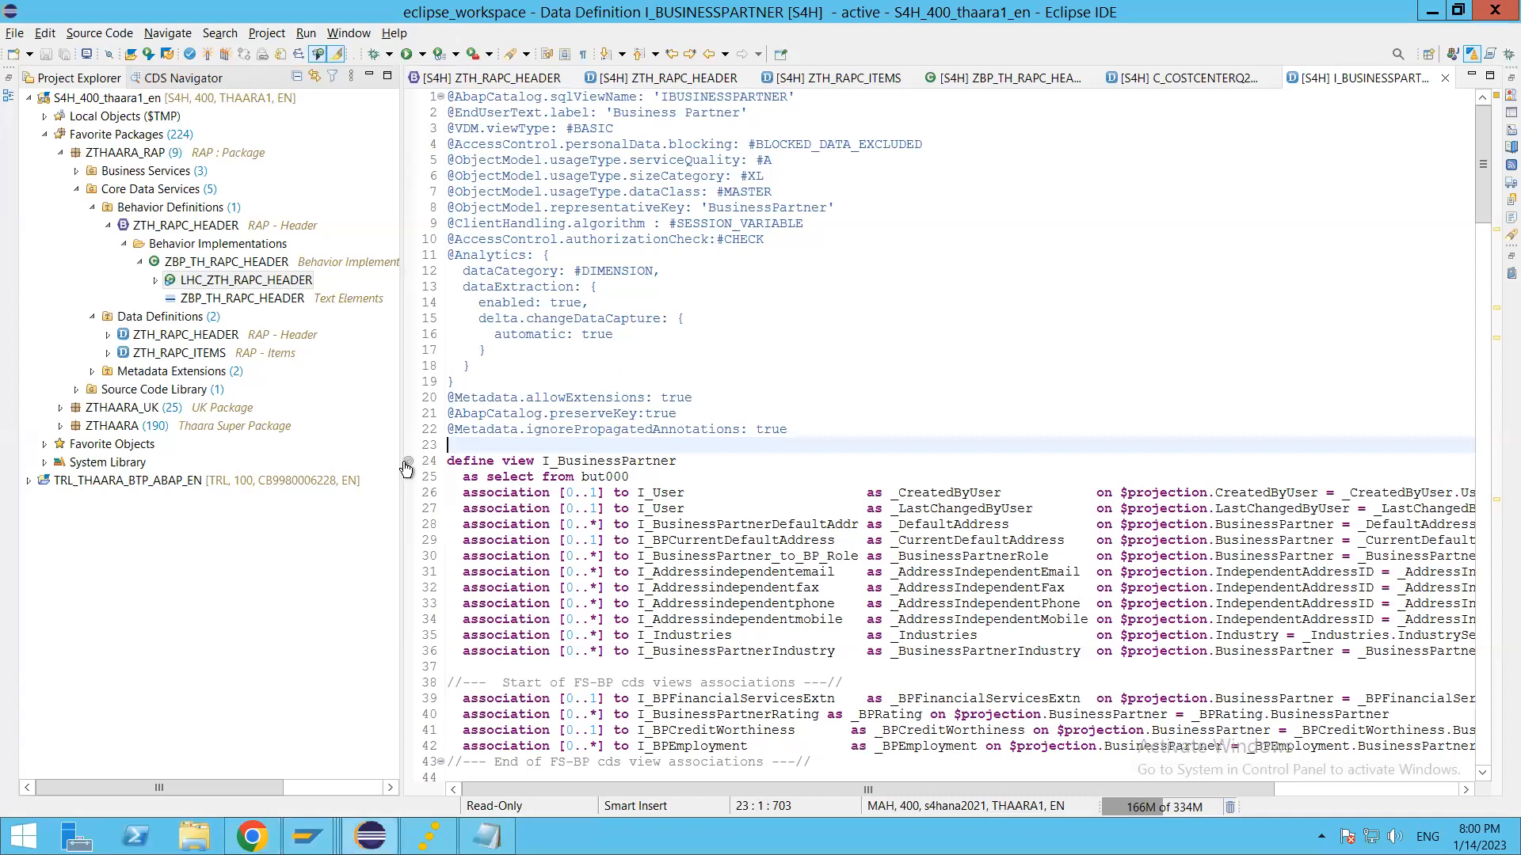
mouse_move(406, 469)
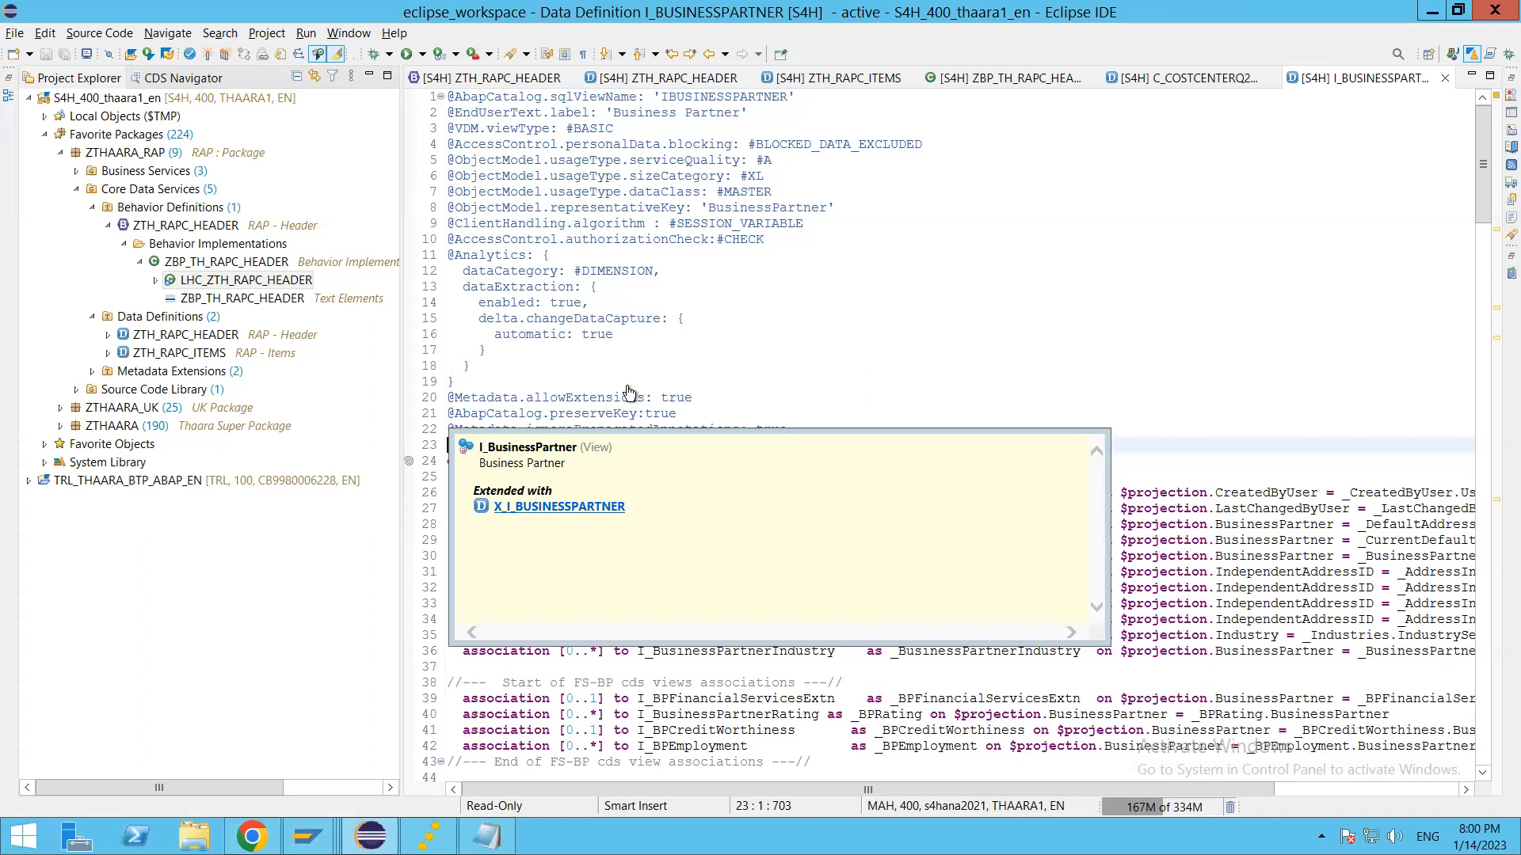
click(690, 466)
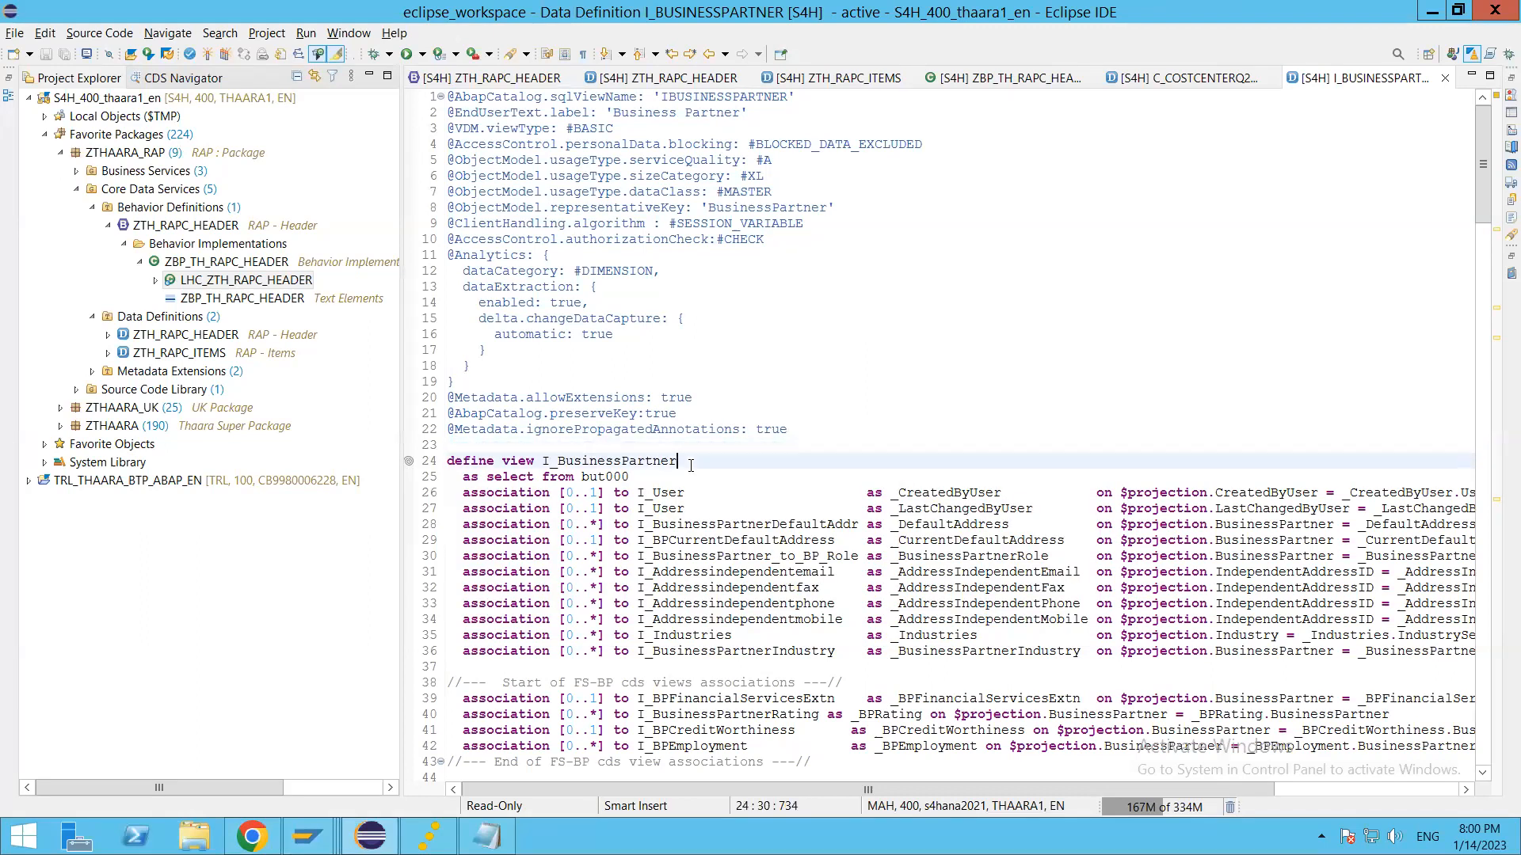
click(617, 476)
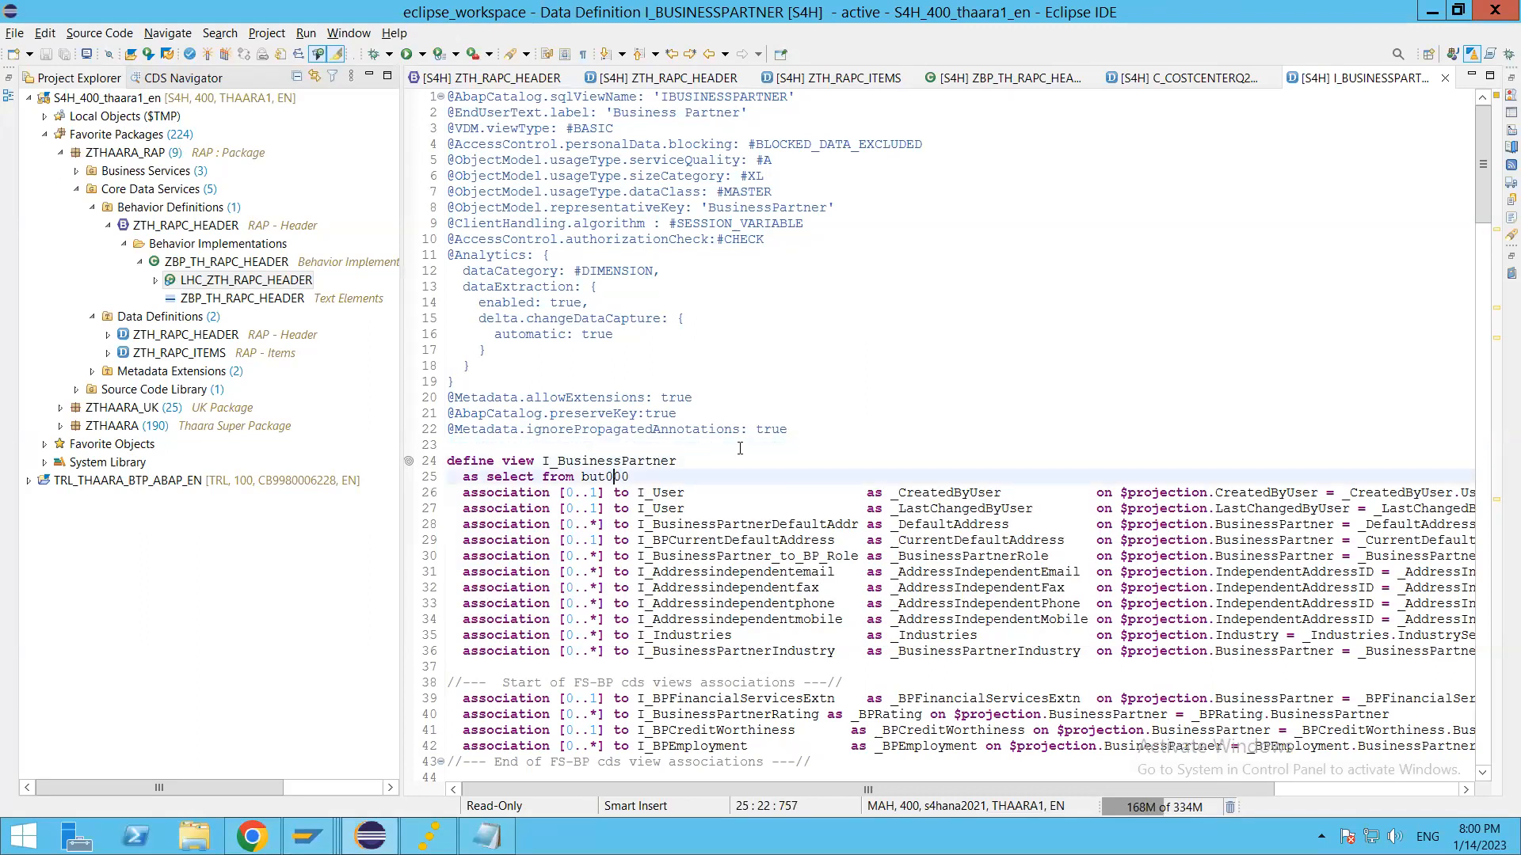
click(724, 466)
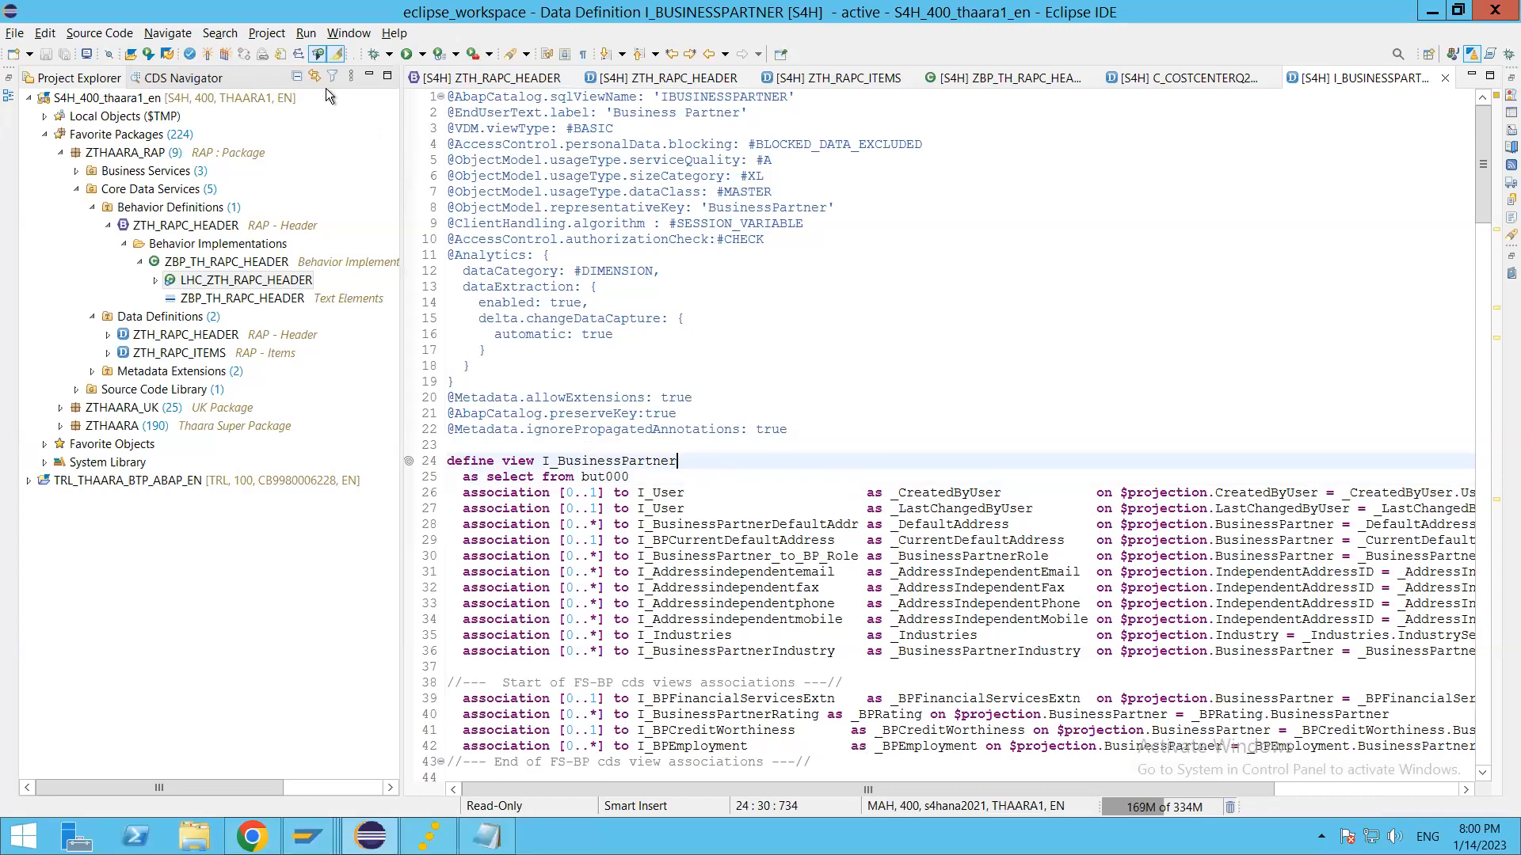
click(283, 56)
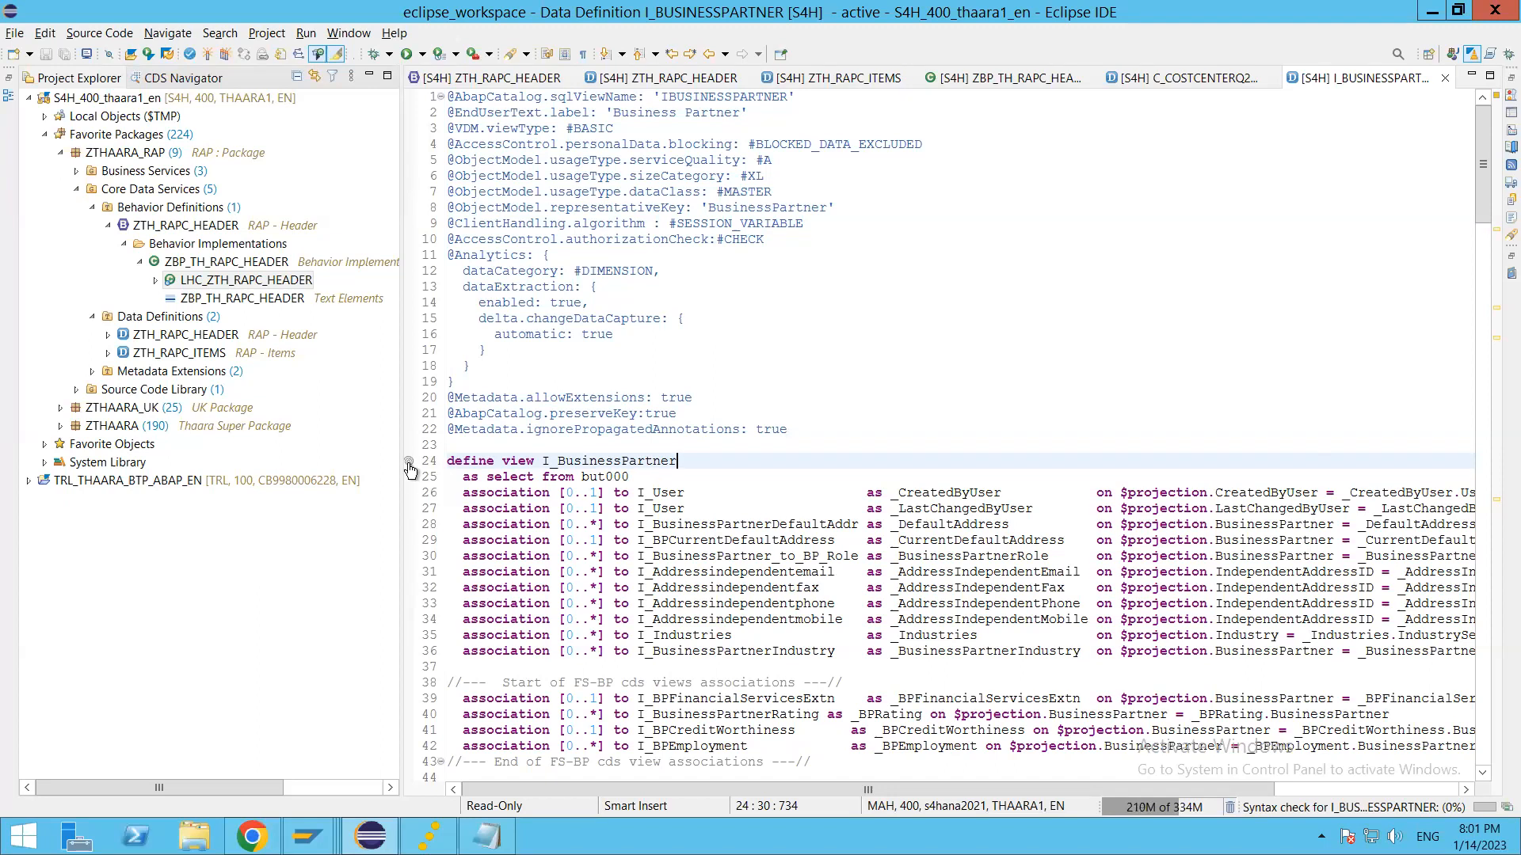
click(737, 396)
Step: Recheck the custom field's data element in BUT000, and open the data source extensions list in Custom Fields and Logic in Chrome
key(alt+Tab)
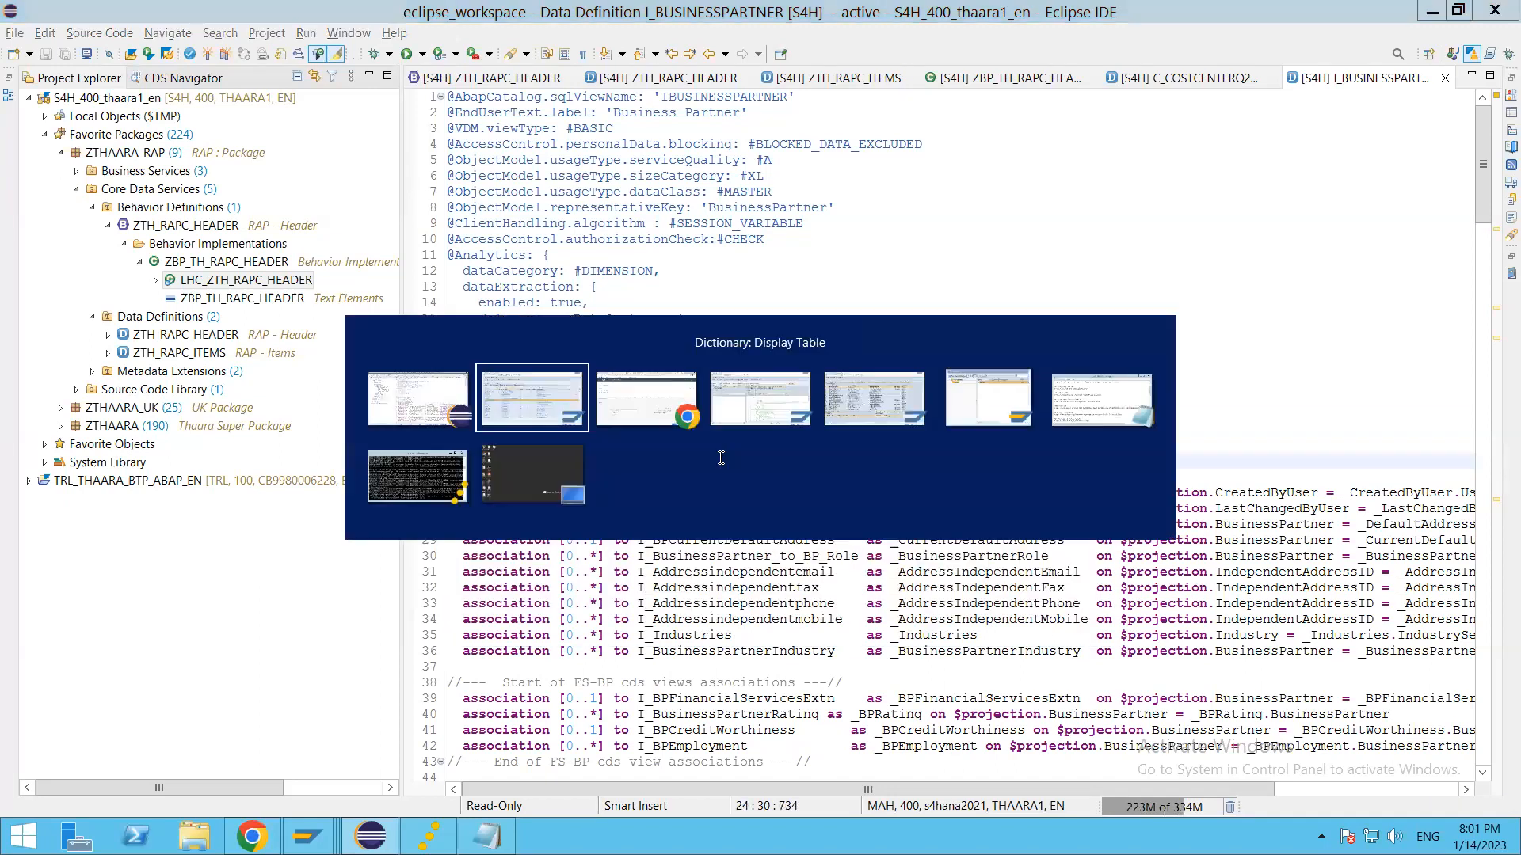
click(485, 434)
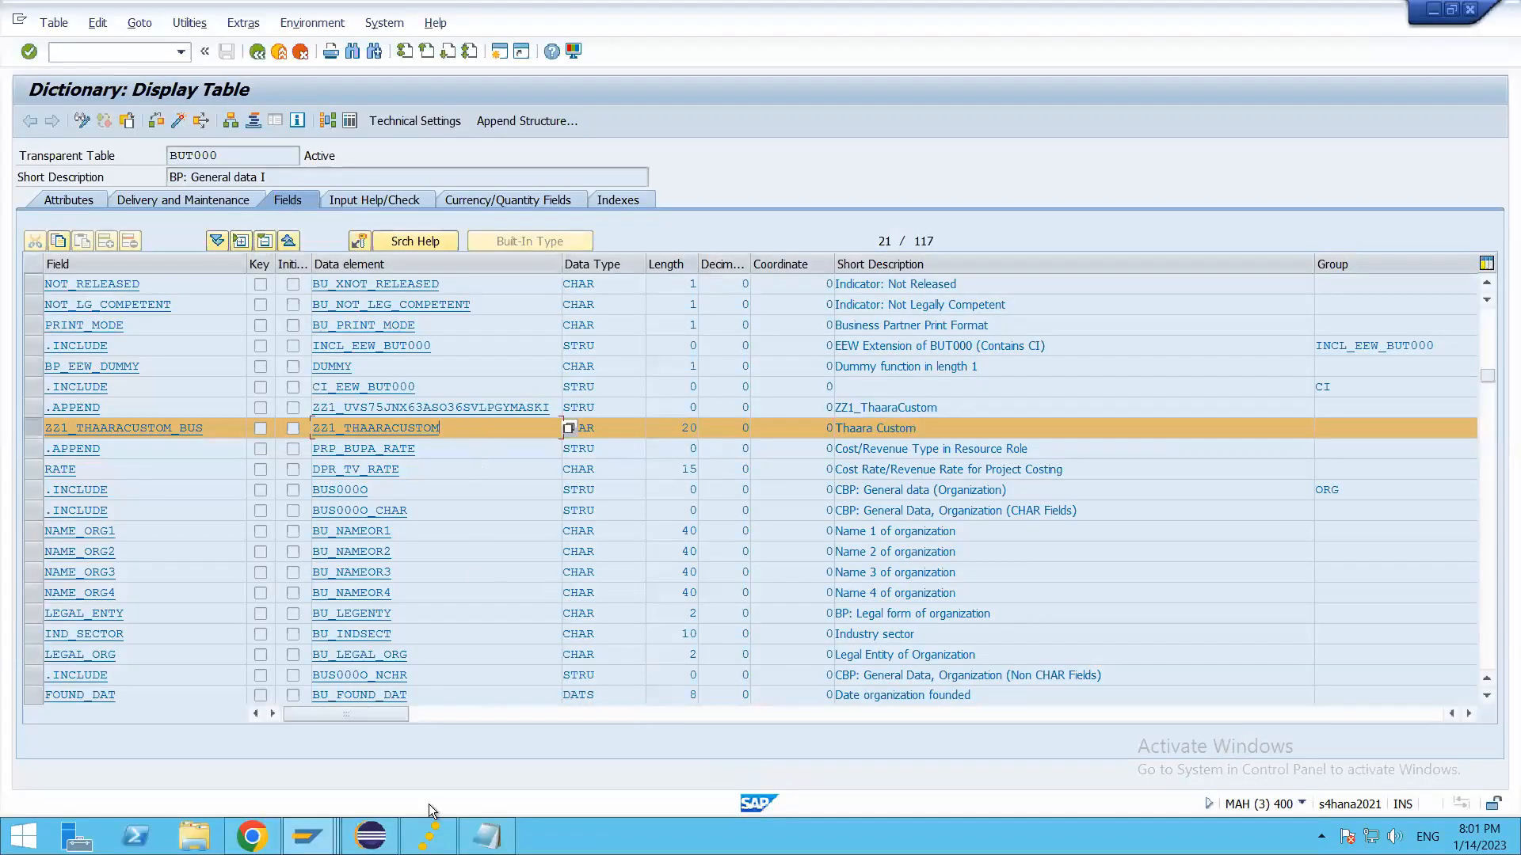
click(252, 836)
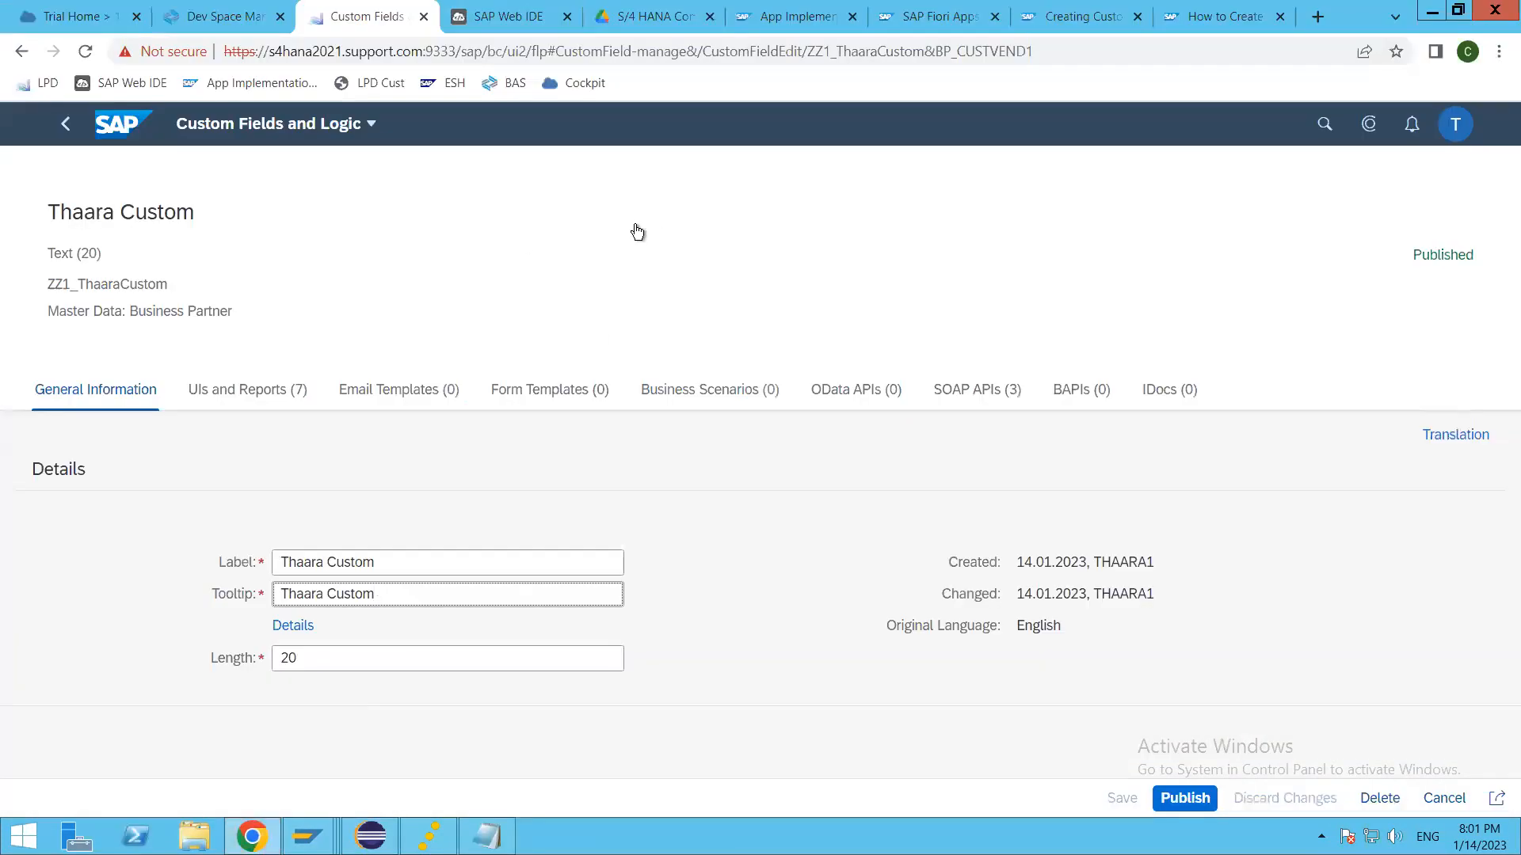
click(66, 126)
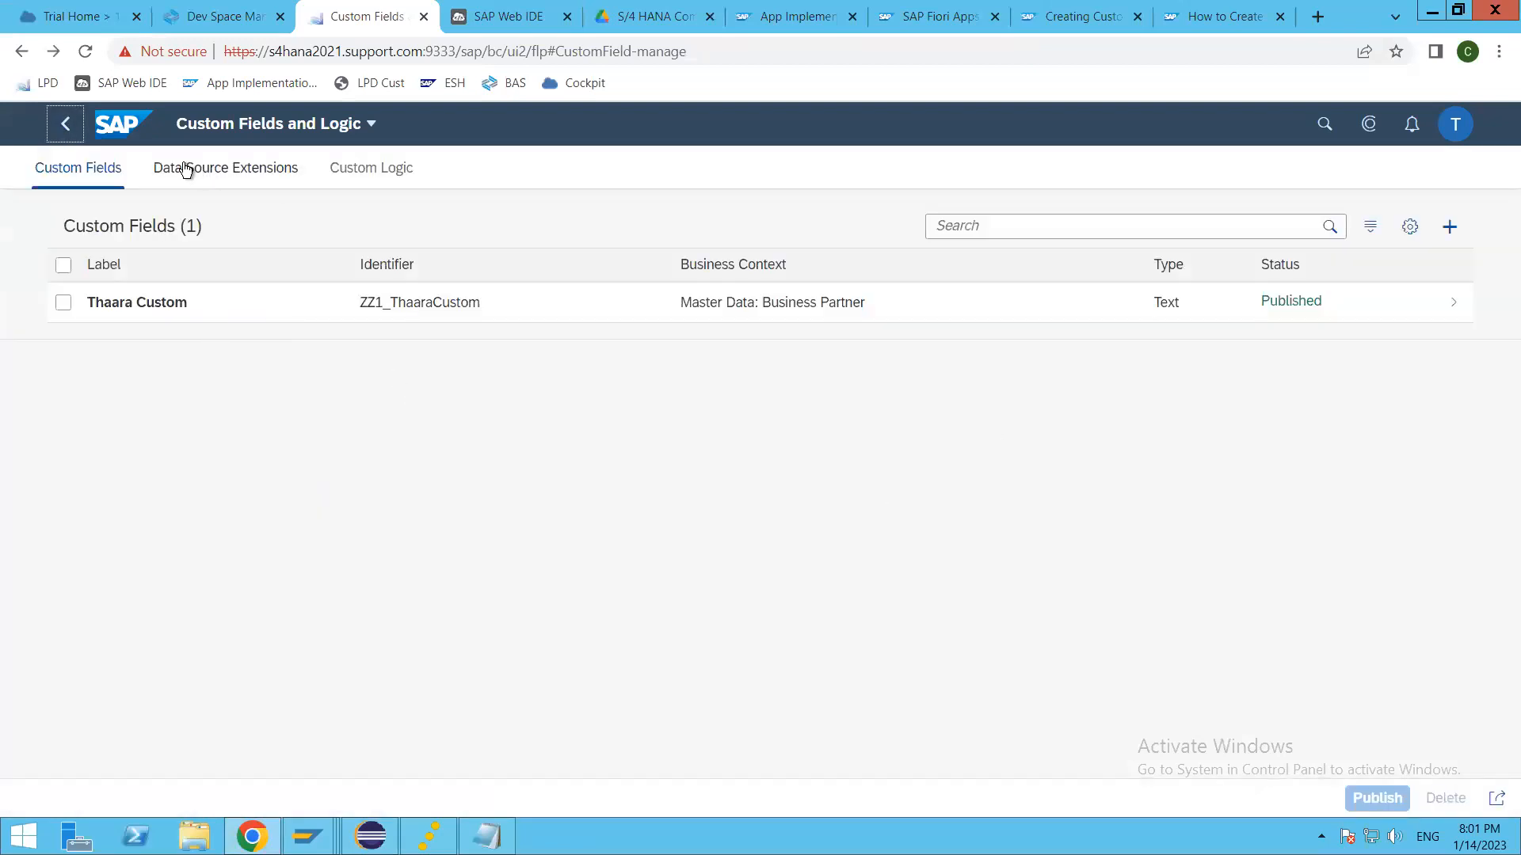
click(225, 170)
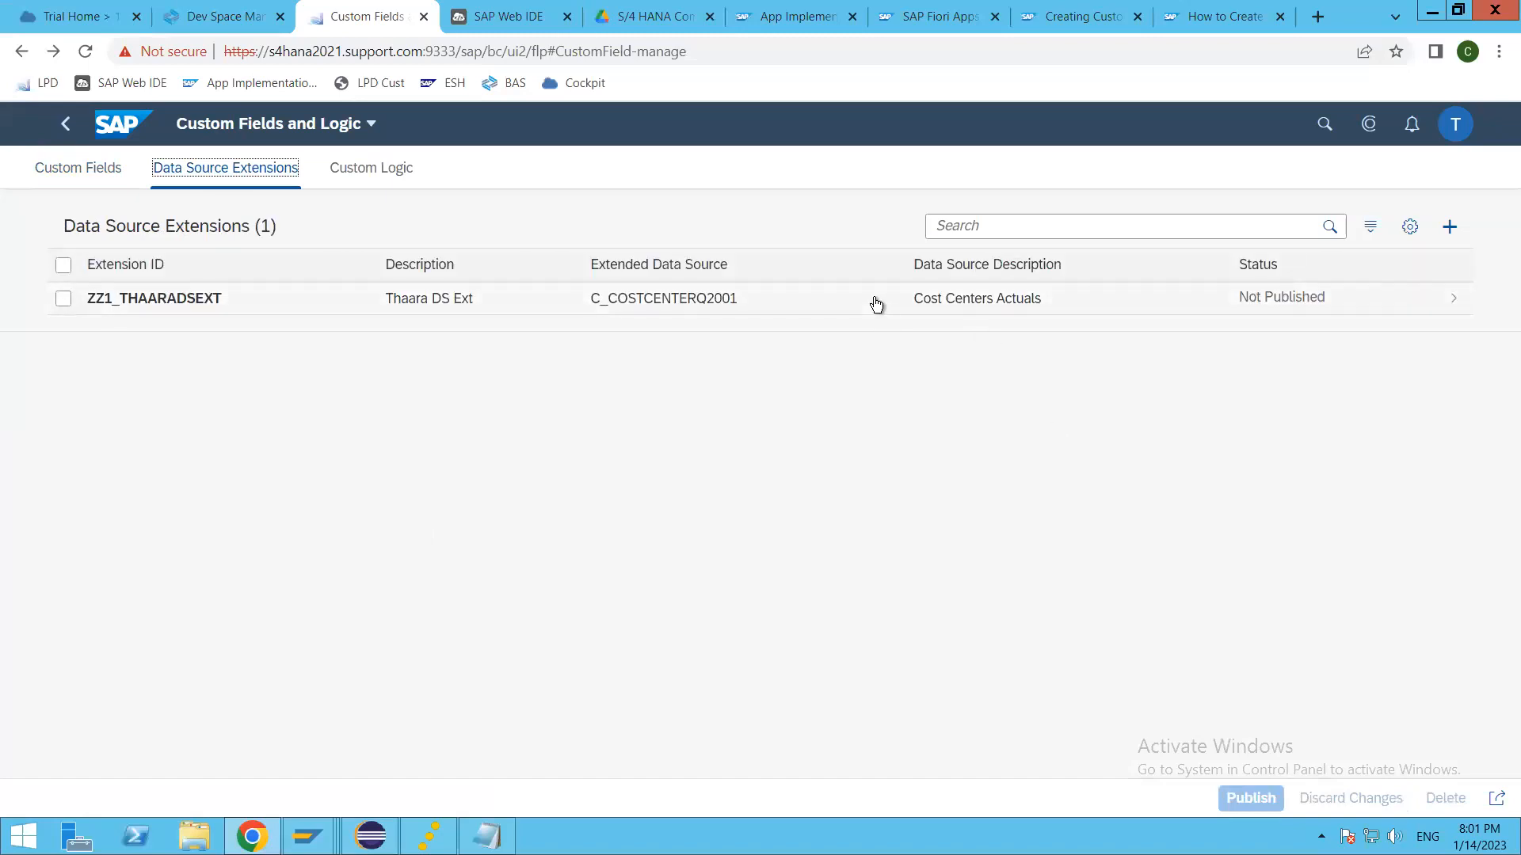
Step: Examine the data sources available for a new data source extension, and leave without creating one
click(1450, 228)
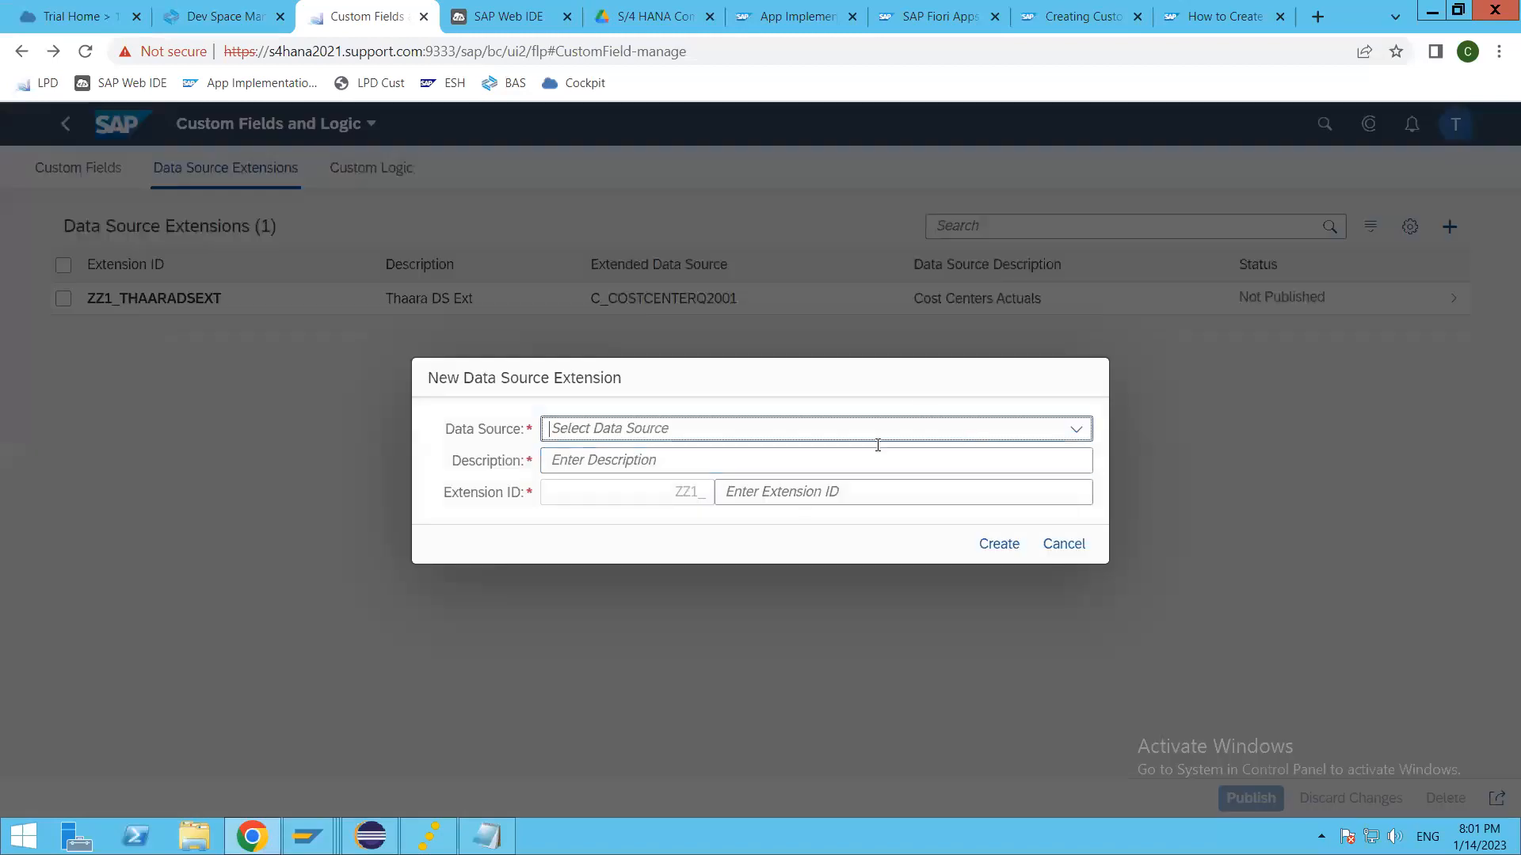
click(1077, 430)
scroll(723, 666, down, 10)
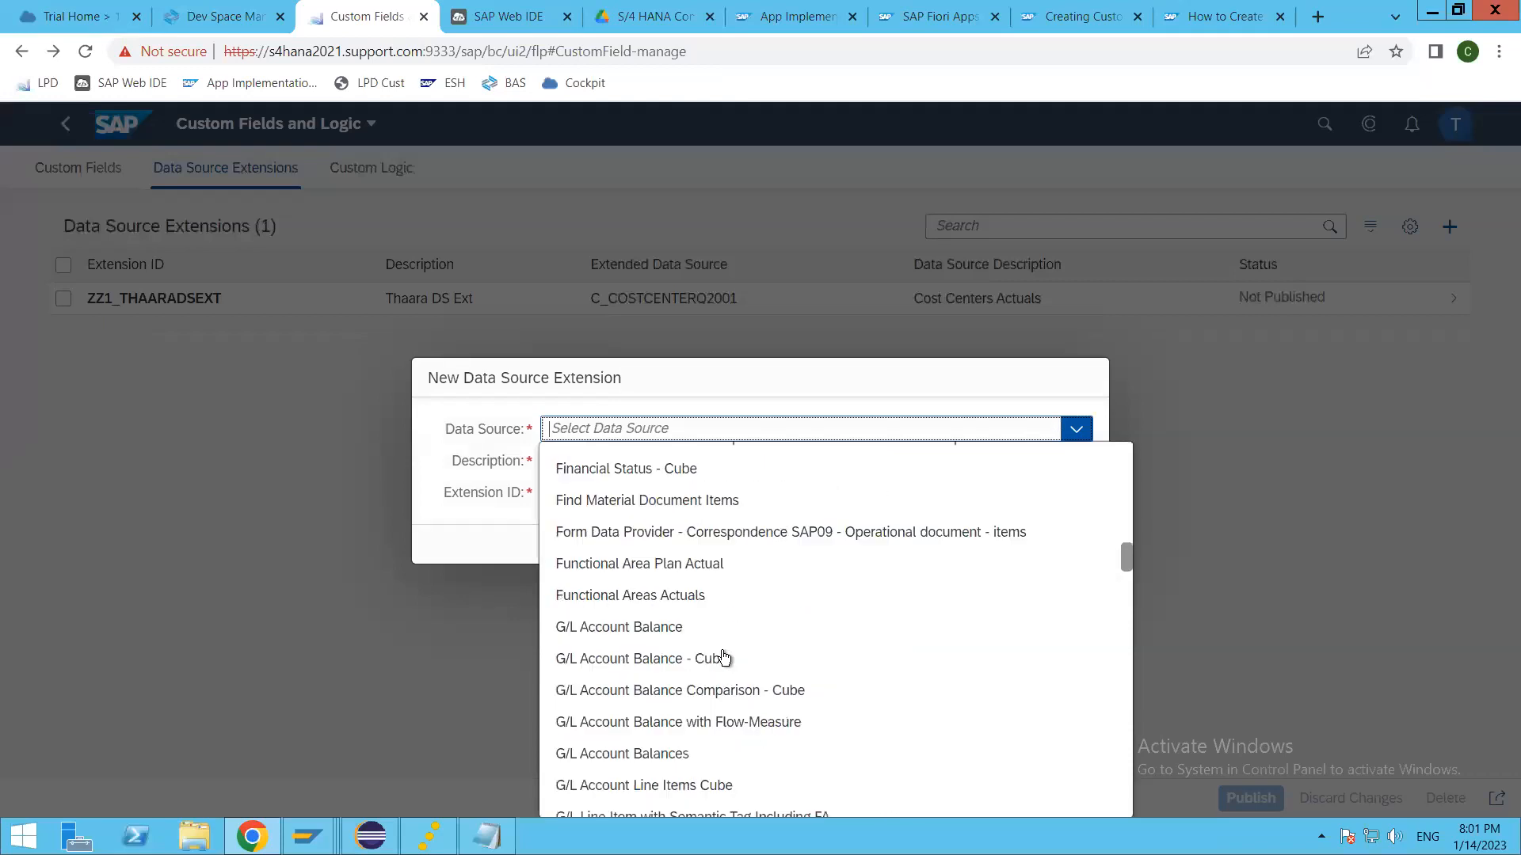
scroll(721, 641, down, 6)
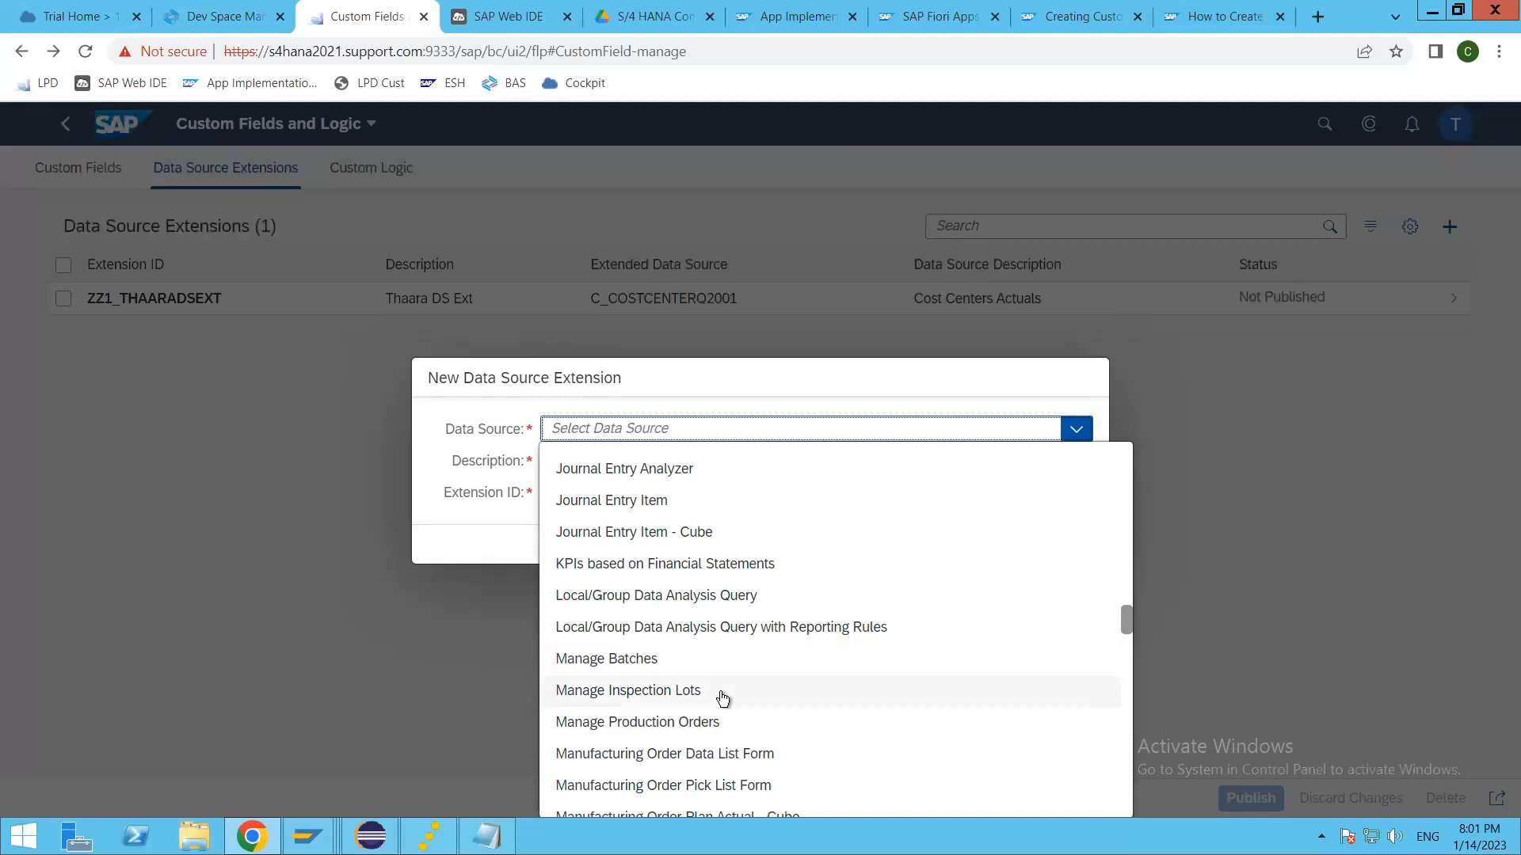
scroll(772, 722, down, 3)
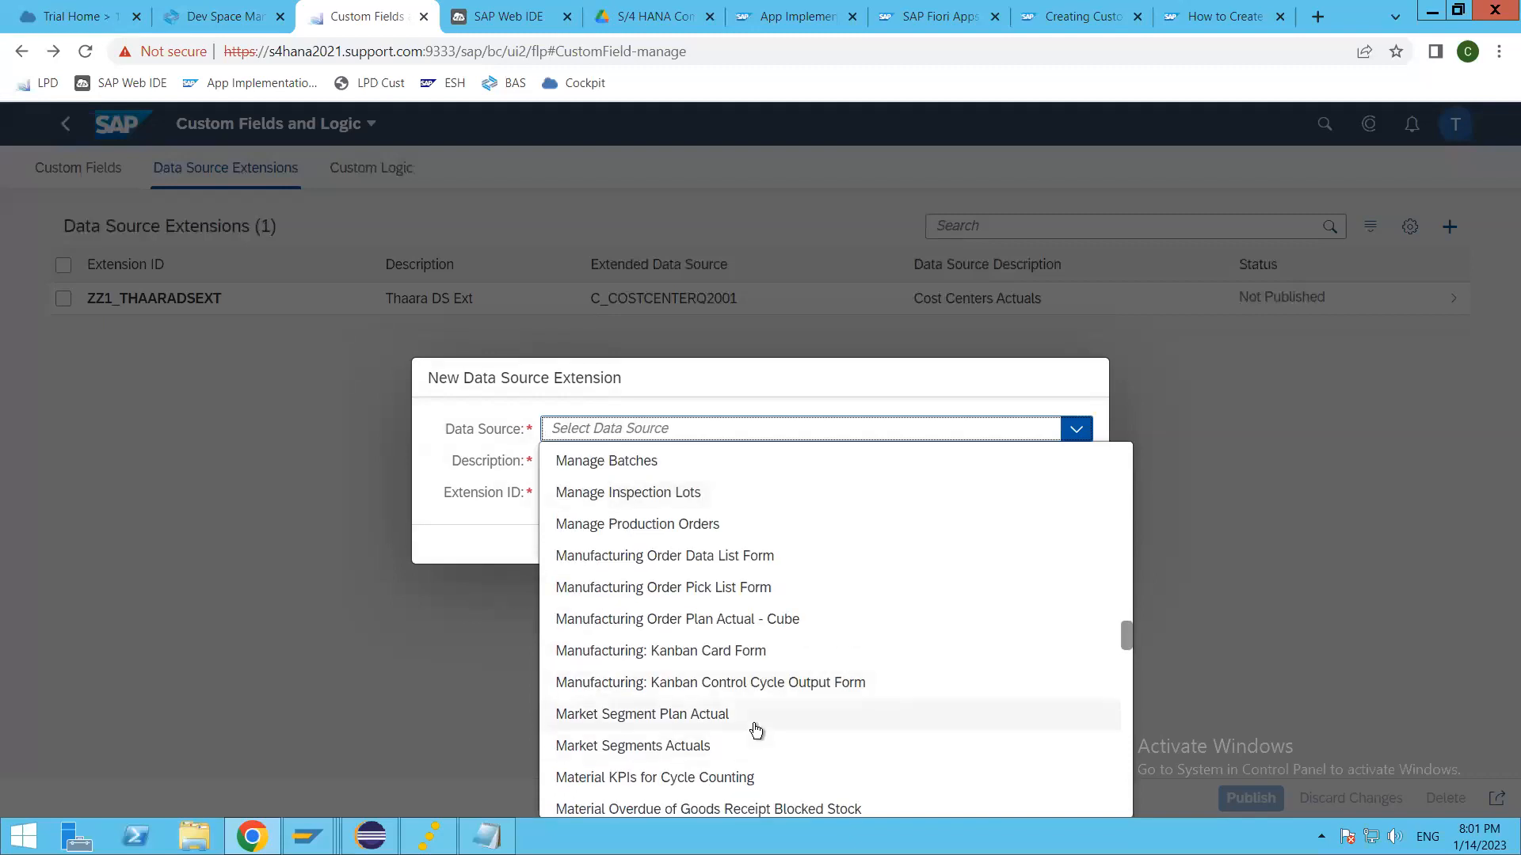
scroll(754, 727, down, 3)
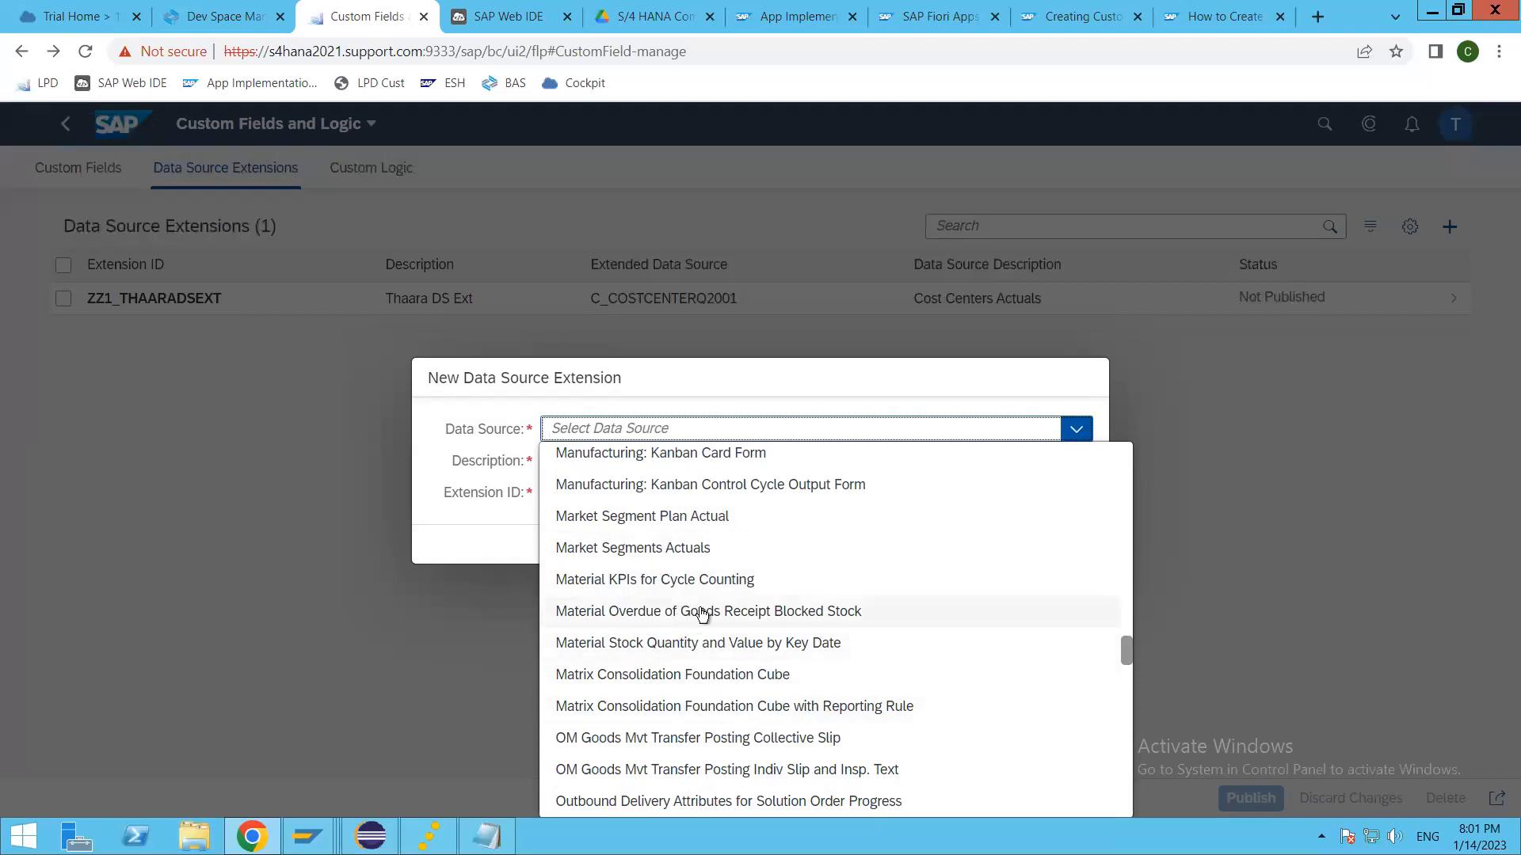
scroll(717, 622, down, 1)
scroll(720, 633, down, 4)
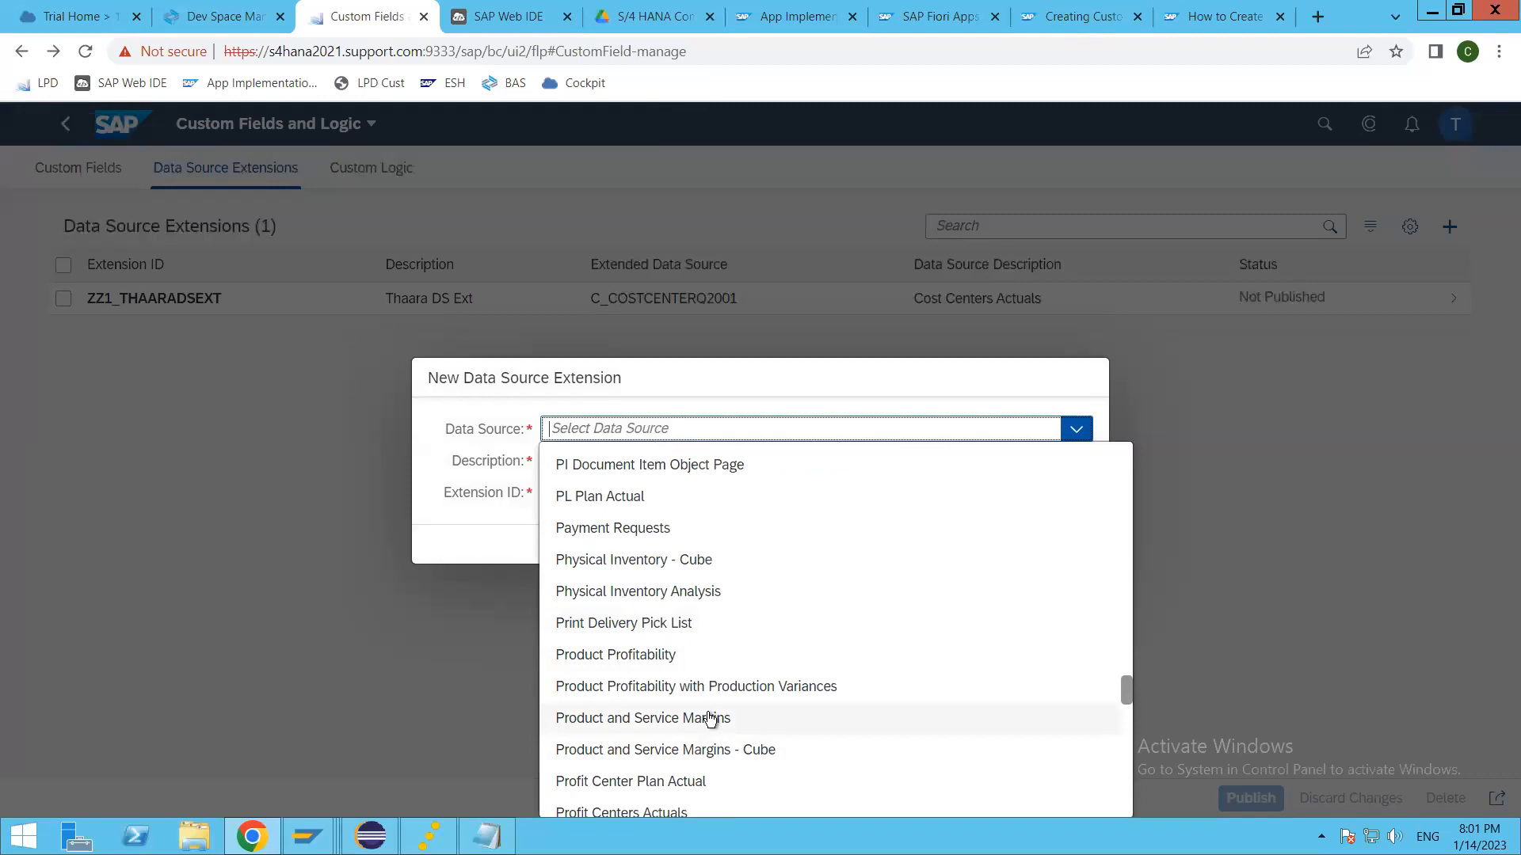
scroll(712, 716, down, 4)
scroll(756, 728, down, 5)
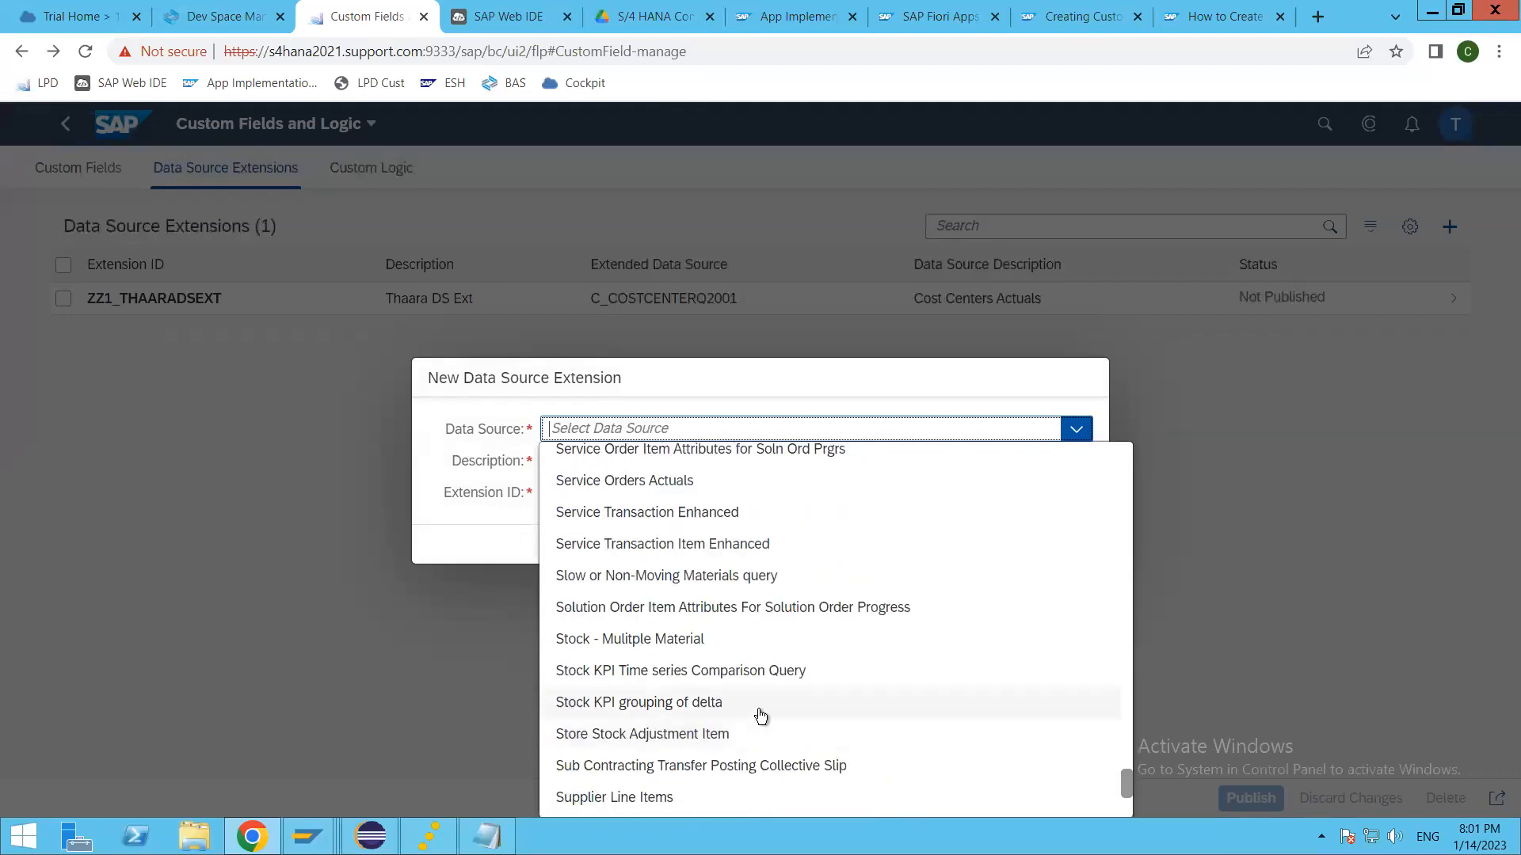
scroll(760, 725, down, 3)
scroll(764, 713, up, 20)
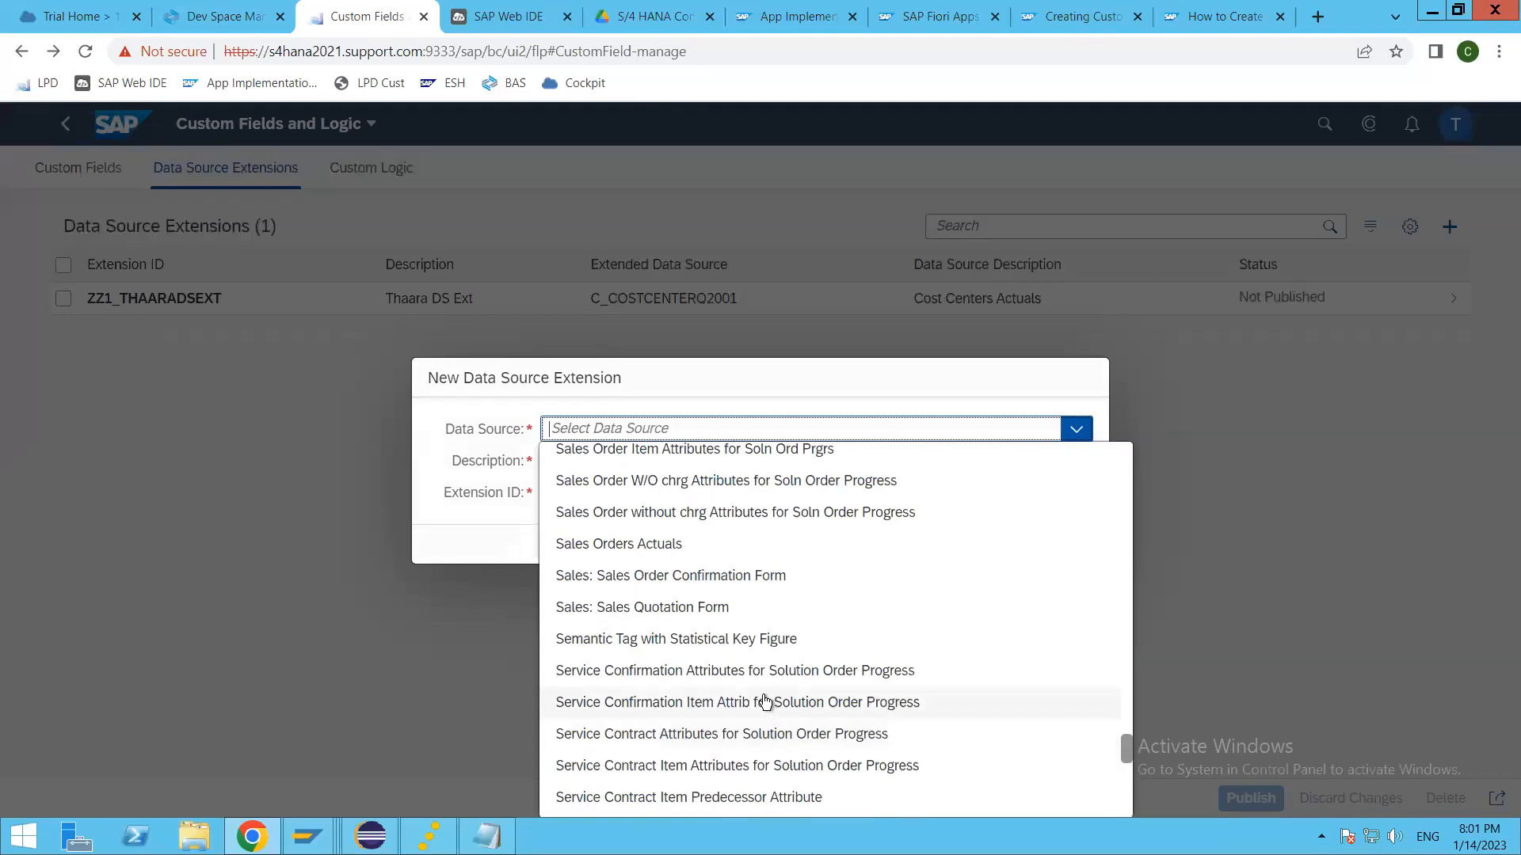
scroll(756, 695, up, 12)
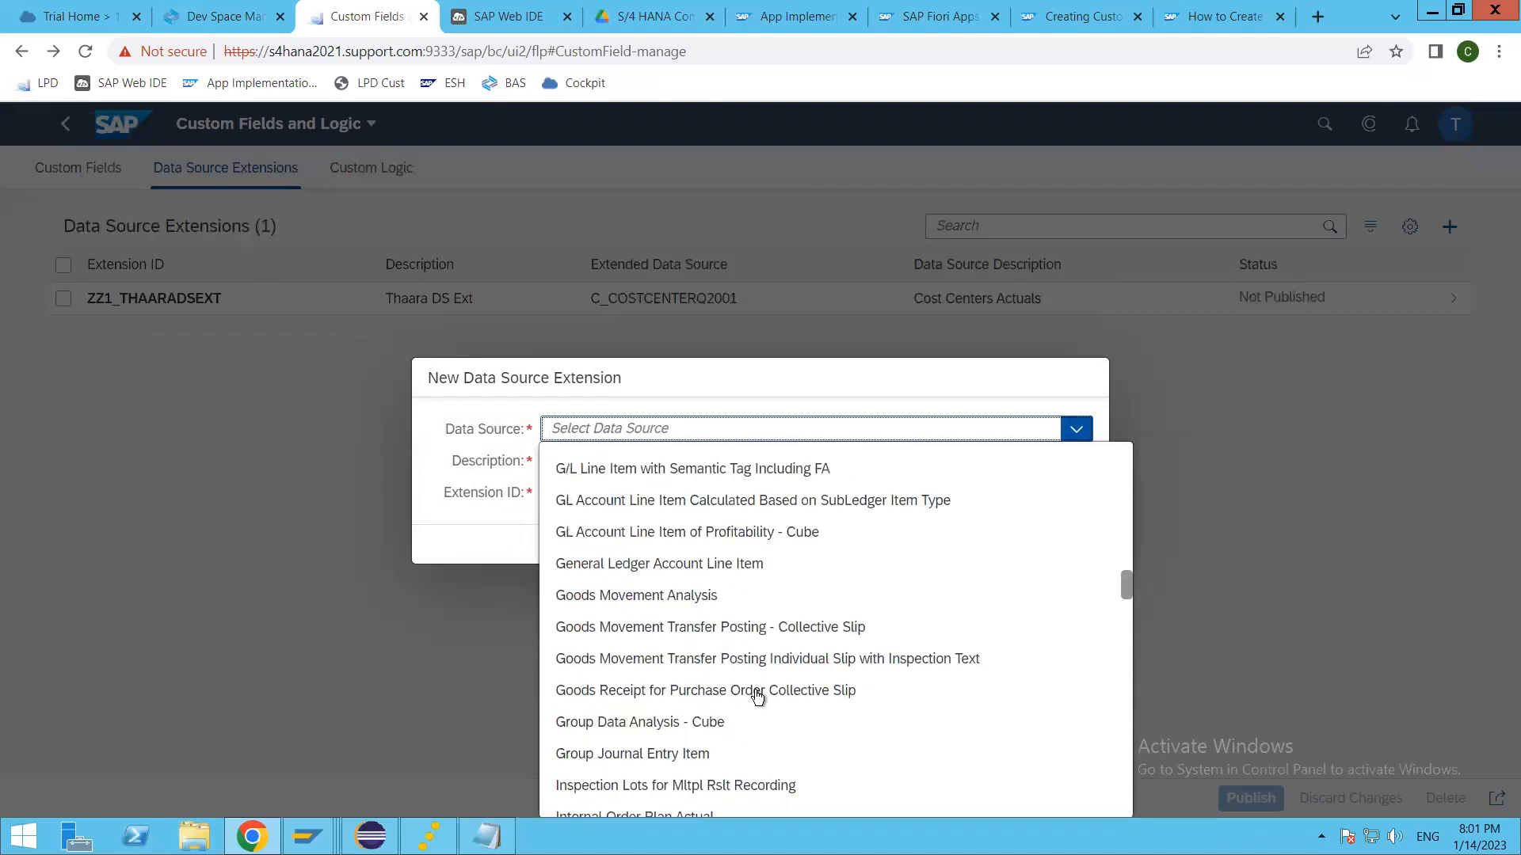
scroll(756, 695, up, 3)
scroll(751, 697, up, 3)
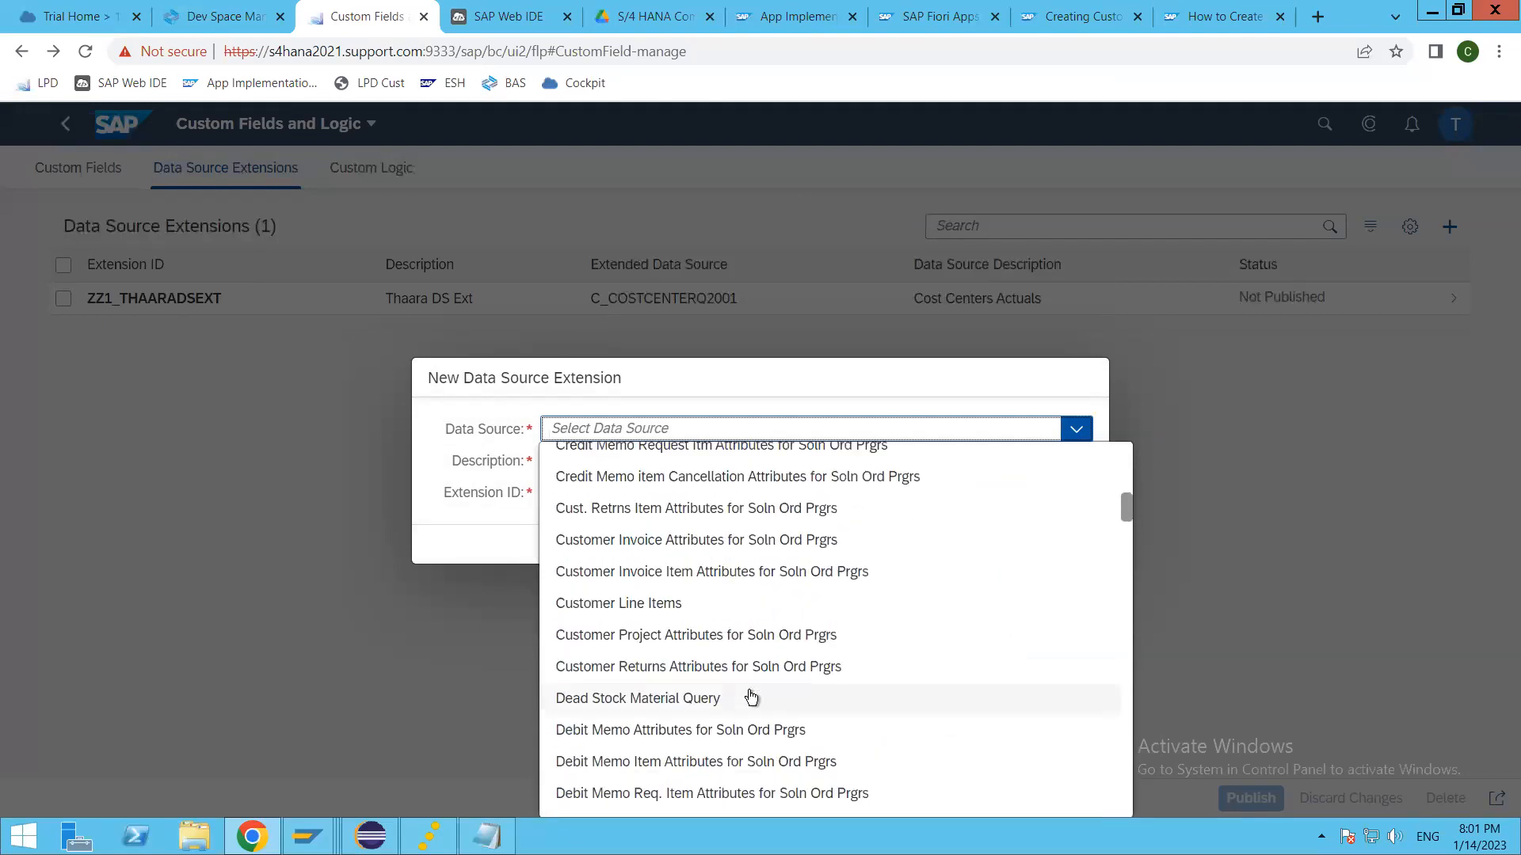
scroll(751, 697, up, 5)
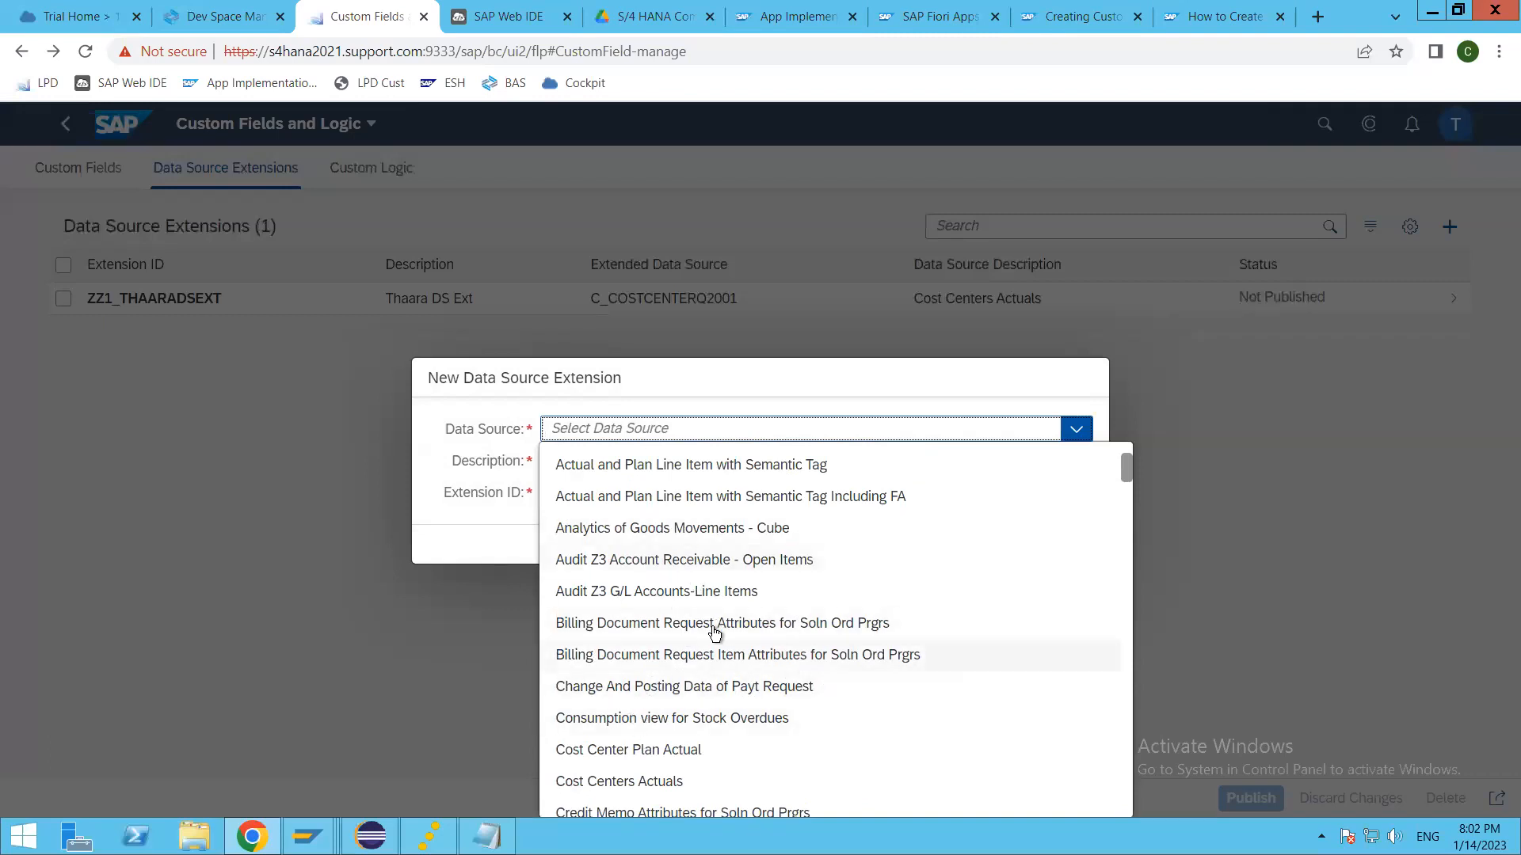
scroll(708, 624, up, 2)
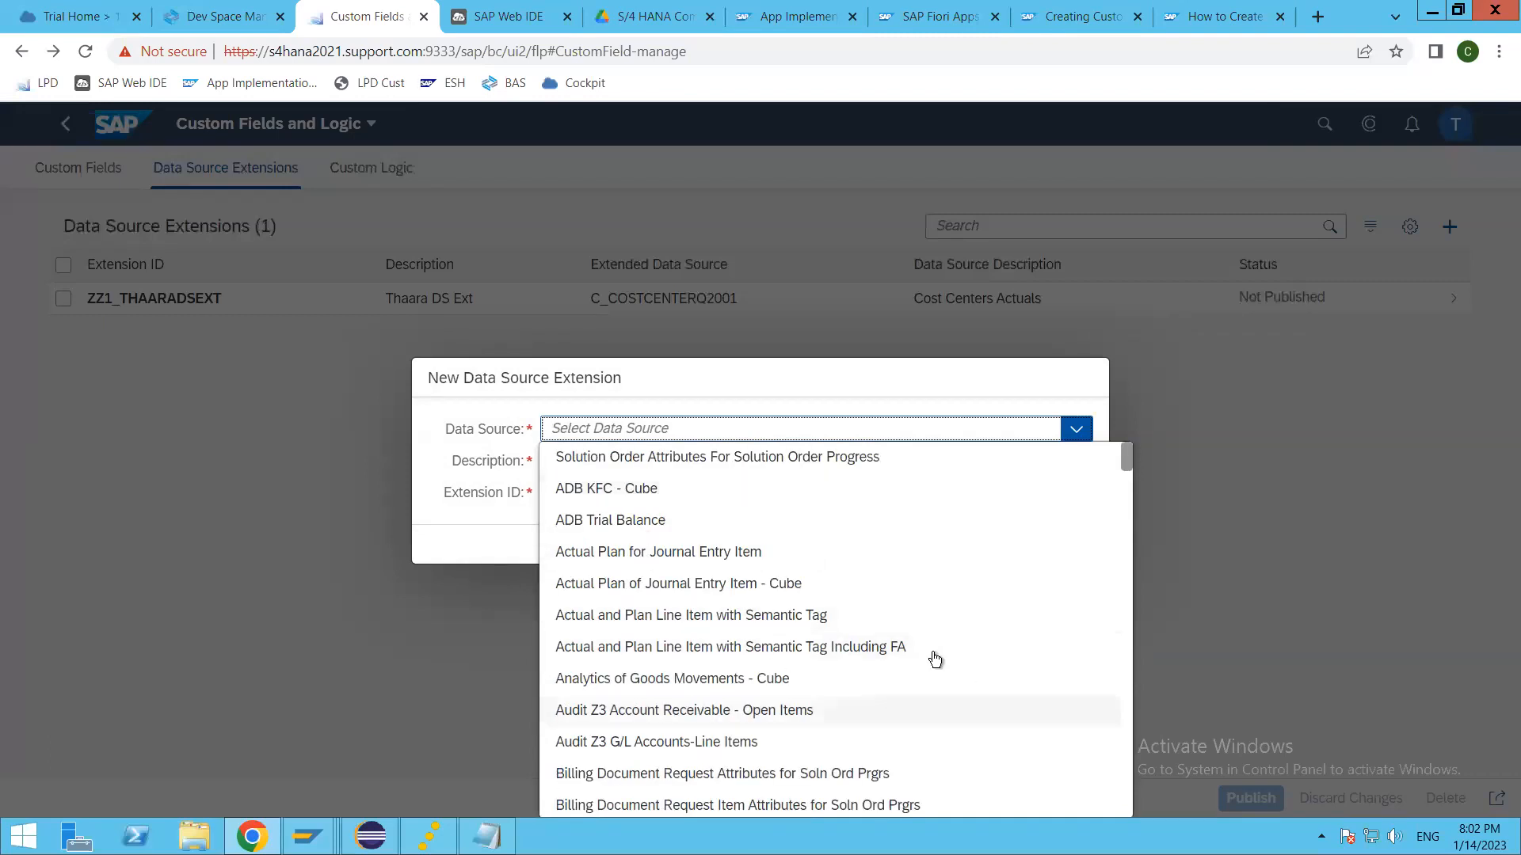
click(466, 526)
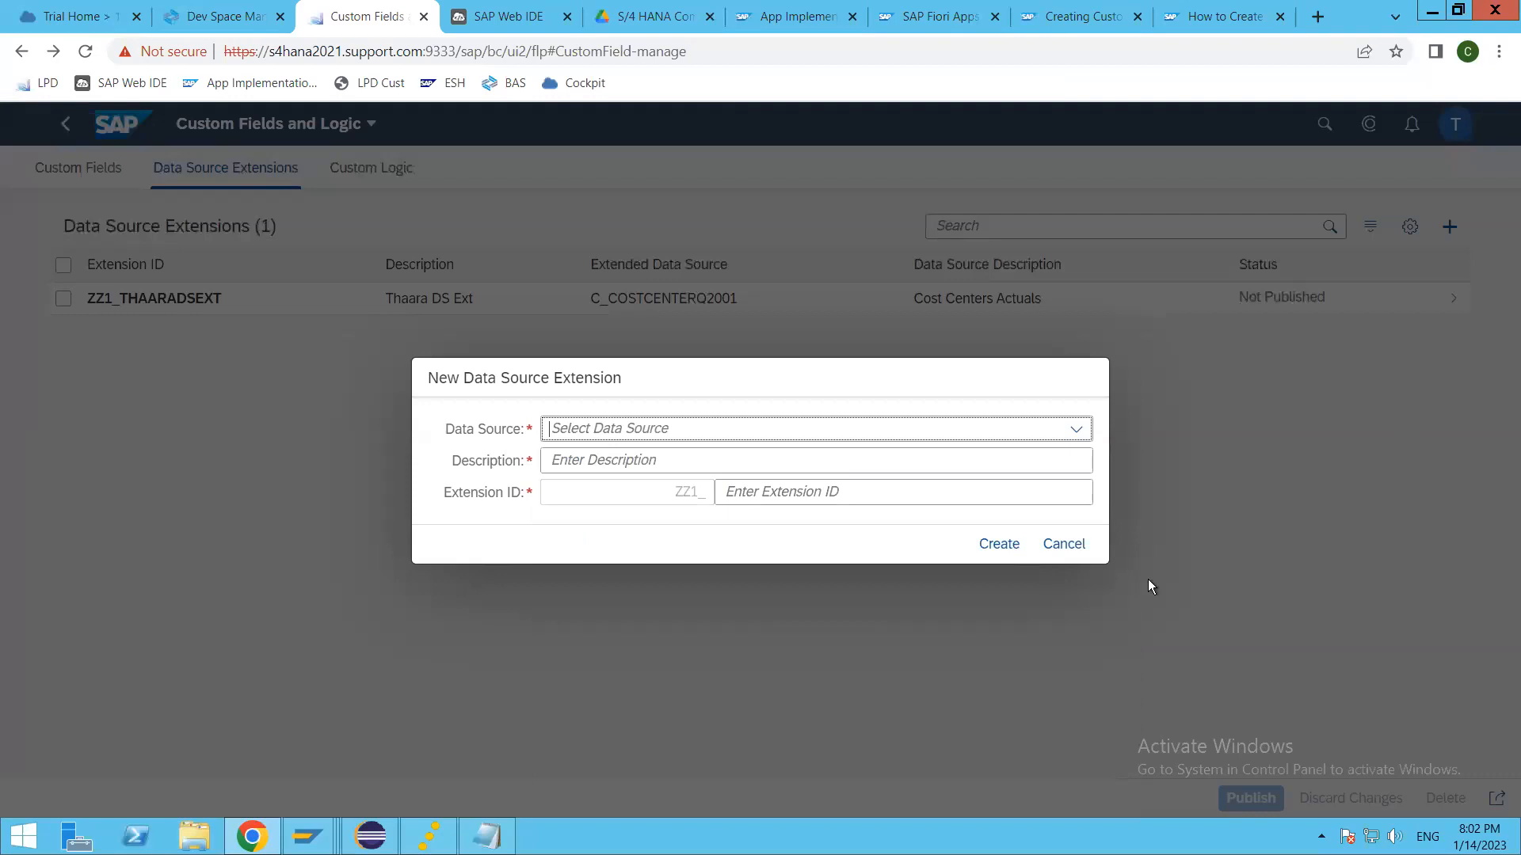
click(1066, 543)
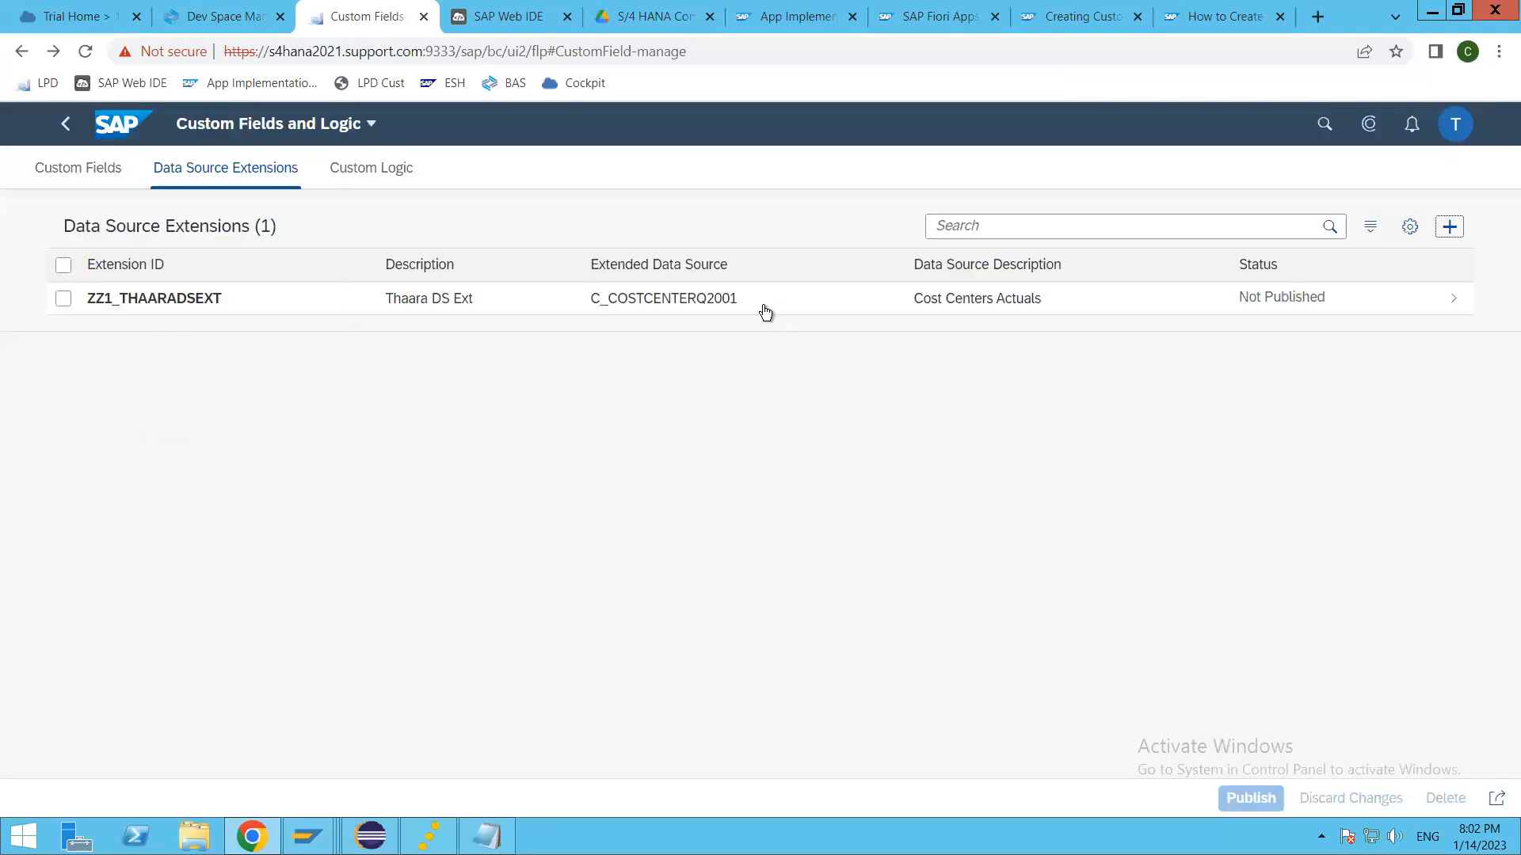
Step: Show the field selection of the ZZ1_THAARADSEXT data source extension and publish the extension
click(765, 311)
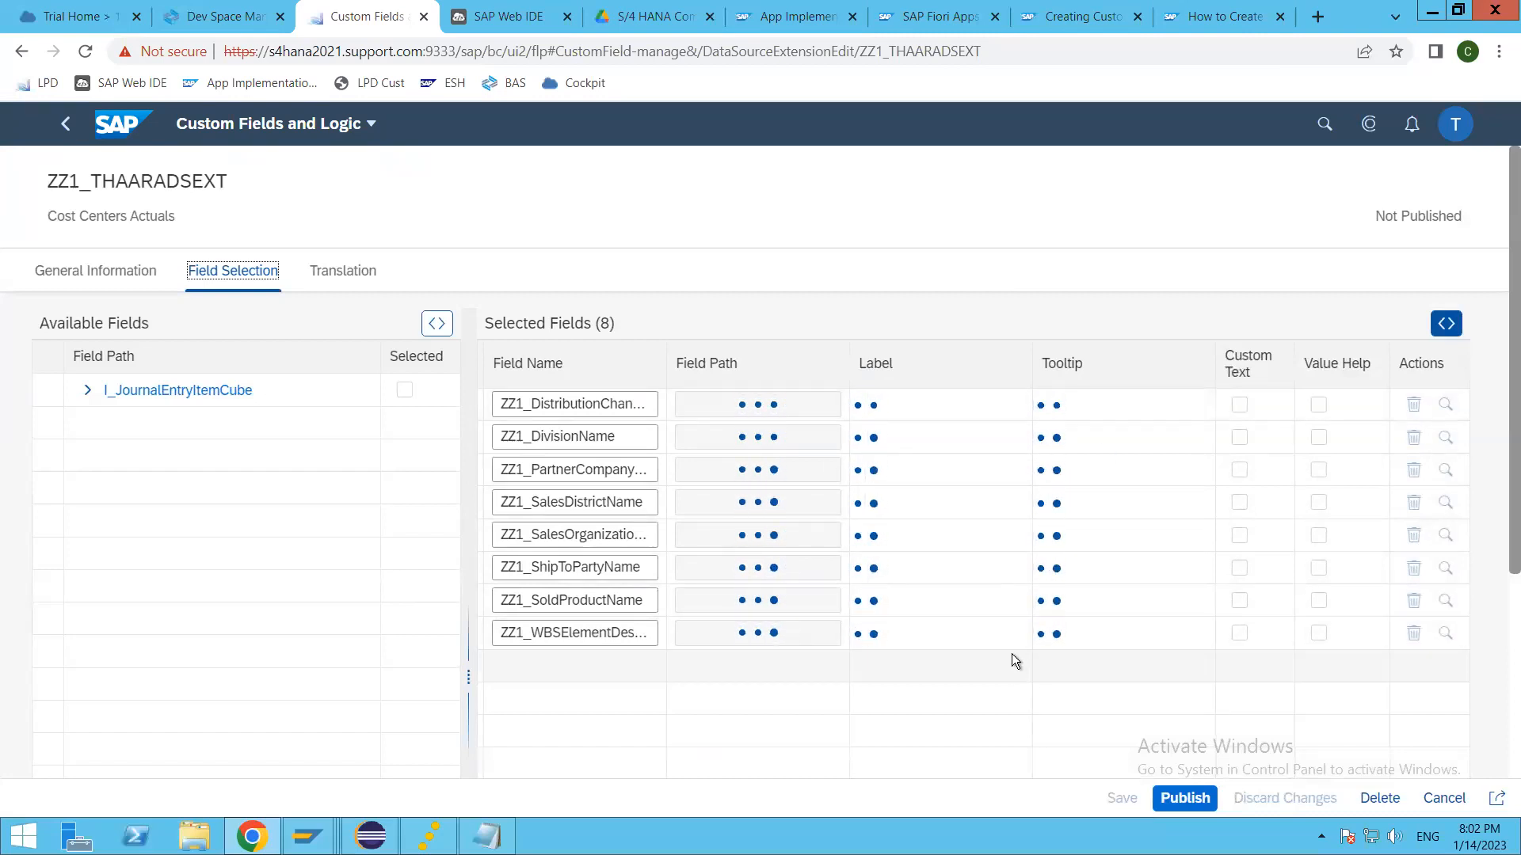
click(1180, 799)
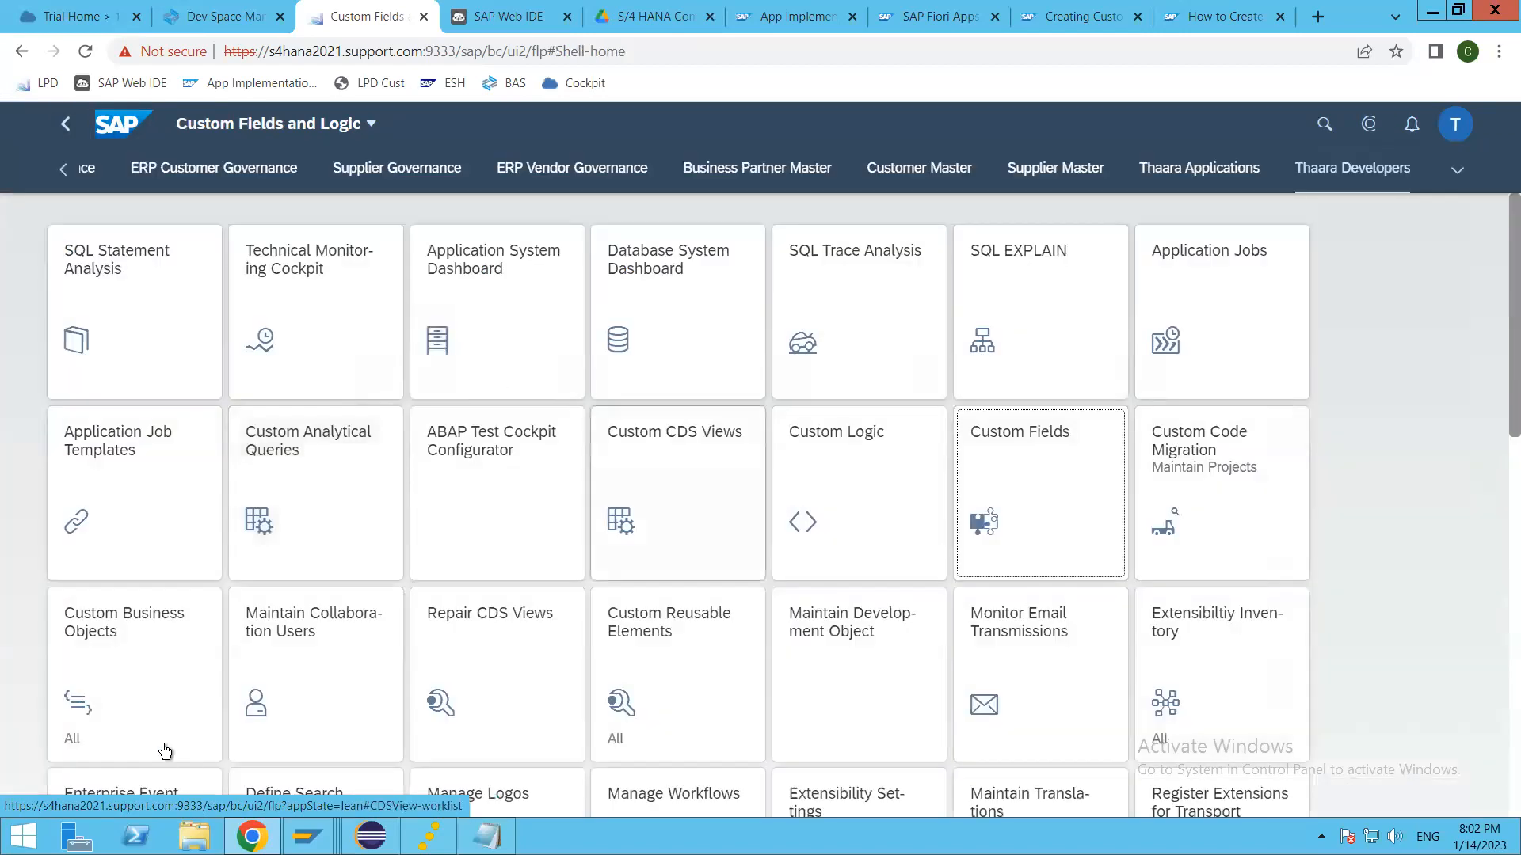
Step: Open the Thaara Trip Planner object in Custom Business Objects and show its actions, determination and validation logic
click(116, 634)
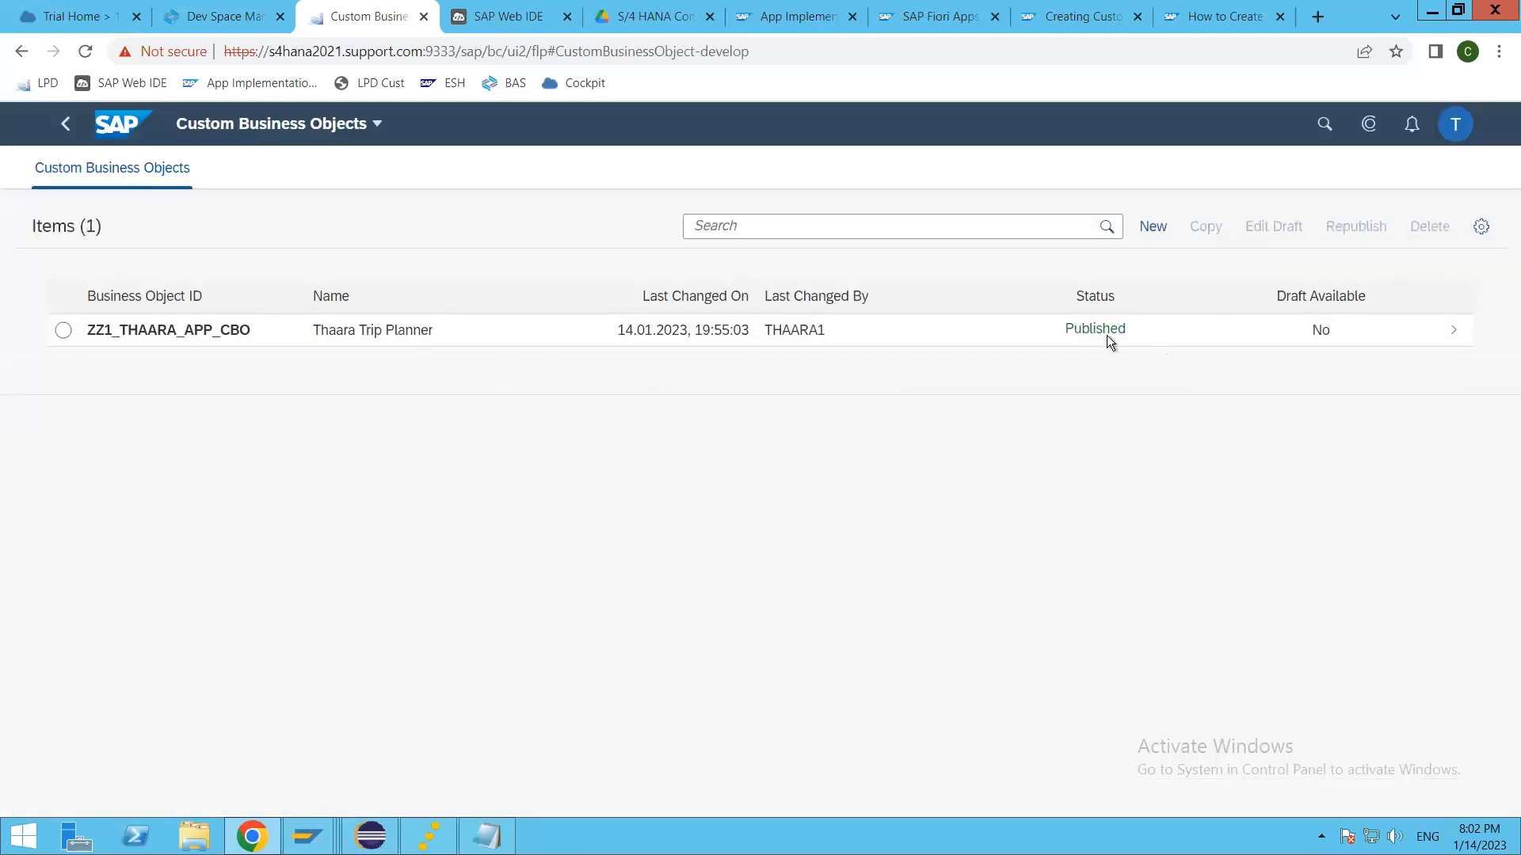
click(617, 333)
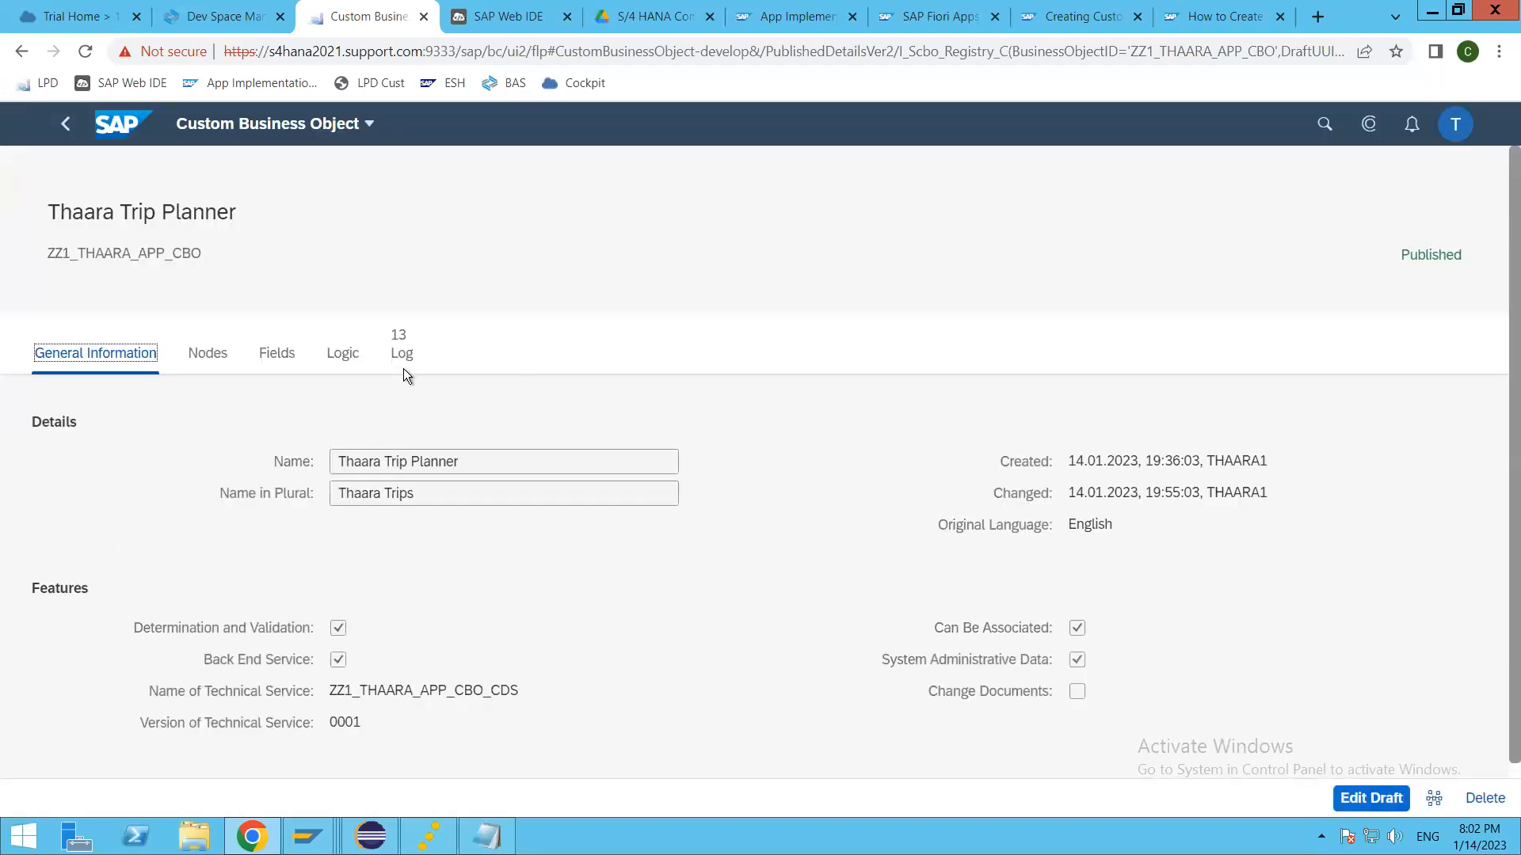
click(339, 357)
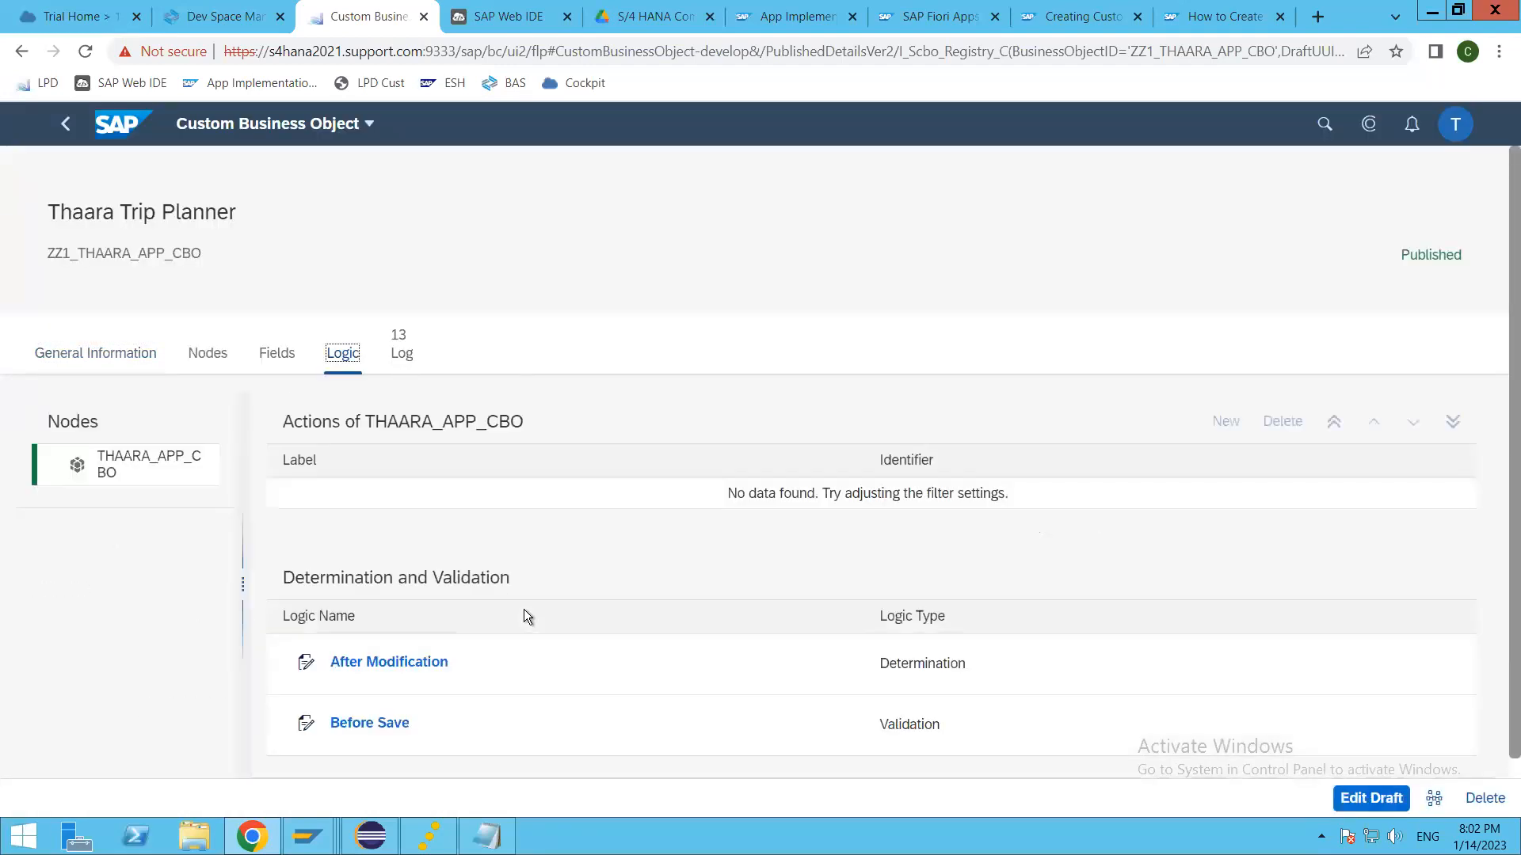
scroll(500, 702, down, 1)
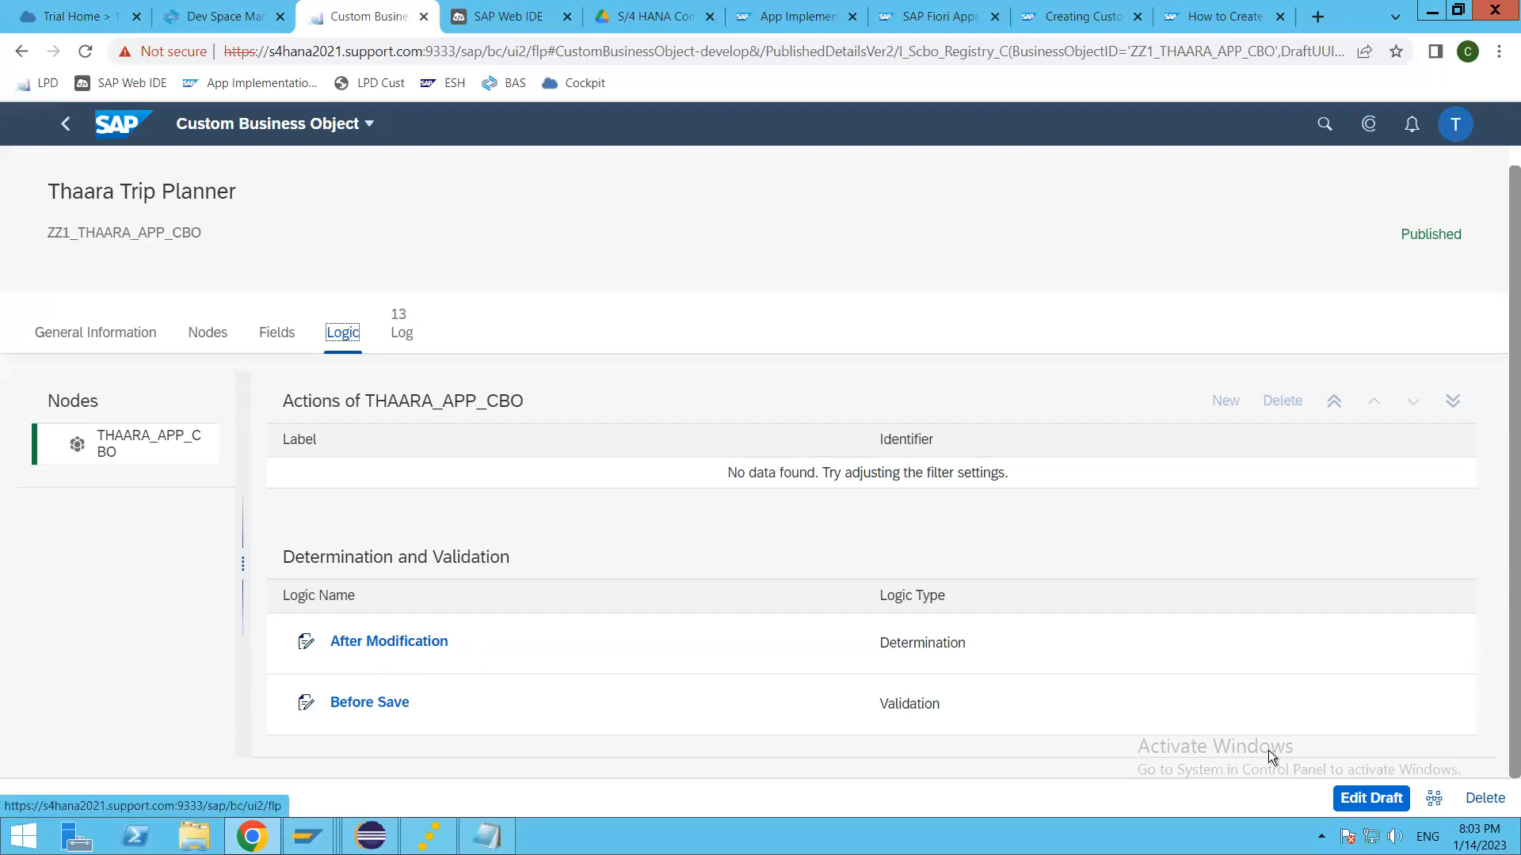
Step: Add an action labelled Approve Trip to the THAARA_APP_CBO node in a draft and publish the business object
click(1367, 800)
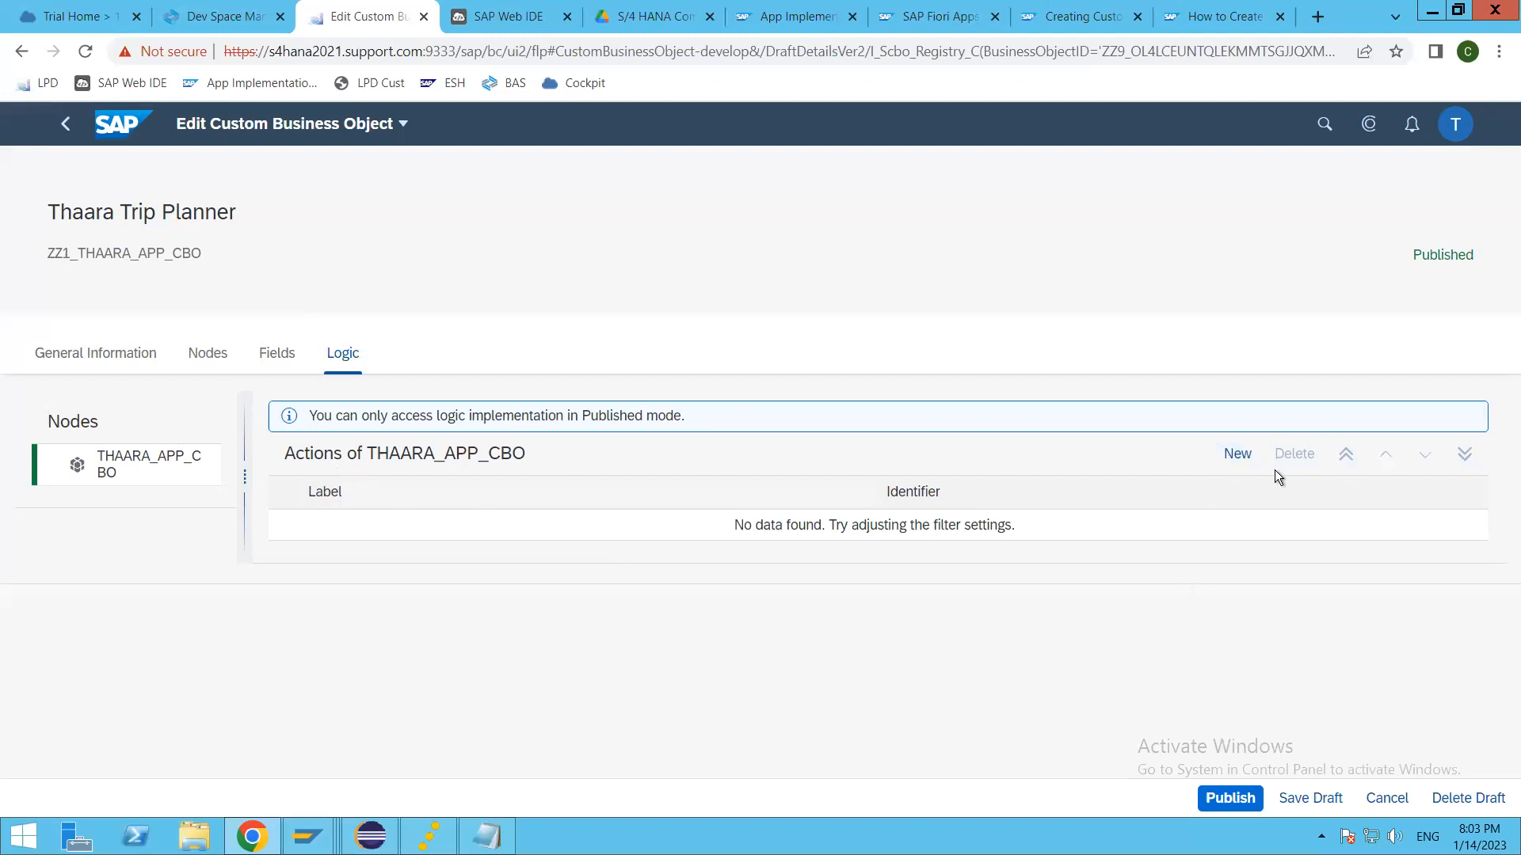
click(1237, 453)
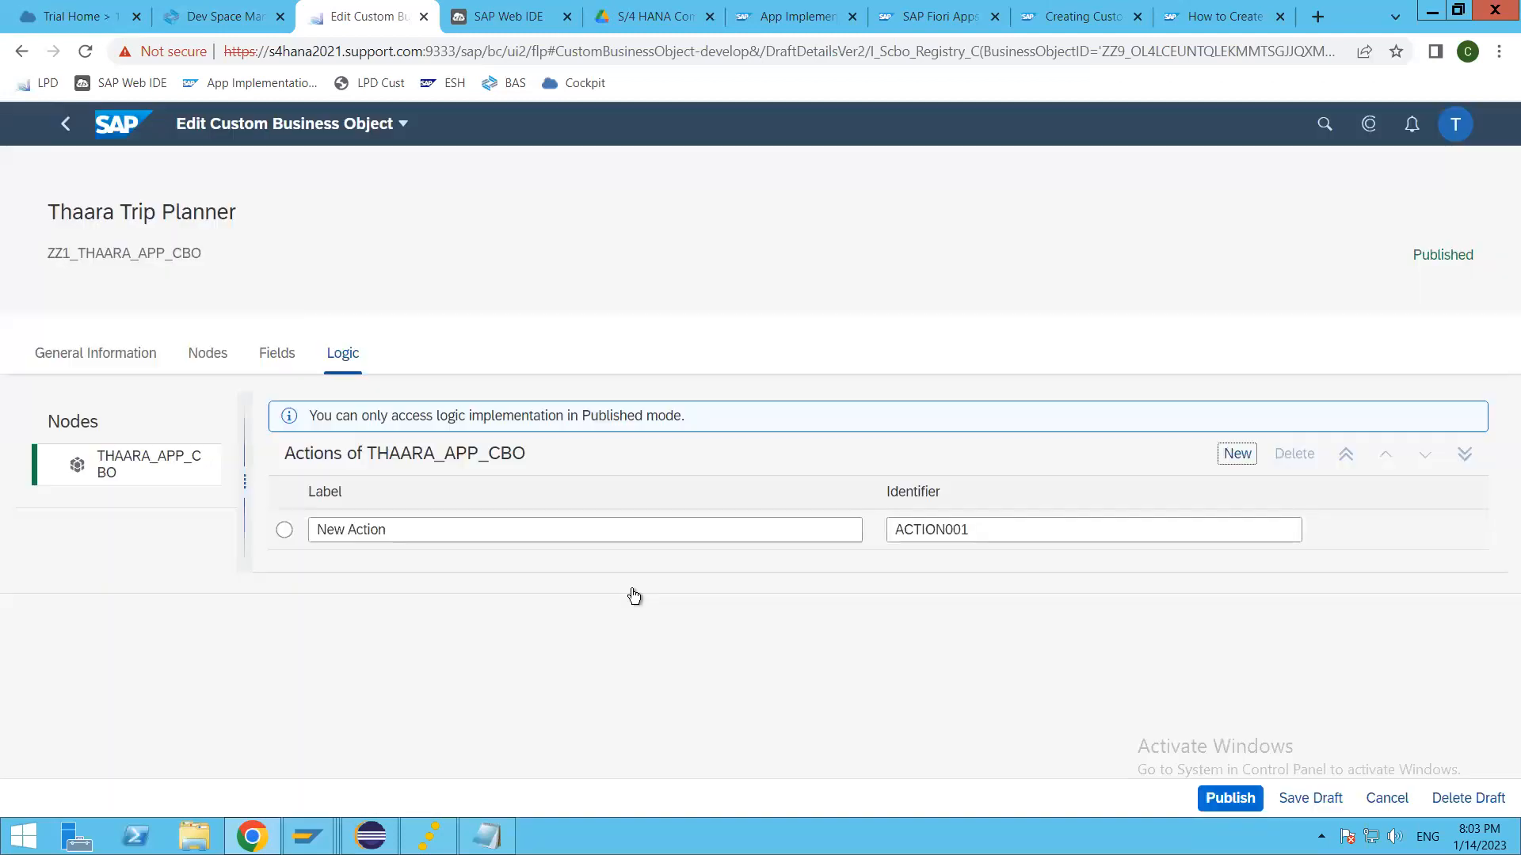
click(432, 530)
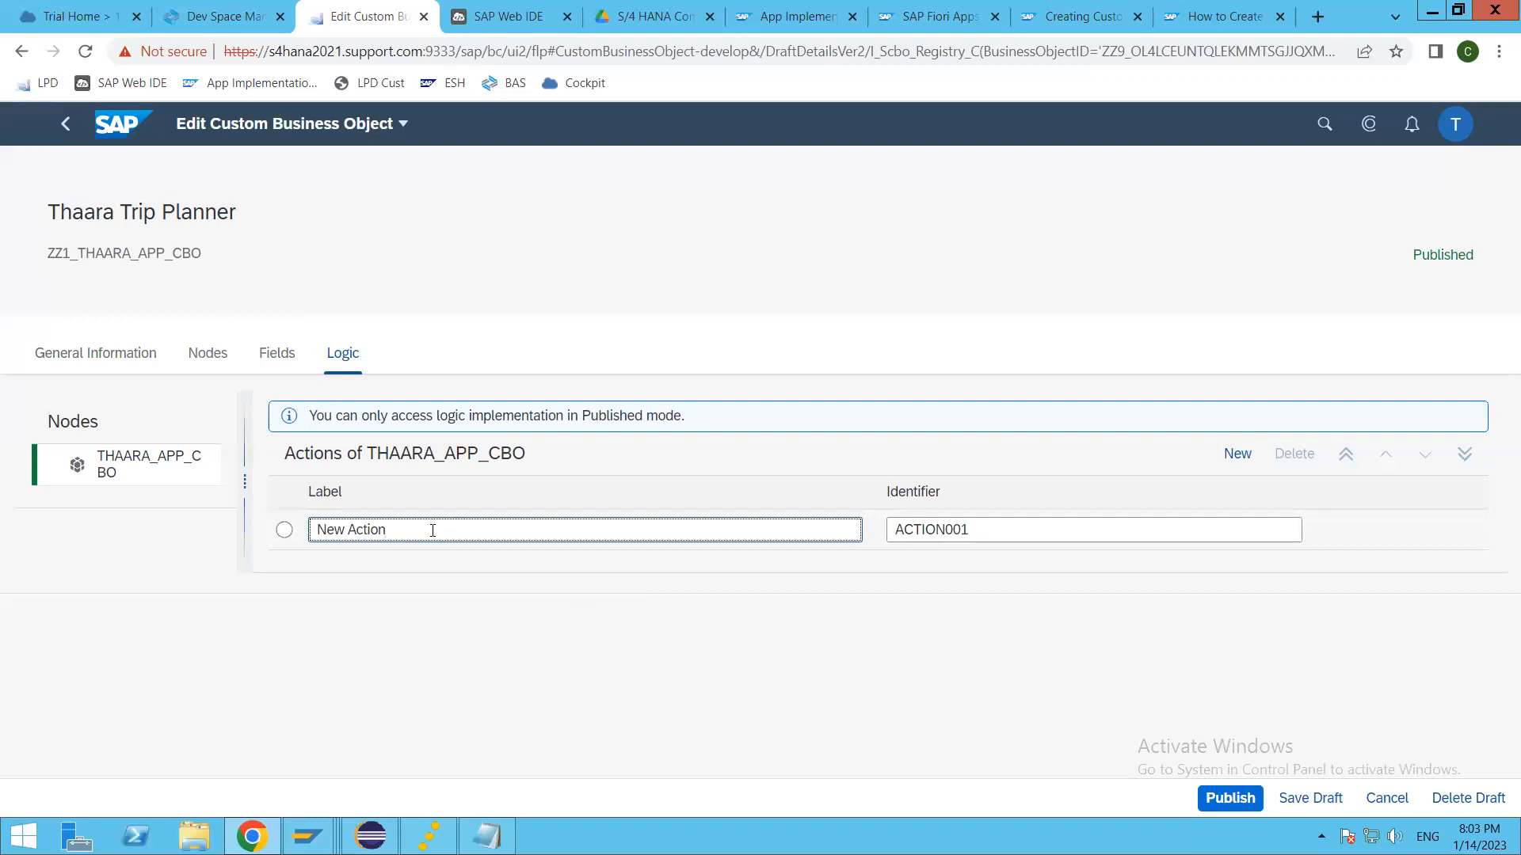
key(BackSpace)
key(BackSpace)
key(BackSpace)
key(BackSpace)
key(BackSpace)
key(BackSpace)
key(BackSpace)
key(BackSpace)
key(BackSpace)
key(BackSpace)
text(Approve Trip)
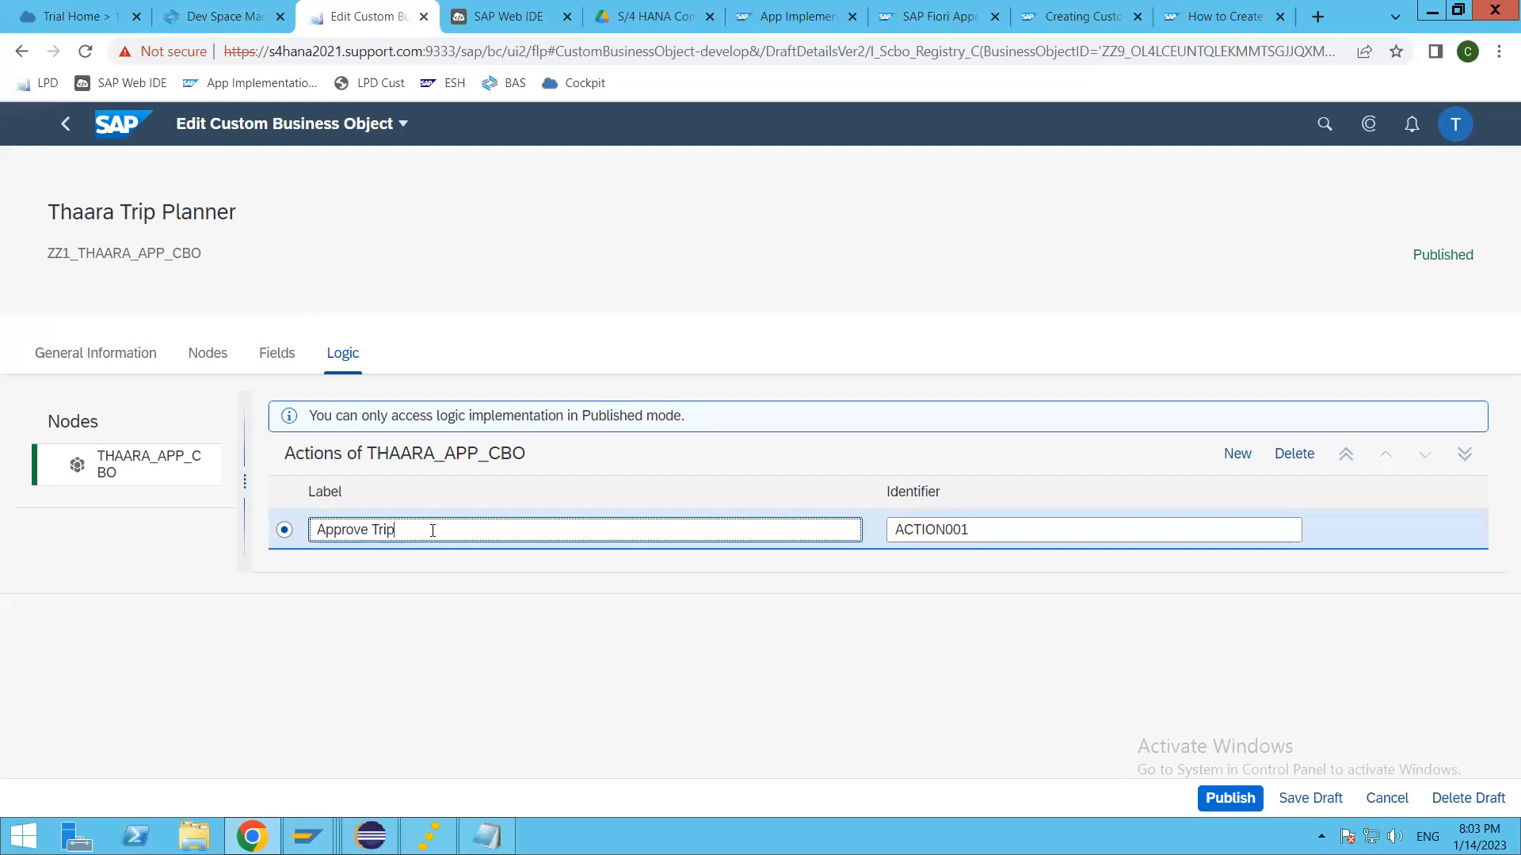
key(Tab)
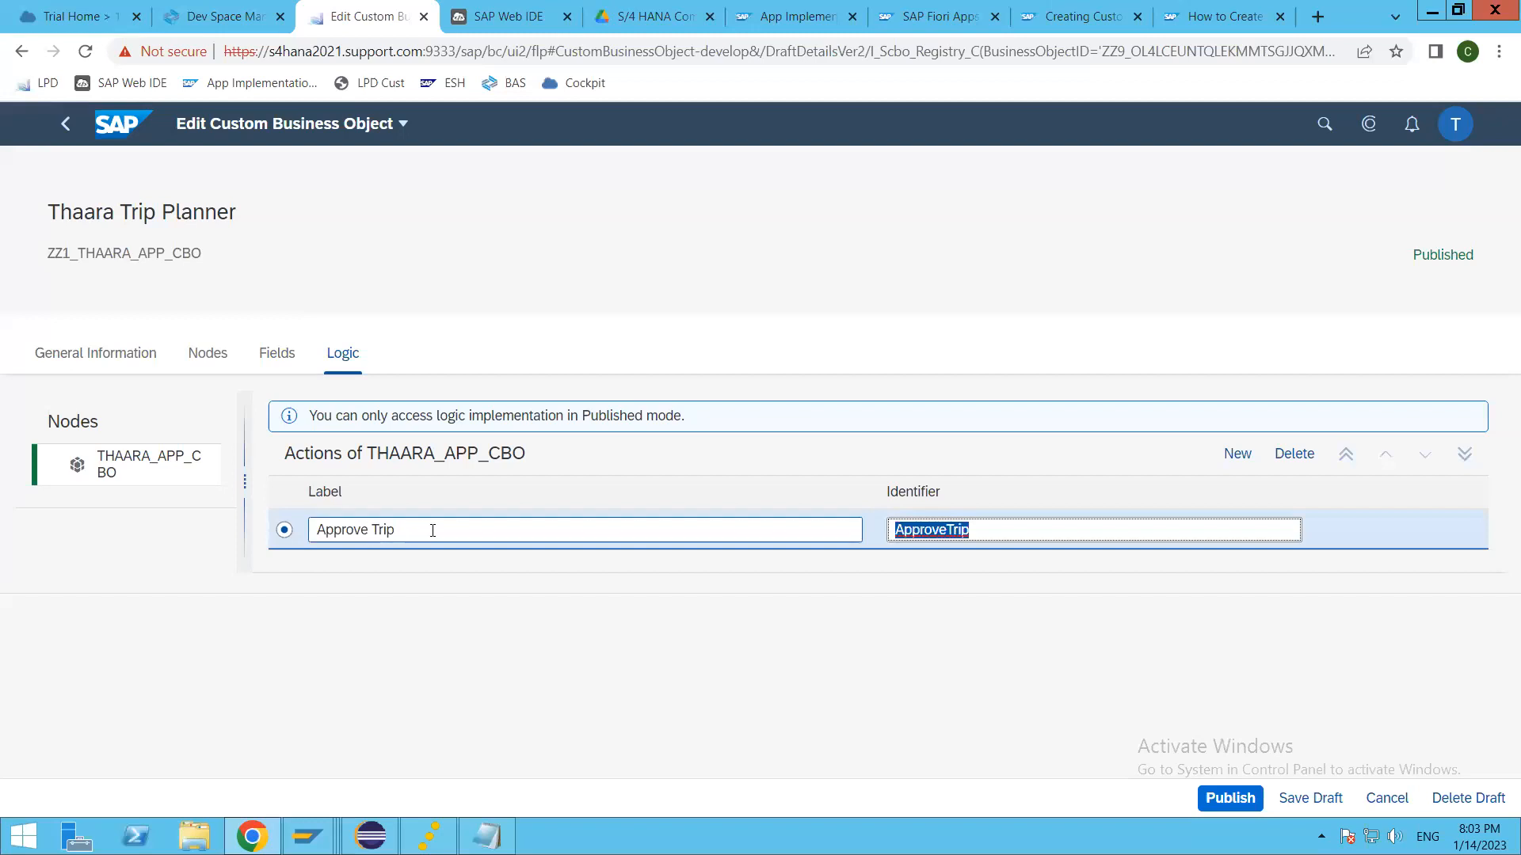
click(1053, 529)
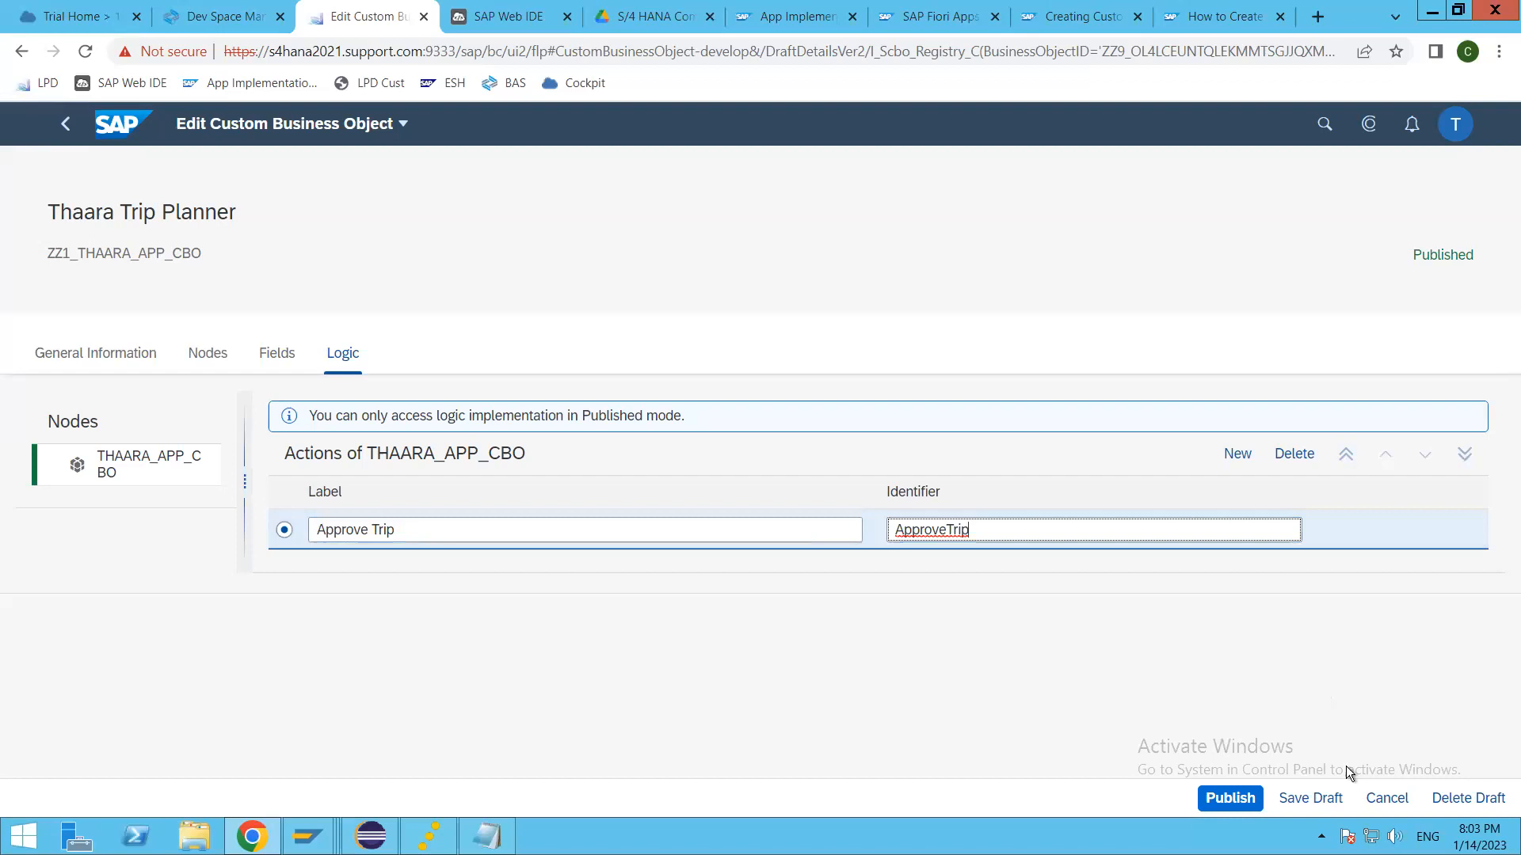
click(1230, 798)
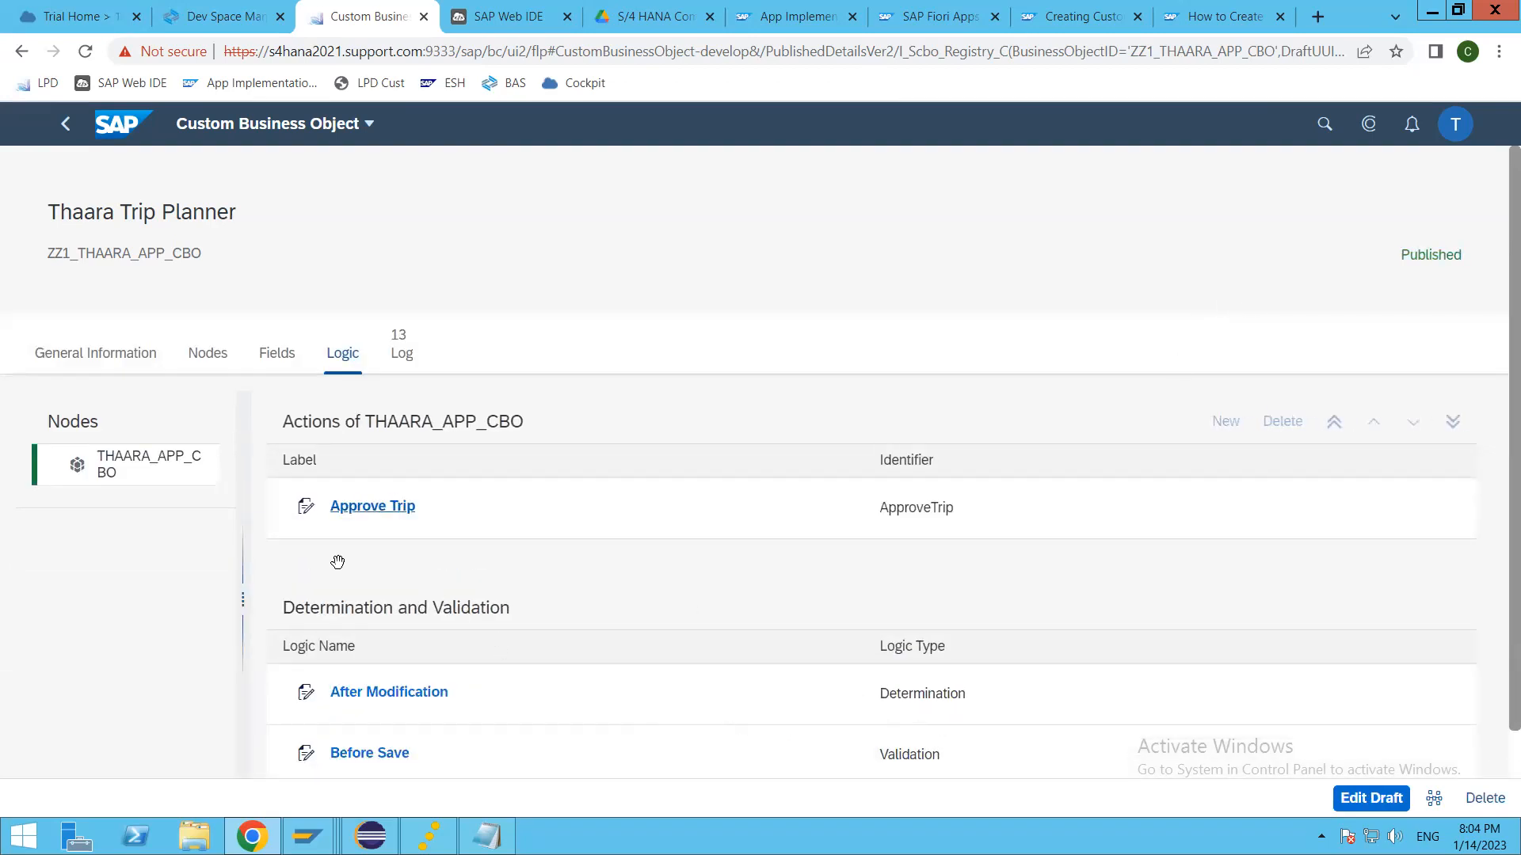
Step: Start a new draft on the business object's fields and remove the key flag from the From Country field
scroll(393, 706, down, 1)
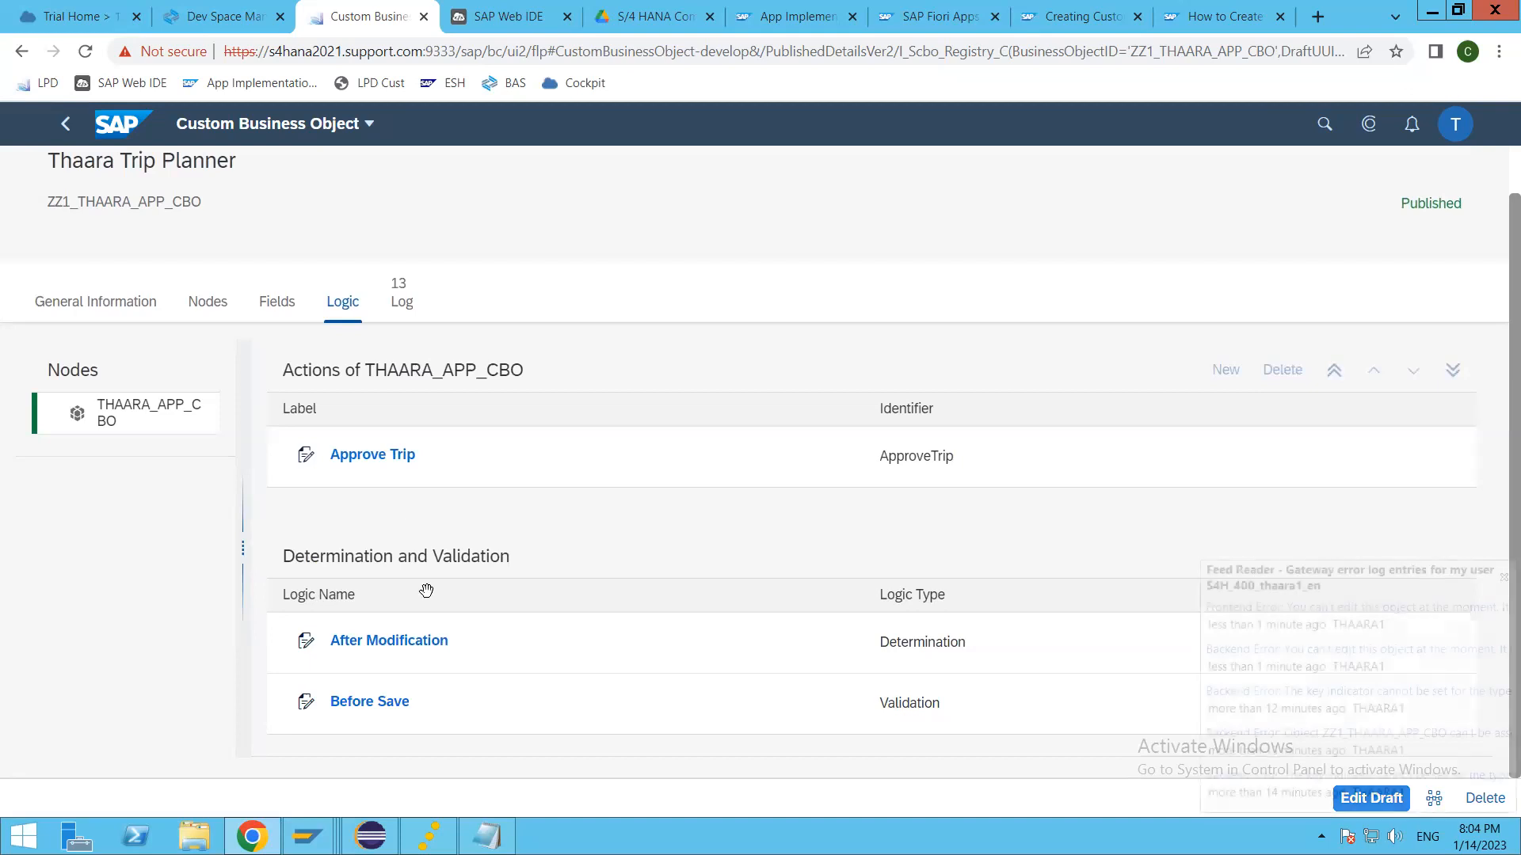
click(278, 301)
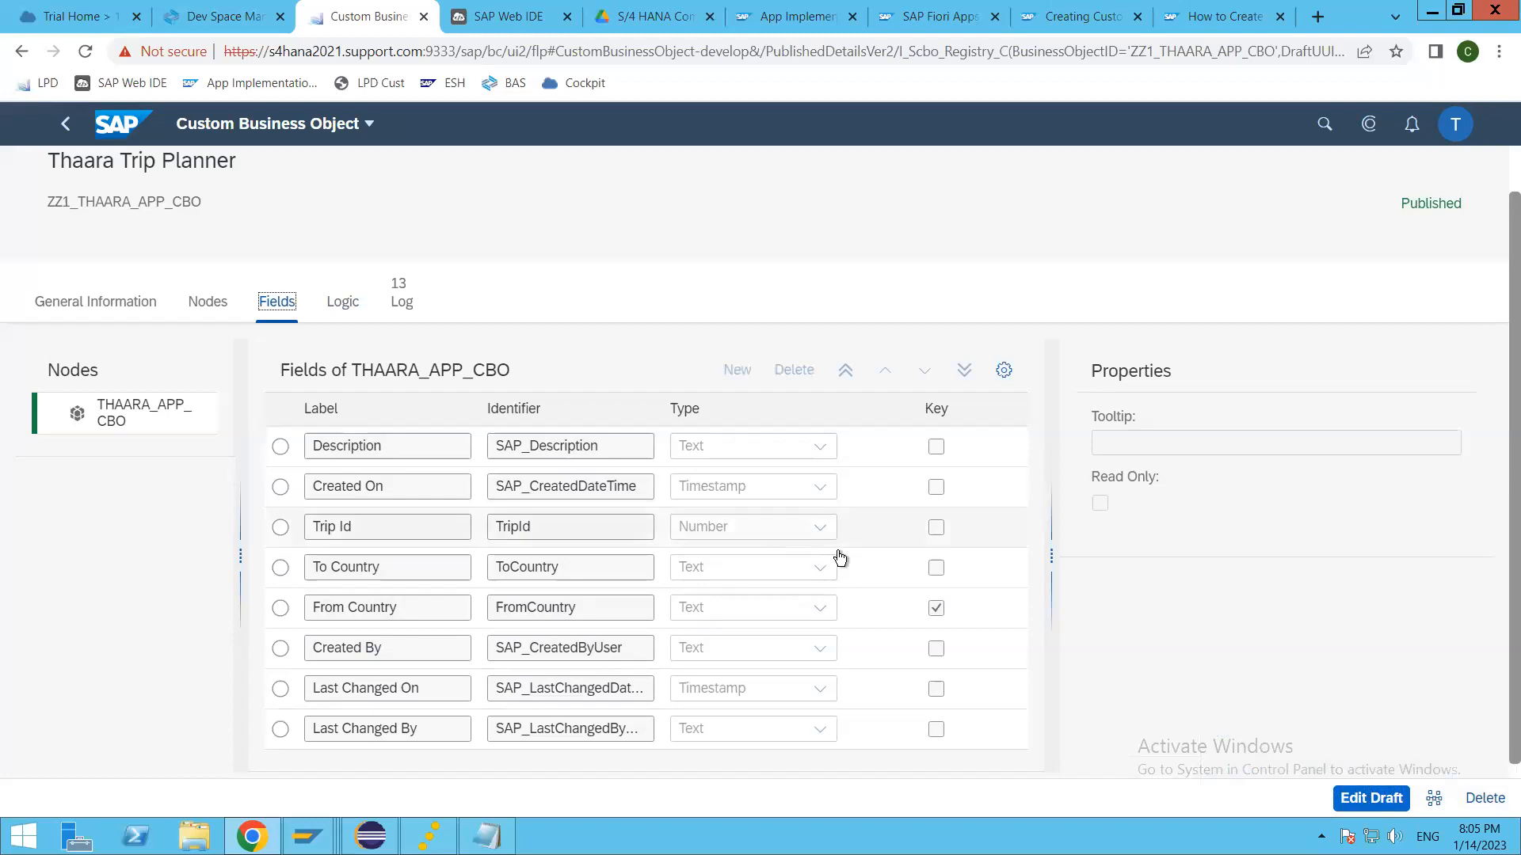
click(1365, 798)
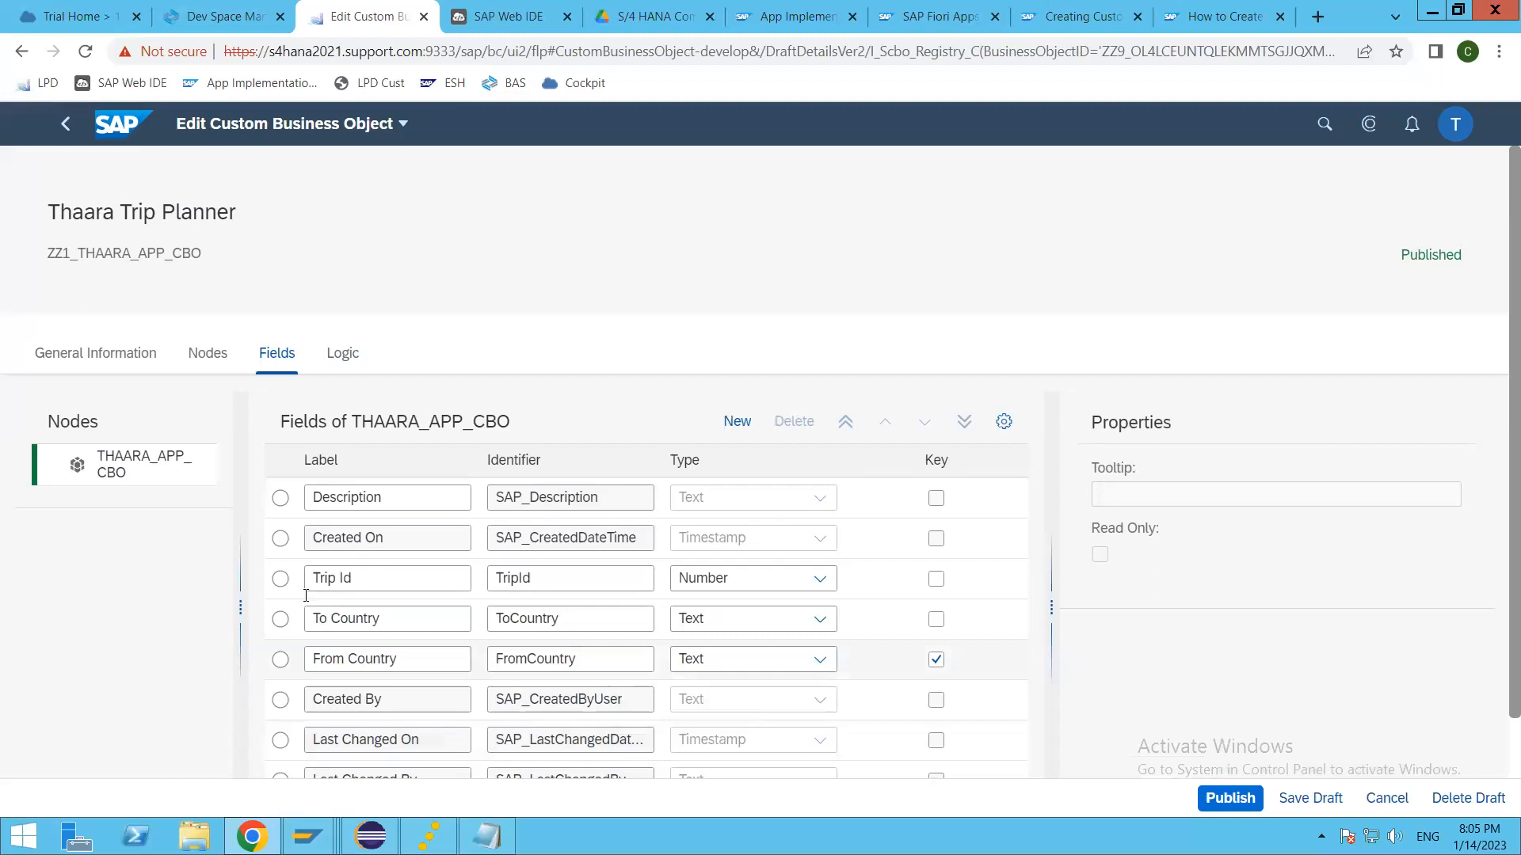
click(937, 661)
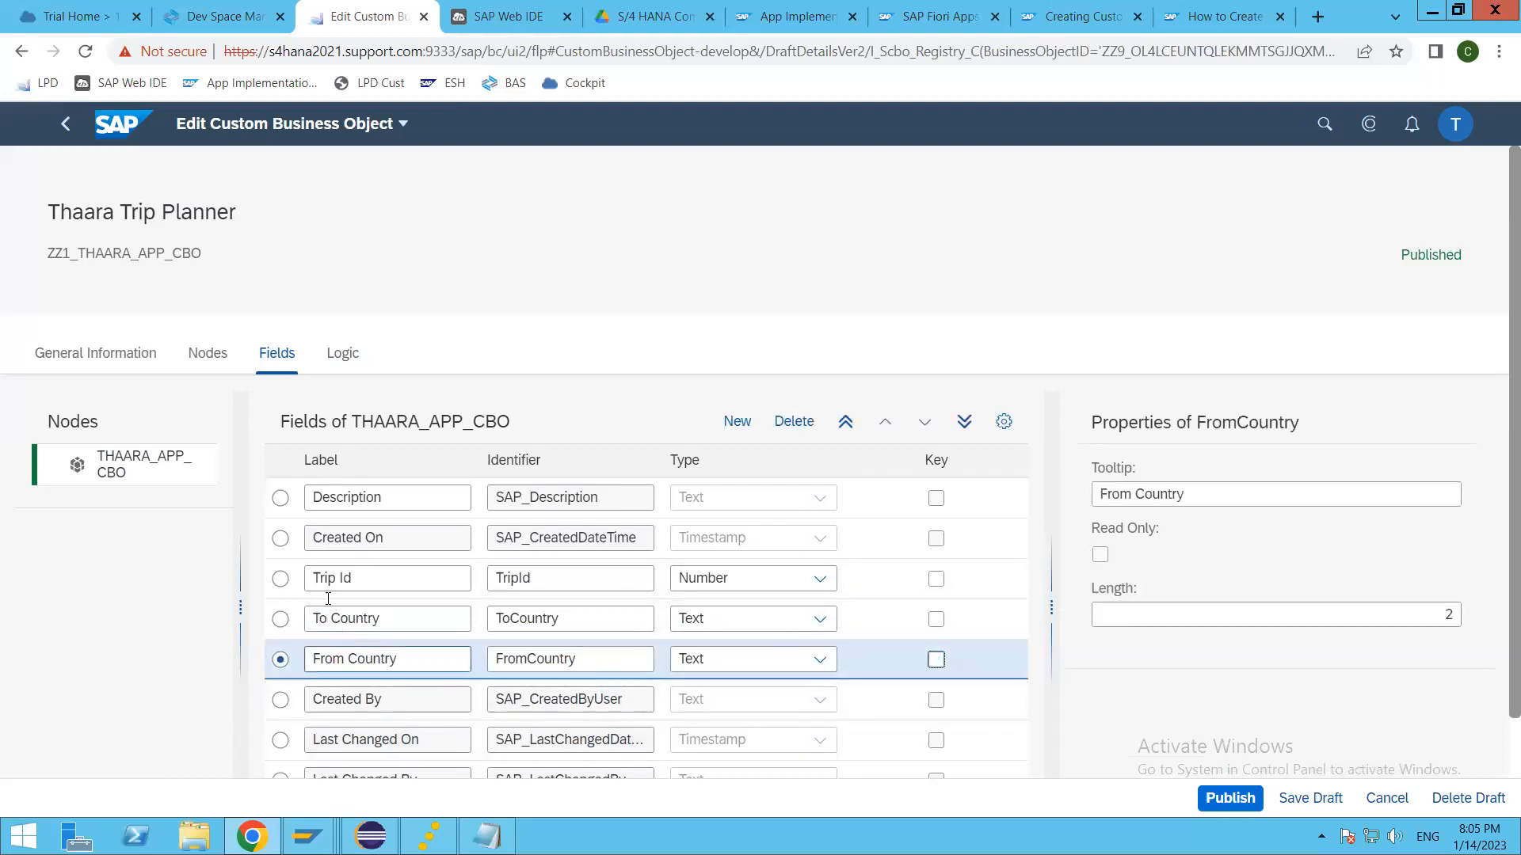
Step: Change the Trip Id field's type to Text, set its length to 10 and make it read-only
click(295, 581)
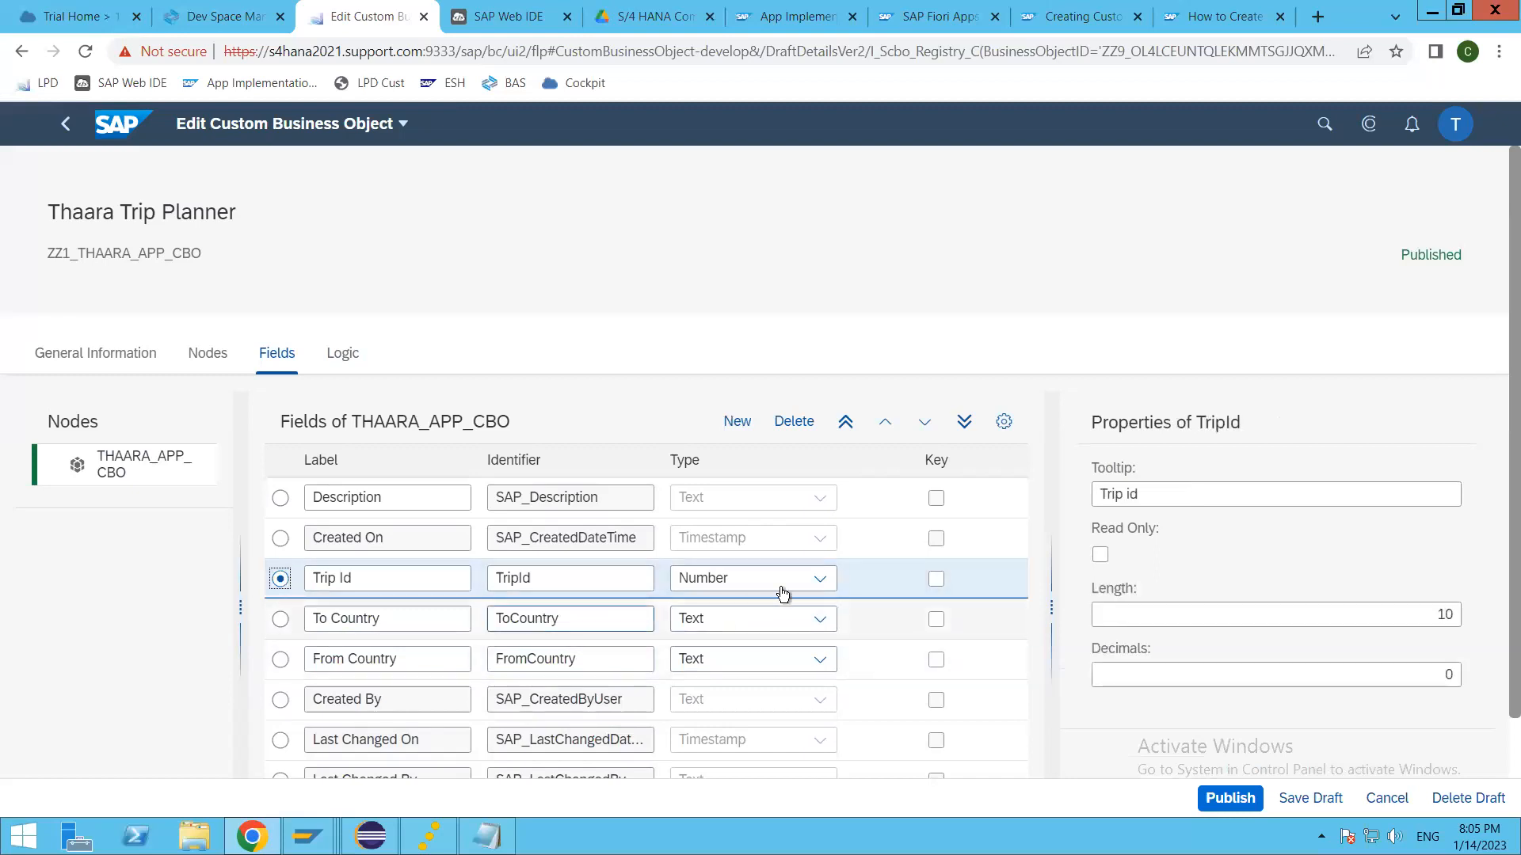
click(820, 581)
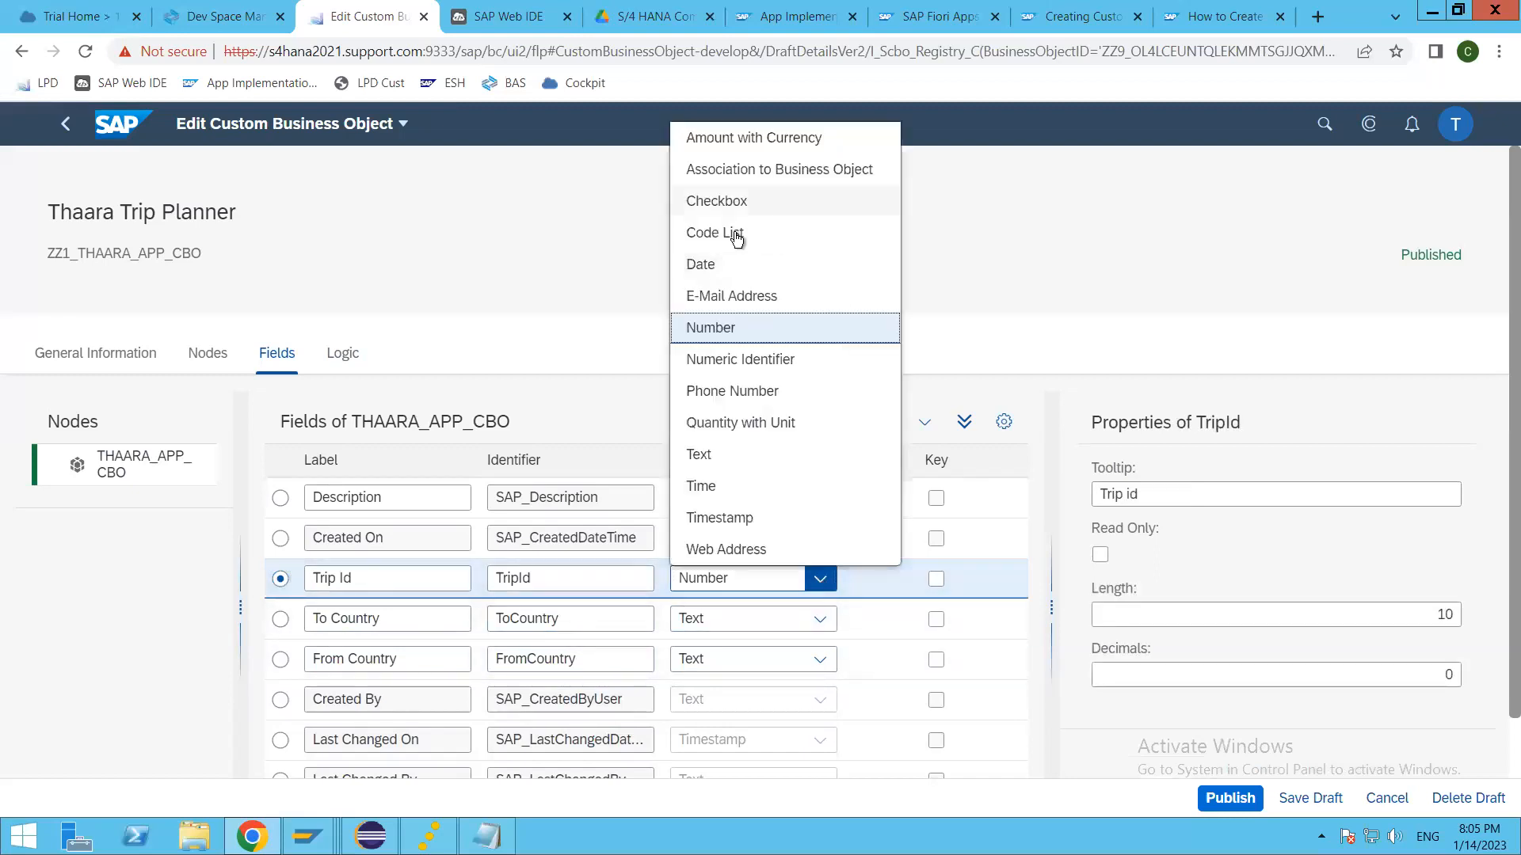
click(728, 462)
click(1358, 612)
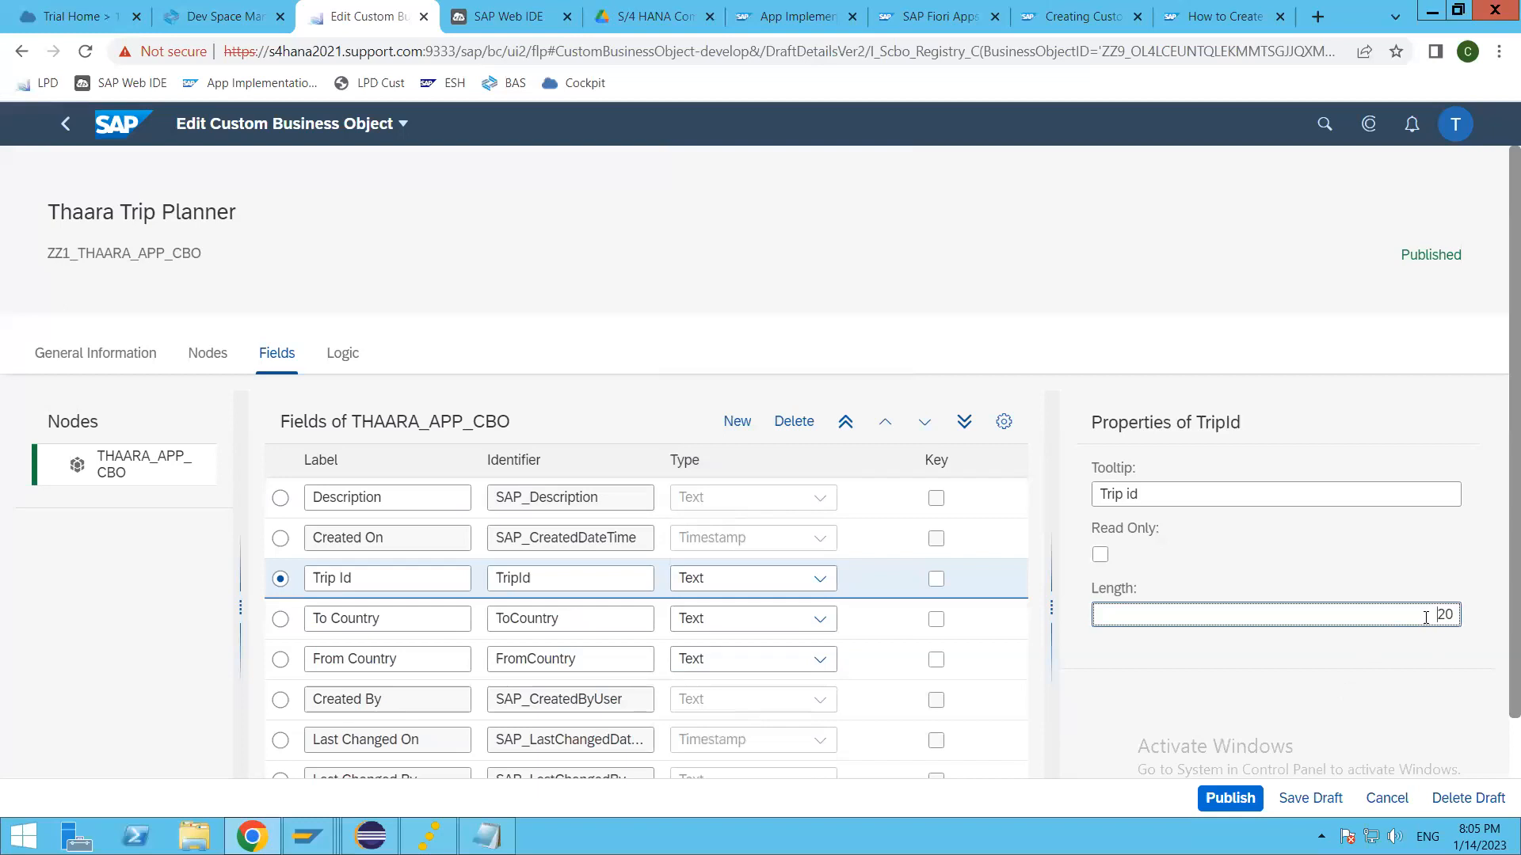
drag(1456, 617, 1405, 660)
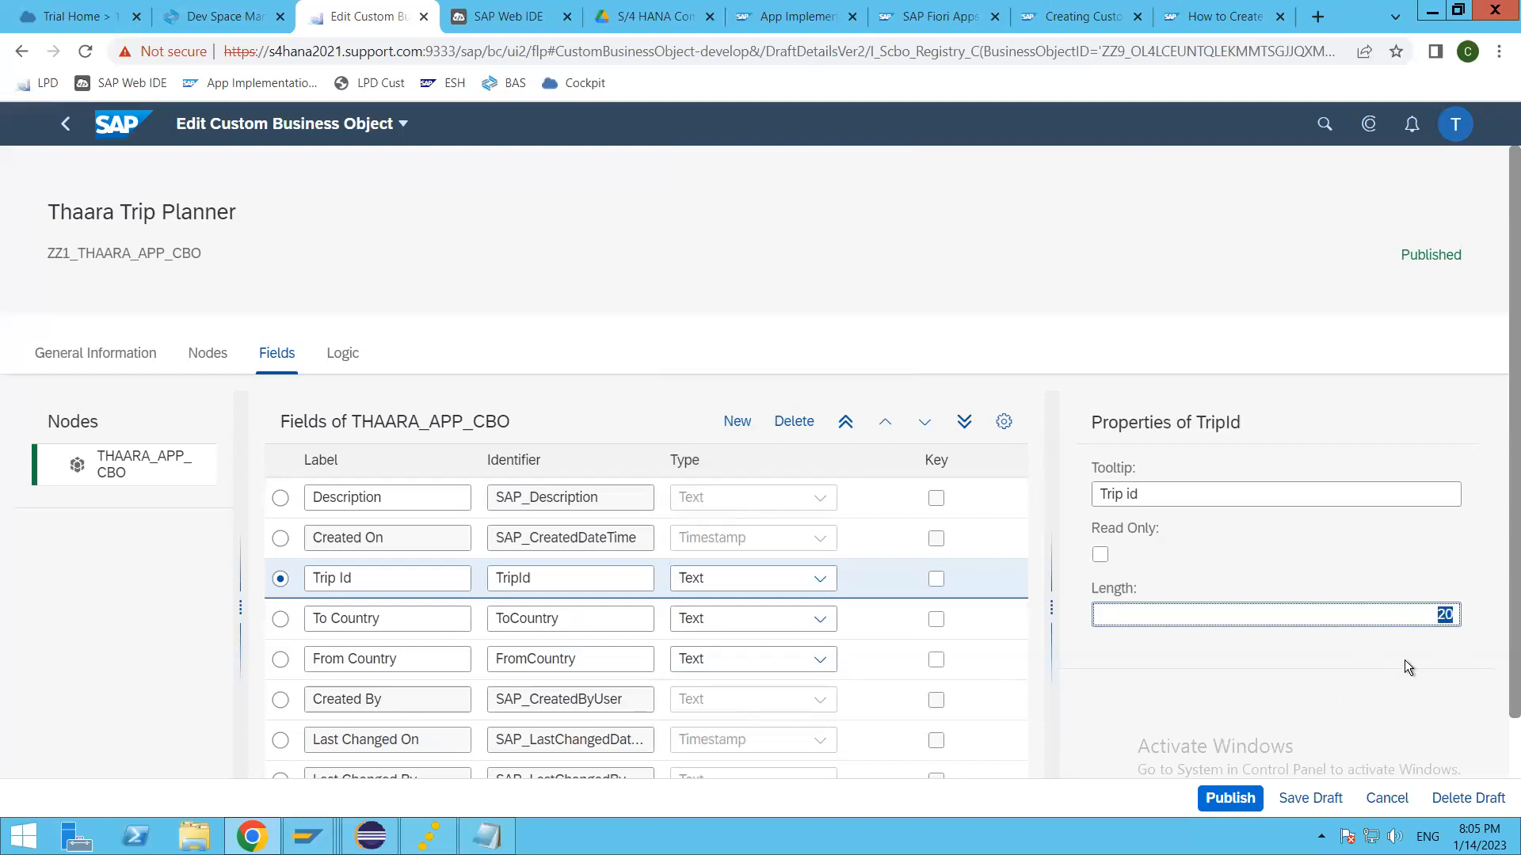
text(10)
click(1101, 556)
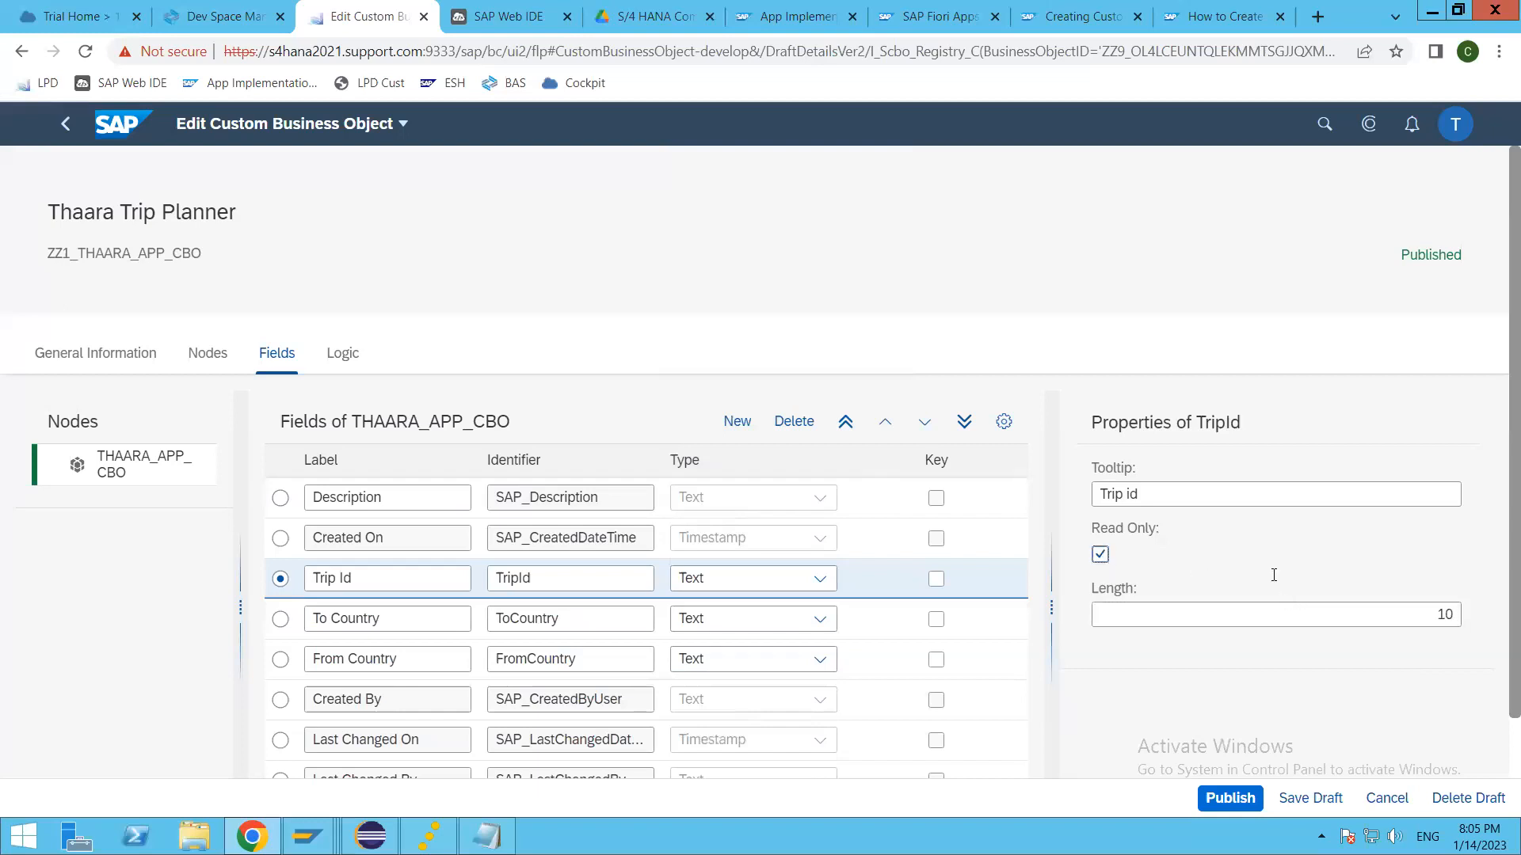
Step: Mark Trip Id as the key field and publish the business object, accepting the possible data loss
click(1232, 800)
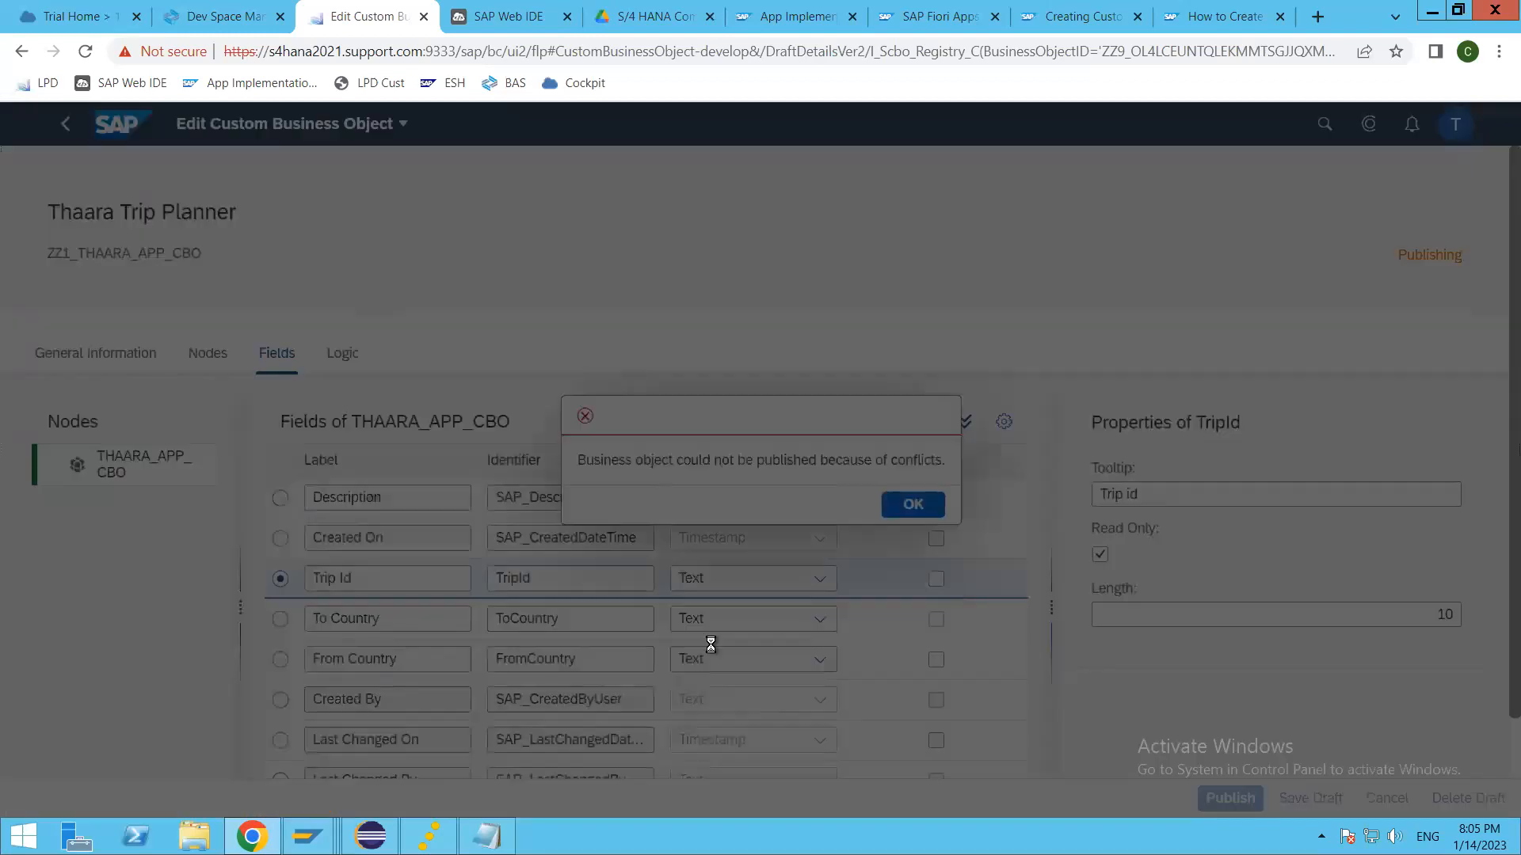
click(912, 504)
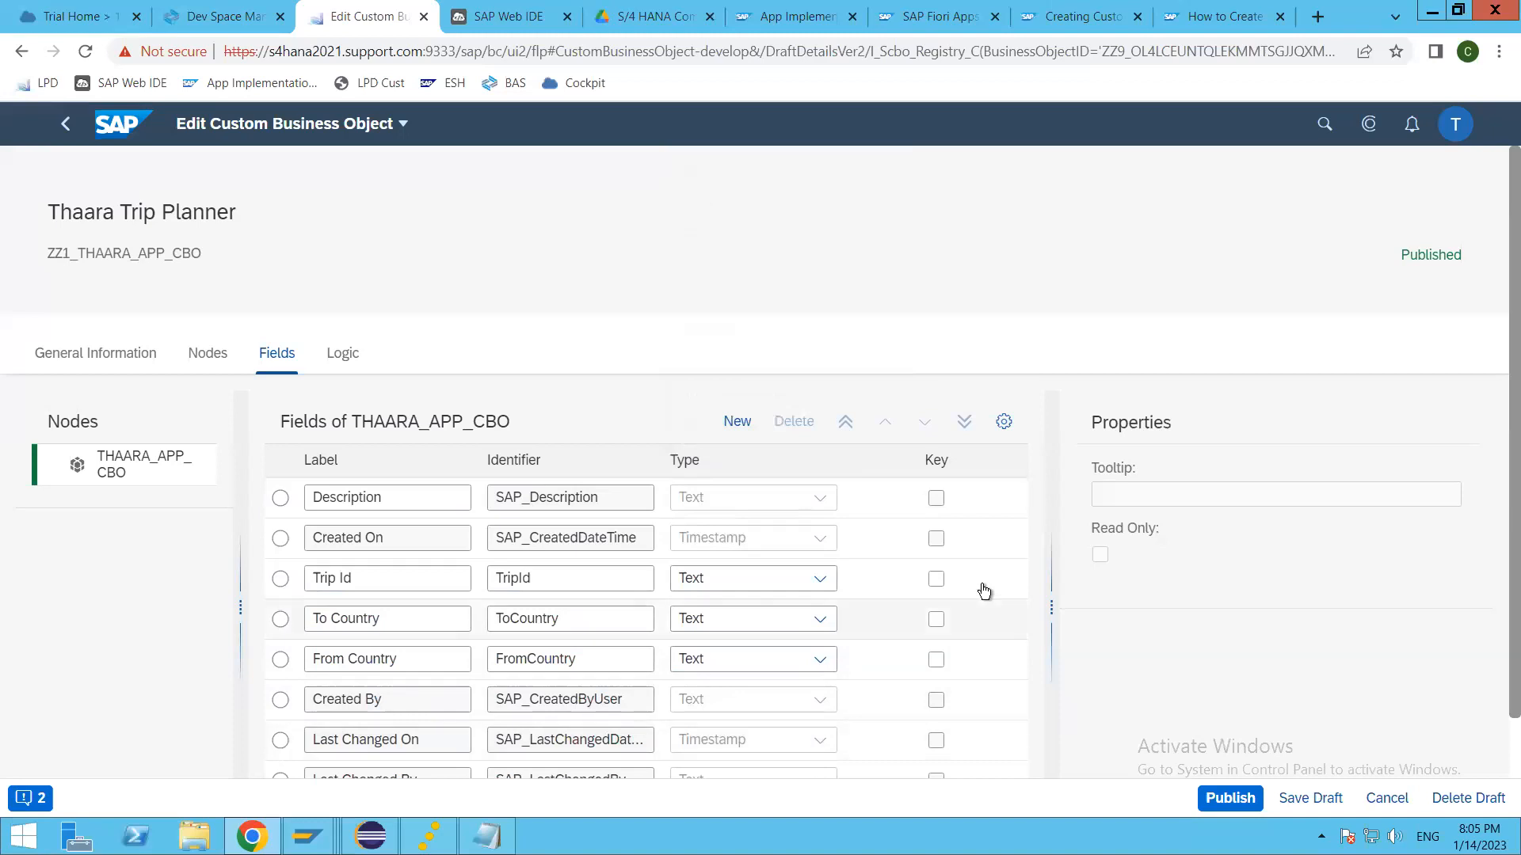
click(1232, 797)
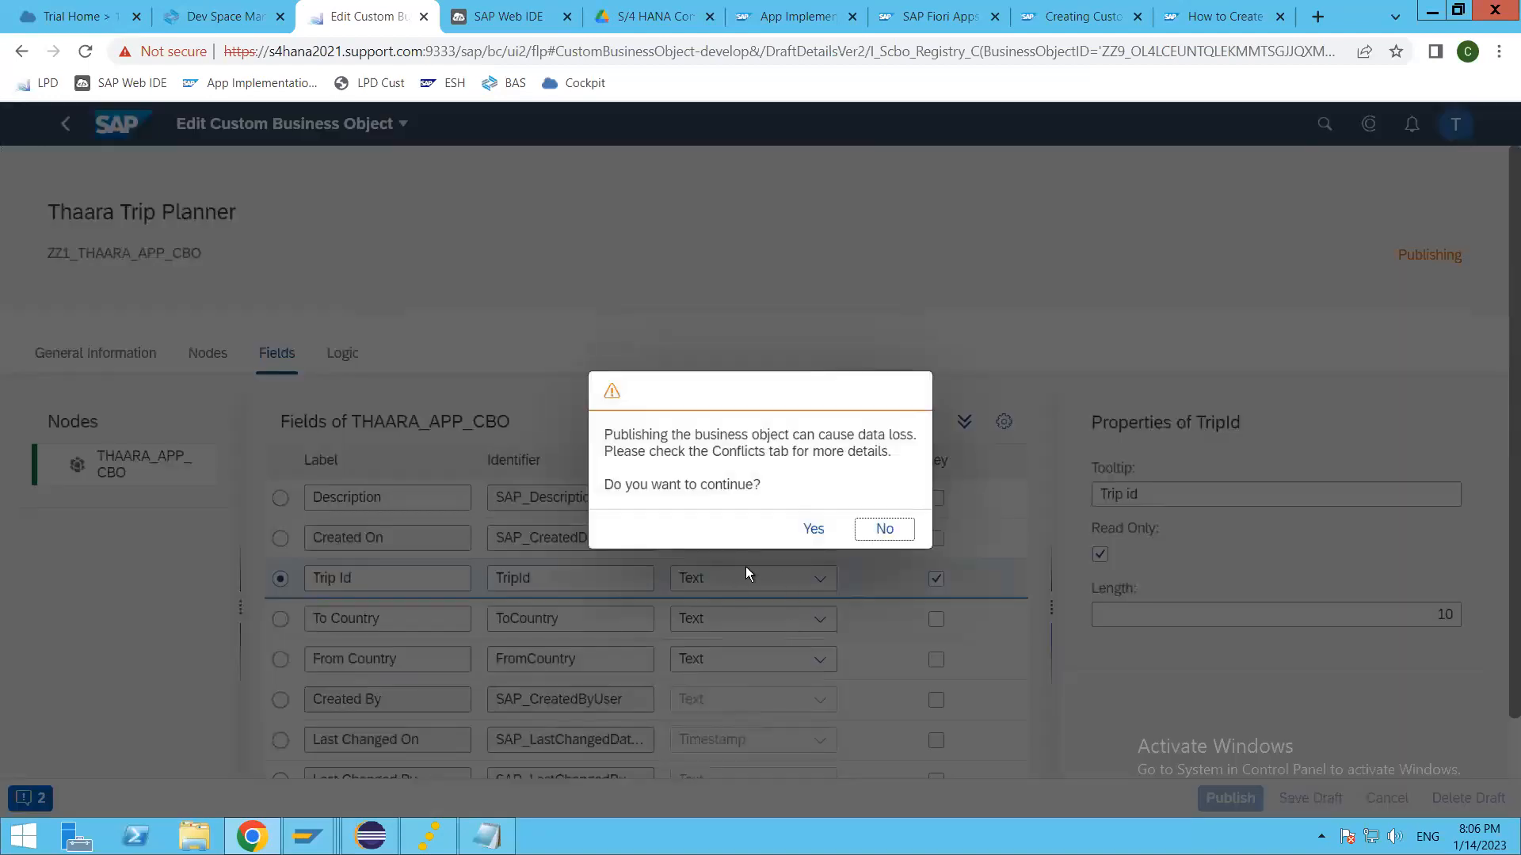
click(819, 527)
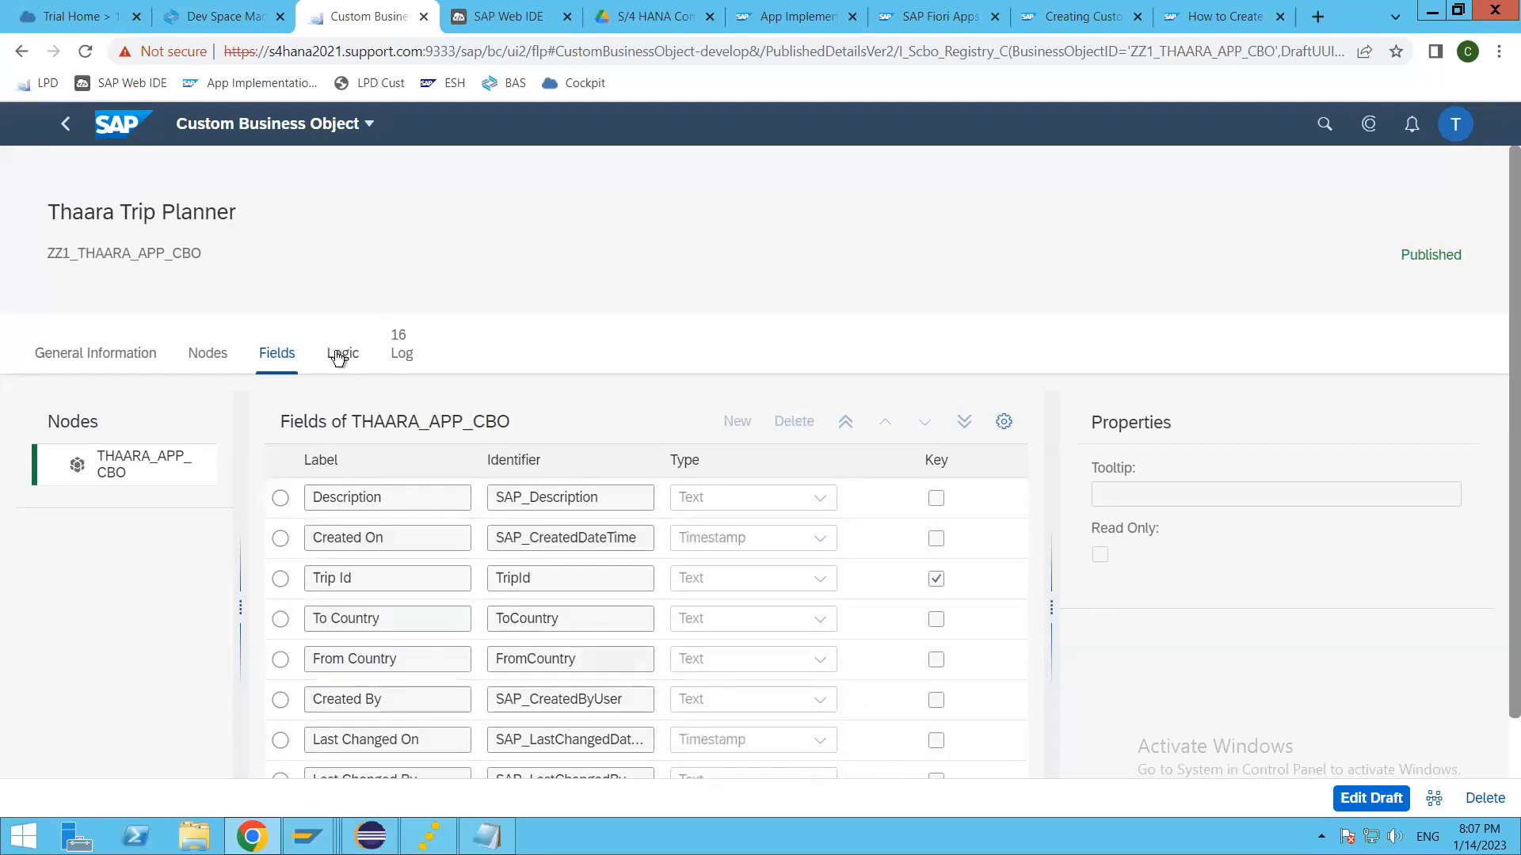
Step: Review the publishing log of the Thaara Trip Planner business object
click(401, 353)
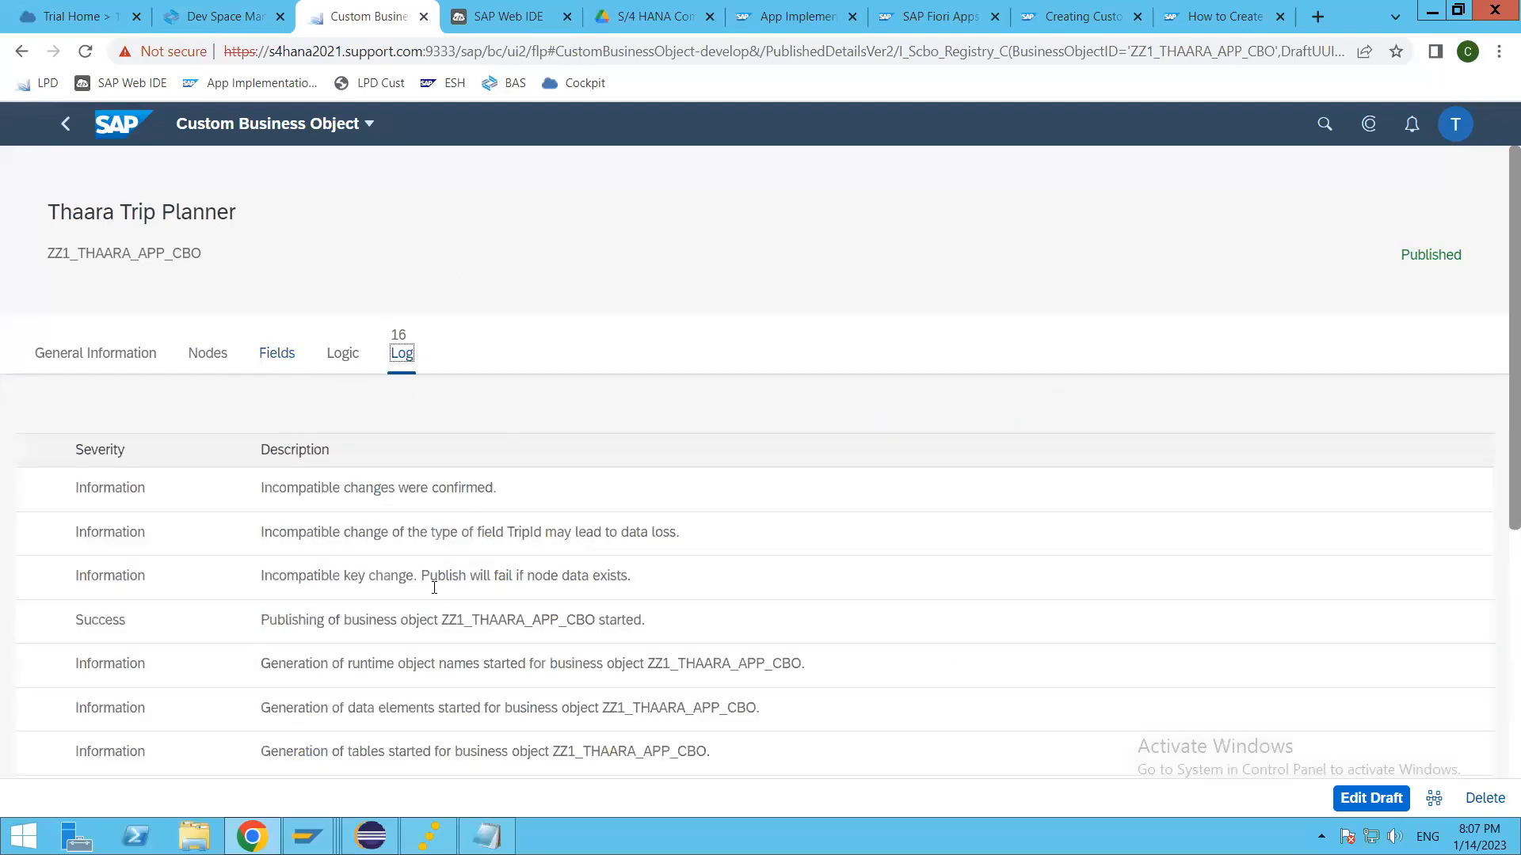
scroll(448, 626, down, 8)
scroll(443, 656, up, 8)
click(344, 354)
click(402, 353)
scroll(638, 702, down, 5)
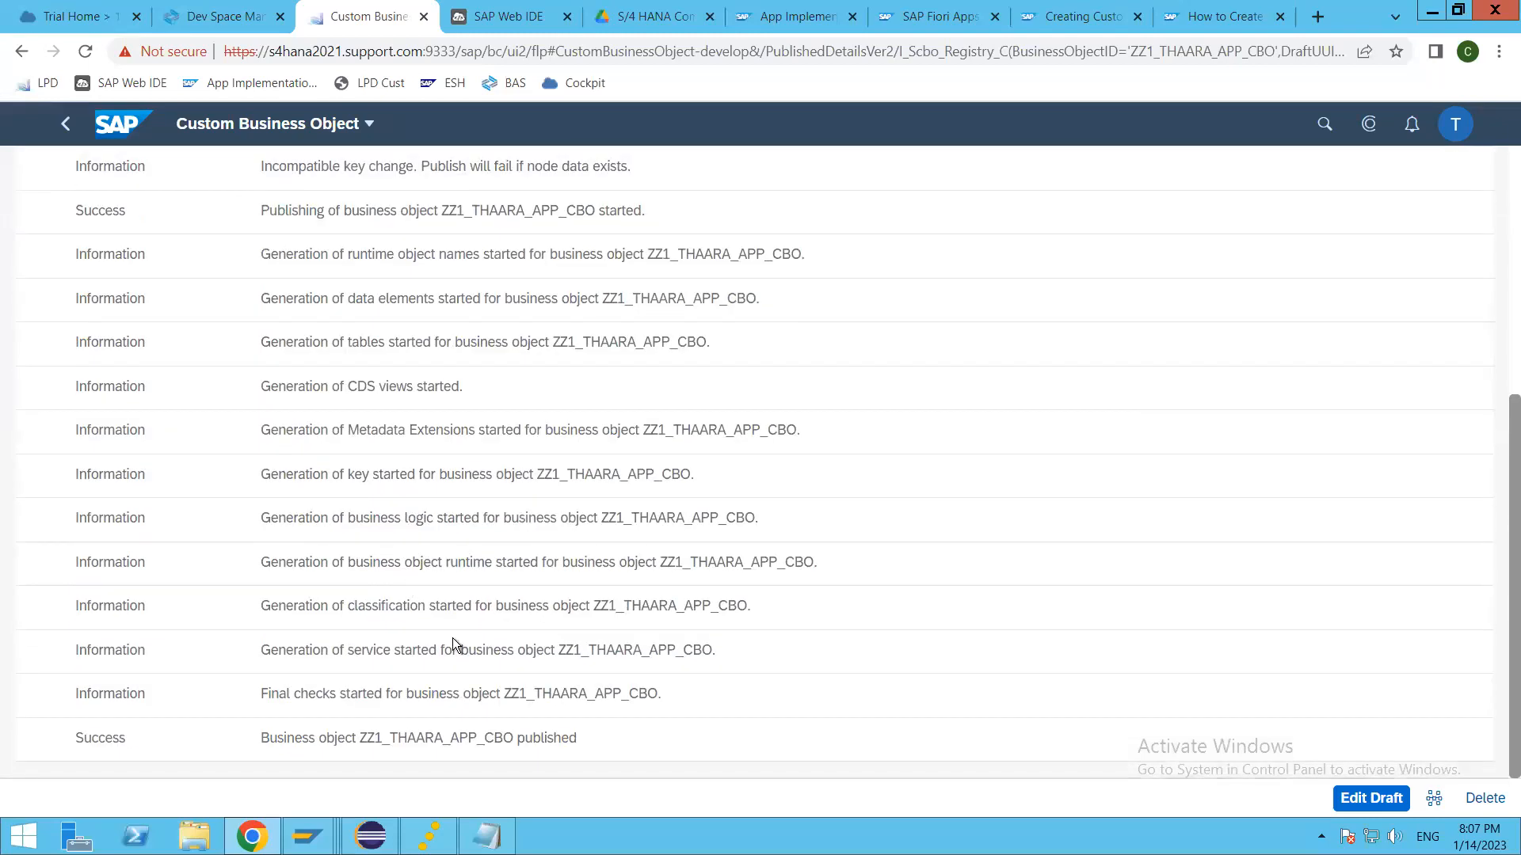
scroll(448, 567, up, 10)
Step: Open the After Modification determination logic, create a draft and add an empty line below its comments
click(345, 354)
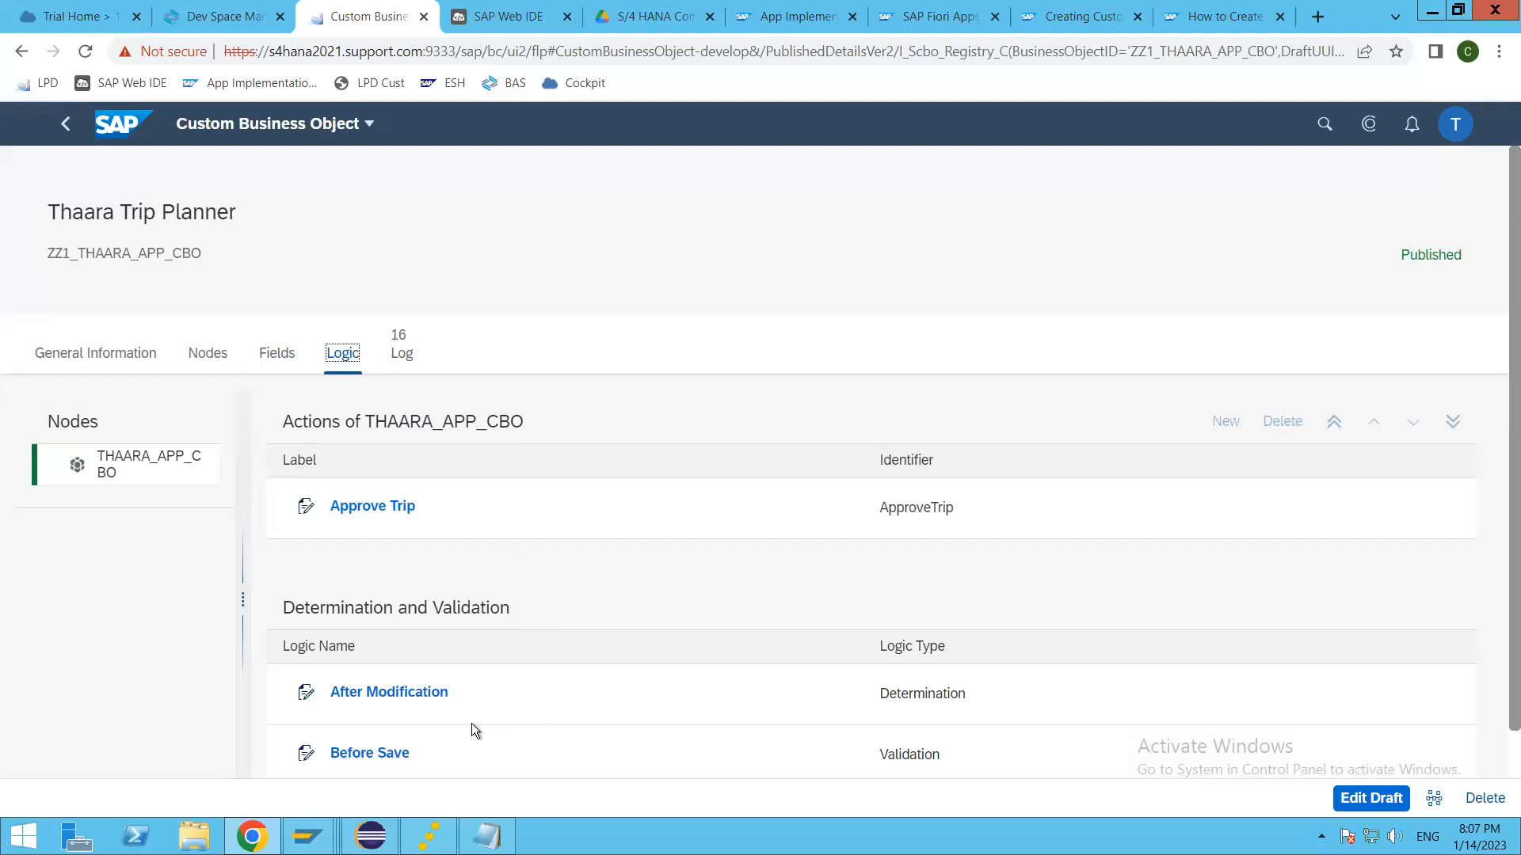
click(387, 694)
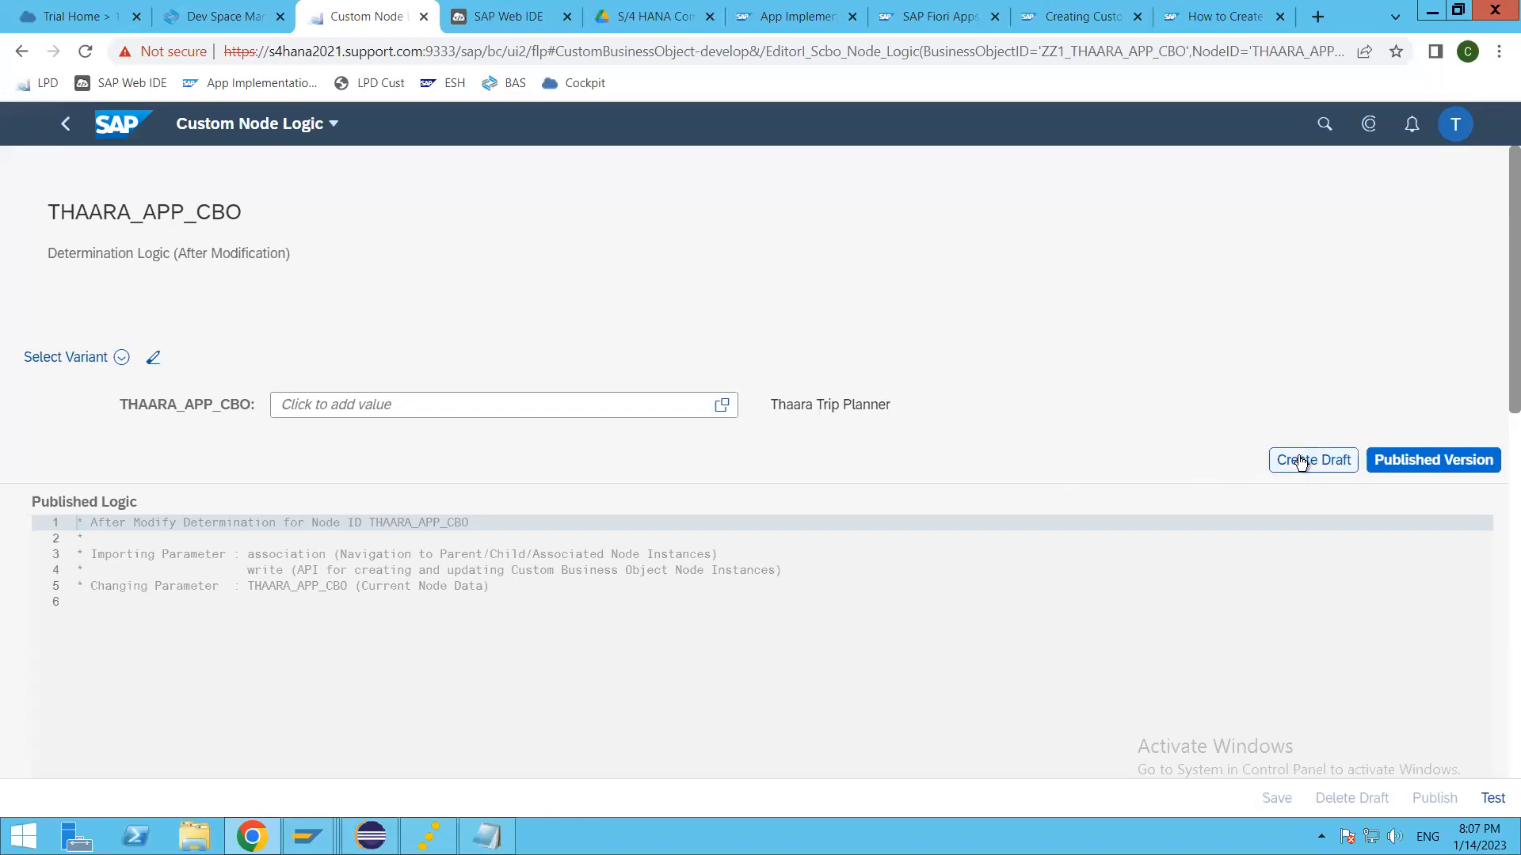
click(617, 588)
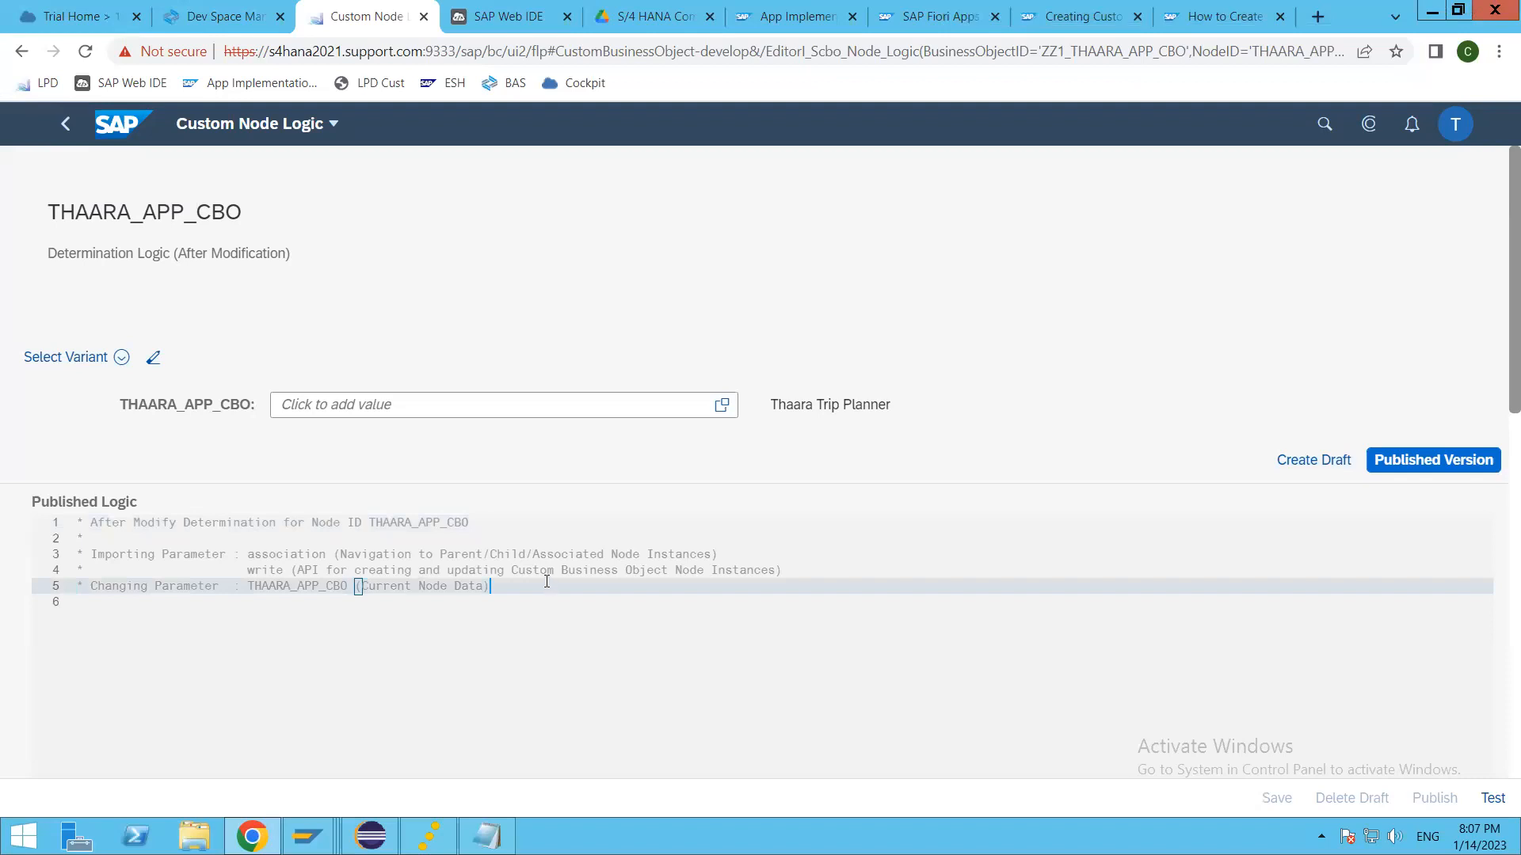
click(1303, 459)
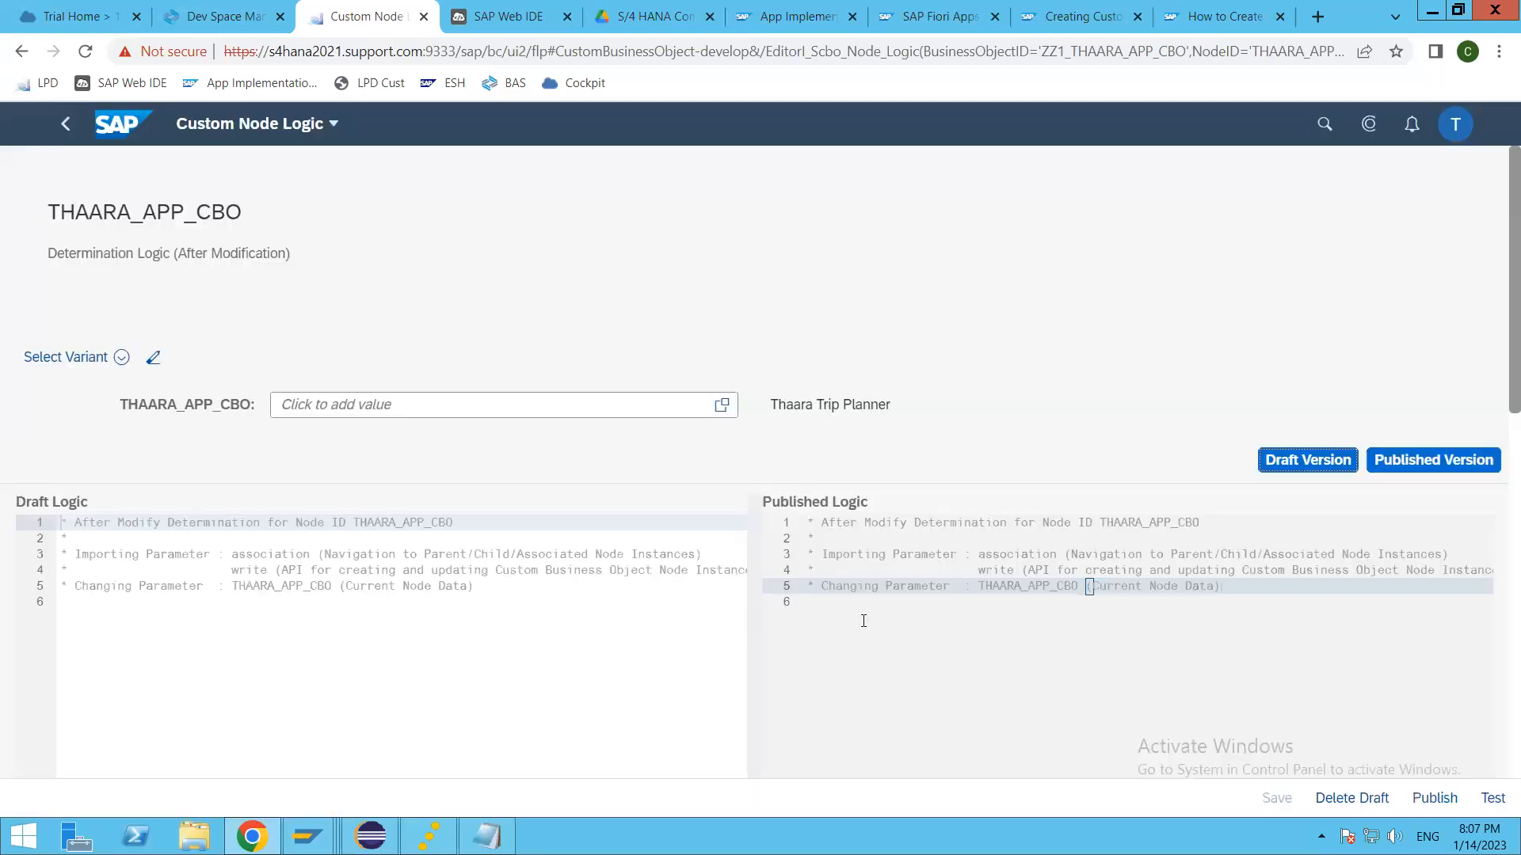
click(534, 588)
click(385, 606)
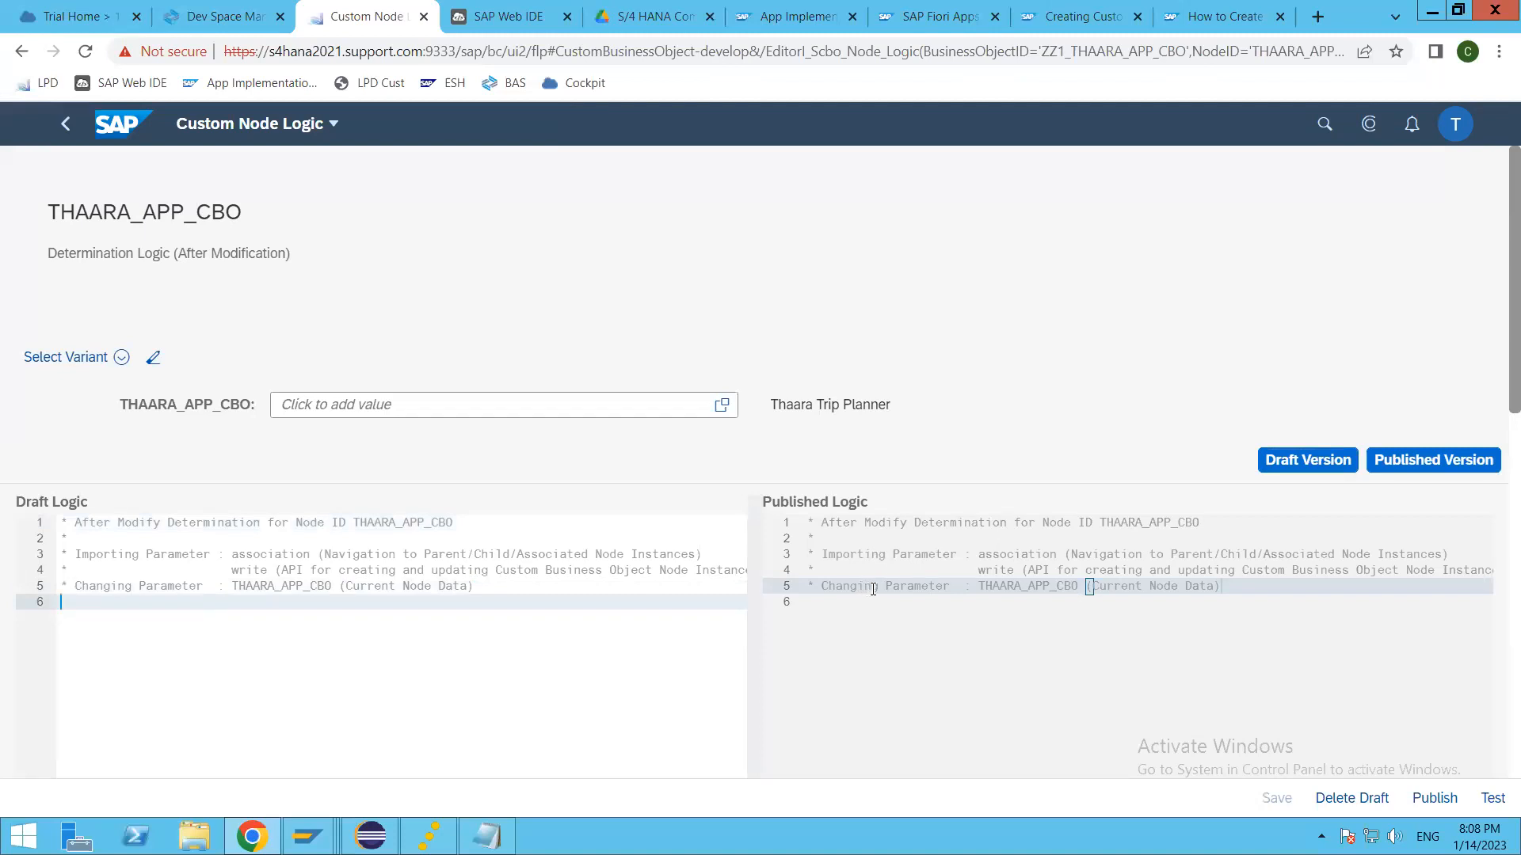
scroll(873, 588, down, 3)
scroll(371, 444, down, 1)
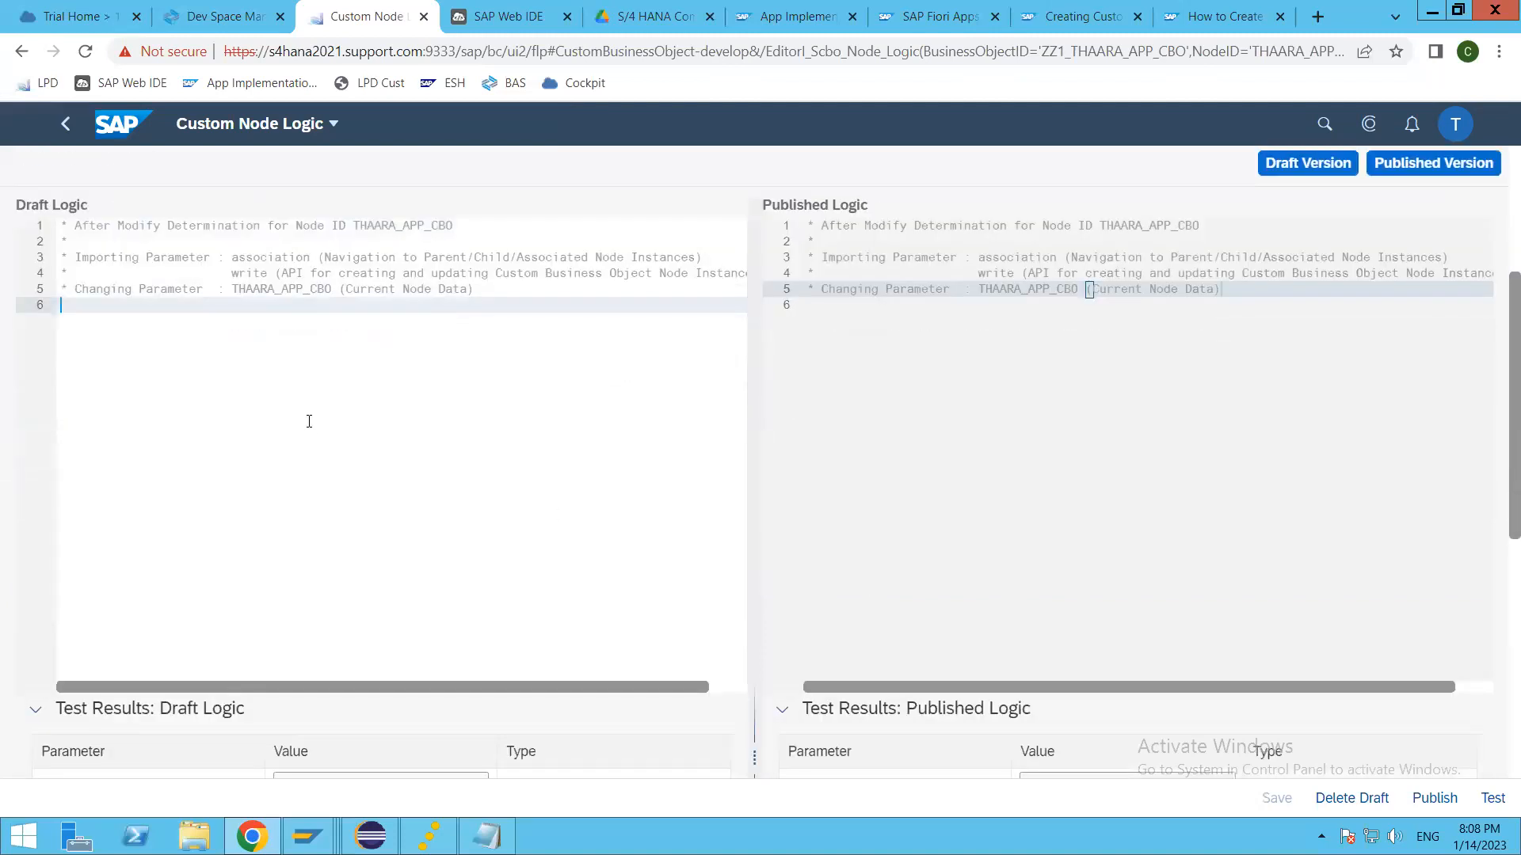
scroll(320, 419, up, 1)
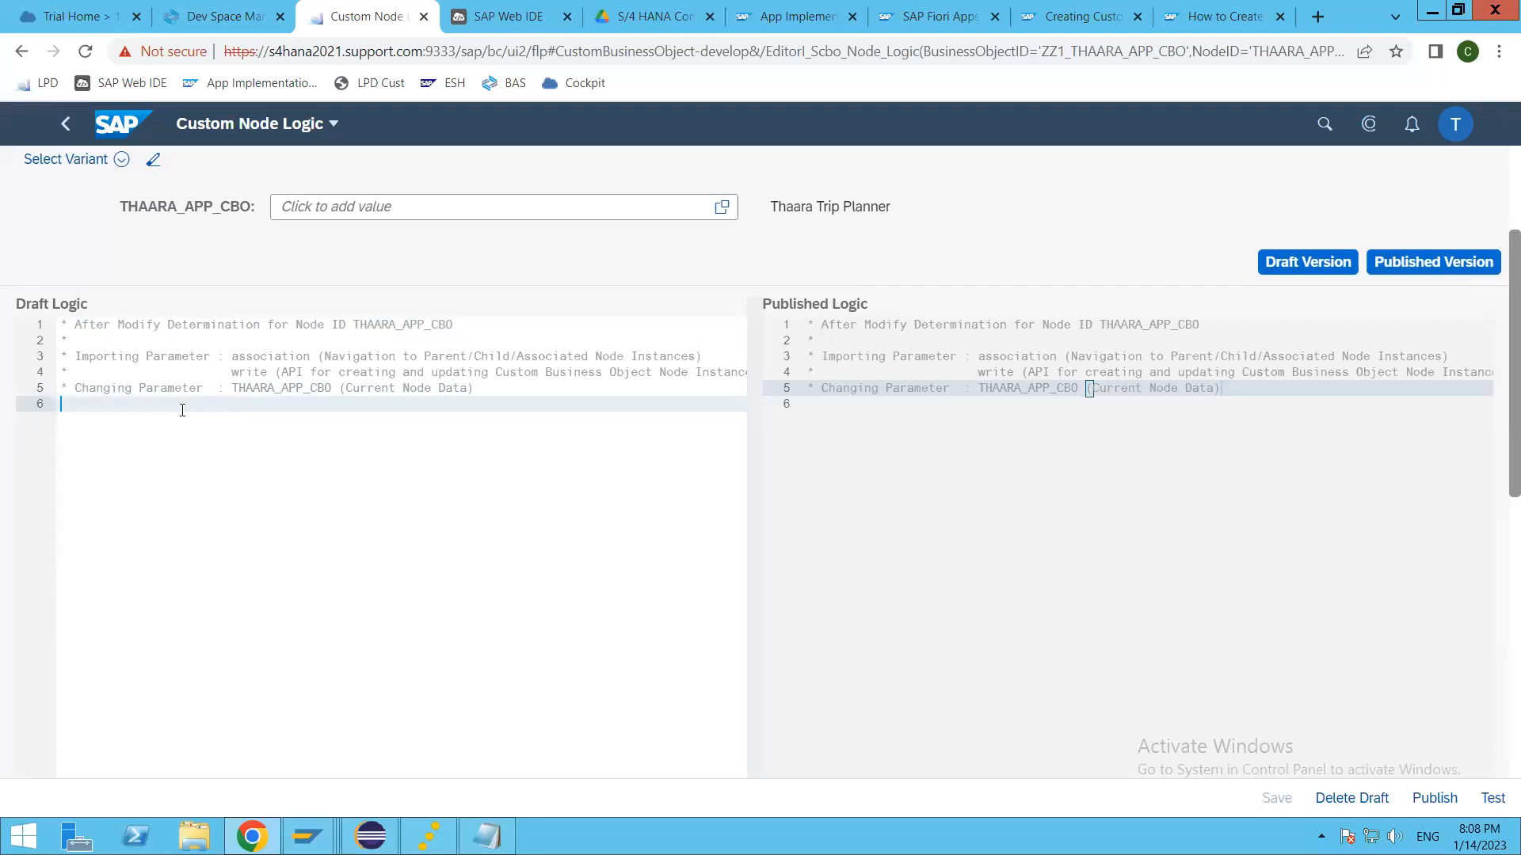
key(Return)
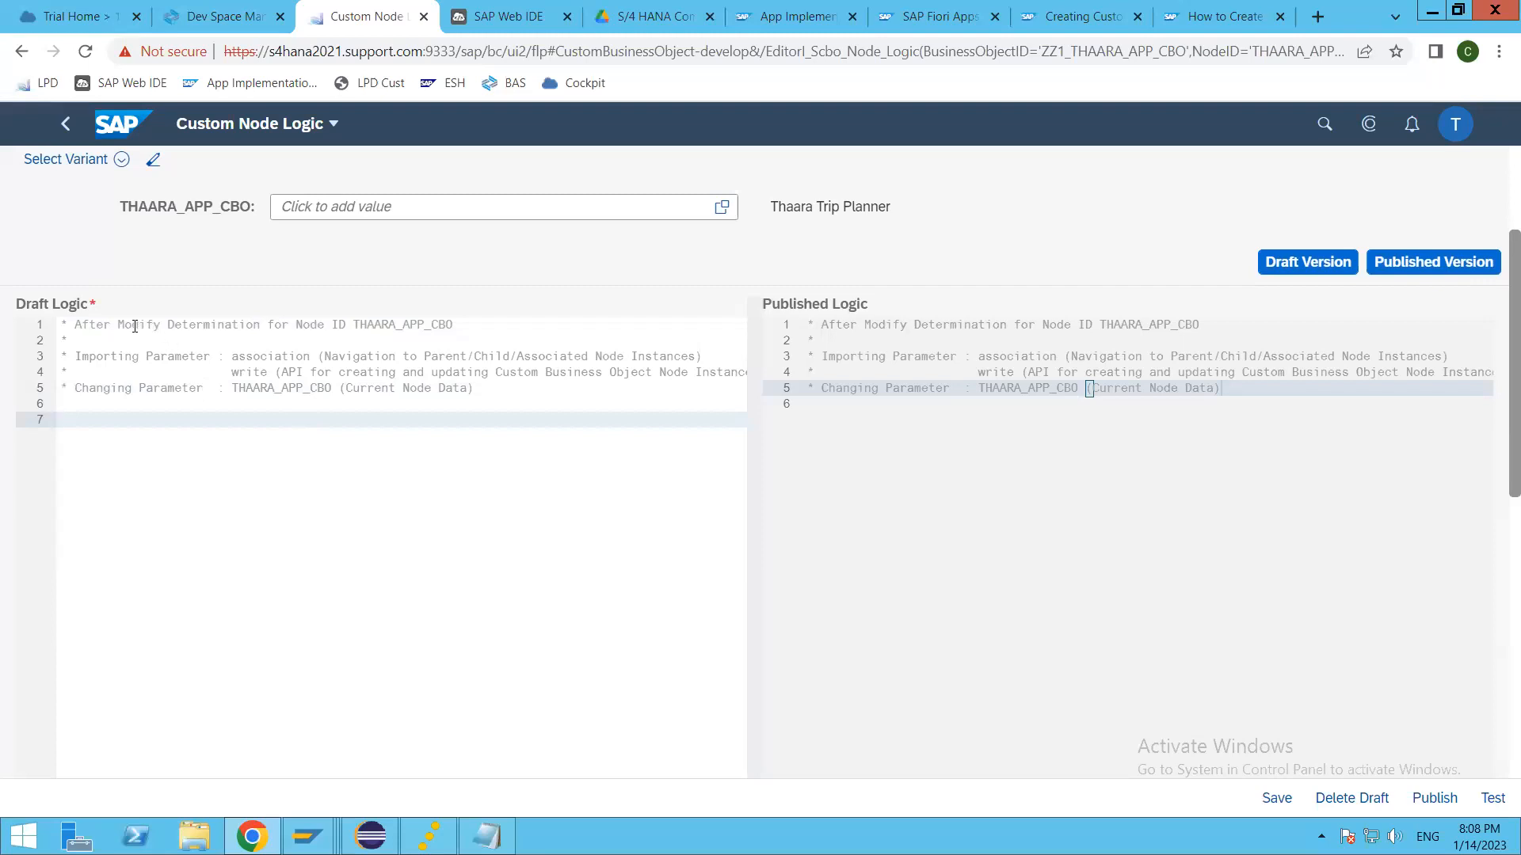
Step: Highlight the node ID, the association importing parameter and the changing parameter in the draft logic's comments
click(432, 388)
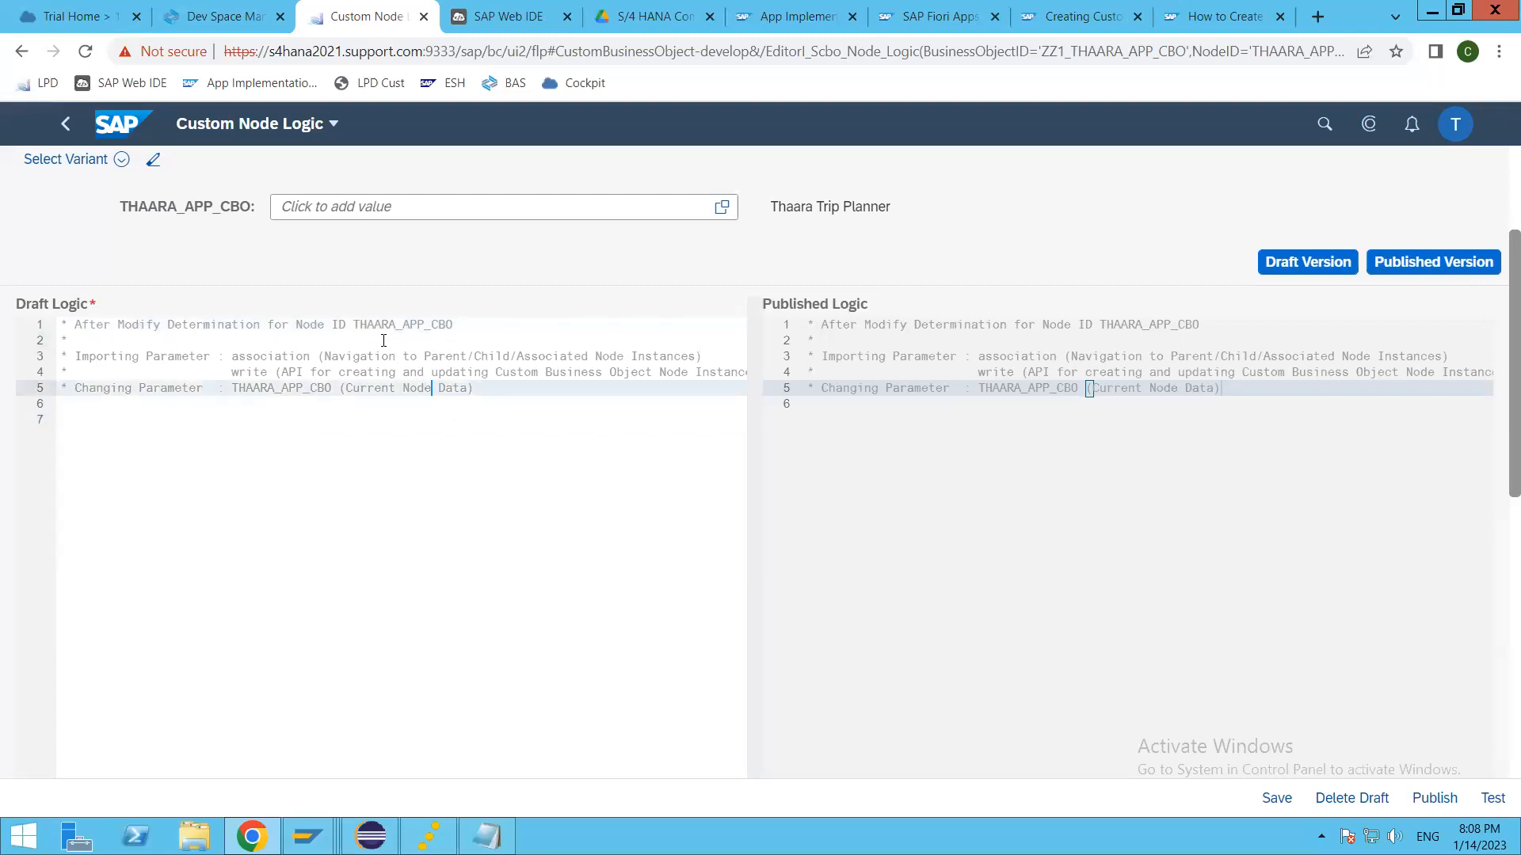
drag(351, 324, 458, 324)
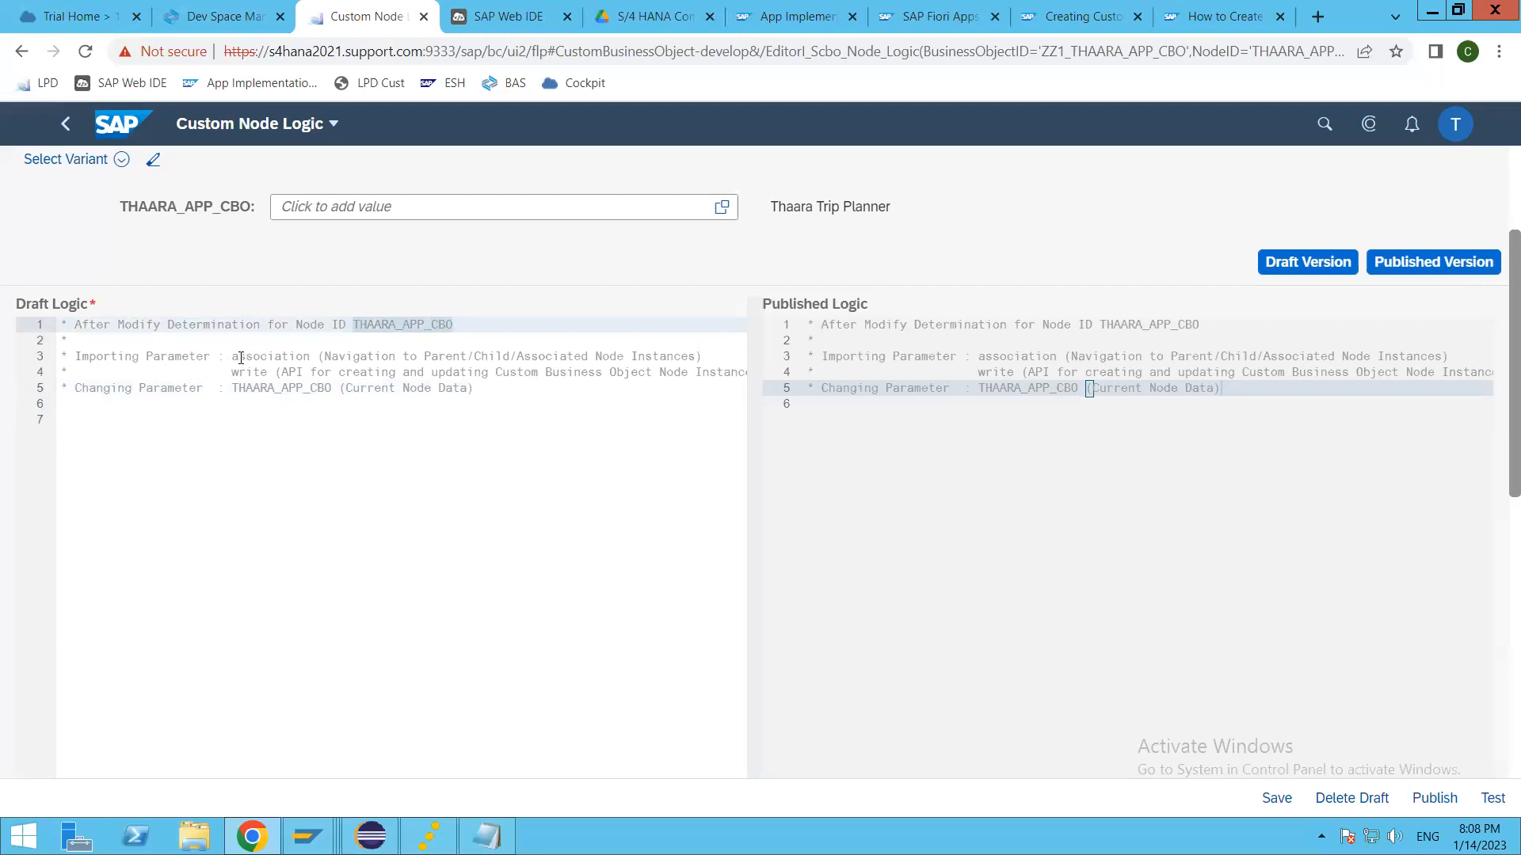
drag(232, 357, 290, 356)
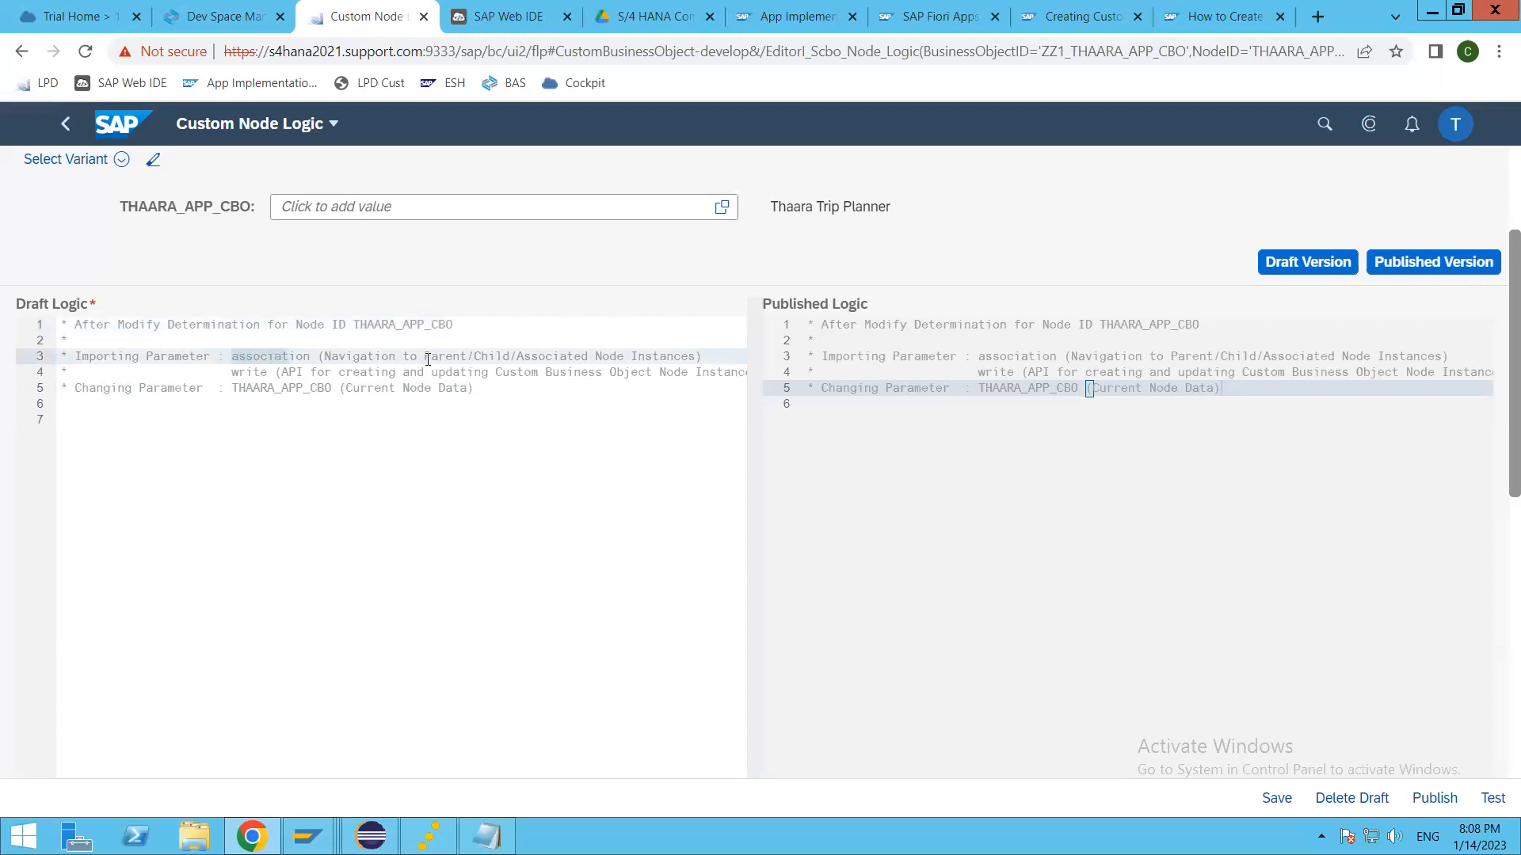
click(501, 358)
click(146, 388)
drag(233, 390, 331, 388)
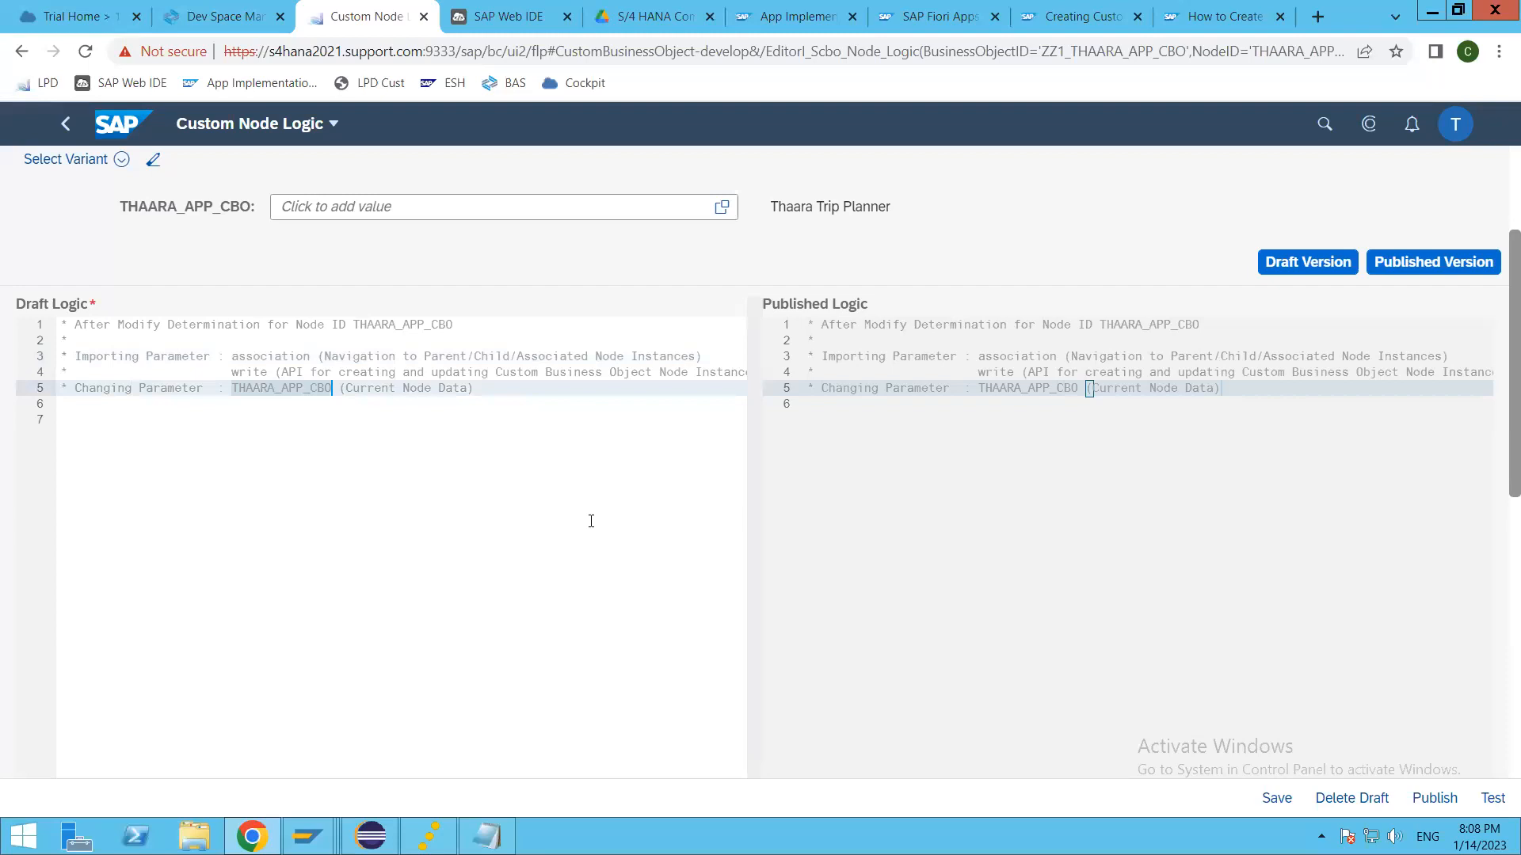
Step: Declare the variable lv_tripid with type char10 on line 7 of the draft logic
click(183, 418)
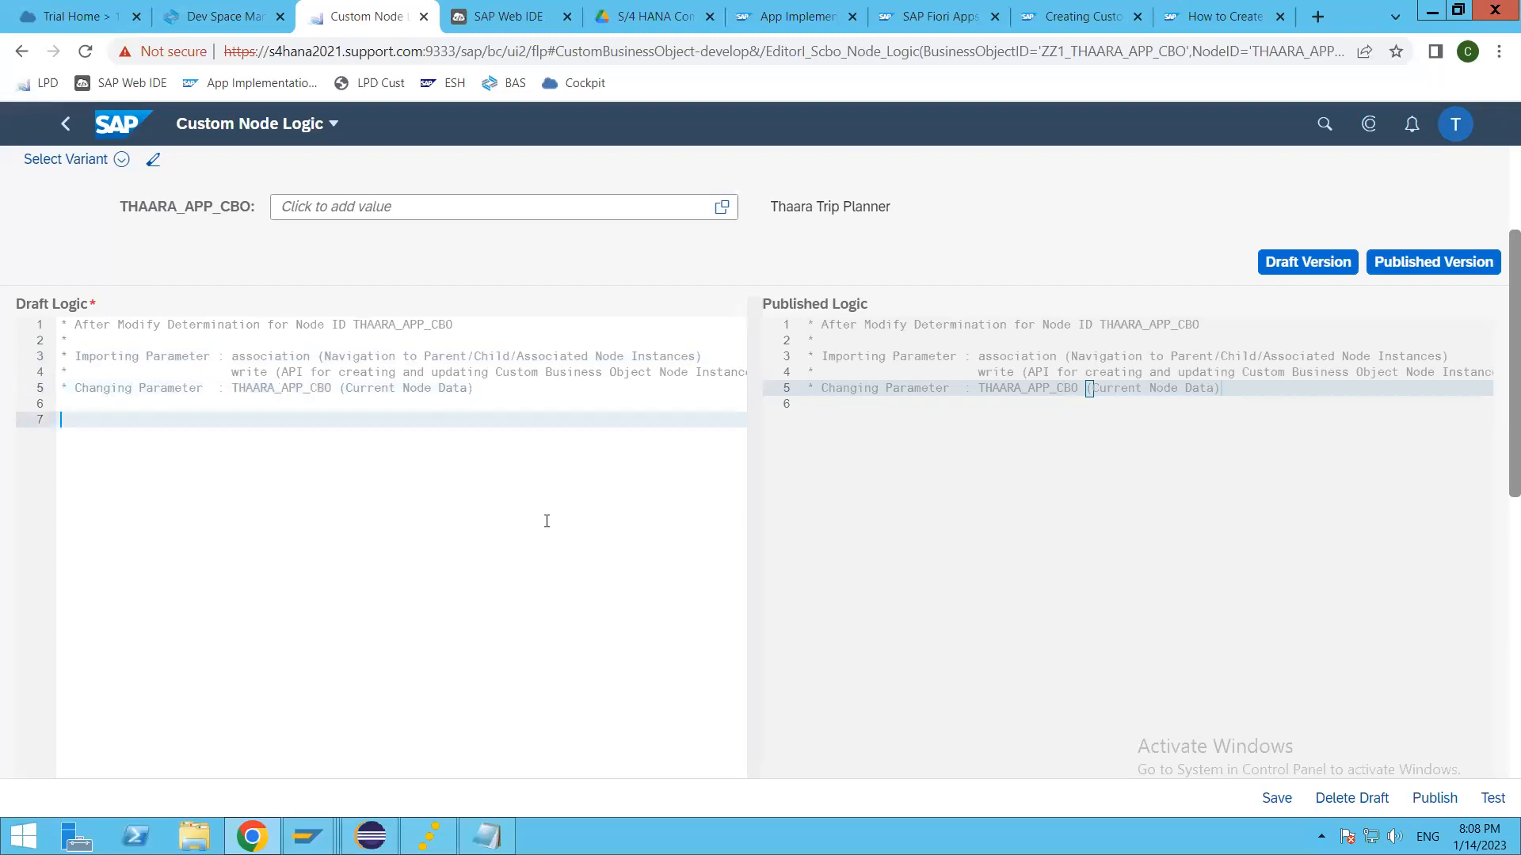
text(data)
text((lv_)
text(tripid)
key(Right)
key(BackSpace)
key(BackSpace)
key(BackSpace)
key(BackSpace)
key(BackSpace)
key(BackSpace)
key(BackSpace)
key(BackSpace)
key(BackSpace)
key(BackSpace)
key(BackSpace)
key(BackSpace)
key(BackSpace)
key(BackSpace)
text(lv_tripid type char10.)
key(Return)
key(Return)
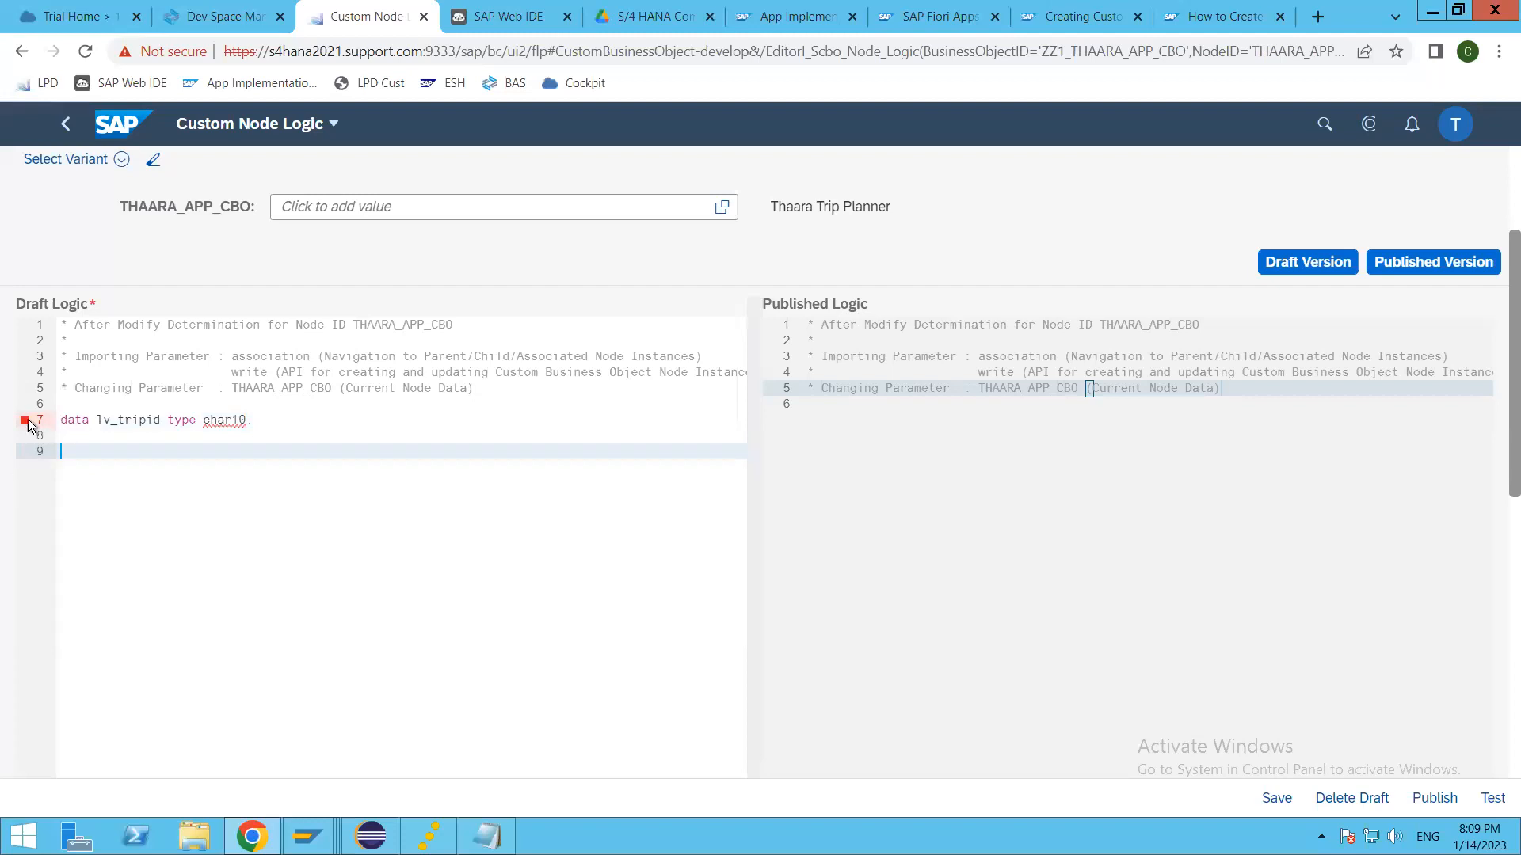
Step: Check the error on the lv_tripid declaration, replace type char10 with like thaara_app_cbo and save the draft
mouse_move(26, 422)
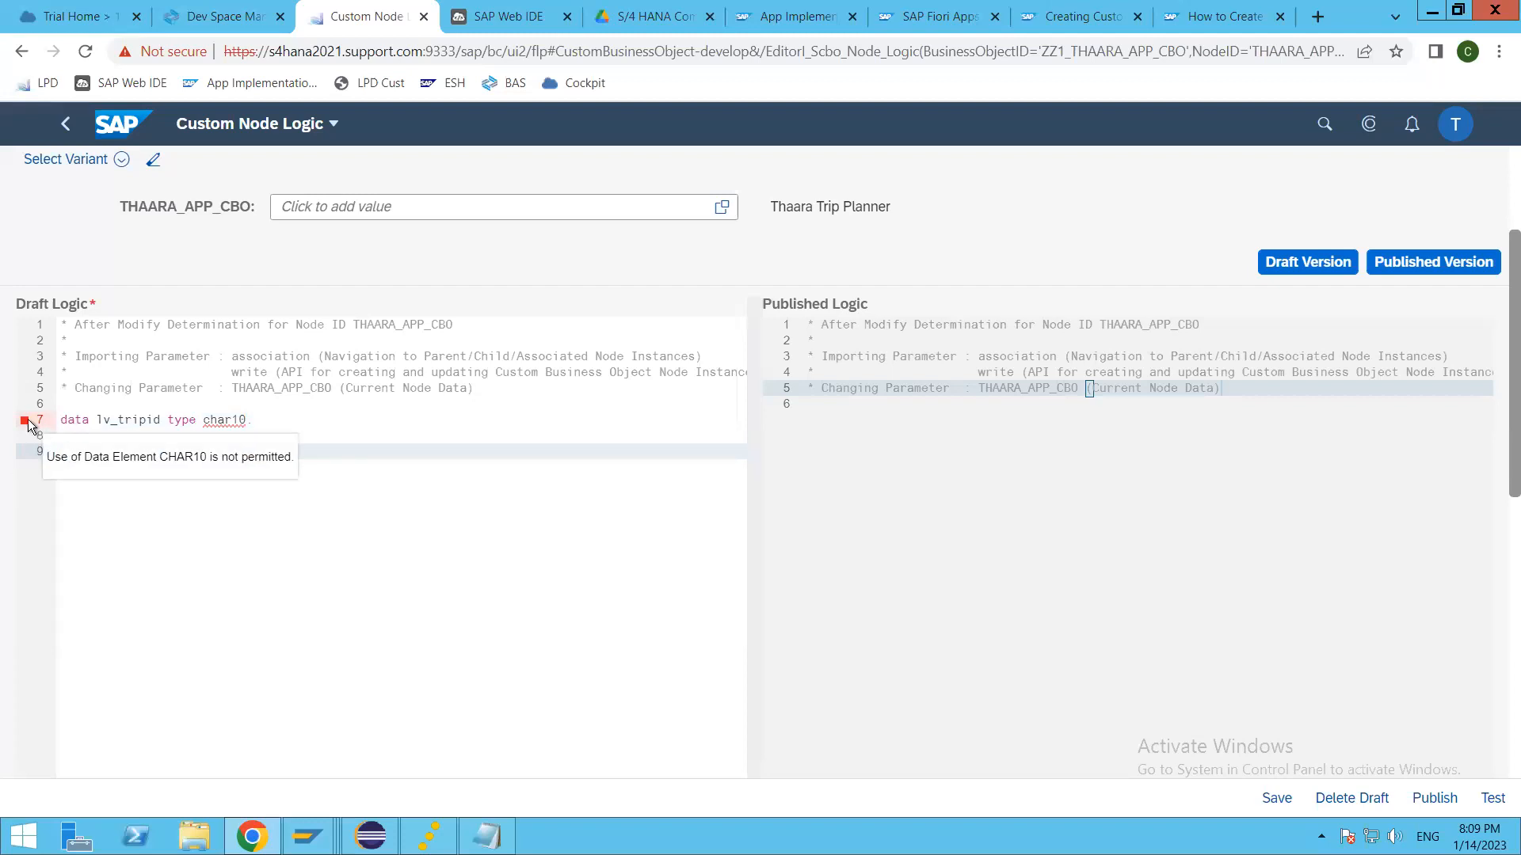
click(225, 420)
double_click(244, 420)
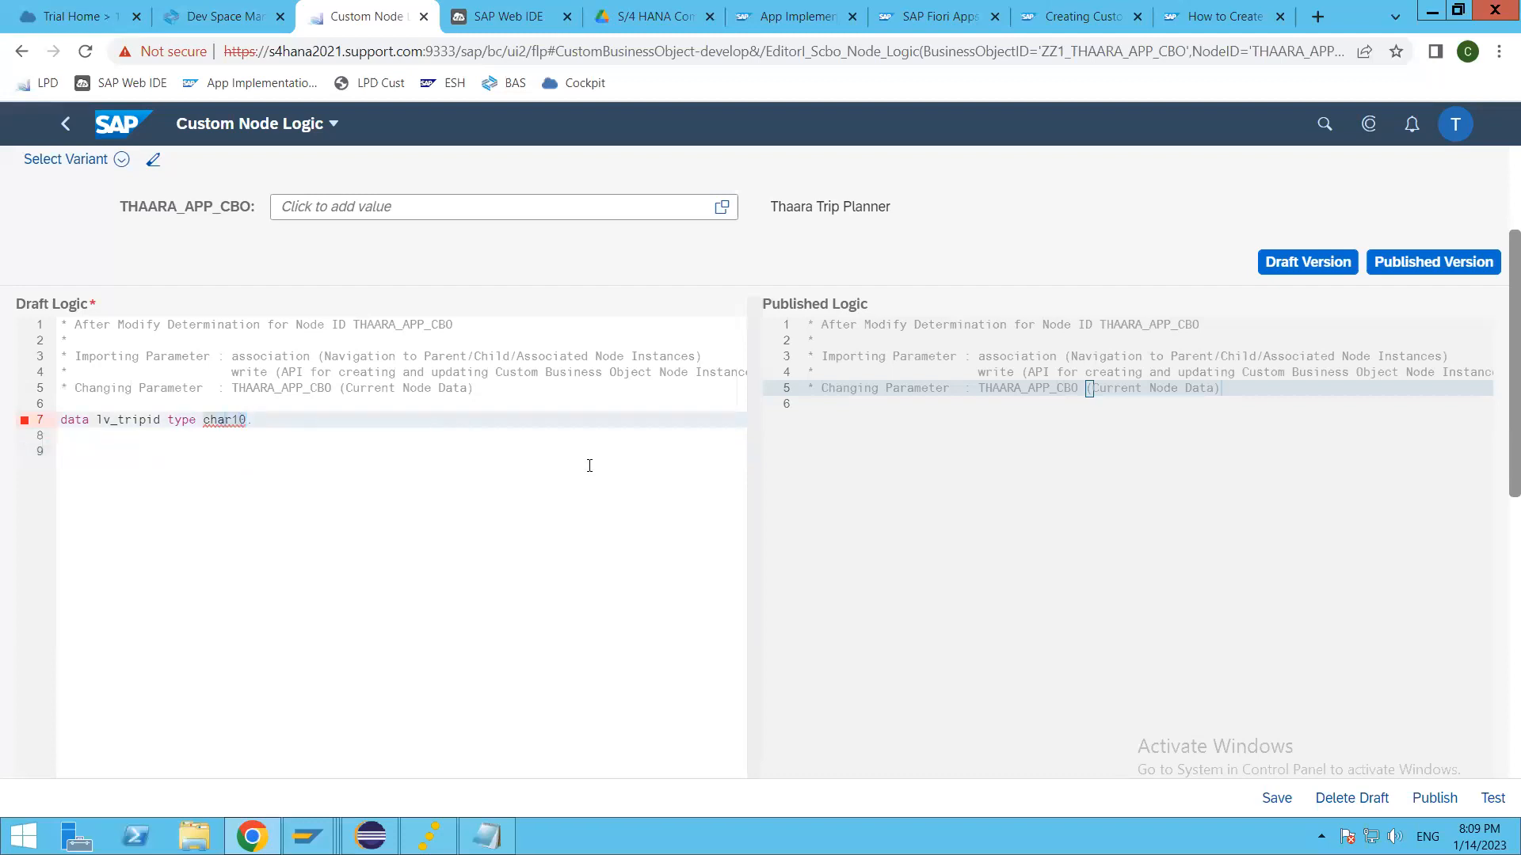
key(BackSpace)
key(BackSpace)
key(BackSpace)
key(BackSpace)
key(BackSpace)
key(BackSpace)
text(like thaara_app_cbo)
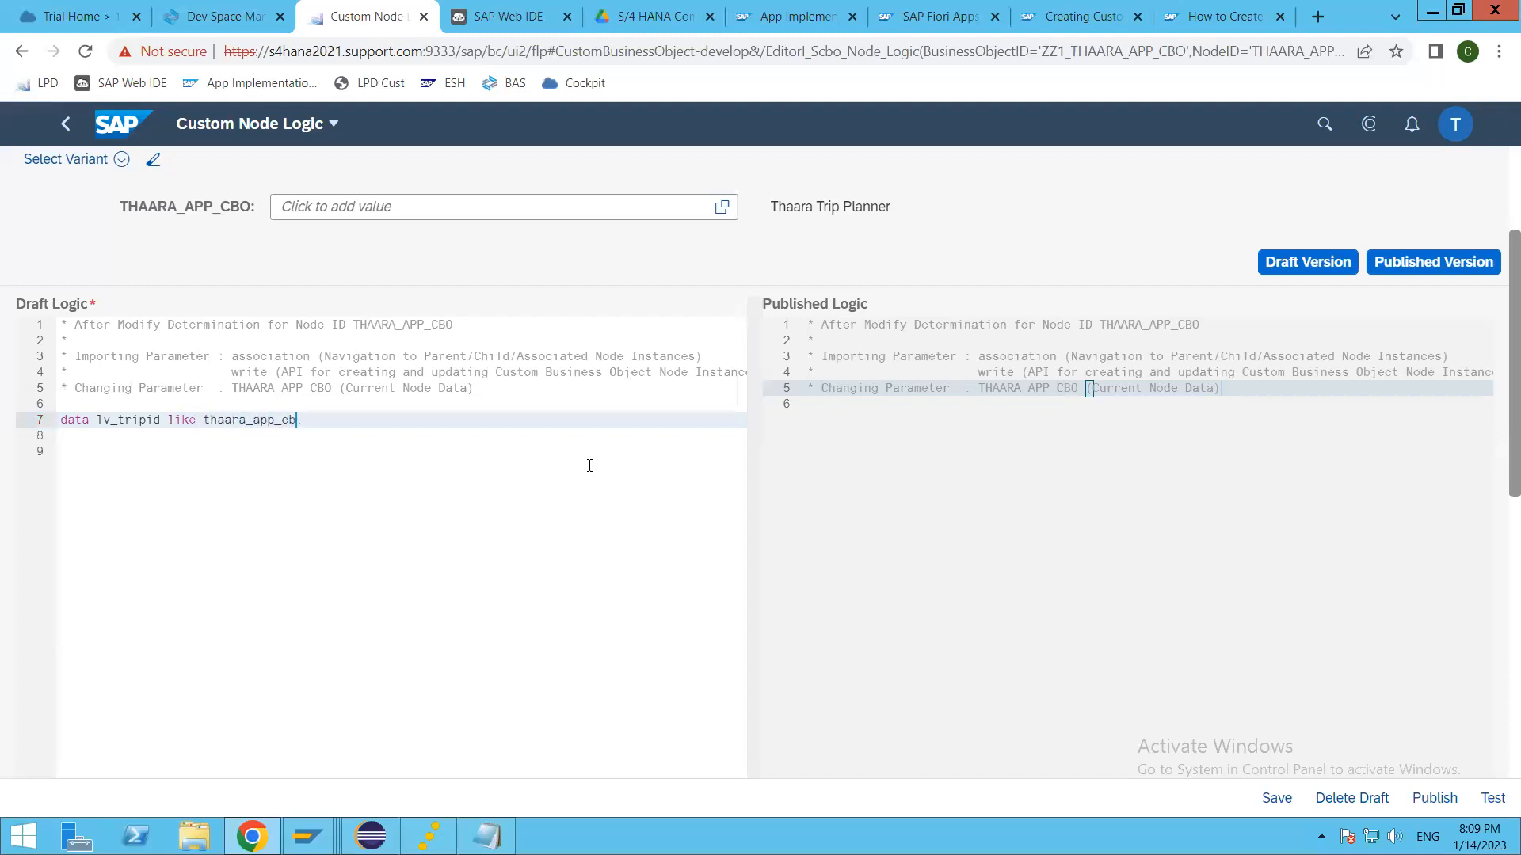
text(-)
key(BackSpace)
key(BackSpace)
key(ctrl+space)
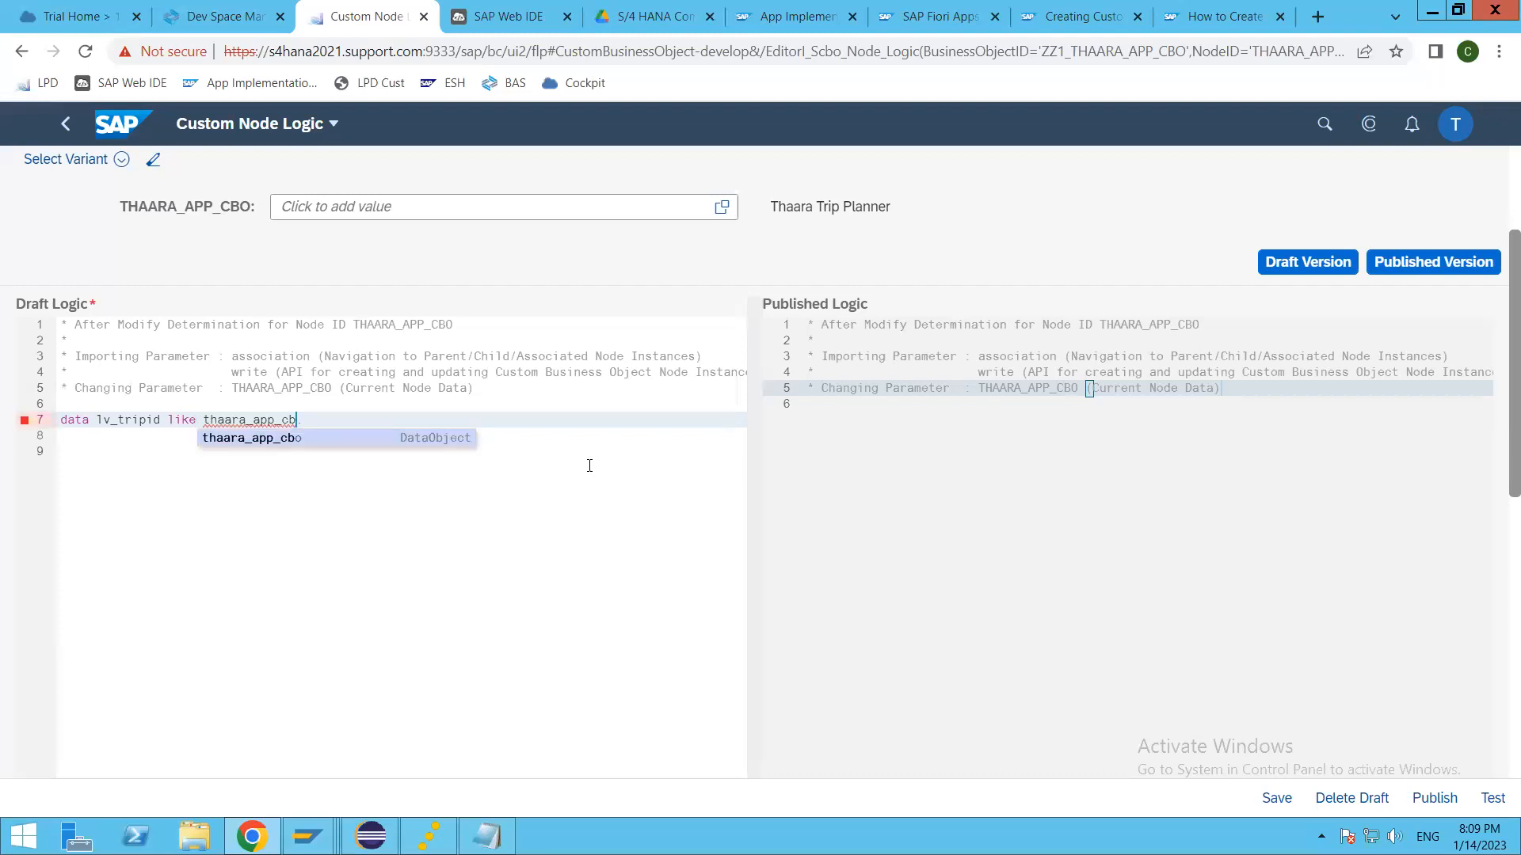
key(Return)
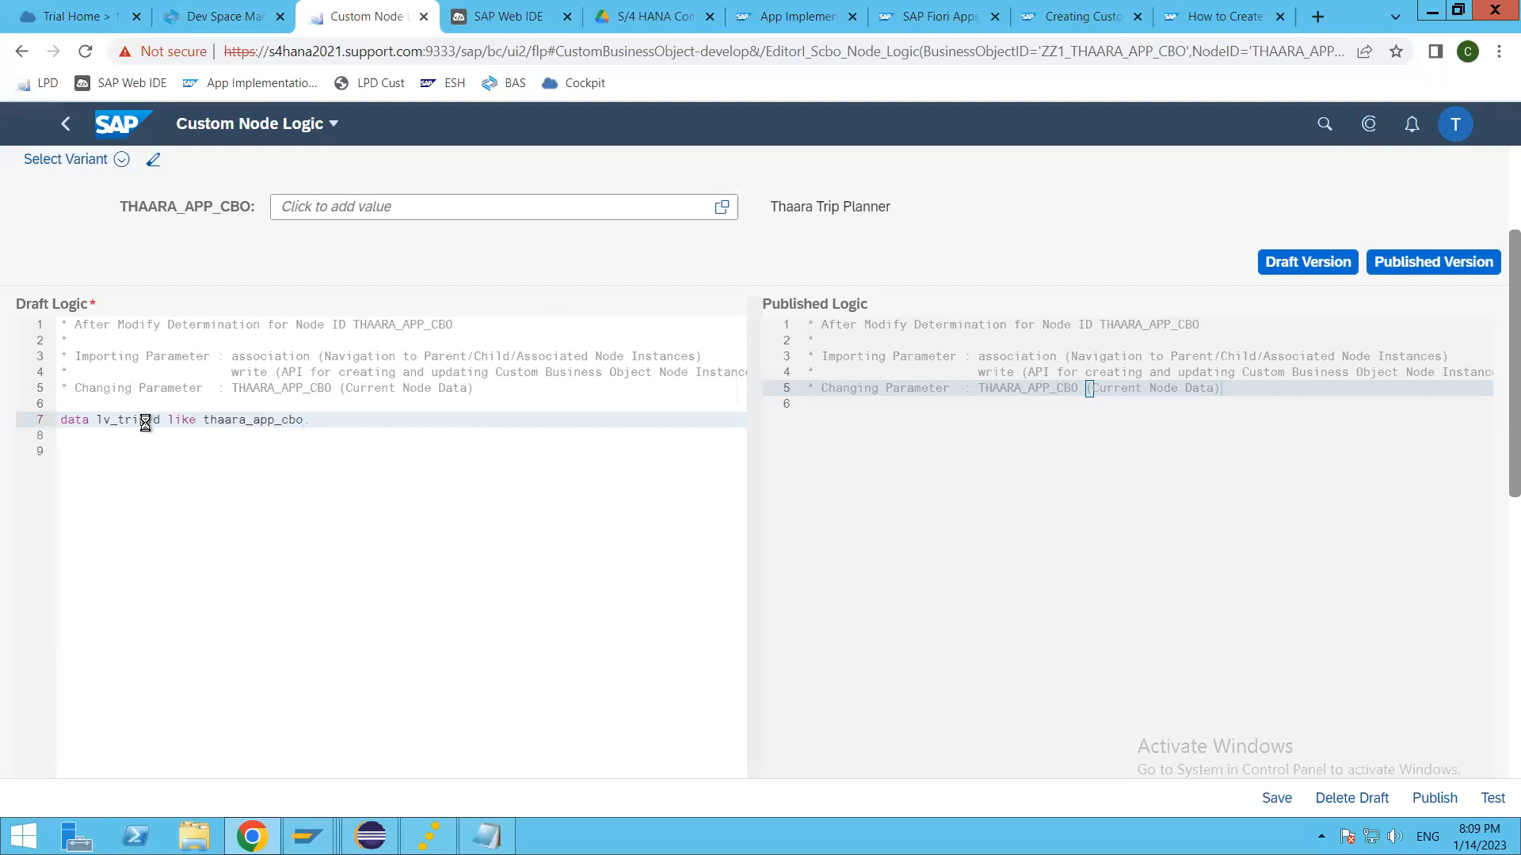
key(ctrl+s)
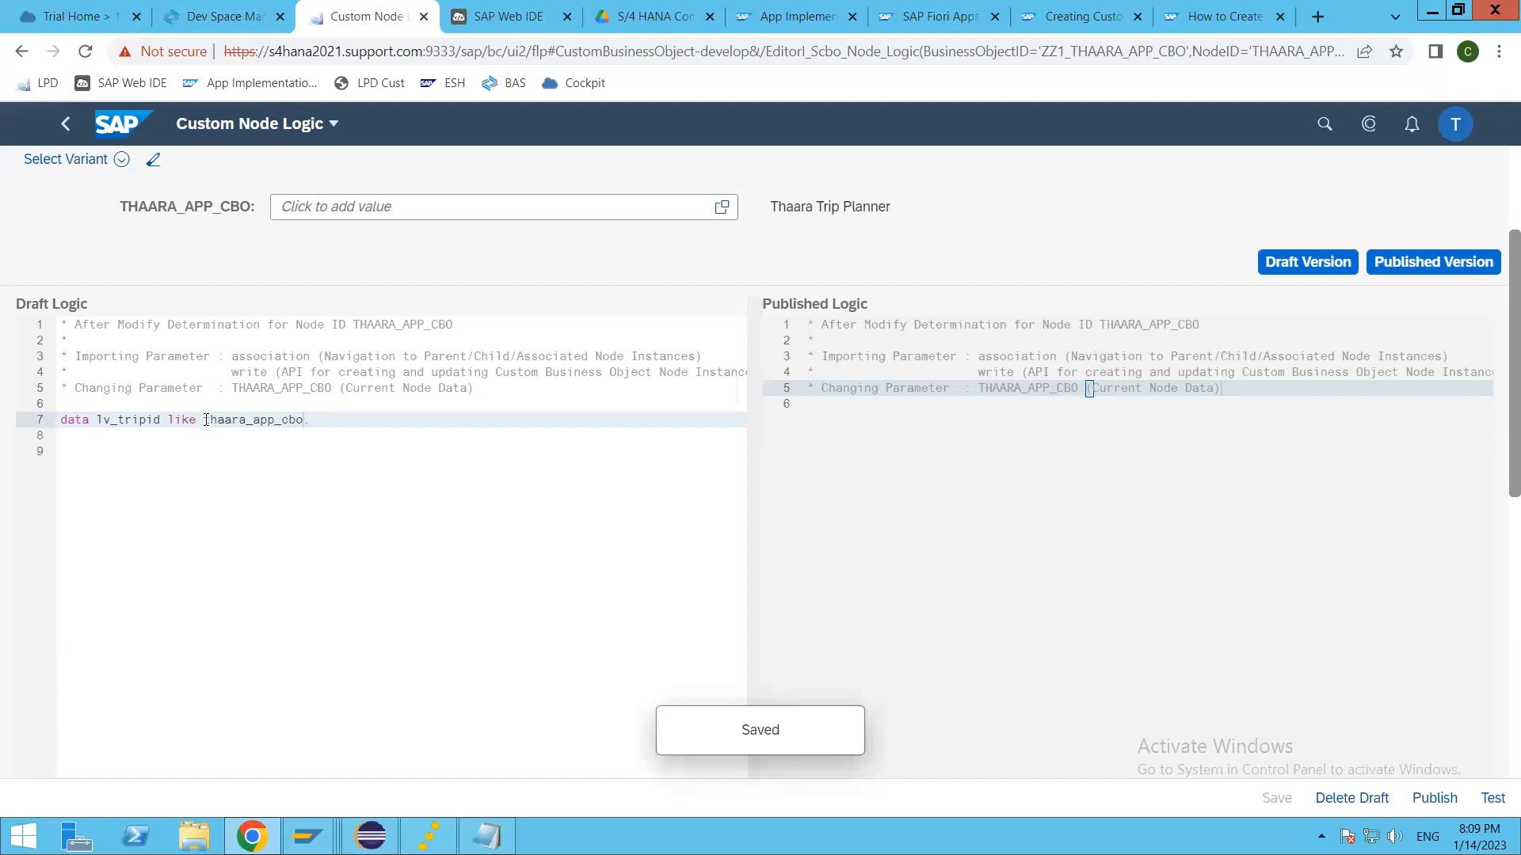
Step: Delete the lv_tripid declaration from line 7 of the draft logic, leaving the comment lines above in place
drag(205, 420, 304, 420)
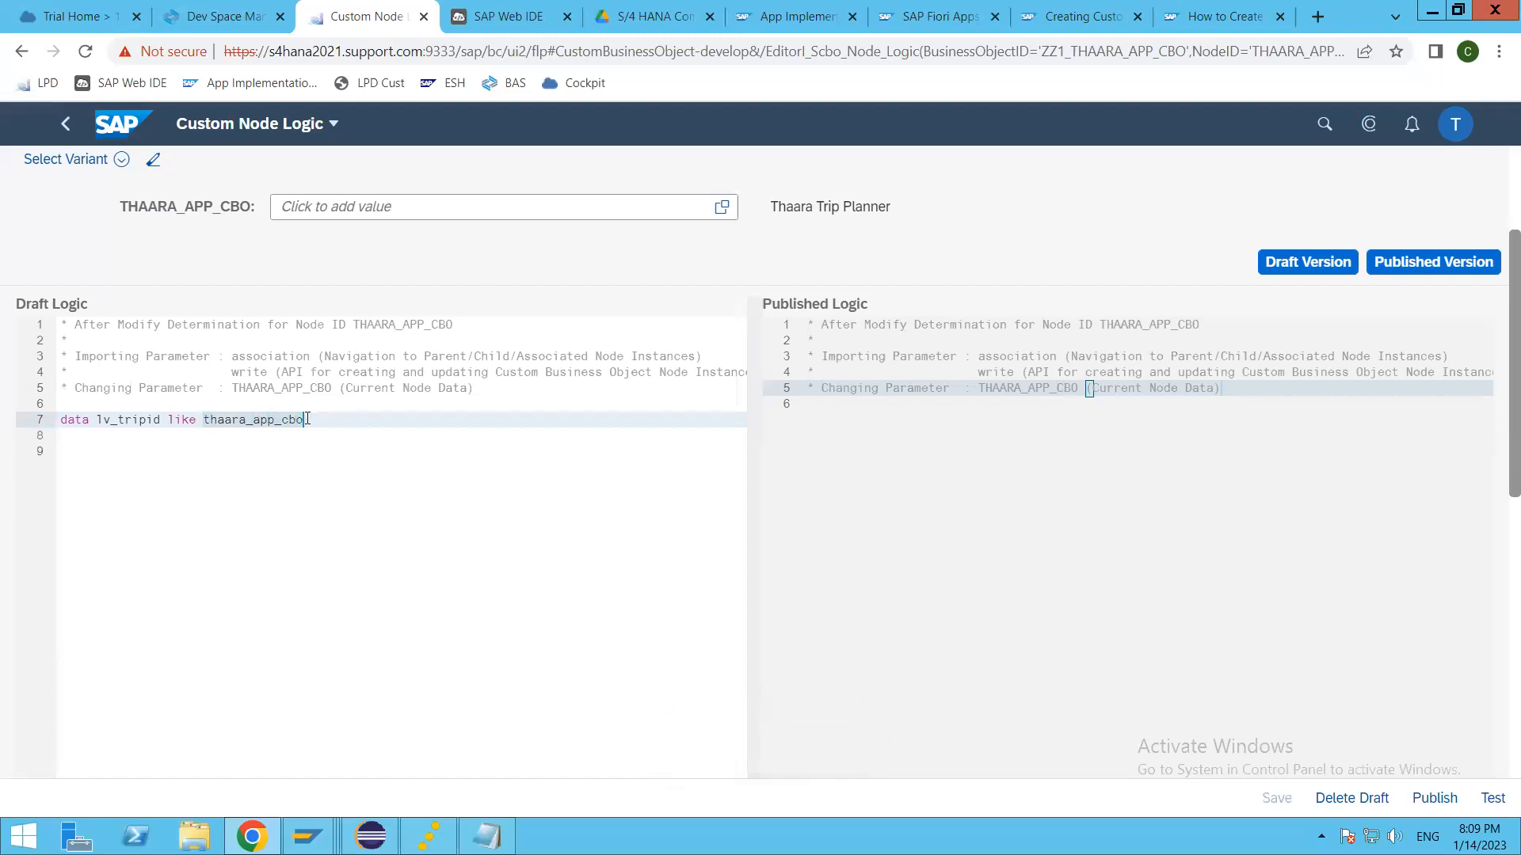
key(BackSpace)
key(BackSpace)
key(BackSpace)
key(BackSpace)
key(BackSpace)
key(BackSpace)
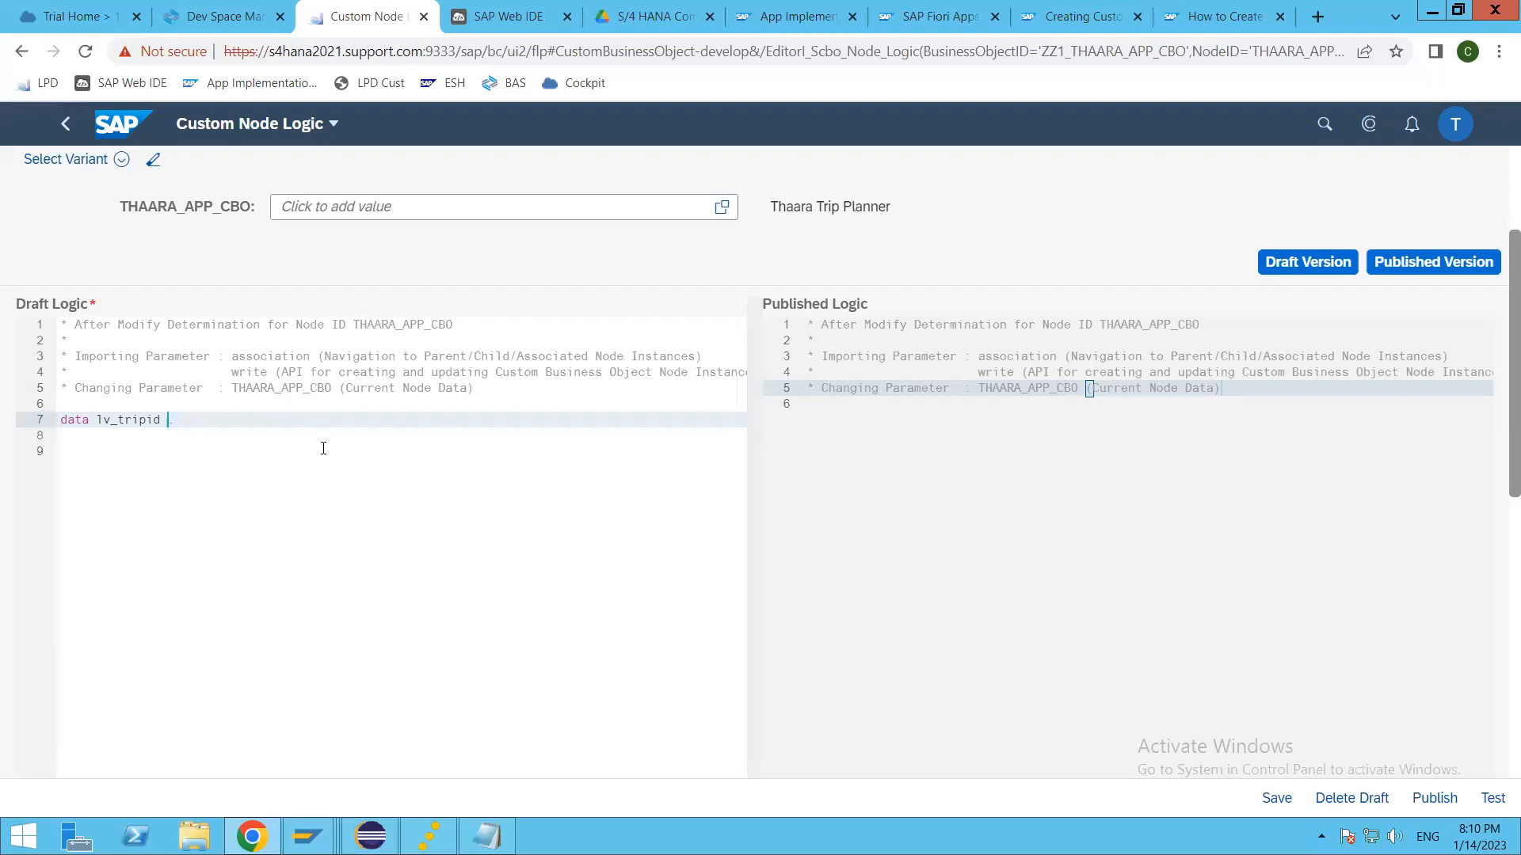
key(BackSpace)
key(BackSpace)
key(BackSpace)
key(BackSpace)
key(BackSpace)
key(BackSpace)
key(BackSpace)
key(BackSpace)
key(BackSpace)
key(BackSpace)
key(BackSpace)
key(BackSpace)
key(BackSpace)
key(BackSpace)
key(BackSpace)
key(BackSpace)
key(BackSpace)
key(BackSpace)
key(BackSpace)
key(BackSpace)
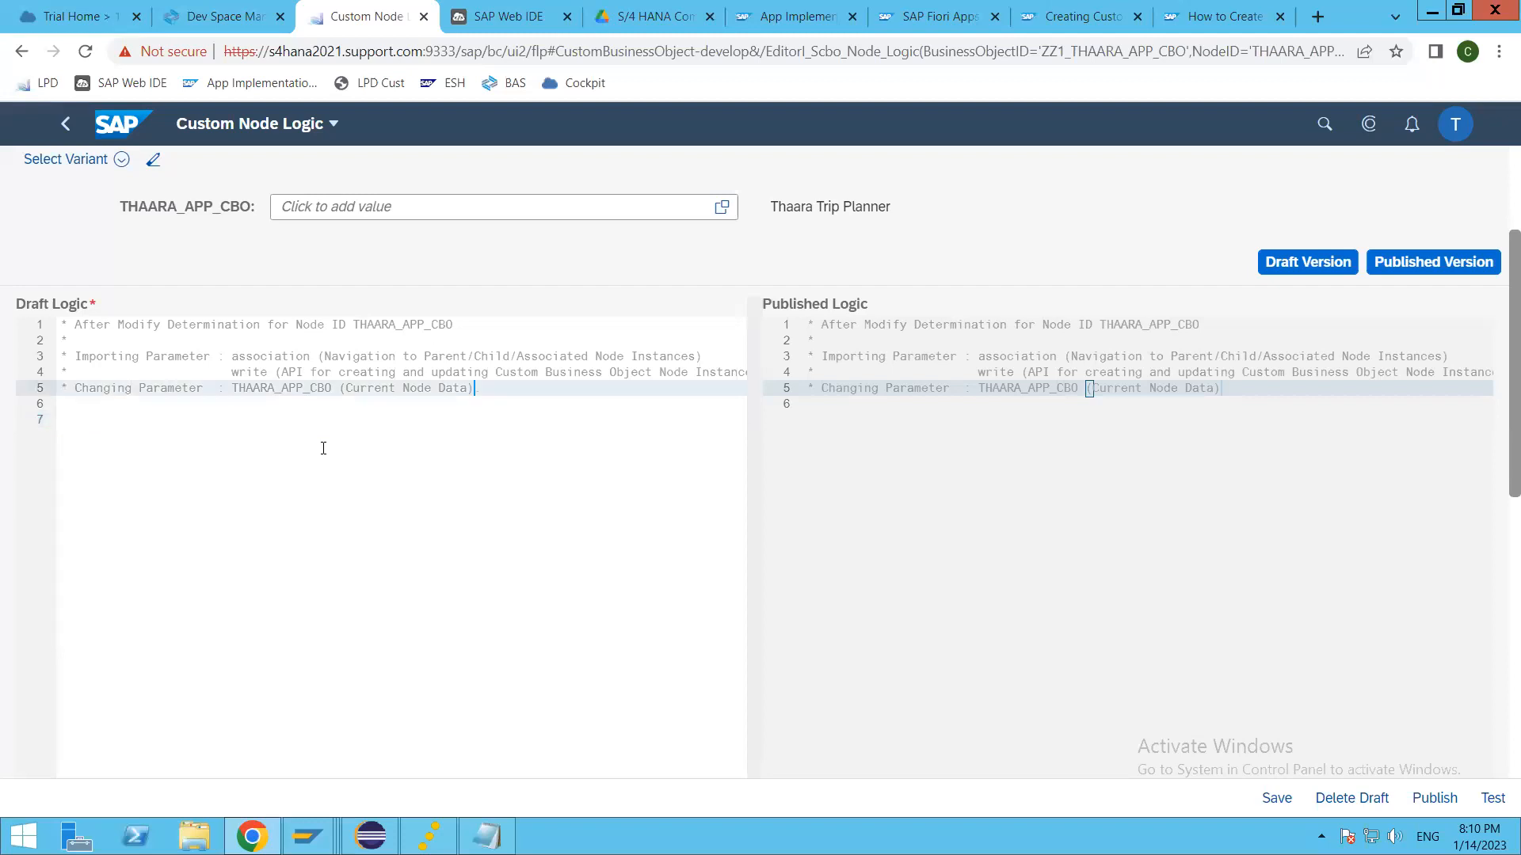
key(ctrl+z)
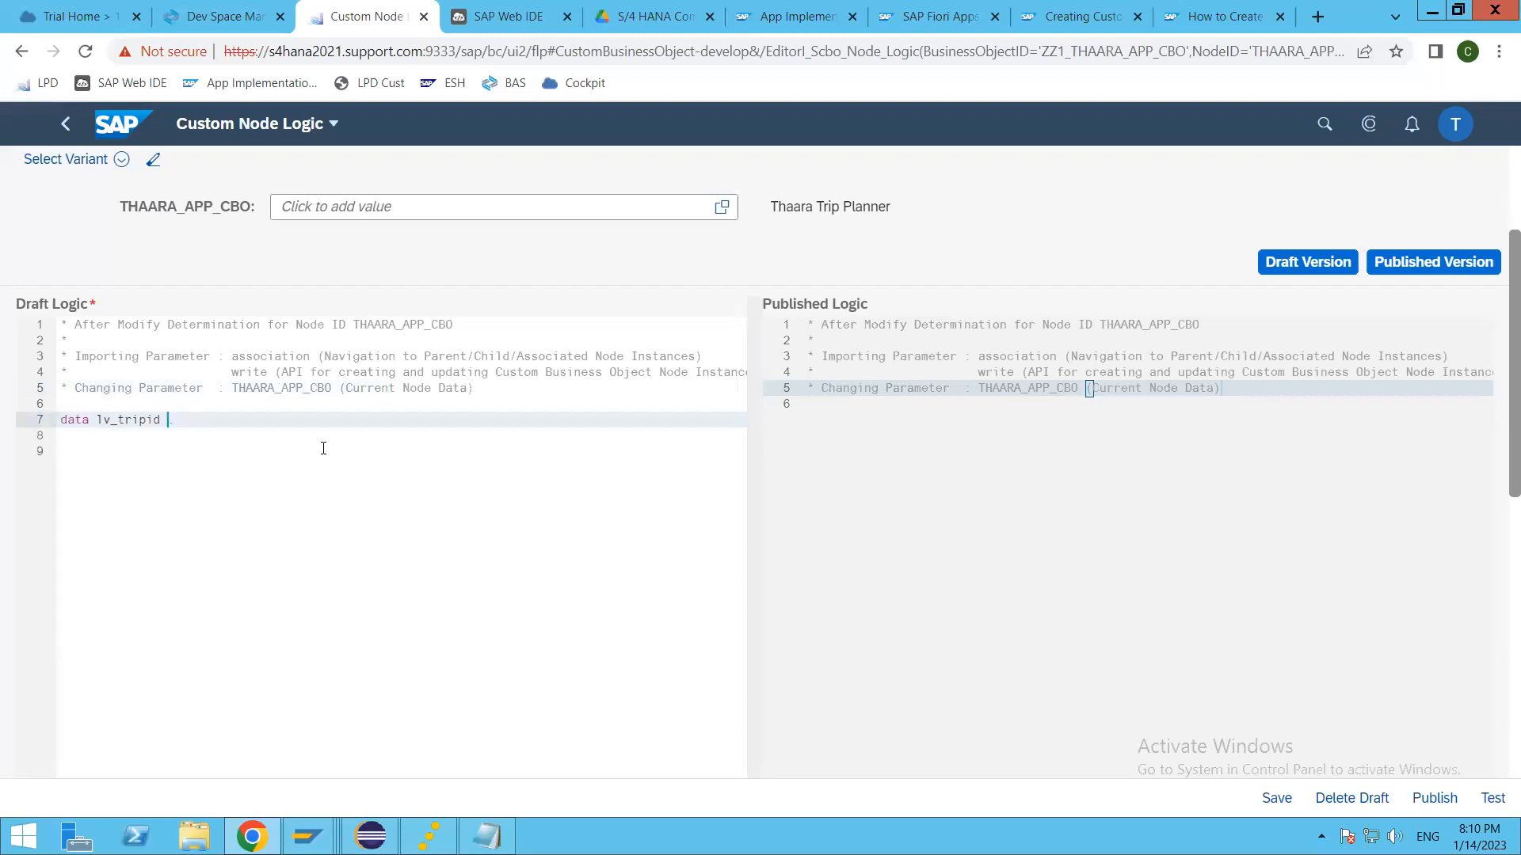
key(BackSpace)
key(BackSpace)
key(BackSpace)
key(BackSpace)
key(BackSpace)
key(BackSpace)
key(BackSpace)
key(BackSpace)
key(BackSpace)
key(BackSpace)
key(BackSpace)
key(BackSpace)
key(BackSpace)
key(BackSpace)
key(BackSpace)
Step: Start the assignment thaara_app_cbo-tripid = on line 7, choosing tripid from the suggested fields, and save the draft
text(thaara_app_cbo-.)
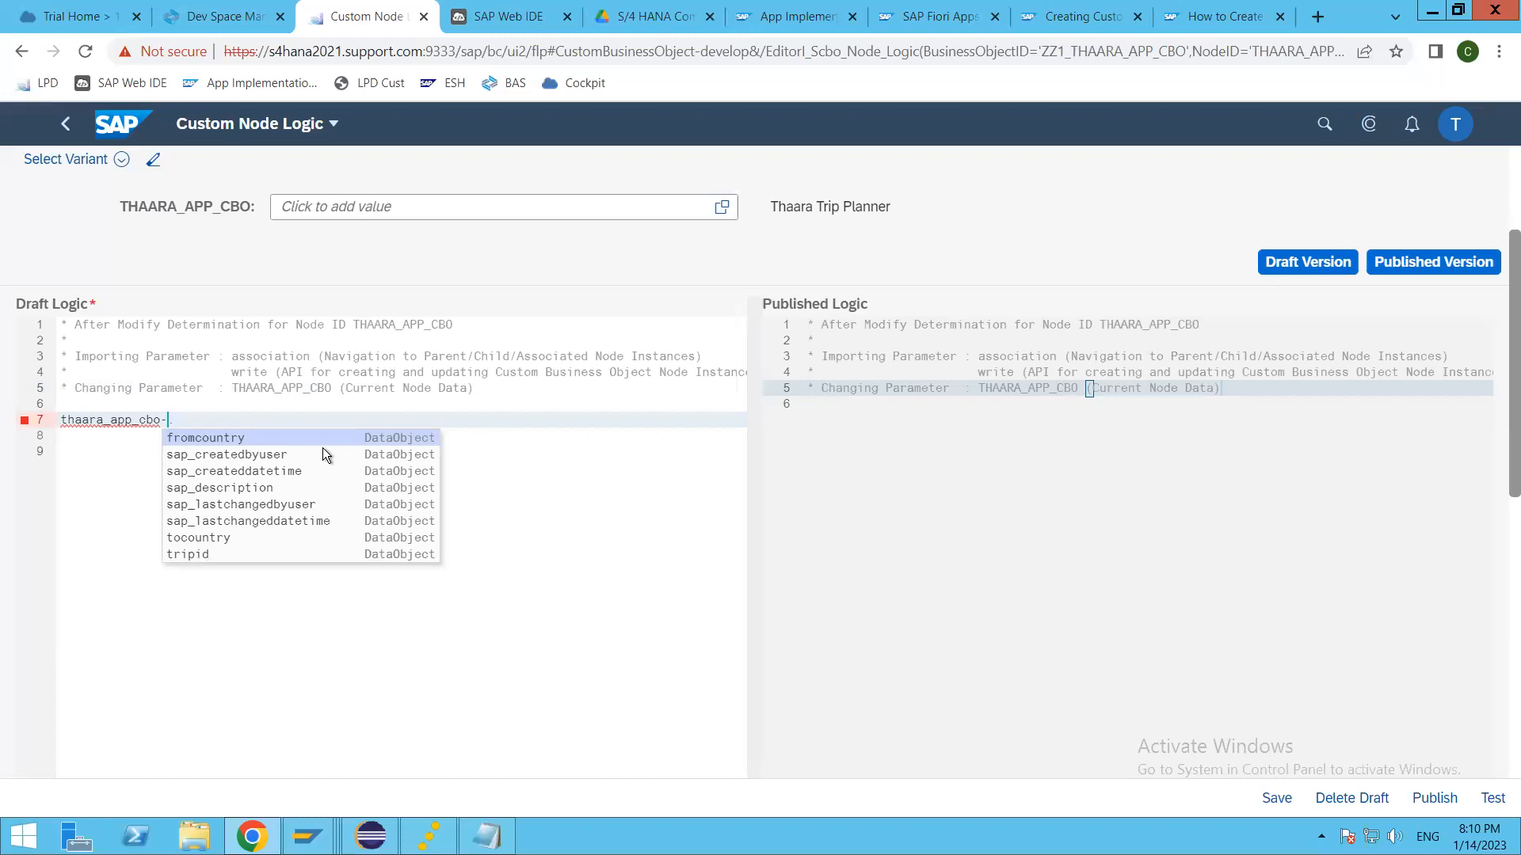
key(Down)
key(Down)
key(Down)
key(Down)
key(Down)
key(Down)
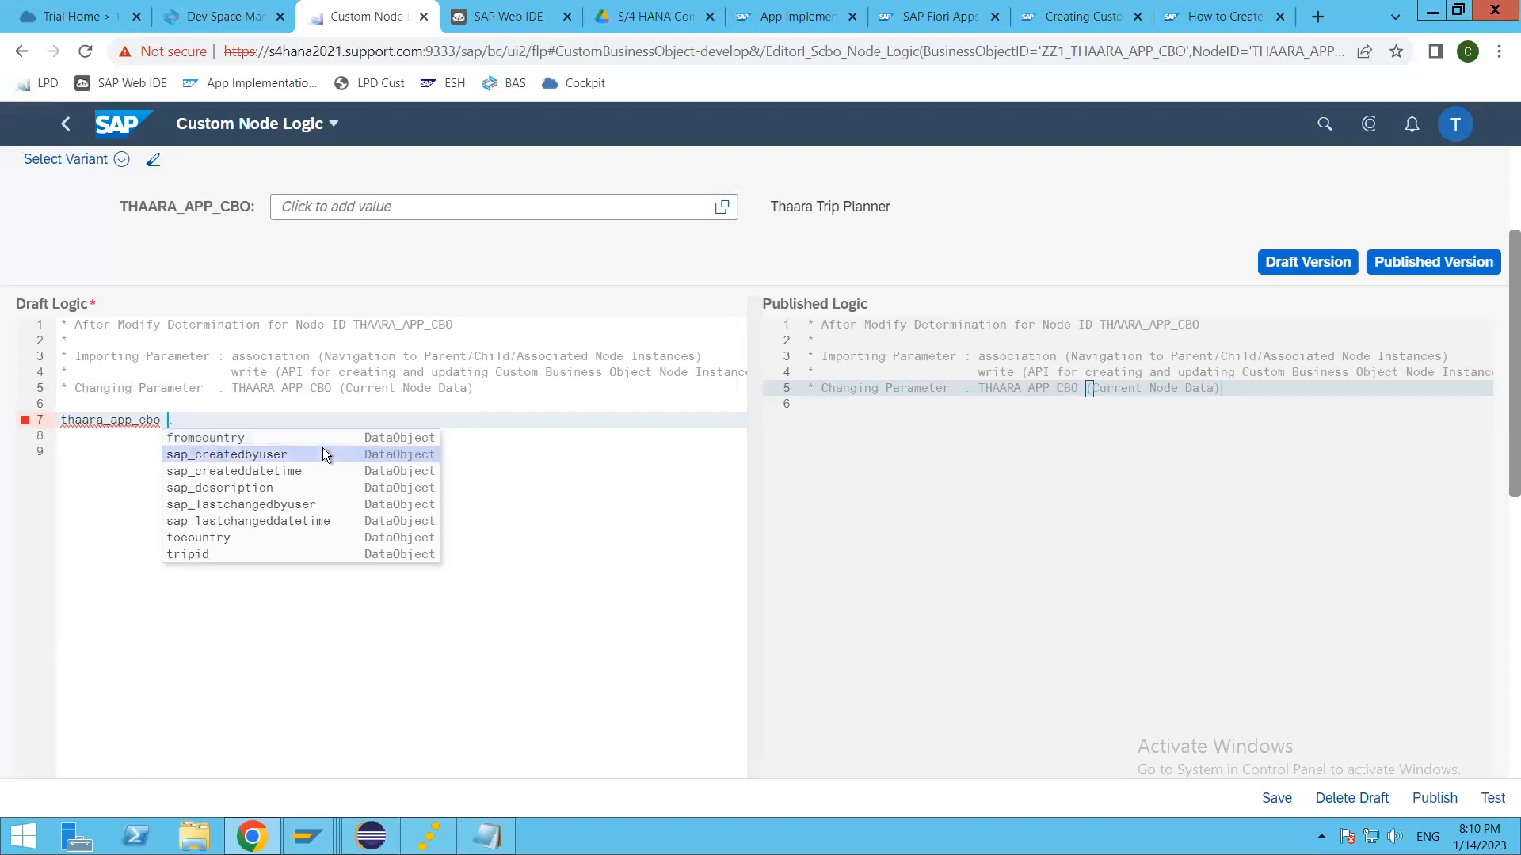
key(Down)
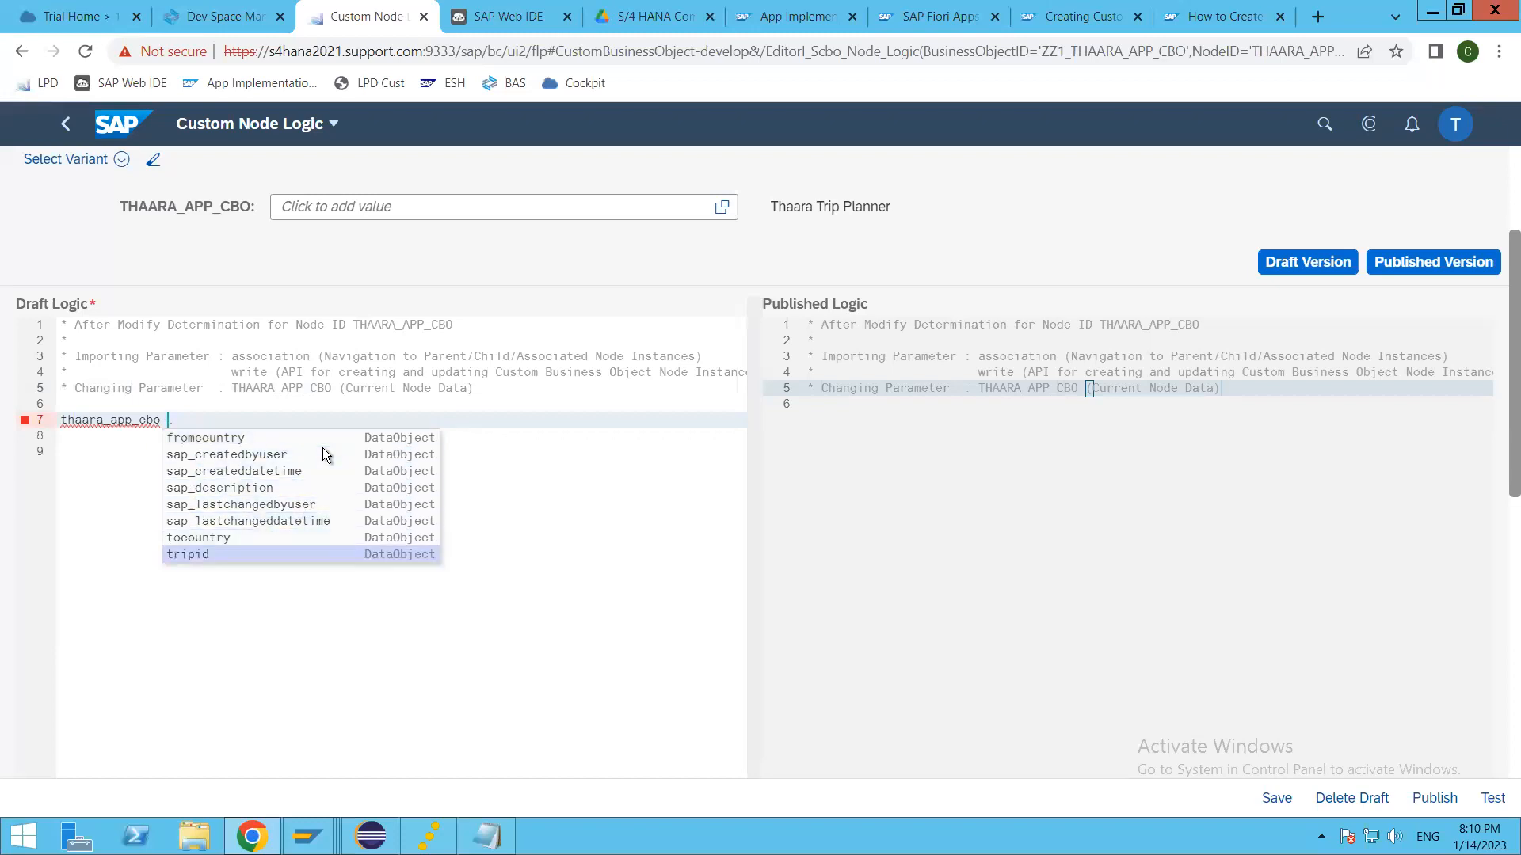
key(Return)
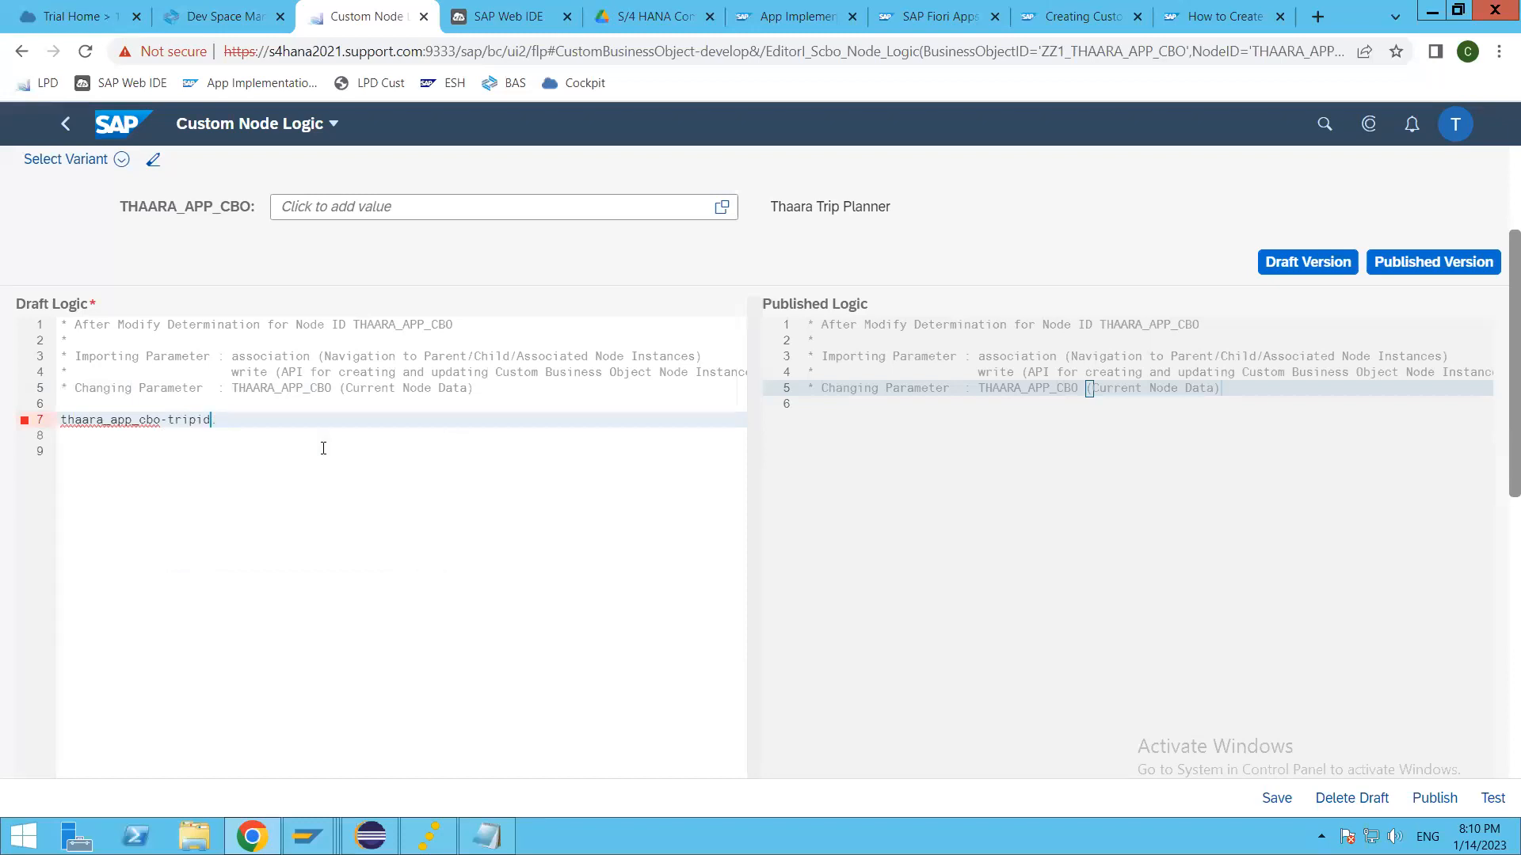
text(=)
key(ctrl+s)
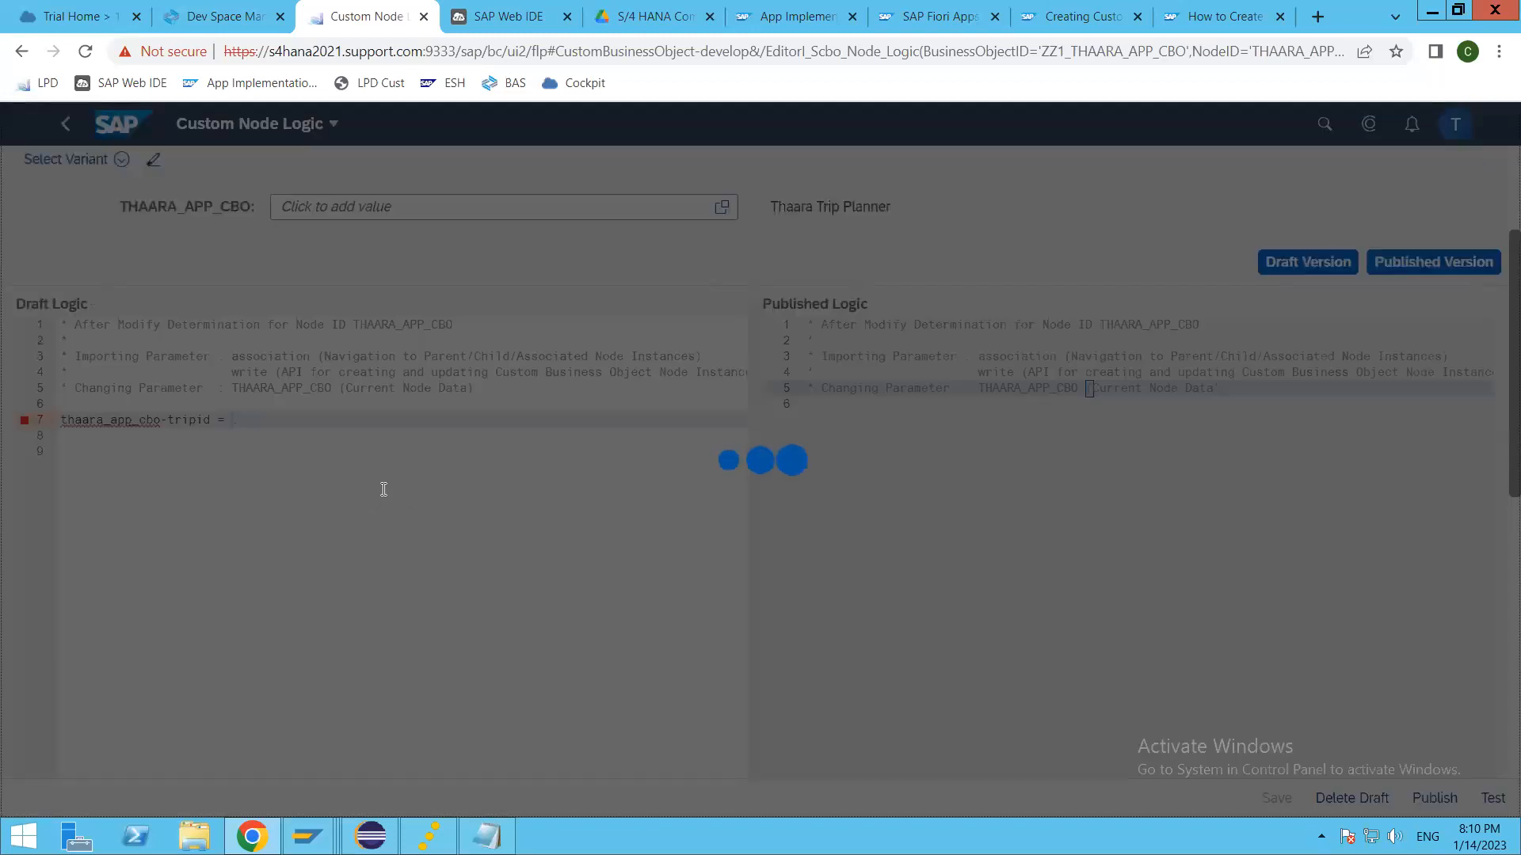
click(250, 421)
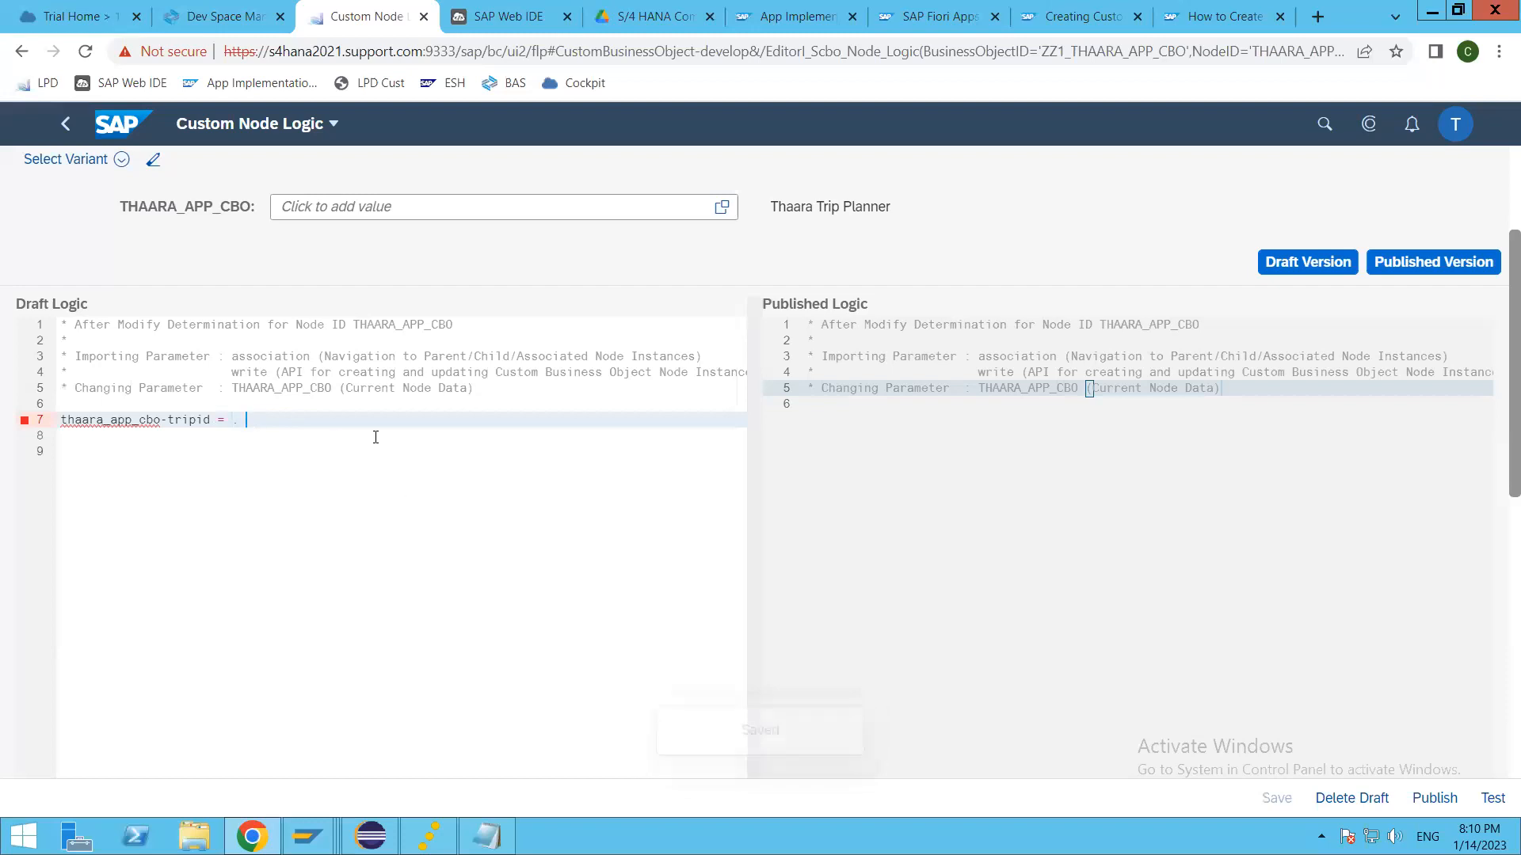
Step: Copy the business object's name, switch to Eclipse and search the ABAP development objects for zz1_THAARA_APP_CBO
scroll(222, 287, up, 3)
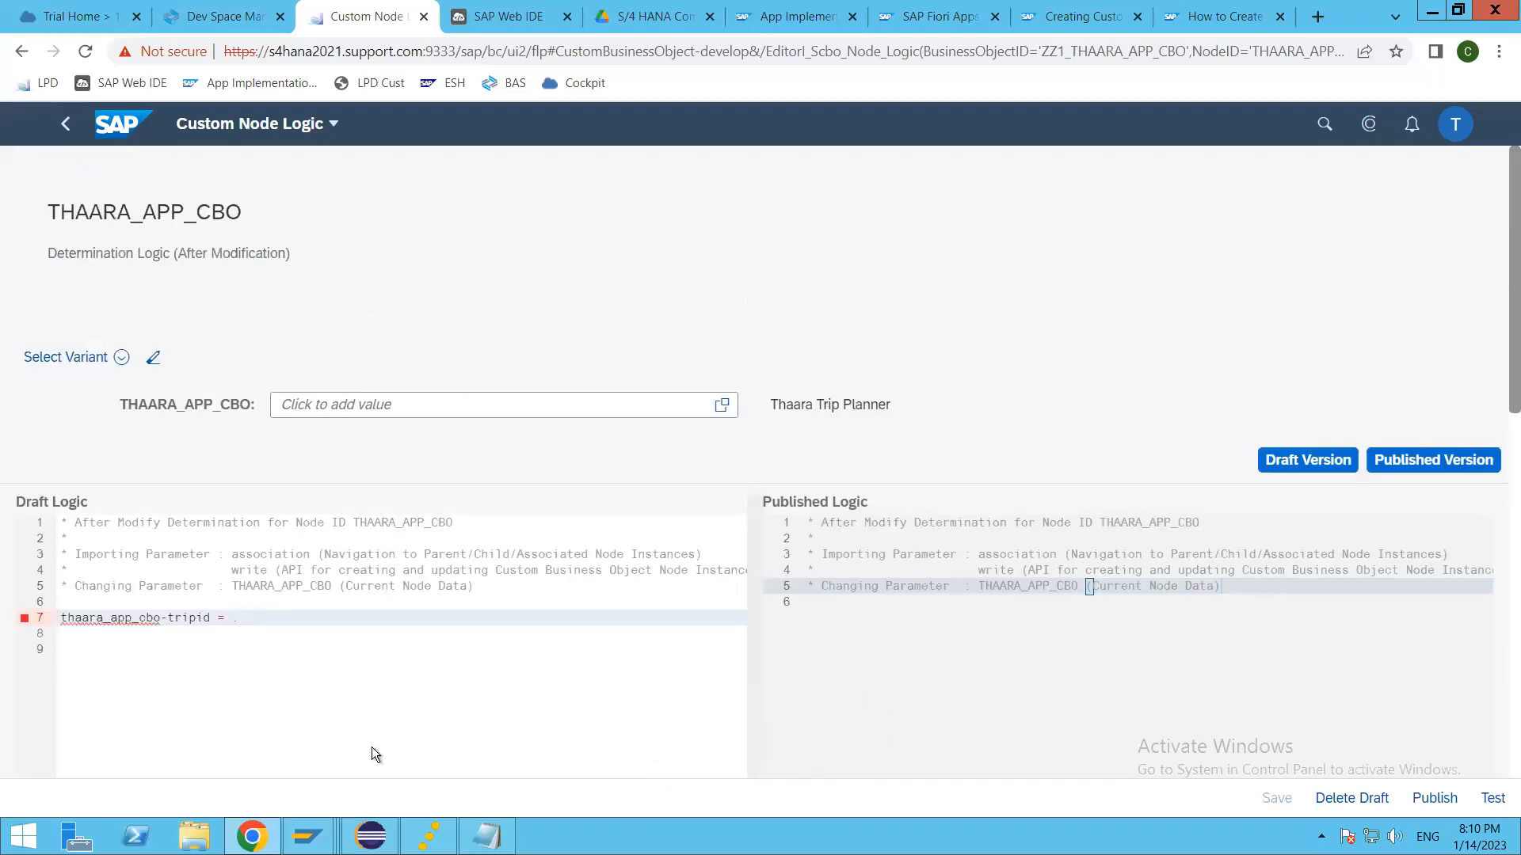
drag(49, 212, 363, 232)
click(370, 835)
click(697, 319)
click(130, 55)
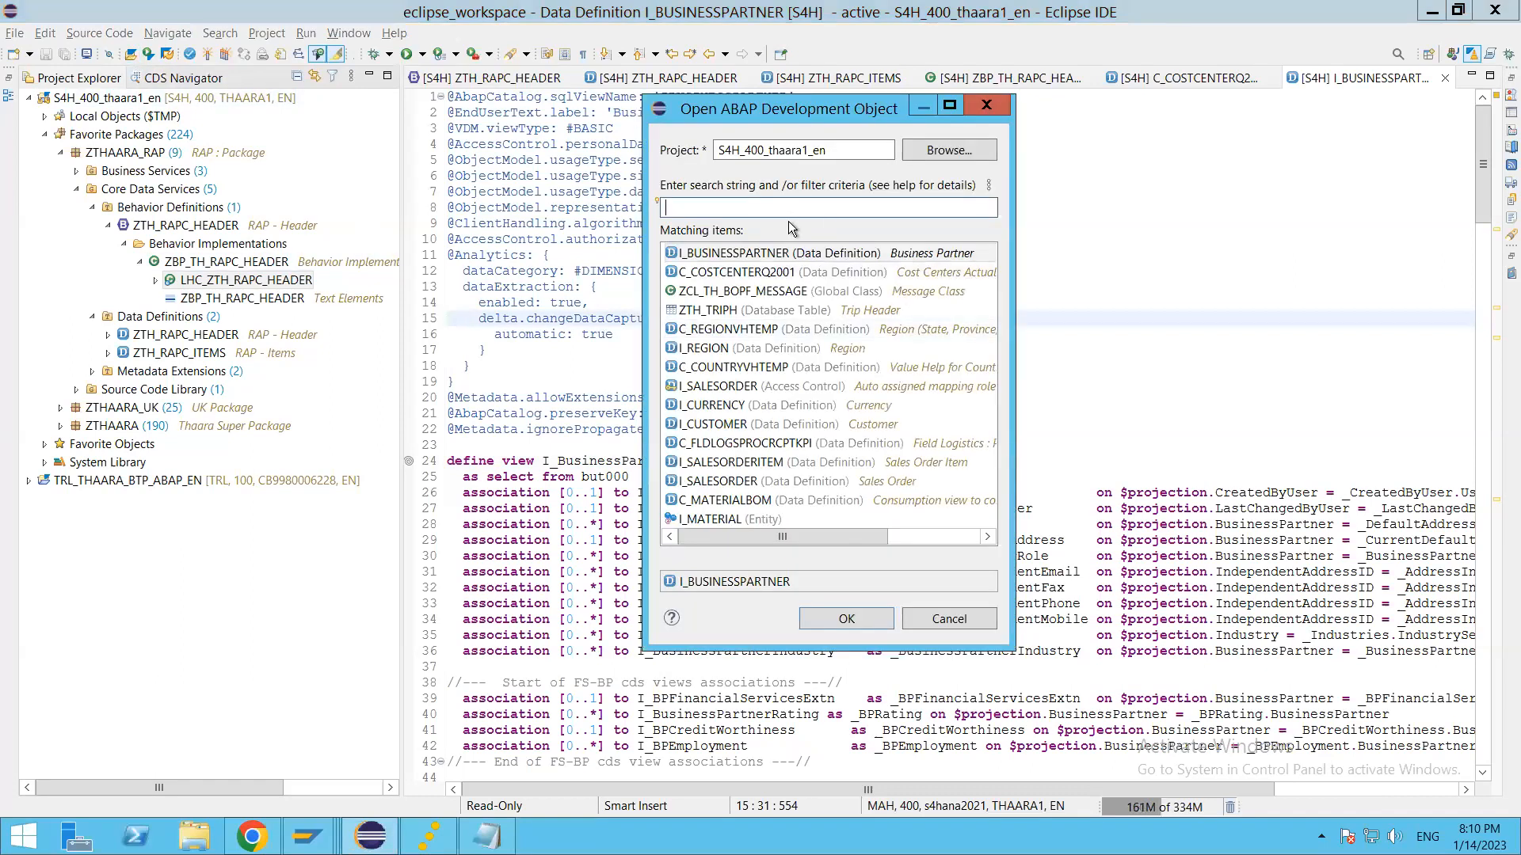
text(zz1_)
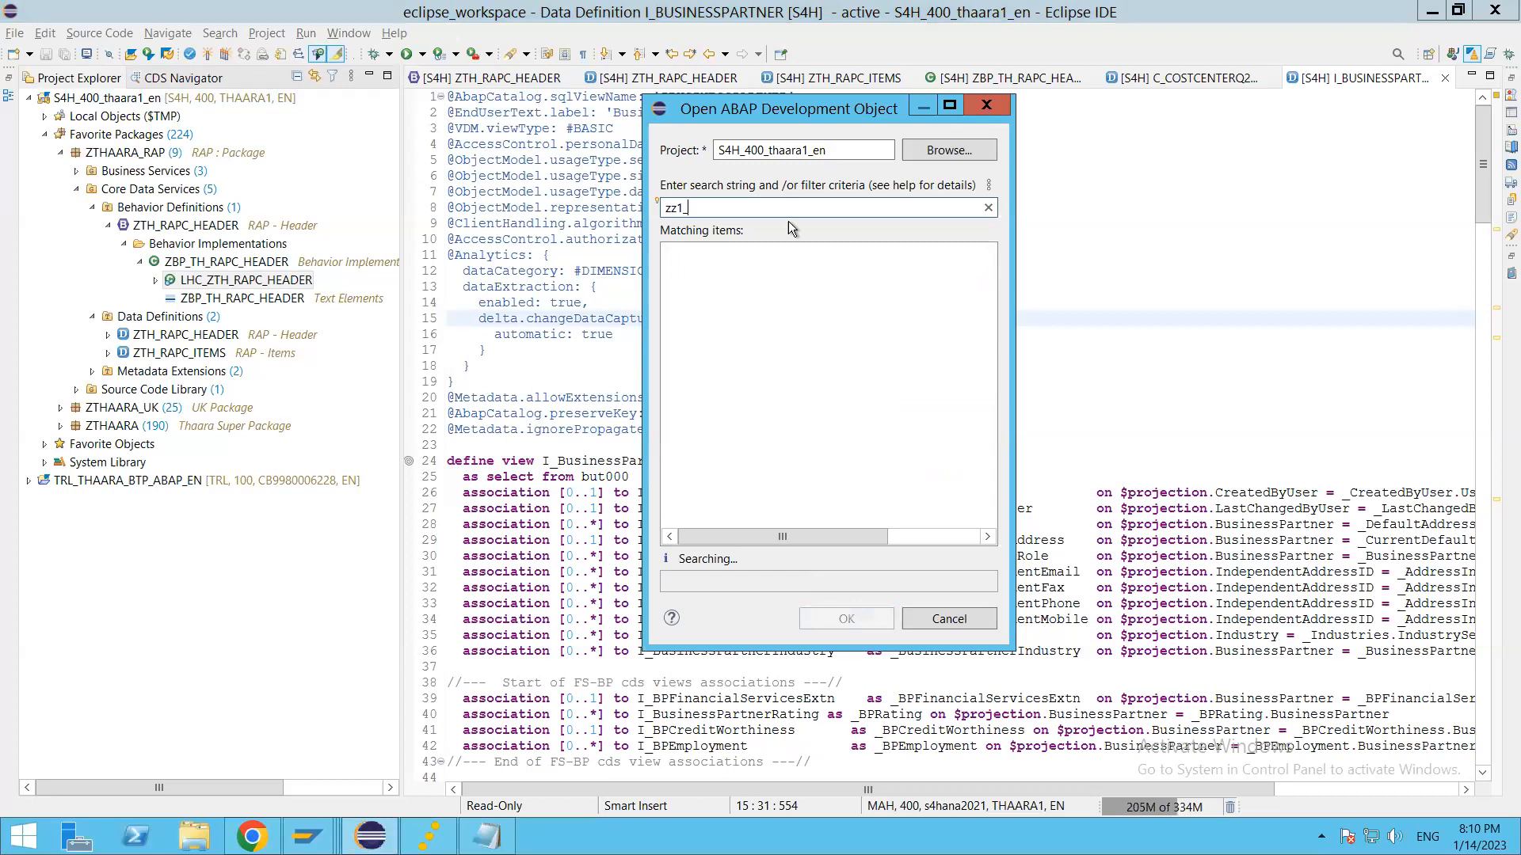
text(THAARA_APP_CBO)
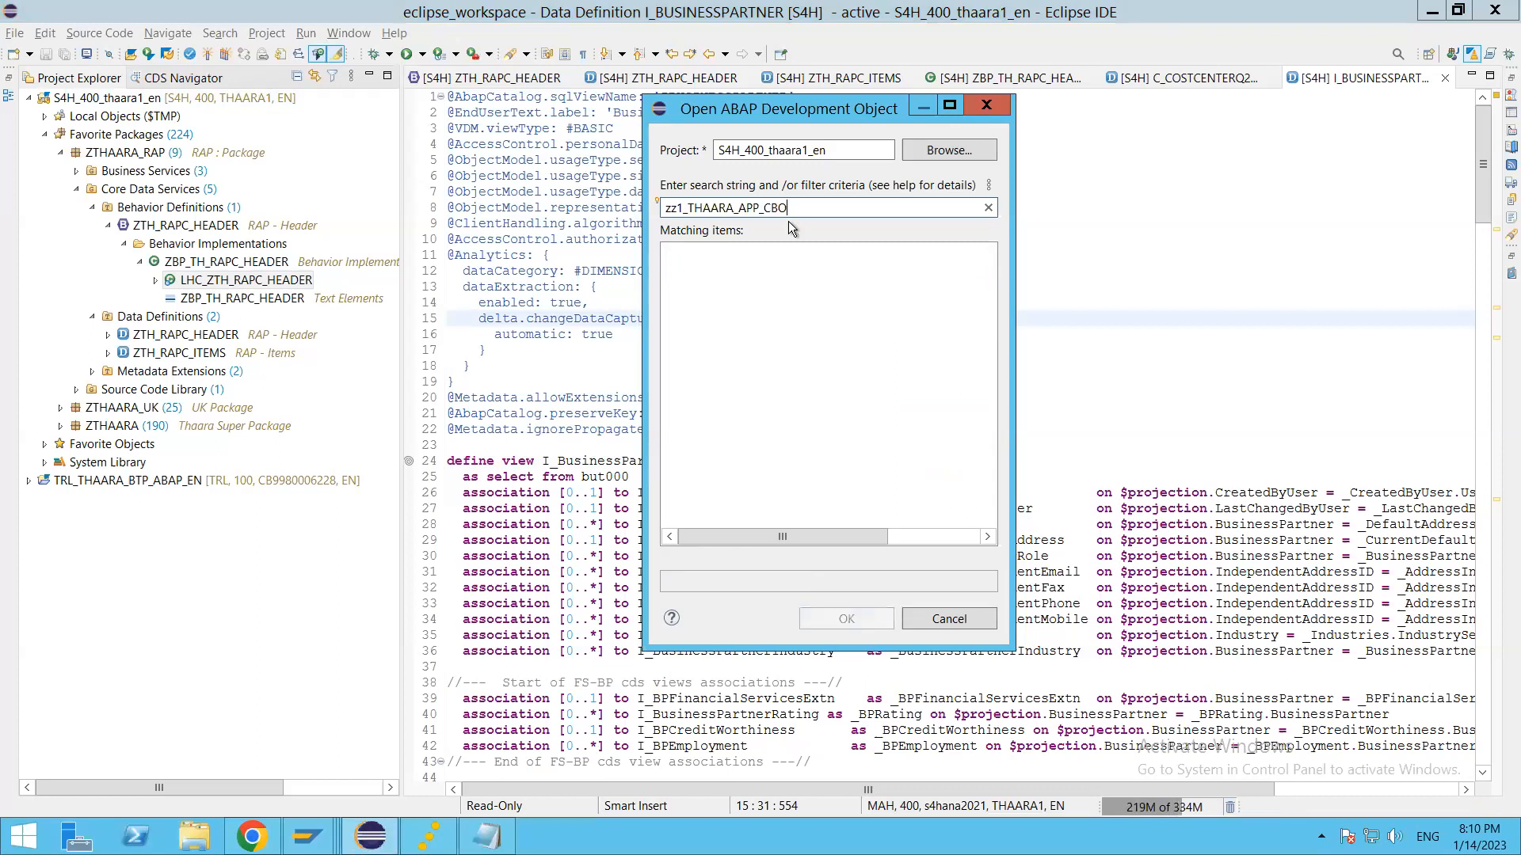
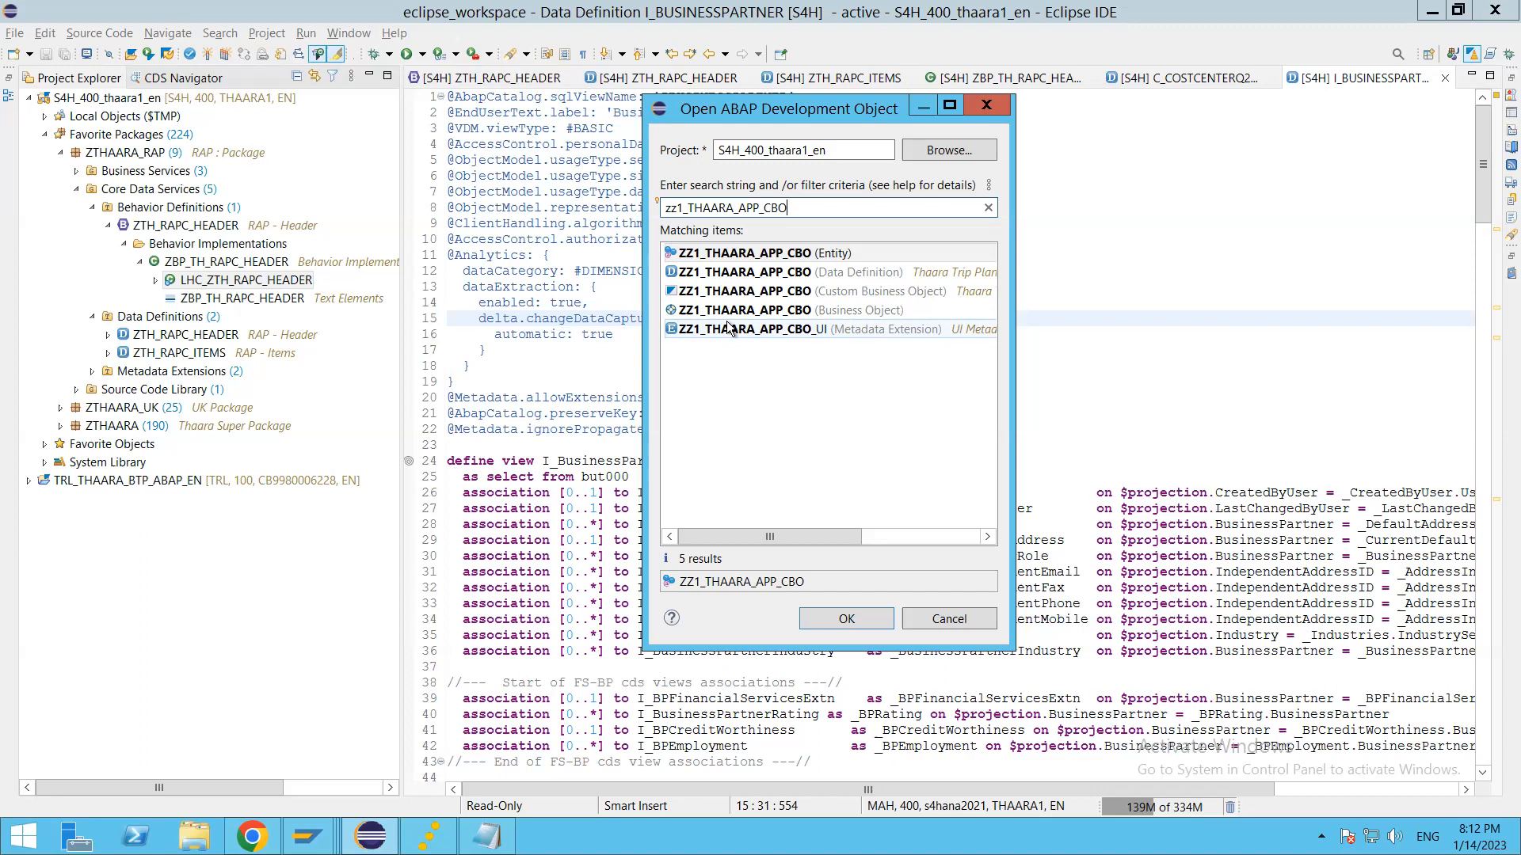
click(774, 277)
double_click(773, 281)
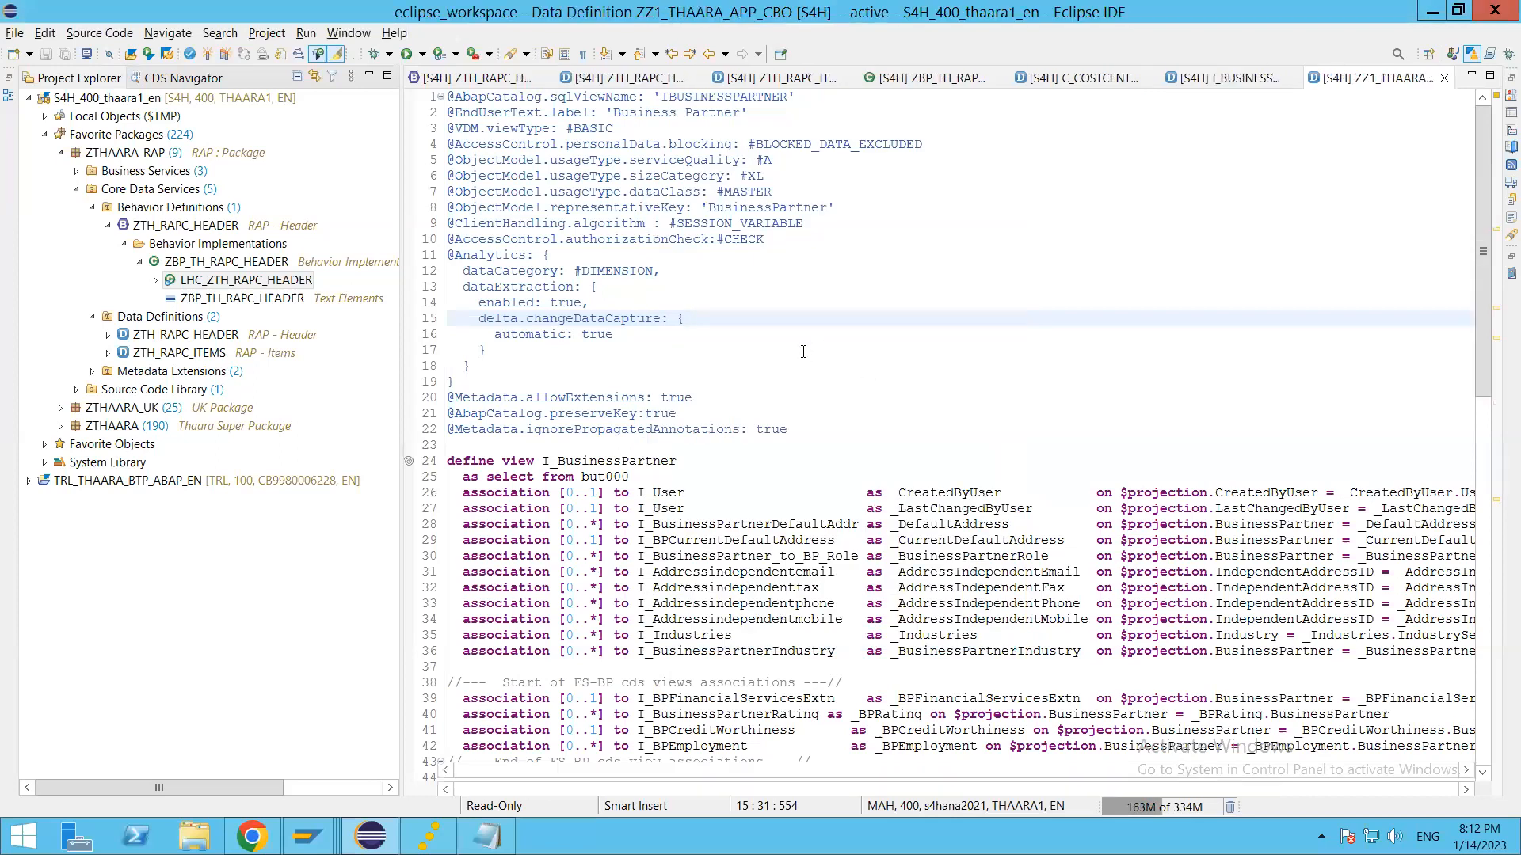
click(737, 587)
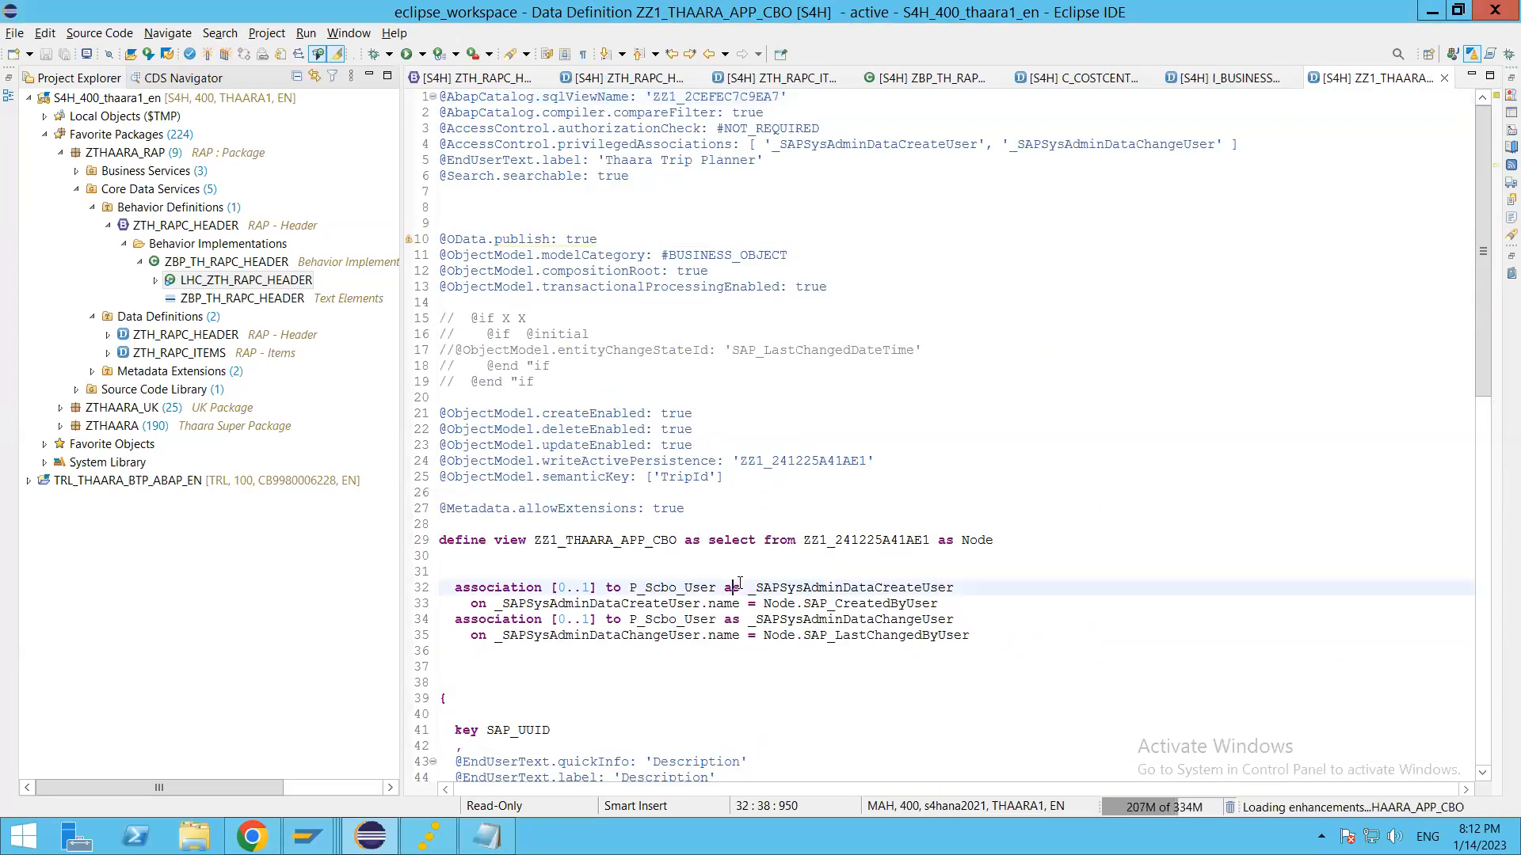
scroll(737, 580, down, 7)
scroll(736, 579, down, 11)
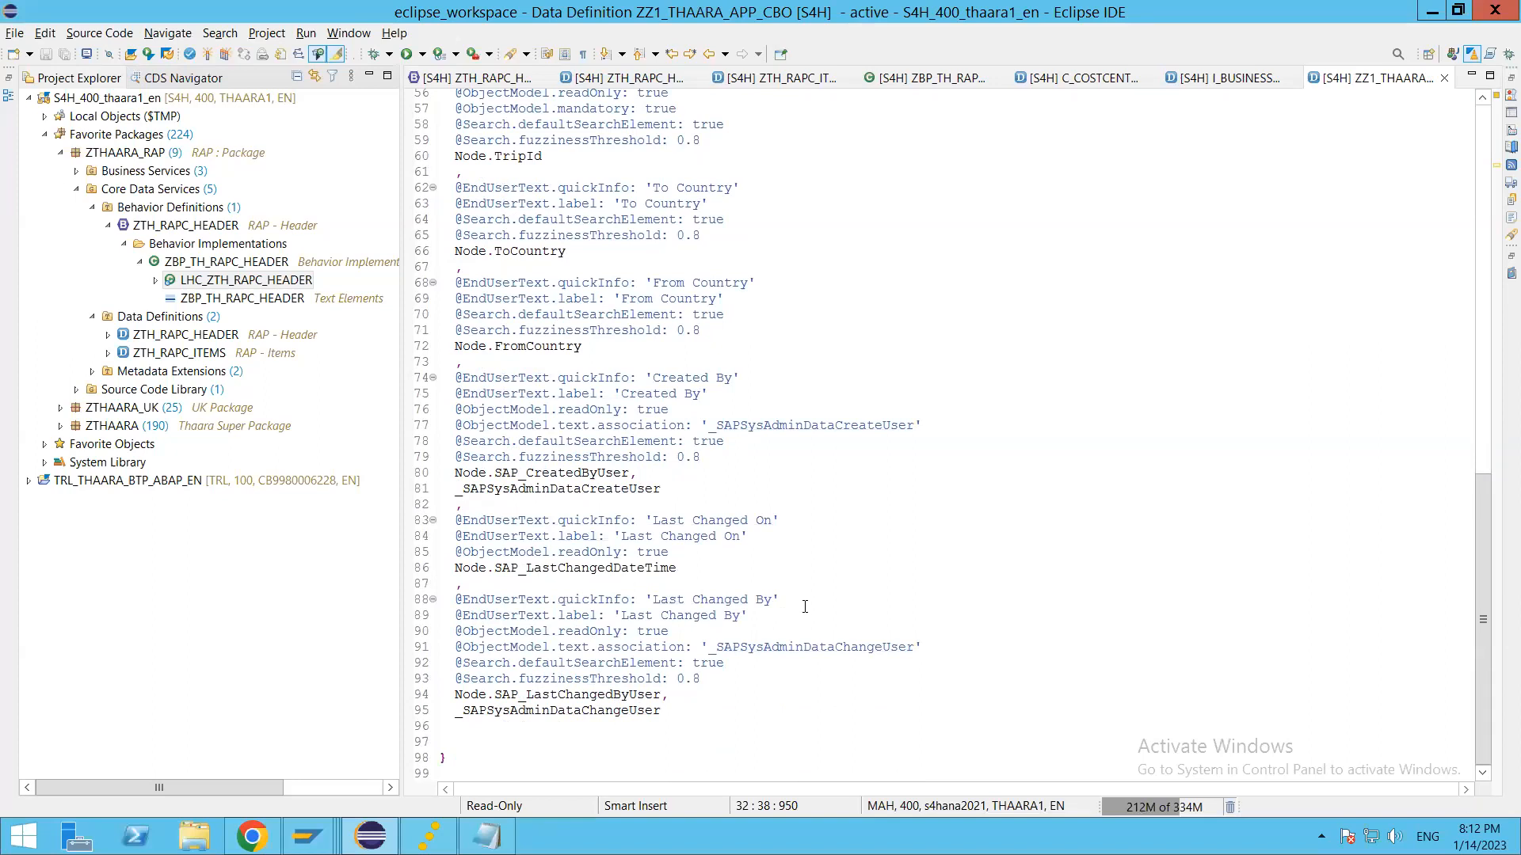
scroll(796, 611, up, 17)
scroll(784, 615, up, 2)
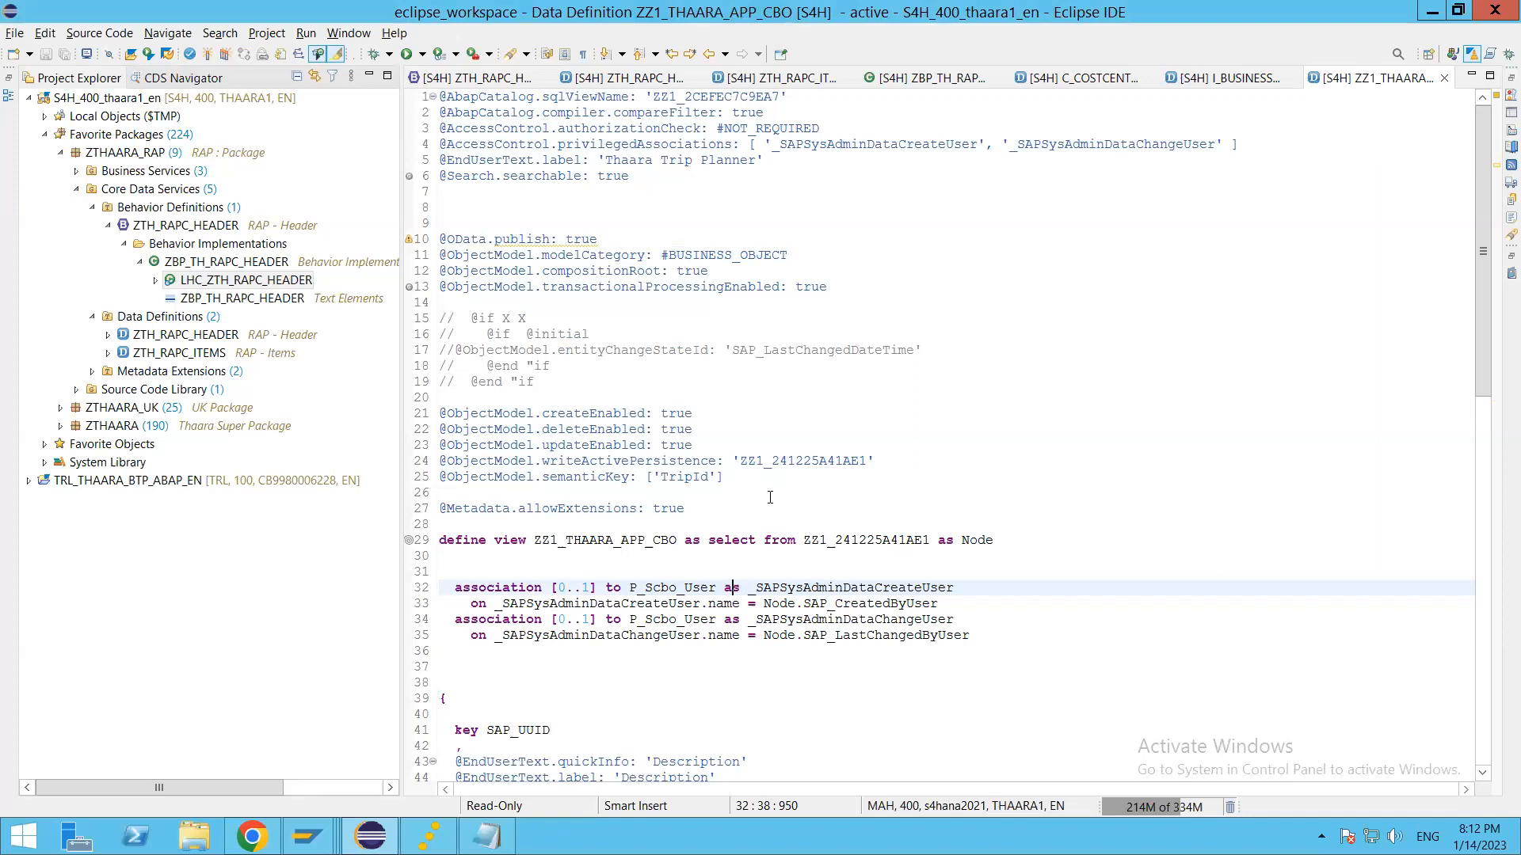
drag(602, 238, 435, 234)
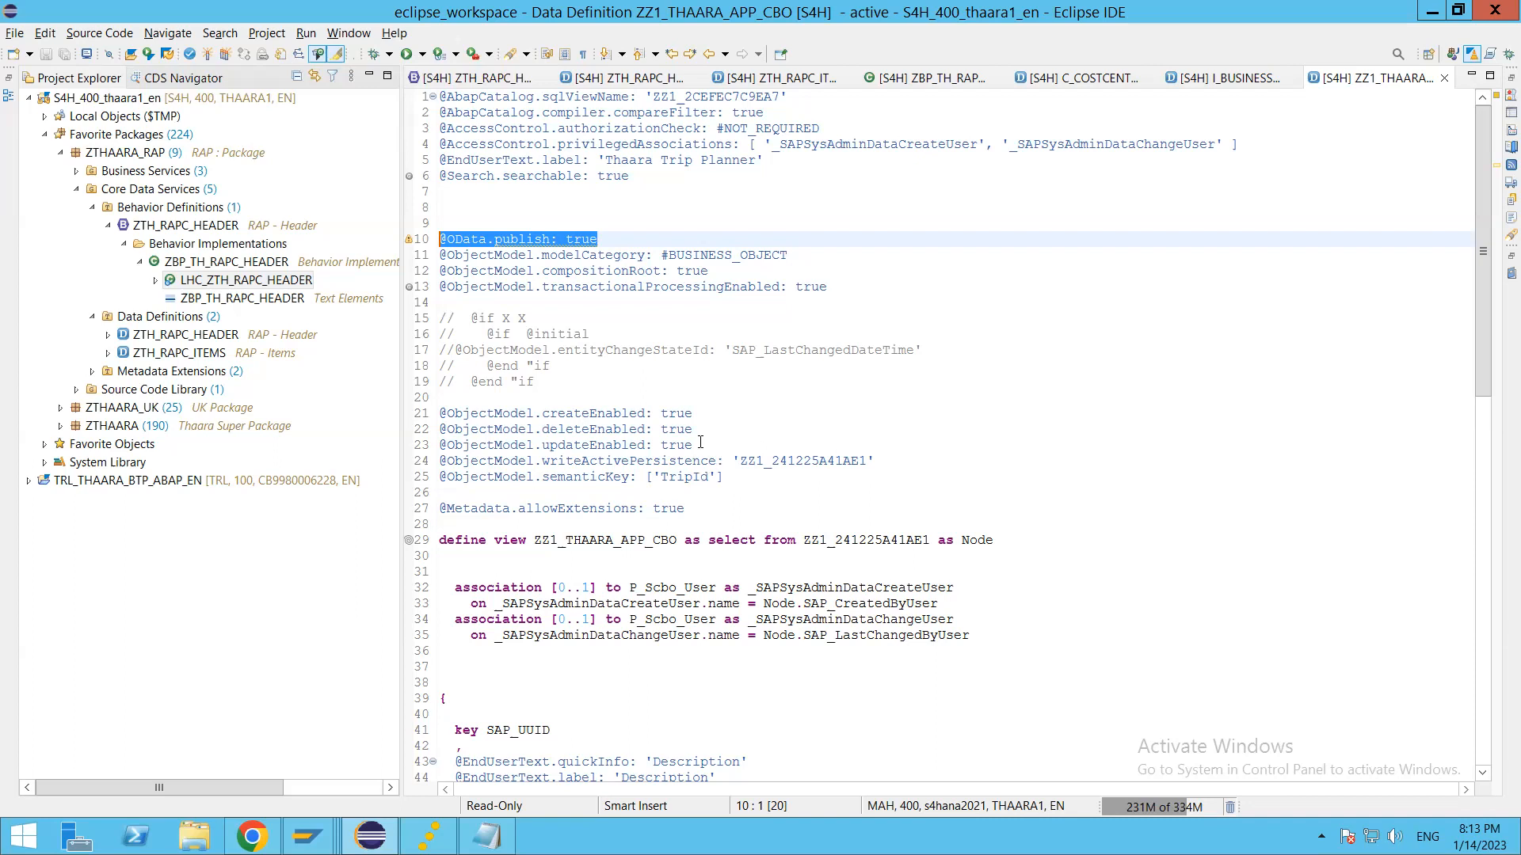
click(631, 347)
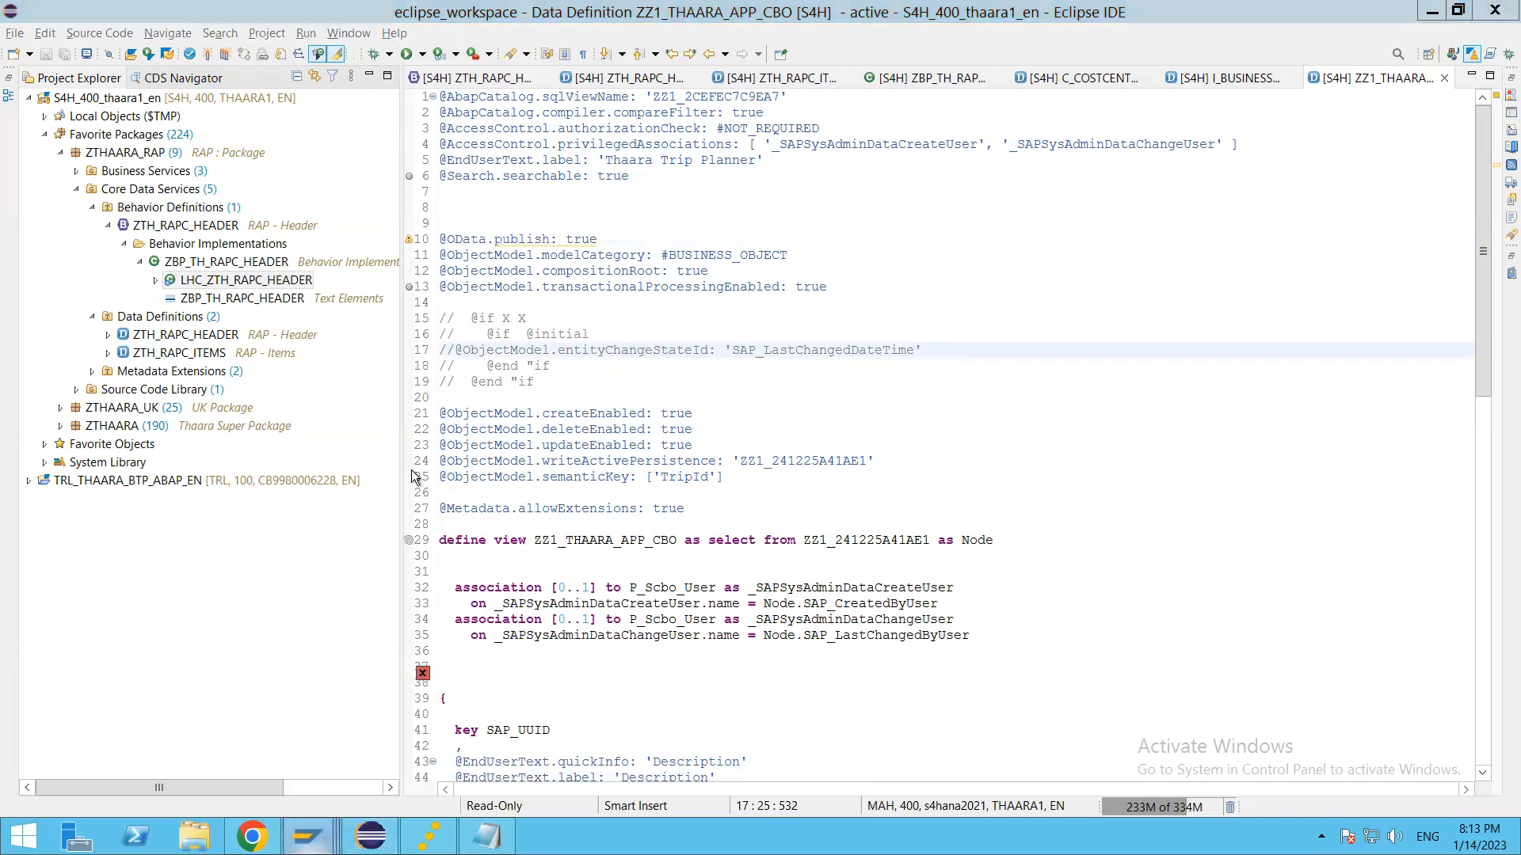
key(alt+Tab)
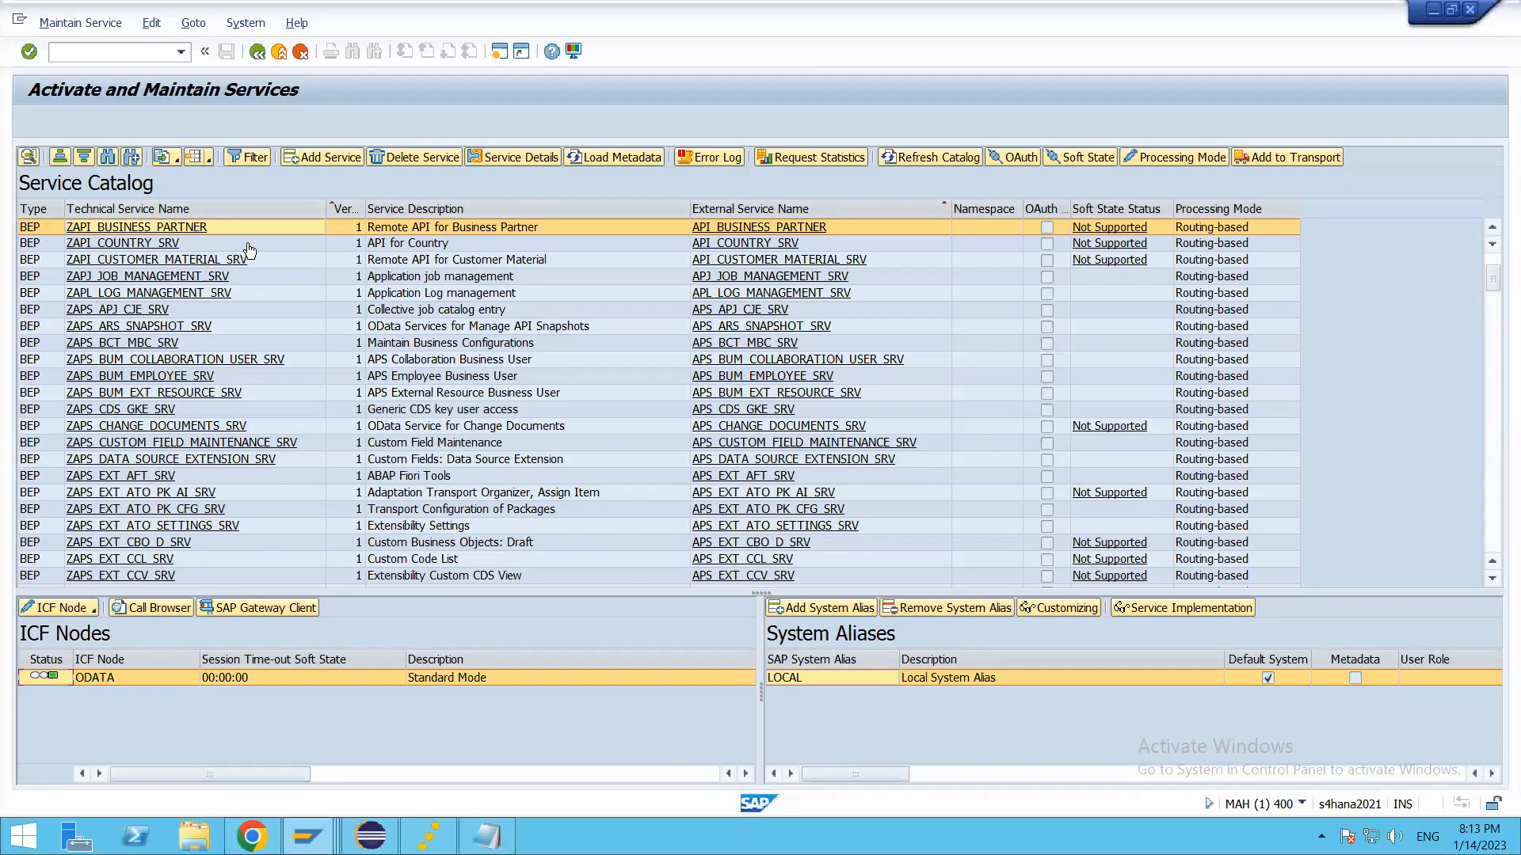
key(alt+Tab)
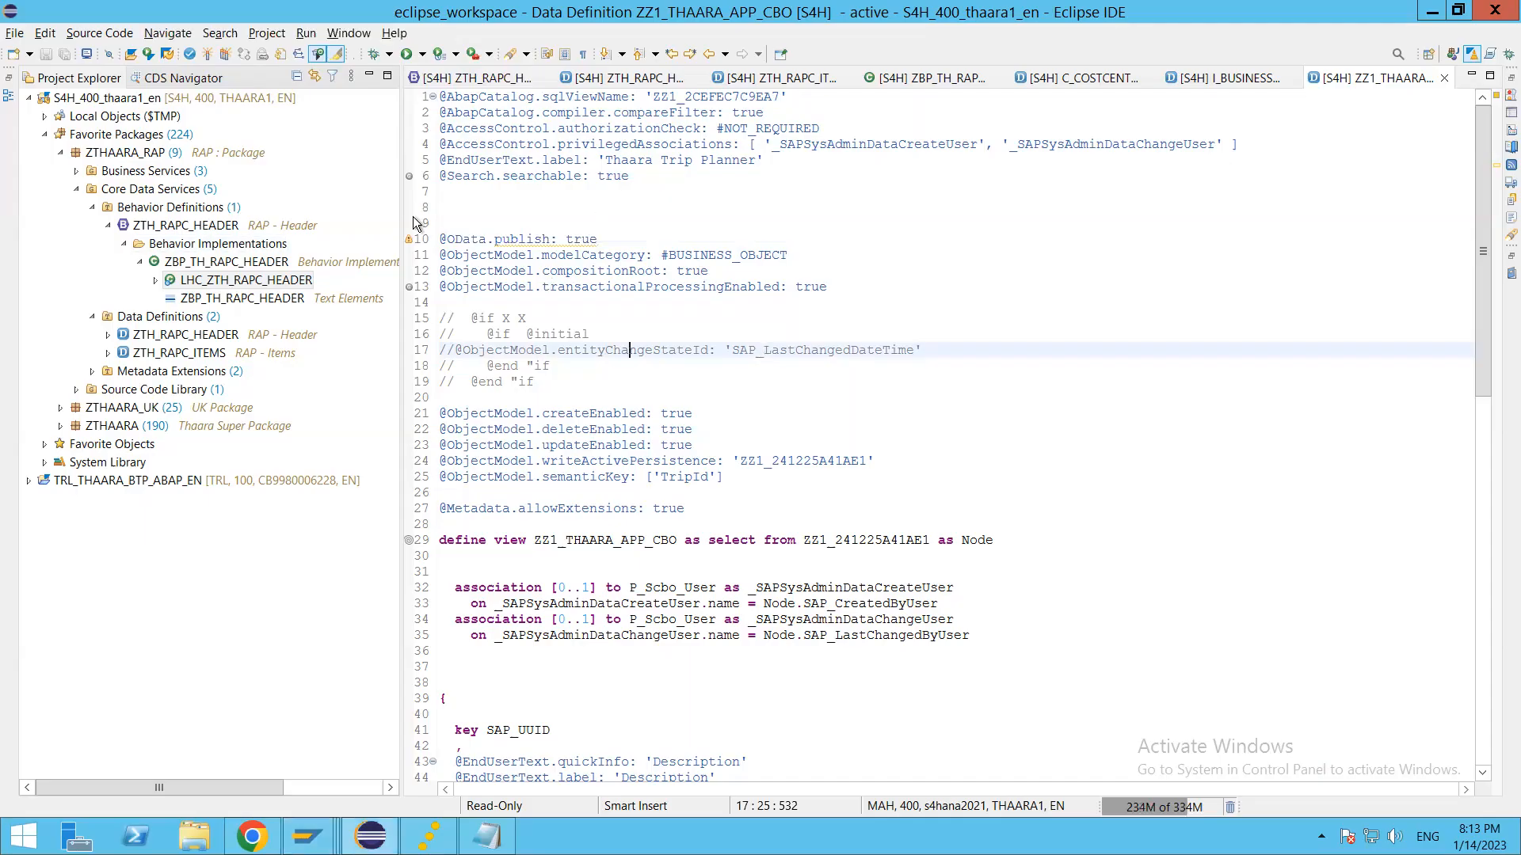
mouse_move(411, 244)
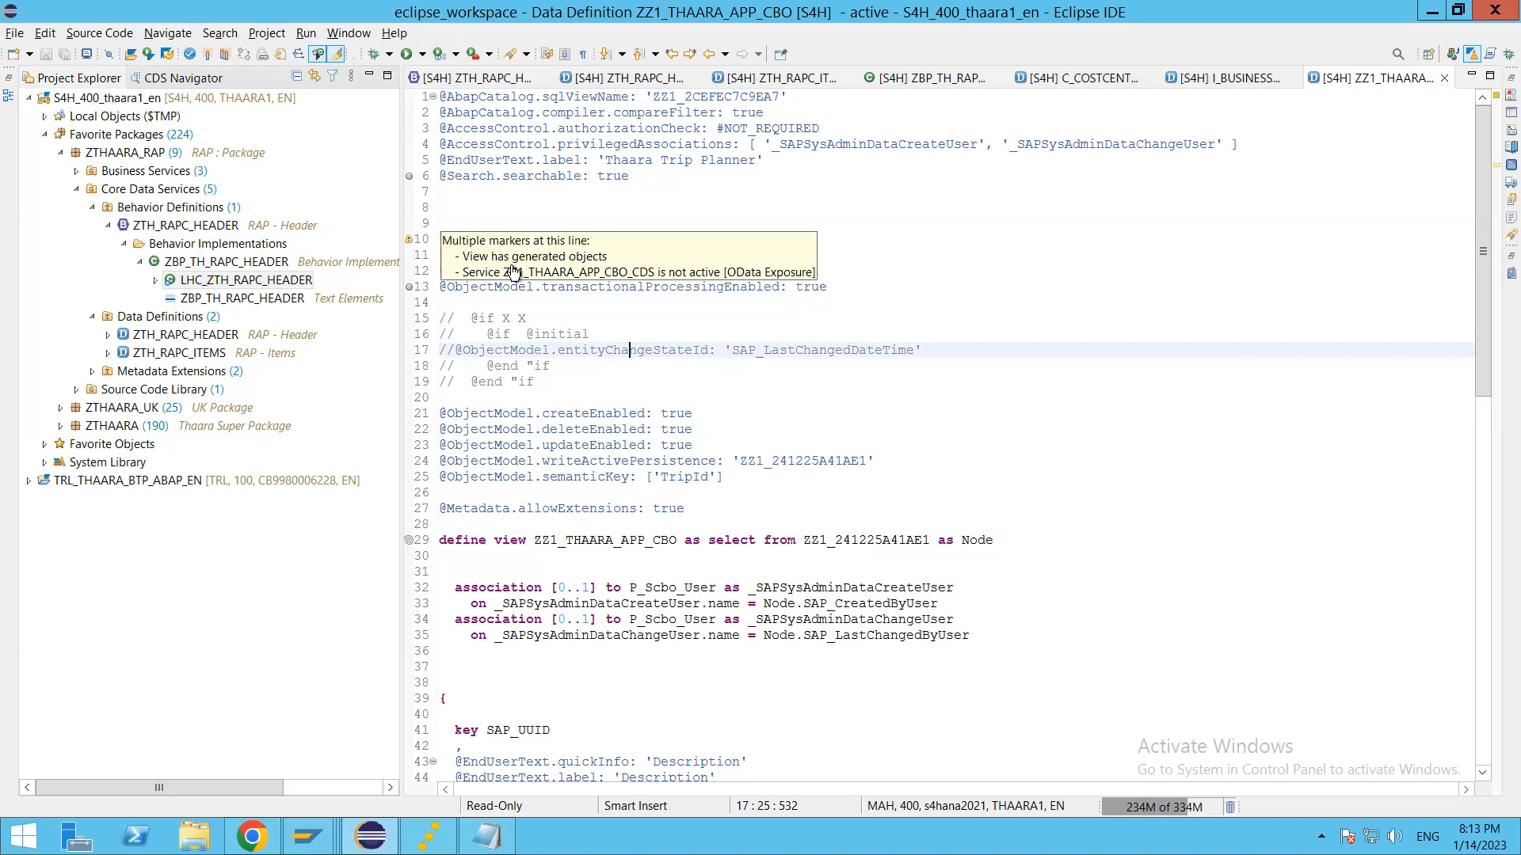
drag(504, 272, 655, 273)
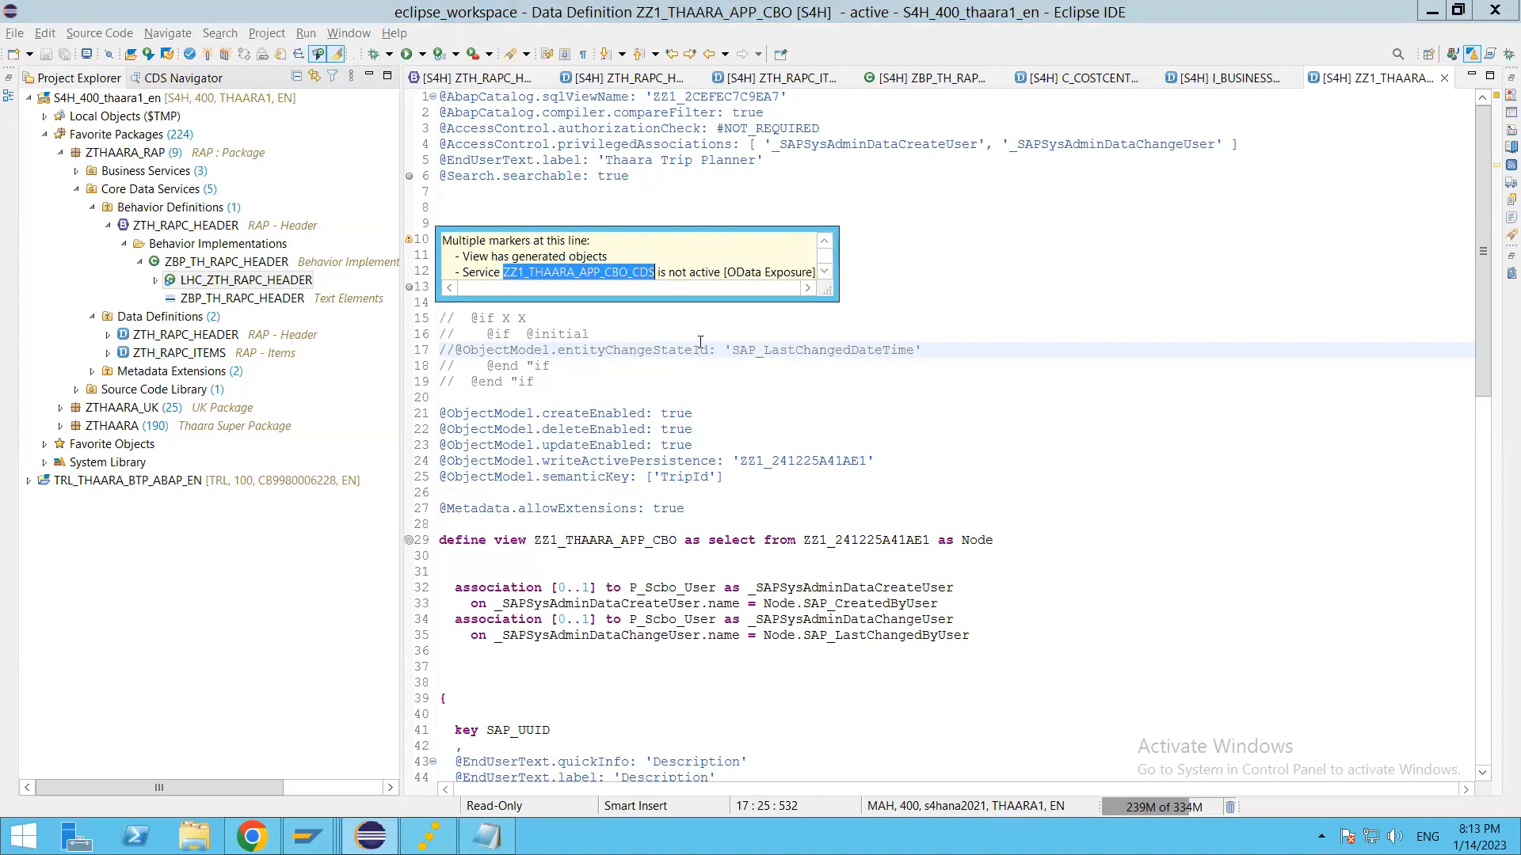
Step: Switch to SAP GUI and search the backend services to add for ZZ1_THAARA_APP_CBO_CDS under system alias LOCAL
key(alt+Tab)
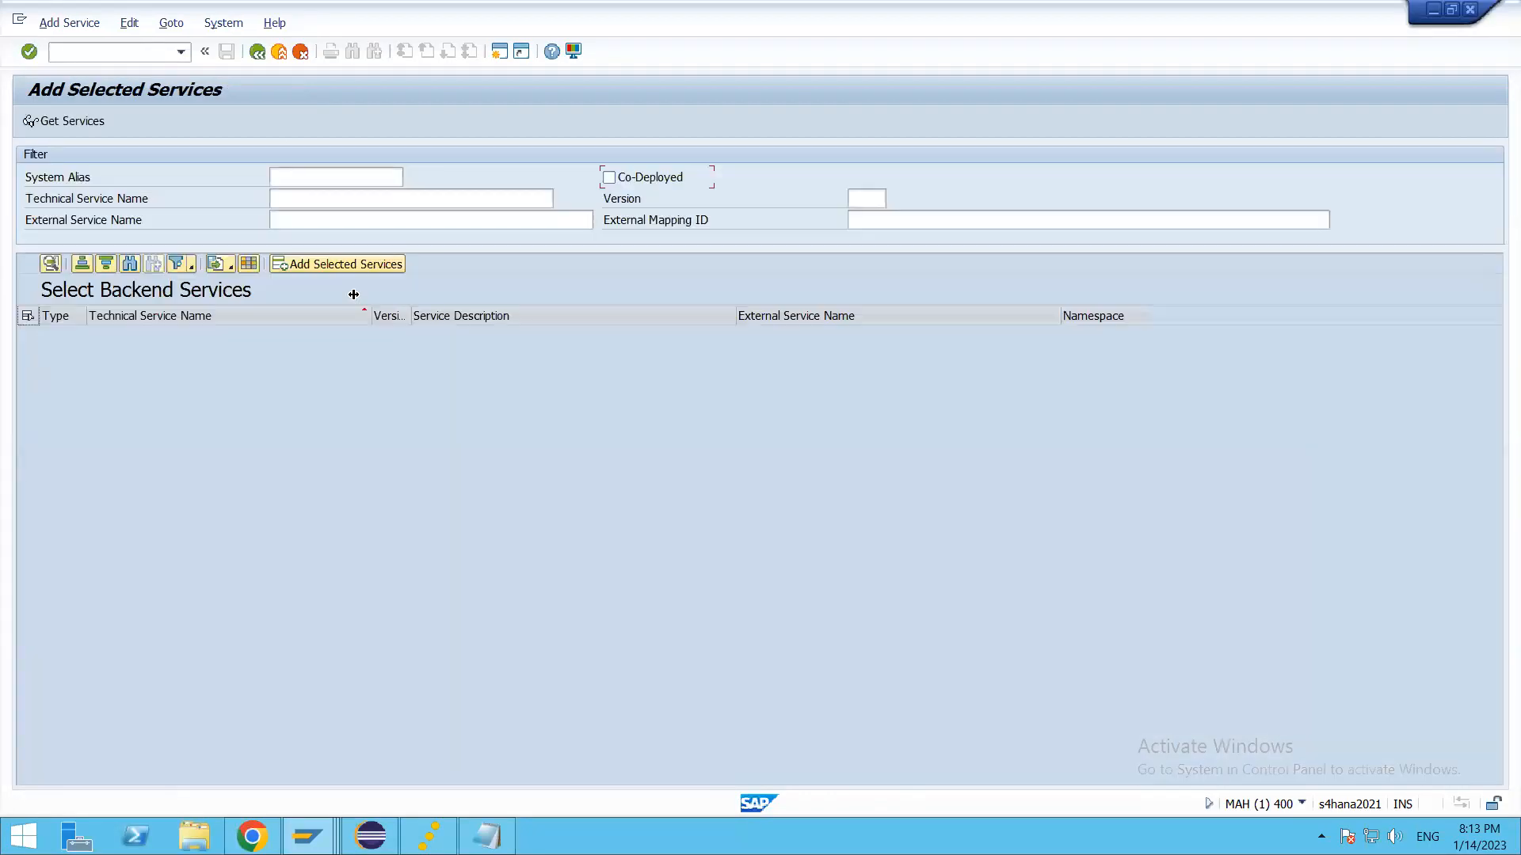
click(332, 177)
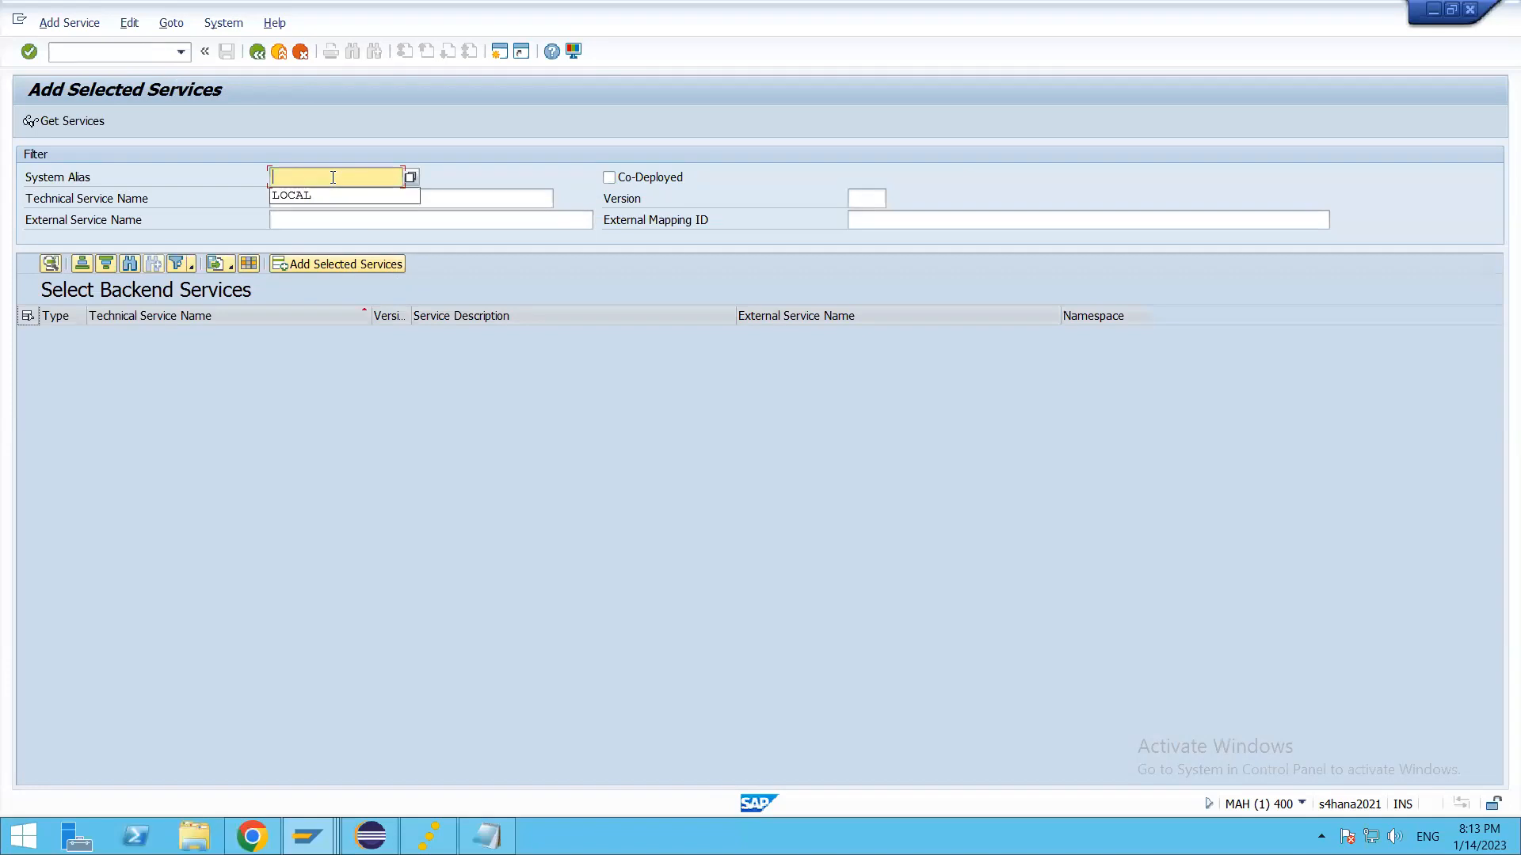
click(354, 197)
click(354, 199)
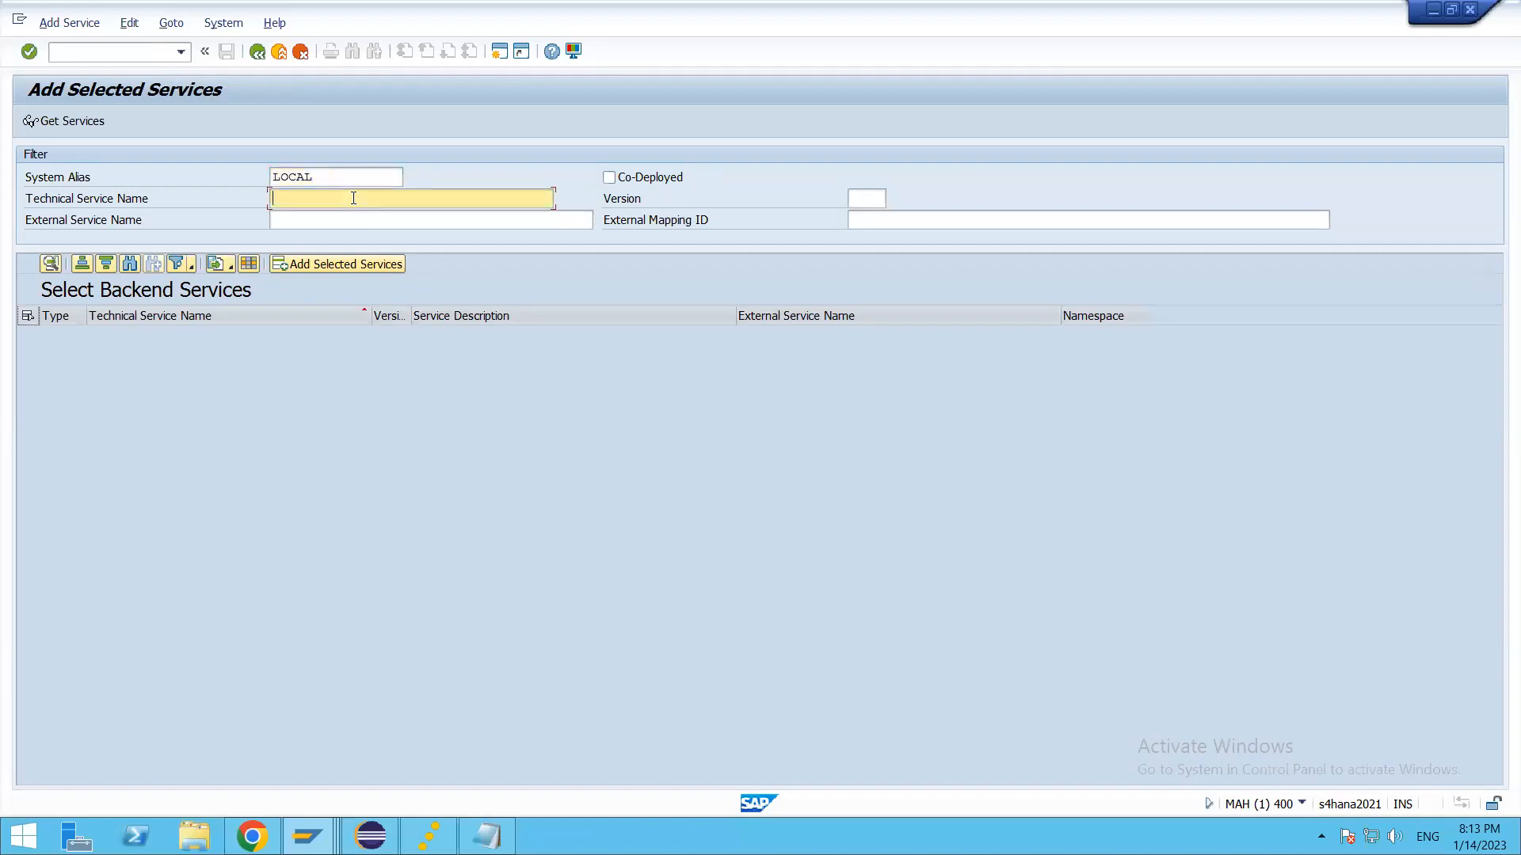
text(ZZ1_THAARA_APP_CBO_CDS)
key(Return)
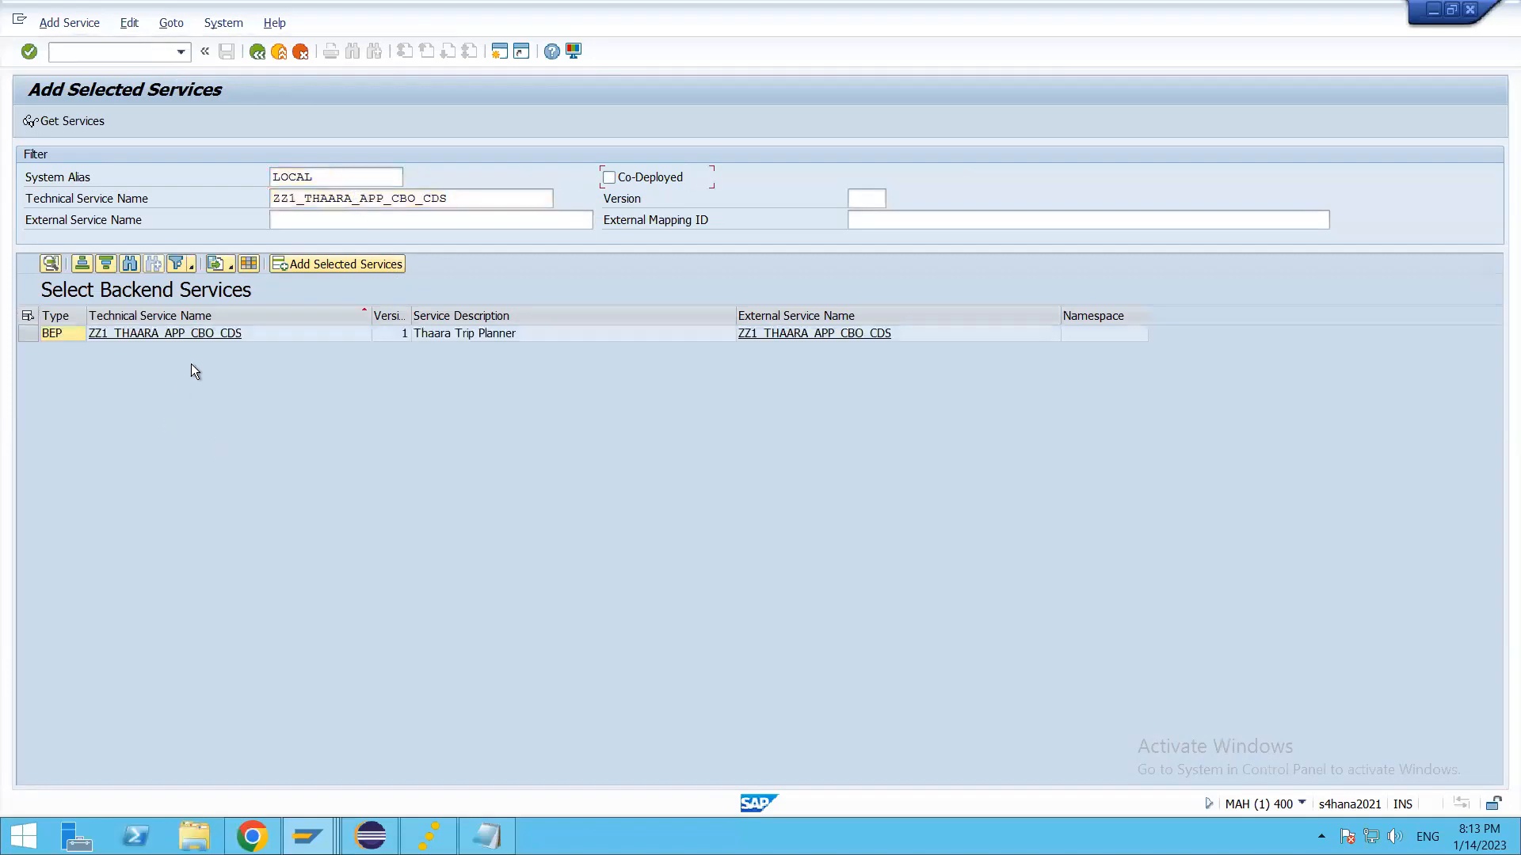
Step: Add the service ZZ1_THAARA_APP_CBO_CDS with package assignment ZTHAARA, accepting the proposed workbench request
click(184, 340)
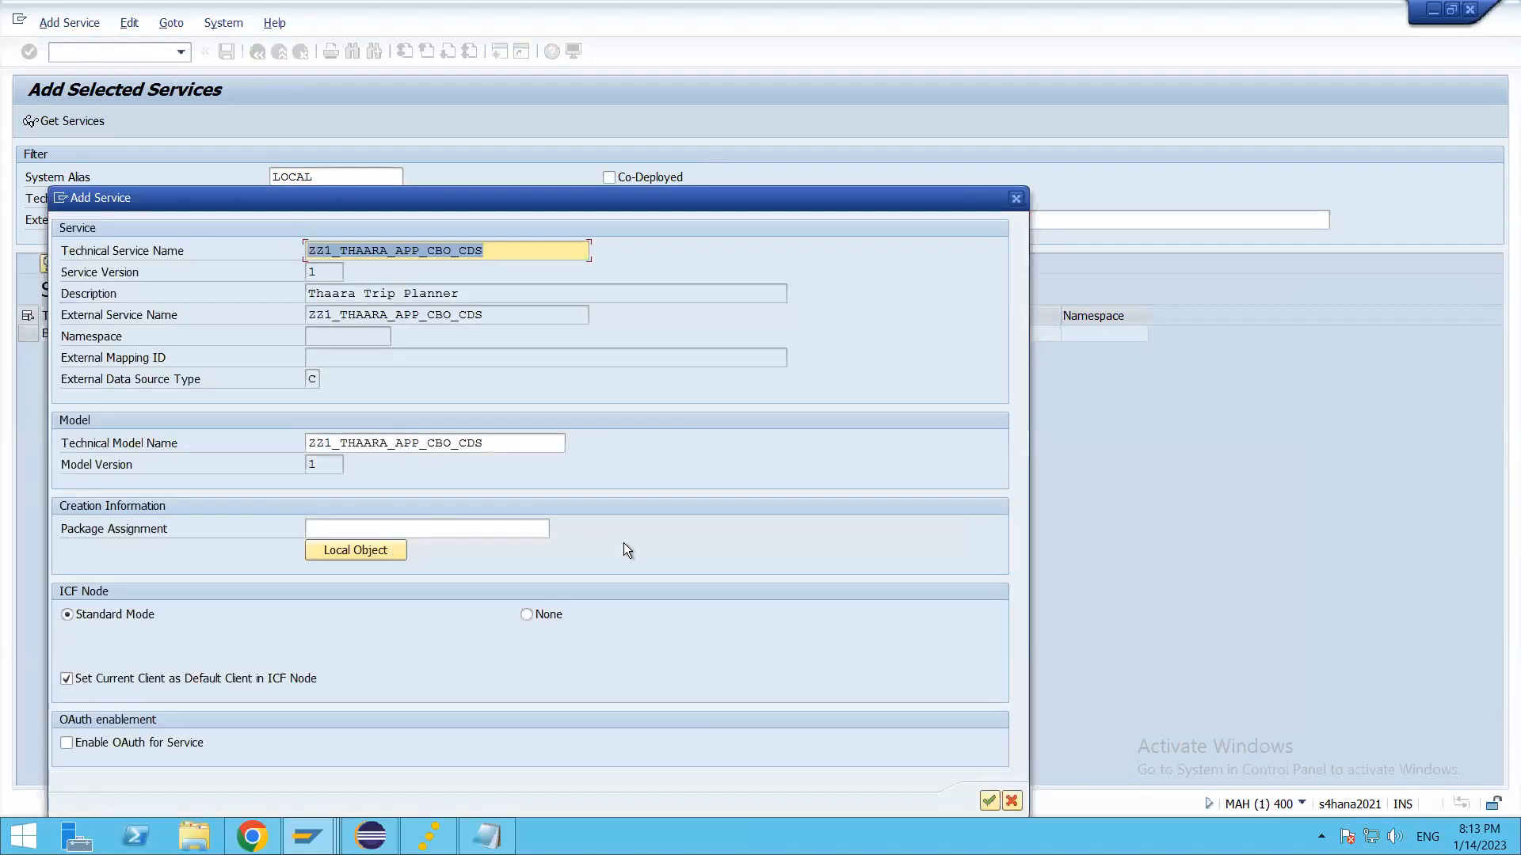
click(424, 529)
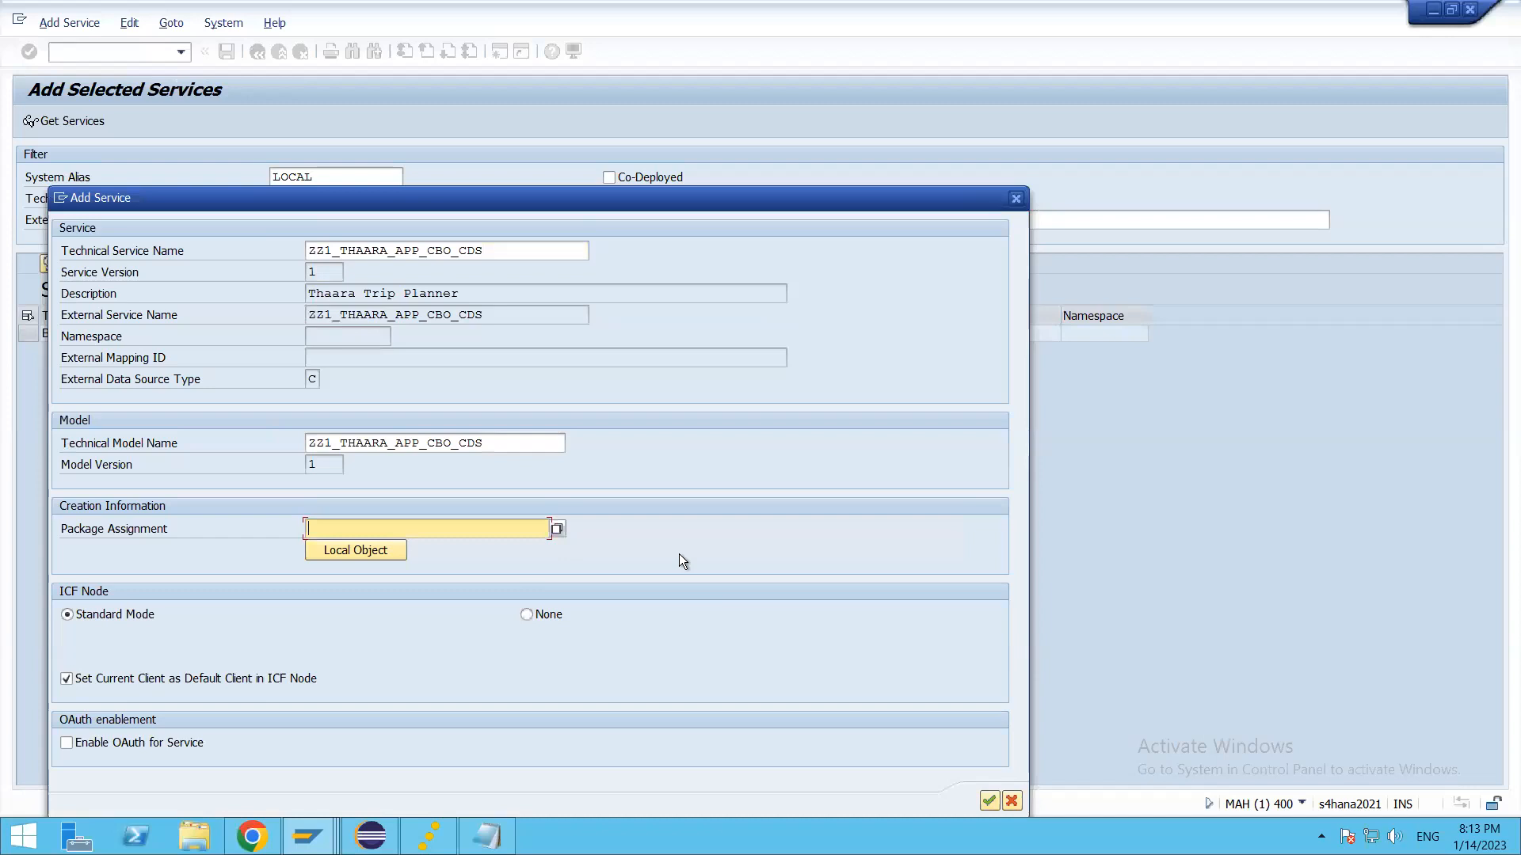
text(ZTHAARA)
click(990, 800)
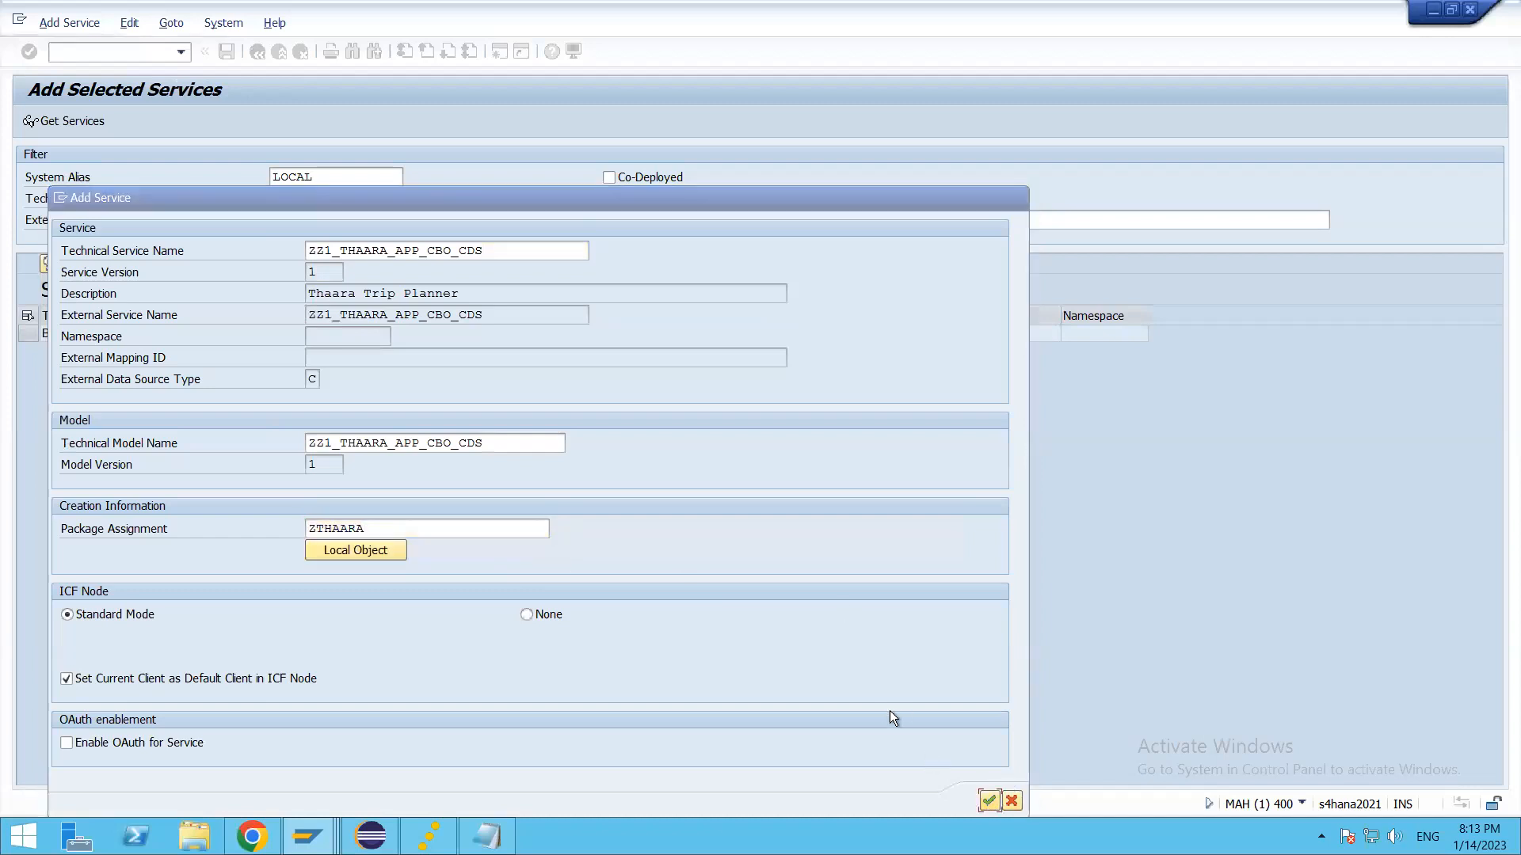
click(392, 329)
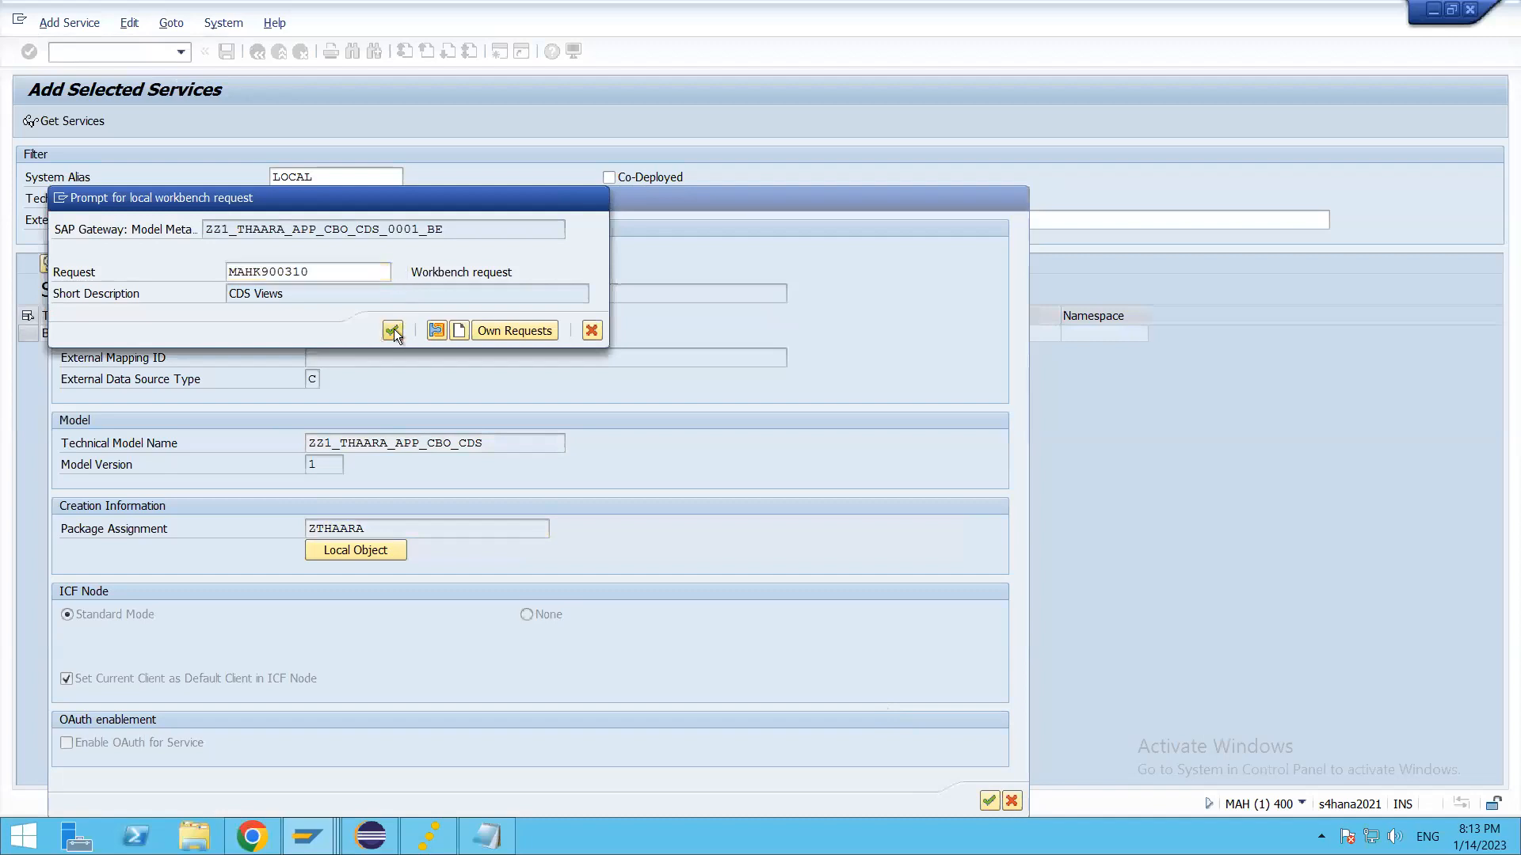
click(390, 321)
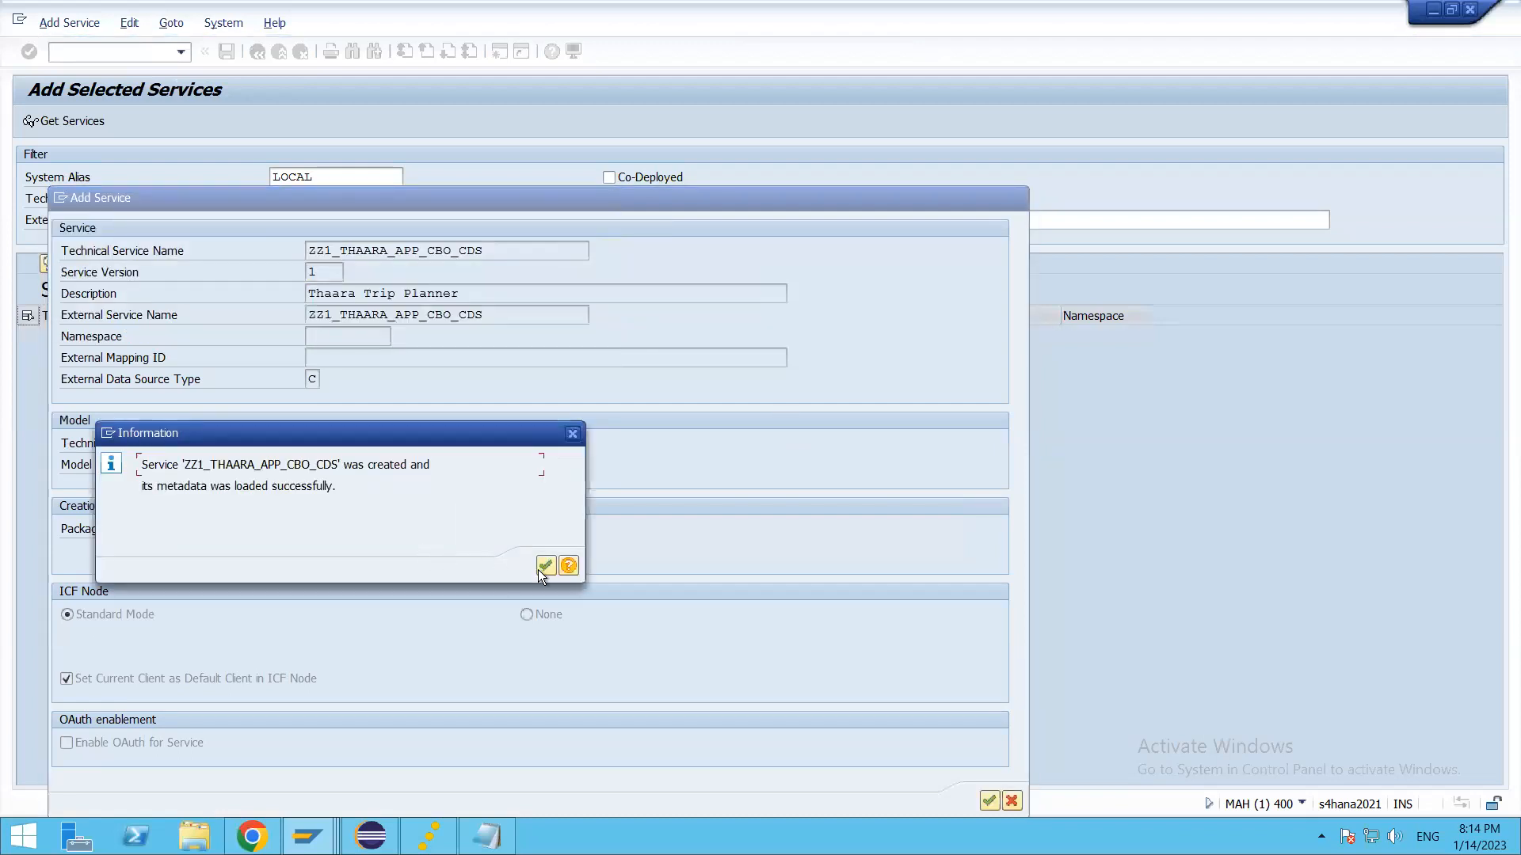
click(544, 566)
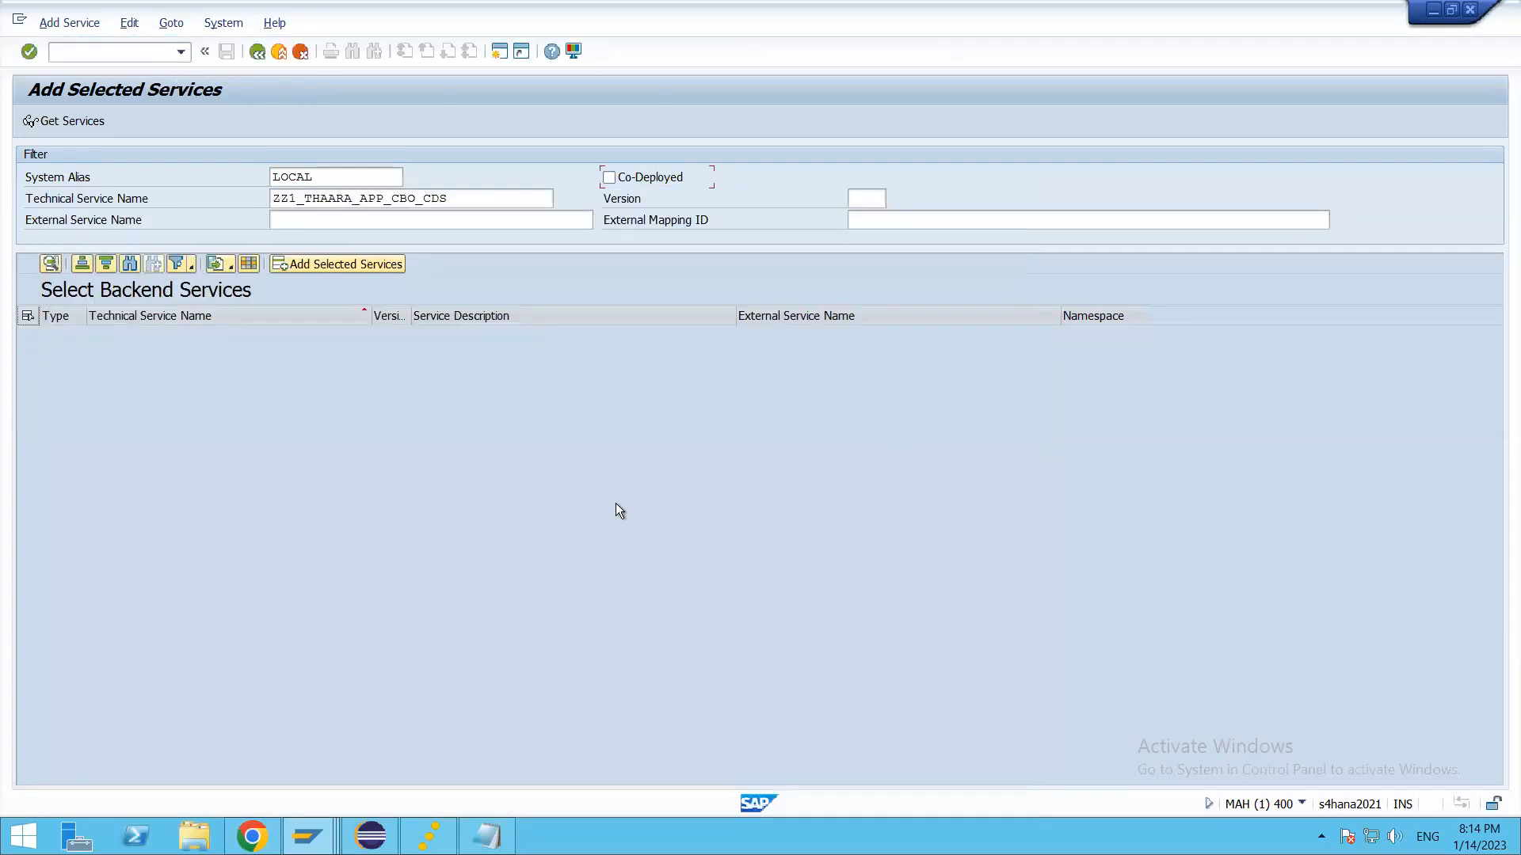
Step: Switch back to Eclipse and examine the view's create, delete and update enabling, writeActivePersistence and semanticKey annotations
key(alt+Tab)
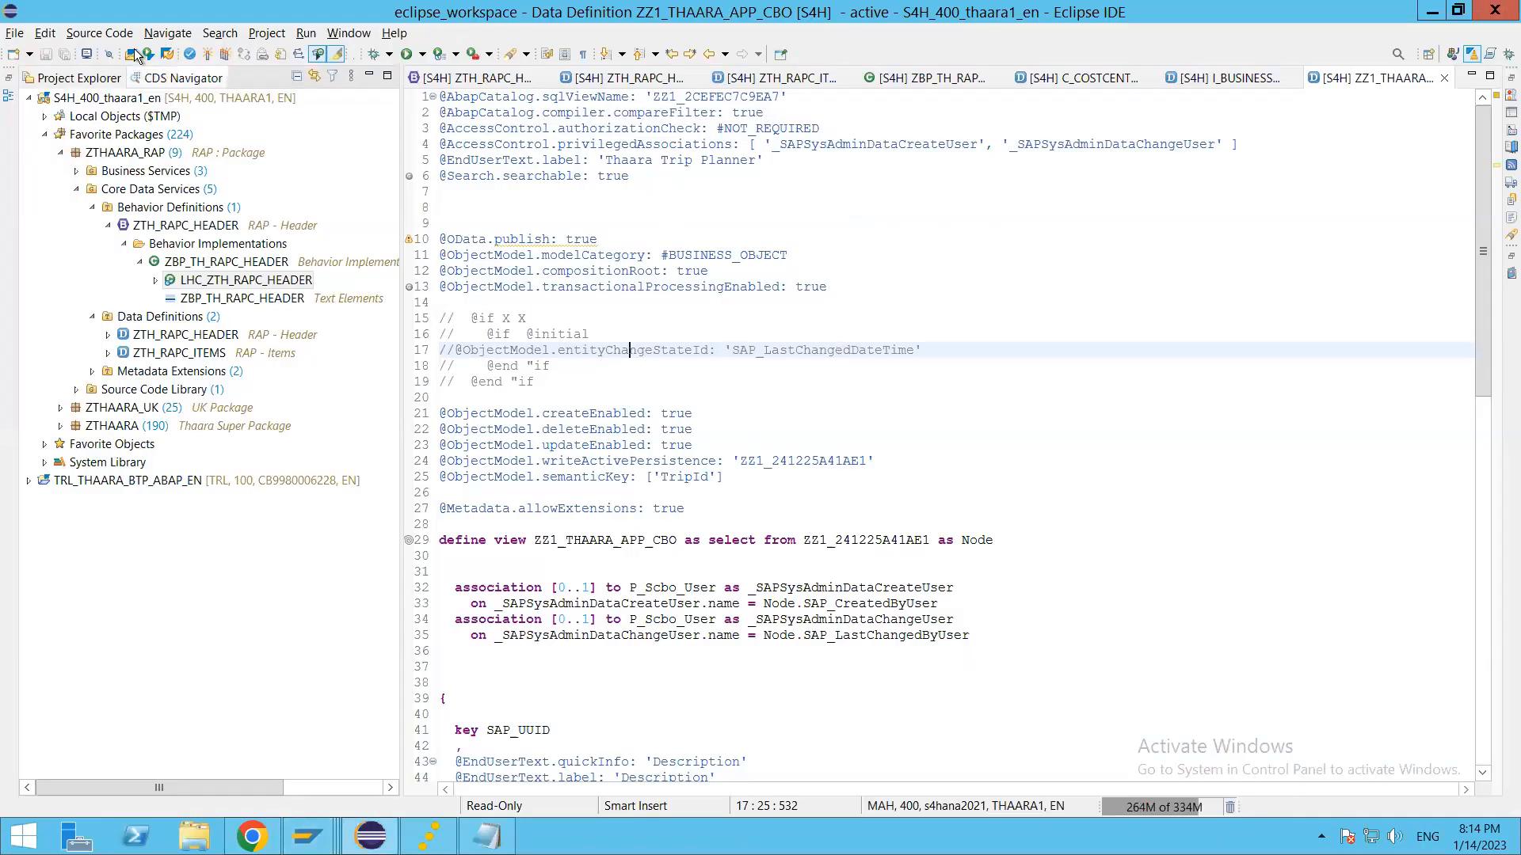
key(ctrl+shift+a)
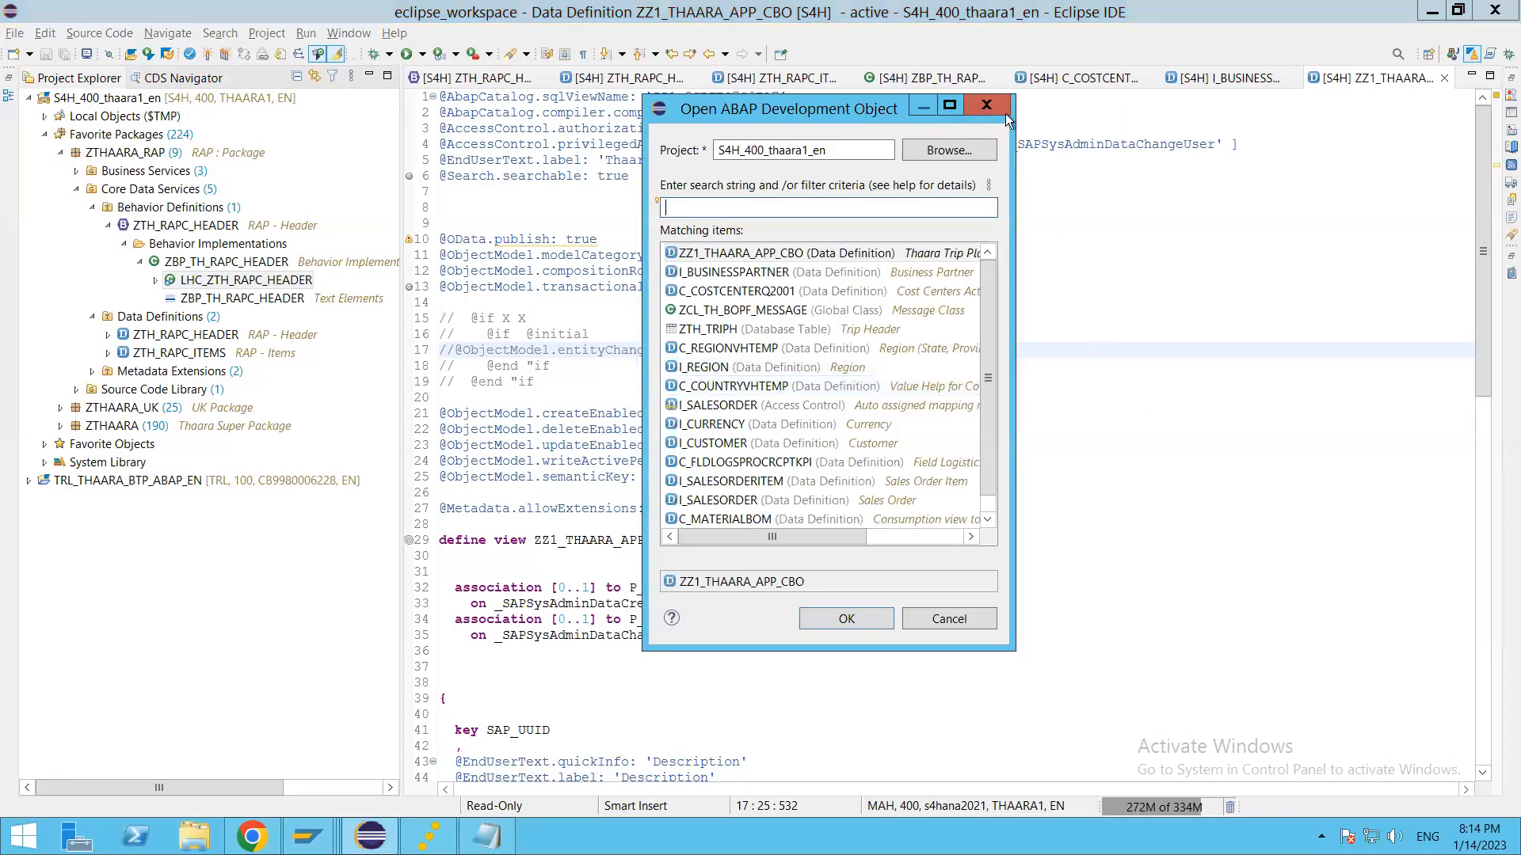
click(985, 106)
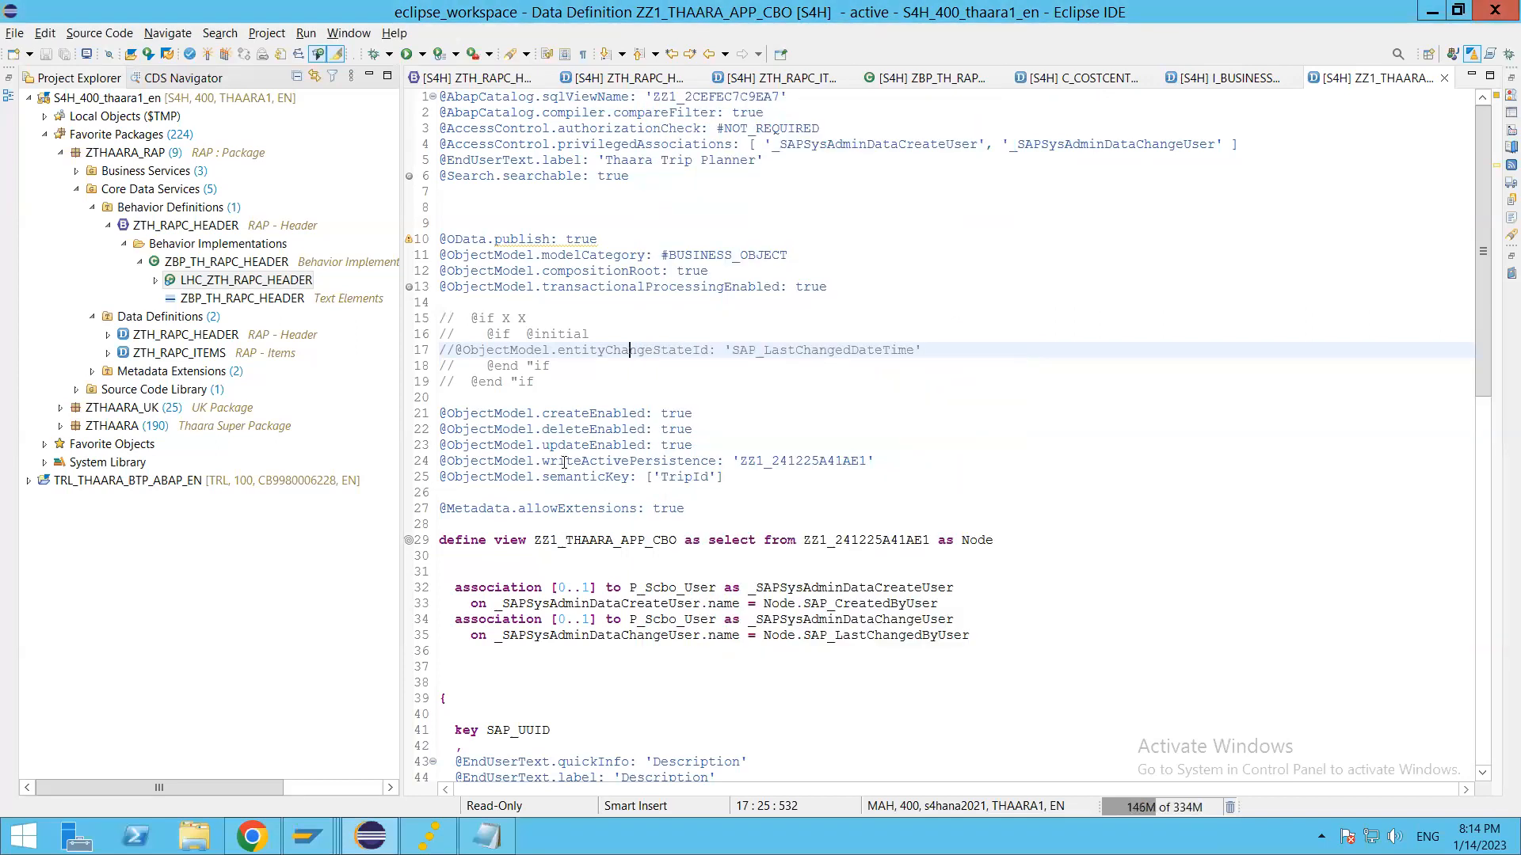
click(564, 462)
drag(710, 446, 266, 411)
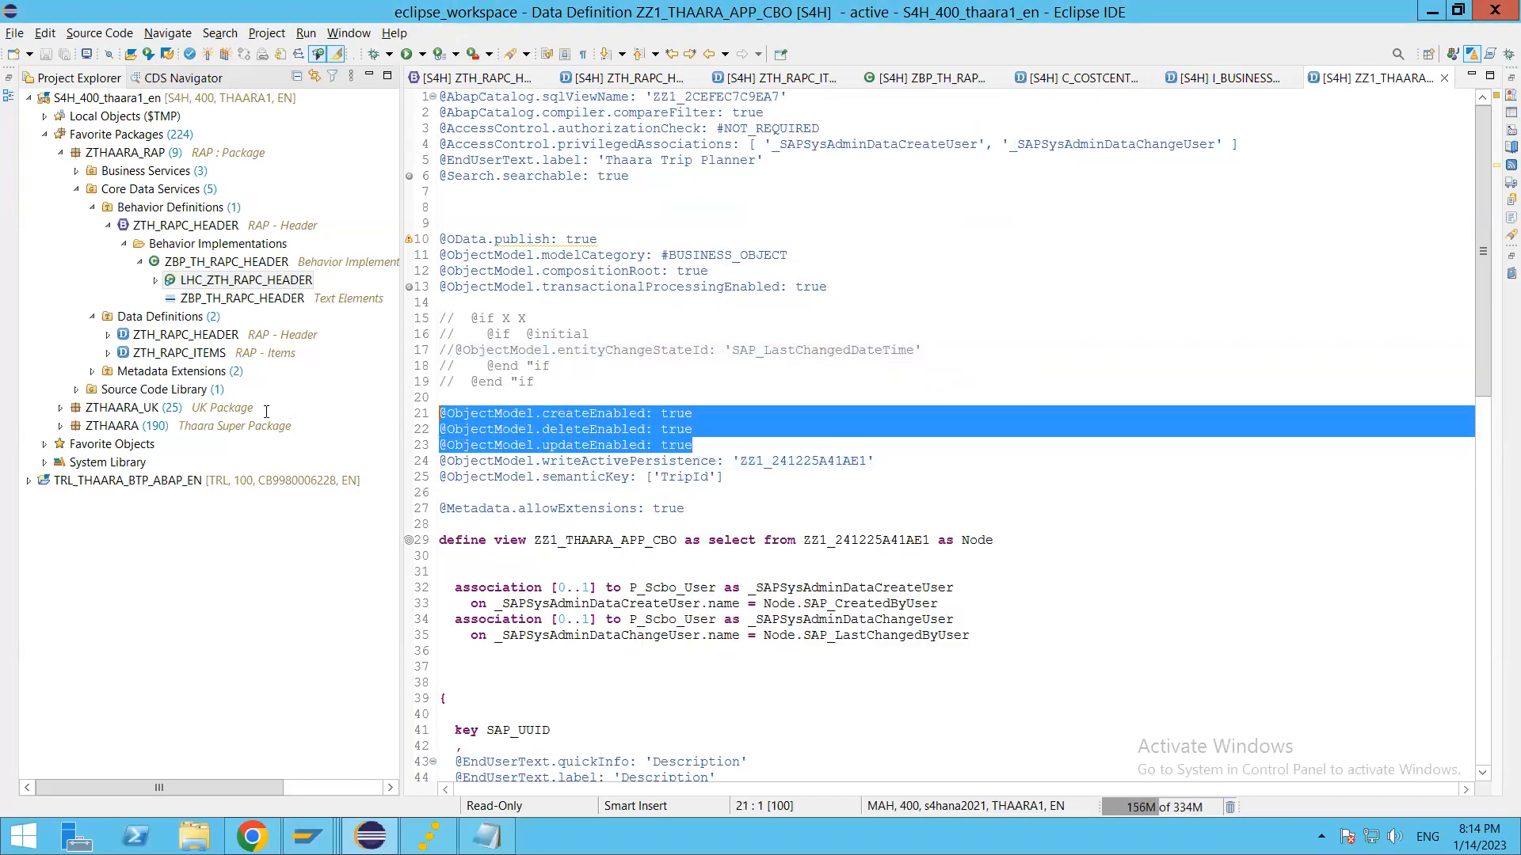
drag(882, 464, 369, 462)
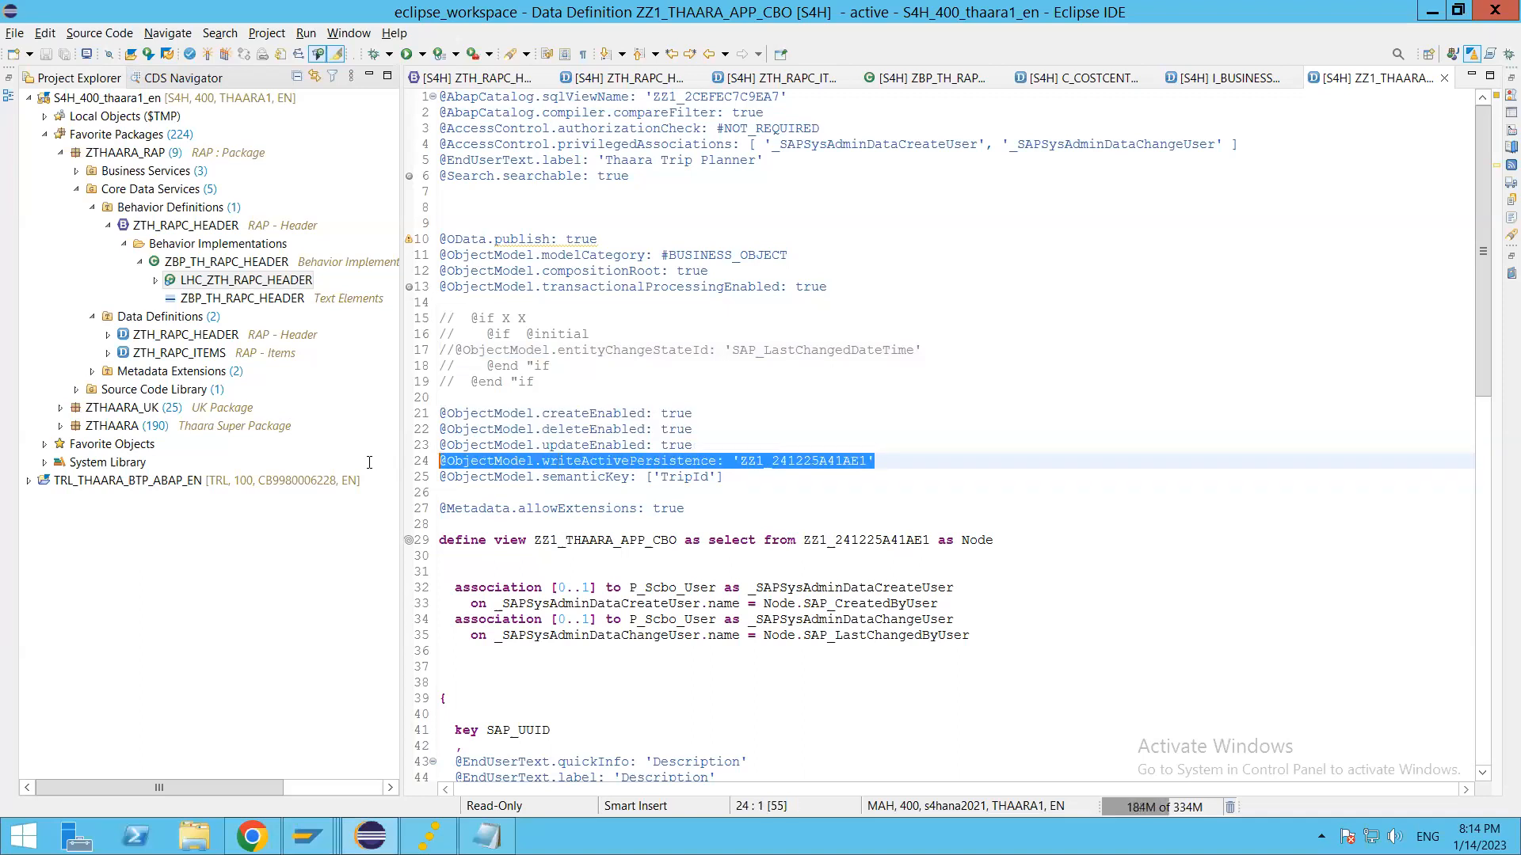
click(638, 476)
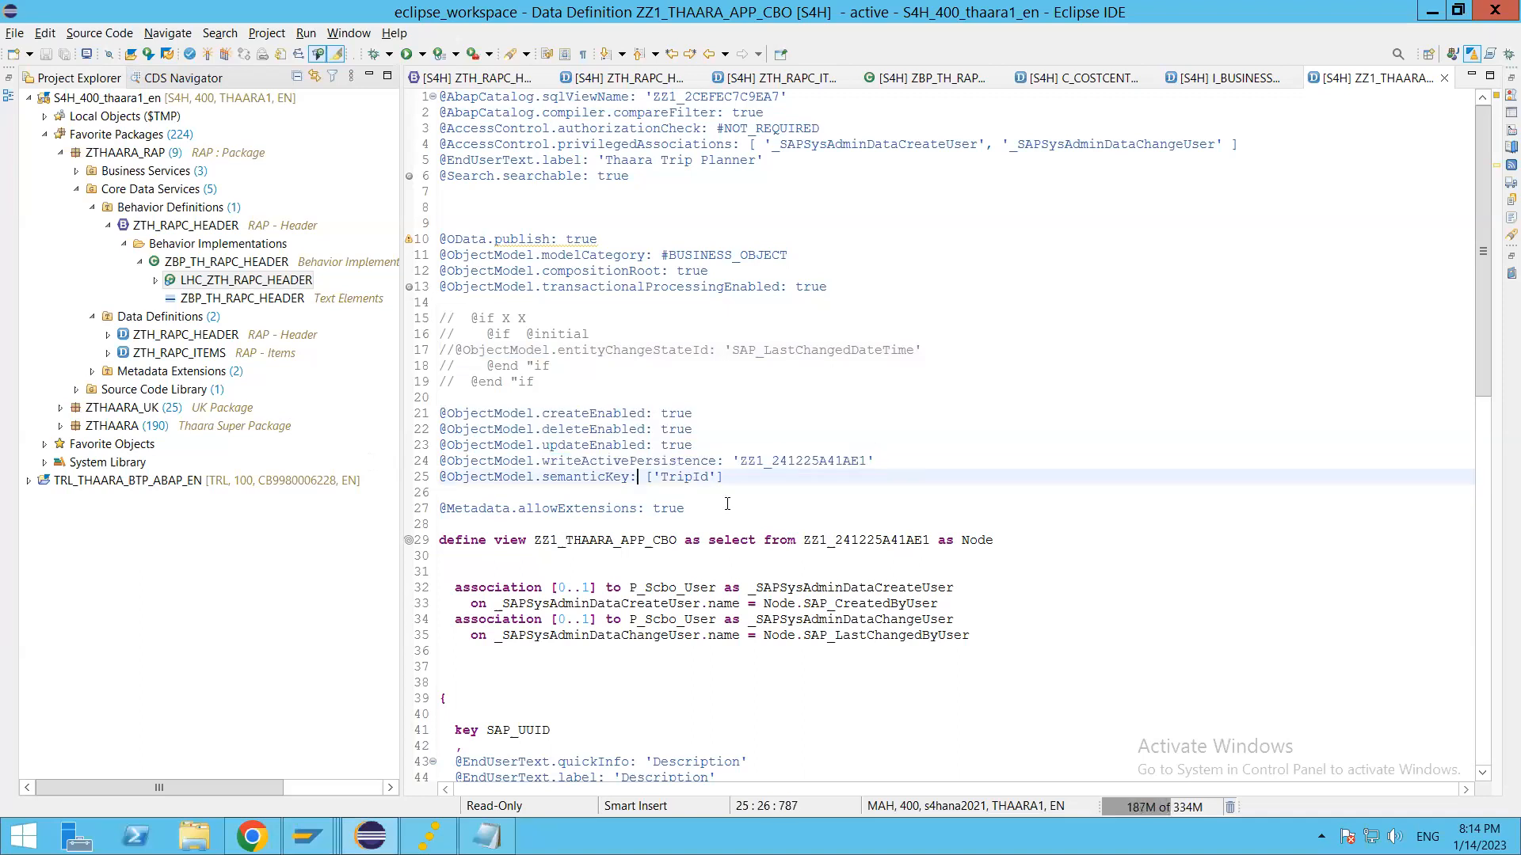
scroll(770, 391, down, 2)
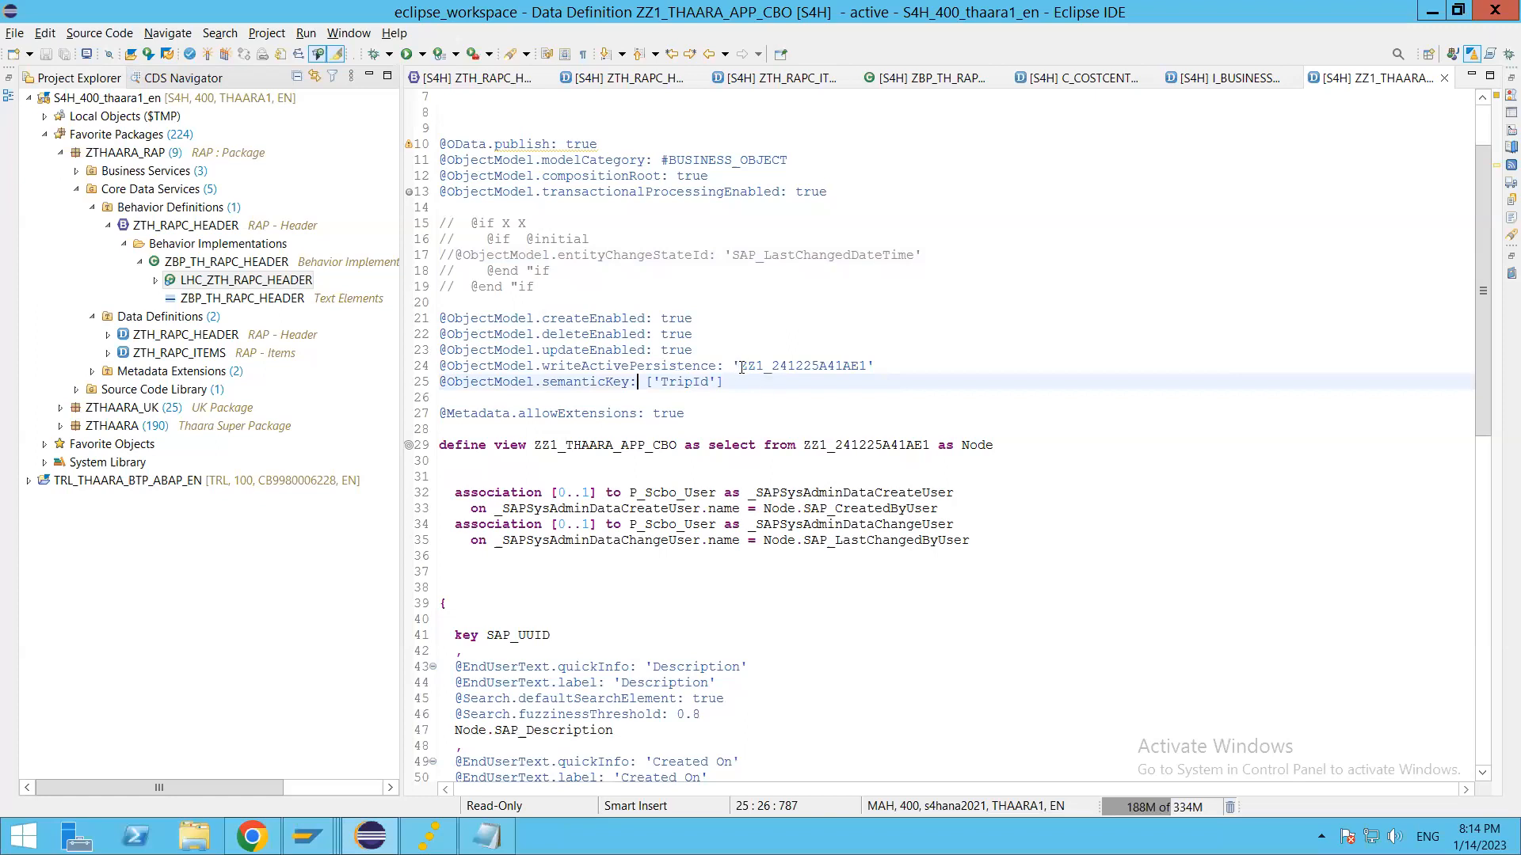
drag(740, 367, 871, 370)
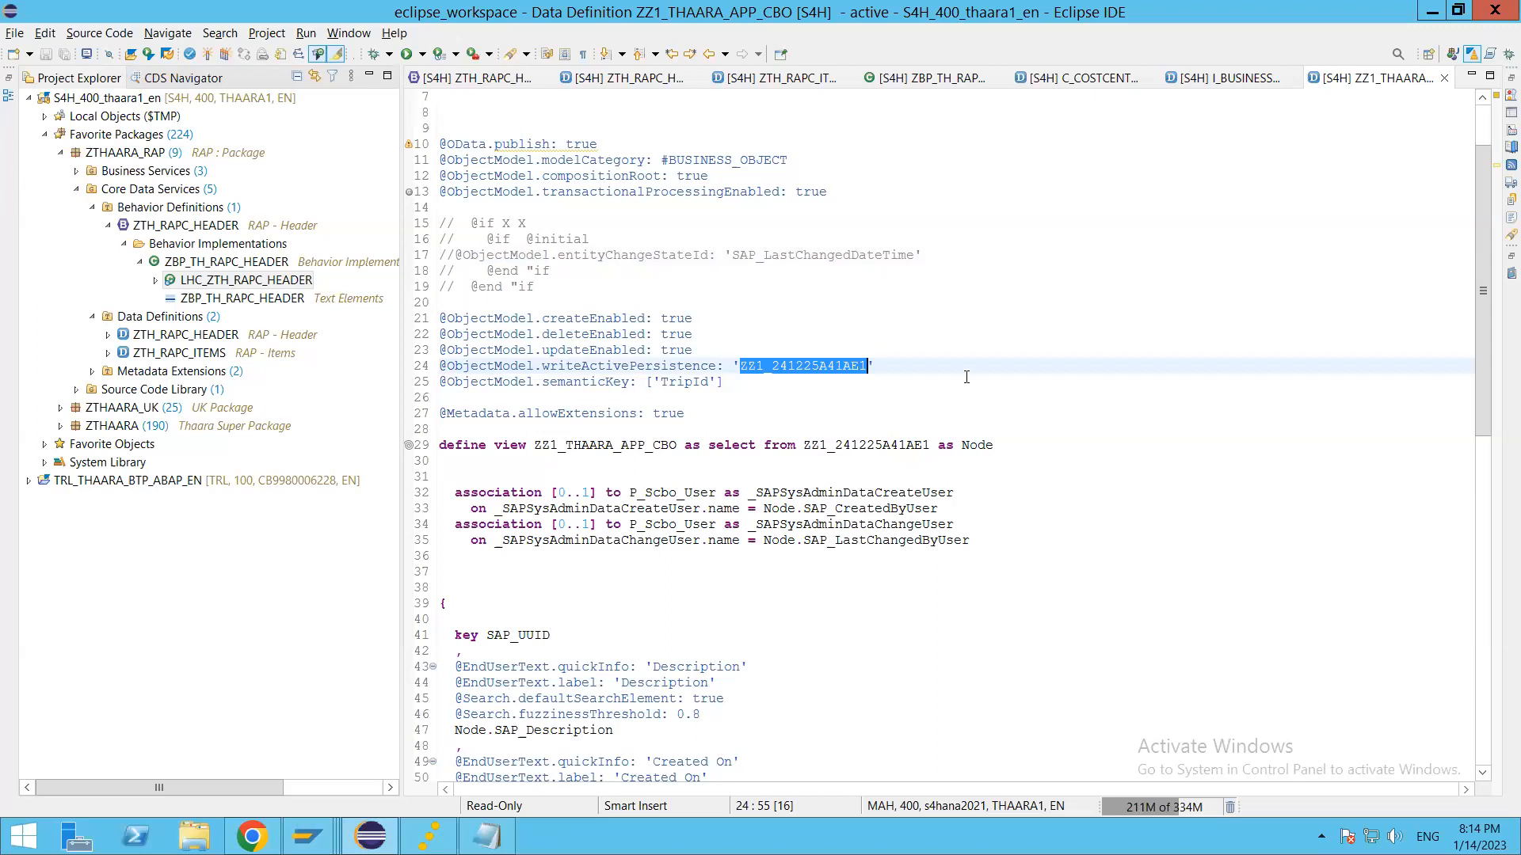
click(827, 368)
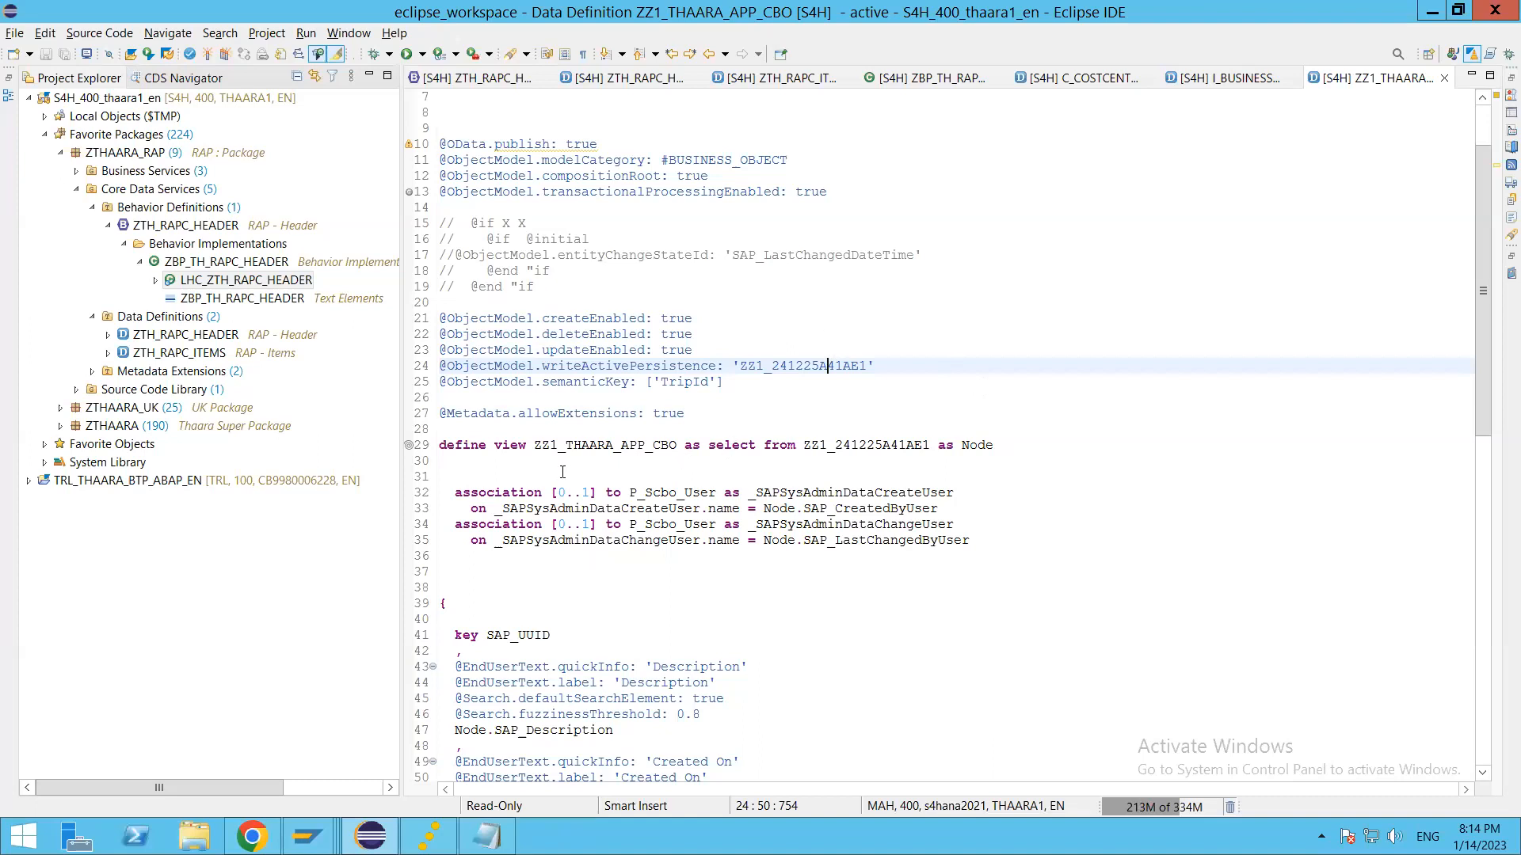
drag(535, 448, 680, 447)
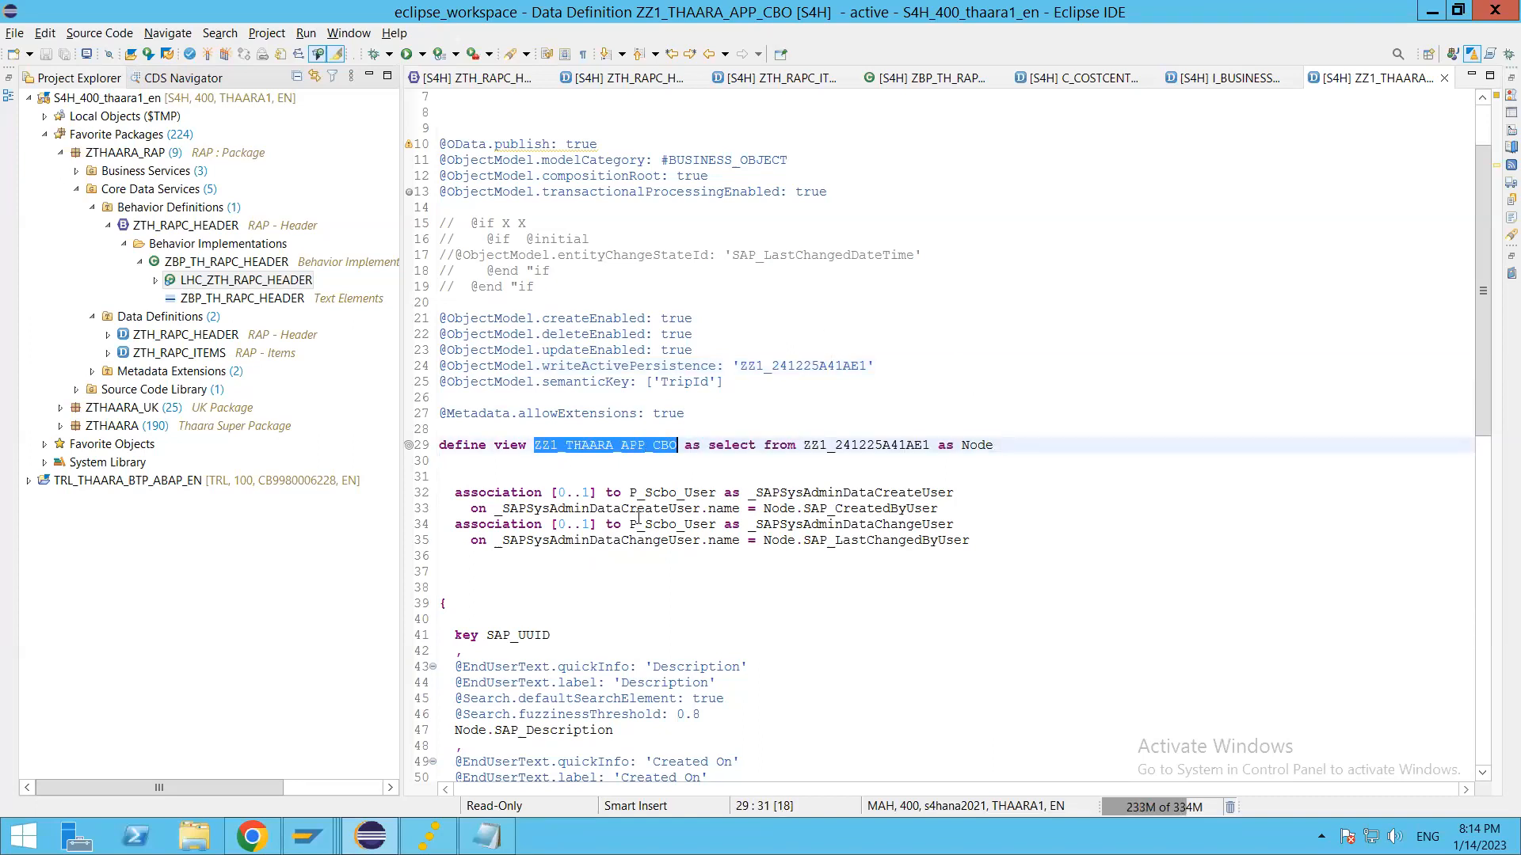
scroll(701, 486, up, 2)
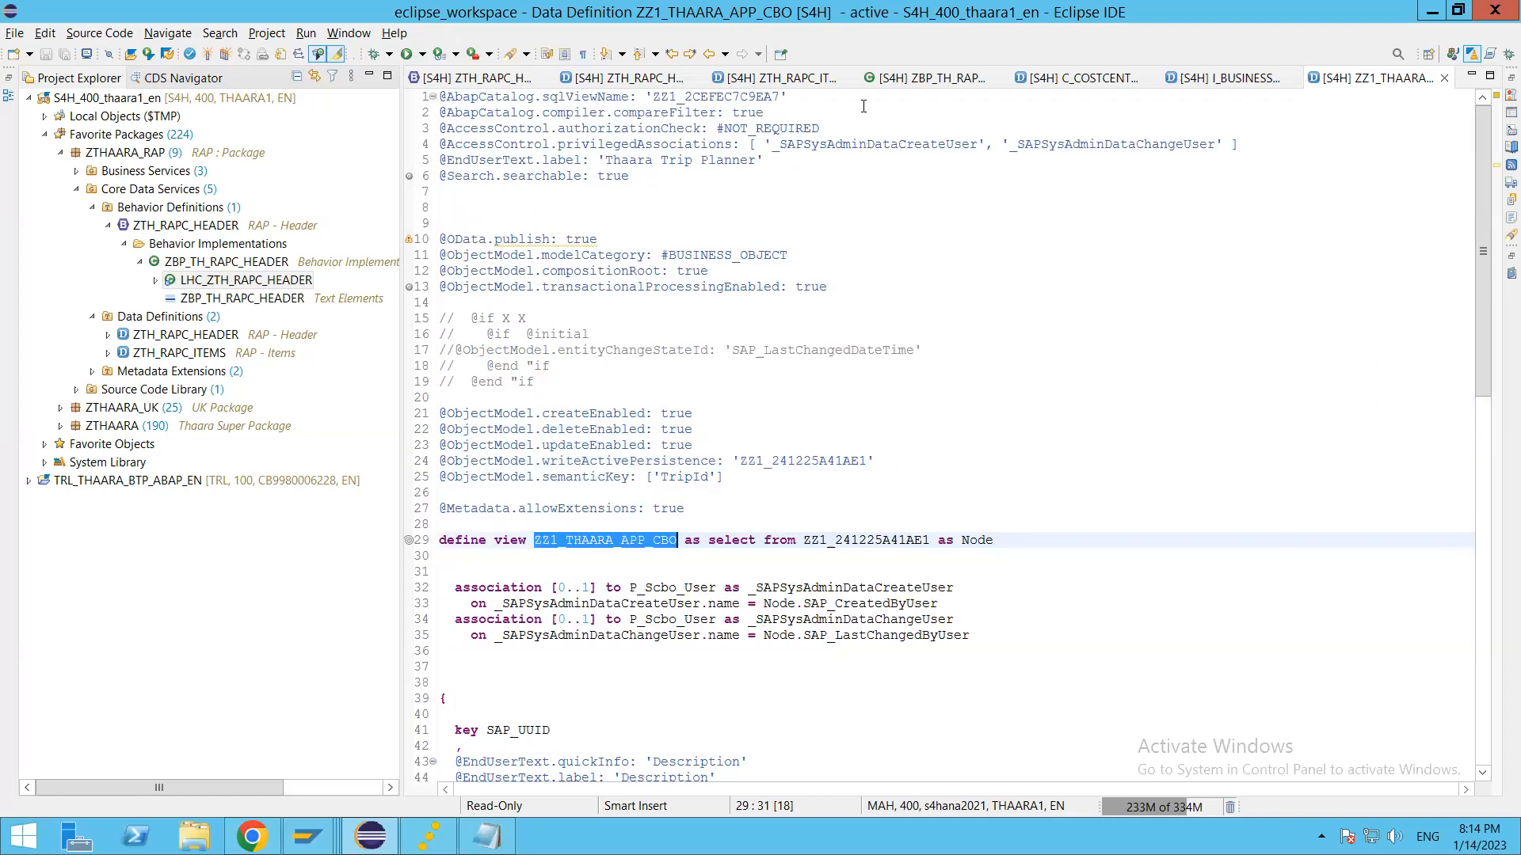
drag(784, 96, 429, 92)
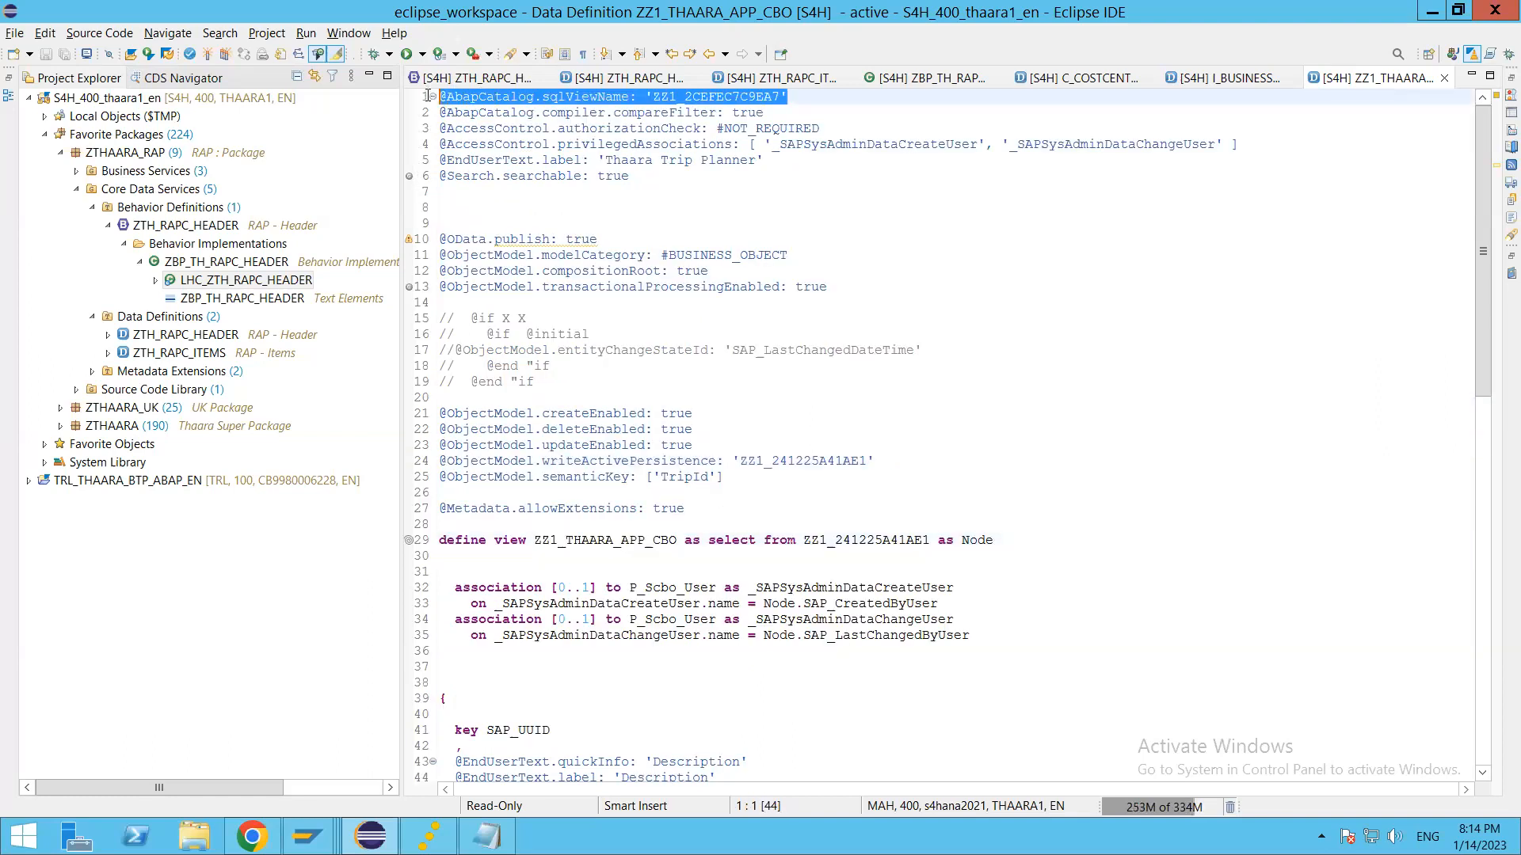
click(809, 97)
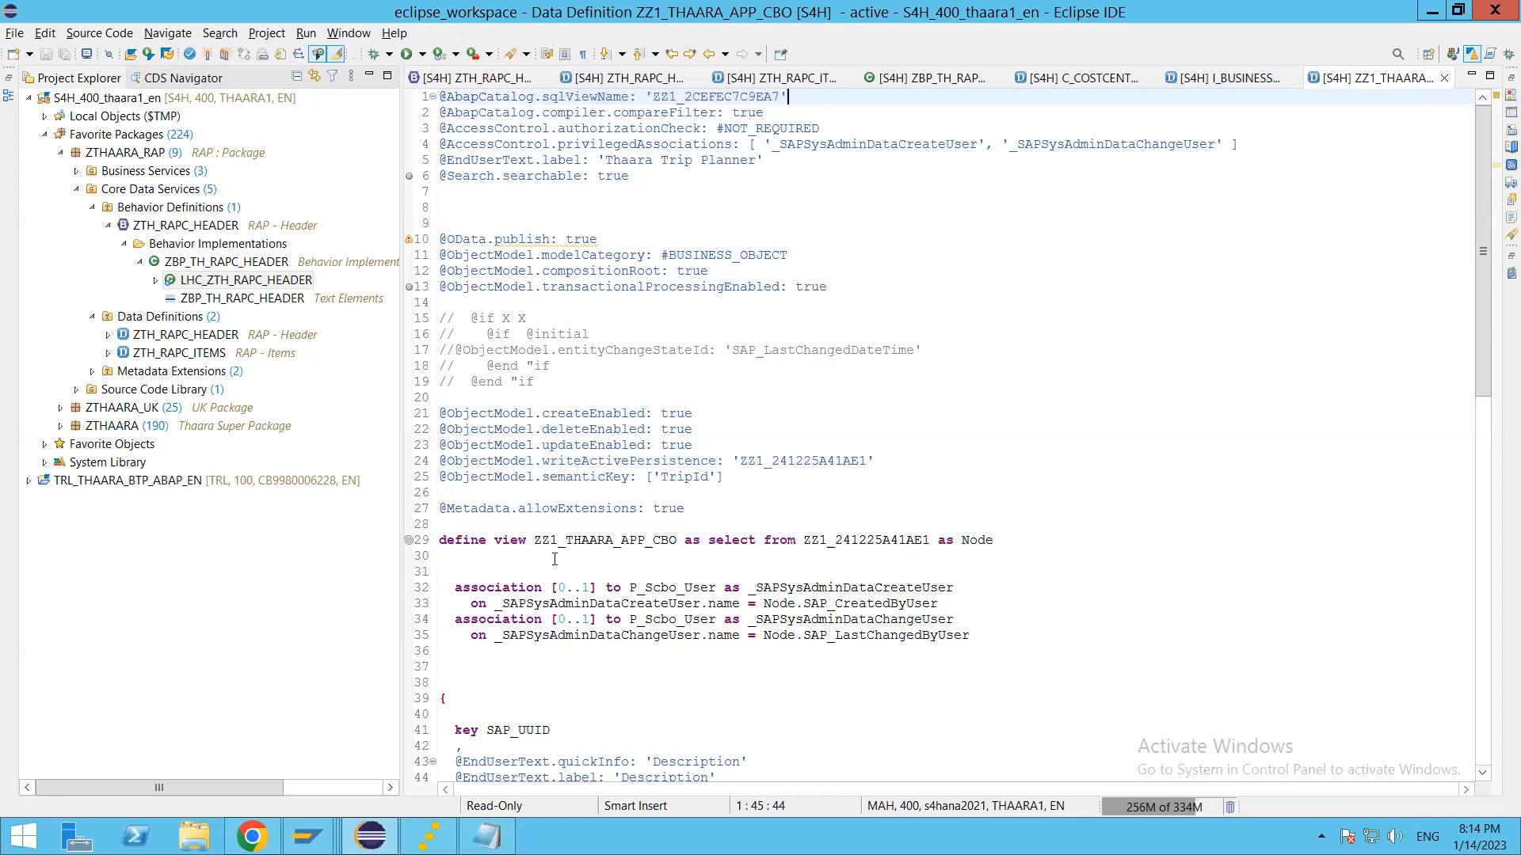
scroll(558, 547, down, 3)
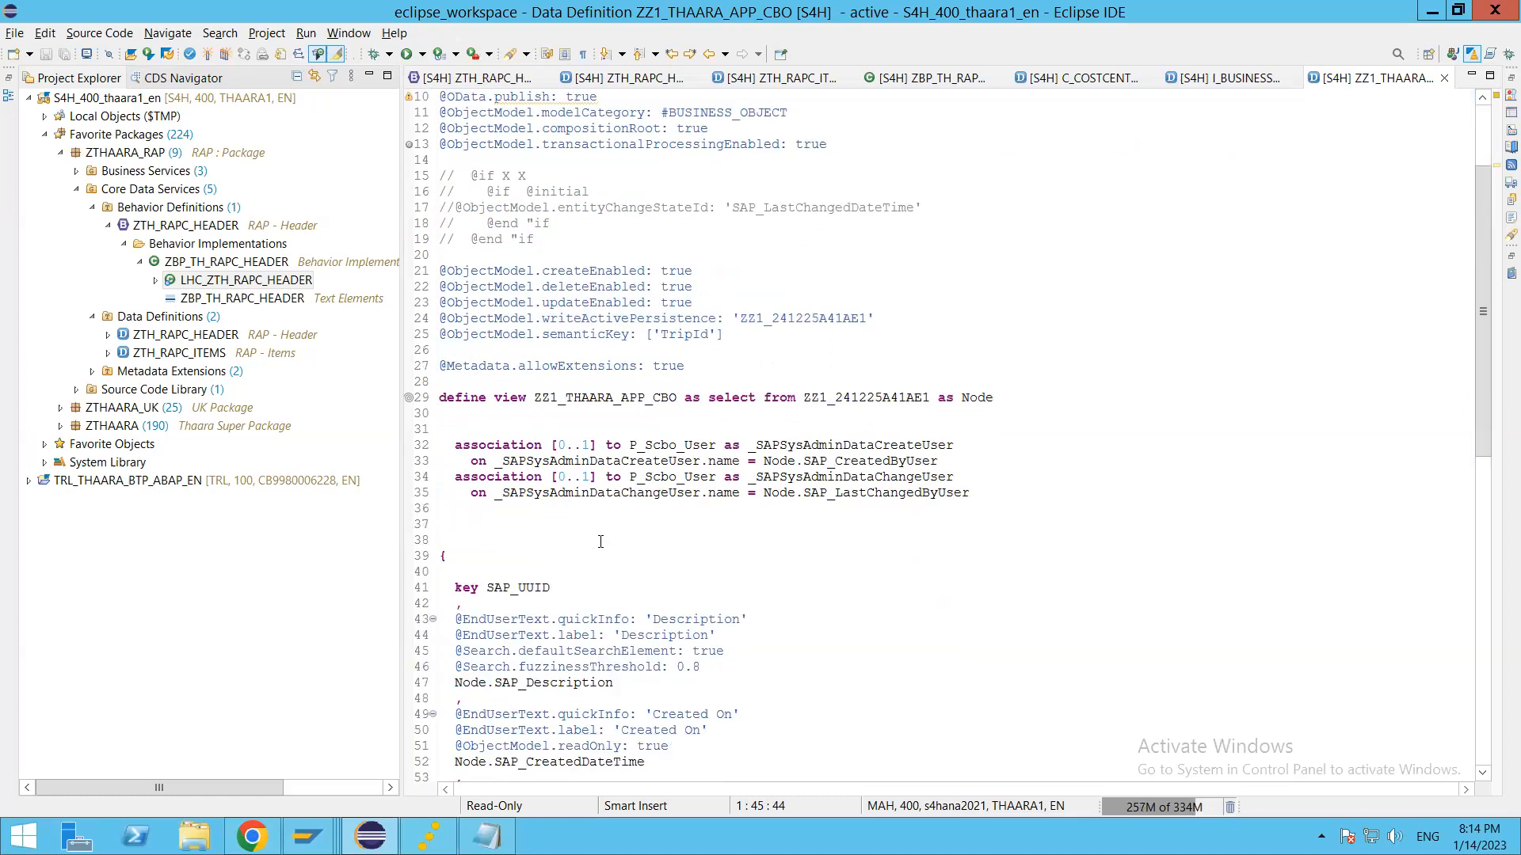
drag(535, 399, 679, 404)
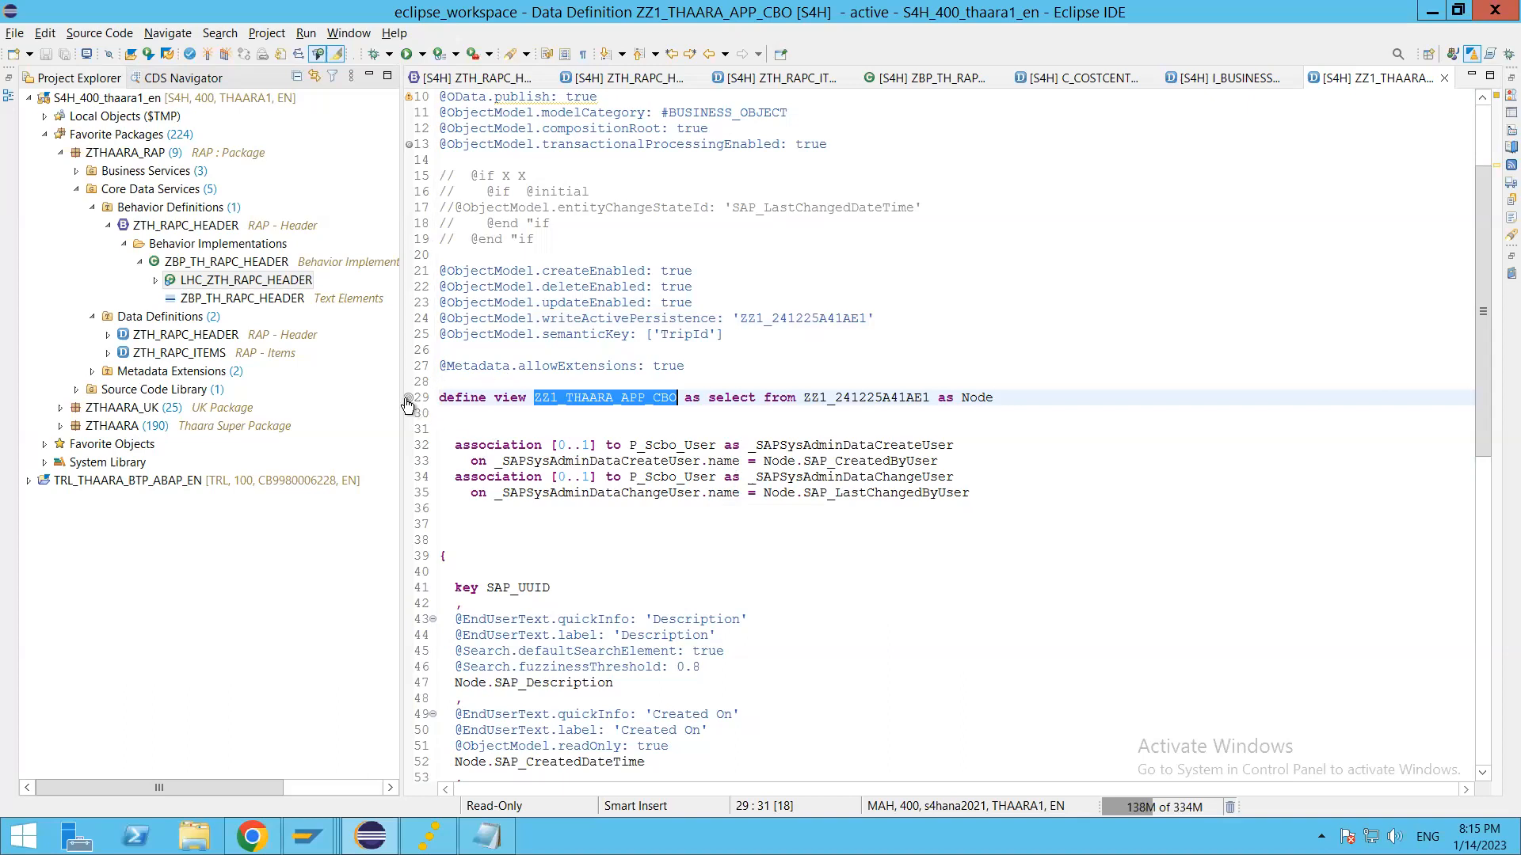
Step: Open the metadata extension ZZ1_THAARA_APP_CBO_UI from the view definition, examine its header, facet, lineItem and fieldGroup annotations, and close it
mouse_move(408, 405)
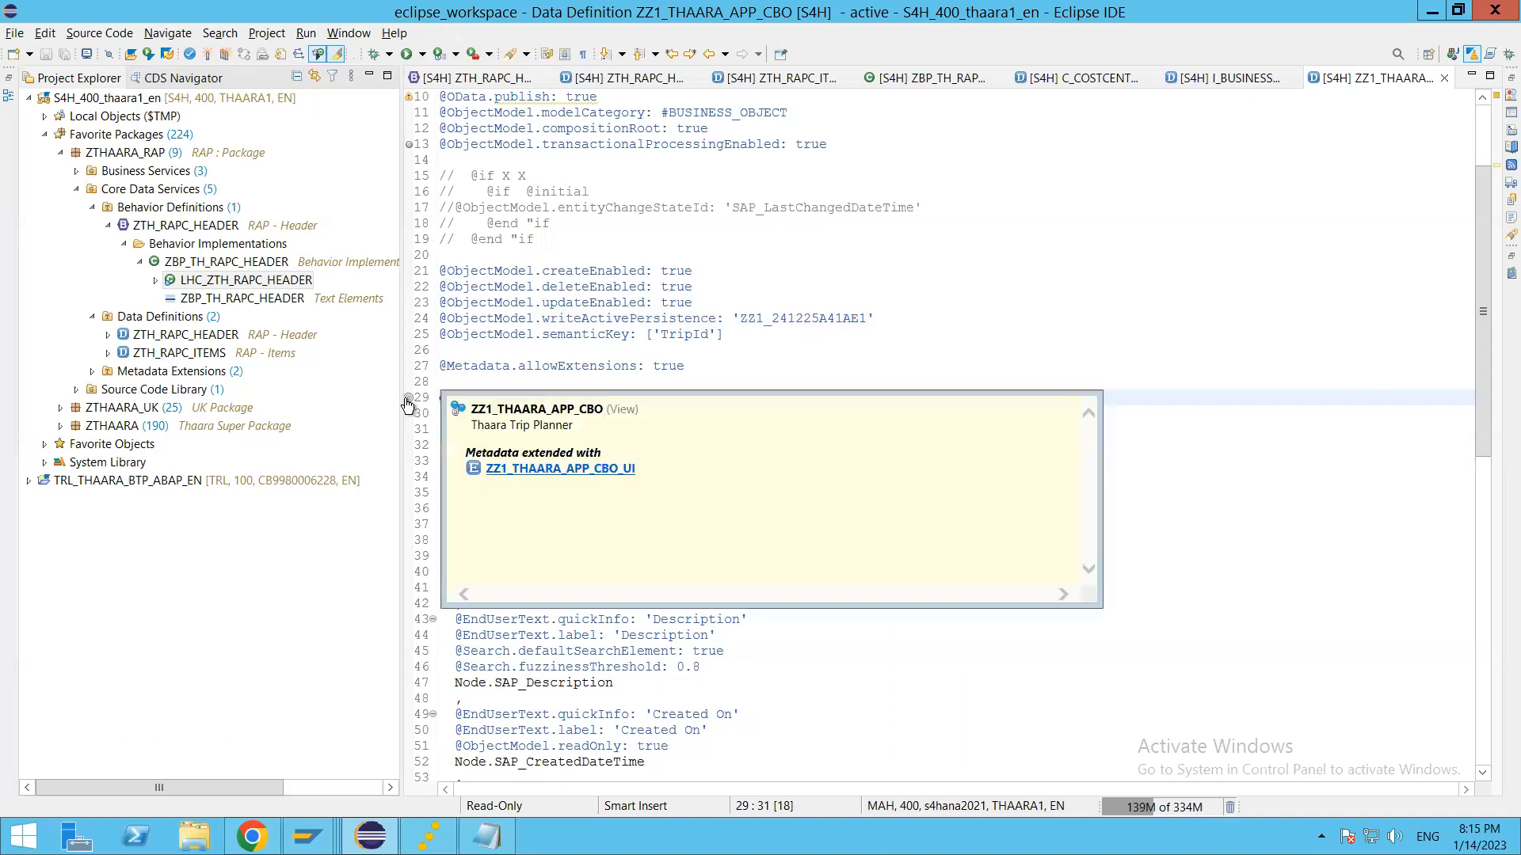
click(522, 470)
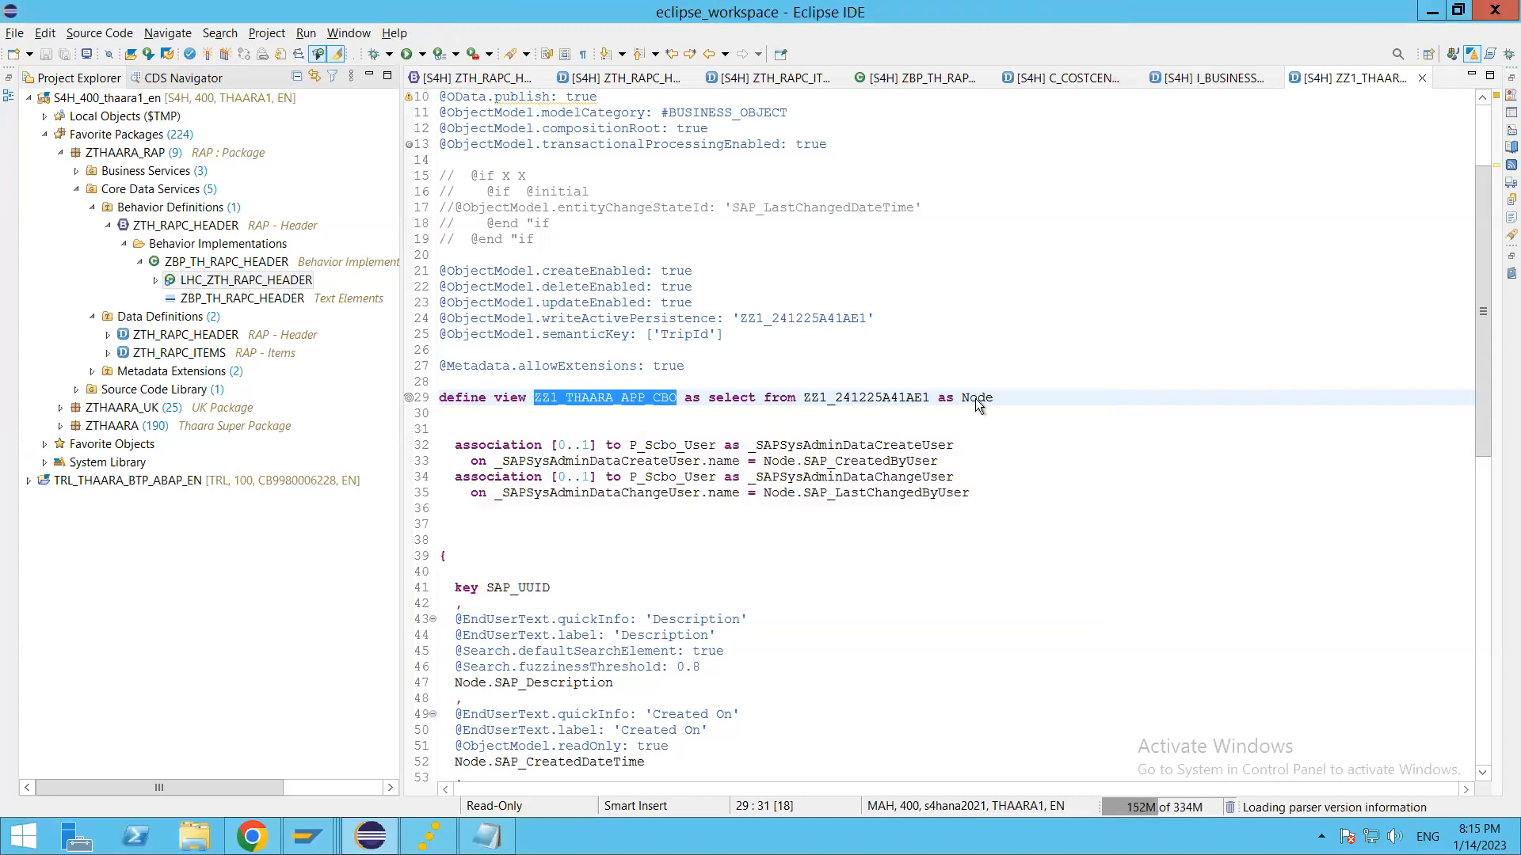
click(911, 349)
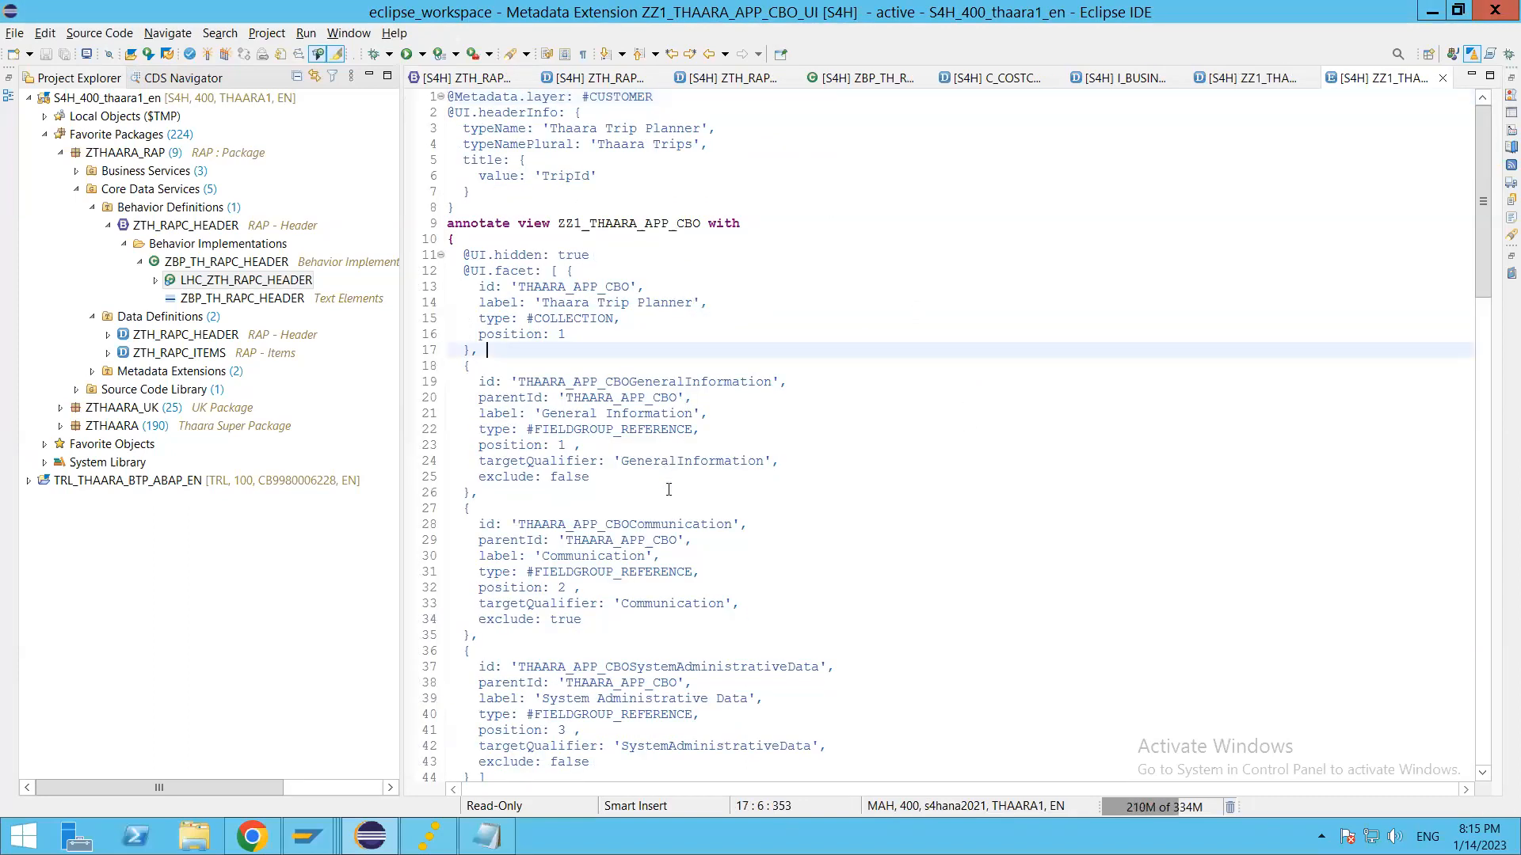
scroll(671, 480, down, 9)
scroll(671, 480, down, 20)
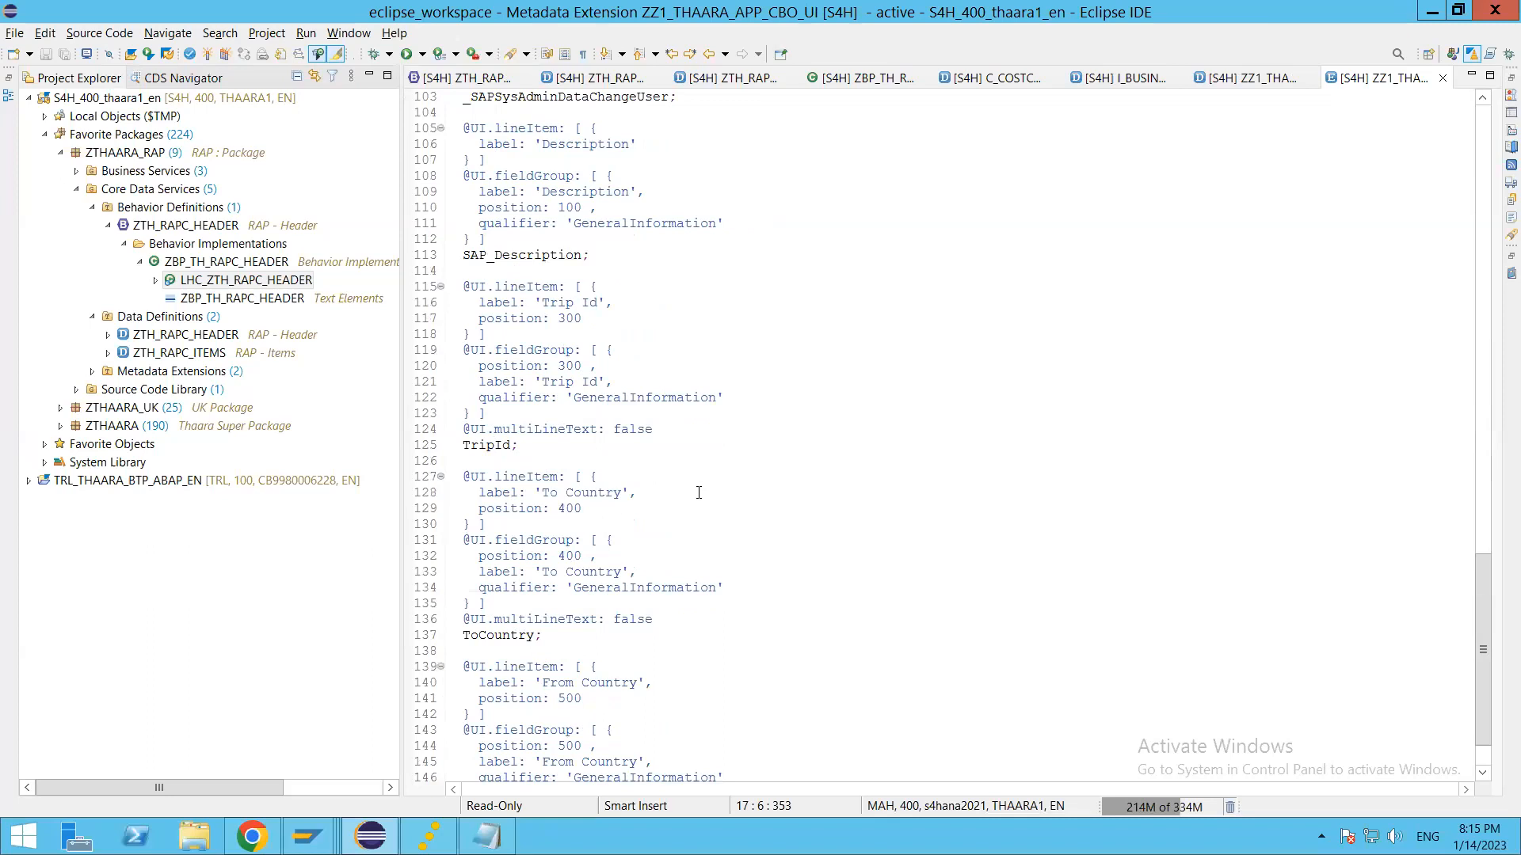
scroll(819, 388, up, 20)
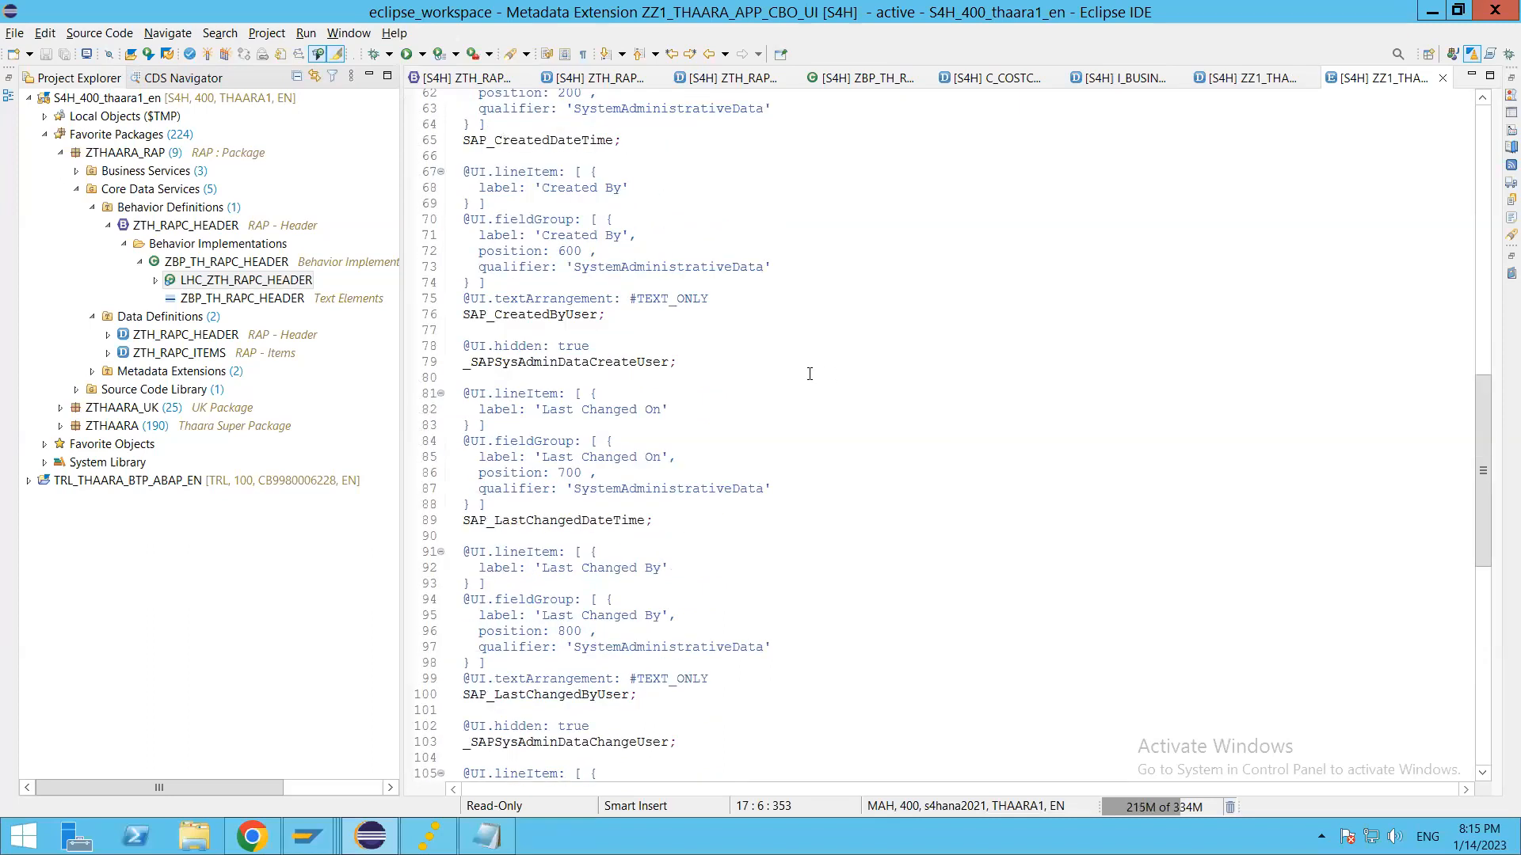
scroll(871, 364, up, 2)
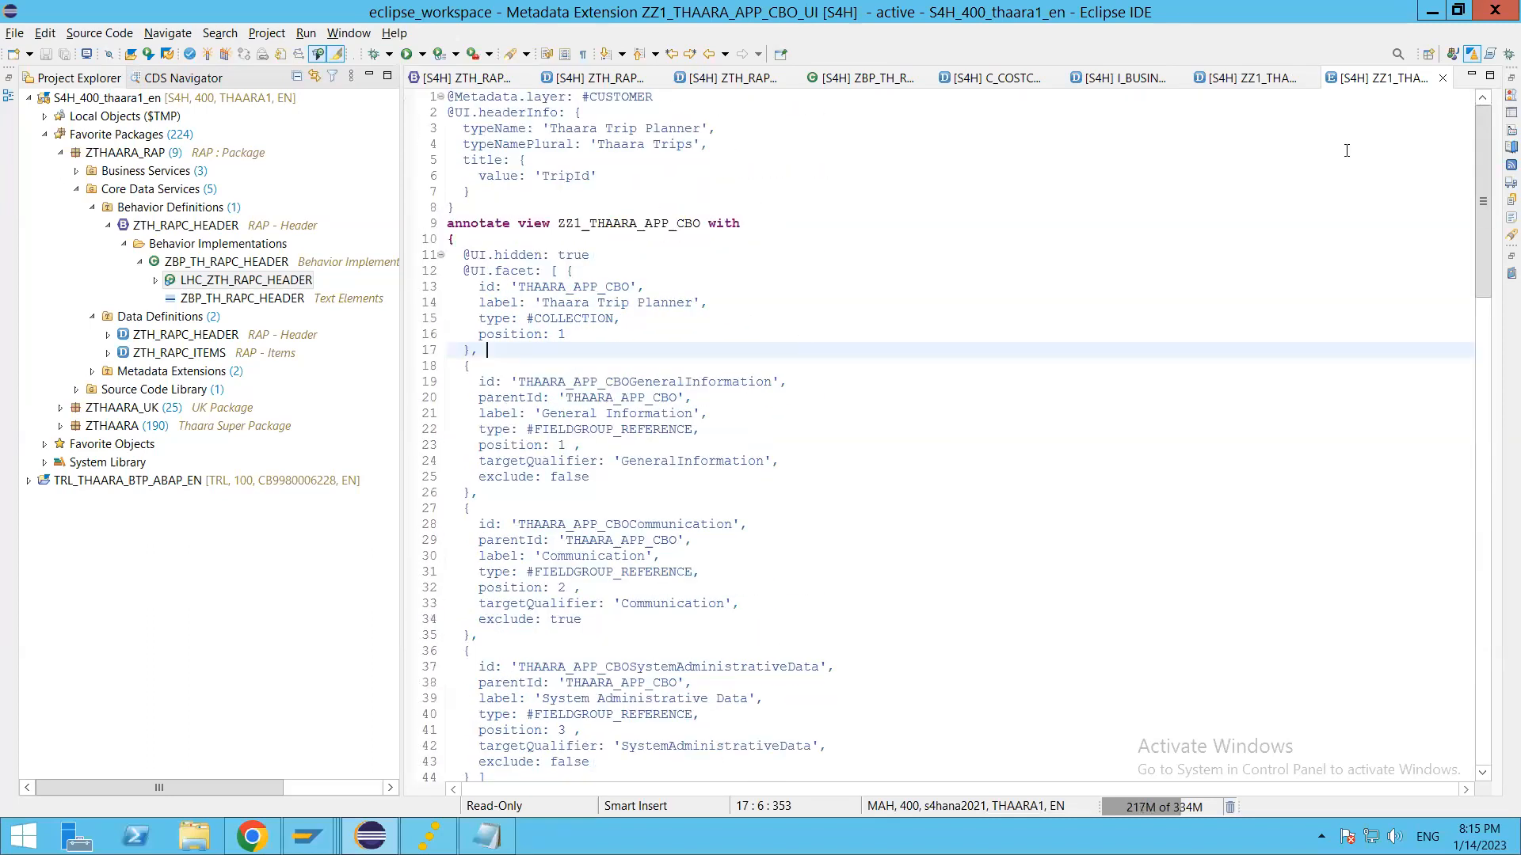
click(1442, 78)
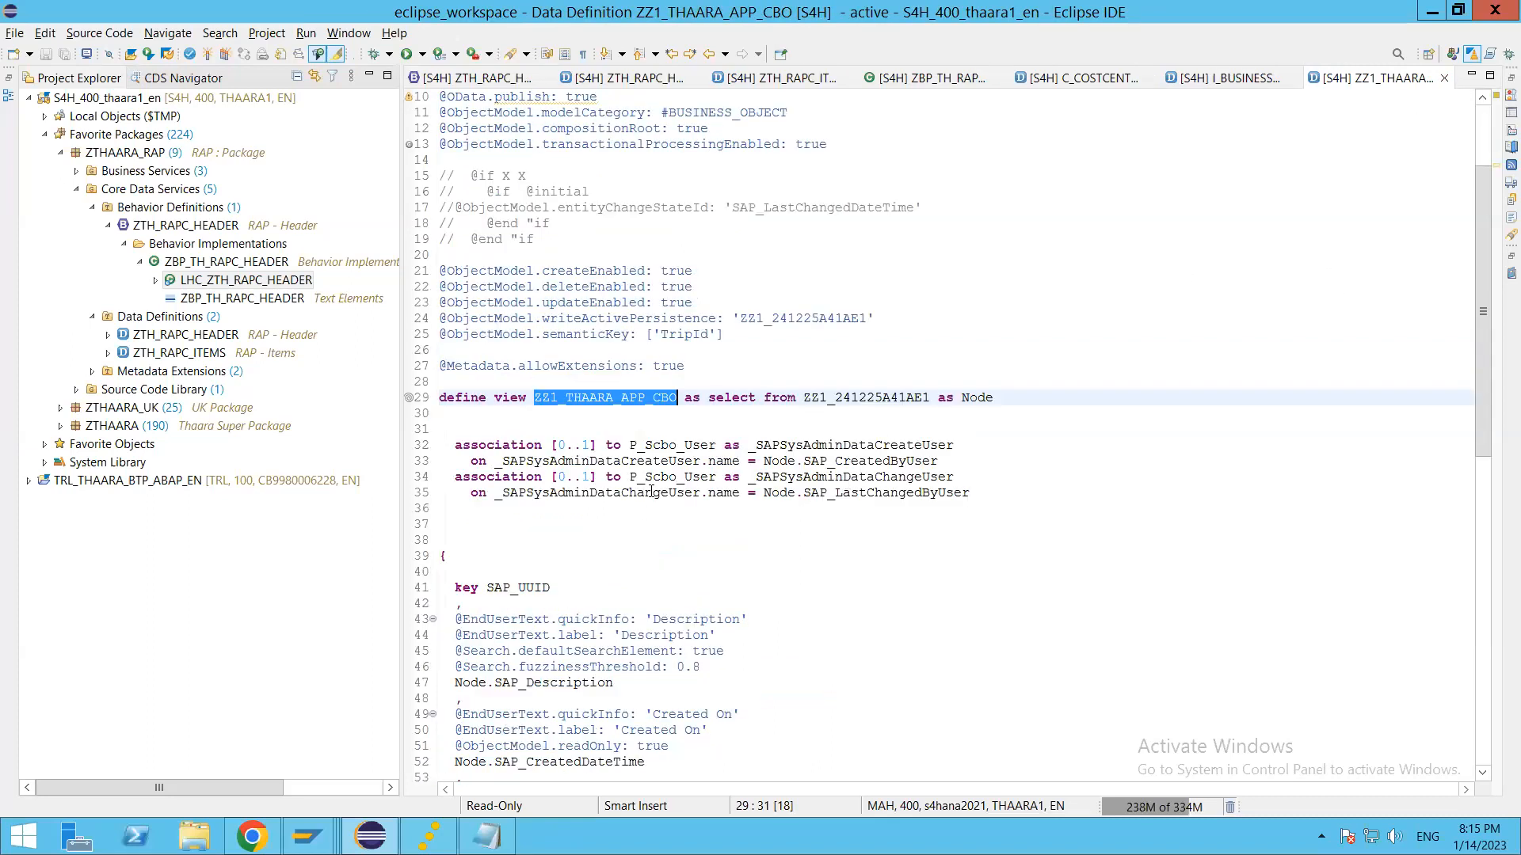
click(663, 492)
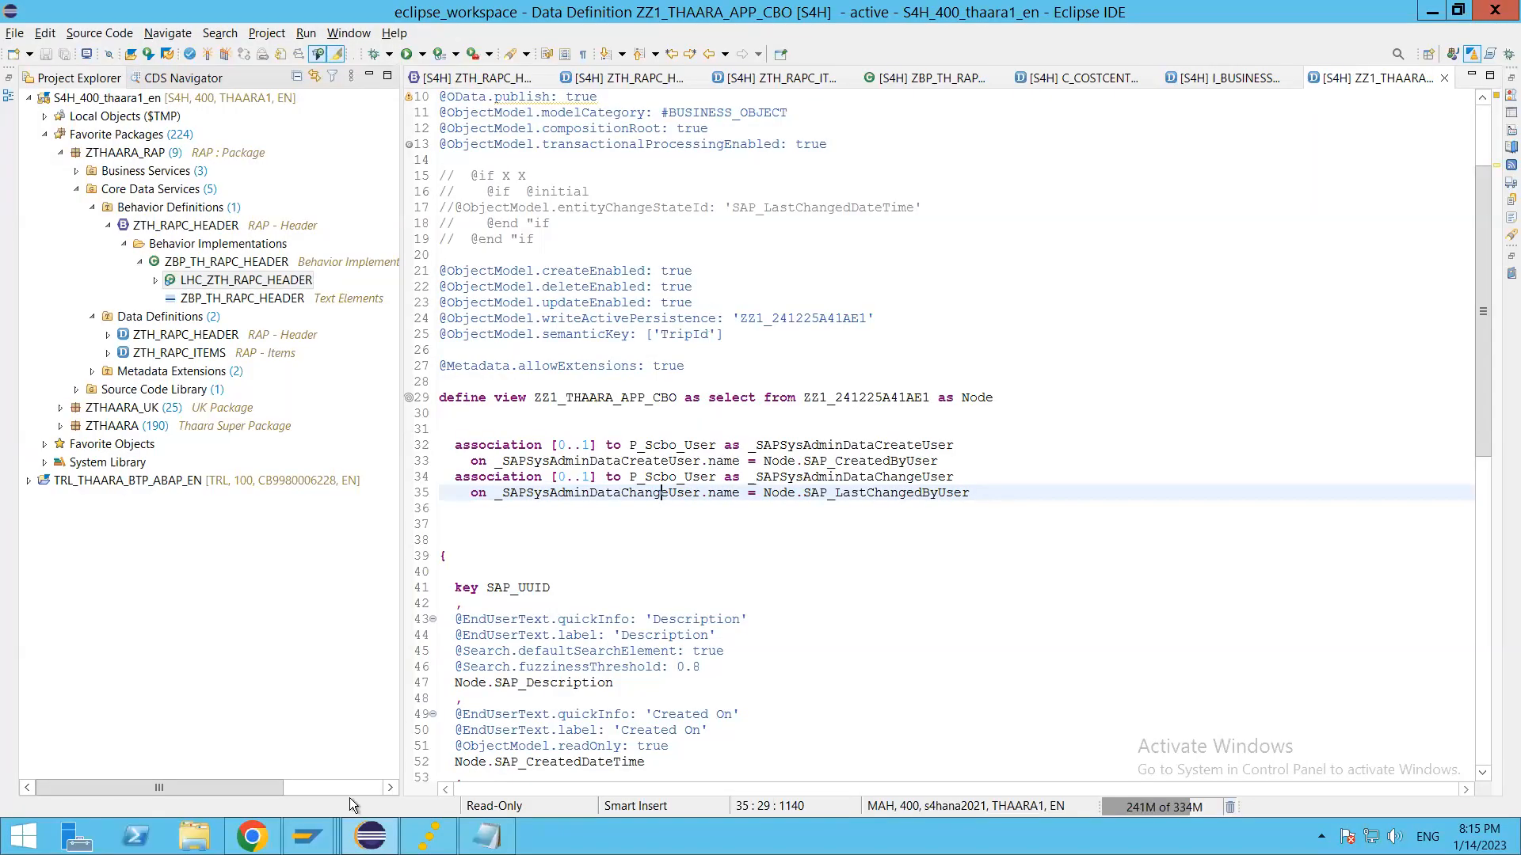
Step: Switch to Chrome's Custom Node Logic page and insert two blank lines above the tripid assignment in the draft logic
mouse_move(307, 837)
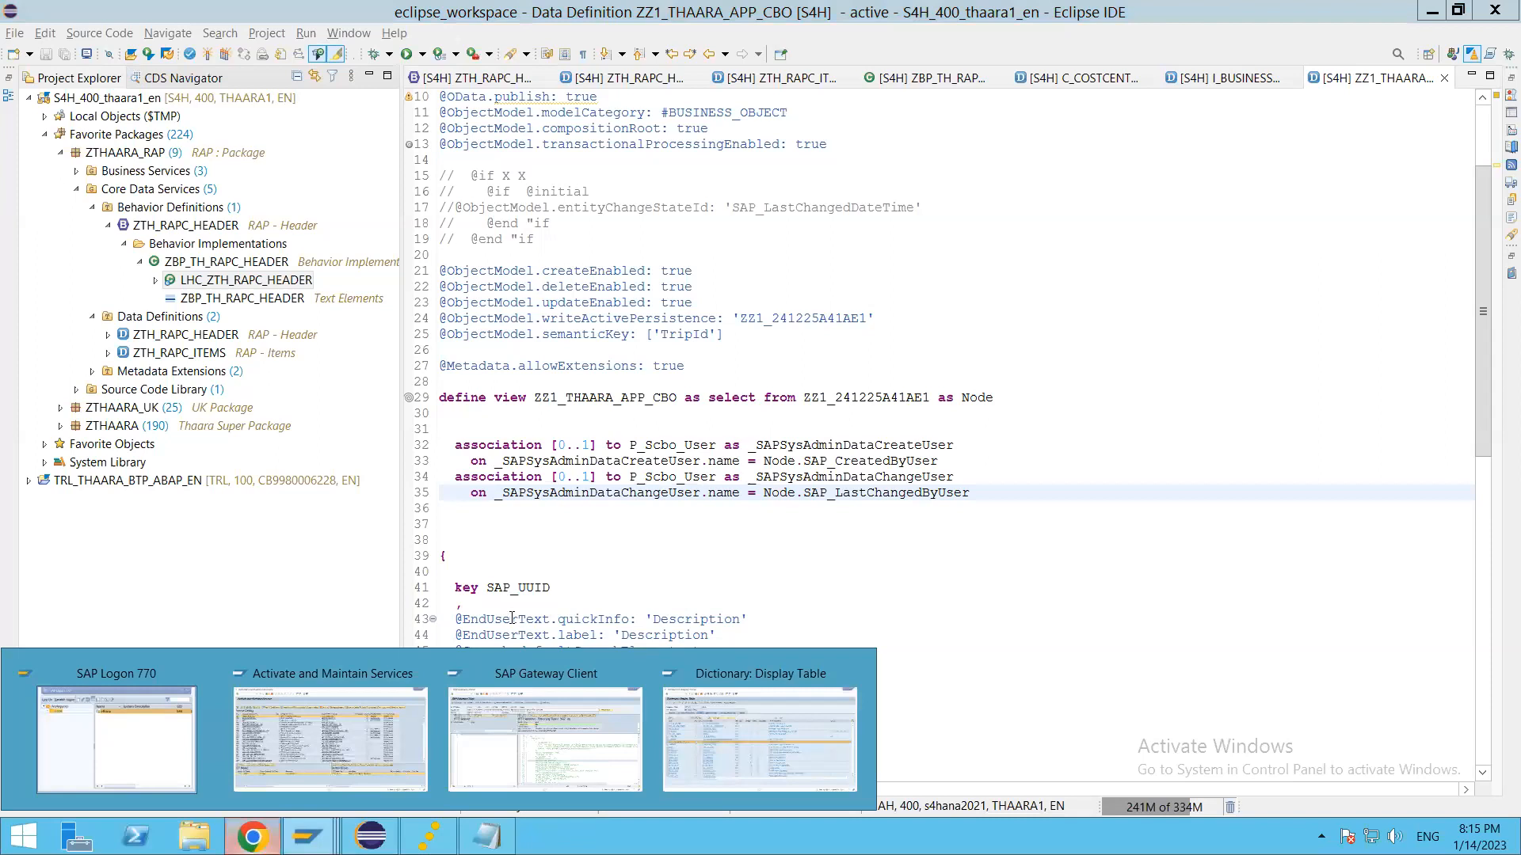
click(252, 836)
click(262, 604)
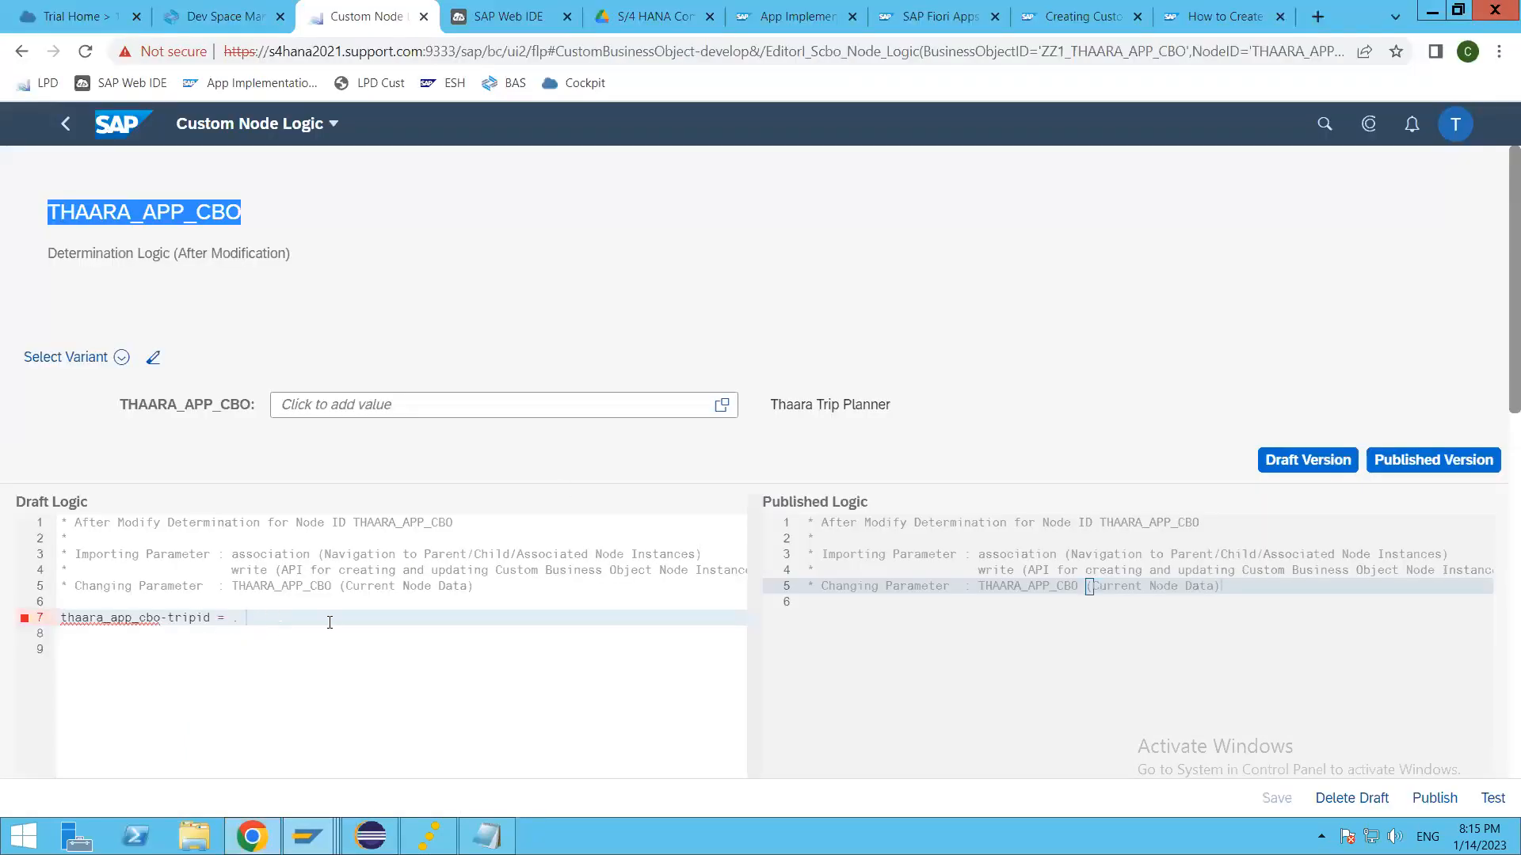
key(Return)
key(Return)
click(352, 623)
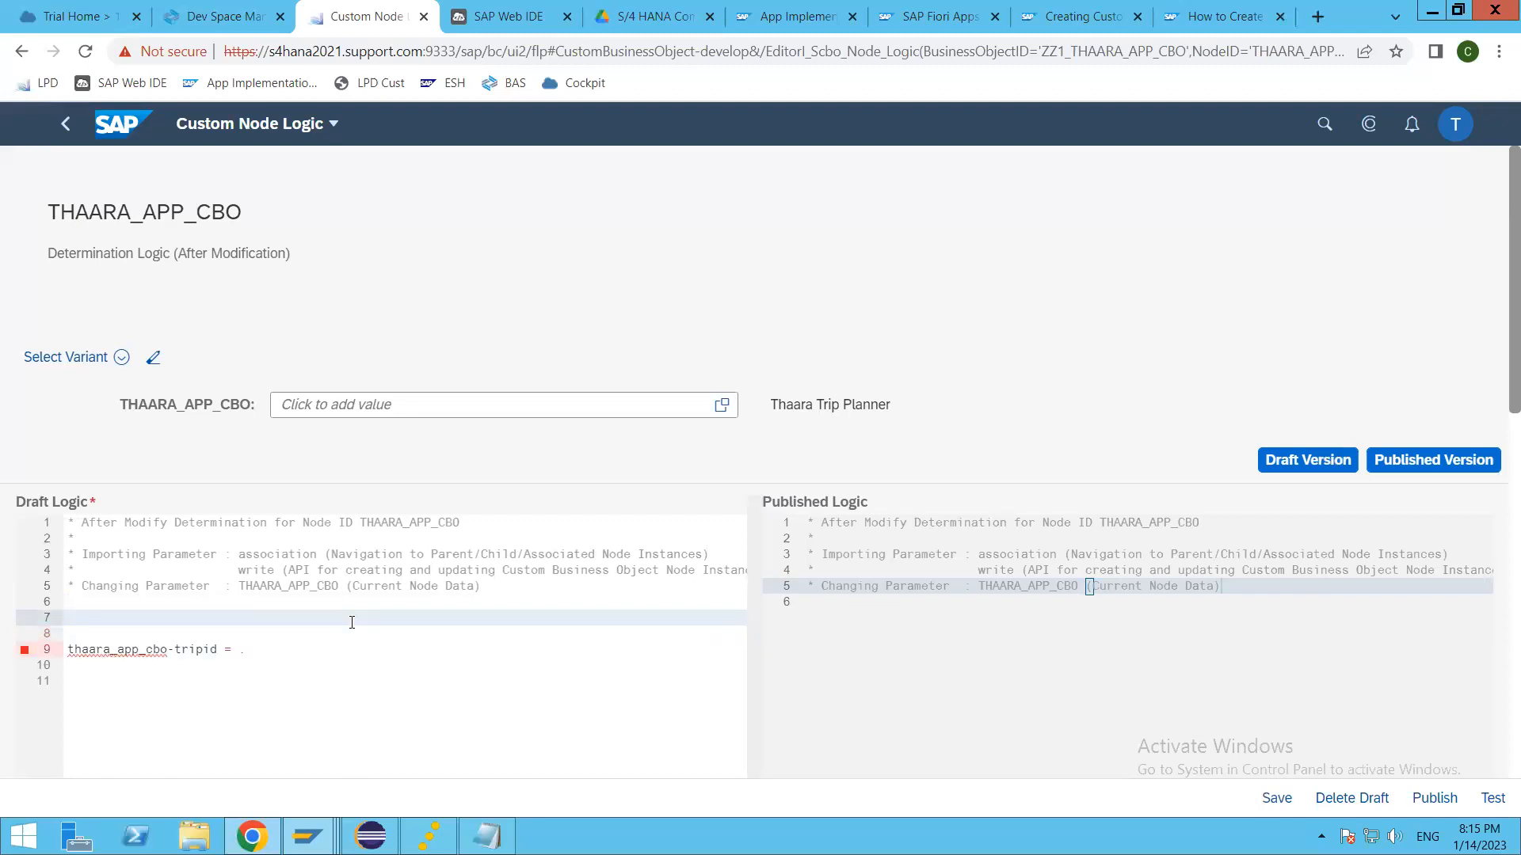
text(data)
key(BackSpace)
key(BackSpace)
key(BackSpace)
key(BackSpace)
key(BackSpace)
text(sel)
key(BackSpace)
key(BackSpace)
key(BackSpace)
key(BackSpace)
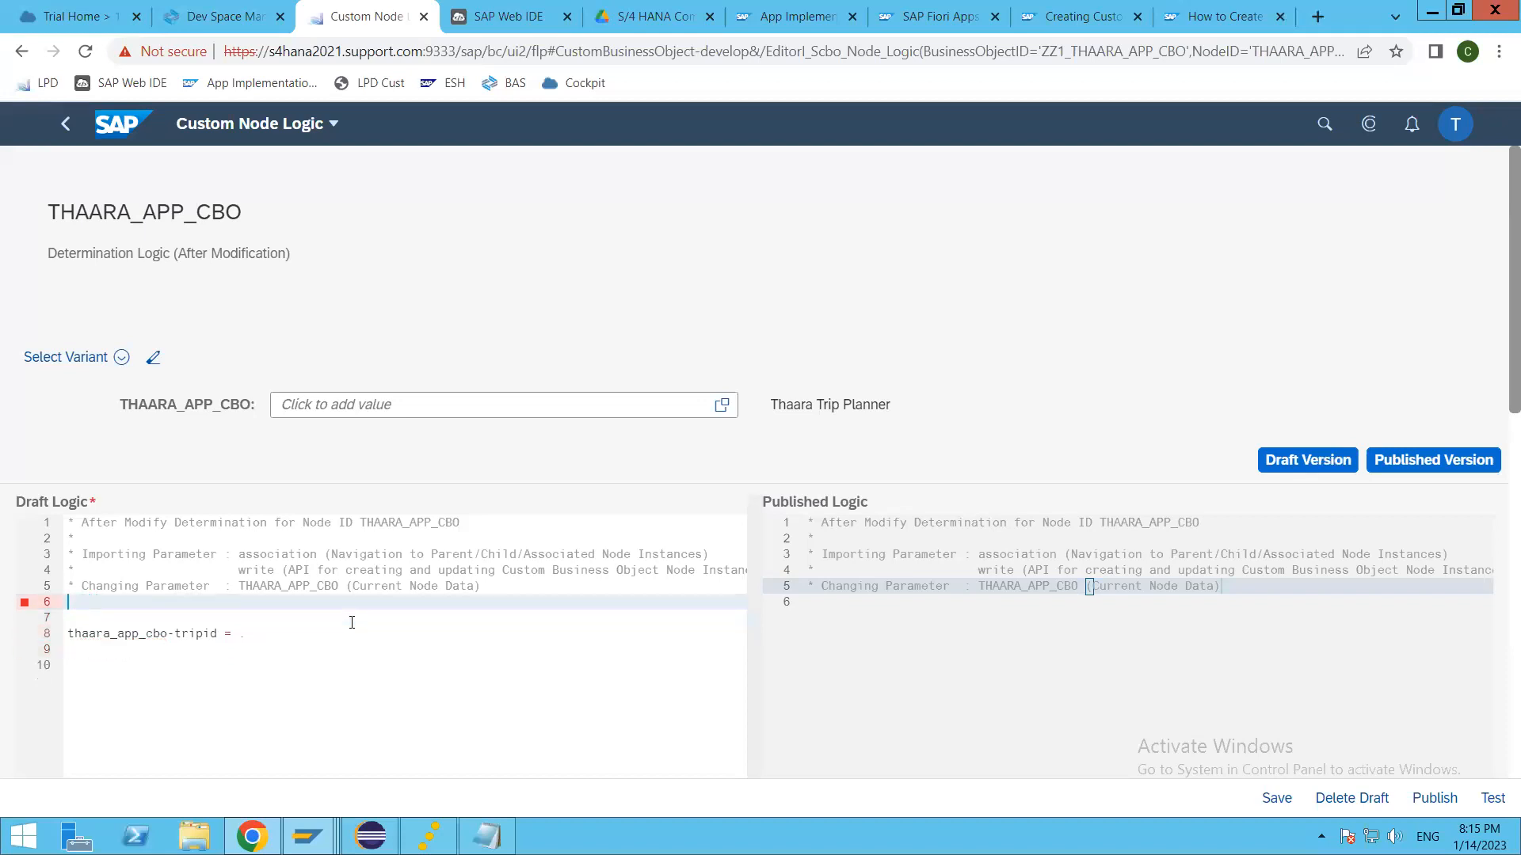
key(Return)
key(Return)
text(select single )
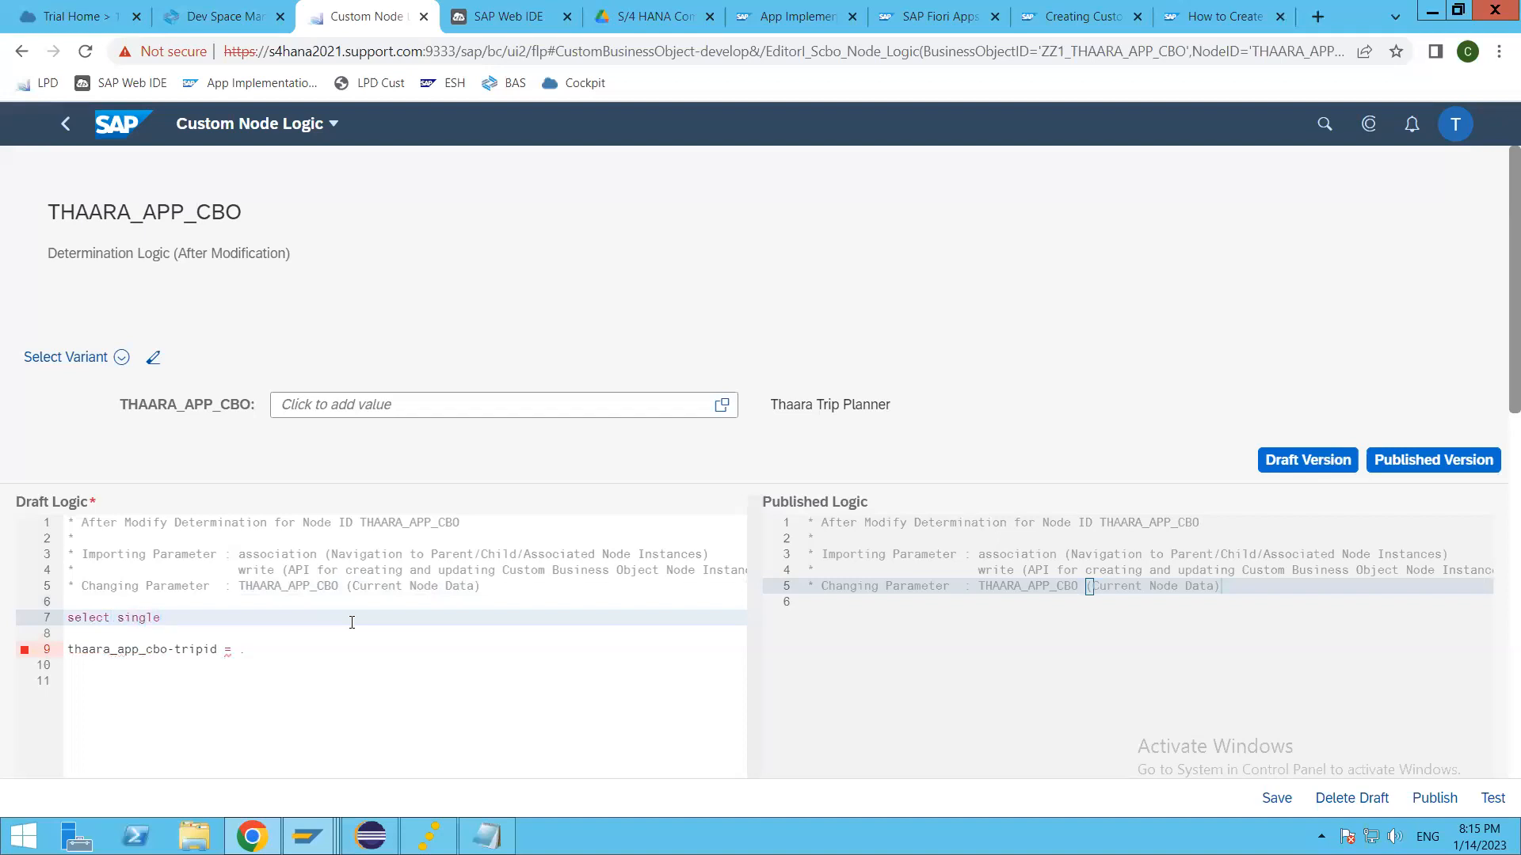
text(max( tripid ) from @ZZ1_THAARA_APP_CBO)
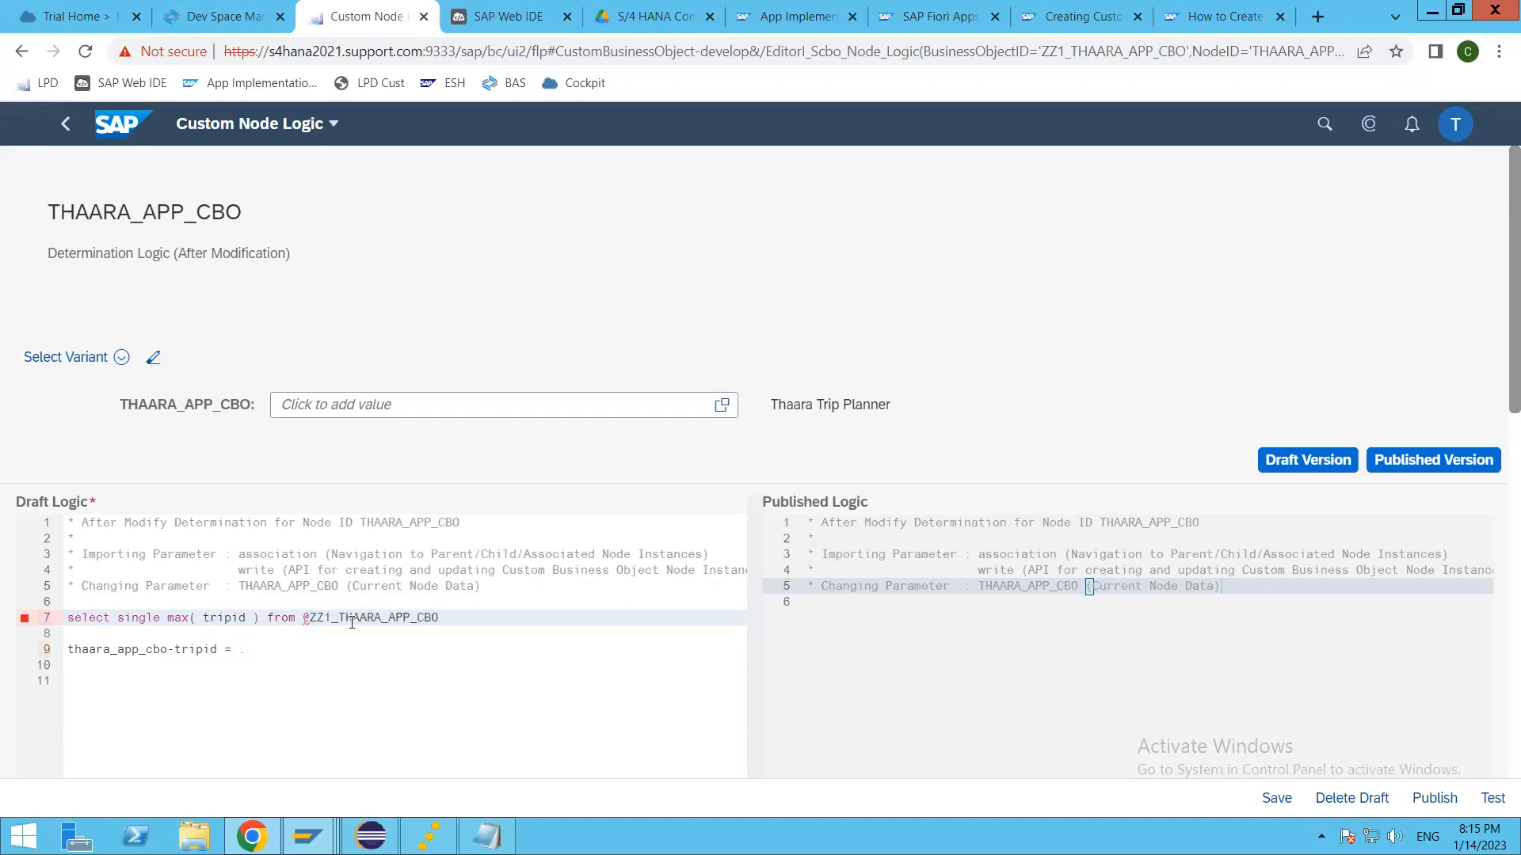
key(Return)
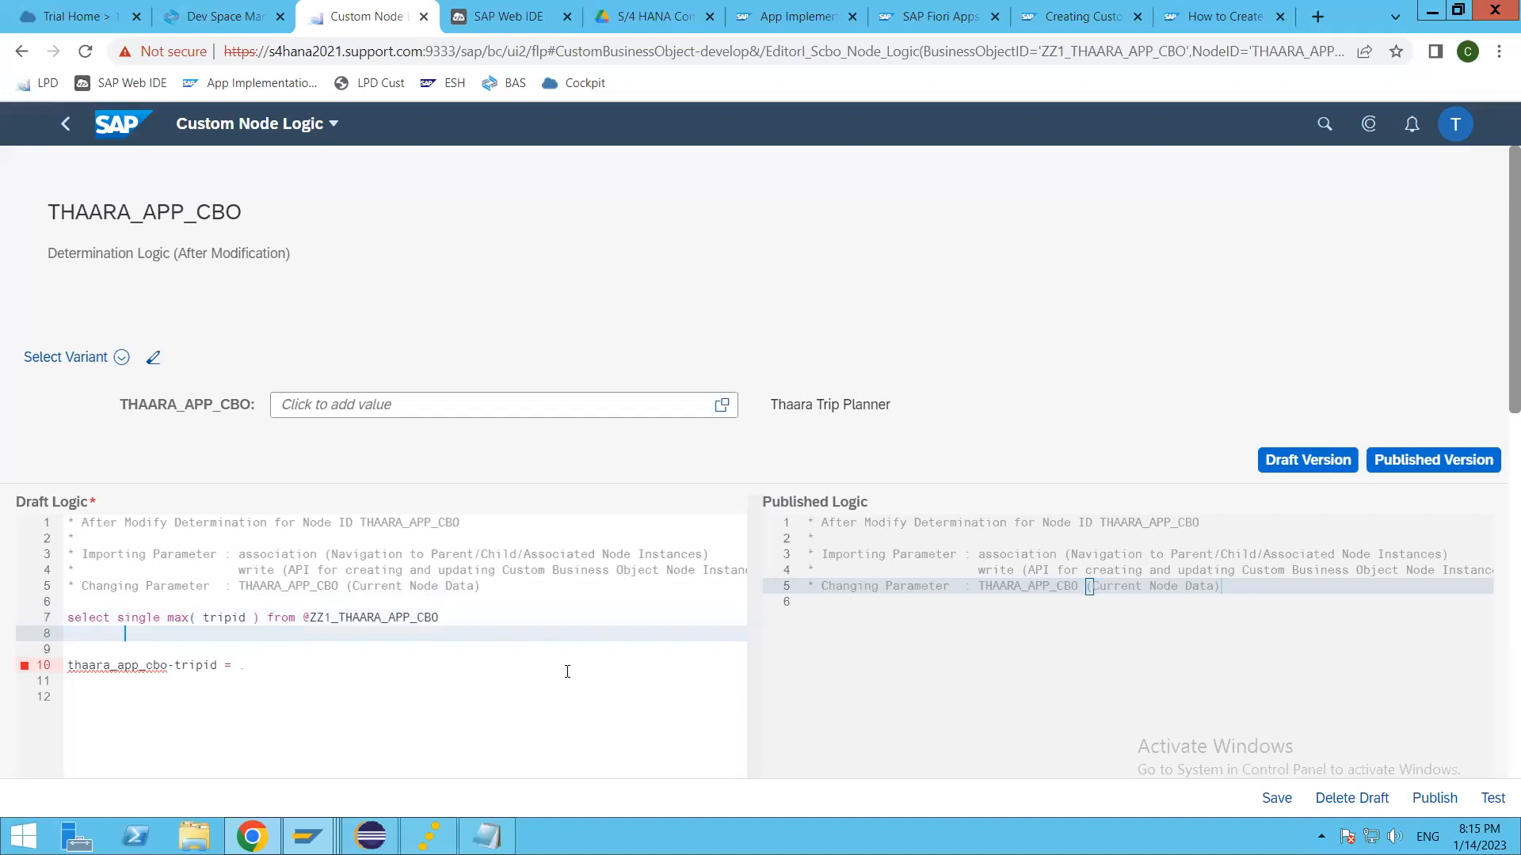
text(into @data(lv_tripid)
click(331, 637)
text(.)
key(Return)
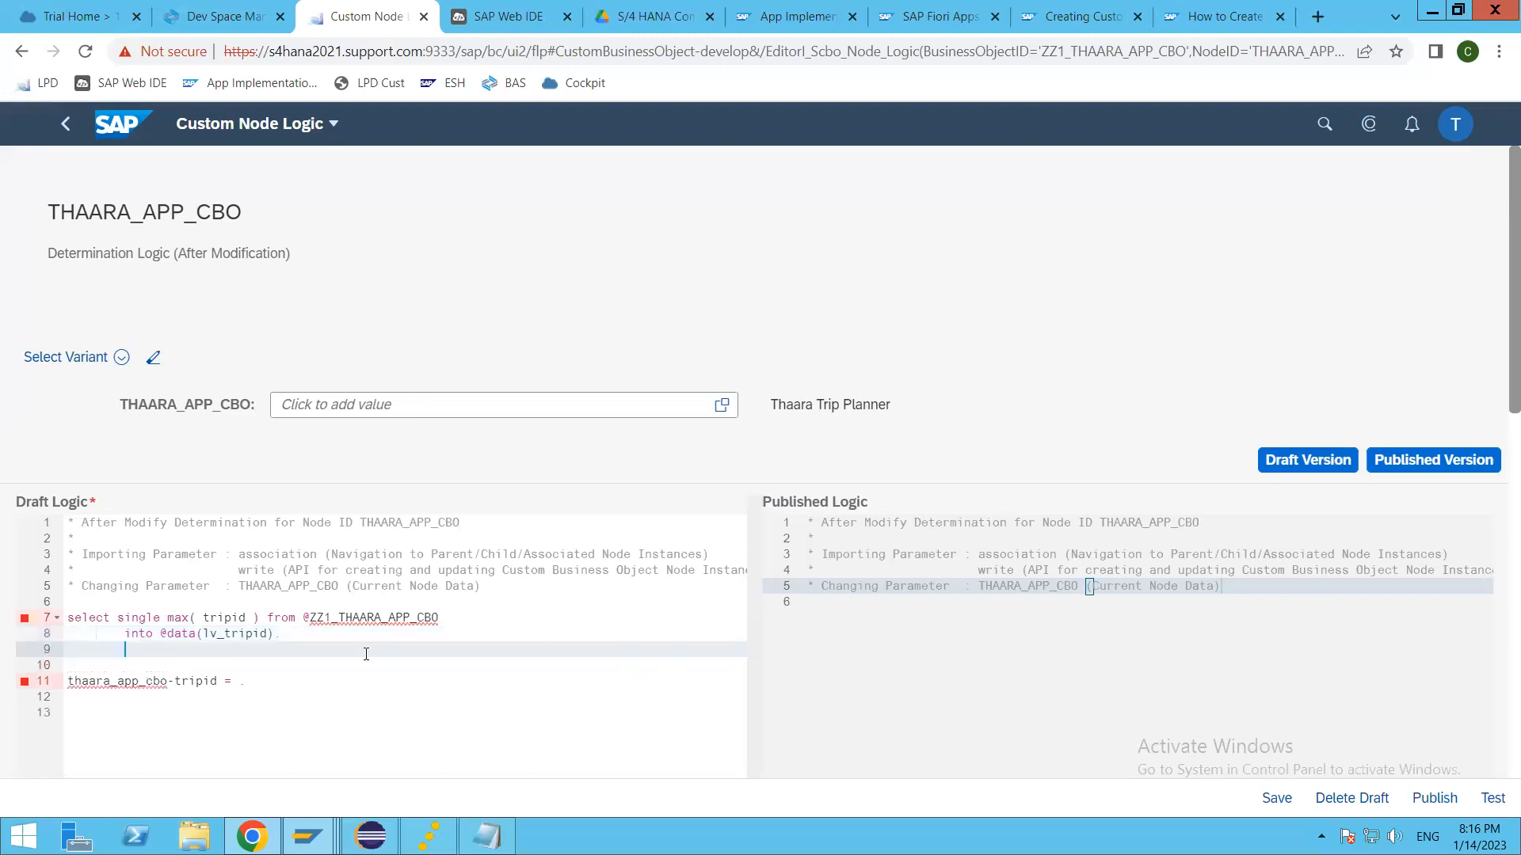
click(311, 618)
key(BackSpace)
Step: Below the query, add an "if sy-subrc is initial." block closed with "endif.", leaving an empty line inside
click(179, 656)
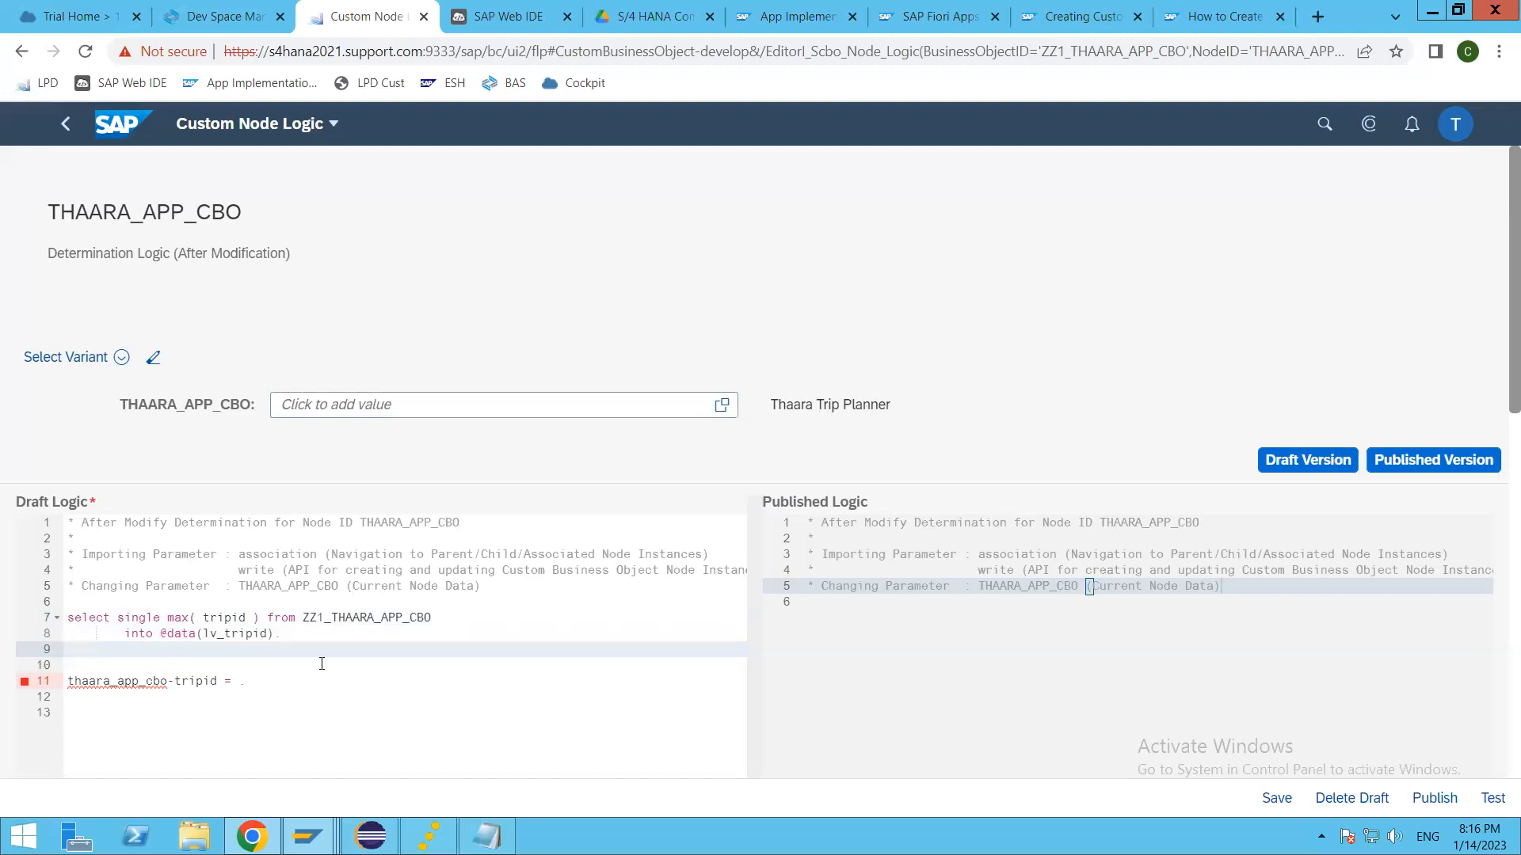
text(if sy-su)
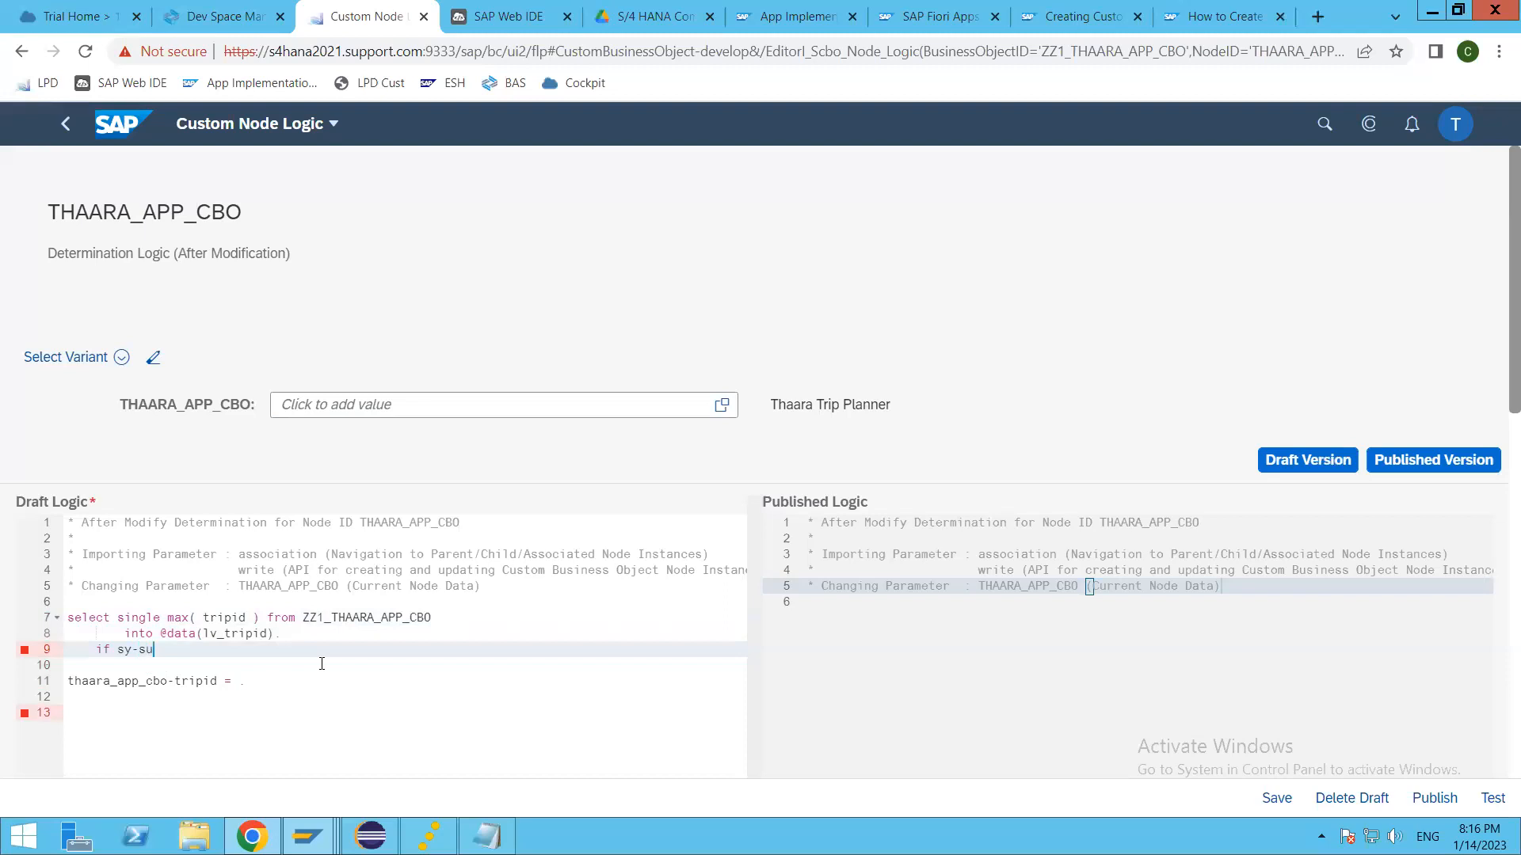
text(brc is i)
key(Escape)
key(BackSpace)
text(initial)
text(ndif.)
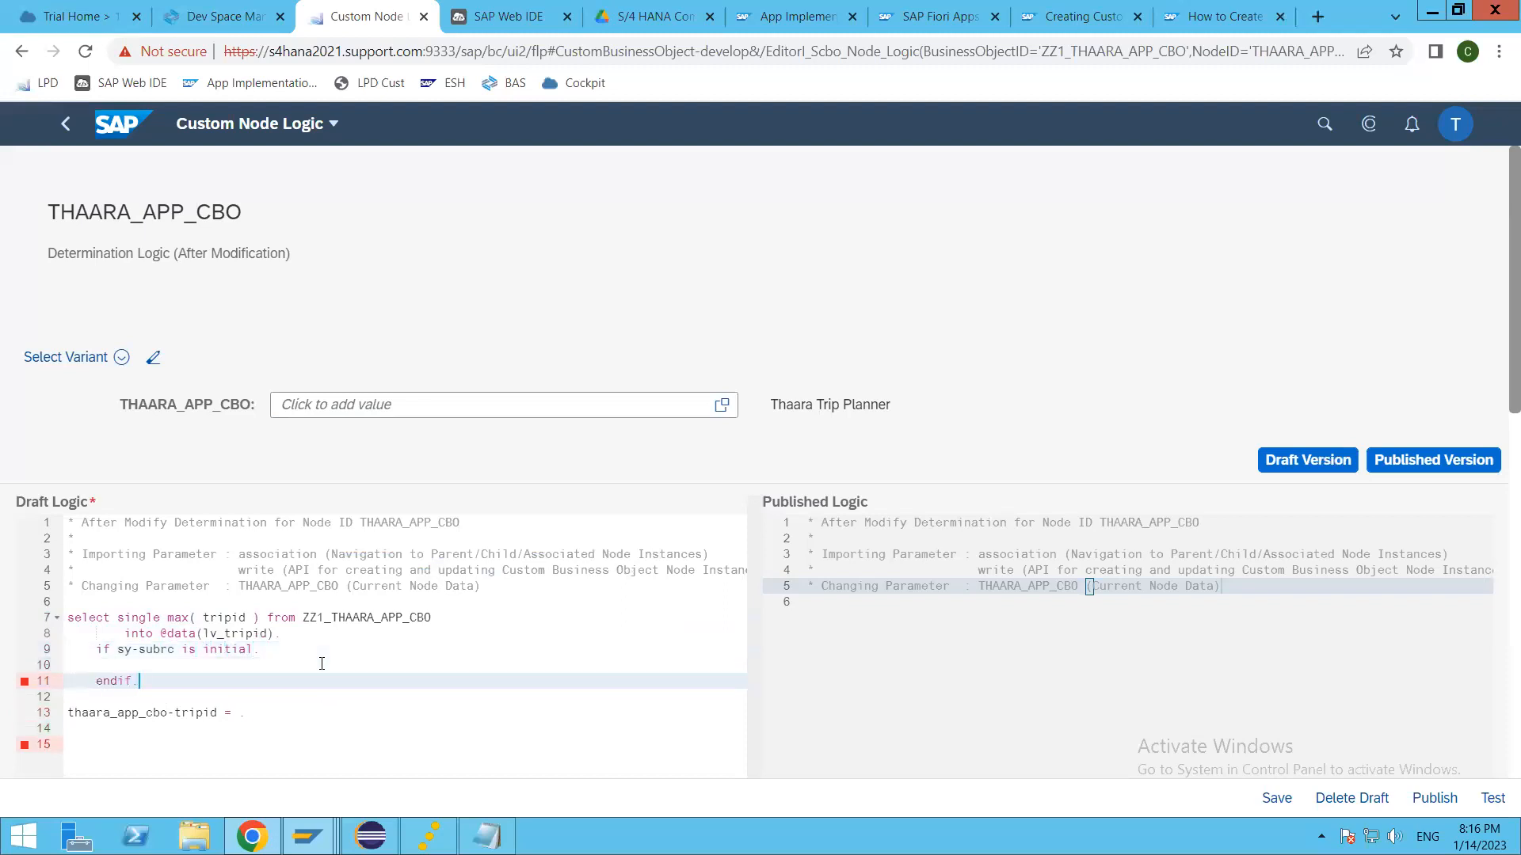
Step: Move the unfinished thaara_app_cbo-tripid assignment from below the block to the empty line inside the if block
click(196, 650)
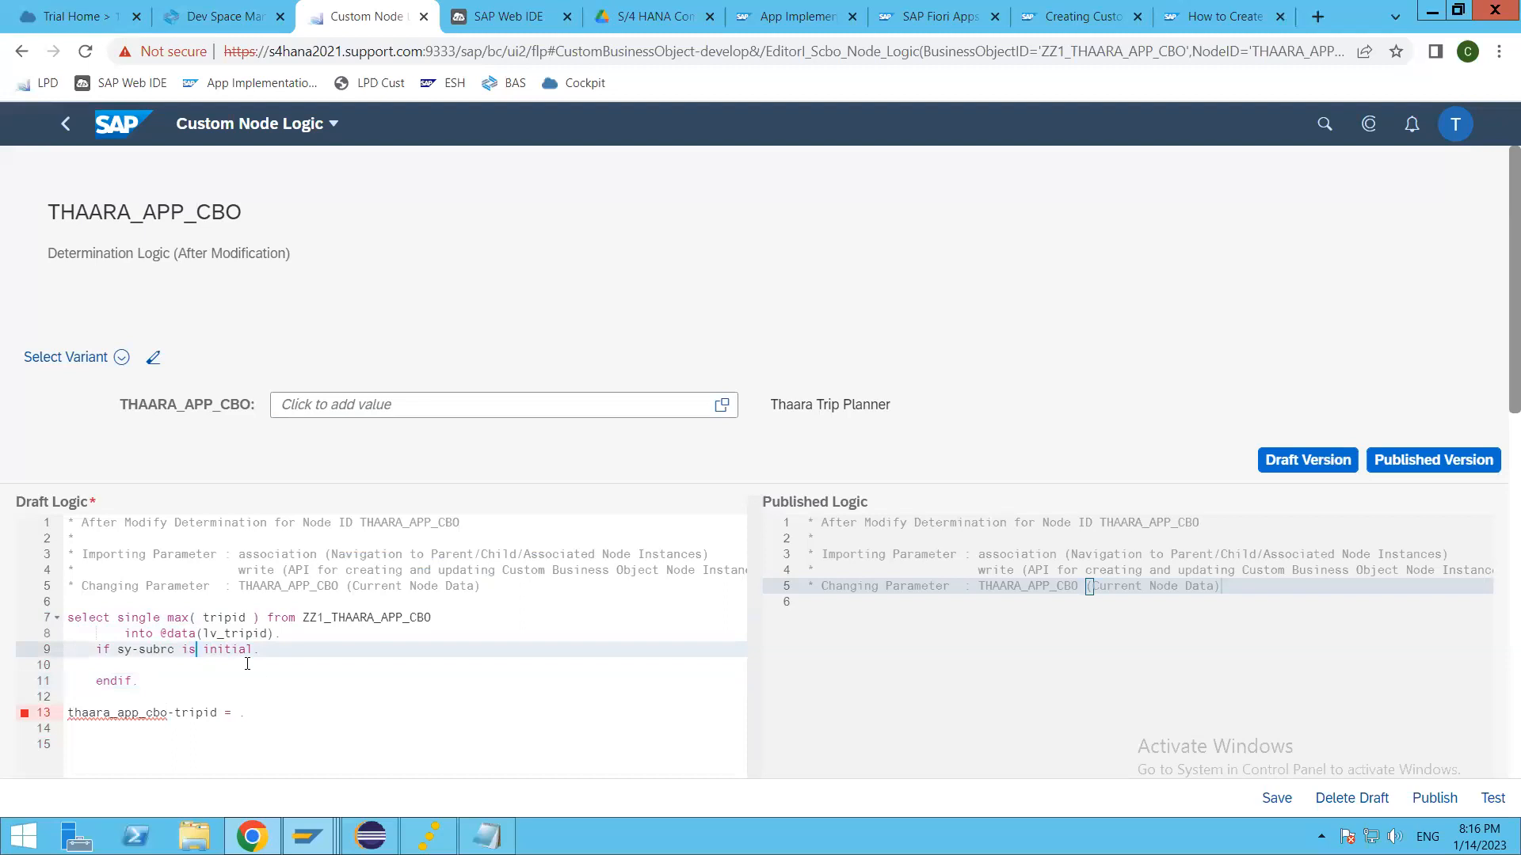
click(34, 711)
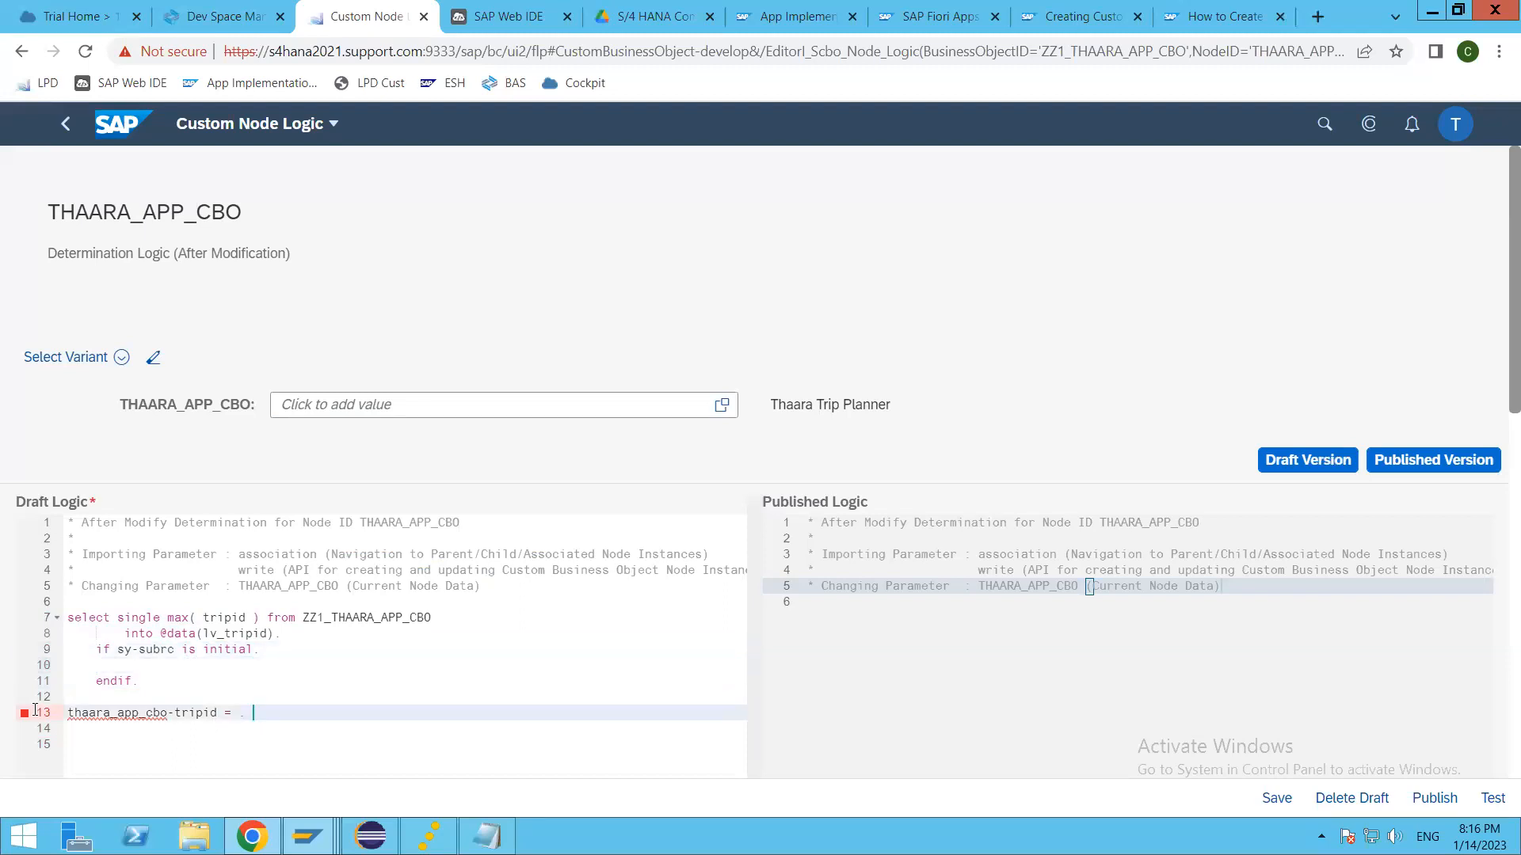
key(ctrl+x)
click(485, 664)
key(ctrl+v)
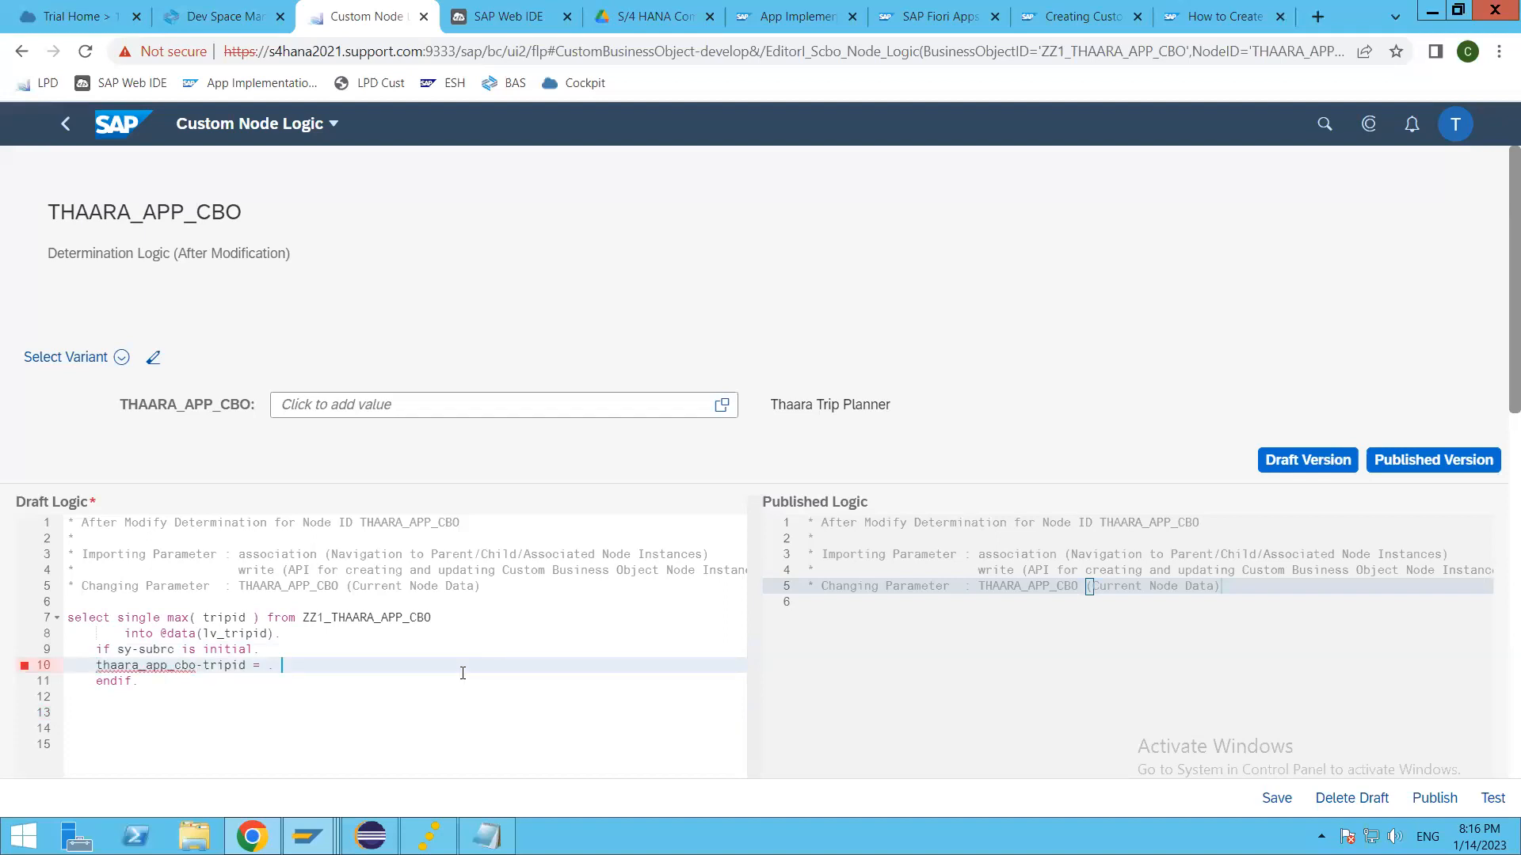
Step: Complete the assignment inside the if block as "thaara_app_cbo-tripid = lv_tripid + 1."
key(BackSpace)
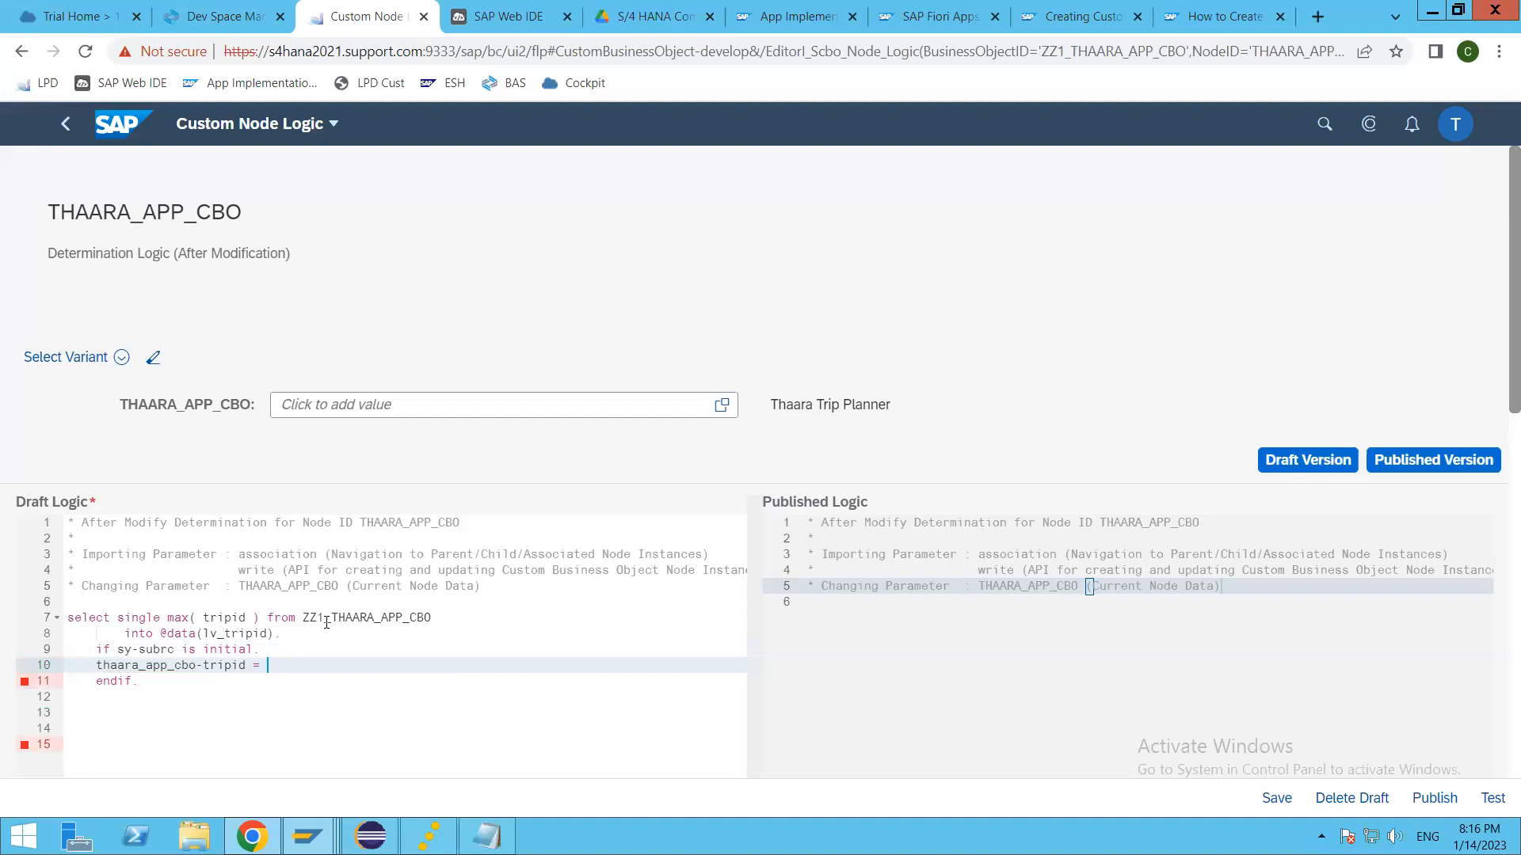
click(282, 633)
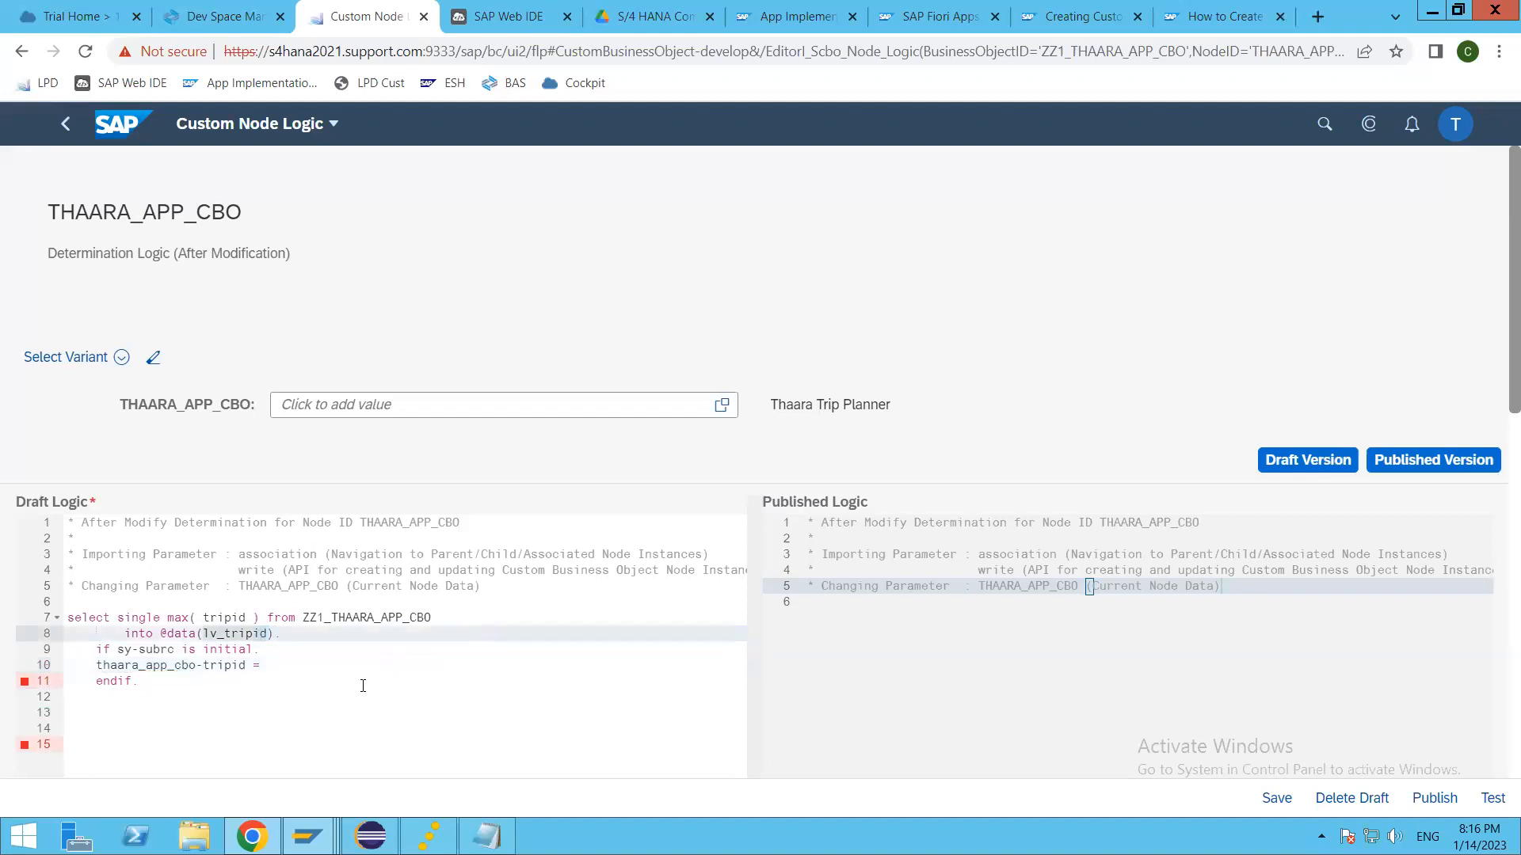
click(478, 672)
text(lv_tripid)
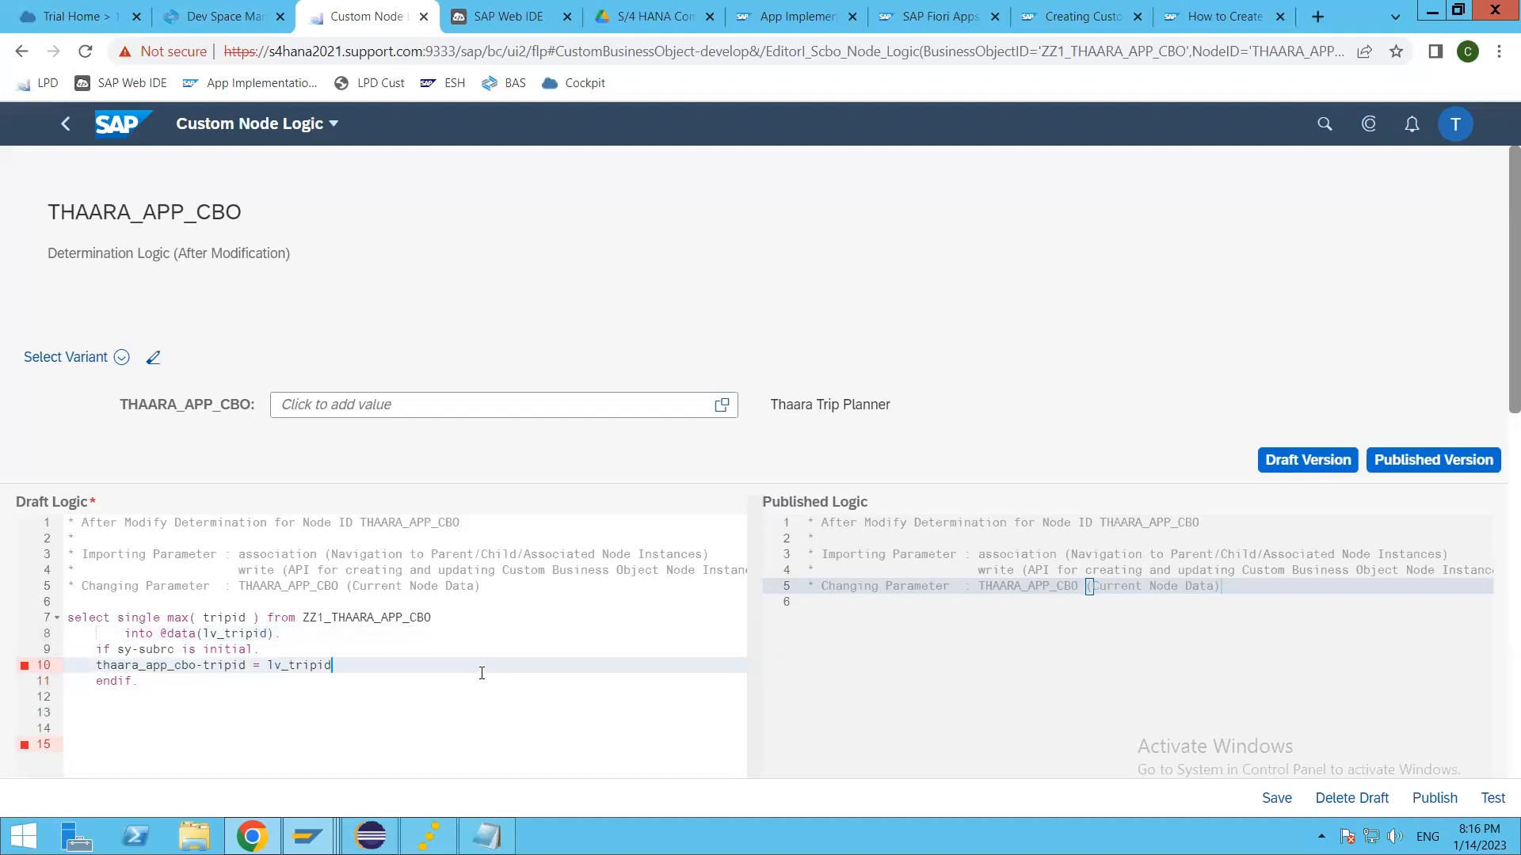
text( + 1.)
click(179, 683)
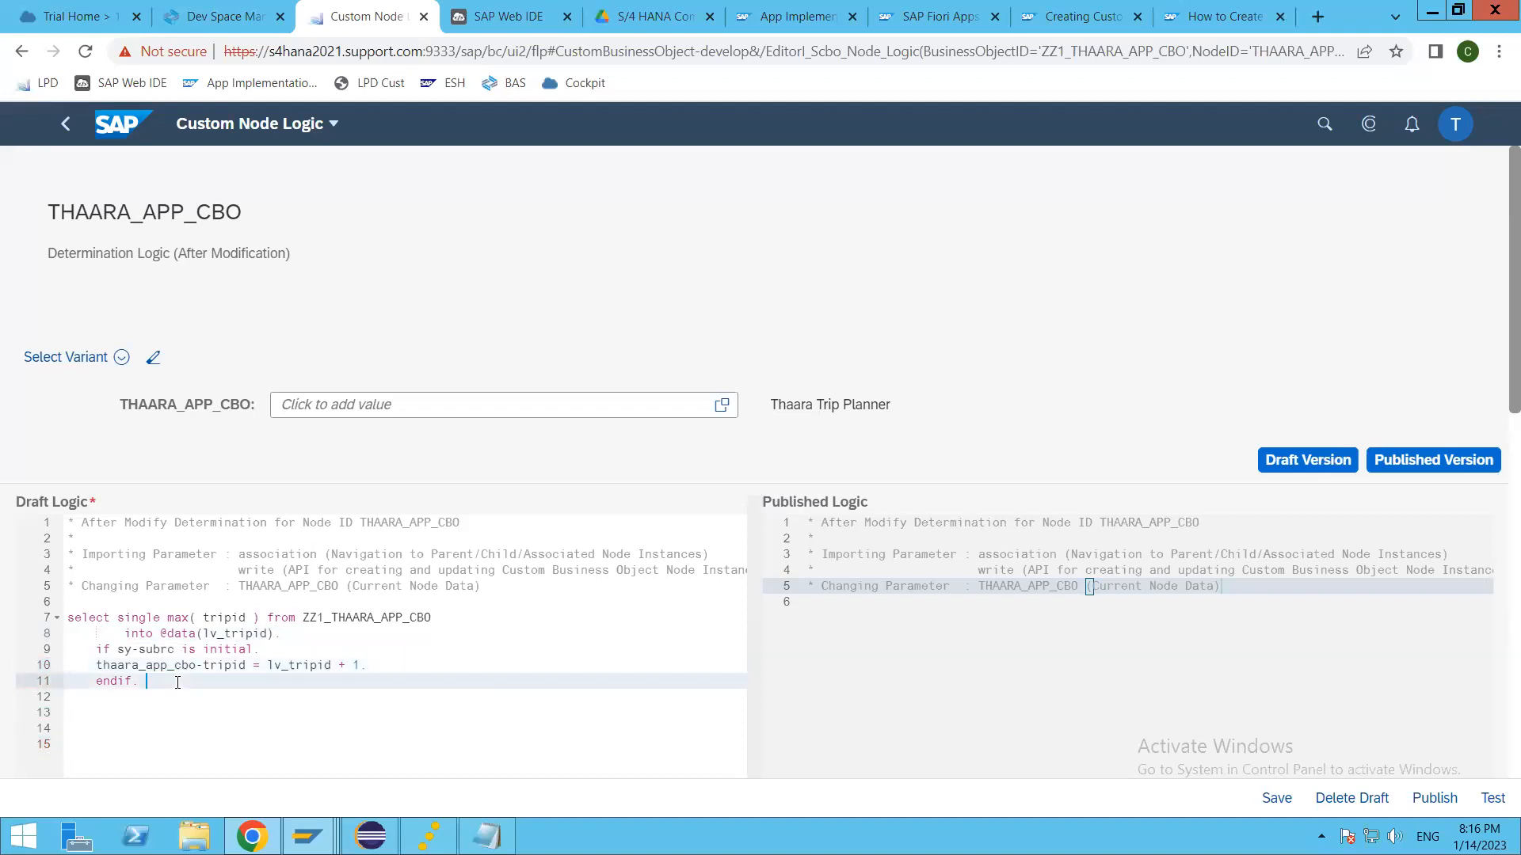
Step: Add an "else." branch with an empty line between the lv_tripid + 1 assignment and endif
click(422, 659)
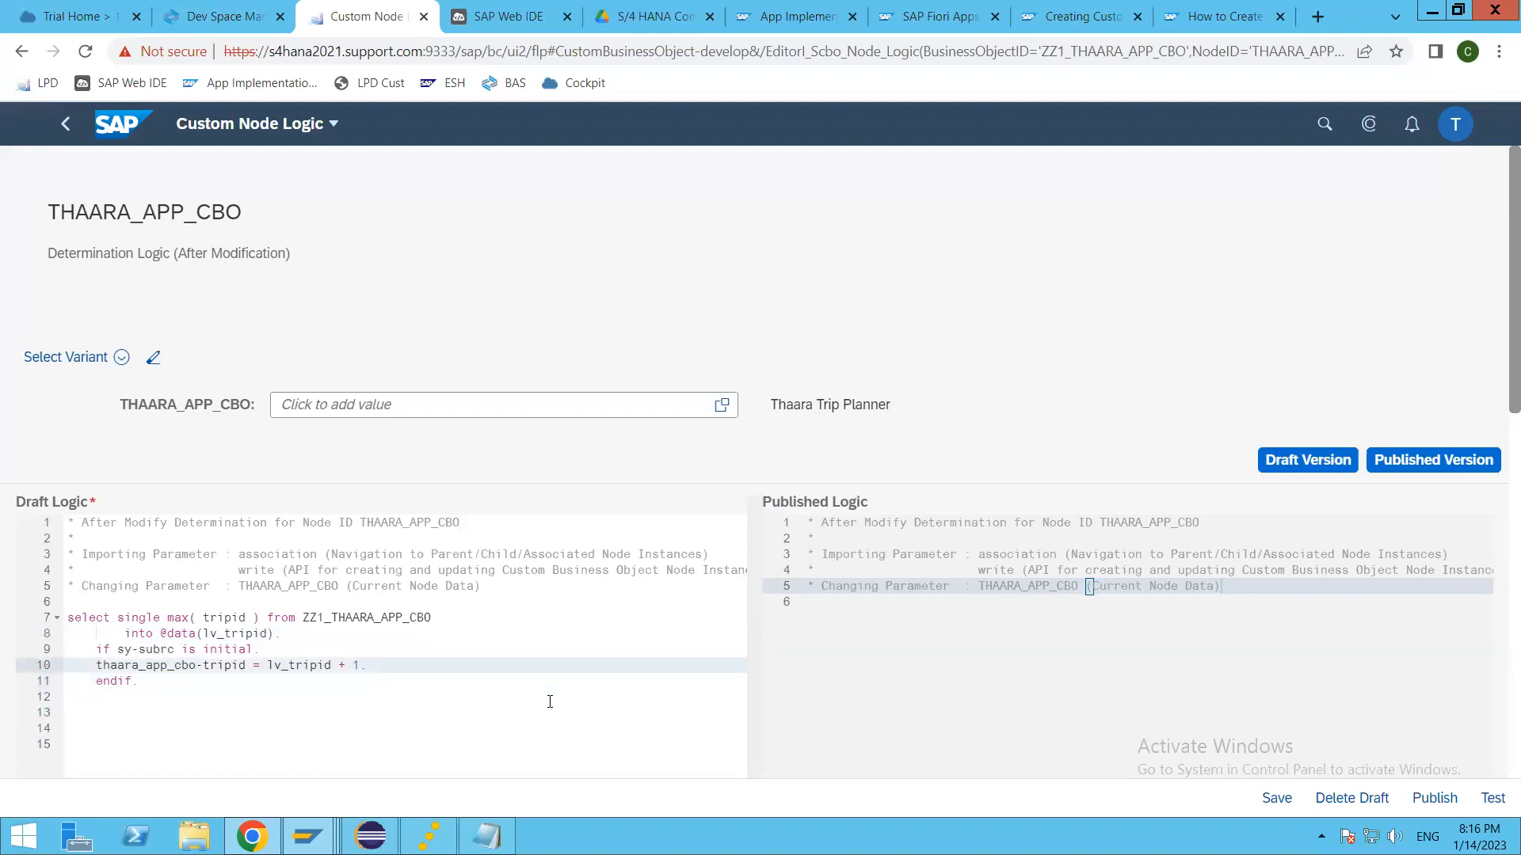
key(Return)
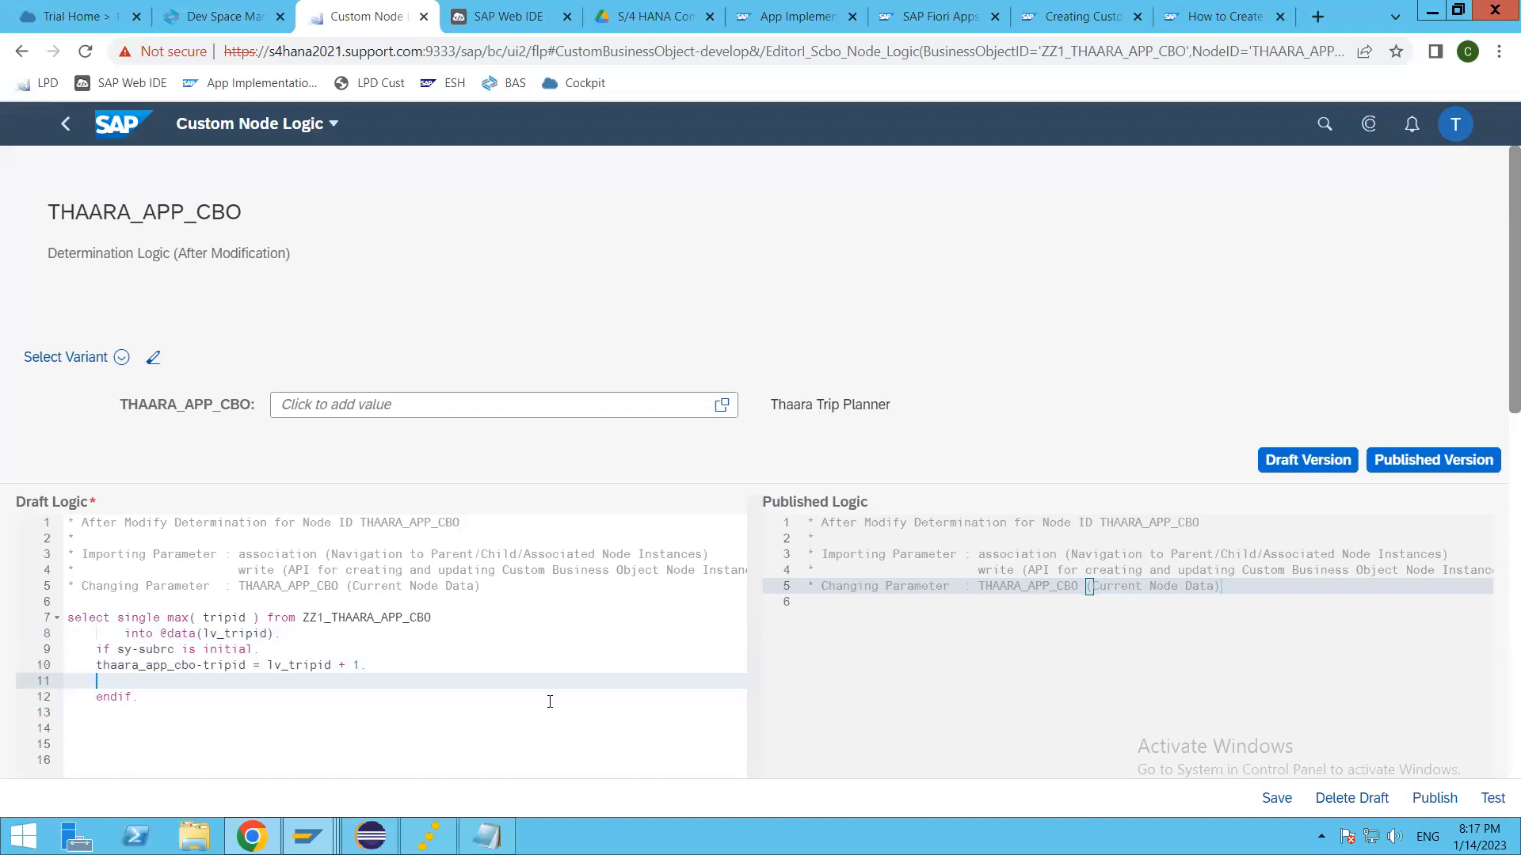
text(else.)
key(Return)
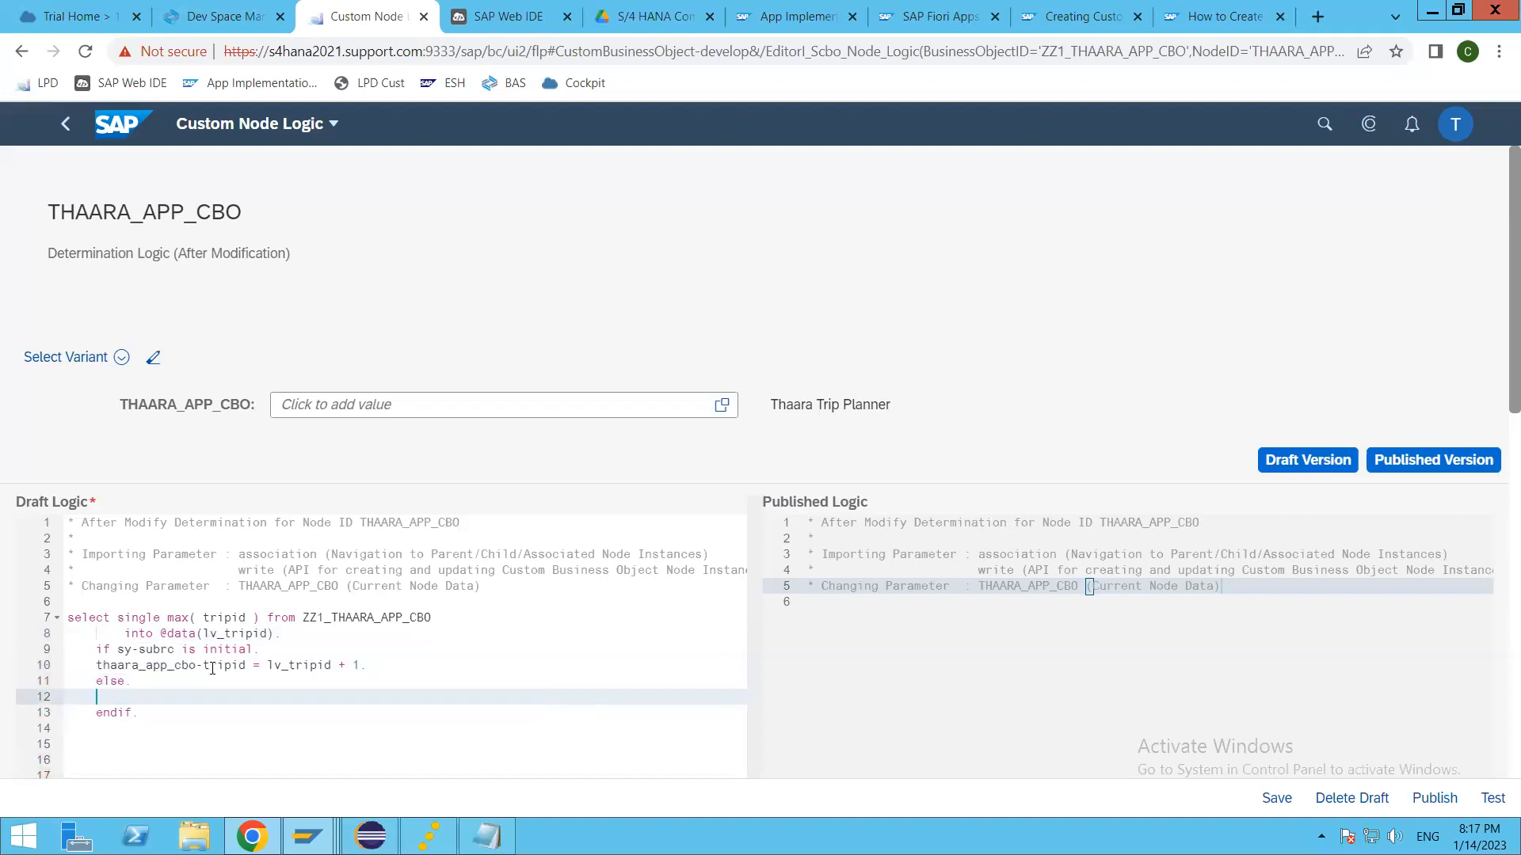
Step: Copy the tripid assignment into the else branch and change it to "thaara_app_cbo-tripid = 1."
click(451, 667)
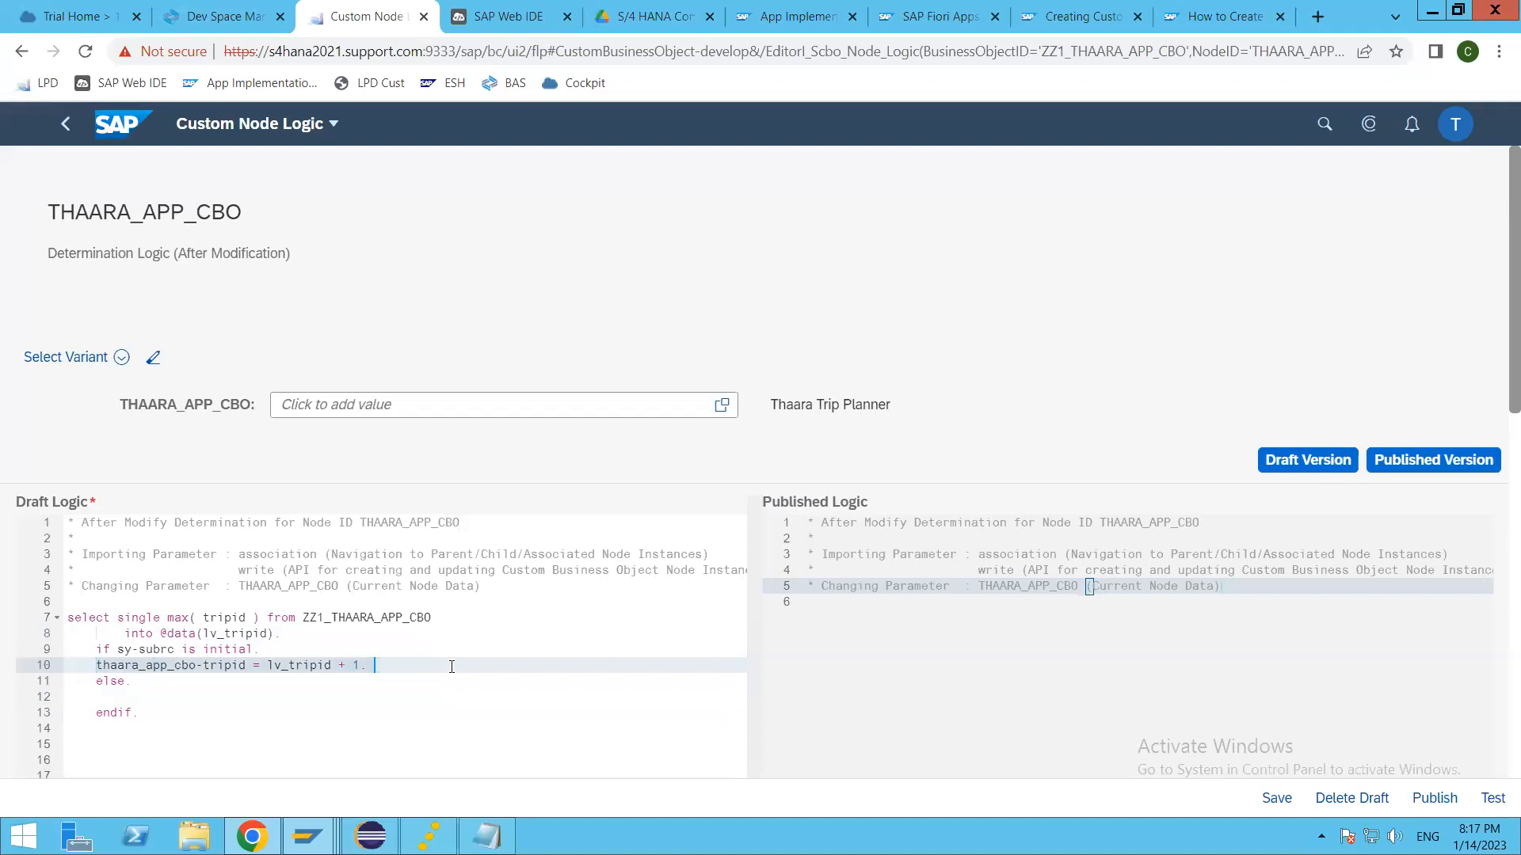
click(204, 697)
key(ctrl+v)
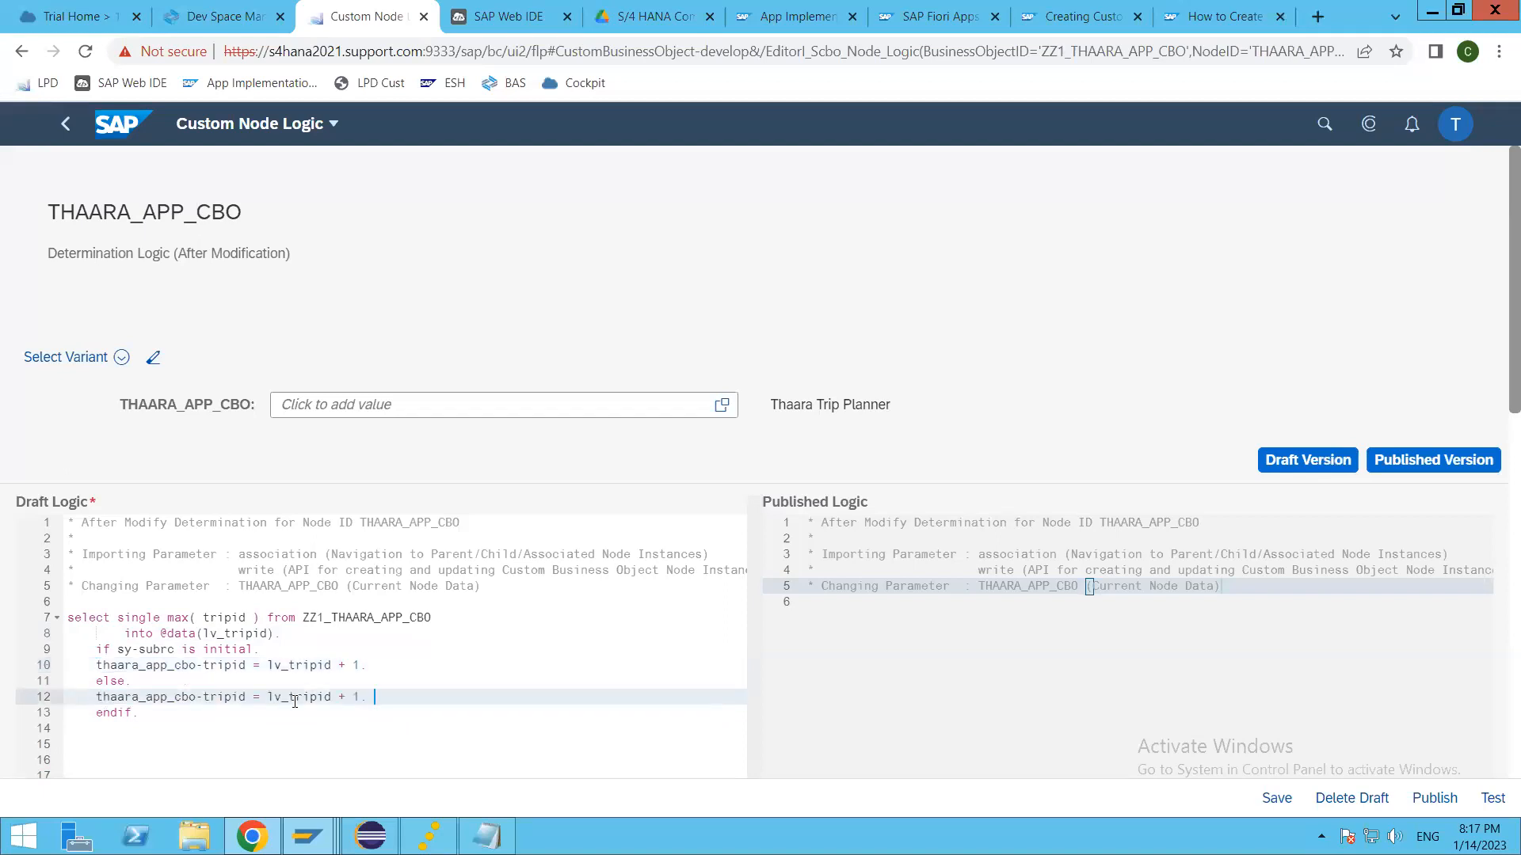
drag(255, 697, 350, 697)
key(BackSpace)
text(=)
click(331, 694)
click(379, 681)
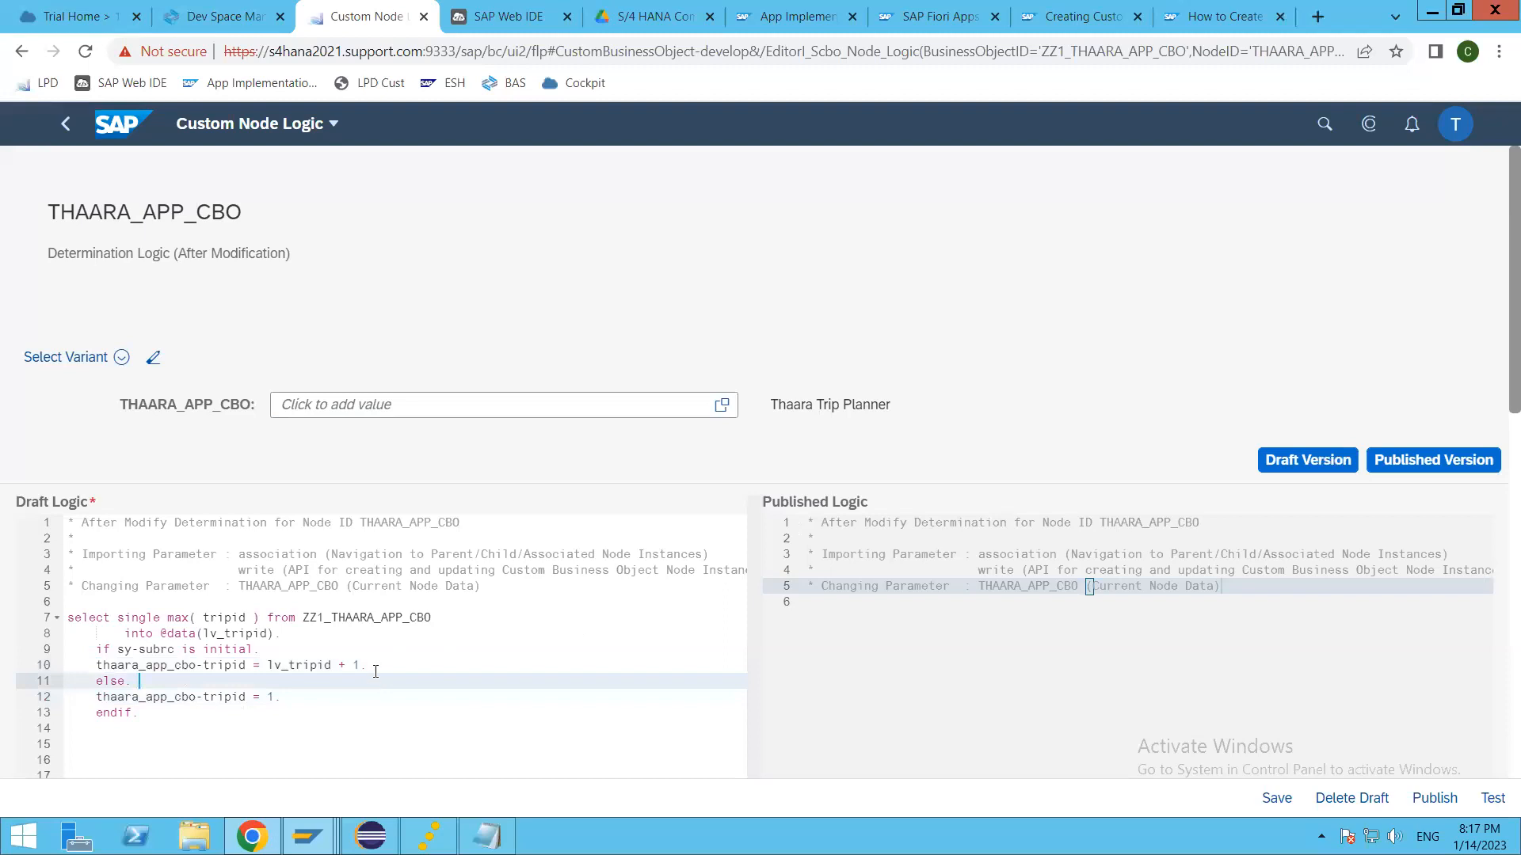
Step: Pretty-print the draft determination logic with uppercase keywords and indentation, and save the draft
key(shift+F1)
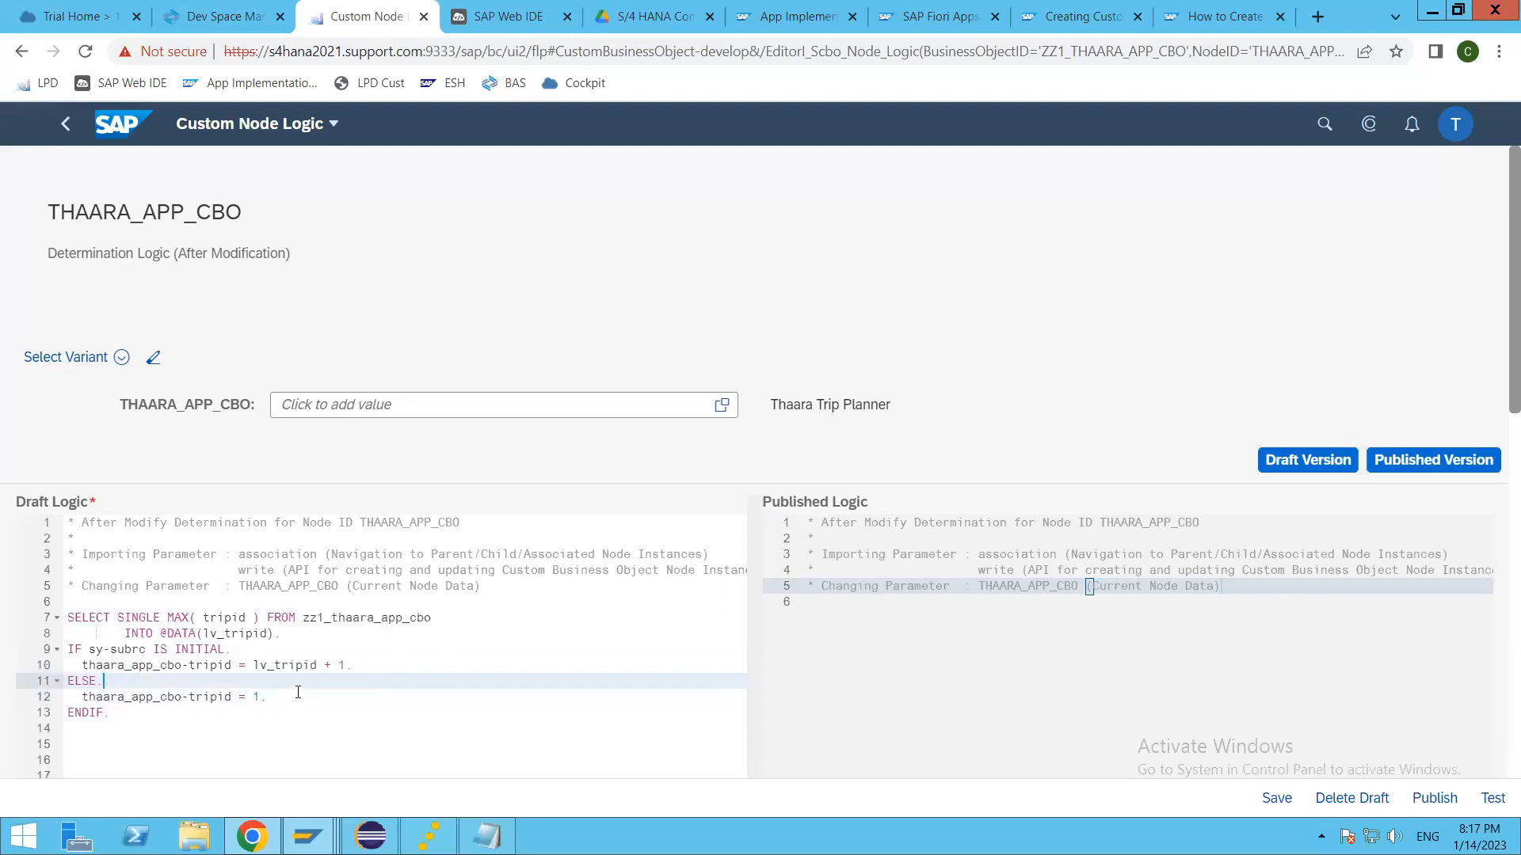
click(297, 694)
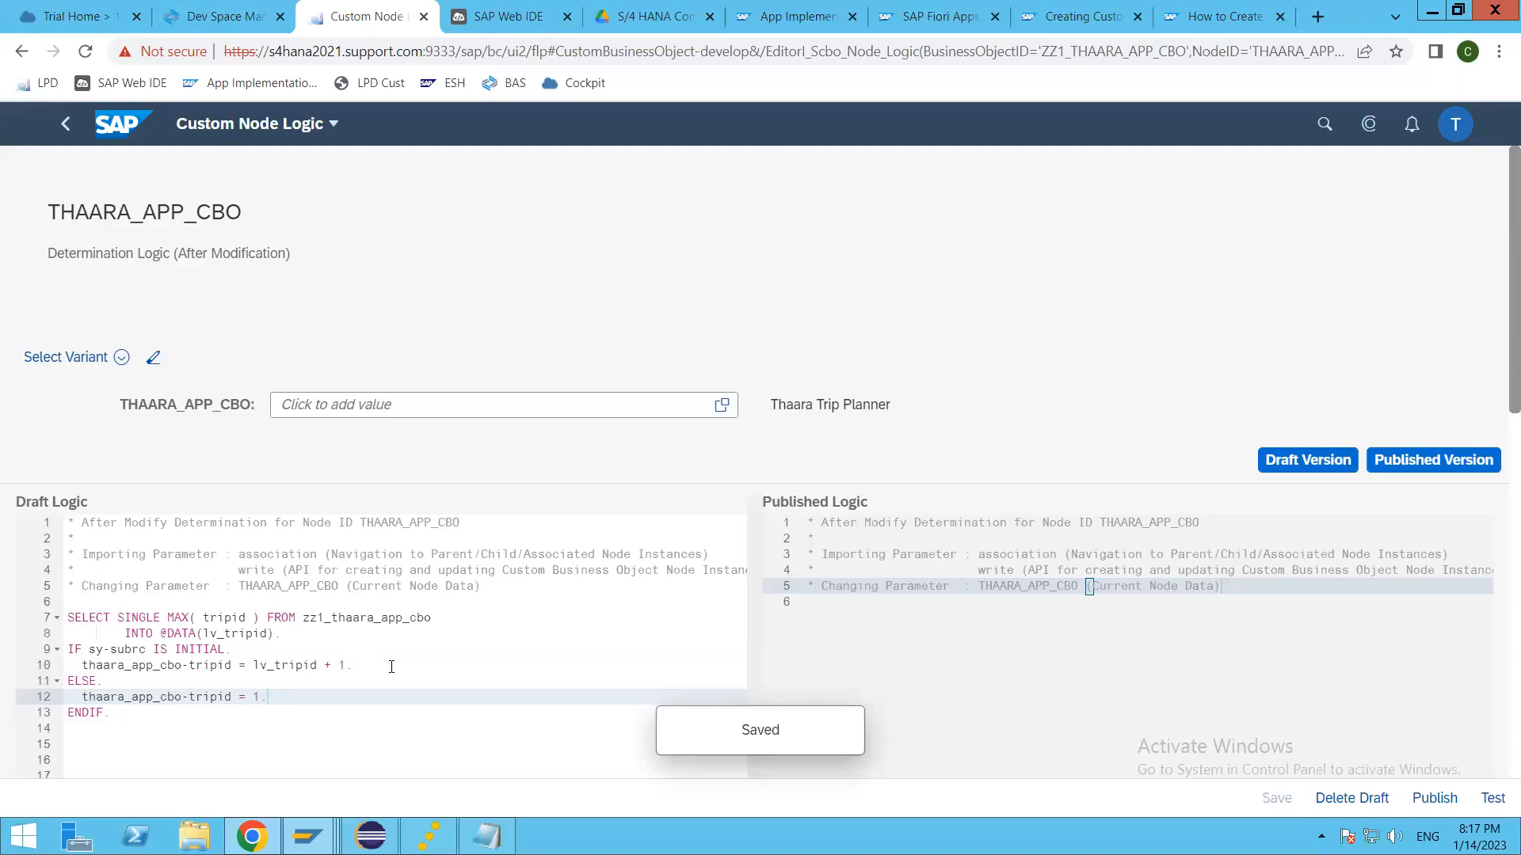
click(354, 662)
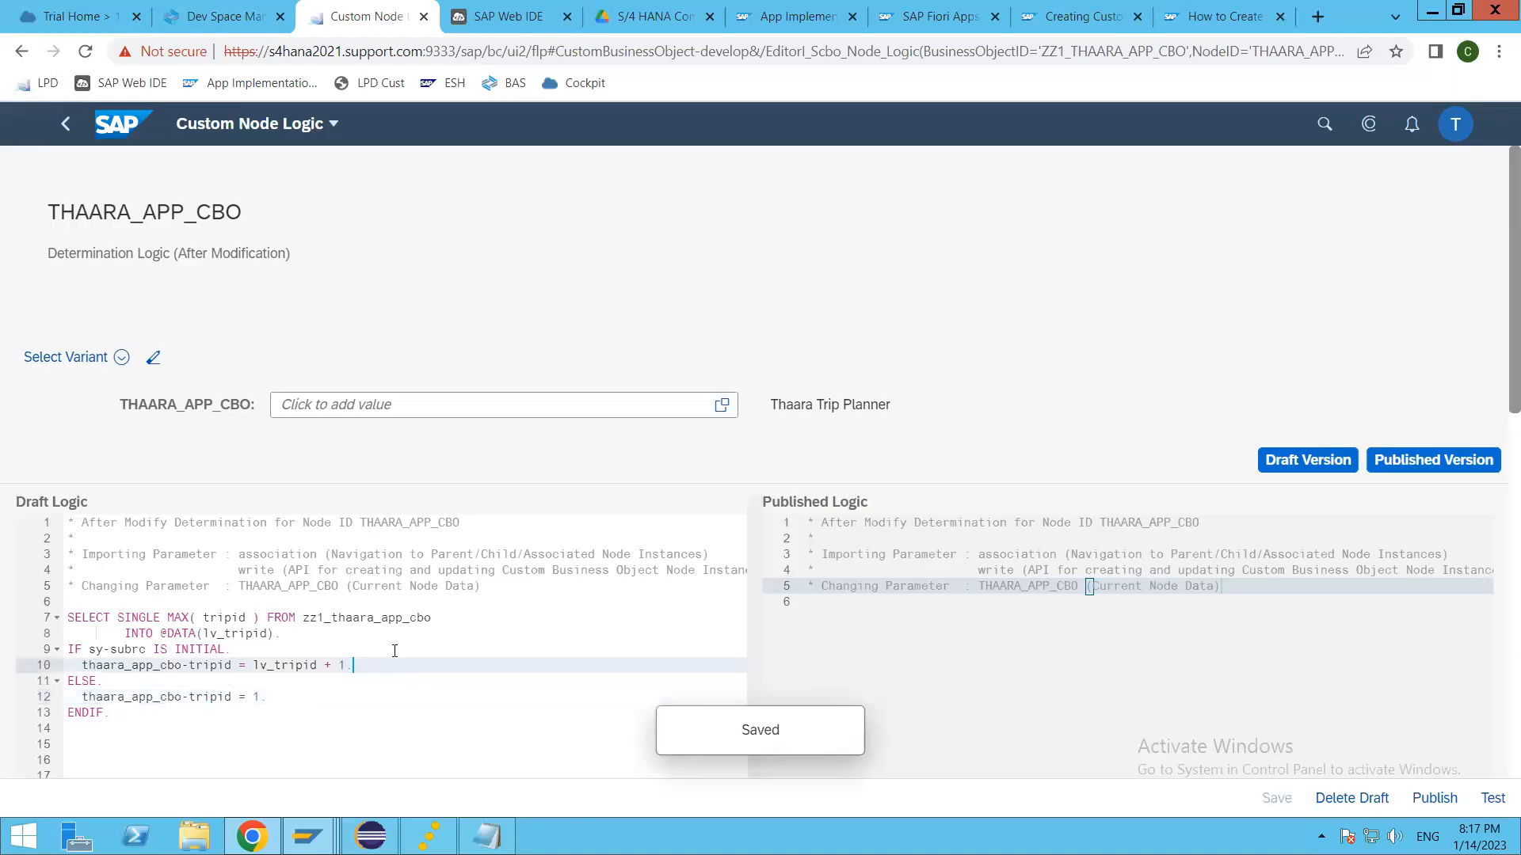
Step: Hide the published version so that only the draft determination logic is displayed
click(1452, 463)
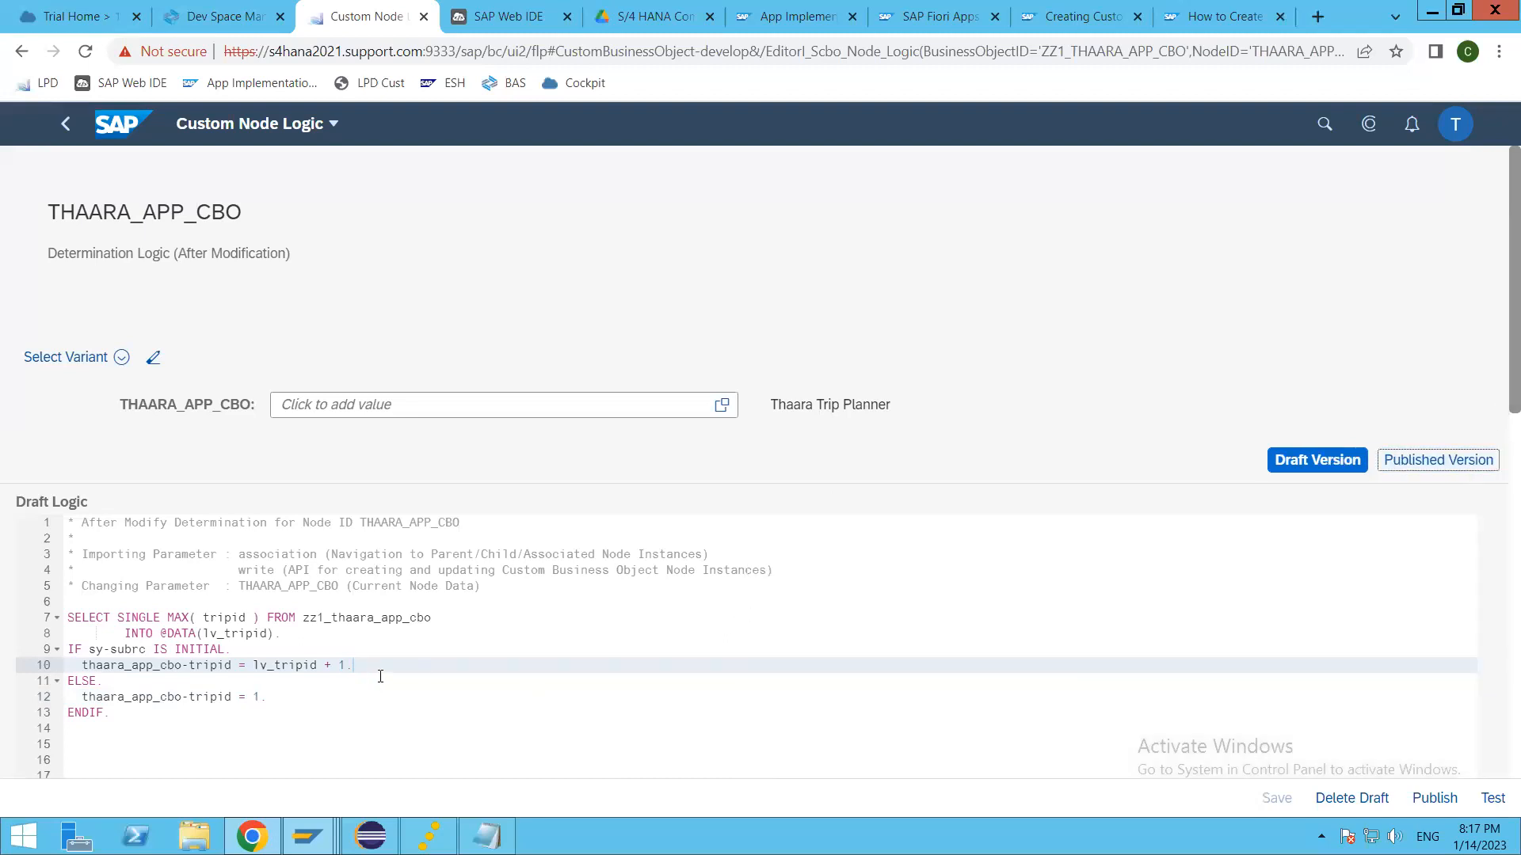
scroll(411, 630, down, 8)
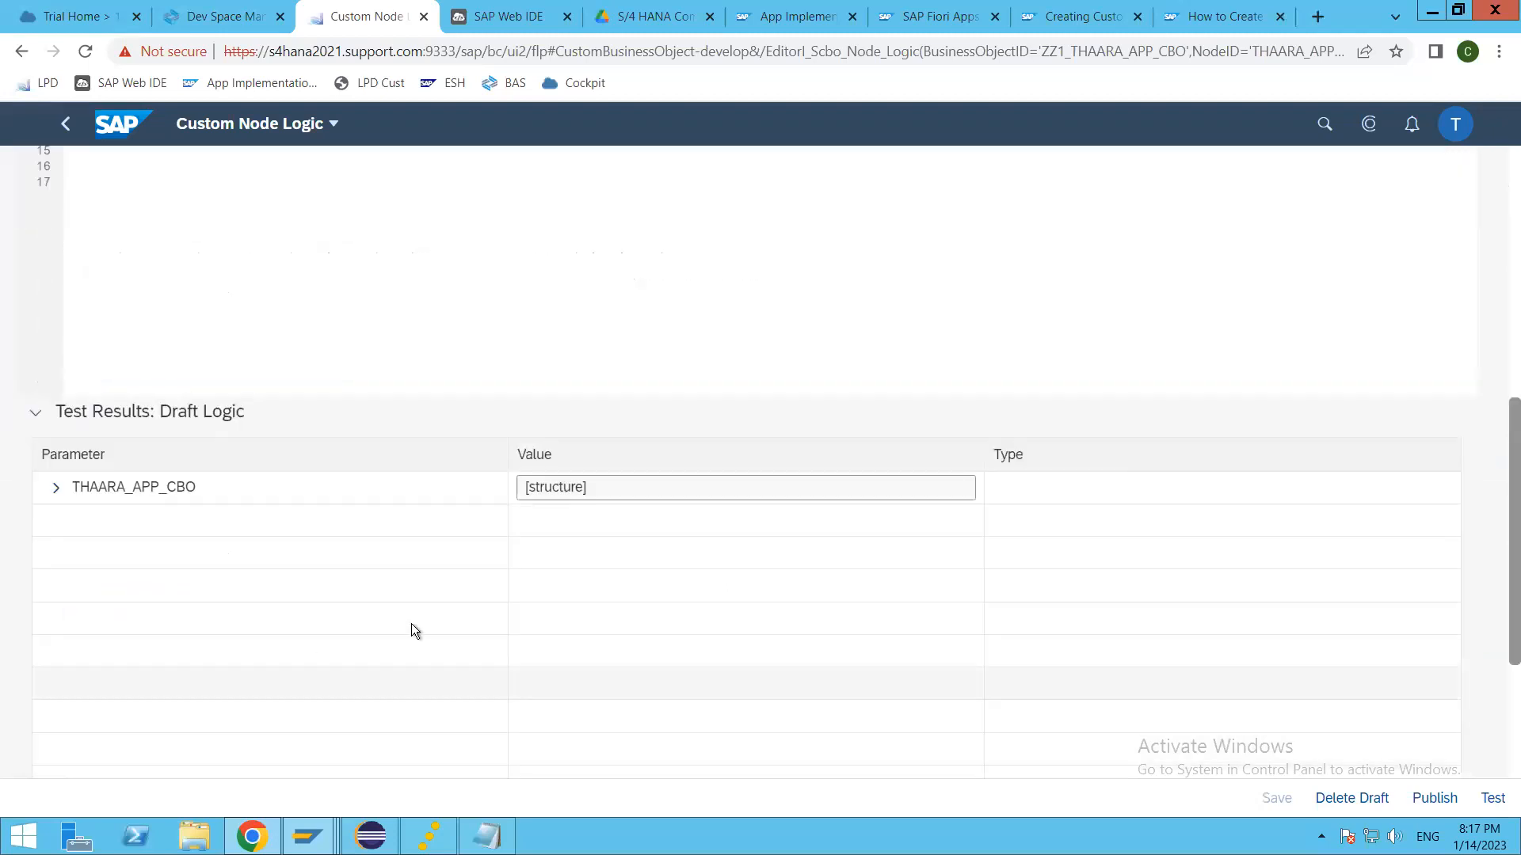
scroll(411, 624, up, 8)
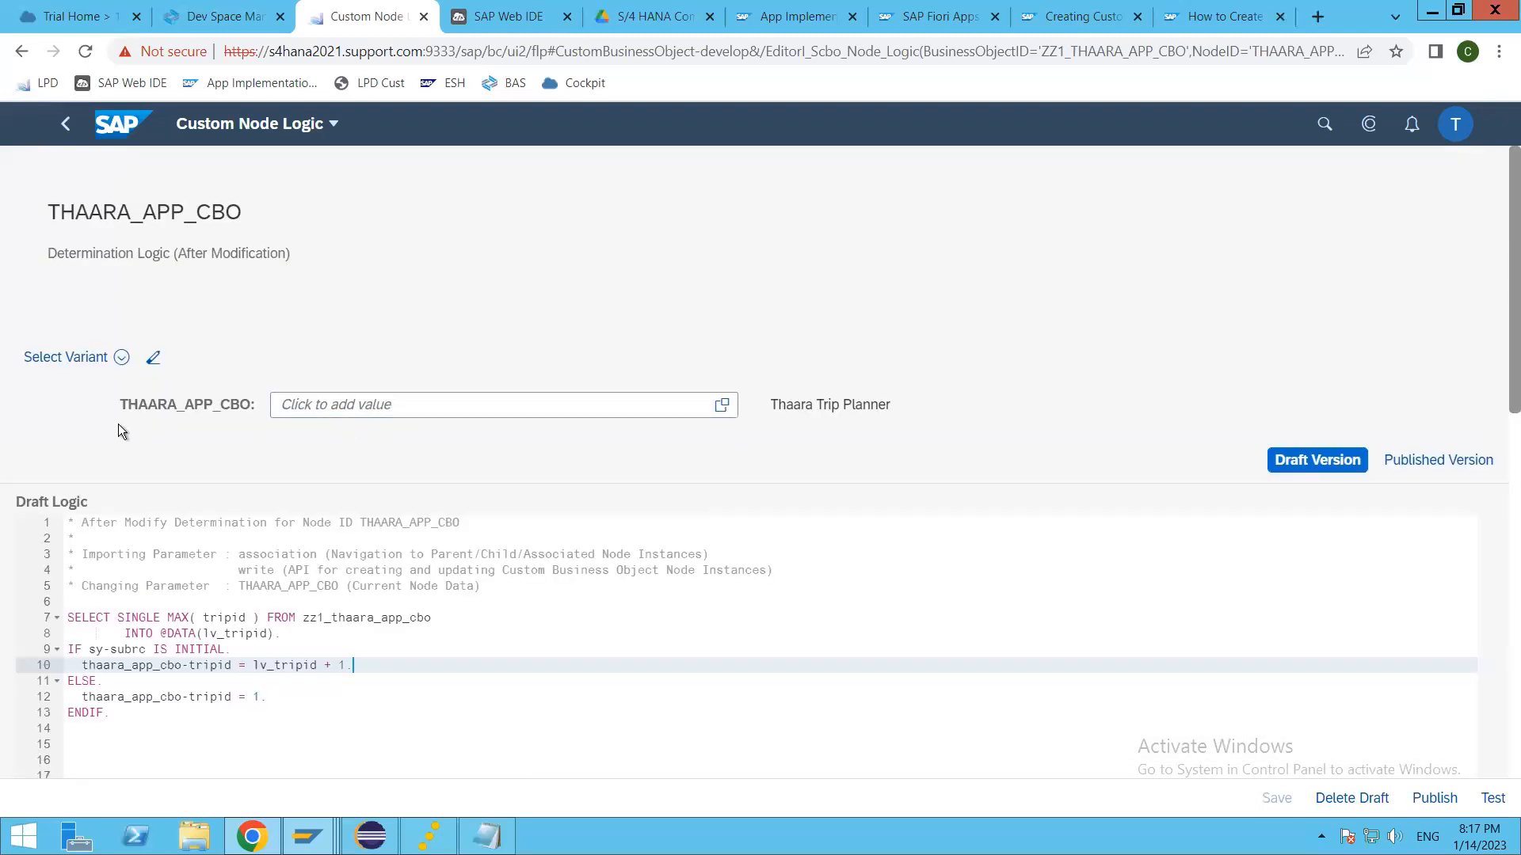
click(722, 415)
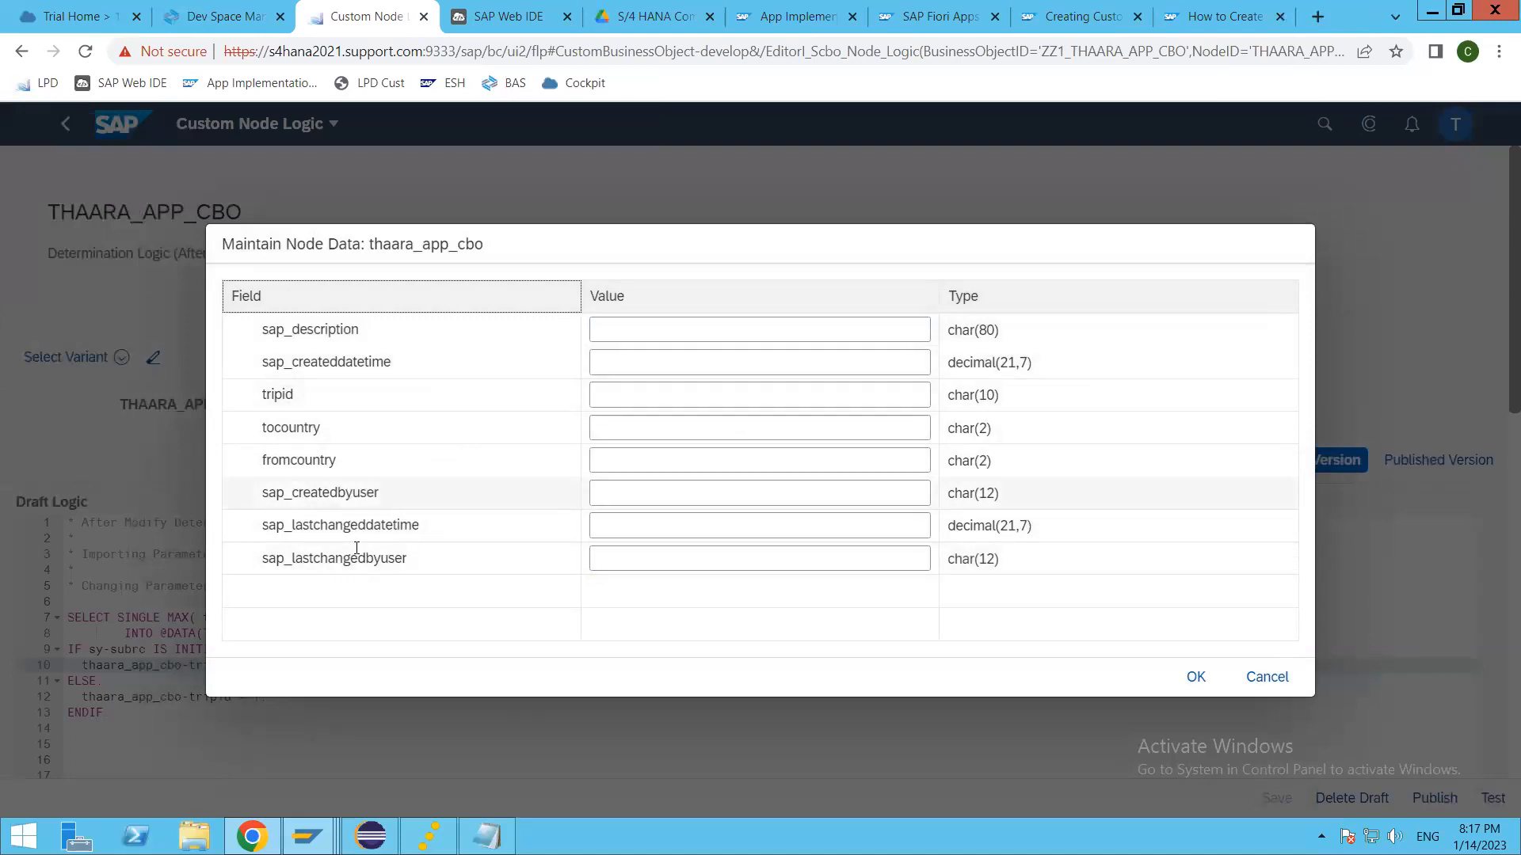
click(697, 391)
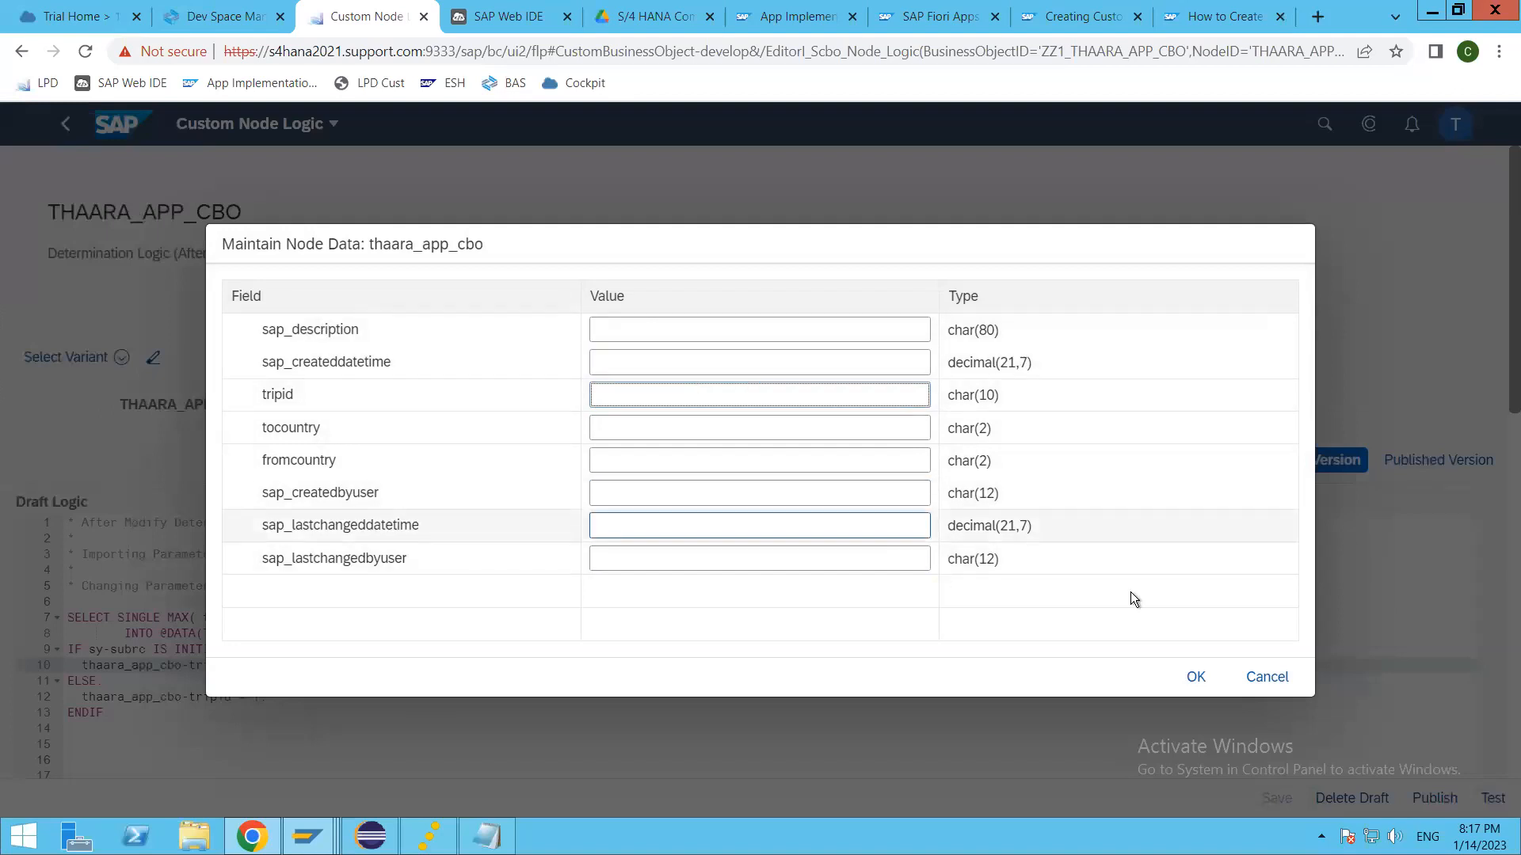
click(1253, 686)
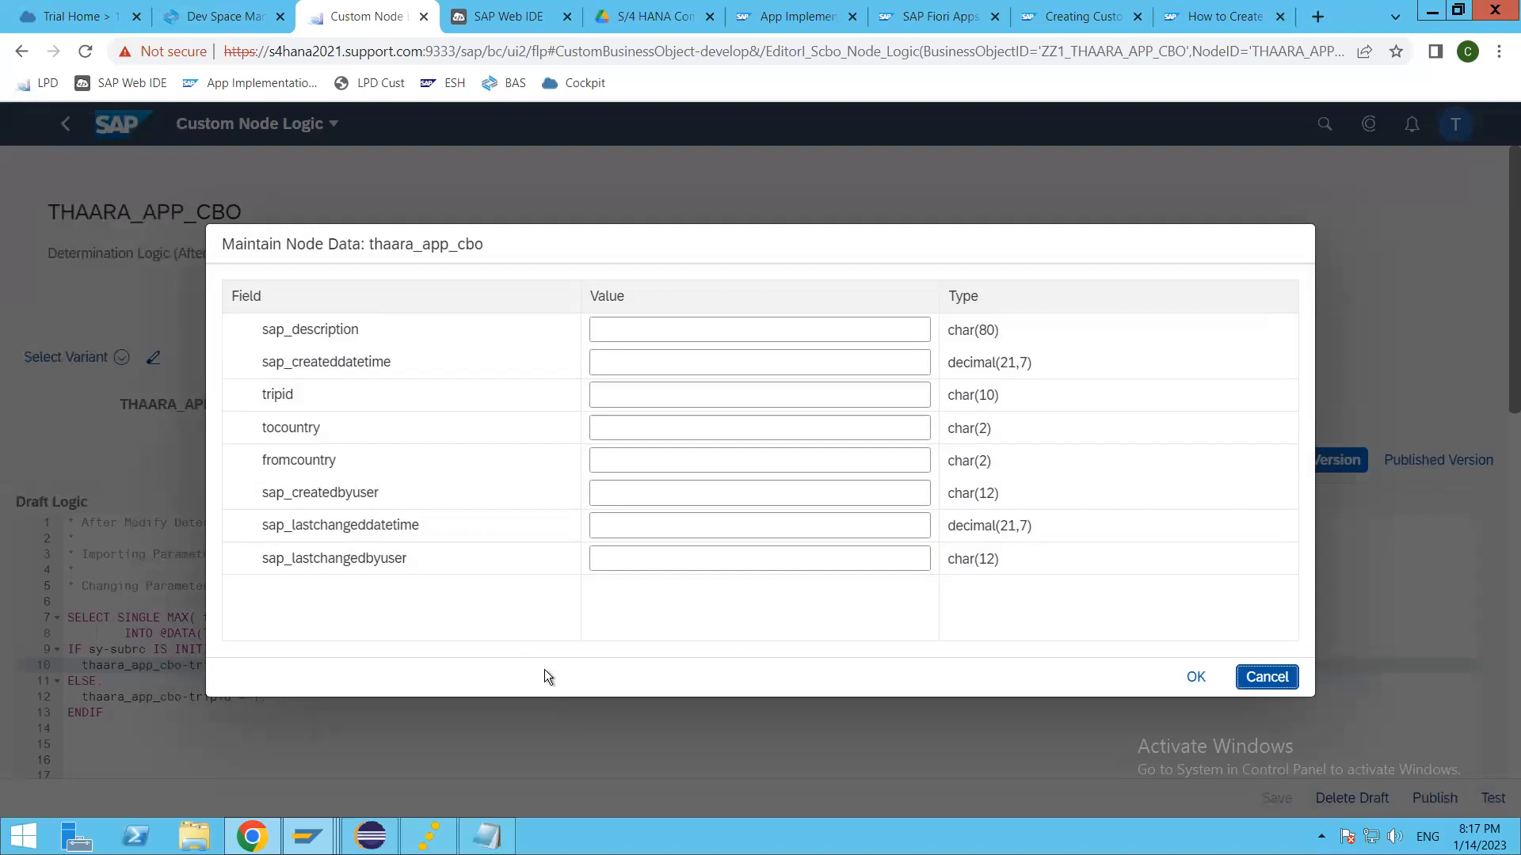
Step: Expand the THAARA_APP_CBO structure in the draft logic test results and look over its fields
scroll(153, 668, down, 4)
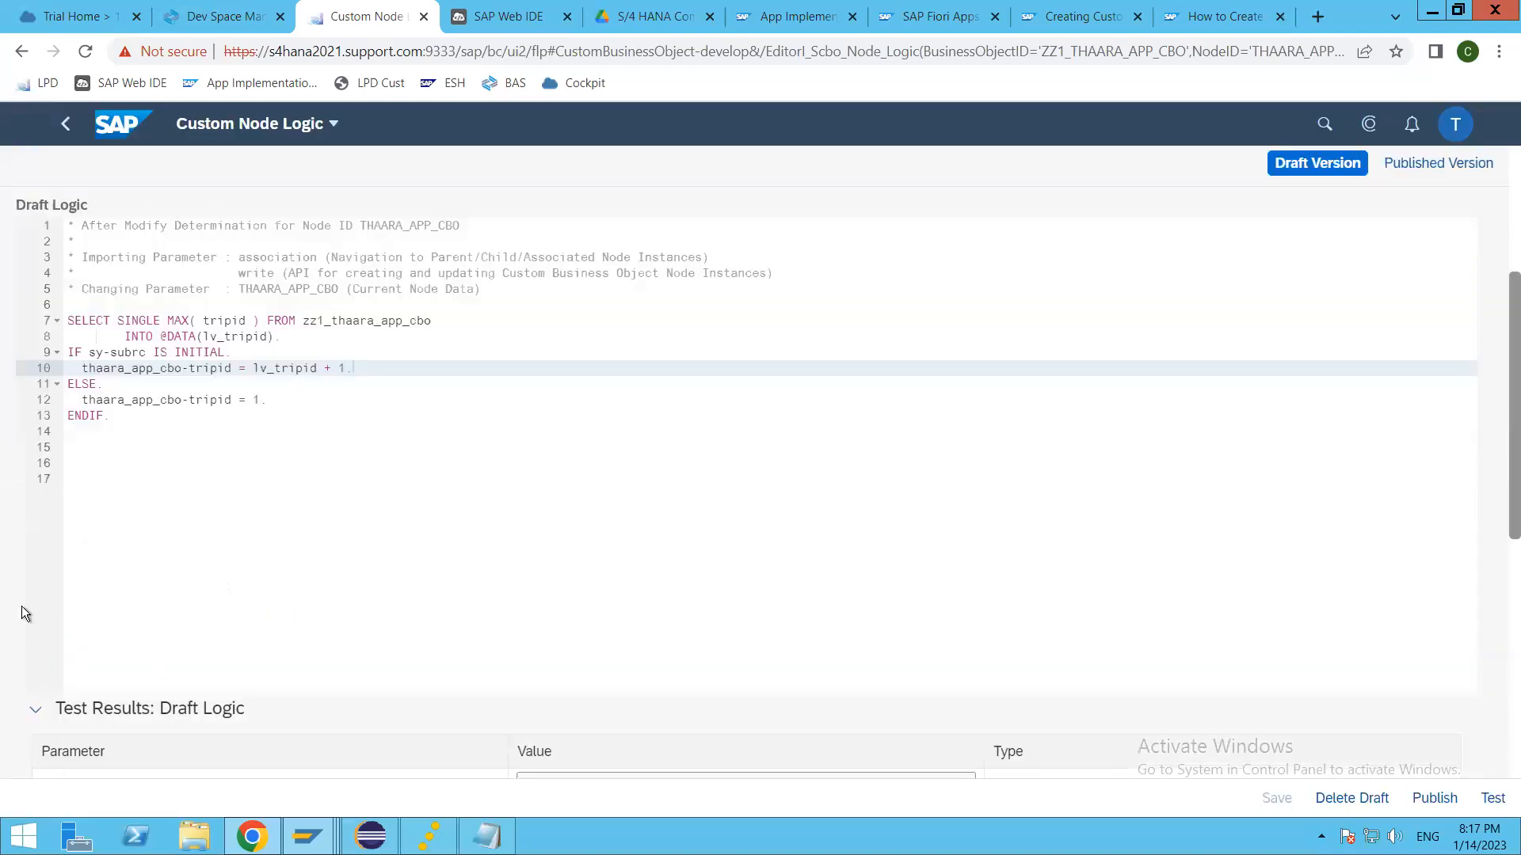
scroll(25, 614, down, 2)
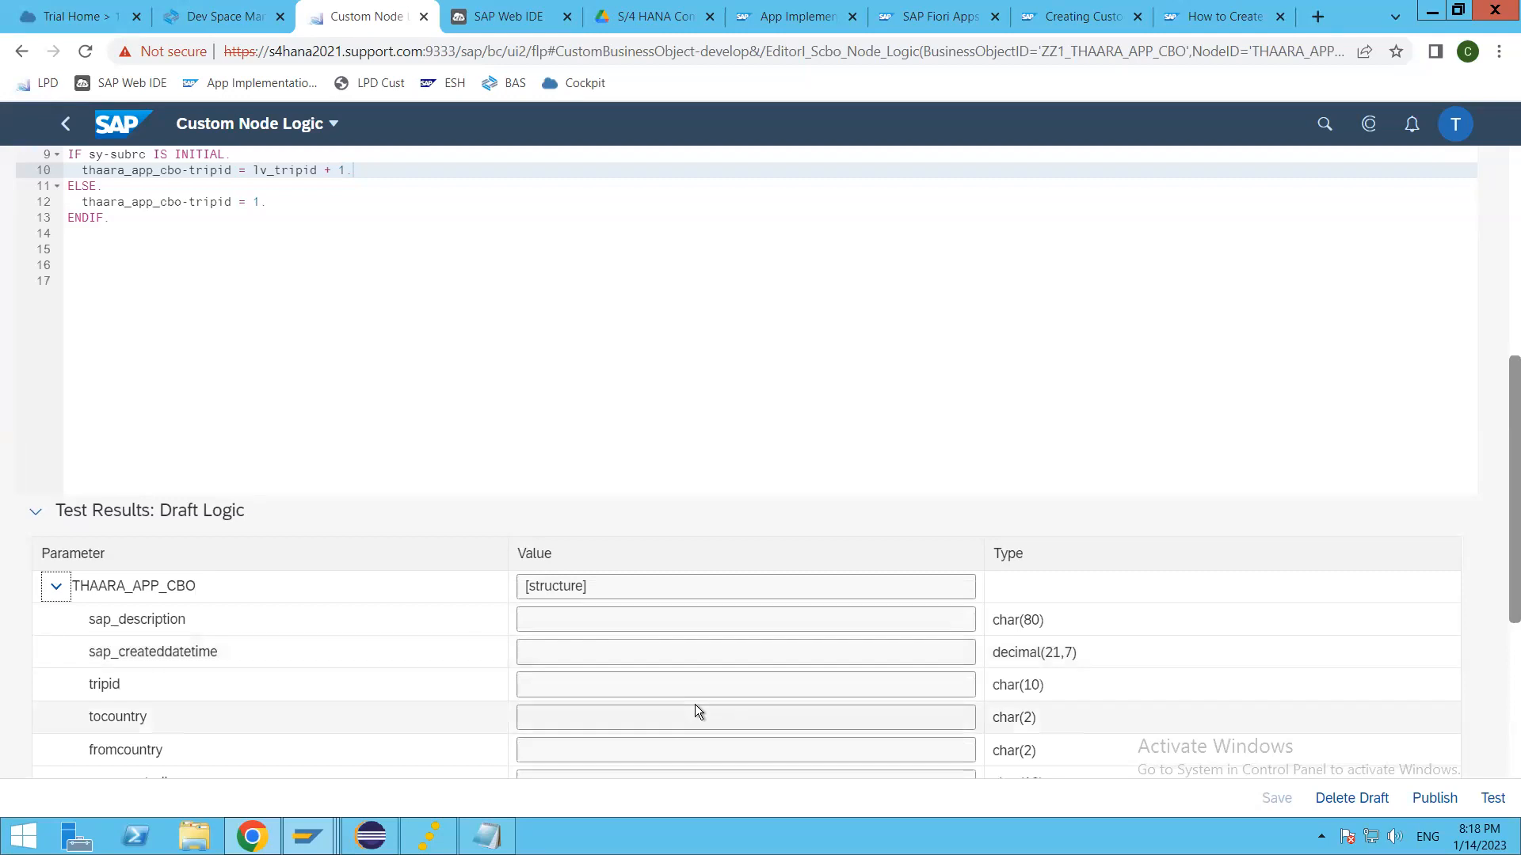
scroll(695, 712, down, 4)
scroll(415, 613, up, 2)
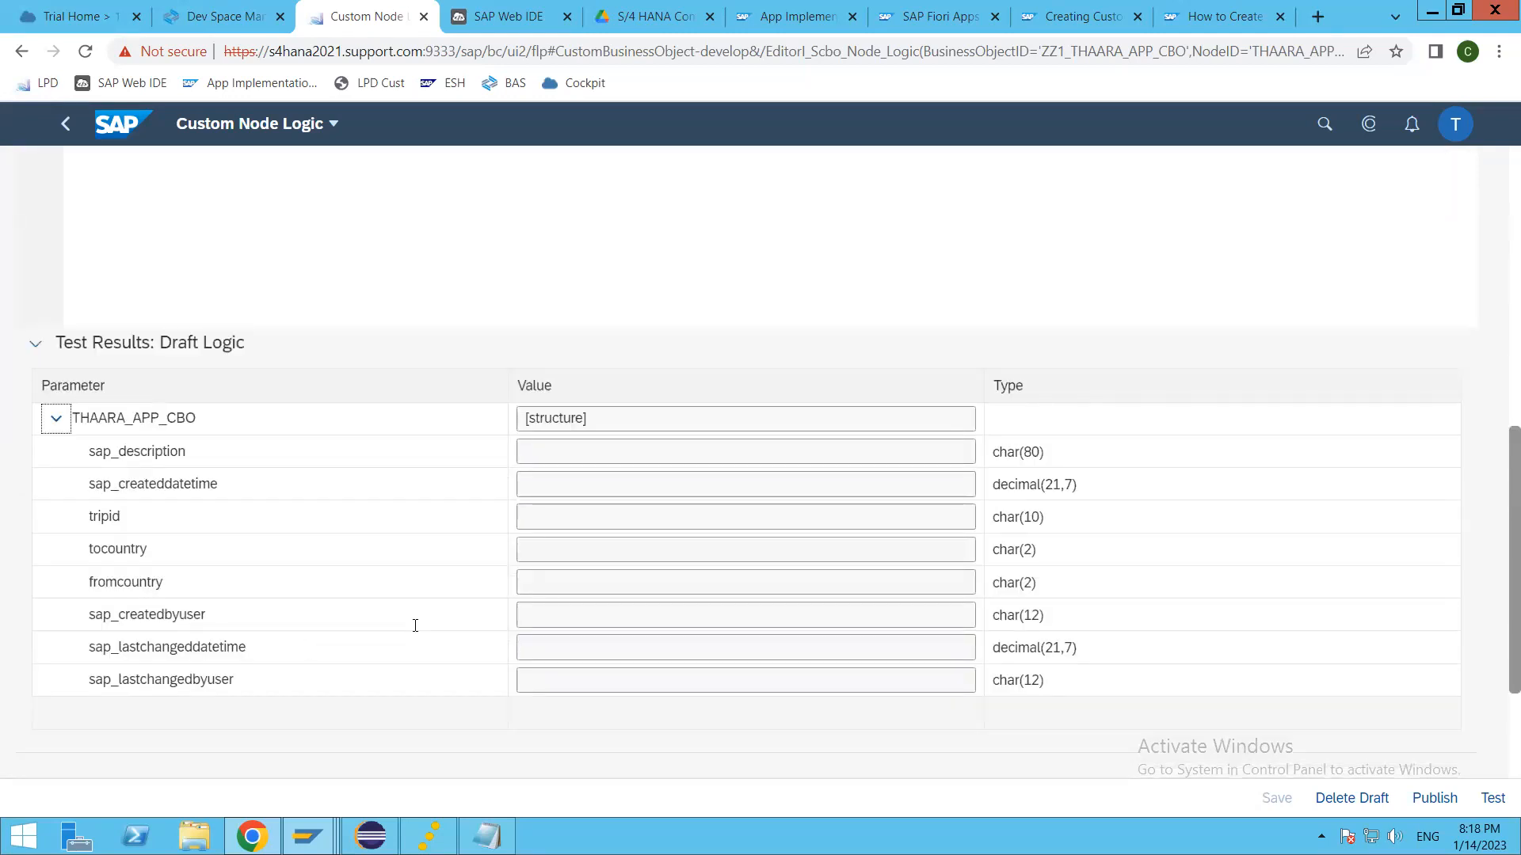
scroll(740, 502, up, 1)
scroll(717, 411, up, 6)
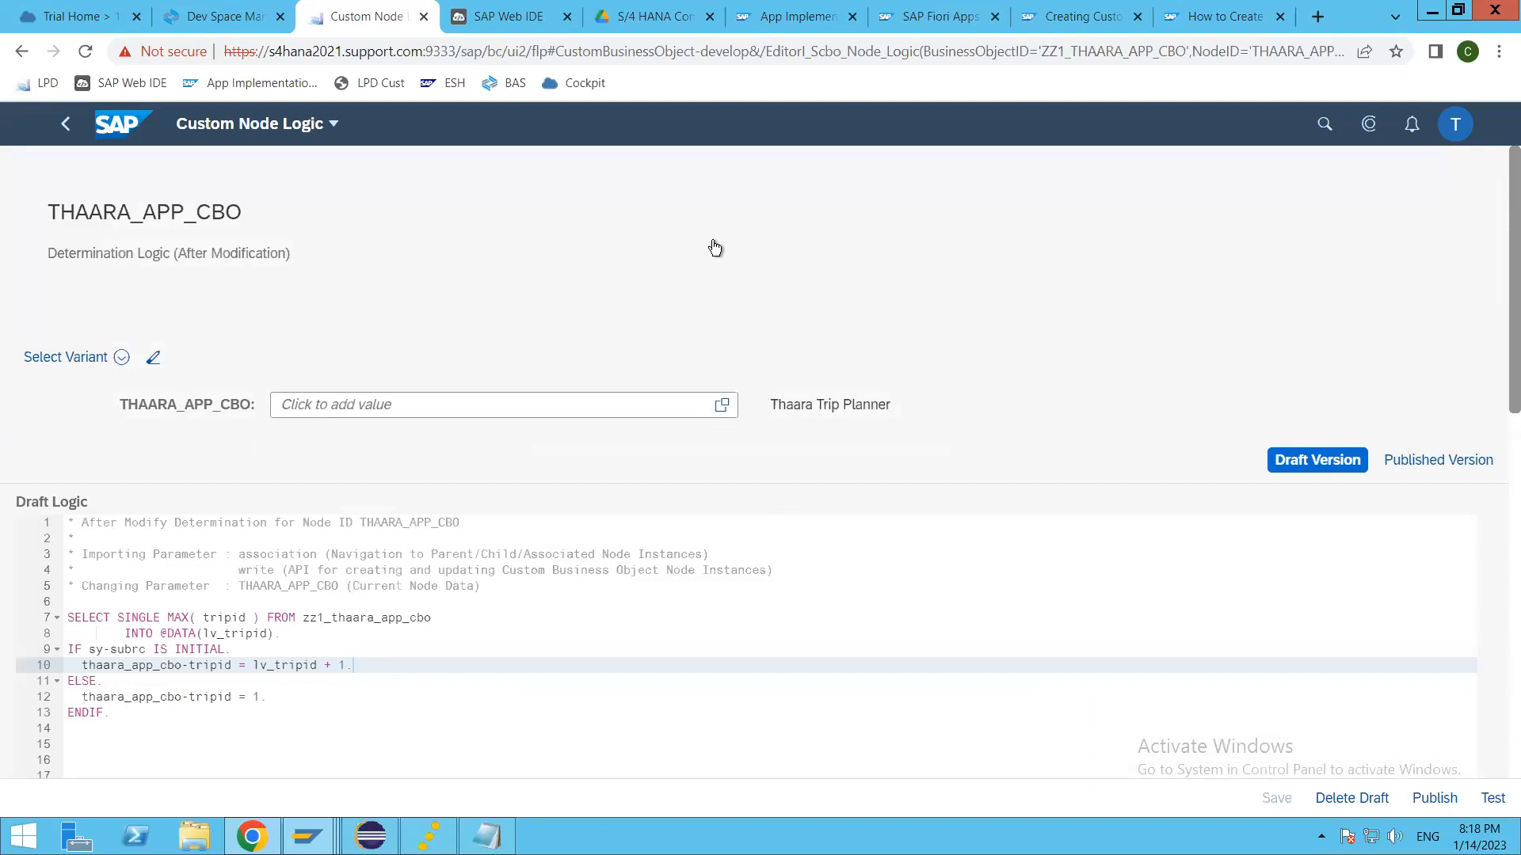
Step: Fill the test node data of thaara_app_cbo with fromcountry GB and tocountry IN, and confirm it
click(721, 405)
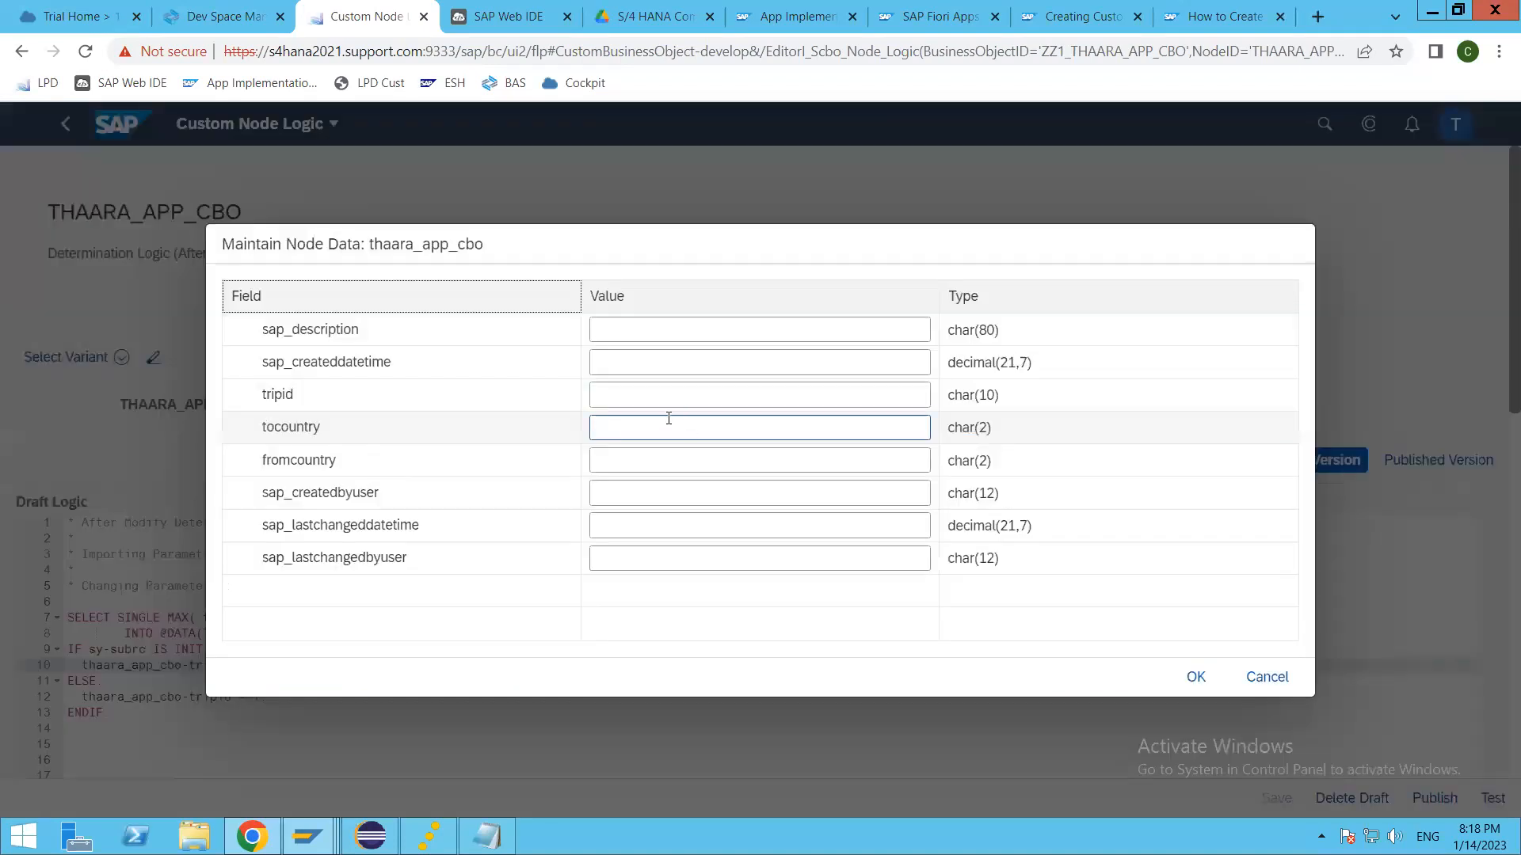
click(637, 469)
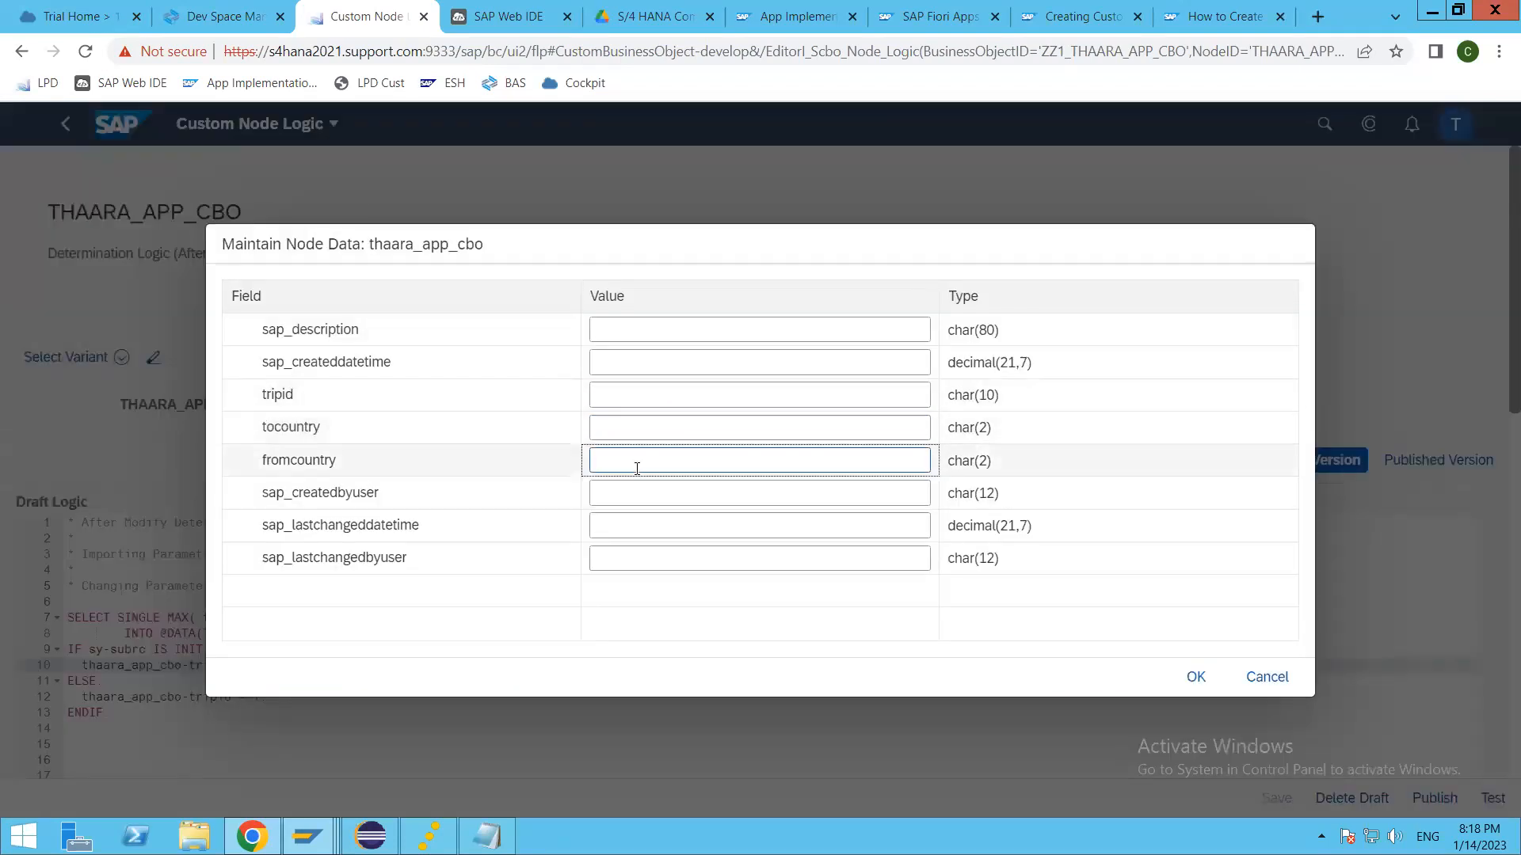
text(GB)
click(631, 426)
text(IN)
click(1196, 676)
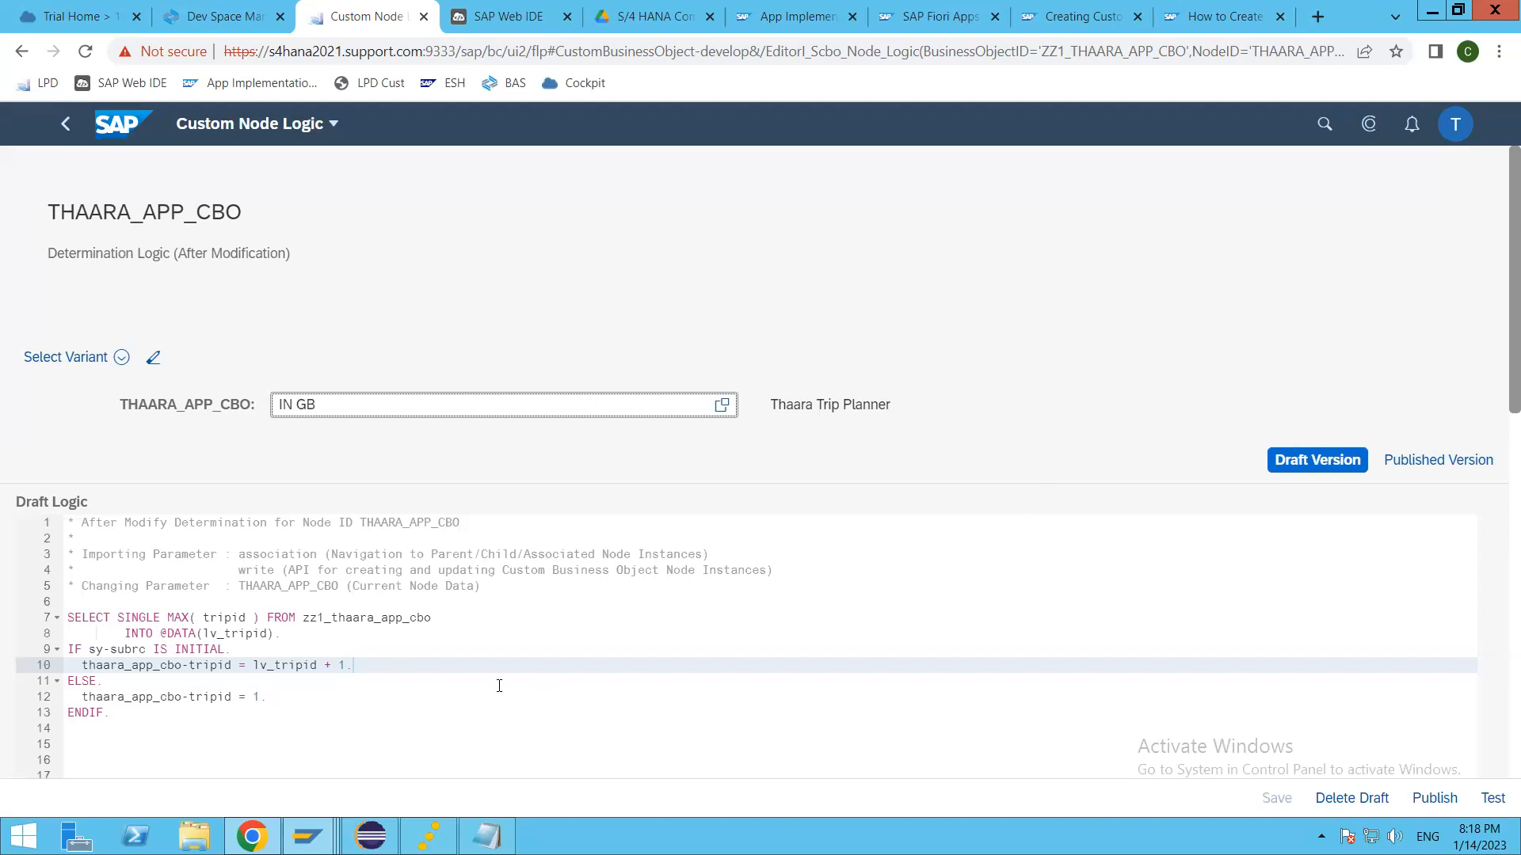
Step: Recheck the entered test node data and compare it with the fields in the draft logic test results
scroll(387, 653, down, 5)
scroll(388, 653, down, 4)
scroll(388, 653, up, 10)
click(435, 395)
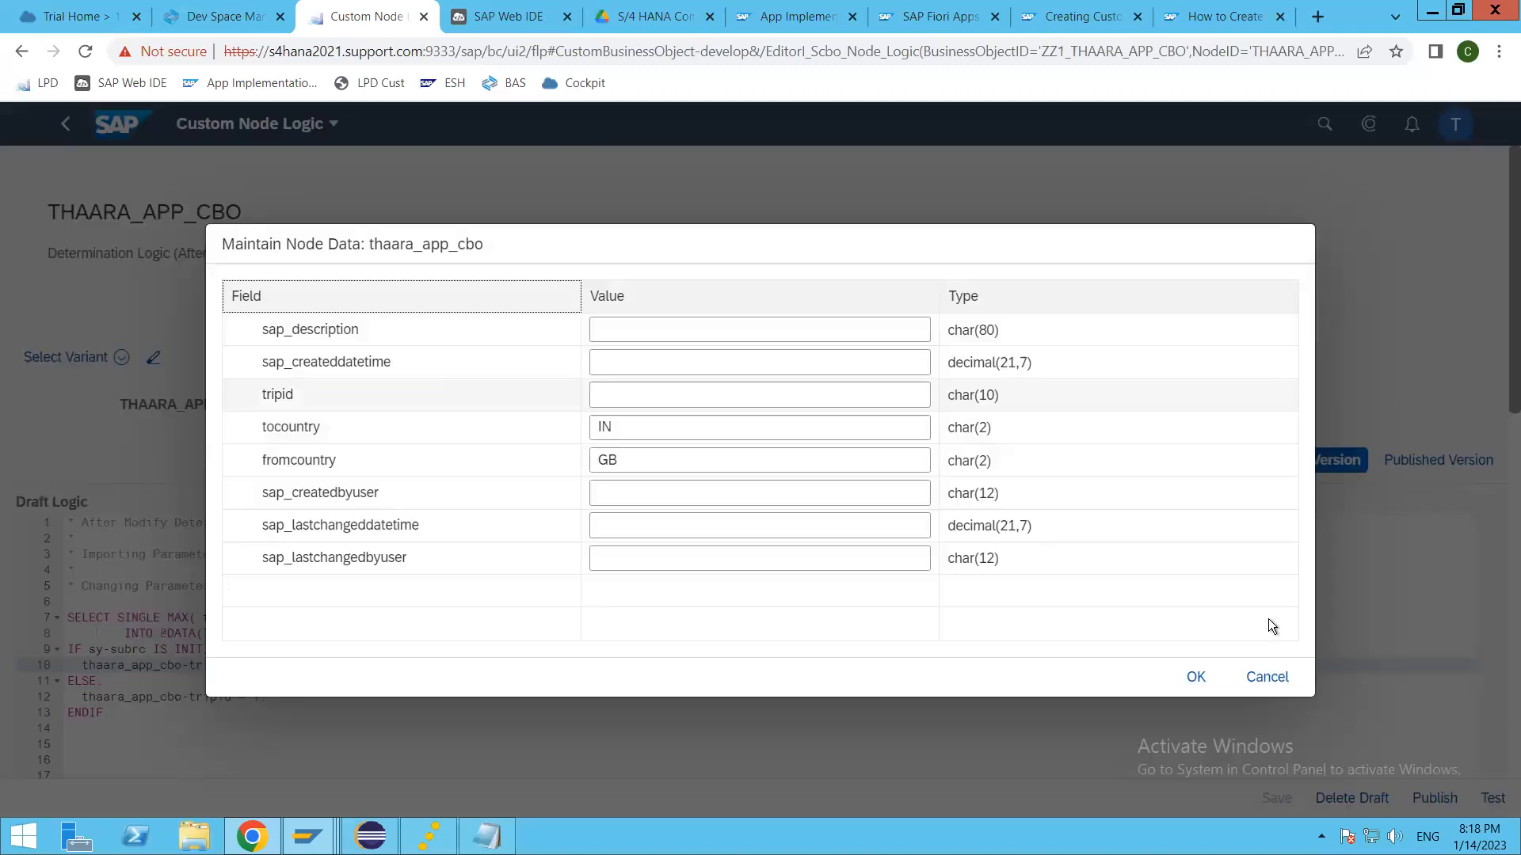
click(1195, 677)
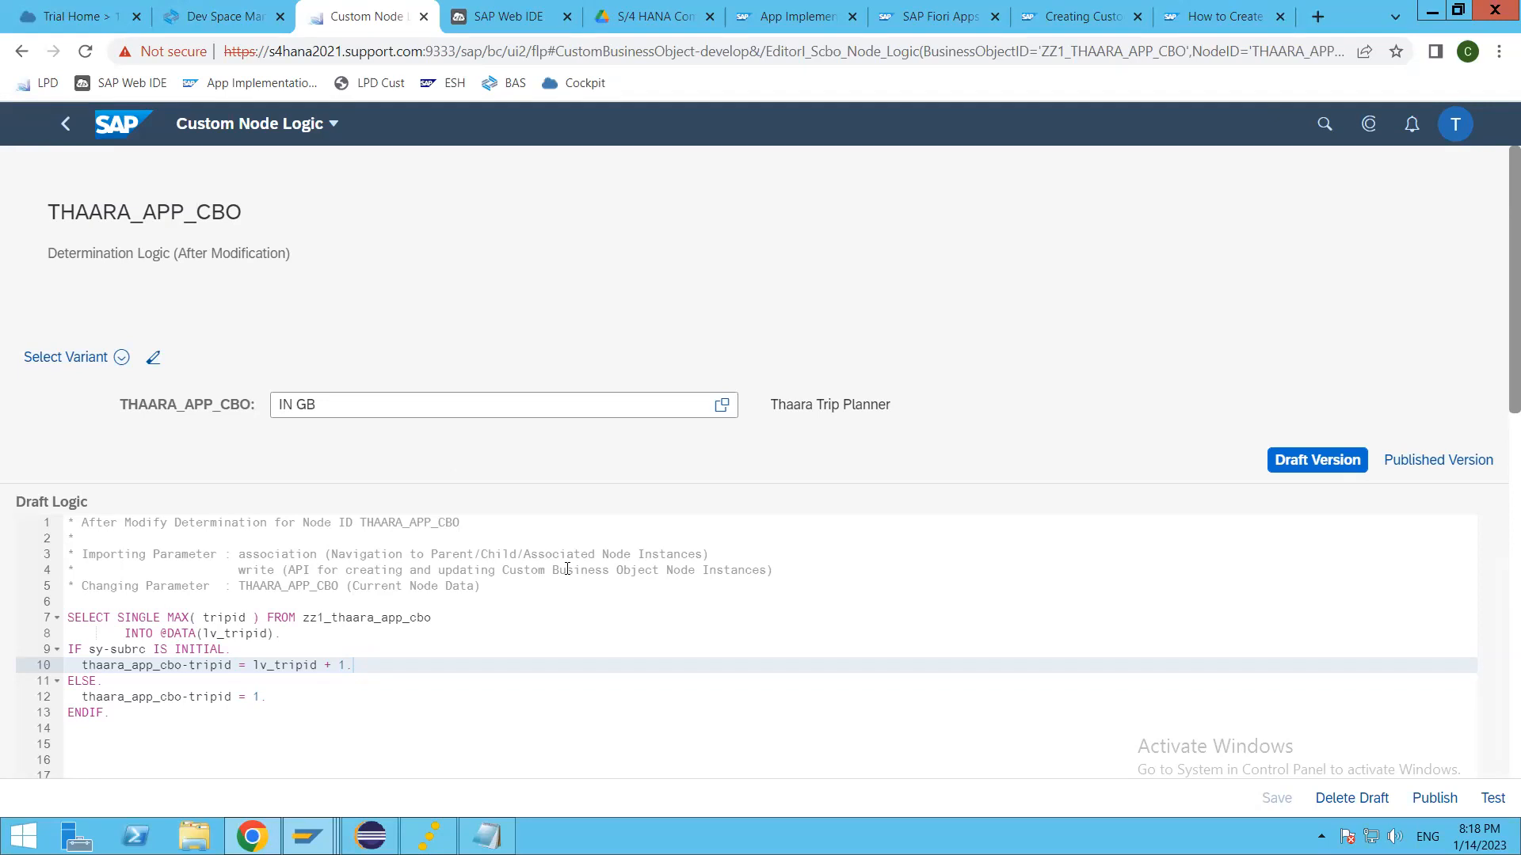
scroll(568, 569, down, 6)
scroll(567, 568, down, 5)
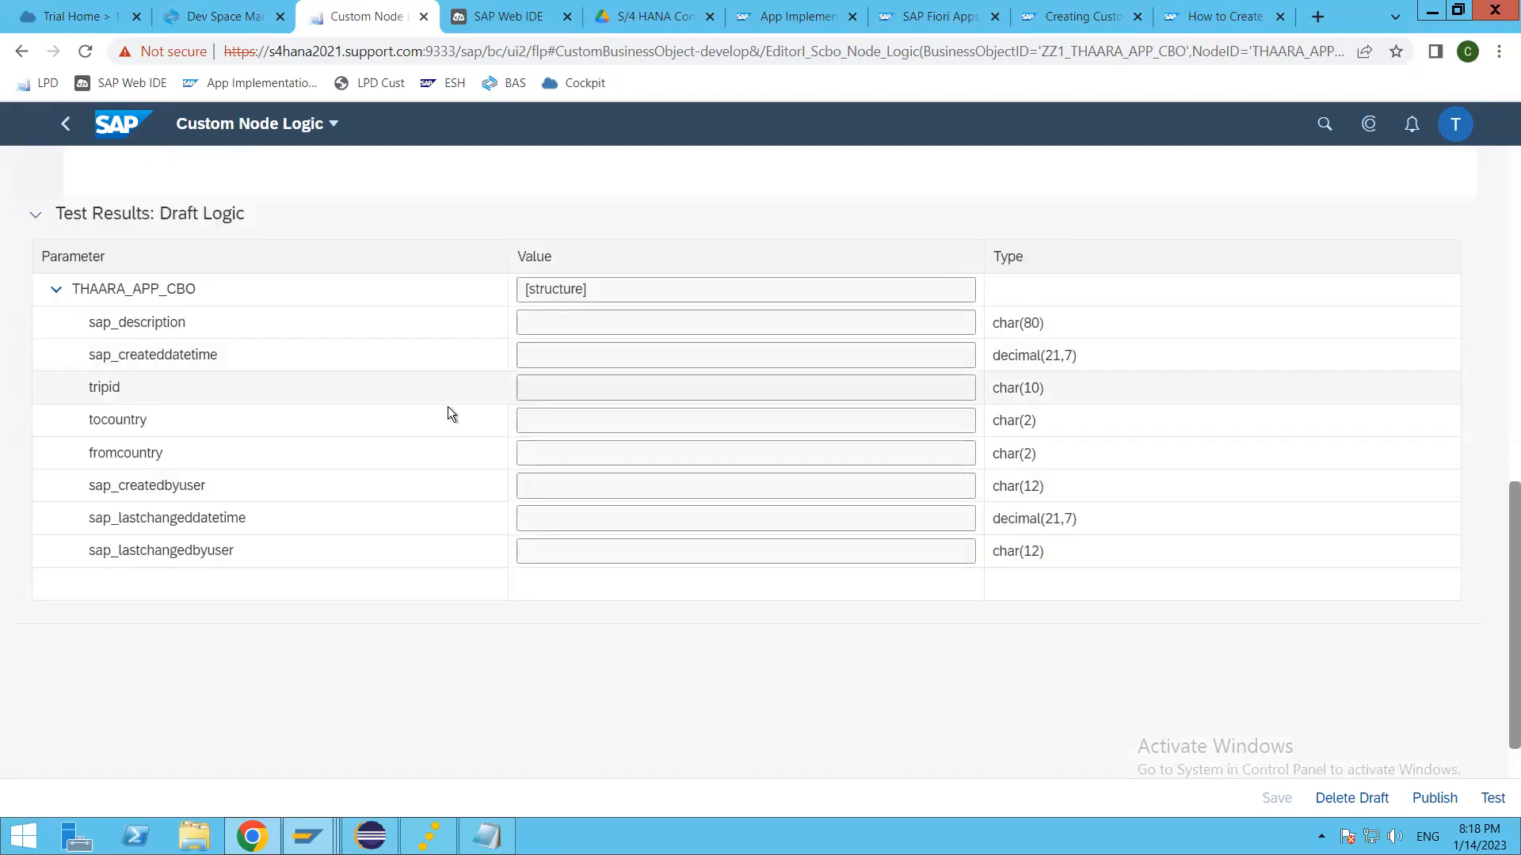
scroll(387, 648, up, 3)
scroll(382, 645, up, 2)
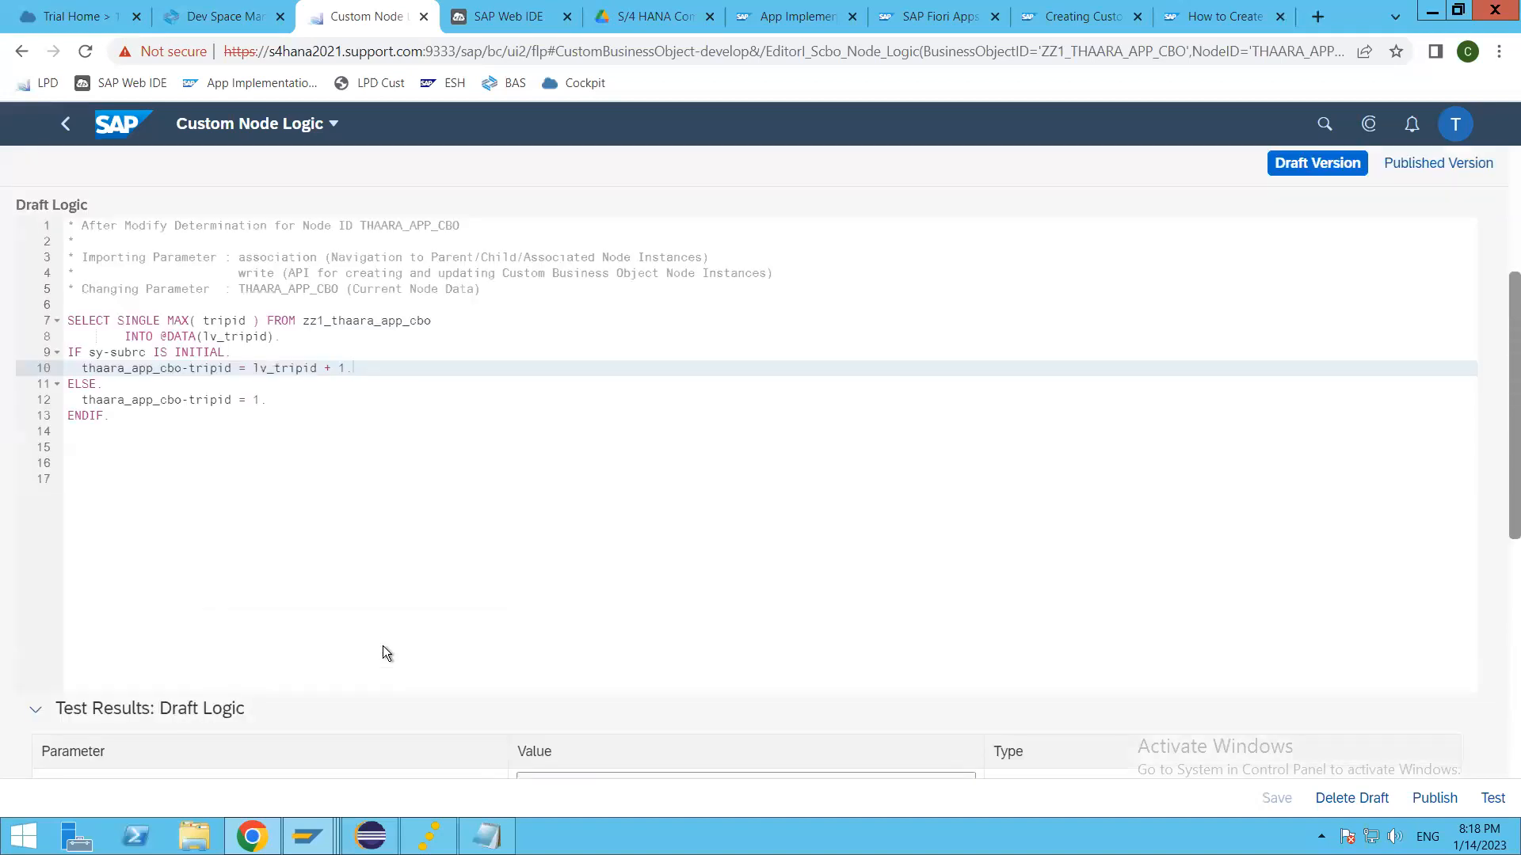
scroll(383, 642, up, 3)
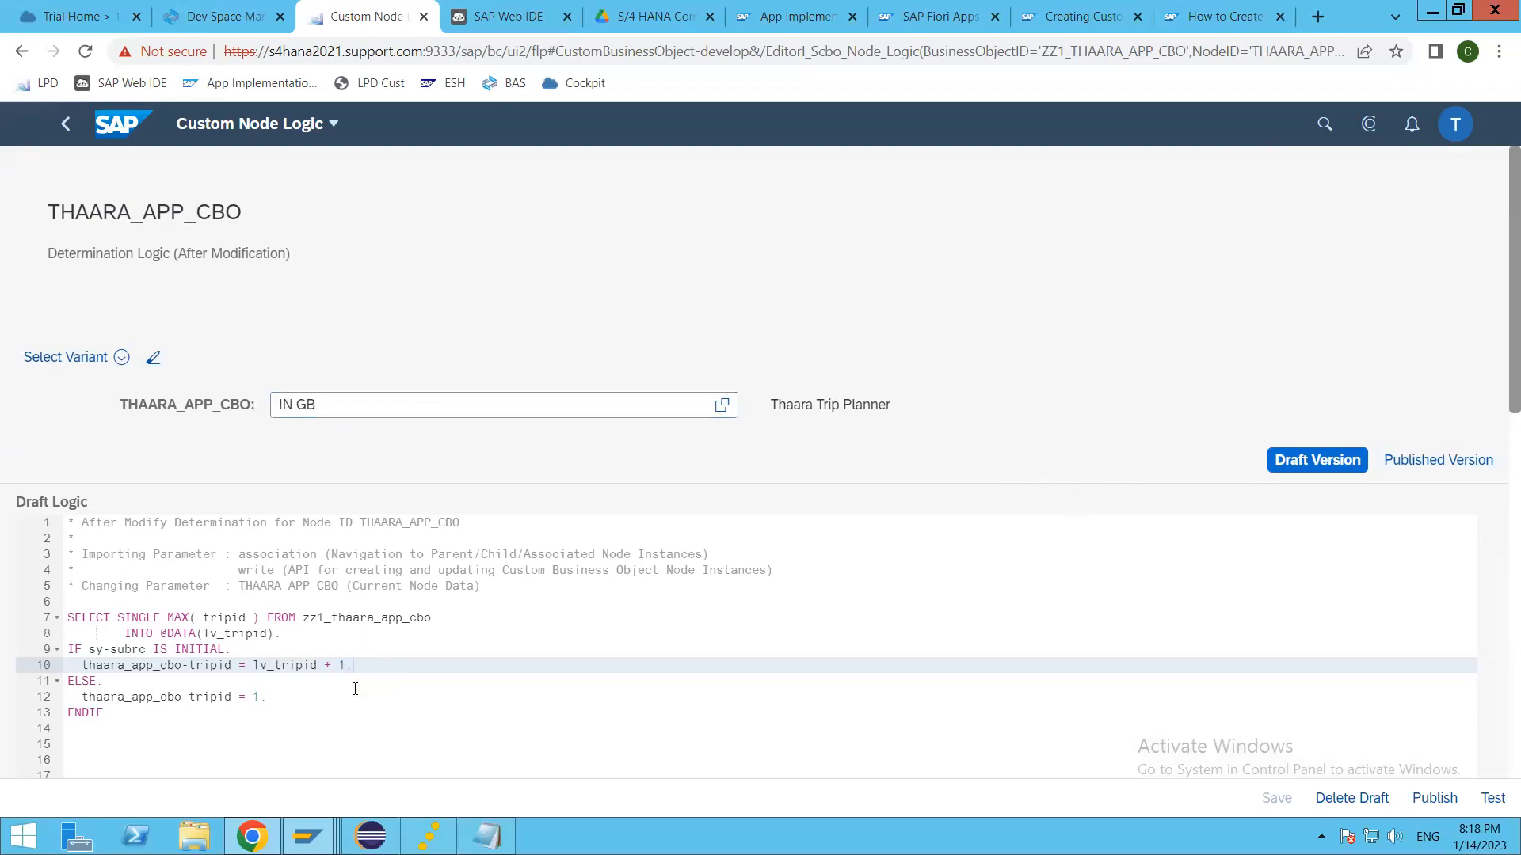
Step: Examine the THAARA_APP_CBO structure value in the test results, and review the country codes in the test node data once more
scroll(479, 630, down, 5)
scroll(501, 638, down, 4)
scroll(500, 642, up, 6)
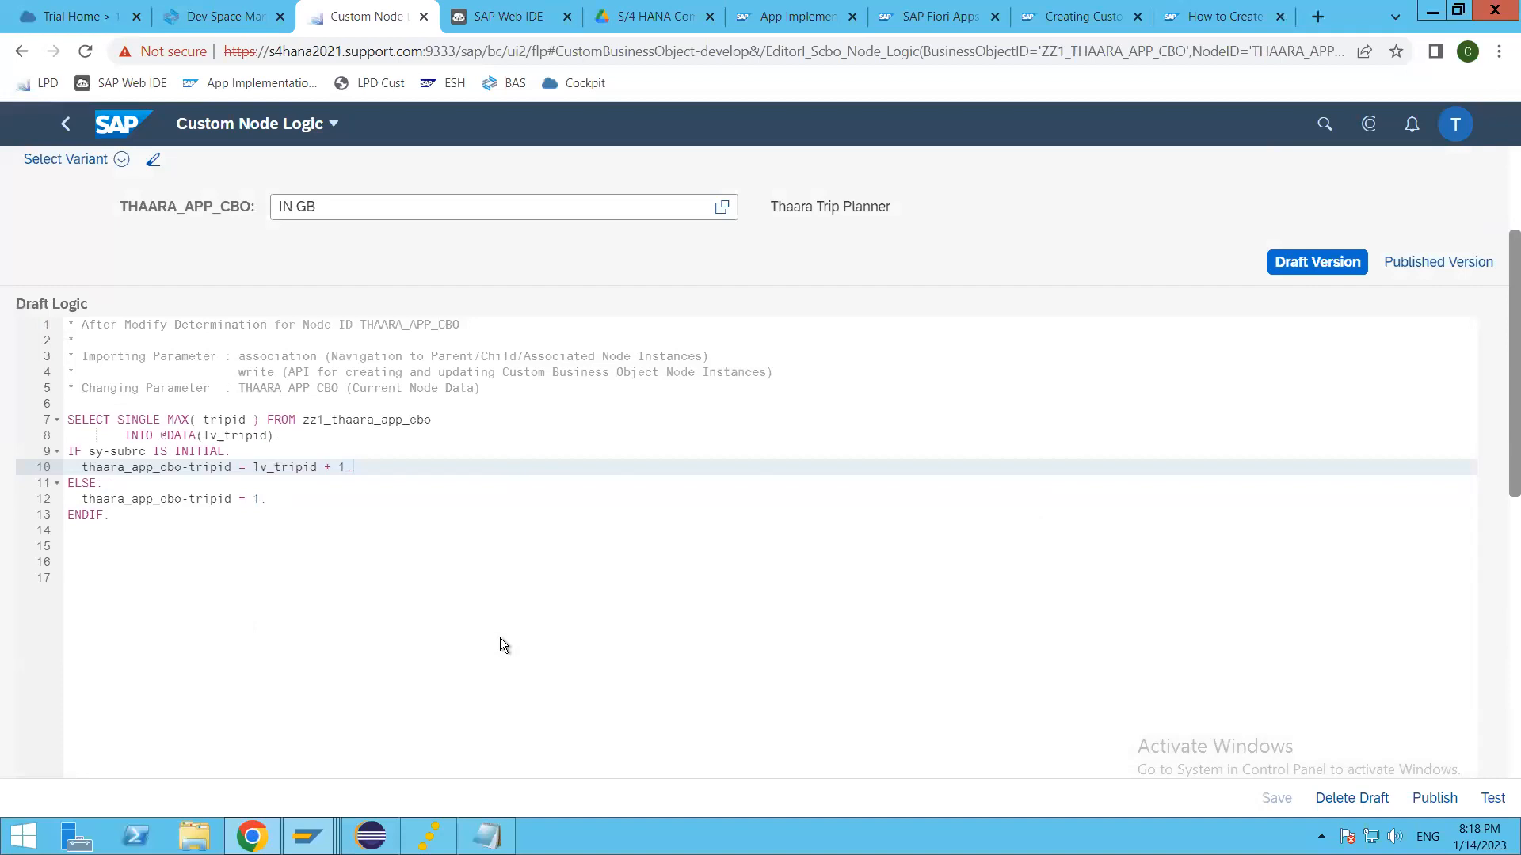
scroll(311, 715, down, 5)
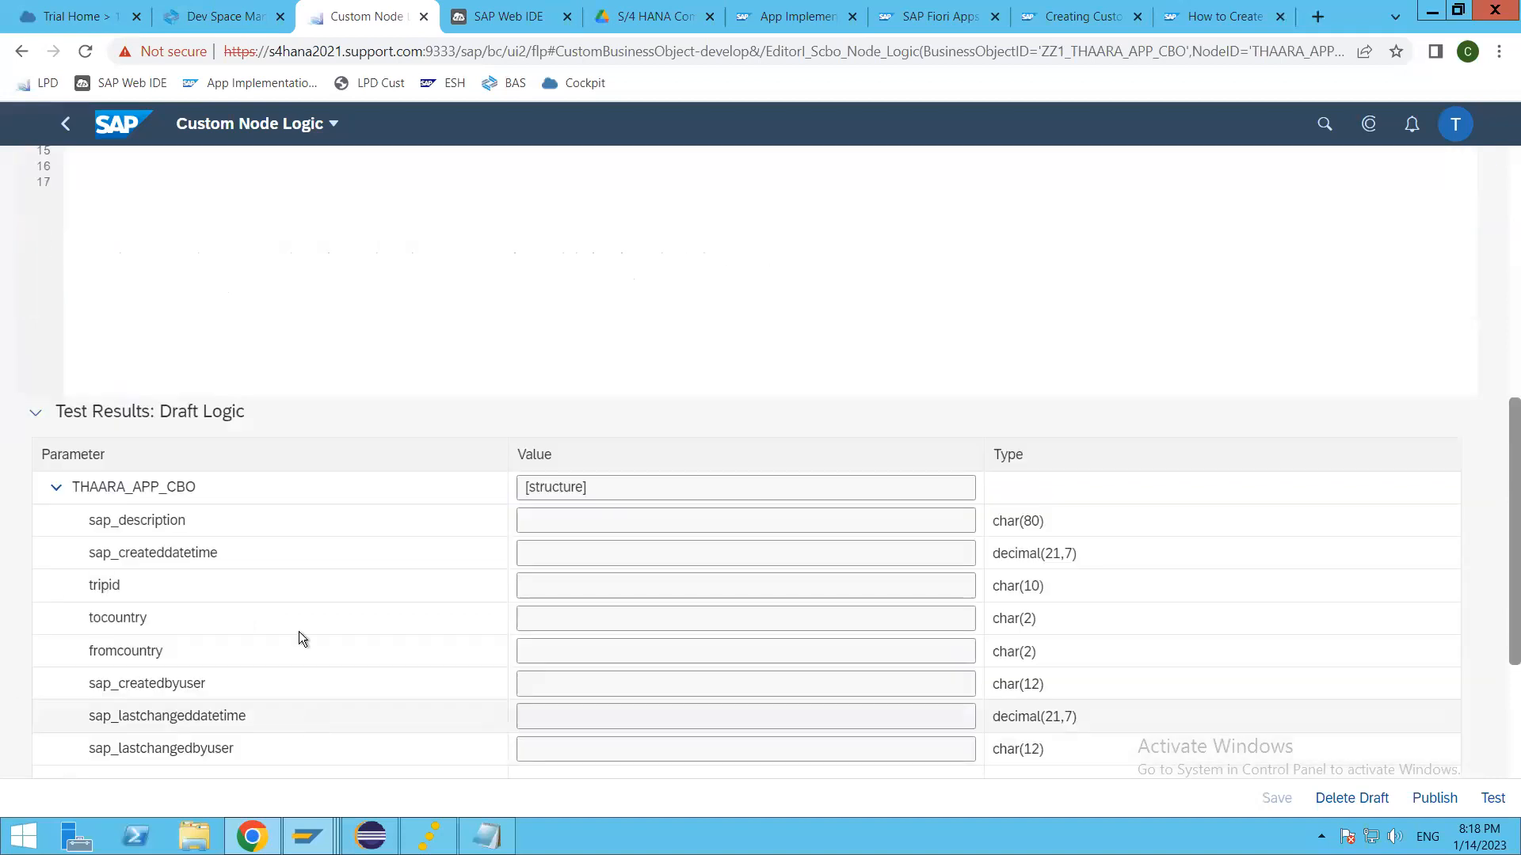
click(606, 488)
scroll(316, 573, up, 1)
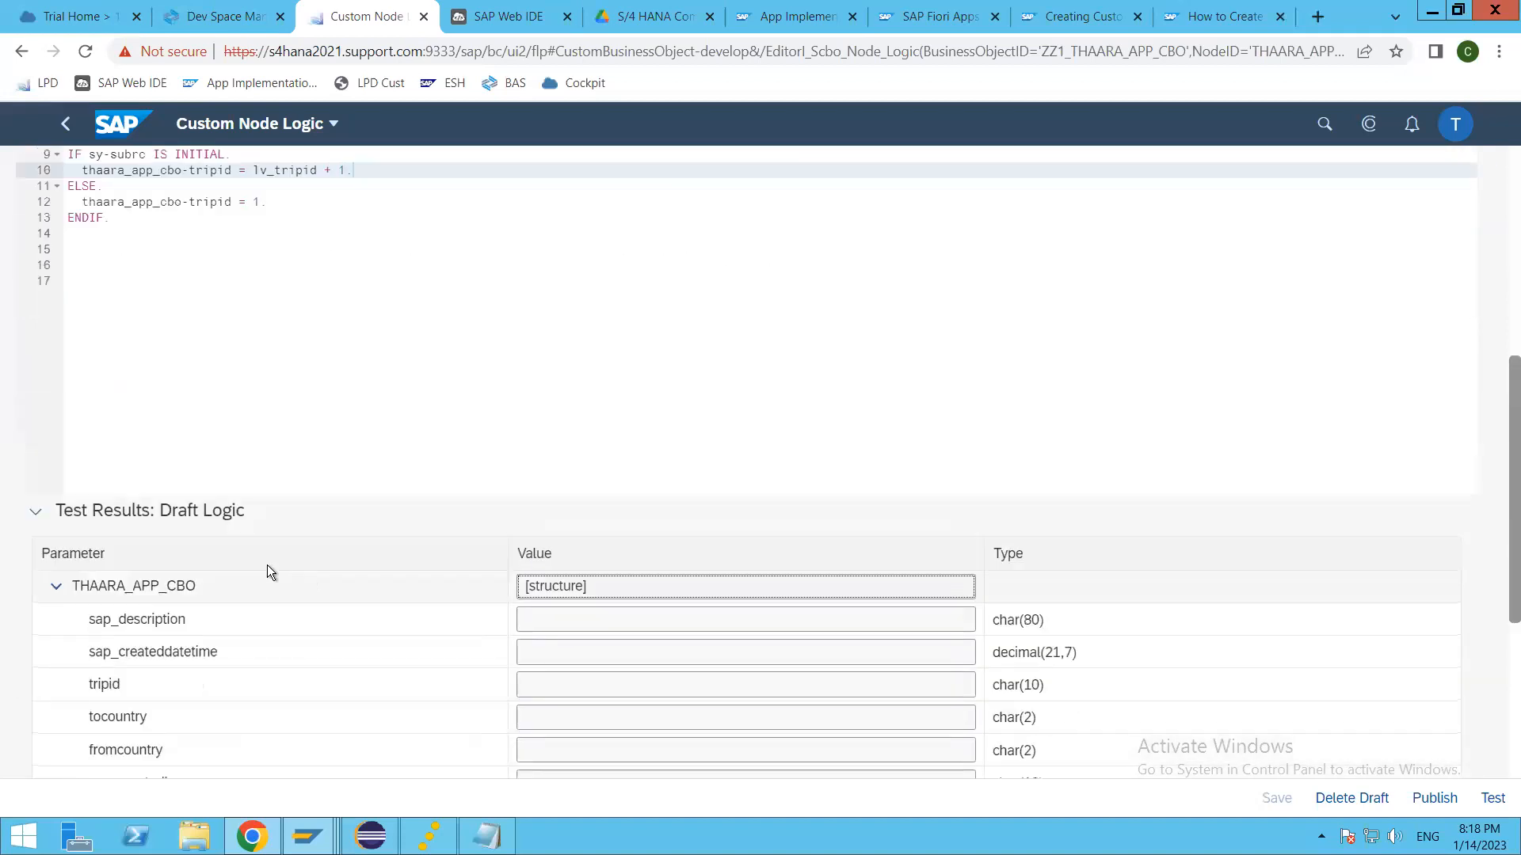
scroll(267, 571, up, 1)
scroll(389, 552, up, 4)
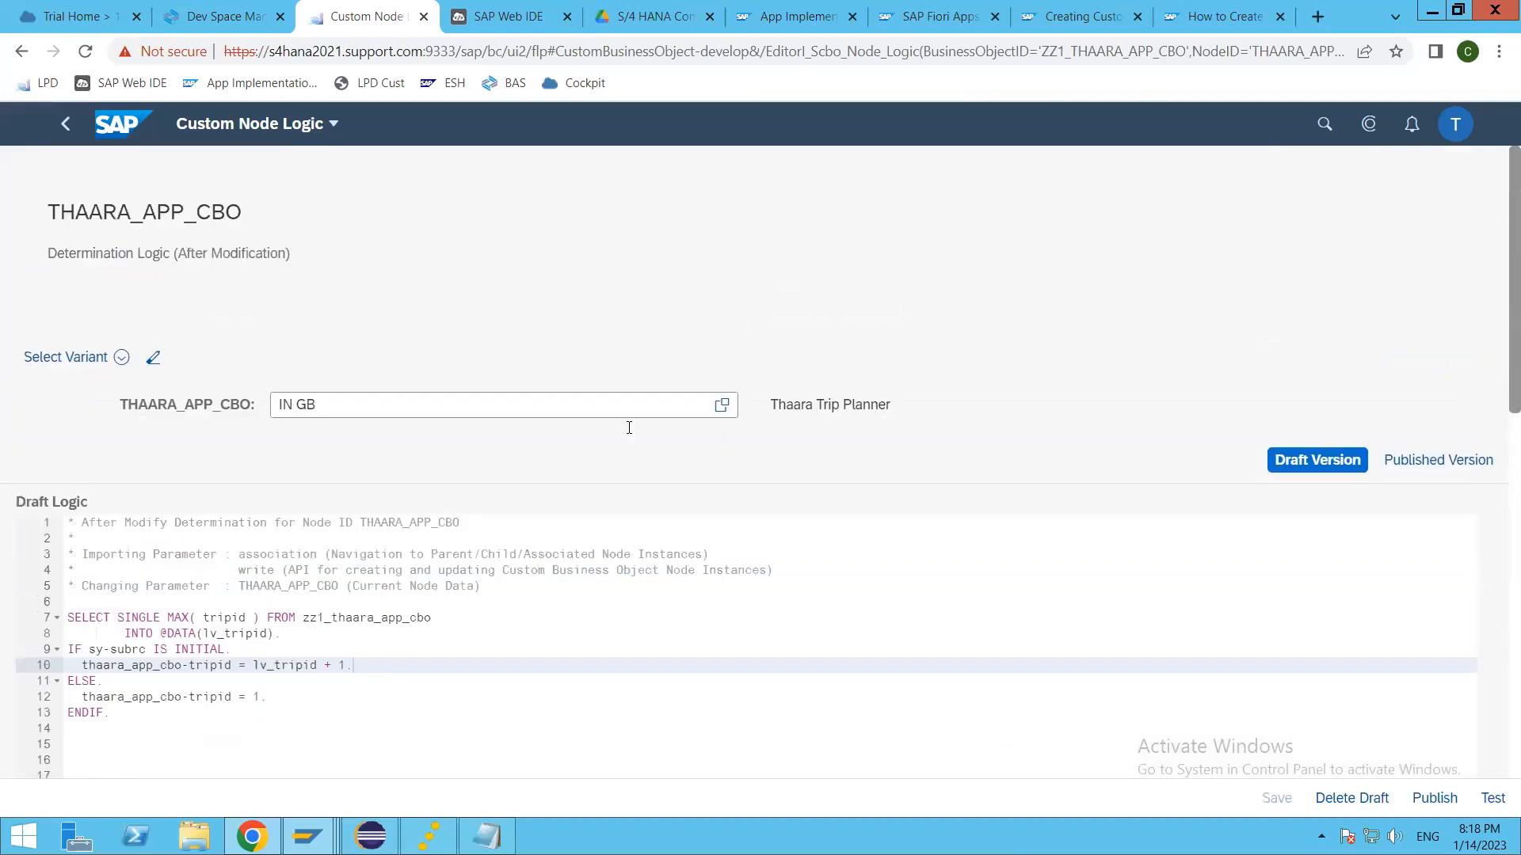
click(722, 405)
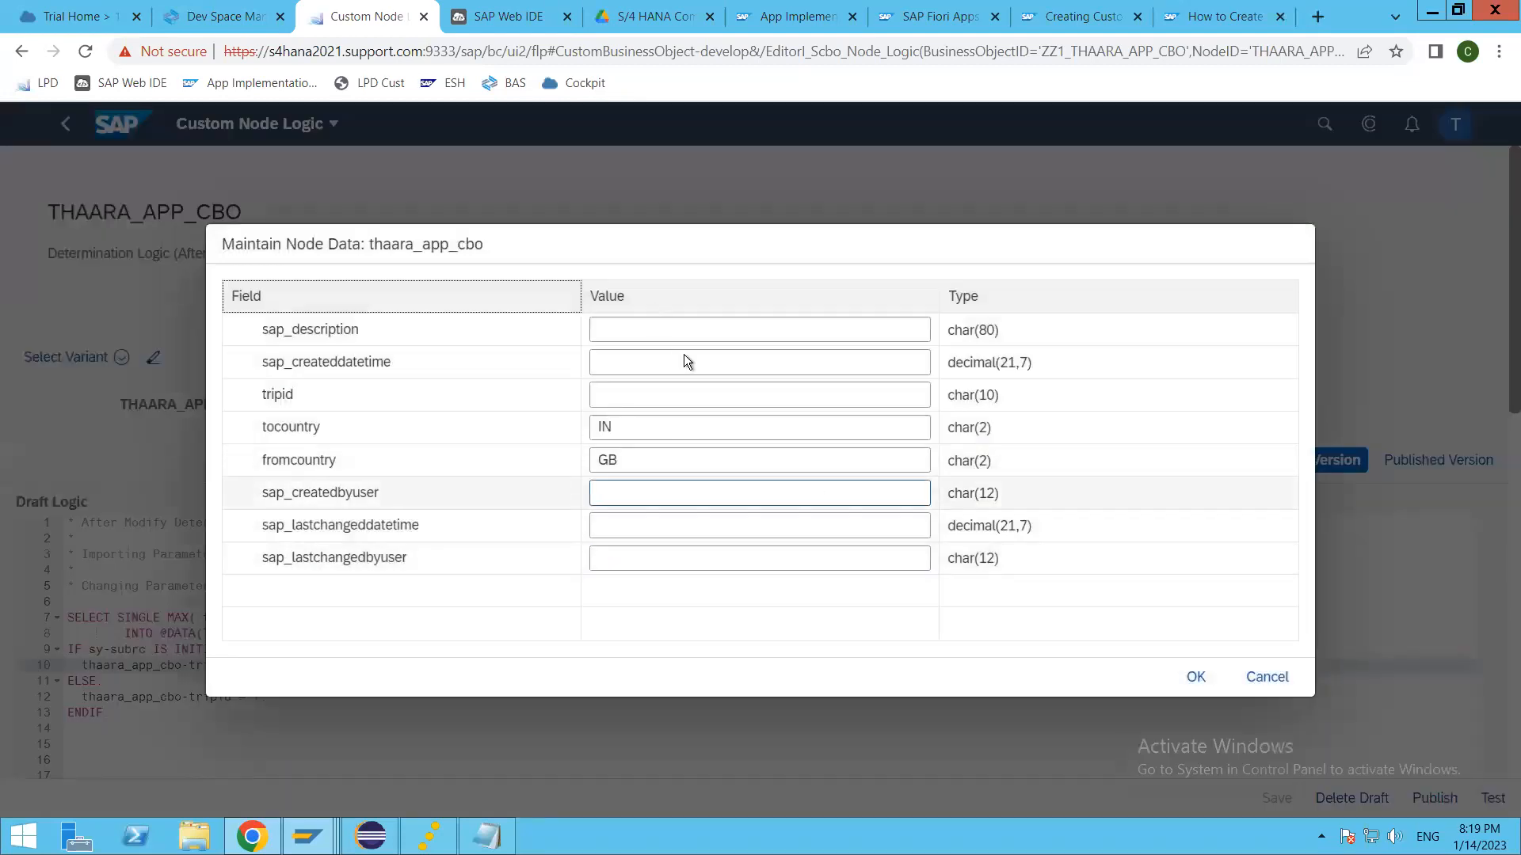
click(683, 354)
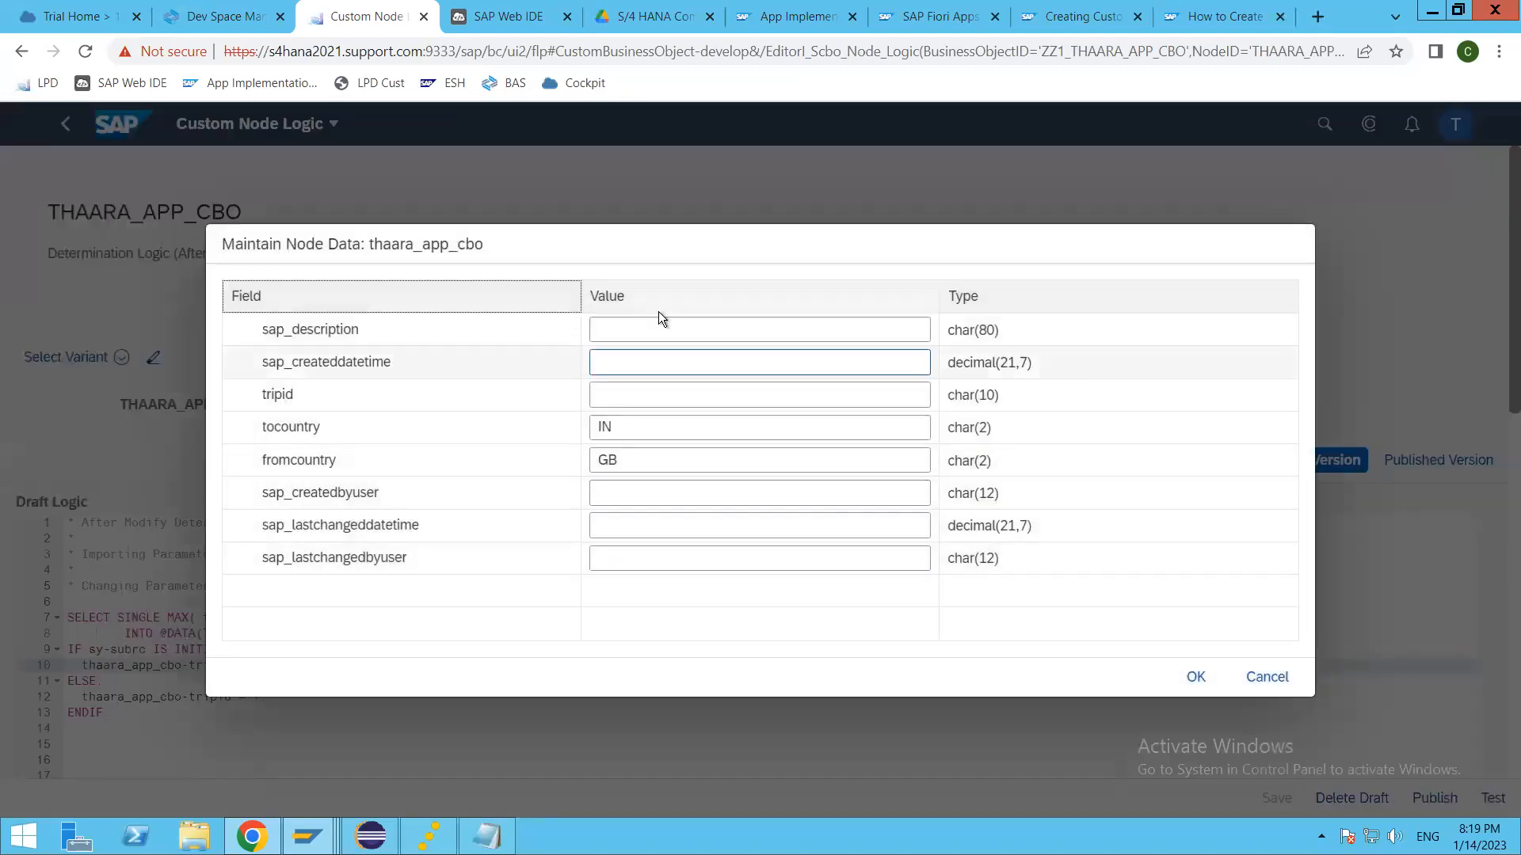
click(602, 468)
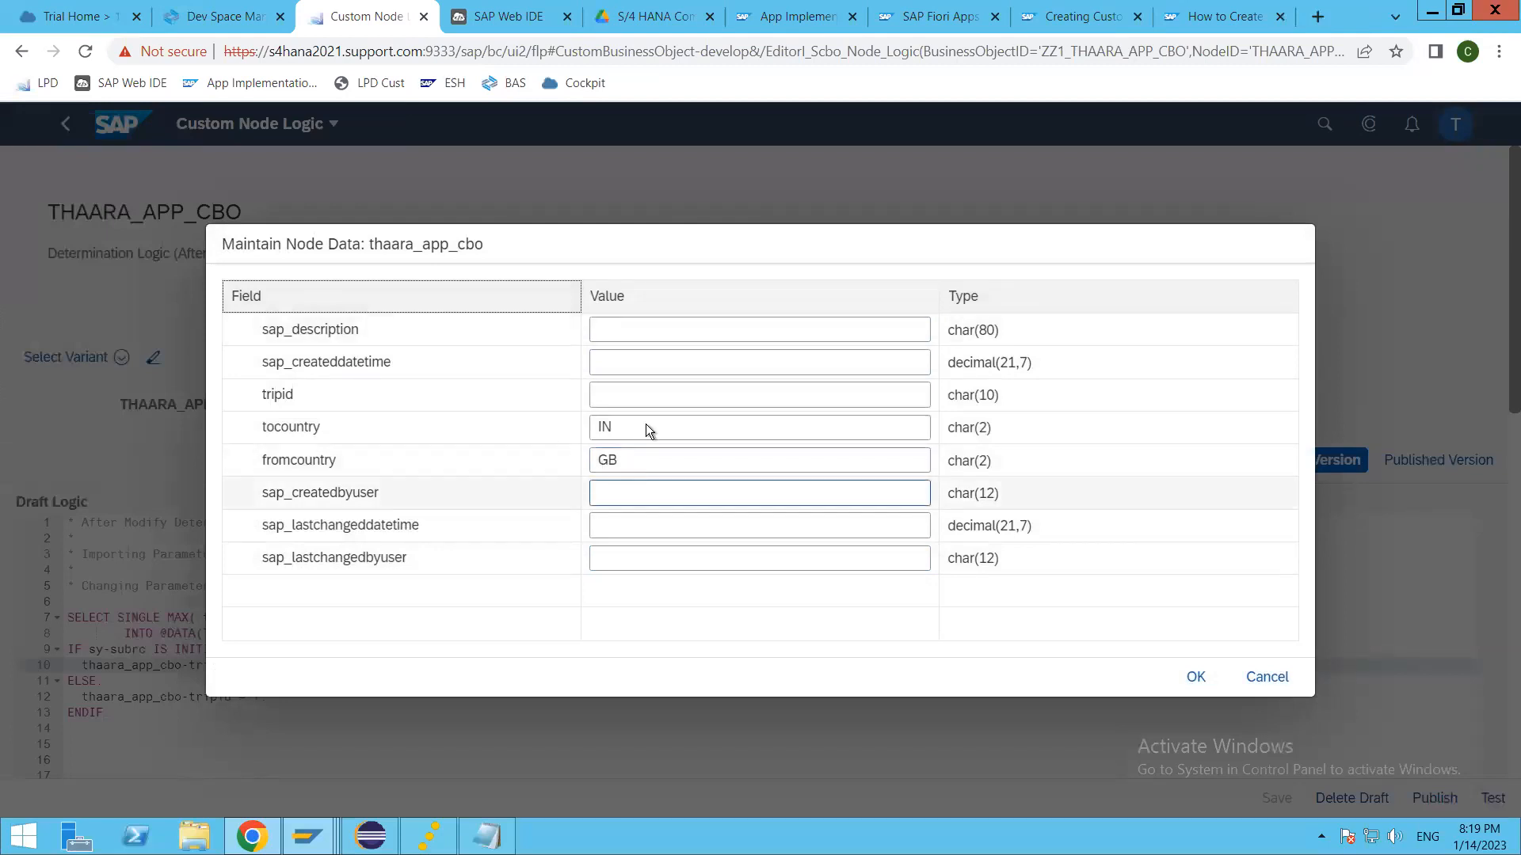
click(1194, 678)
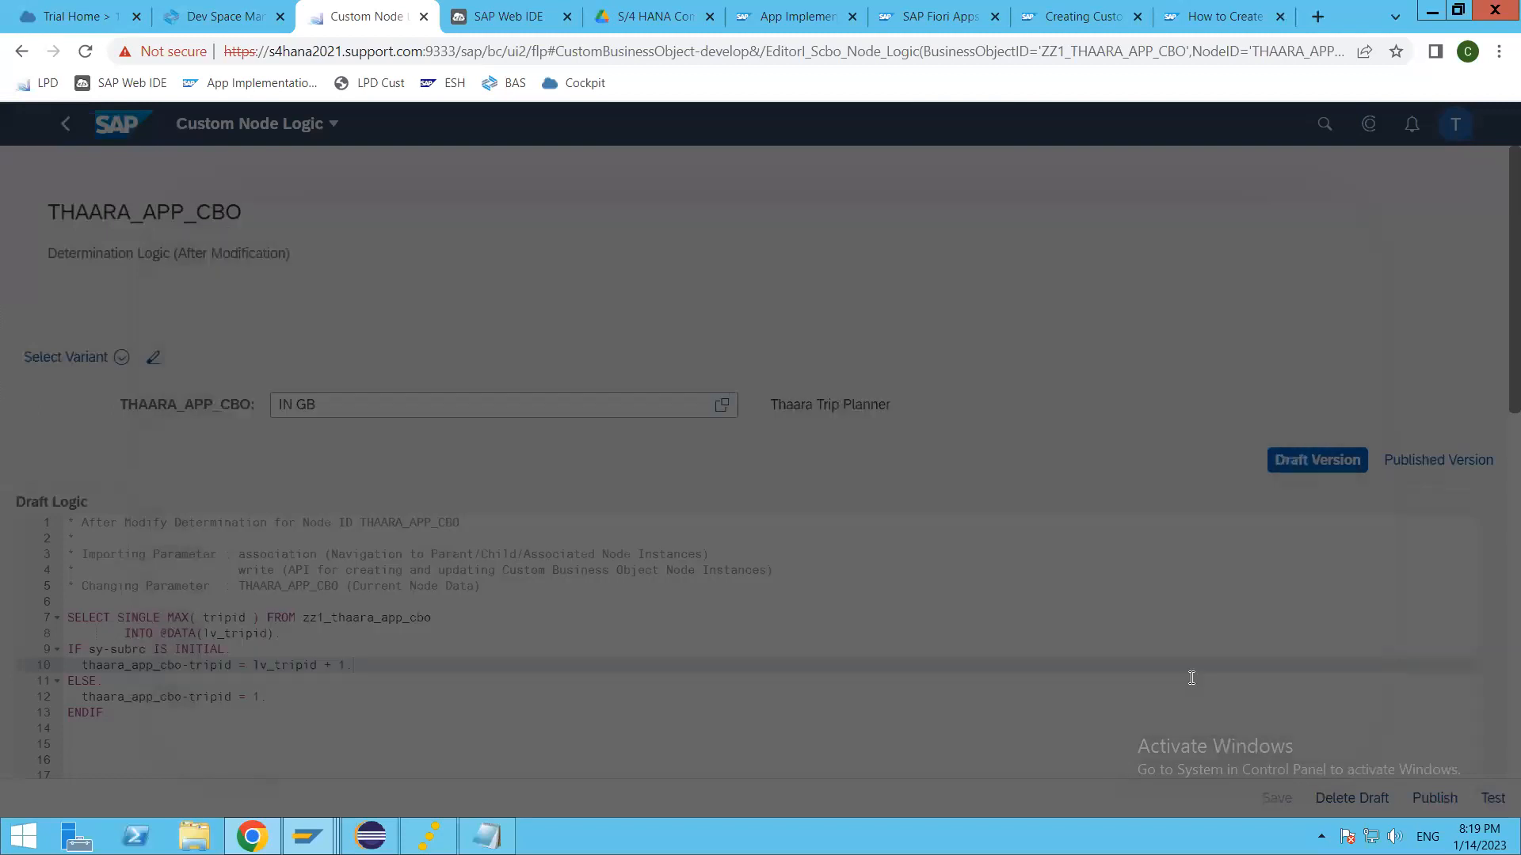
Step: Run the test of the draft determination logic and check the tripid value in the test results
scroll(587, 602, down, 5)
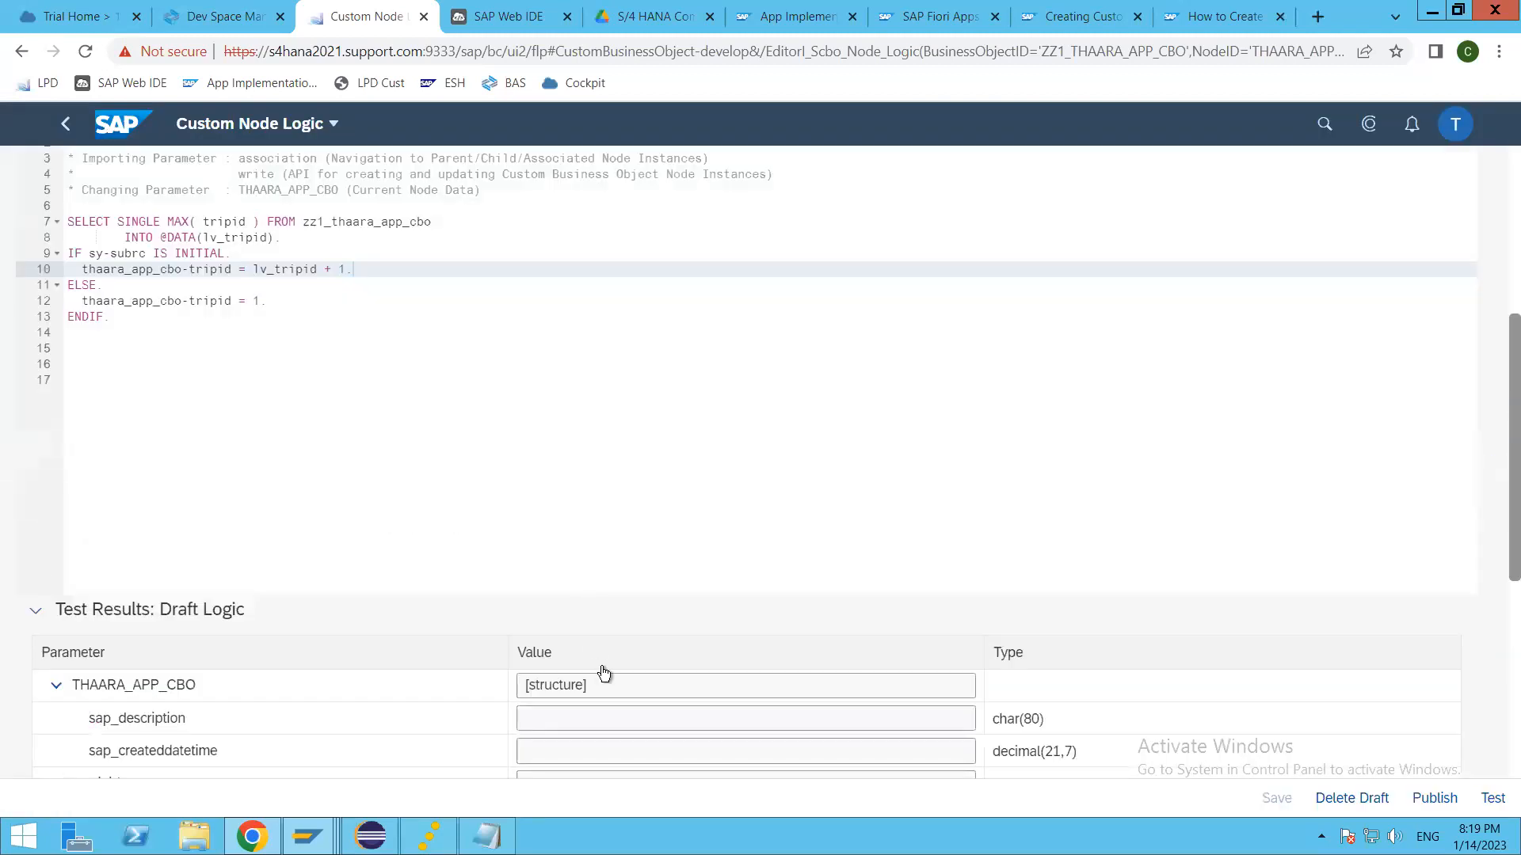
scroll(606, 675, down, 5)
scroll(401, 478, up, 10)
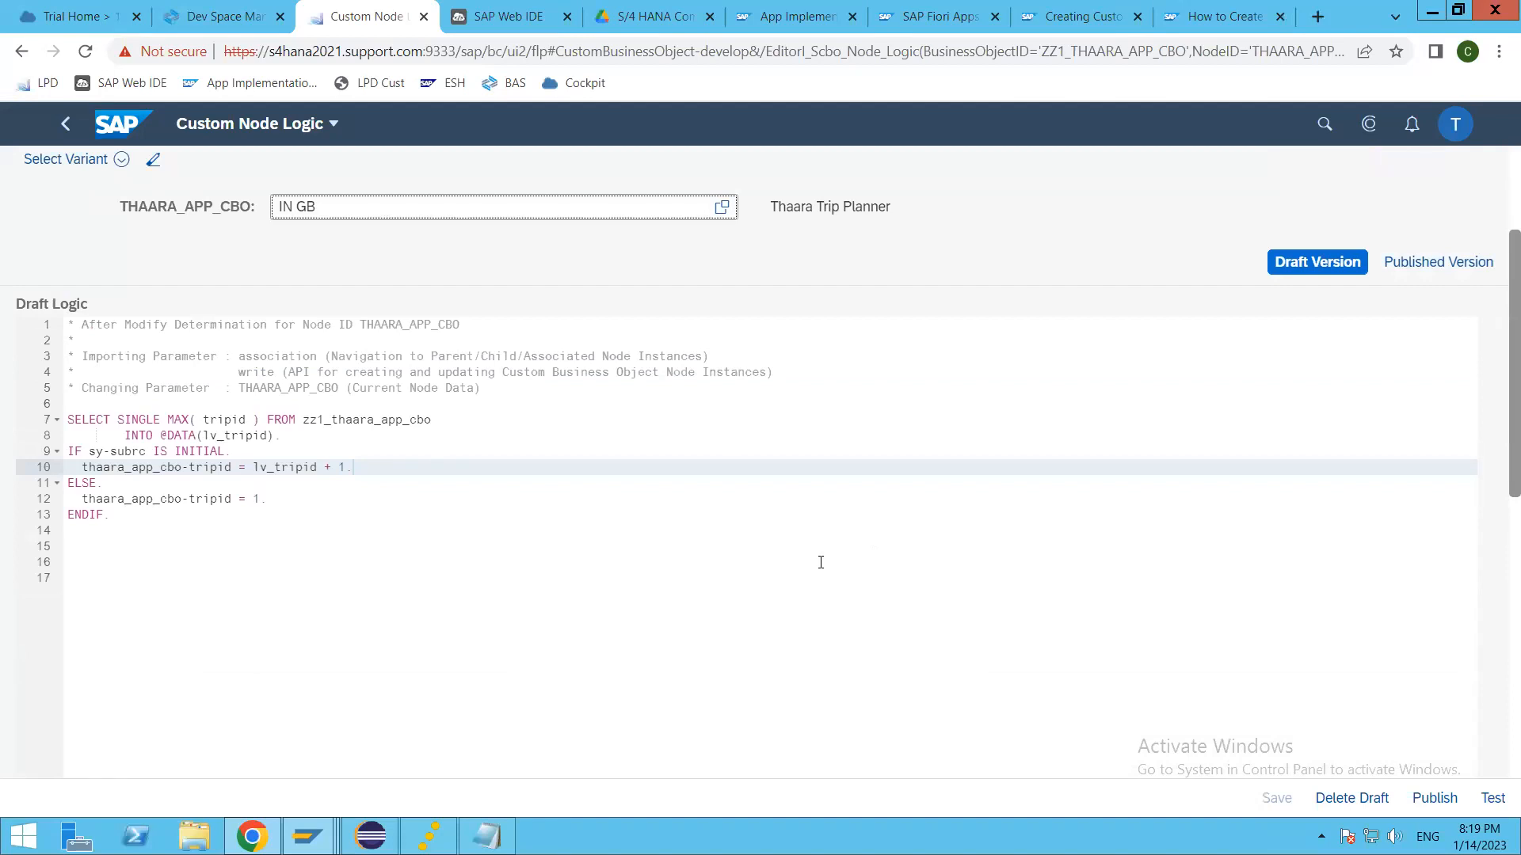
scroll(1334, 610, up, 3)
scroll(1425, 676, down, 5)
click(1494, 800)
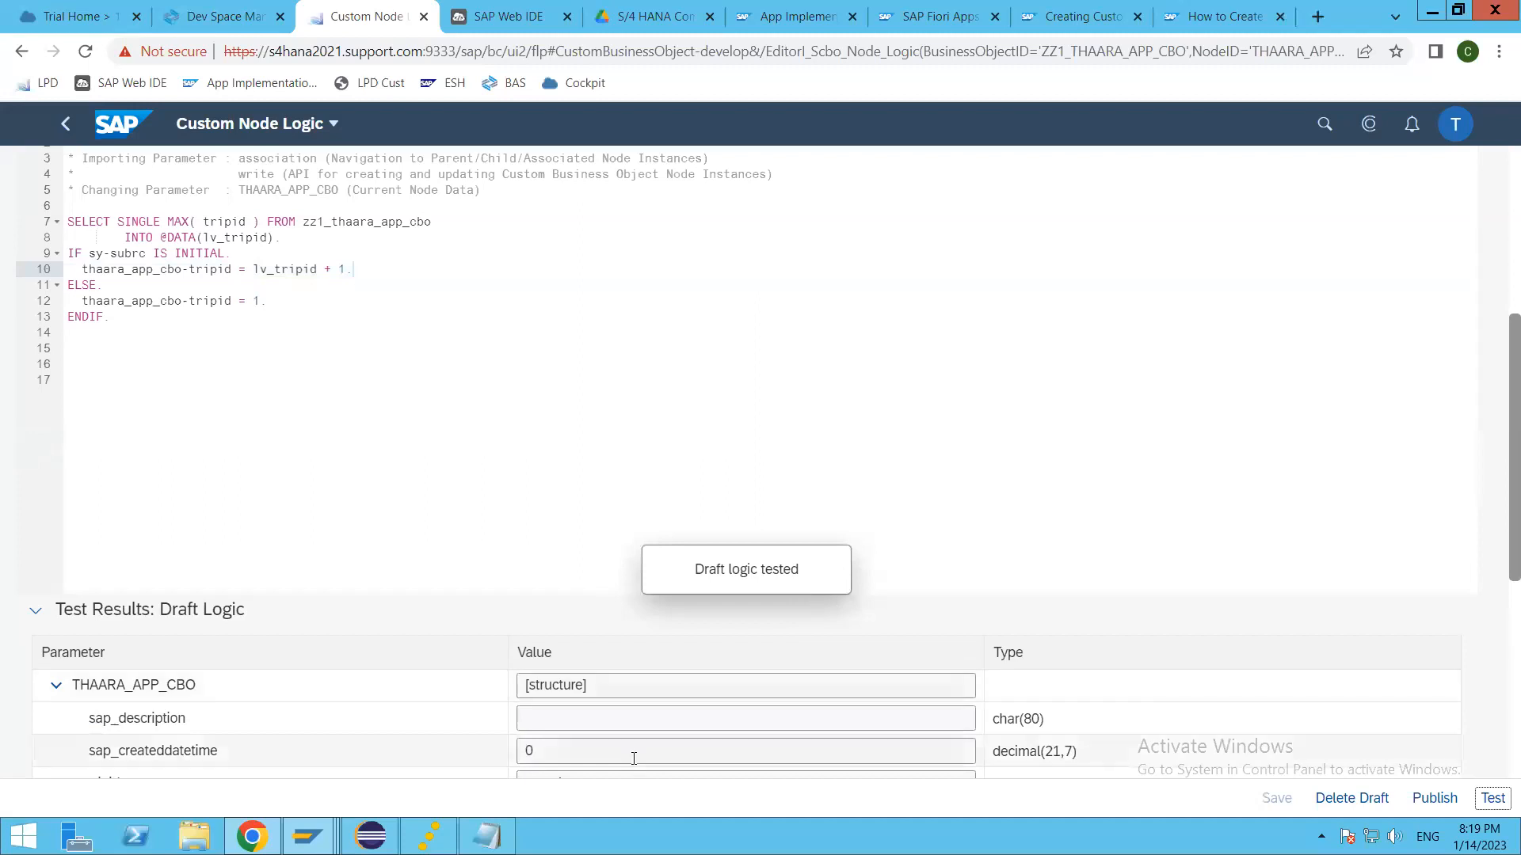
scroll(634, 755, down, 4)
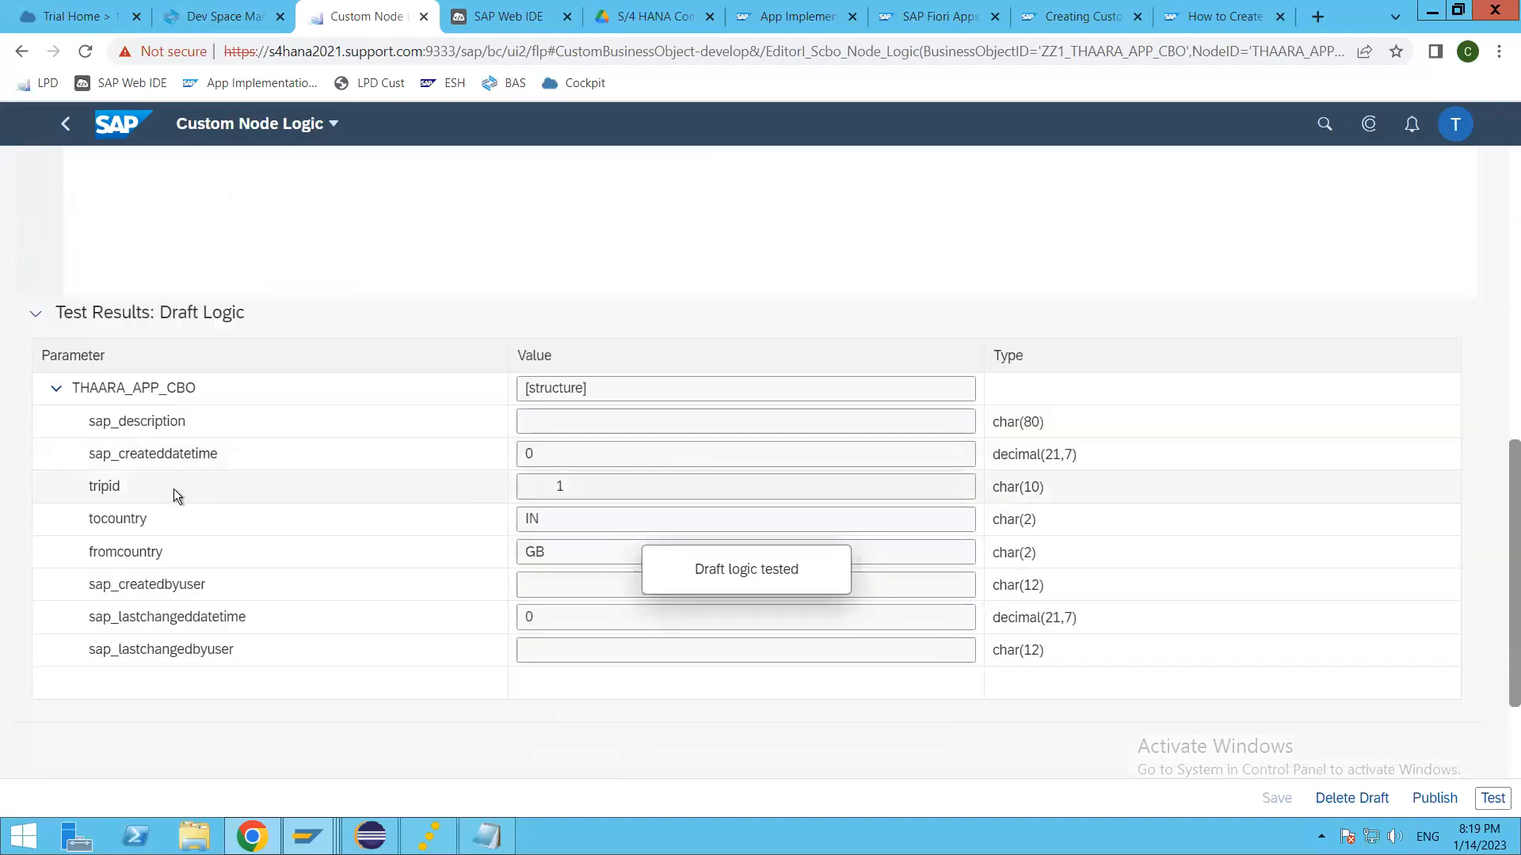
double_click(559, 486)
key(BackSpace)
double_click(596, 485)
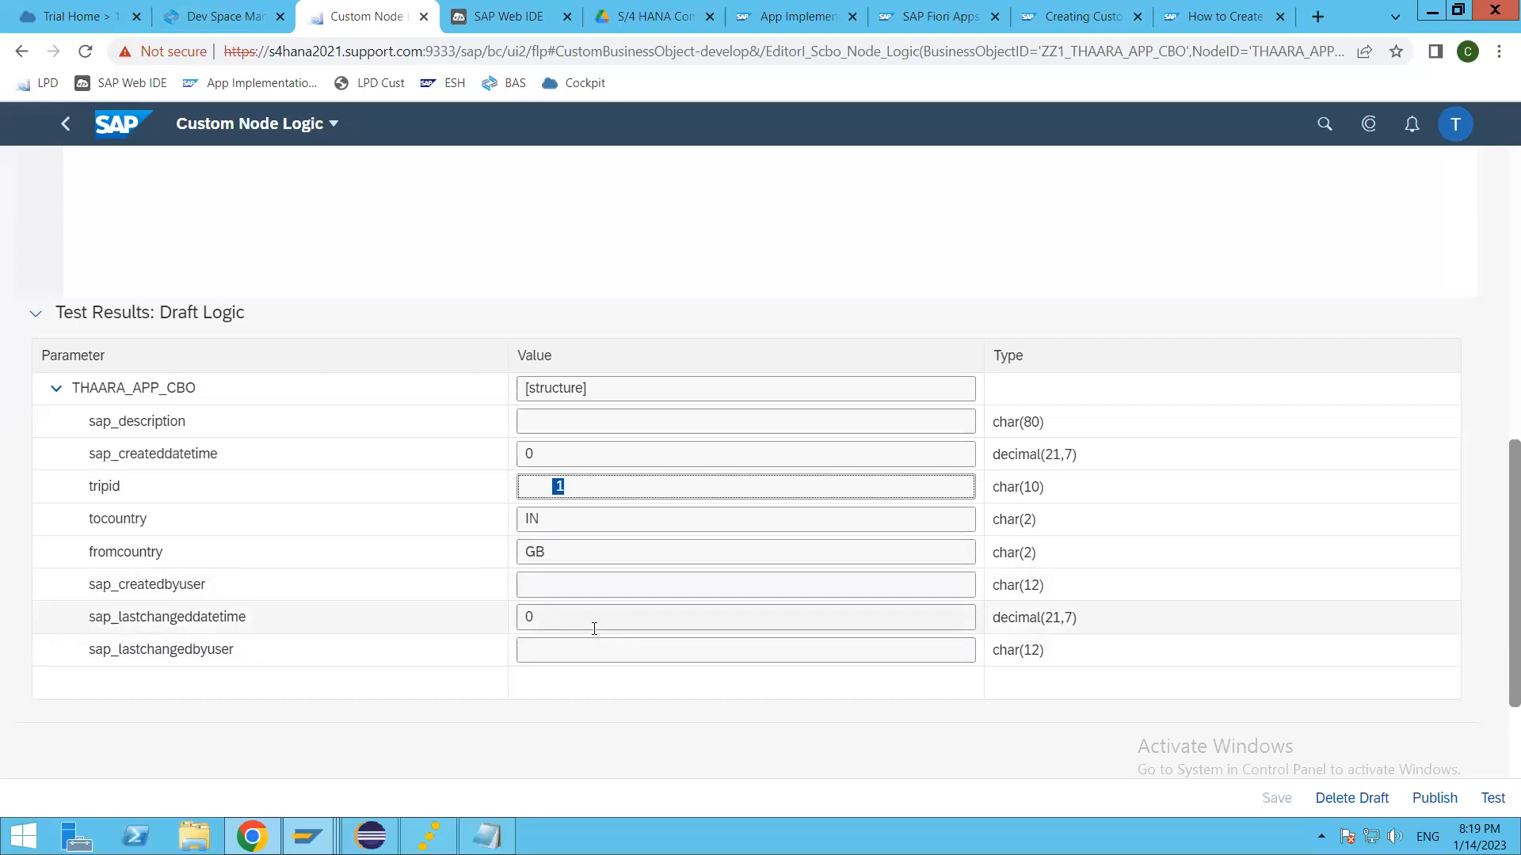
Step: Return to the Thaara Trip Planner business object and open the Before Save validation logic of its node
scroll(591, 633, up, 10)
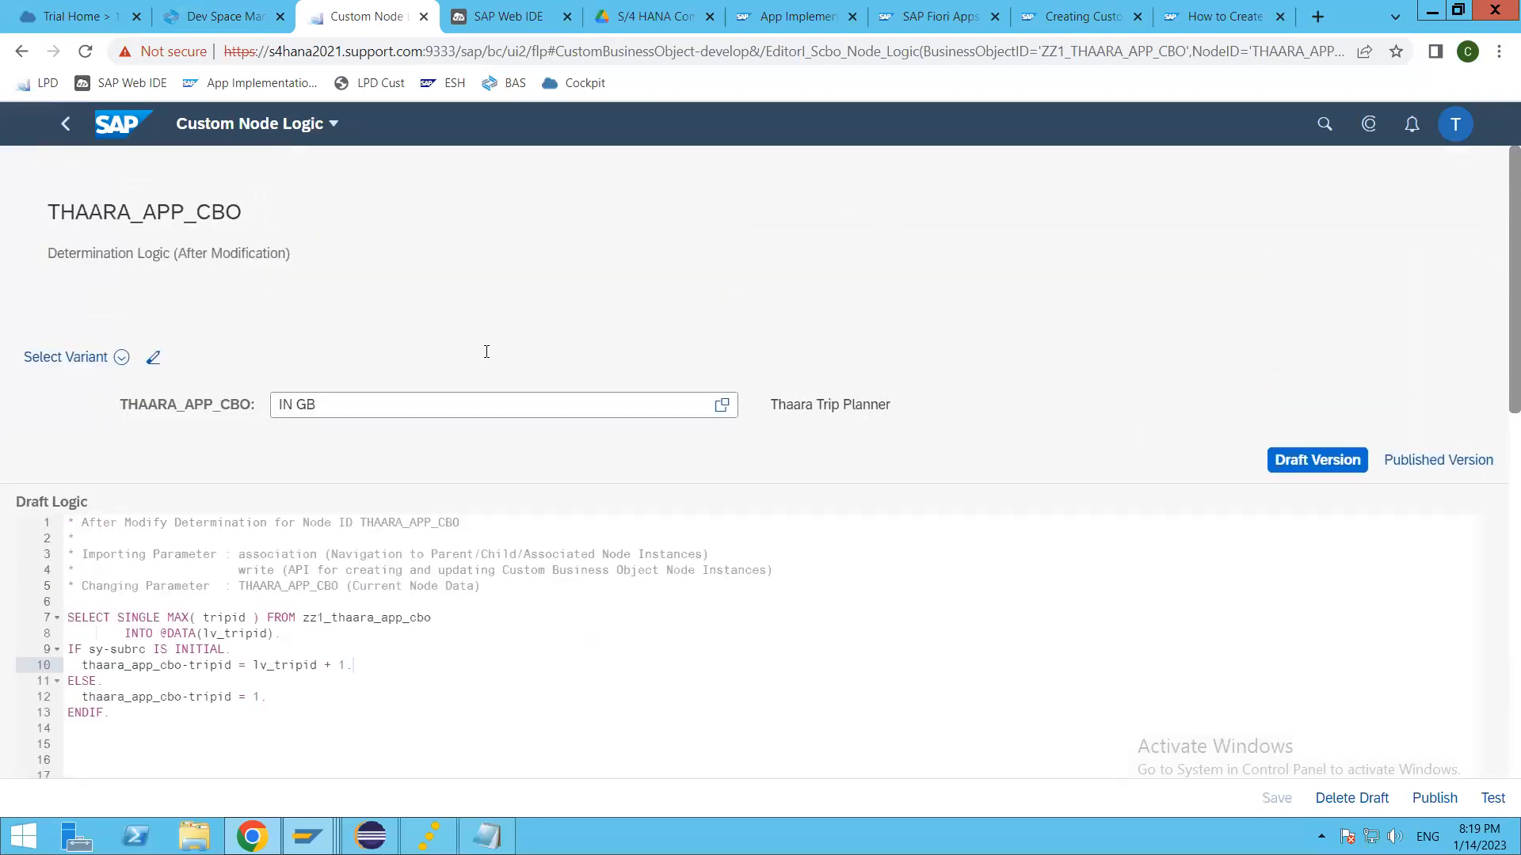
click(67, 124)
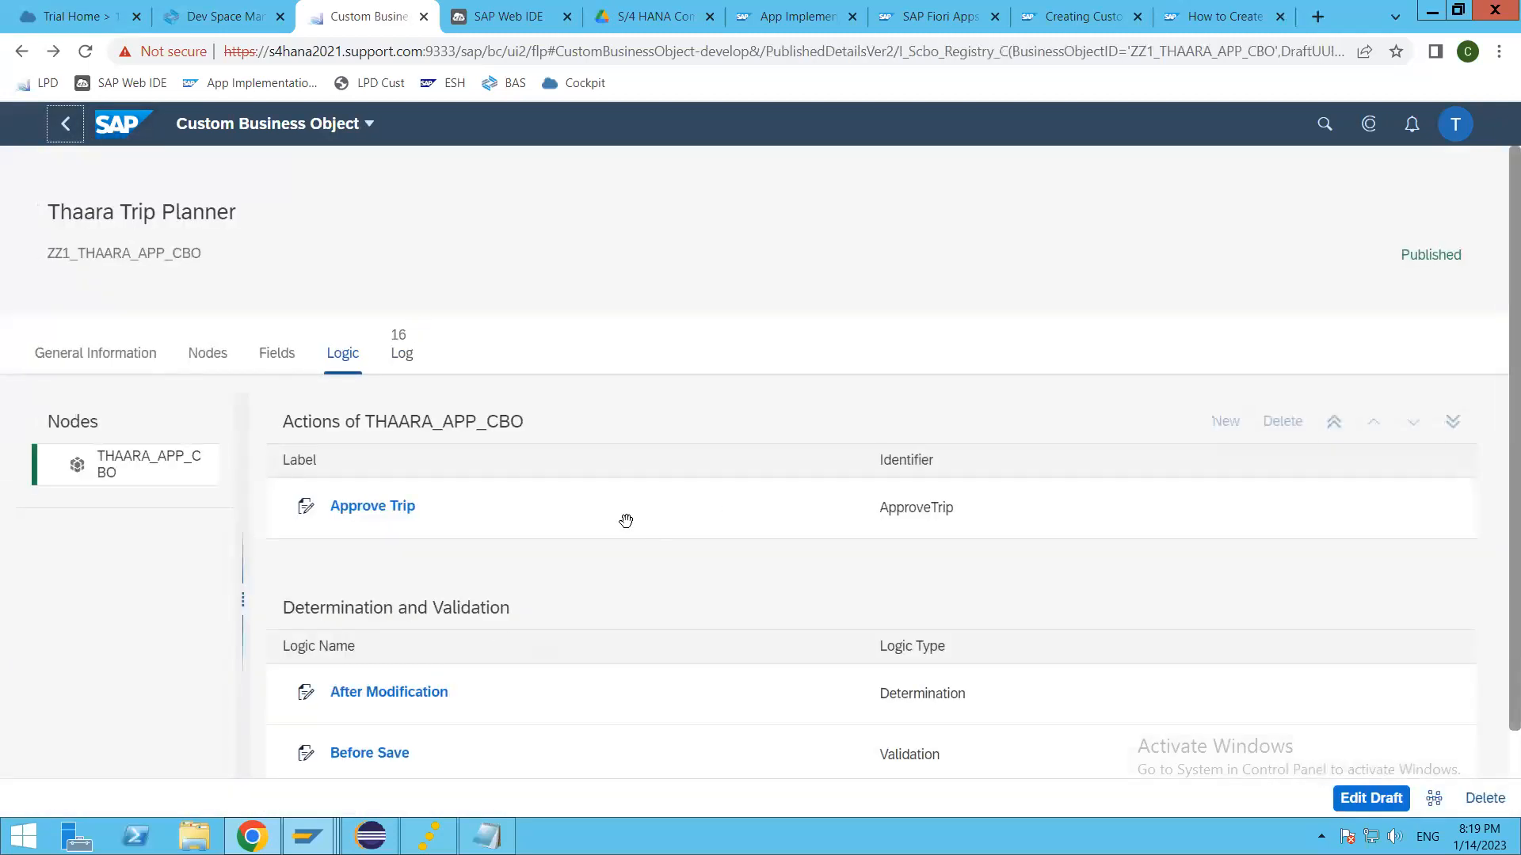
scroll(439, 752, down, 1)
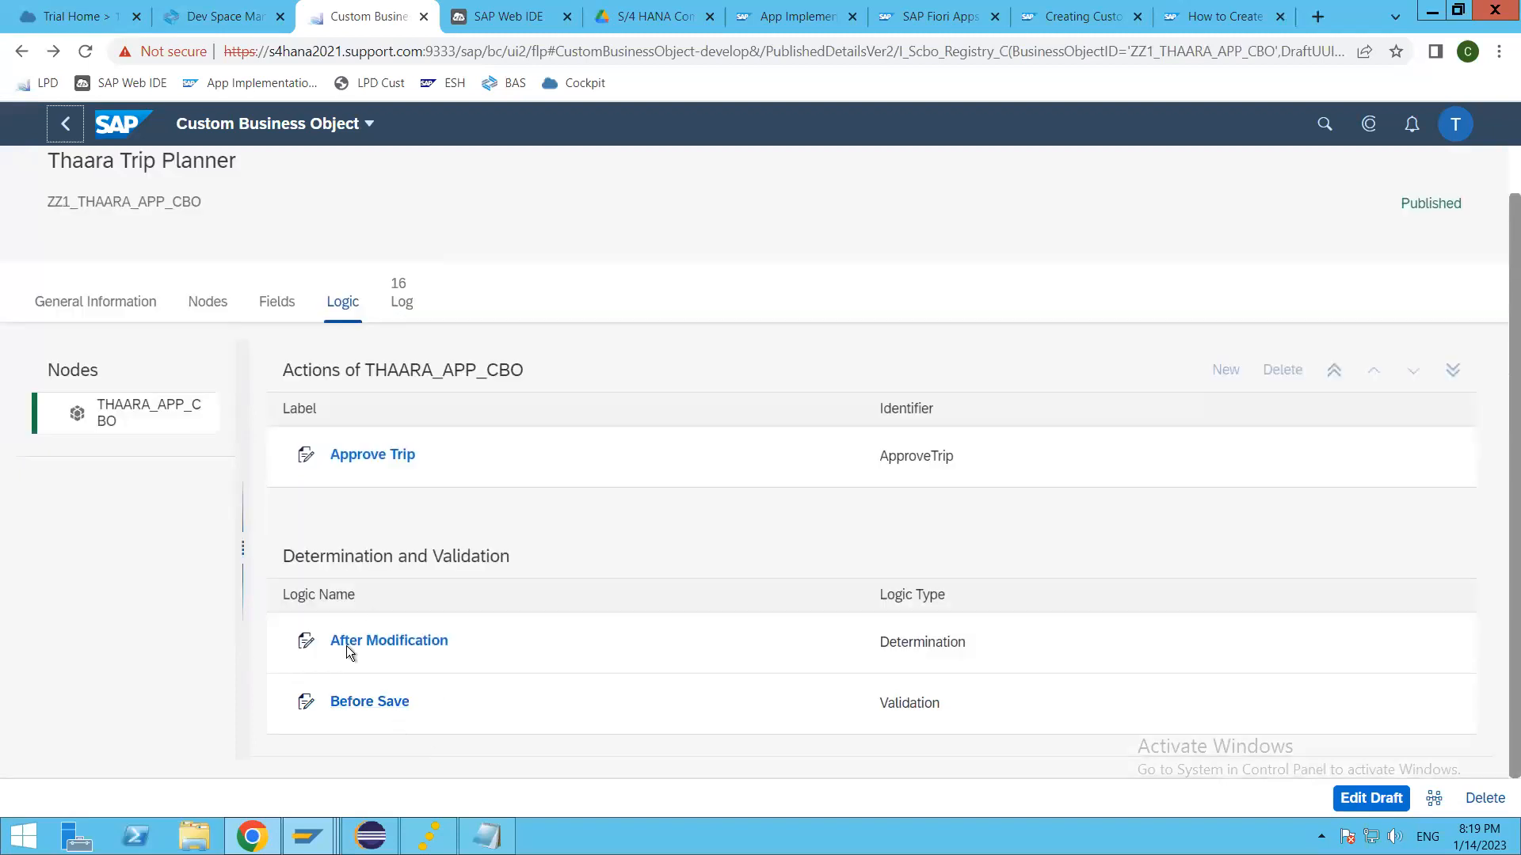
click(367, 708)
double_click(886, 705)
click(400, 707)
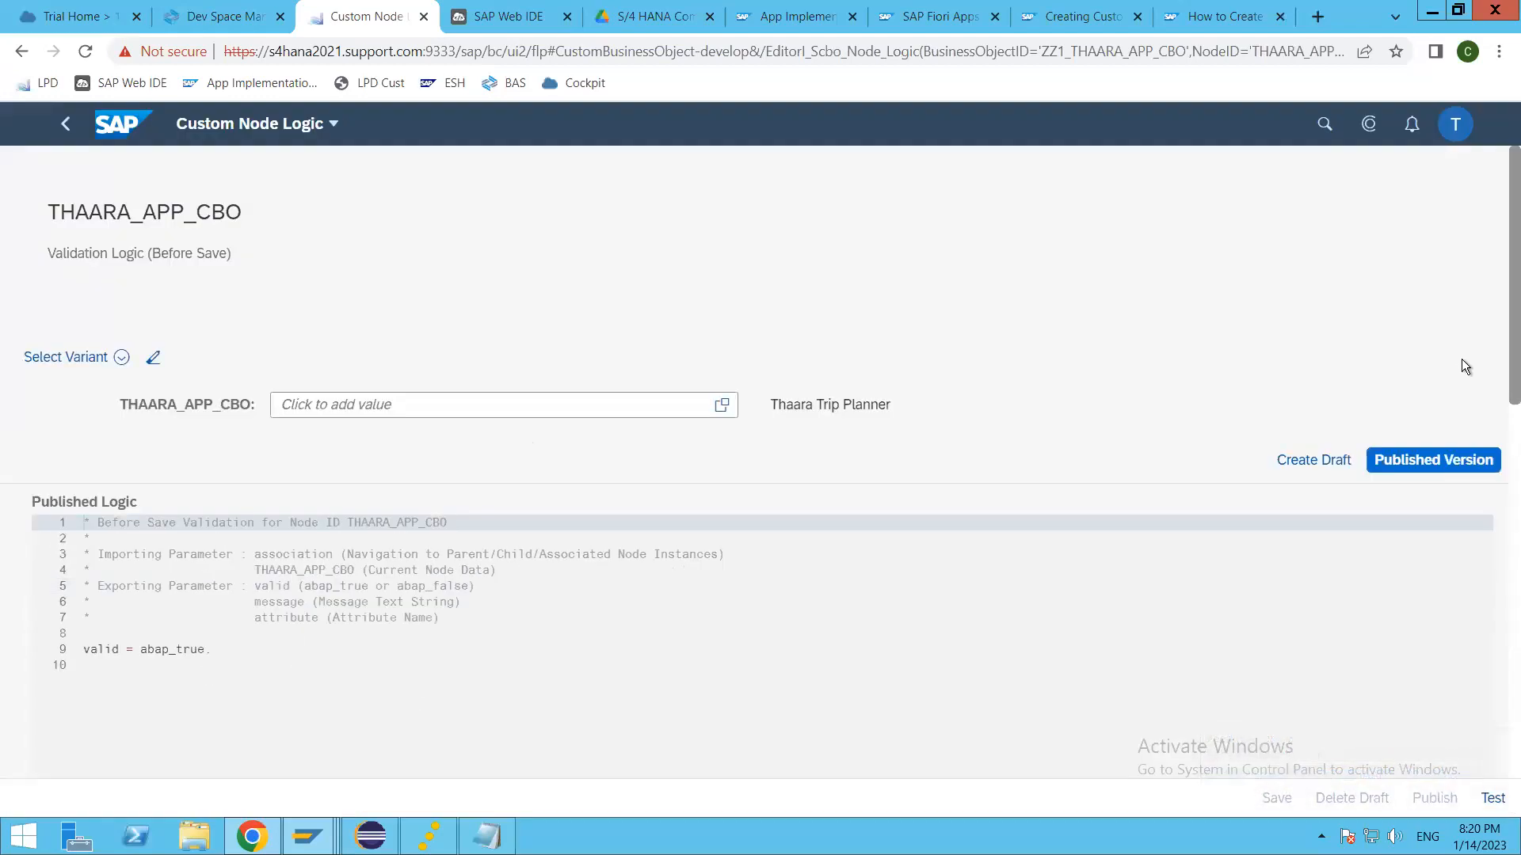
Step: Create a draft of the Before Save validation logic, review its parameter comments, and insert blank lines above valid = abap_true
click(1315, 461)
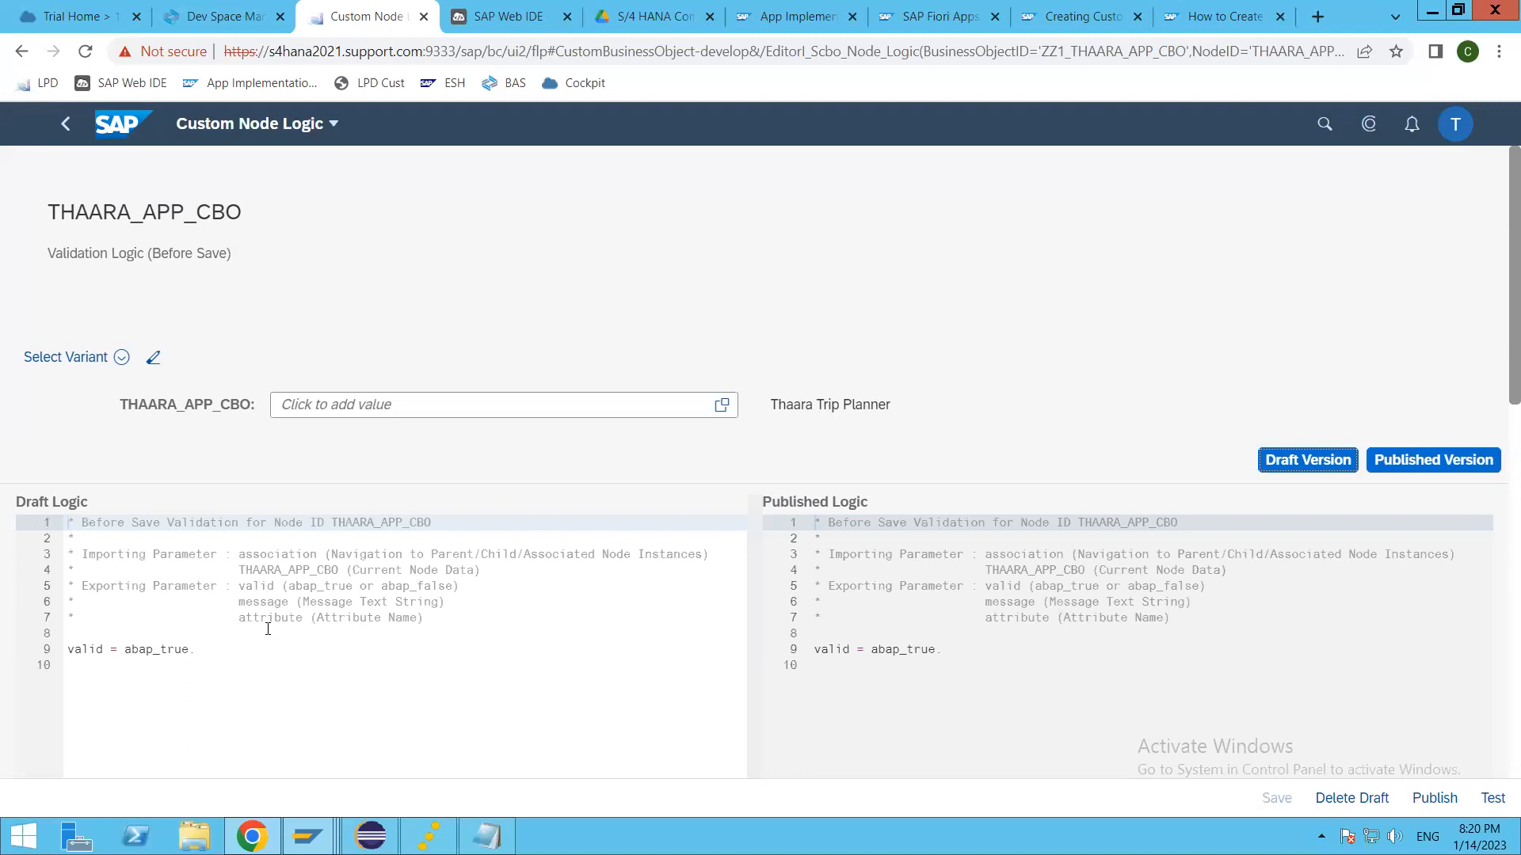
drag(466, 624, 67, 586)
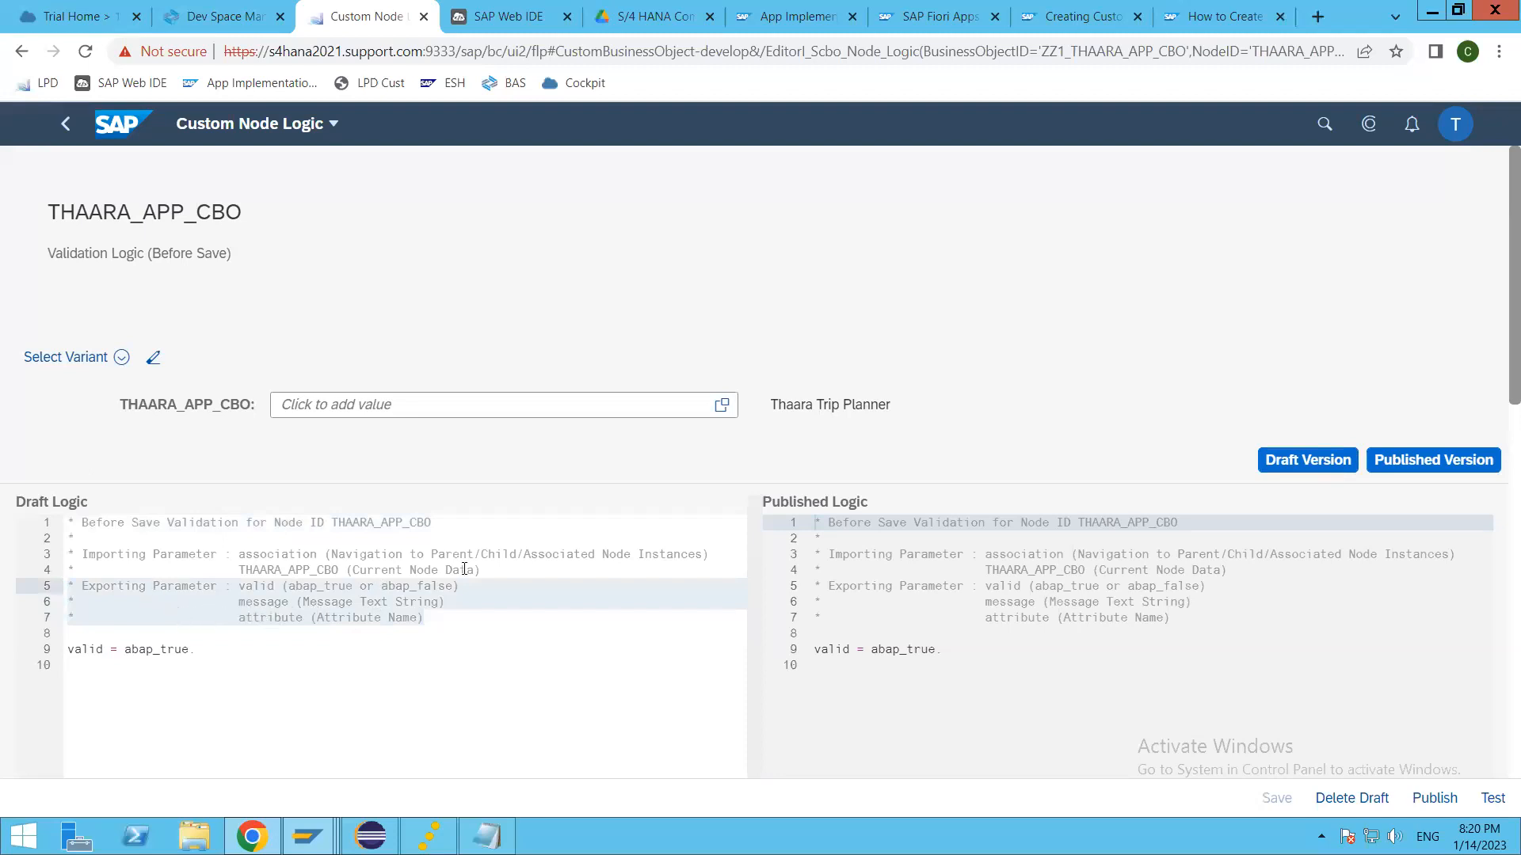
click(303, 570)
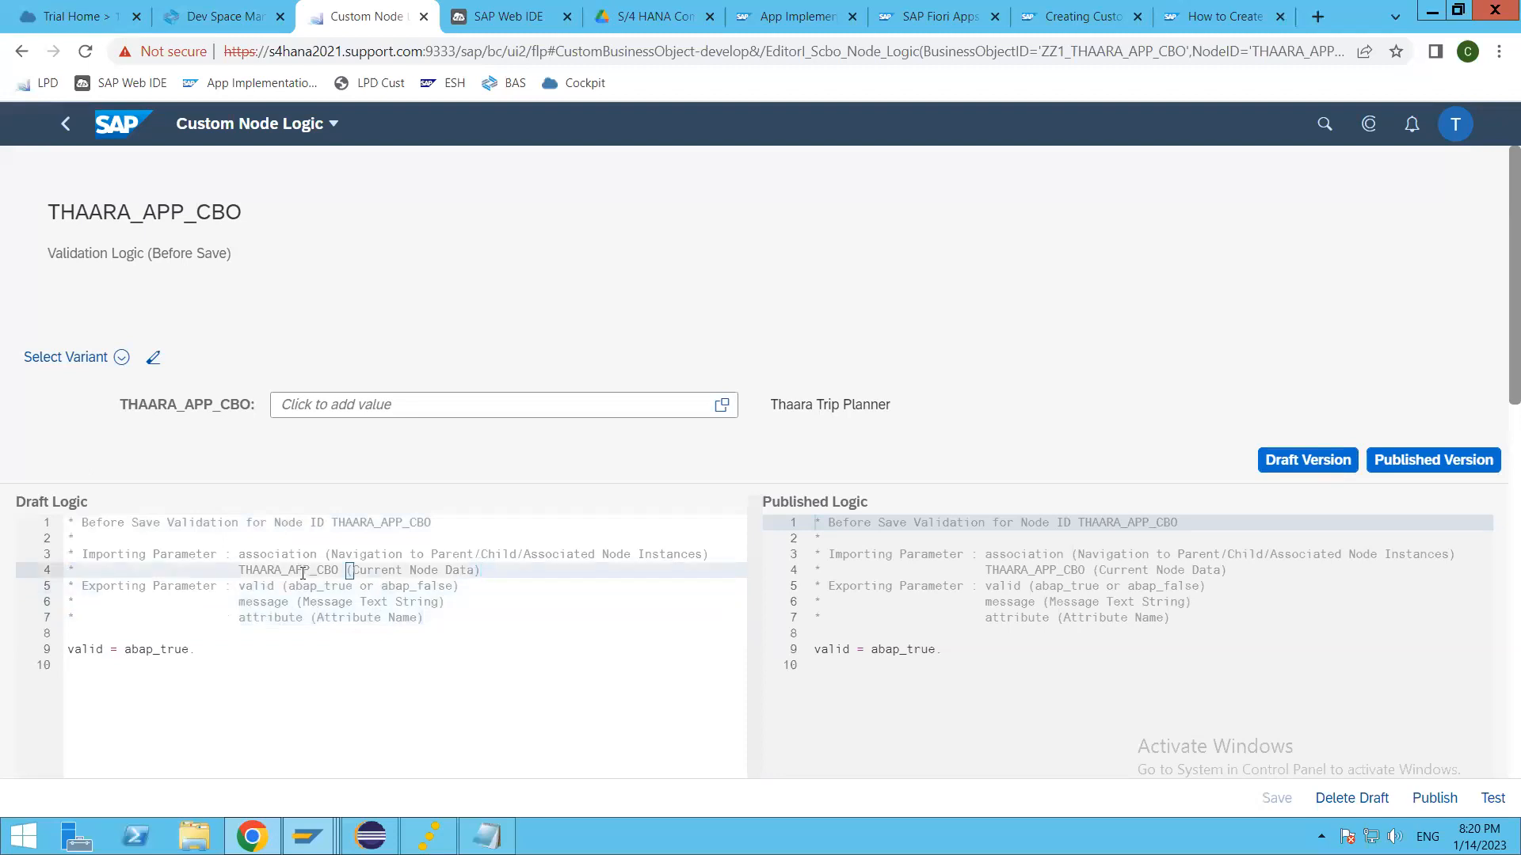
double_click(298, 569)
click(492, 638)
key(Return)
key(Return)
click(496, 643)
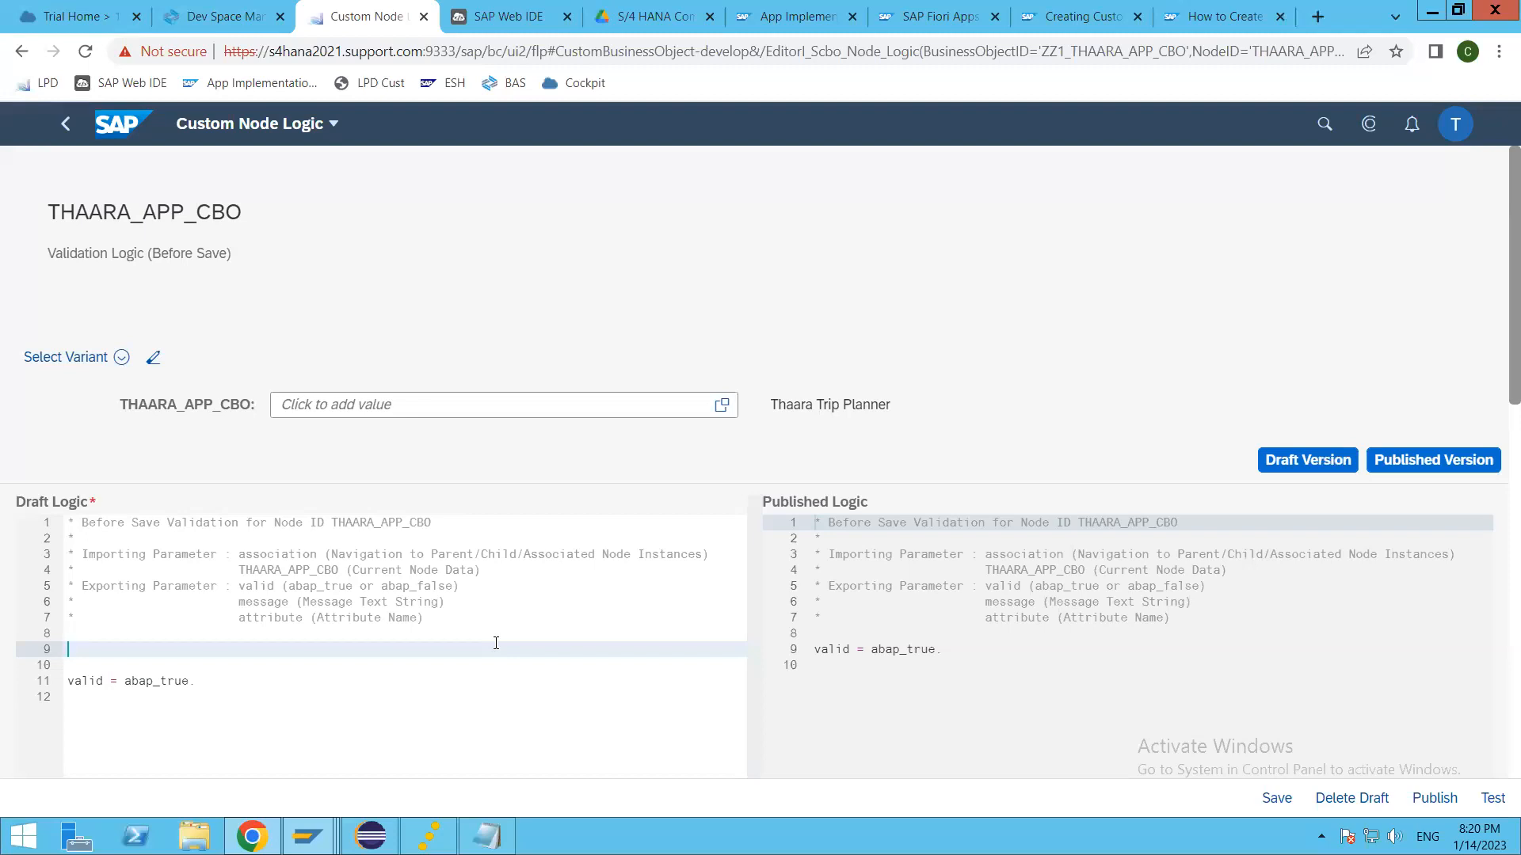
text(SEL)
key(BackSpace)
key(BackSpace)
key(BackSpace)
text(select single @abap_true)
key(Return)
text(from)
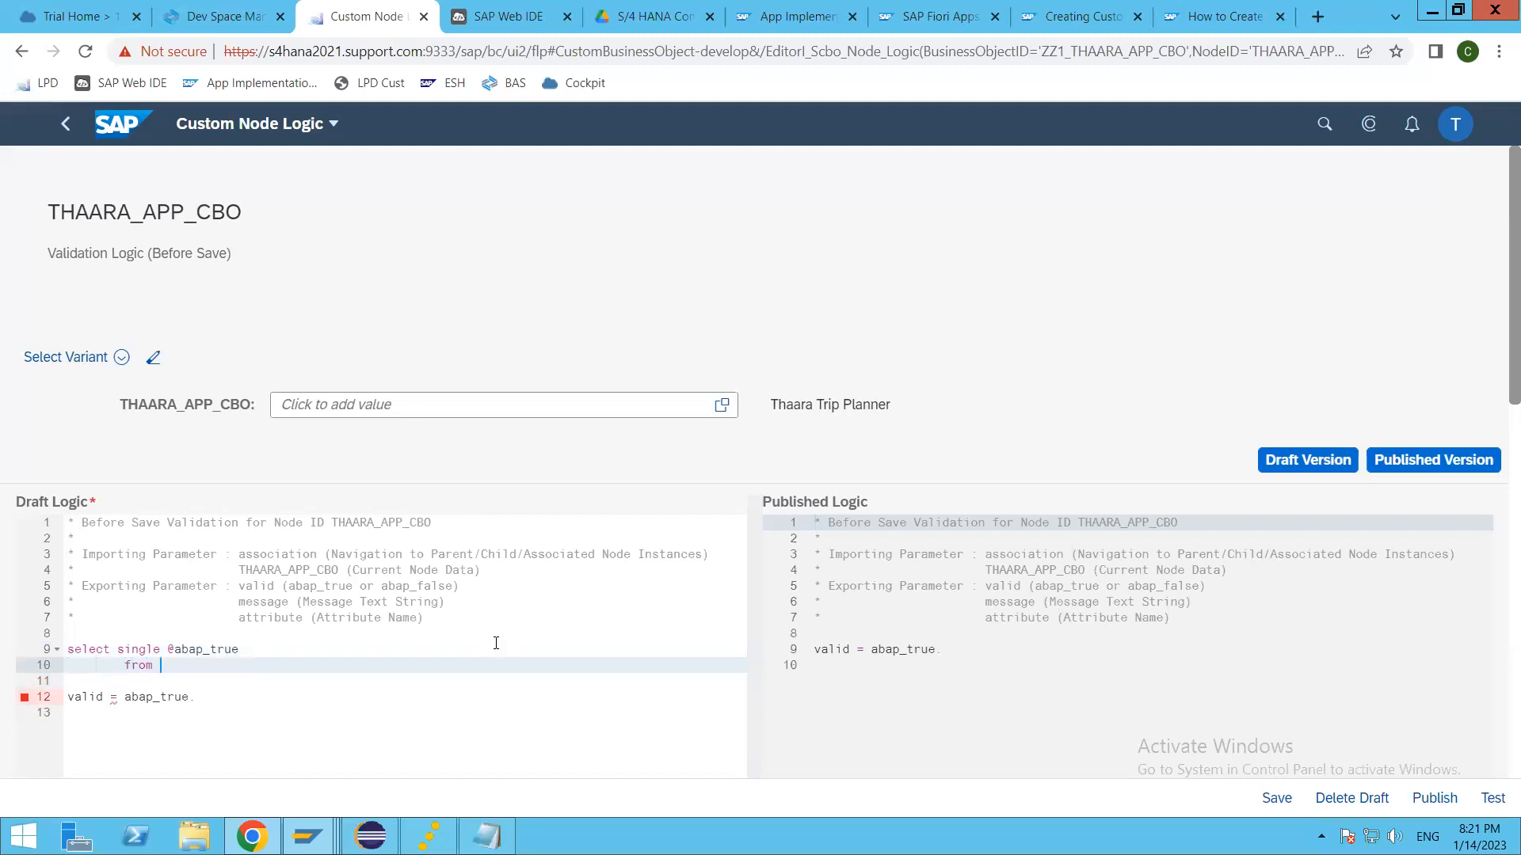
Step: Switch to Eclipse, copy the view name ZZ1_THAARA_APP_CBO from its data definition, and insert it after from in the draft logic
key(alt+Tab)
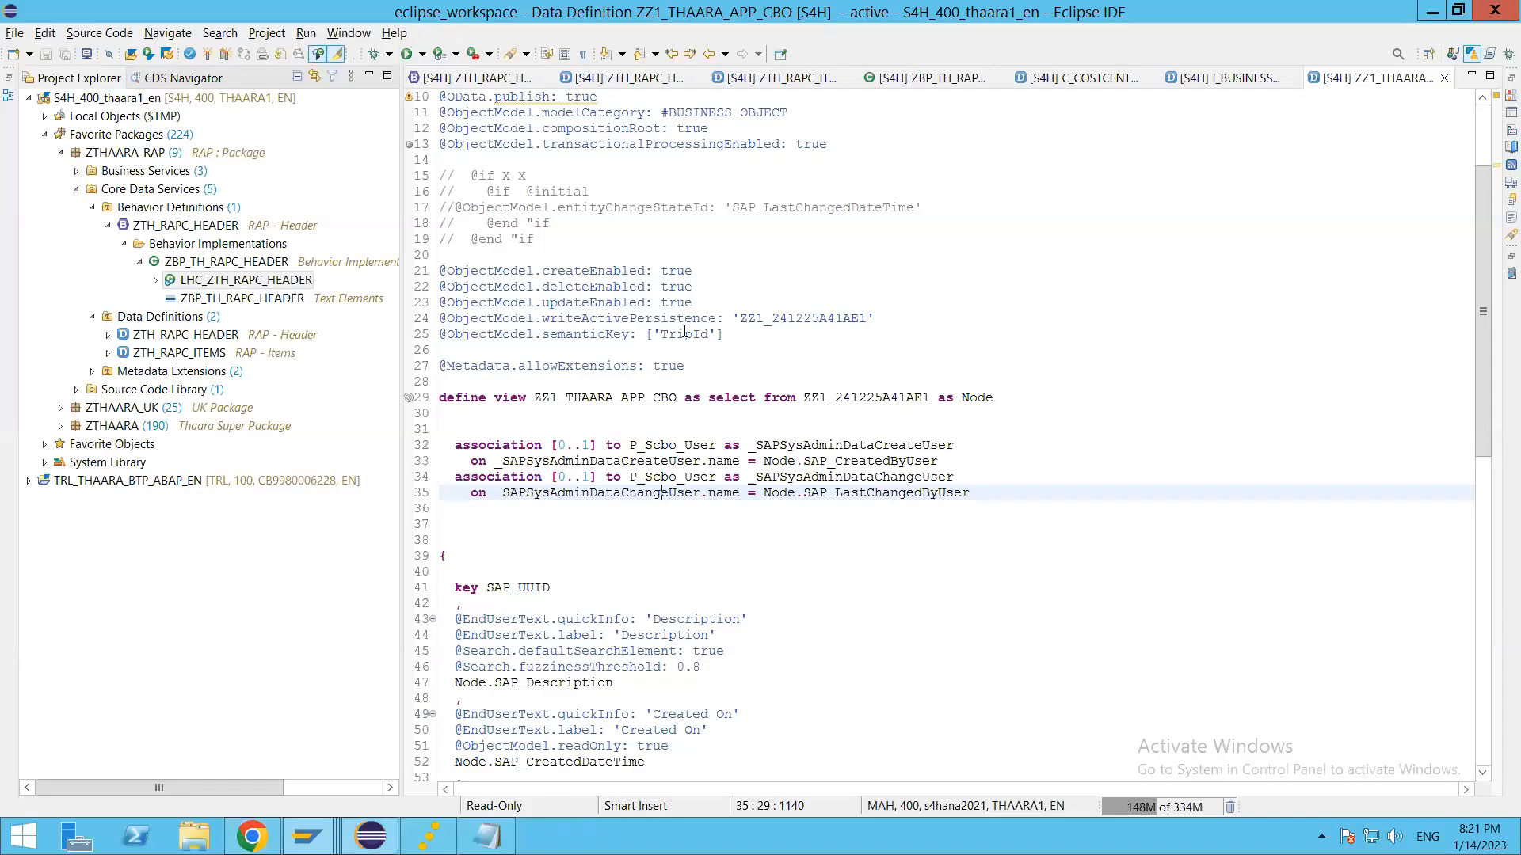
click(587, 401)
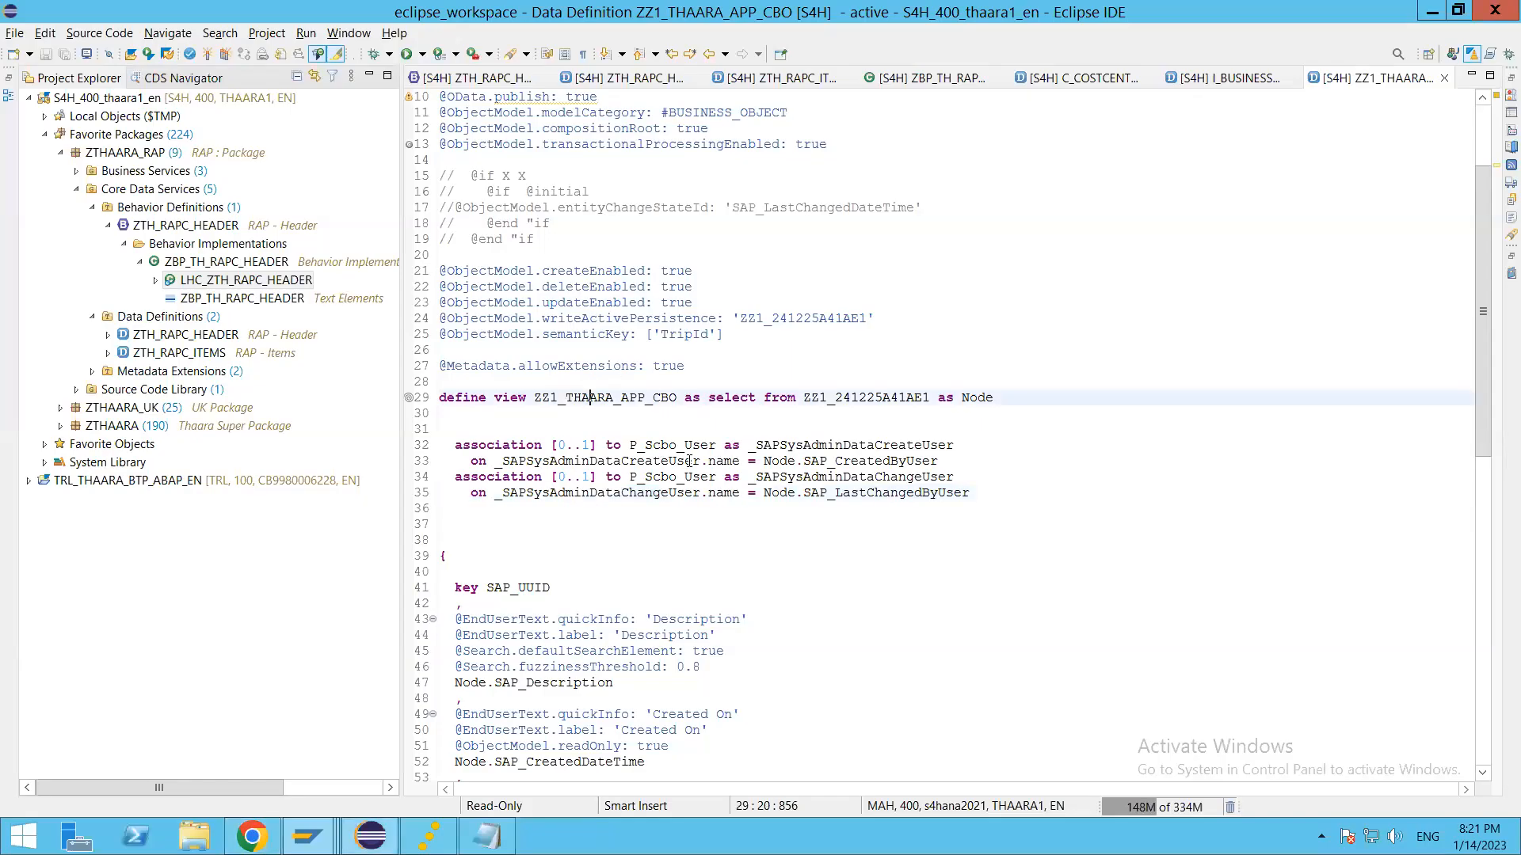
double_click(634, 398)
key(ctrl+c)
key(alt+Tab)
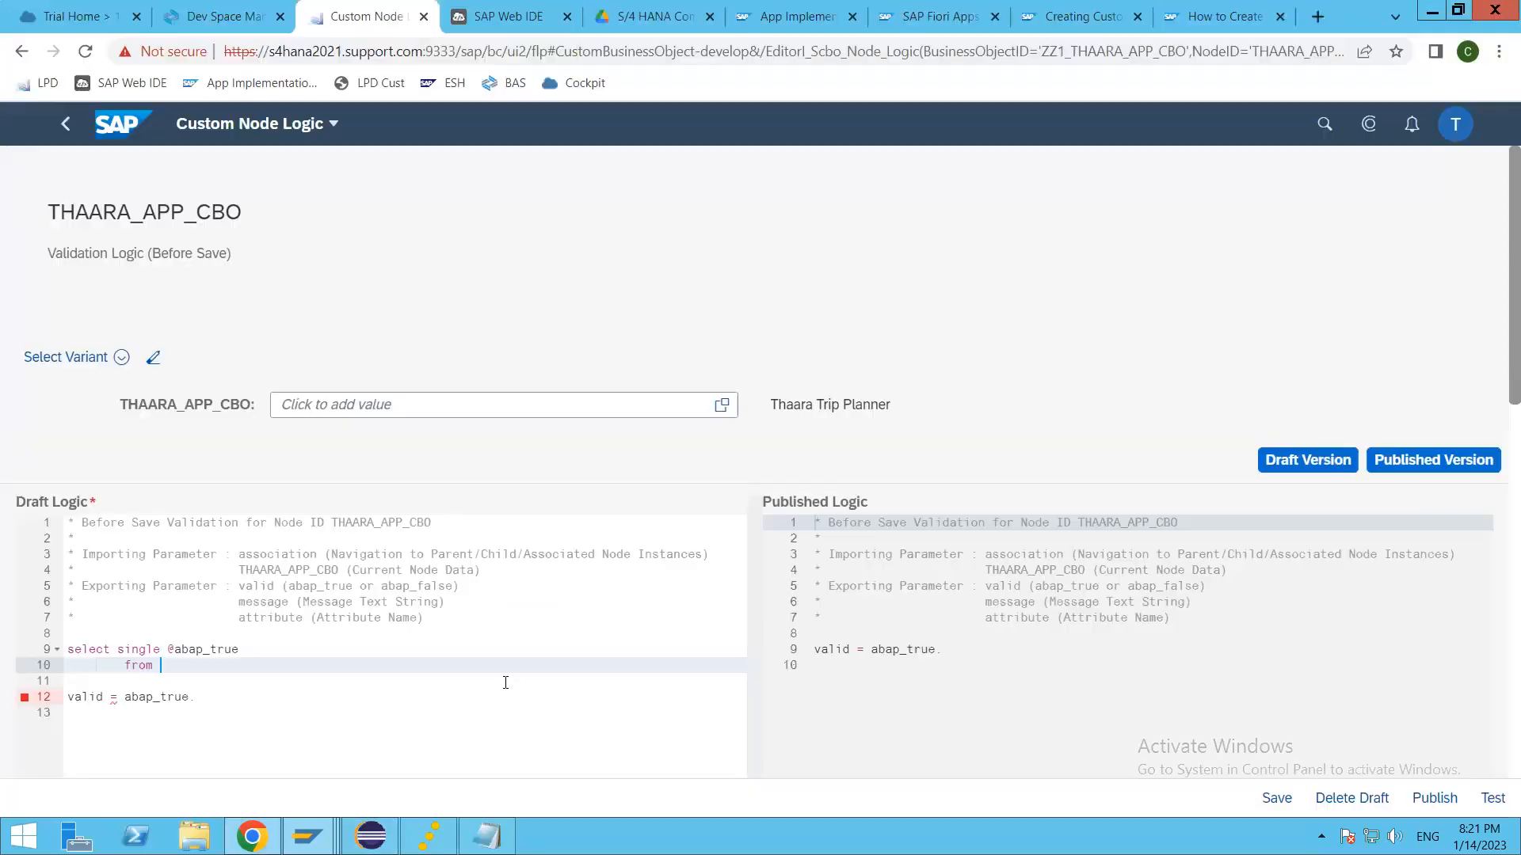
key(ctrl+v)
Step: Add a where clause to the SELECT and insert the field name FromCountry copied from the data definition in Eclipse
key(Return)
text(where)
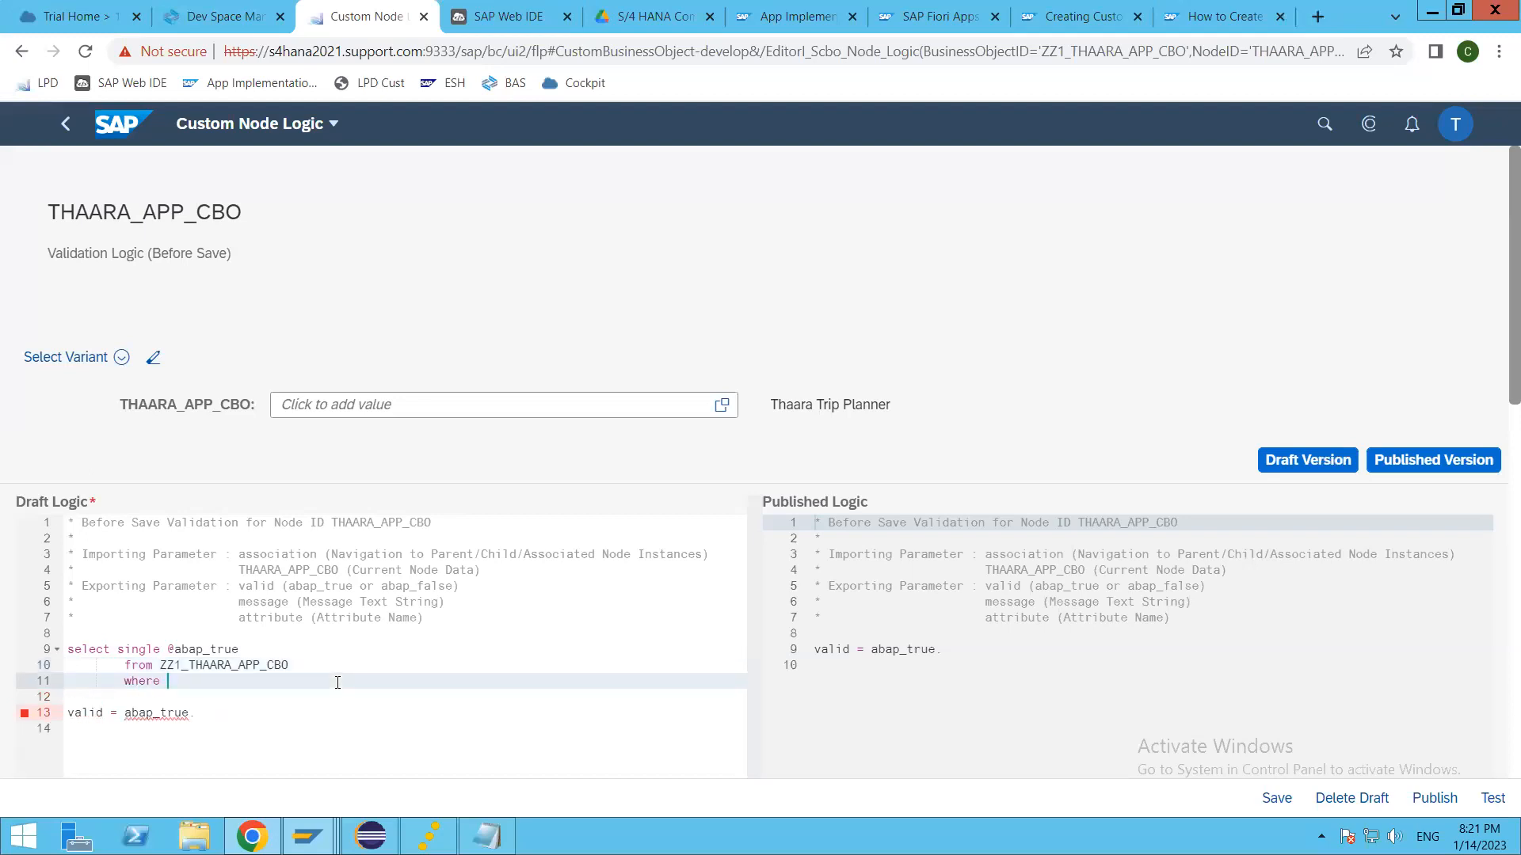
key(alt+Tab)
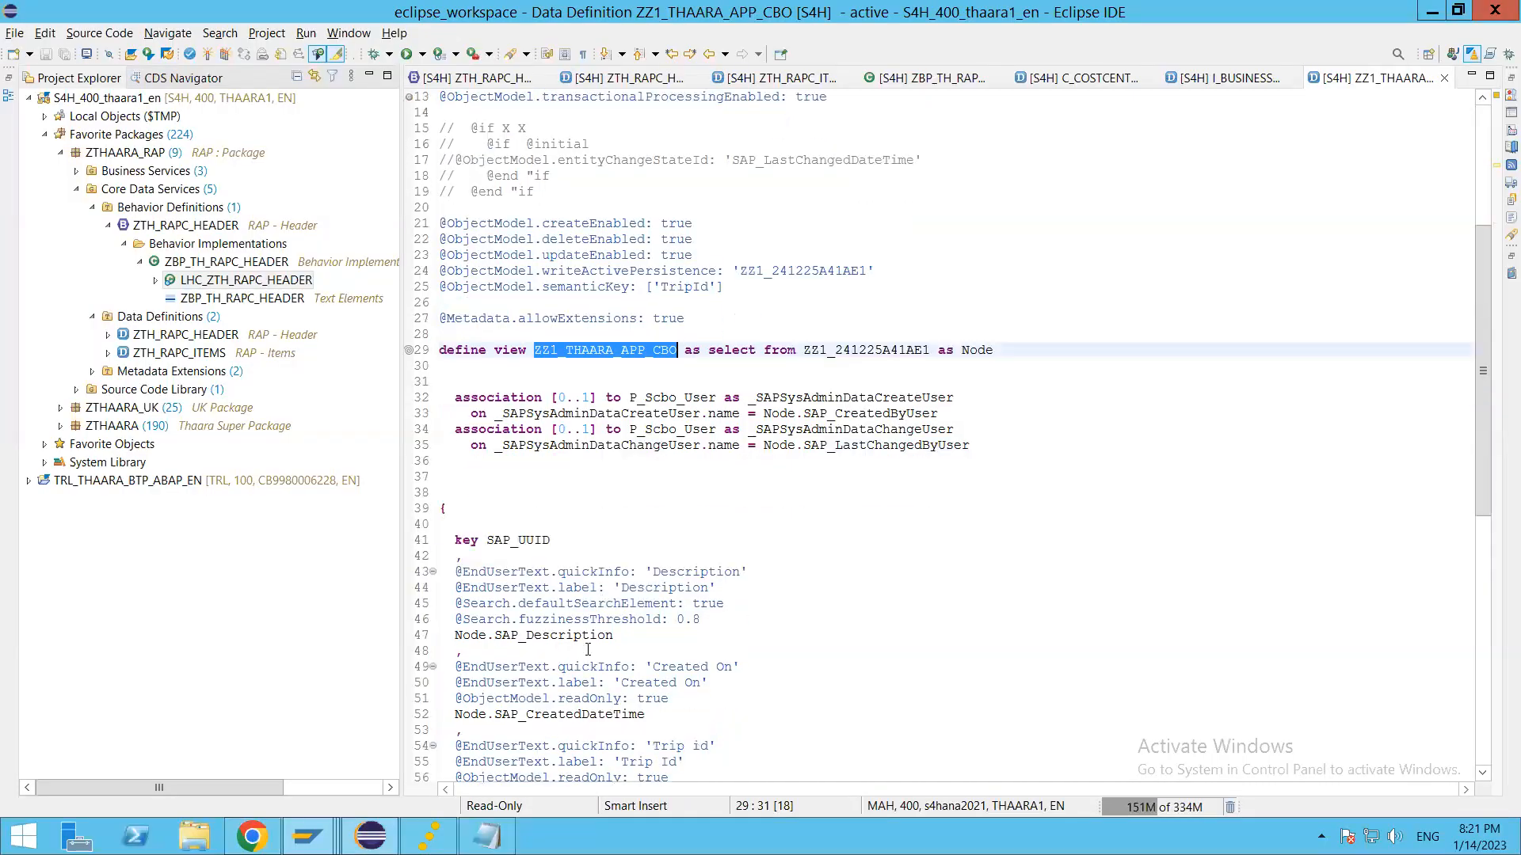
scroll(588, 650, down, 3)
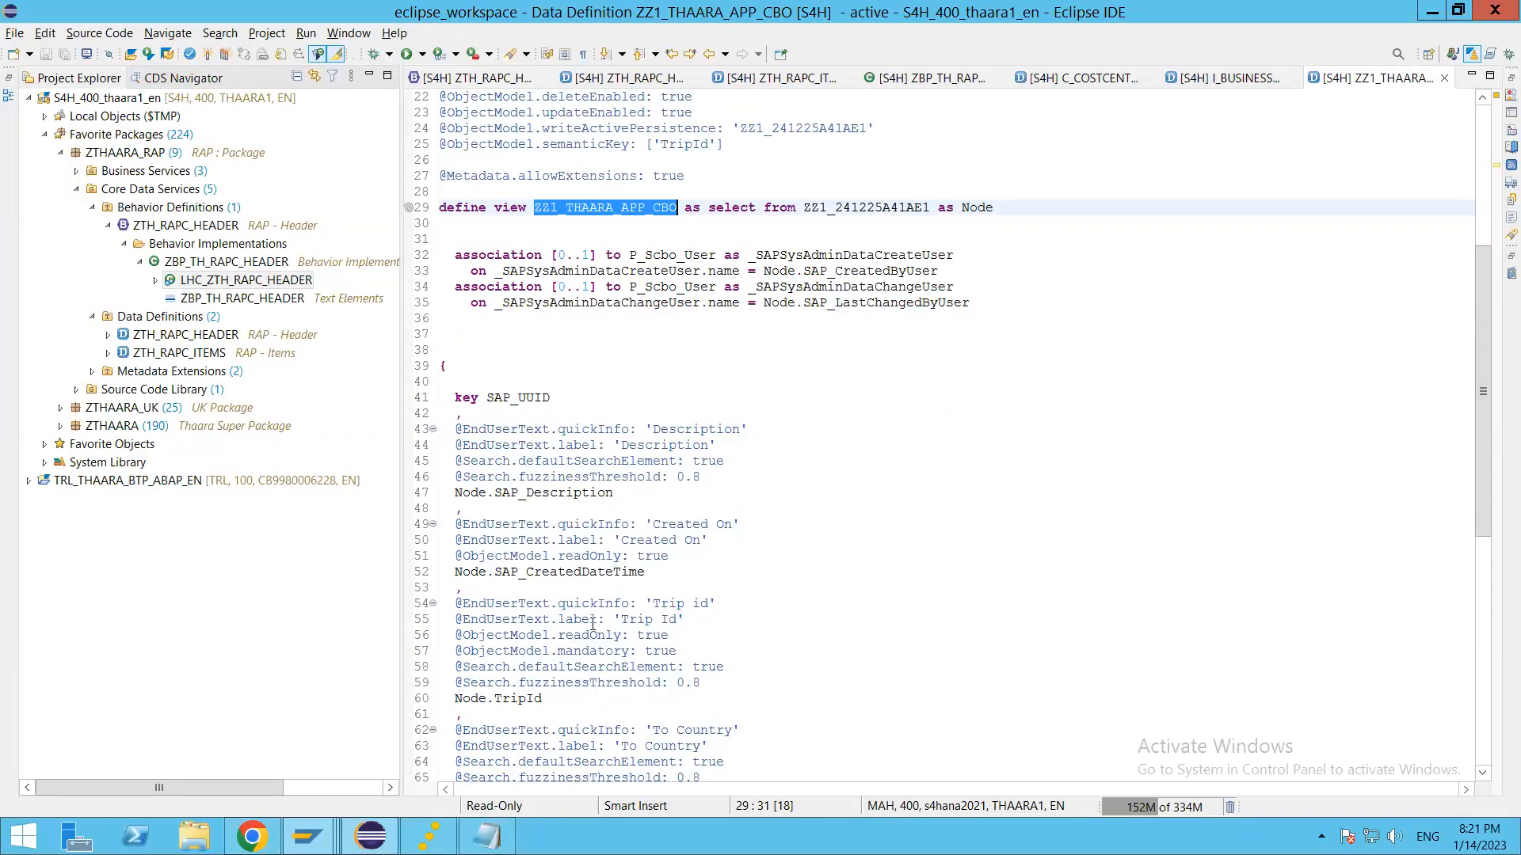
scroll(602, 681, down, 4)
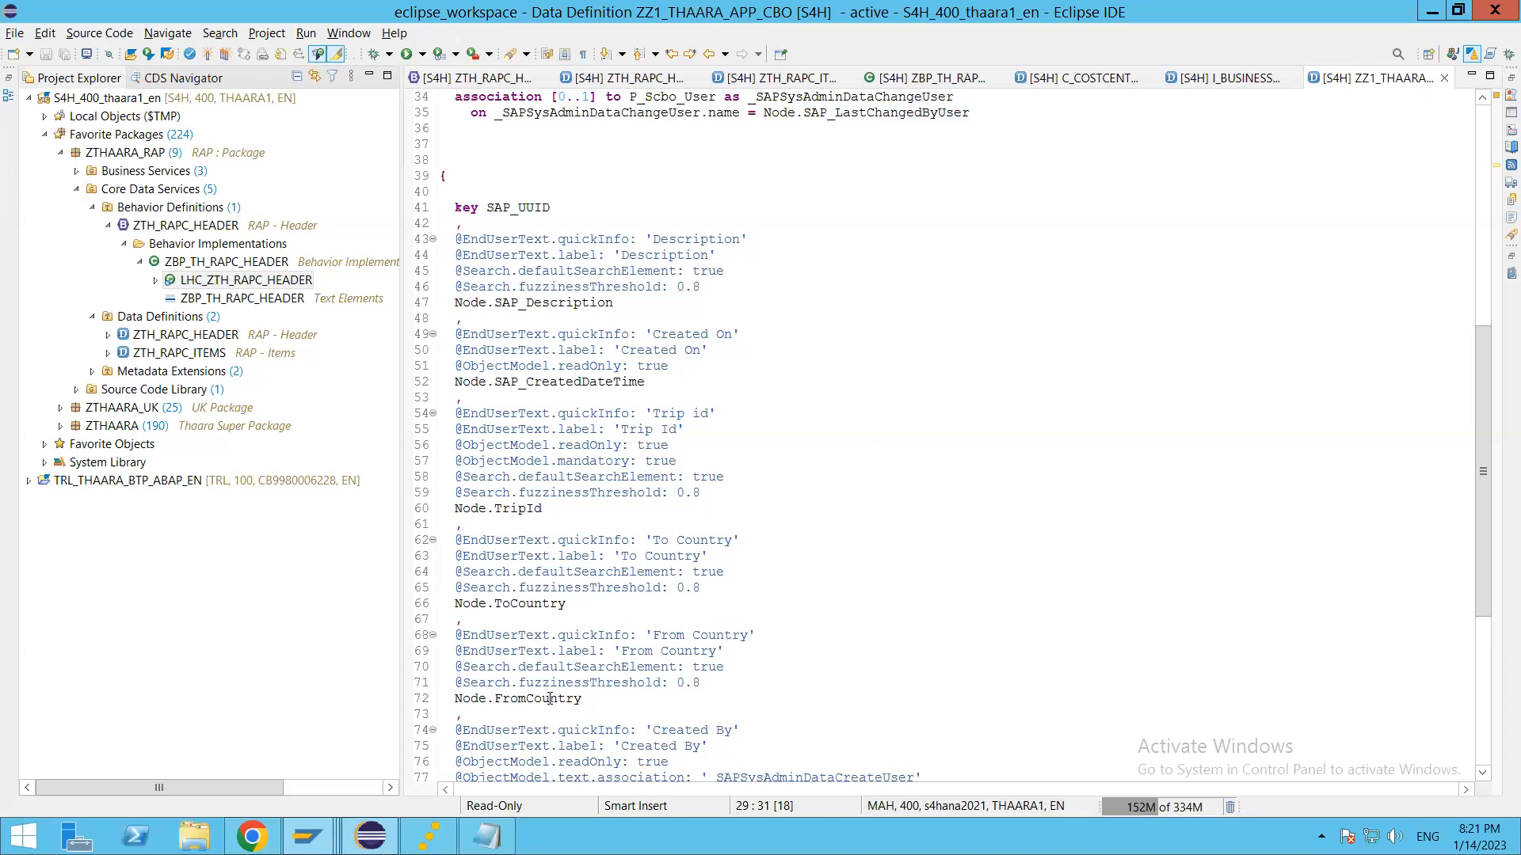
double_click(700, 704)
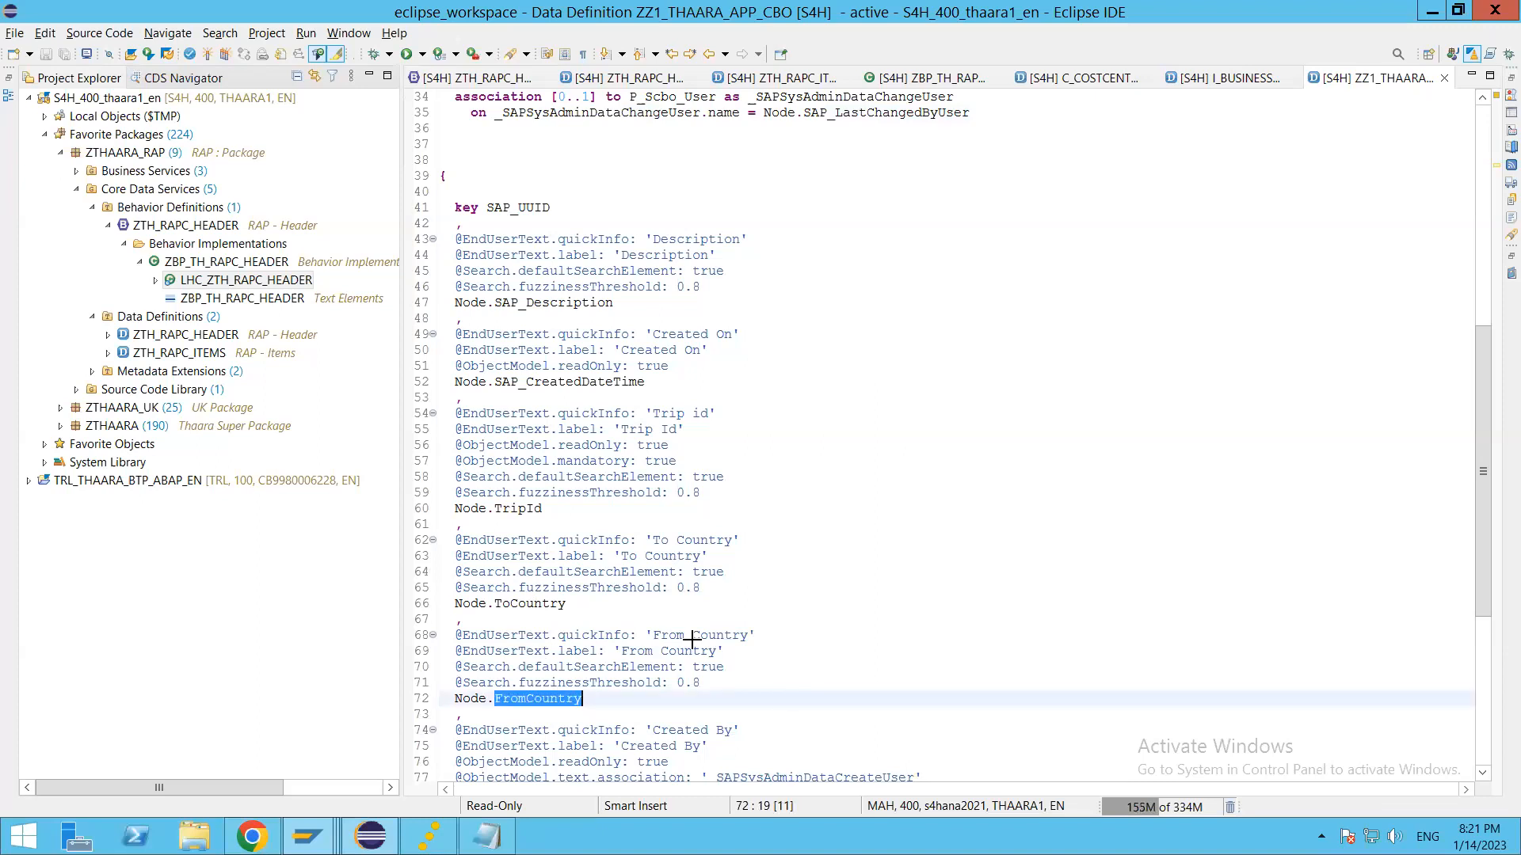
click(251, 837)
text(FromCountry)
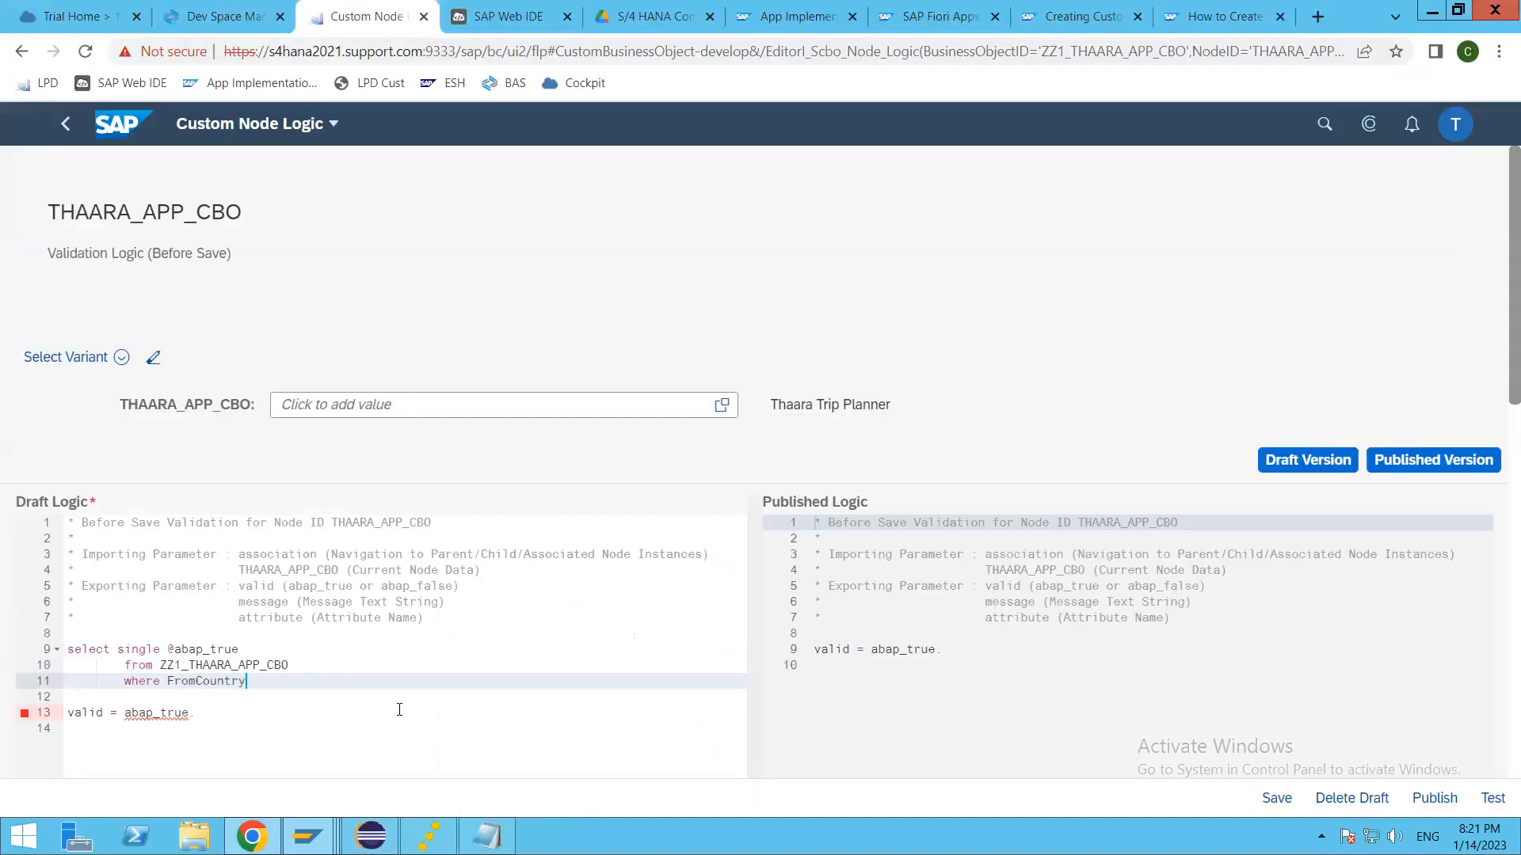
text(eq )
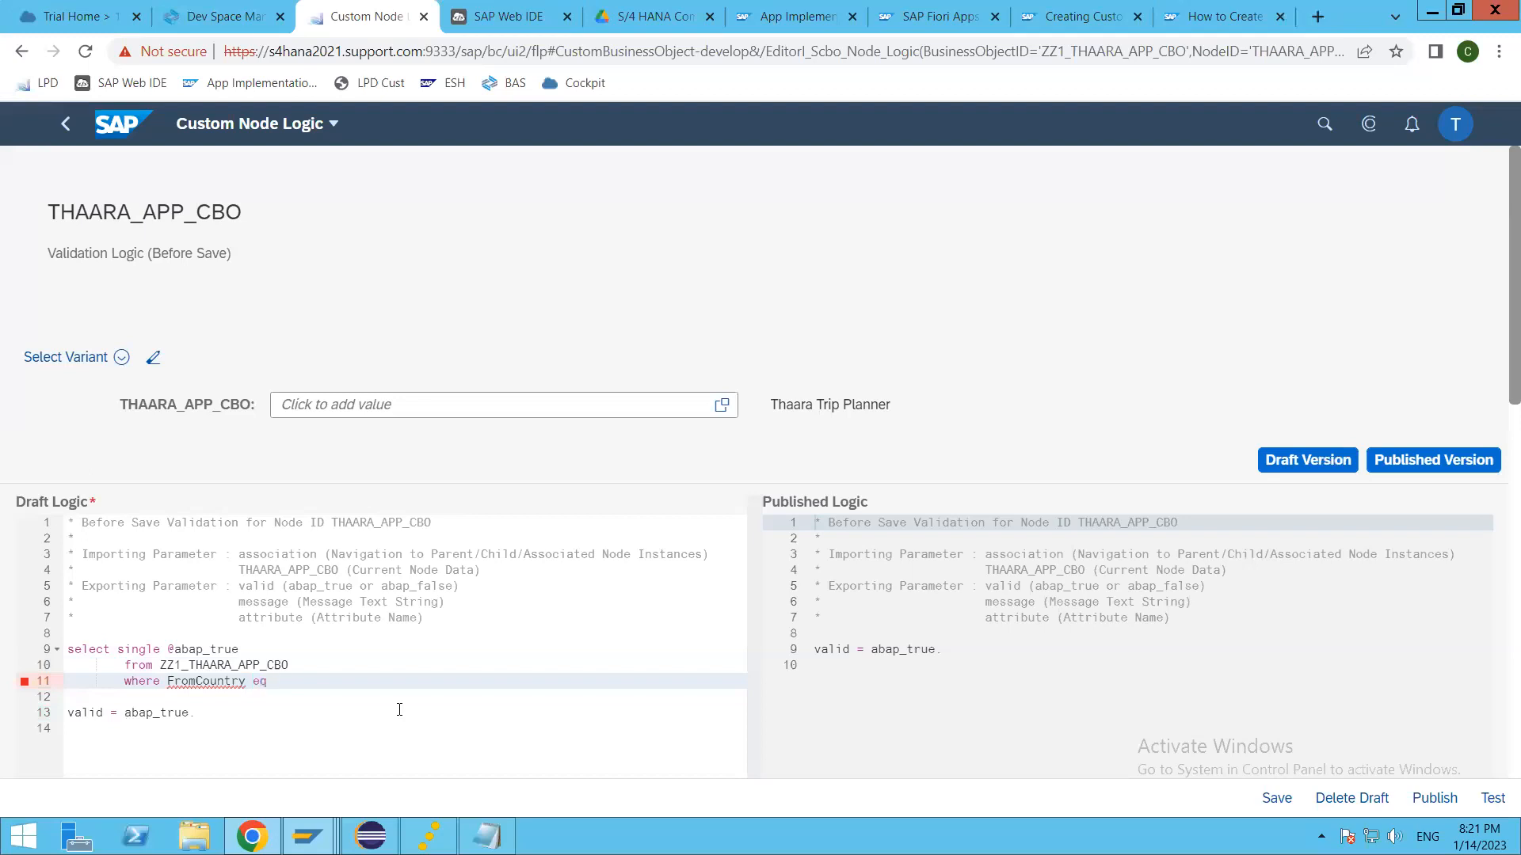
text(@)
double_click(296, 571)
key(ctrl+c)
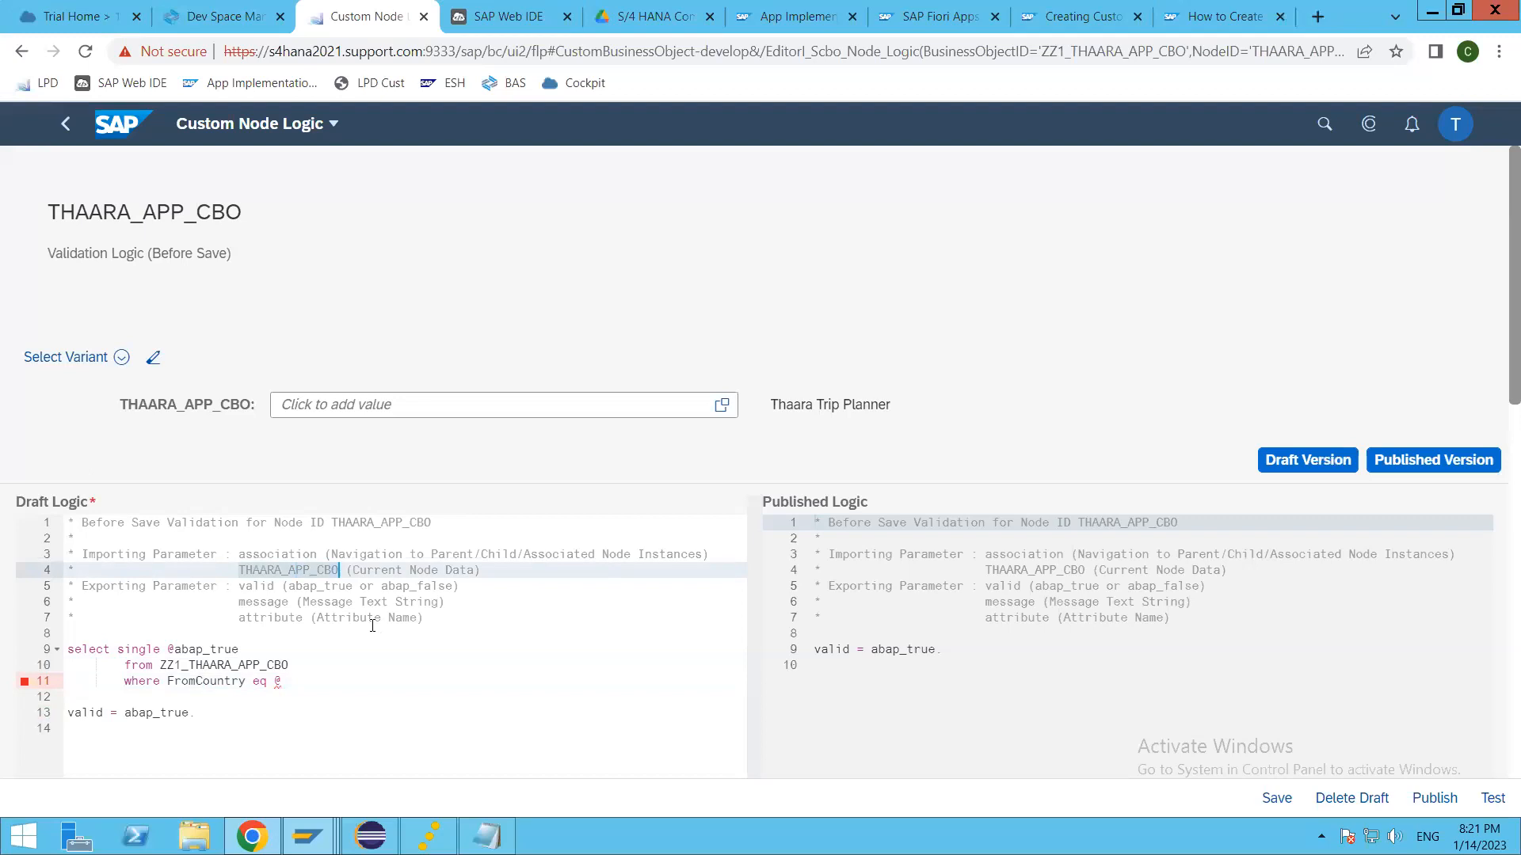
click(300, 681)
key(ctrl+v)
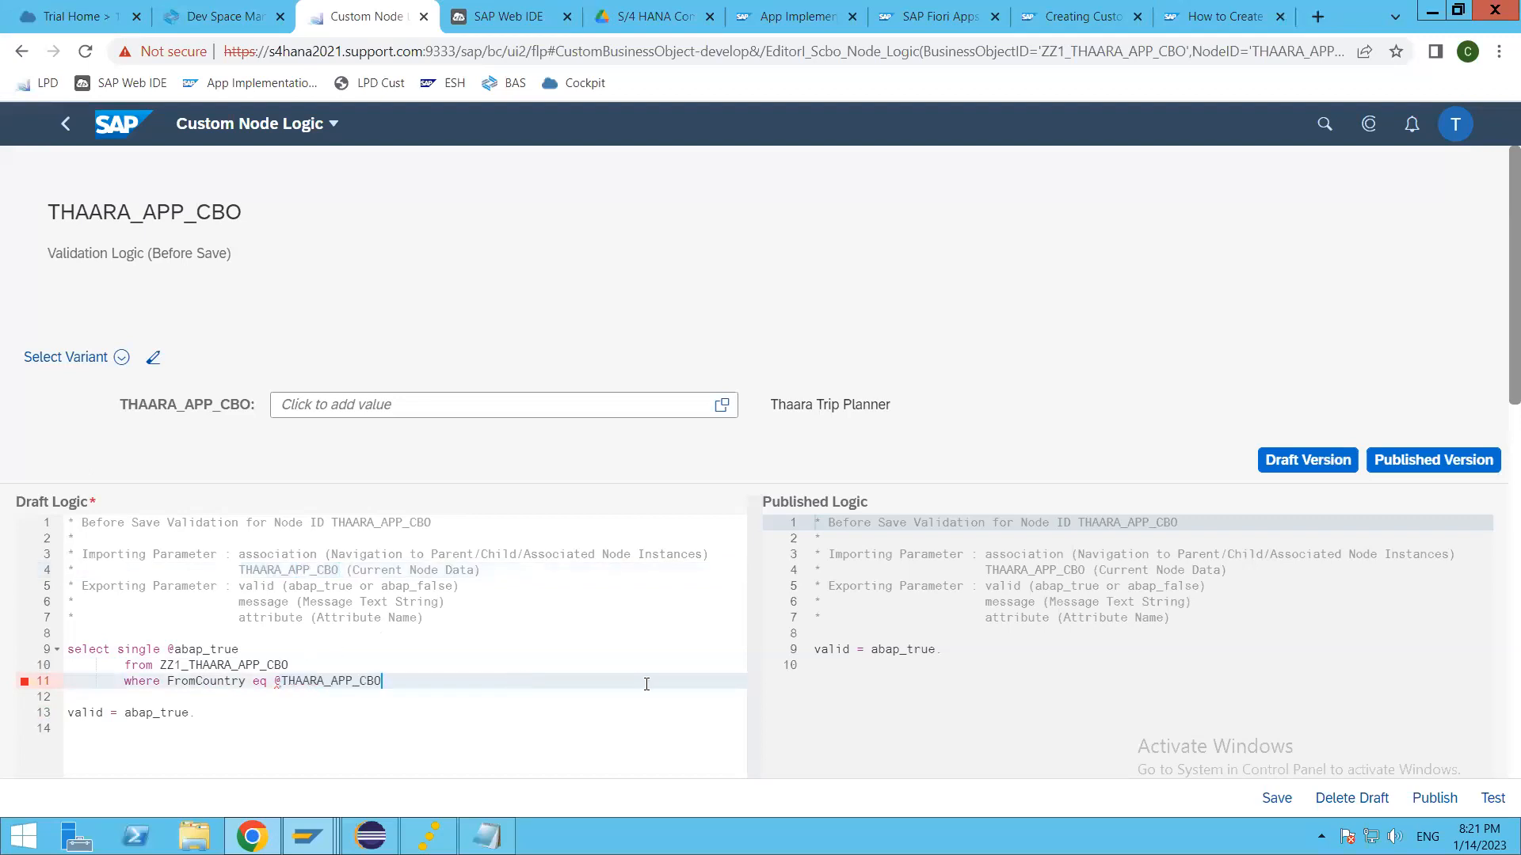
text(-)
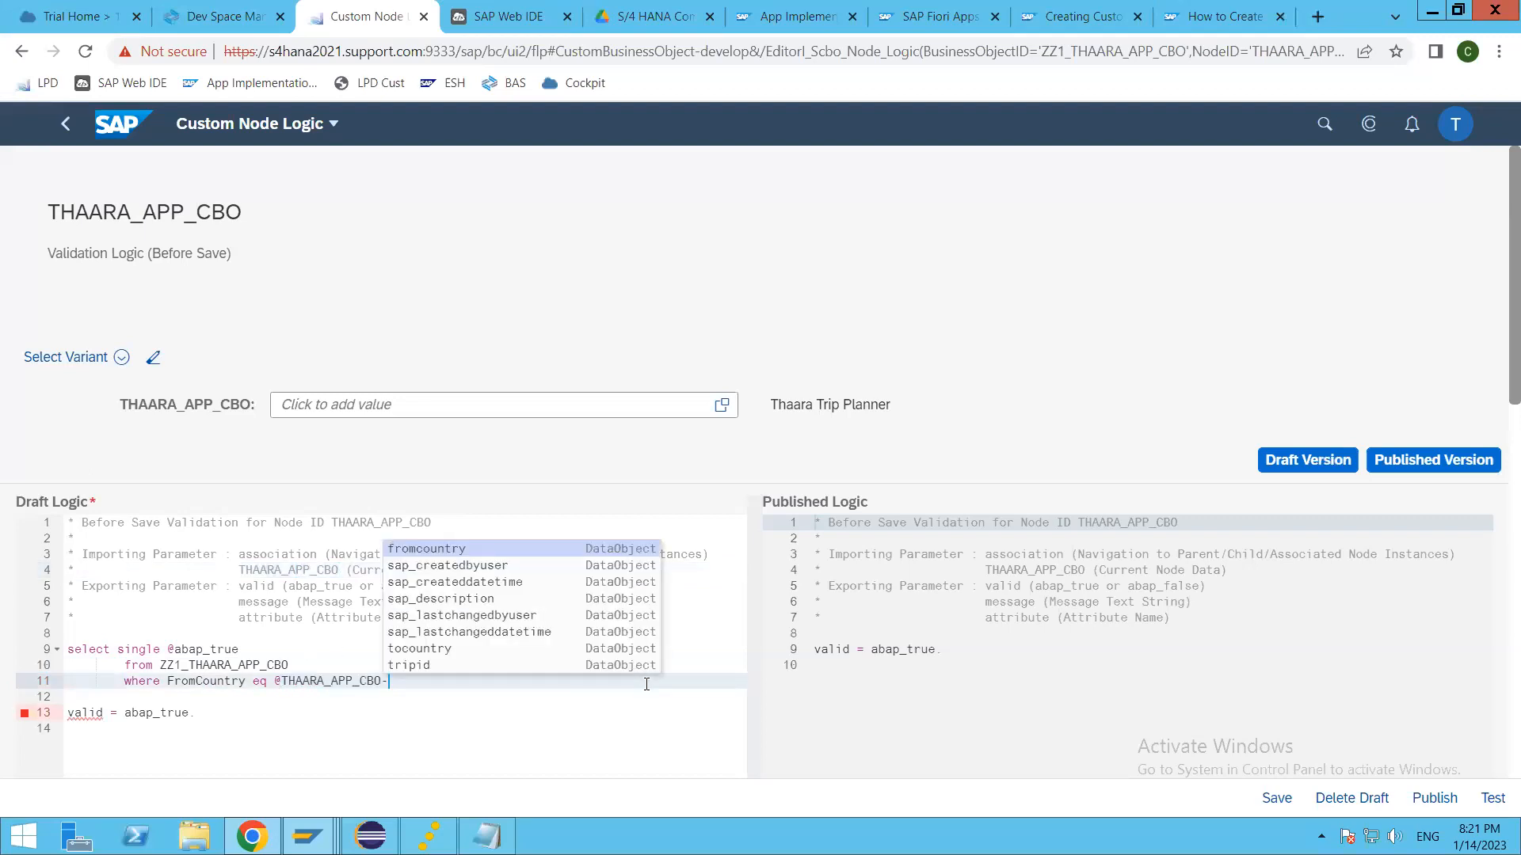
text(f)
key(Return)
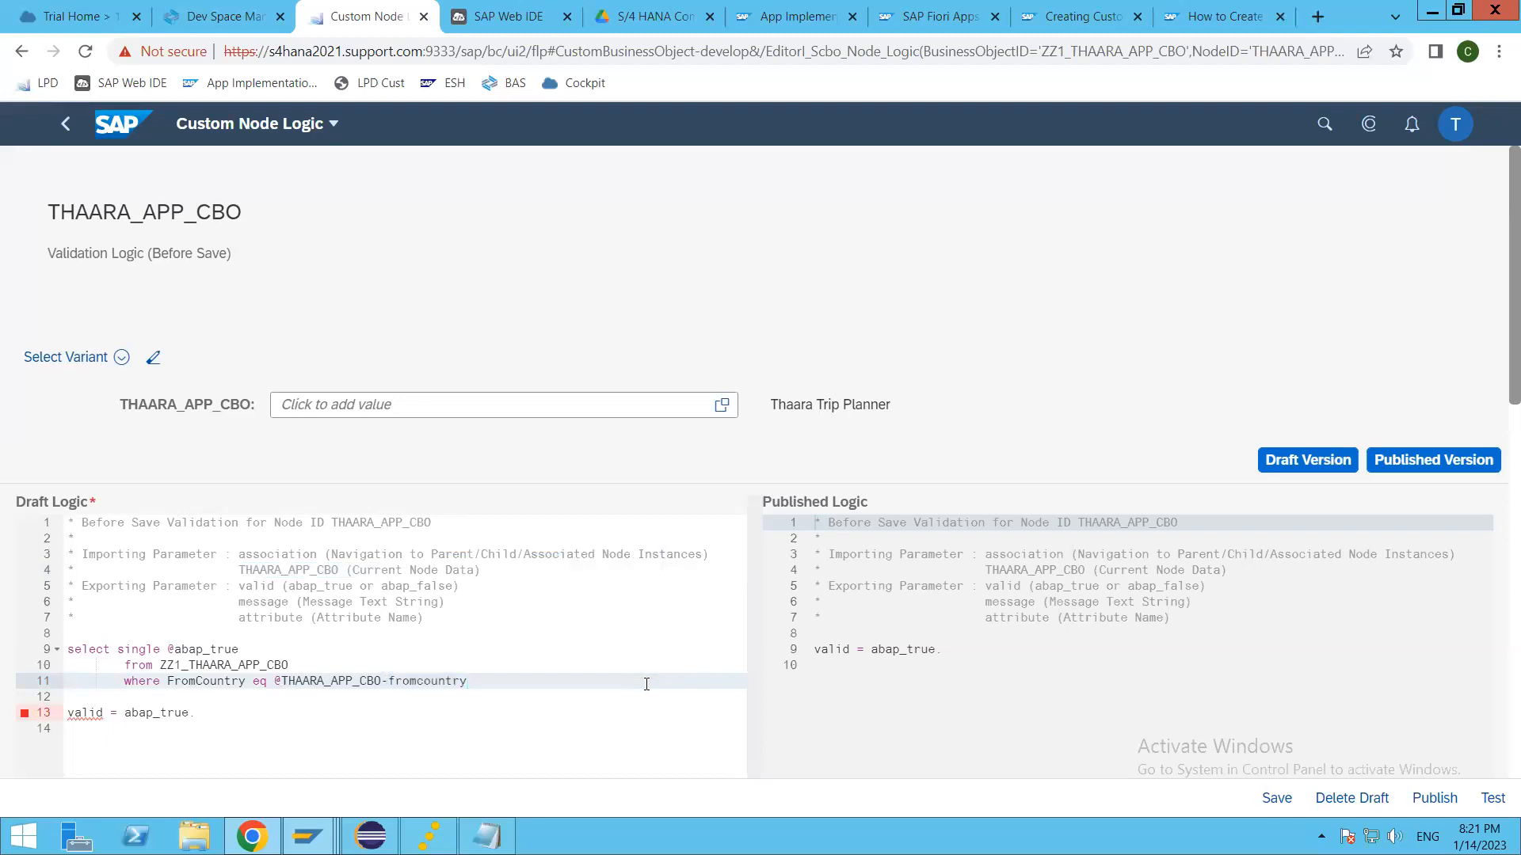
key(Return)
text(and )
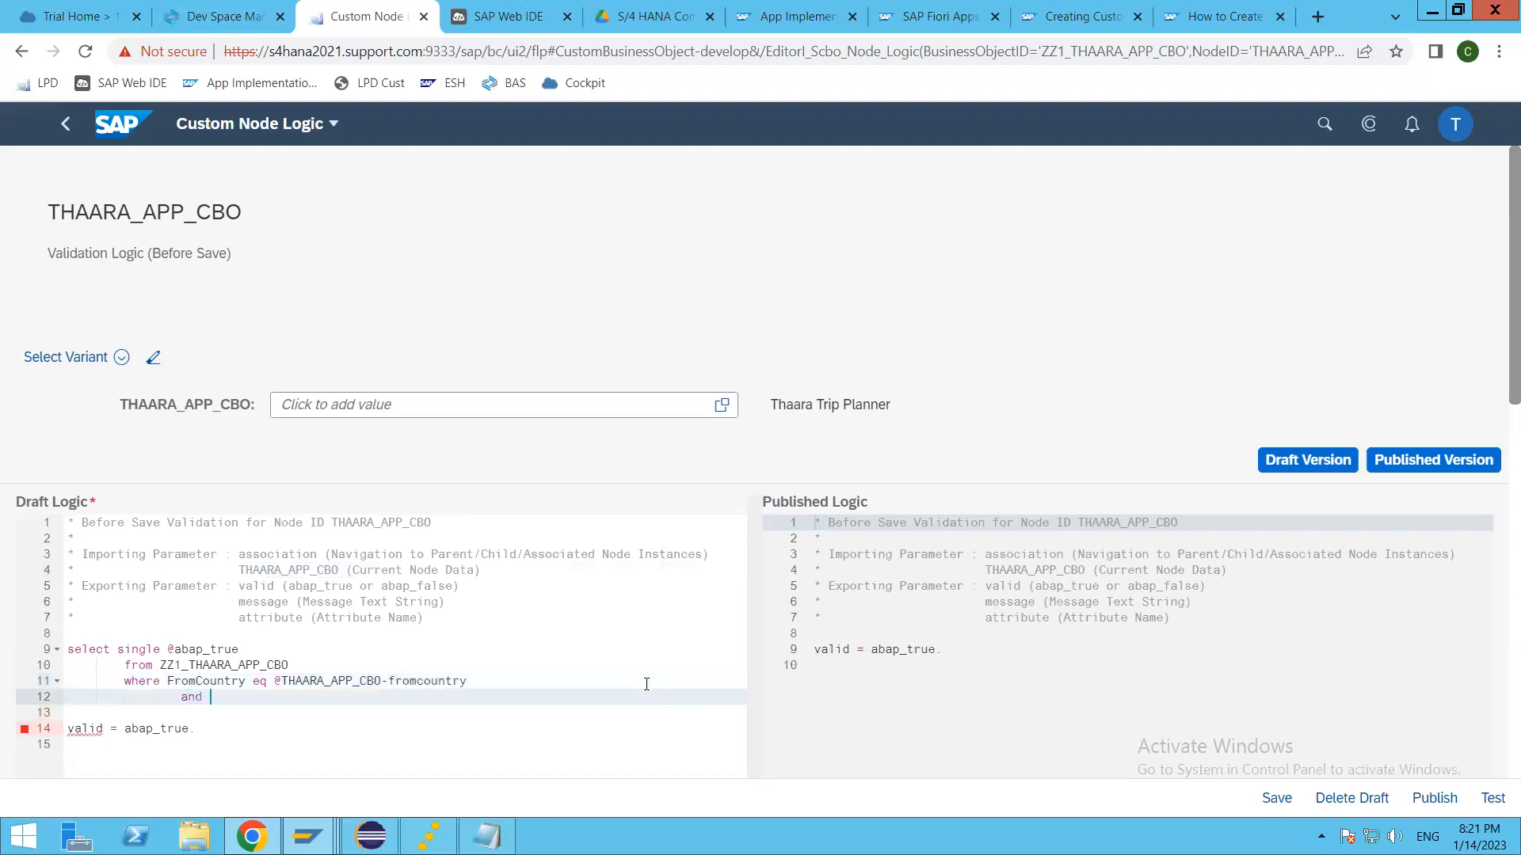
text(ToCountry )
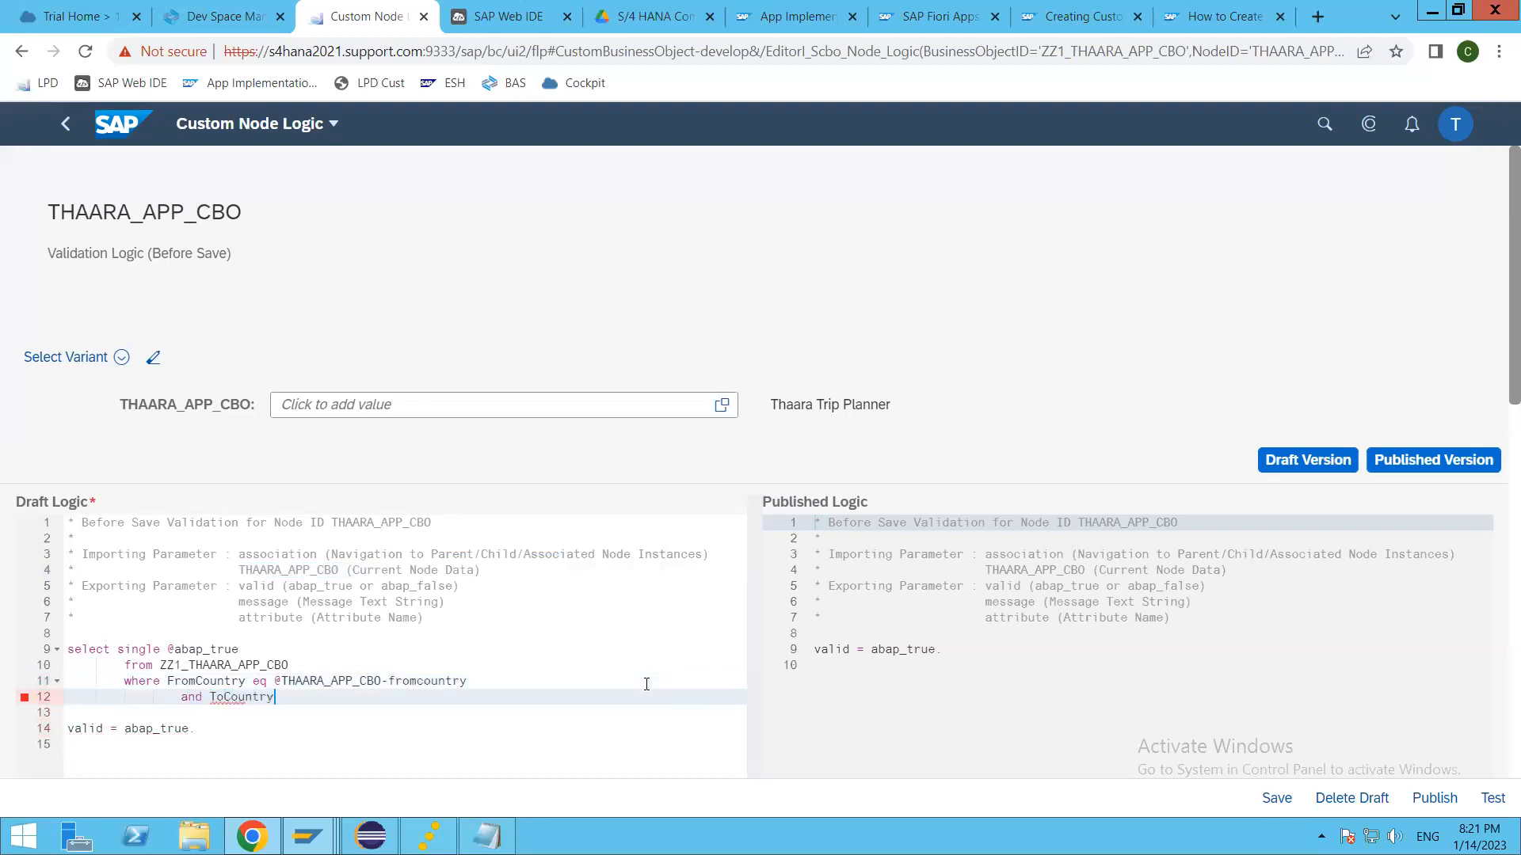
text(eq @THAARA_APP_CBO-to)
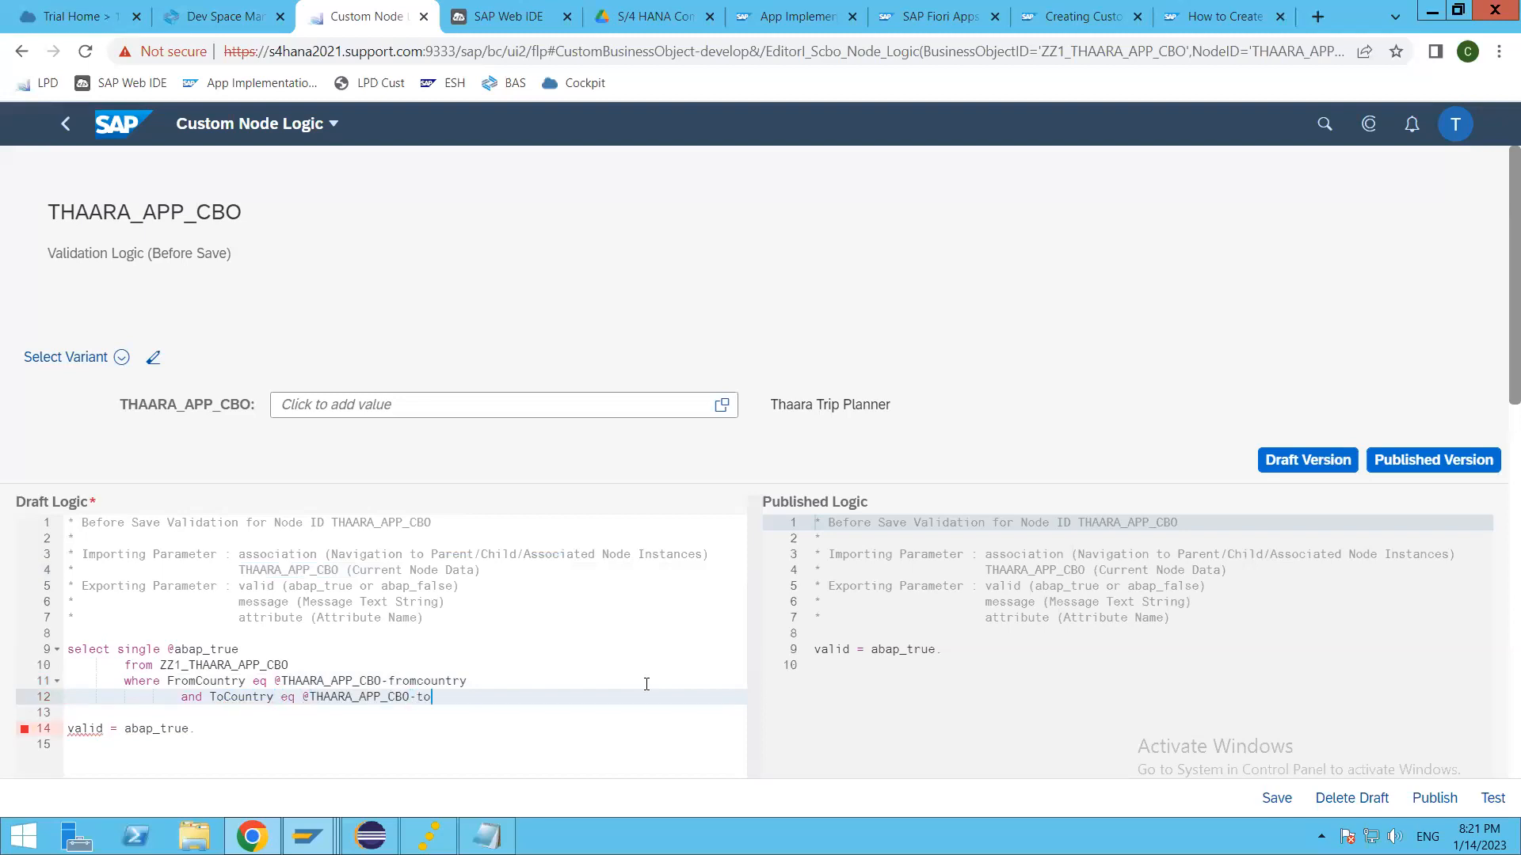
click(645, 683)
Step: Start a third condition with and, and look up the field SAP_CreatedByUser in the Eclipse data definition
key(Return)
text(and)
key(alt+Tab)
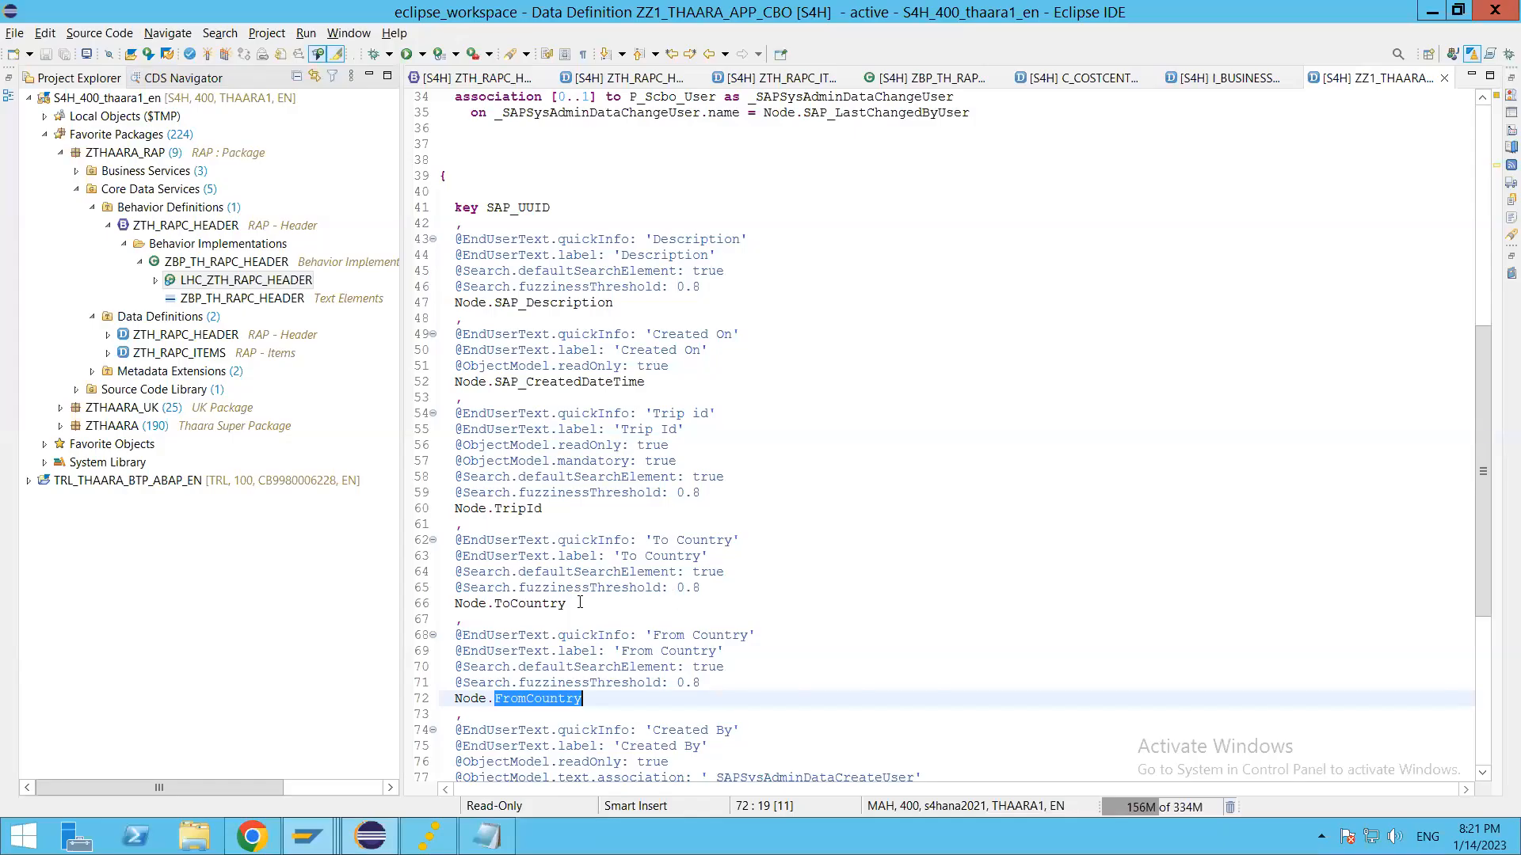
scroll(625, 625, down, 4)
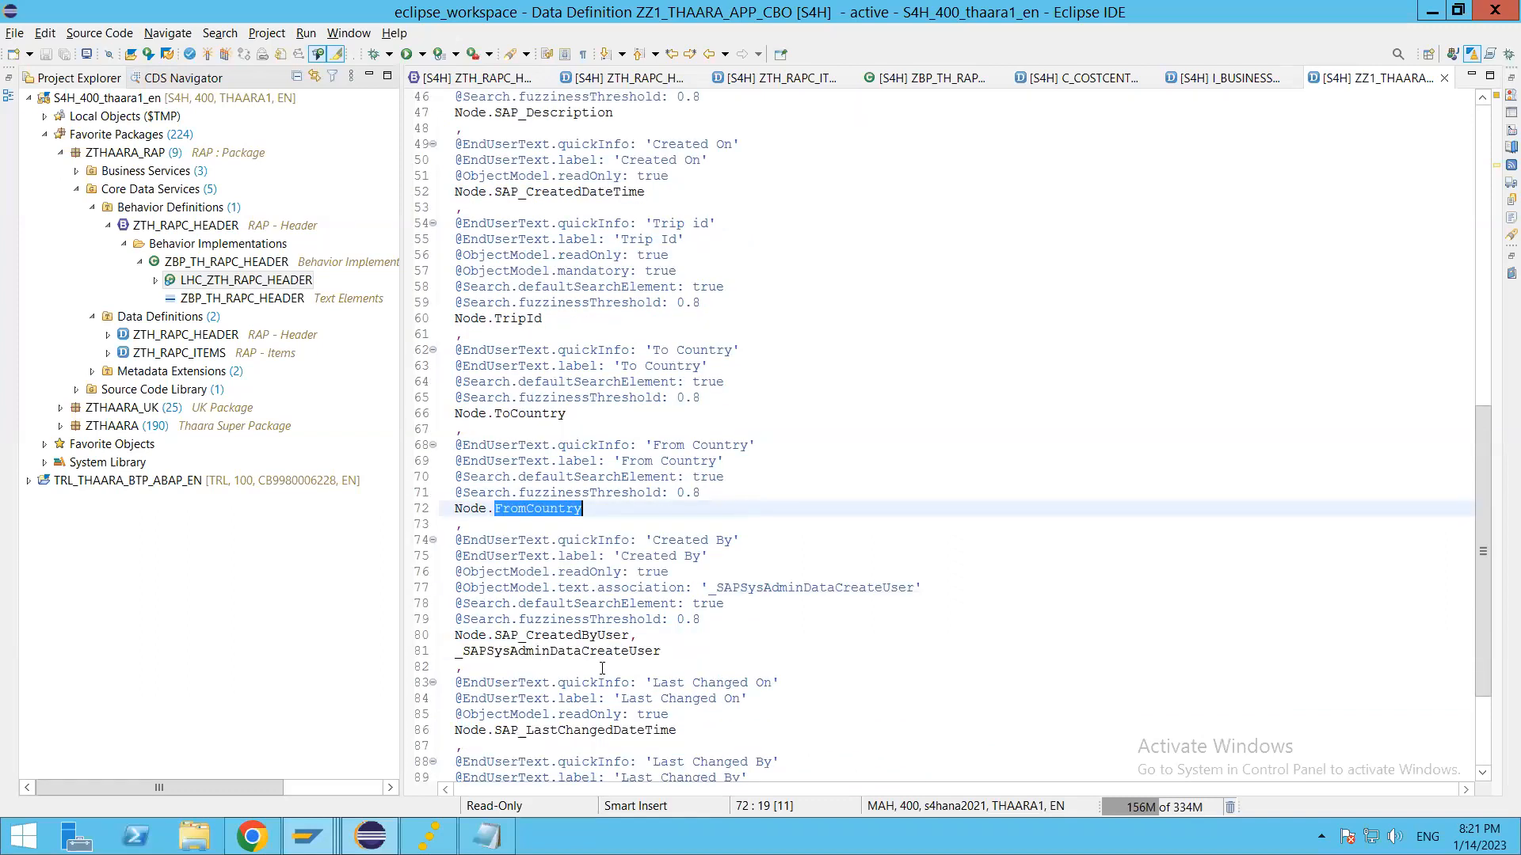
scroll(595, 656, down, 2)
scroll(596, 656, down, 1)
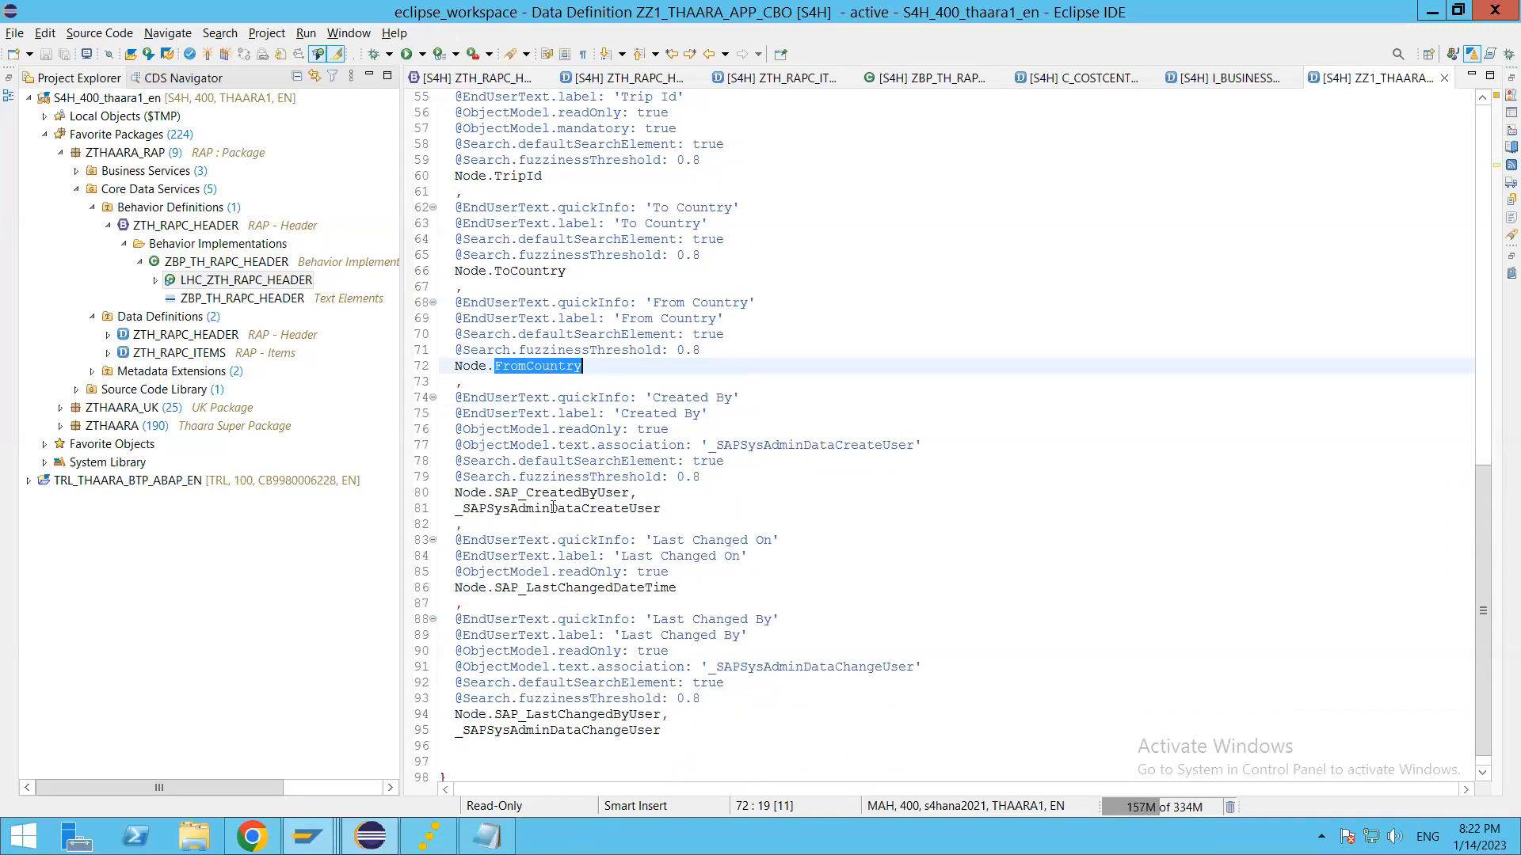
click(574, 492)
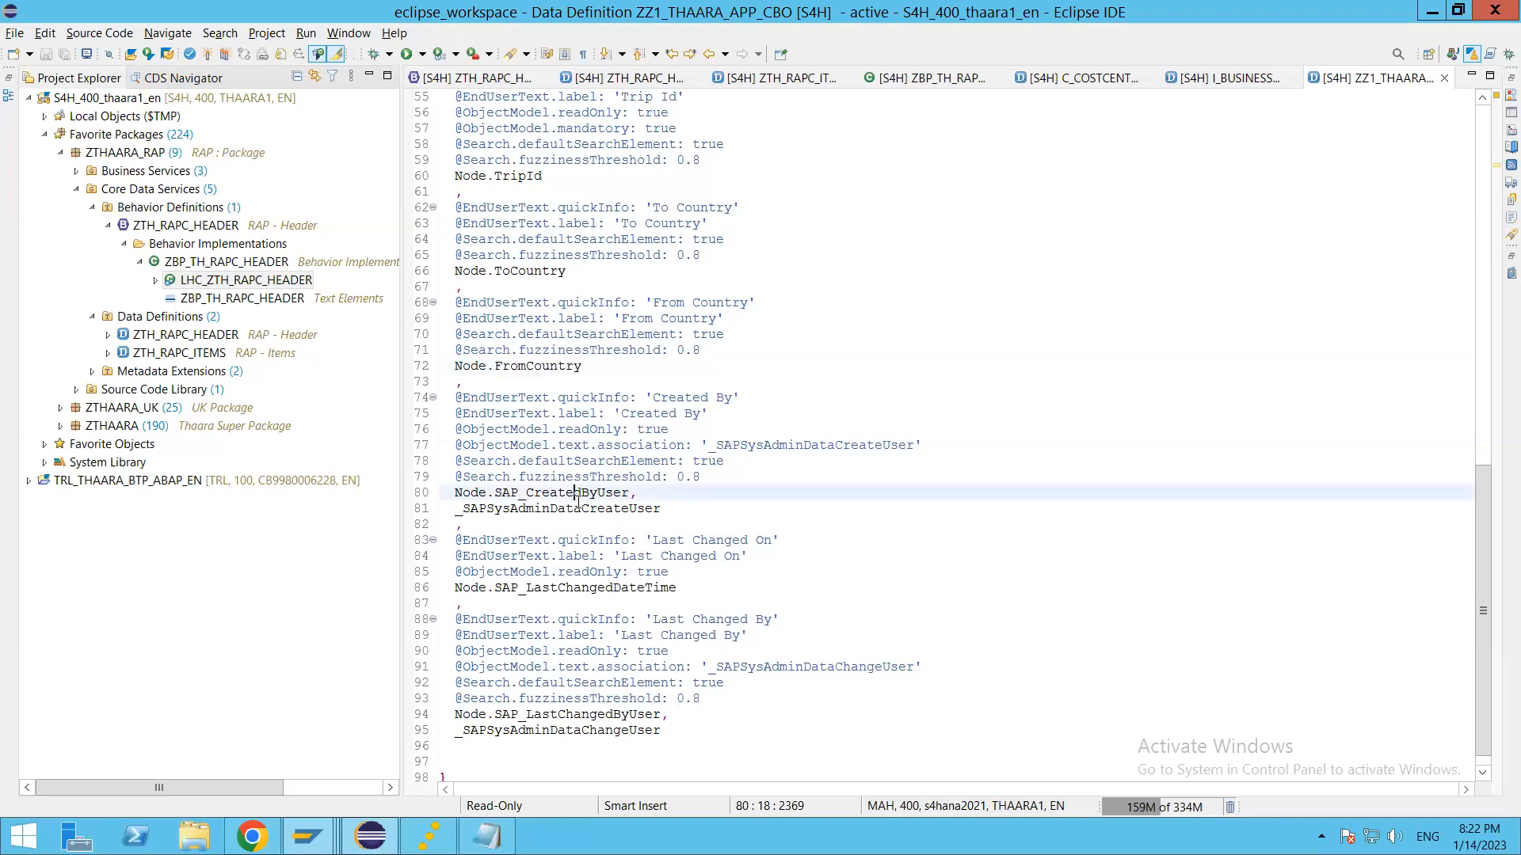
scroll(577, 501, down, 1)
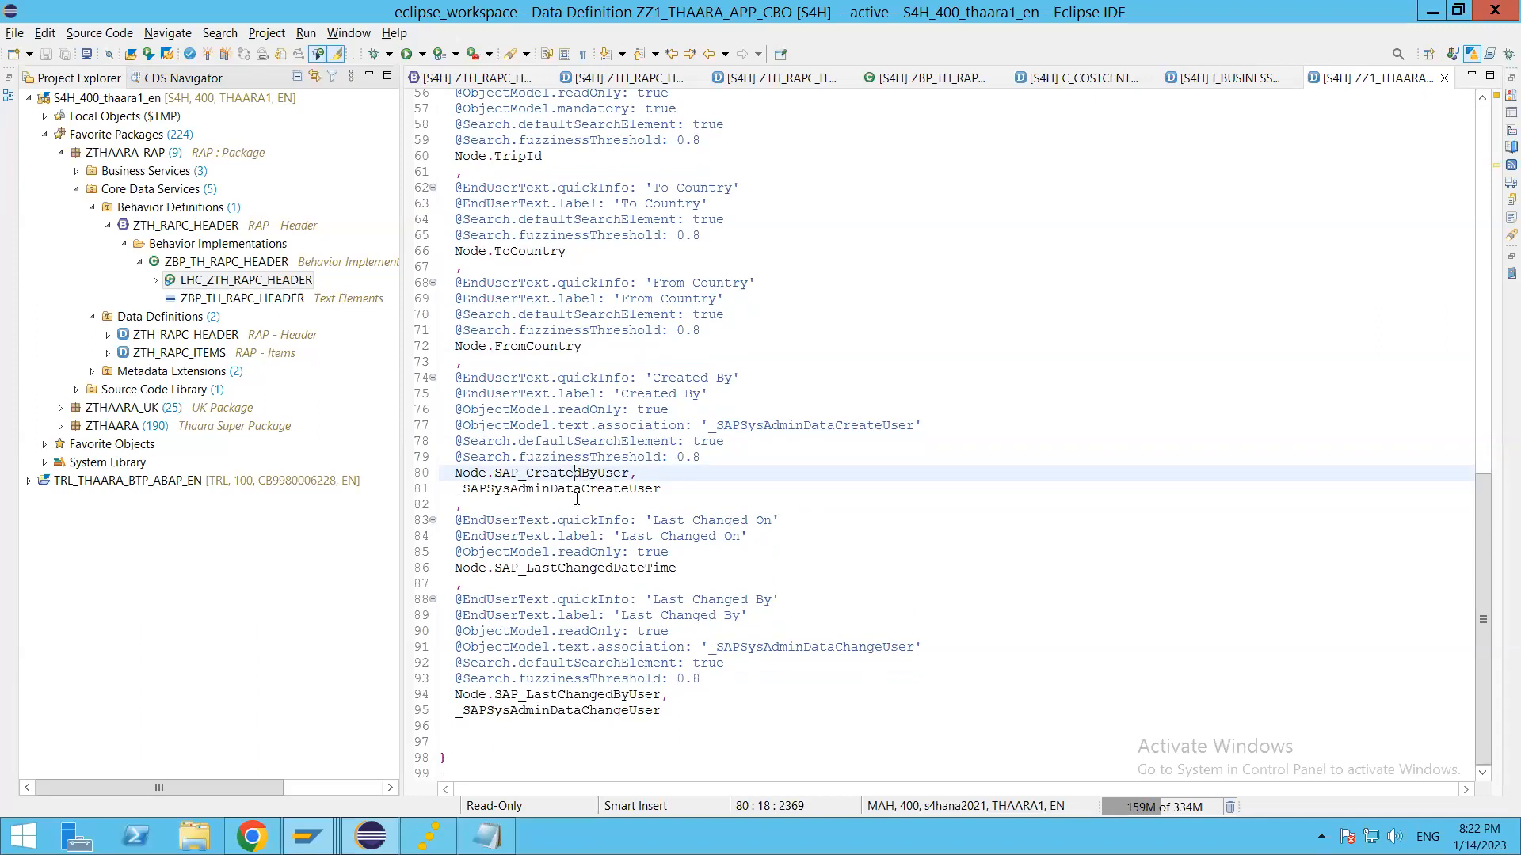
double_click(552, 474)
key(alt+Tab)
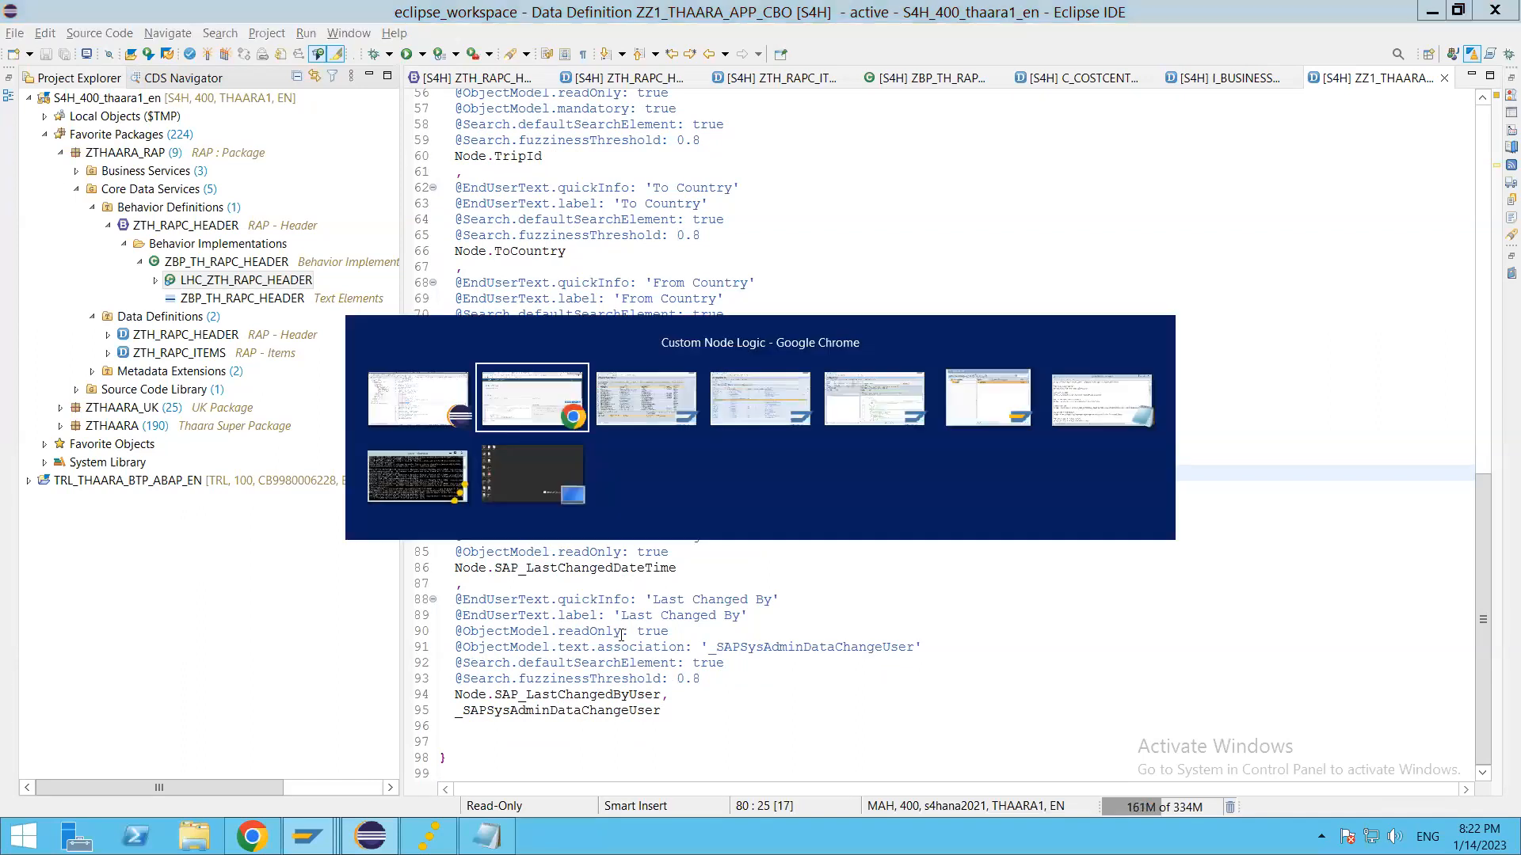
text(sap)
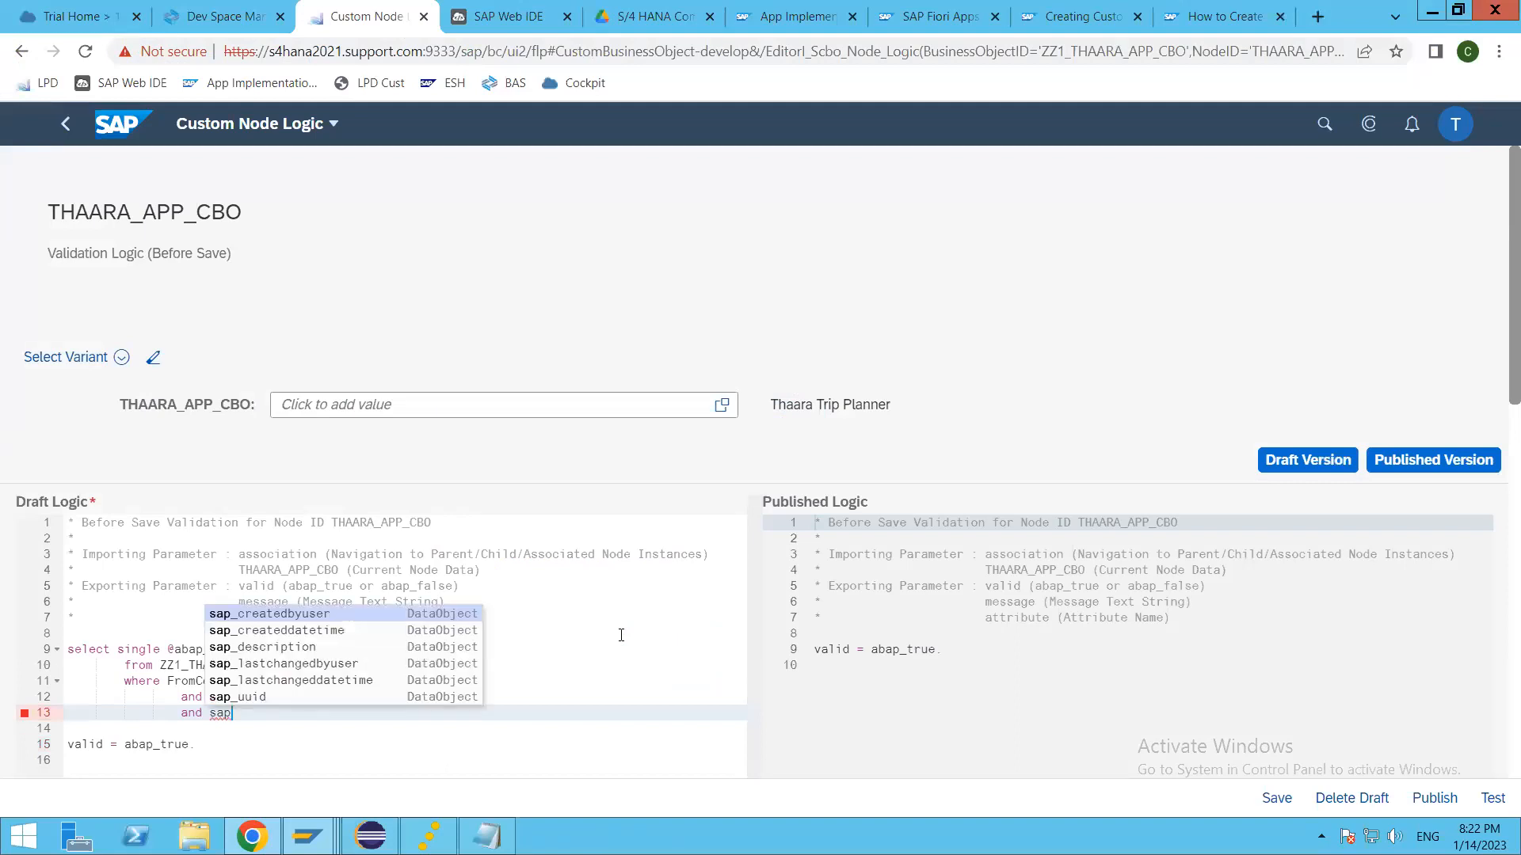
key(Return)
text(eq)
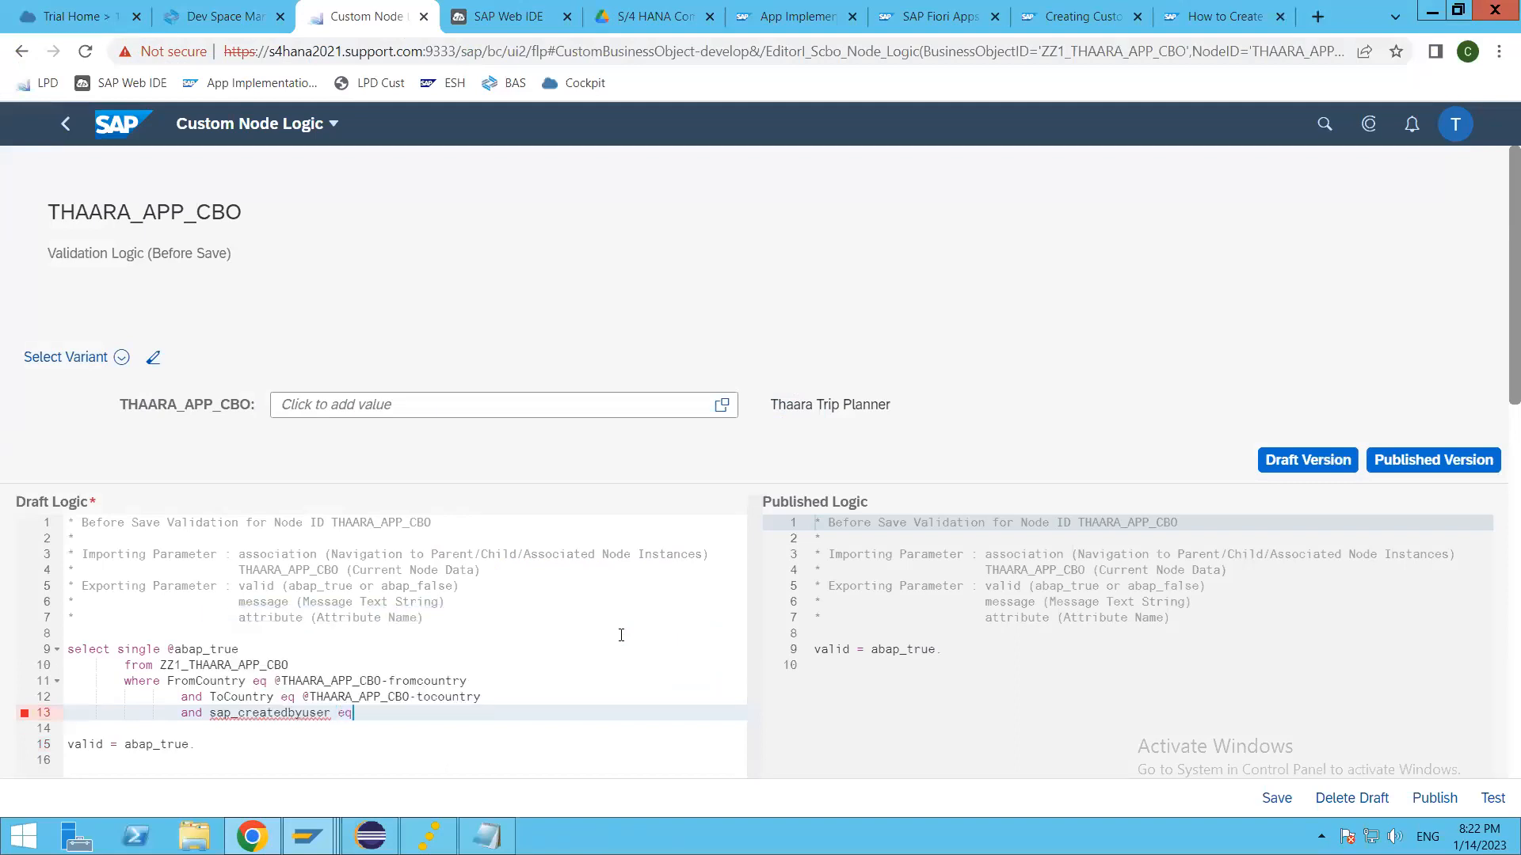
text( @sy-uname)
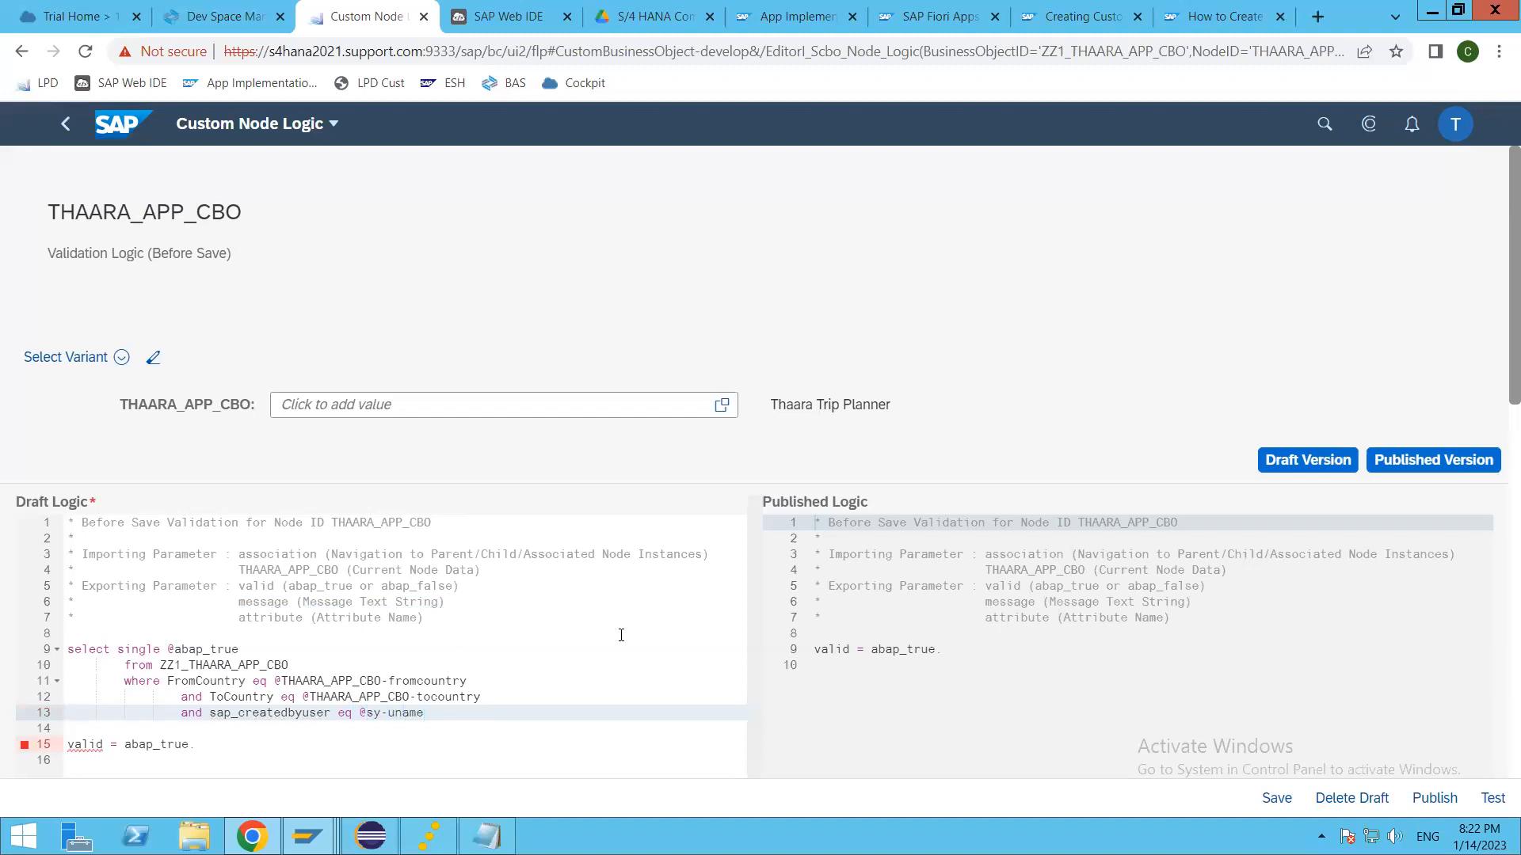
text(.)
key(Return)
text(into )
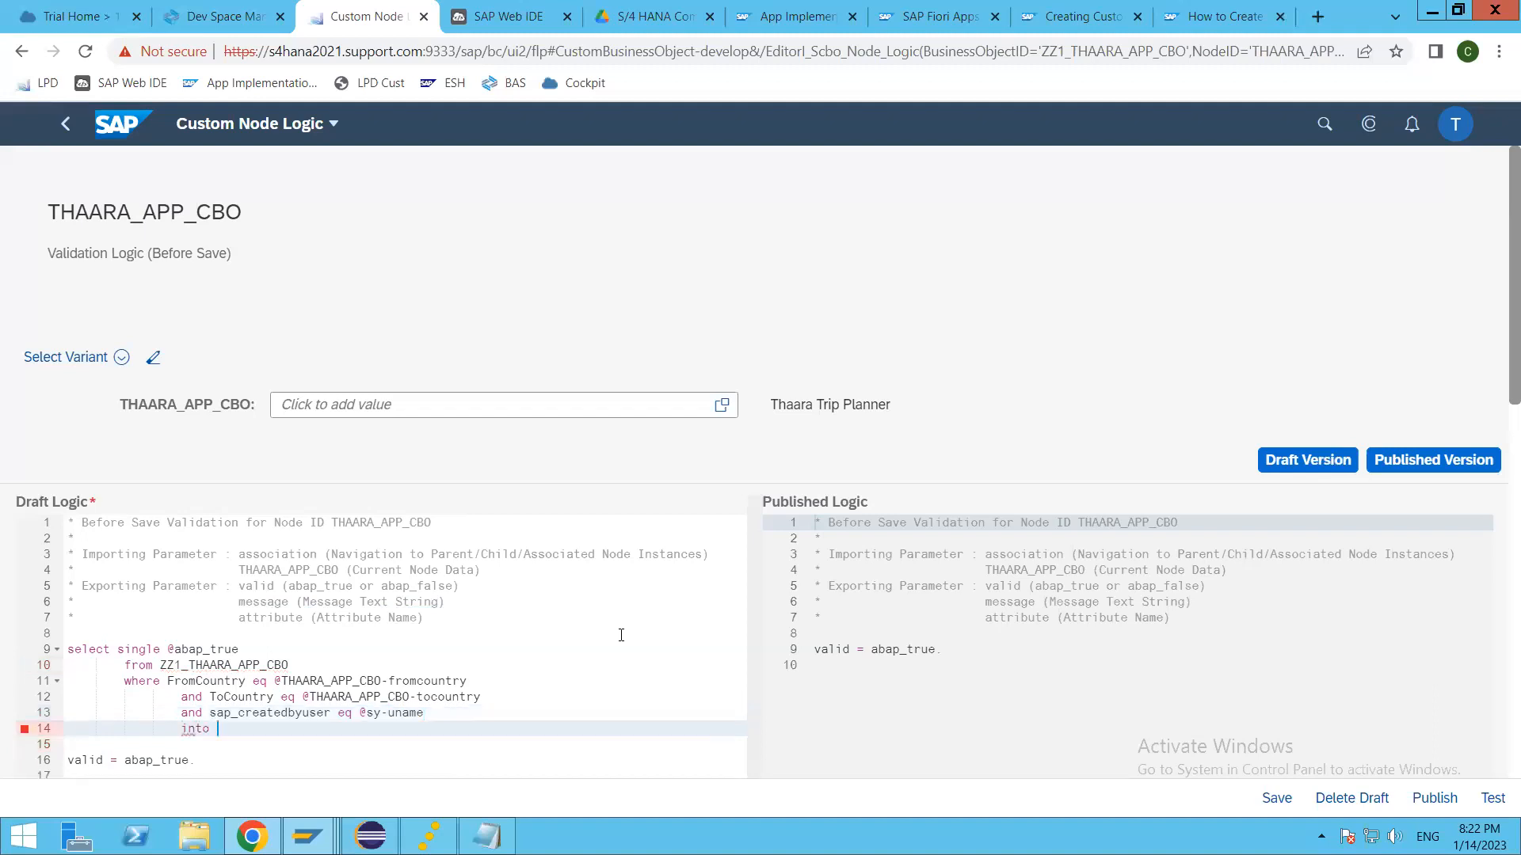
text(data(lv)
key(Left)
key(Left)
key(Left)
key(Left)
key(Left)
key(Left)
key(Left)
text(@data(lv_exist)
key(Right)
text(.)
key(Return)
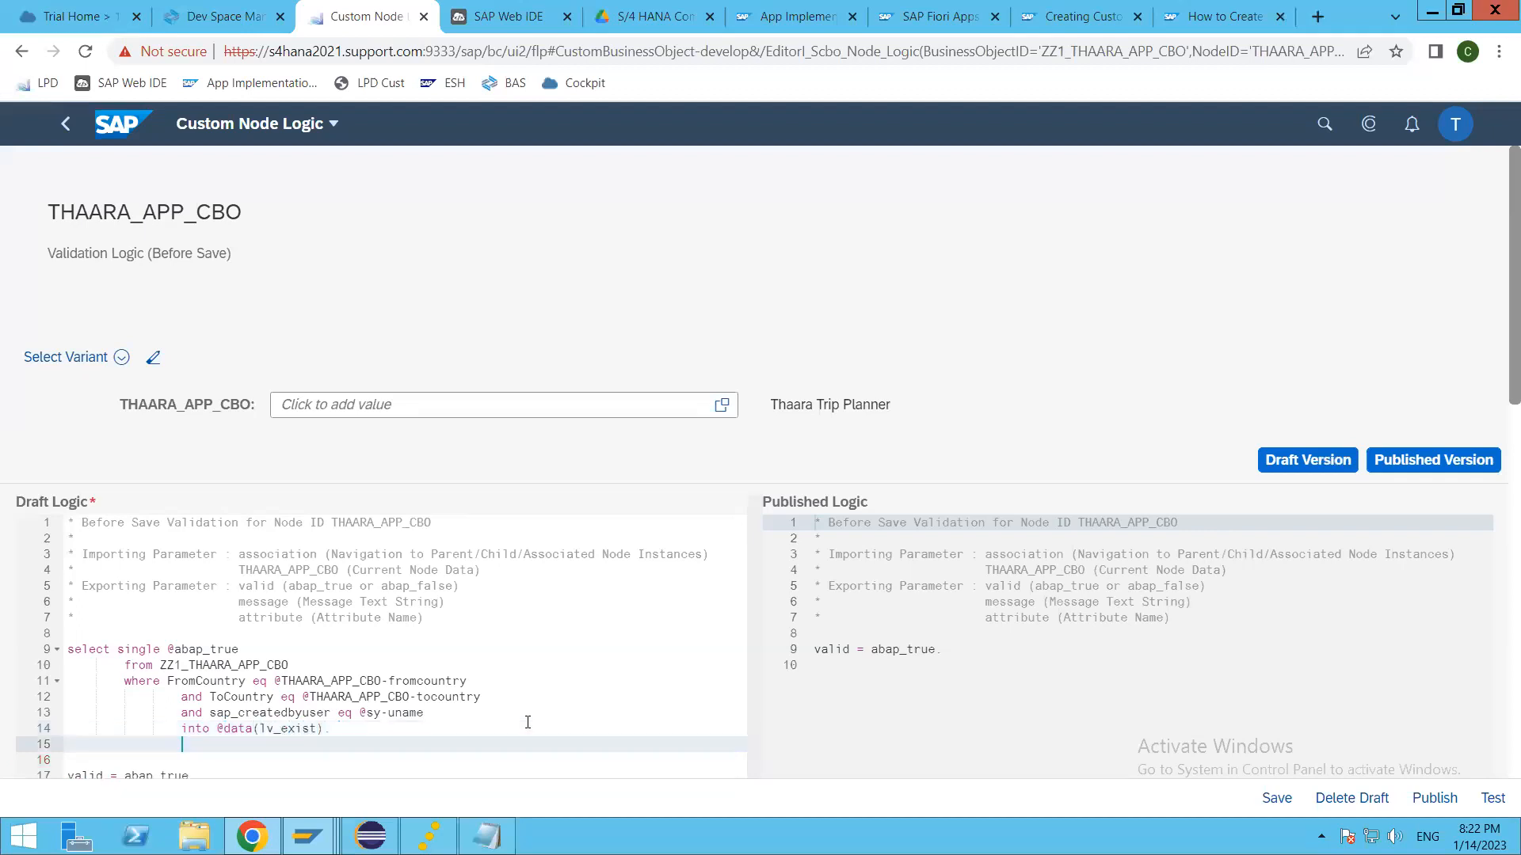
key(BackSpace)
key(BackSpace)
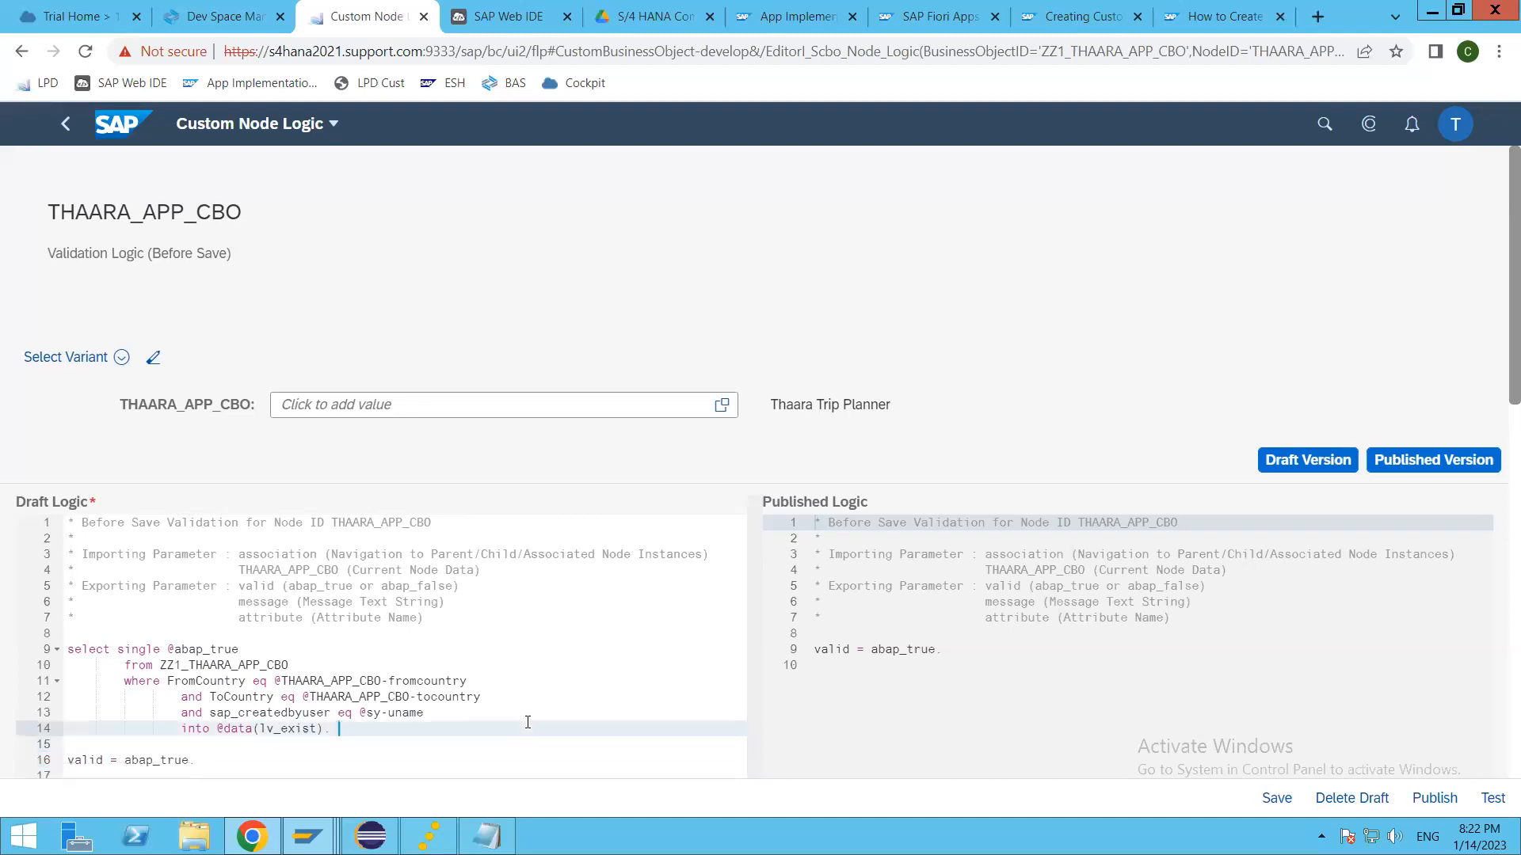
key(Return)
key(Return)
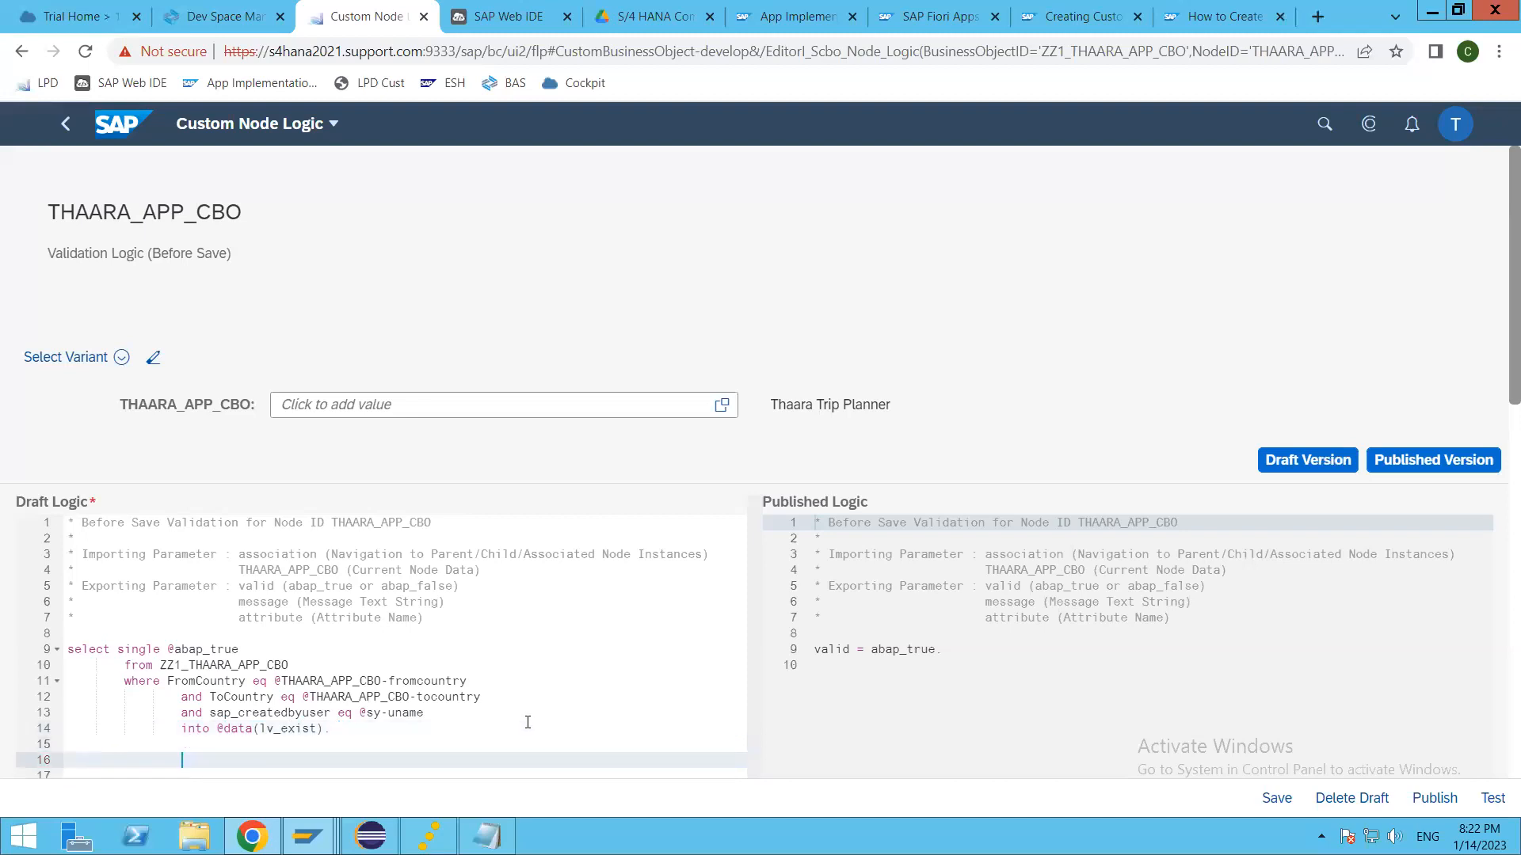
Step: Write the condition if sy-subrc is initial or lv_exist is not initial. below the SELECT in the draft logic
text(if sy-subrc)
key(BackSpace)
text(initial or lv_exist is not initial.)
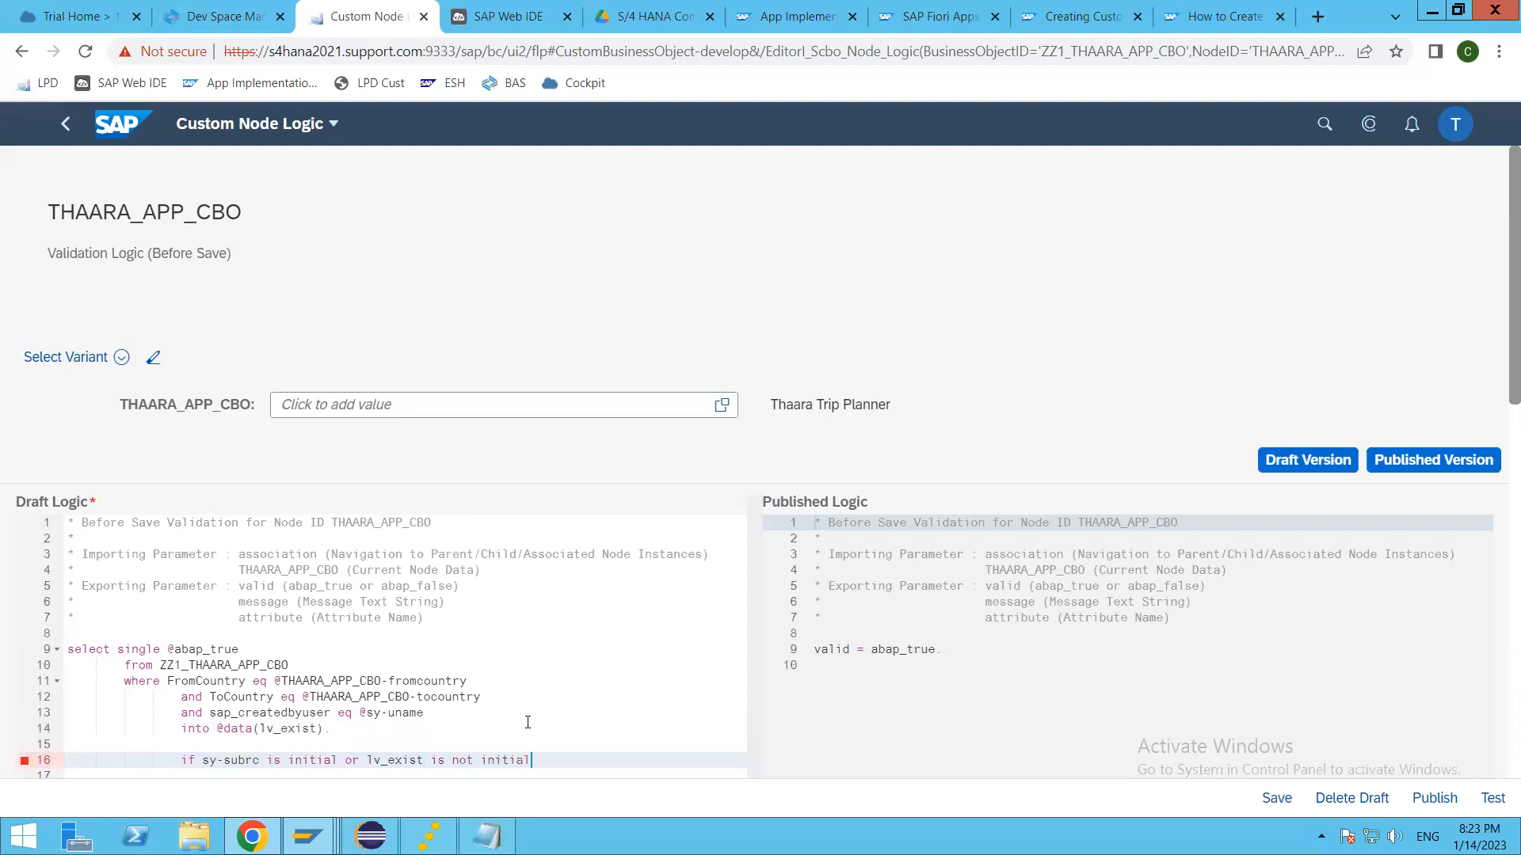
Step: Close the IF block with endif., leaving an empty line inside it
key(Return)
key(Return)
text(e)
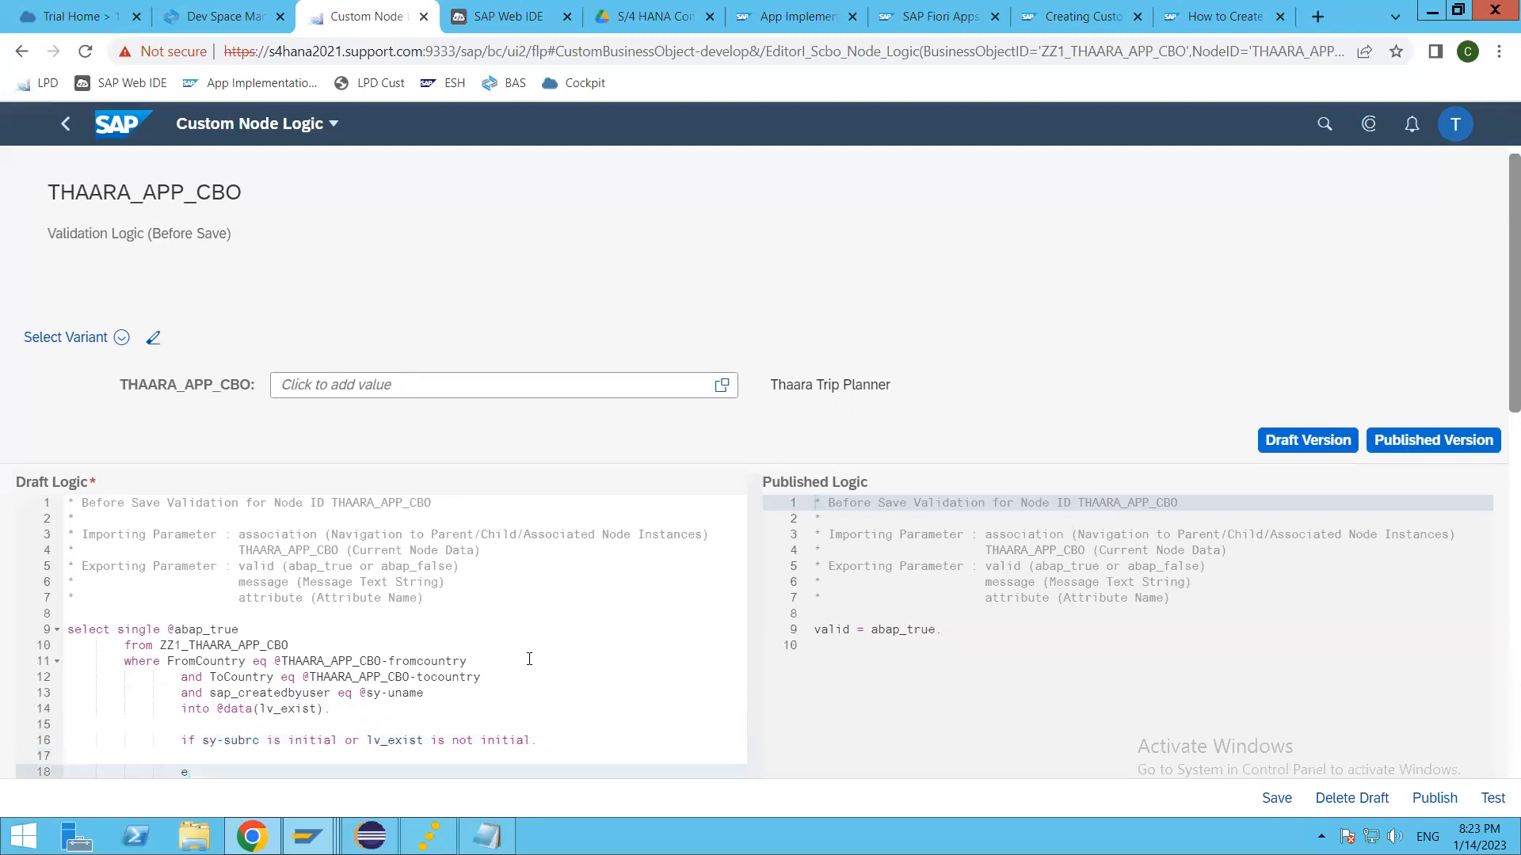
scroll(529, 659, down, 5)
scroll(529, 618, up, 3)
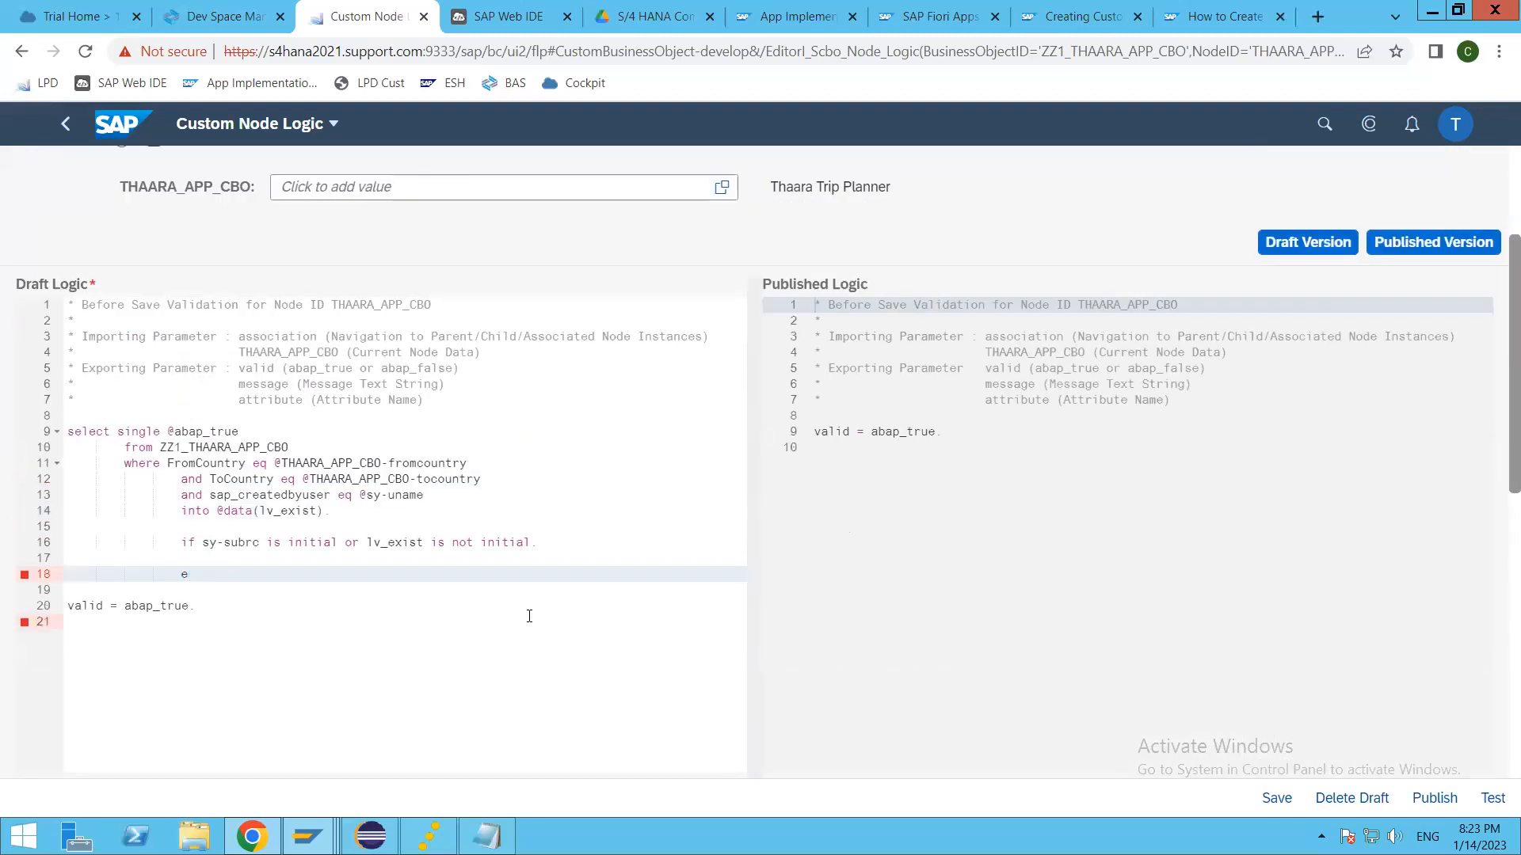
text(ndif.)
key(Up)
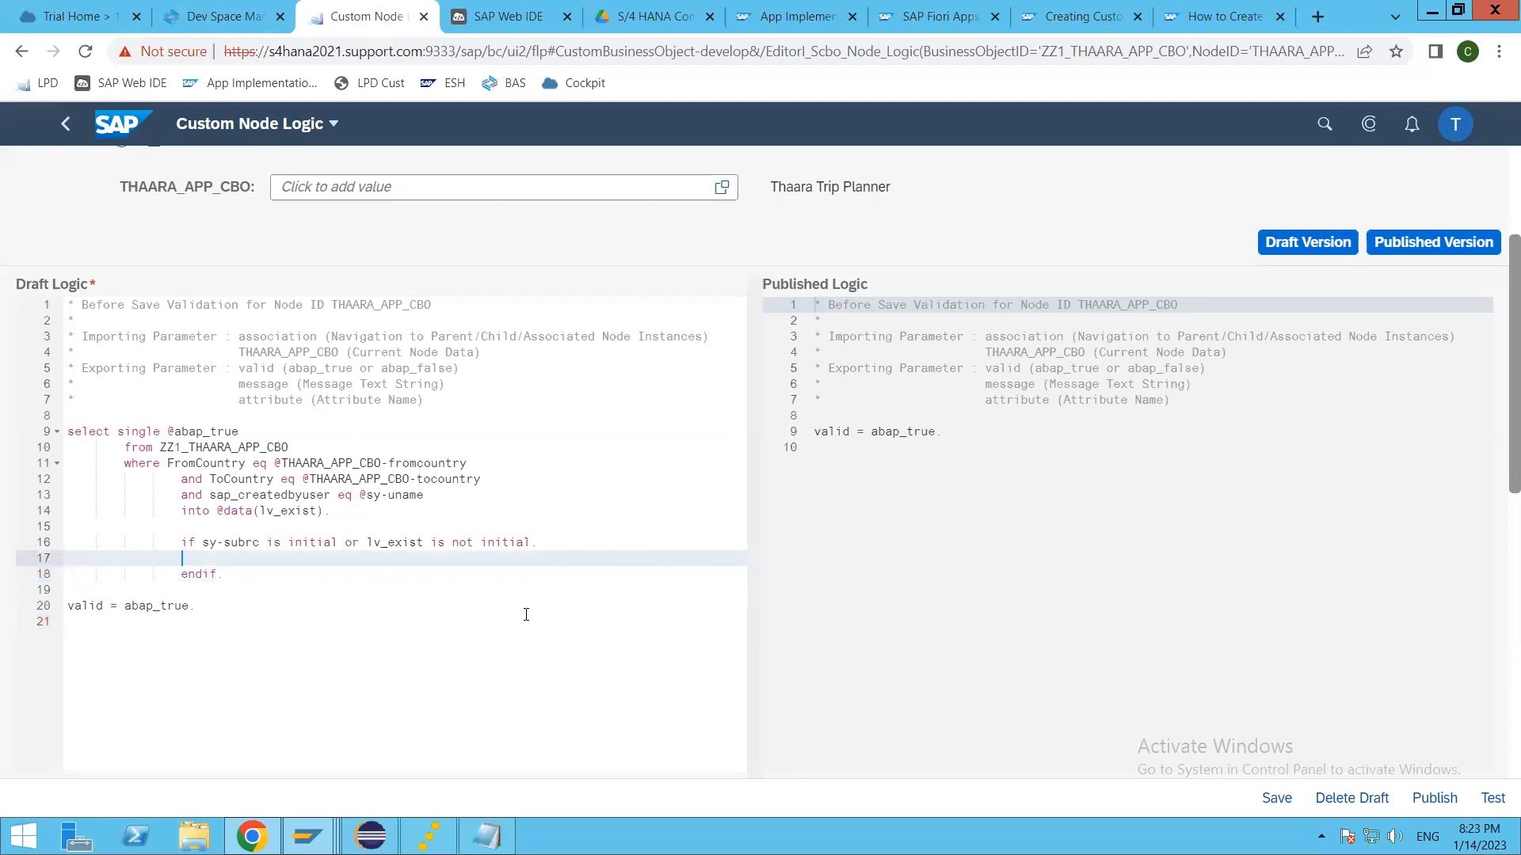
Step: Move the statement valid = abap_true. above the SELECT, separated by blank lines, and save the draft
click(71, 606)
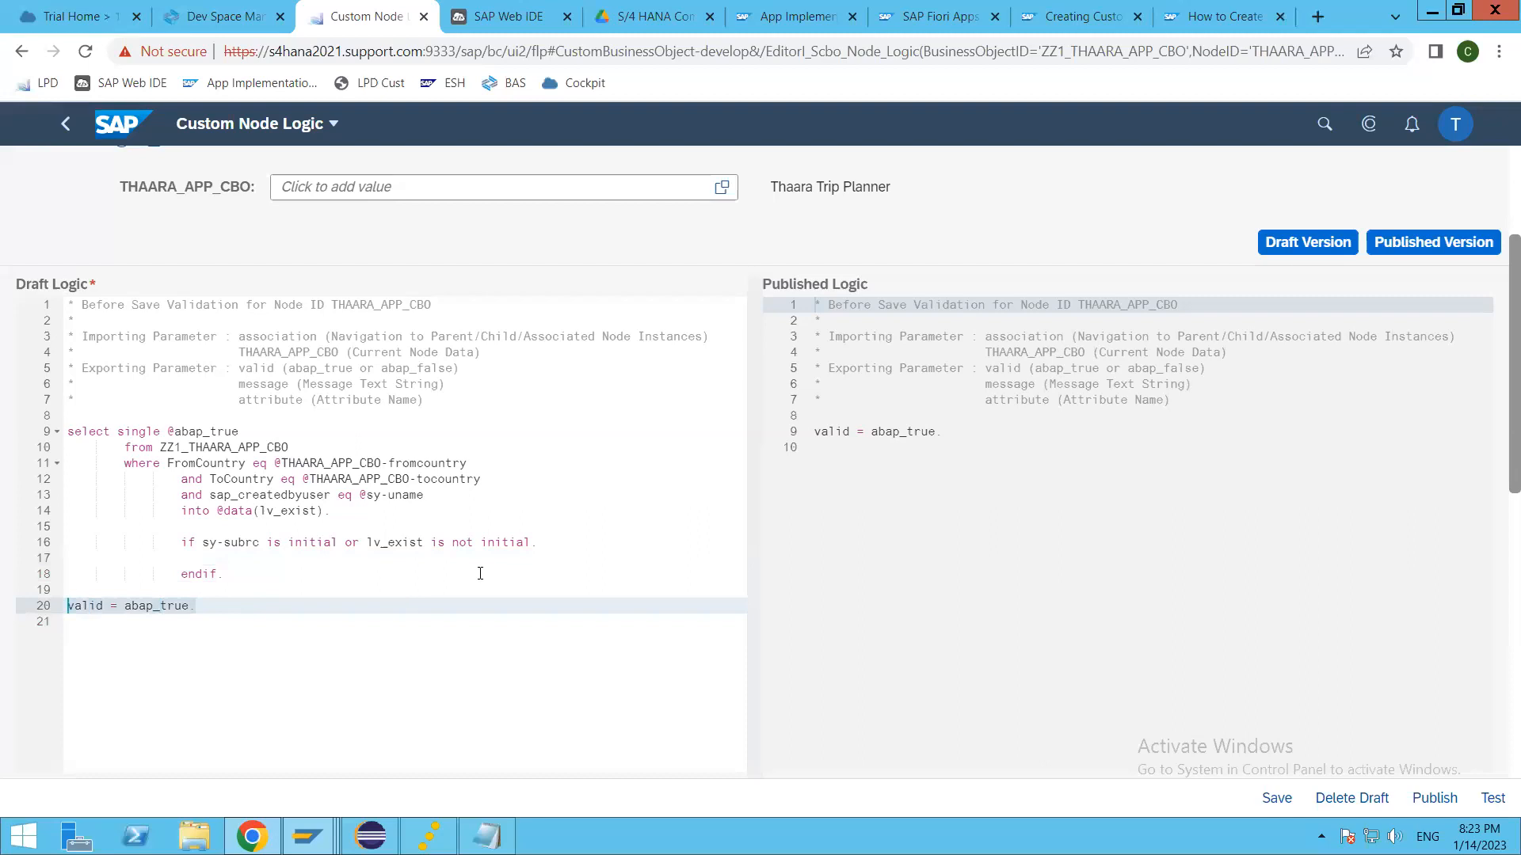
key(shift+End)
key(Delete)
click(300, 414)
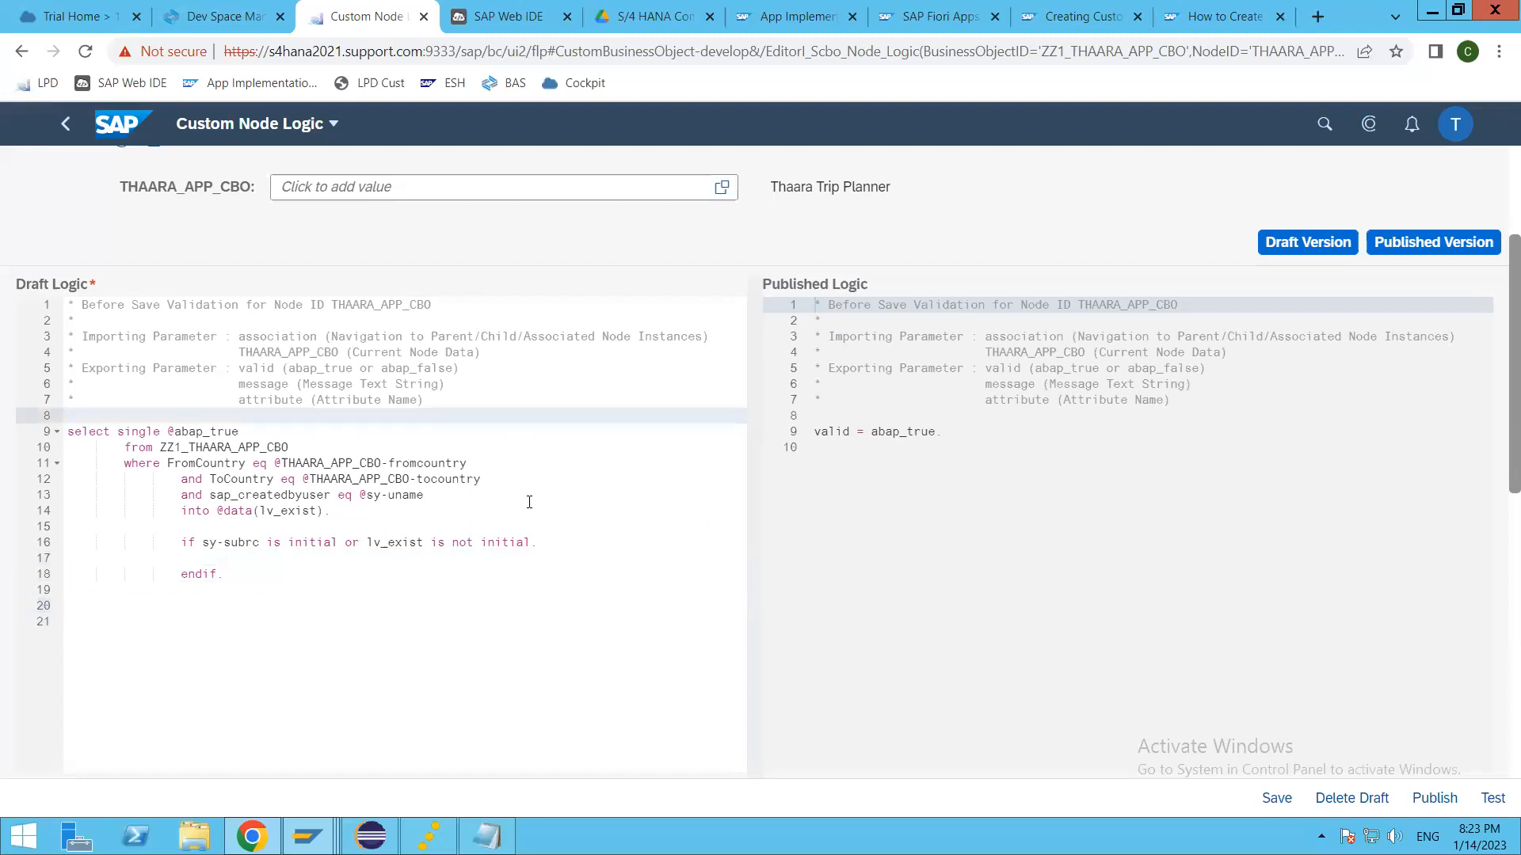
key(Return)
key(Return)
key(Up)
text(valid = abap_true.)
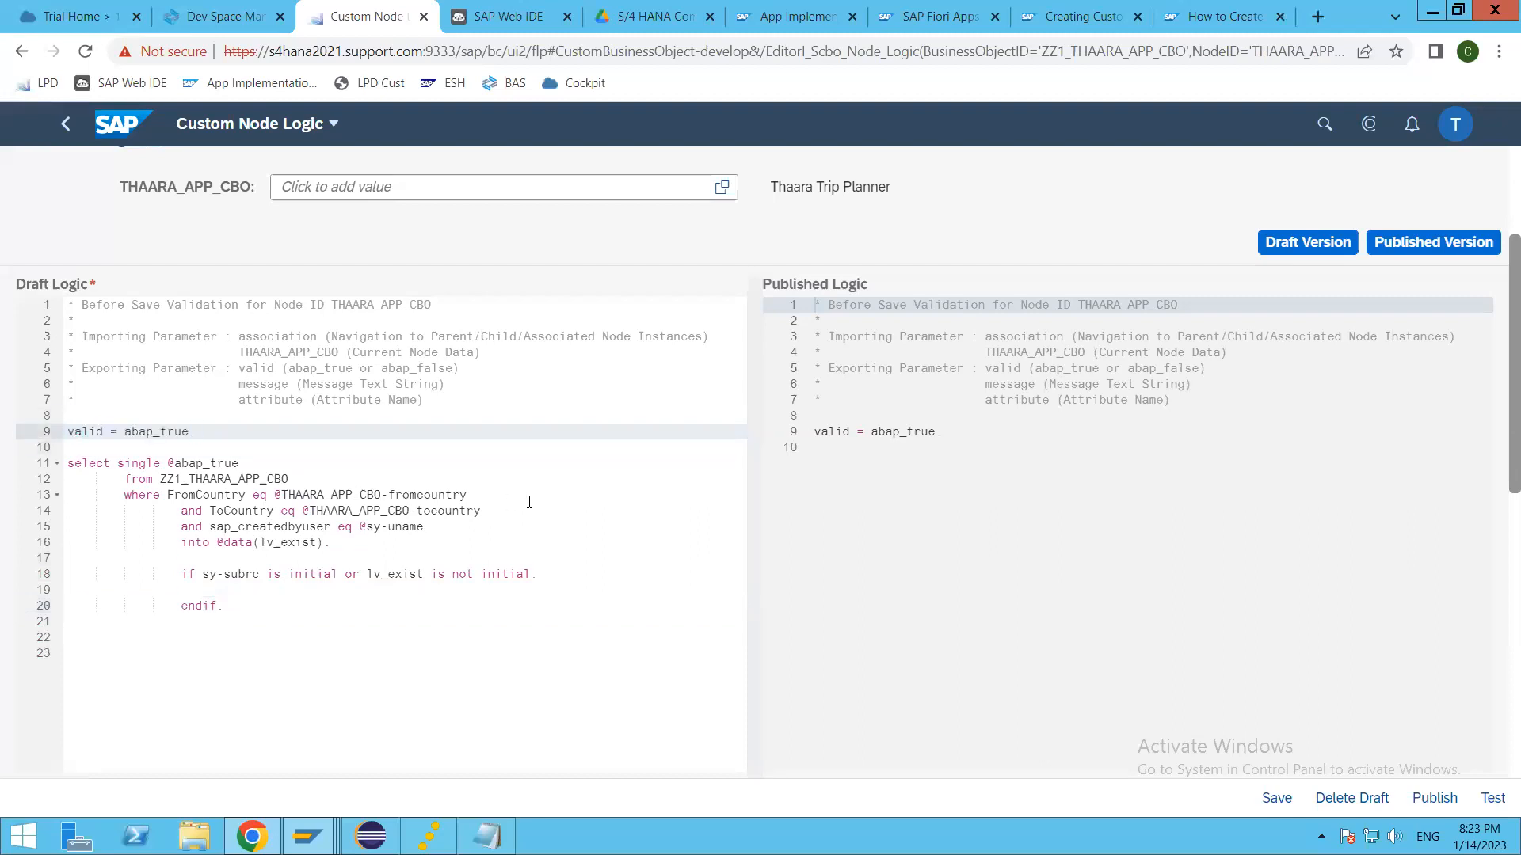
key(ctrl+s)
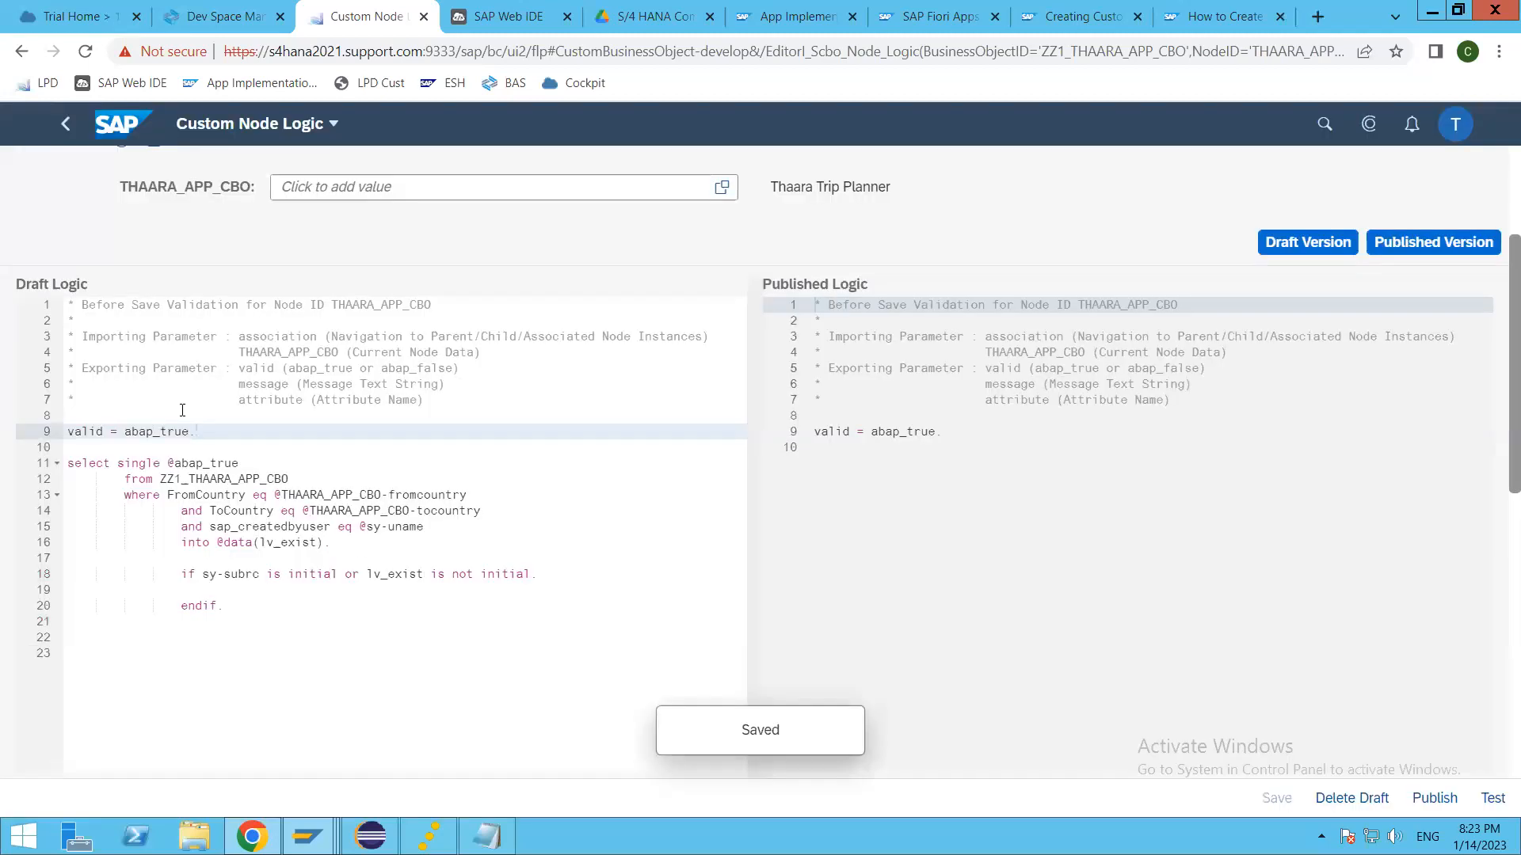
Step: Copy the valid assignment into the IF block, change it to valid = abap_false., and save the draft
drag(196, 433, 66, 434)
key(ctrl+c)
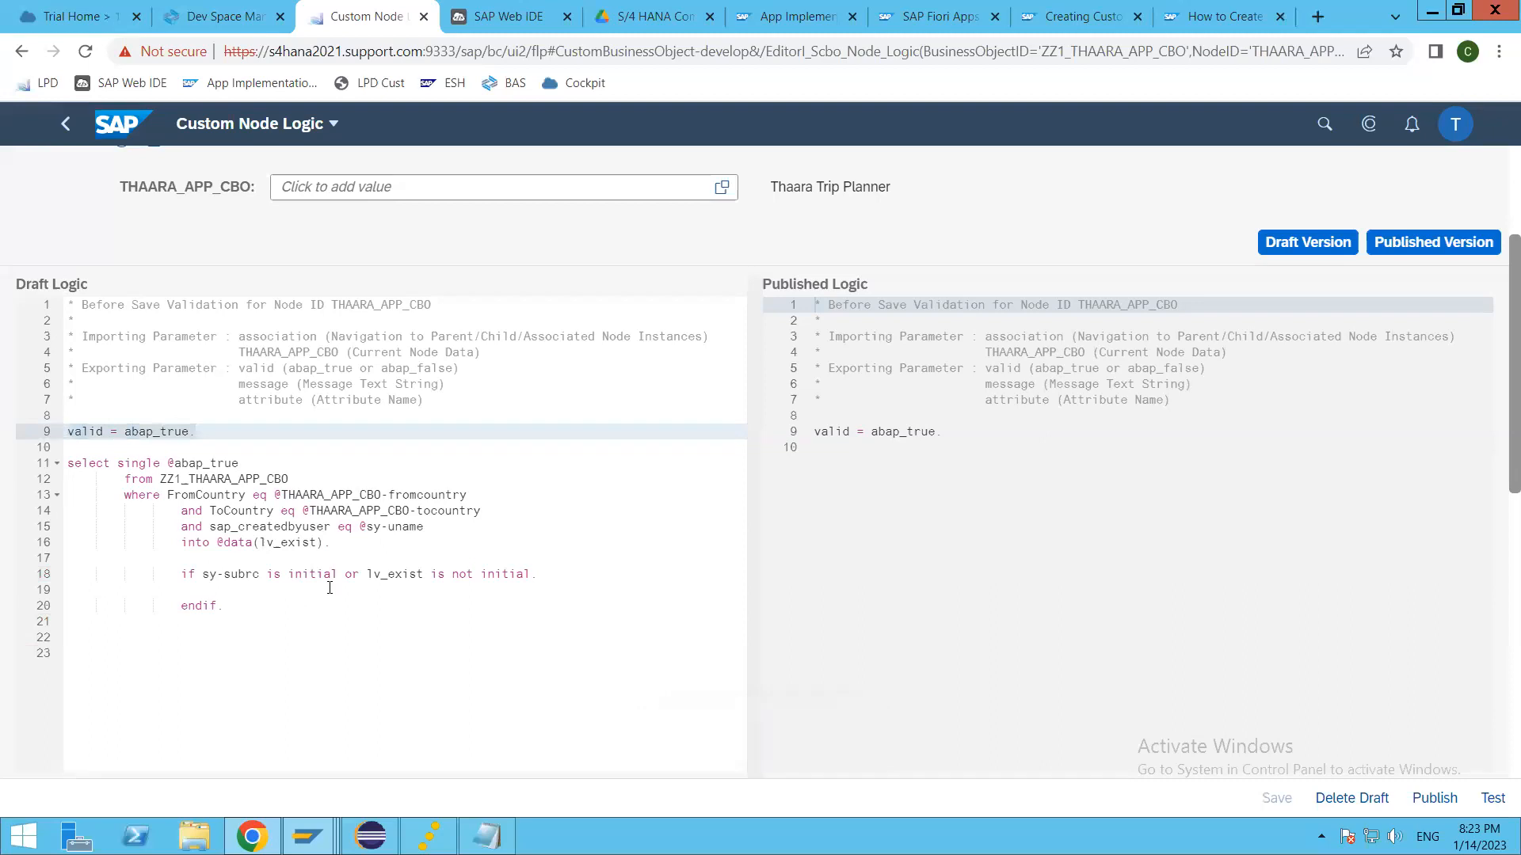
click(242, 589)
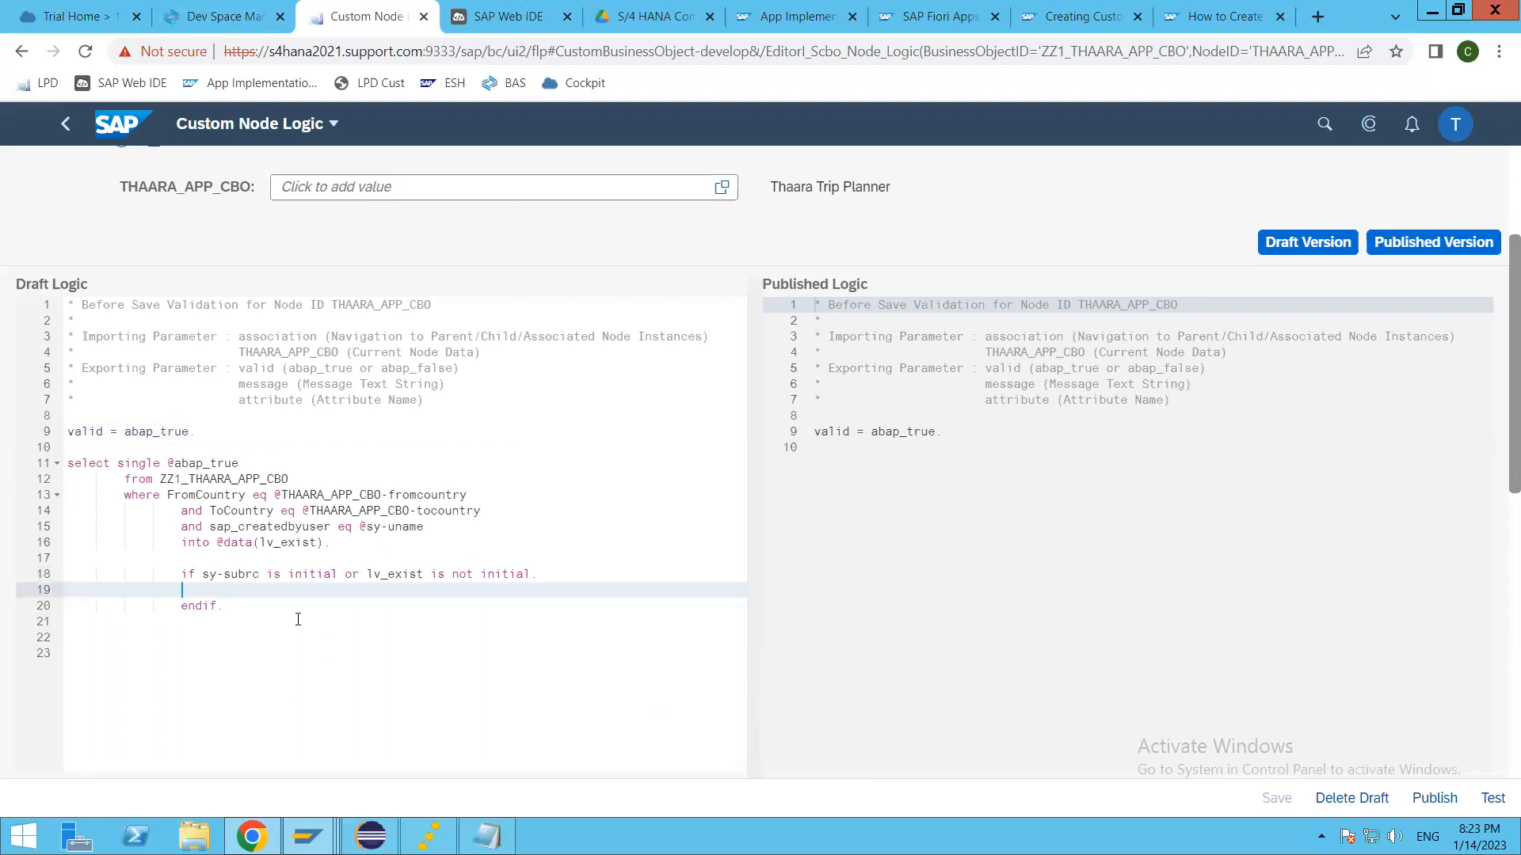
key(Return)
key(ctrl+v)
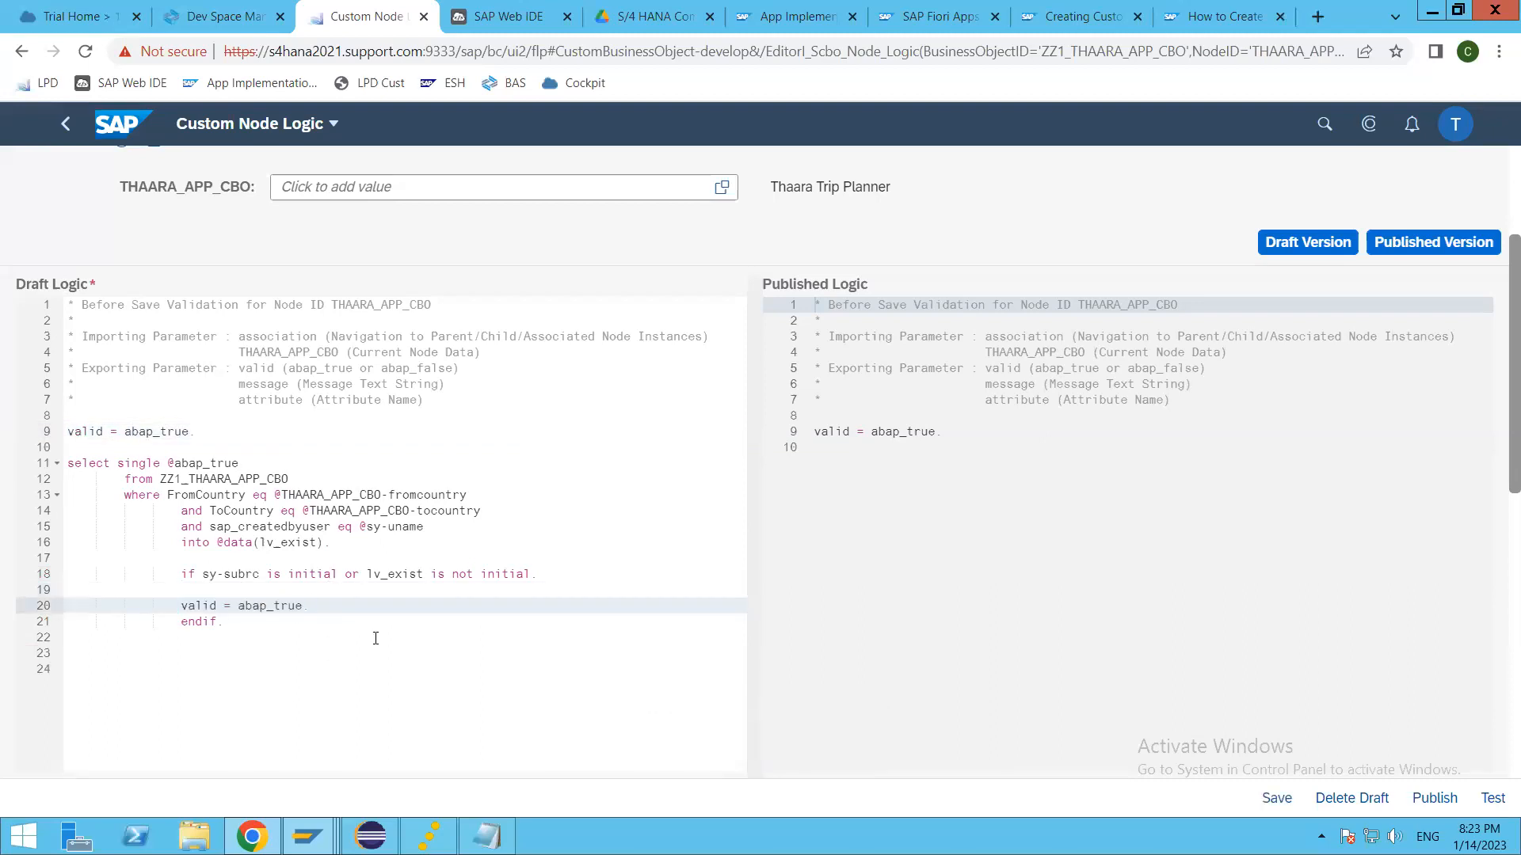
key(BackSpace)
key(BackSpace)
key(BackSpace)
key(BackSpace)
text(false)
key(ctrl+s)
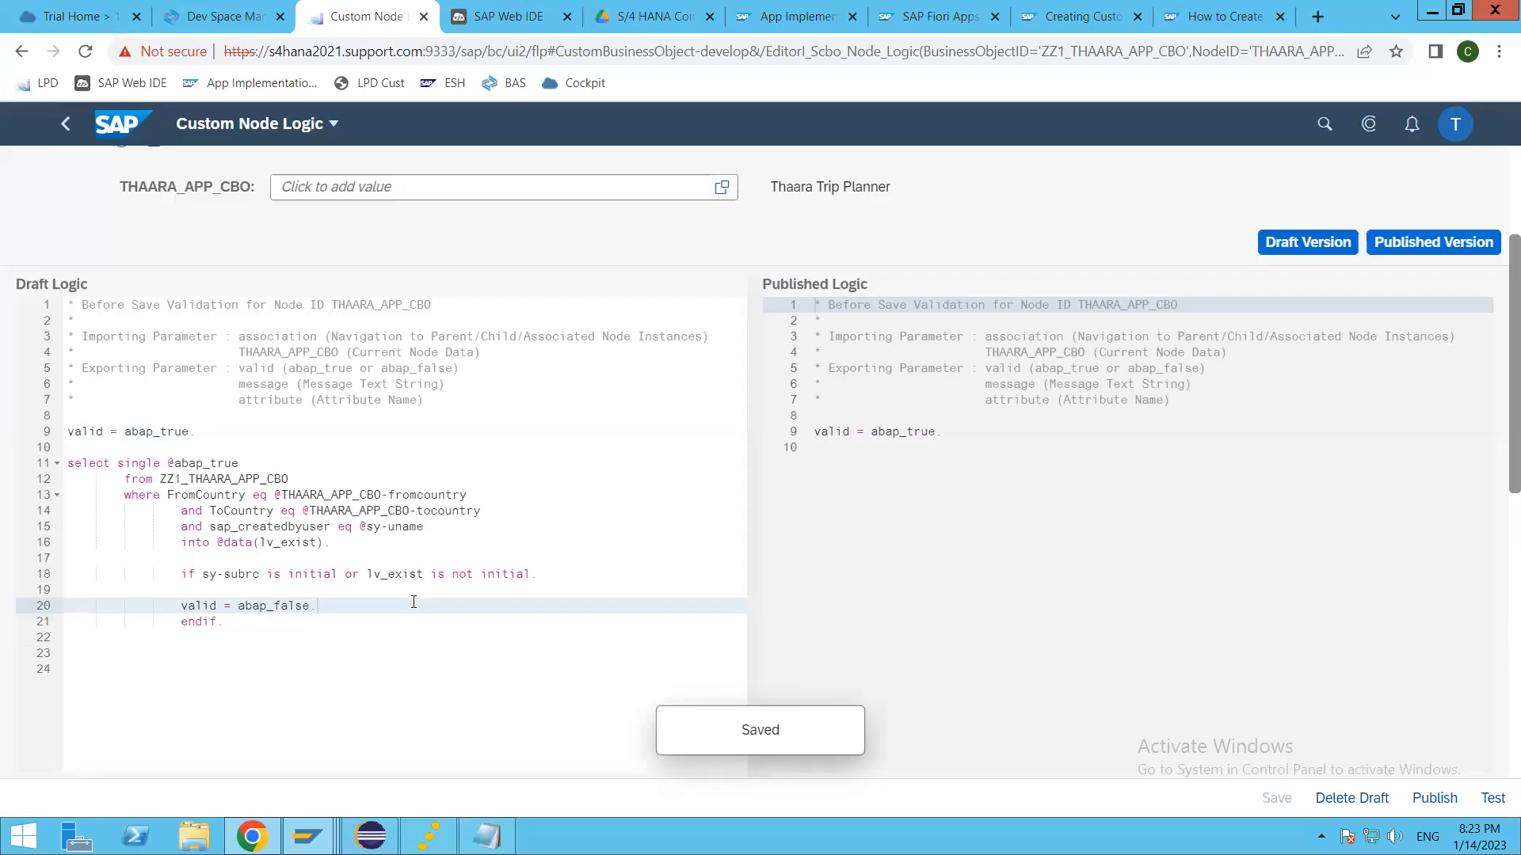
Step: Add message = 'Trip already exist with same From and To Countries'. inside the IF block, above the valid = abap_false. line
key(Up)
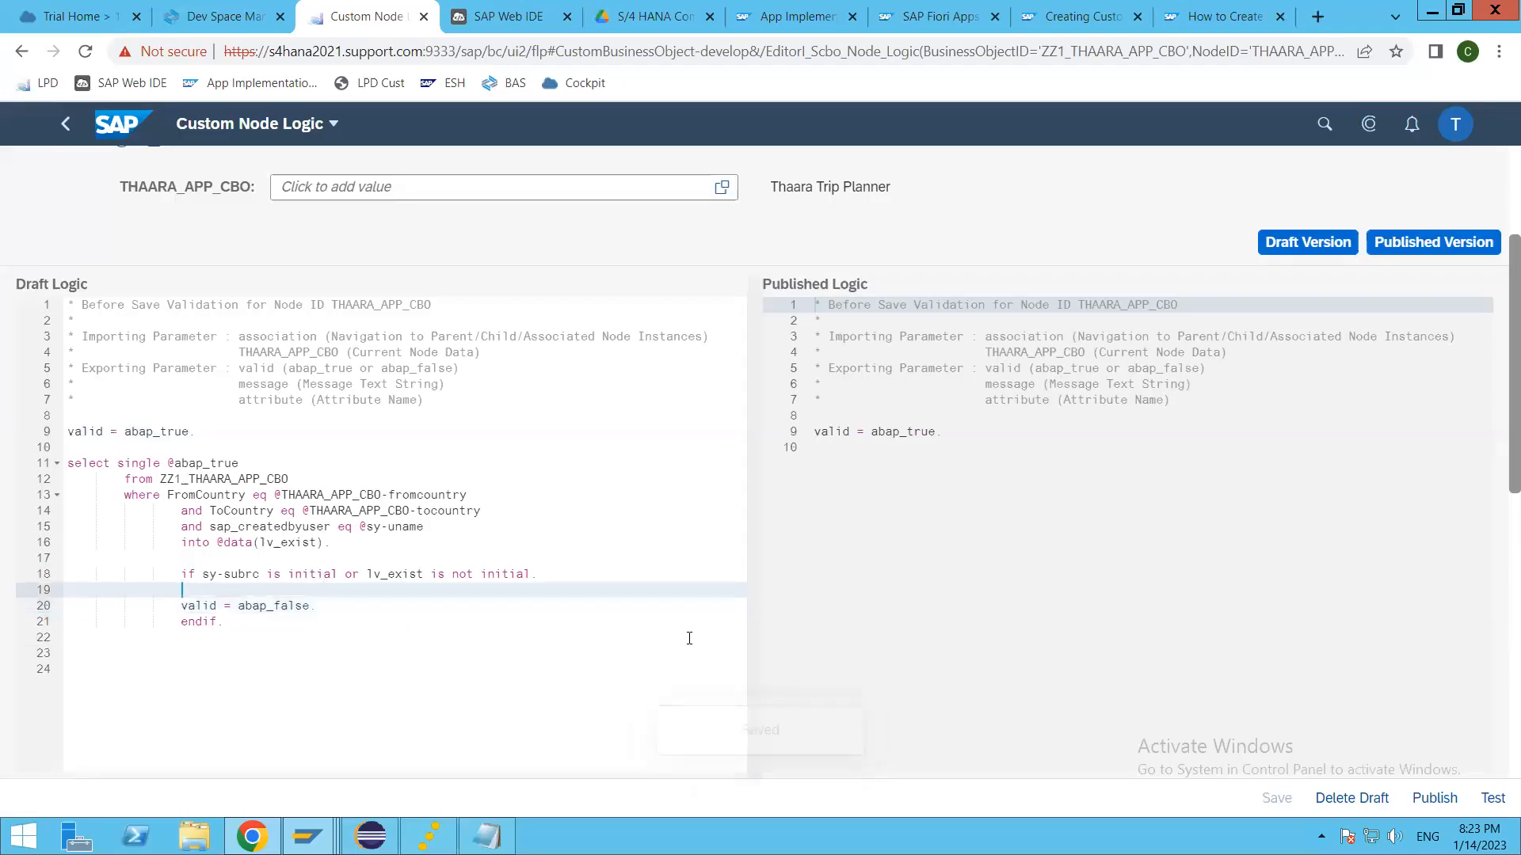
key(Return)
key(Return)
key(Up)
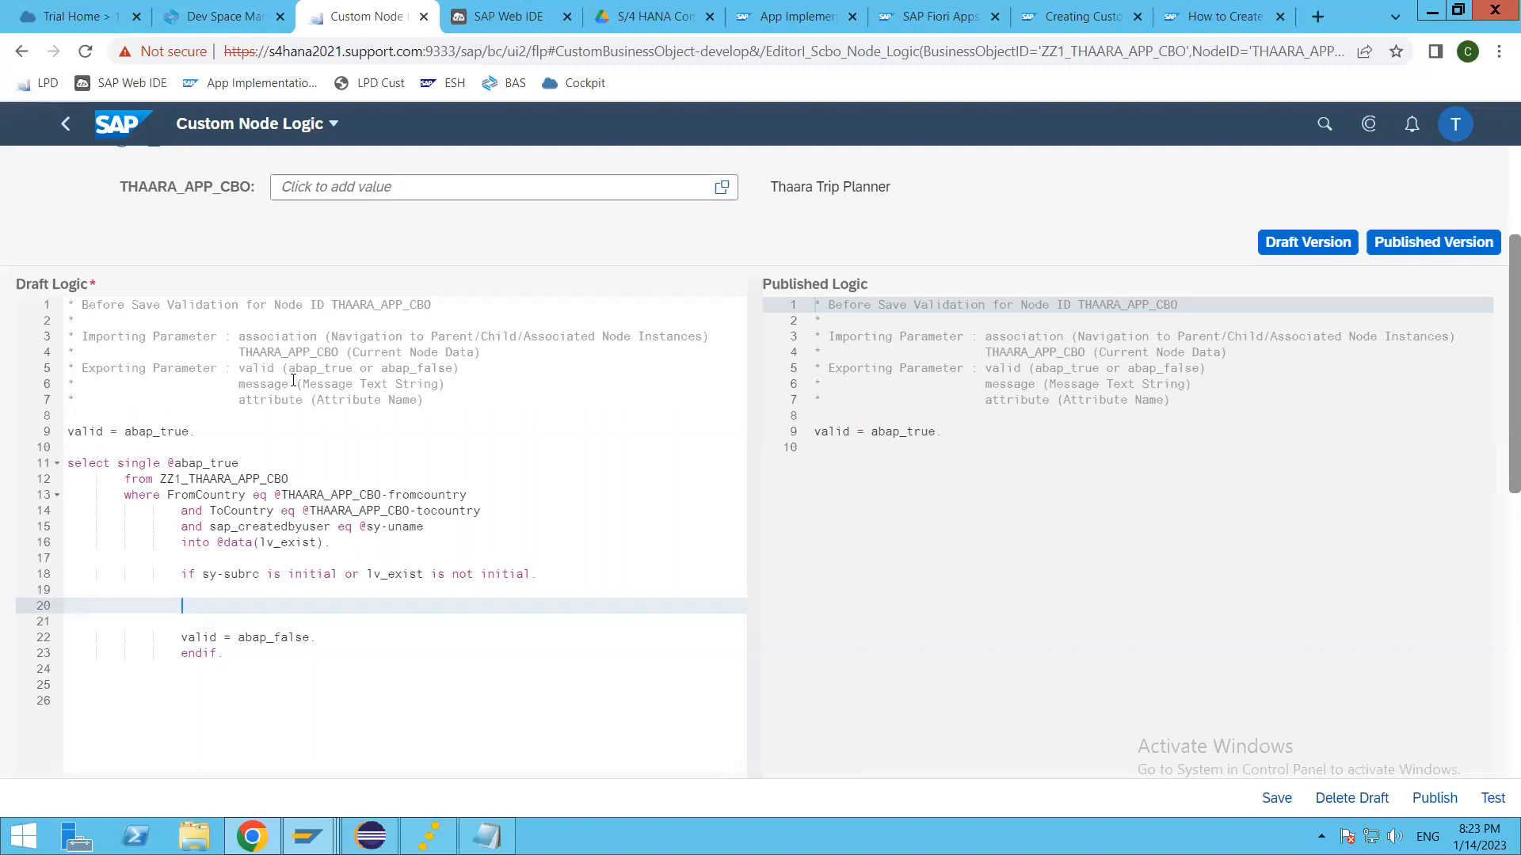
click(240, 383)
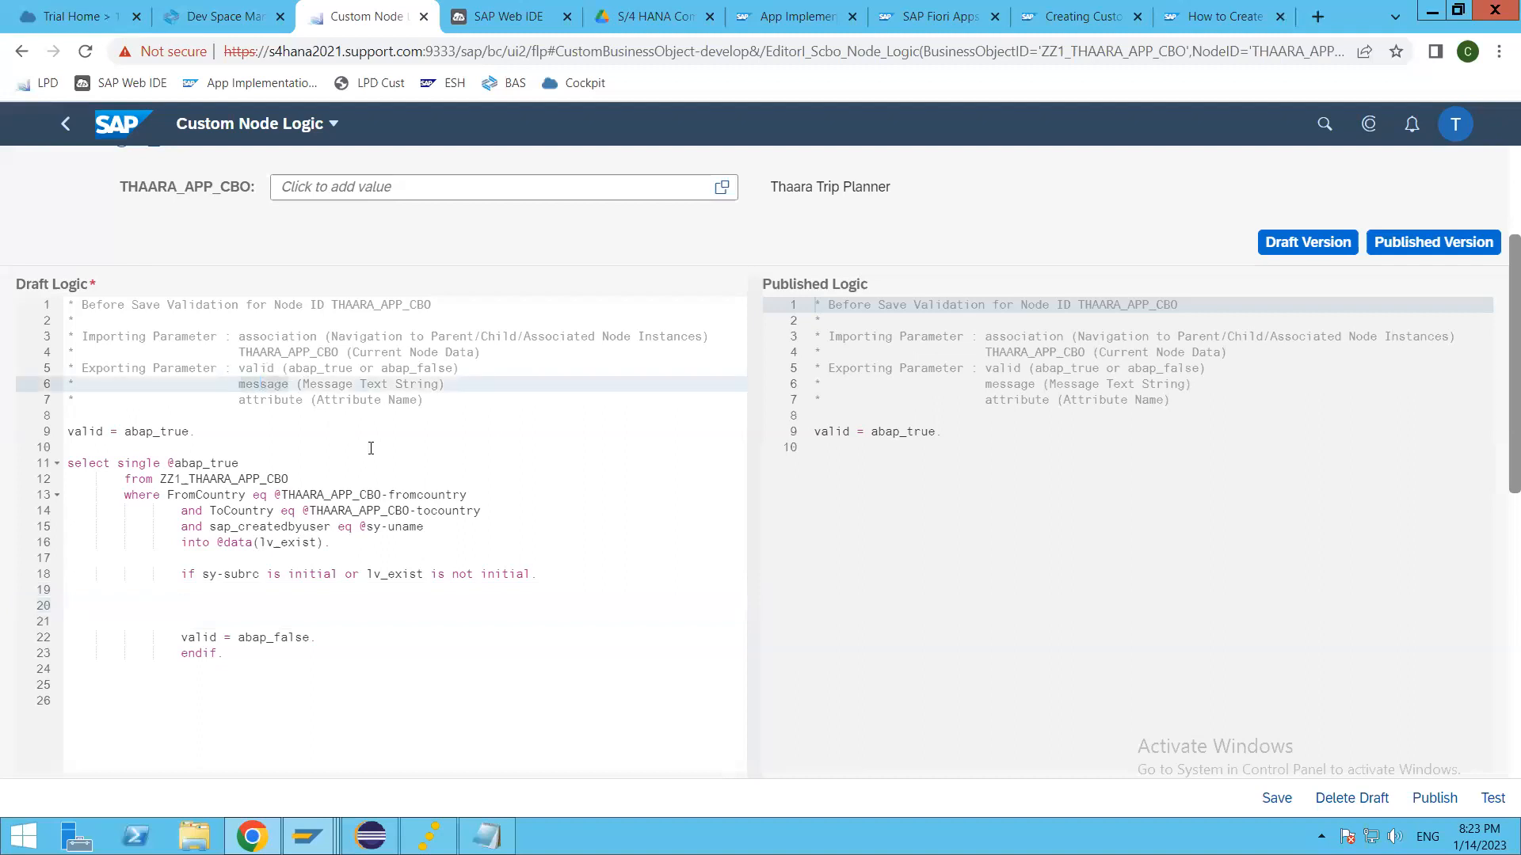
click(260, 611)
text(message)
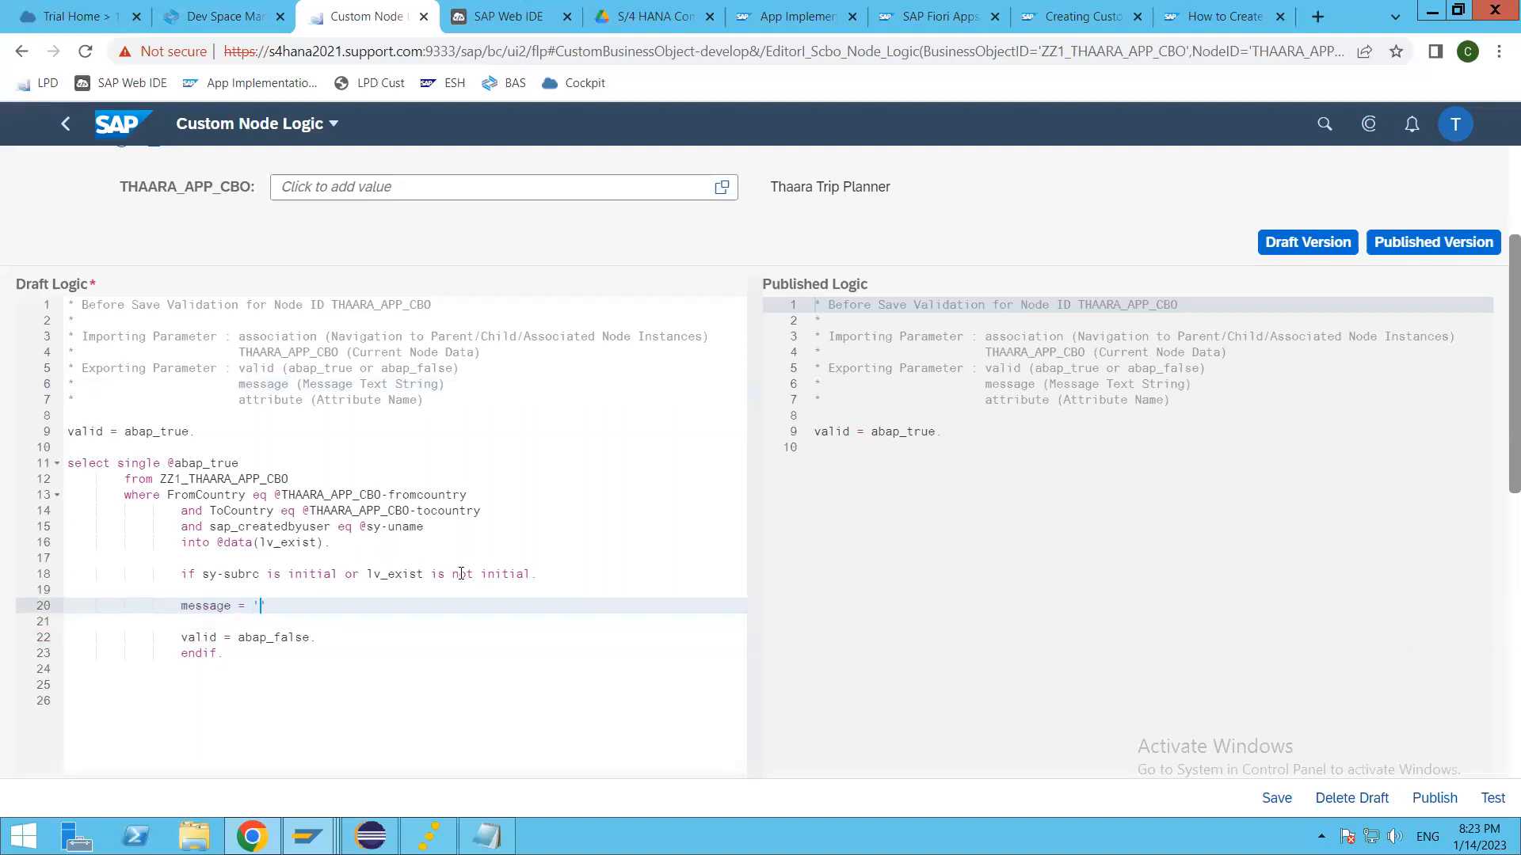
text(= 'Trip already )
text(exist with same )
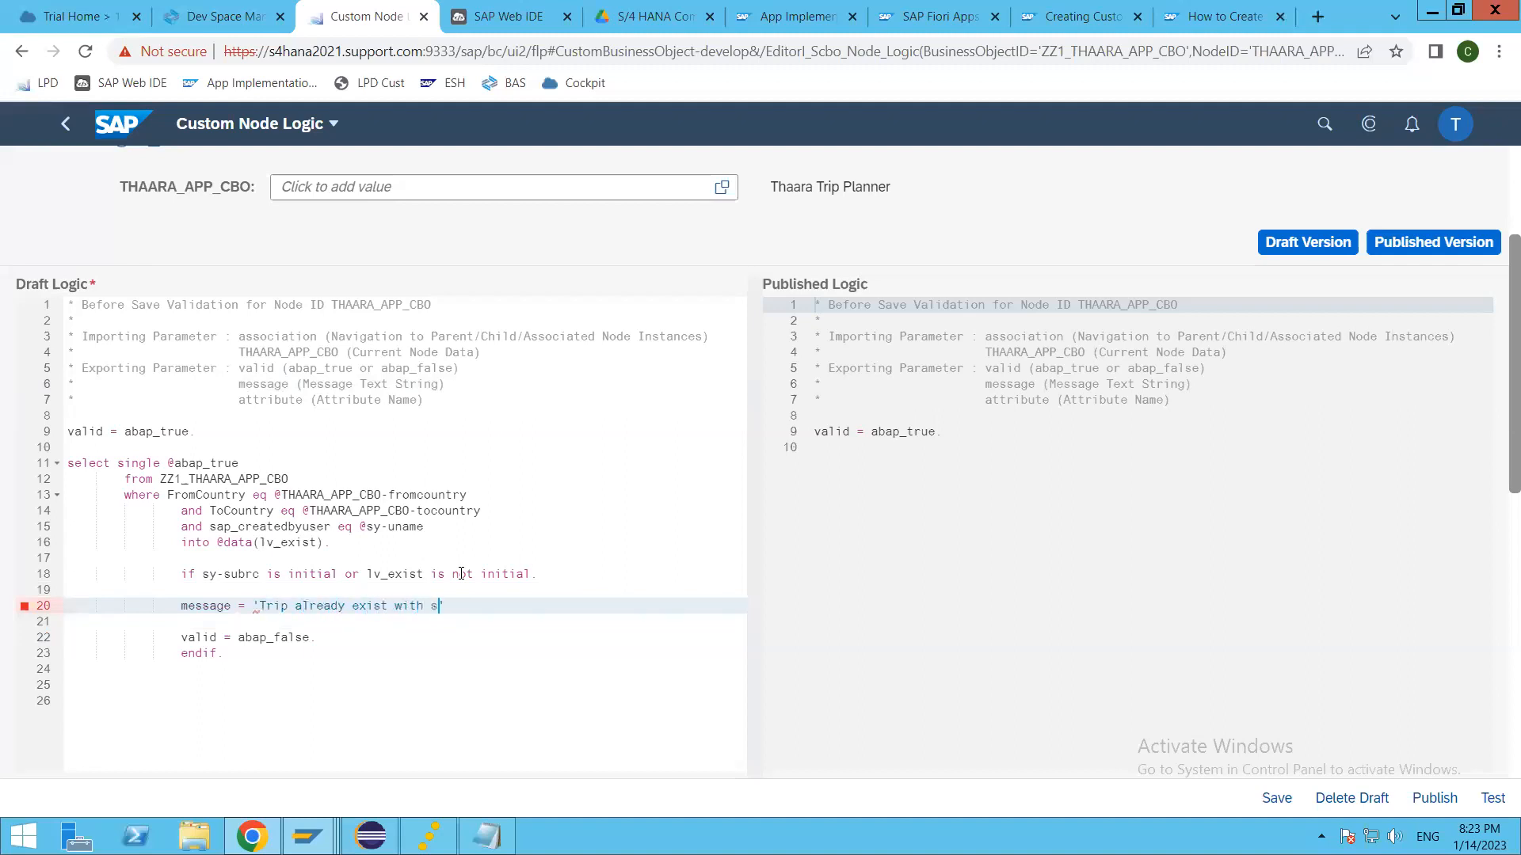
text(From and Tro)
key(BackSpace)
key(BackSpace)
text(o Countries'.)
Step: Add attribute = 'fromcountry'. below the message line, copying the field name from the SELECT
key(Return)
text(attribute)
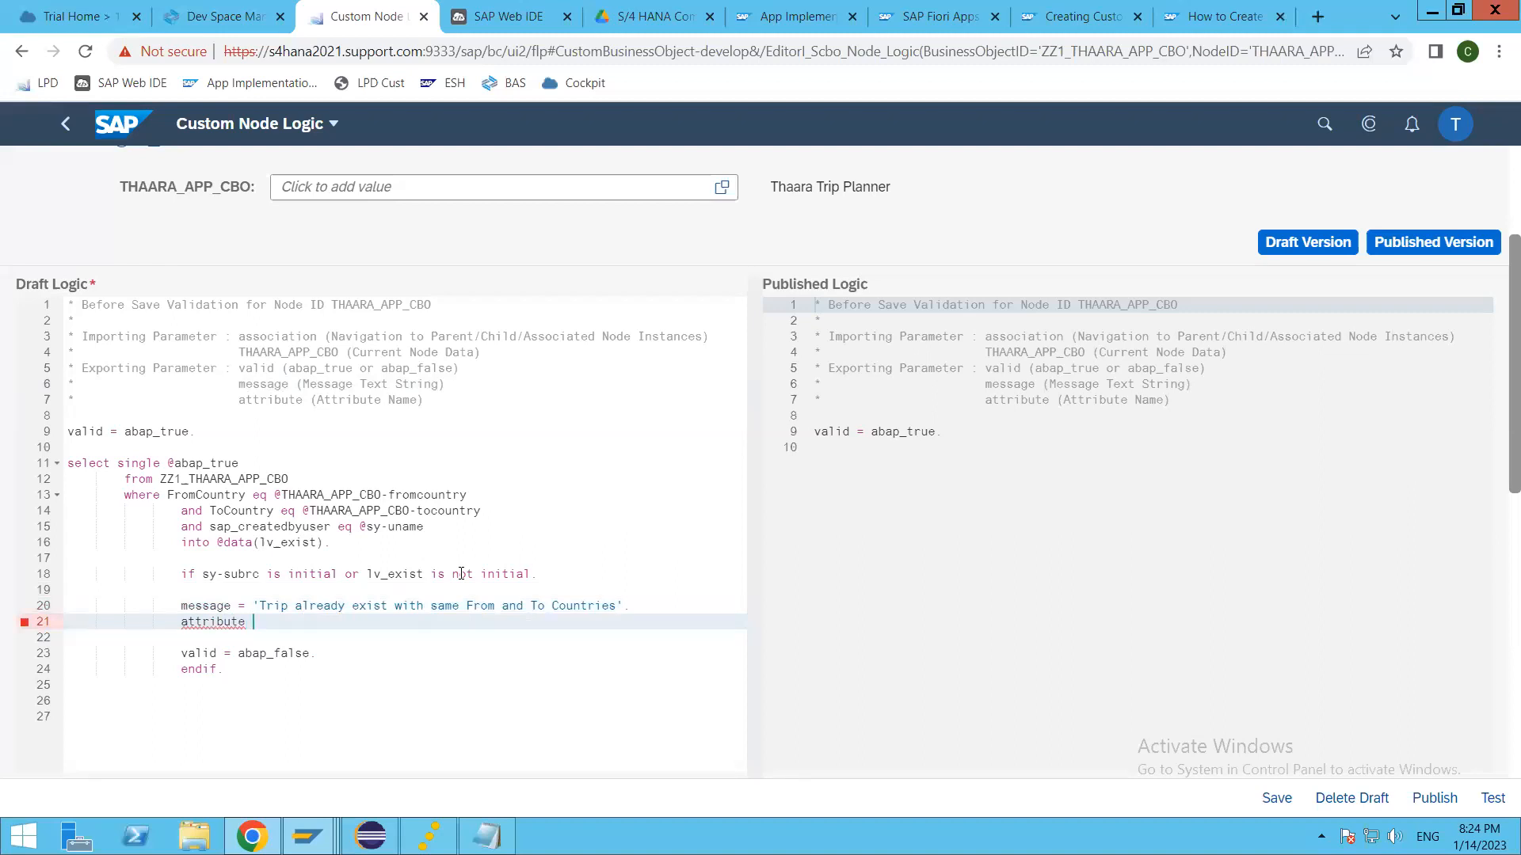
text( = ''.)
click(412, 494)
double_click(412, 493)
key(ctrl+c)
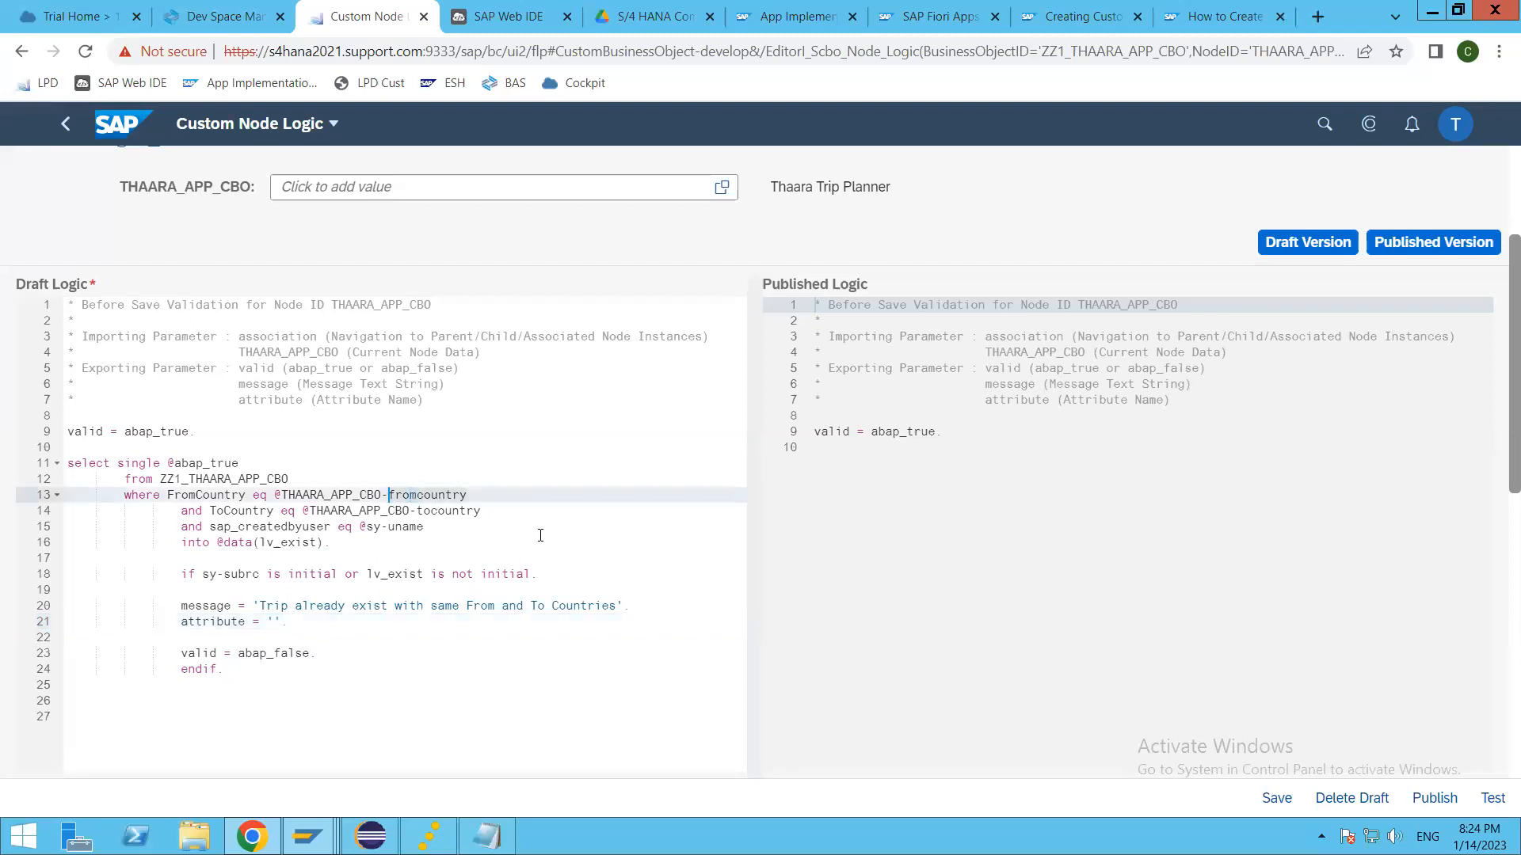
click(275, 622)
key(ctrl+v)
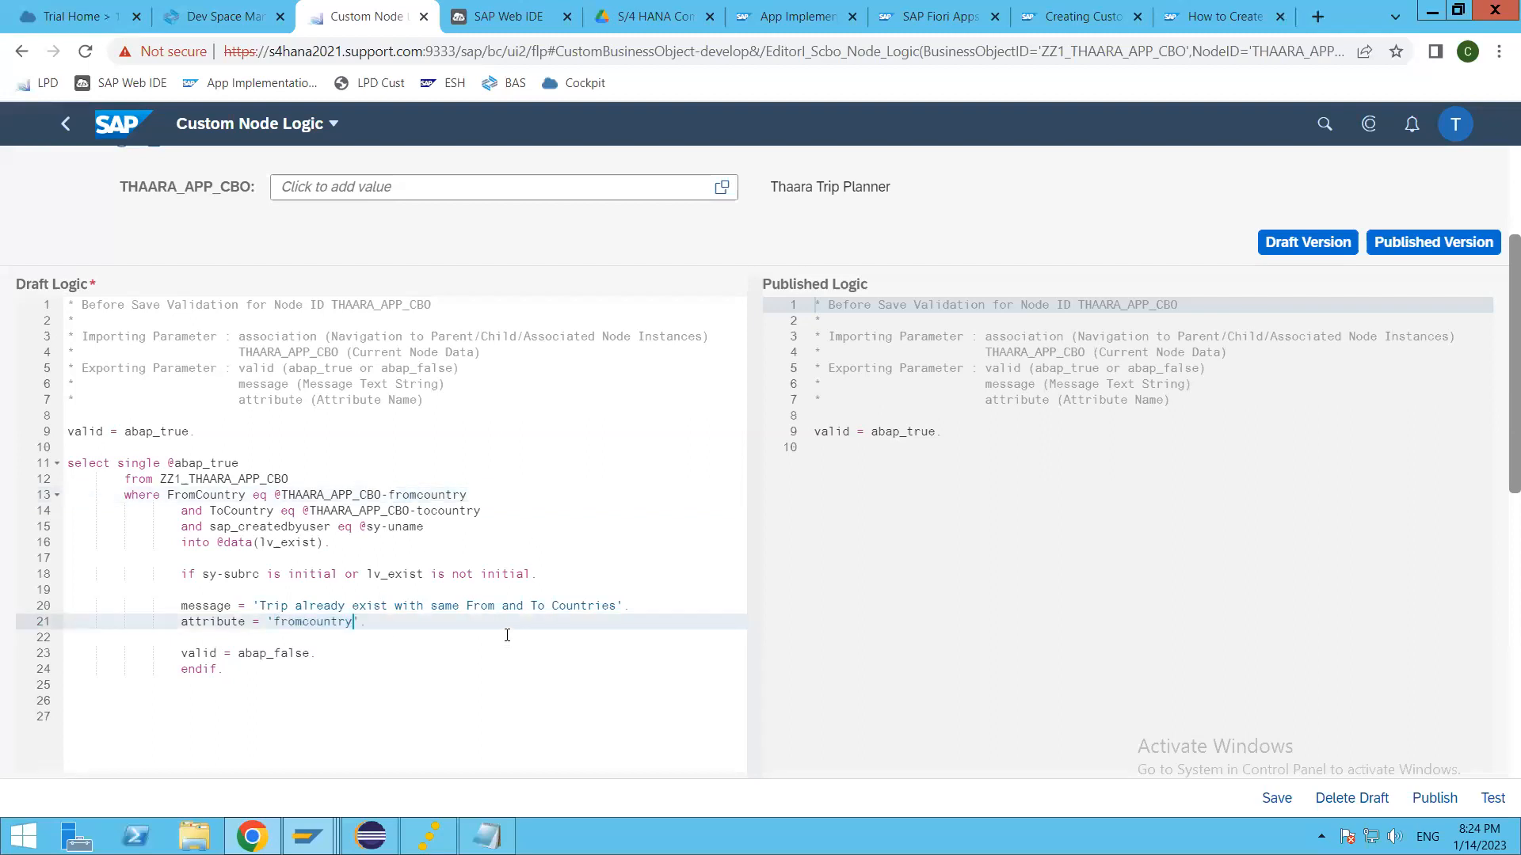
Step: Pretty-print the draft logic and save it
click(406, 636)
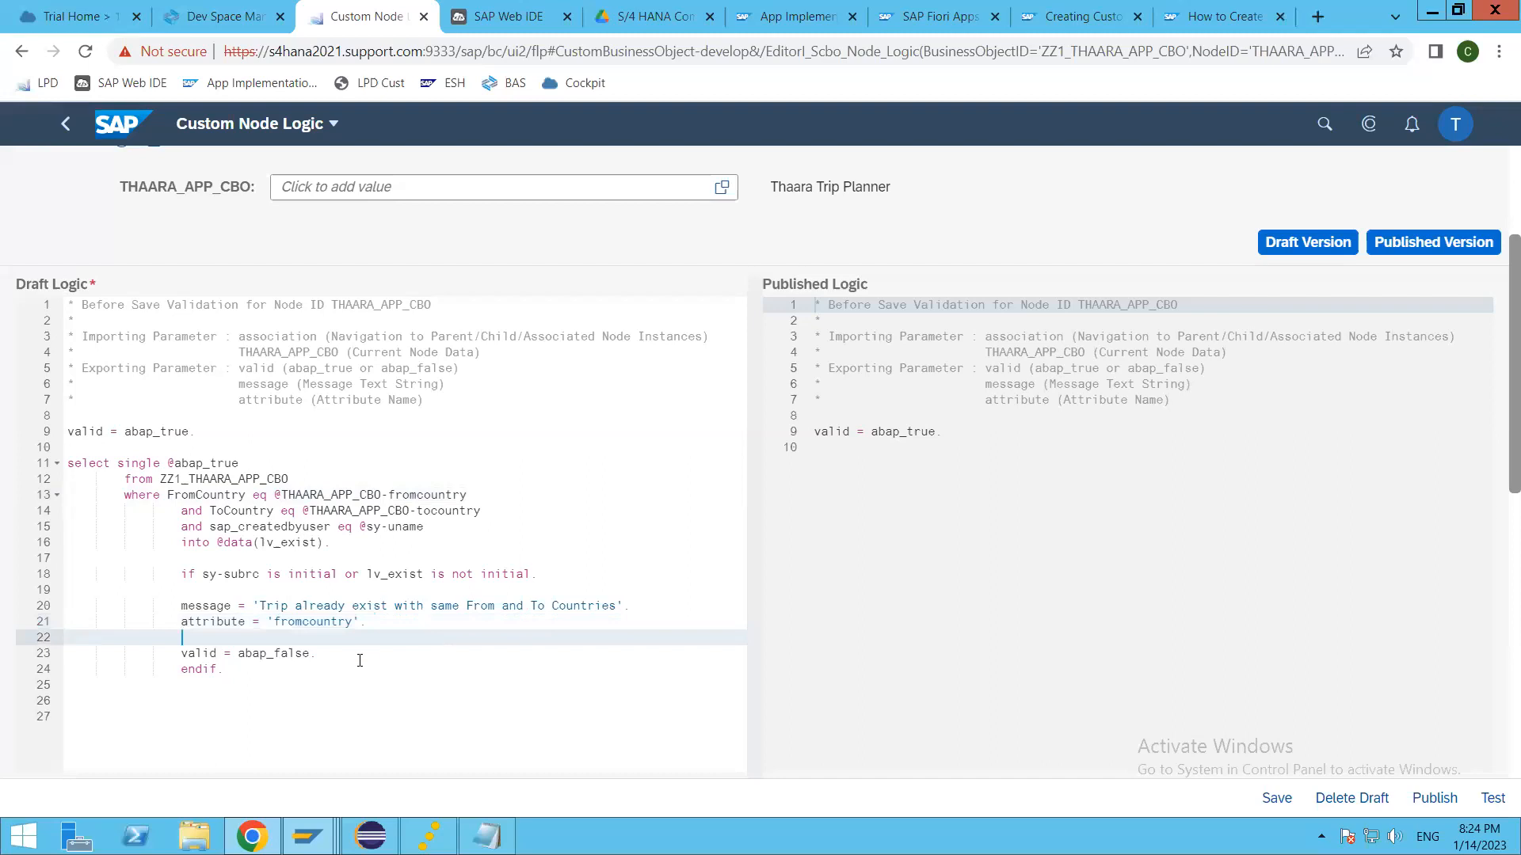
key(shift+F1)
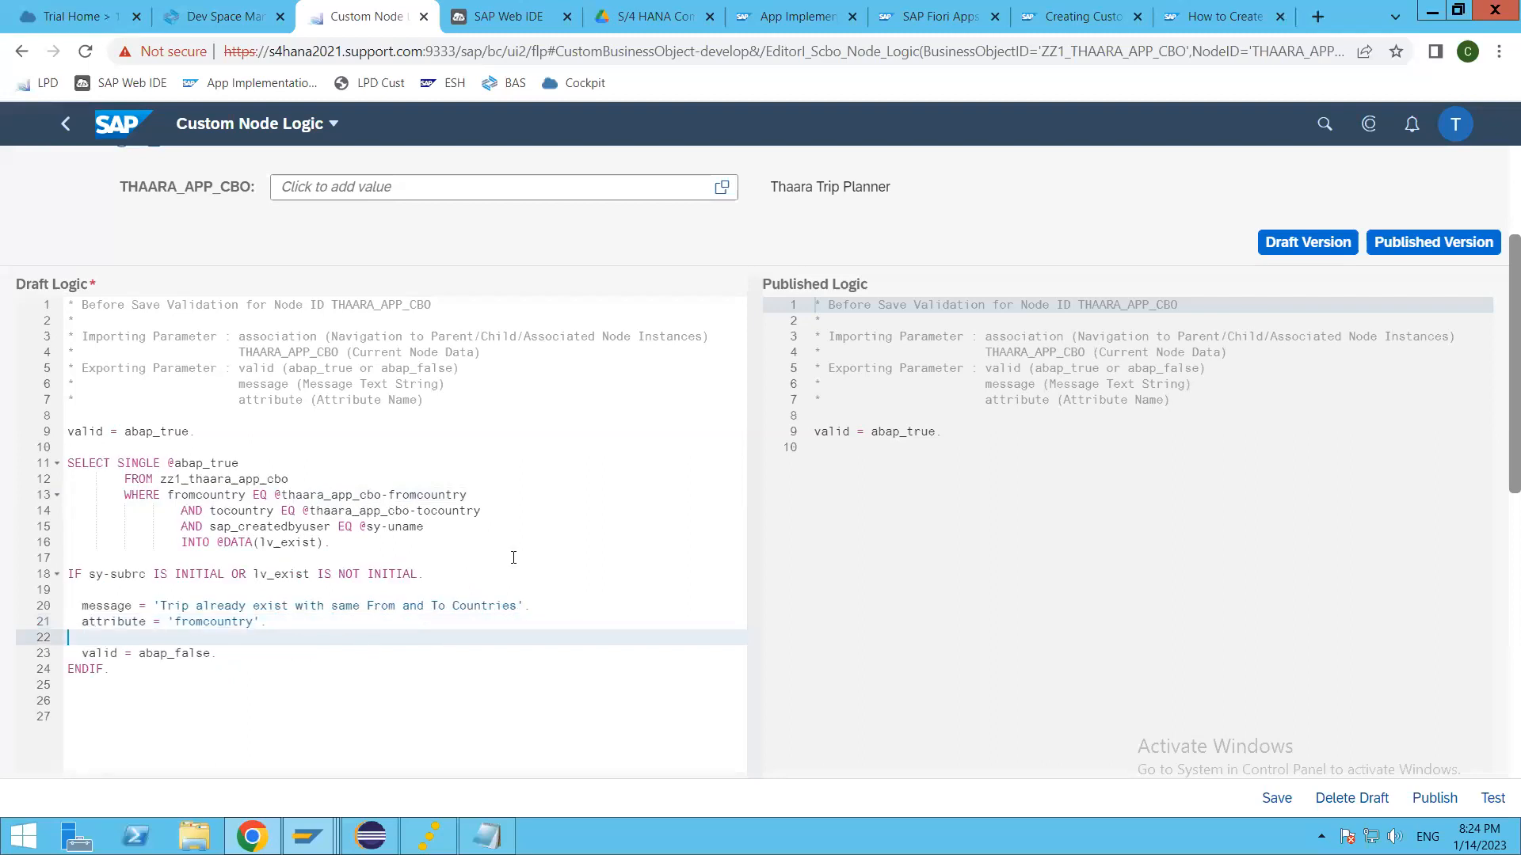
click(513, 555)
key(ctrl+s)
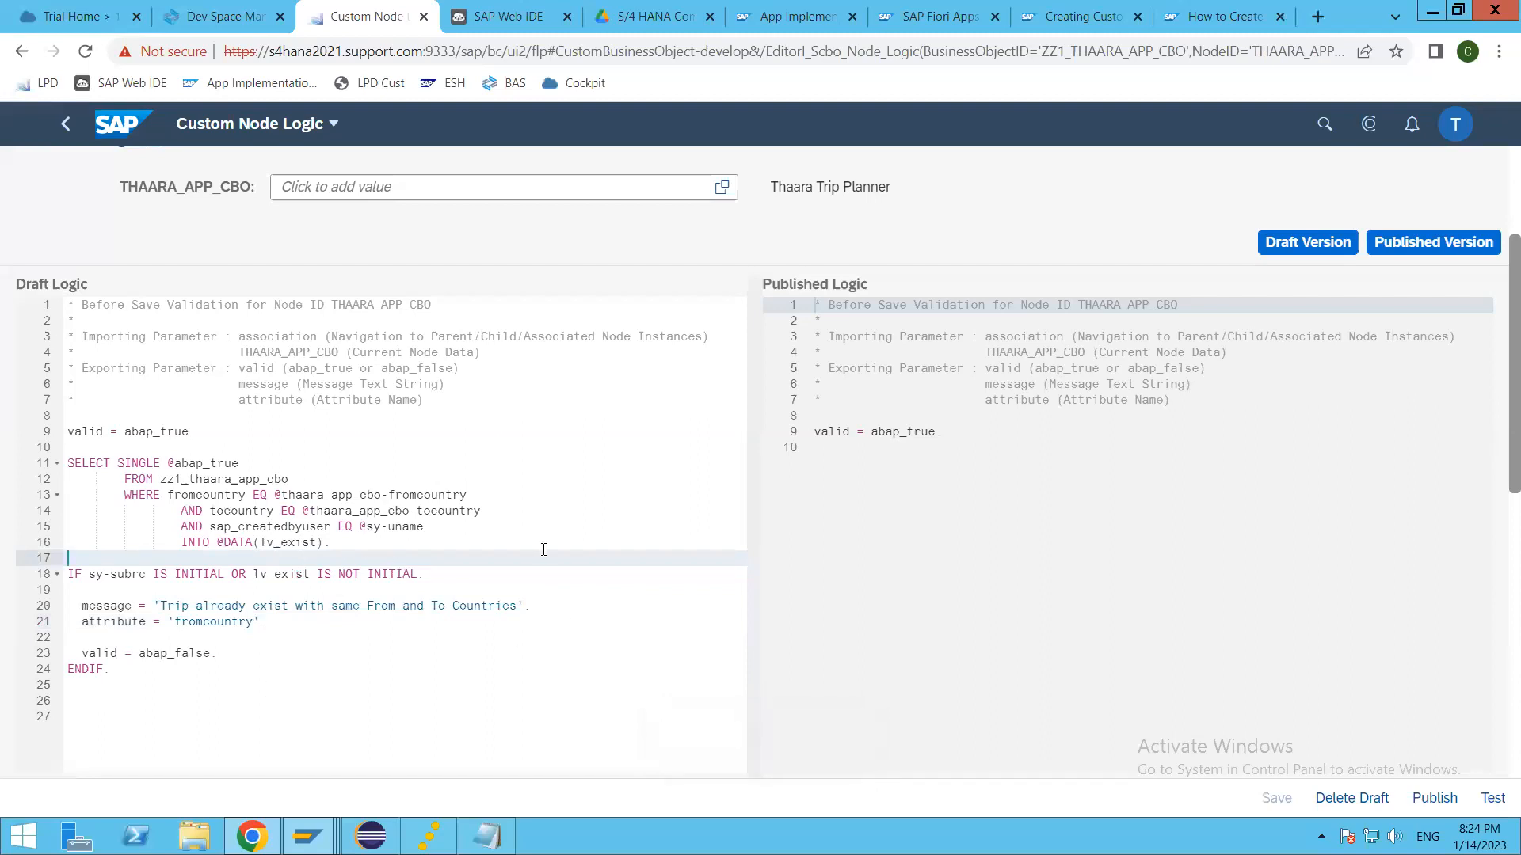
key(Return)
key(Return)
key(Up)
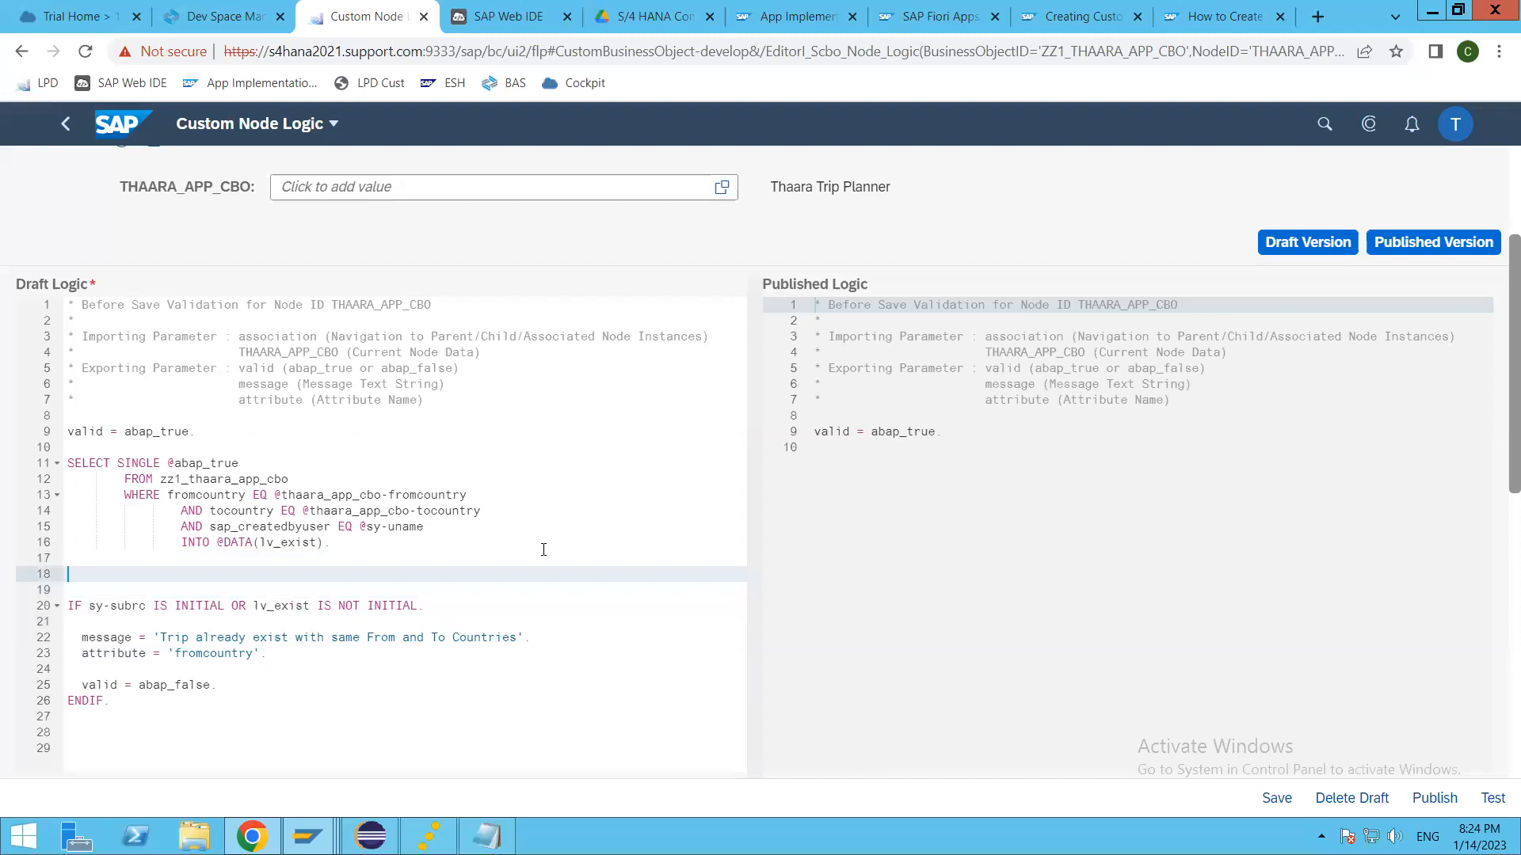
text(select single )
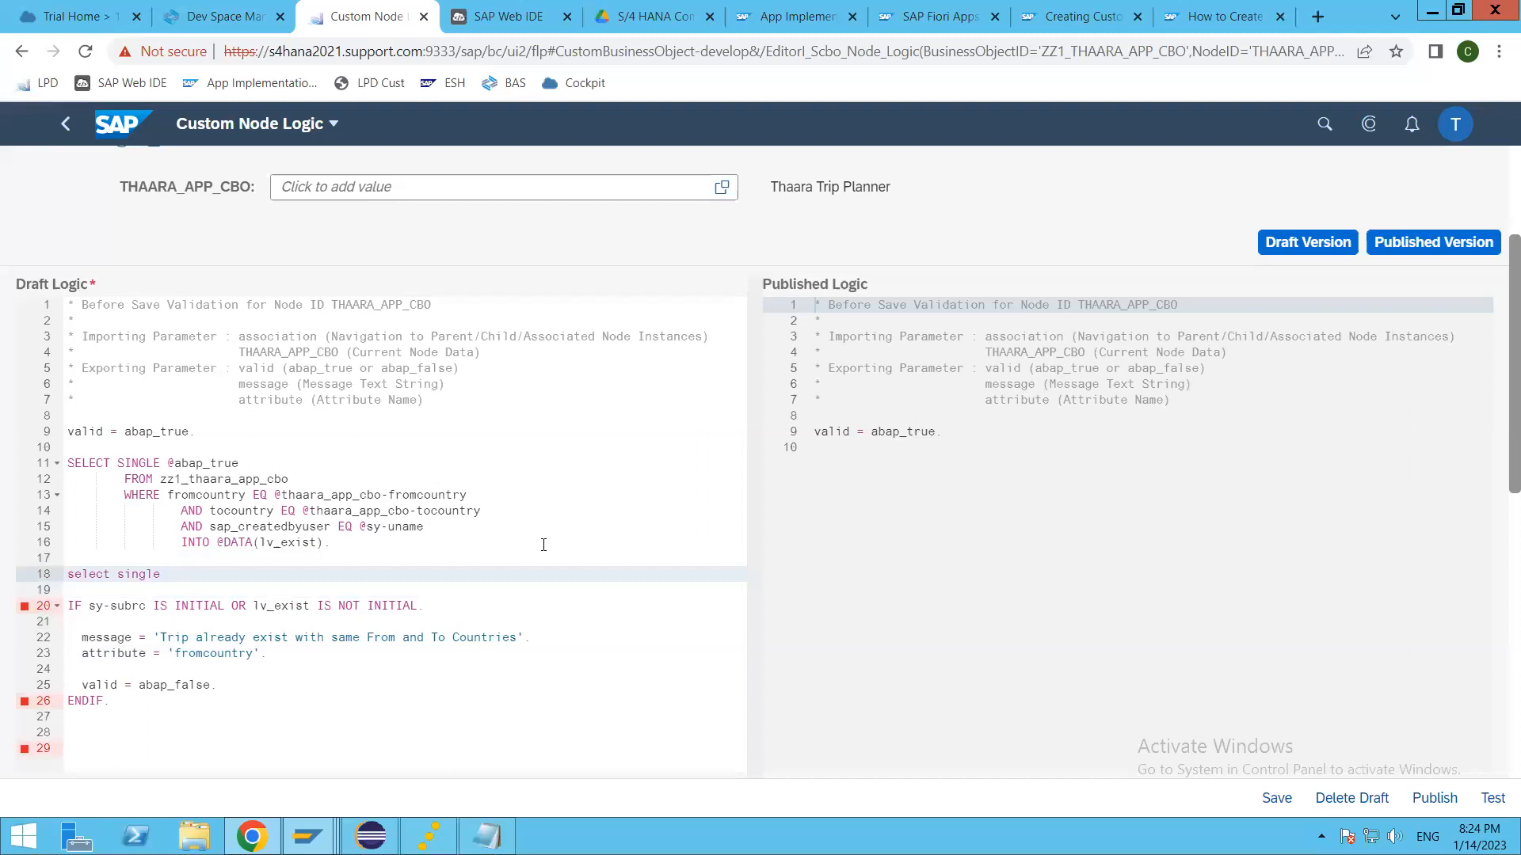
text(@abap_true)
key(Return)
text(from mara)
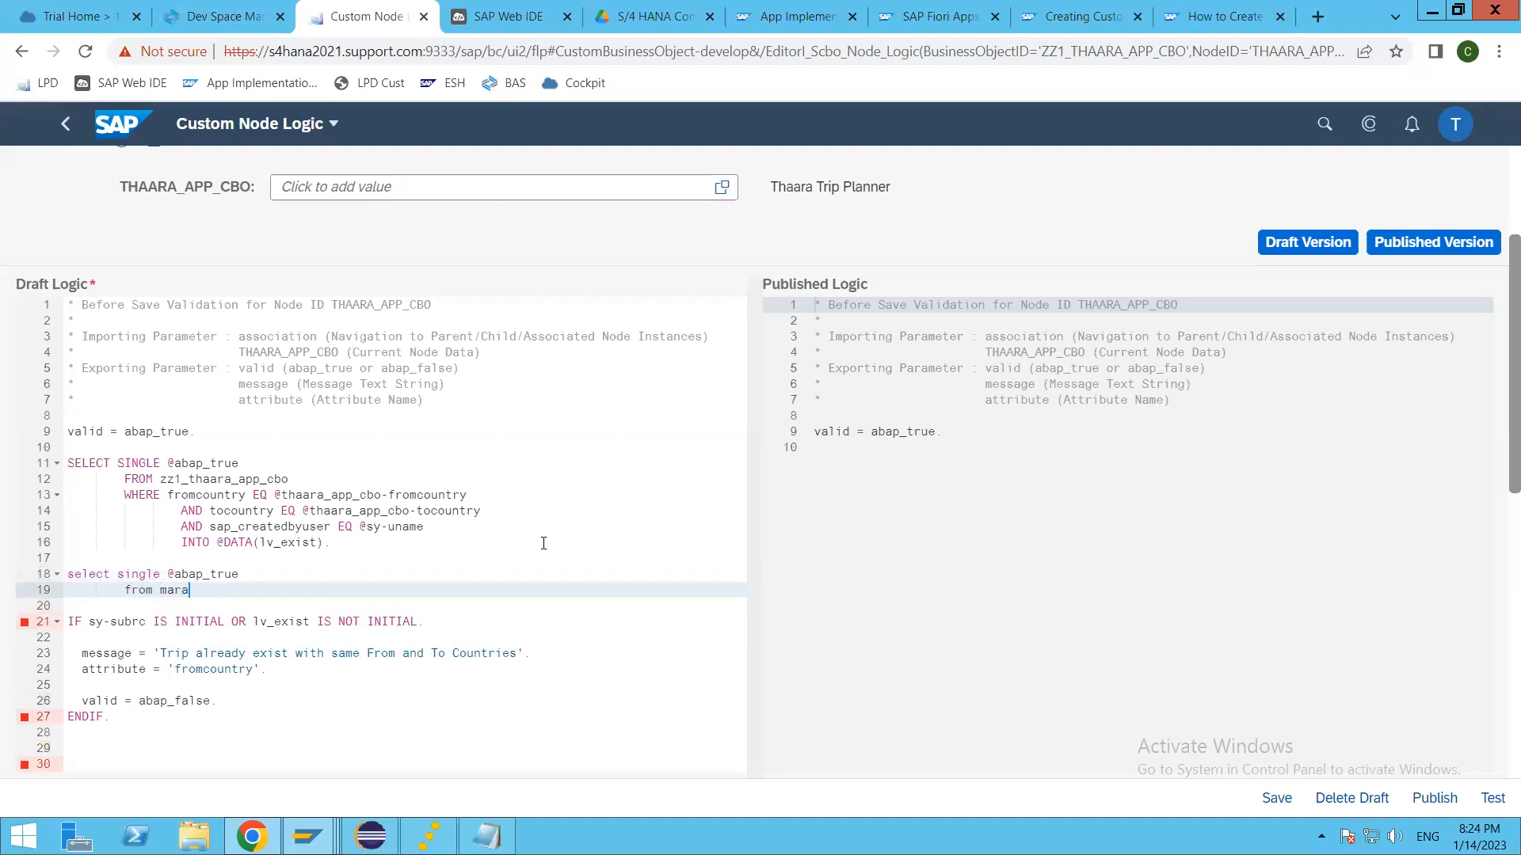
Step: Add the condition where matnr ne space to the mara query
key(Return)
text(wh)
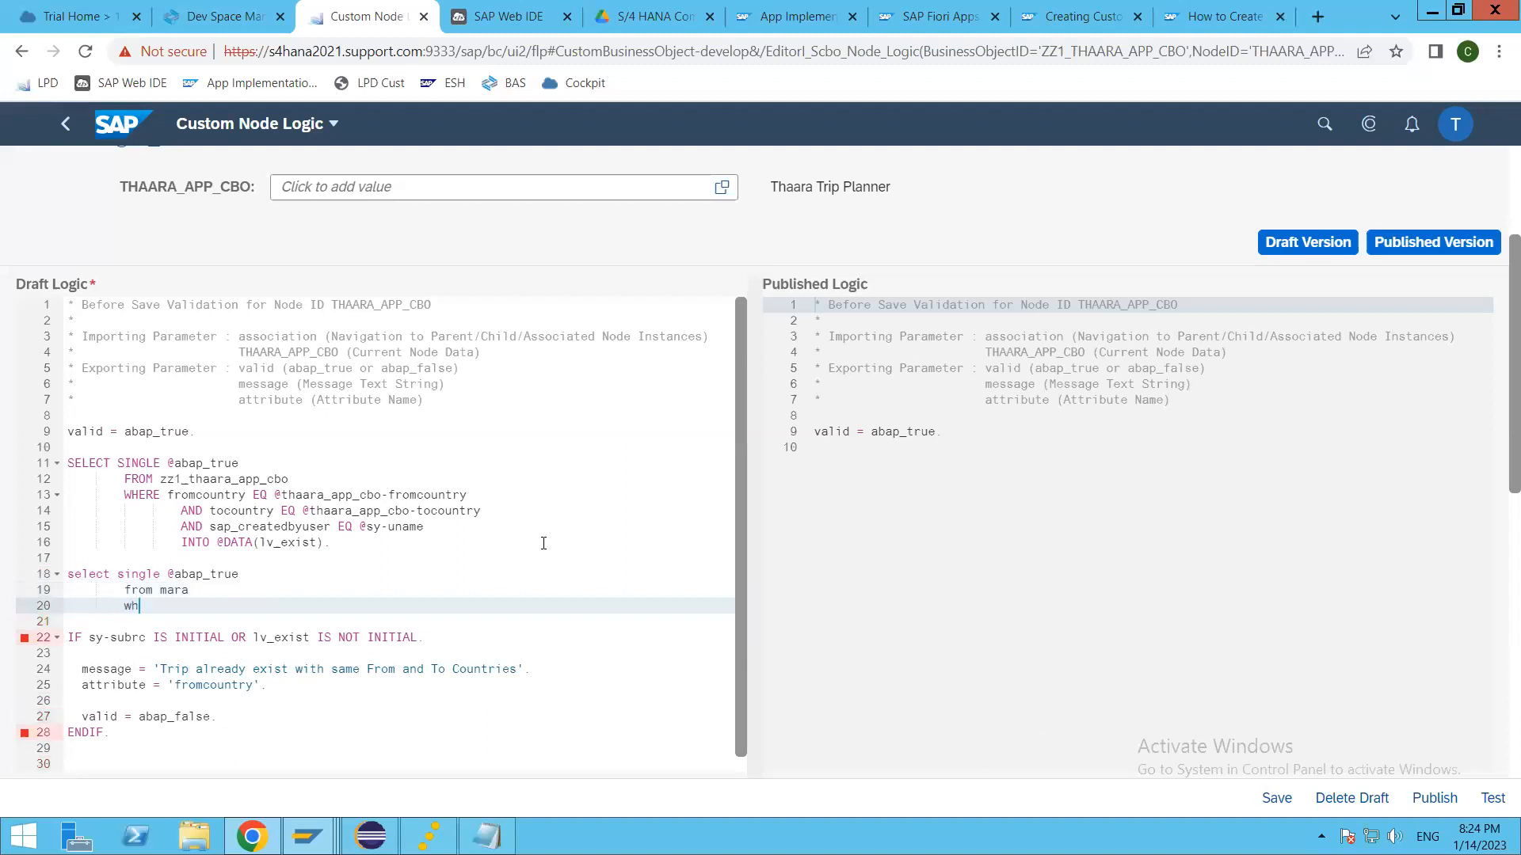
text(ere matnr is not ini)
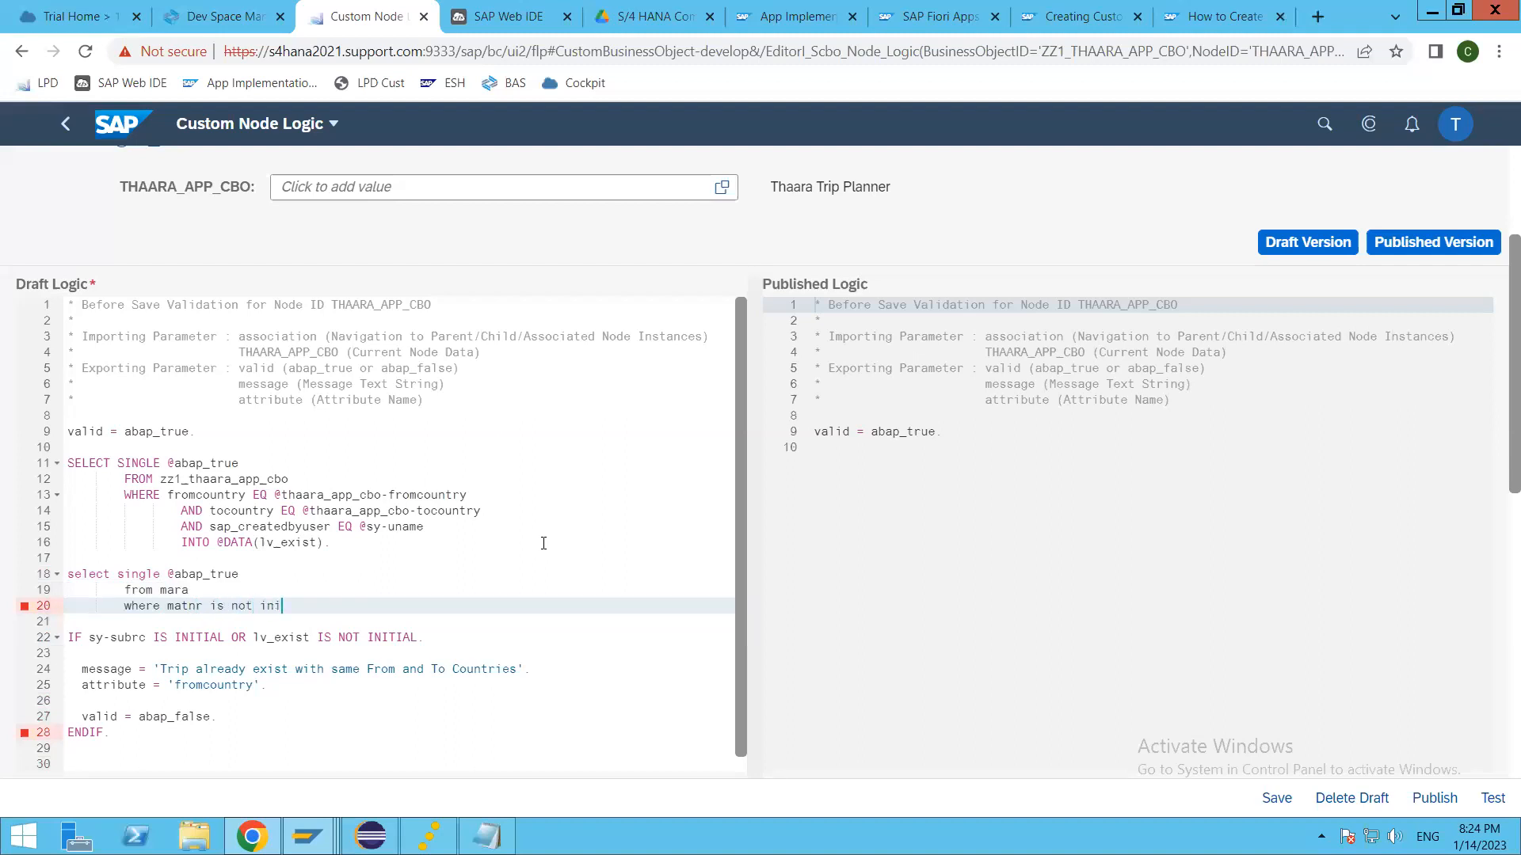
key(BackSpace)
key(BackSpace)
key(BackSpace)
key(BackSpace)
key(BackSpace)
key(BackSpace)
key(BackSpace)
key(BackSpace)
key(BackSpace)
text(ne space)
key(Return)
text(into)
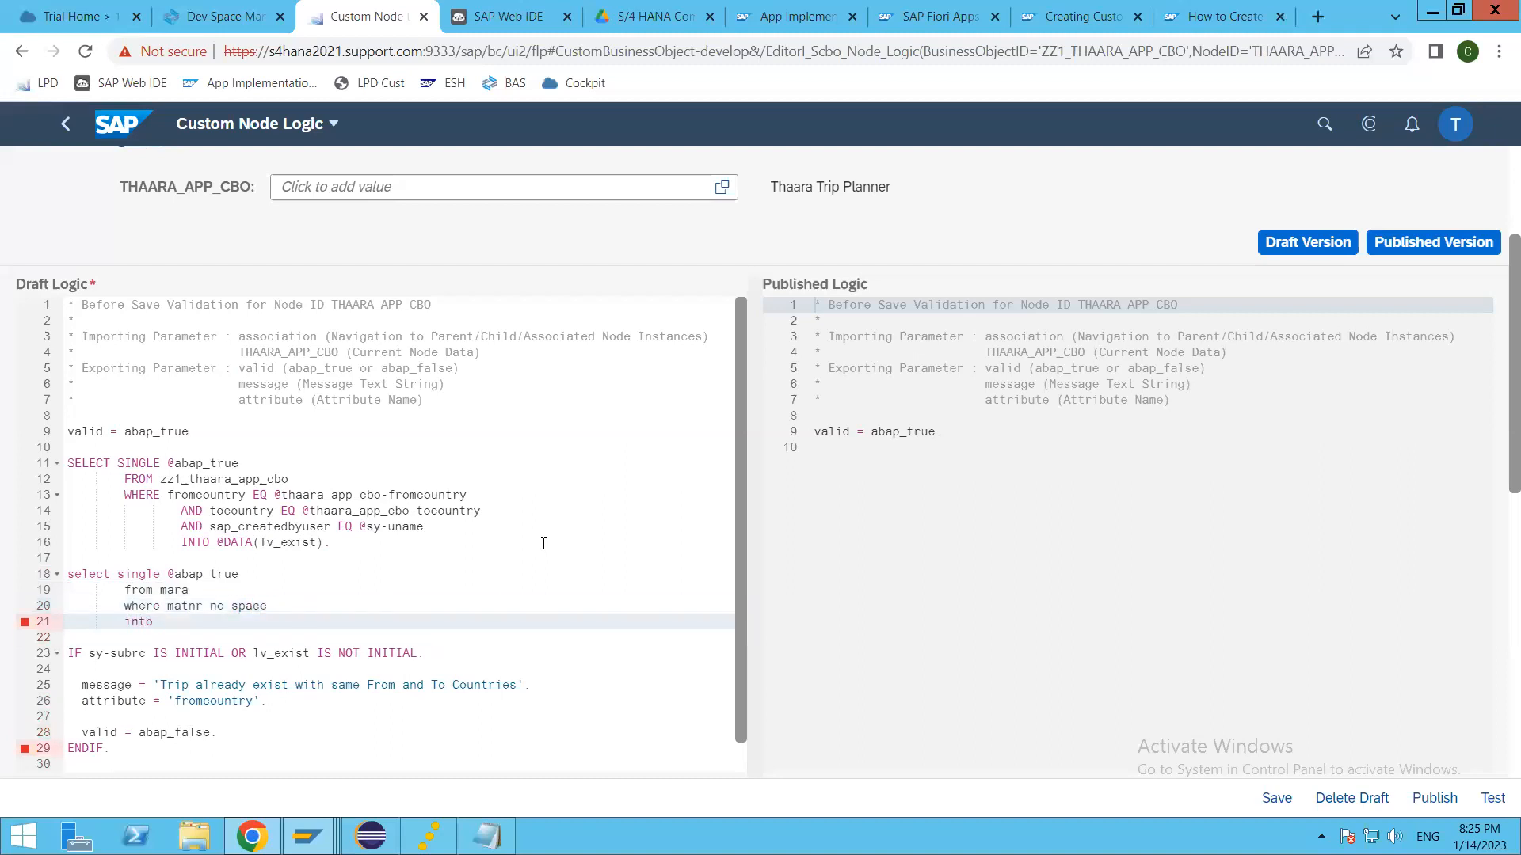
text( @data(lv_matnr).)
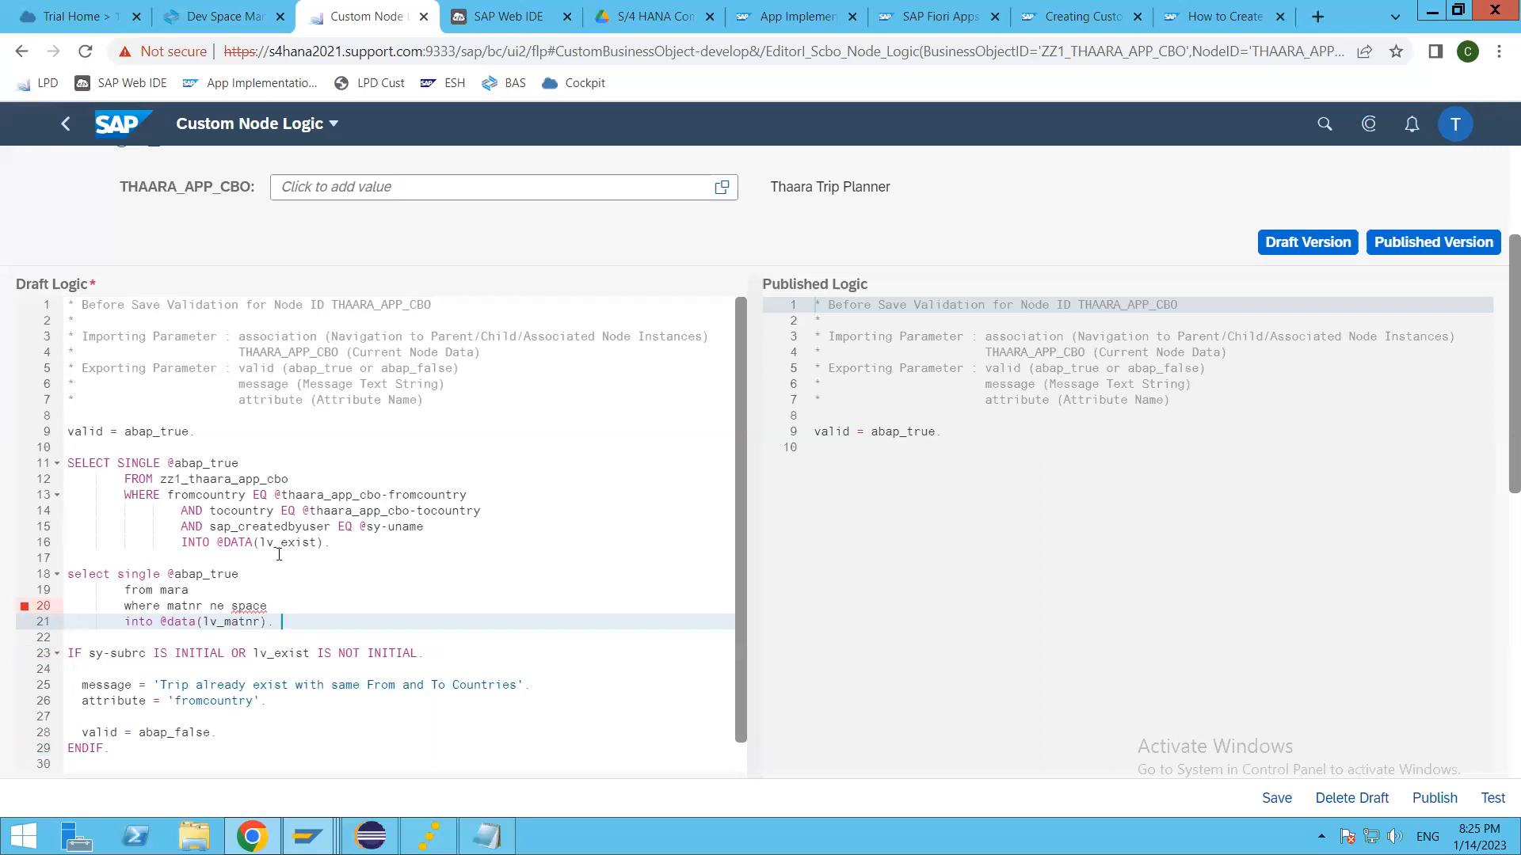
click(233, 608)
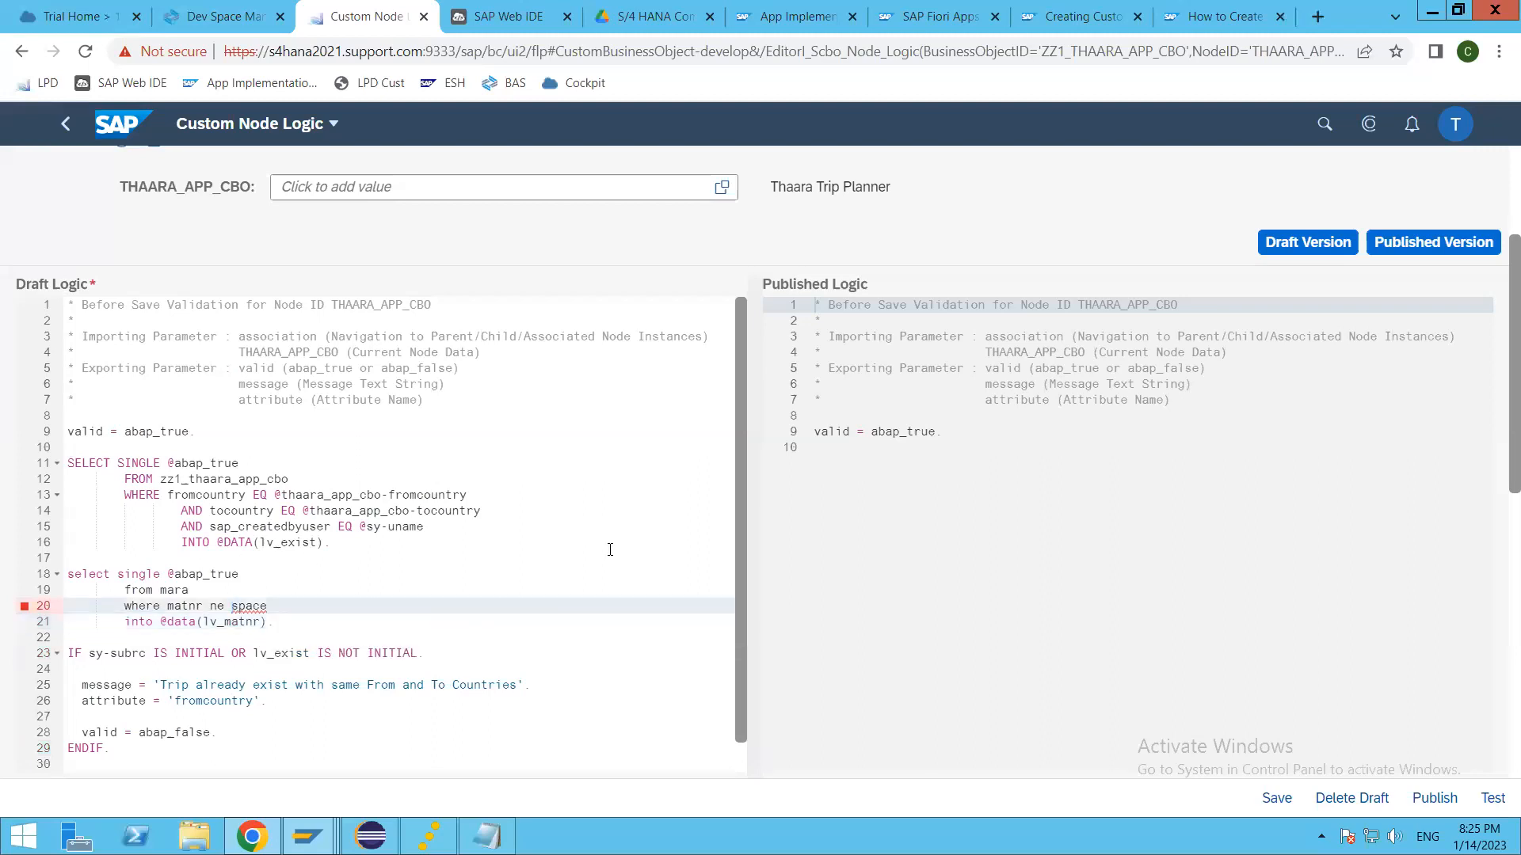
text(@)
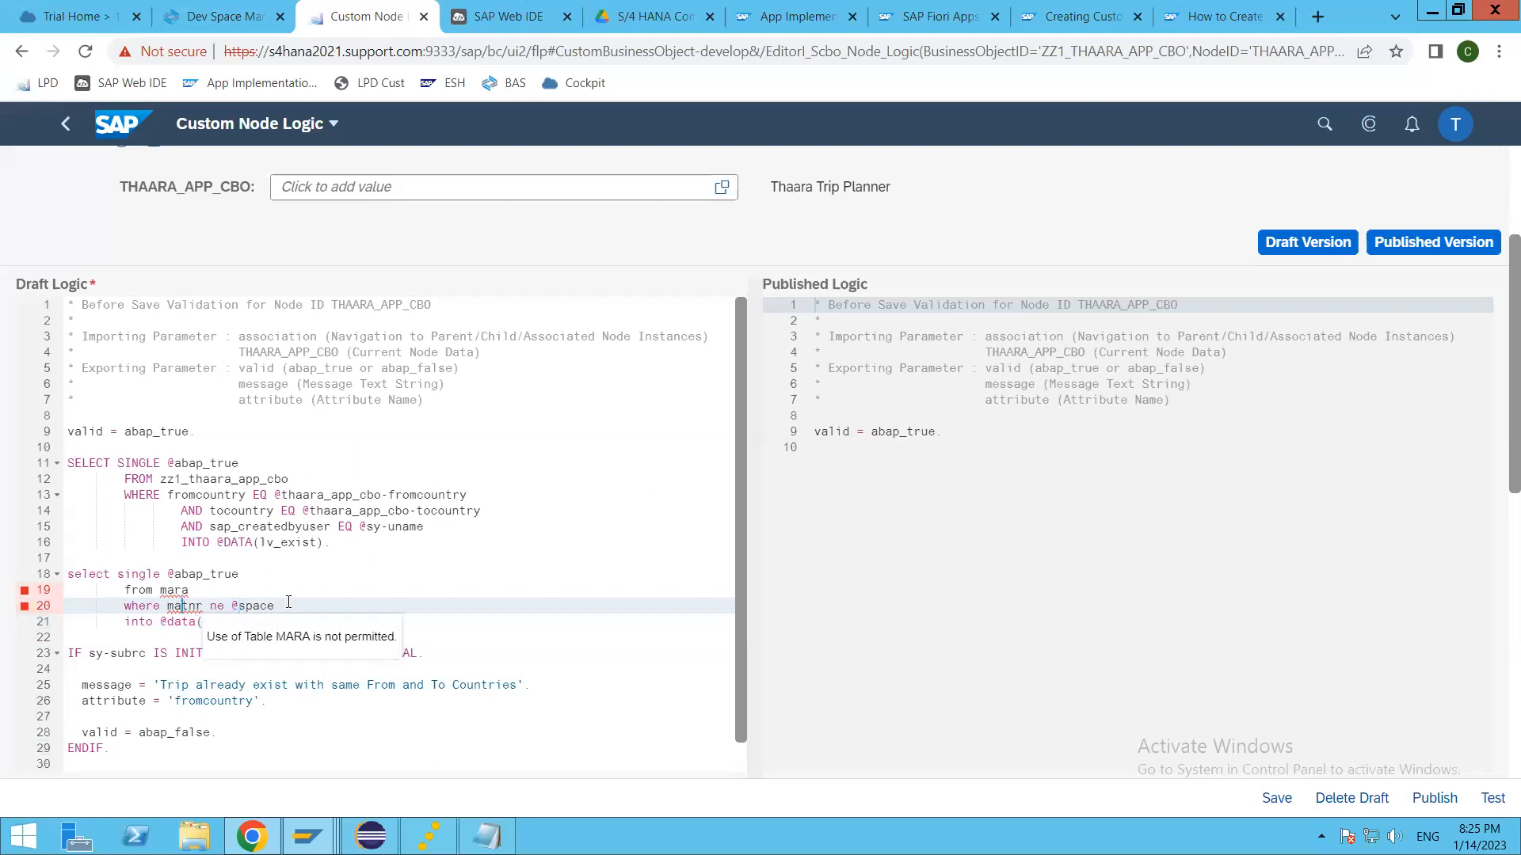
mouse_move(24, 599)
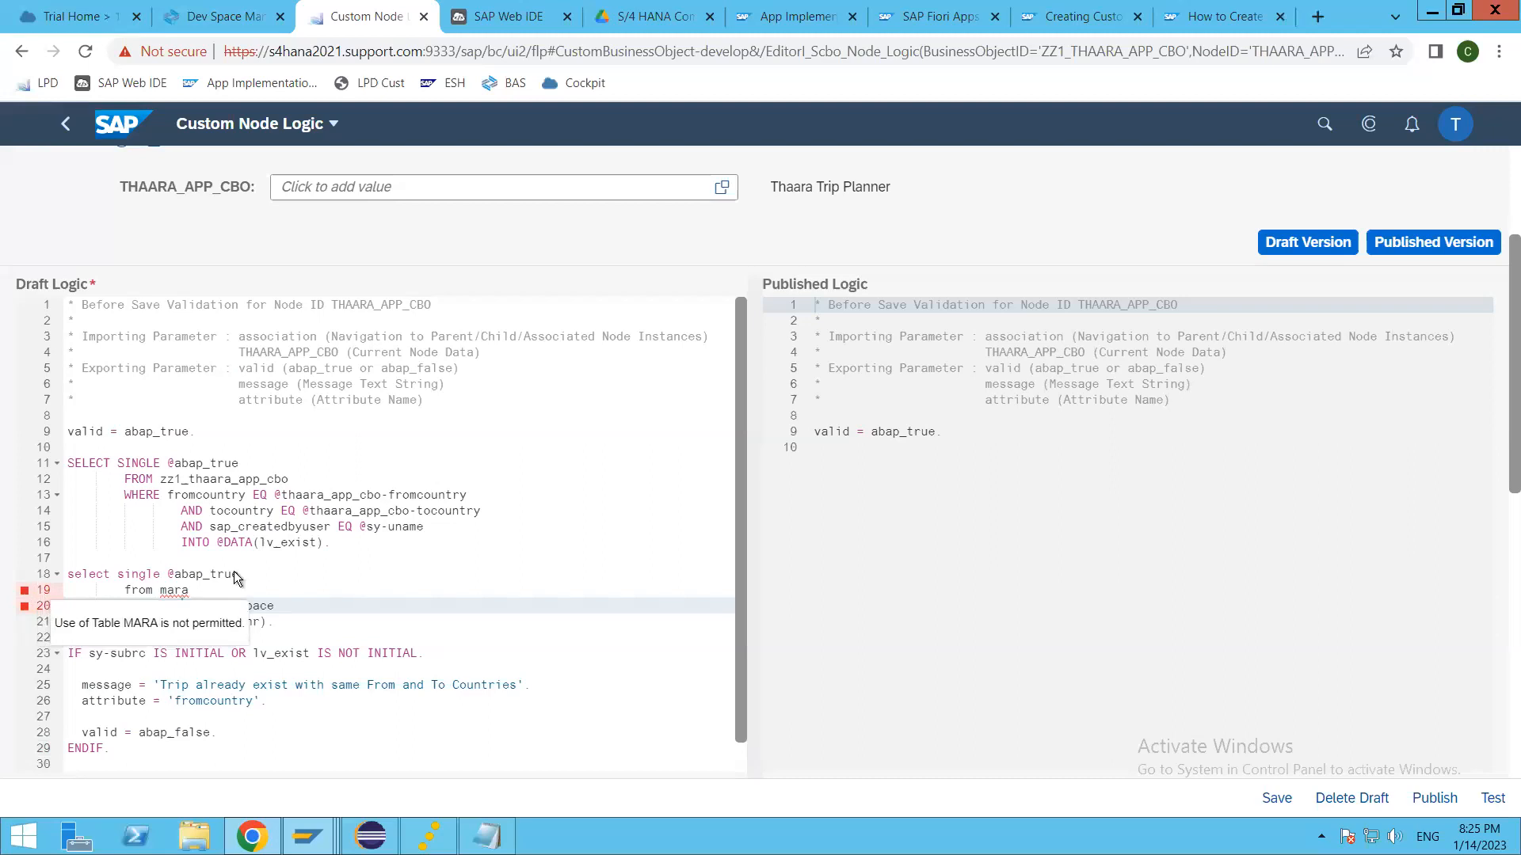
click(274, 590)
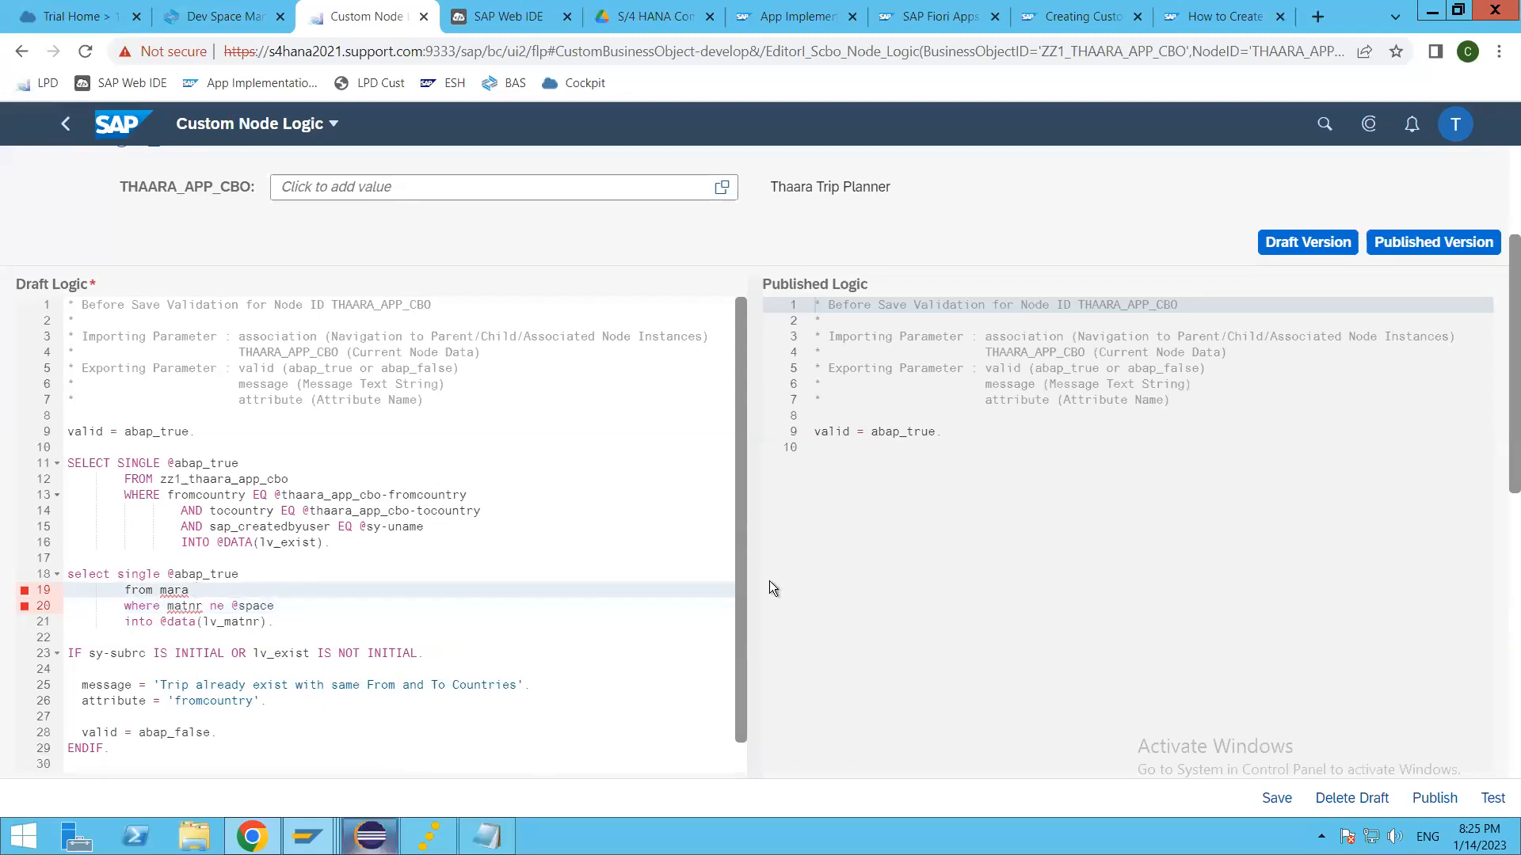
Step: Switch to Eclipse, copy the entity name ZTH_RAPC_HEADER from its data definition, and put it in place of mara in the draft logic's second query
key(alt+Tab)
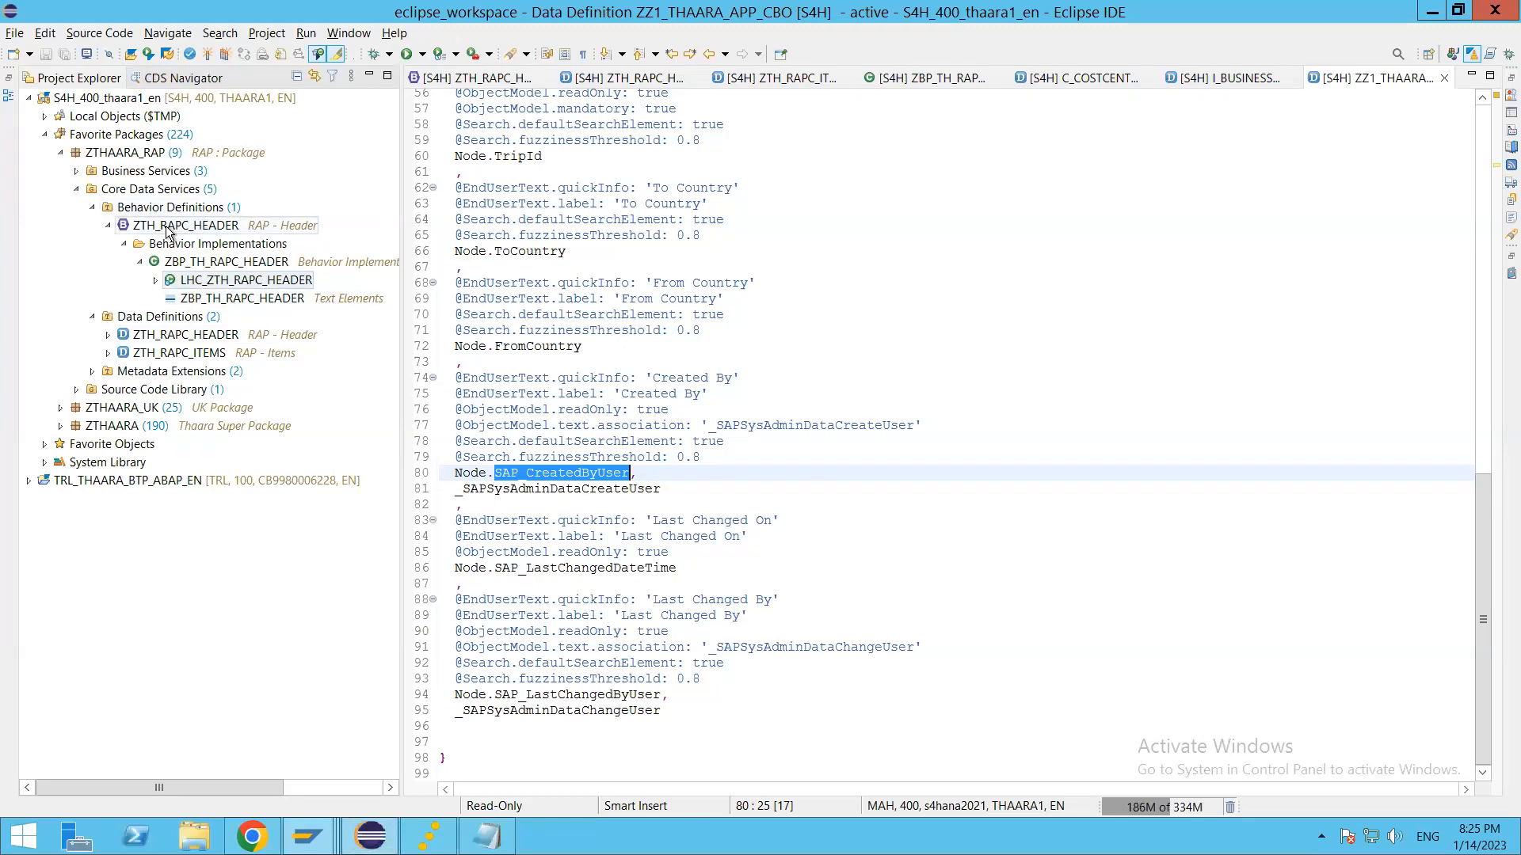
double_click(217, 282)
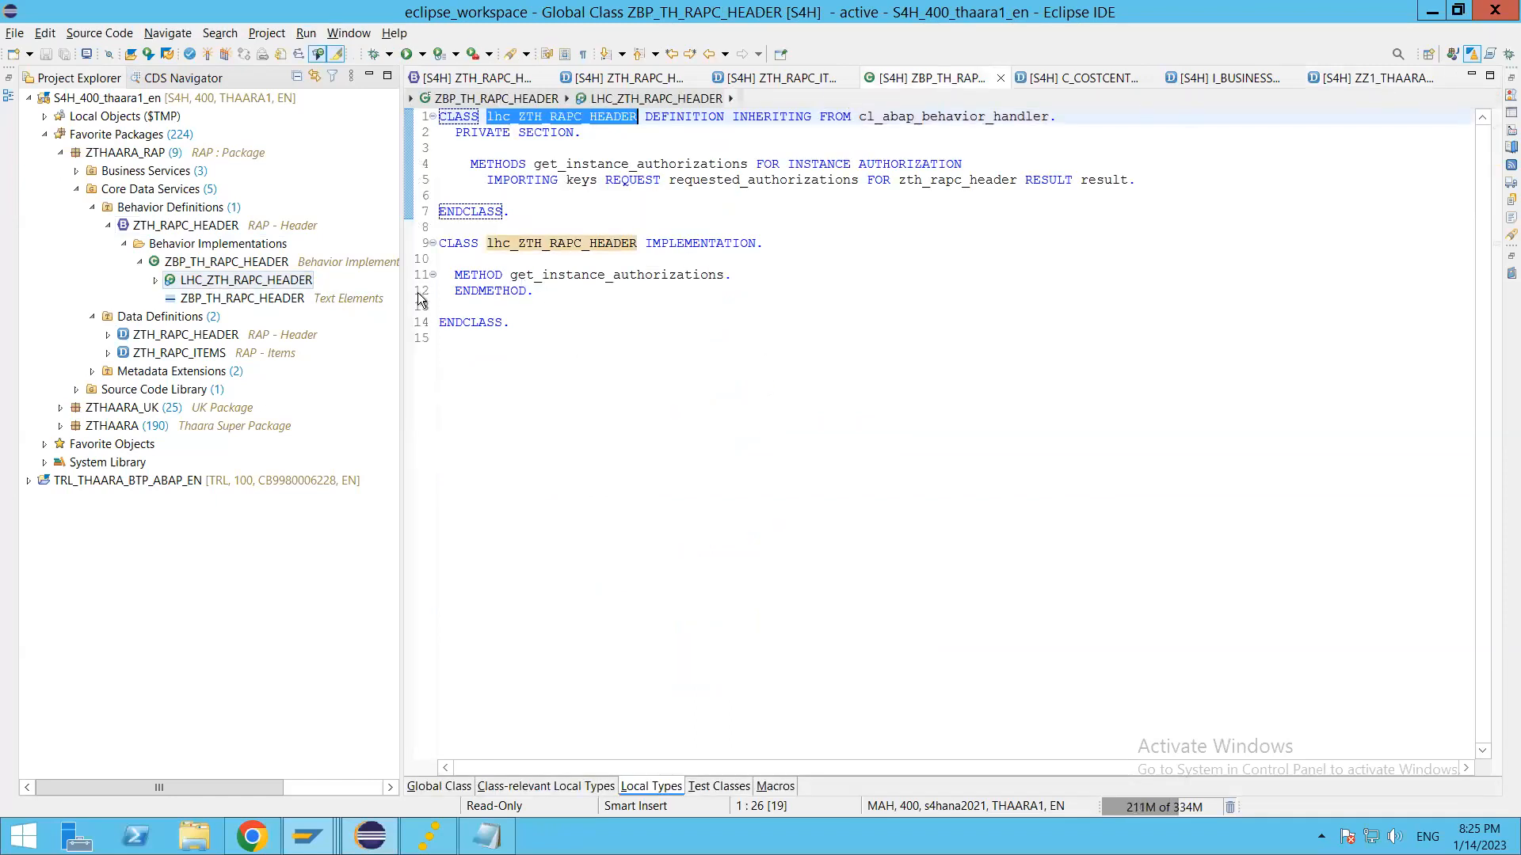
double_click(184, 335)
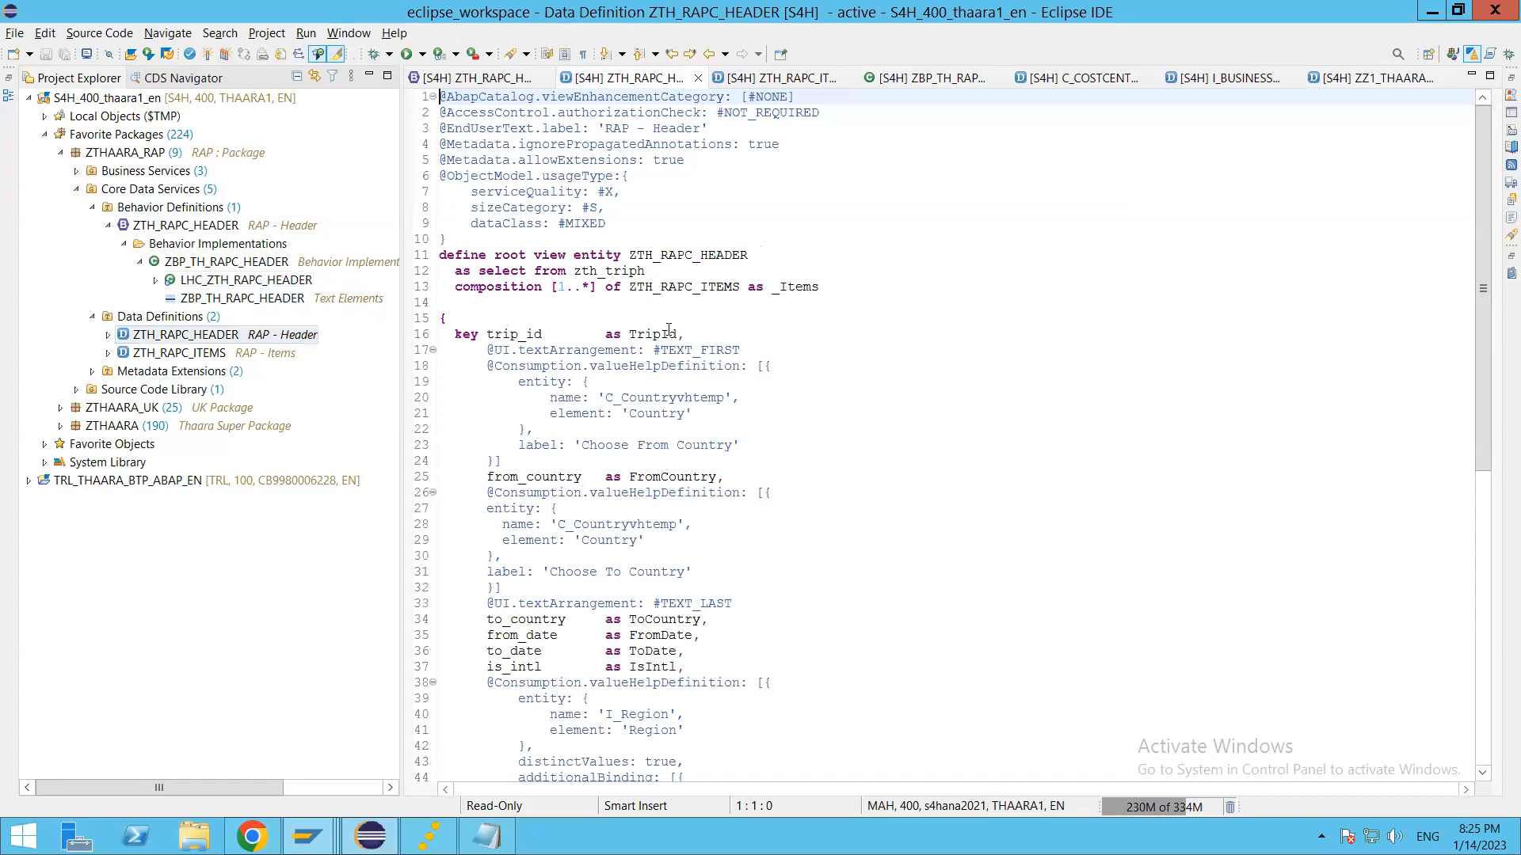
double_click(728, 254)
key(ctrl+c)
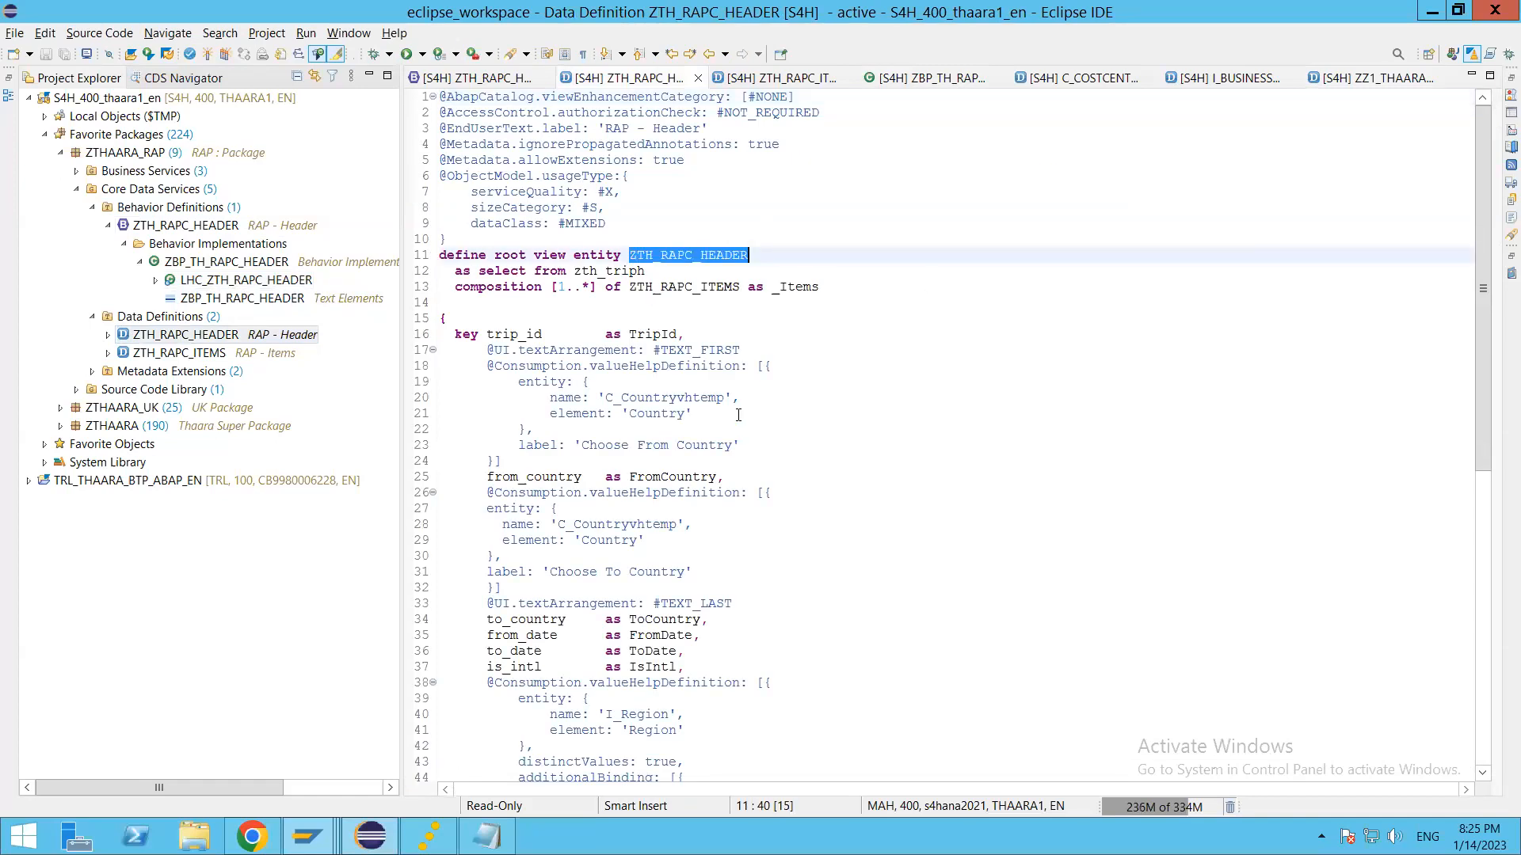
key(alt+Tab)
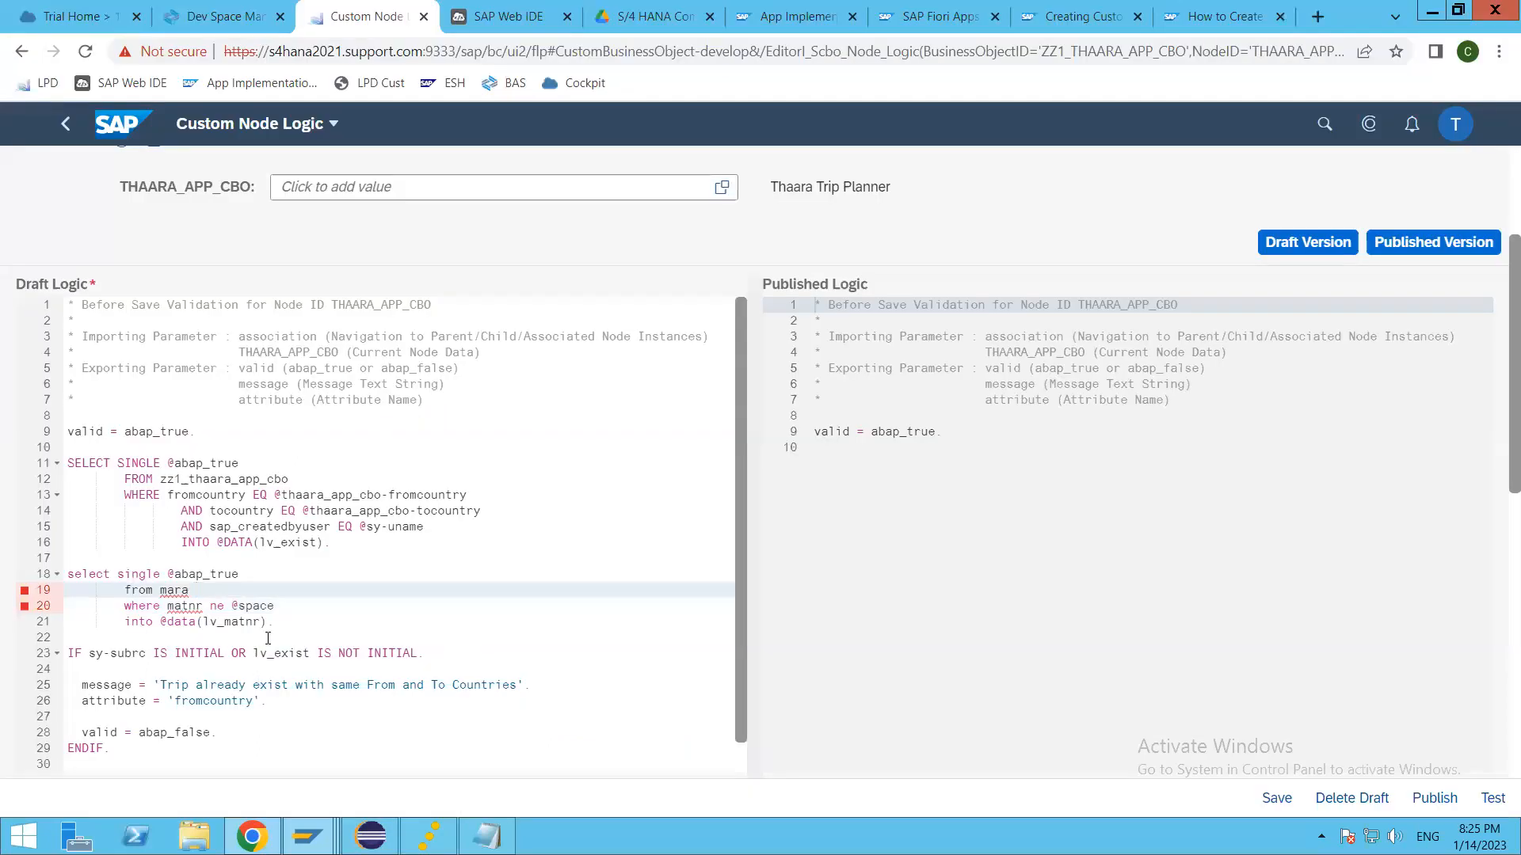
key(BackSpace)
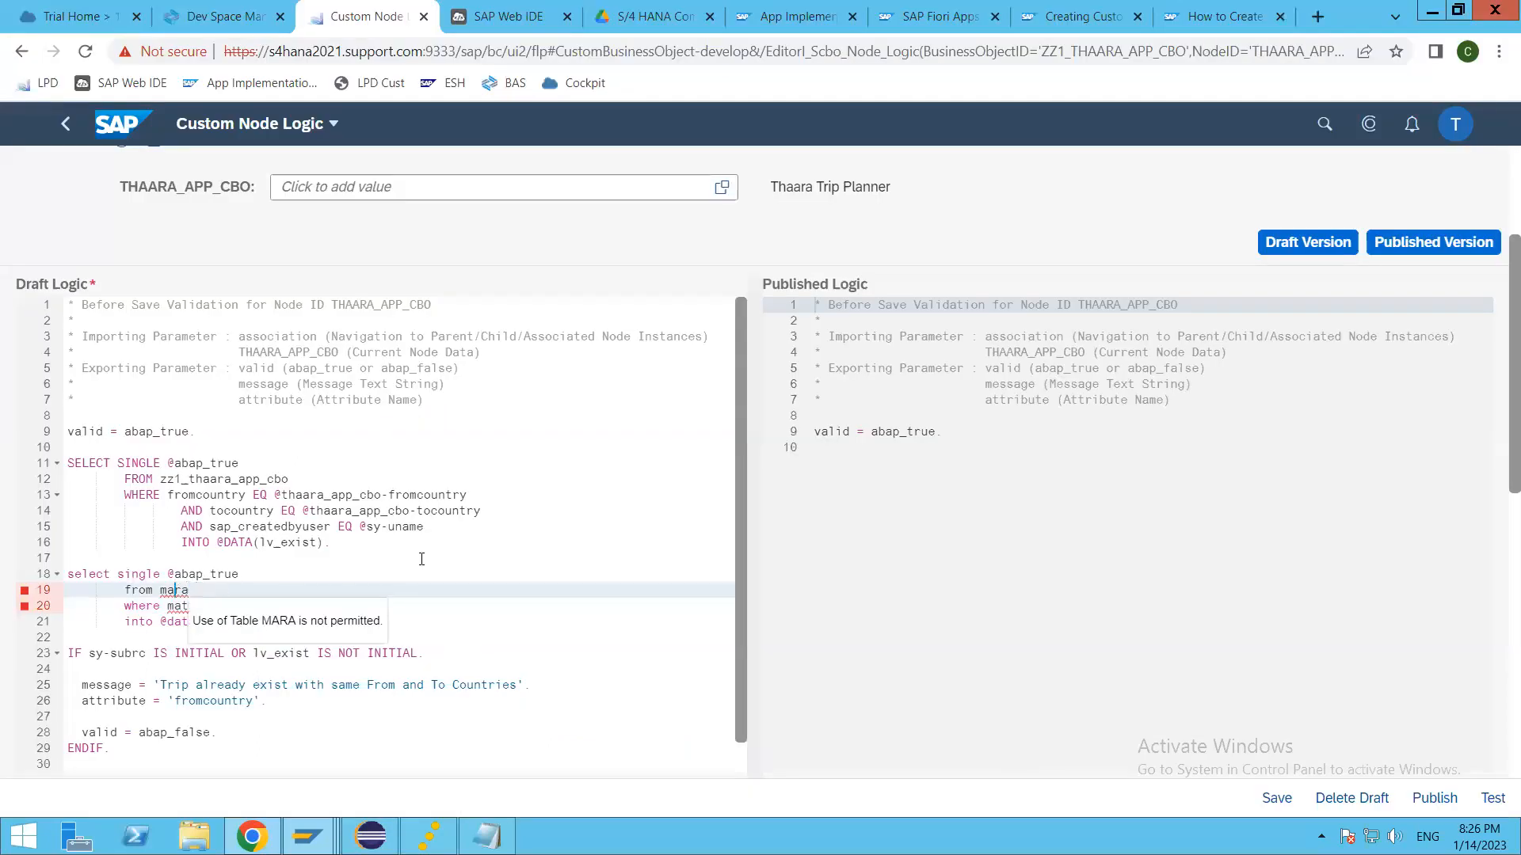
key(ctrl+v)
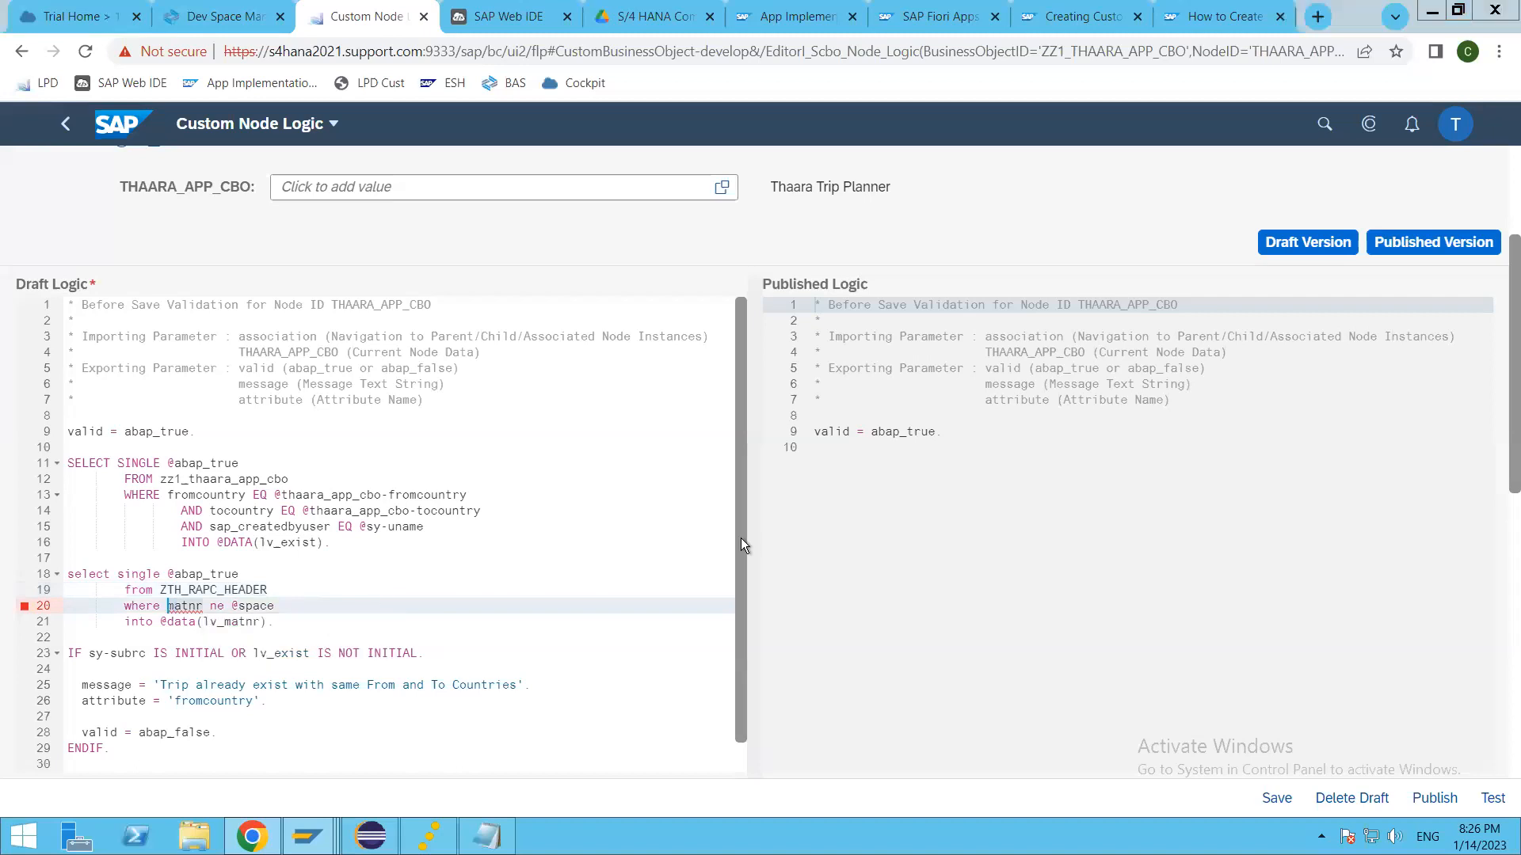
Step: Copy the TripId field name from the ZTH_RAPC_HEADER definition in Eclipse and replace matnr with it in the second query's where condition
key(alt+Tab)
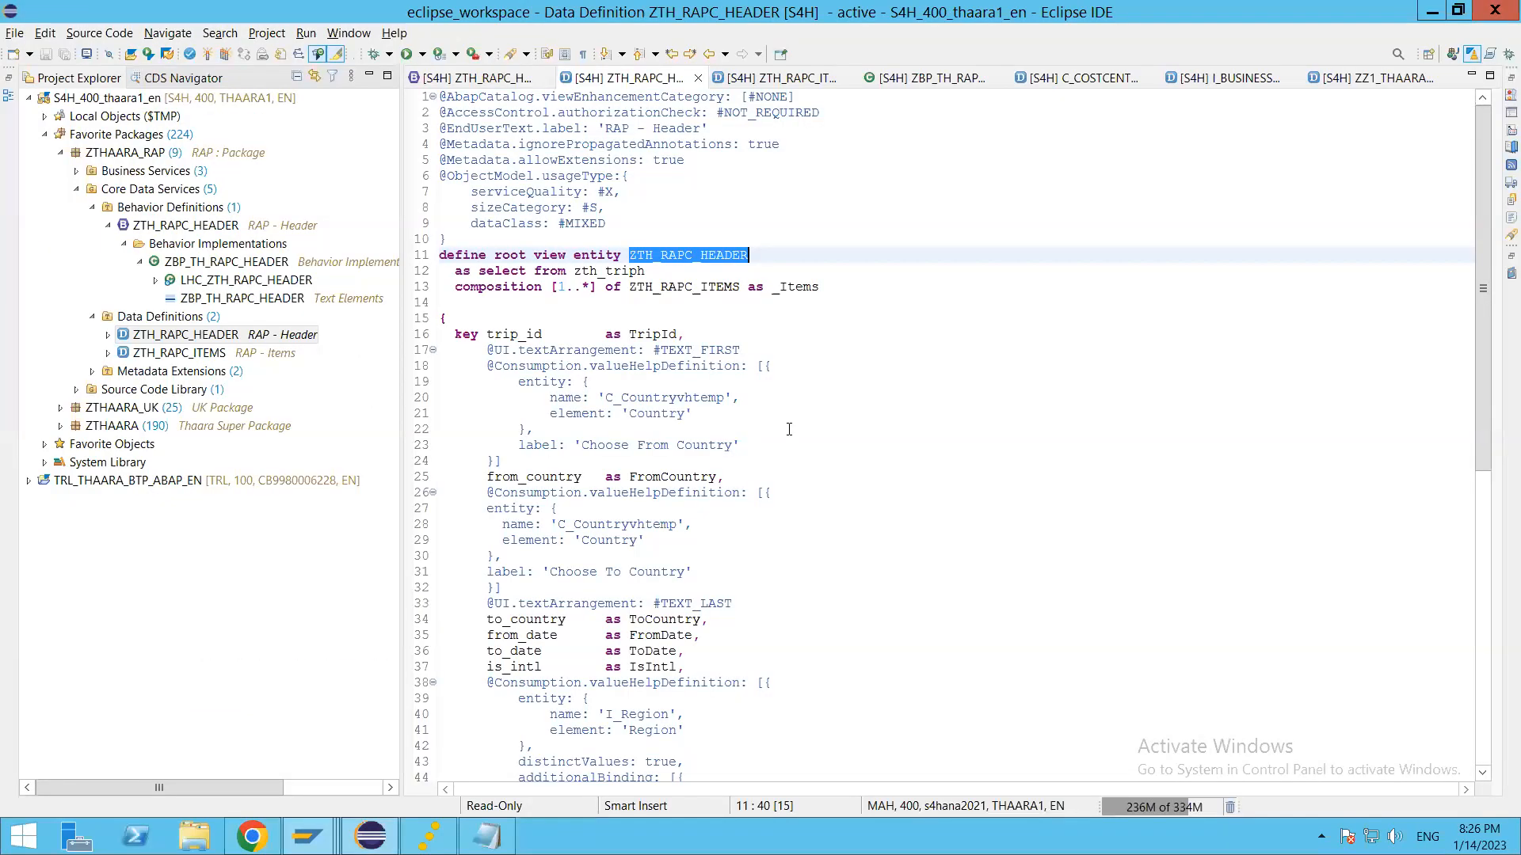
double_click(650, 335)
key(ctrl+c)
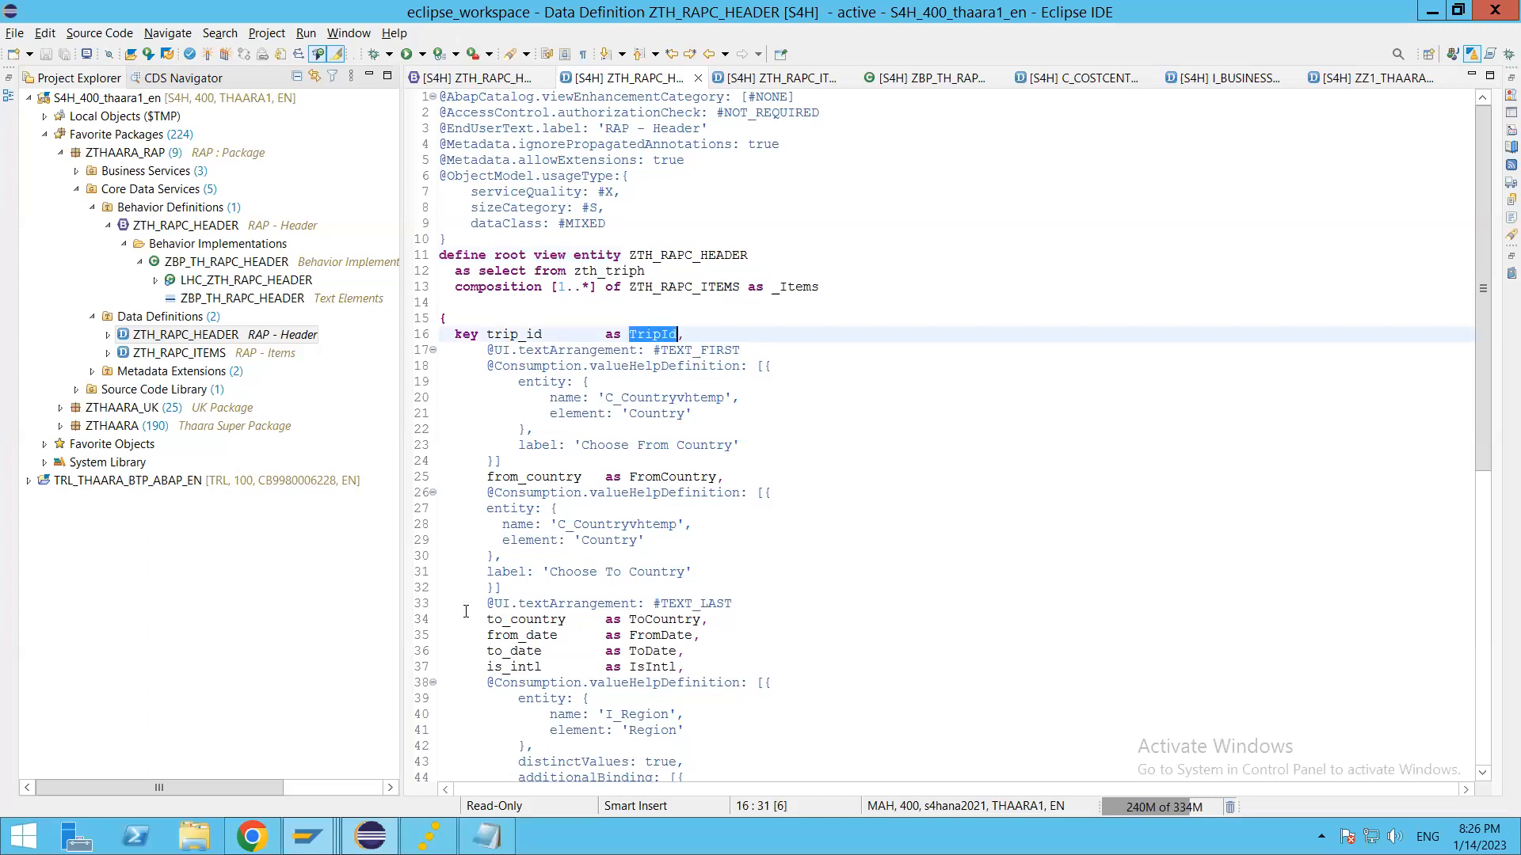
key(alt+Tab)
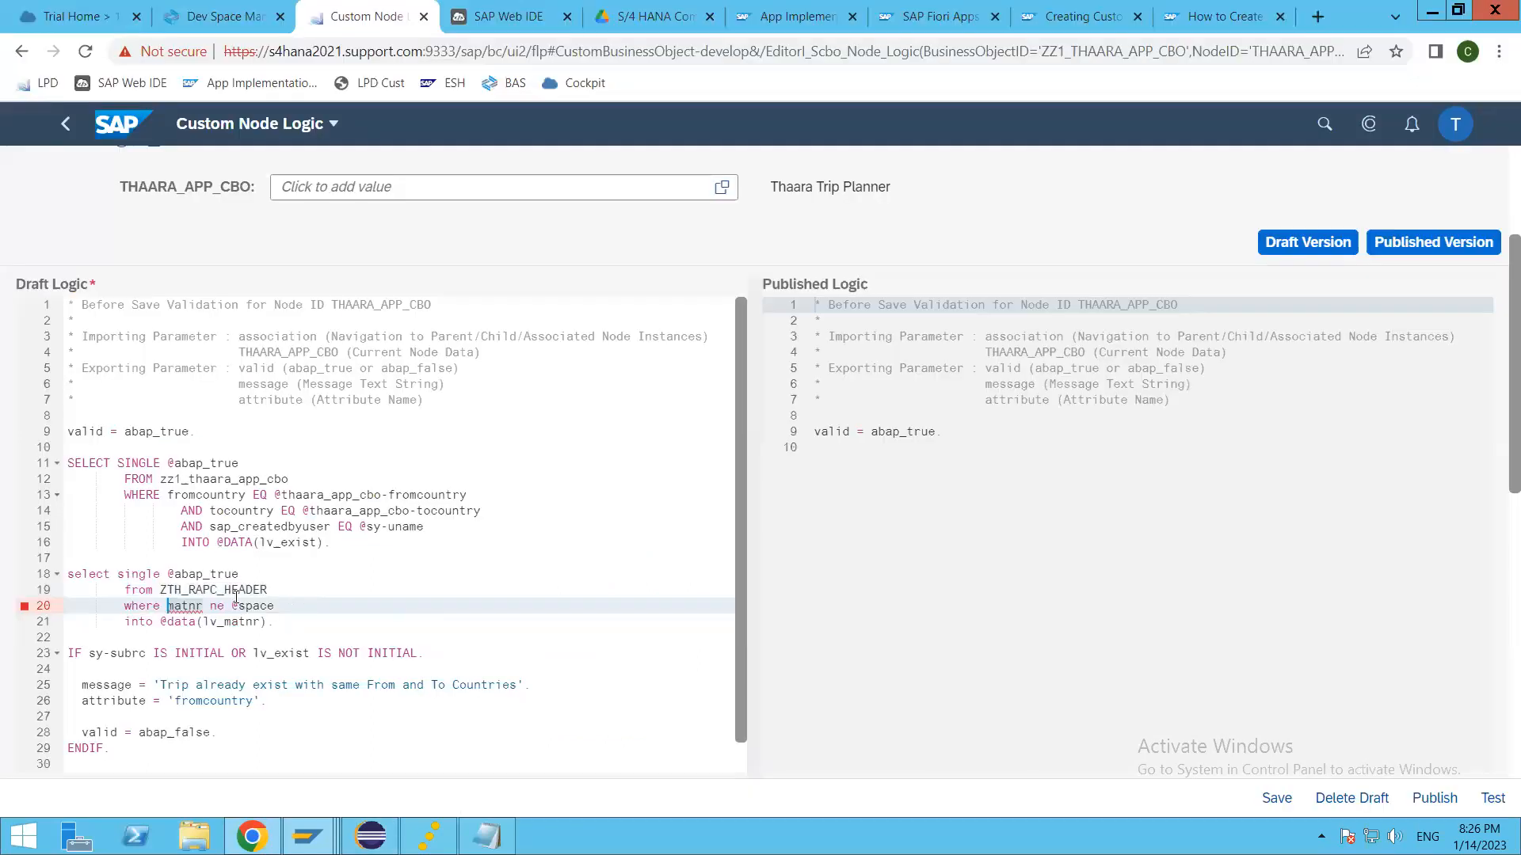
double_click(184, 606)
key(ctrl+v)
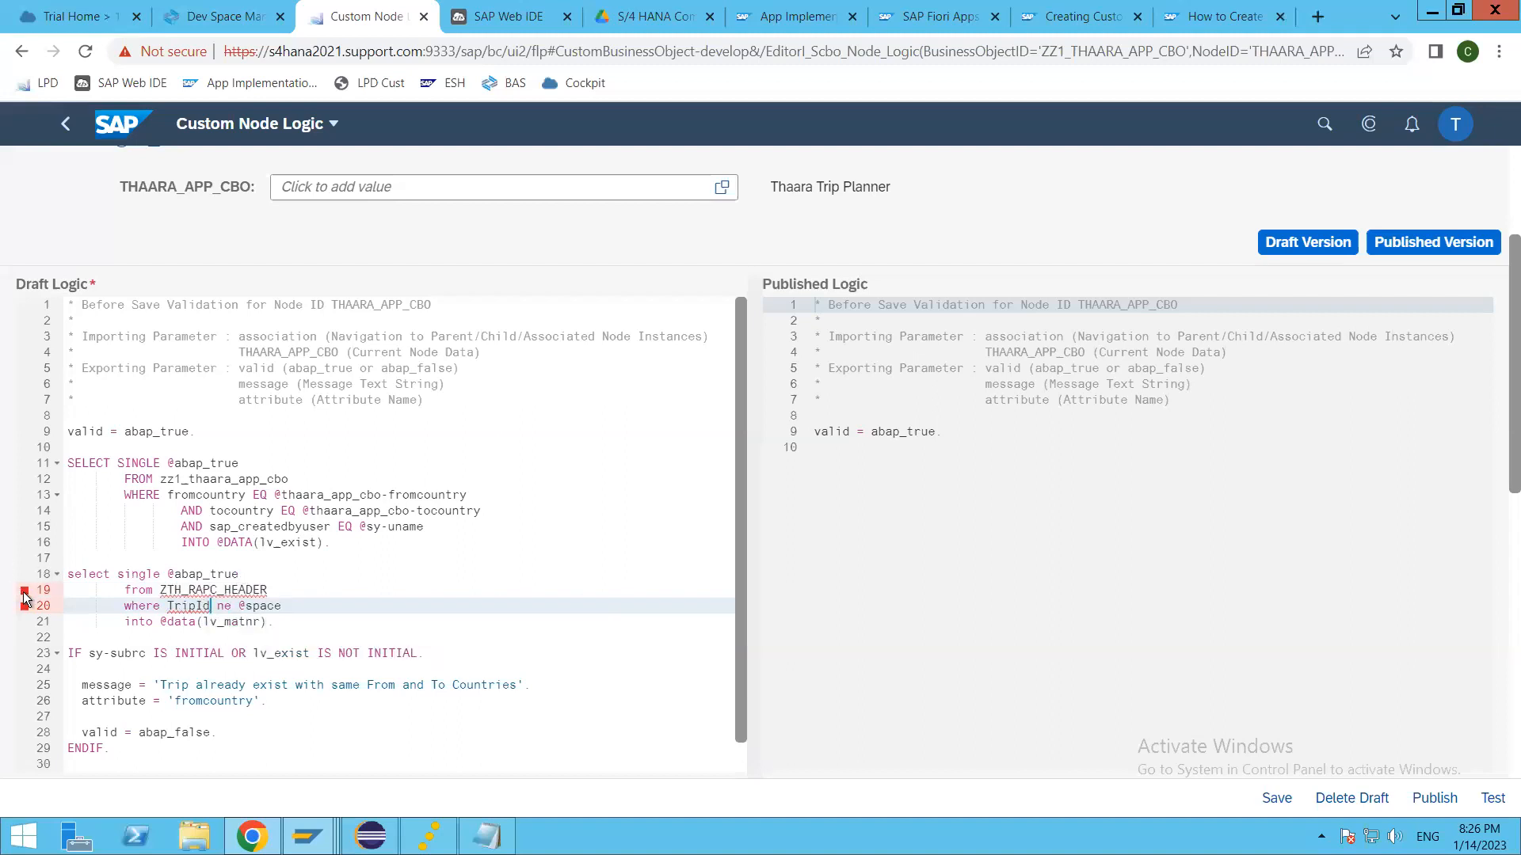
Step: Check the syntax marker on the ZTH_RAPC_HEADER line and save the draft logic
mouse_move(23, 596)
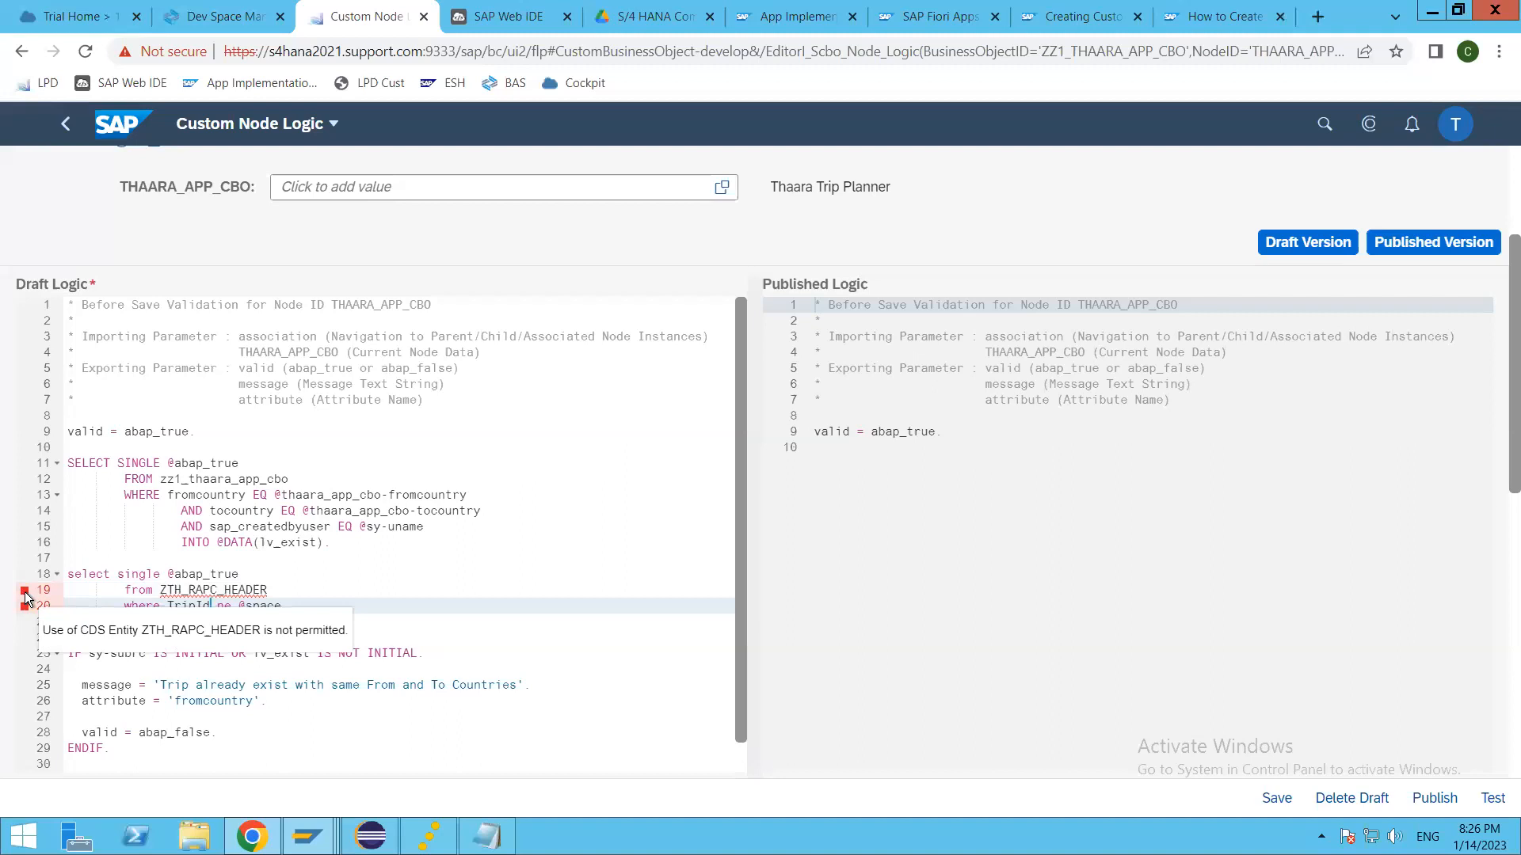
click(296, 584)
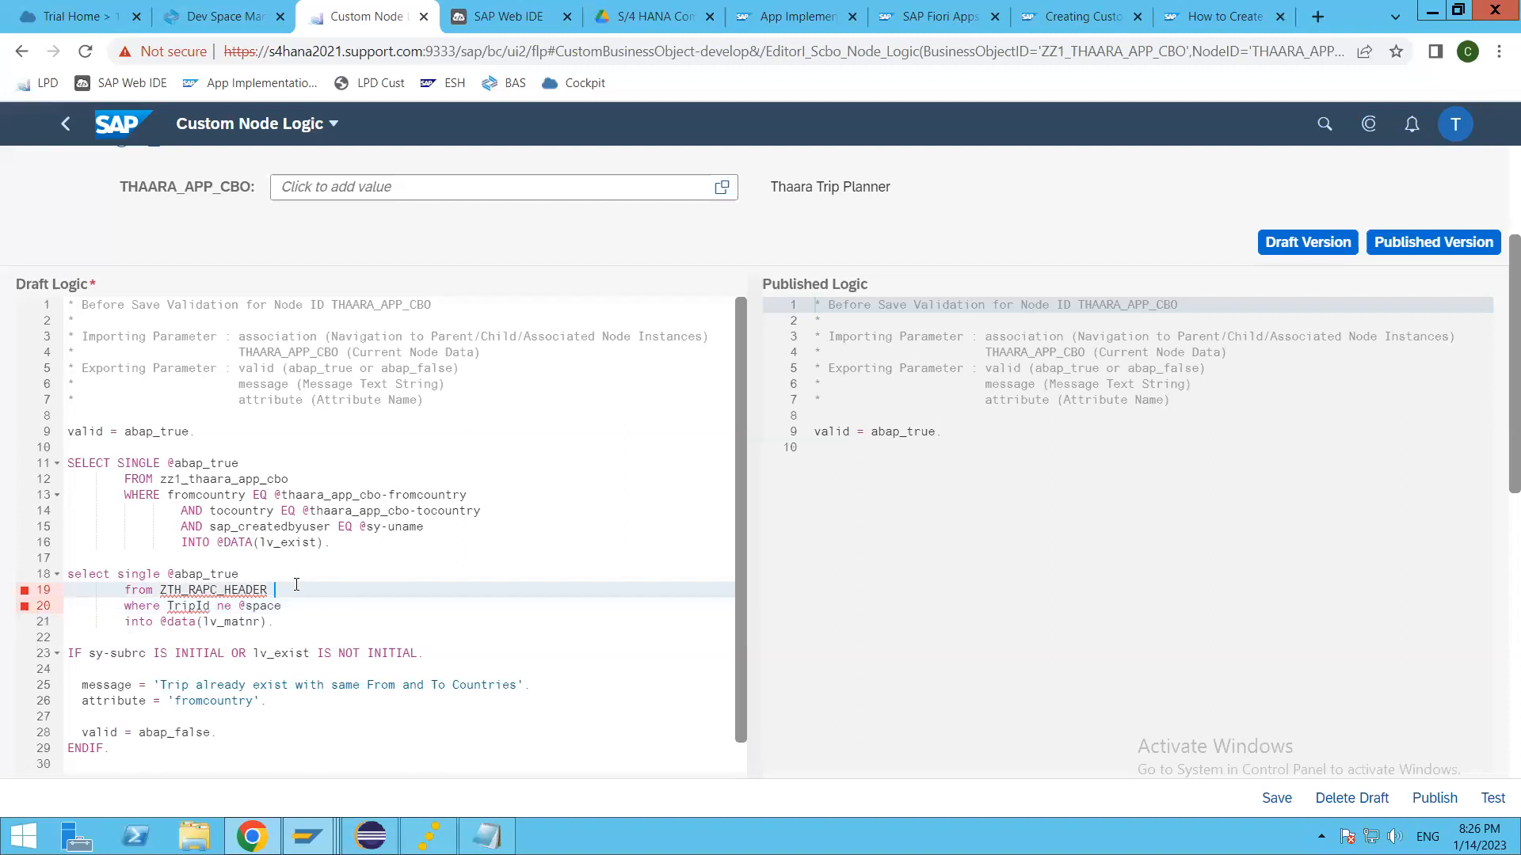
key(ctrl+s)
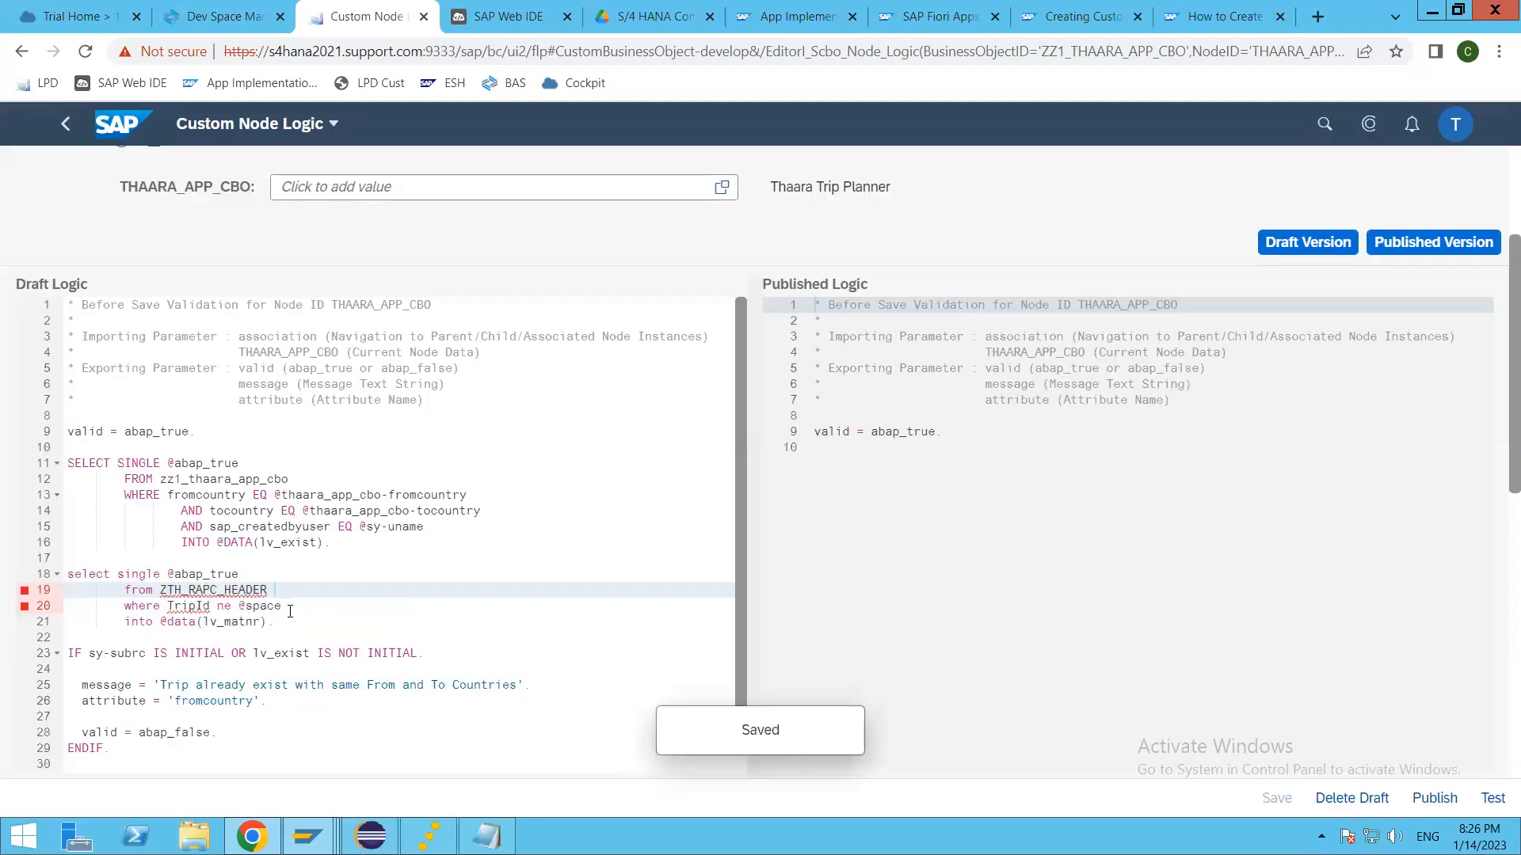
click(290, 609)
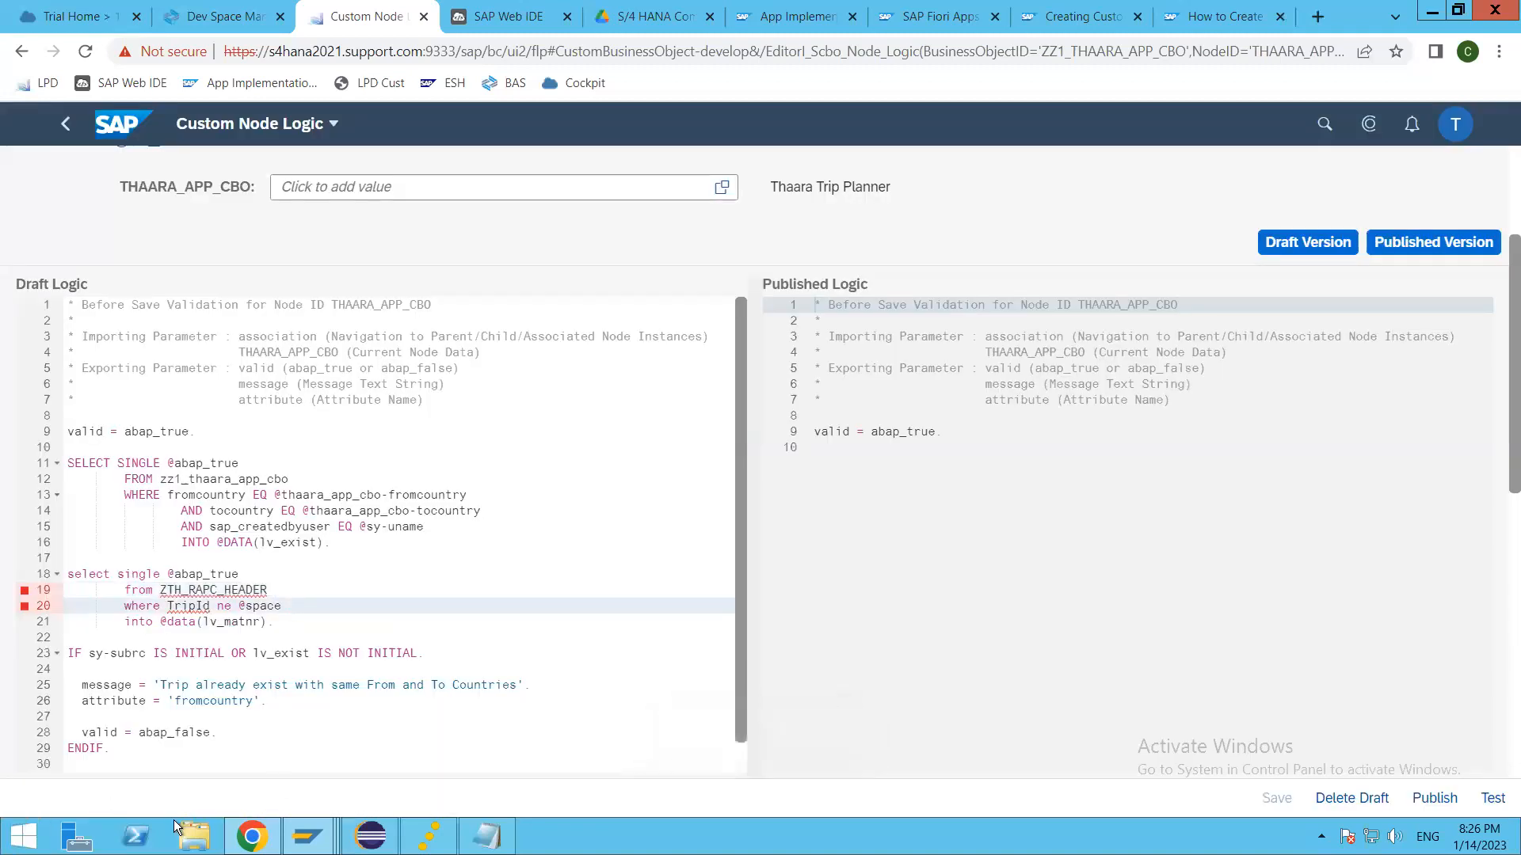
key(Down)
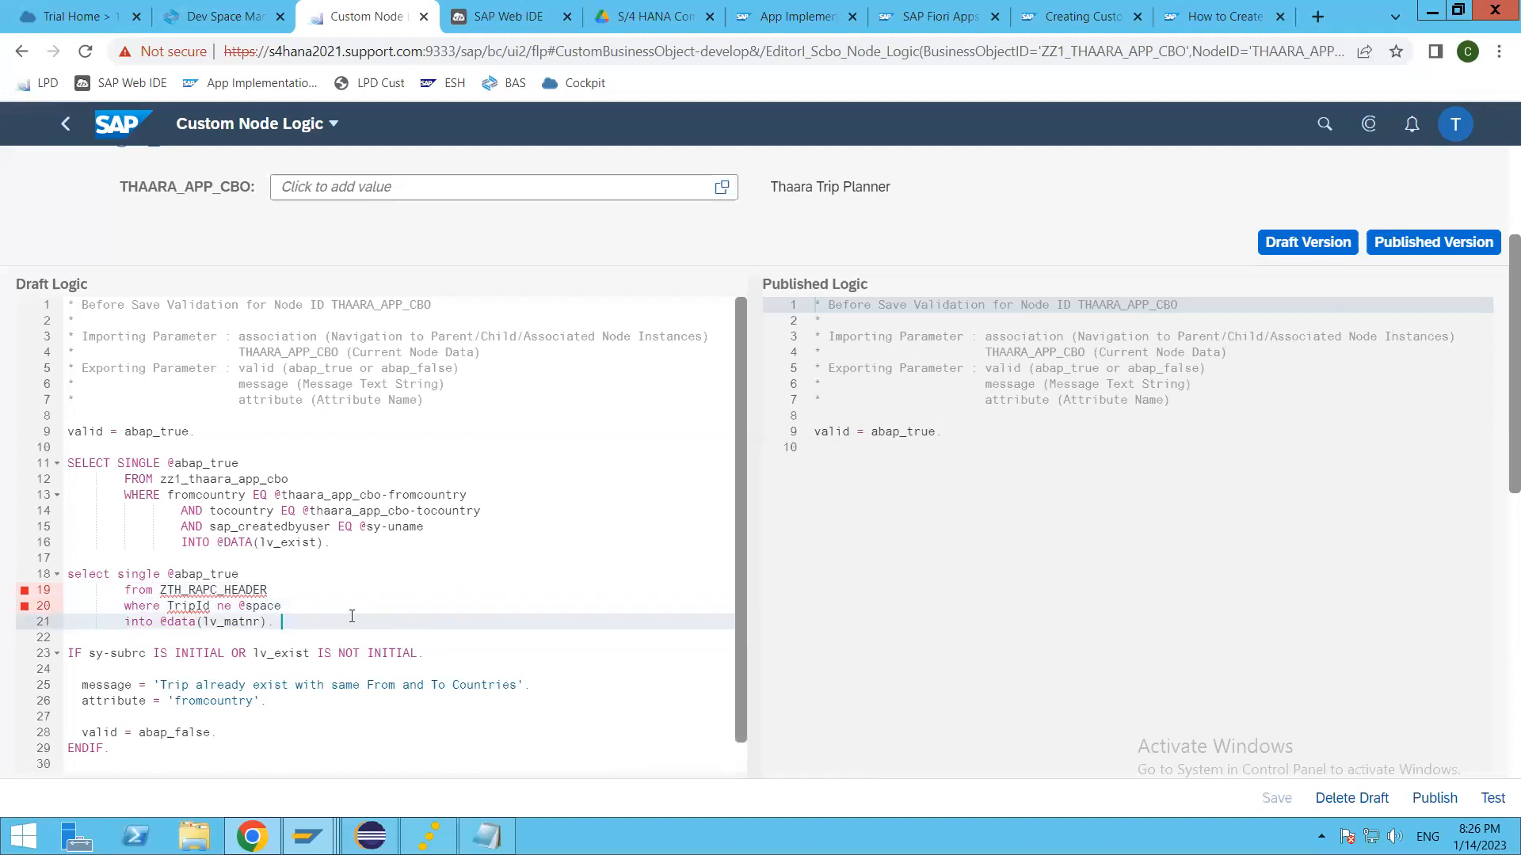
Step: Switch to Eclipse and examine which API state contracts can be added to the ZTH_RAPC_HEADER data definition, without adding one
key(alt+Tab)
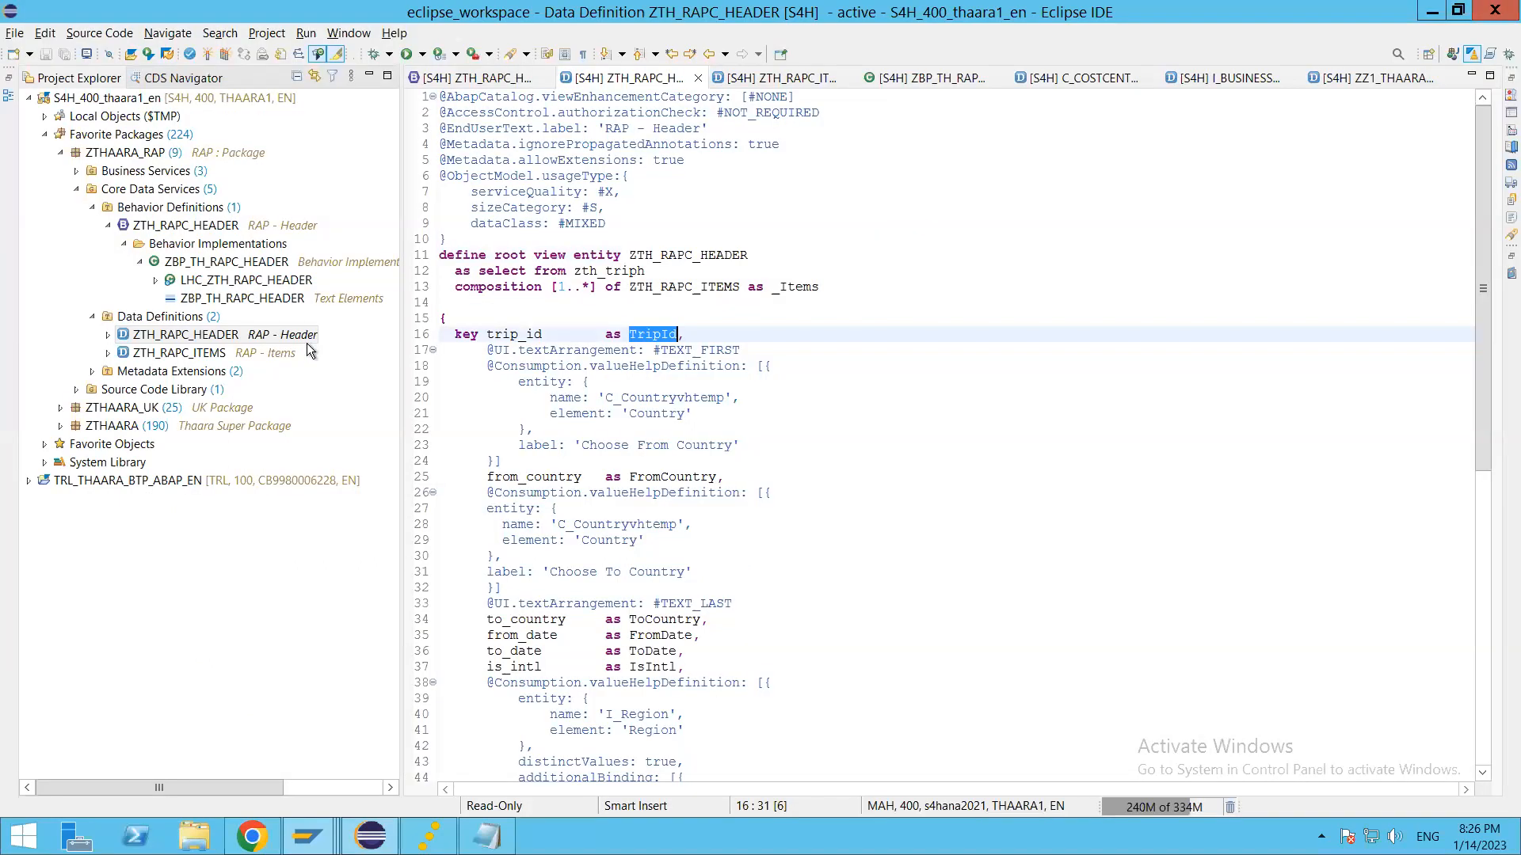
click(184, 334)
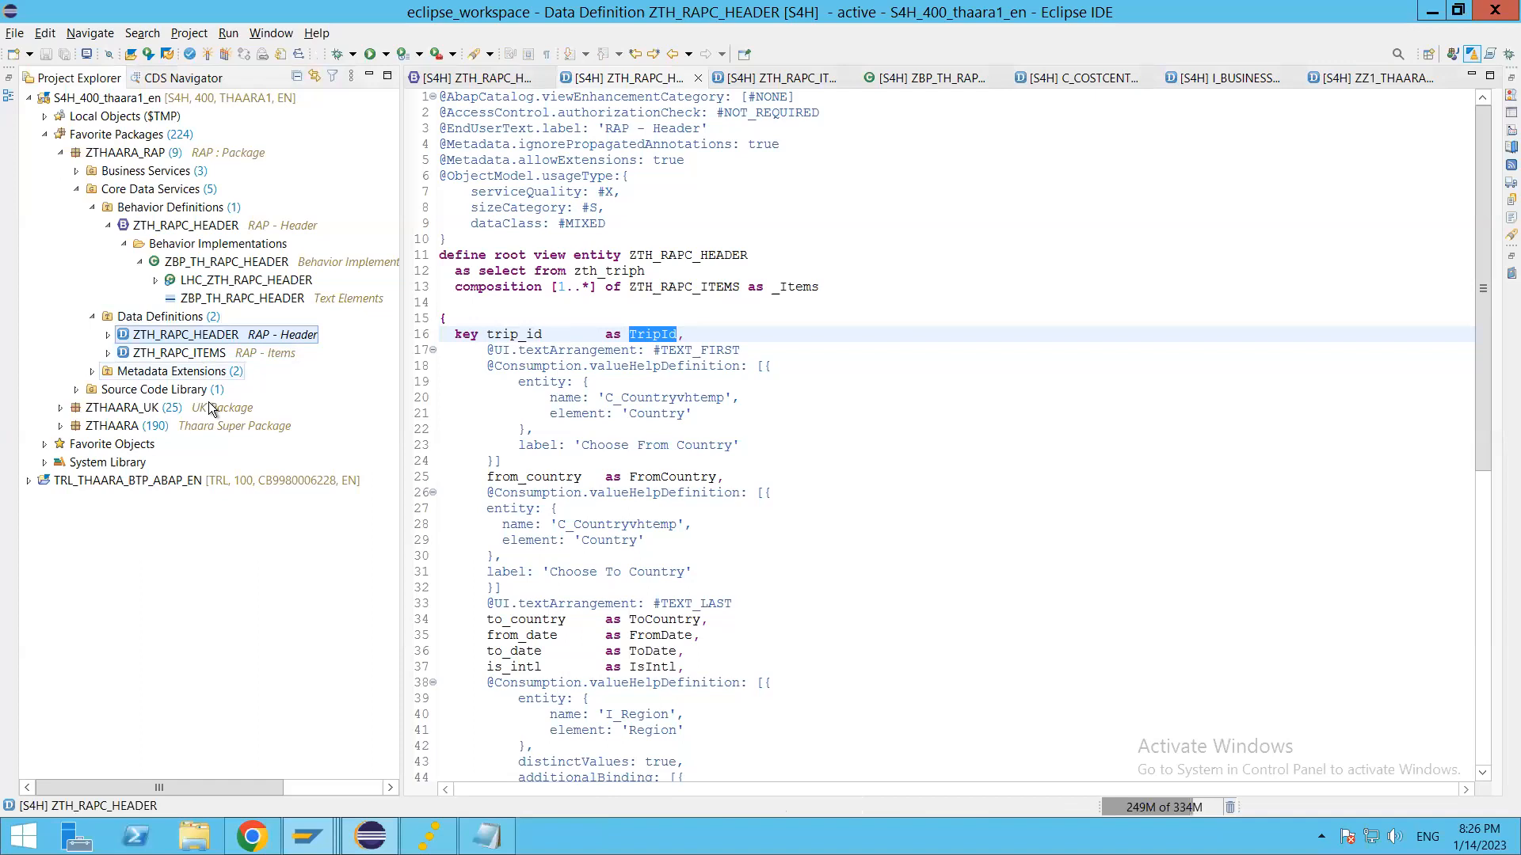
right_click(169, 339)
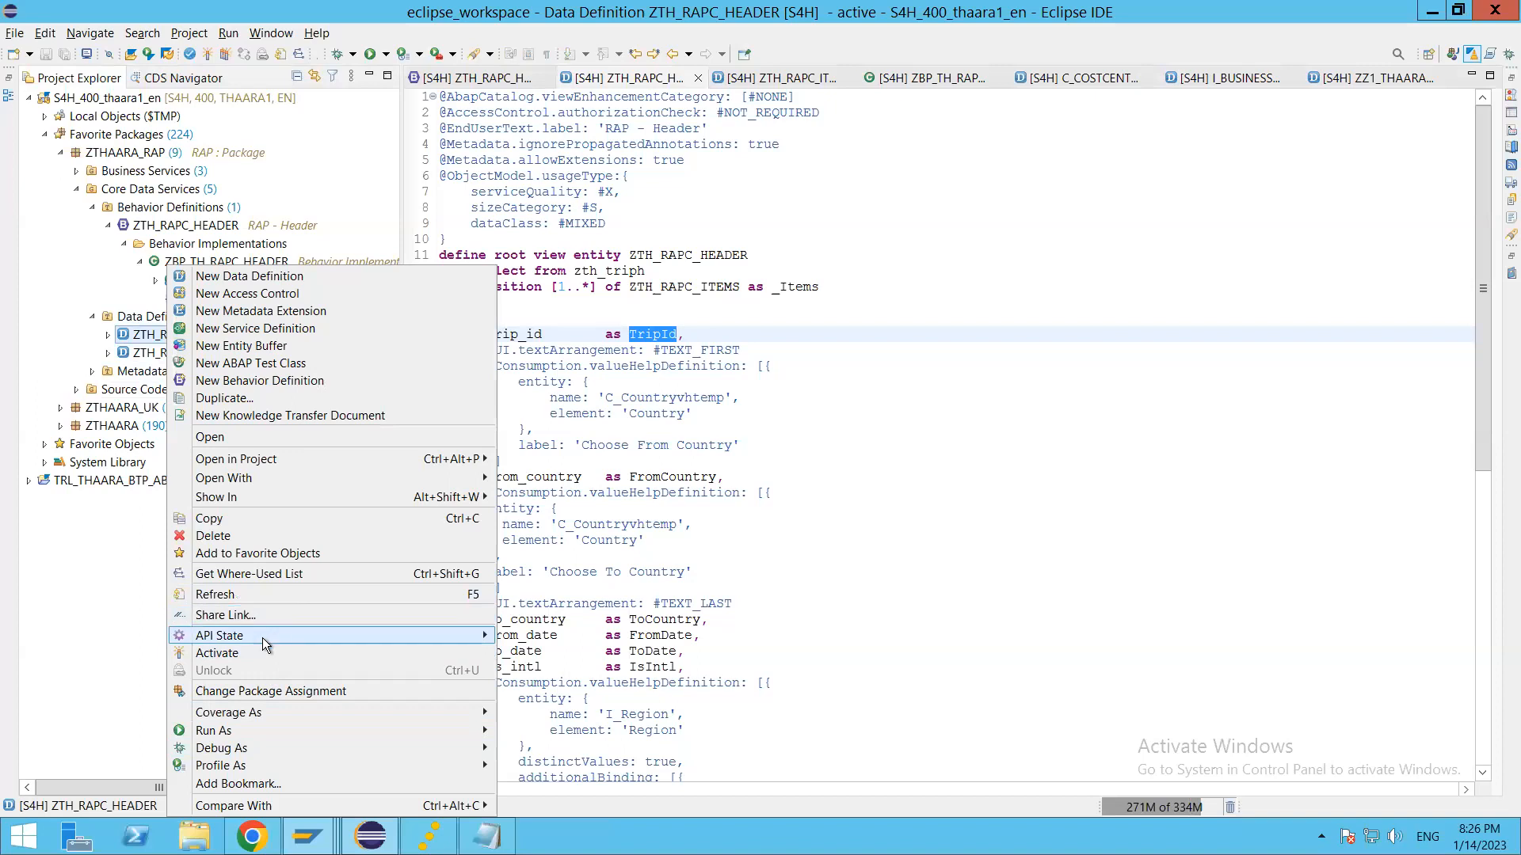
mouse_move(263, 638)
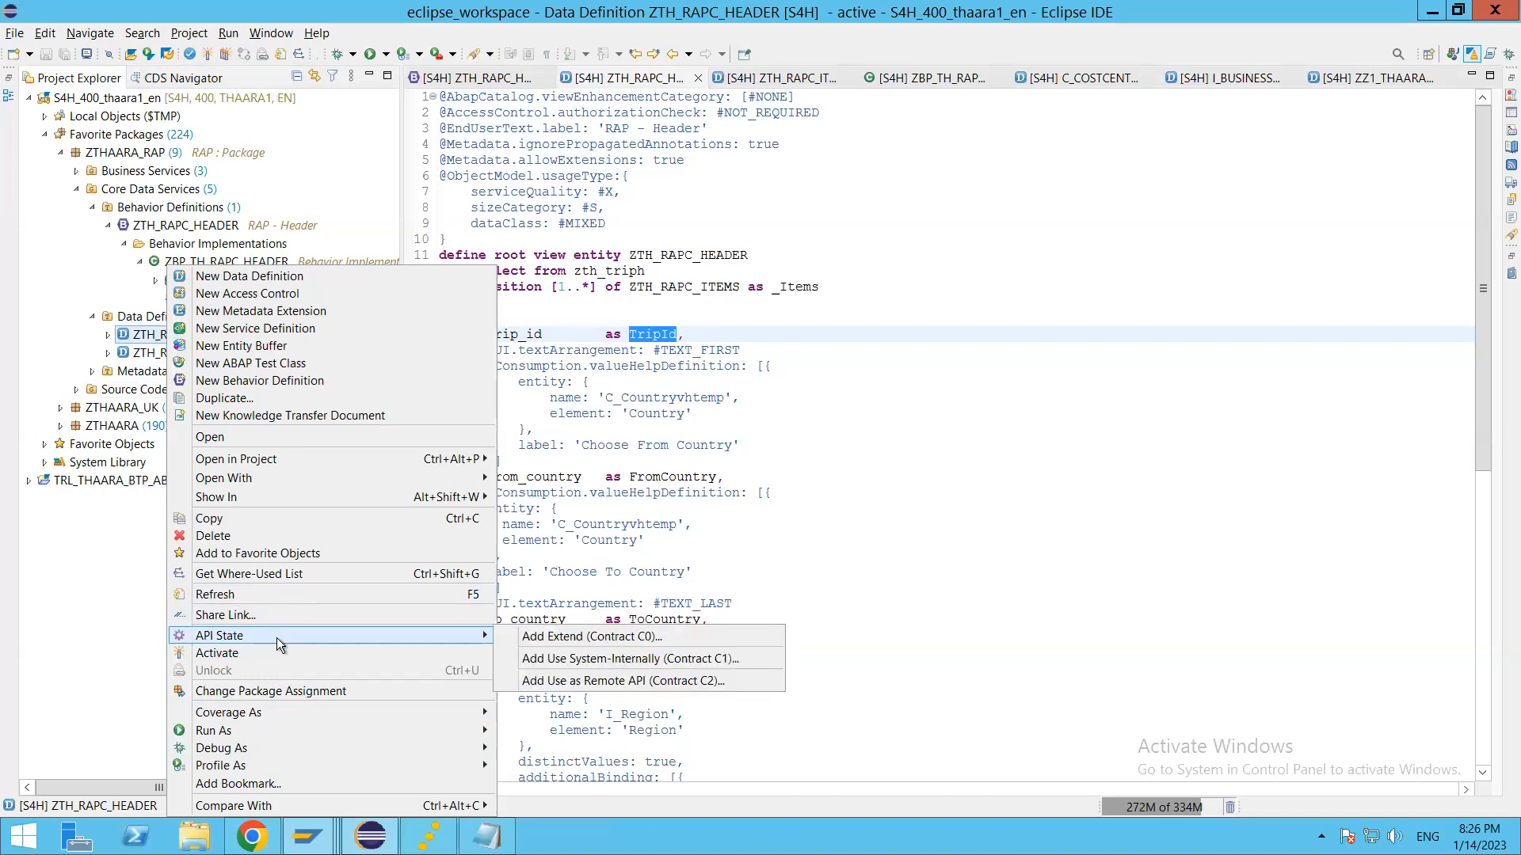
mouse_move(470, 635)
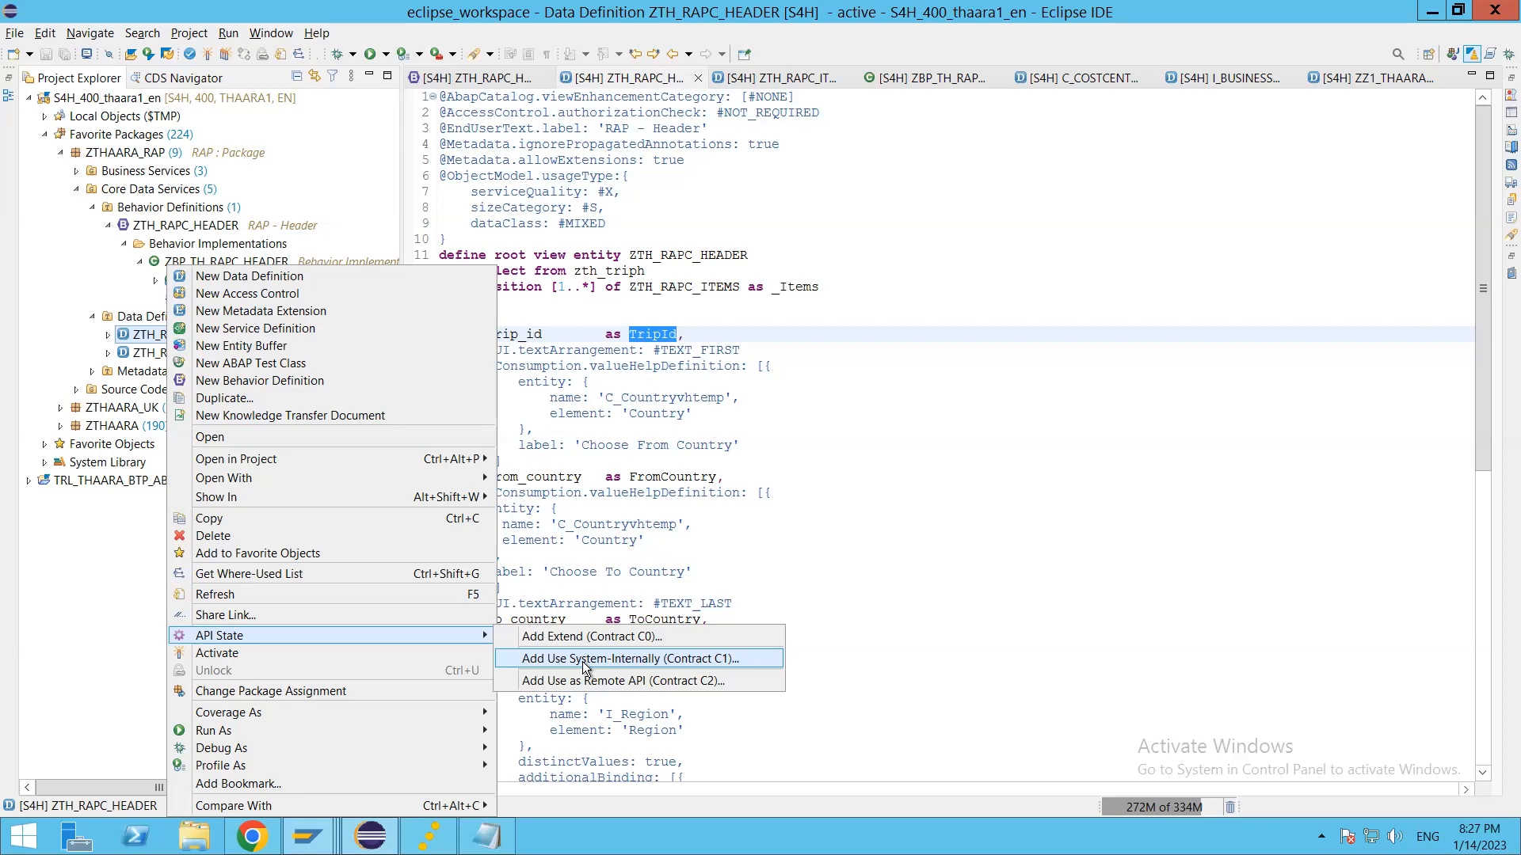
click(787, 493)
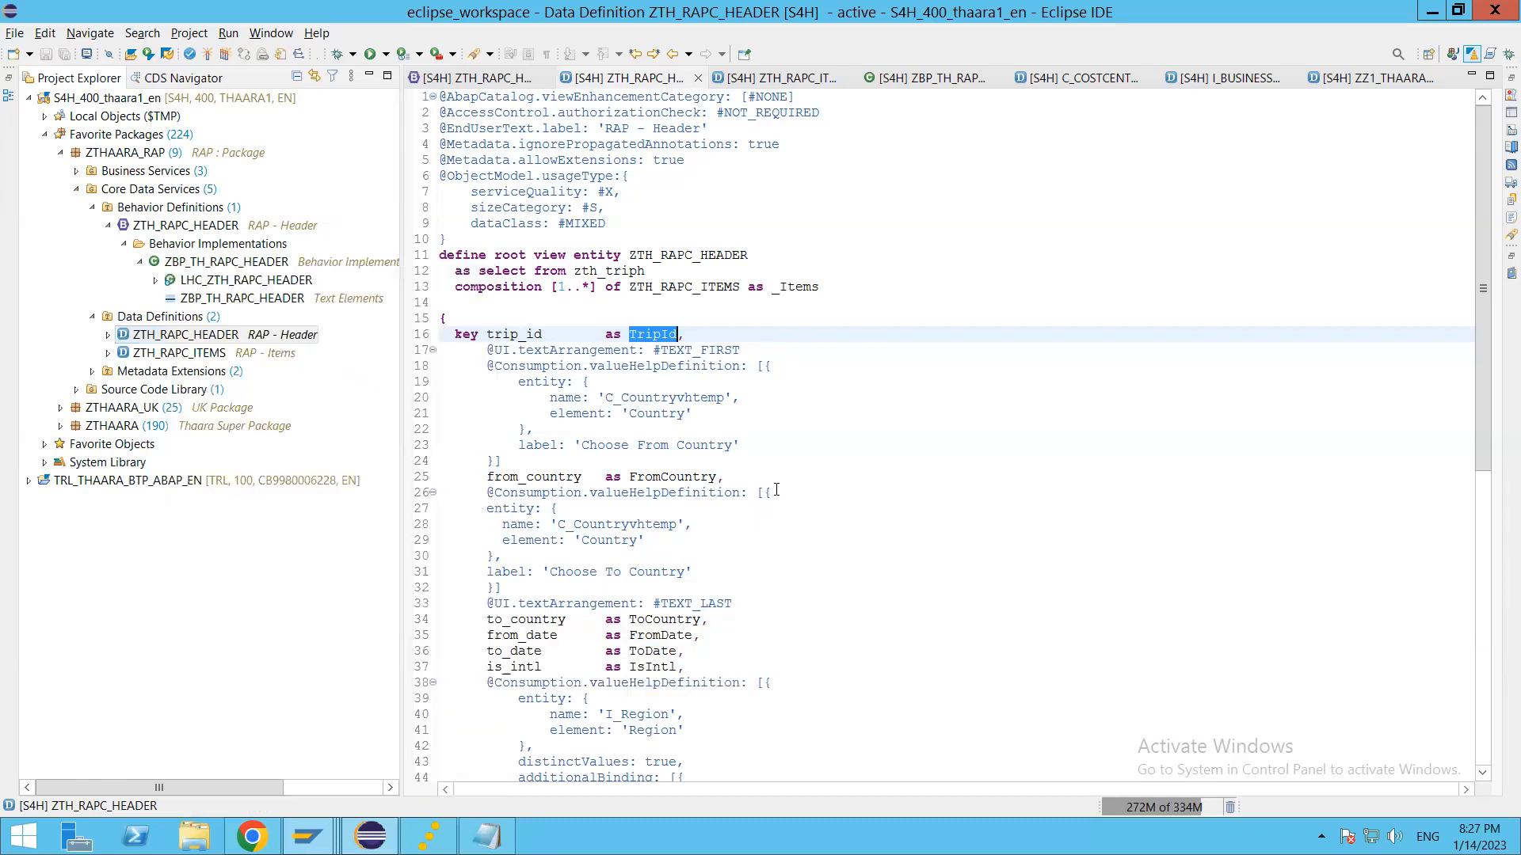
click(788, 493)
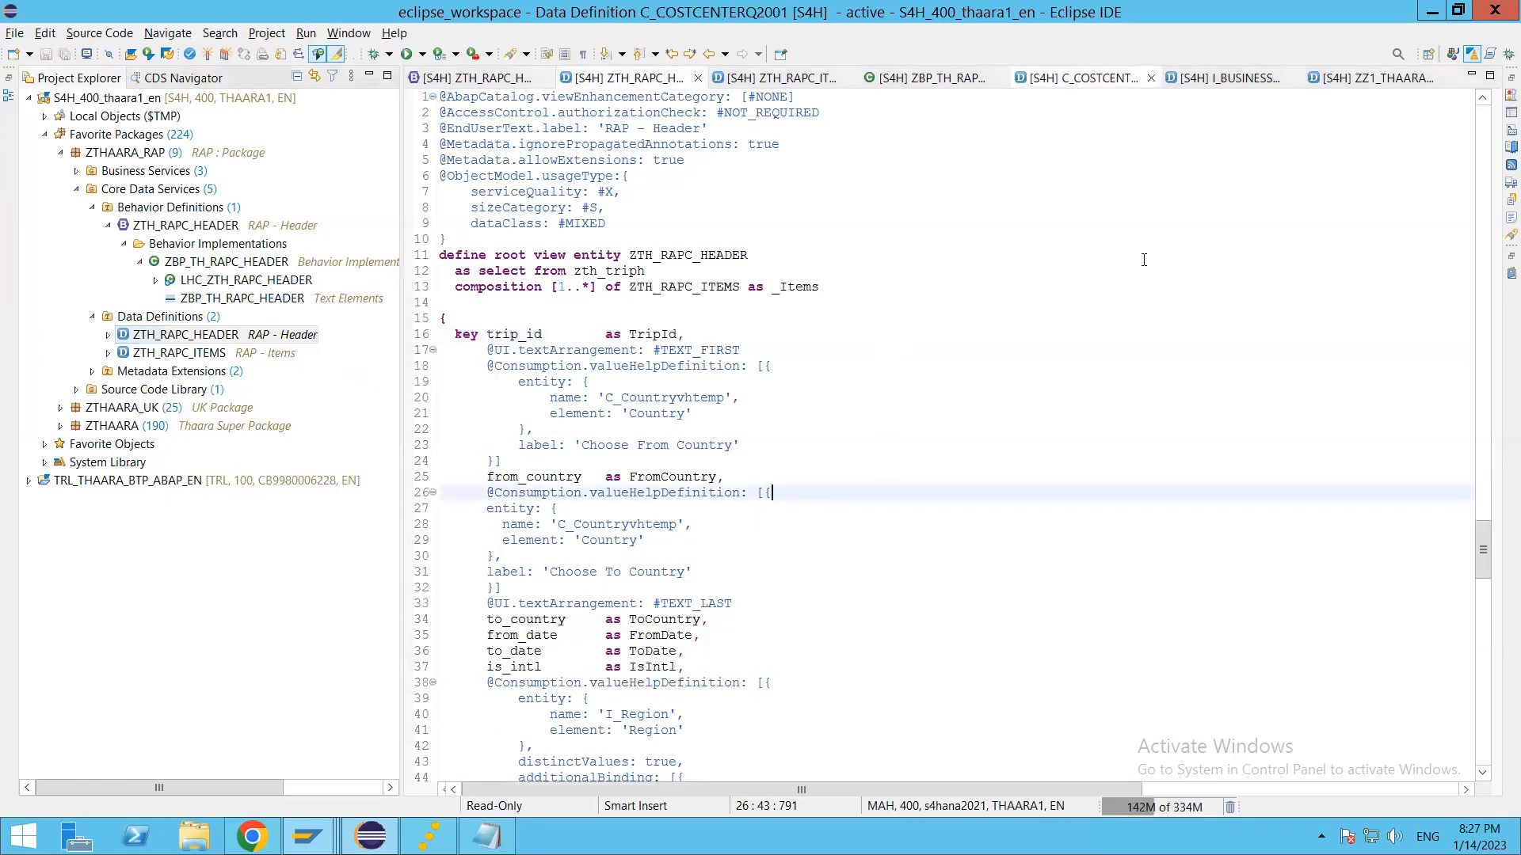
Step: Locate the C_COSTCENTERQ2001 data definition in the project tree and open its Extend (Contract C0) release contract for changing
click(652, 350)
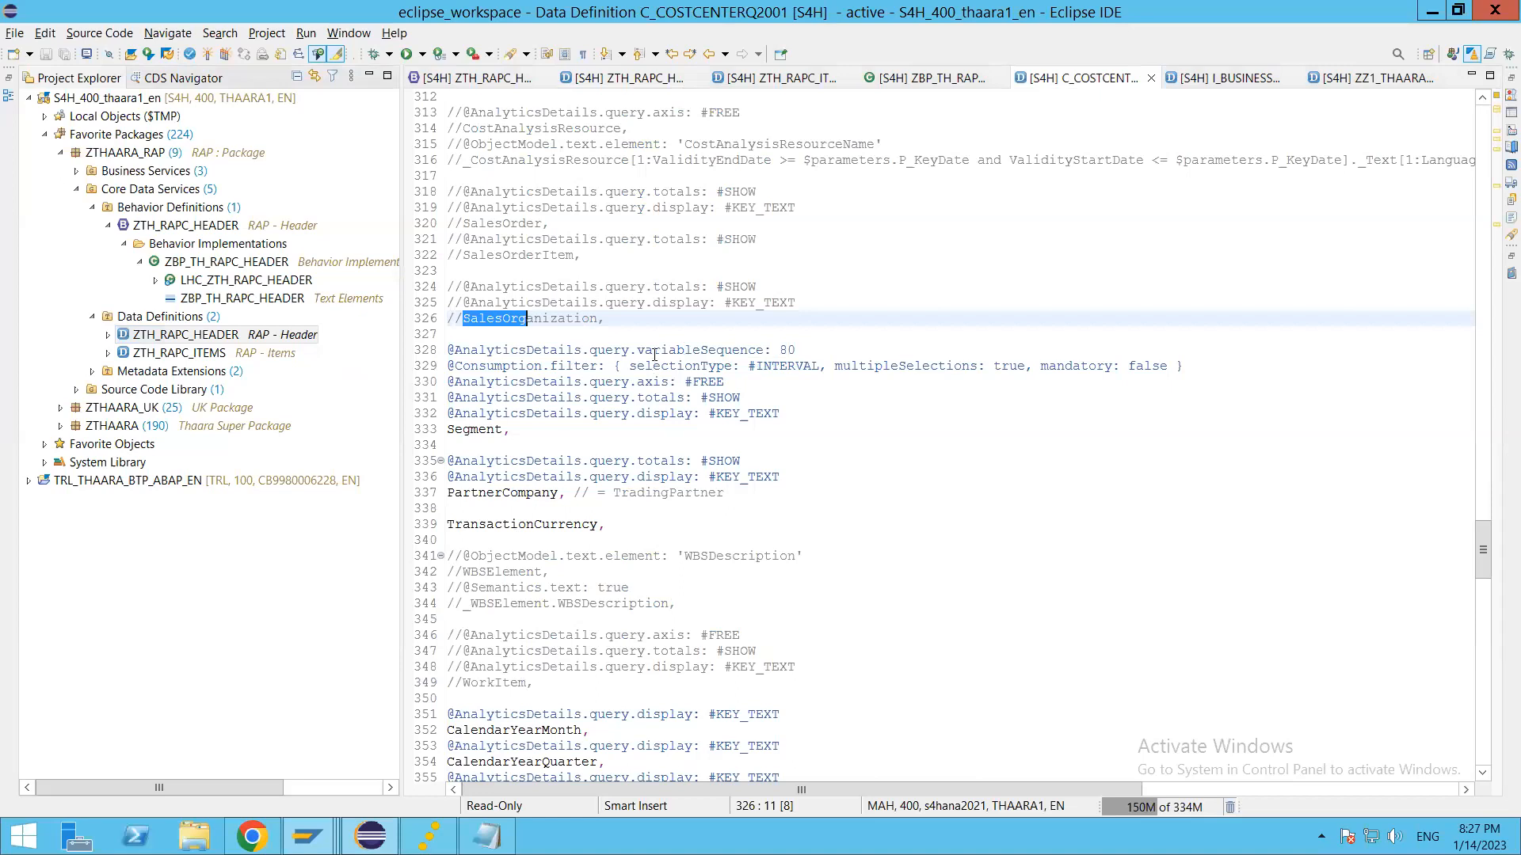
click(318, 75)
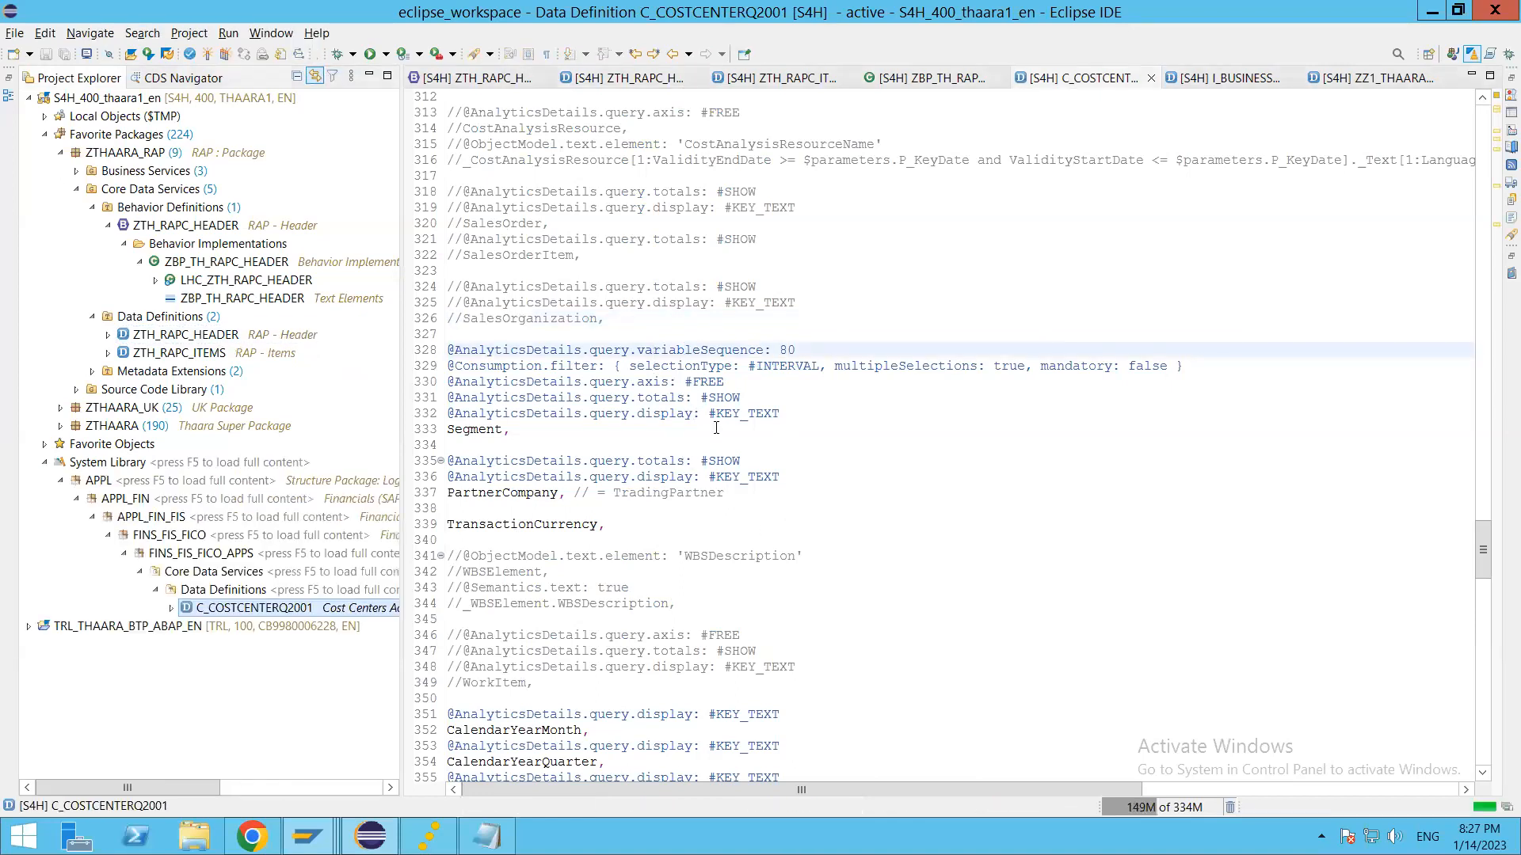
right_click(264, 612)
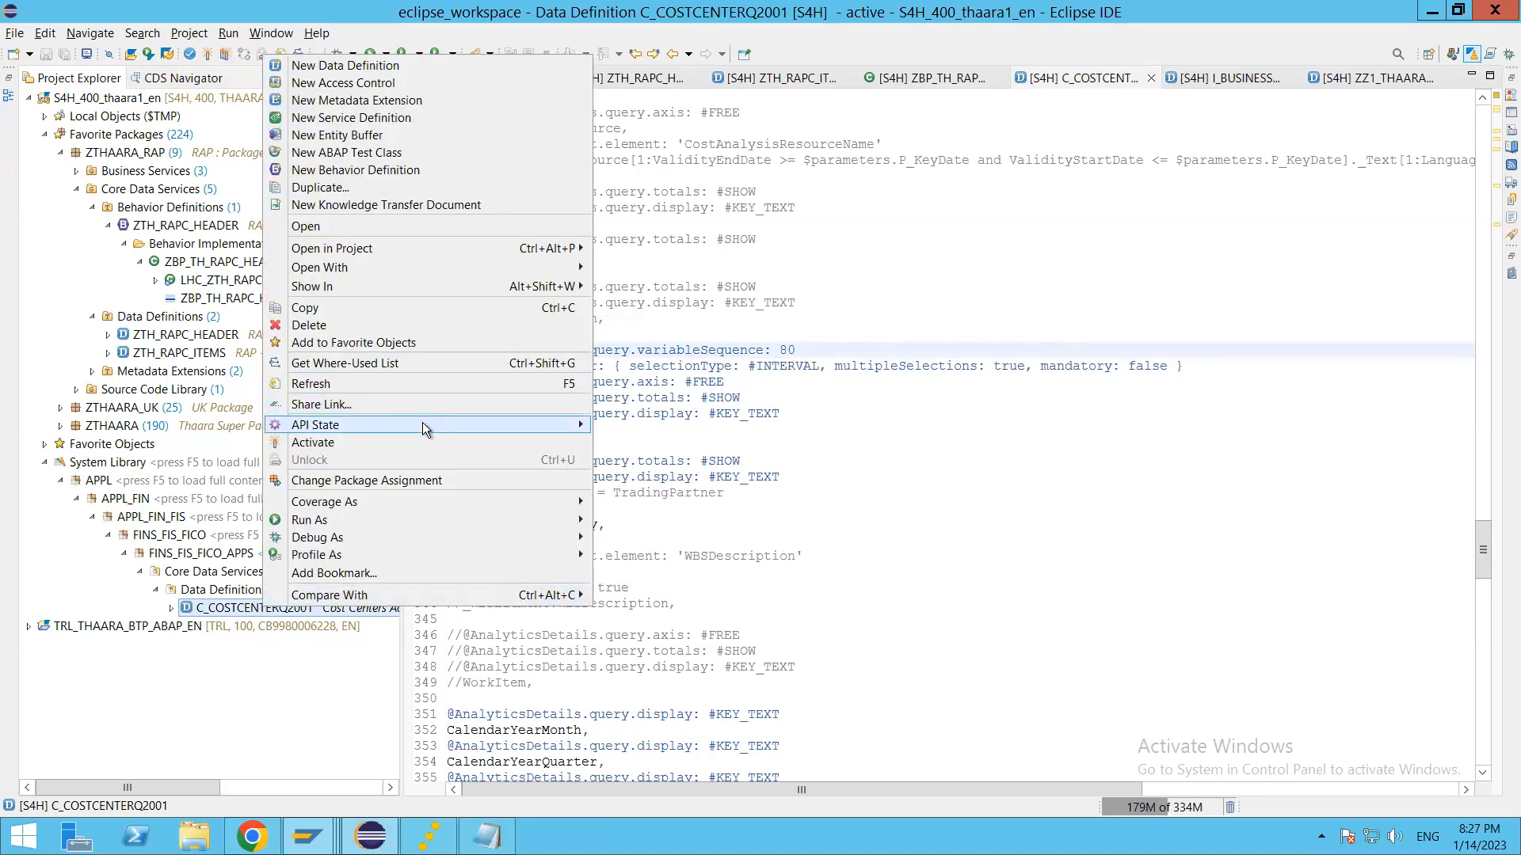
mouse_move(423, 424)
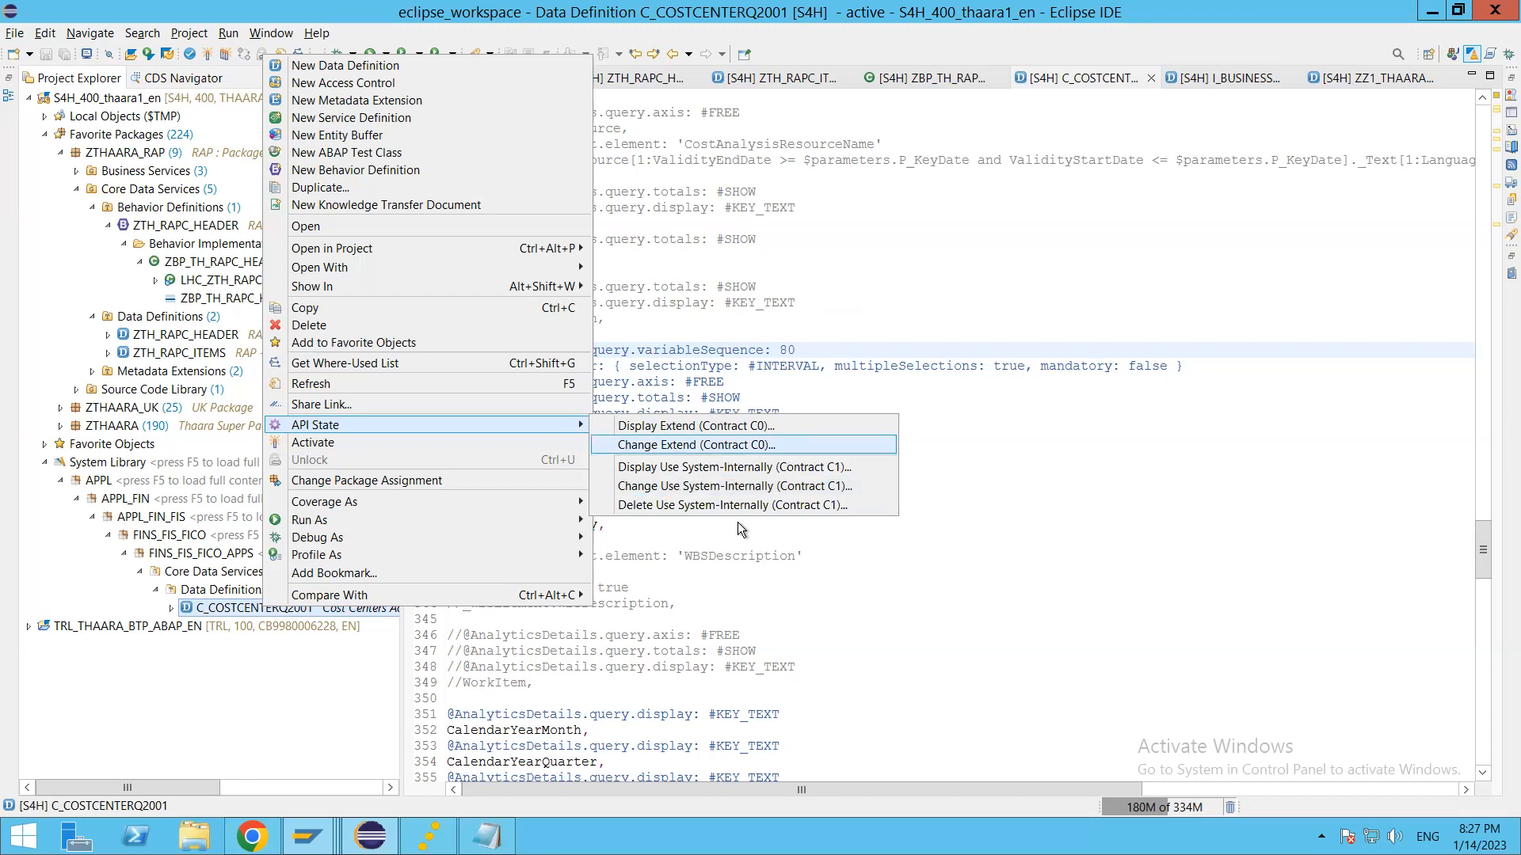
click(731, 447)
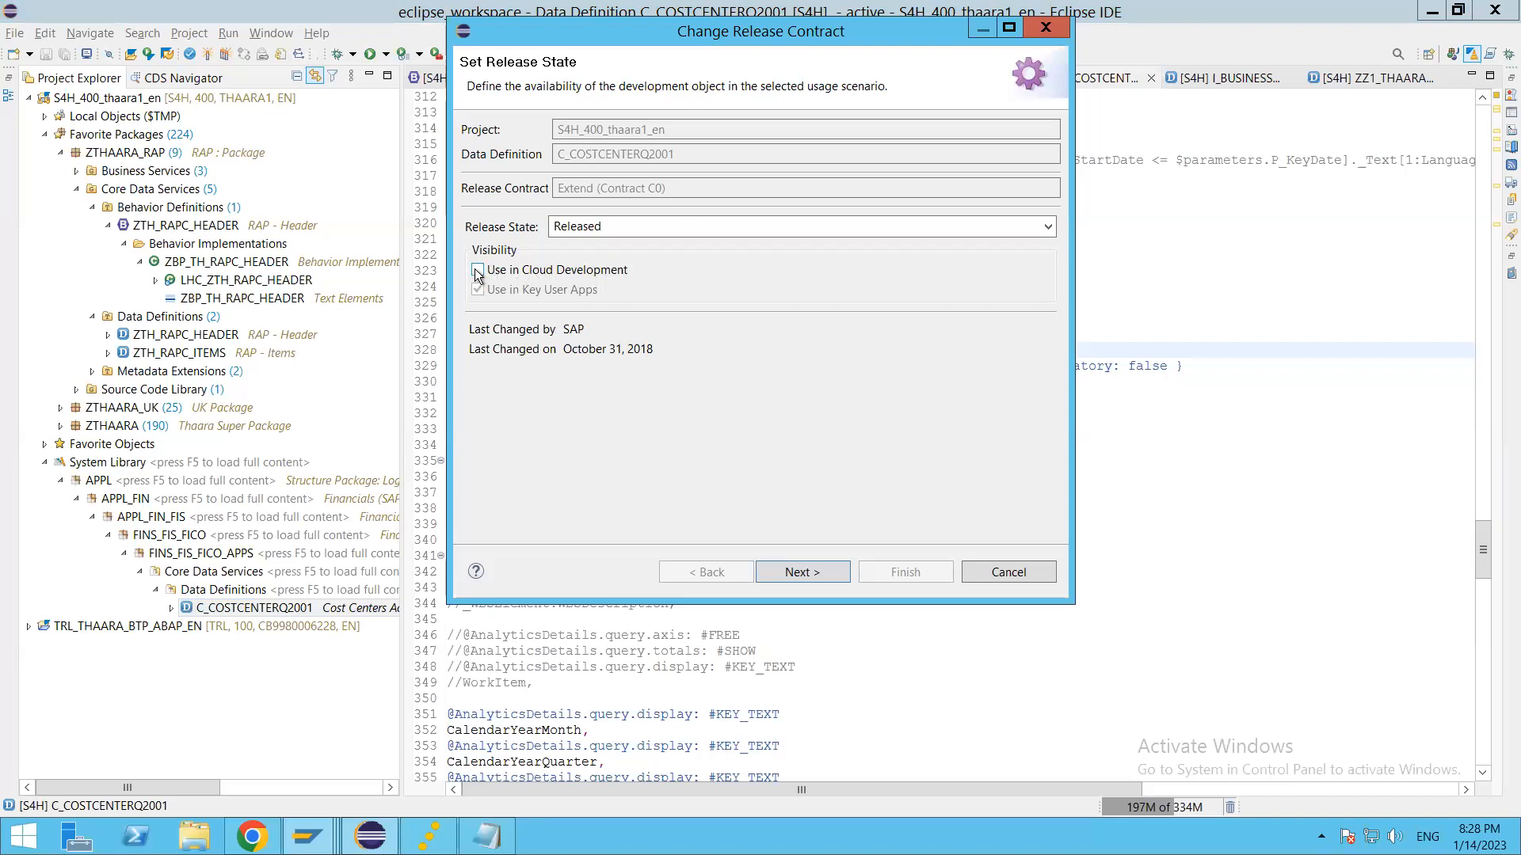
drag(786, 36, 825, 101)
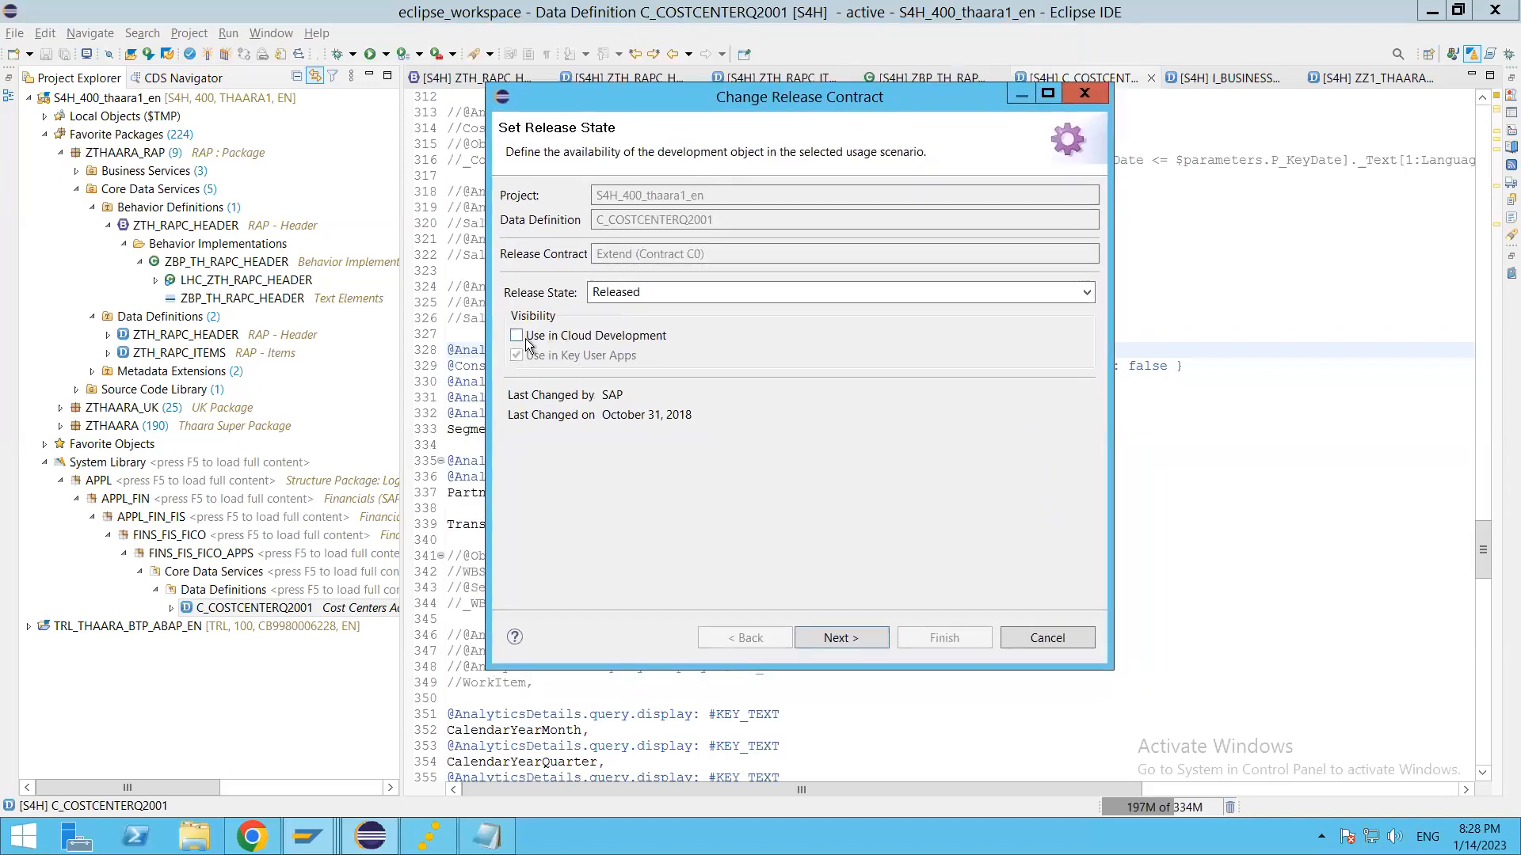
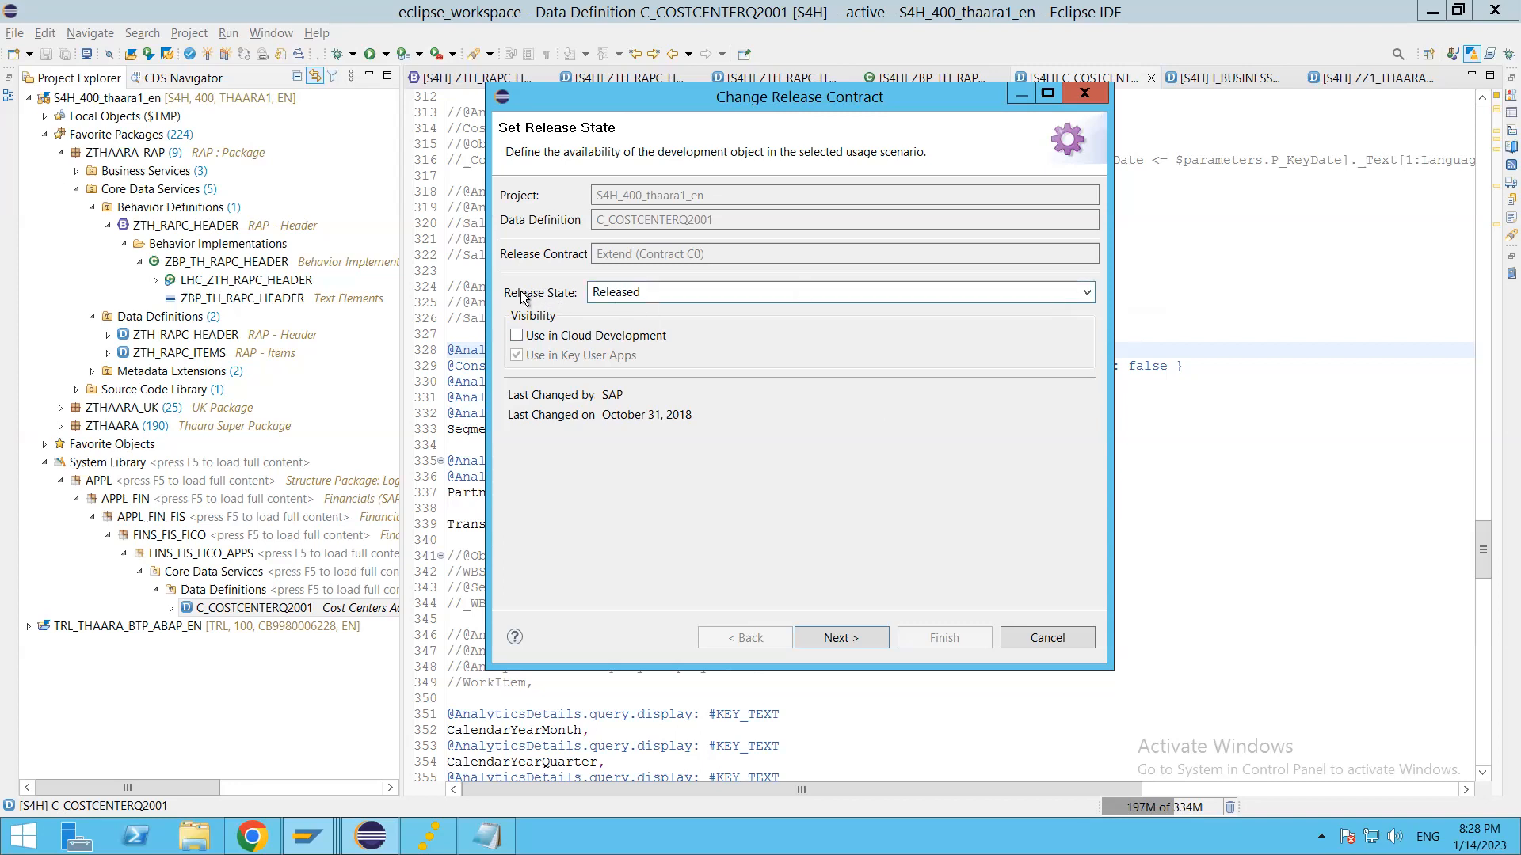
Step: View the release state options of C_COSTCENTERQ2001's Extend (Contract C0) and close the dialog without changes
click(1087, 295)
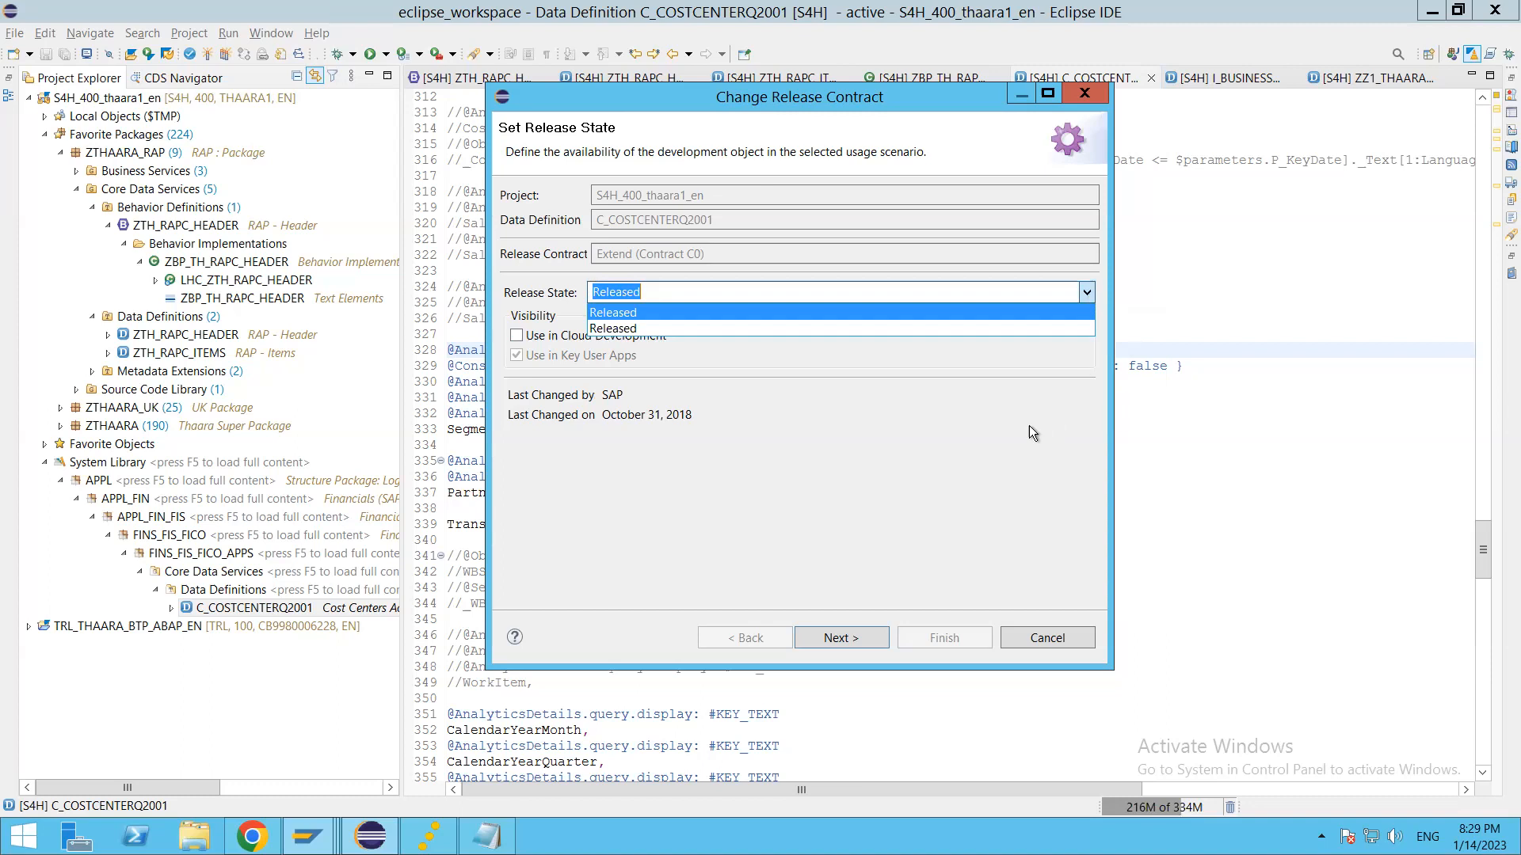
click(1034, 543)
click(1053, 636)
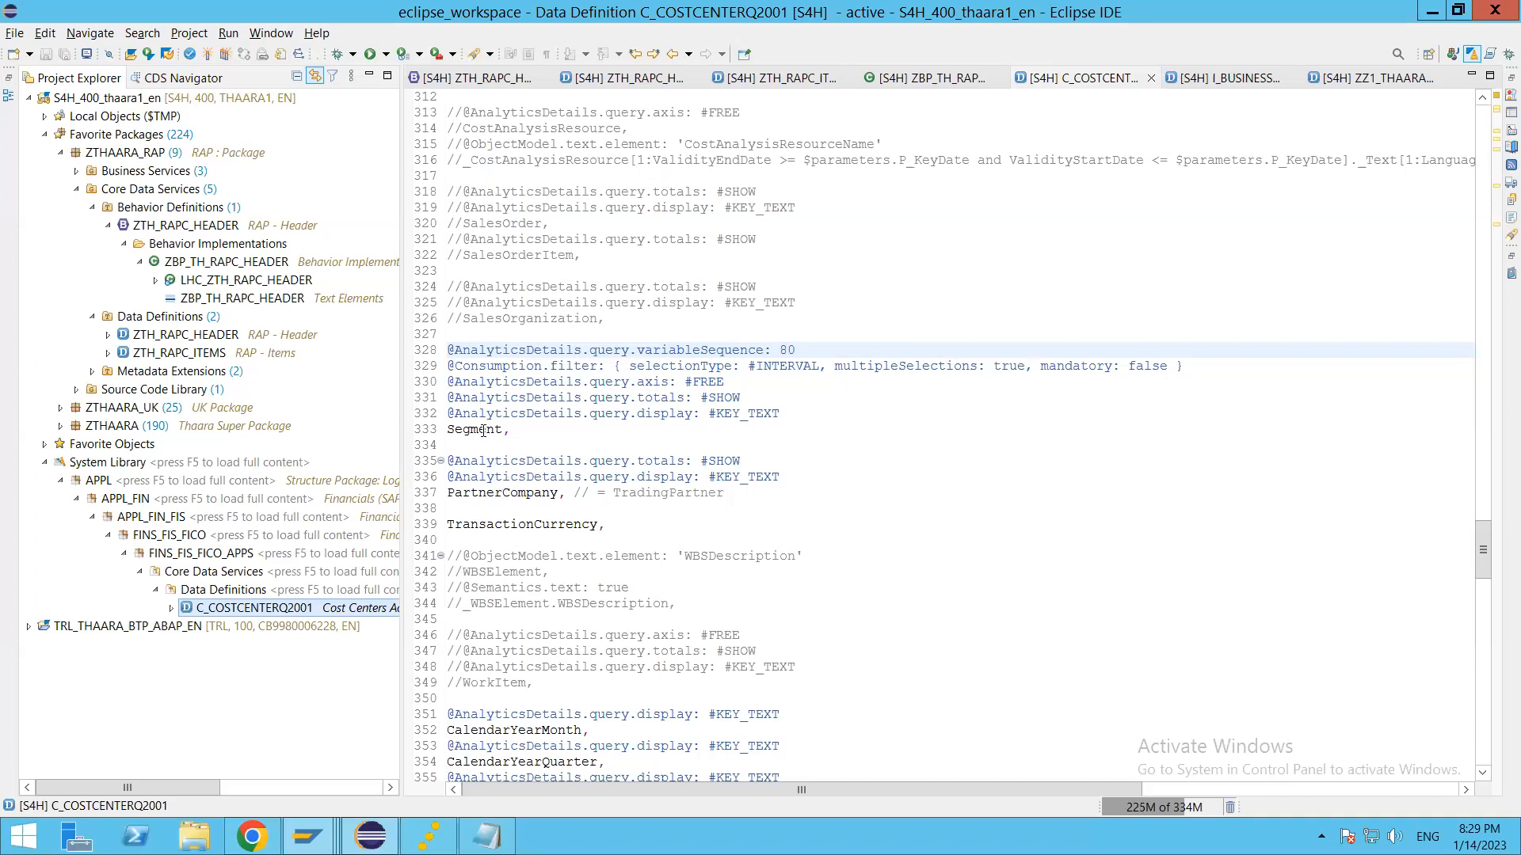
click(175, 337)
right_click(172, 336)
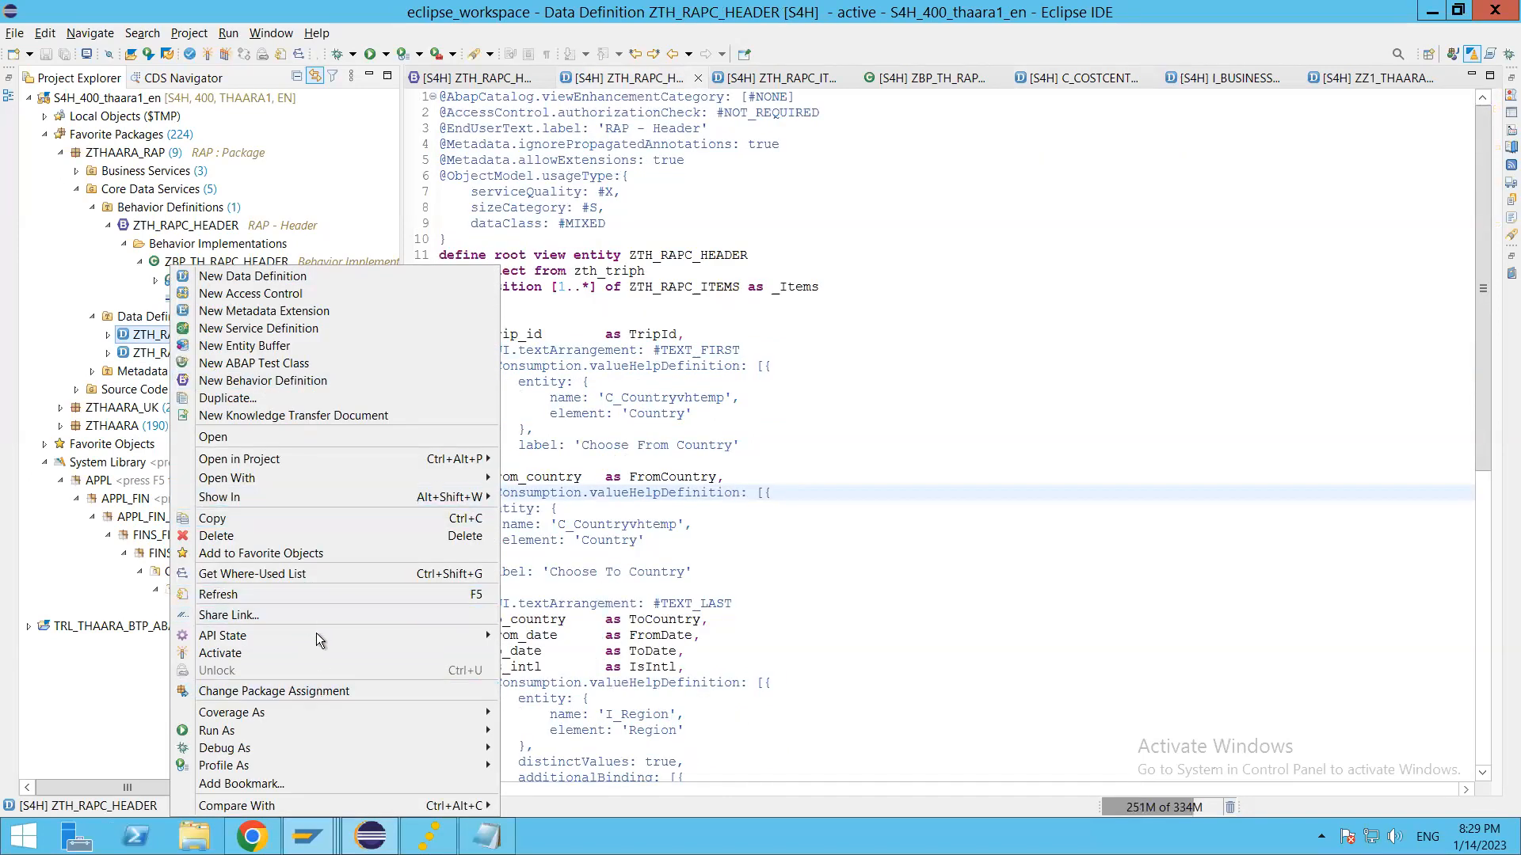
mouse_move(312, 634)
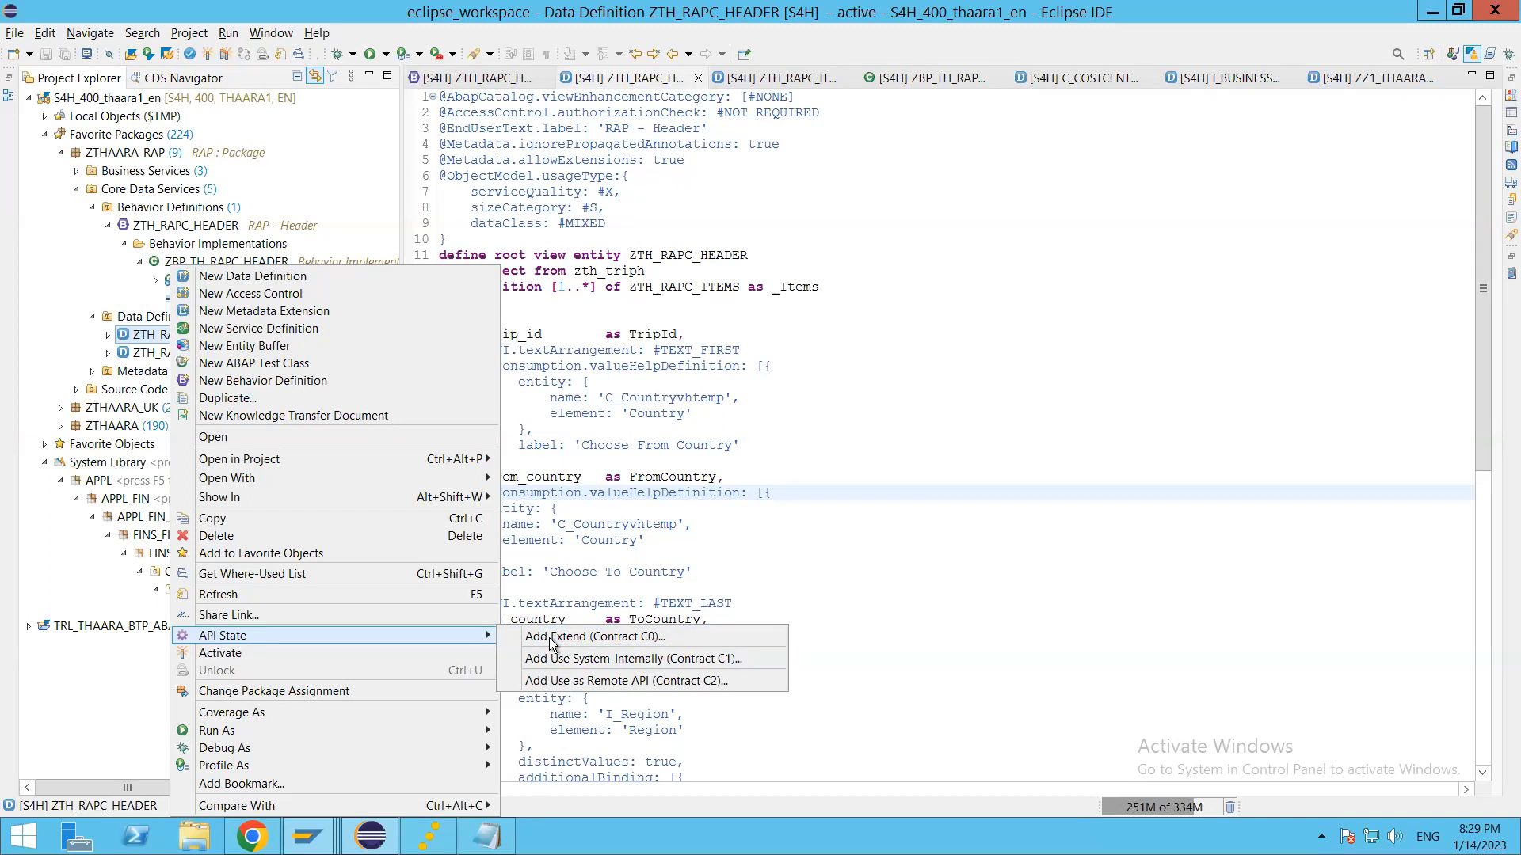
click(640, 665)
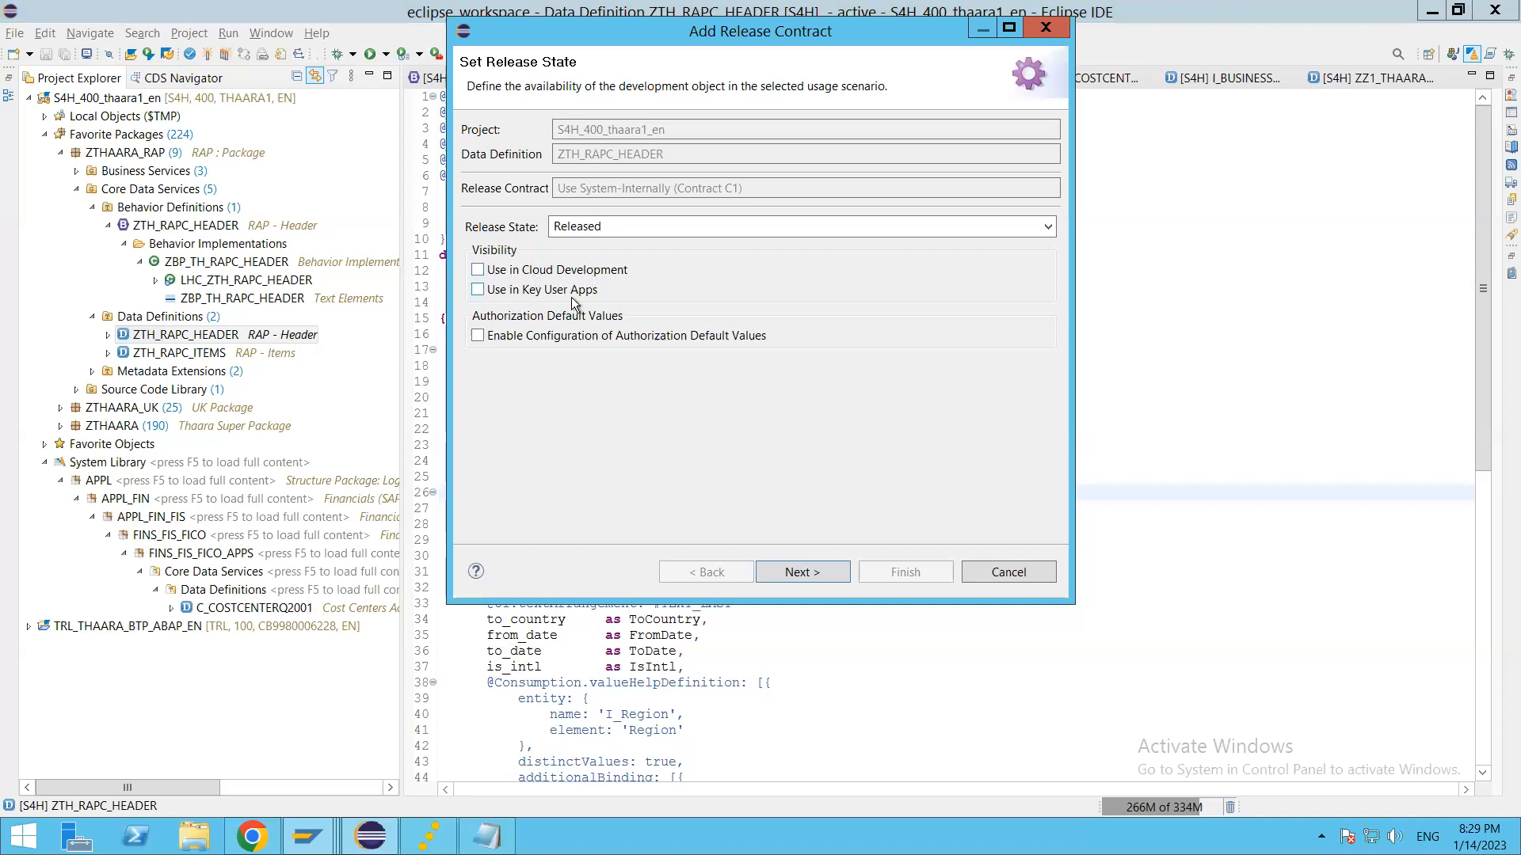
click(478, 291)
click(1002, 577)
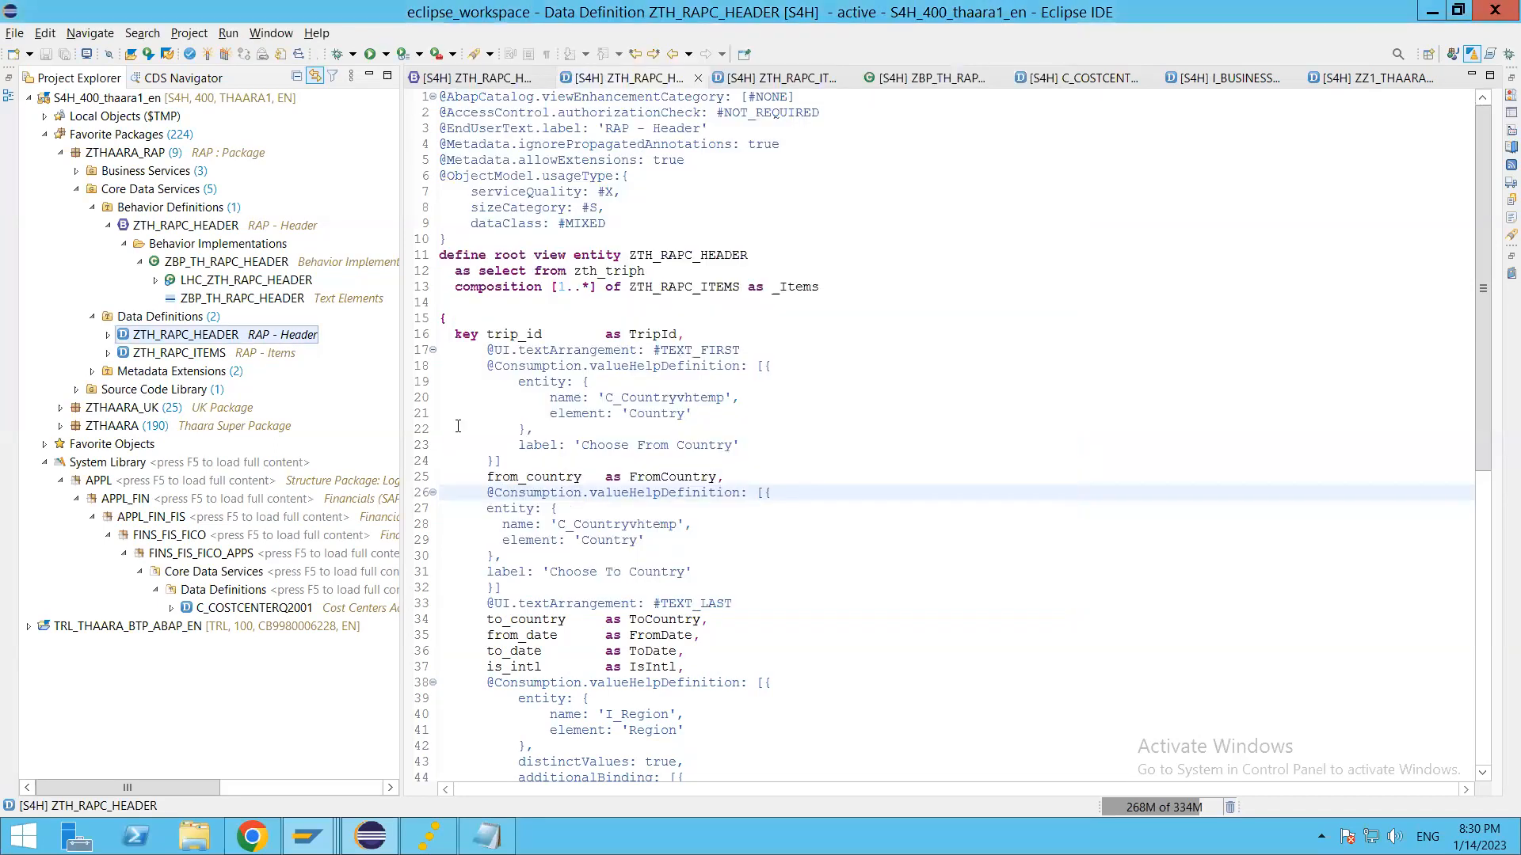
Step: View the Use as Remote API (Contract C2) release settings for the ZTH_RAPC_HEADER data definition and cancel
right_click(221, 341)
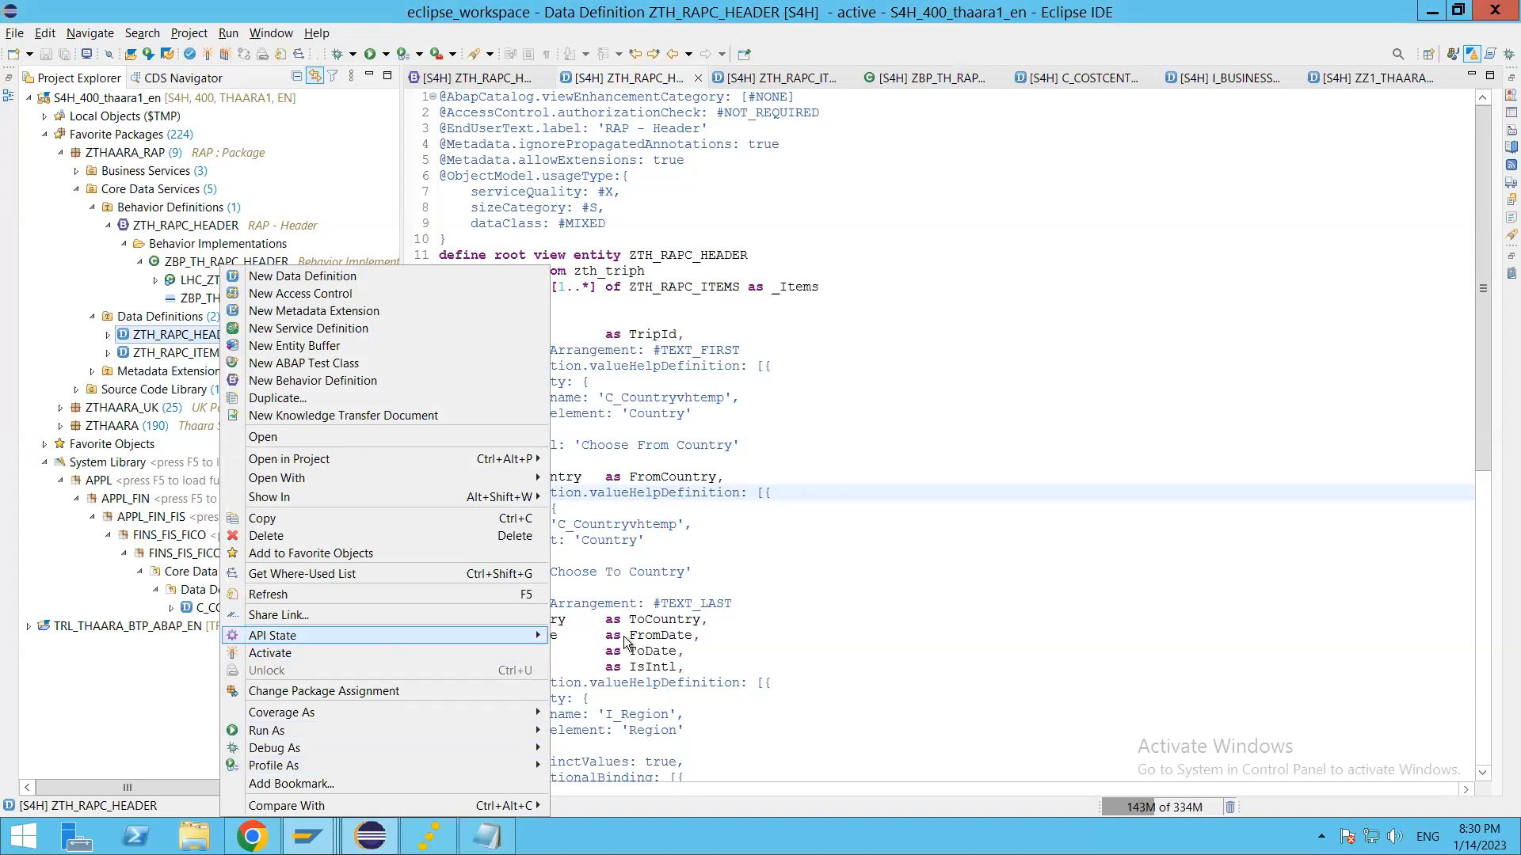
mouse_move(369, 634)
click(666, 681)
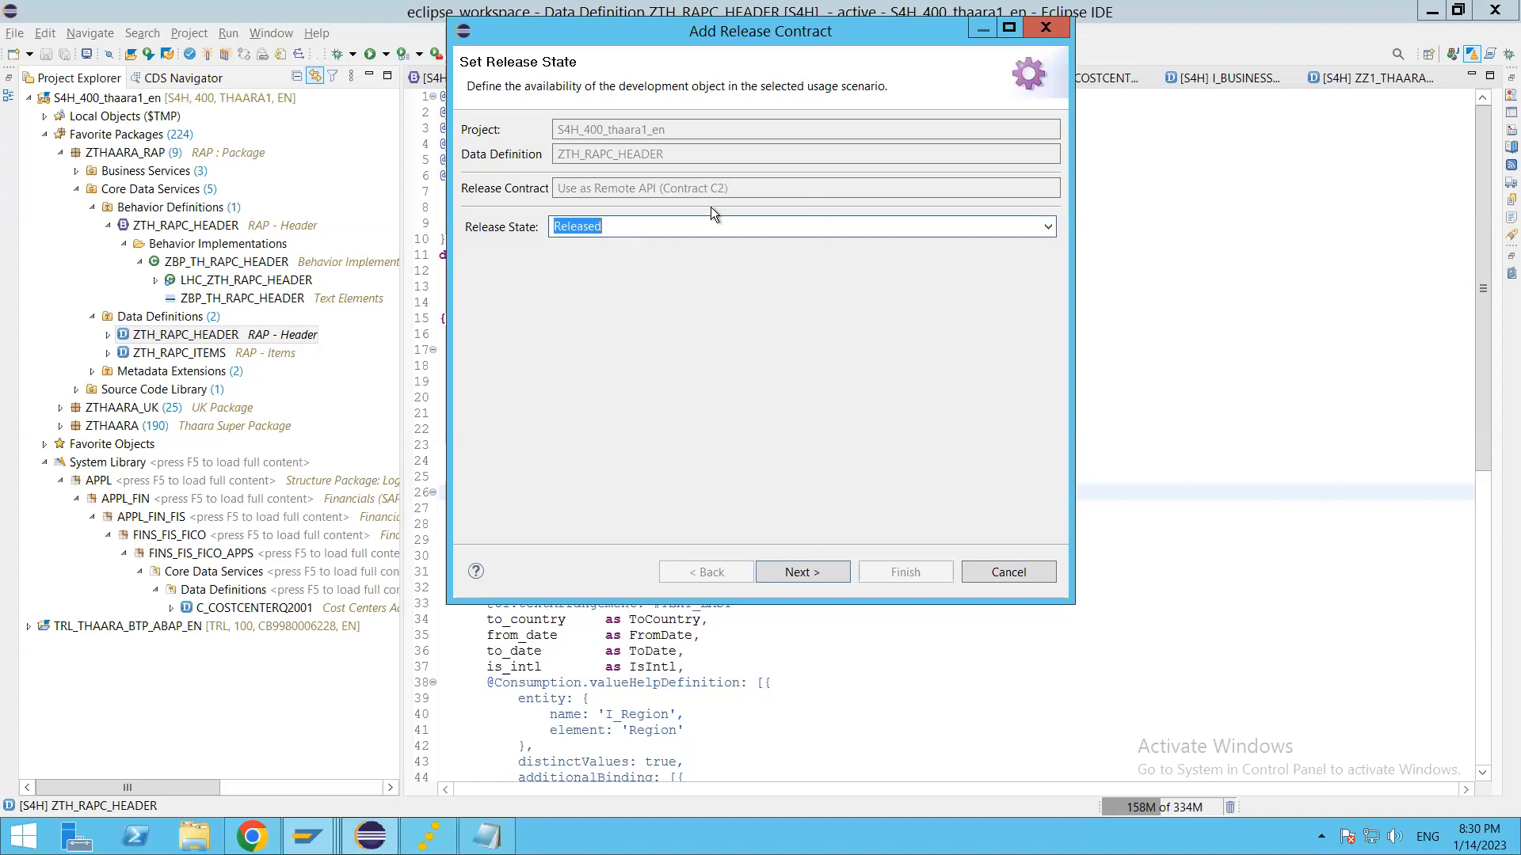
click(1011, 572)
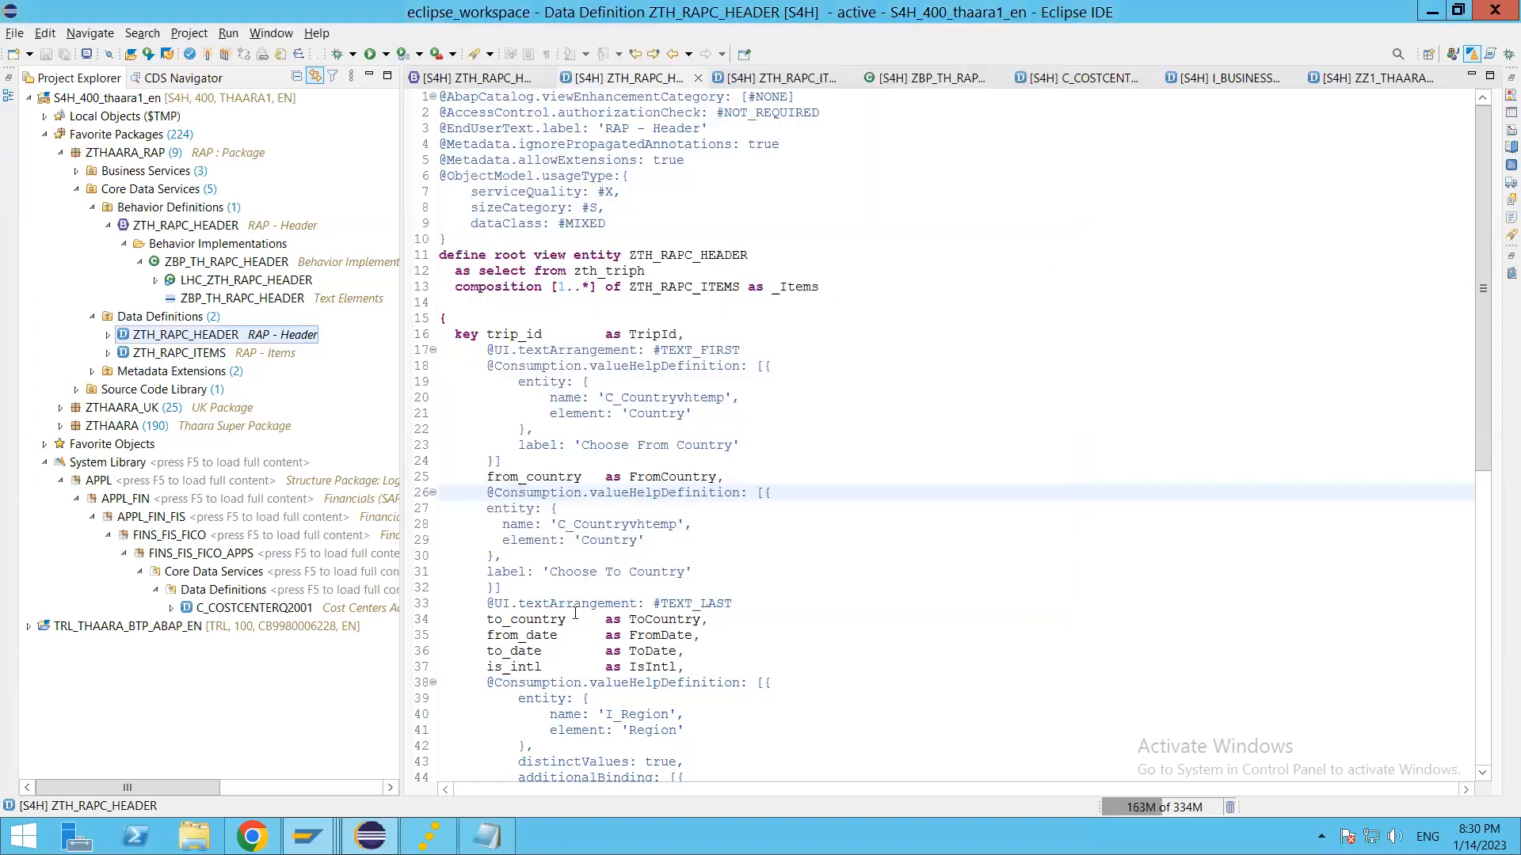
Step: Start adding the Use System-Internally (Contract C1) release contract to ZTH_RAPC_HEADER as Released, enabled for Use in Key User Apps
right_click(196, 341)
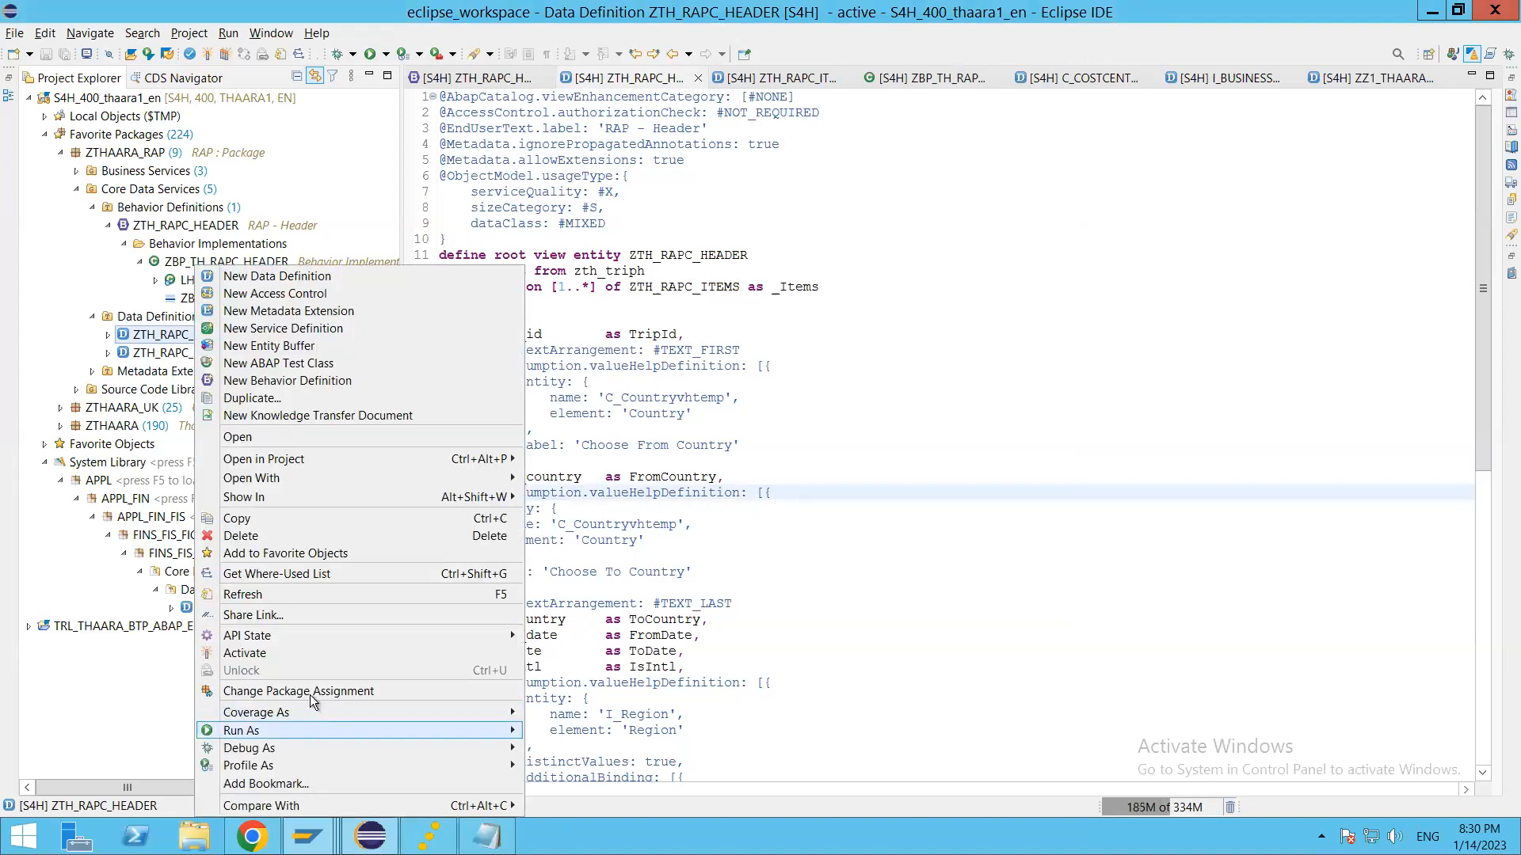
mouse_move(291, 635)
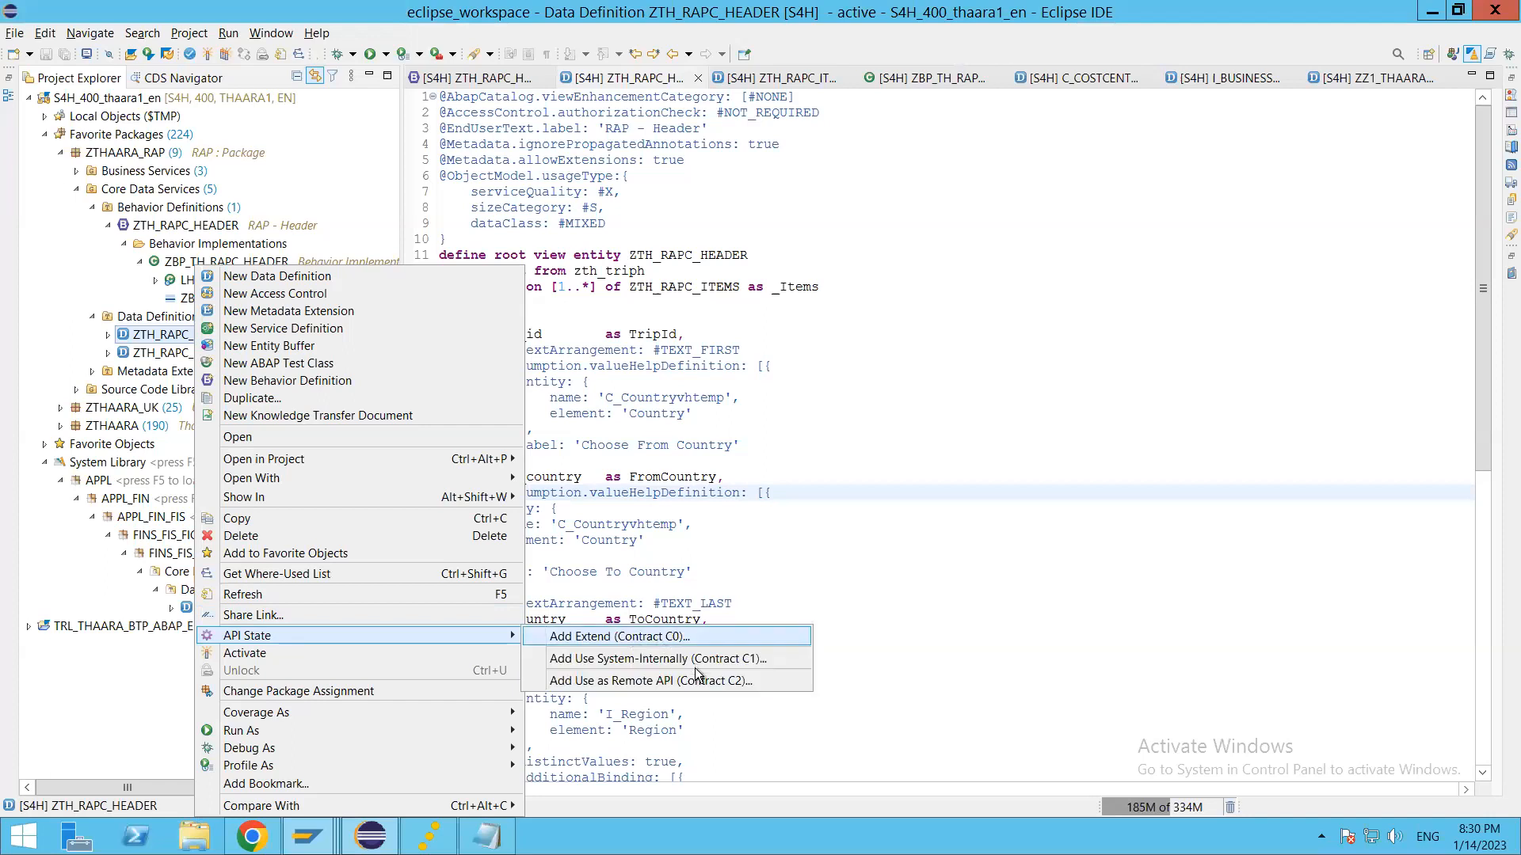
click(685, 659)
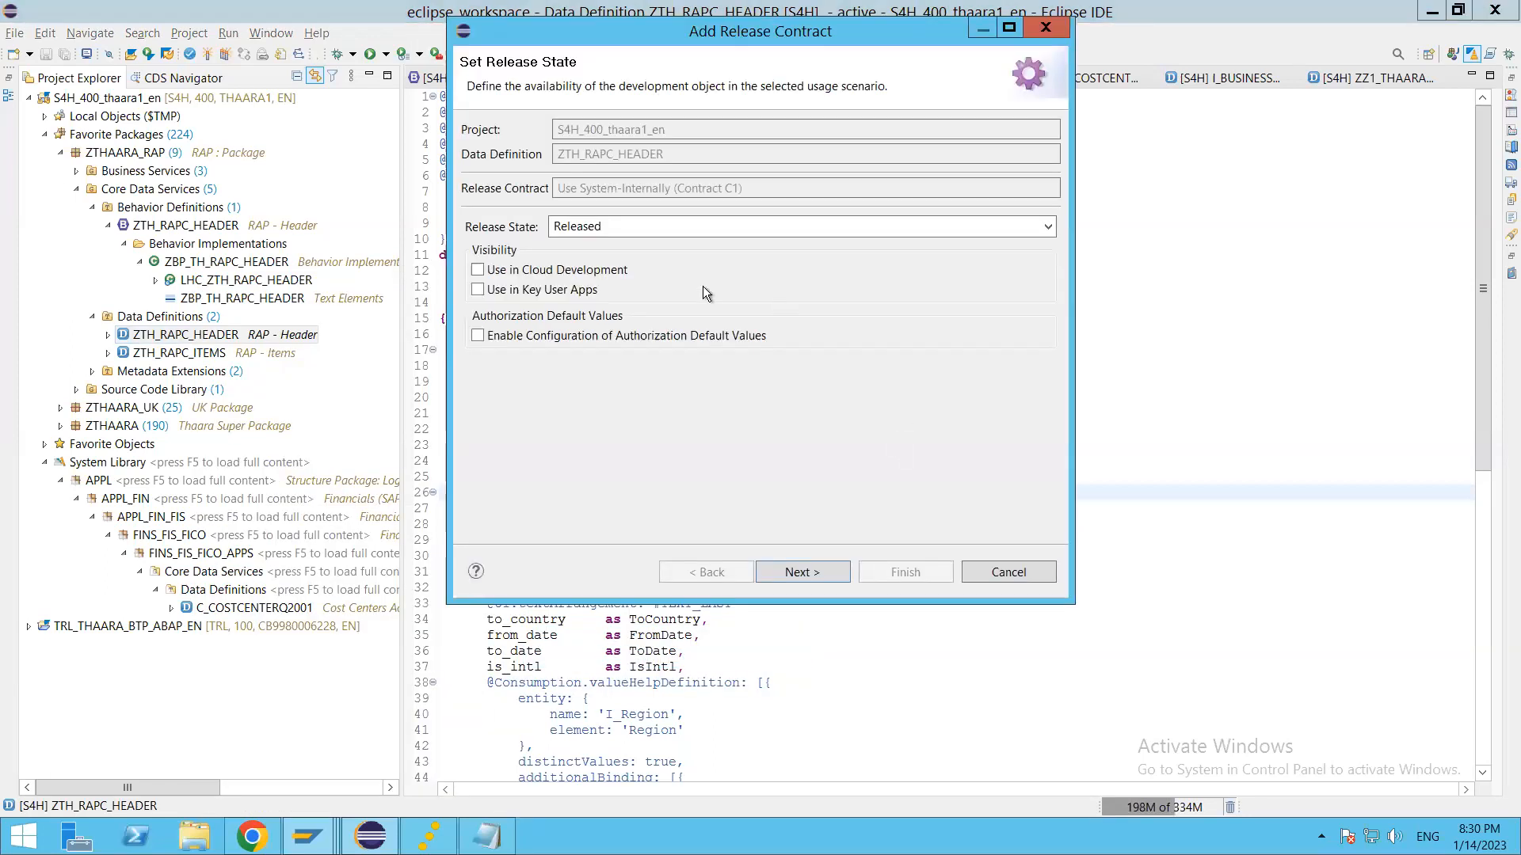
click(485, 291)
click(1039, 223)
click(1048, 227)
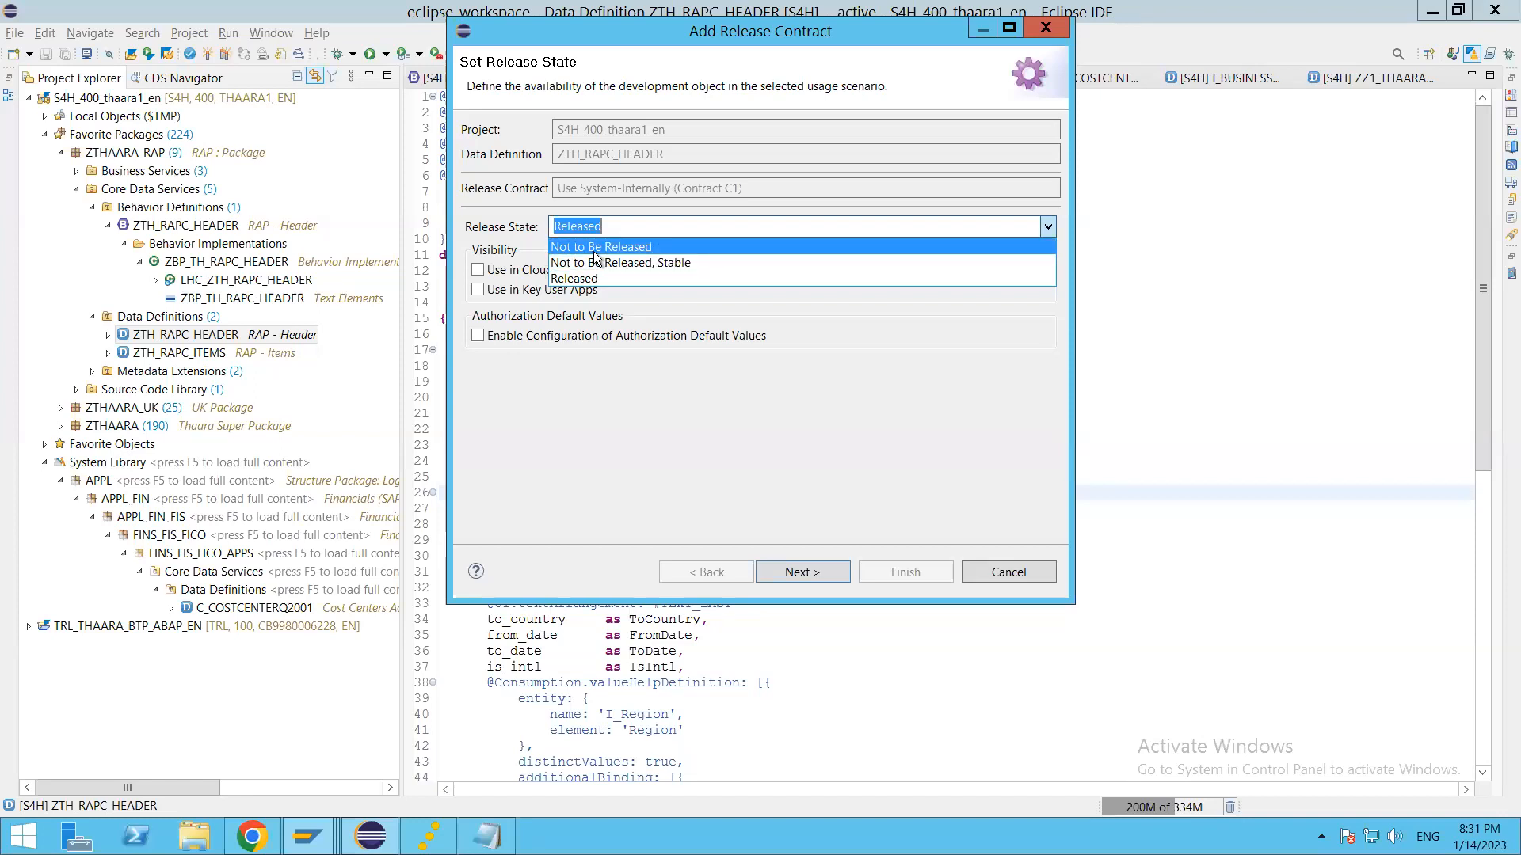
click(624, 422)
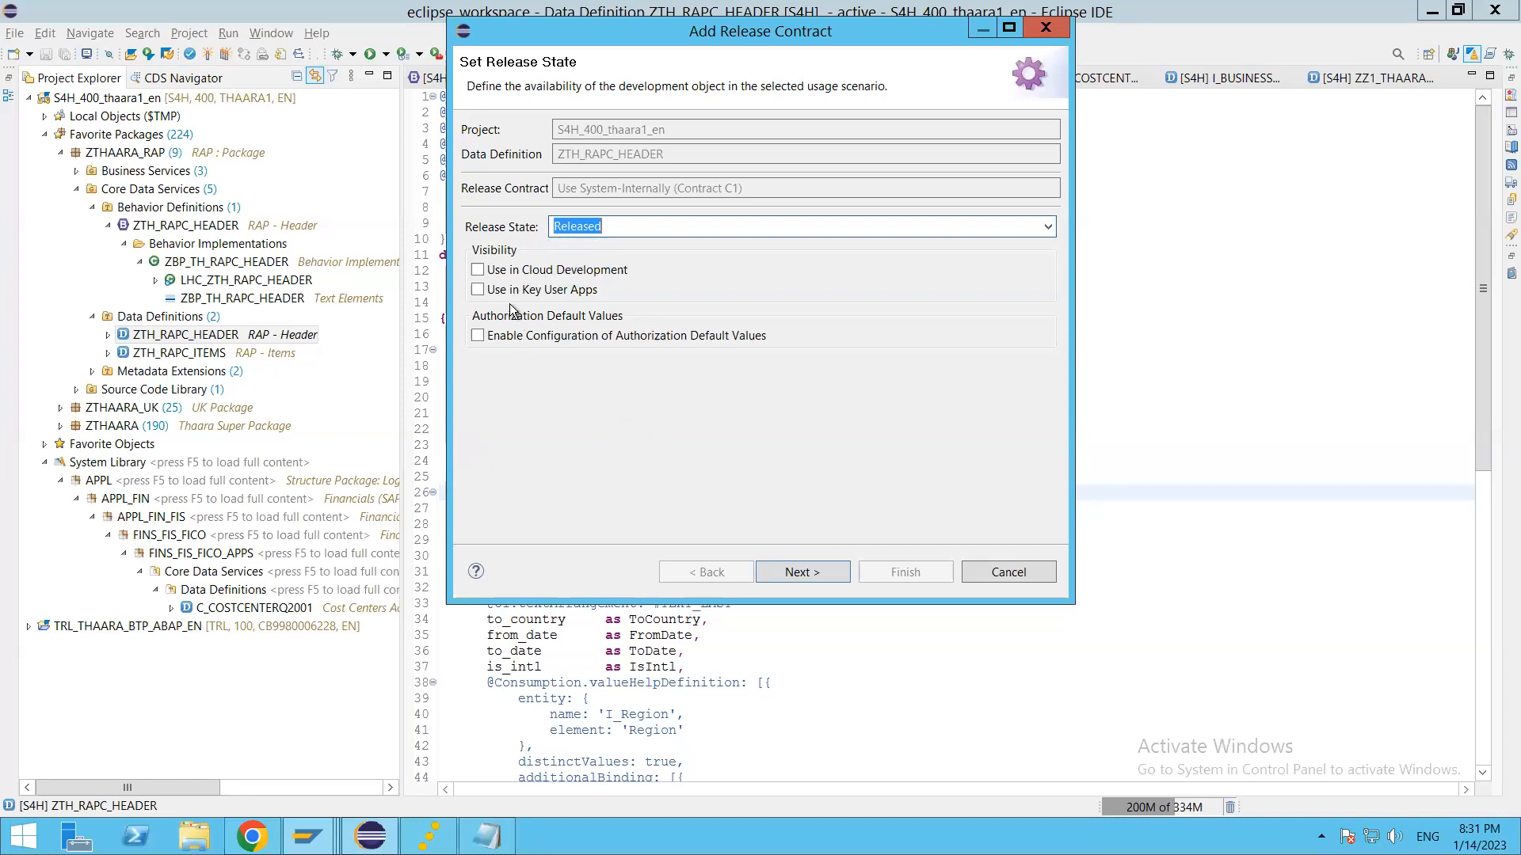
click(478, 290)
Step: Validate the contract changes and finish adding the release contract with the CDS Views transport request MAHK900310
click(798, 570)
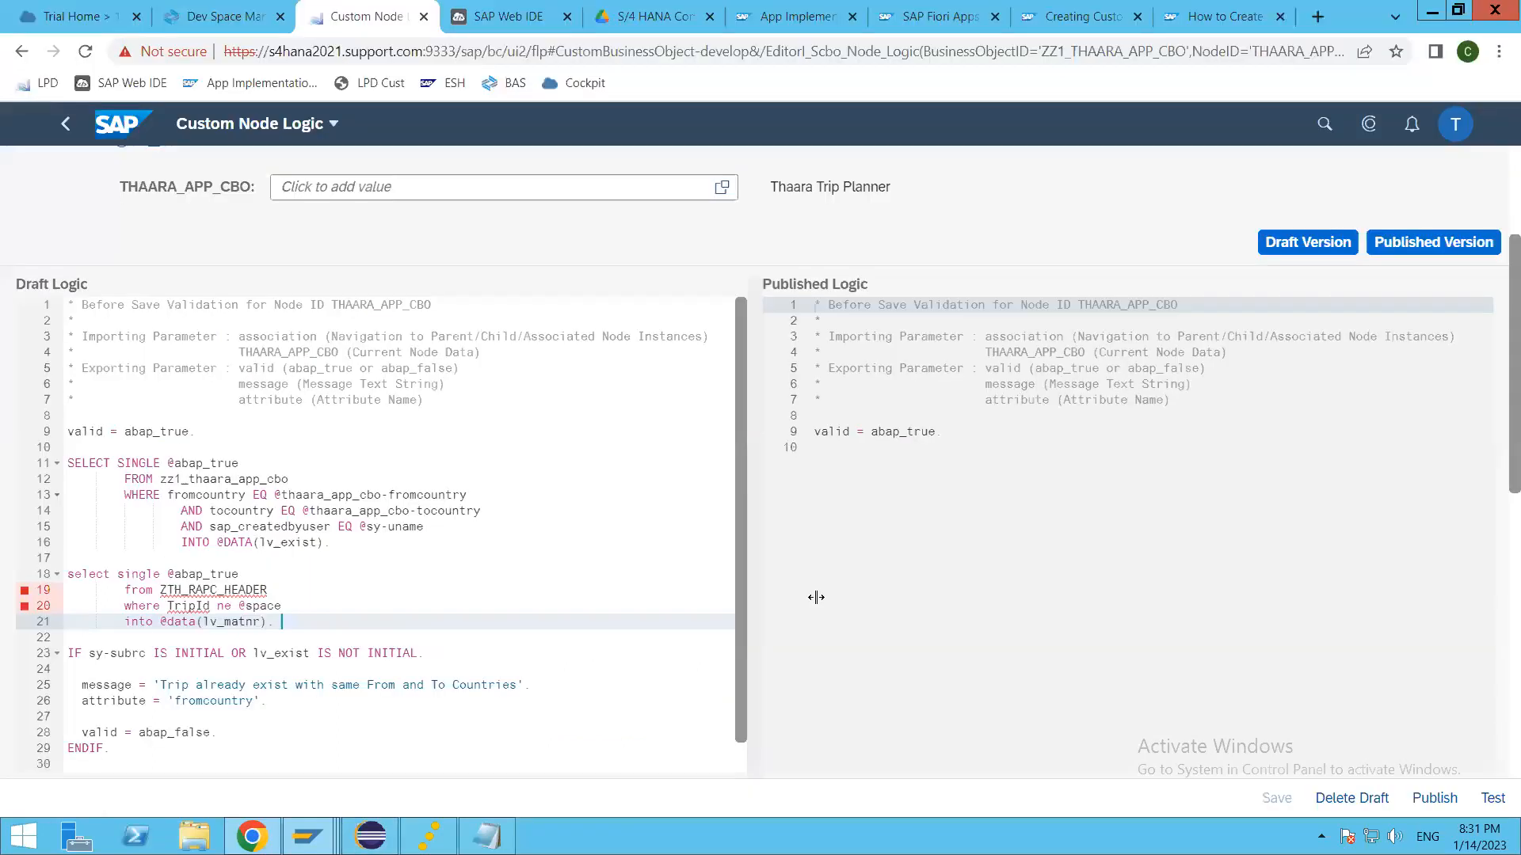
key(Up)
key(Up)
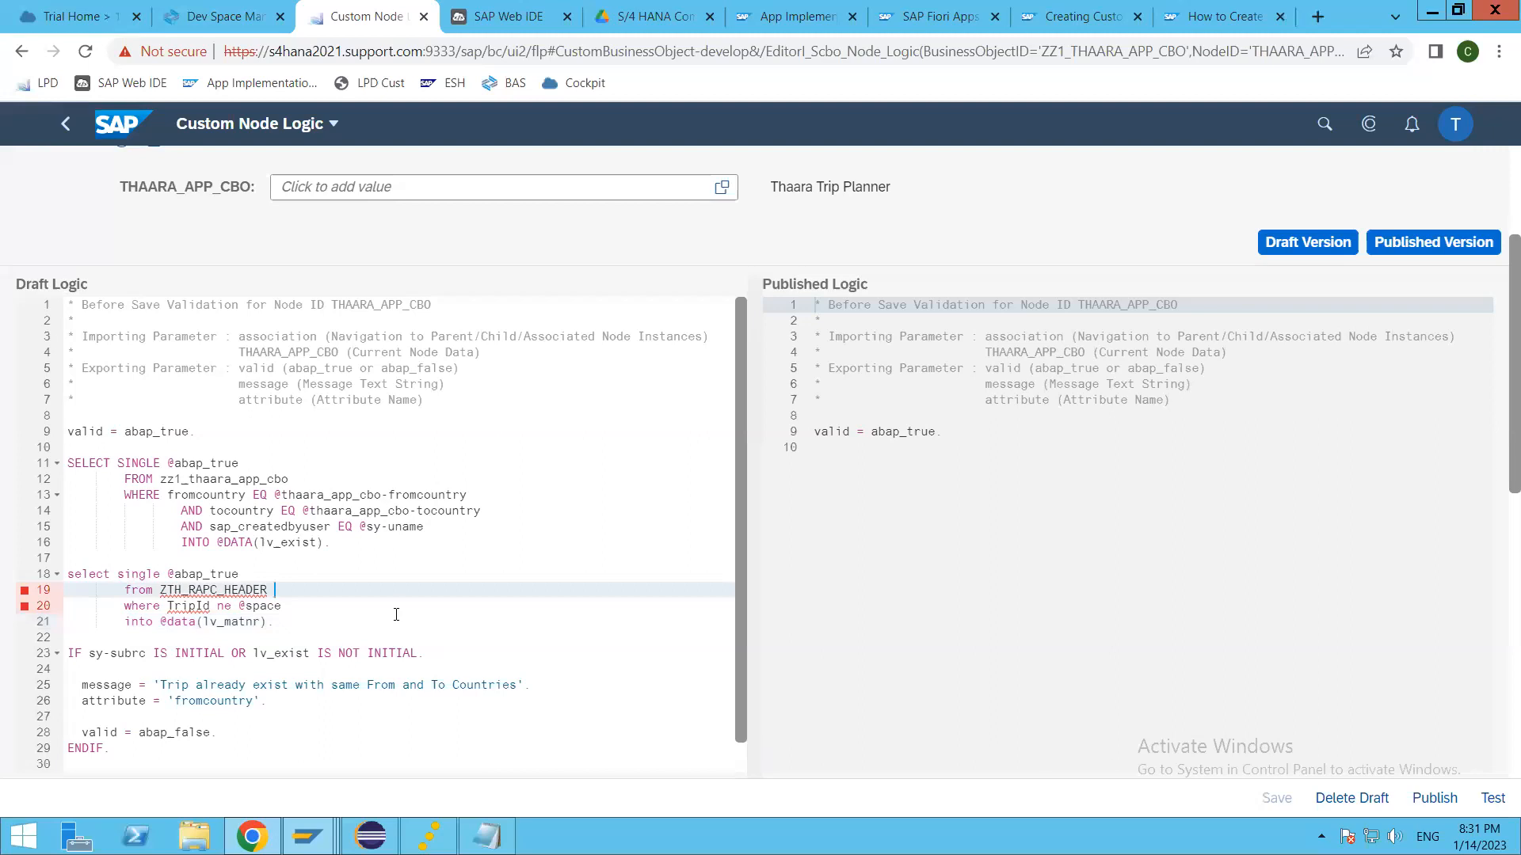
key(alt+Tab)
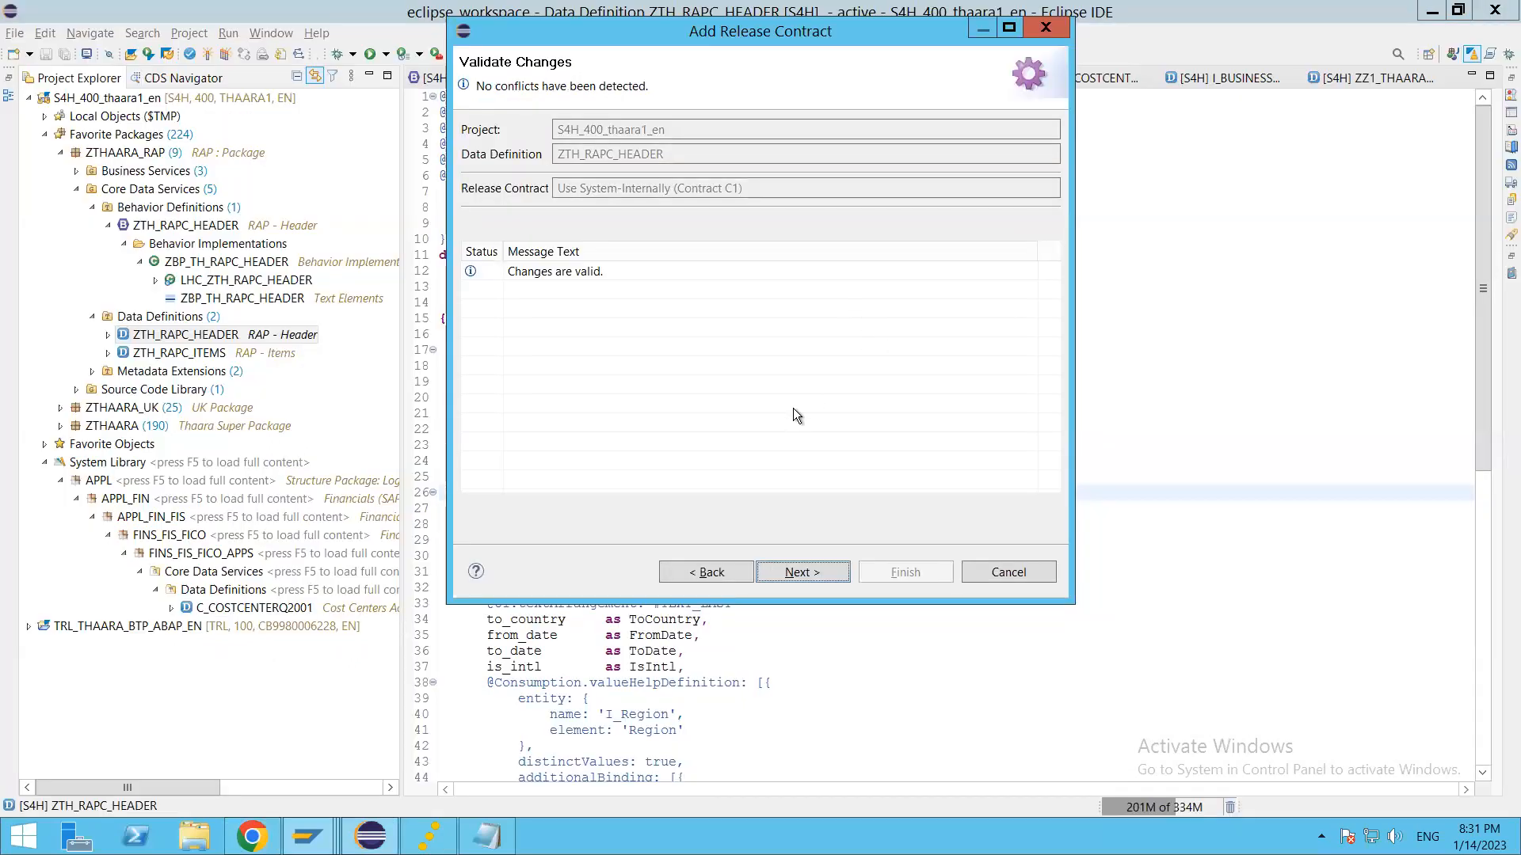
click(800, 571)
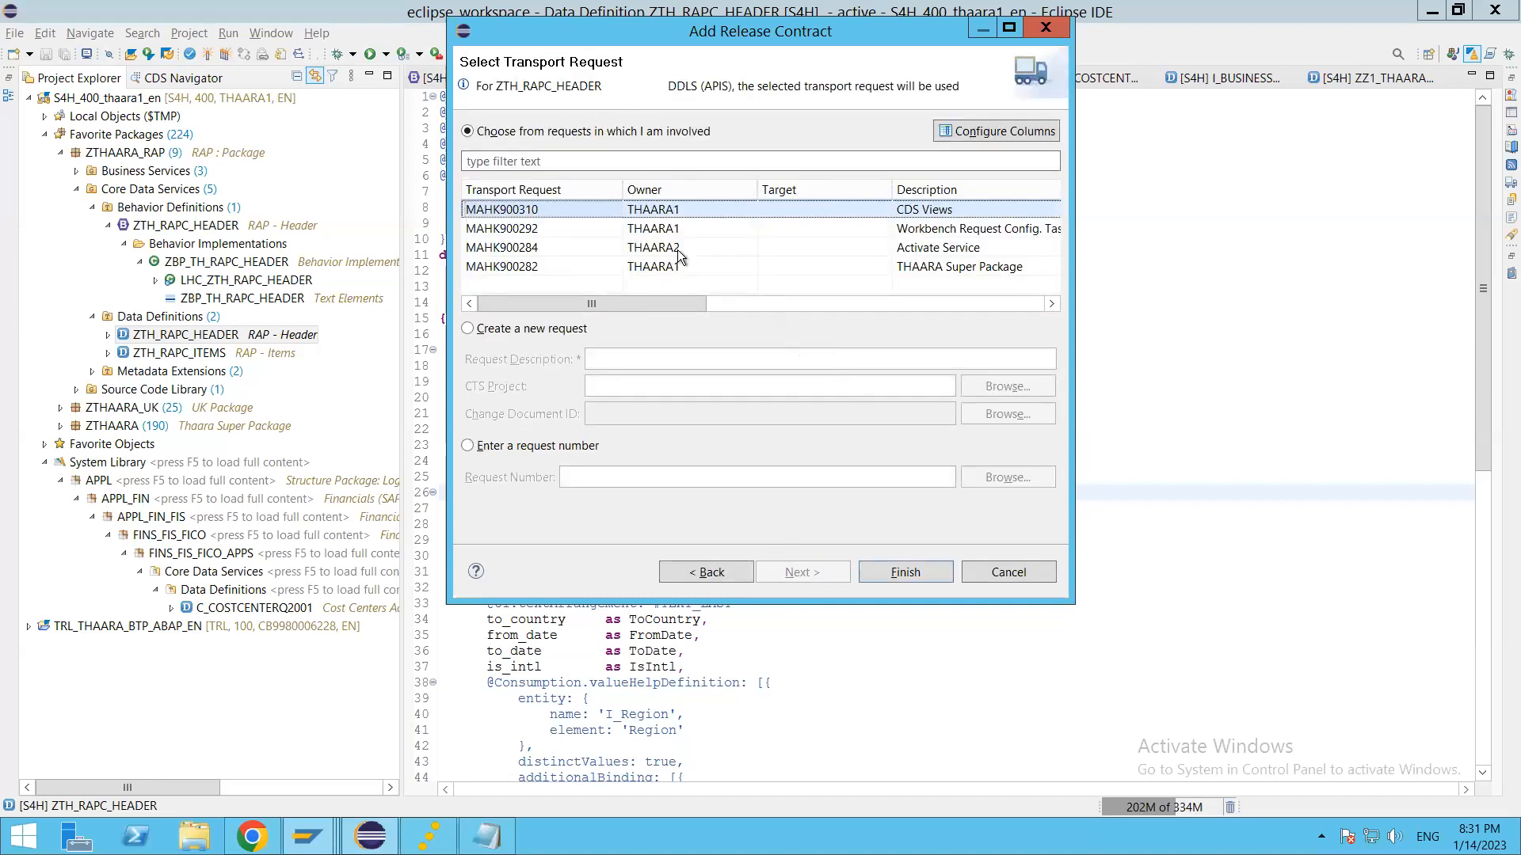
click(904, 569)
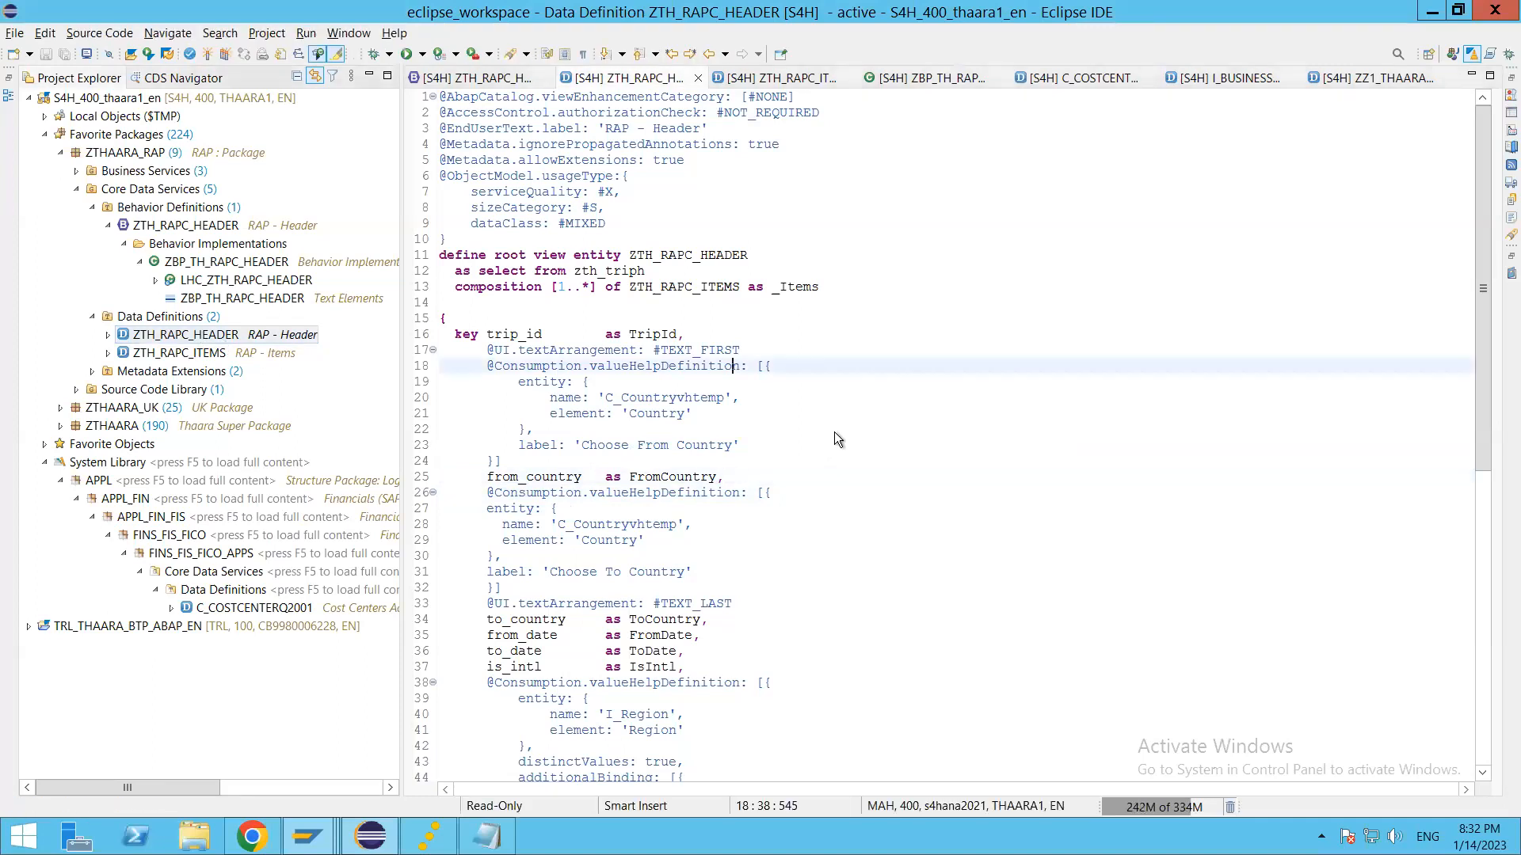
Step: Switch to the browser's Custom Node Logic draft and re-enter the end of ZTH_RAPC_HEADER to refresh its syntax check
key(alt+Tab)
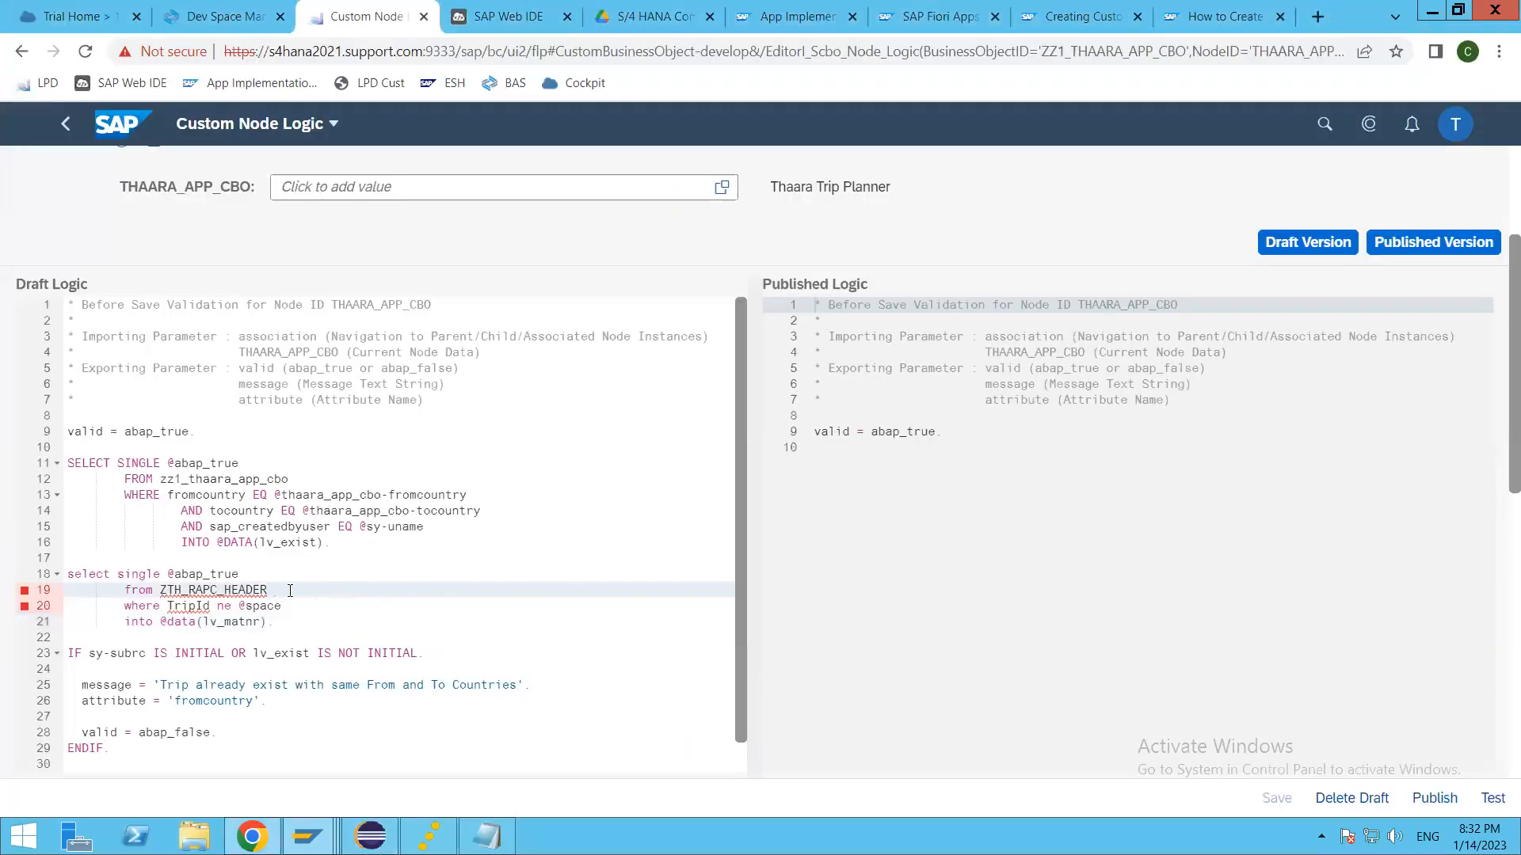
key(BackSpace)
key(BackSpace)
key(BackSpace)
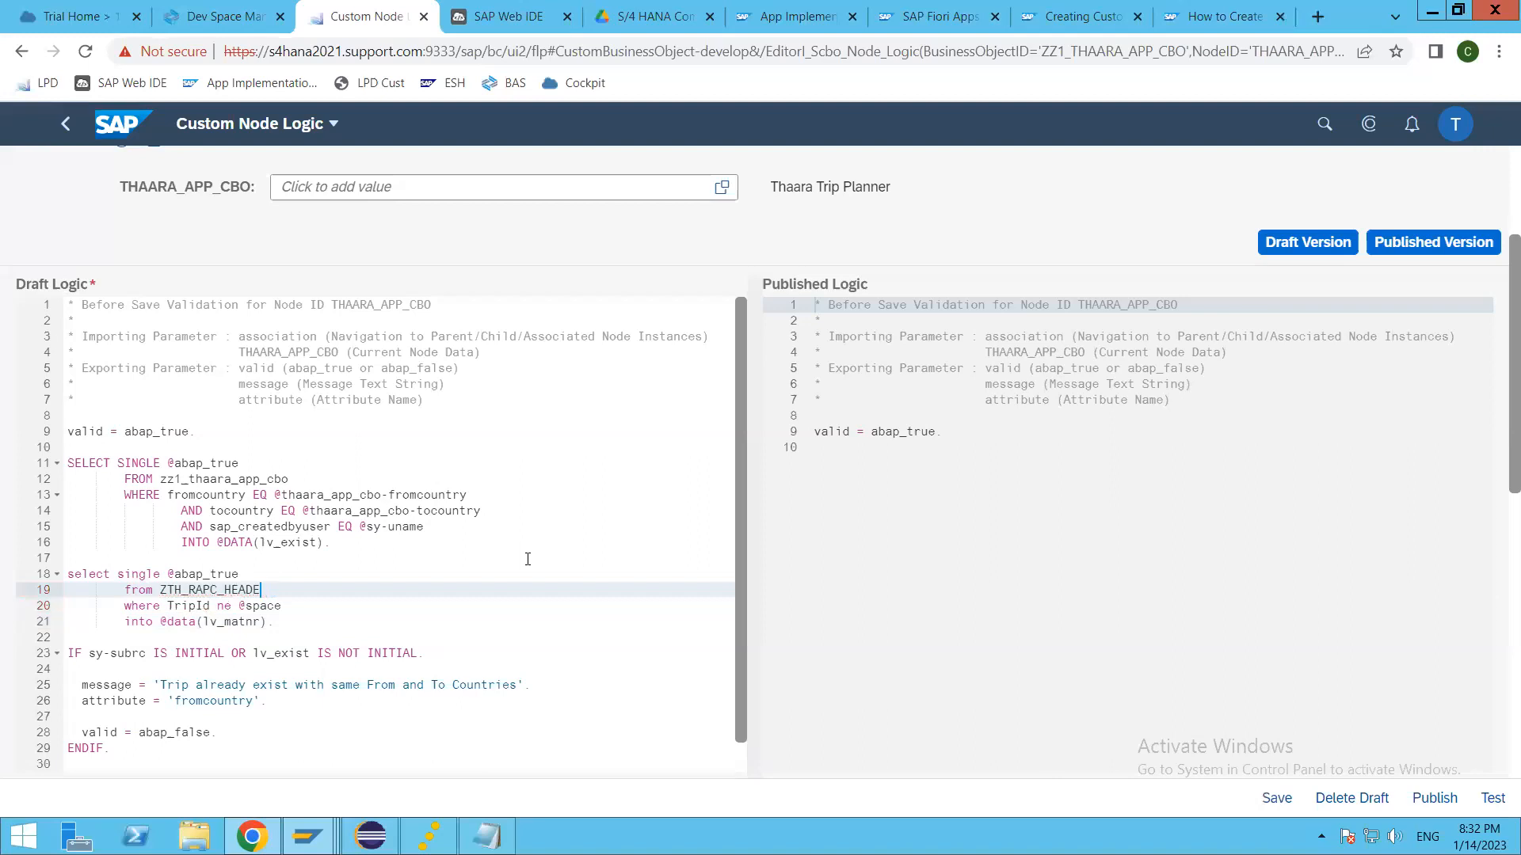
text(ER)
click(315, 607)
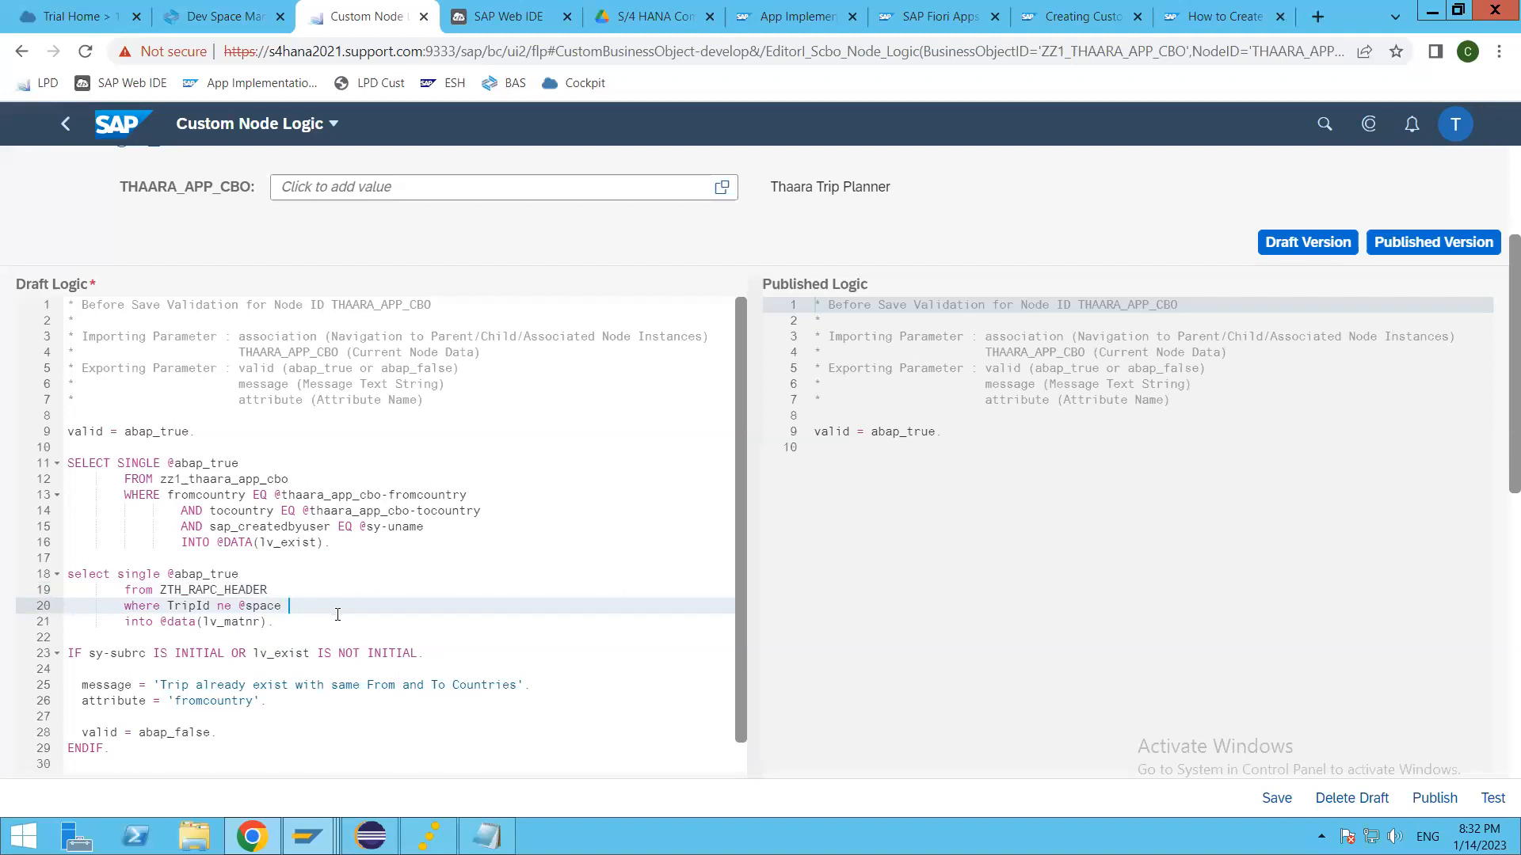
Step: Move the ZTH_RAPC_HEADER select statement from below the first SELECT to above the line "valid = abap_true."
drag(279, 622, 46, 574)
key(ctrl+c)
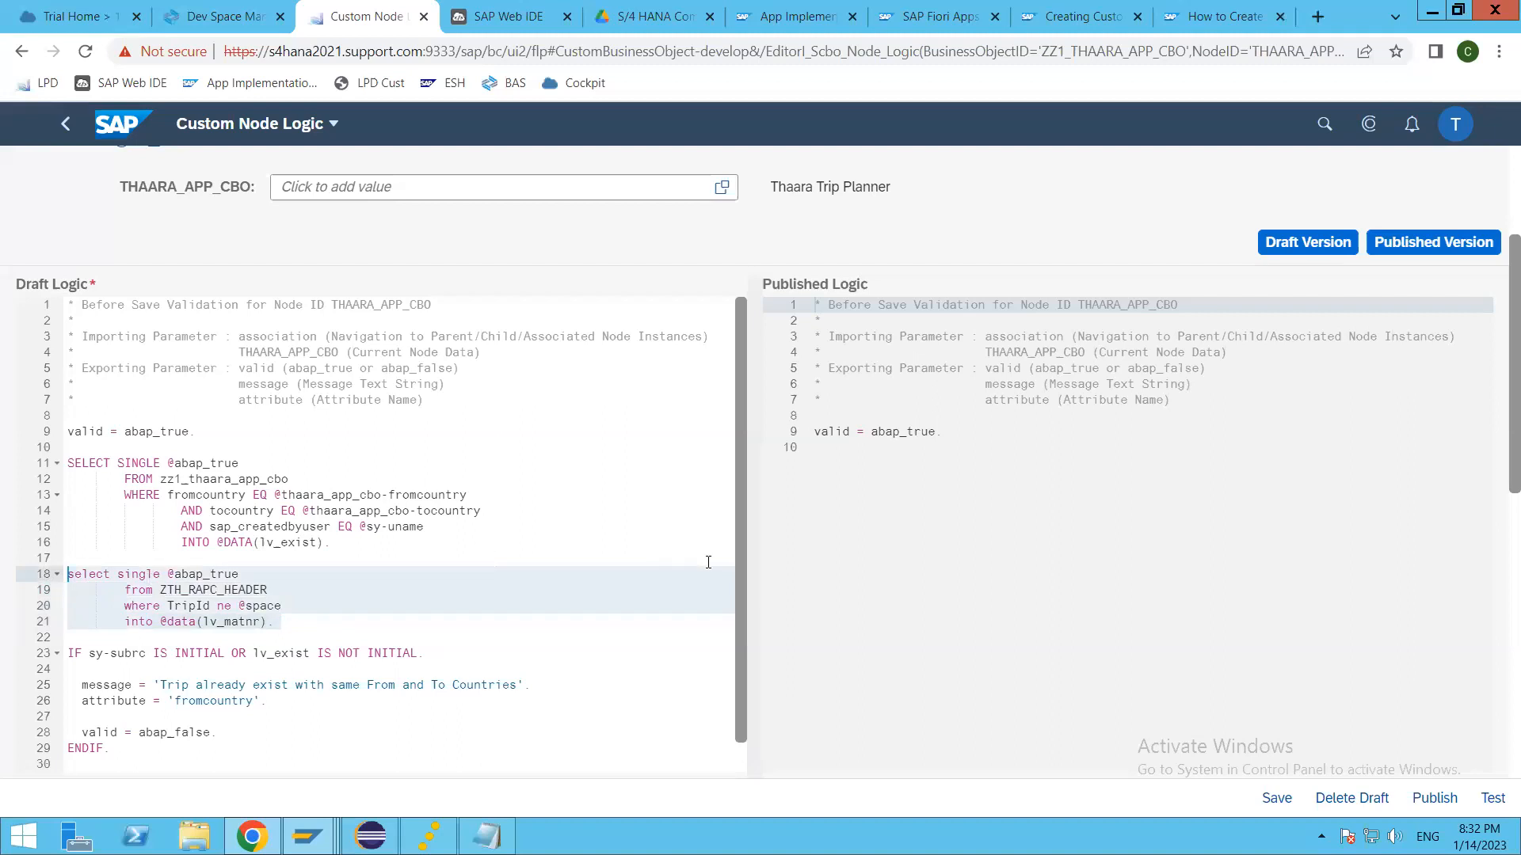
key(Delete)
key(Delete)
key(Delete)
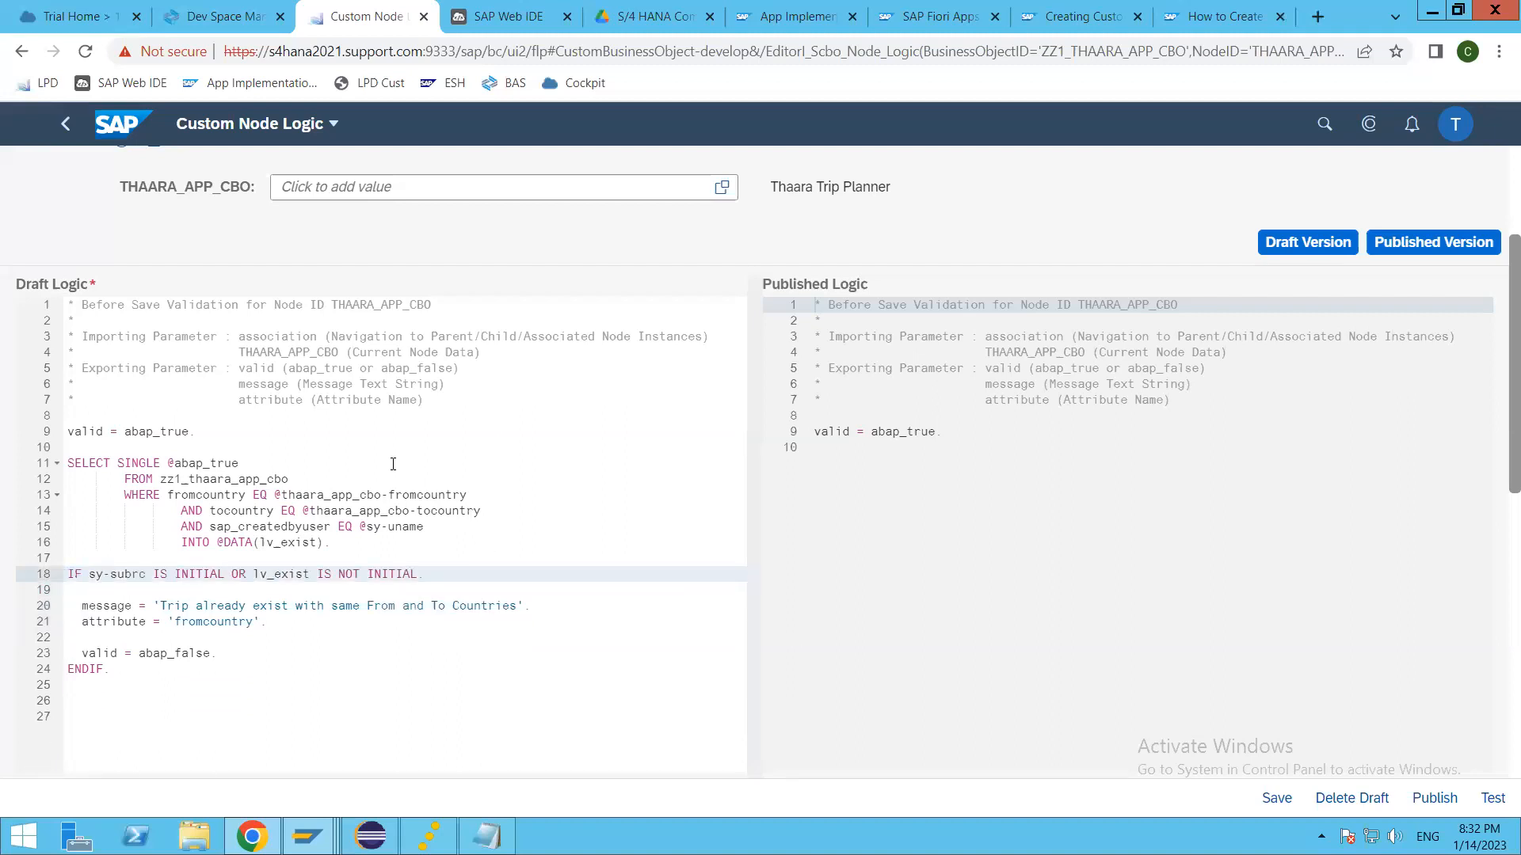
click(287, 427)
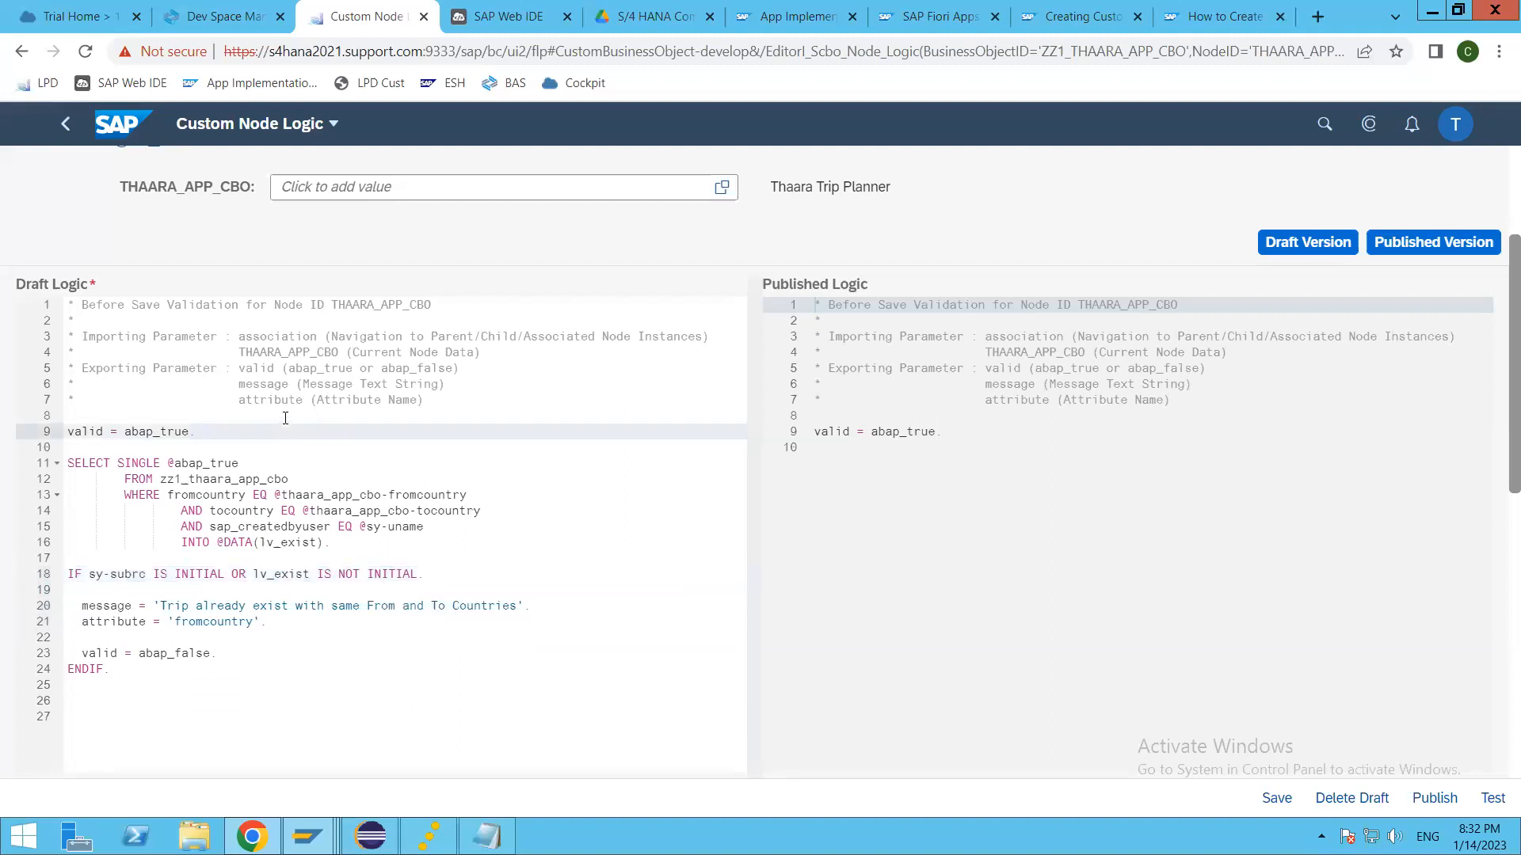
click(283, 416)
key(Return)
key(Return)
key(Up)
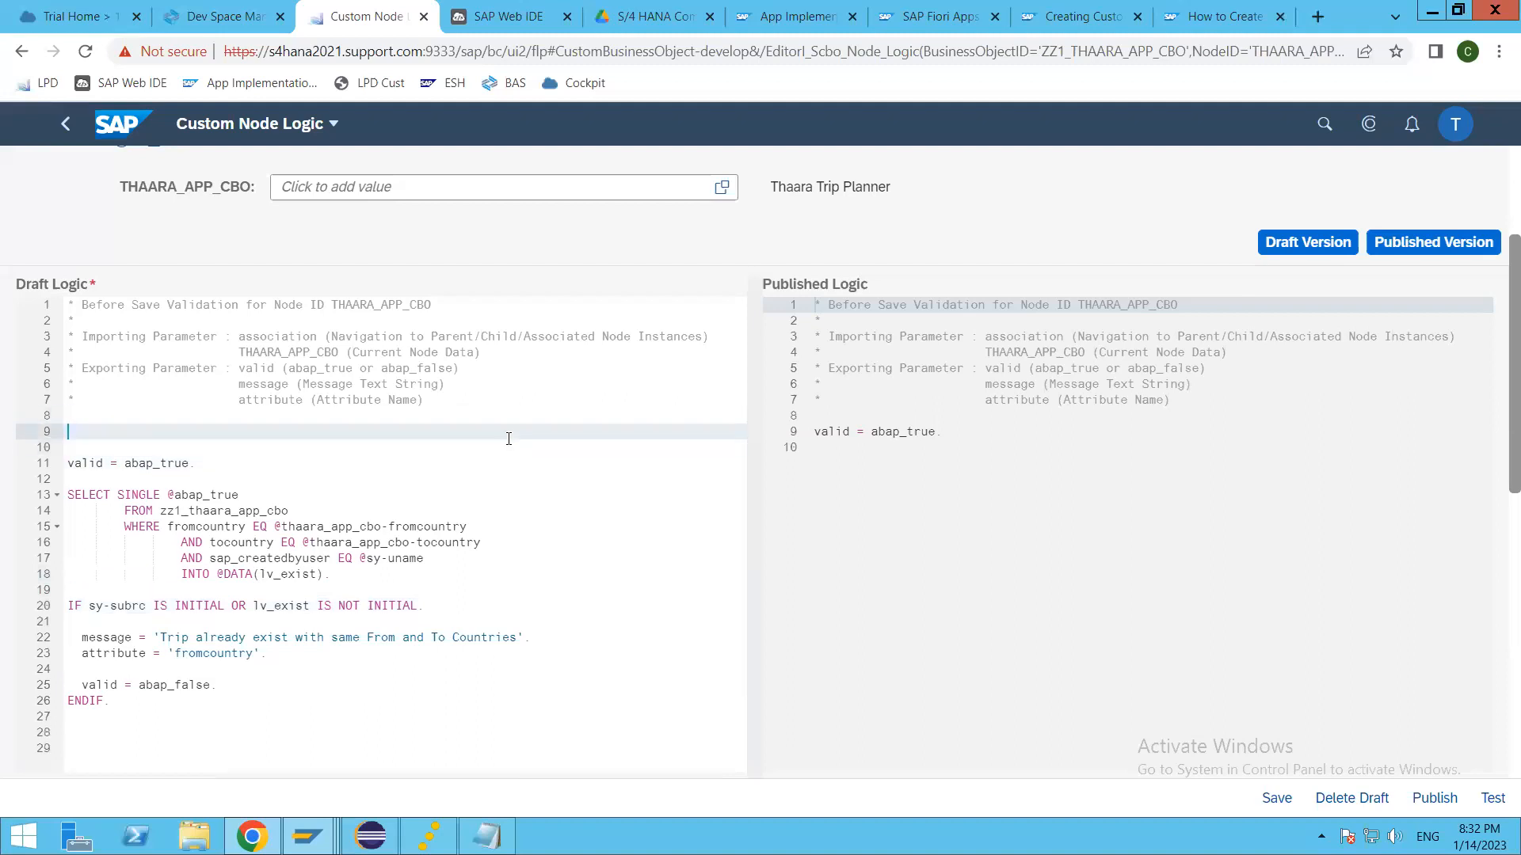
key(ctrl+v)
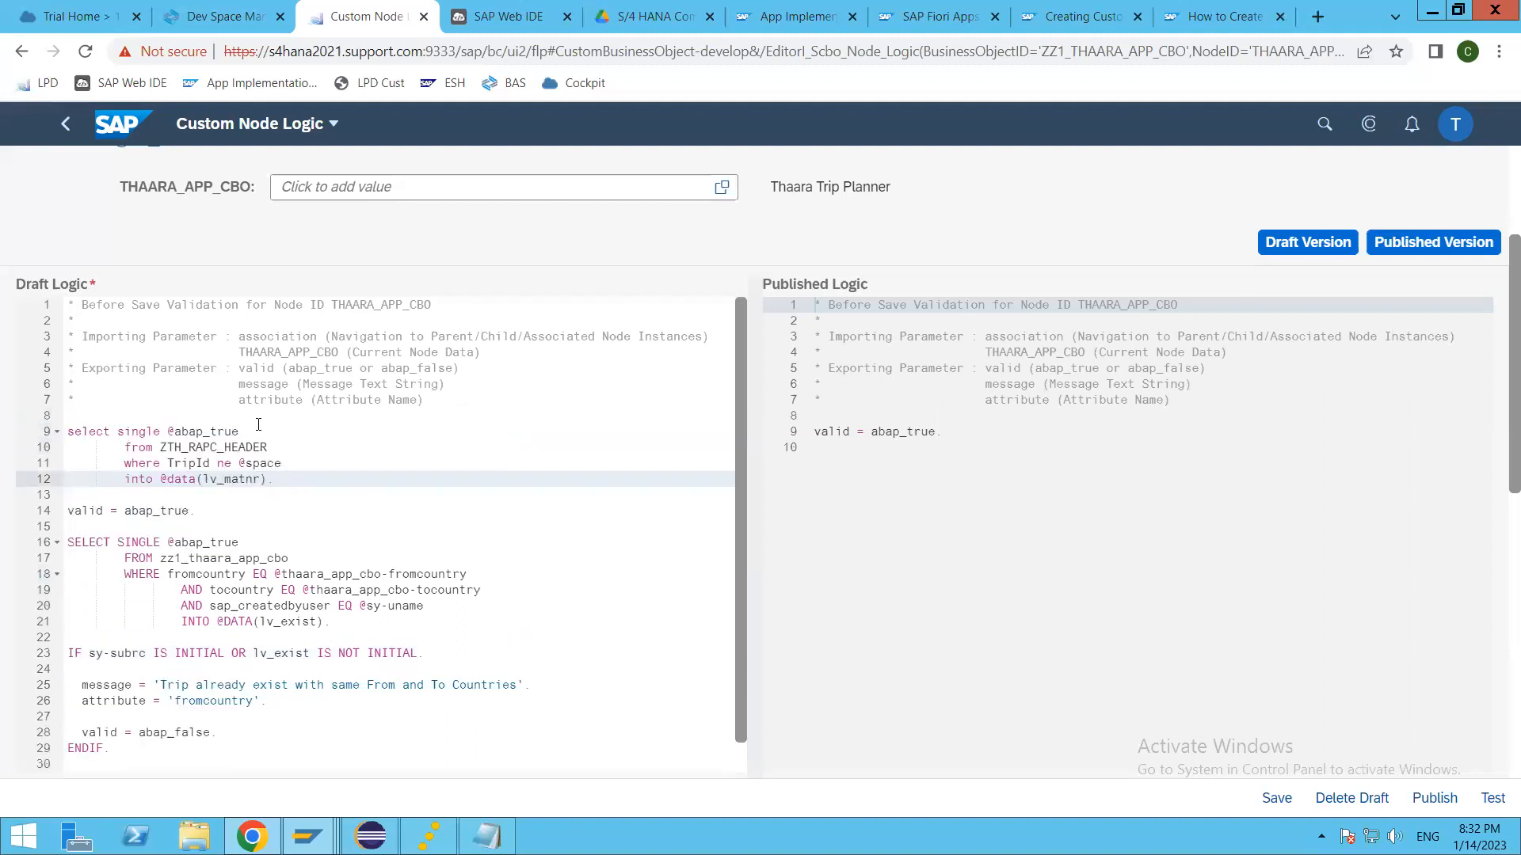
Step: Insert the comment "* CHECK THE RELEASED(C1 - Contract) objects only allowed to use in Key User Developments" above the ZTH_RAPC_HEADER select and save the draft
click(250, 415)
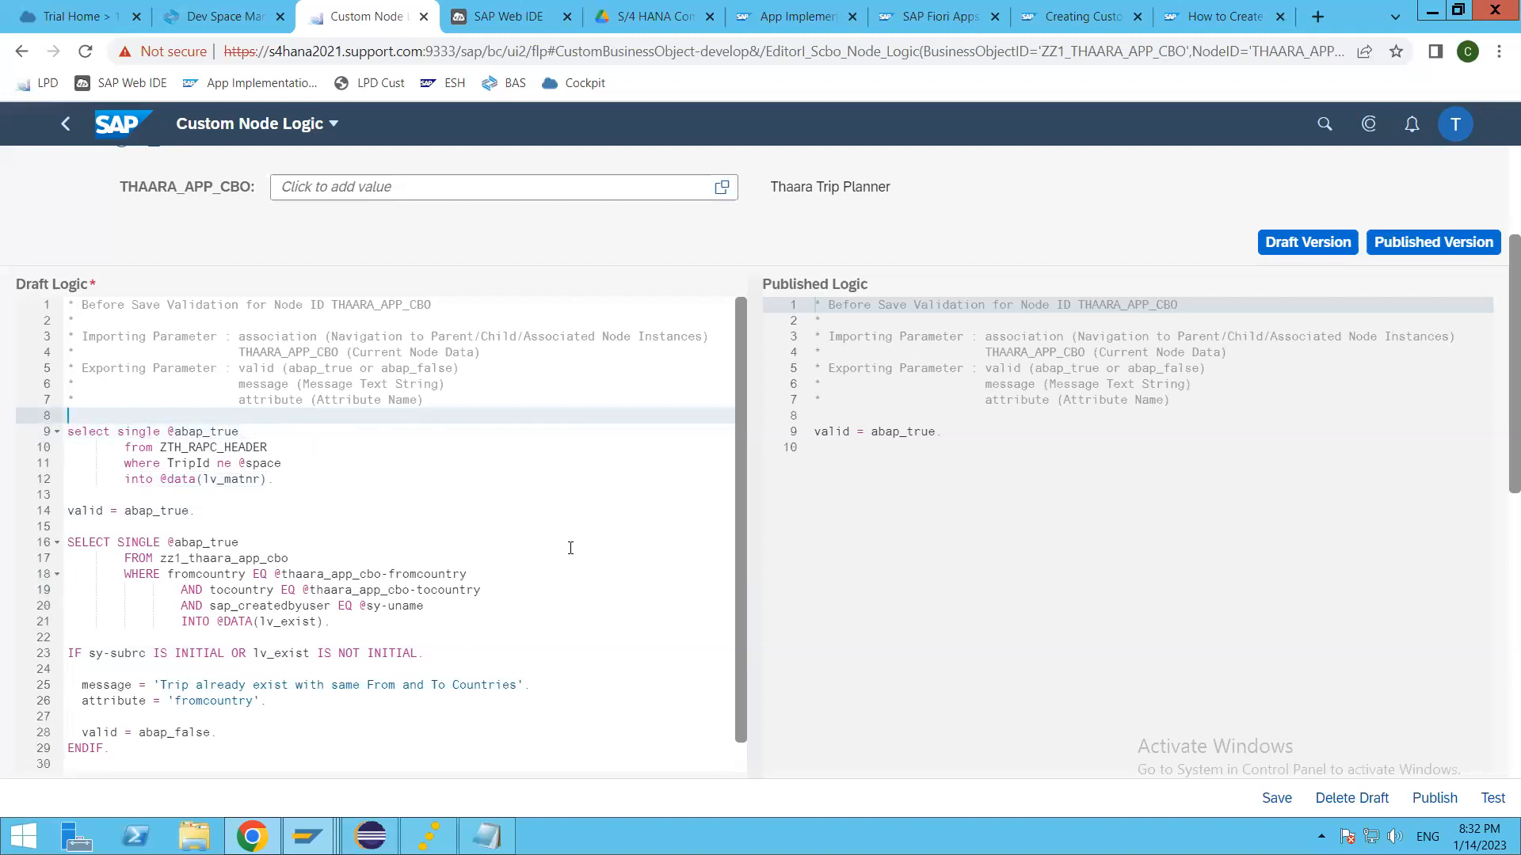
key(Return)
text(/*)
key(BackSpace)
key(BackSpace)
text(*)
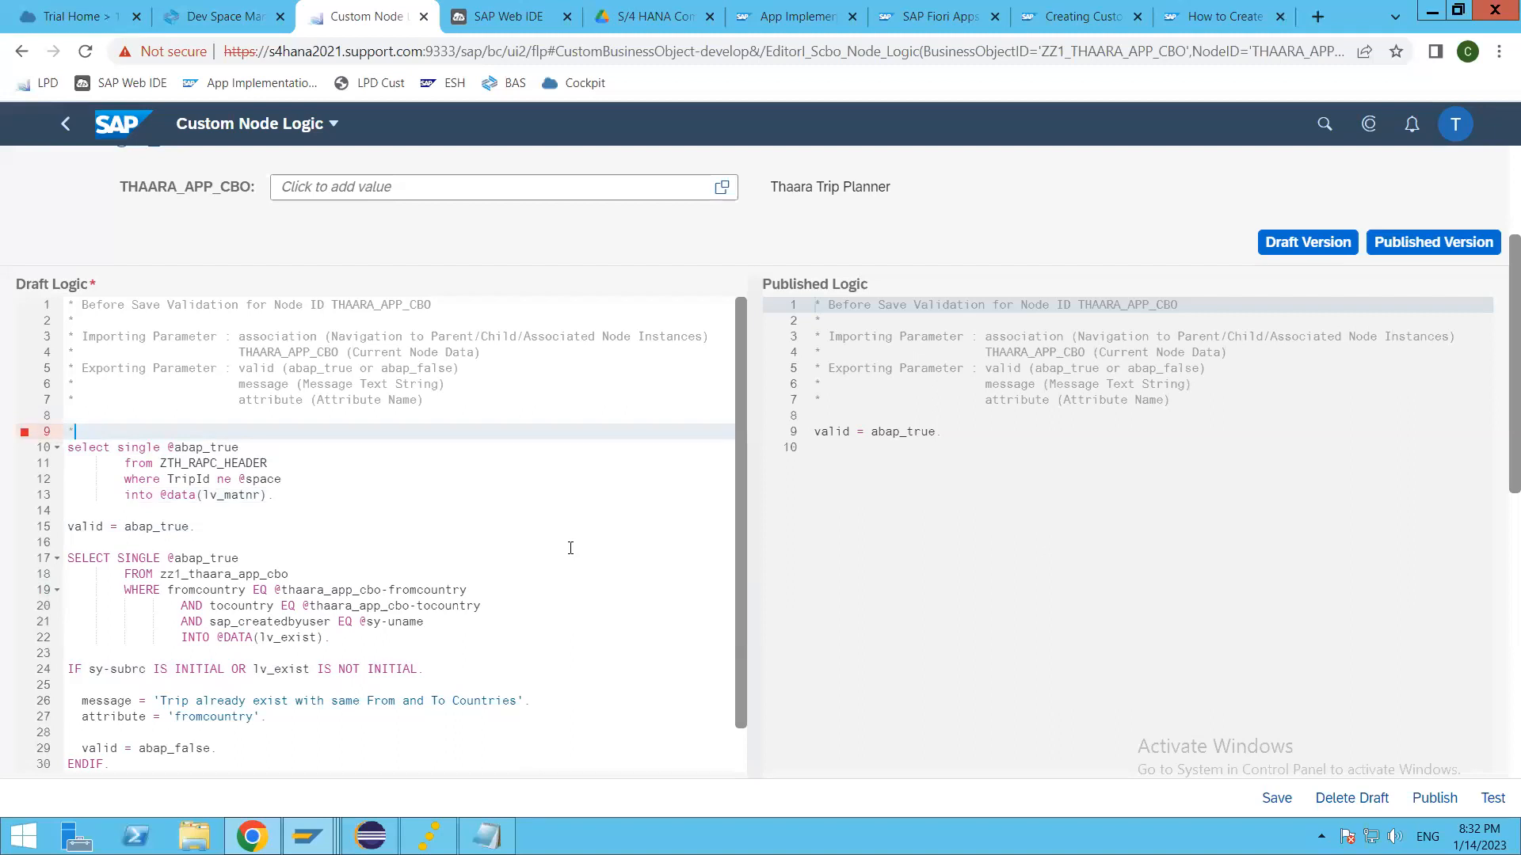
text( CHECK THE RELEASED (C1))
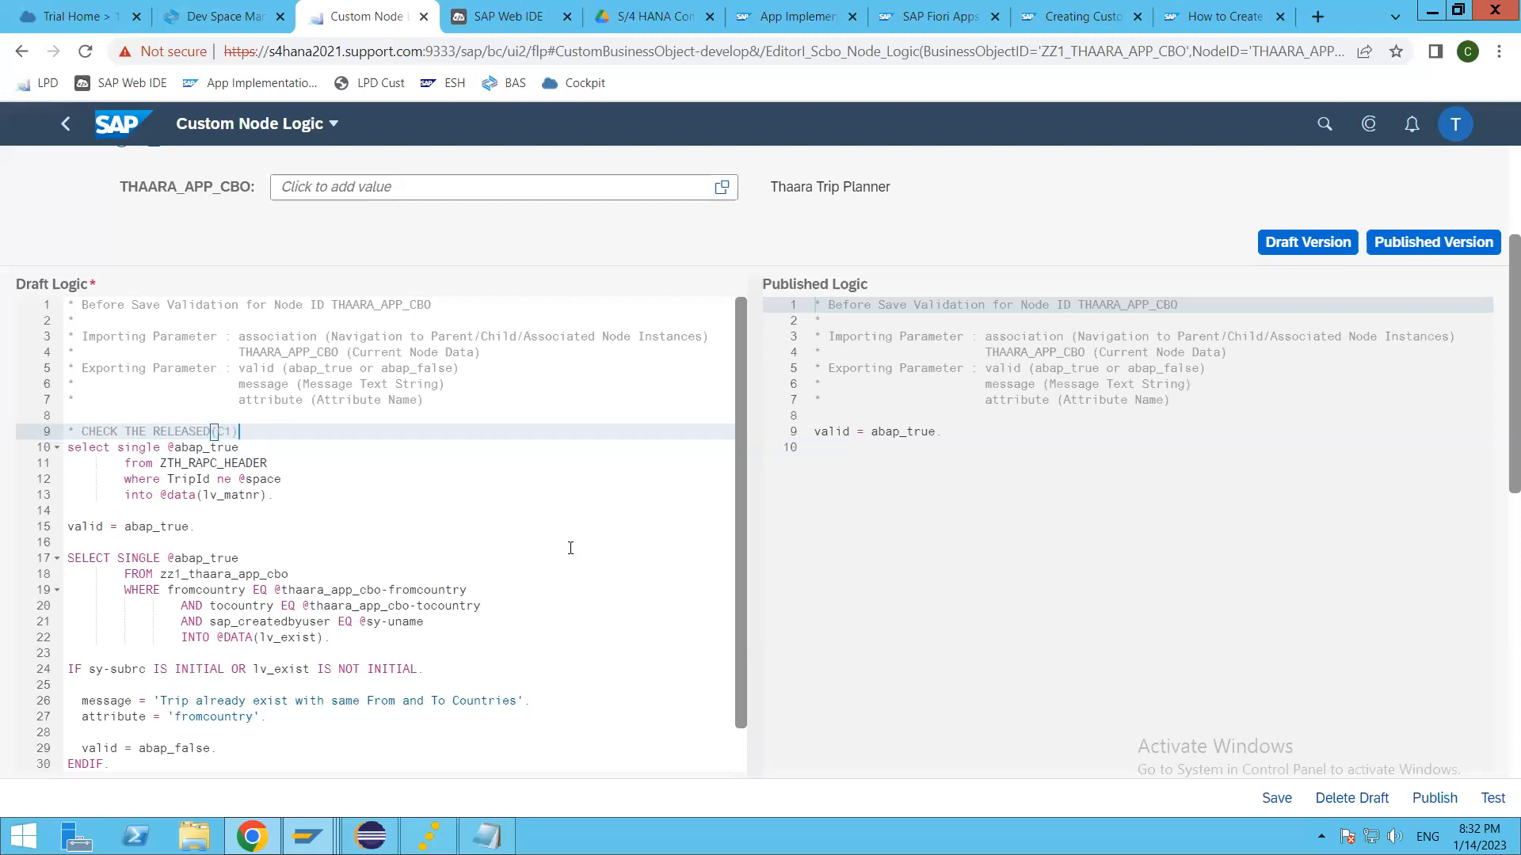
key(BackSpace)
key(BackSpace)
text(- Contaact) objects only allowed to be)
key(BackSpace)
key(BackSpace)
key(BackSpace)
key(BackSpace)
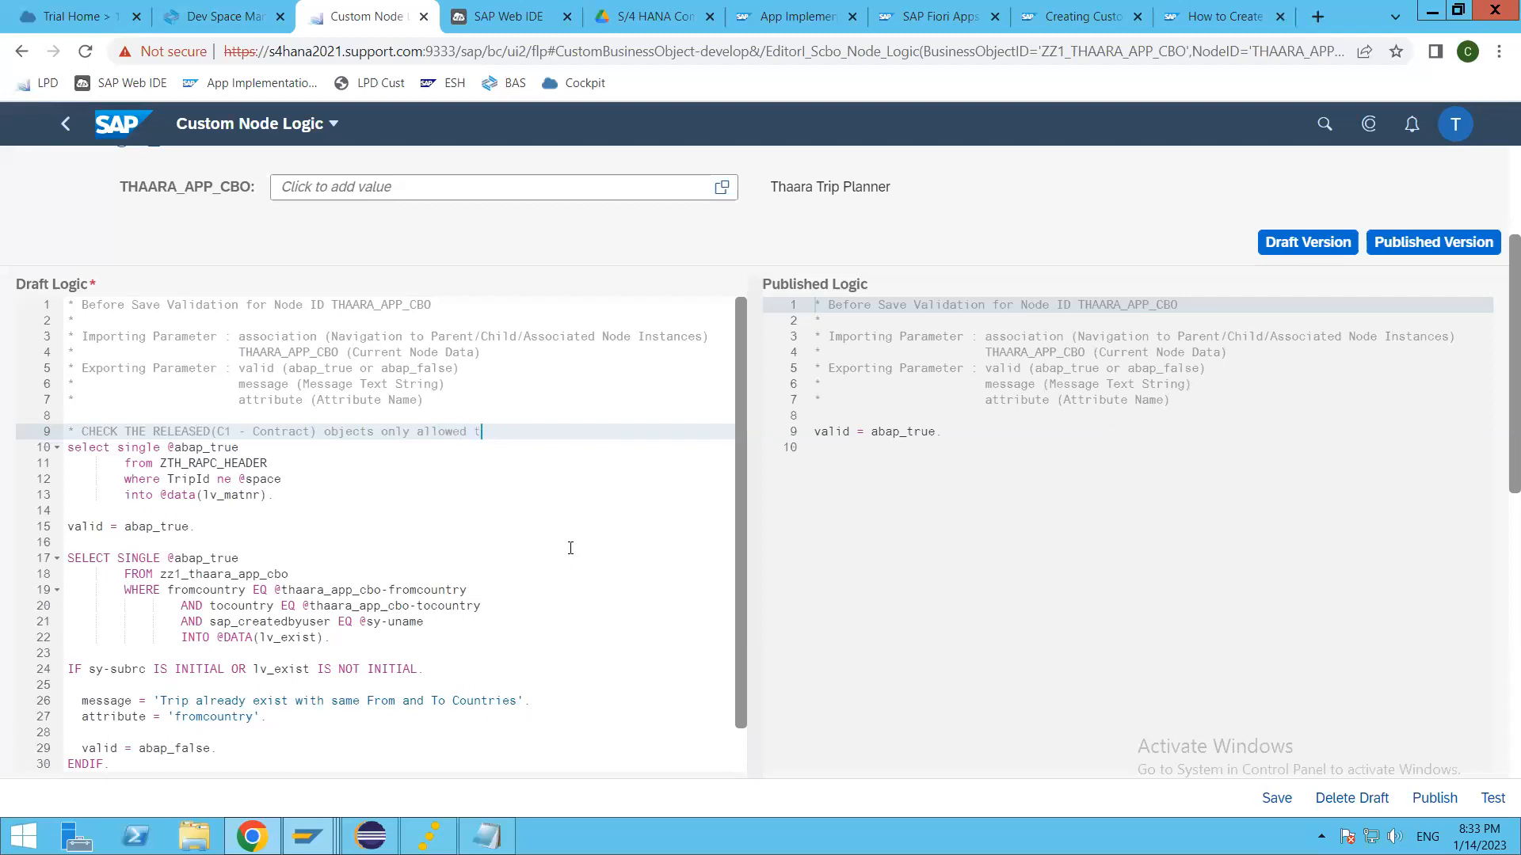
text(o use in Key User Devel)
text(s)
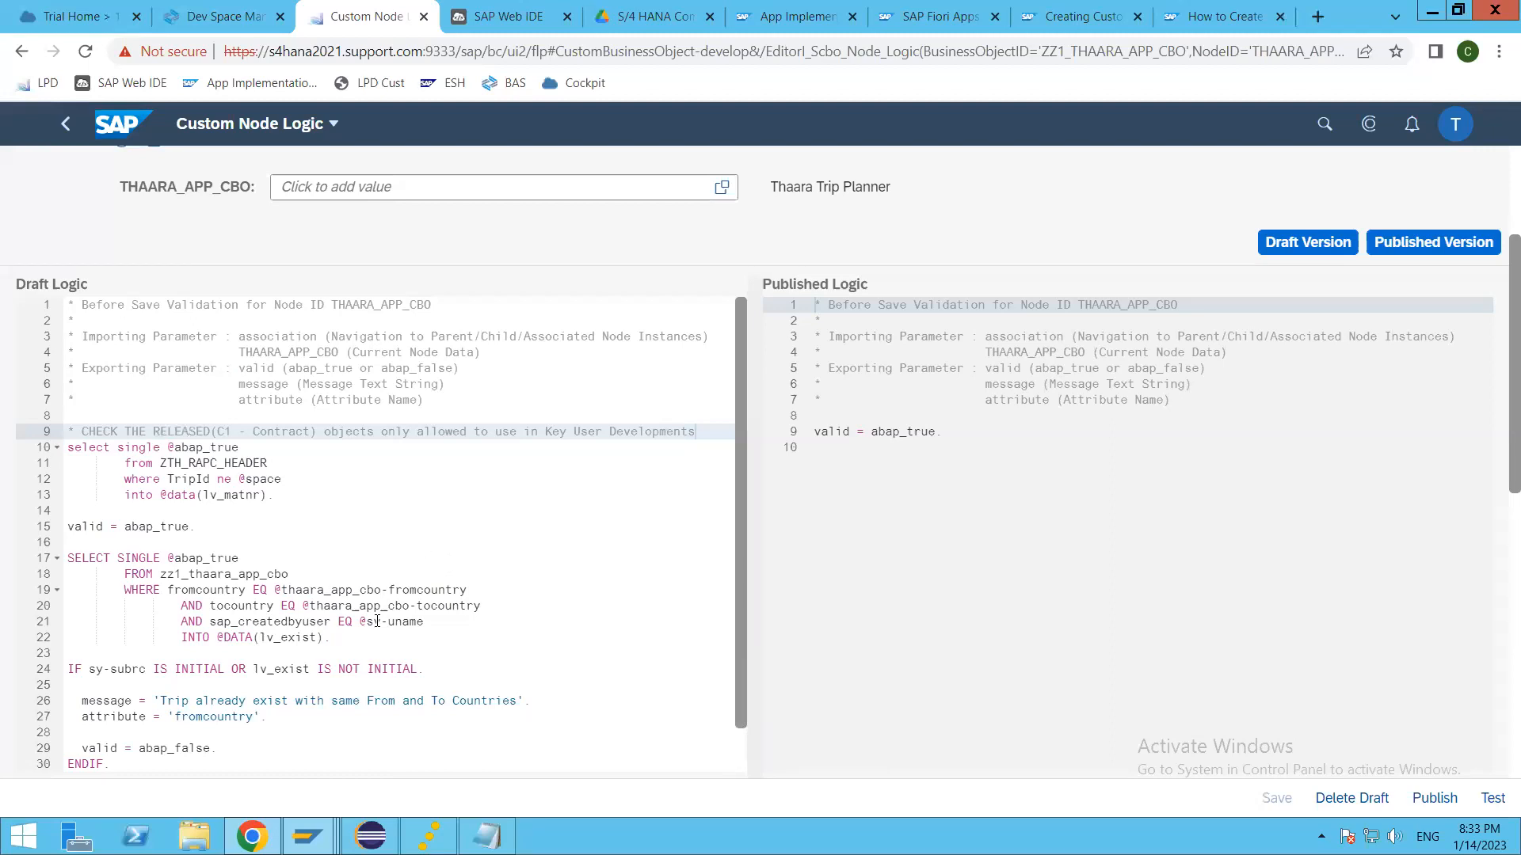
scroll(378, 621, down, 1)
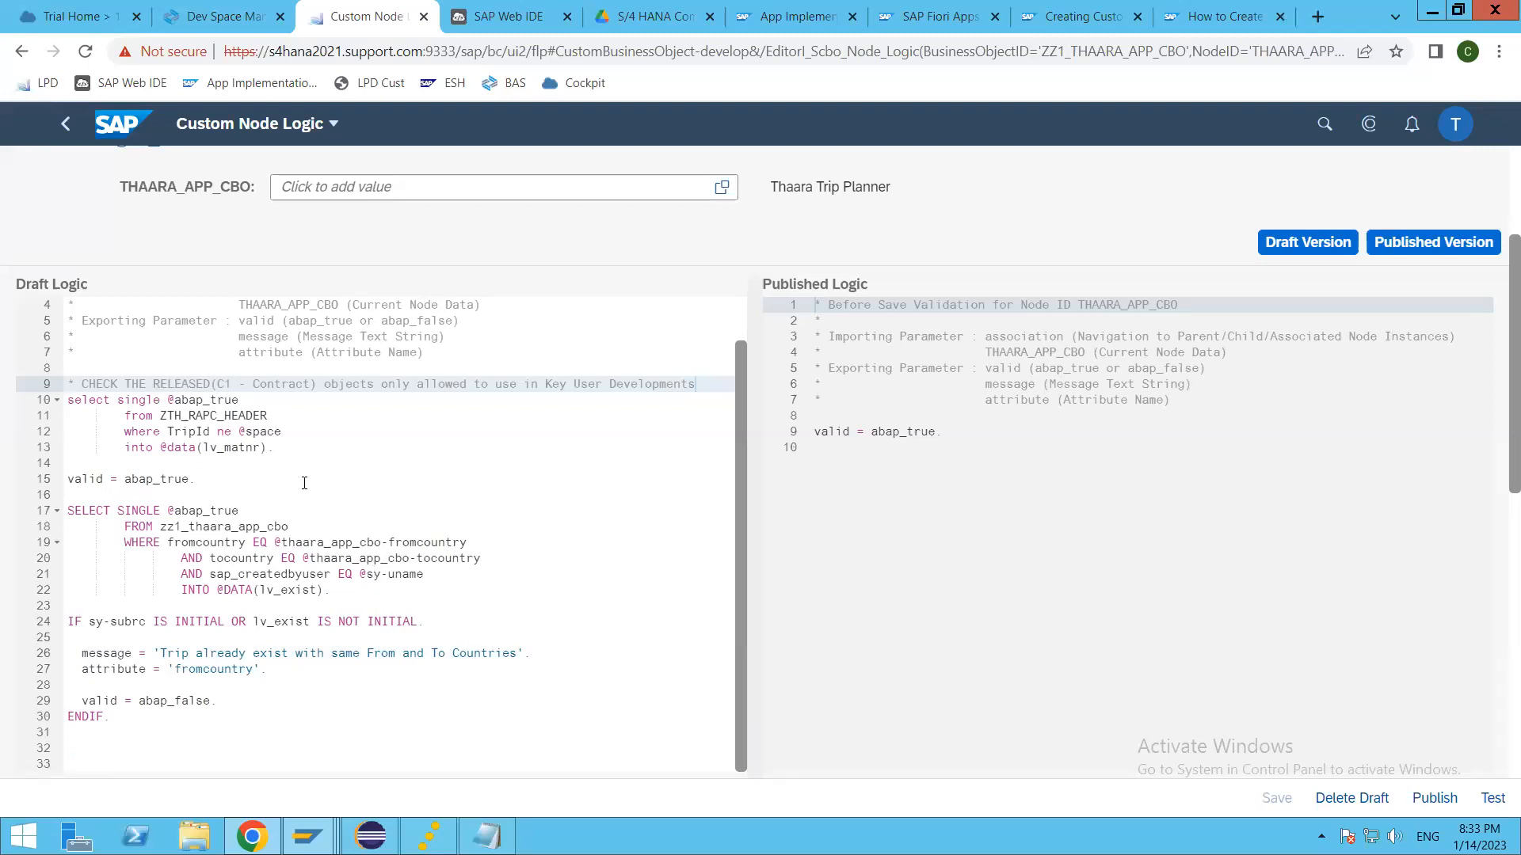
click(325, 544)
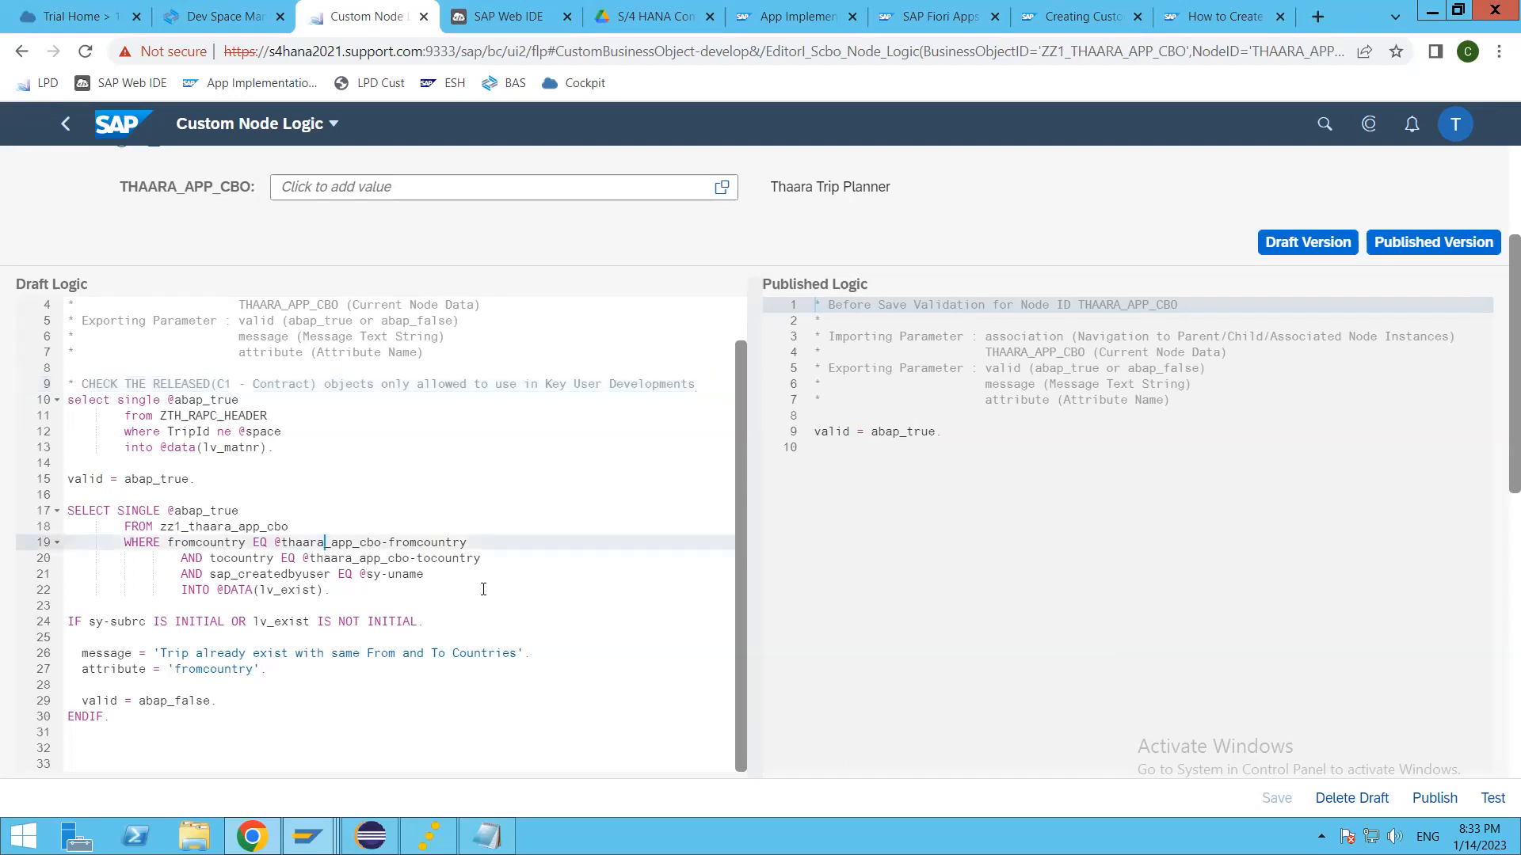
click(529, 564)
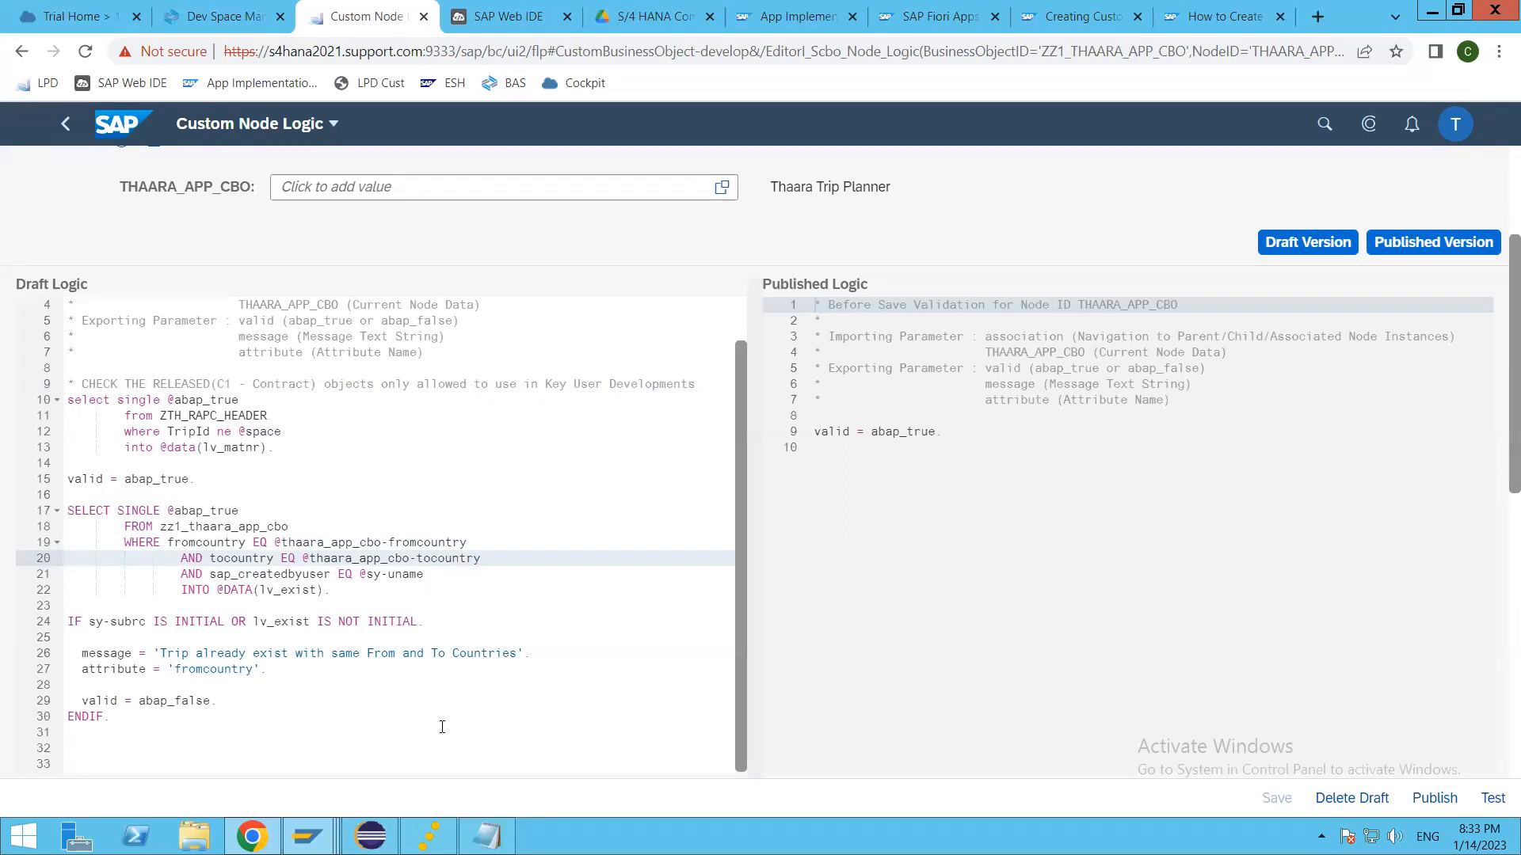
Step: Compare the ZTH_RAPC_HEADER data definition in Eclipse with its select statement in the browser's Custom Node Logic, and hide the published version
click(370, 836)
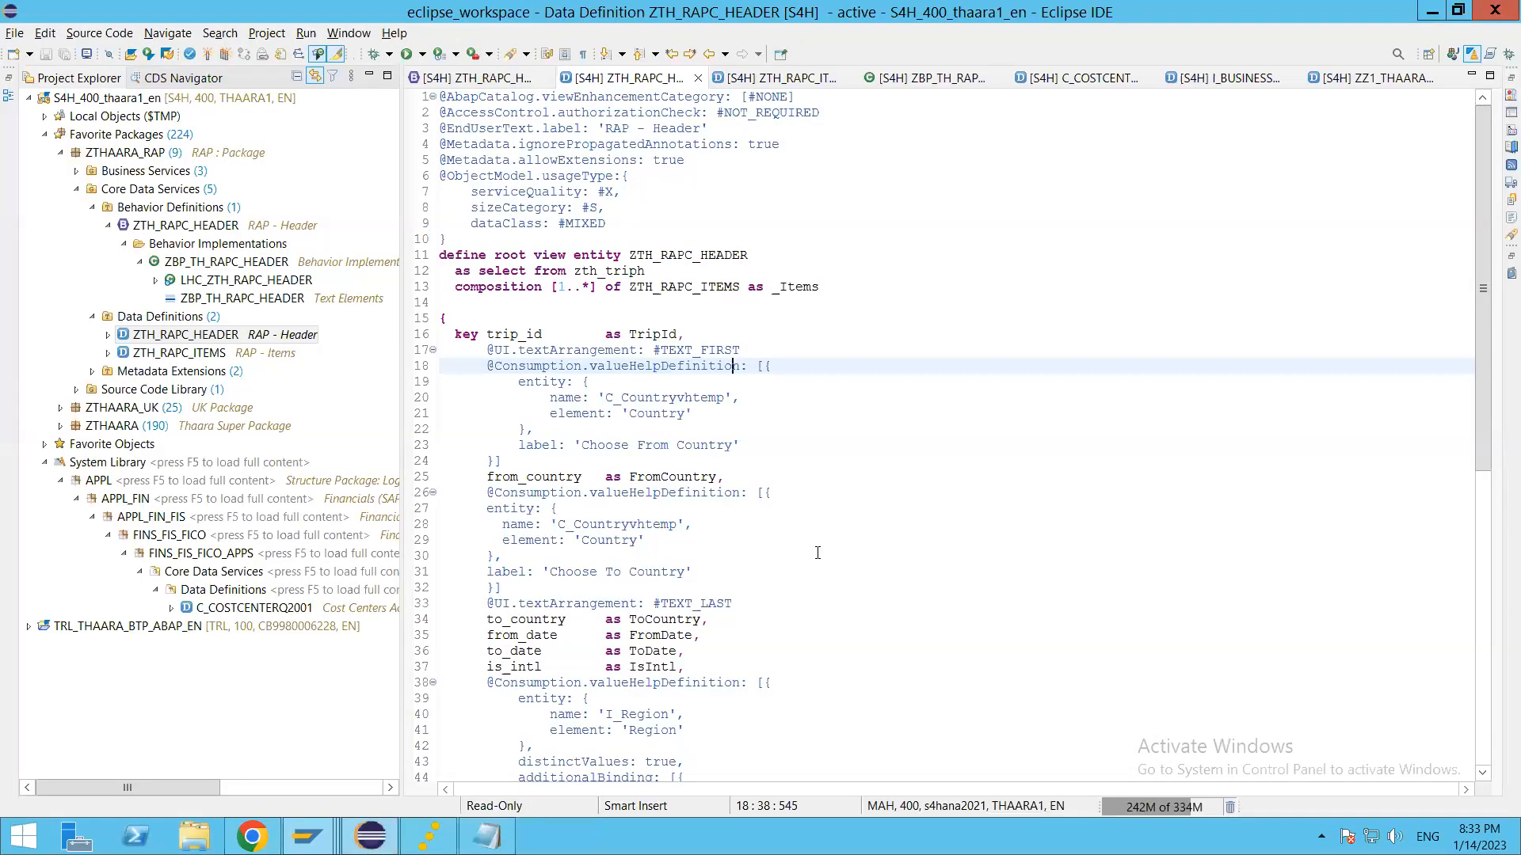
key(alt+Tab)
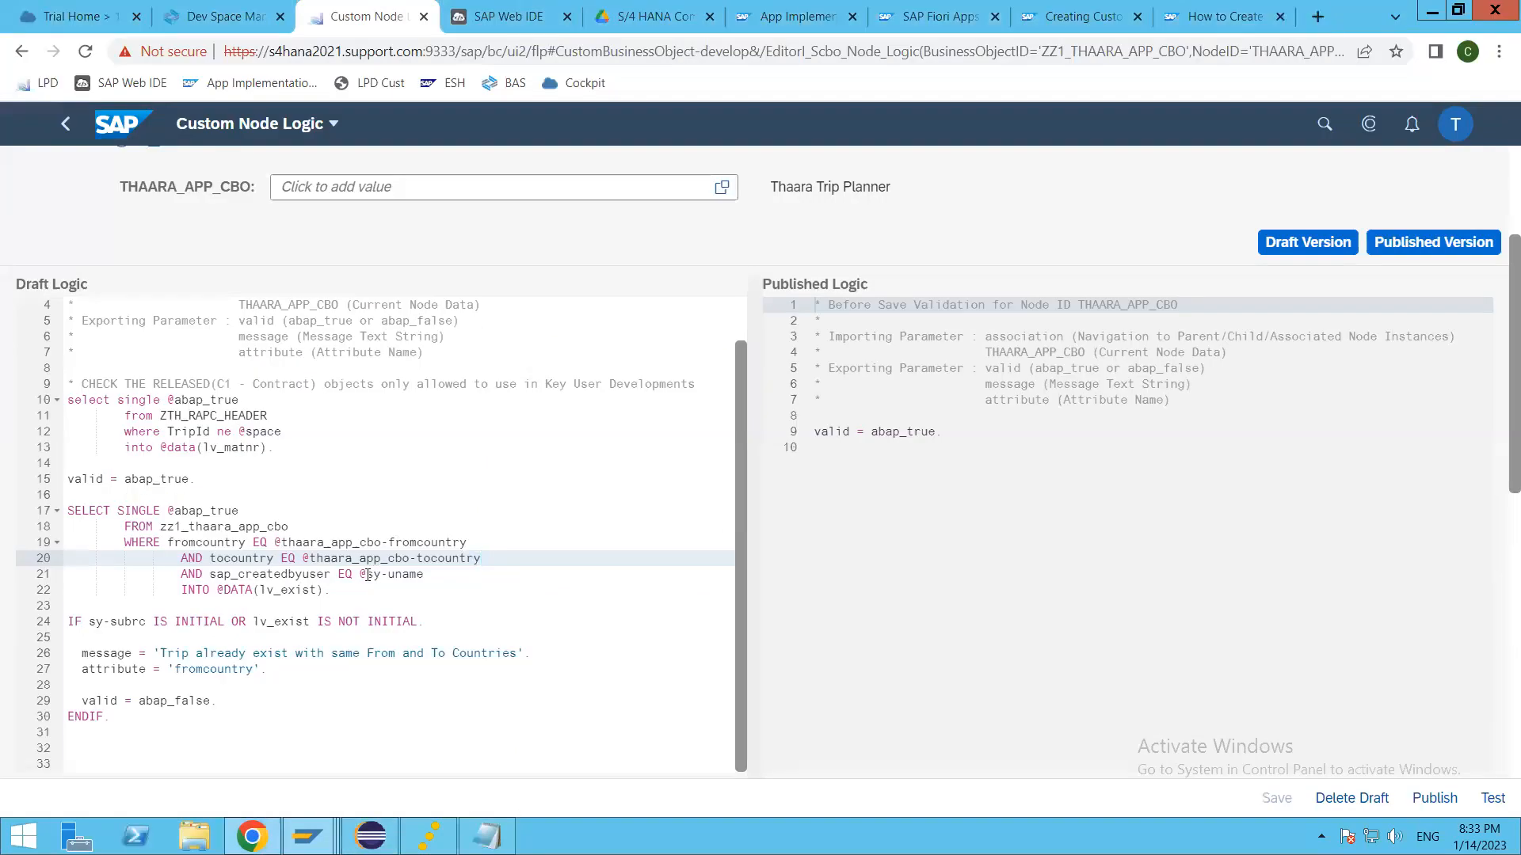
key(alt+Tab)
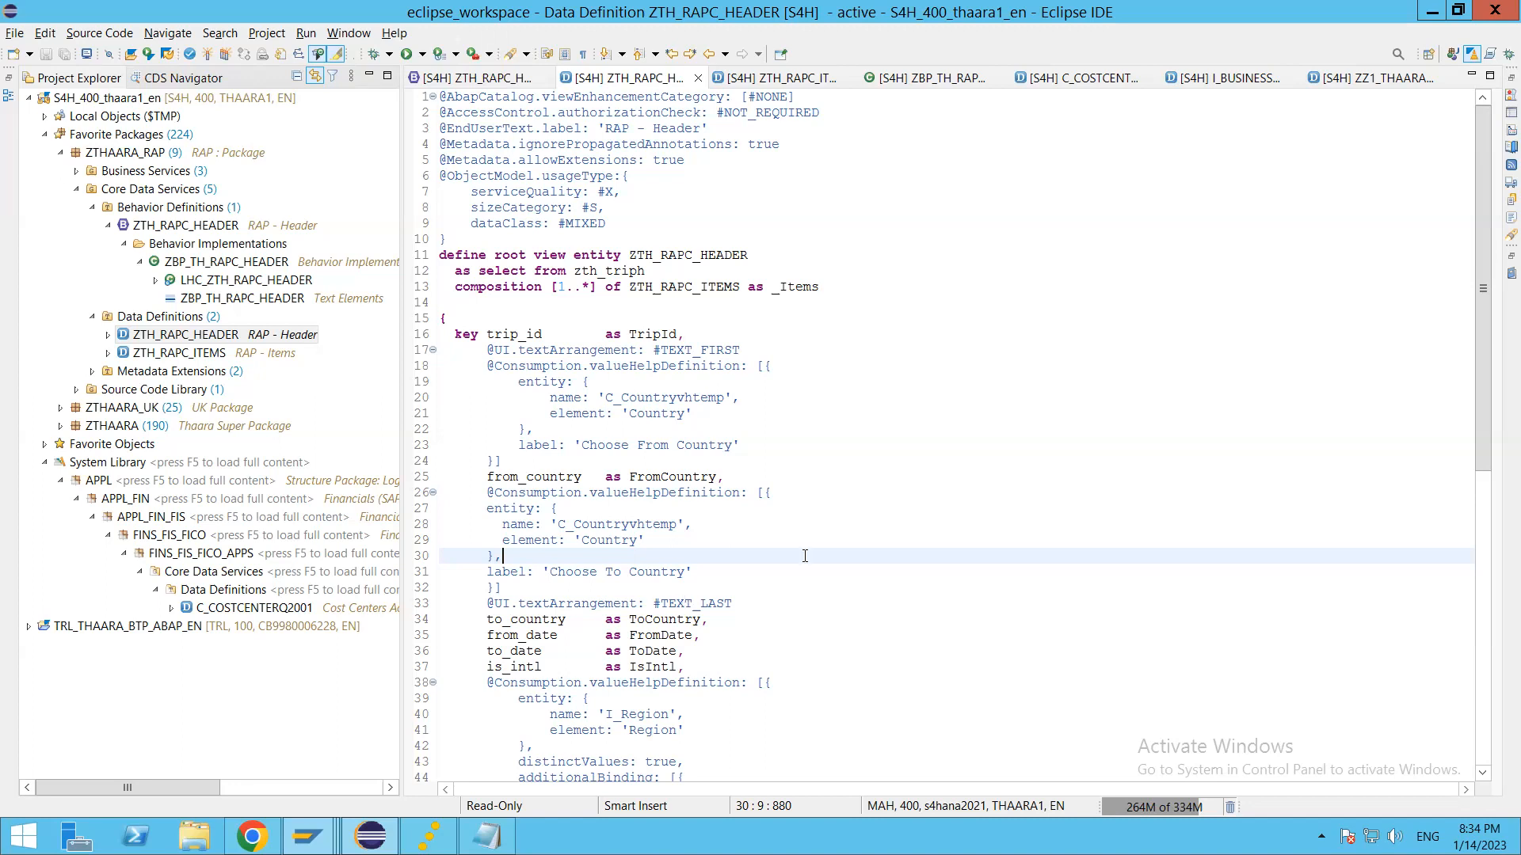
click(769, 523)
key(alt+Tab)
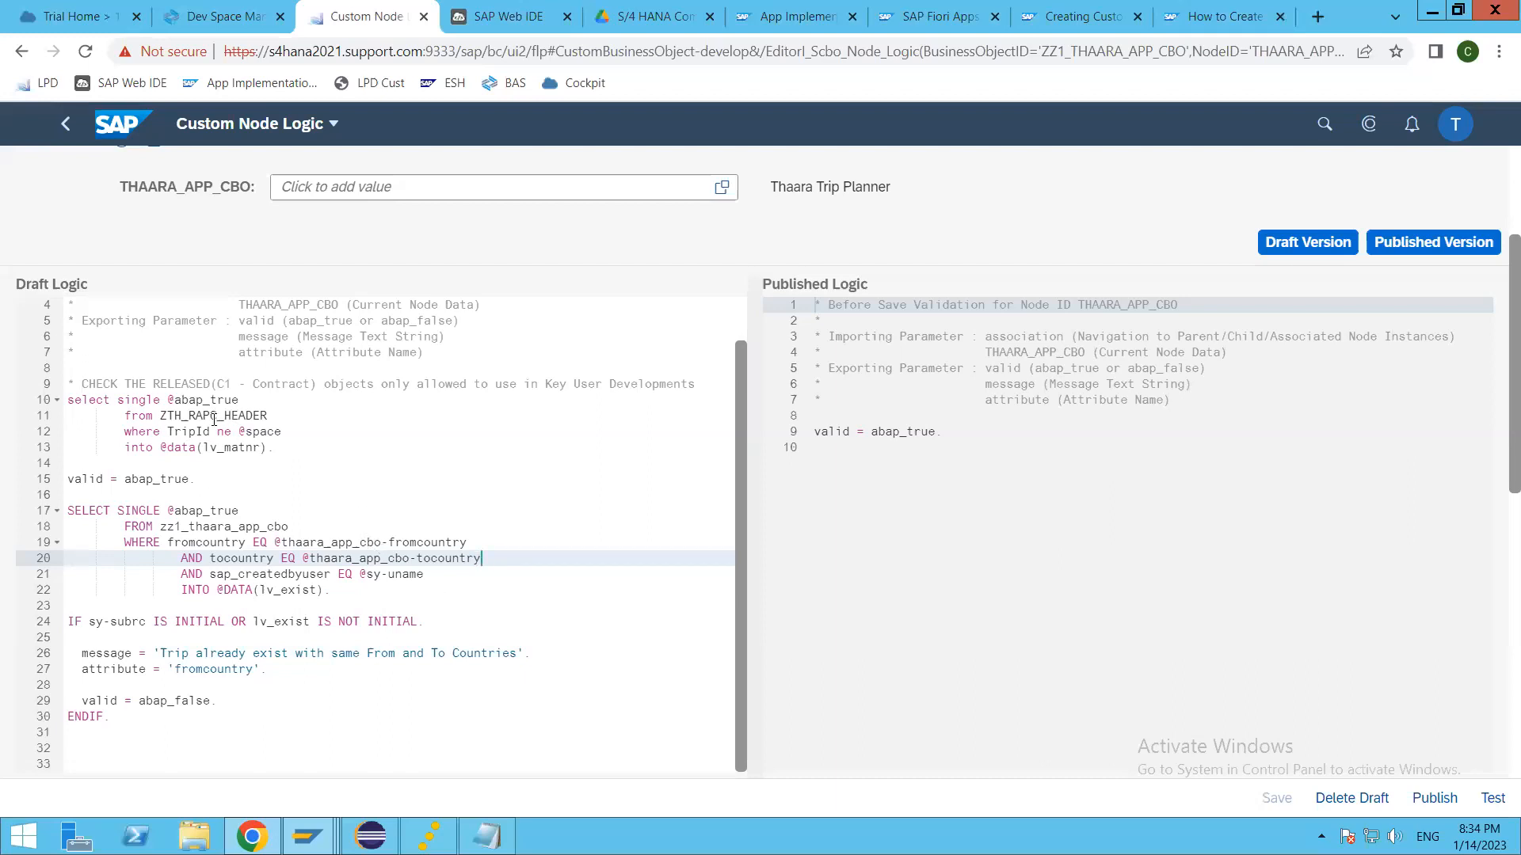
double_click(265, 412)
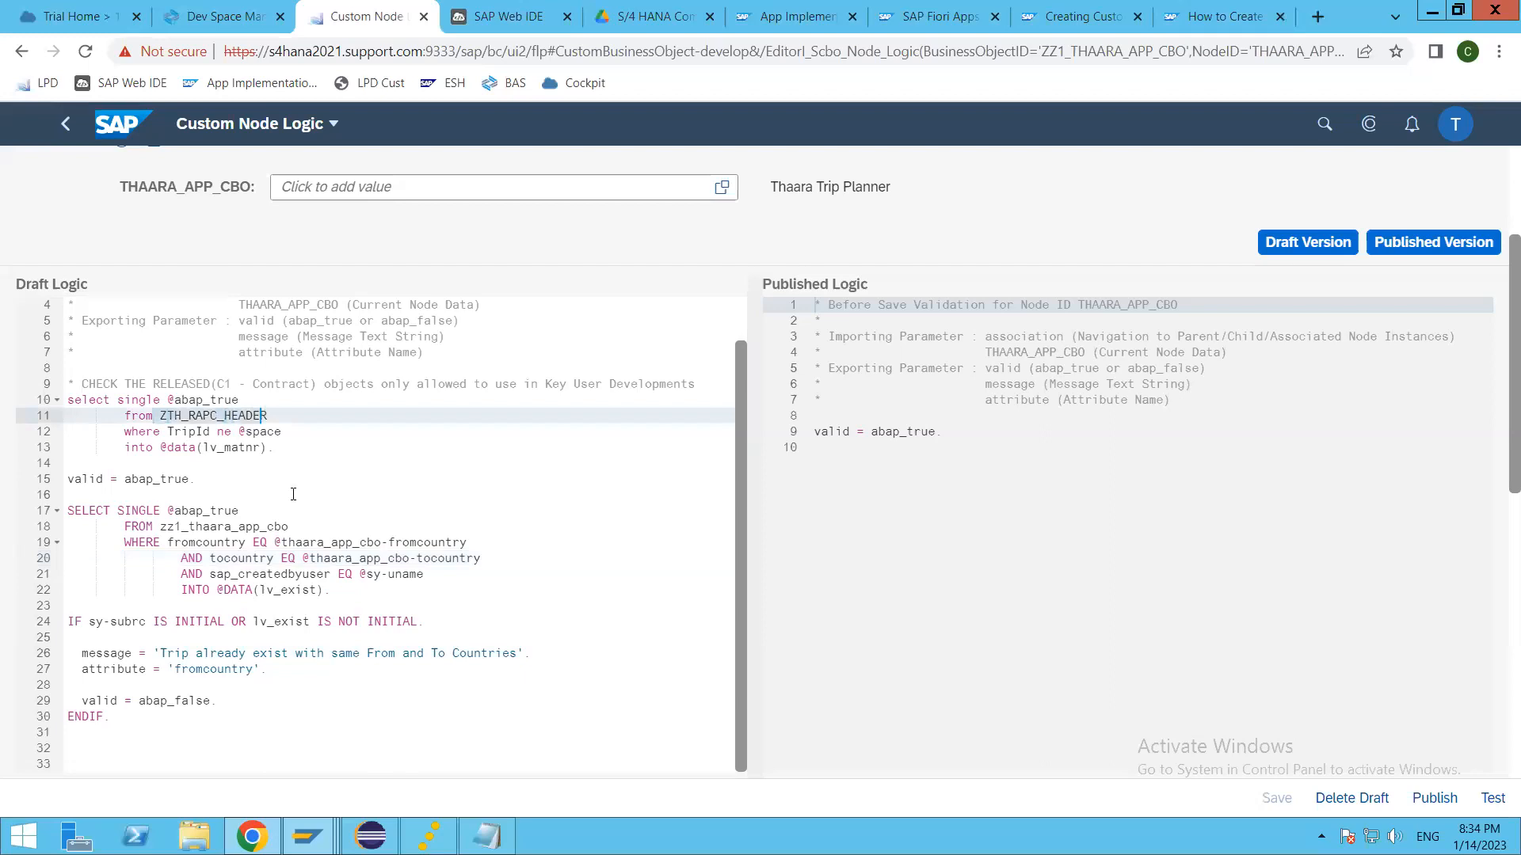
click(282, 417)
click(1391, 242)
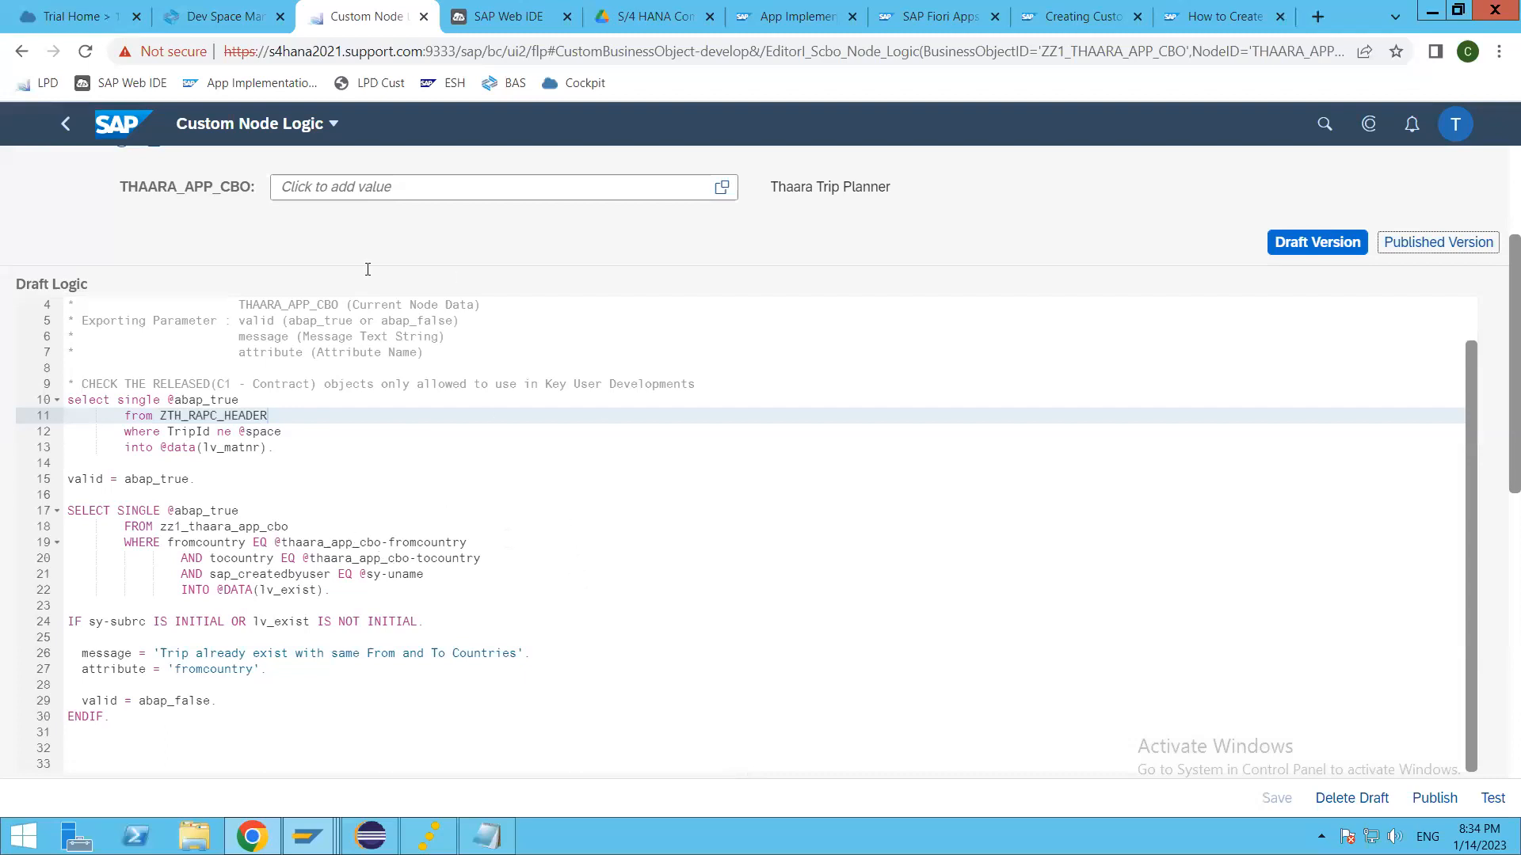
Step: Return to the Thaara Trip Planner business object and highlight its technical service name in the general information
click(68, 125)
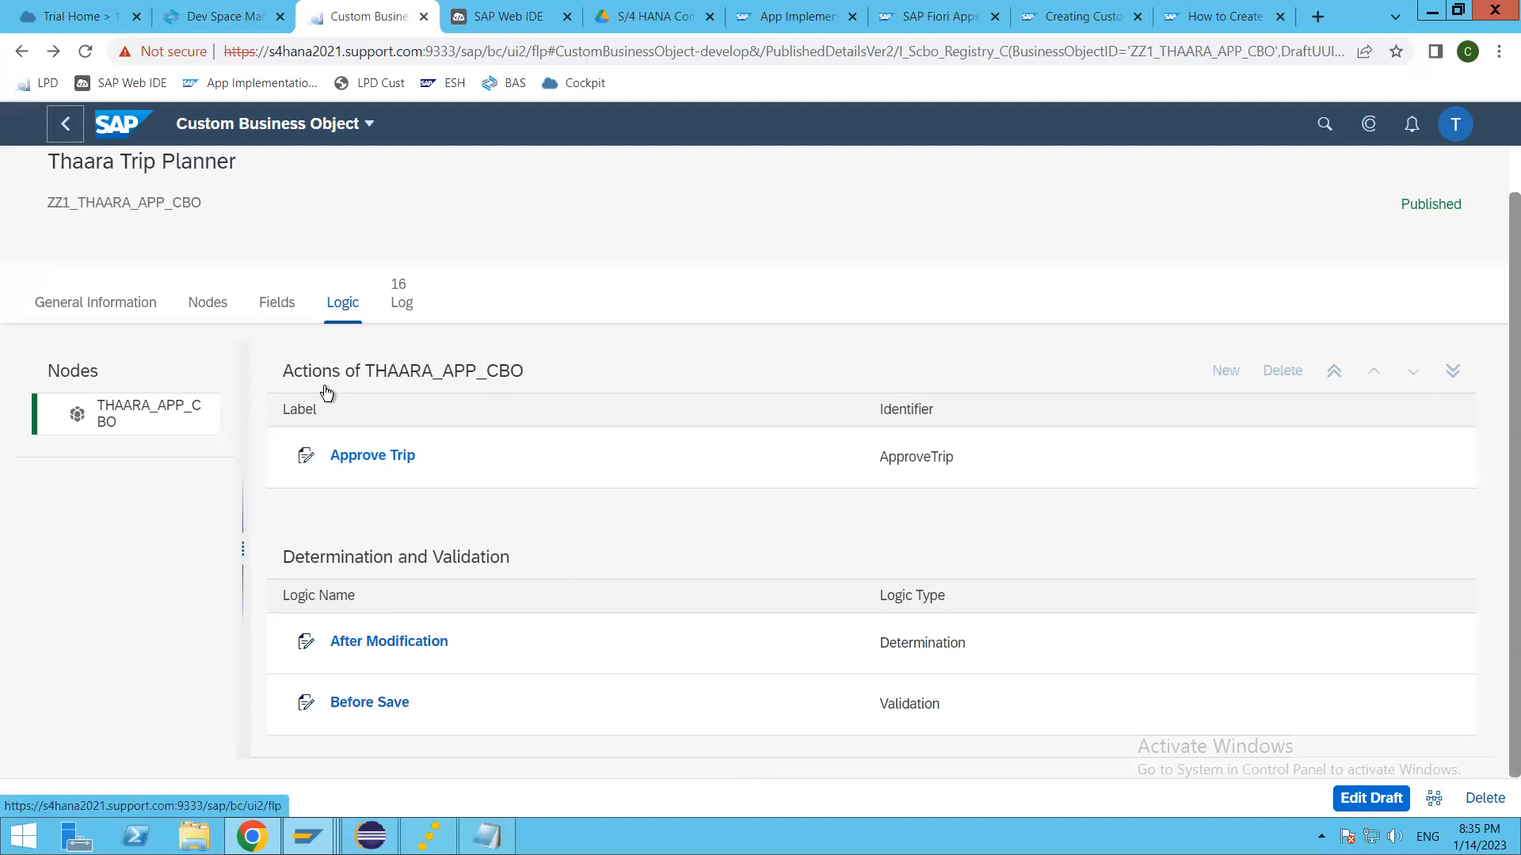
click(138, 305)
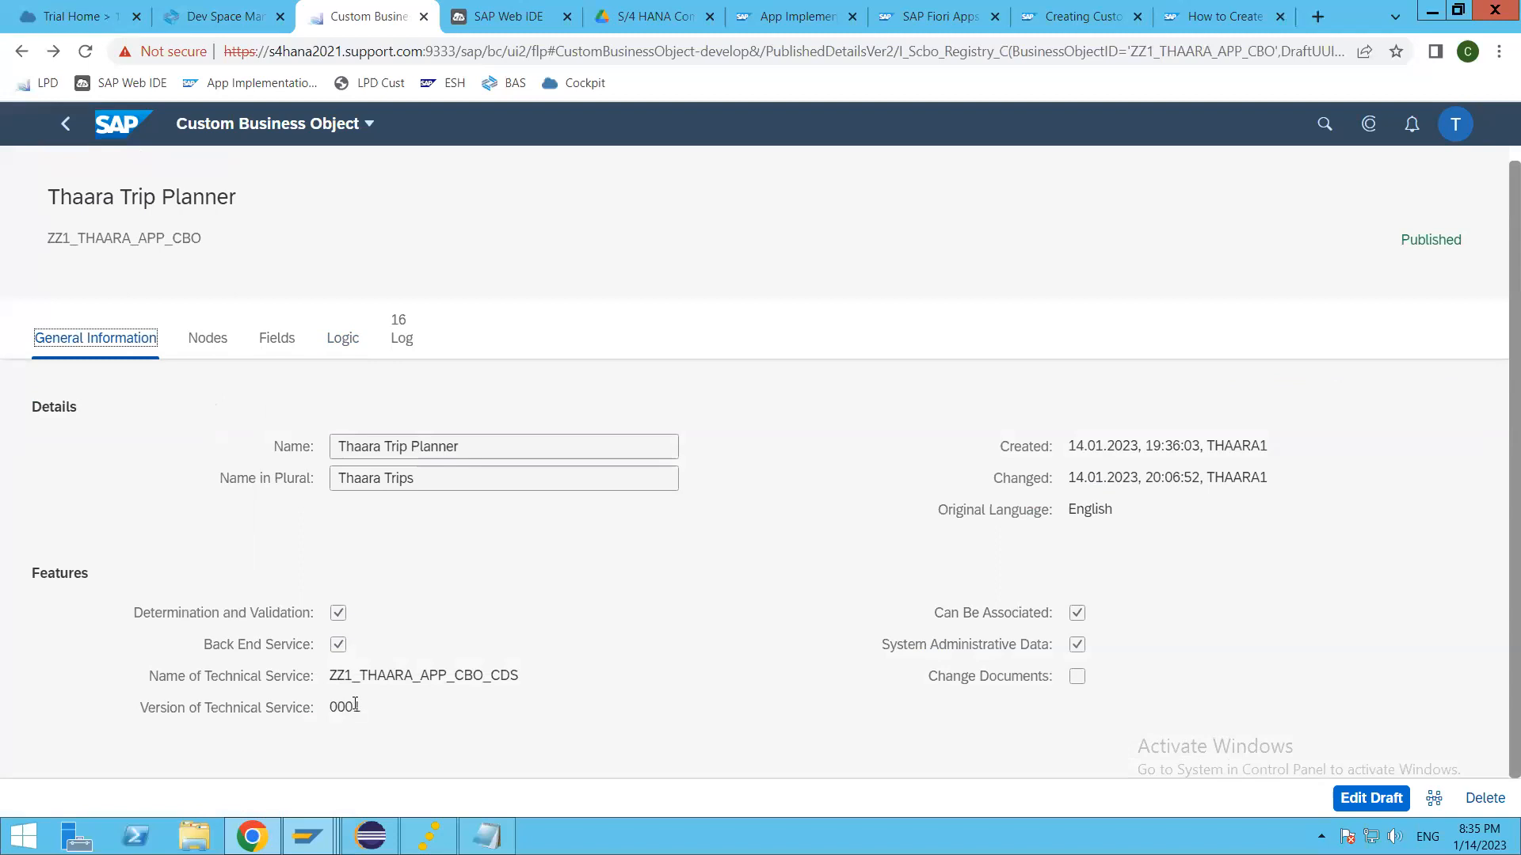
drag(330, 676, 524, 681)
click(417, 679)
drag(330, 678, 523, 681)
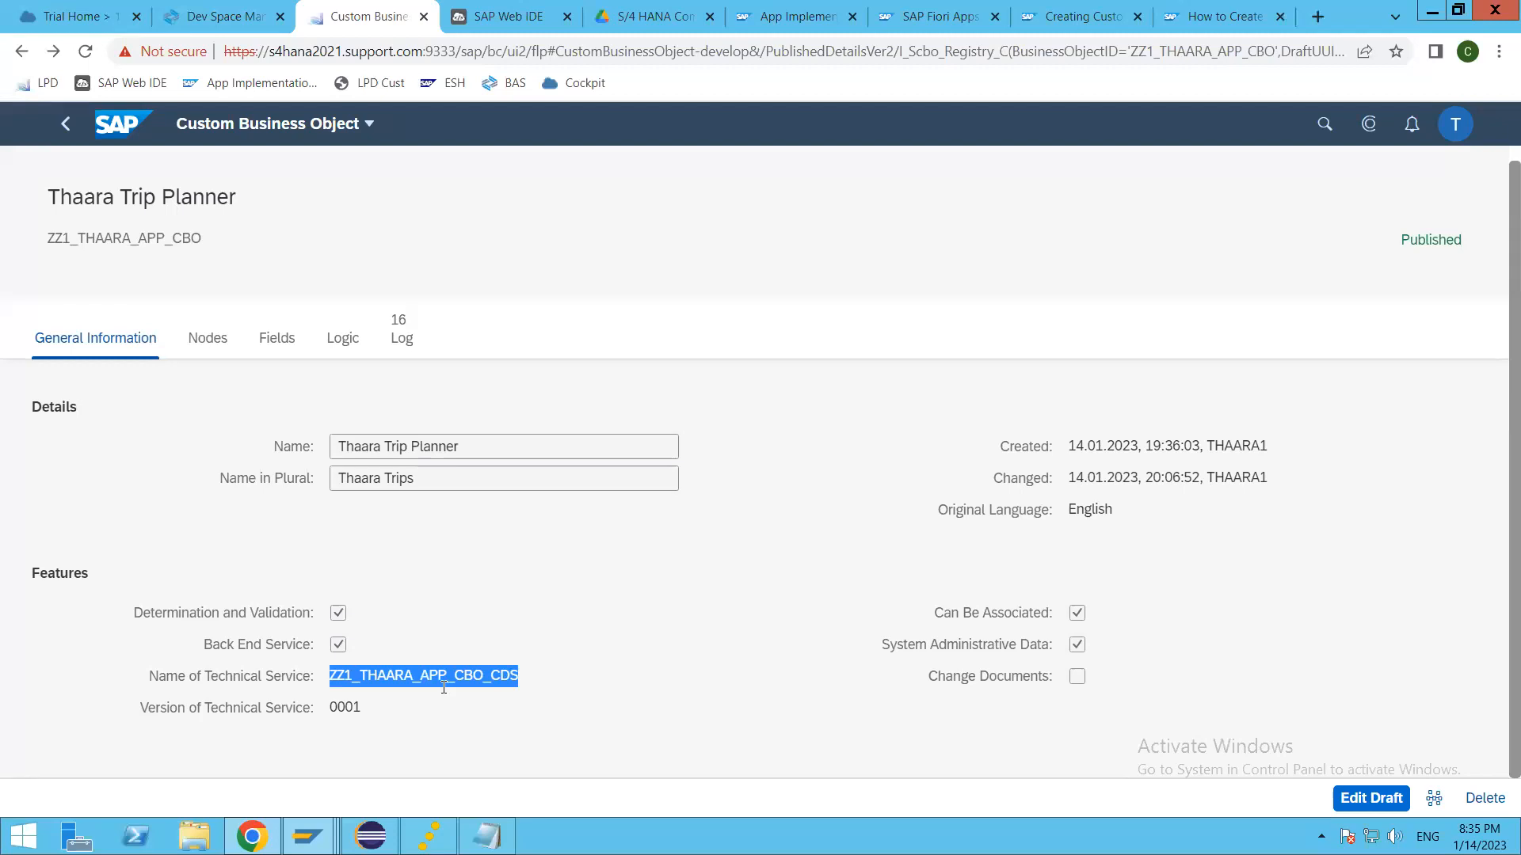
Step: Switch to the SAP Web IDE page in the browser and let its workspace load
click(480, 14)
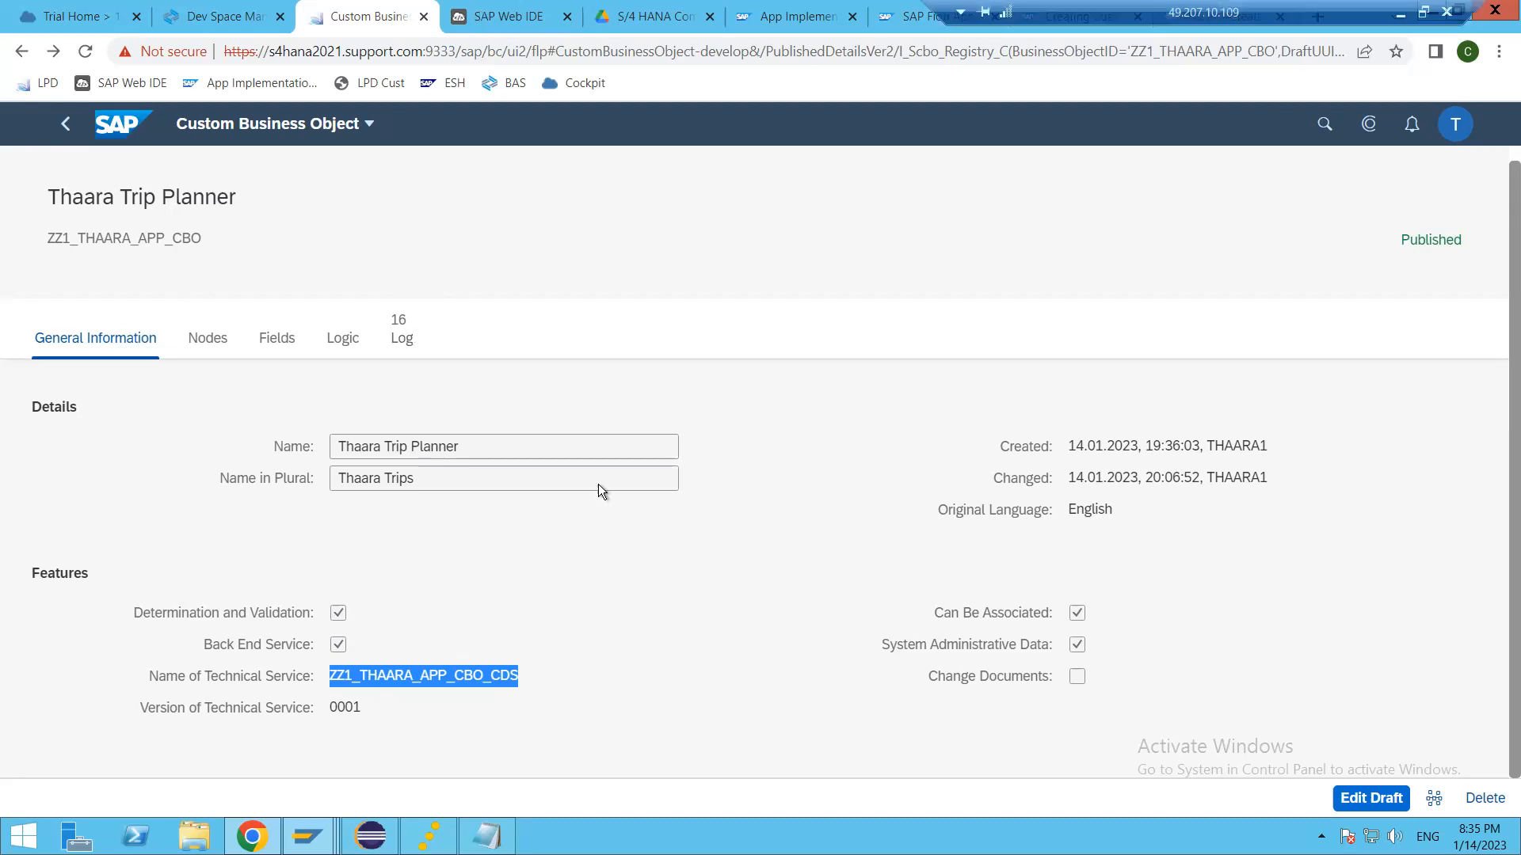
click(1018, 612)
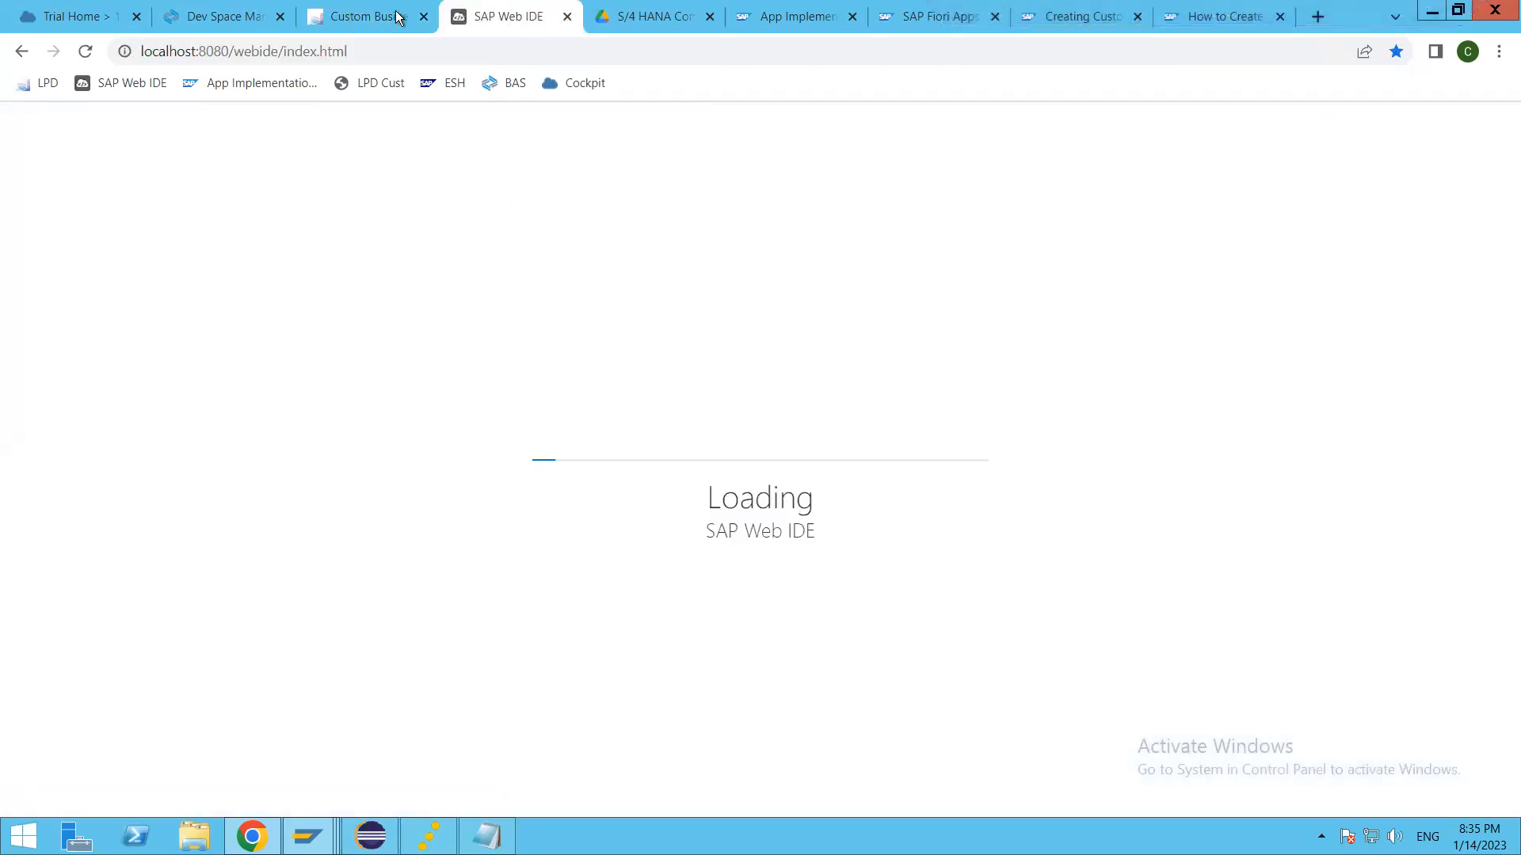
click(364, 16)
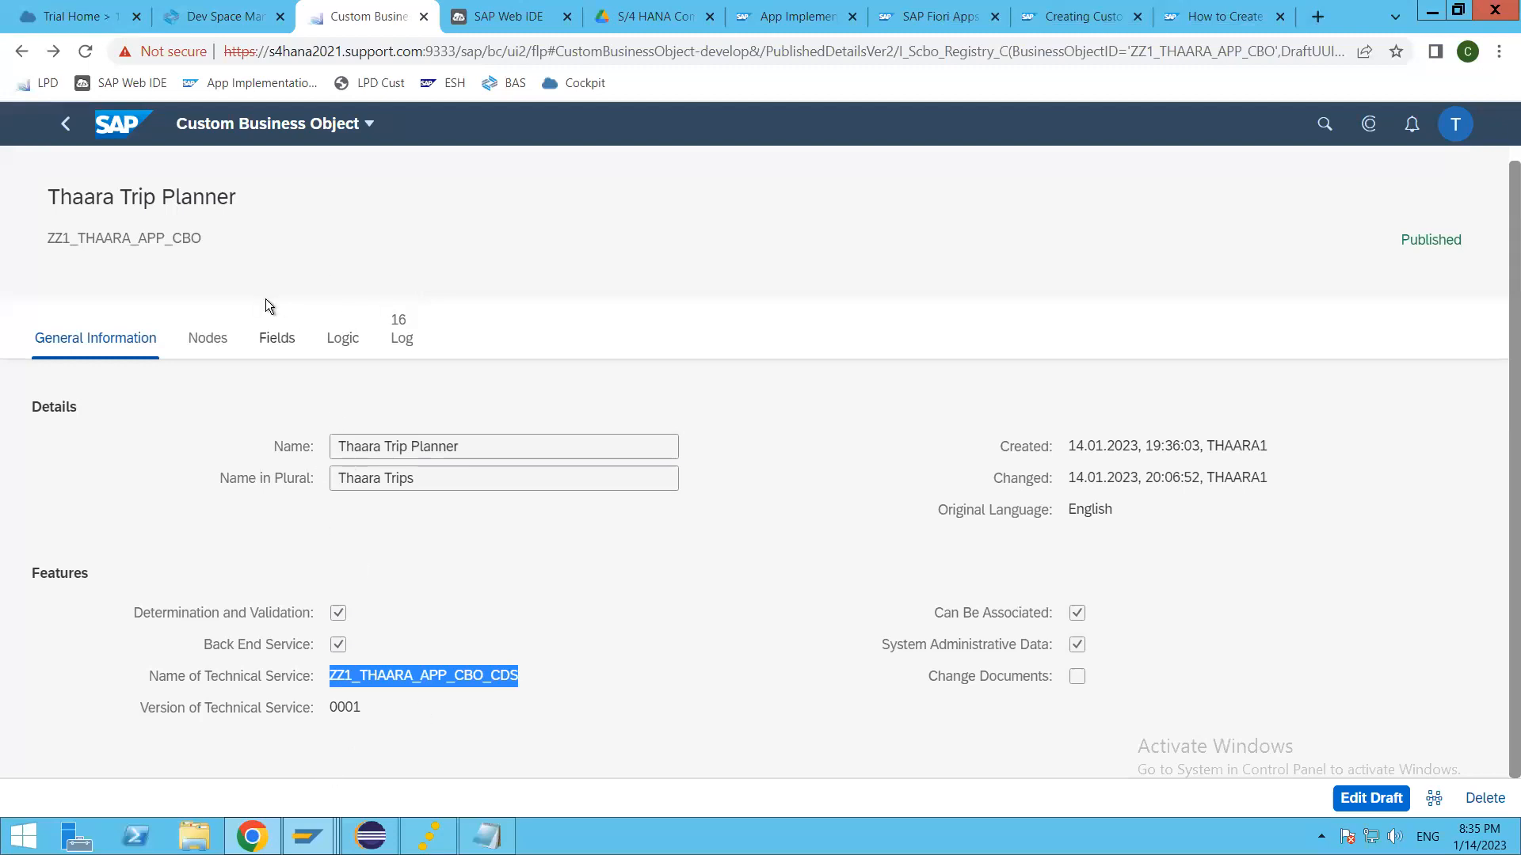
click(482, 14)
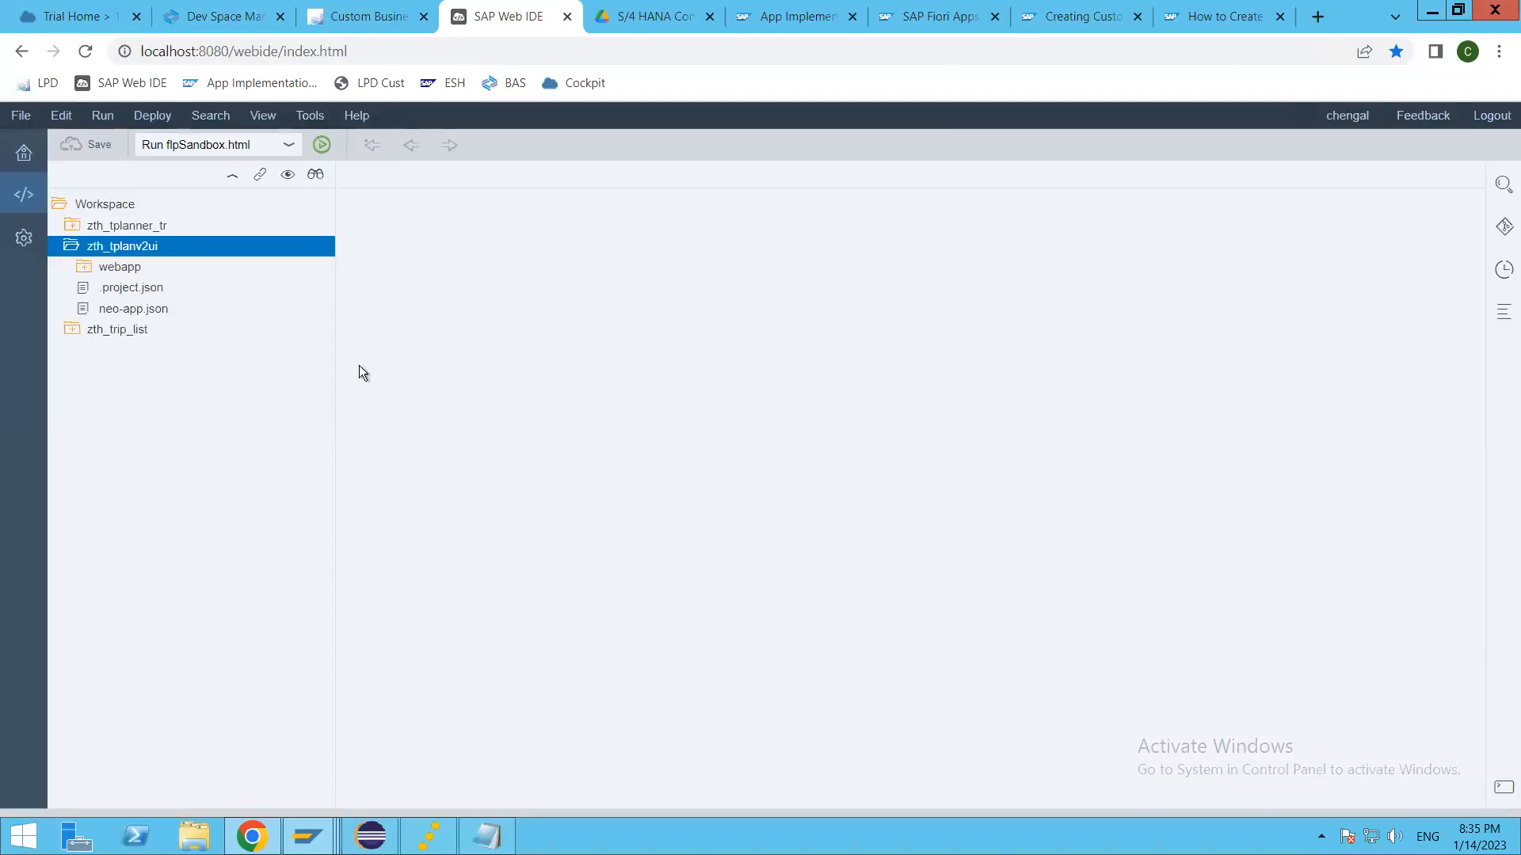
Step: Collapse the zth_tplanv2ui project and start a new workspace project from the List Report Application template
click(71, 247)
click(102, 206)
right_click(102, 207)
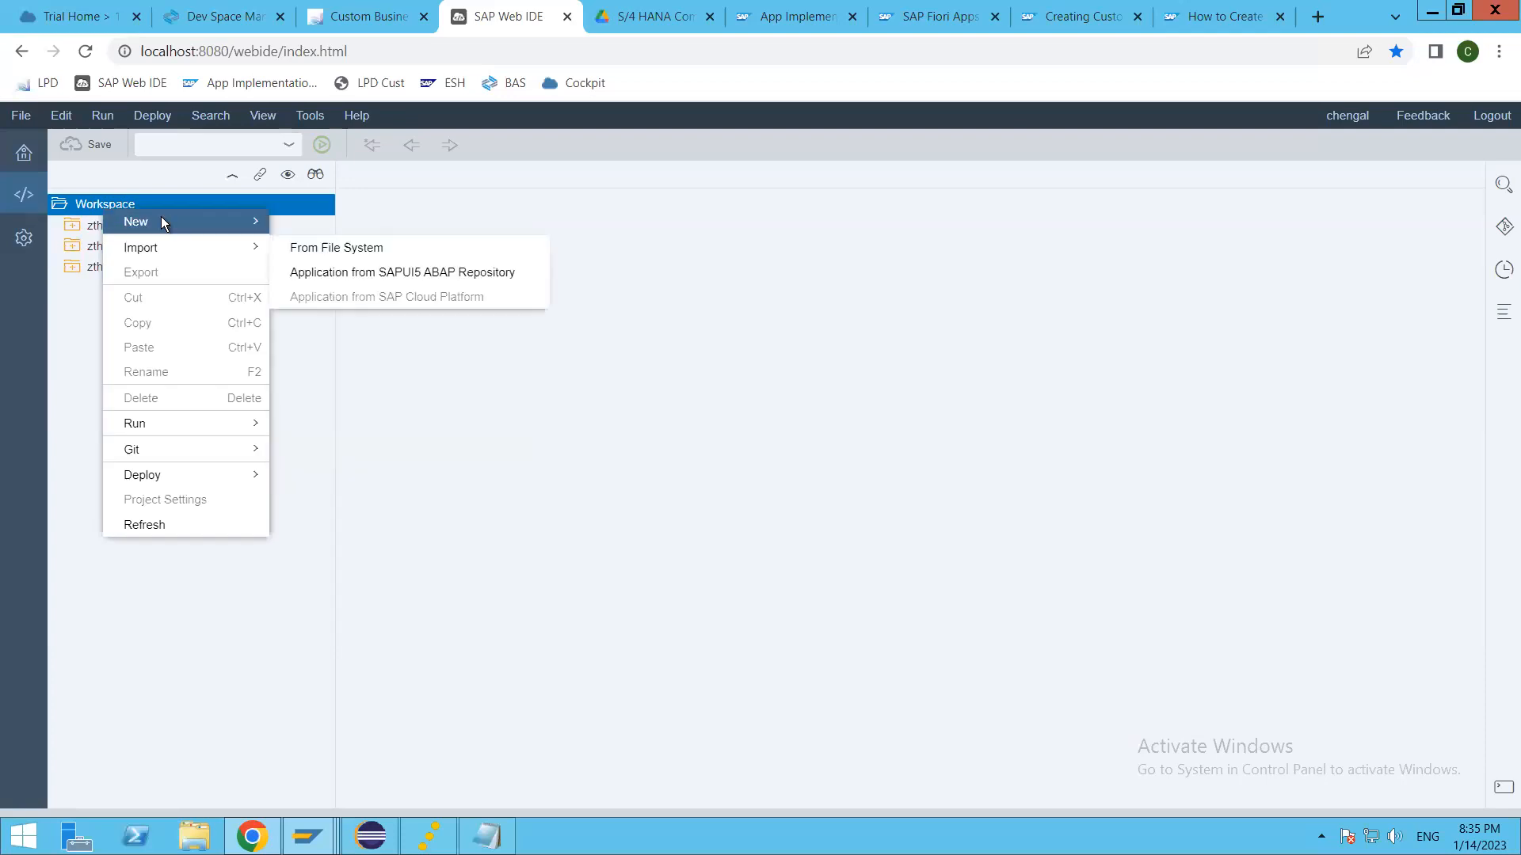
mouse_move(160, 218)
click(416, 272)
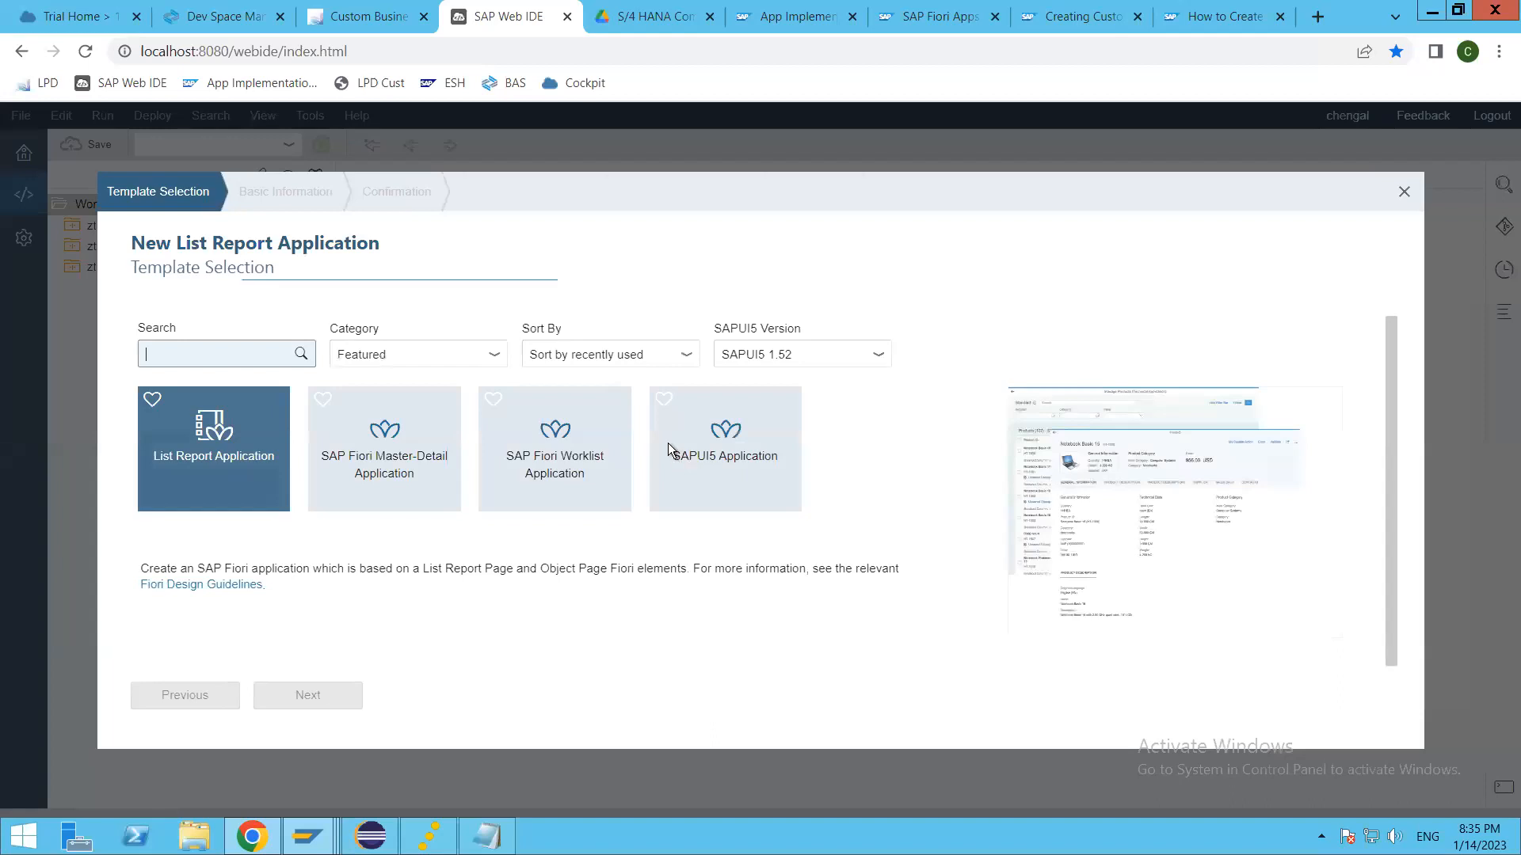
click(222, 458)
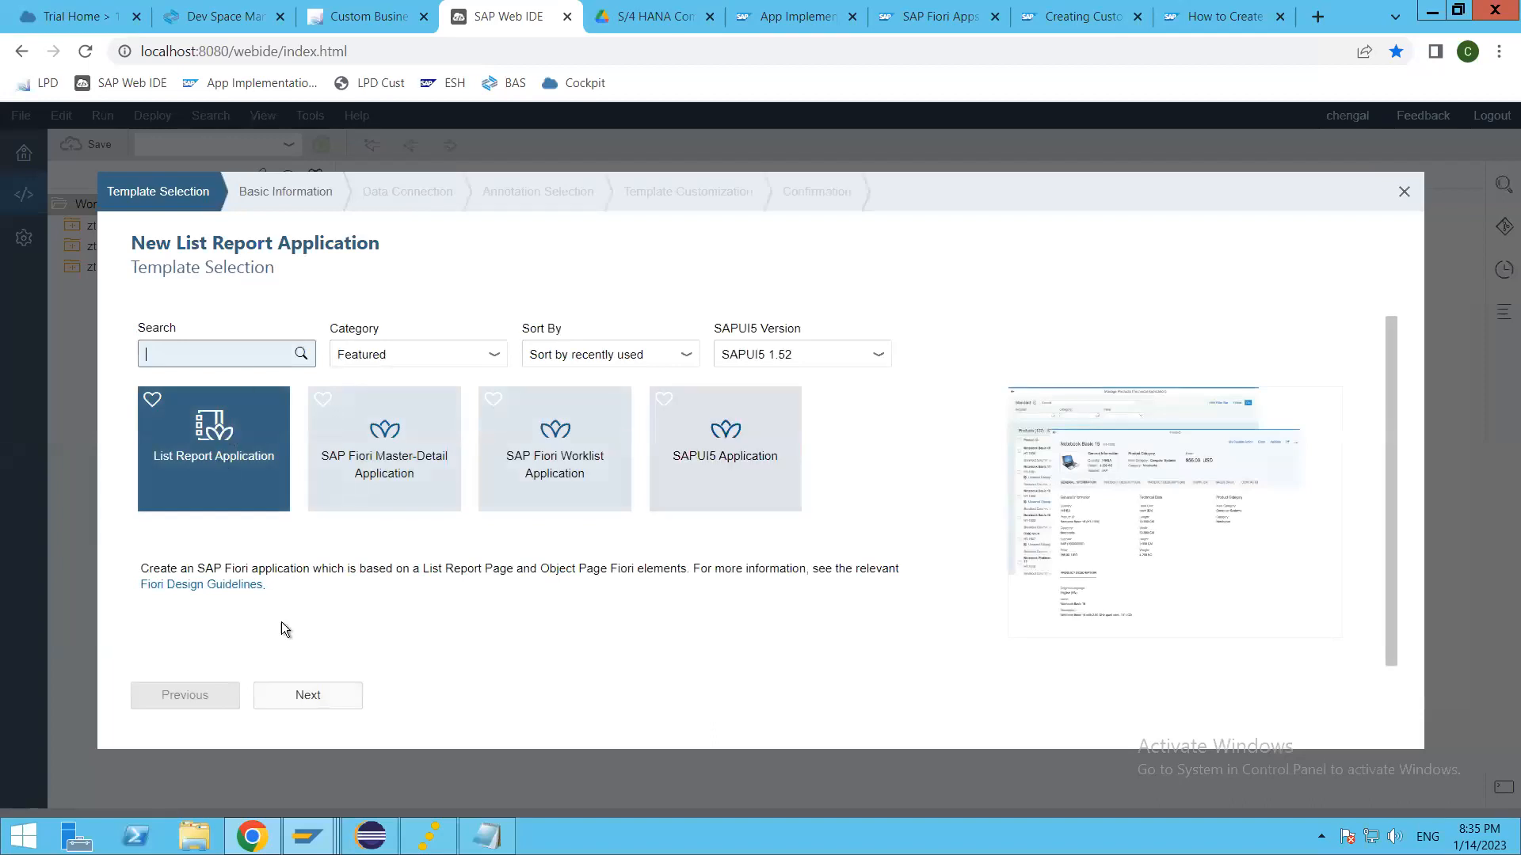
click(305, 699)
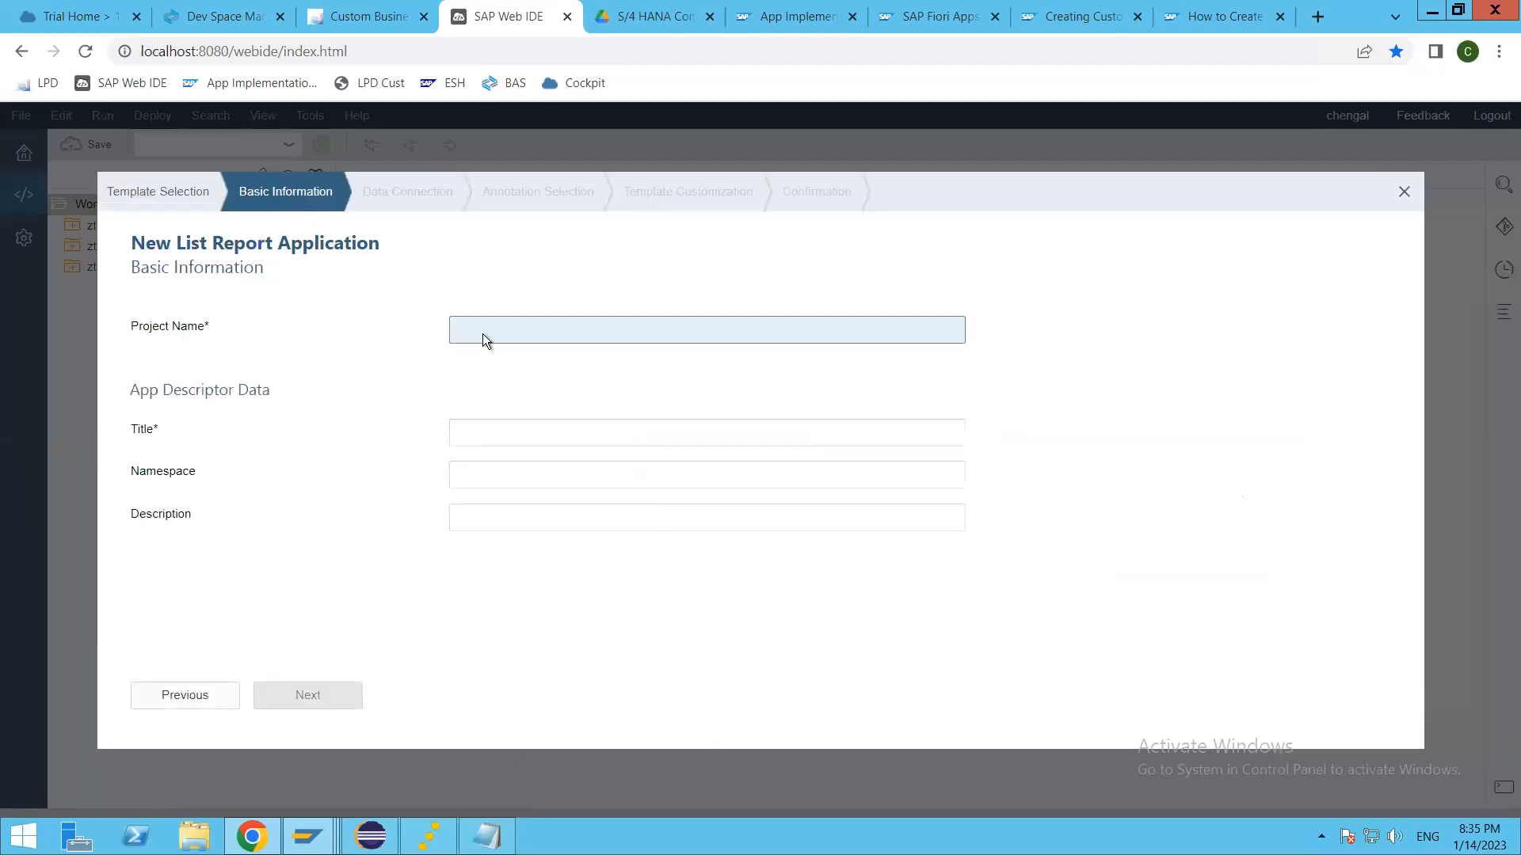
Step: Name the new list report project zth_cbo_application
text(z)
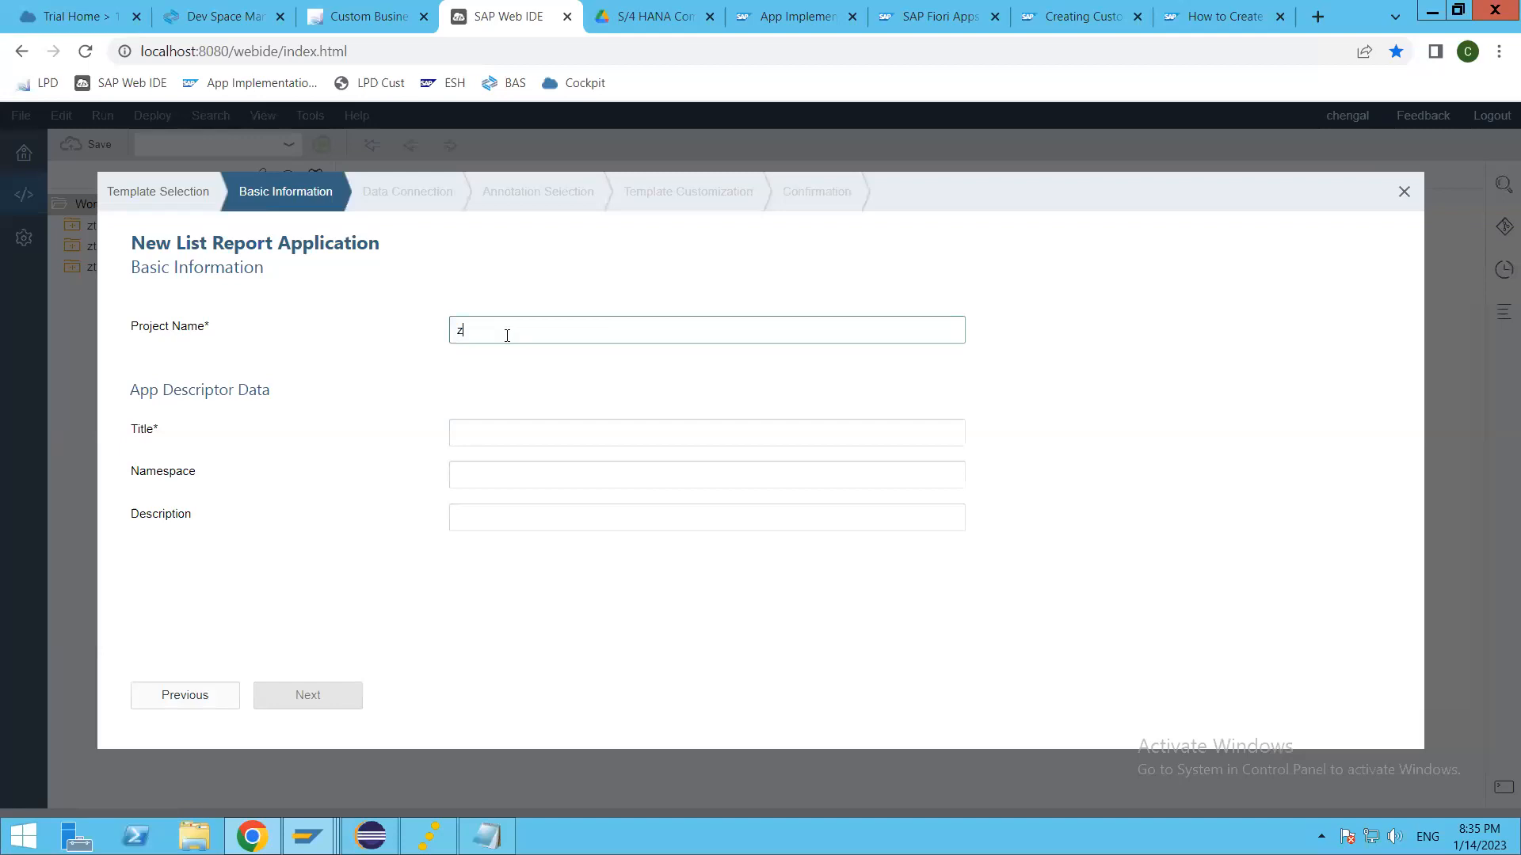
text(th_cbo_application)
key(Tab)
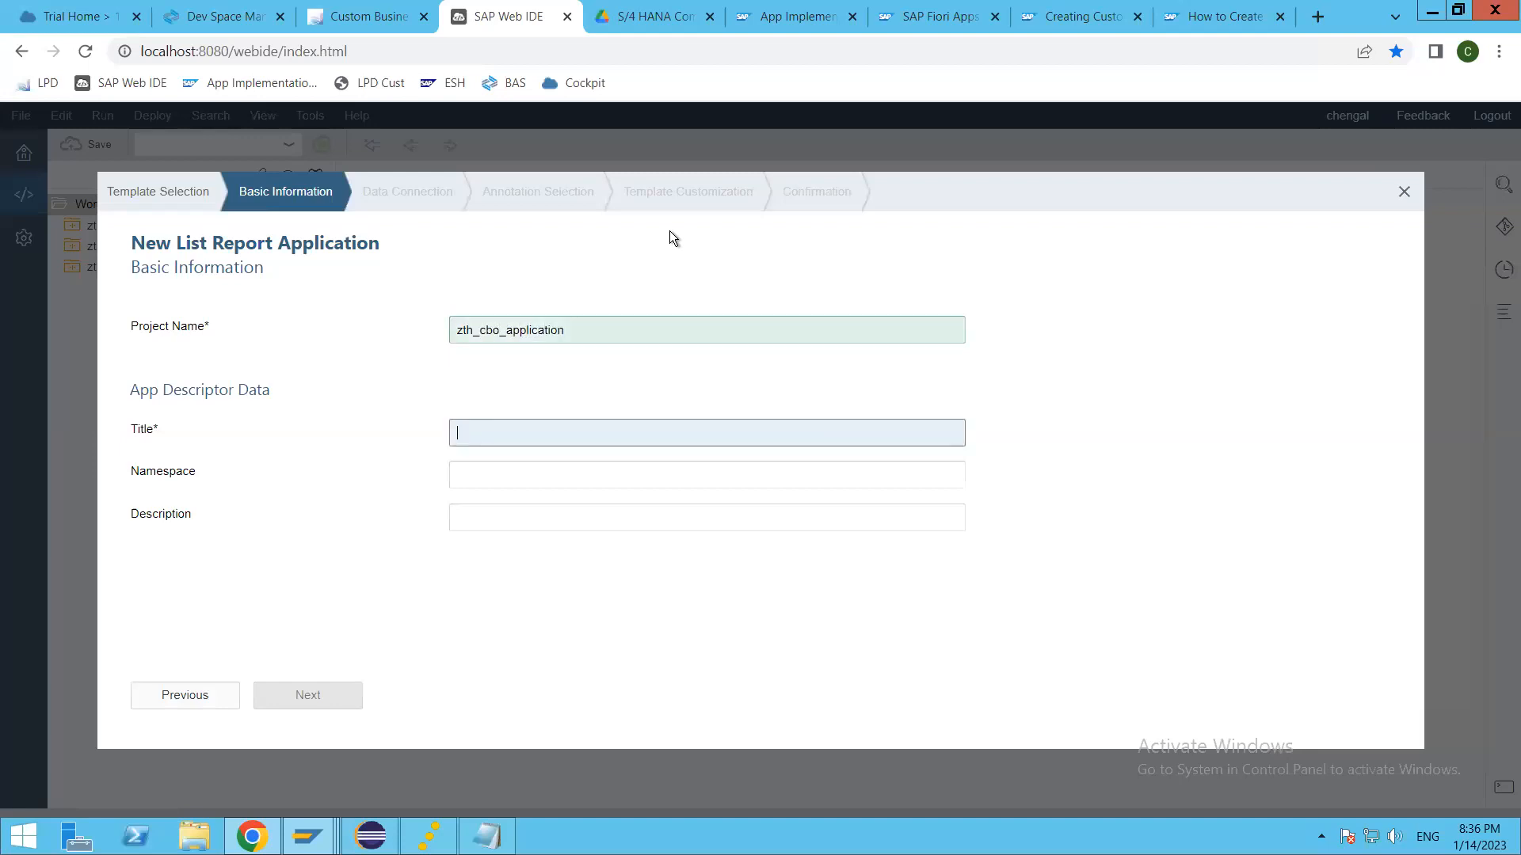
Step: Set the application title to "Thaara Custom Business Object appl" and continue to the data connection
text(Z)
key(BackSpace)
text(Thaara C)
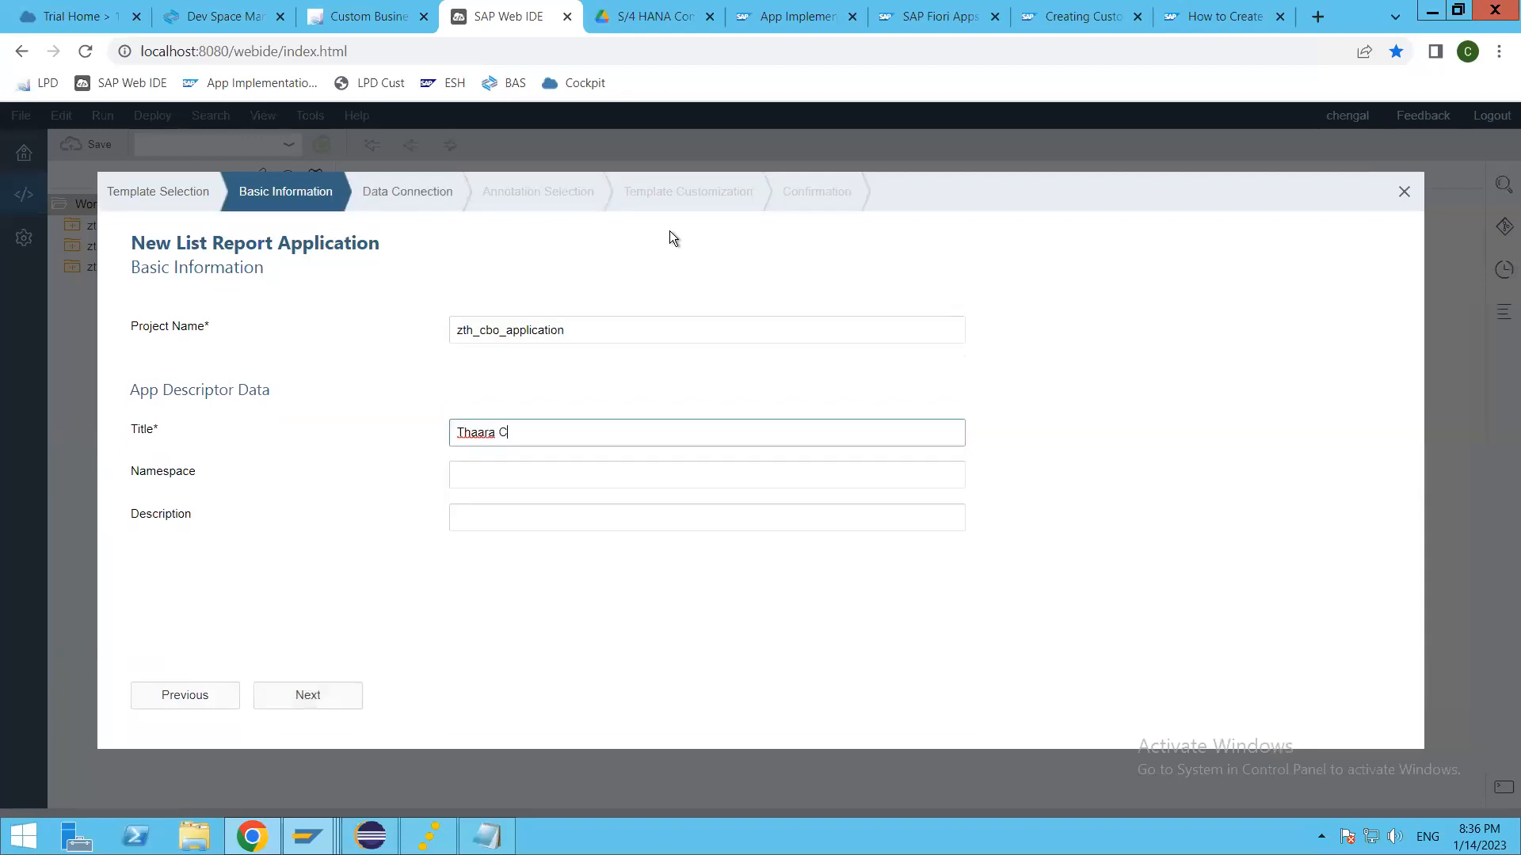
text(ustom Business object)
key(BackSpace)
key(BackSpace)
key(BackSpace)
key(BackSpace)
key(BackSpace)
key(BackSpace)
key(BackSpace)
text(Object appl)
click(309, 702)
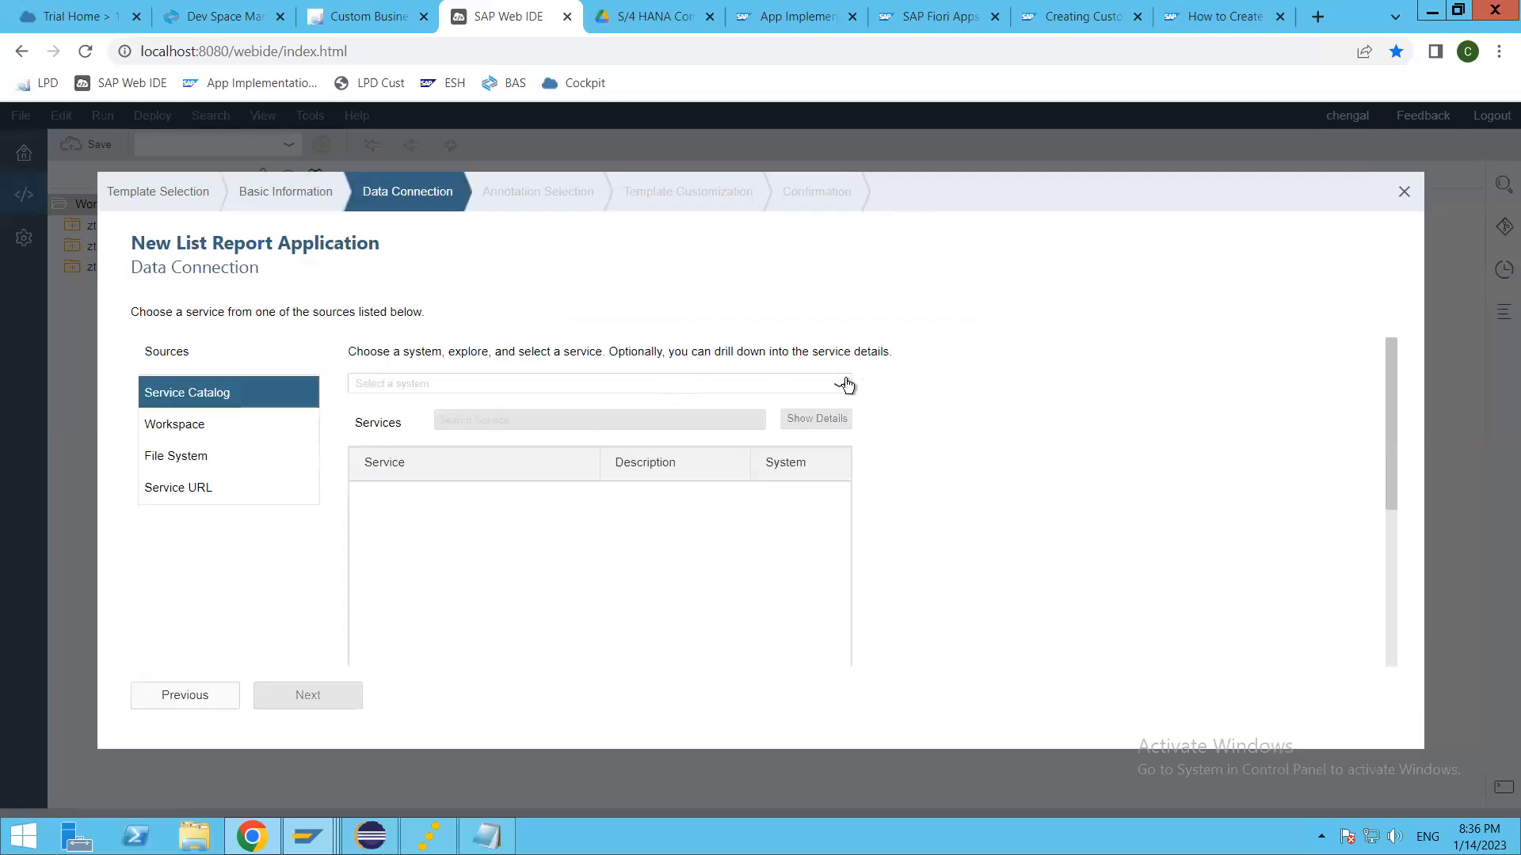
Step: Choose Thaara Backend System in the service catalog and sign in with the account's username and password
click(777, 386)
click(496, 440)
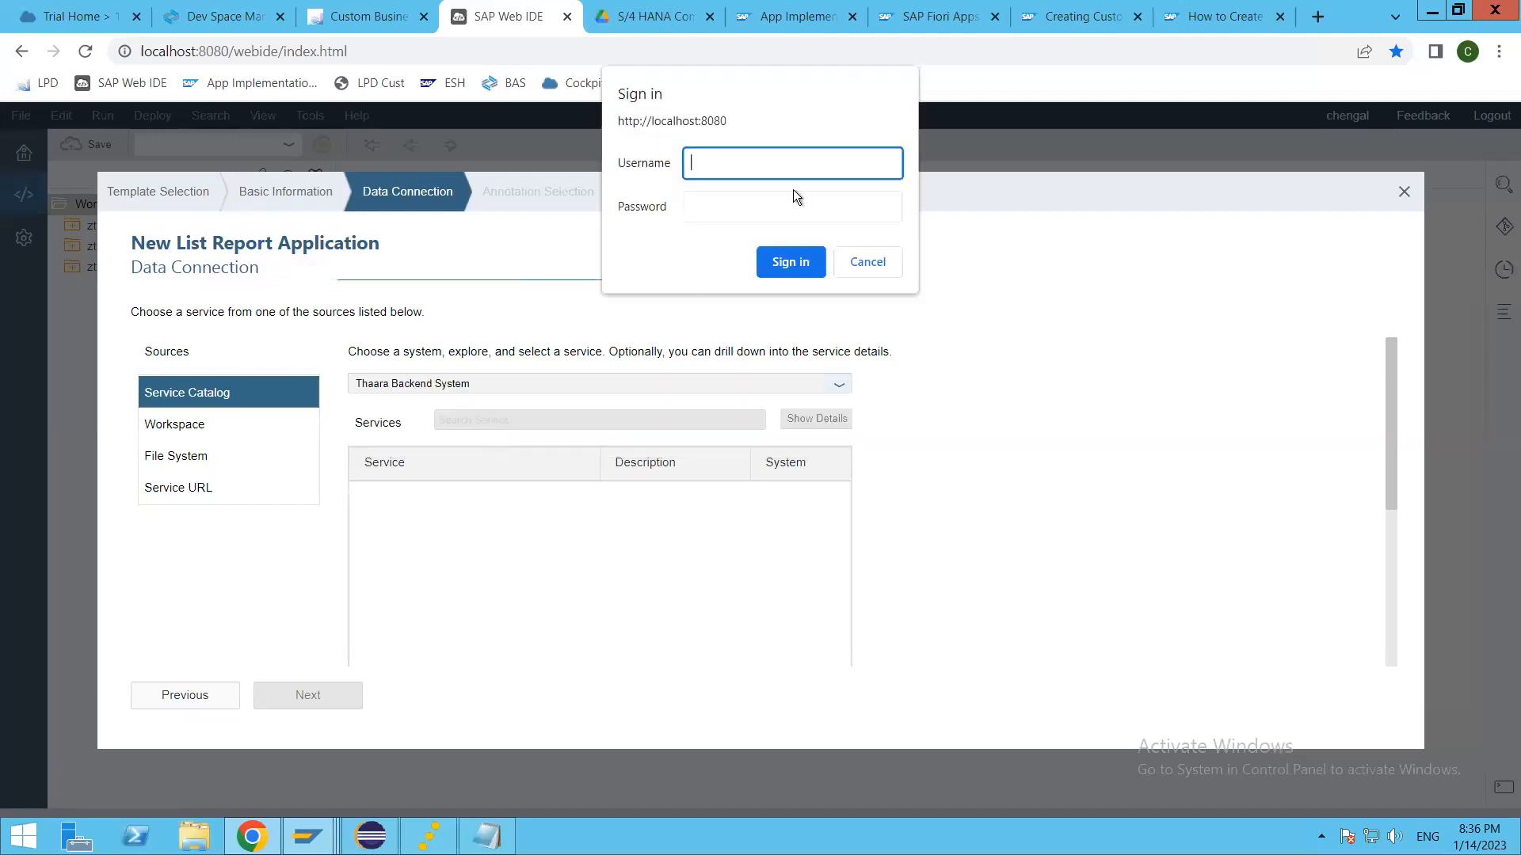
text(thaara1)
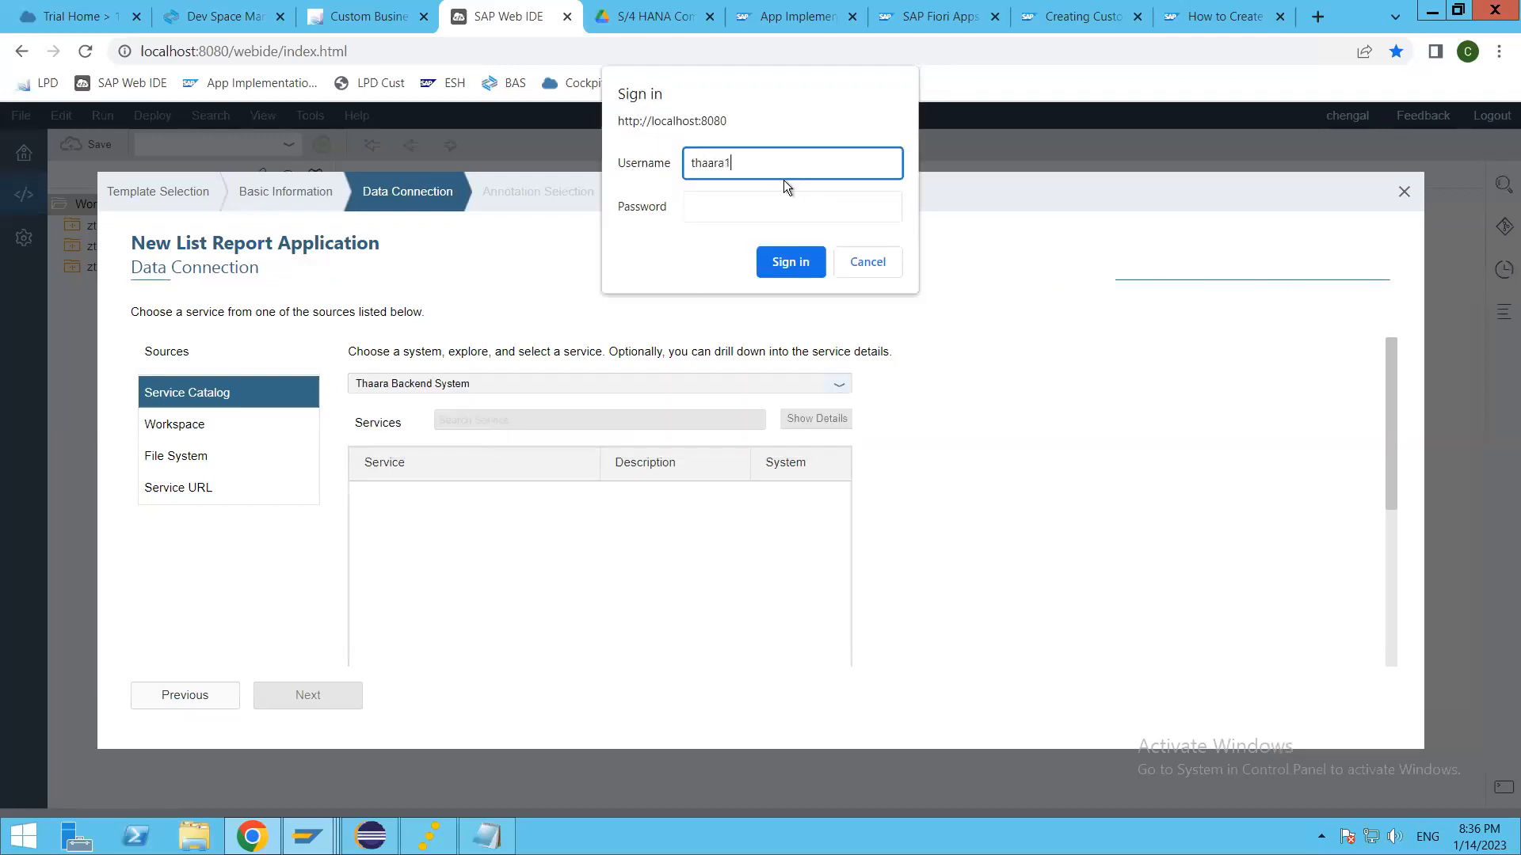
key(Tab)
text(•••)
text(123)
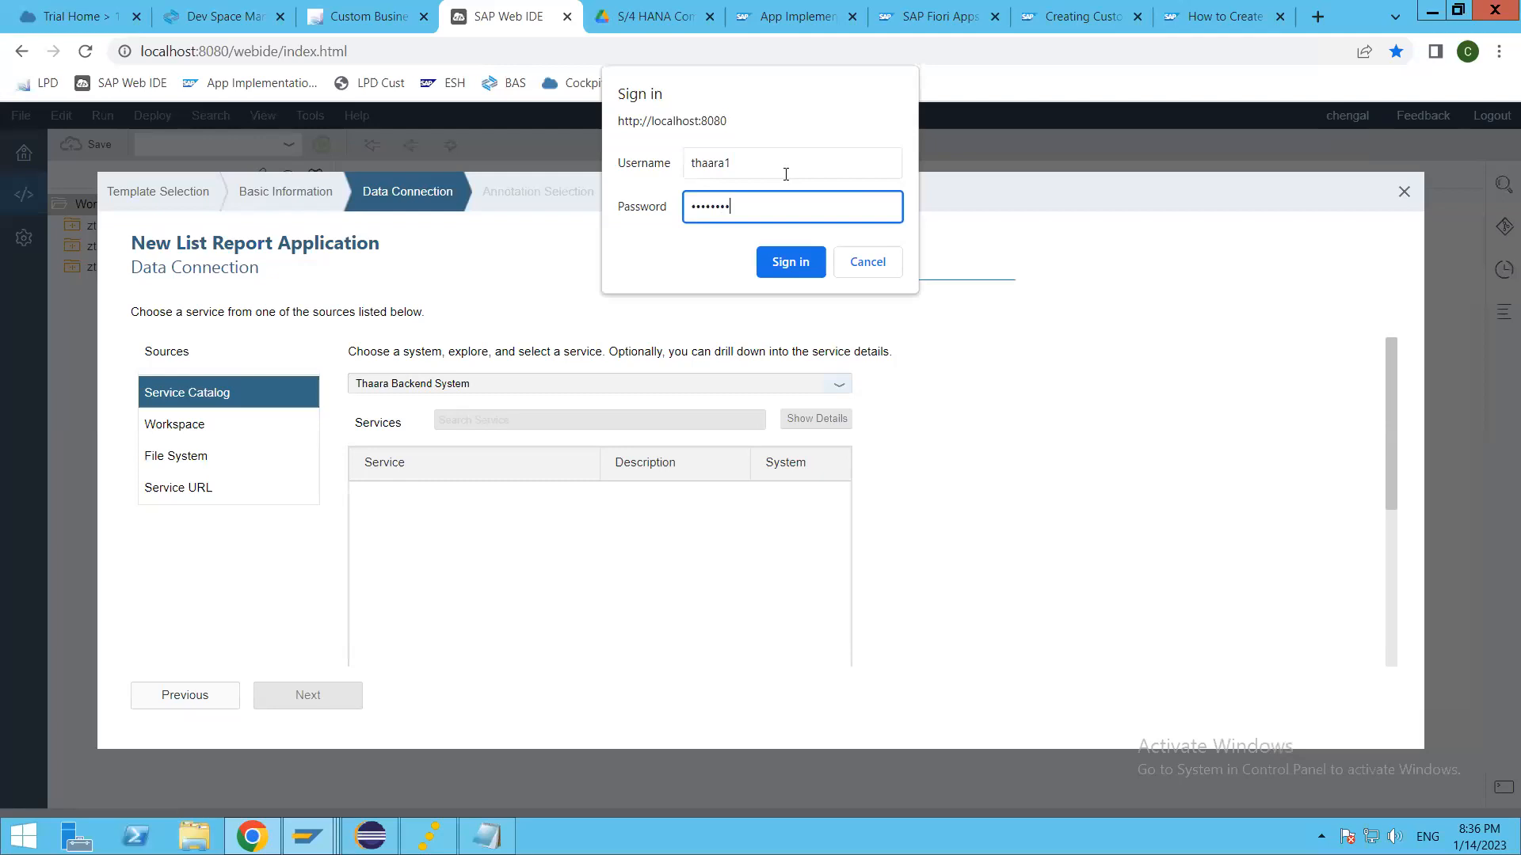
key(Return)
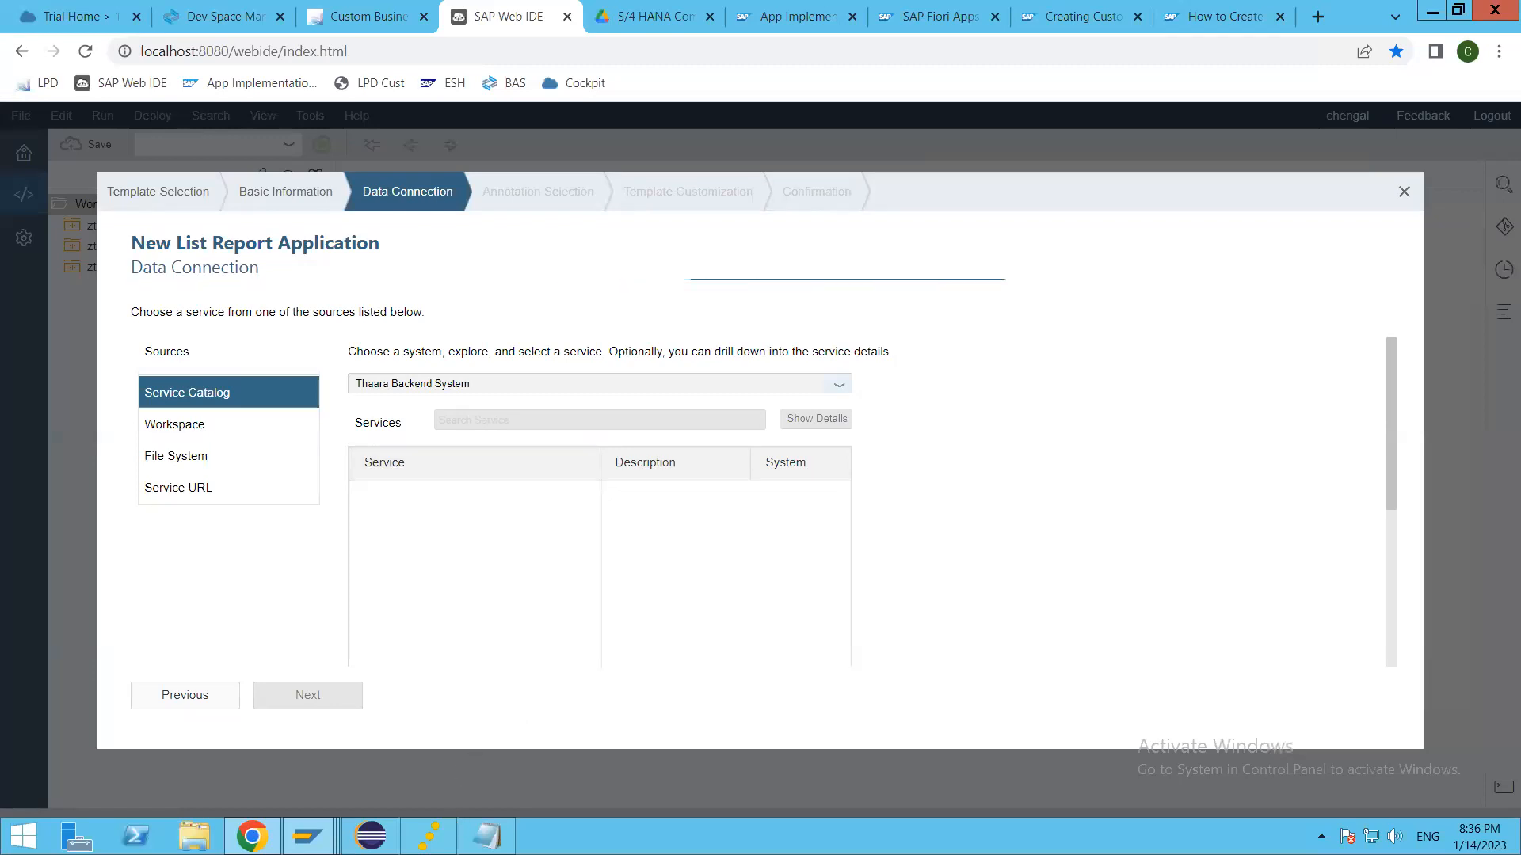
Step: Abandon the application wizard and reload SAP Web IDE, checking the orion server console and minimizing it
click(430, 837)
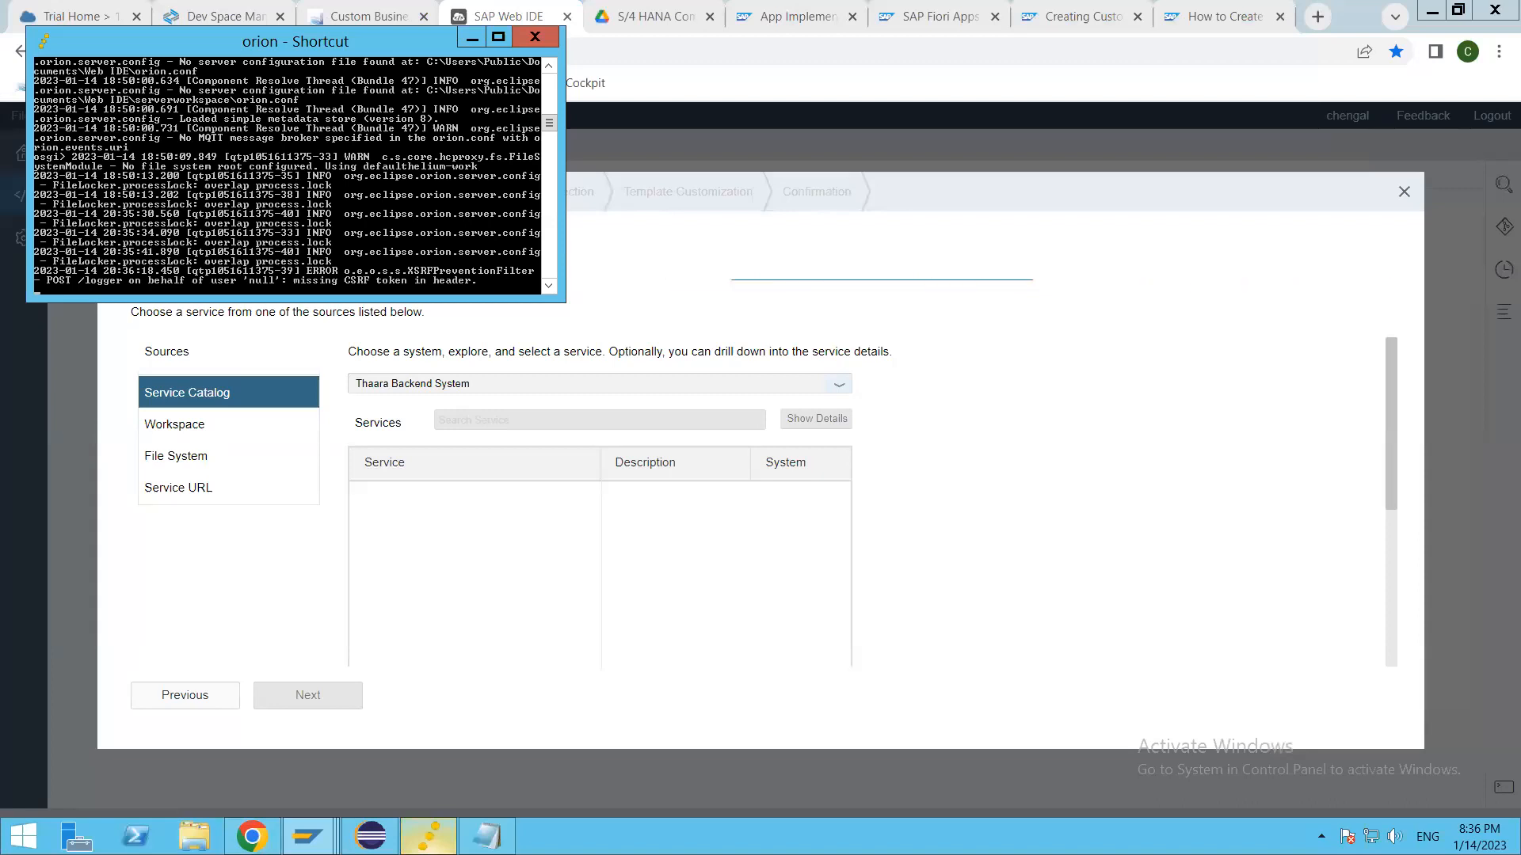
click(691, 456)
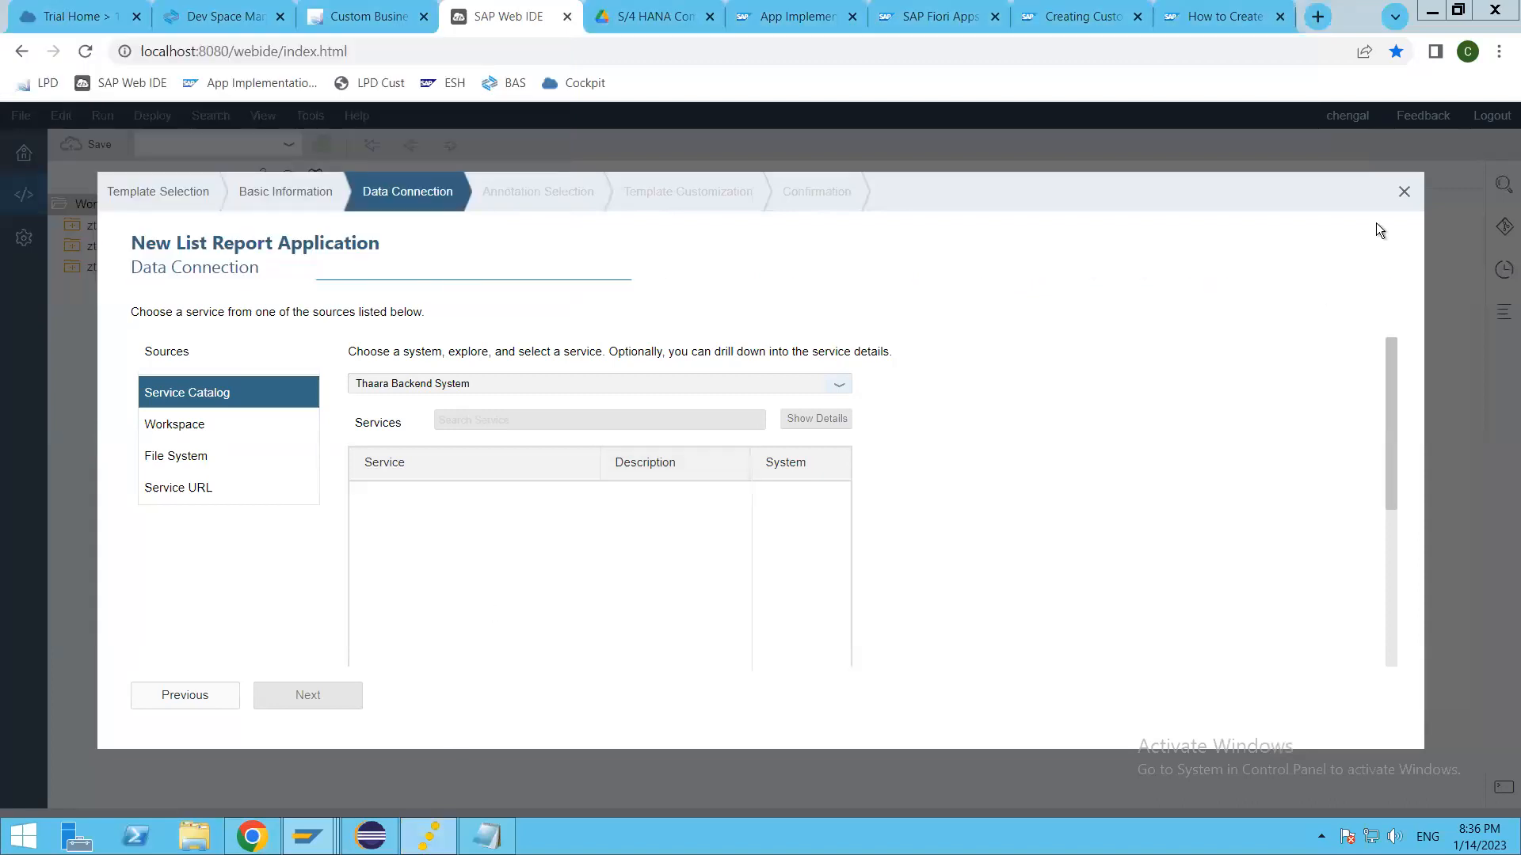
key(Escape)
click(951, 611)
click(120, 82)
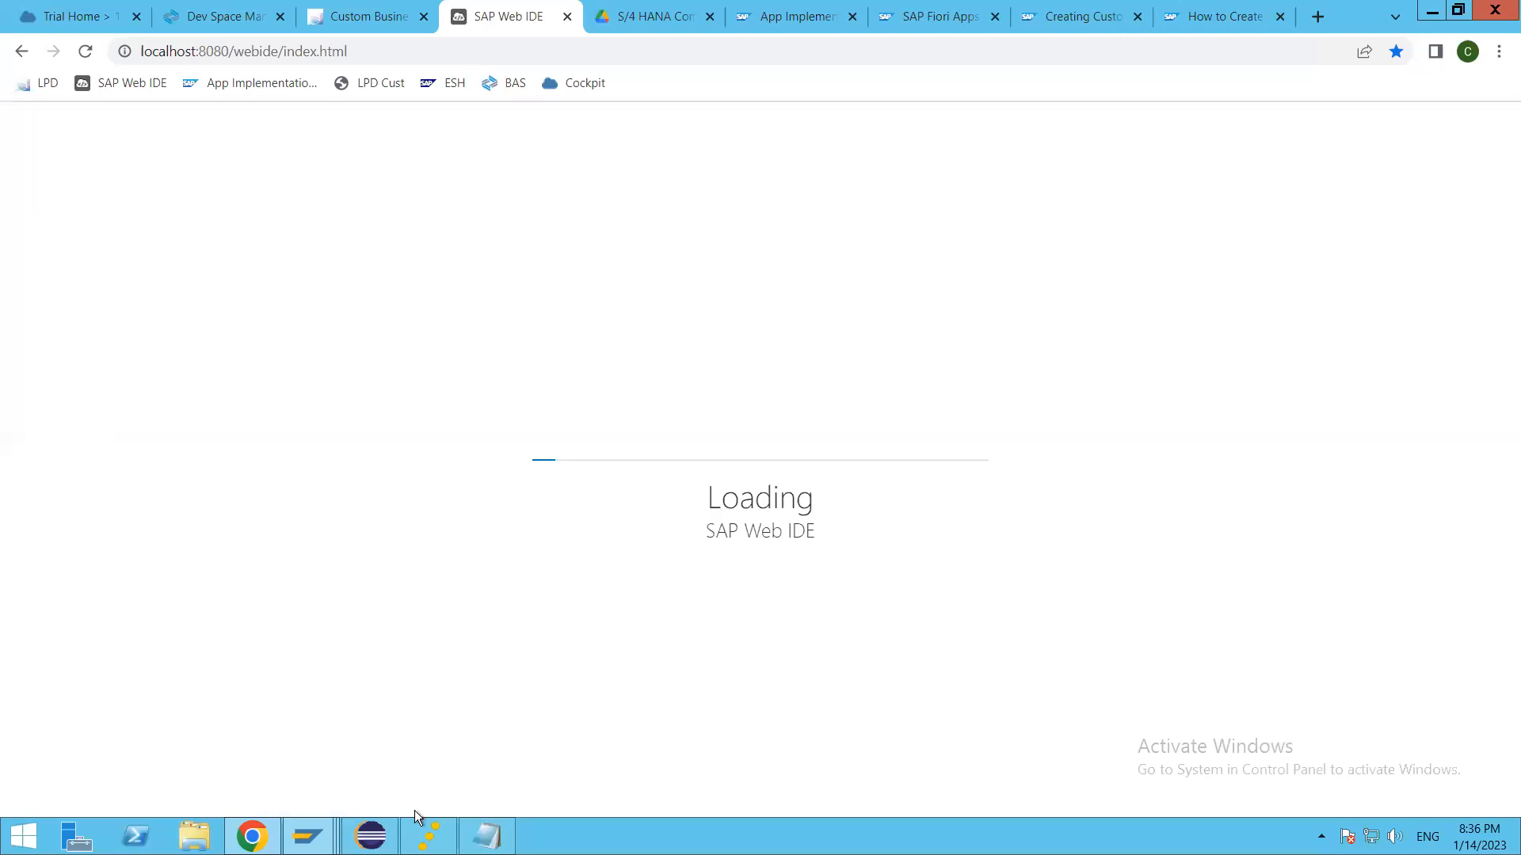
click(429, 836)
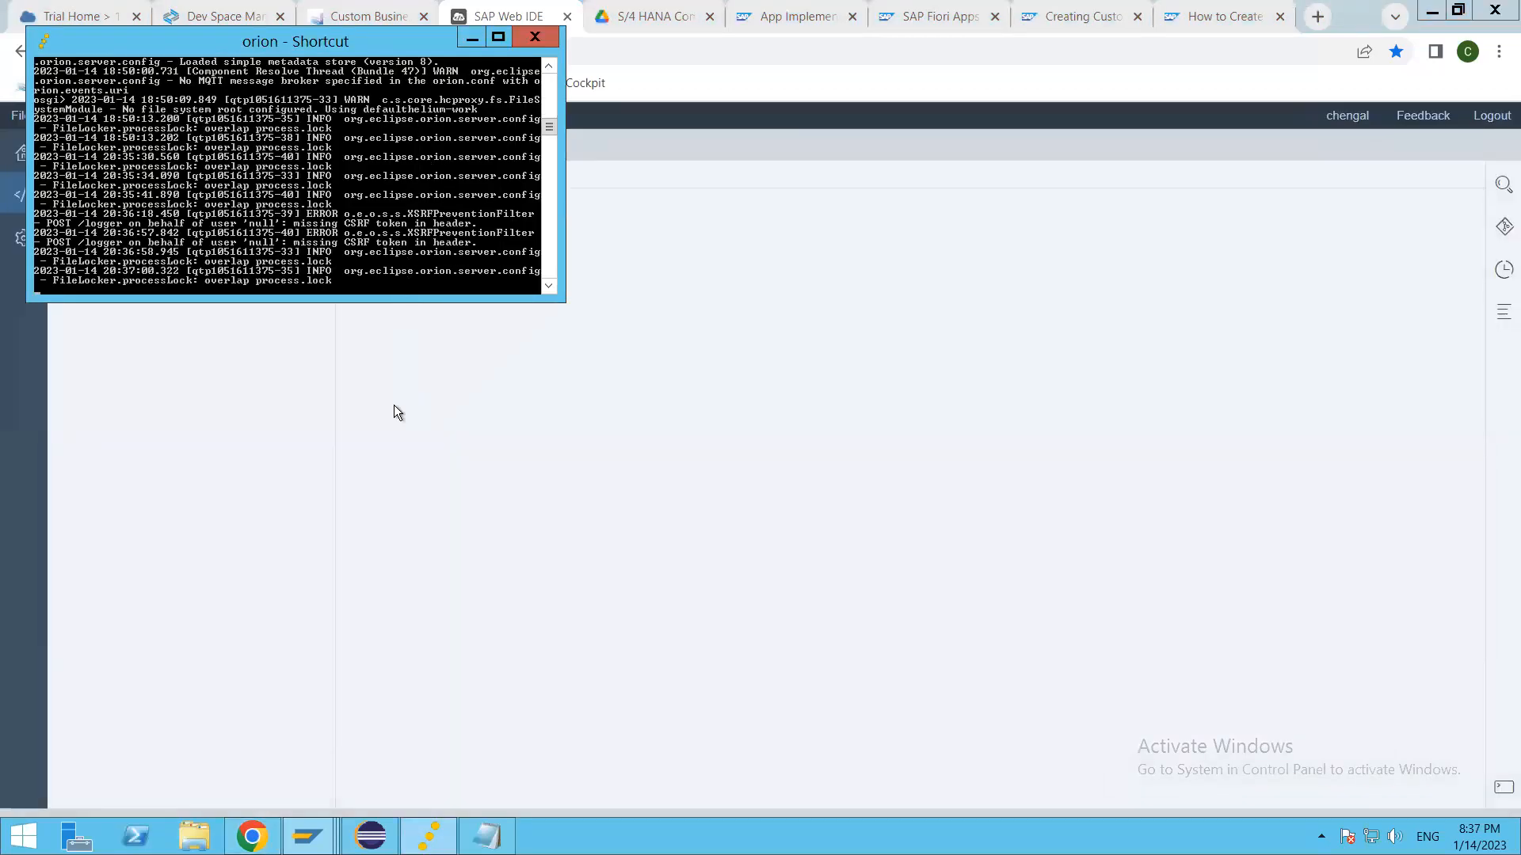
click(472, 37)
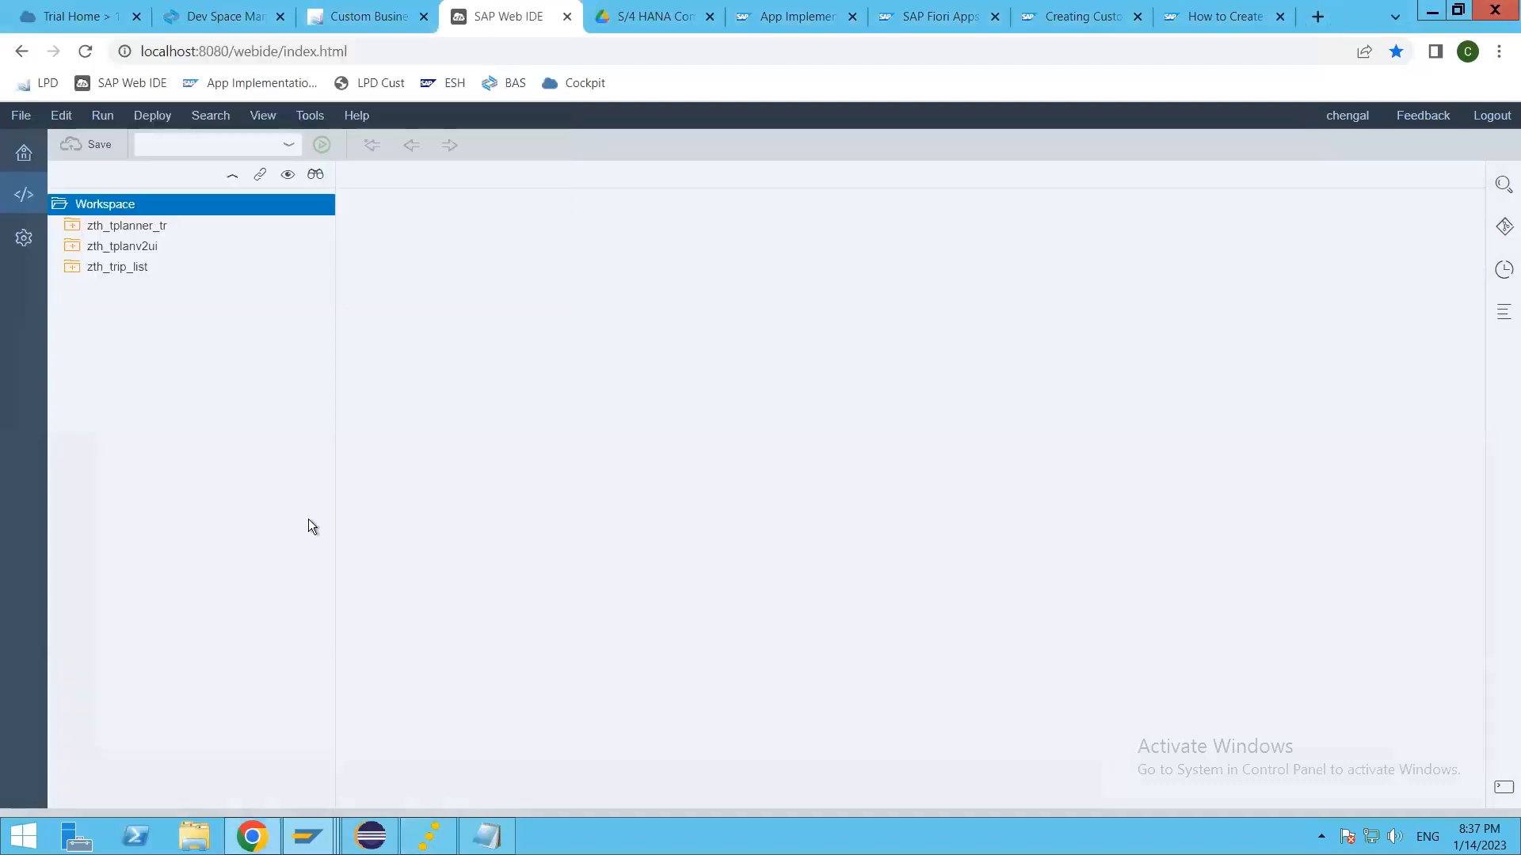
Step: Start a new list report project from template named zth_cbo_app, titled "Thaara CBO Application", and continue to the data connection
right_click(125, 207)
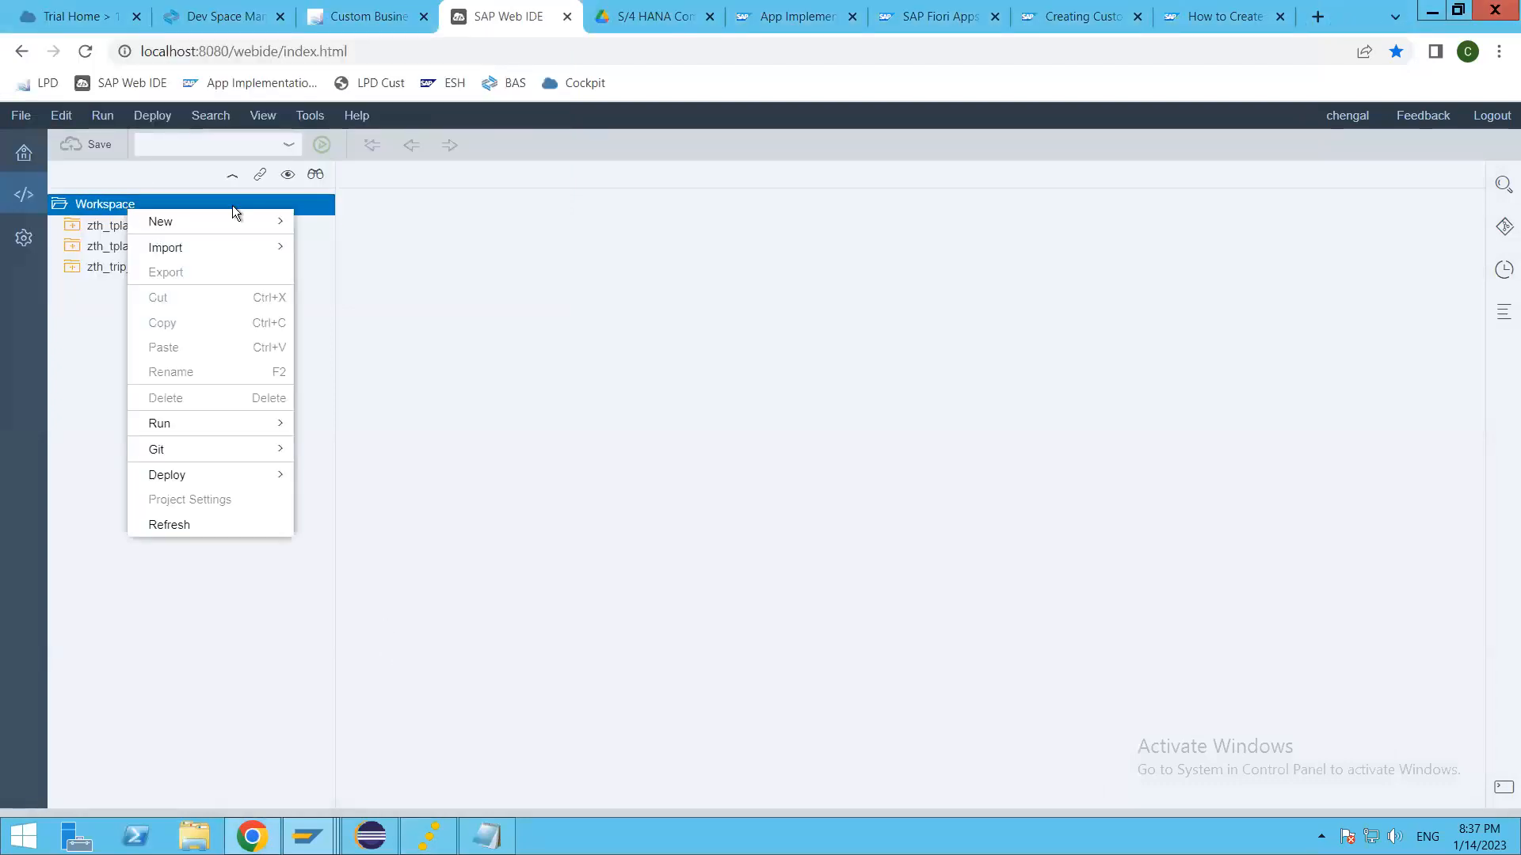
mouse_move(231, 226)
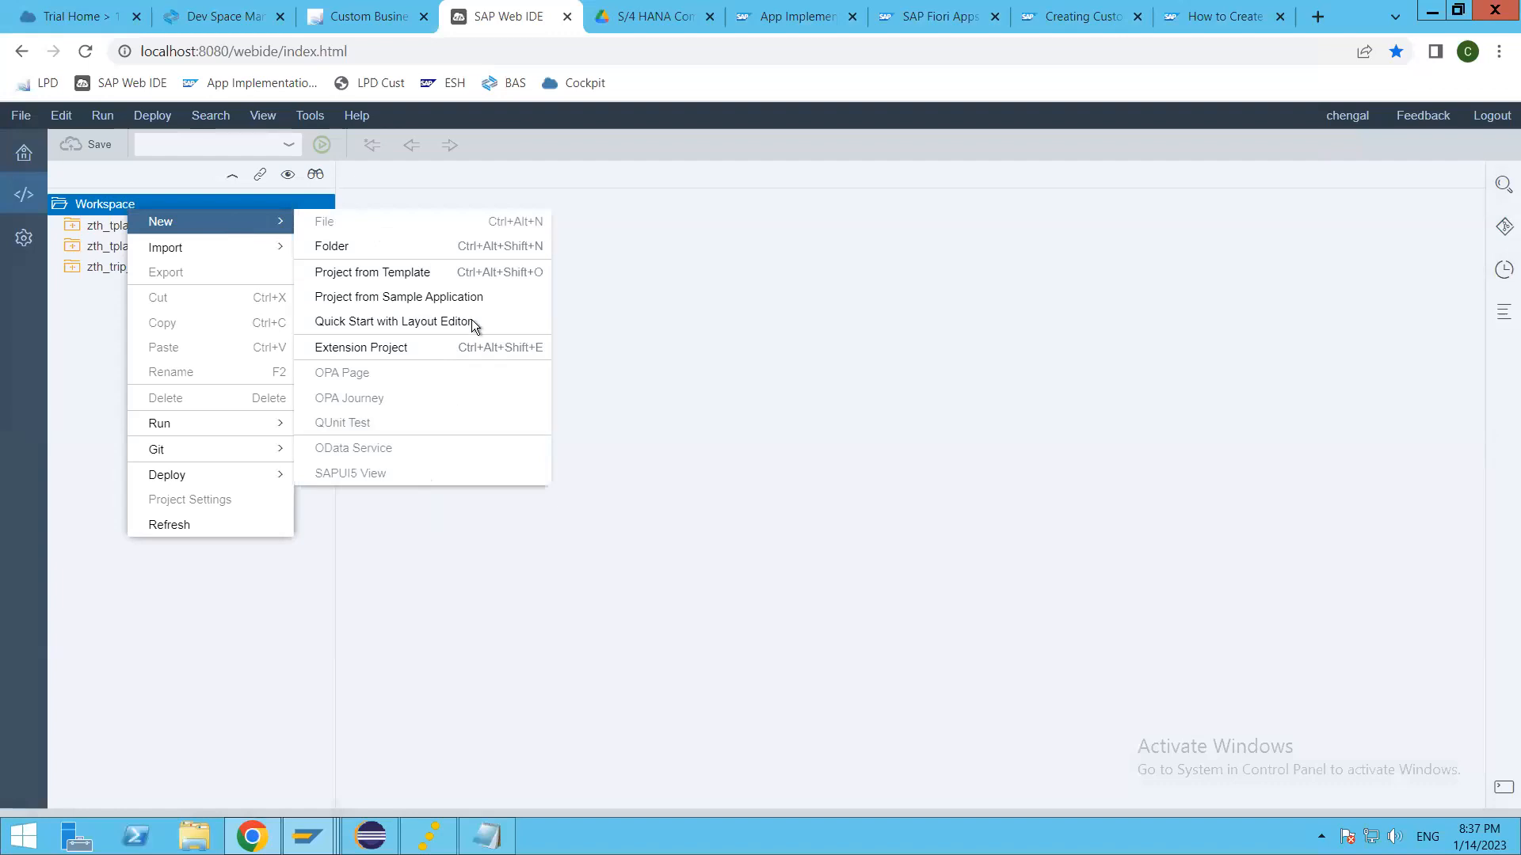
click(428, 278)
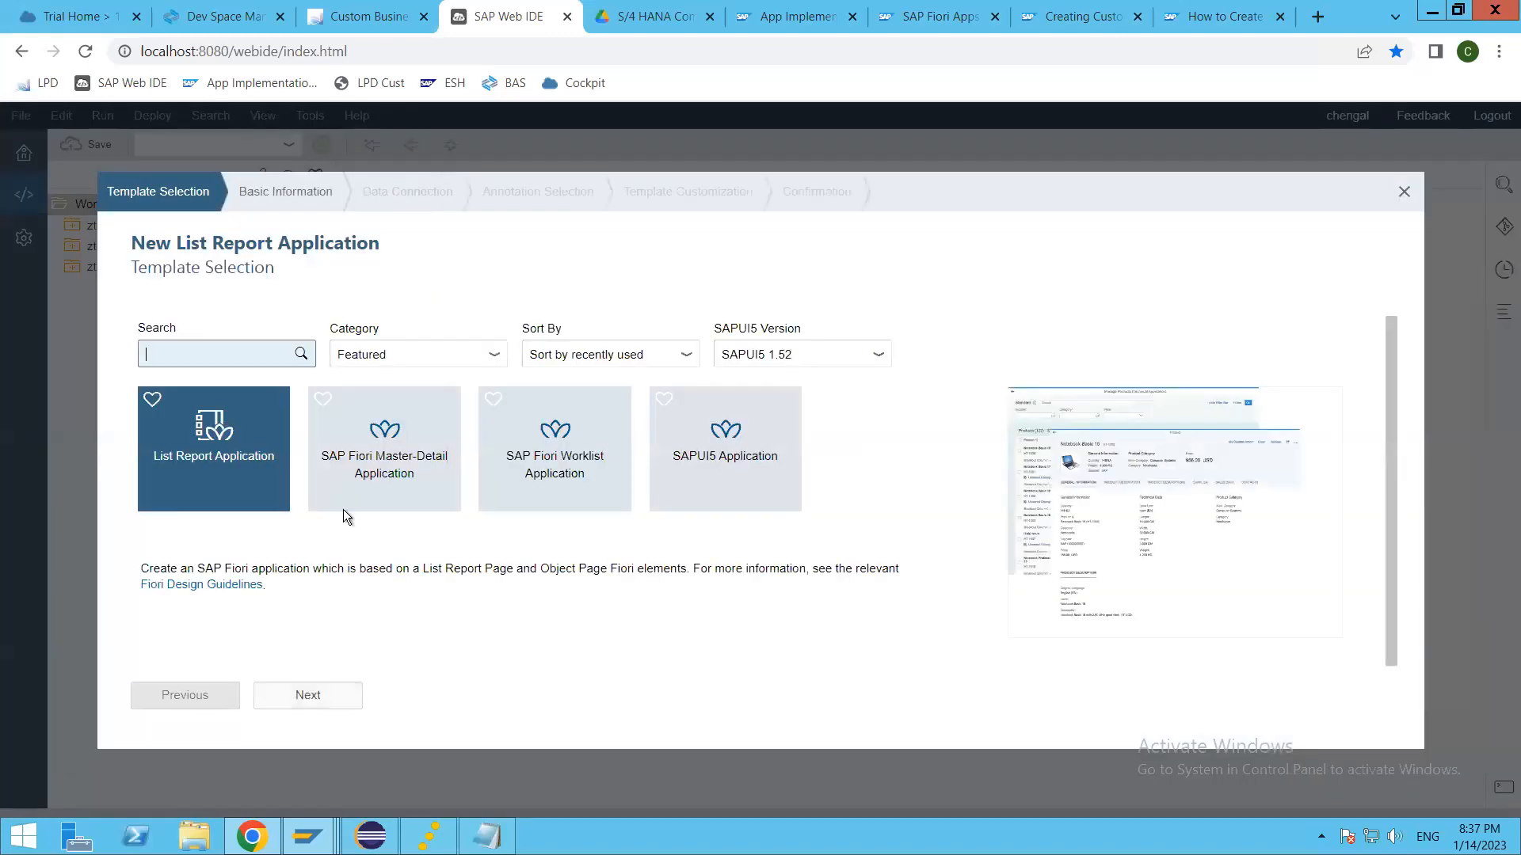
click(332, 697)
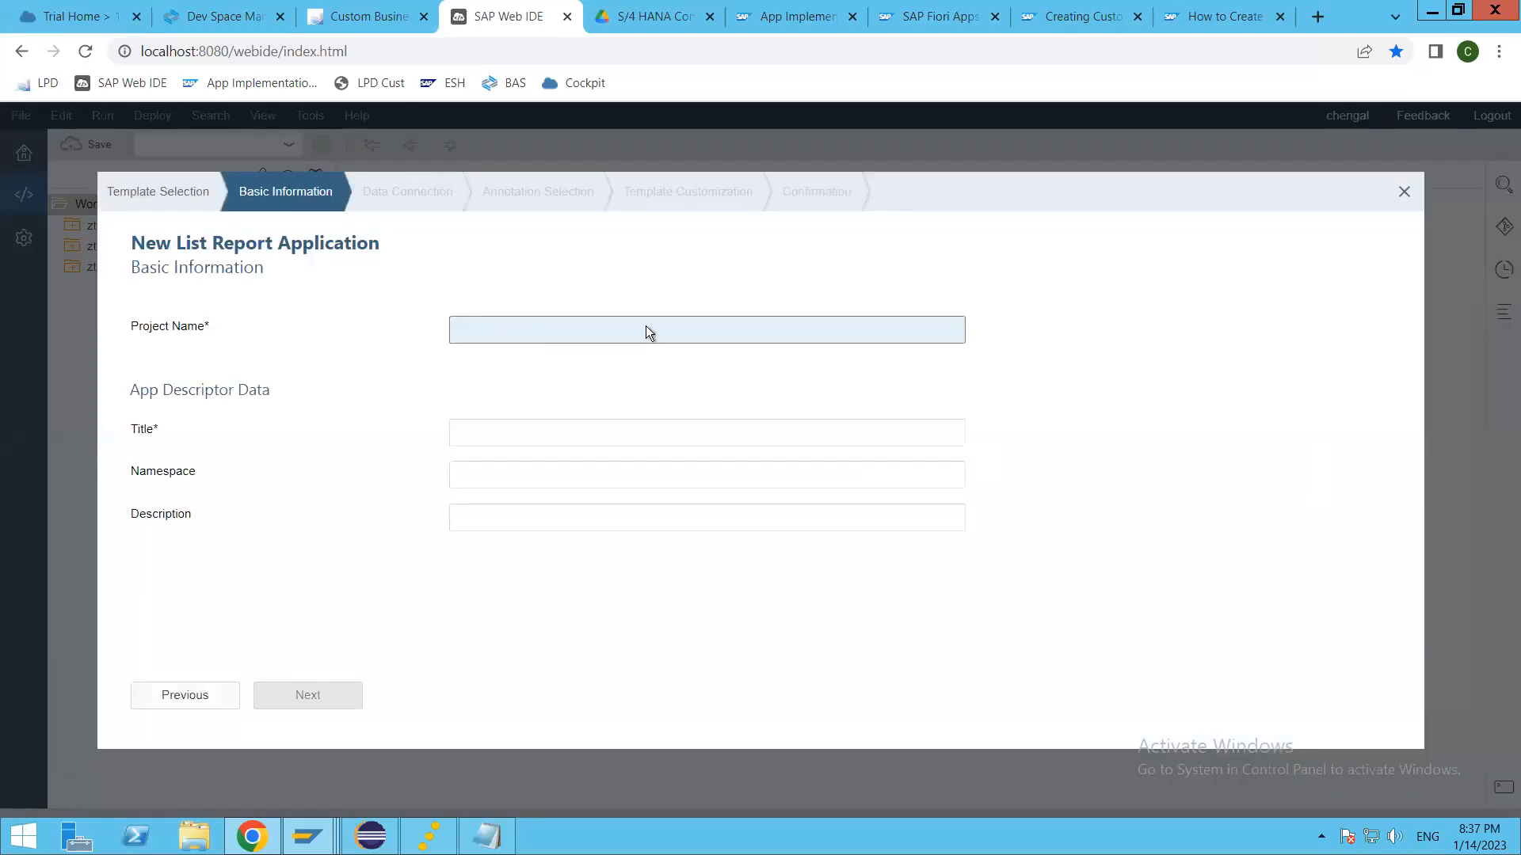
text(z)
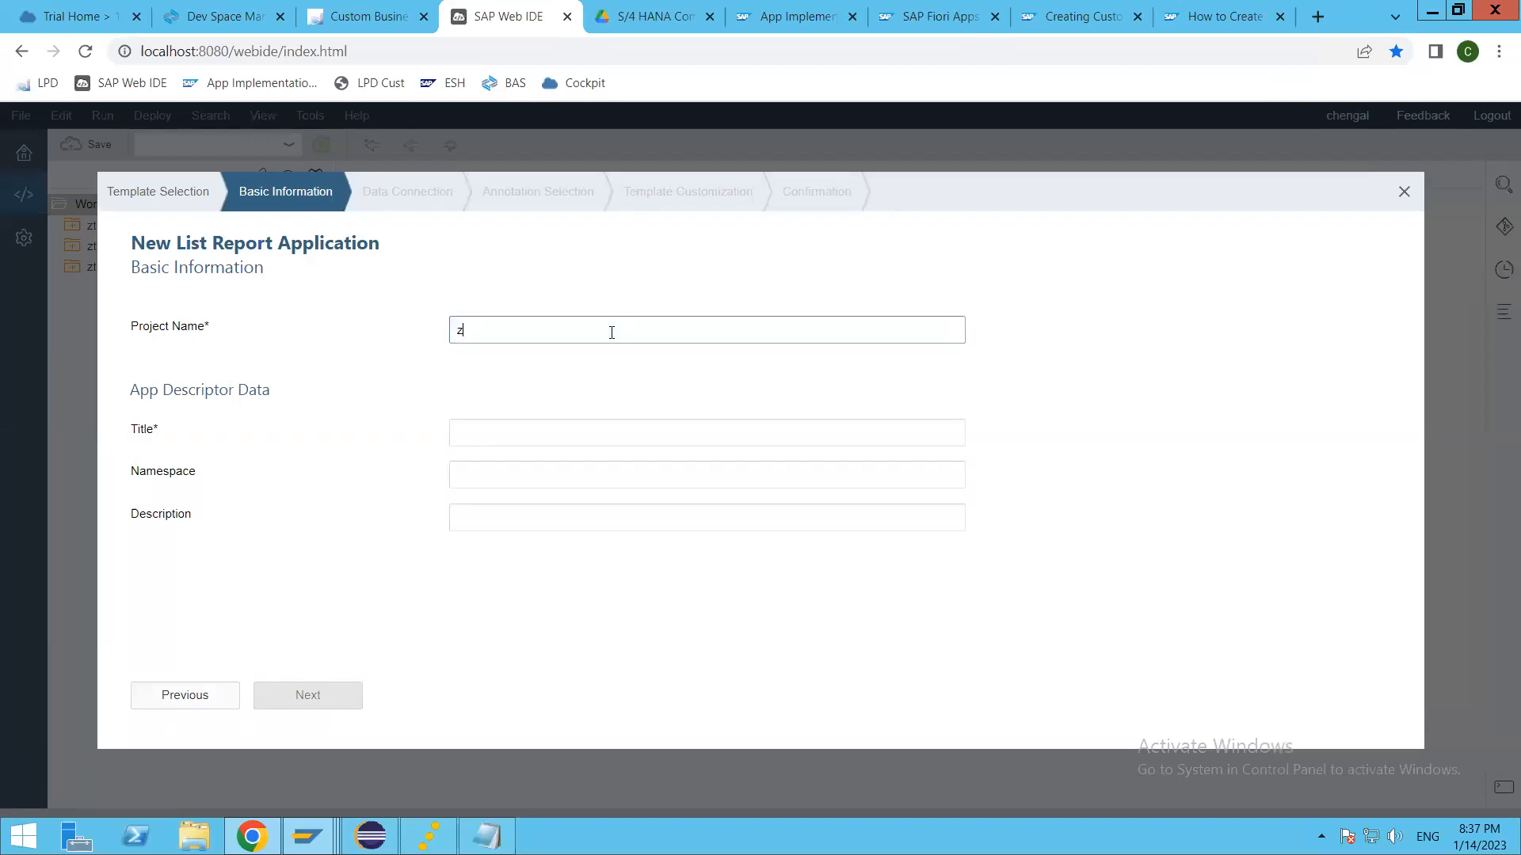
text(th_cbo_app)
key(Tab)
text(Thaara )
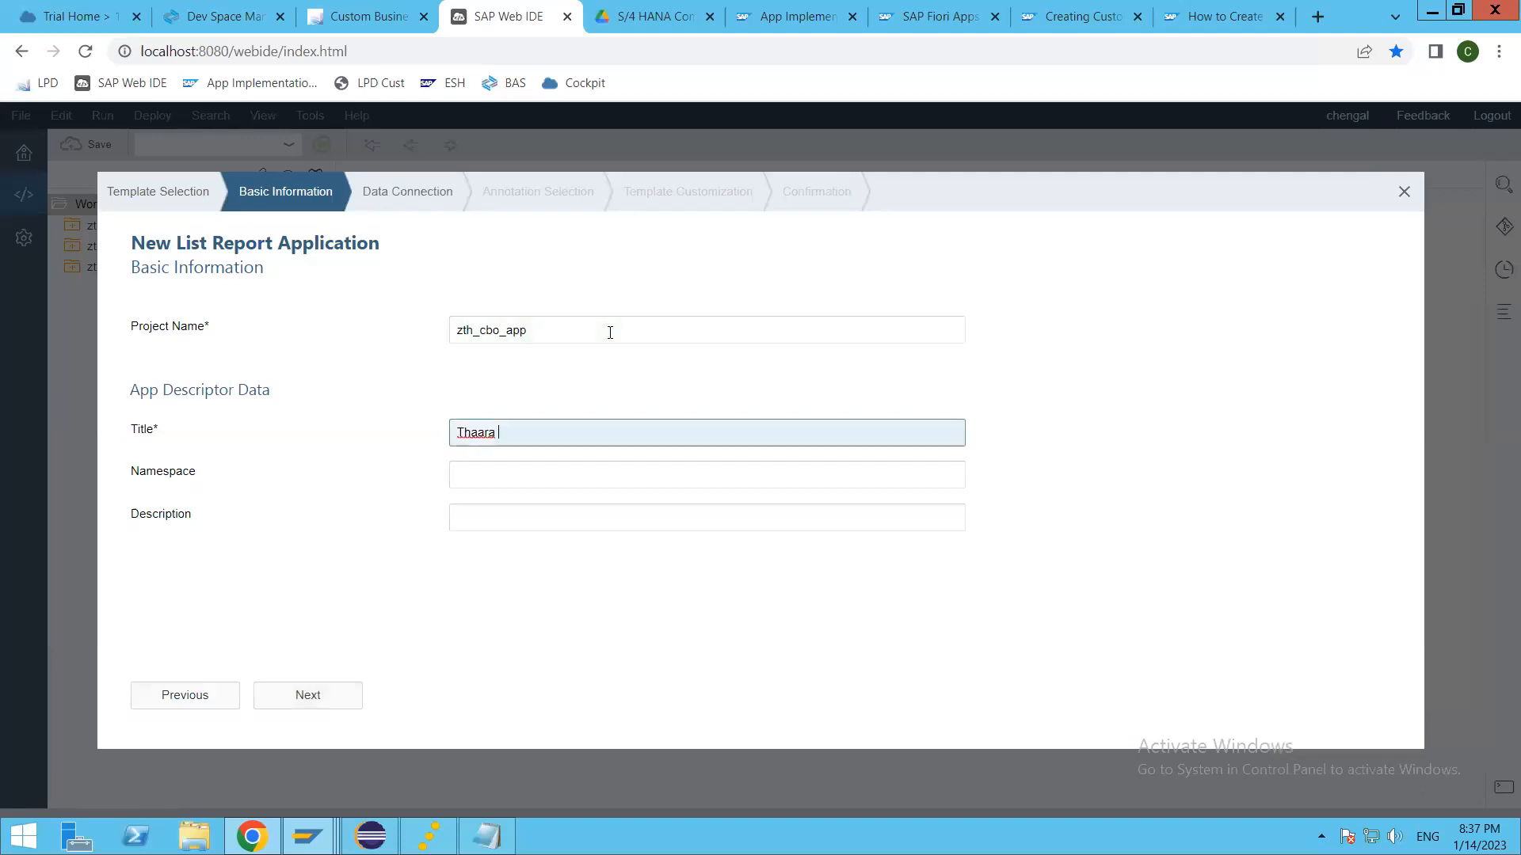
text(CBO Application)
click(310, 696)
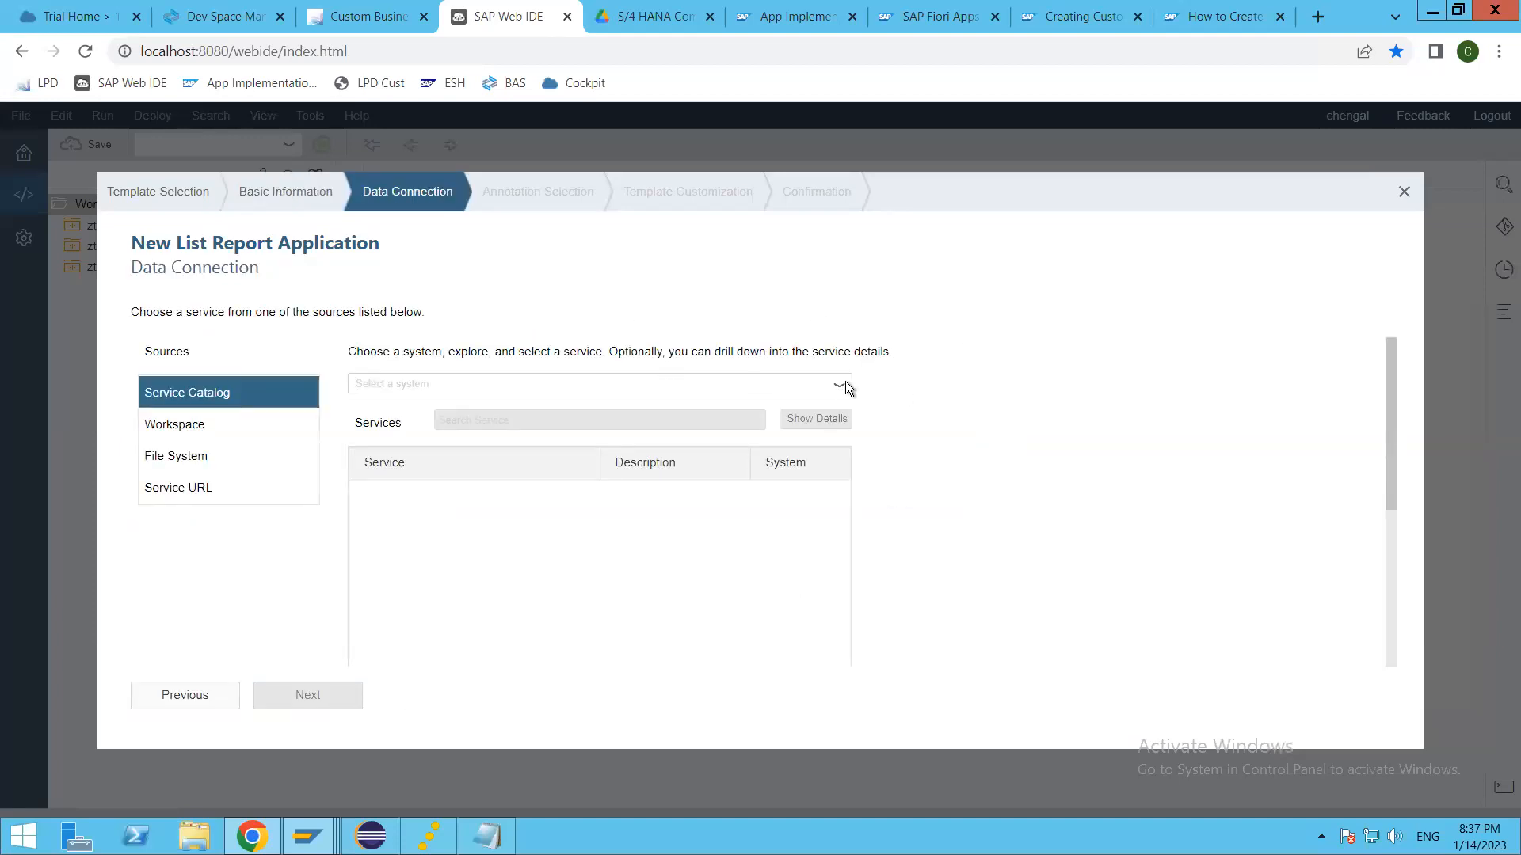
Step: Try to load the services of Thaara Backend System, check the orion console, and exit the application wizard
click(842, 388)
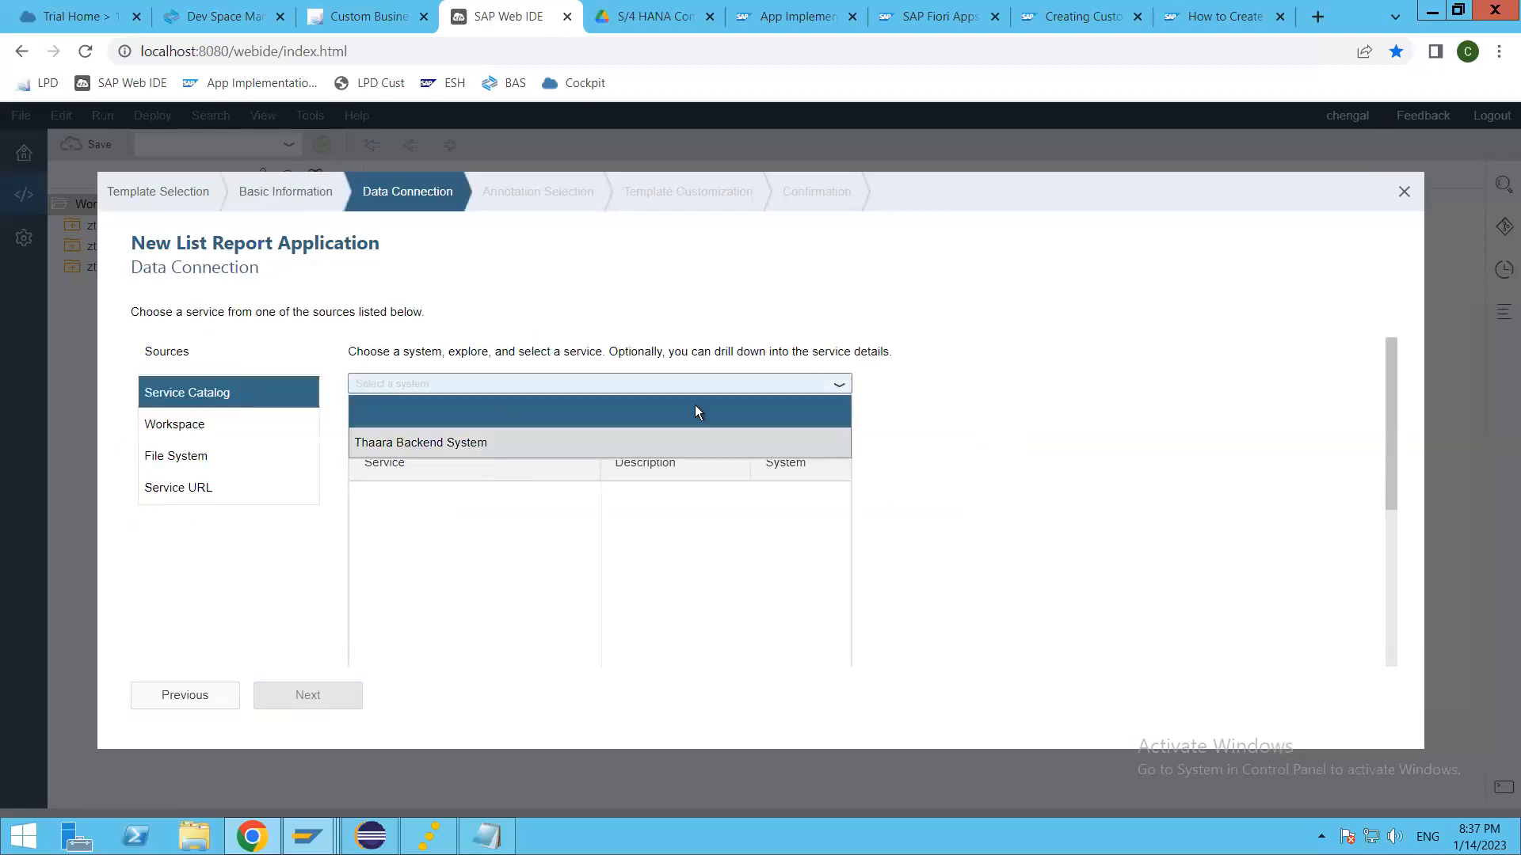
click(491, 433)
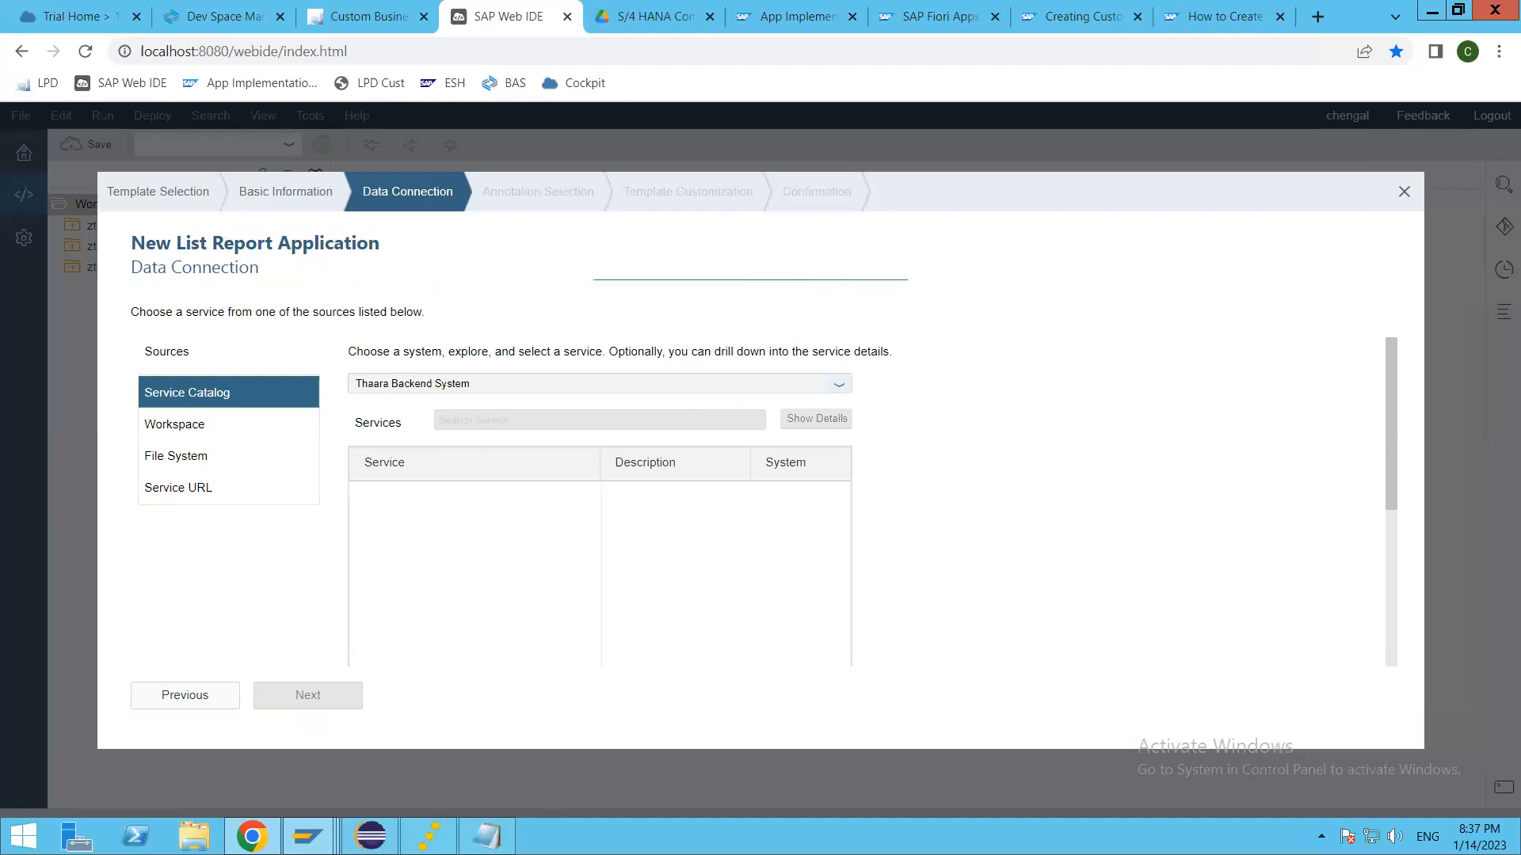
mouse_move(428, 836)
click(430, 730)
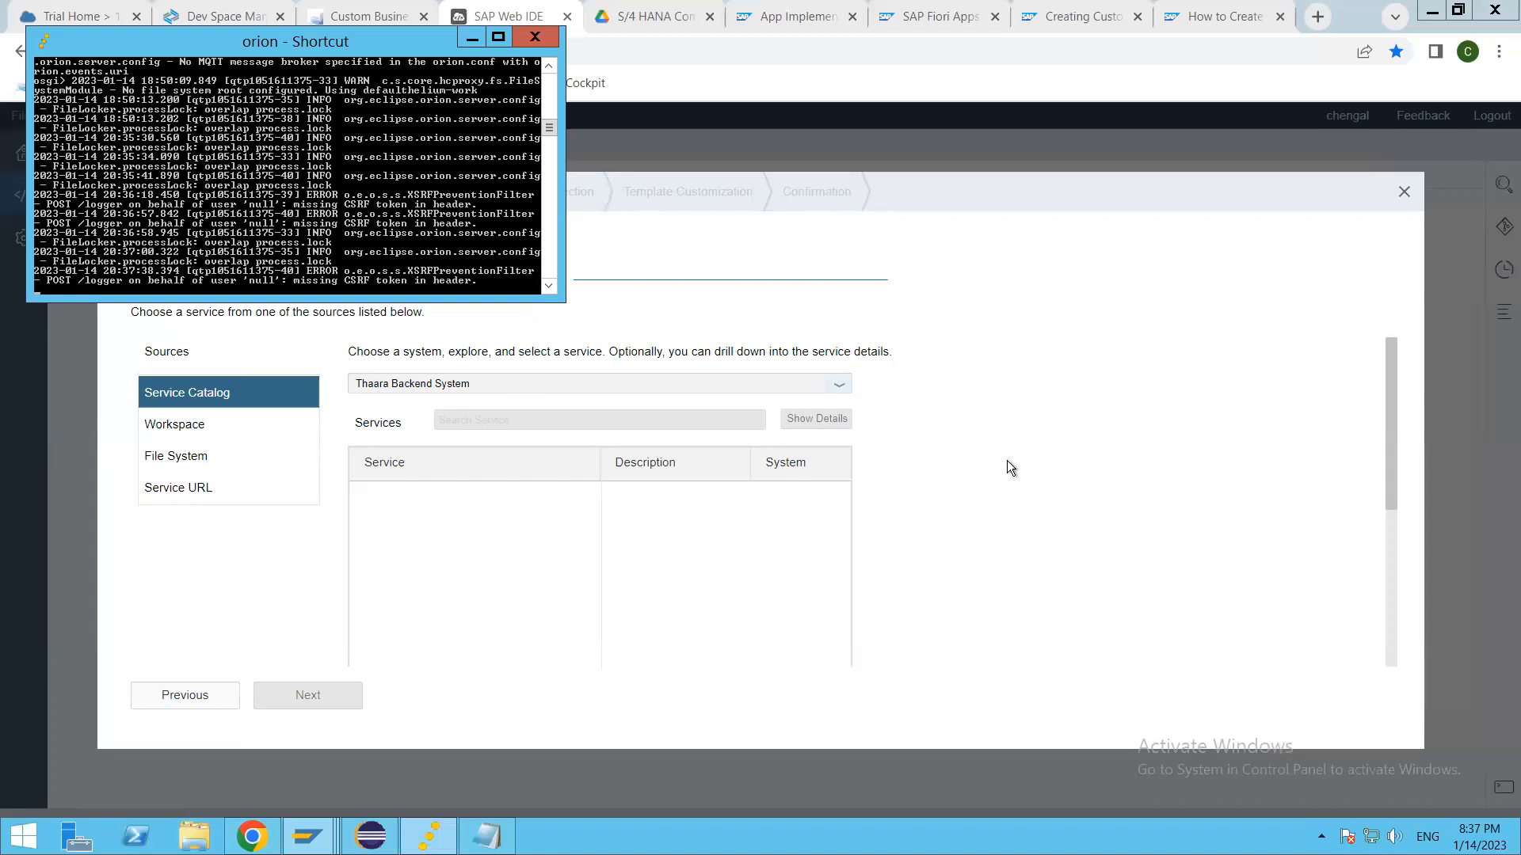
key(alt+Tab)
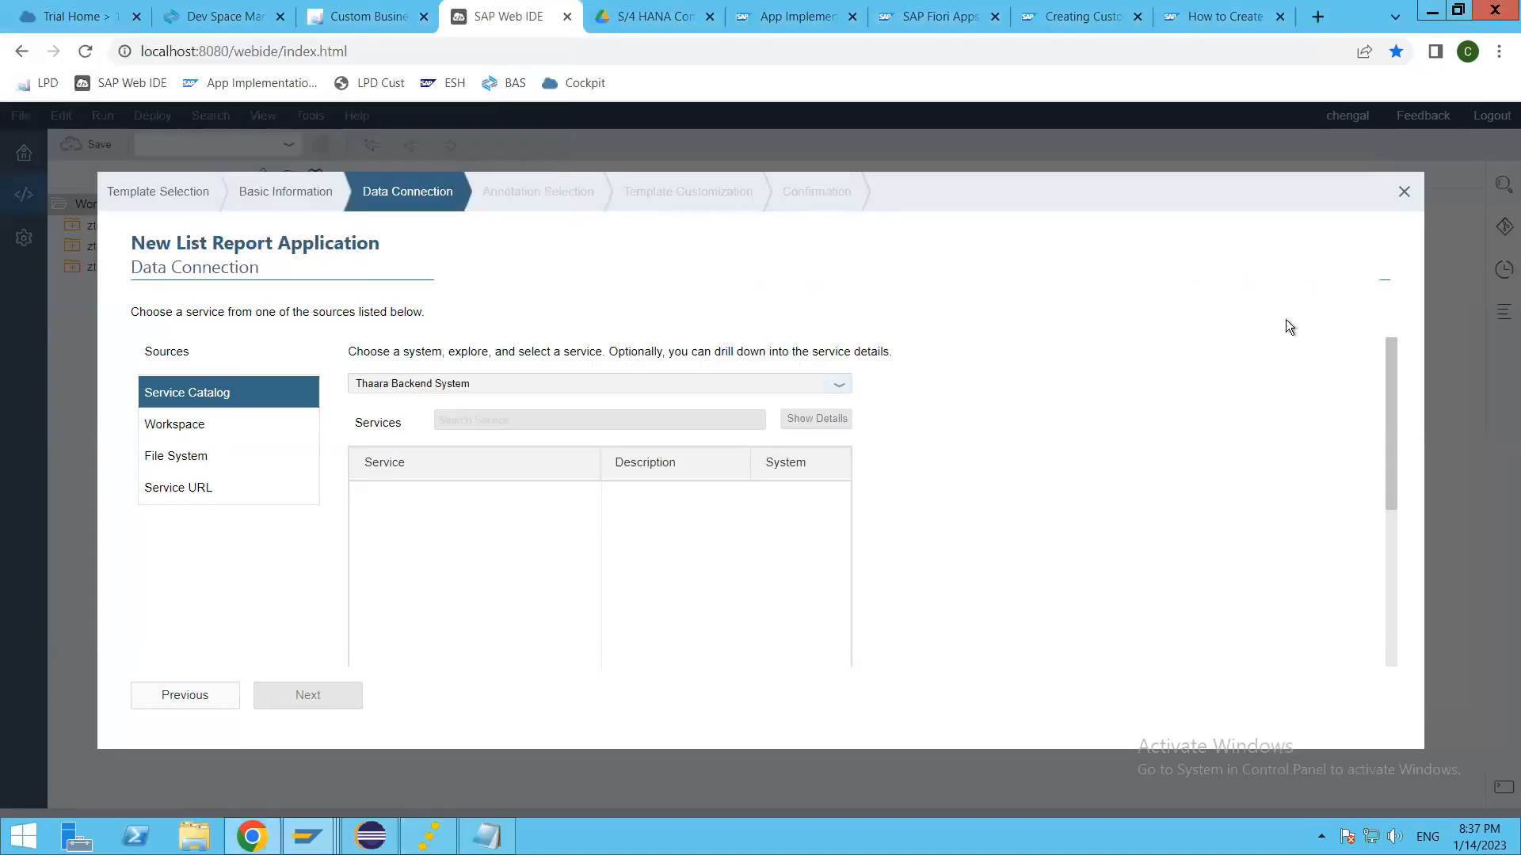
click(1405, 197)
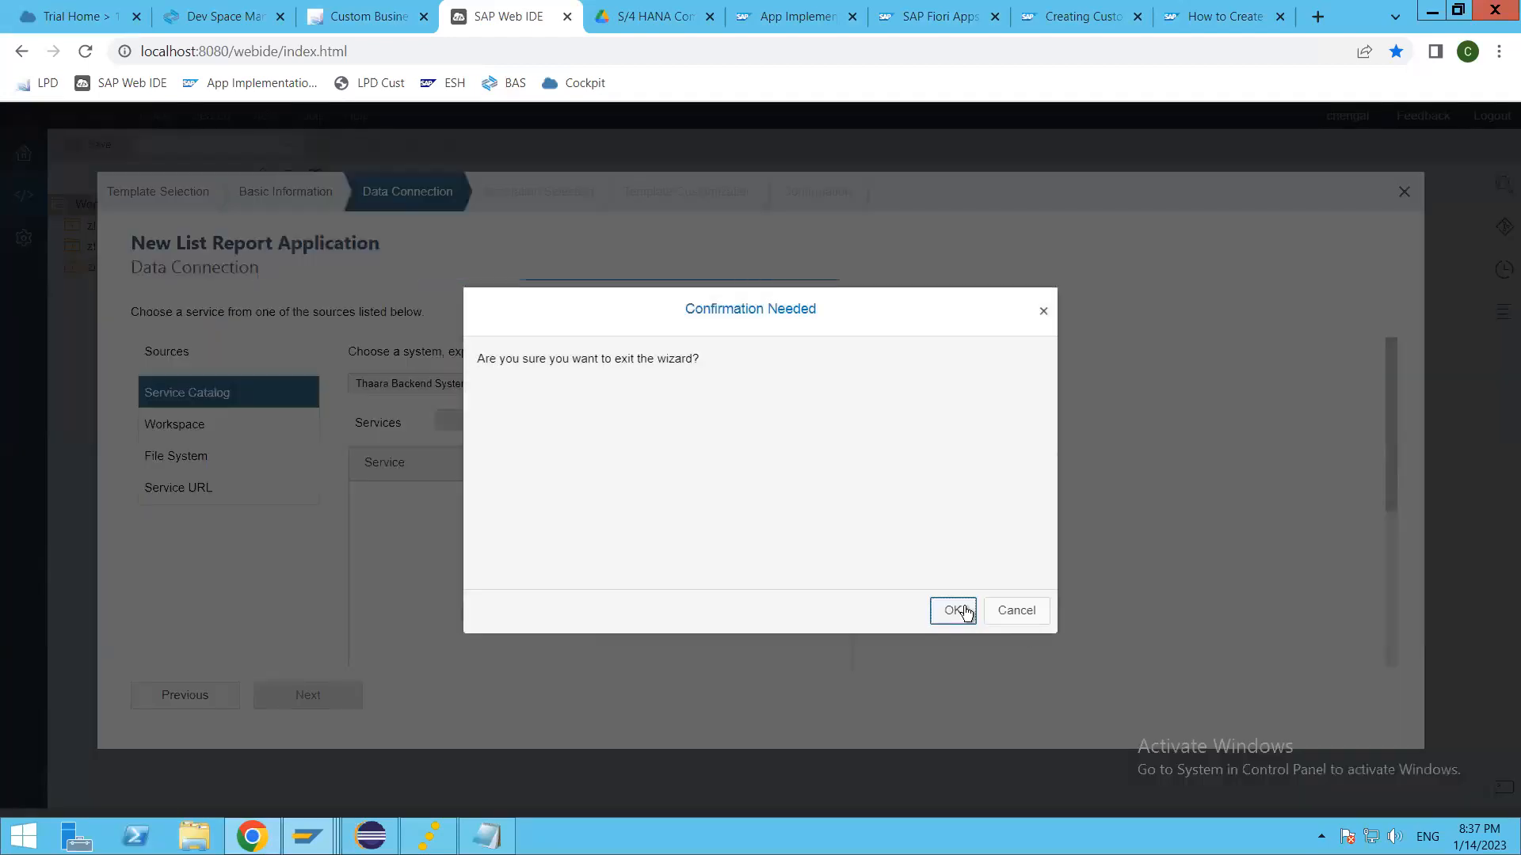
click(919, 622)
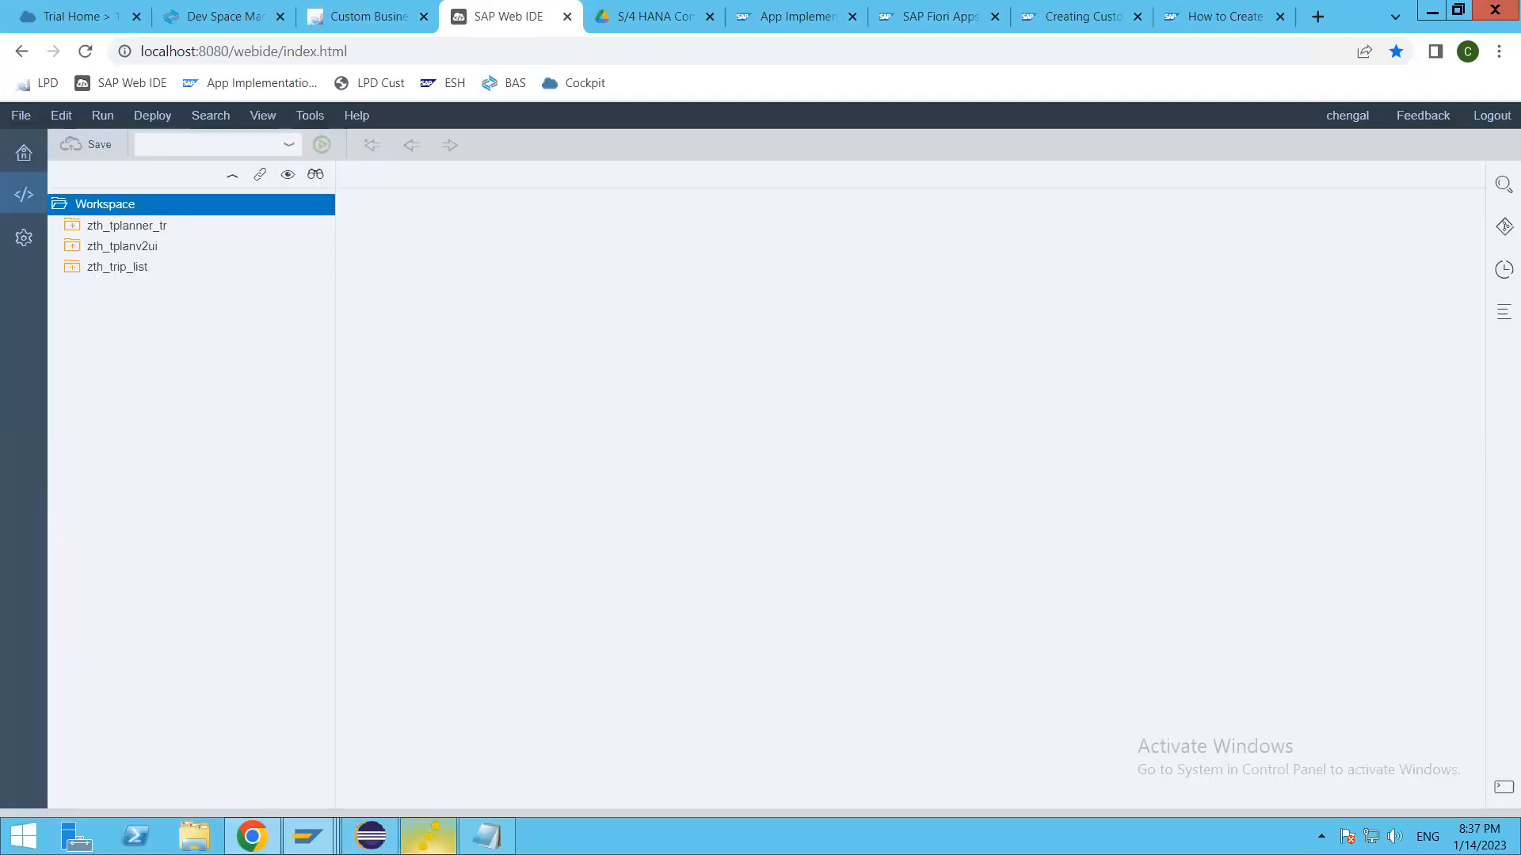
Step: Restart the orion server by closing its console and launching it again from the desktop, and minimize the new console
click(428, 837)
click(535, 37)
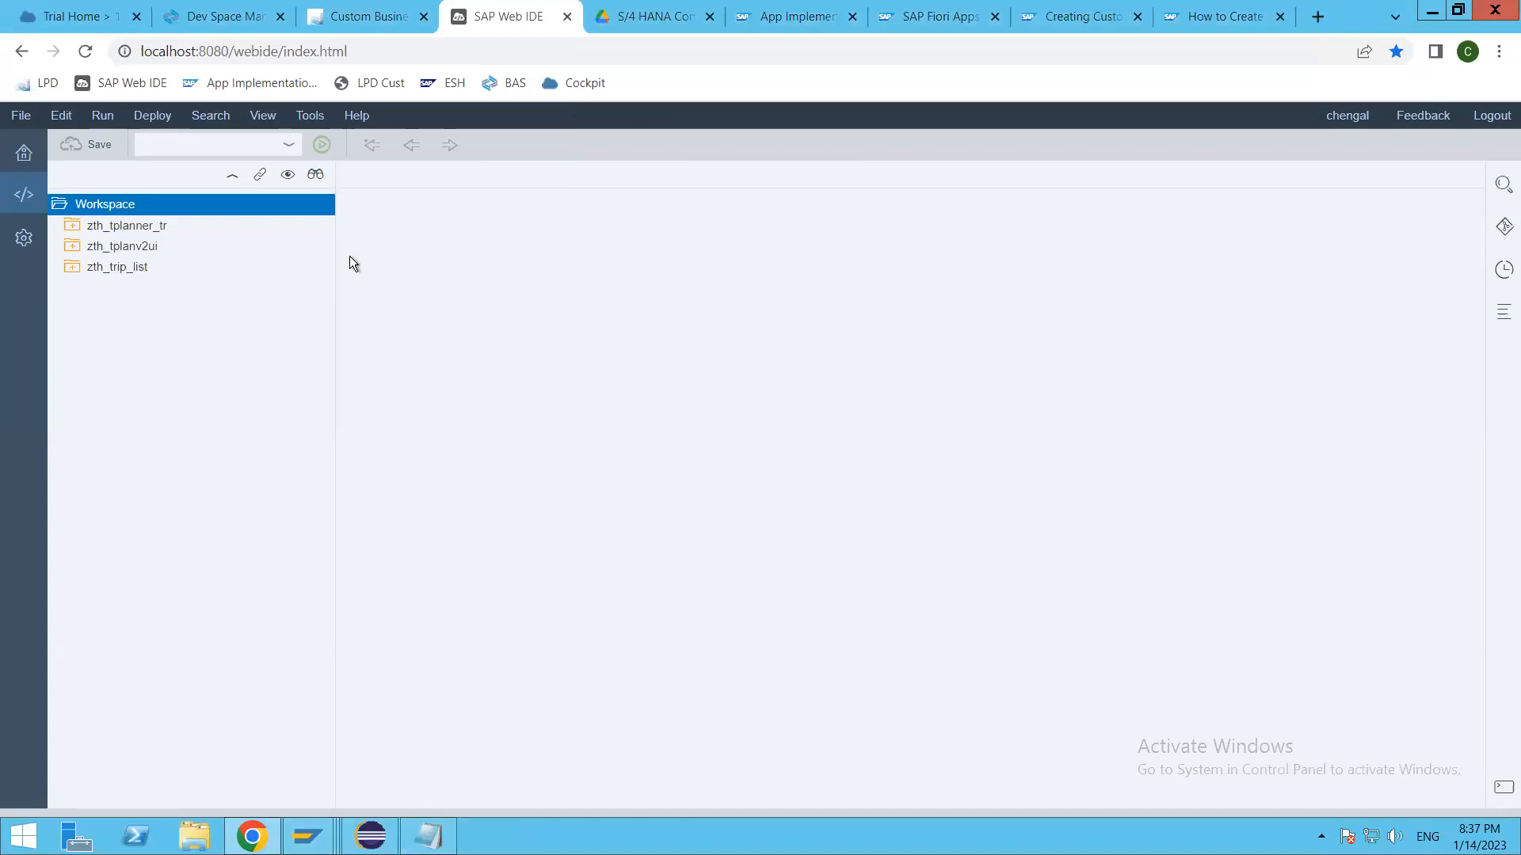
click(84, 53)
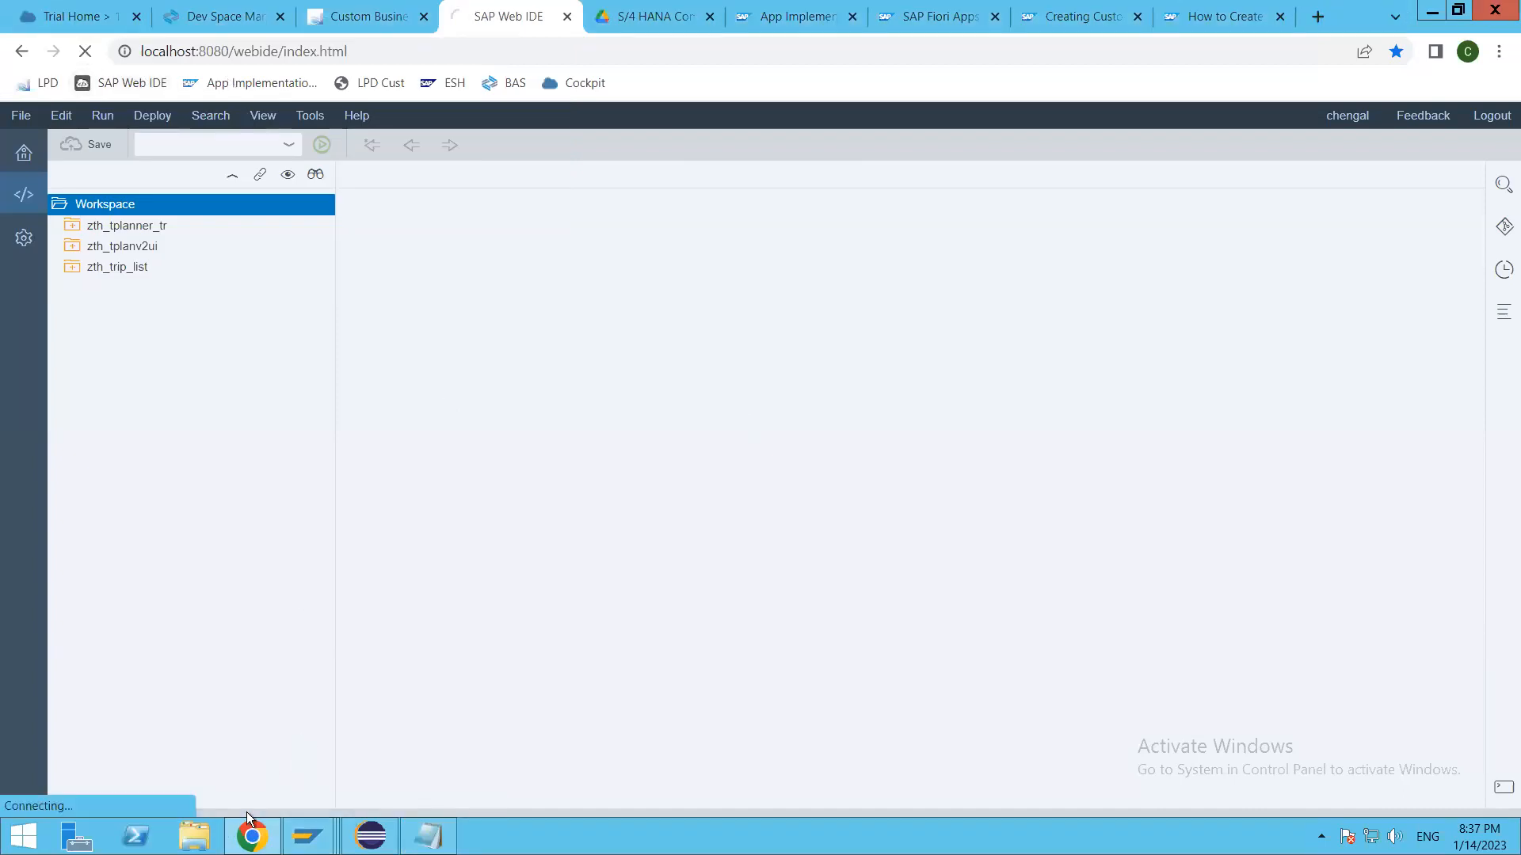
key(super+d)
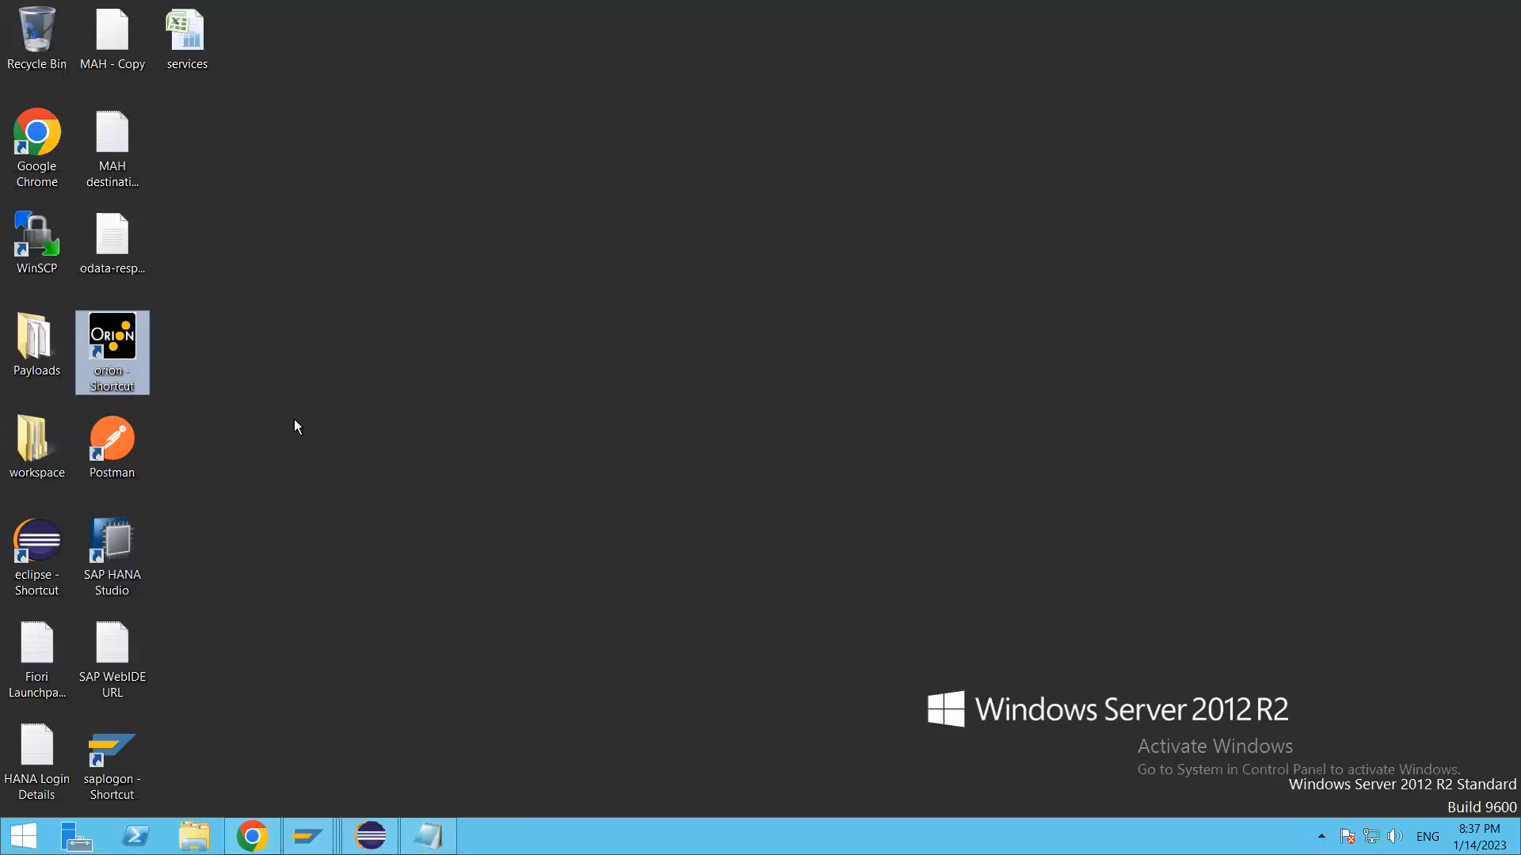
double_click(97, 323)
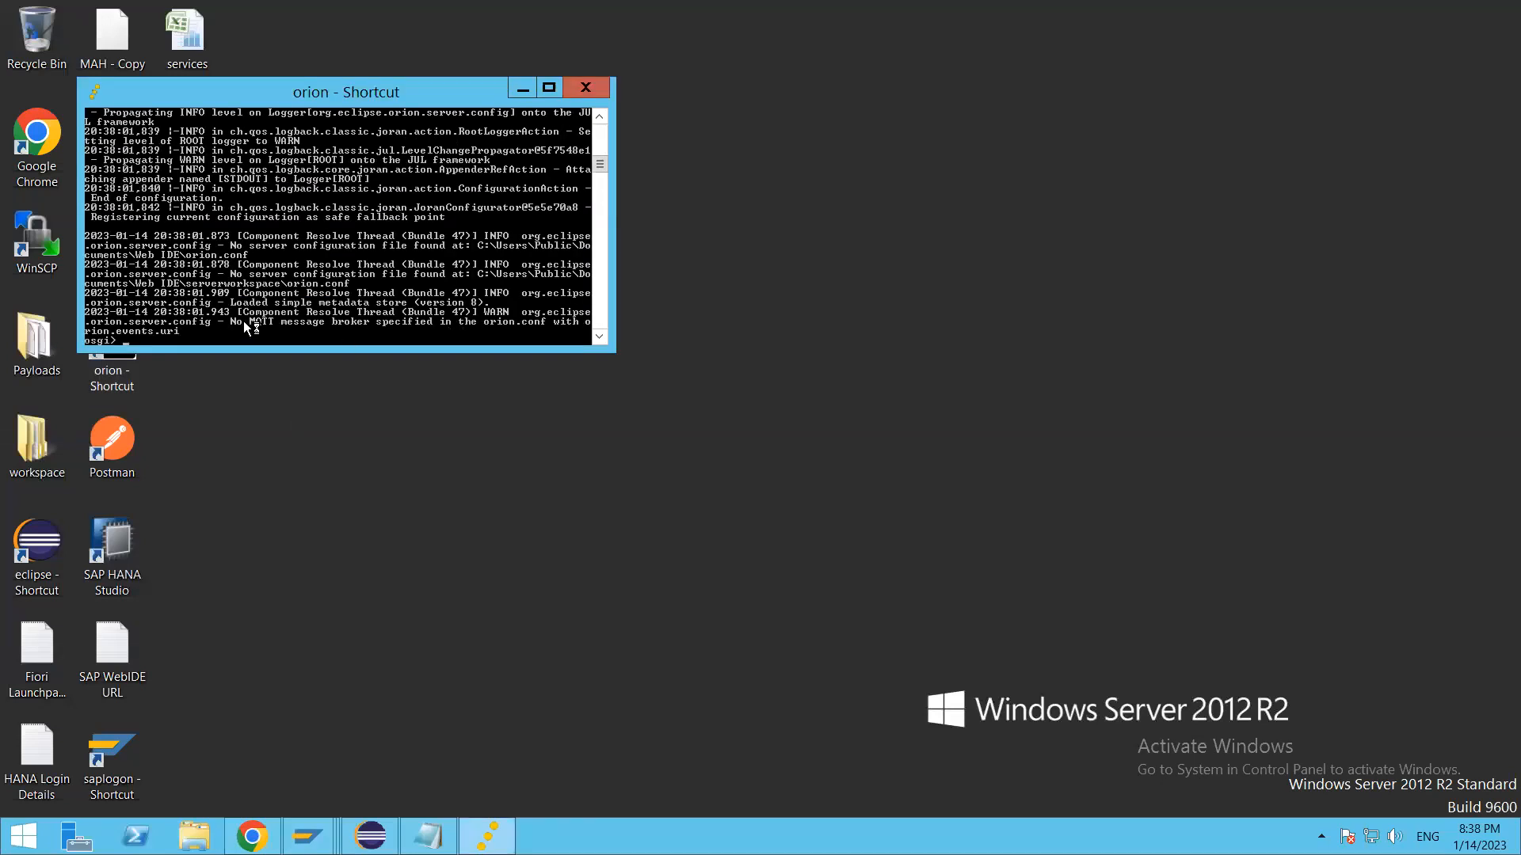
click(487, 836)
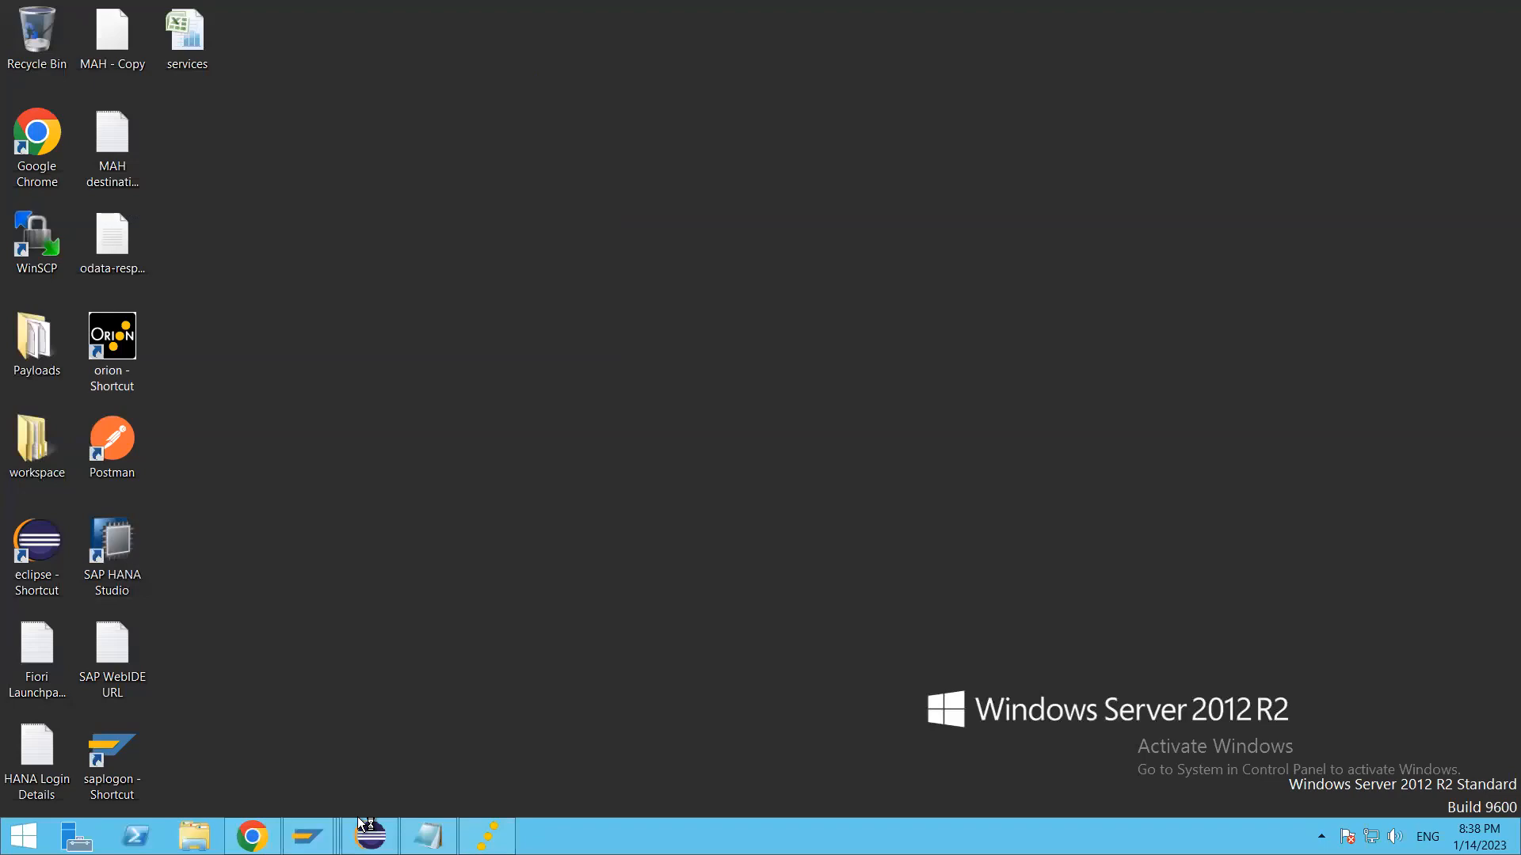
Step: Switch to Chrome, reopen SAP Web IDE and sign in to Orion with the saved account credentials
click(261, 836)
click(126, 84)
click(103, 88)
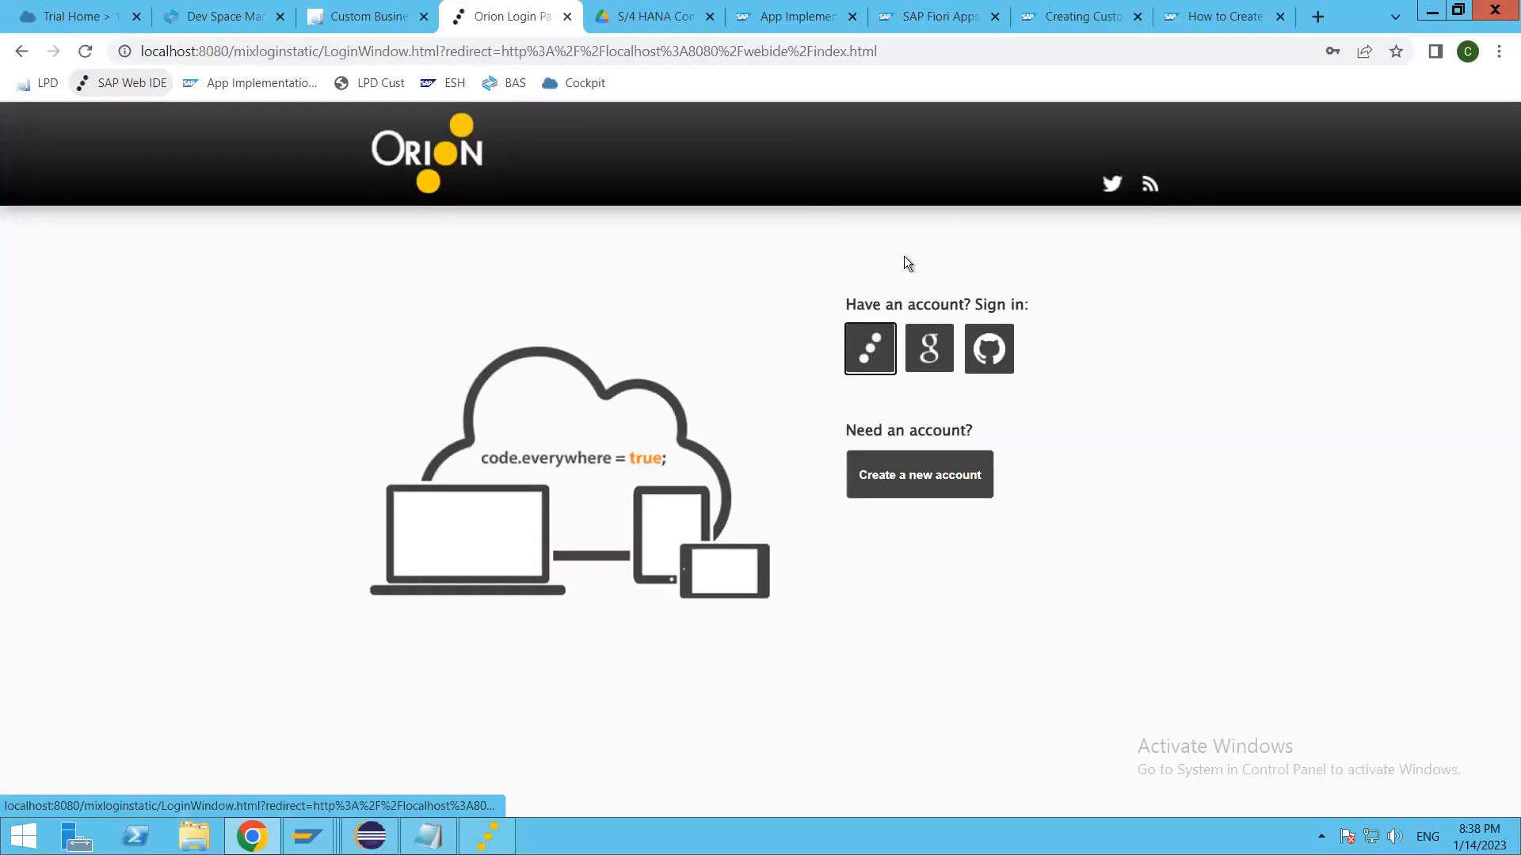
click(855, 357)
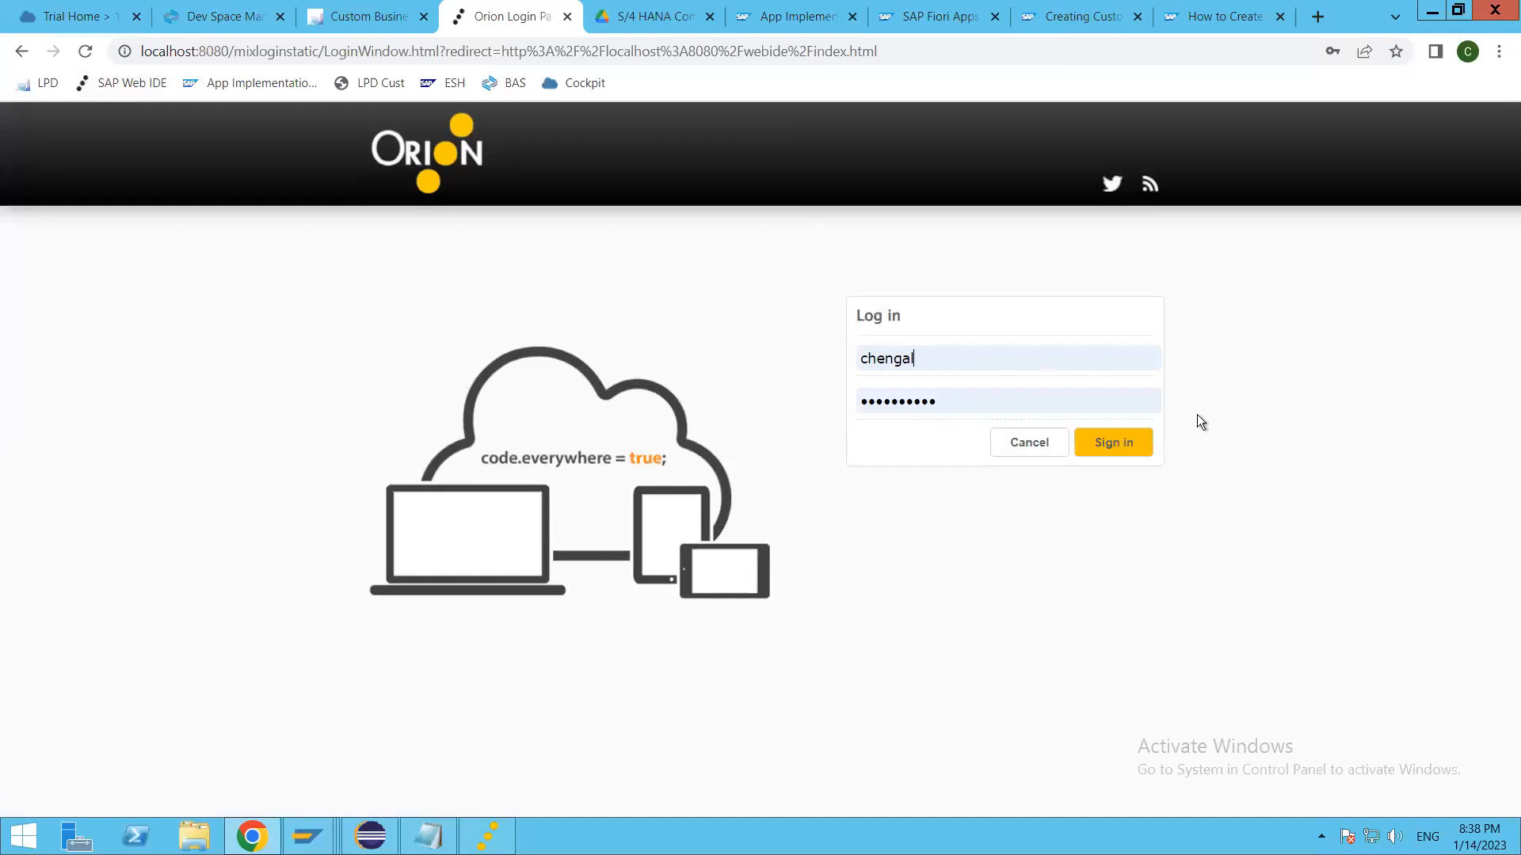
click(1103, 456)
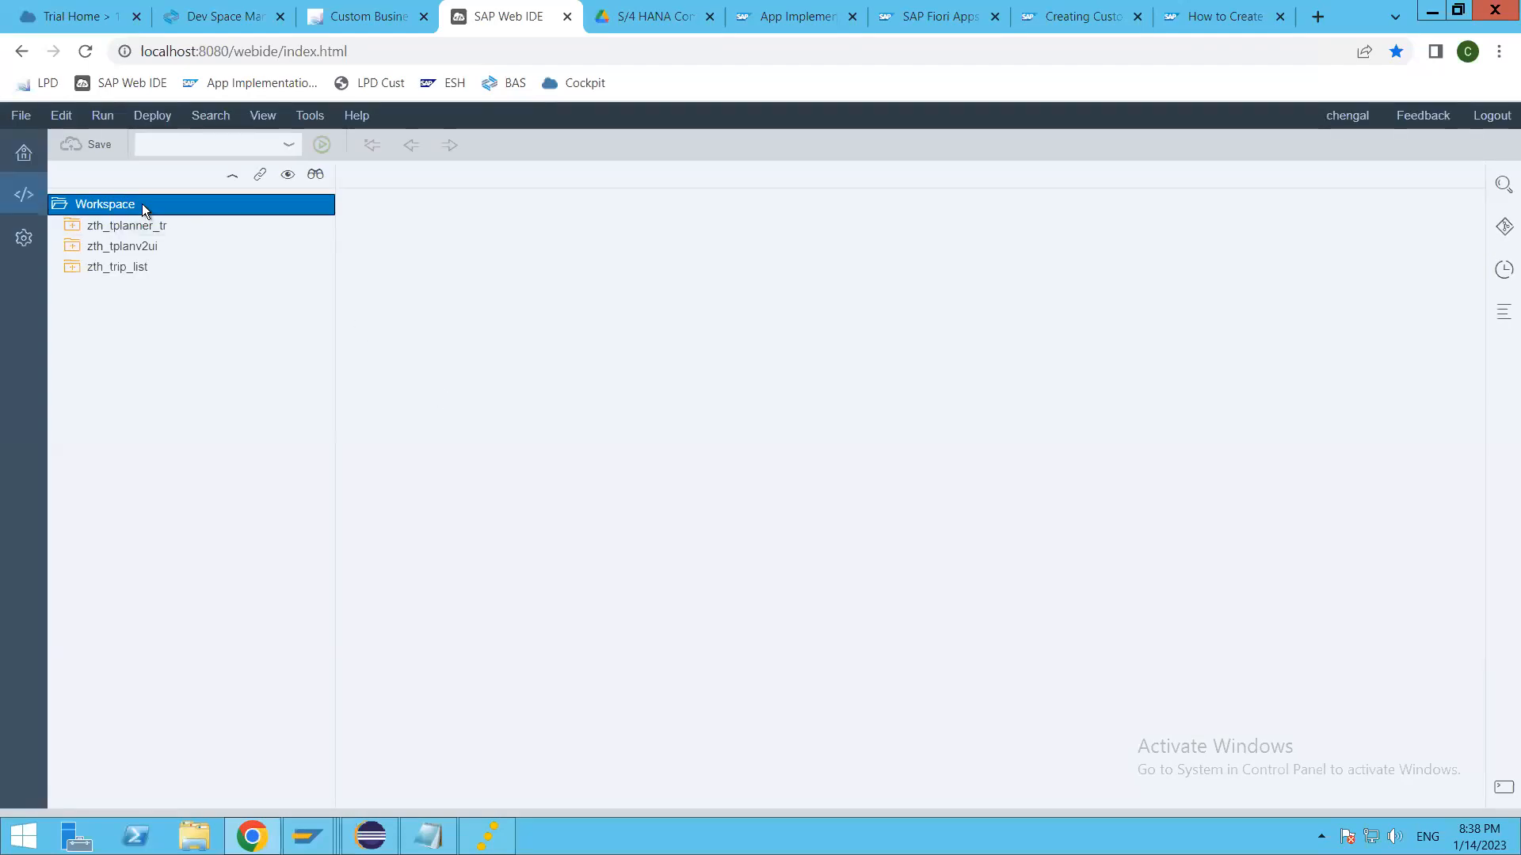
Step: Start a new List Report Application project named zth_cbo_appl, titled "Thaara CBO Application", and continue to the data connection
right_click(143, 208)
mouse_move(202, 221)
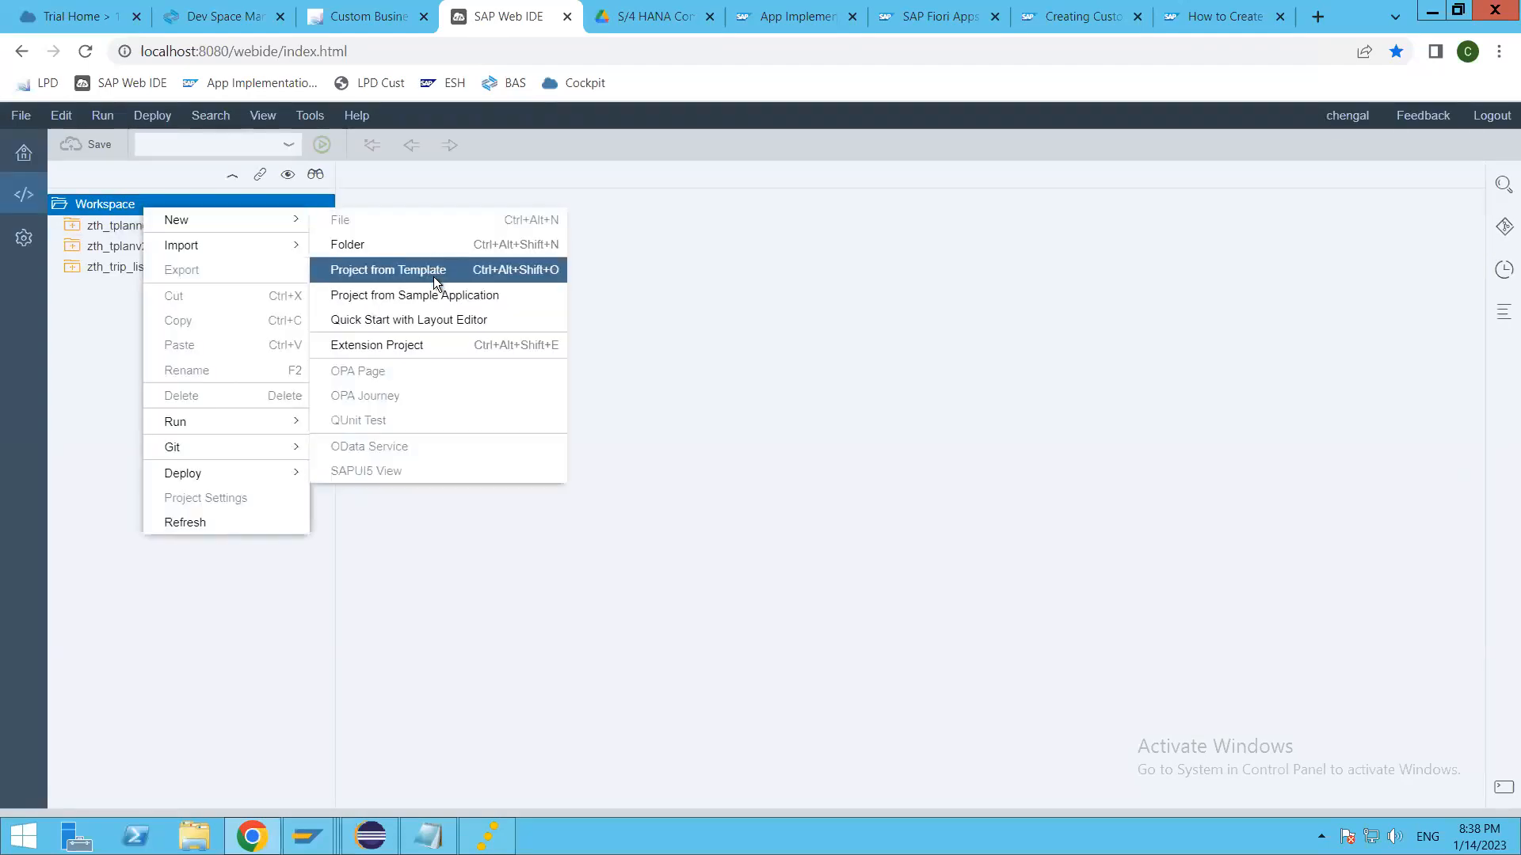
click(429, 273)
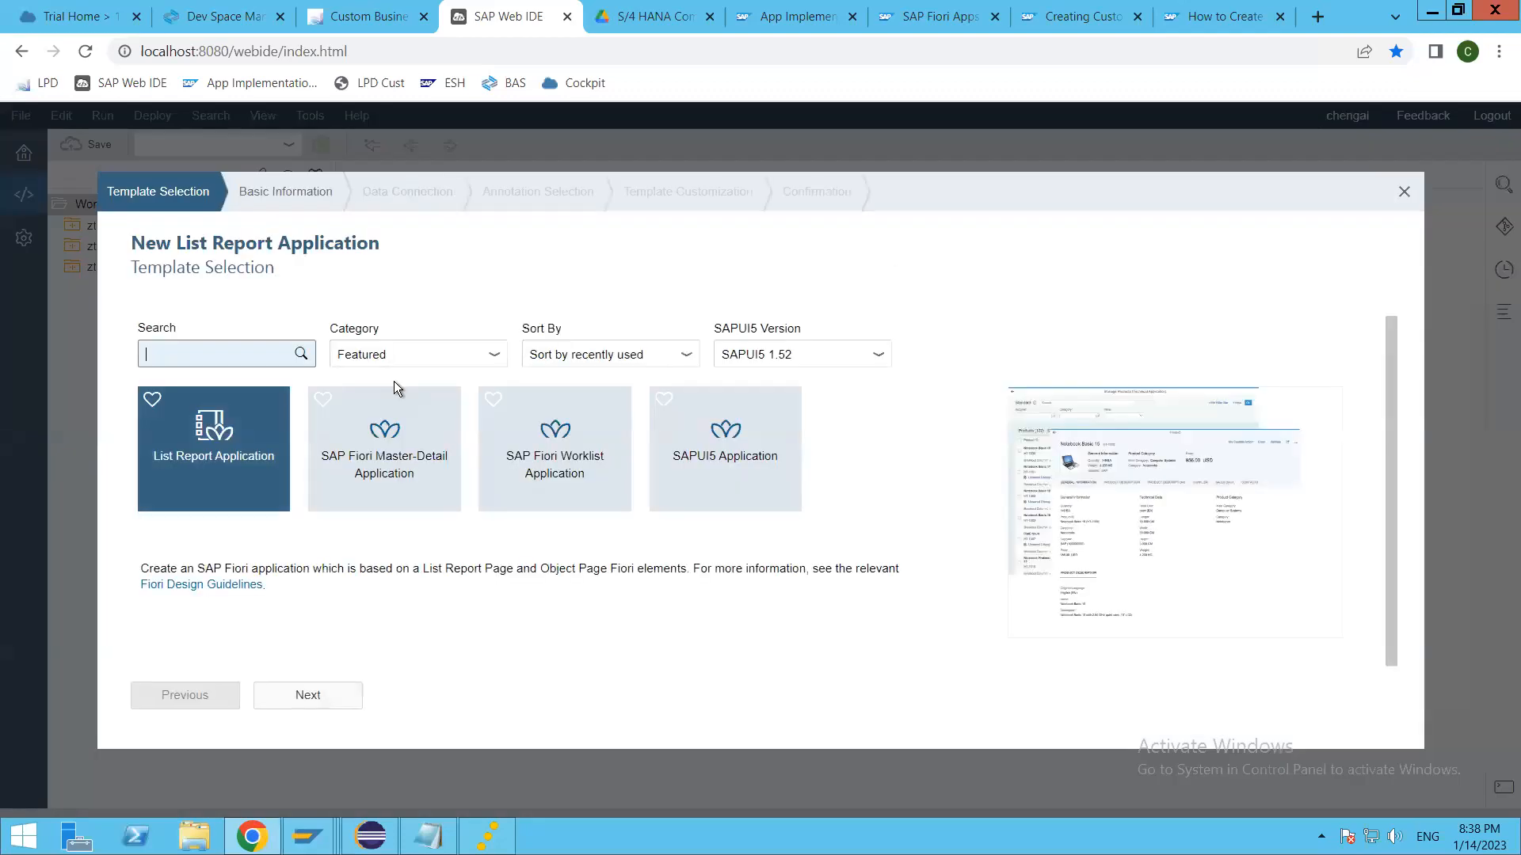
click(317, 696)
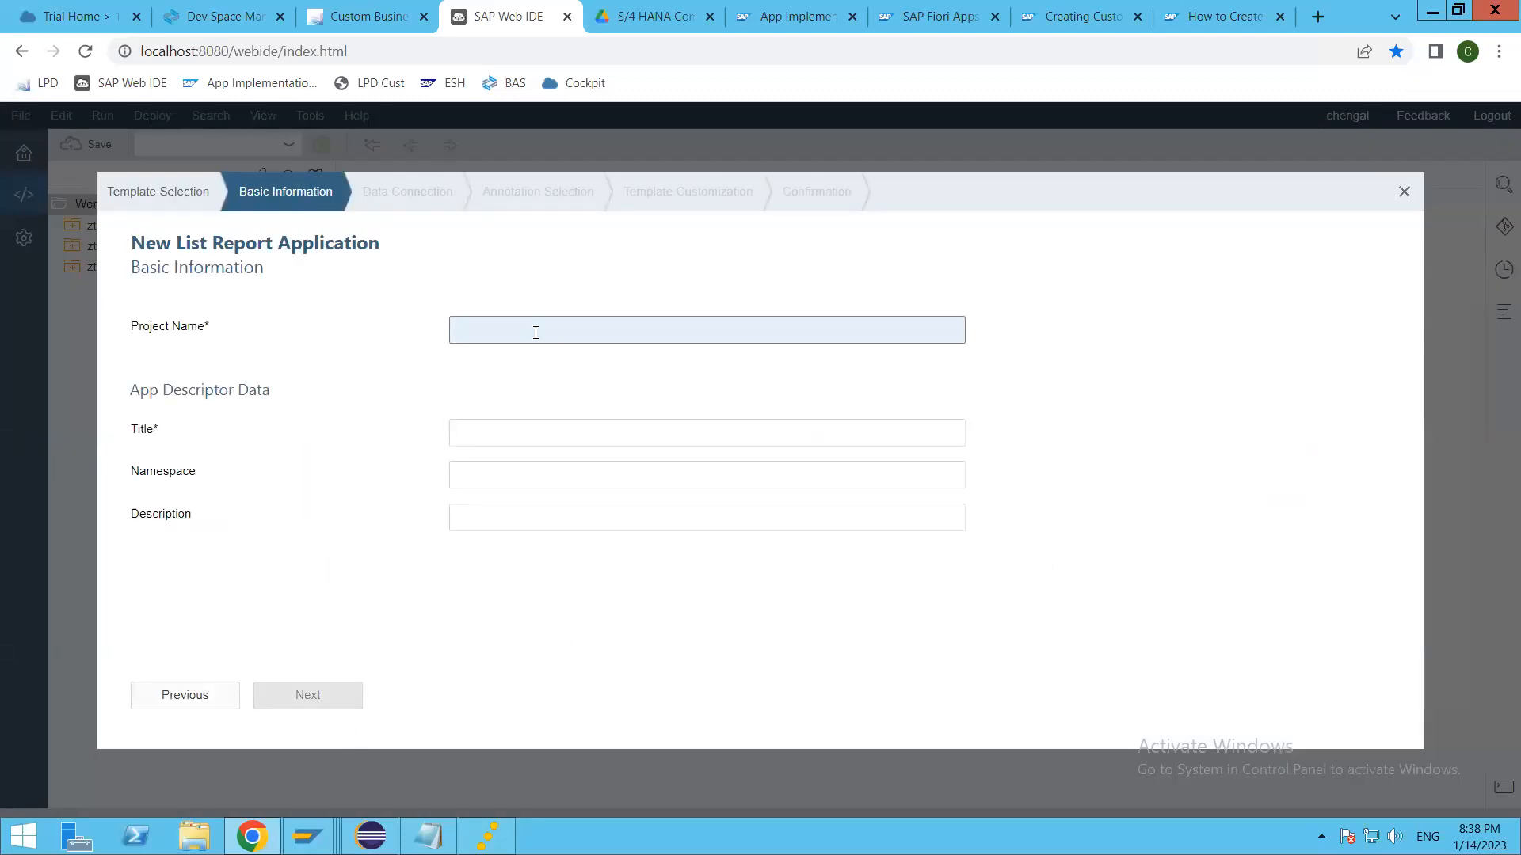
text(zth_cbo_appl)
key(Tab)
text(Tha)
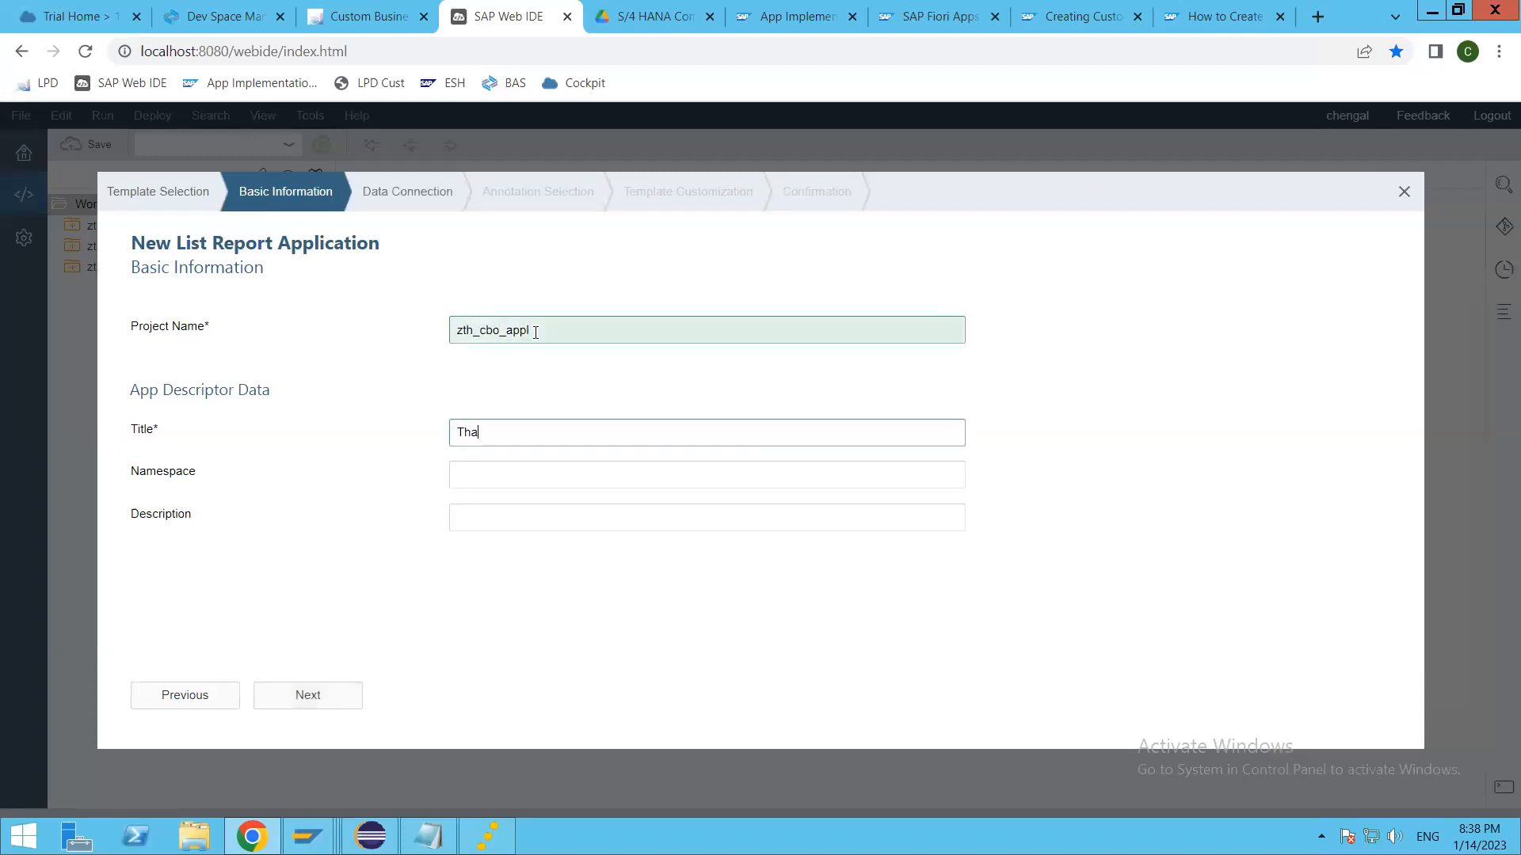
text(ara CBO Application)
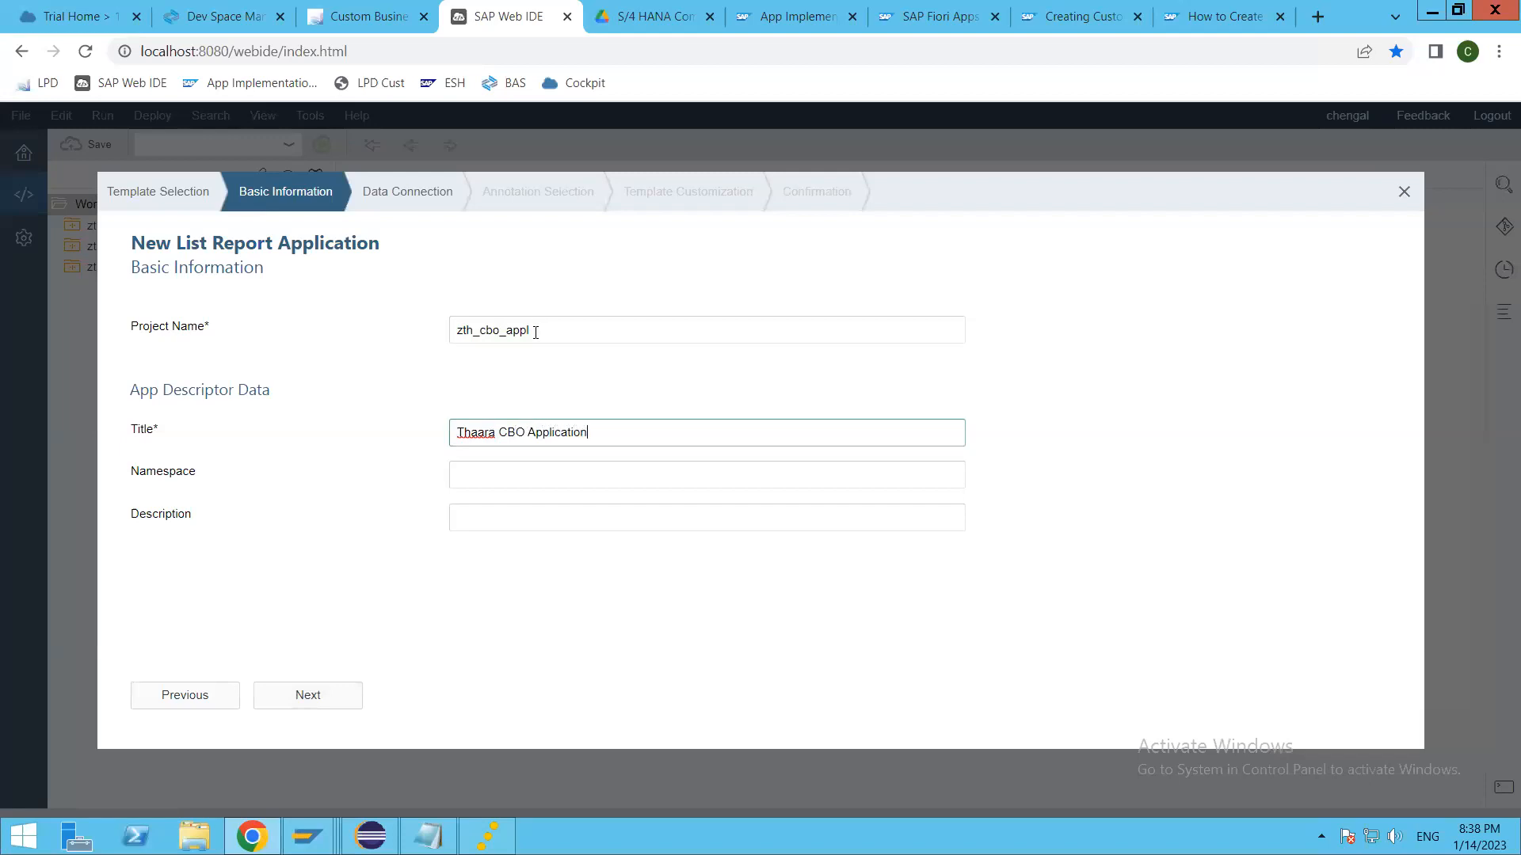
click(309, 696)
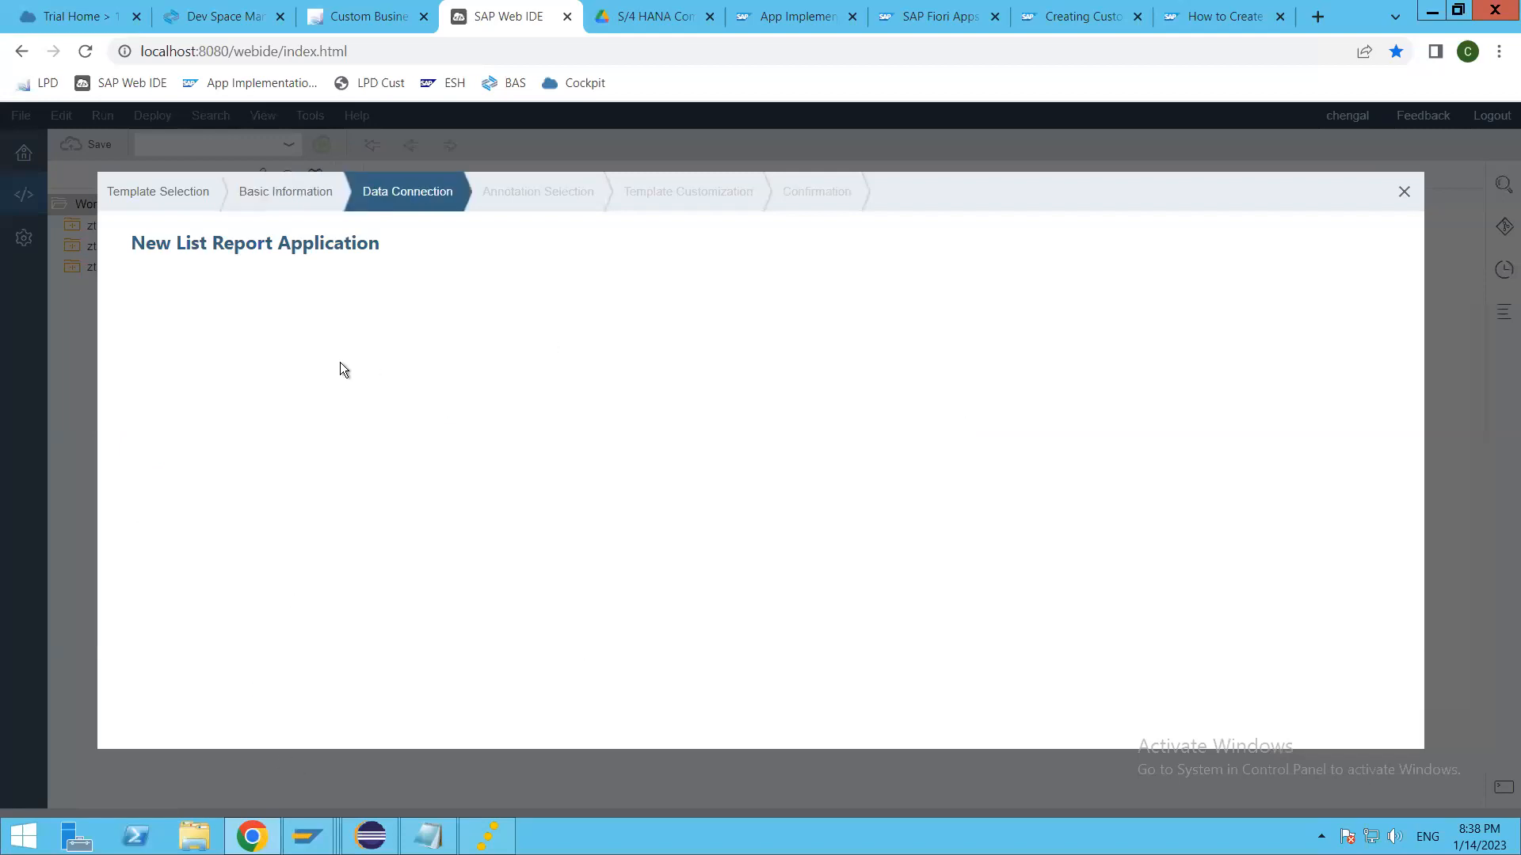
Step: Choose Thaara Backend System in the service catalog and select the service ZZ1_THAARA_APP_CBO_CDS as the data source
click(840, 387)
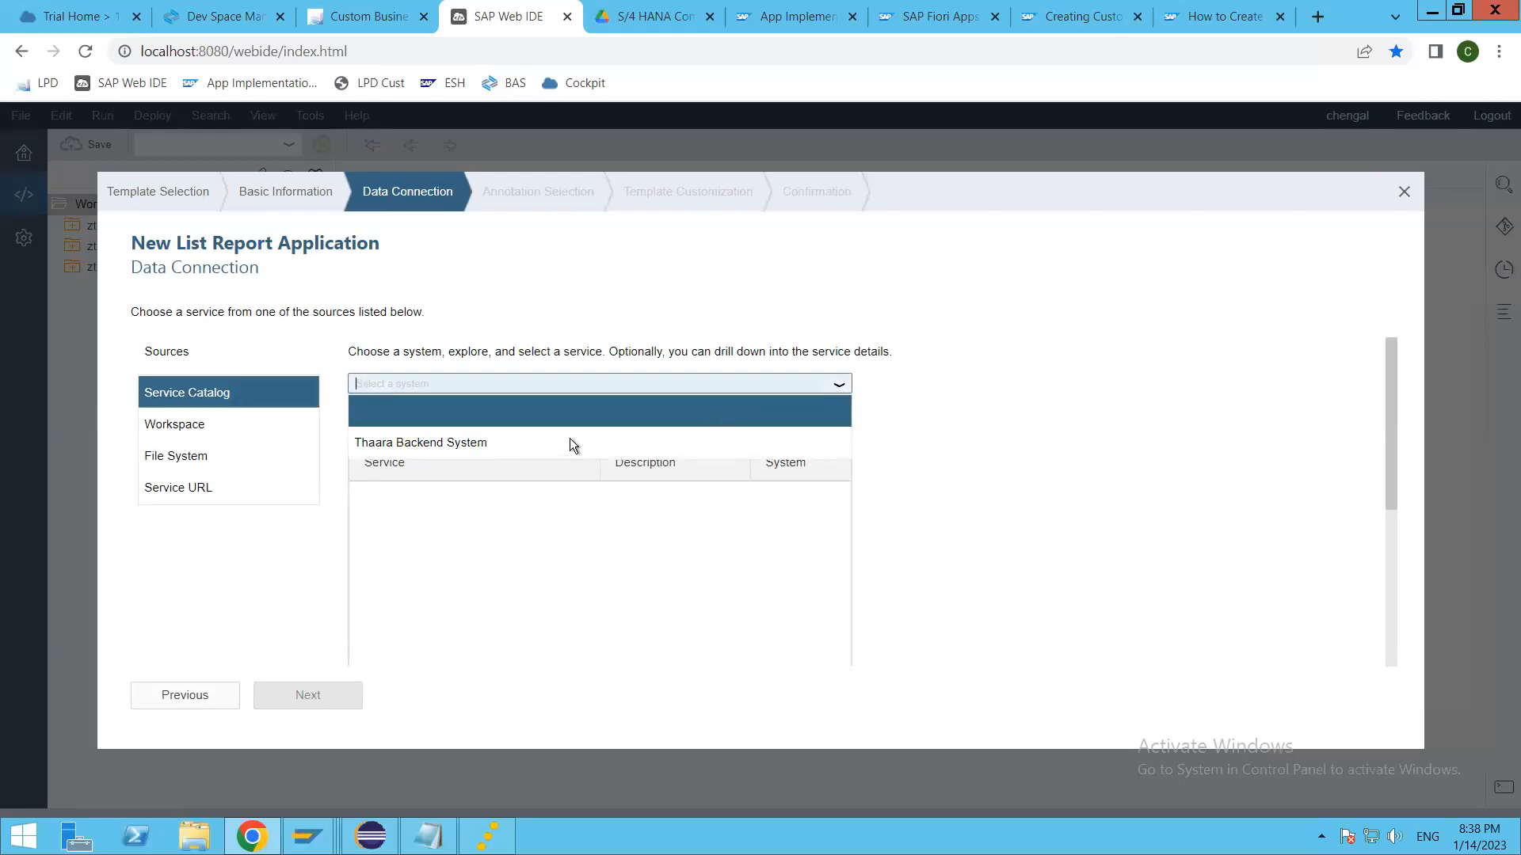
click(559, 436)
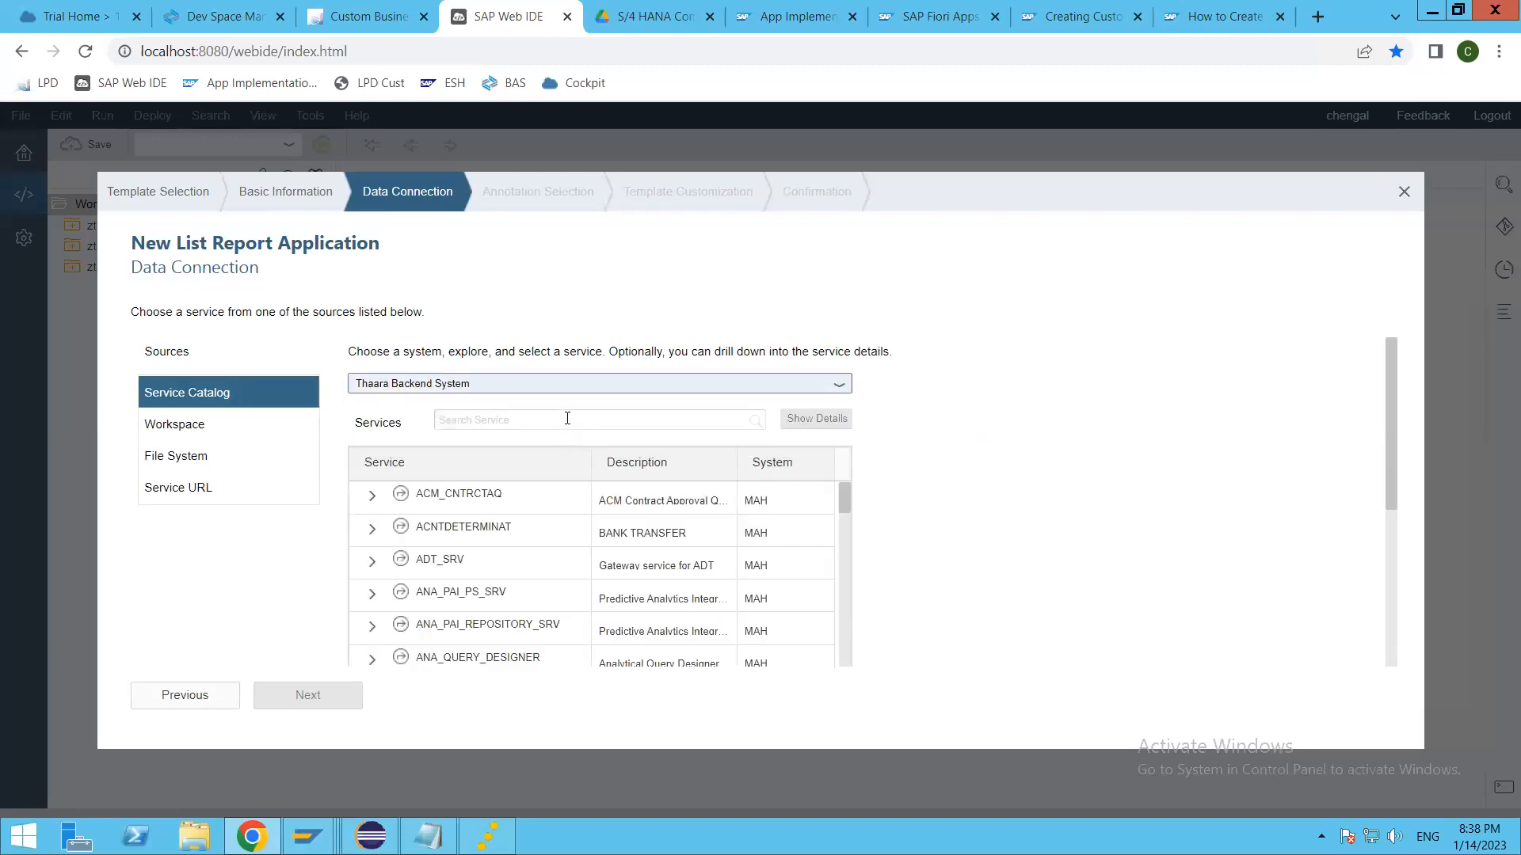
click(539, 423)
text(ZZ1_THAARA_APP_CBO_CDS)
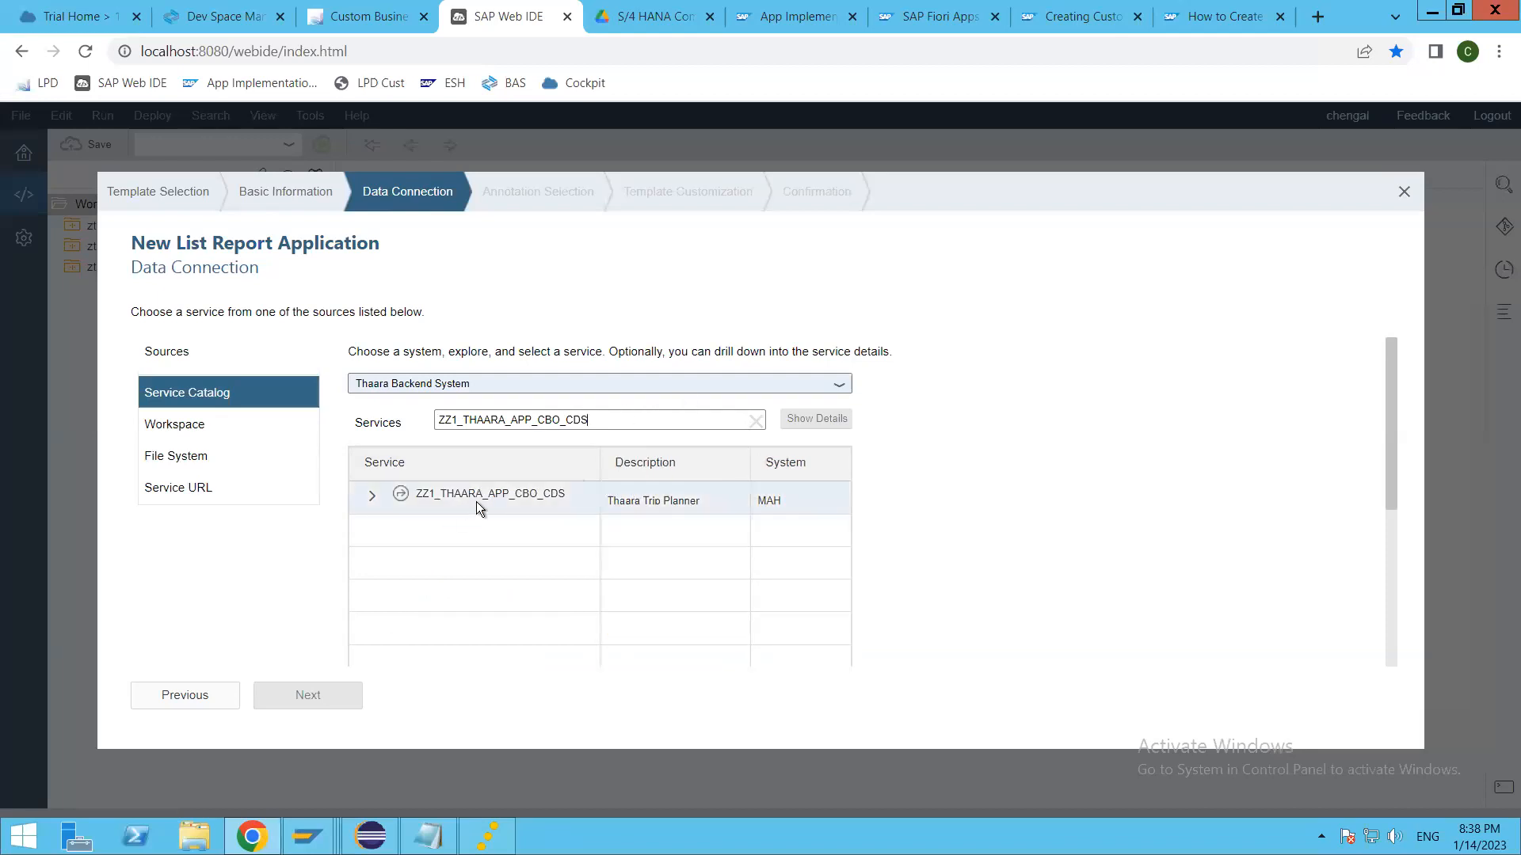
click(371, 496)
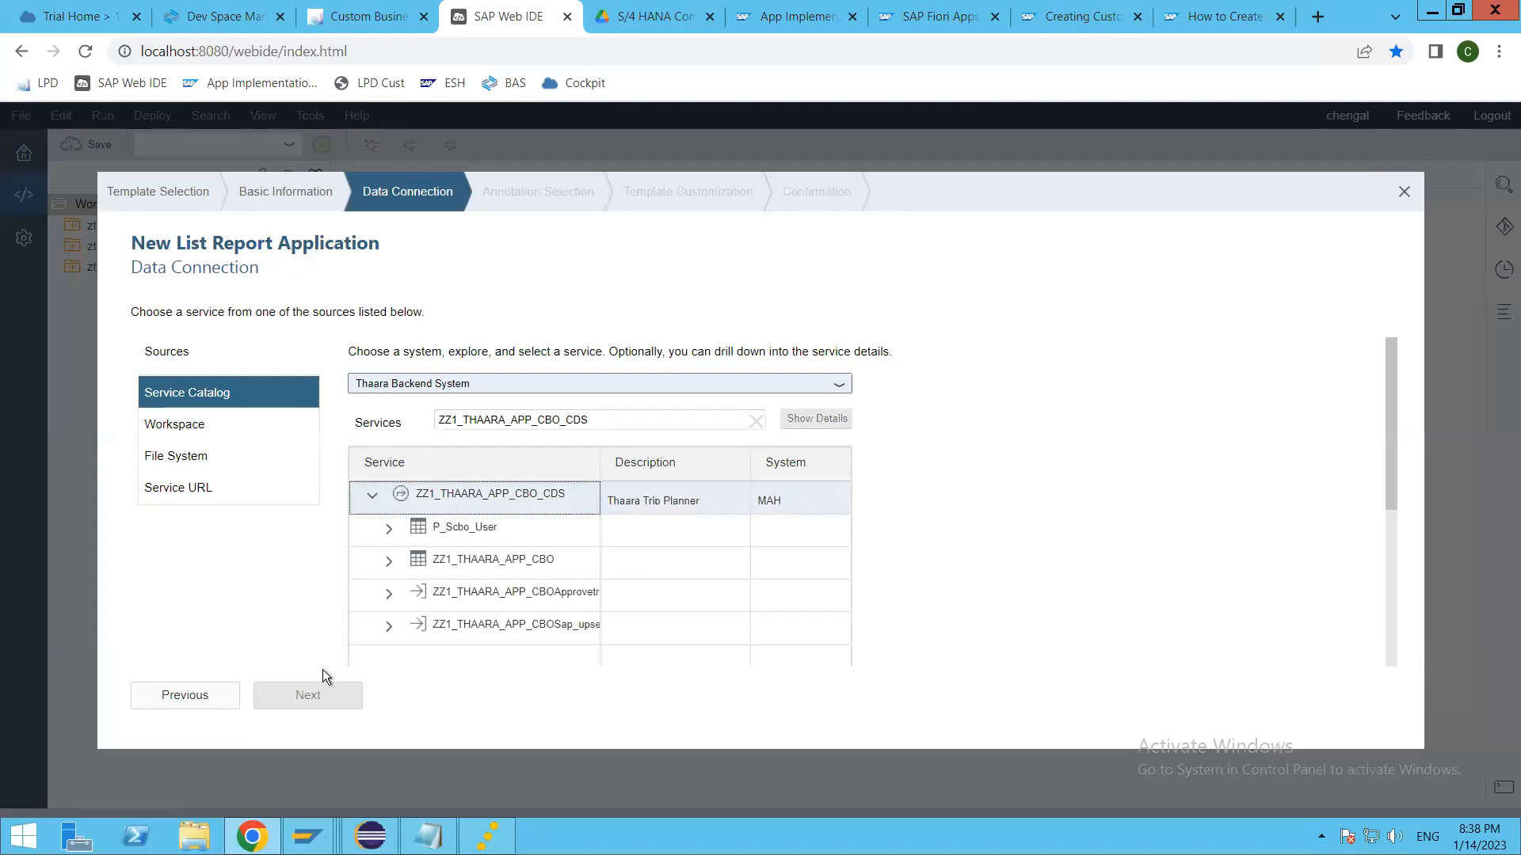
click(477, 491)
click(357, 694)
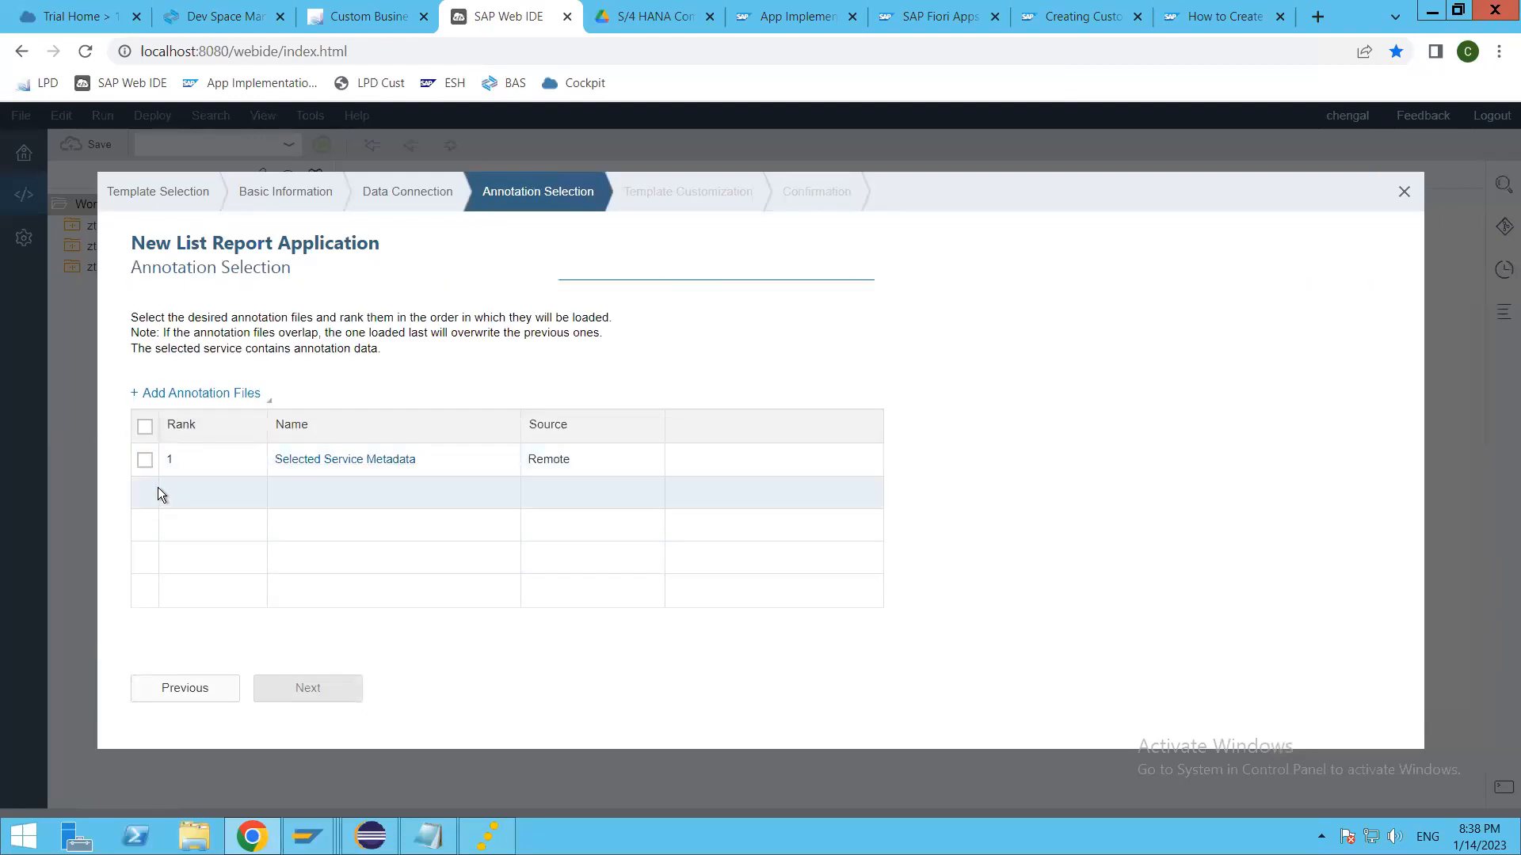
Step: Accept the service metadata annotations, bind the OData collection ZZ1_THAARA_APP_CBO without a navigation, and finish creating the project
click(345, 689)
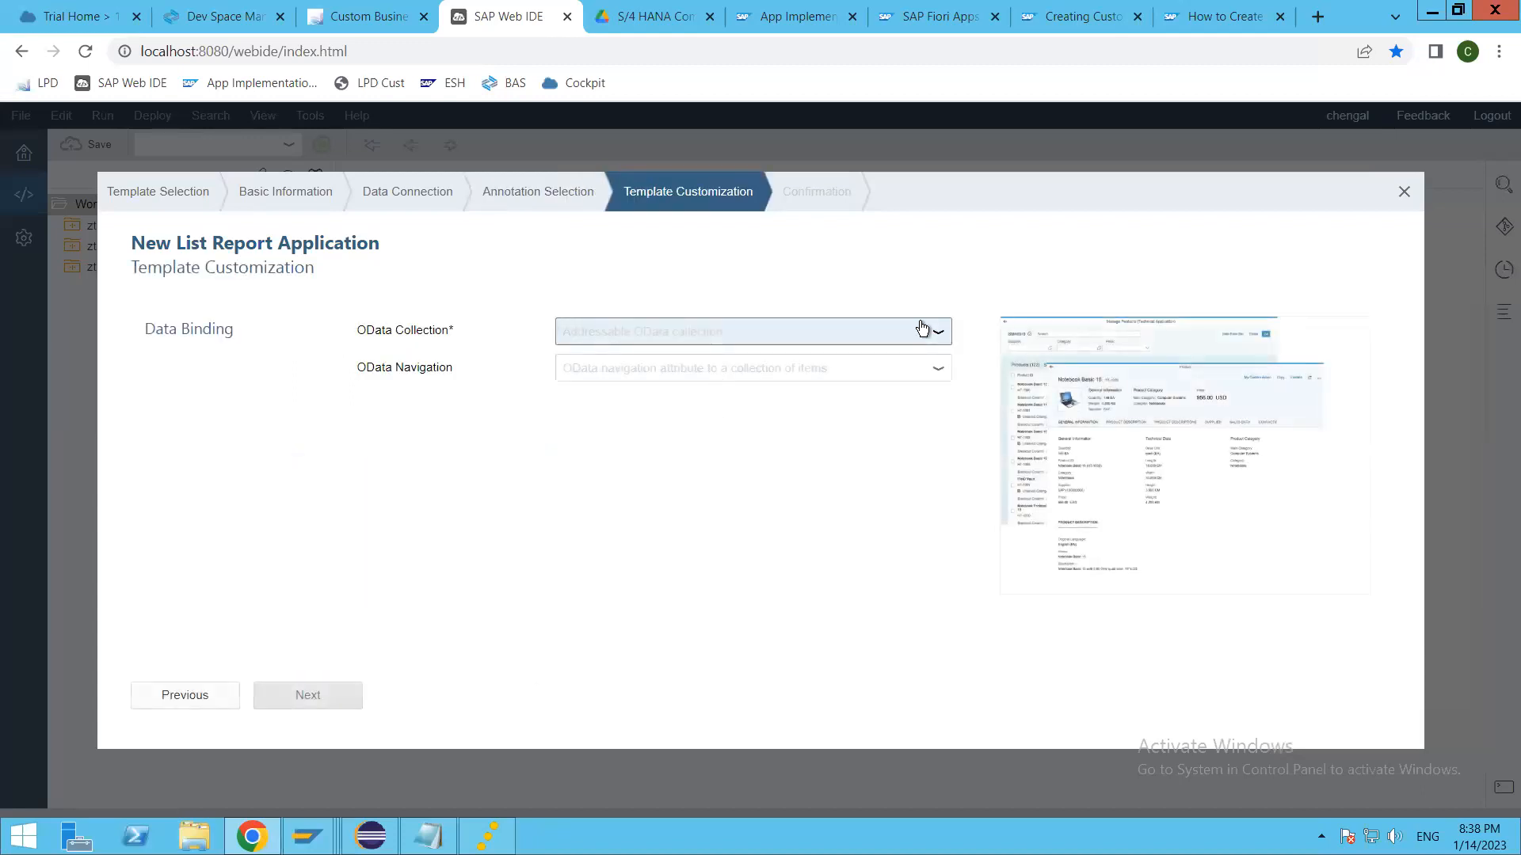
click(919, 331)
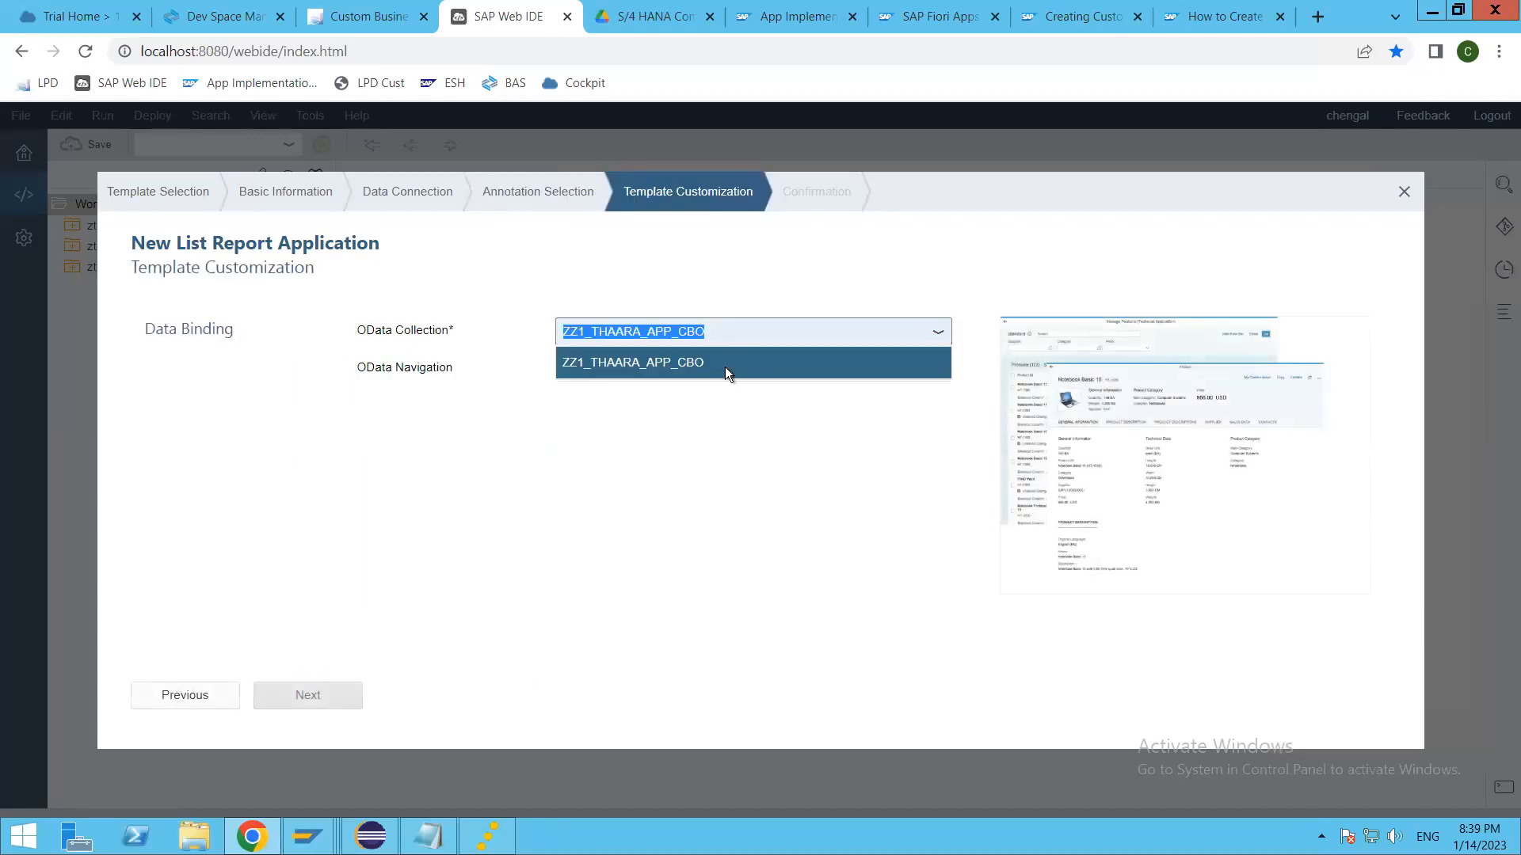
click(615, 365)
click(940, 372)
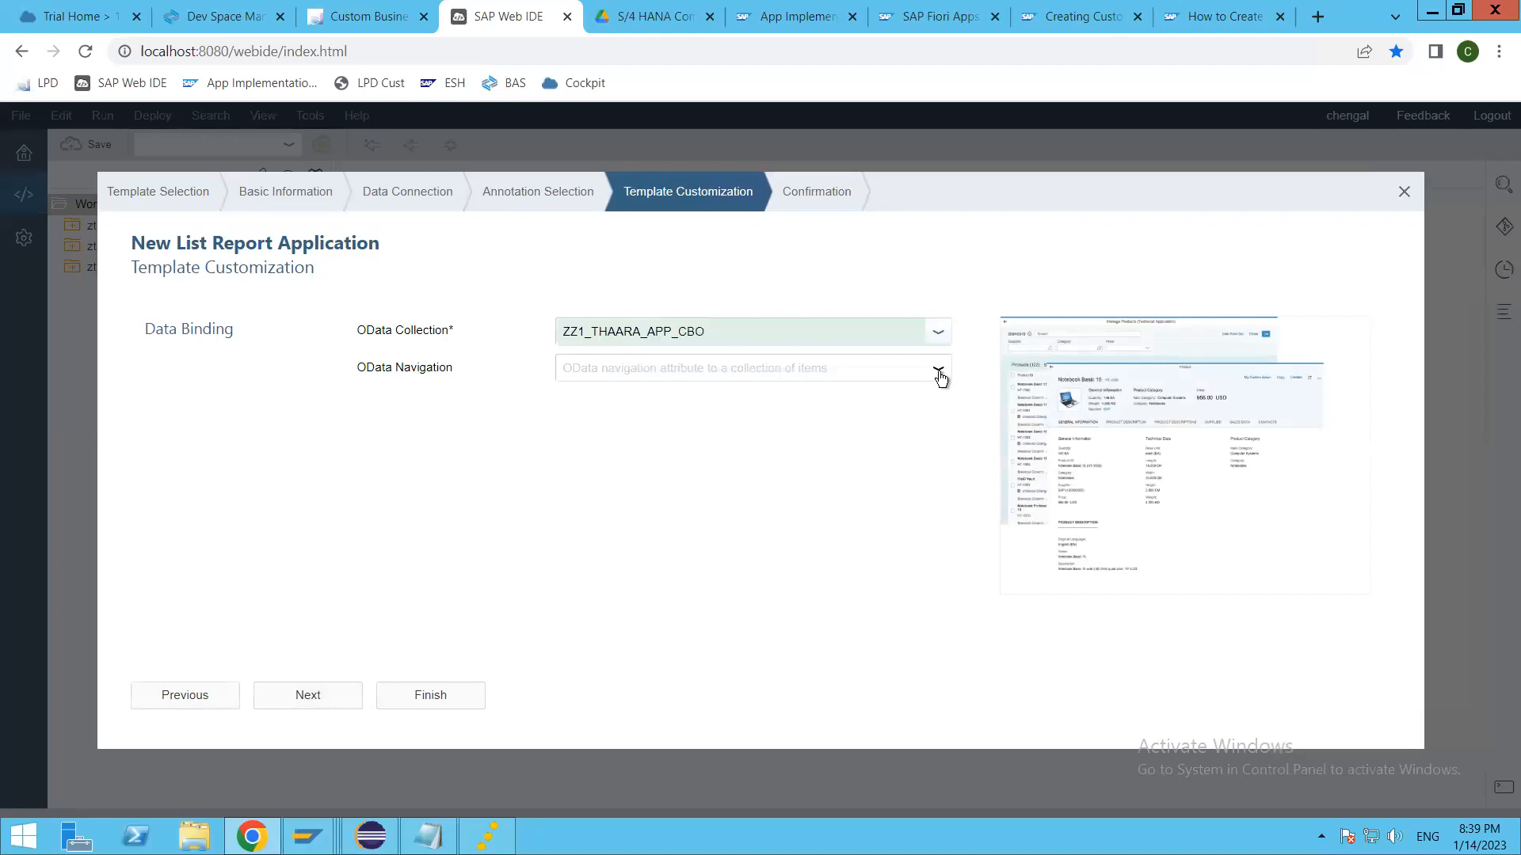
click(592, 492)
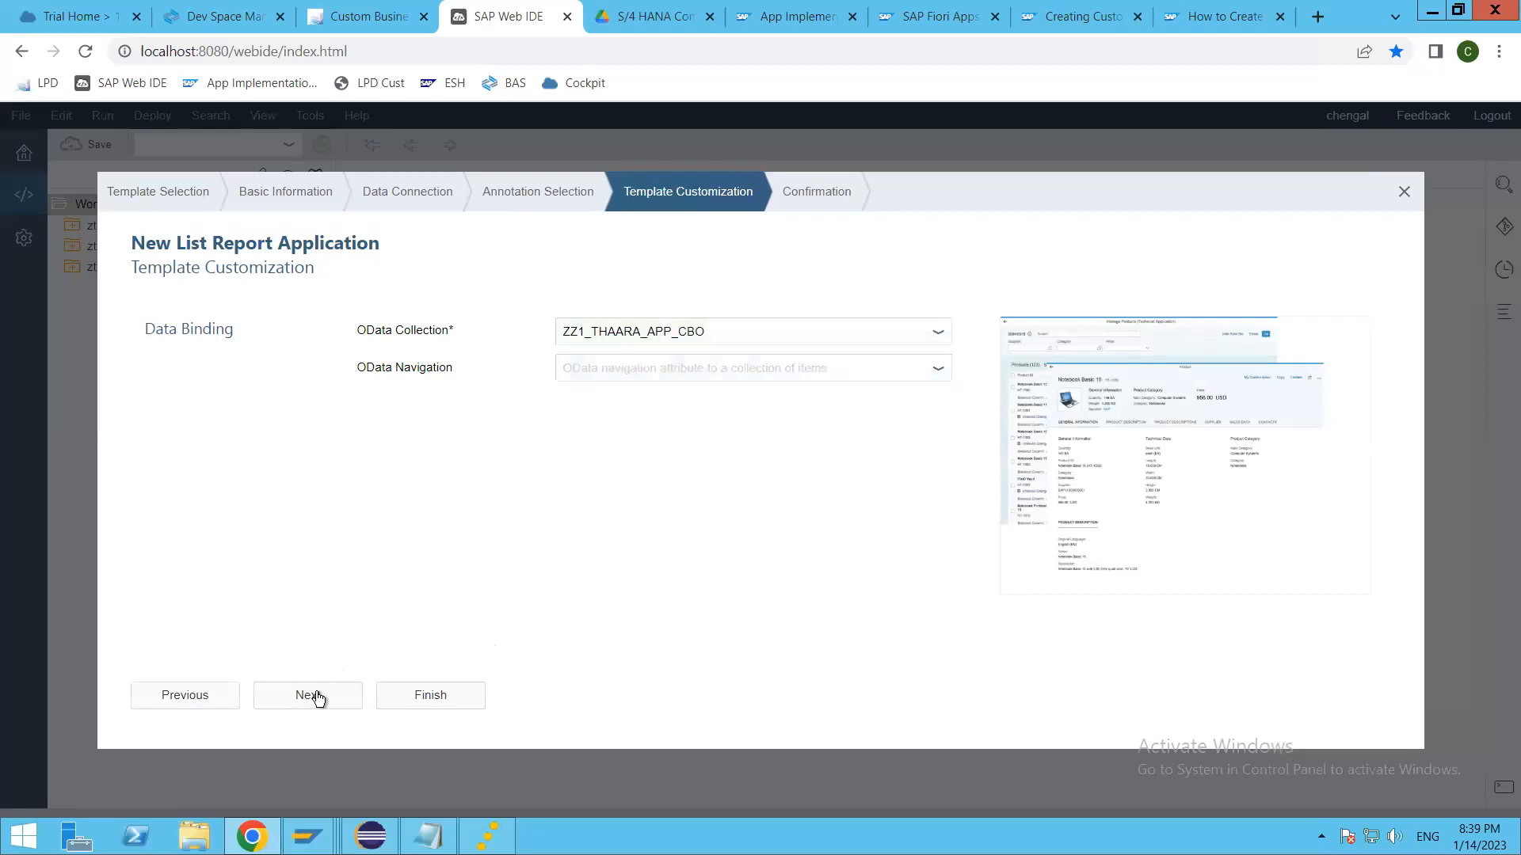
click(311, 696)
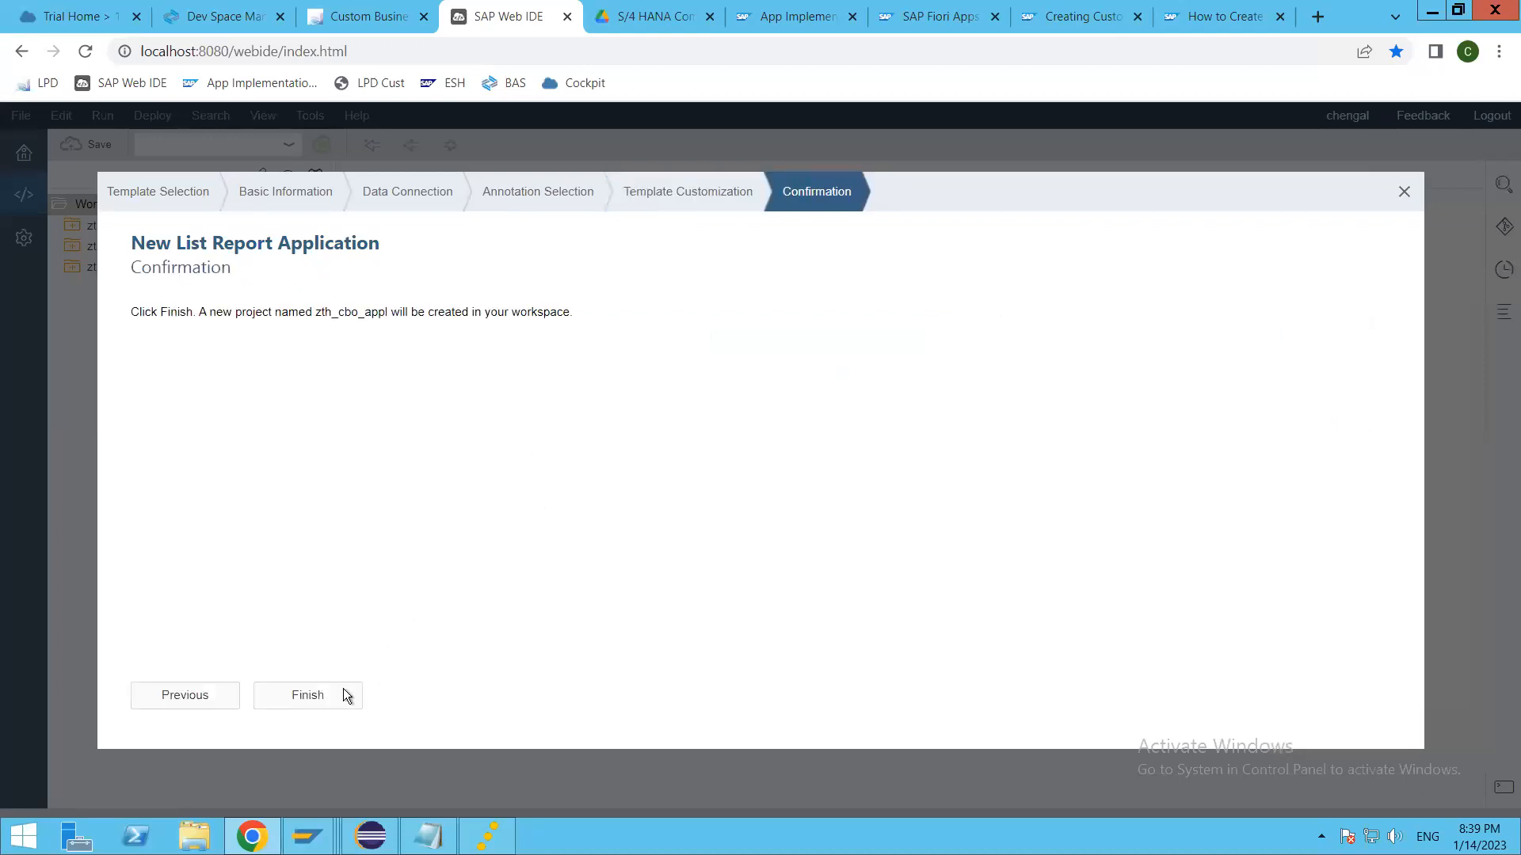
key(Return)
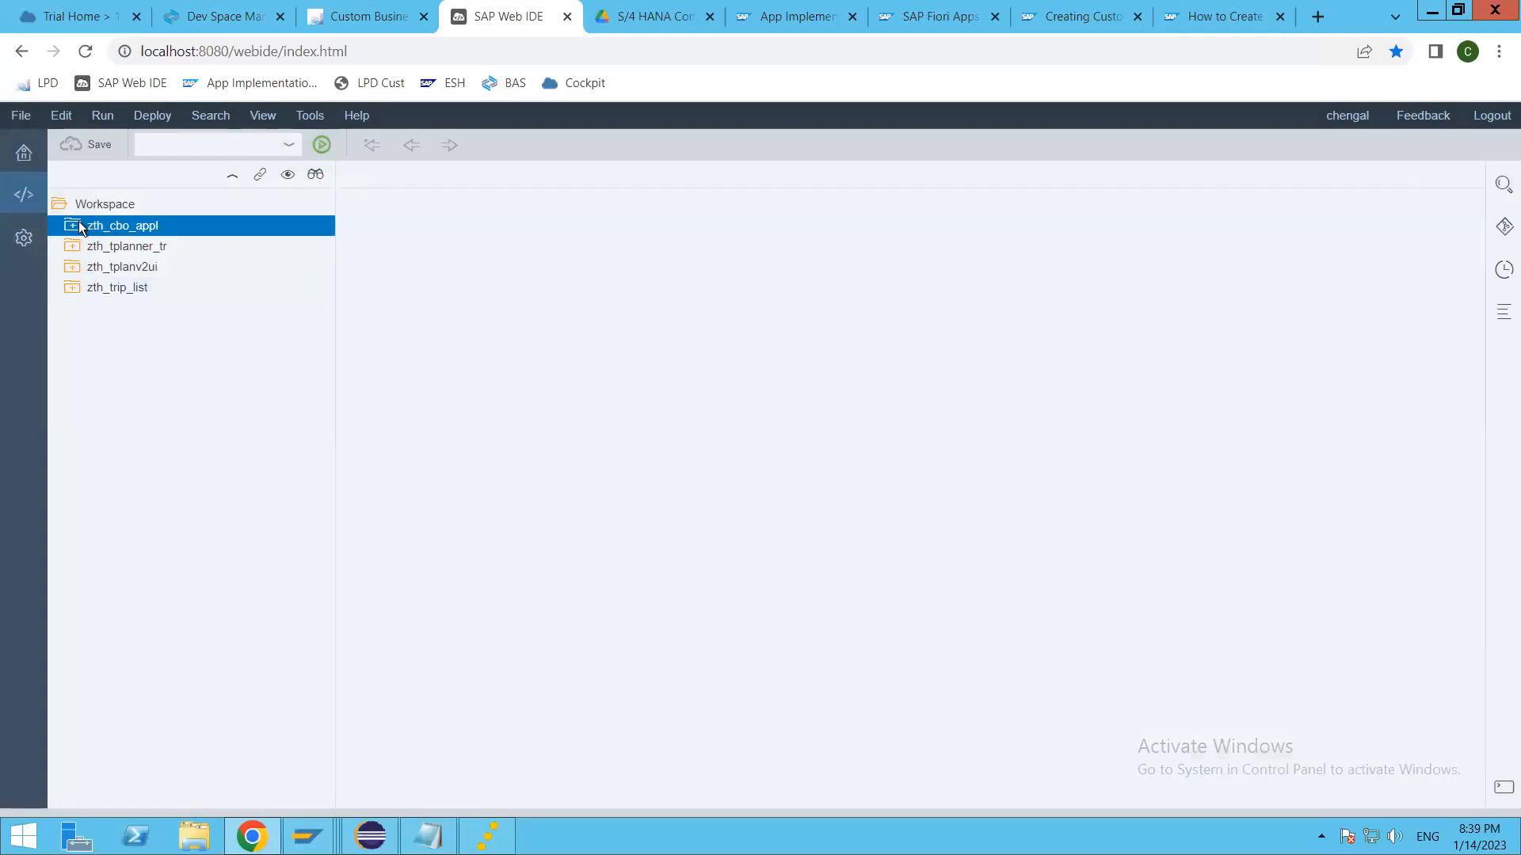
Step: Run the zth_cbo_appl project with flpSandbox.html and open the Thaara CBO Application from the sandbox launchpad
double_click(182, 226)
click(321, 144)
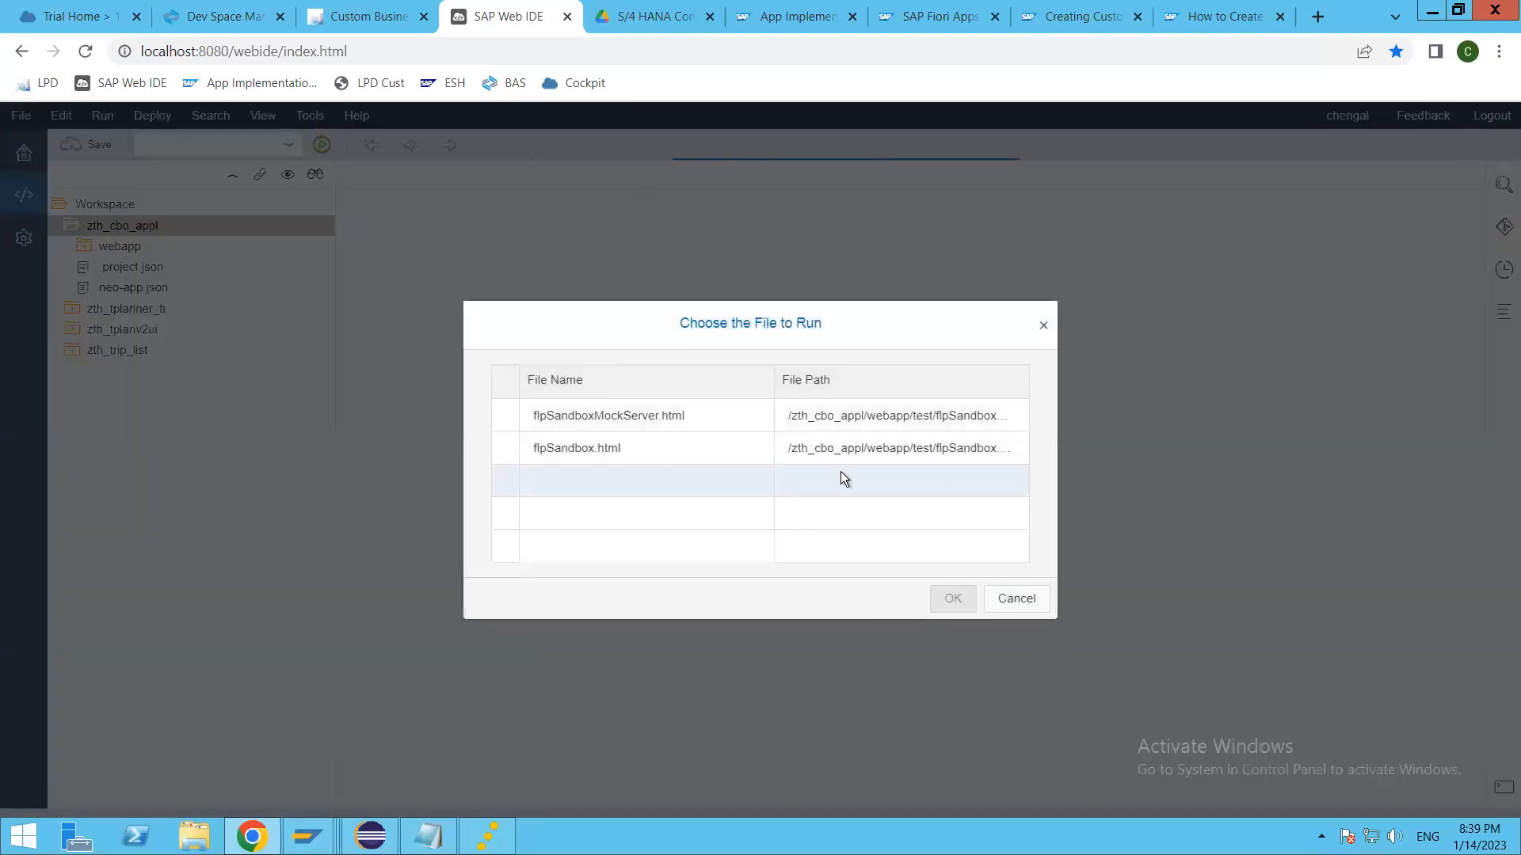
click(855, 449)
click(952, 598)
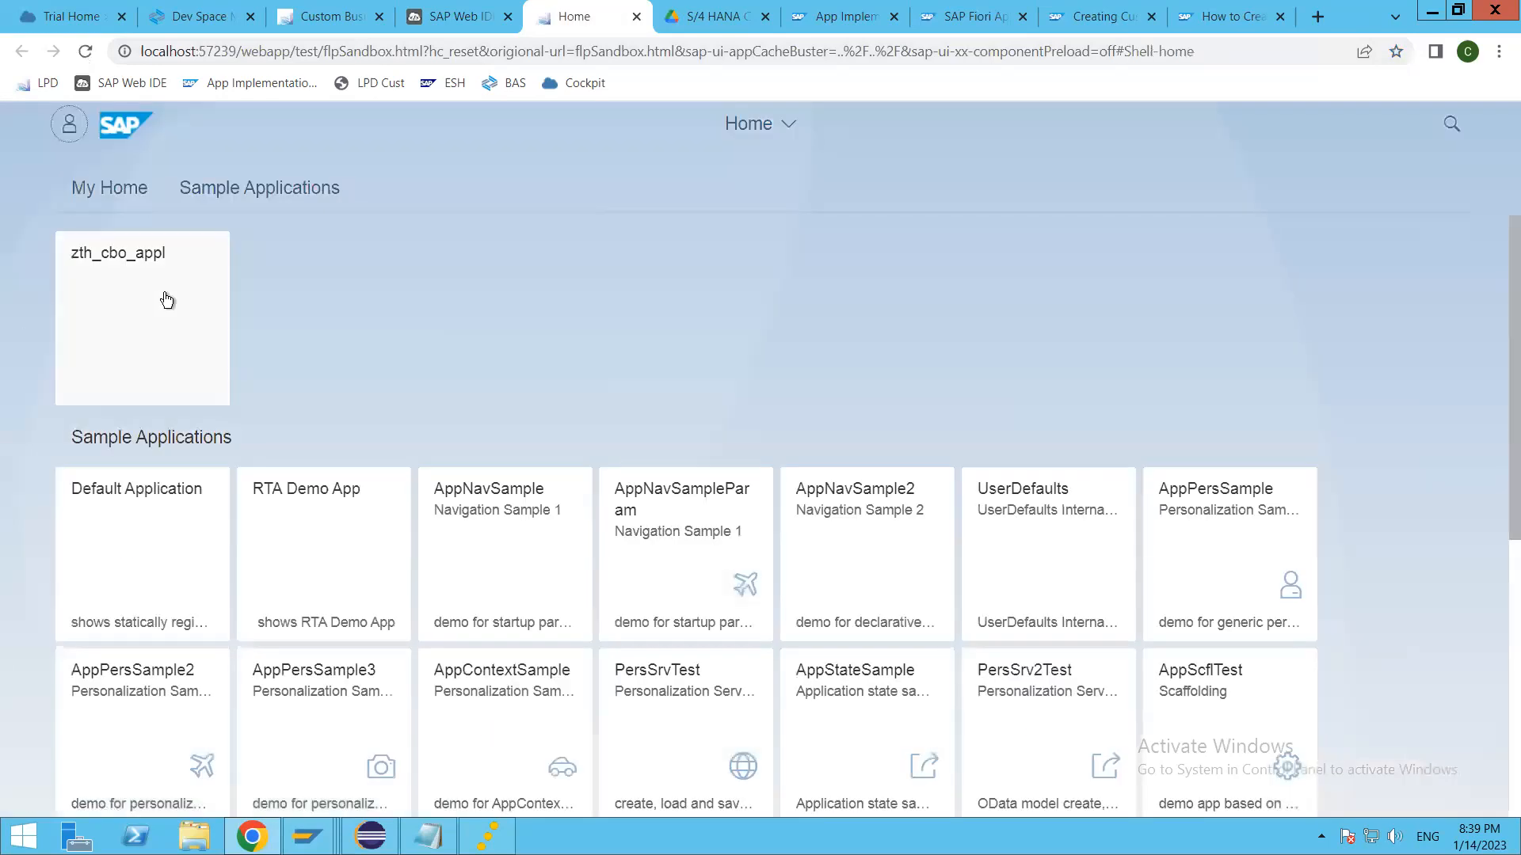
click(166, 300)
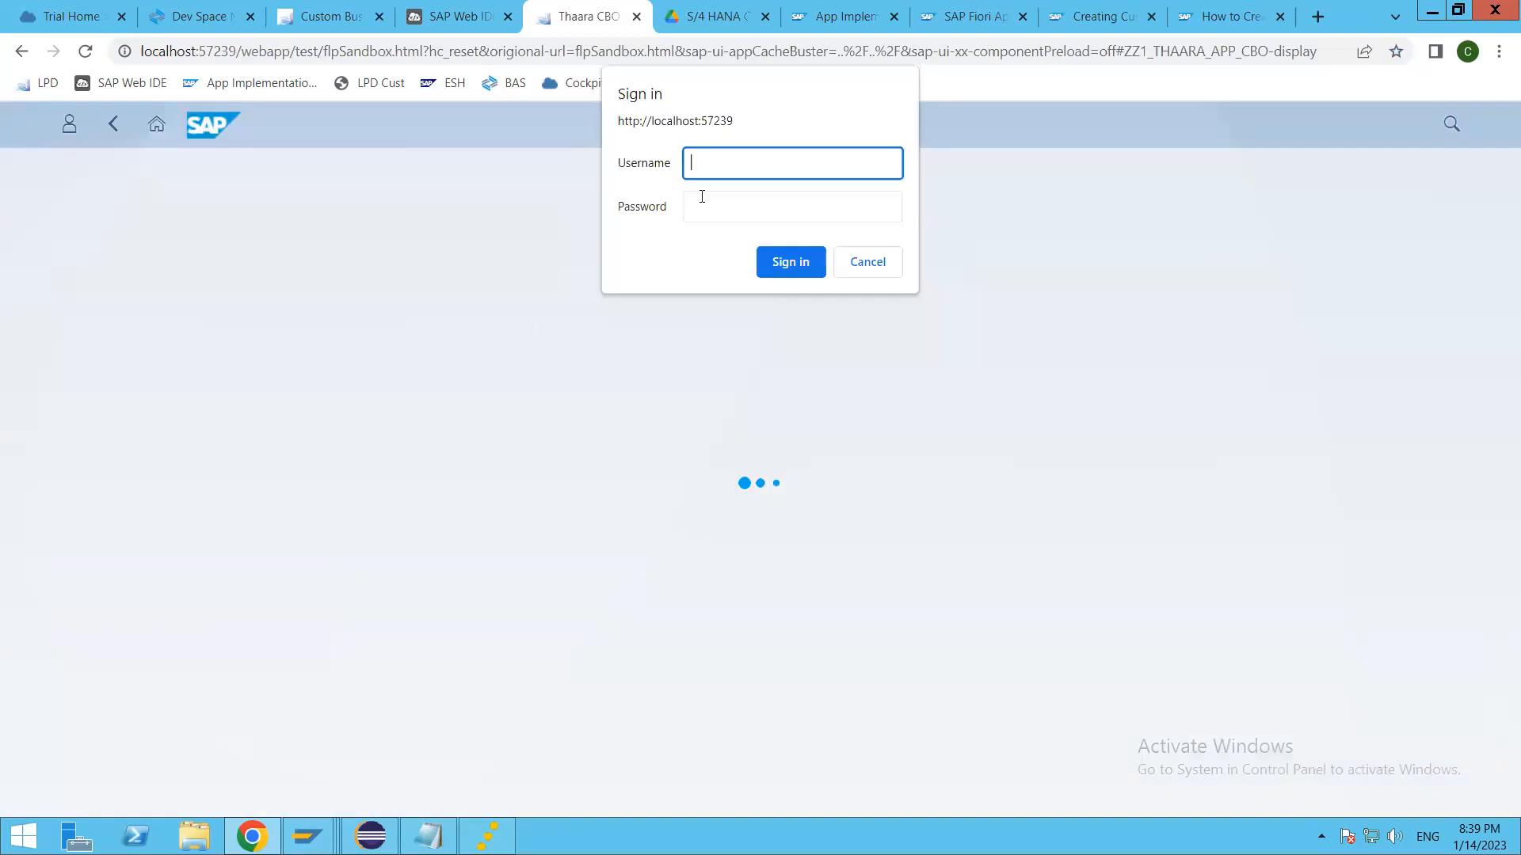
Step: Sign in to the running application with the backend username and account password
text(thaara1)
key(Tab)
text(•••••••••)
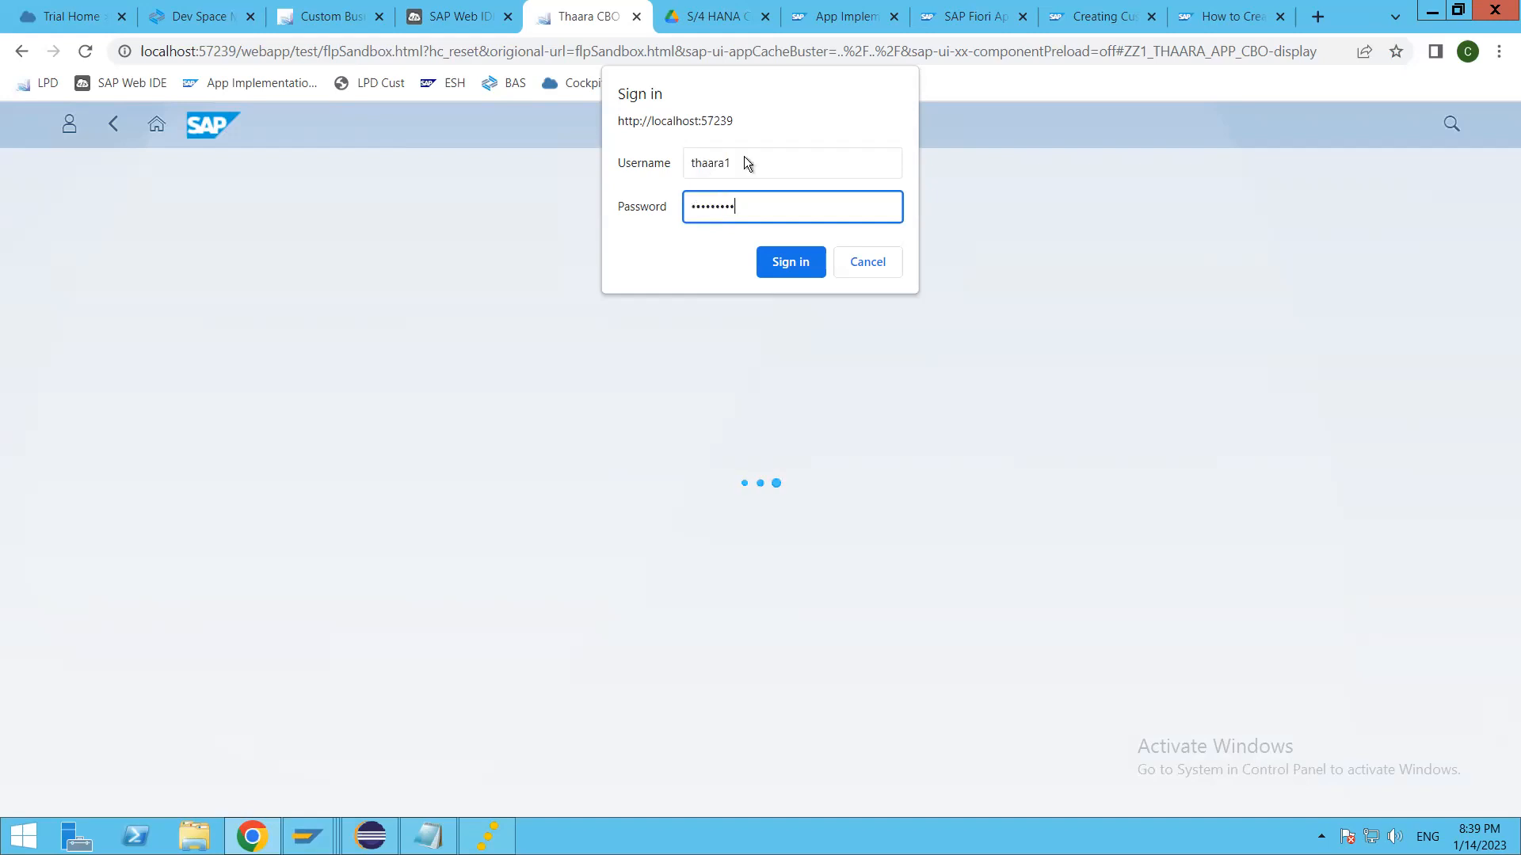
key(Return)
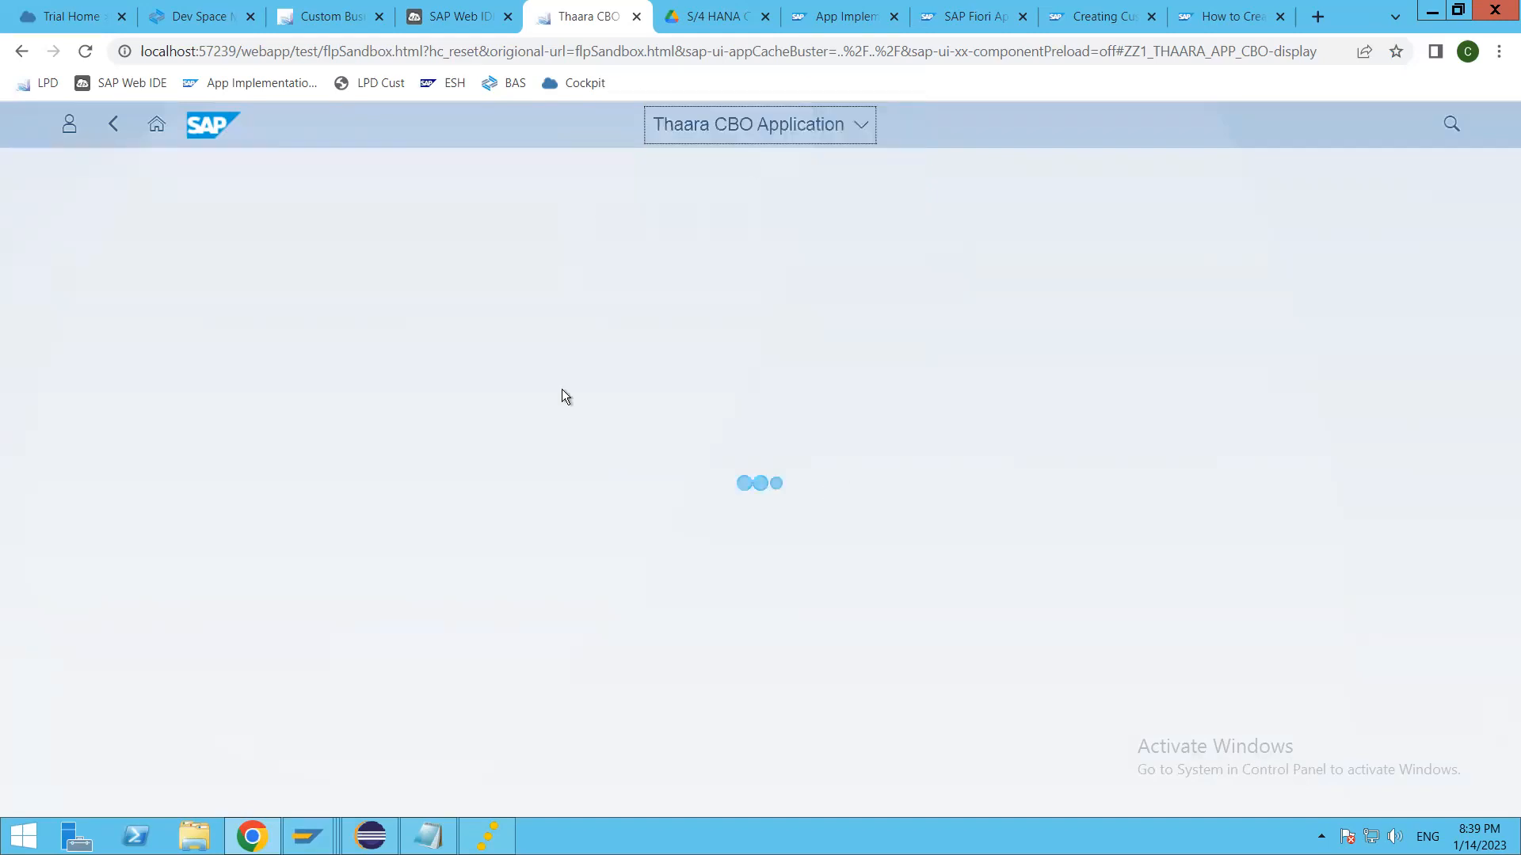
Step: Create a new trip object with To Country GB and From Country IN, and try to save it
click(1448, 258)
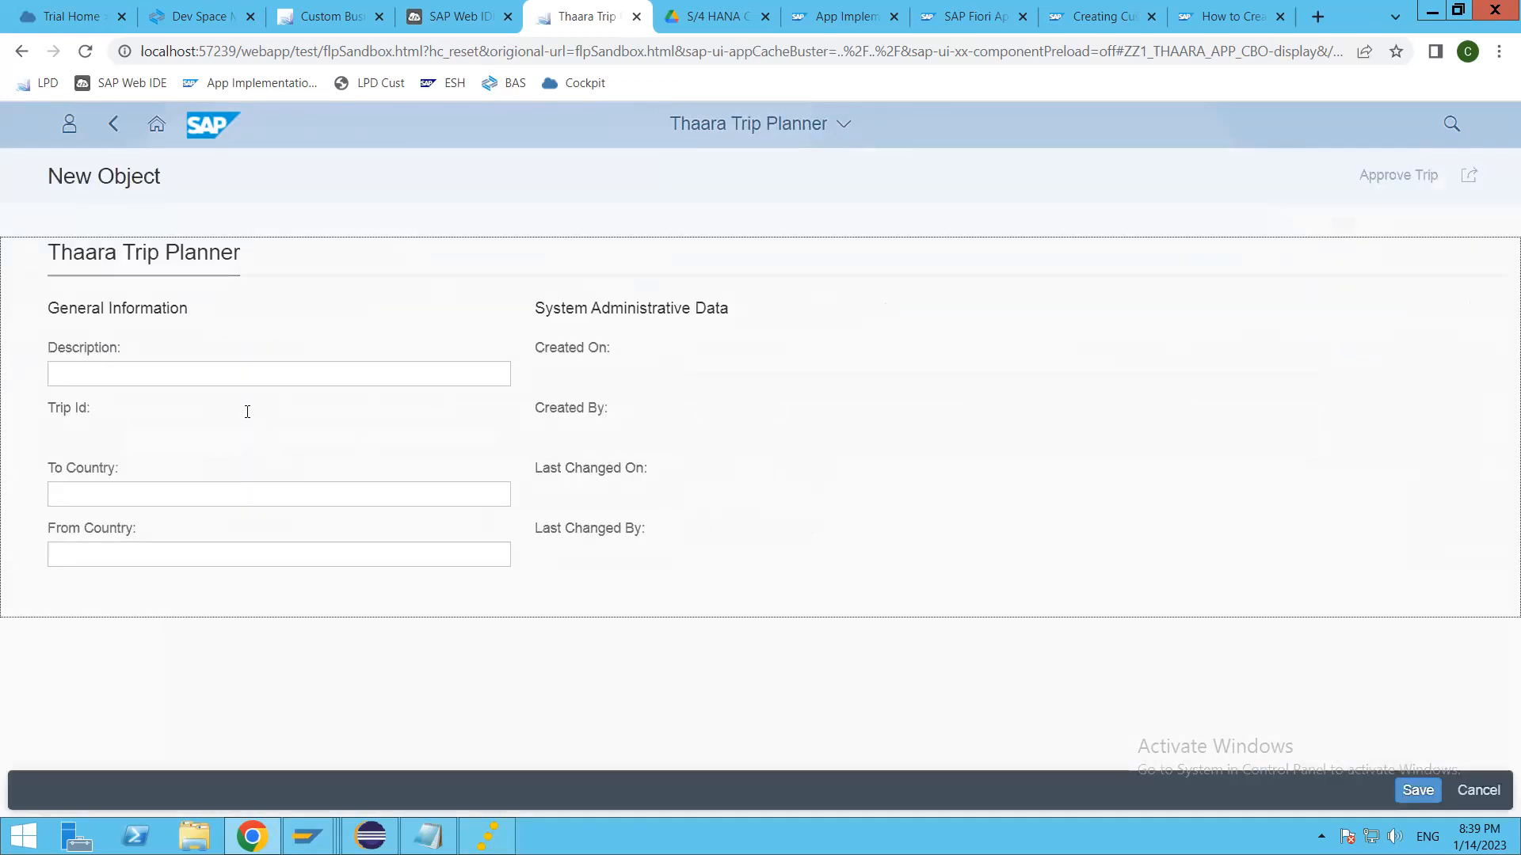
click(195, 372)
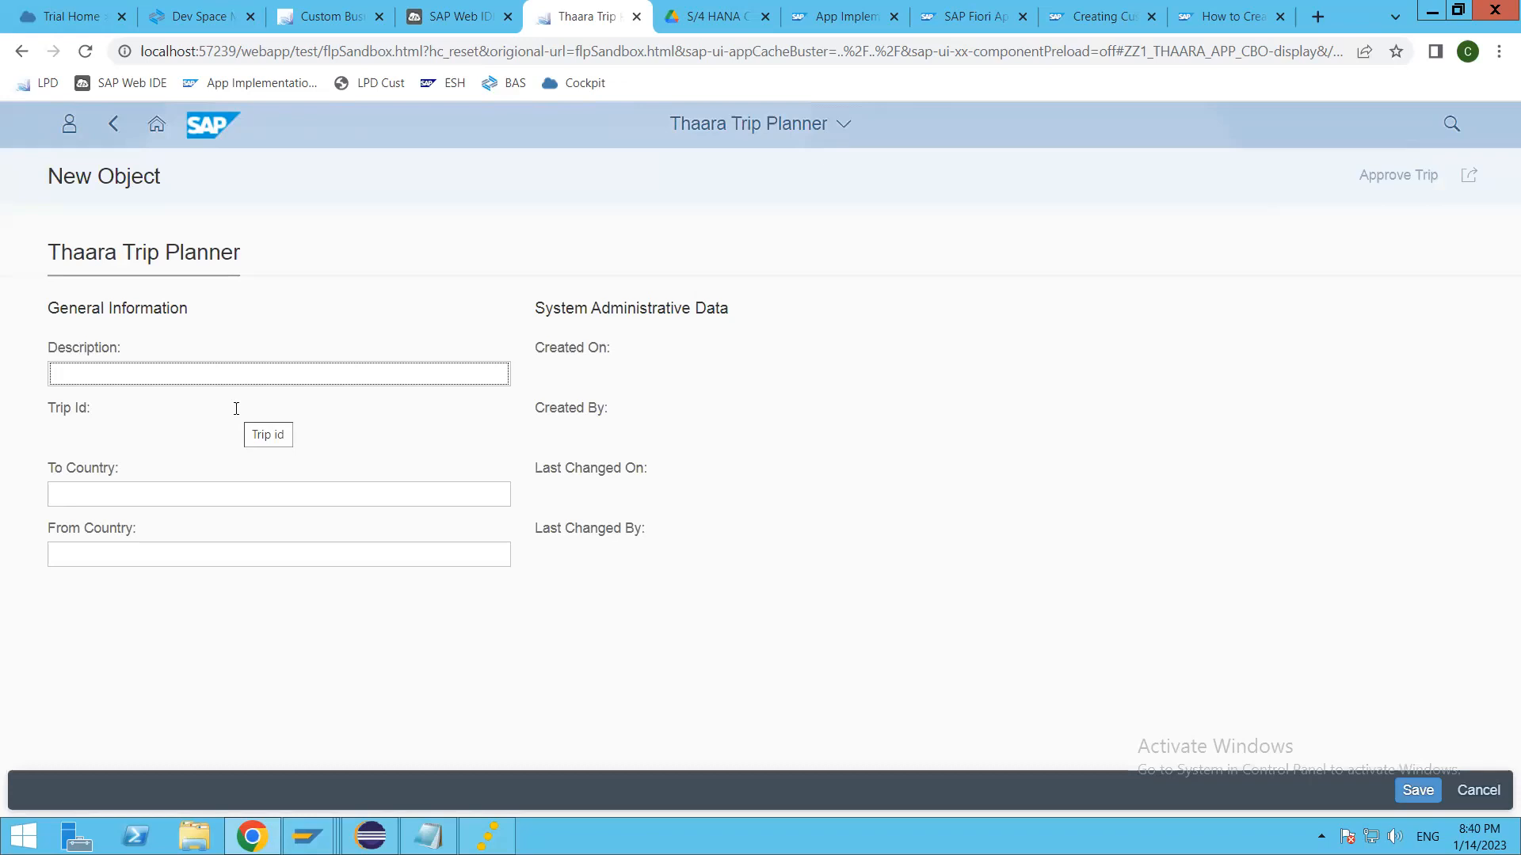
click(122, 423)
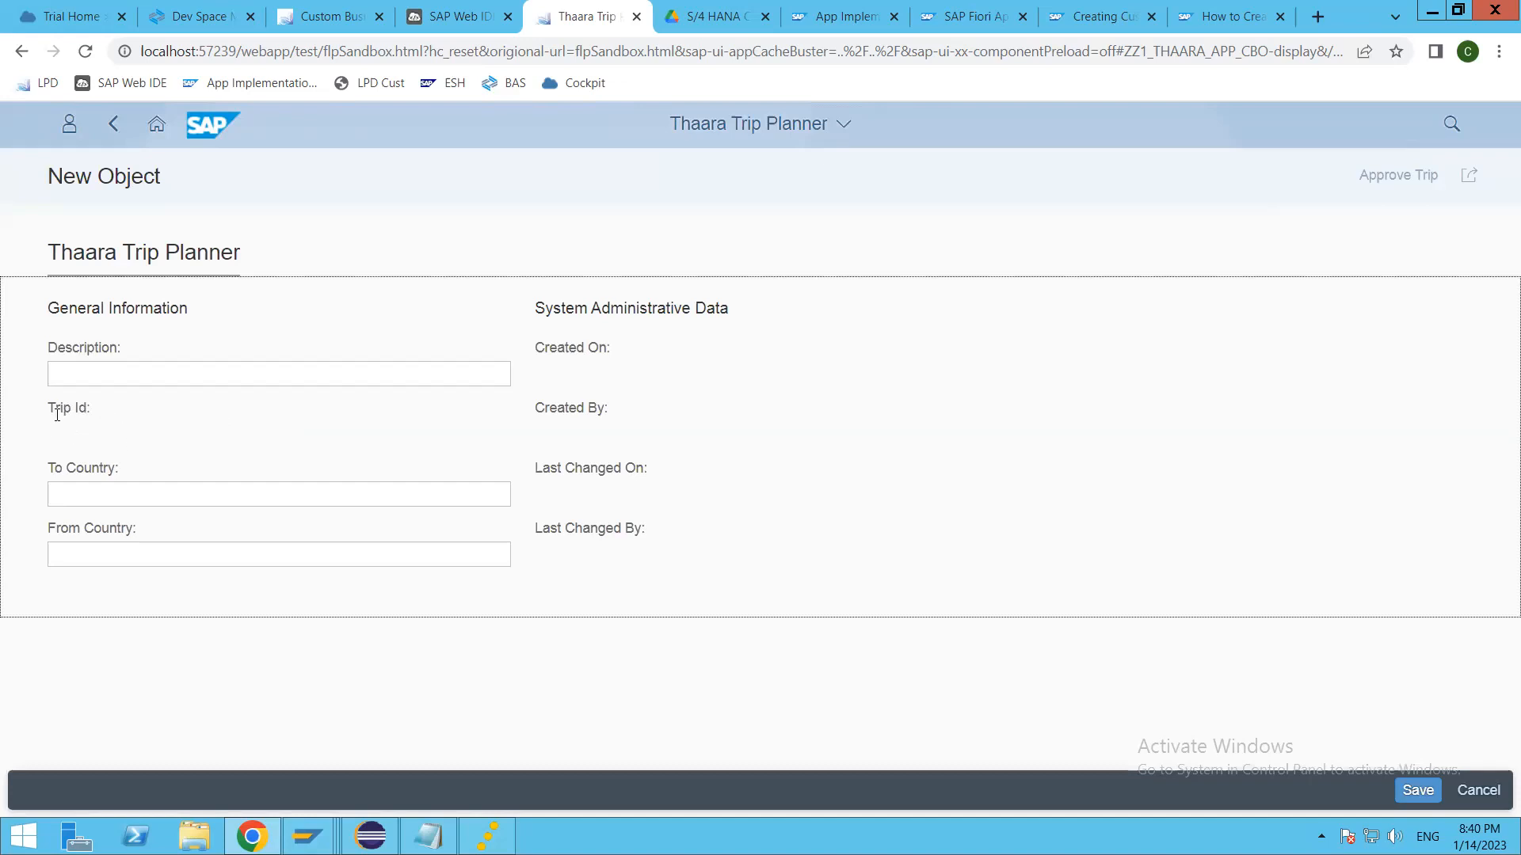
click(190, 491)
text(GB)
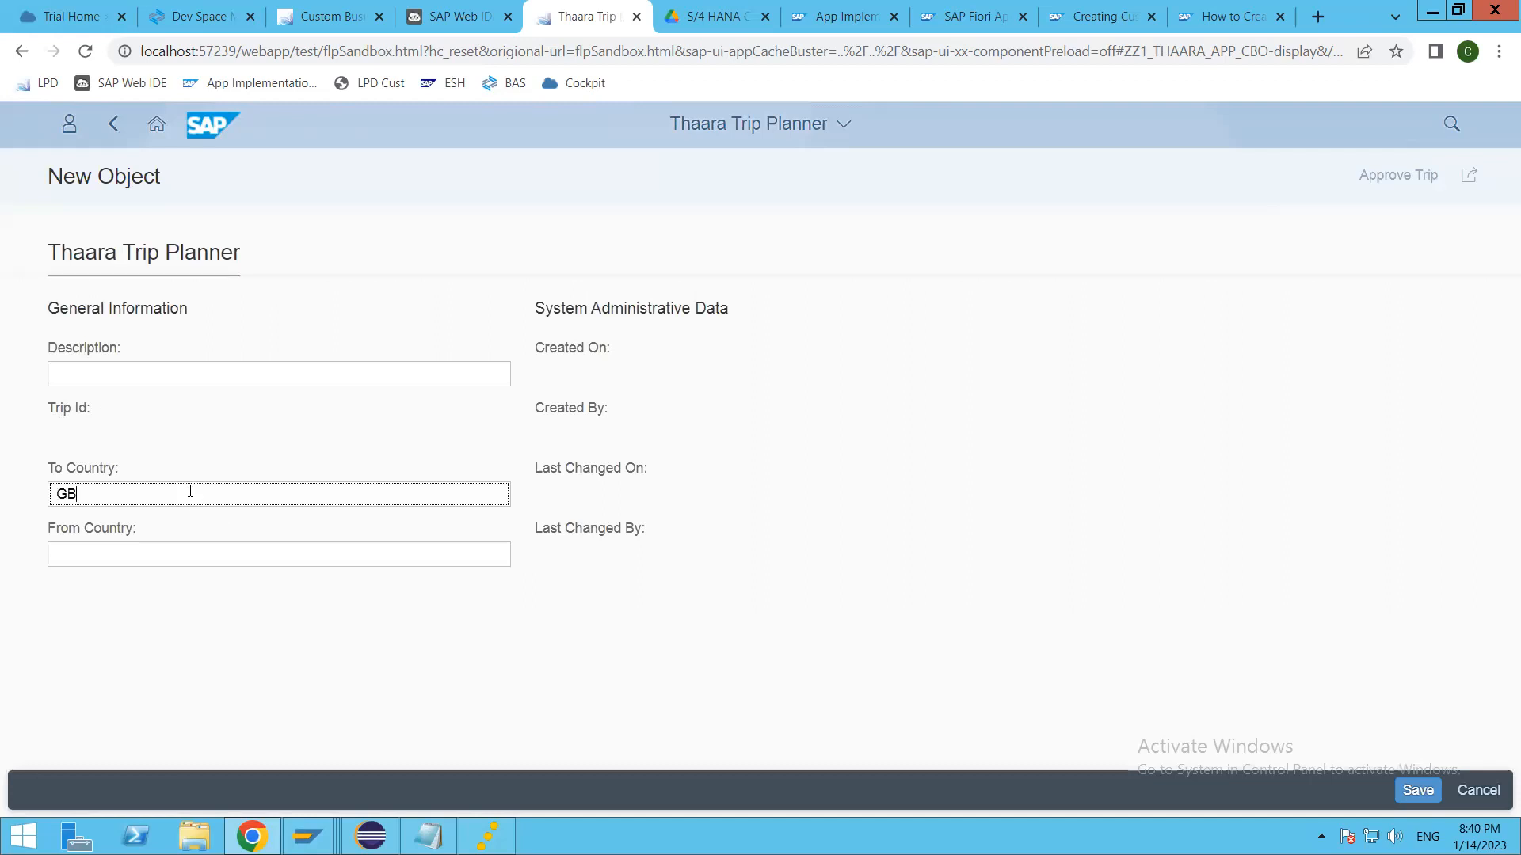
key(Tab)
text(IN)
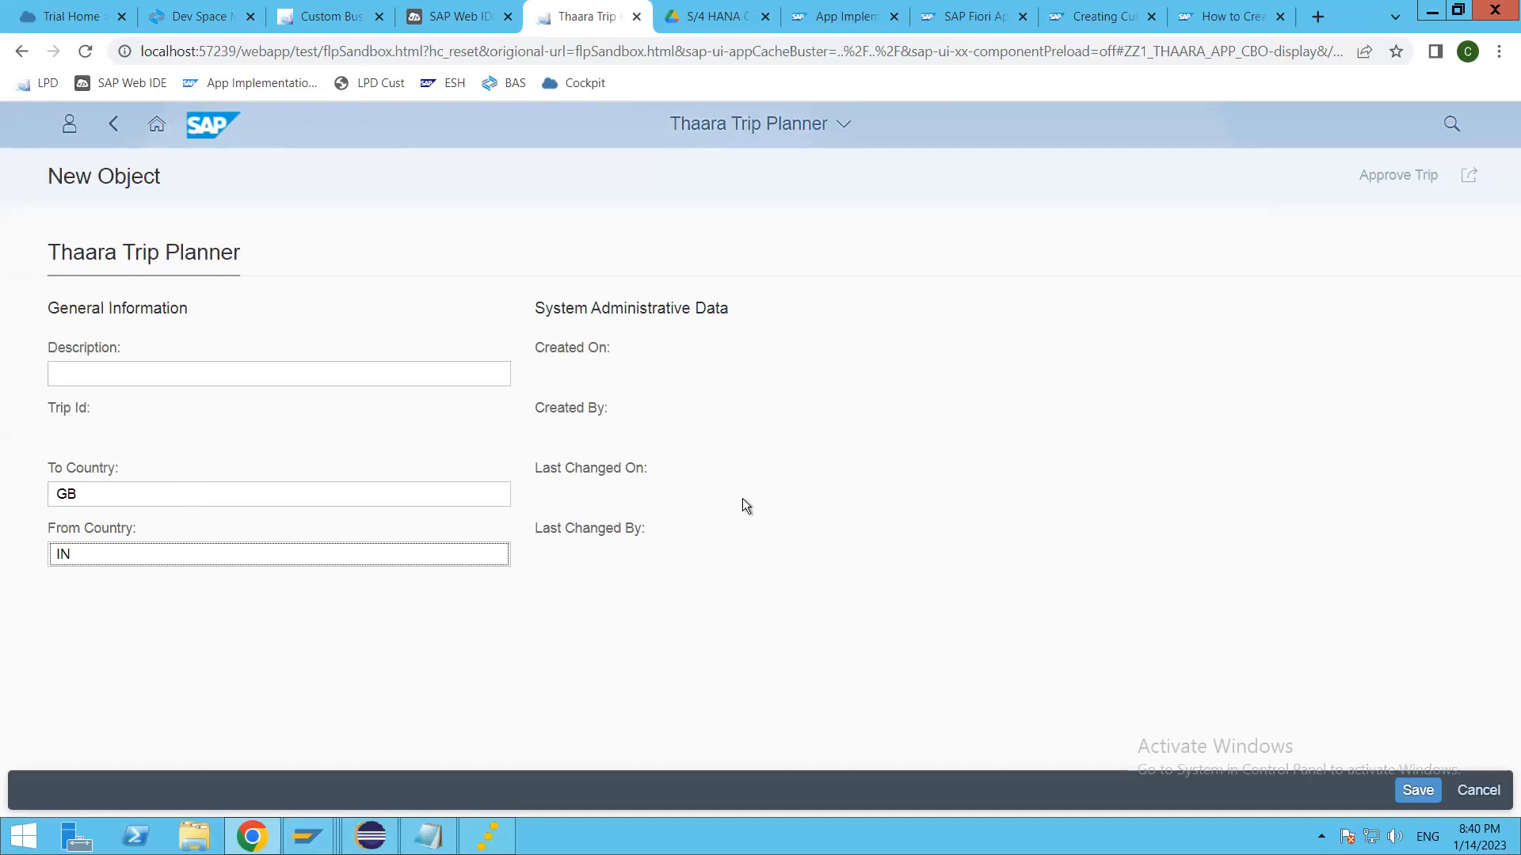
click(1417, 791)
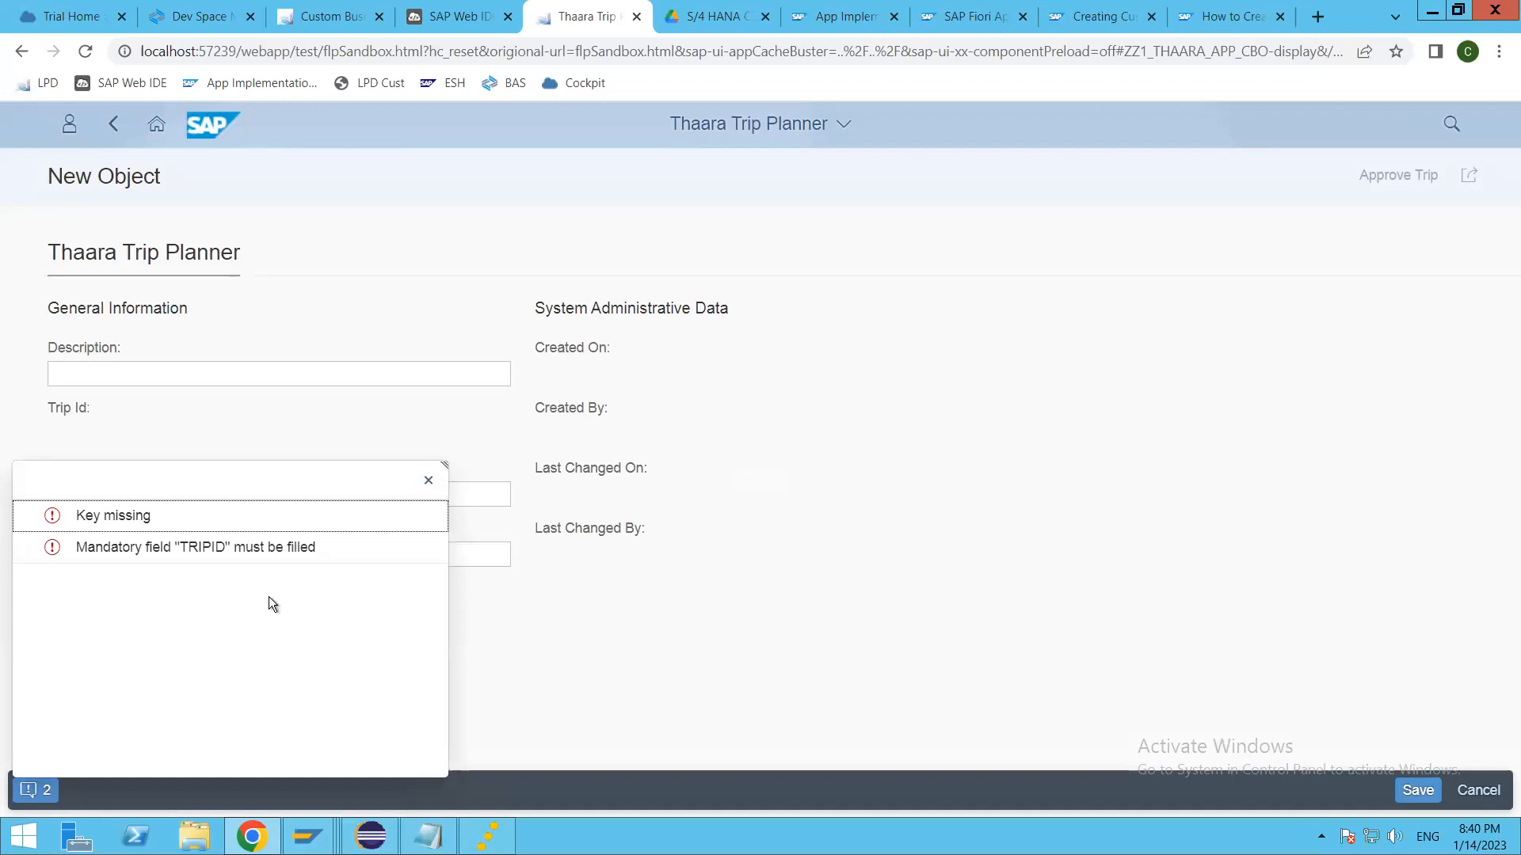
Step: Review and dismiss the save messages, and check whether the Trip Id field accepts input
click(411, 548)
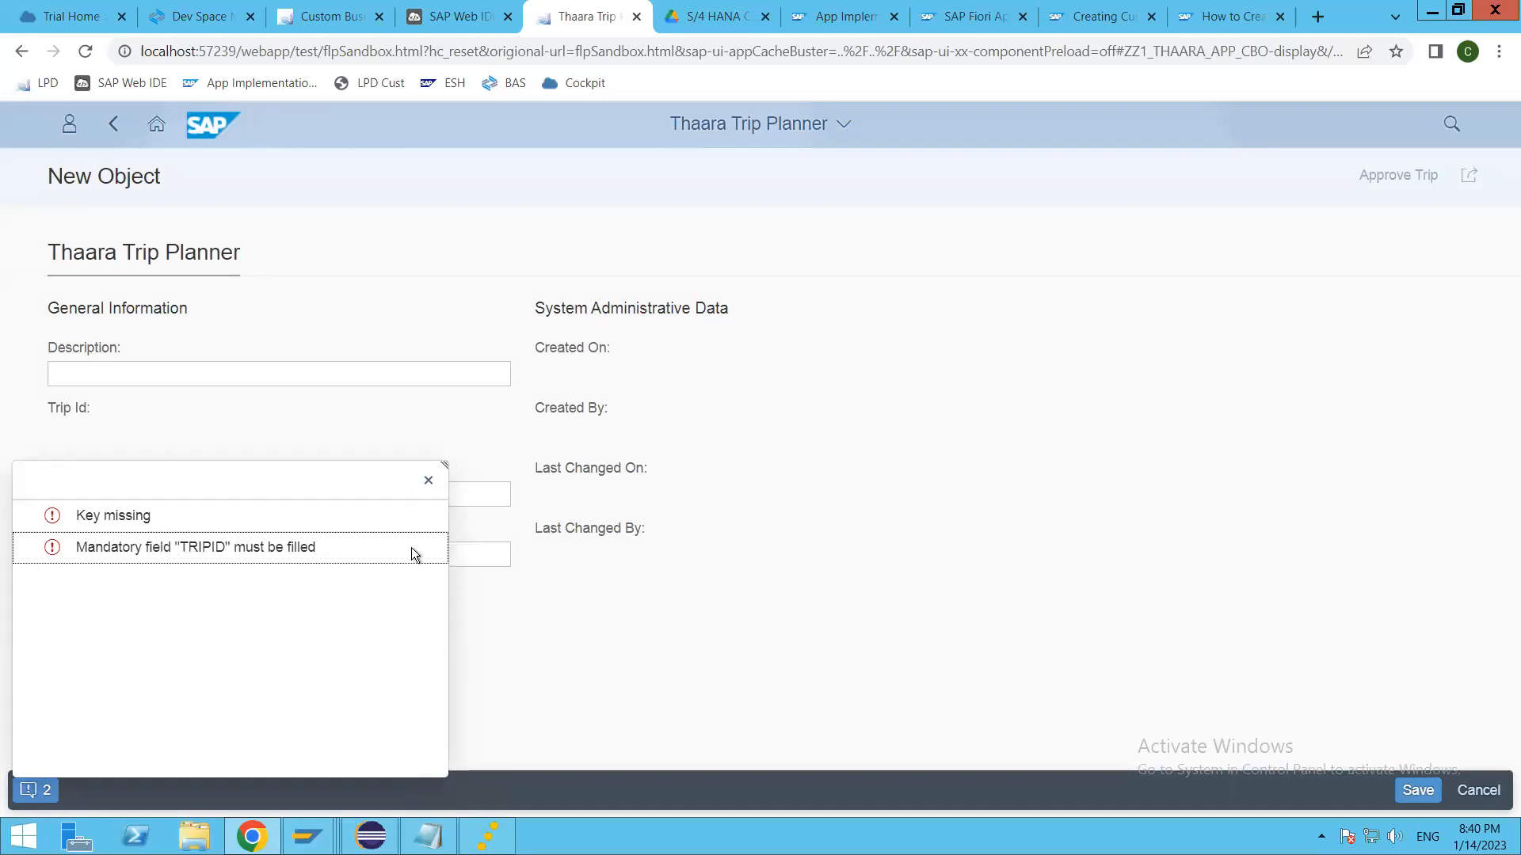
click(428, 484)
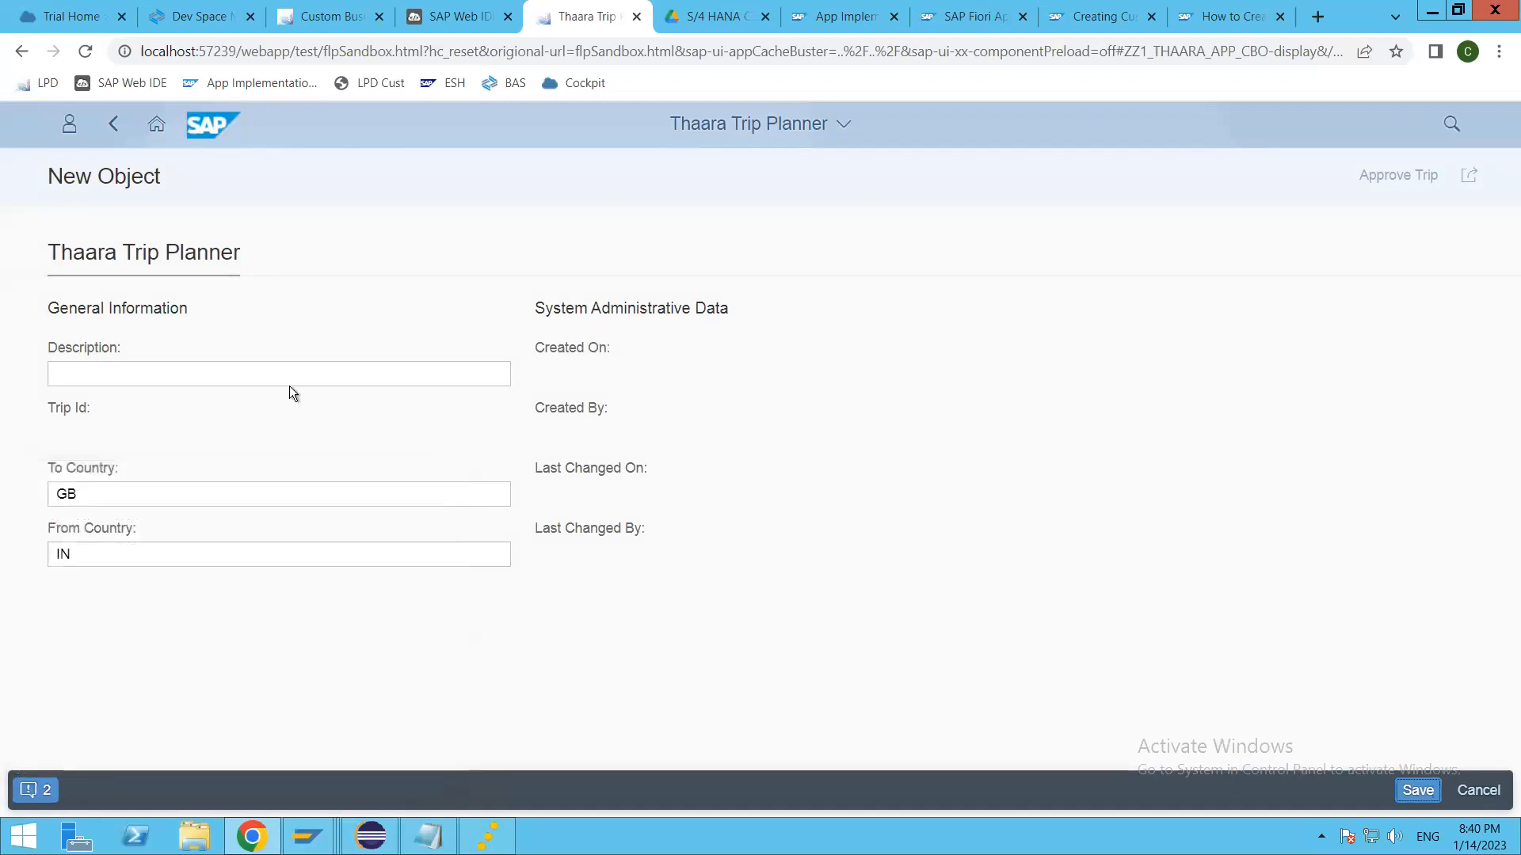
click(114, 445)
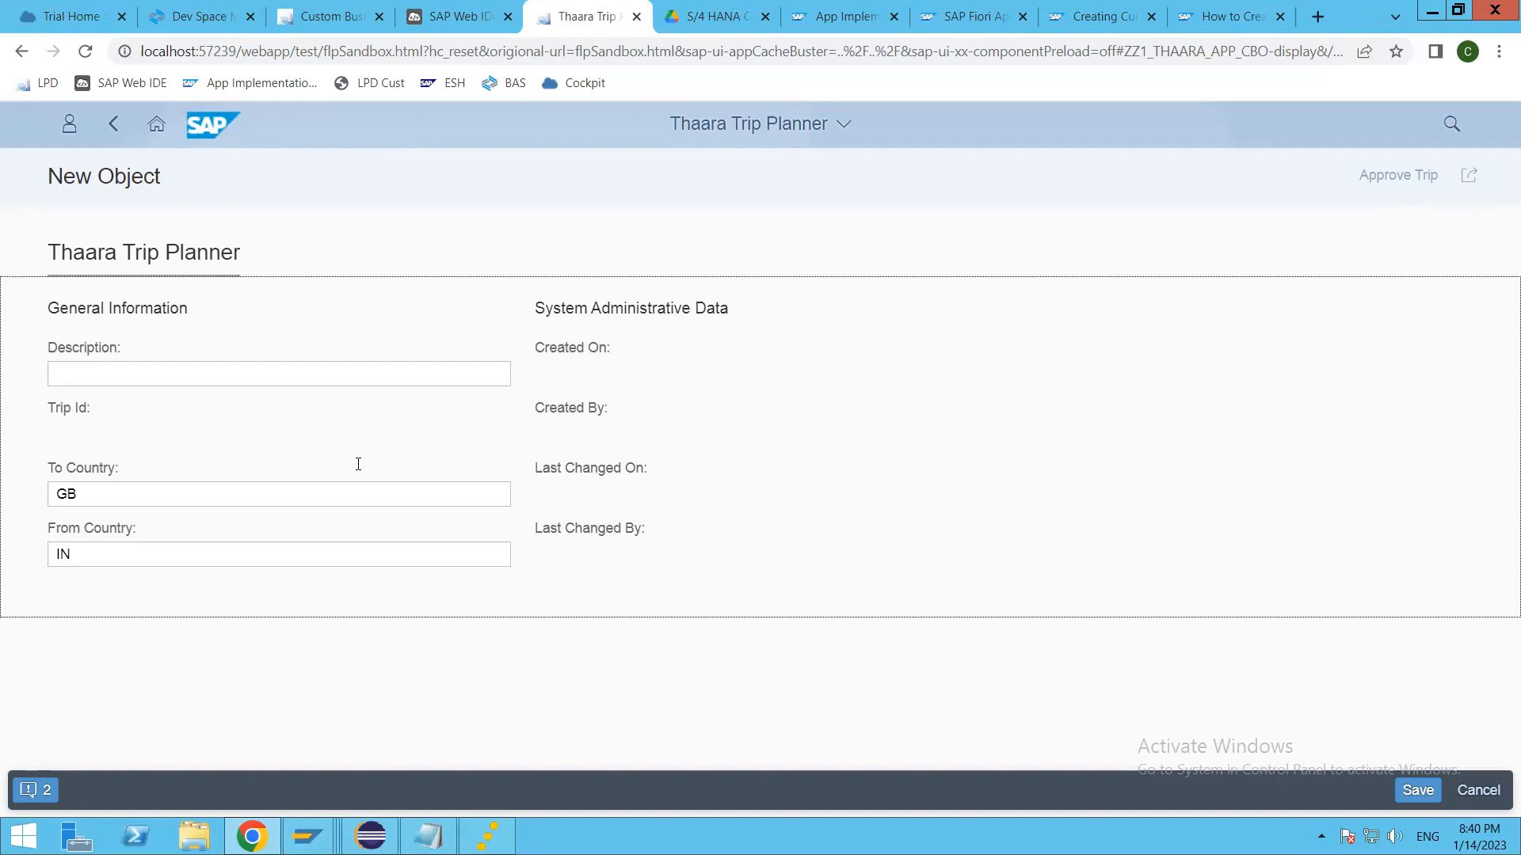
click(250, 553)
key(shift+Tab)
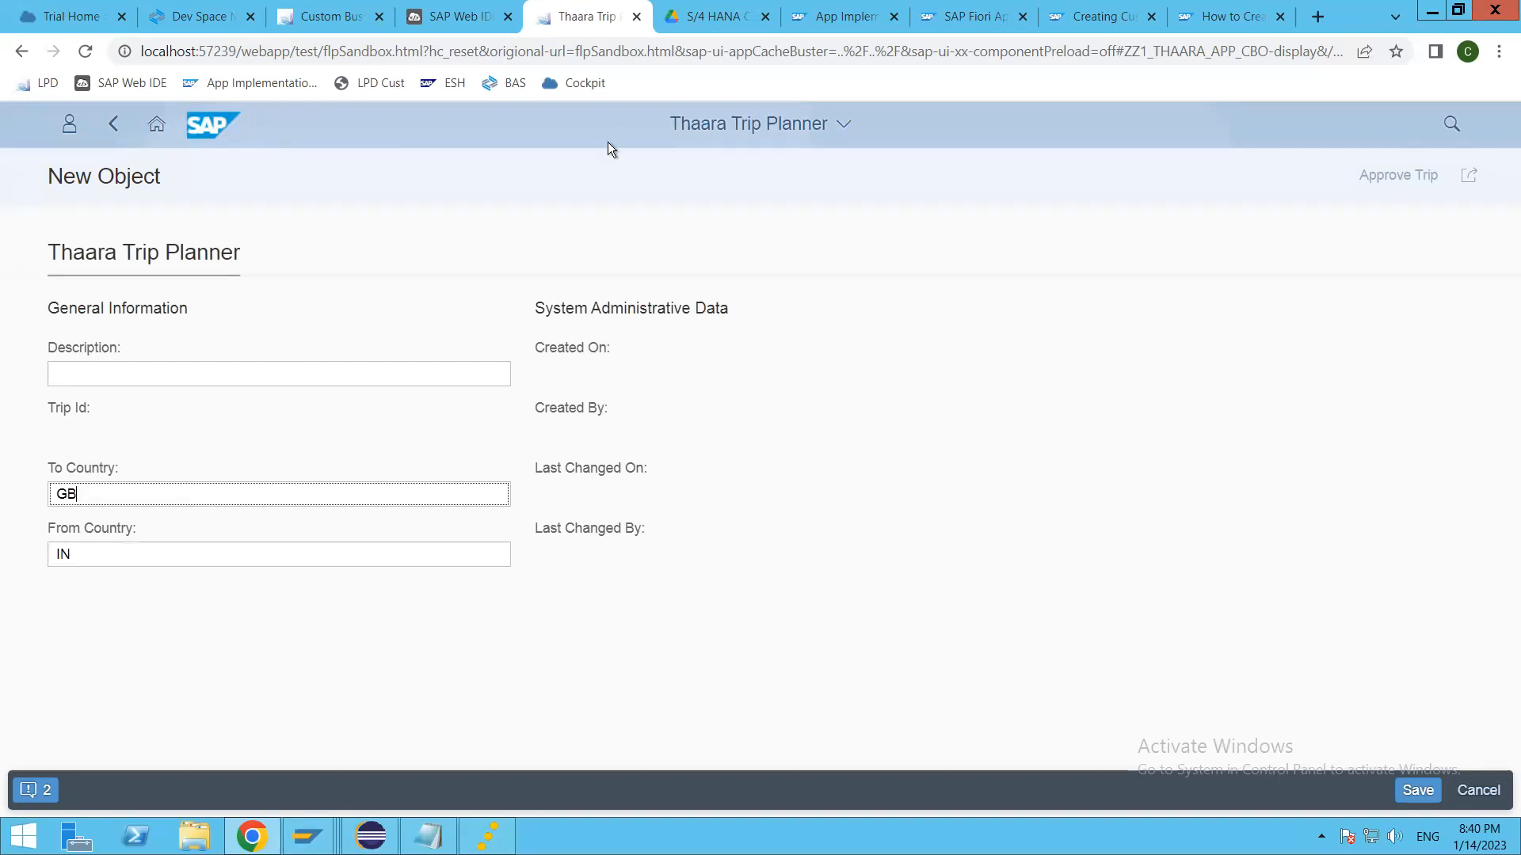
Step: Return to the Thaara Trip Planner custom business object, open its draft for editing, review the Trip Id field's properties, and publish the object
key(ctrl+shift+Tab)
key(ctrl+shift+Tab)
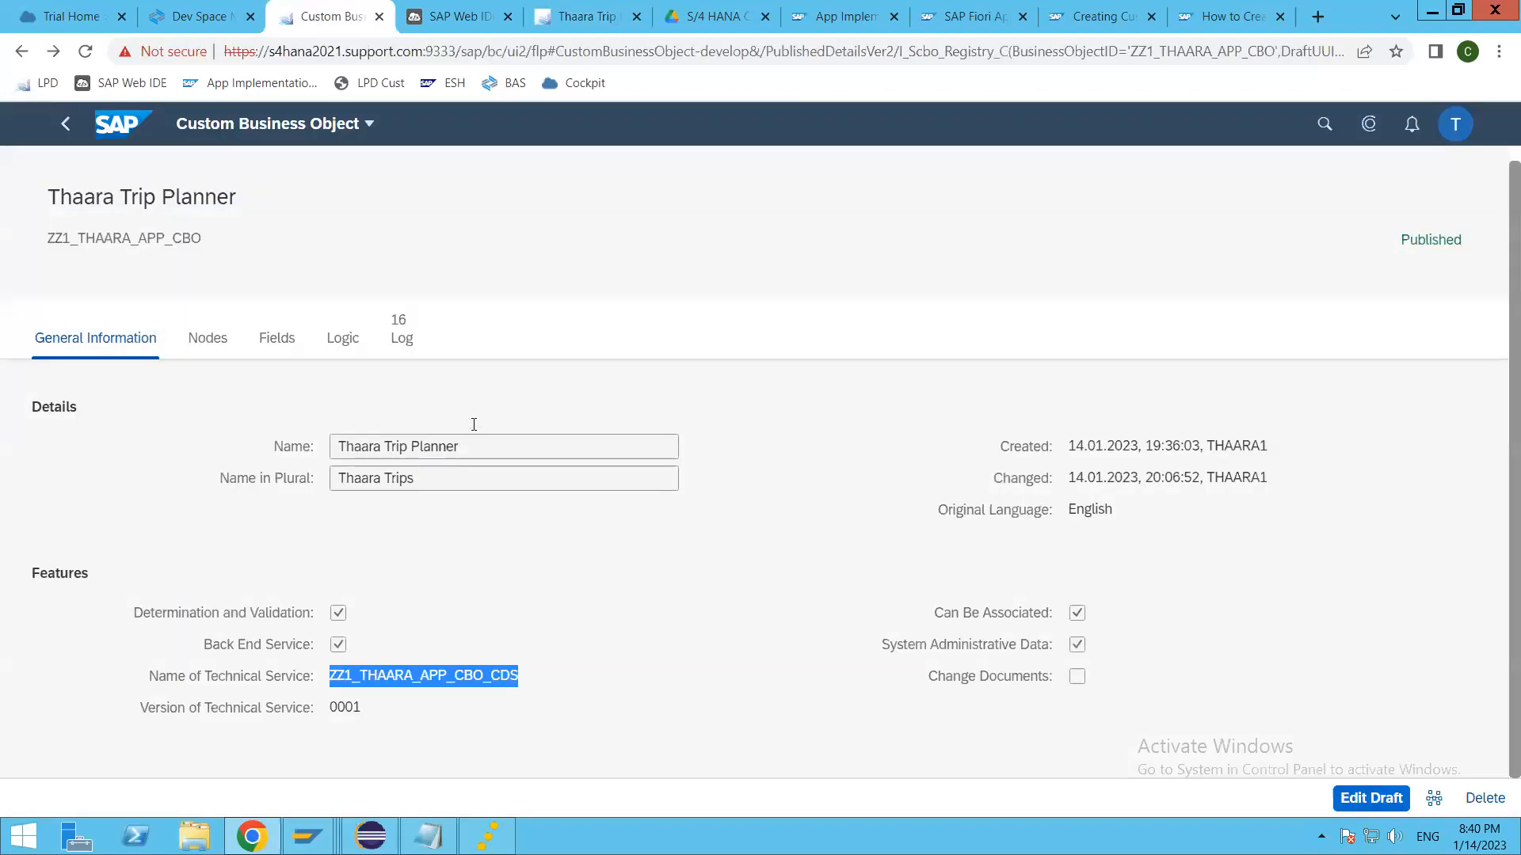
click(277, 338)
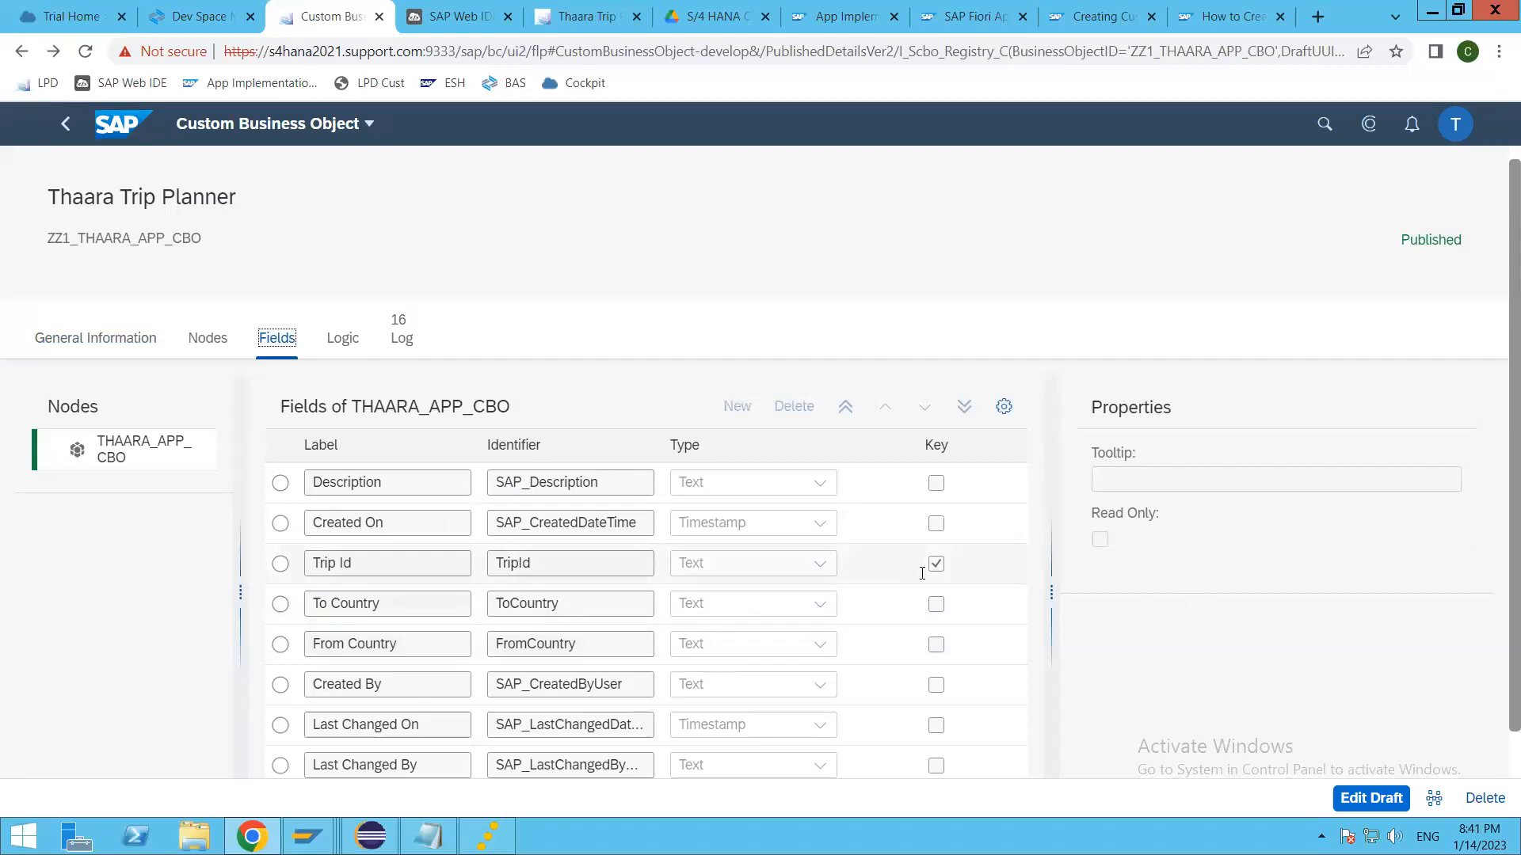
click(1372, 798)
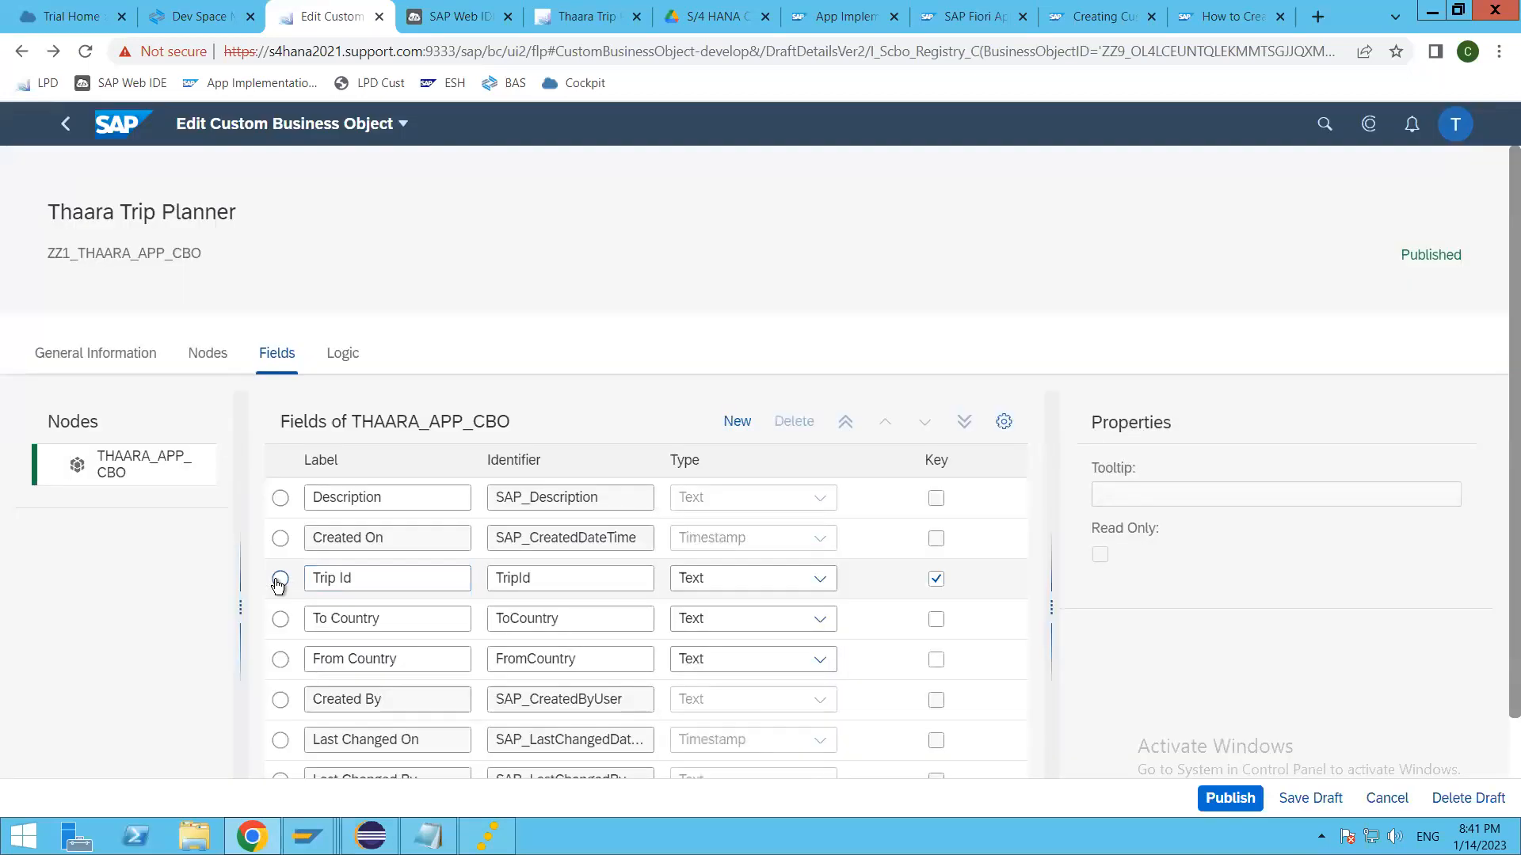
click(281, 578)
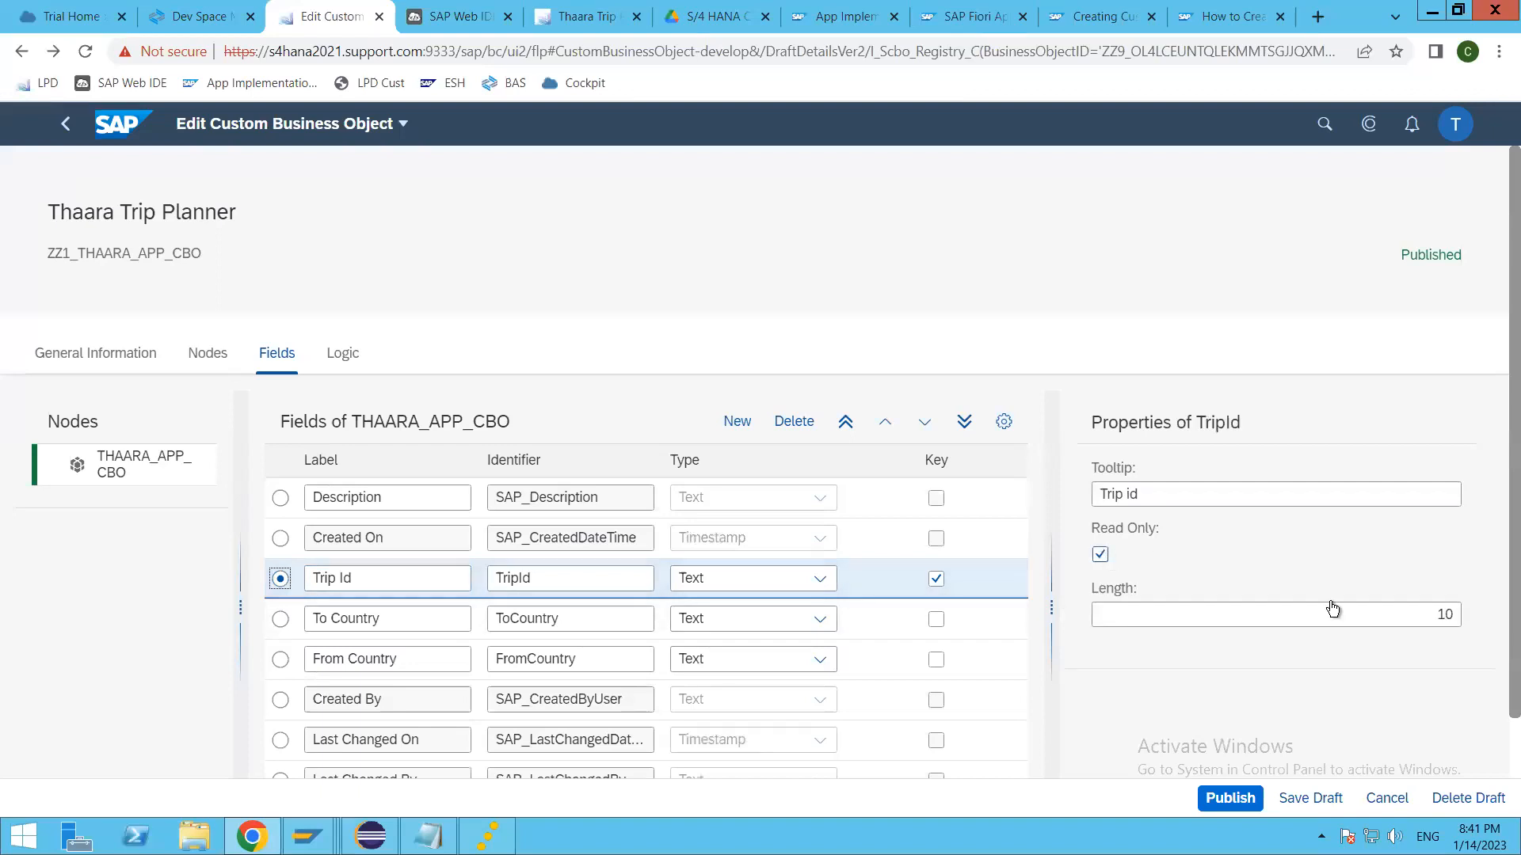
click(1244, 794)
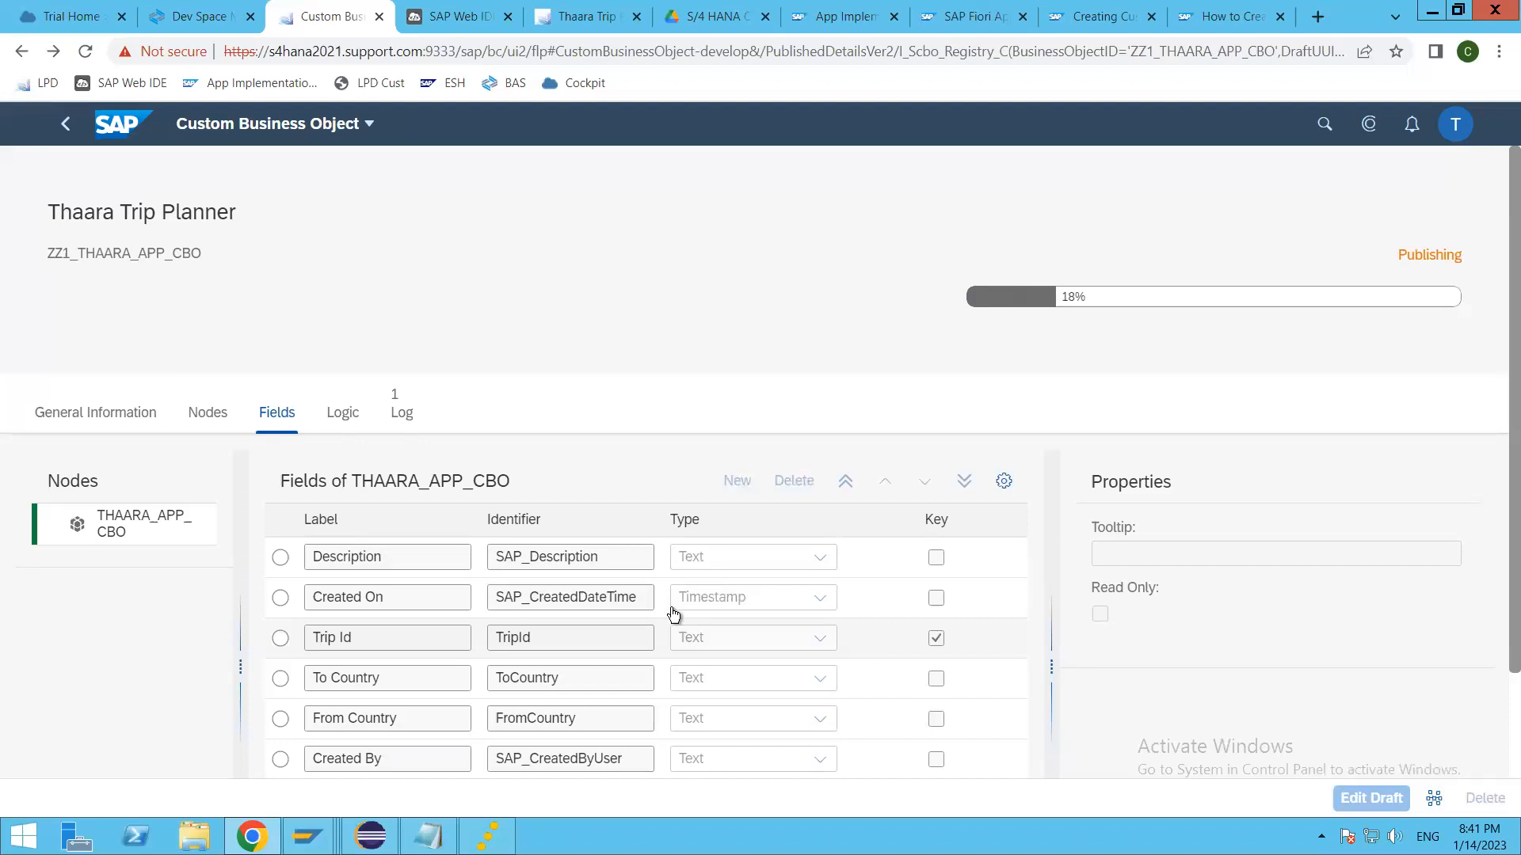
Step: Switch to Eclipse and open the BOPF business object linked from the transactional processing annotation in the ZZ1_THAARA_APP_CBO data definition
click(386, 831)
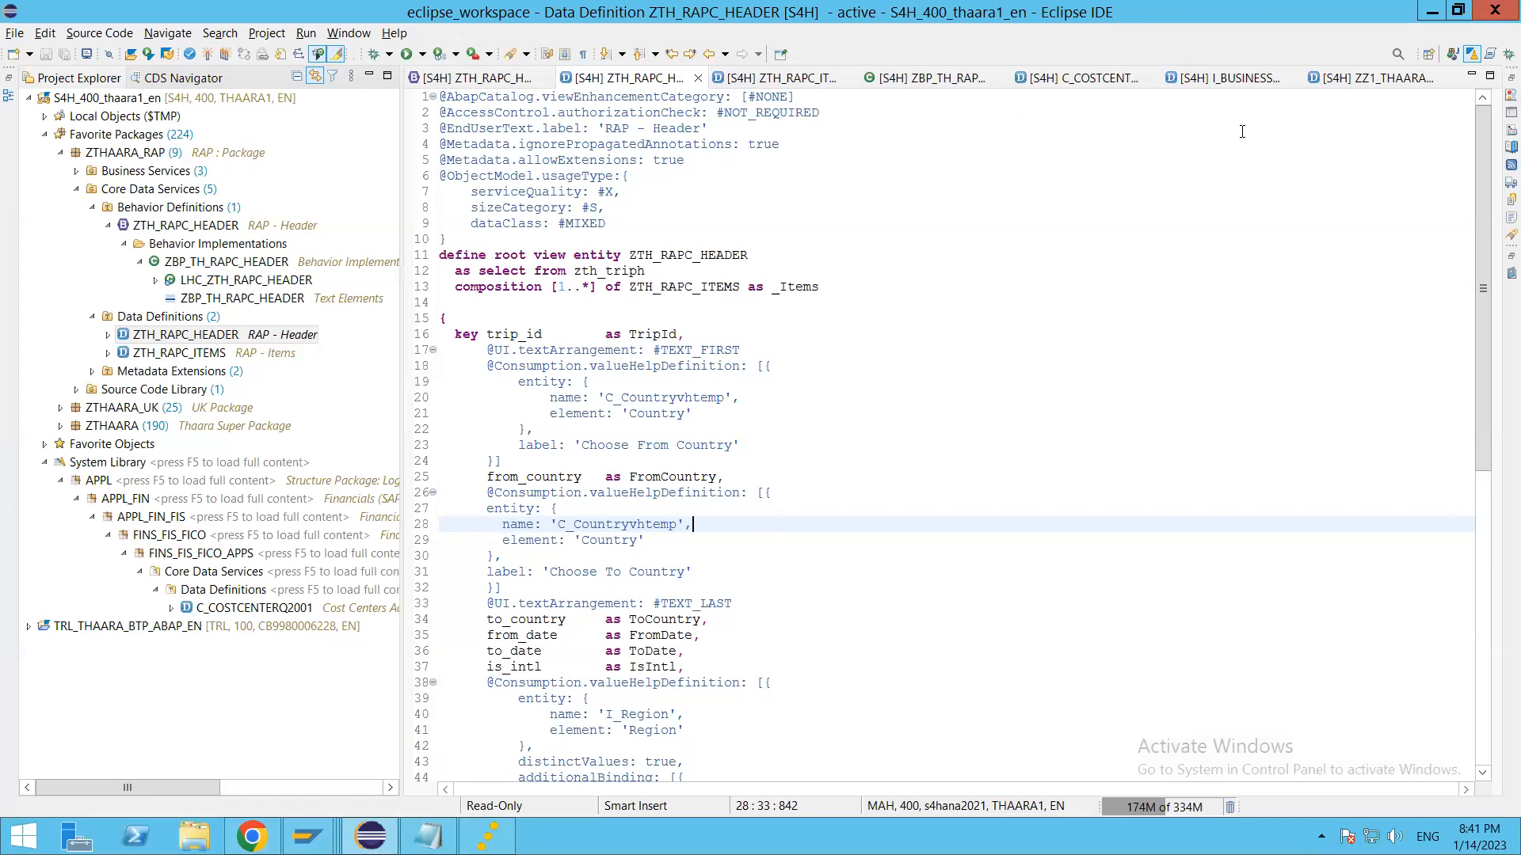
click(1344, 79)
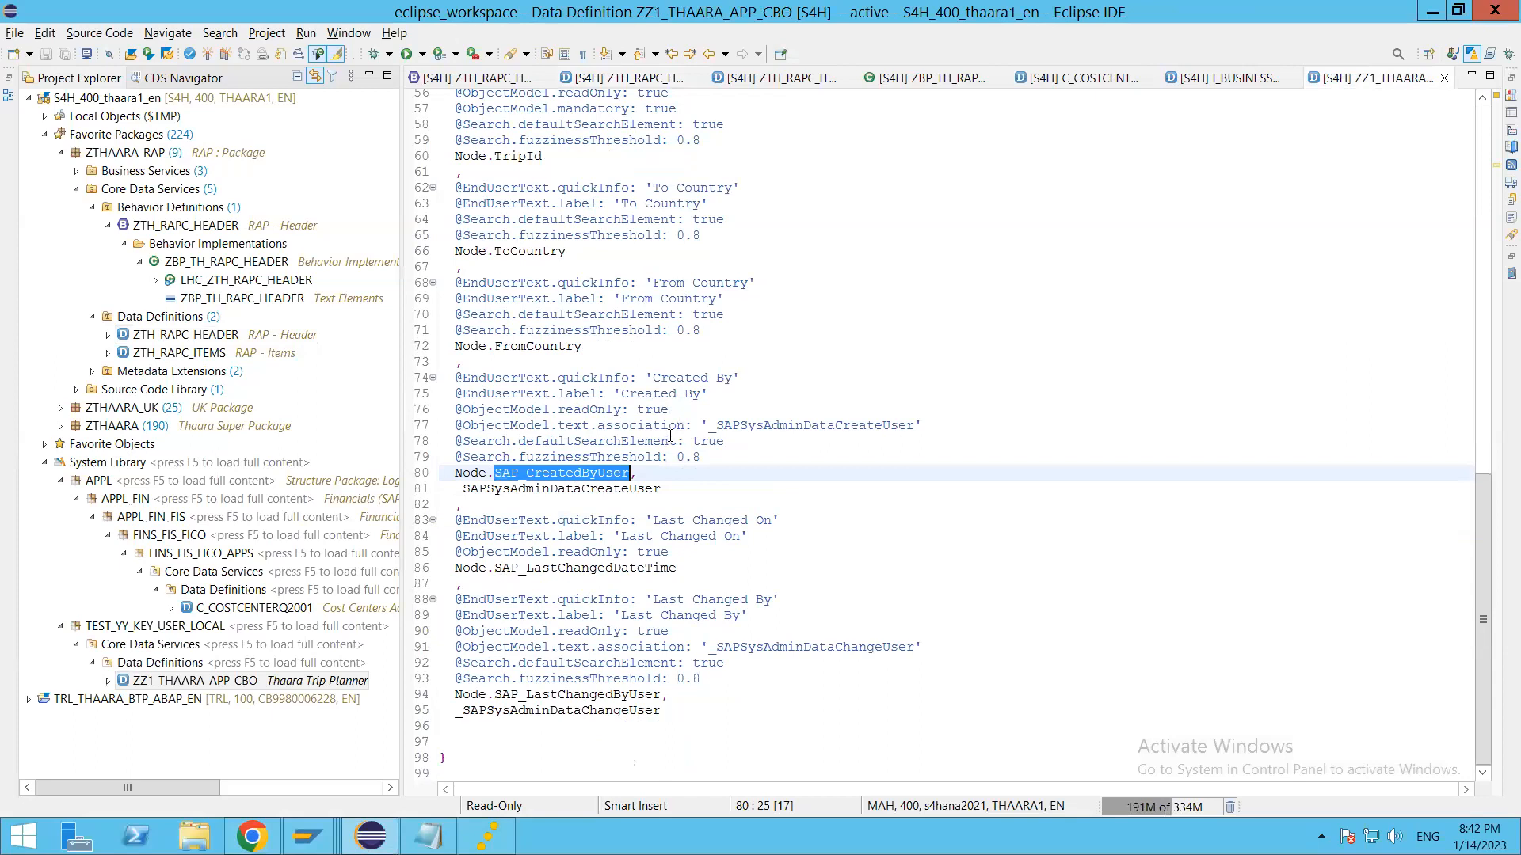
scroll(665, 436, up, 18)
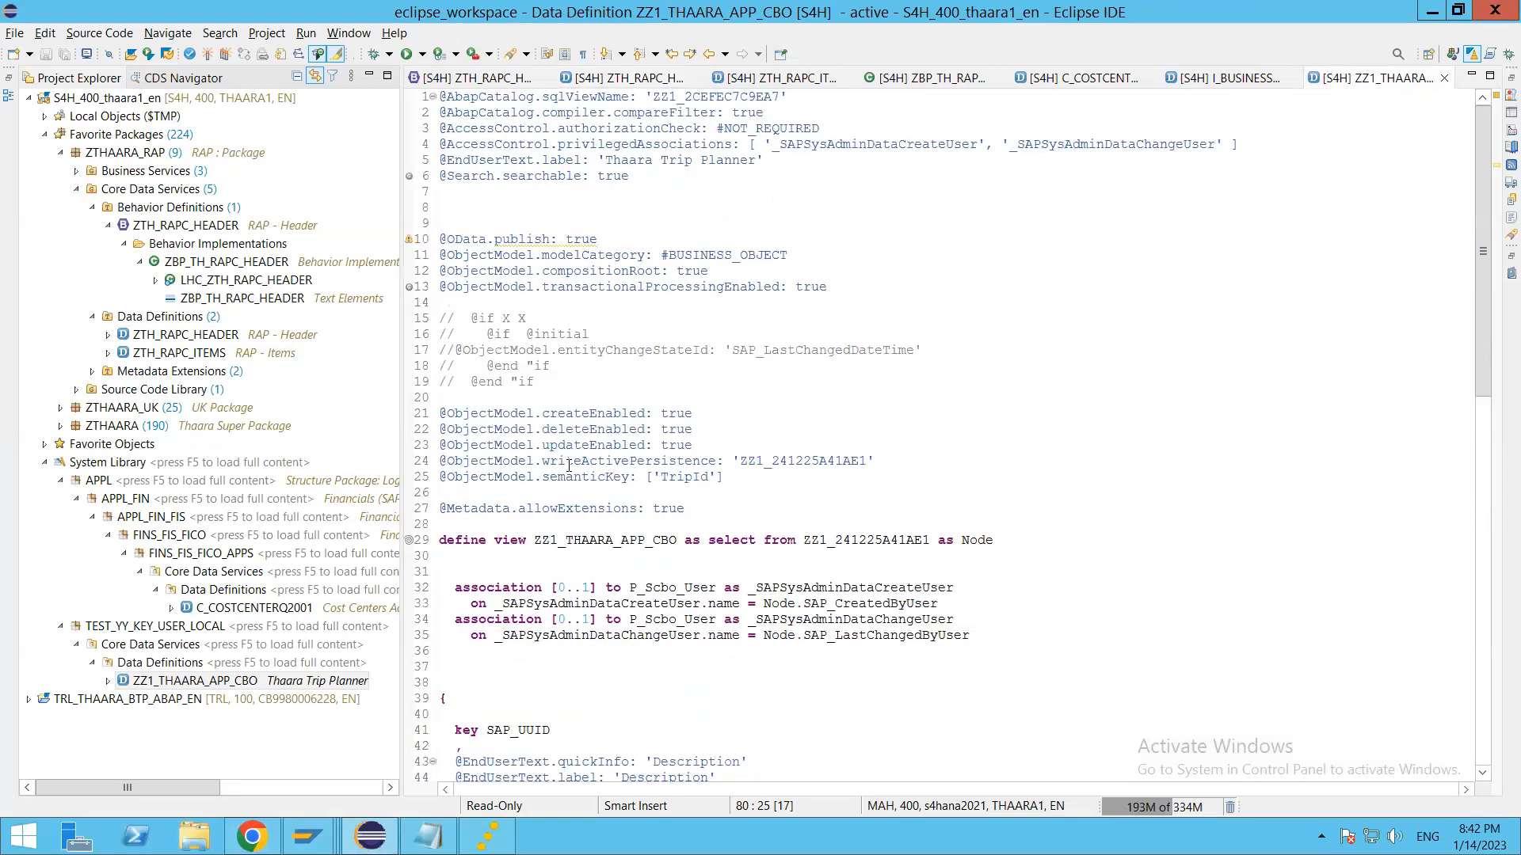
click(567, 461)
click(543, 288)
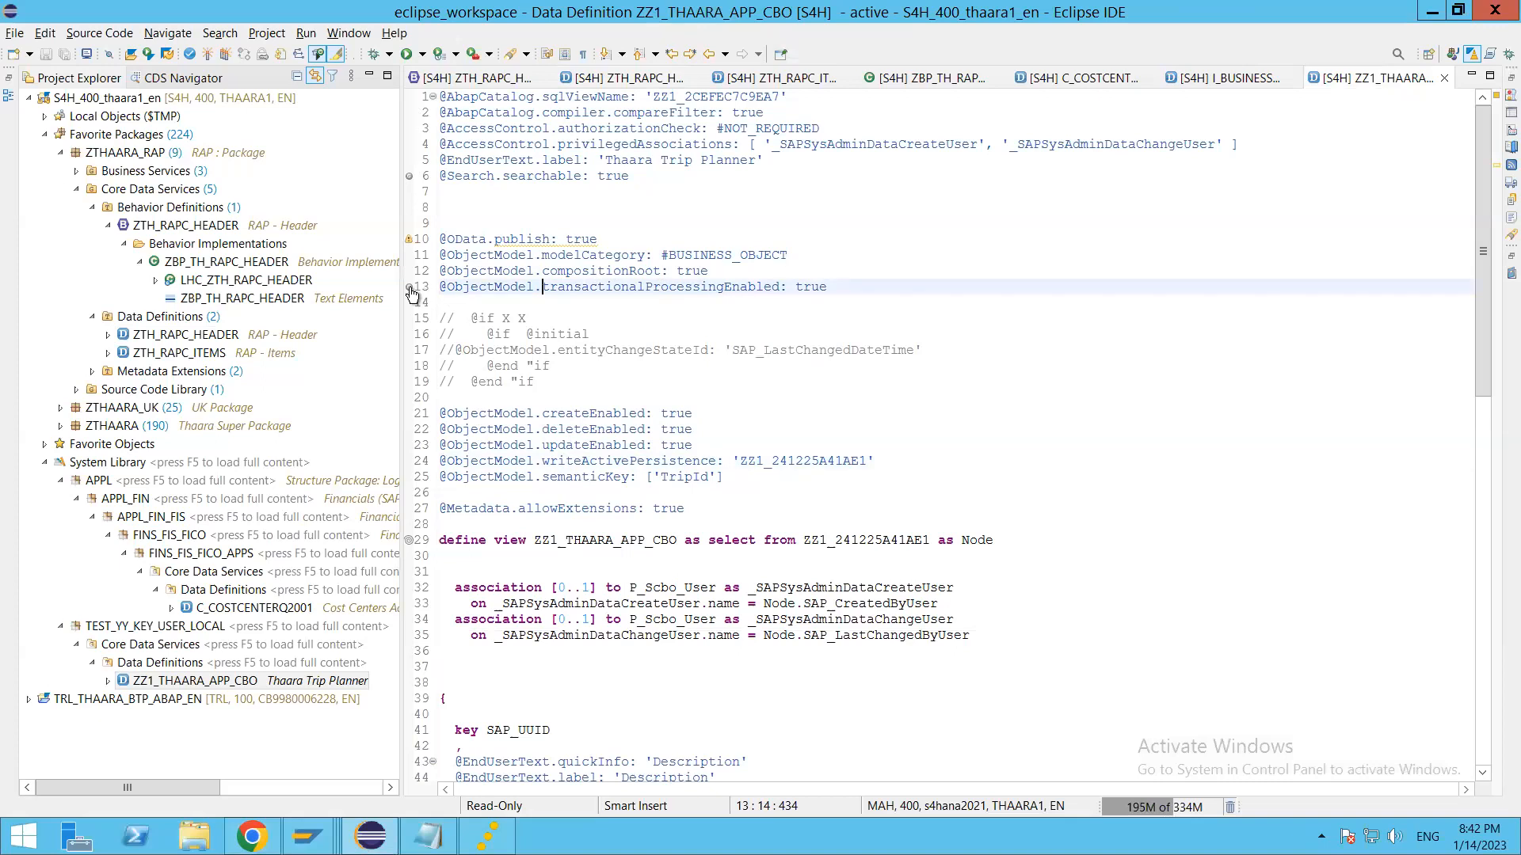
mouse_move(411, 292)
click(773, 317)
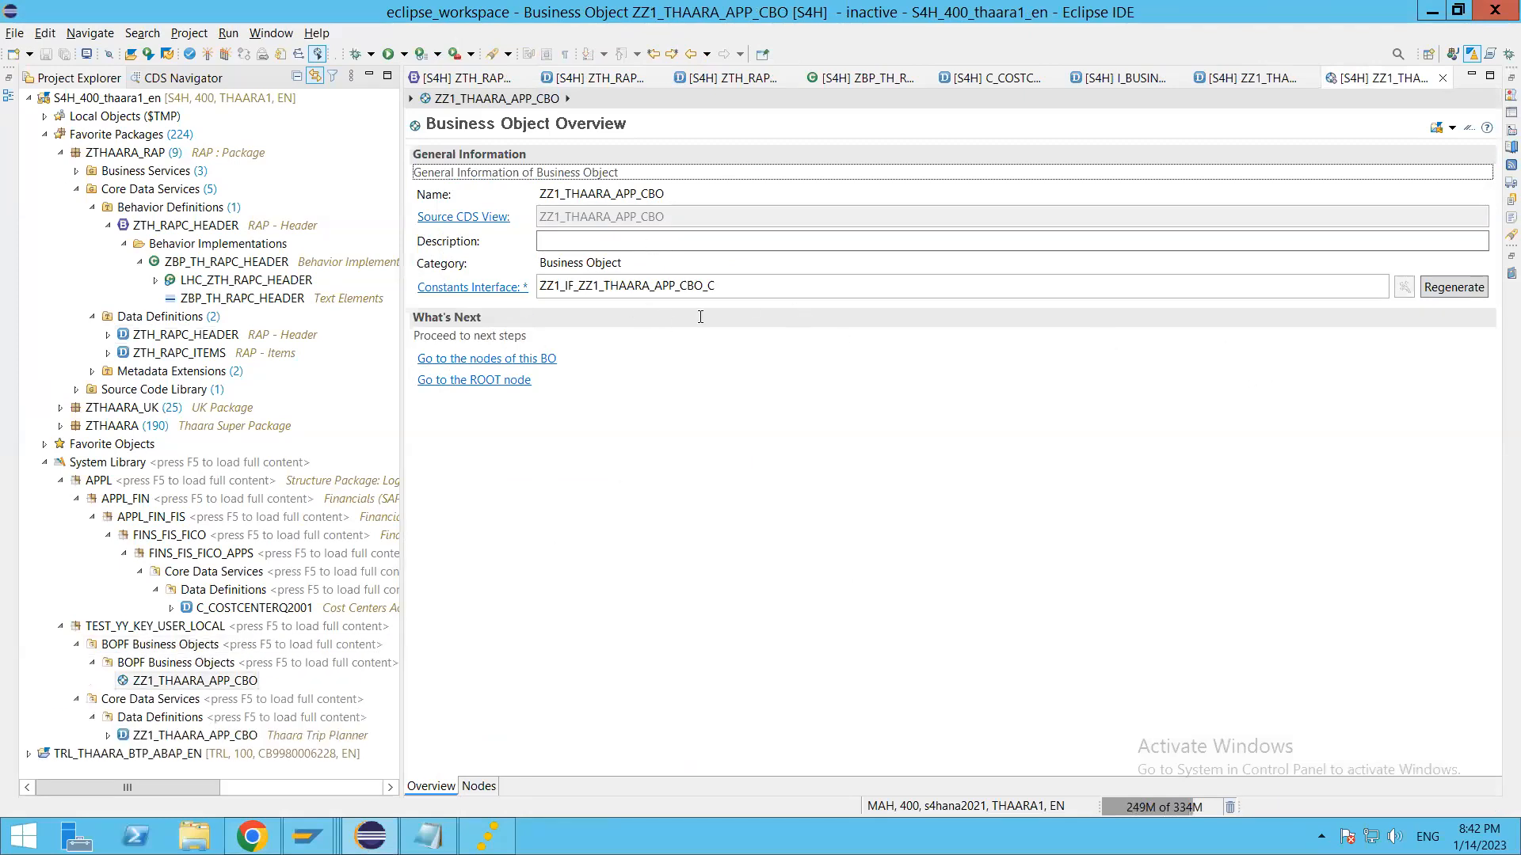
Step: Inspect the ROOT node's determinations with the Implementation Class column widened, and switch back to Chrome
click(473, 381)
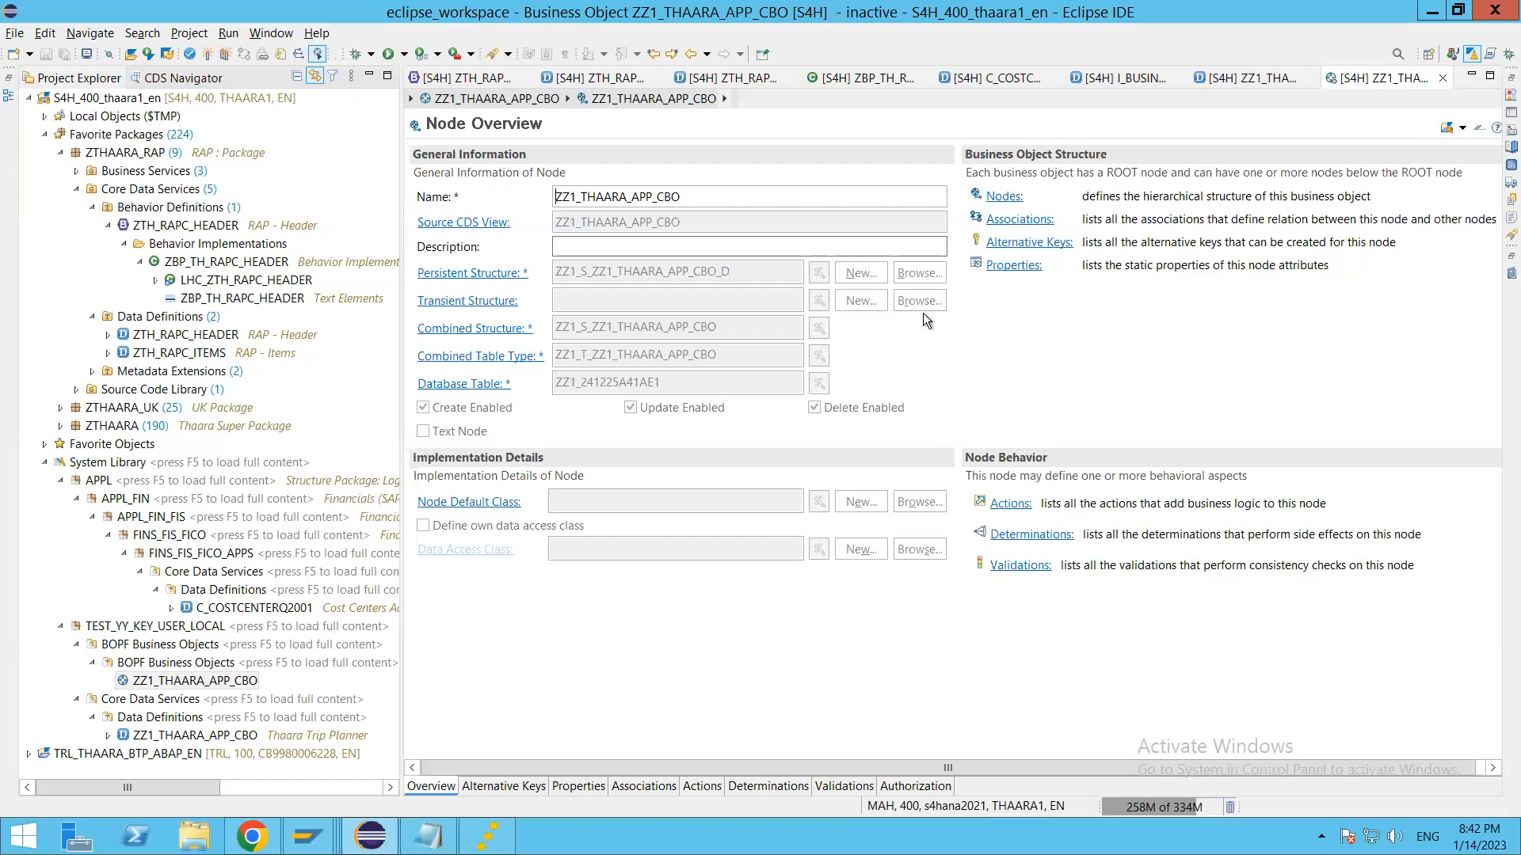
click(1033, 535)
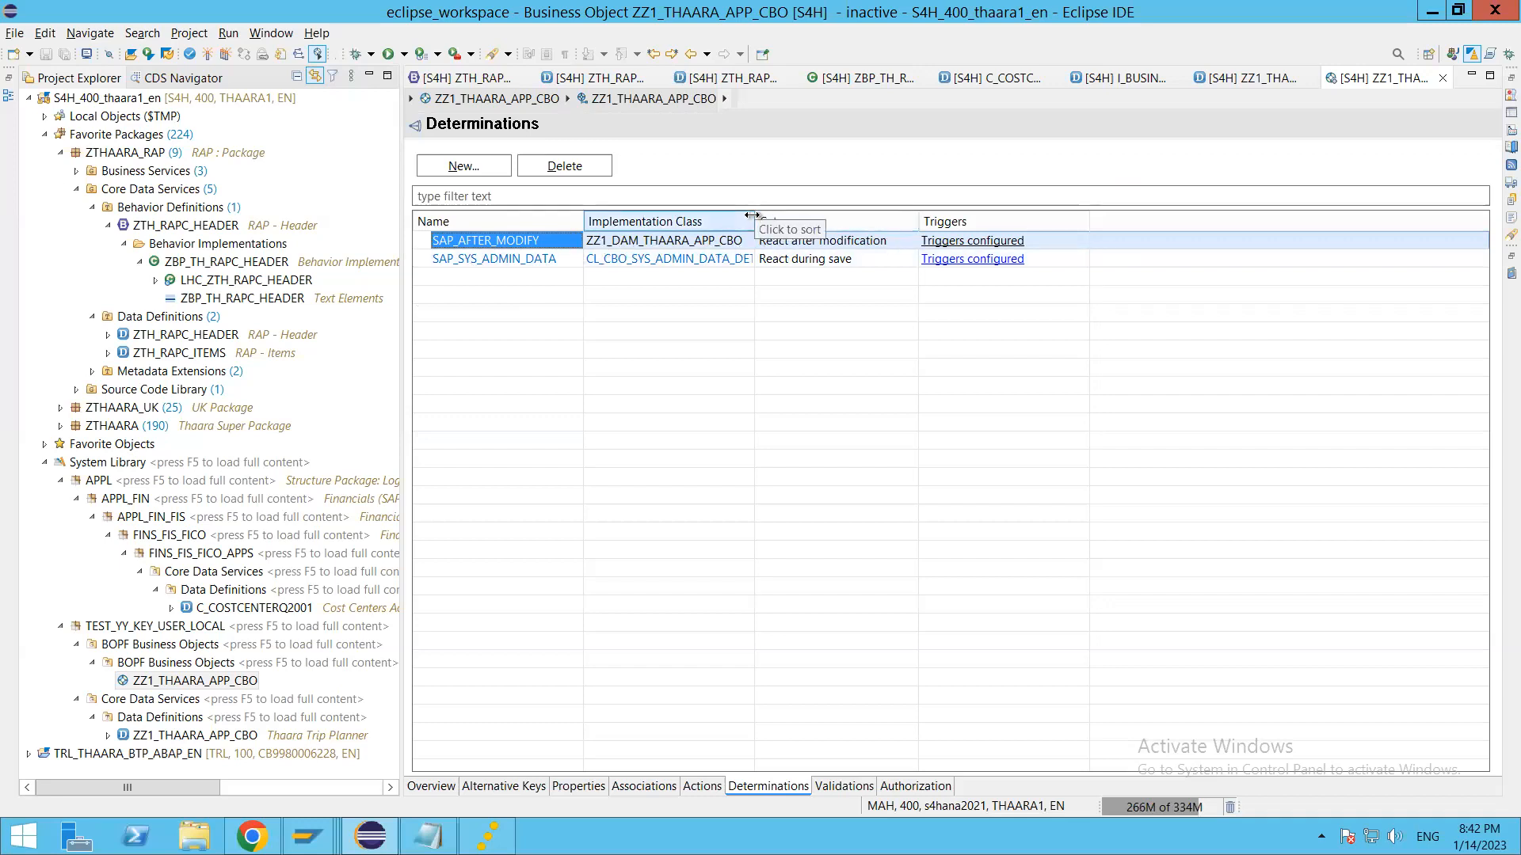
drag(755, 221, 829, 222)
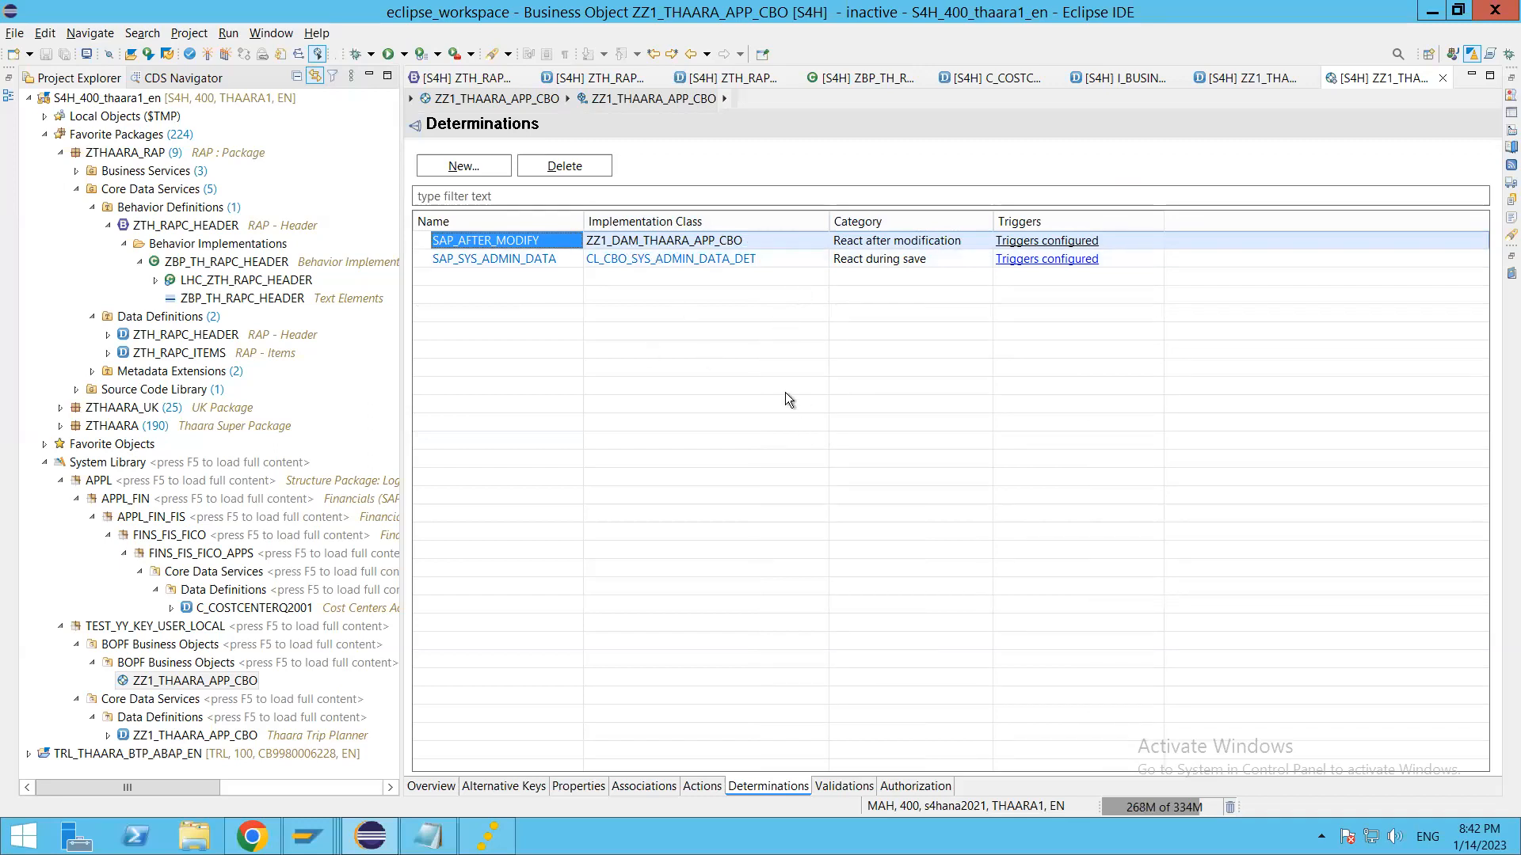
key(alt+Tab)
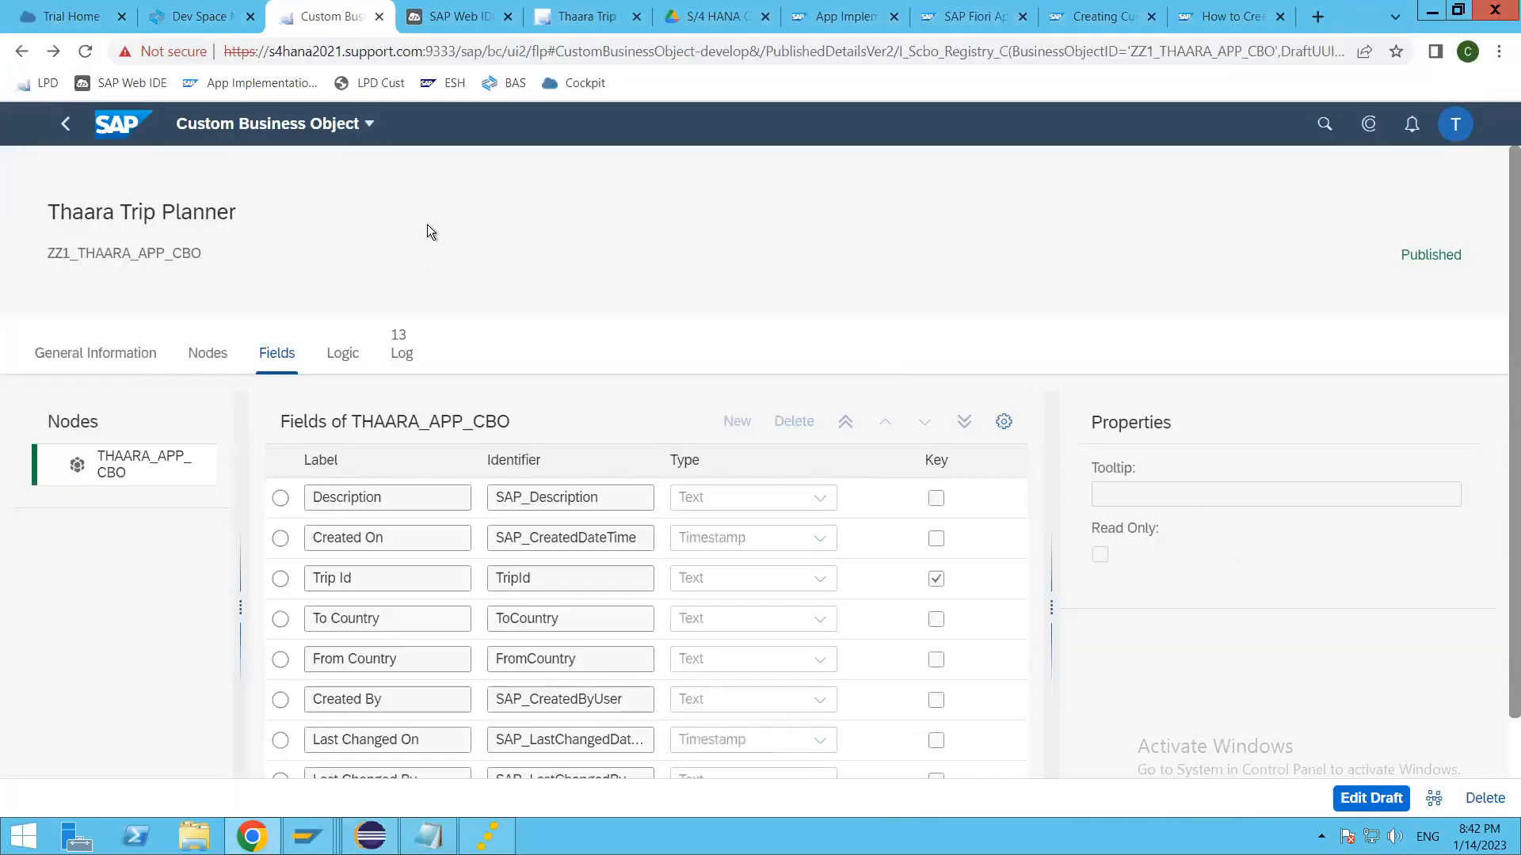
Step: Close the old Thaara Trip Planner preview, and run the zth_cbo_appl project again up to its list report application
key(ctrl+Tab)
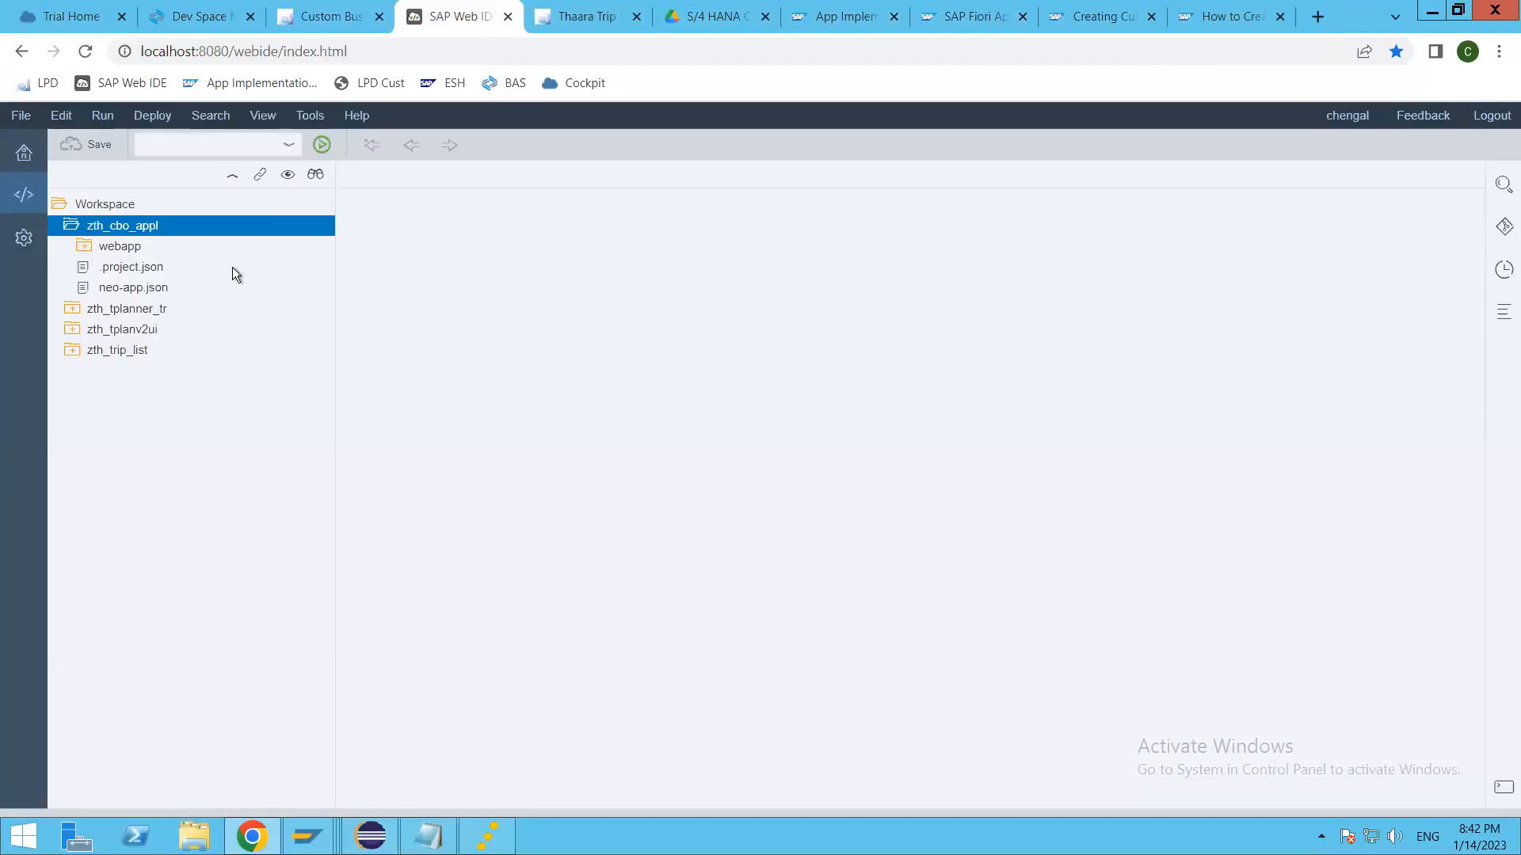
click(296, 222)
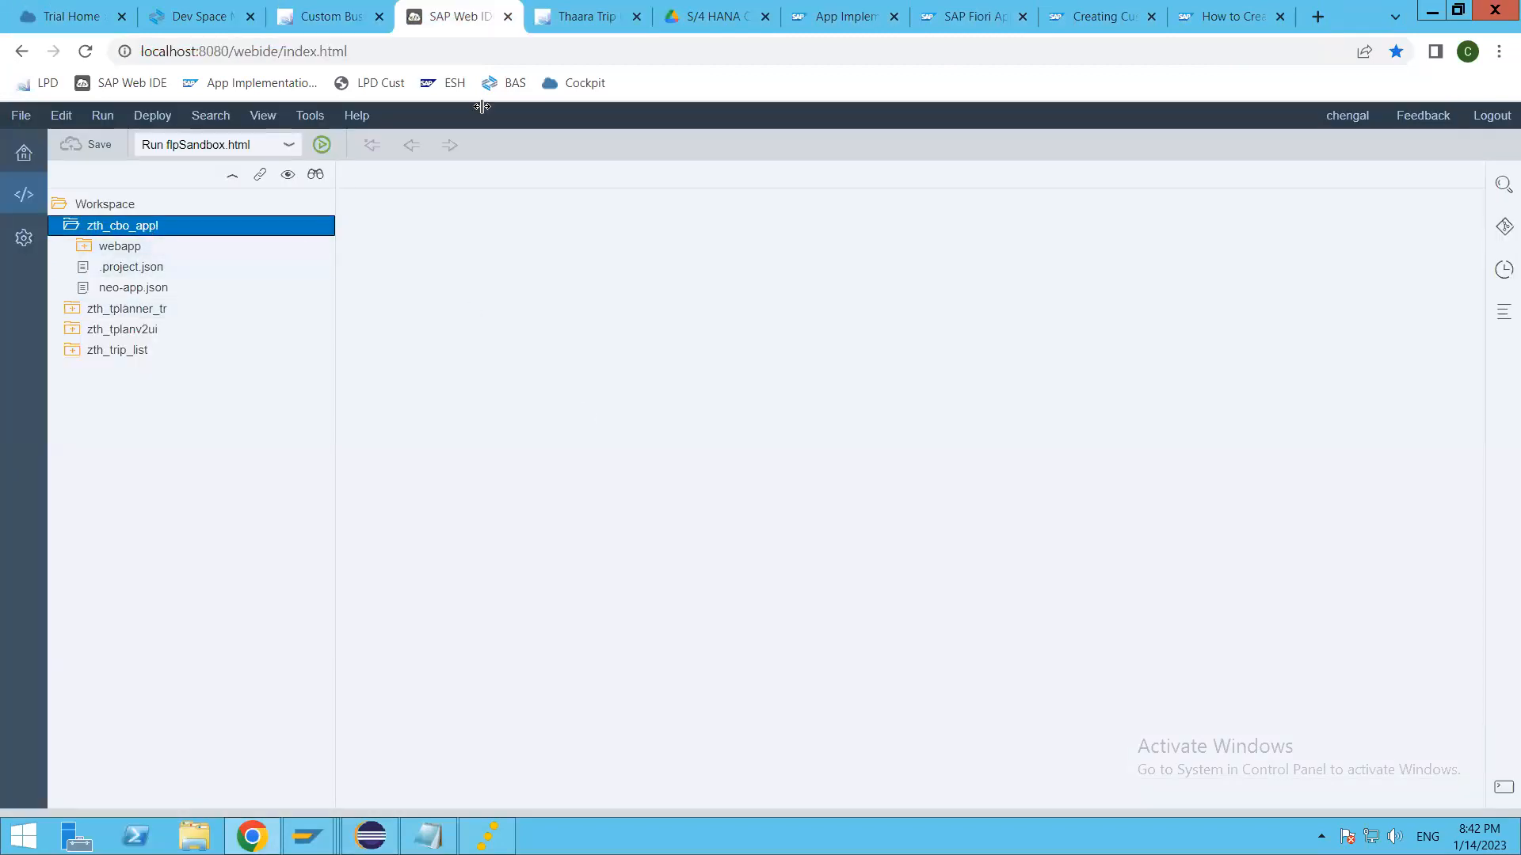
click(634, 22)
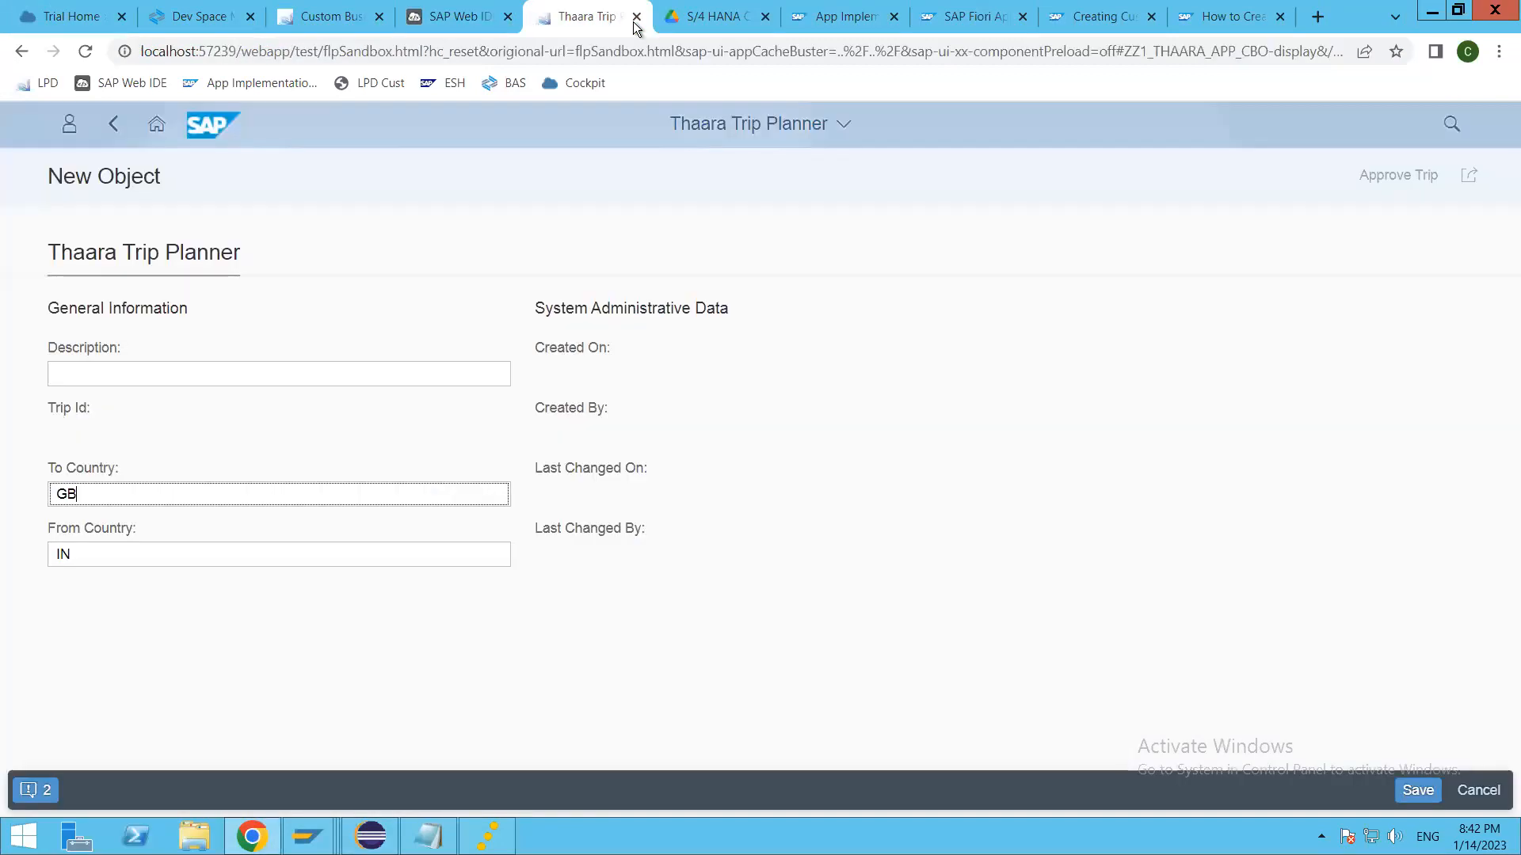
key(ctrl+w)
click(477, 17)
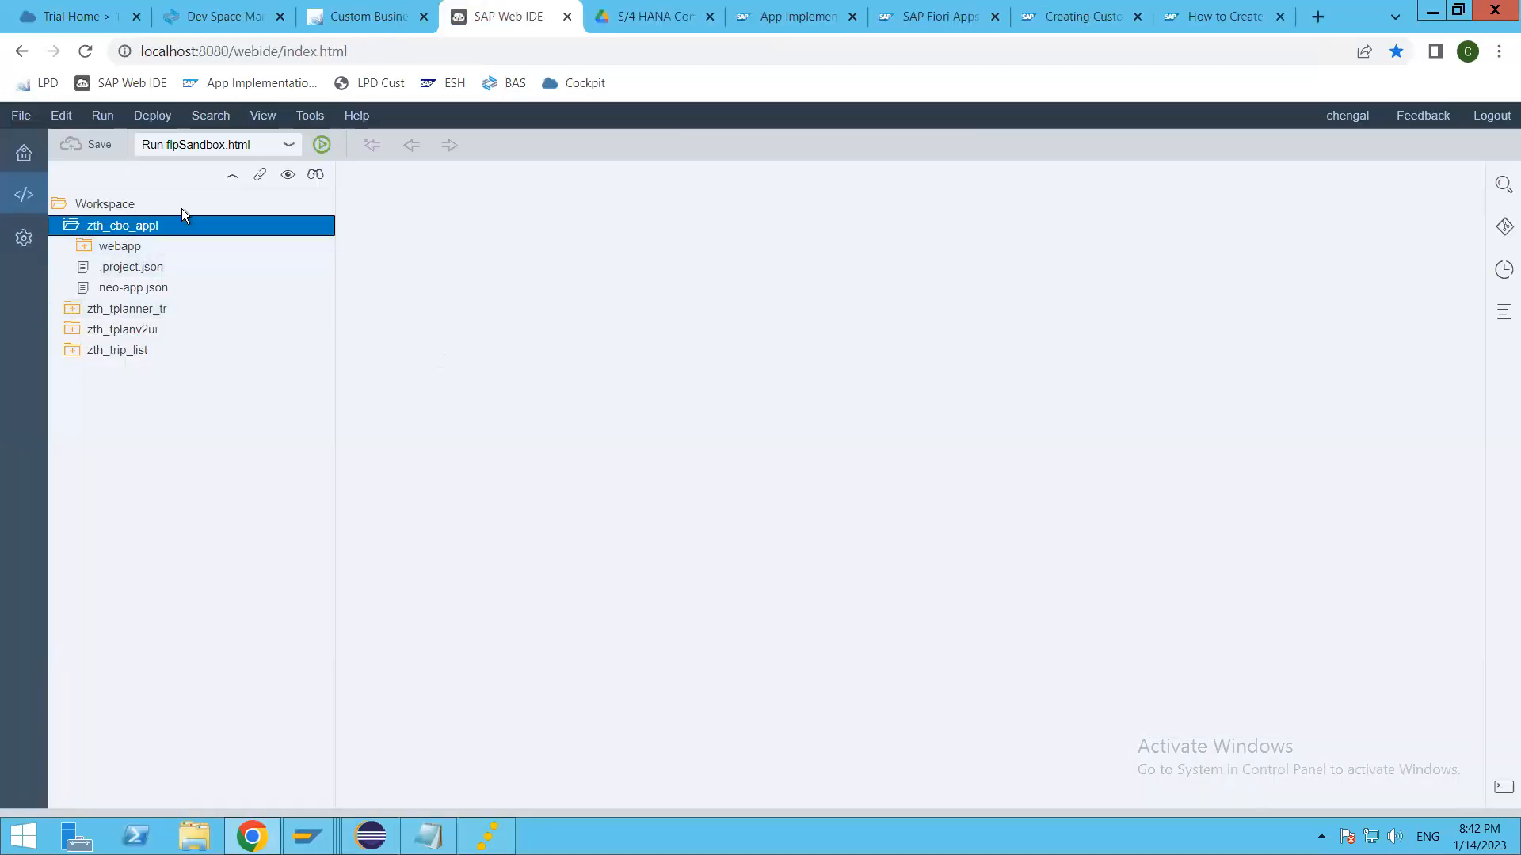
click(321, 146)
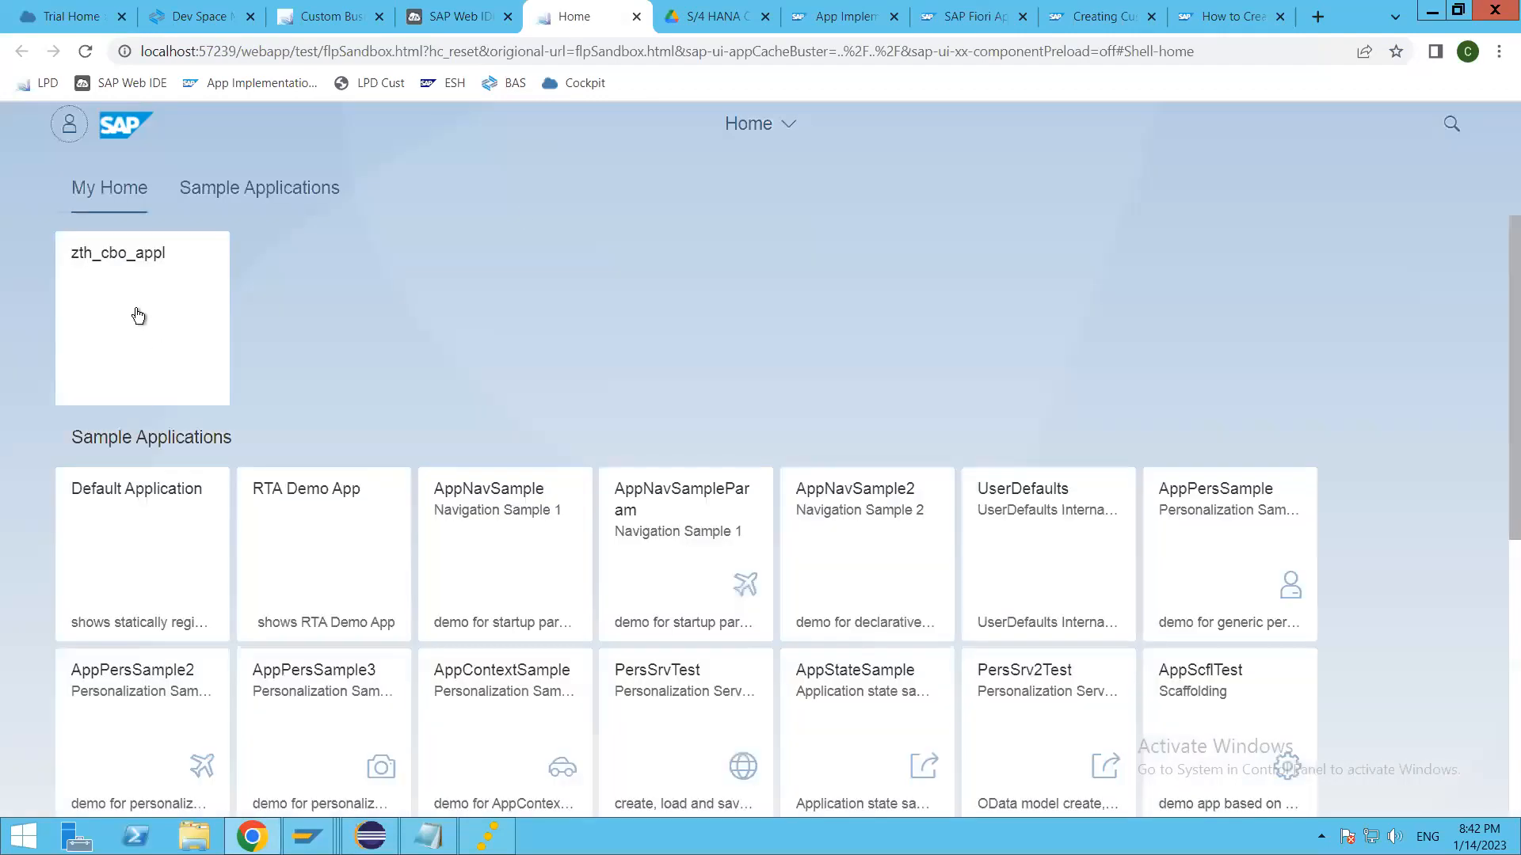
click(135, 312)
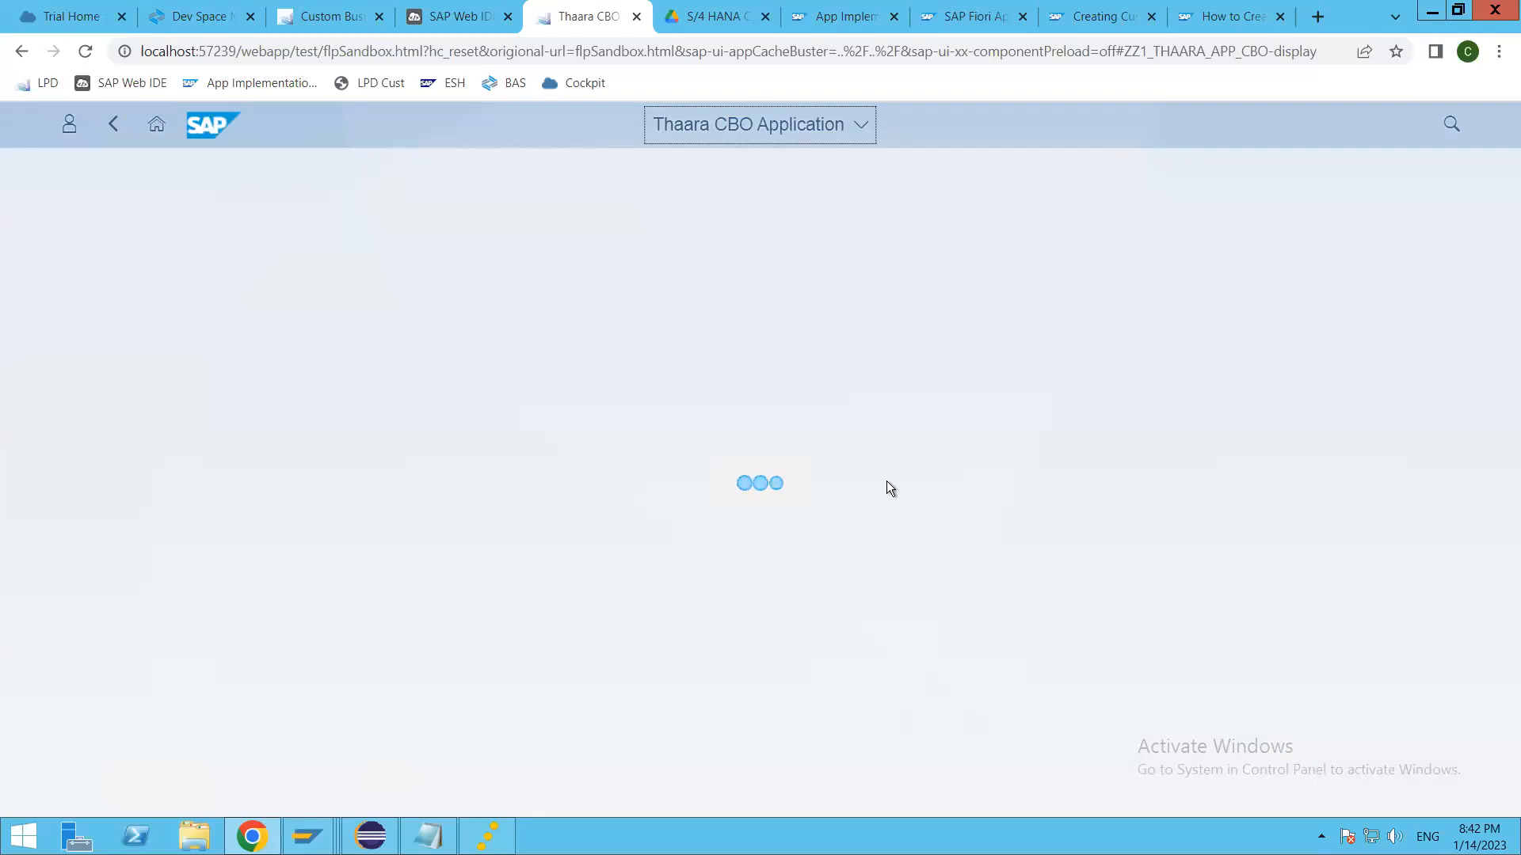
Step: Create and save a trip with Trip Id 123, To Country GB, From Country IN and description First Trip
click(1411, 352)
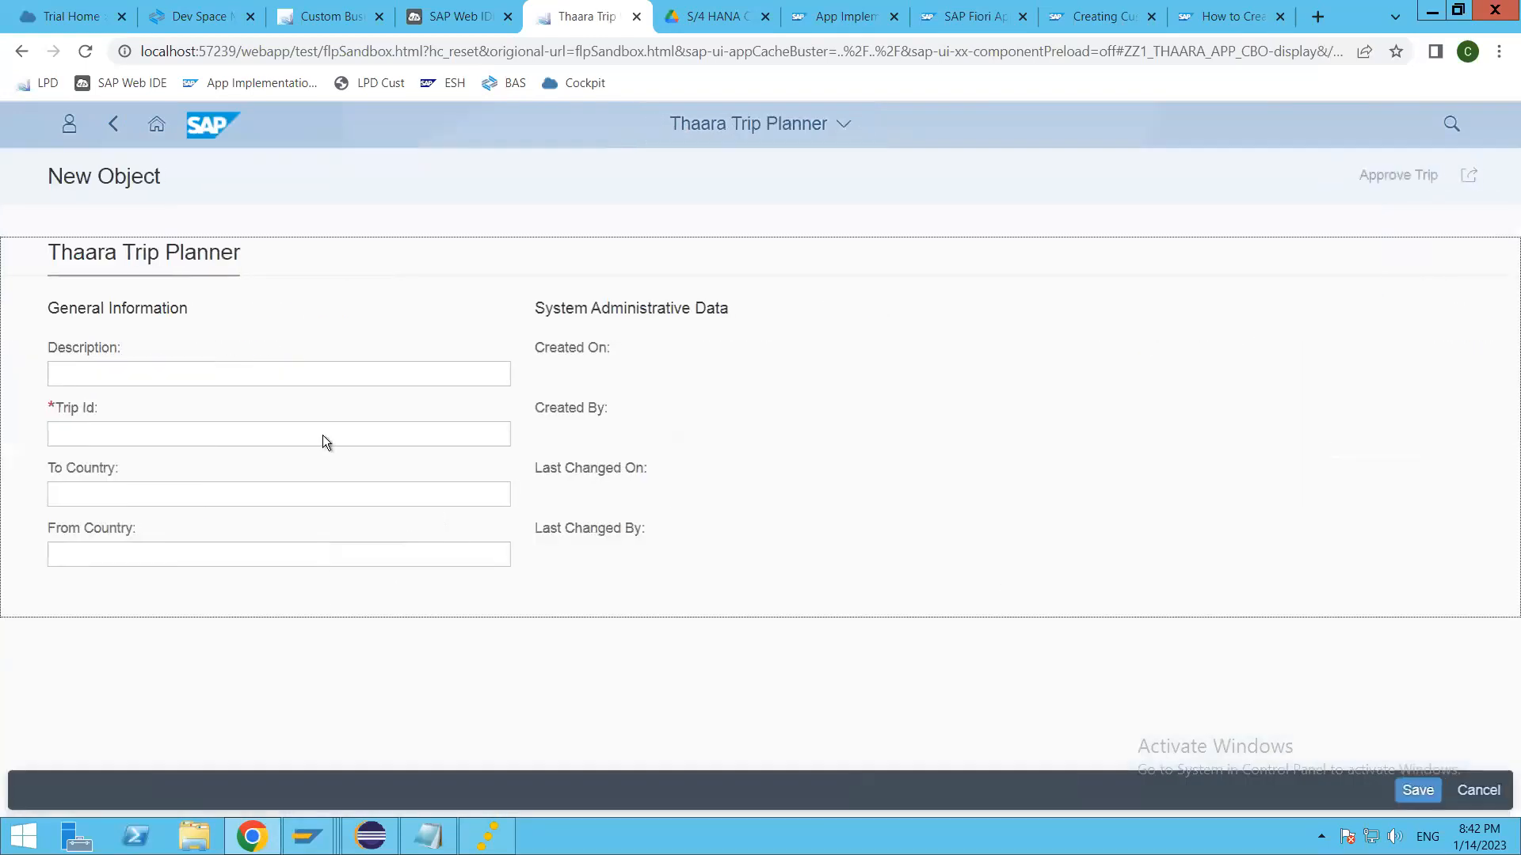
click(312, 436)
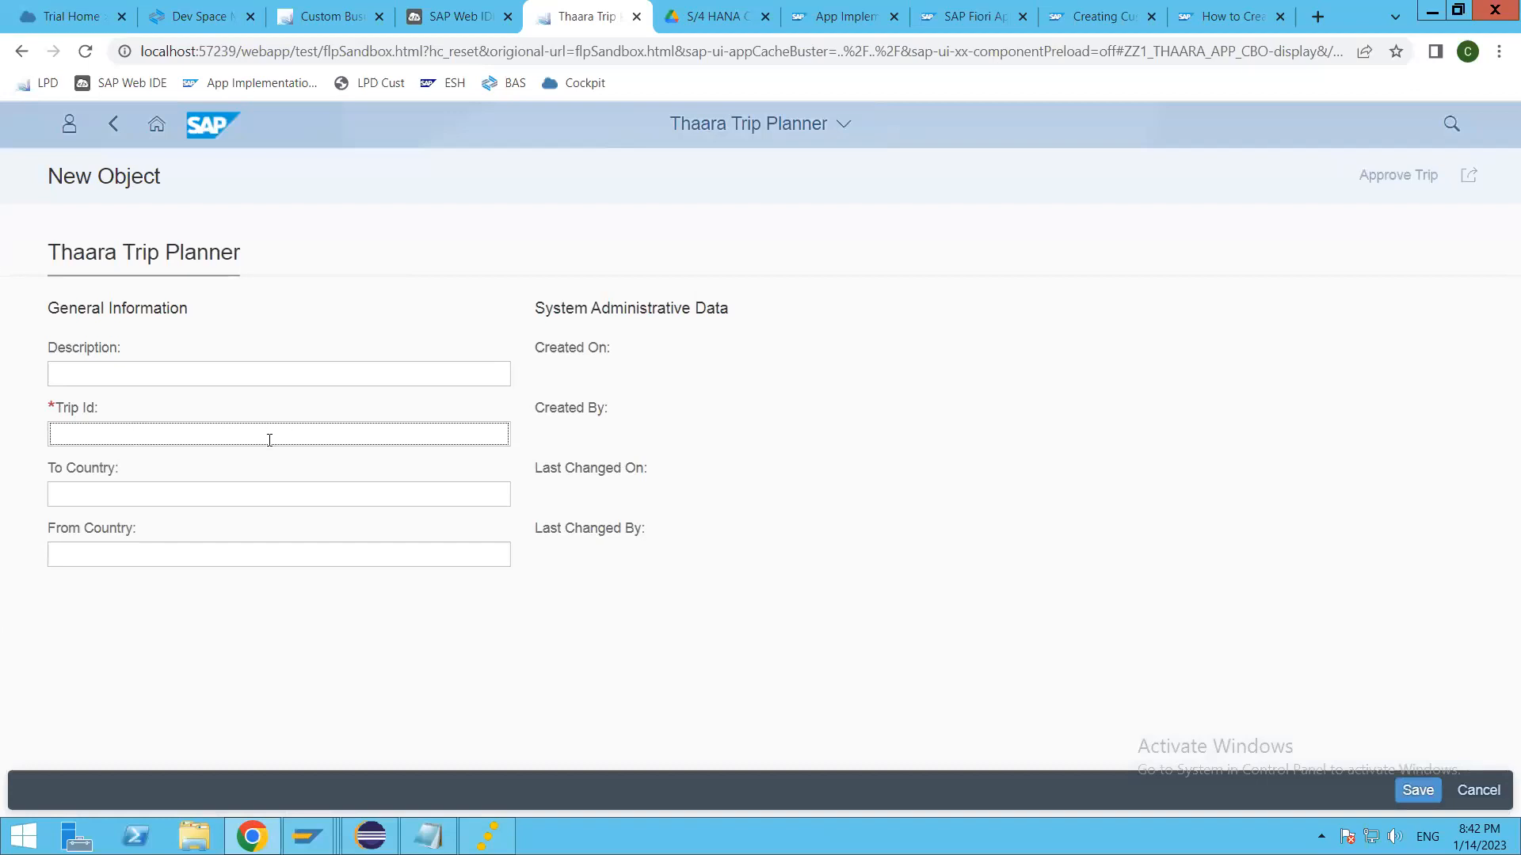
text(123)
key(Tab)
click(177, 494)
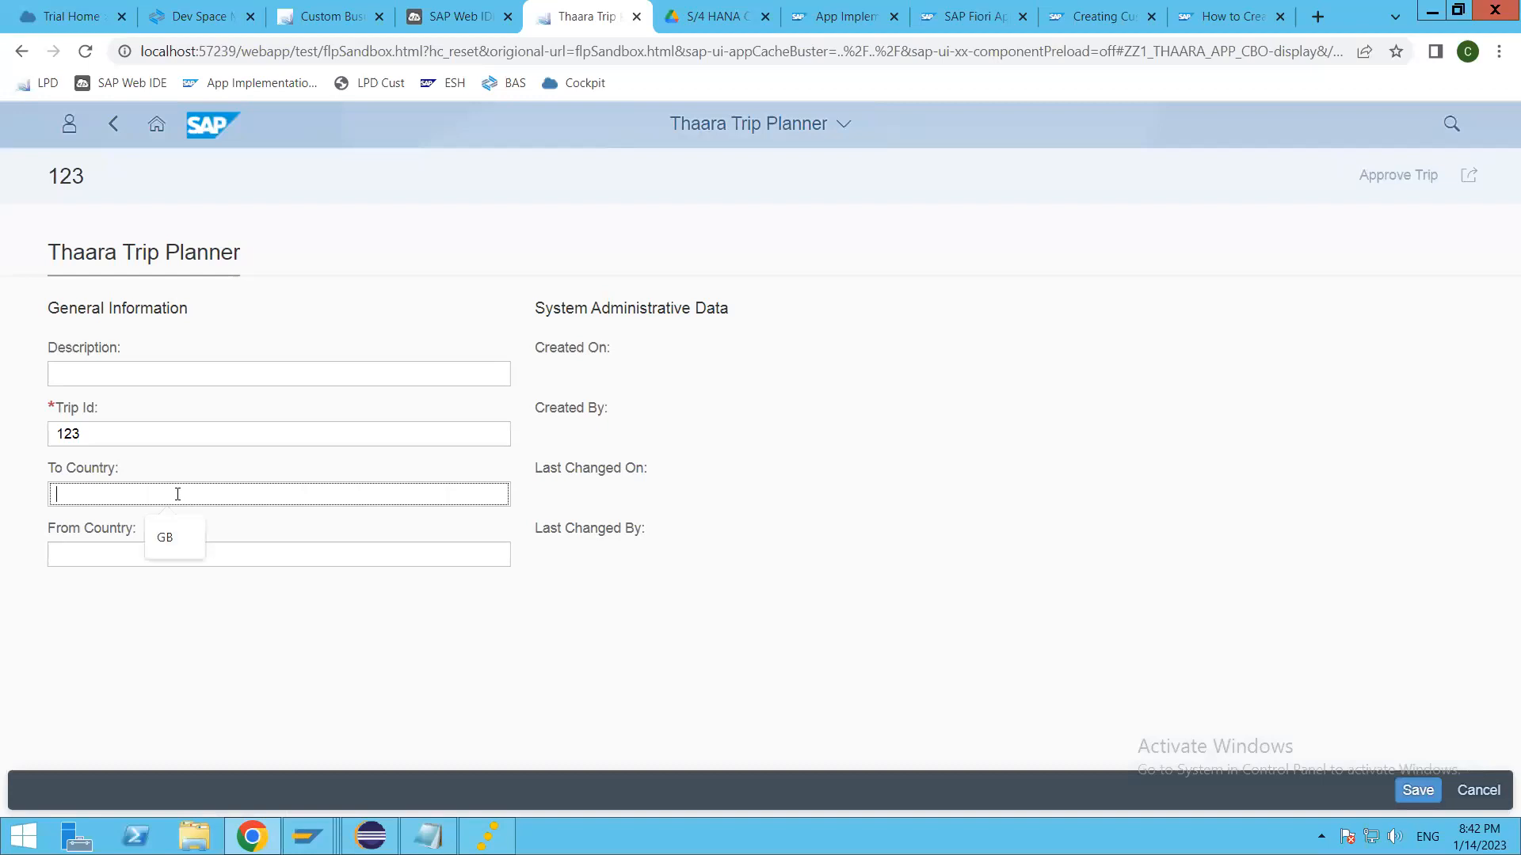
click(169, 532)
click(179, 557)
click(160, 595)
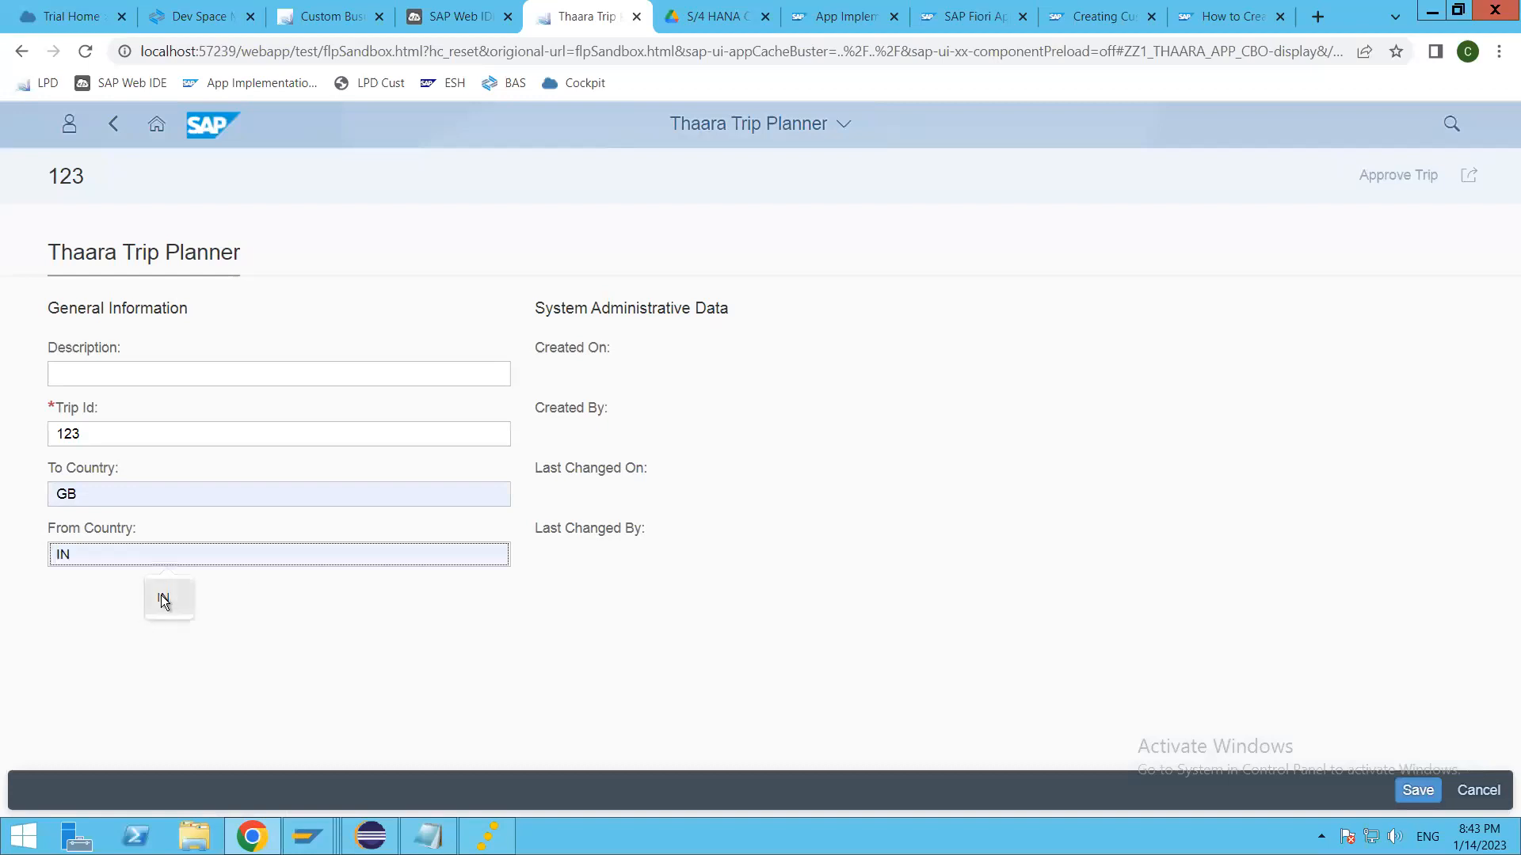
click(269, 371)
text(First Trip)
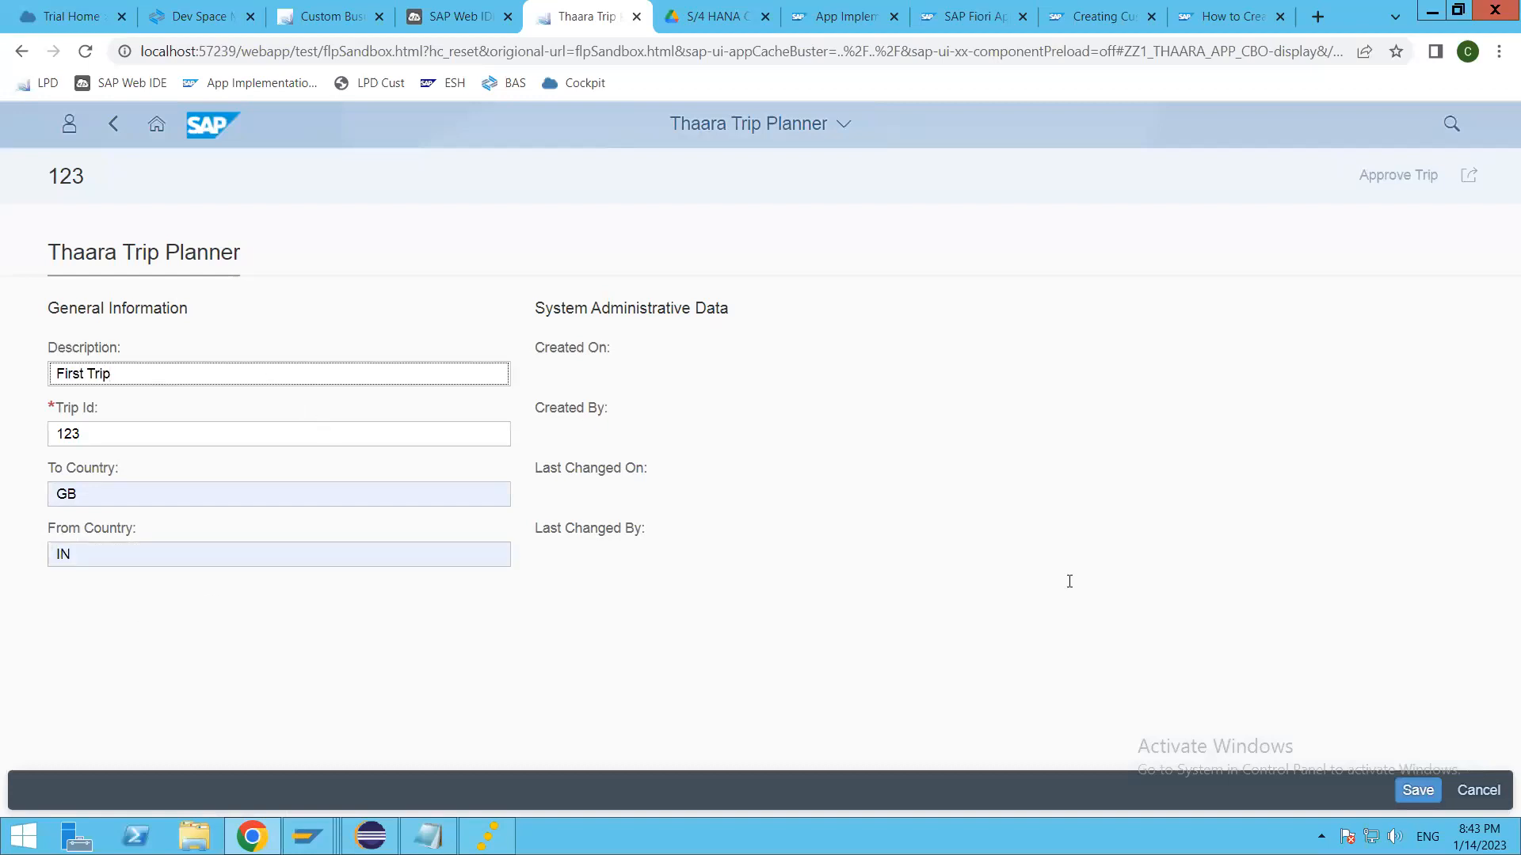
click(1414, 790)
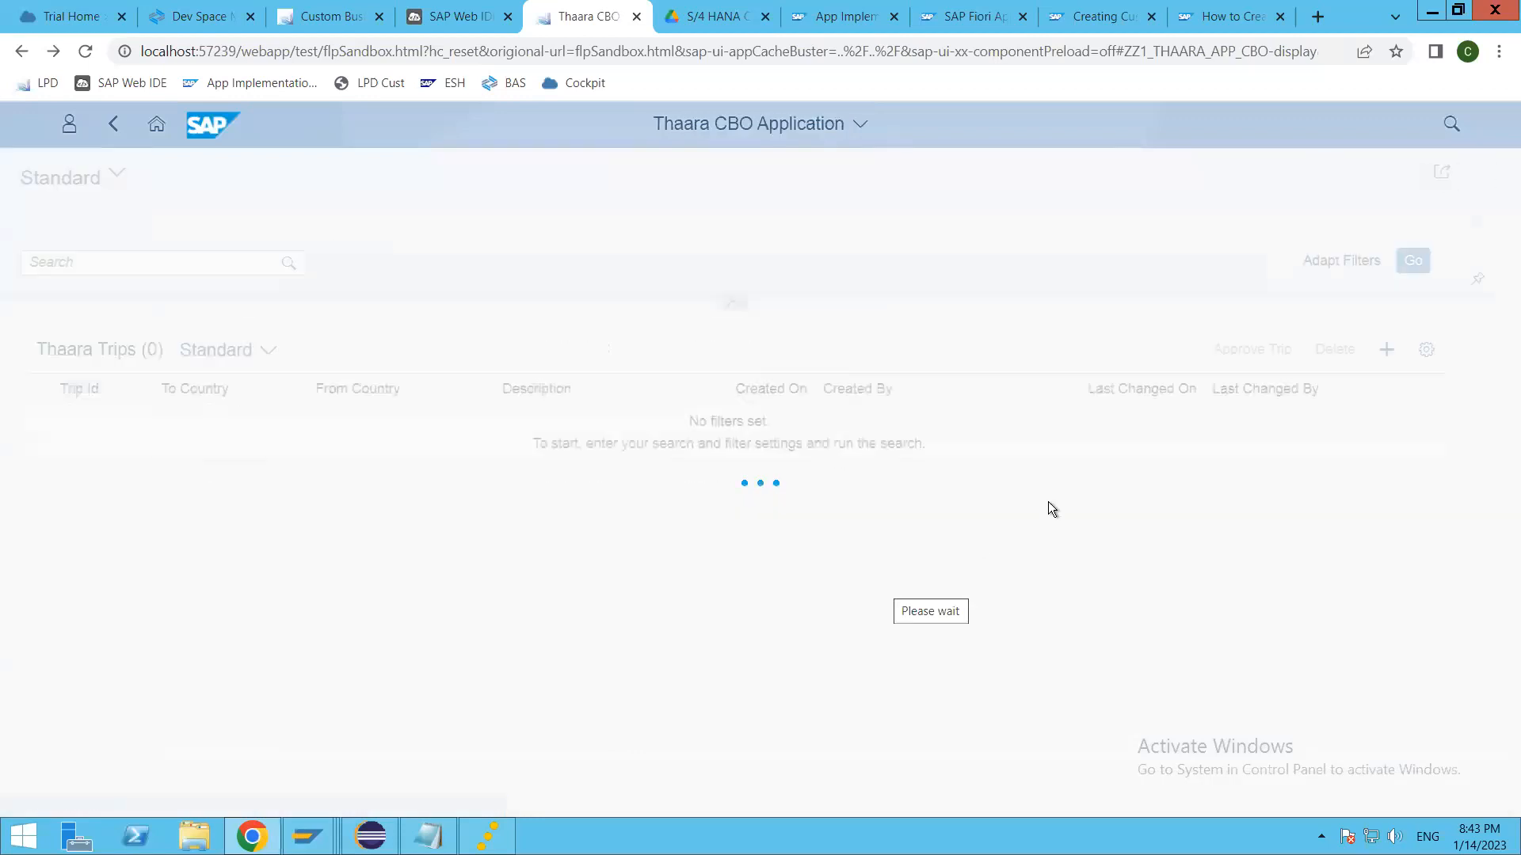
Step: Load the trip list and open trip 123 to review its general information and administrative data
click(1440, 261)
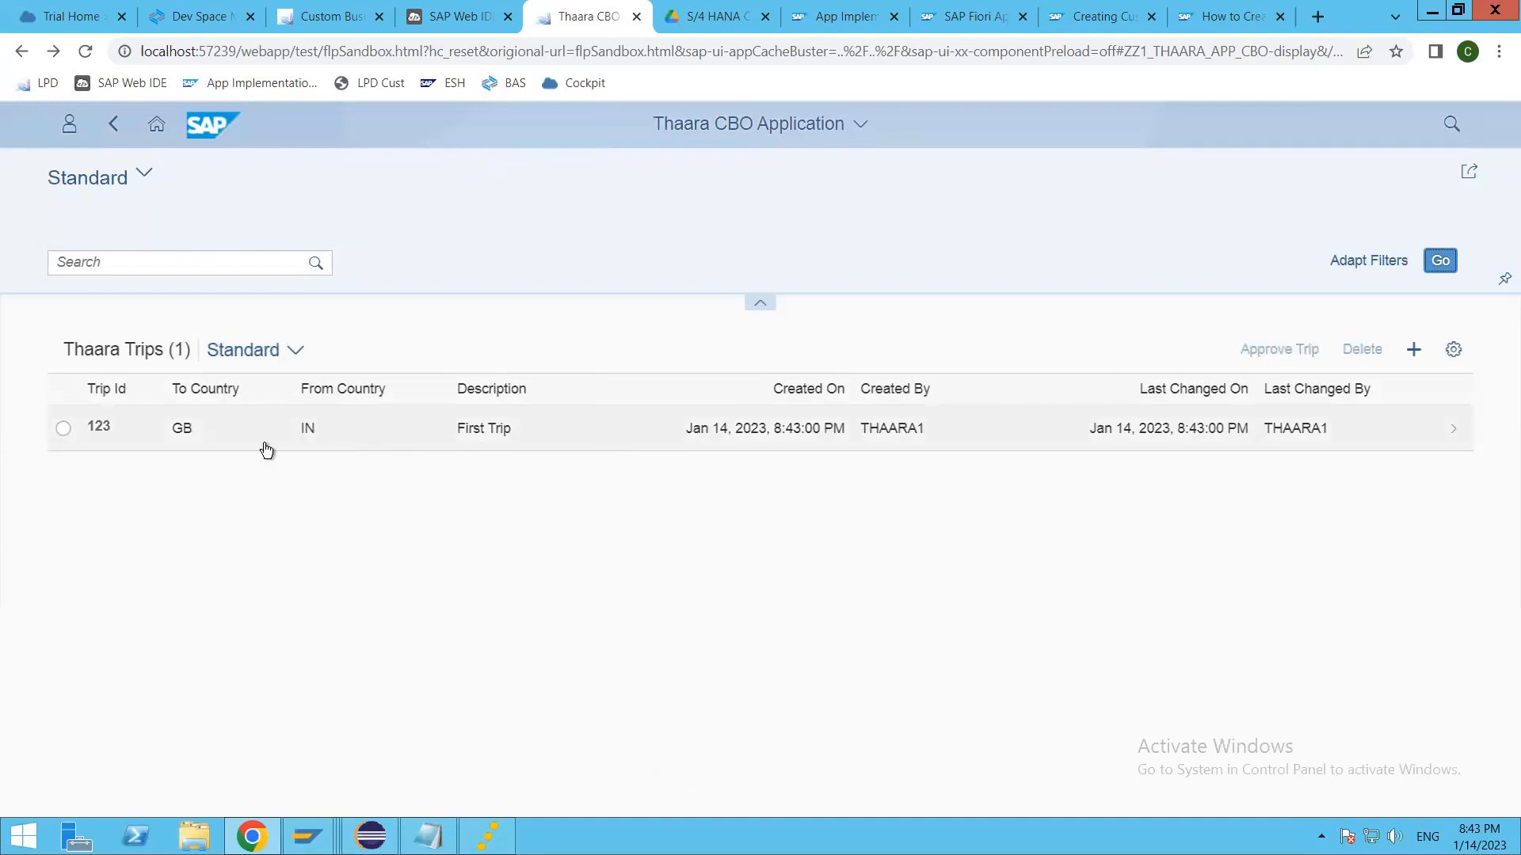
click(547, 430)
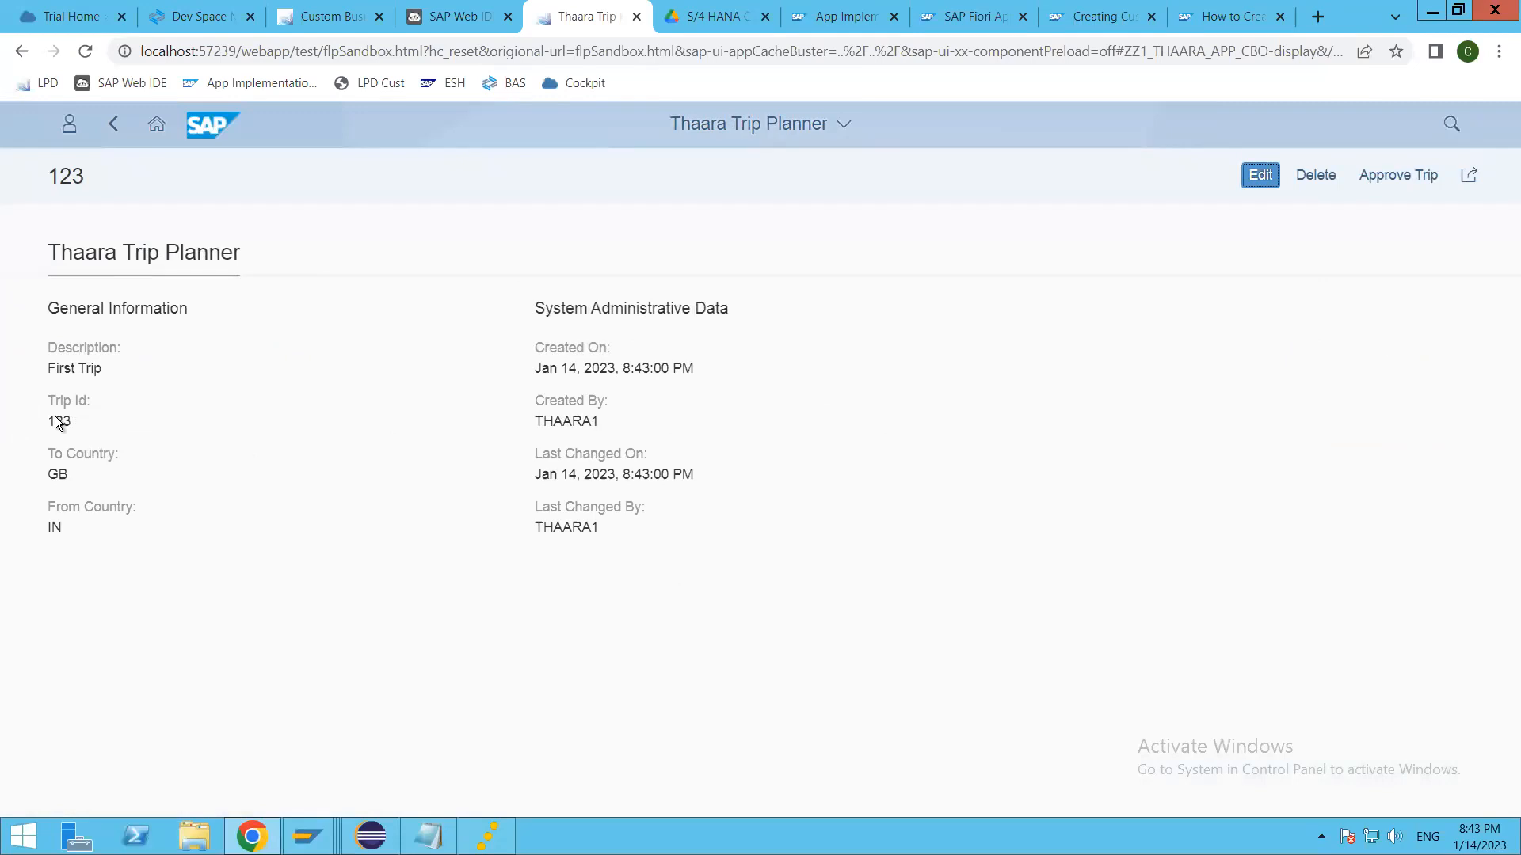
click(505, 439)
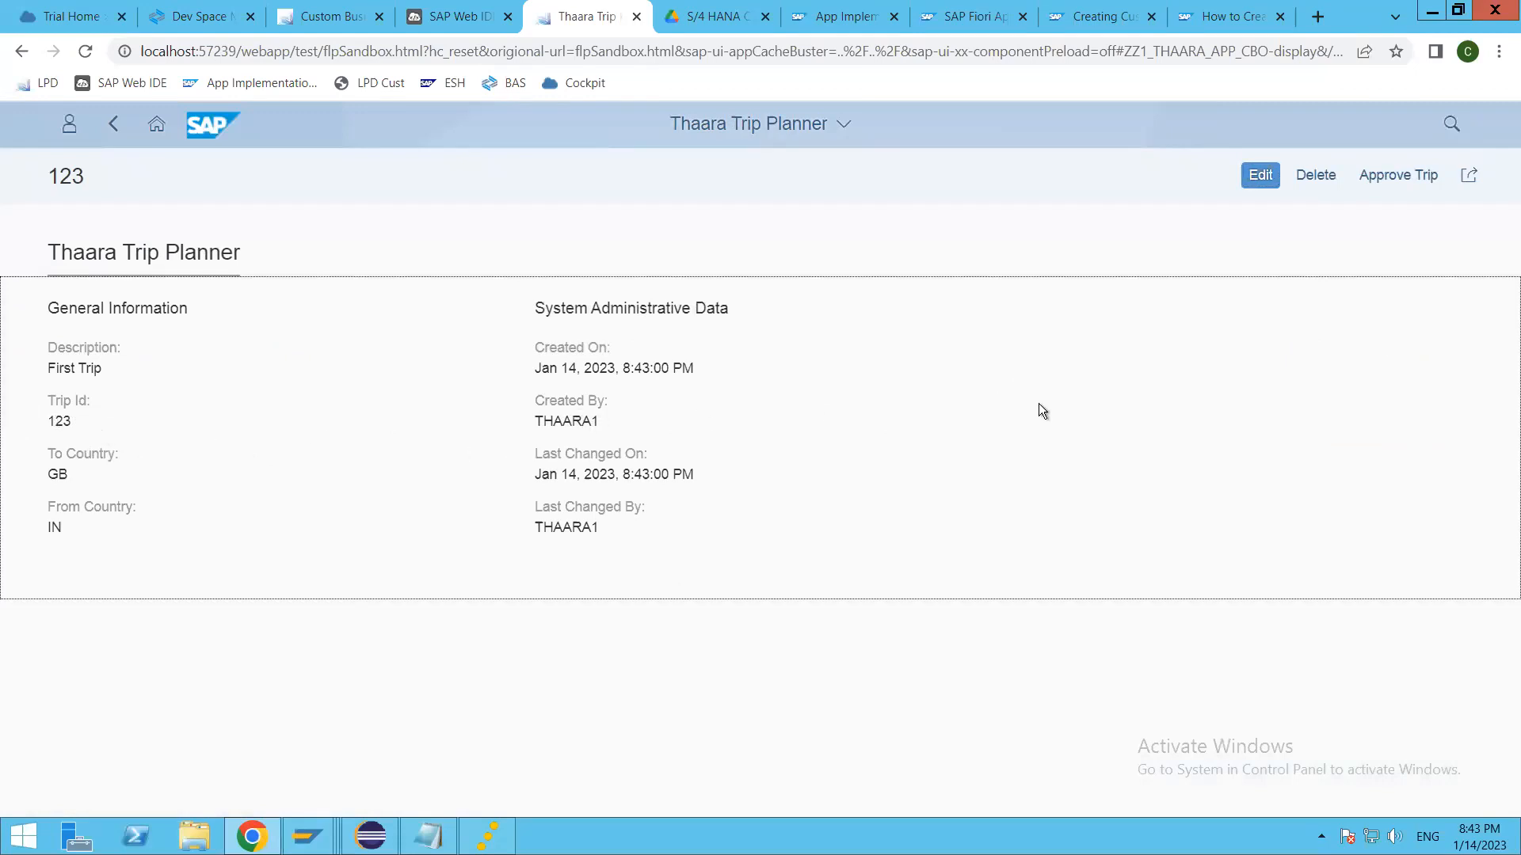
Step: Try changing trip 123's Trip Id to 2 and 3 in edit mode, and discard the changes
click(1260, 175)
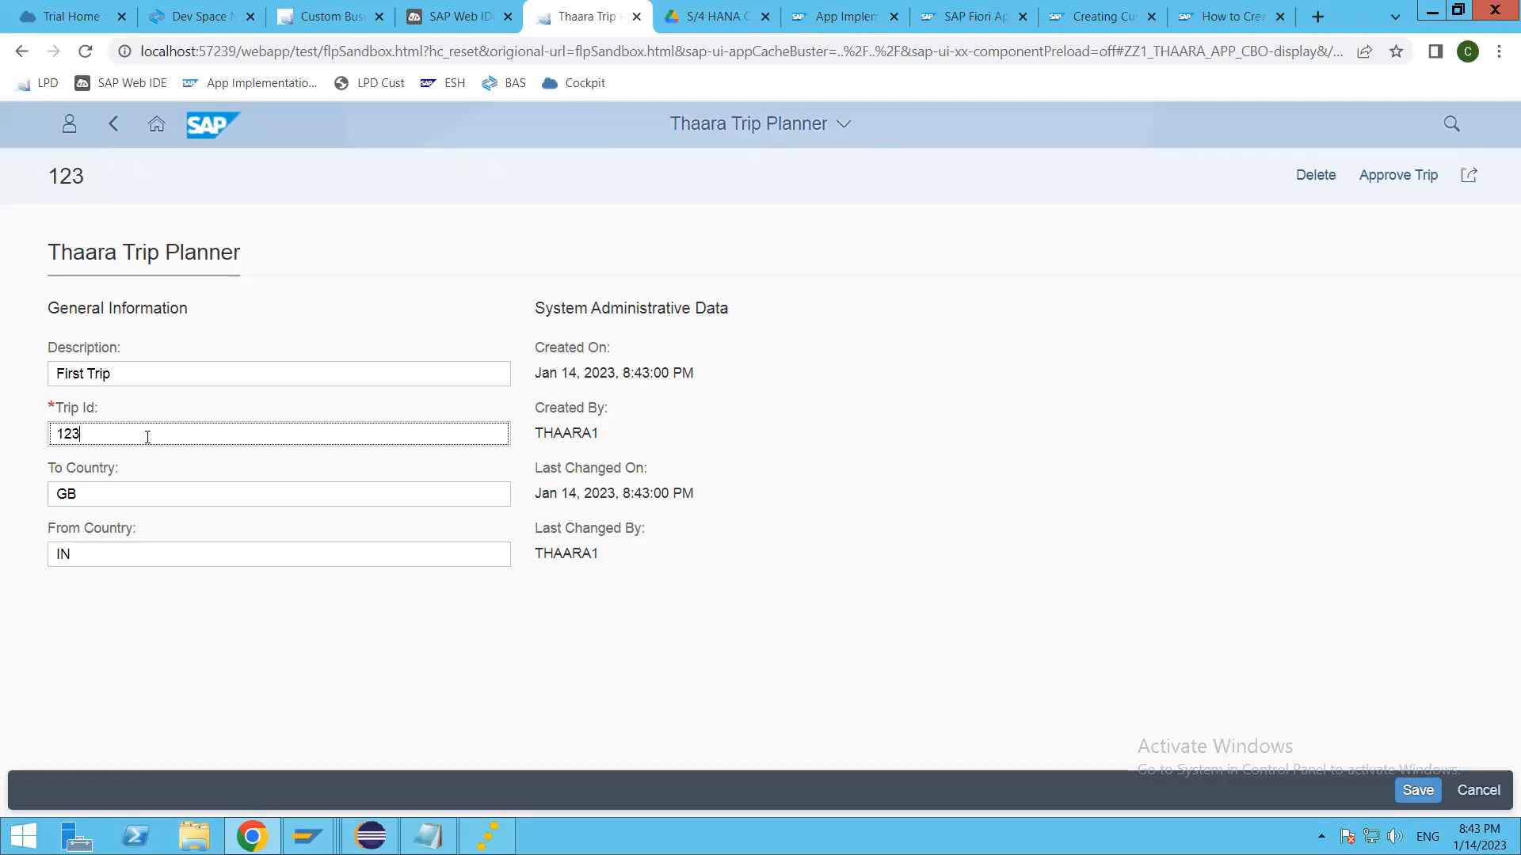
key(BackSpace)
key(BackSpace)
key(BackSpace)
text(2)
key(Tab)
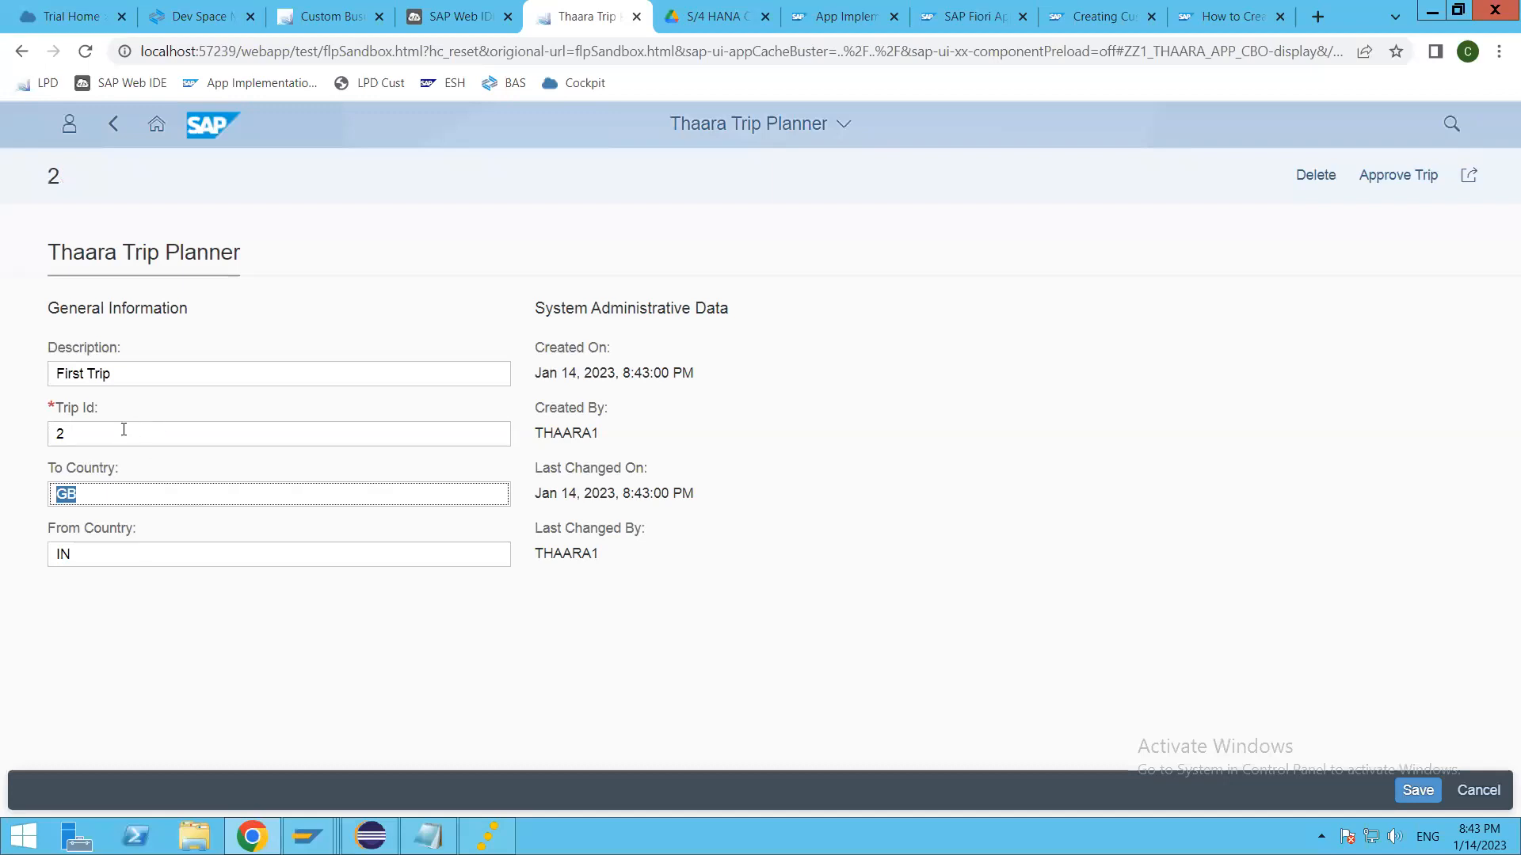
click(120, 434)
key(Tab)
click(175, 553)
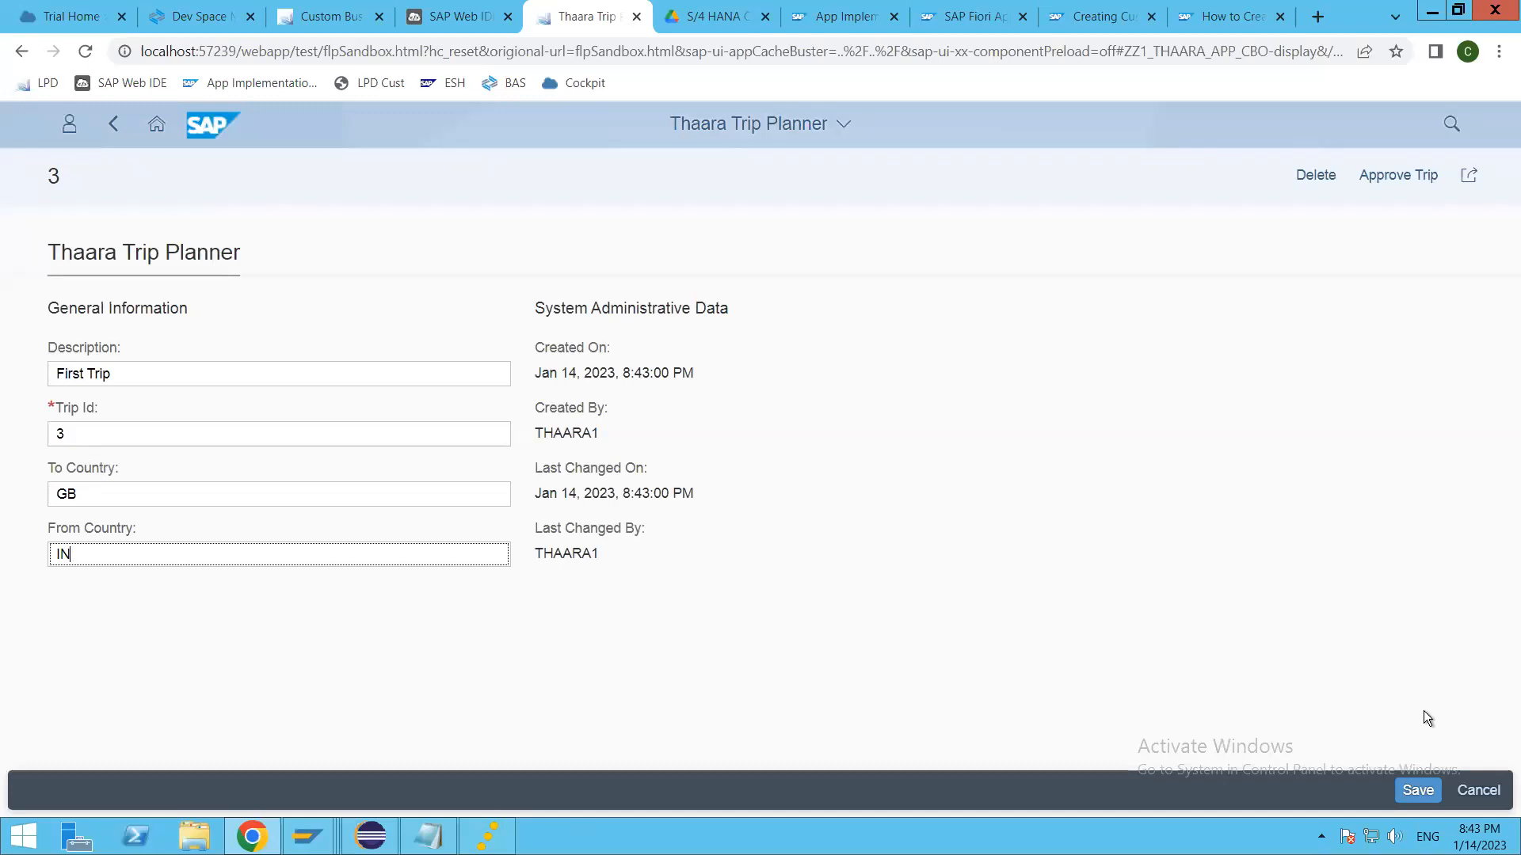
click(1492, 791)
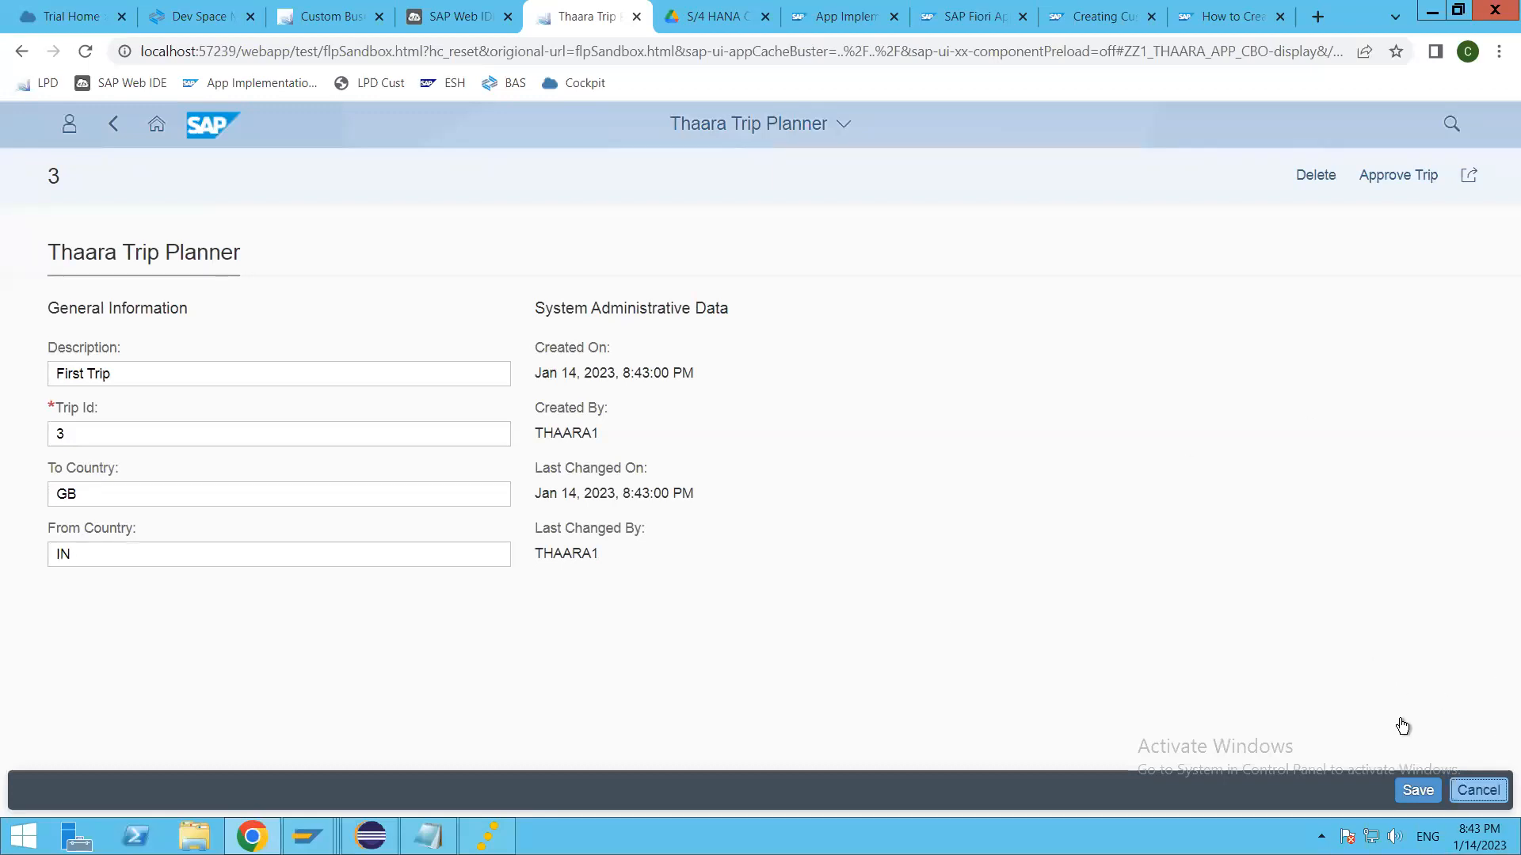
click(1336, 735)
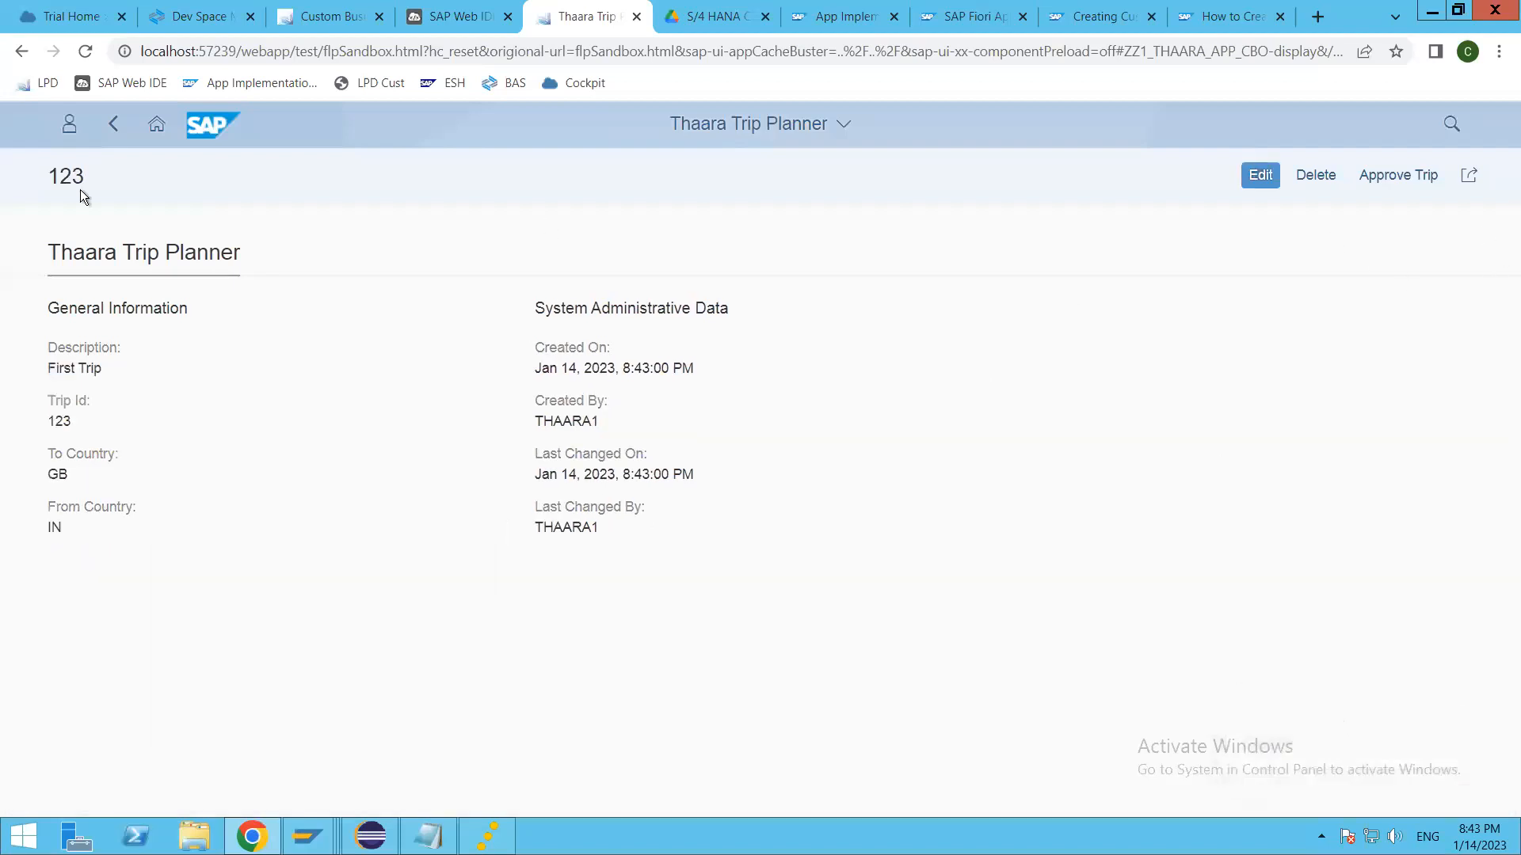
Step: Return to the trip list and create a trip with description two, Trip Id 3, To Country GB and From Country IN
click(110, 135)
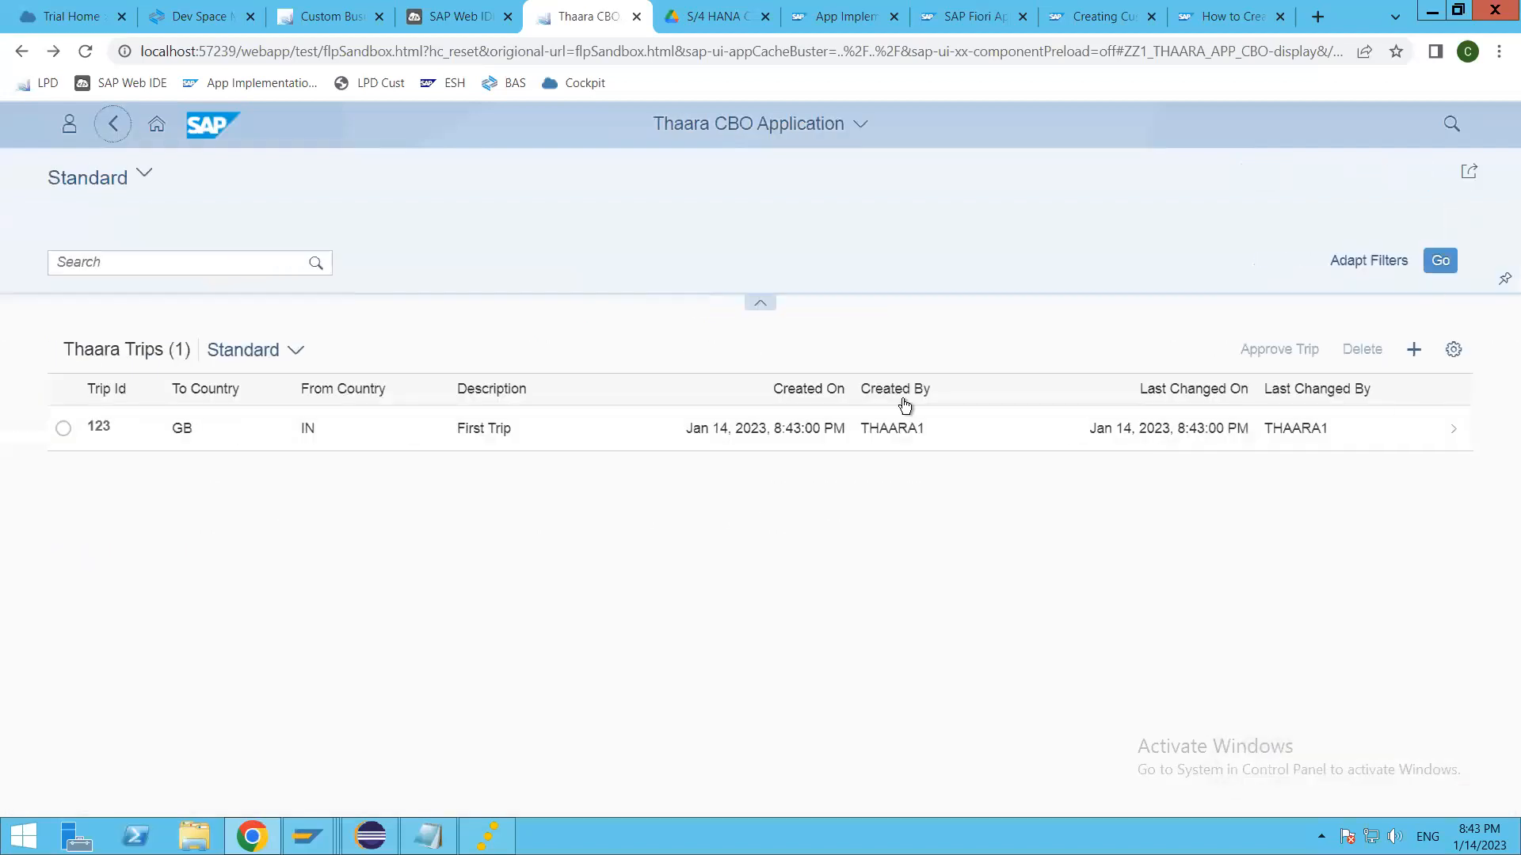
click(1413, 349)
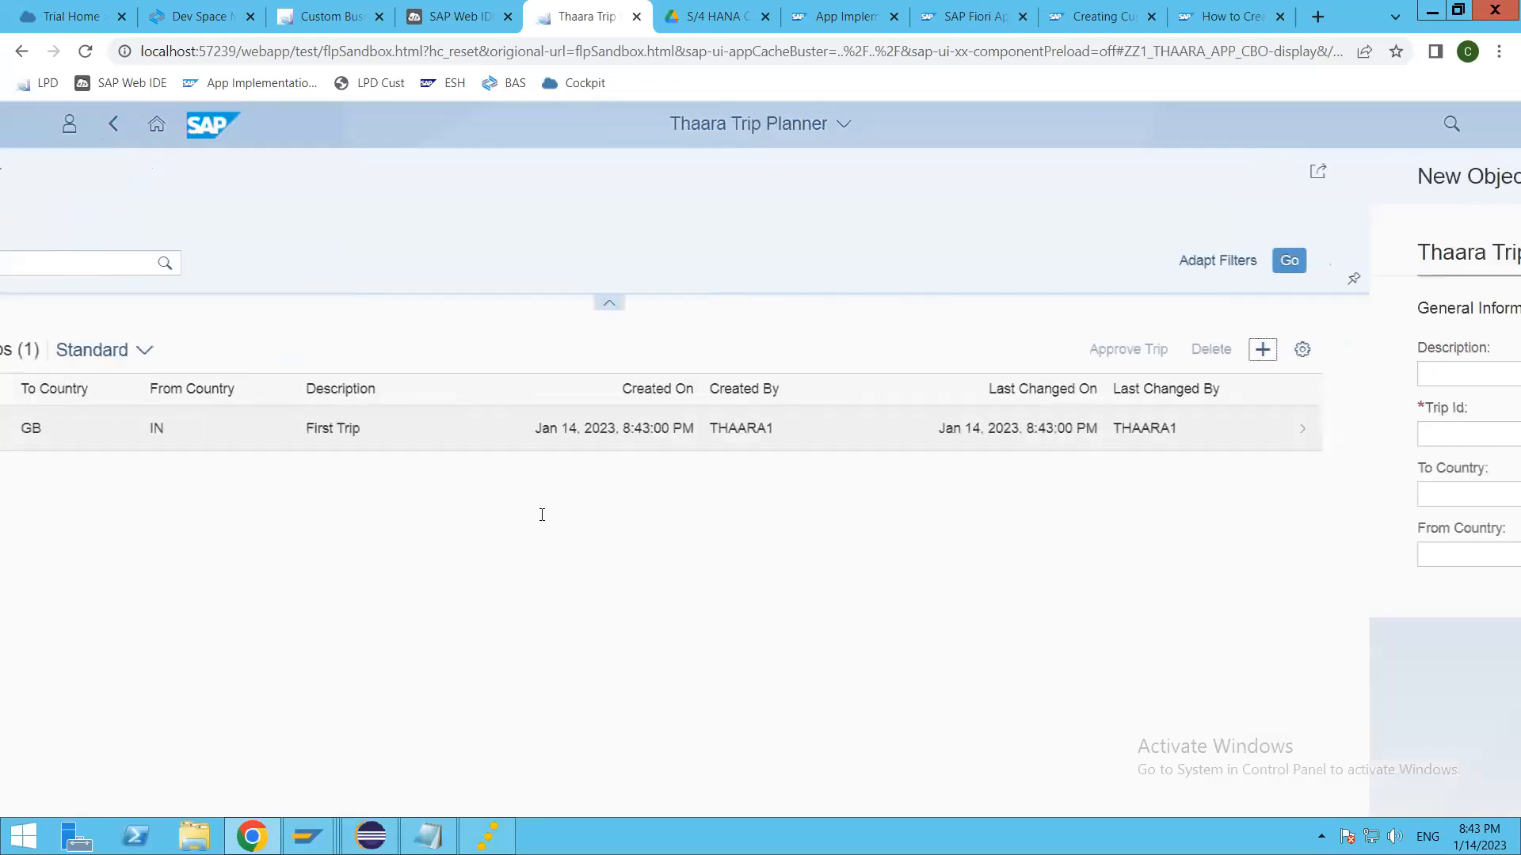
click(149, 380)
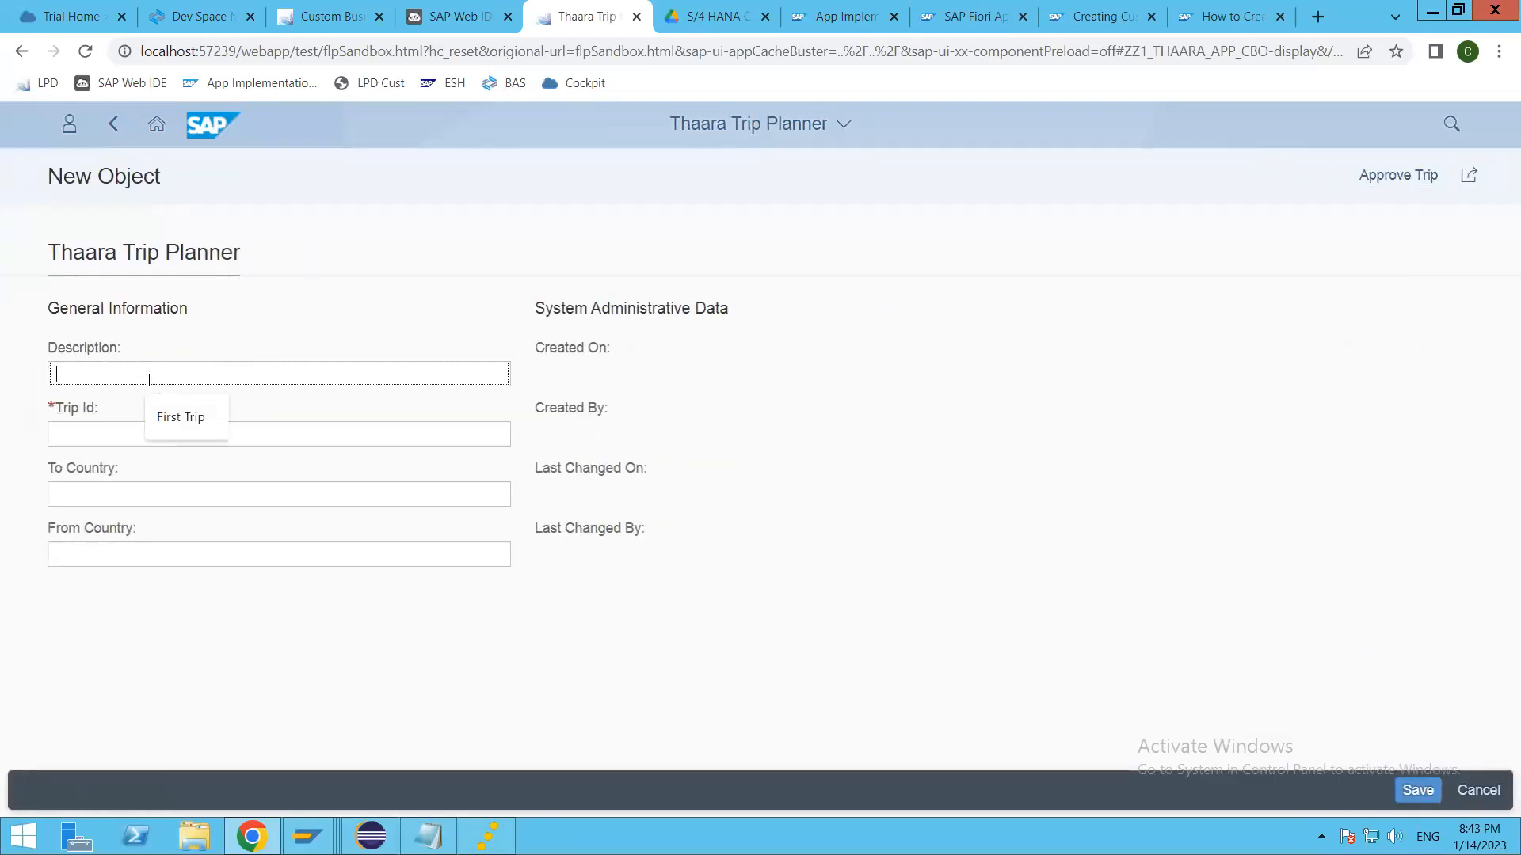
text(two)
key(Tab)
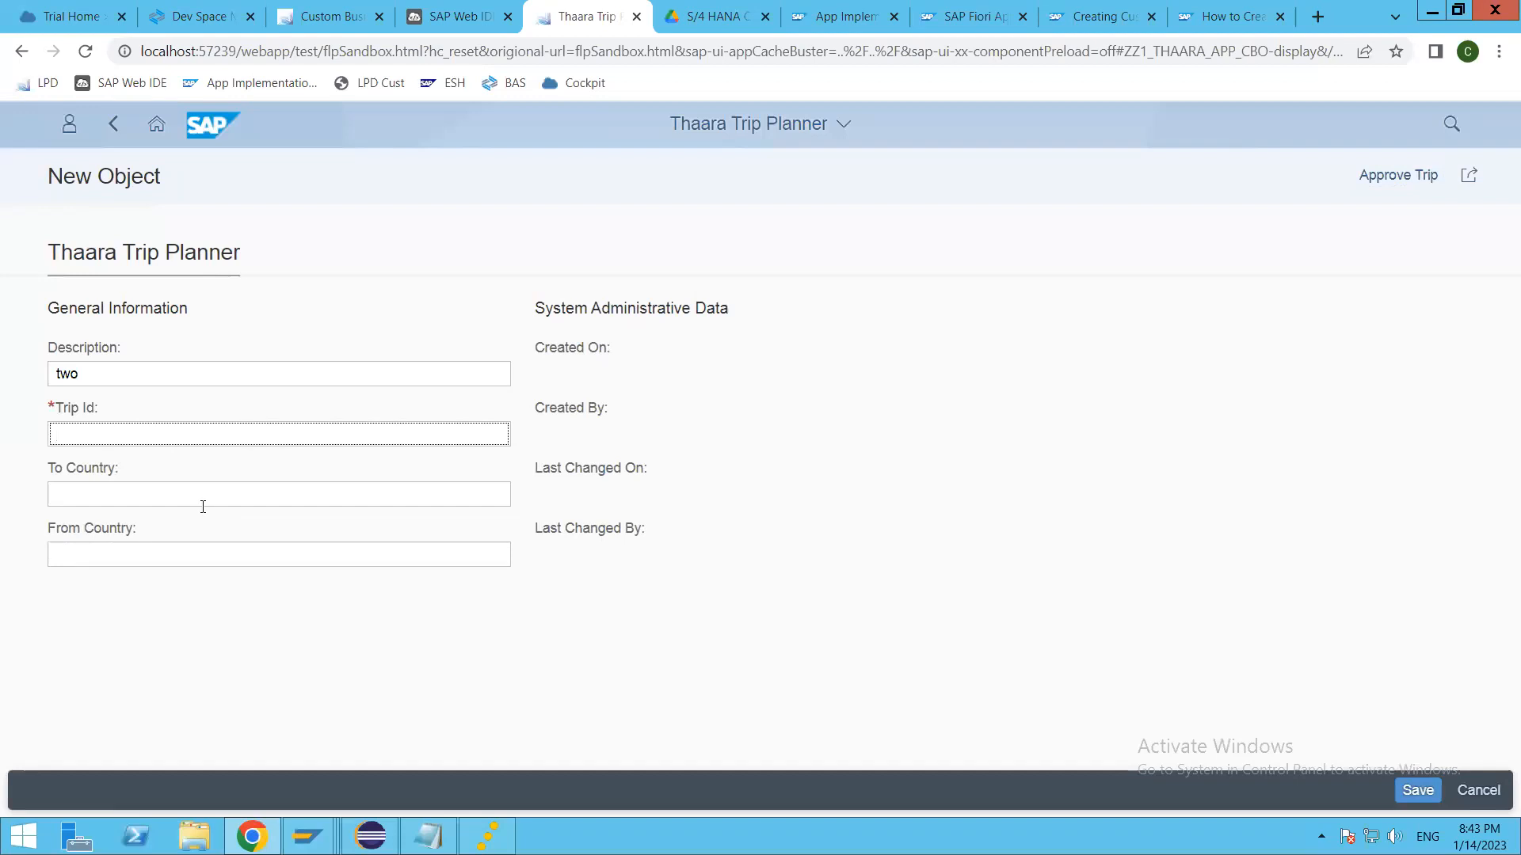
text(3)
key(Tab)
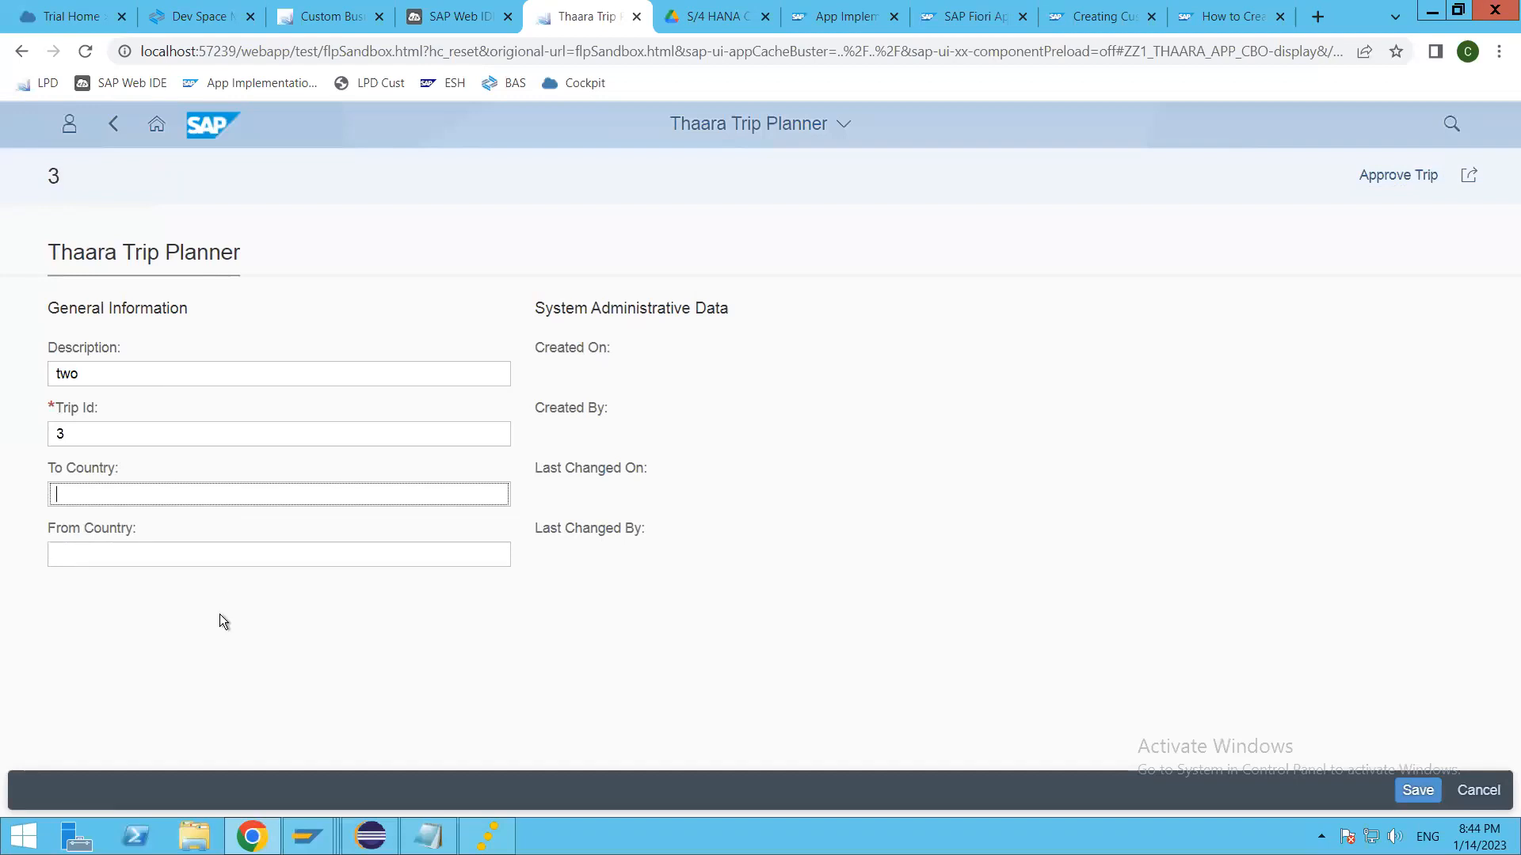
text(GB)
key(Tab)
text(IN)
key(Tab)
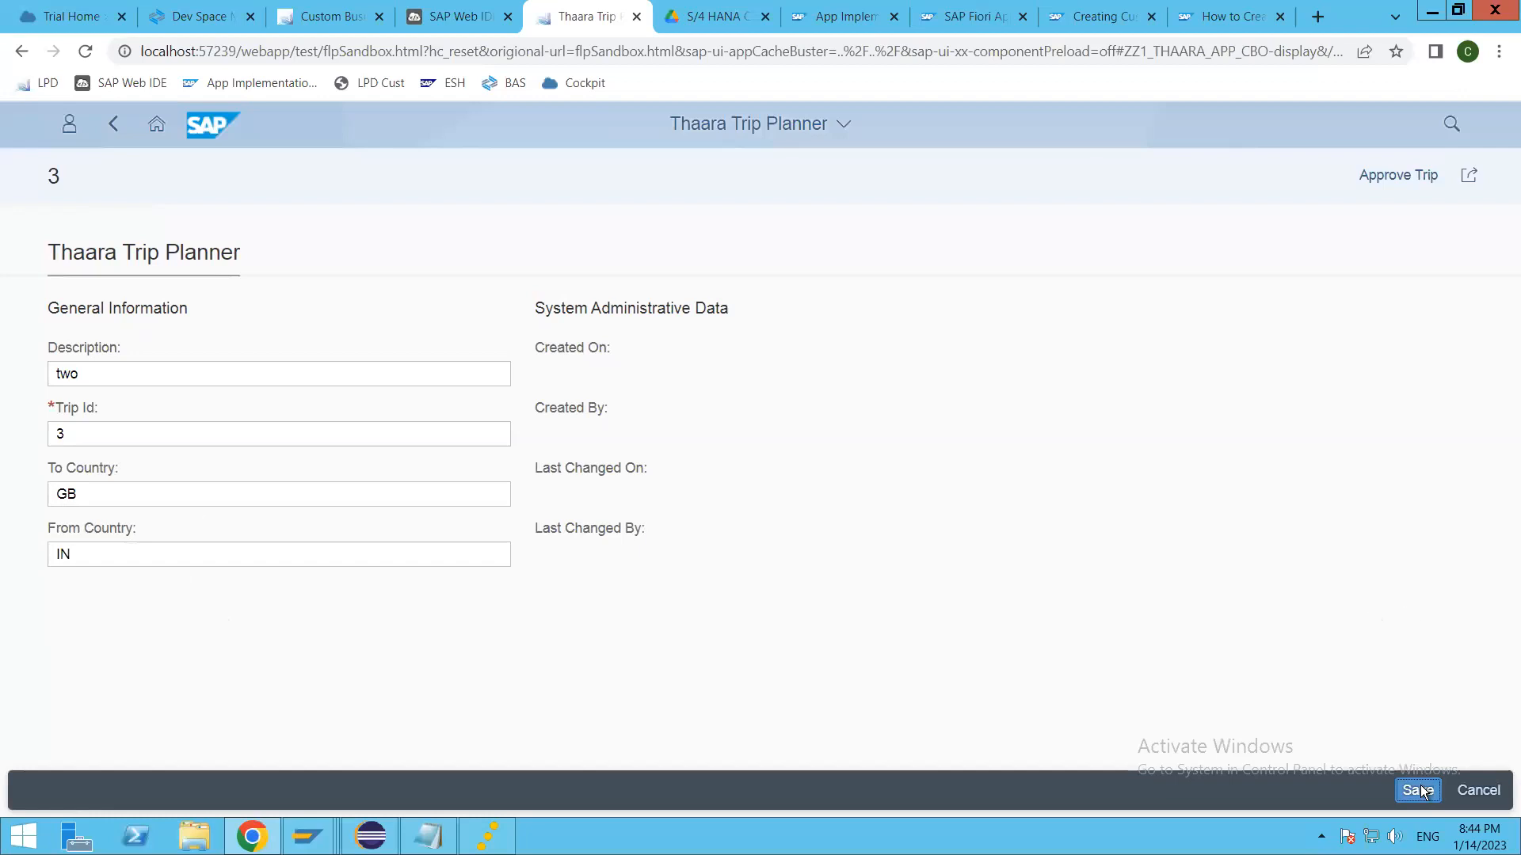
key(Return)
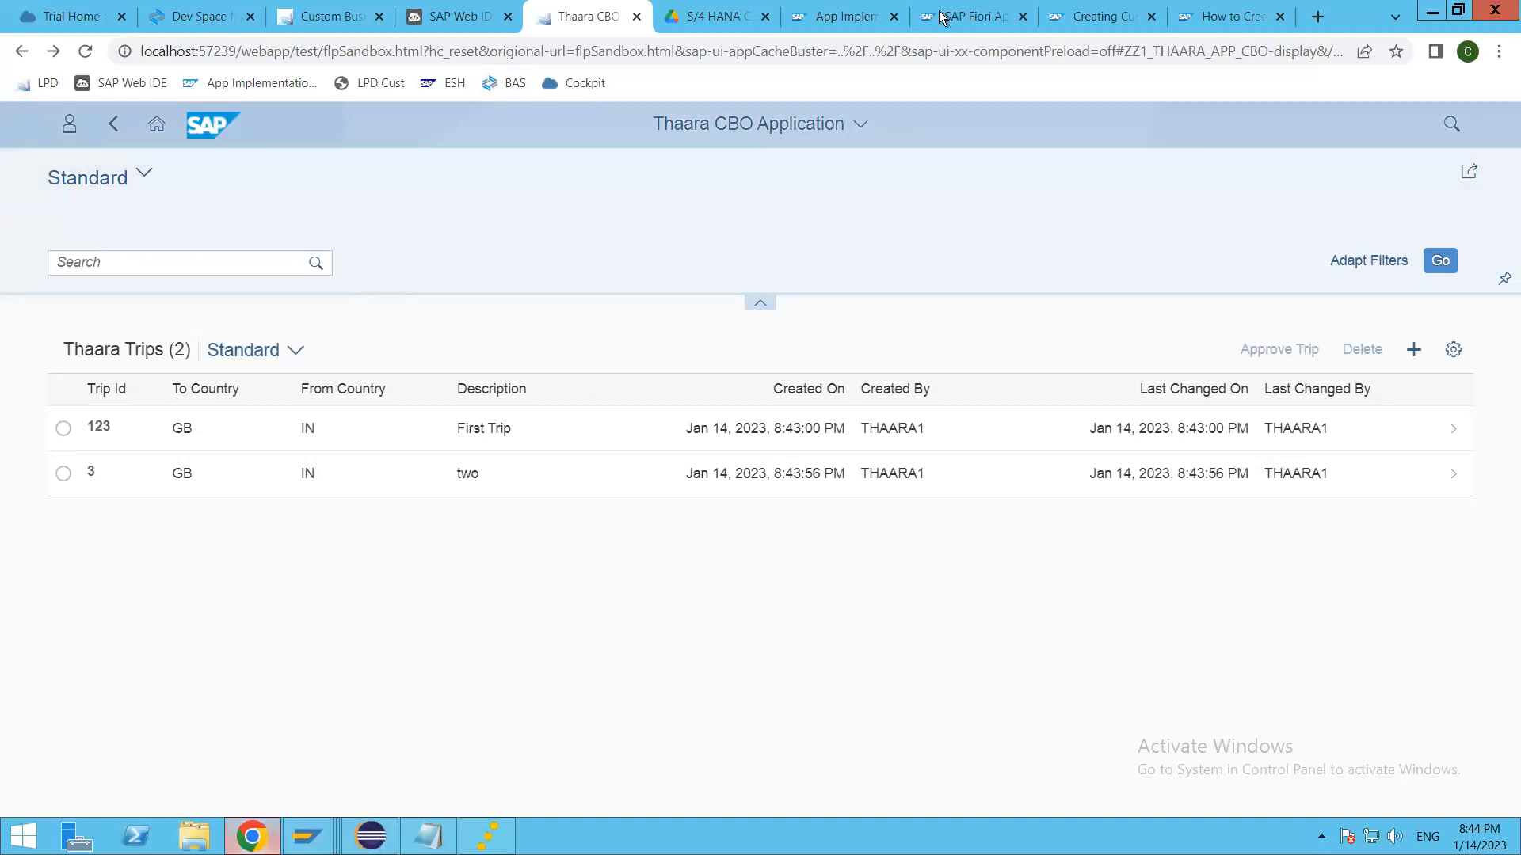
Step: Return to the Thaara Trip Planner custom business object and review its logic: actions, determination and validation
click(276, 18)
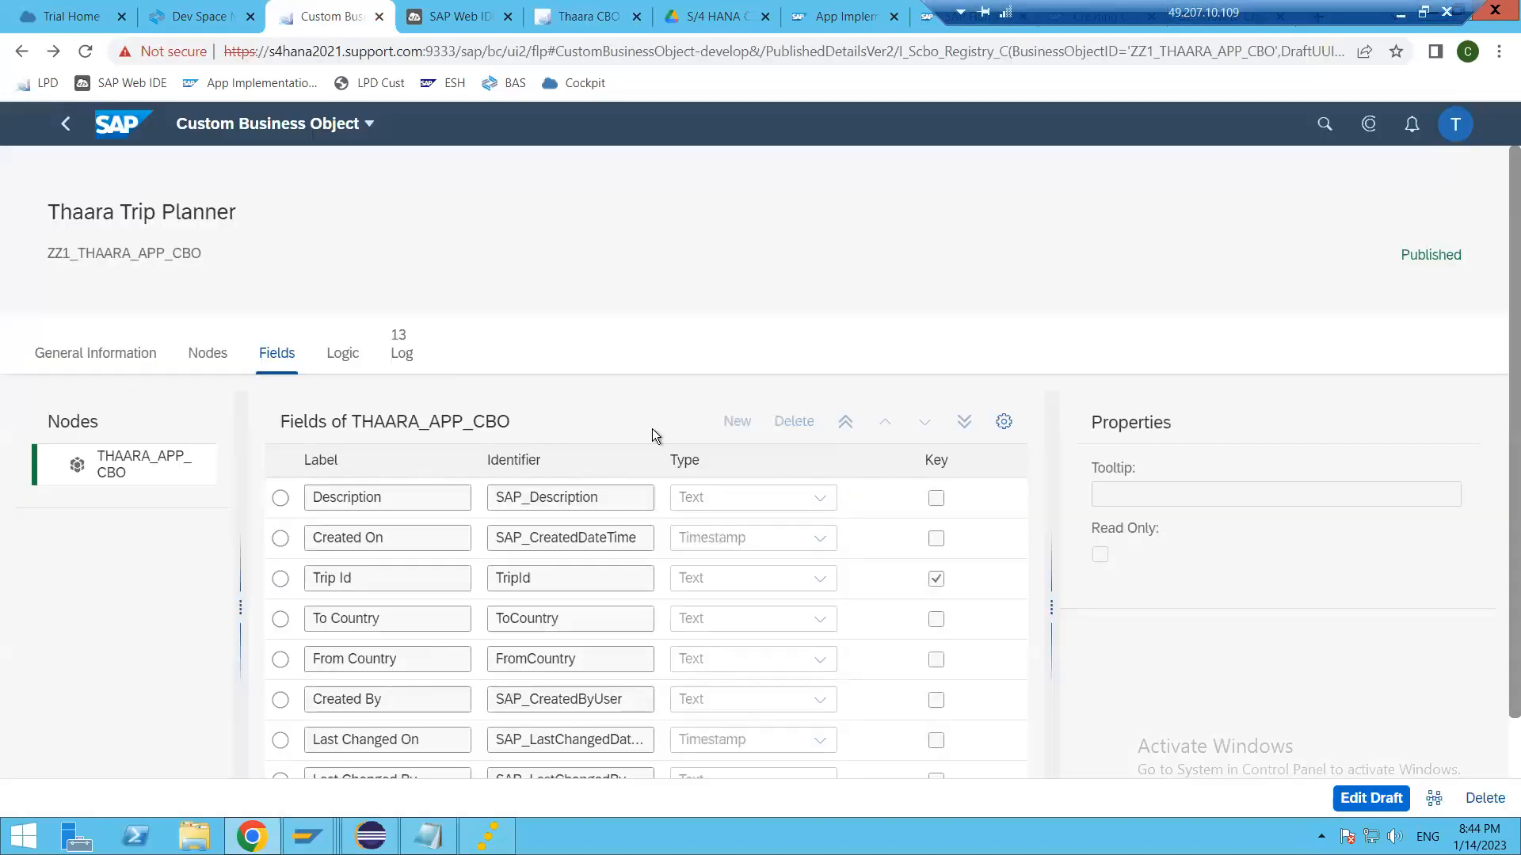
click(354, 355)
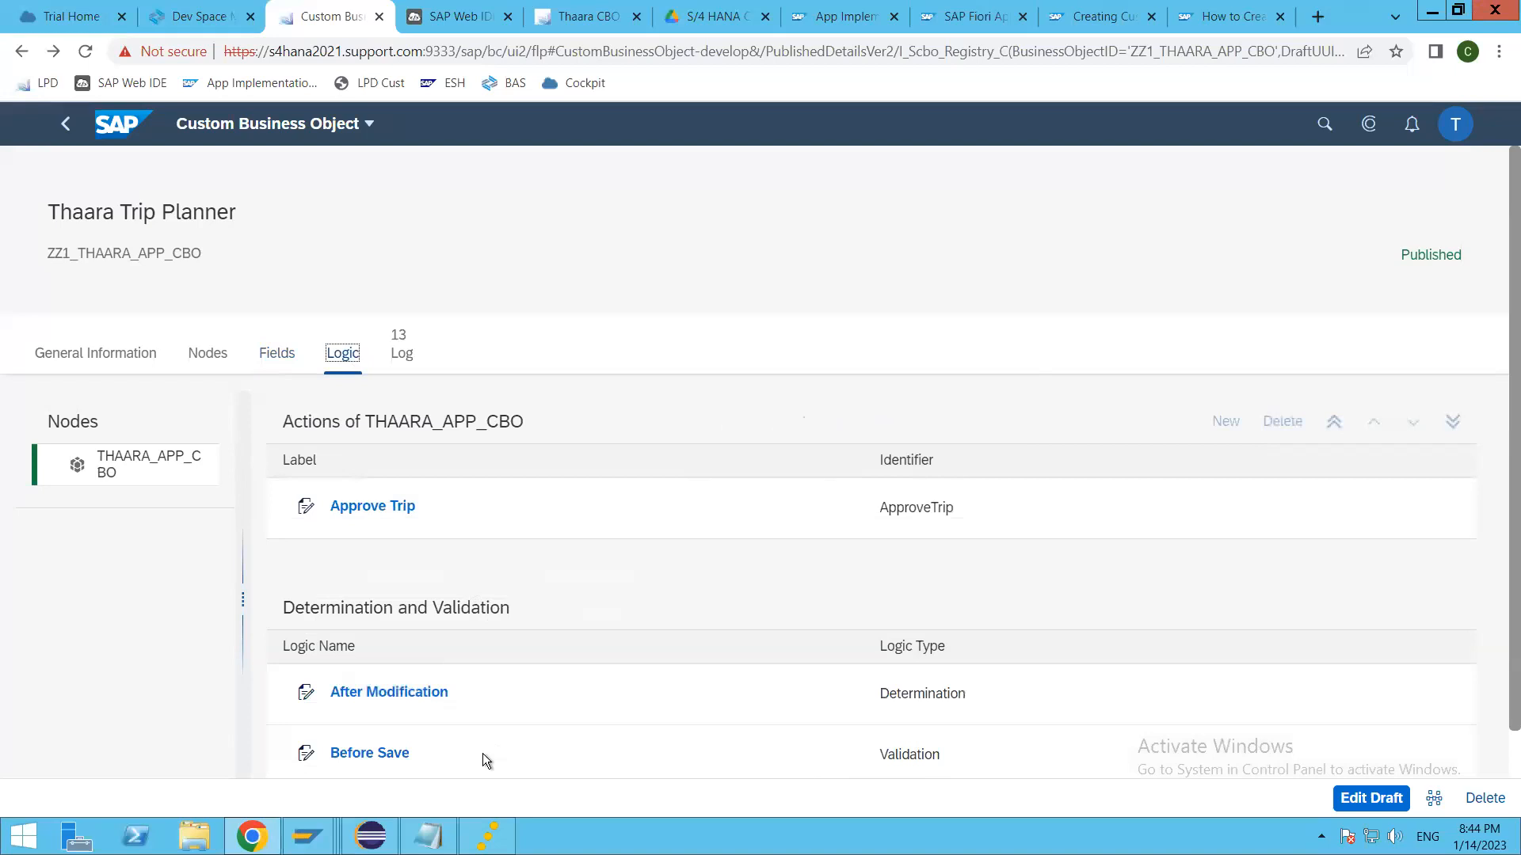
scroll(444, 746, down, 1)
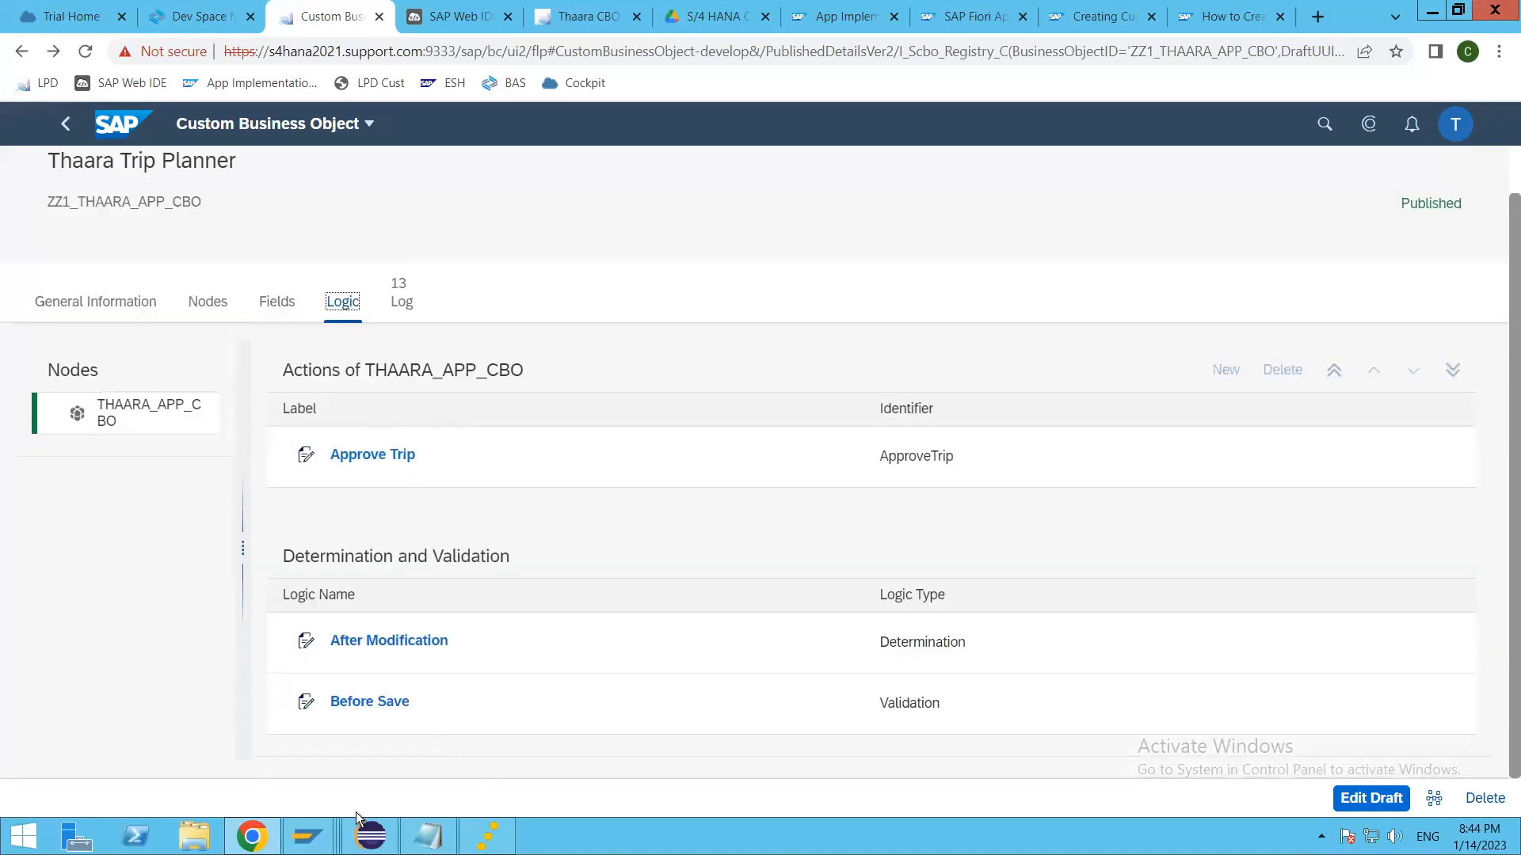
Step: Switch to Eclipse, open the SAP_BEFORE_SAVE validation's implementation class ZZ1_VBS_THAARA_APP_CBO, and examine its execute method
click(371, 835)
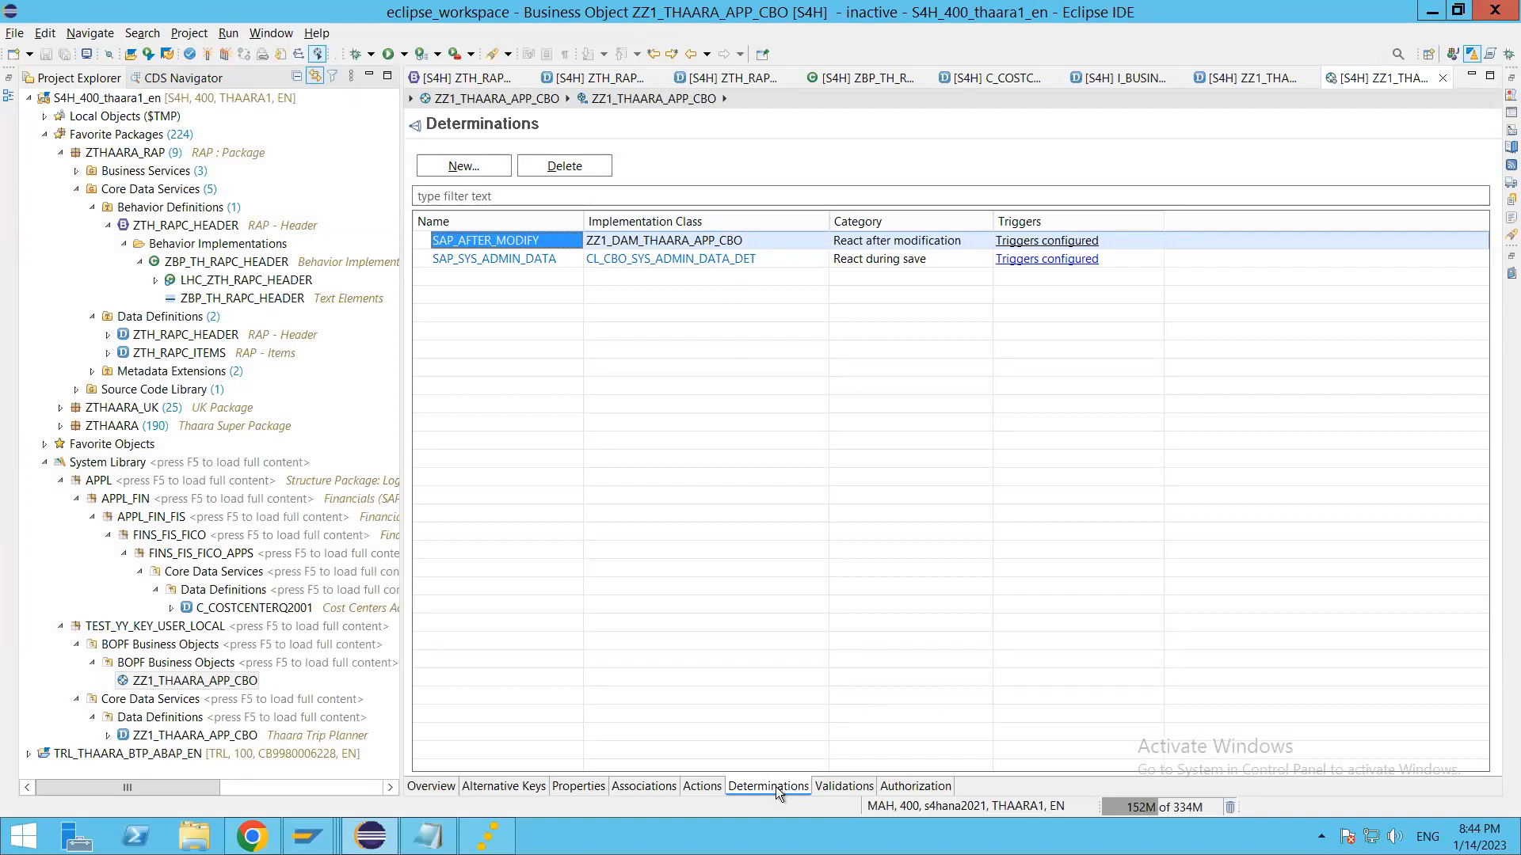
click(842, 786)
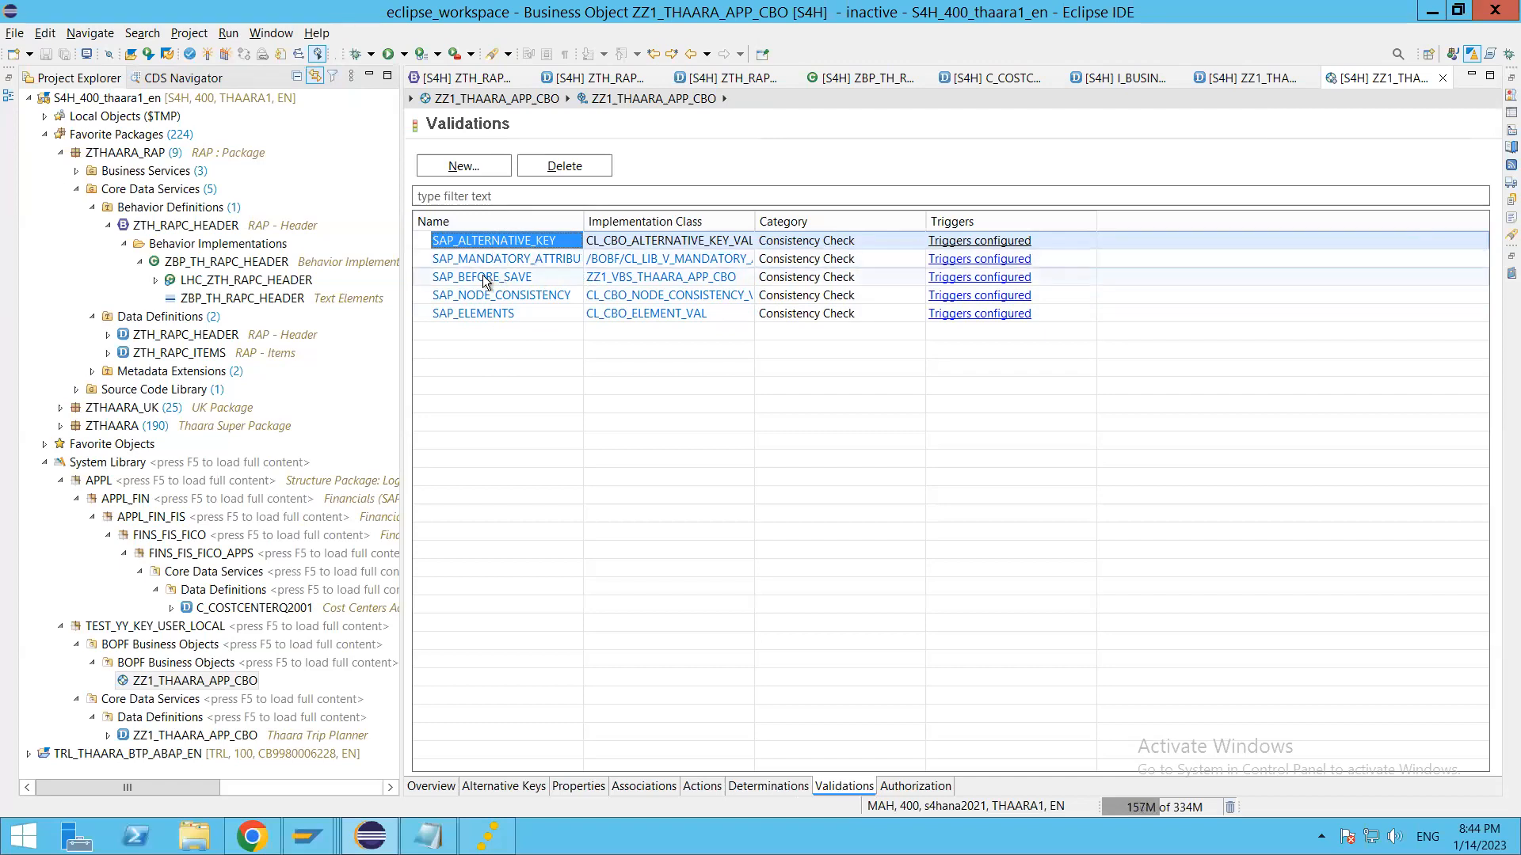
click(653, 277)
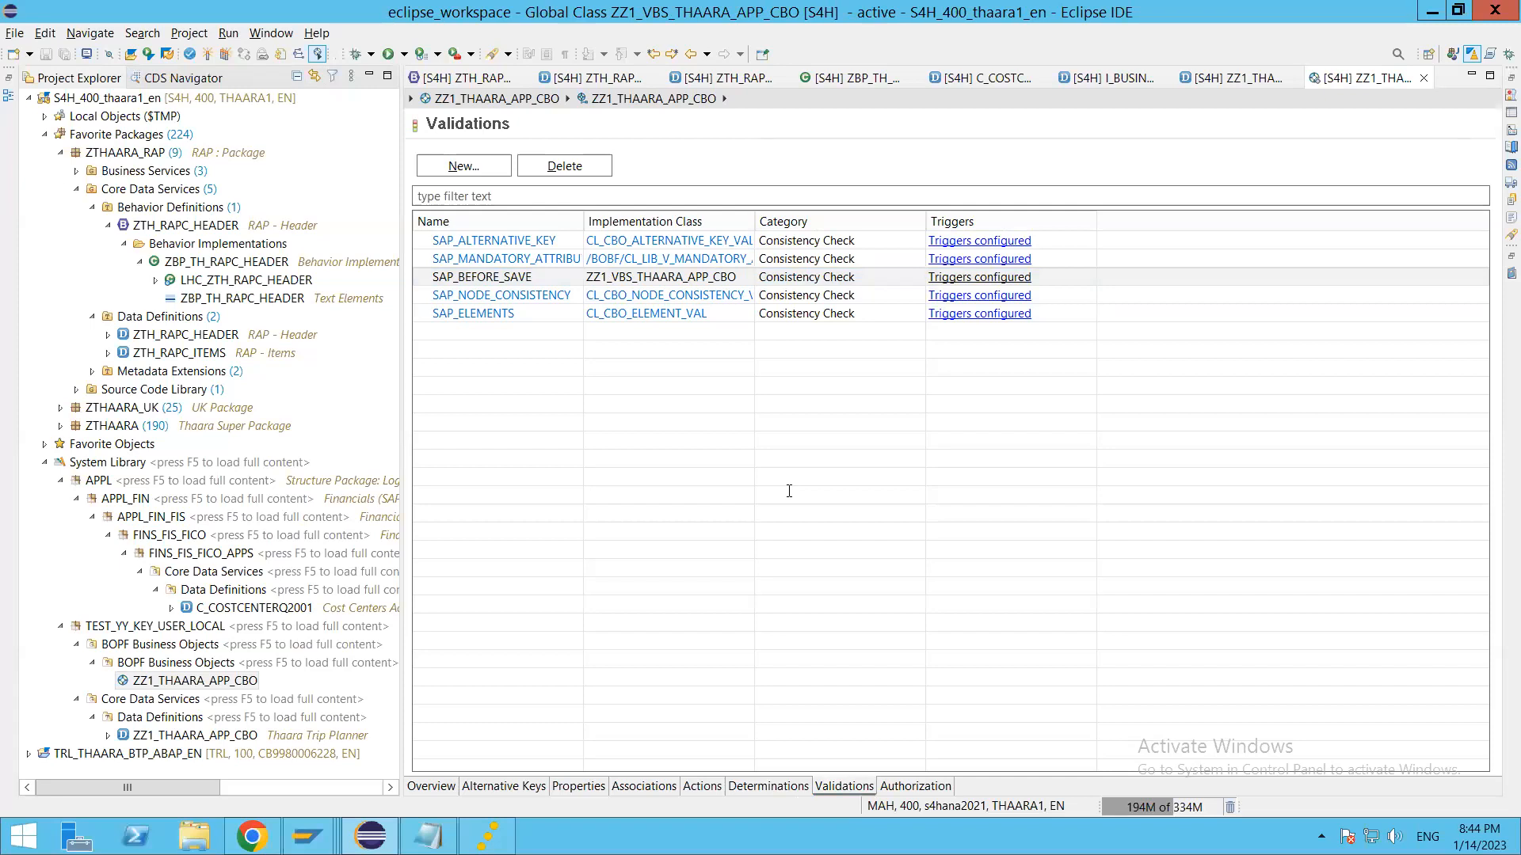
click(621, 593)
key(Up)
key(Up)
key(Up)
key(Up)
key(Up)
key(Up)
key(Up)
key(Up)
key(Up)
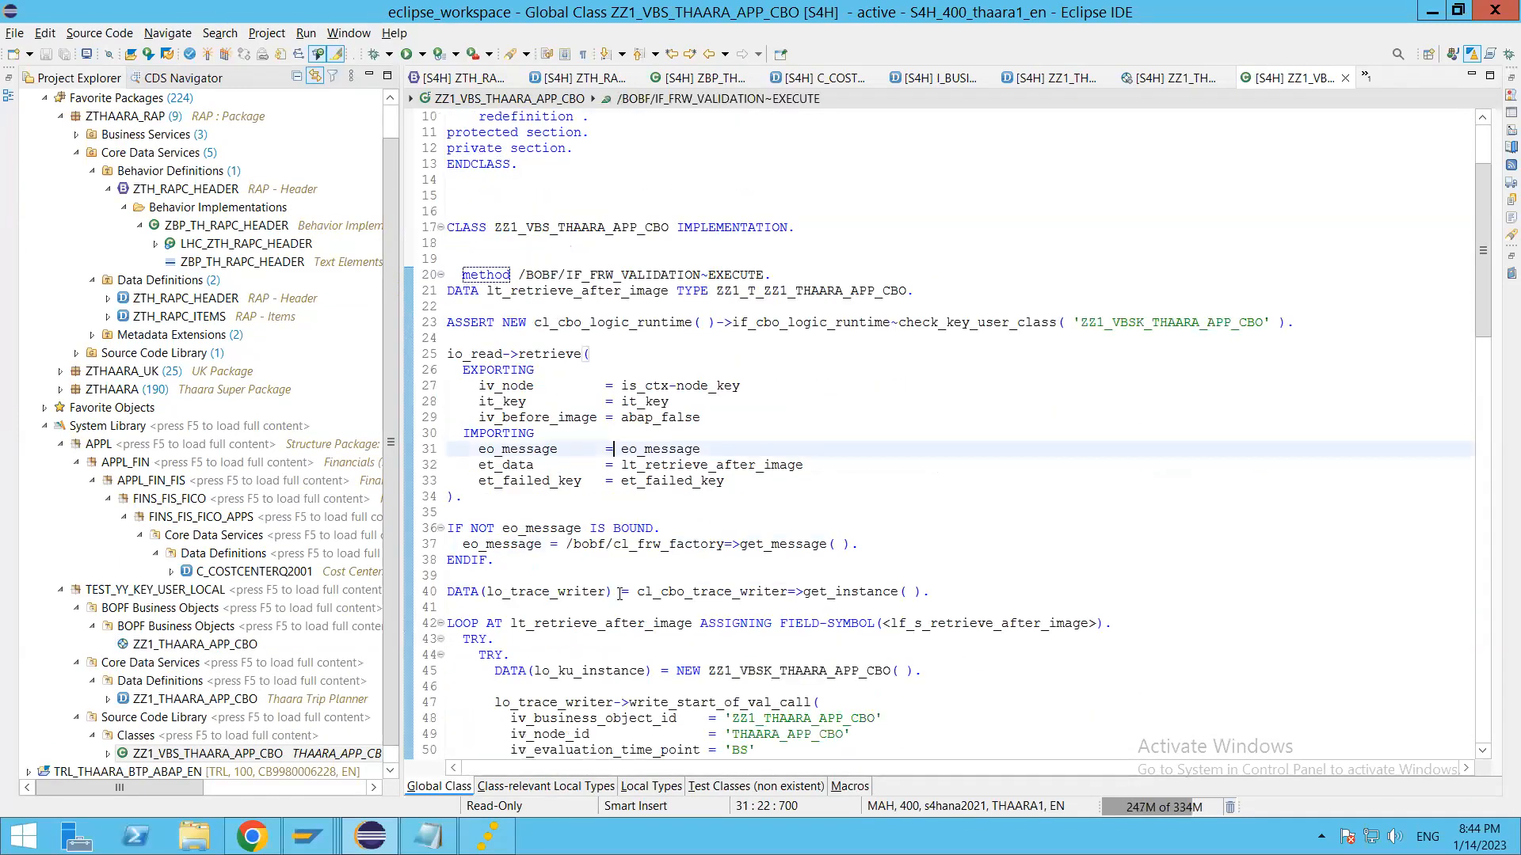
scroll(686, 565, down, 5)
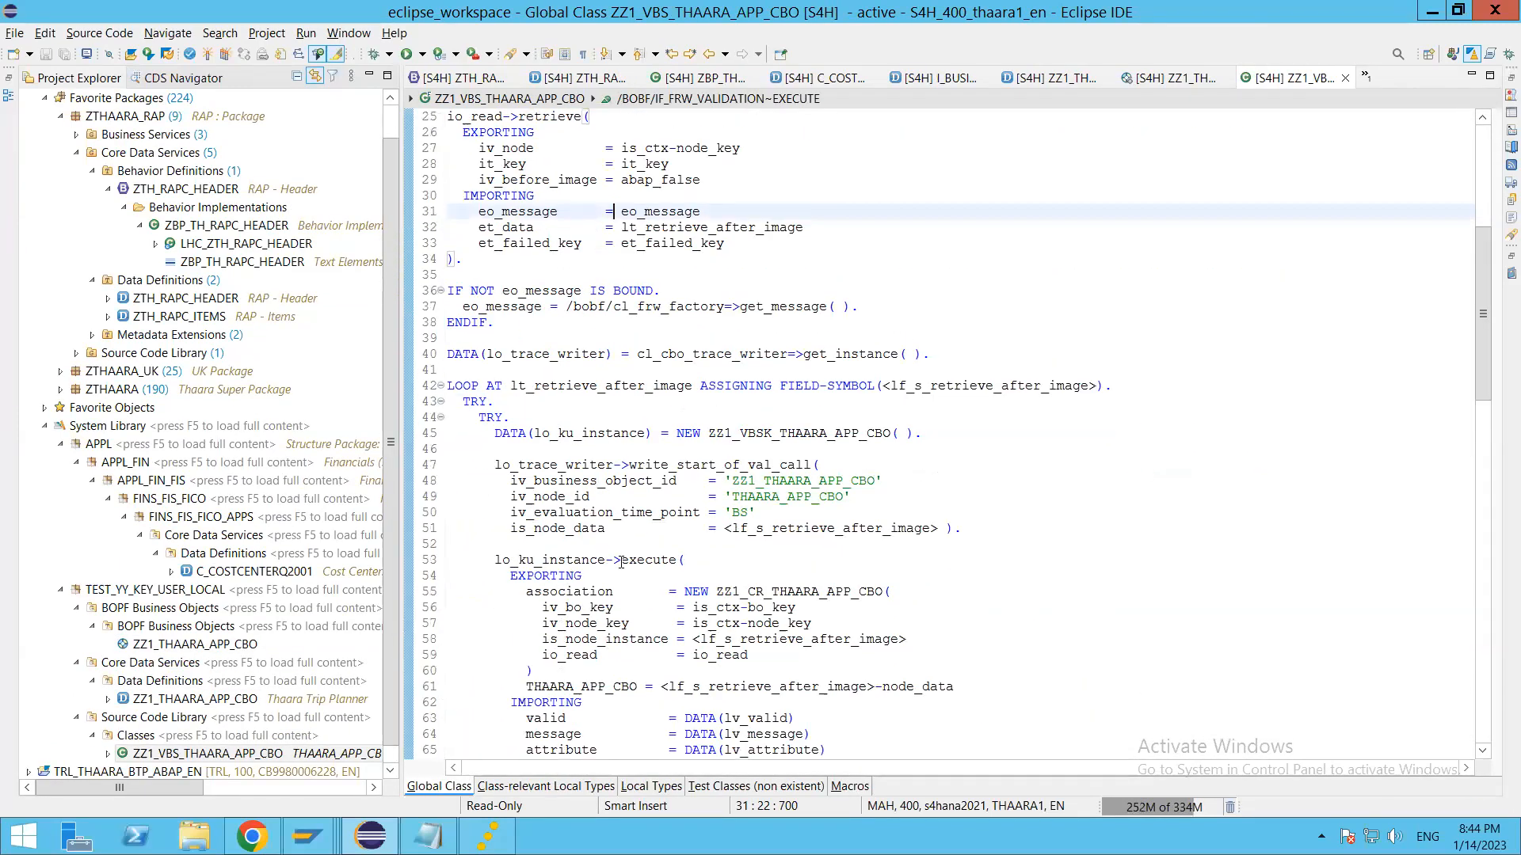
Step: Read through the rest of the execute method and set a breakpoint on line 40, where lo_trace_writer gets its instance
click(551, 433)
scroll(619, 567, down, 2)
scroll(619, 567, down, 5)
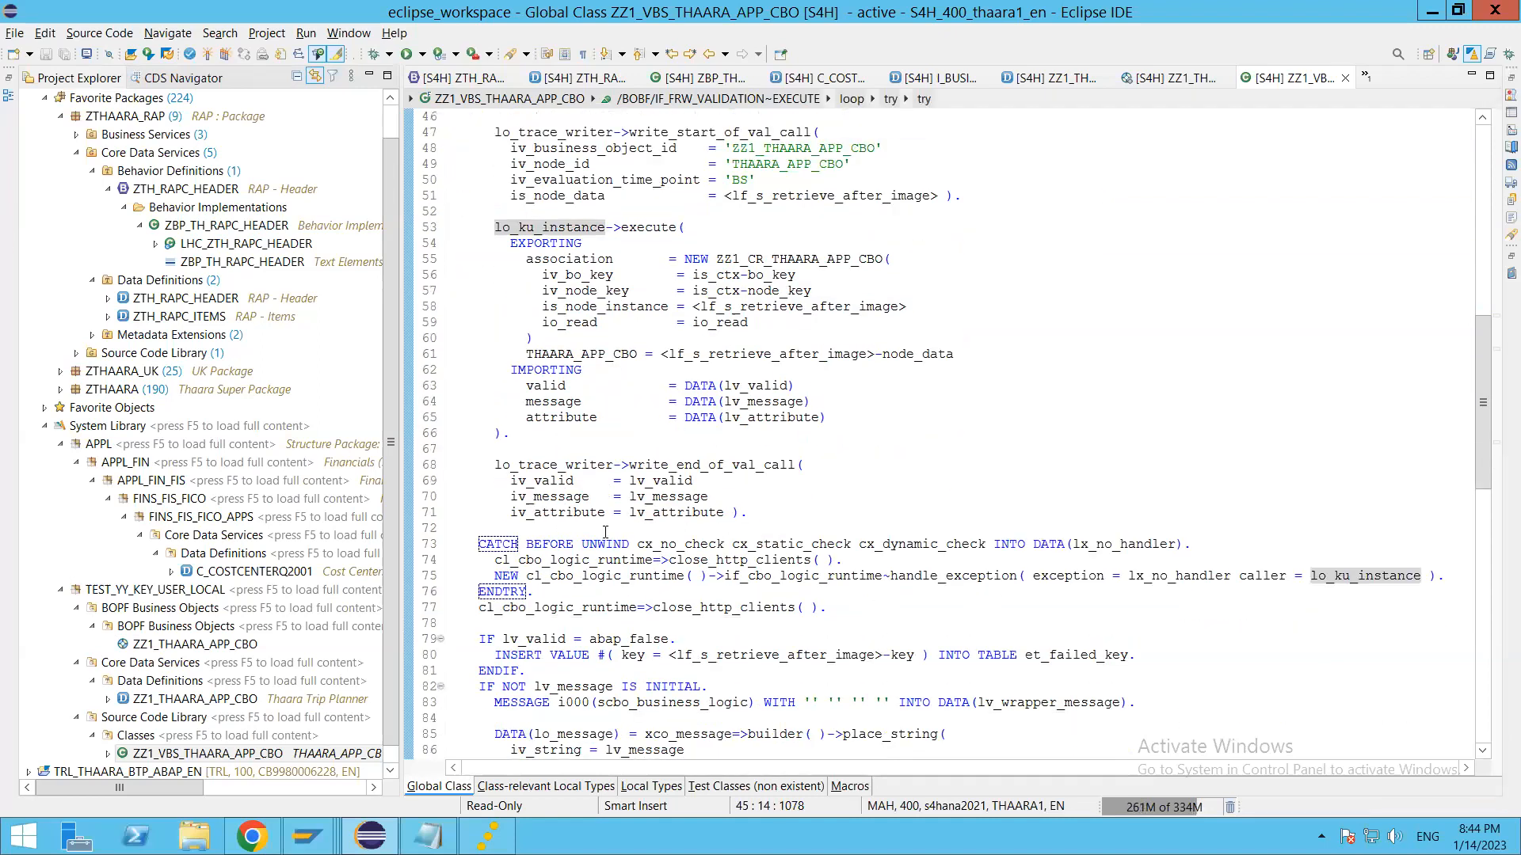
scroll(676, 519, down, 9)
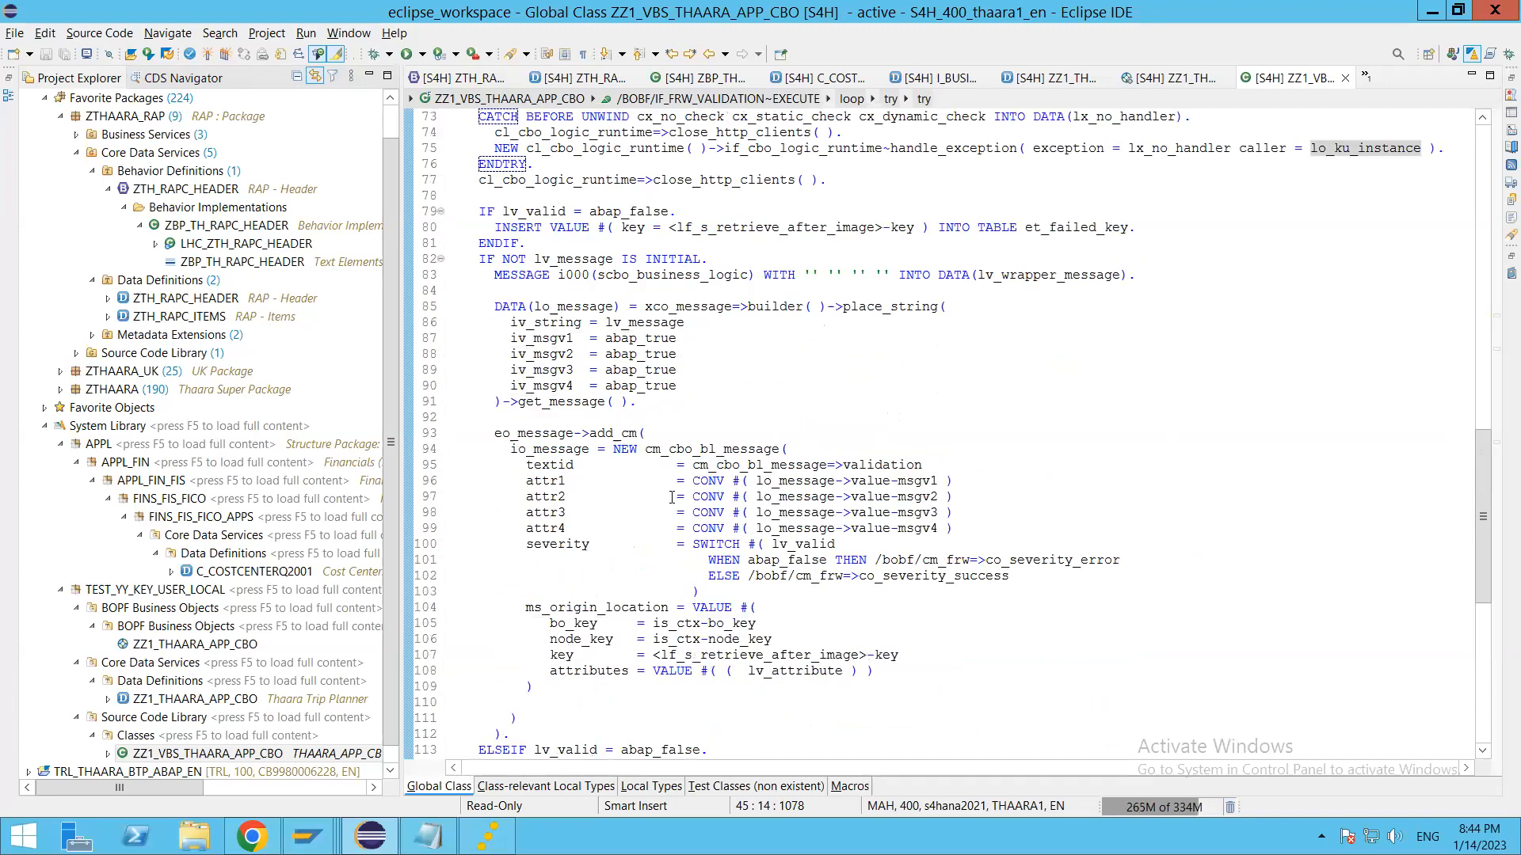
click(648, 539)
scroll(648, 539, down, 5)
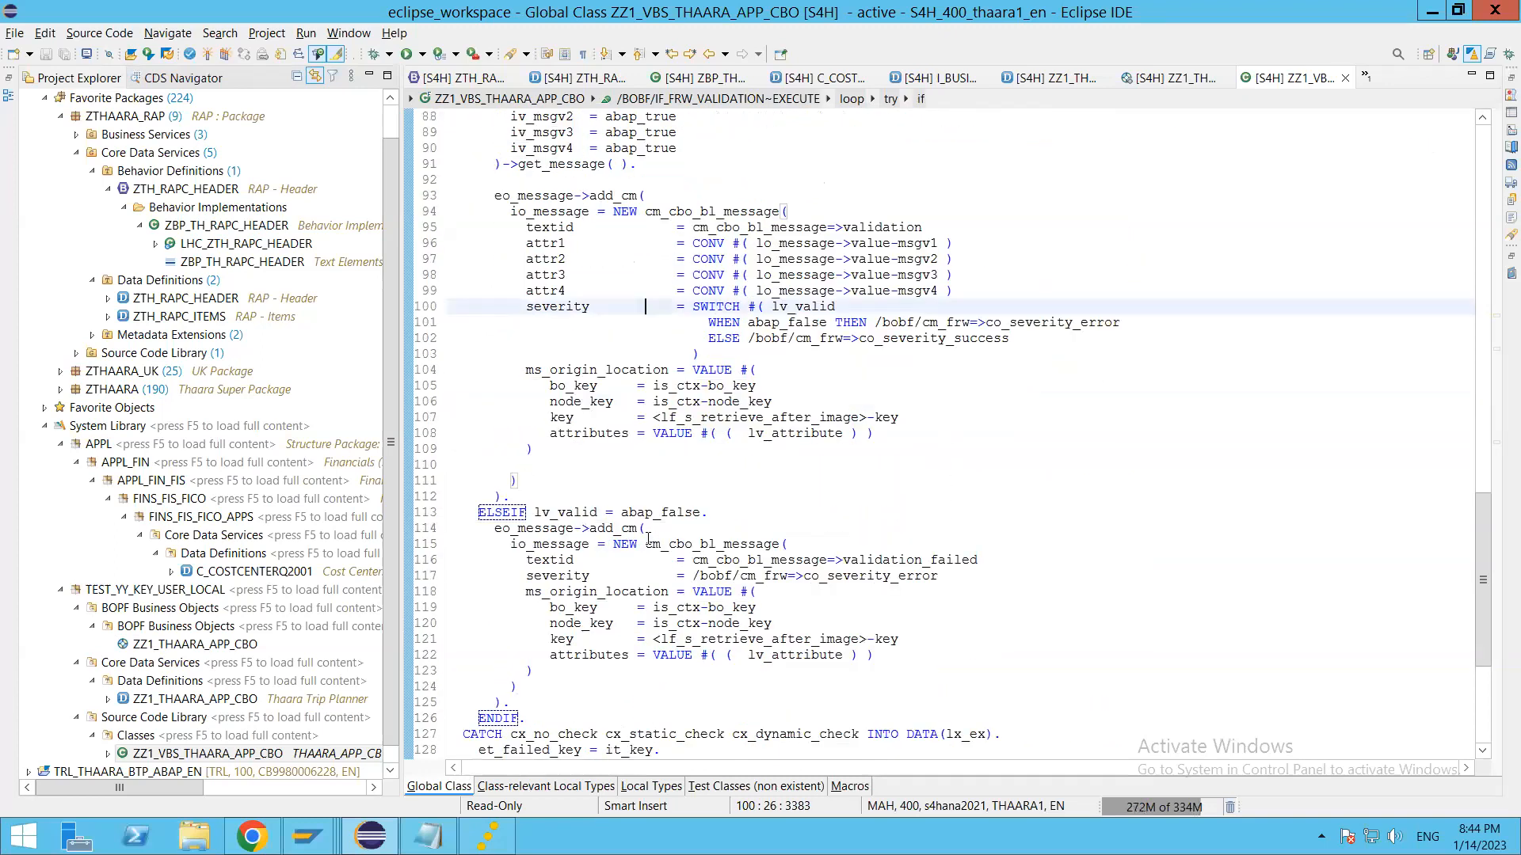
scroll(648, 539, down, 5)
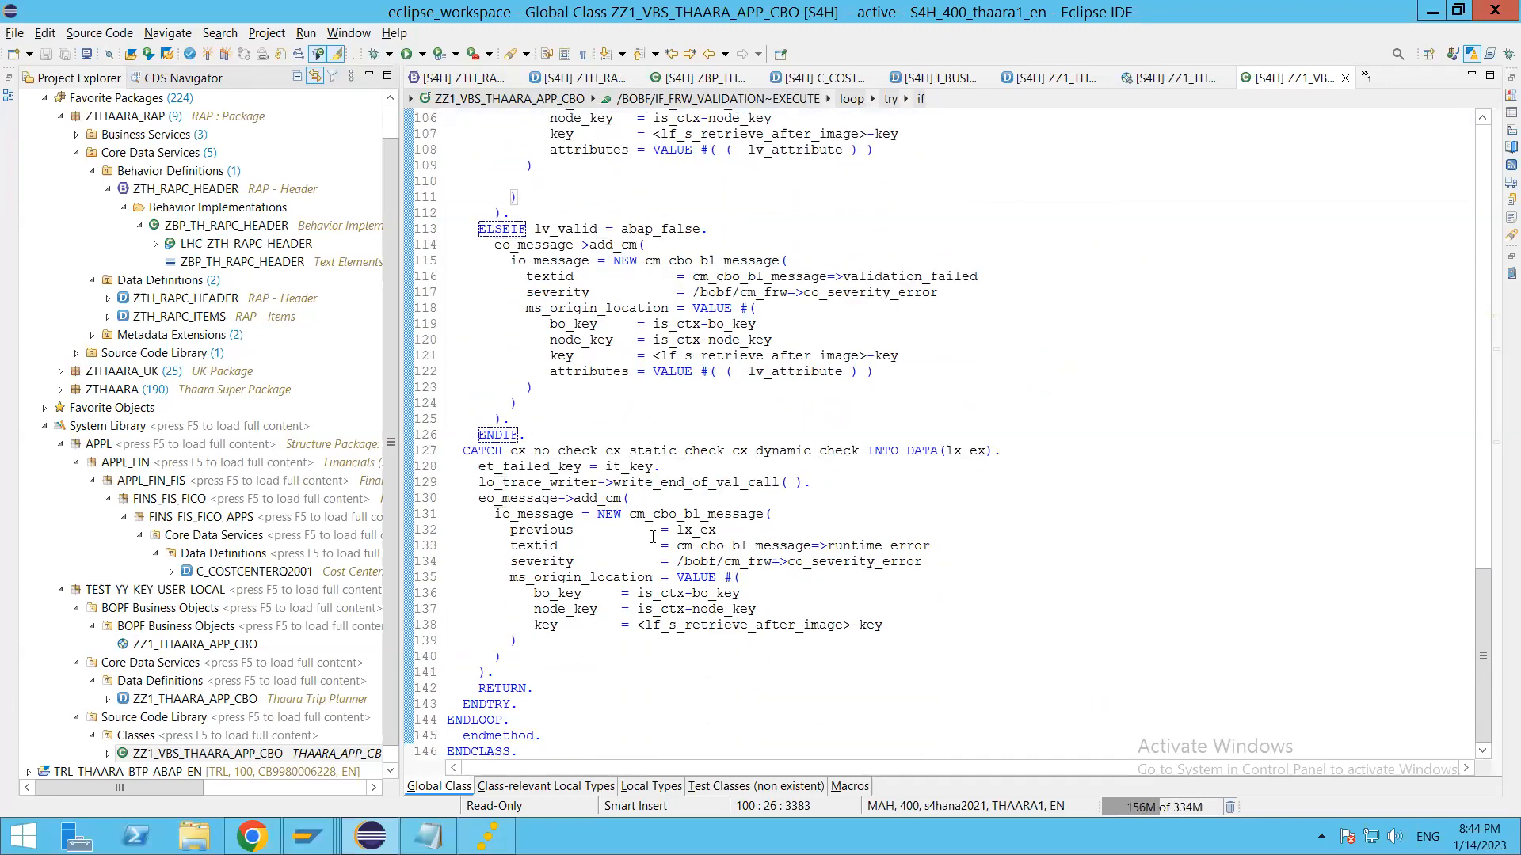
scroll(653, 535, up, 15)
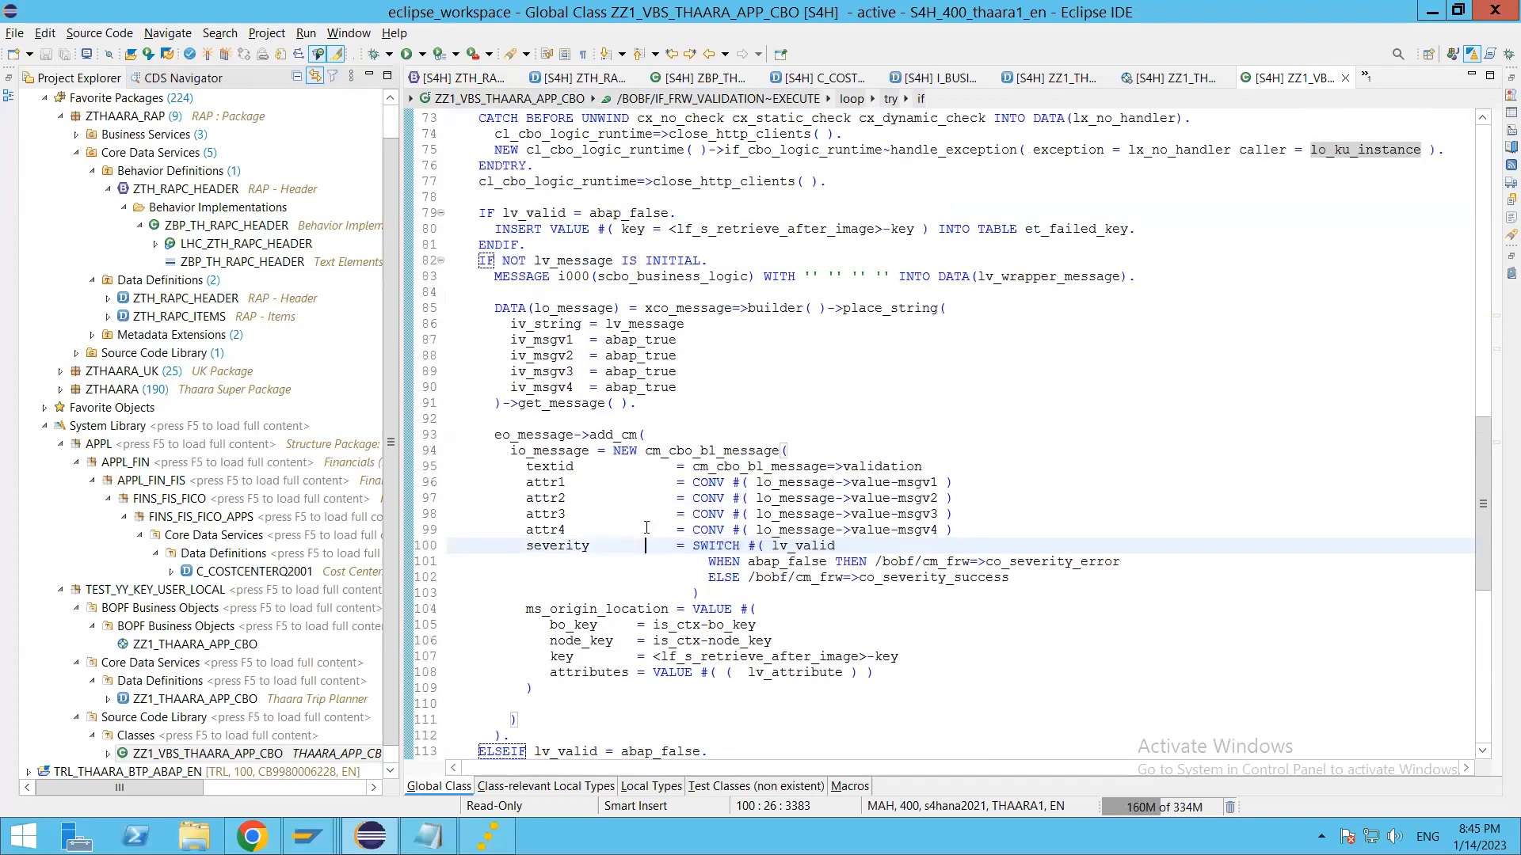
scroll(648, 528, up, 12)
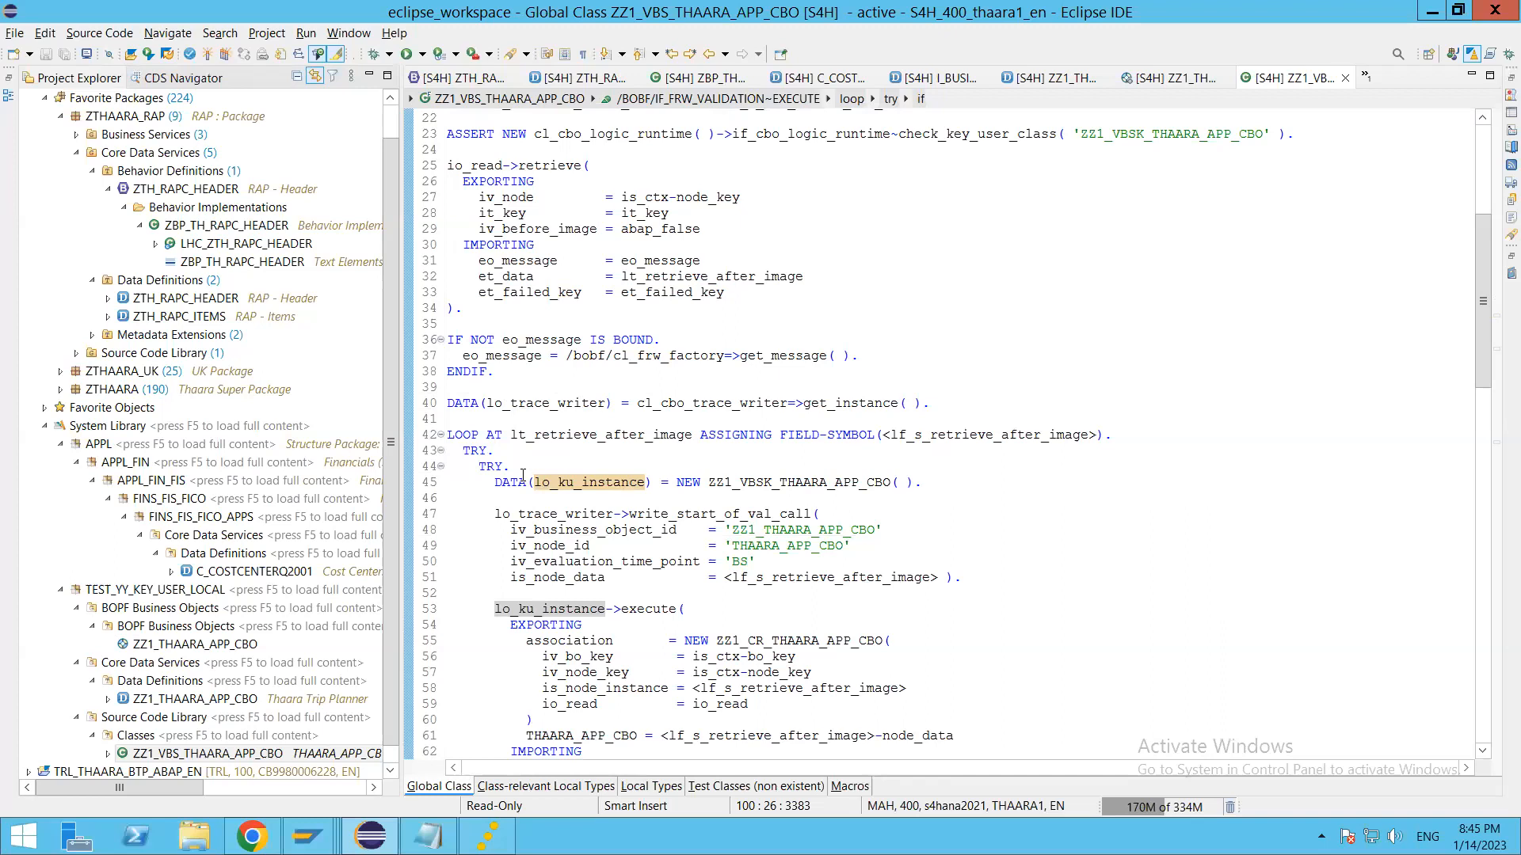
double_click(408, 404)
Step: Switch to the Thaara CBO Application in Chrome and start a new trip with Trip Id 4
key(alt+Tab)
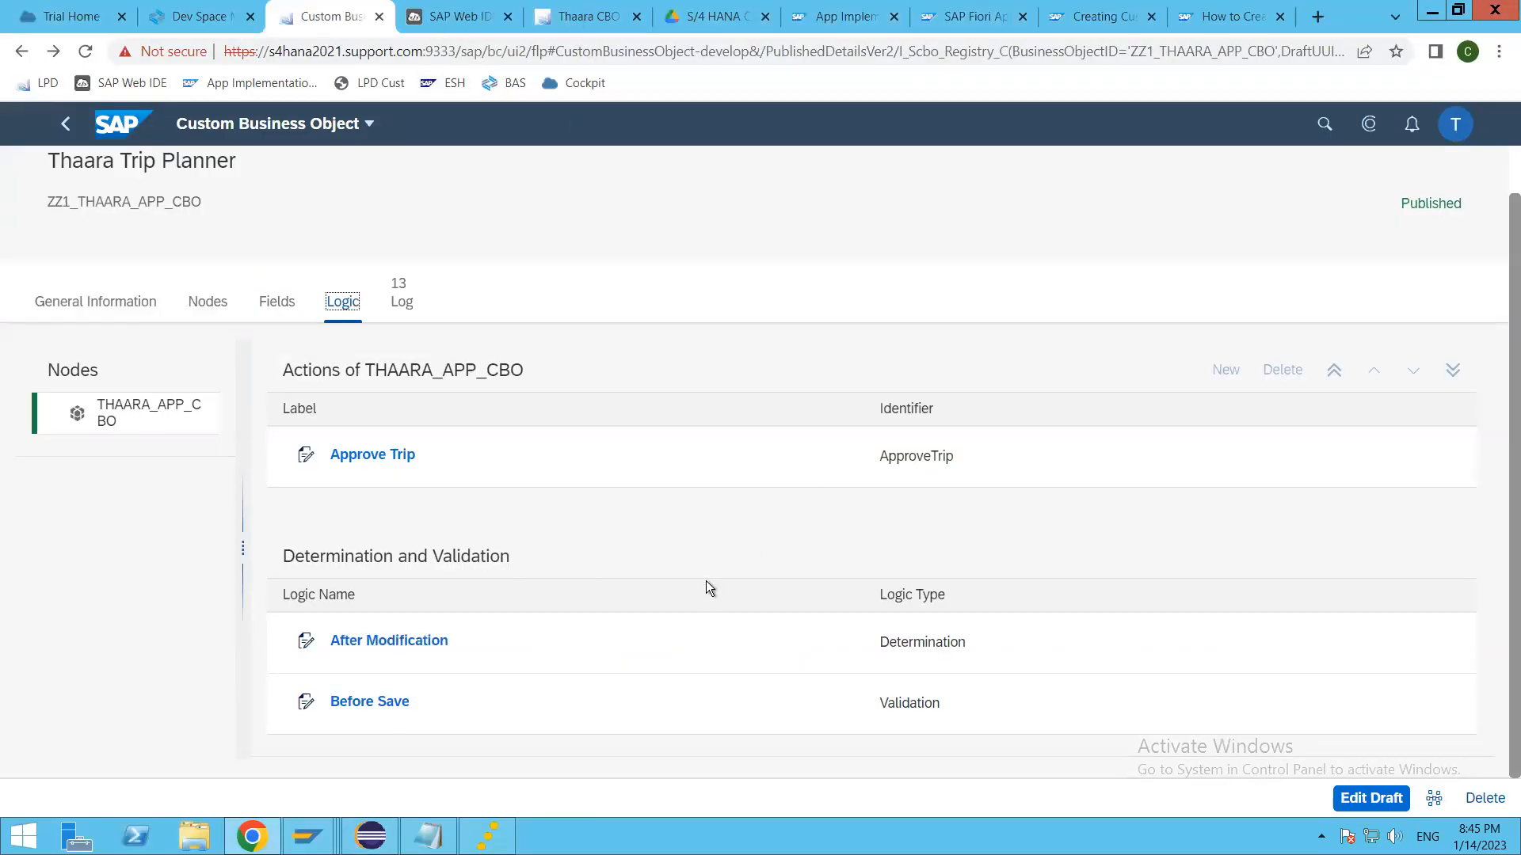
click(588, 17)
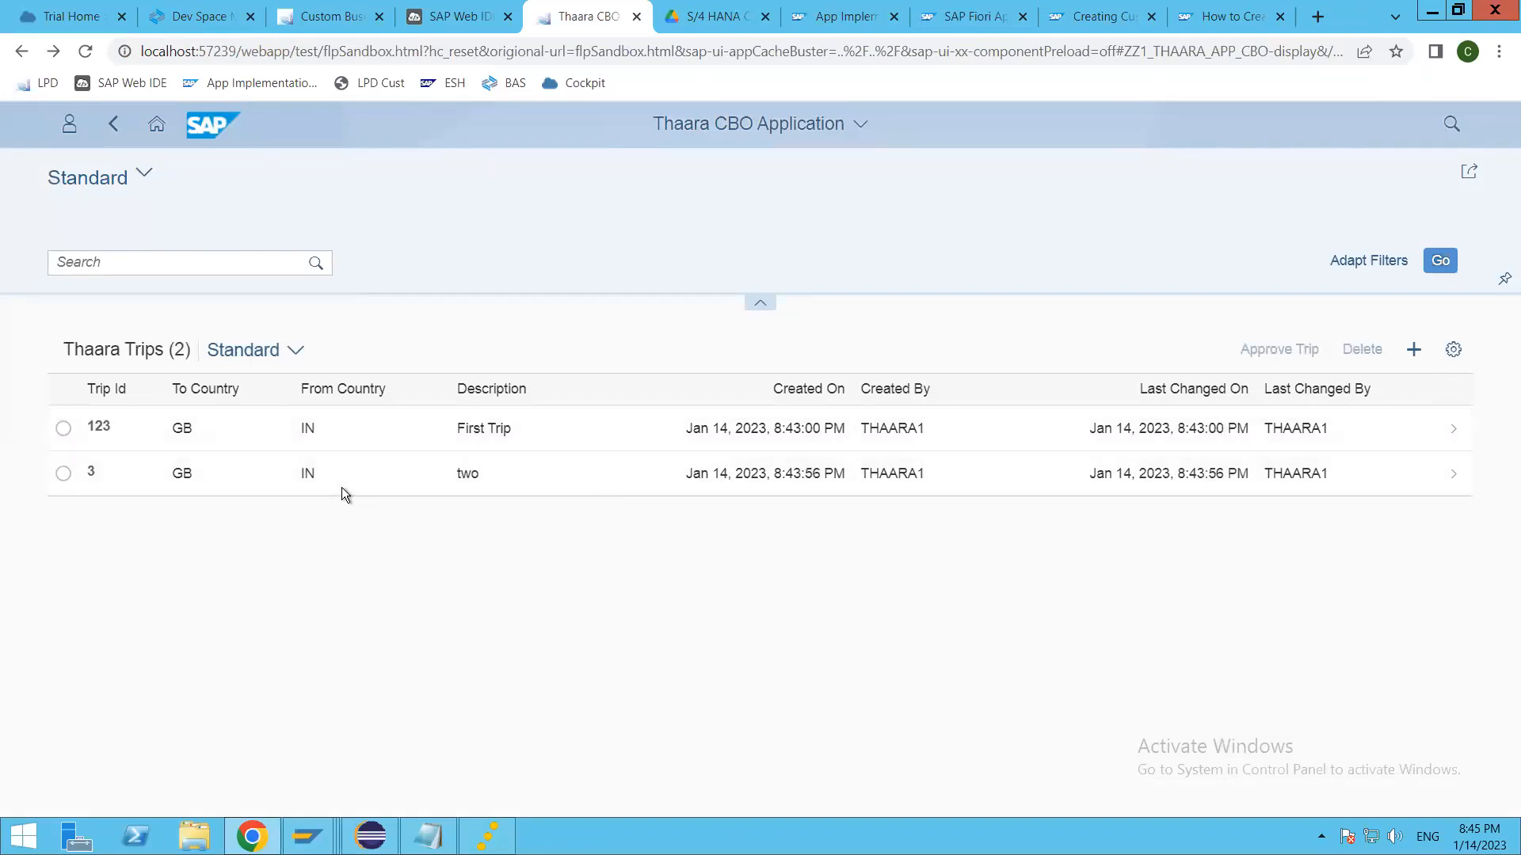
click(1414, 349)
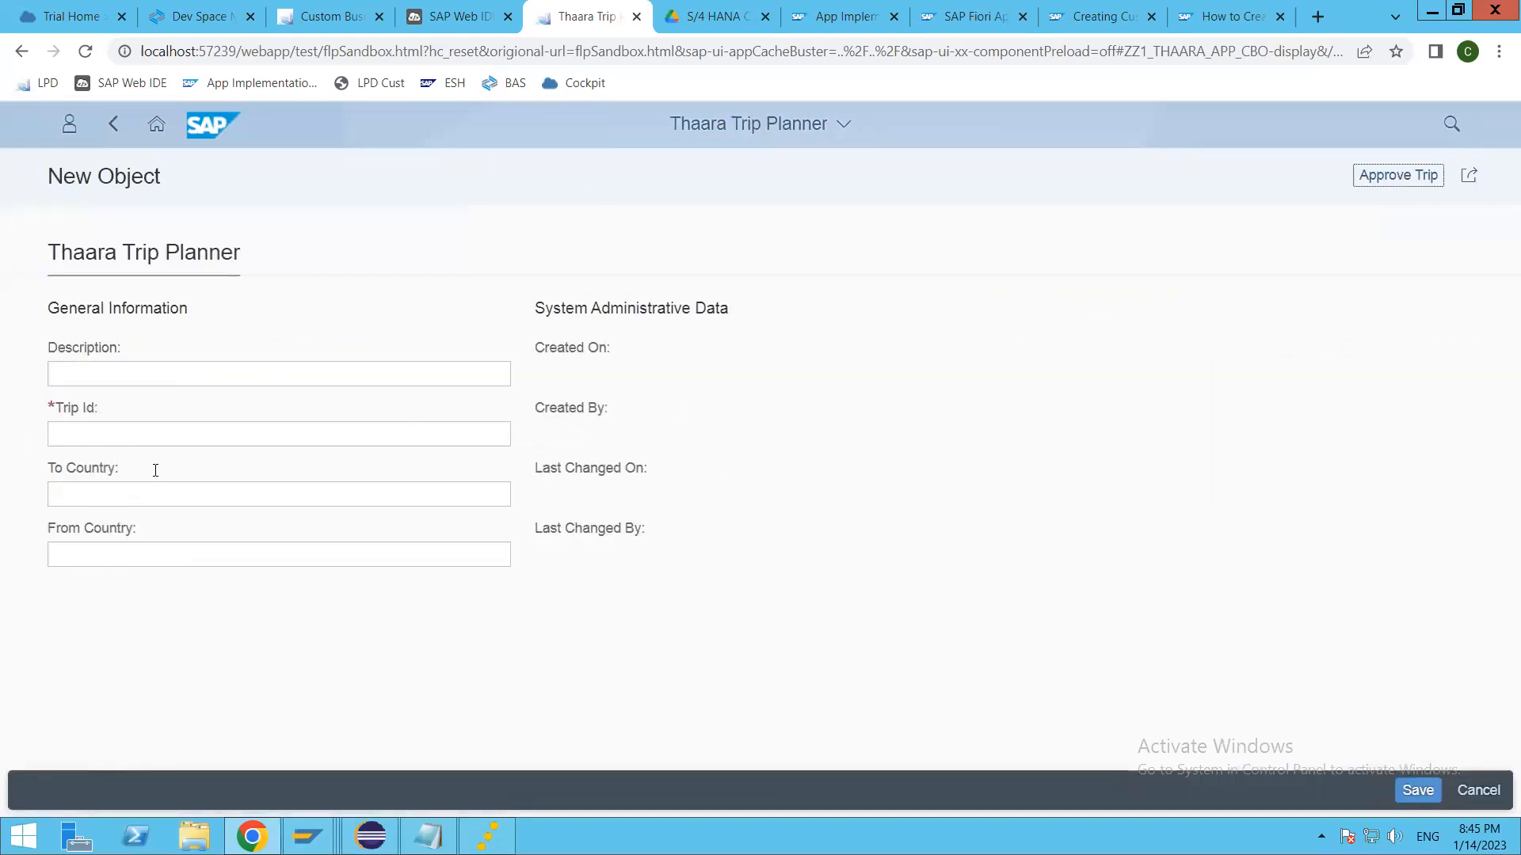
click(146, 439)
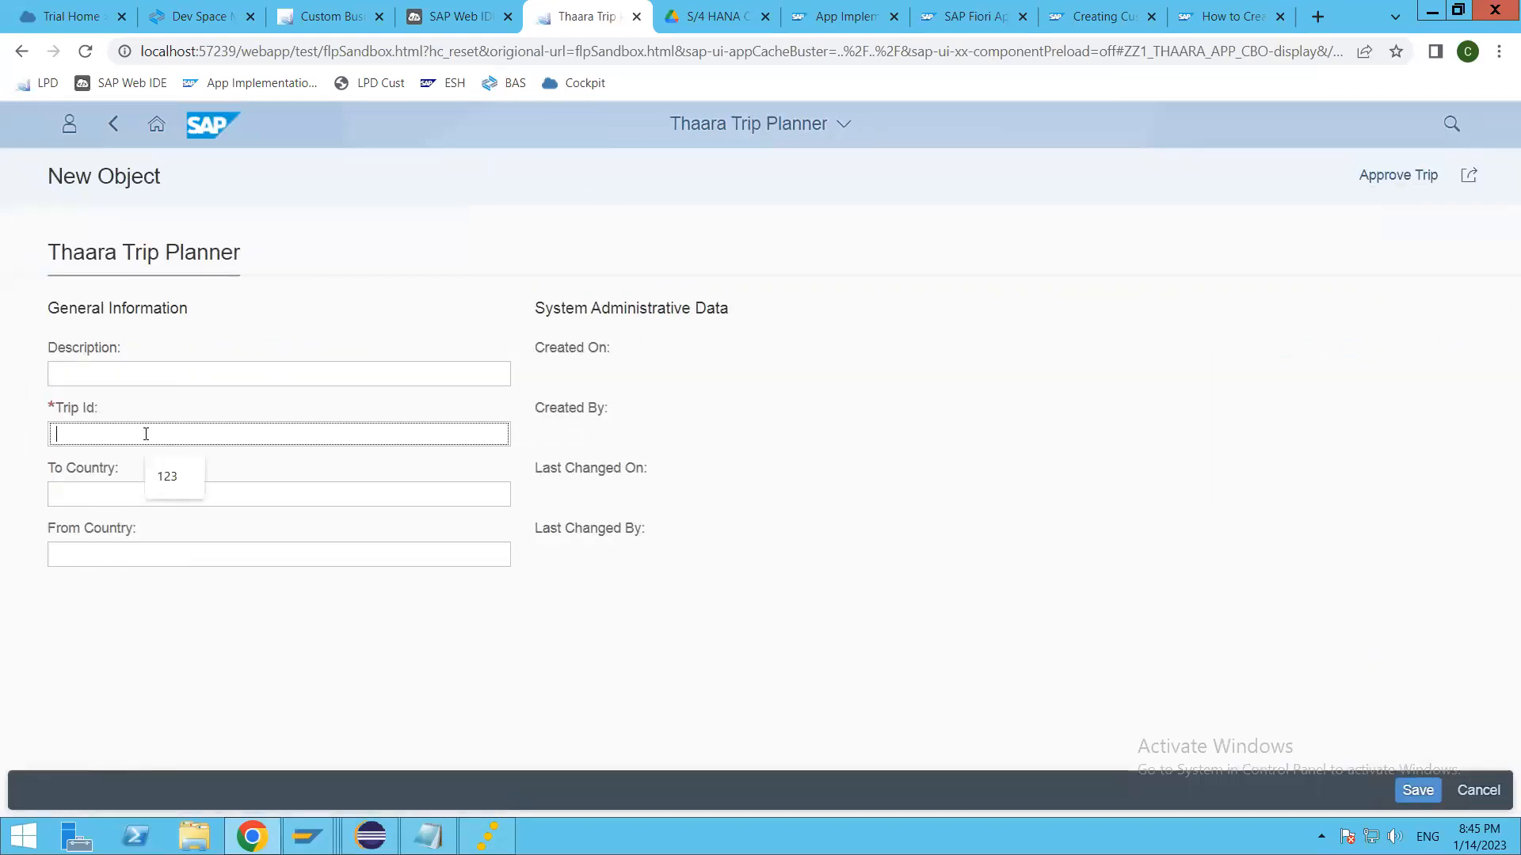
text(4)
Step: Set the trip's To Country to GB and From Country to IN, and save it
click(461, 499)
text(gb)
key(Tab)
text(in)
click(163, 598)
click(147, 498)
key(BackSpace)
key(BackSpace)
text(GB)
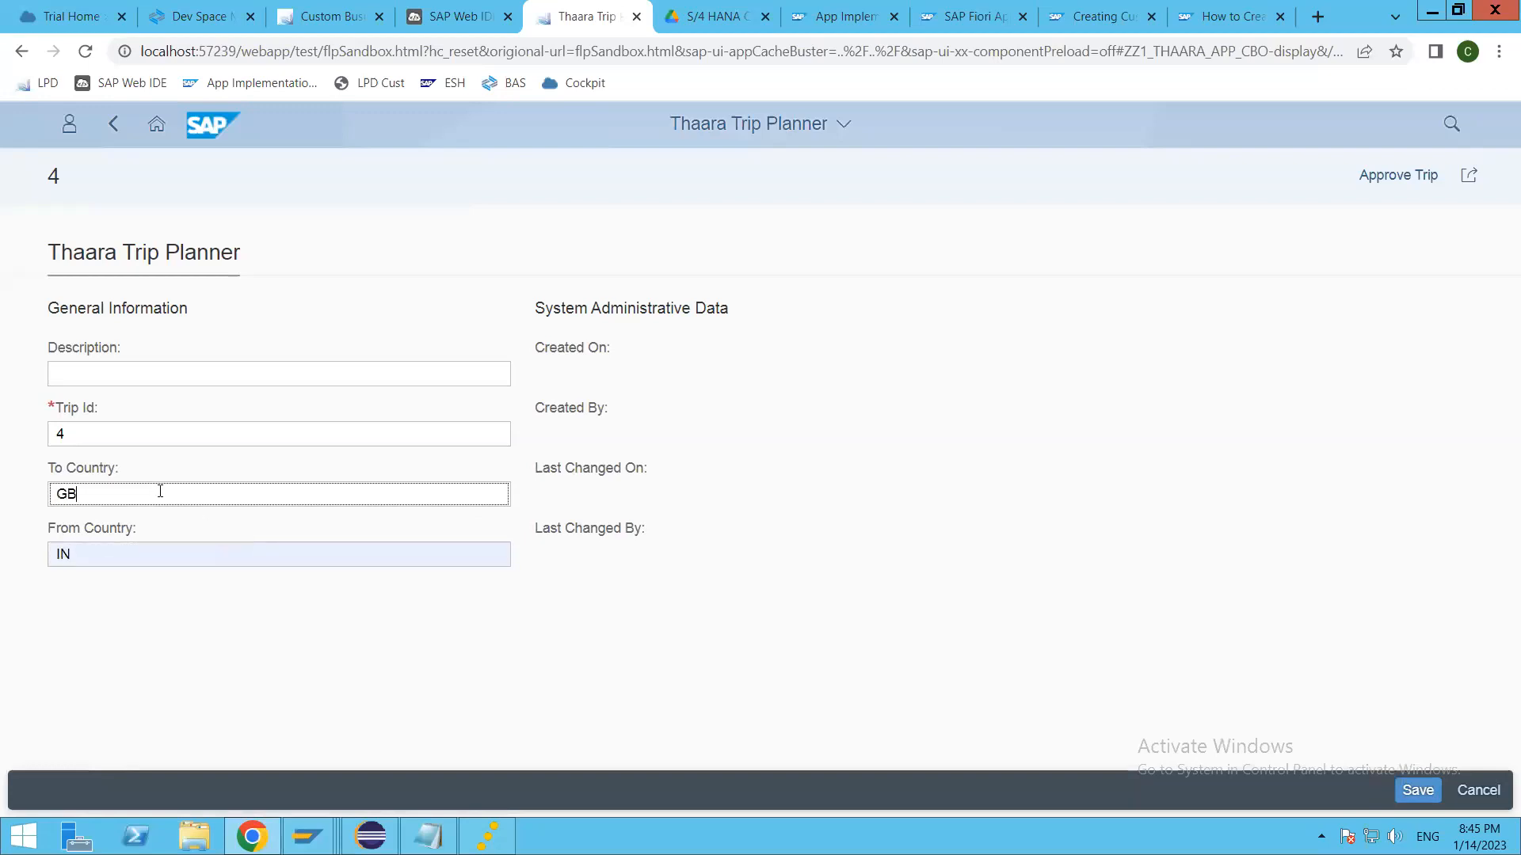
click(1404, 792)
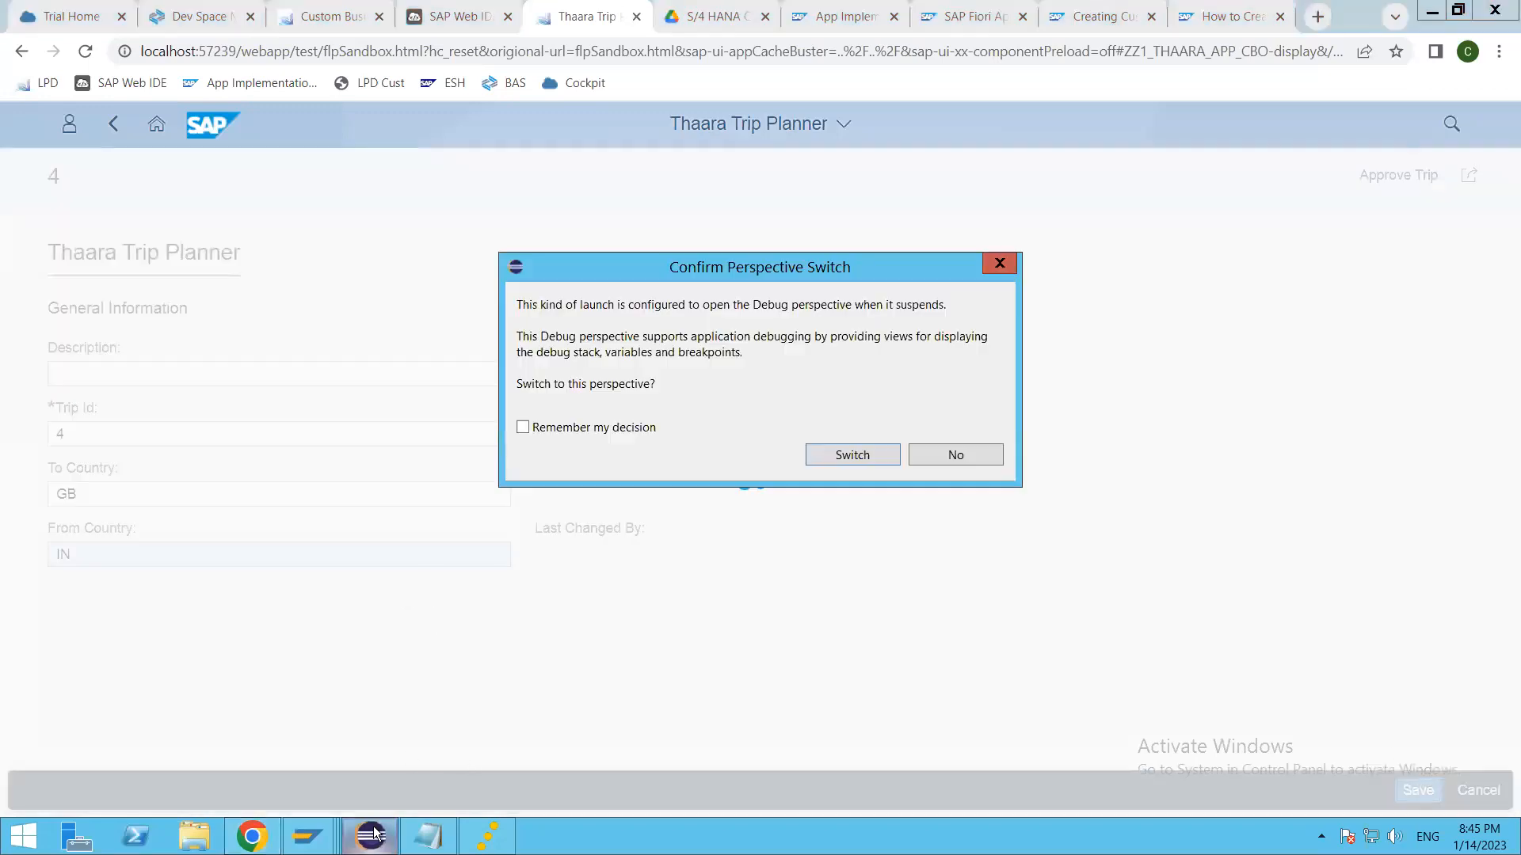
Step: Accept the switch to the Debug perspective and step over the validation code until the lo_ku_instance execute call has run
key(Return)
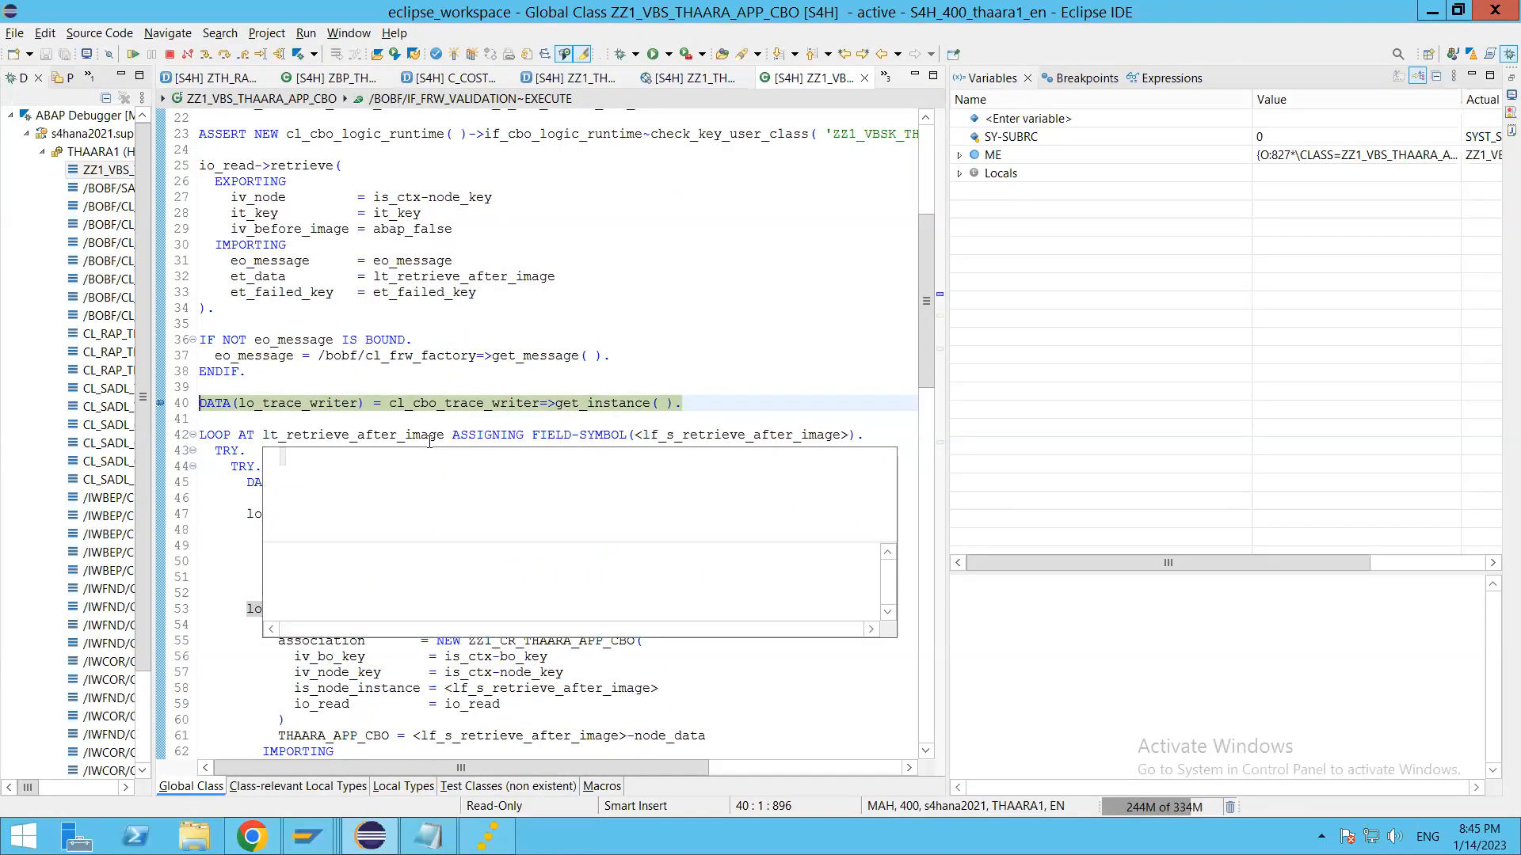
click(484, 357)
drag(508, 578, 500, 578)
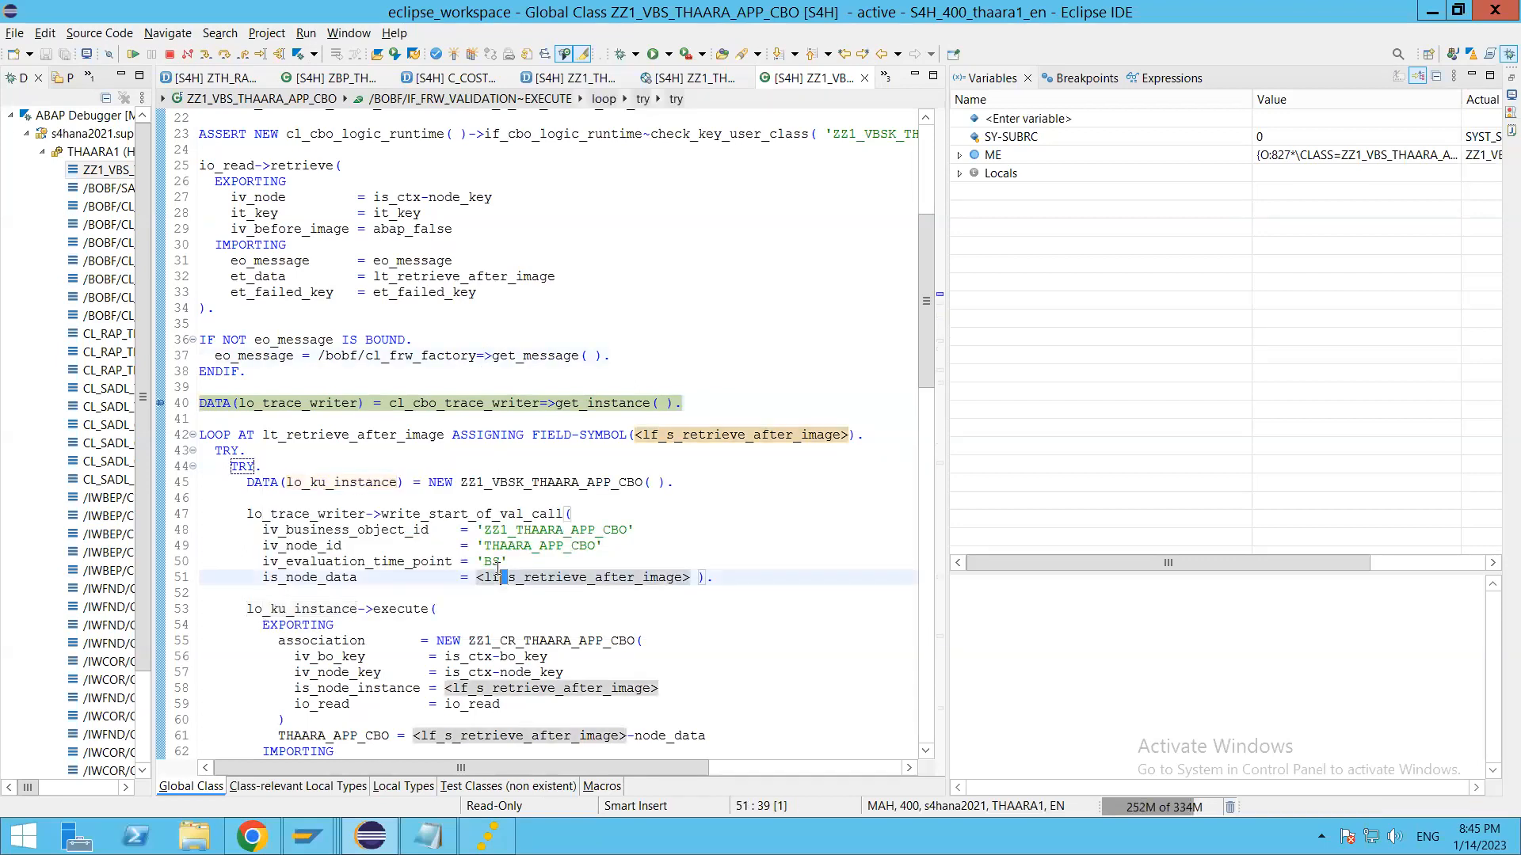
key(F6)
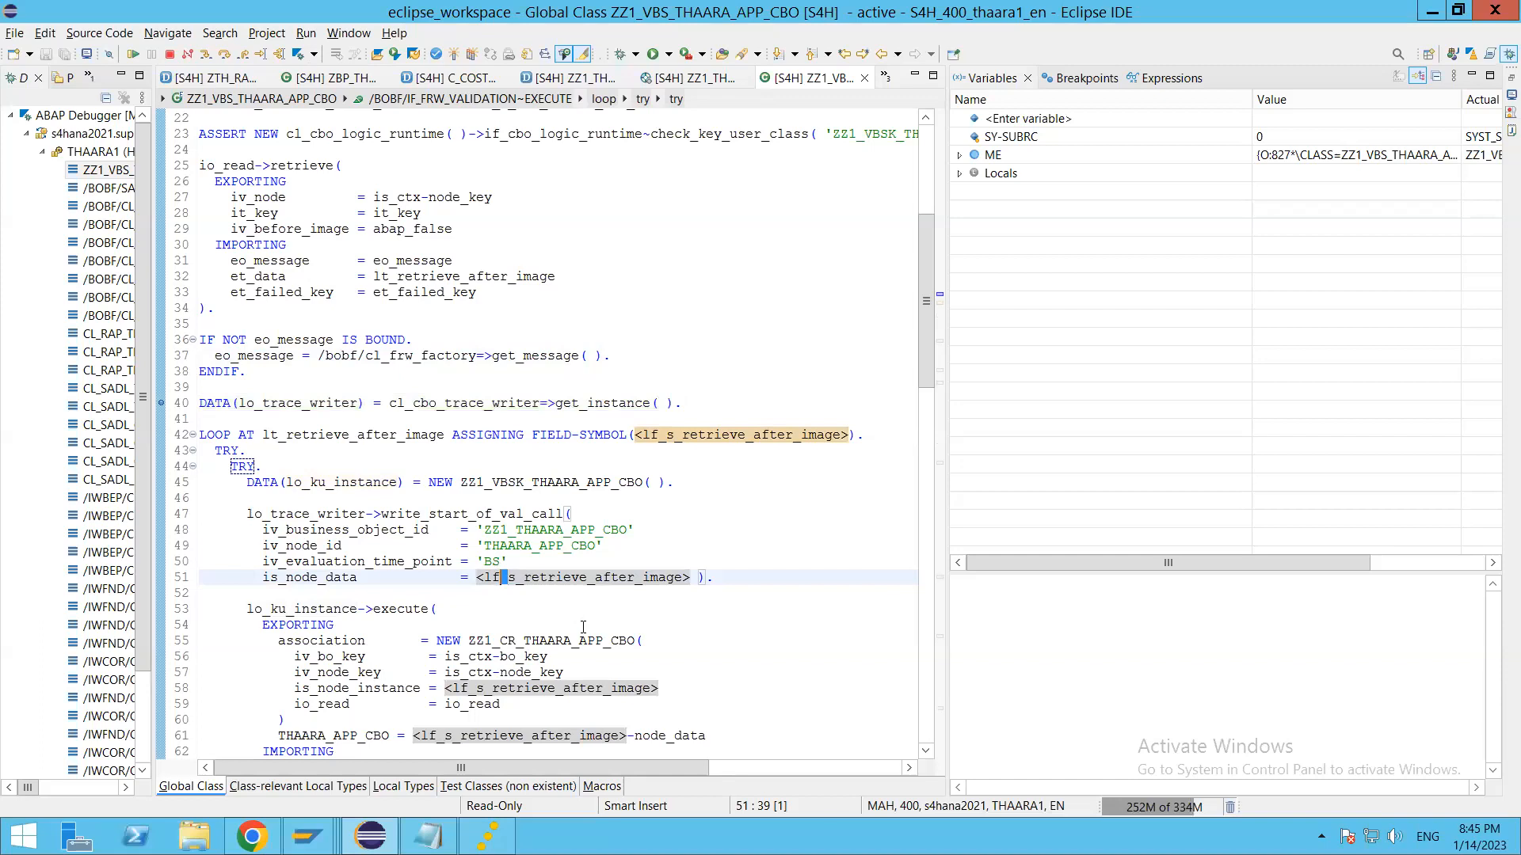
scroll(528, 631, down, 4)
key(F6)
key(F6)
key(F6)
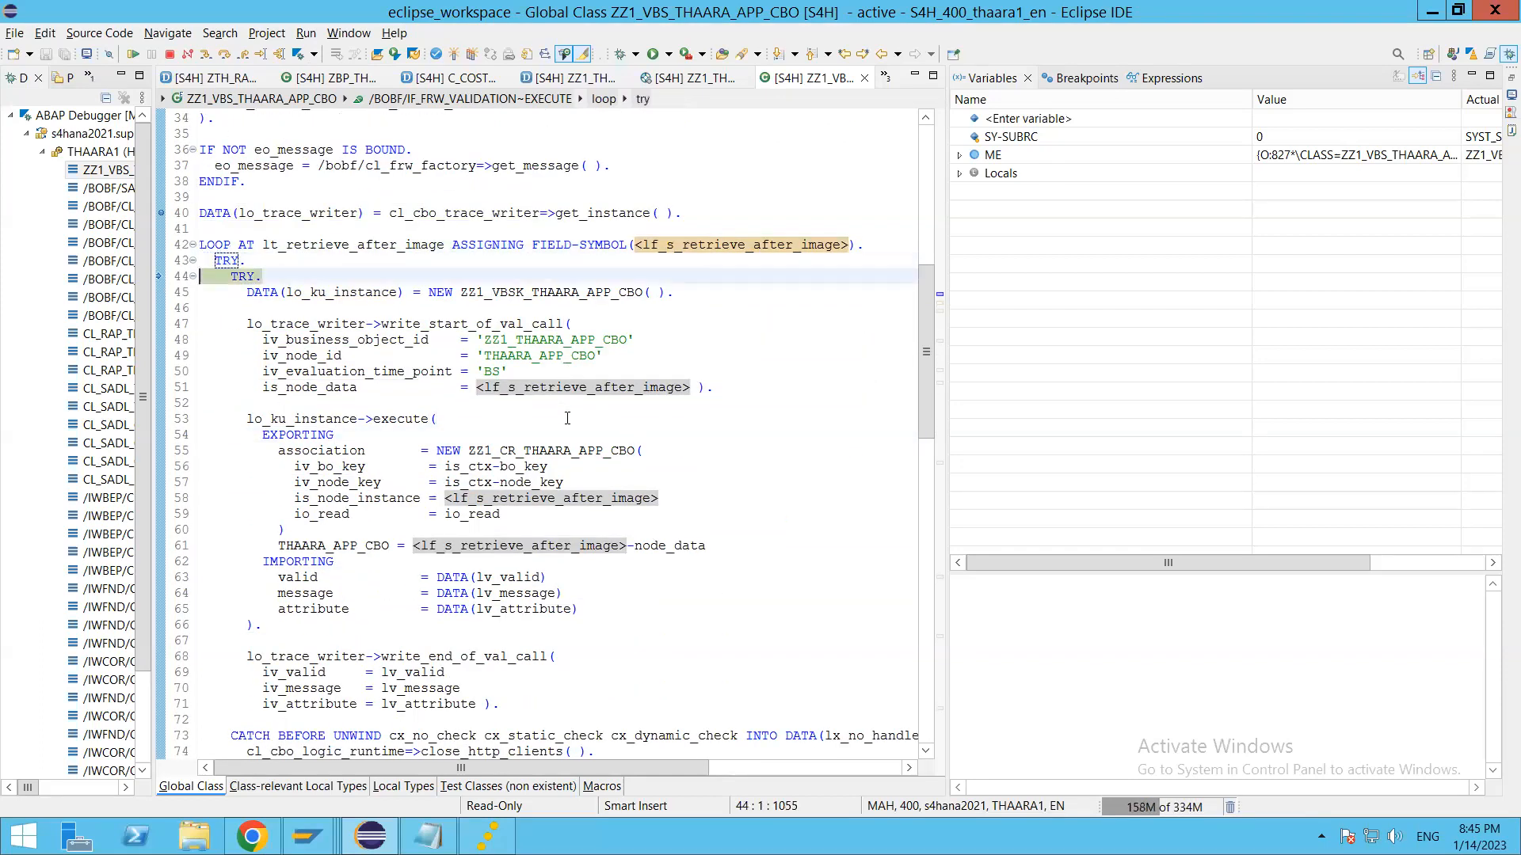
key(F6)
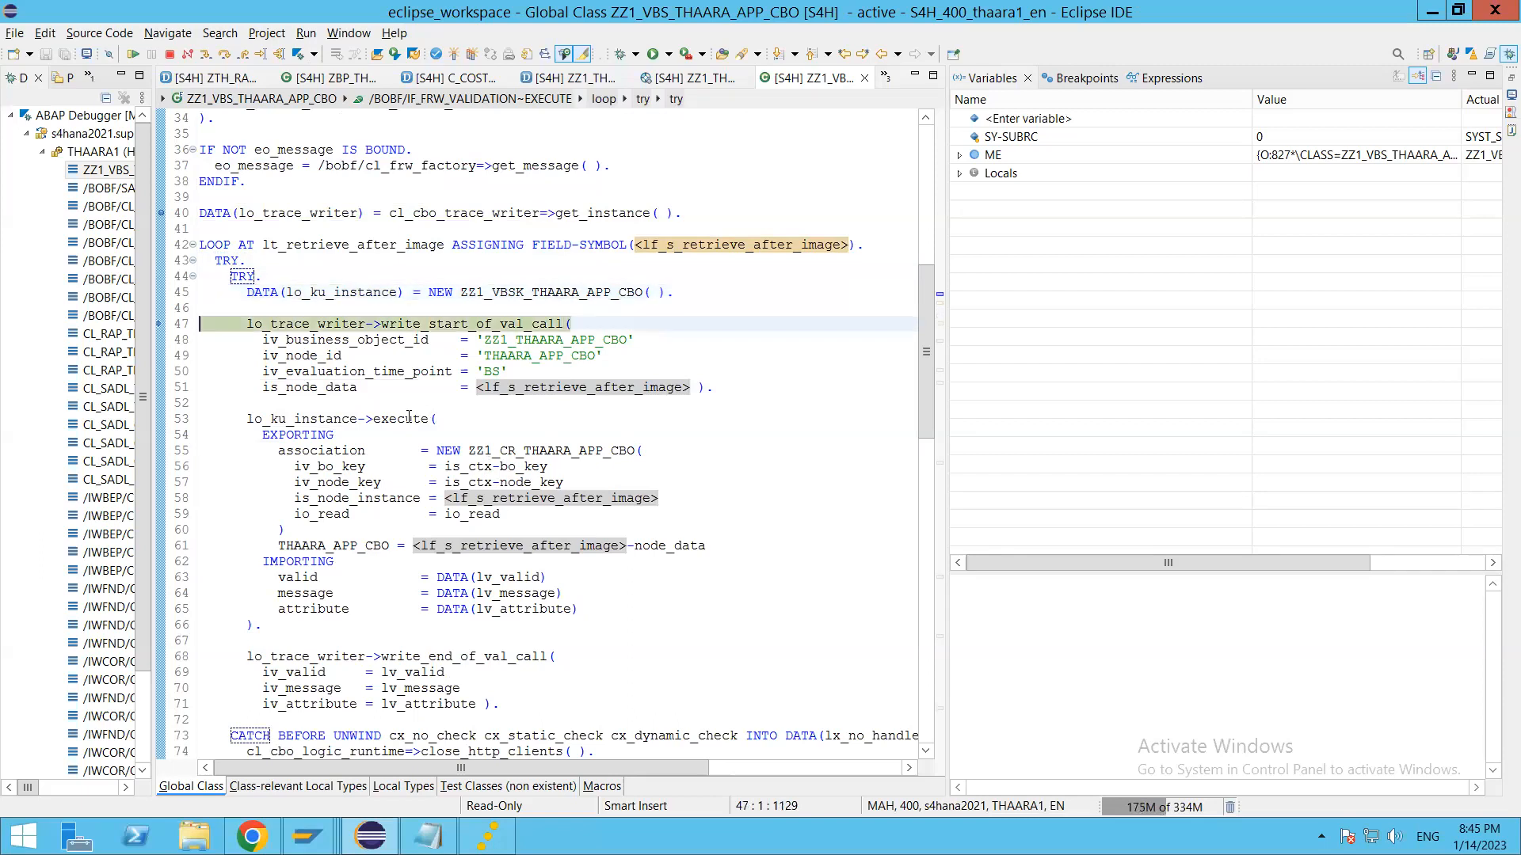
key(F6)
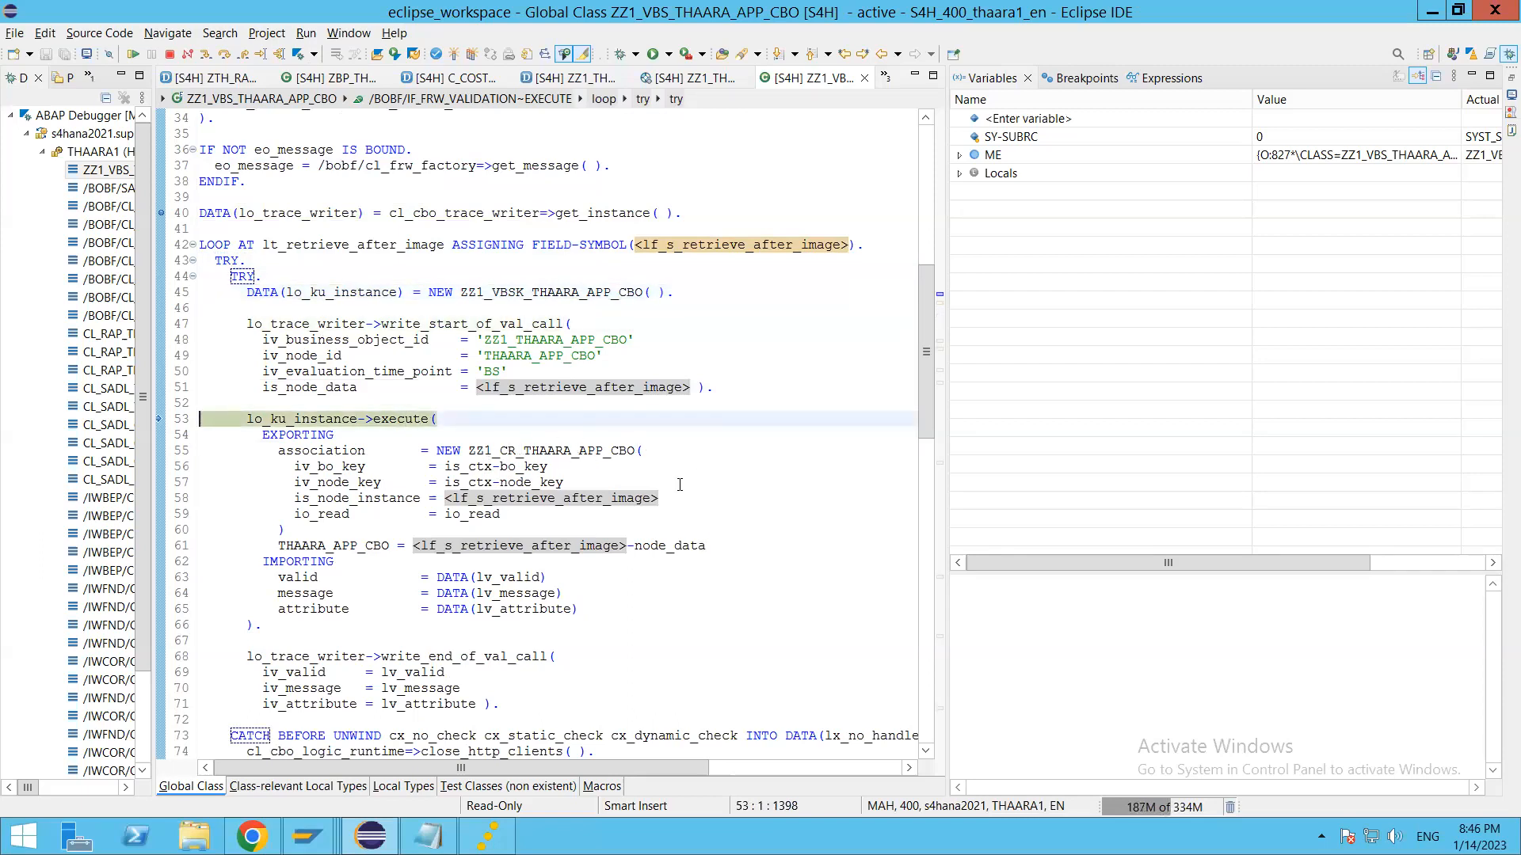
key(F6)
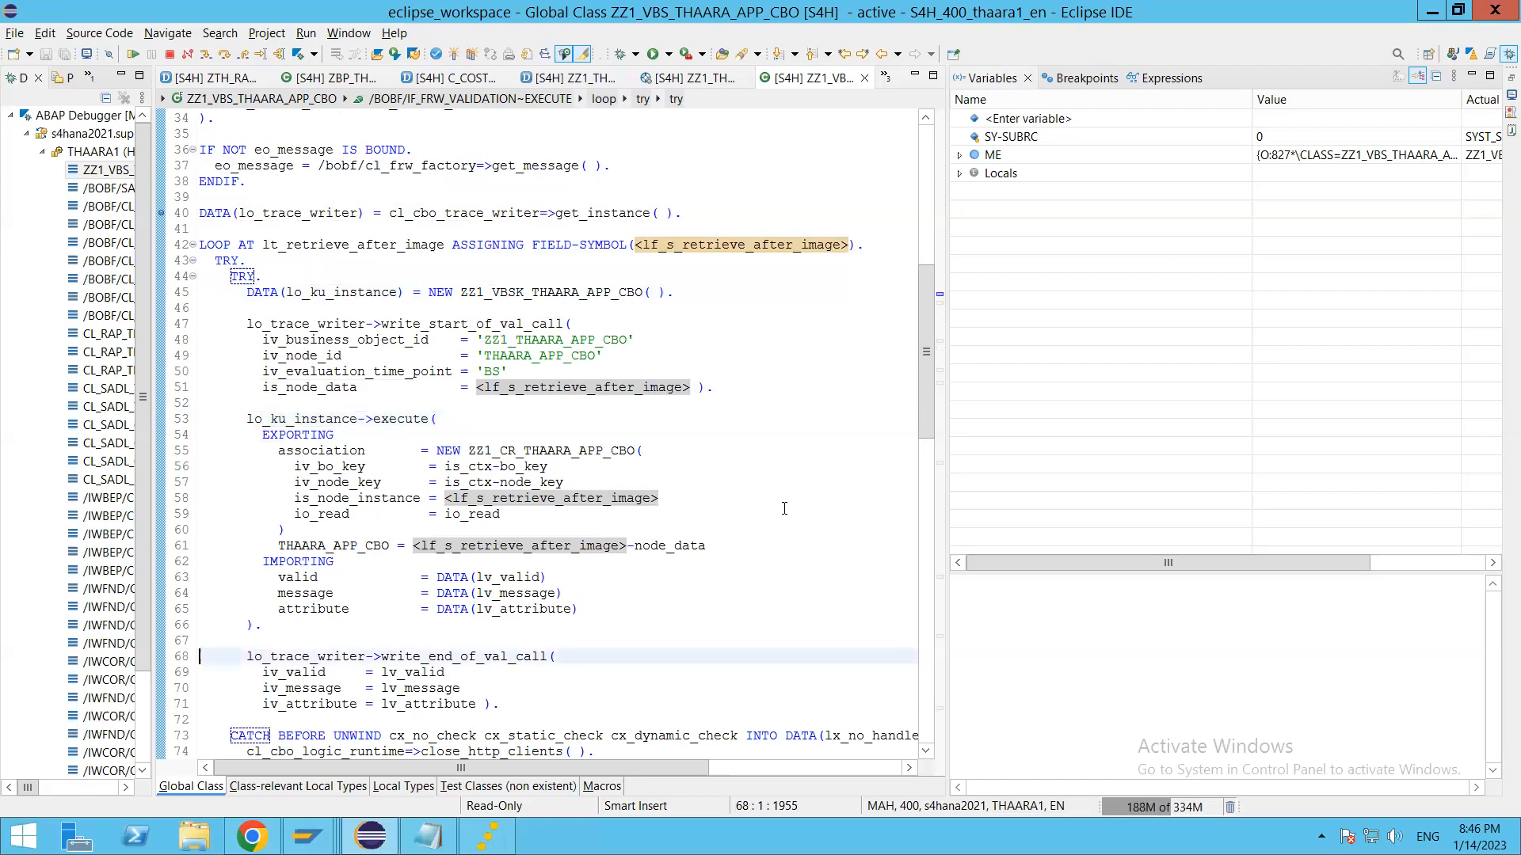
Step: Step past the write_end_of_val_call statement and inspect the value of lv_attribute in the debugger
click(582, 670)
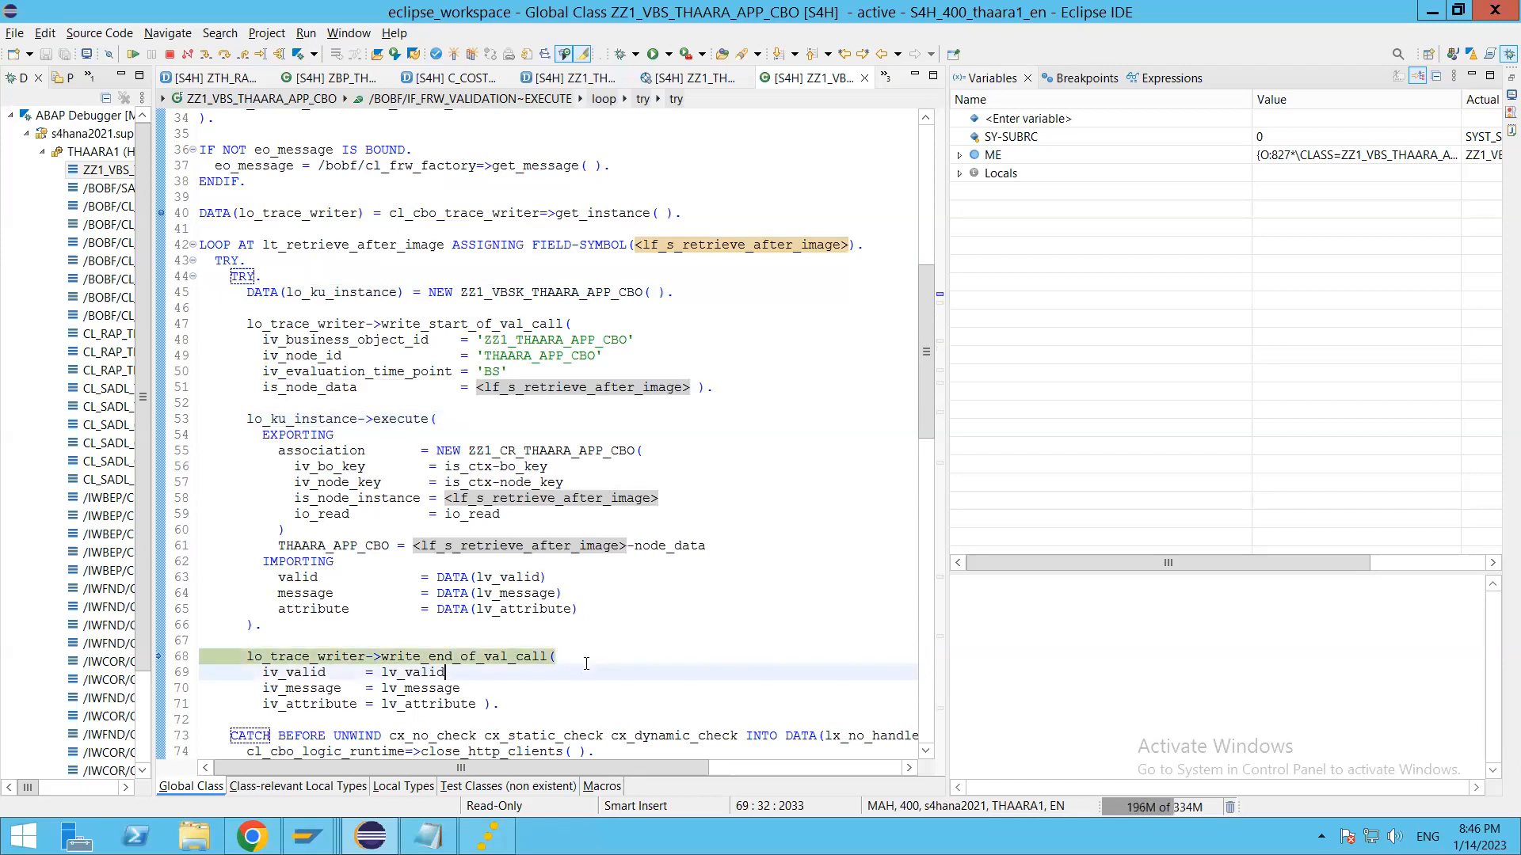
scroll(515, 555, down, 4)
key(F6)
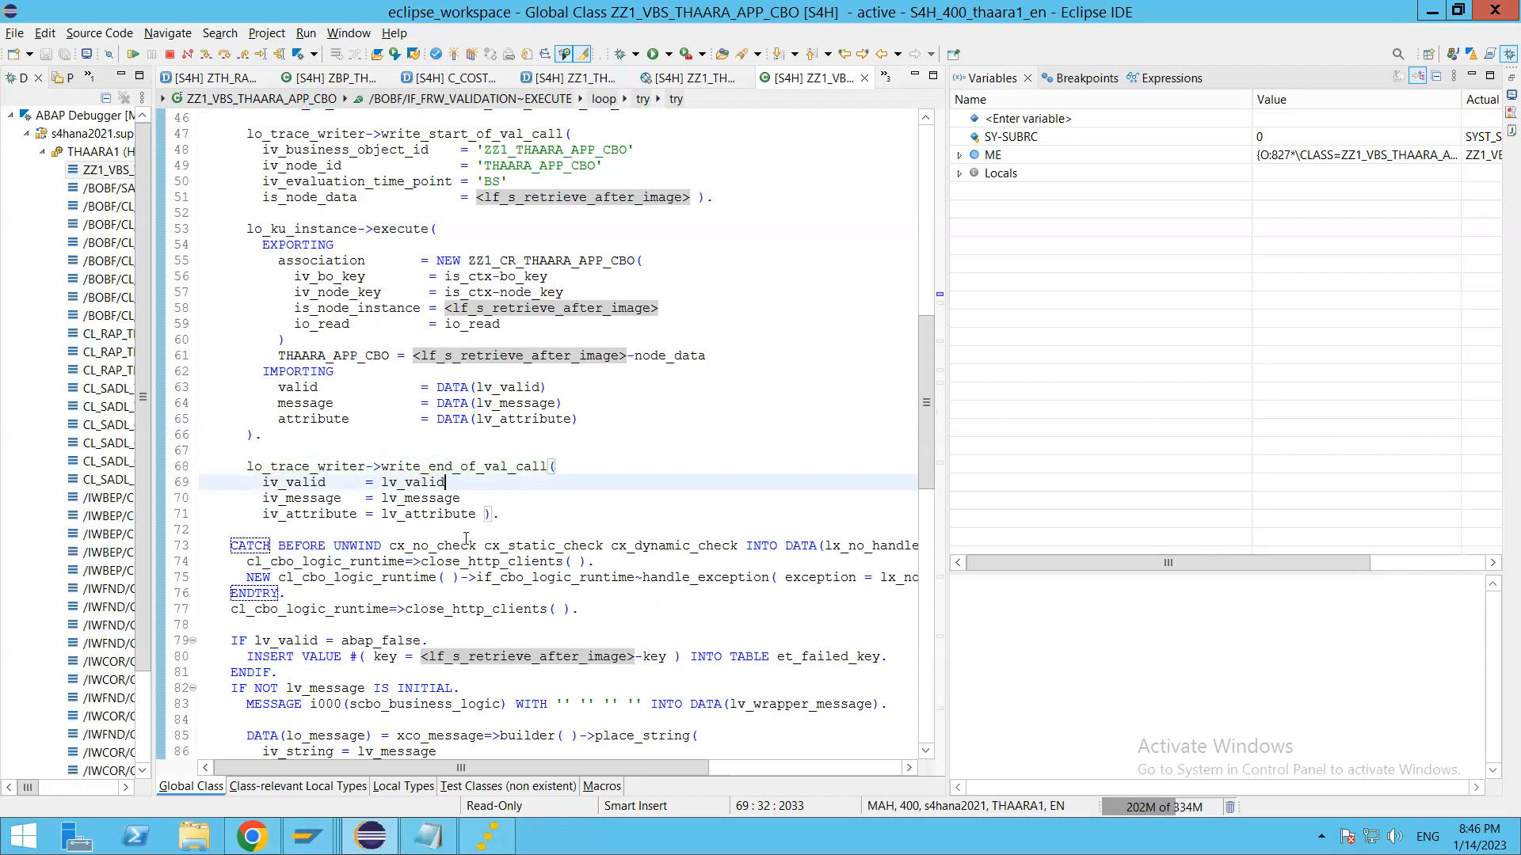
double_click(441, 513)
click(1338, 136)
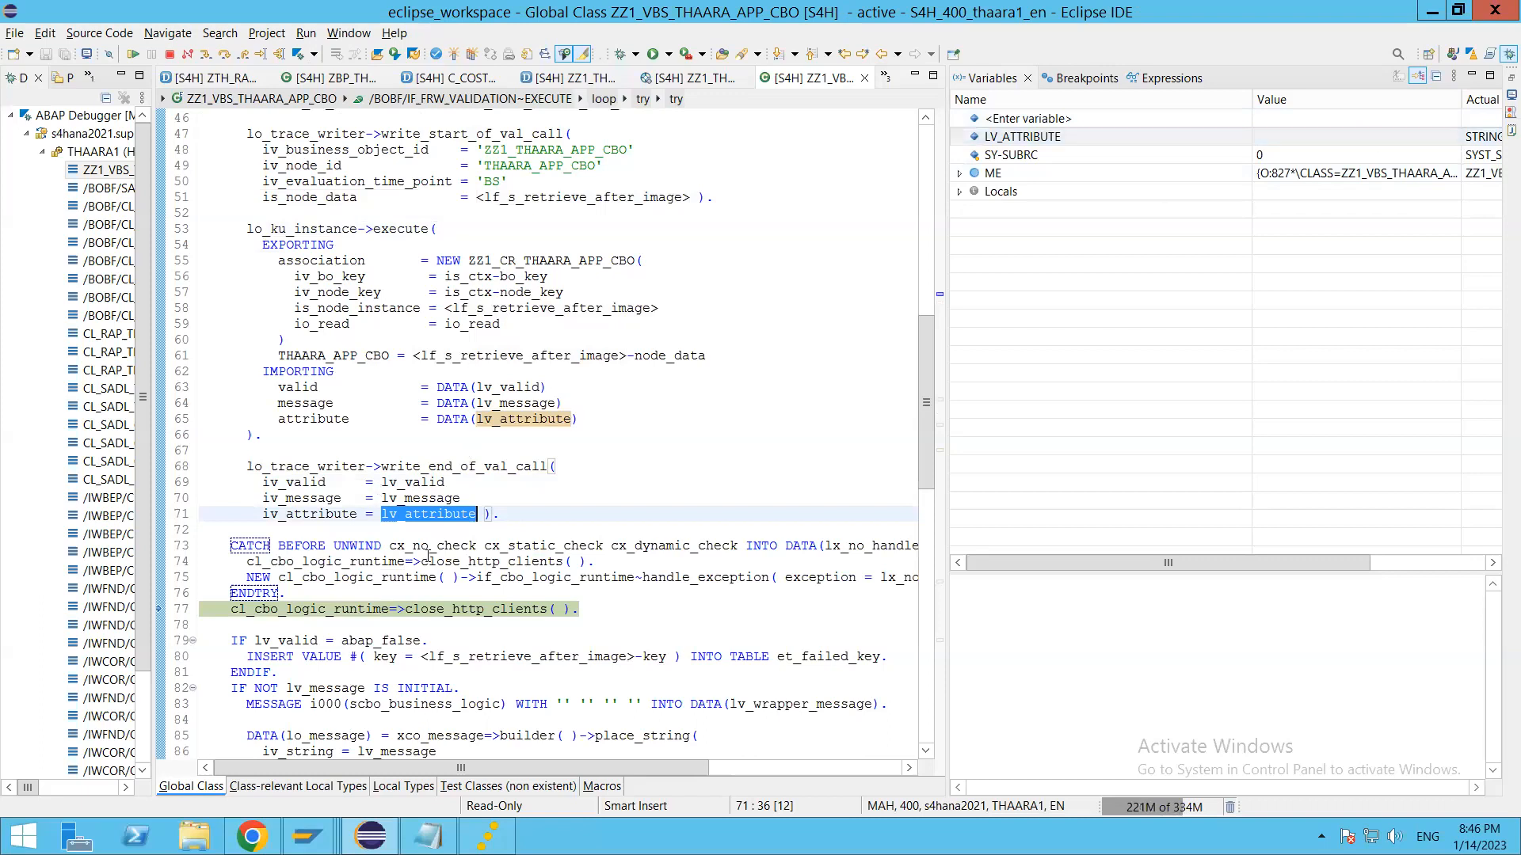
scroll(477, 616, down, 1)
scroll(477, 617, down, 1)
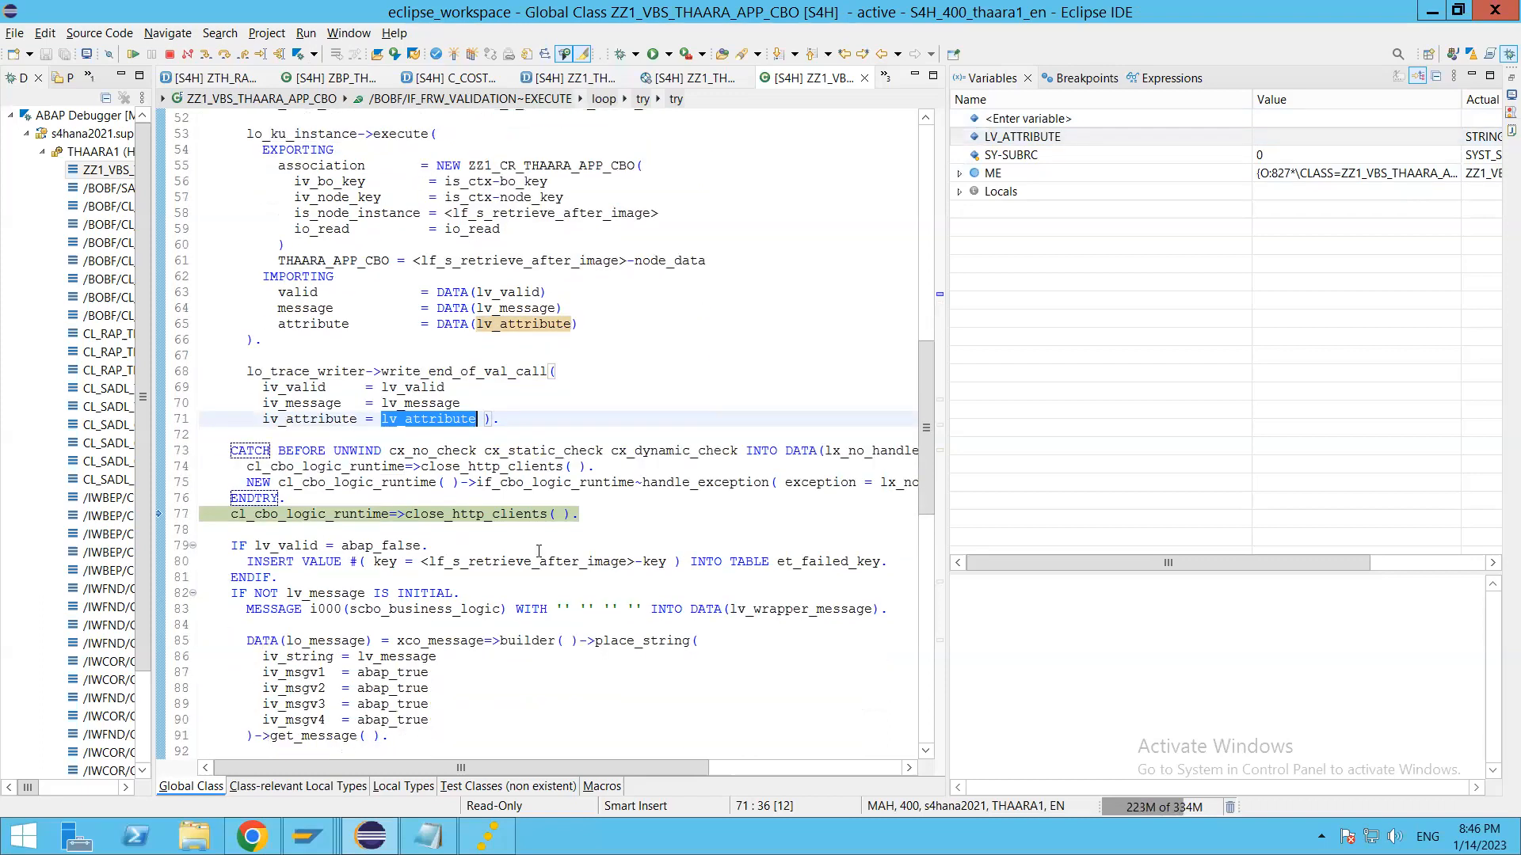
click(502, 515)
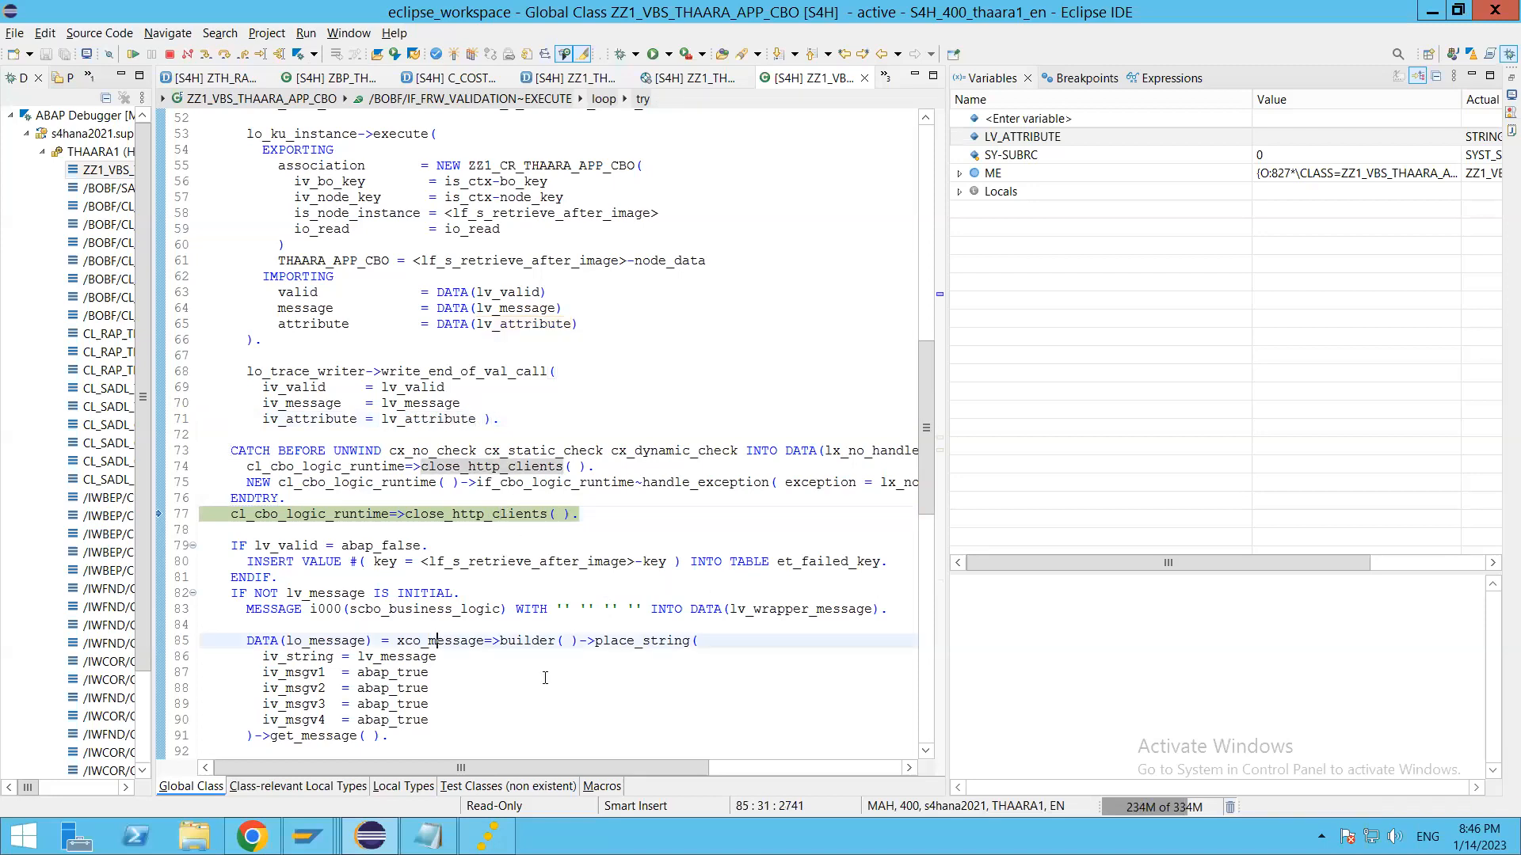
Step: Step through the lv_valid conditions, inspect lv_valid's value, and resume execution from the end of the loop
key(F6)
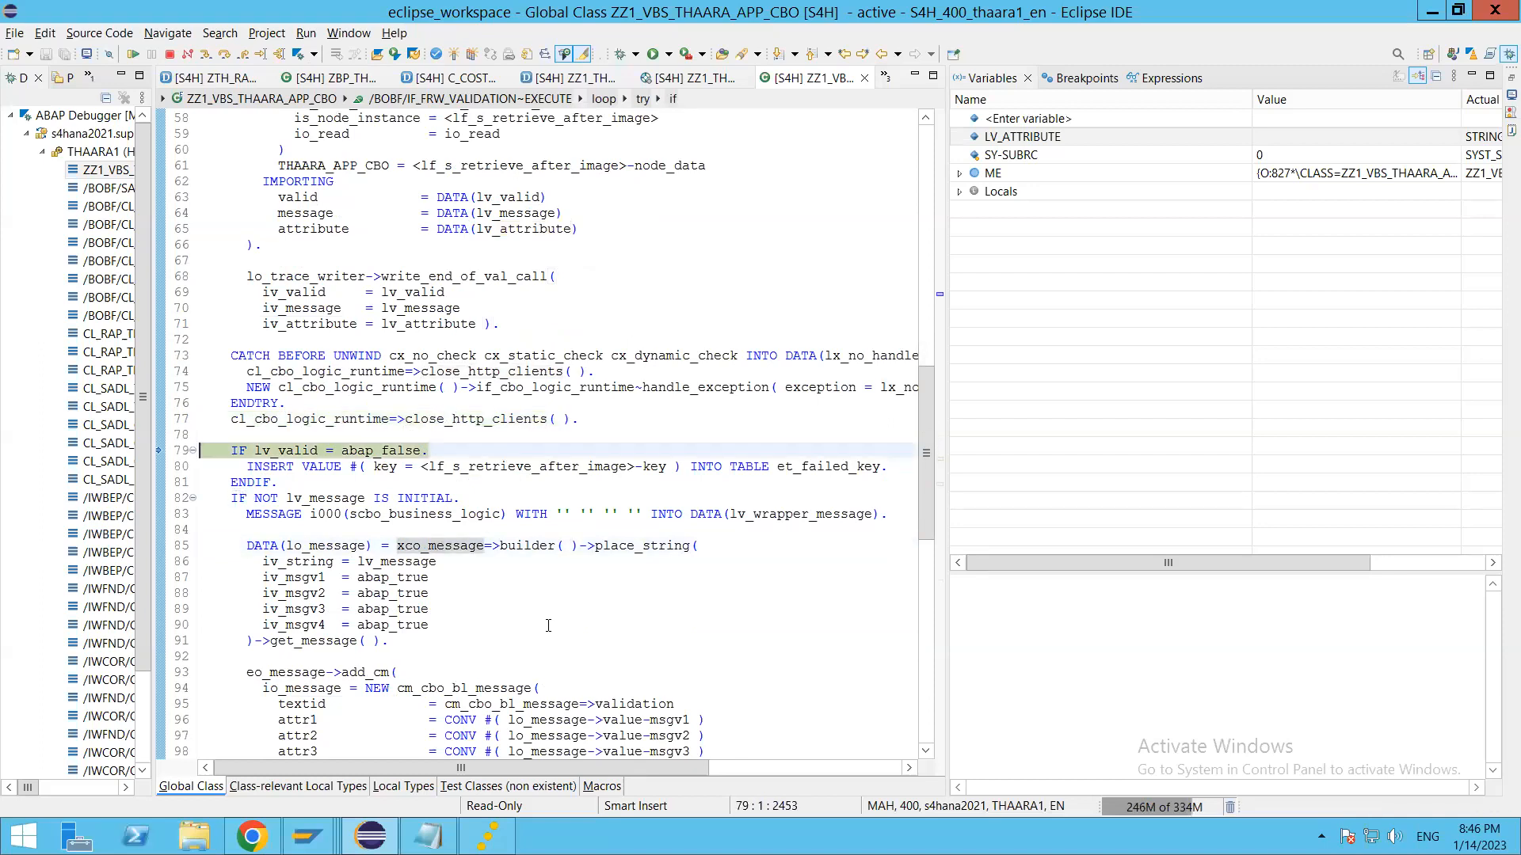
key(F6)
key(F6)
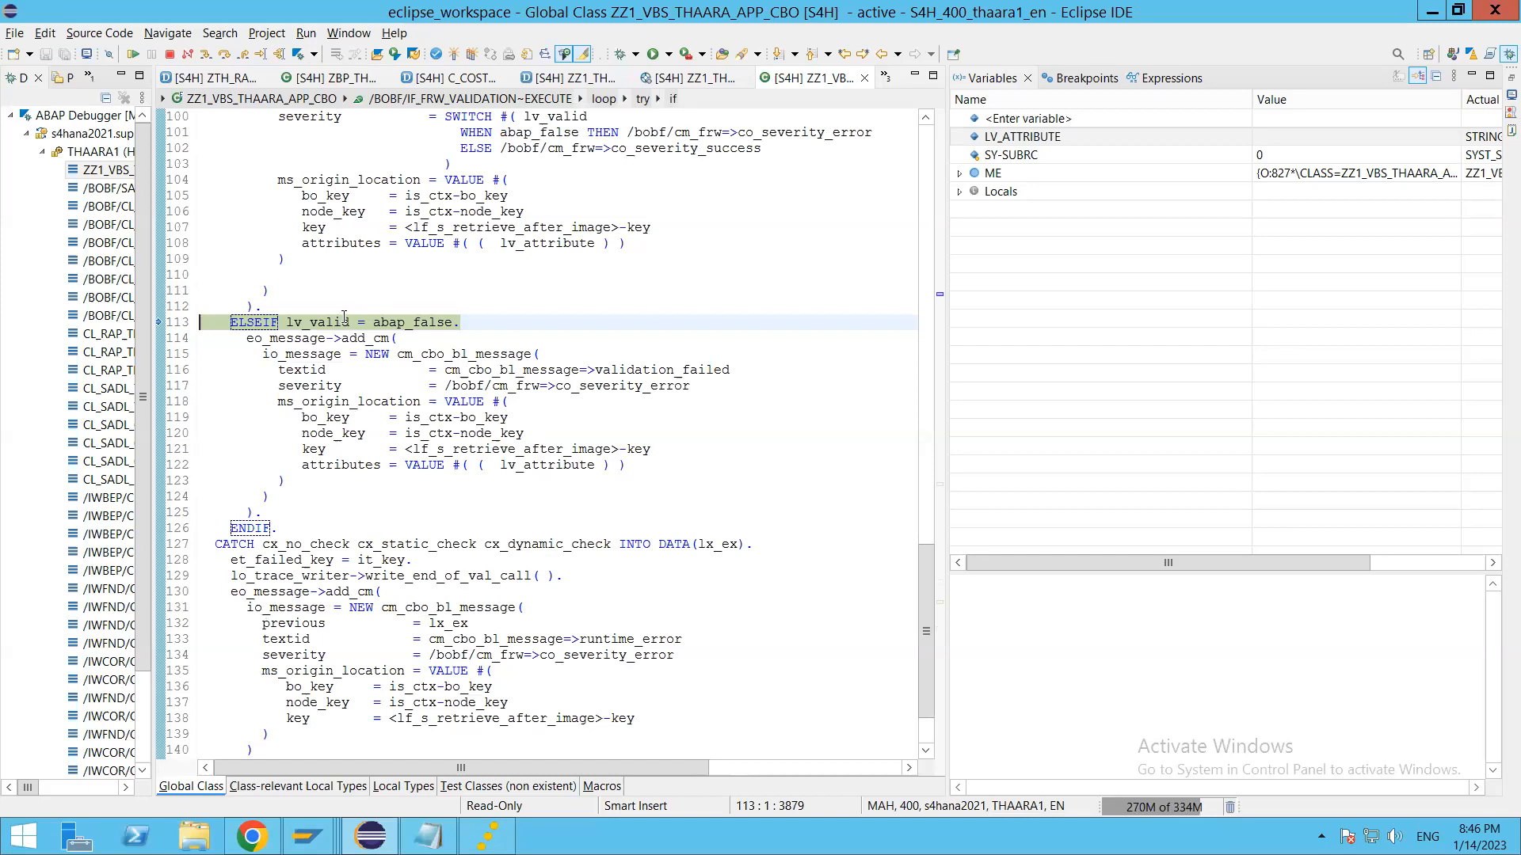
double_click(321, 321)
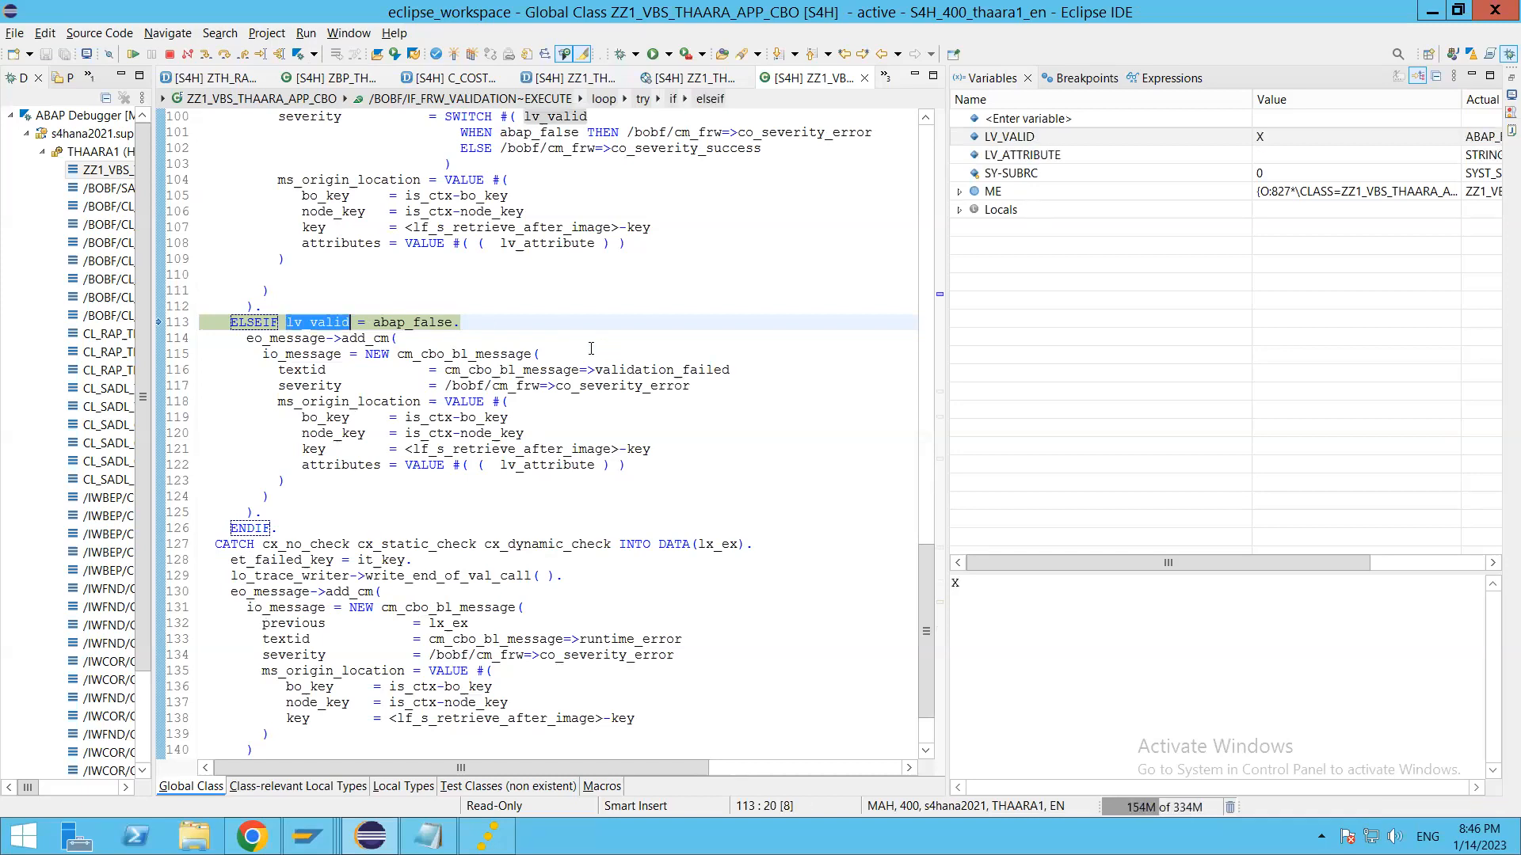
key(F6)
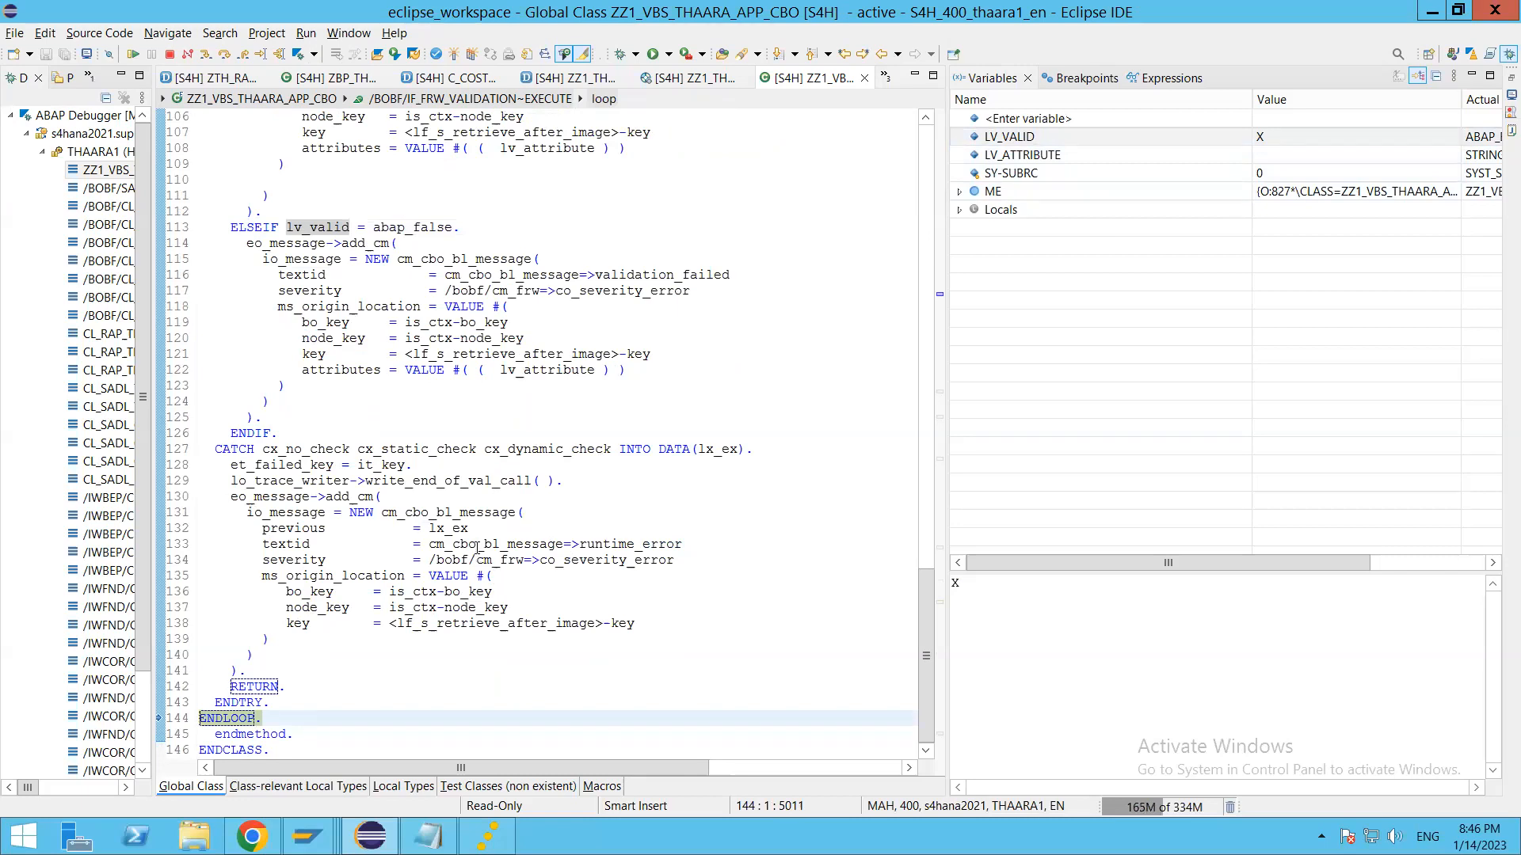
key(F8)
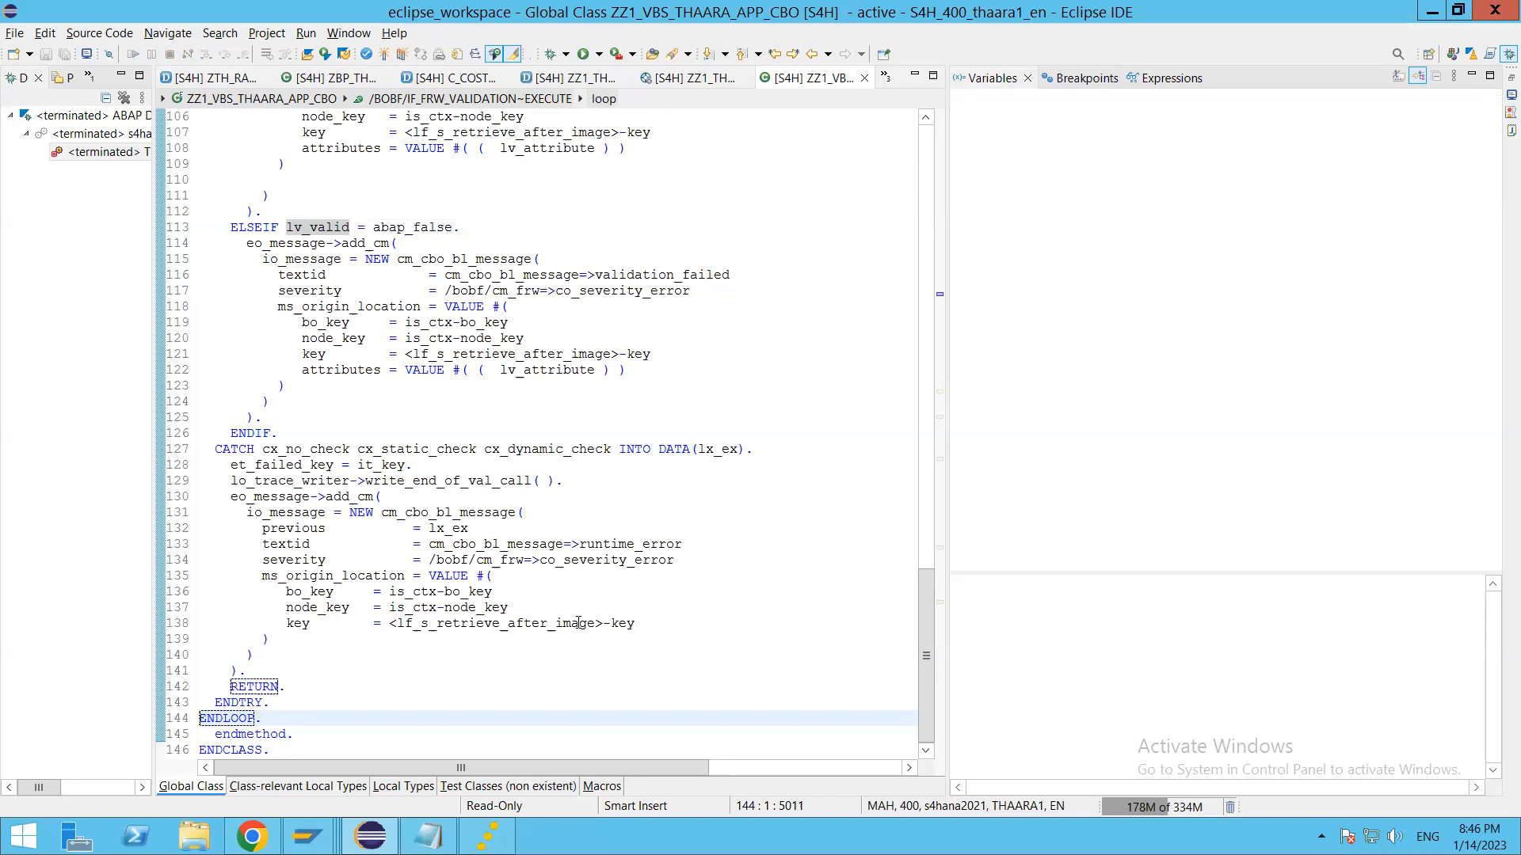
Step: Switch to Chrome, check the trip list, and open the Before Save validation logic of the Thaara Trip Planner custom business object
key(alt+Tab)
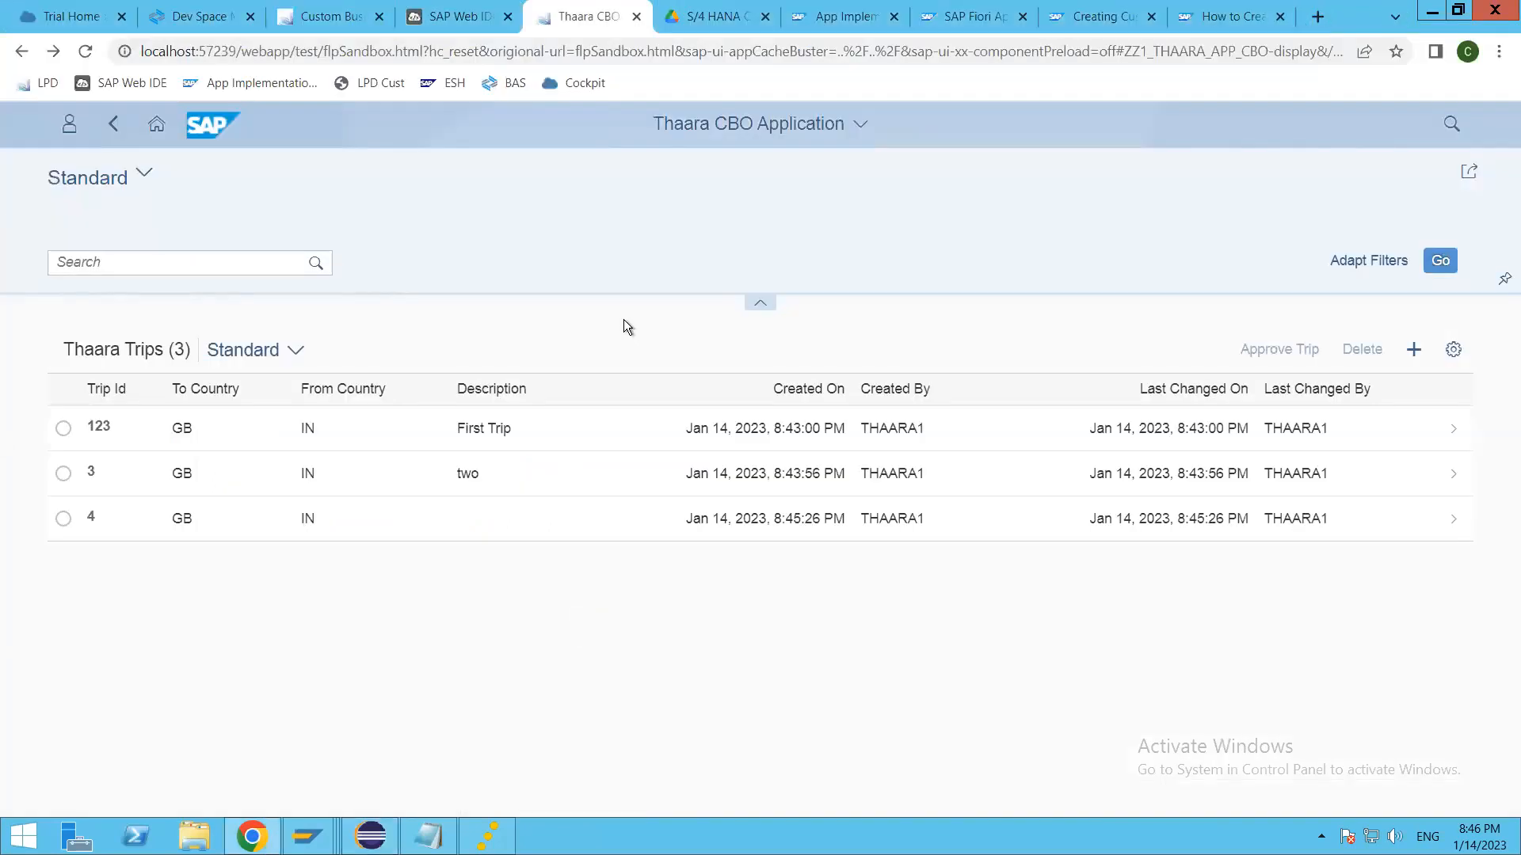
click(353, 16)
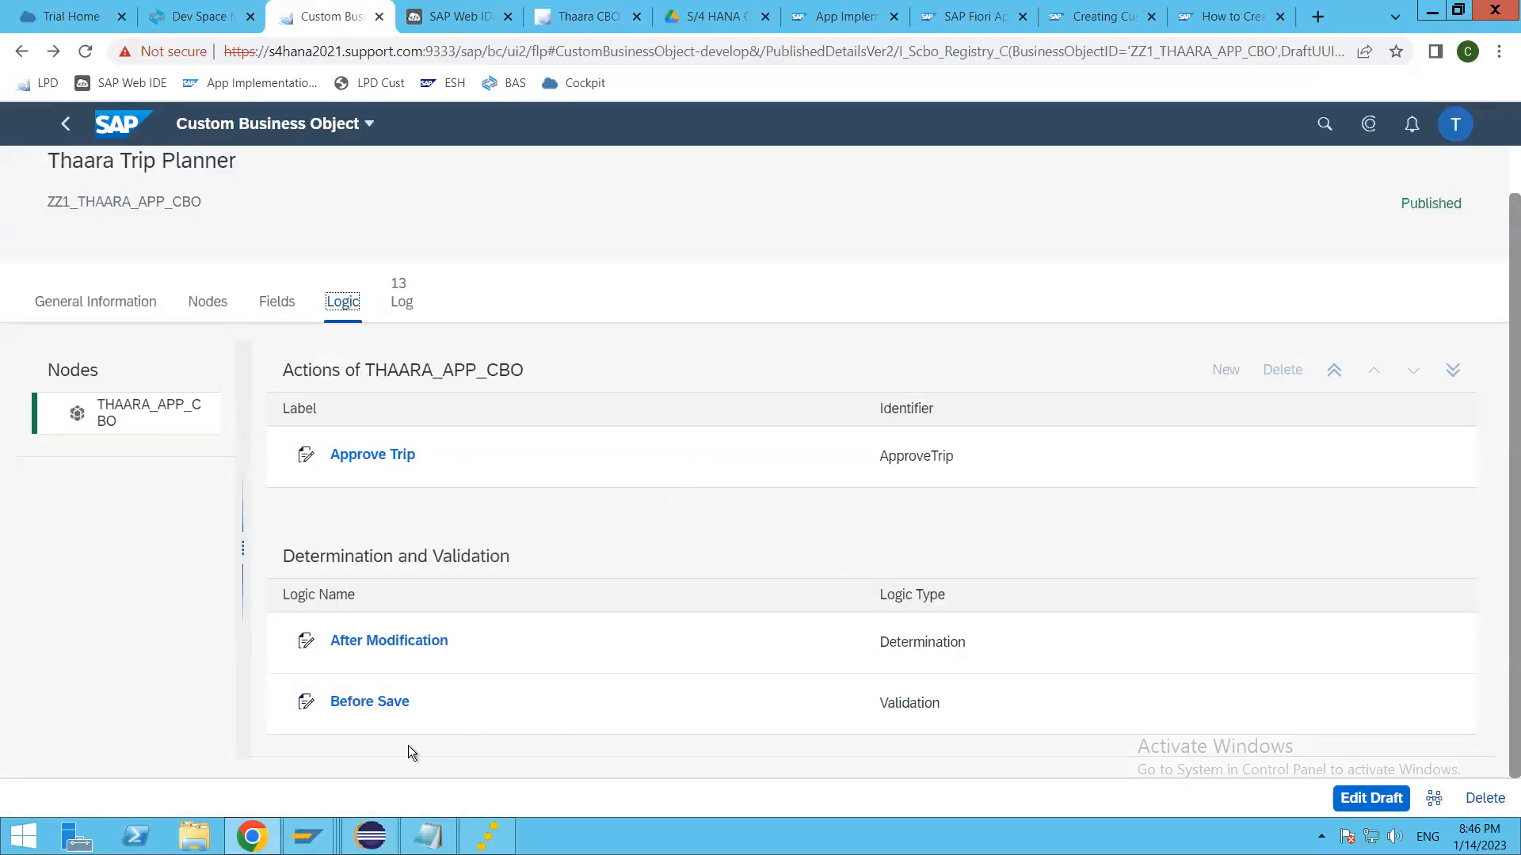
click(379, 705)
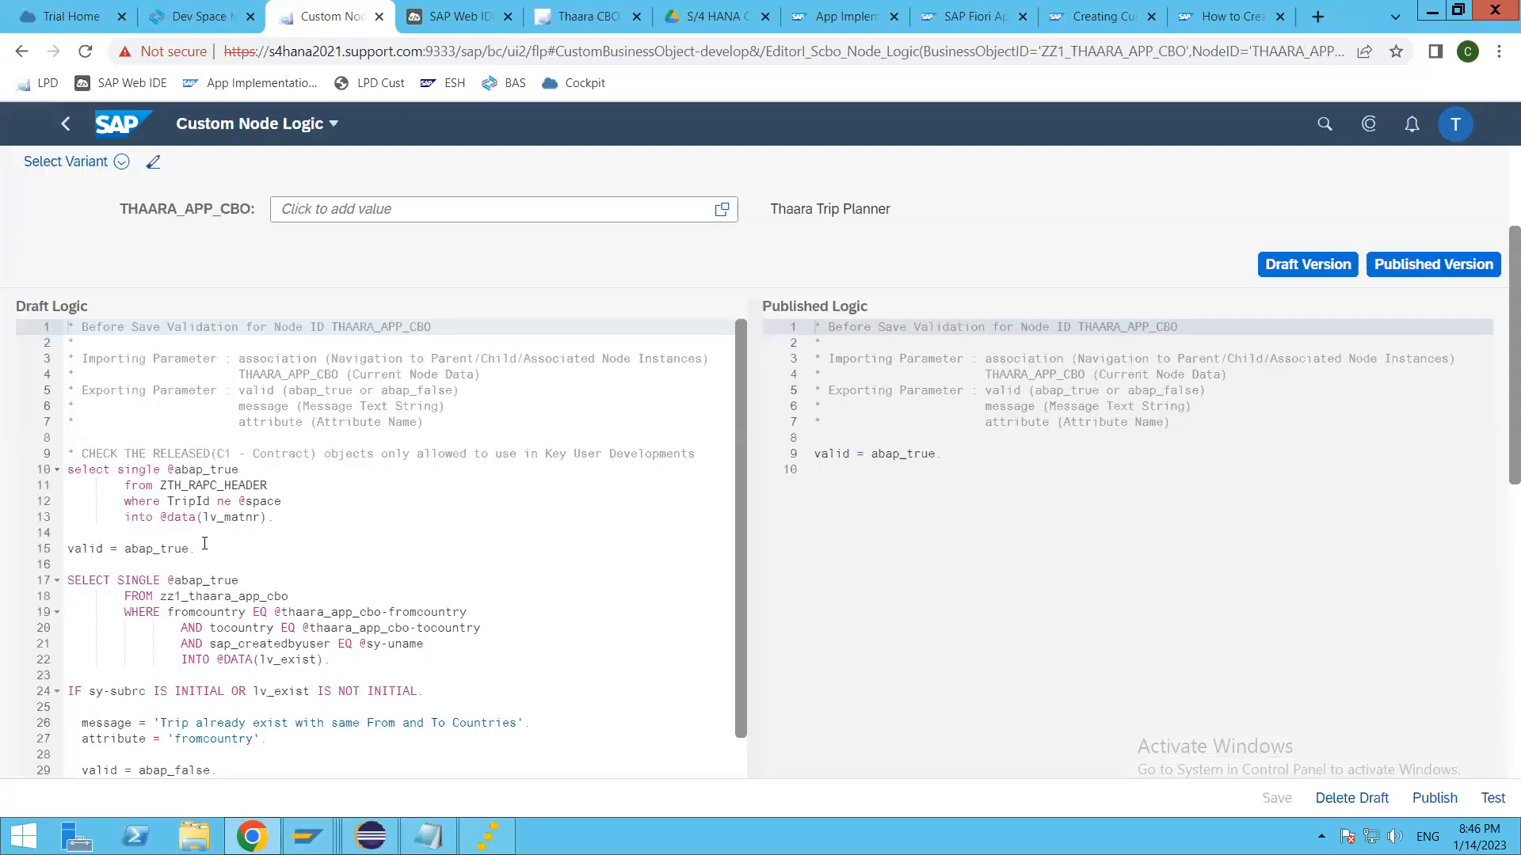
click(207, 548)
scroll(280, 592, down, 1)
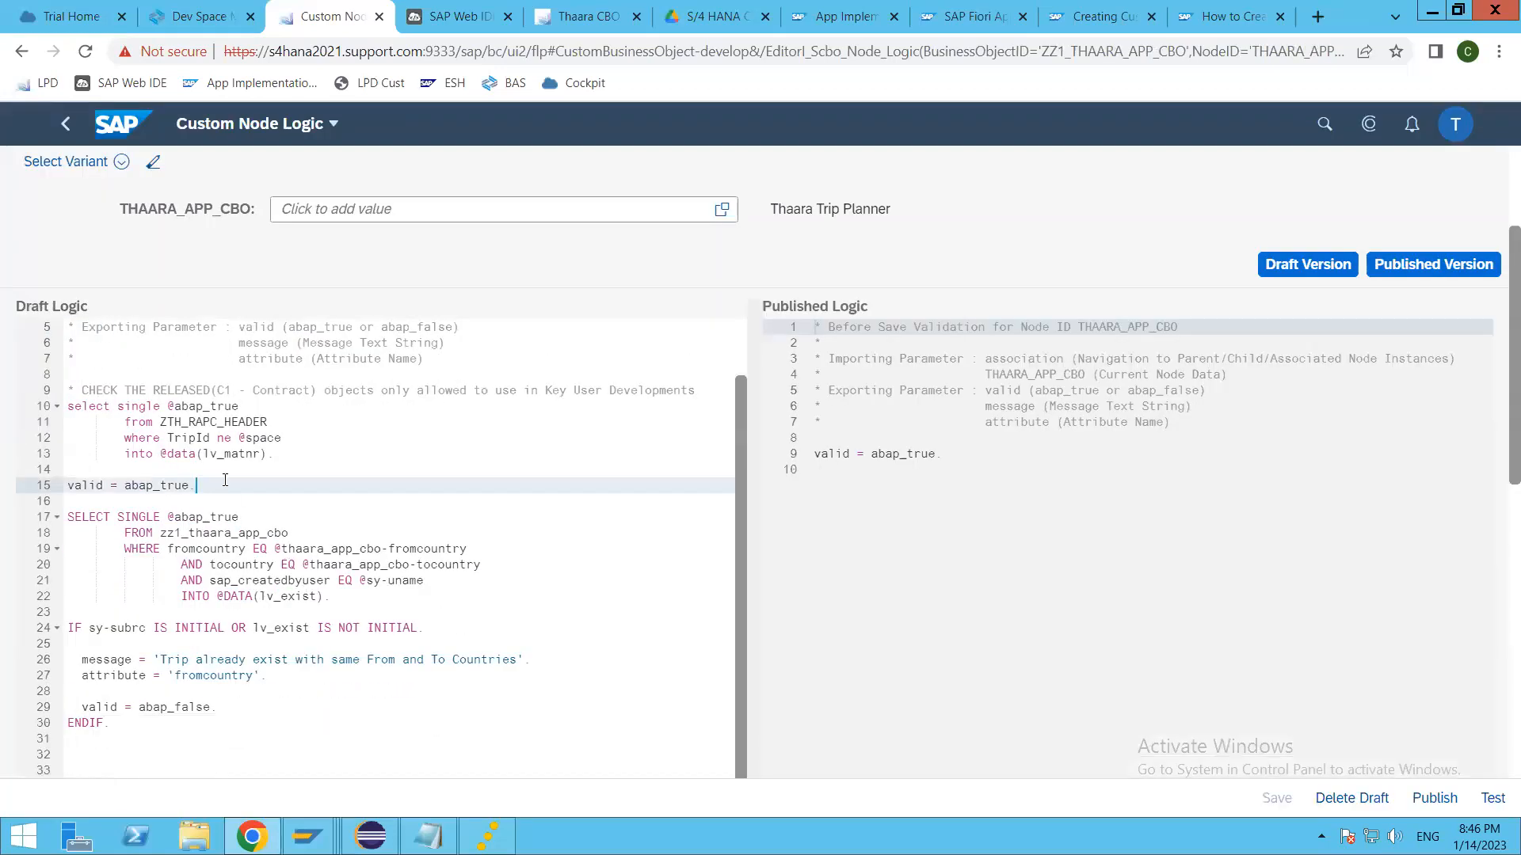
Step: Delete the standalone valid = abap_true. statement above the trip selection in the draft Before Save logic
drag(204, 484, 49, 484)
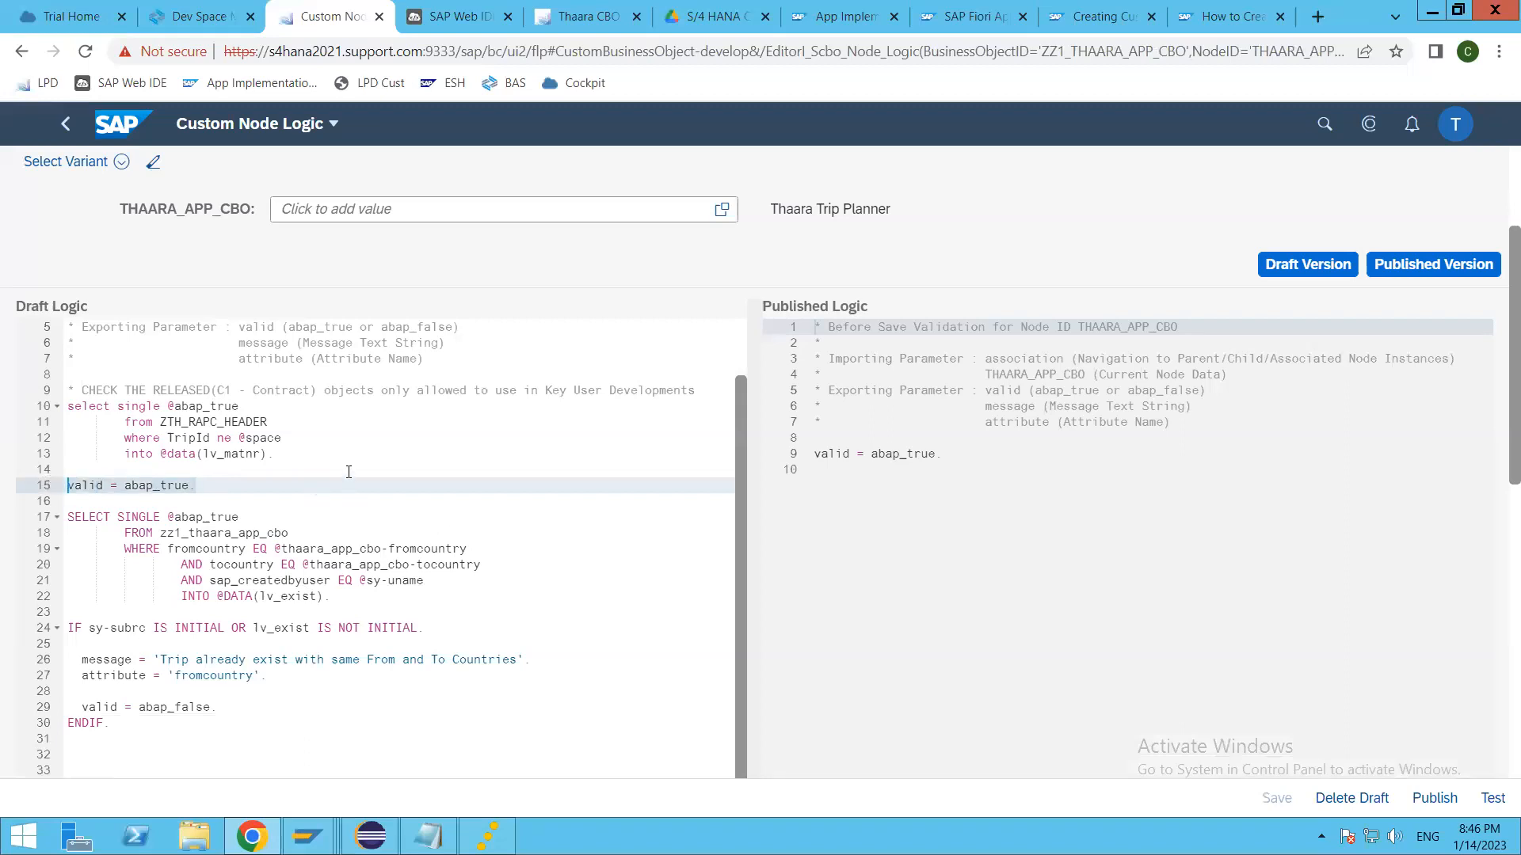
key(BackSpace)
key(Delete)
key(Delete)
Step: Comment out the select single statement on ZTH_RAPC_HEADER and save the draft logic
drag(287, 491, 139, 436)
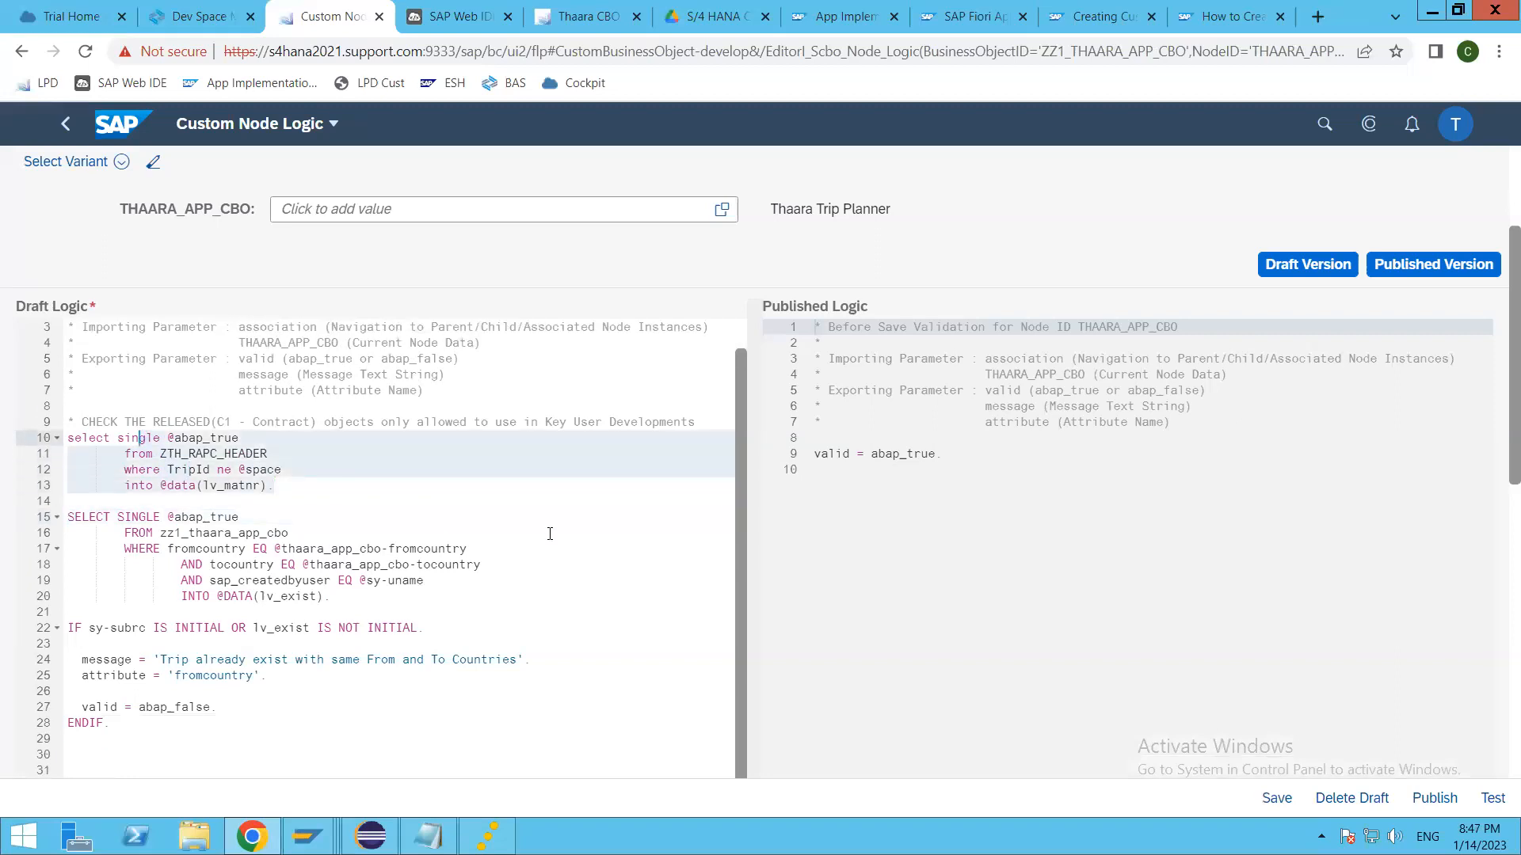
key(ctrl+slash)
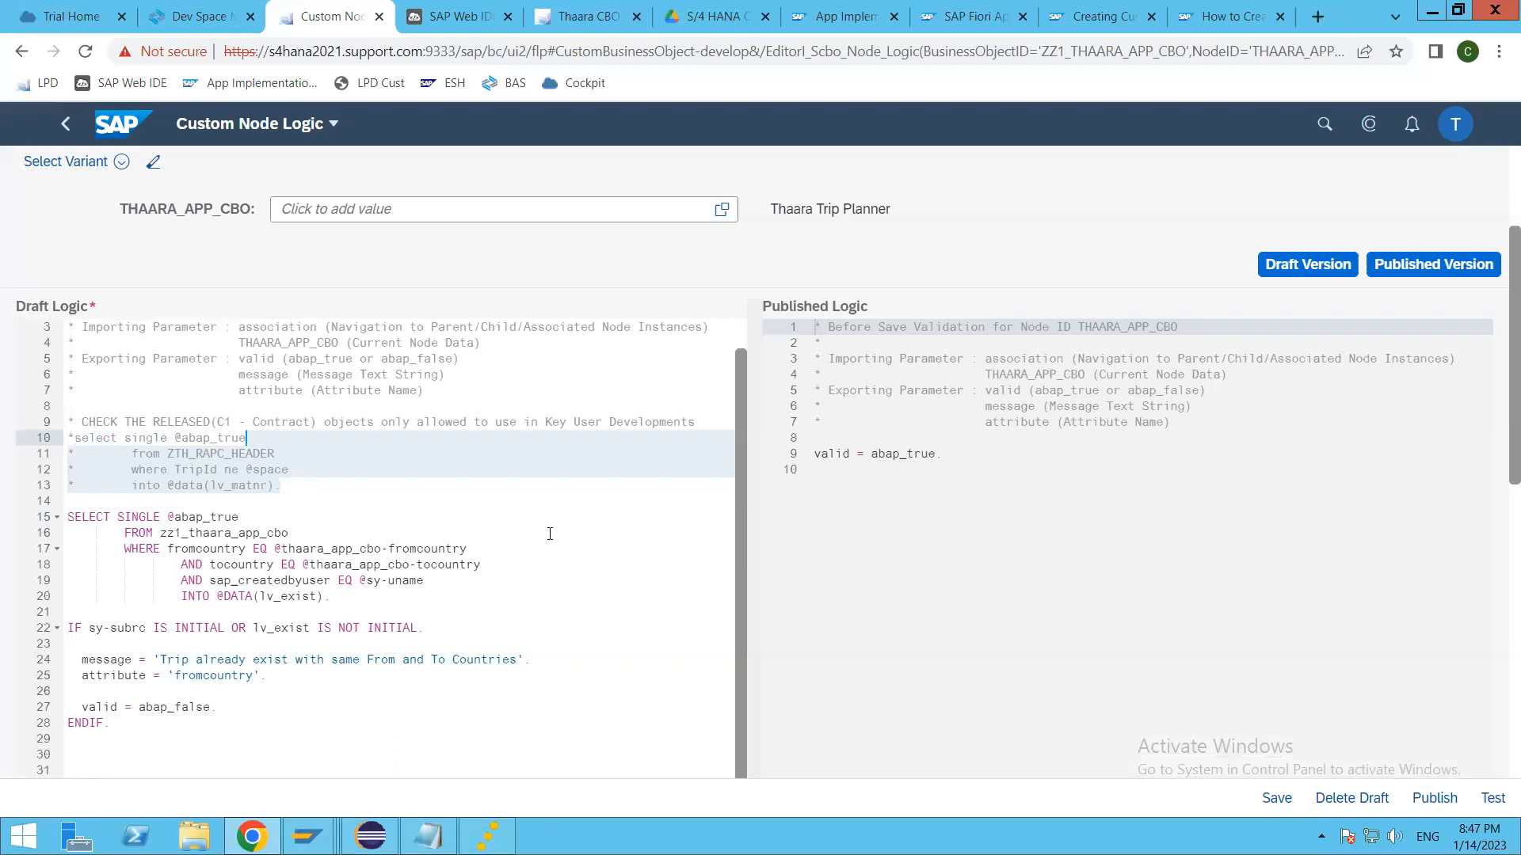
key(ctrl+s)
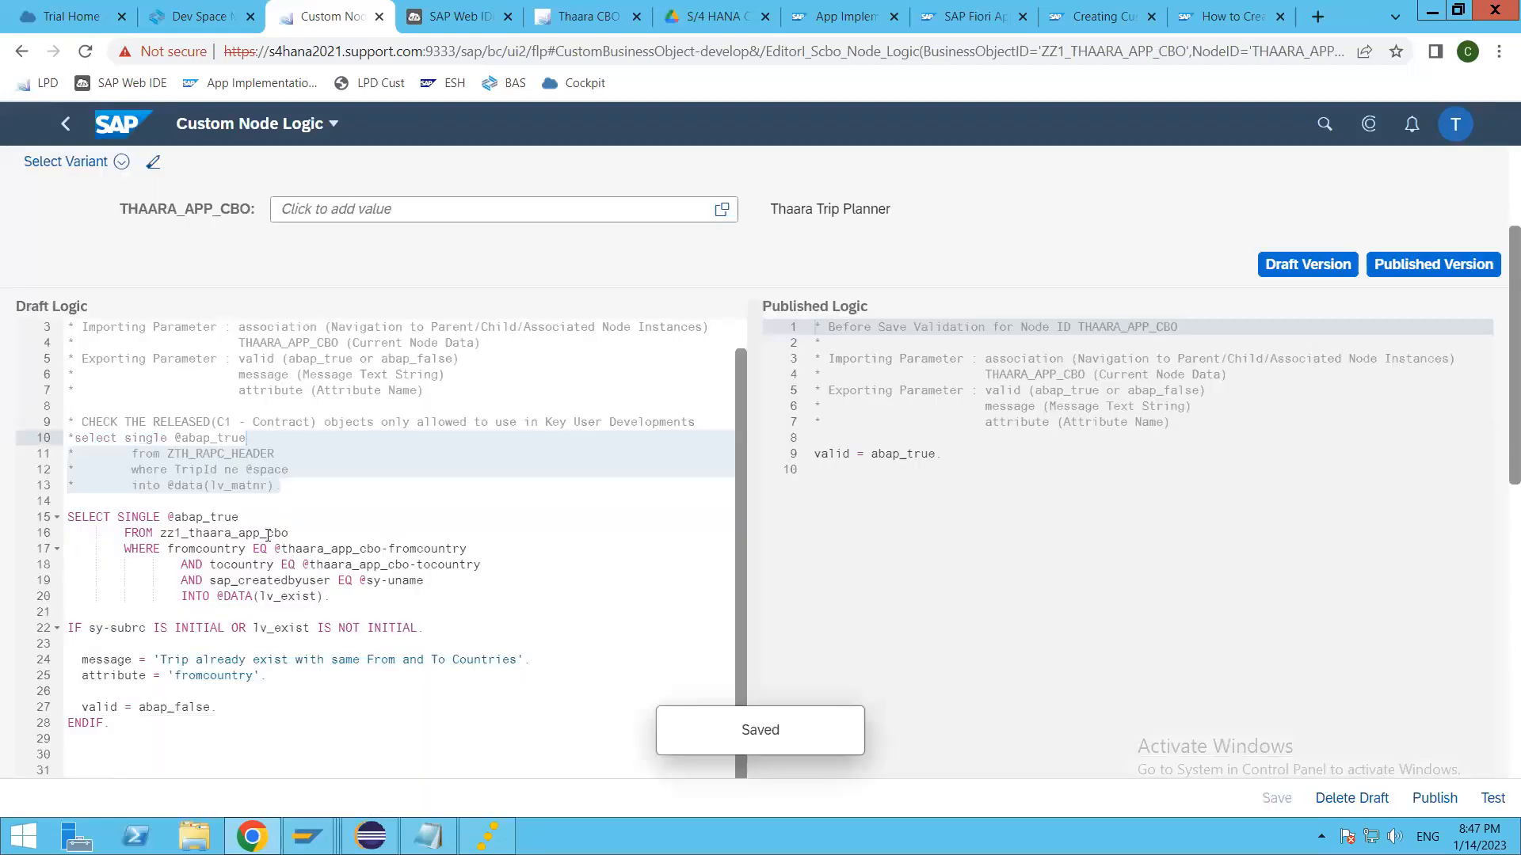
Step: Add an else. branch with valid = abap_true. after the valid = abap_false. line in the duplicate-trip condition
click(267, 532)
scroll(272, 544, down, 3)
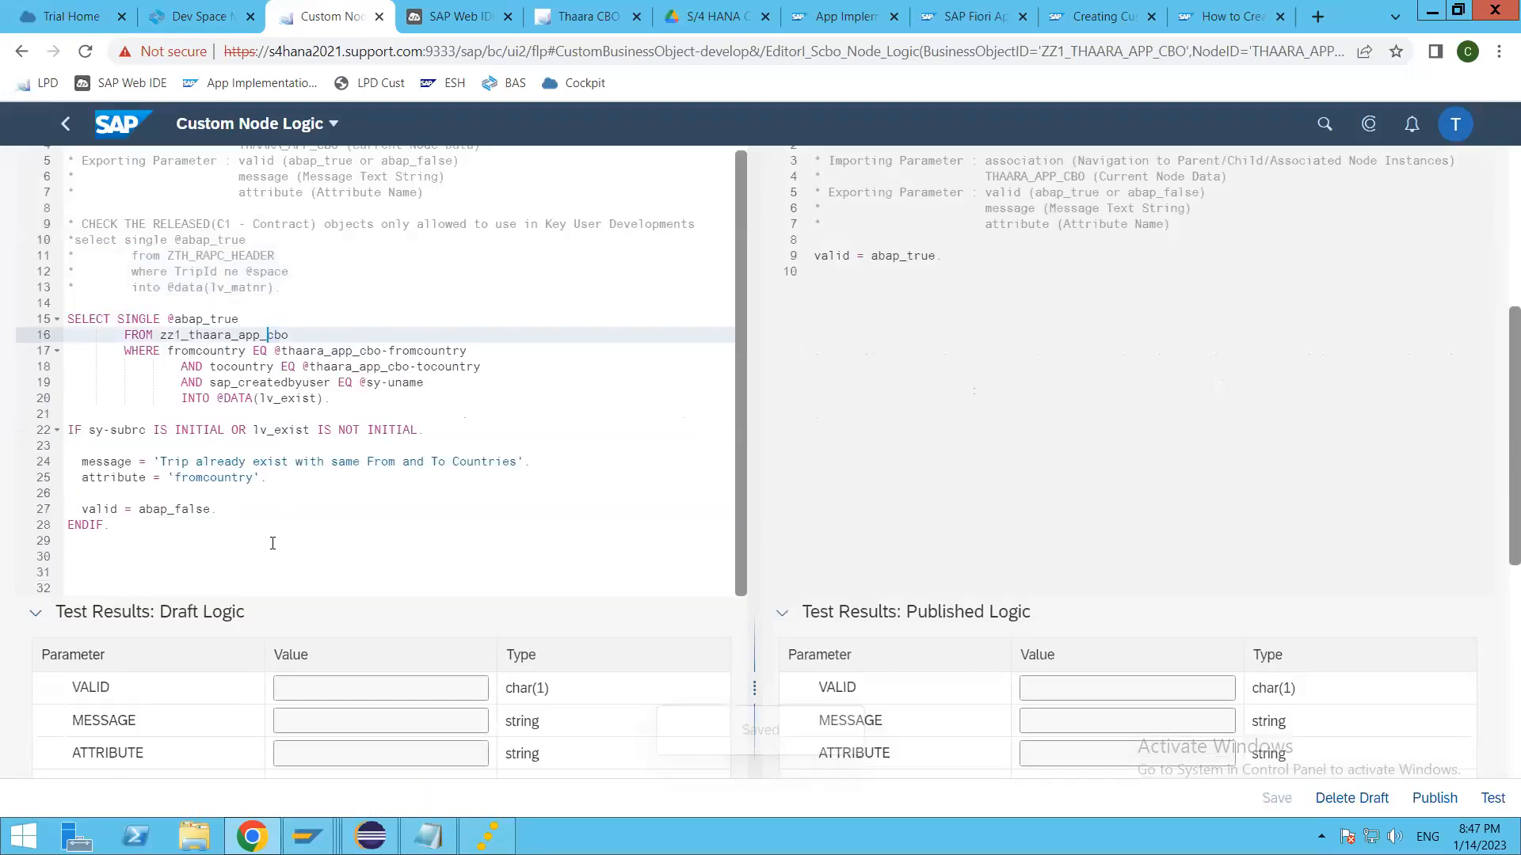
scroll(272, 543, down, 2)
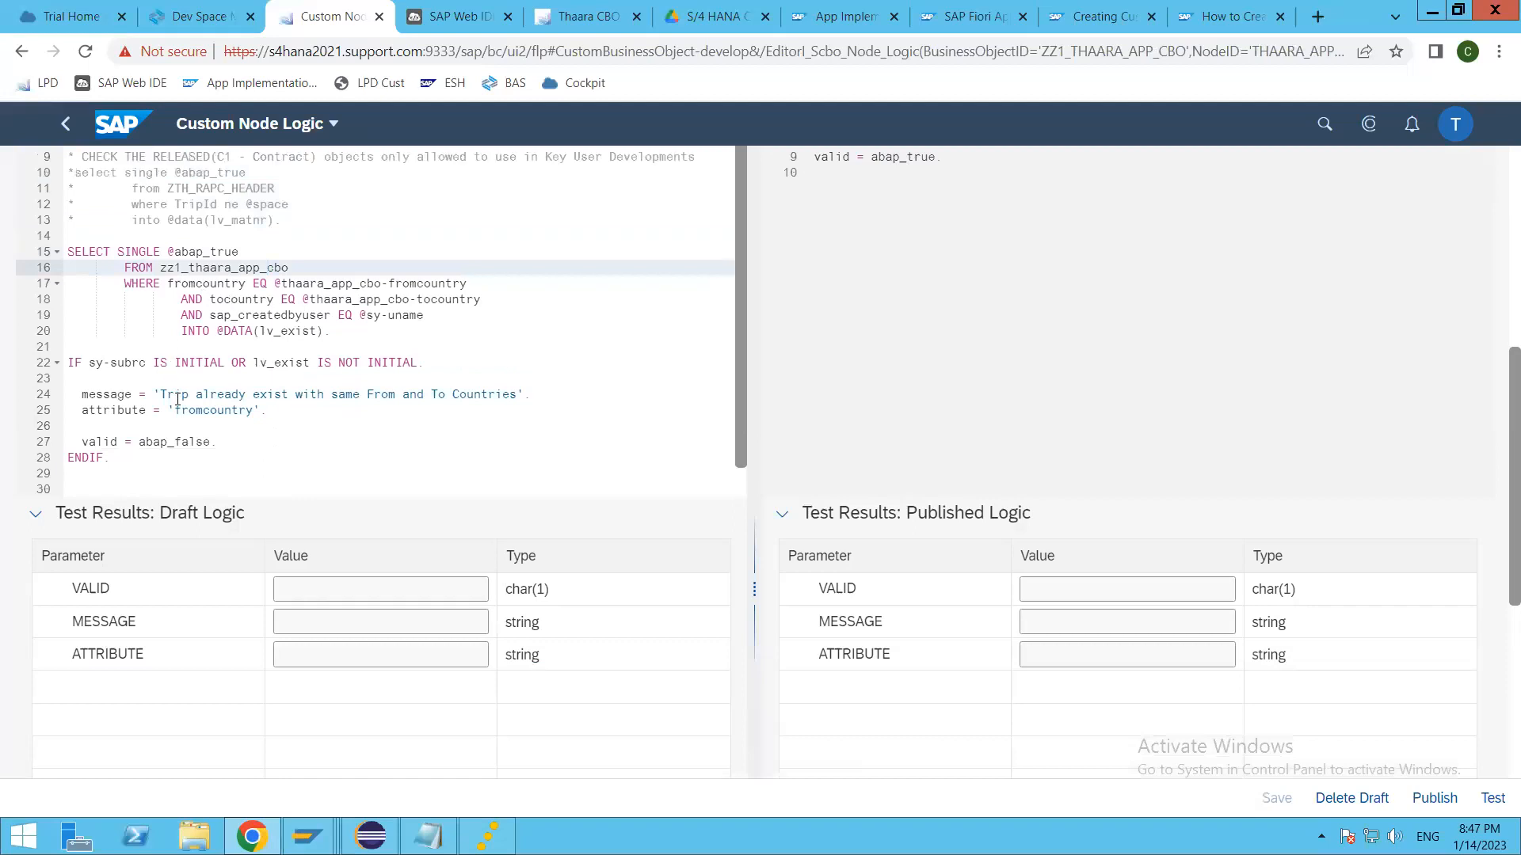
click(217, 445)
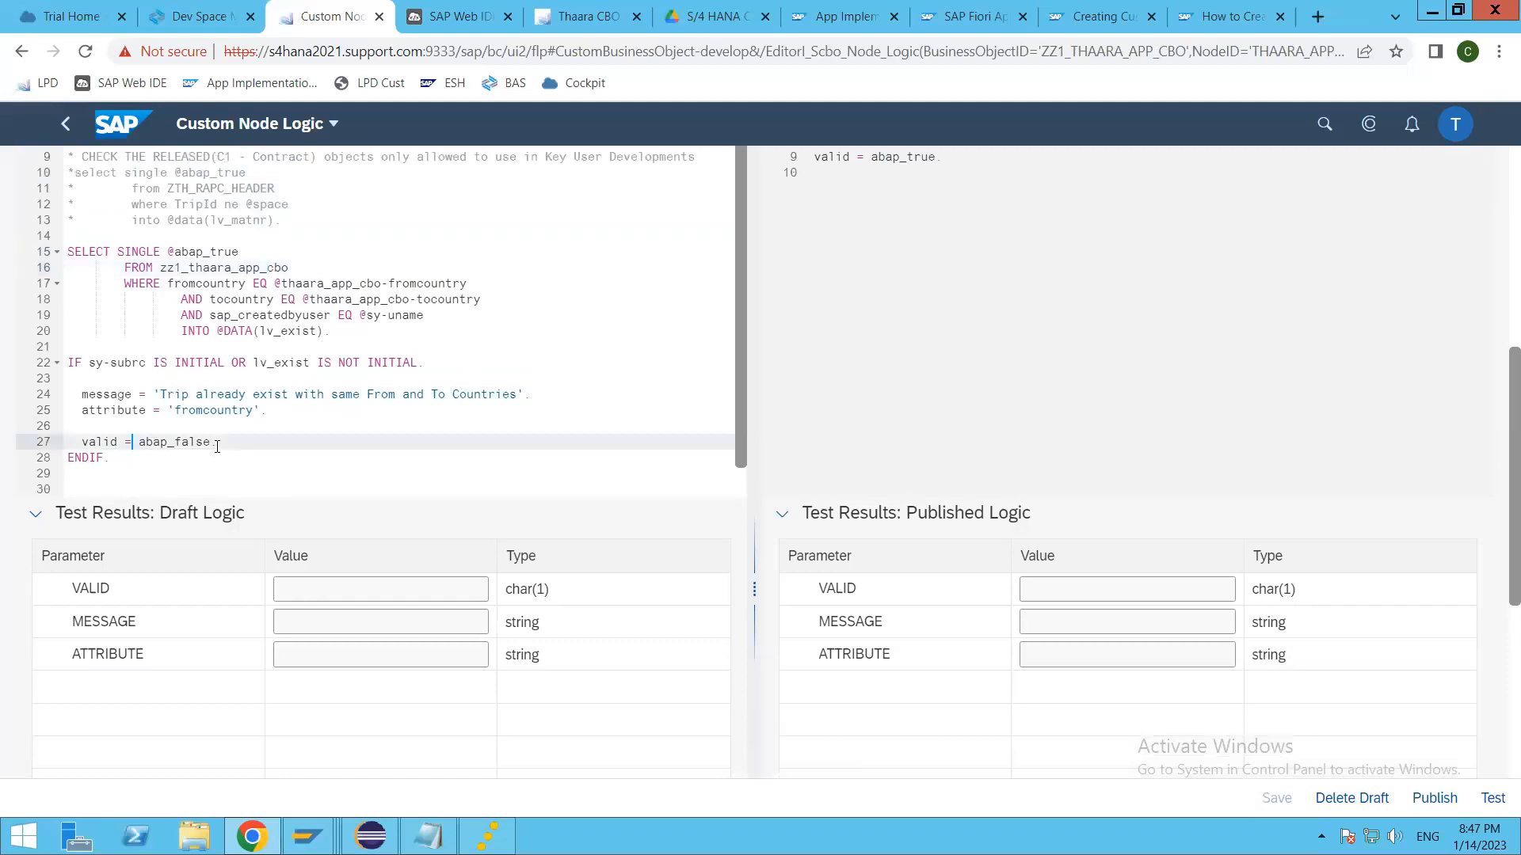
click(142, 363)
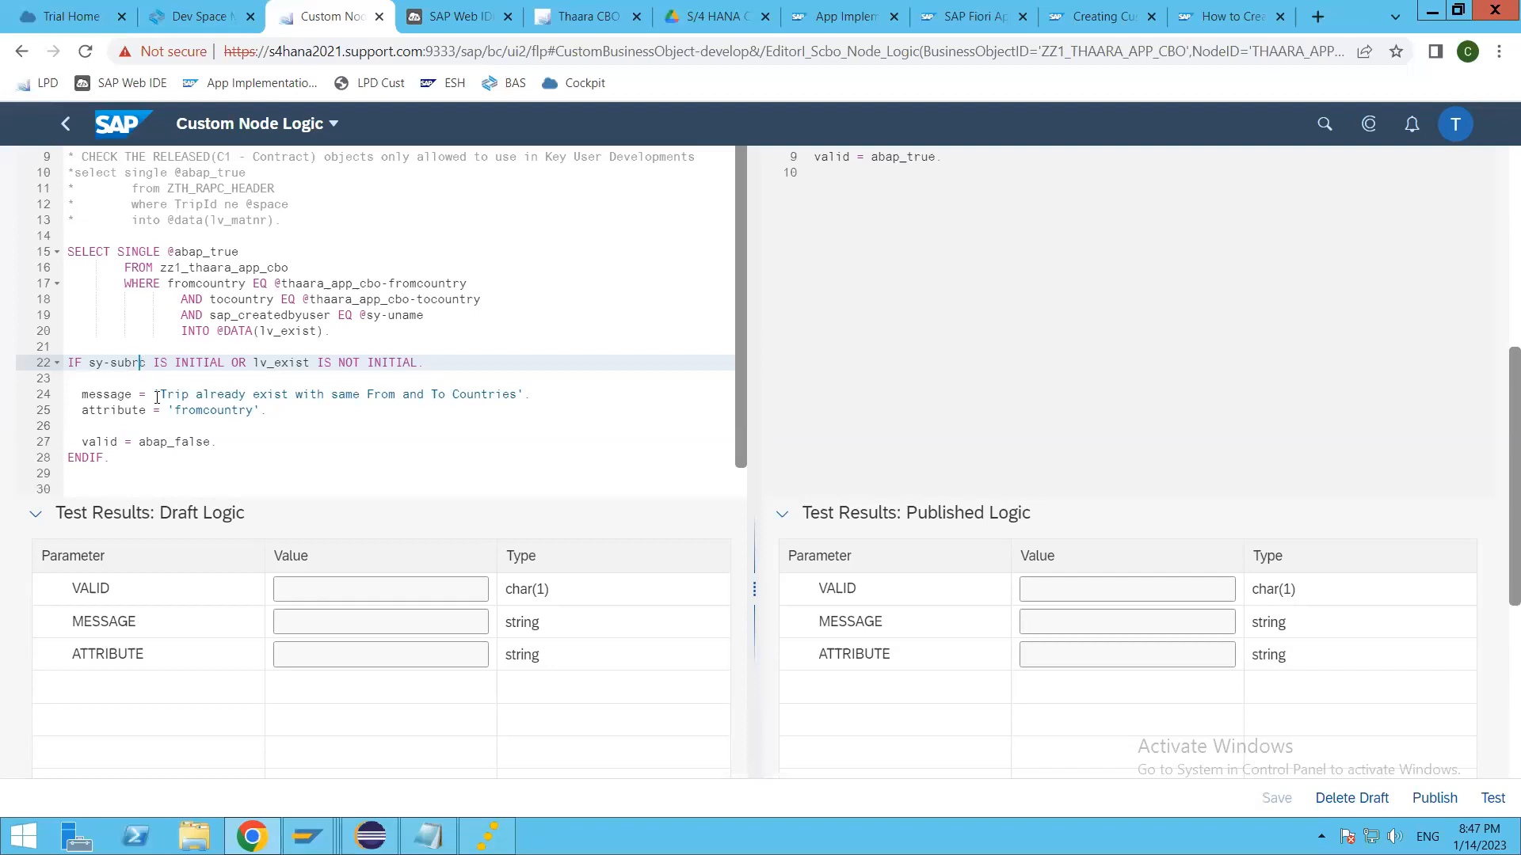
click(440, 441)
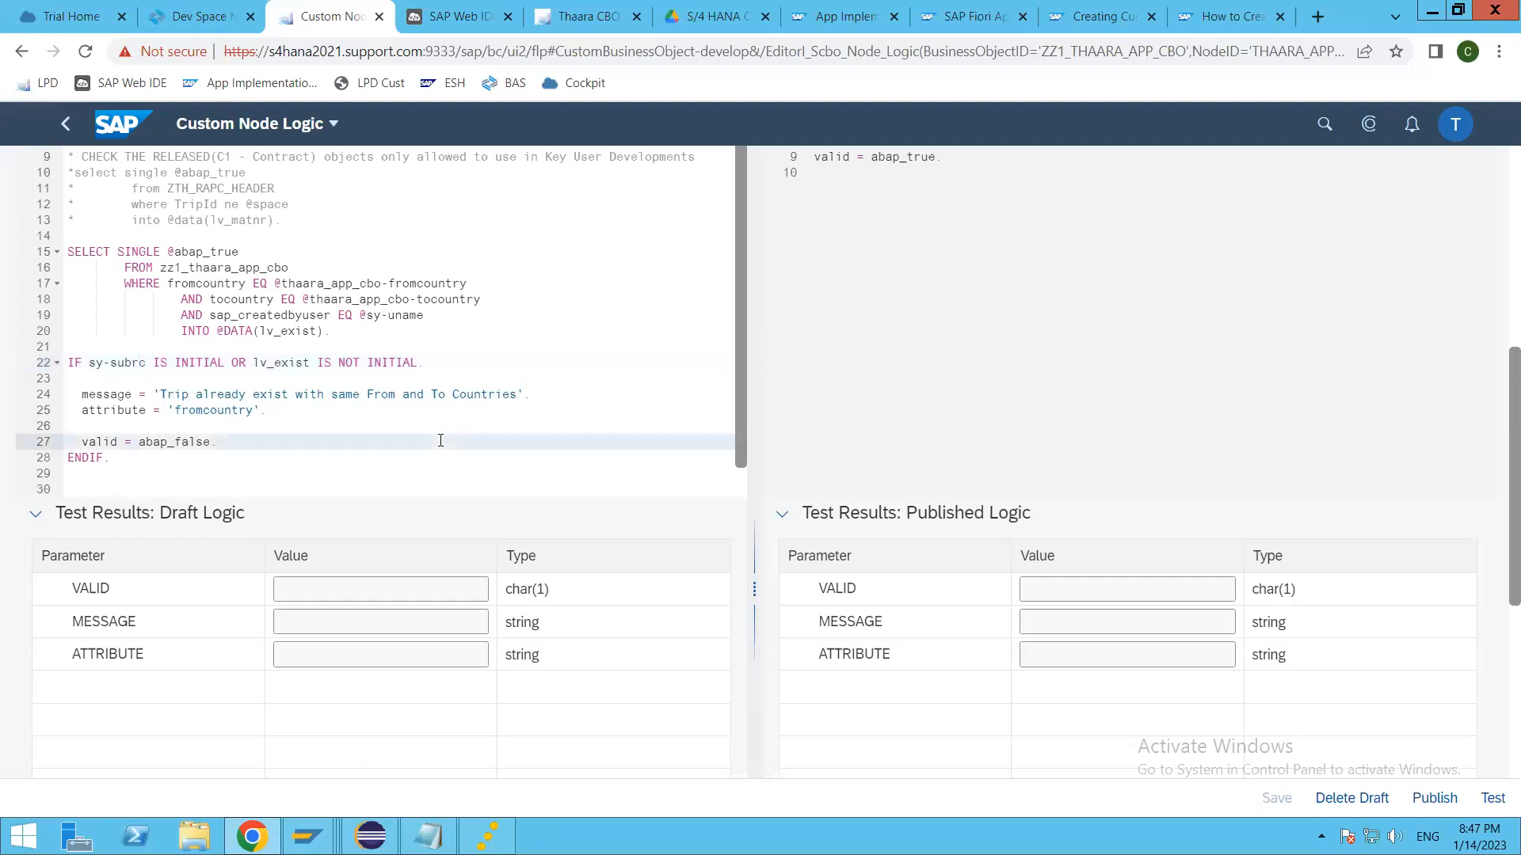
key(Return)
text(else.)
key(Return)
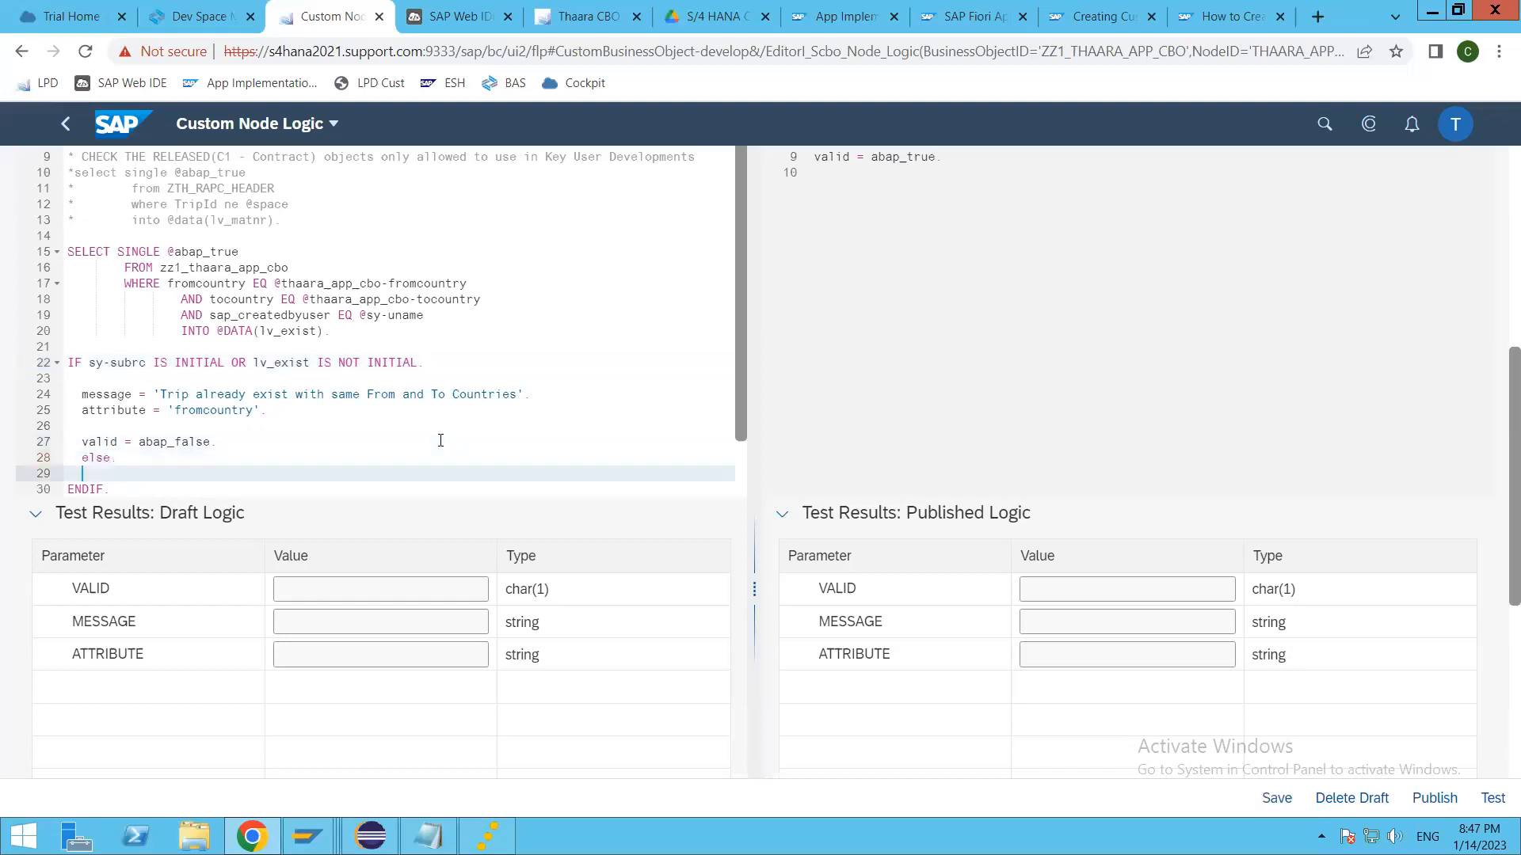
text(valid = abap_true.)
Step: Examine the country and sap_createdbyuser conditions of the SELECT, comparing them with the trips in the Thaara CBO application
drag(480, 301, 346, 301)
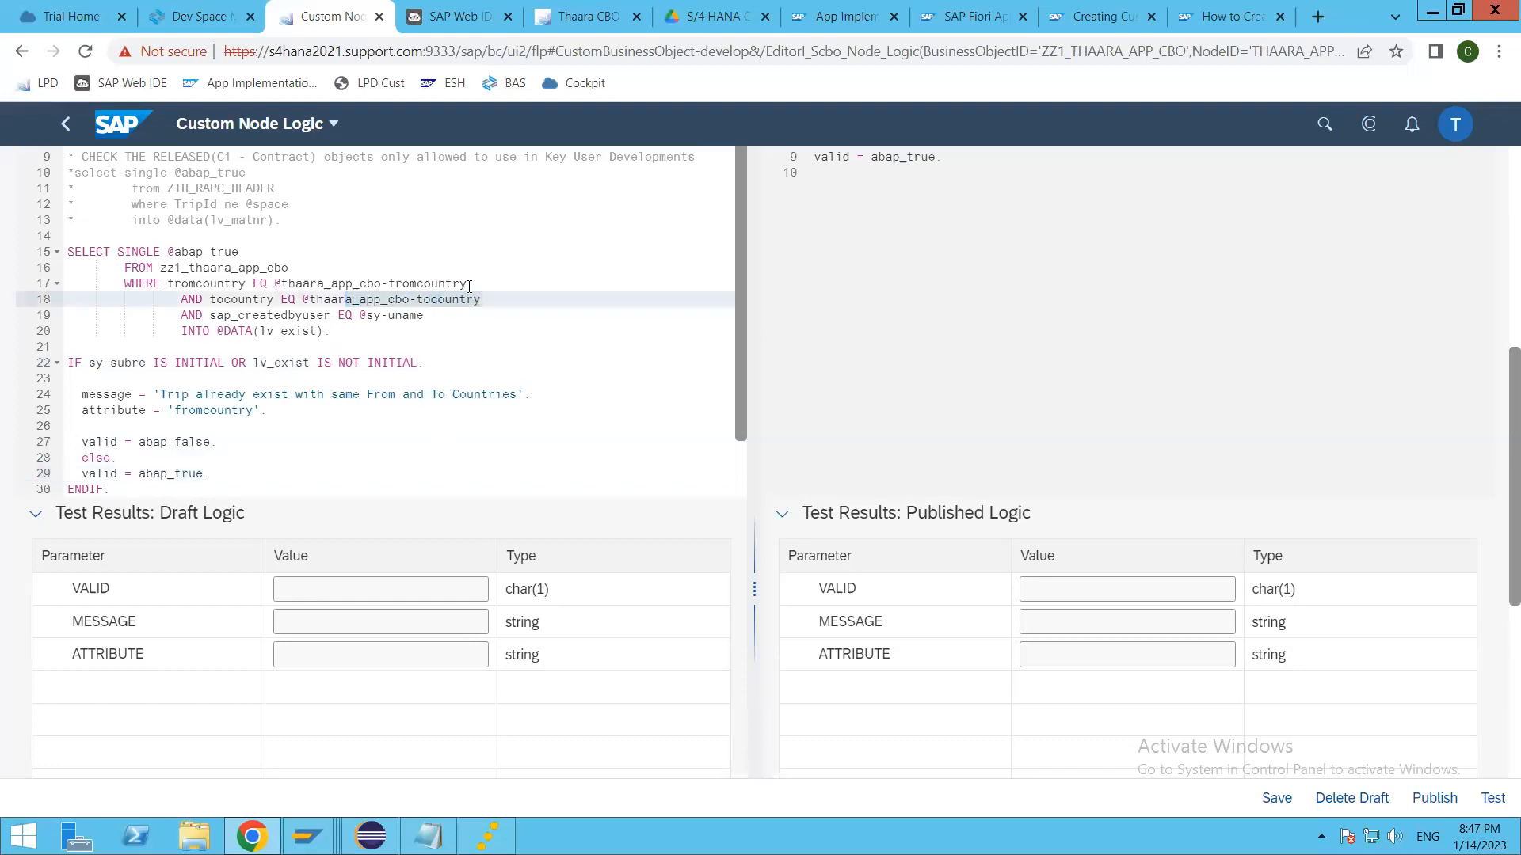
drag(467, 283, 354, 283)
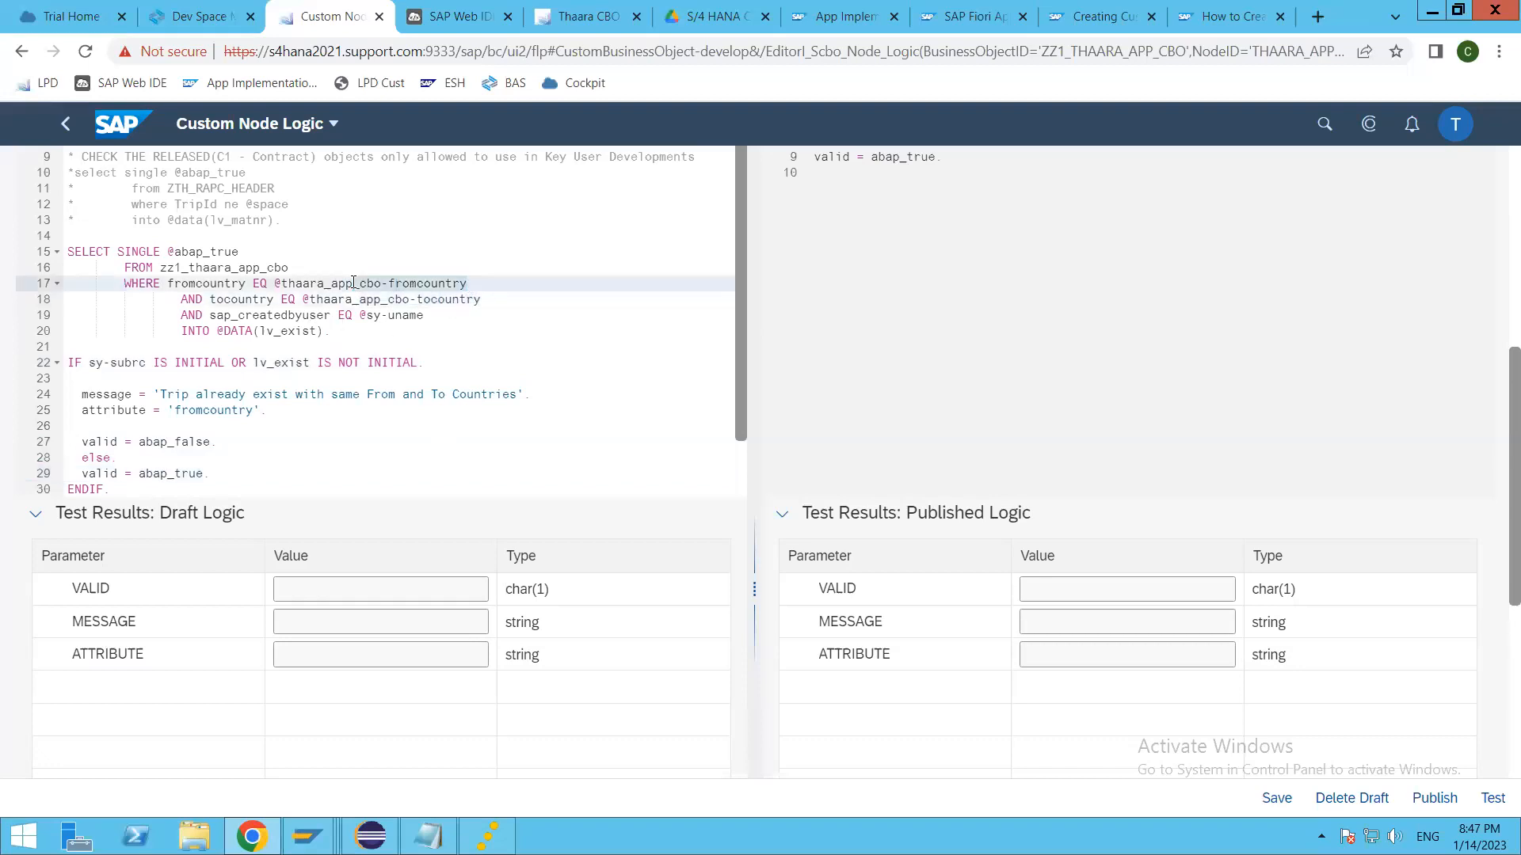
click(444, 301)
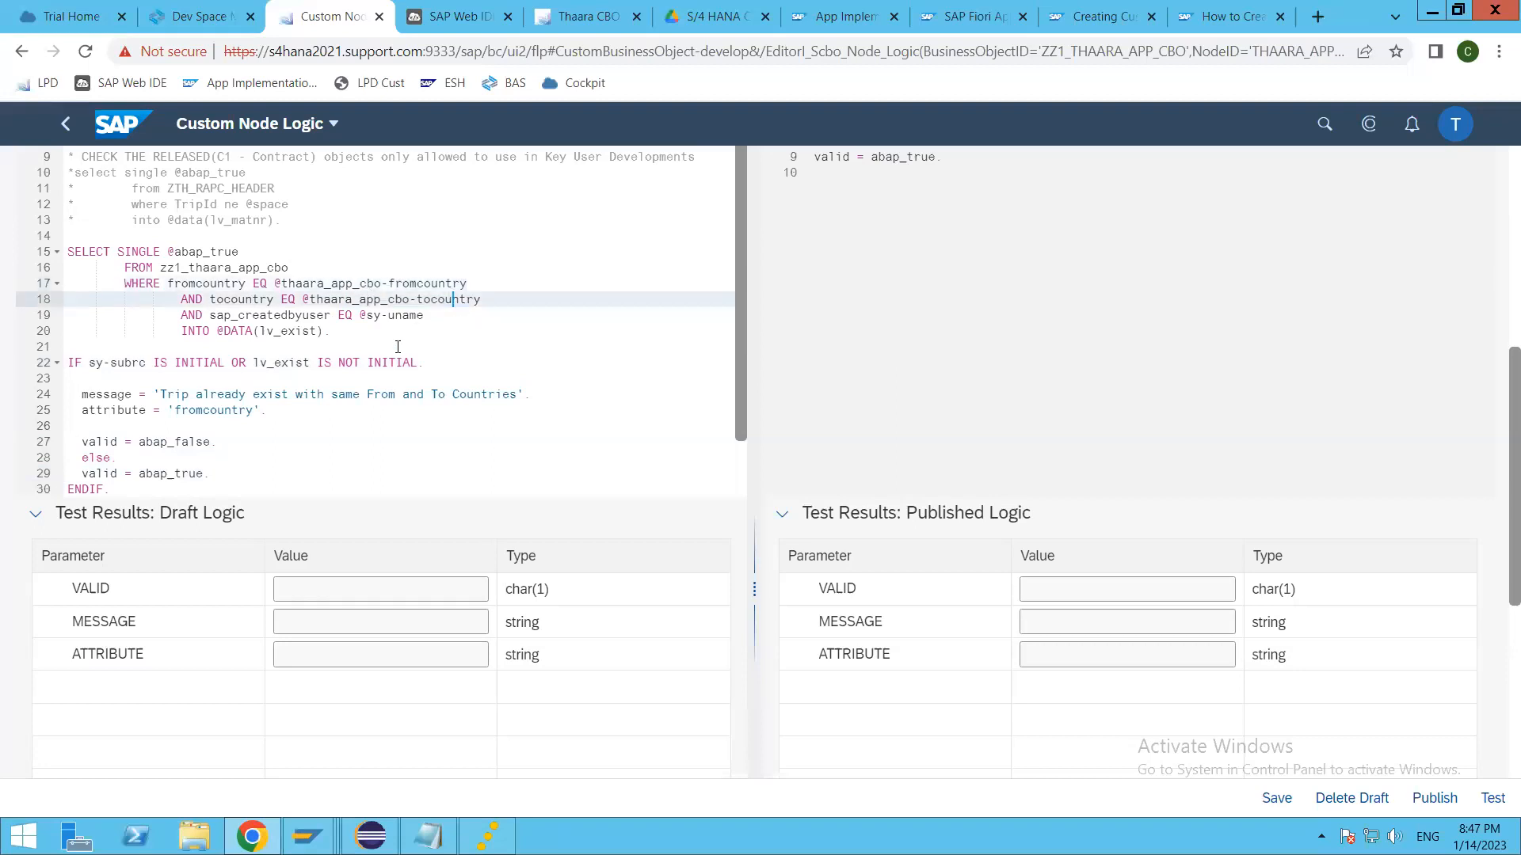
scroll(391, 388, up, 1)
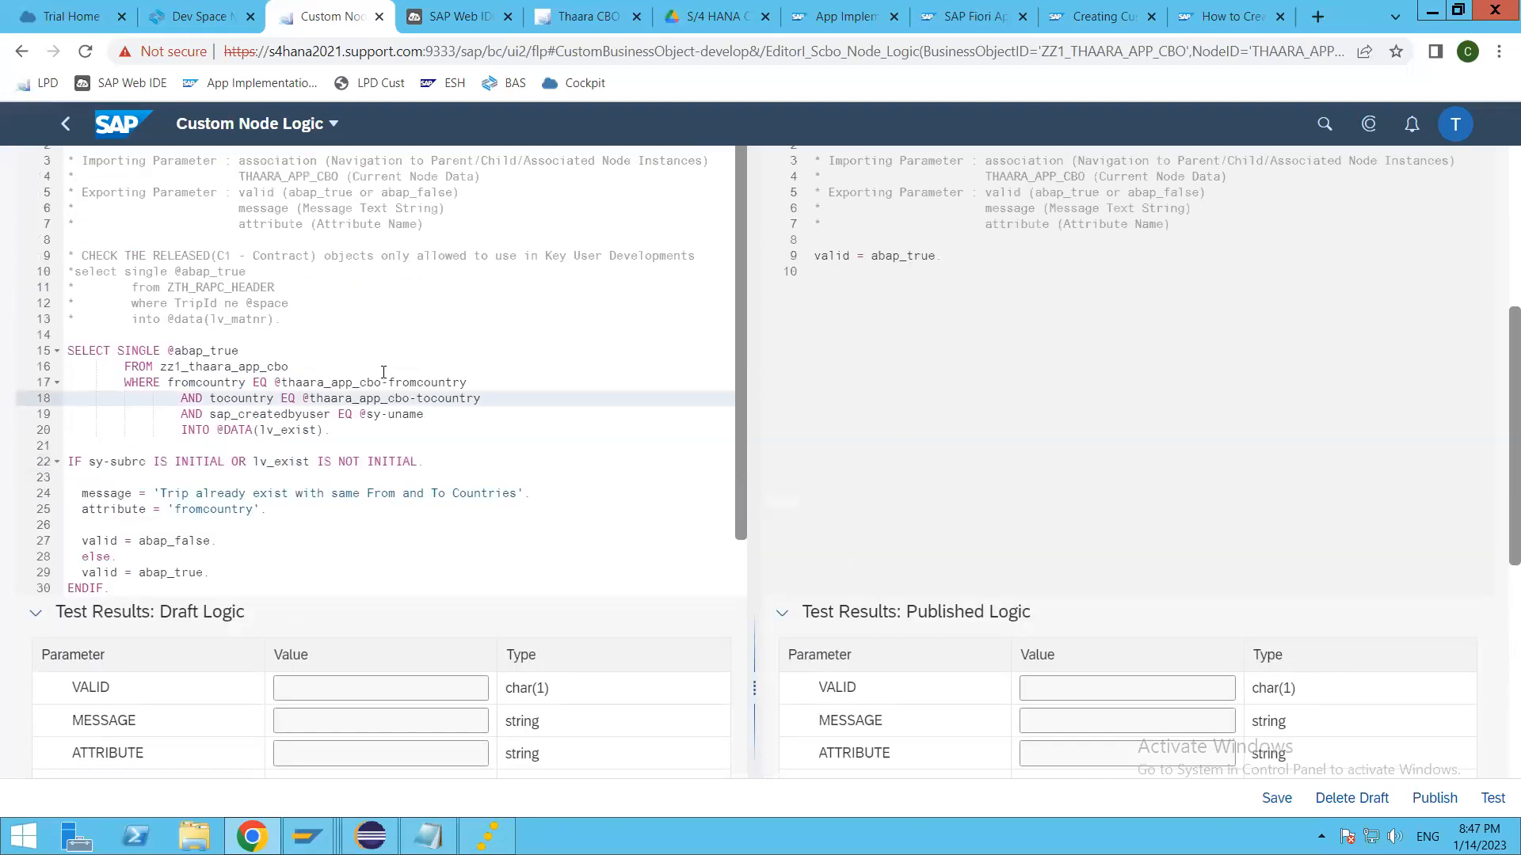
click(396, 420)
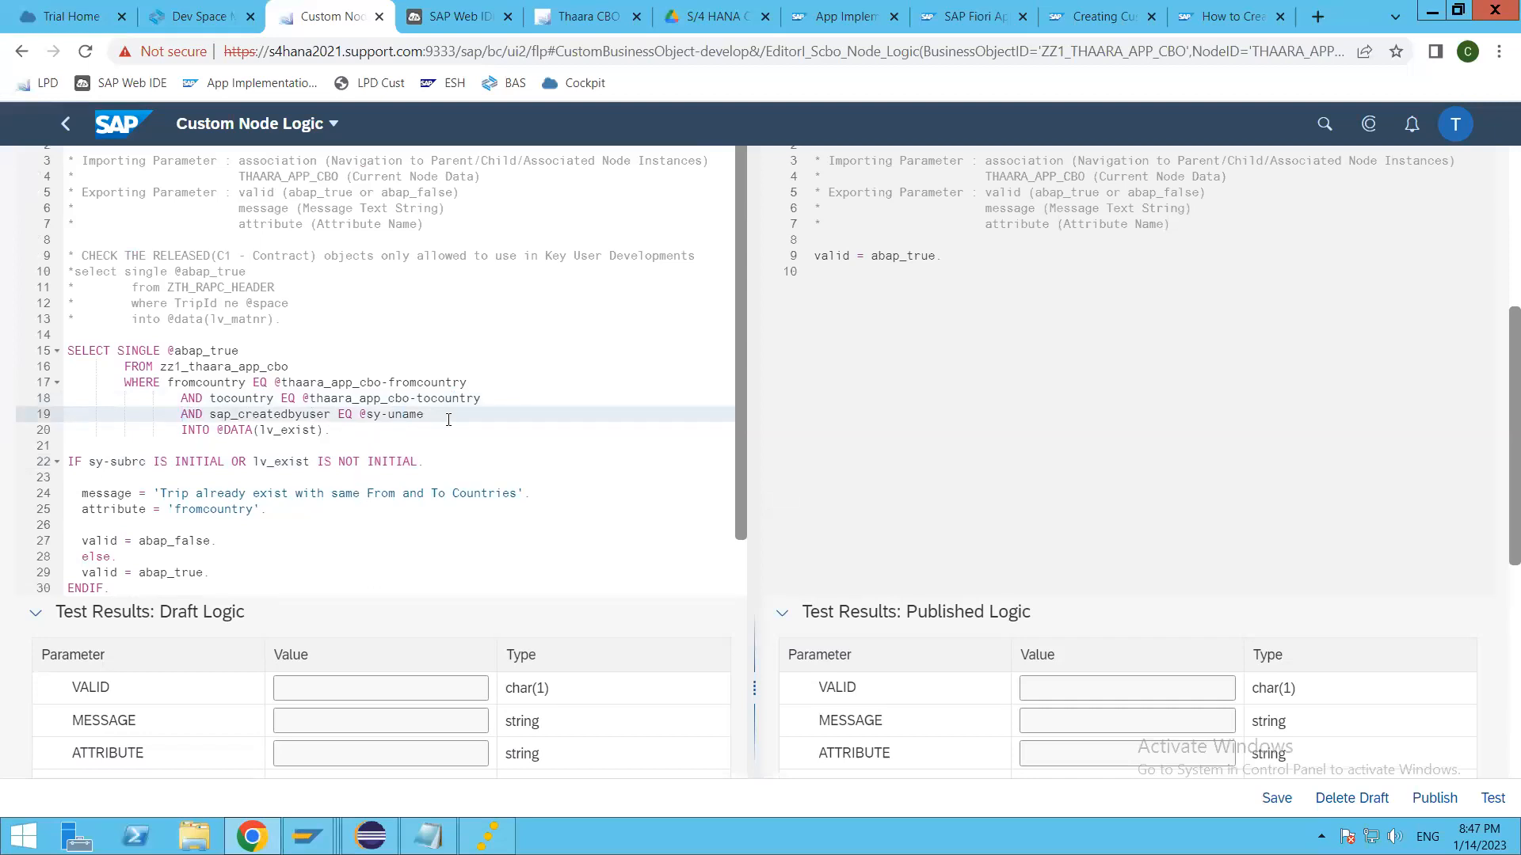
drag(437, 414, 11, 422)
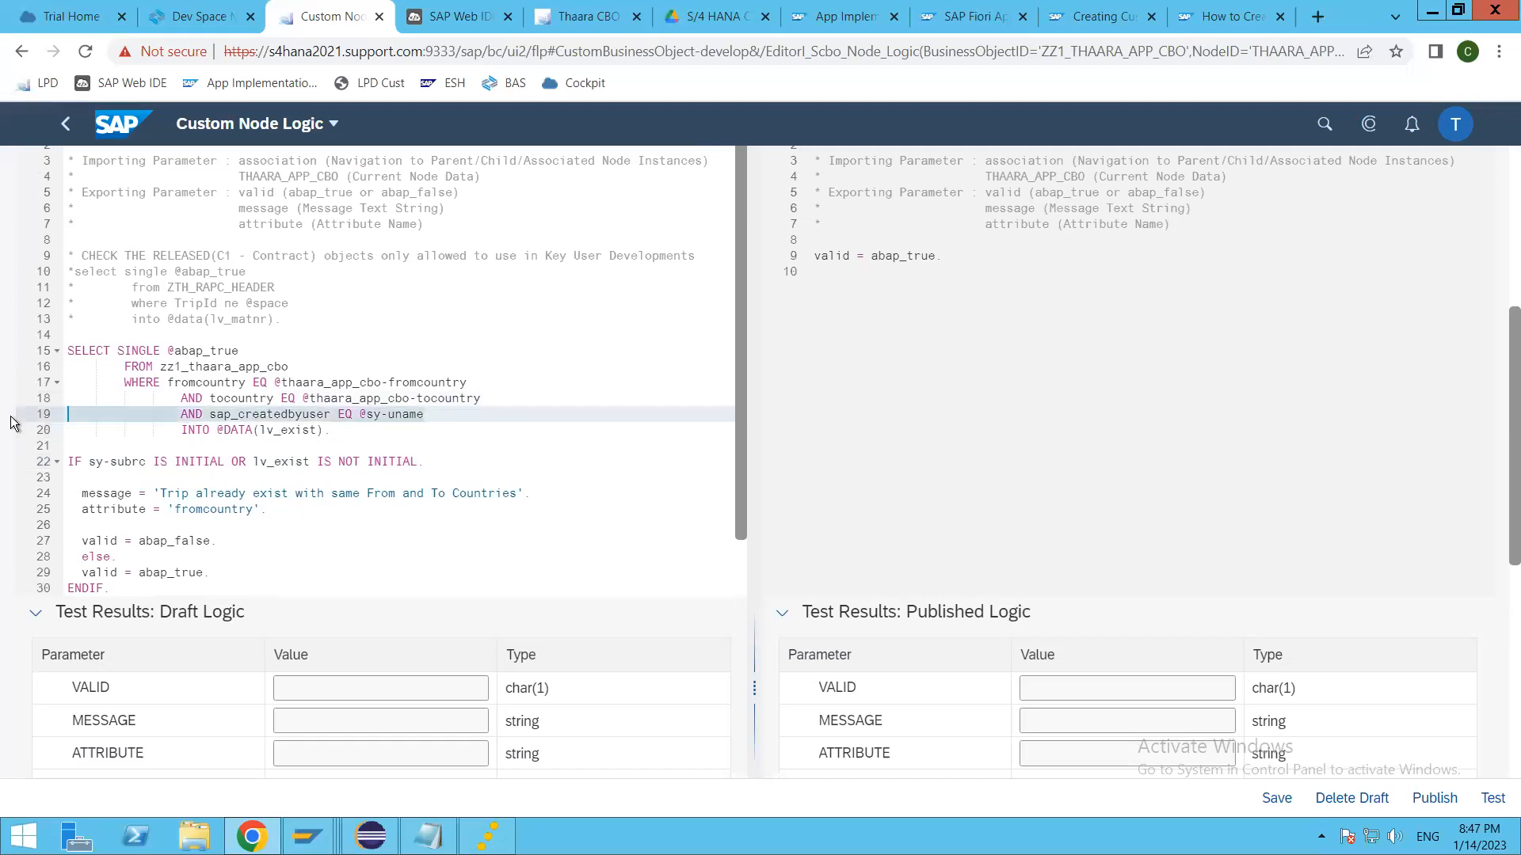
key(alt+Tab)
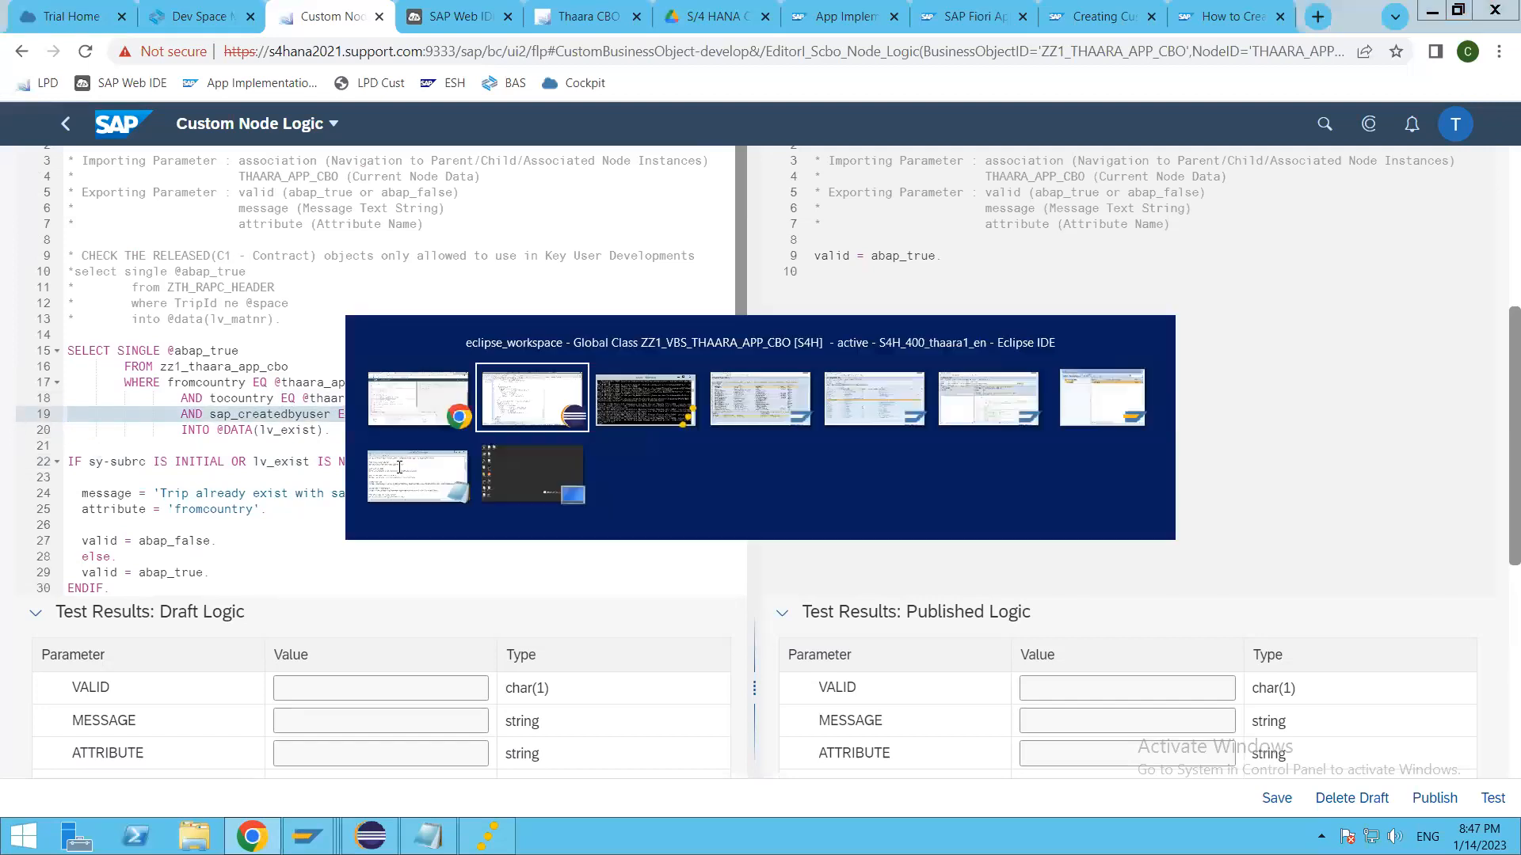
key(alt+Tab)
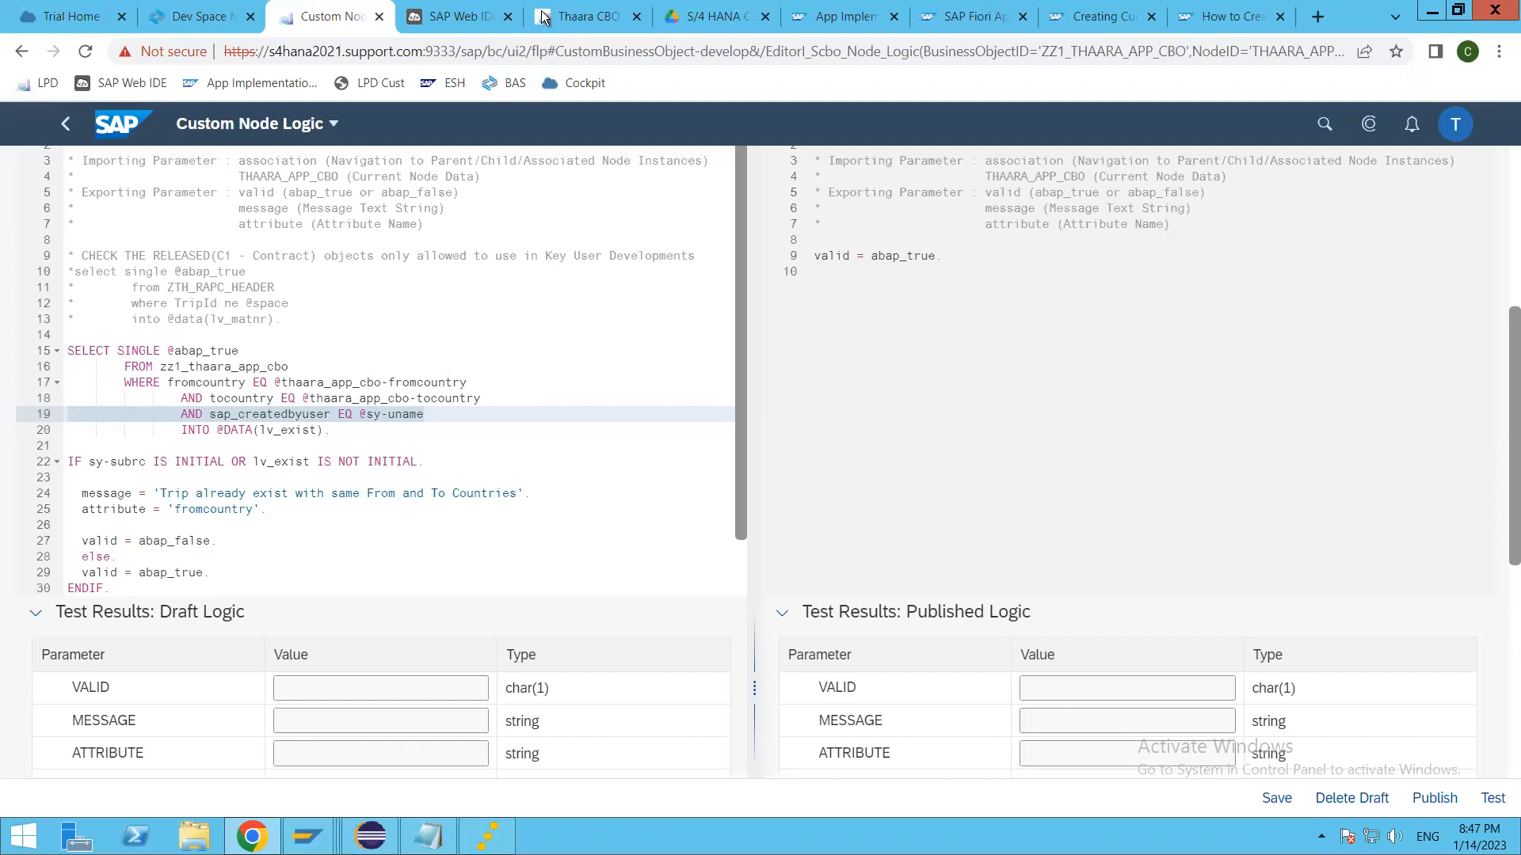
key(ctrl+Tab)
key(ctrl+Tab)
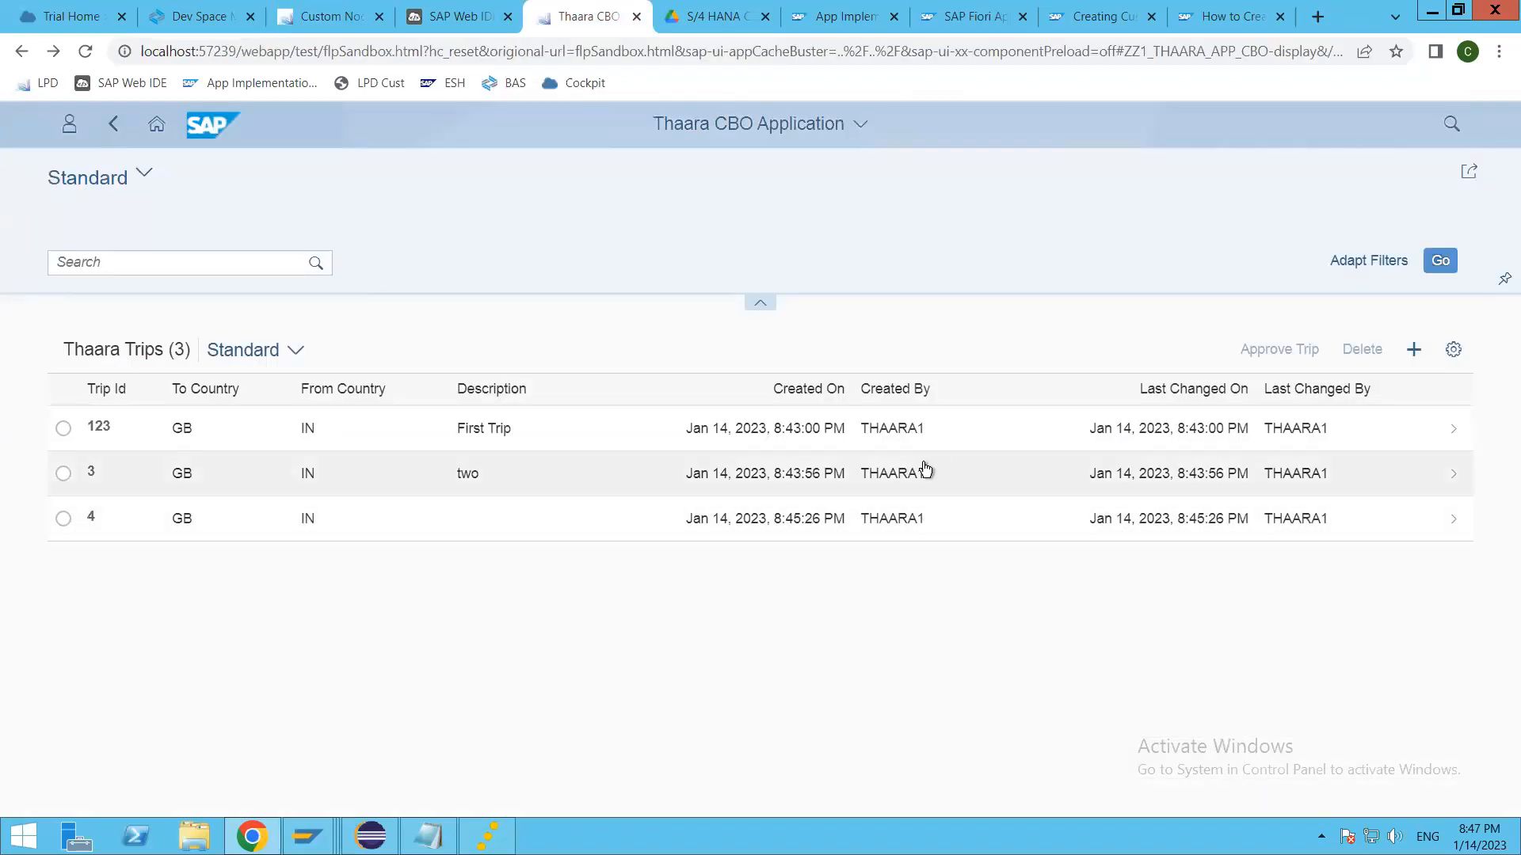
key(alt+Tab)
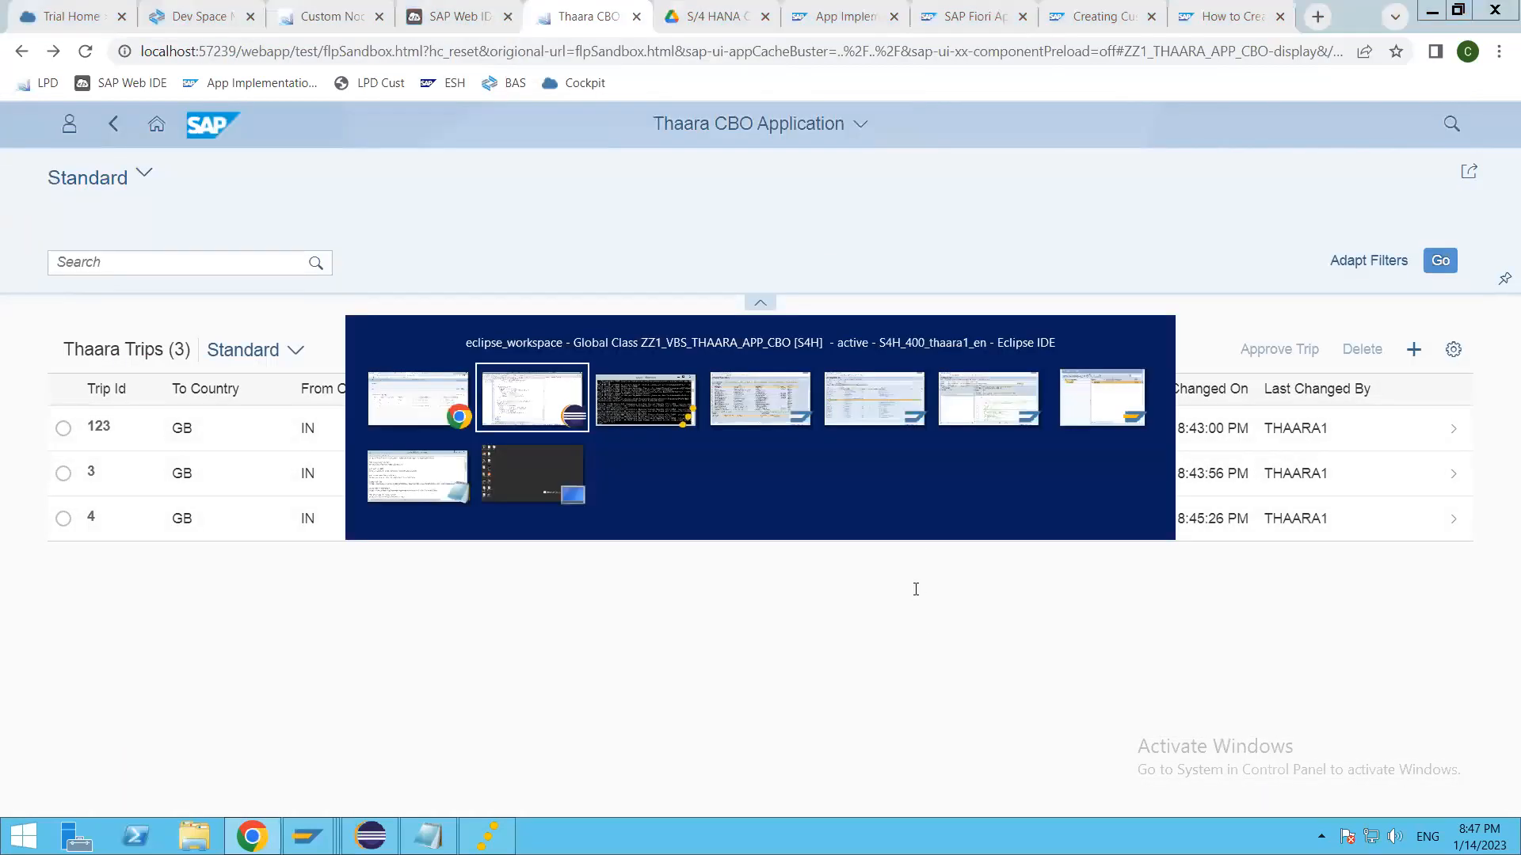
key(alt+Tab)
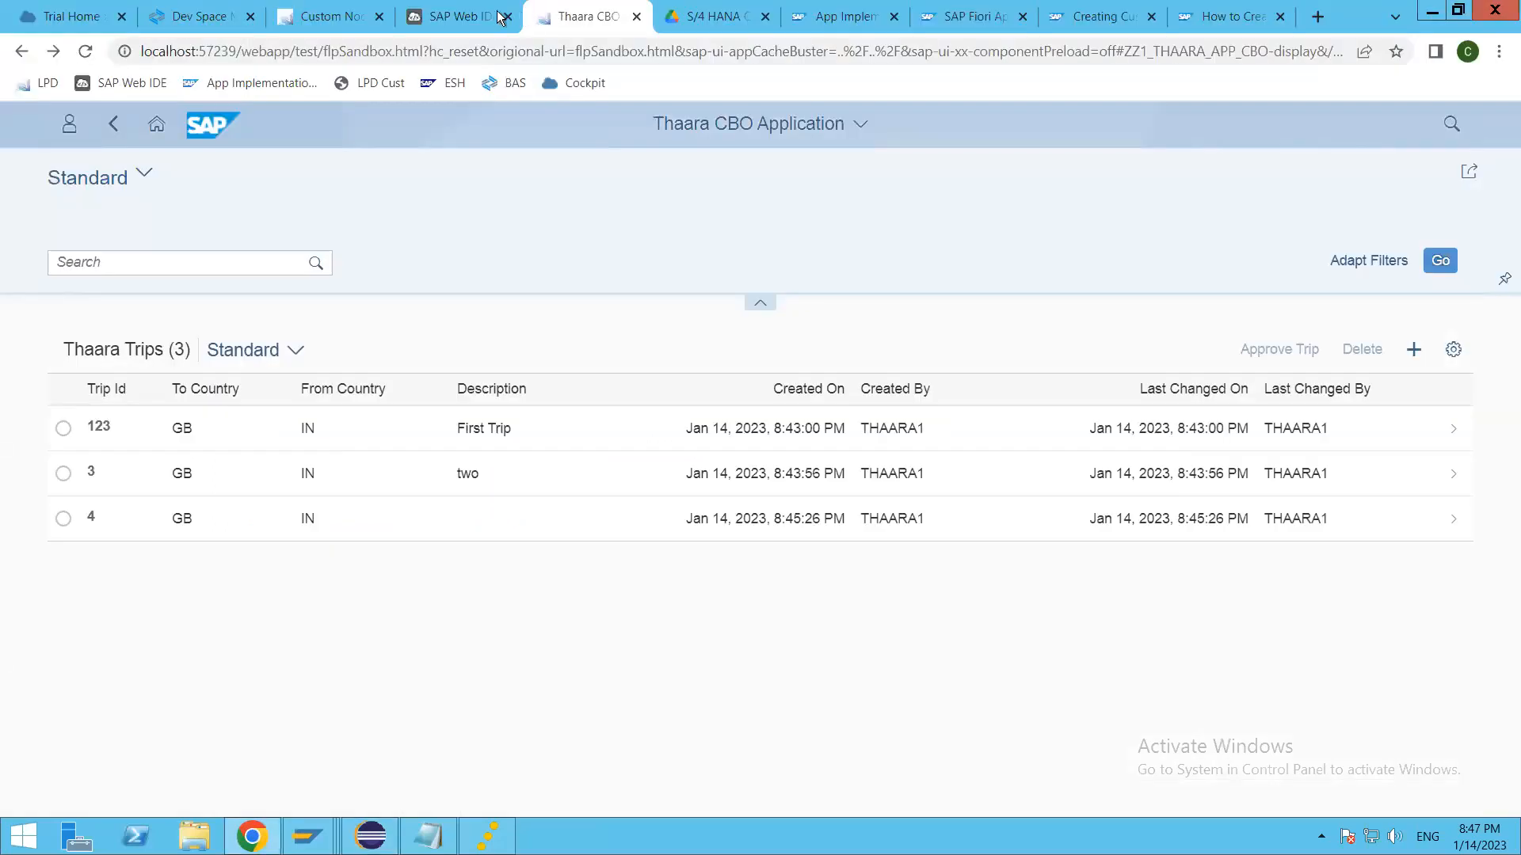
click(333, 17)
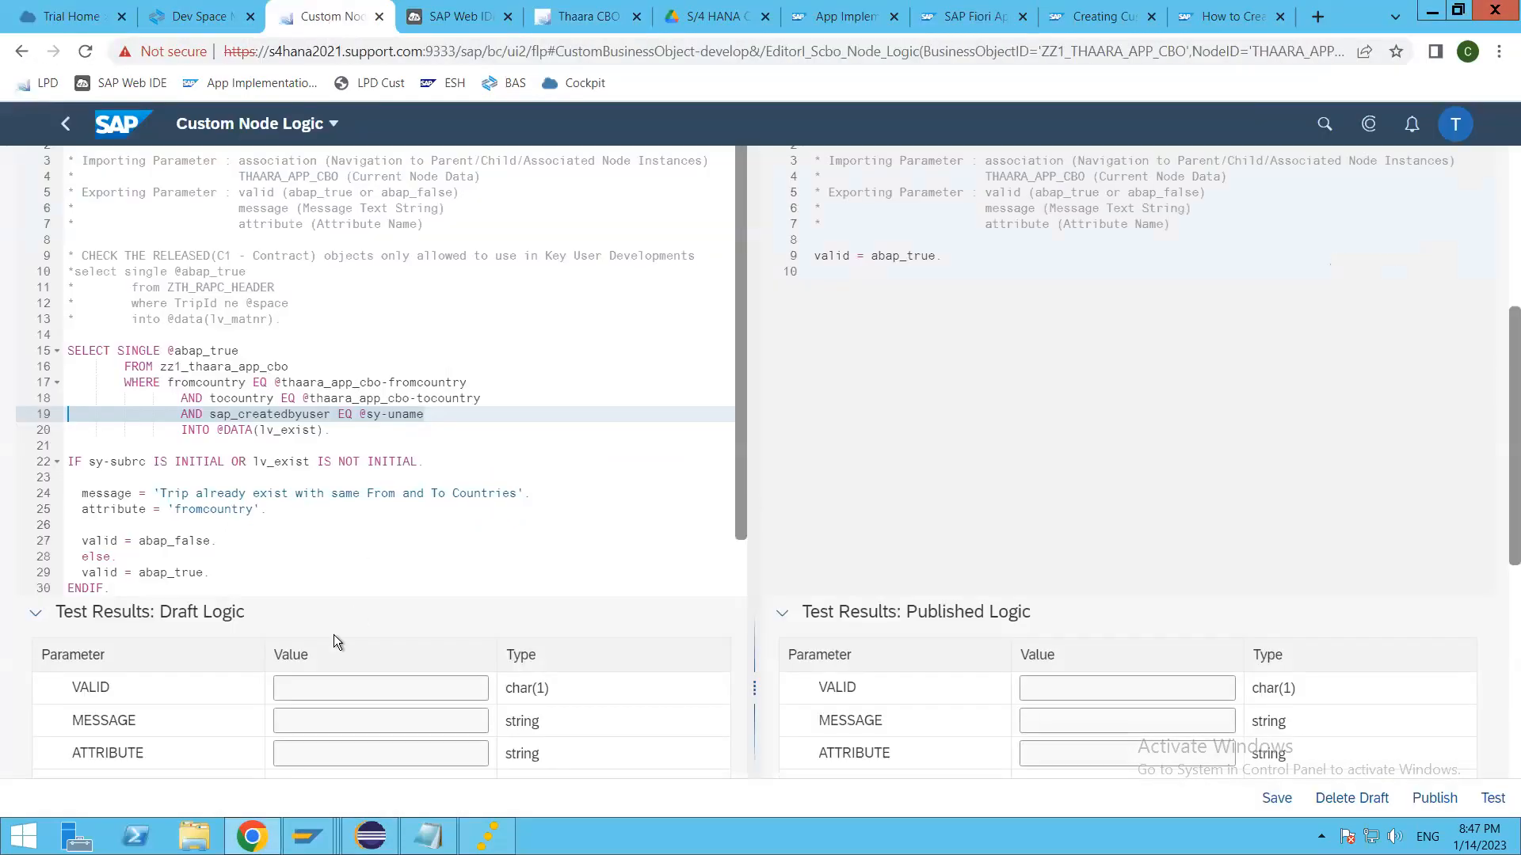
Step: Change the attribute value in the duplicate-trip branch to 'FROMCOUNTRY' and save the draft logic
click(277, 514)
scroll(282, 517, down, 1)
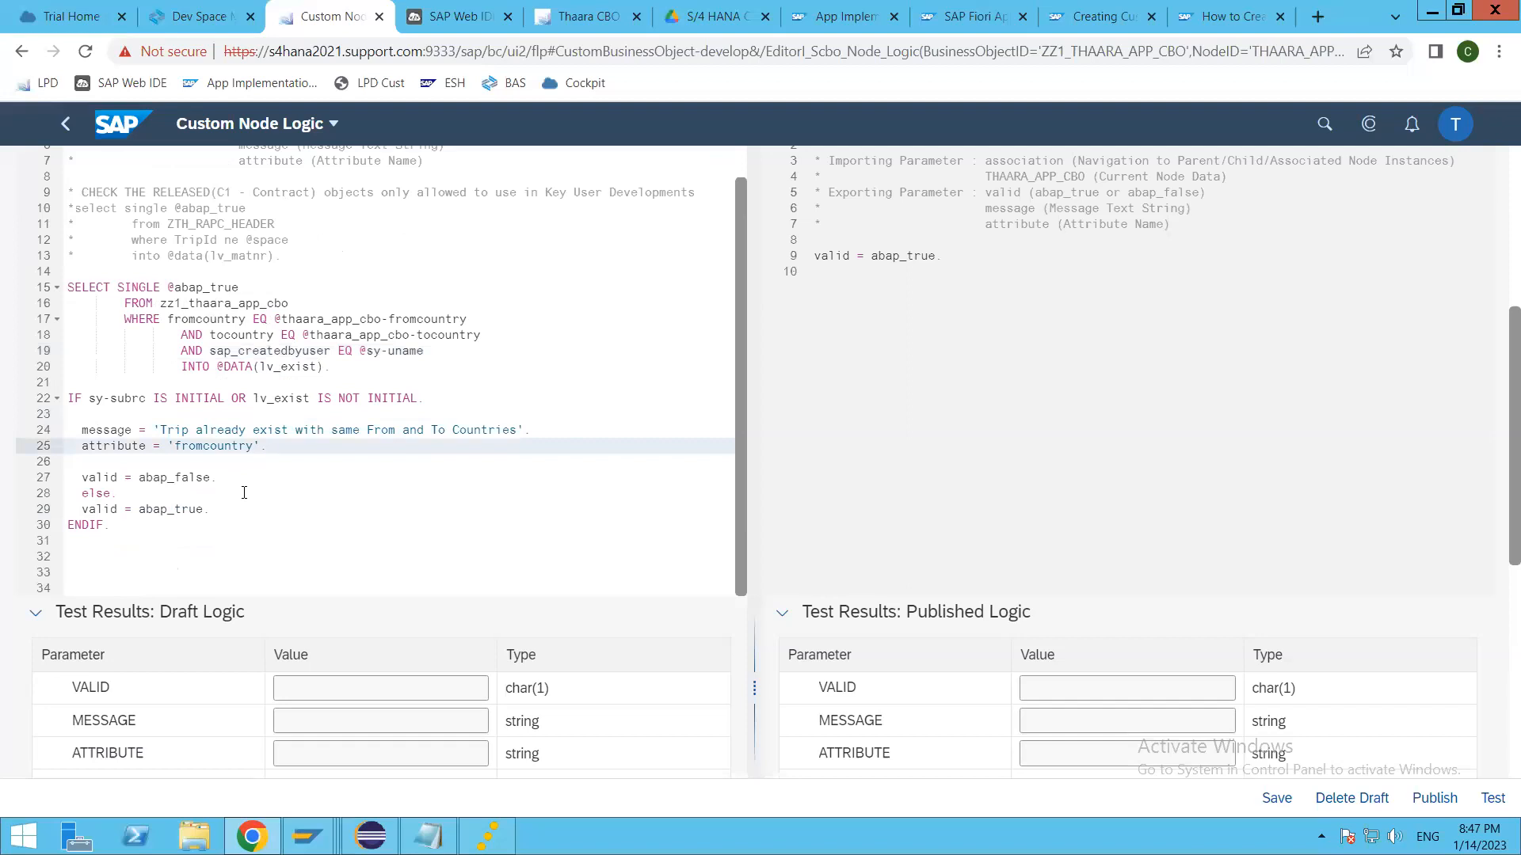
double_click(211, 446)
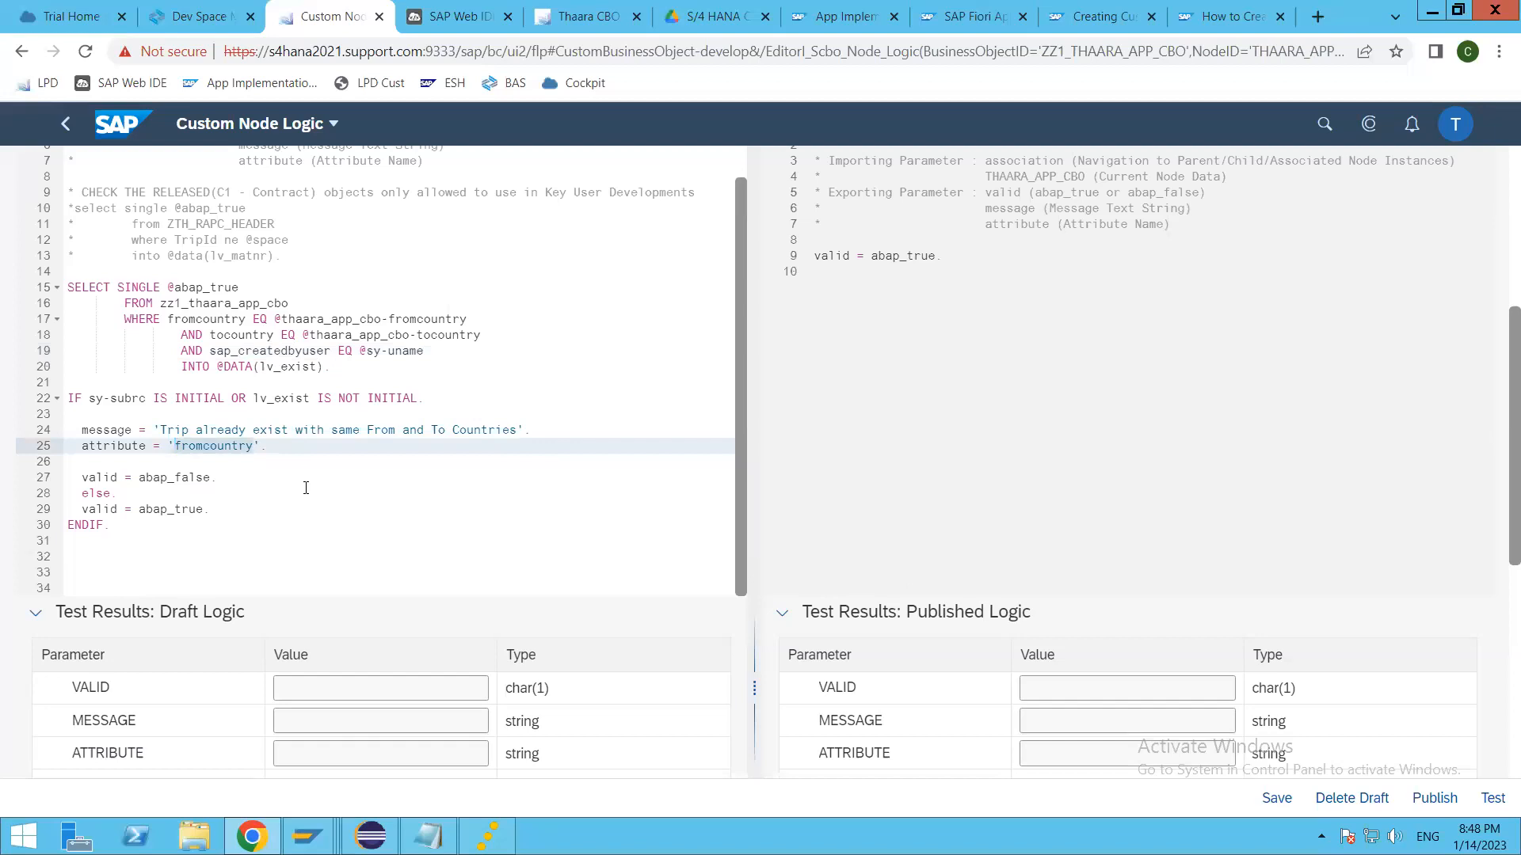
text(FROMCOUNTRY)
key(ctrl+s)
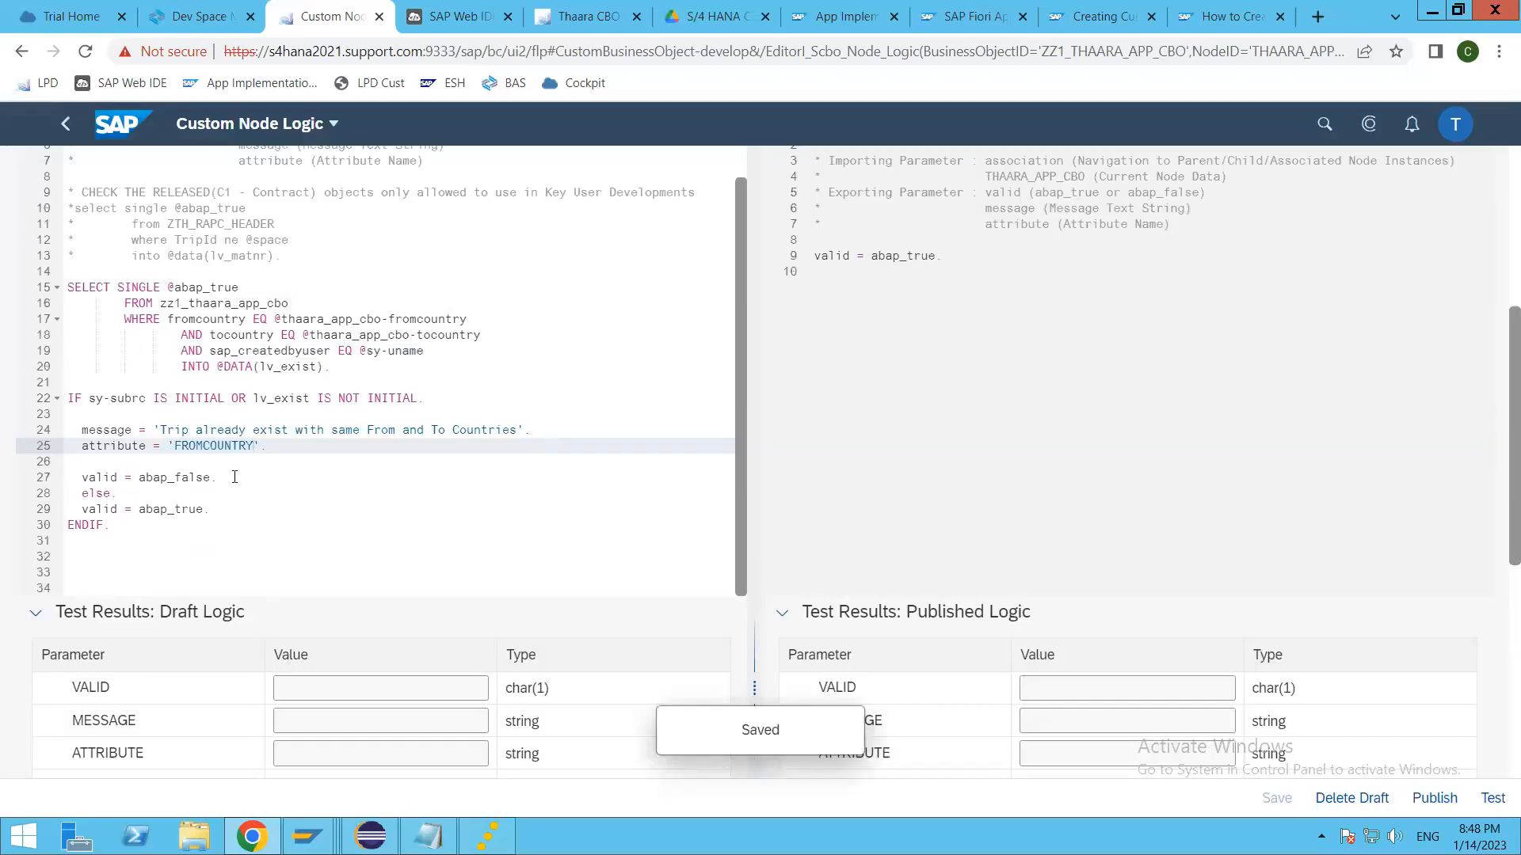
Step: Compare the draft and published versions of the Before Save validation logic by toggling which version is displayed
click(302, 477)
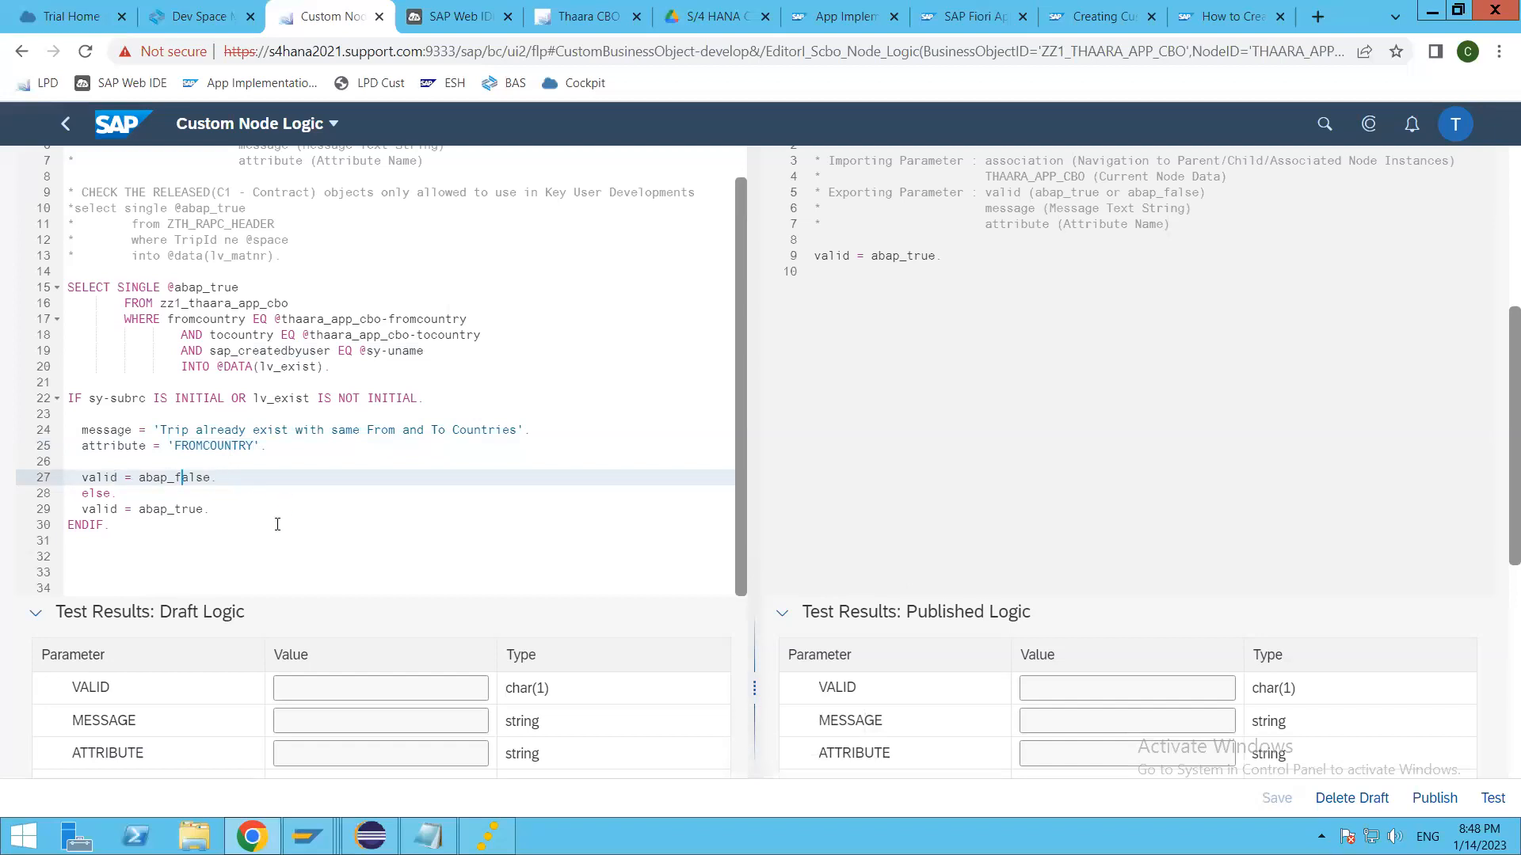
click(175, 510)
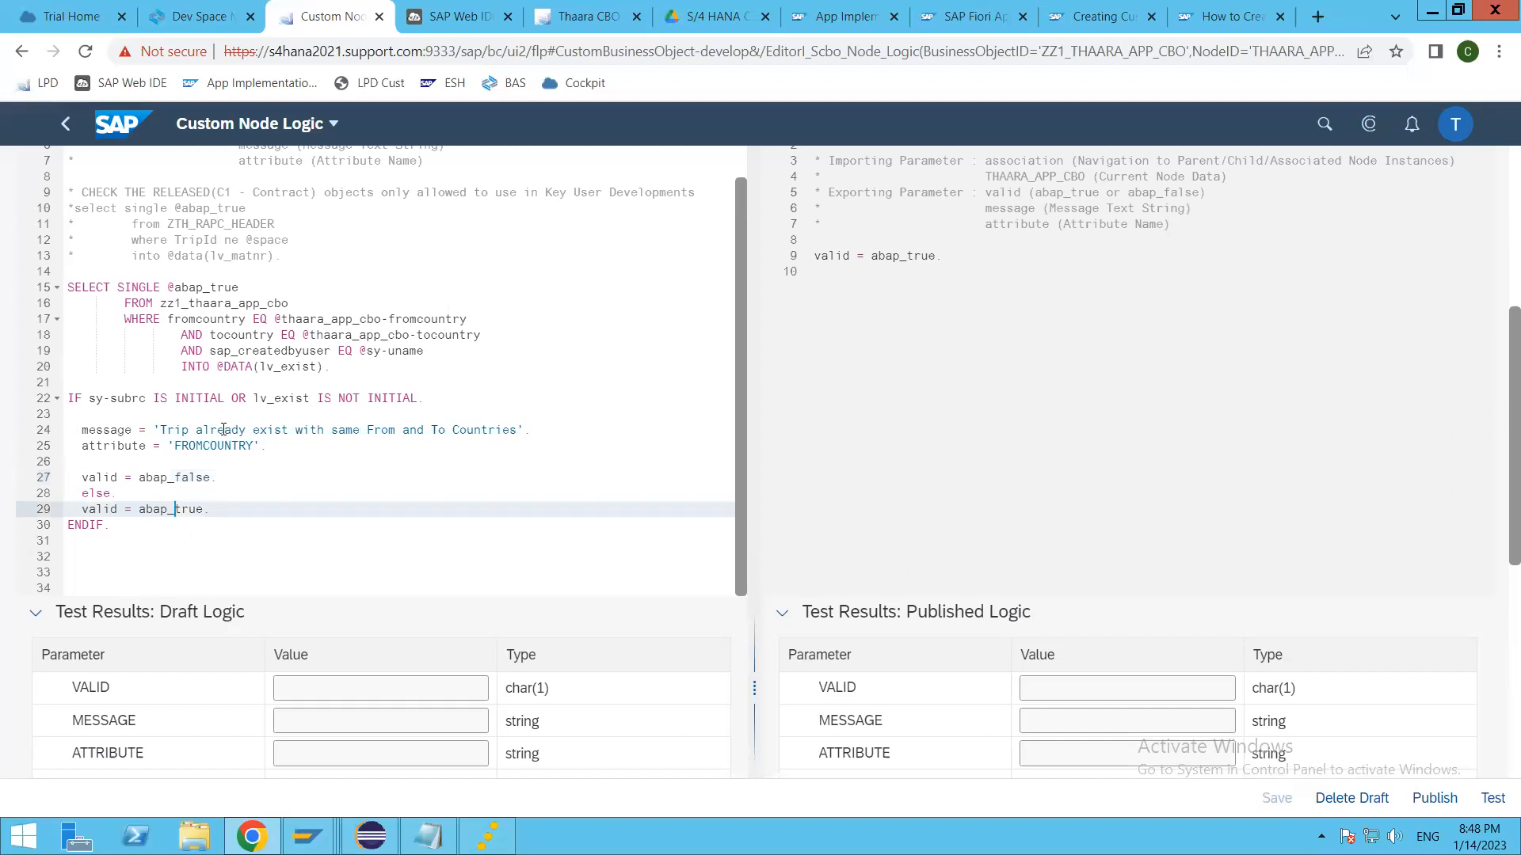
click(219, 430)
scroll(298, 482, up, 1)
scroll(298, 482, up, 3)
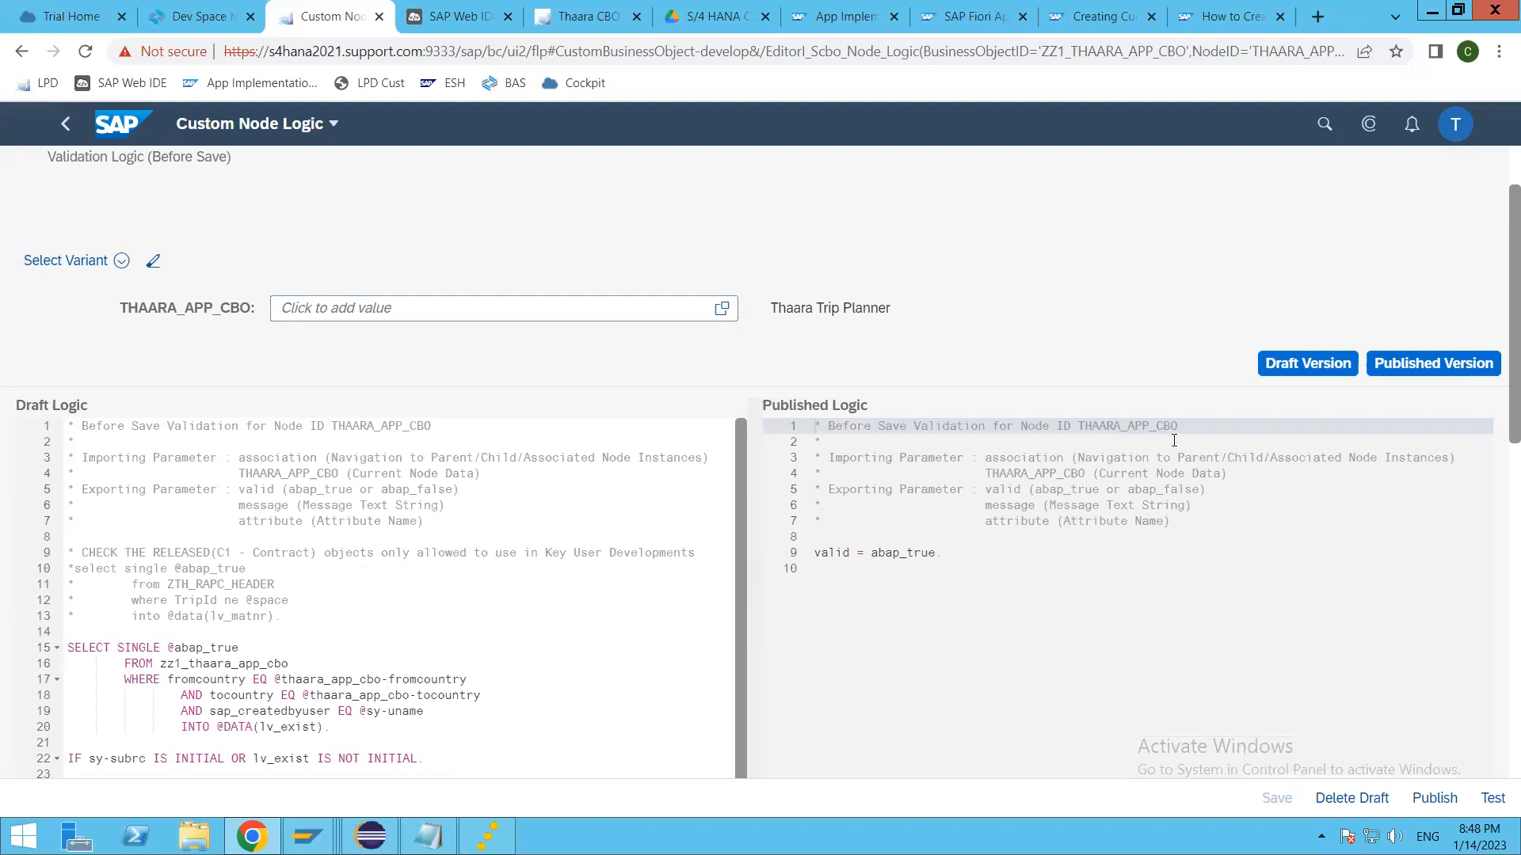
click(1310, 363)
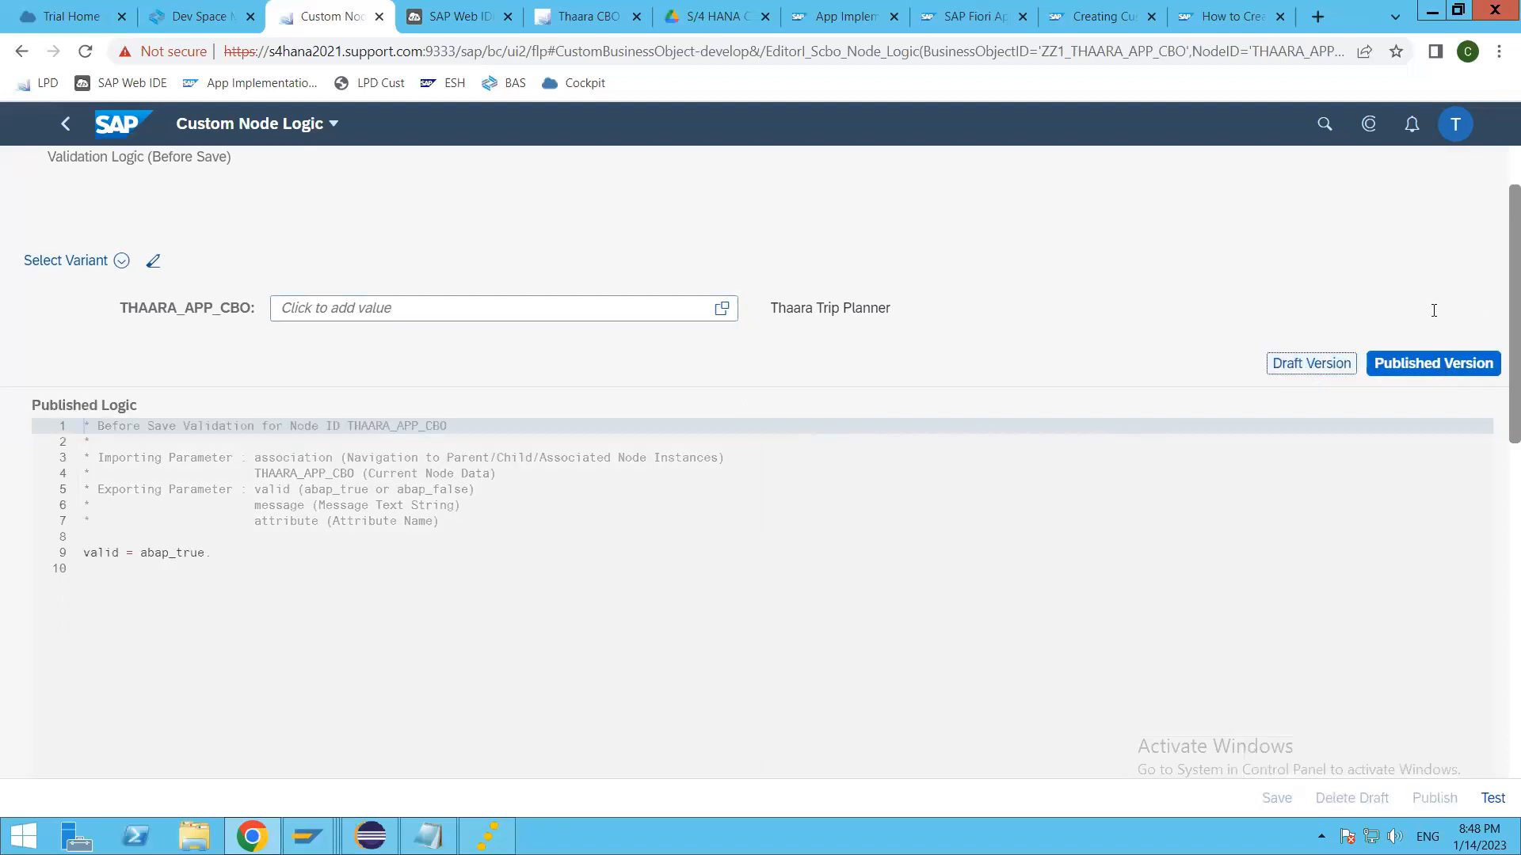
click(1447, 369)
click(1309, 369)
click(354, 680)
scroll(354, 680, down, 2)
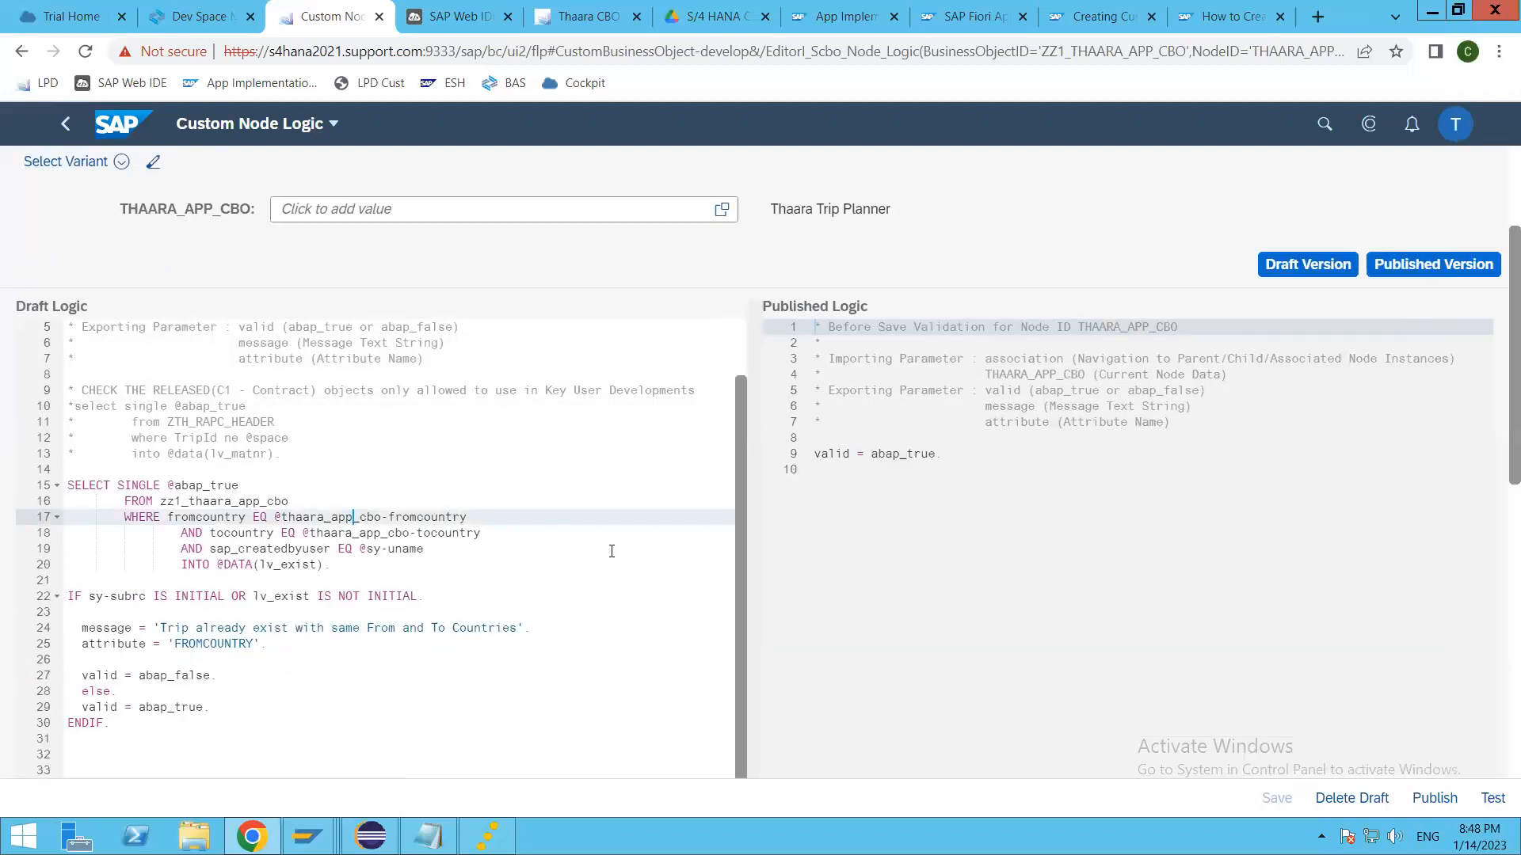
Step: Review the draft's SELECT and IF block and publish the Before Save validation logic
click(282, 671)
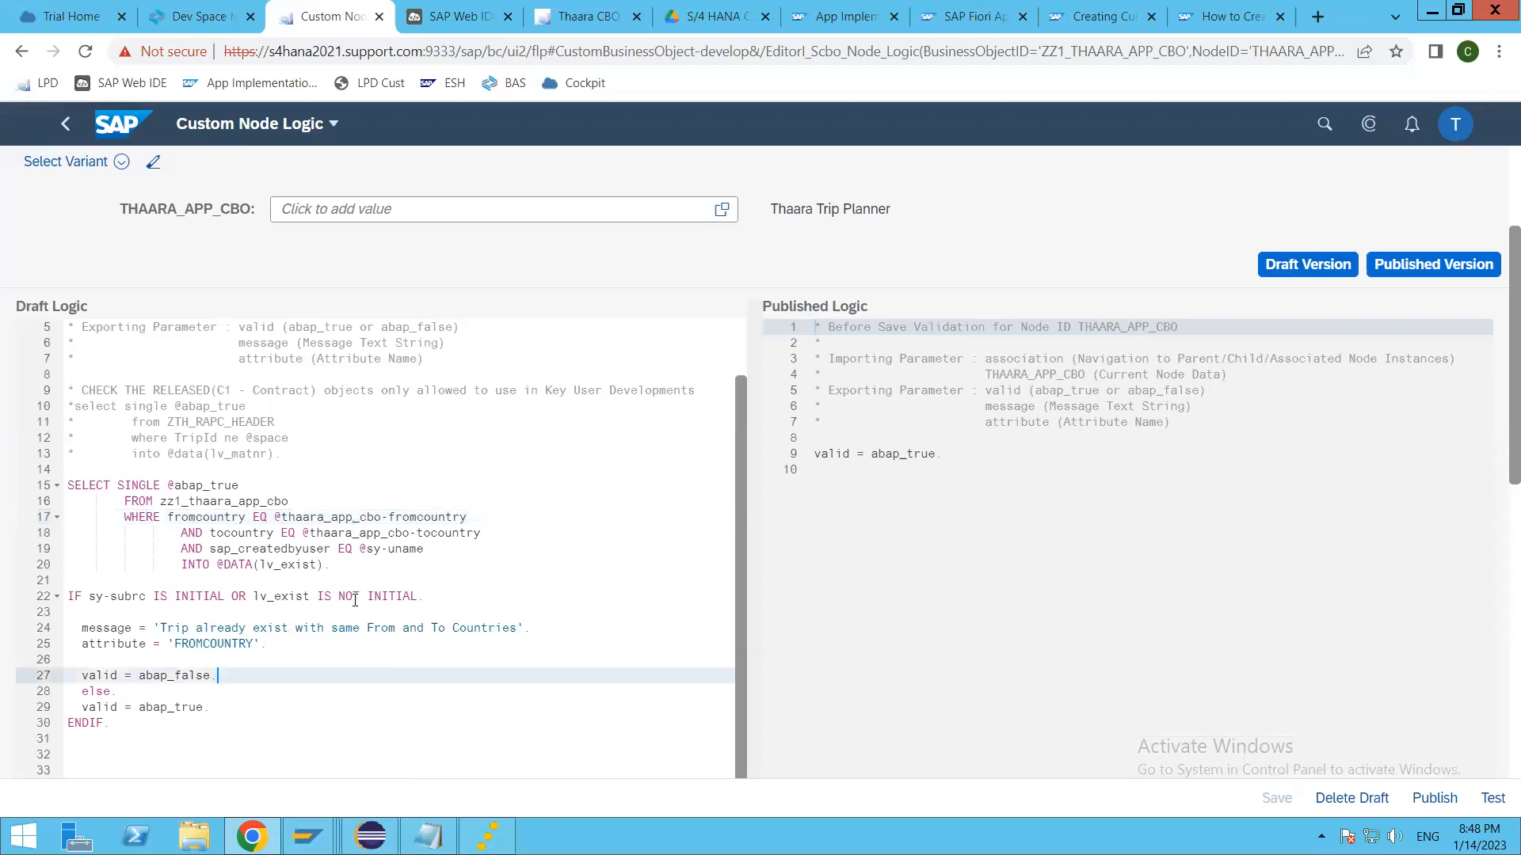
scroll(354, 600, up, 1)
scroll(354, 600, down, 1)
drag(118, 721, 55, 486)
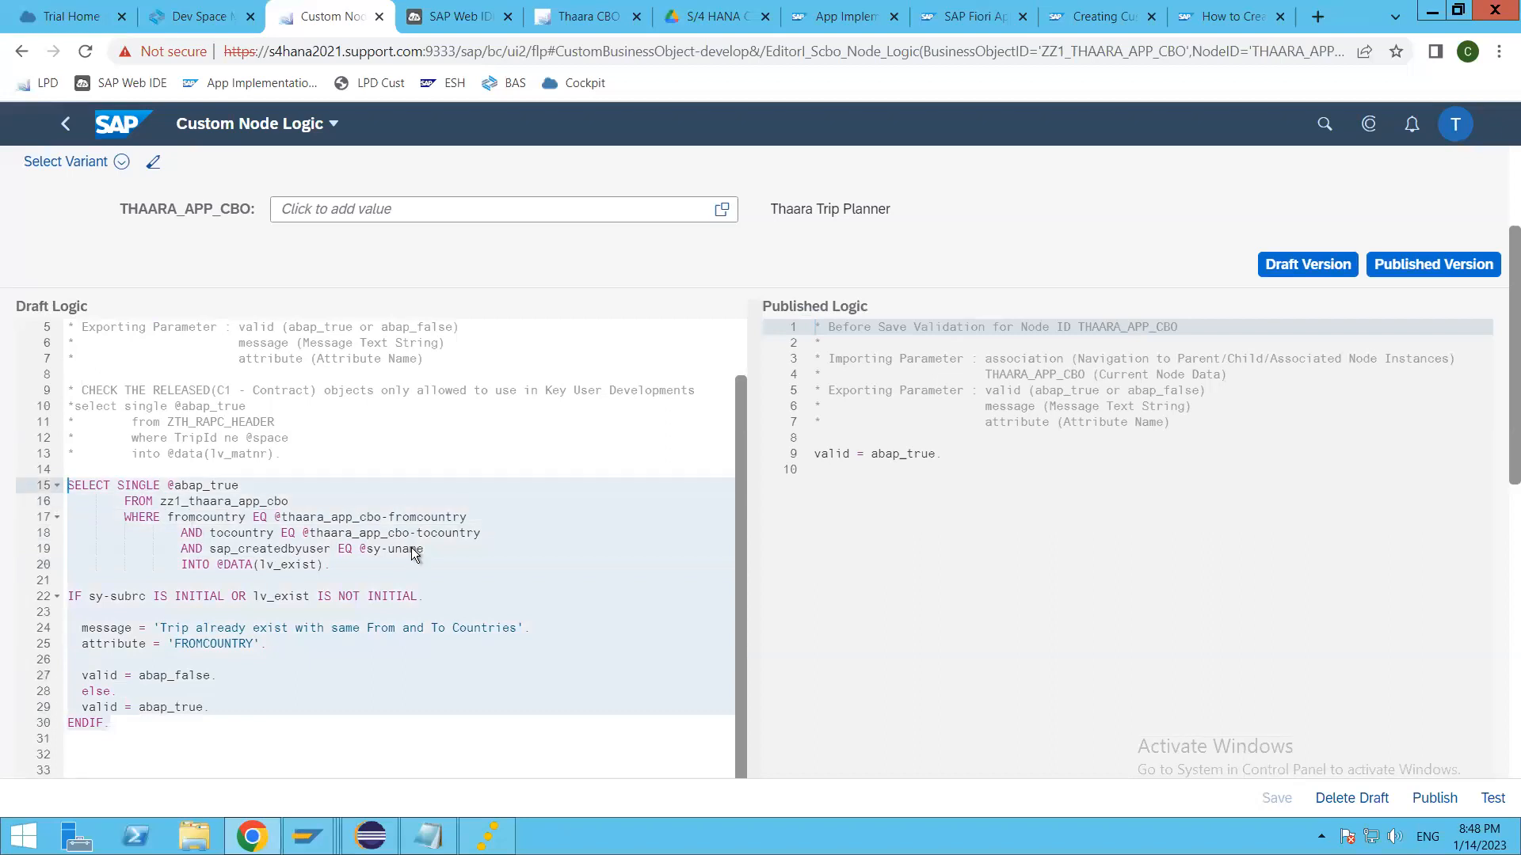
click(1425, 805)
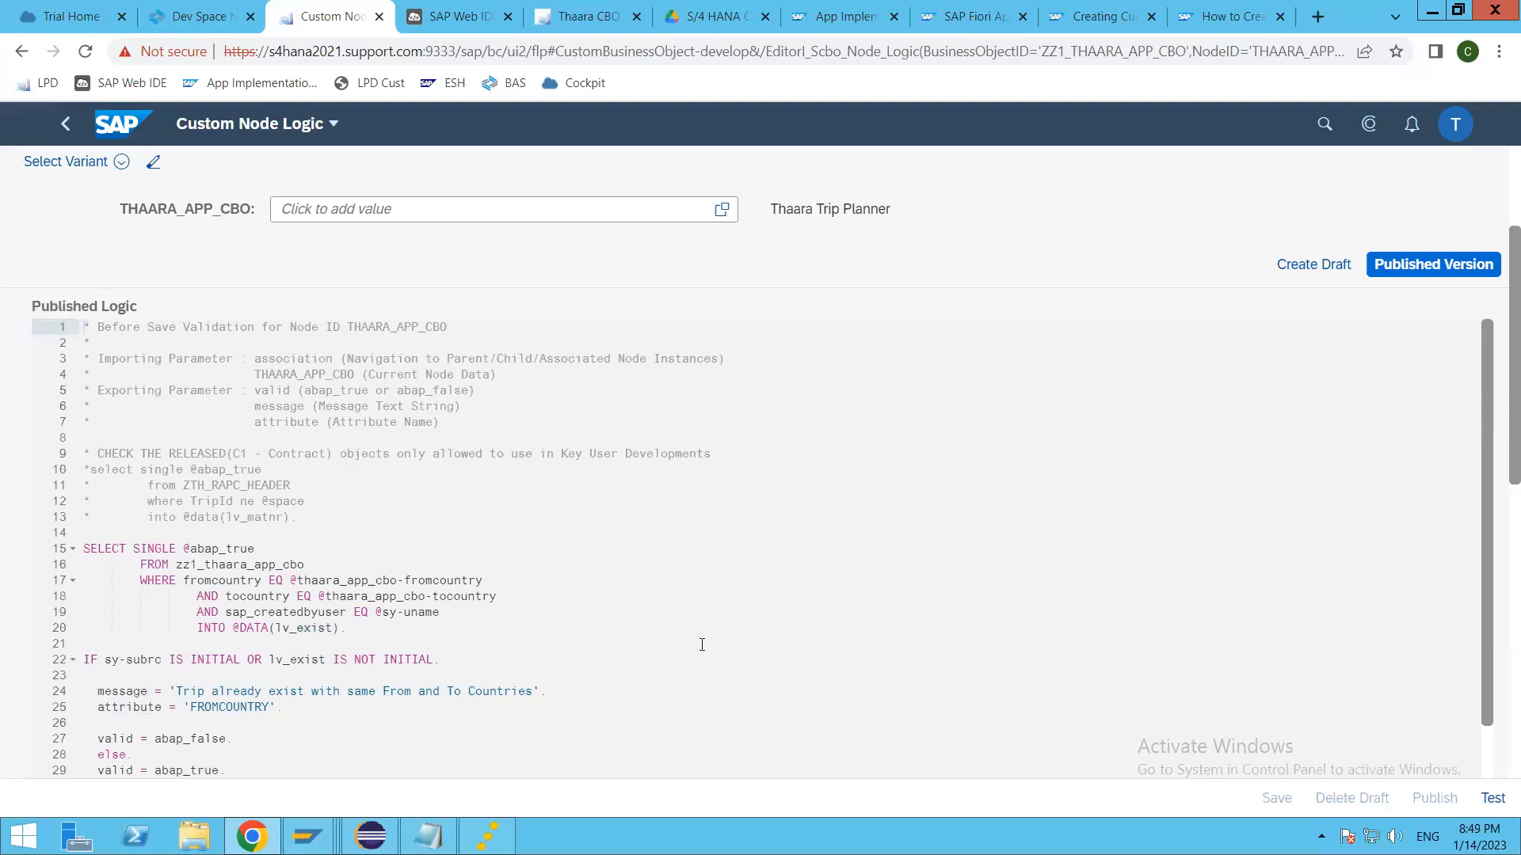
Step: Open the After Modification determination logic, review its Trip Id SELECT and IF block, and publish it
click(66, 122)
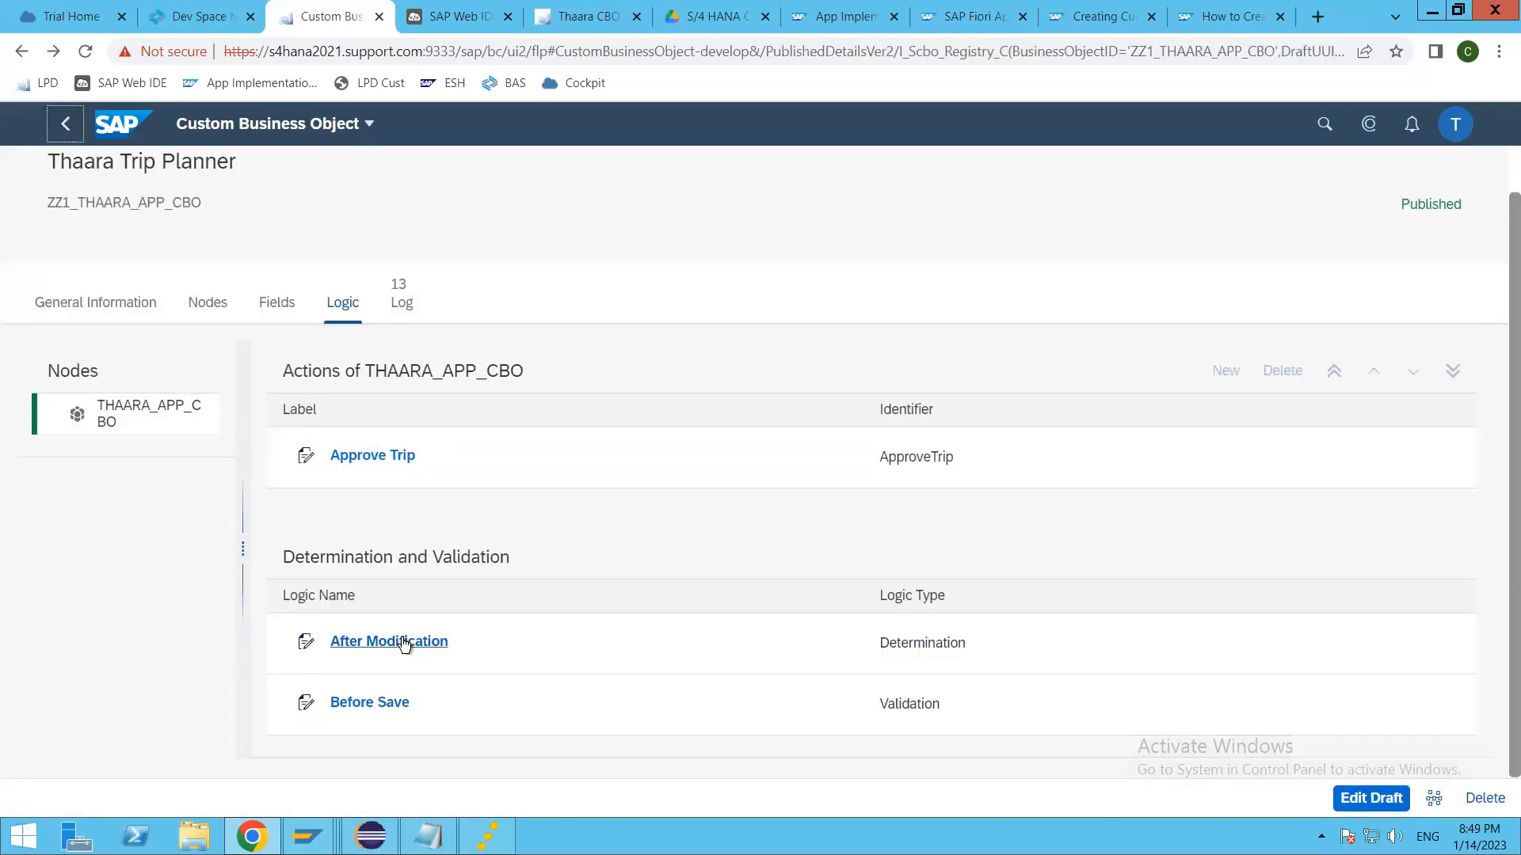
click(418, 641)
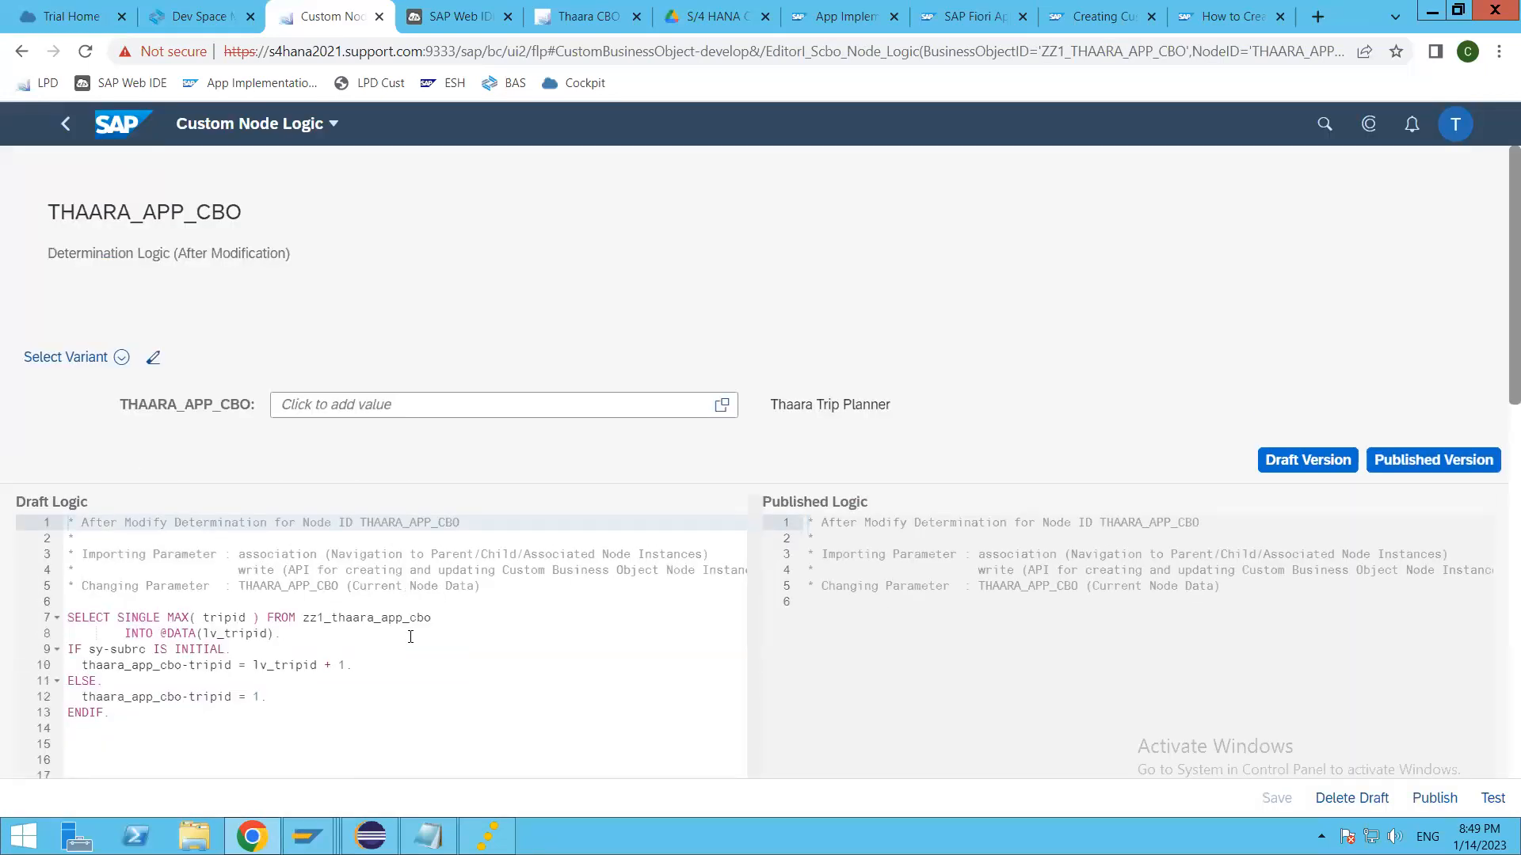
scroll(410, 636, down, 1)
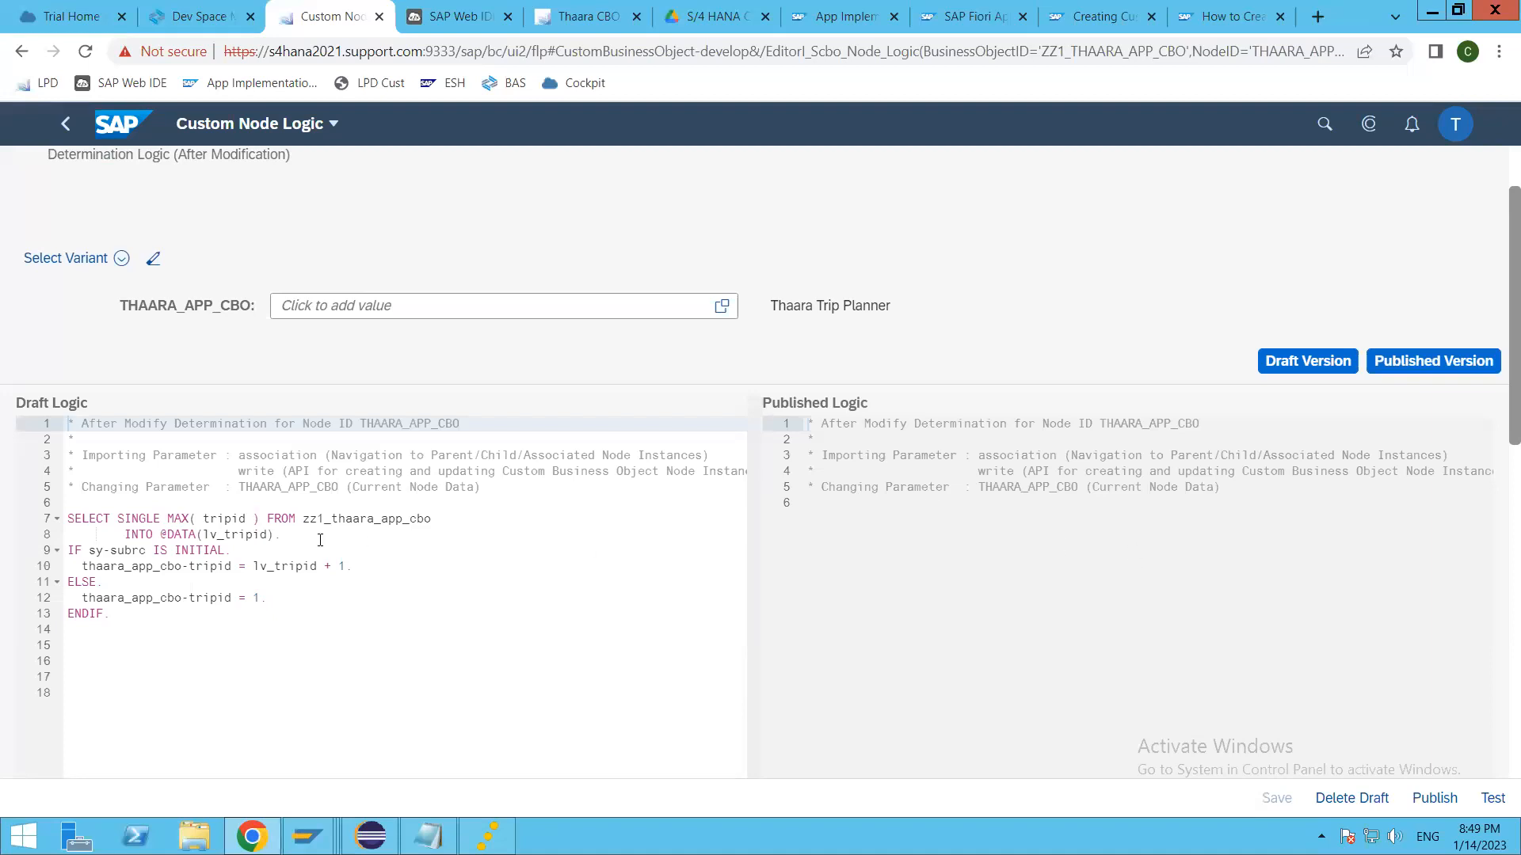
click(271, 600)
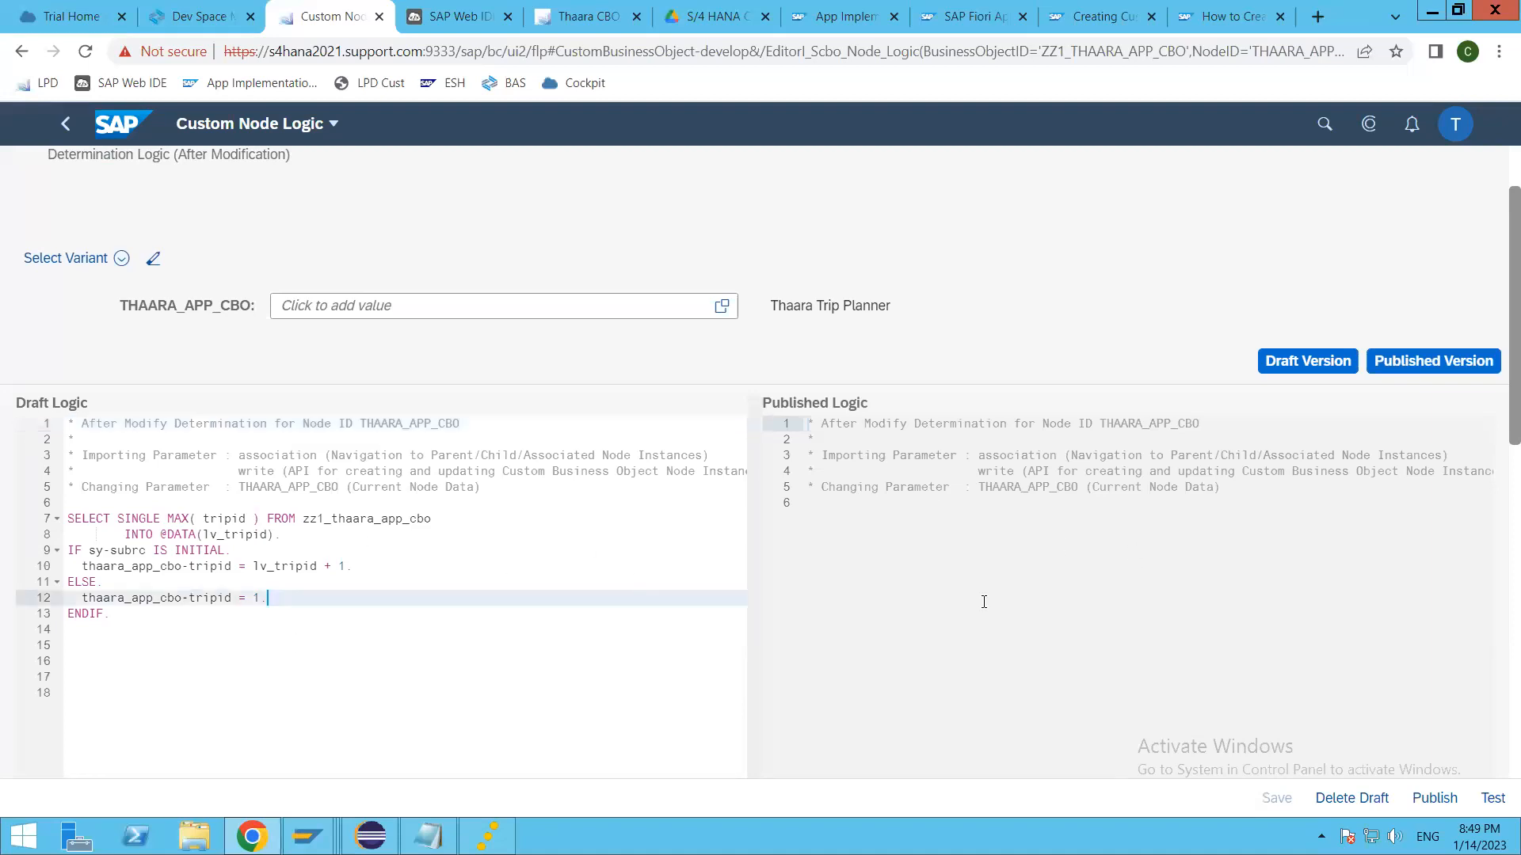
click(1436, 797)
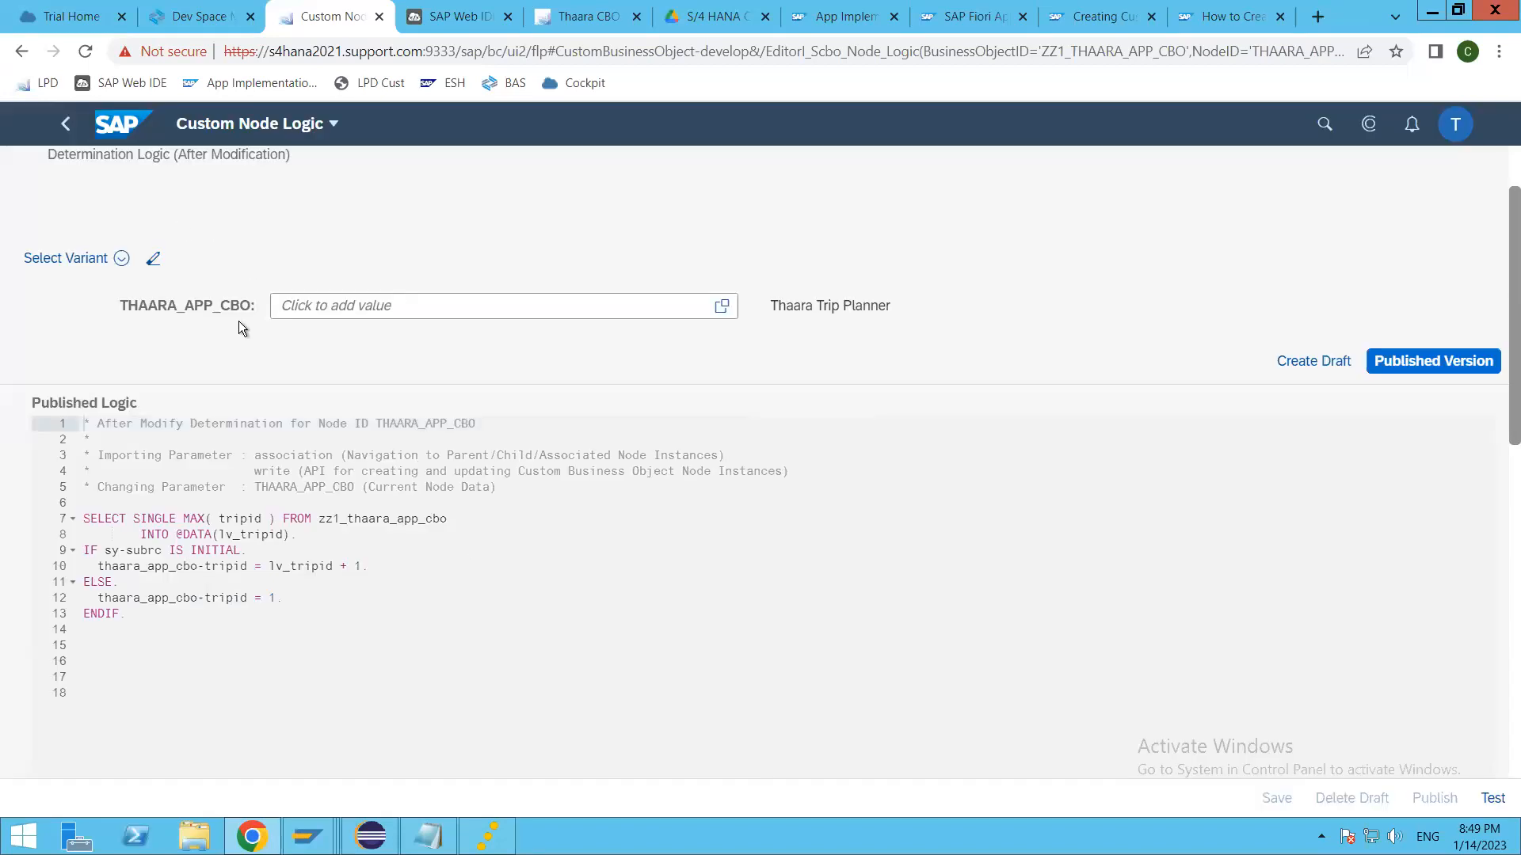
click(66, 124)
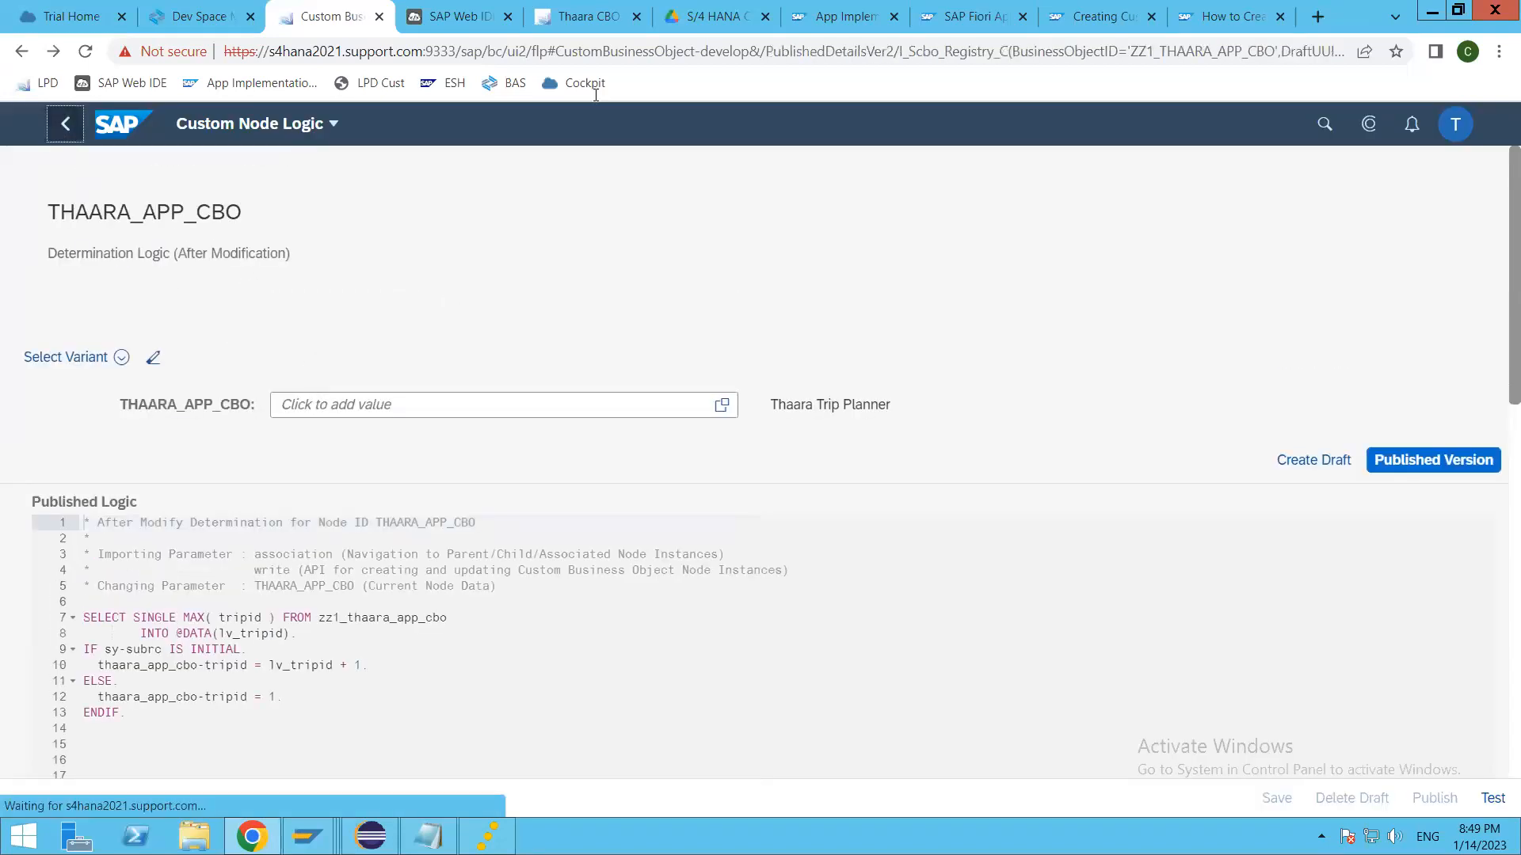
Step: Reload the Thaara CBO application and try to save a new trip with Trip Id 123, To Country GB and From Country IN
click(539, 16)
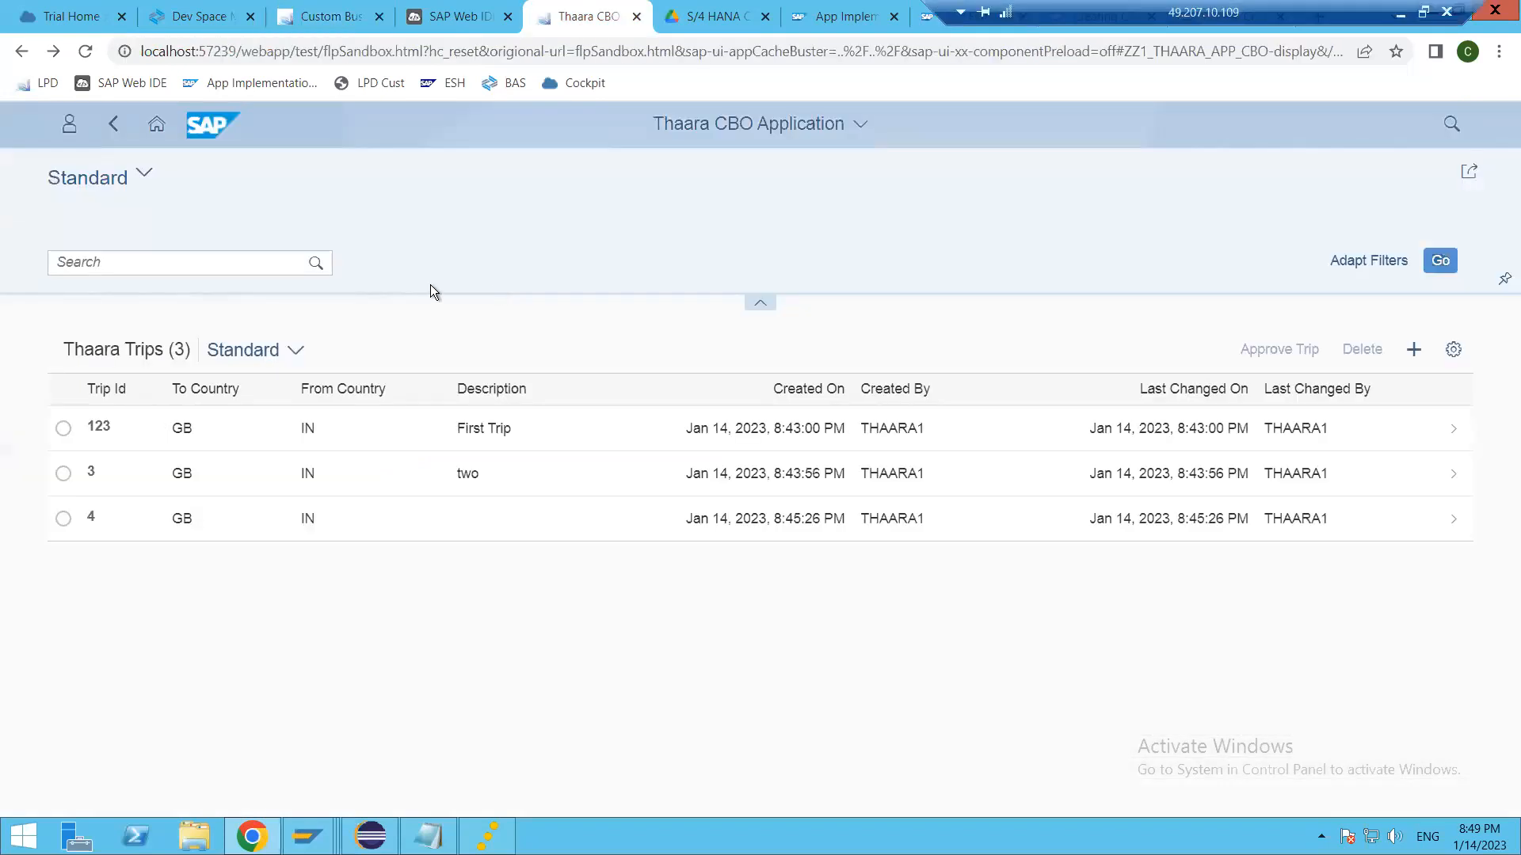
click(85, 50)
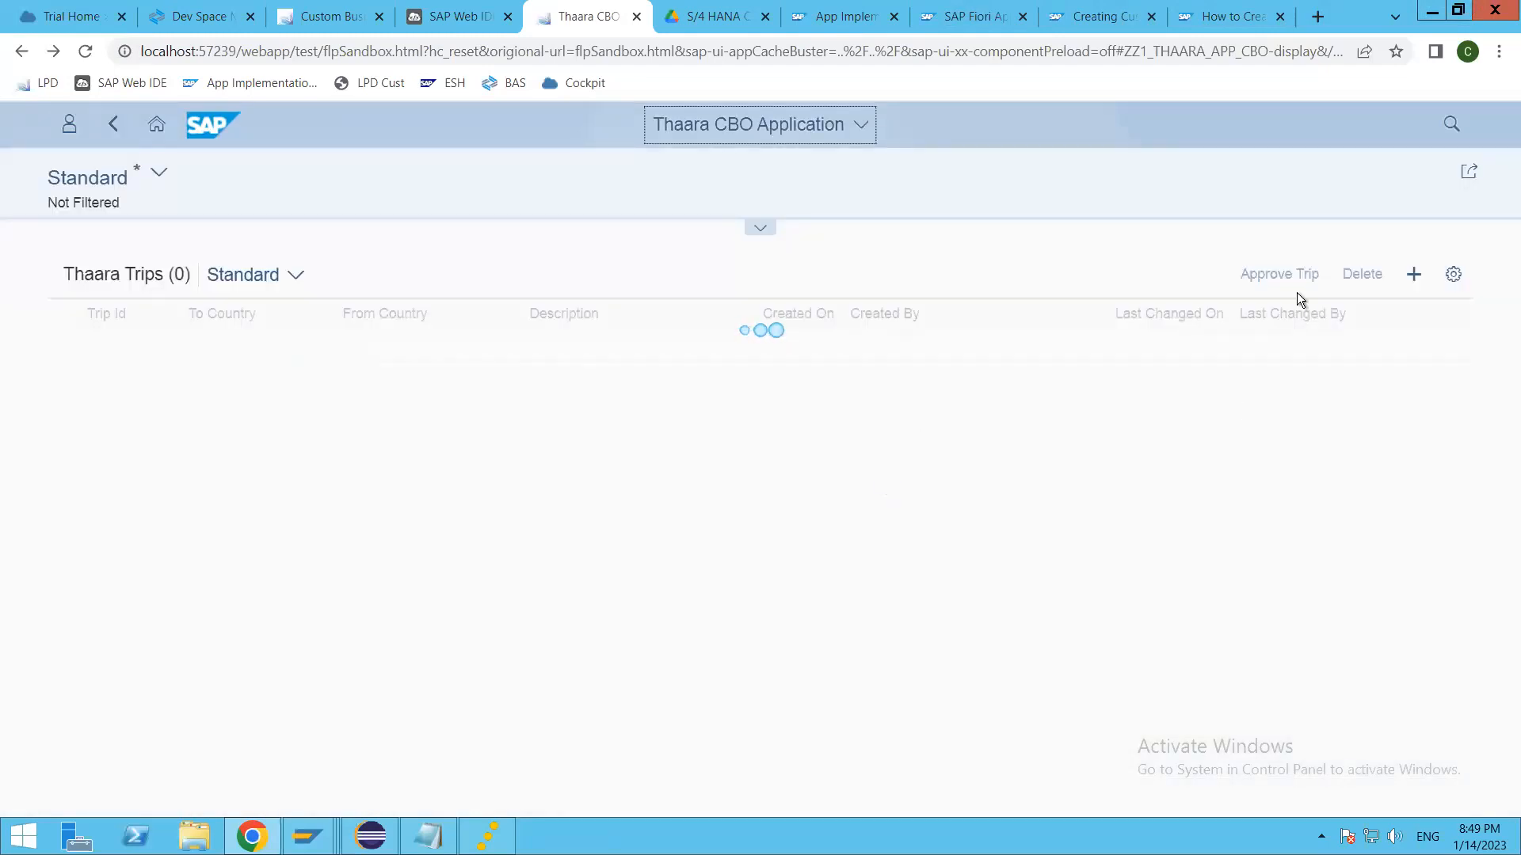
click(1411, 275)
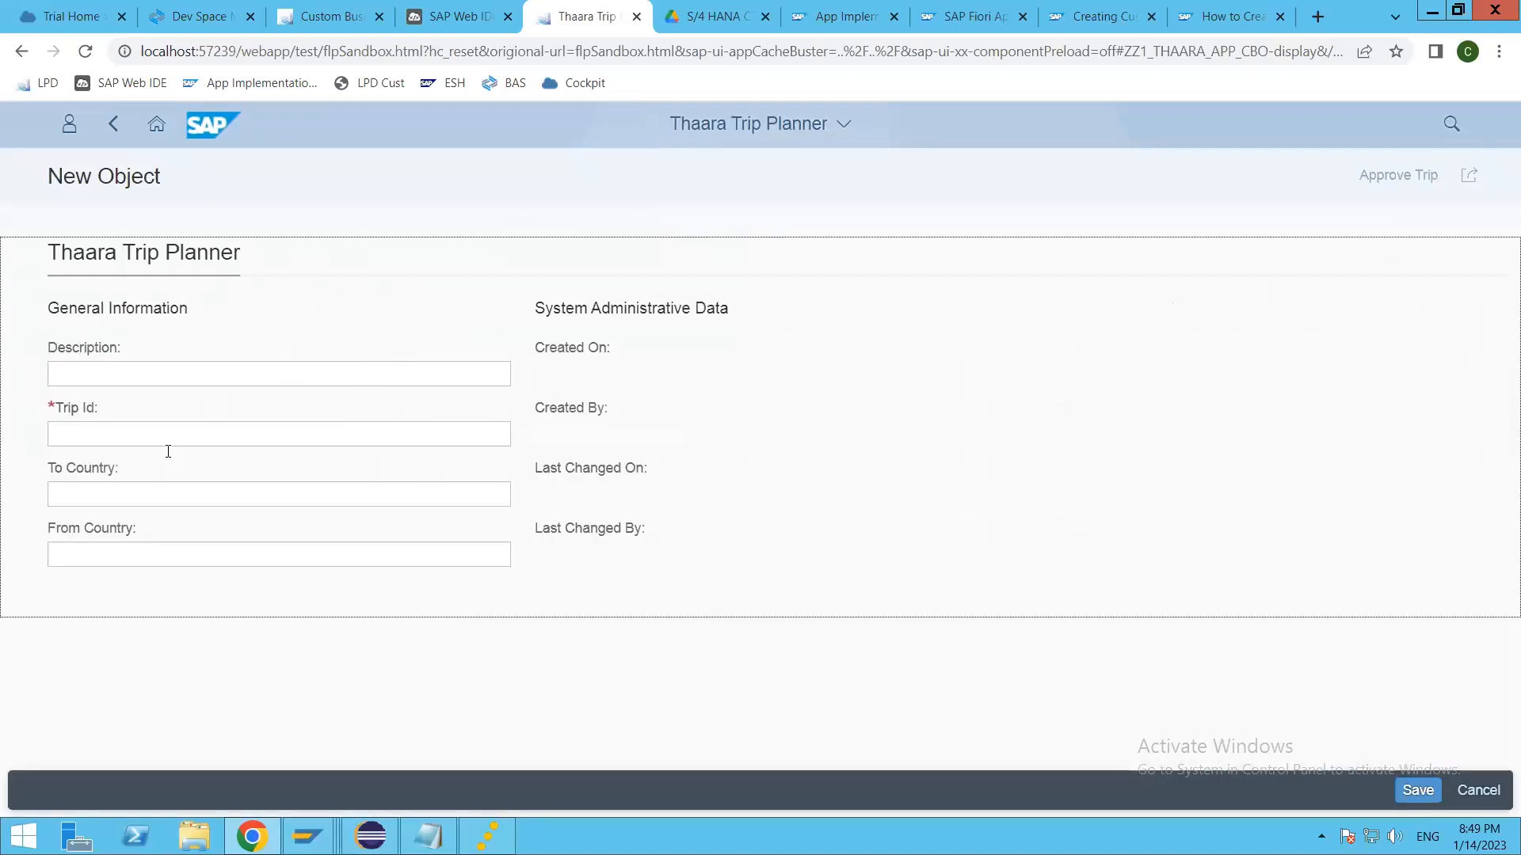
click(168, 440)
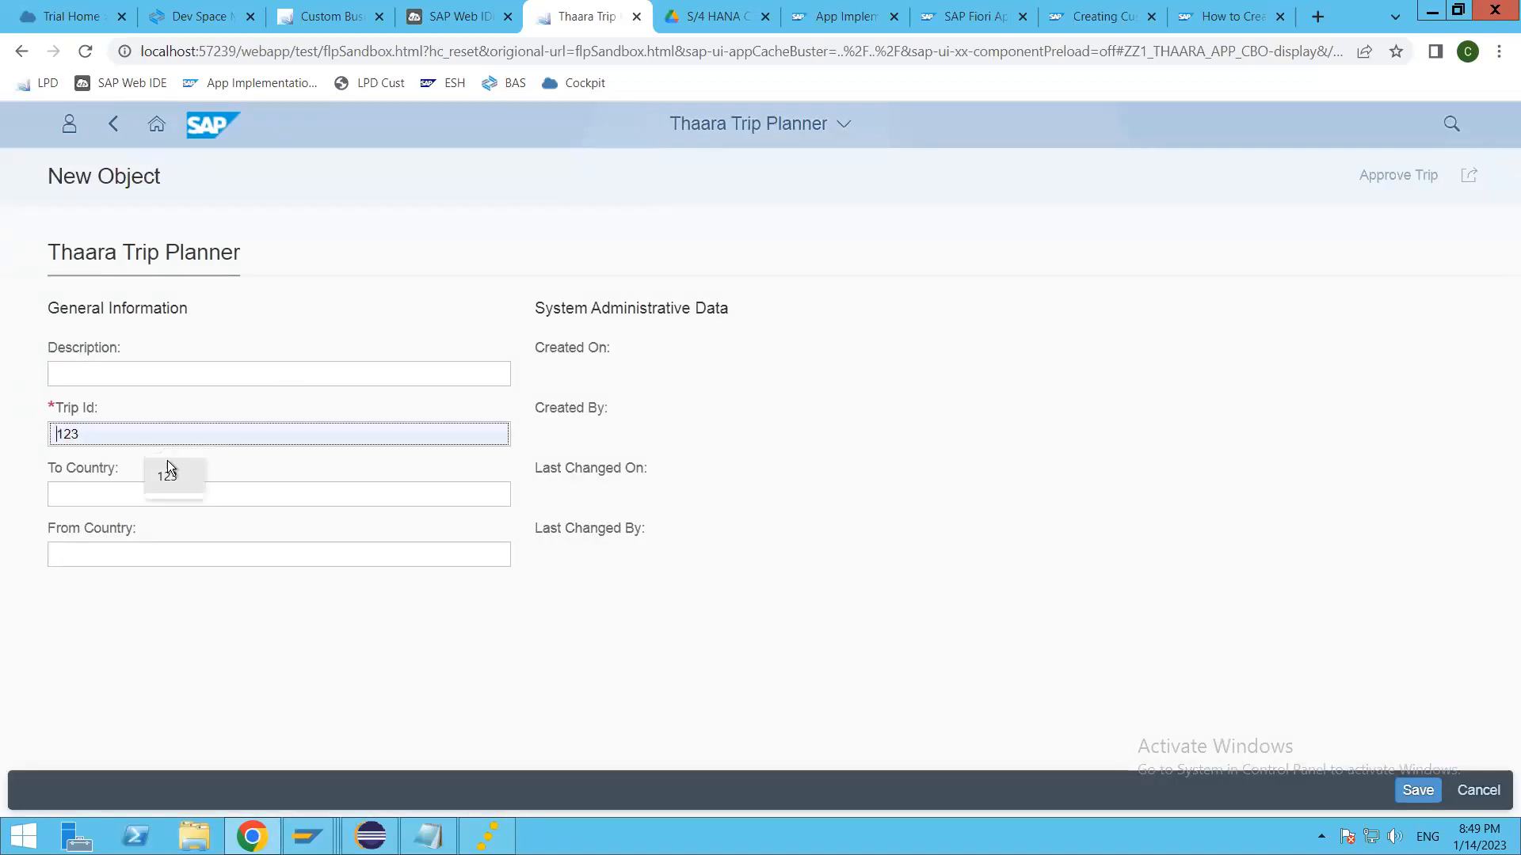
text(123)
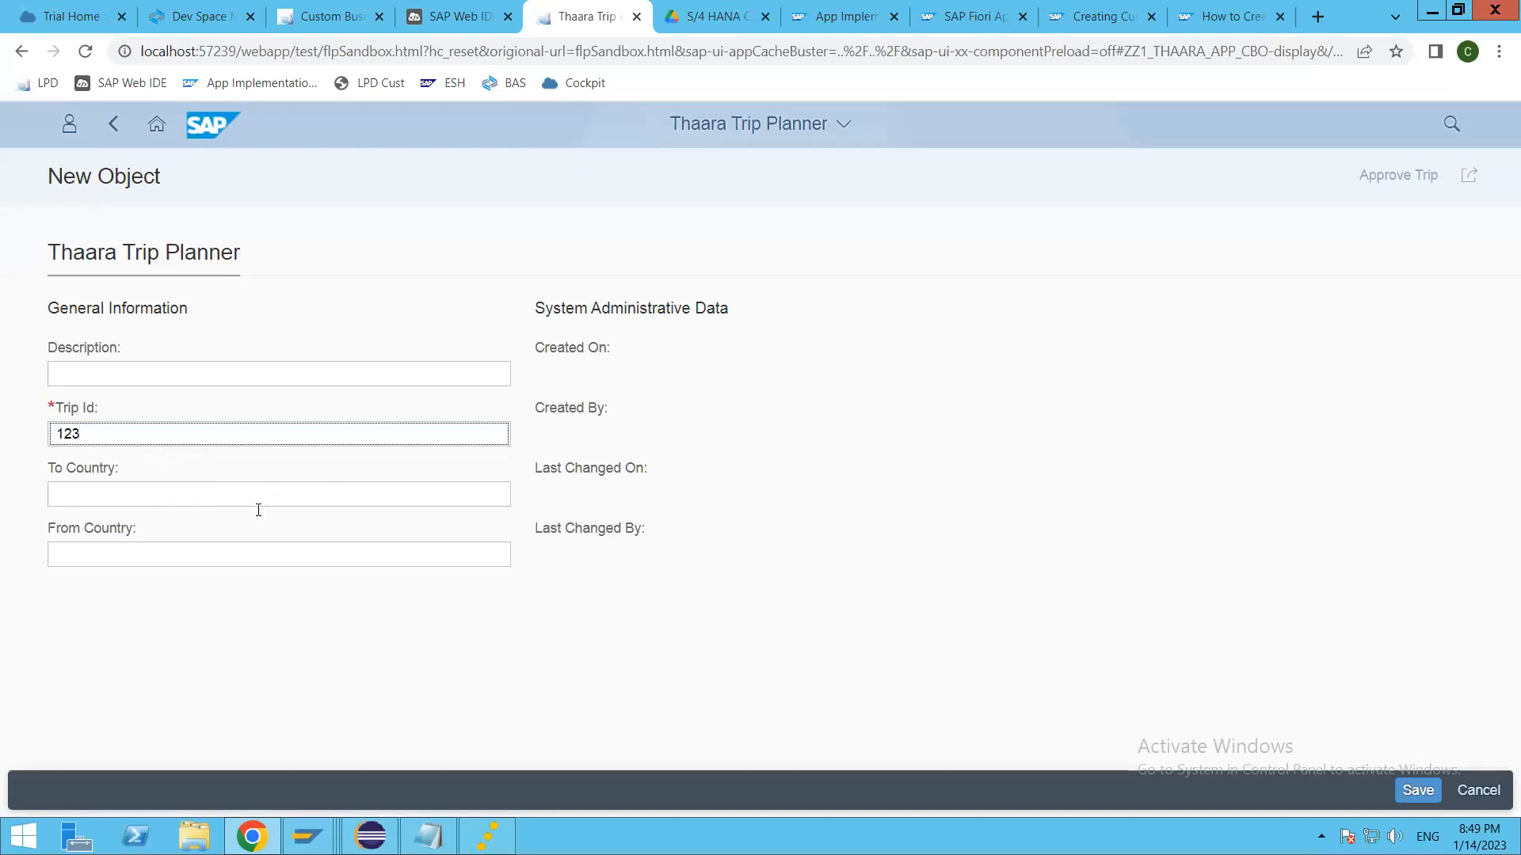
click(248, 495)
text(GB)
key(Tab)
text(IN)
click(1418, 791)
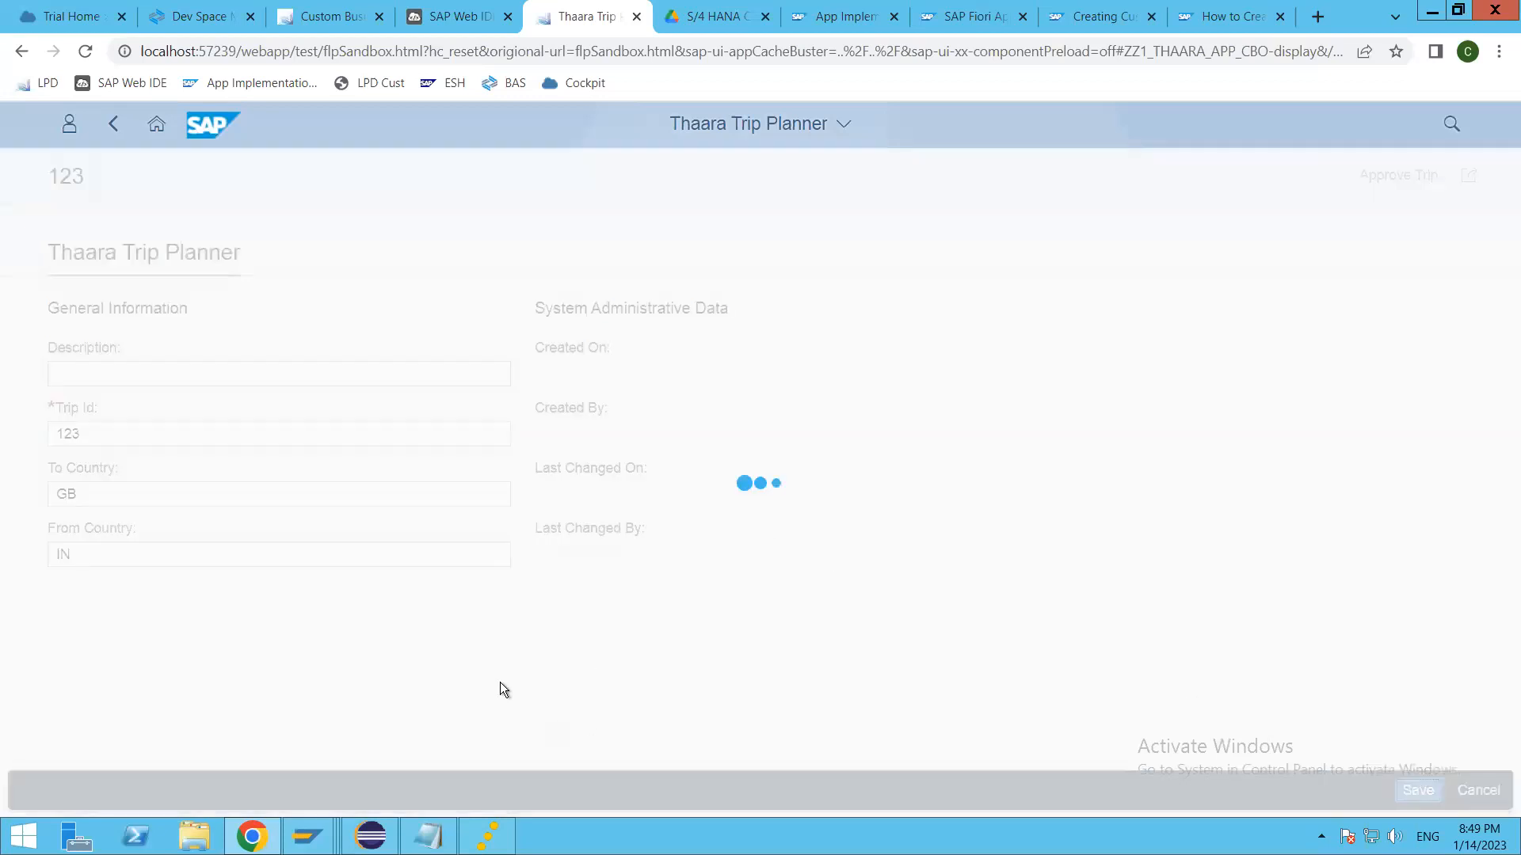
Step: Switch to Eclipse and step over the paused validation code from the trace writer creation through the loop to the execute call
click(372, 836)
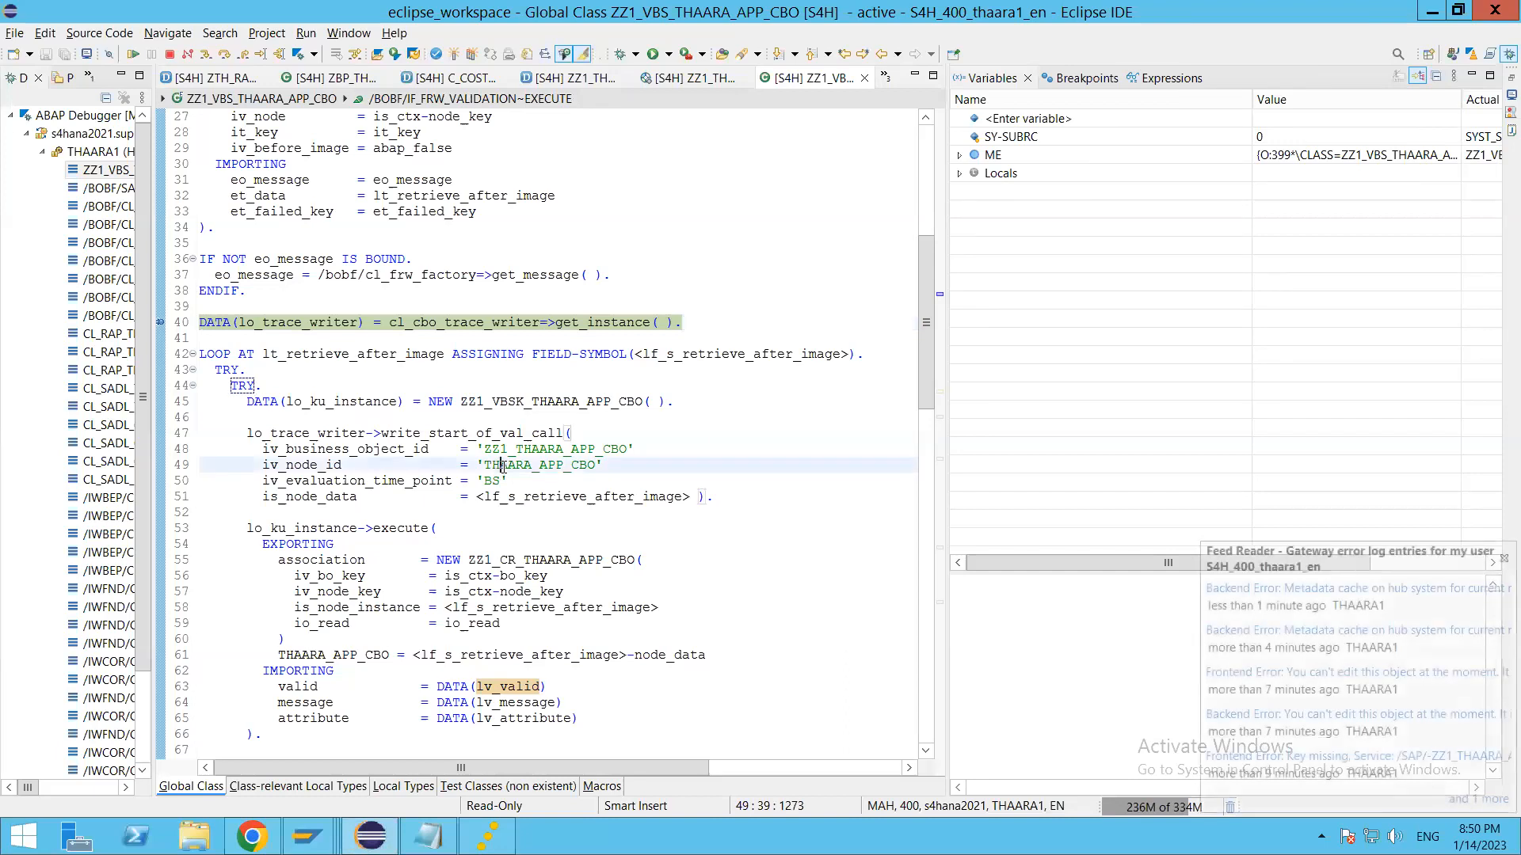
click(621, 554)
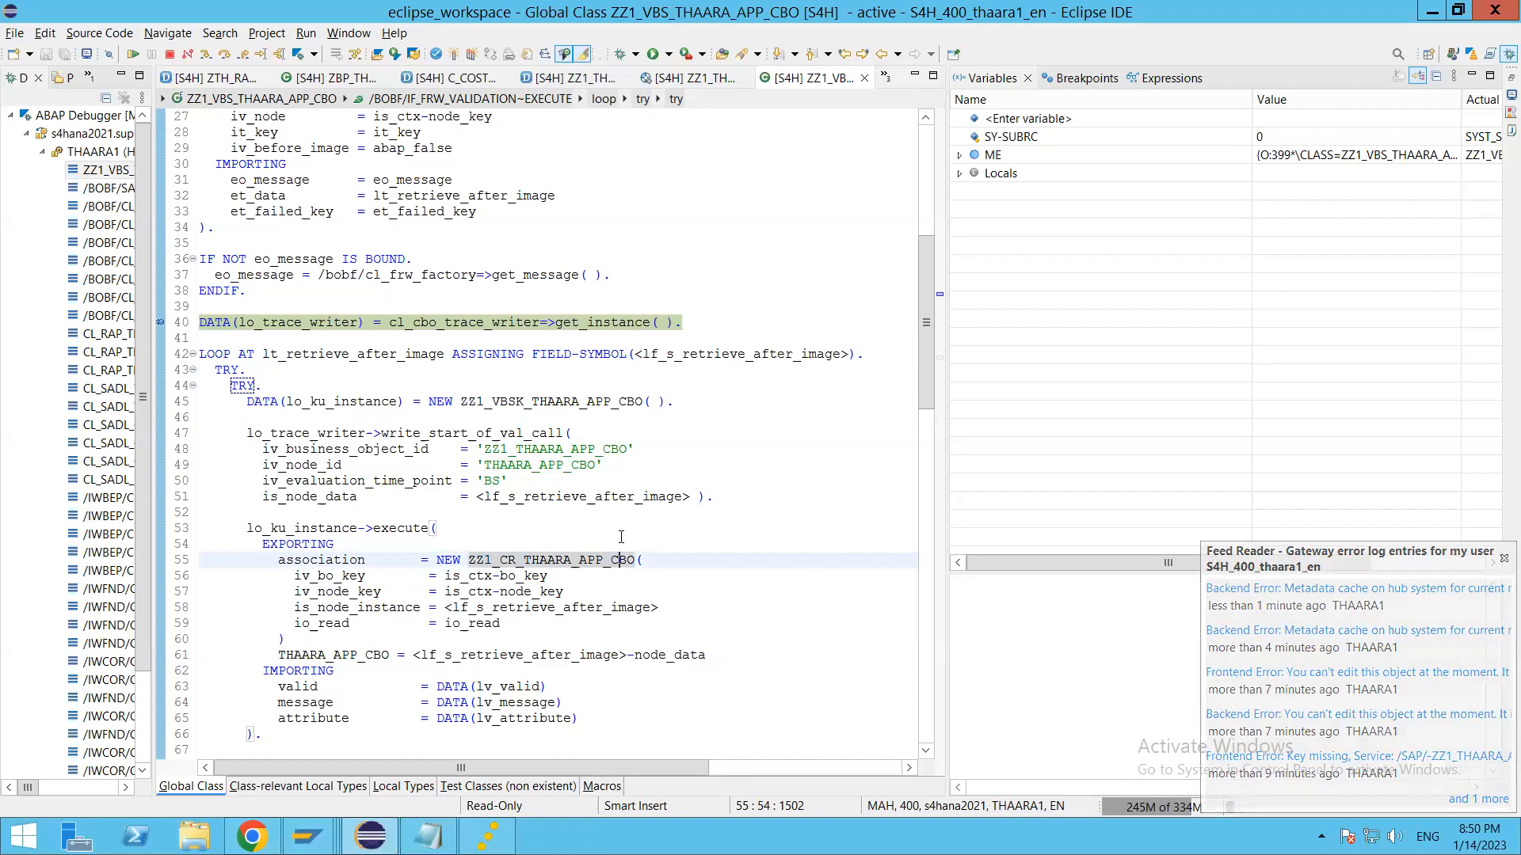
key(F6)
key(F6)
key(F6)
key(F6)
key(F6)
key(F6)
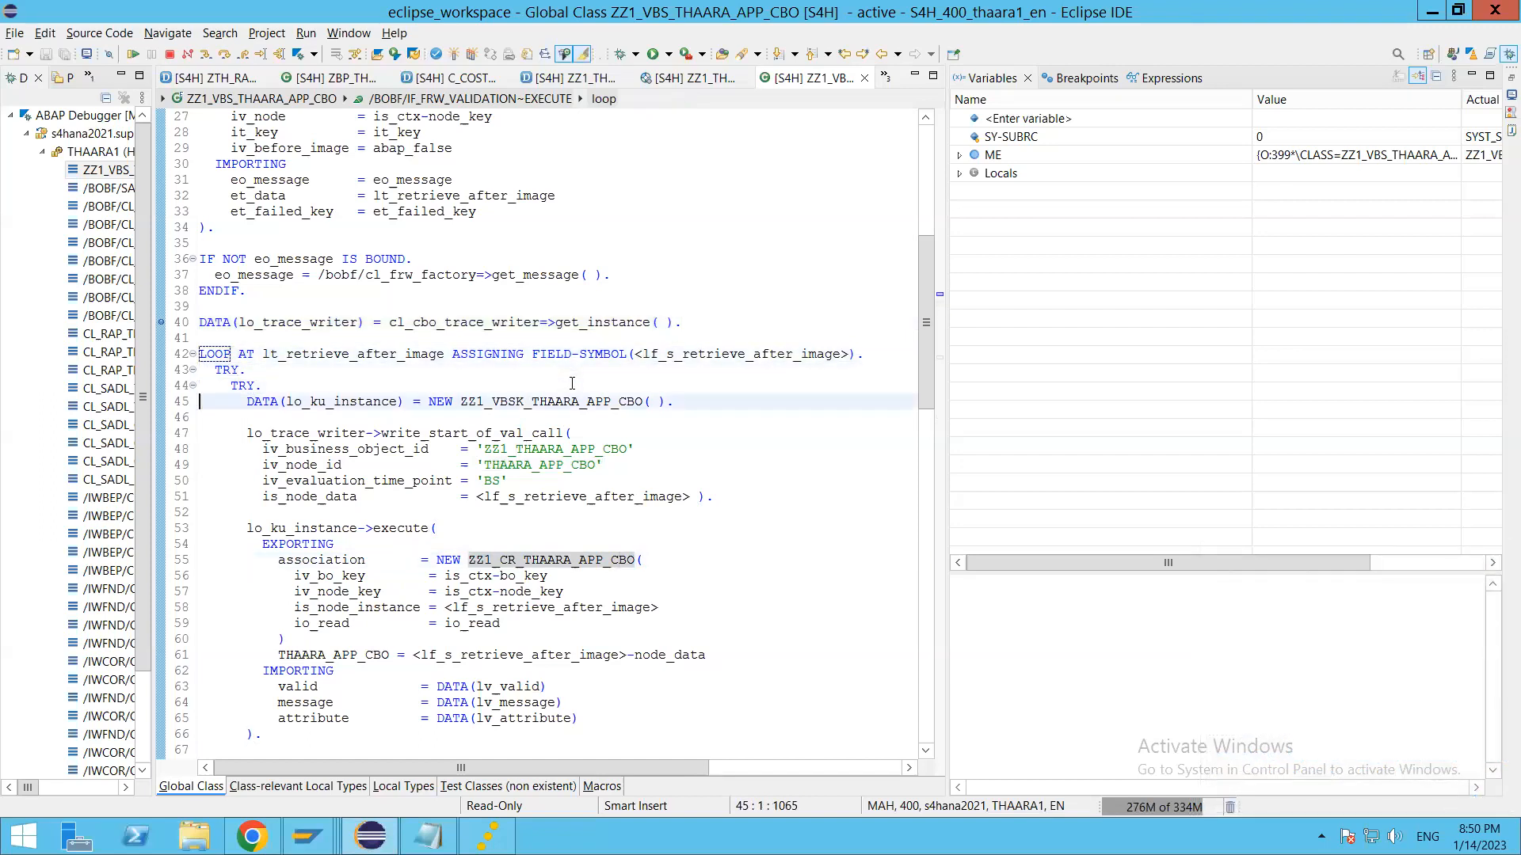
Step: Step over the execute call and the lv_valid and lv_message checks up to the message builder, and resume the program
click(587, 593)
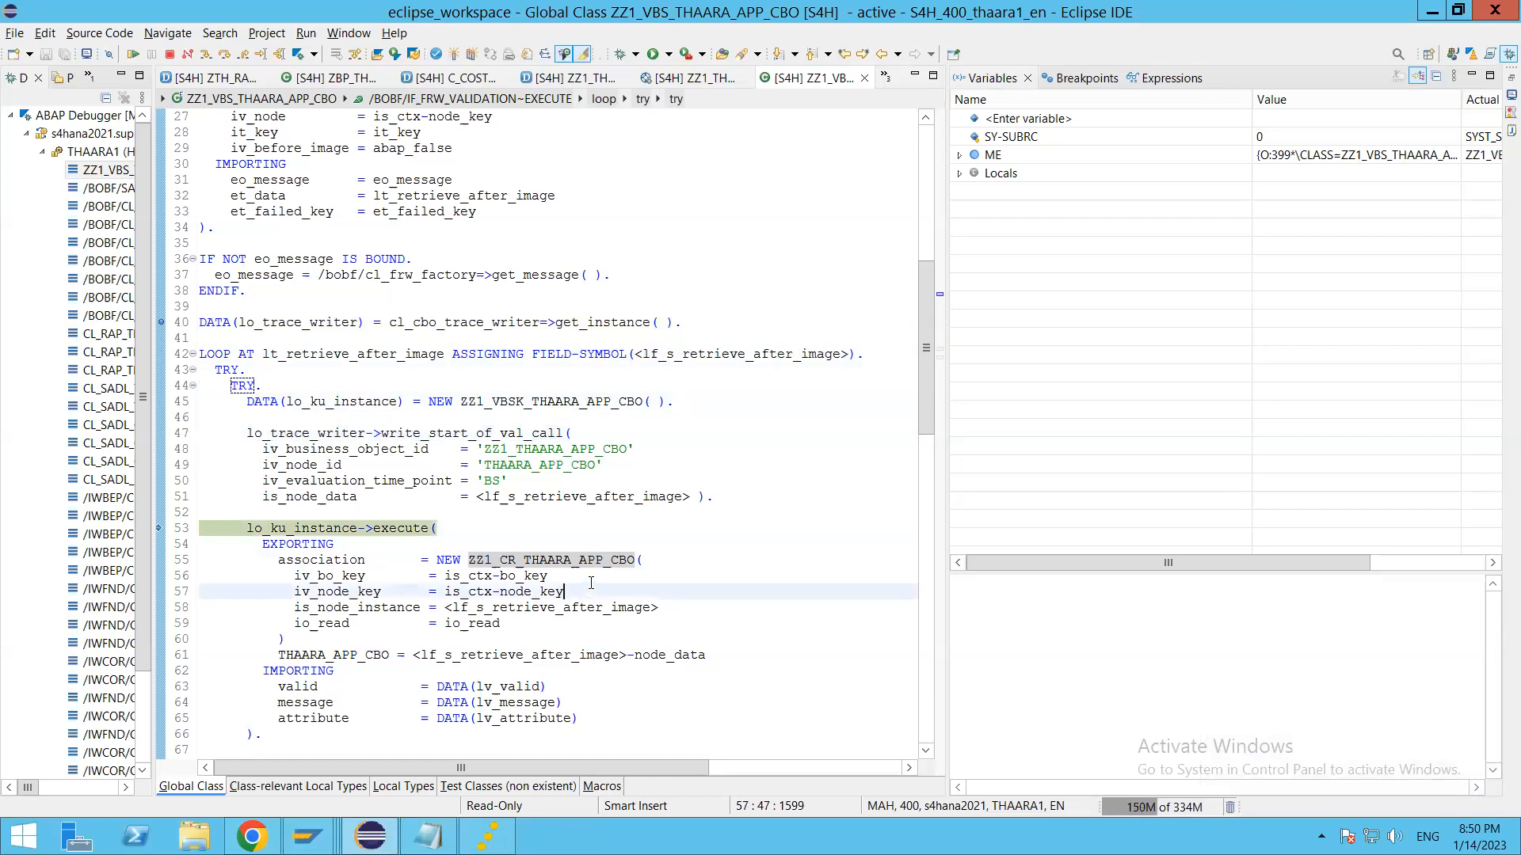
scroll(587, 594, down, 4)
key(F6)
scroll(595, 570, down, 5)
key(F6)
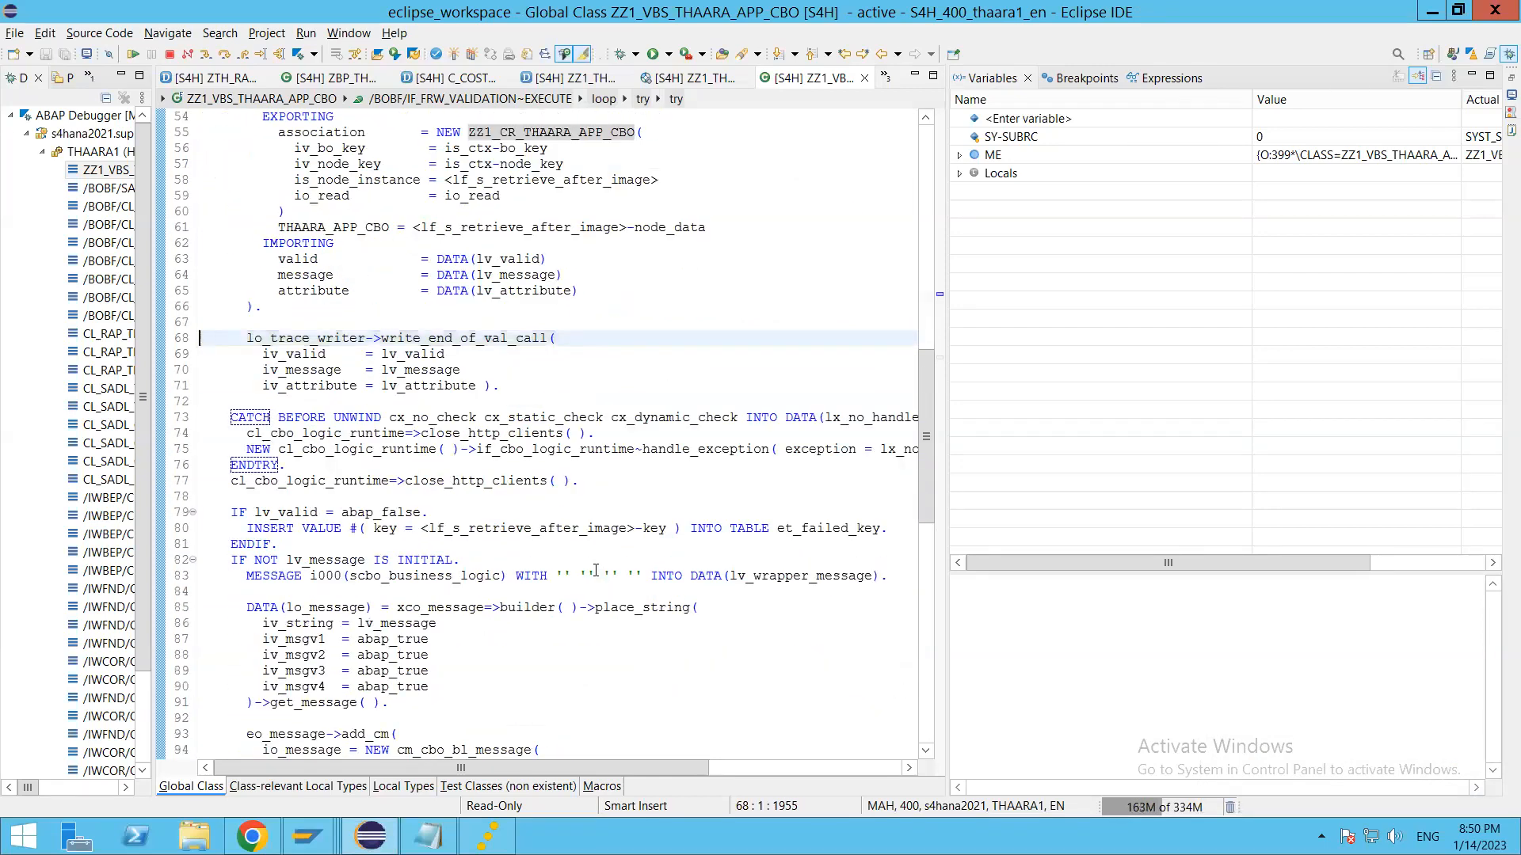
key(F6)
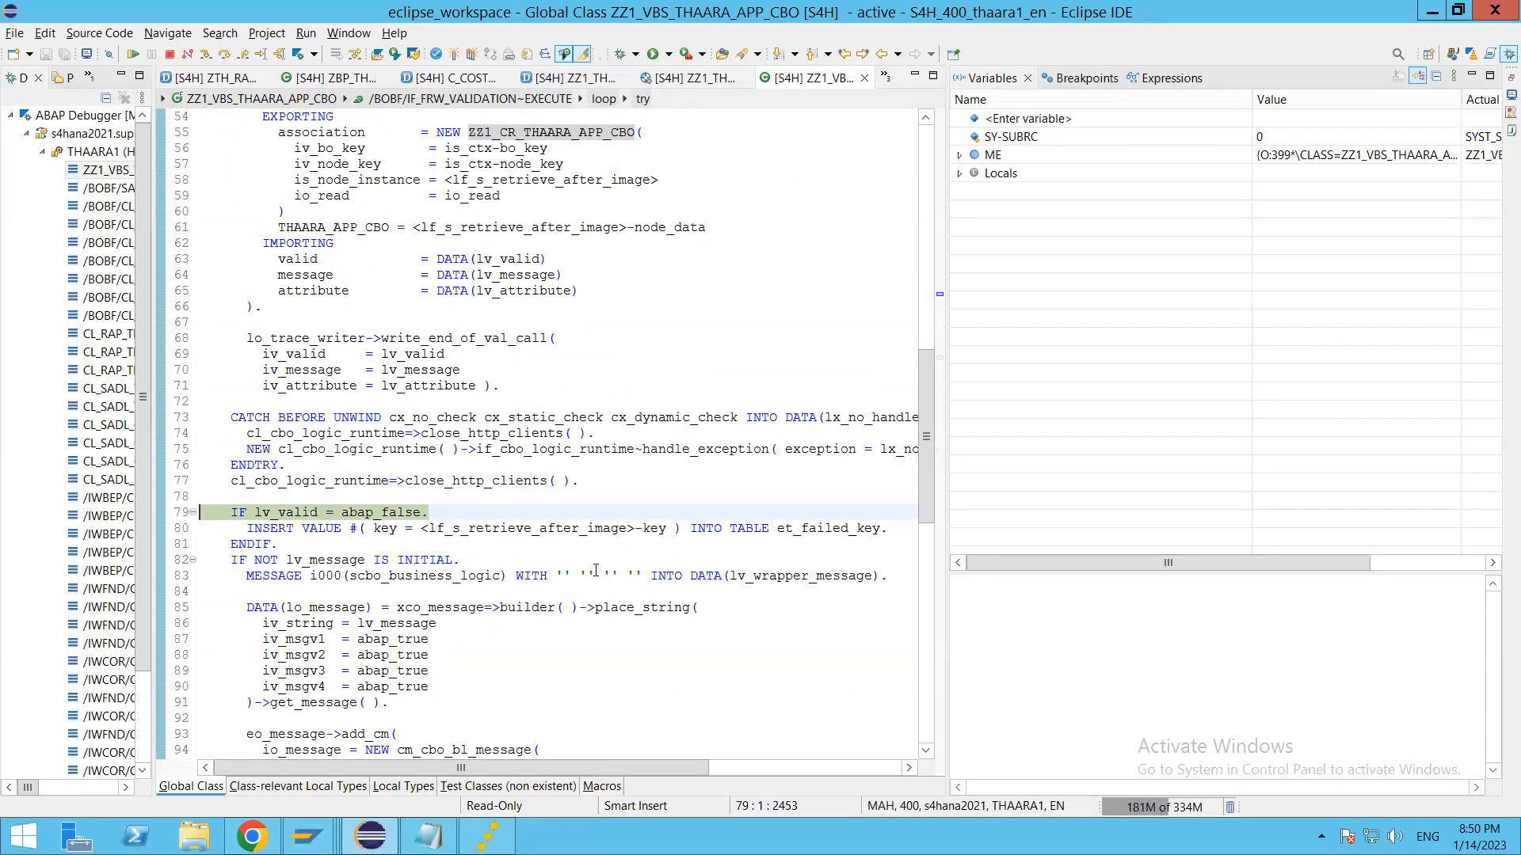
key(F6)
scroll(595, 570, down, 3)
key(F6)
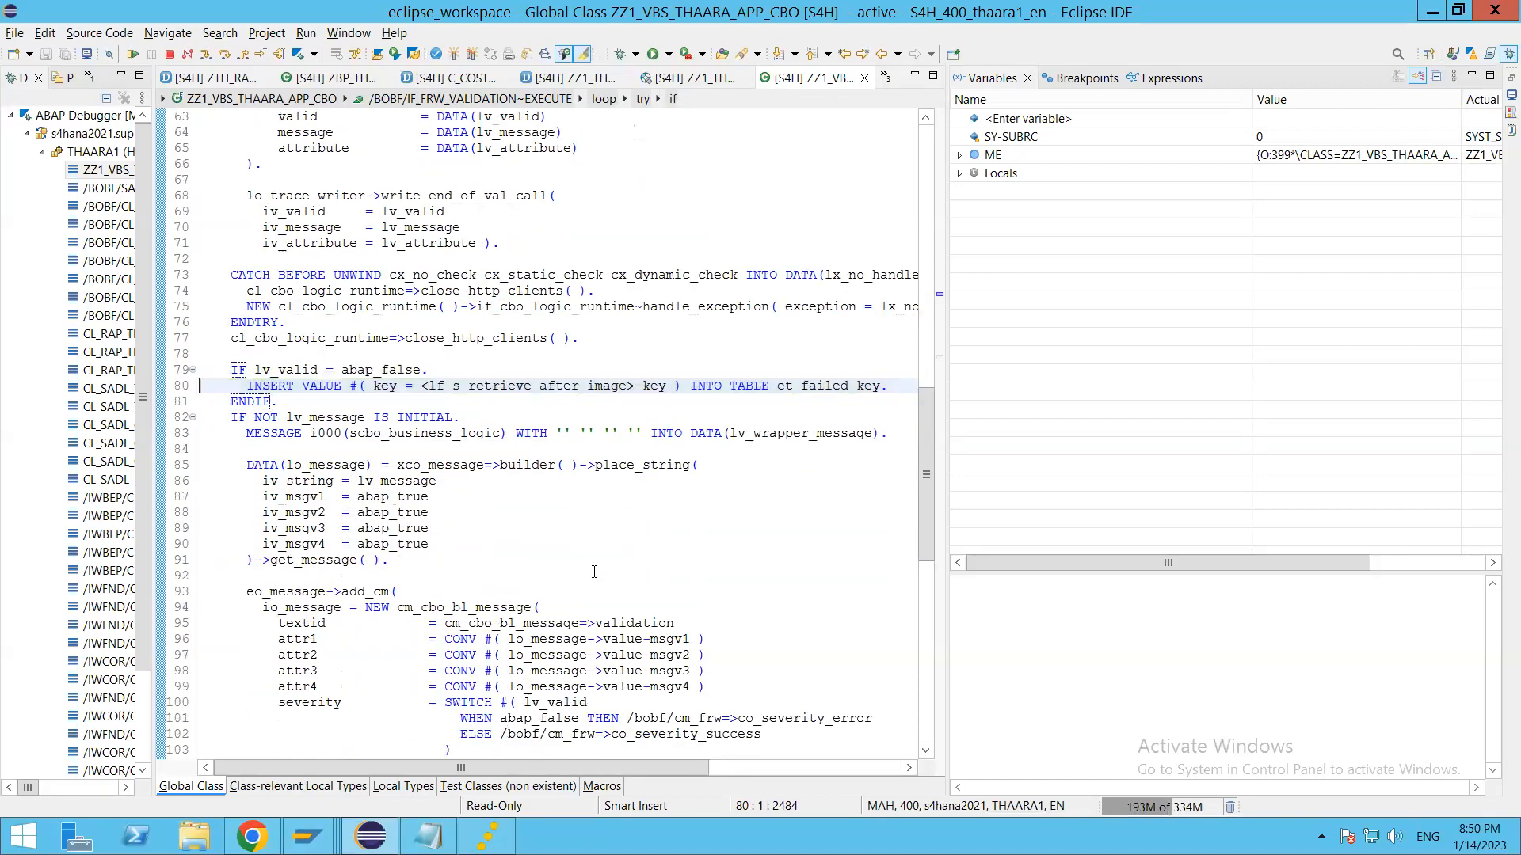
key(F6)
key(F6)
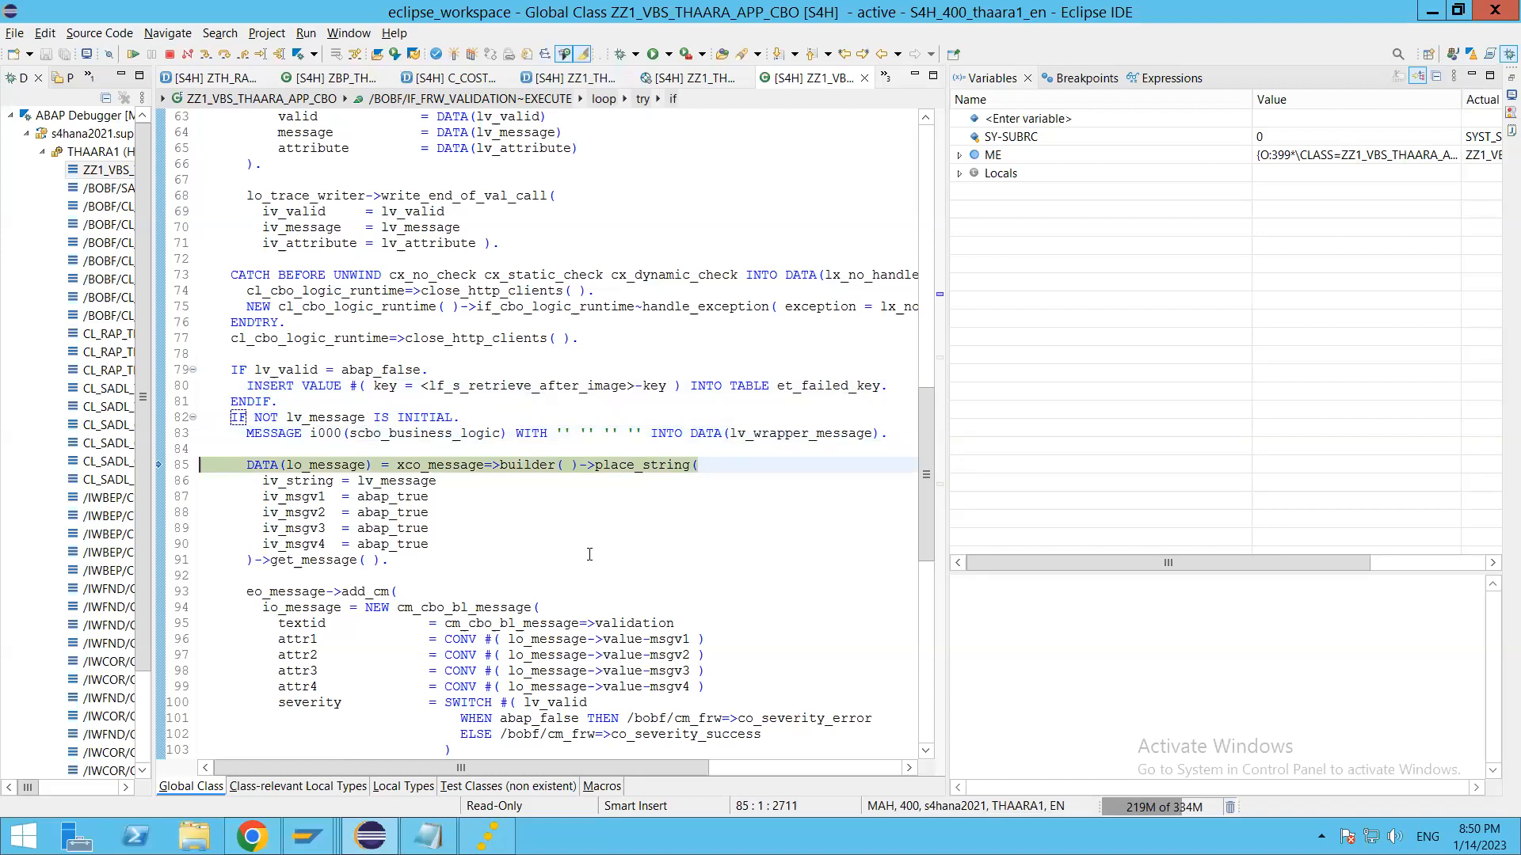
key(F8)
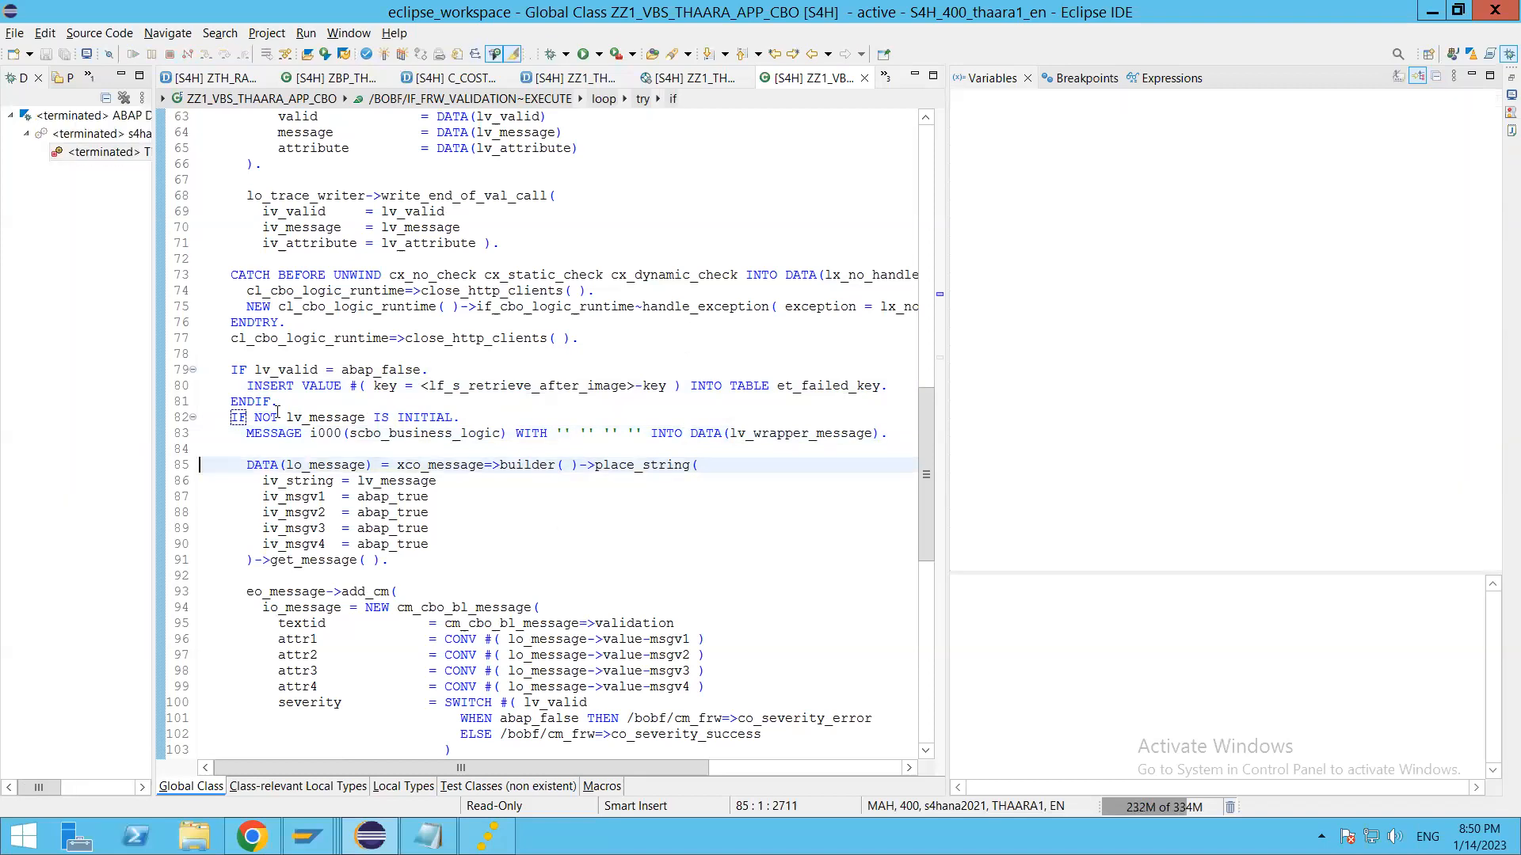
Step: Remove the breakpoint on line 40 of the ZZ1_VBS_THAARA_APP_CBO validation class
scroll(278, 411, up, 6)
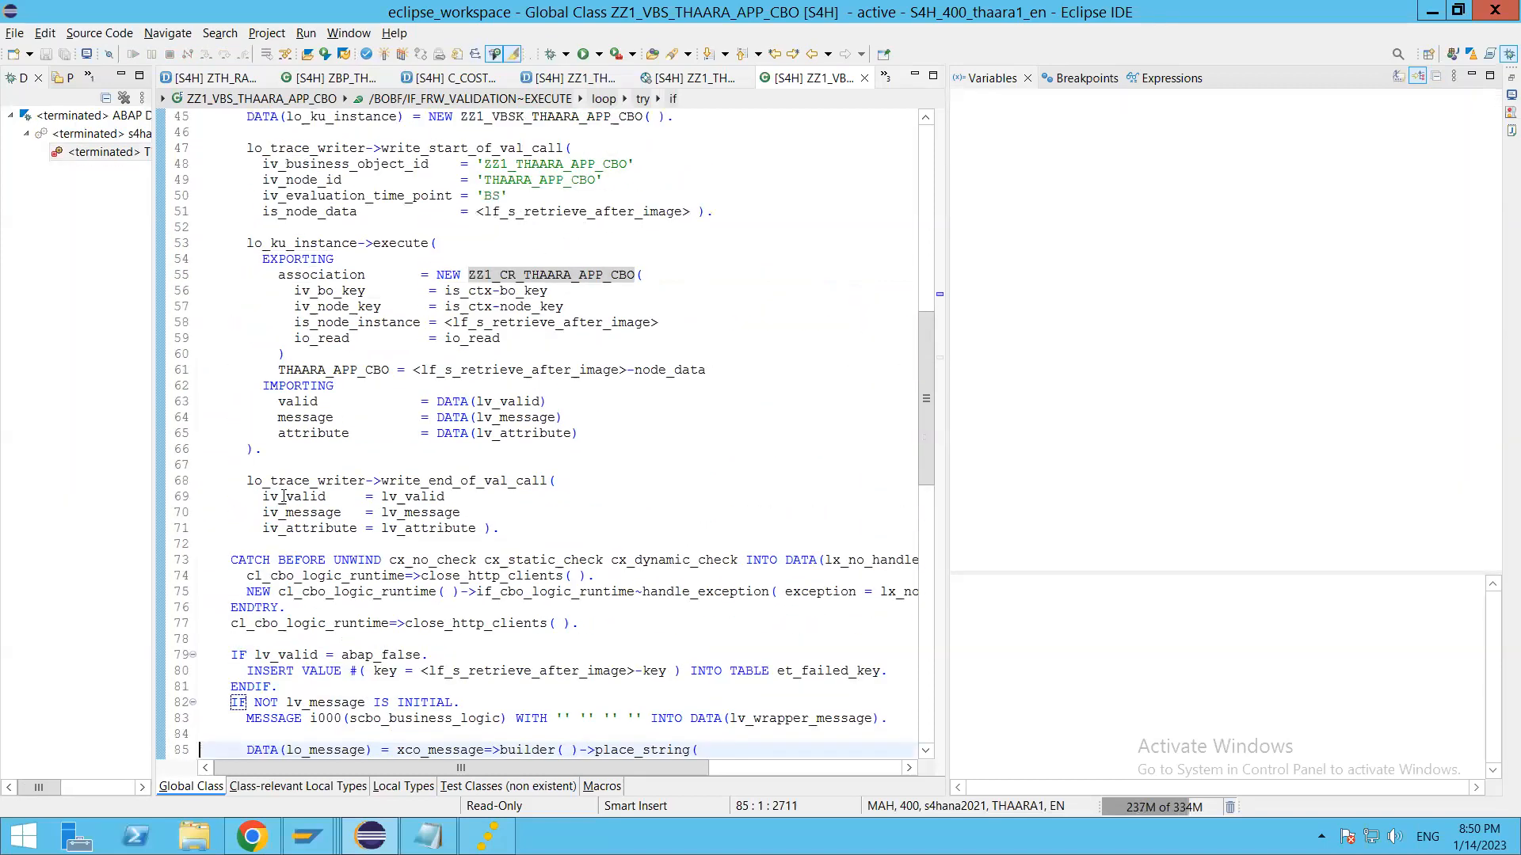
scroll(283, 496, up, 4)
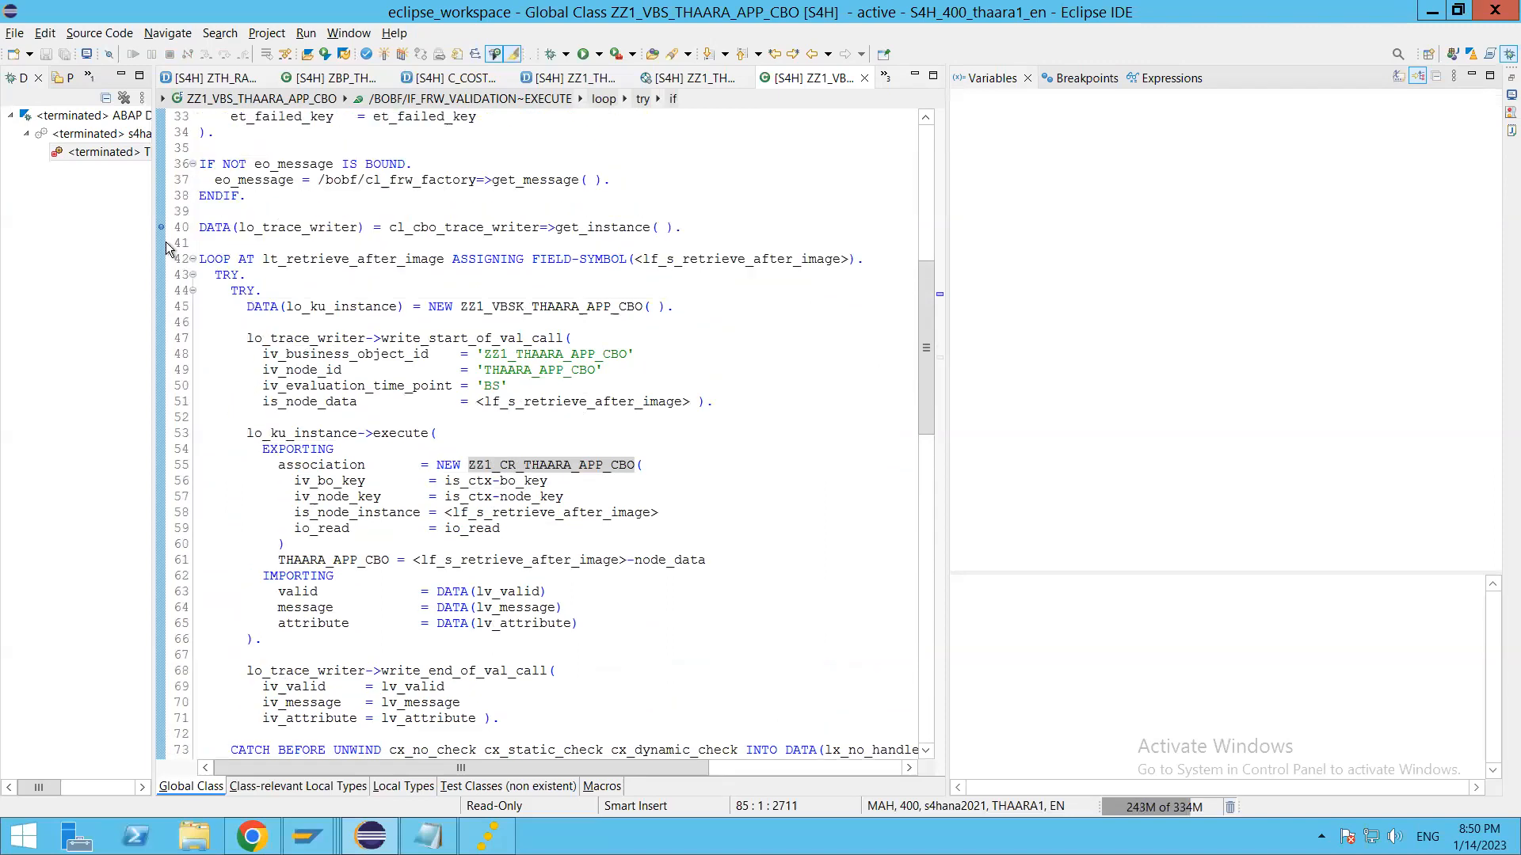
click(442, 353)
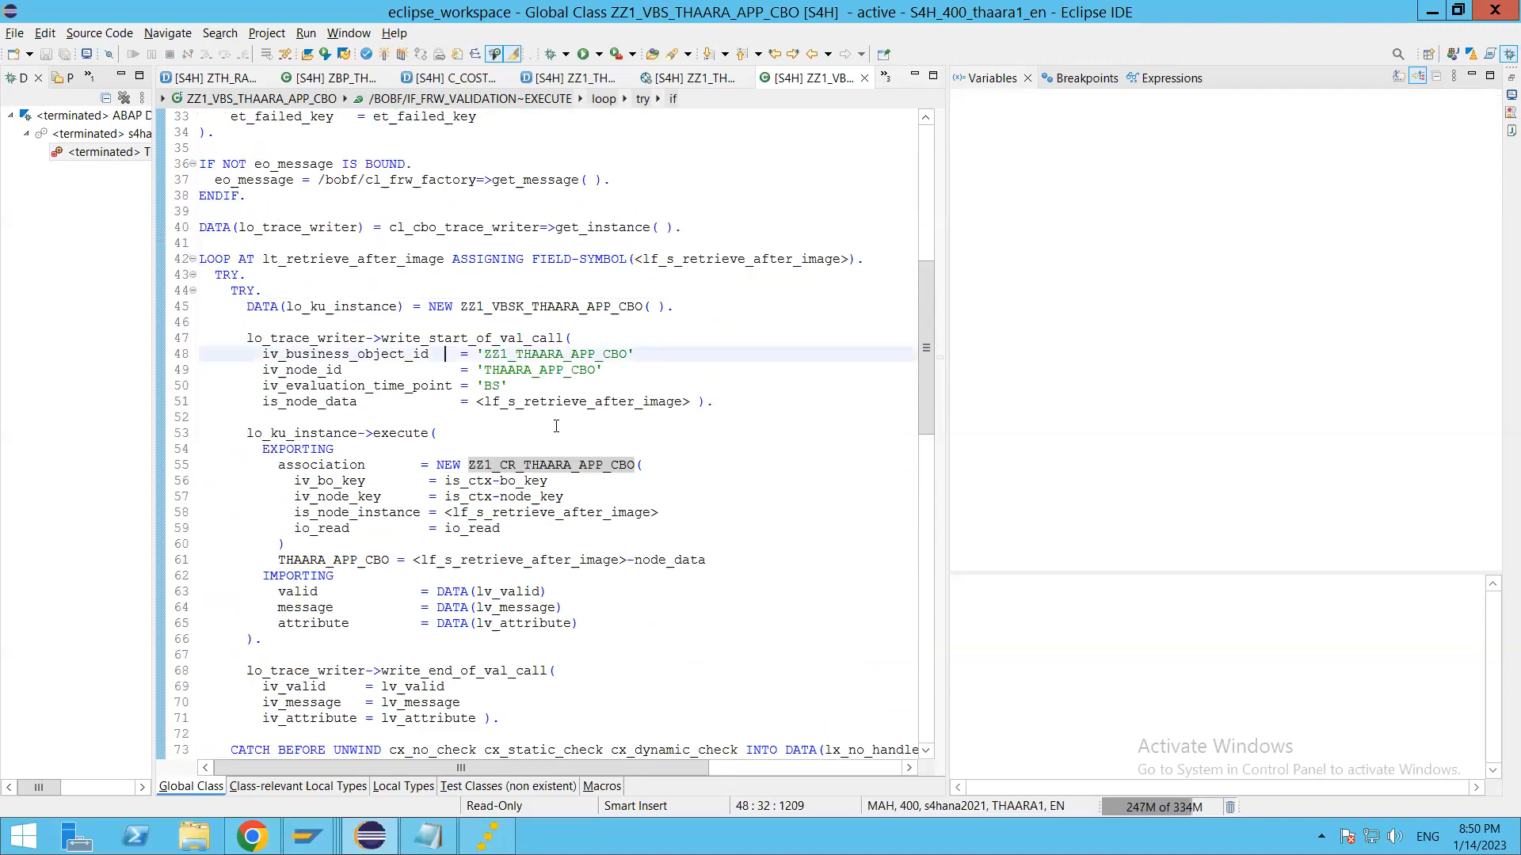
Step: Switch back to the trip form in Chrome, read the validation message from the save attempt, and dismiss it
key(alt+Tab)
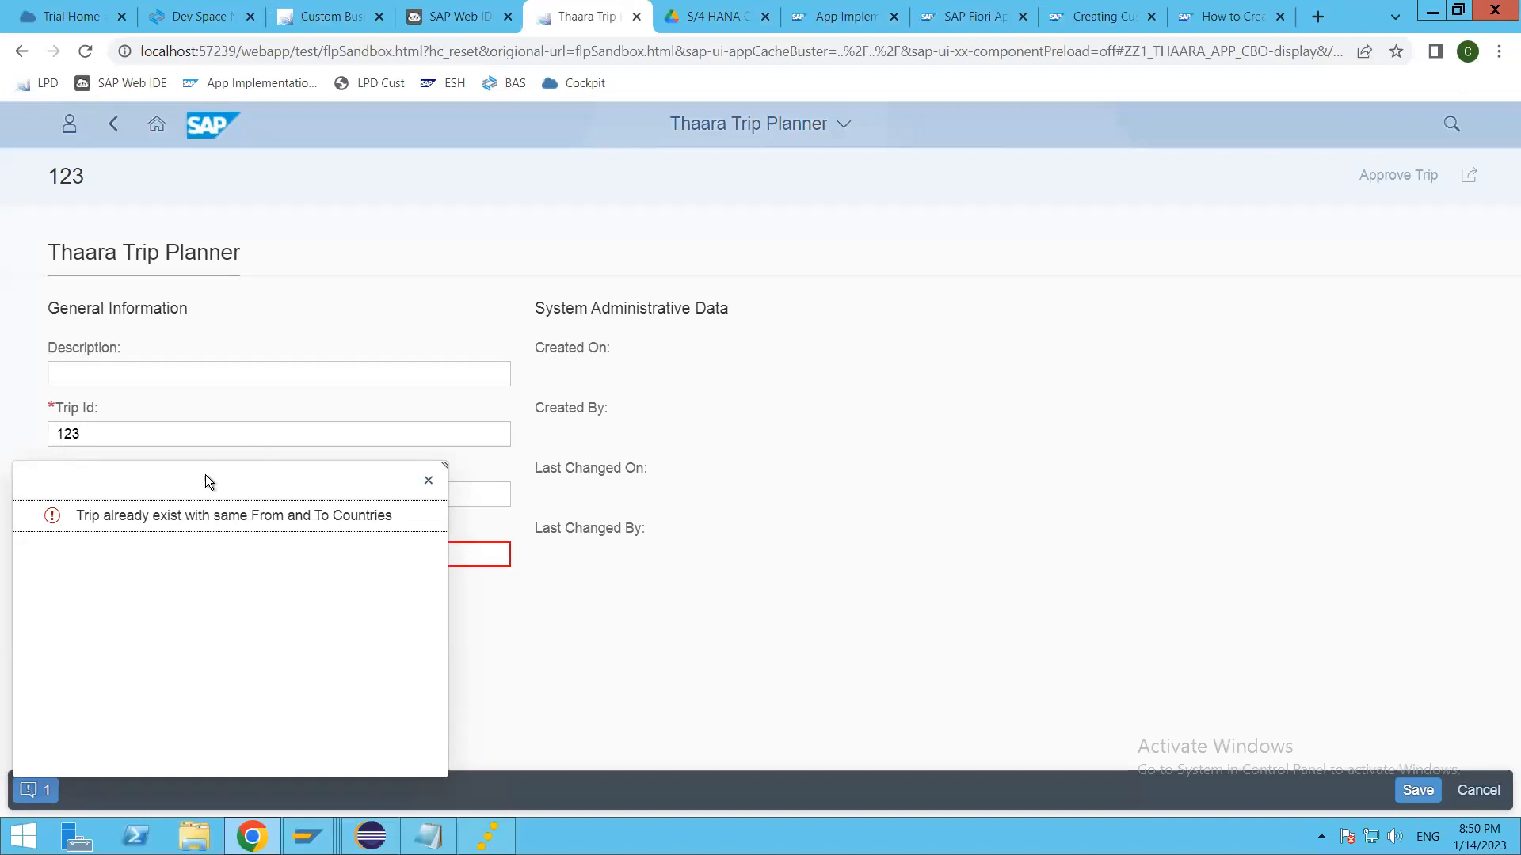
drag(201, 478, 270, 585)
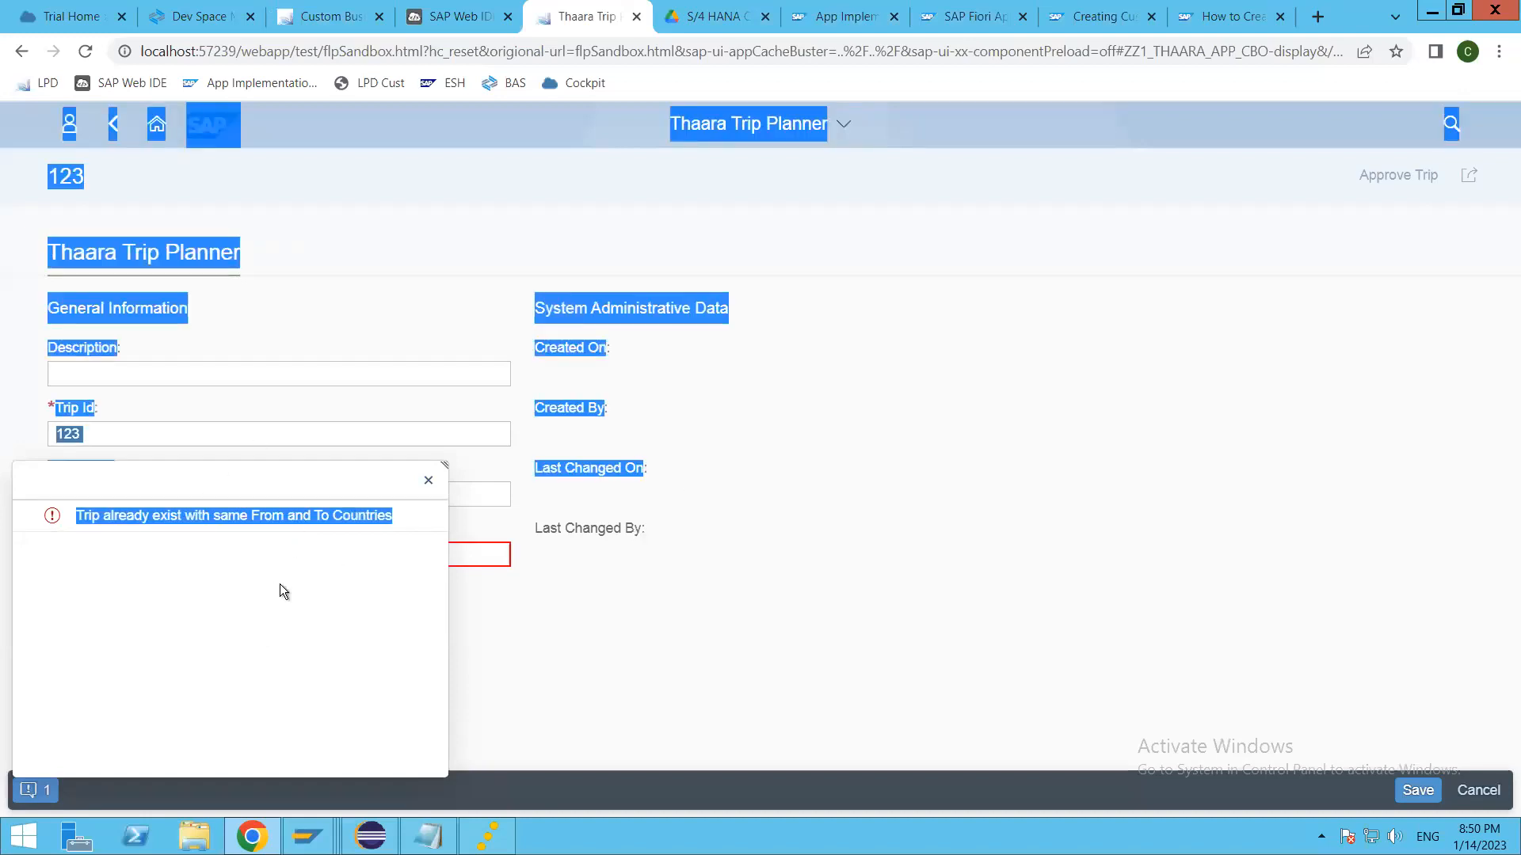
click(194, 520)
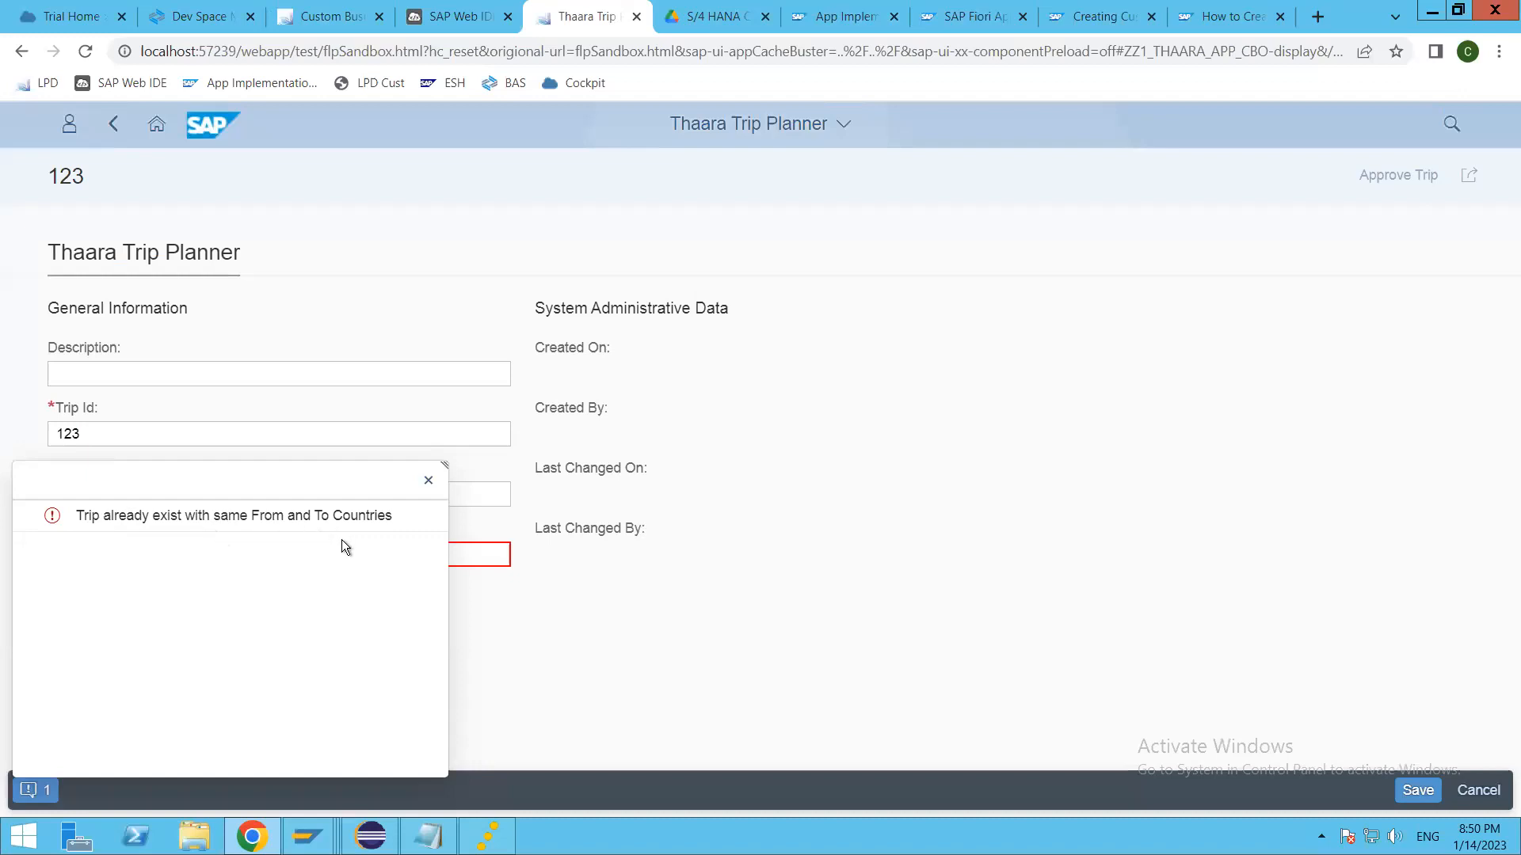
click(428, 480)
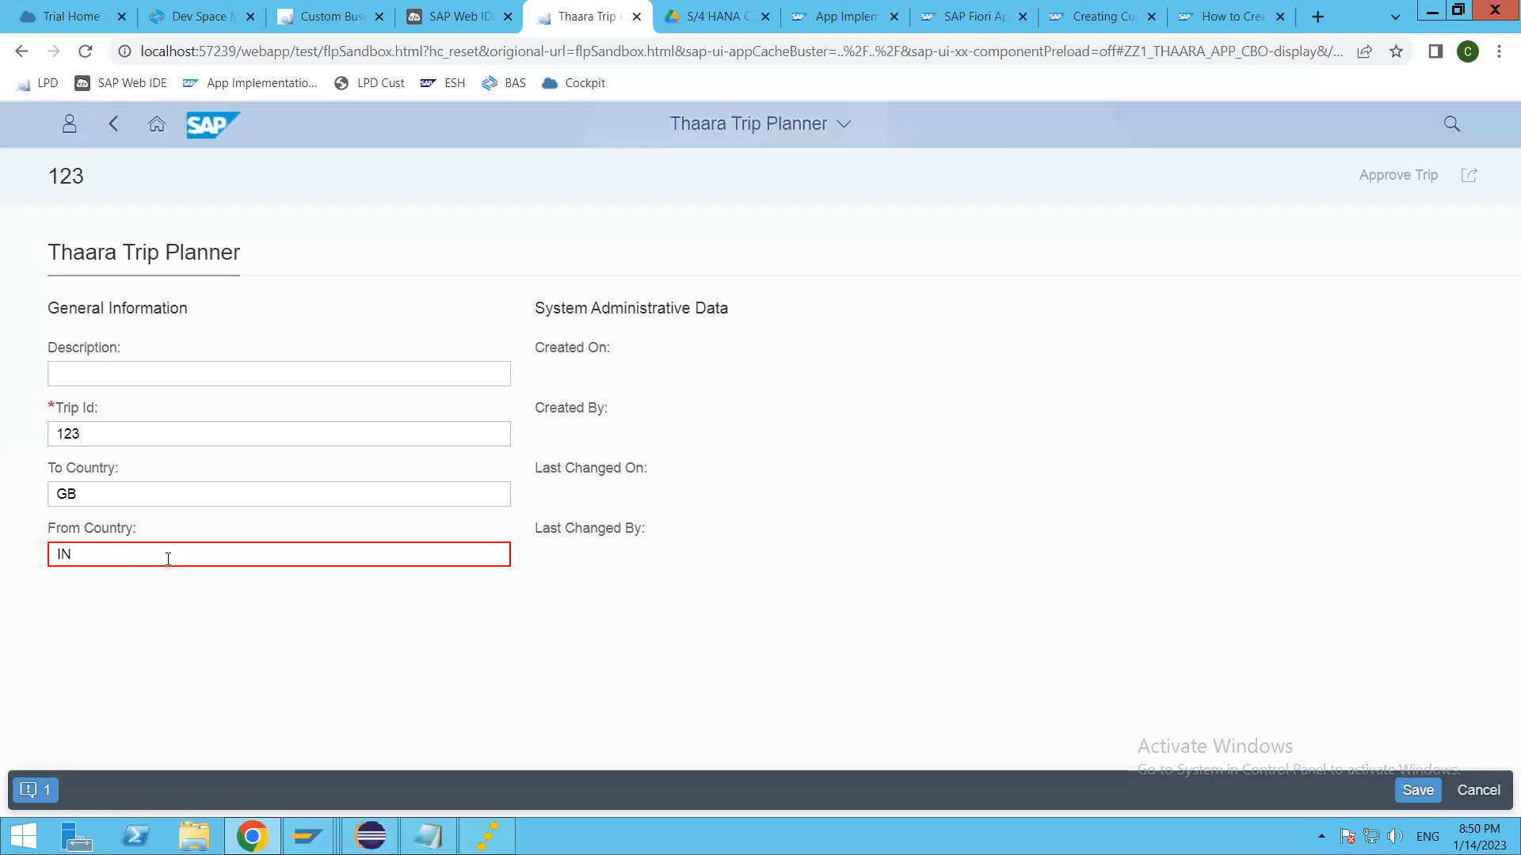
Step: Change the new trip's From Country to NL and save the trip
click(162, 548)
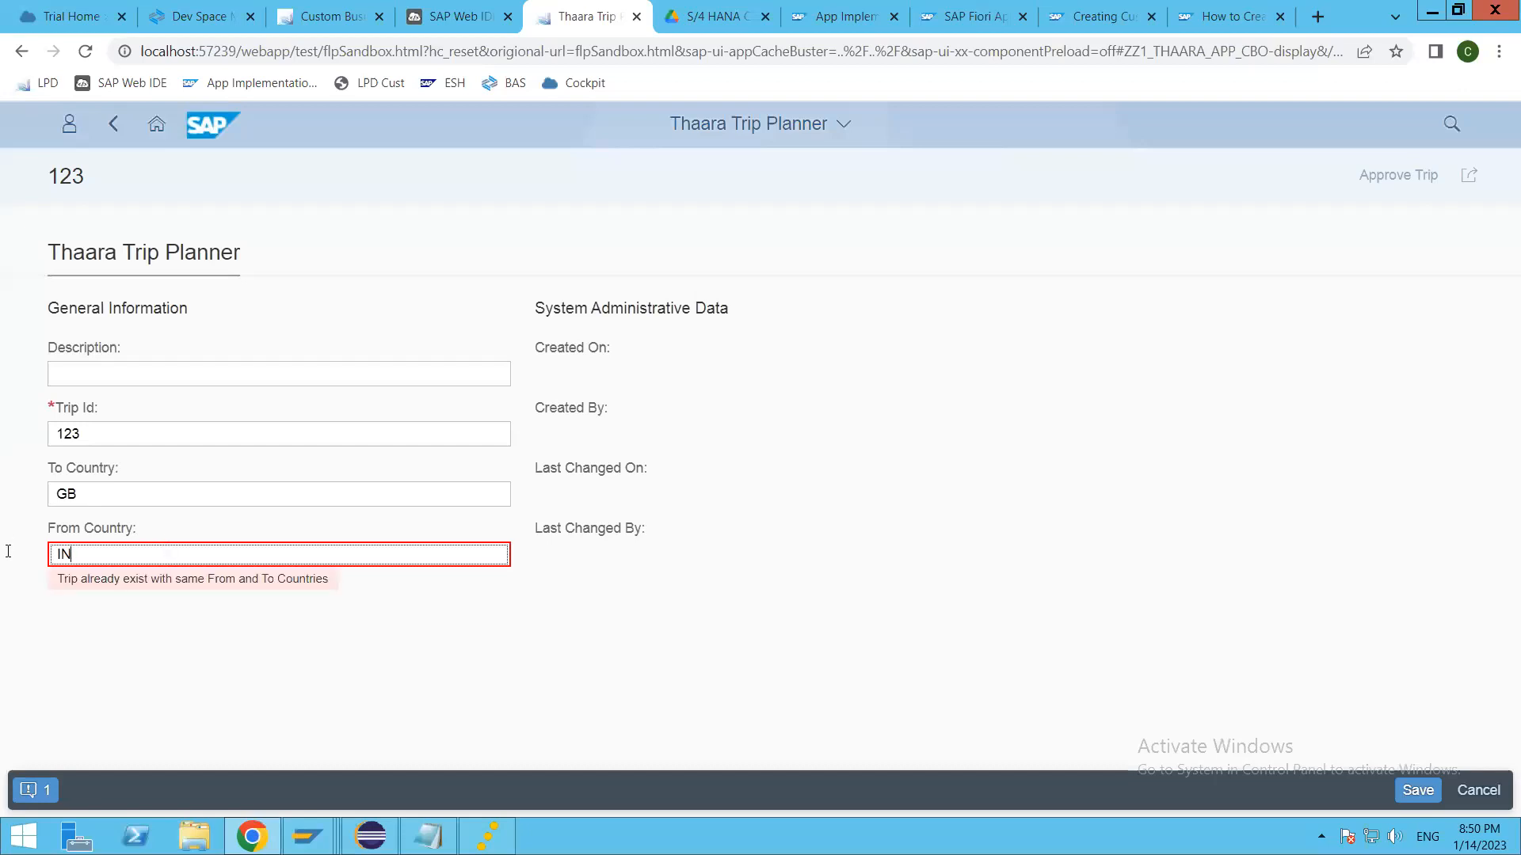
text(n)
key(BackSpace)
key(BackSpace)
text(NO)
key(BackSpace)
text(L)
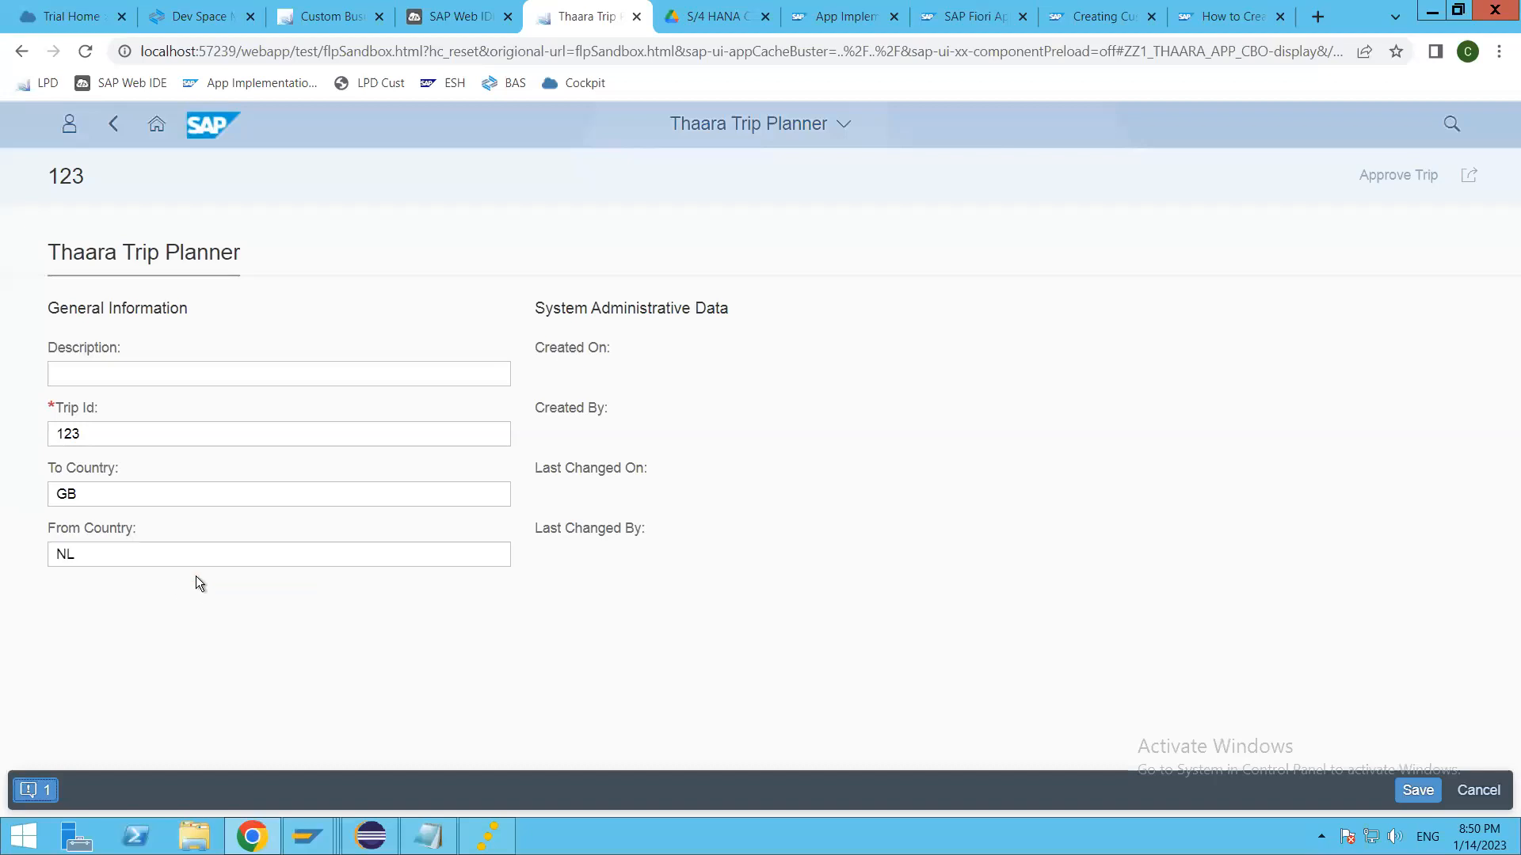
click(171, 551)
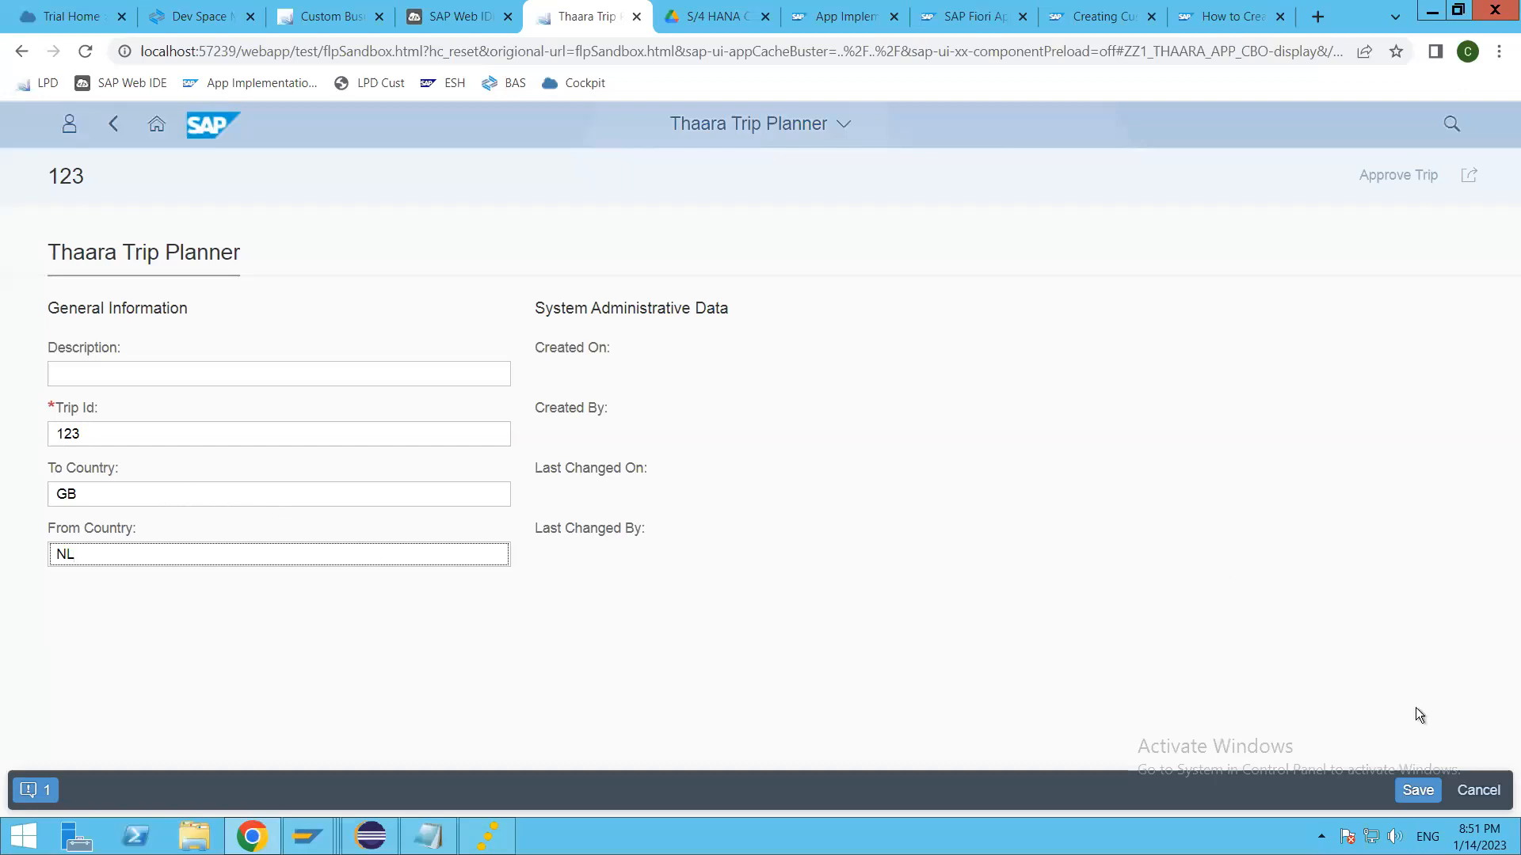
click(1417, 791)
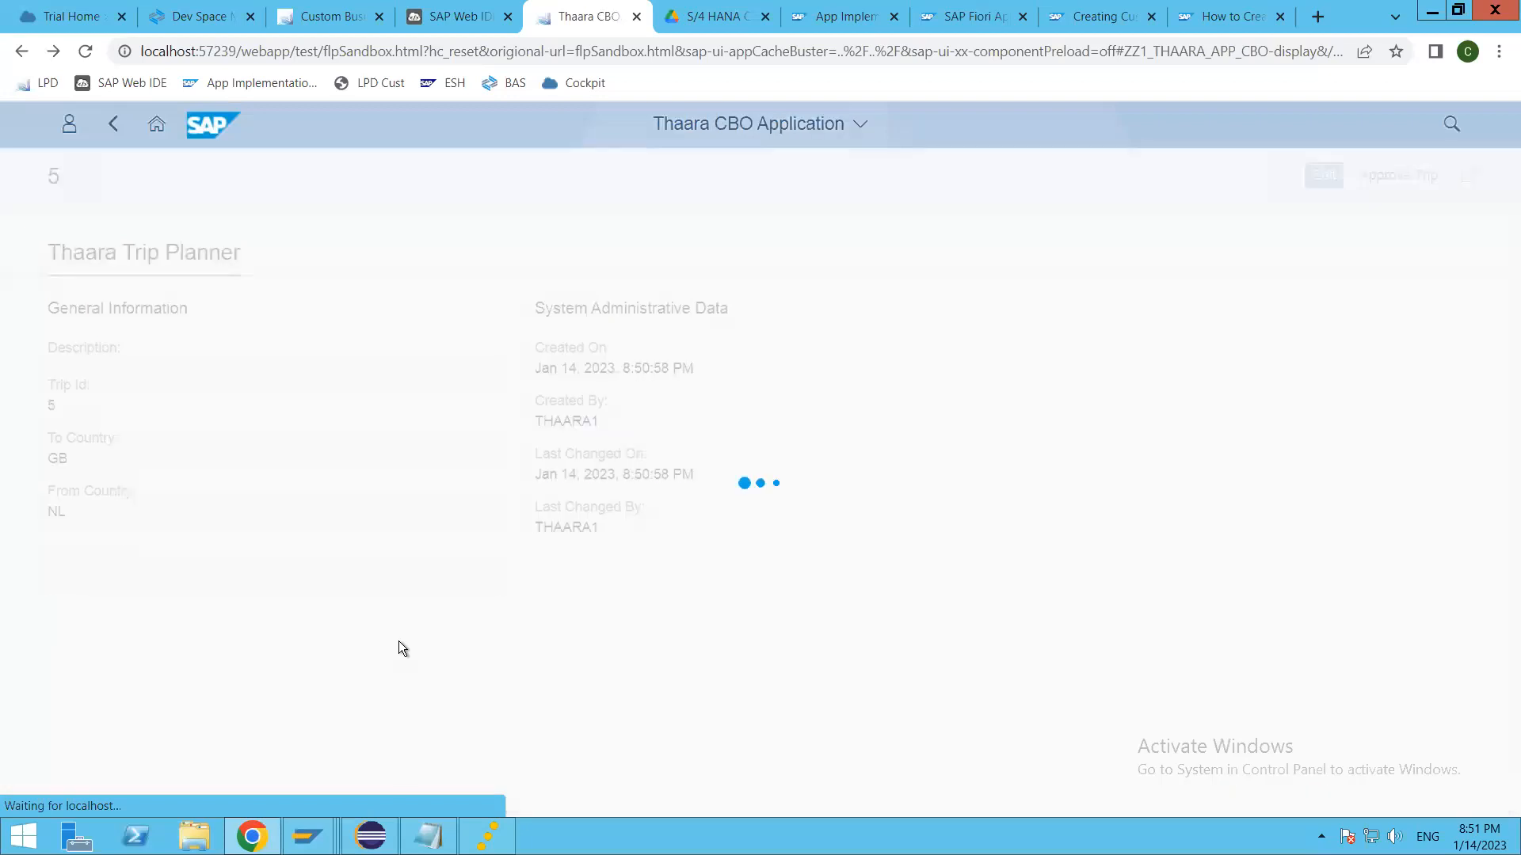
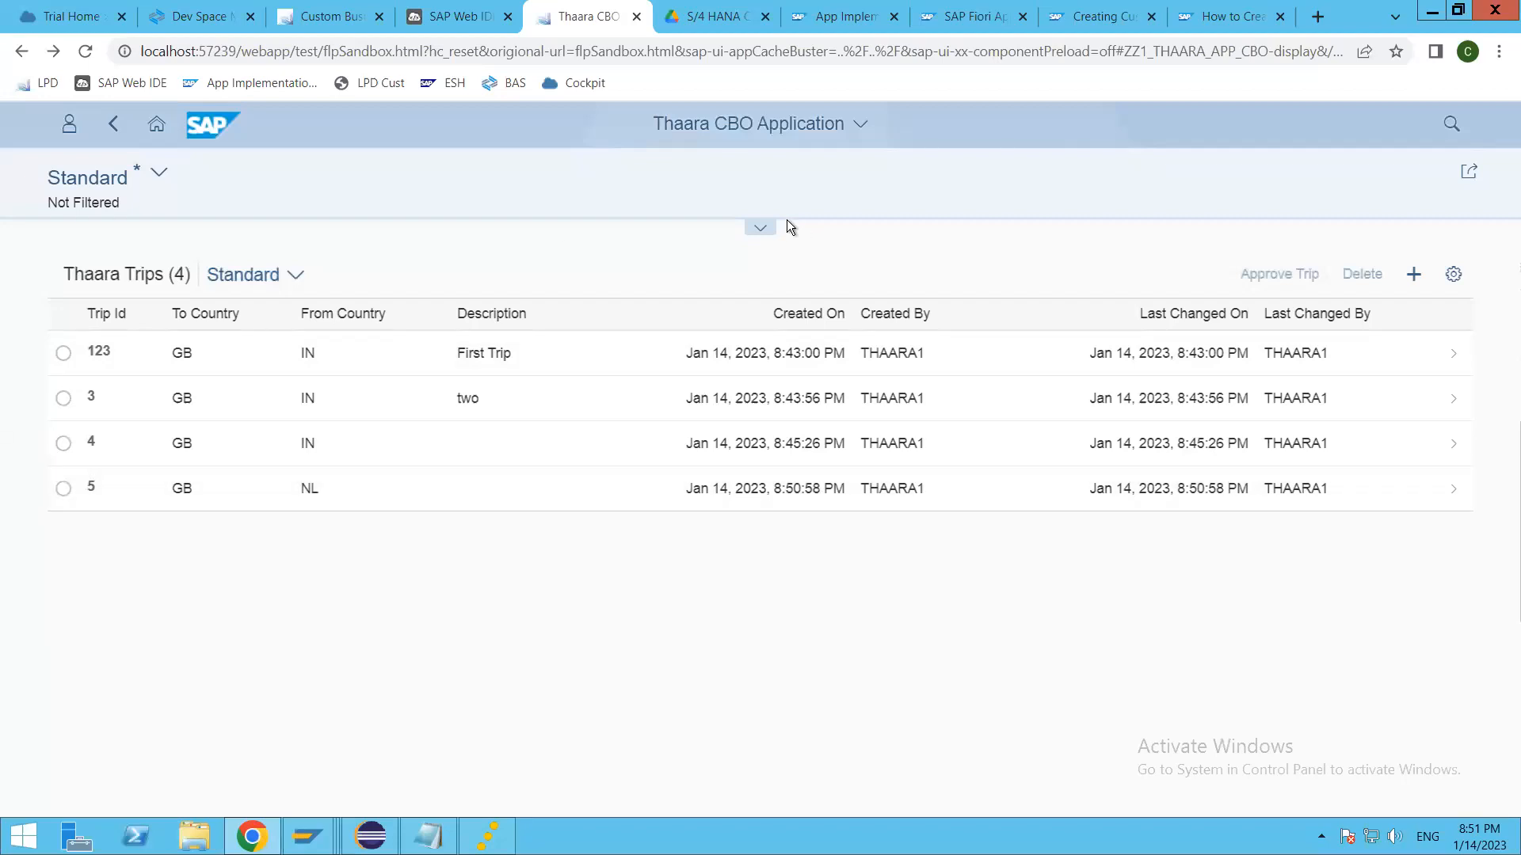
Step: Reopen the Thaara CBO Application with its list of trips loaded and select trip 123
click(763, 231)
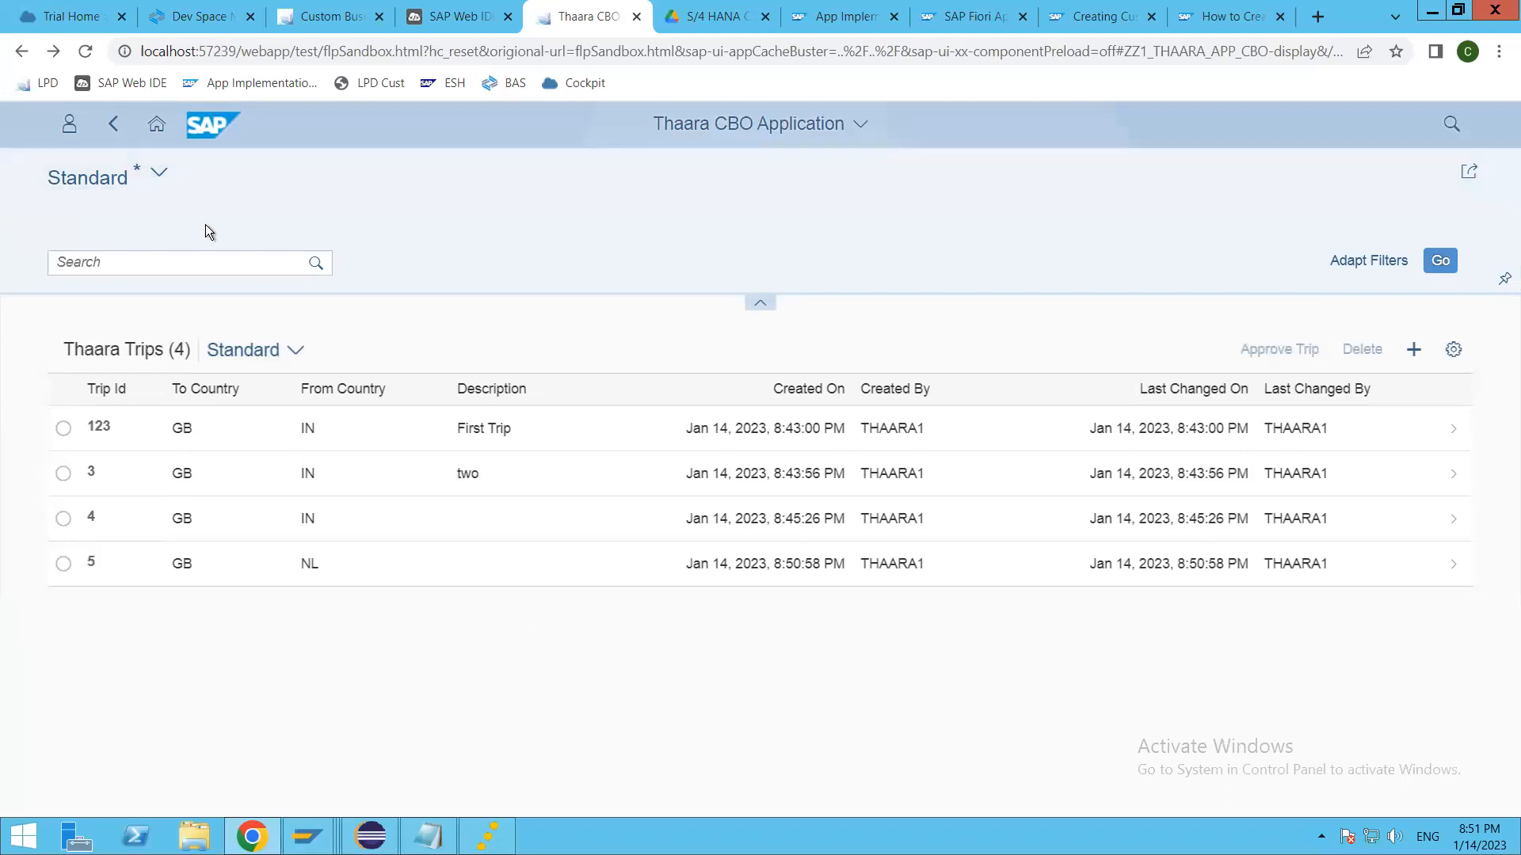
click(114, 124)
click(140, 324)
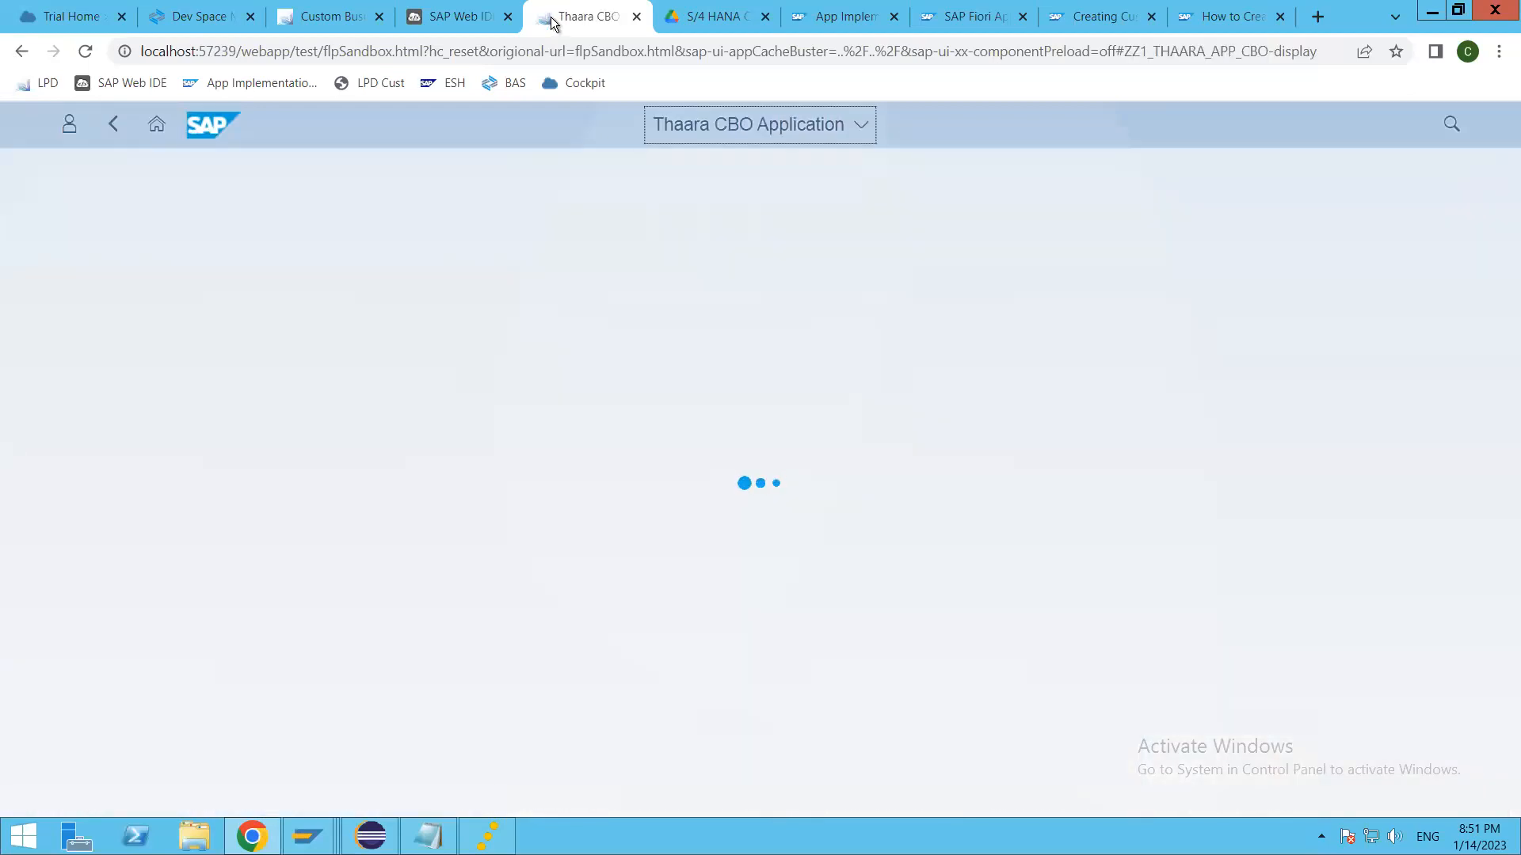
click(1440, 261)
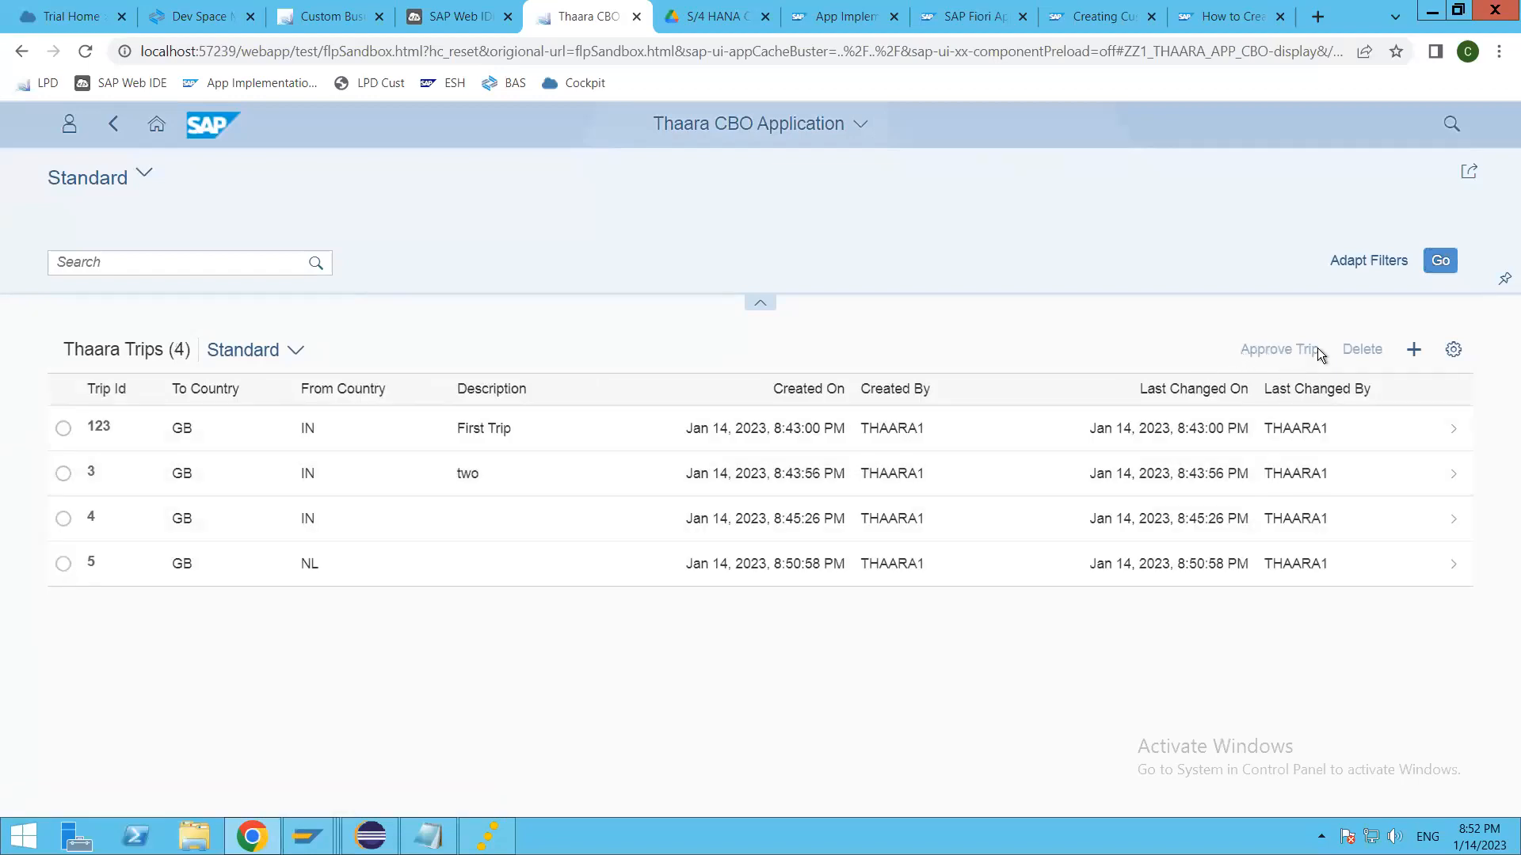
click(63, 428)
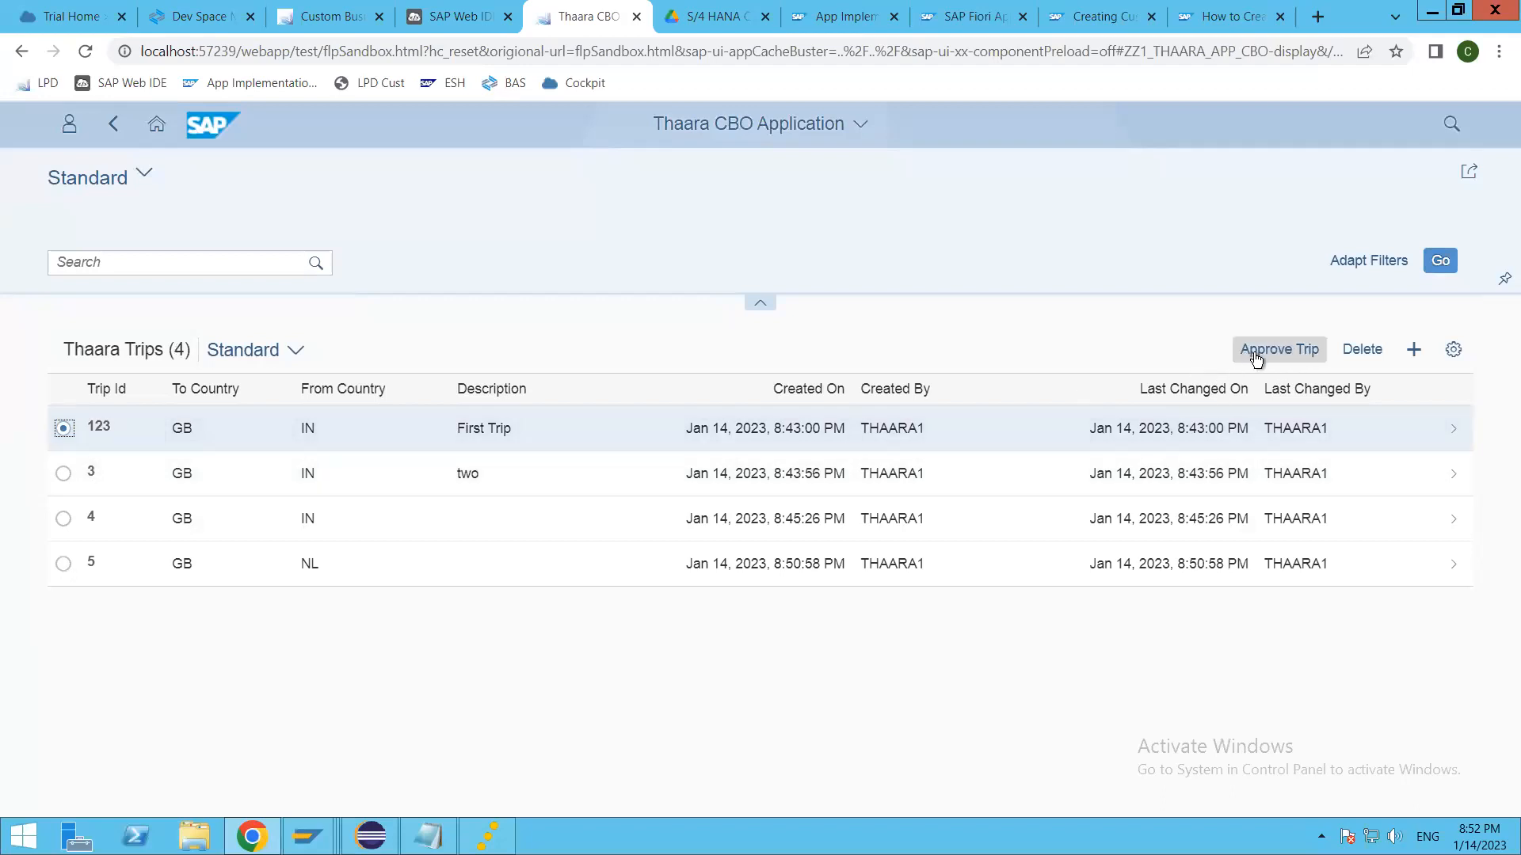
Step: Switch to Eclipse and change from the Debug perspective to the ABAP perspective
key(alt+Tab)
key(alt+Tab)
key(alt+Tab)
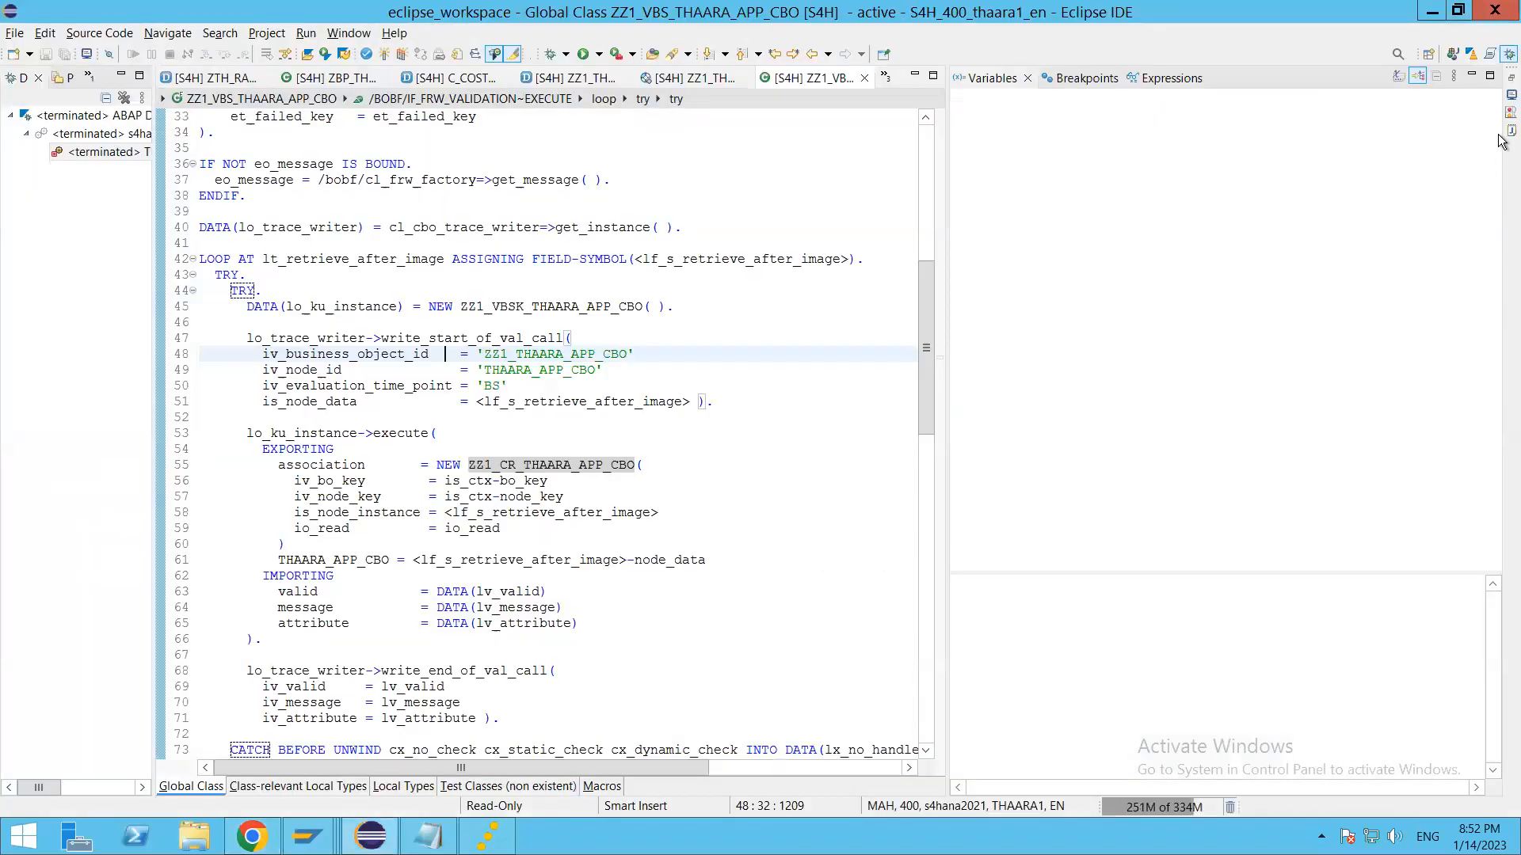
click(1472, 54)
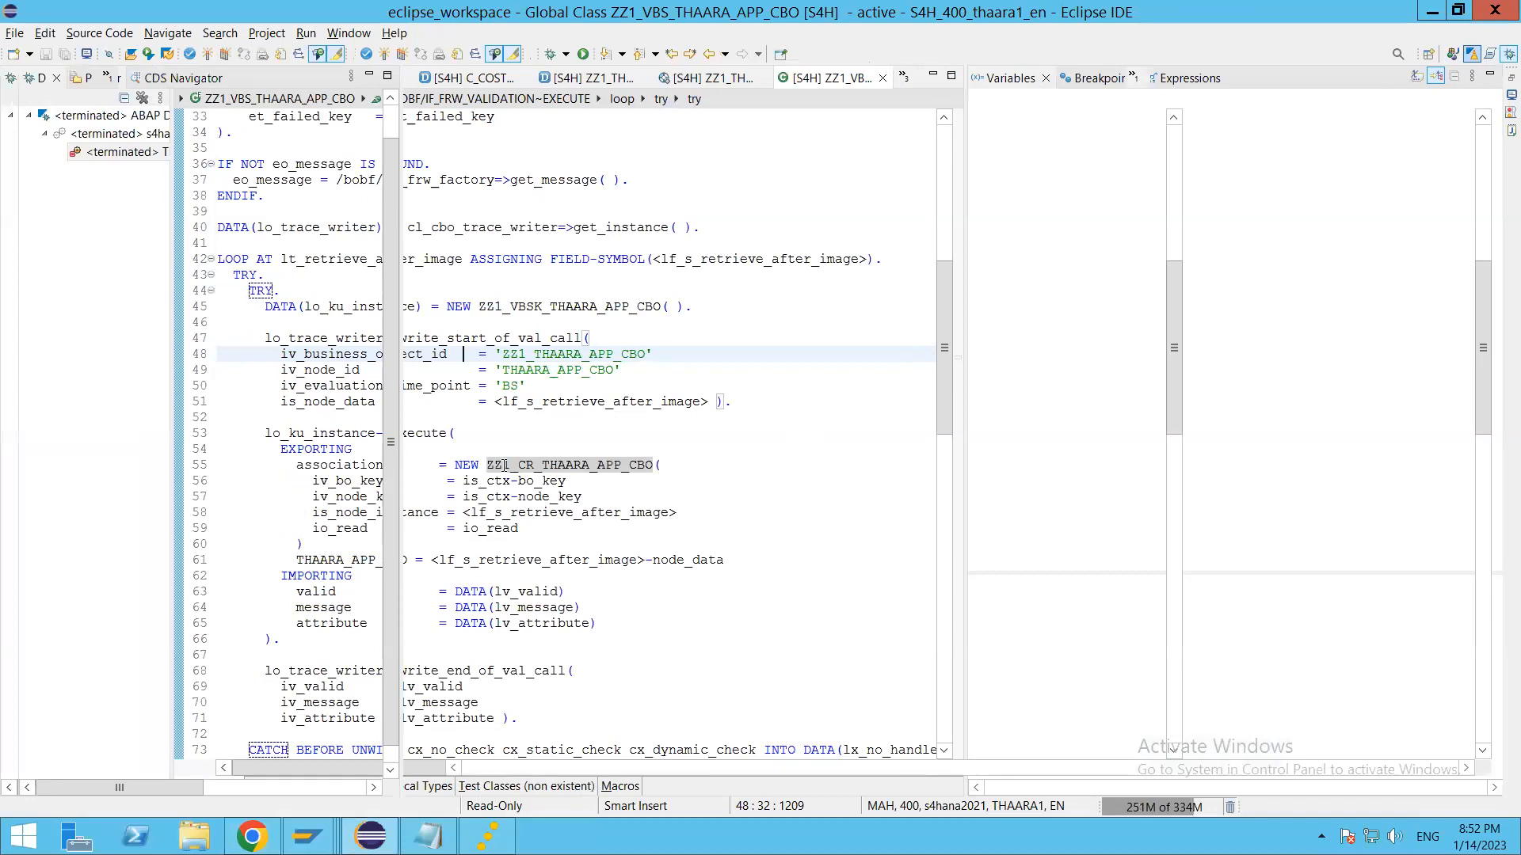
Step: Switch to the custom business object in Chrome and examine the message code in Approve Trip's published action logic
key(alt+Tab)
click(325, 16)
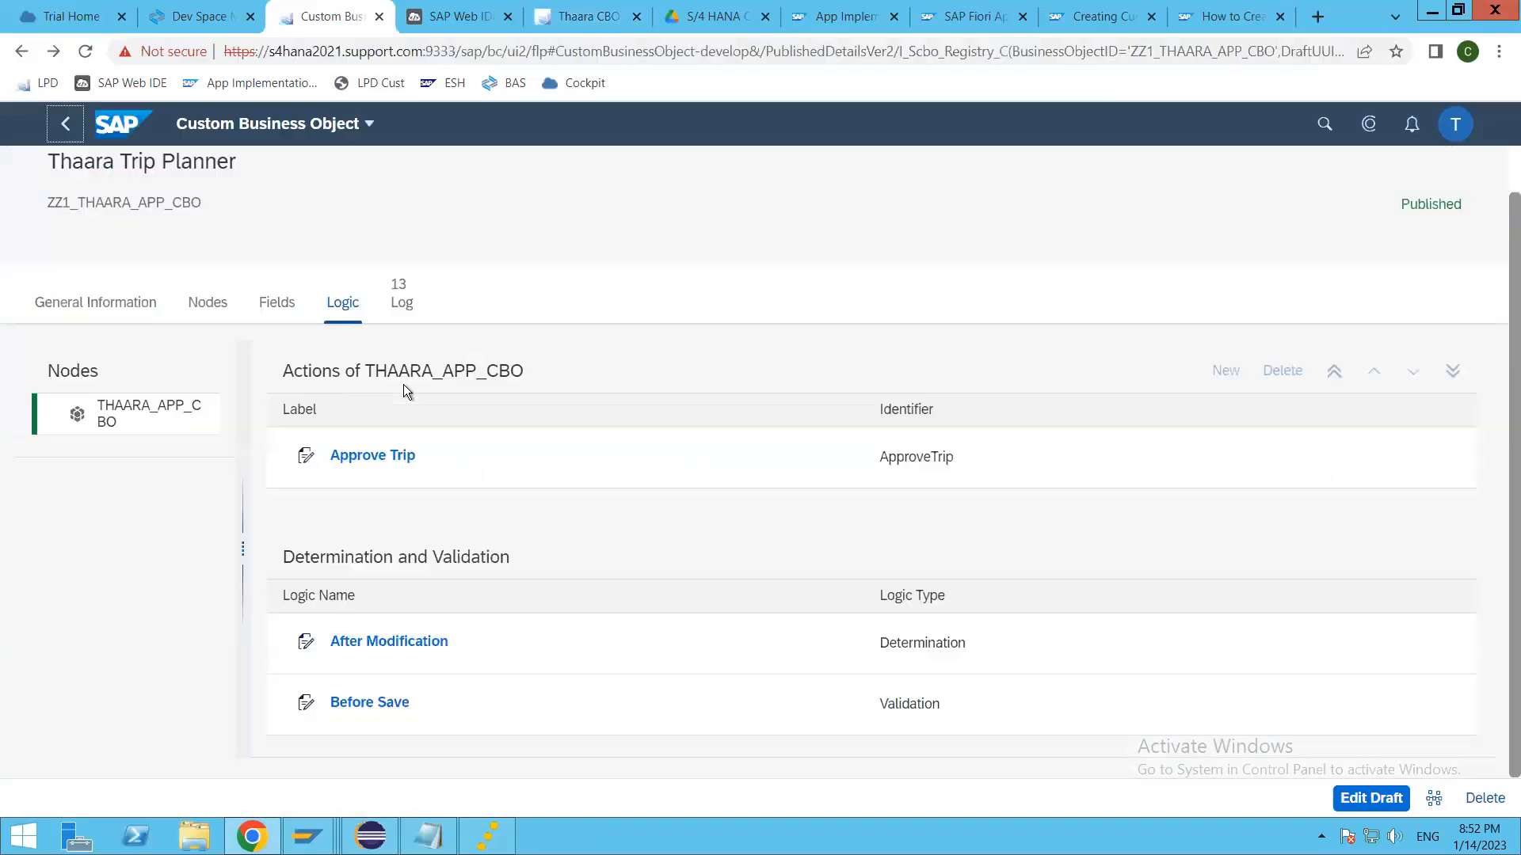
click(347, 456)
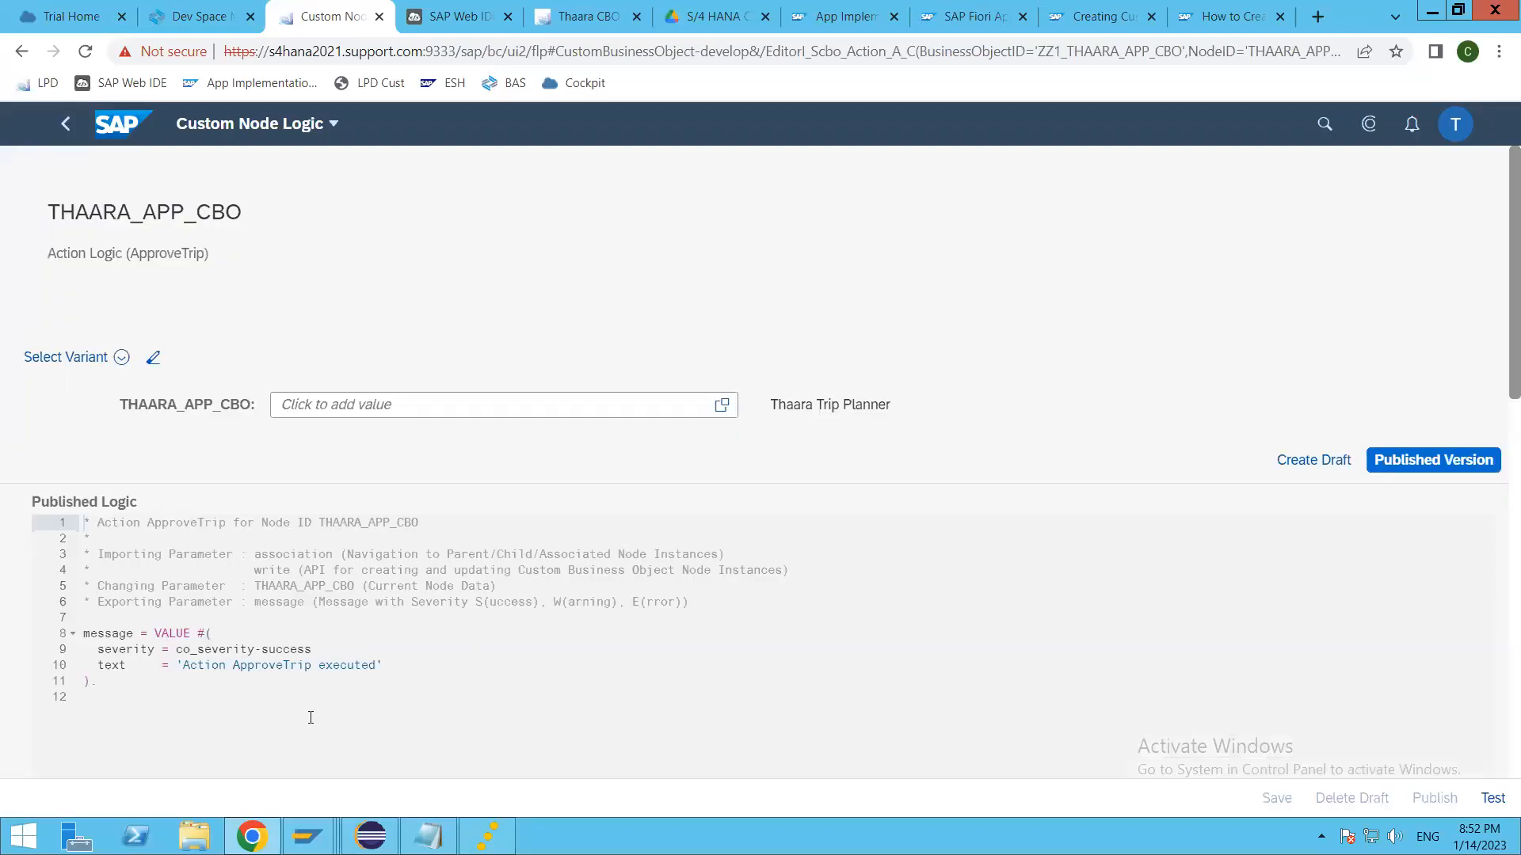
drag(183, 665, 385, 666)
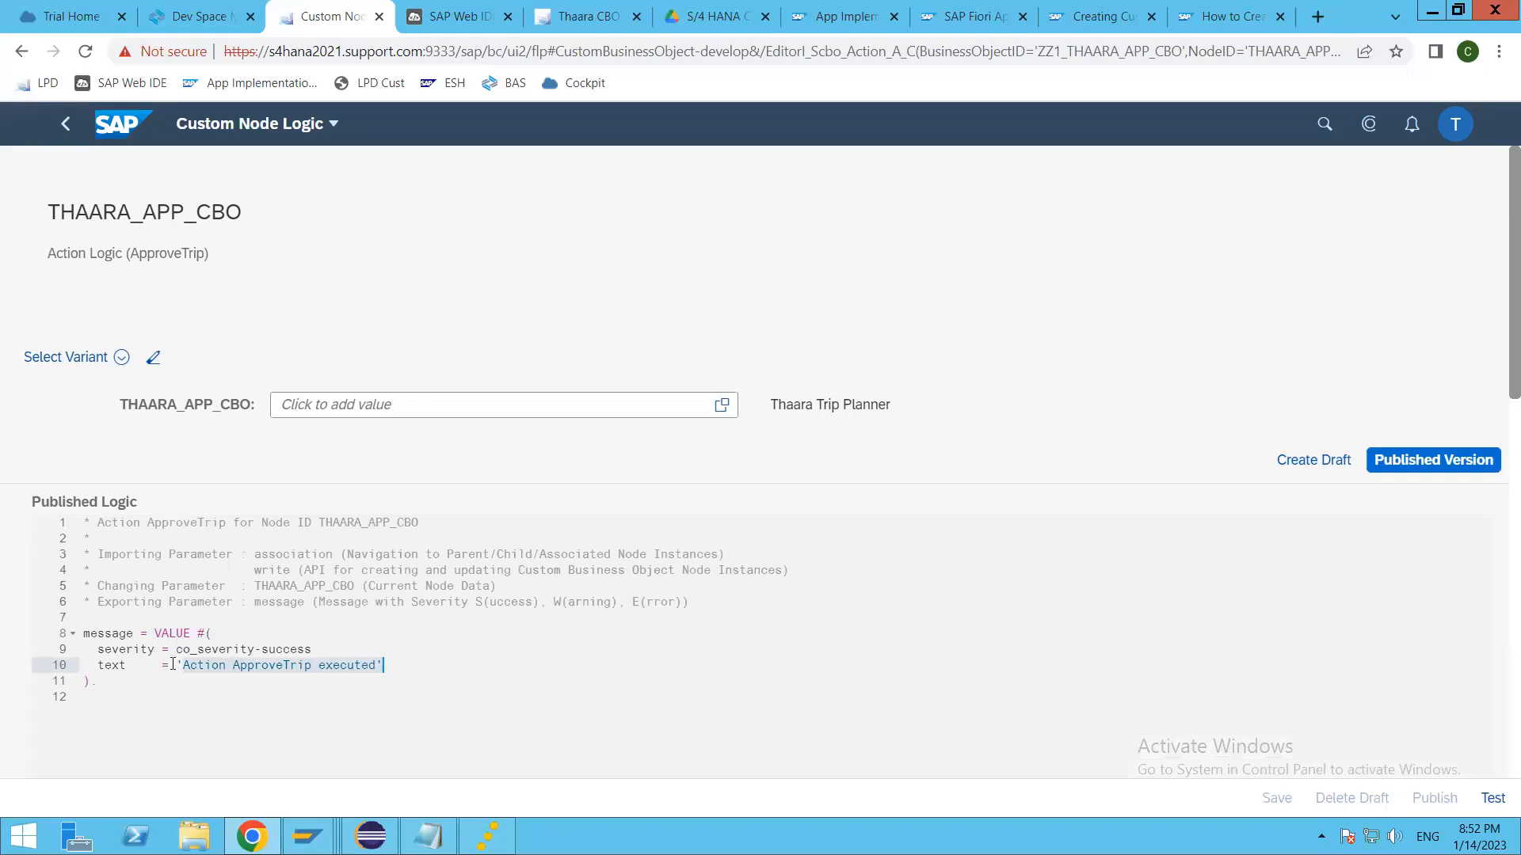
drag(100, 631, 101, 686)
click(396, 670)
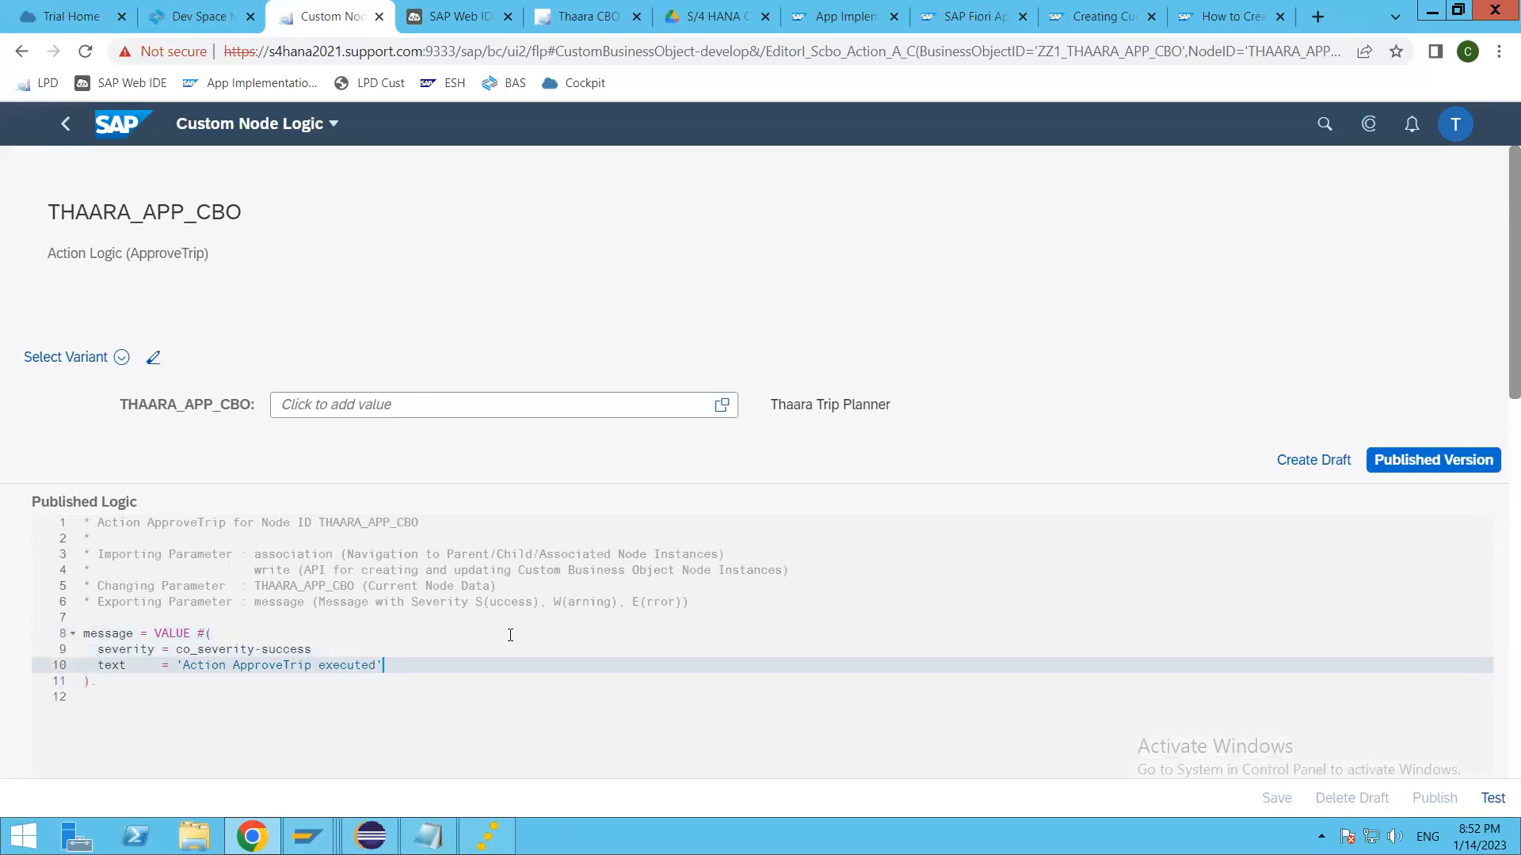
click(511, 635)
Step: Return to the Thaara CBO Application, run the Approve Trip action on trip 123, and dismiss the resulting message
key(alt+Tab)
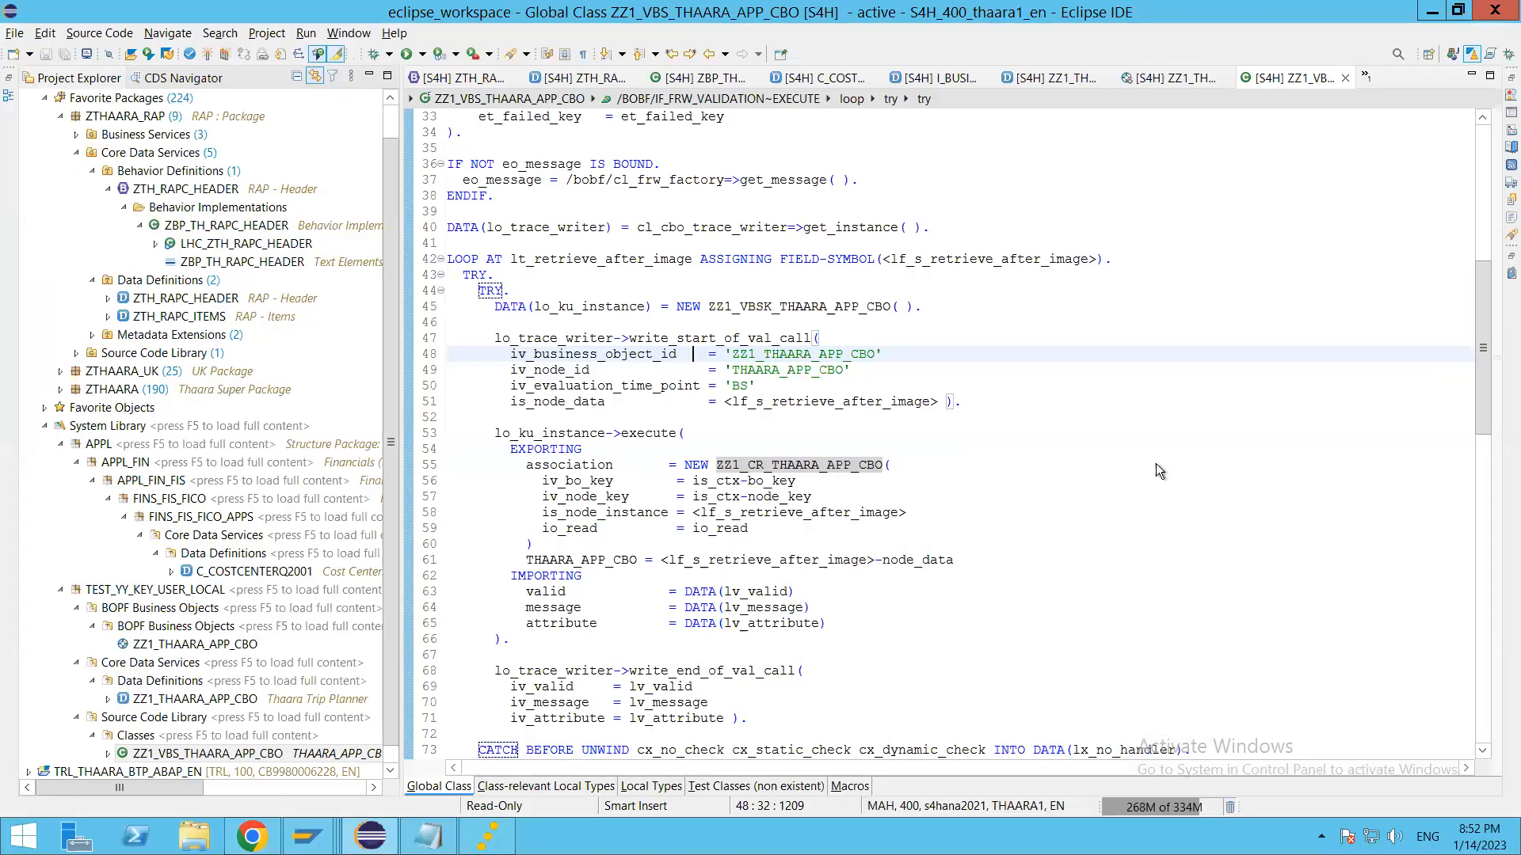
key(alt+Tab)
key(ctrl+Tab)
key(ctrl+Tab)
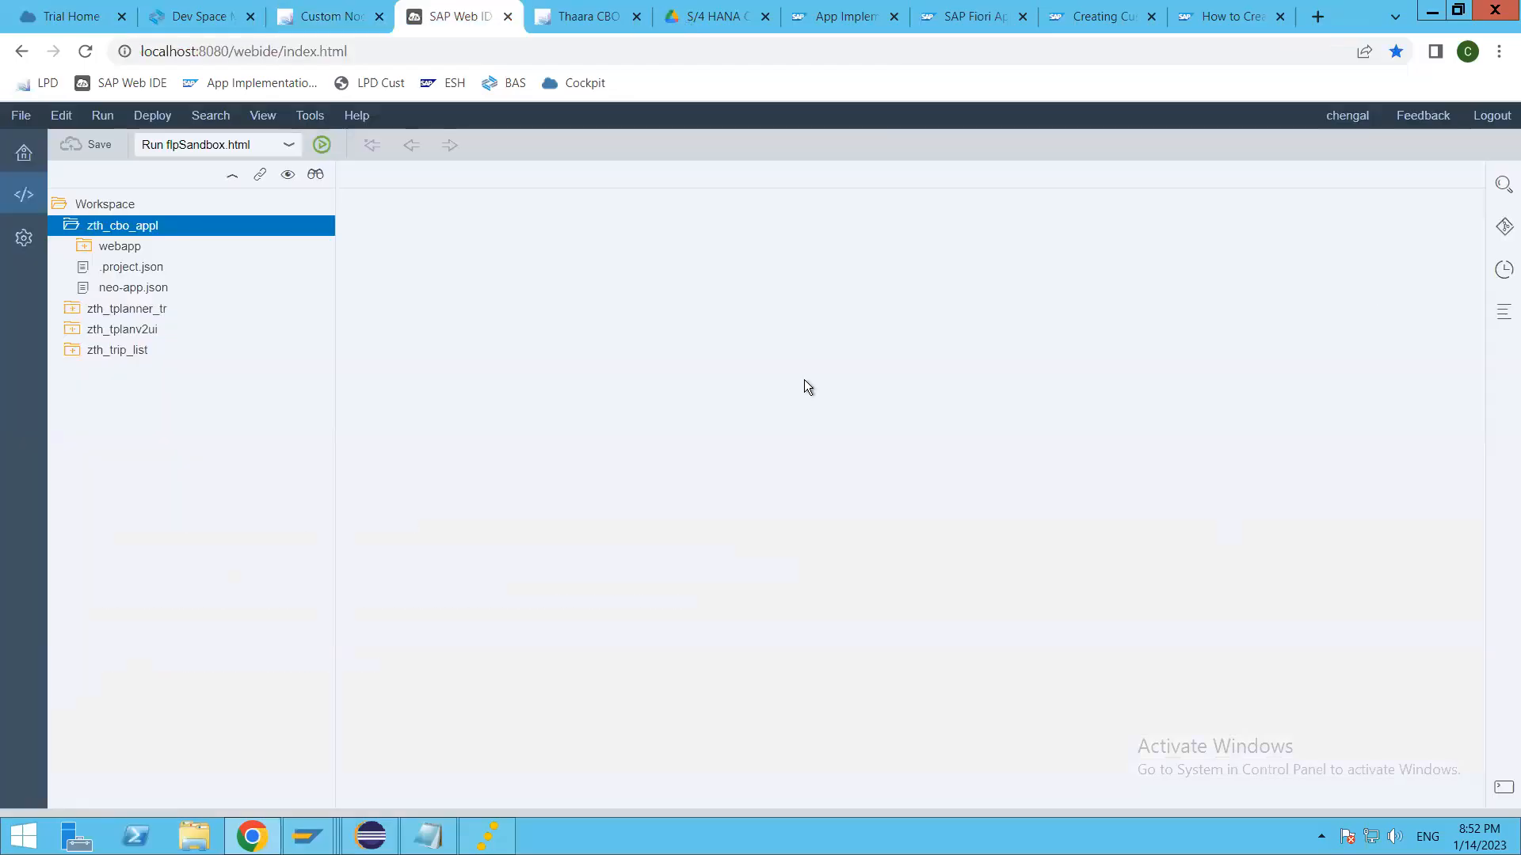
click(1287, 354)
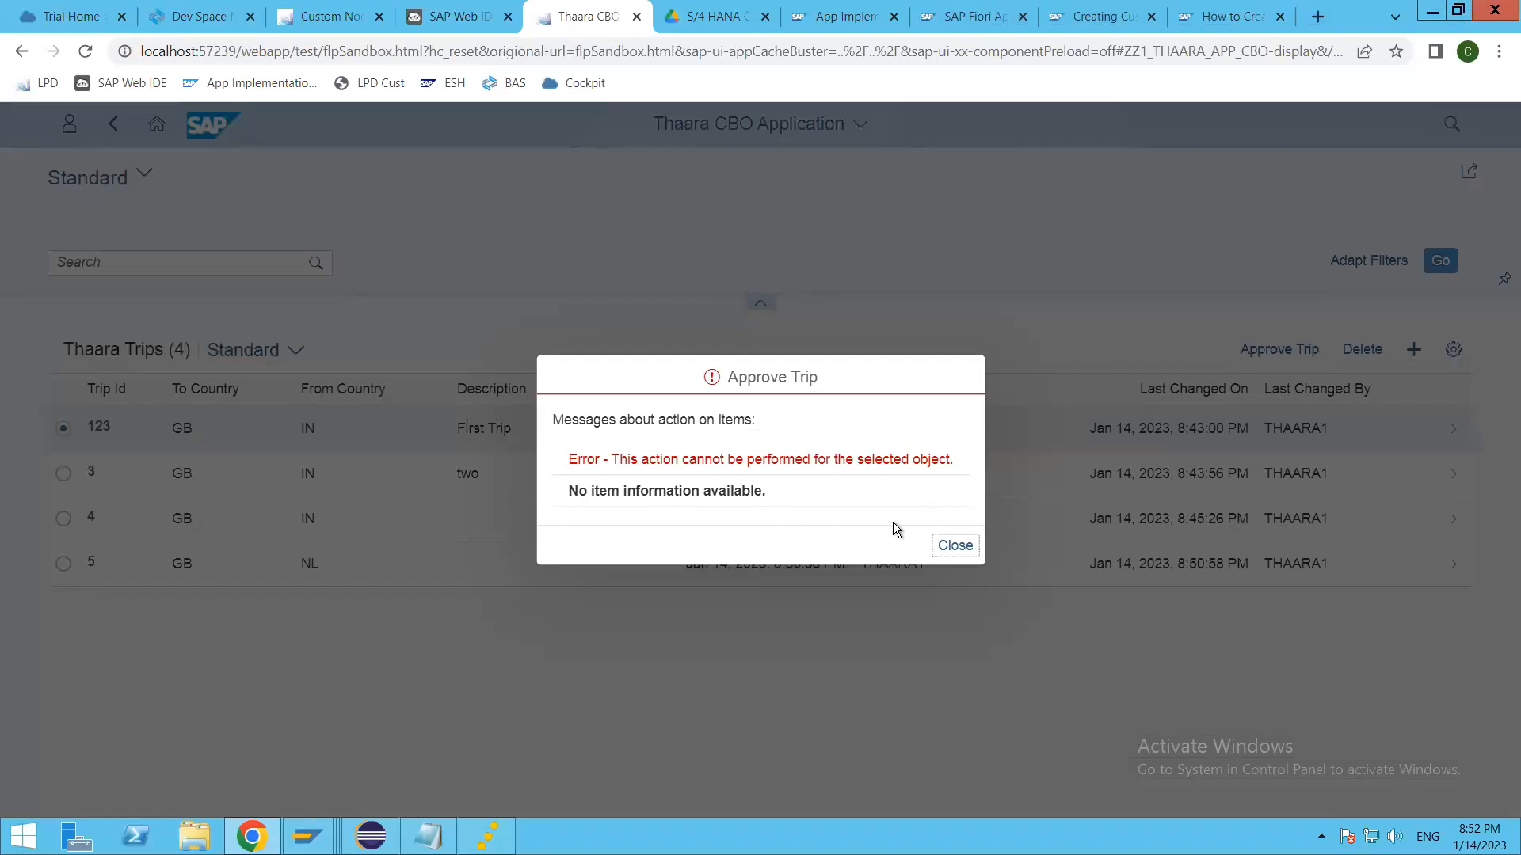
click(955, 546)
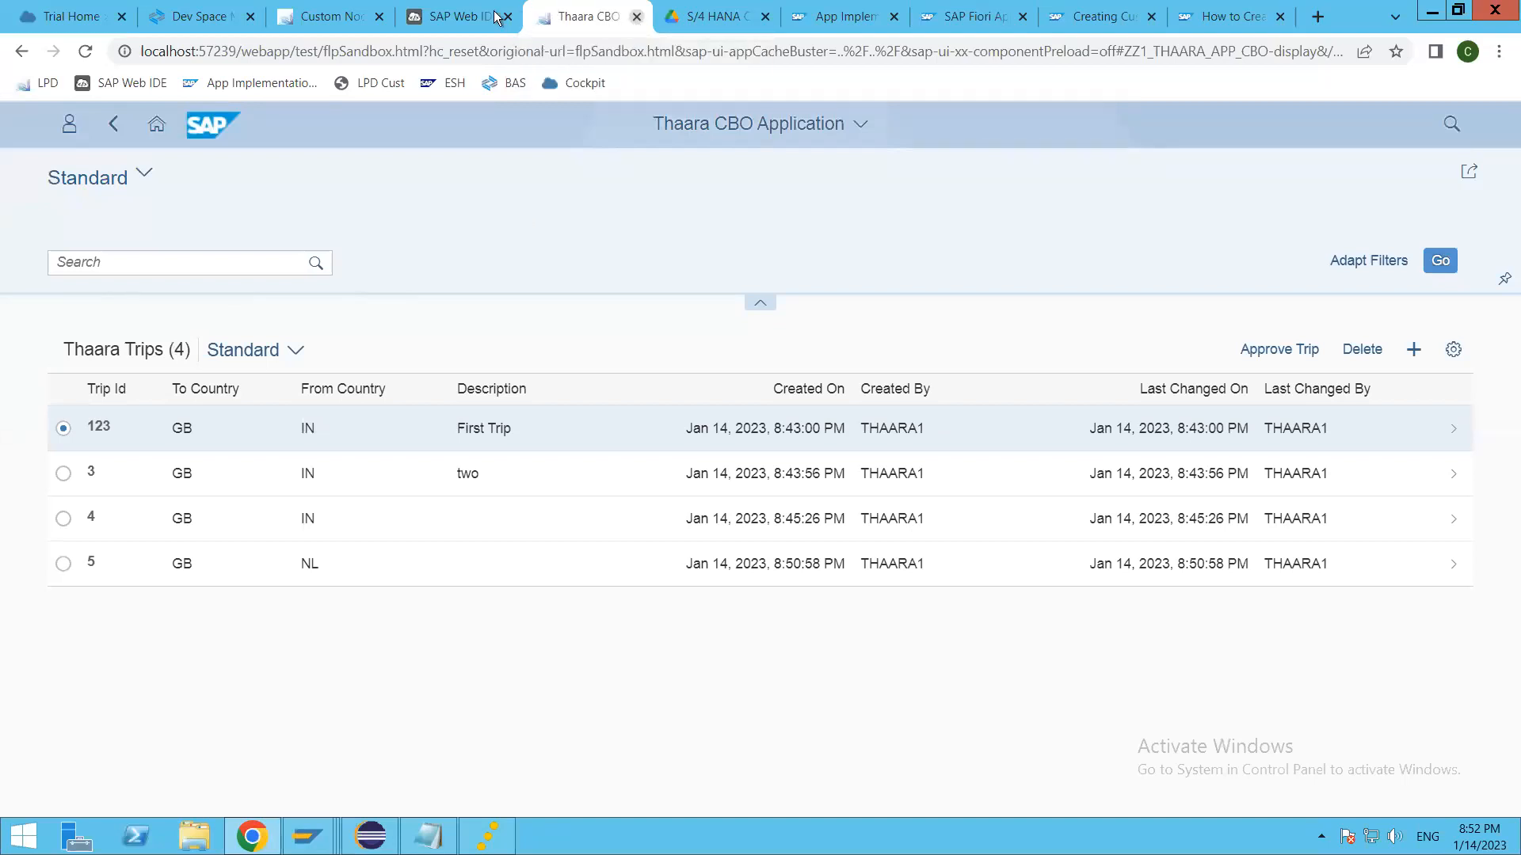
Step: Close the Thaara CBO Application and view the deployment options of the zth_cbo_appl project in SAP Web IDE
click(636, 17)
key(ctrl+shift+Tab)
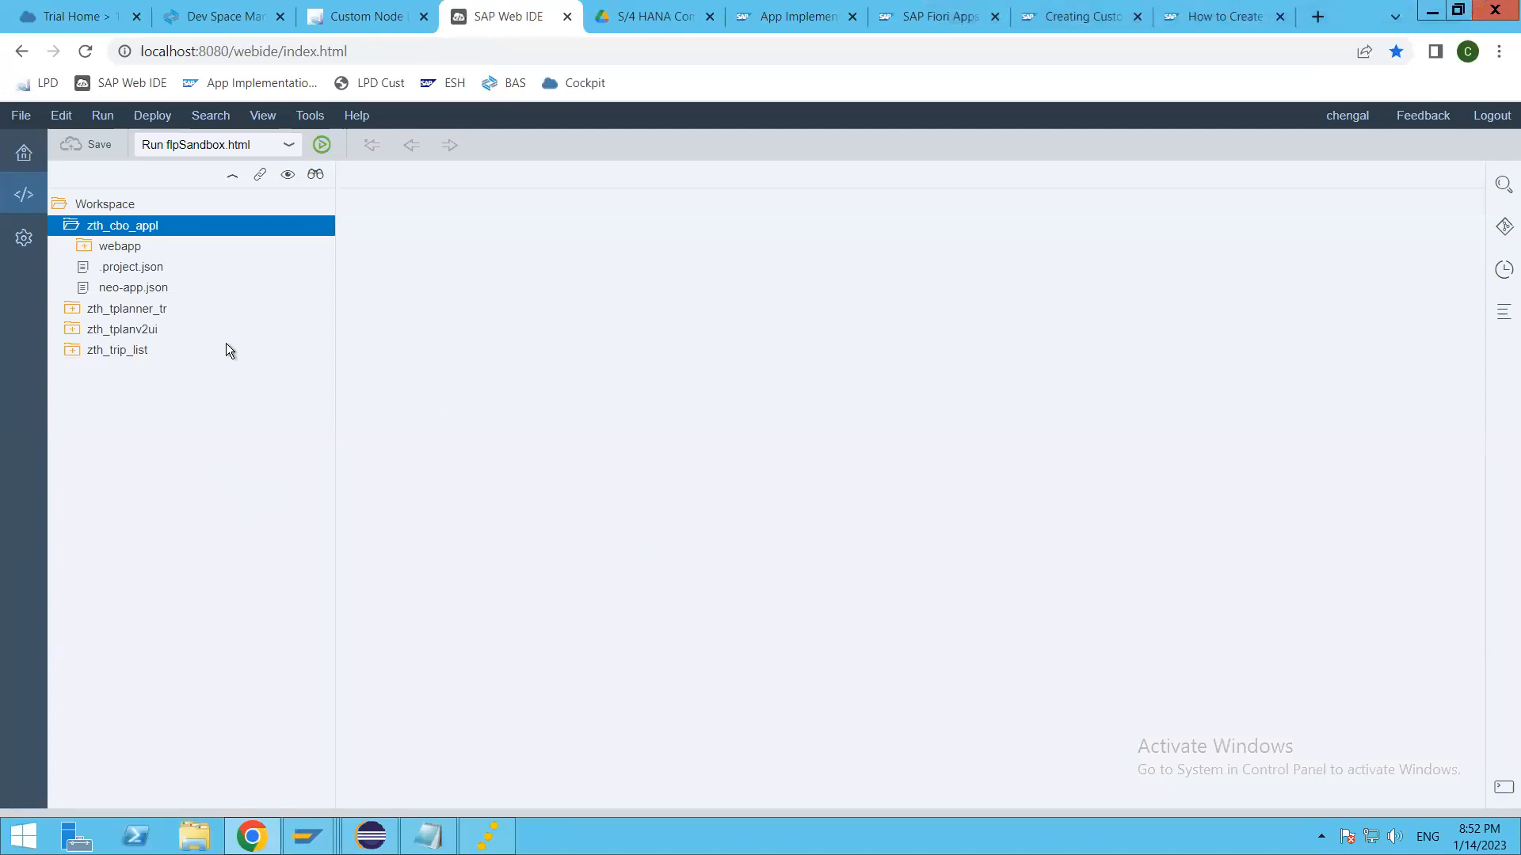
click(151, 227)
right_click(151, 227)
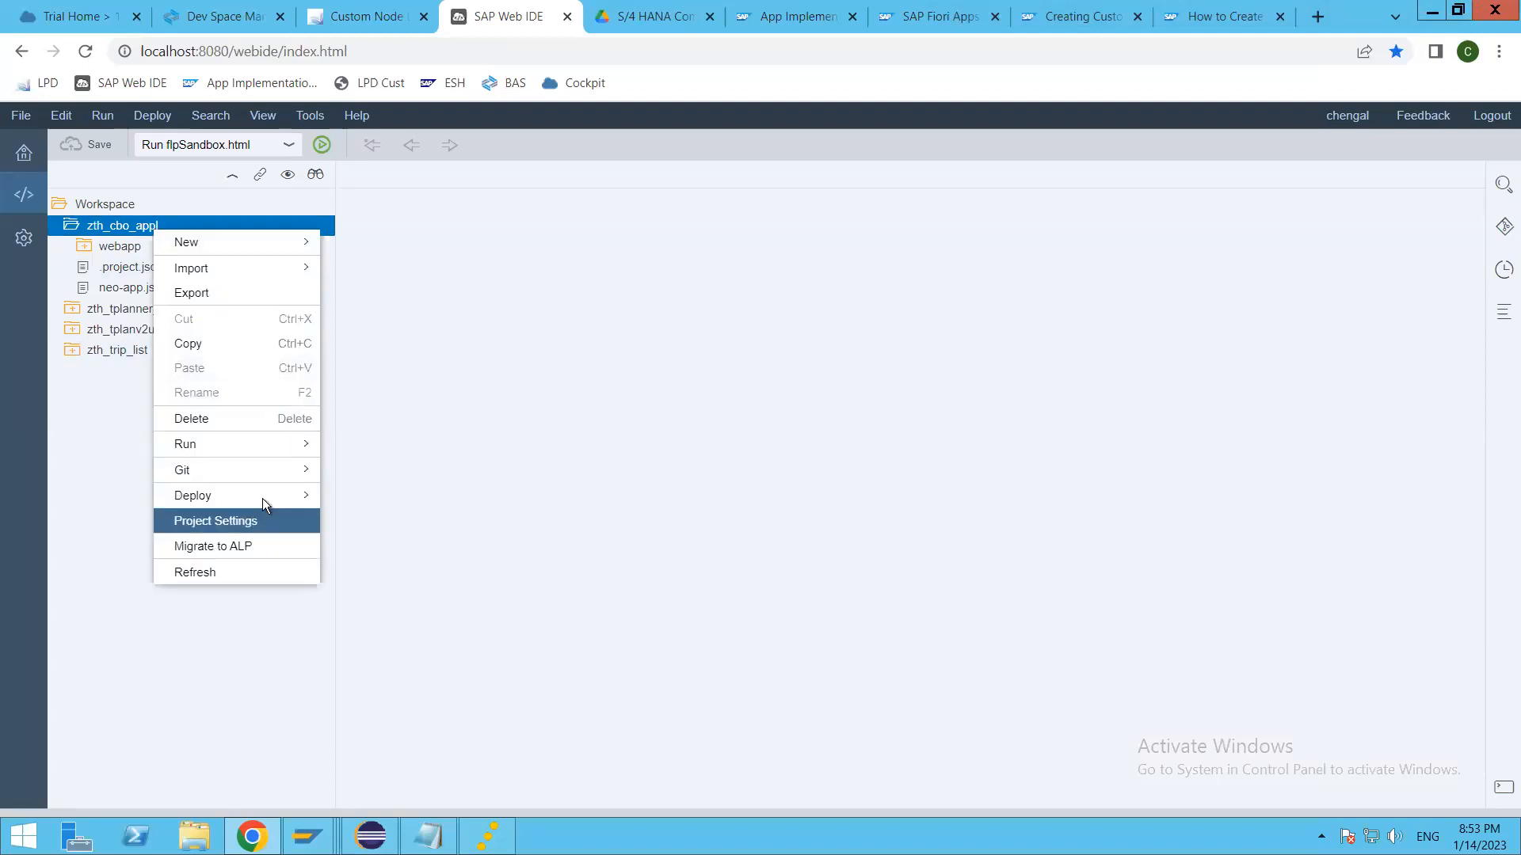
mouse_move(263, 498)
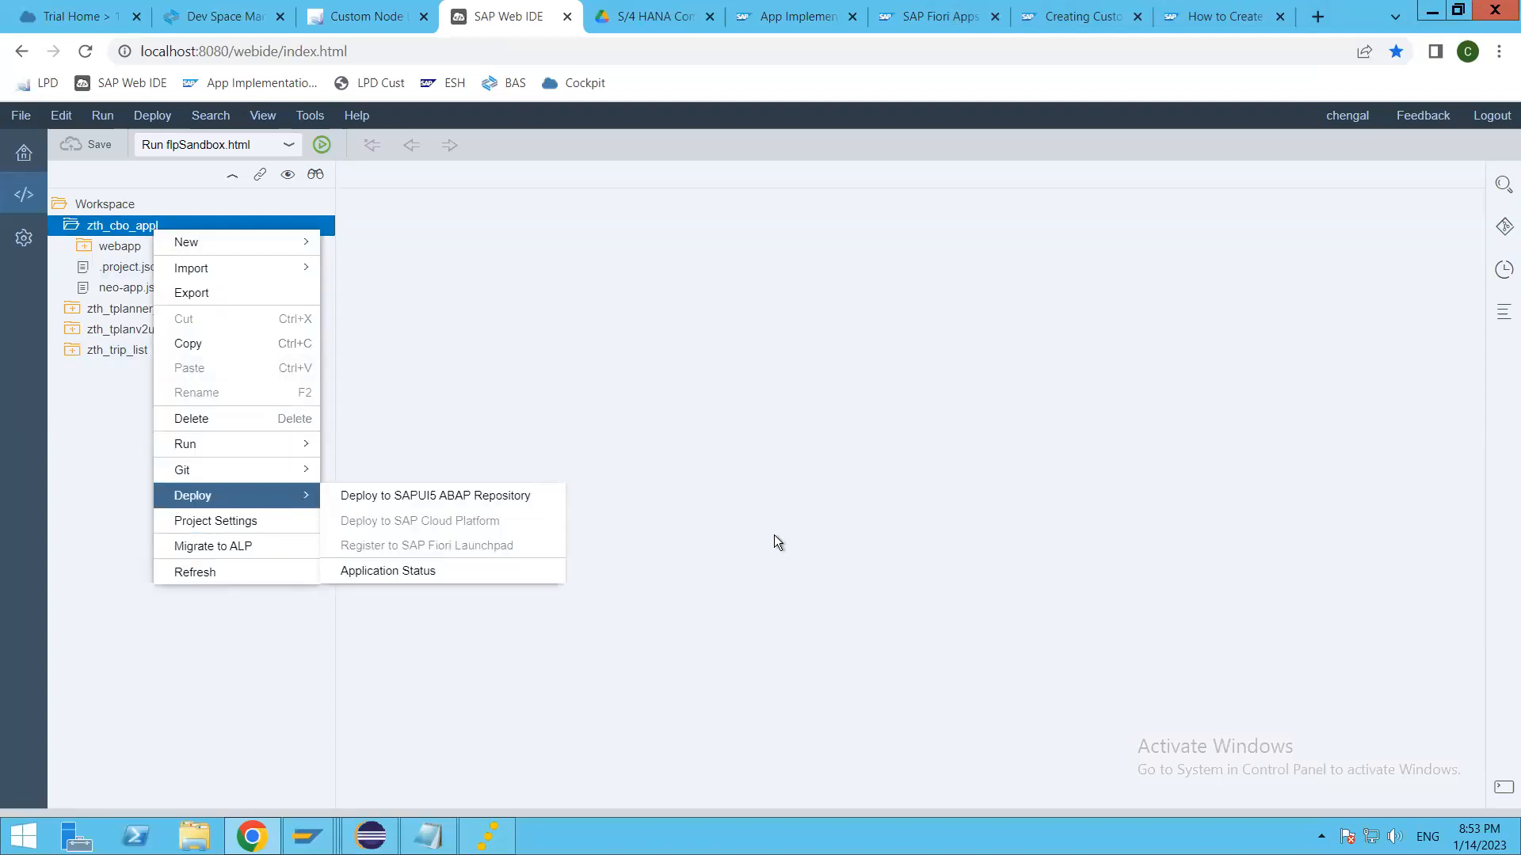
click(659, 552)
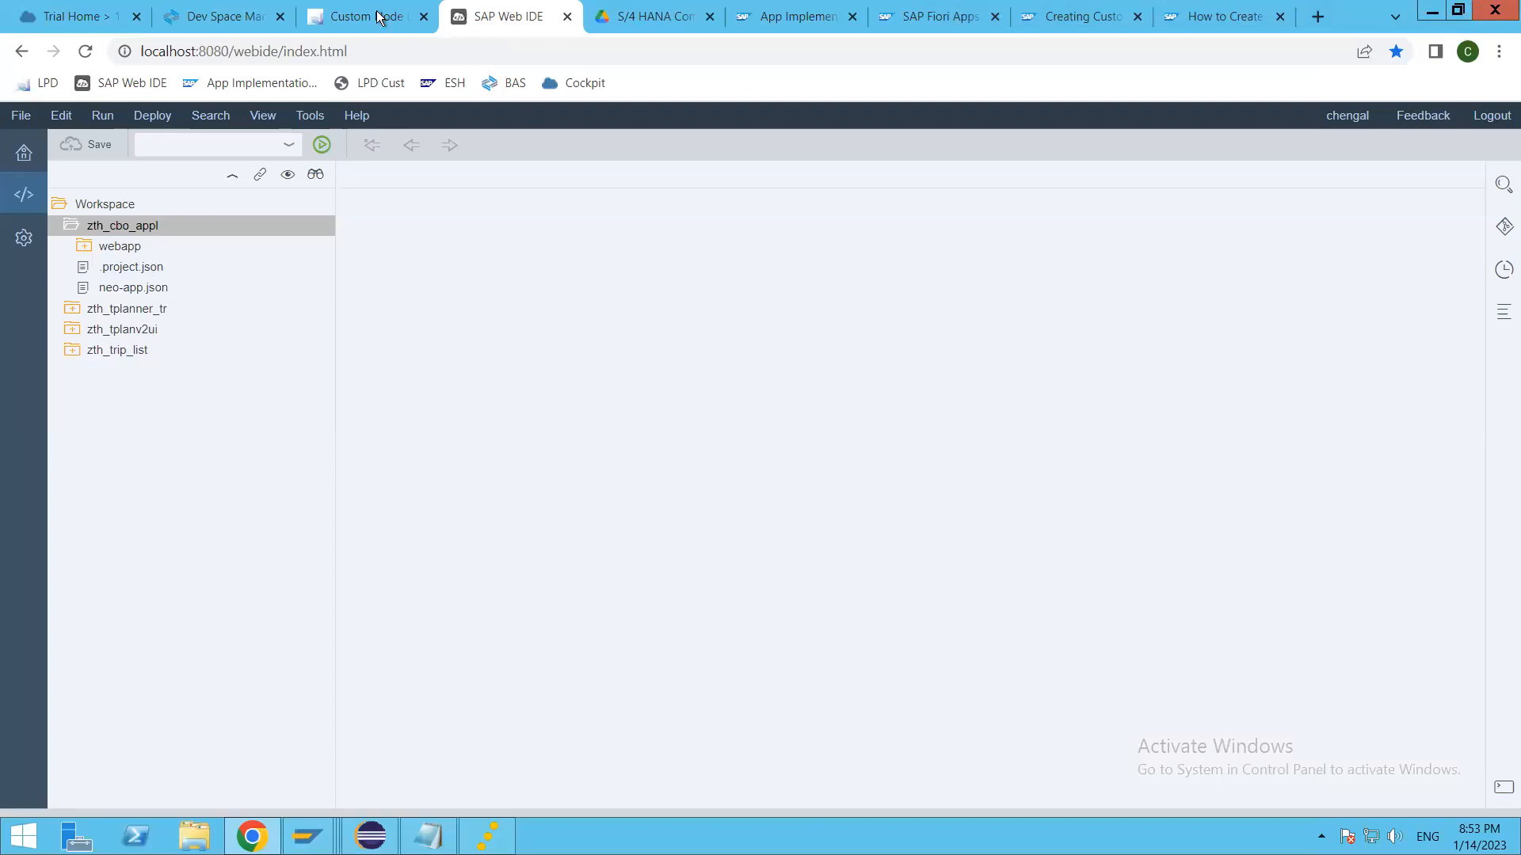
Step: Return to the S/4HANA launchpad and open Register Extensions for Transport from the Thaara Developers group
click(352, 18)
click(108, 129)
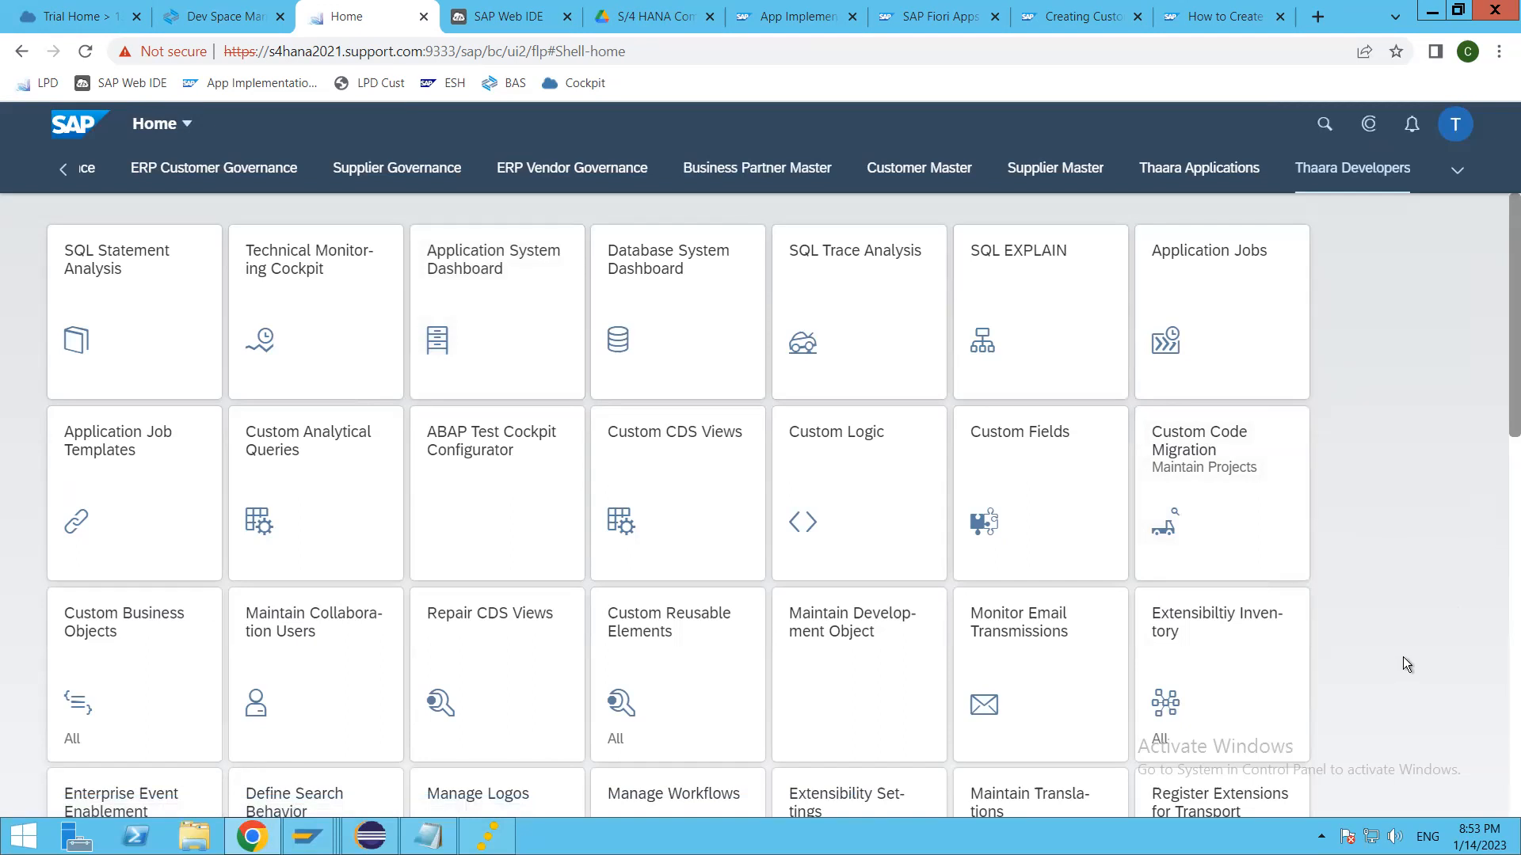
scroll(1404, 658, down, 4)
scroll(1403, 657, down, 4)
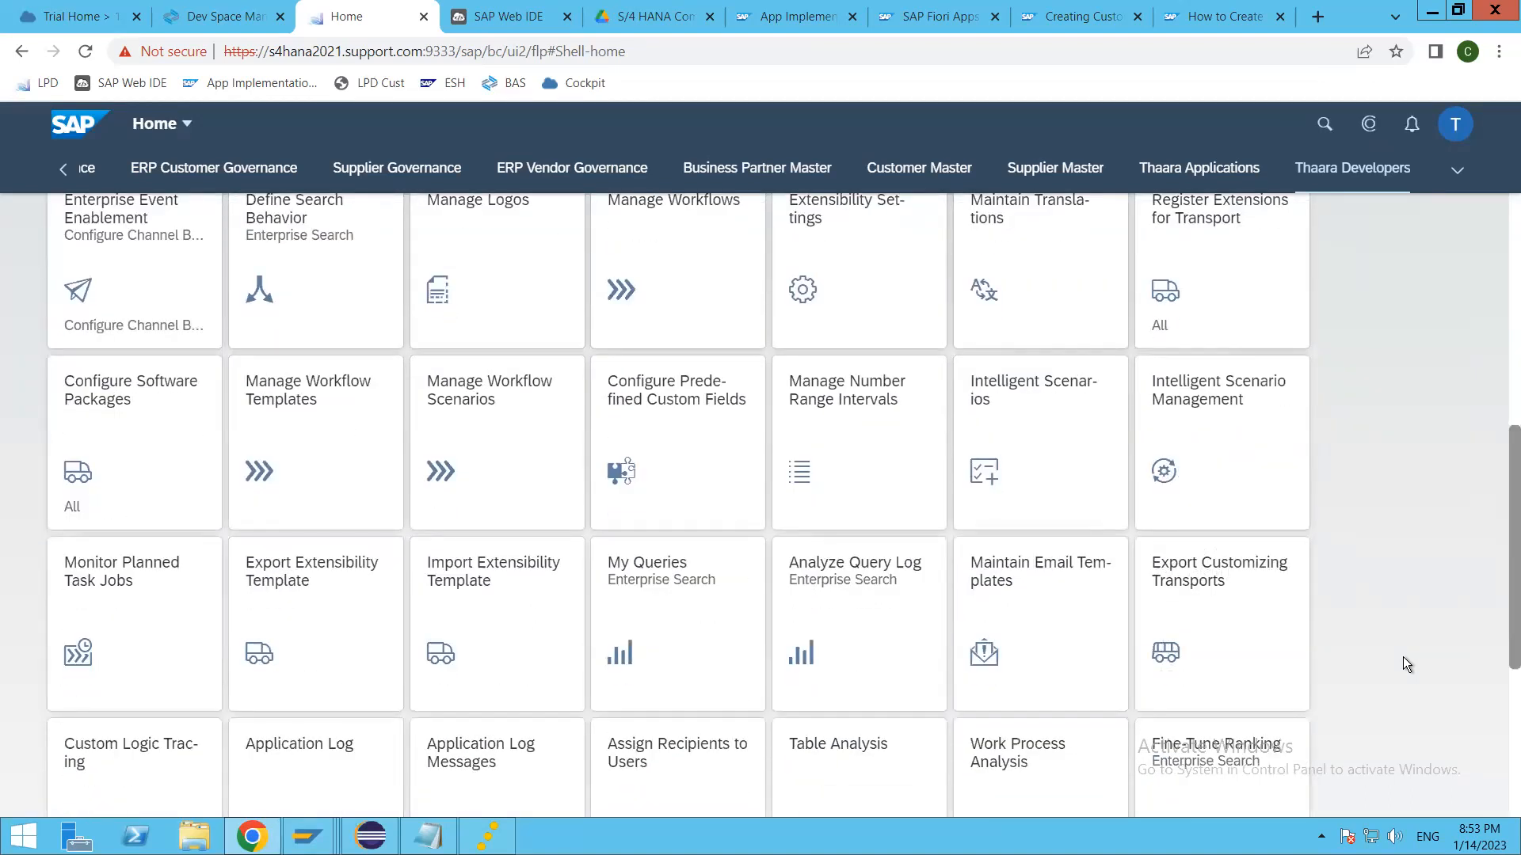
scroll(1403, 664, down, 4)
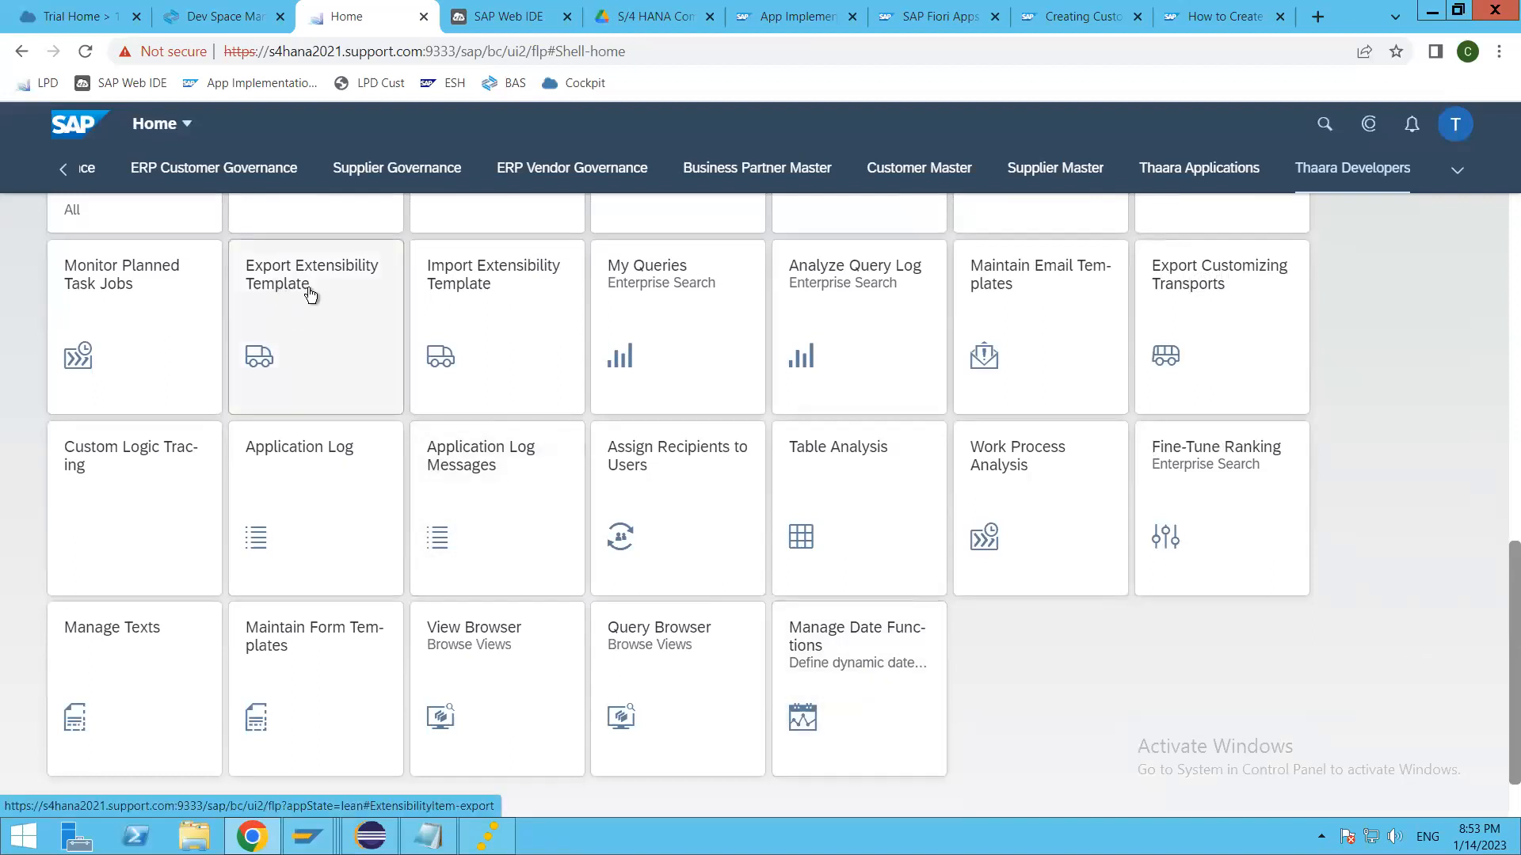
scroll(312, 339, up, 2)
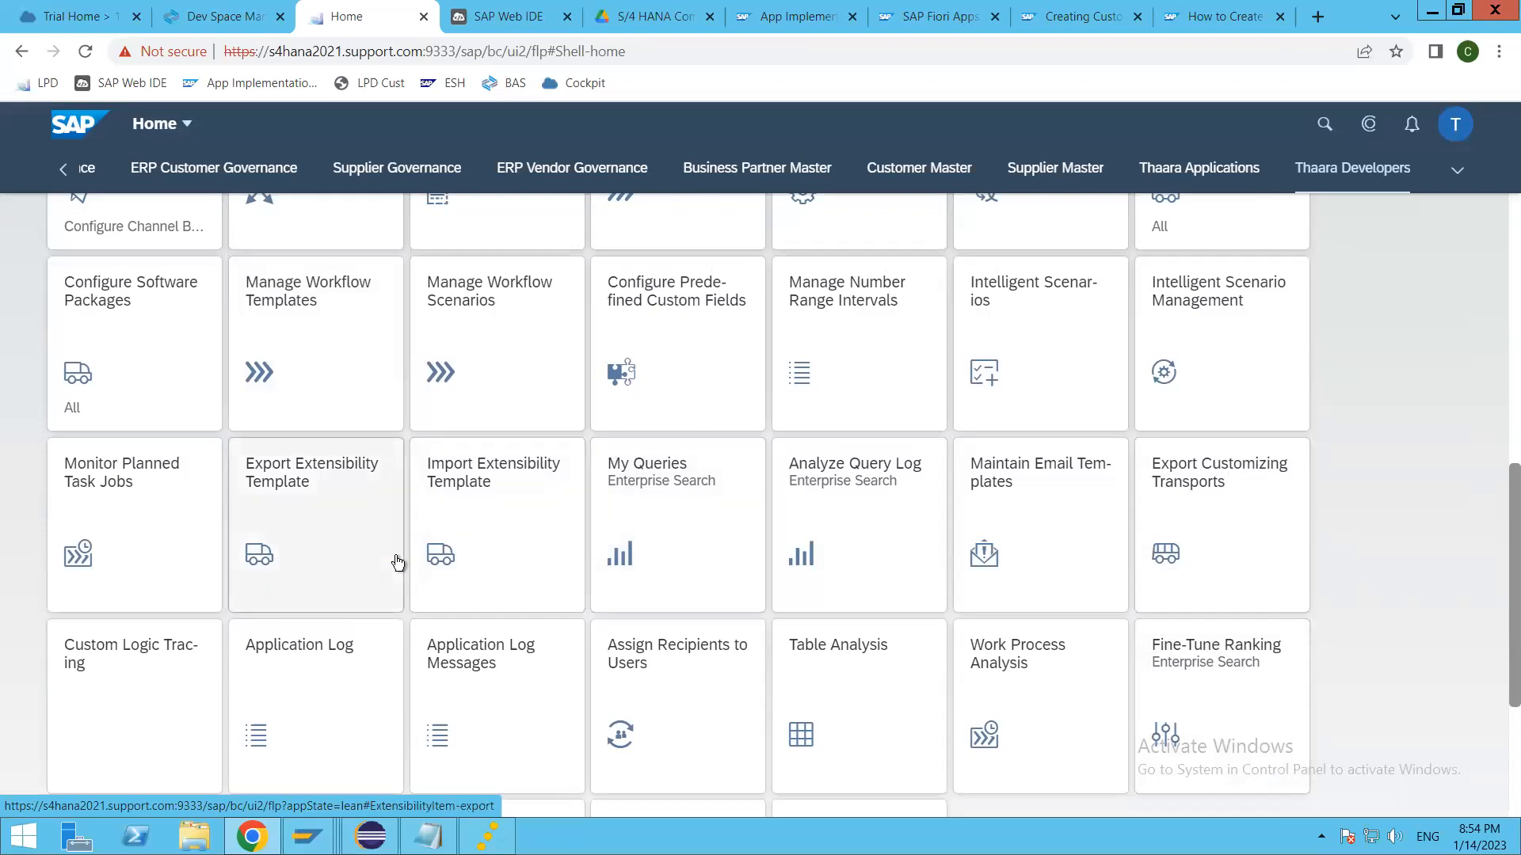
scroll(340, 574, up, 1)
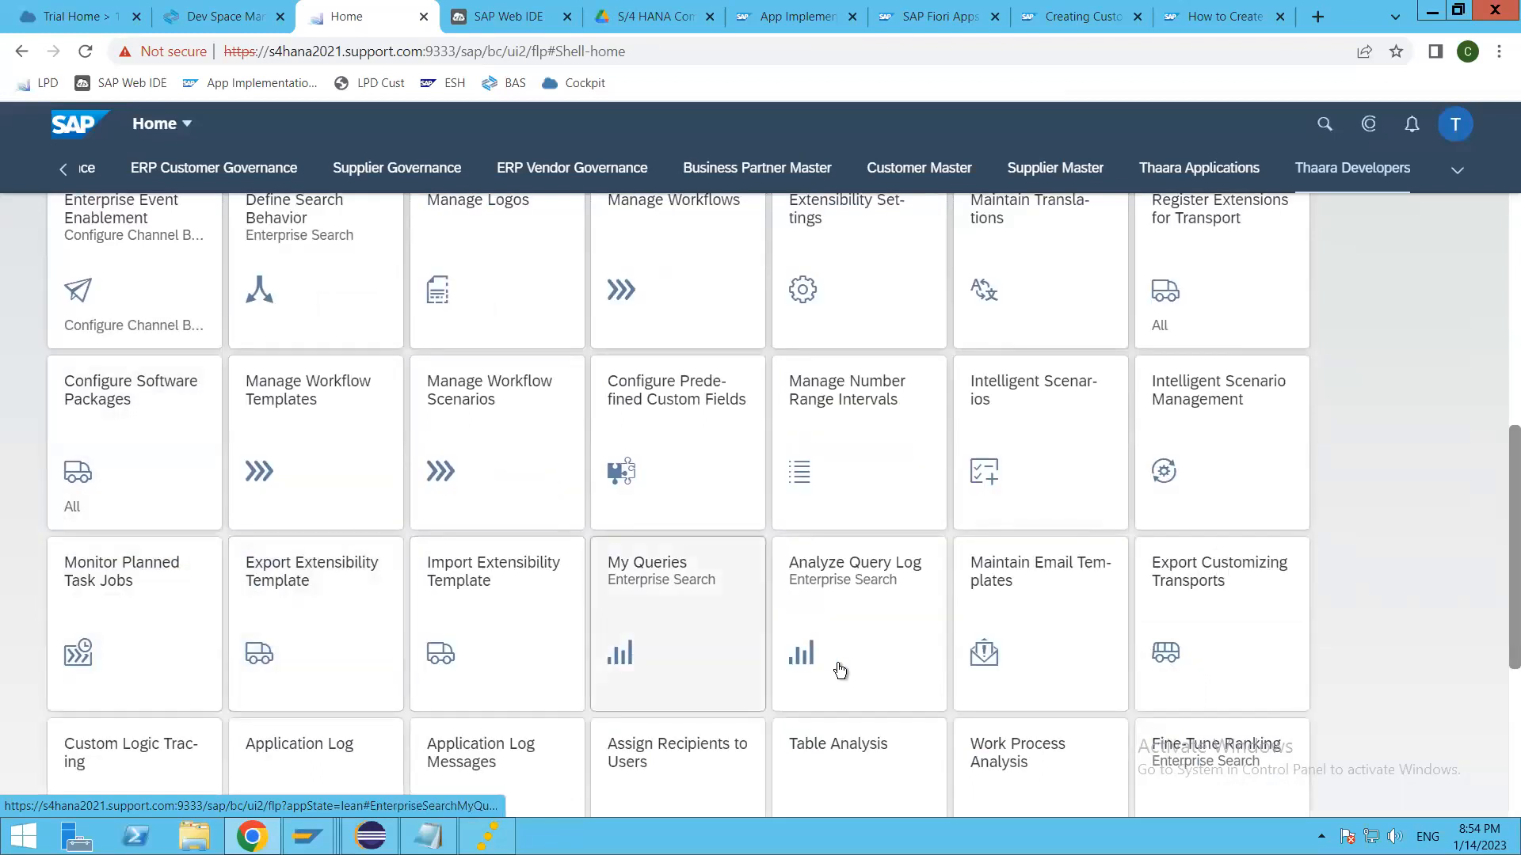
scroll(838, 669, up, 2)
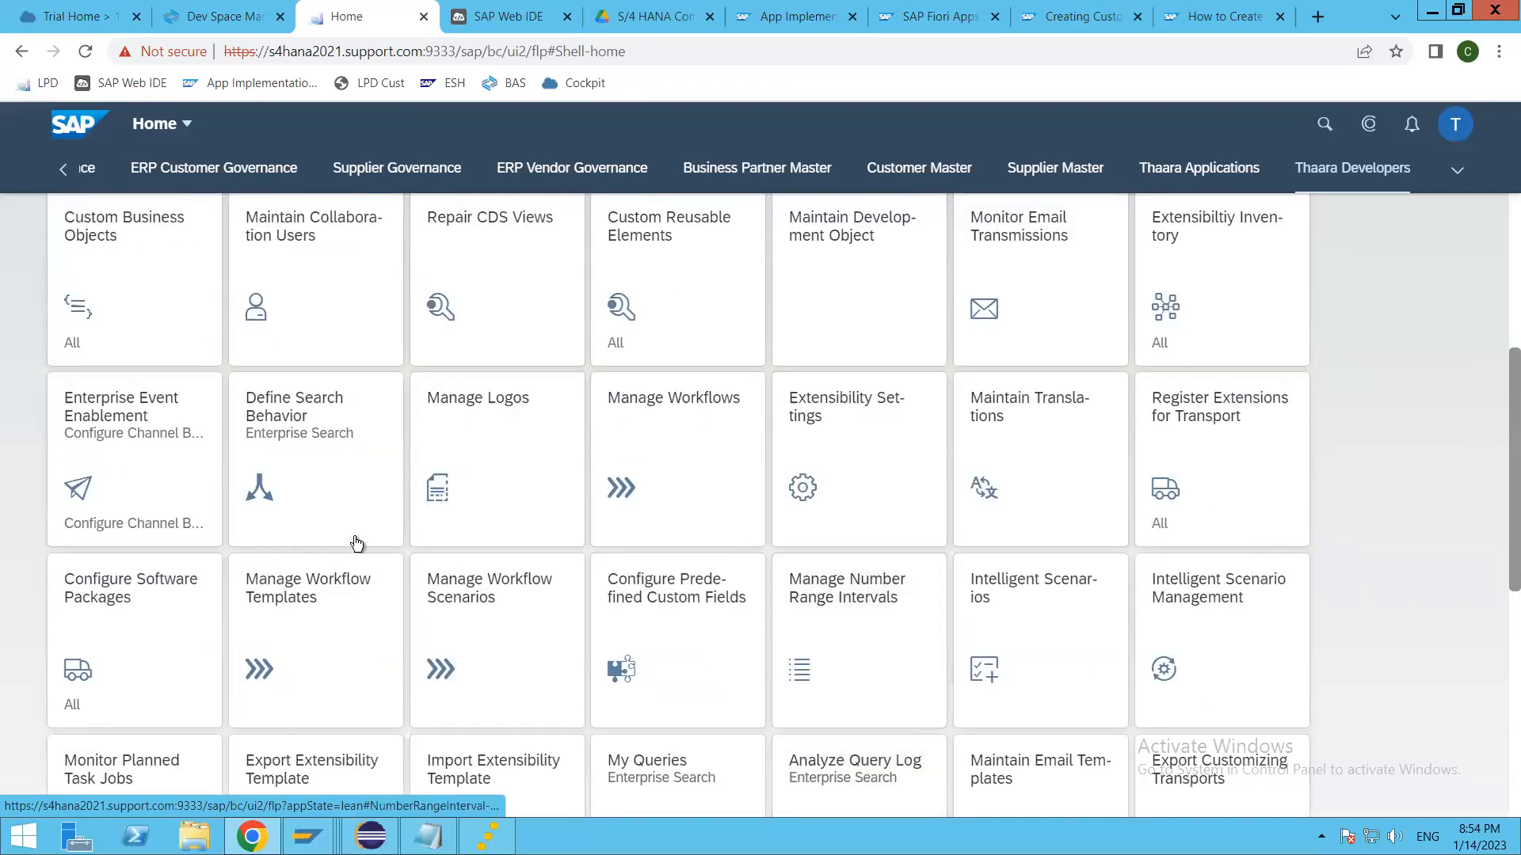
click(1206, 418)
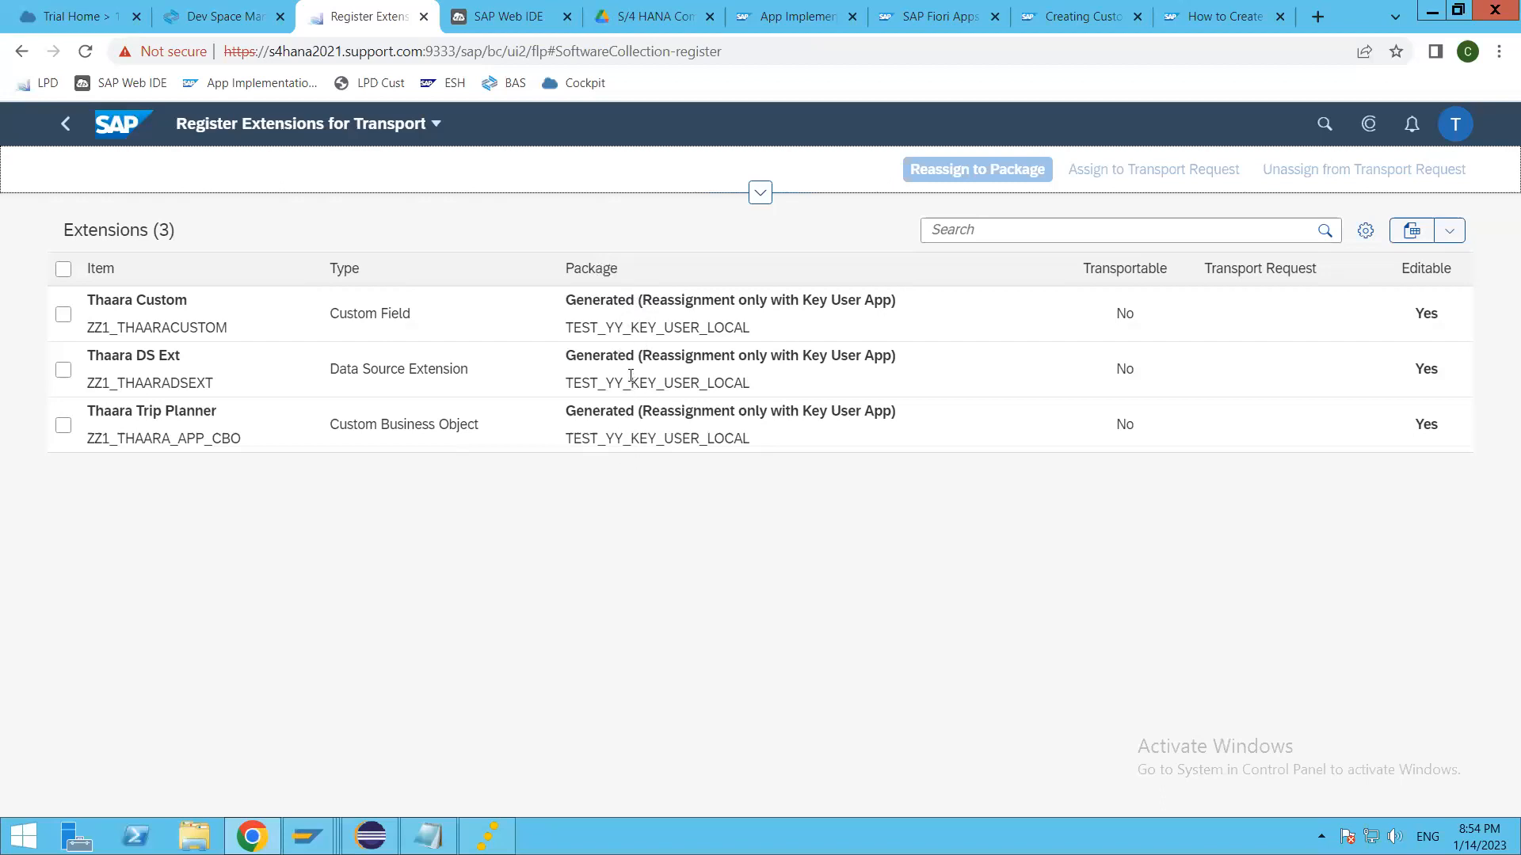
Step: Check the Transportable, Transport Request and Editable values of the listed extensions
double_click(1125, 314)
click(1124, 315)
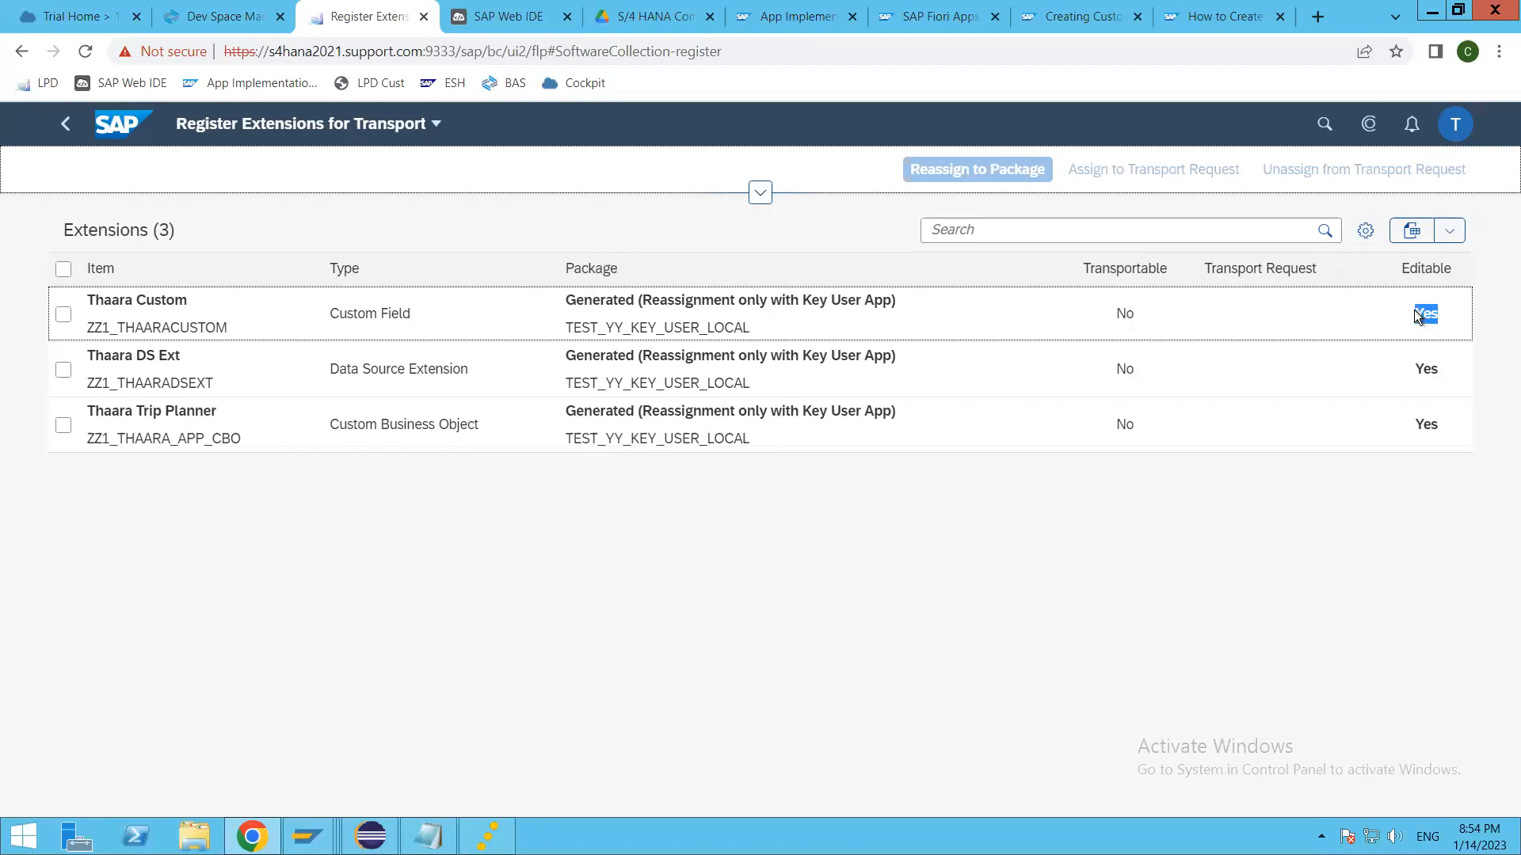
double_click(1432, 372)
double_click(1432, 424)
click(1365, 425)
click(1265, 319)
Step: Select the Thaara Trip Planner extension and bring up the packages available for its reassignment
click(64, 425)
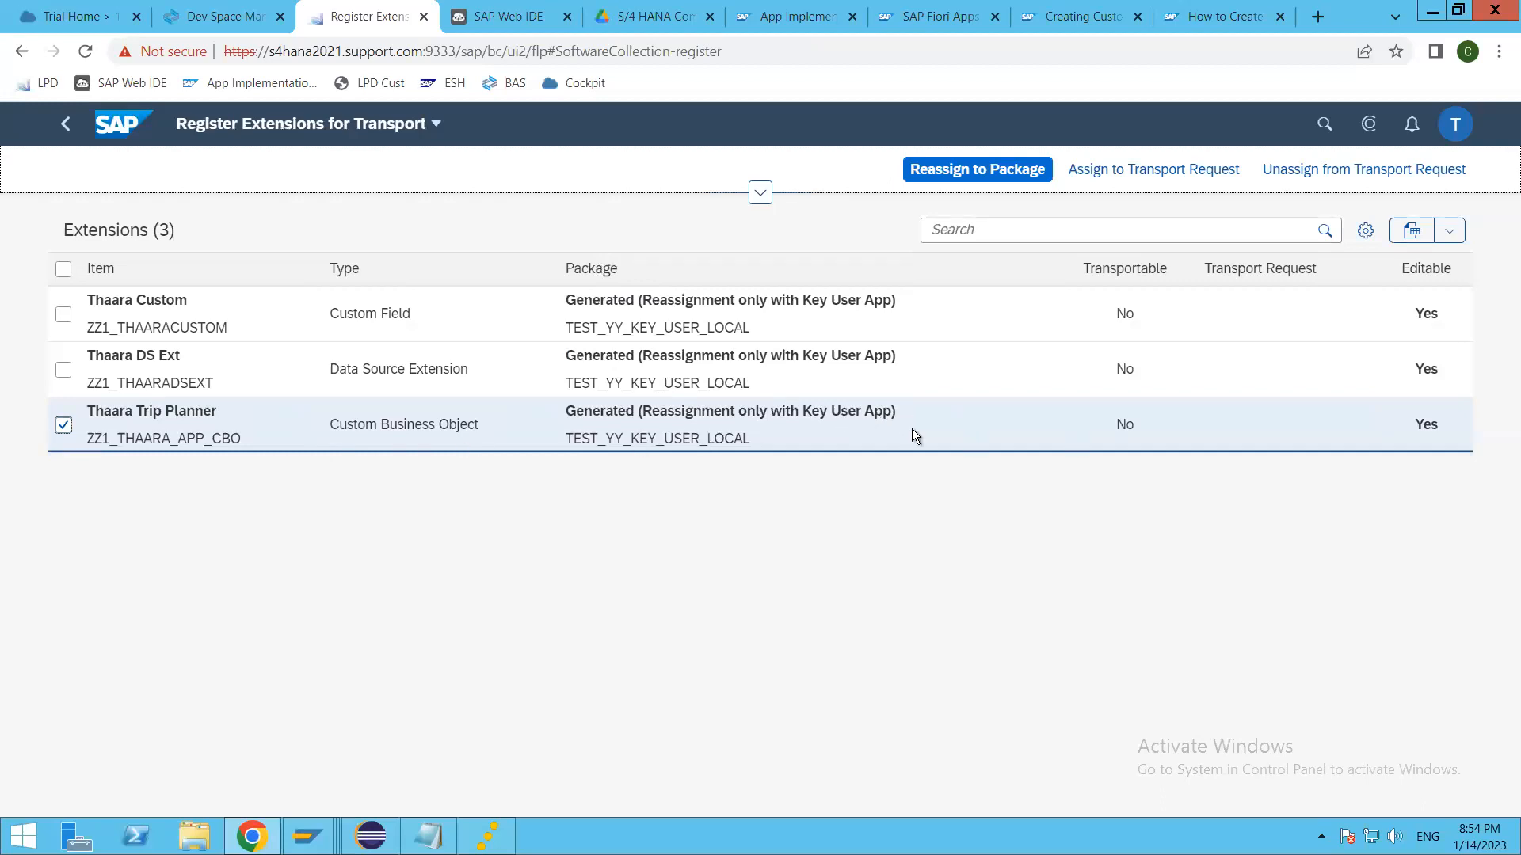
click(959, 176)
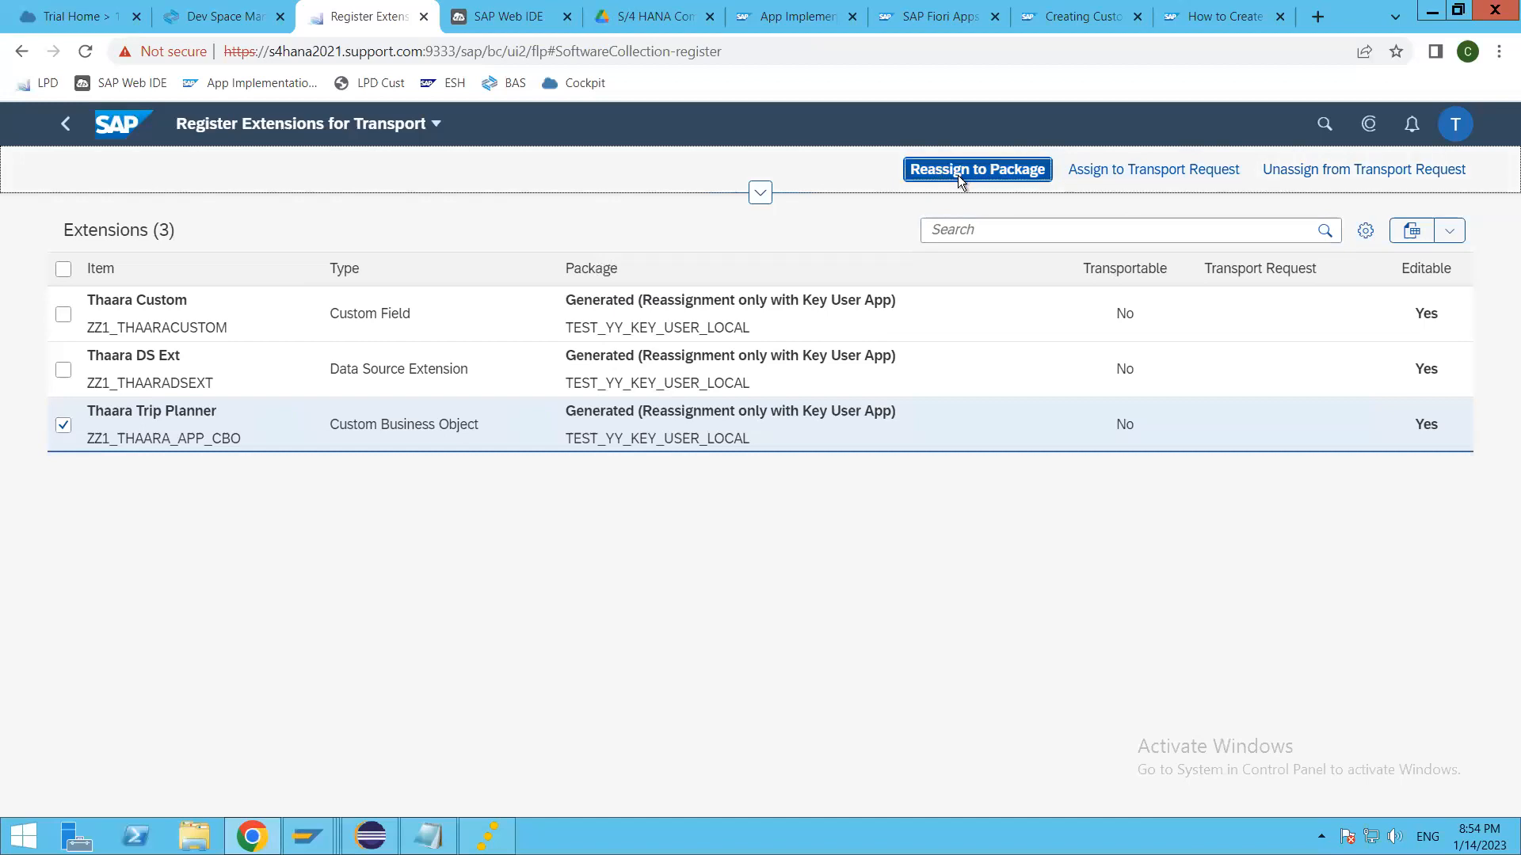
click(994, 739)
click(995, 179)
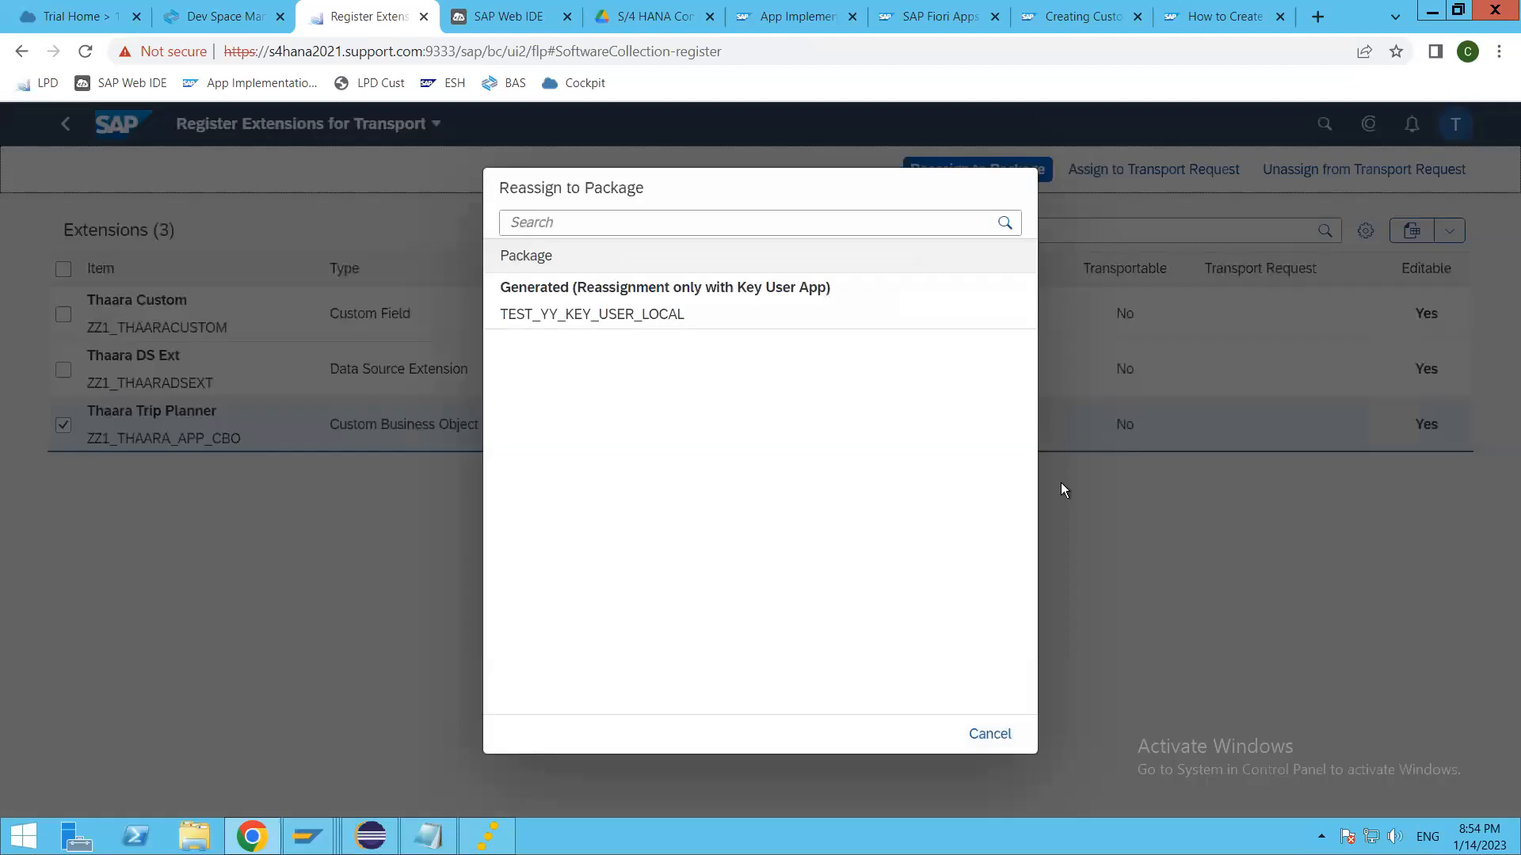
Step: Search the registered packages for ZTHAARA and Z*, and cancel the package reassignment
click(623, 219)
text(ZTHAARA)
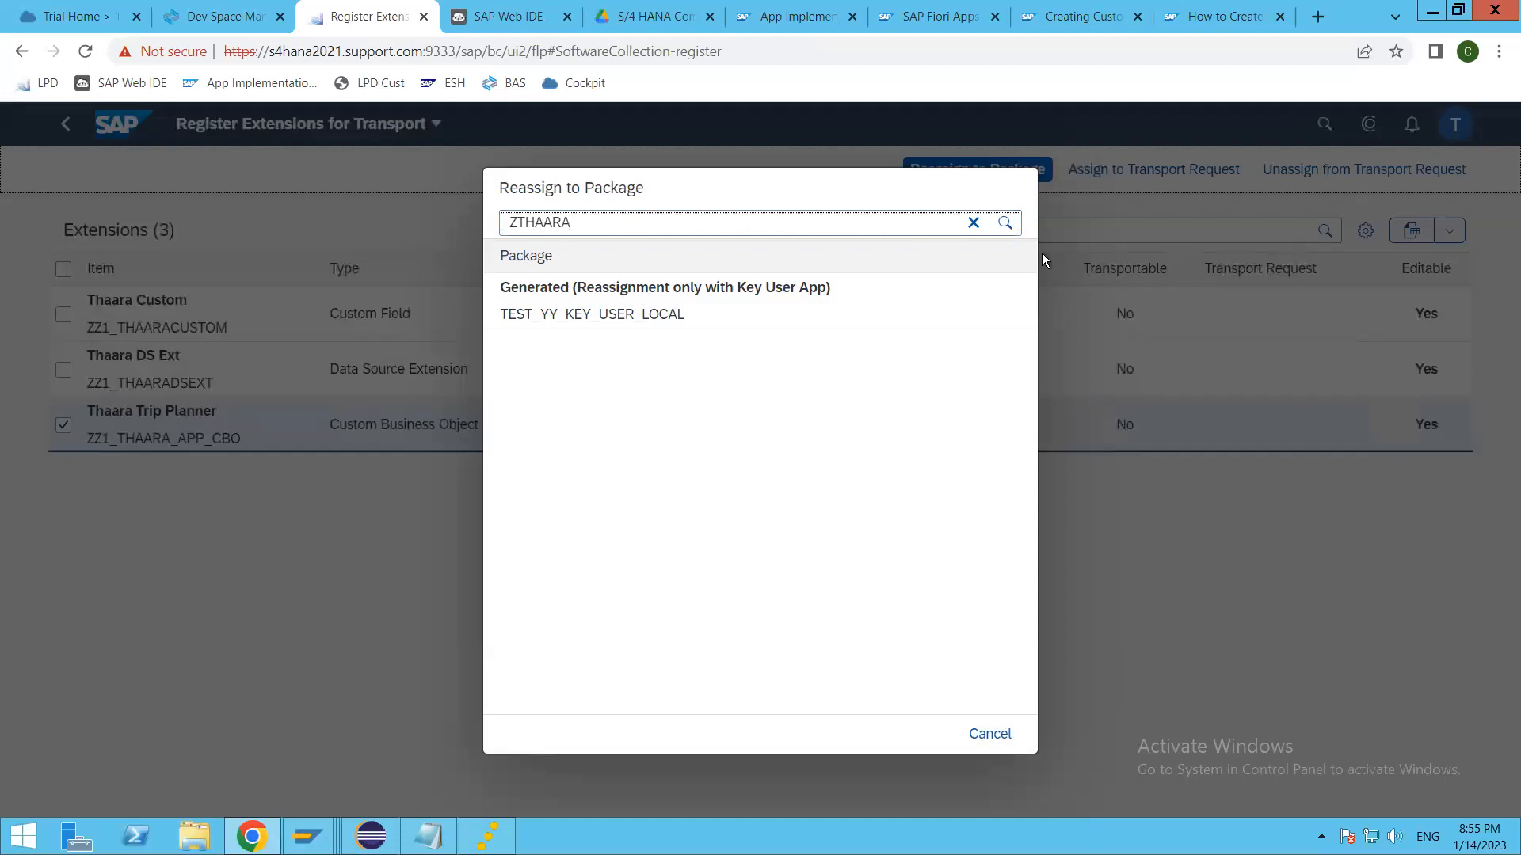
click(1004, 222)
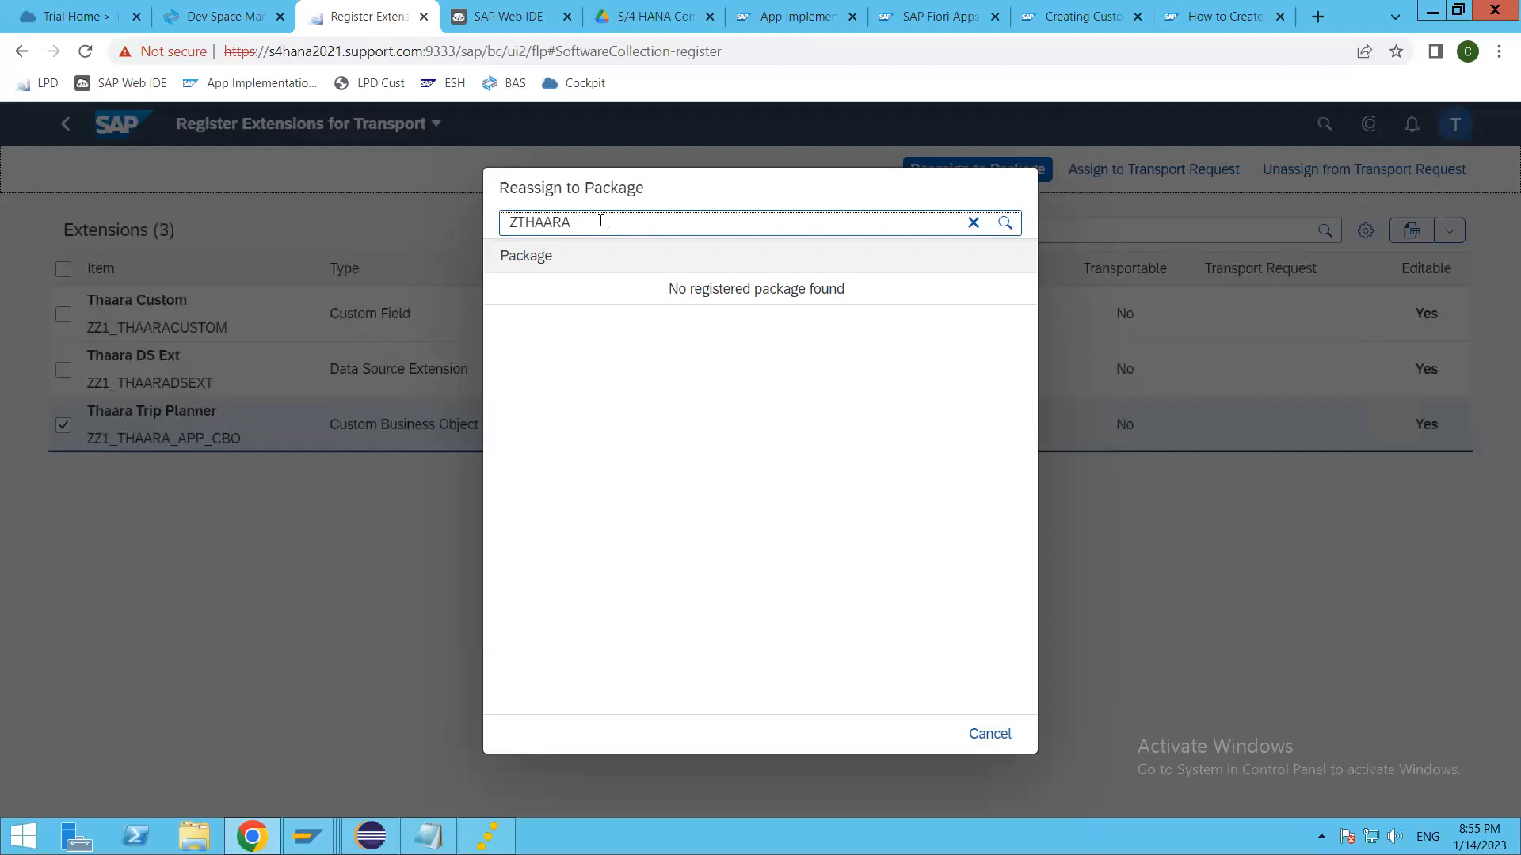
key(BackSpace)
key(BackSpace)
key(BackSpace)
key(BackSpace)
key(BackSpace)
key(BackSpace)
key(BackSpace)
text(Z*)
click(973, 222)
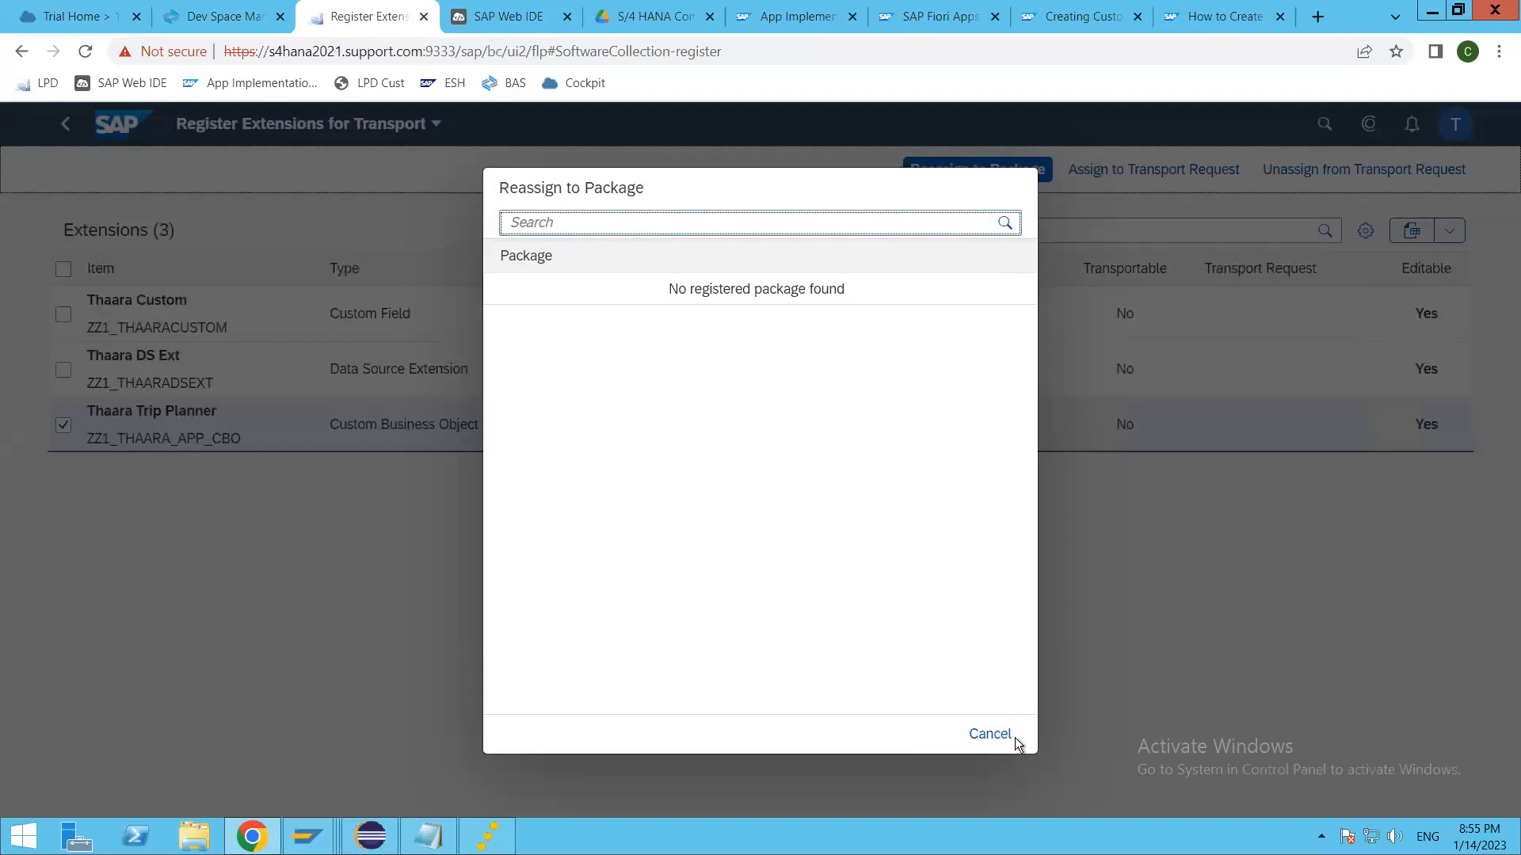
click(990, 734)
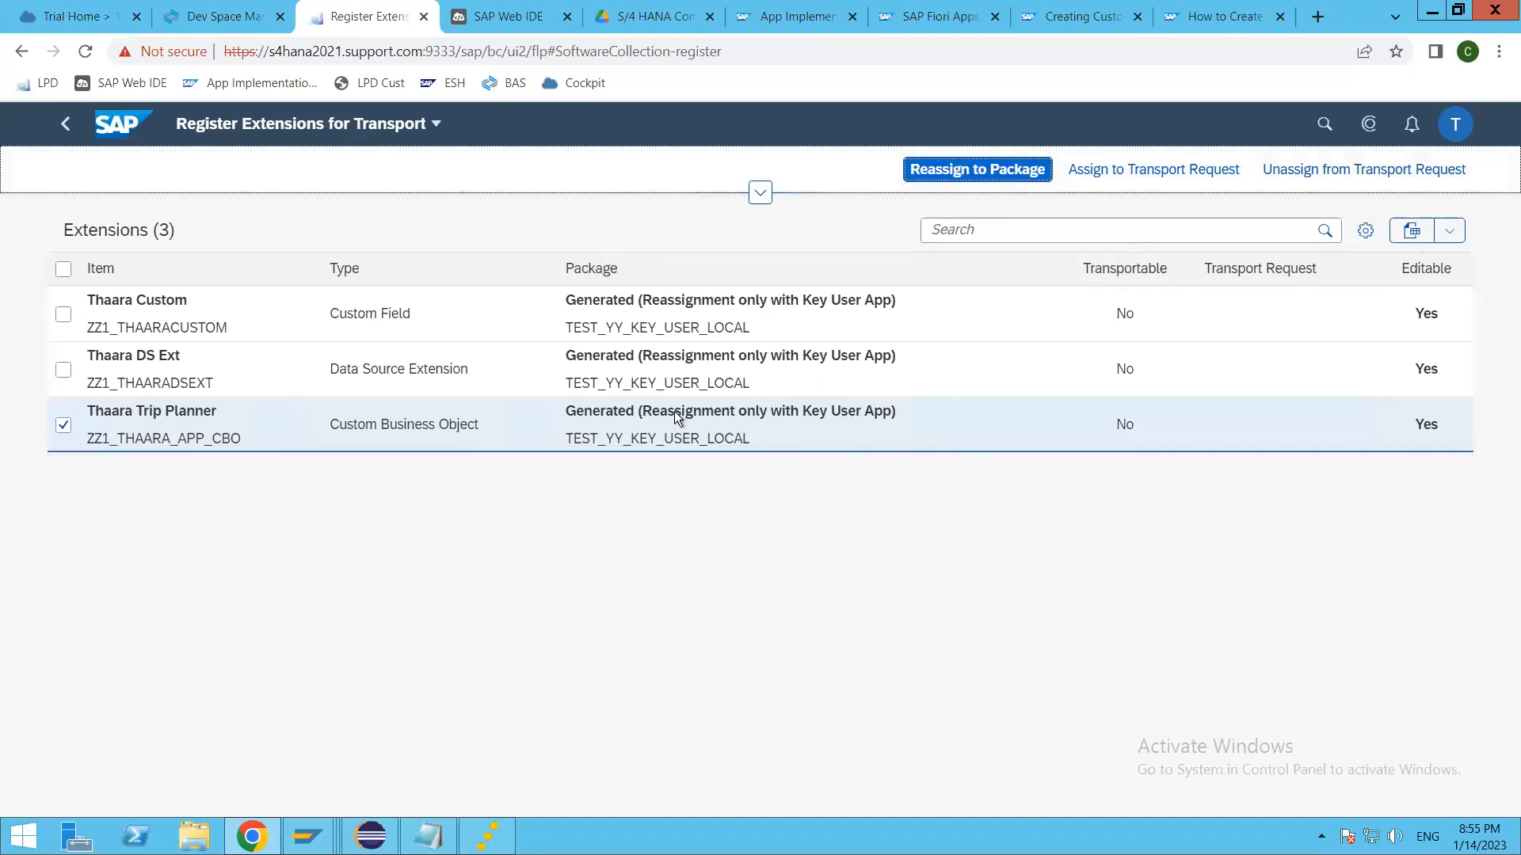
Step: Open the transport requests available for a full retransport of the selected Thaara Trip Planner extension
click(1153, 173)
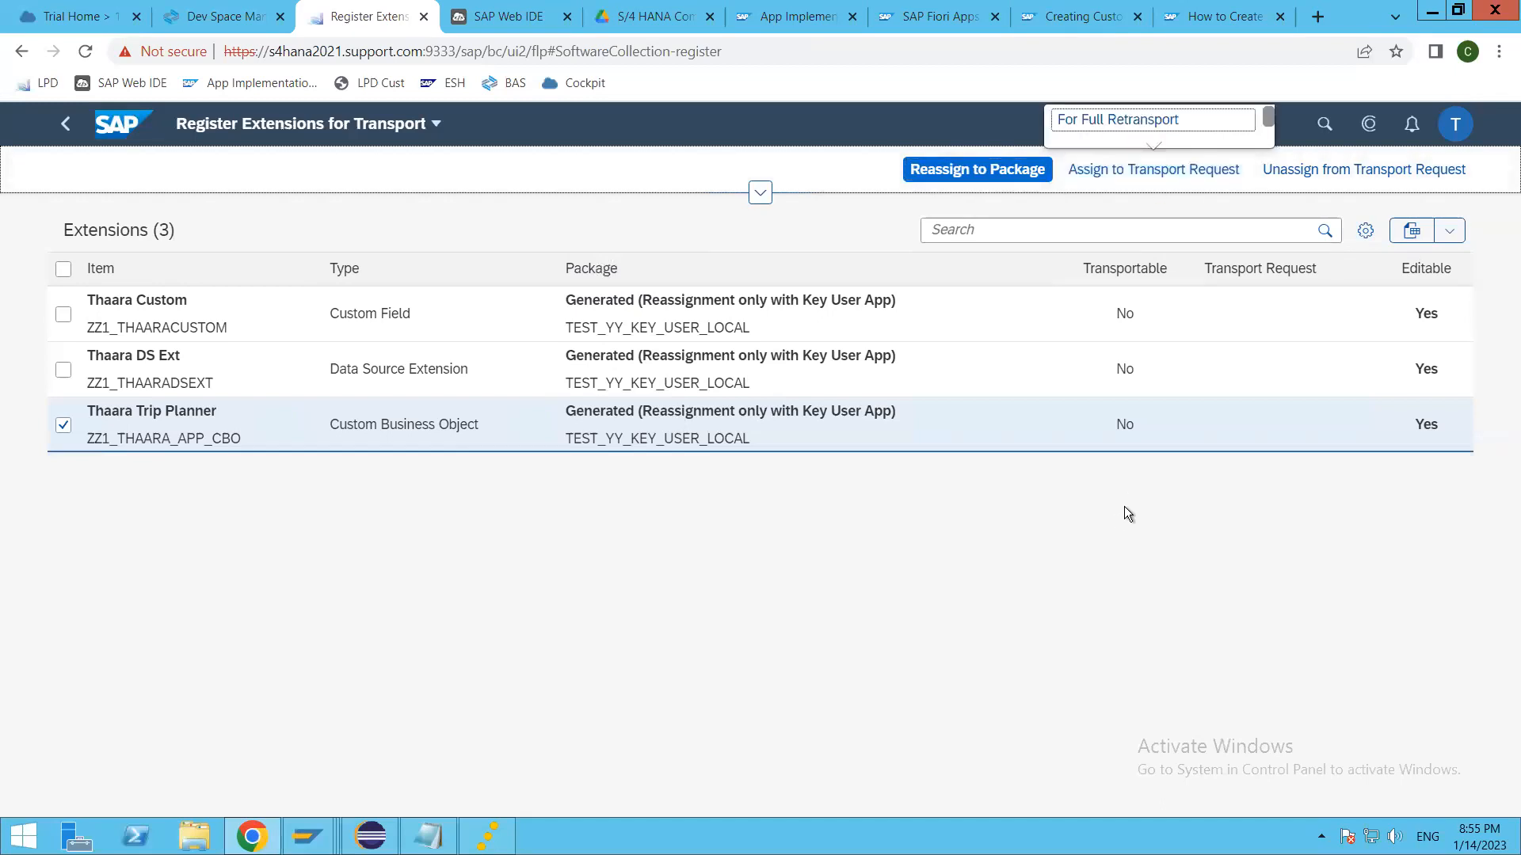
click(1266, 125)
drag(1266, 125, 1265, 134)
drag(1152, 143, 1172, 297)
click(1240, 269)
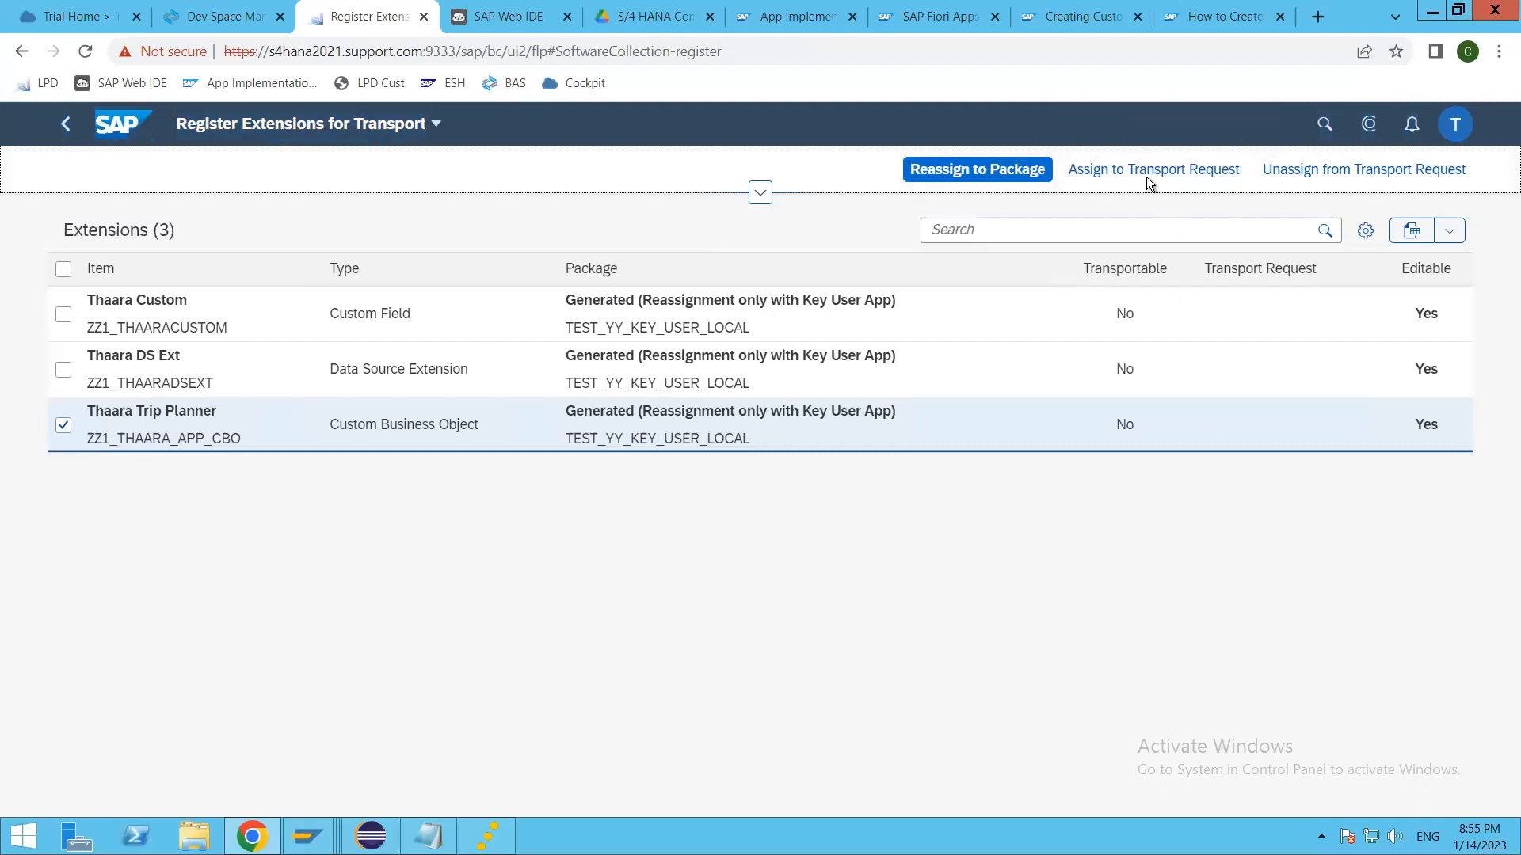
click(1134, 172)
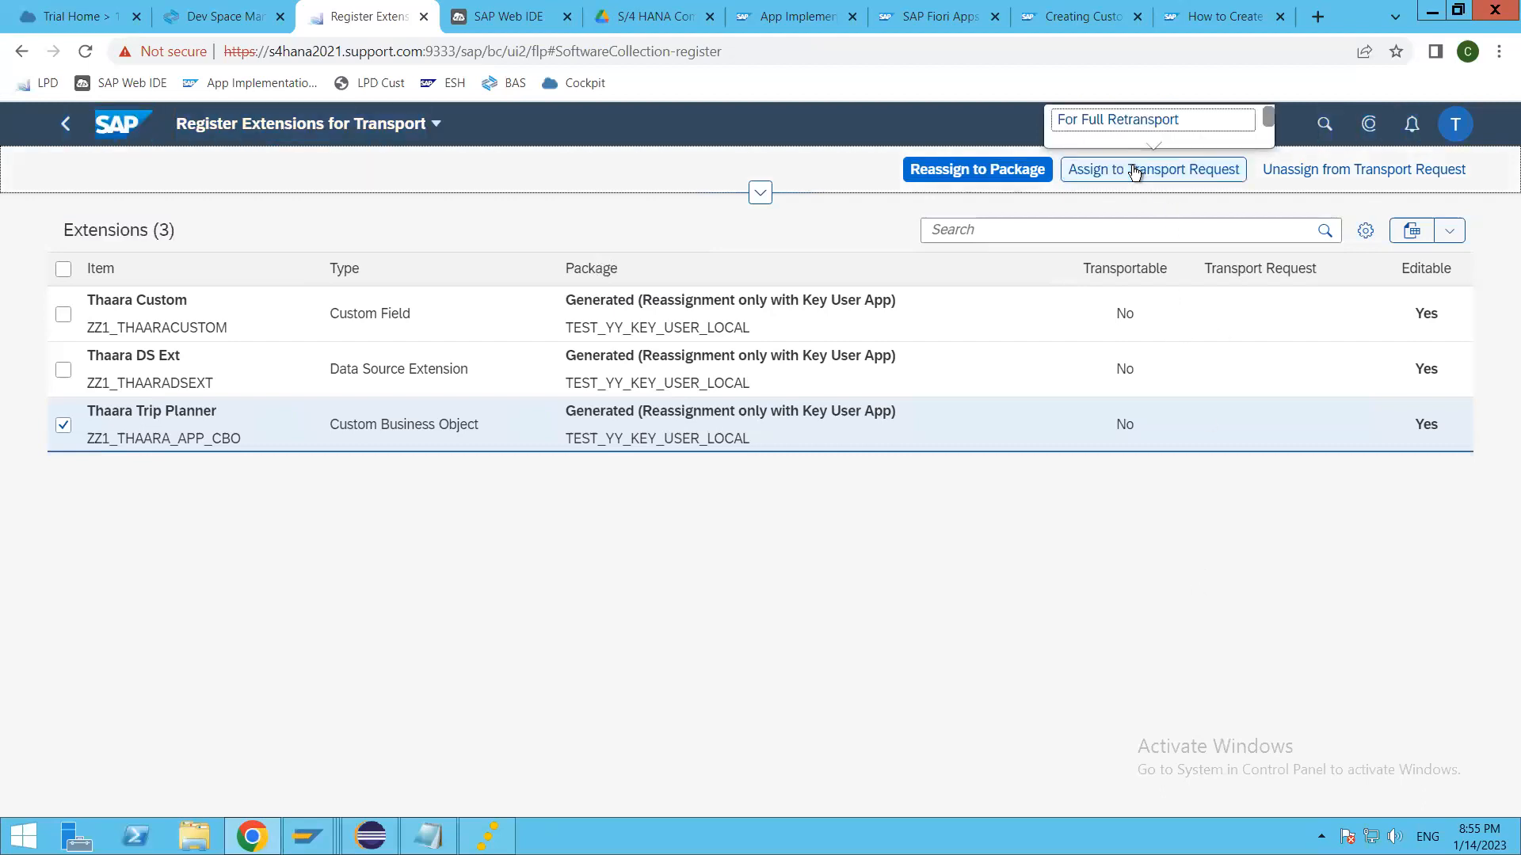
click(1132, 120)
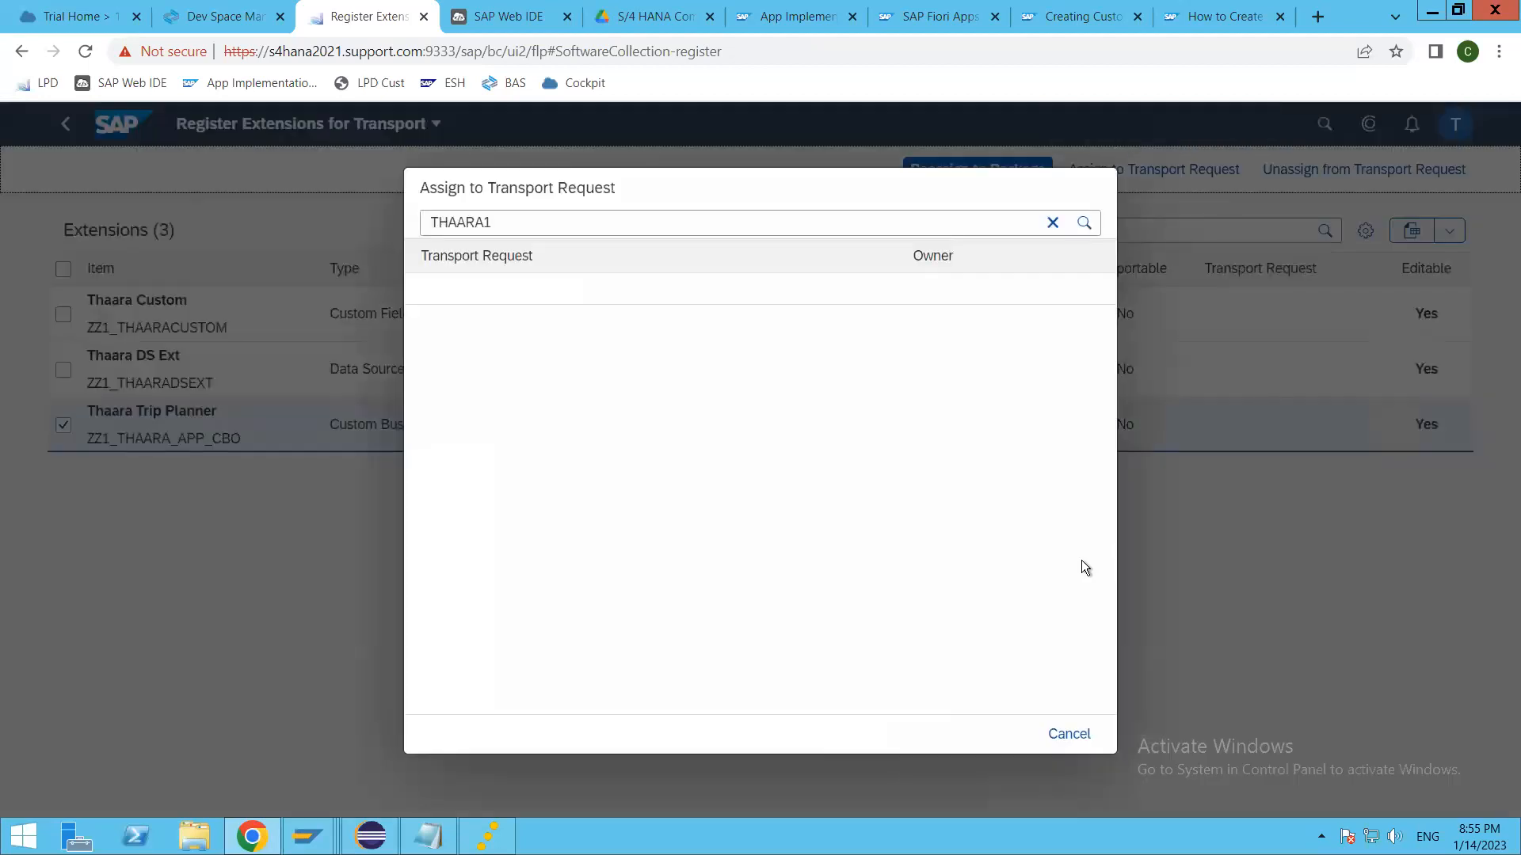
Step: Try to assign Thaara Trip Planner to the CDS View practice transport request MAHK900314, and dismiss the resulting dialog
click(557, 222)
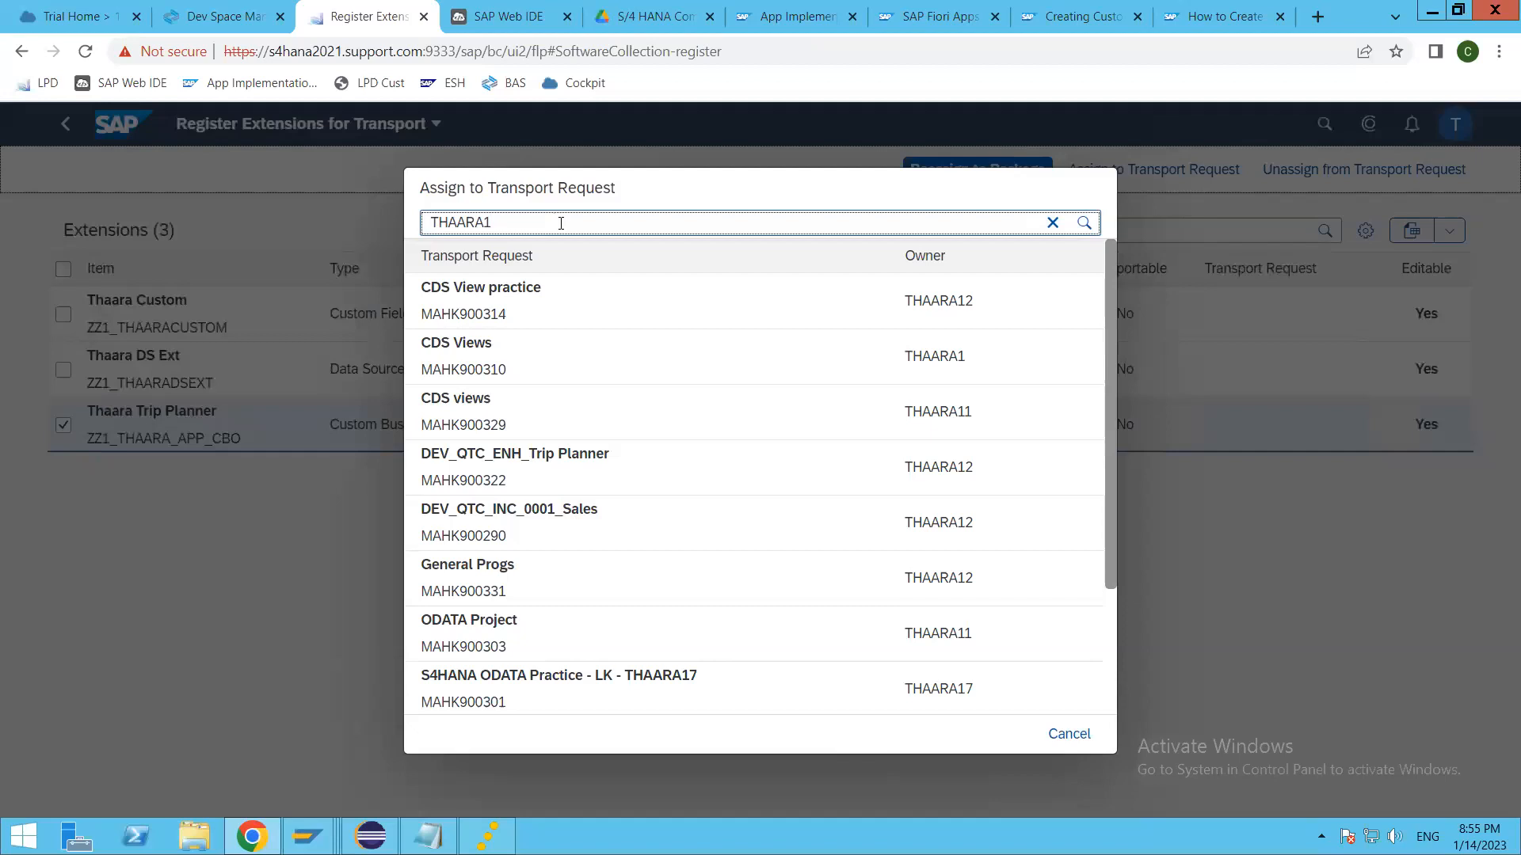
click(686, 411)
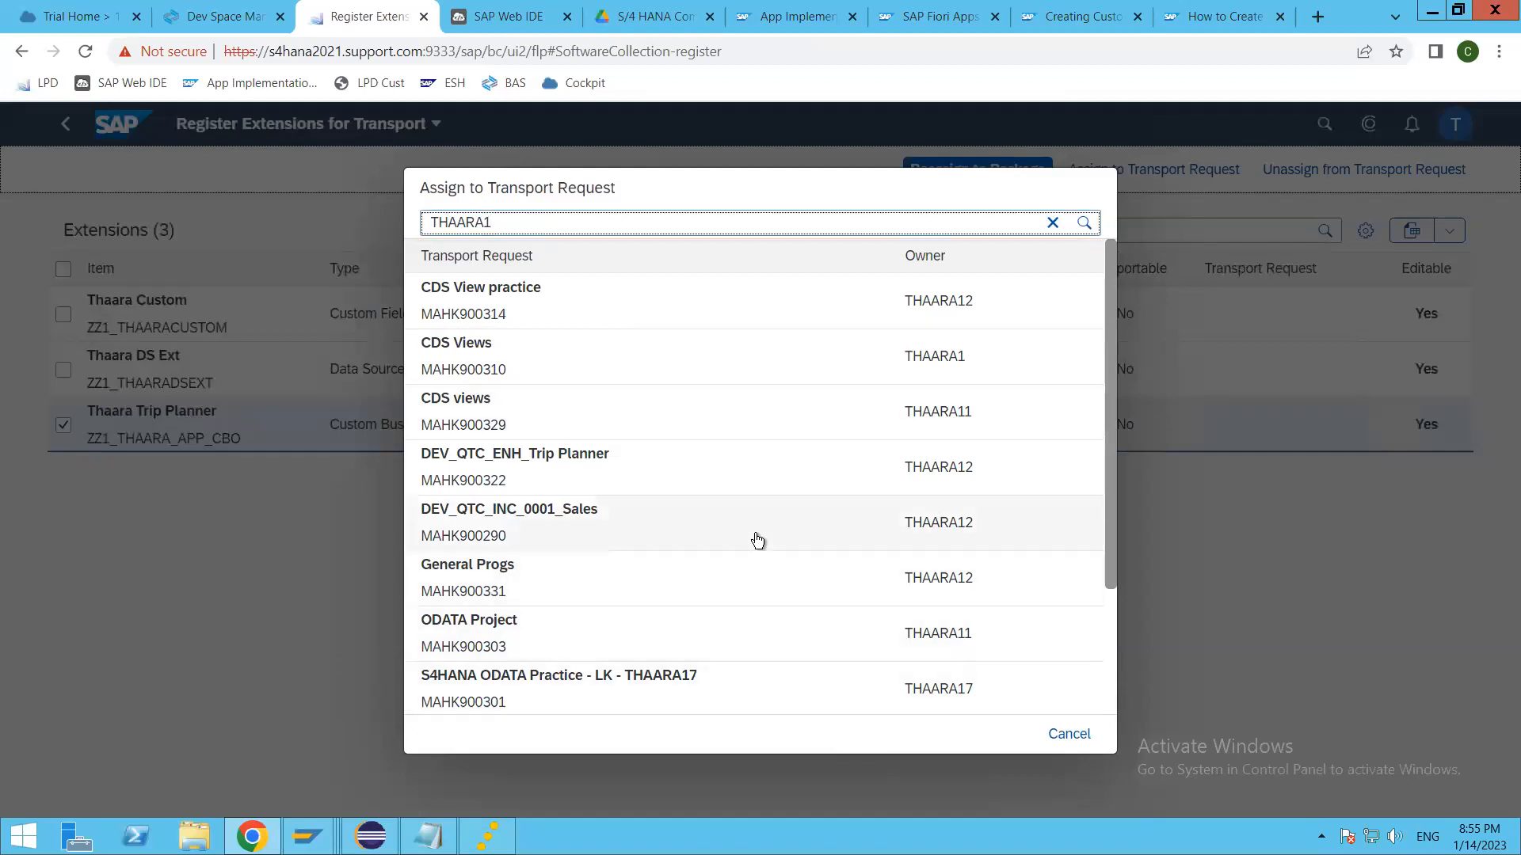
click(617, 310)
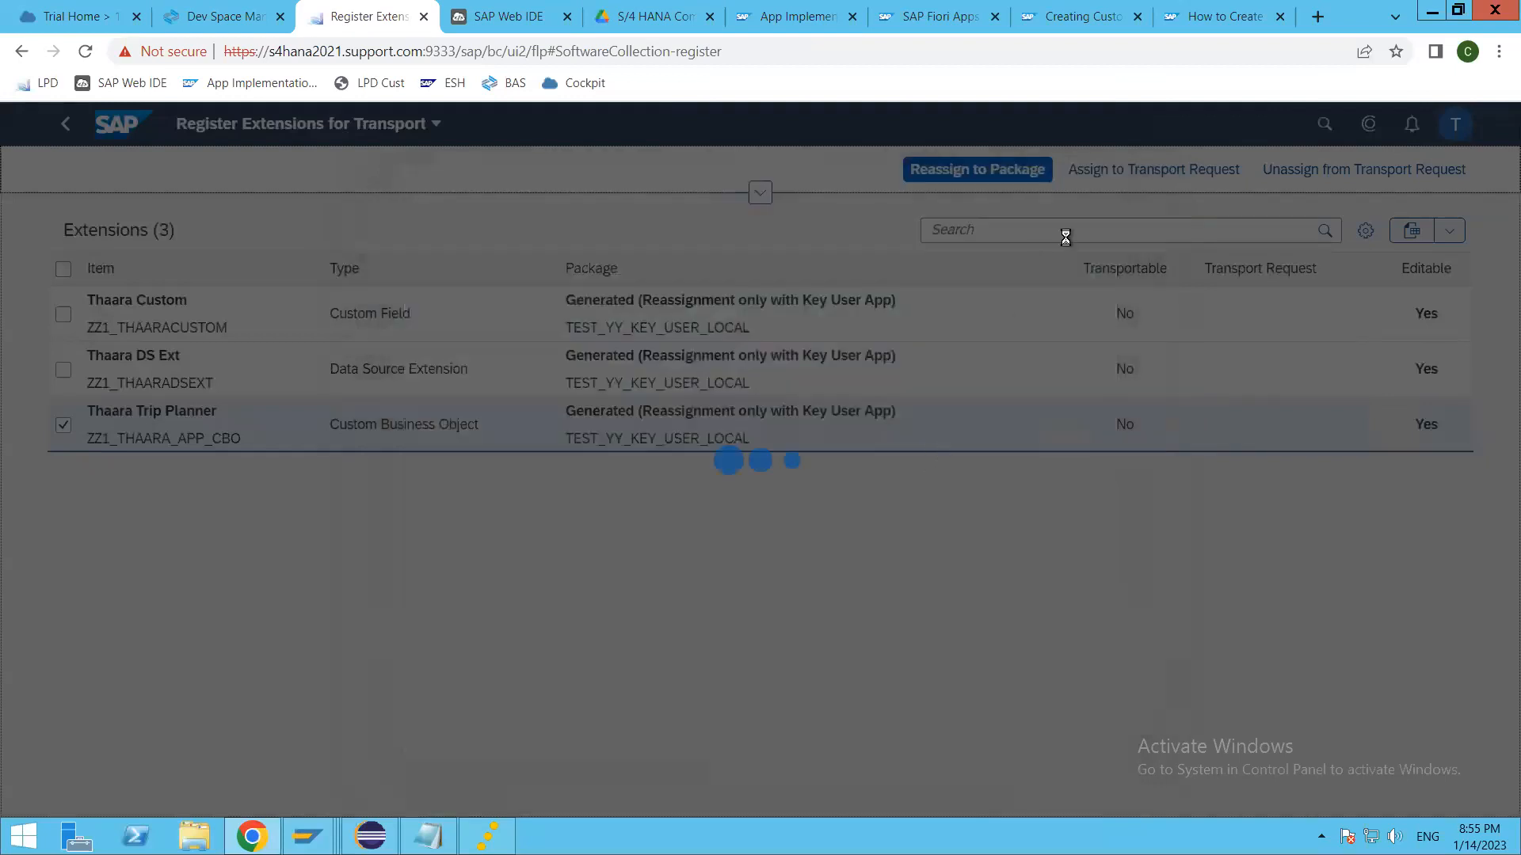
click(916, 660)
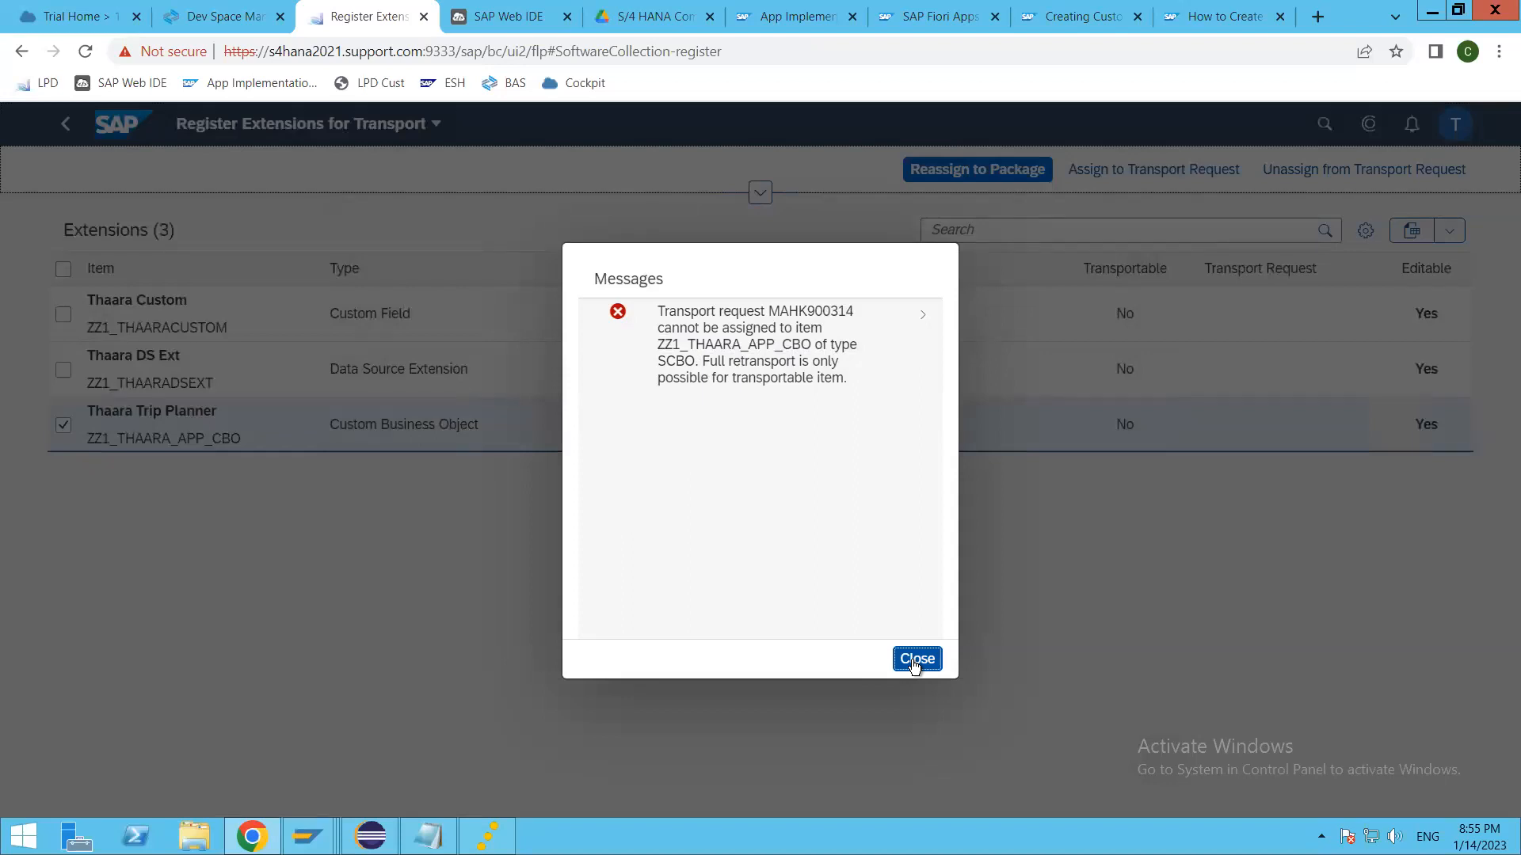
click(914, 663)
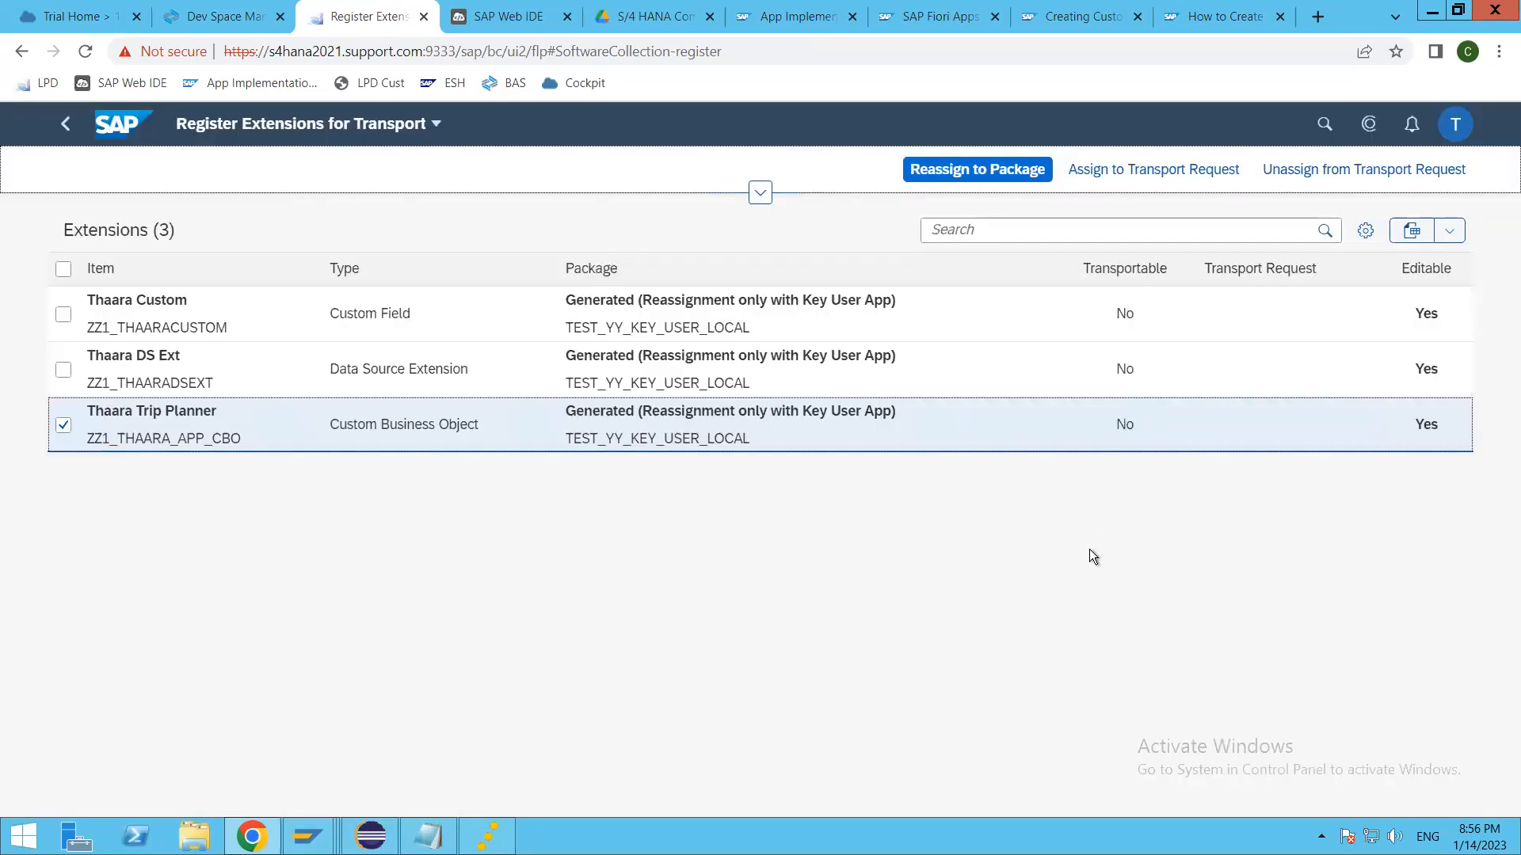
Step: Search the packages for Thaara Trip Planner's reassignment for ZTHAARA again, and cancel the reassignment
click(960, 171)
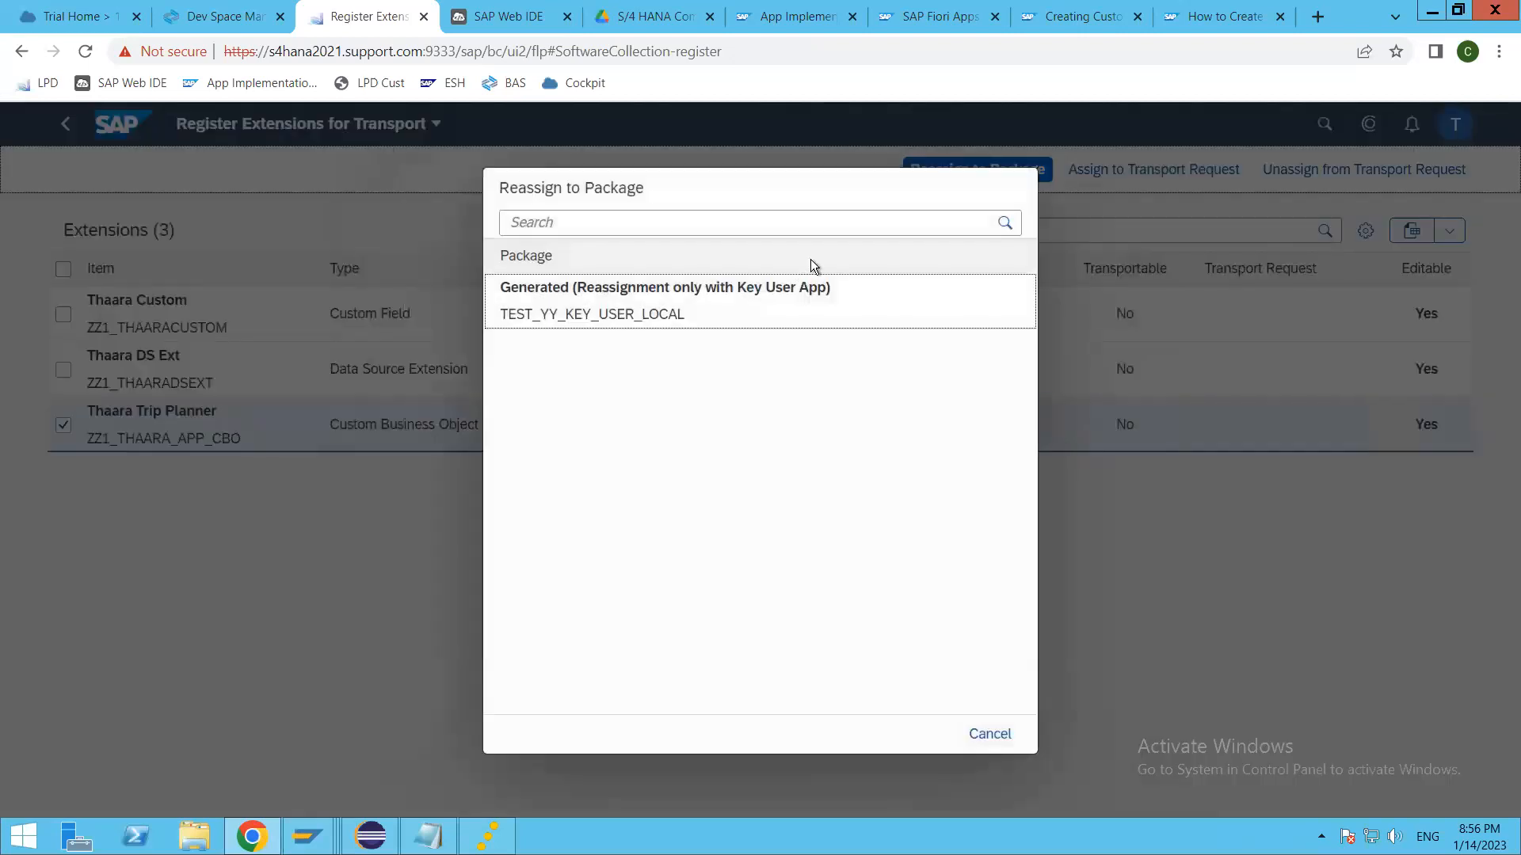
click(628, 212)
text(ZTHAARA)
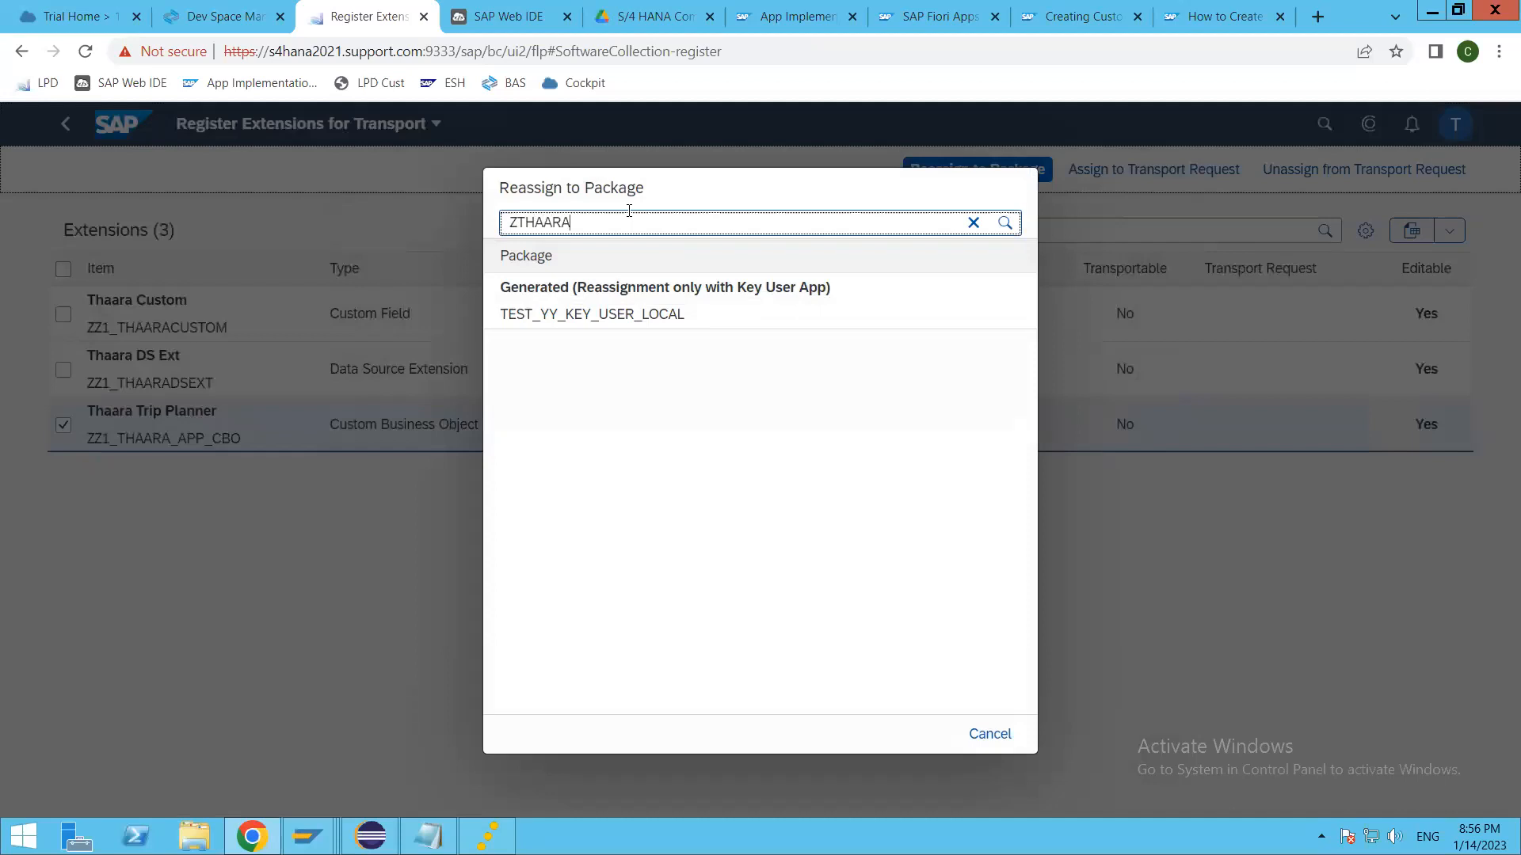
key(Return)
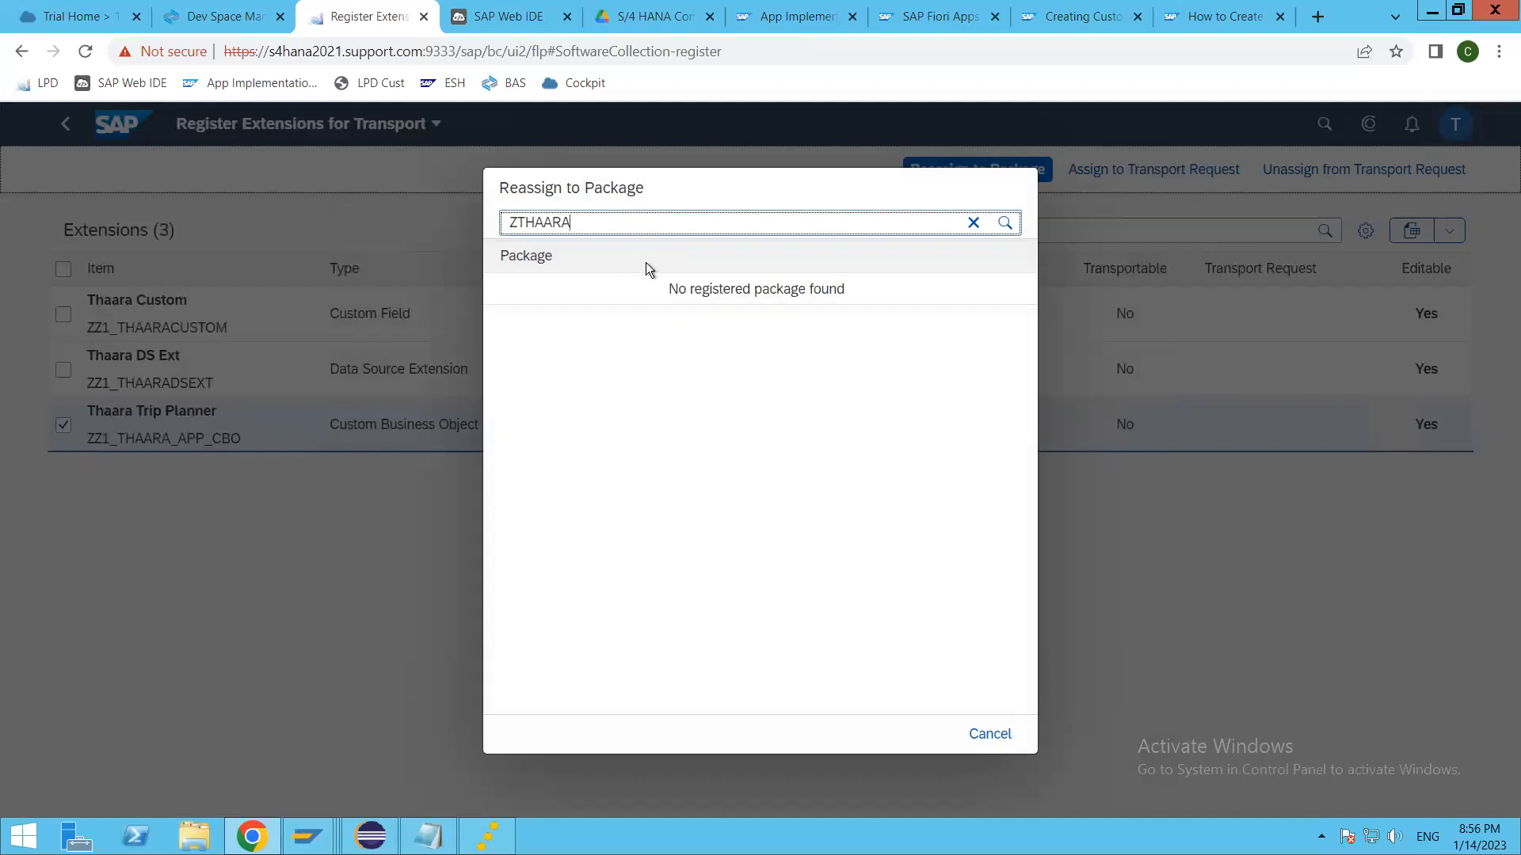
click(971, 224)
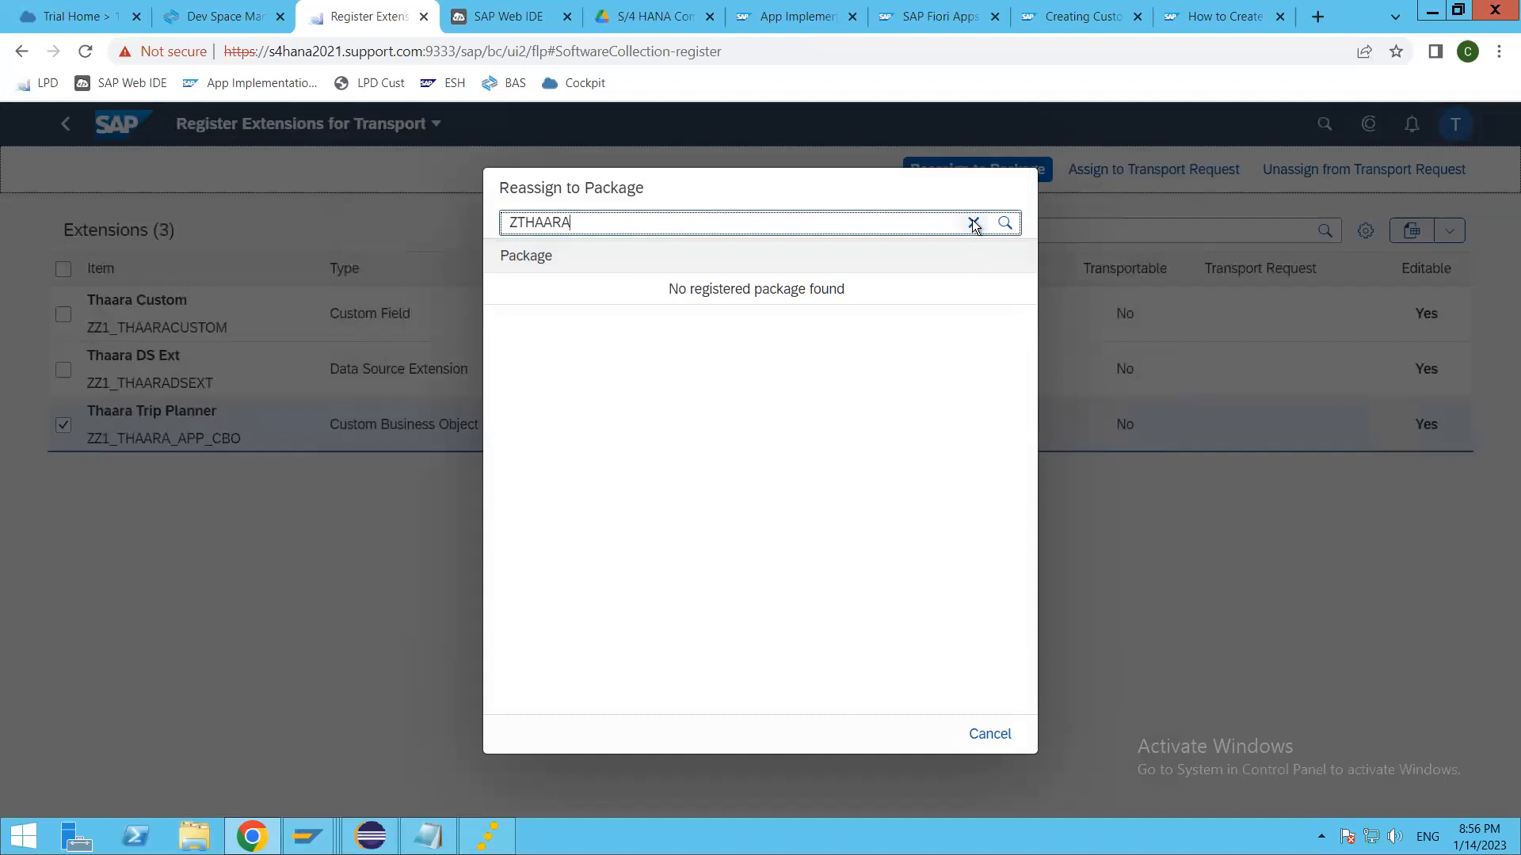
click(990, 733)
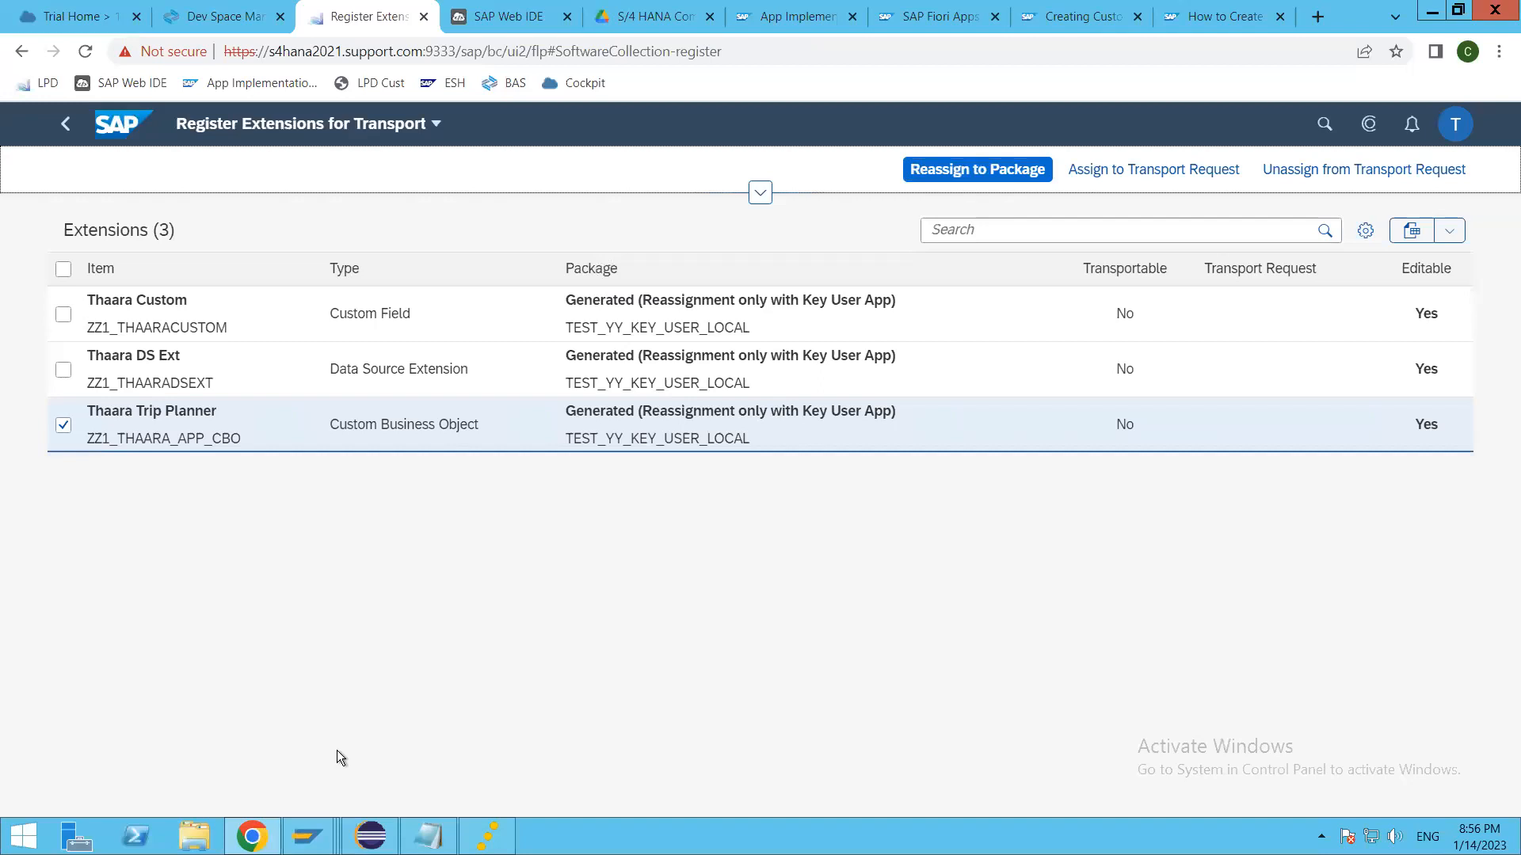
Step: Switch to the SAP GUI session displaying table BUT000 and start transaction SE93 in it
click(311, 837)
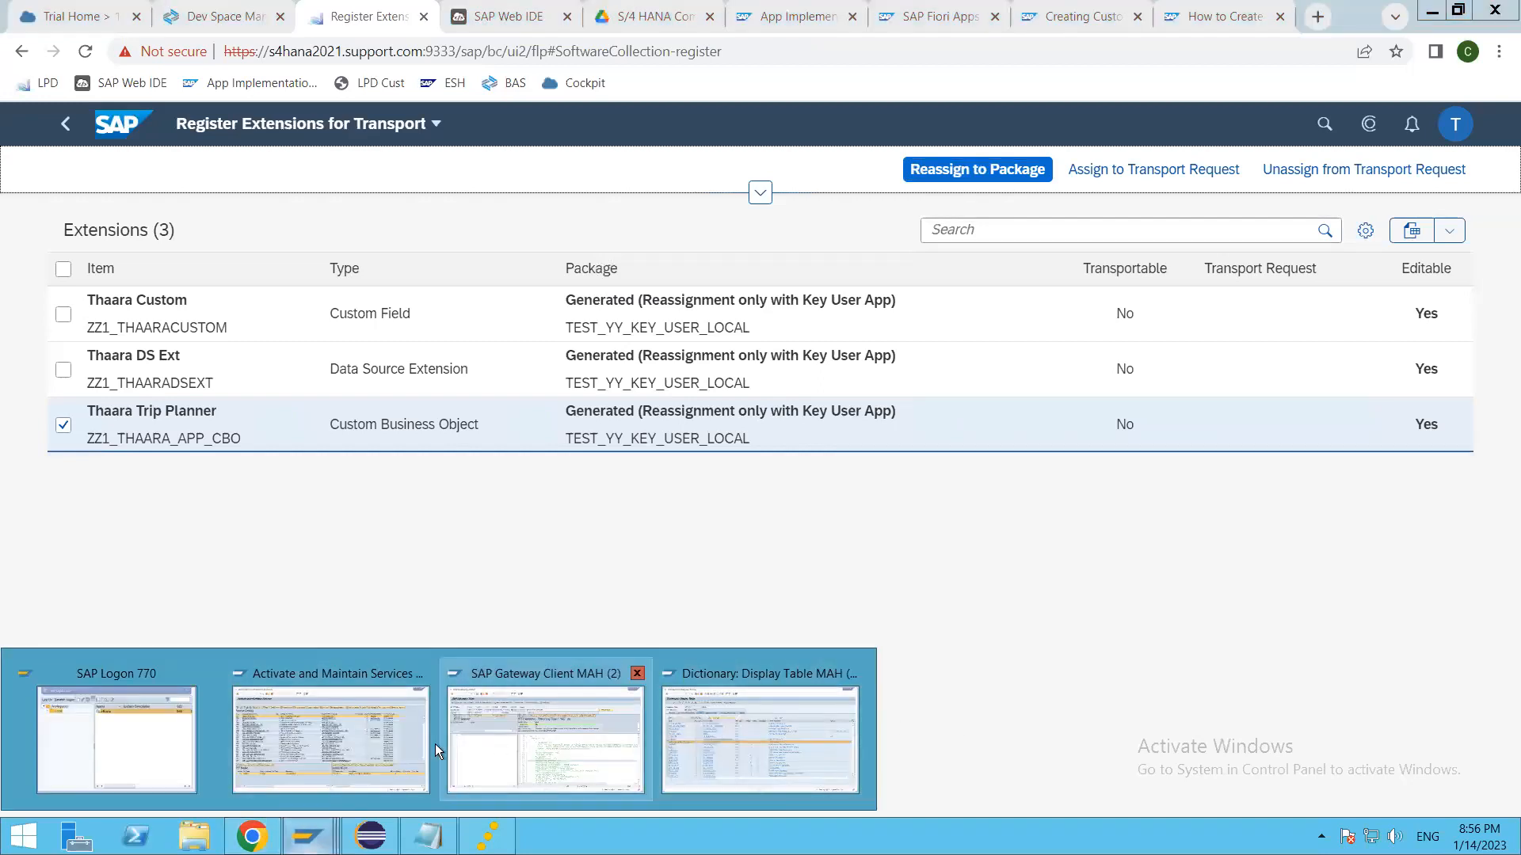
click(761, 740)
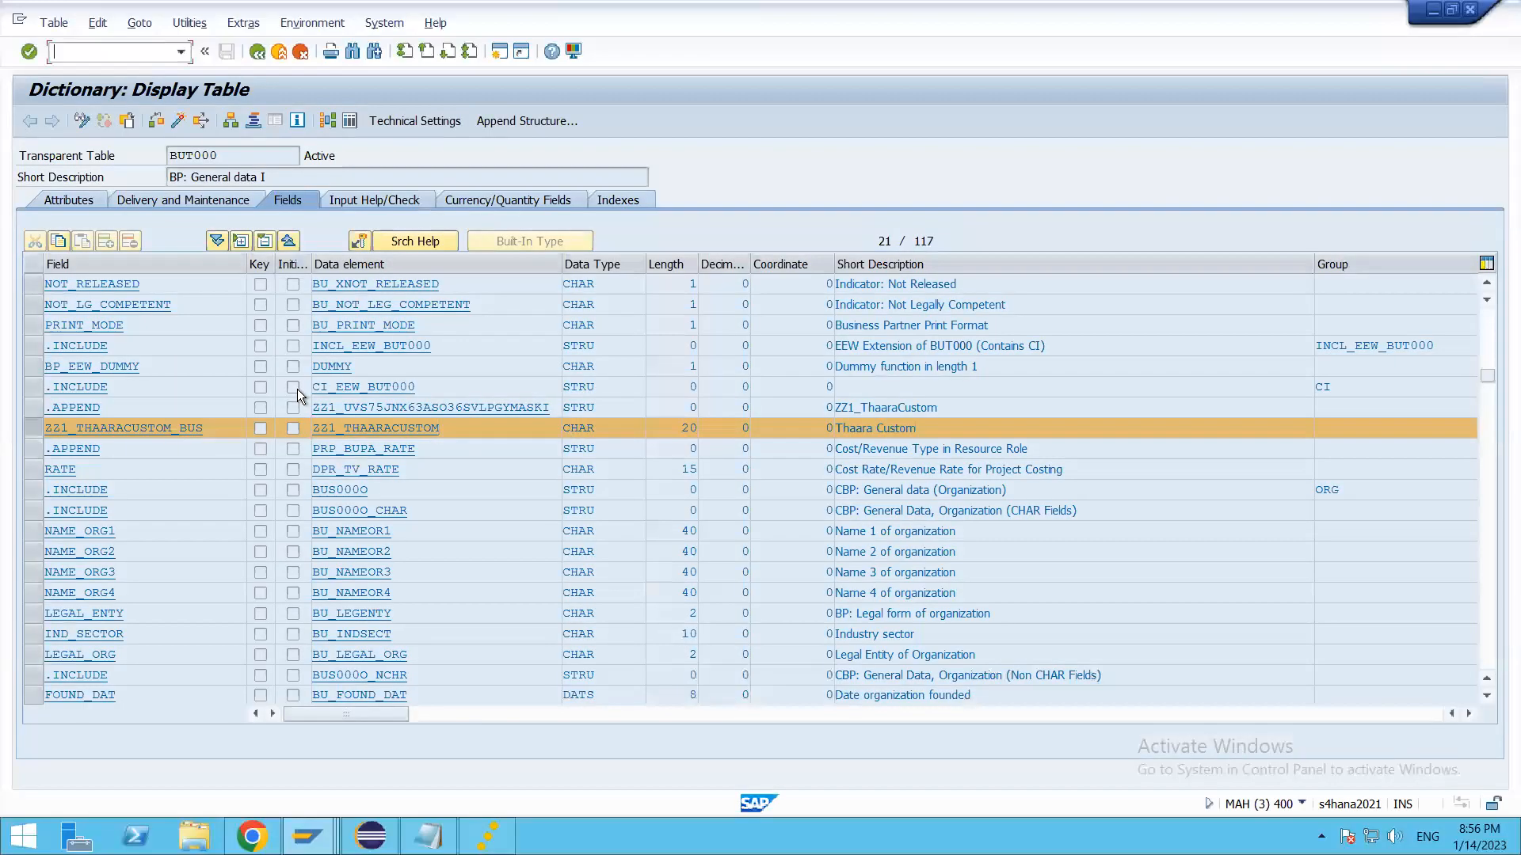
text(/nse93)
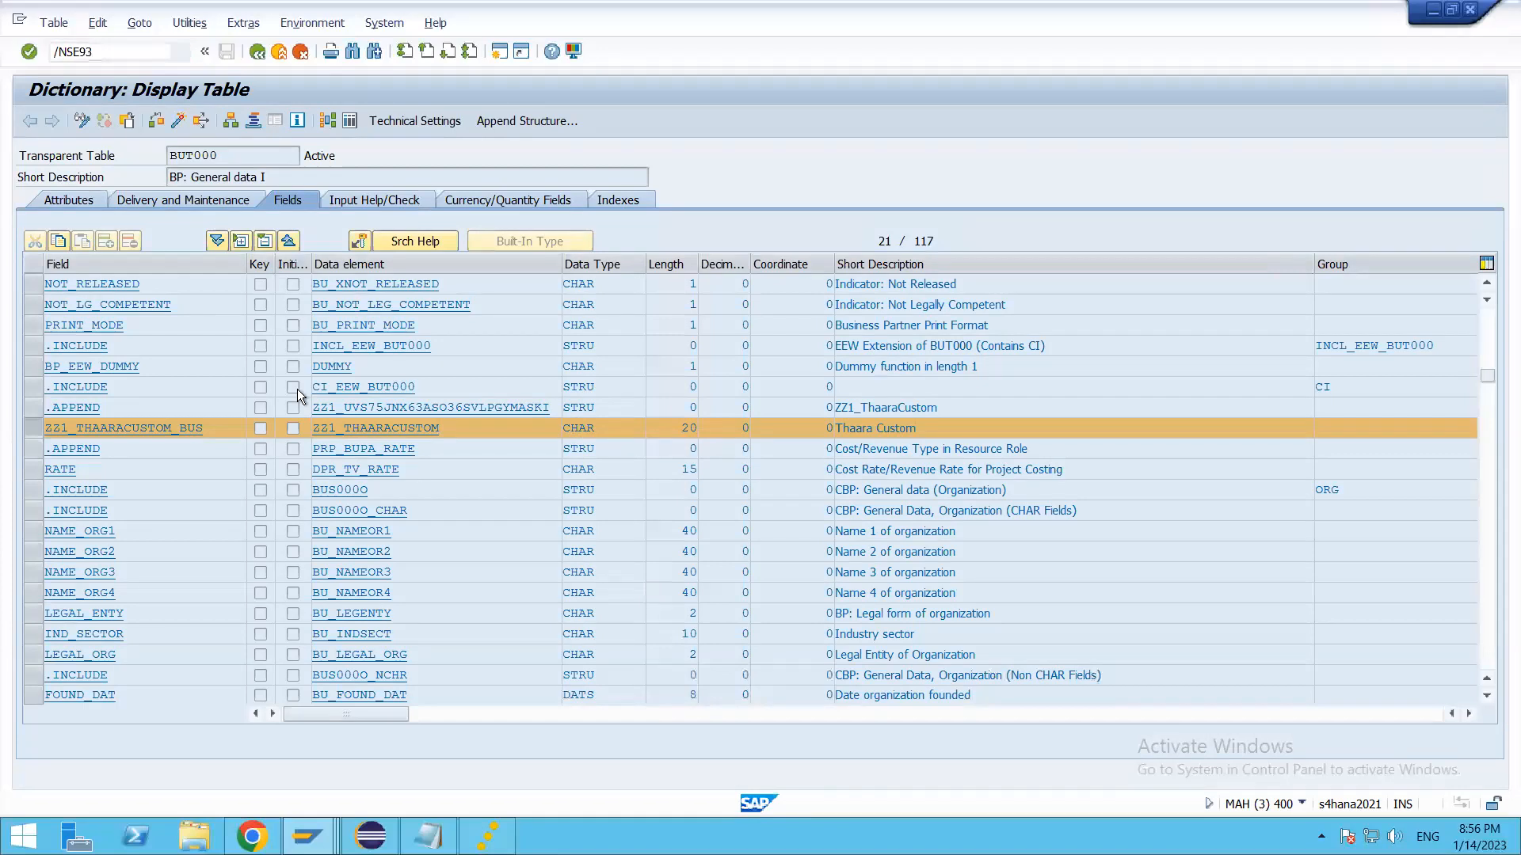
key(Return)
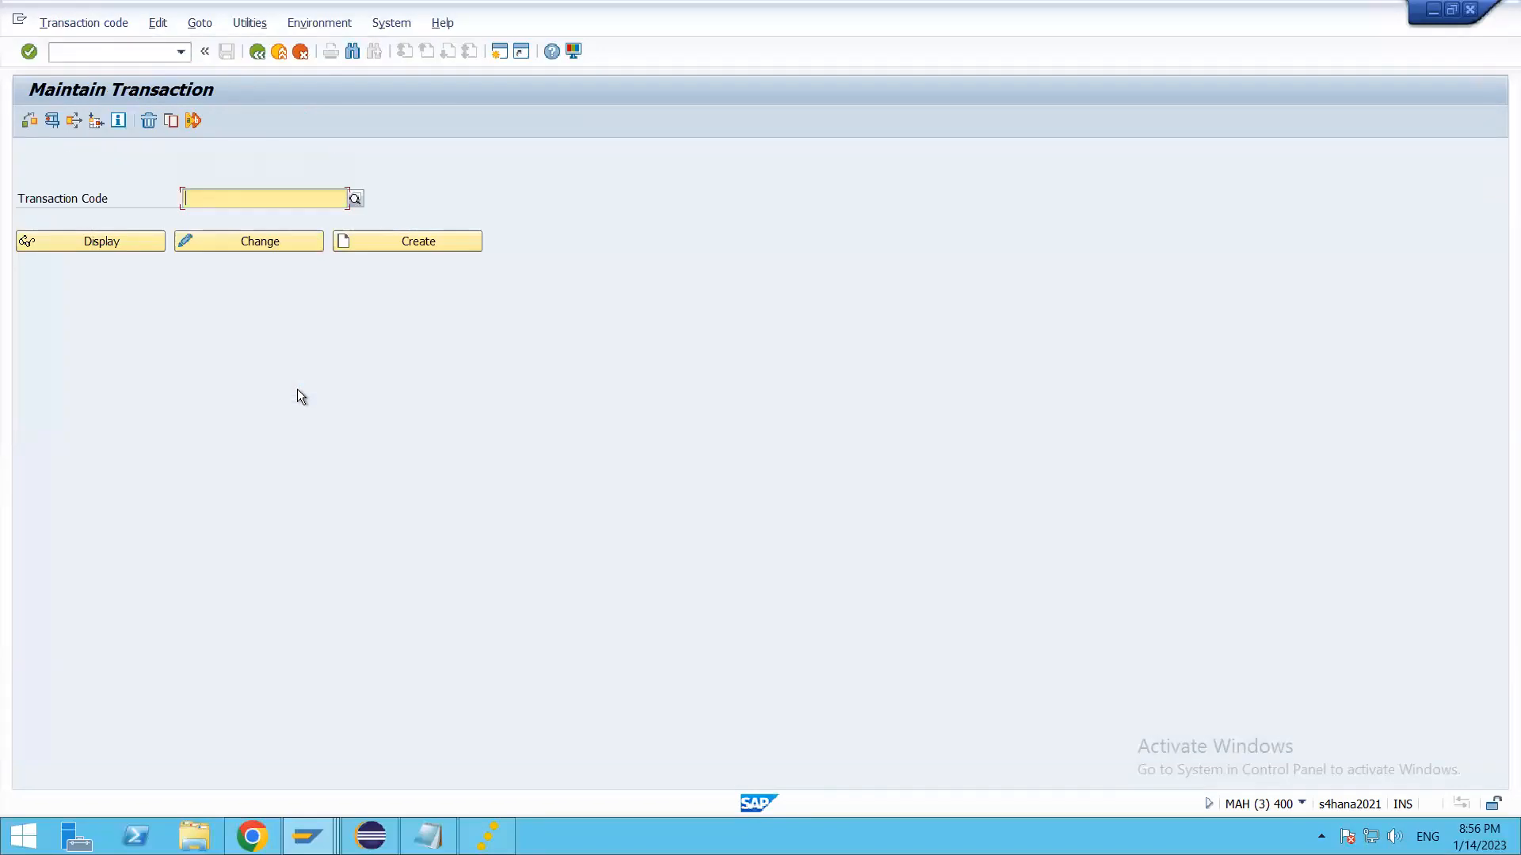
Step: Find the S_ATO_SETUP transaction with the pattern *ATO*SET and run it
text(*ZTO*)
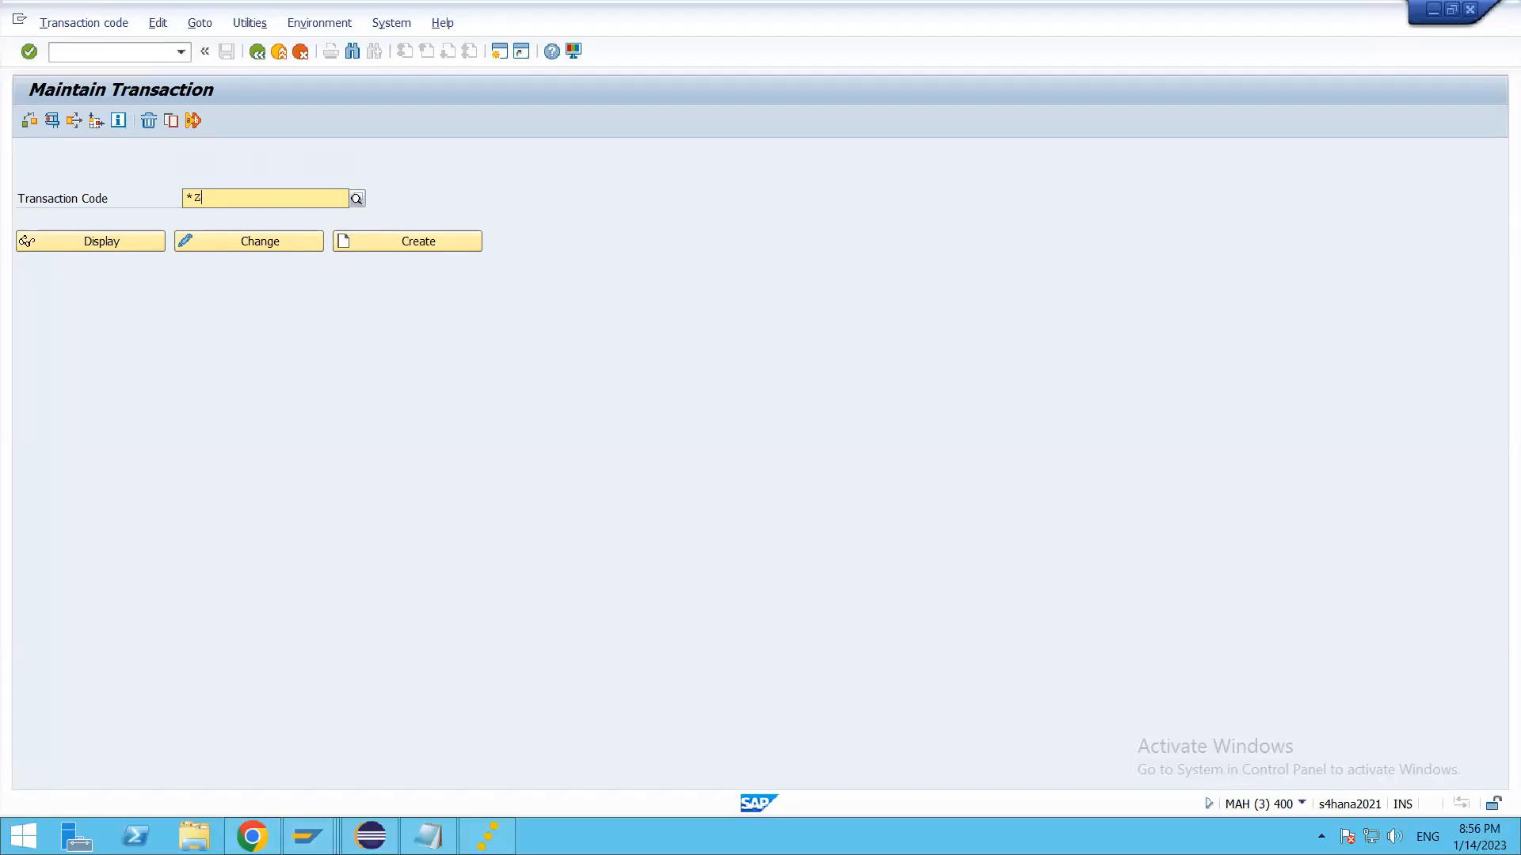
key(BackSpace)
key(BackSpace)
key(BackSpace)
key(BackSpace)
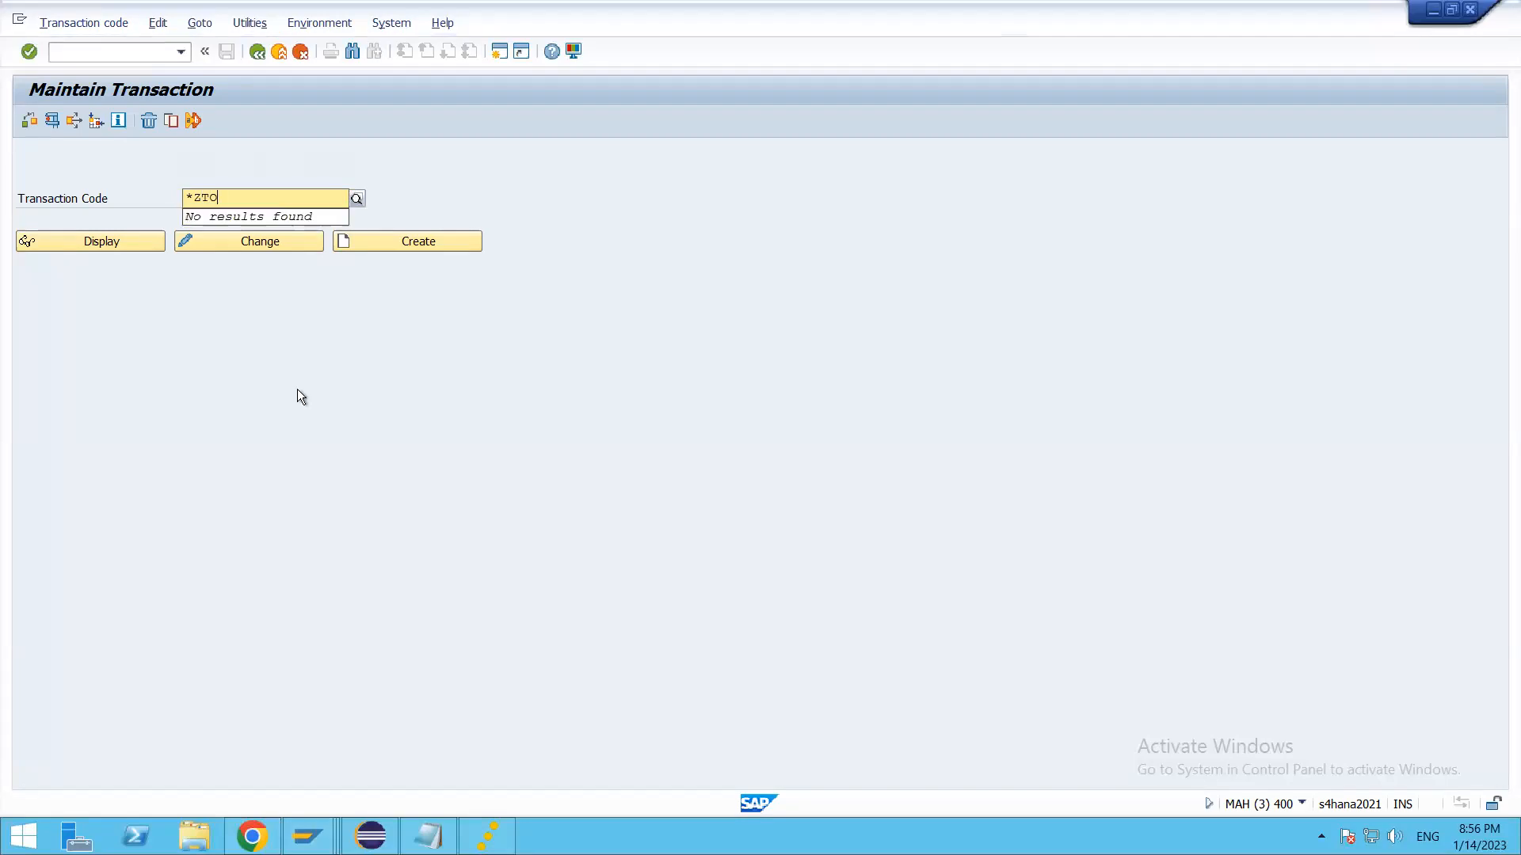
text(A)
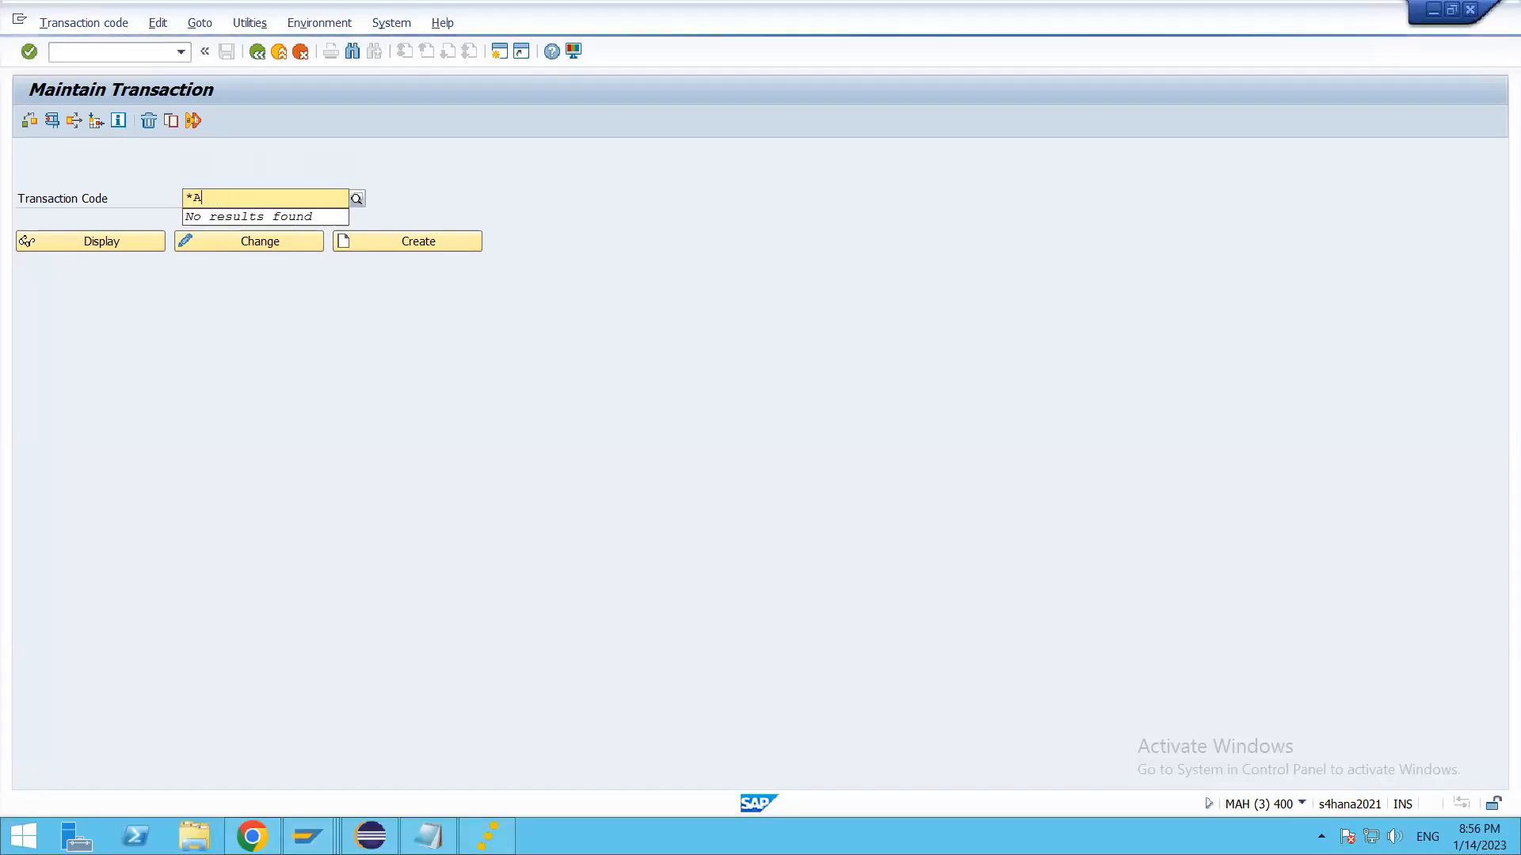
text(TO*SET)
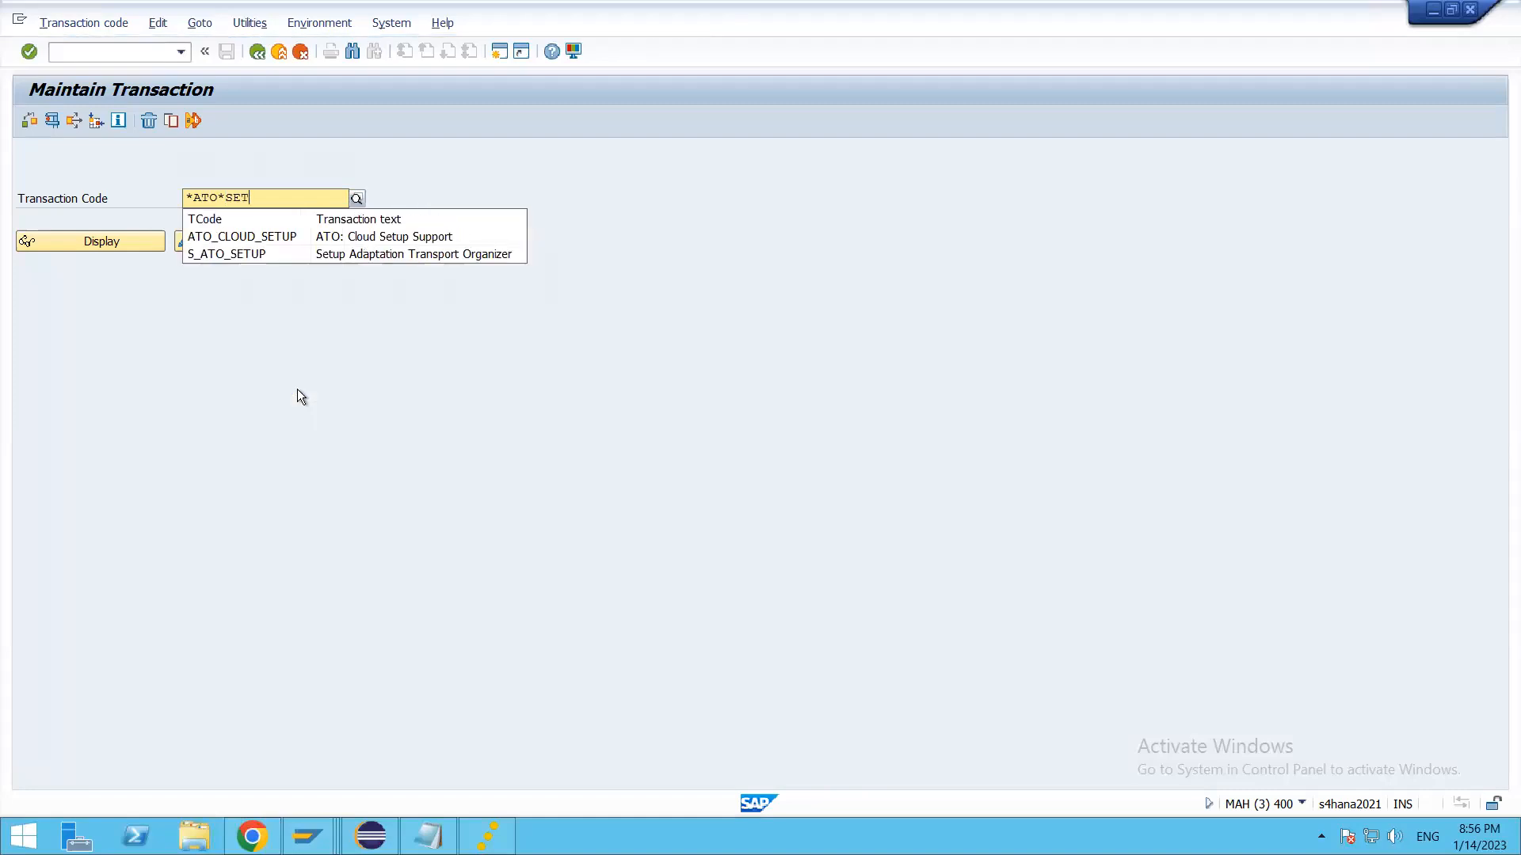
click(270, 258)
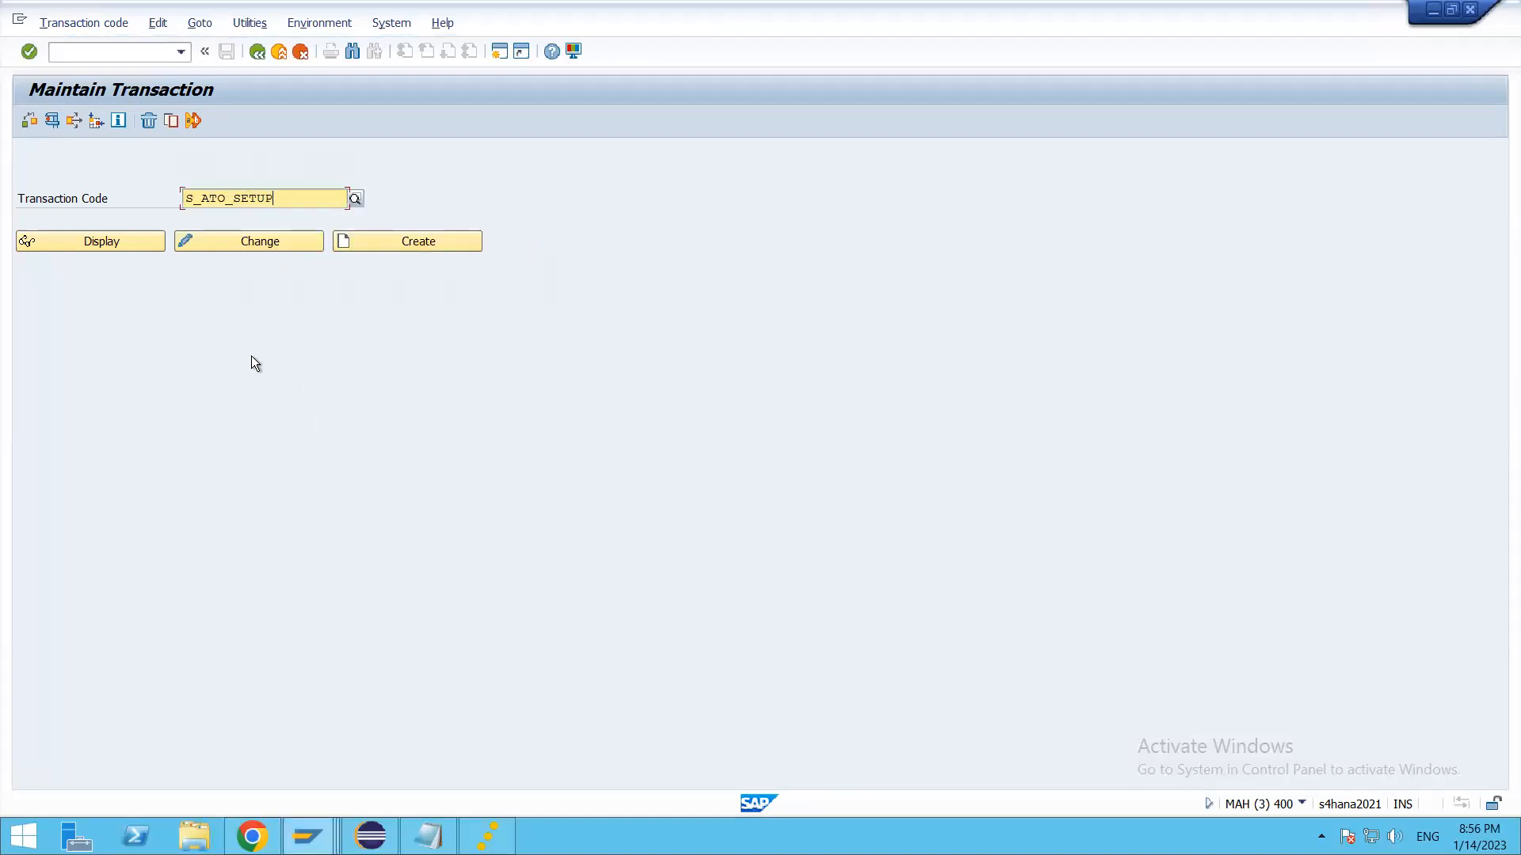
key(F8)
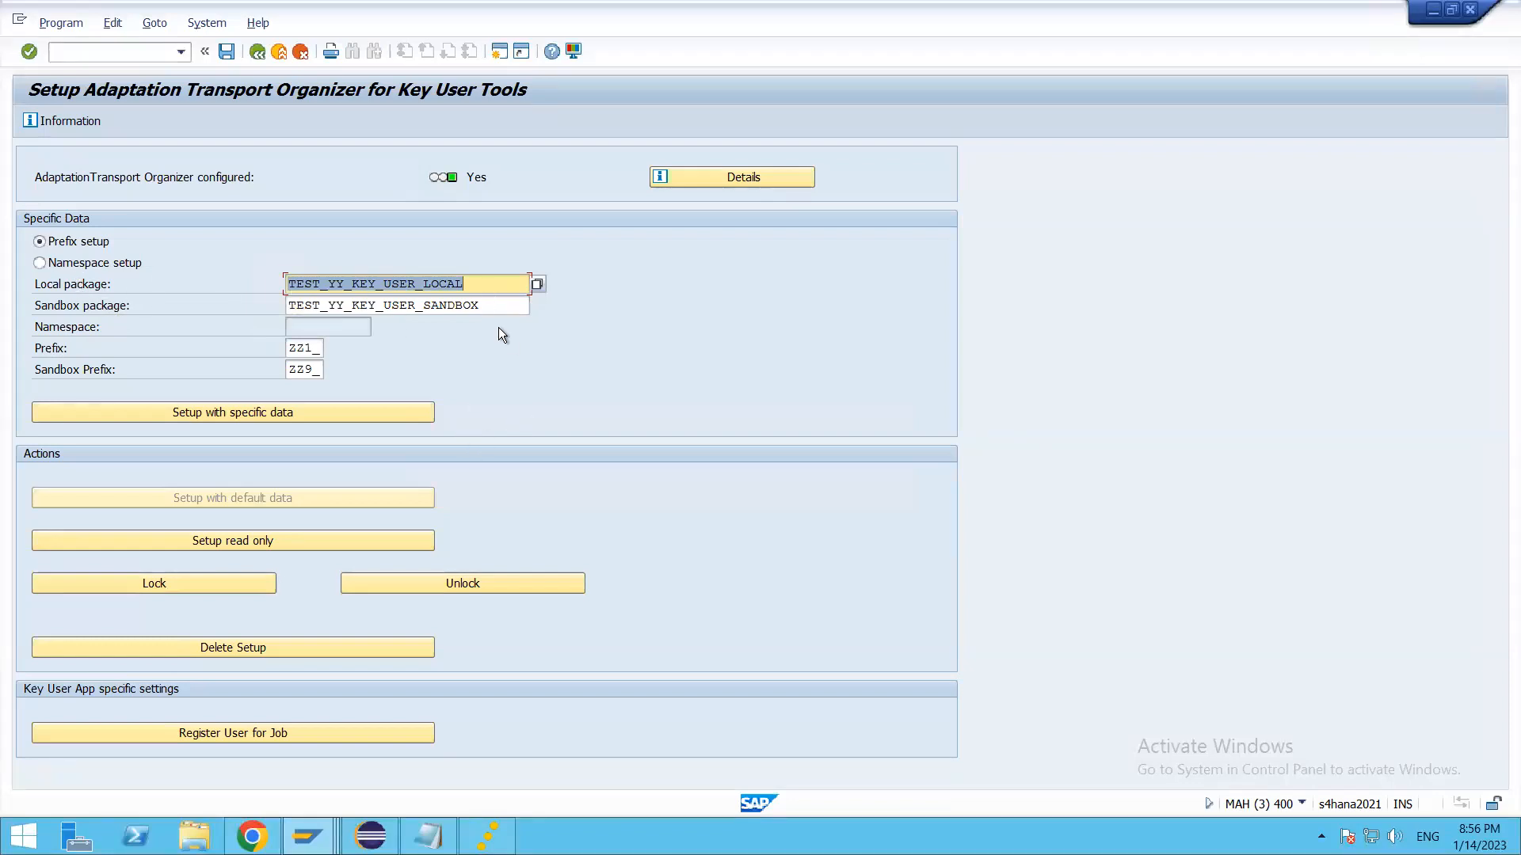
Step: Compare the configured local package with the package of the registered extensions, and run the setup with the specific data
key(alt+Tab)
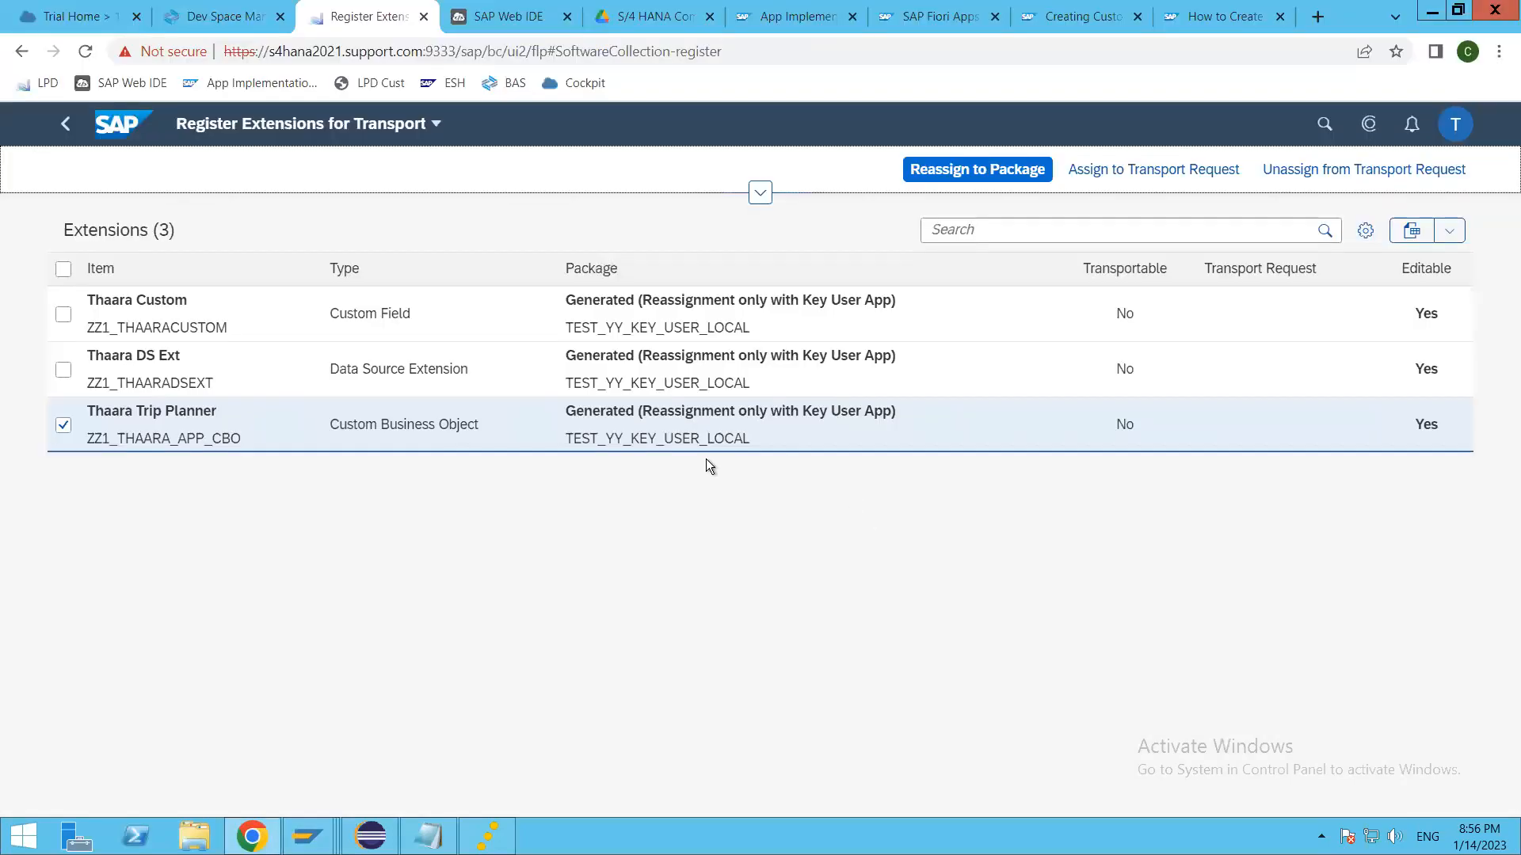
key(alt+Tab)
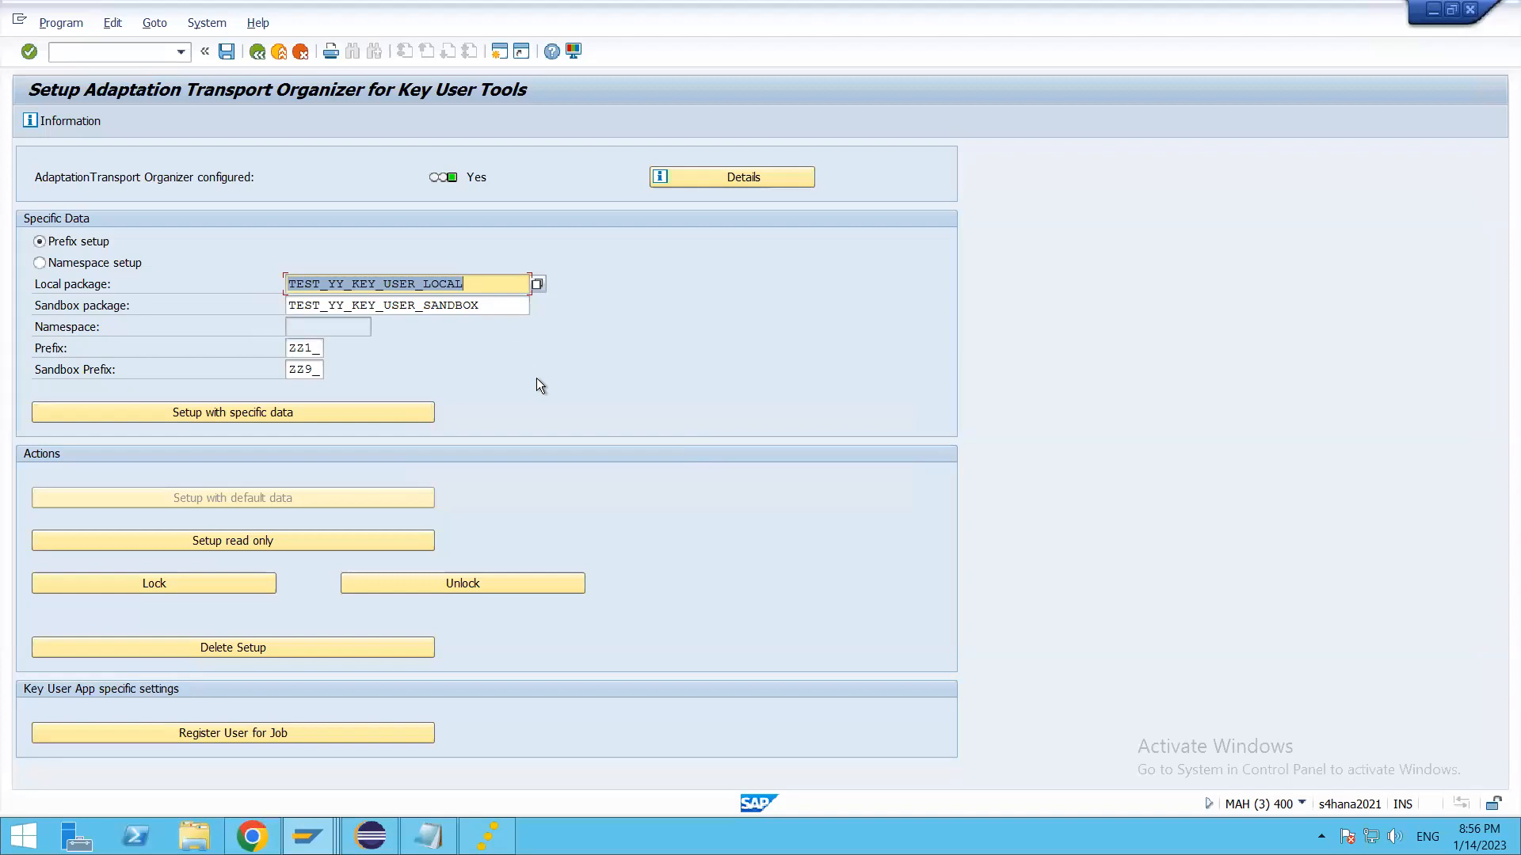
key(Tab)
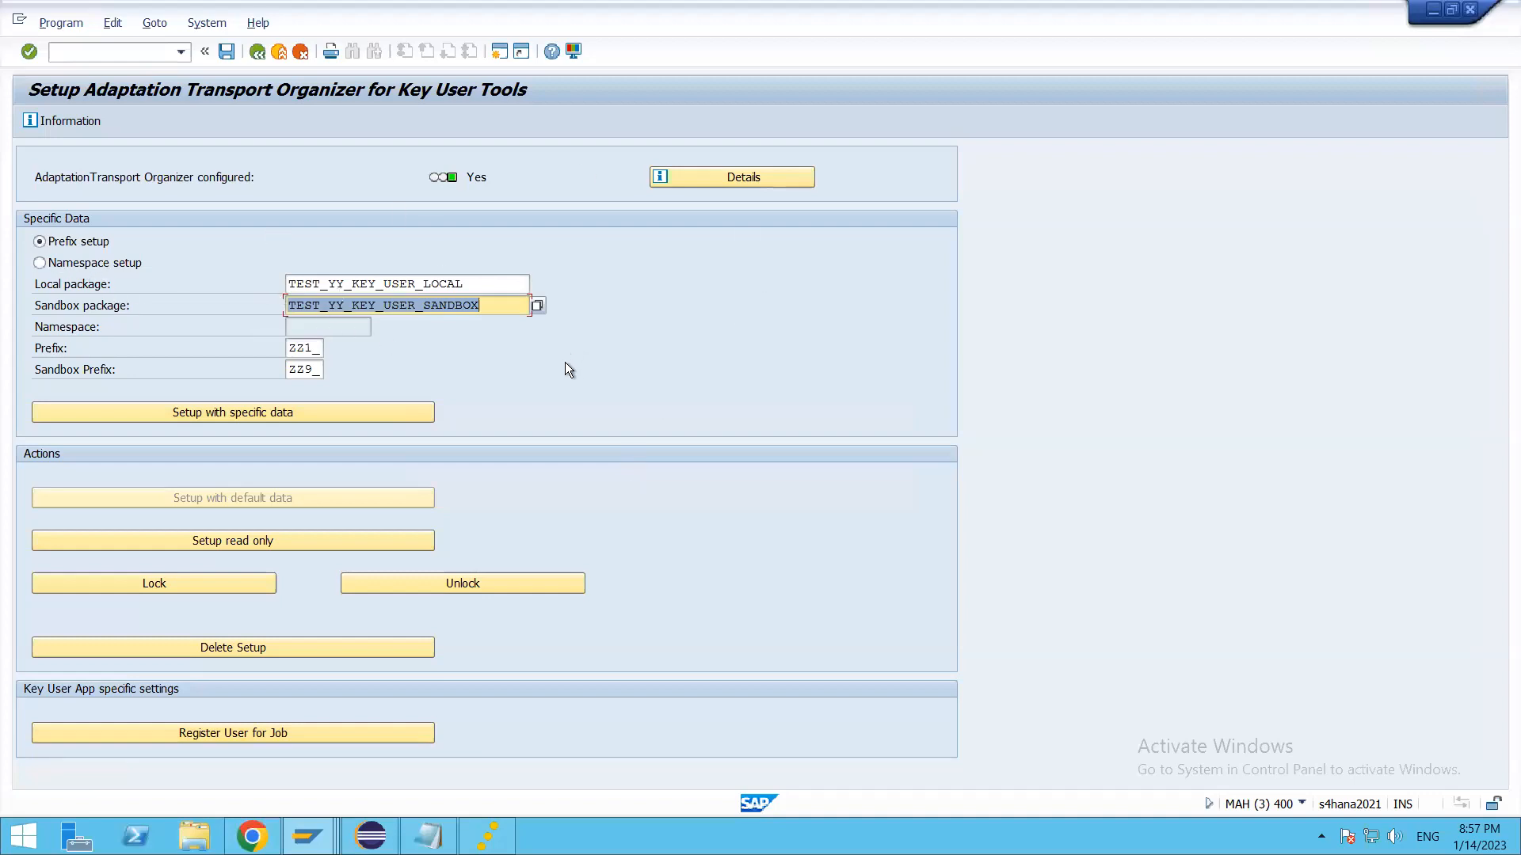
click(320, 412)
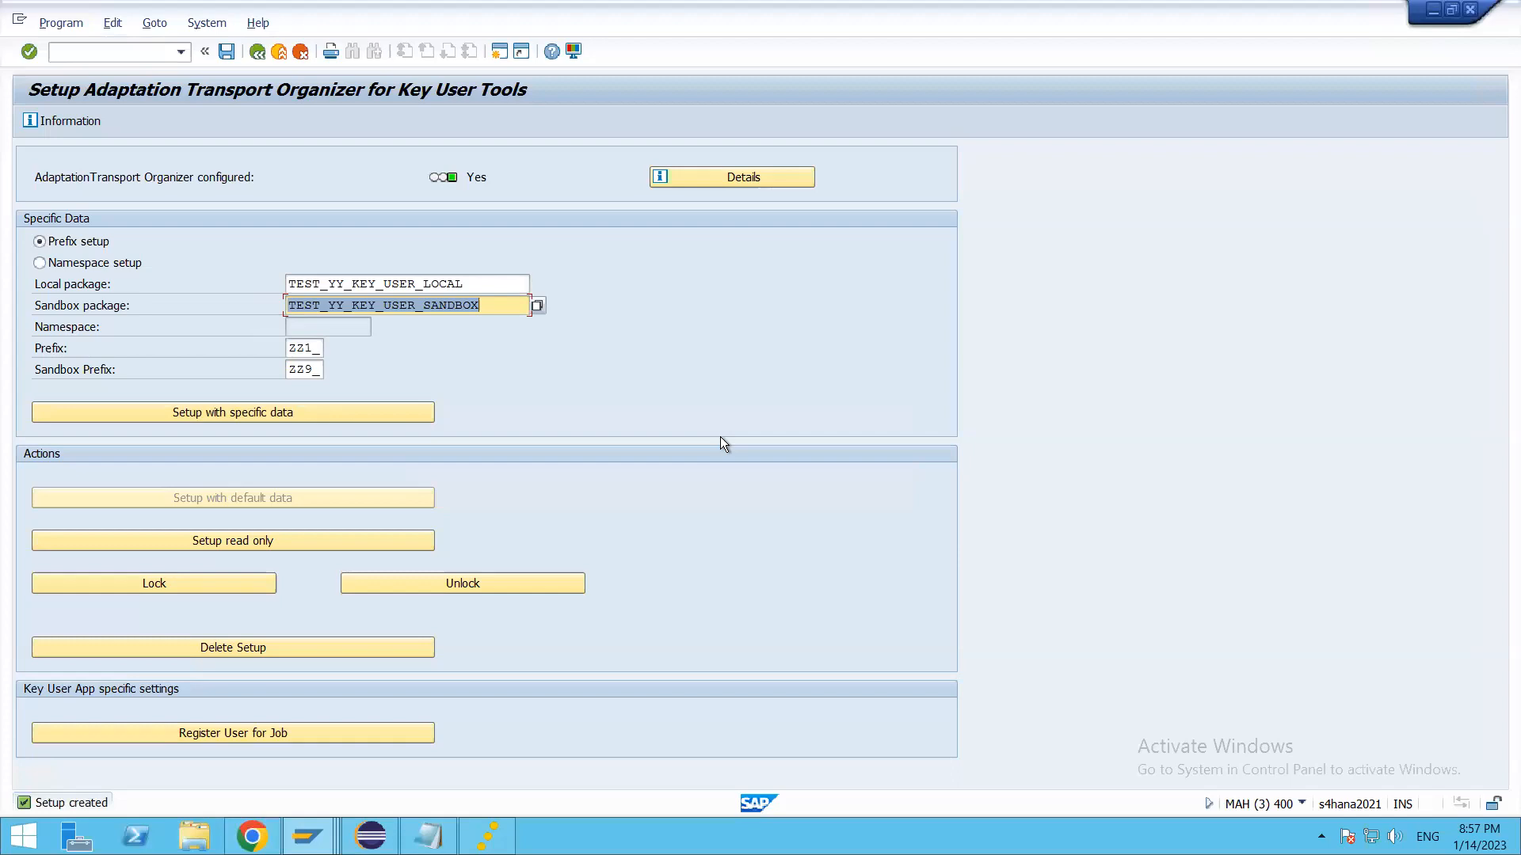
Step: Set the sandbox package of the Adaptation Transport Organizer setup to ZTHAARA
key(Delete)
text(ZTHAARA)
key(Return)
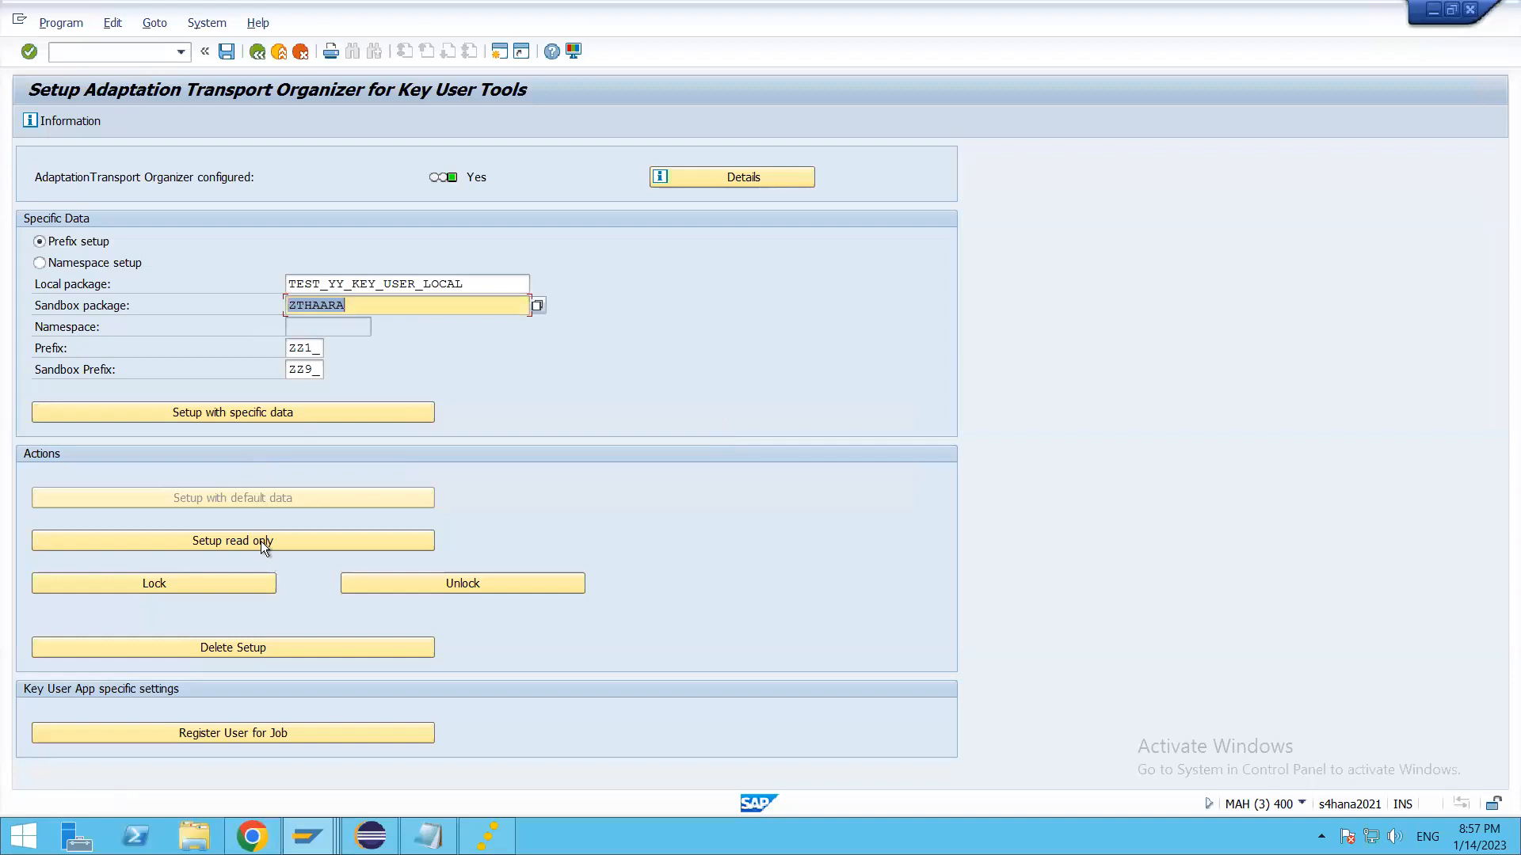
click(226, 52)
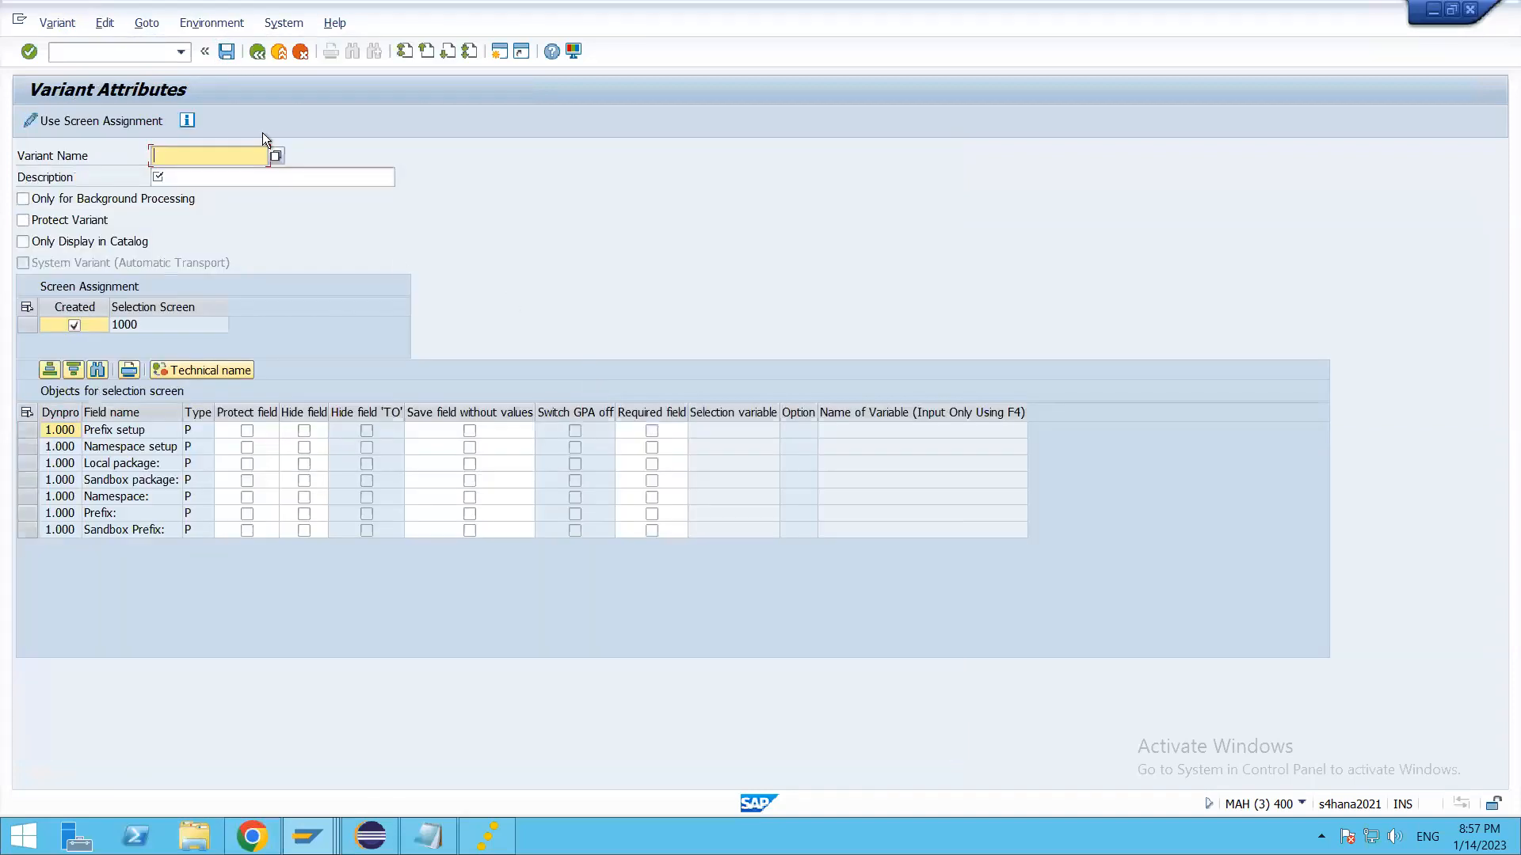
key(Return)
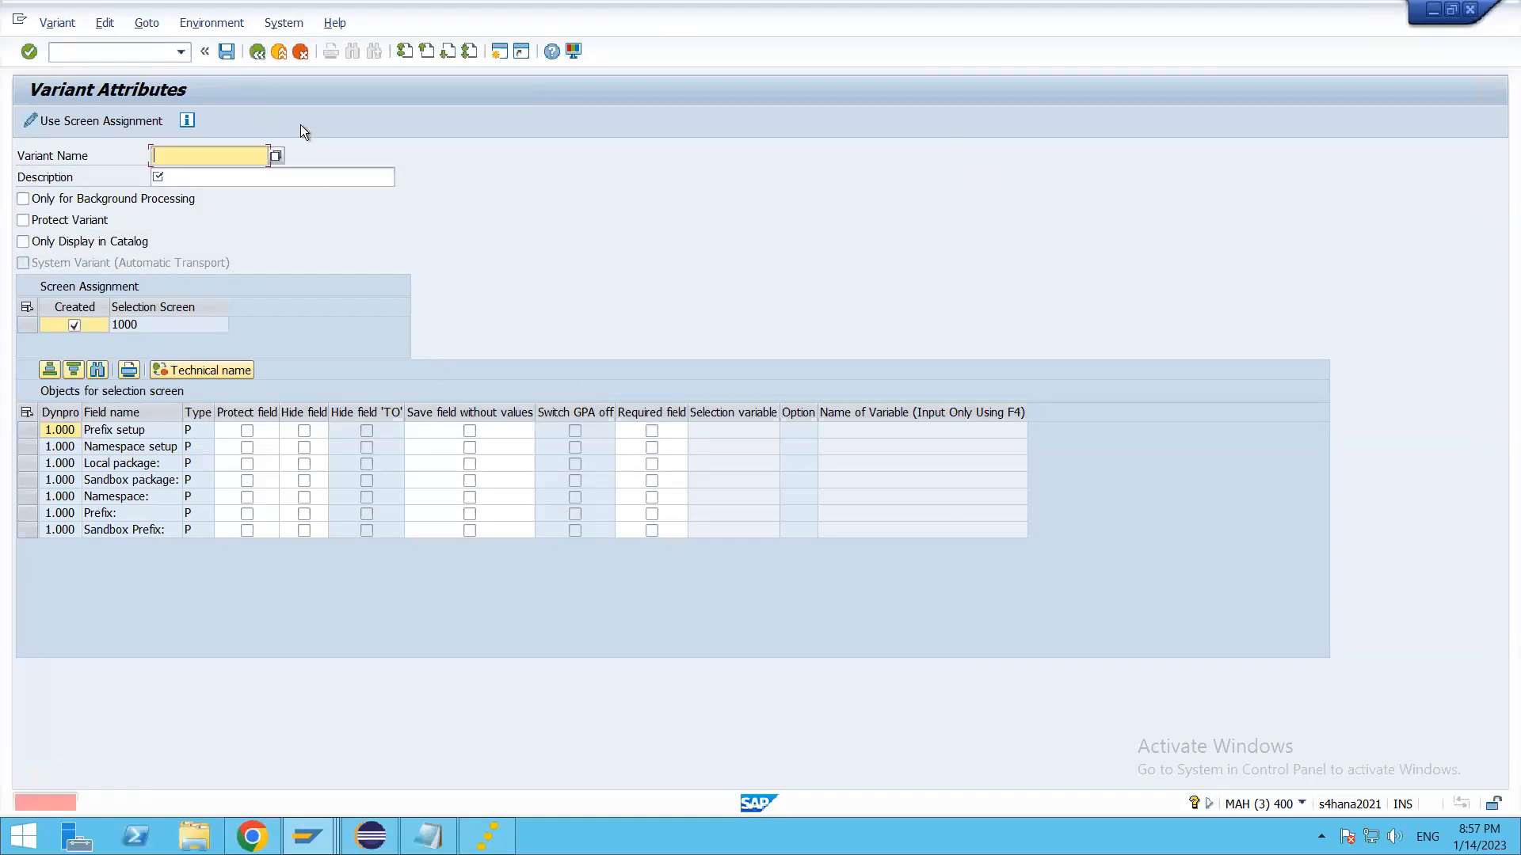
click(300, 52)
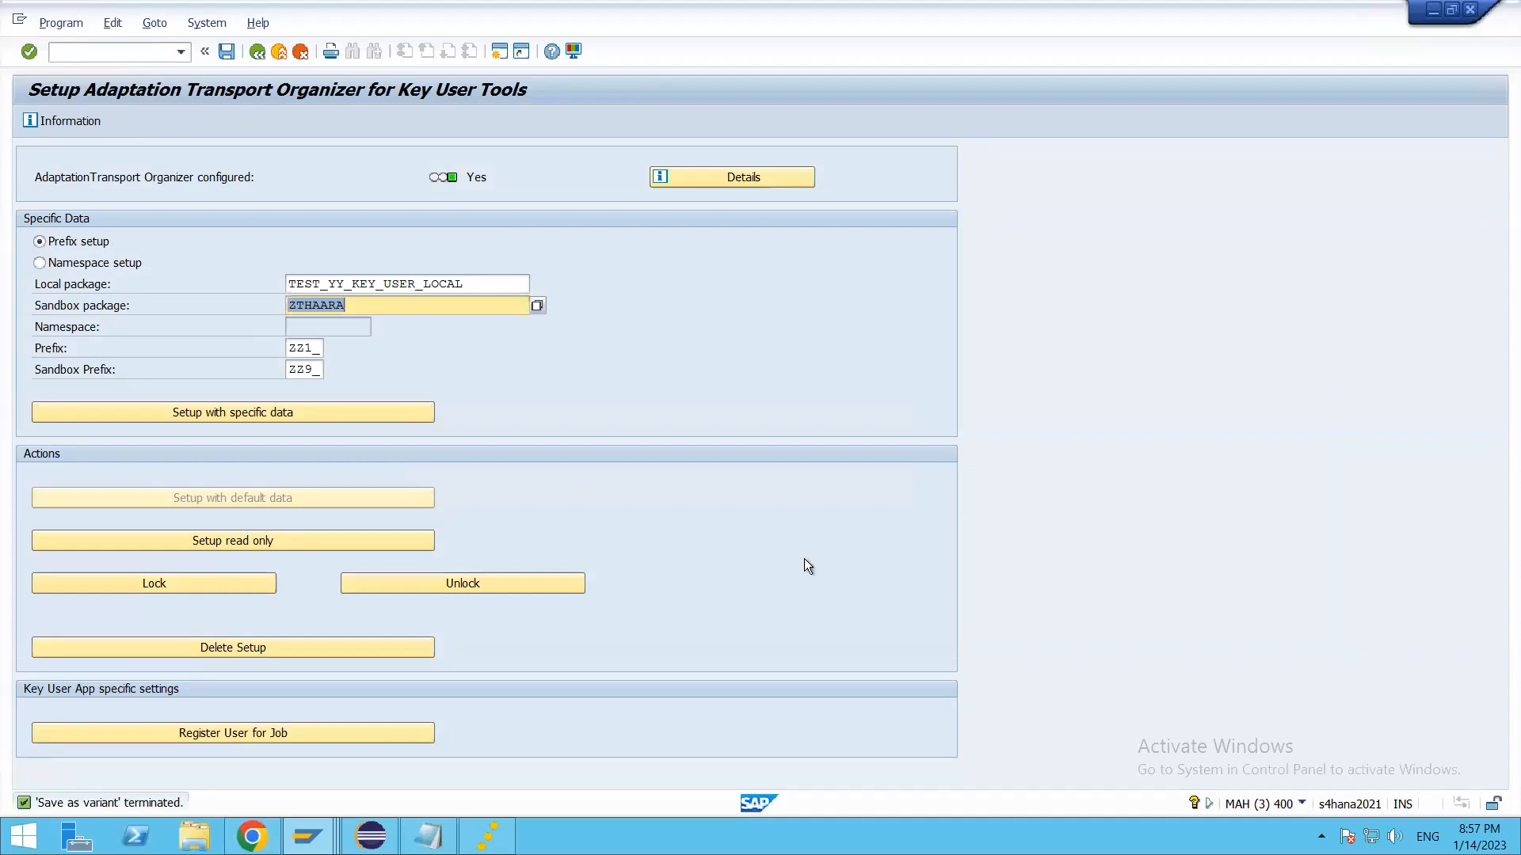
Step: Return to Register Extensions for Transport in the browser and search the packages for Thaara Trip Planner's reassignment for zthaara
key(alt+Tab)
click(976, 168)
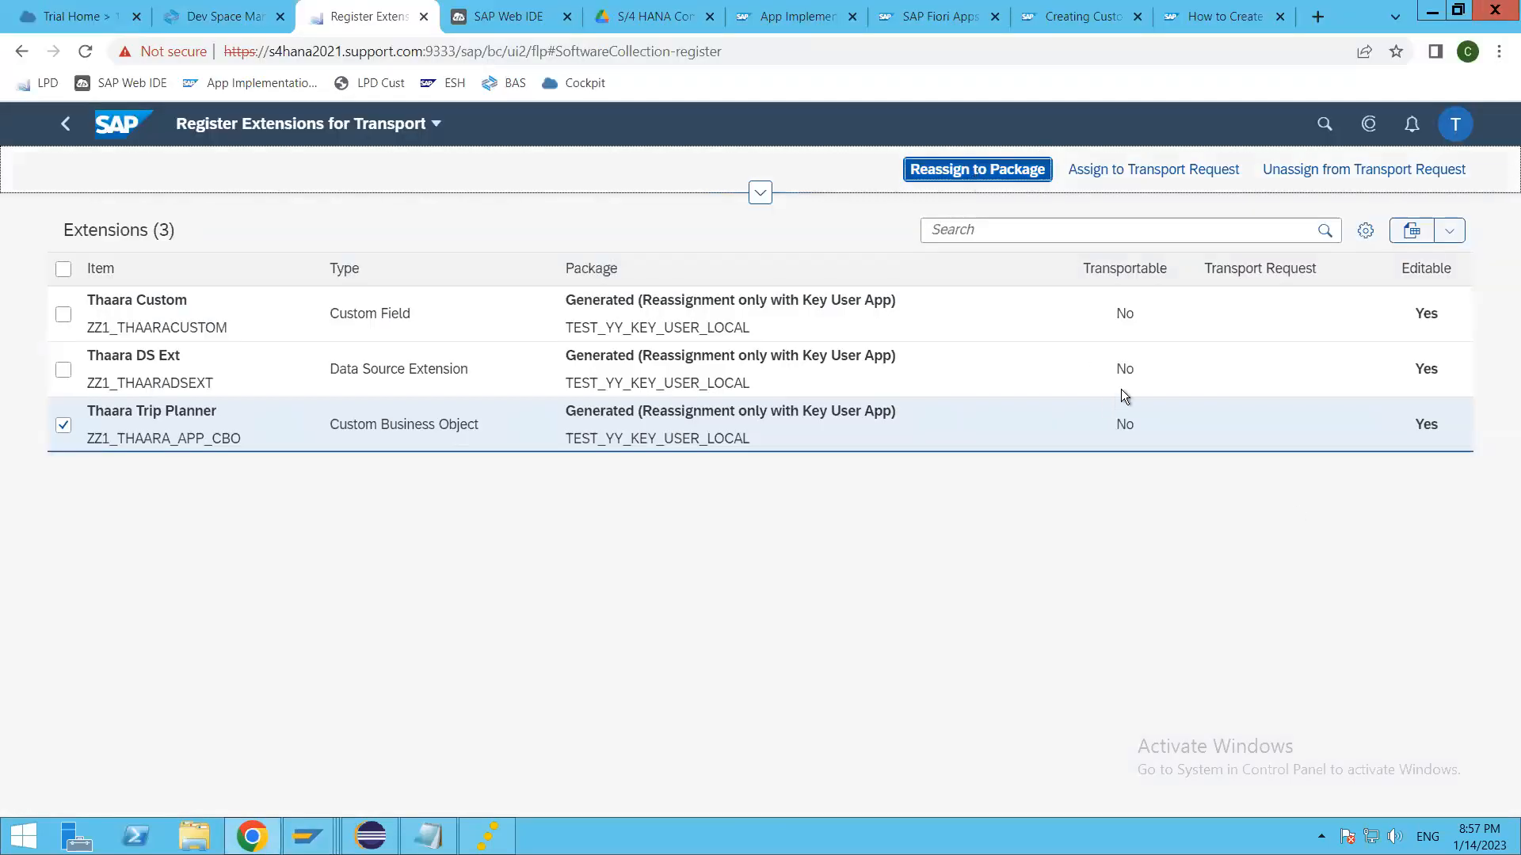
click(613, 225)
text(zthaara)
key(Return)
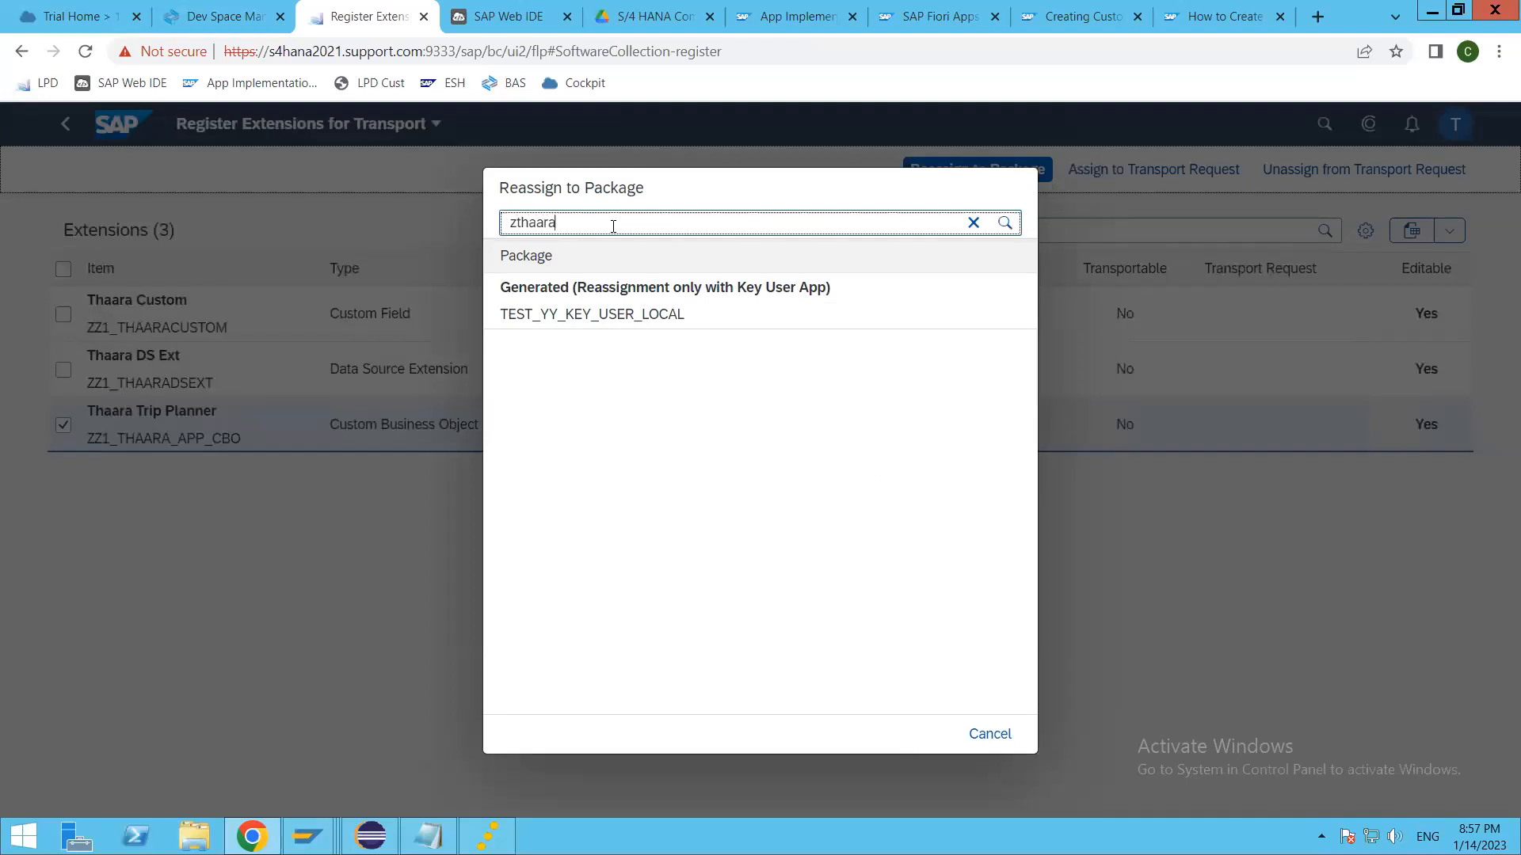
click(973, 224)
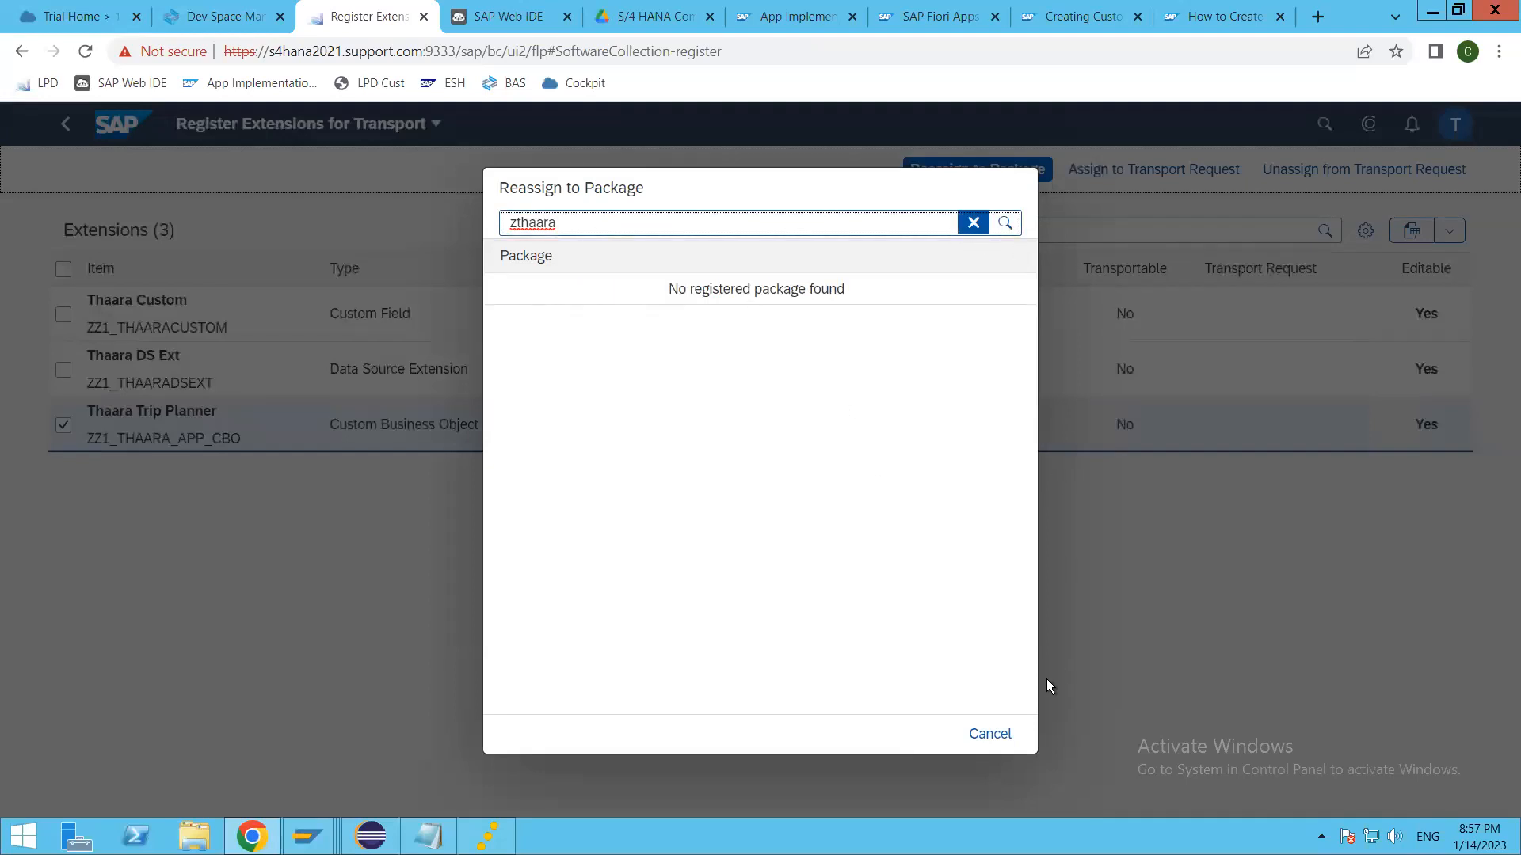
Step: Cancel the package reassignment, return to the Thaara Developers launchpad page, and open Custom CDS Views
click(990, 734)
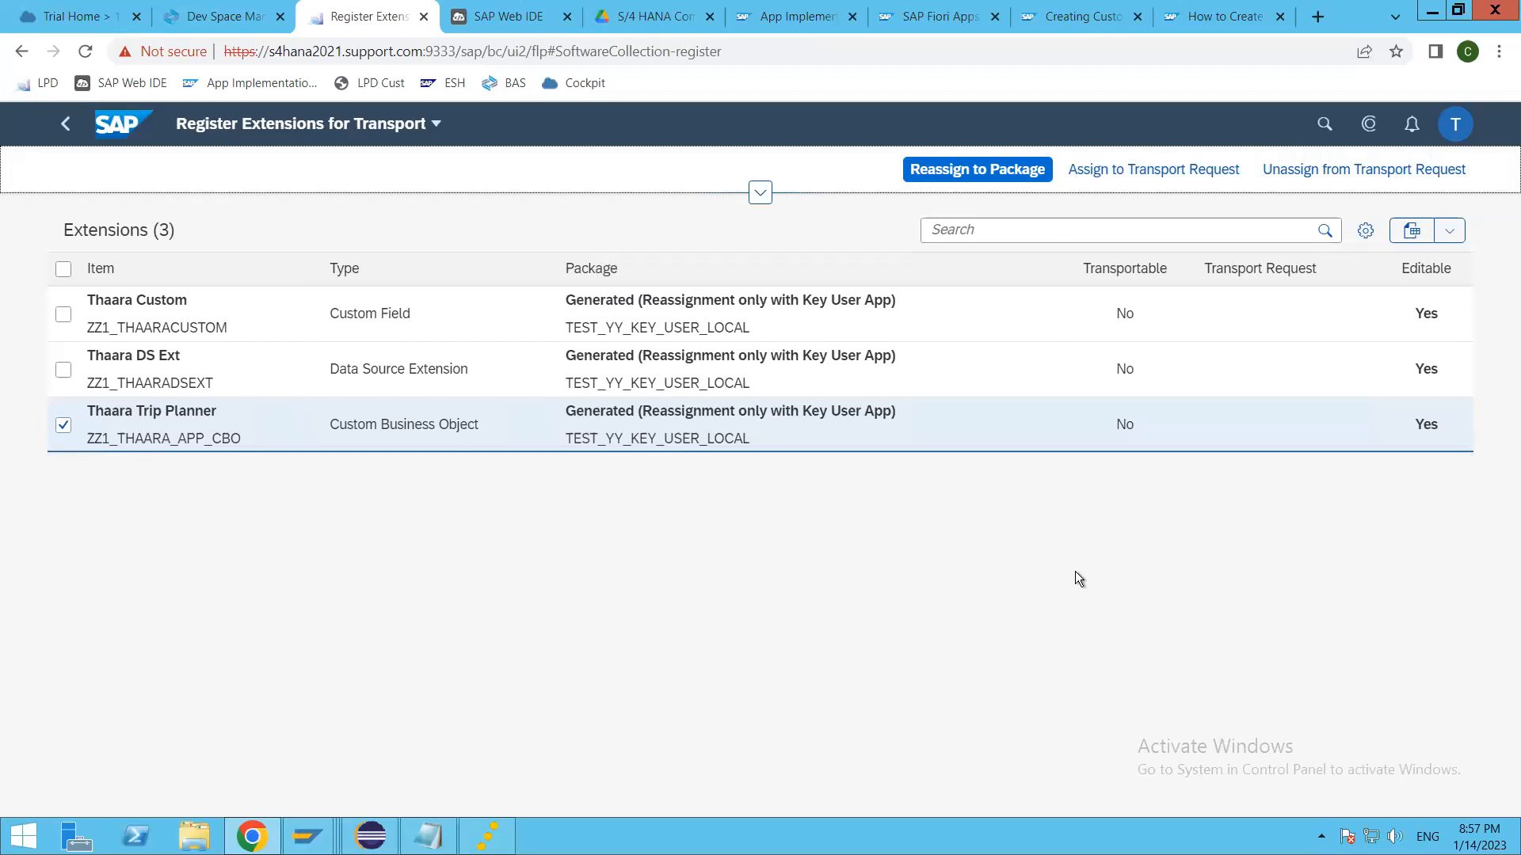
click(63, 125)
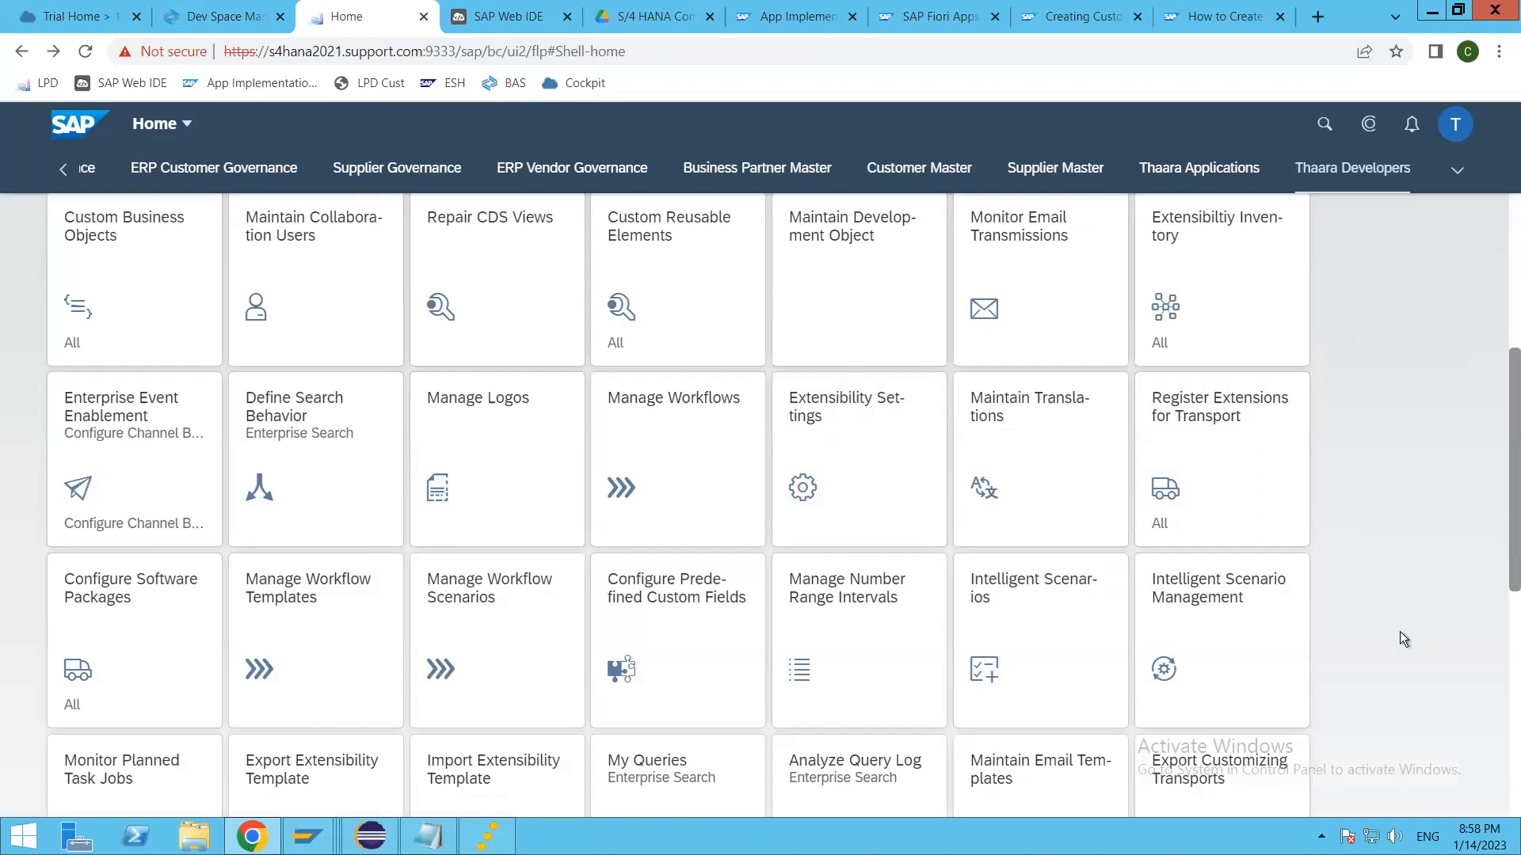
scroll(1408, 640, up, 5)
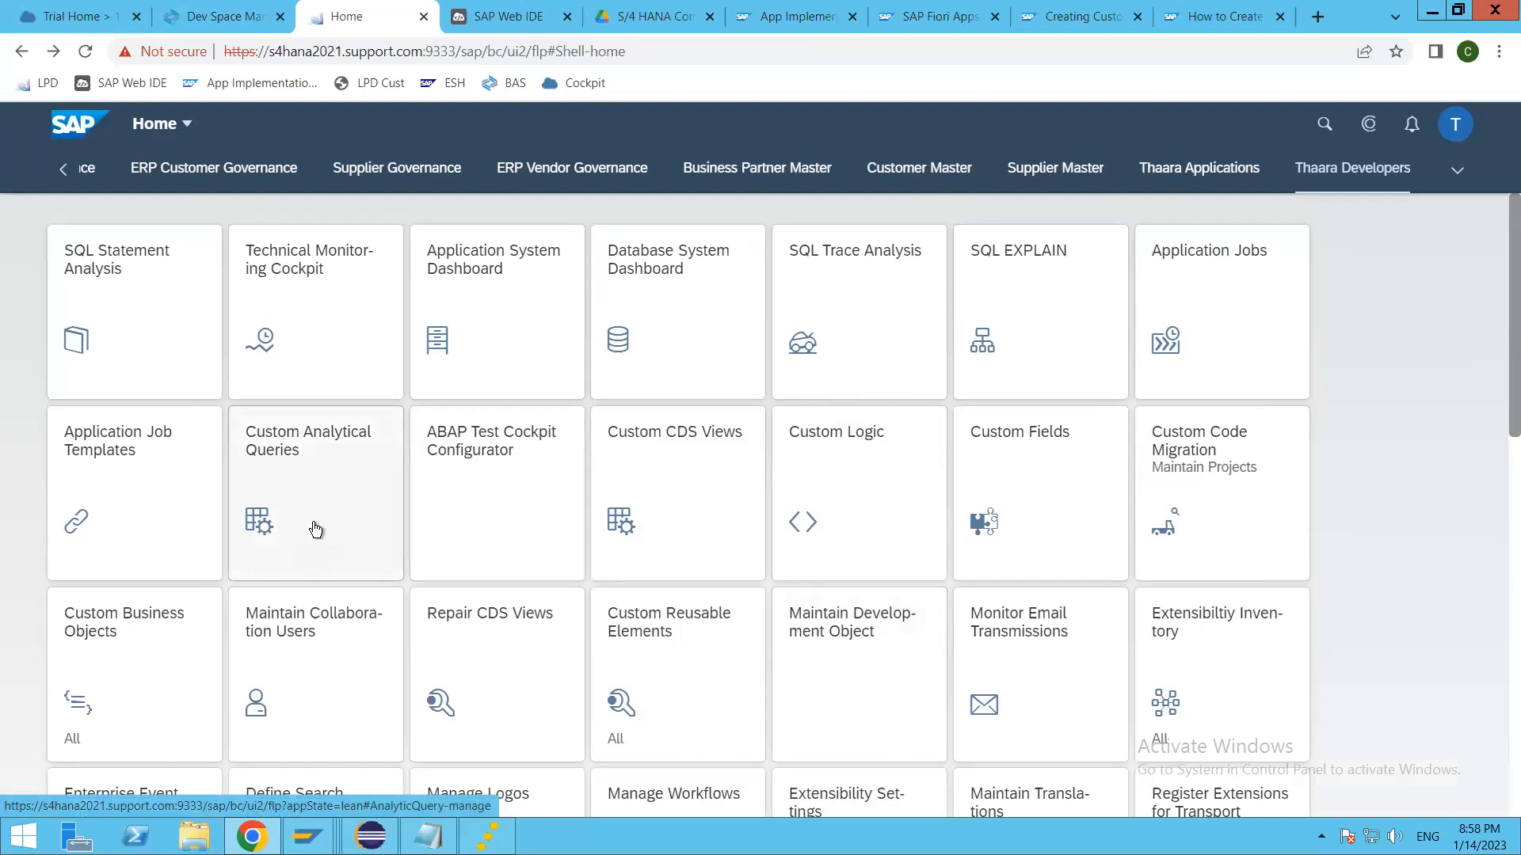
click(669, 515)
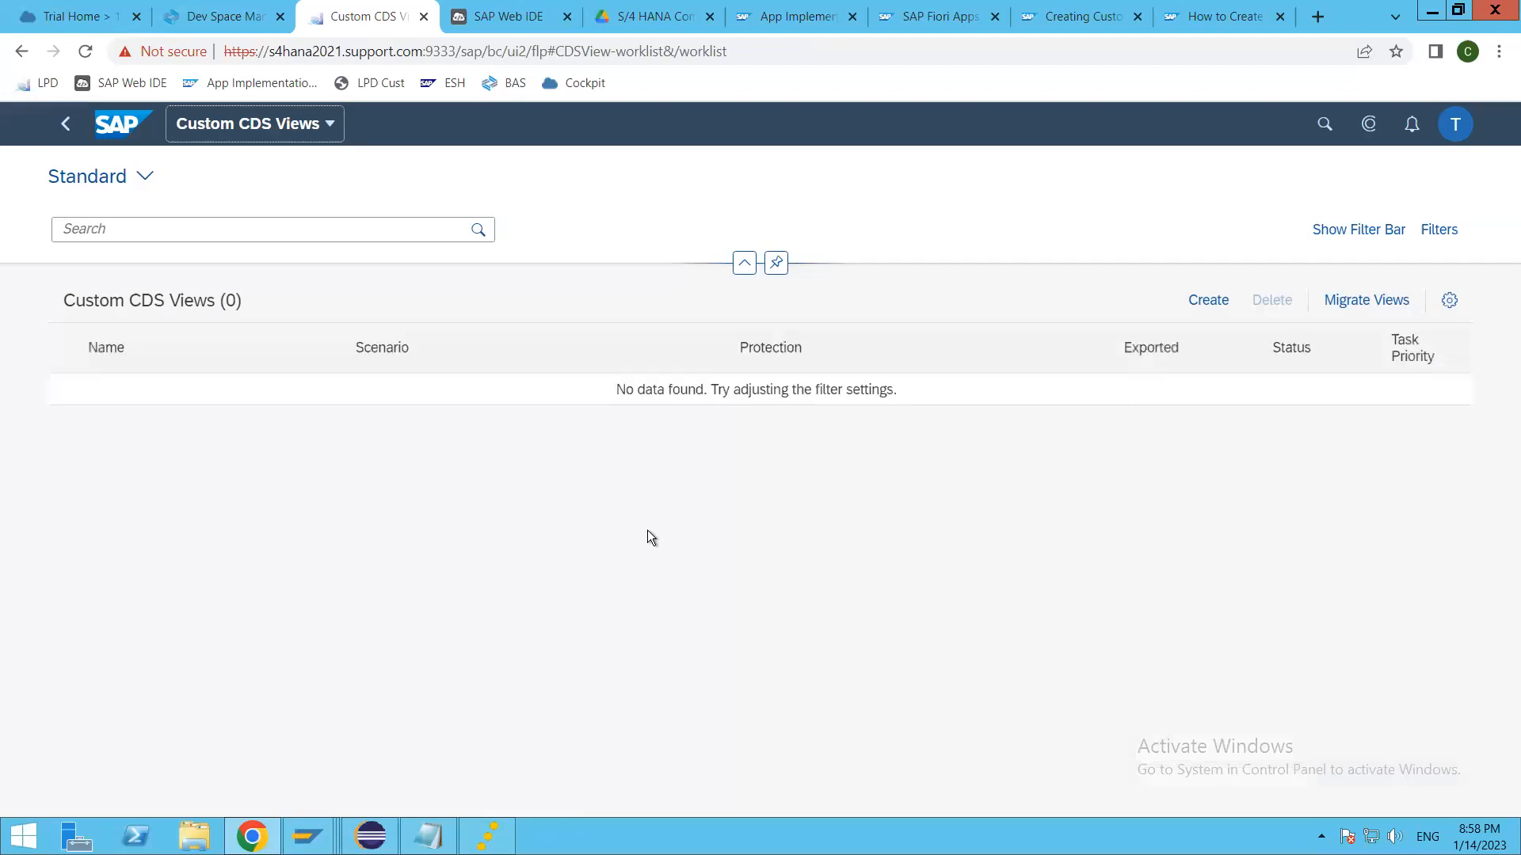
Step: Try to create a custom CDS view labelled TripPlanner, review the available scenario types, and cancel the creation
click(1194, 307)
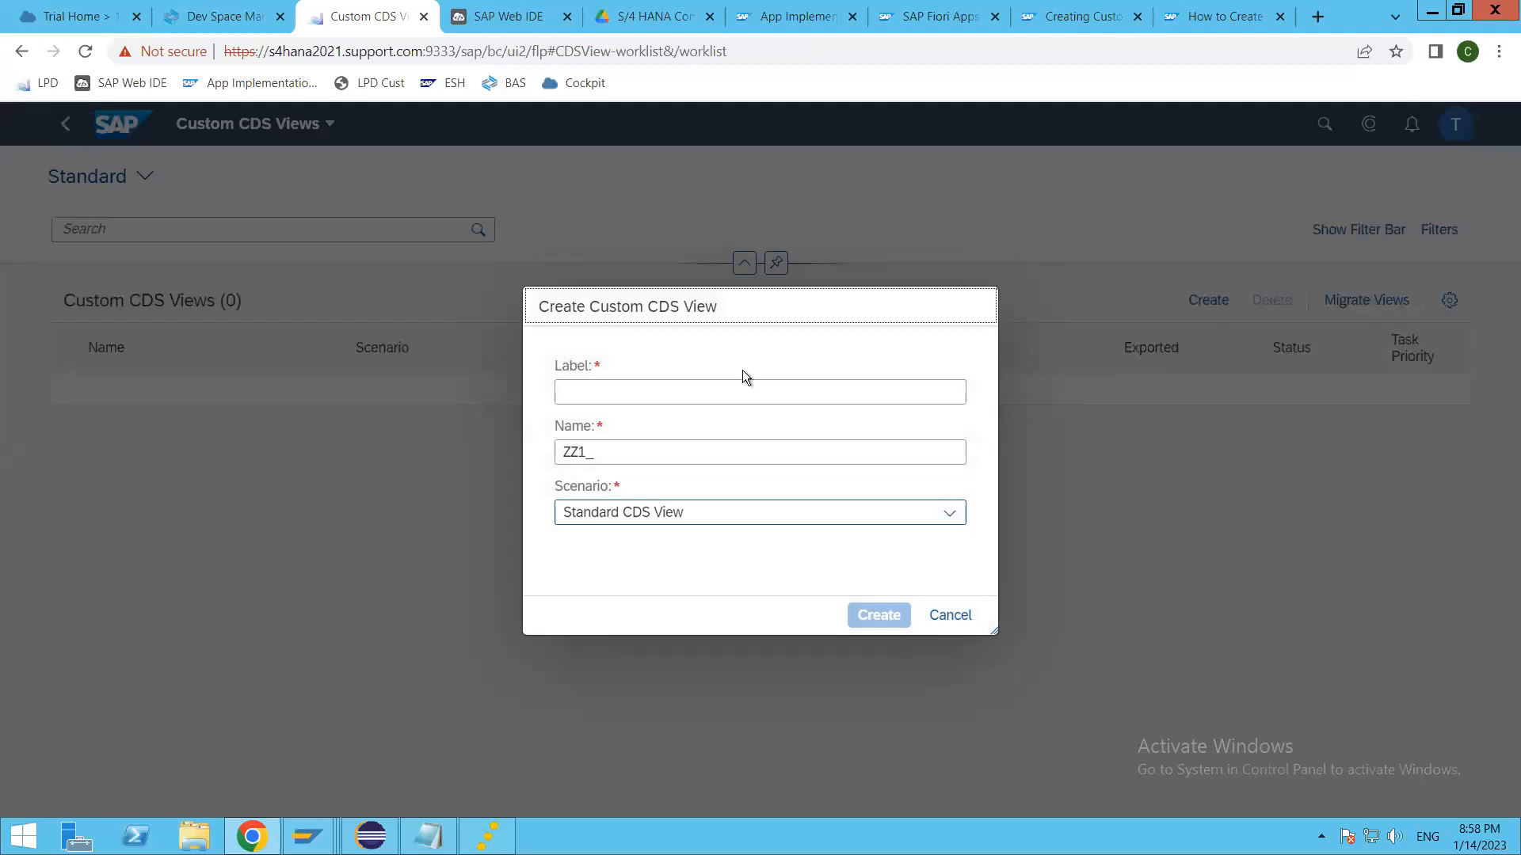
click(629, 390)
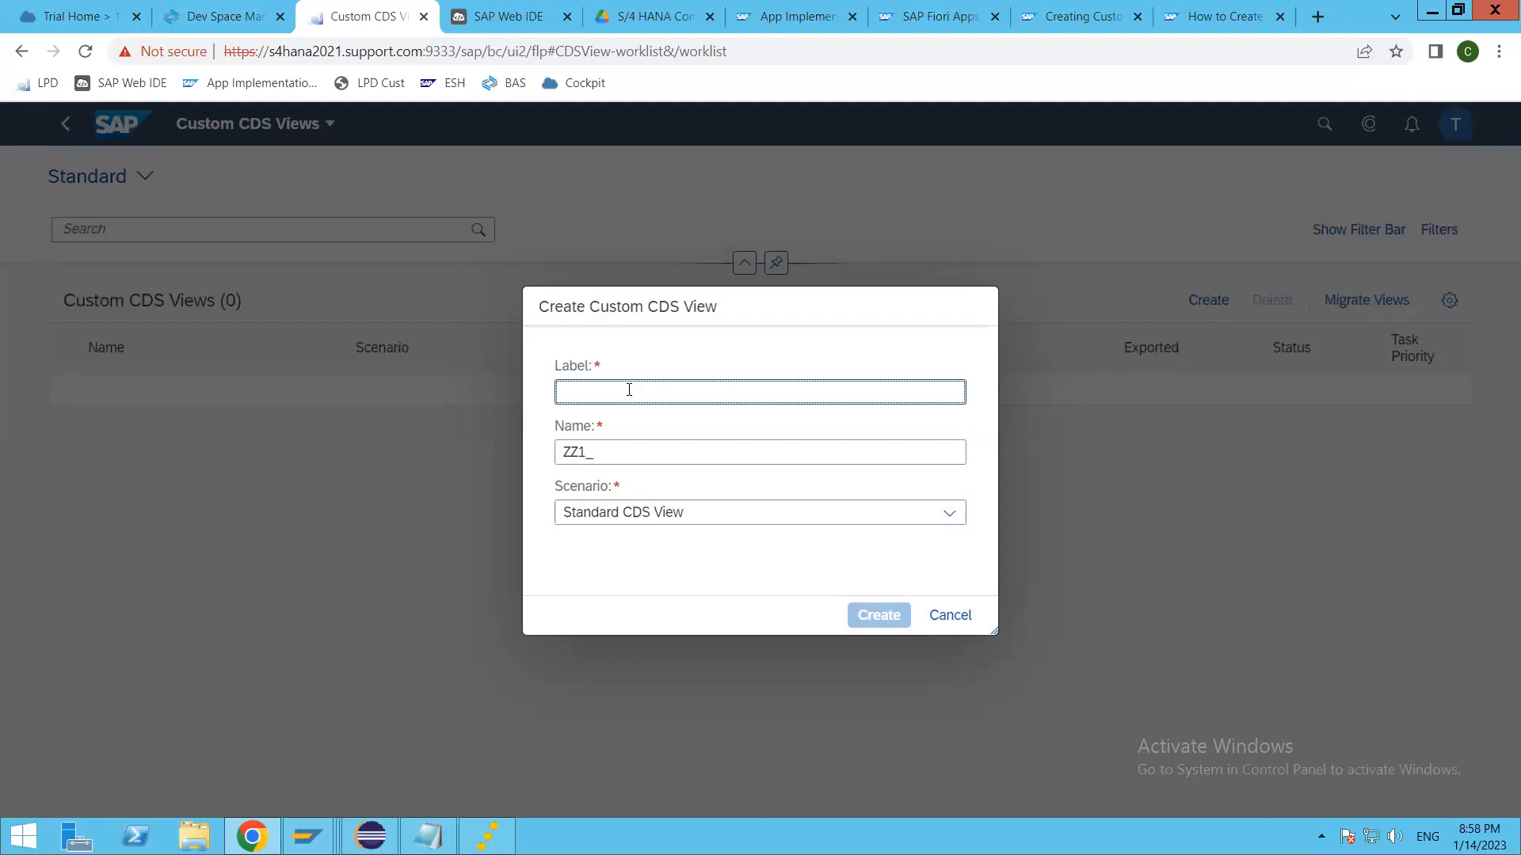
text(TripPl)
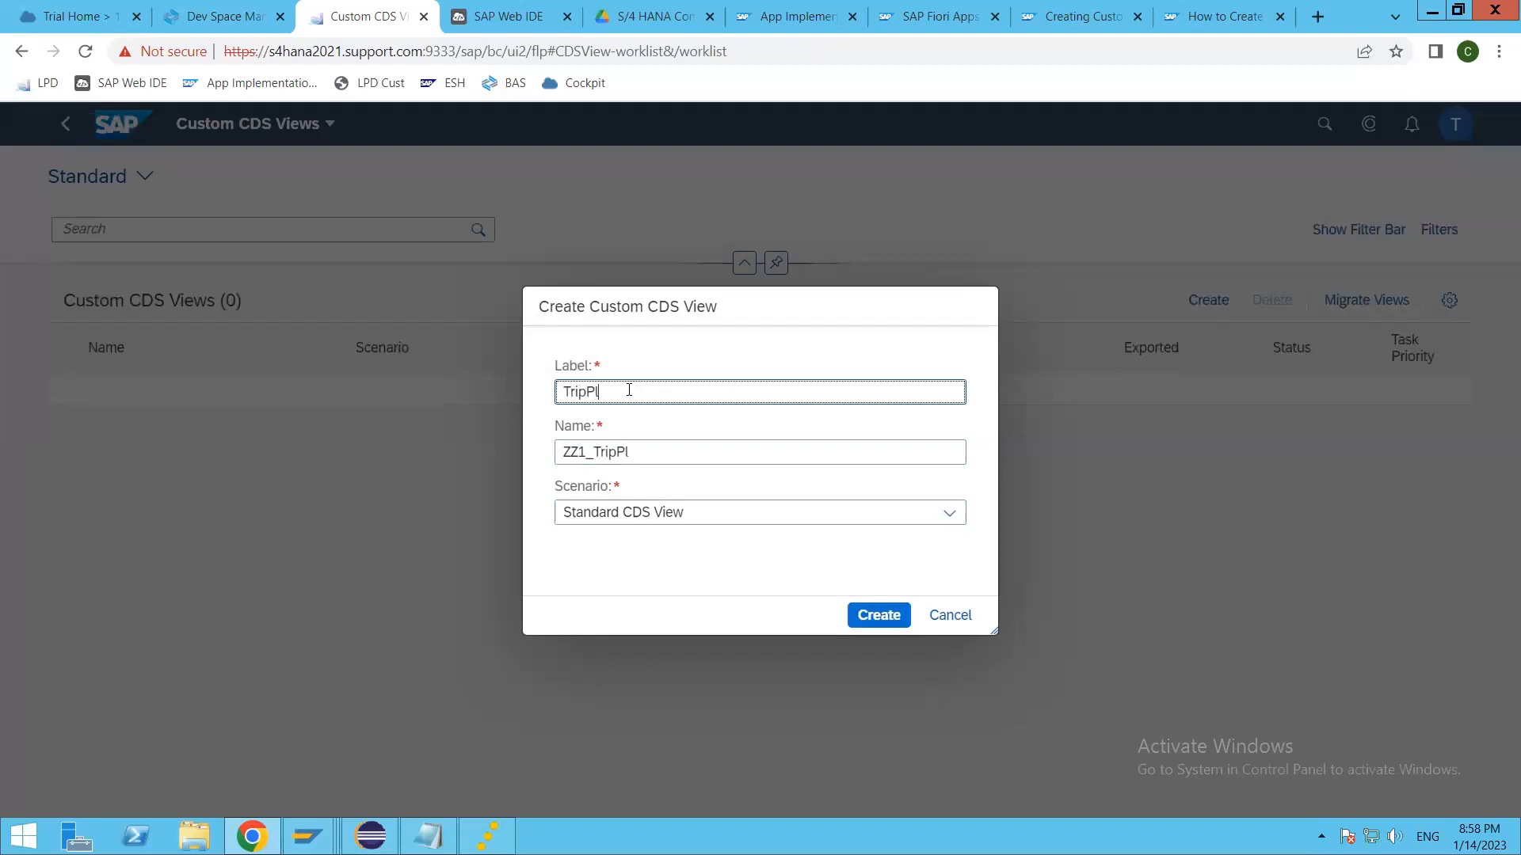
text(anner)
drag(665, 519, 673, 519)
click(952, 515)
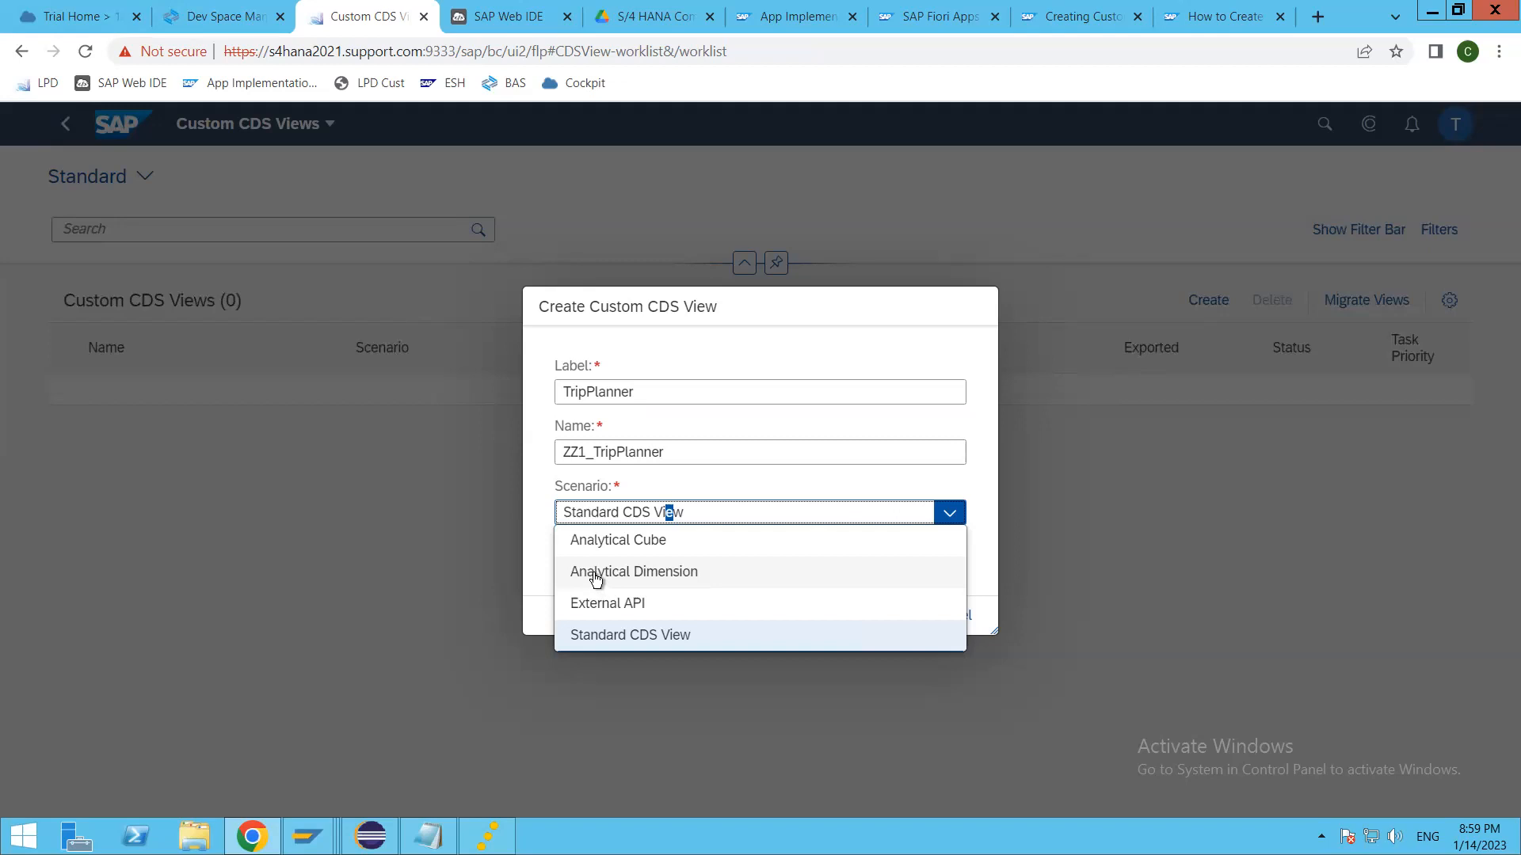
click(987, 550)
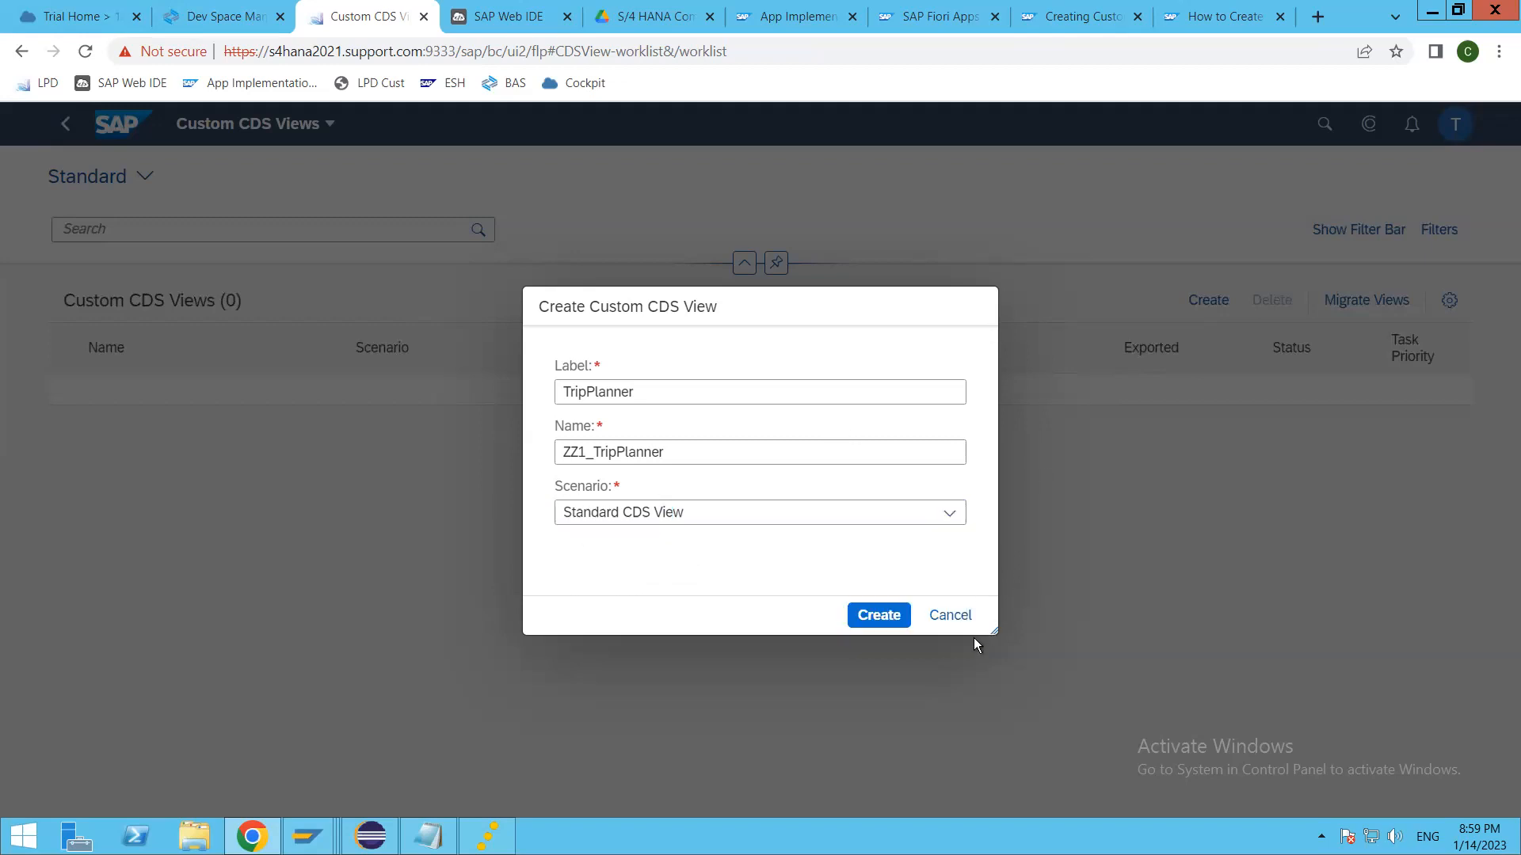
click(959, 617)
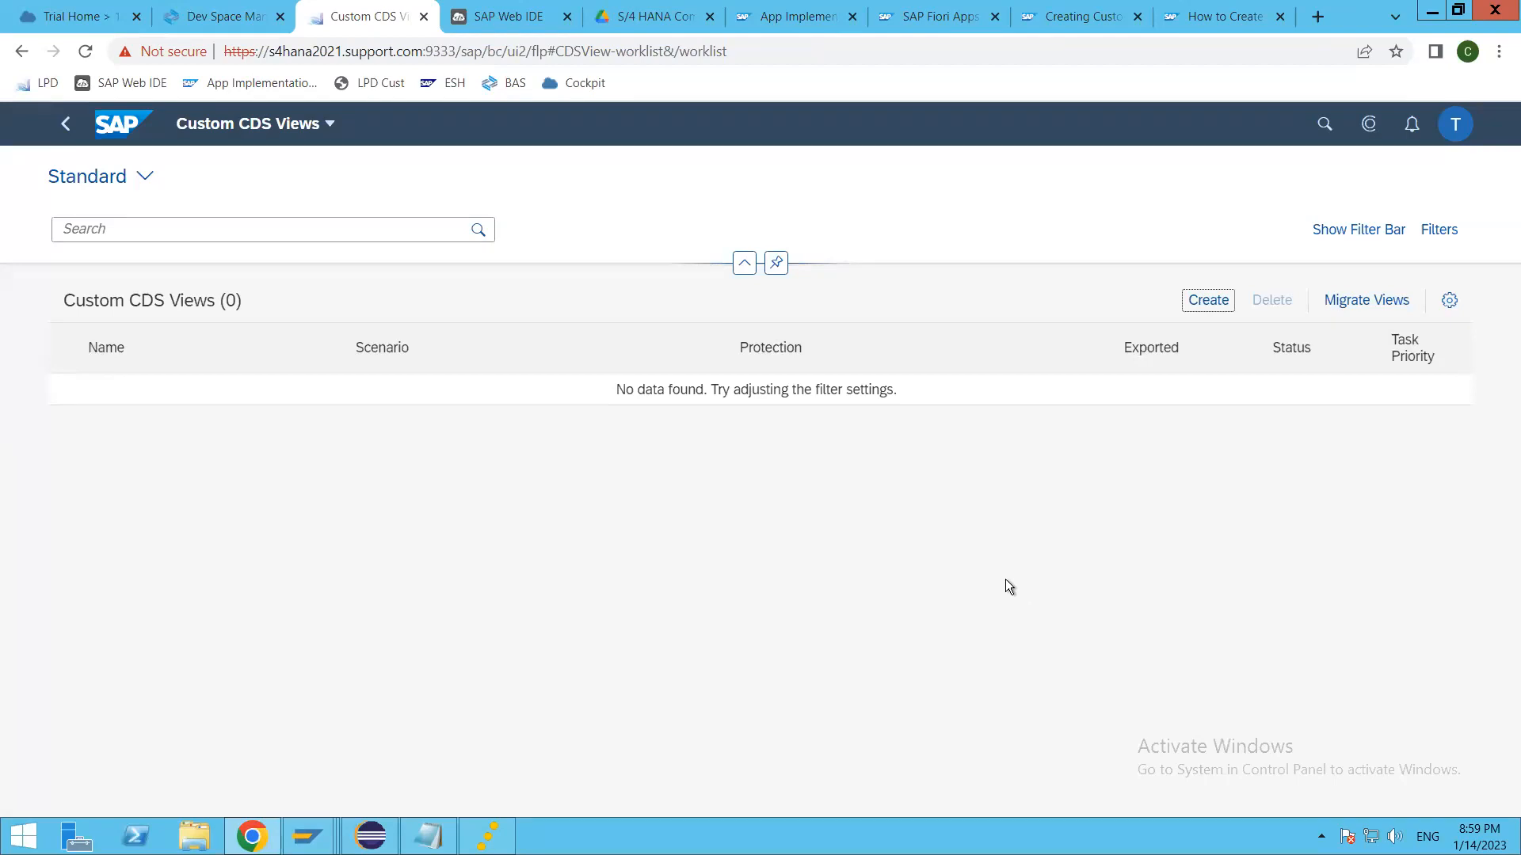
Step: Open Custom Analytical Queries from the launchpad, browse the queries, select C_ACADEMICEVENTBOOKINGQRY, and return to the launchpad
click(1008, 585)
click(65, 123)
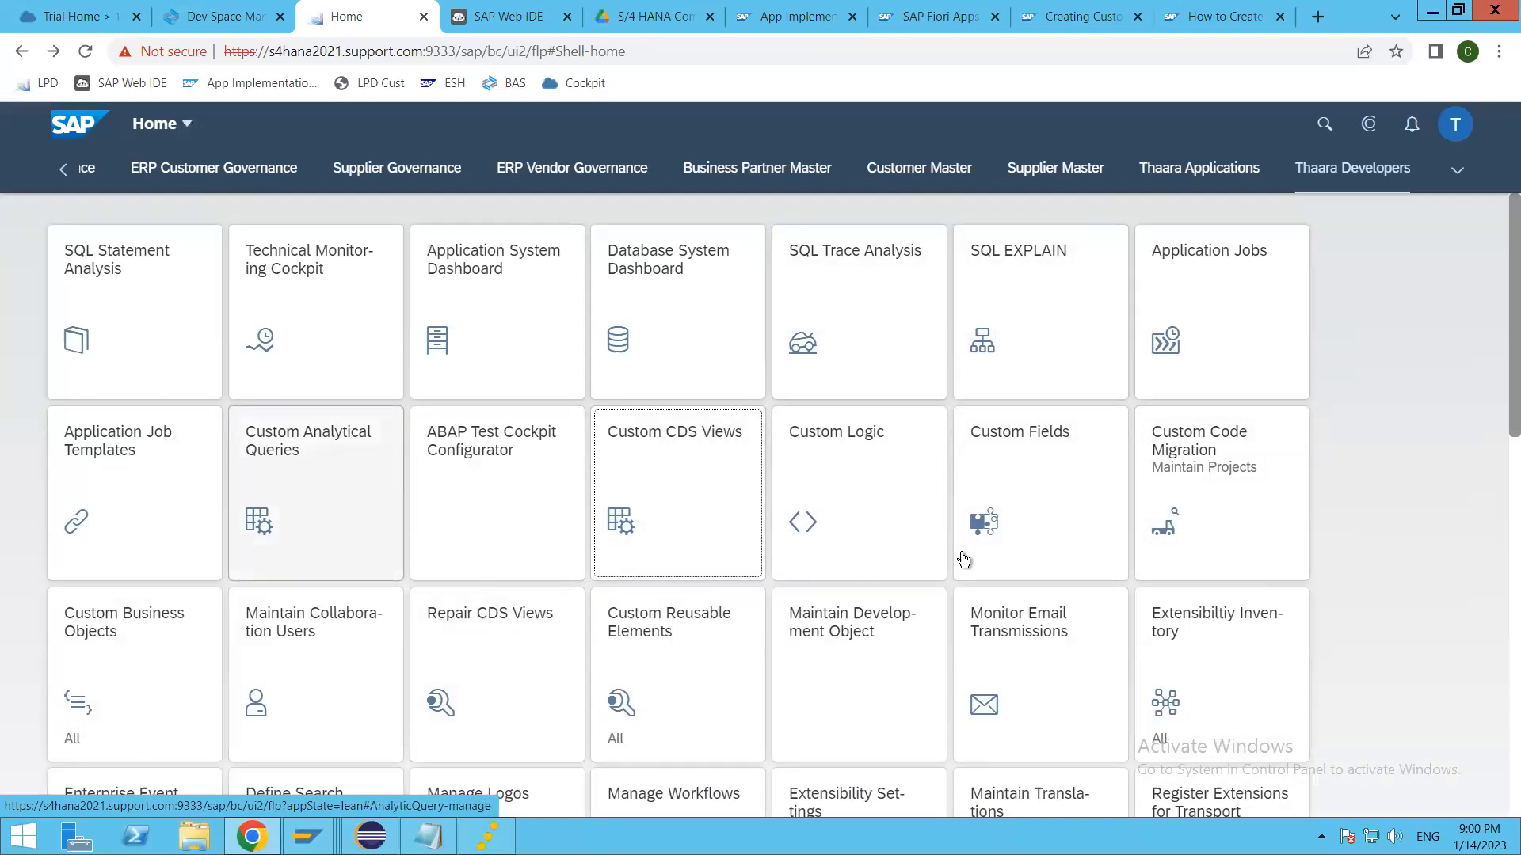
click(279, 462)
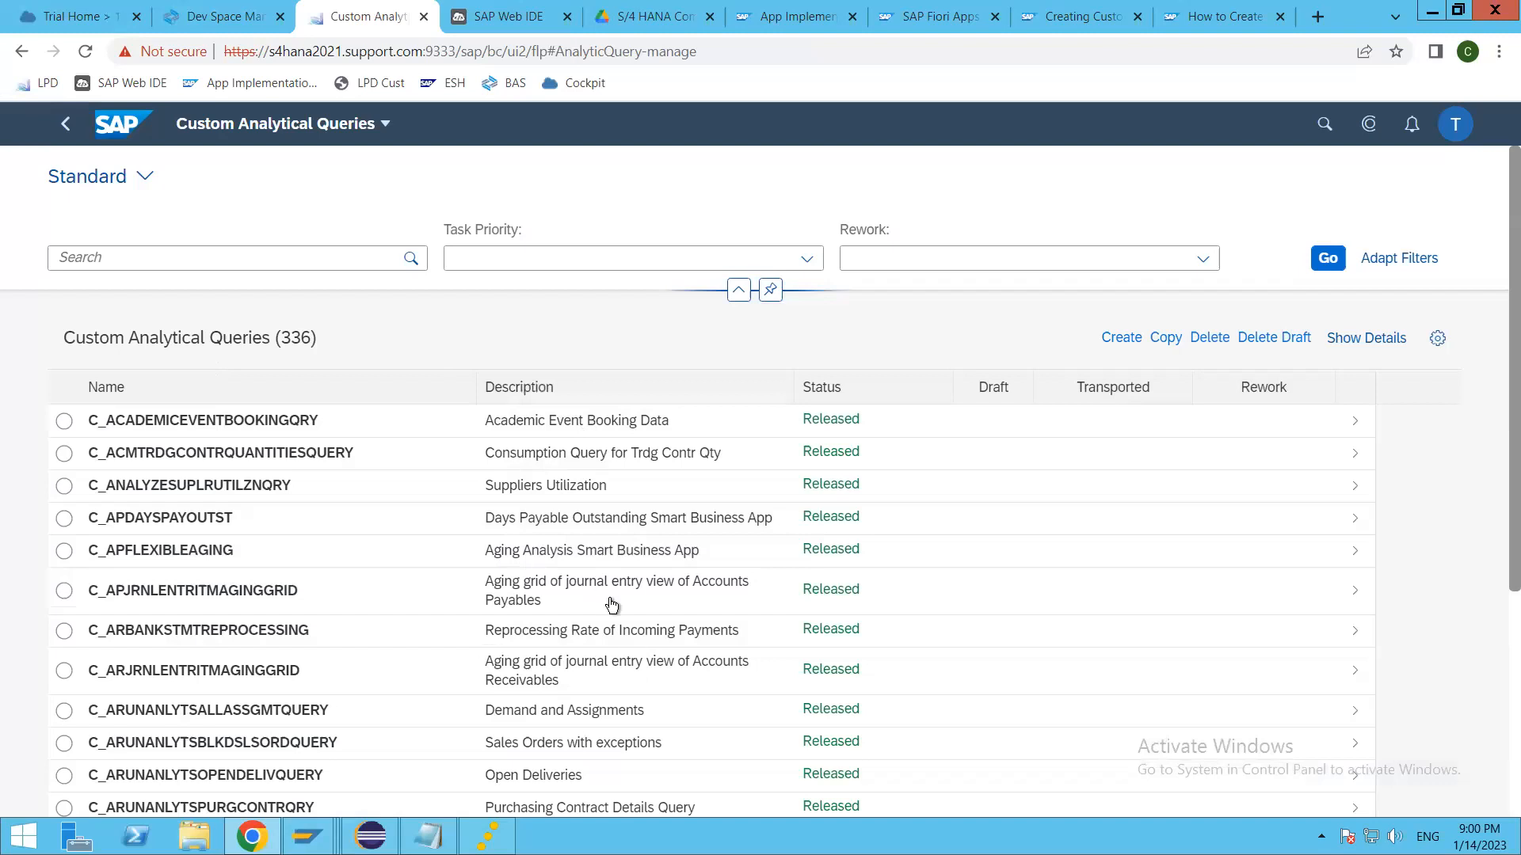
scroll(644, 629, down, 4)
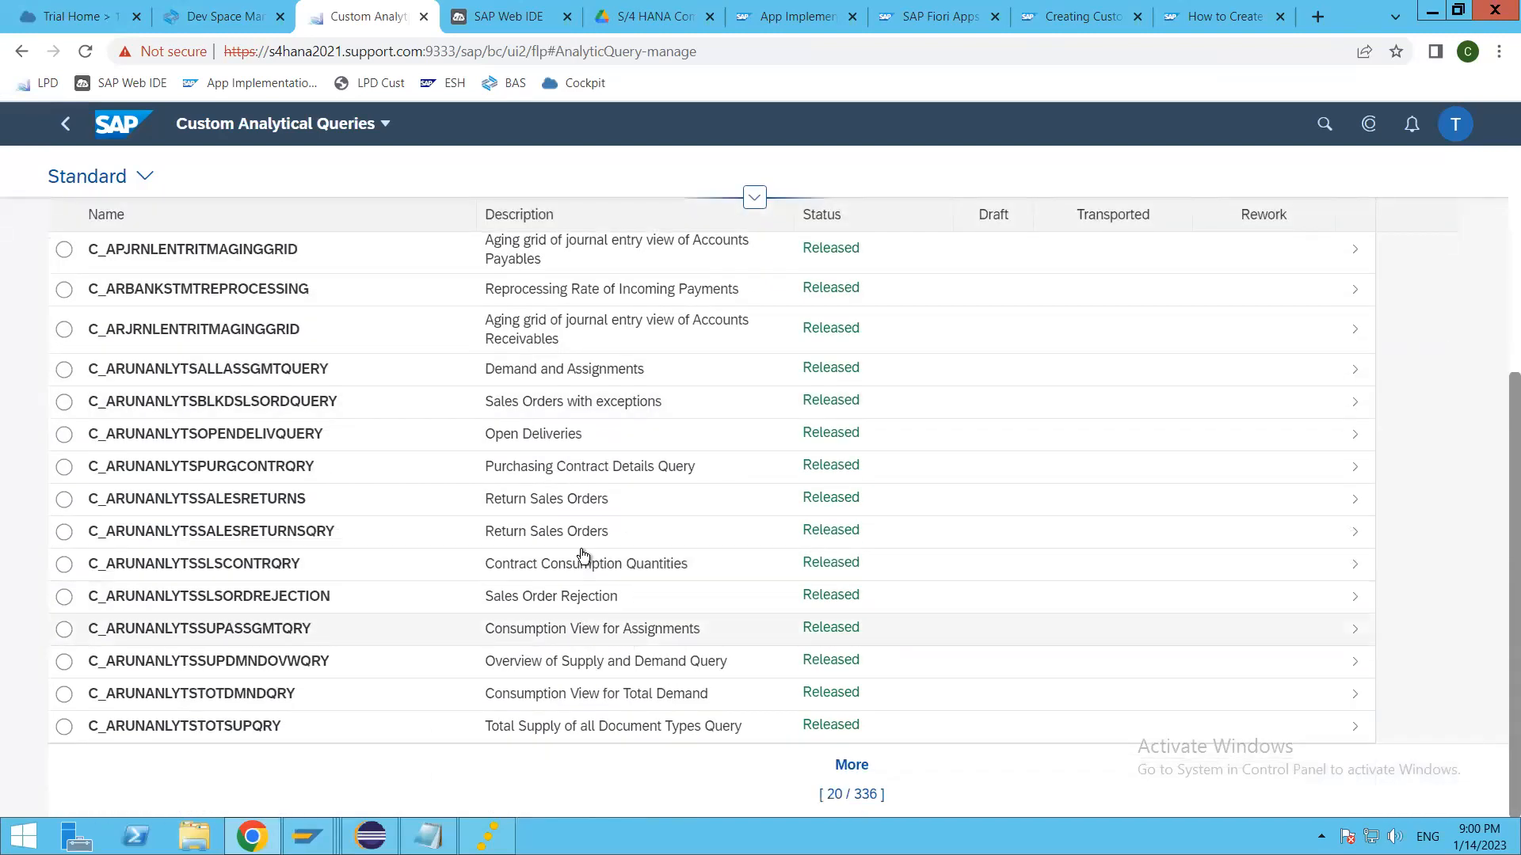
scroll(575, 546, up, 4)
click(64, 422)
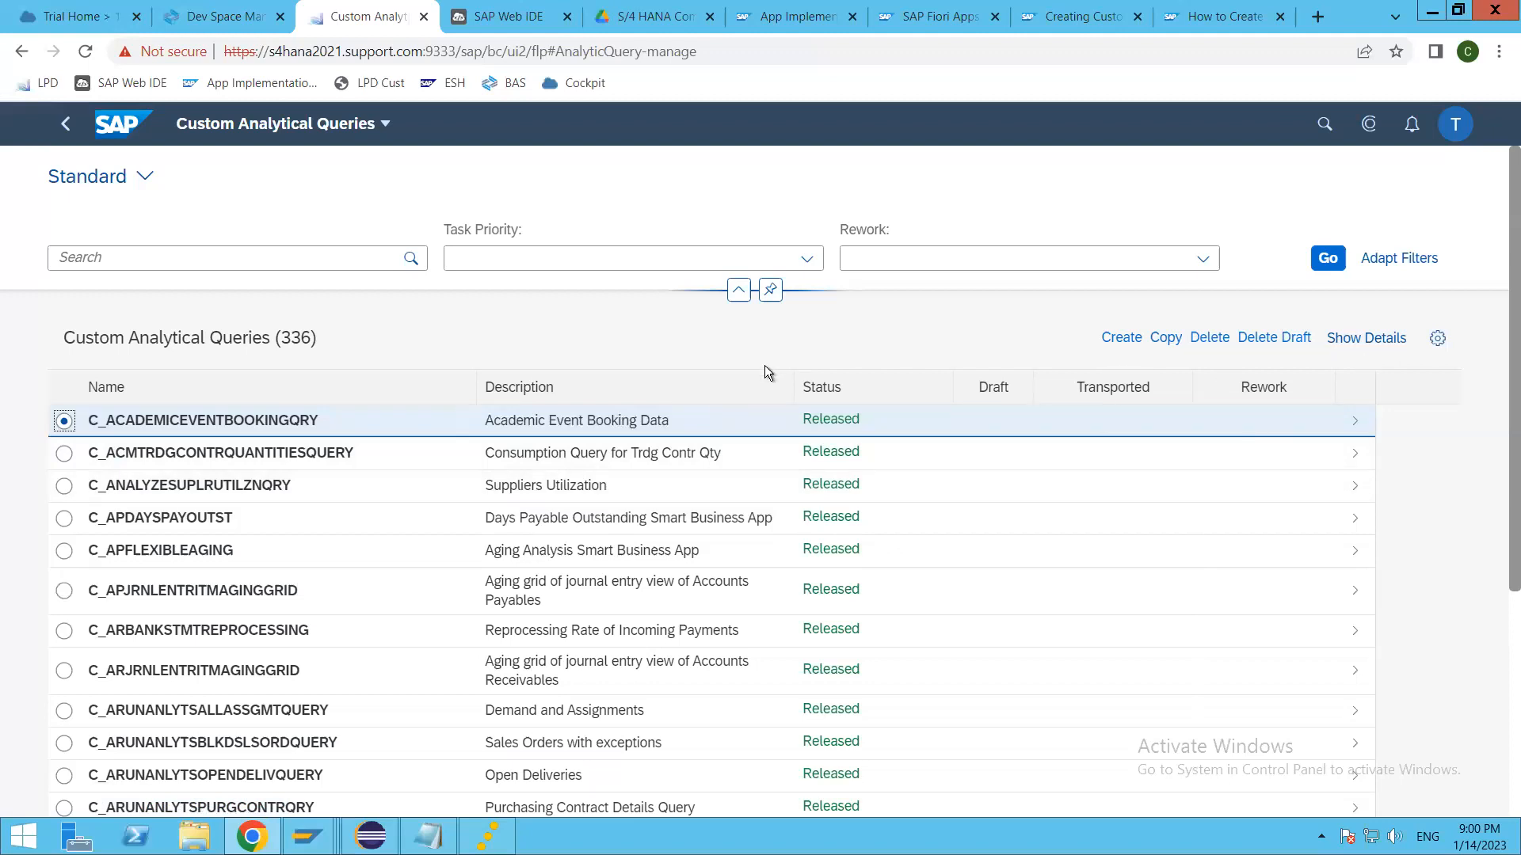
click(65, 123)
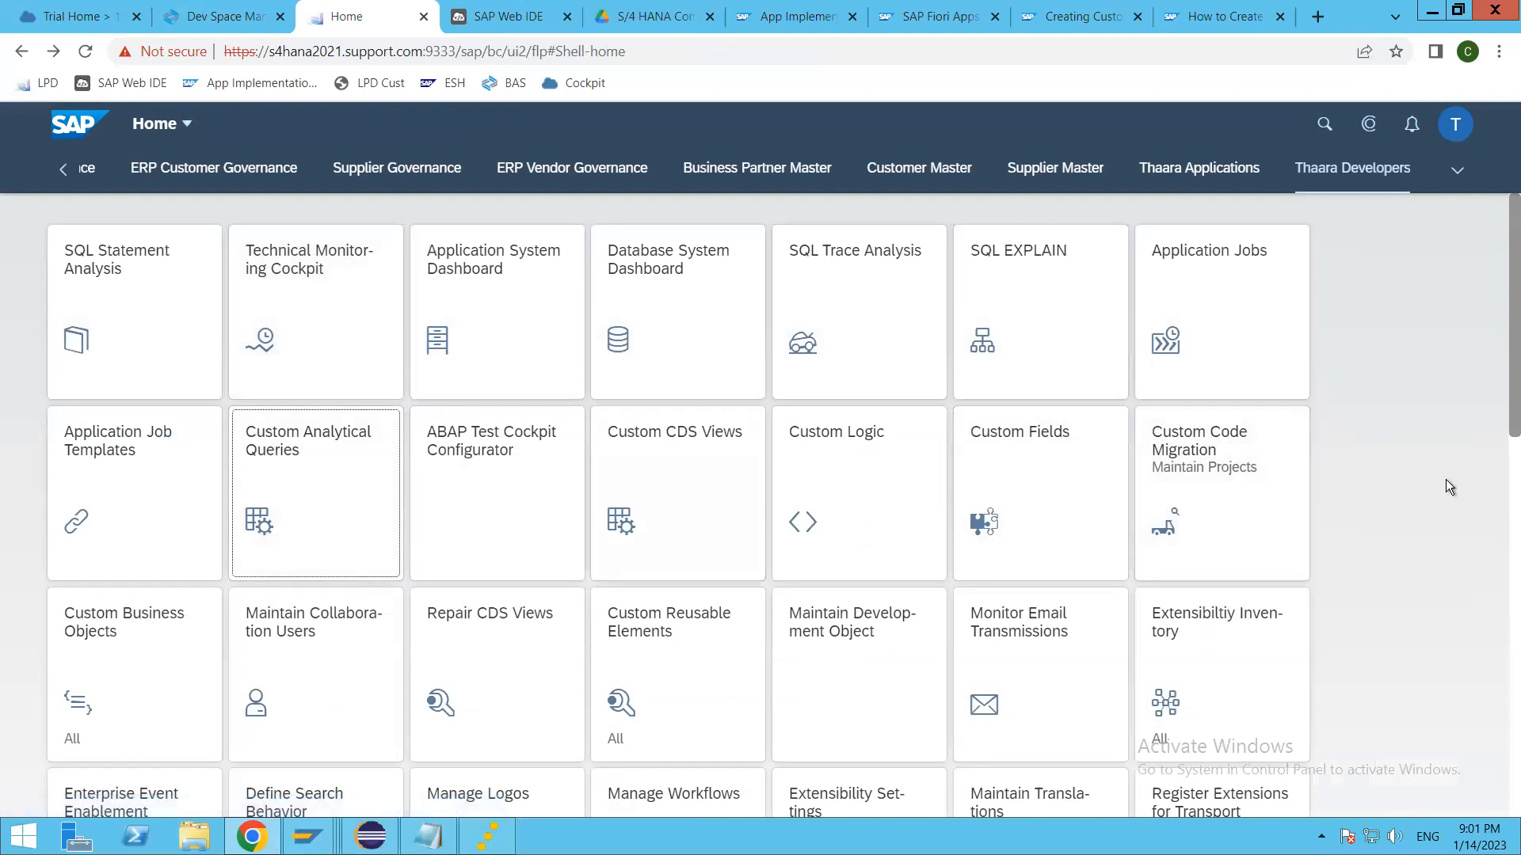
Step: Examine the extensibility, workflow, template and logging apps offered on the Thaara Developers page
scroll(1446, 479, down, 3)
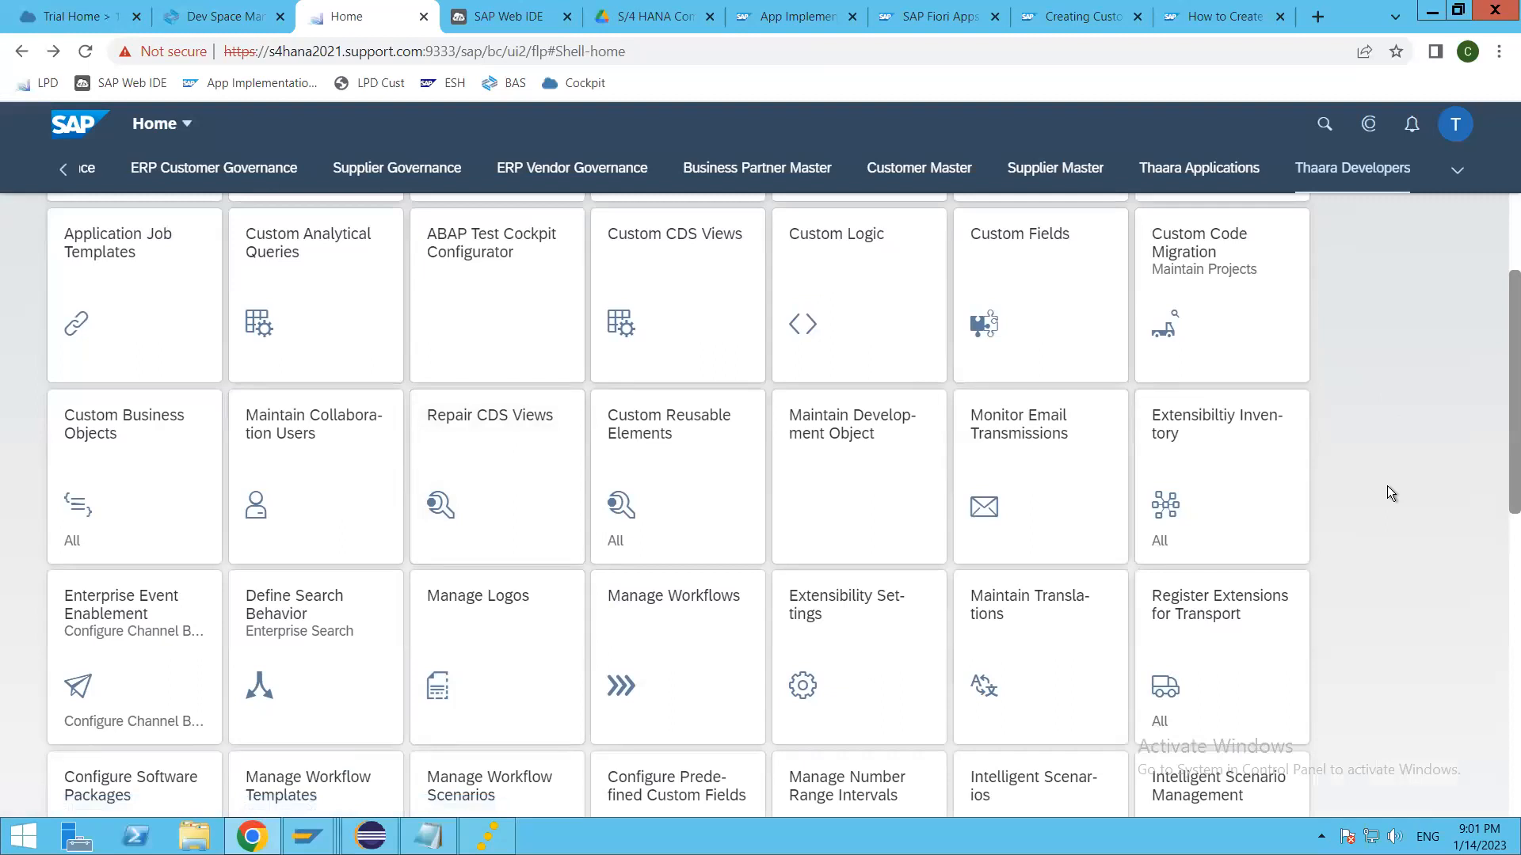
scroll(1390, 488, down, 3)
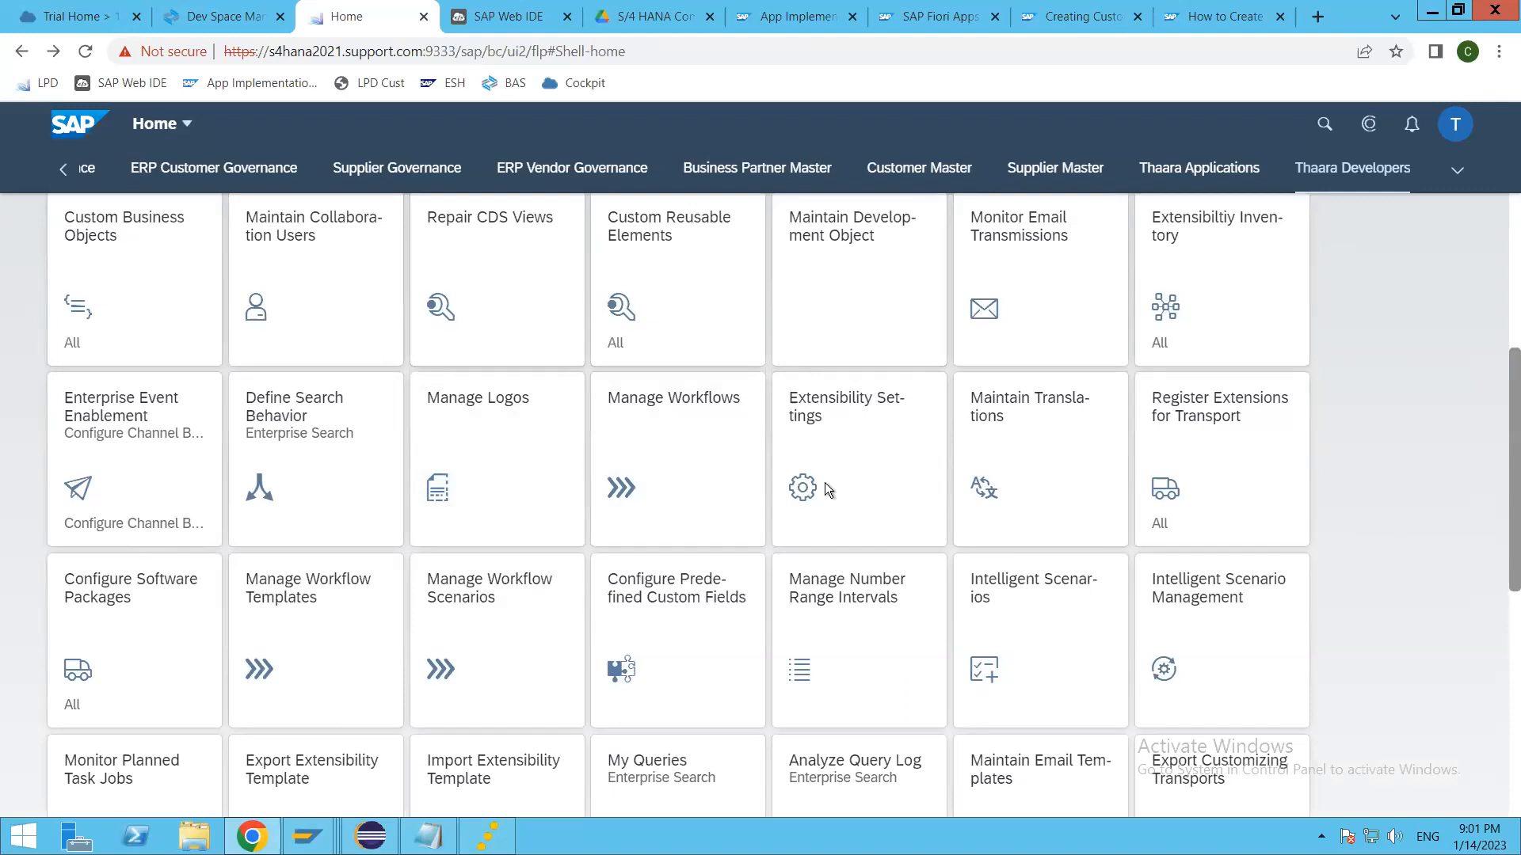
scroll(669, 507, up, 5)
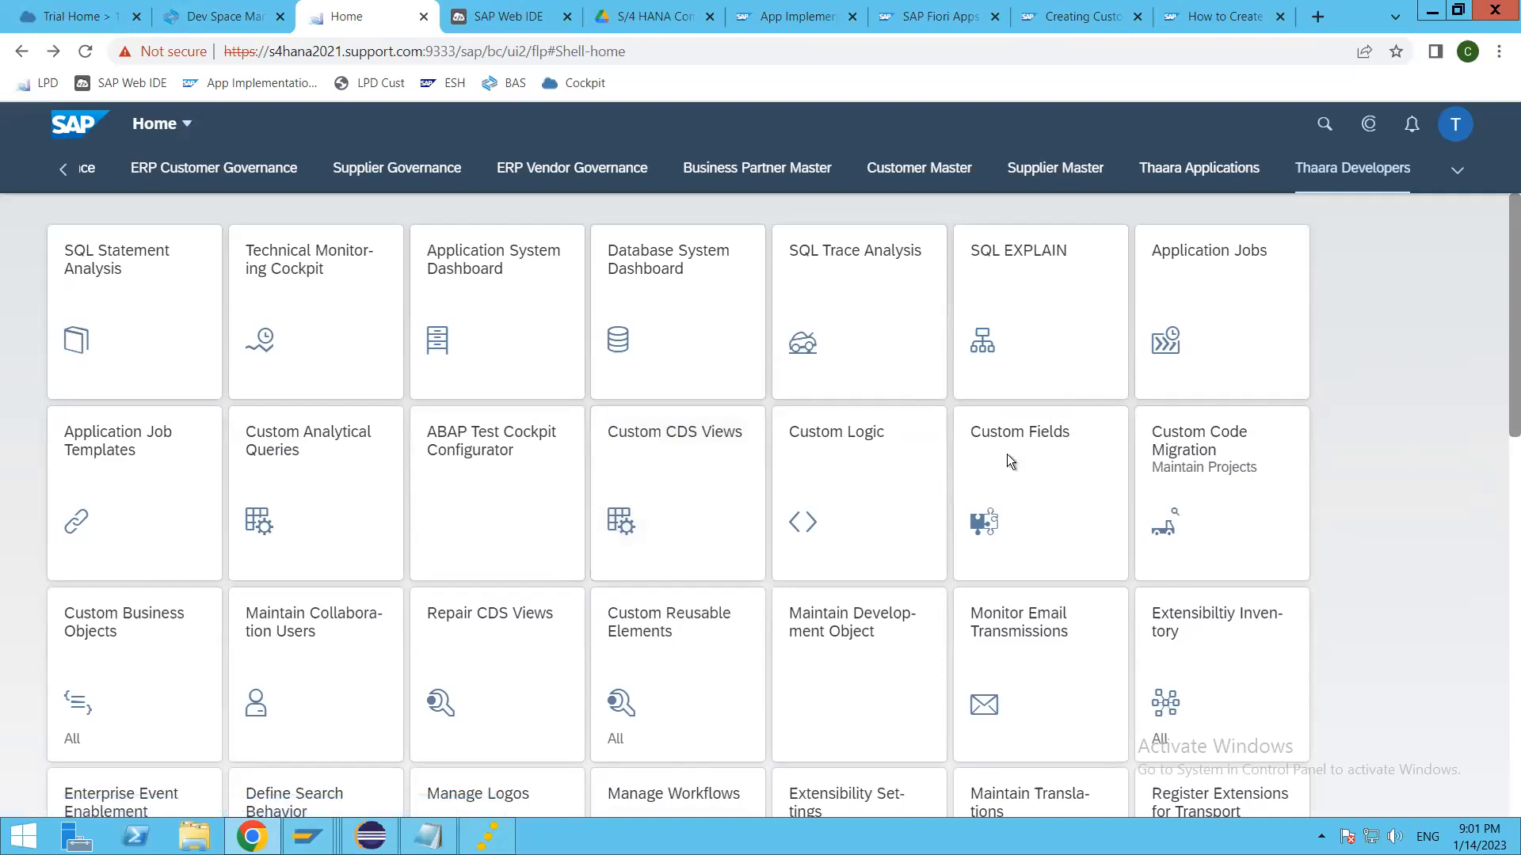
scroll(700, 576, down, 5)
scroll(699, 572, down, 1)
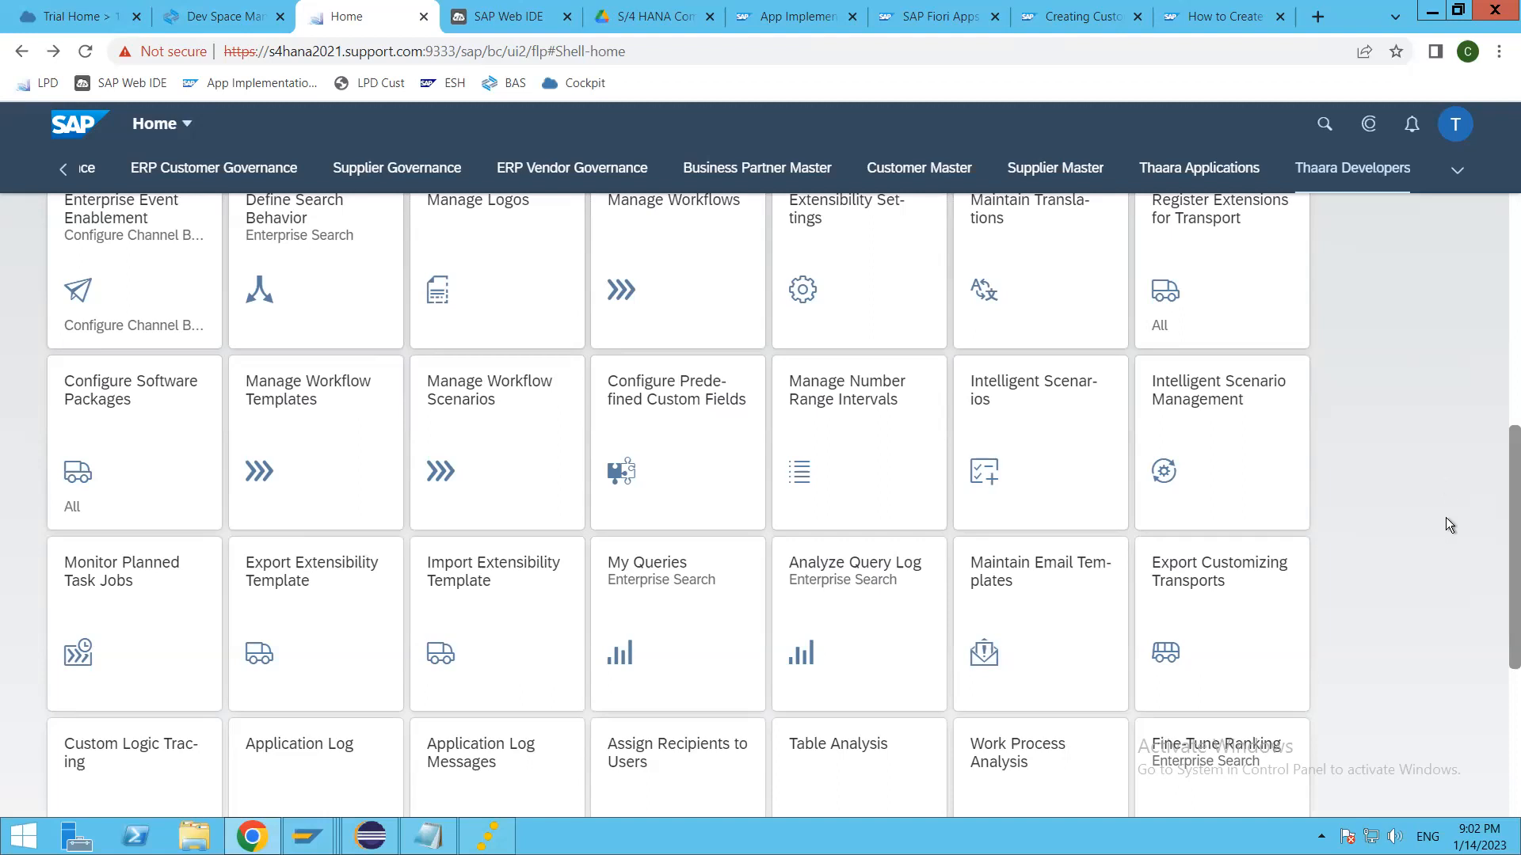
scroll(1410, 590, down, 3)
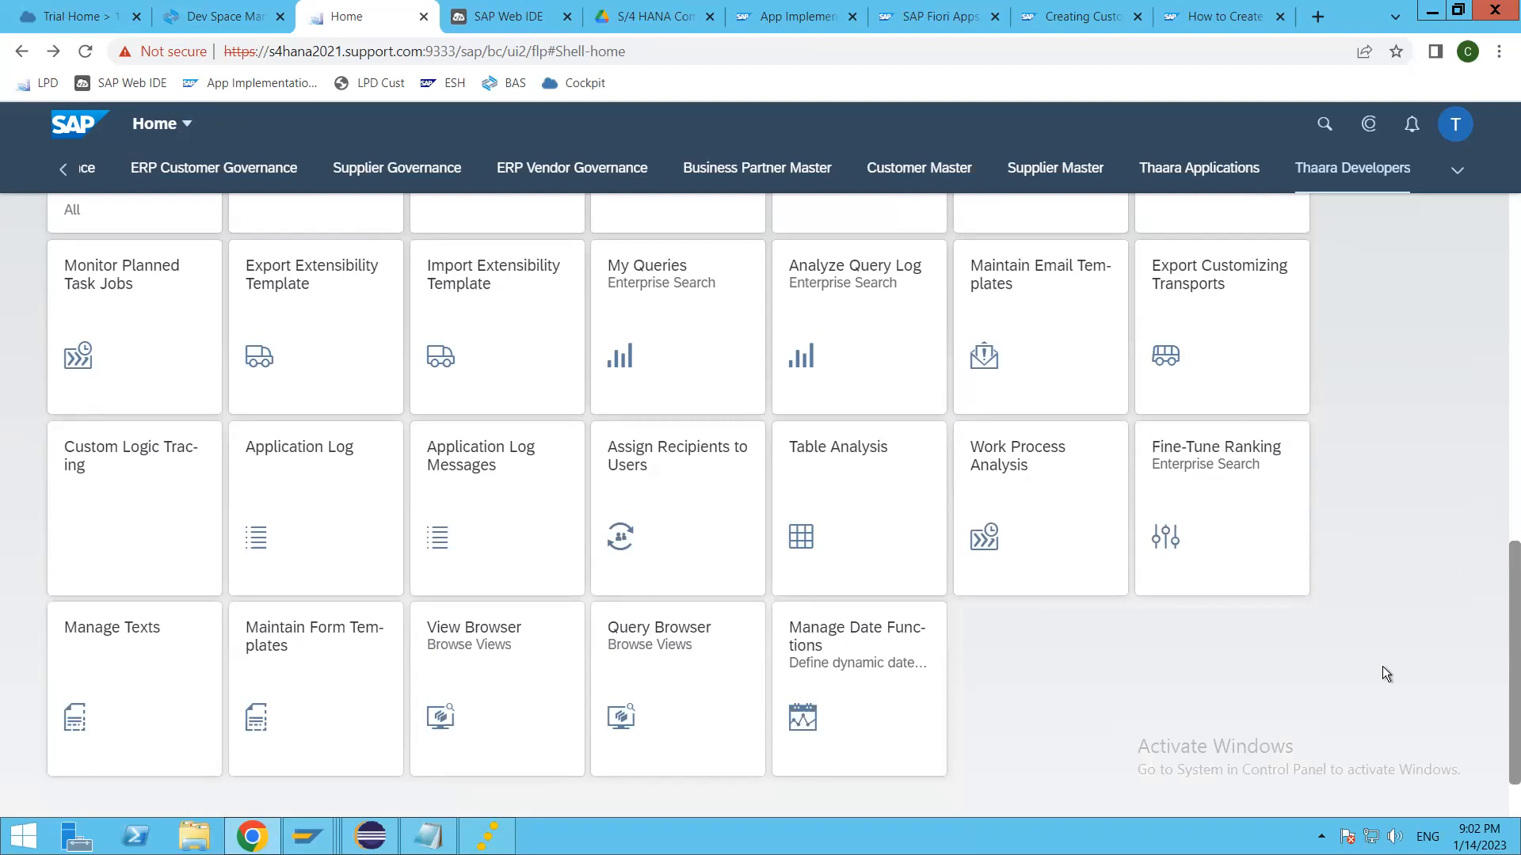
scroll(1391, 619, up, 9)
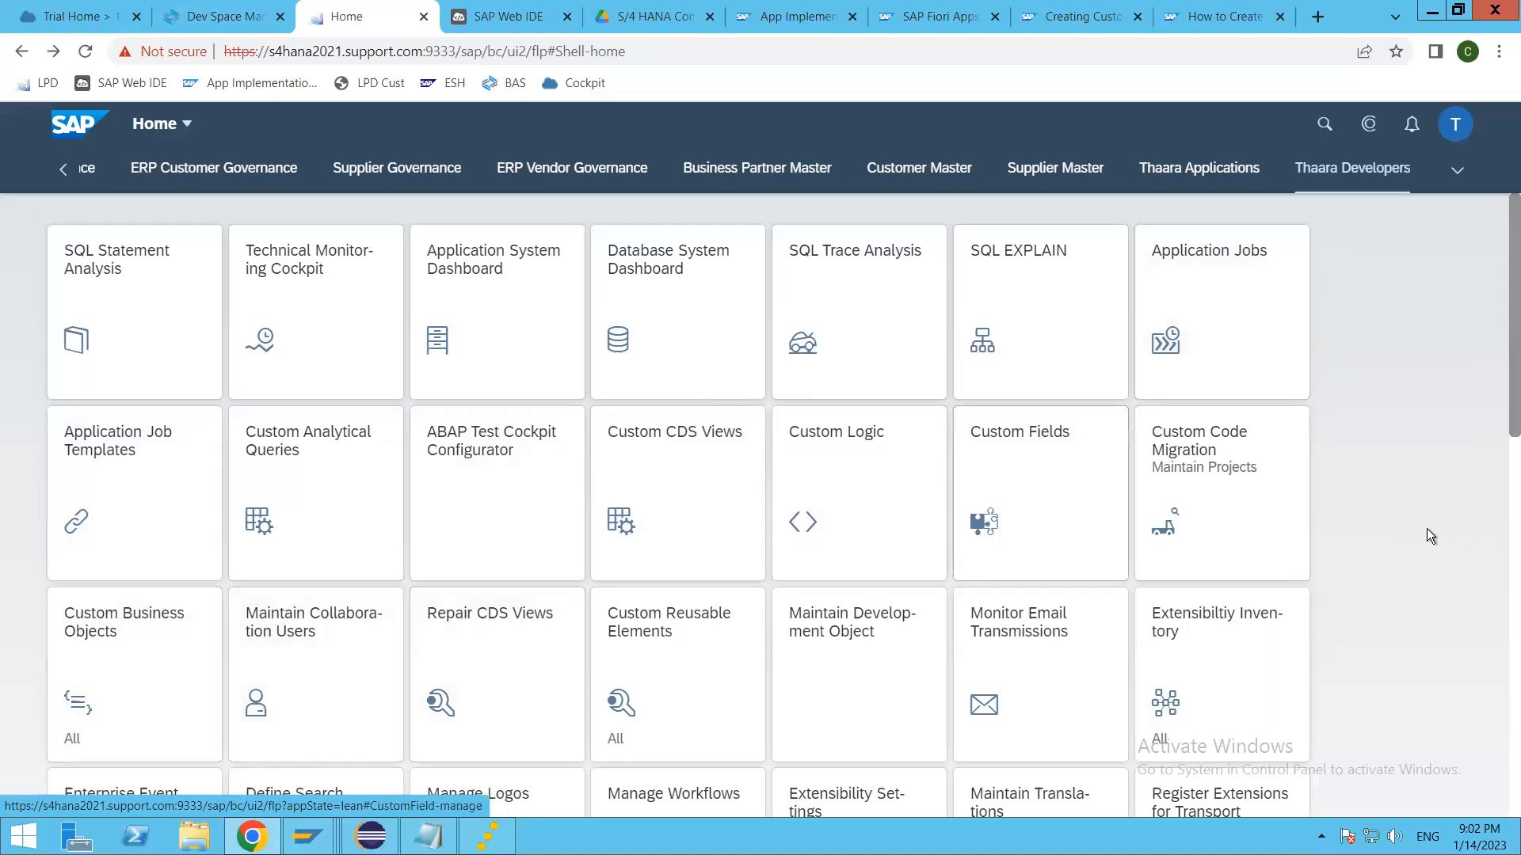
Step: Find and open Query Browser on the Thaara Developers page, and return to the launchpad
scroll(1381, 603, down, 3)
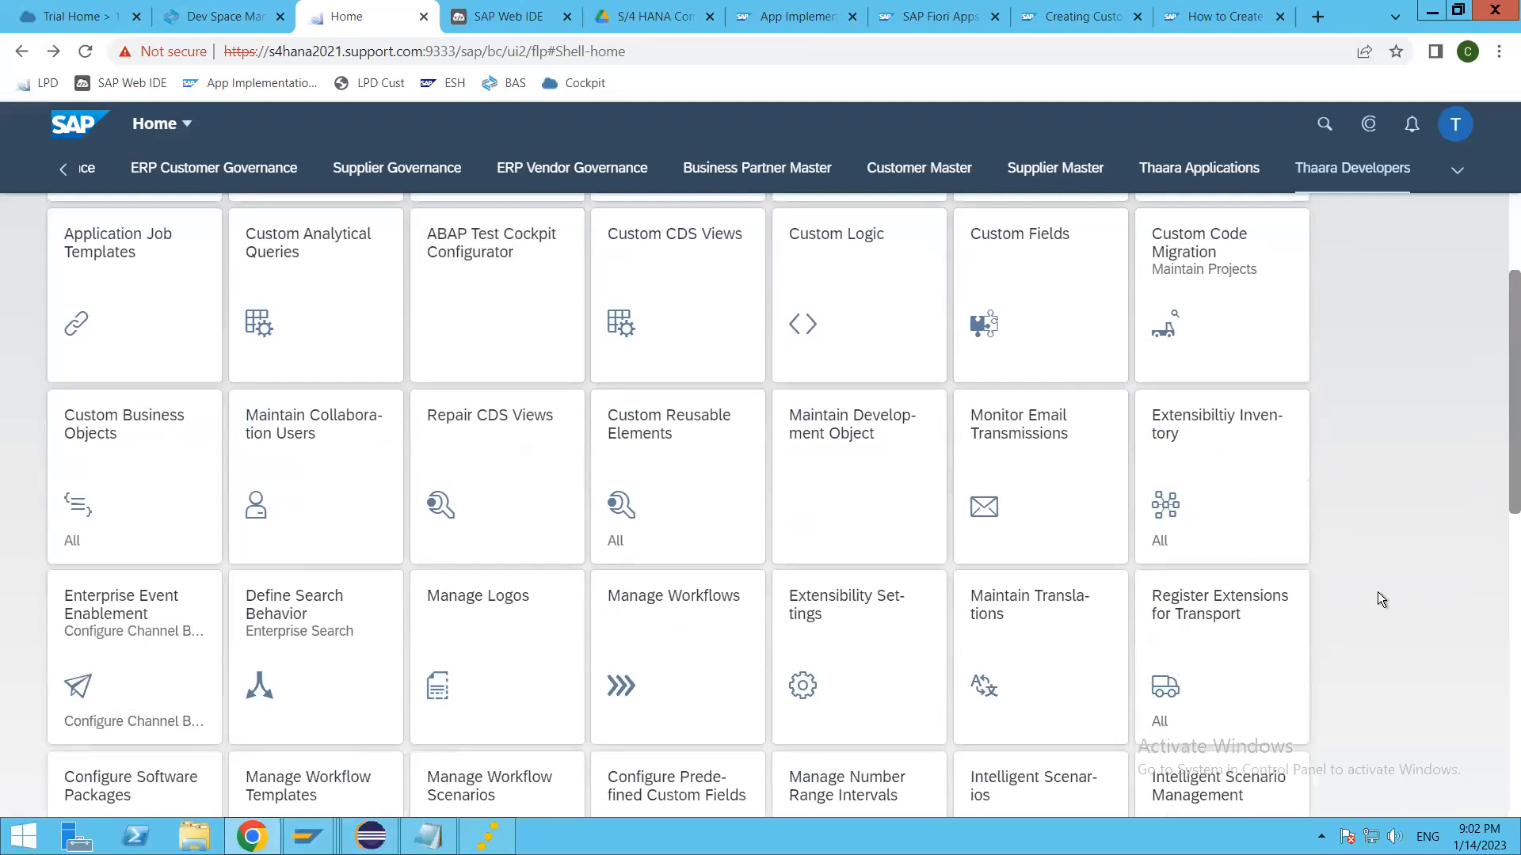
scroll(1378, 594, down, 3)
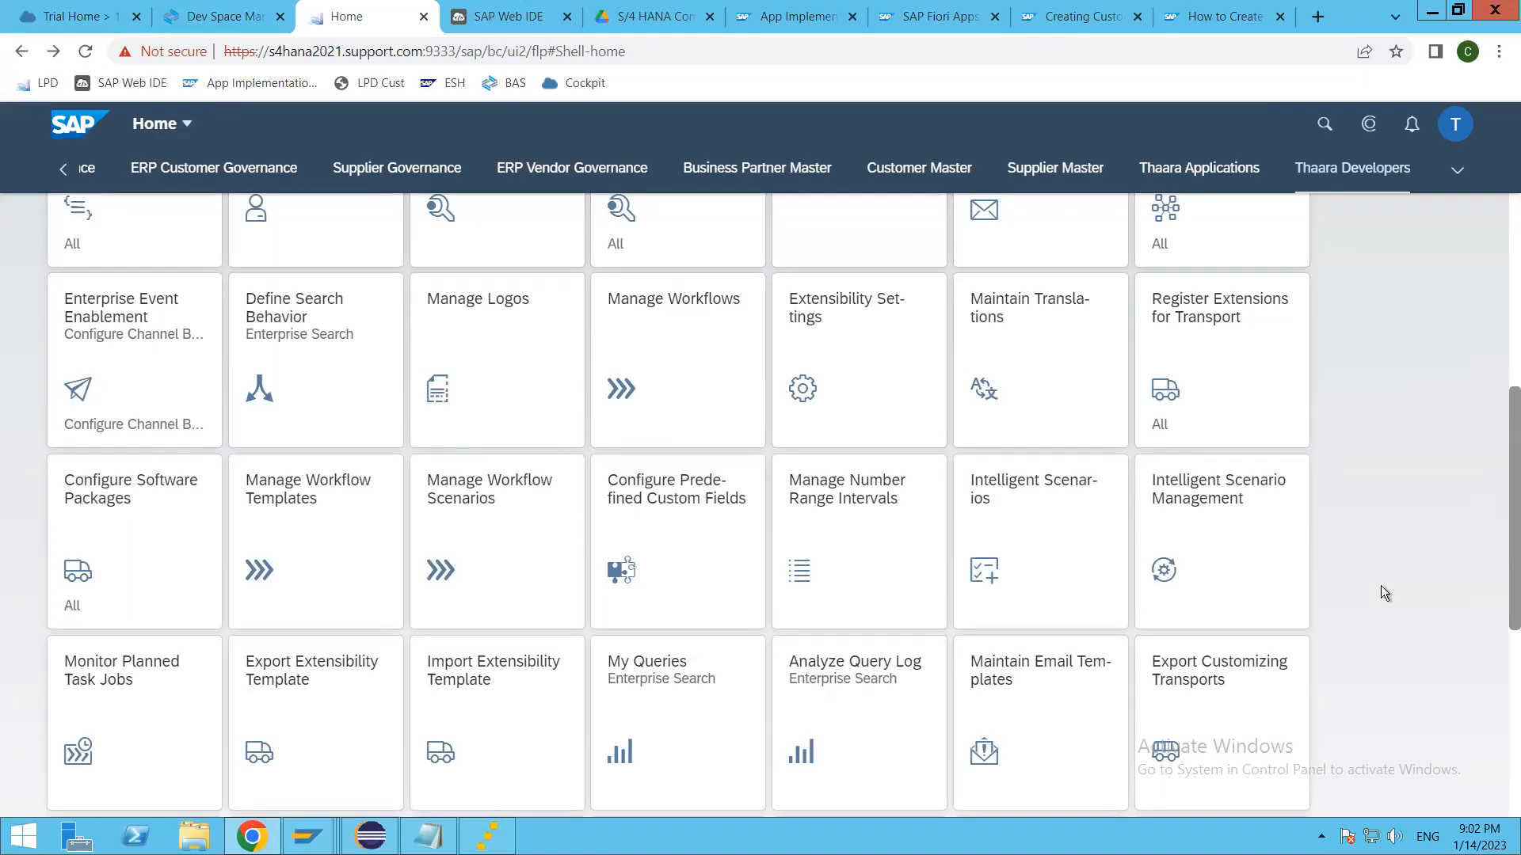
scroll(1381, 586, down, 5)
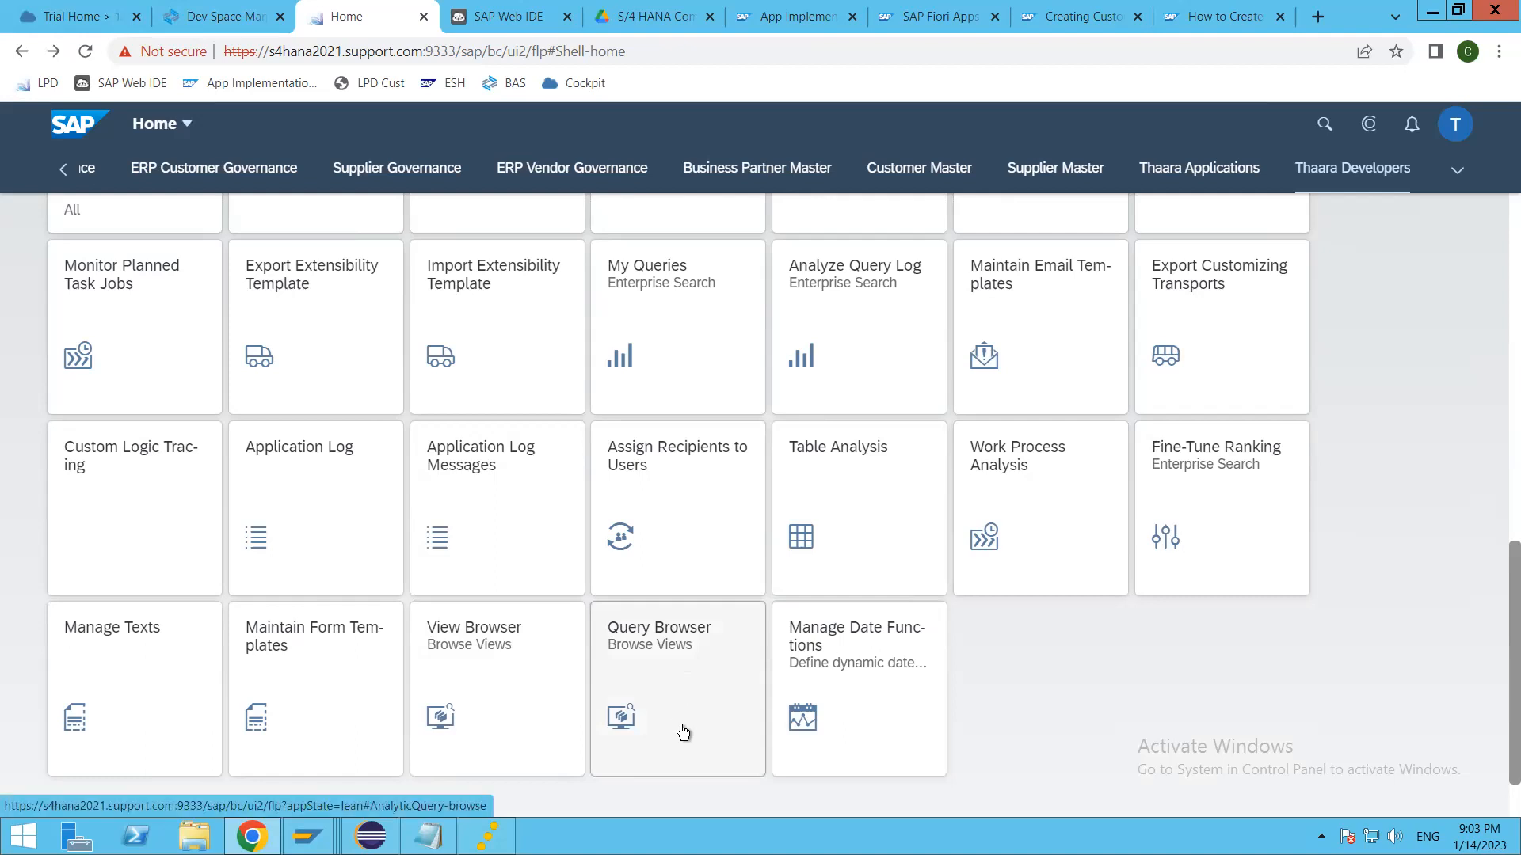
click(658, 667)
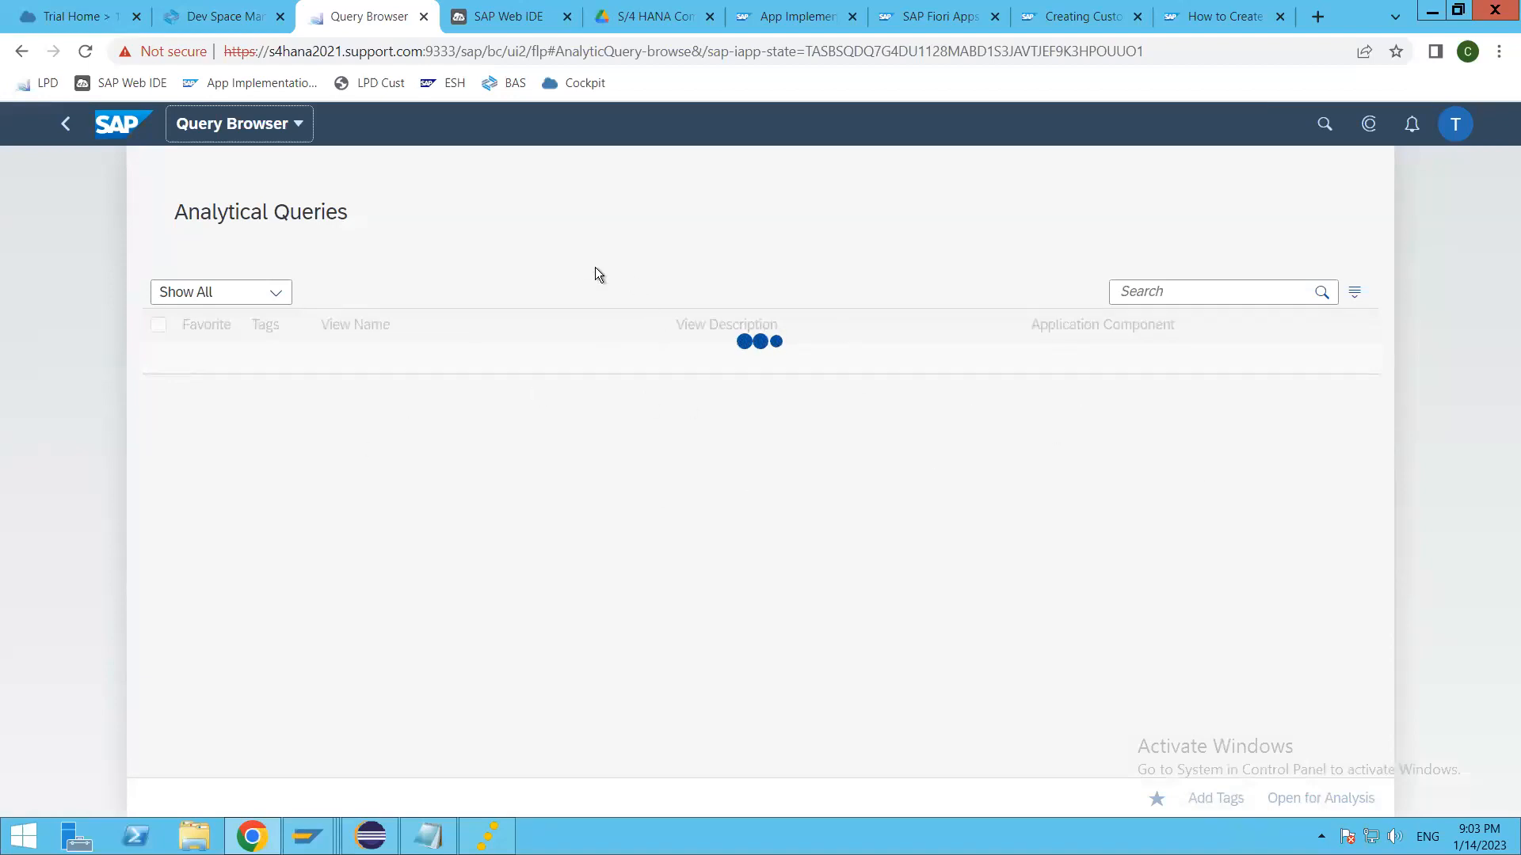
click(69, 134)
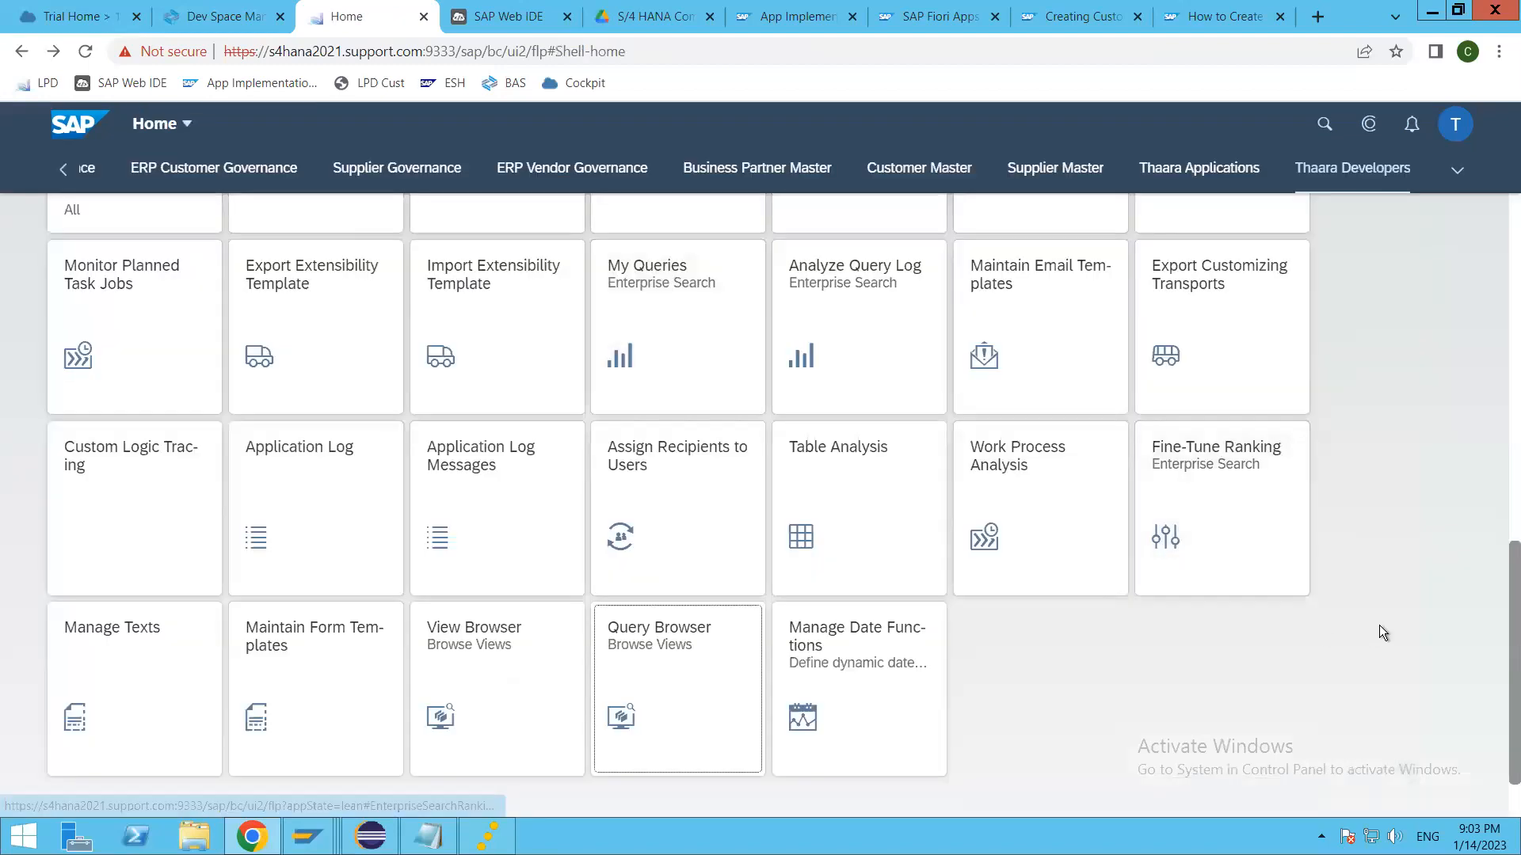
Step: Look through the Thaara Developers apps again and open Custom Reusable Elements
scroll(1380, 625, up, 4)
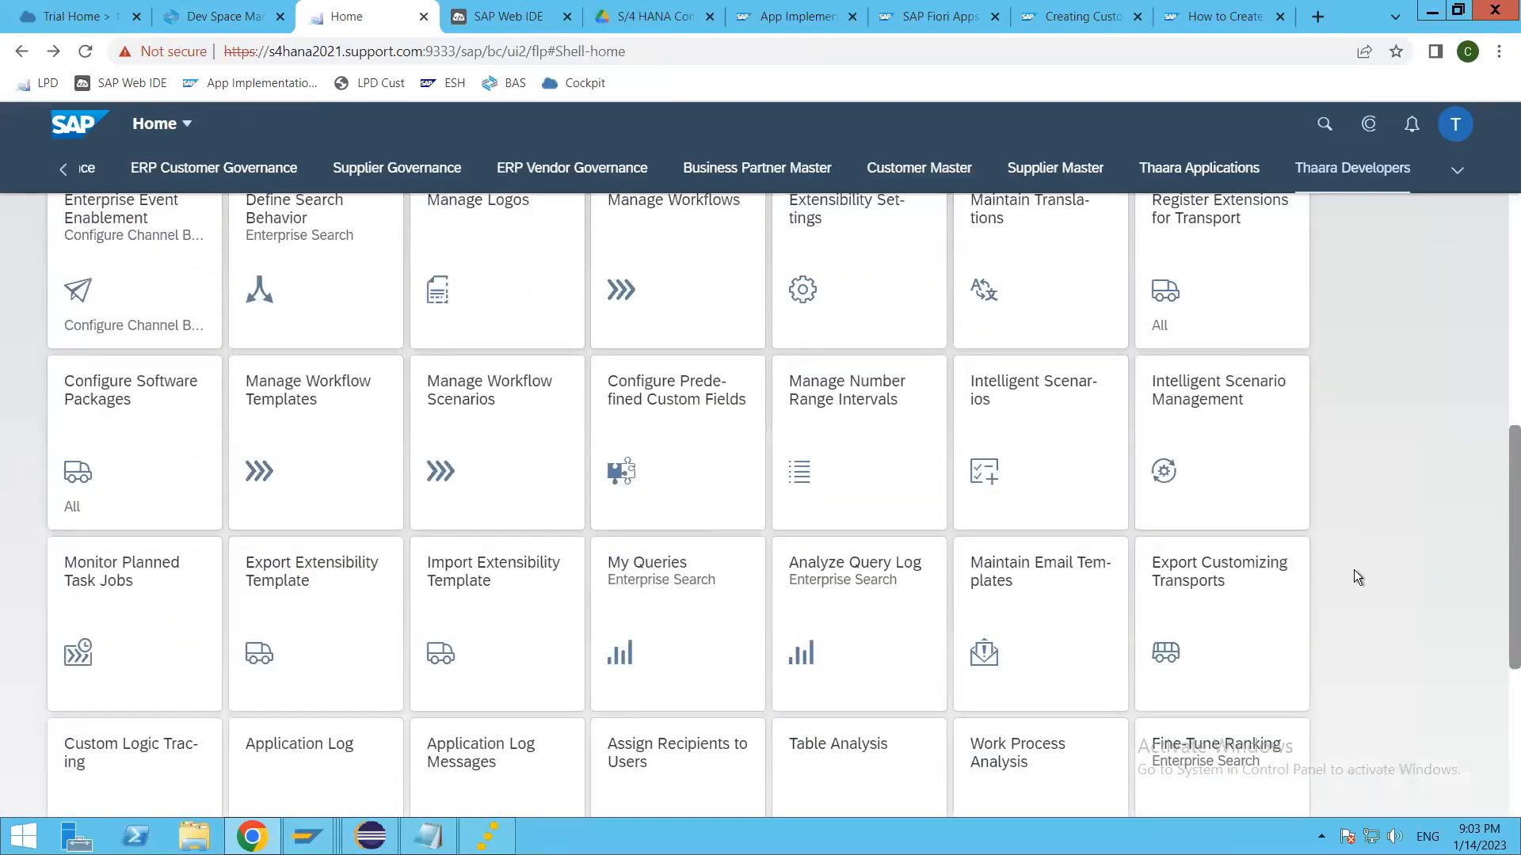
scroll(1353, 569, up, 3)
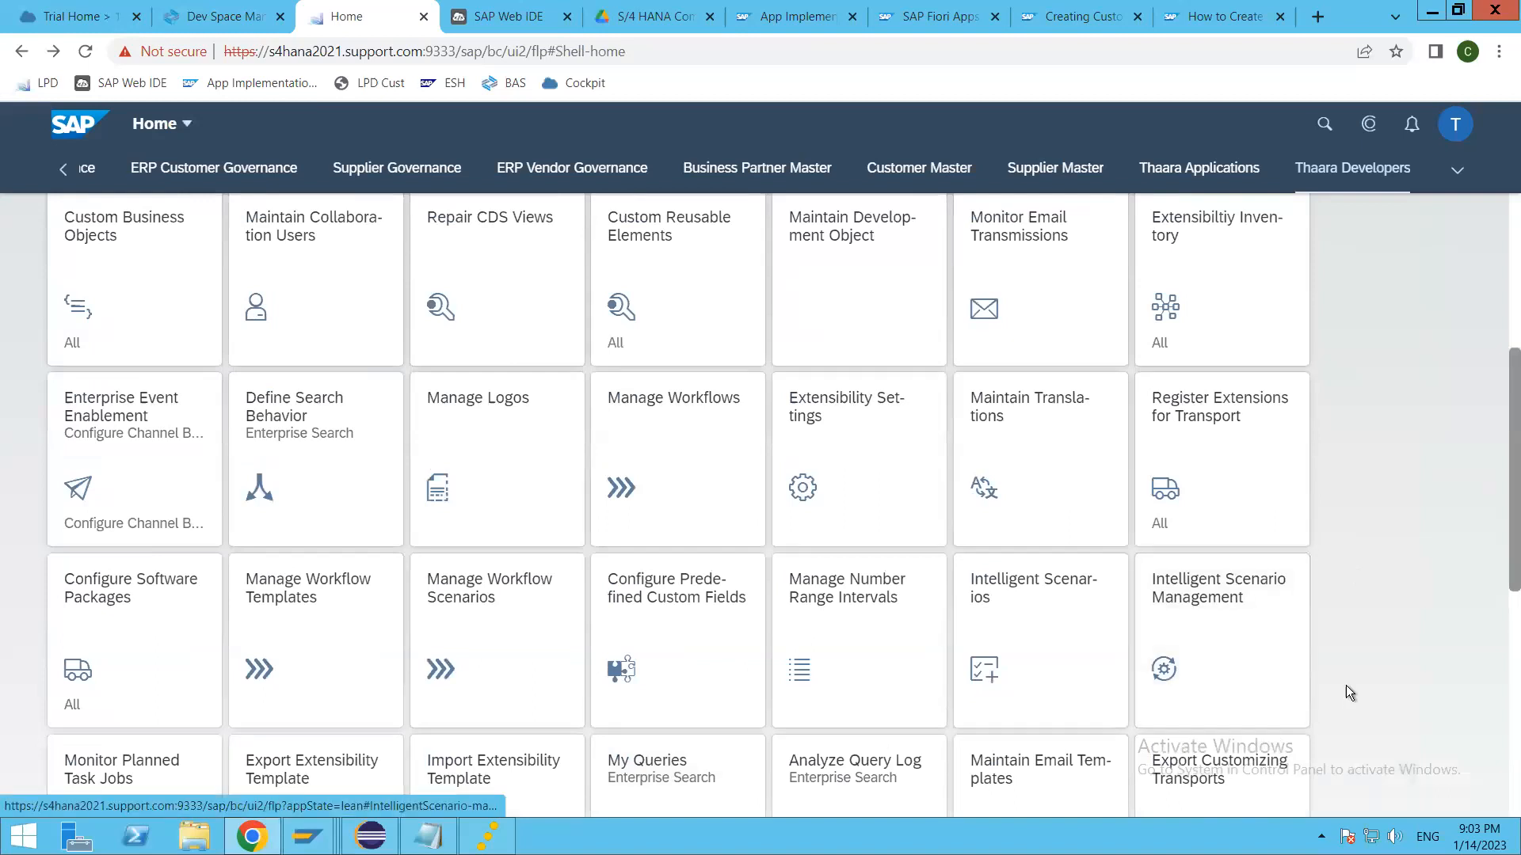
scroll(1347, 689, up, 3)
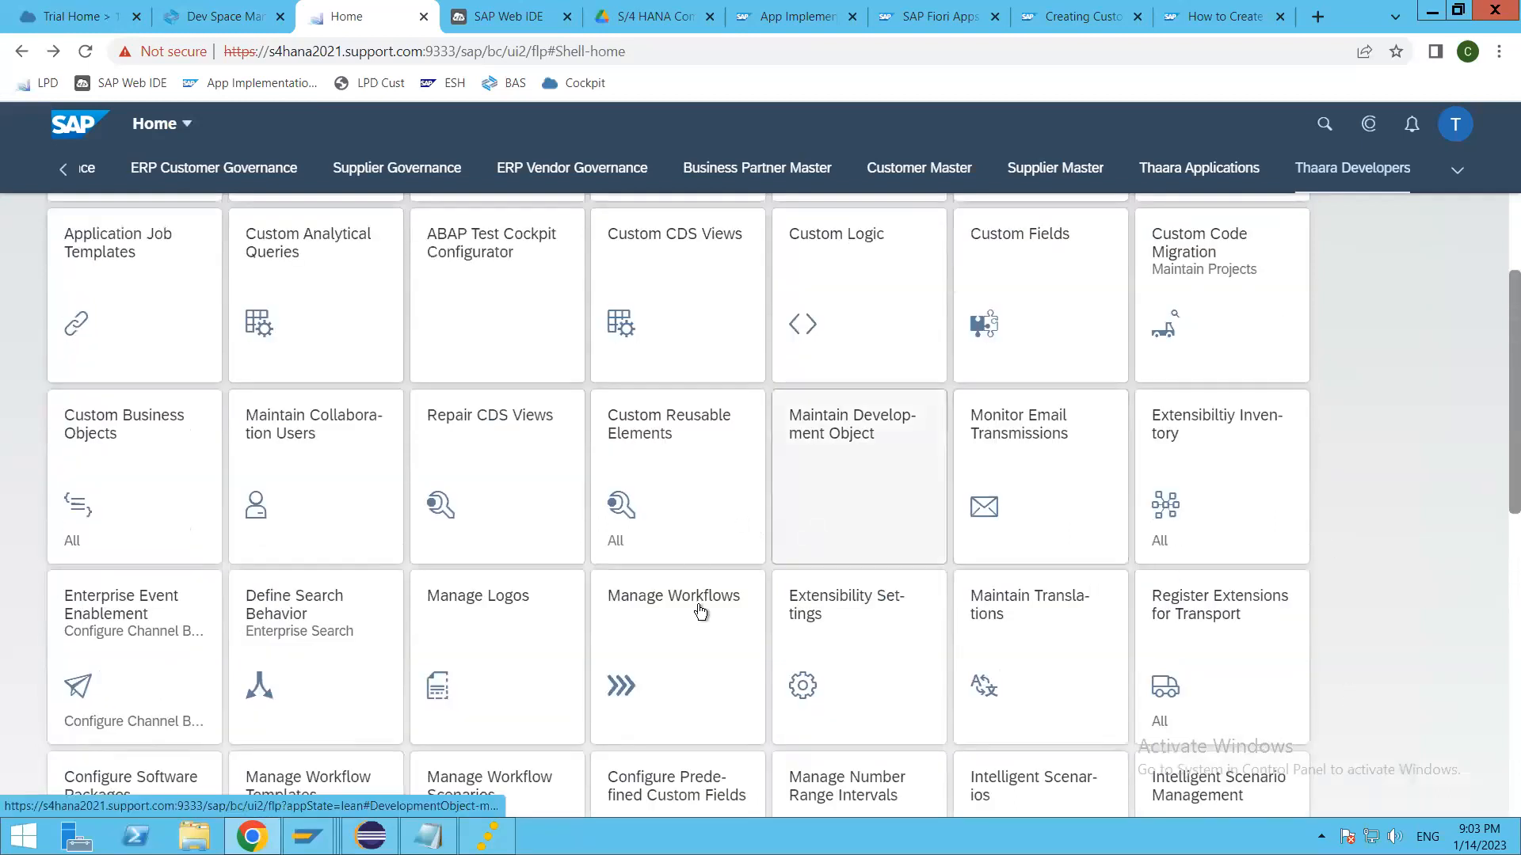
scroll(325, 626, up, 3)
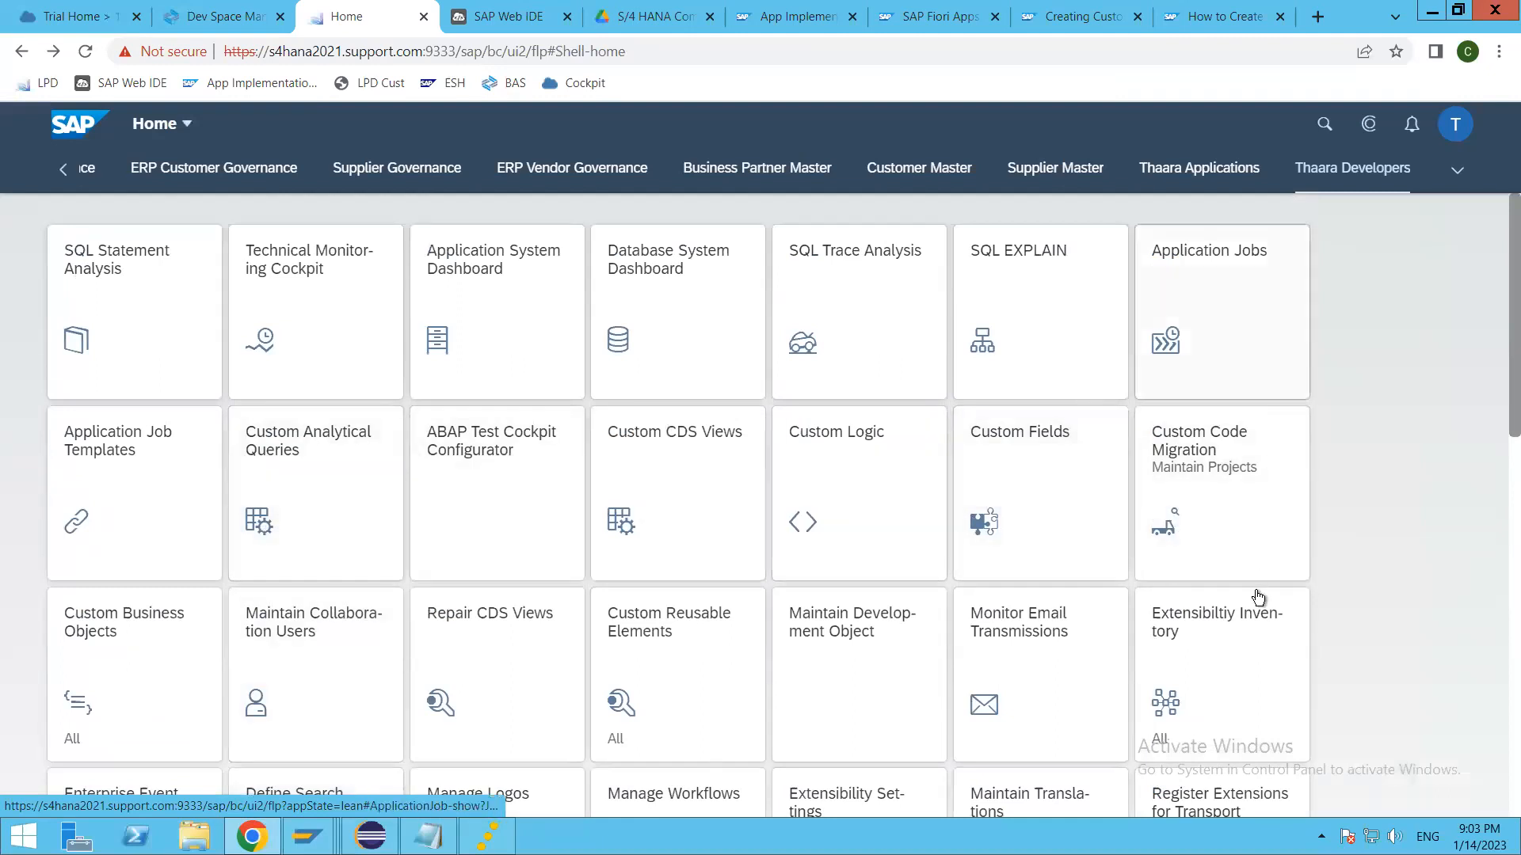
scroll(1217, 675, down, 1)
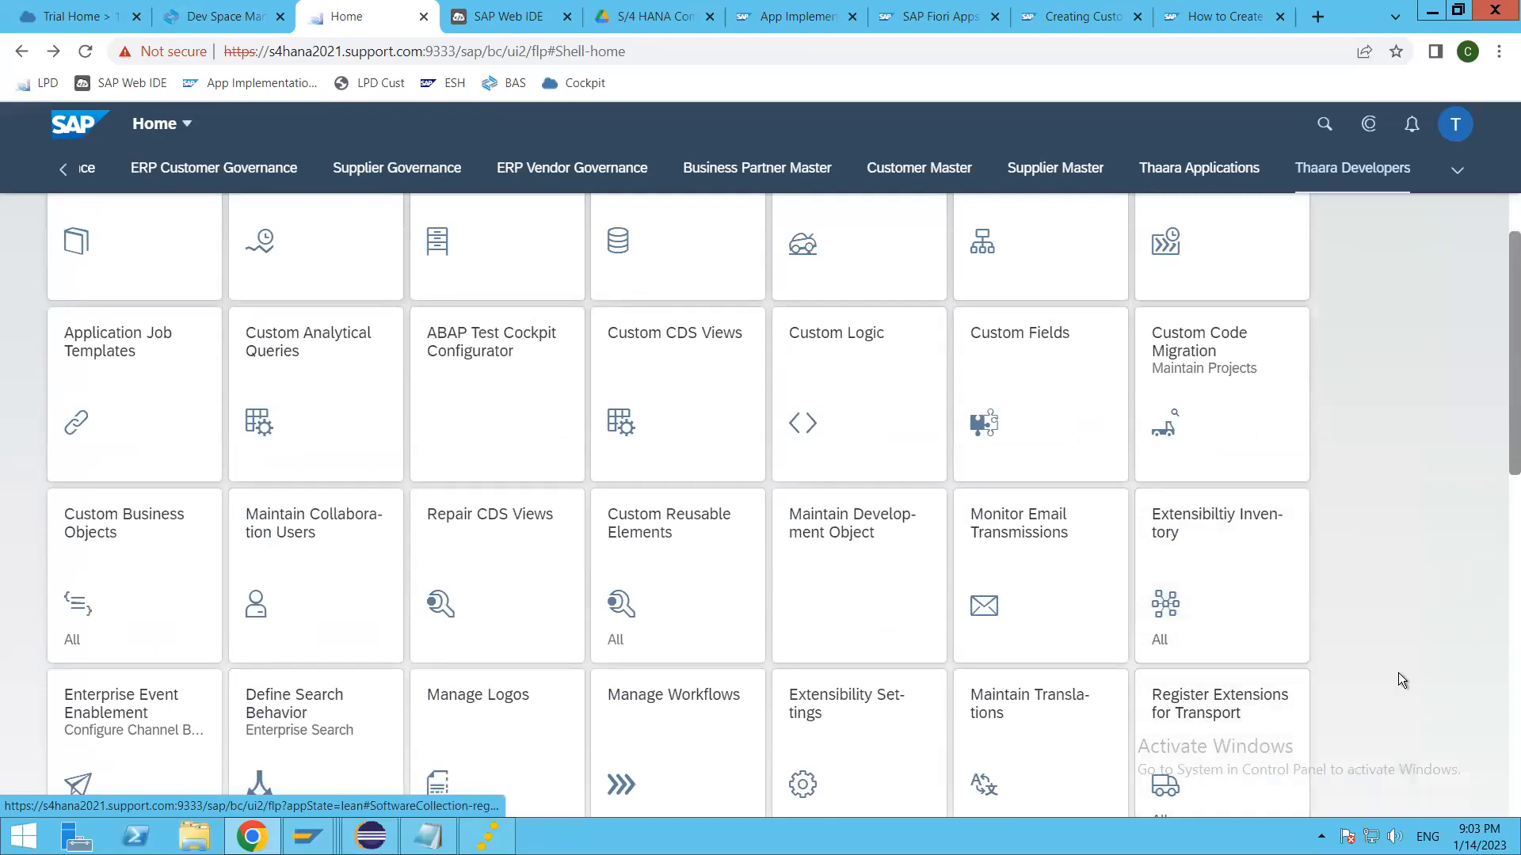
scroll(1399, 673, down, 2)
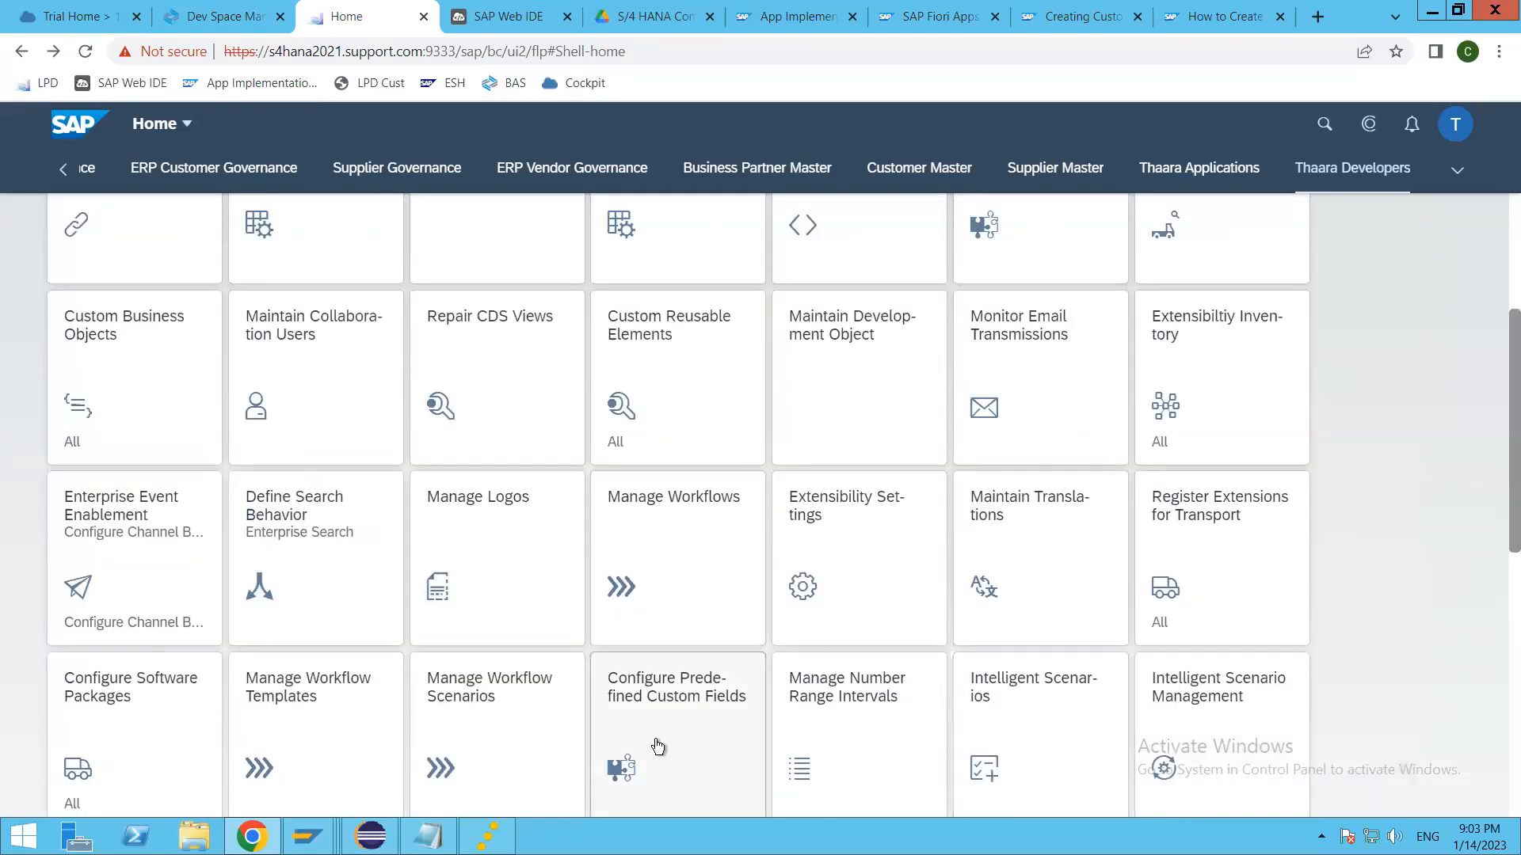
scroll(658, 648, down, 1)
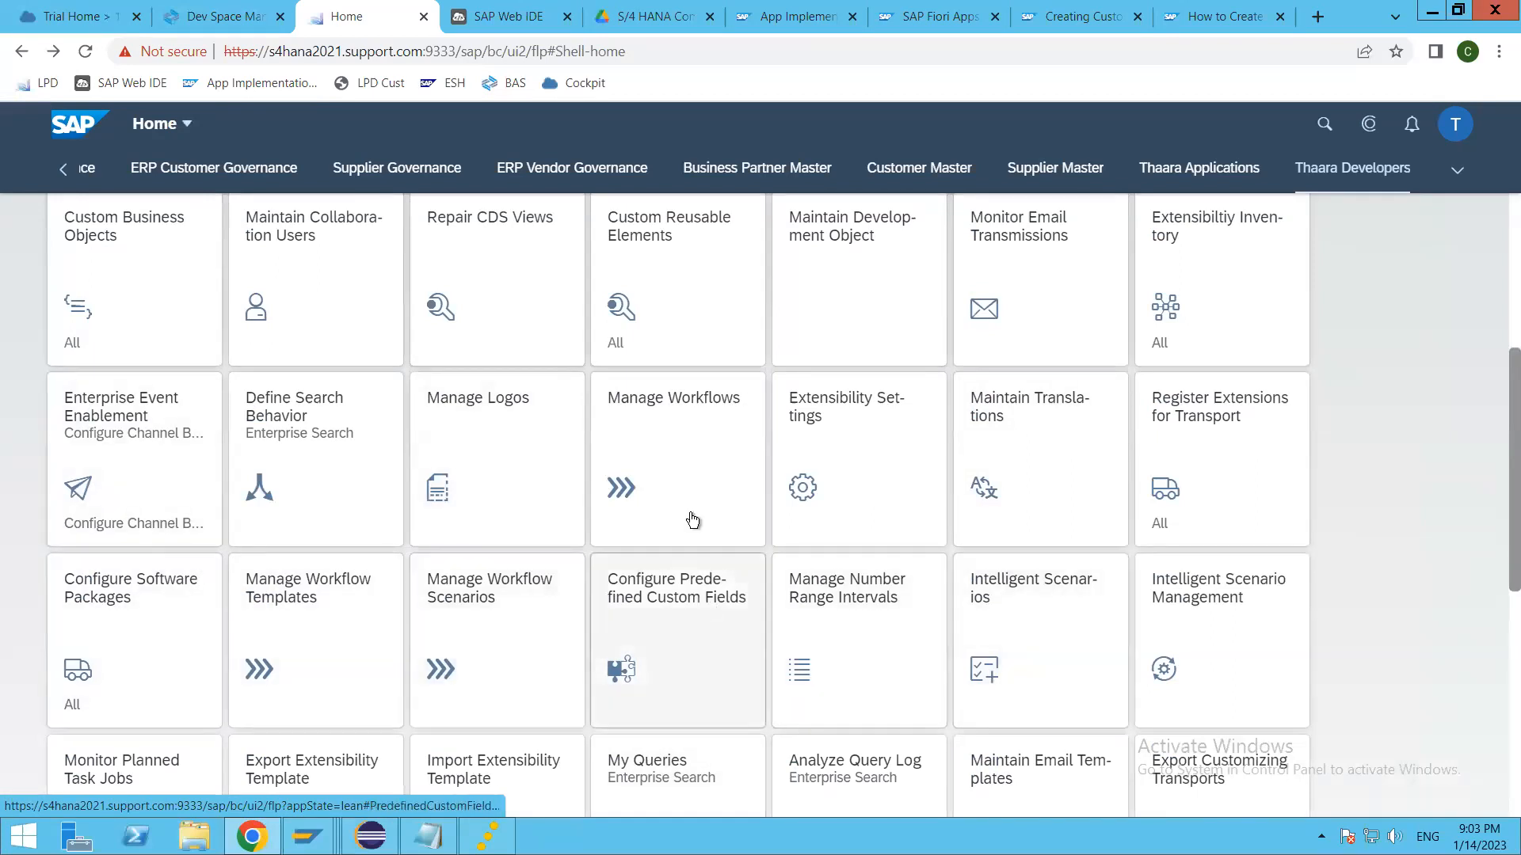
click(644, 240)
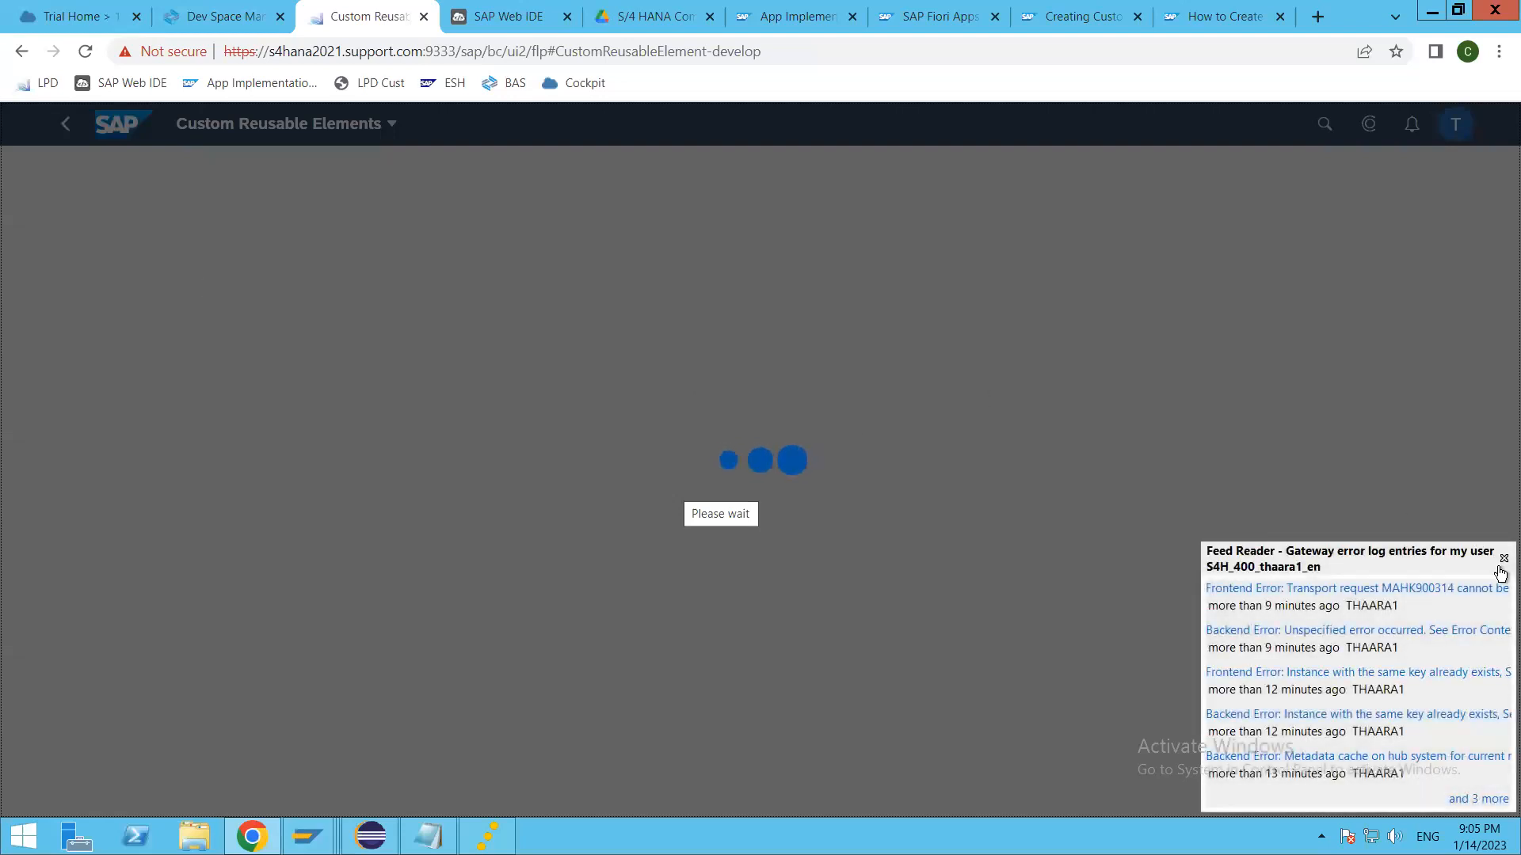
Step: Leave Custom Reusable Elements for the launchpad home and reload the page
key(alt+Tab)
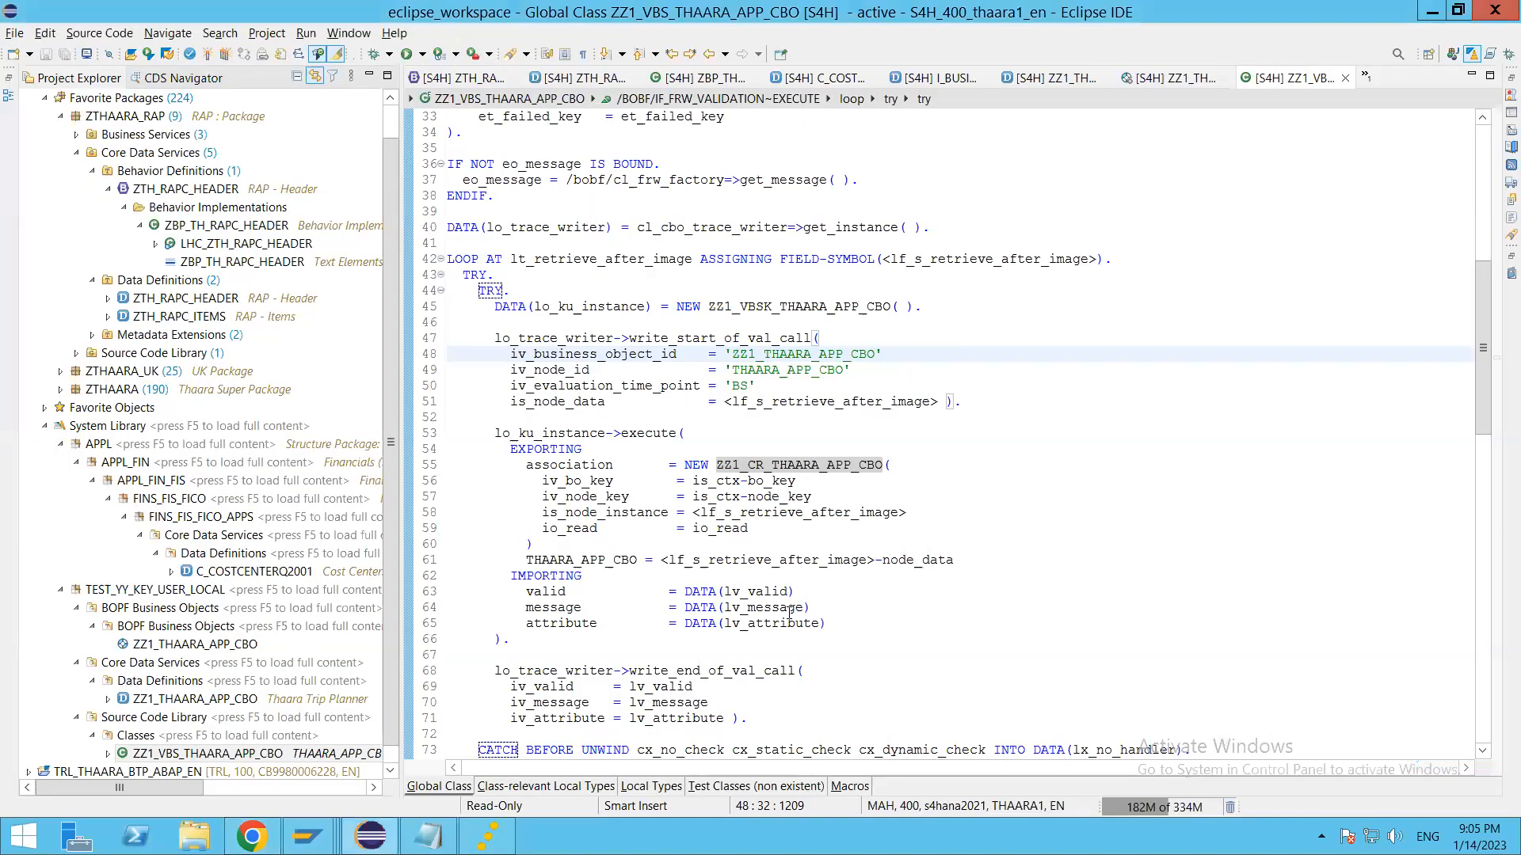
key(alt+Tab)
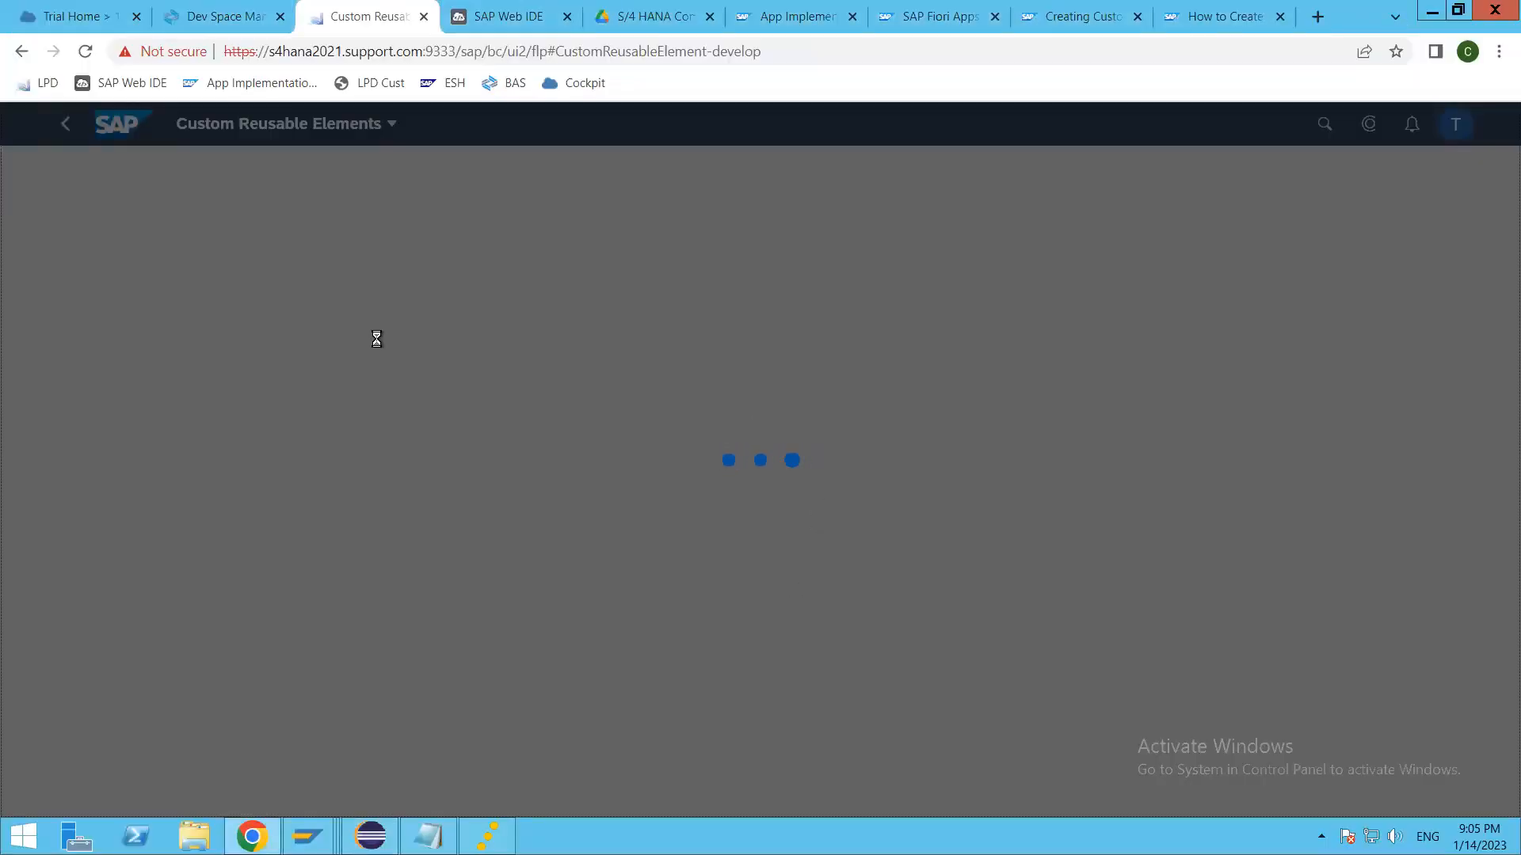
click(23, 53)
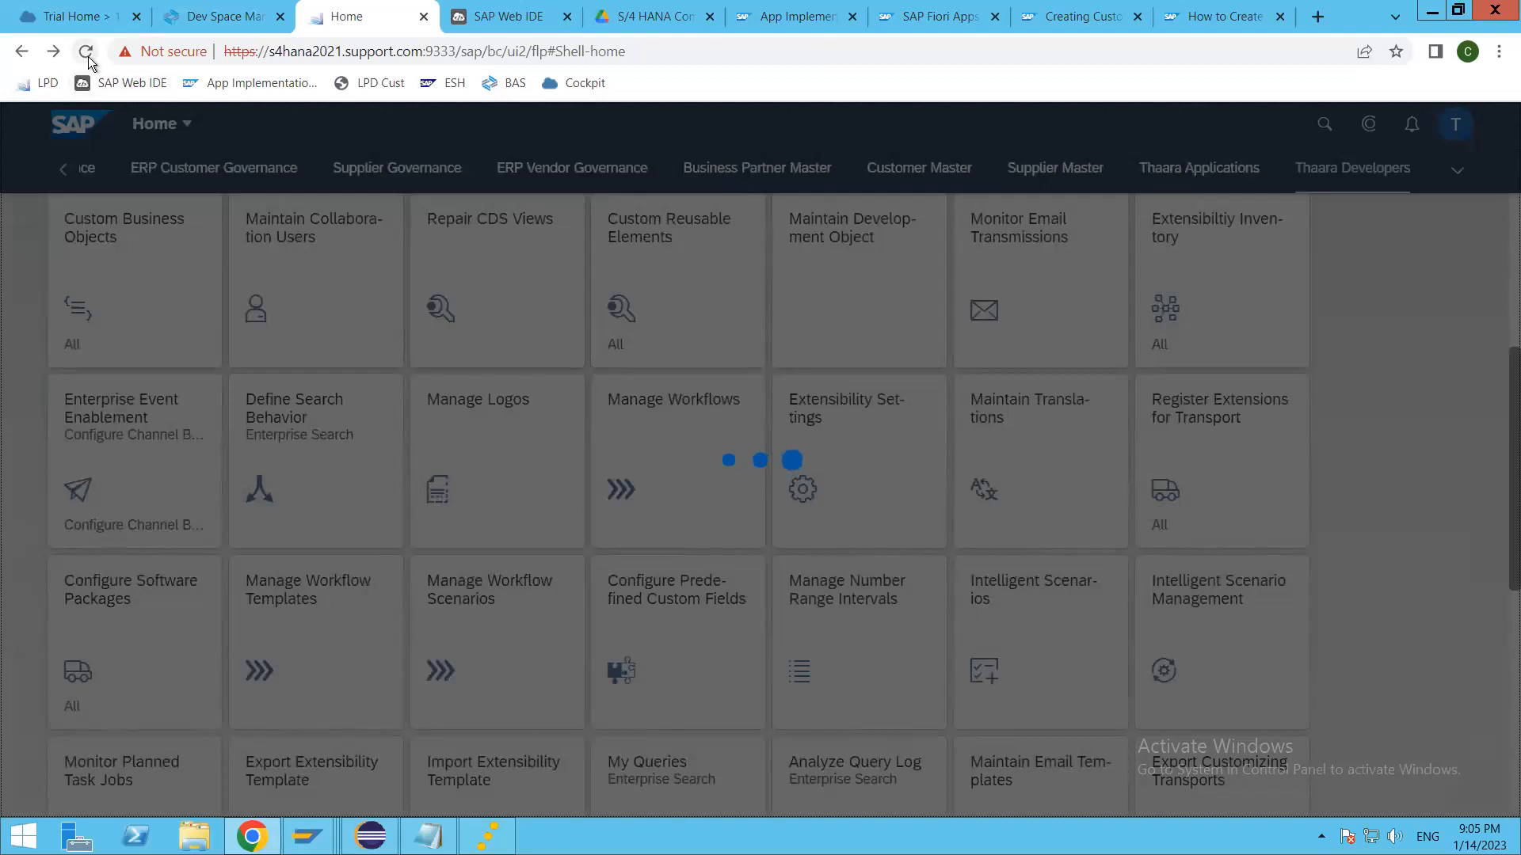
key(F5)
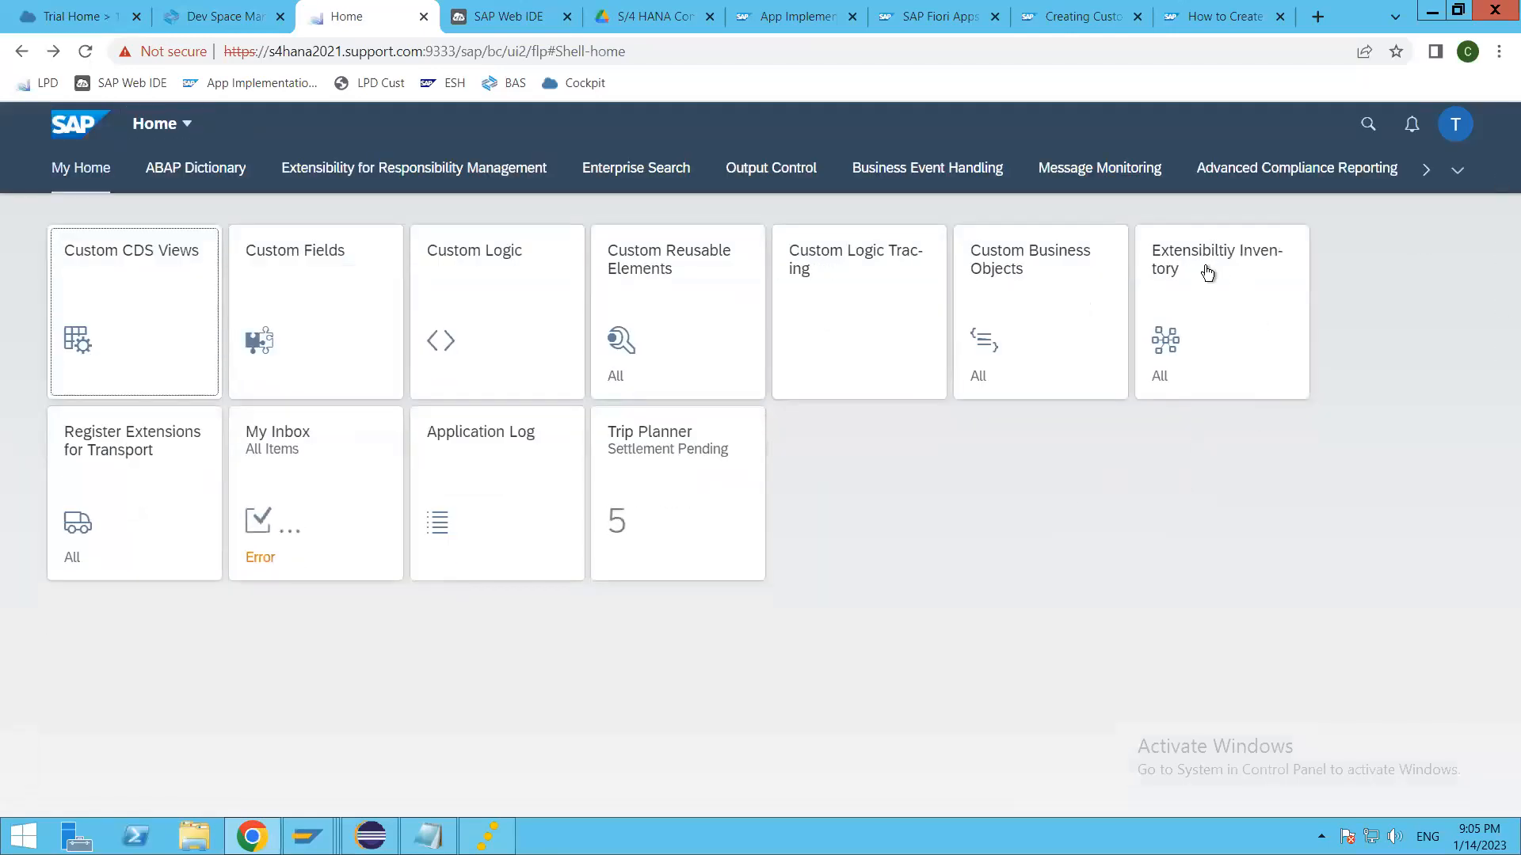
Step: View the Extensibility Inventory and Custom Logic Tracing apps from My Home, returning to the launchpad after each
click(1166, 307)
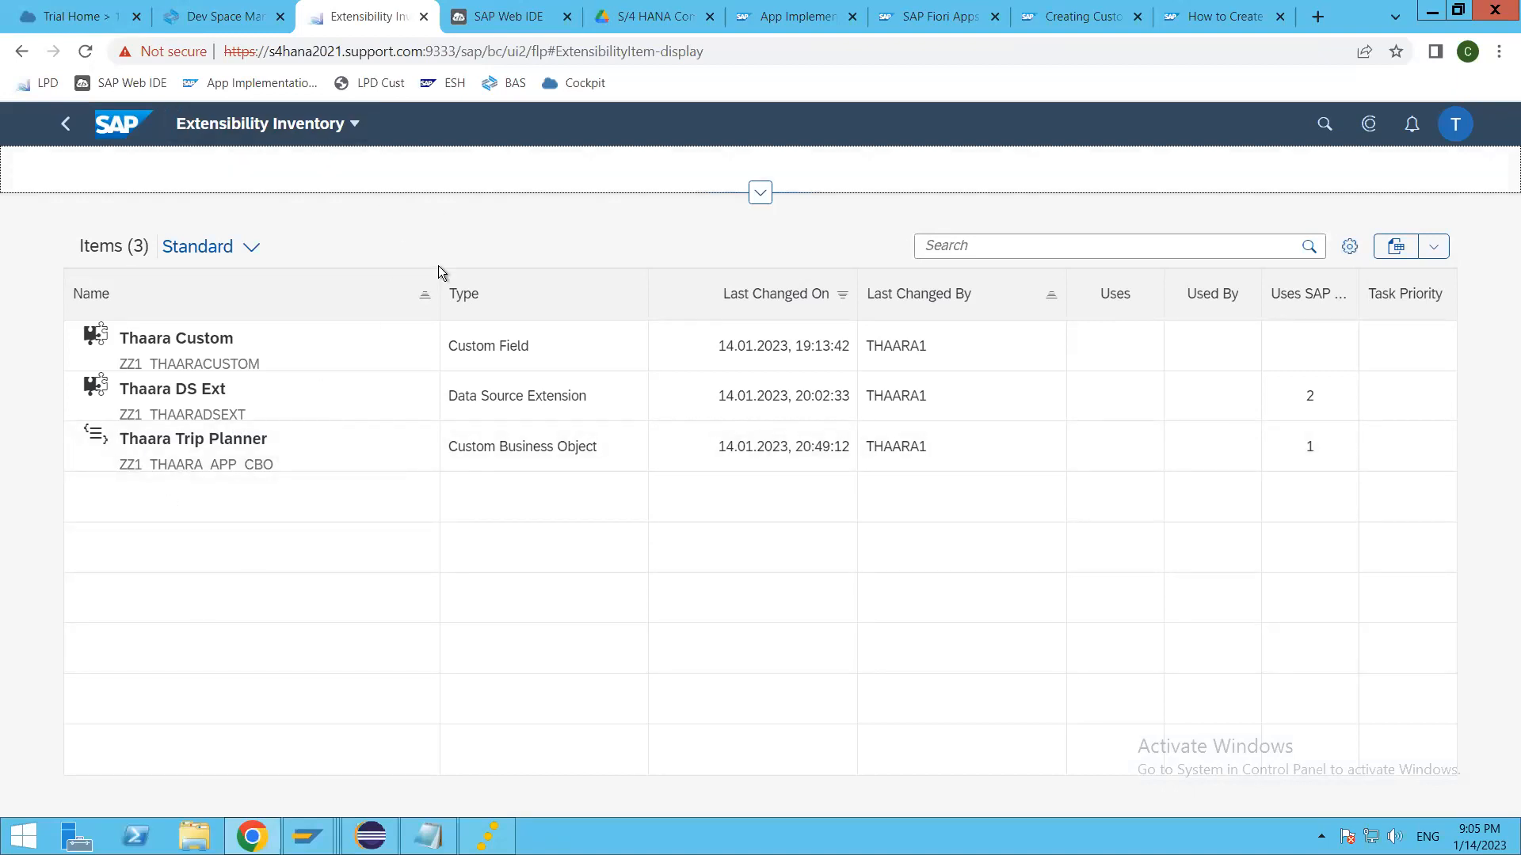
click(64, 127)
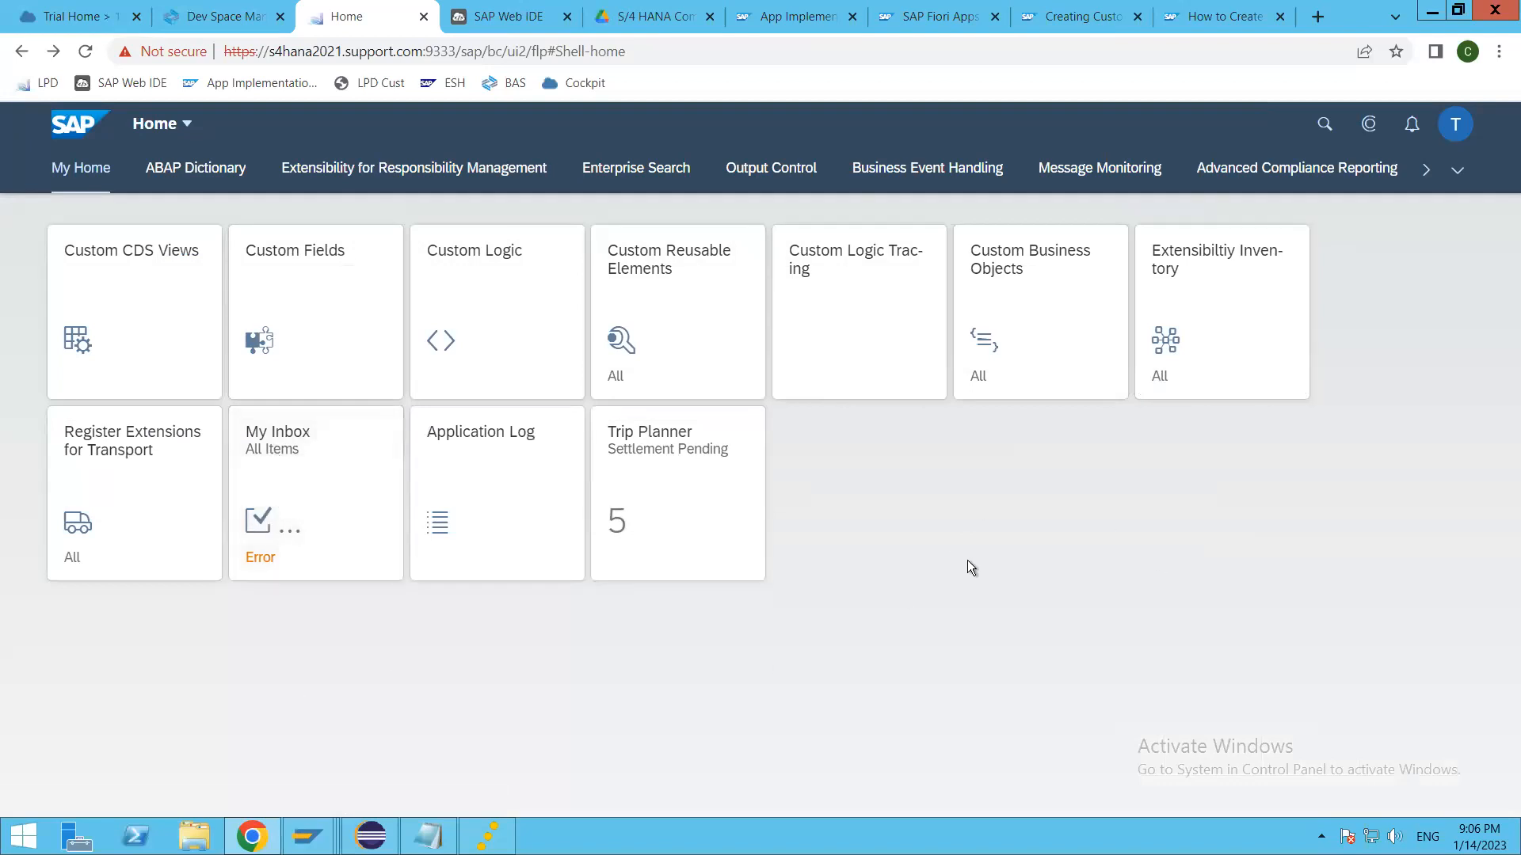
click(832, 321)
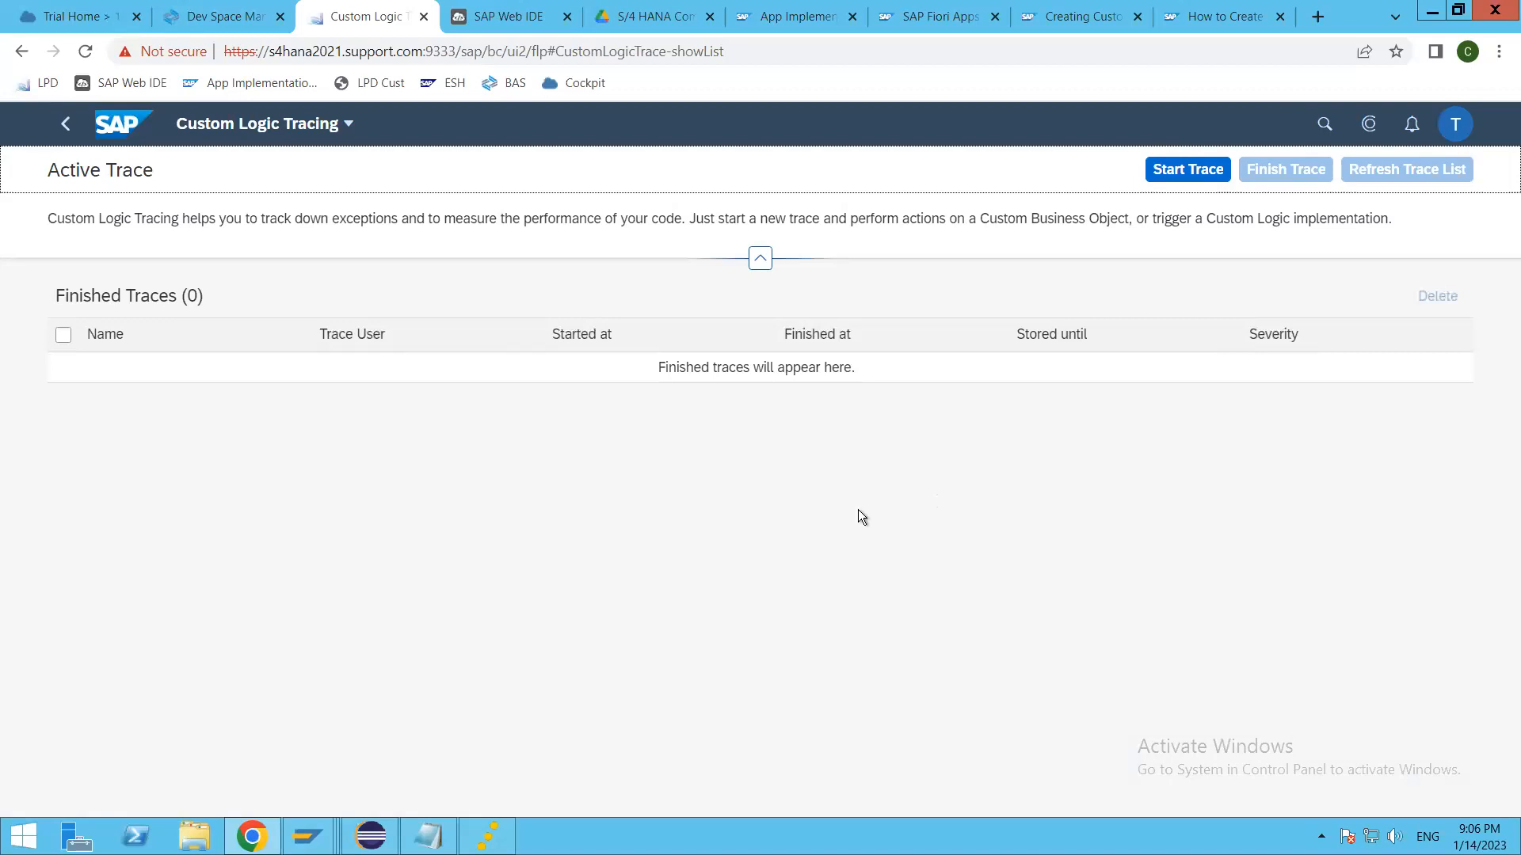
click(66, 125)
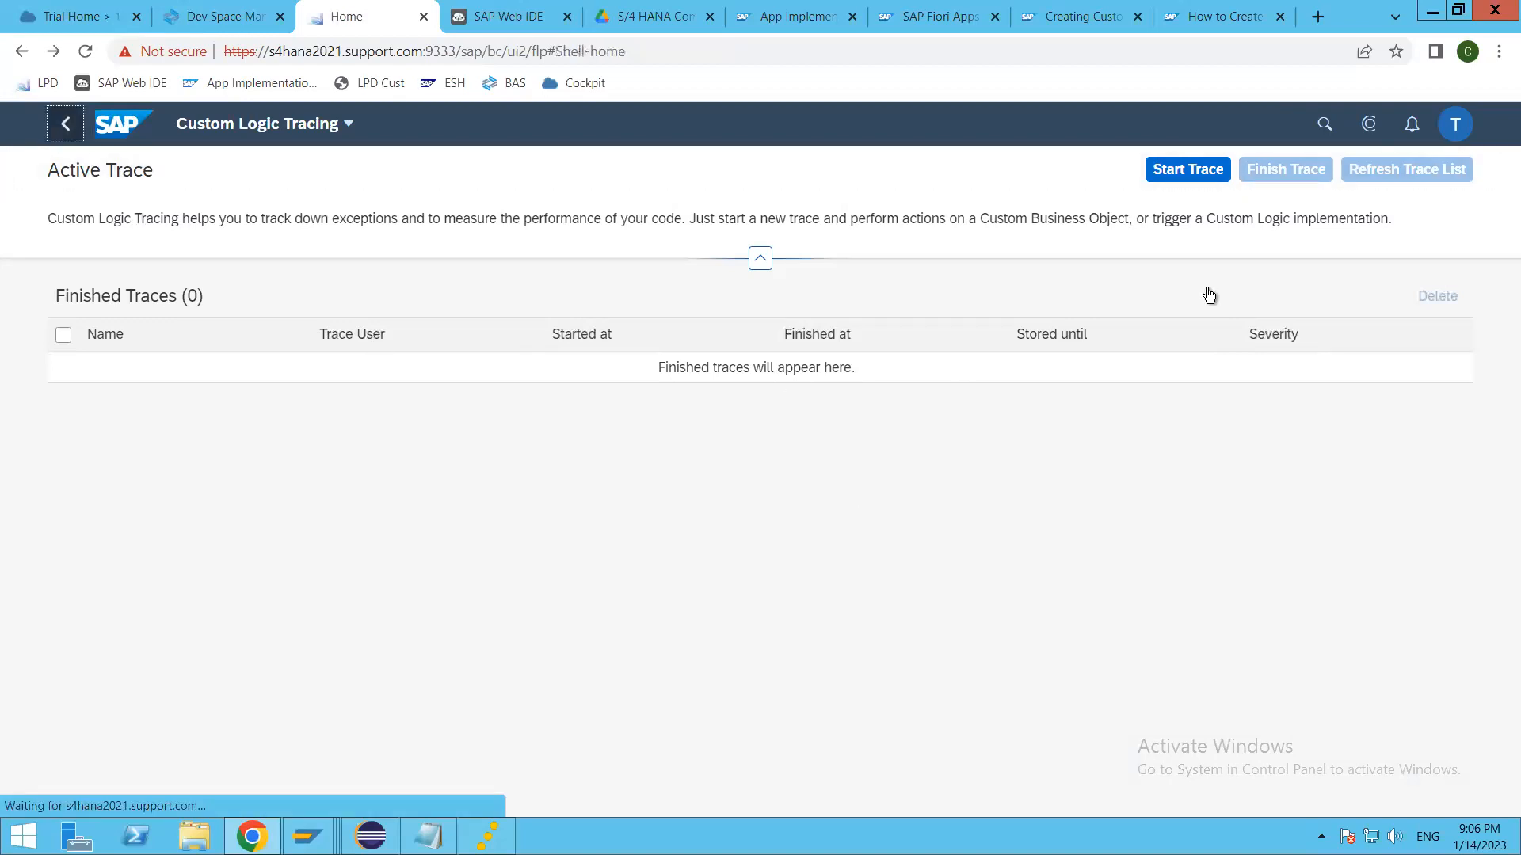
Step: Switch the launchpad to the Thaara Developers page and look through all of its app tiles
click(1457, 169)
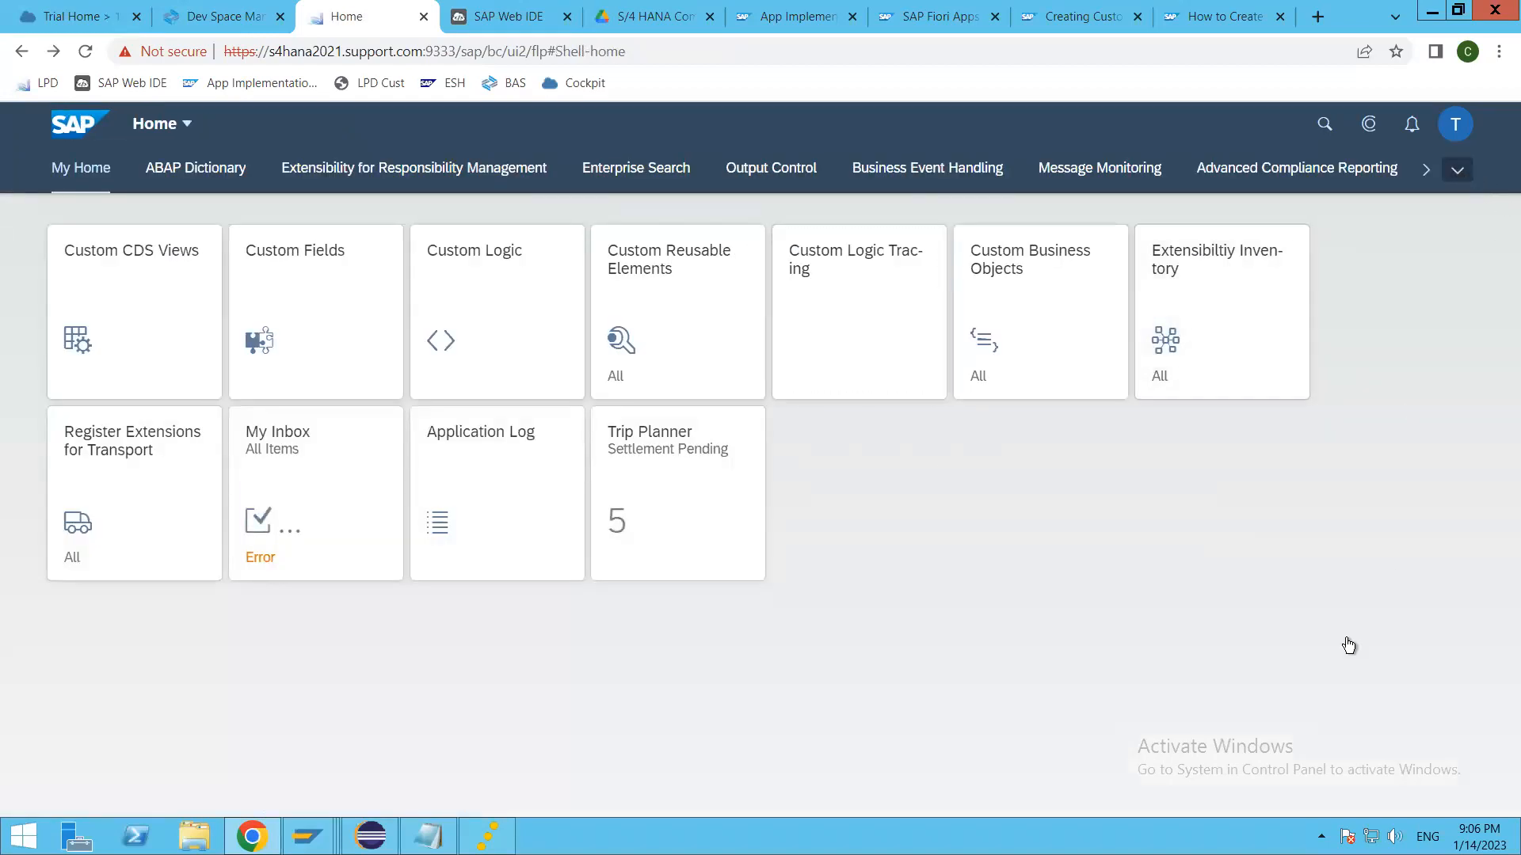
scroll(1297, 782, down, 2)
click(1226, 805)
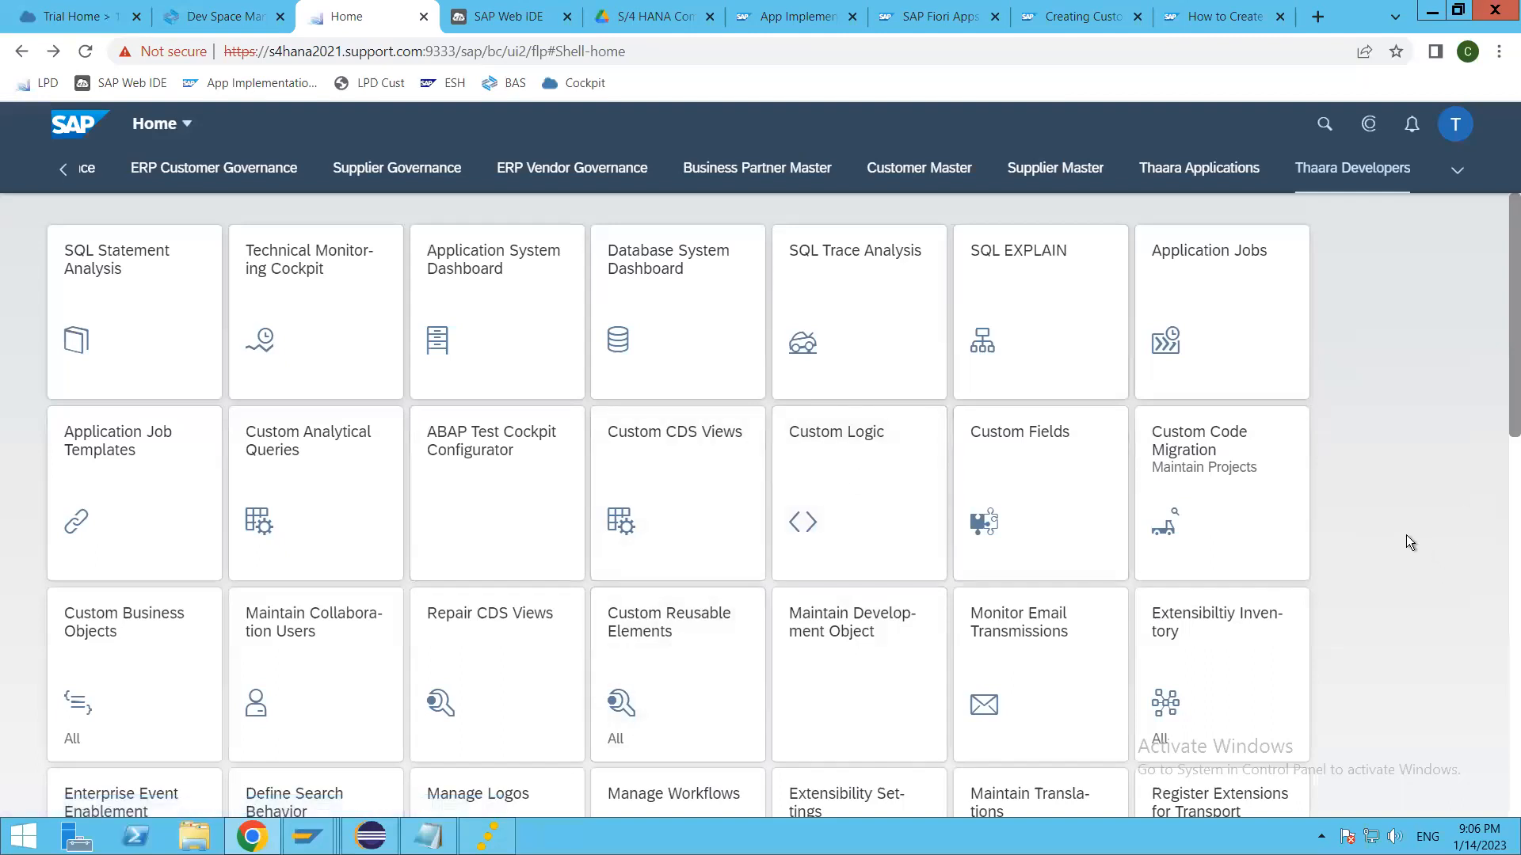
scroll(1367, 567, down, 5)
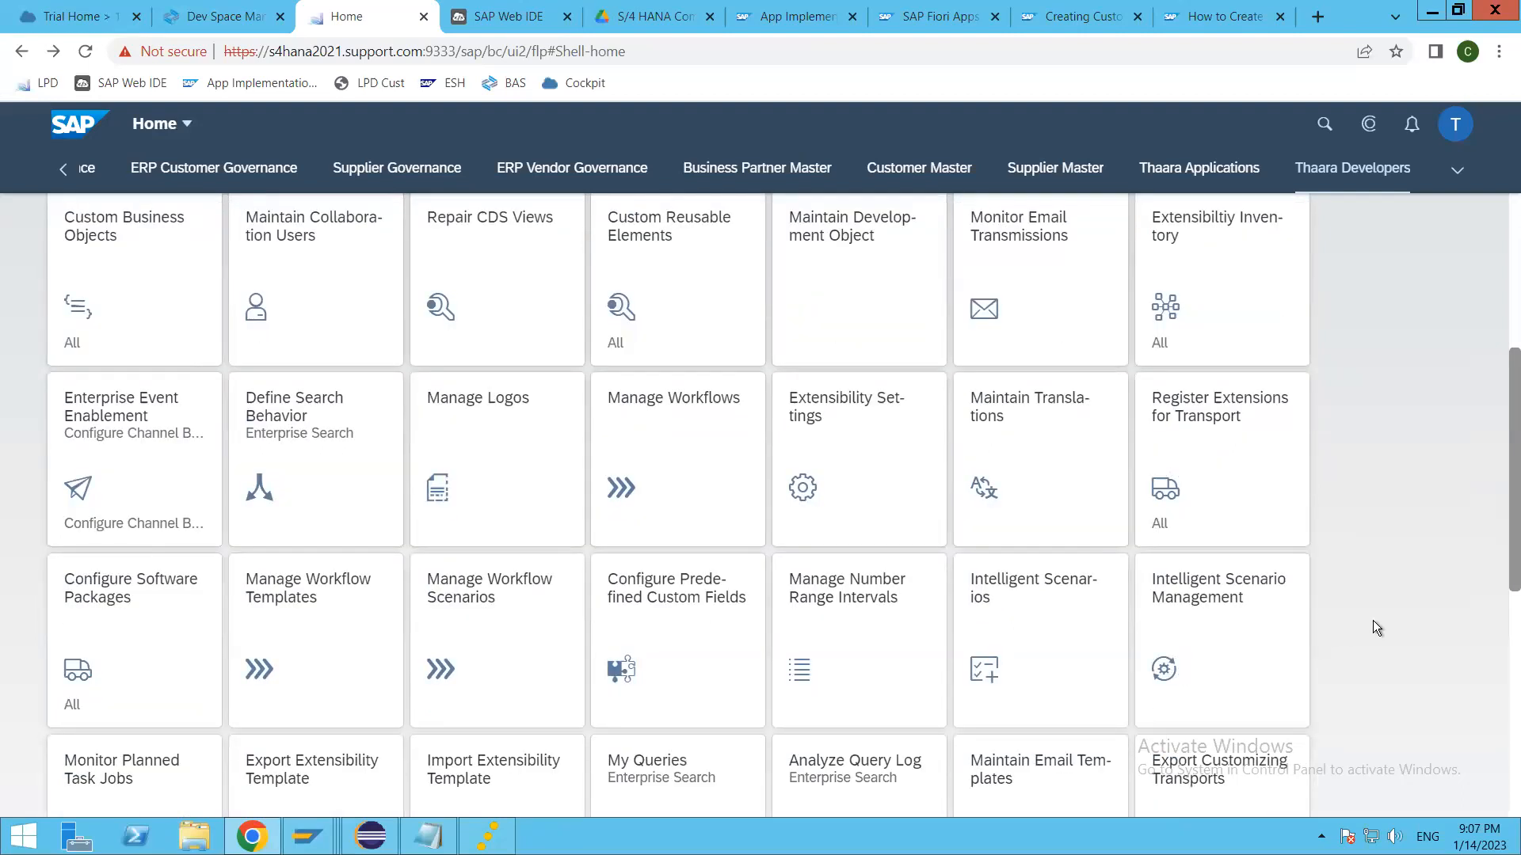
scroll(1375, 628, down, 4)
scroll(1373, 626, down, 4)
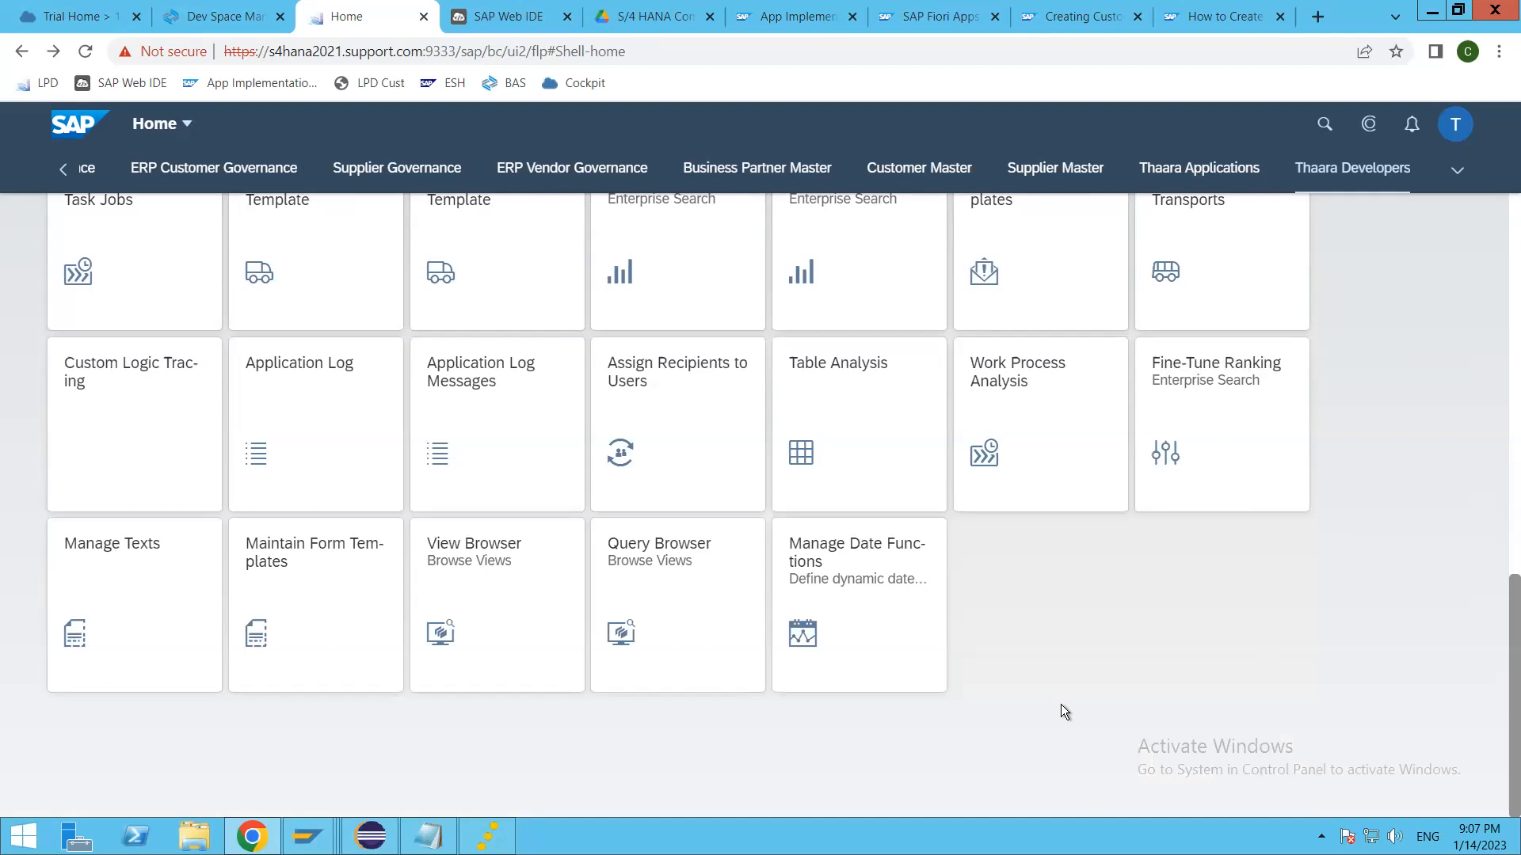
scroll(1398, 610, up, 13)
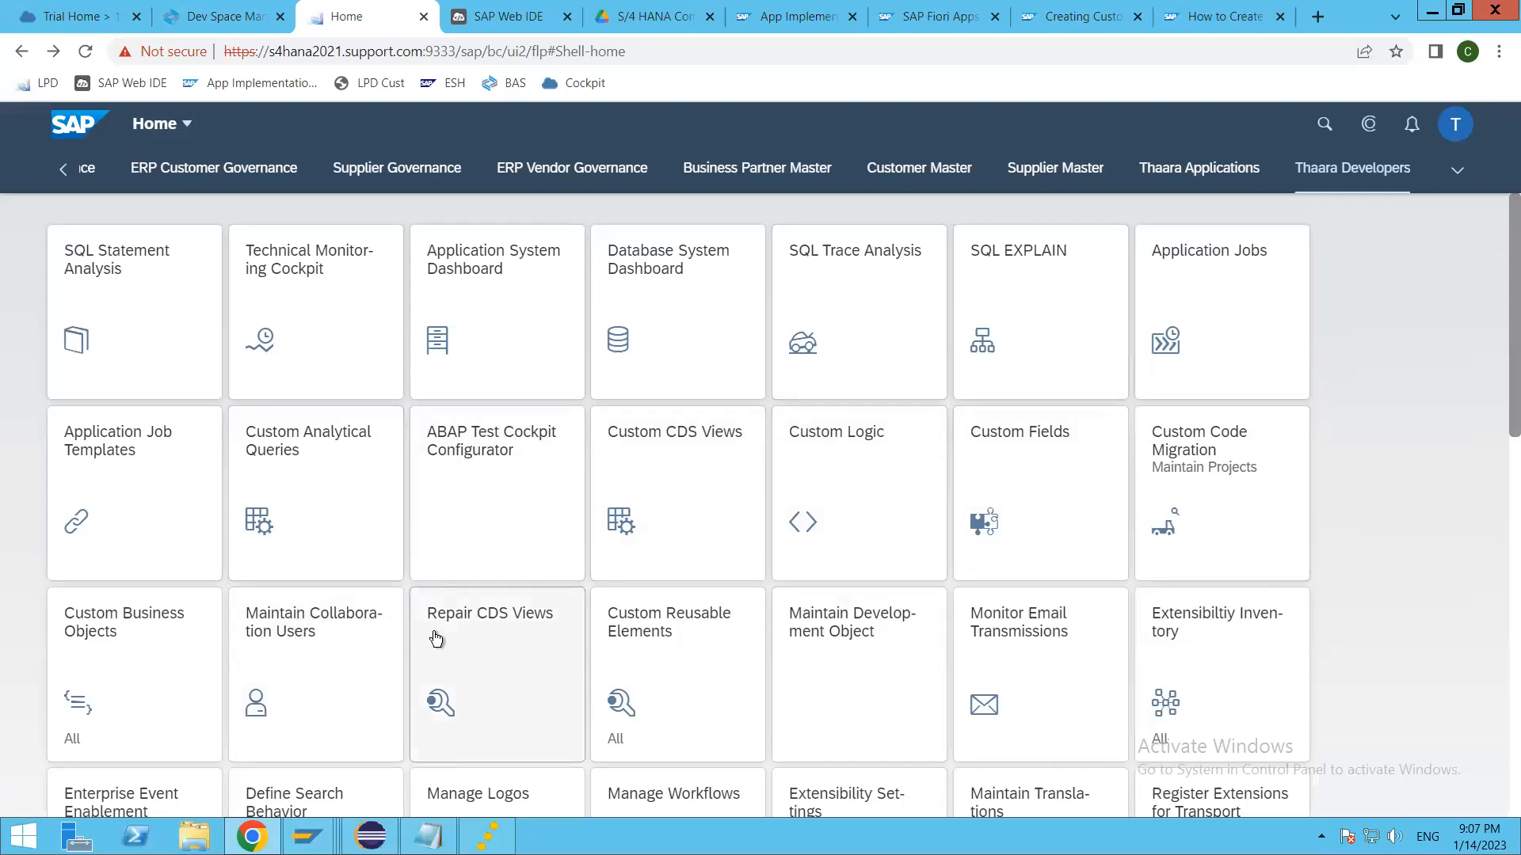
Step: Open Custom Analytical Queries and copy its app ID, F1572, from the application's About information
click(312, 500)
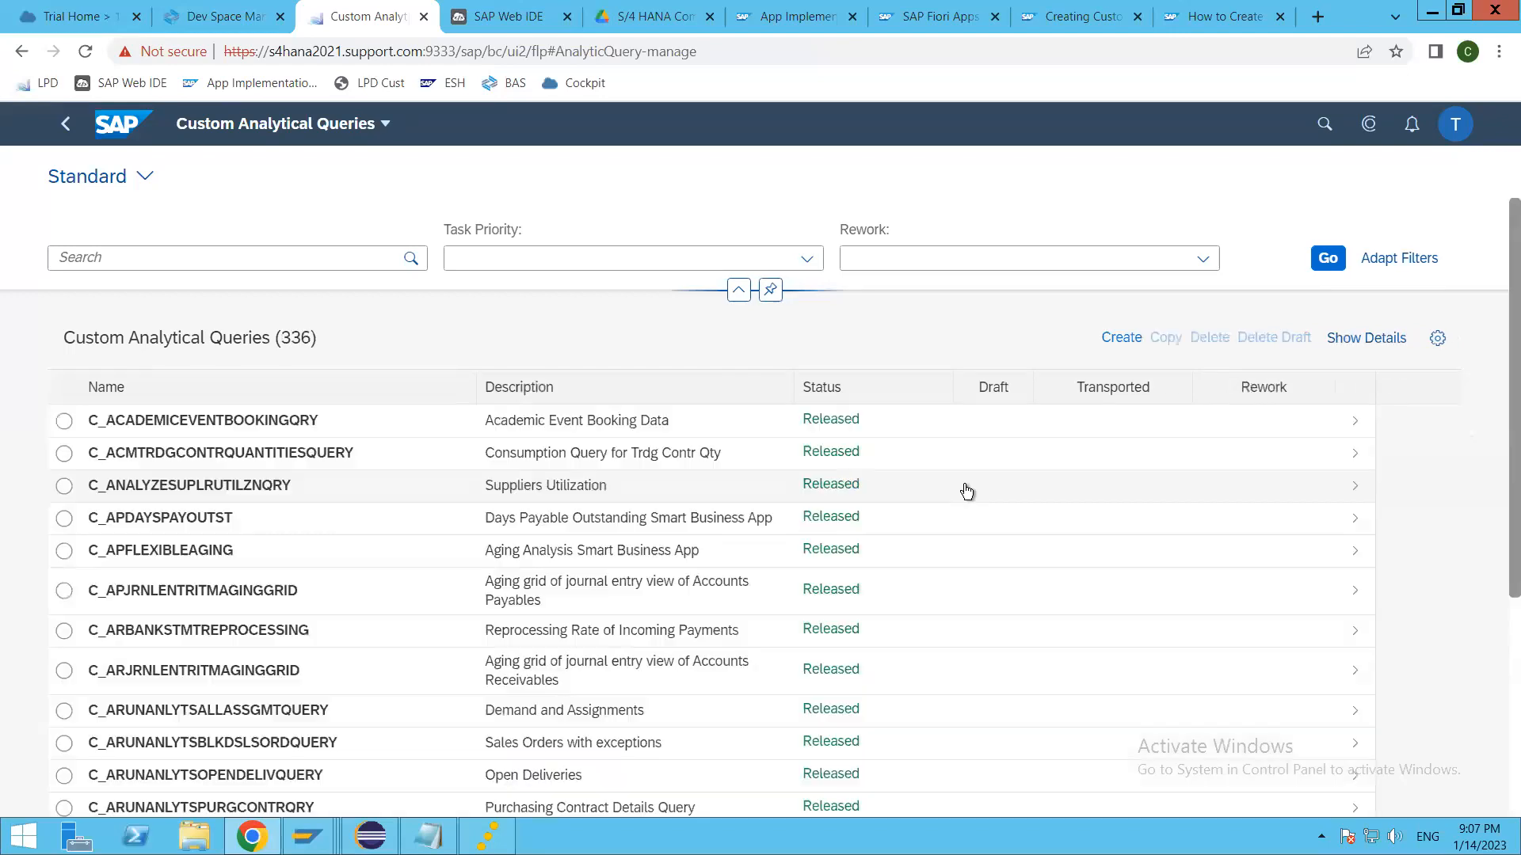
click(1456, 125)
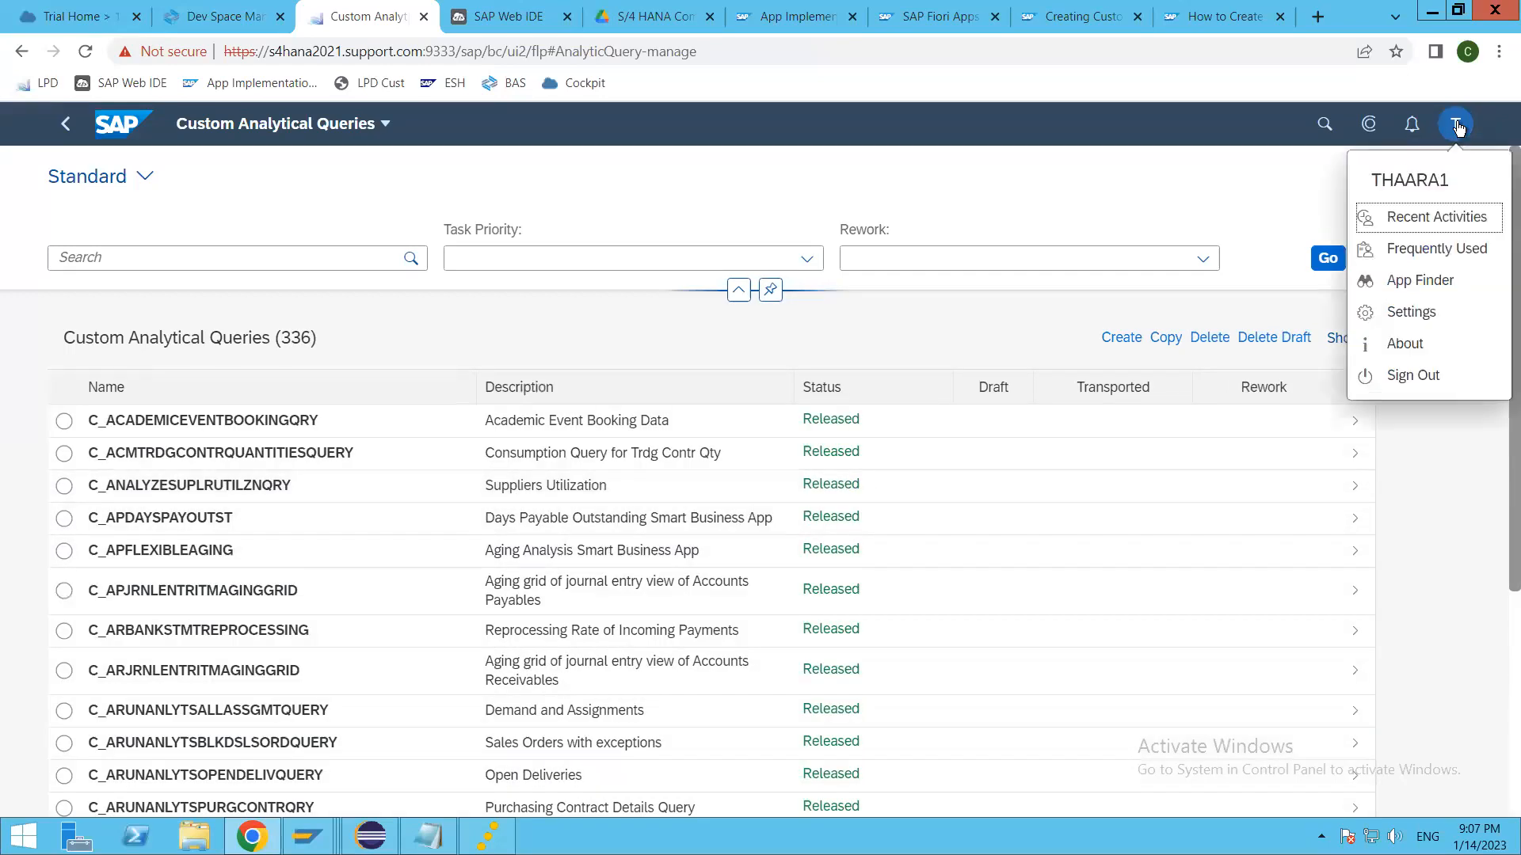
click(1404, 344)
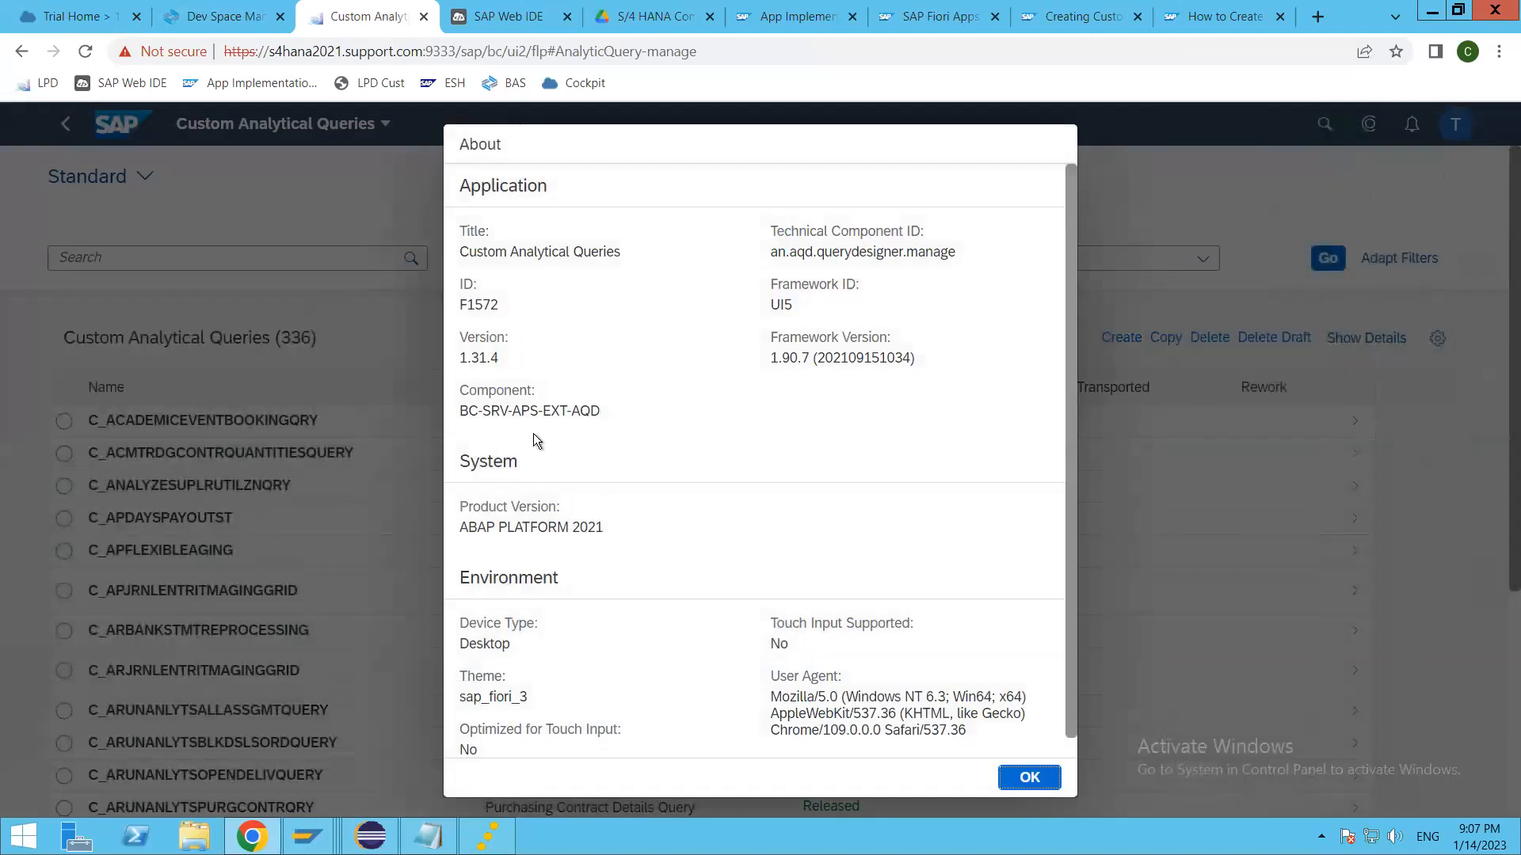
double_click(475, 306)
key(ctrl+c)
Step: Switch to the SAP Fiori apps library, search for app ID F1572 and open the Custom Analytical Queries details
click(1081, 16)
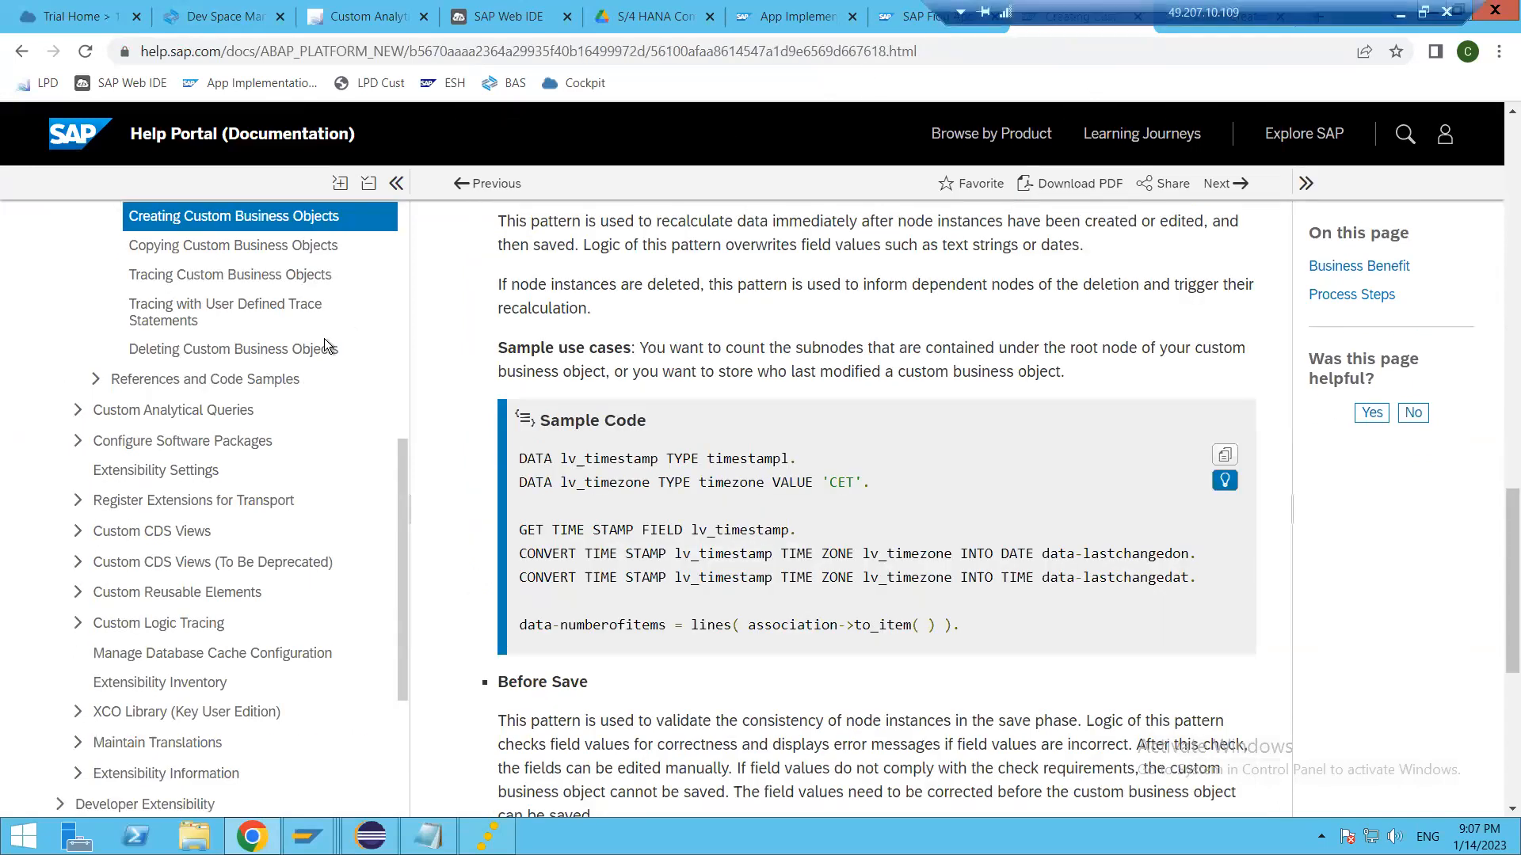
click(935, 16)
double_click(40, 203)
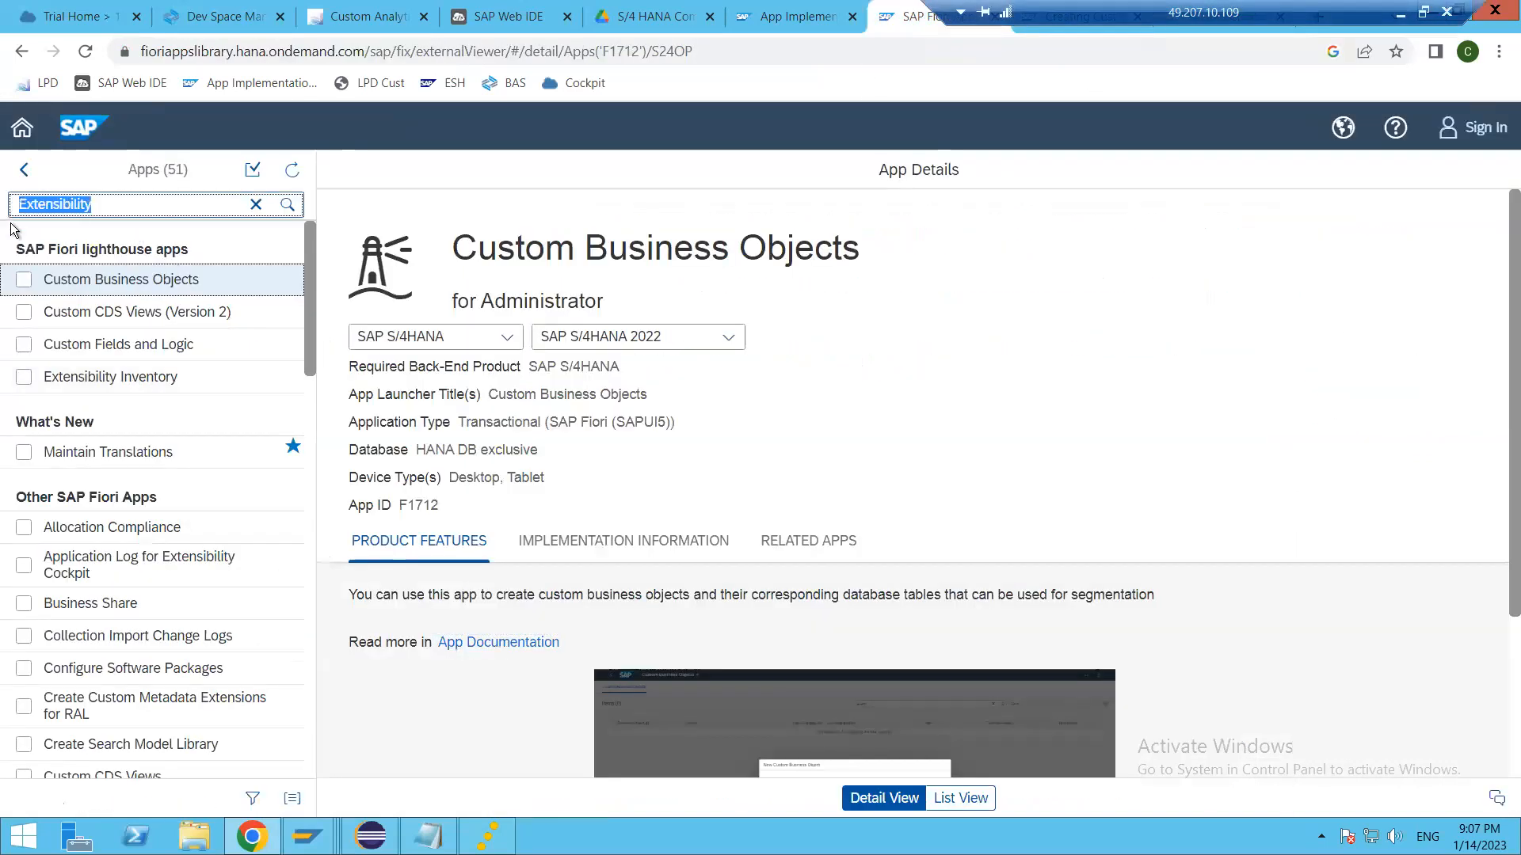
key(ctrl+v)
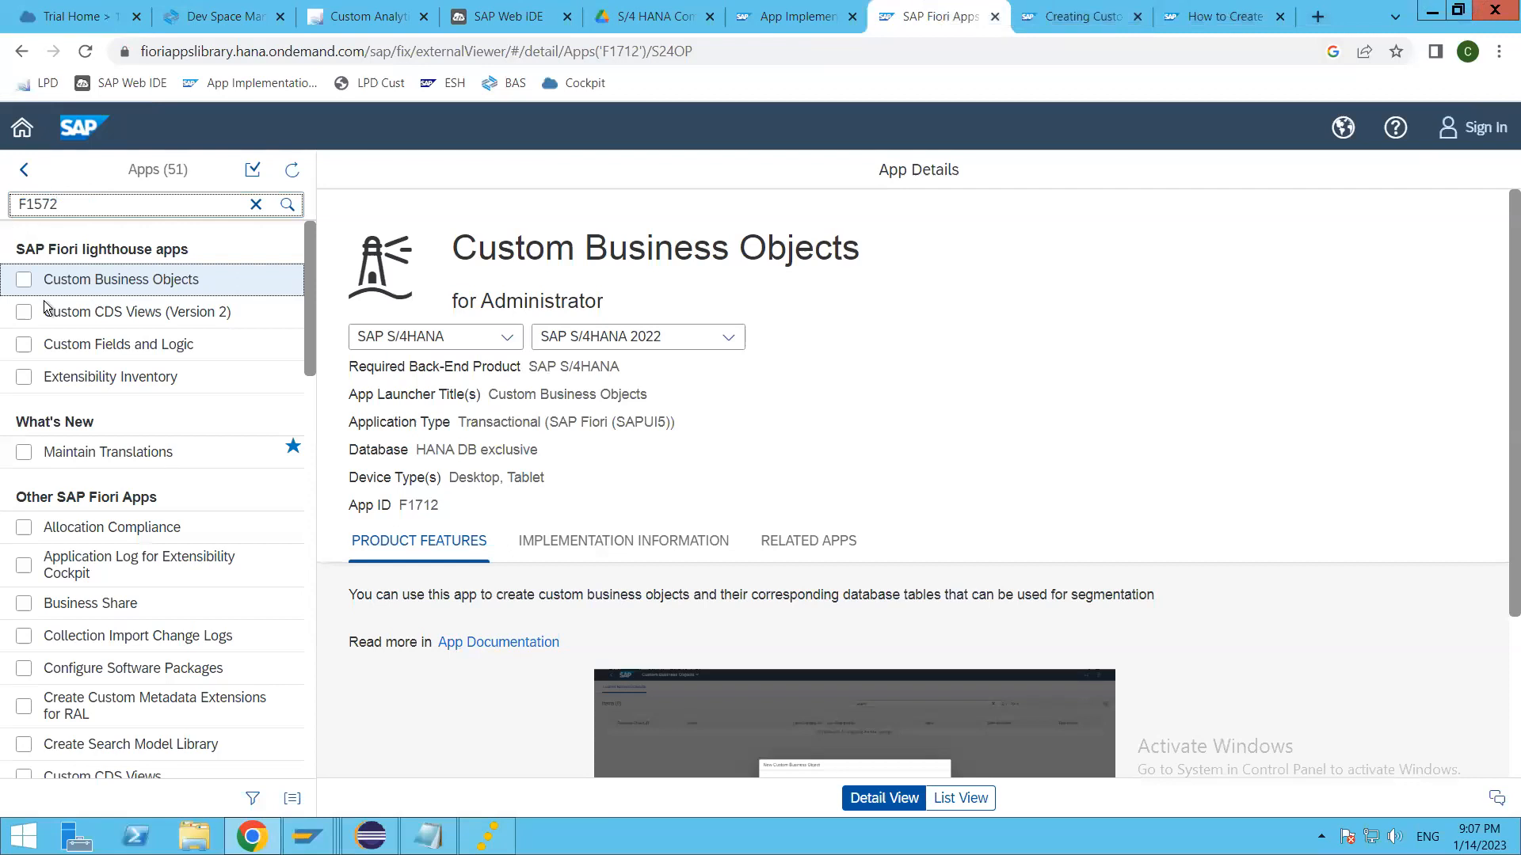
key(Return)
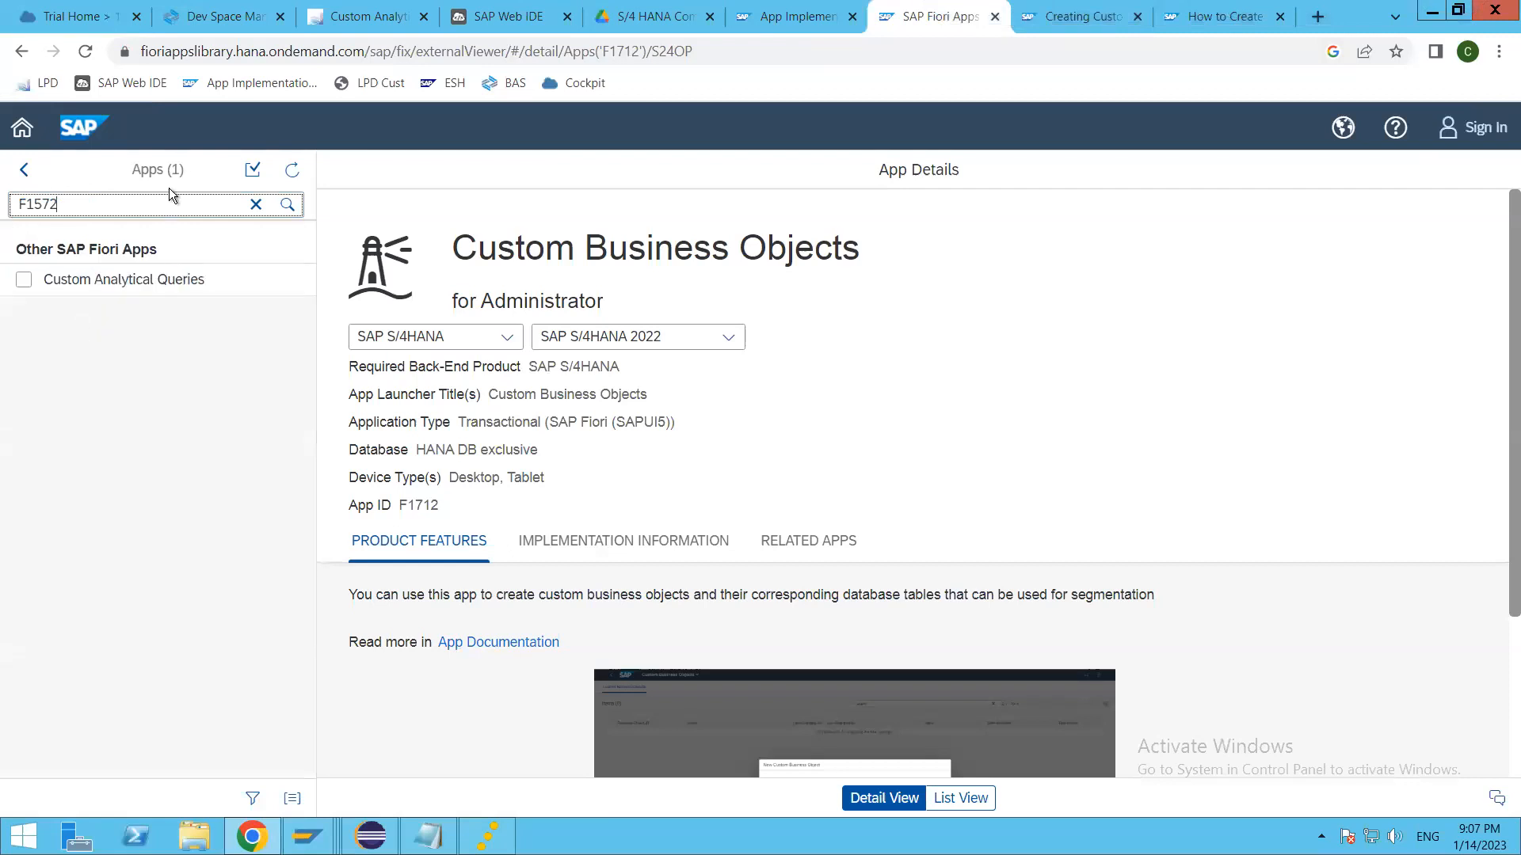
click(114, 289)
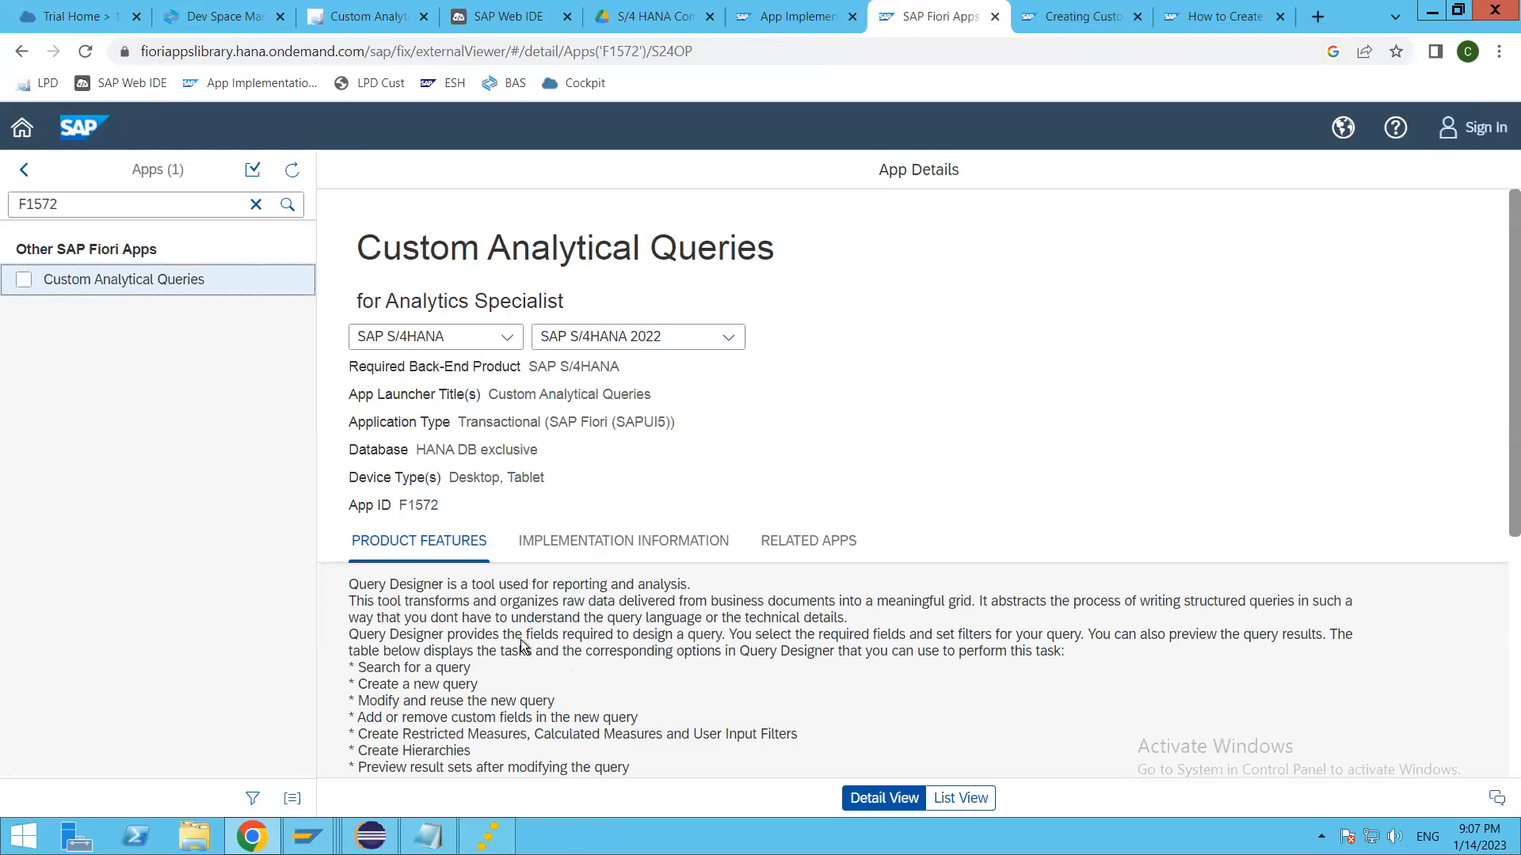
Step: Open the app documentation for Custom Analytical Queries and read through its options, component and related information
scroll(523, 646, down, 5)
click(472, 399)
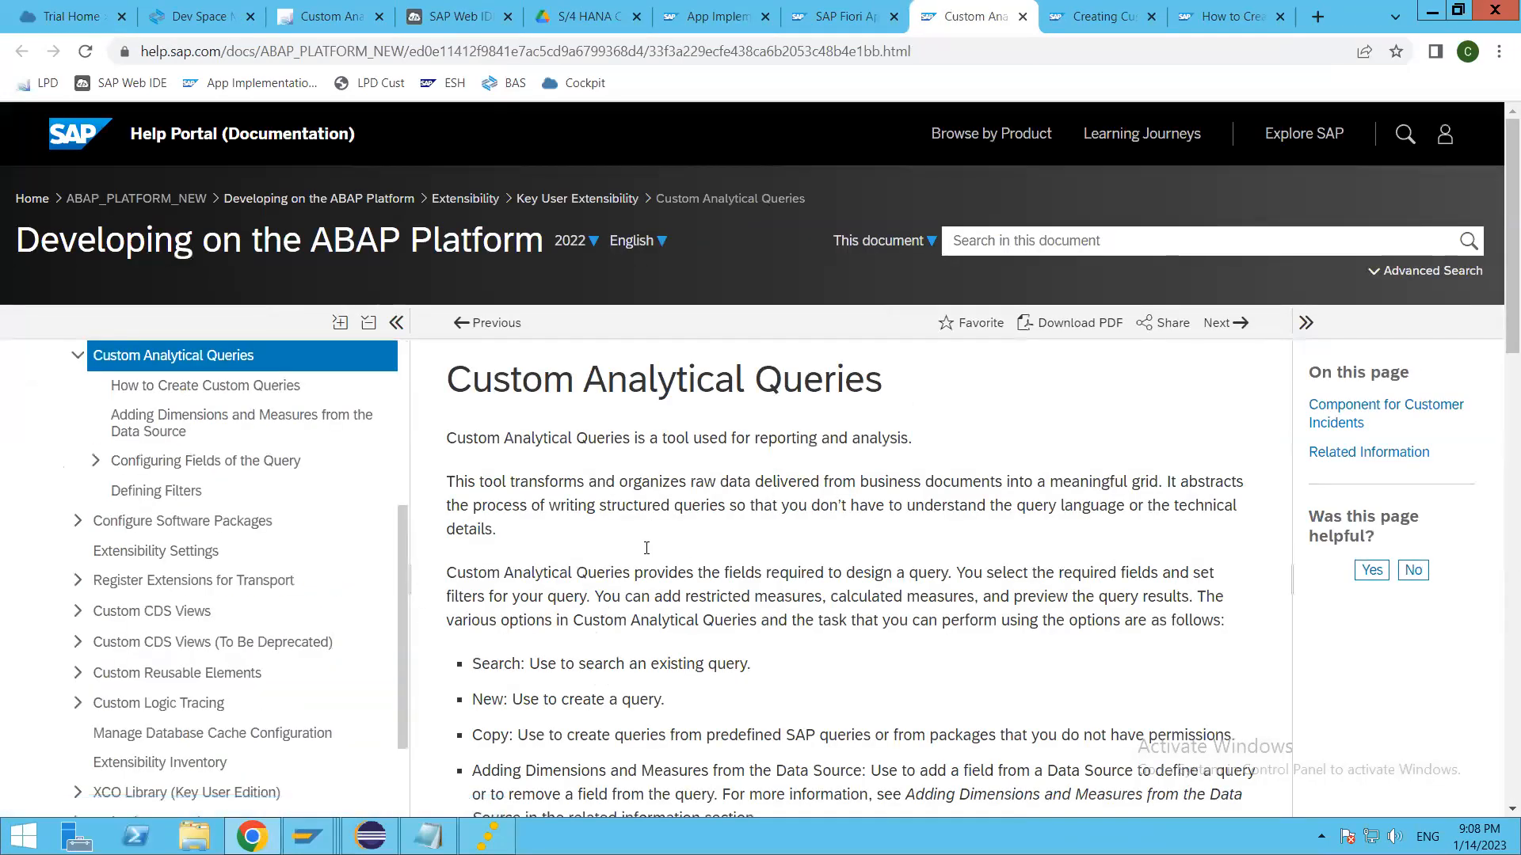
scroll(686, 640, down, 8)
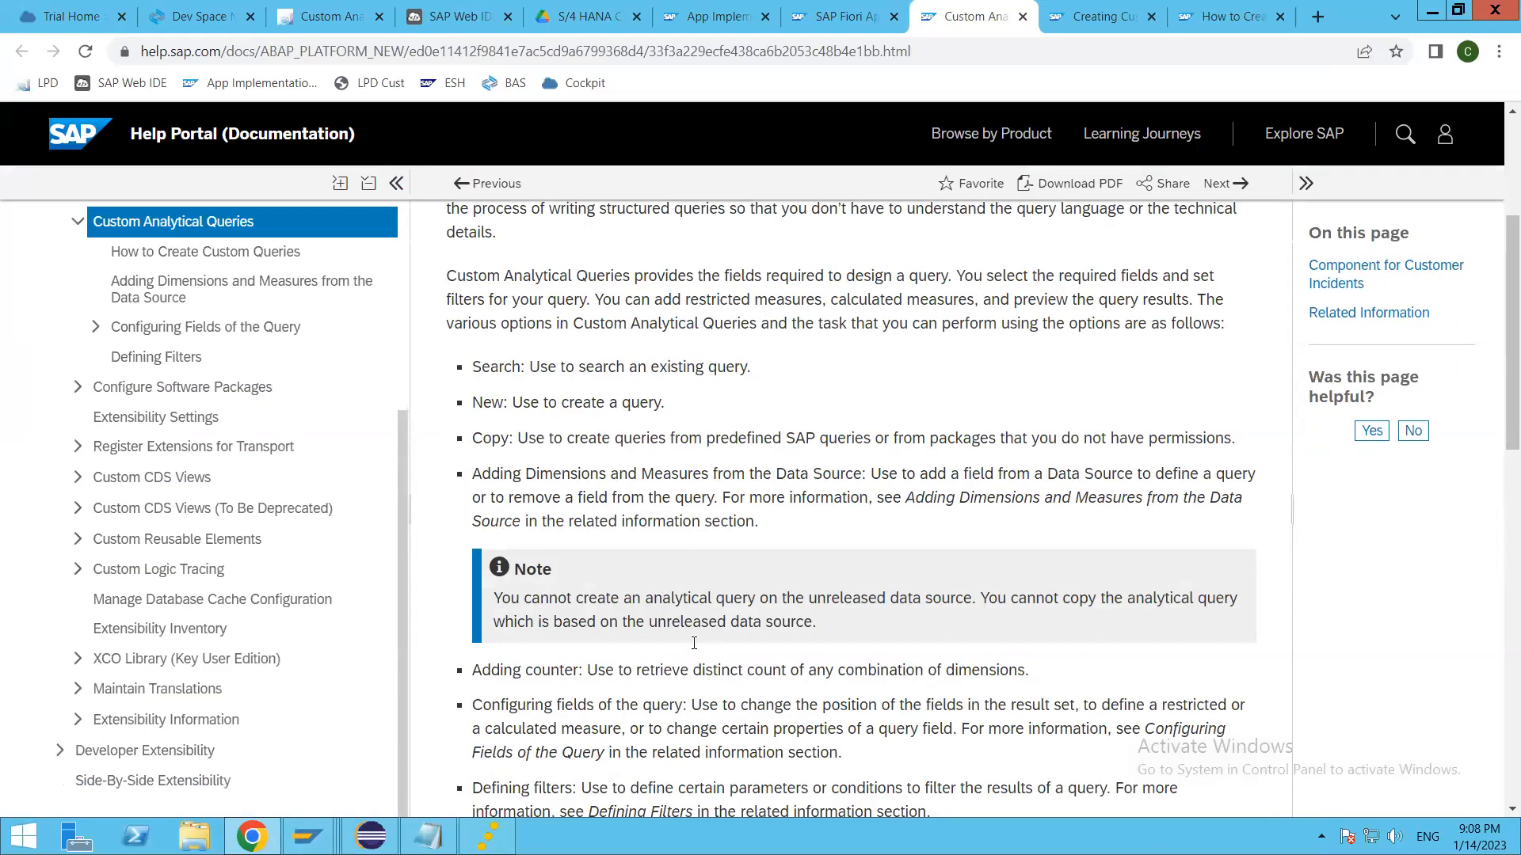
scroll(686, 640, down, 5)
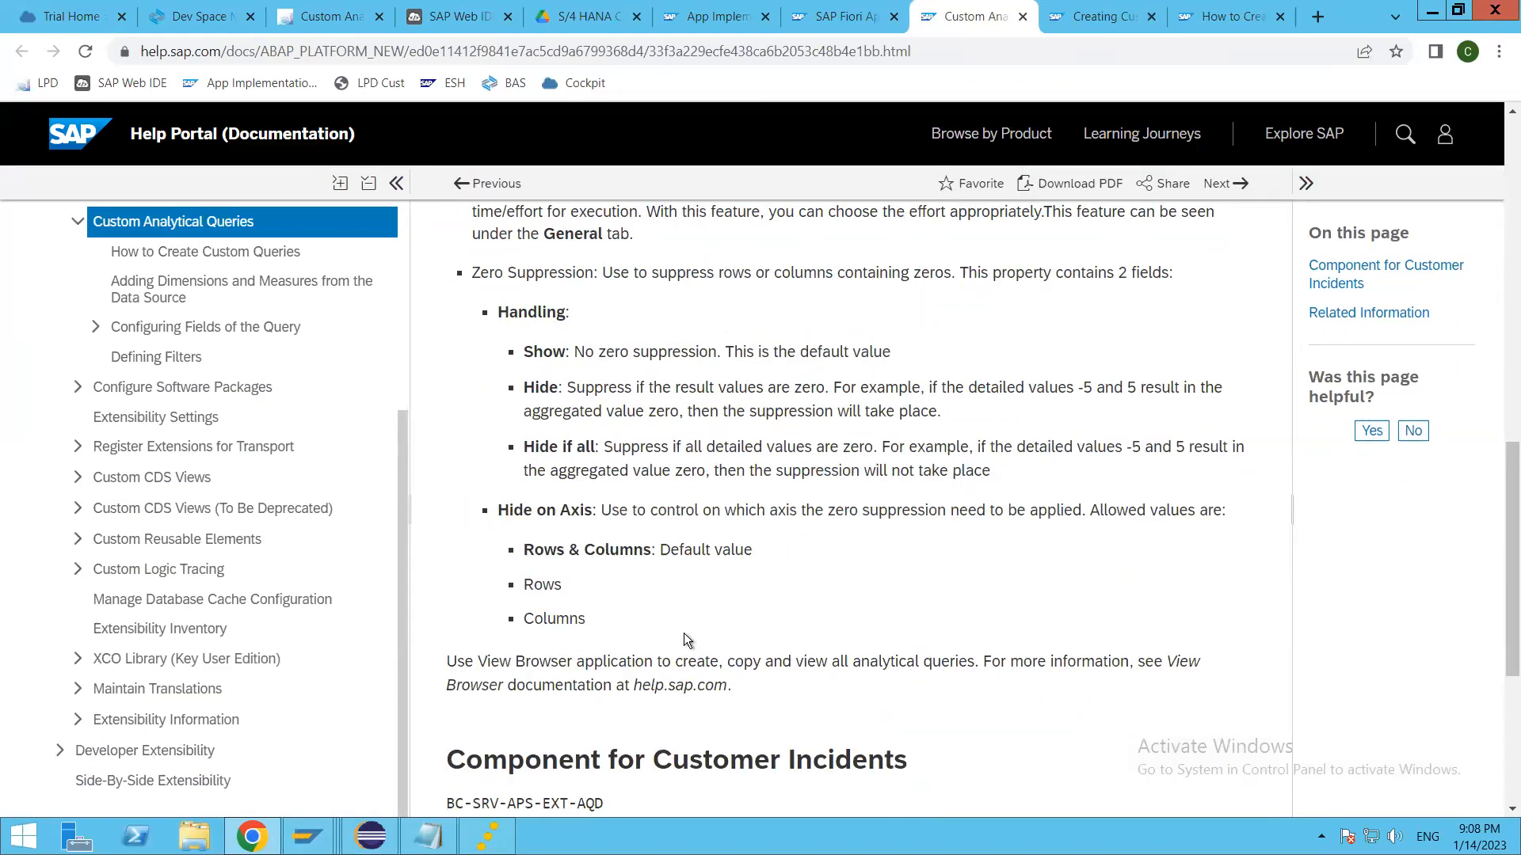
scroll(686, 640, down, 5)
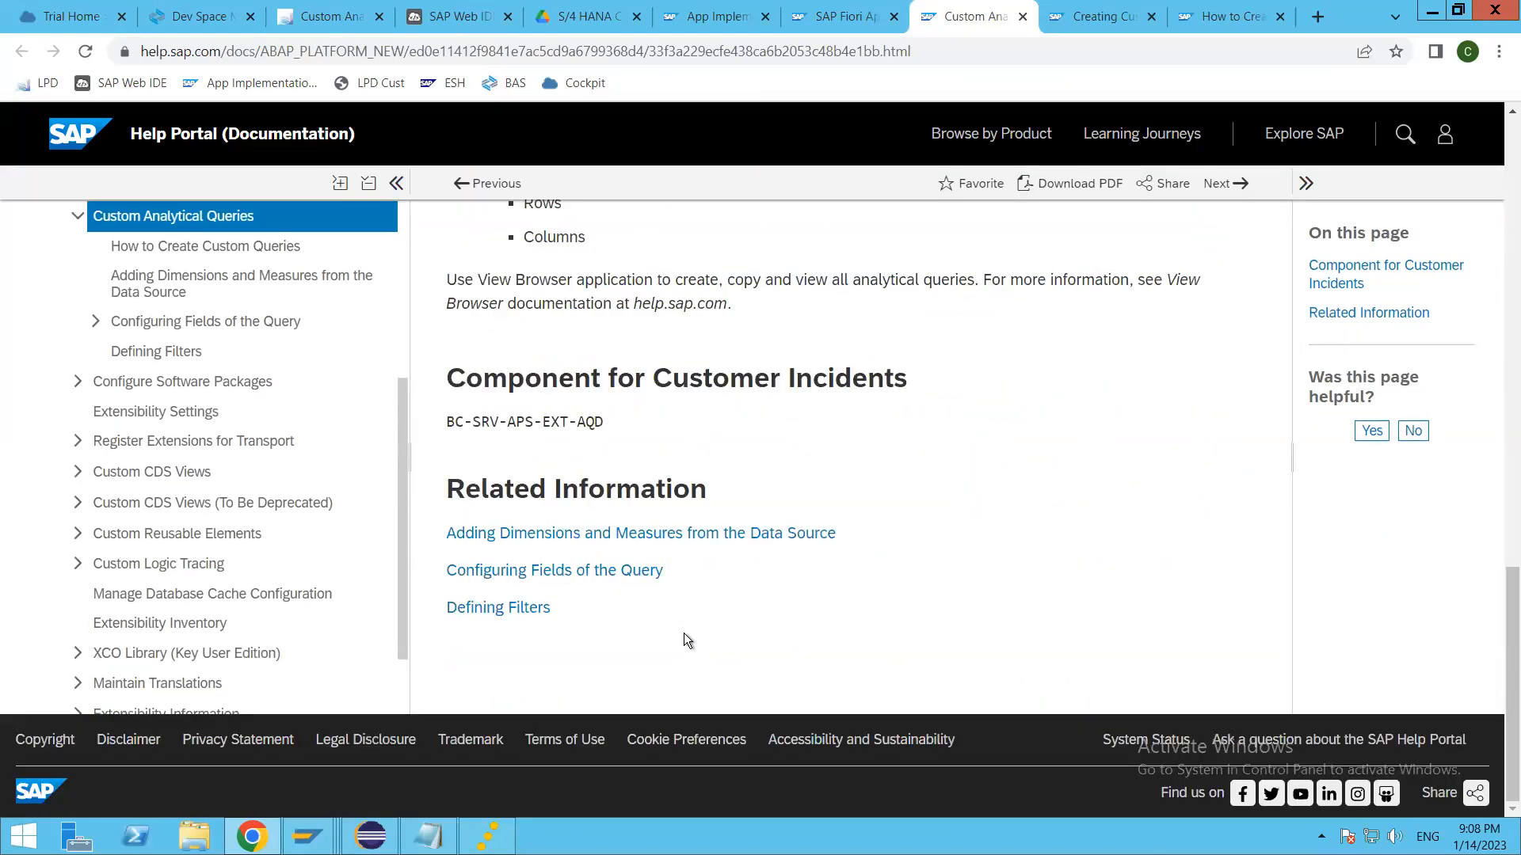
scroll(679, 651, up, 3)
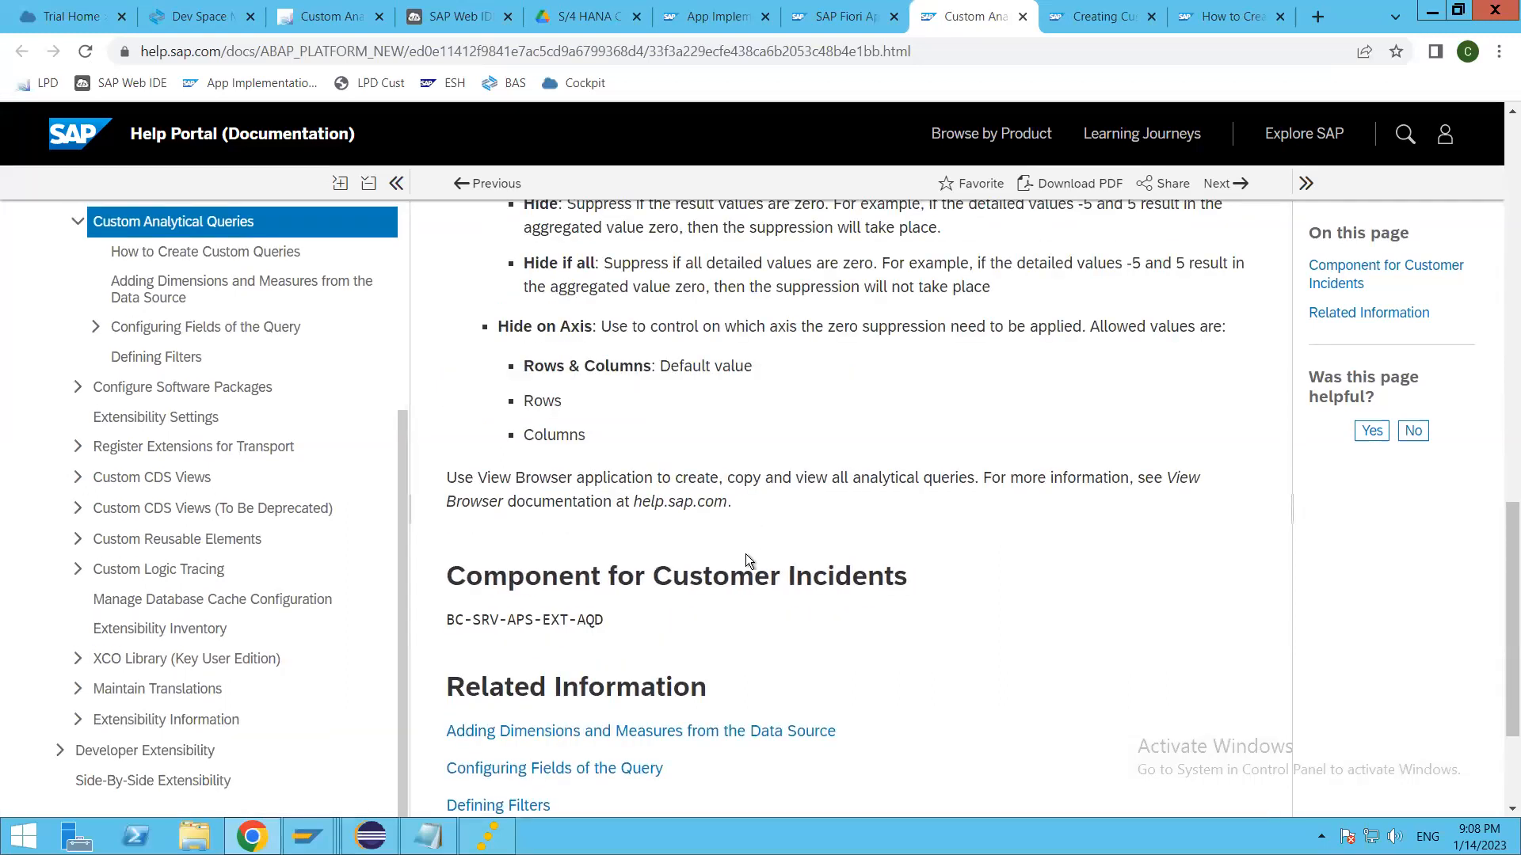
scroll(748, 610, up, 15)
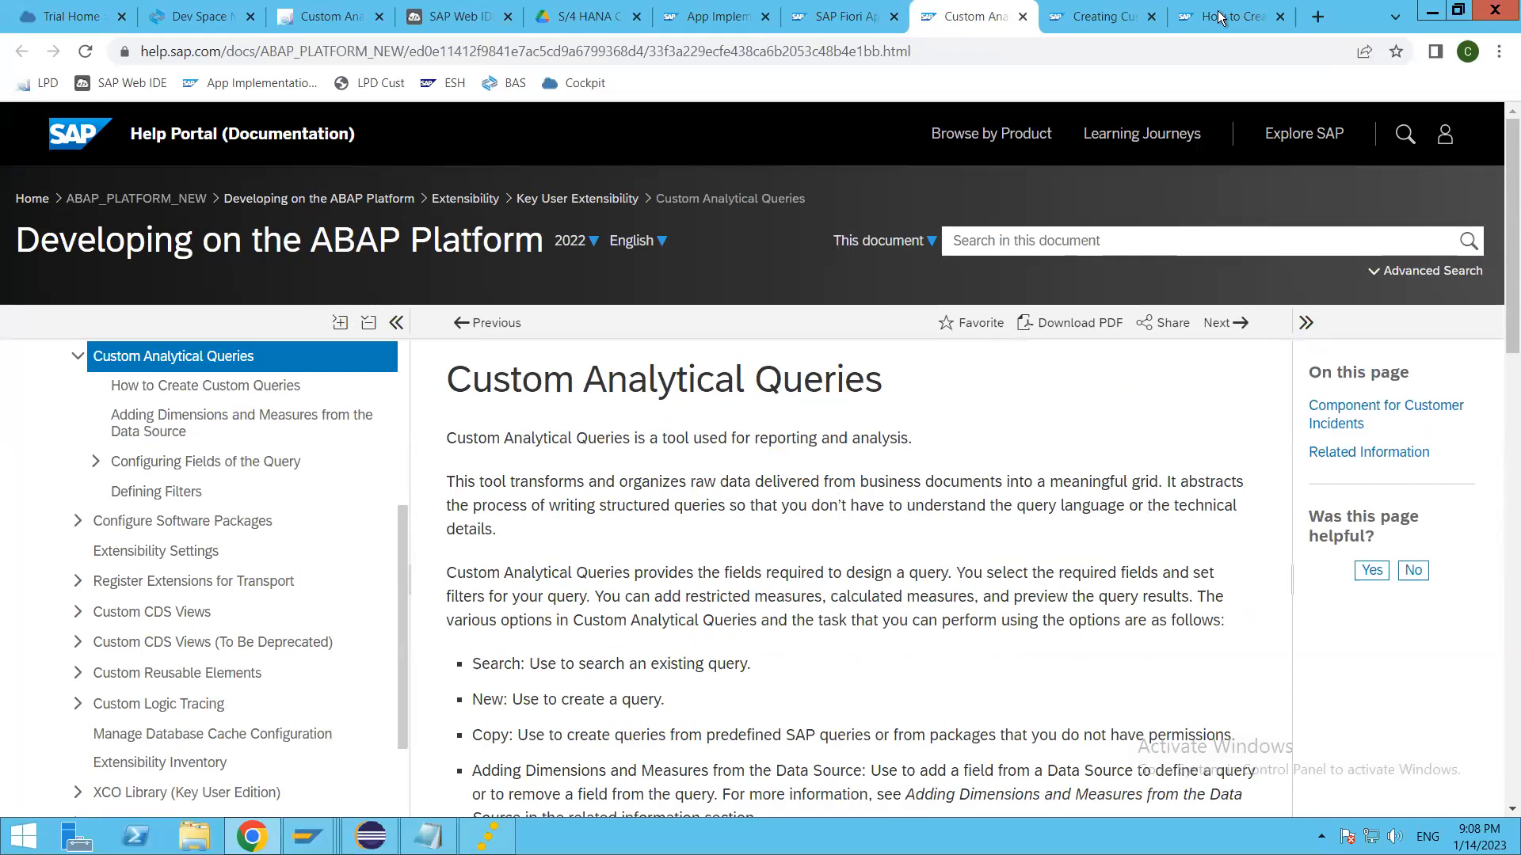
Step: Switch back to the Custom Analytical Queries app, close its About information and return to the launchpad home
click(290, 17)
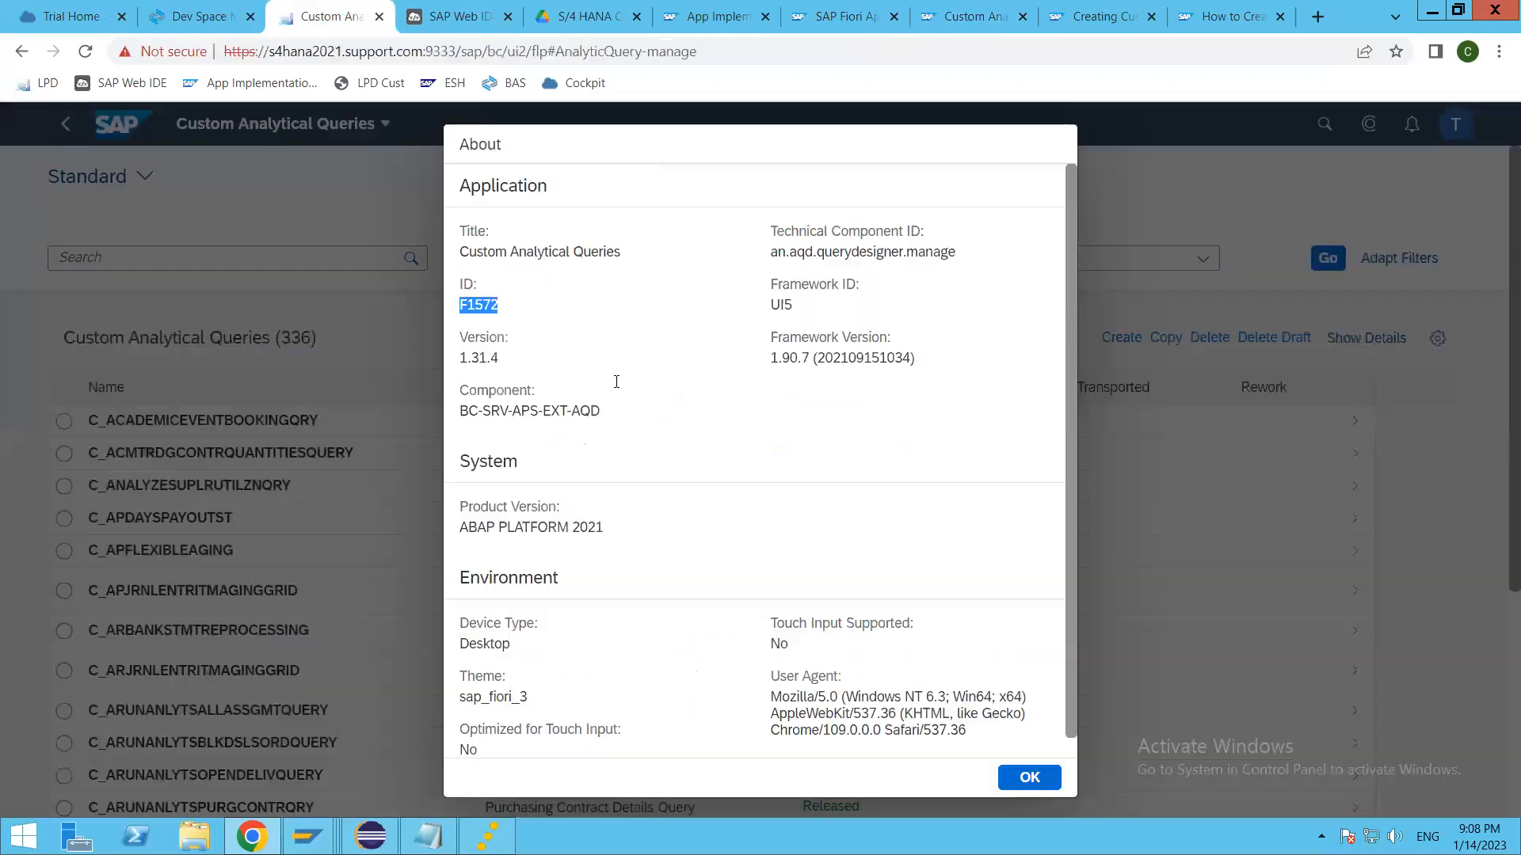
click(1027, 779)
click(123, 124)
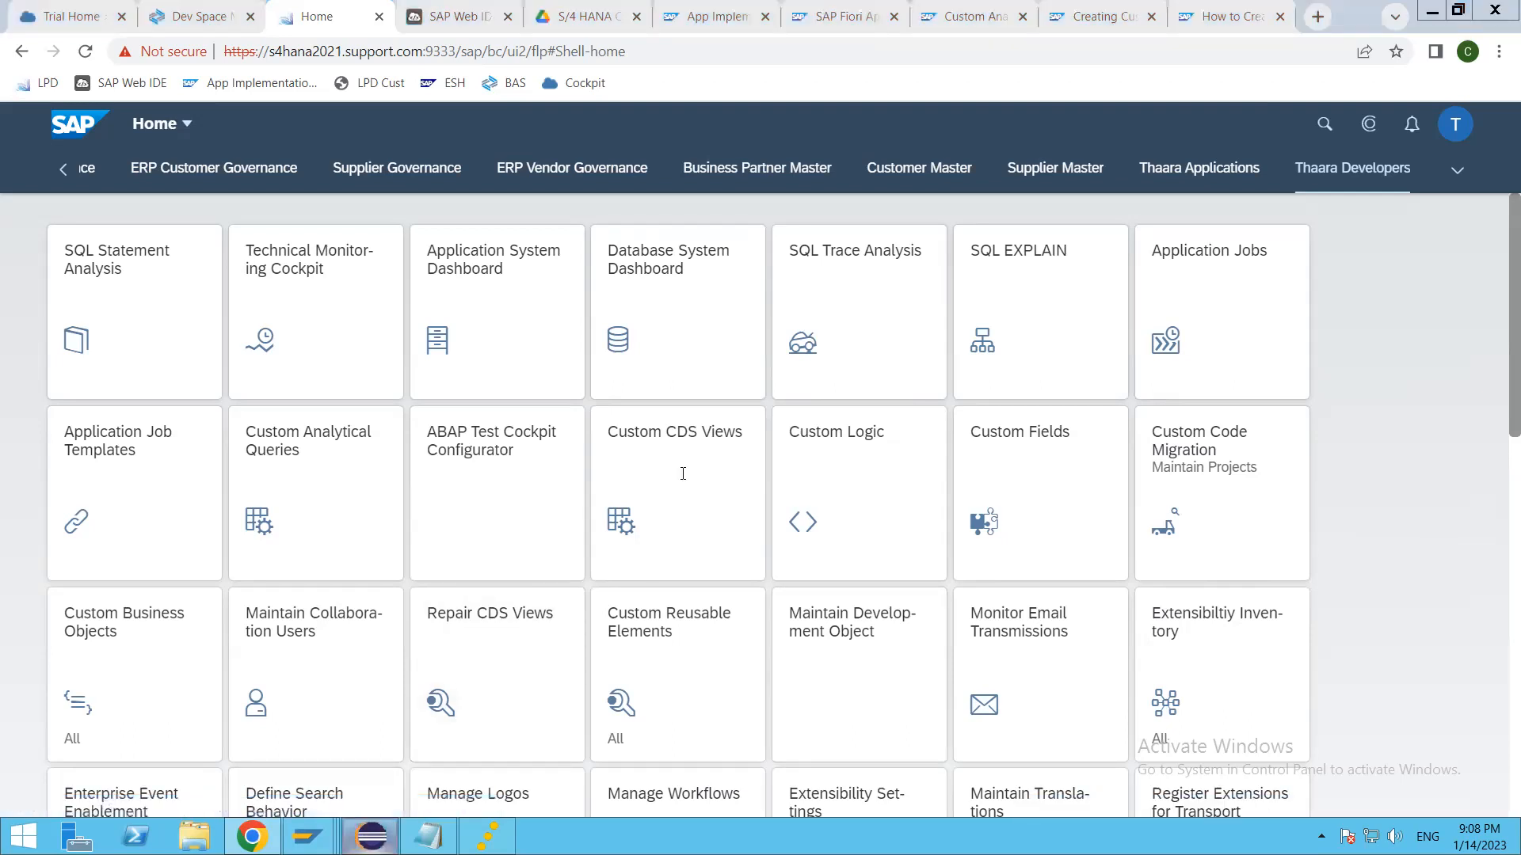
Step: Switch to Eclipse and examine the definition and validation execute method of class ZZ1_VBS_THAARA_APP_CBO
key(alt+Tab)
scroll(530, 322, up, 10)
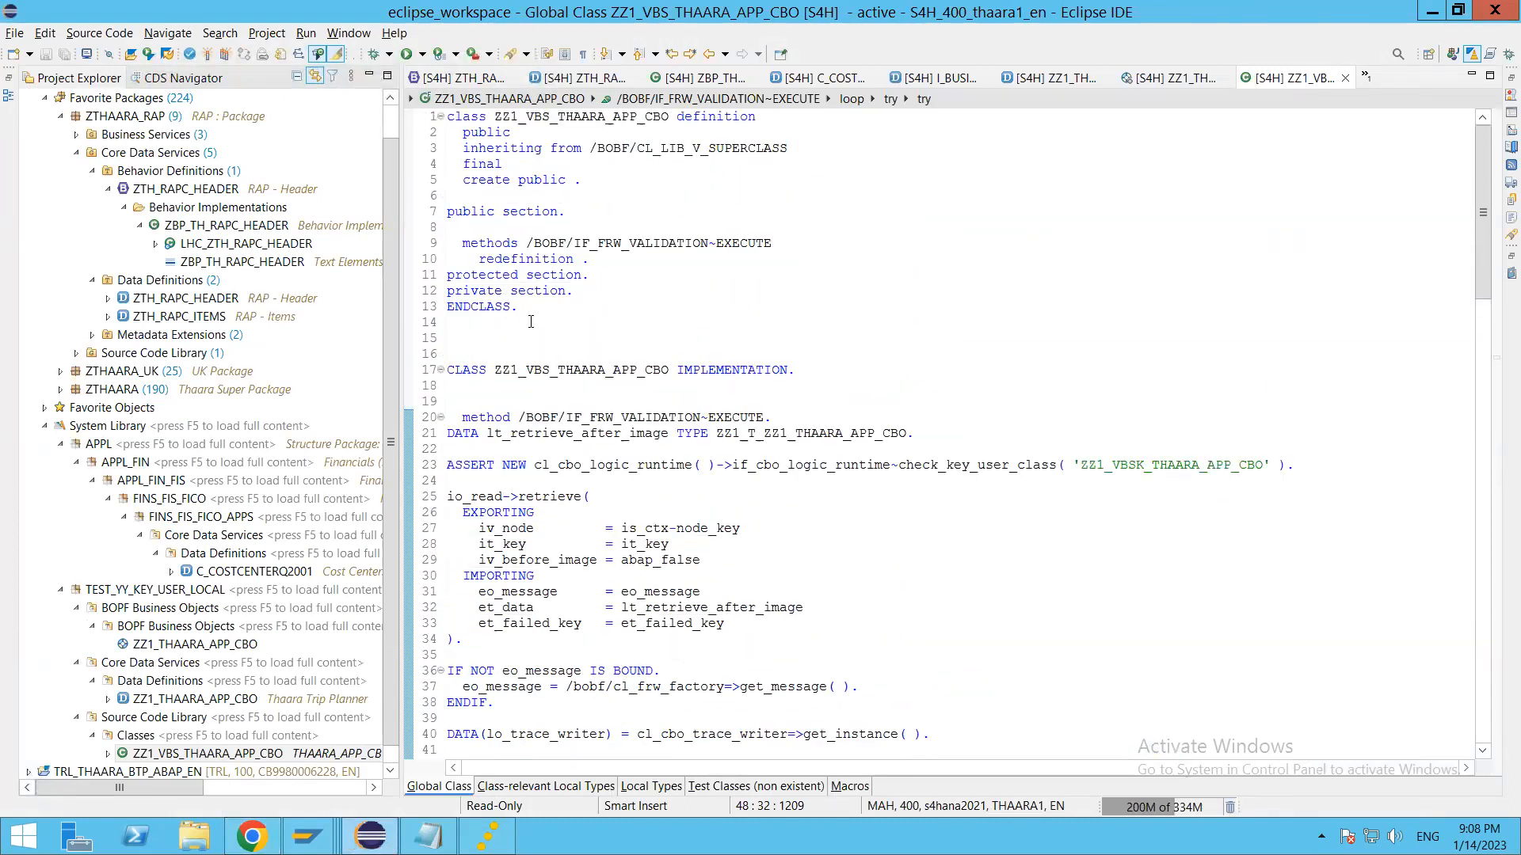
click(834, 366)
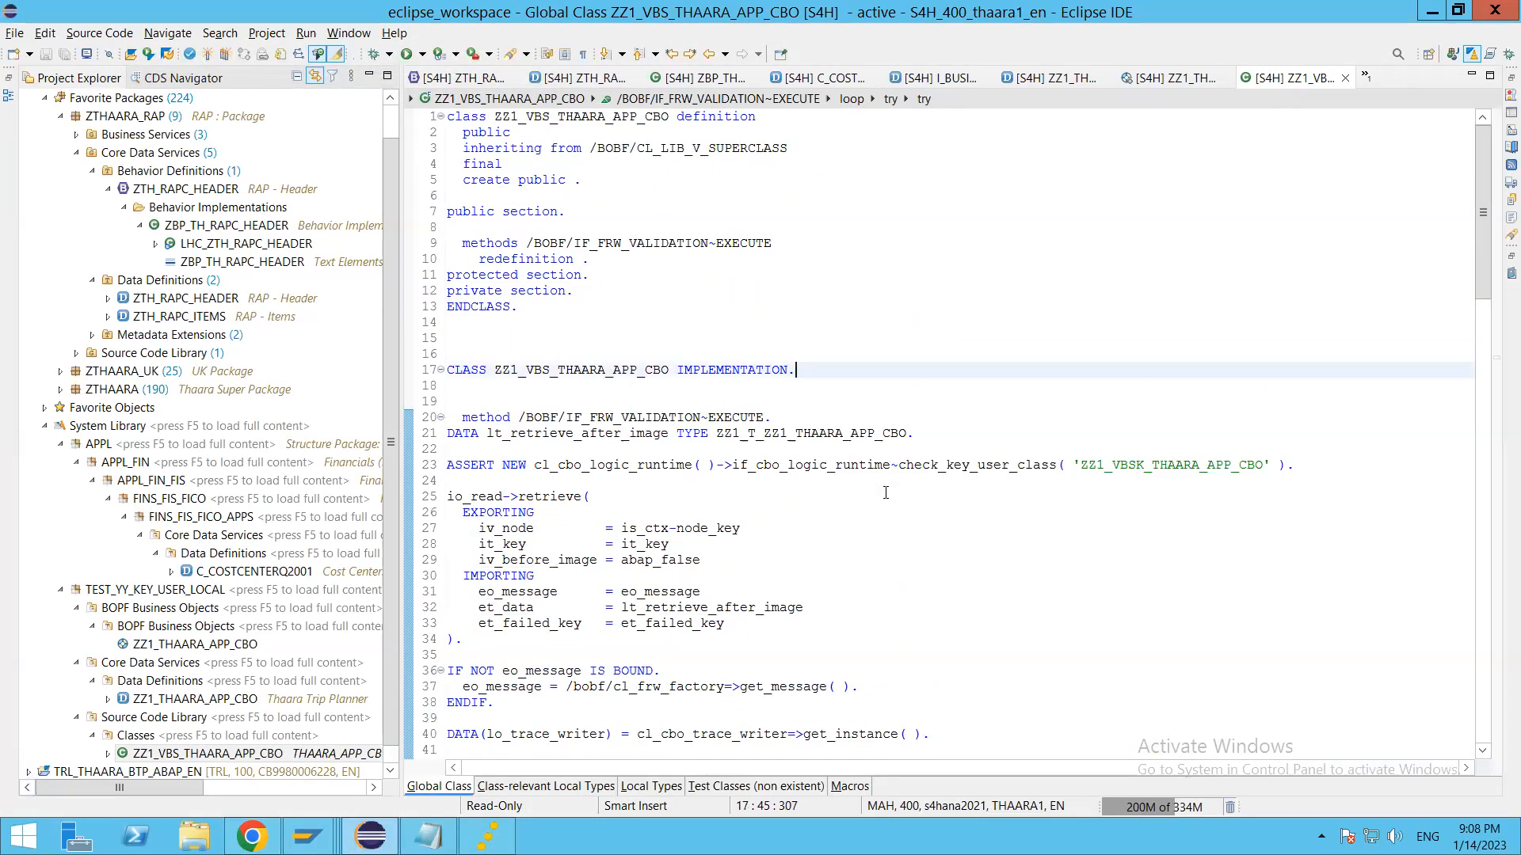
click(850, 591)
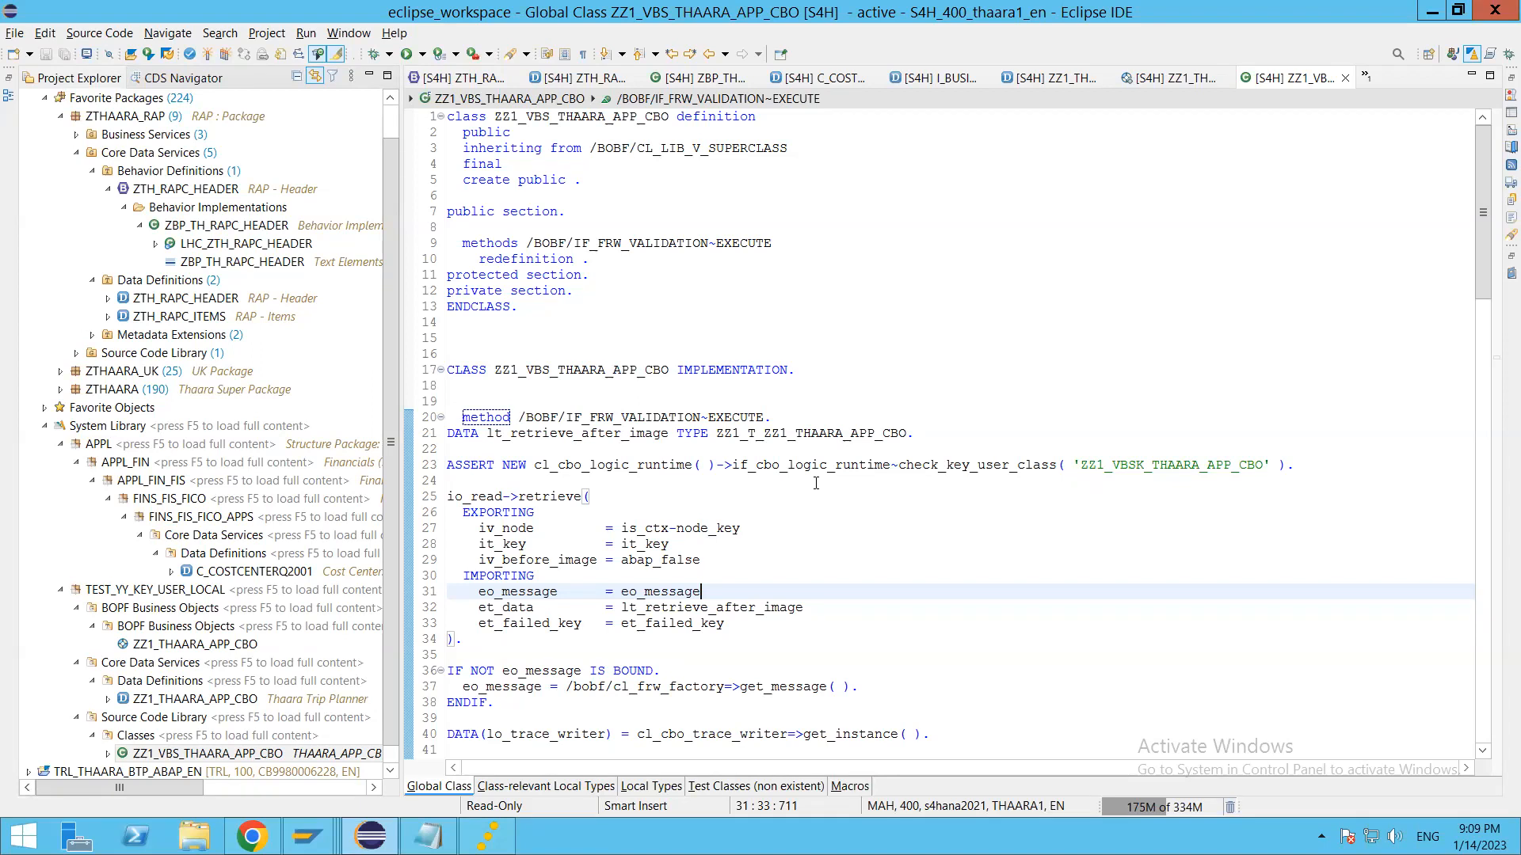
click(860, 528)
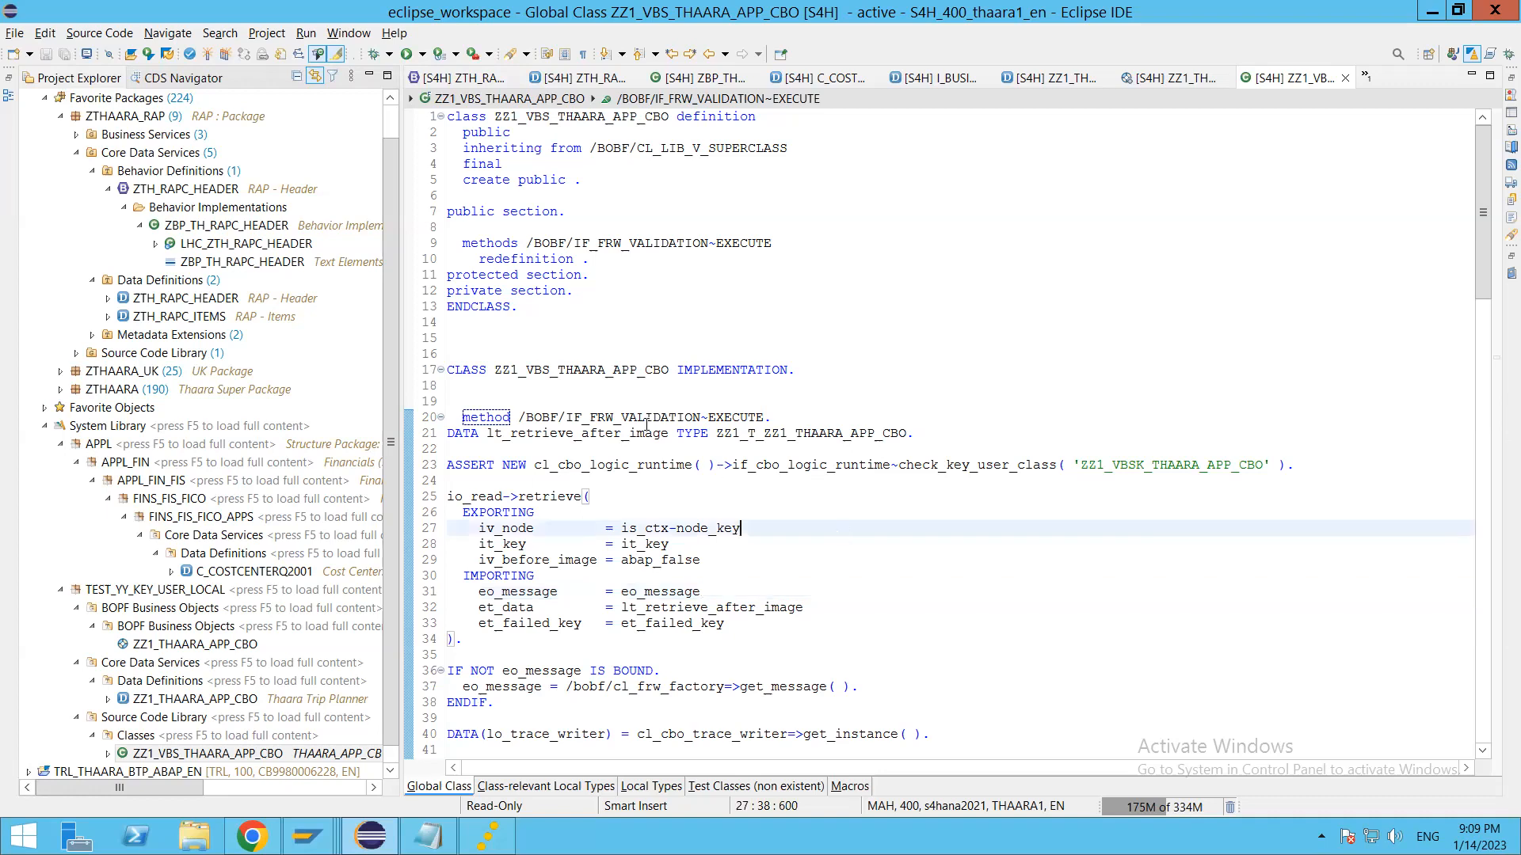
Step: Switch back to the browser and bring up the SAP Fiori apps library page for Custom Analytical Queries
key(alt+Tab)
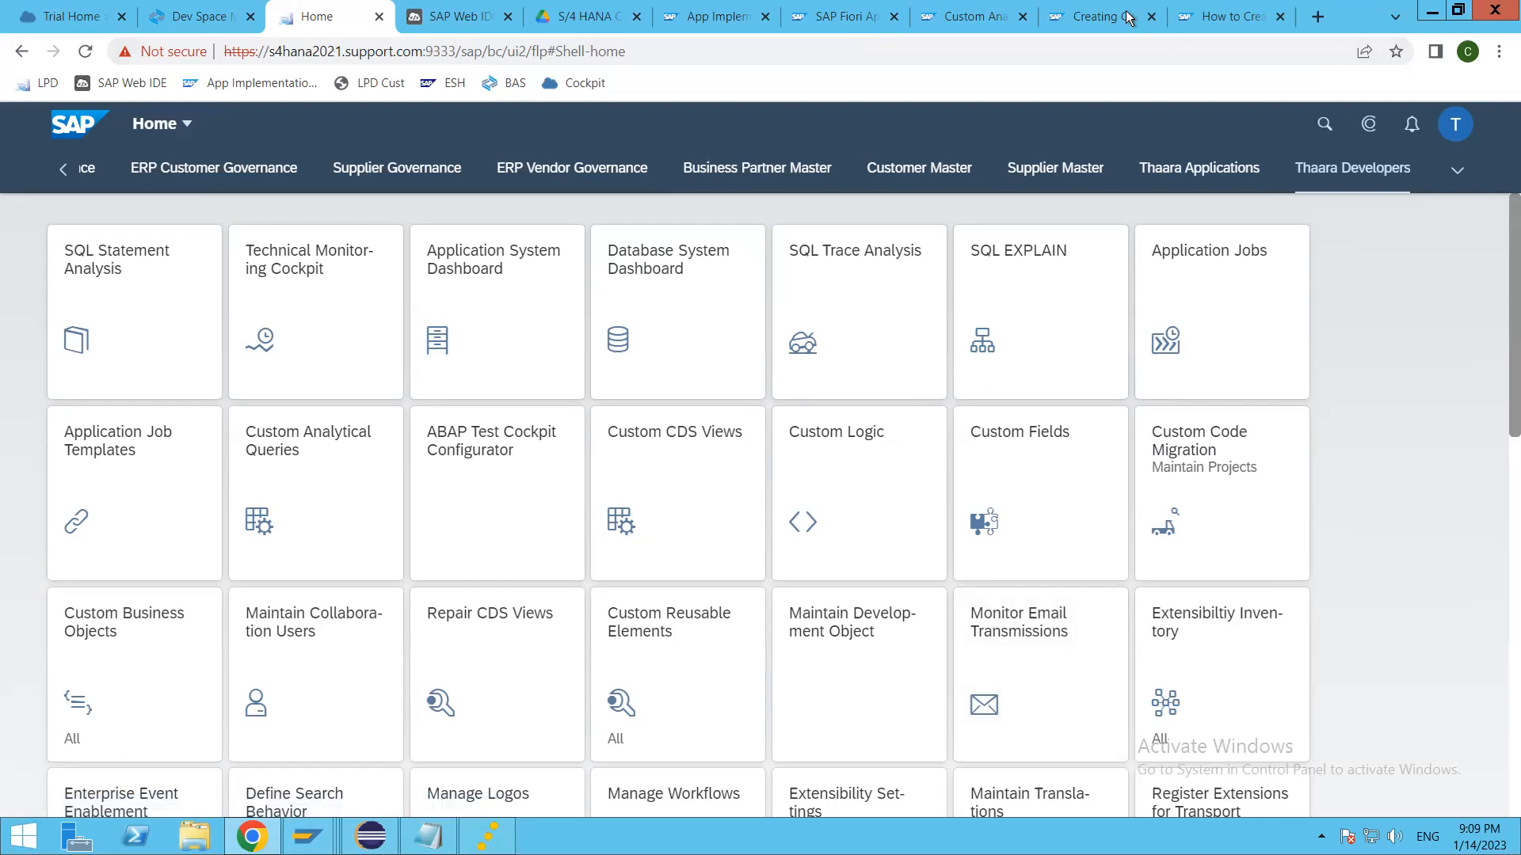
click(1101, 17)
click(965, 17)
click(829, 17)
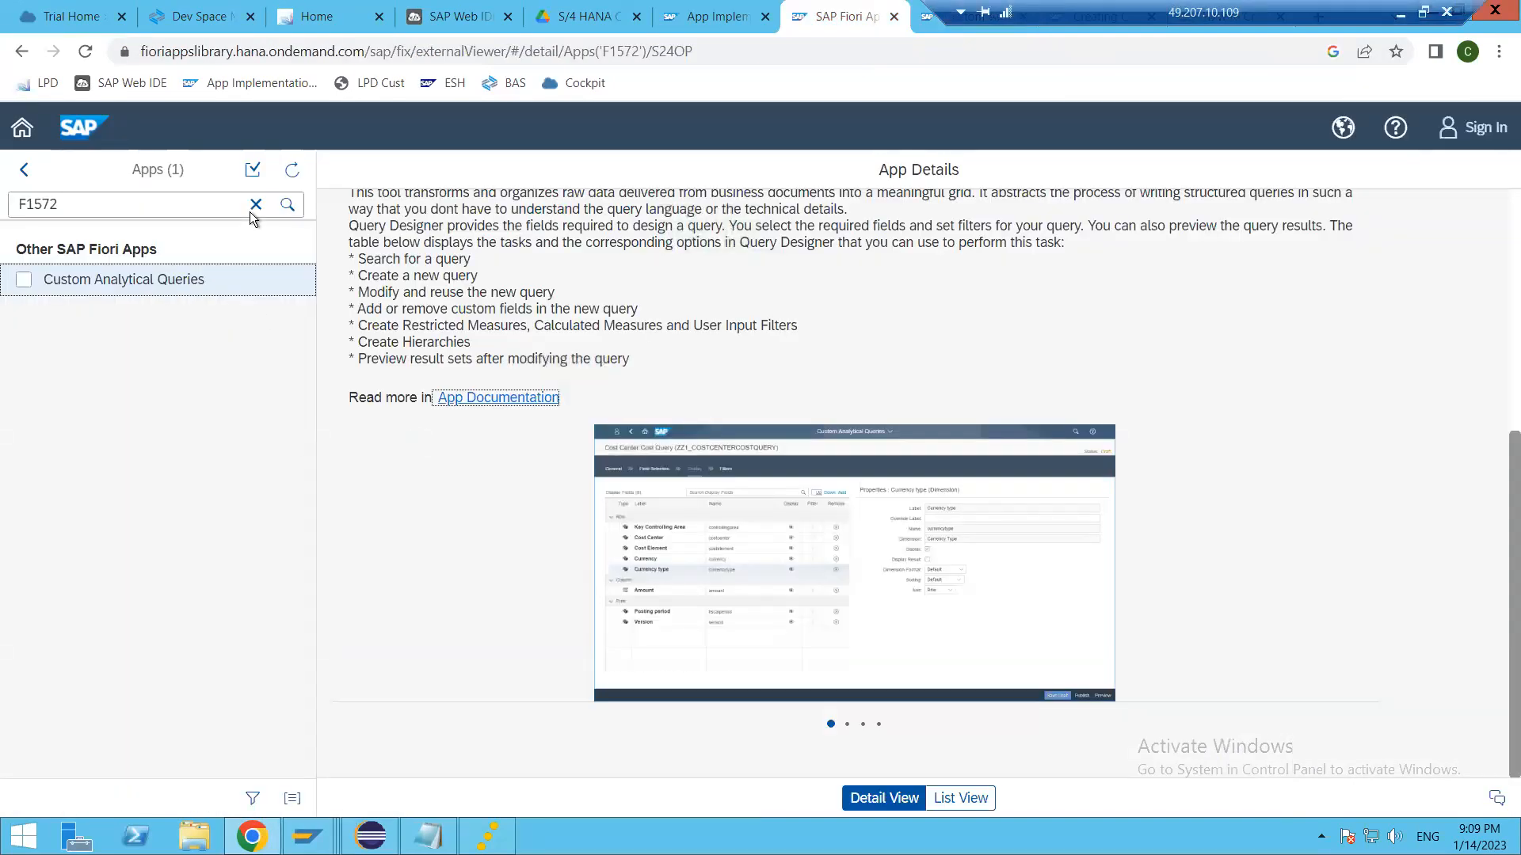
Step: Clear the F1572 app search, return to the library's categories and list all apps for SAP S/4HANA
click(255, 205)
click(26, 173)
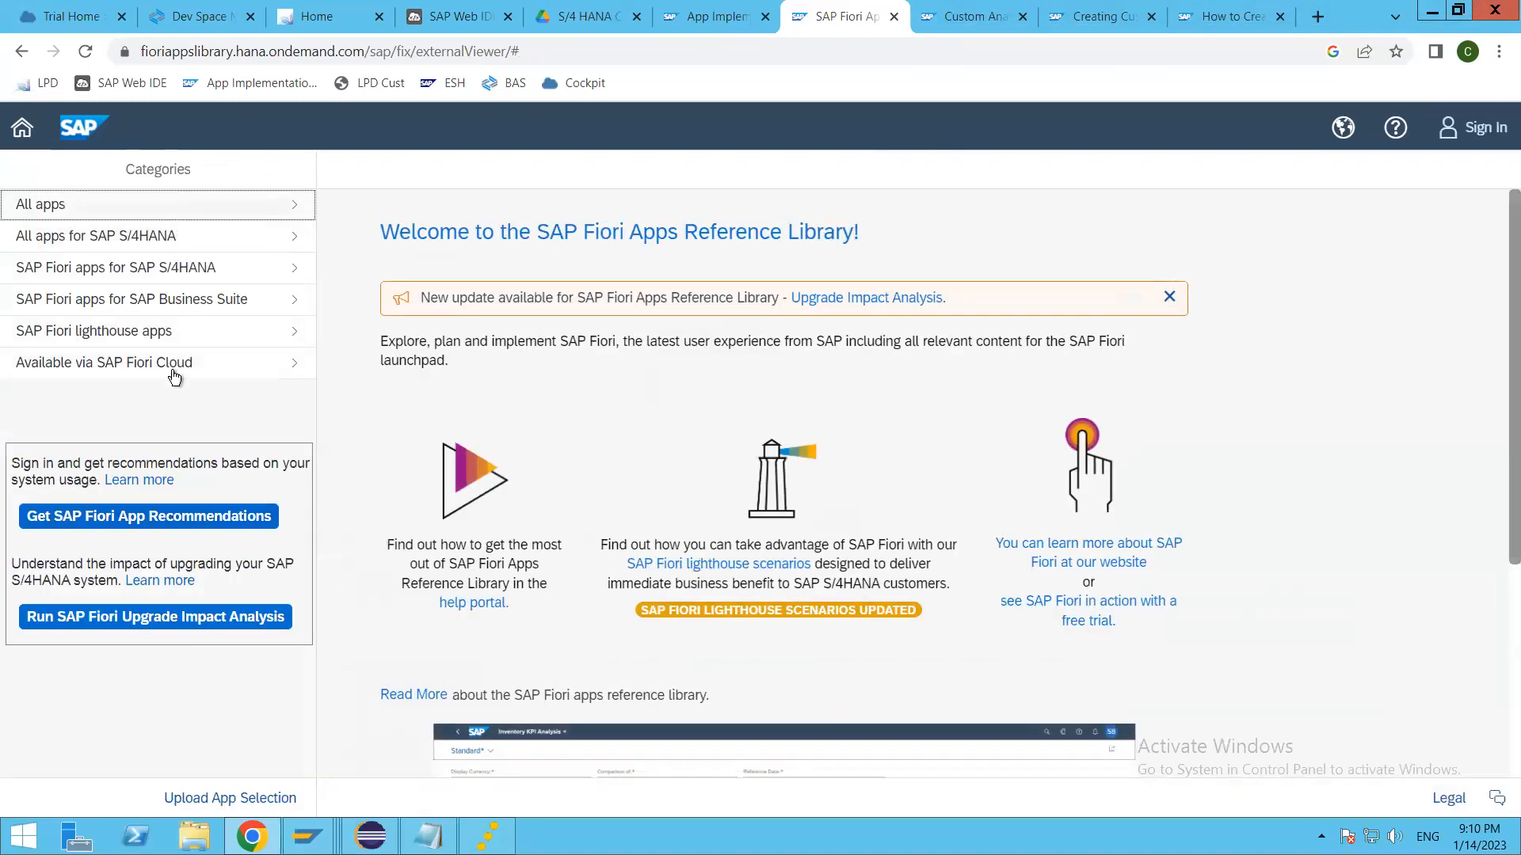
click(190, 238)
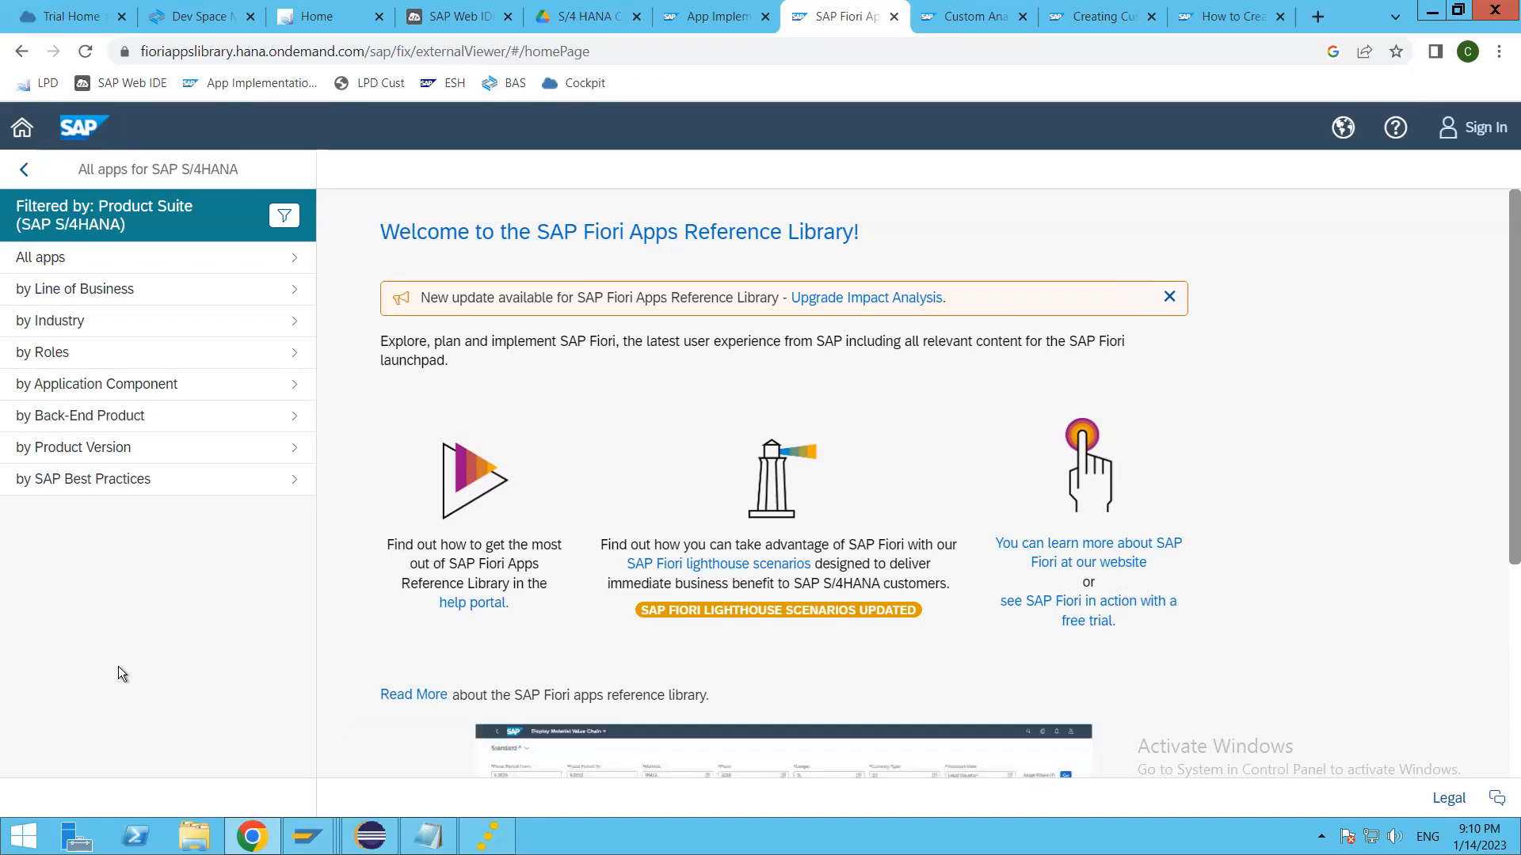
click(111, 263)
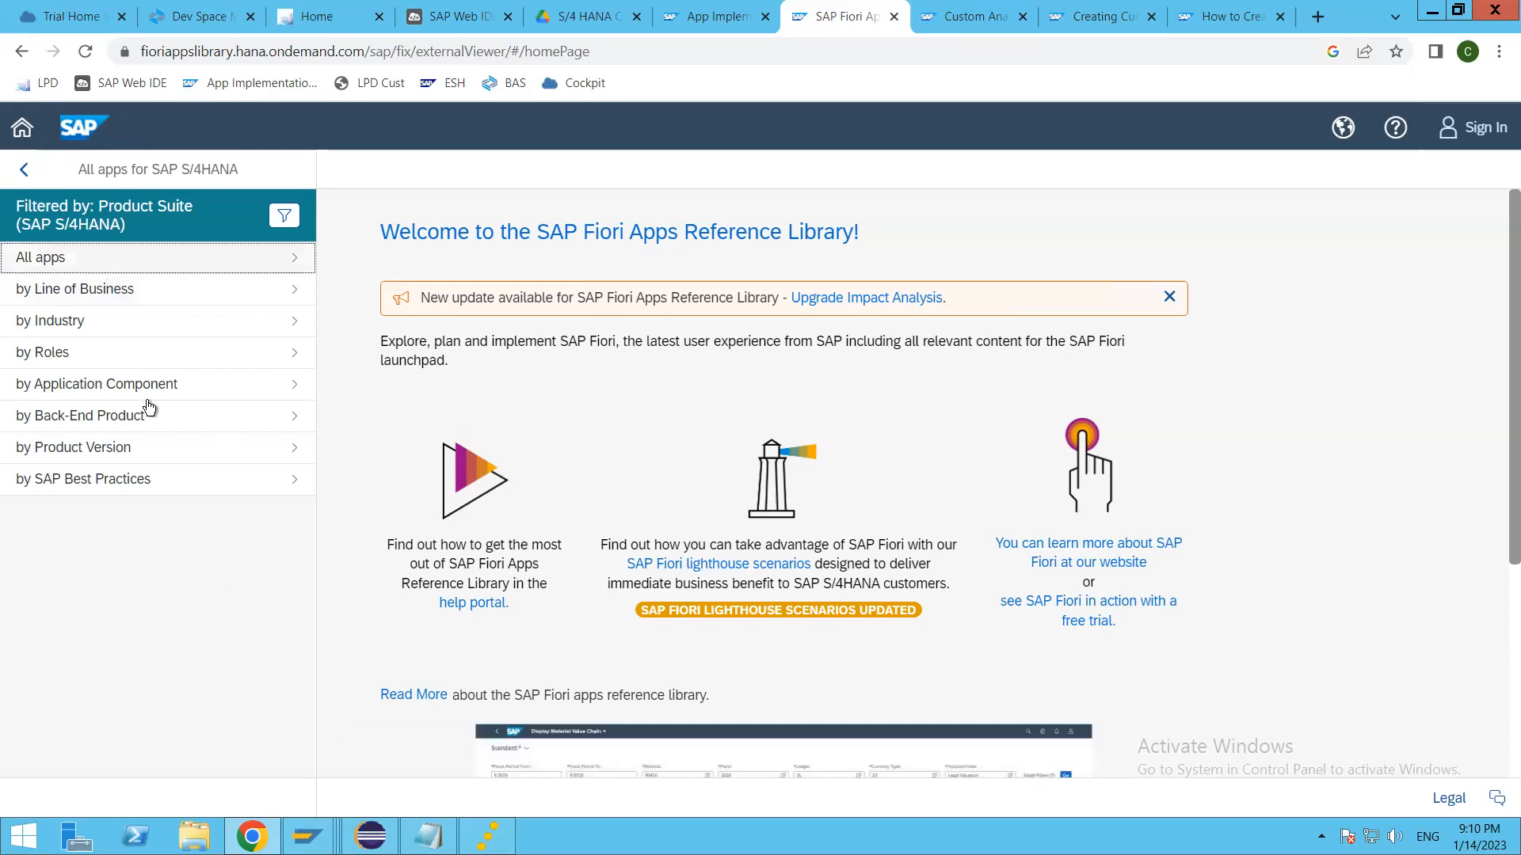
Step: Go back to the SAP S/4HANA app groupings and list the apps for the Sales line of business
click(26, 171)
click(122, 291)
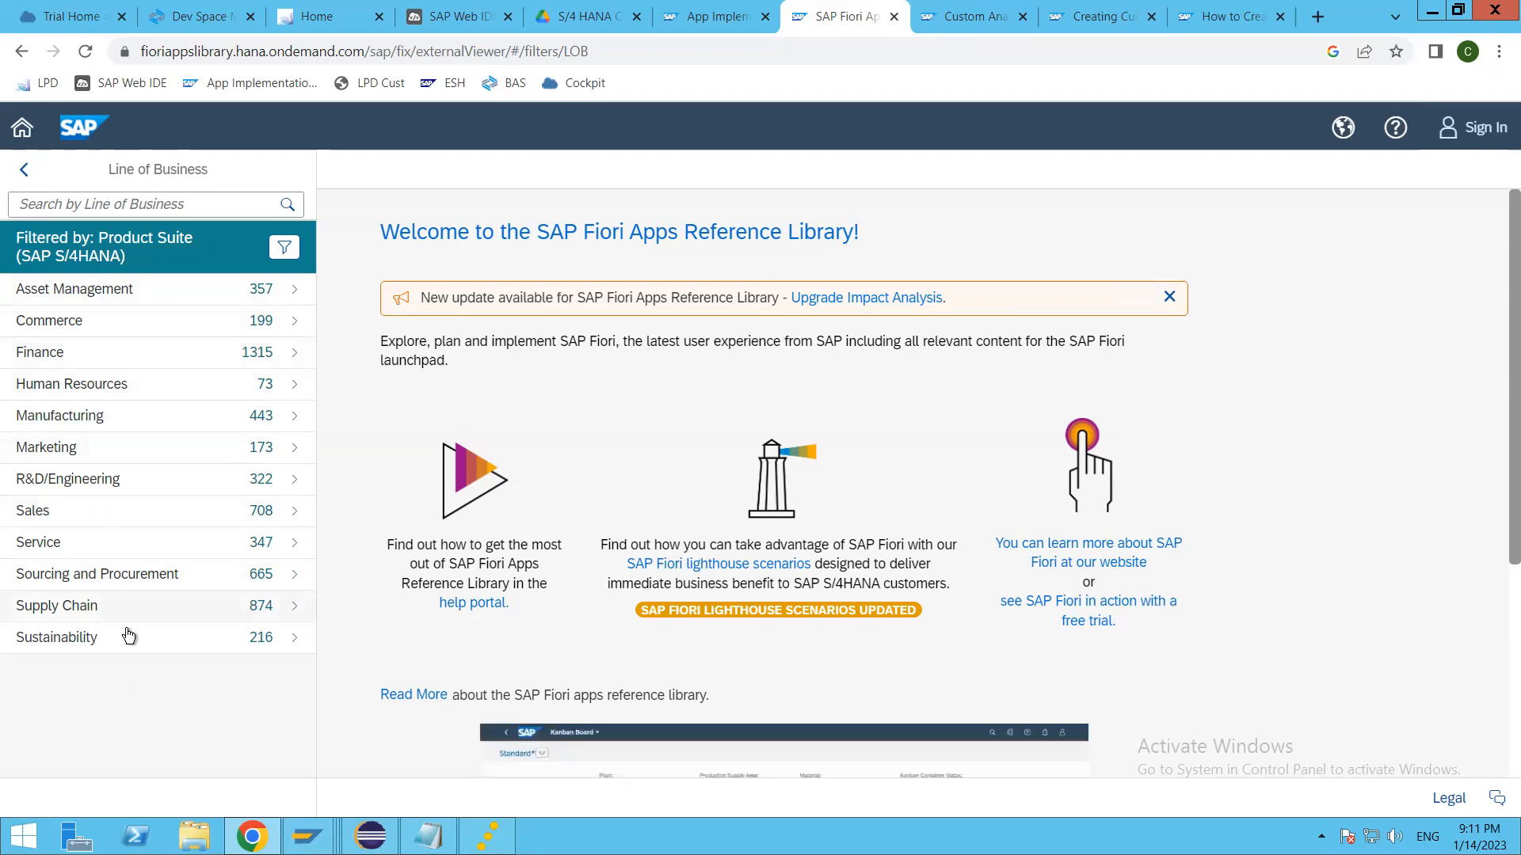
click(121, 519)
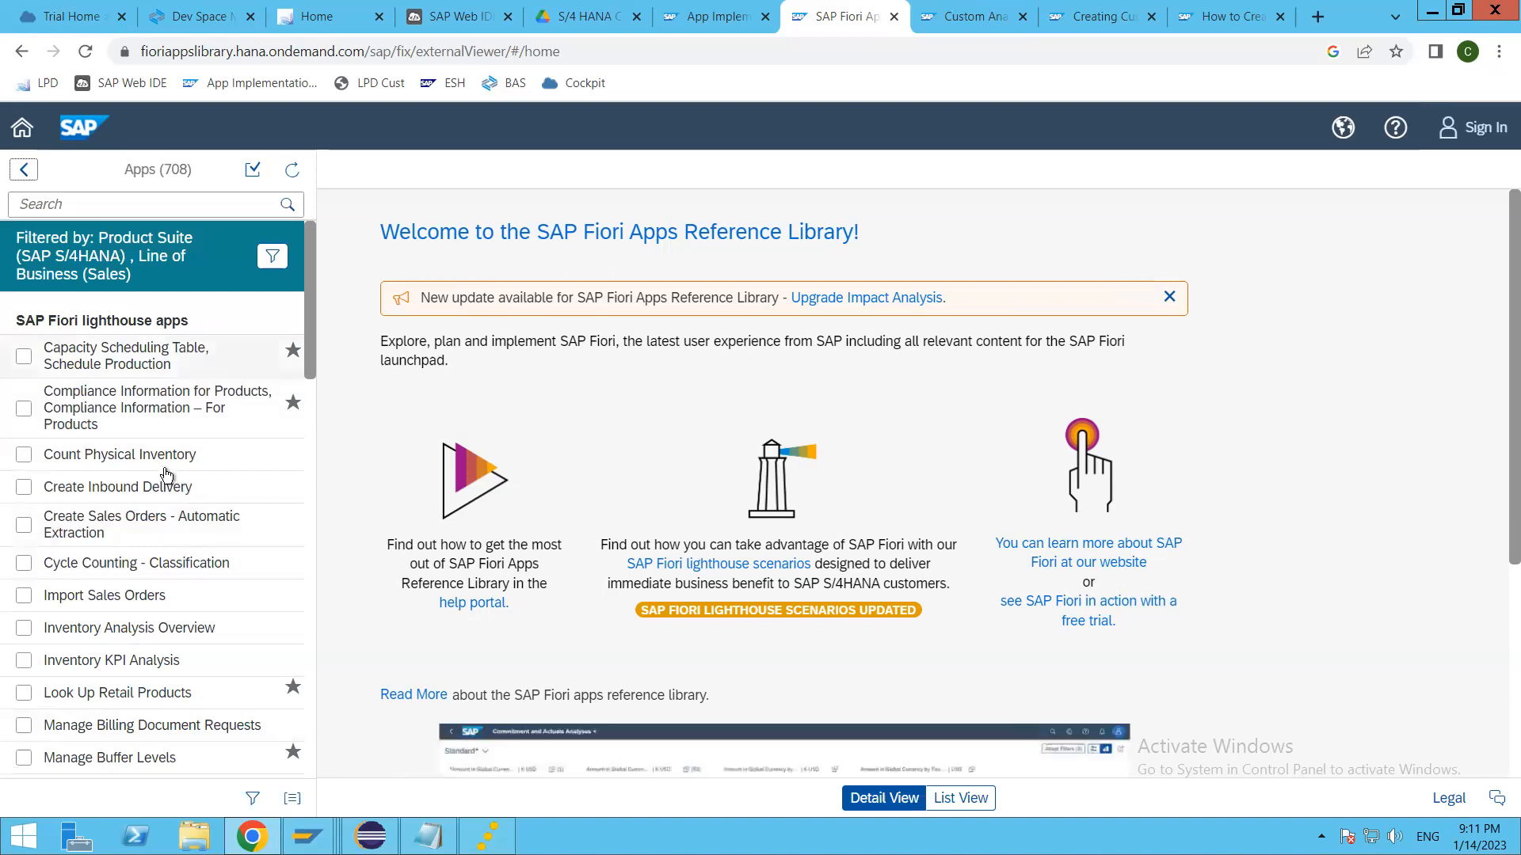
Step: Bring up the details of the Count Physical Inventory app and show the SAP S/4HANA releases it can be viewed for
click(163, 458)
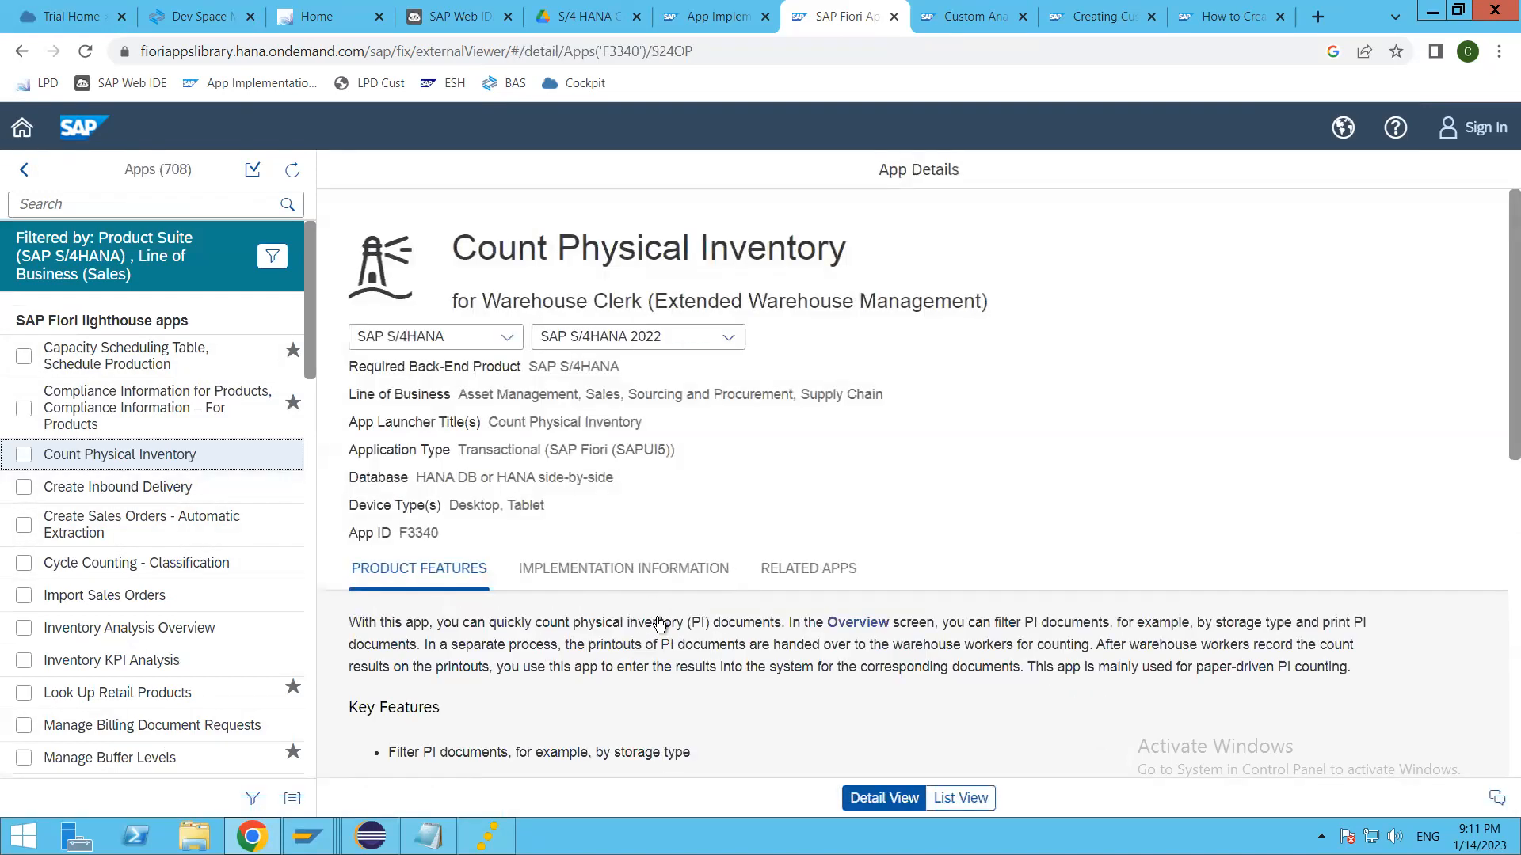
click(729, 339)
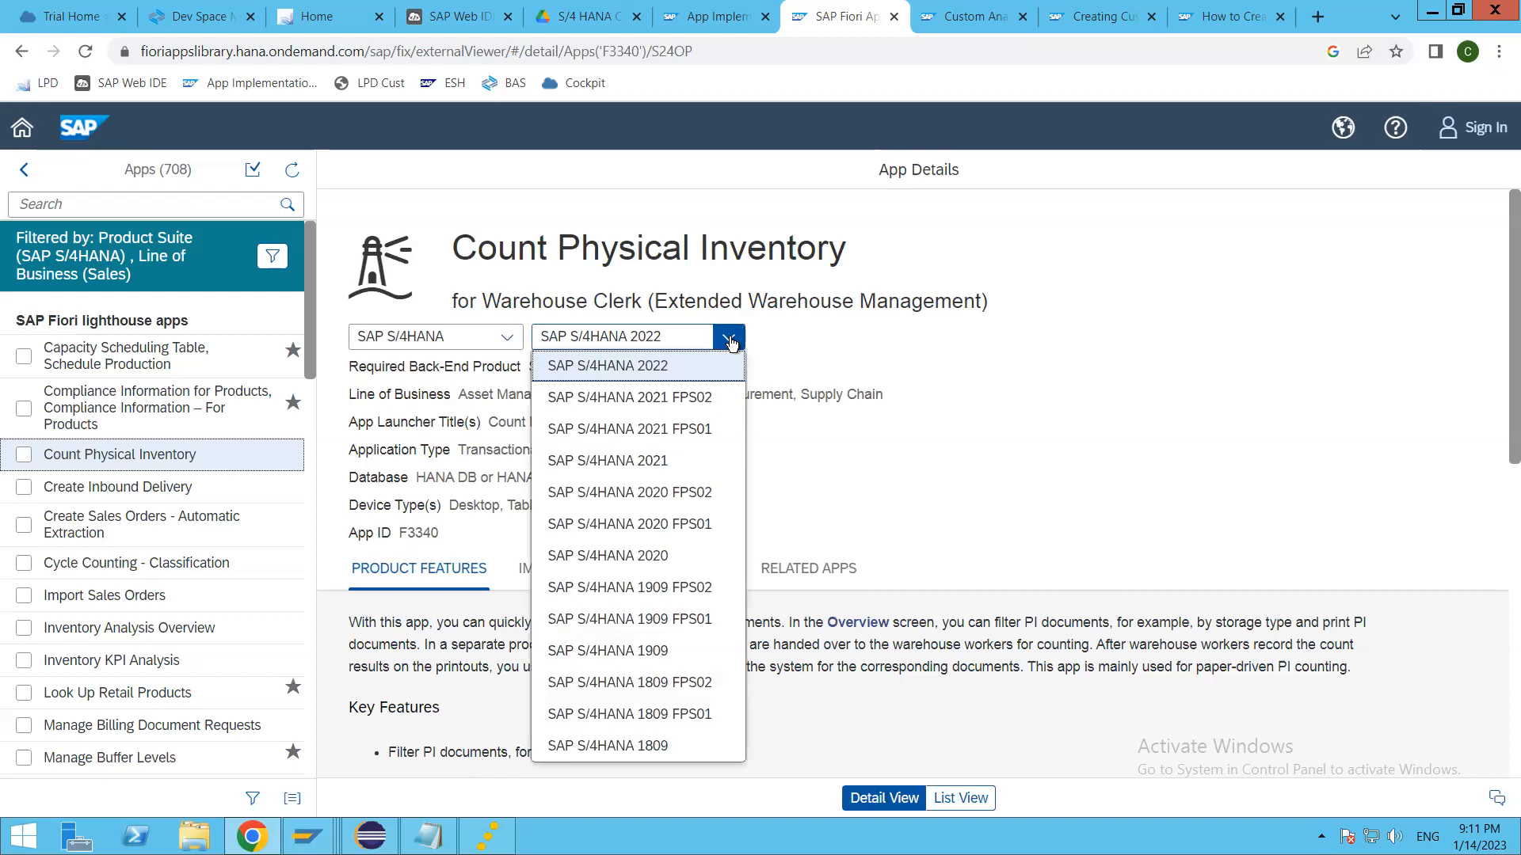